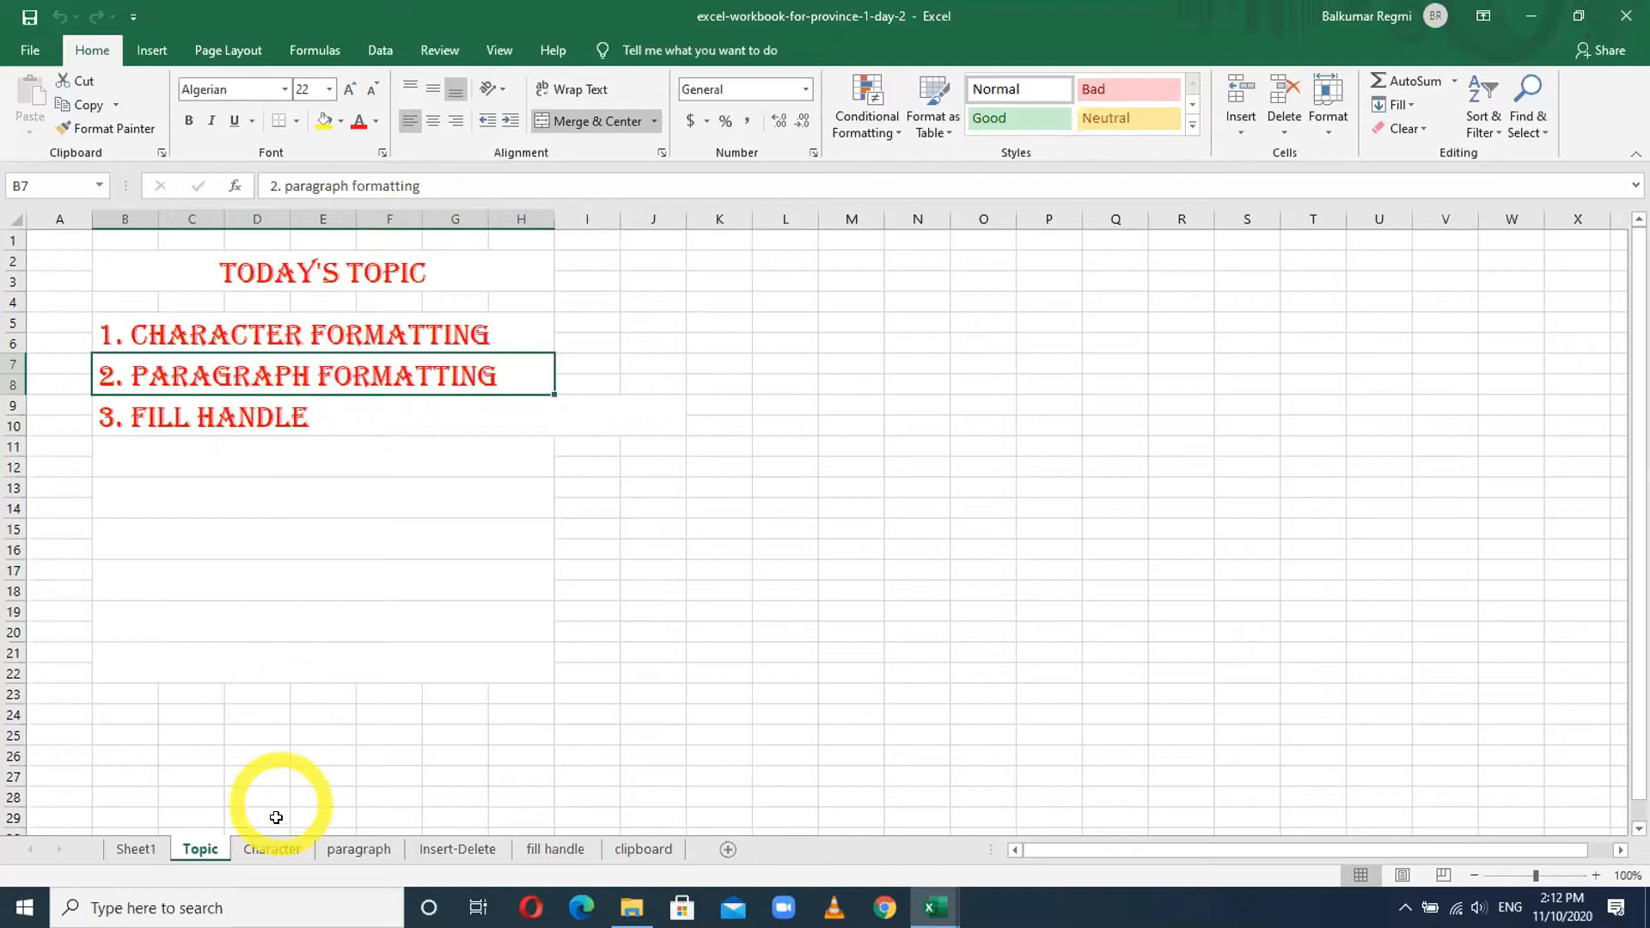
- Go to the Character sheet and select the FONT SIZE example cell
{"action": "left_click", "coordinate": [271, 851]}
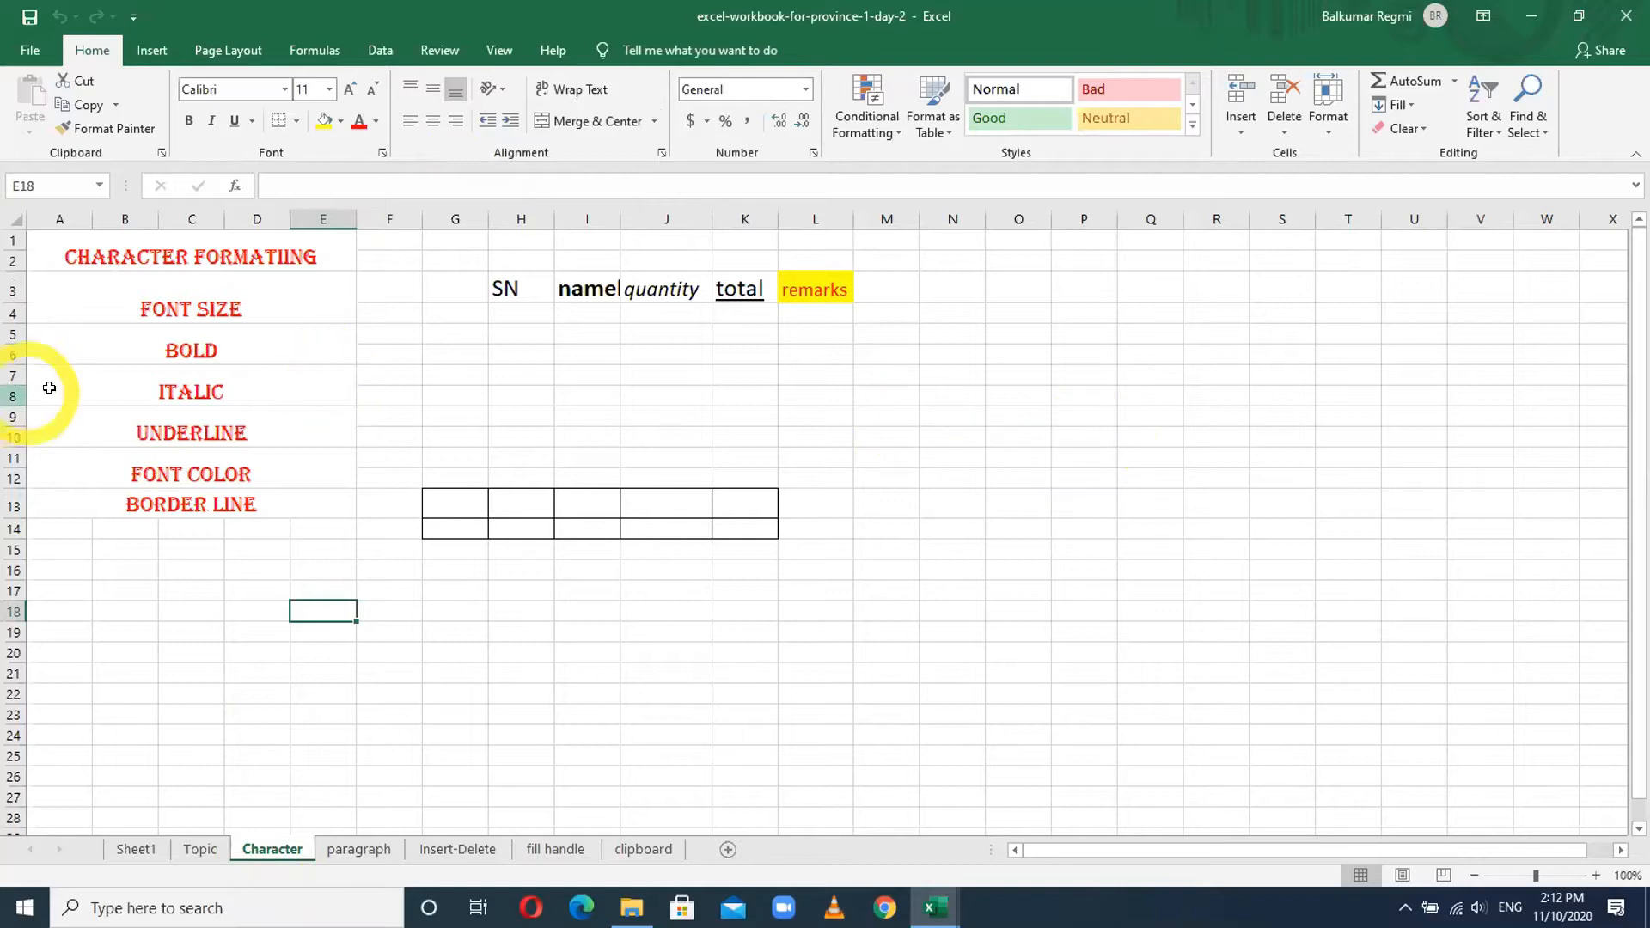
{"action": "left_click", "coordinate": [221, 302]}
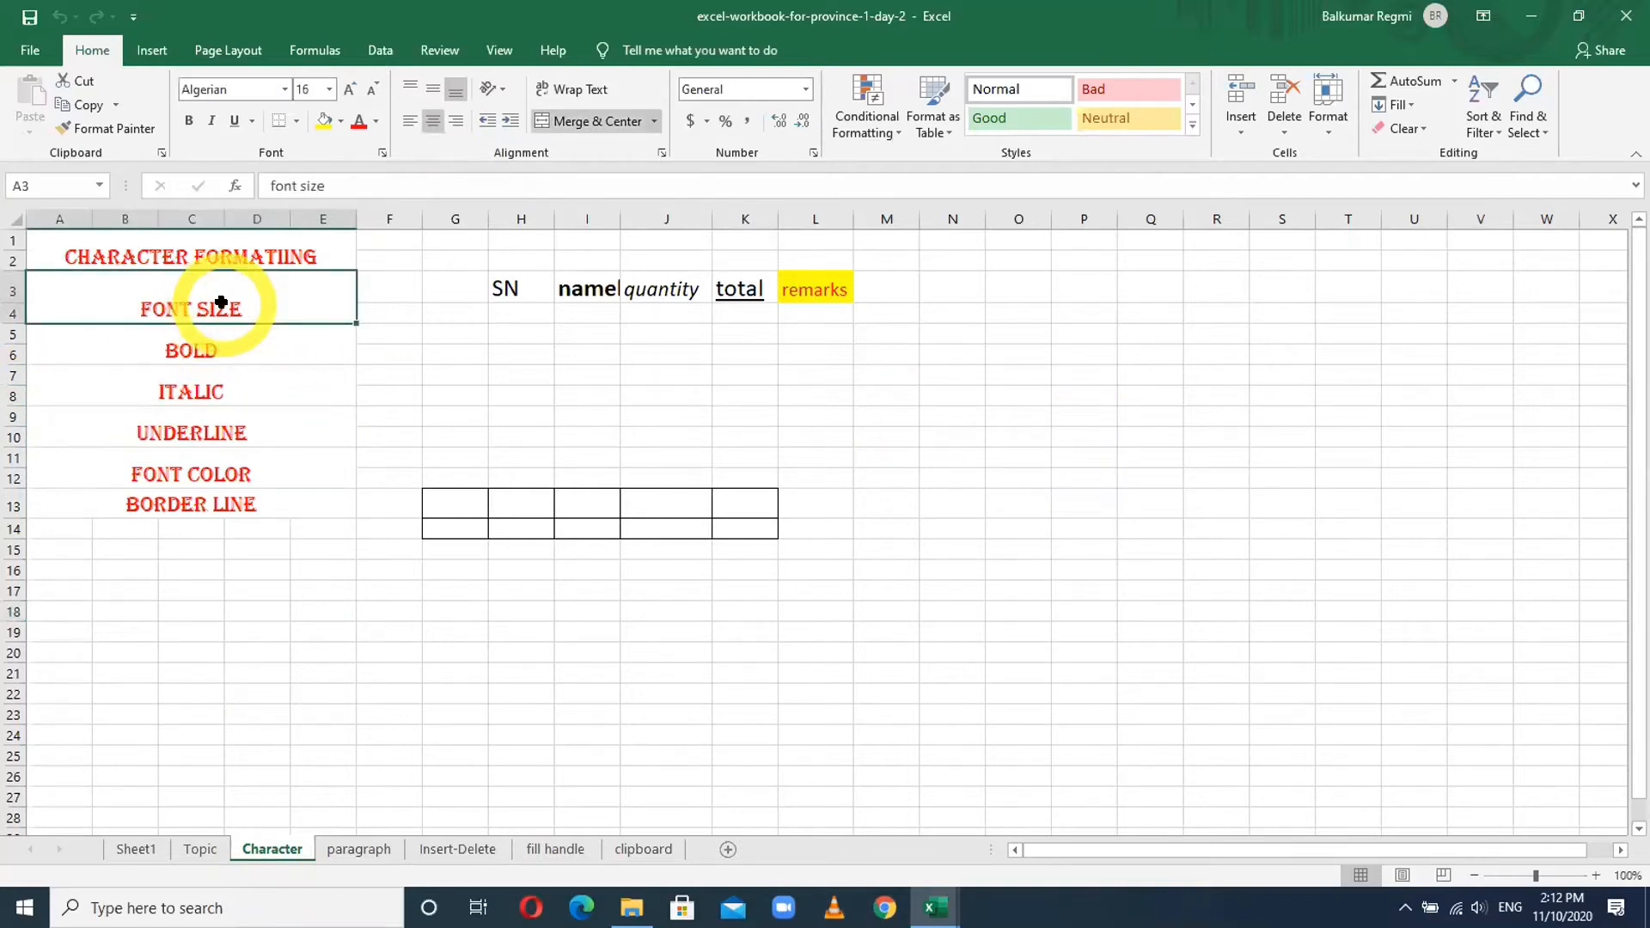
{"action": "left_click", "coordinate": [208, 342]}
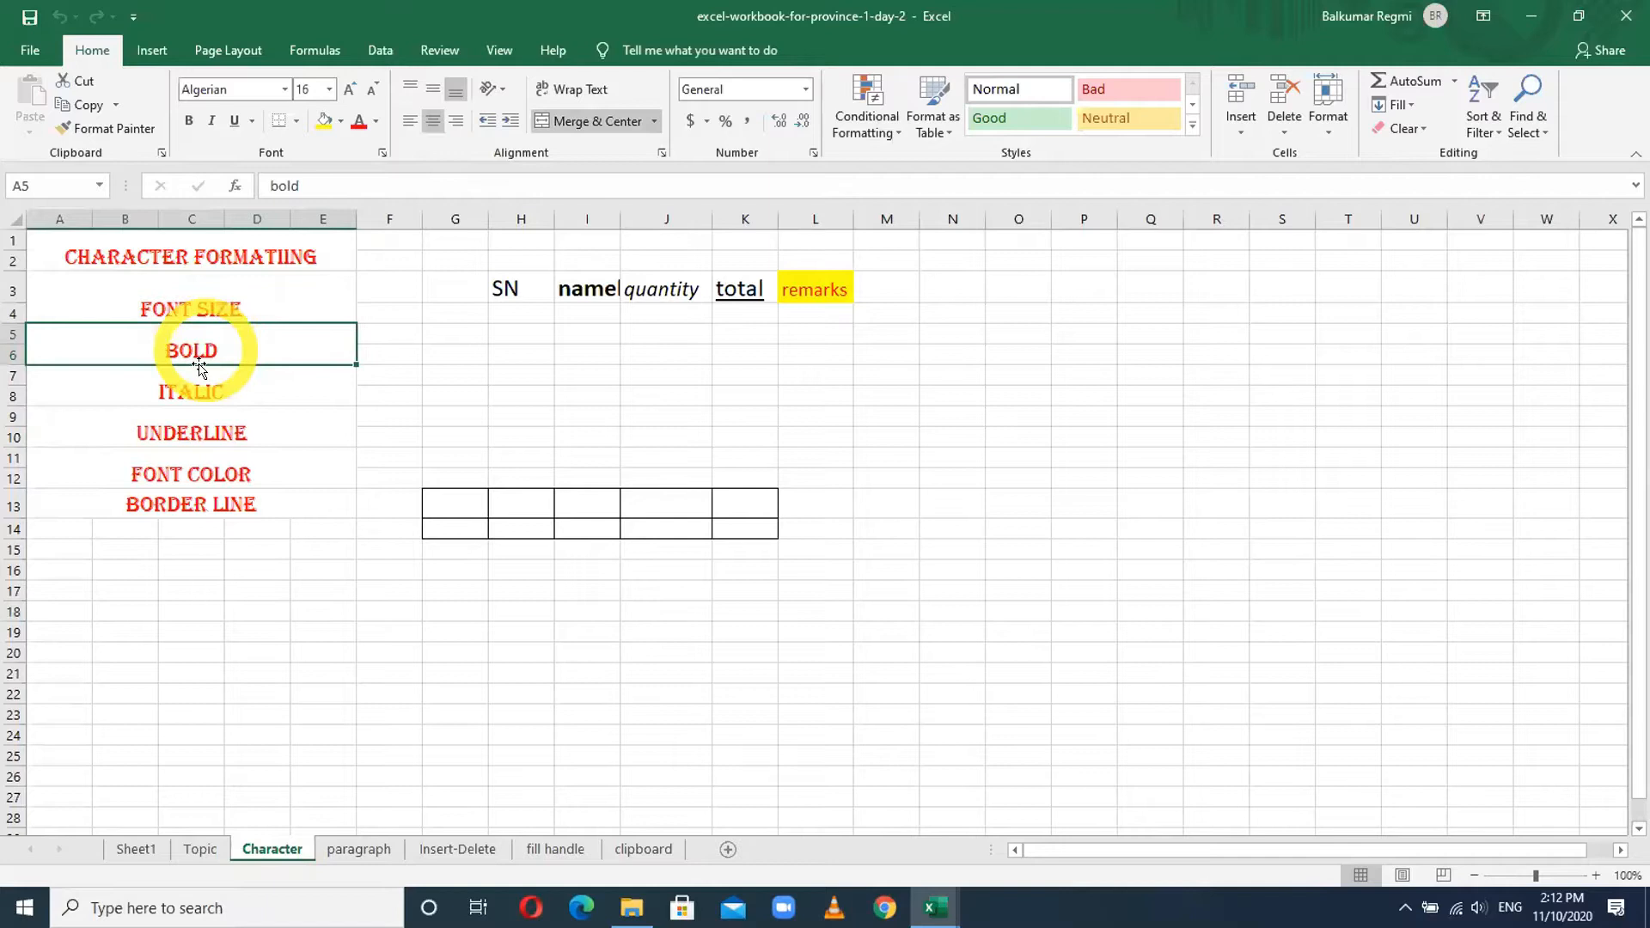
{"action": "left_click", "coordinate": [197, 389]}
{"action": "left_click", "coordinate": [196, 434]}
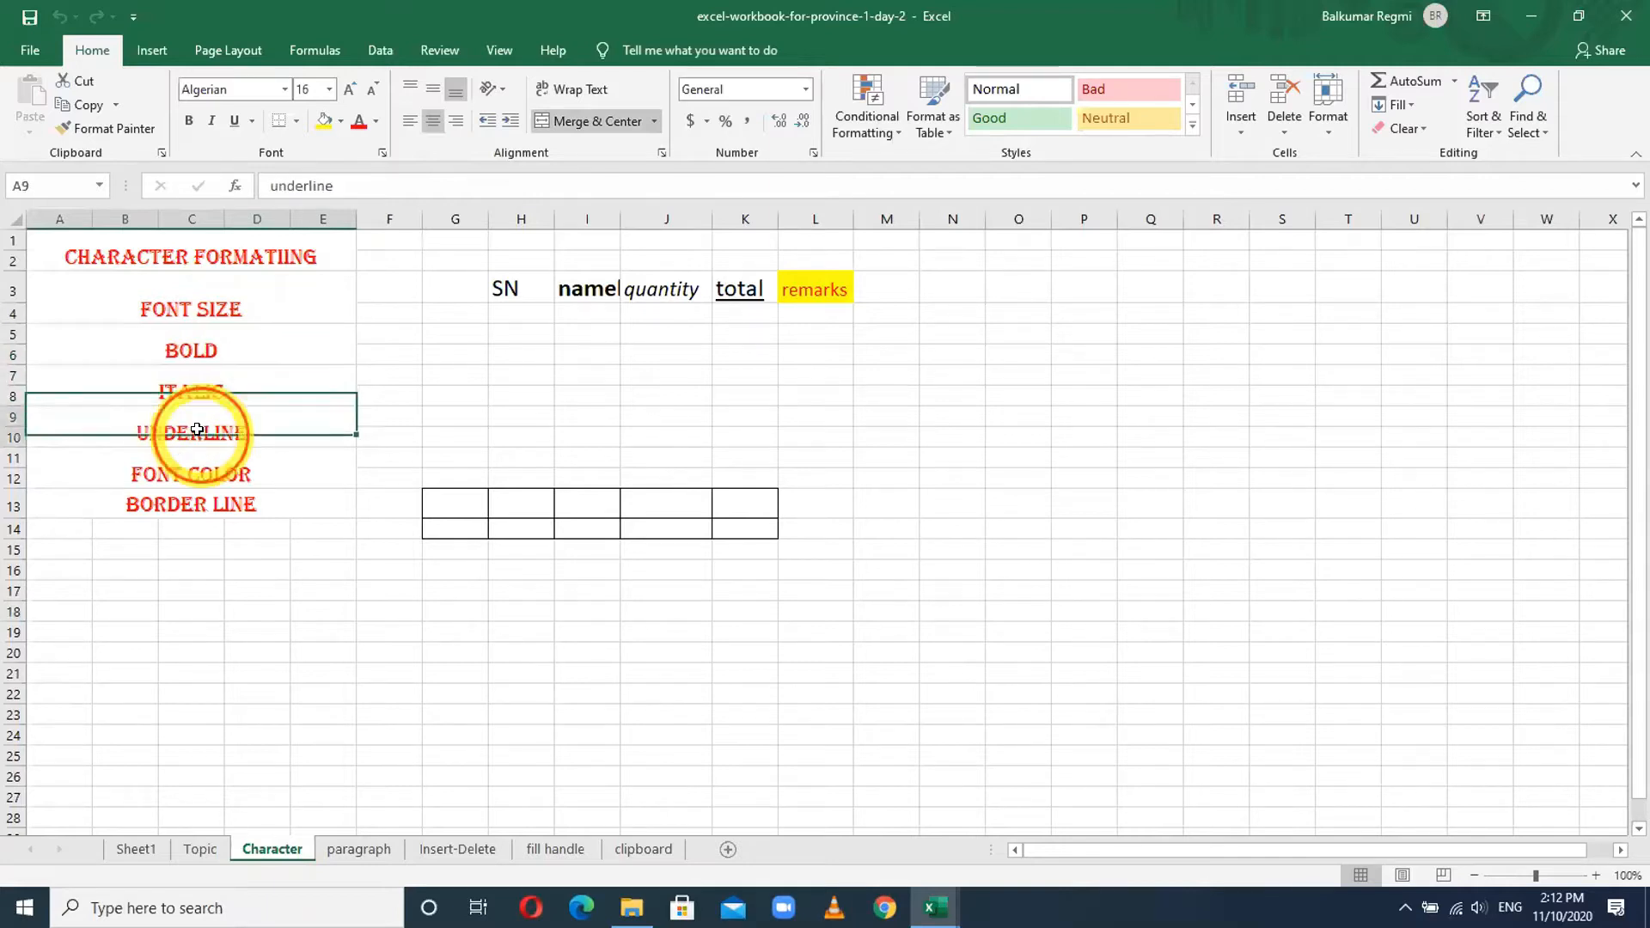
{"action": "left_click", "coordinate": [201, 471]}
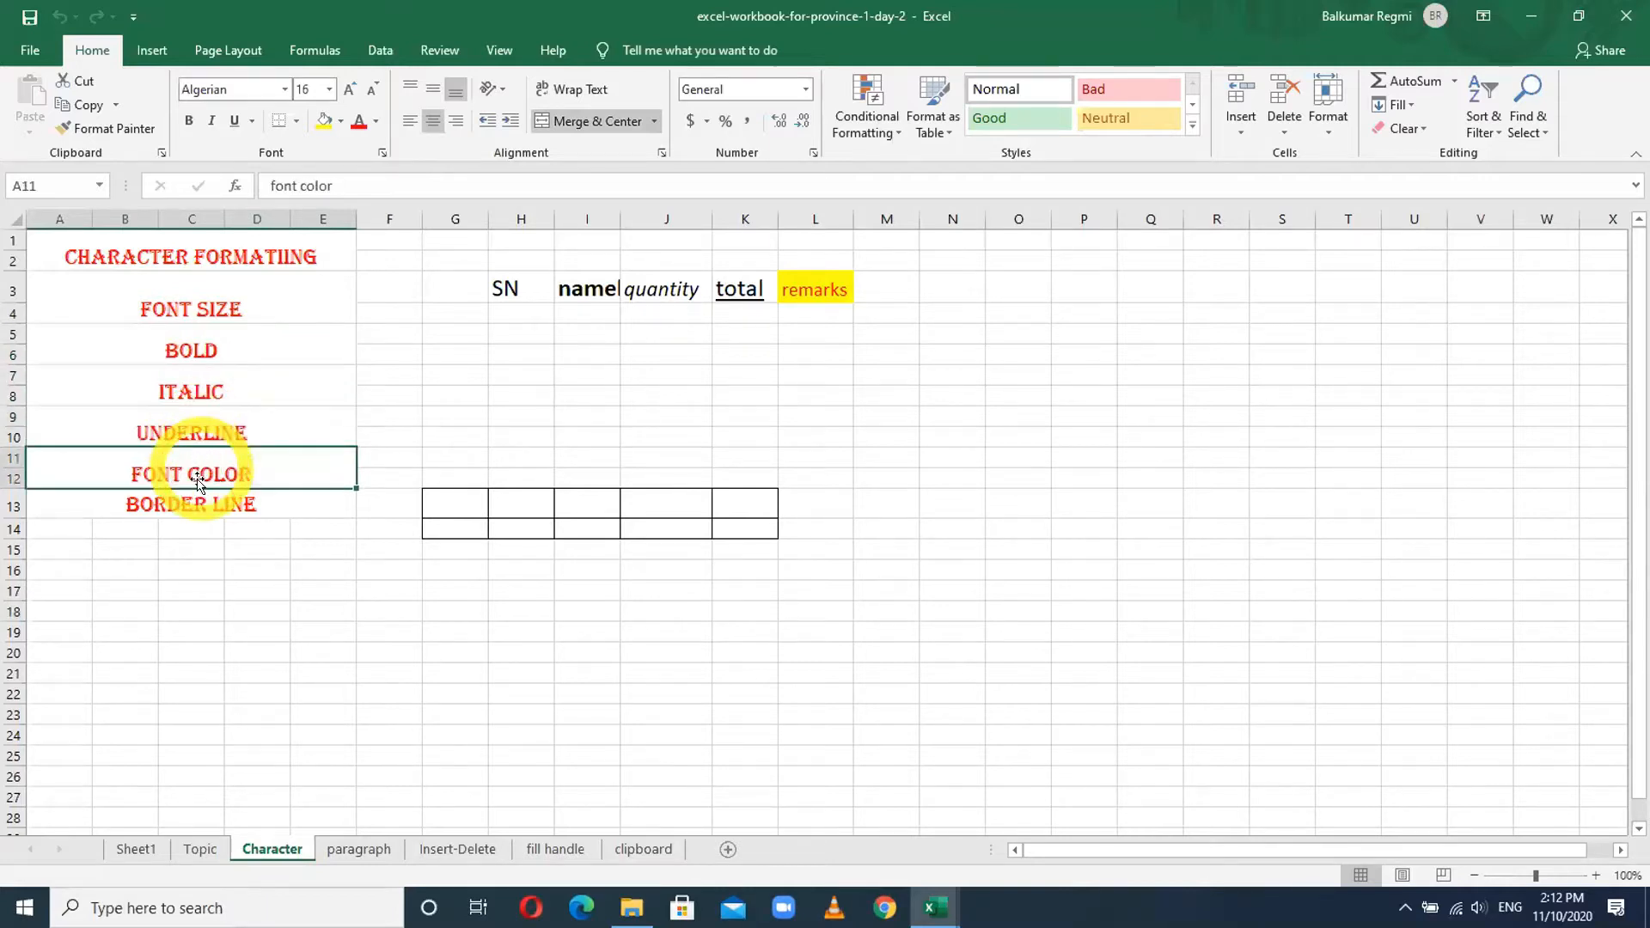
{"action": "left_click", "coordinate": [205, 502]}
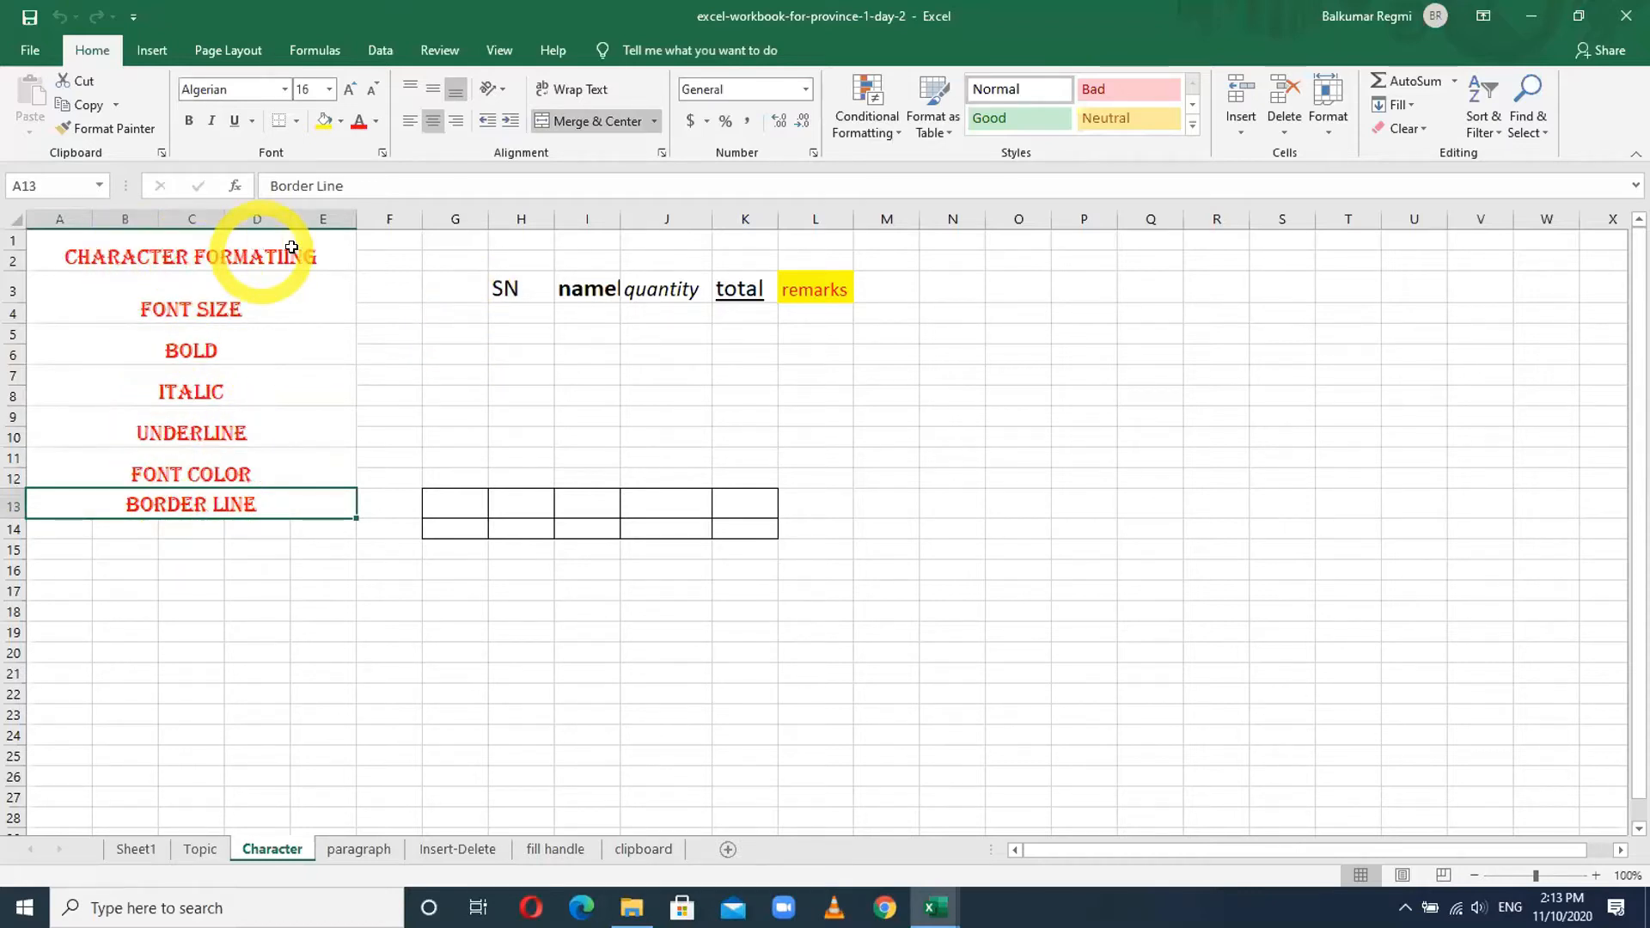
{"action": "left_click", "coordinate": [516, 287]}
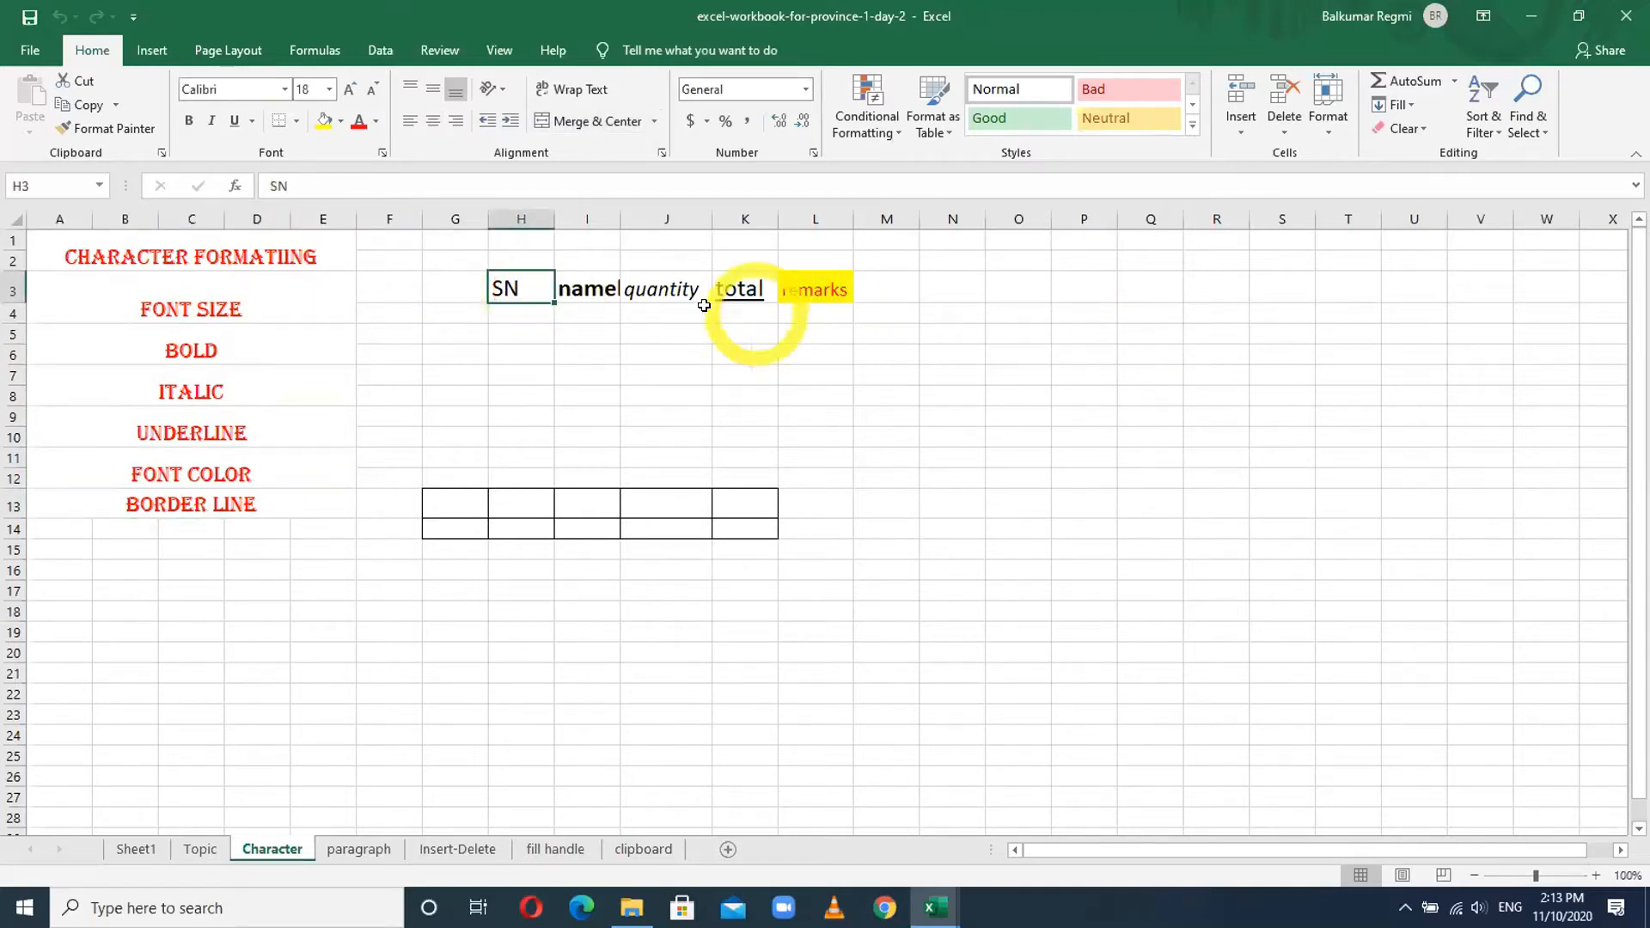
{"action": "left_click", "coordinate": [1077, 331]}
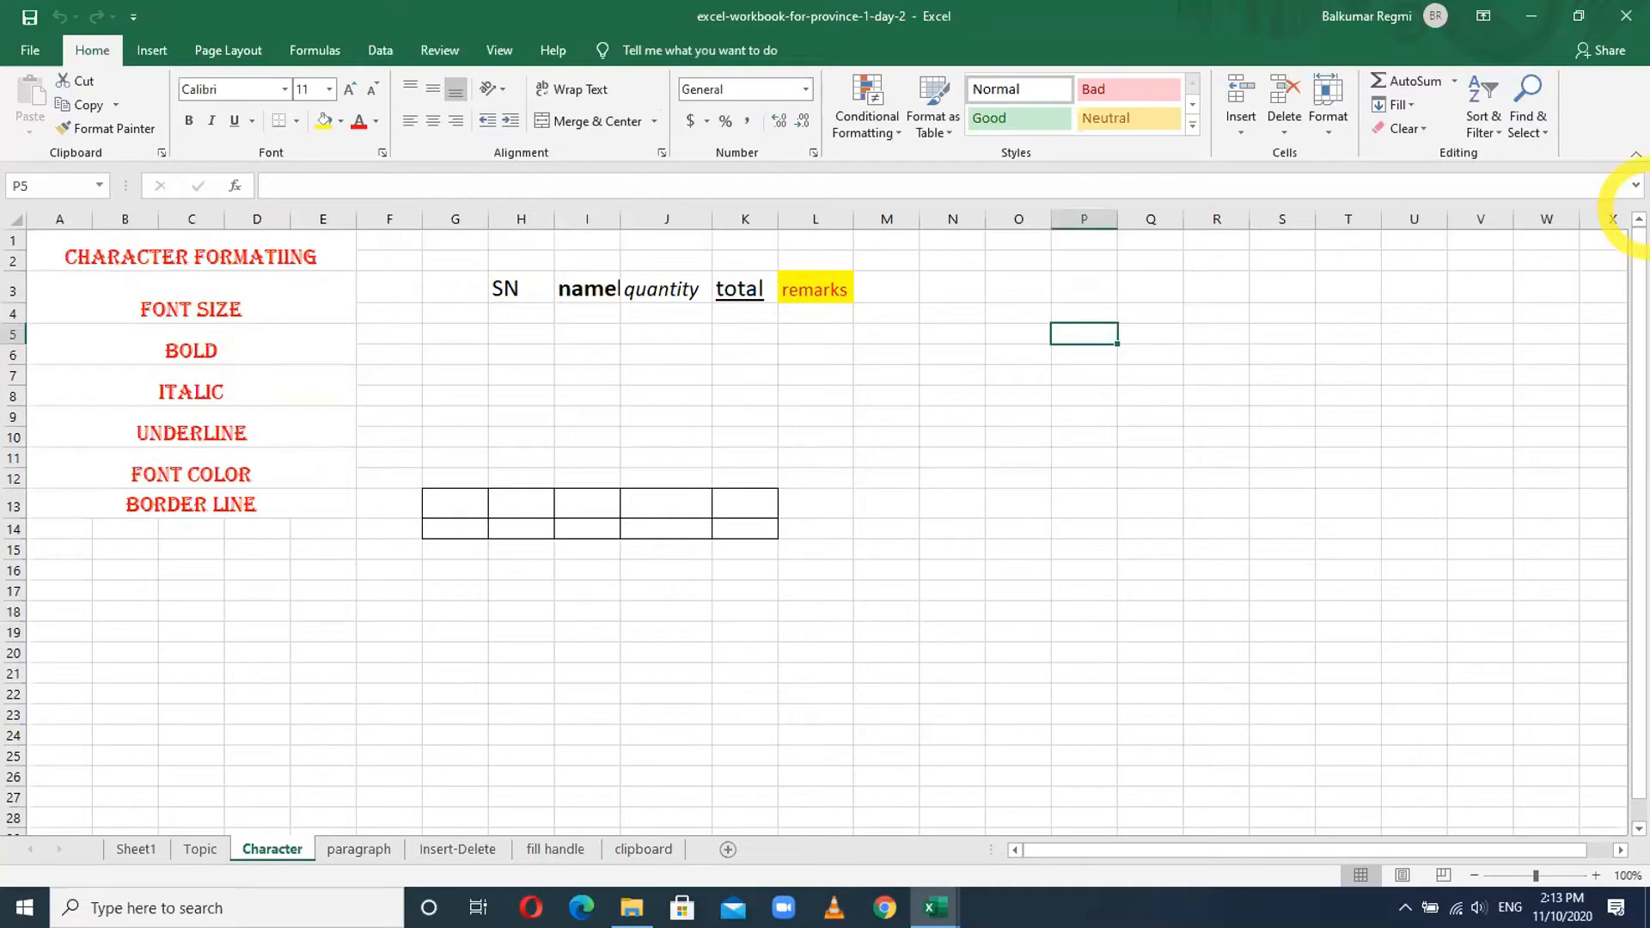
- Enter the headings SN, Name, Quantity, Total and Remarks across P5 to T5
{"action": "type", "text": "Sa"}
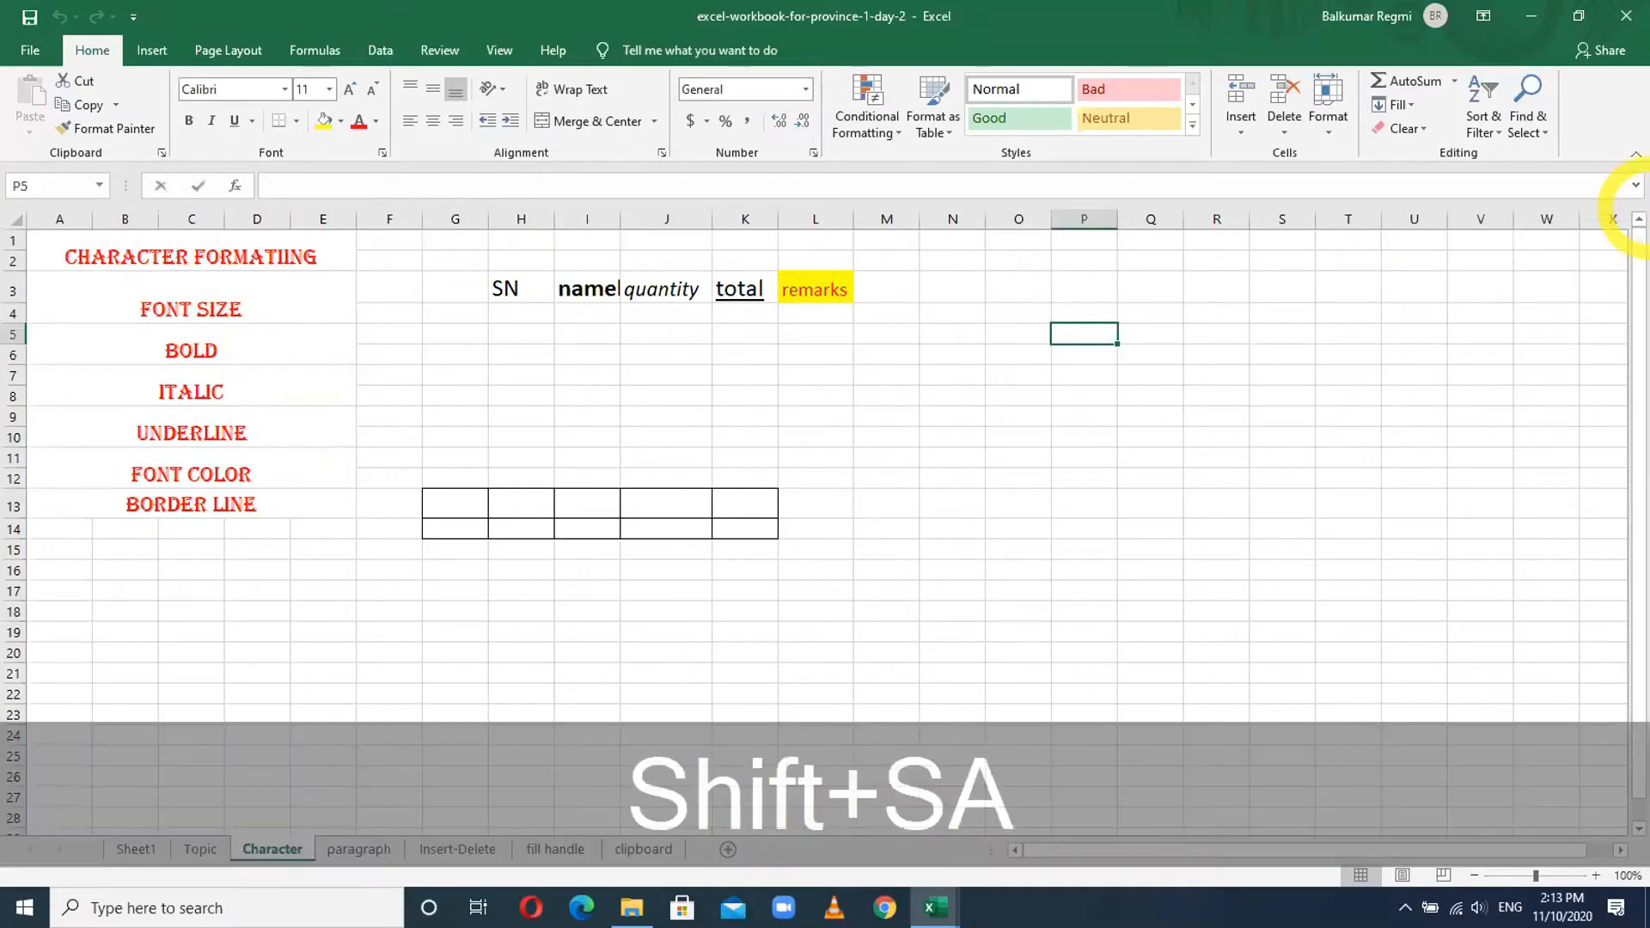
{"action": "key", "text": "BackSpace"}
{"action": "type", "text": "N"}
{"action": "key", "text": "Tab"}
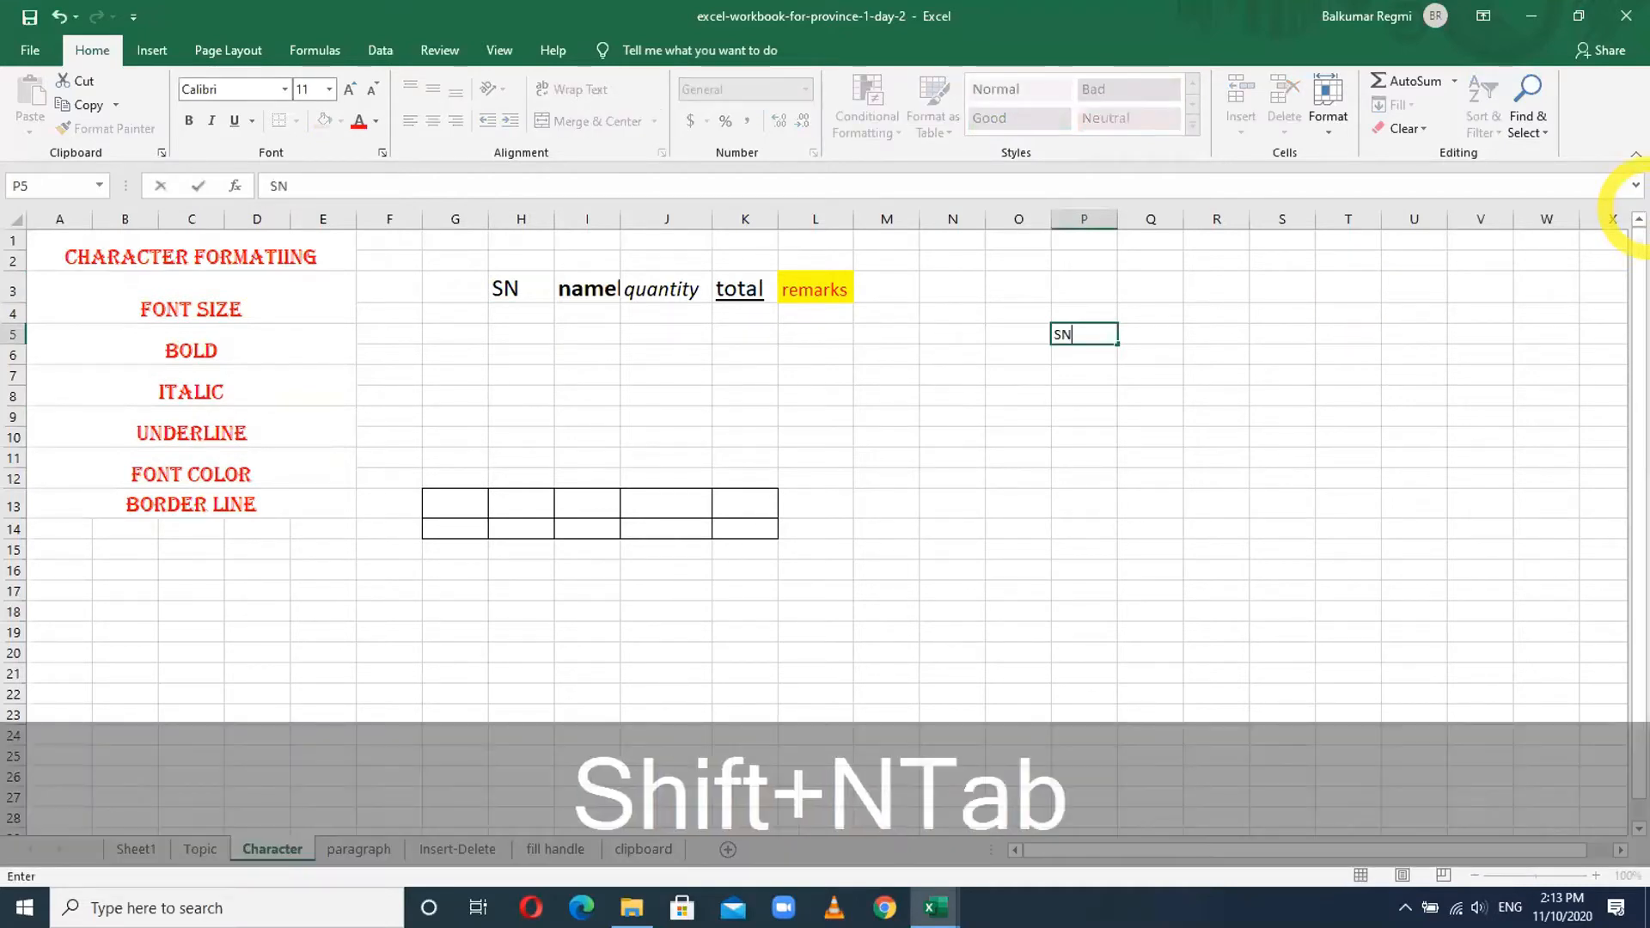
{"action": "type", "text": "Name"}
{"action": "key", "text": "Tab"}
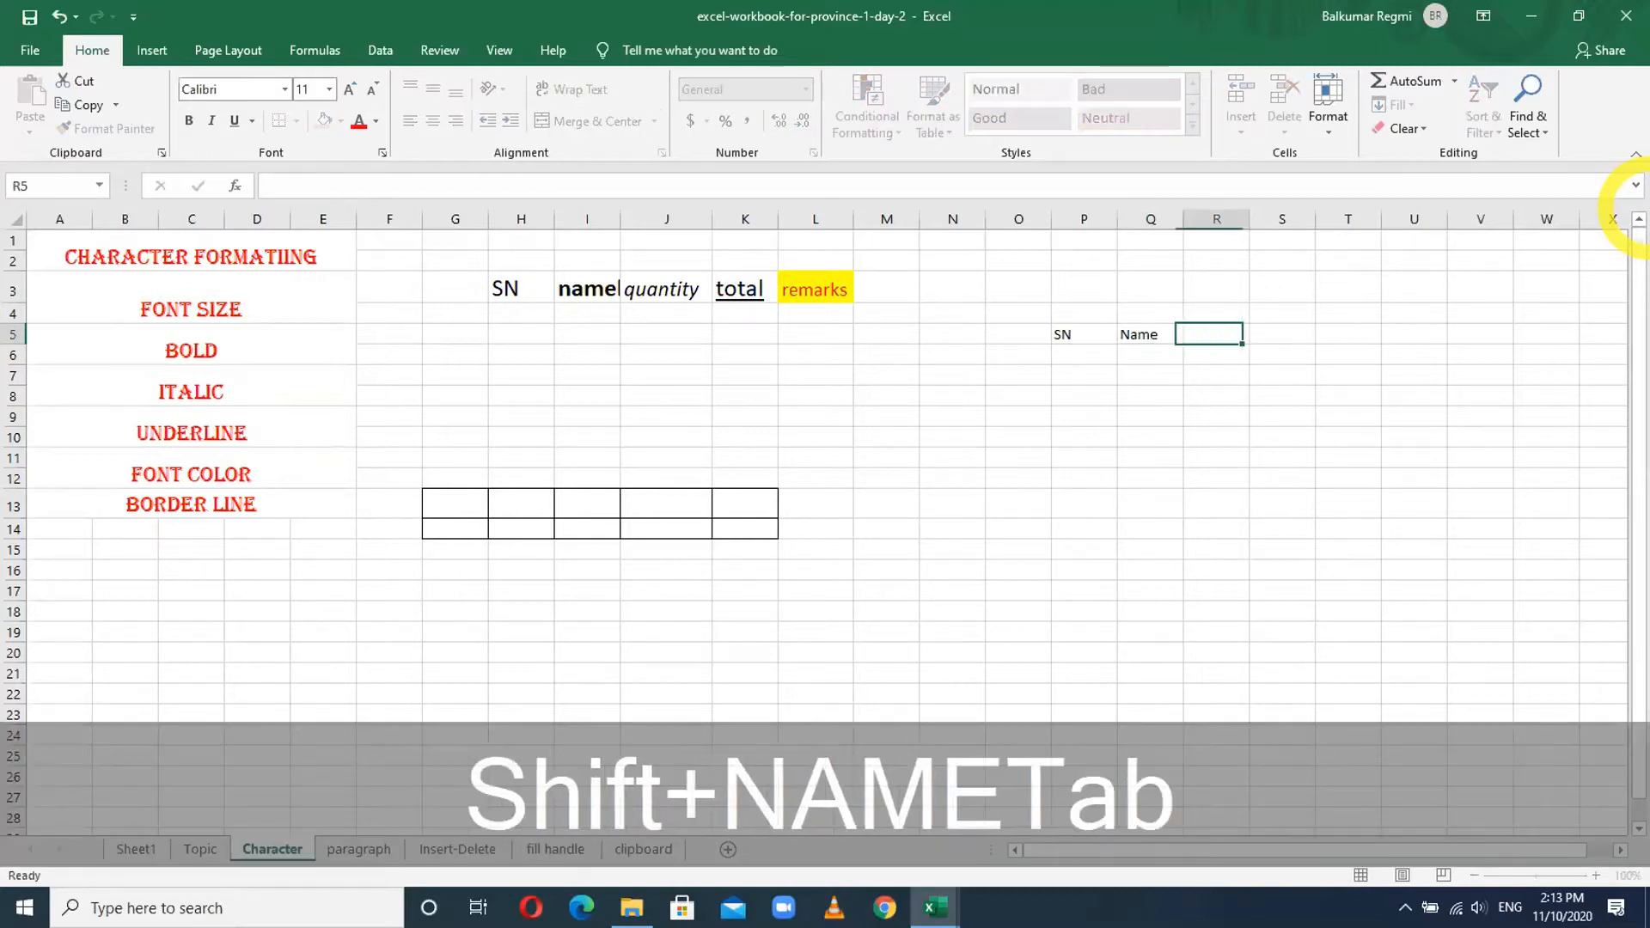
{"action": "type", "text": "Quantity"}
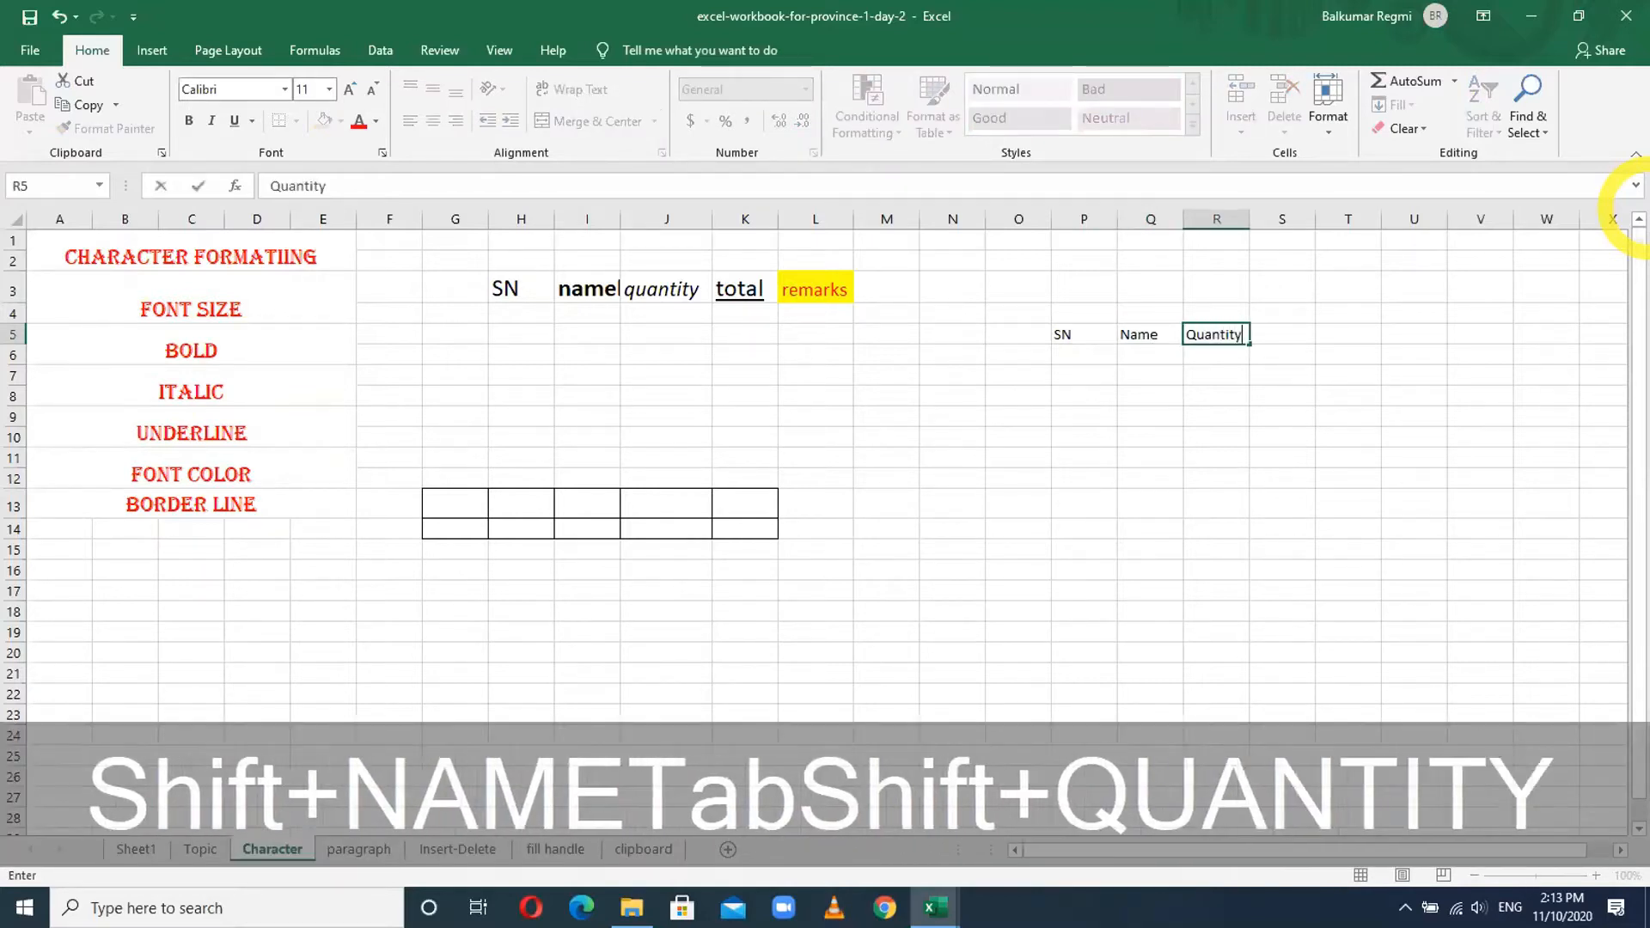
{"action": "key", "text": "Tab"}
{"action": "type", "text": "Total"}
{"action": "key", "text": "Tab"}
{"action": "type", "text": "Remarks"}
{"action": "key", "text": "Return"}
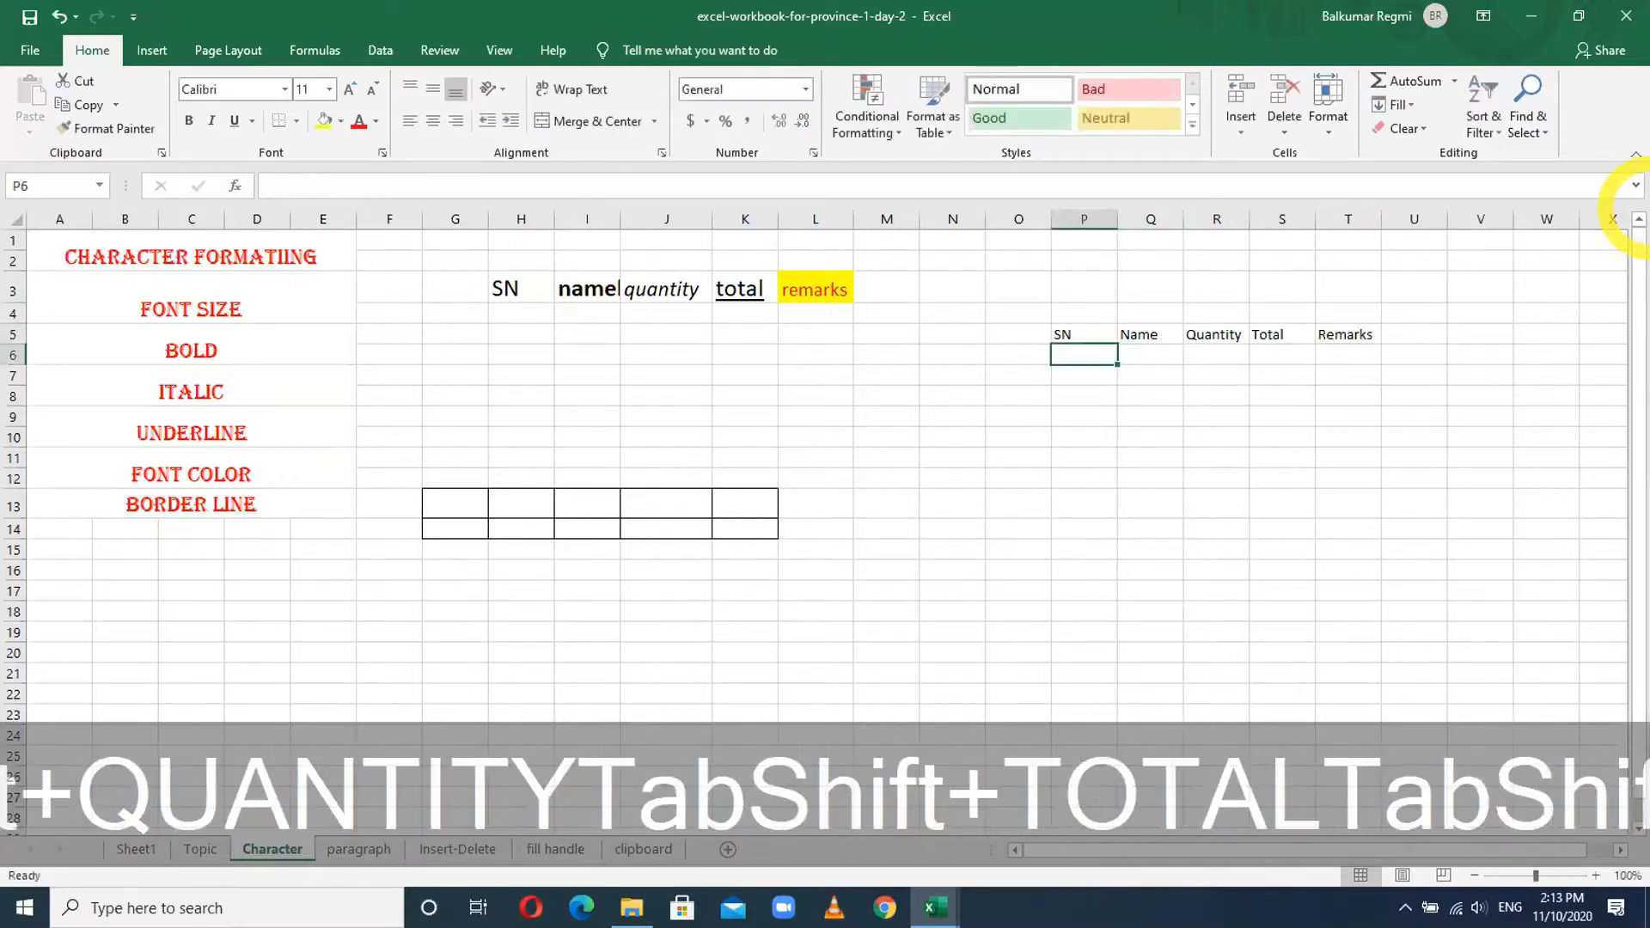
- Zoom the sheet to 160% and select the SN heading in P5
{"action": "scroll", "coordinate": [1376, 396], "scroll_direction": "up", "scroll_amount": 4}
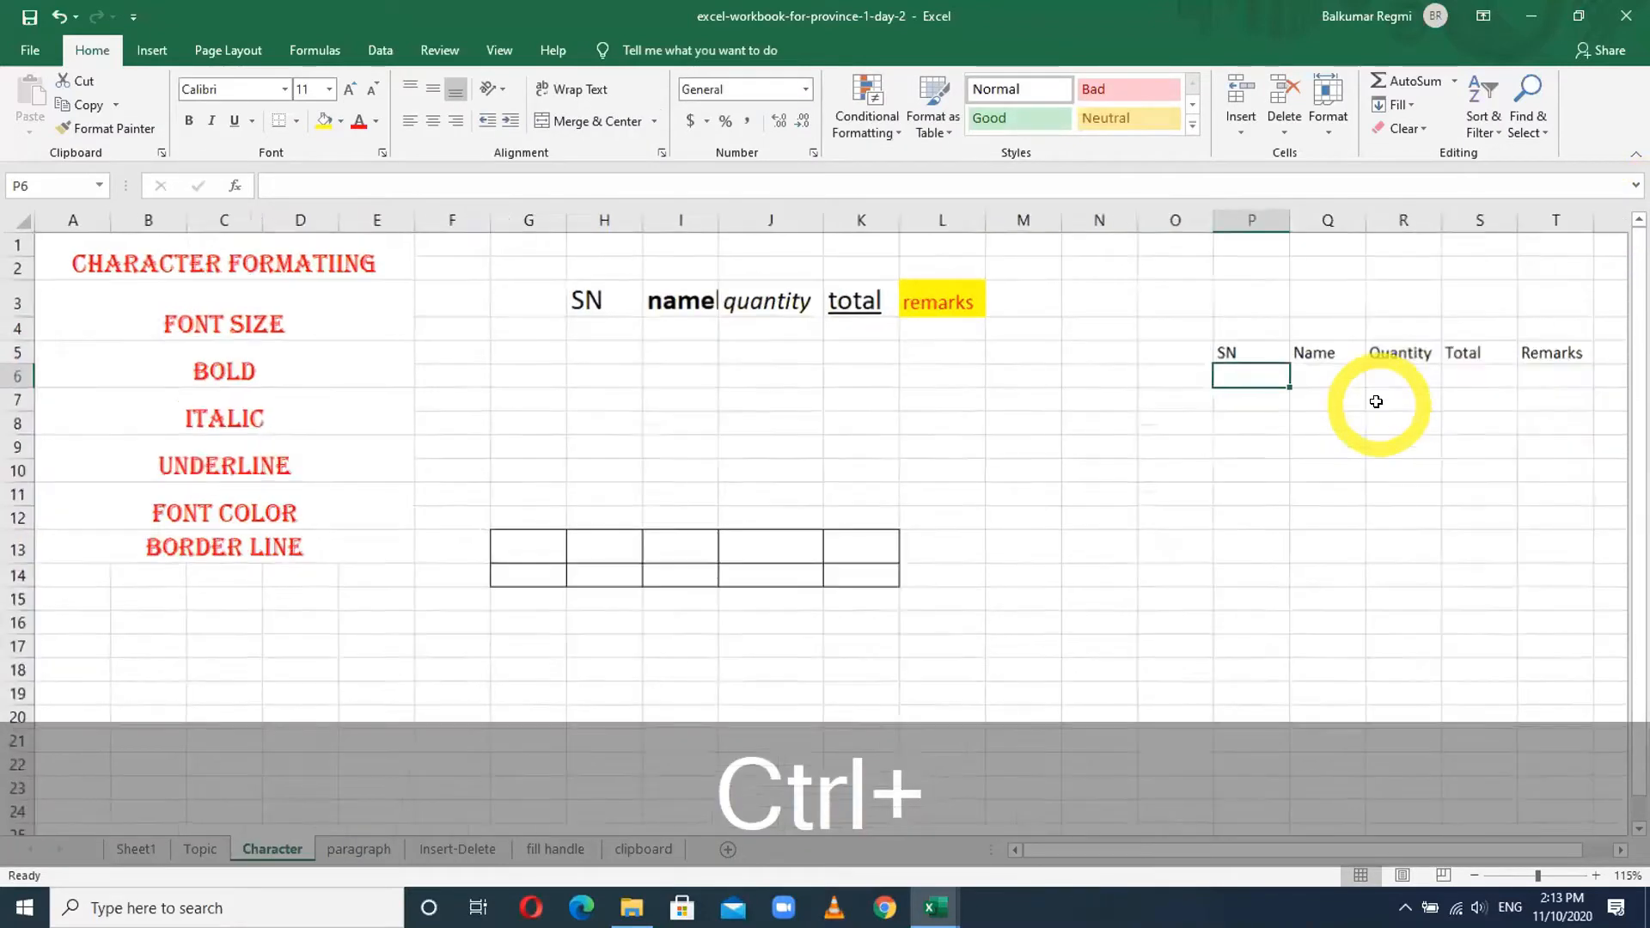
{"action": "left_click_drag", "start_coordinate": [1174, 849], "coordinate": [1294, 845]}
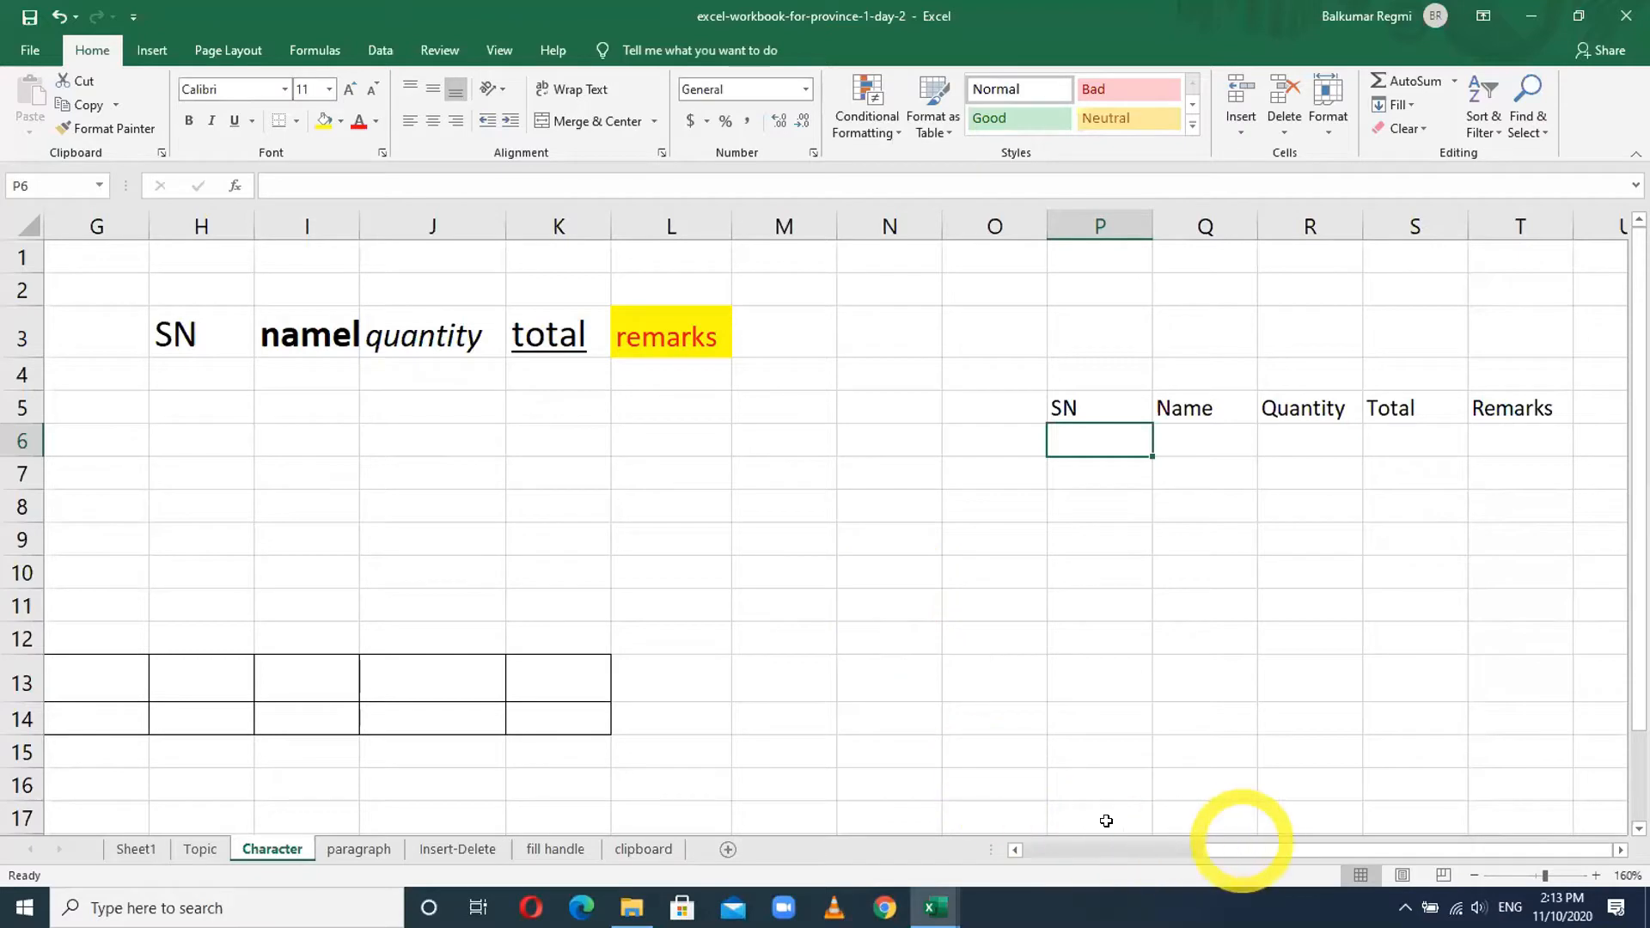
{"action": "mouse_move", "coordinate": [1226, 852]}
{"action": "left_mouse_down"}
{"action": "mouse_move", "coordinate": [1044, 856]}
{"action": "mouse_move", "coordinate": [1253, 837]}
{"action": "left_mouse_up"}
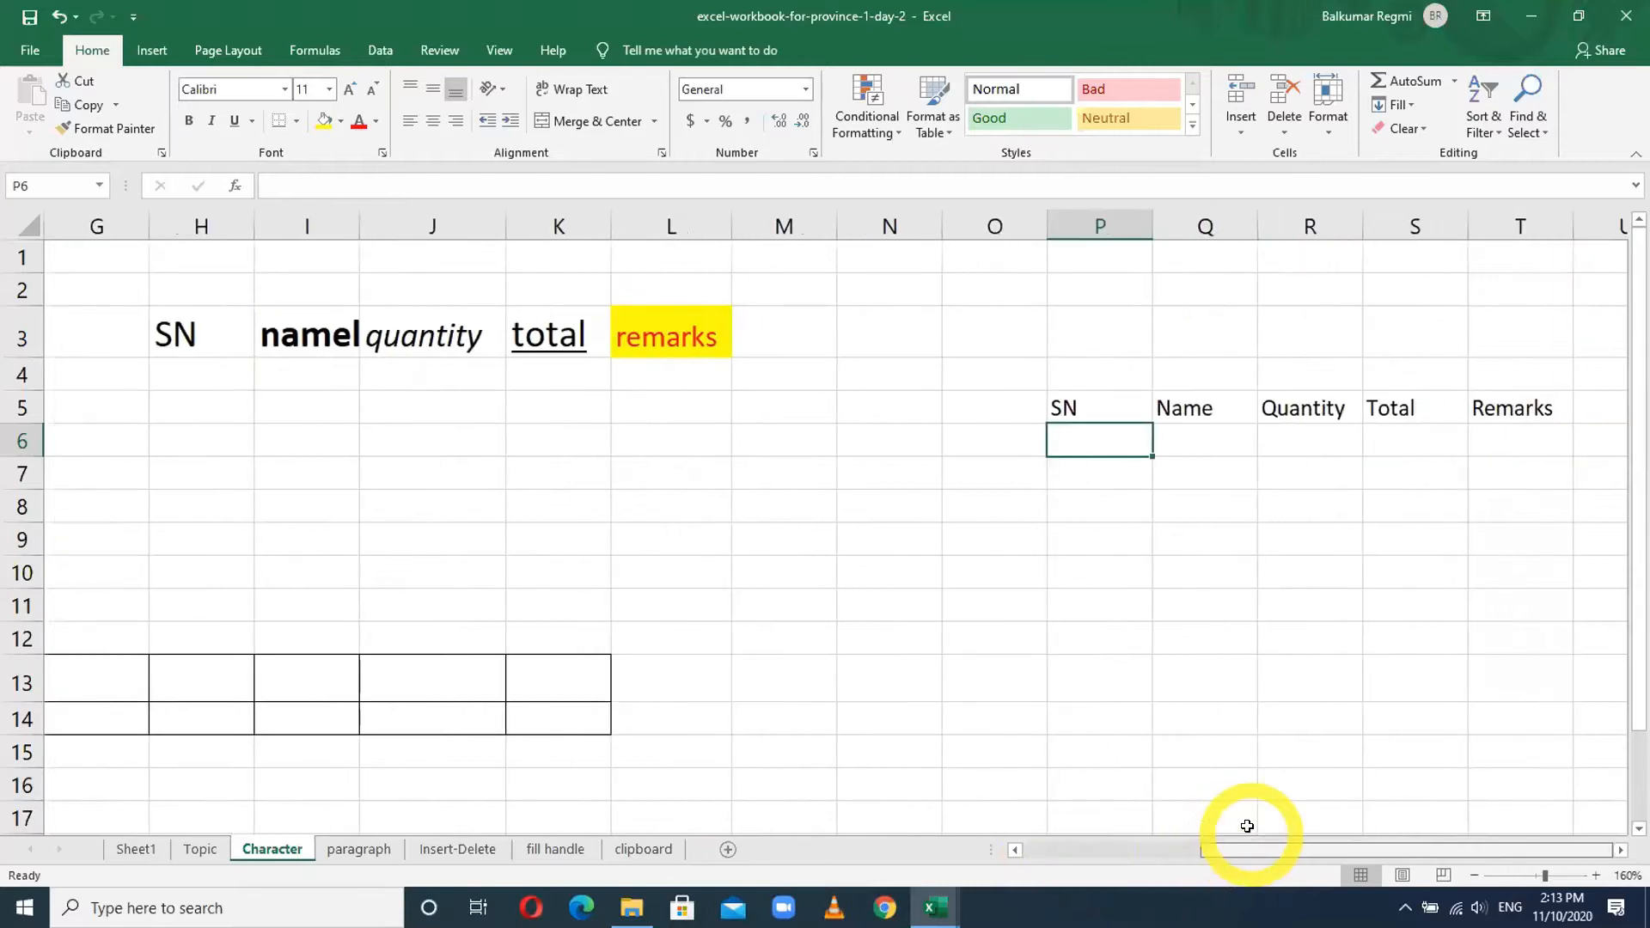
{"action": "left_click", "coordinate": [1088, 404]}
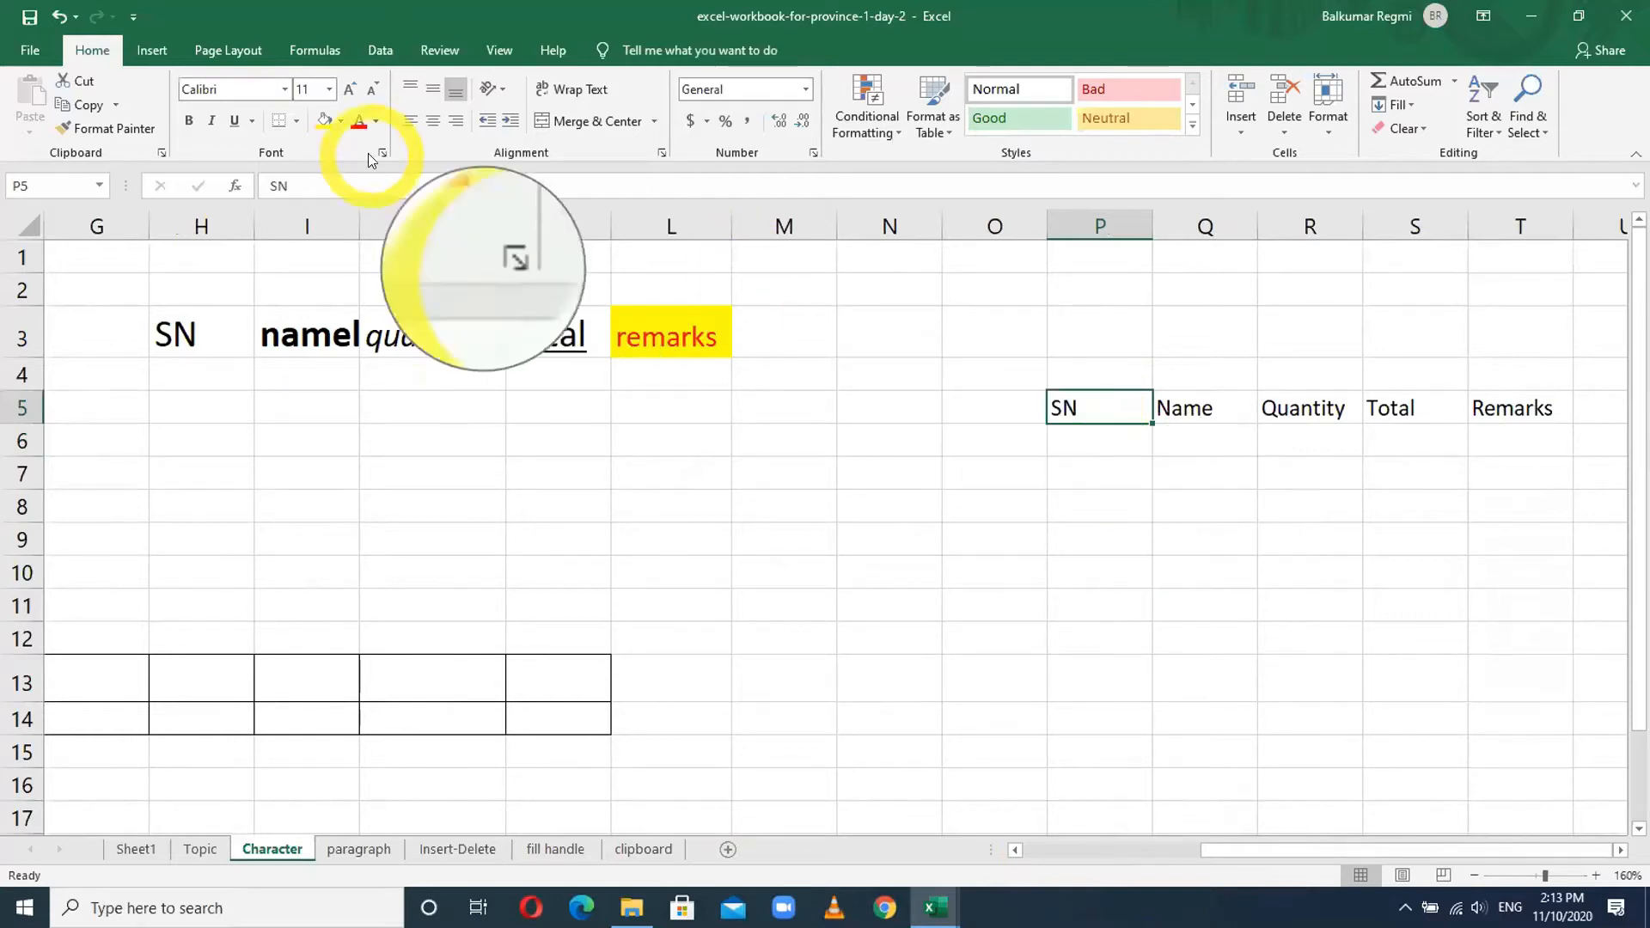
{"action": "key", "text": "F12"}
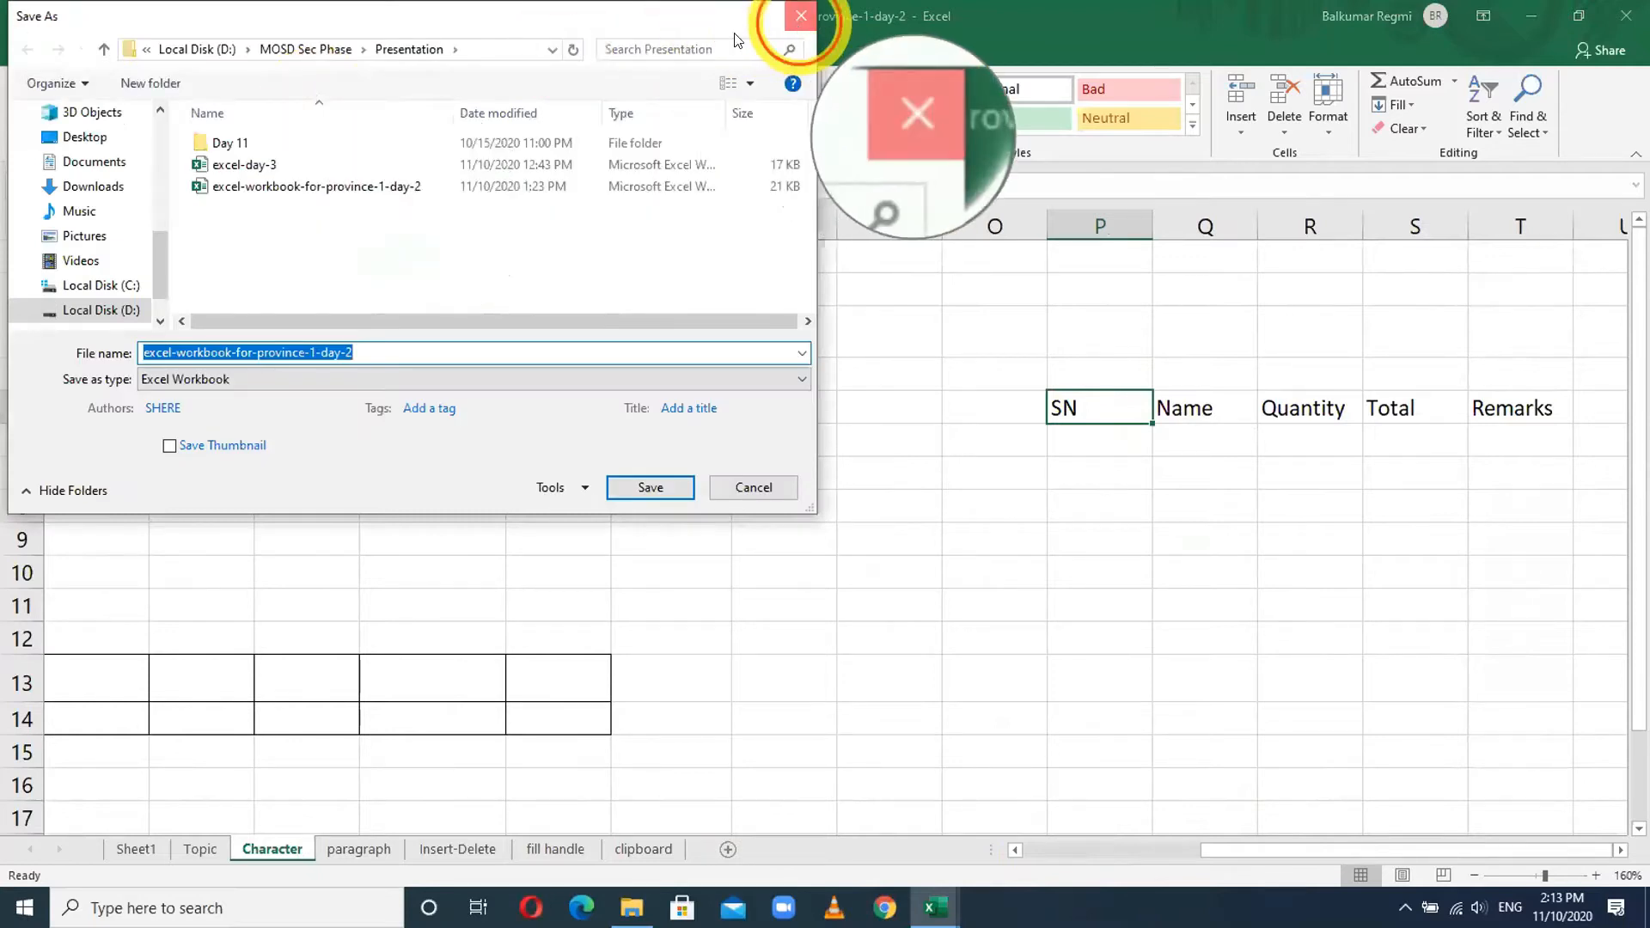
{"action": "left_click", "coordinate": [801, 16]}
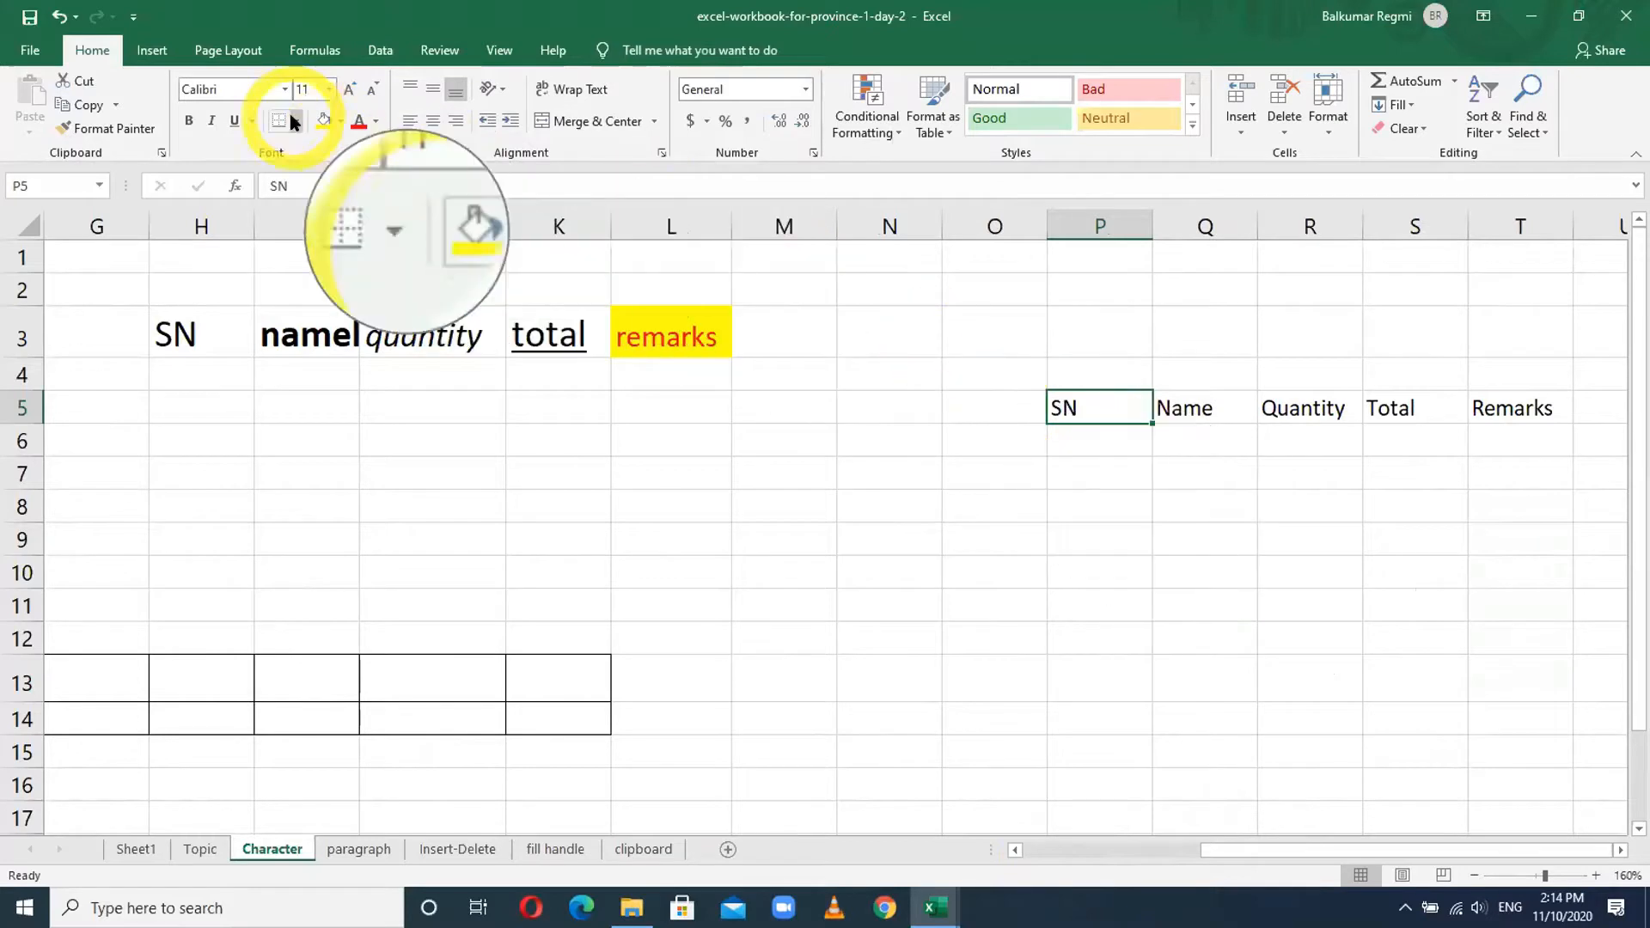
- Set the SN heading in P5 to font size 22, then check the K3 total example
{"action": "left_click", "coordinate": [328, 91]}
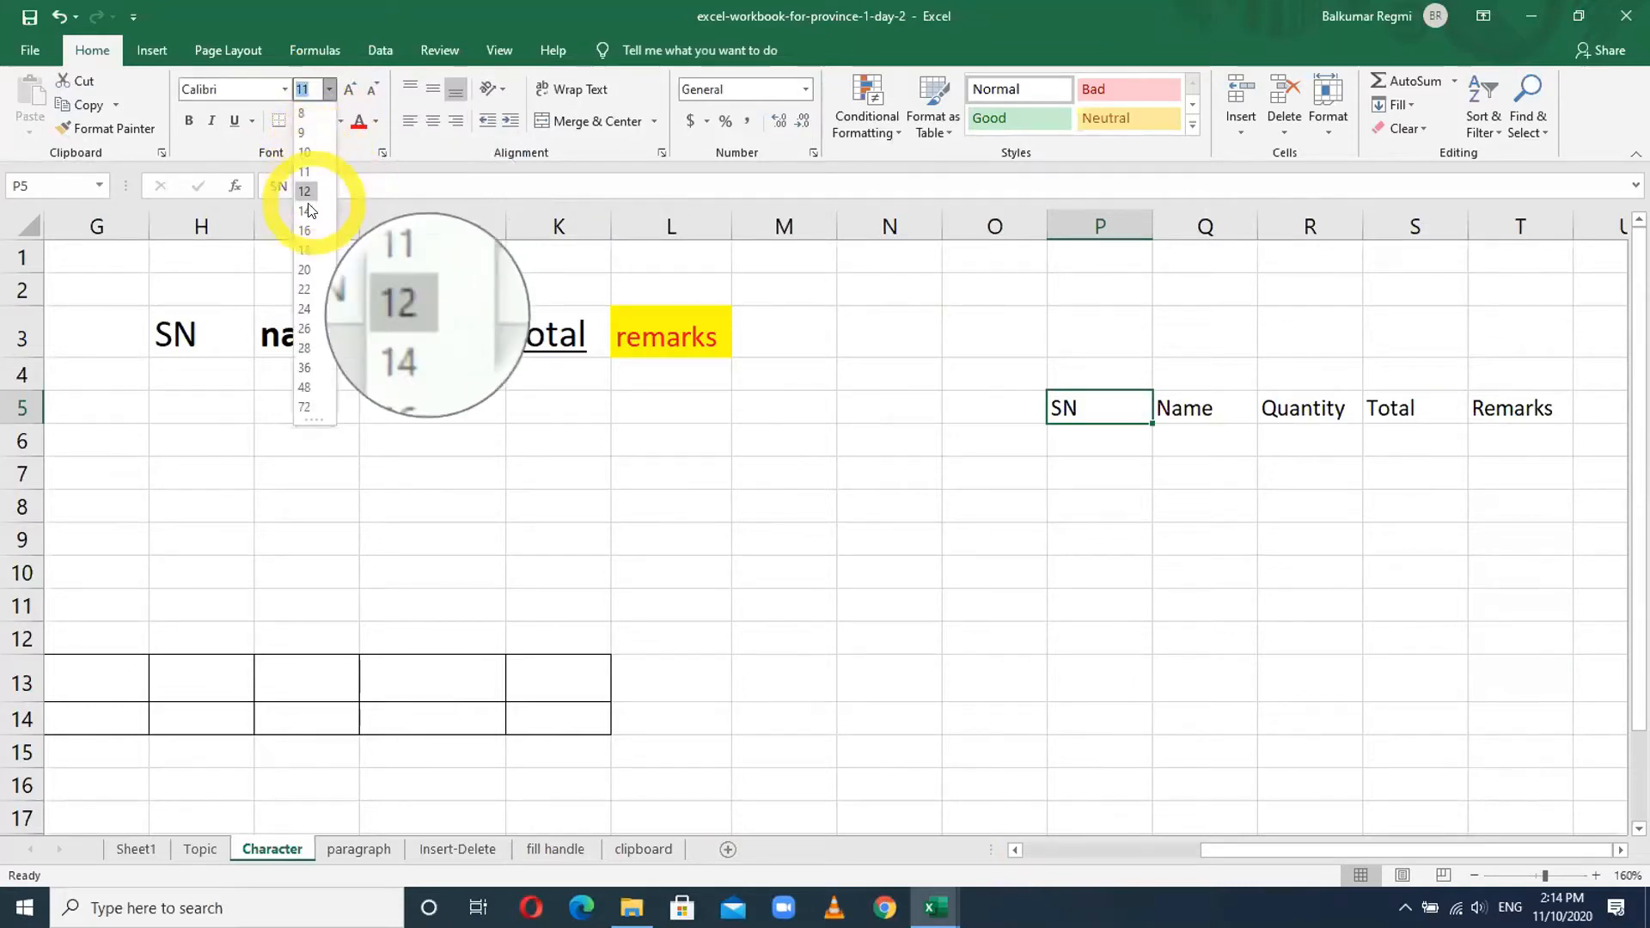
{"action": "left_click", "coordinate": [305, 289]}
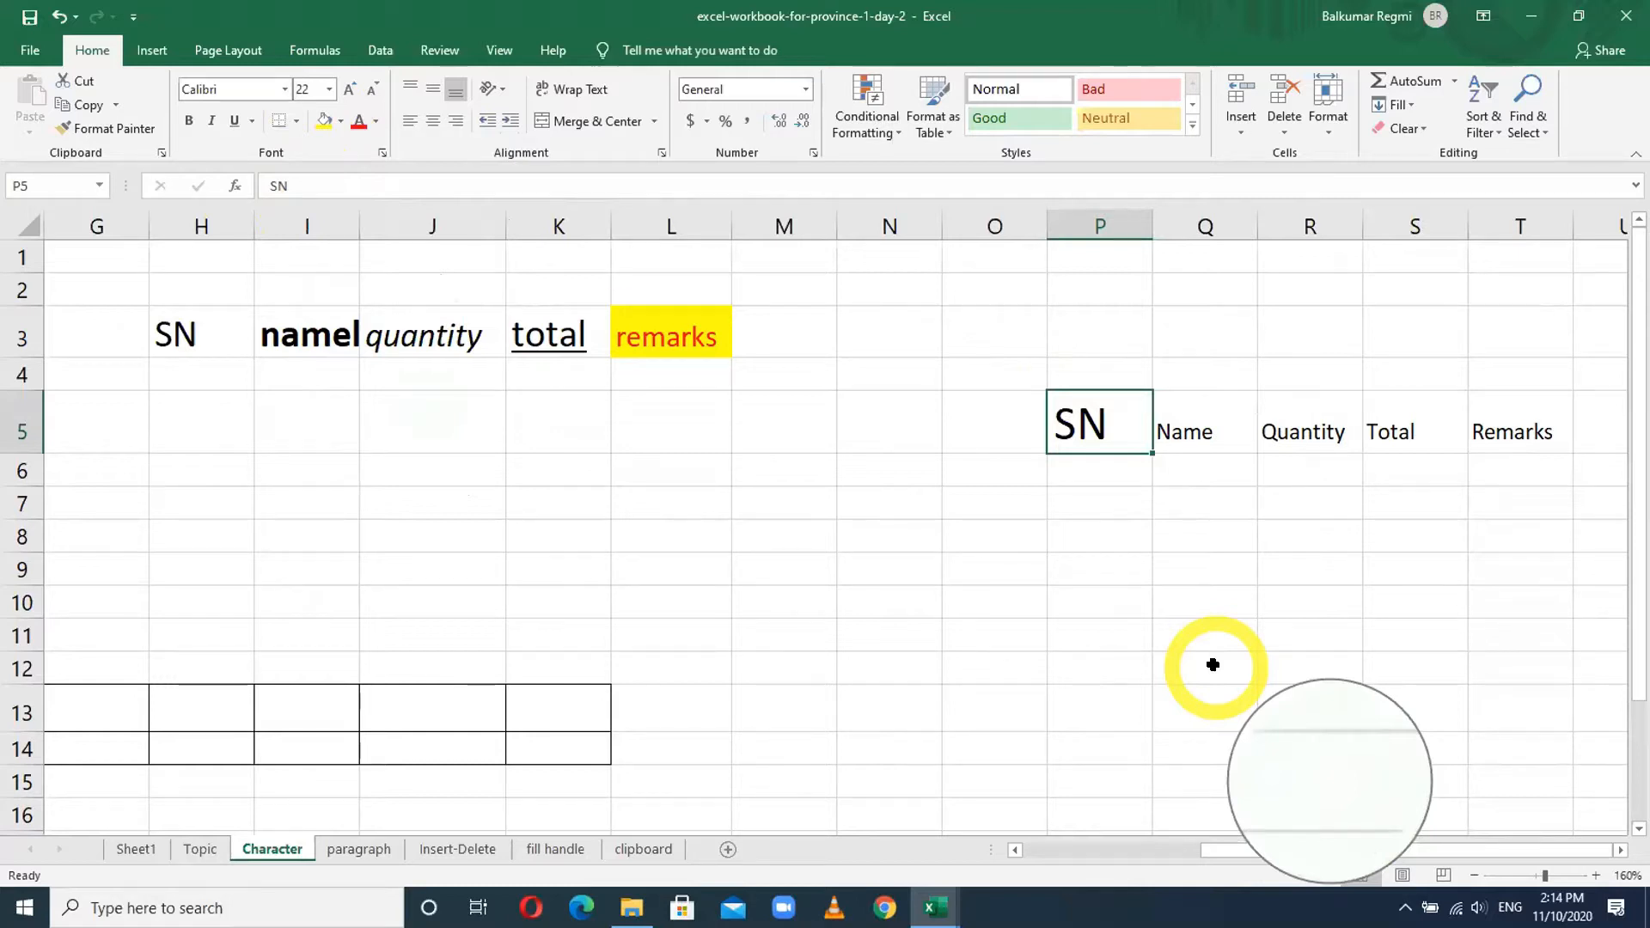
{"action": "left_click", "coordinate": [1387, 417]}
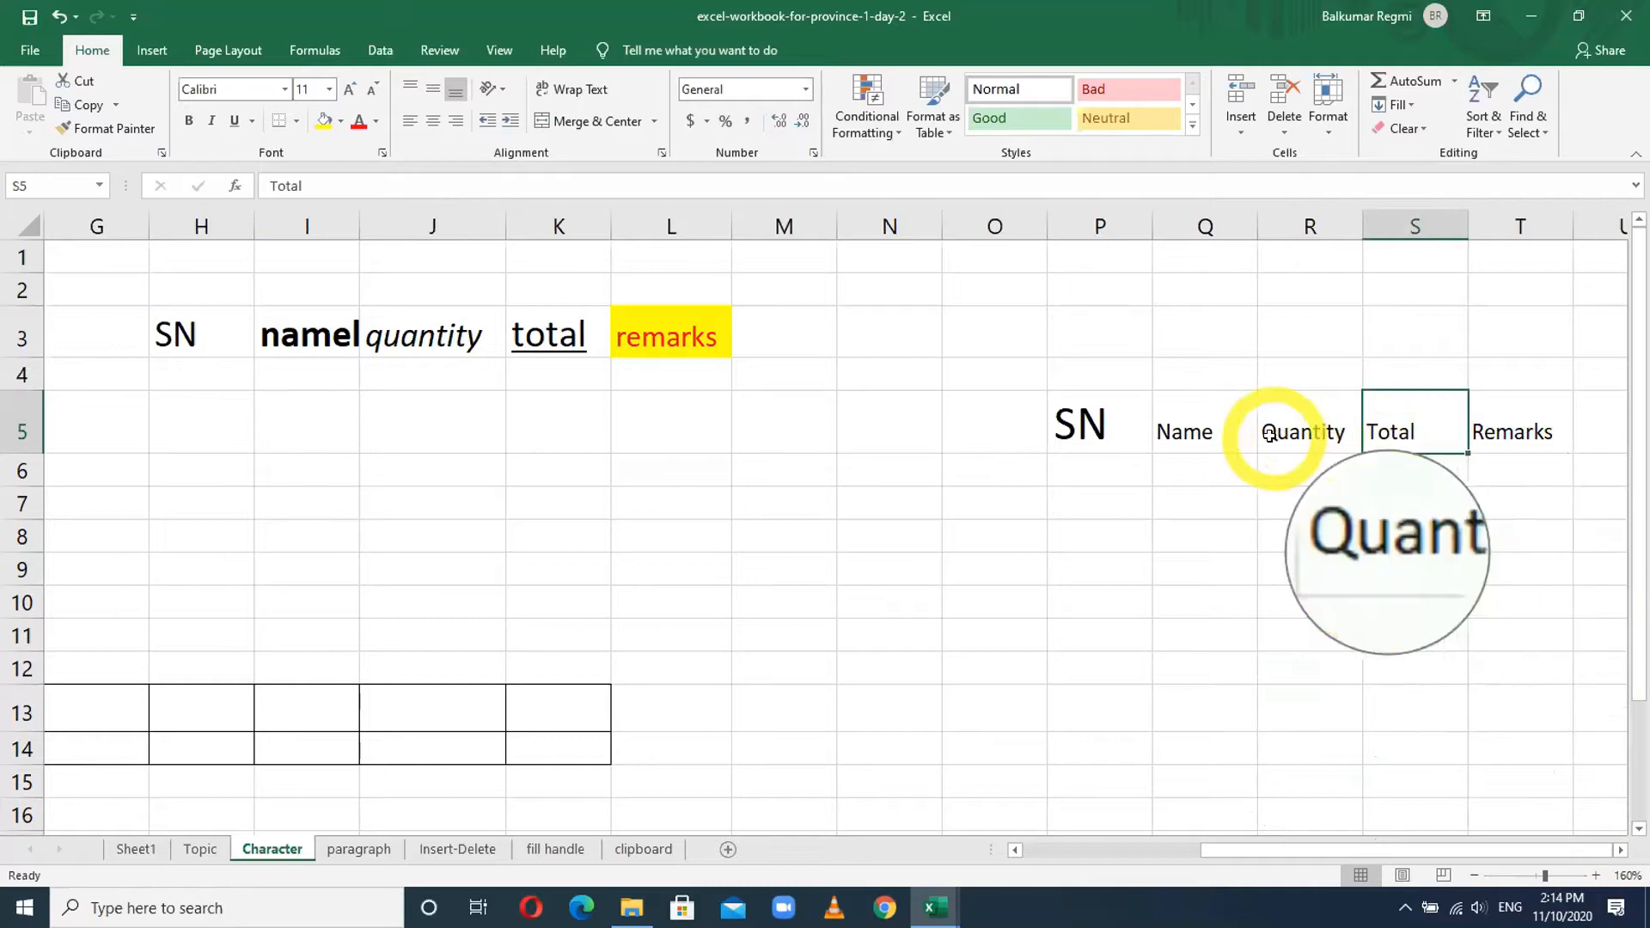
{"action": "left_click", "coordinate": [554, 337]}
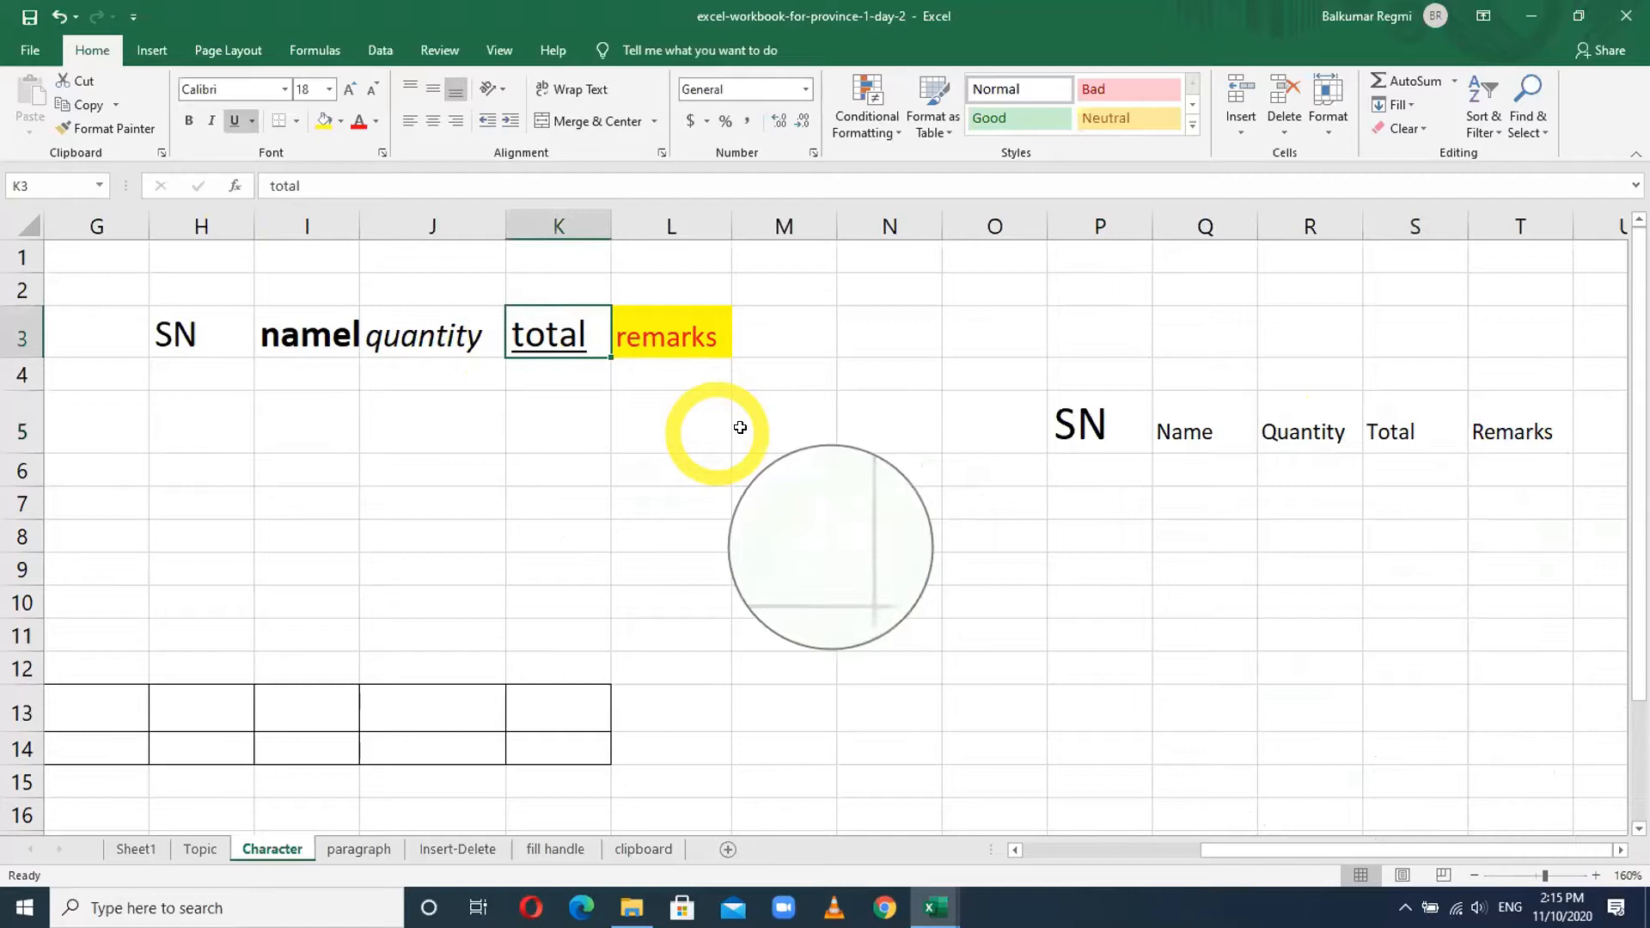
- Set the Total heading in S5 to font size 20
{"action": "left_click", "coordinate": [1398, 435]}
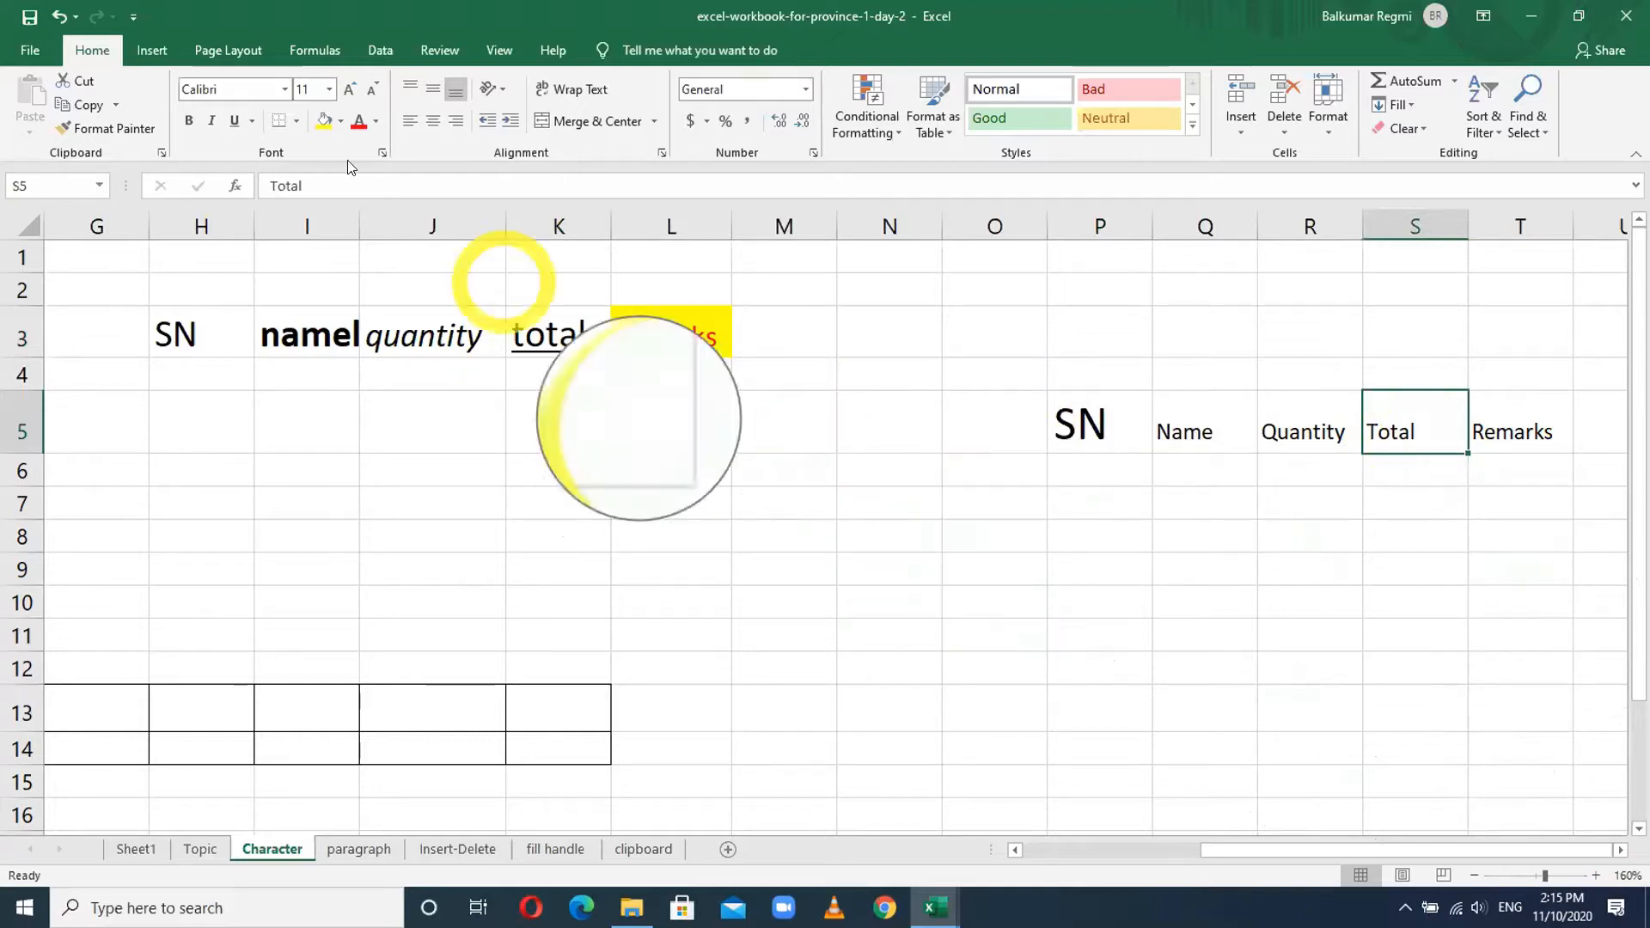
{"action": "left_click", "coordinate": [329, 90]}
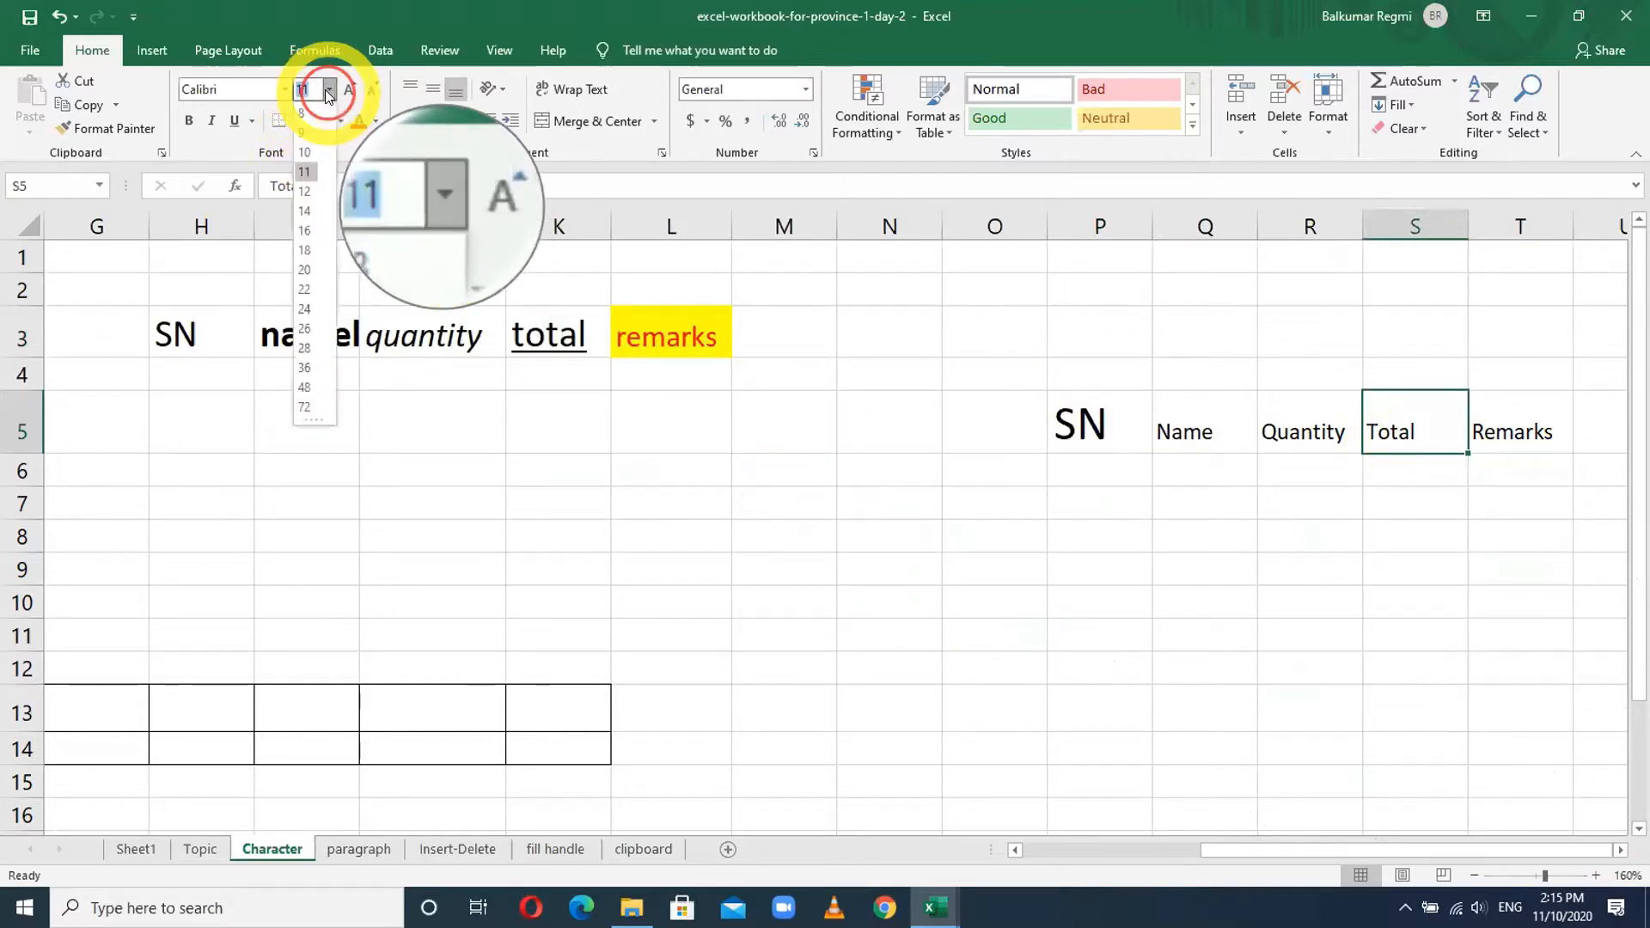
{"action": "left_click", "coordinate": [306, 270]}
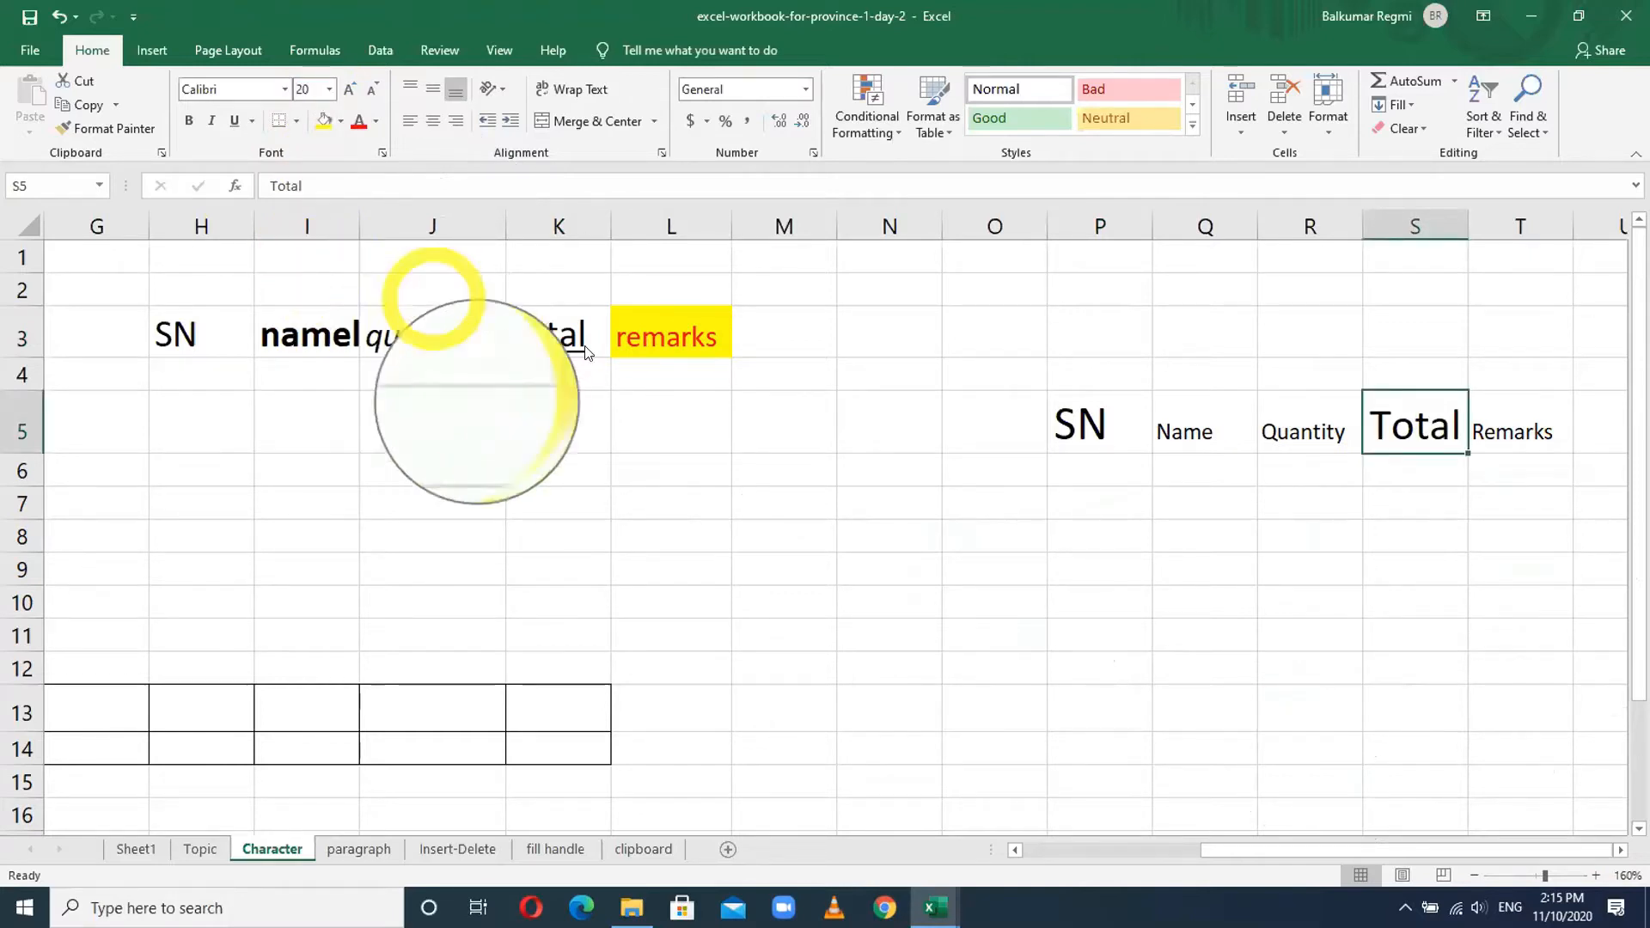
- Step the Name heading in Q5 up and back down to 16 pt, then select P5:T5
{"action": "left_click", "coordinate": [1195, 429]}
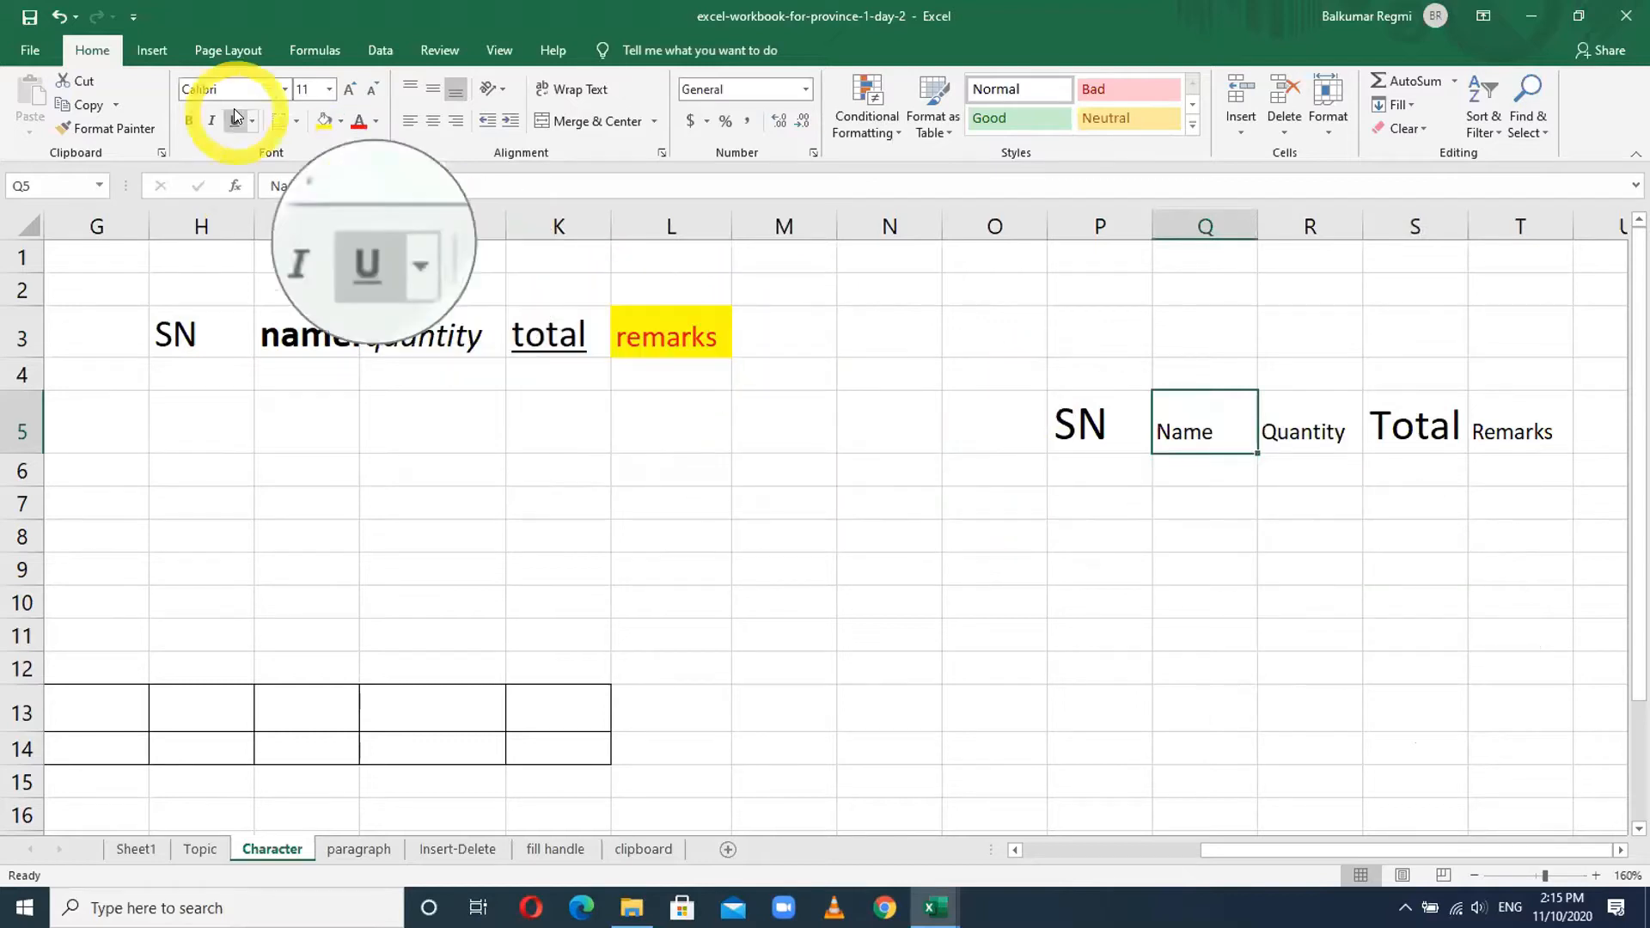
{"action": "left_click", "coordinate": [349, 91]}
{"action": "left_click", "coordinate": [349, 91]}
{"action": "left_click", "coordinate": [349, 91]}
{"action": "left_click", "coordinate": [349, 91]}
{"action": "left_click", "coordinate": [349, 91]}
{"action": "left_click", "coordinate": [349, 91]}
{"action": "left_click", "coordinate": [349, 91]}
{"action": "left_click", "coordinate": [349, 91]}
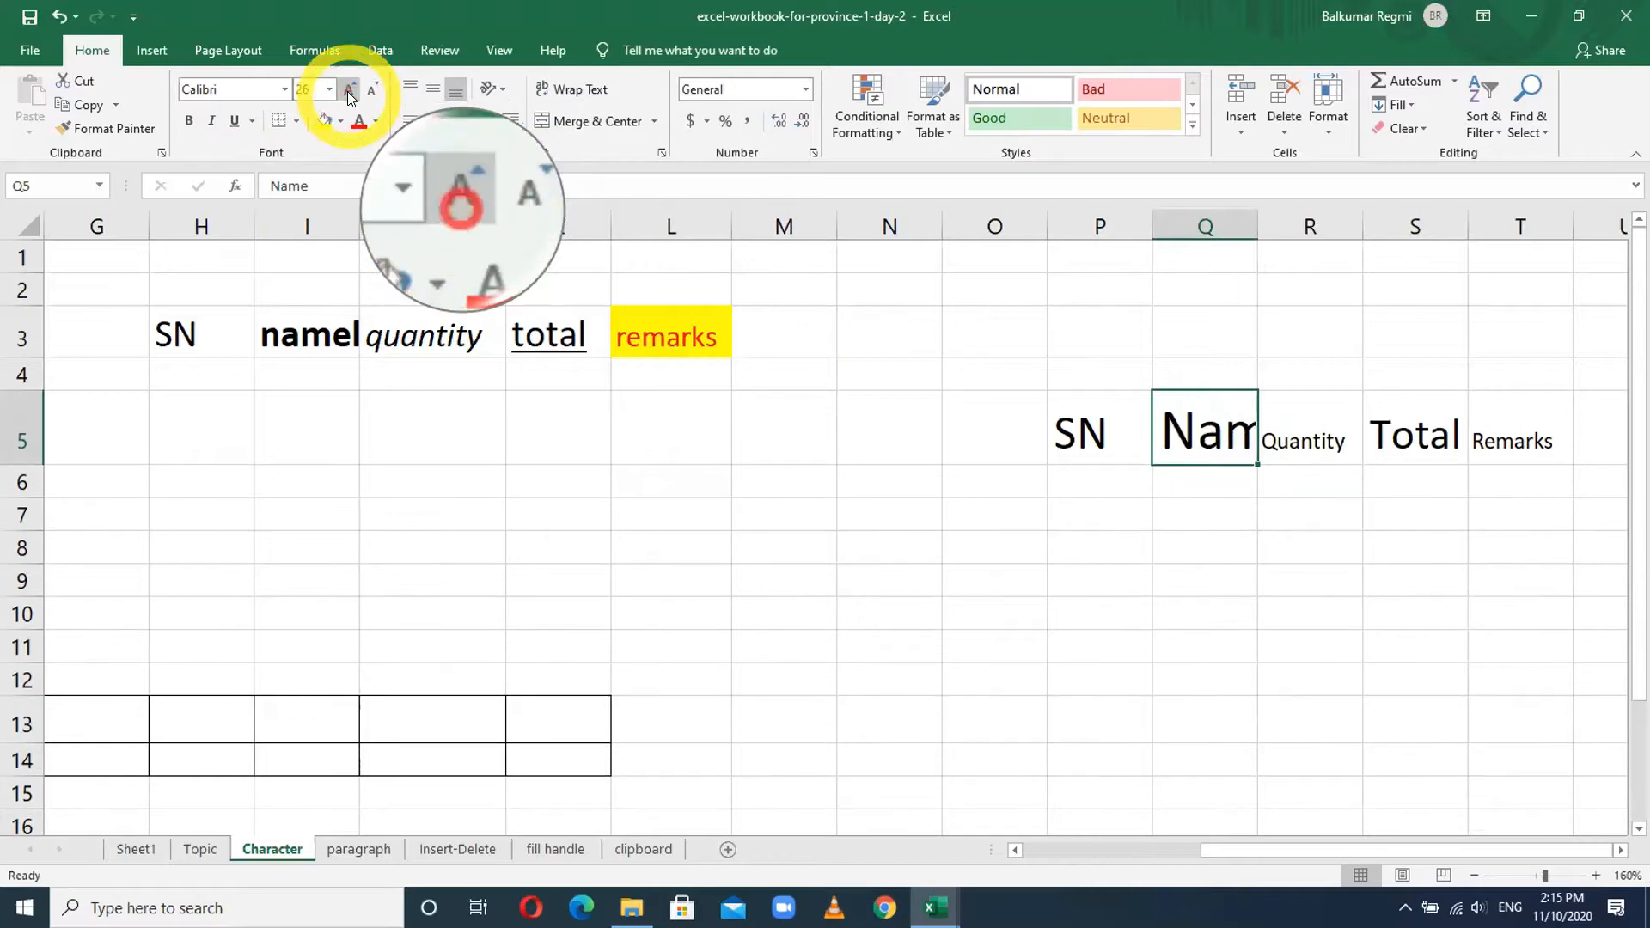
{"action": "left_click", "coordinate": [349, 91]}
{"action": "left_click", "coordinate": [378, 91]}
{"action": "left_click", "coordinate": [378, 91]}
{"action": "left_click", "coordinate": [379, 91]}
{"action": "left_click", "coordinate": [378, 92]}
{"action": "left_click", "coordinate": [378, 91]}
{"action": "left_click", "coordinate": [378, 91]}
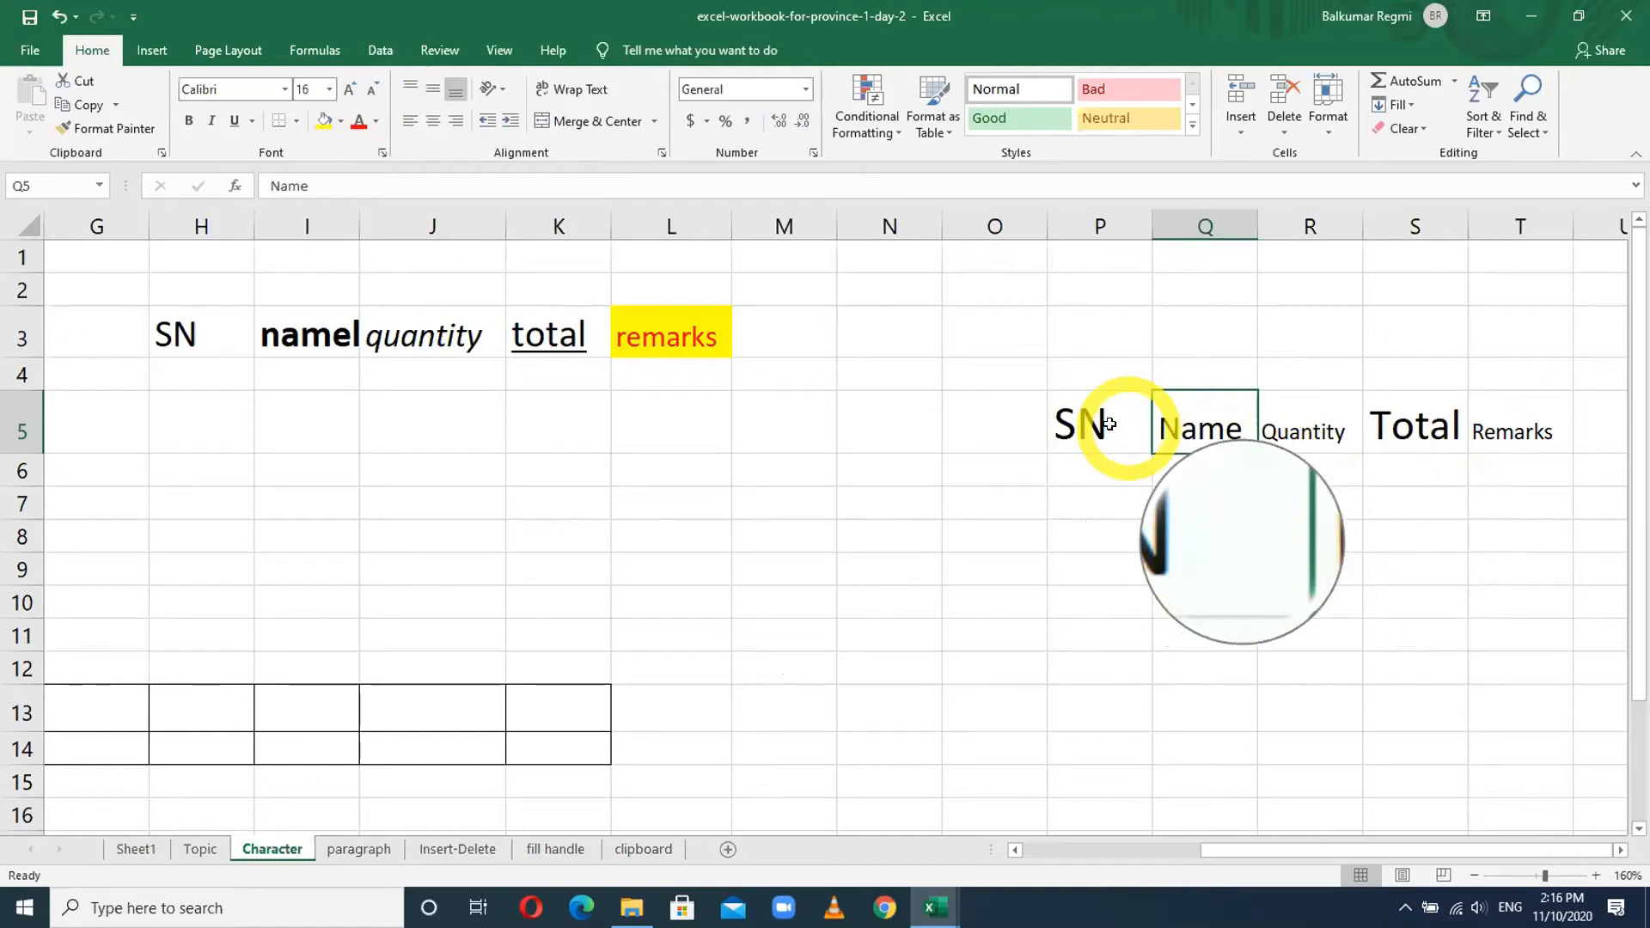
{"action": "left_click_drag", "start_coordinate": [1083, 421], "coordinate": [1495, 414]}
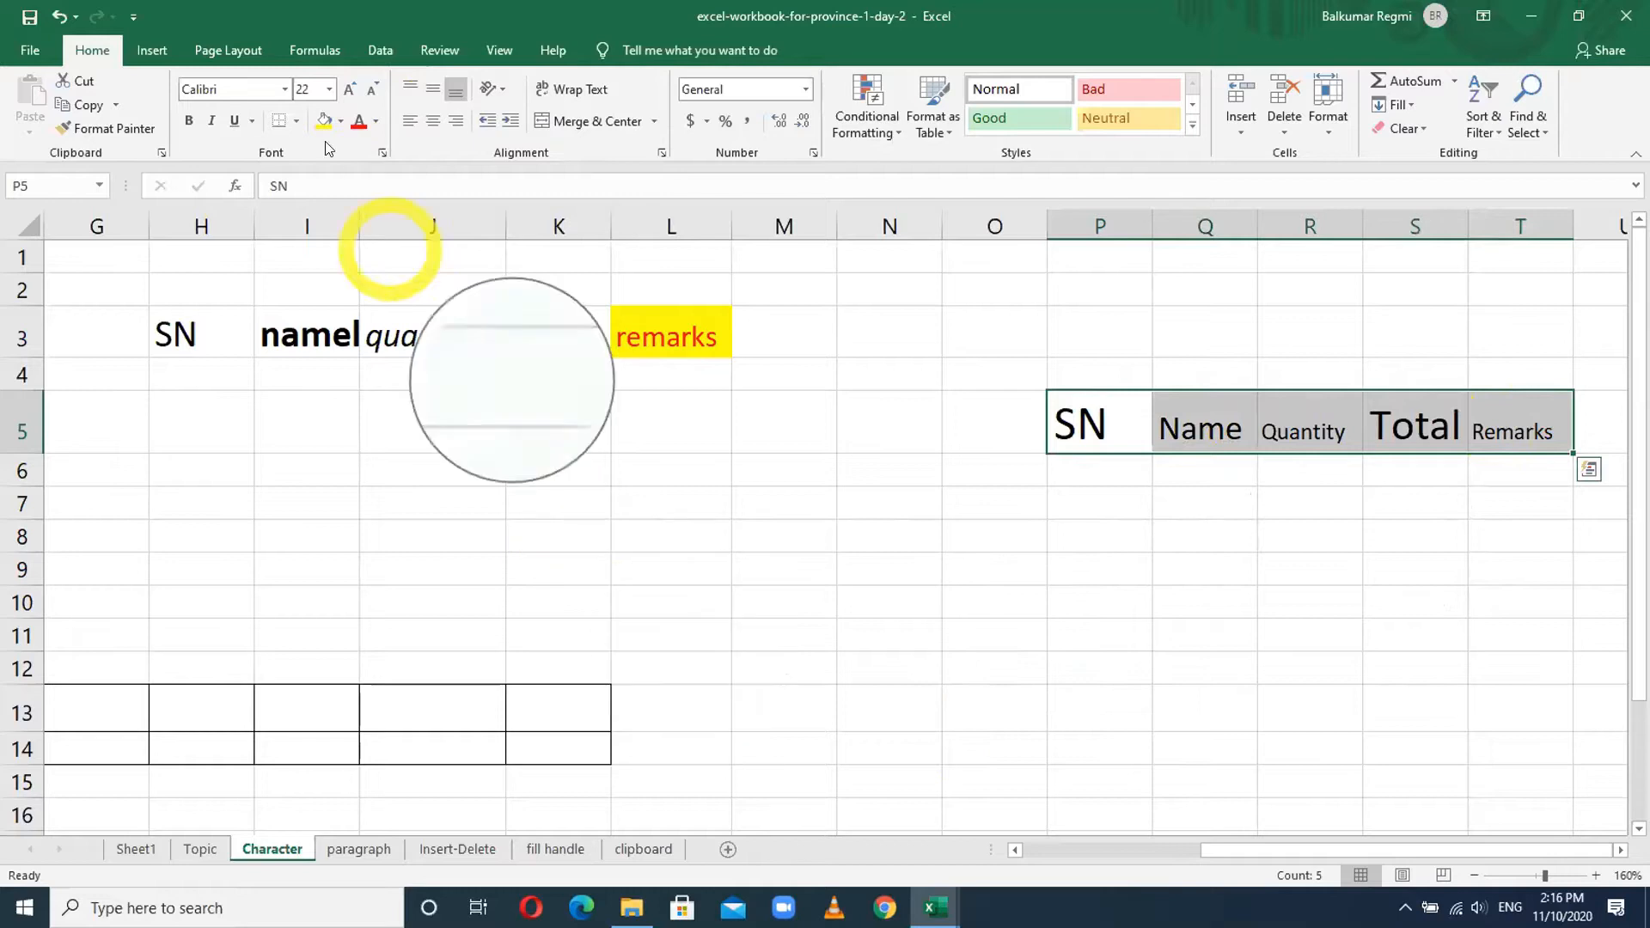
- Make all five headings in P5:T5 18 pt and scroll back toward column A
{"action": "left_click", "coordinate": [330, 89]}
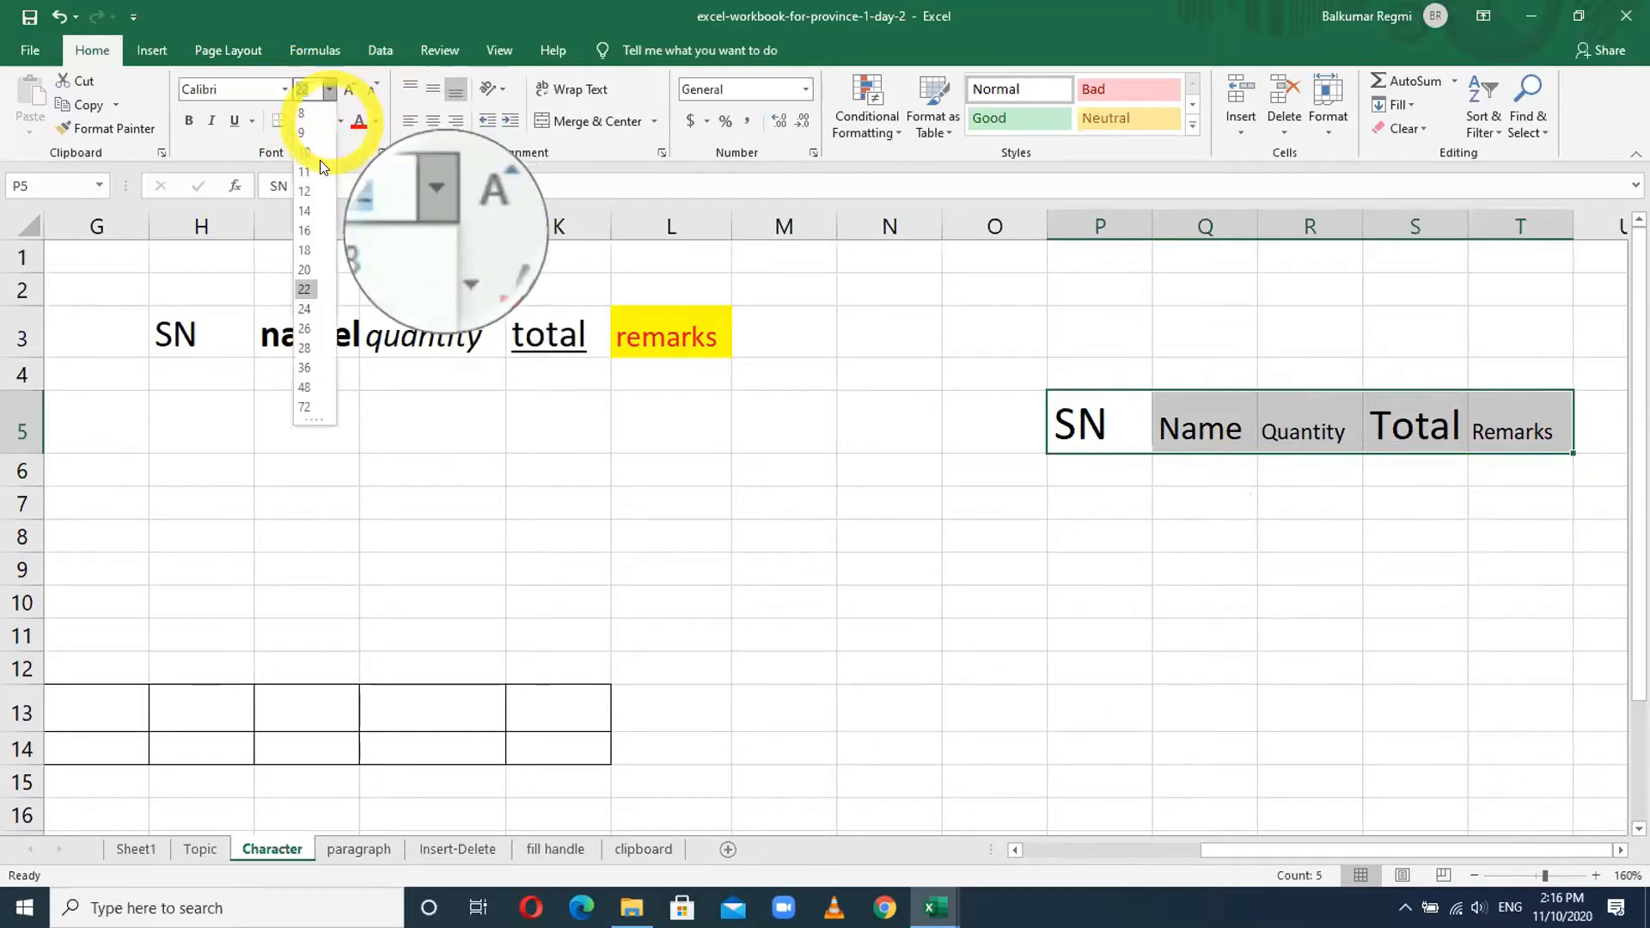
{"action": "left_click", "coordinate": [306, 249]}
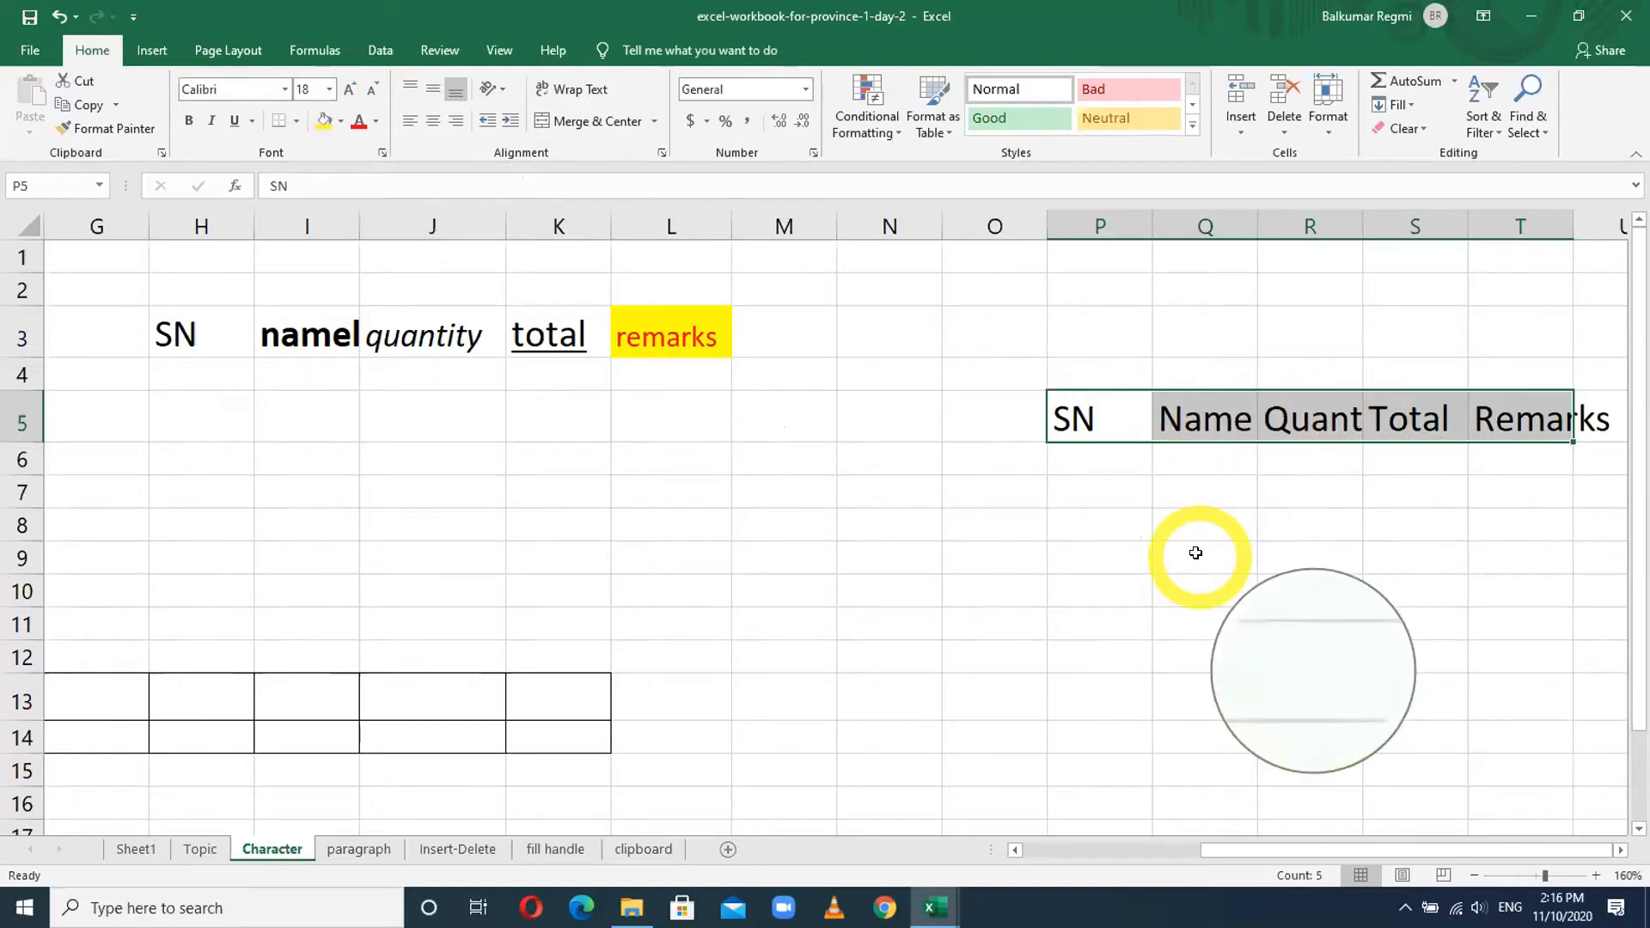
{"action": "left_click_drag", "start_coordinate": [1253, 851], "coordinate": [1058, 849]}
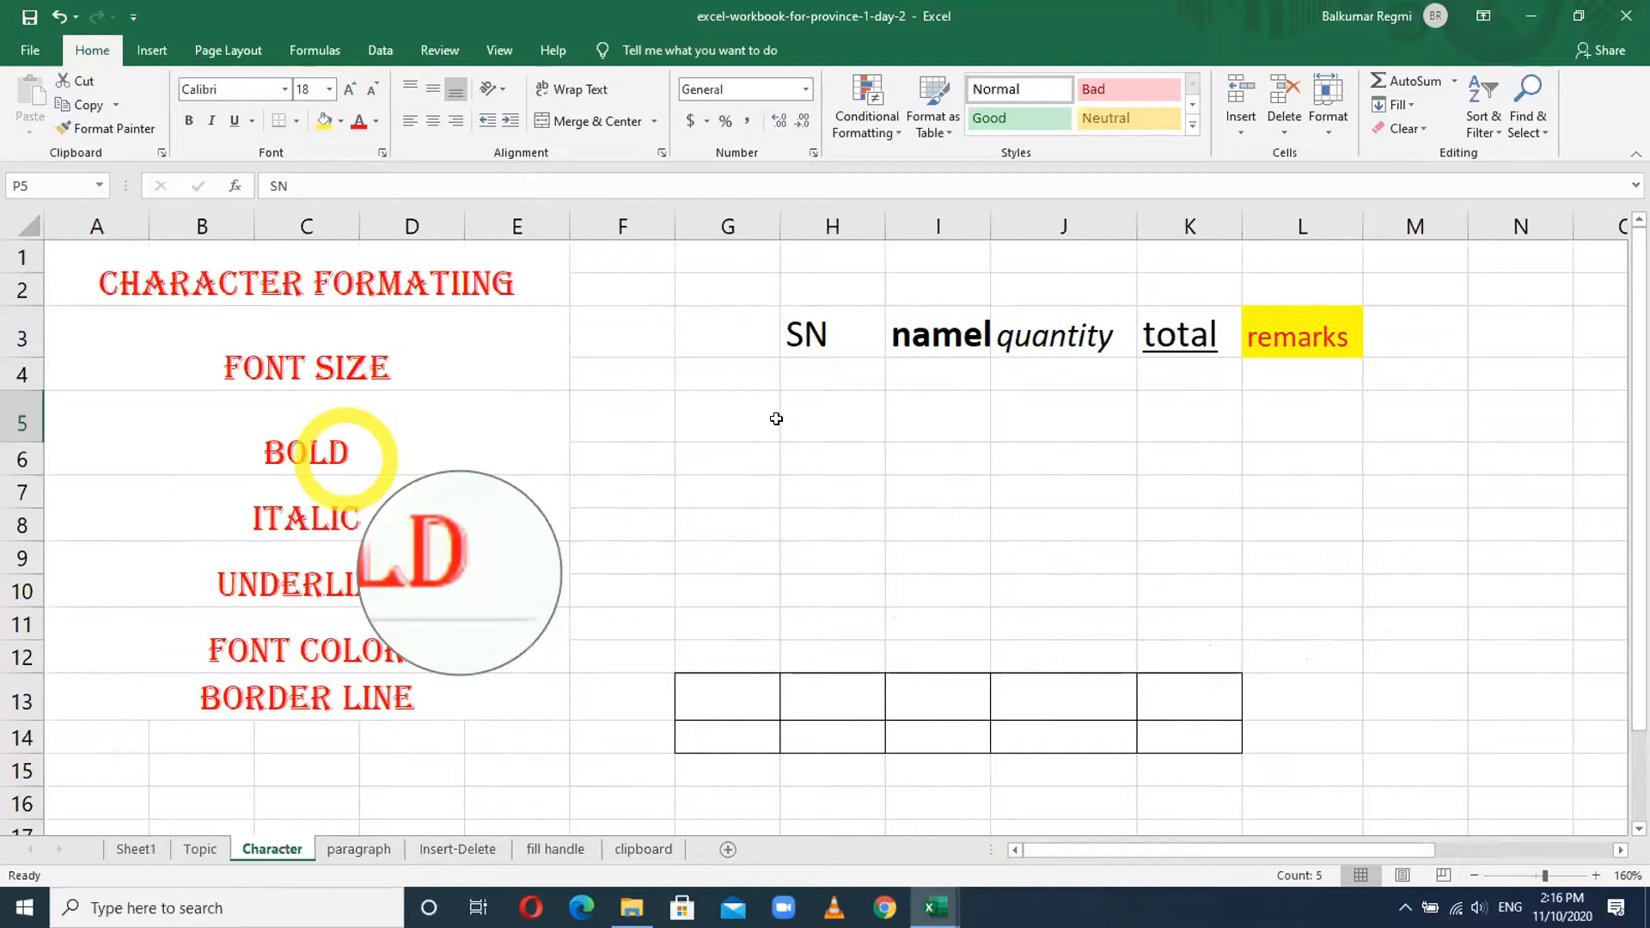
- Type 'Bold text' in F5 and format it bold
{"action": "left_click", "coordinate": [672, 404]}
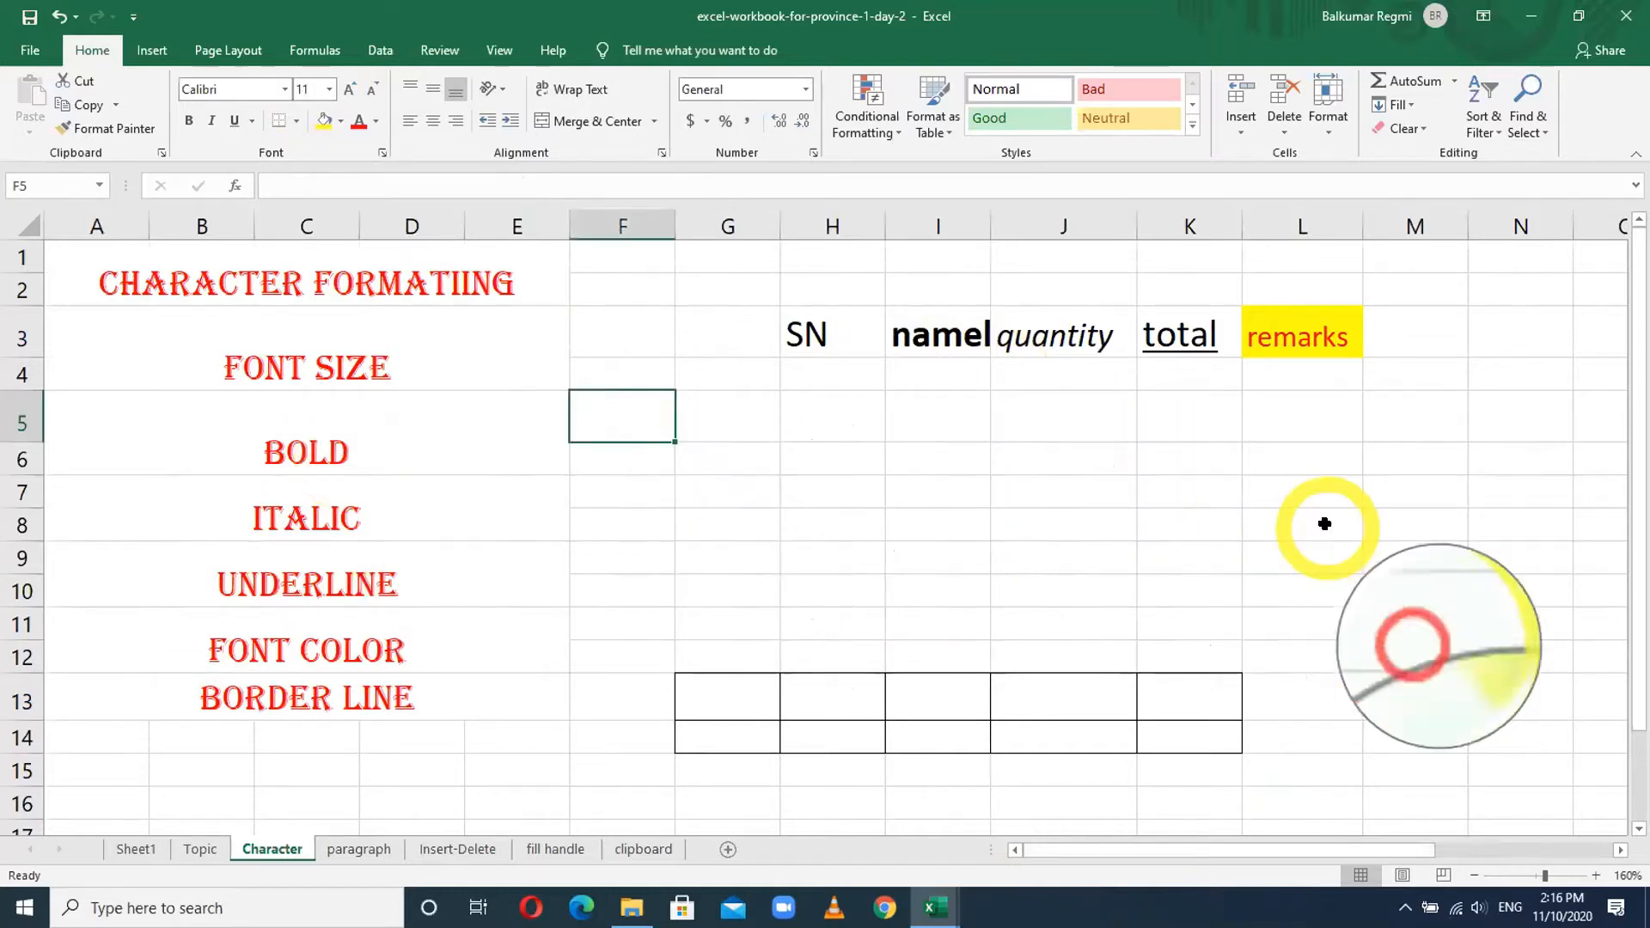
{"action": "type", "text": "Bold text"}
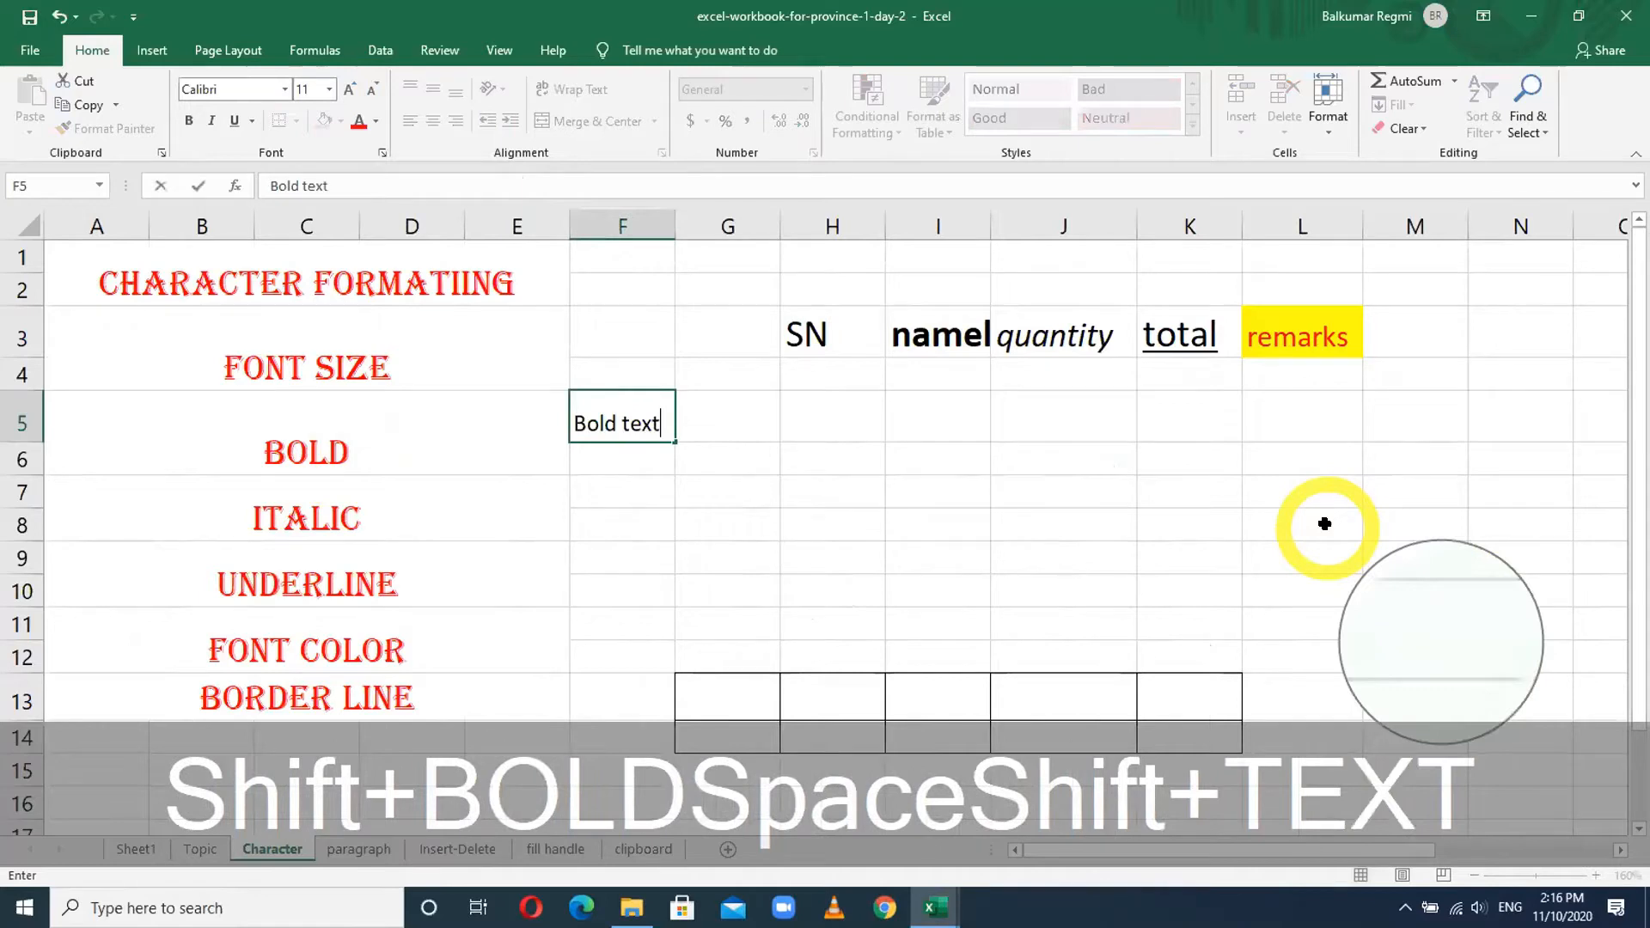
{"action": "key", "text": "Return"}
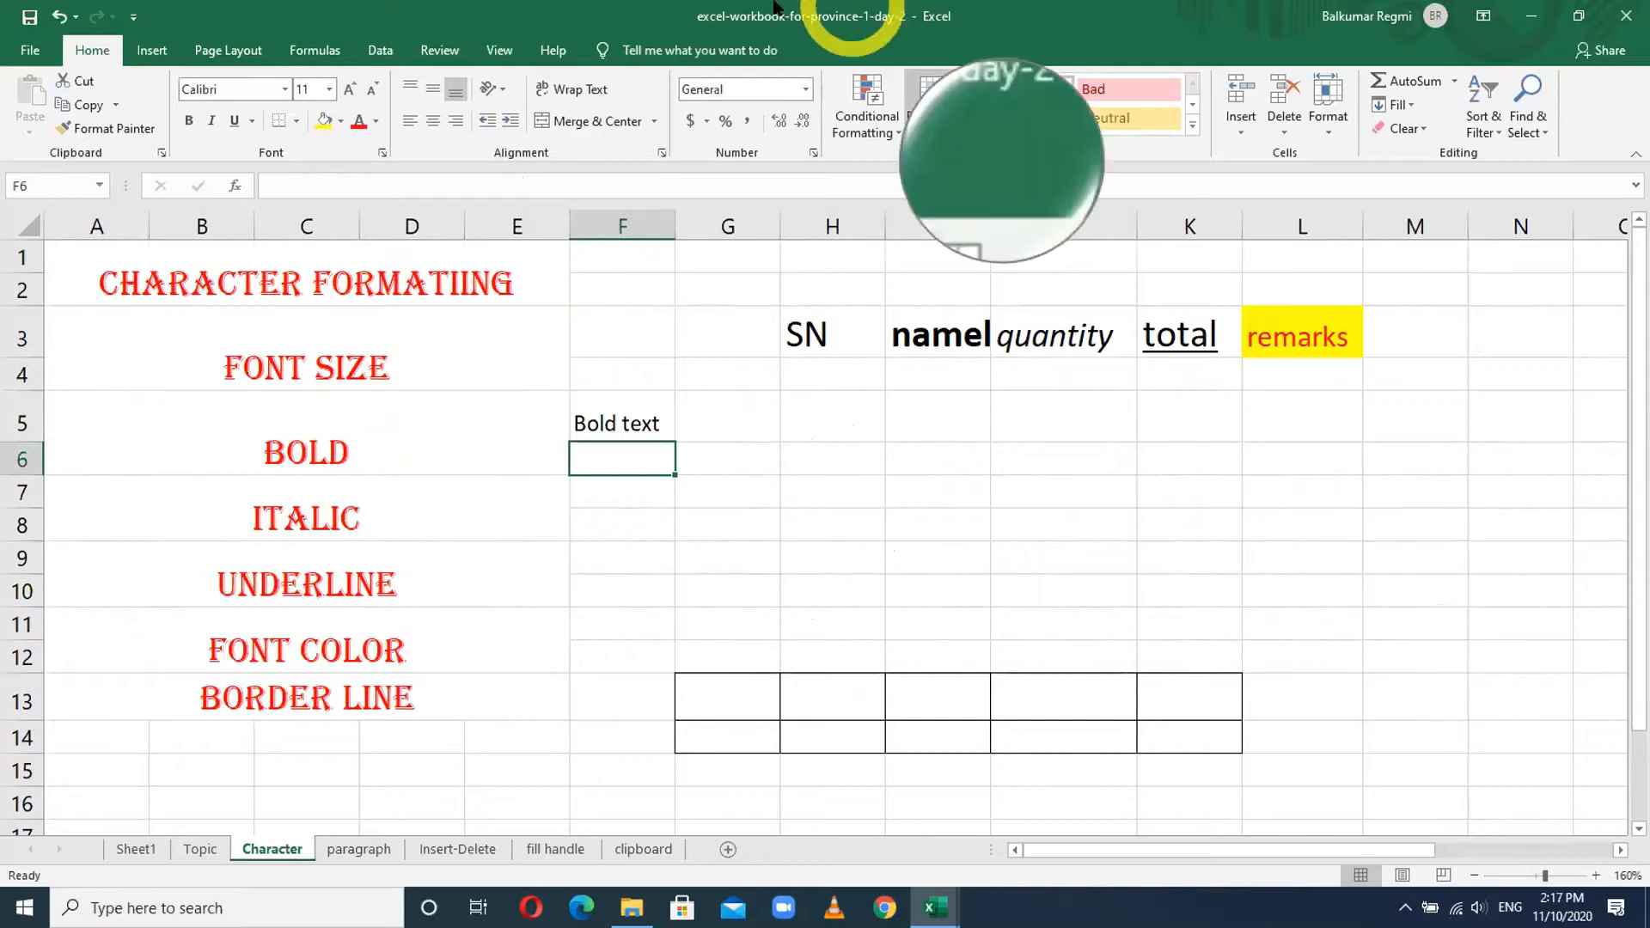
{"action": "left_click", "coordinate": [634, 423]}
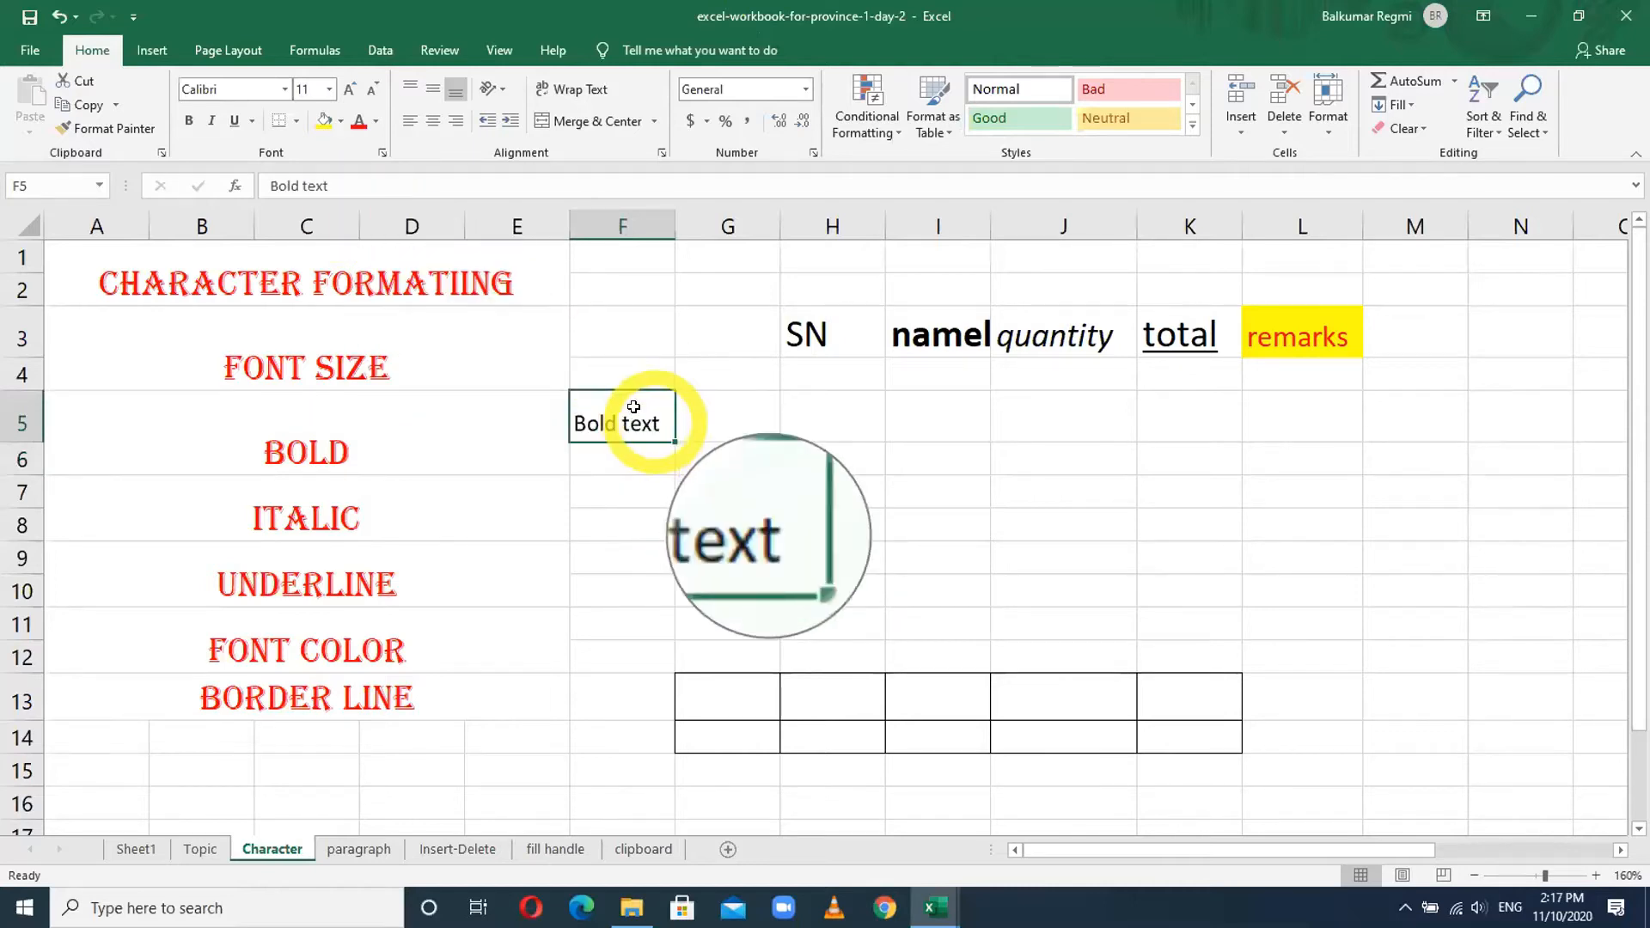
{"action": "left_click", "coordinate": [189, 125]}
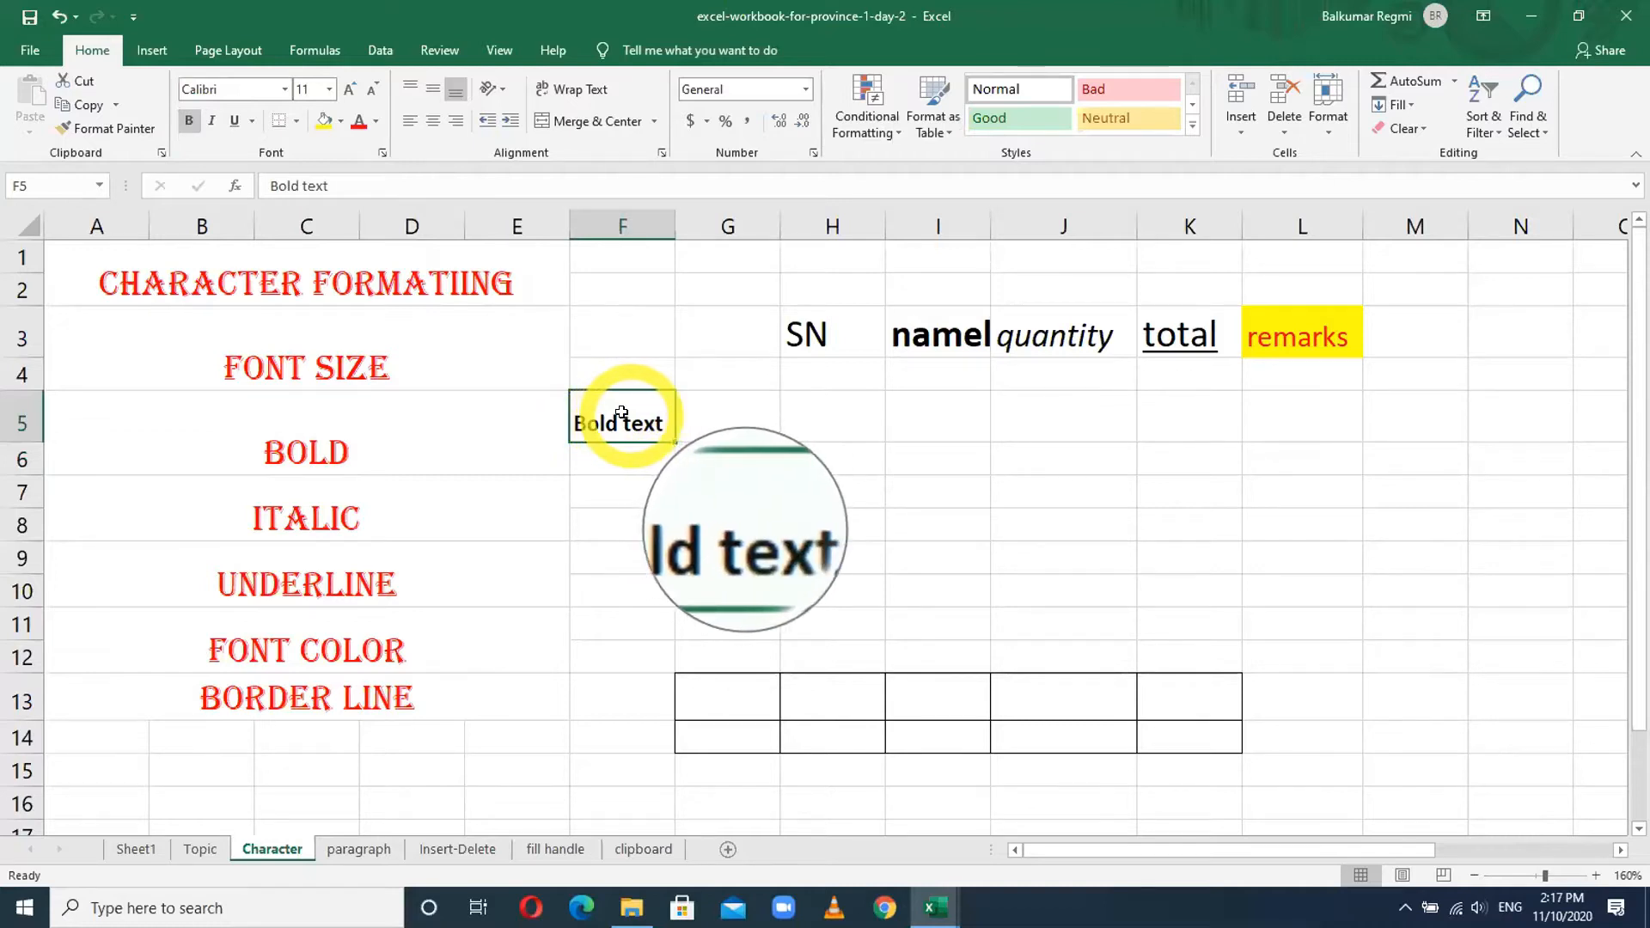
{"action": "left_click", "coordinate": [188, 122]}
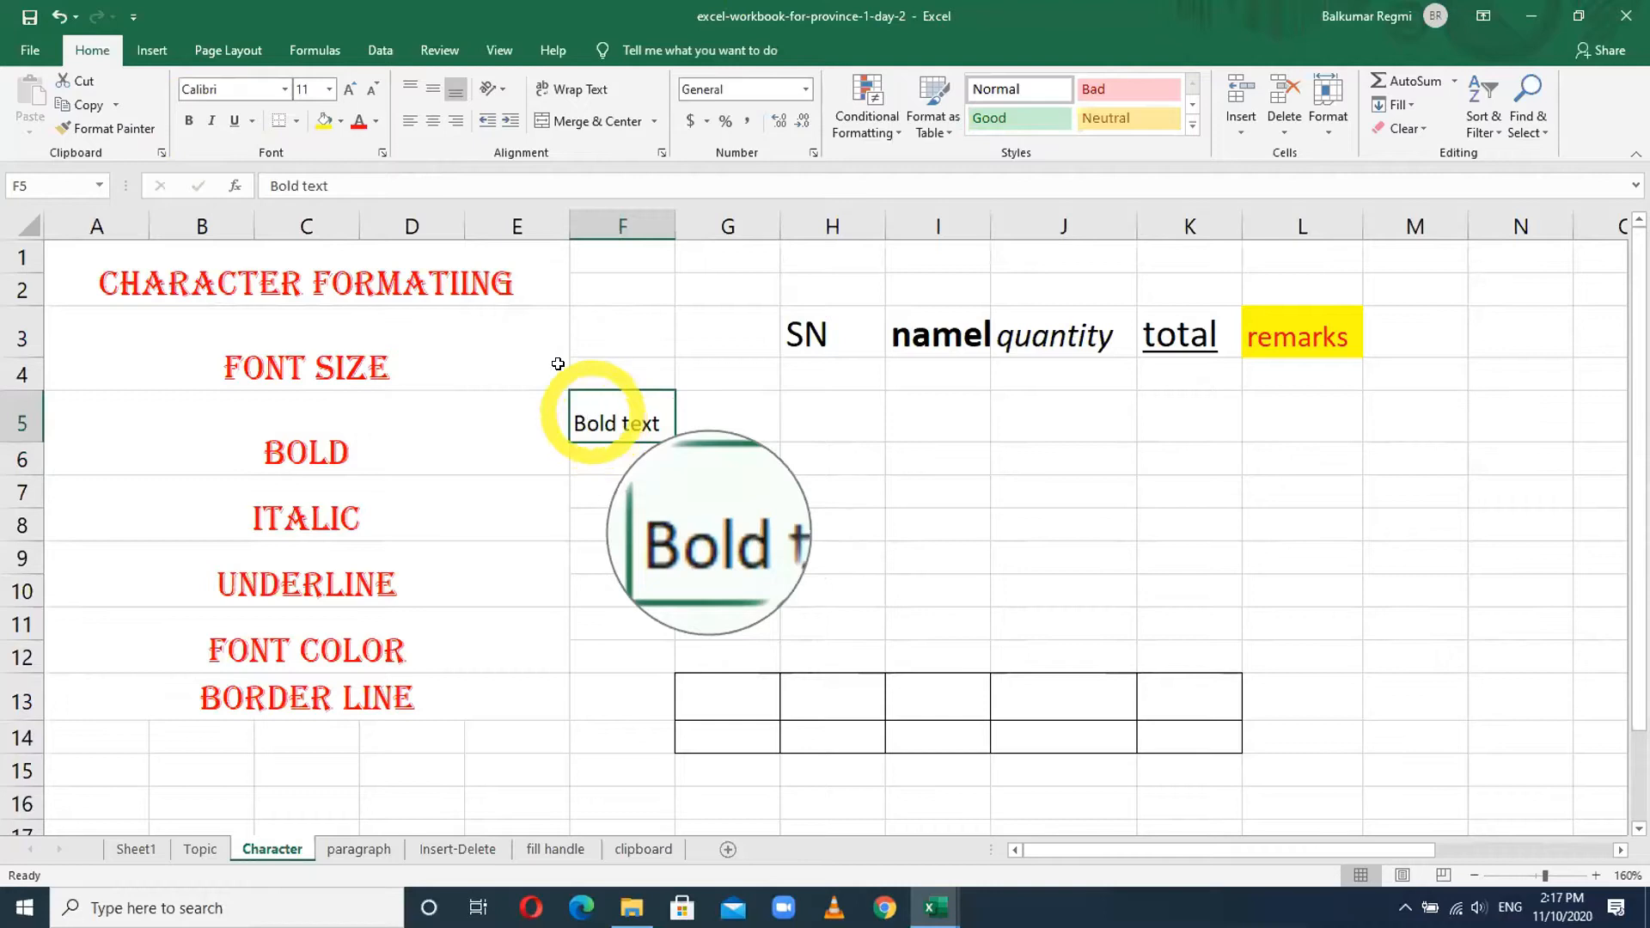
{"action": "left_click", "coordinate": [189, 121]}
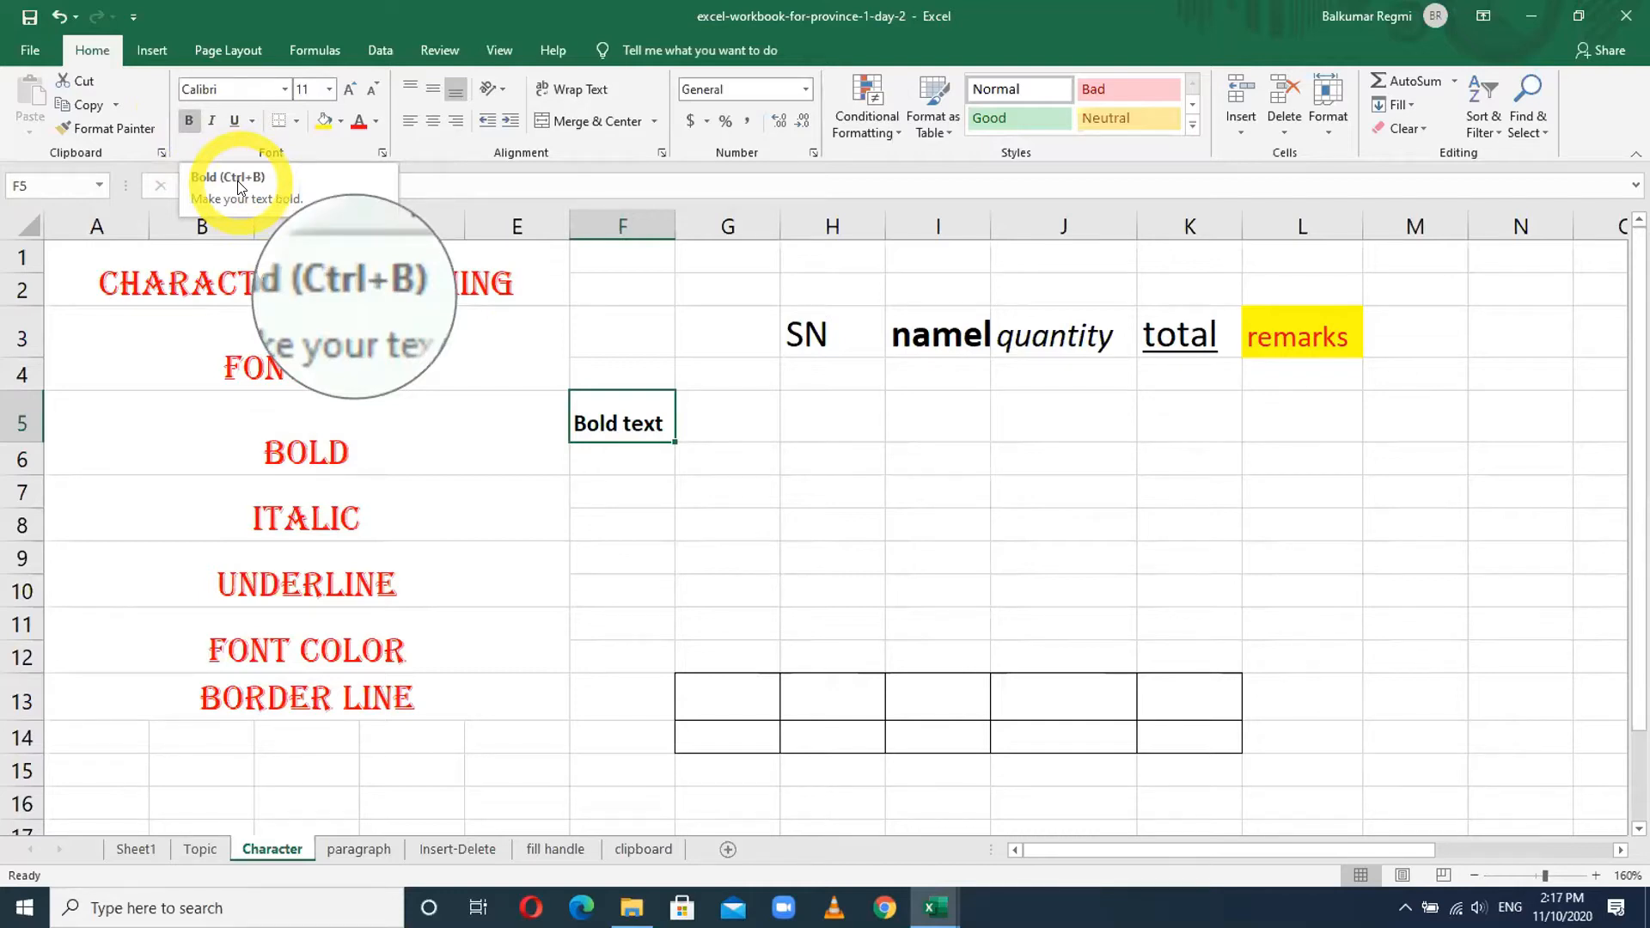
- Type 'Italic Text' in G5, italicize it, then move to H5
{"action": "left_click", "coordinate": [737, 400]}
{"action": "type", "text": "Ital"}
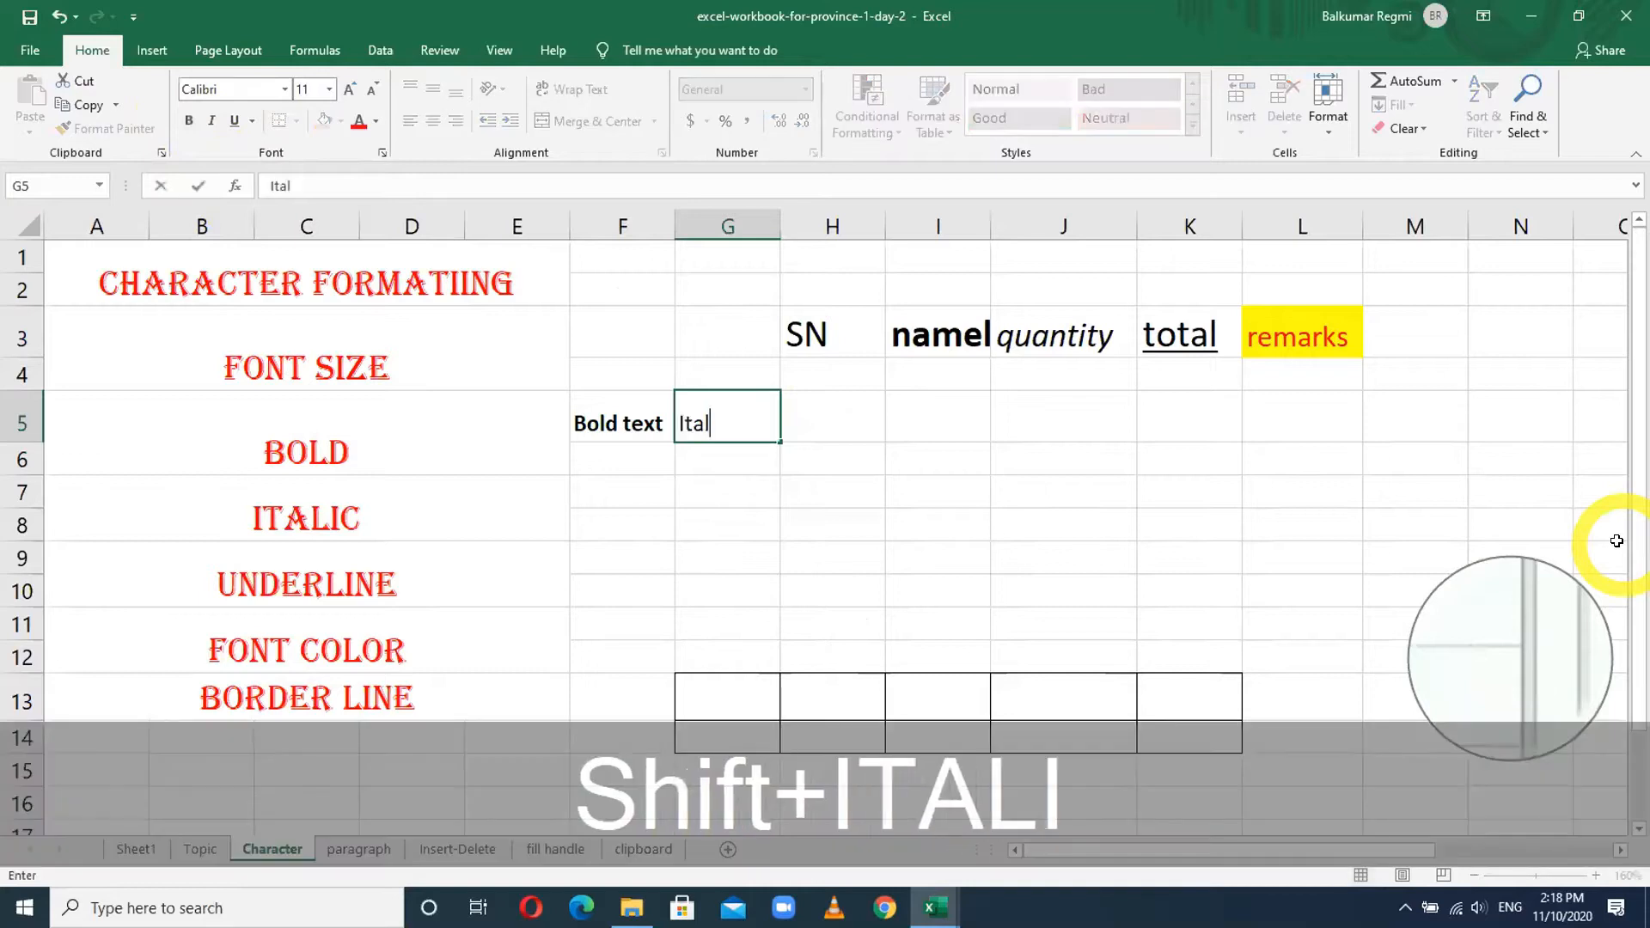
{"action": "type", "text": "ic Text"}
{"action": "key", "text": "Return"}
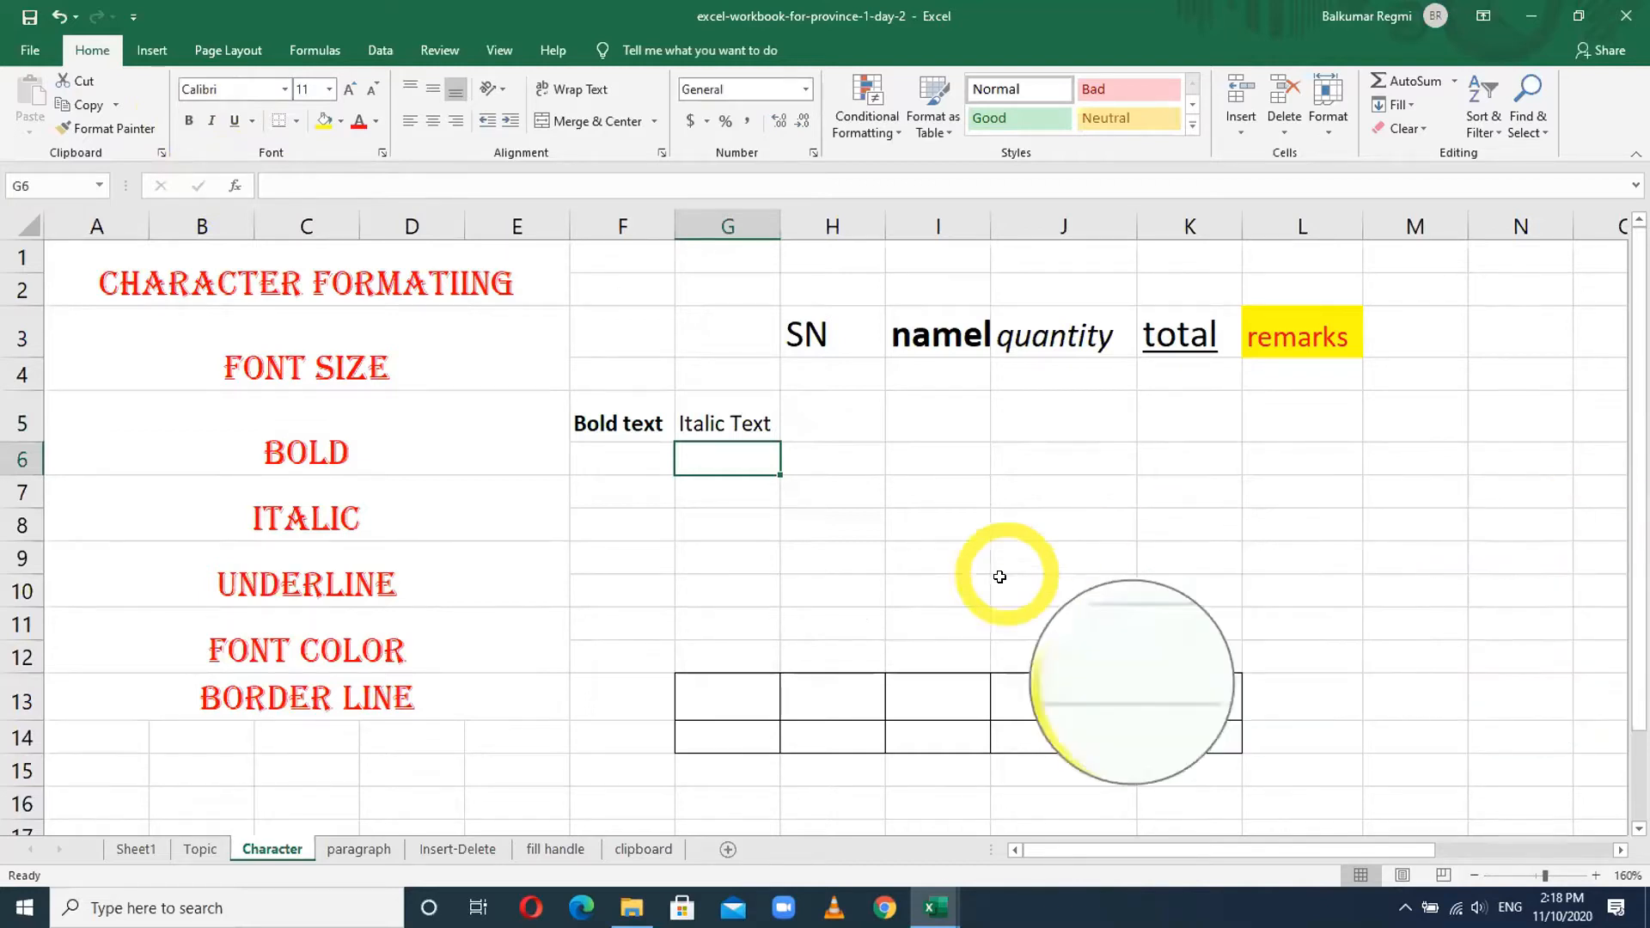
{"action": "left_click", "coordinate": [725, 421]}
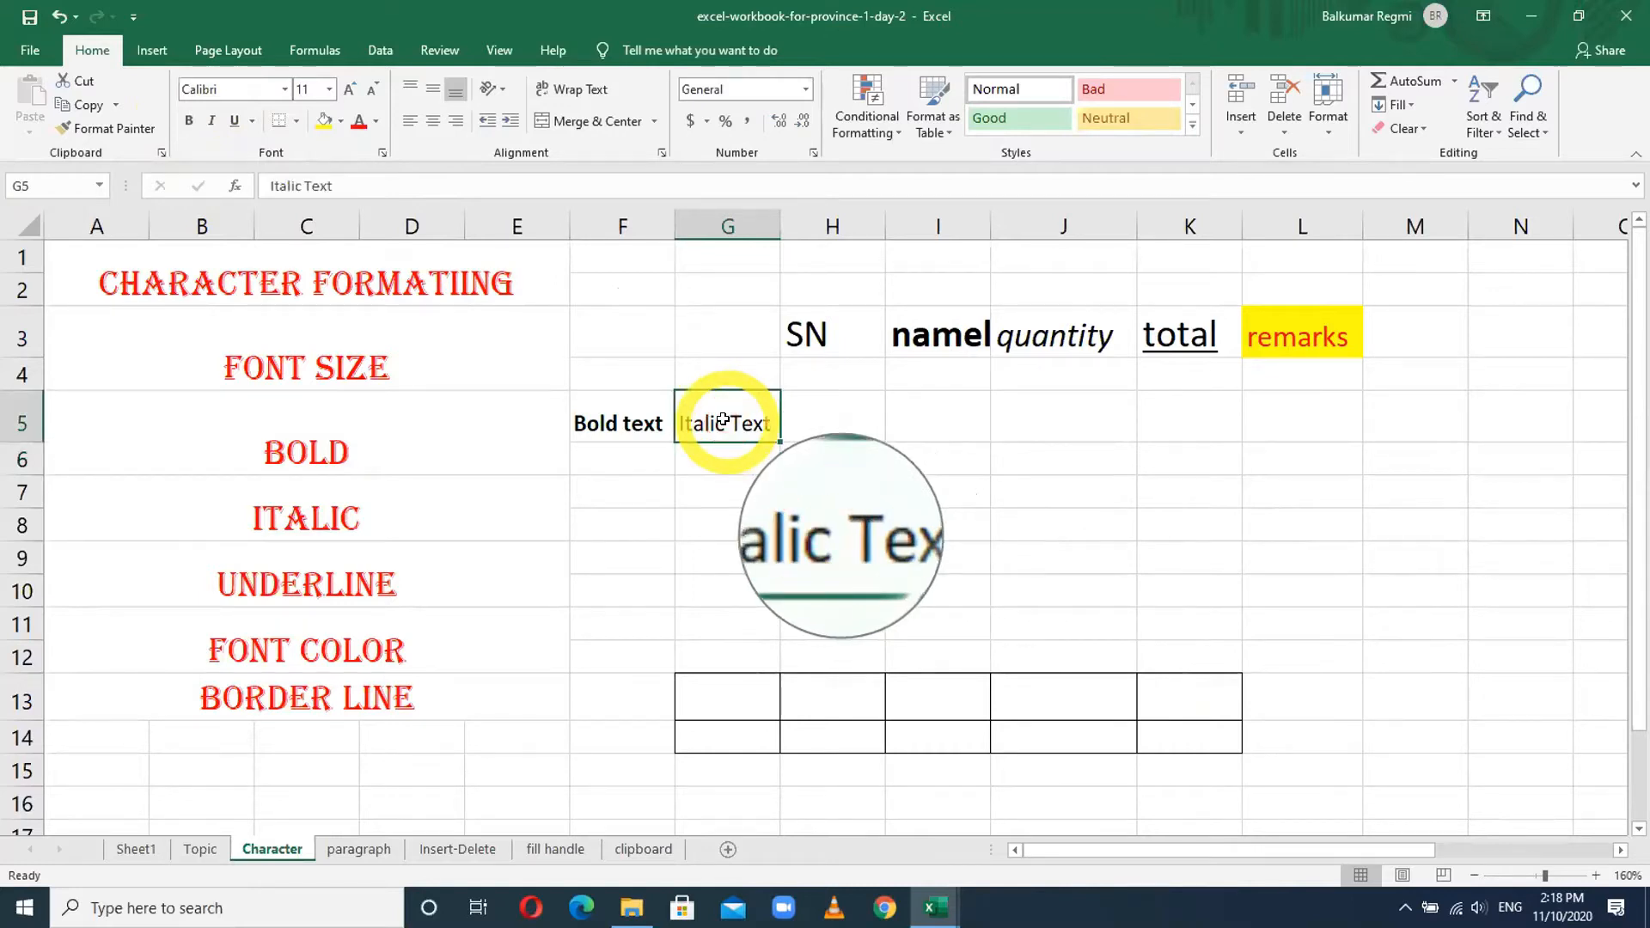
{"action": "left_click", "coordinate": [209, 127]}
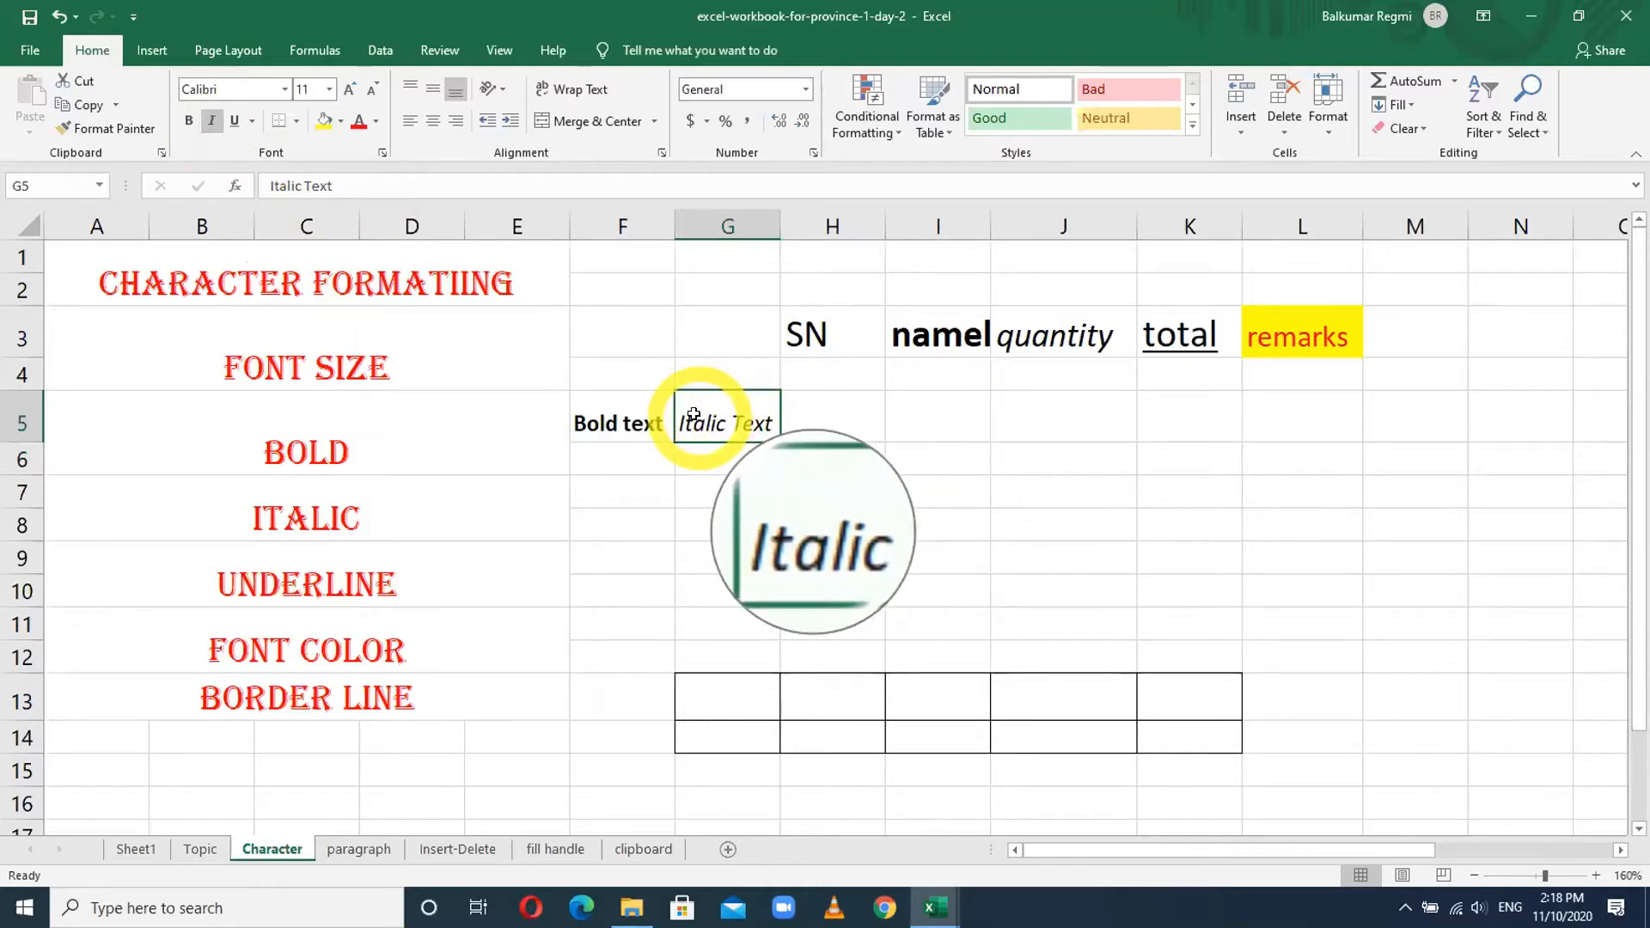
{"action": "left_click", "coordinate": [212, 121]}
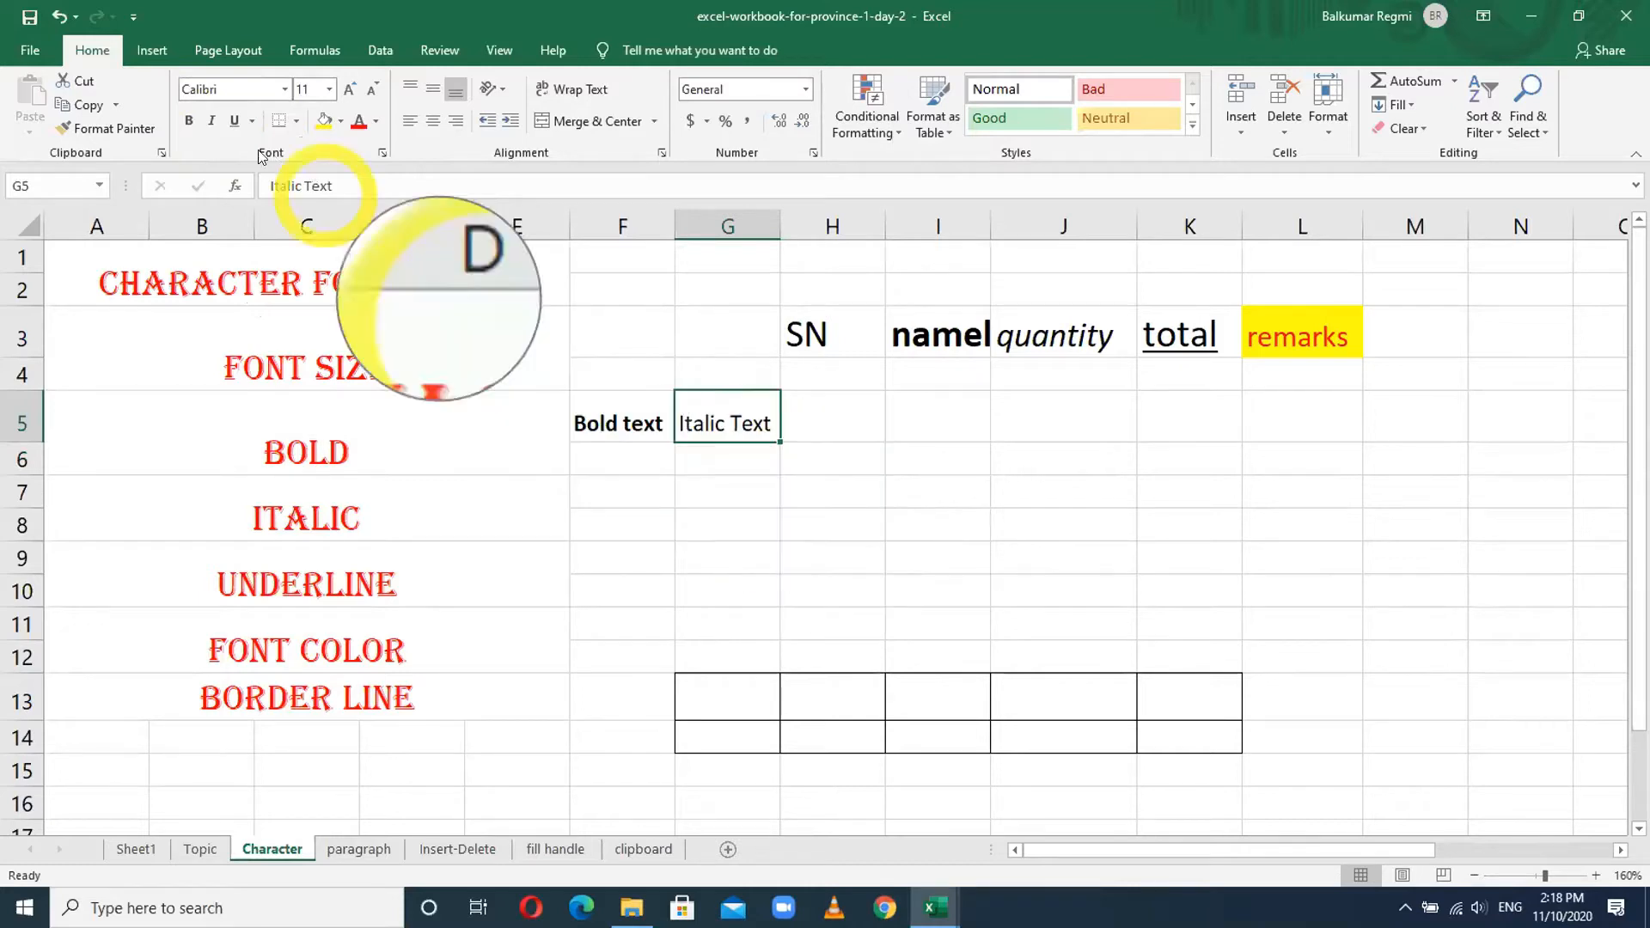
{"action": "left_click", "coordinate": [211, 121]}
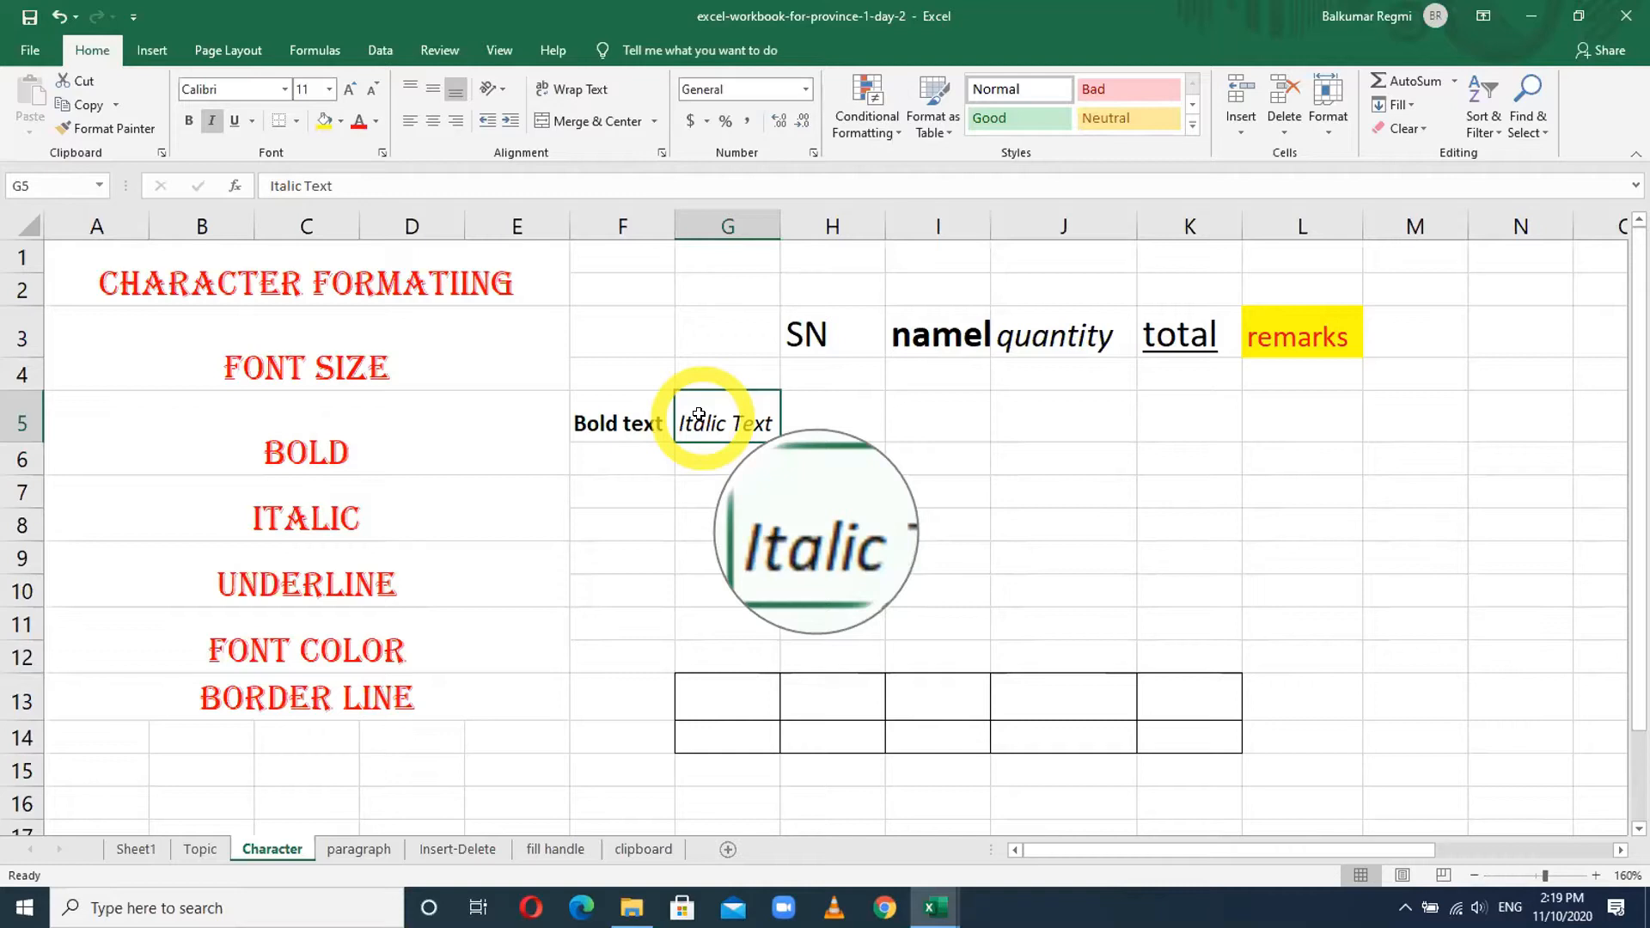
{"action": "left_click", "coordinate": [830, 417]}
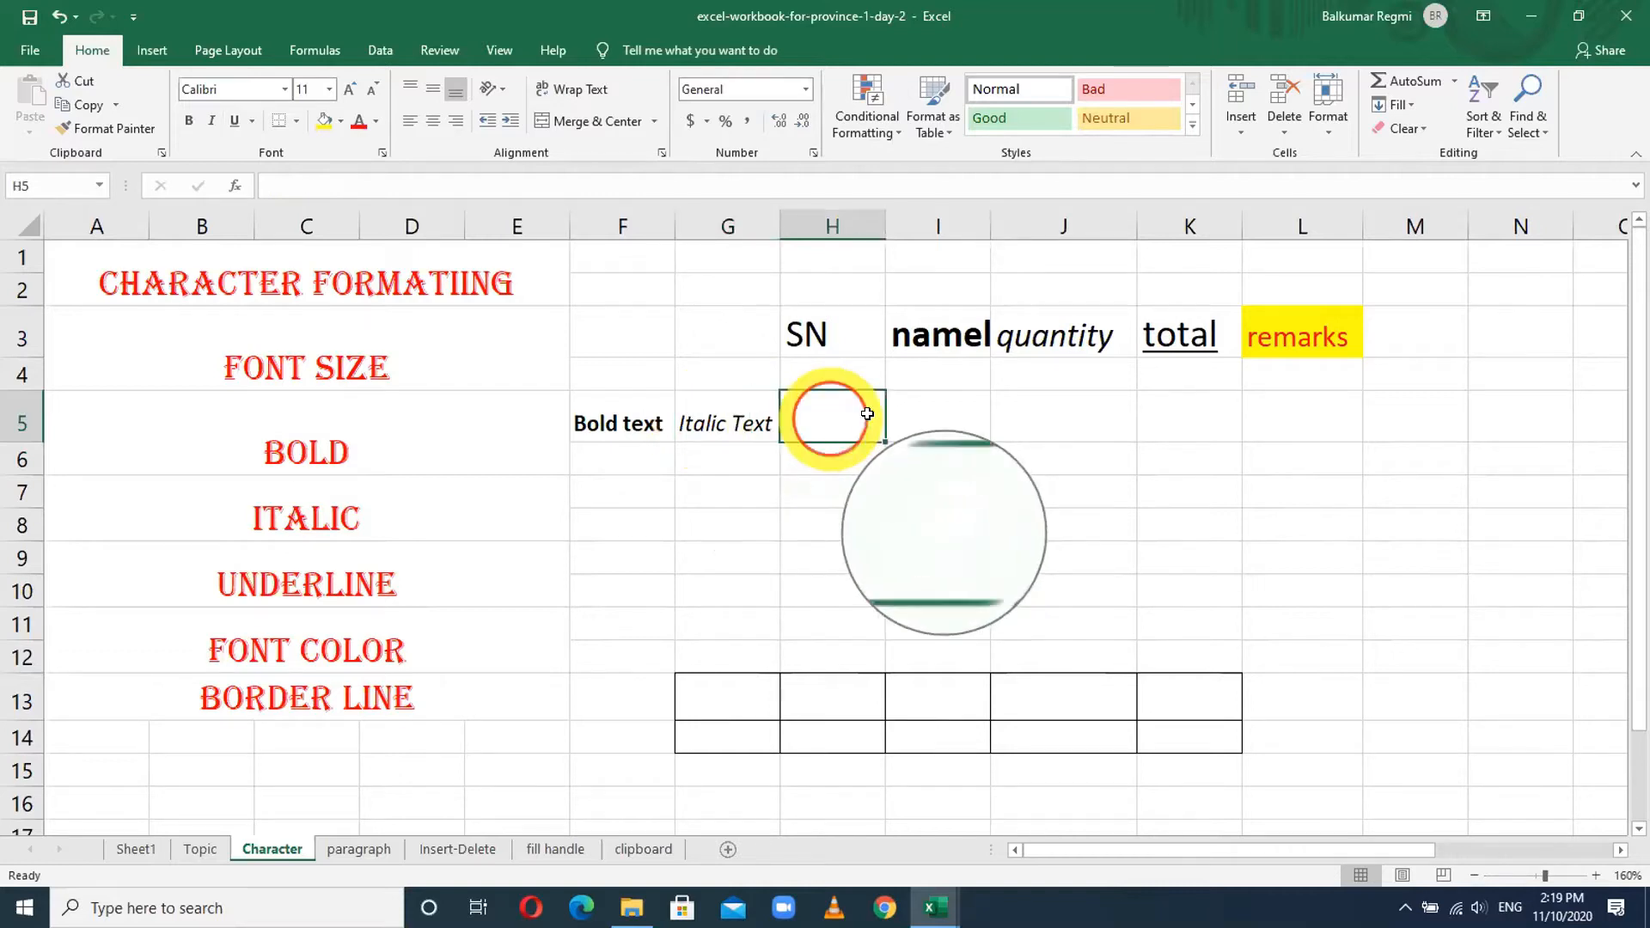
- Enter 'Underlined Text' in H5 and autofit column H to fit it
{"action": "type", "text": "Underlined "}
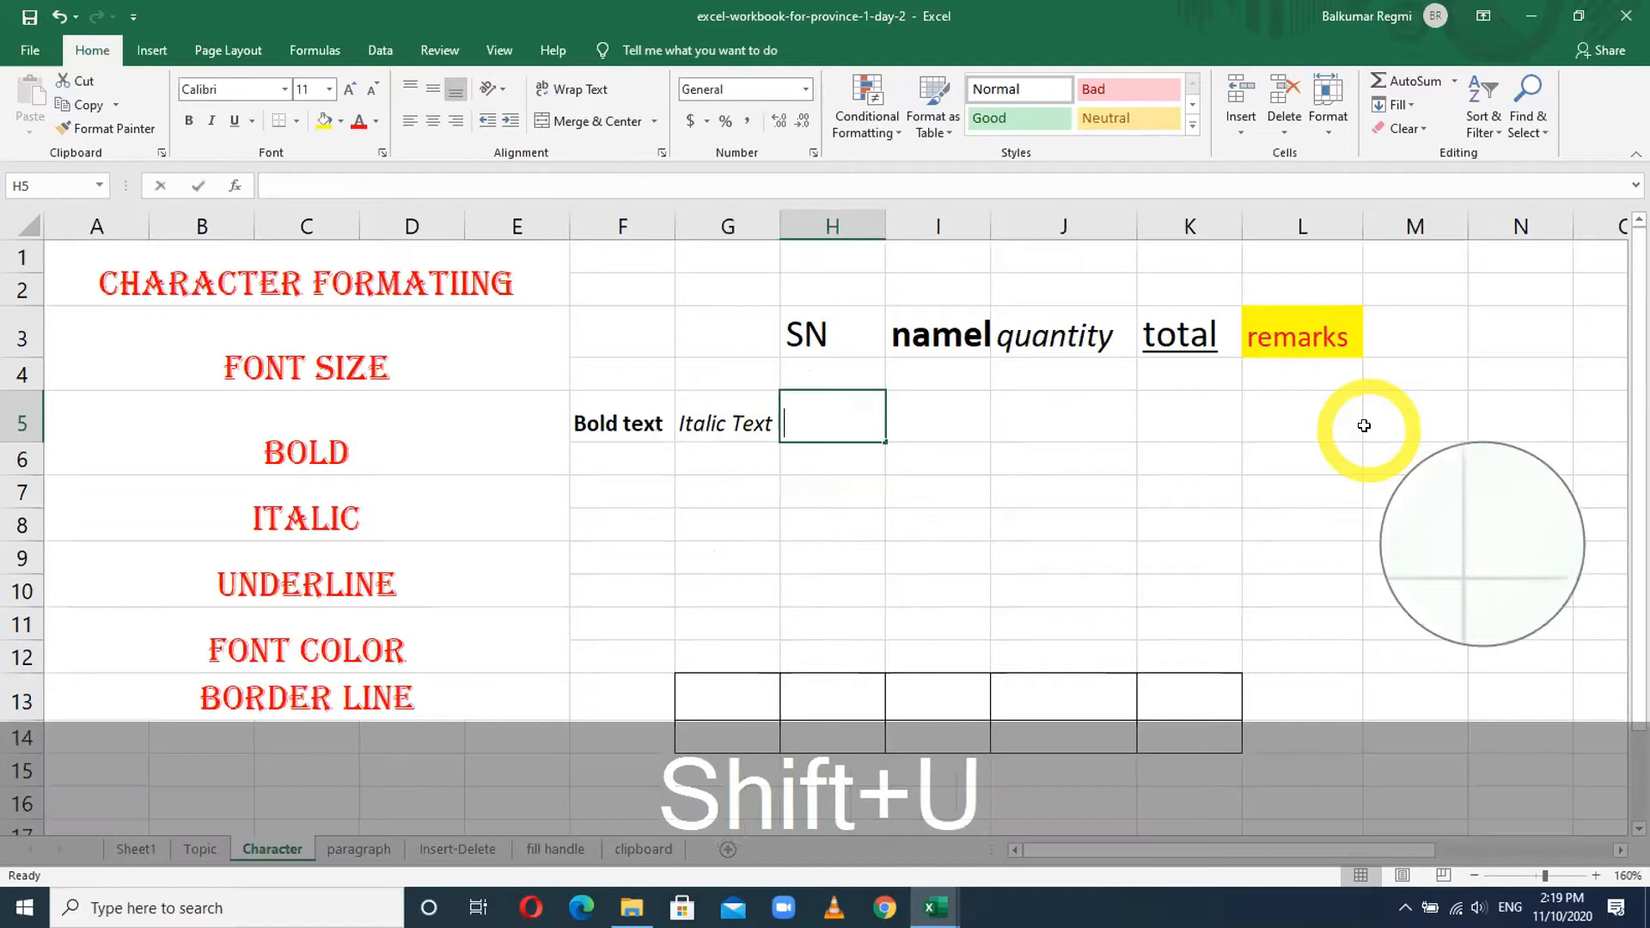
{"action": "type", "text": "Text"}
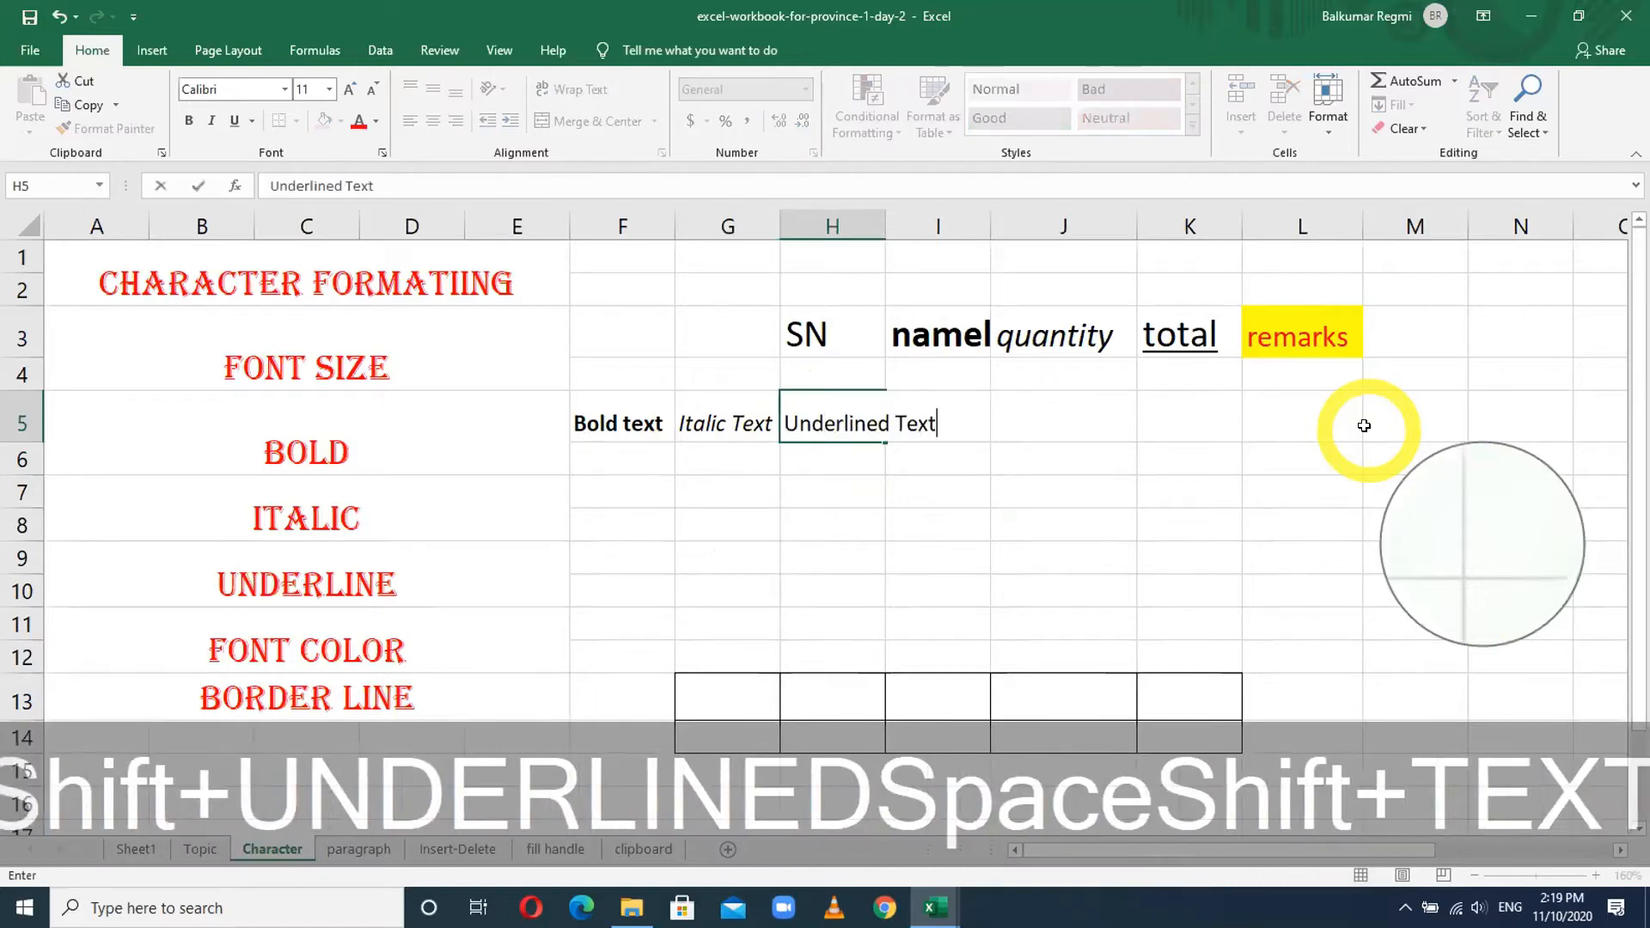
{"action": "key", "text": "Return"}
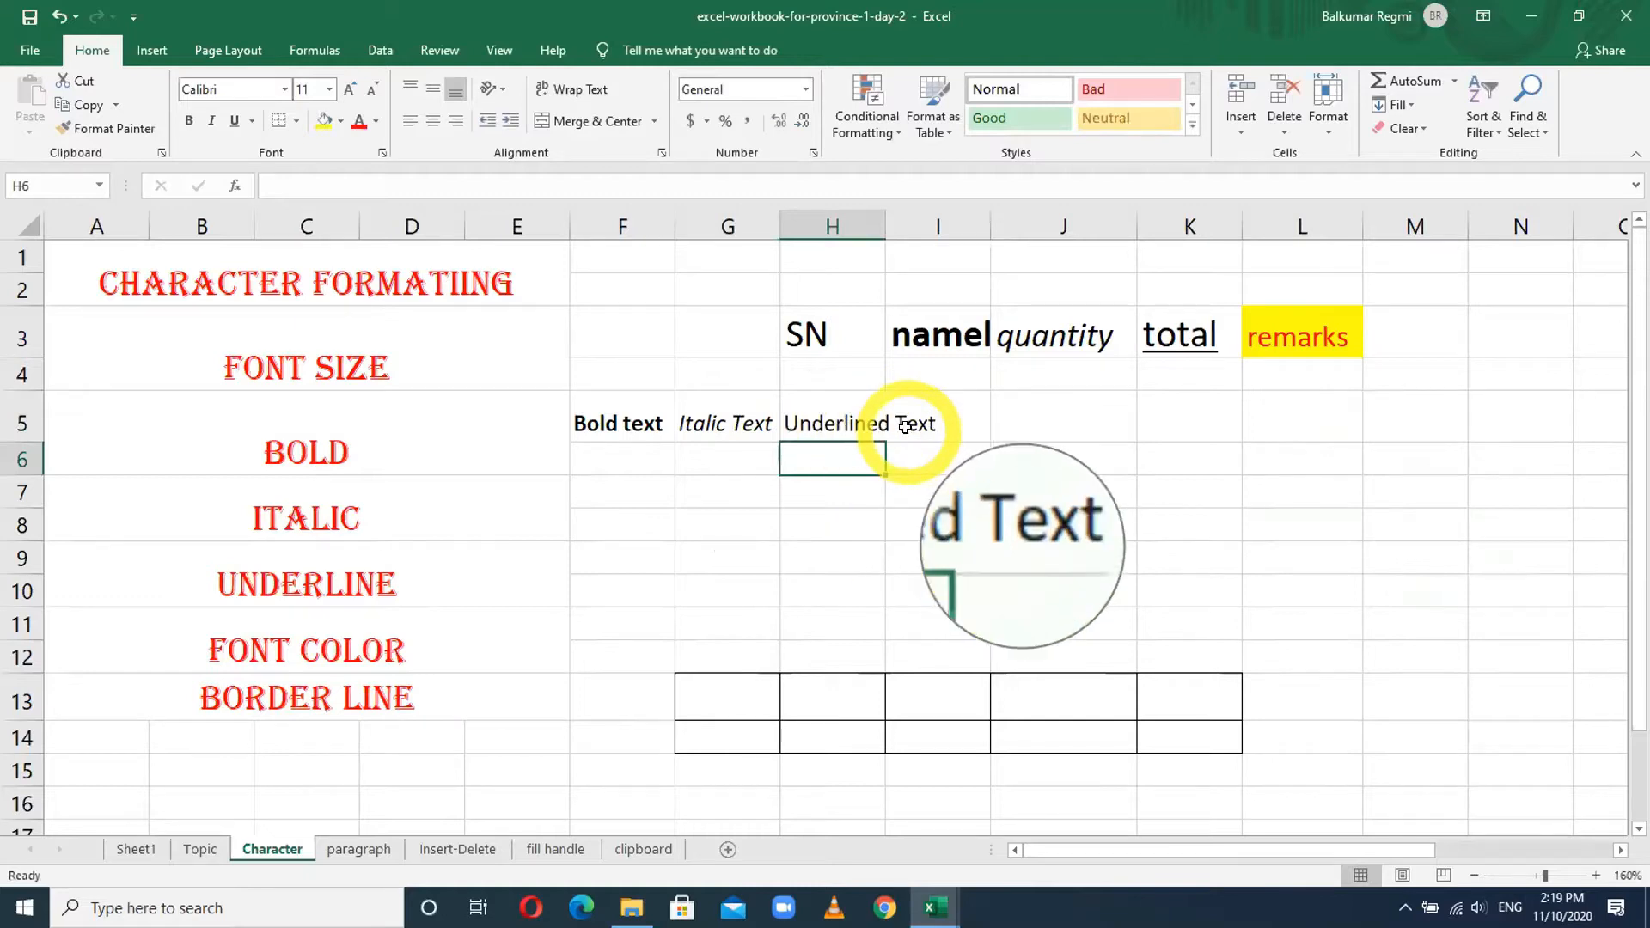
{"action": "left_click", "coordinate": [862, 223]}
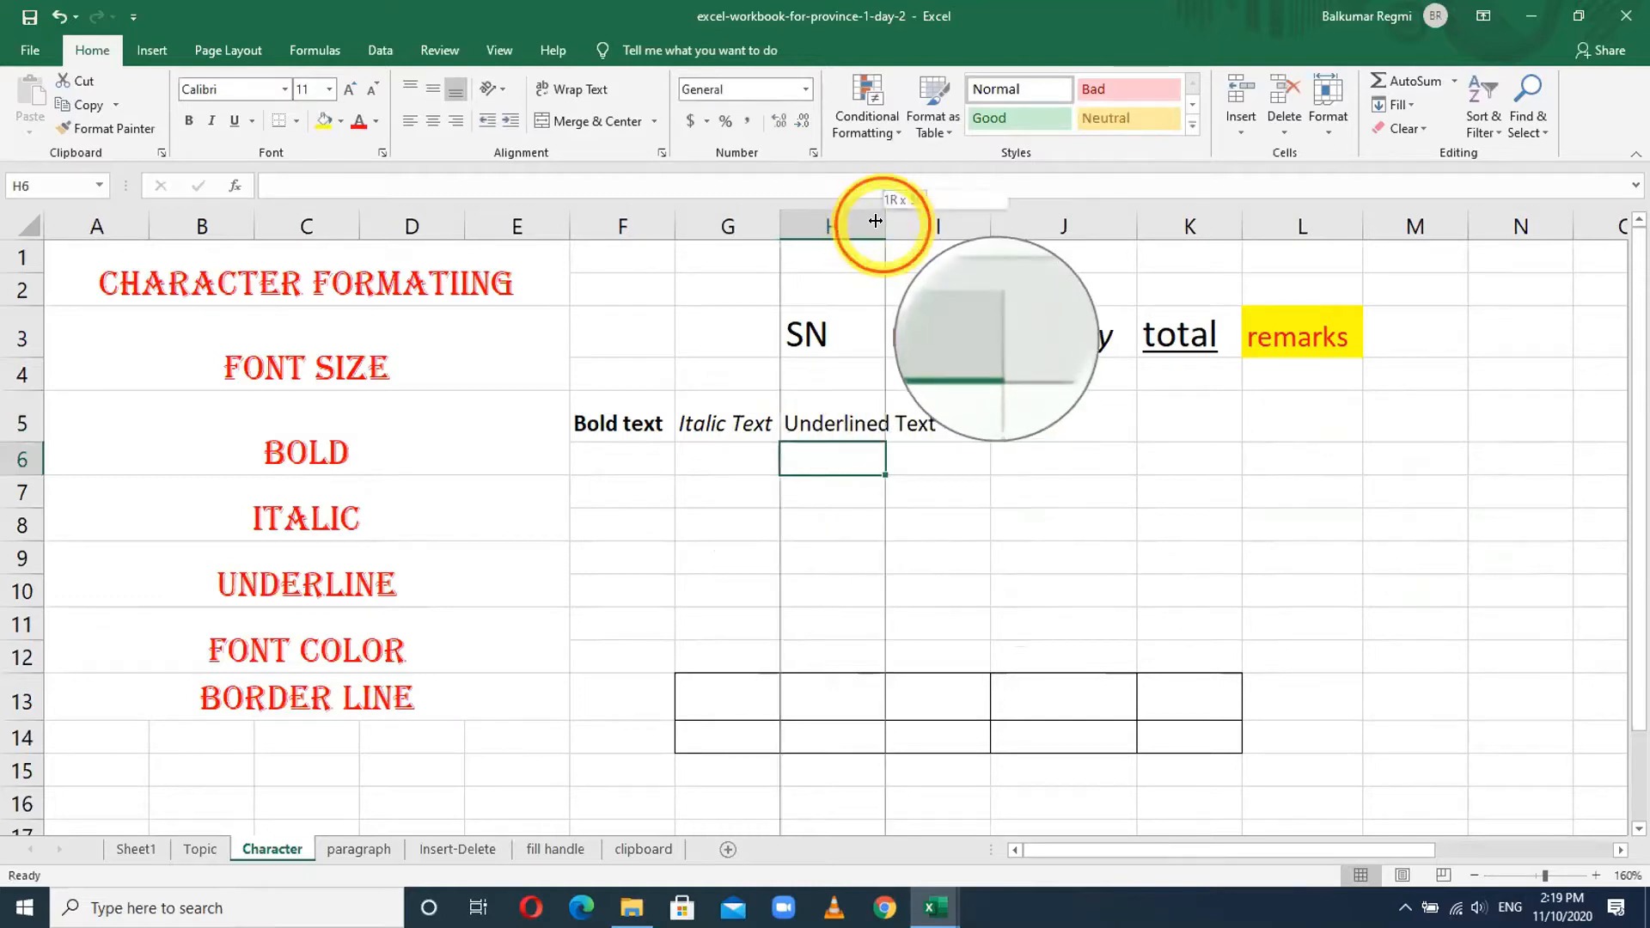
{"action": "key", "text": "alt+h"}
{"action": "key", "text": "o"}
{"action": "key", "text": "i"}
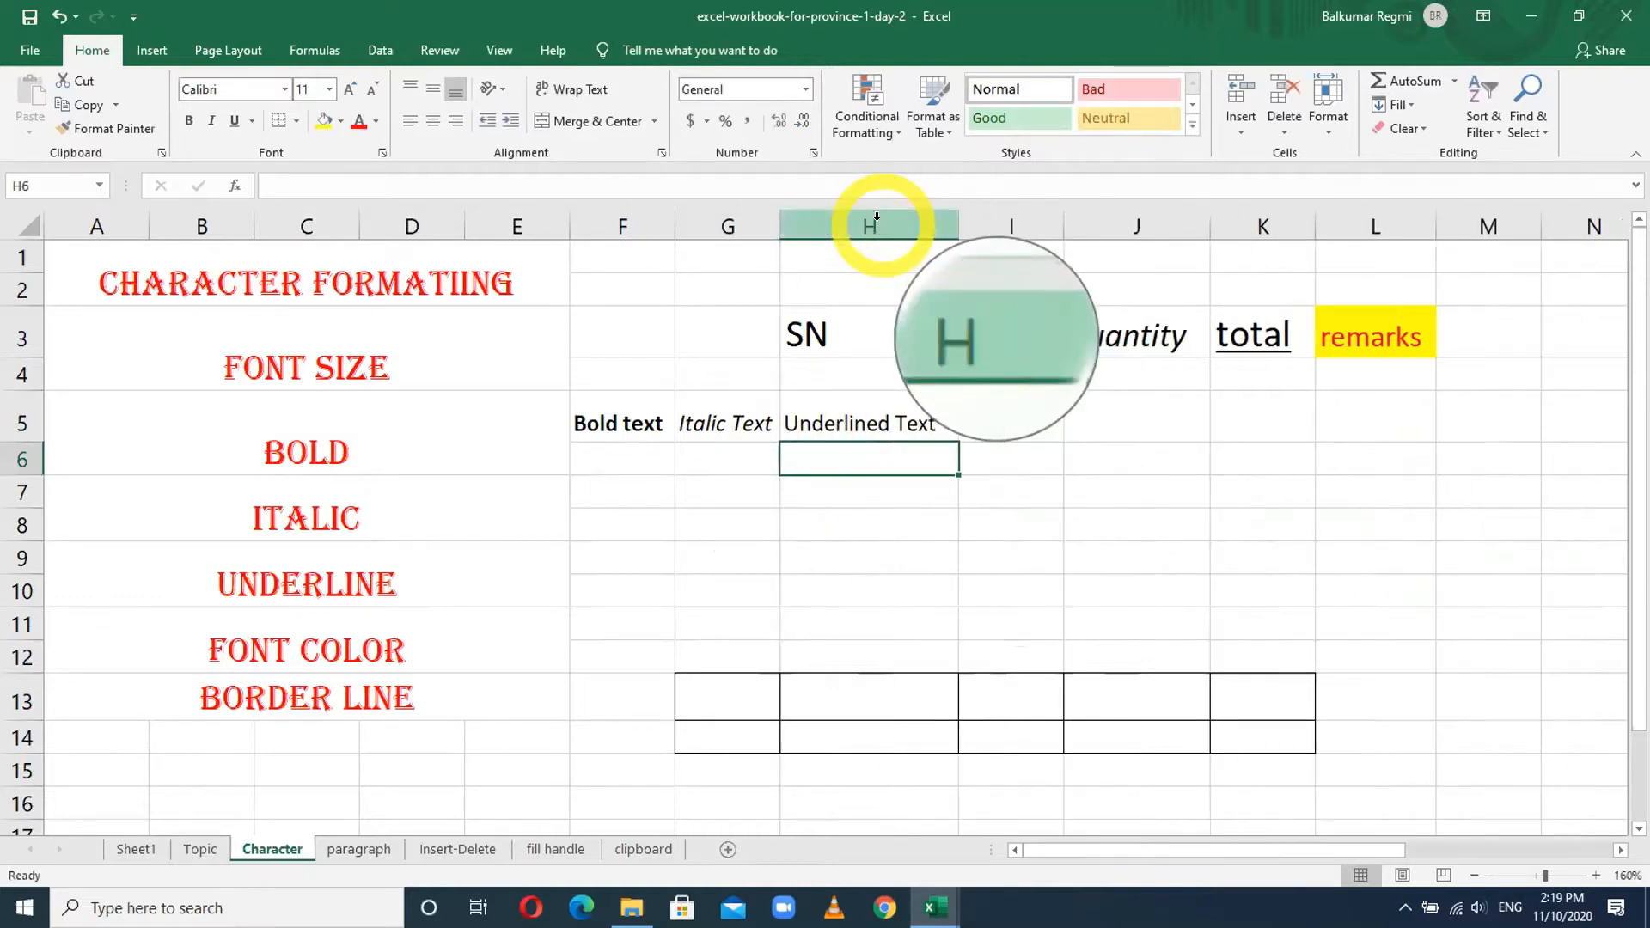
{"action": "left_click", "coordinate": [880, 426]}
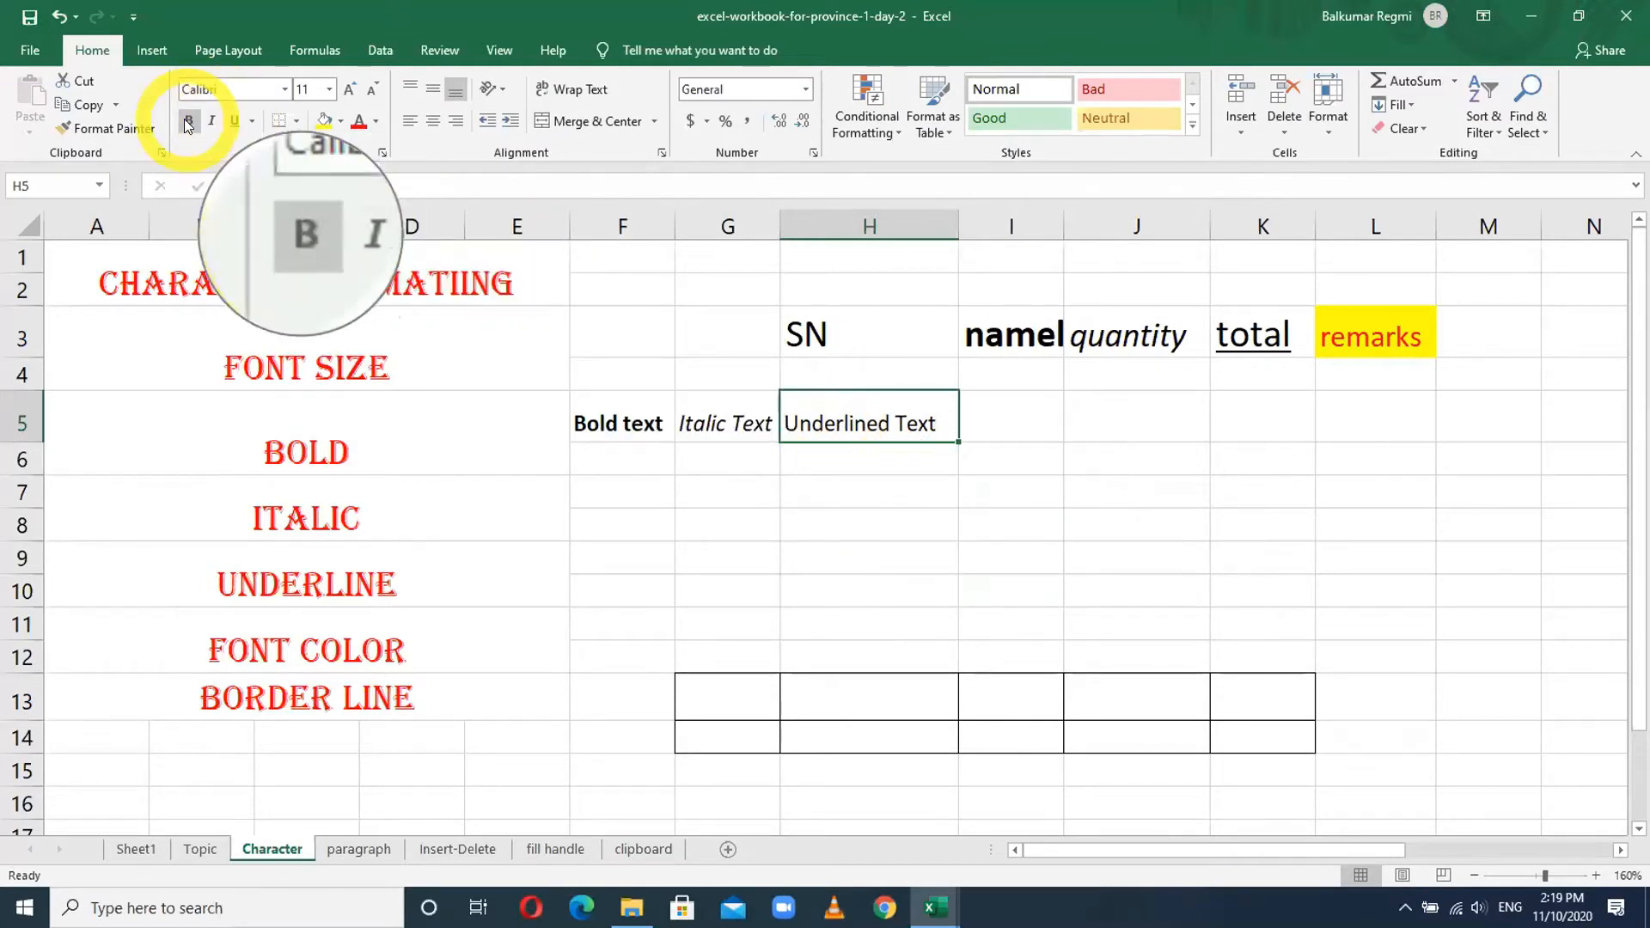
- Toggle underline on H5's text several times, leaving it not underlined
{"action": "left_click", "coordinate": [230, 122]}
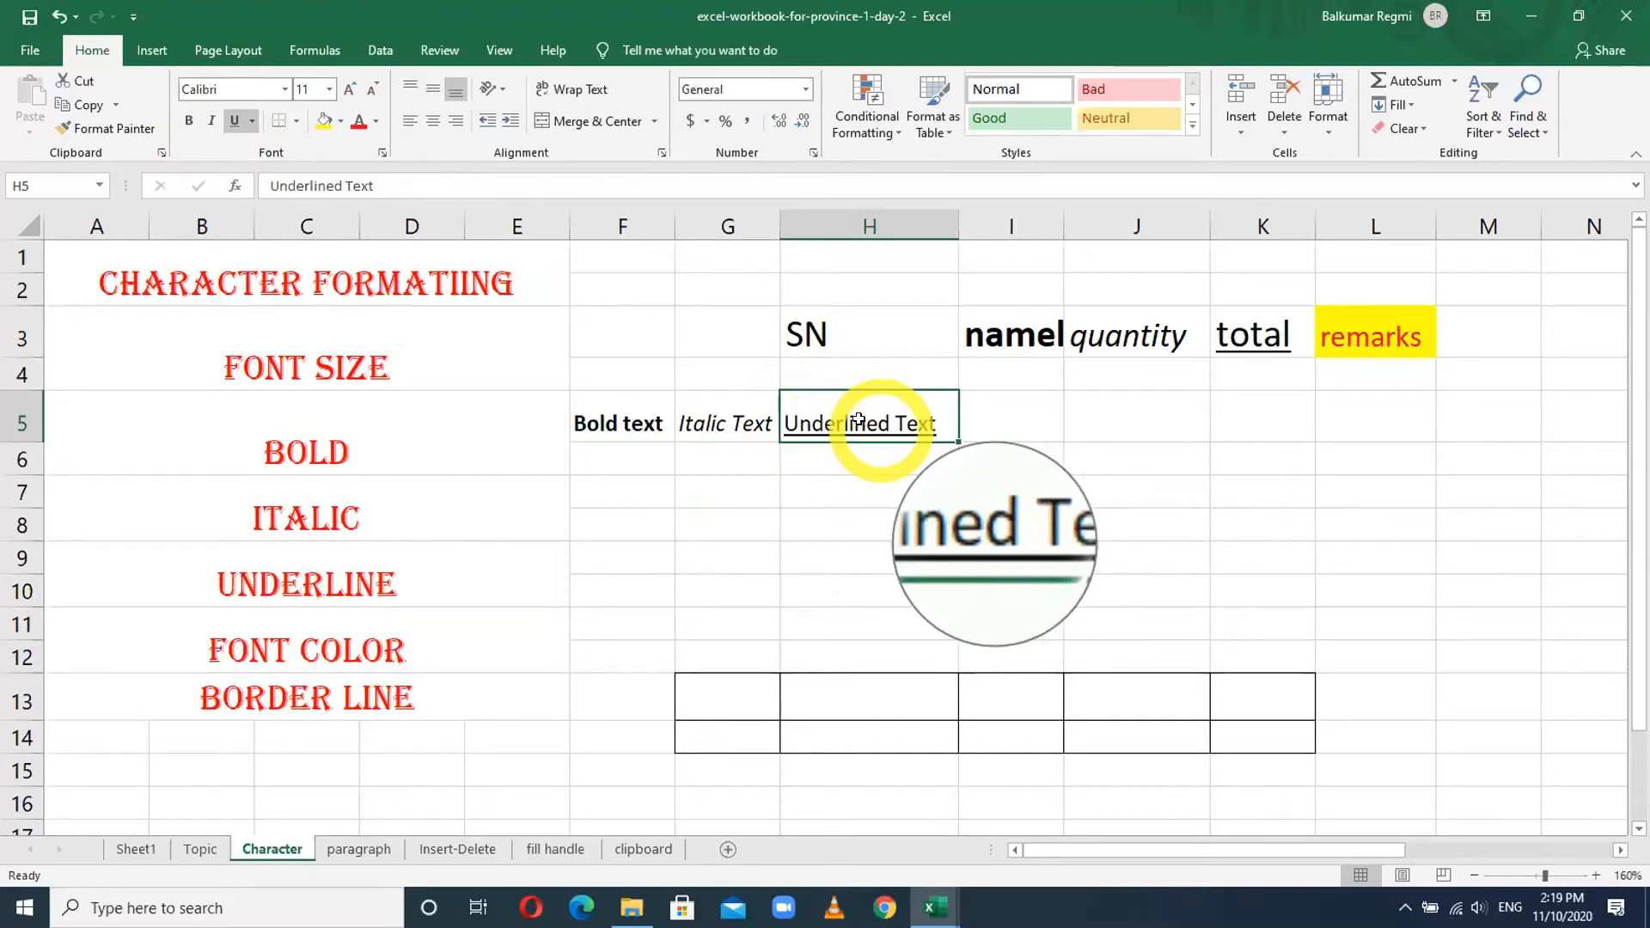
{"action": "left_click", "coordinate": [227, 124]}
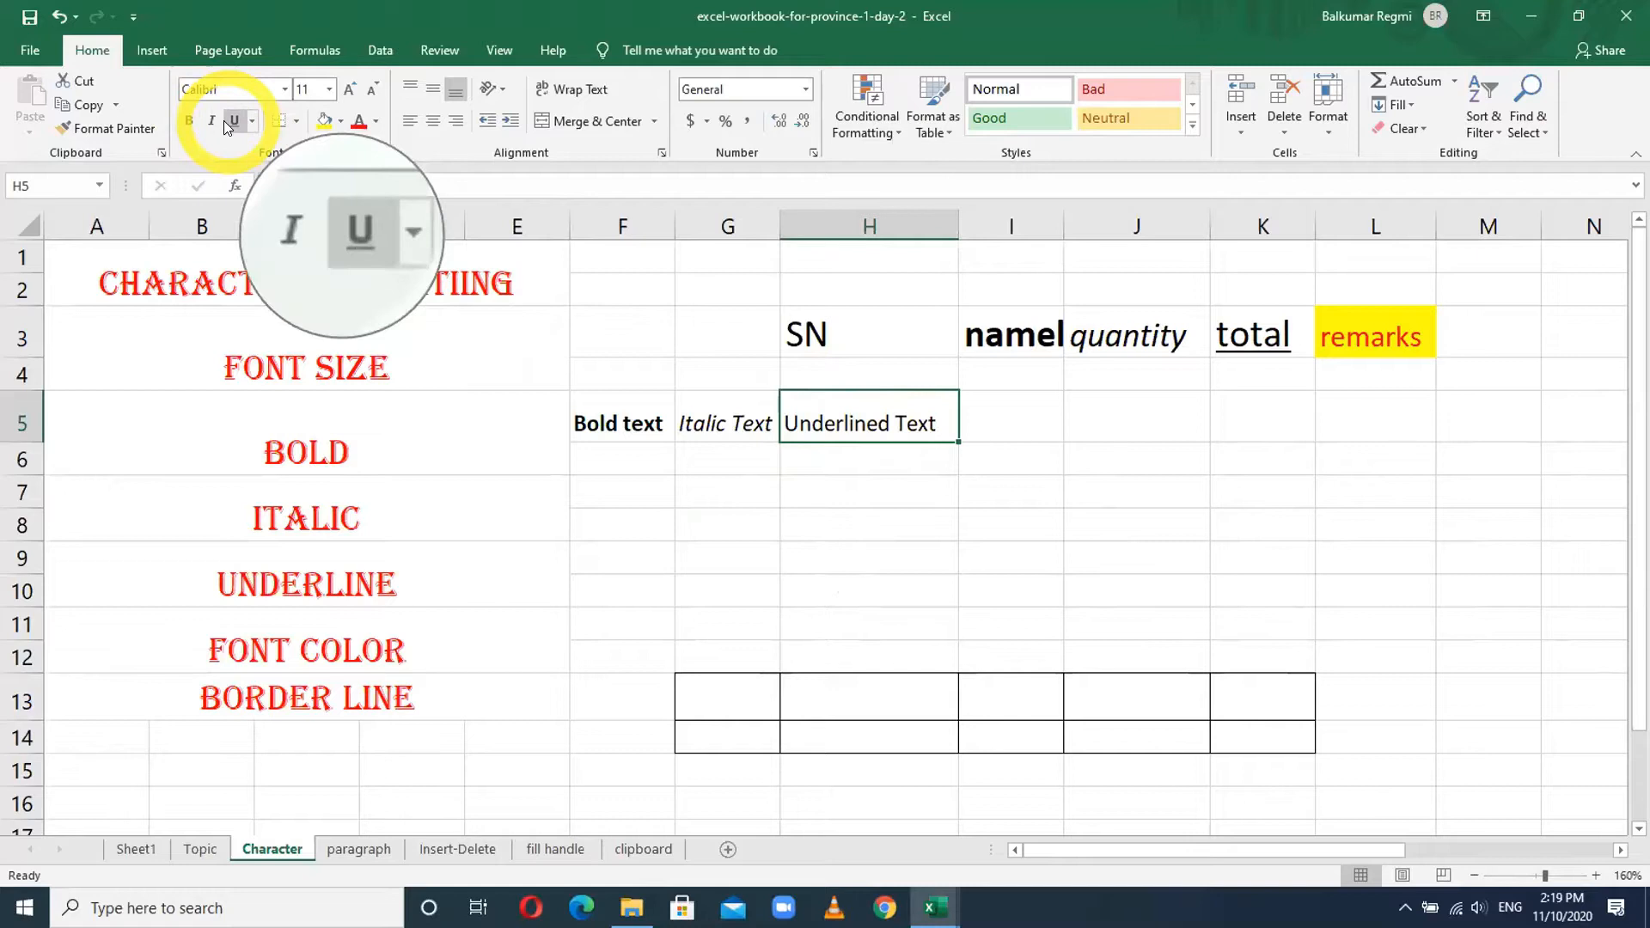
{"action": "left_click", "coordinate": [224, 121]}
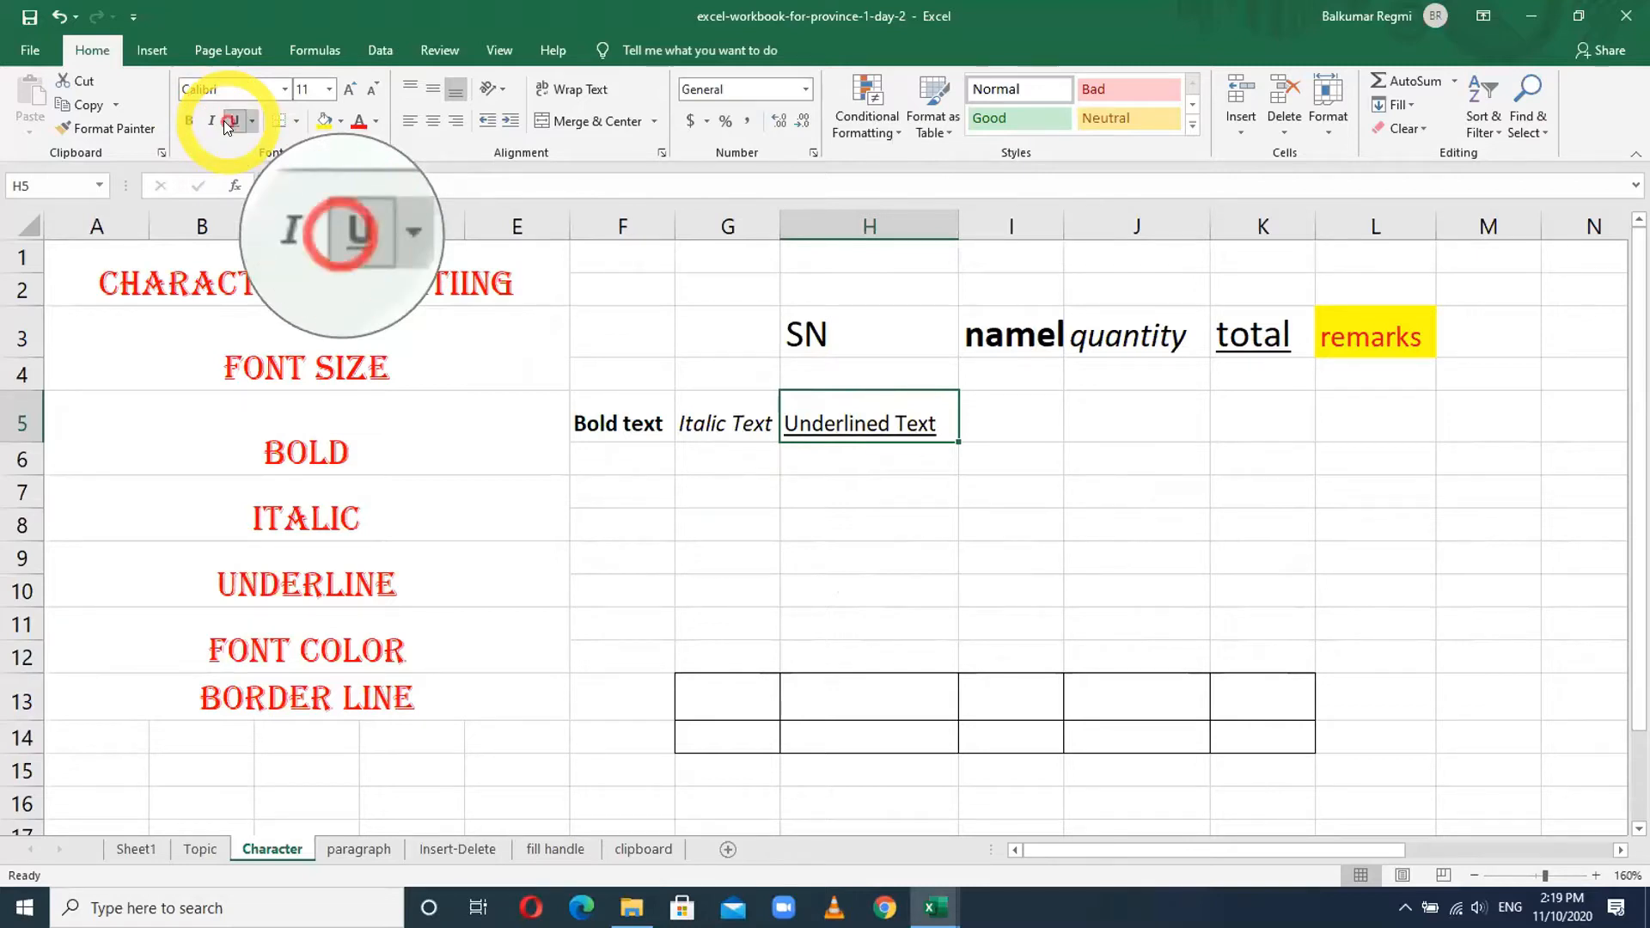
{"action": "left_click", "coordinate": [224, 120]}
{"action": "left_click", "coordinate": [223, 121]}
{"action": "left_click", "coordinate": [224, 120]}
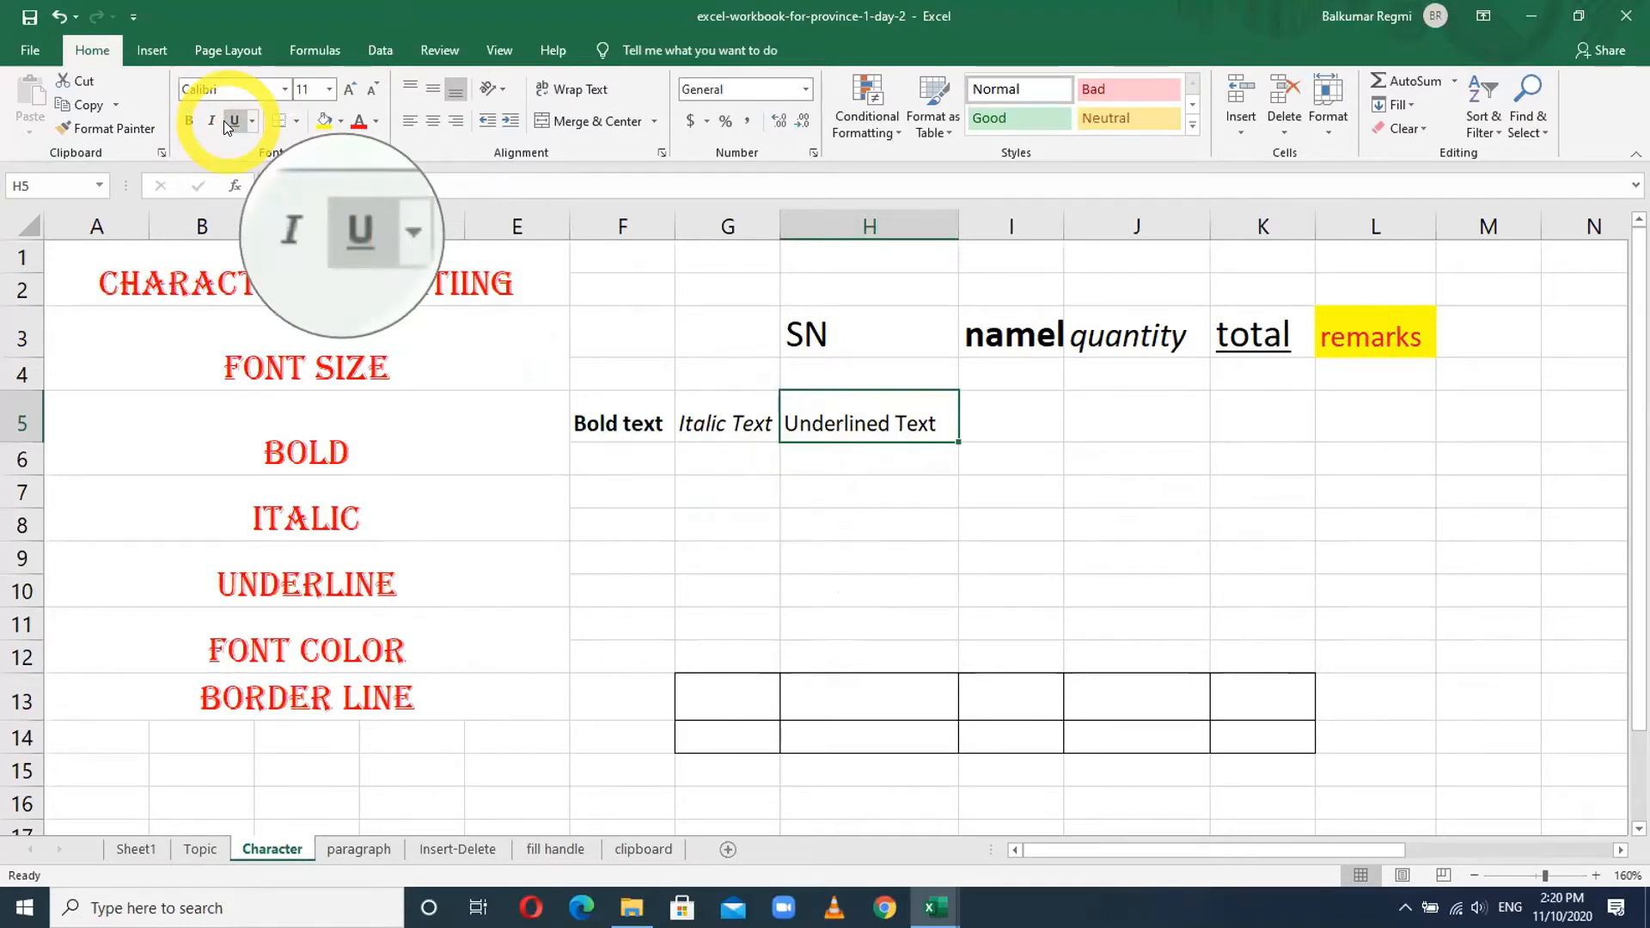
- Type 'Red Color Text' in F7 and autofit column F to fit it
{"action": "left_click", "coordinate": [606, 491]}
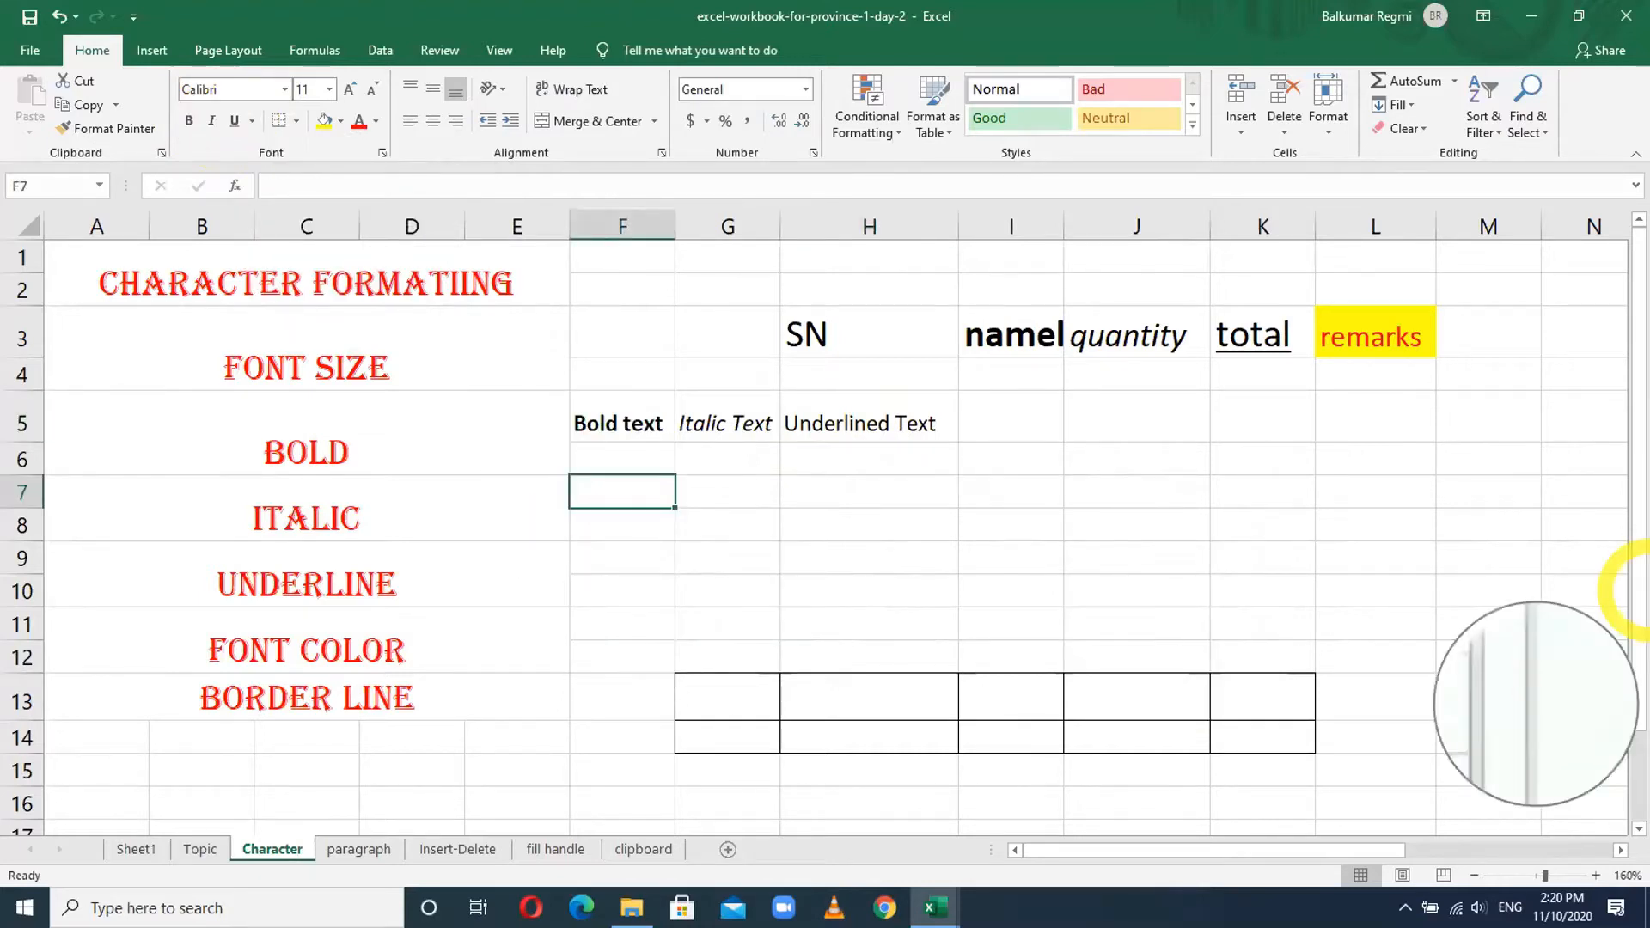
{"action": "type", "text": "Red Color Text"}
{"action": "key", "text": "Return"}
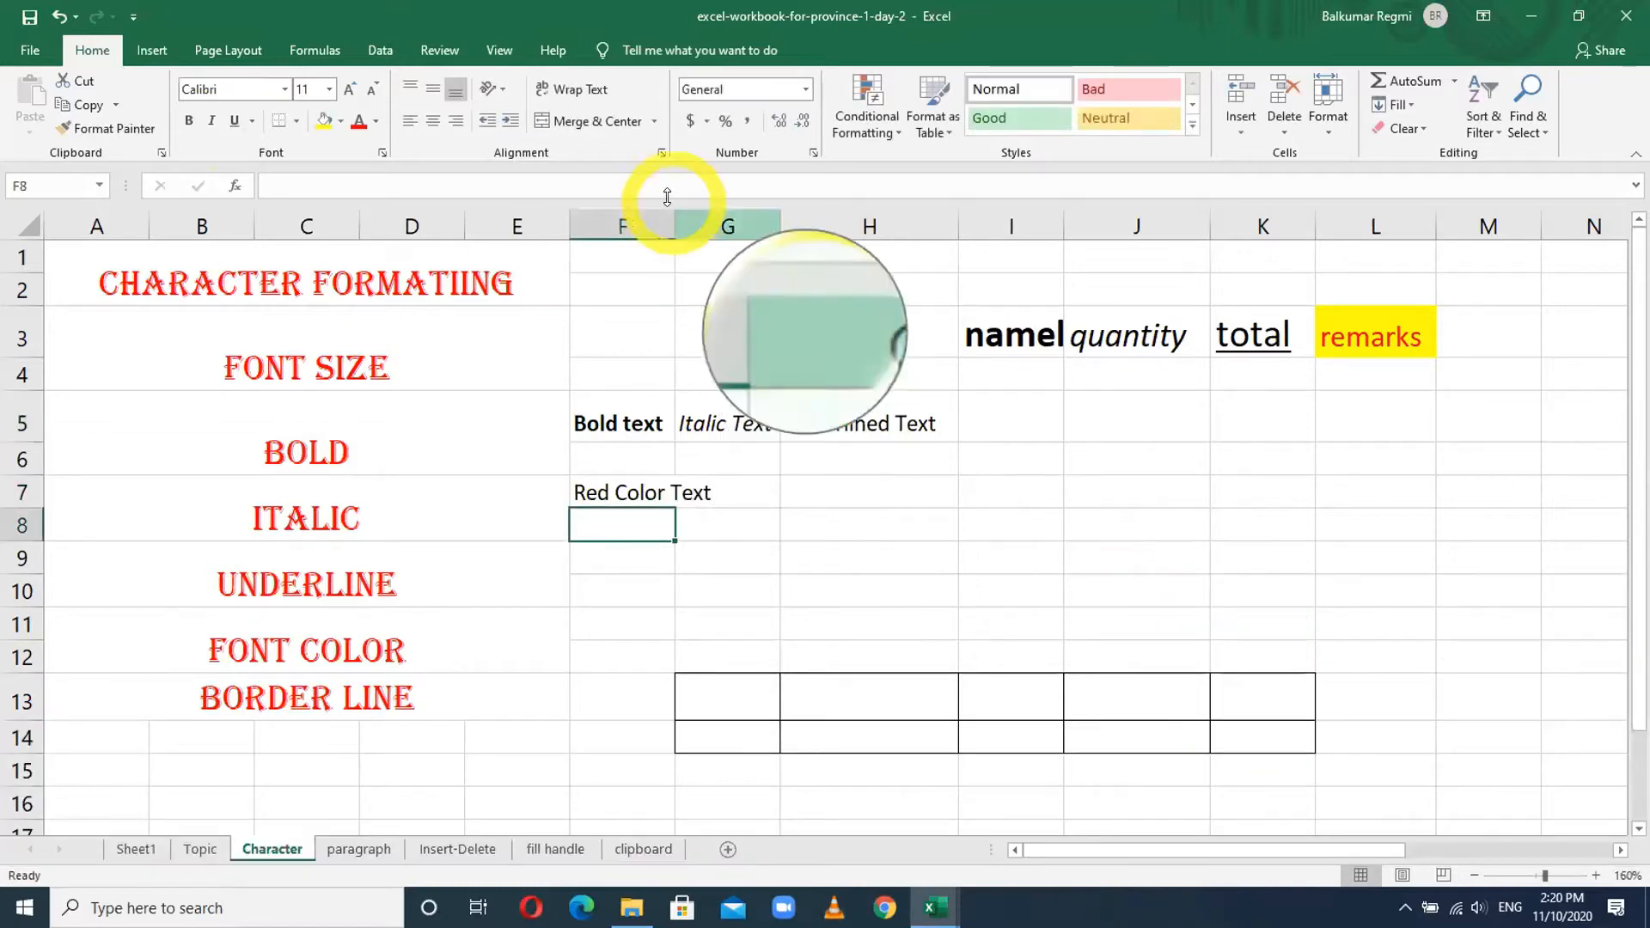
{"action": "double_click", "coordinate": [674, 225]}
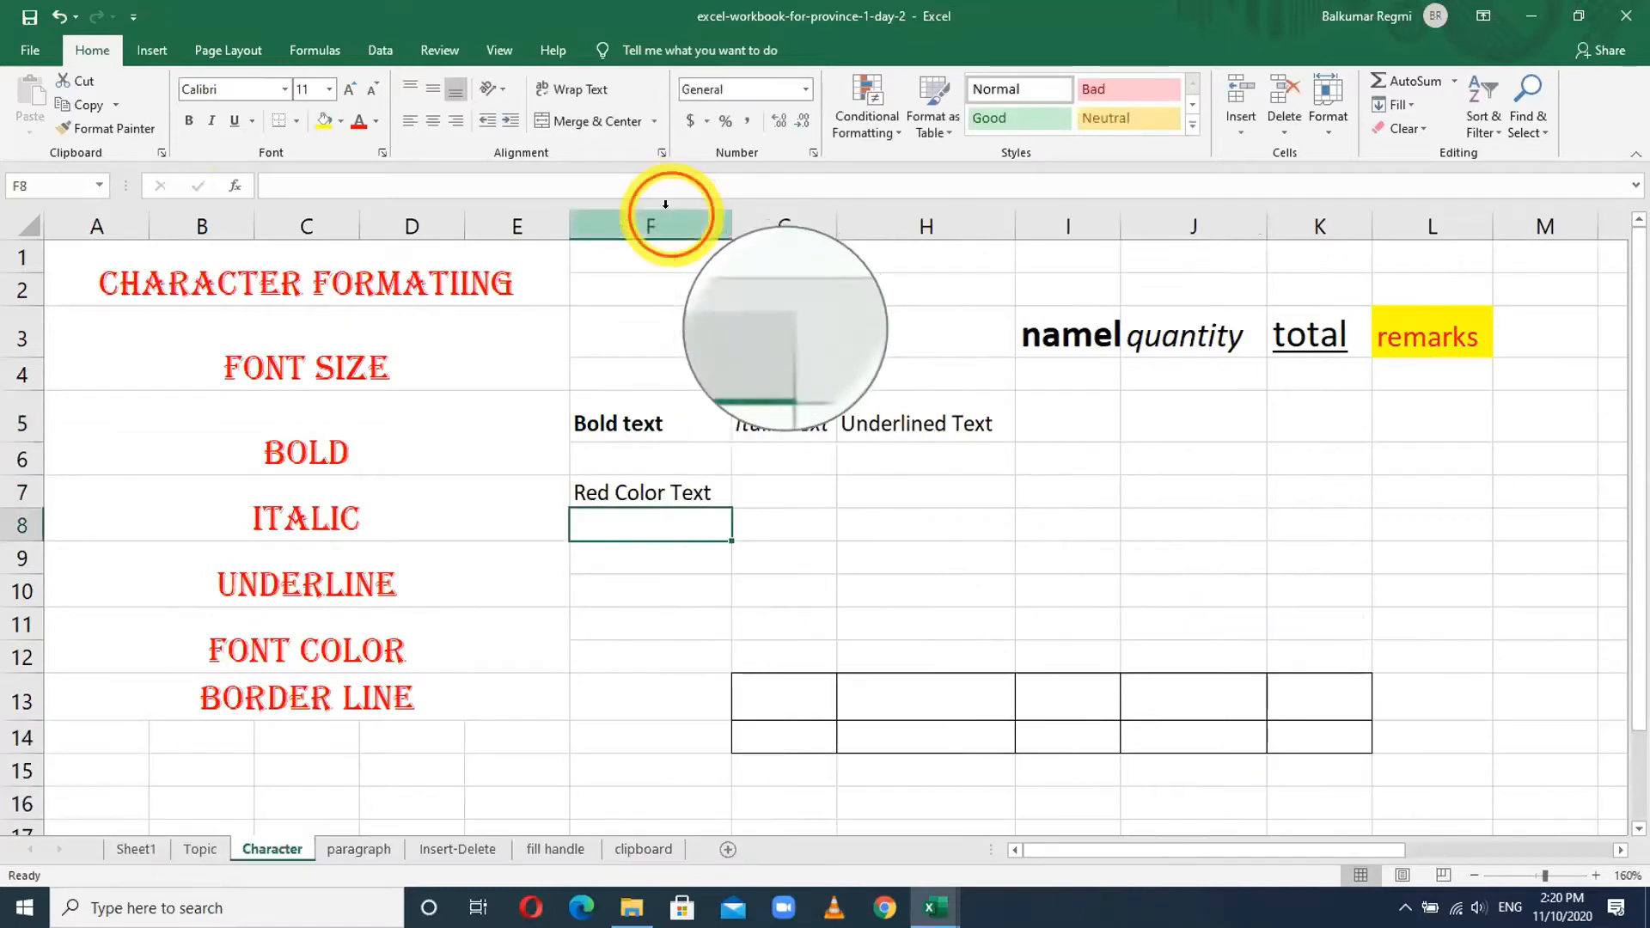
{"action": "left_click", "coordinate": [655, 493]}
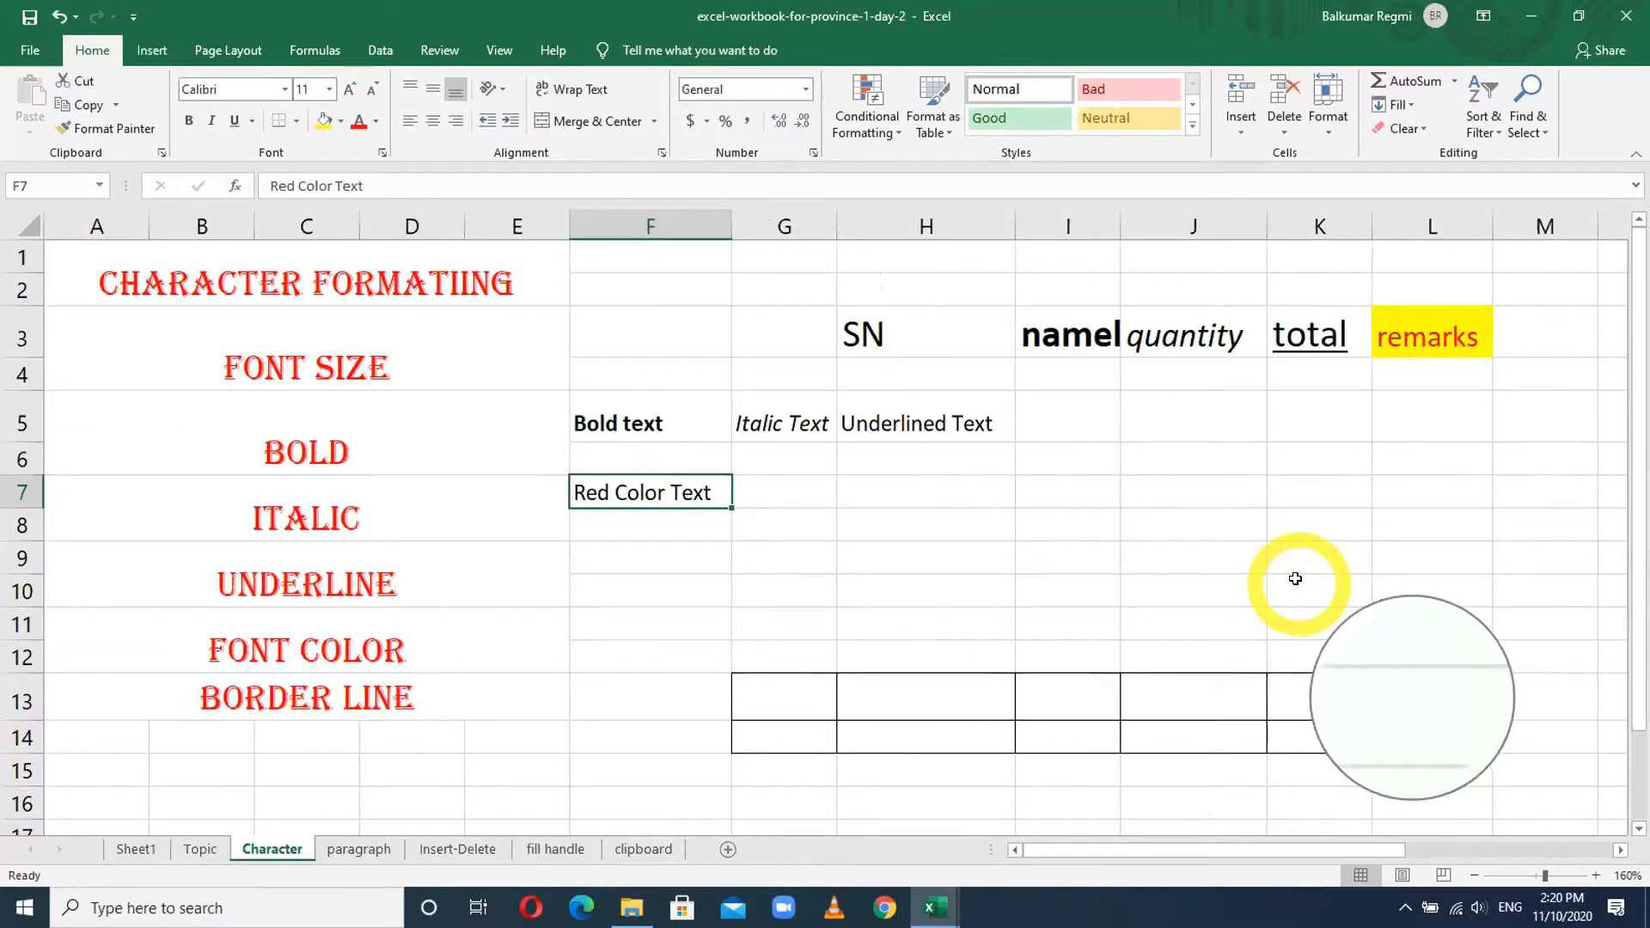
- Colour the F7 text red, then change it to dark blue
{"action": "scroll", "coordinate": [785, 551], "scroll_direction": "up", "scroll_amount": 3, "text": "ctrl"}
{"action": "scroll", "coordinate": [785, 551], "scroll_direction": "up", "scroll_amount": 3, "text": "ctrl"}
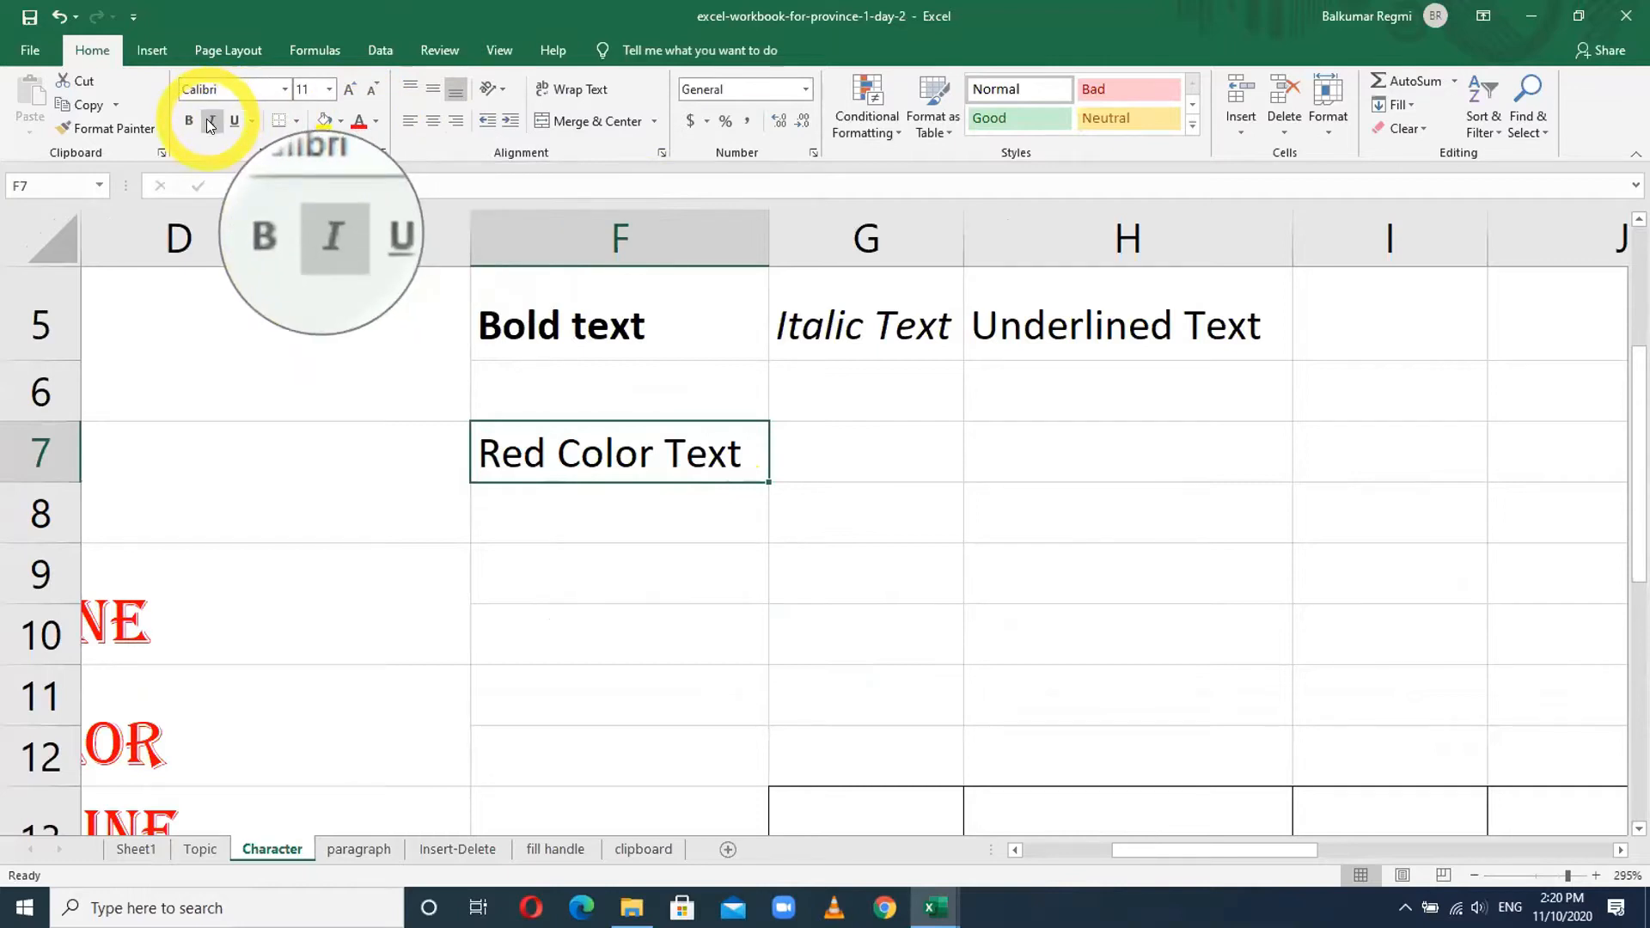
{"action": "left_click", "coordinate": [356, 122]}
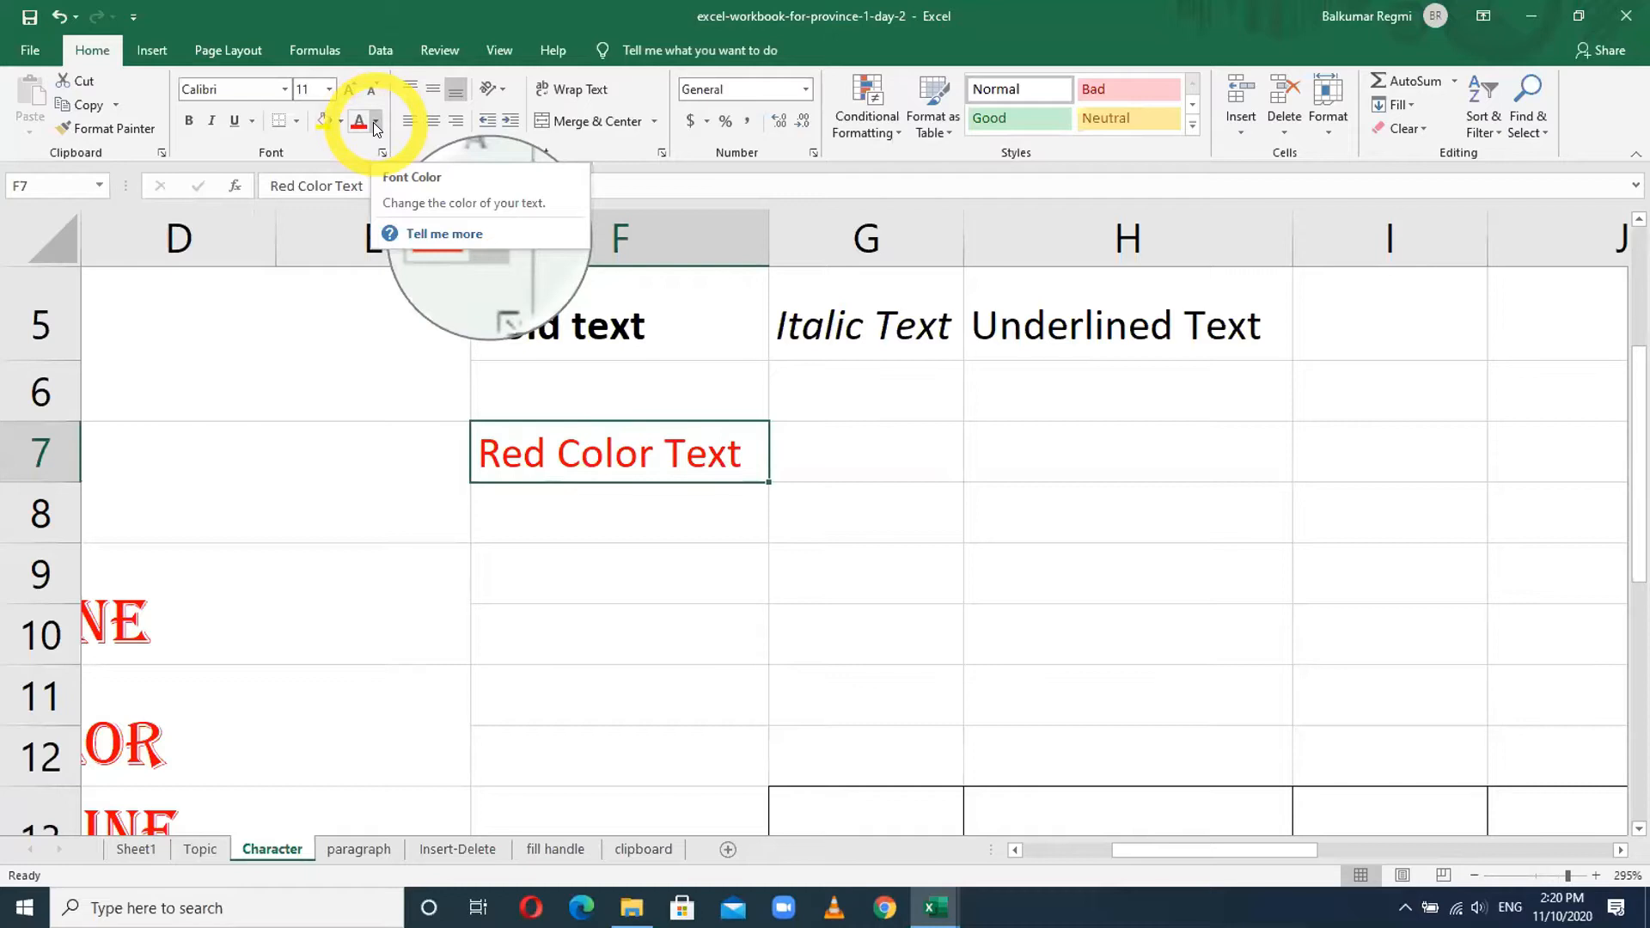
{"action": "left_click", "coordinate": [375, 125]}
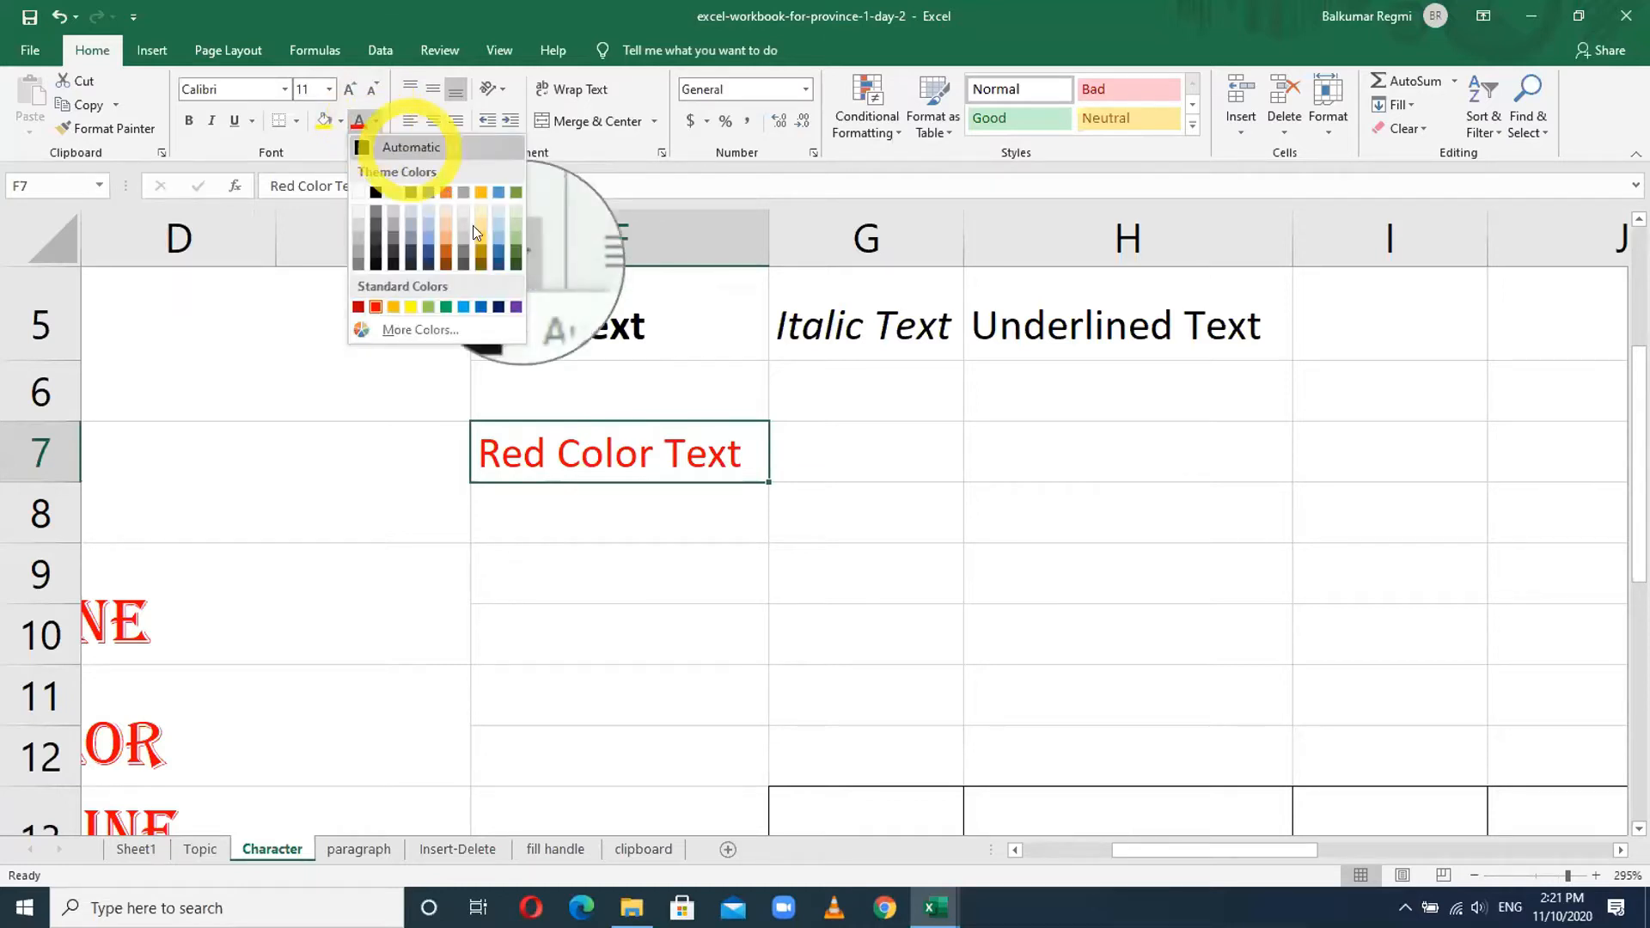
{"action": "left_click", "coordinate": [500, 307]}
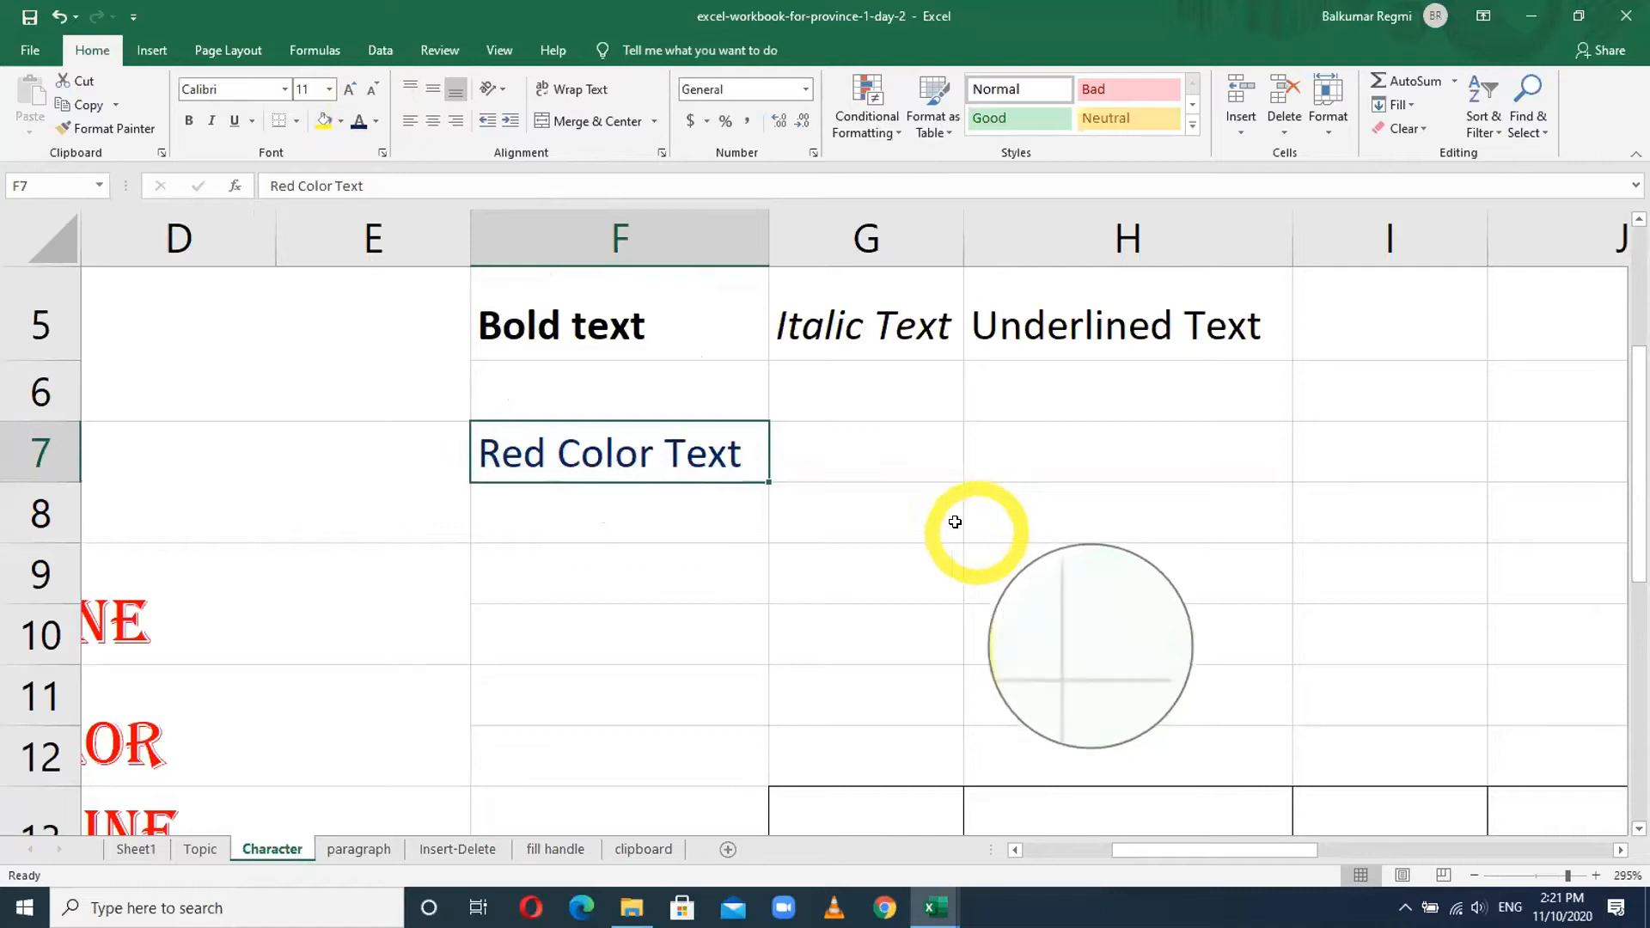
{"action": "scroll", "coordinate": [939, 529], "scroll_direction": "down", "scroll_amount": 1, "text": "ctrl"}
{"action": "scroll", "coordinate": [939, 530], "scroll_direction": "down", "scroll_amount": 4, "text": "ctrl"}
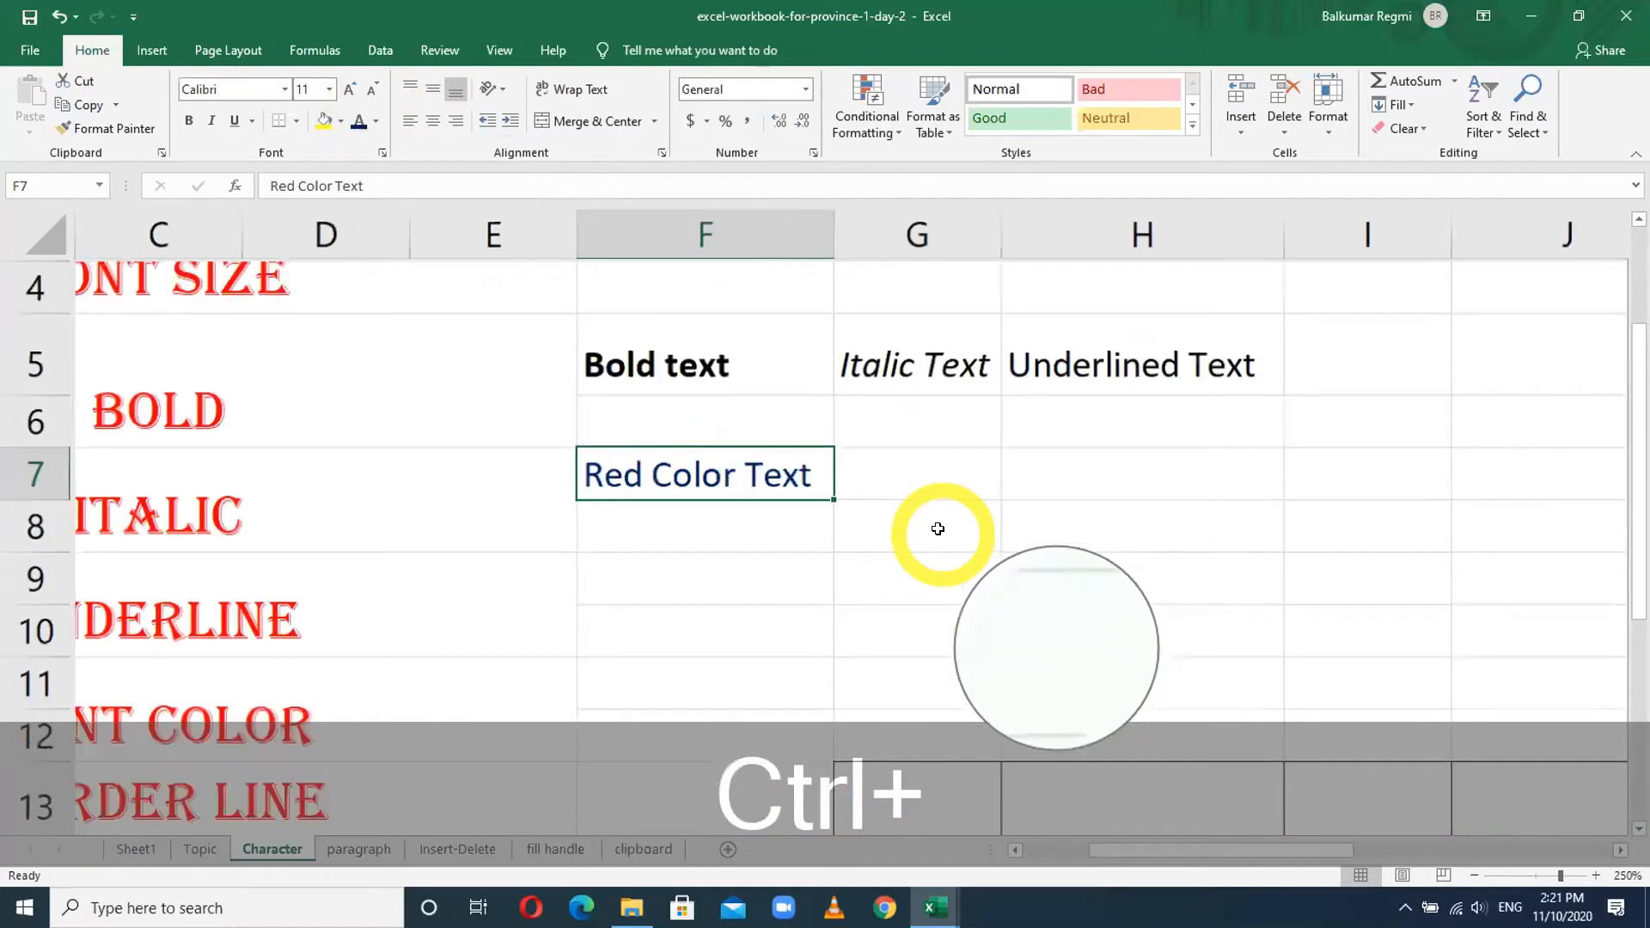
{"action": "scroll", "coordinate": [939, 529], "scroll_direction": "down", "scroll_amount": 2, "text": "ctrl"}
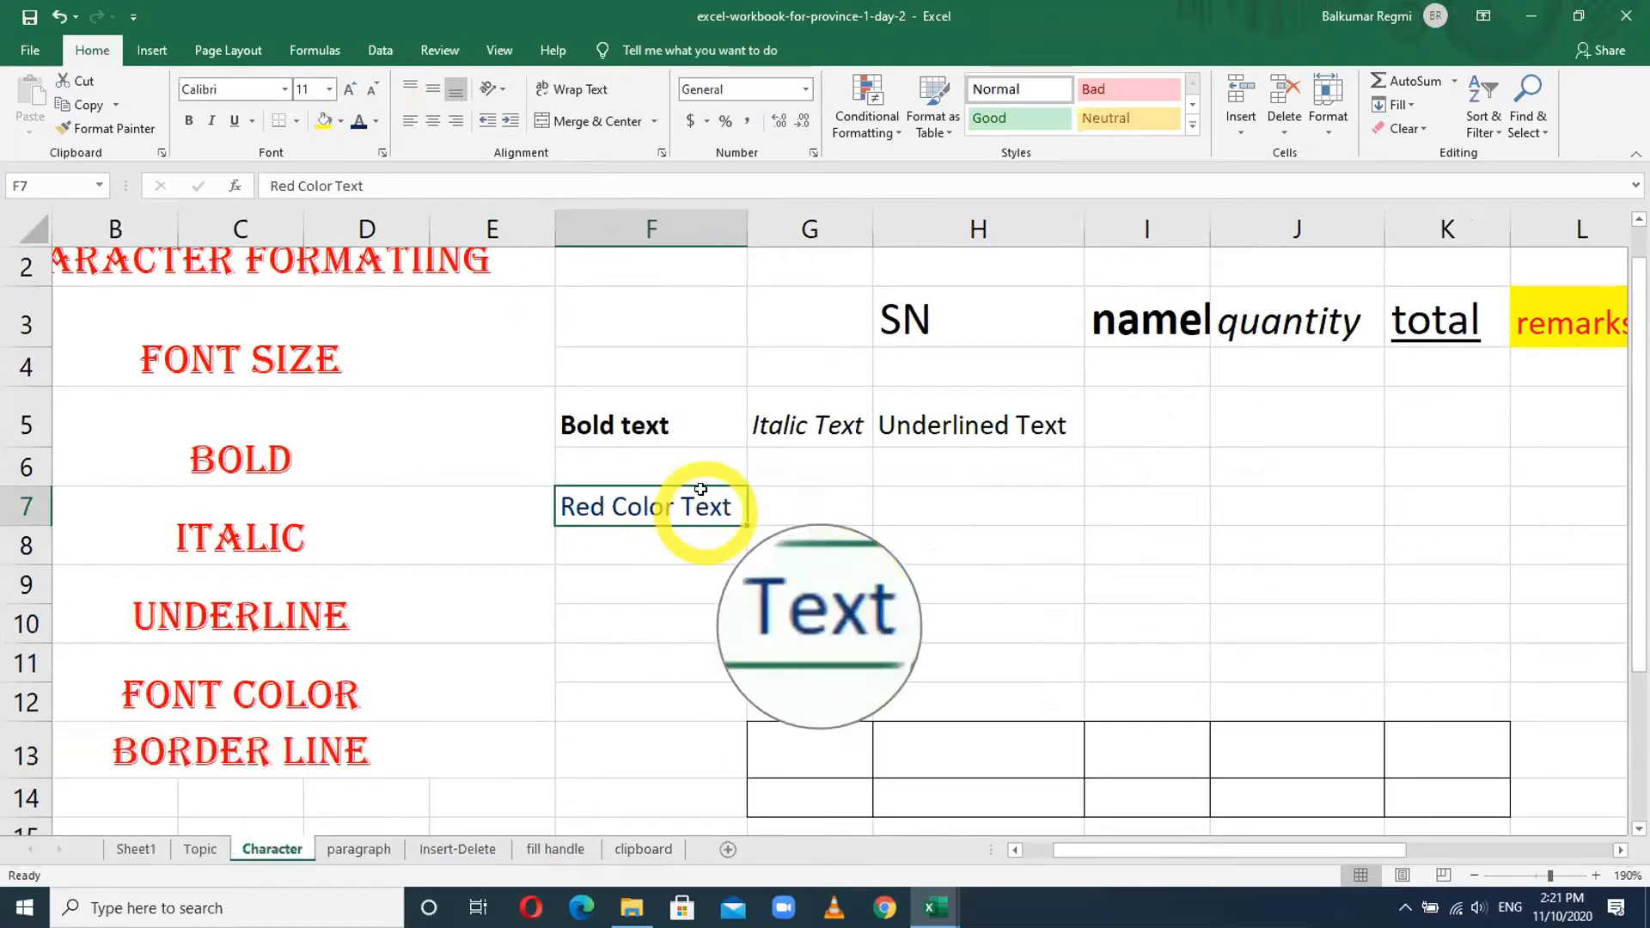
{"action": "left_click", "coordinate": [673, 421]}
{"action": "left_click_drag", "start_coordinate": [697, 417], "coordinate": [988, 419]}
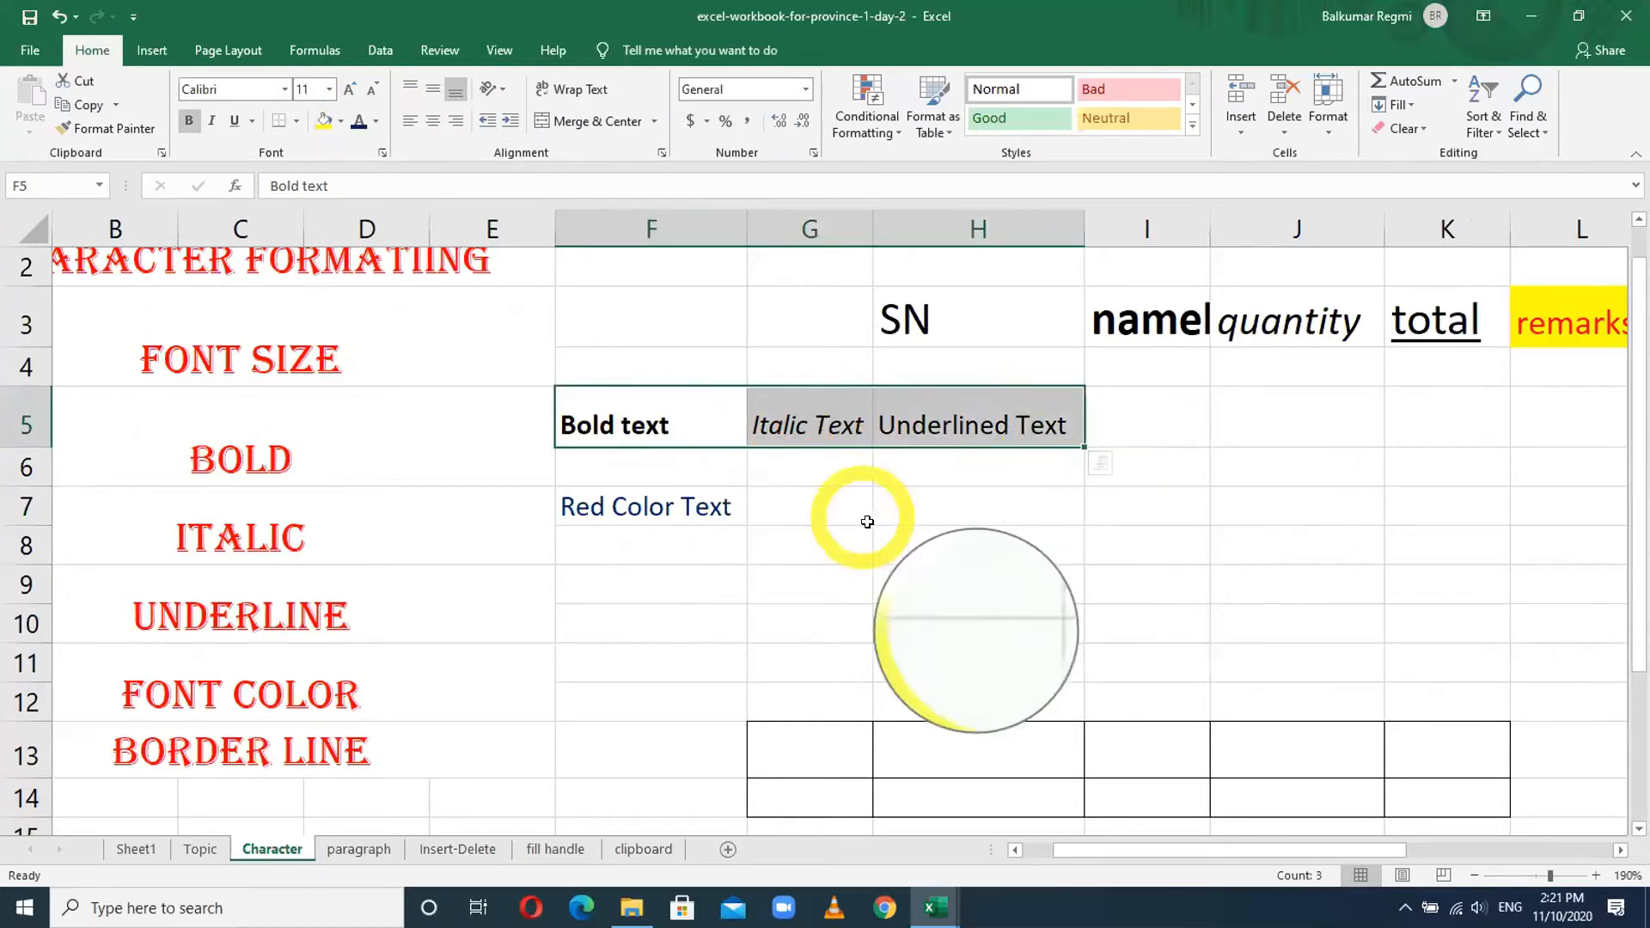
{"action": "left_click", "coordinate": [890, 543]}
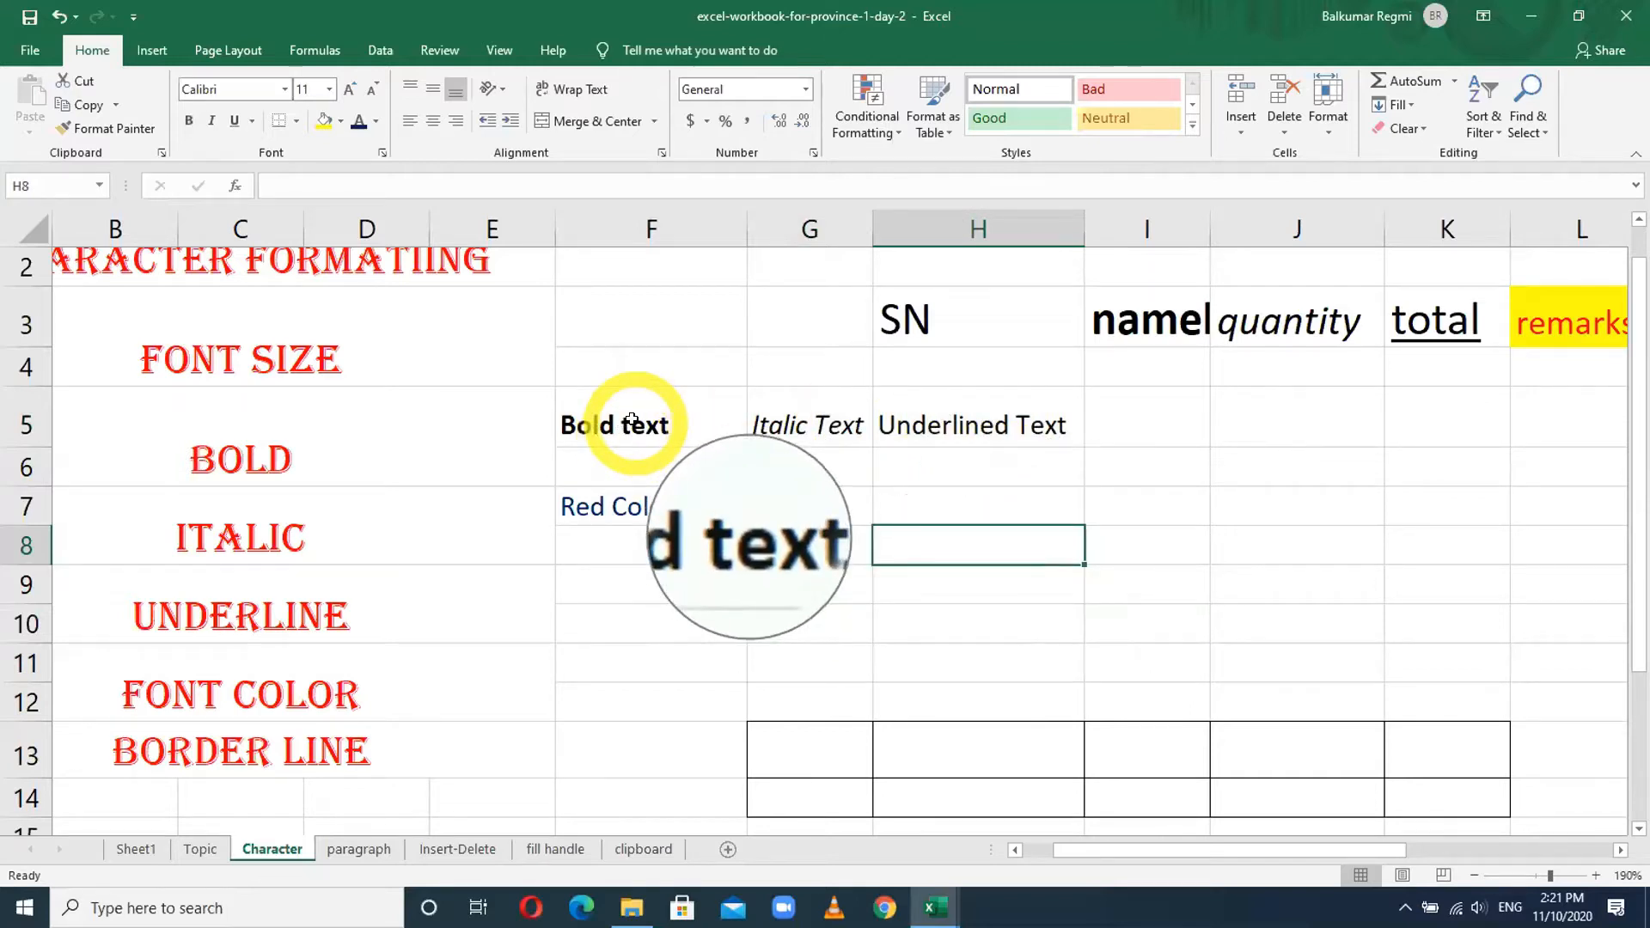
{"action": "left_click_drag", "start_coordinate": [627, 420], "coordinate": [881, 412]}
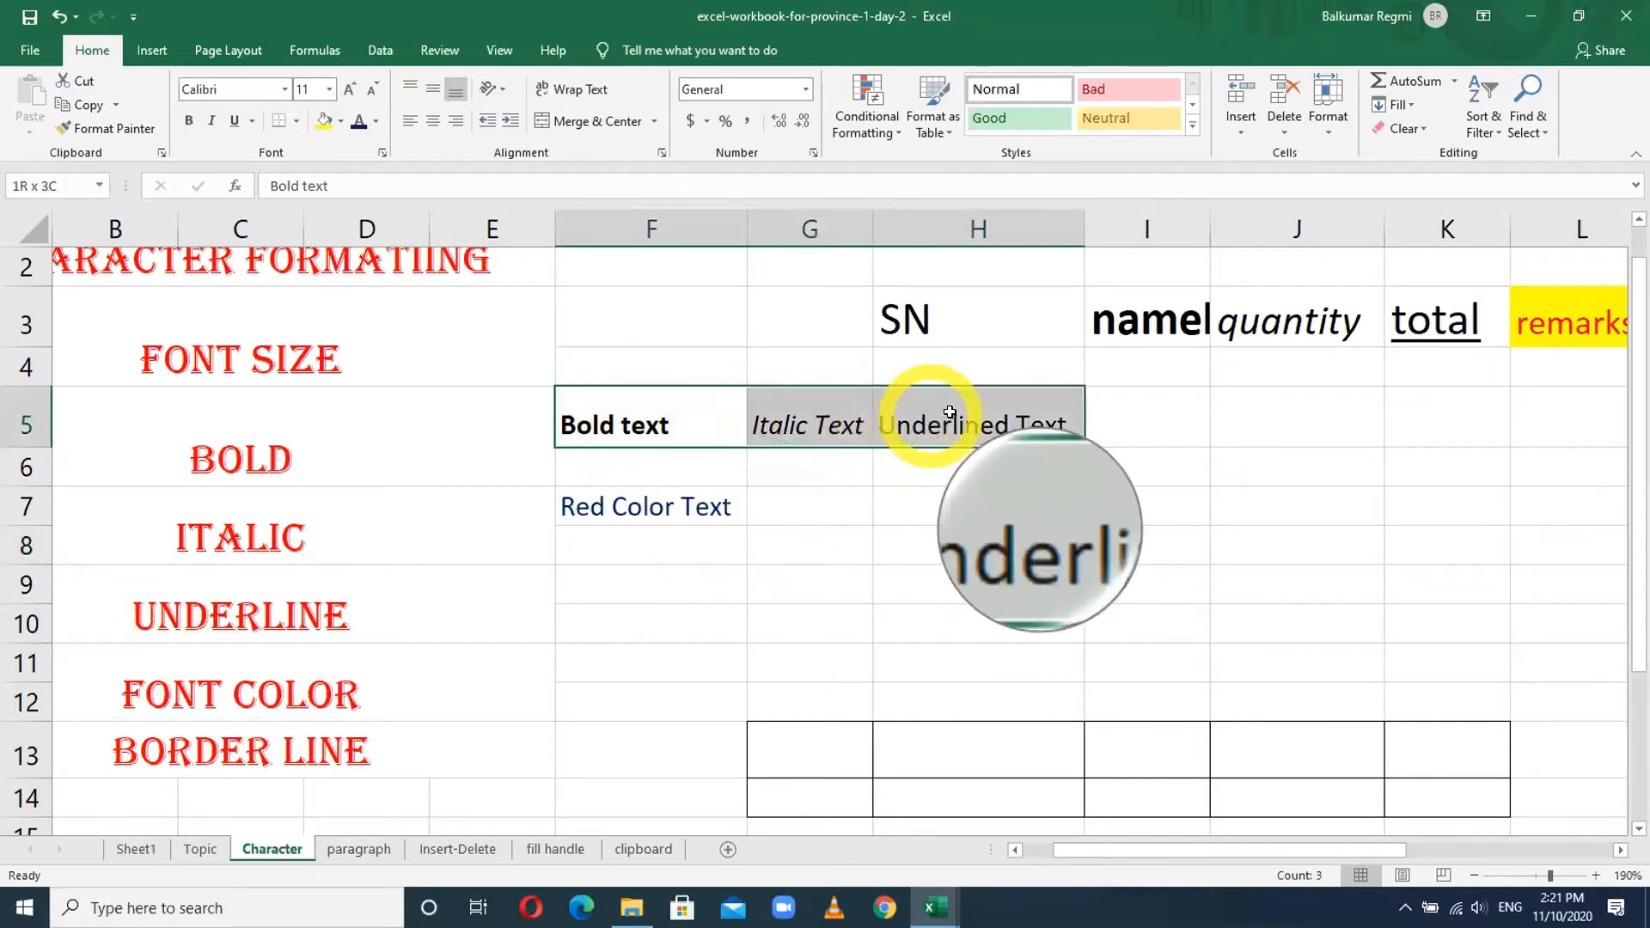
{"action": "left_click", "coordinate": [886, 453]}
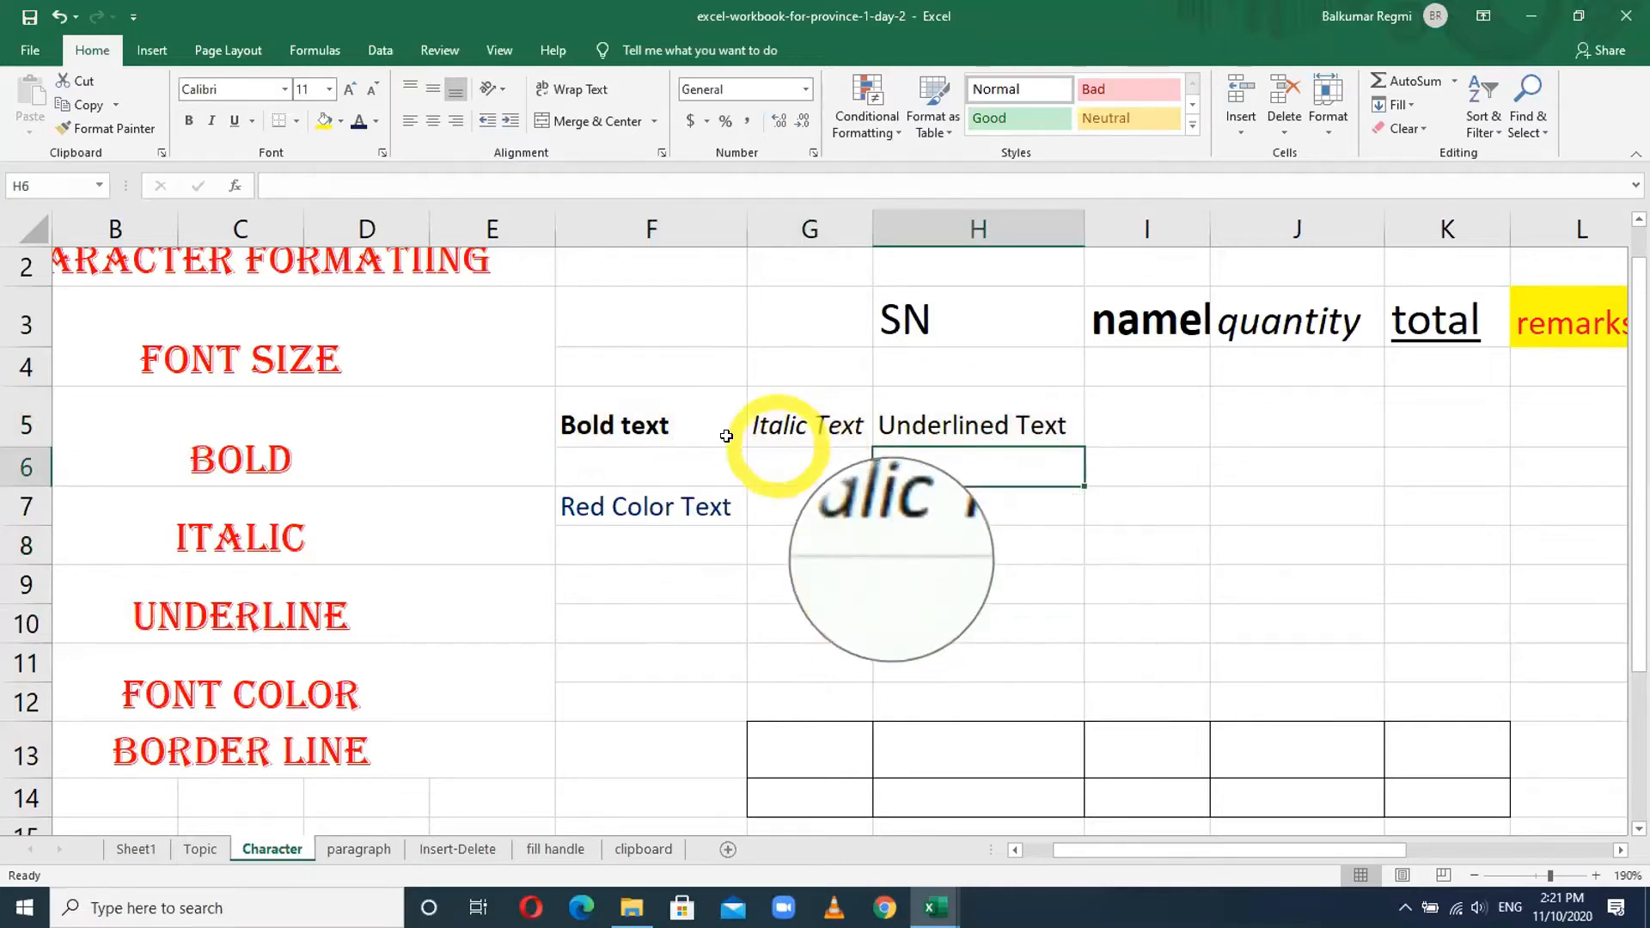
{"action": "left_click", "coordinate": [695, 424]}
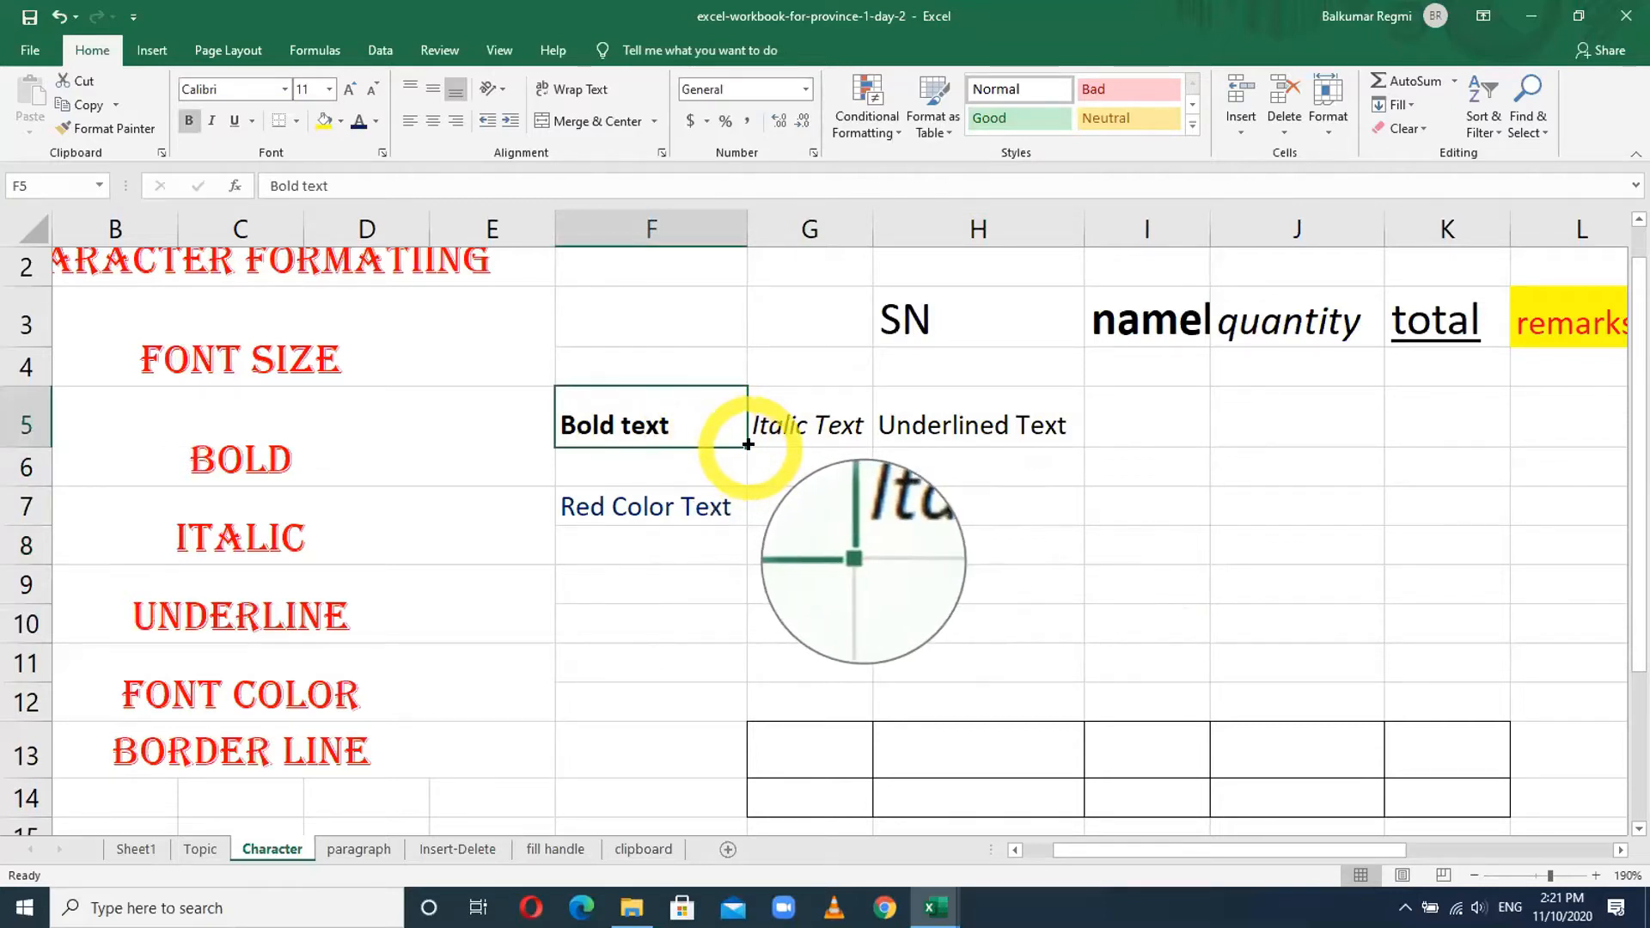
{"action": "left_click_drag", "start_coordinate": [748, 445], "coordinate": [993, 447]}
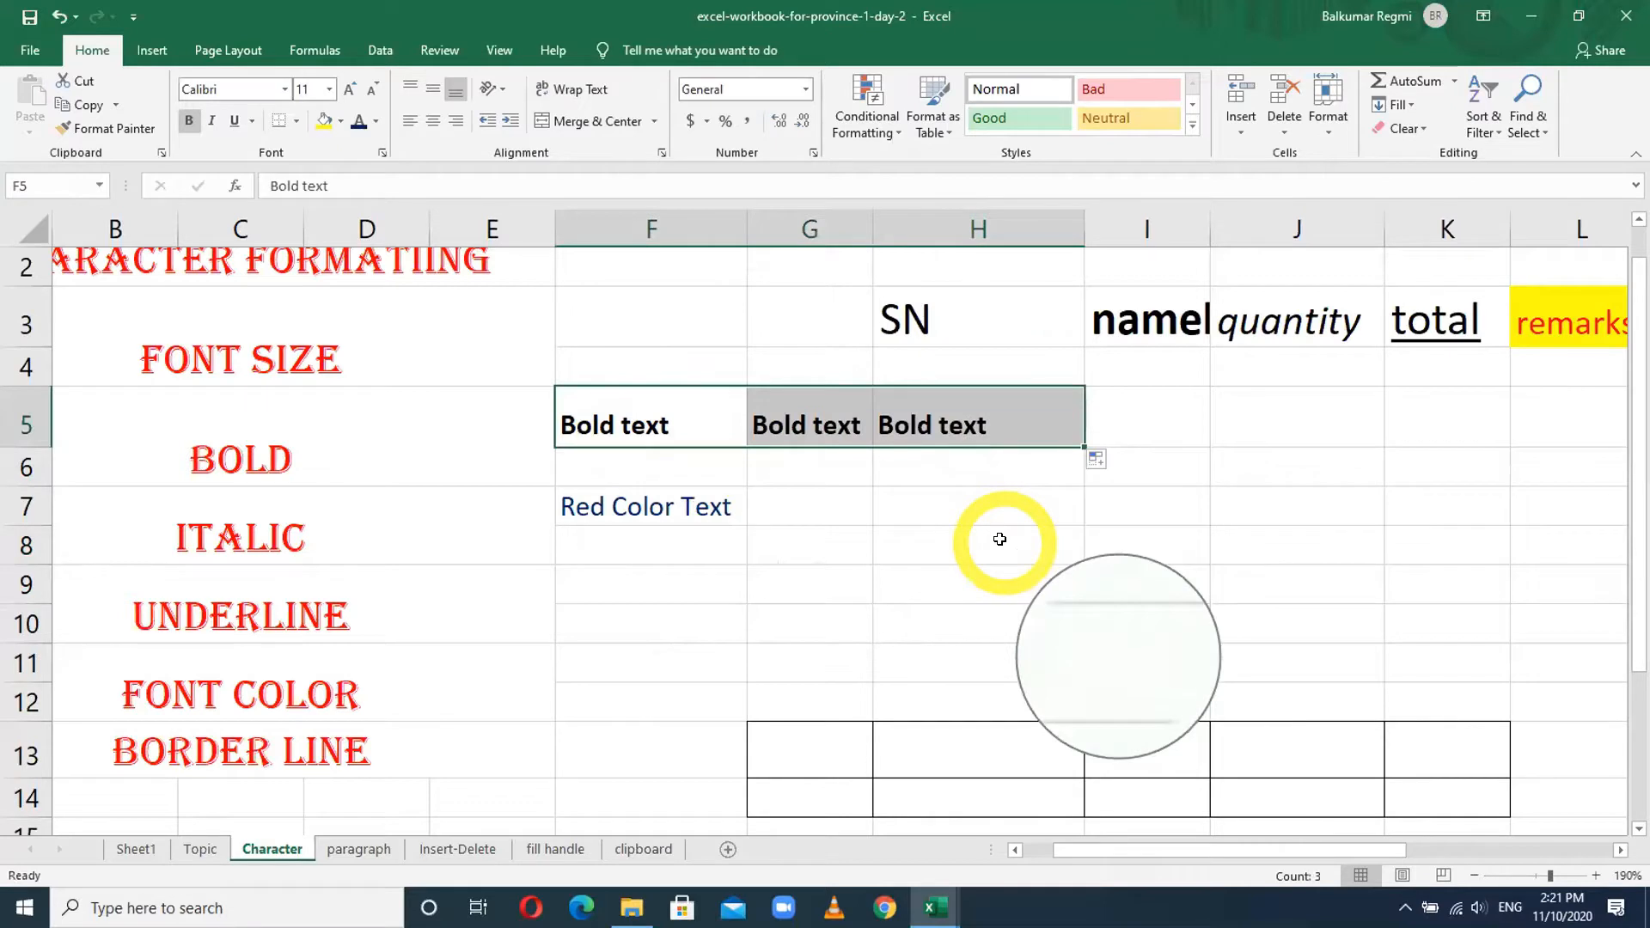
{"action": "key", "text": "ctrl+z"}
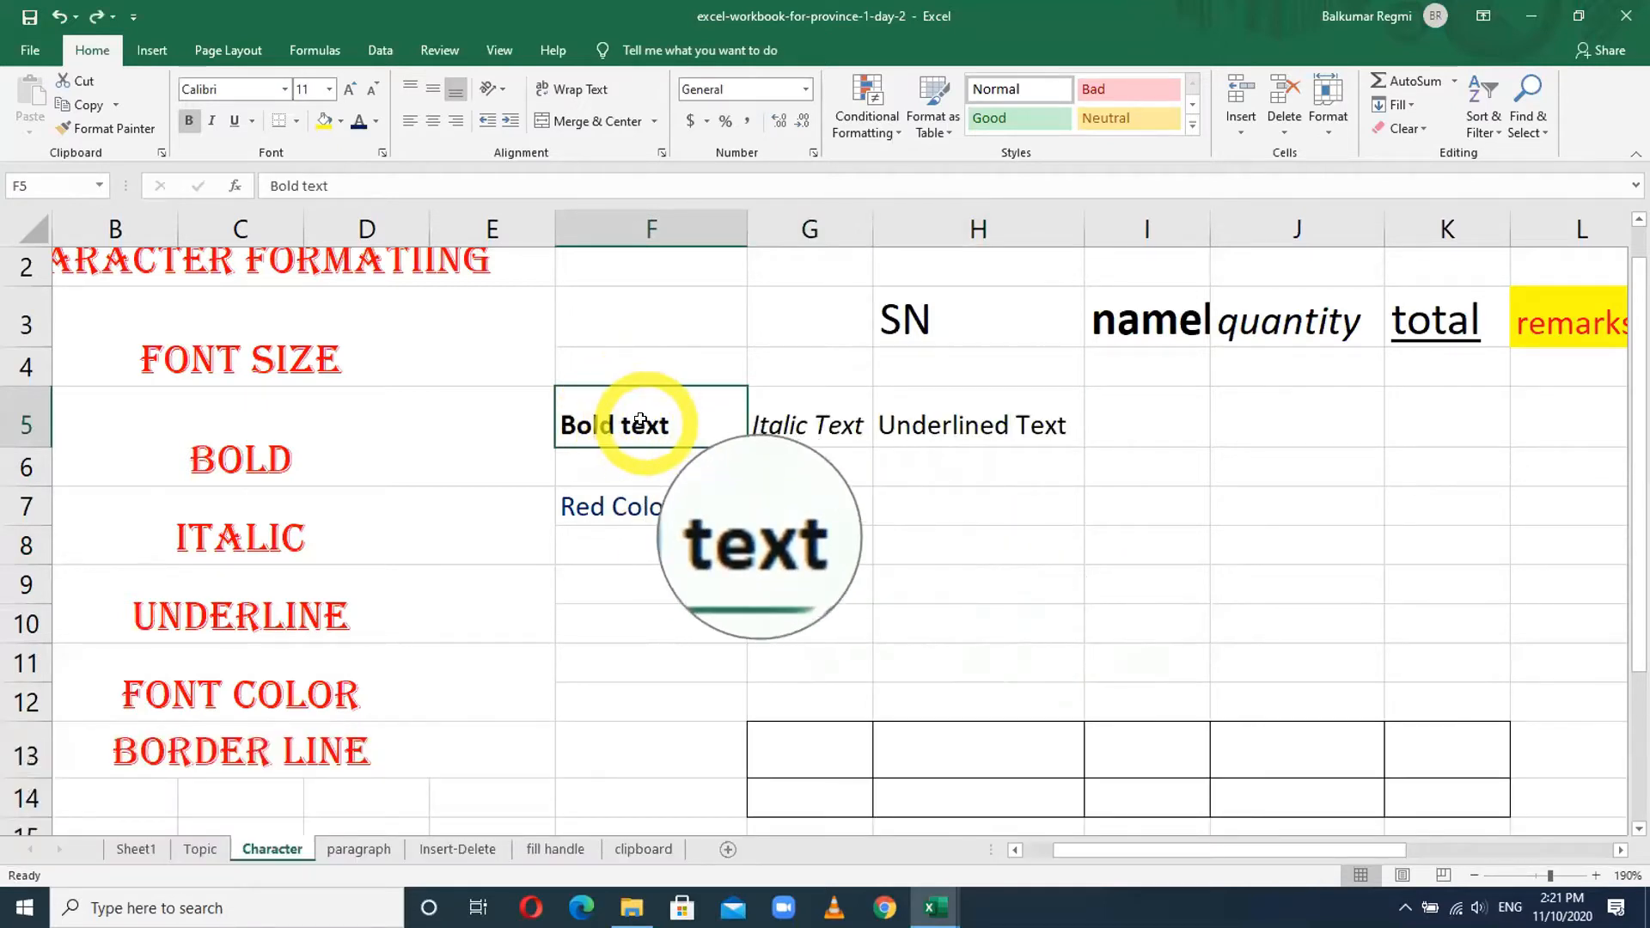
{"action": "left_click_drag", "start_coordinate": [640, 420], "coordinate": [929, 413]}
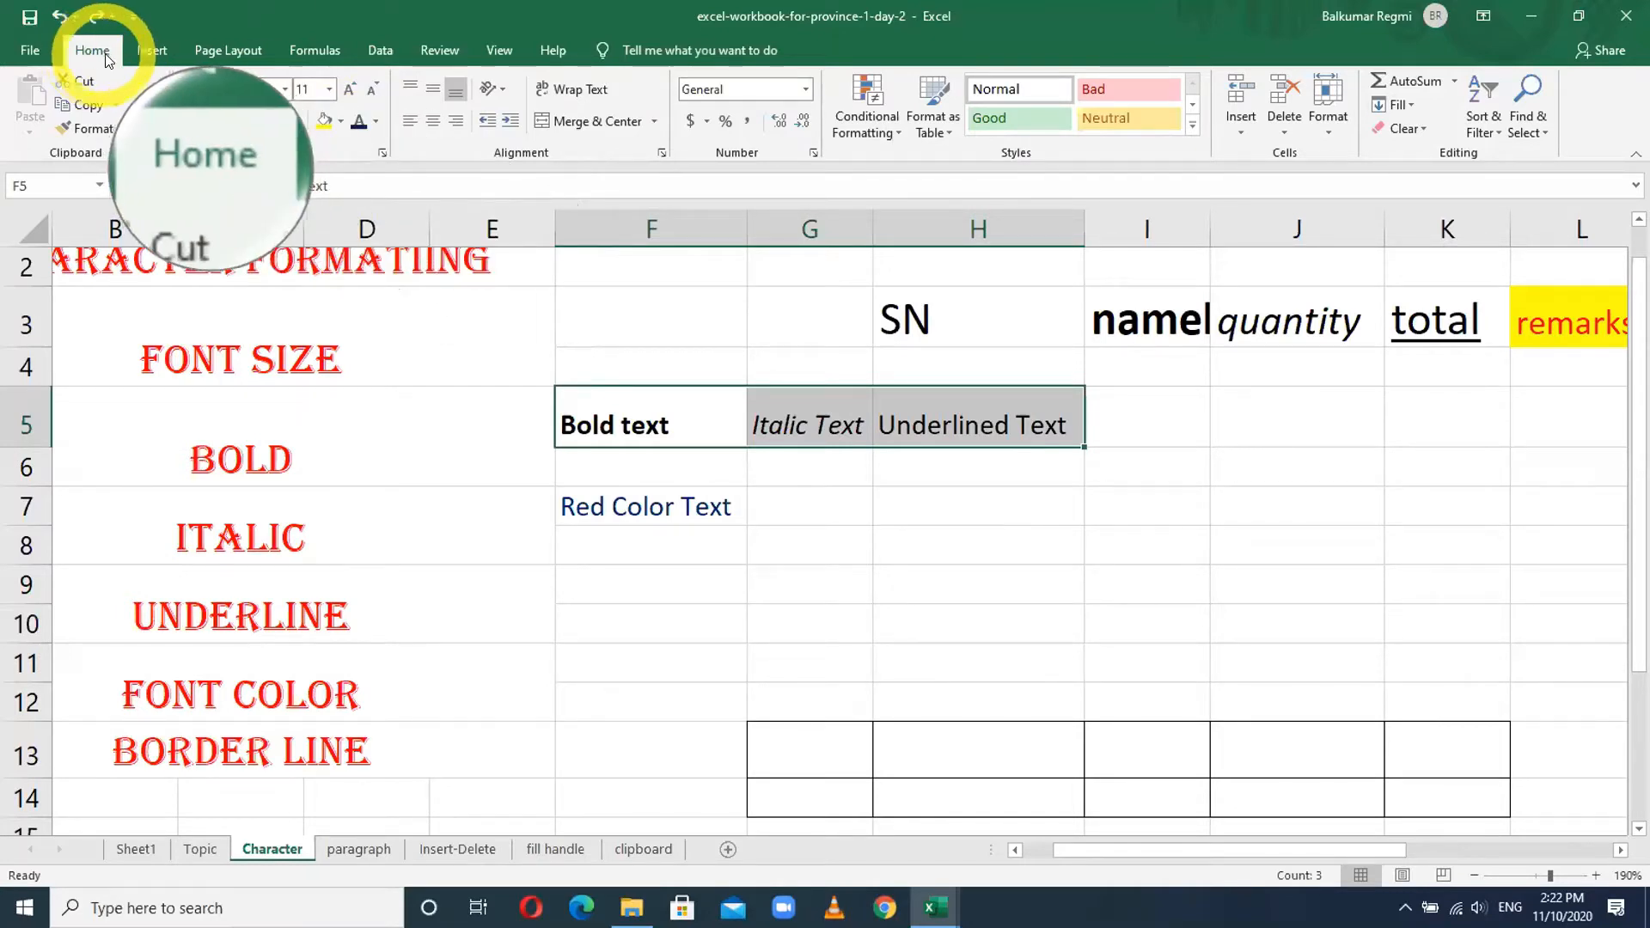
- Give the Bold, Italic and Underlined samples in F5:H5 the dark blue font colour
{"action": "left_click", "coordinate": [358, 125]}
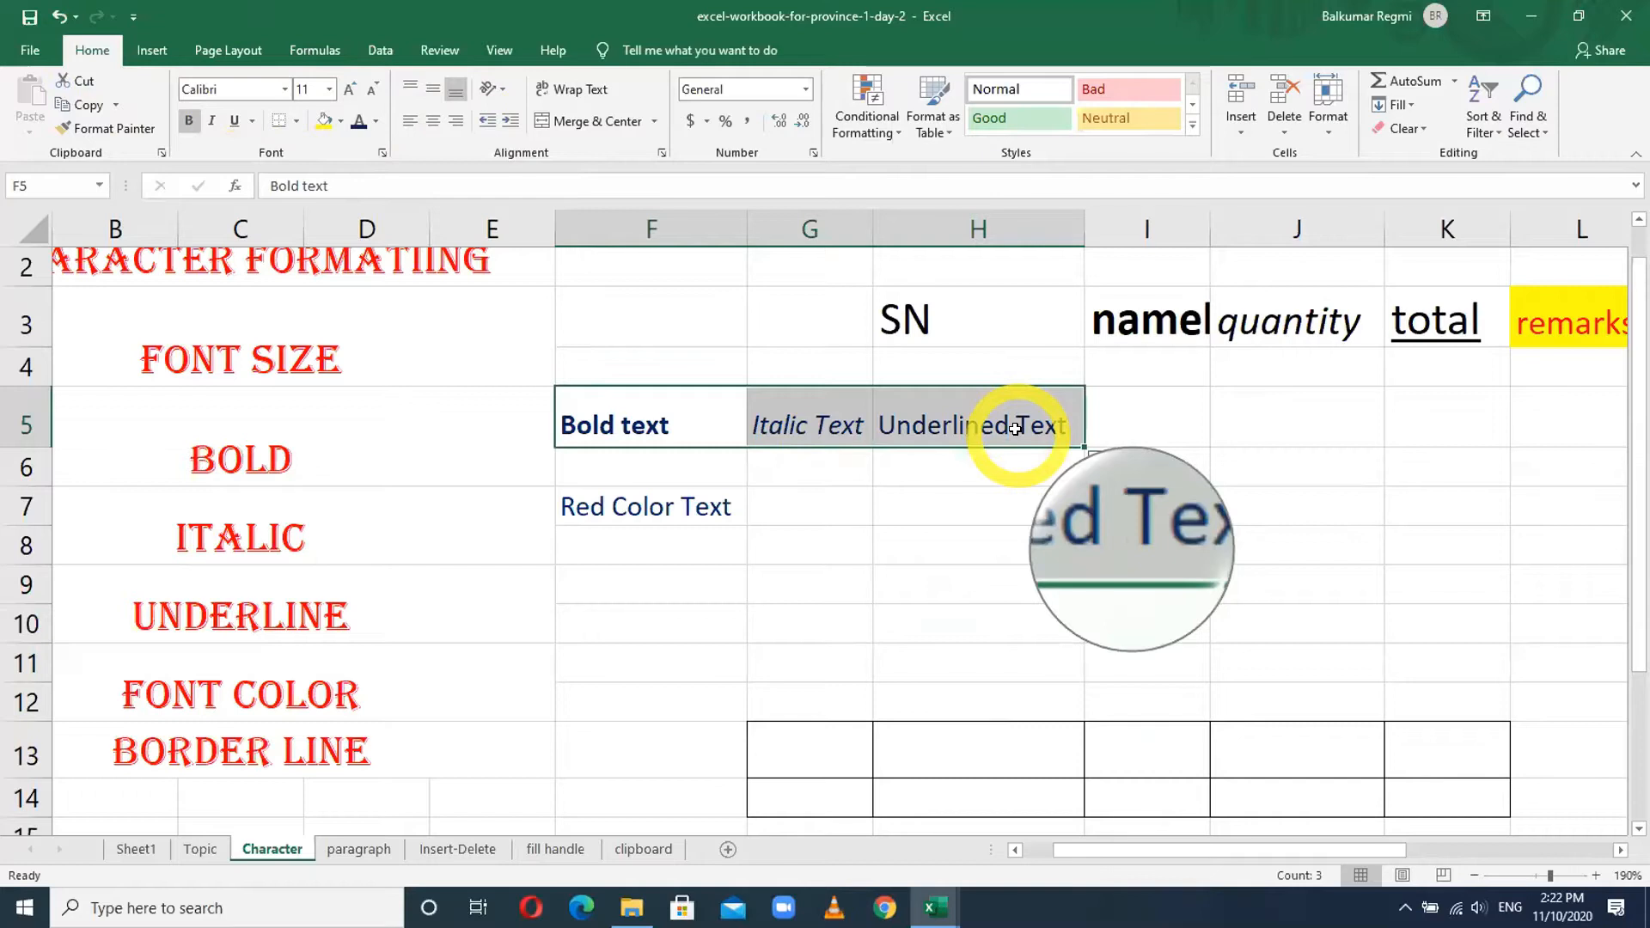
{"action": "left_click", "coordinate": [751, 579]}
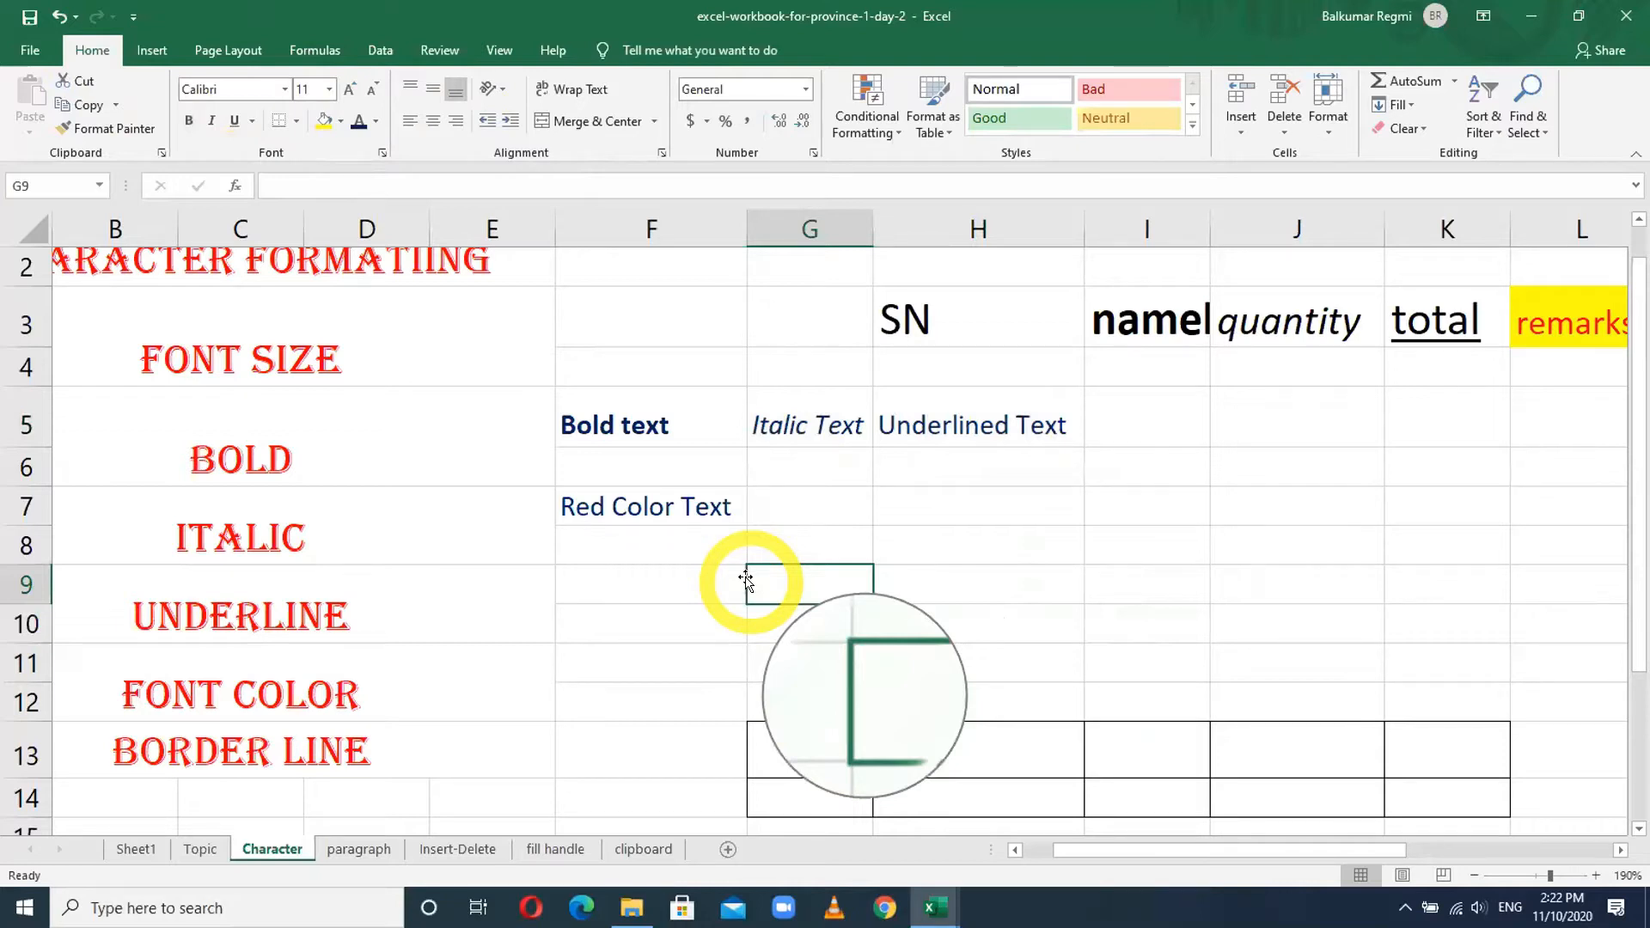
{"action": "scroll", "coordinate": [608, 632], "scroll_direction": "up", "scroll_amount": 1}
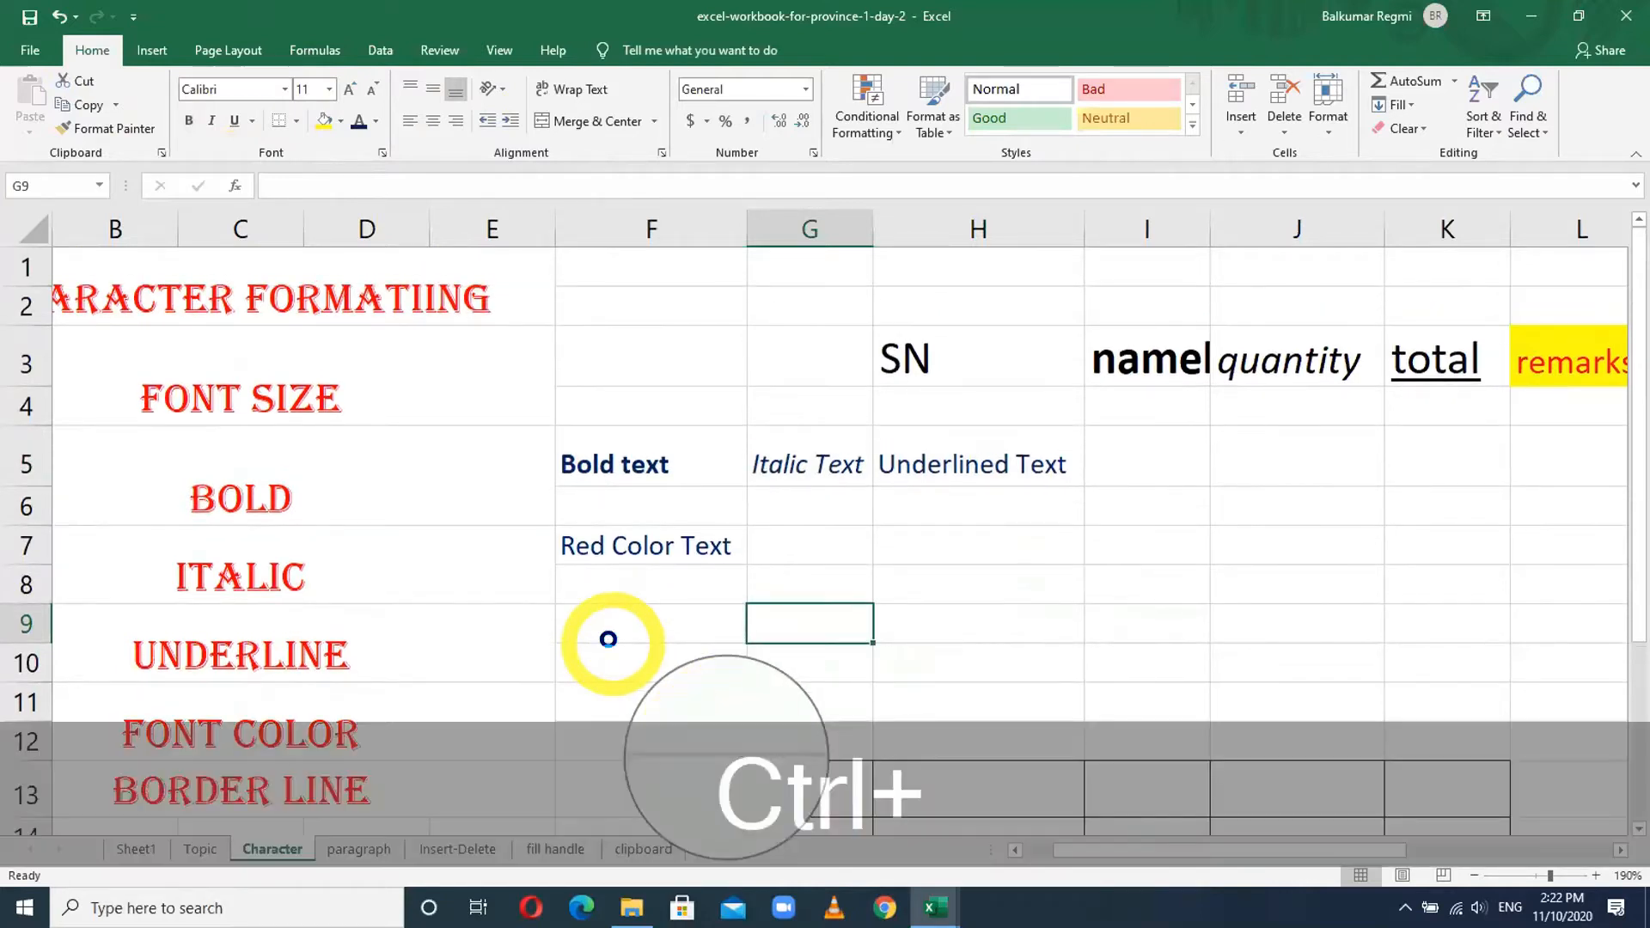
{"action": "scroll", "coordinate": [607, 639], "scroll_direction": "down", "scroll_amount": 7, "text": "ctrl"}
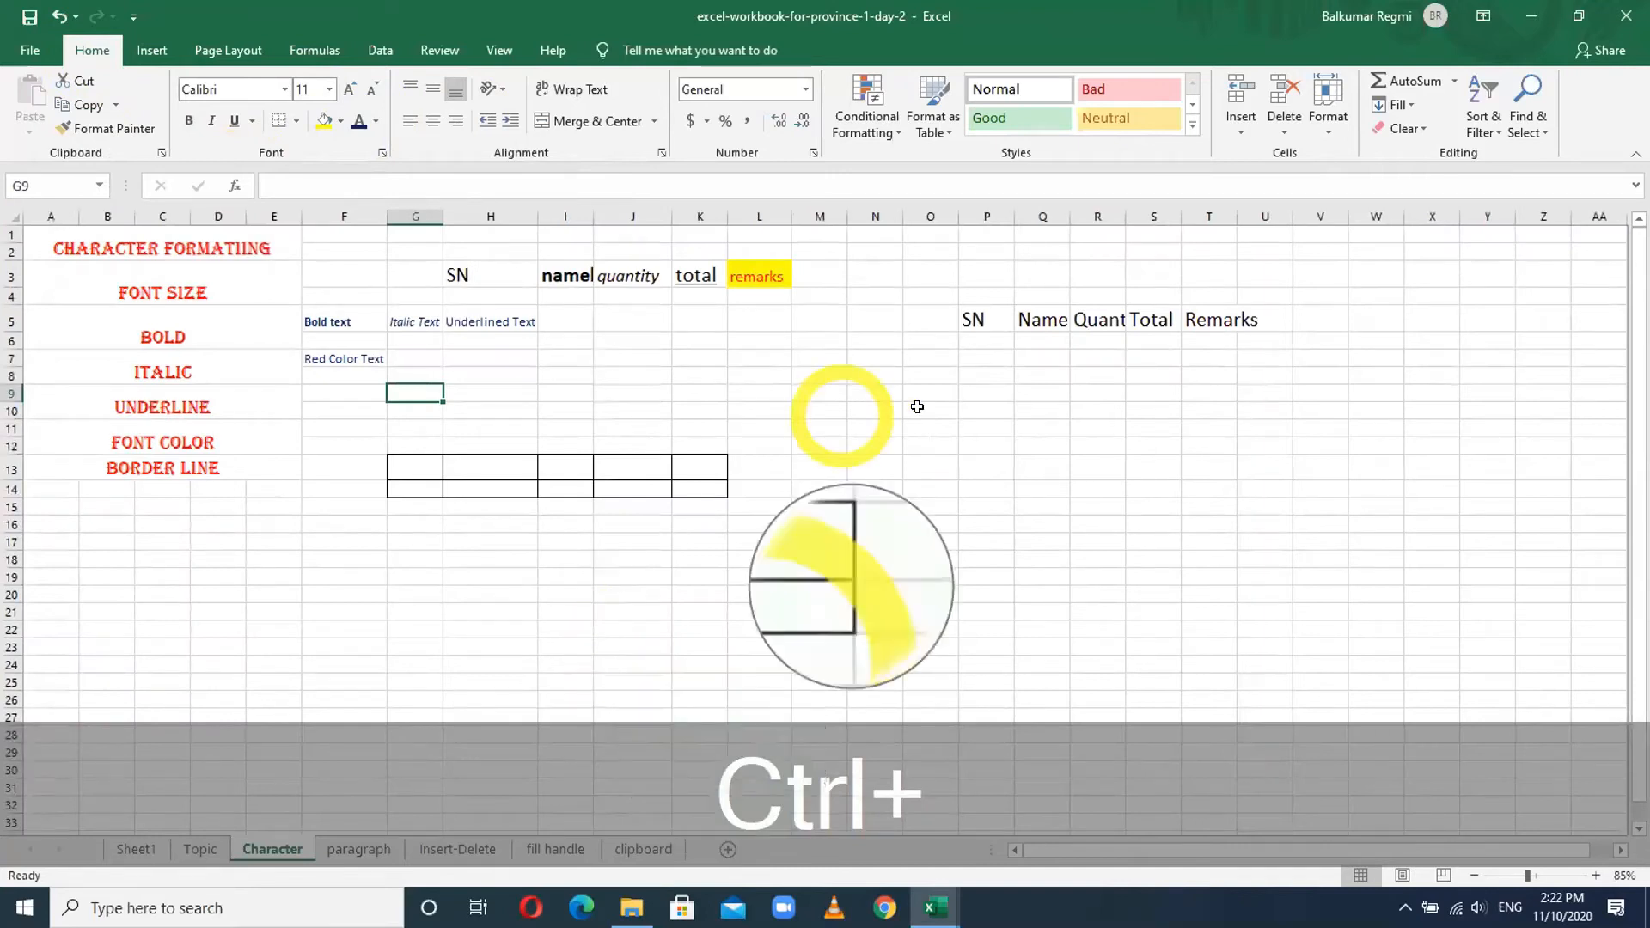
{"action": "left_click", "coordinate": [943, 444]}
{"action": "left_click", "coordinate": [1139, 371]}
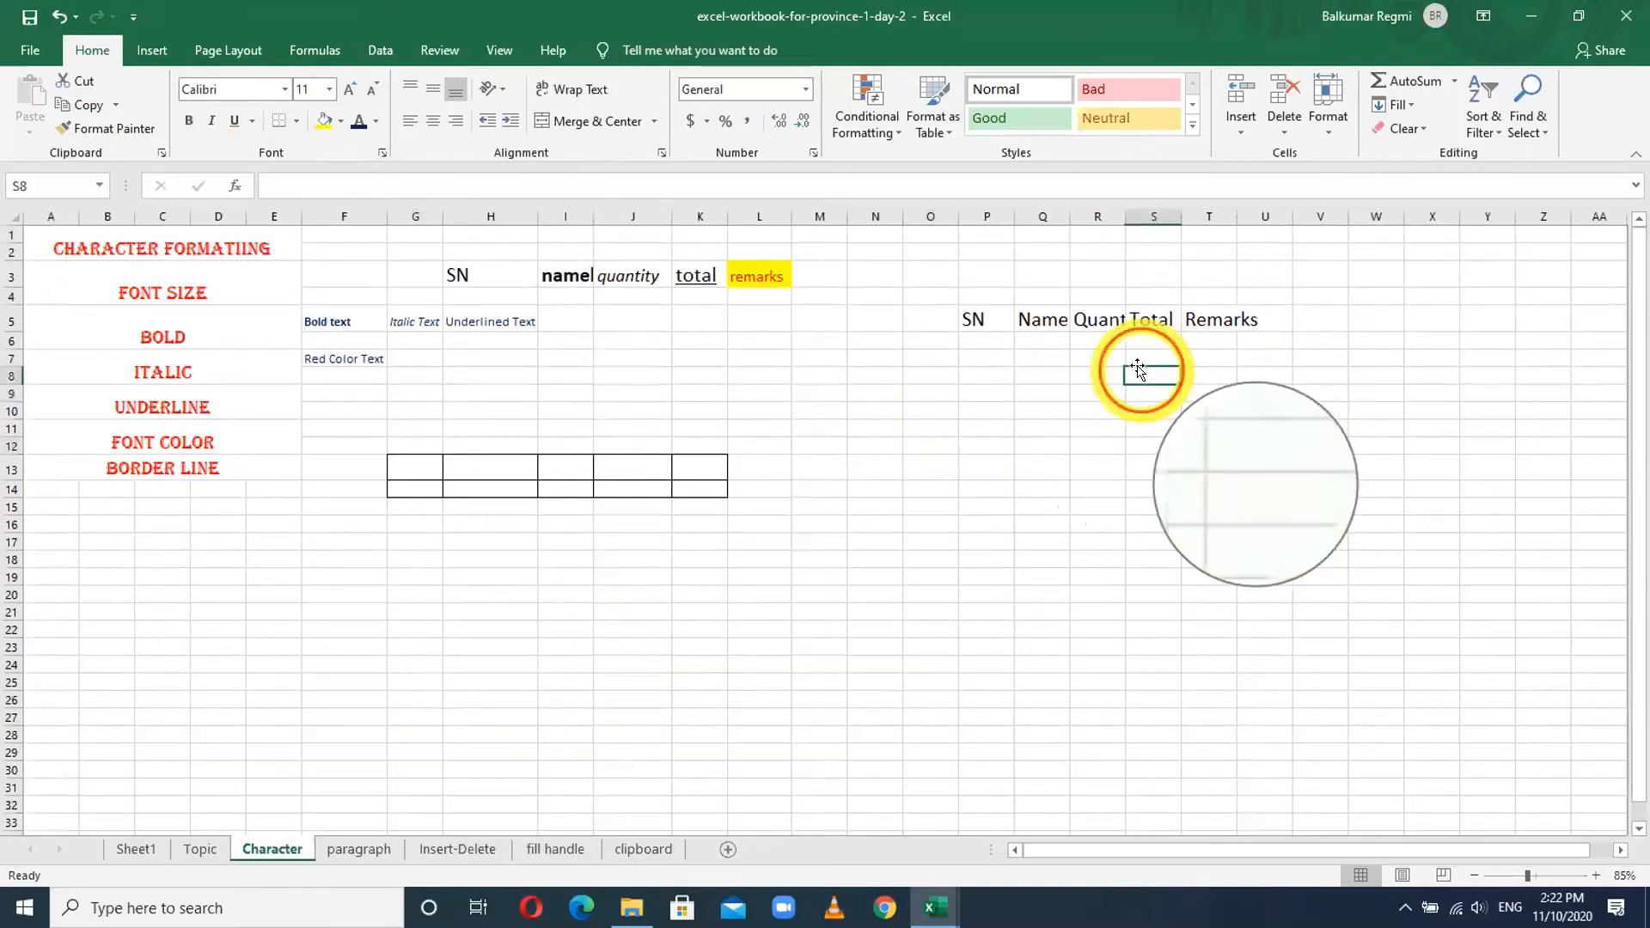
{"action": "left_click", "coordinate": [1137, 216]}
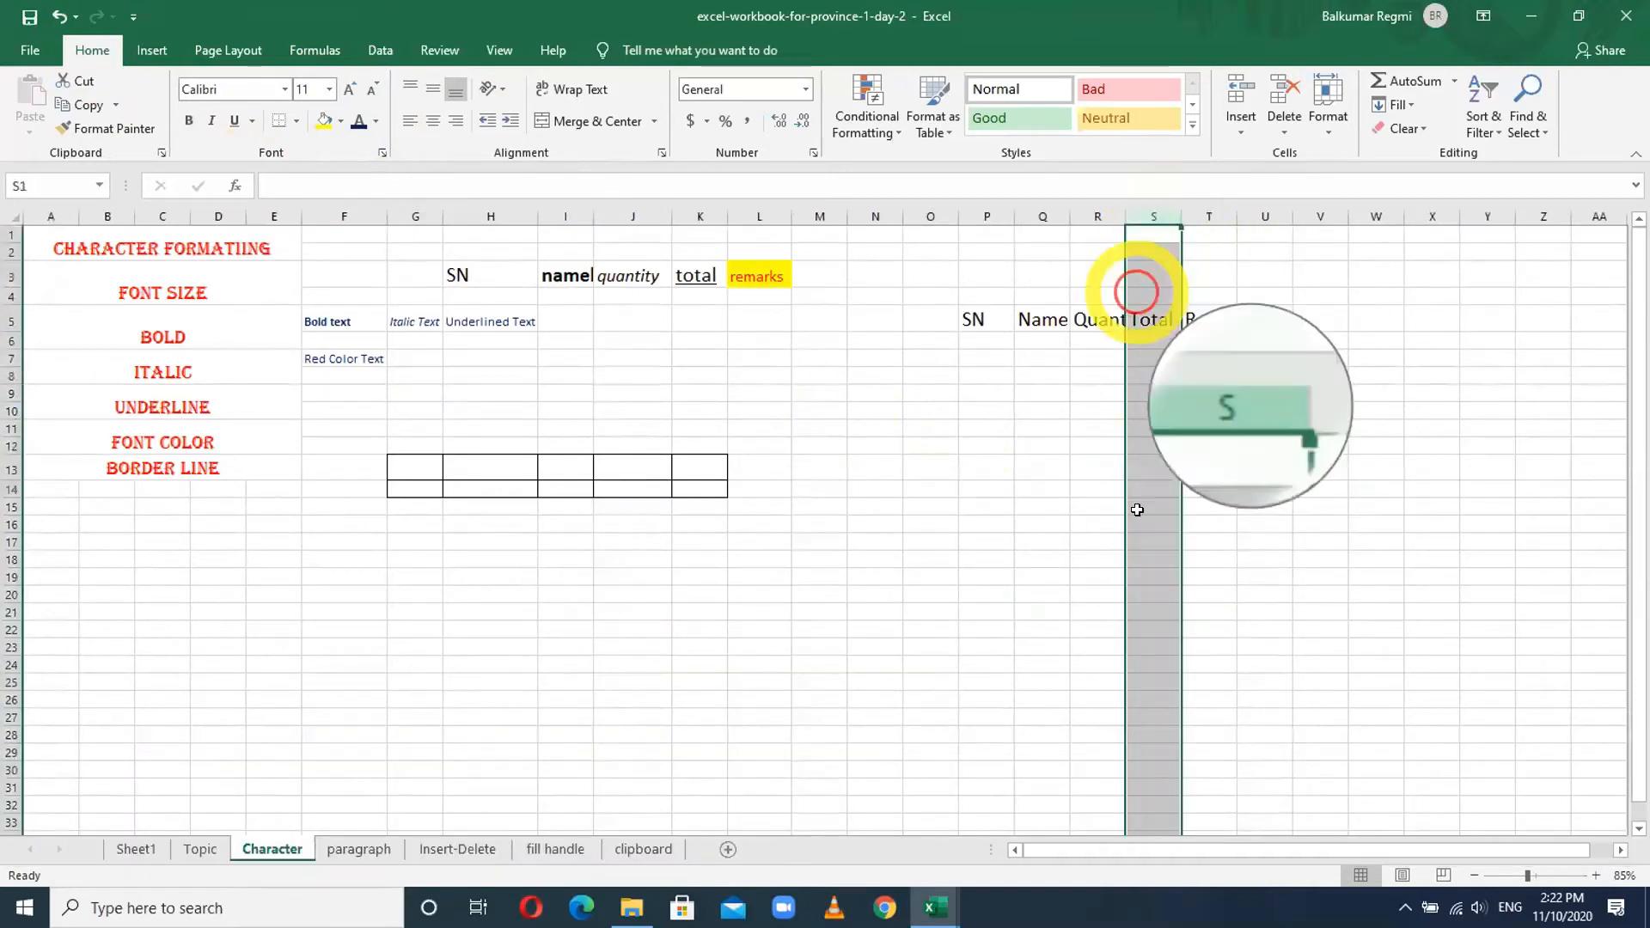
{"action": "left_click", "coordinate": [12, 521]}
{"action": "left_click", "coordinate": [875, 576]}
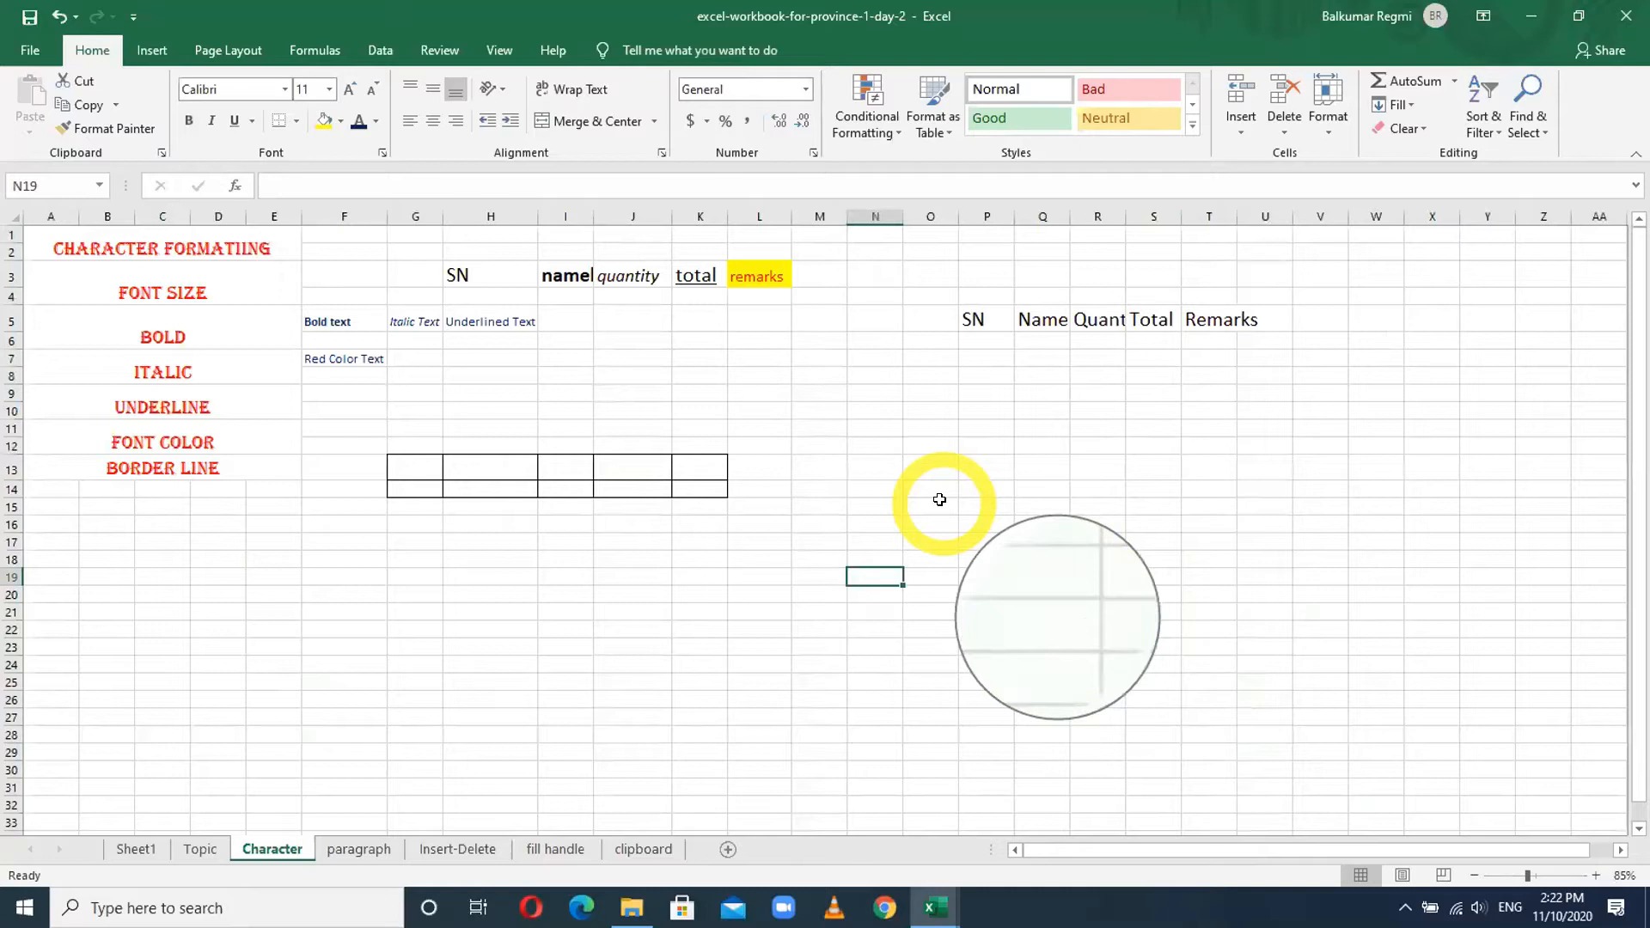
{"action": "left_click", "coordinate": [32, 51]}
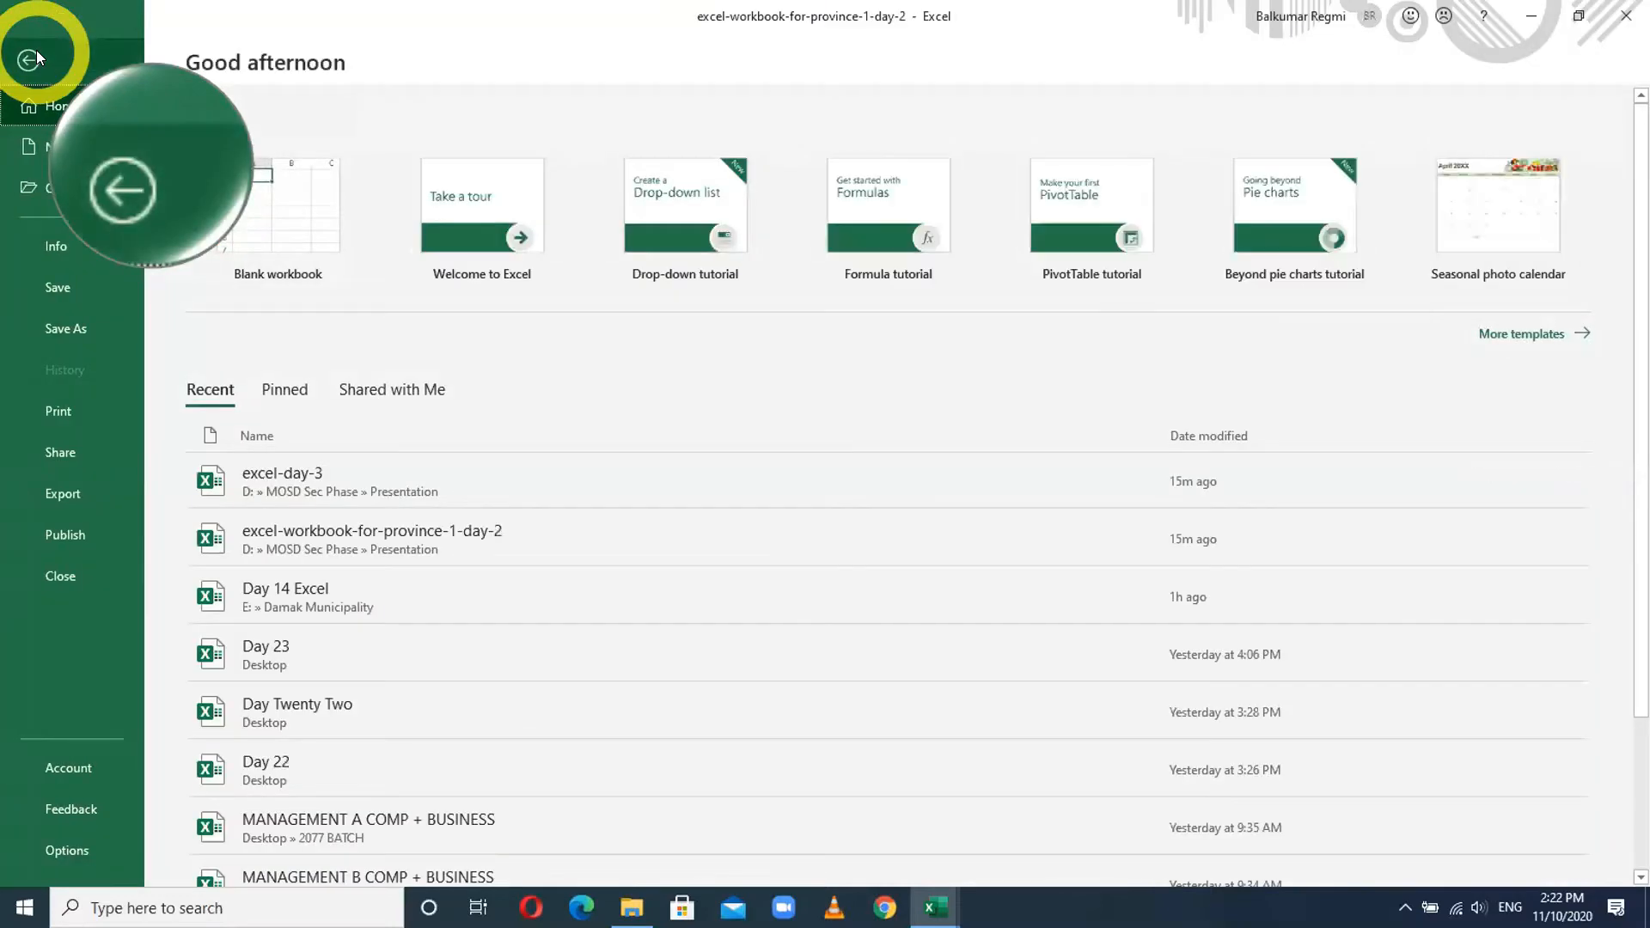
{"action": "left_click", "coordinate": [60, 412]}
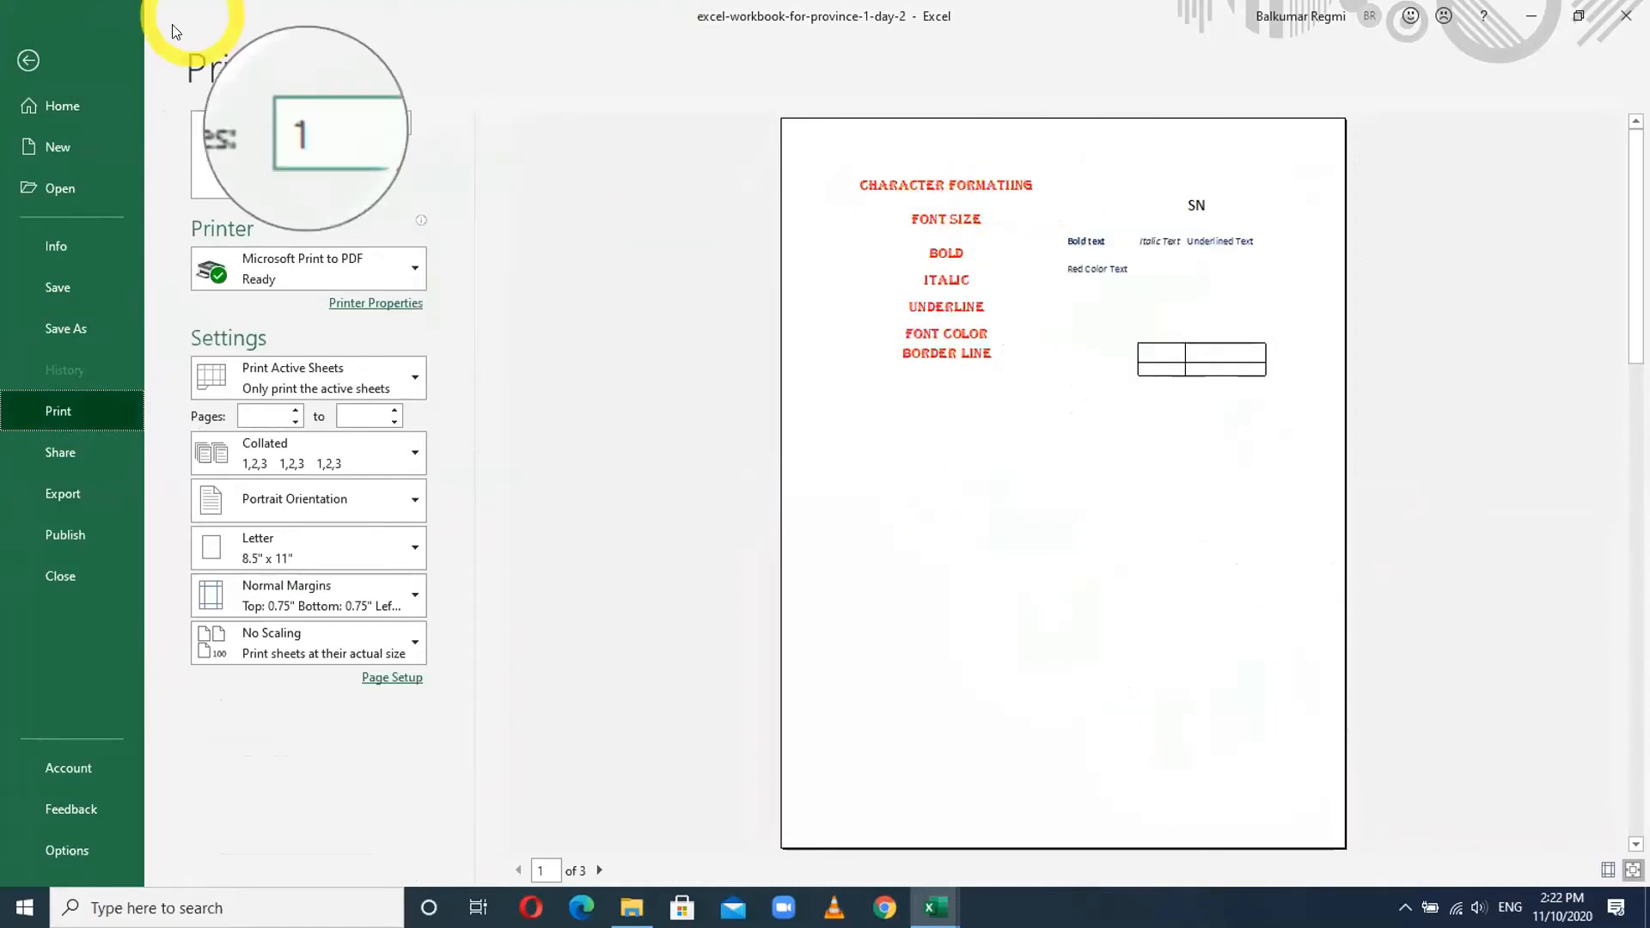
{"action": "left_click", "coordinate": [31, 61]}
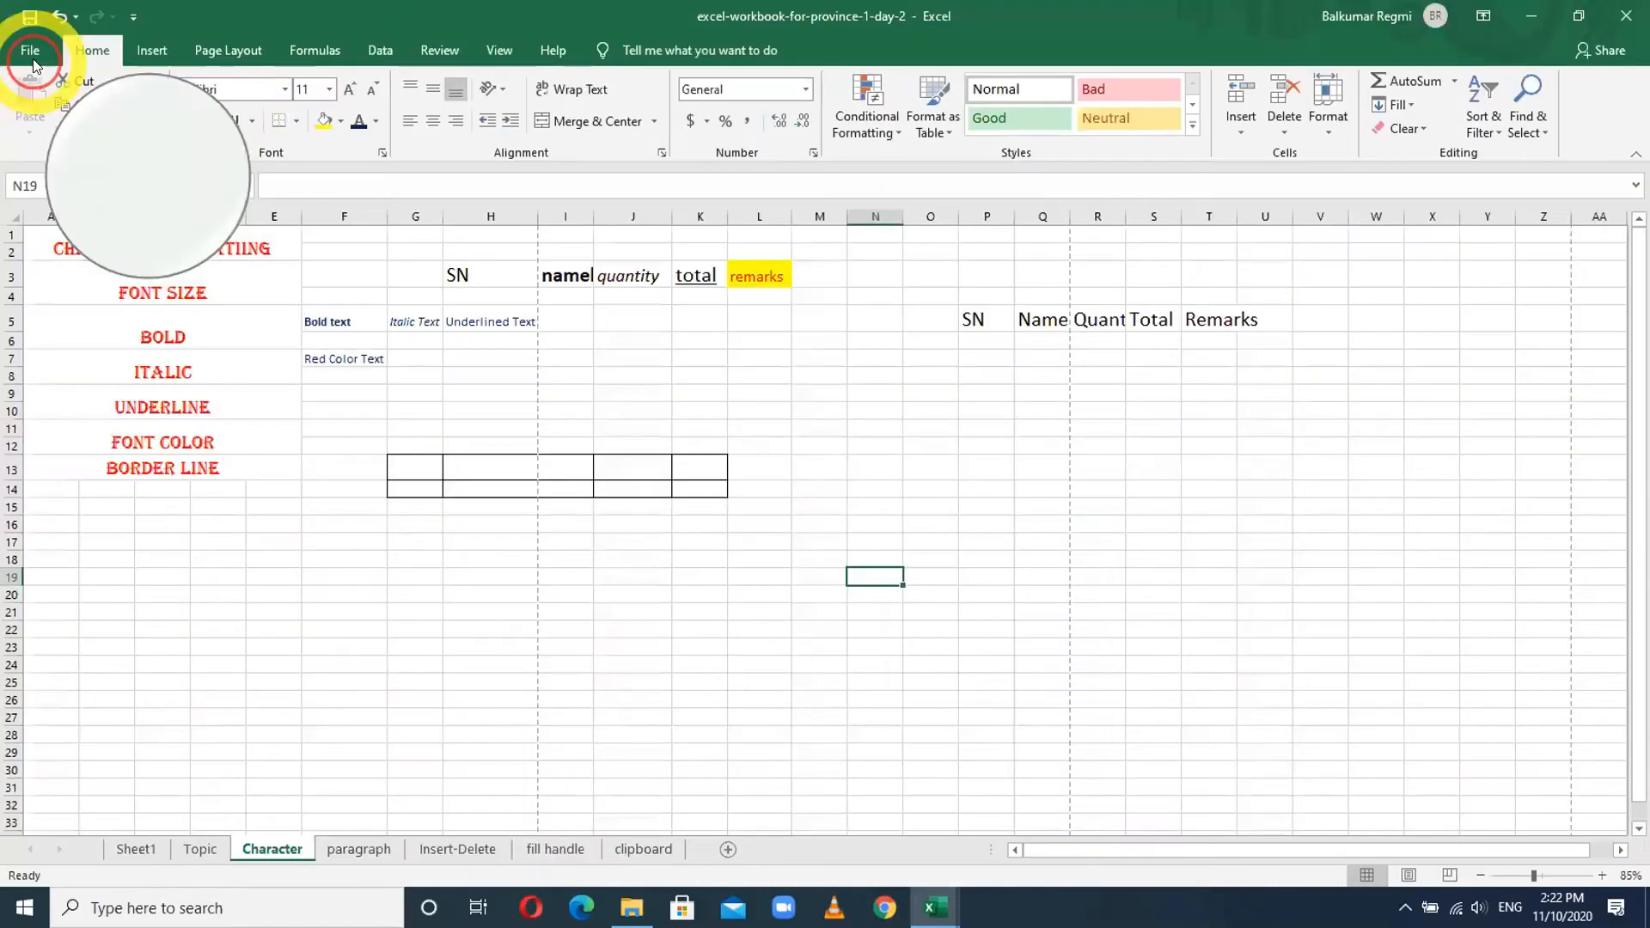
{"action": "left_click", "coordinate": [883, 460]}
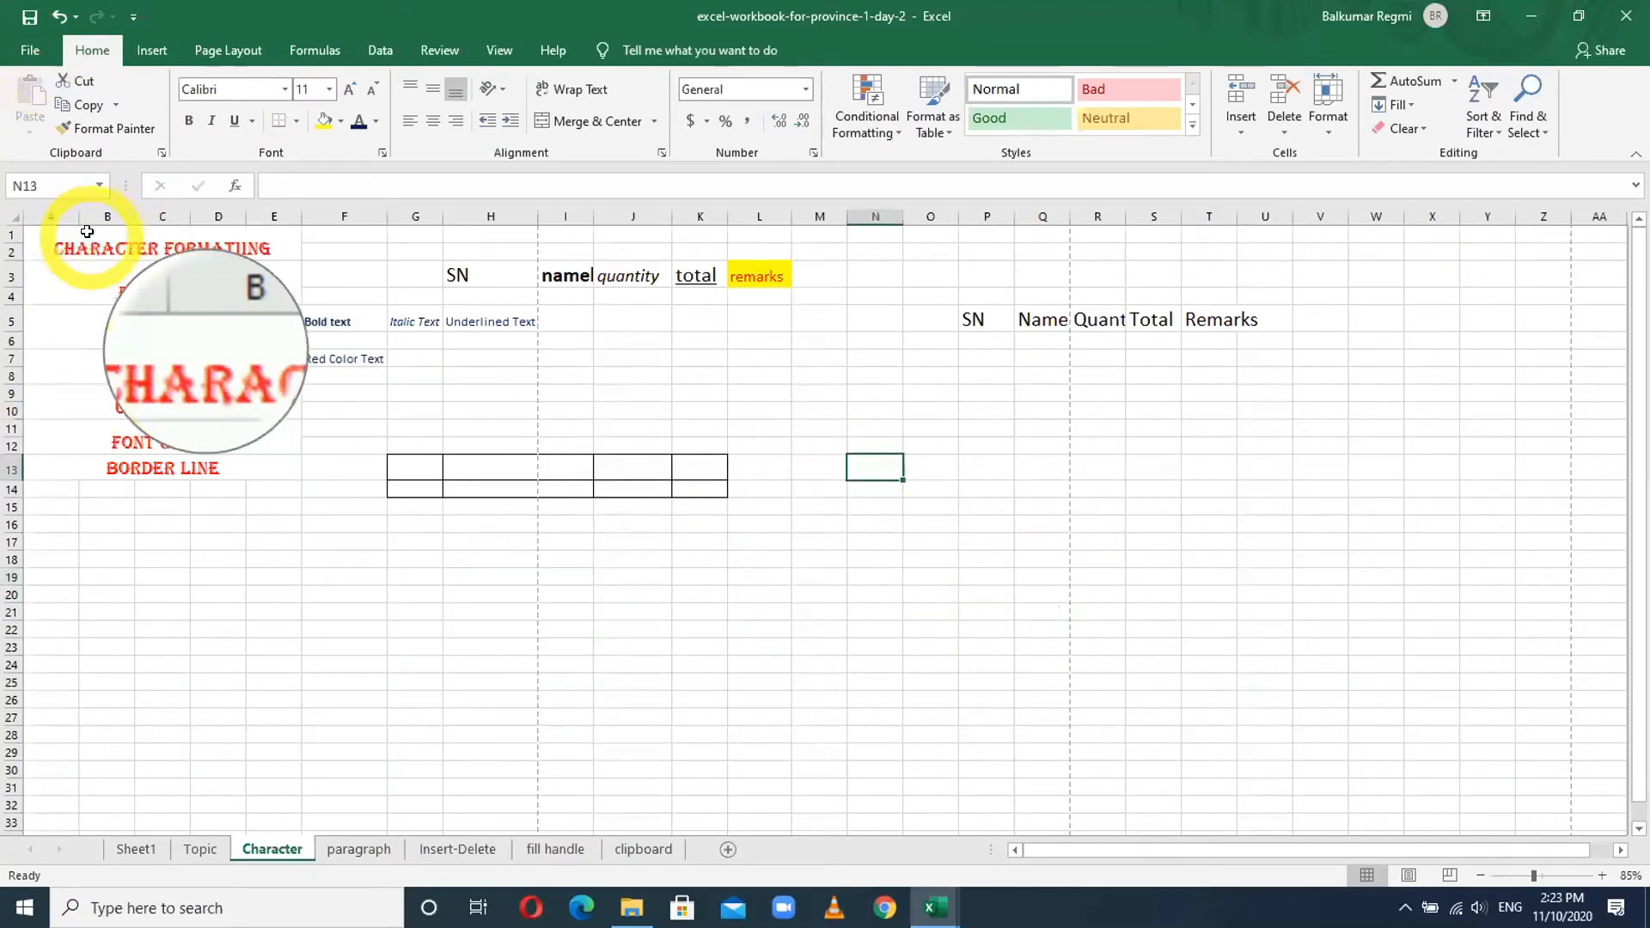
- Apply All Borders to the whole filled block A1:X19
{"action": "left_click_drag", "start_coordinate": [85, 232], "coordinate": [1394, 558]}
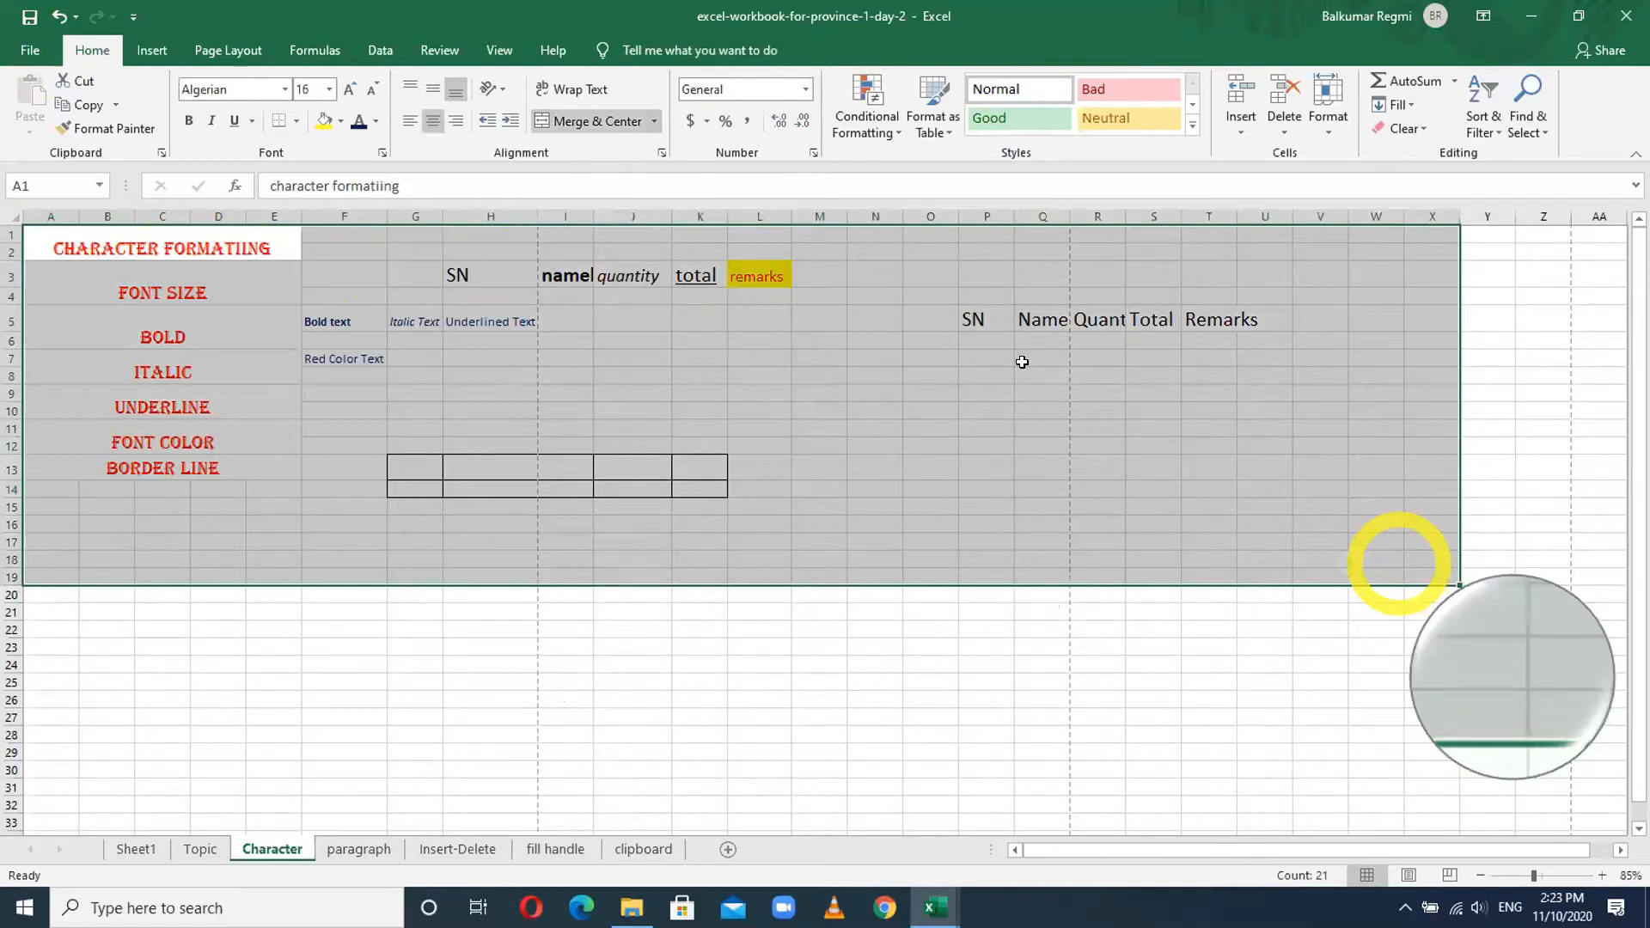
{"action": "left_click", "coordinate": [292, 122]}
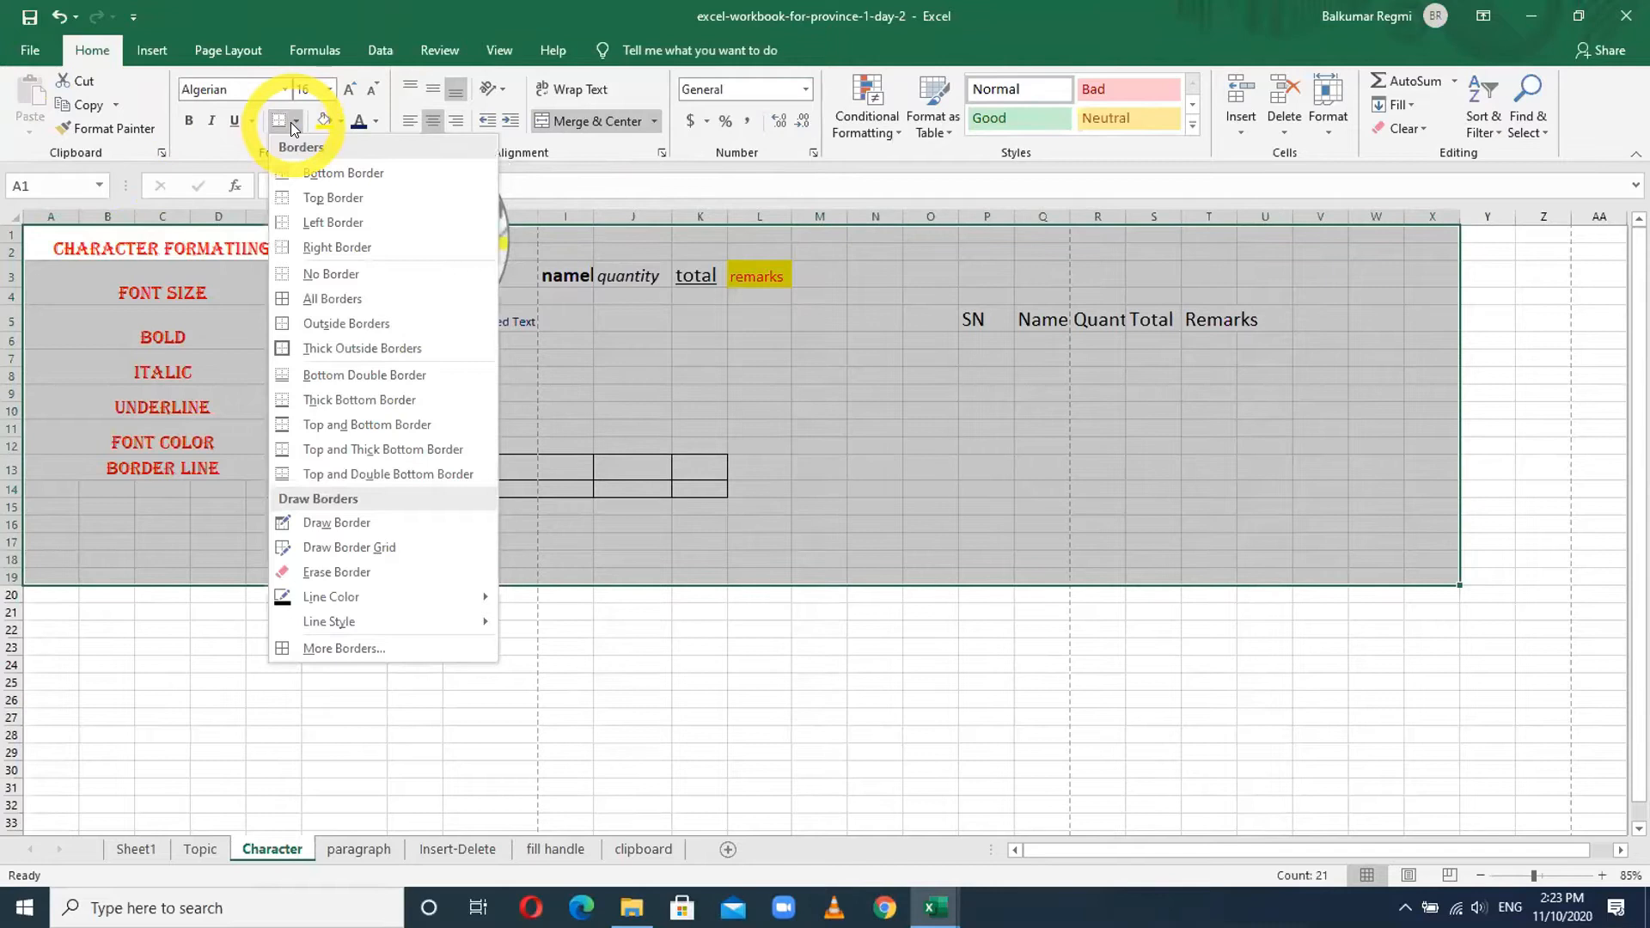
{"action": "left_click", "coordinate": [301, 299]}
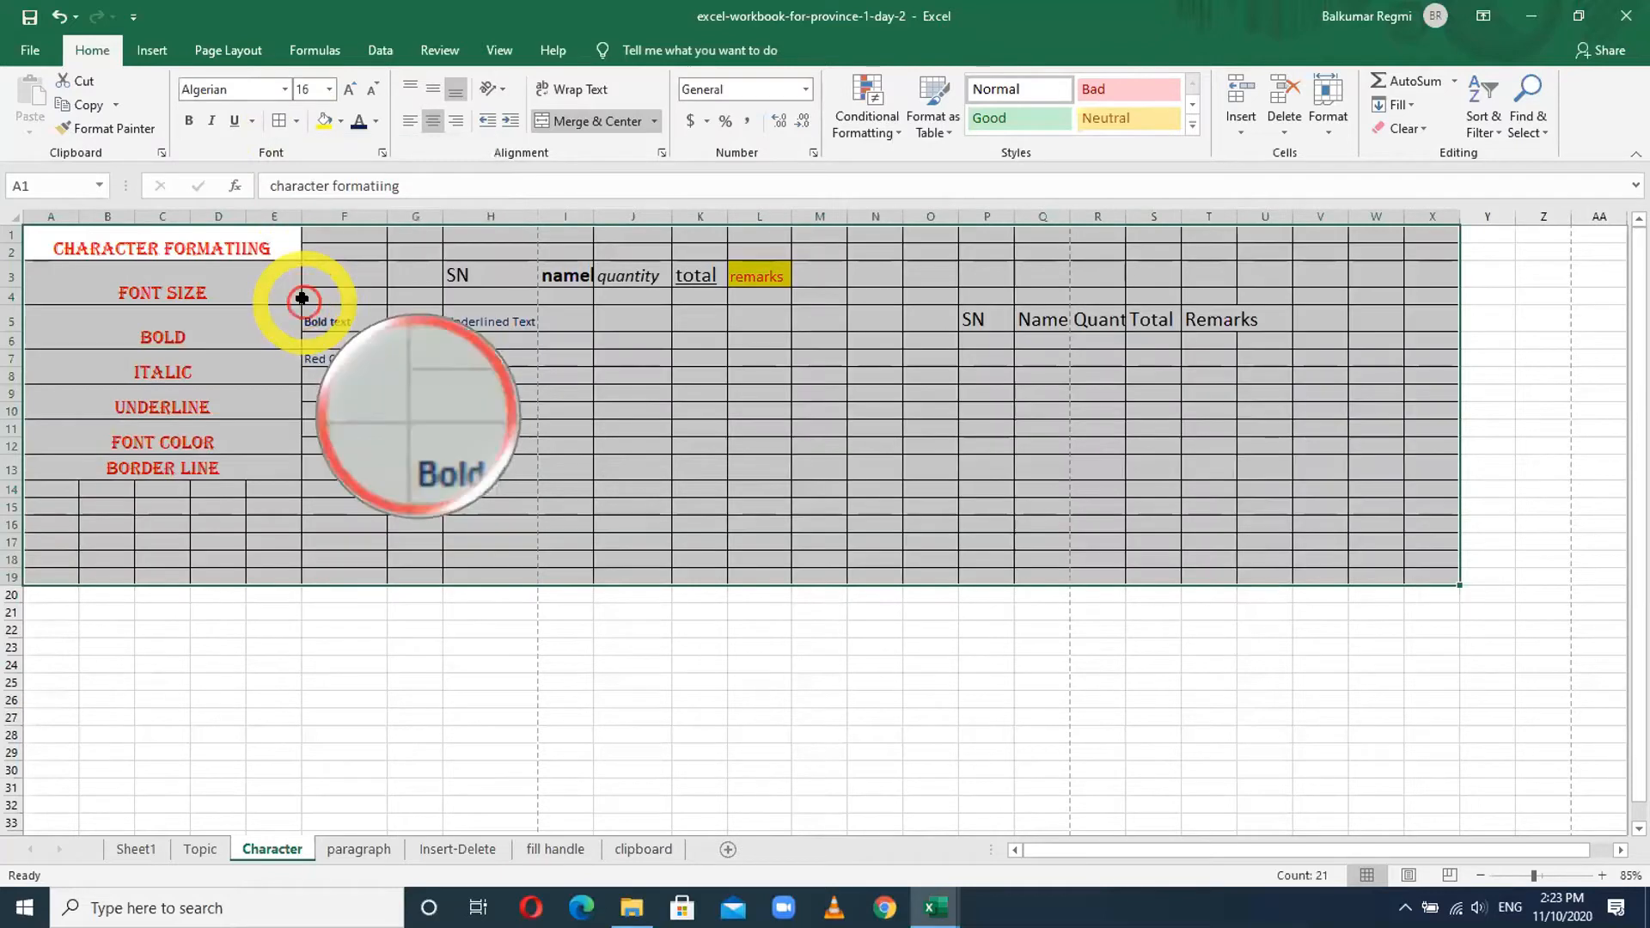
{"action": "left_click", "coordinate": [681, 685]}
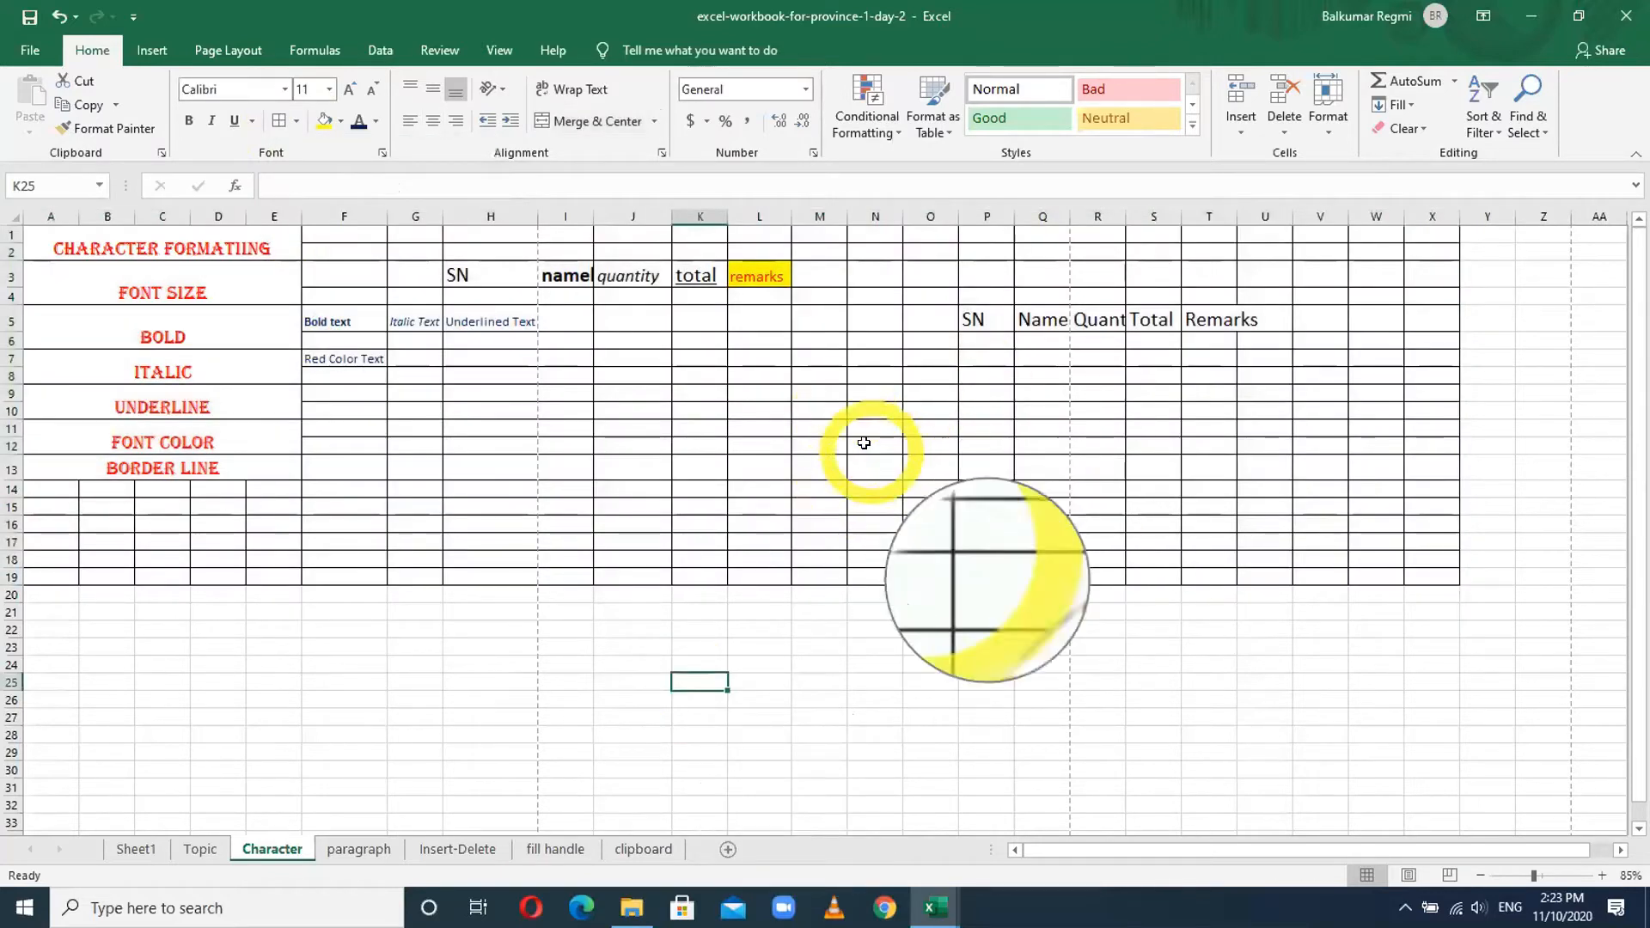
- Scroll below the main grid and try selections around J23 to K37
{"action": "left_click", "coordinate": [600, 647]}
{"action": "scroll", "coordinate": [599, 651], "scroll_direction": "down", "scroll_amount": 6}
{"action": "scroll", "coordinate": [600, 651], "scroll_direction": "down", "scroll_amount": 1}
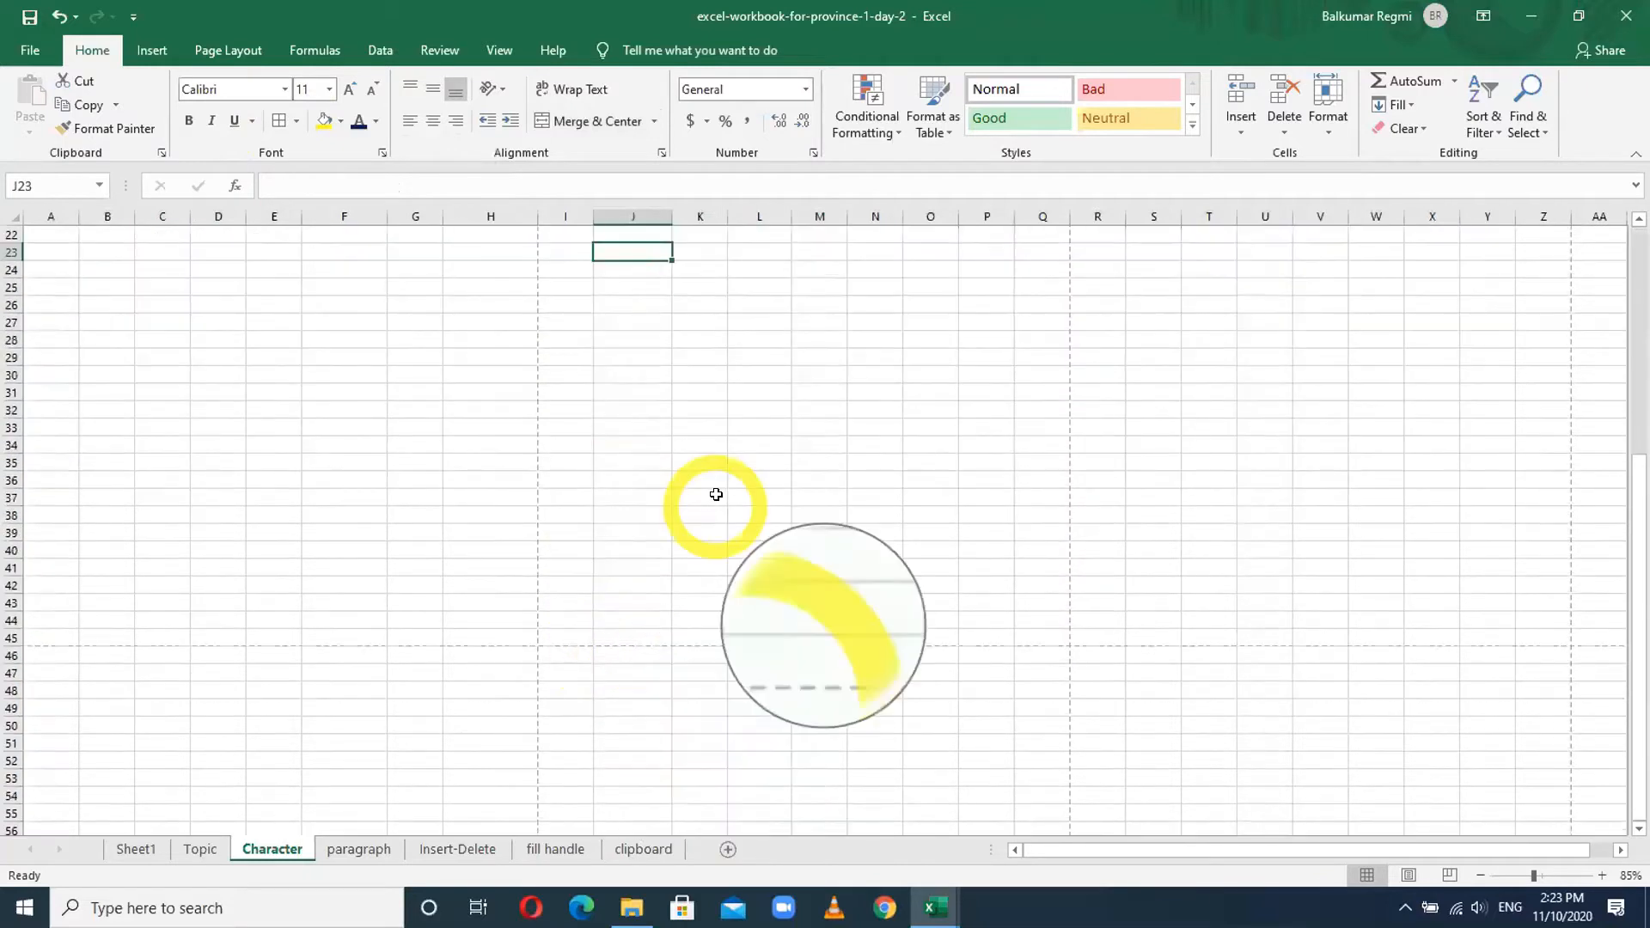
{"action": "left_click", "coordinate": [714, 497]}
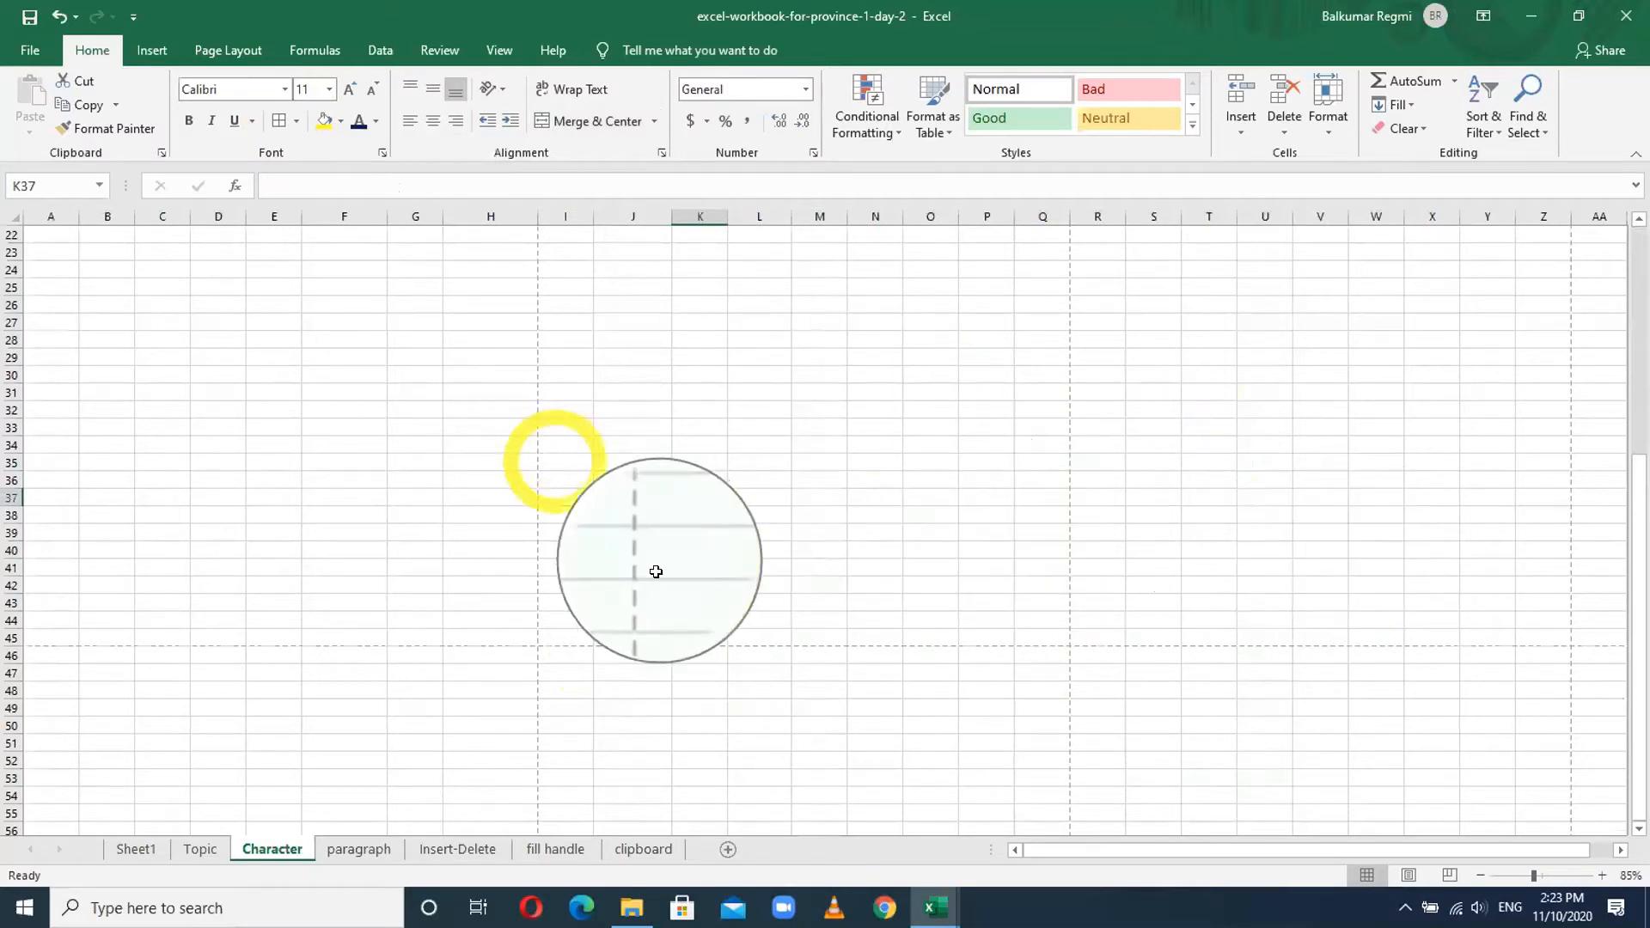
{"action": "scroll", "coordinate": [658, 567], "scroll_direction": "up", "scroll_amount": 4}
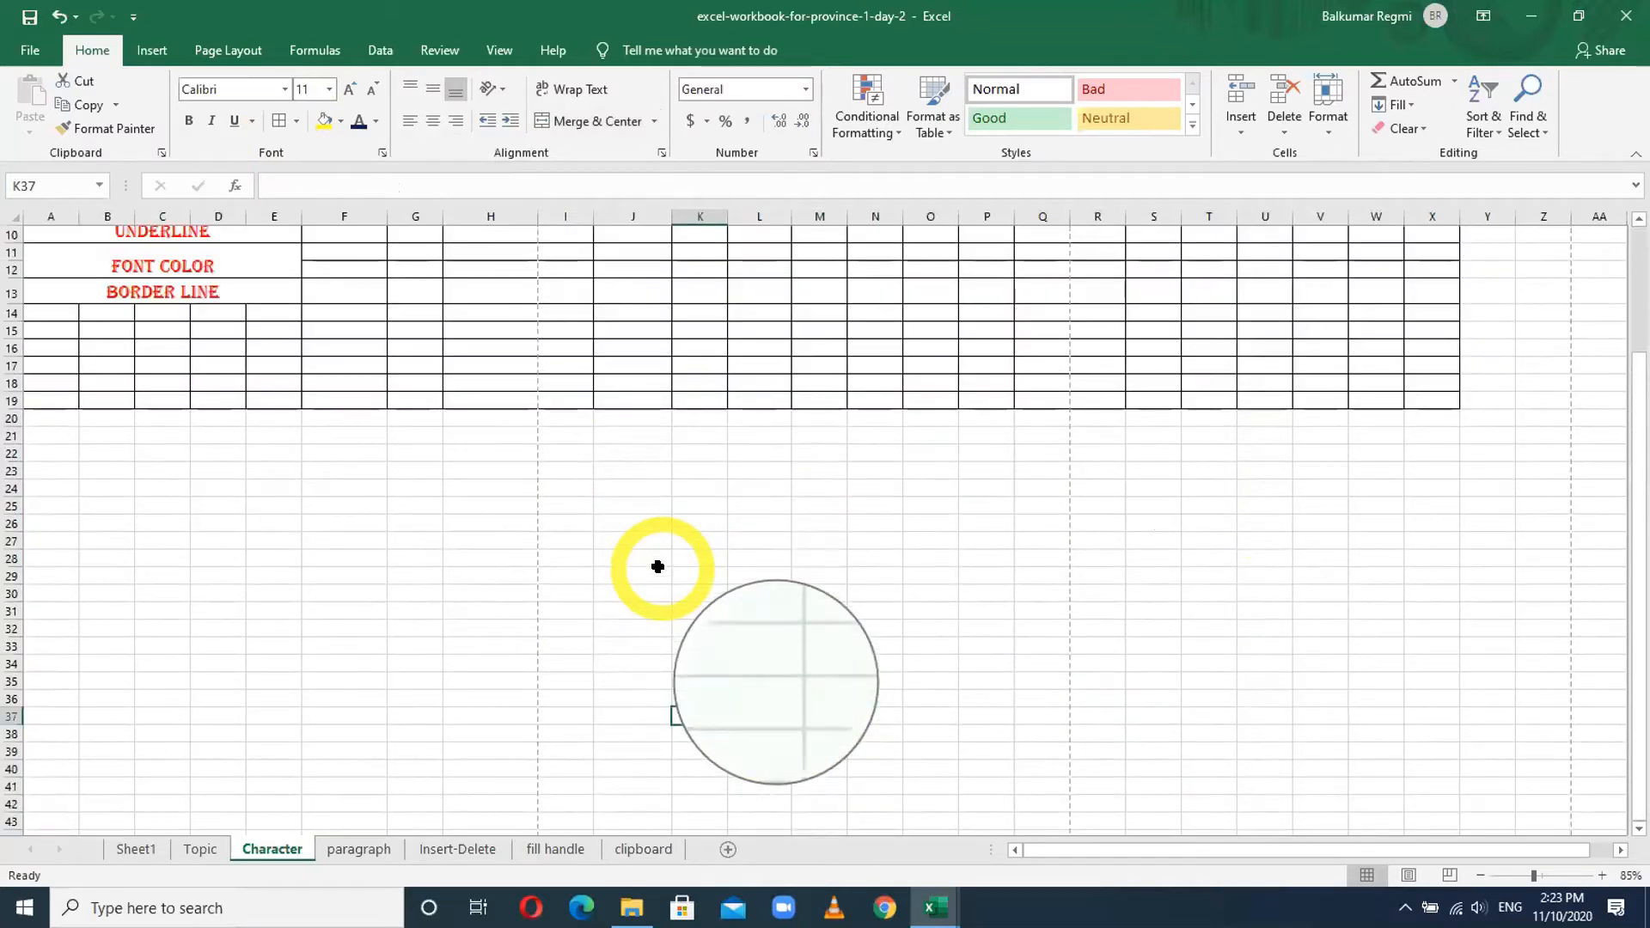
{"action": "scroll", "coordinate": [649, 525], "scroll_direction": "up", "scroll_amount": 3}
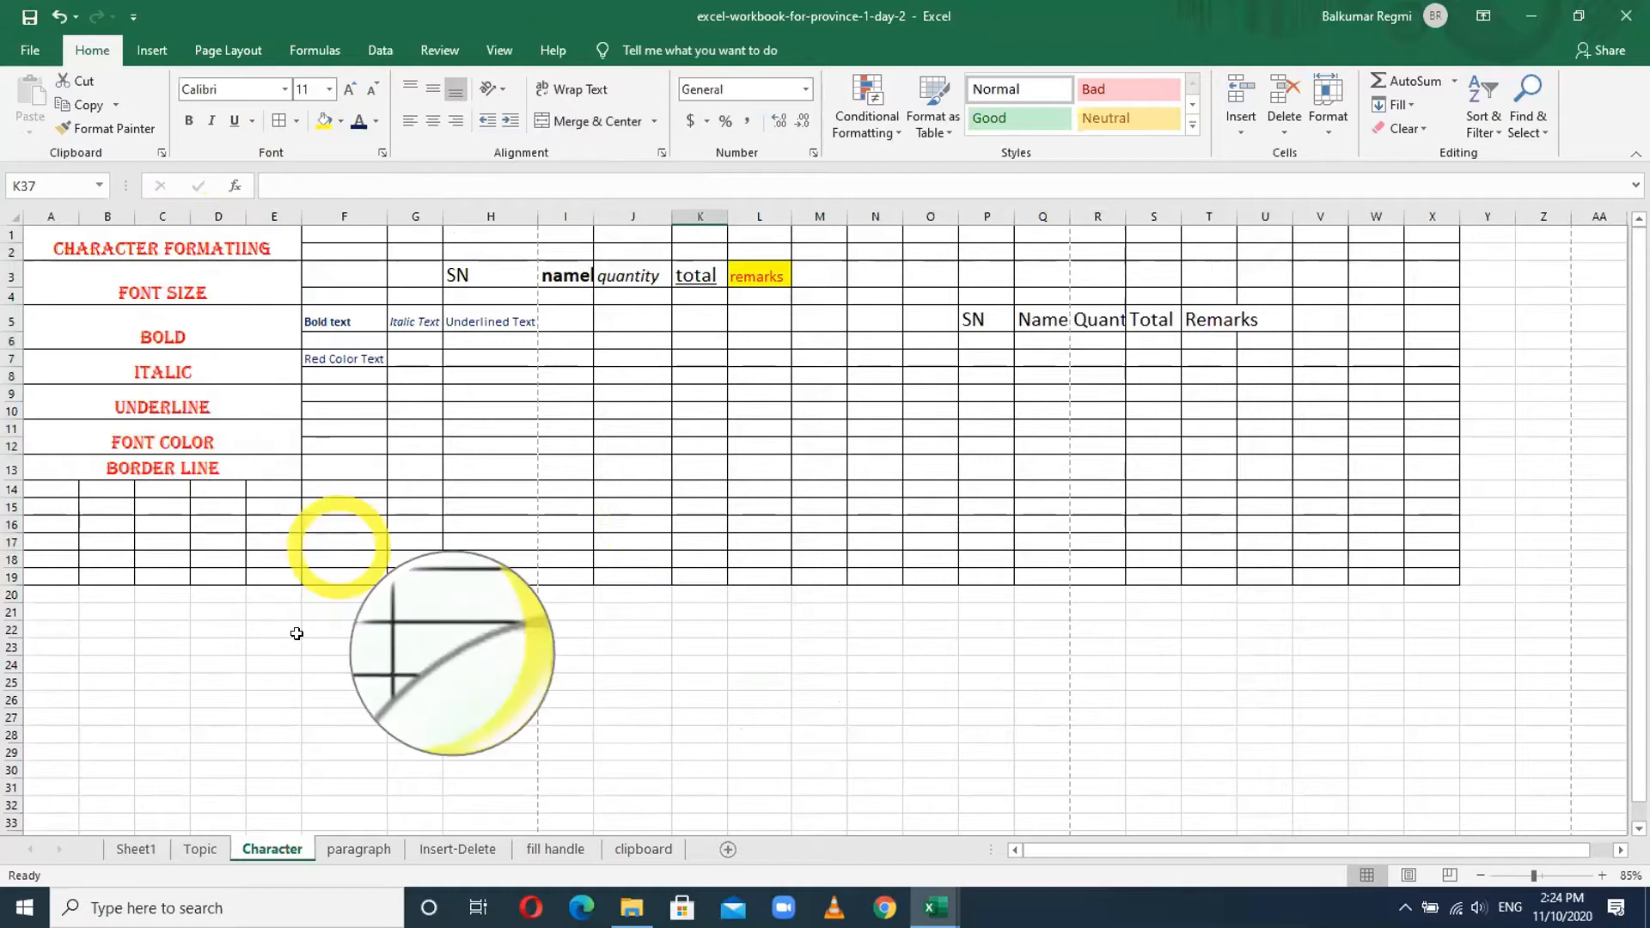
{"action": "scroll", "coordinate": [326, 705], "scroll_direction": "down", "scroll_amount": 3}
{"action": "left_click_drag", "start_coordinate": [391, 472], "coordinate": [727, 678]}
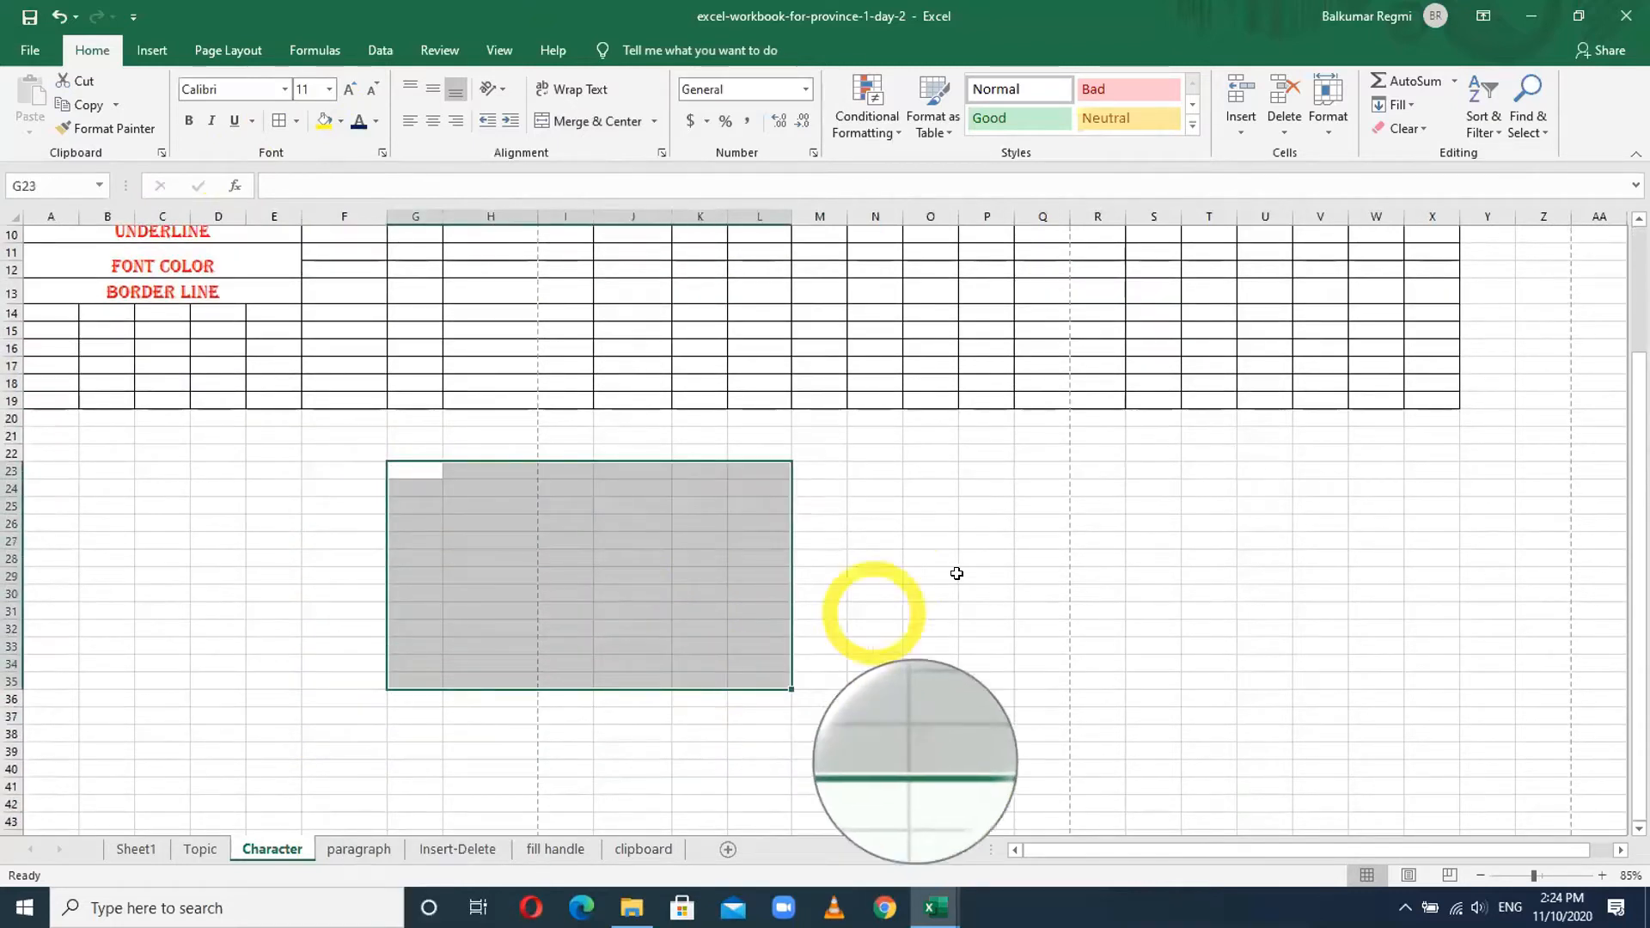
- Apply All Borders to M22:Q35, then select C21:H30
{"action": "left_click_drag", "start_coordinate": [817, 453], "coordinate": [1048, 672]}
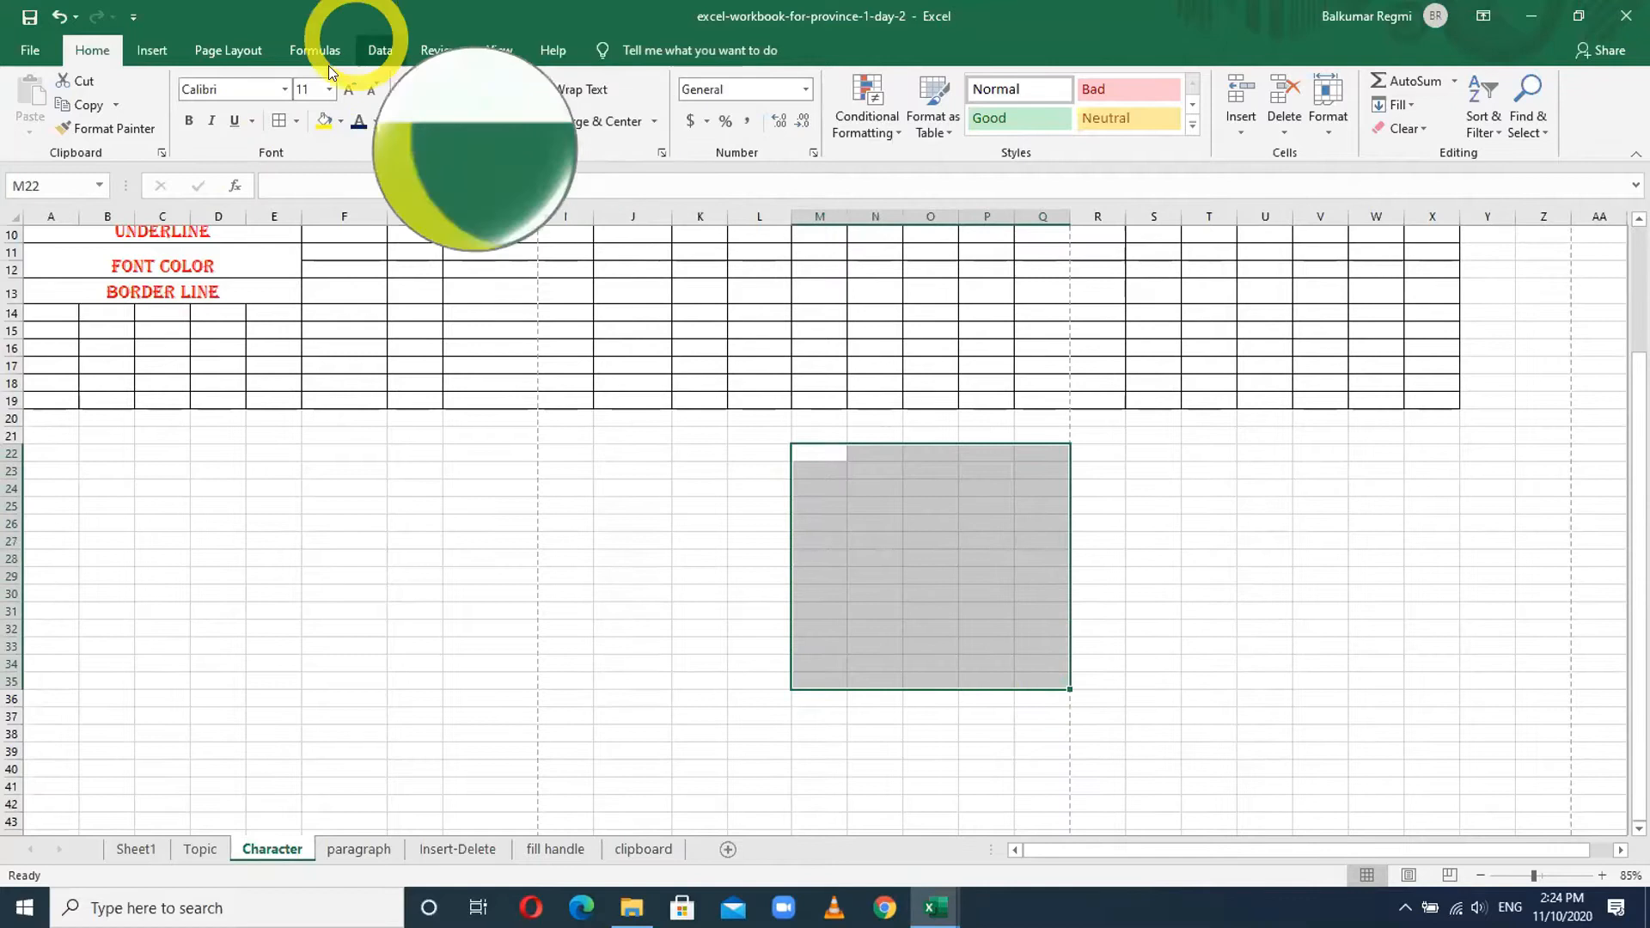
{"action": "left_click", "coordinate": [297, 122]}
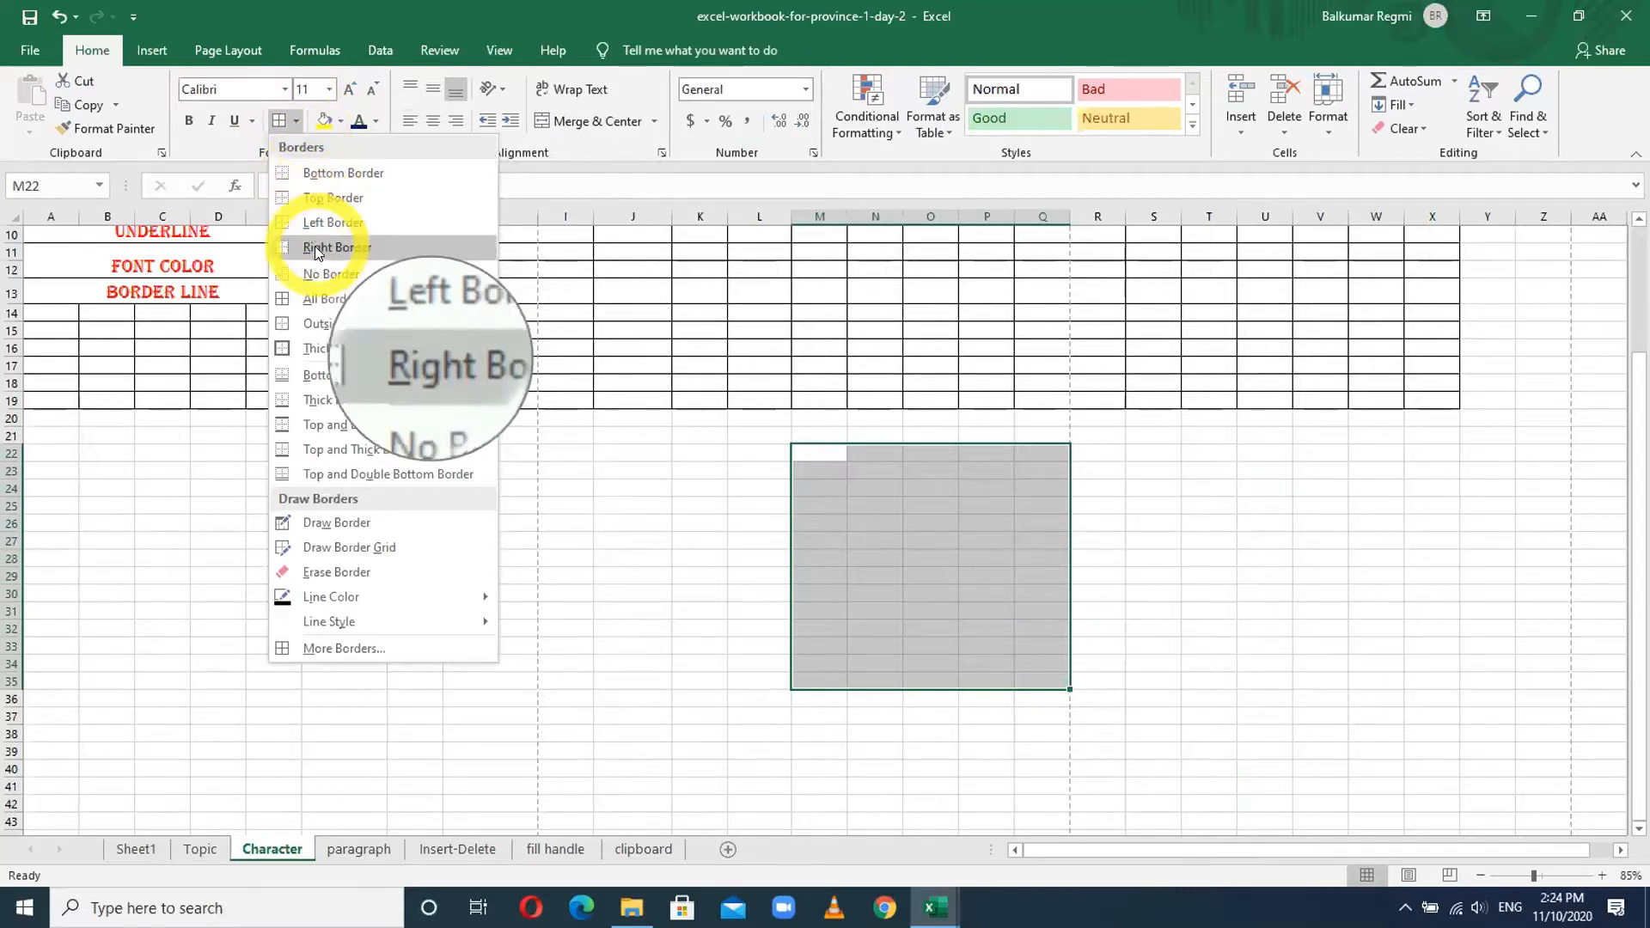
{"action": "left_click", "coordinate": [315, 301]}
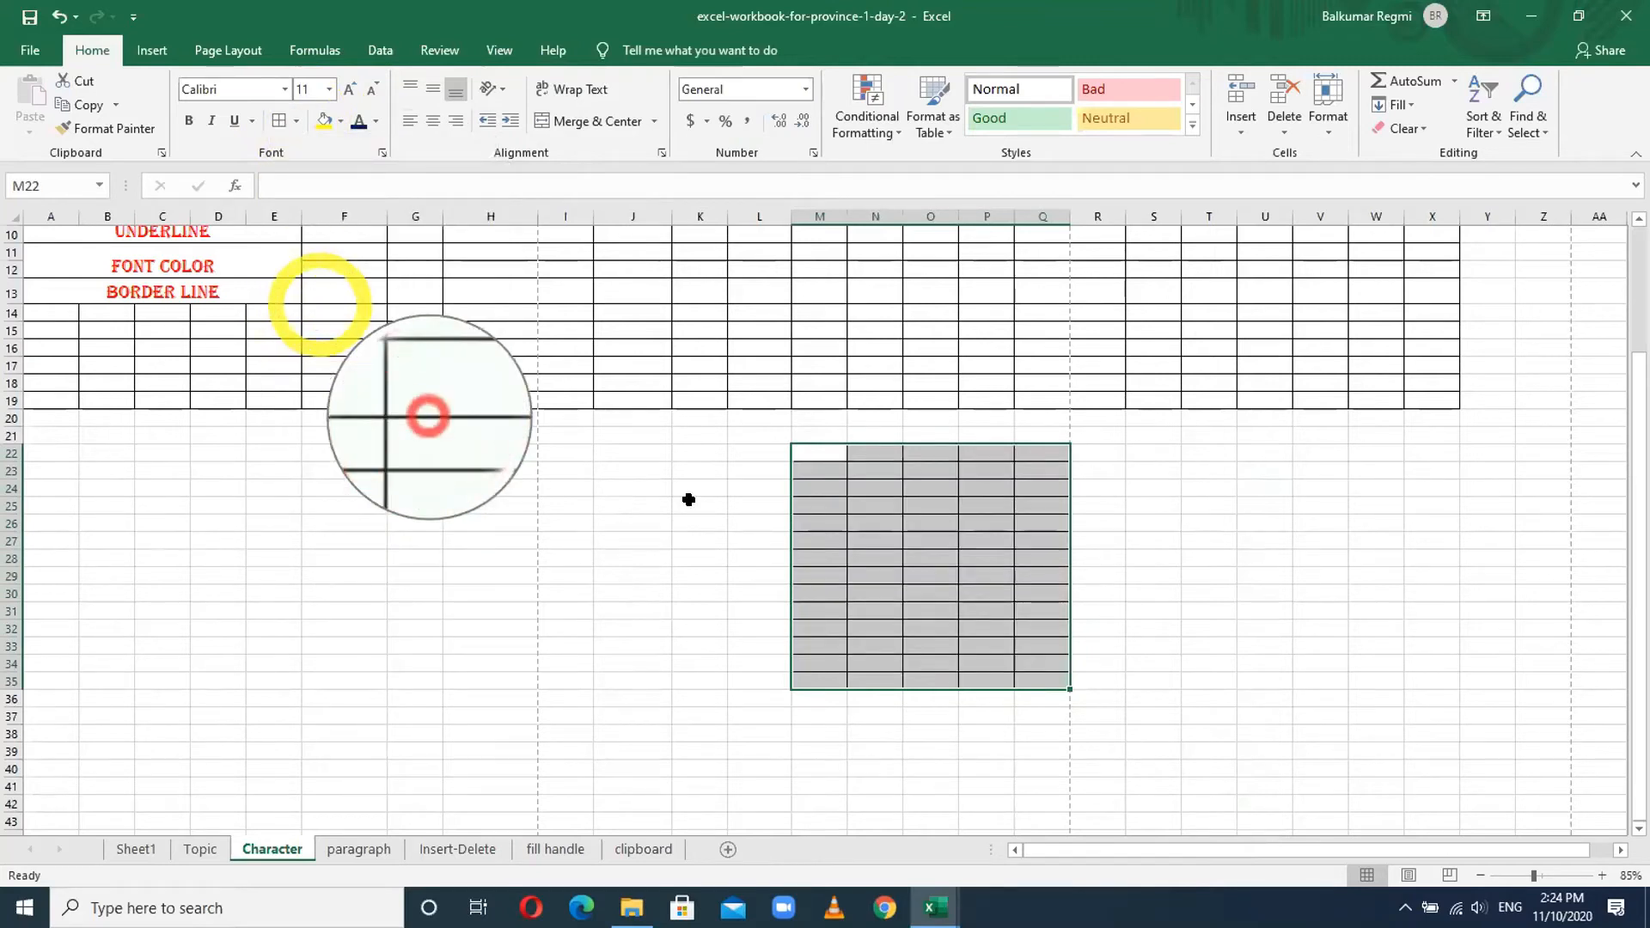
{"action": "left_click", "coordinate": [739, 557]}
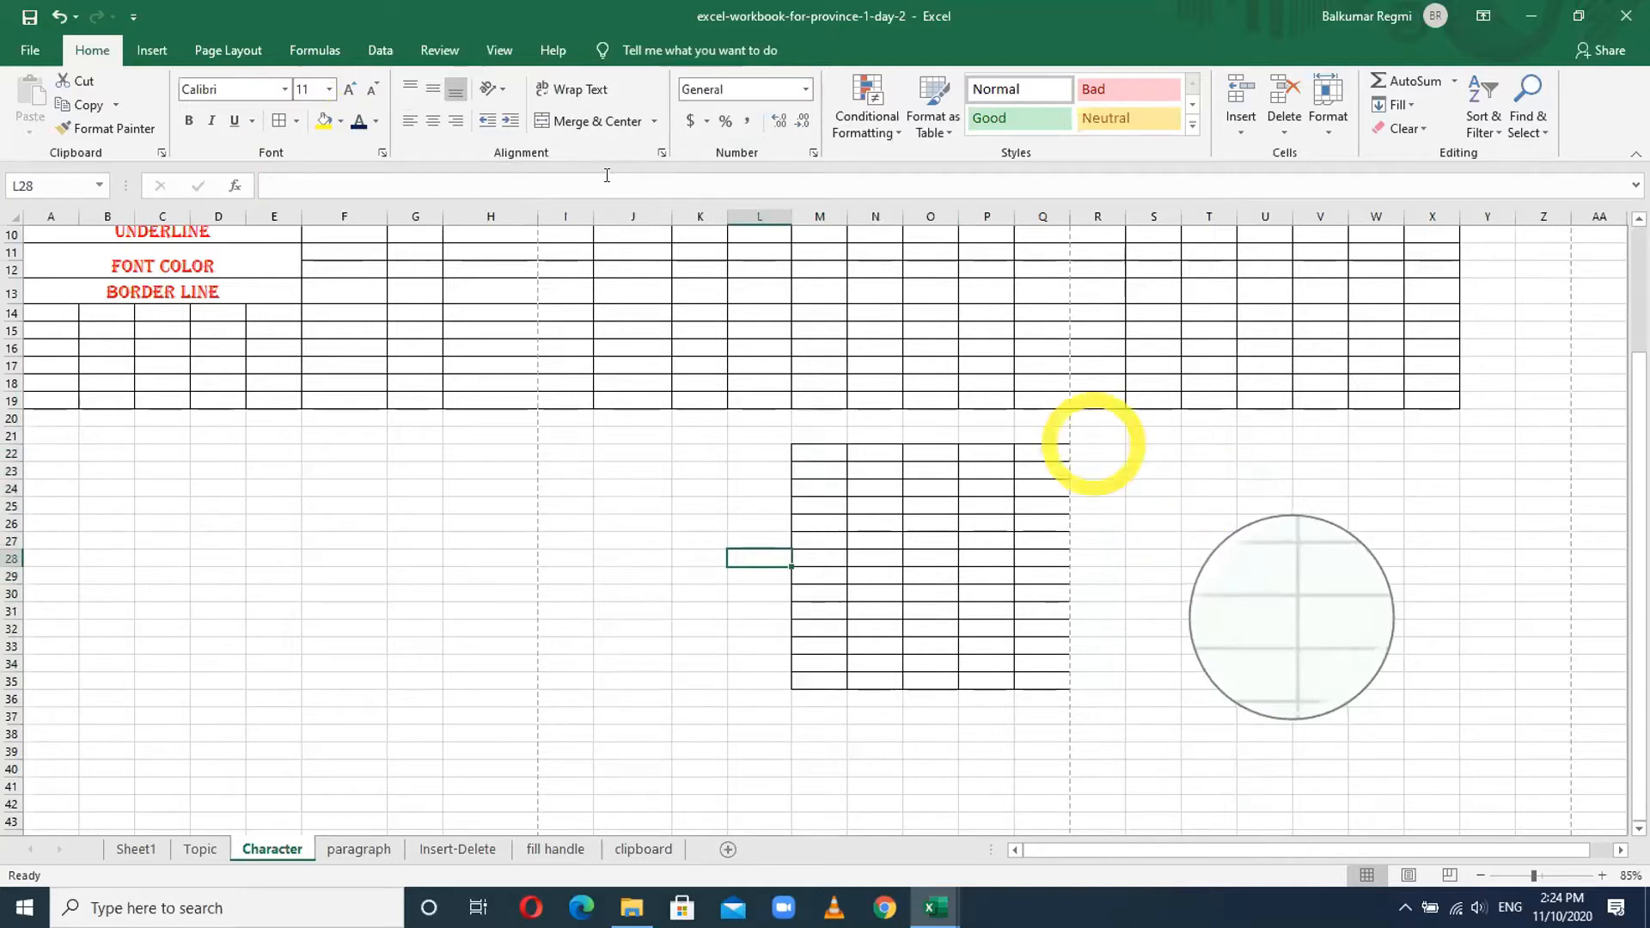
{"action": "mouse_move", "coordinate": [148, 432]}
{"action": "left_mouse_down"}
{"action": "mouse_move", "coordinate": [416, 545]}
{"action": "mouse_move", "coordinate": [455, 589]}
{"action": "left_mouse_up"}
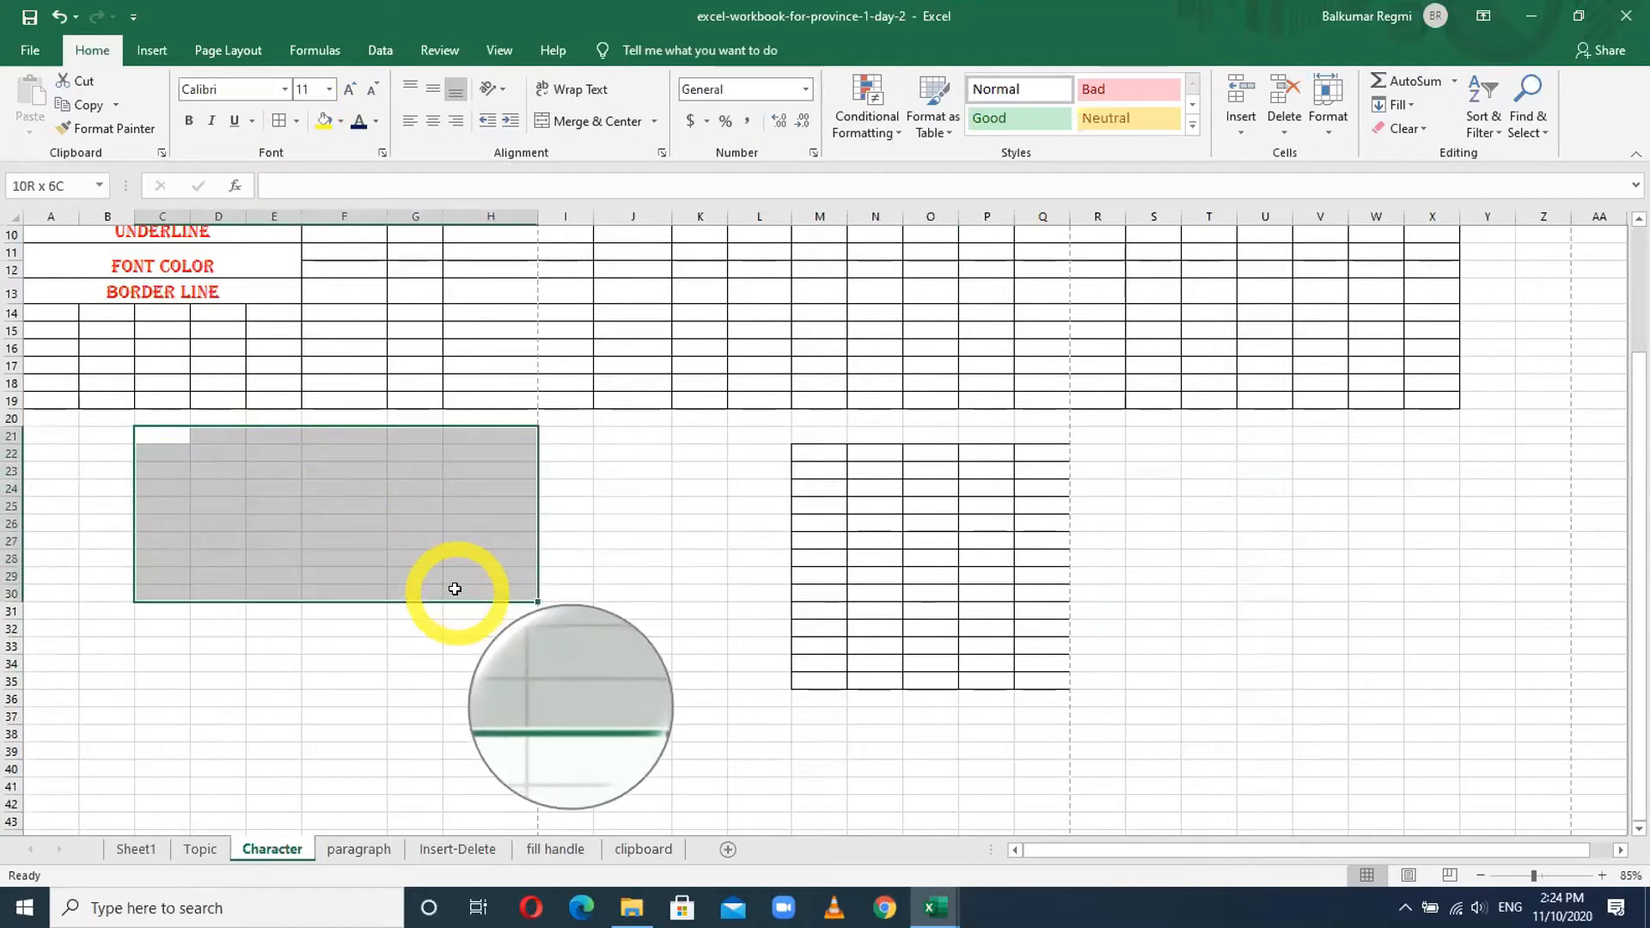
- Apply Thick Outside Borders around C21:H30
{"action": "left_click", "coordinate": [294, 121]}
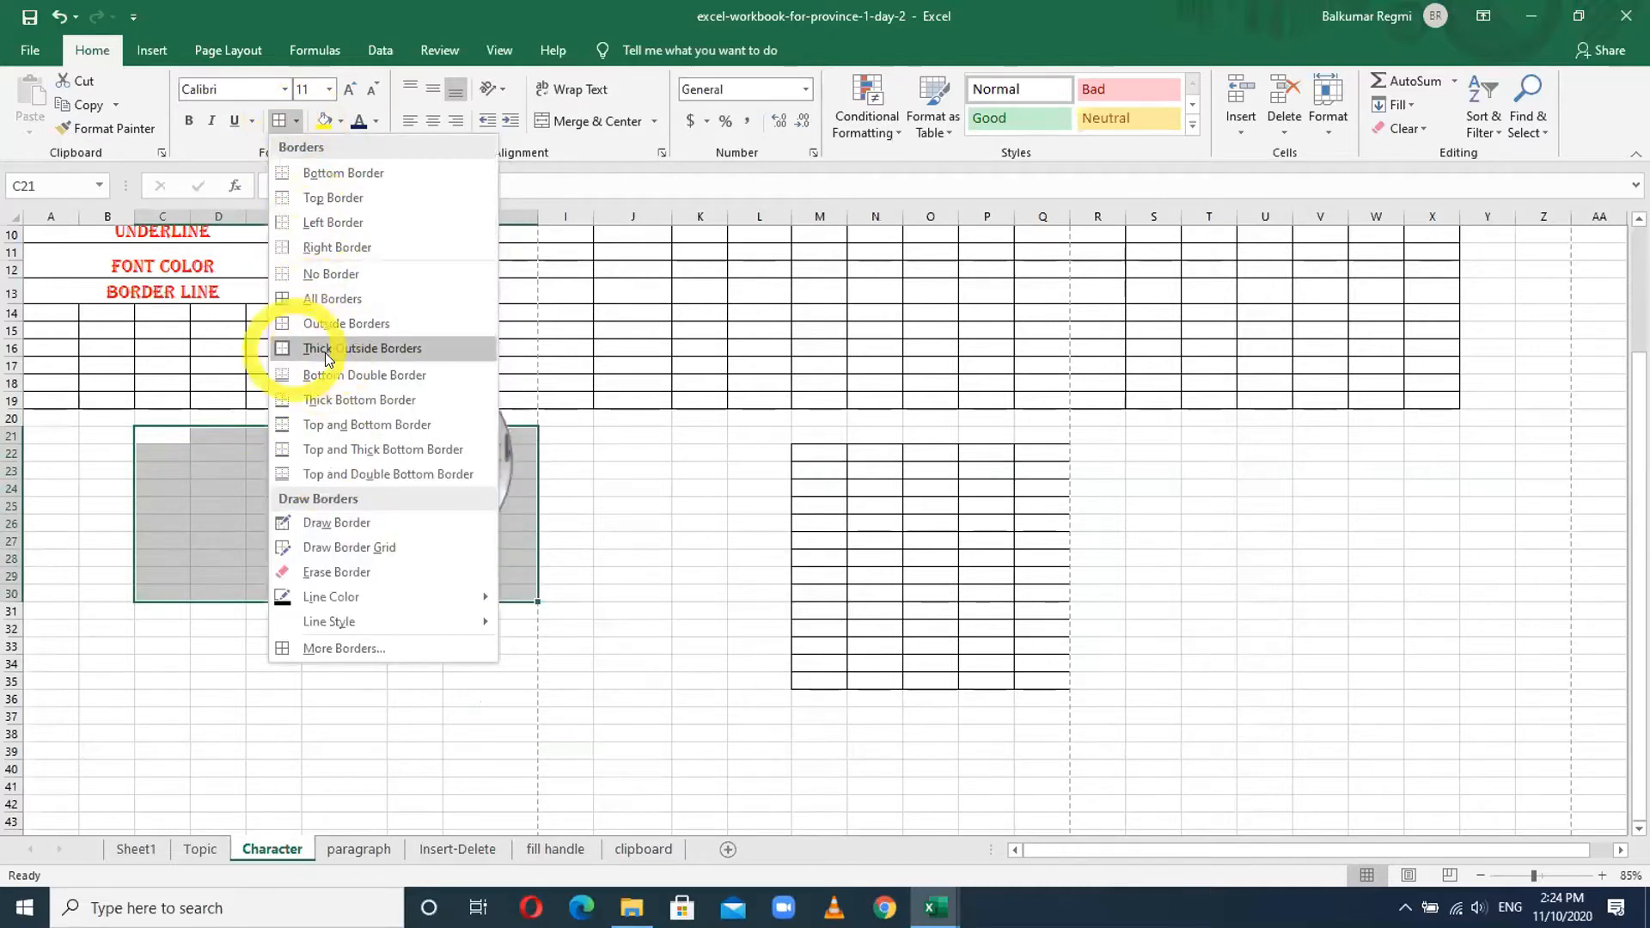
{"action": "left_click", "coordinate": [373, 347]}
{"action": "left_click", "coordinate": [277, 649]}
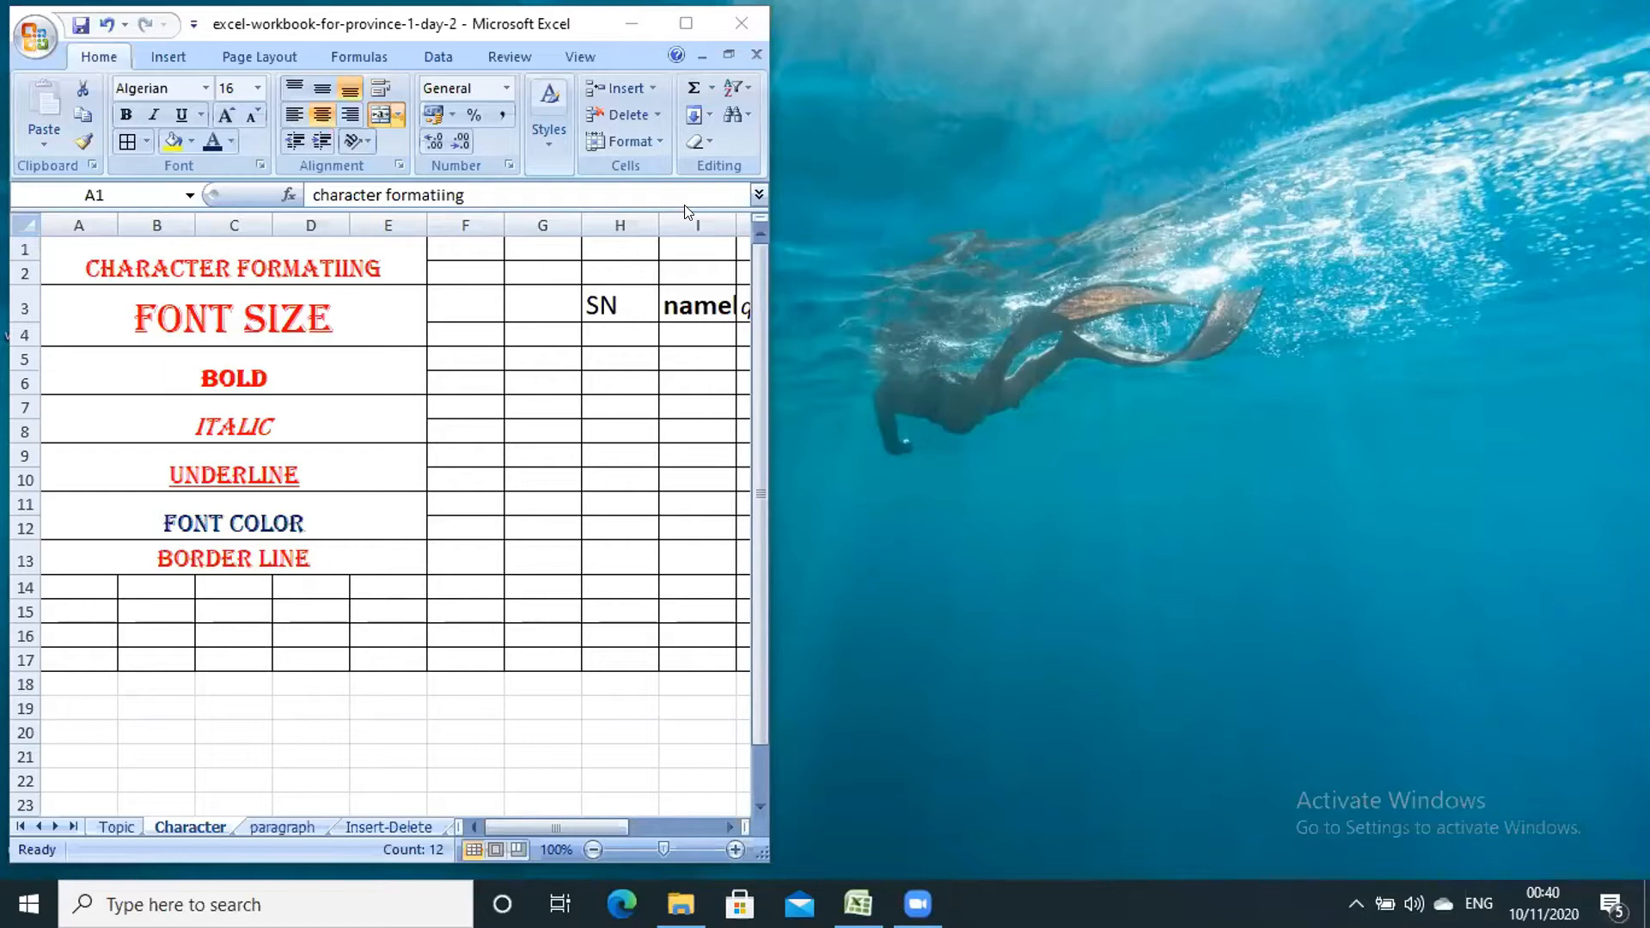
- Bring Excel to the front and stretch its window wider across the screen
{"action": "left_click", "coordinate": [765, 417]}
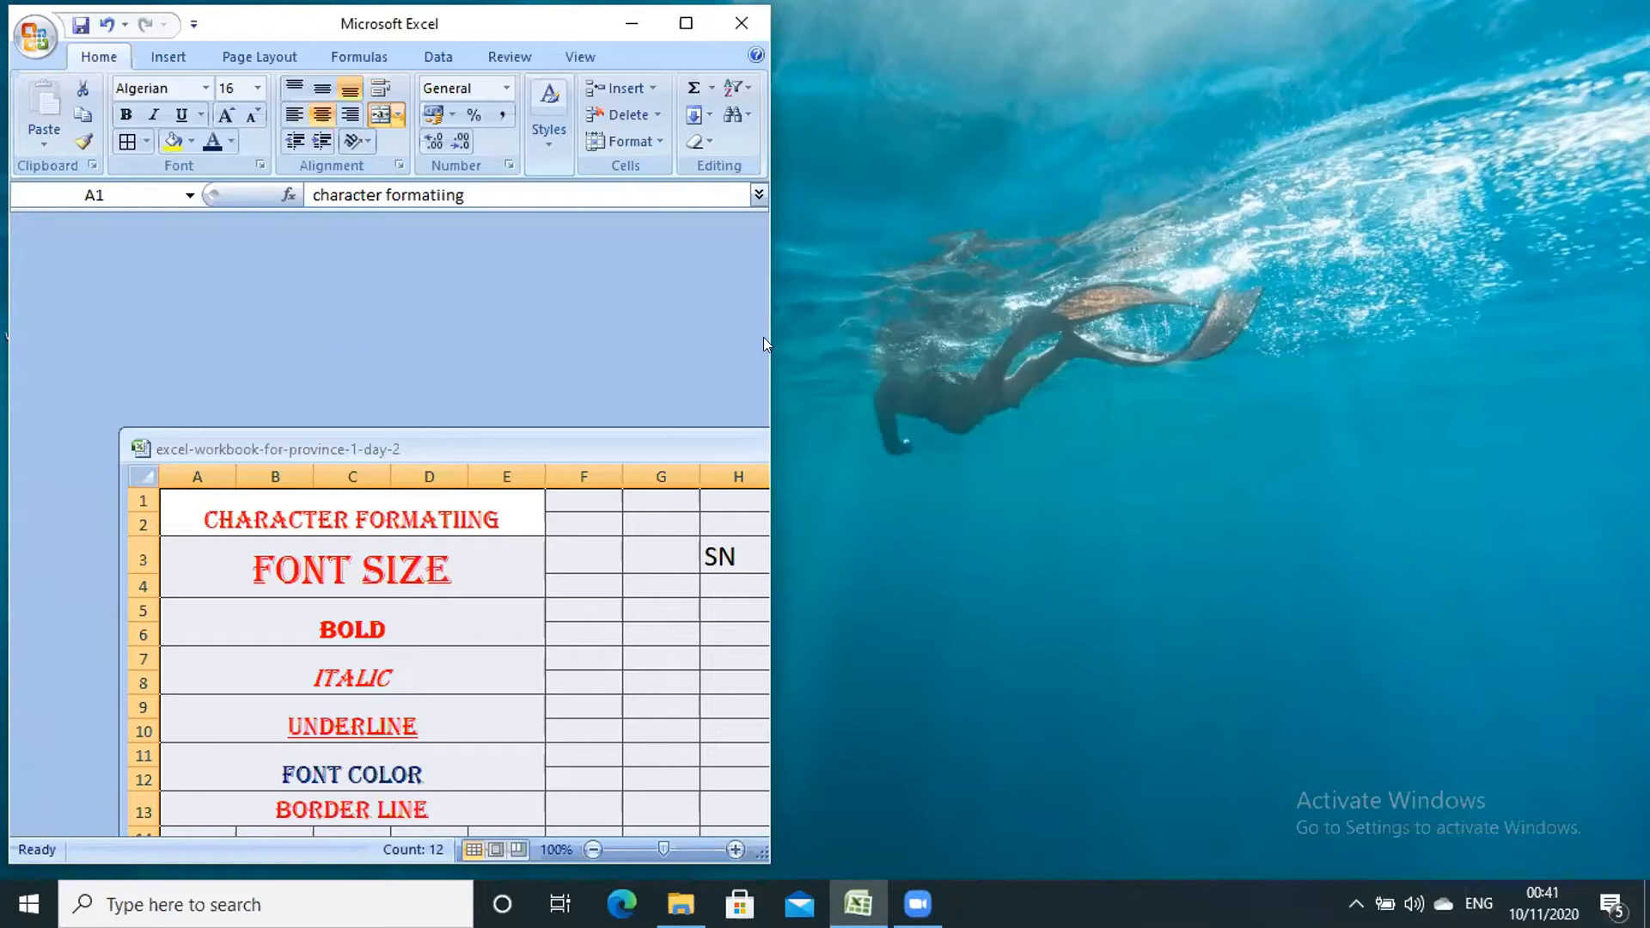
{"action": "left_click_drag", "start_coordinate": [765, 343], "coordinate": [1620, 378]}
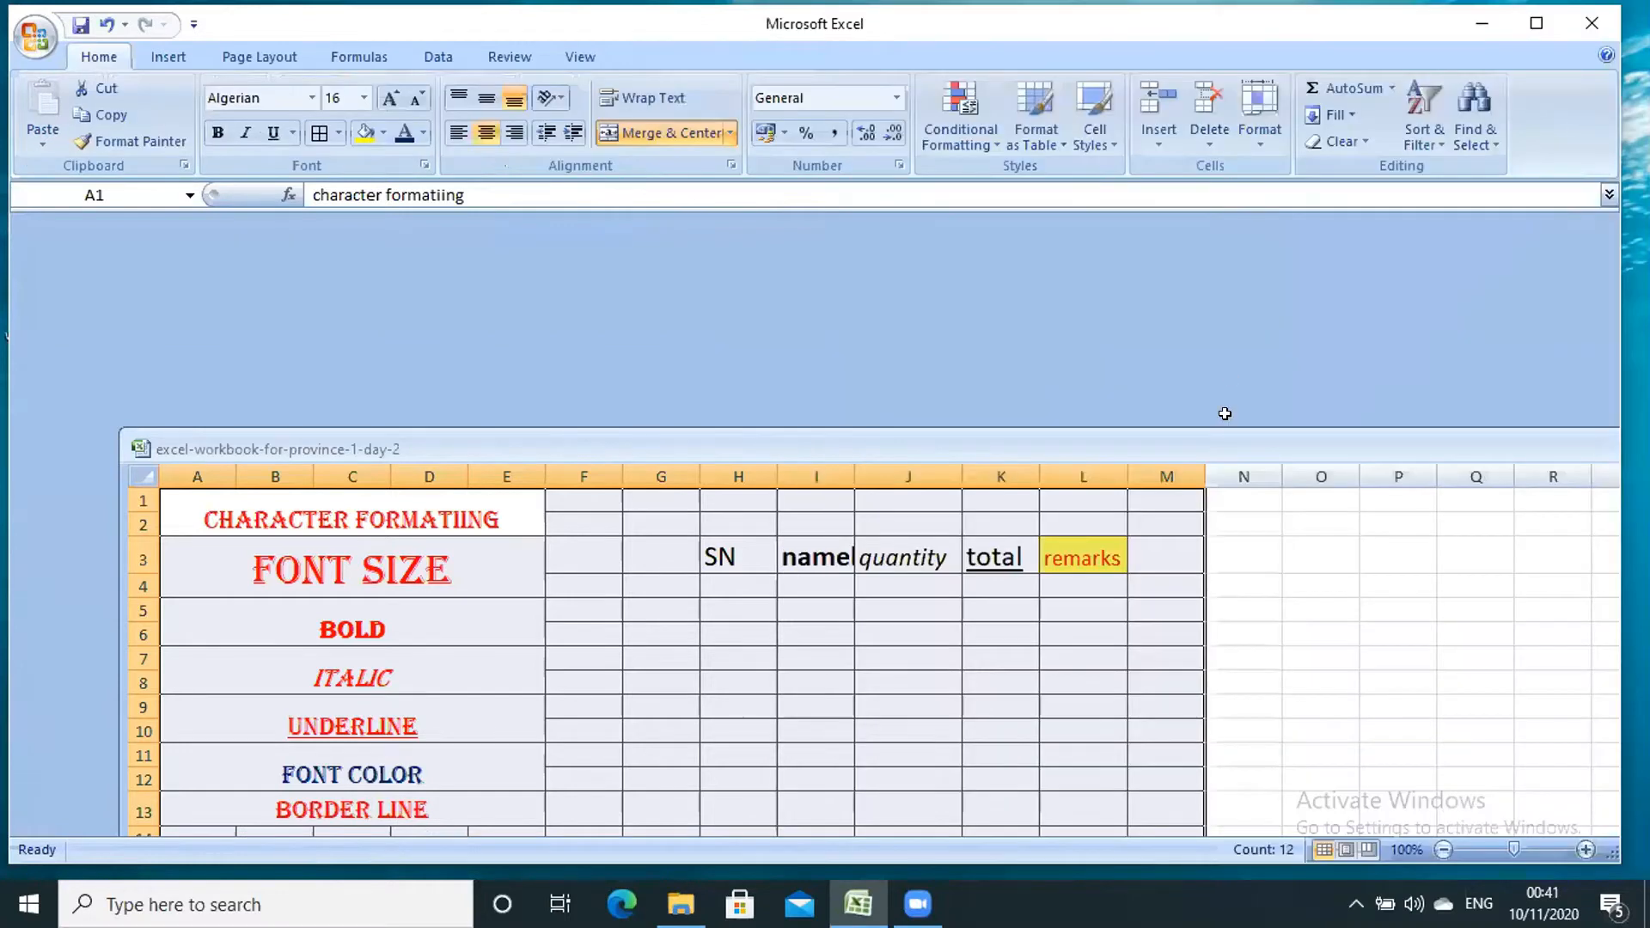
{"action": "left_click_drag", "start_coordinate": [1341, 687], "coordinate": [1025, 398]}
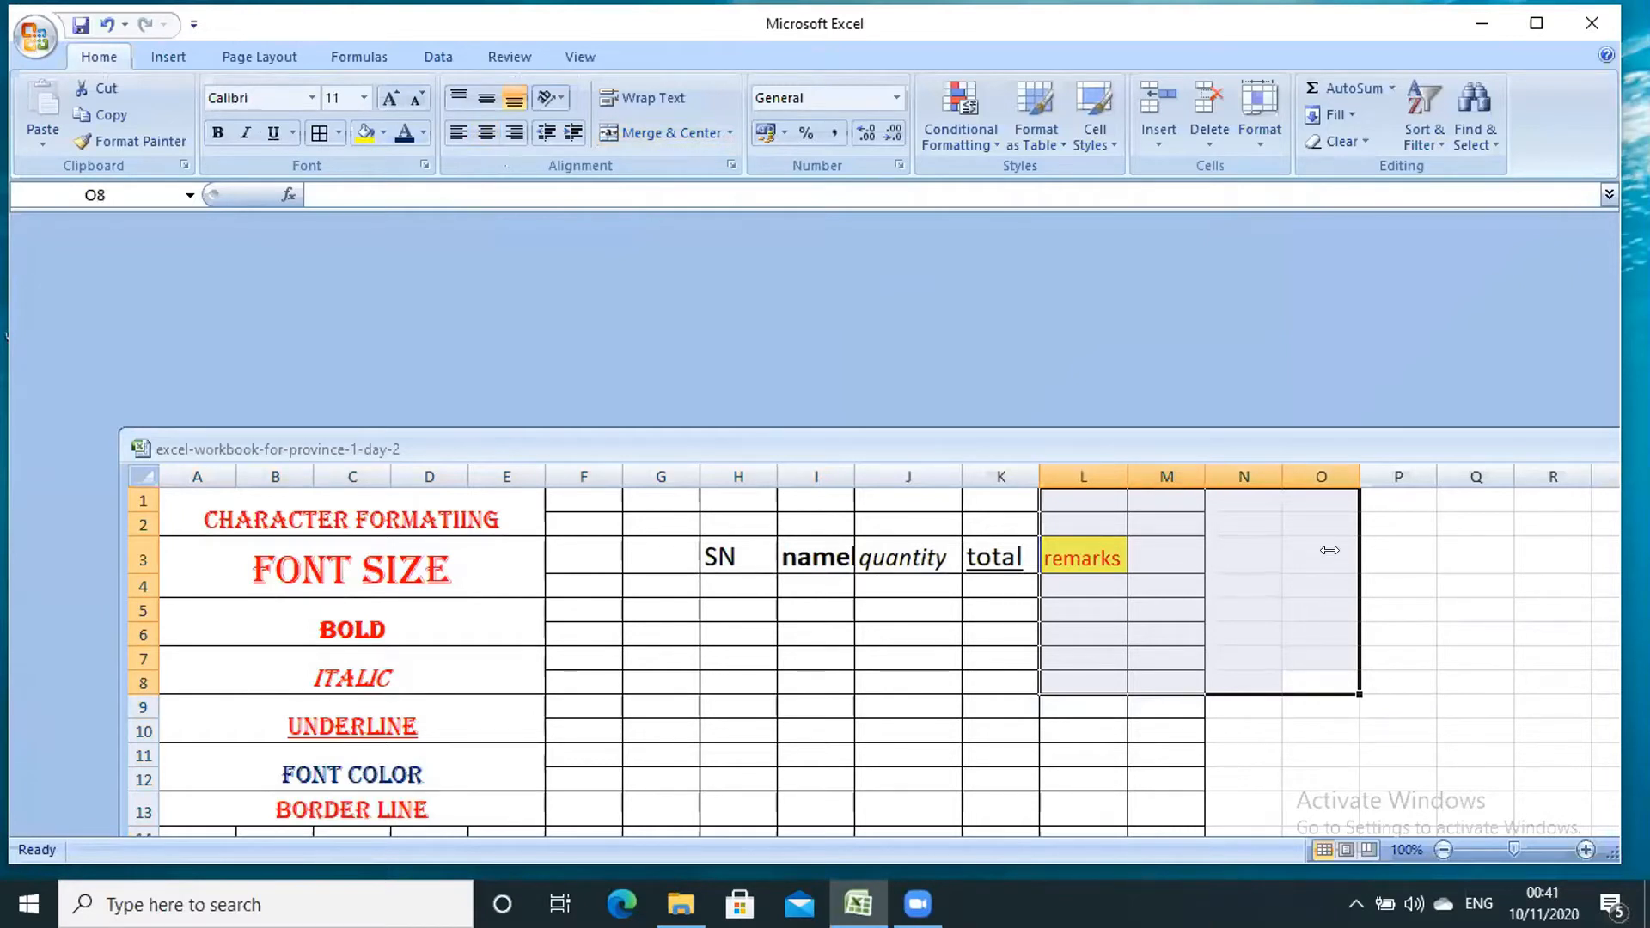
{"action": "left_click_drag", "start_coordinate": [1330, 550], "coordinate": [1298, 550]}
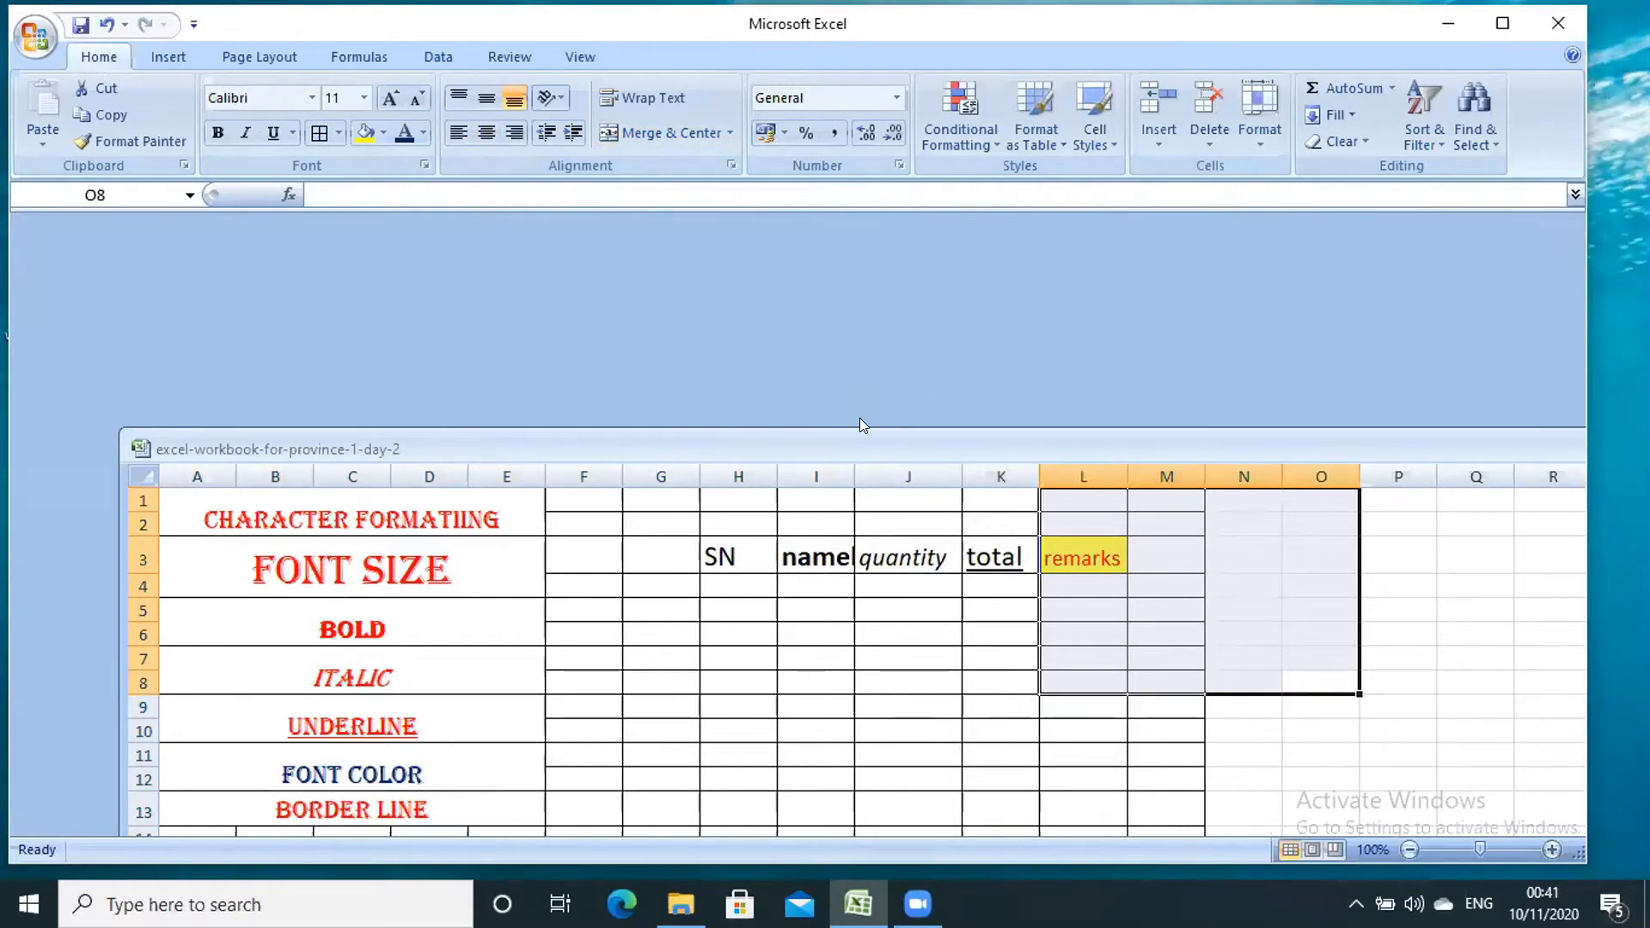
- Scroll down to the empty rows around row 38 below the tables
{"action": "scroll", "coordinate": [670, 664], "scroll_direction": "down", "scroll_amount": 4}
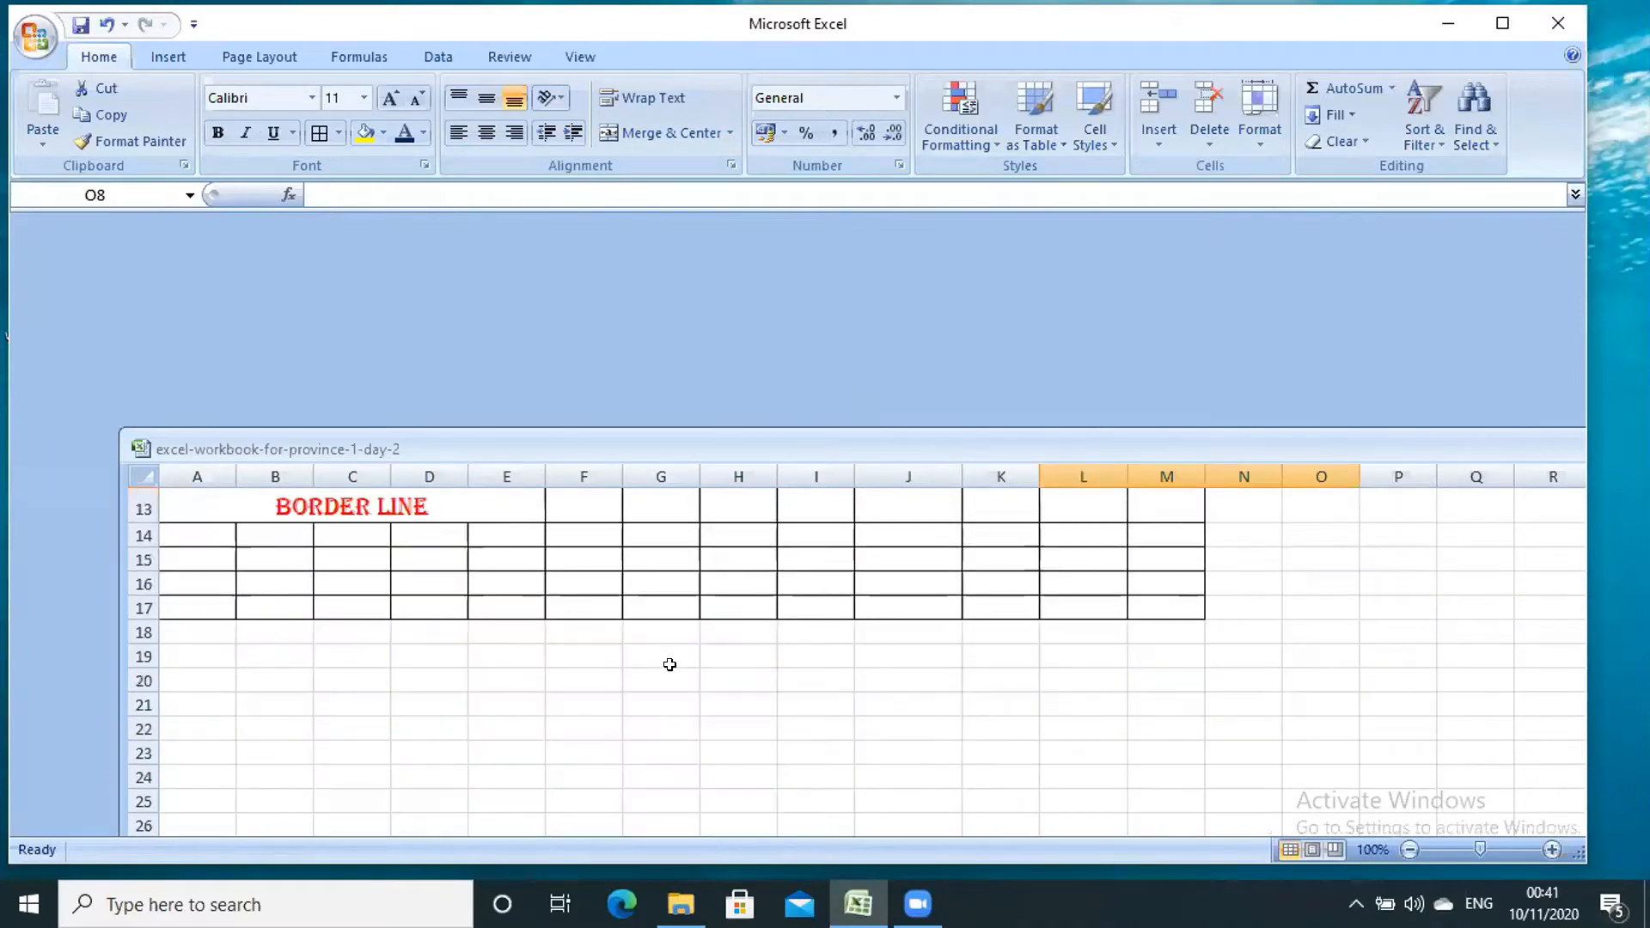
{"action": "scroll", "coordinate": [670, 664], "scroll_direction": "down", "scroll_amount": 1}
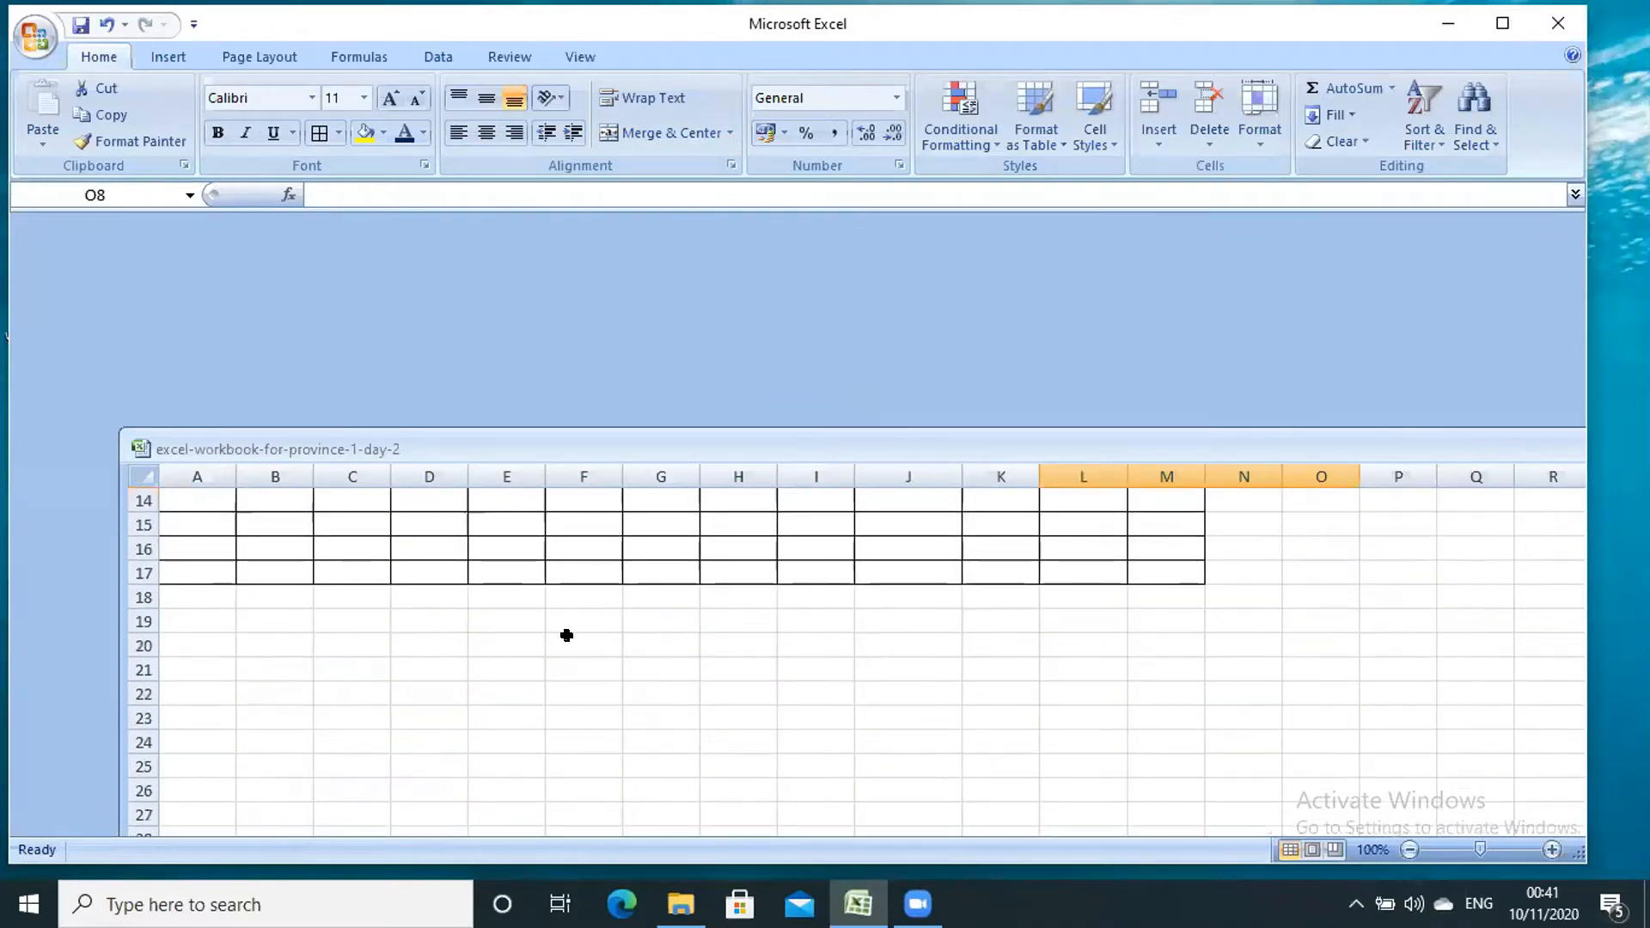
{"action": "scroll", "coordinate": [566, 635], "scroll_direction": "up", "scroll_amount": 3}
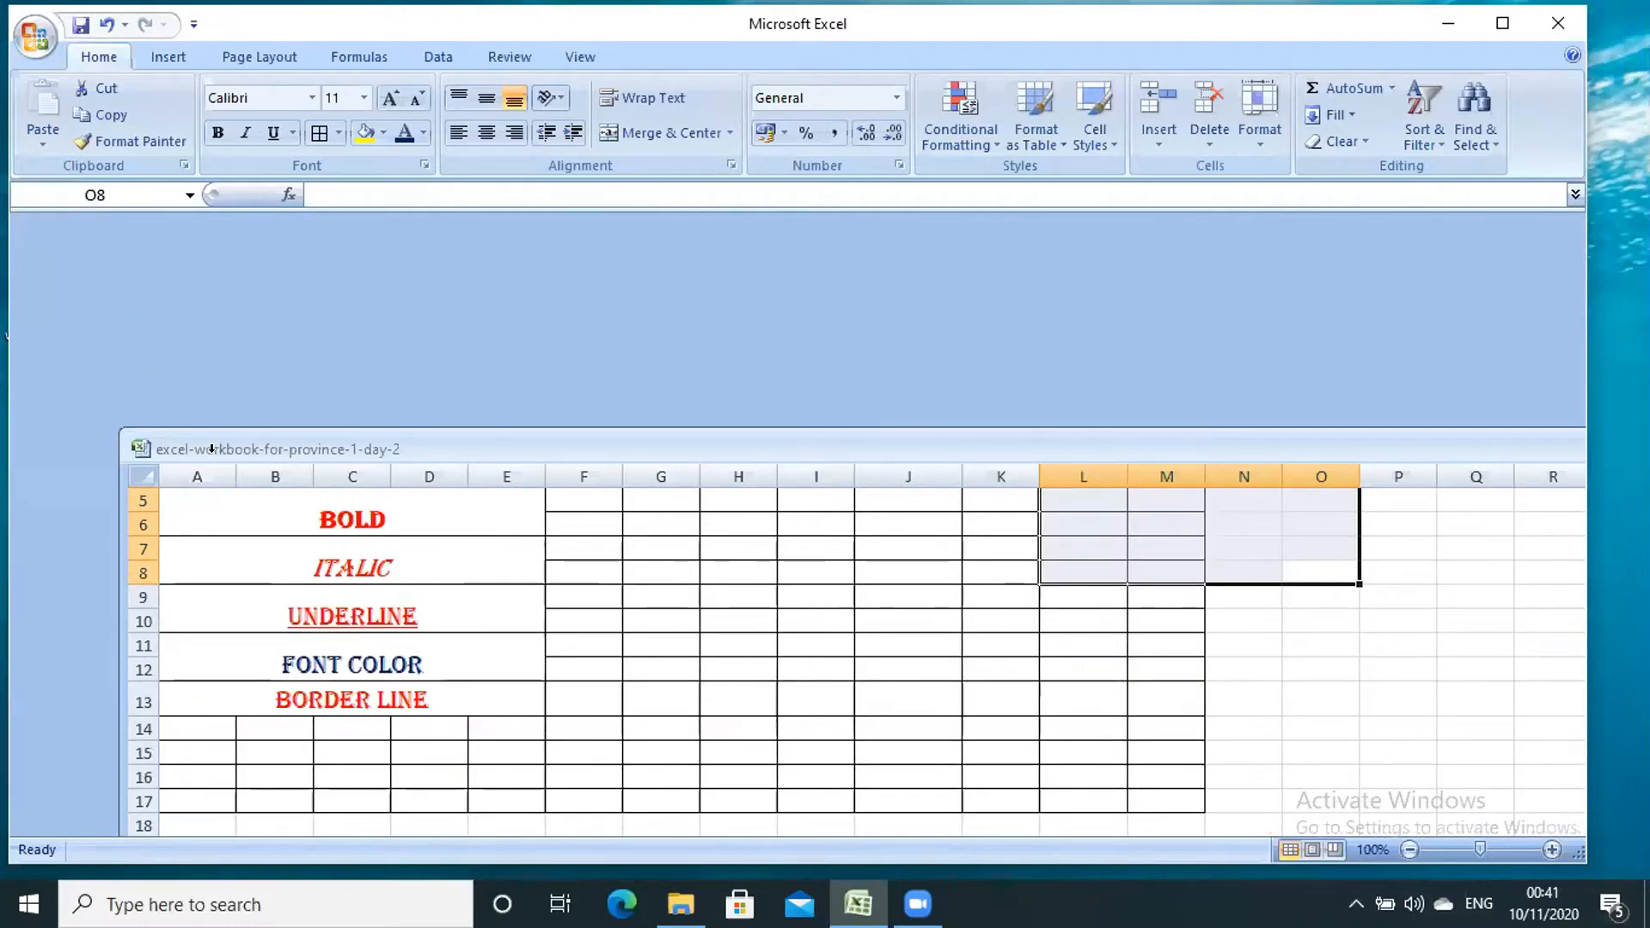
{"action": "scroll", "coordinate": [481, 602], "scroll_direction": "up", "scroll_amount": 2}
{"action": "left_click", "coordinate": [513, 616]}
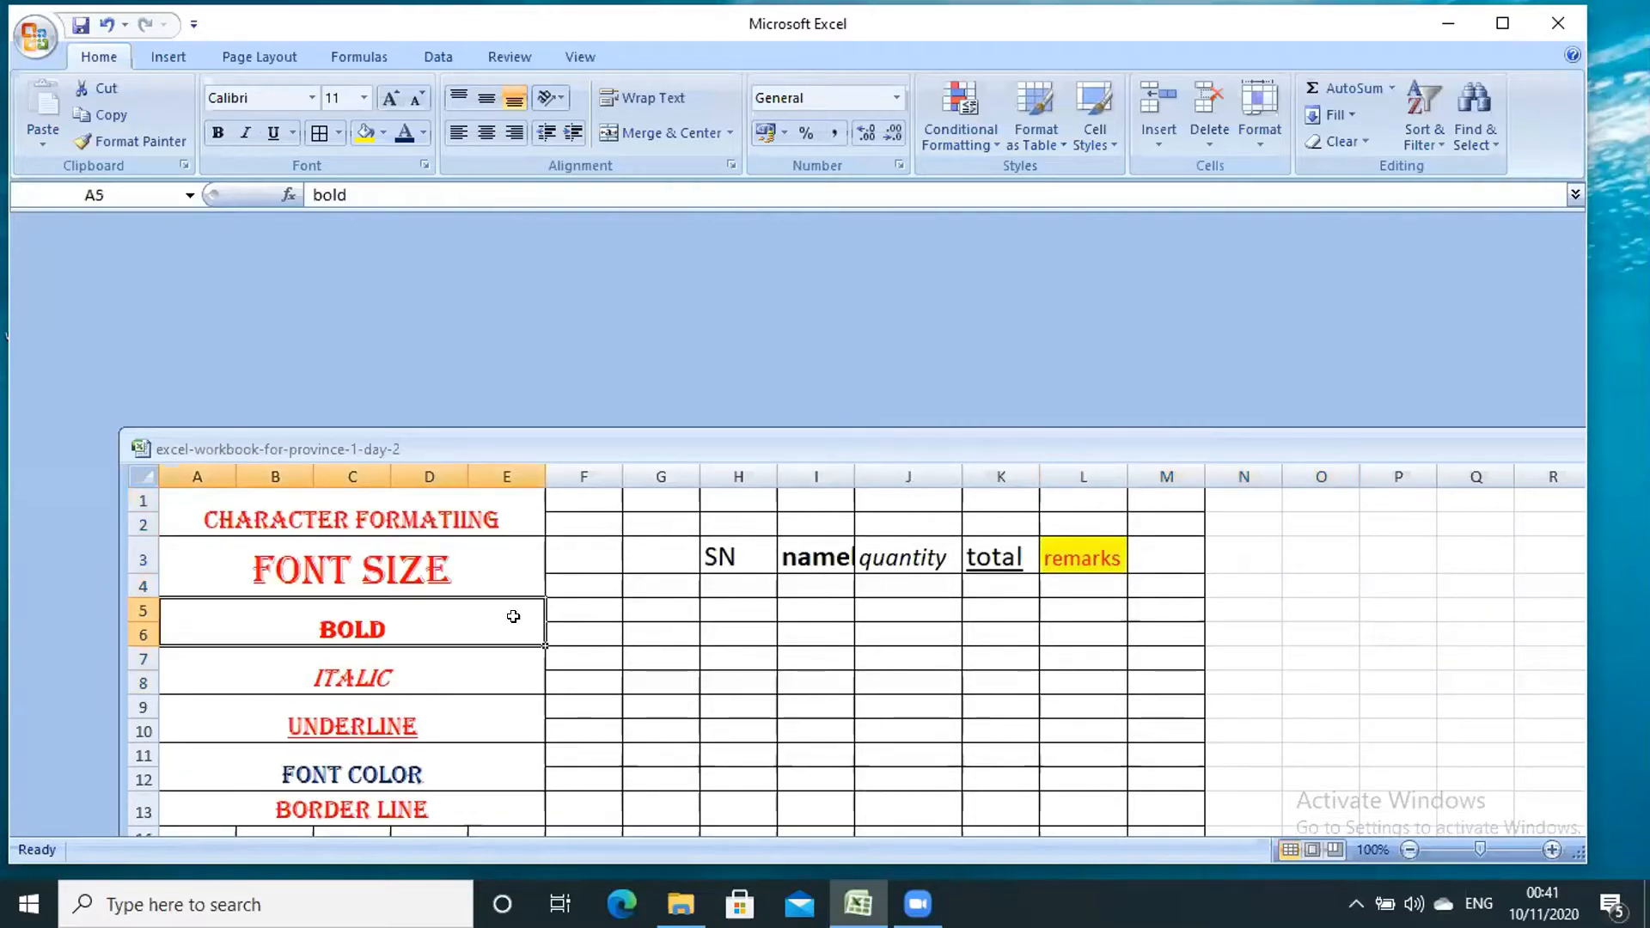
{"action": "scroll", "coordinate": [513, 616], "scroll_direction": "down", "scroll_amount": 13}
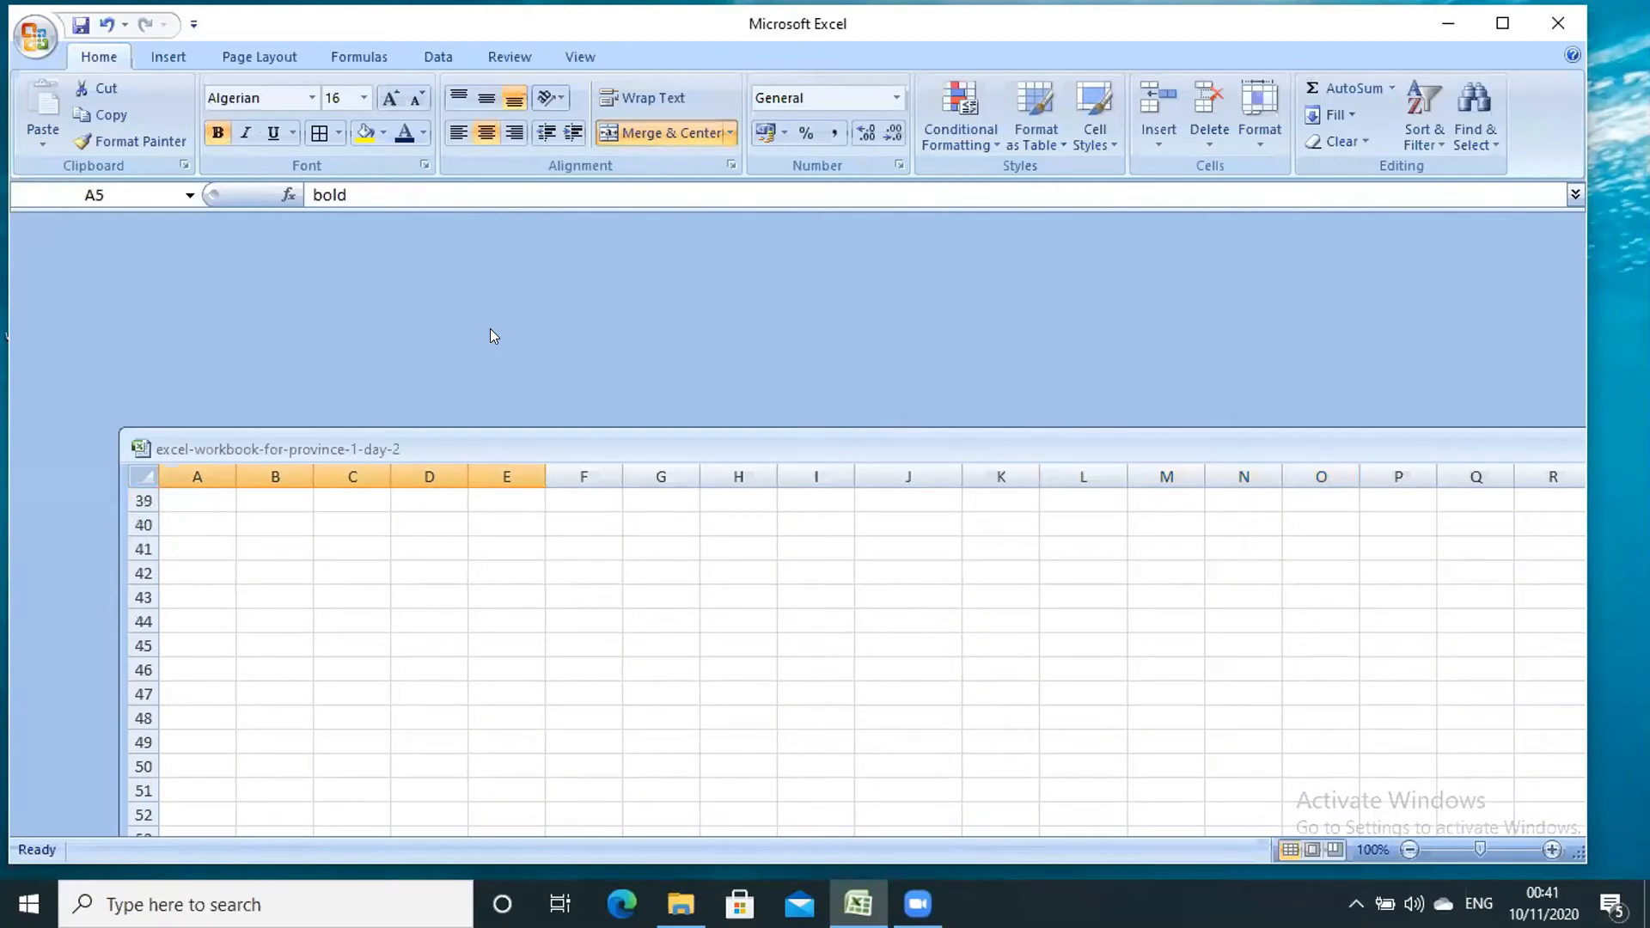
{"action": "scroll", "coordinate": [276, 594], "scroll_direction": "down", "scroll_amount": 10}
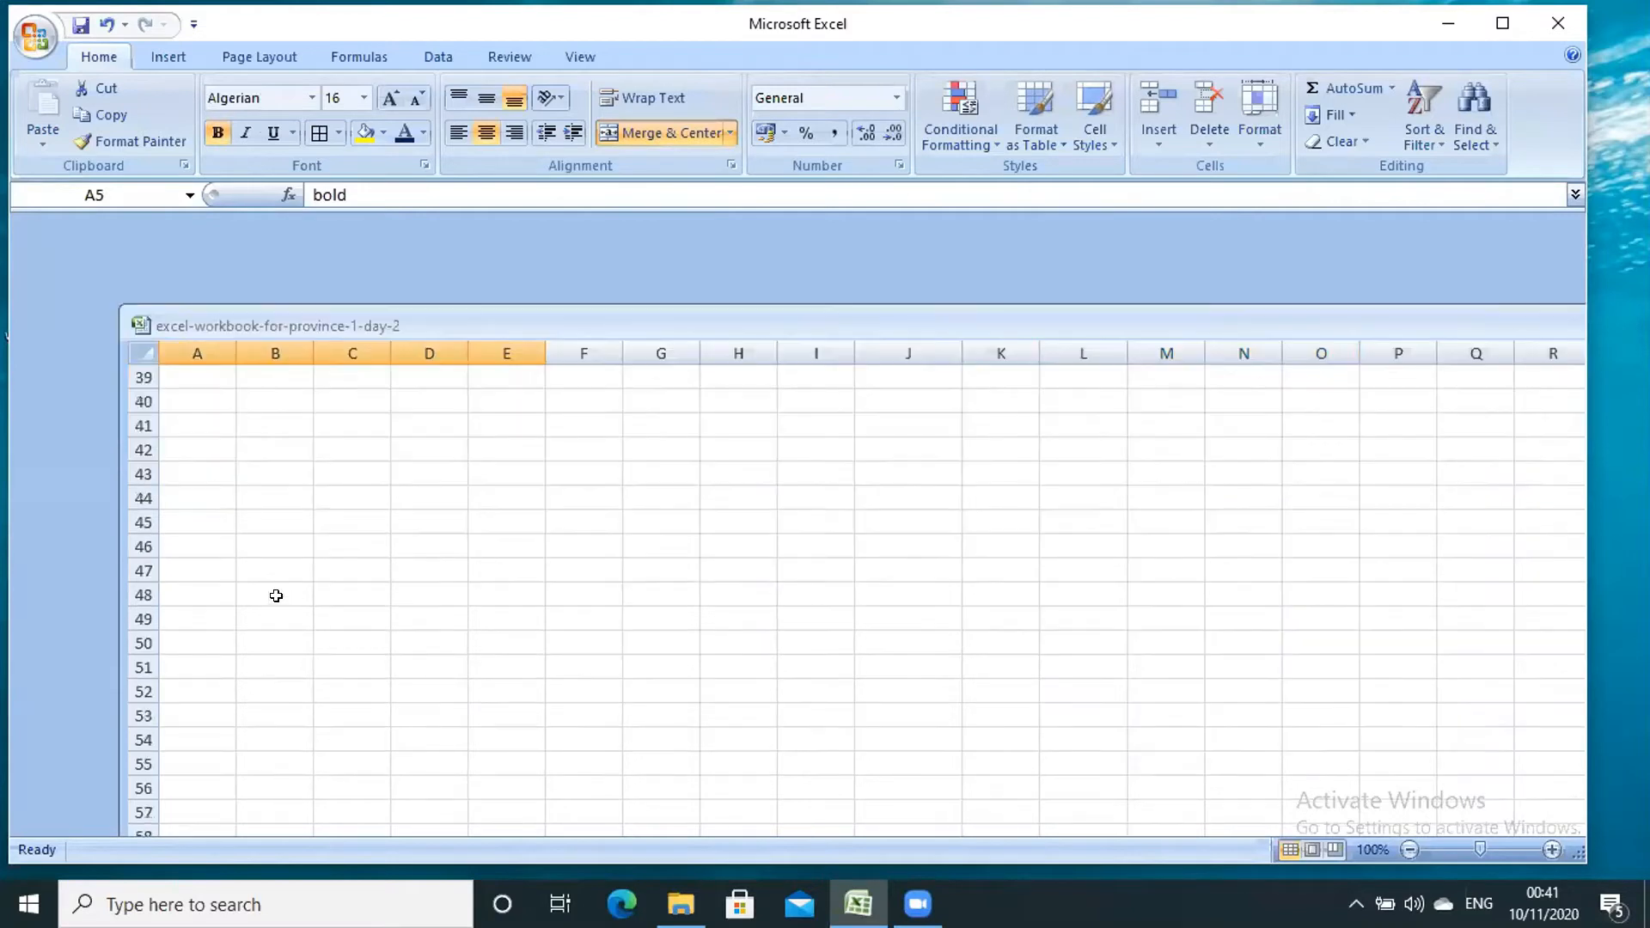
{"action": "left_click", "coordinate": [276, 594]}
{"action": "scroll", "coordinate": [435, 381], "scroll_direction": "up", "scroll_amount": 9}
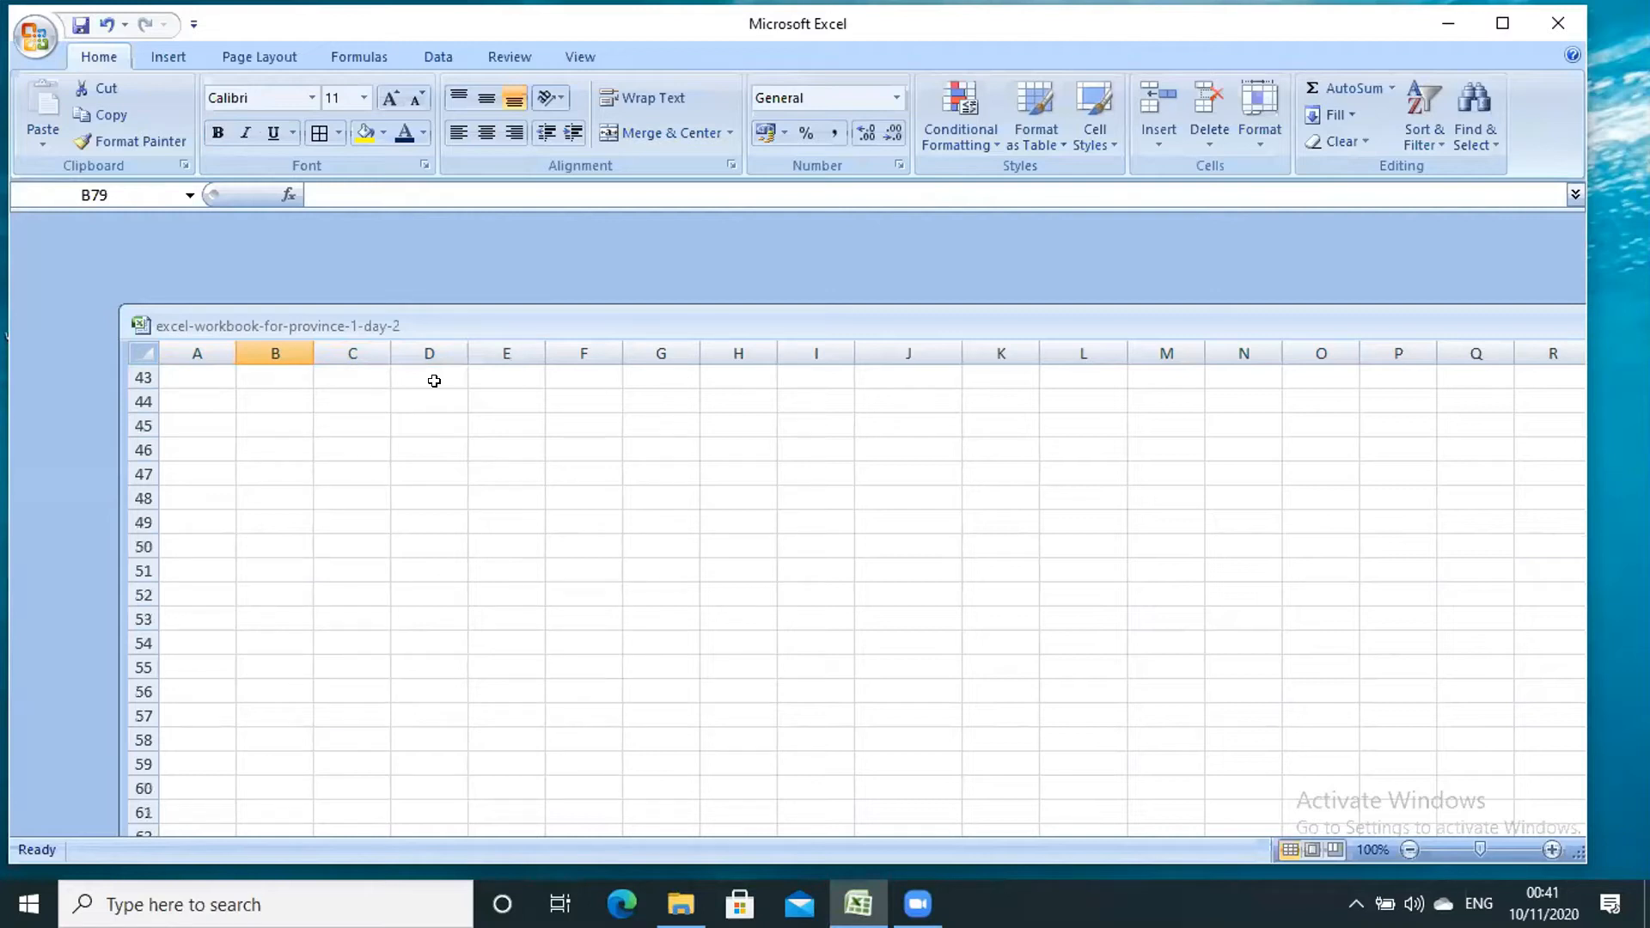
{"action": "scroll", "coordinate": [422, 372], "scroll_direction": "up", "scroll_amount": 2}
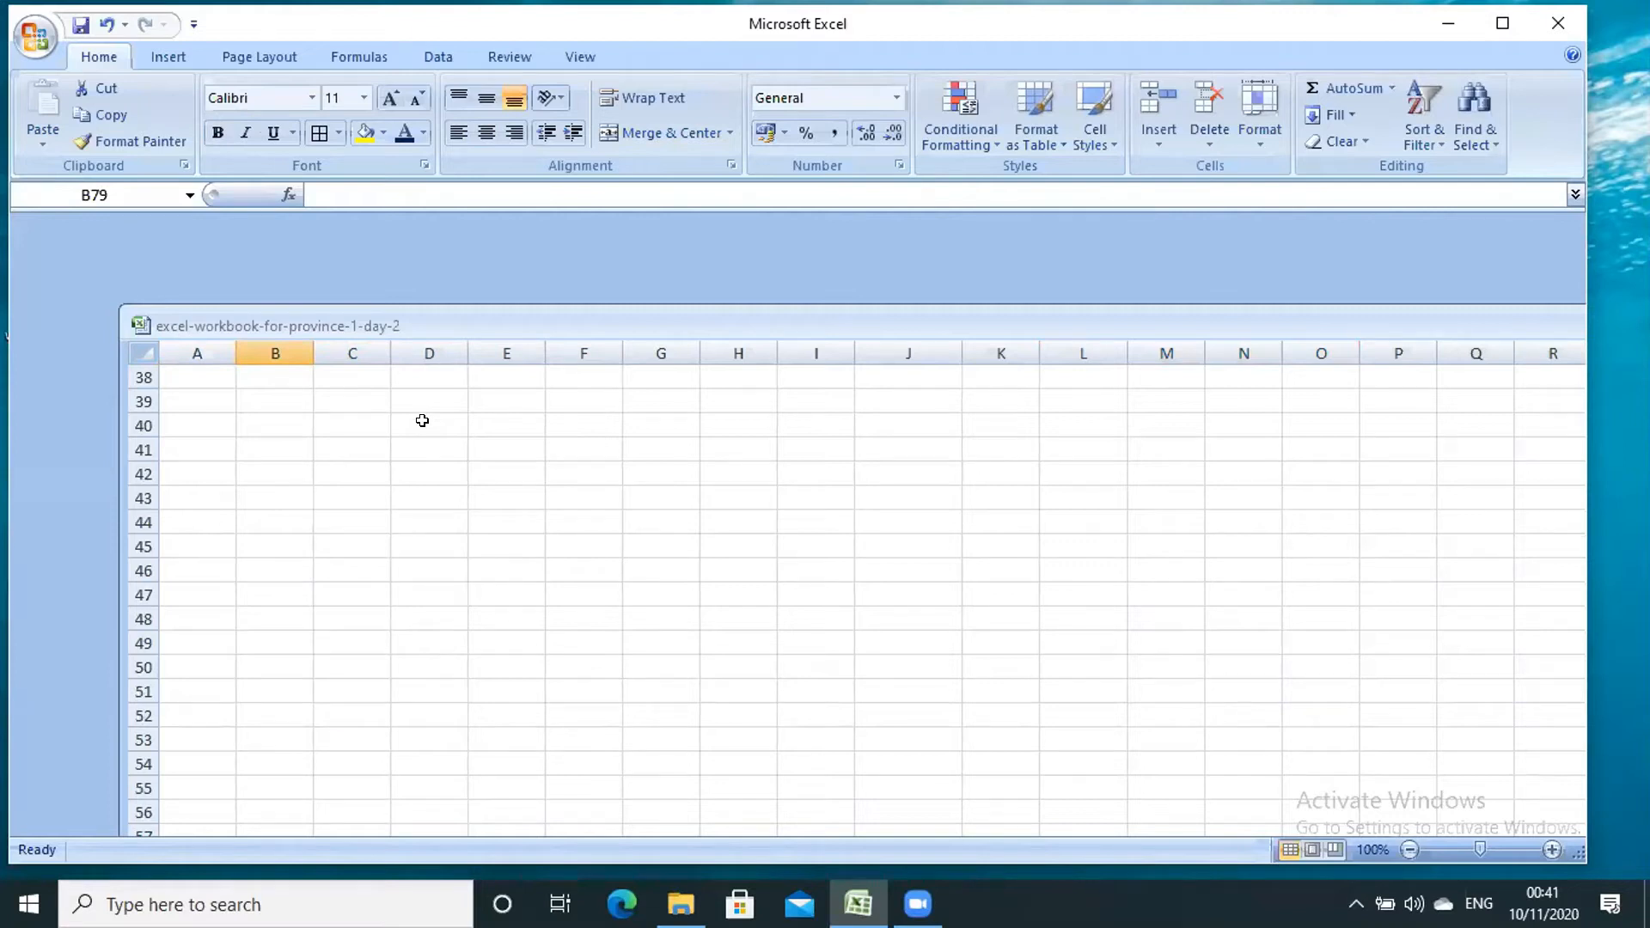
- Type the headers SN, Name and Address into D40:F40
{"action": "left_click", "coordinate": [422, 420]}
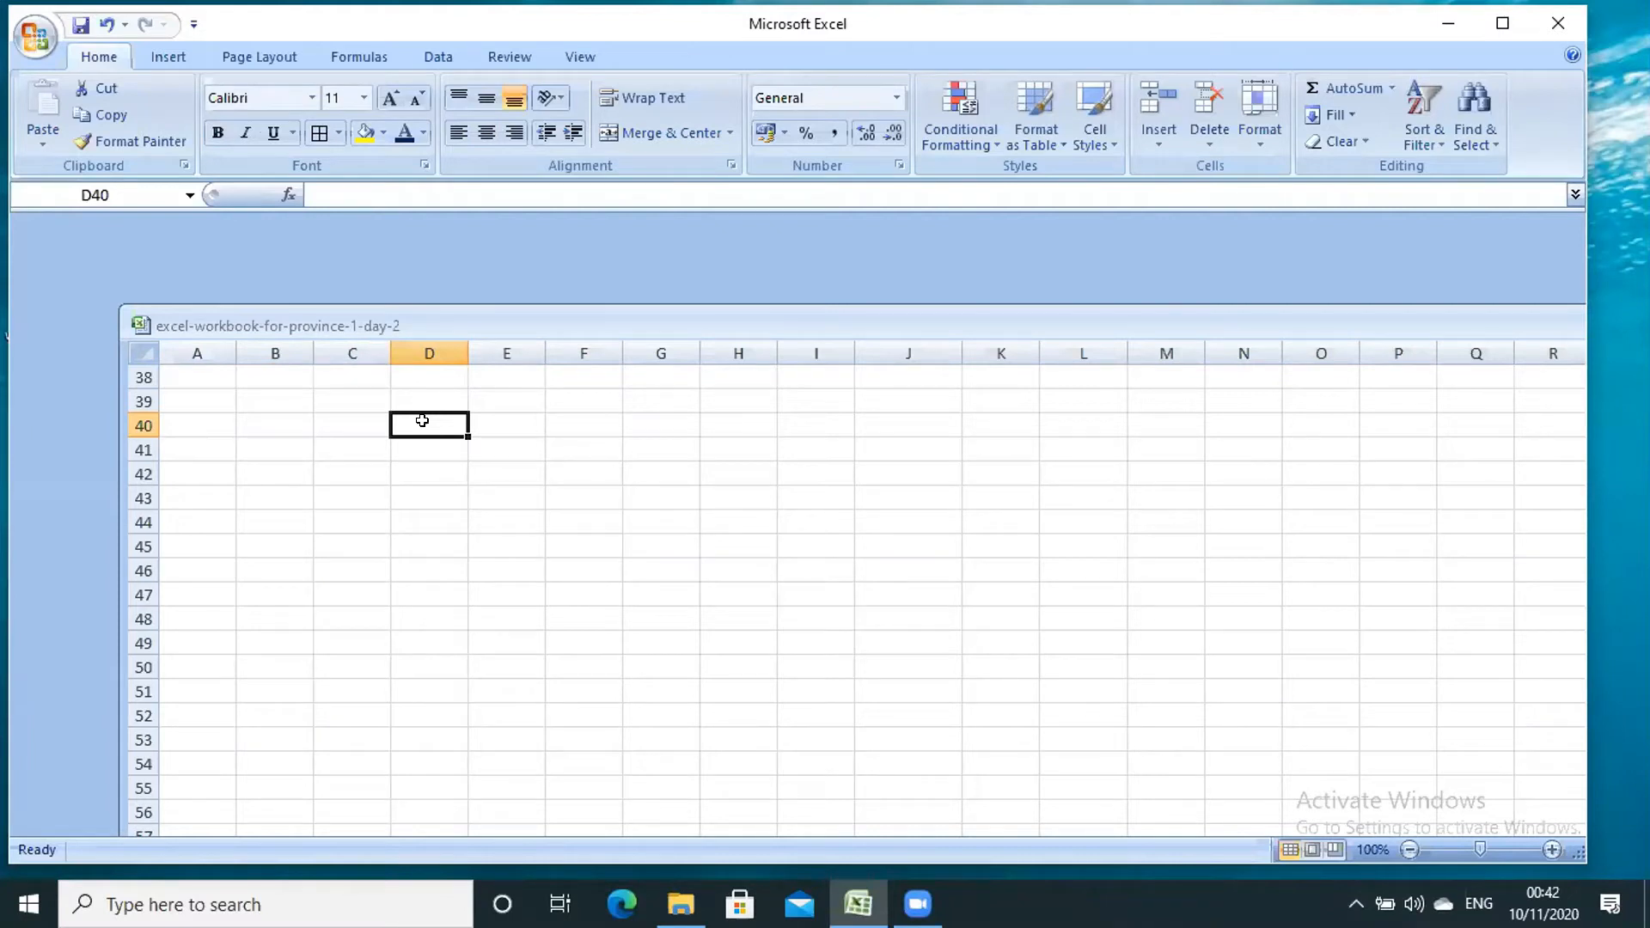
{"action": "type", "text": "S"}
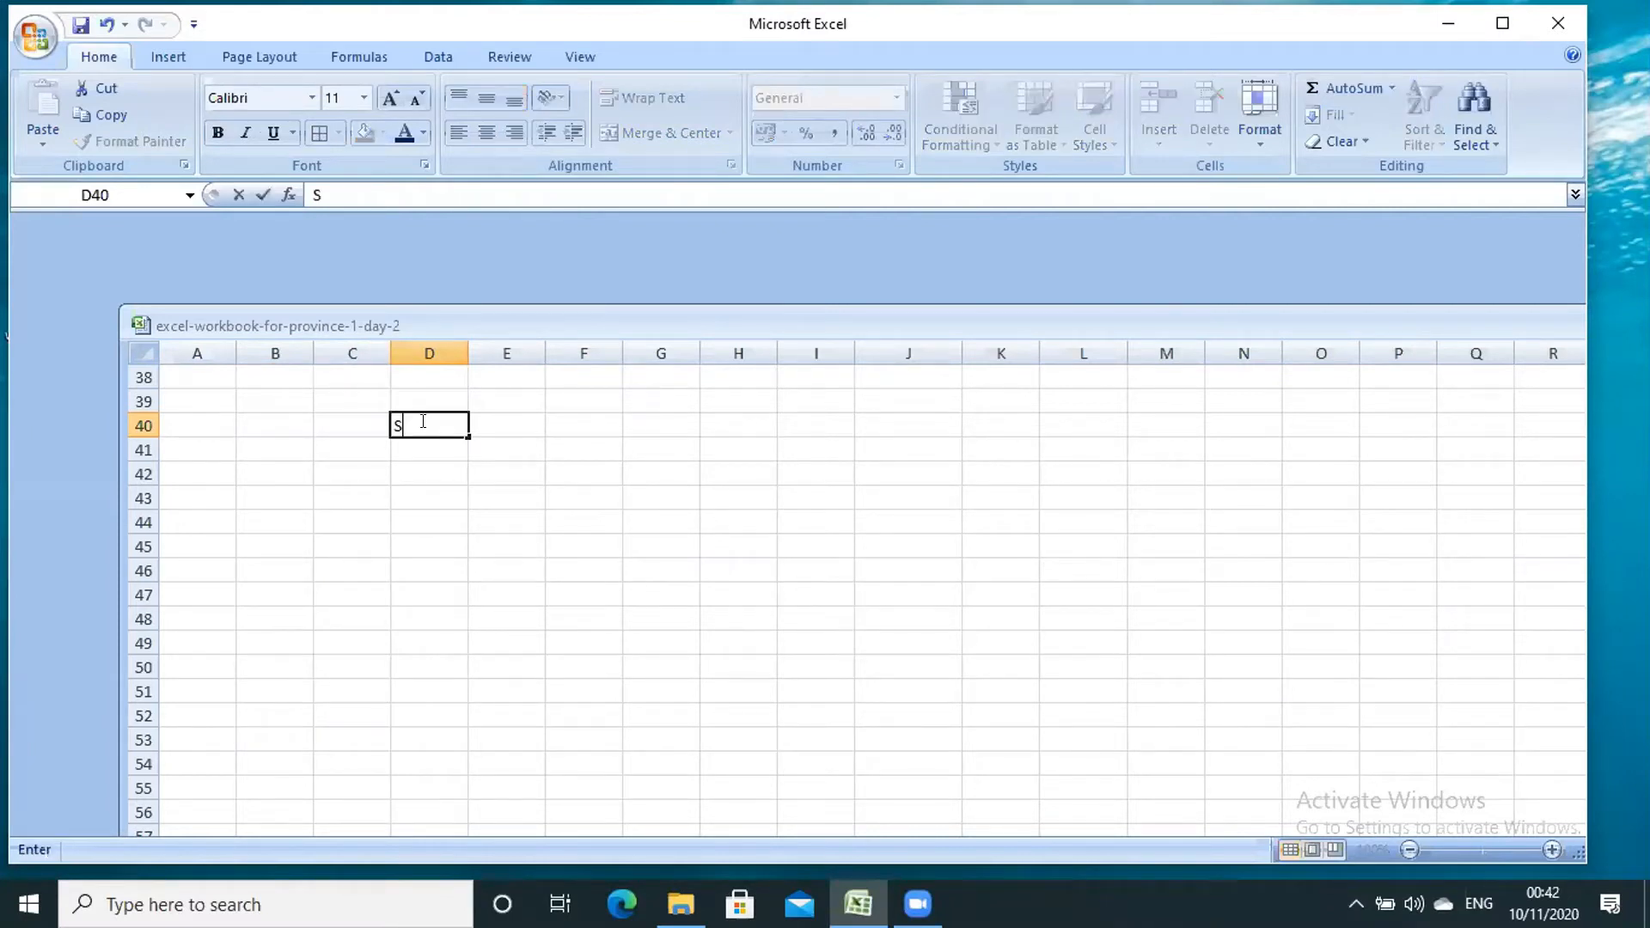
{"action": "type", "text": "N"}
{"action": "left_click", "coordinate": [489, 420]}
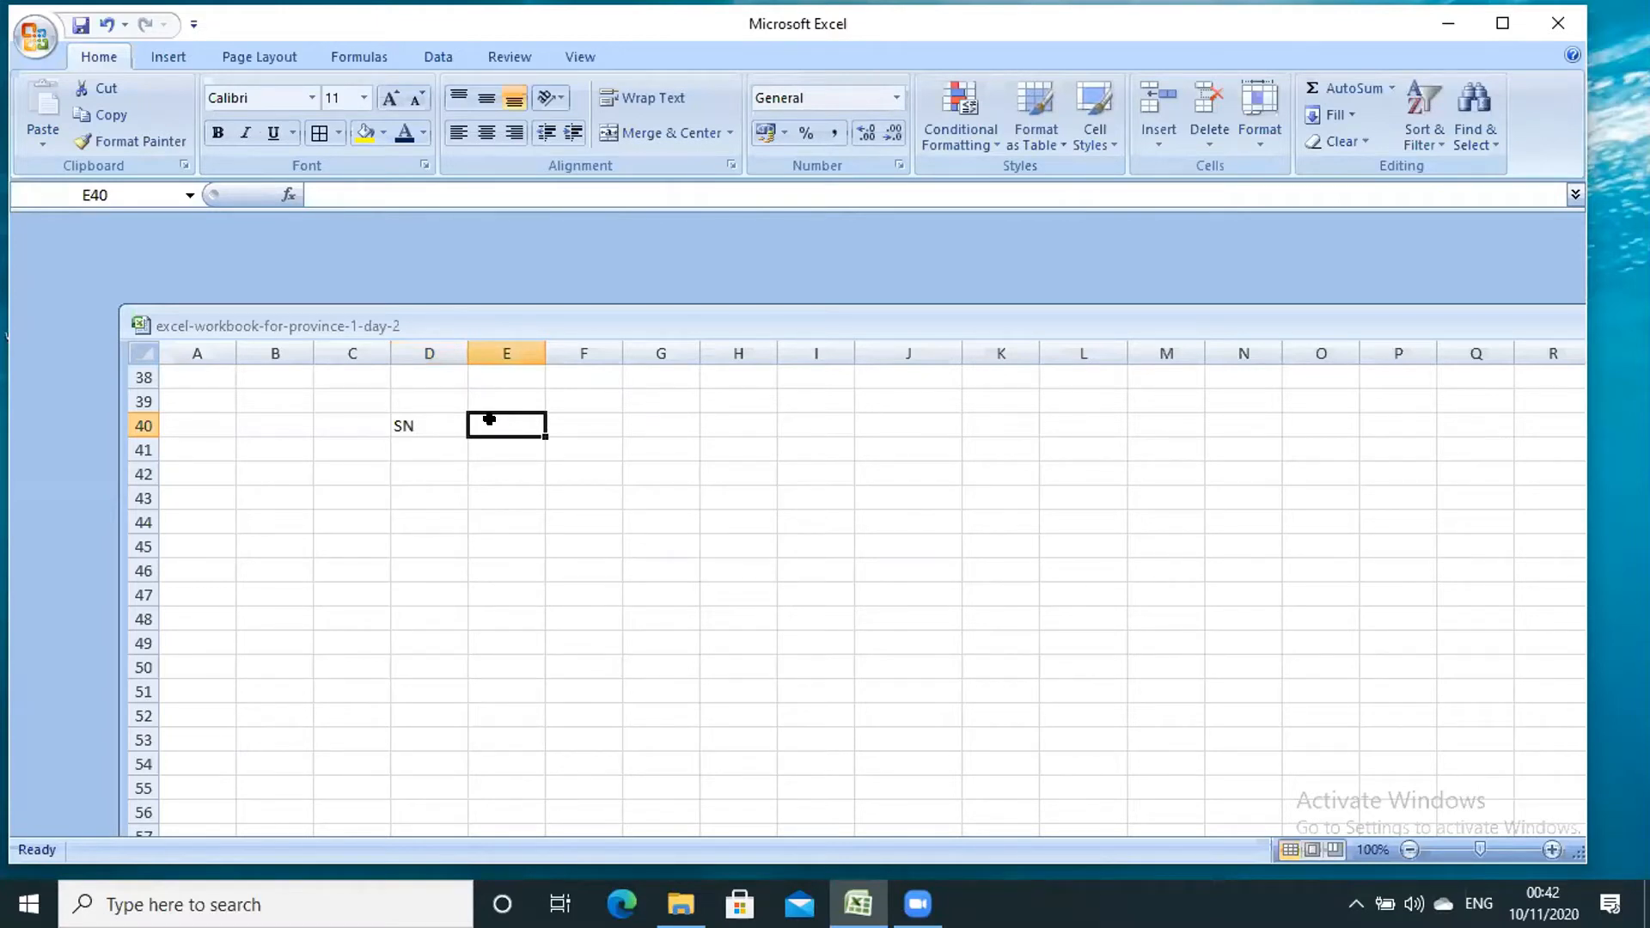
{"action": "type", "text": "Name"}
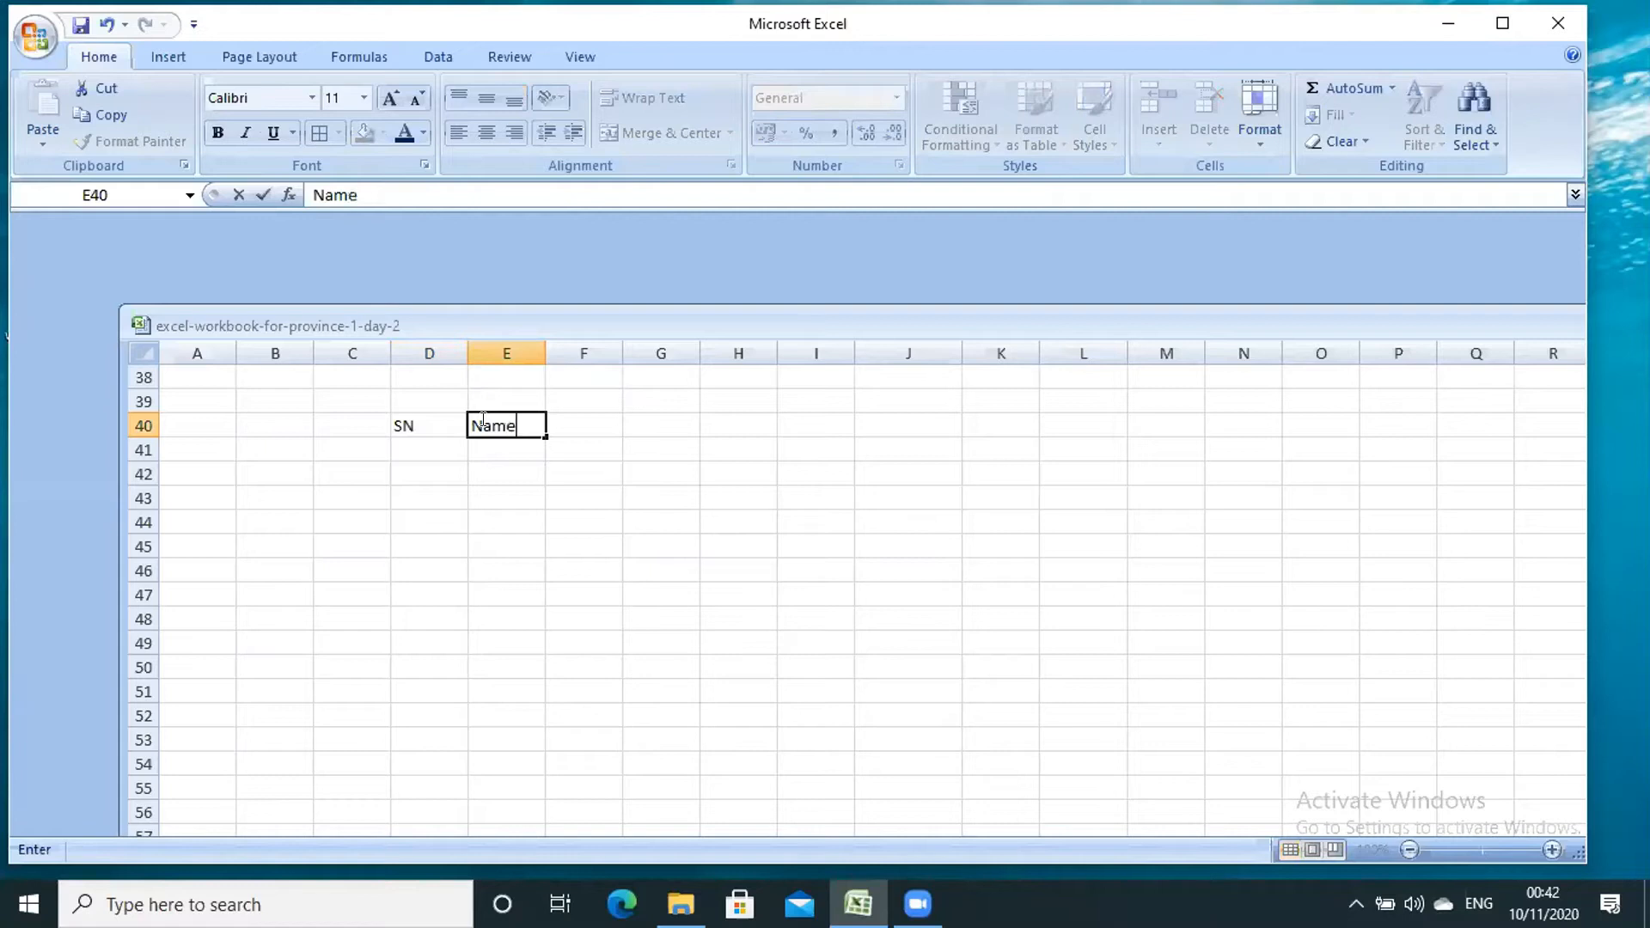
{"action": "left_click", "coordinate": [577, 421]}
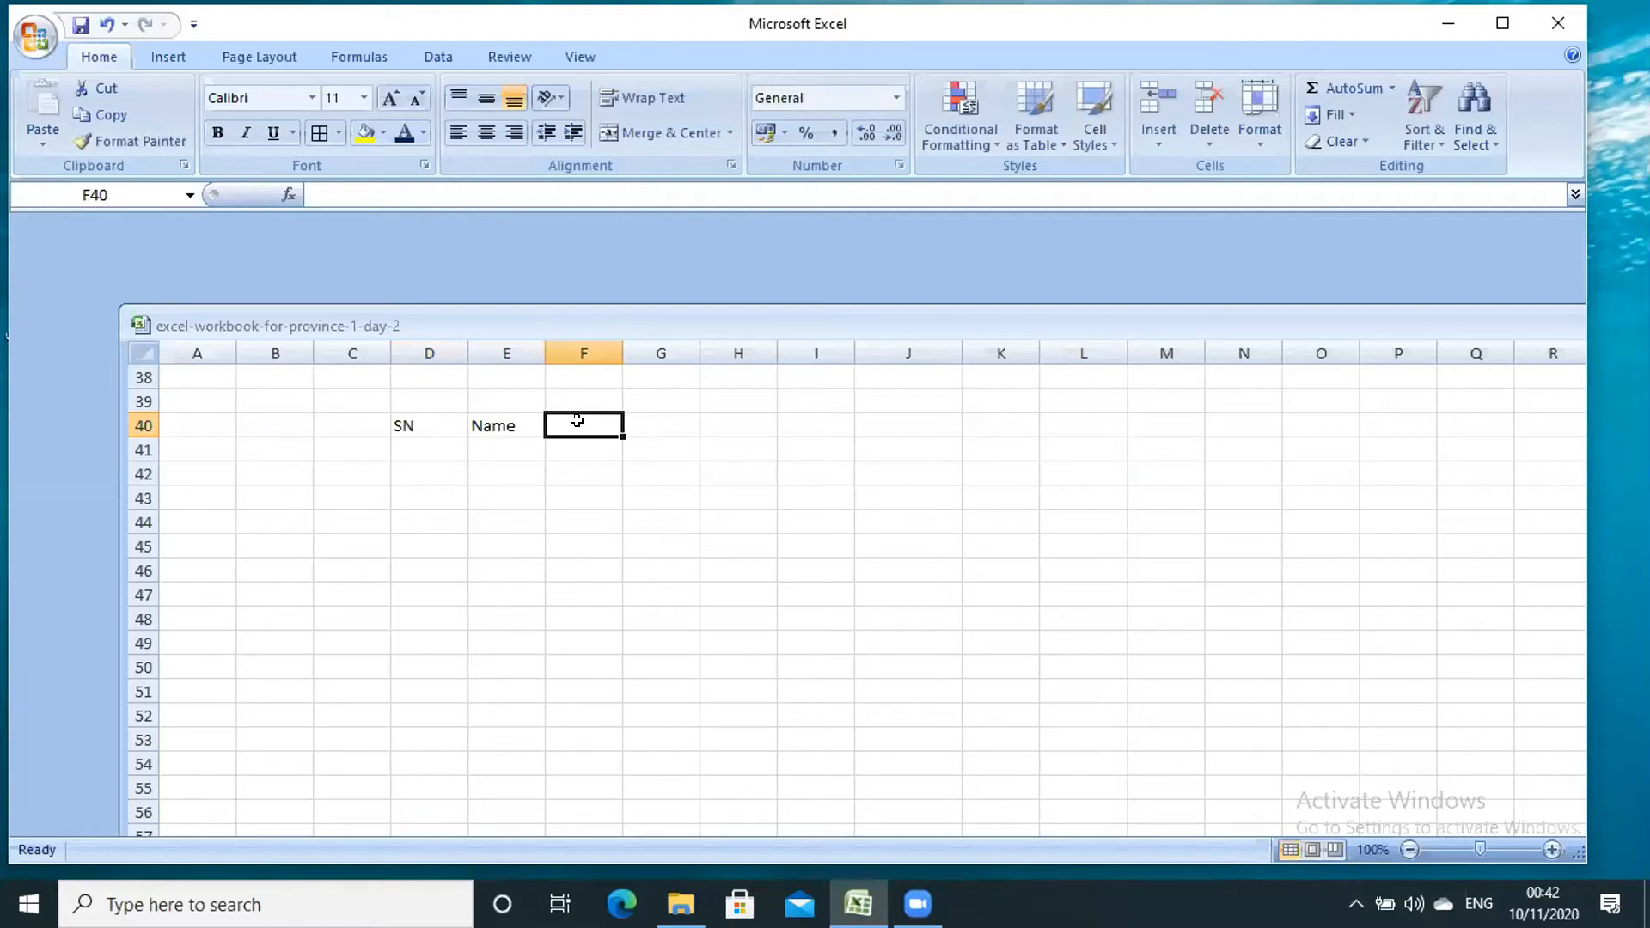
{"action": "type", "text": "S"}
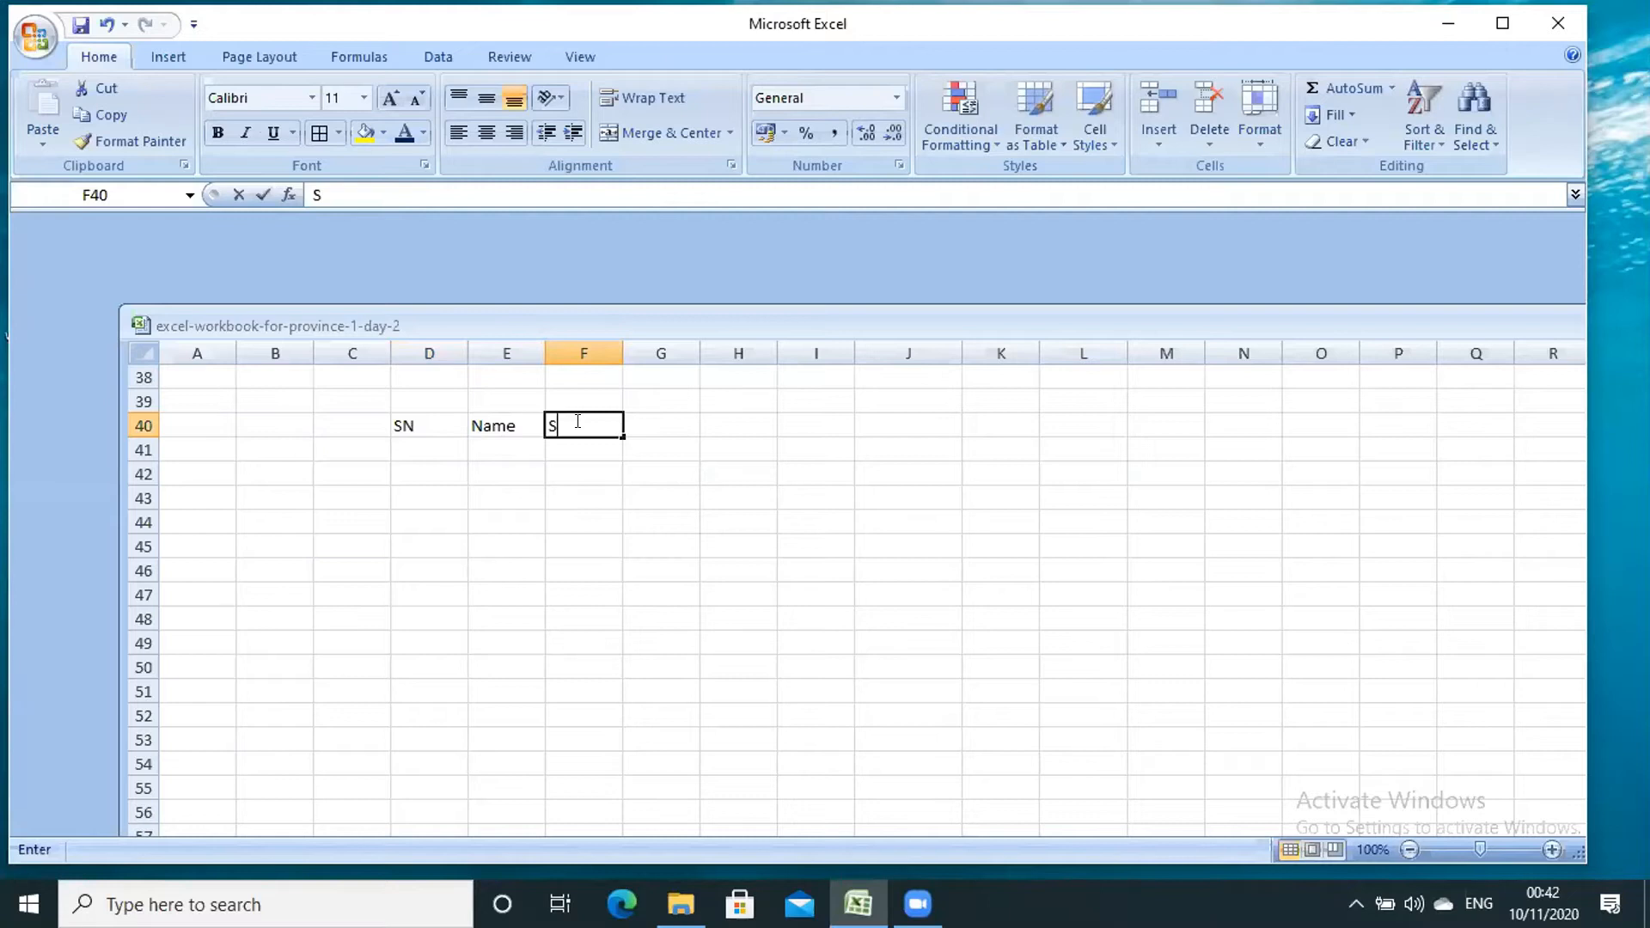
{"action": "key", "text": "BackSpace"}
{"action": "type", "text": "Ad"}
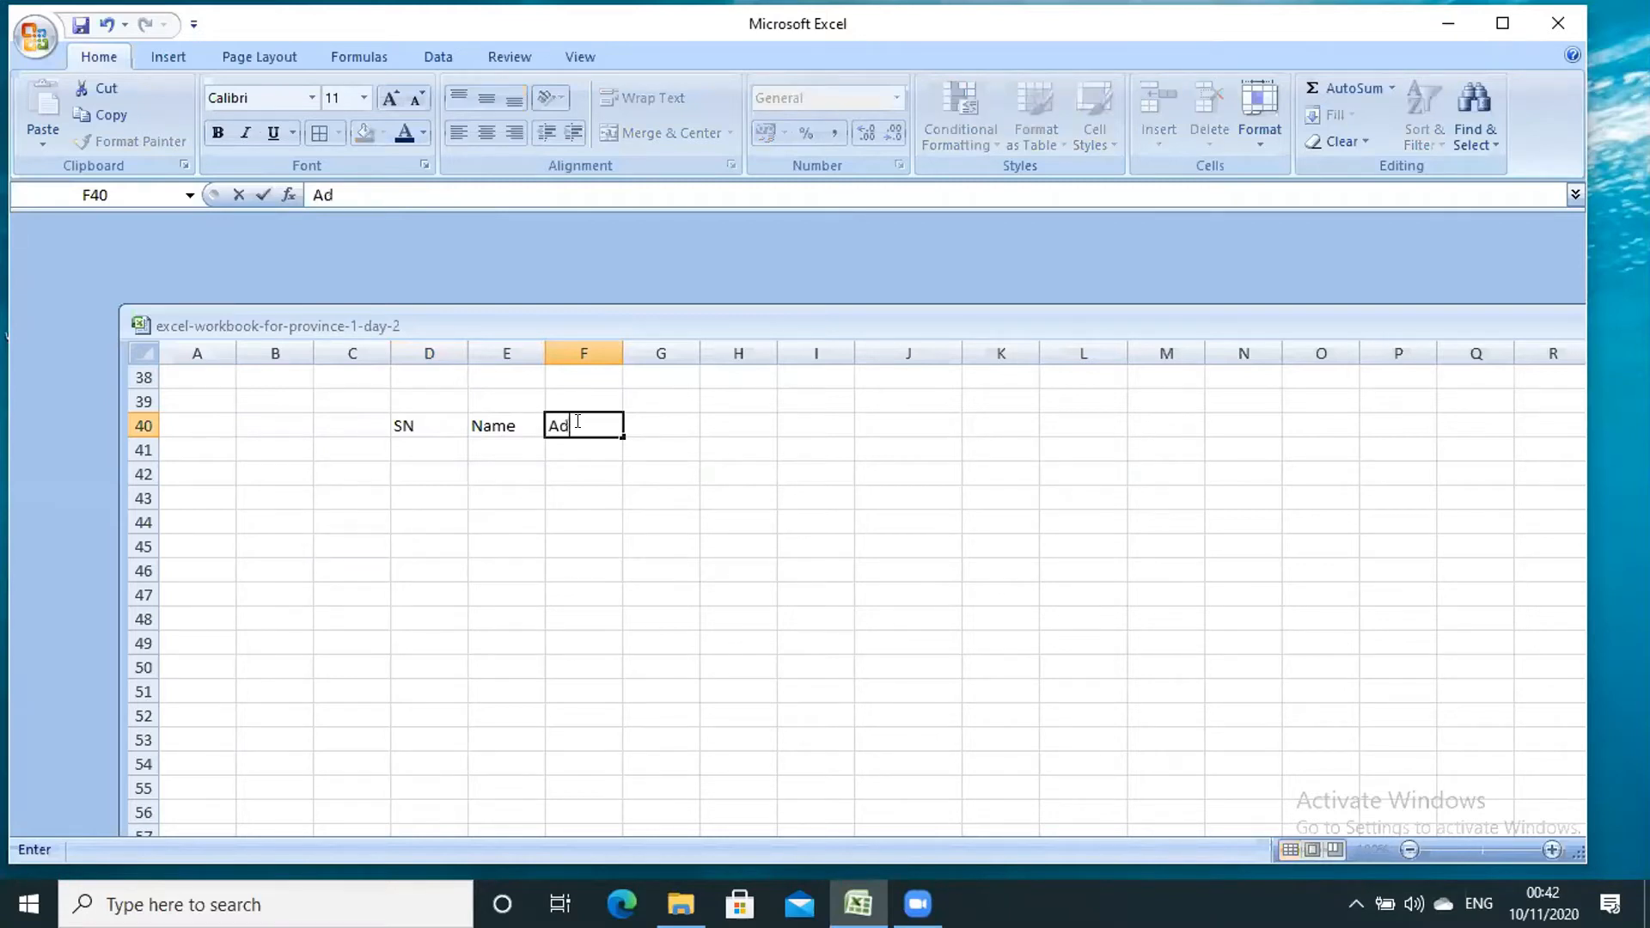
{"action": "type", "text": "dress"}
{"action": "left_click", "coordinate": [663, 419]}
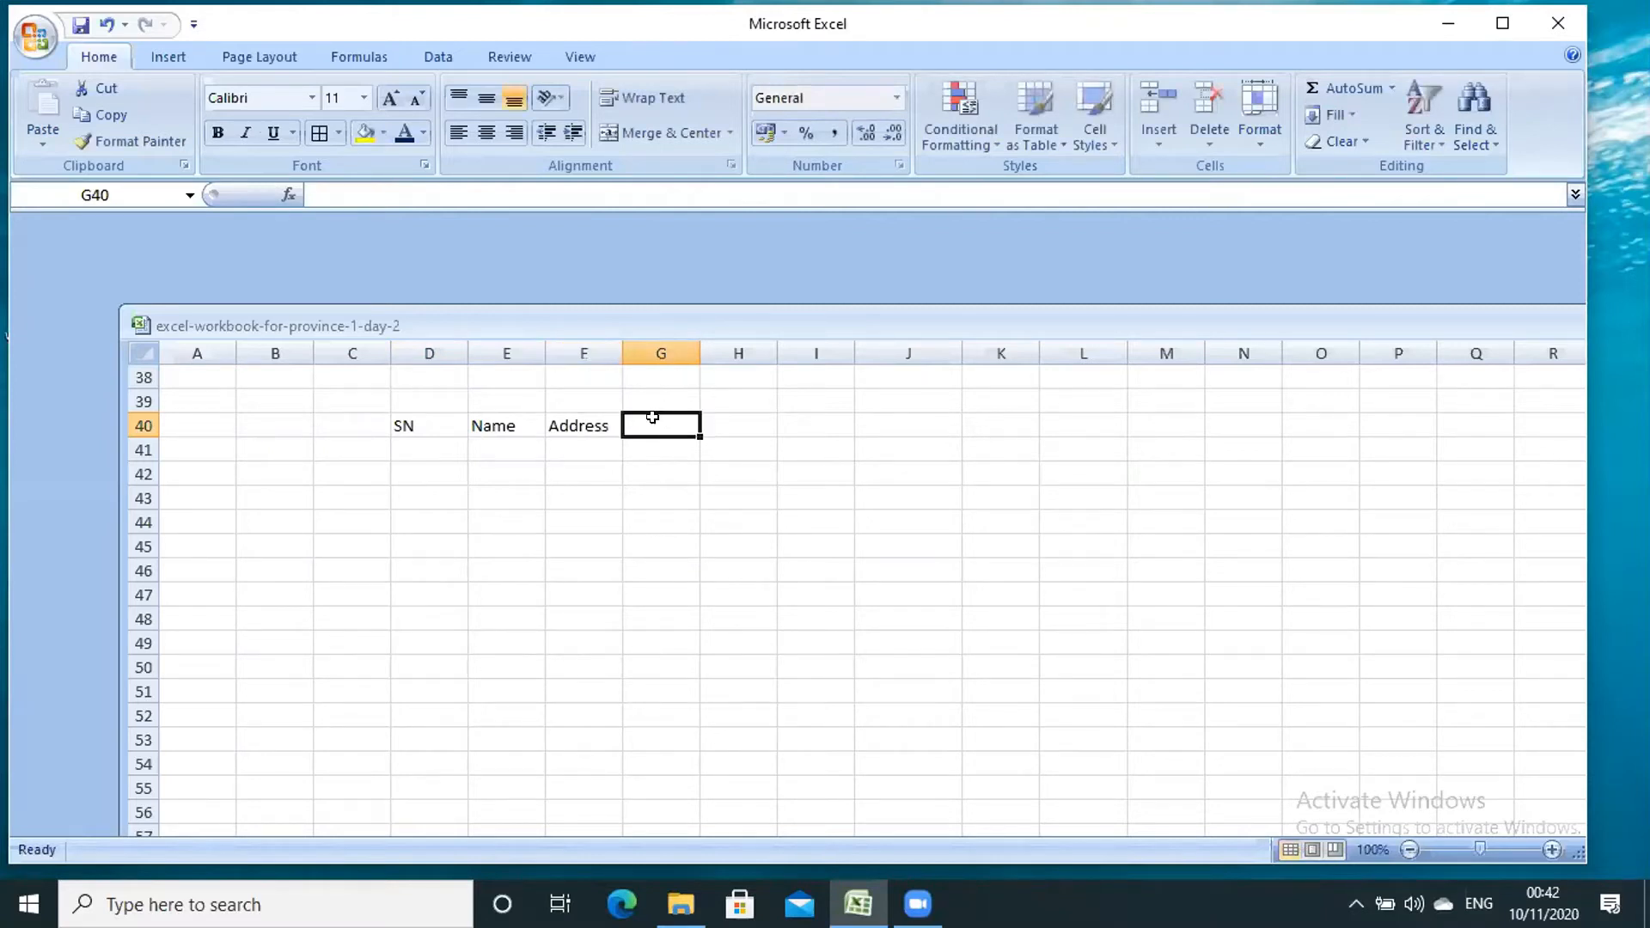
{"action": "left_click", "coordinate": [618, 450]}
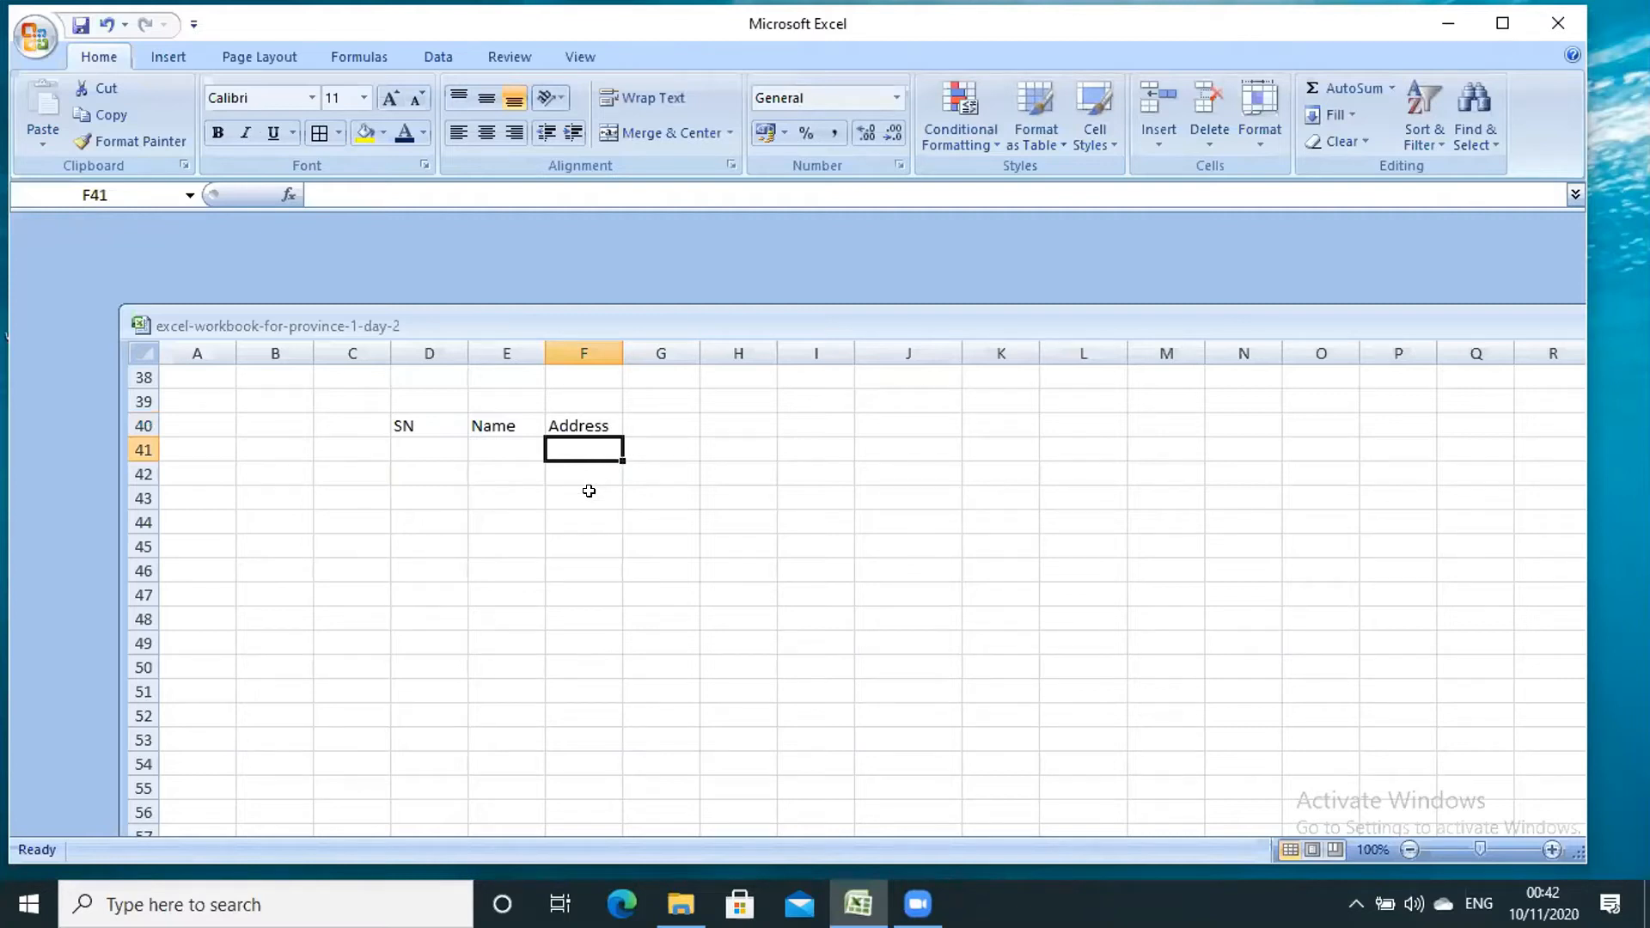
- Enter serial numbers 1 and 2 and two person names in D41:E42
{"action": "left_click", "coordinate": [415, 450]}
{"action": "type", "text": "1"}
{"action": "key", "text": "Return"}
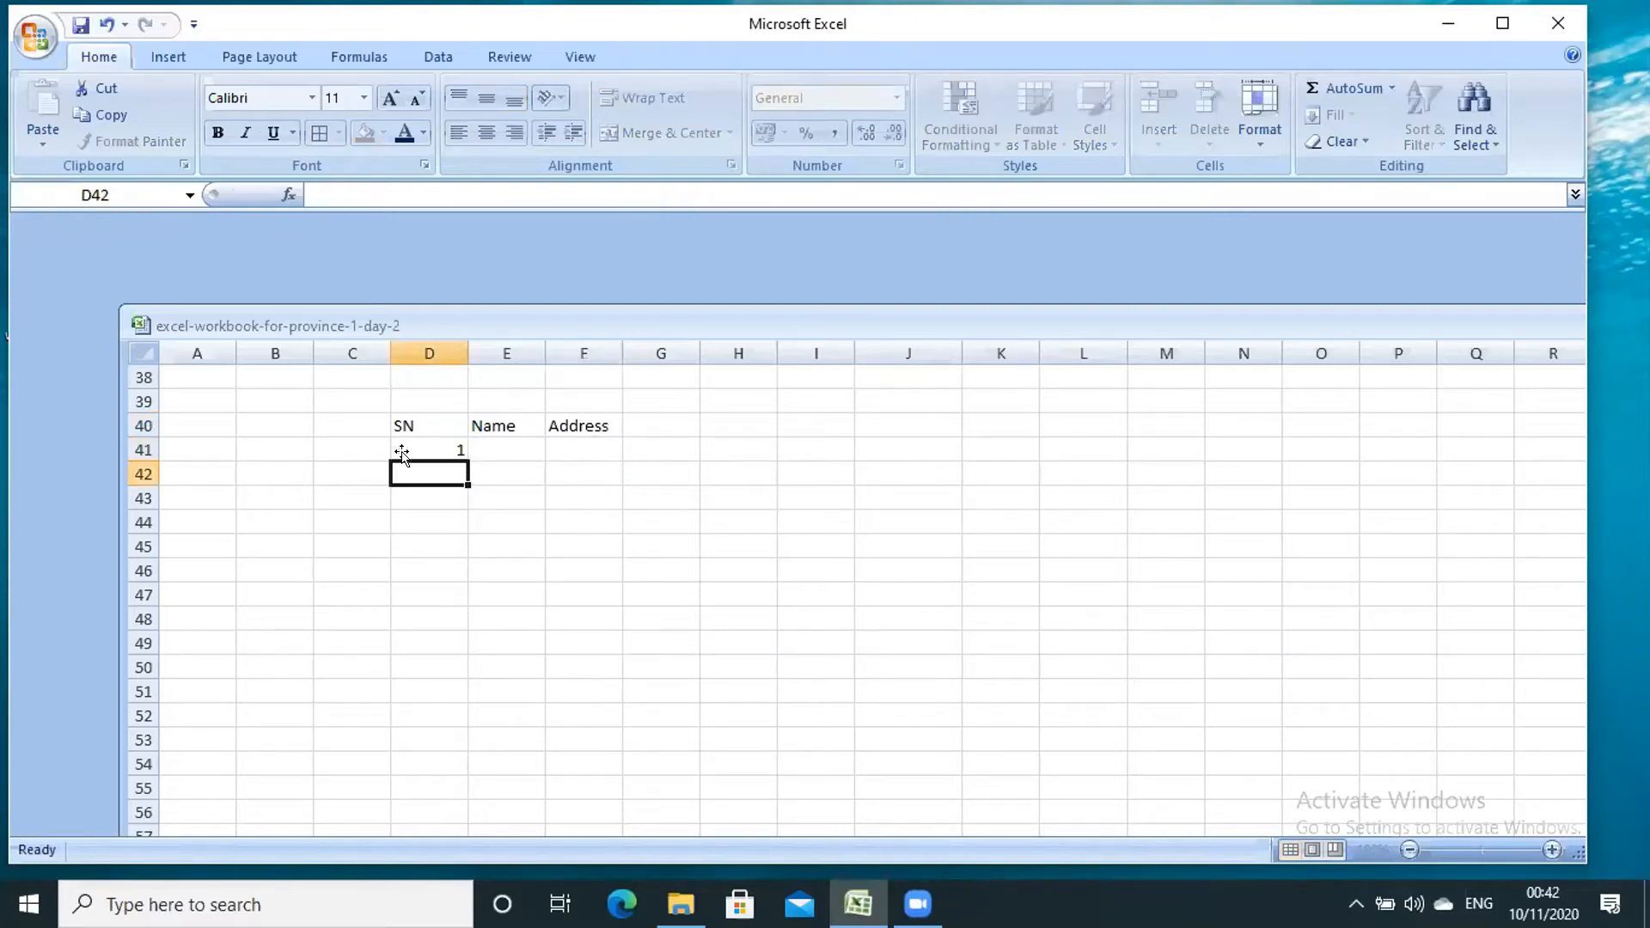
{"action": "type", "text": "2"}
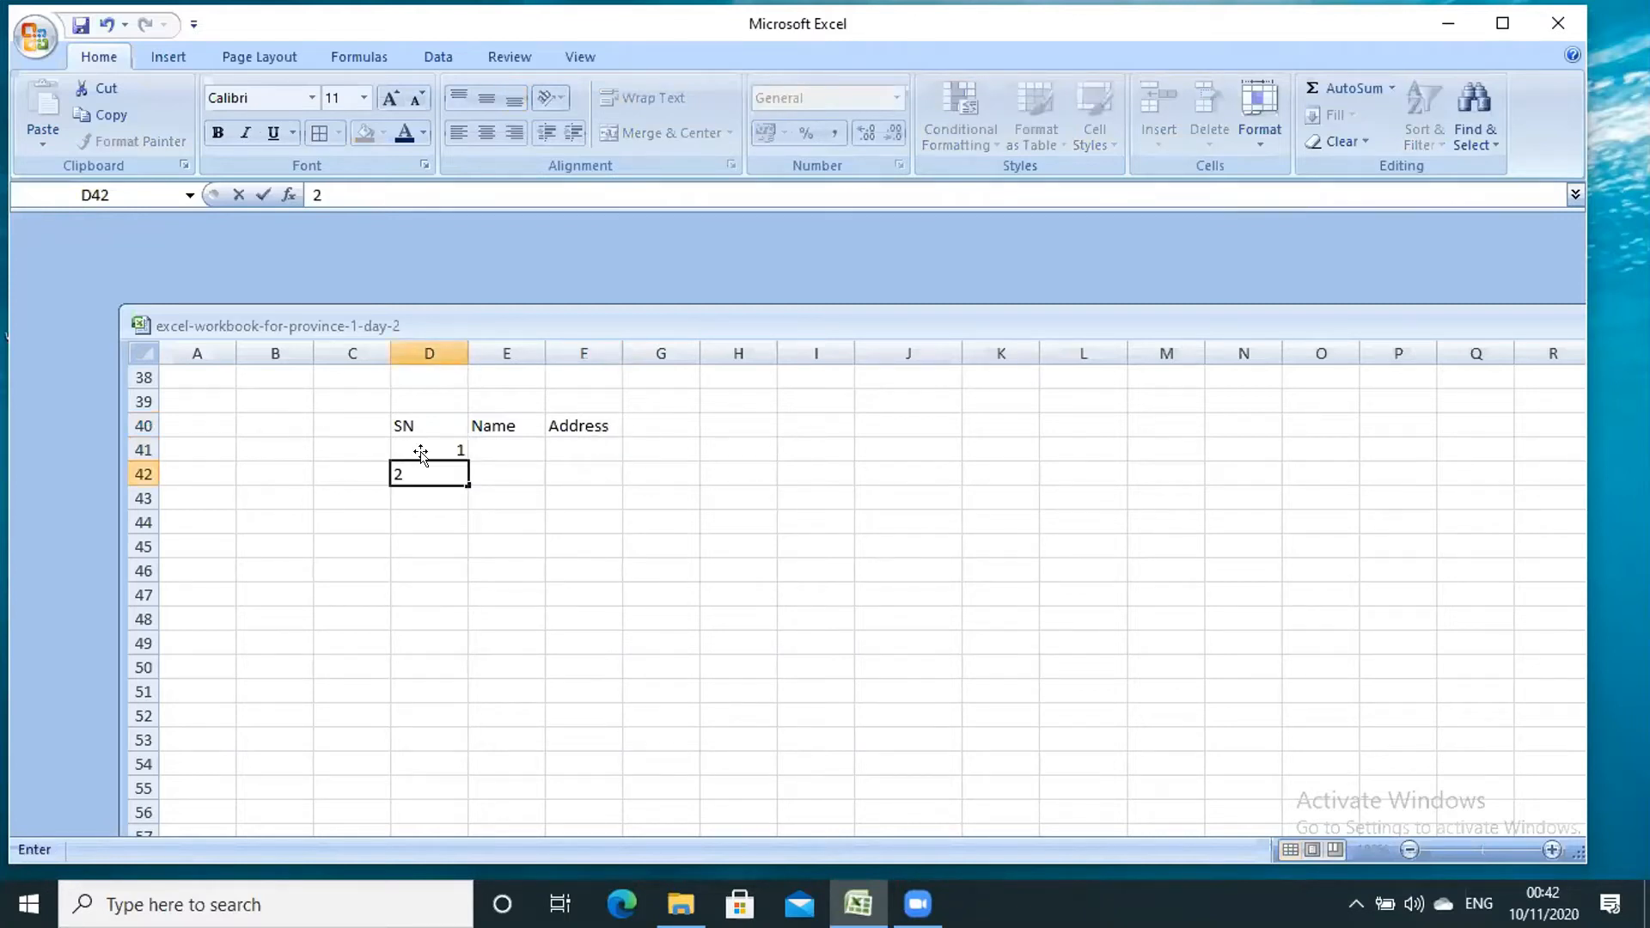
{"action": "left_click", "coordinate": [494, 453]}
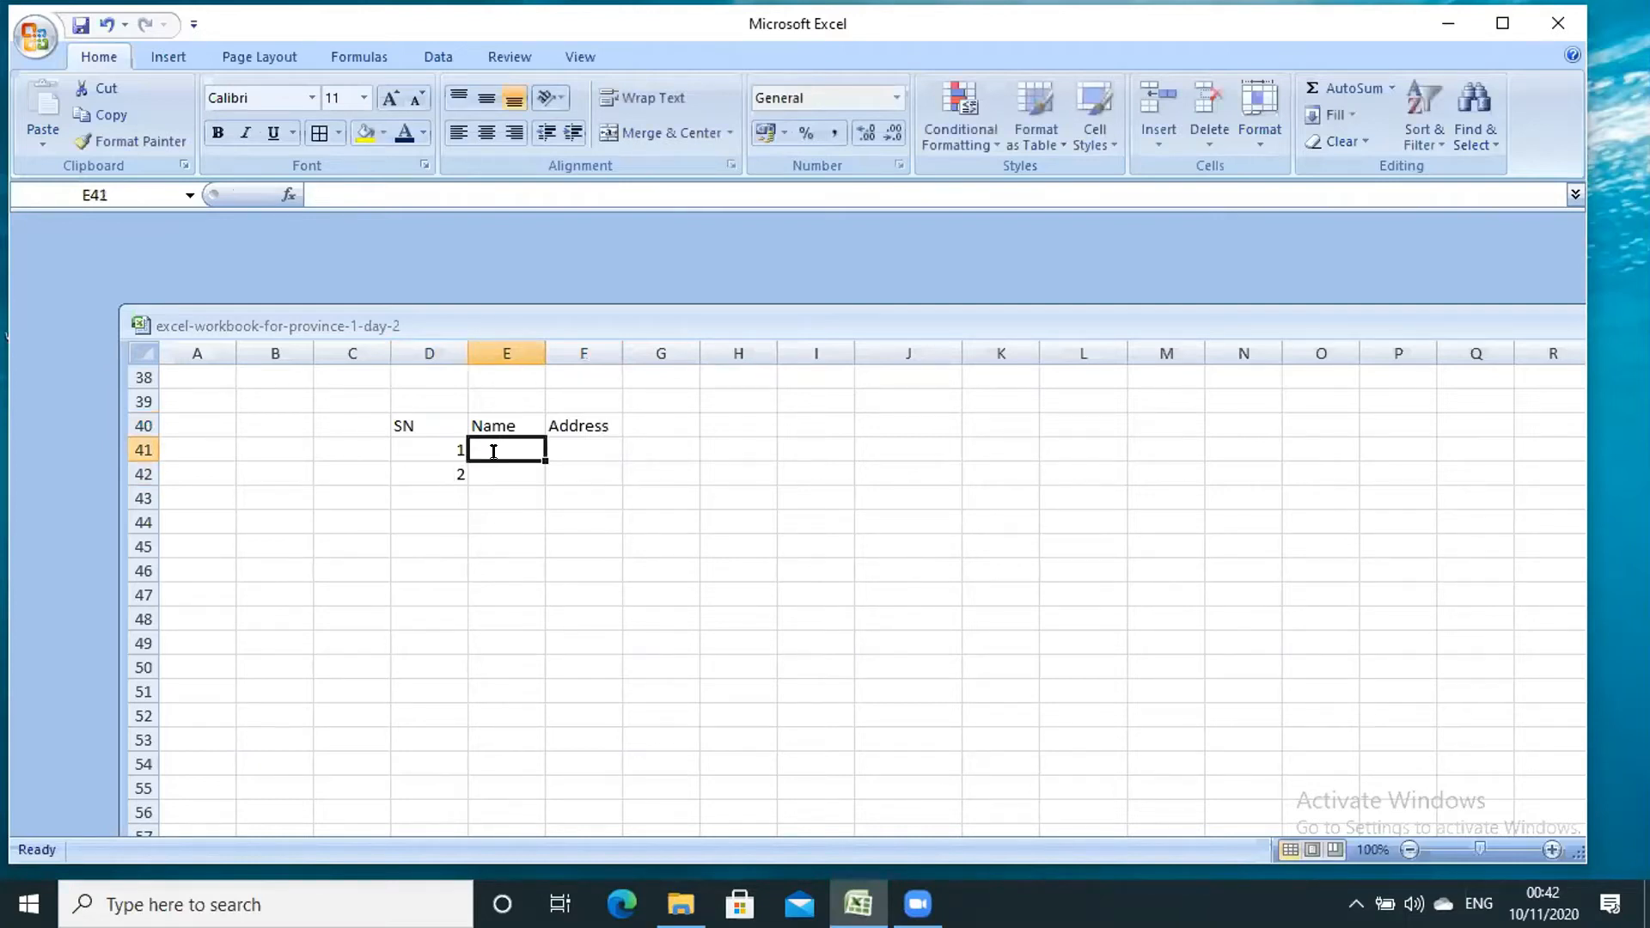
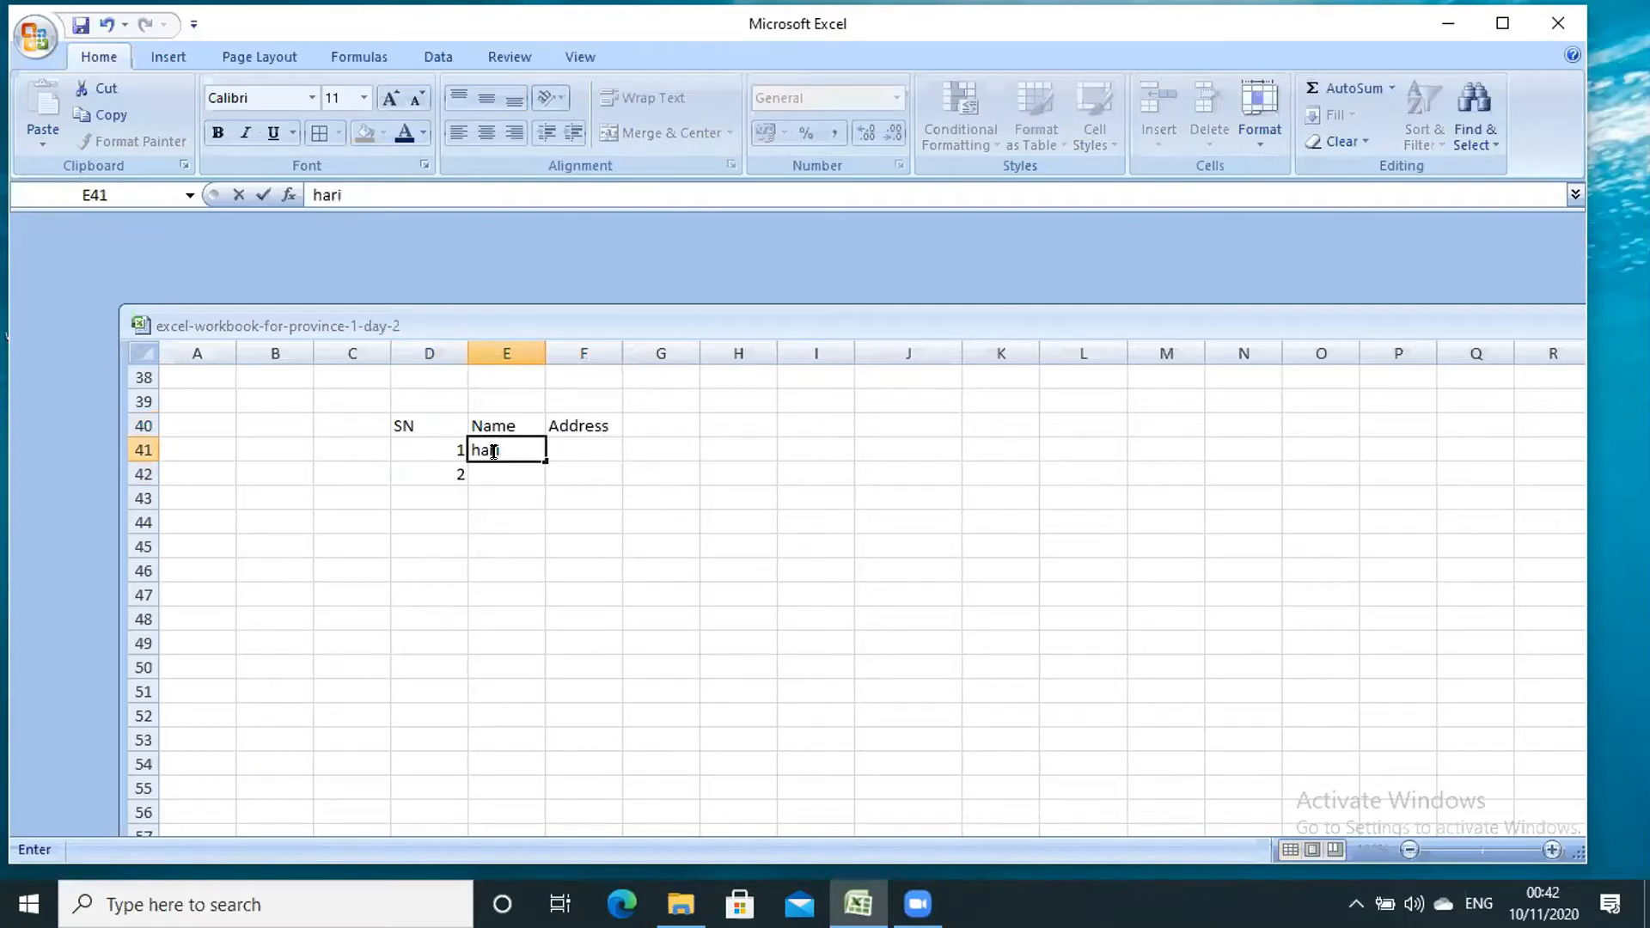
{"action": "left_click", "coordinate": [499, 473]}
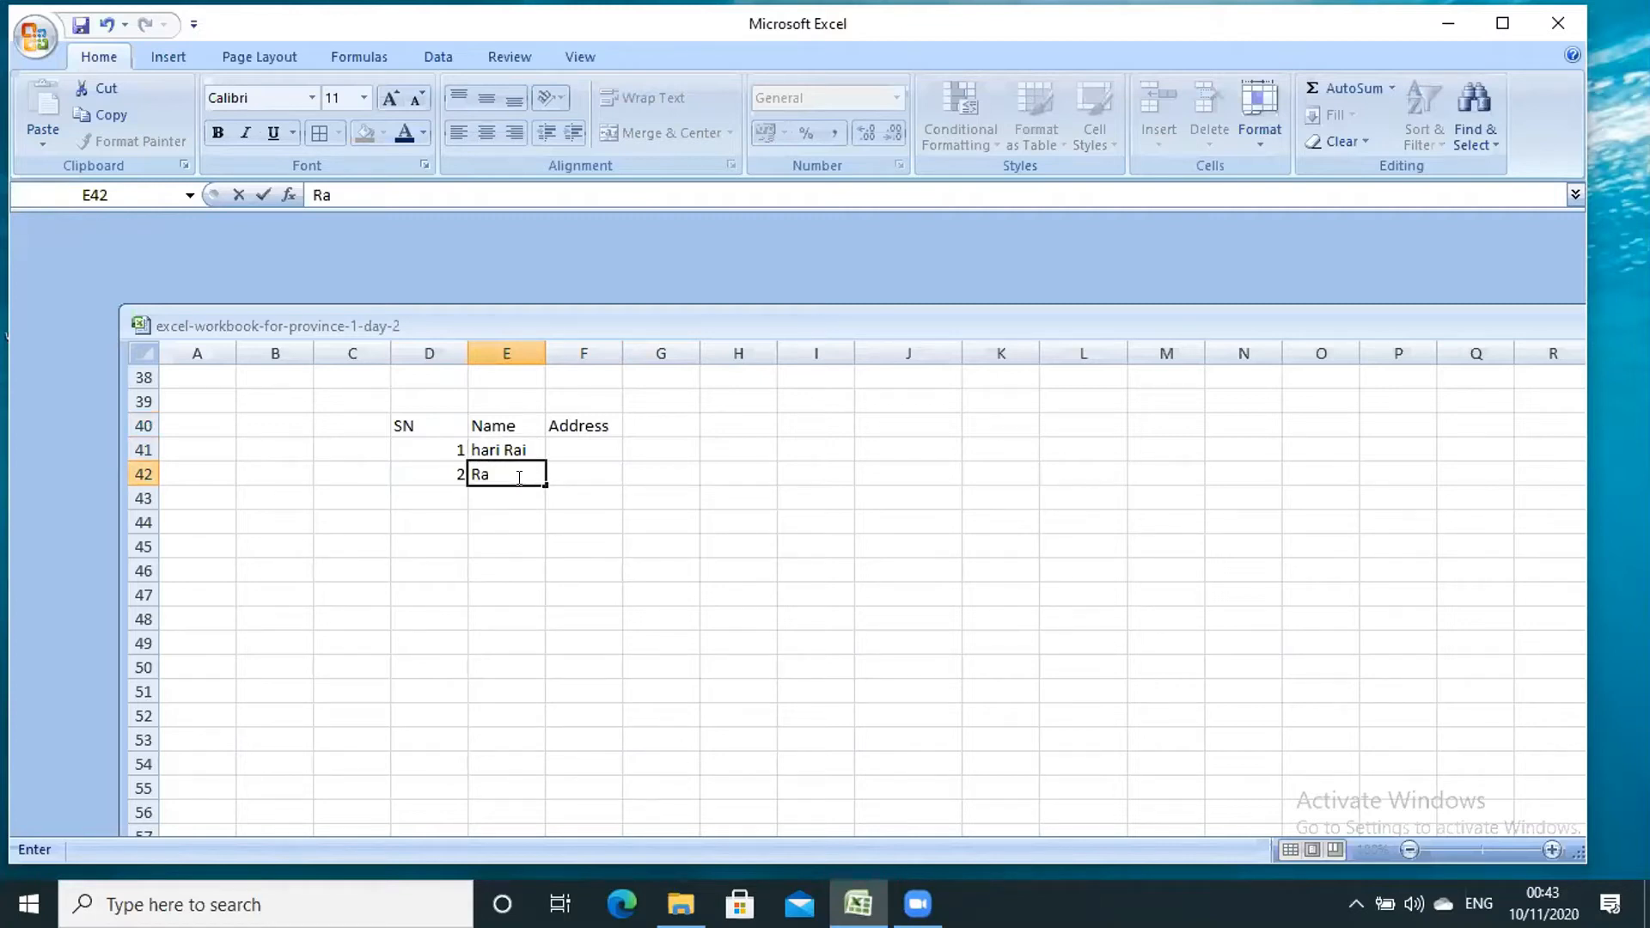
{"action": "left_click", "coordinate": [585, 443]}
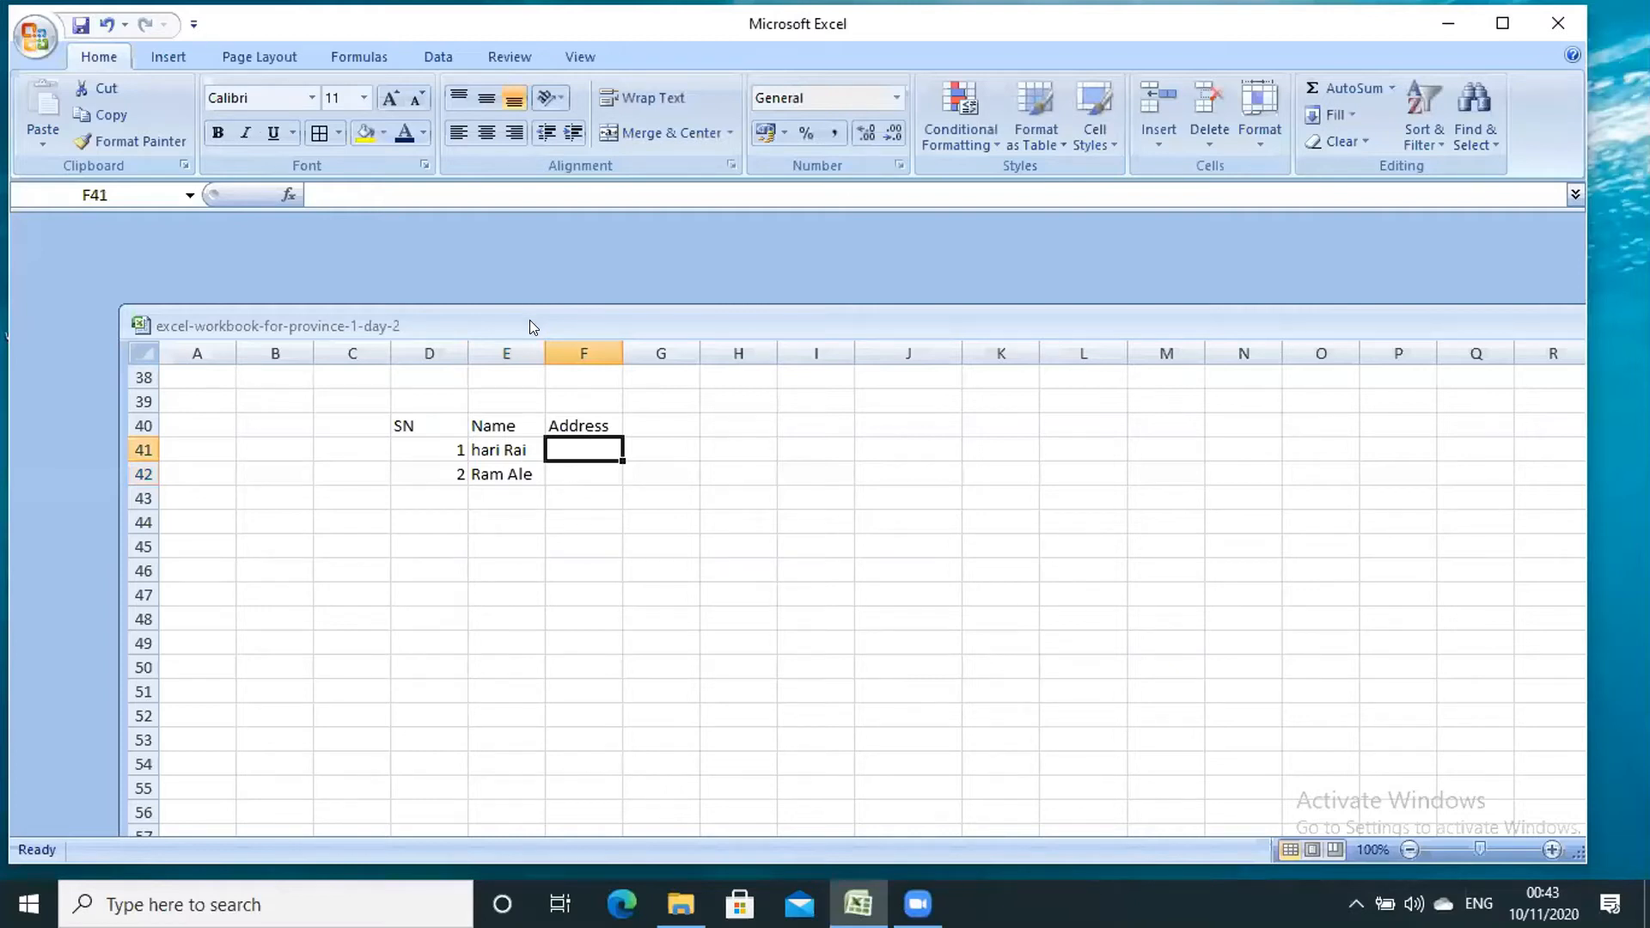
- Widen the Name and Address columns and enter the two addresses in F41:F42
{"action": "left_click_drag", "start_coordinate": [545, 353], "coordinate": [661, 348]}
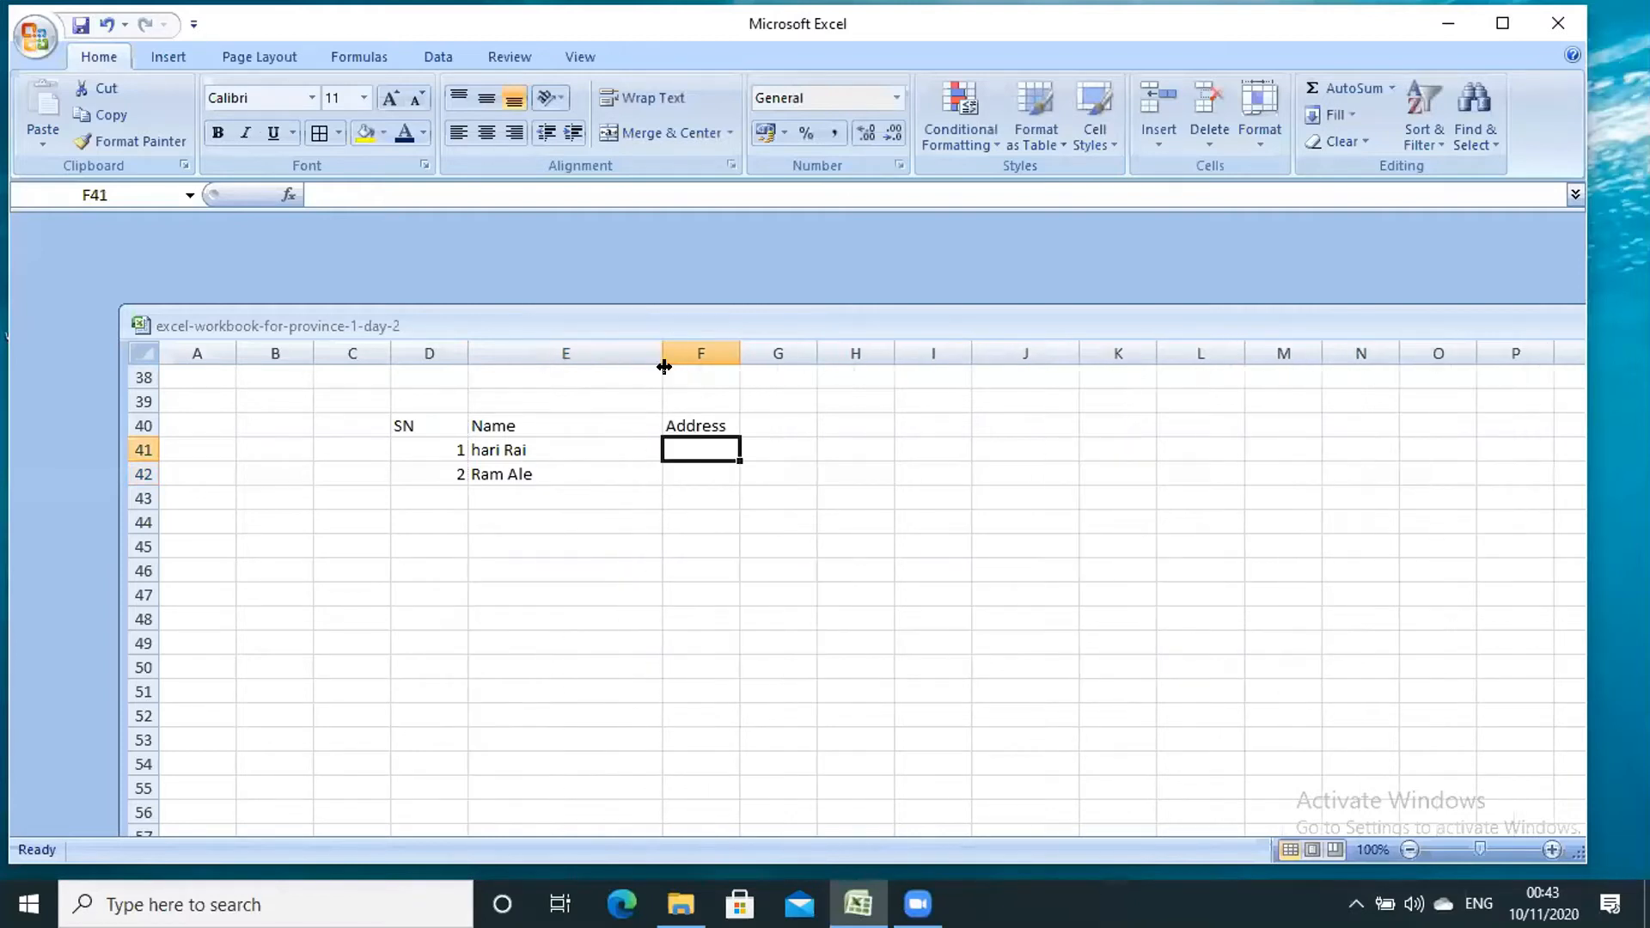
{"action": "left_click_drag", "start_coordinate": [805, 343], "coordinate": [814, 336]}
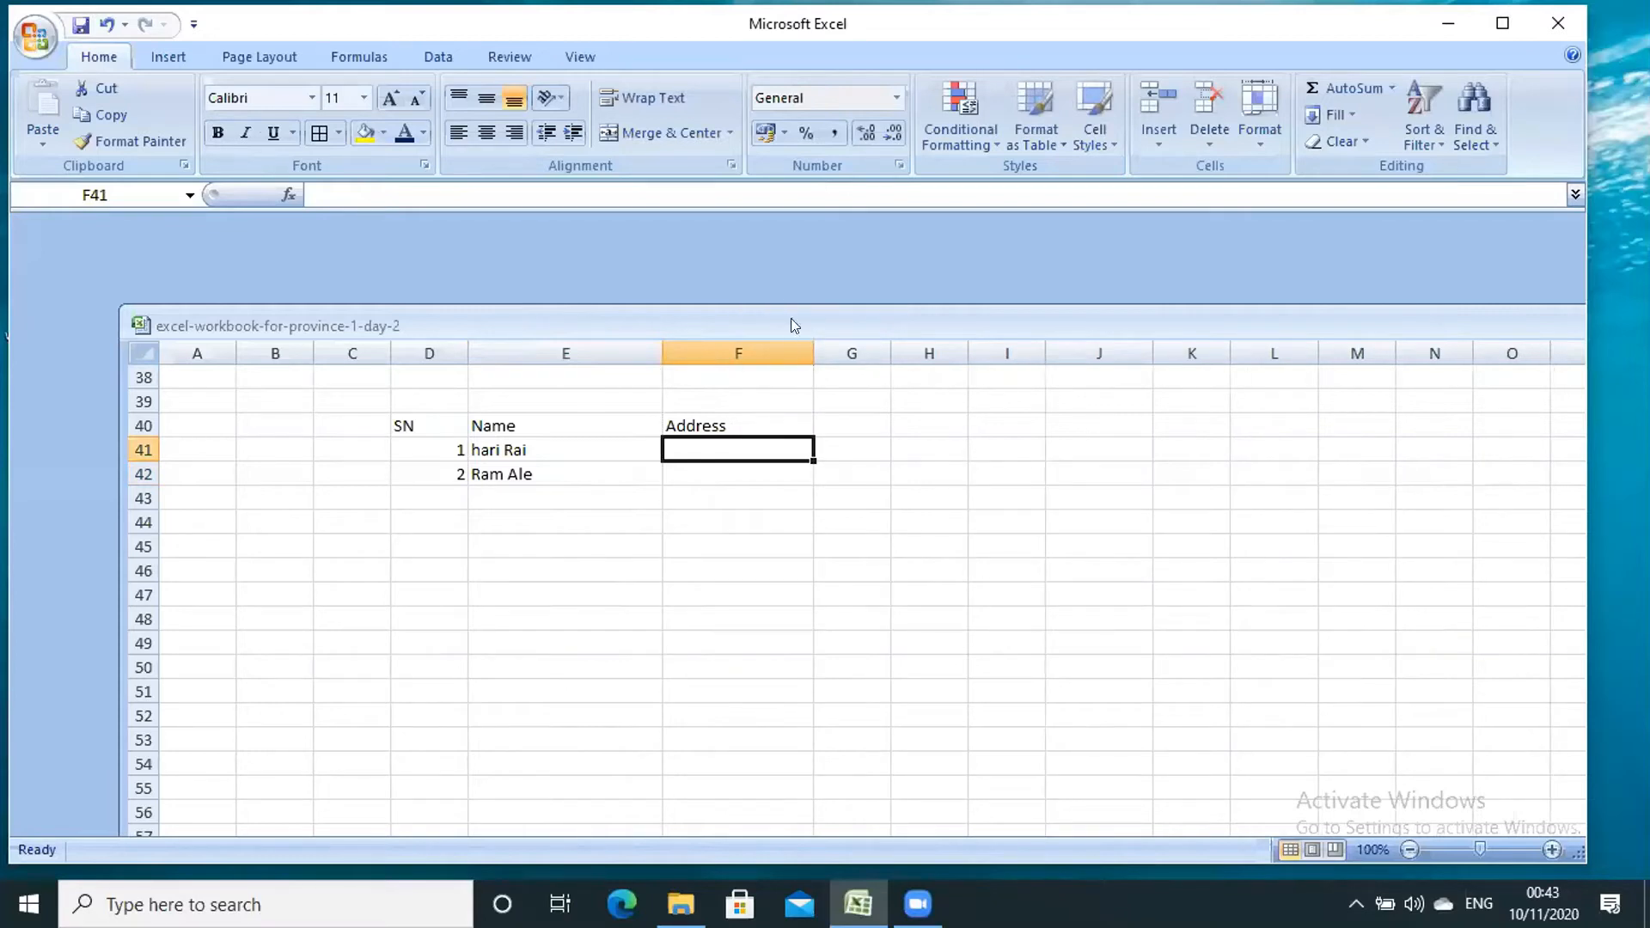
{"action": "left_click", "coordinate": [679, 126]}
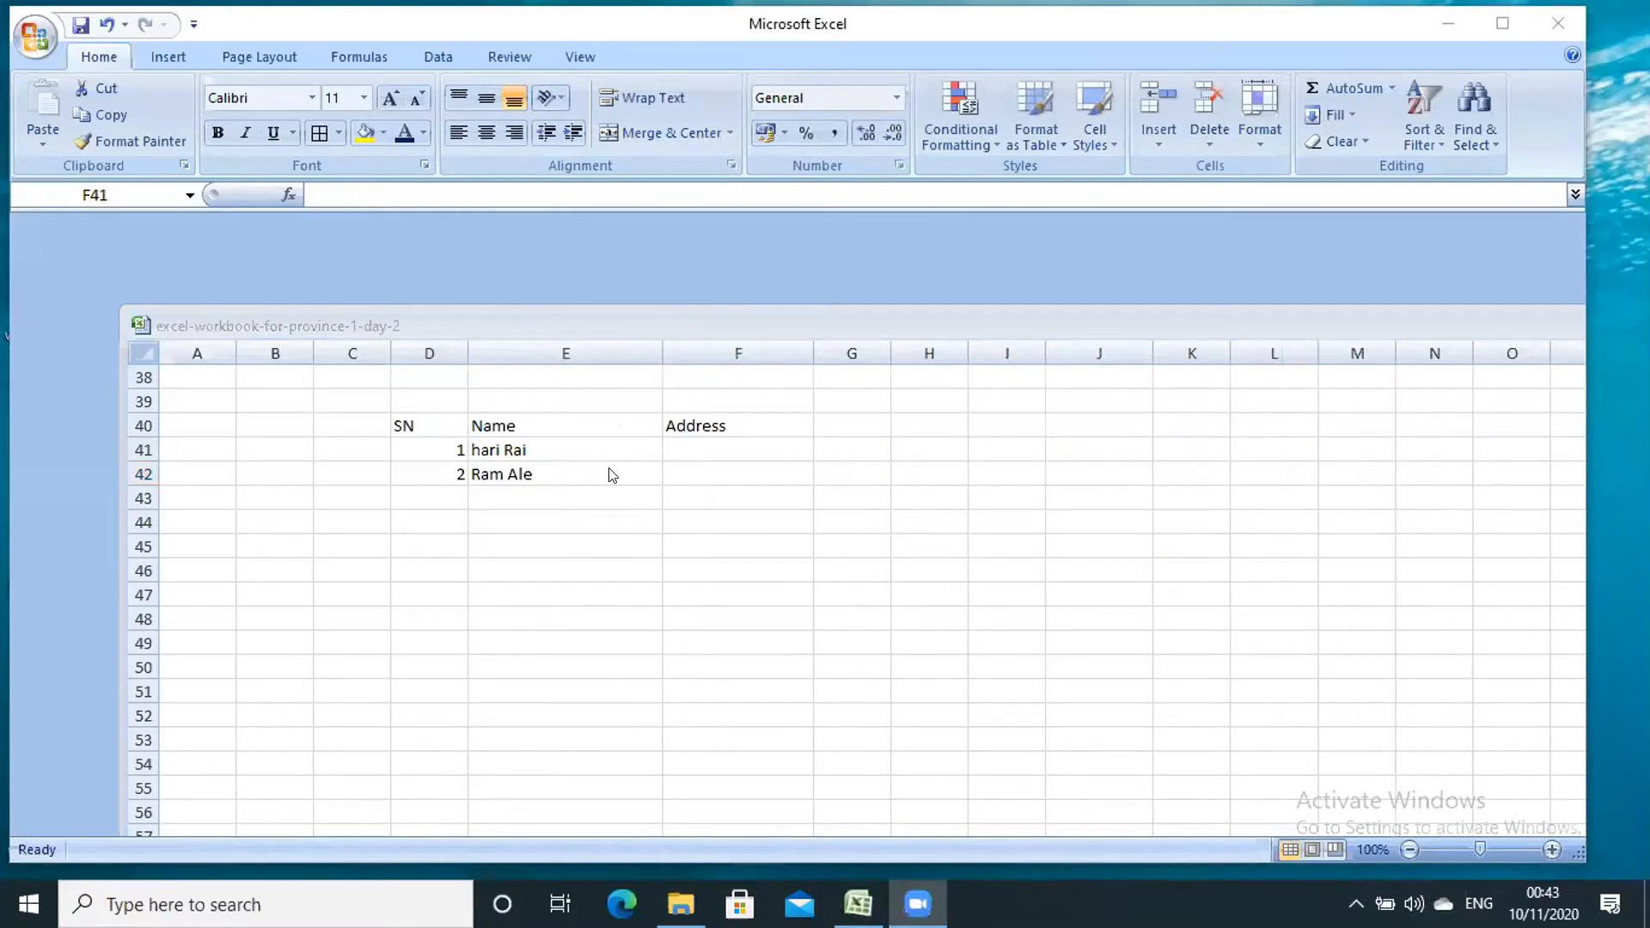
{"action": "left_click", "coordinate": [685, 440]}
{"action": "type", "text": "Ar"}
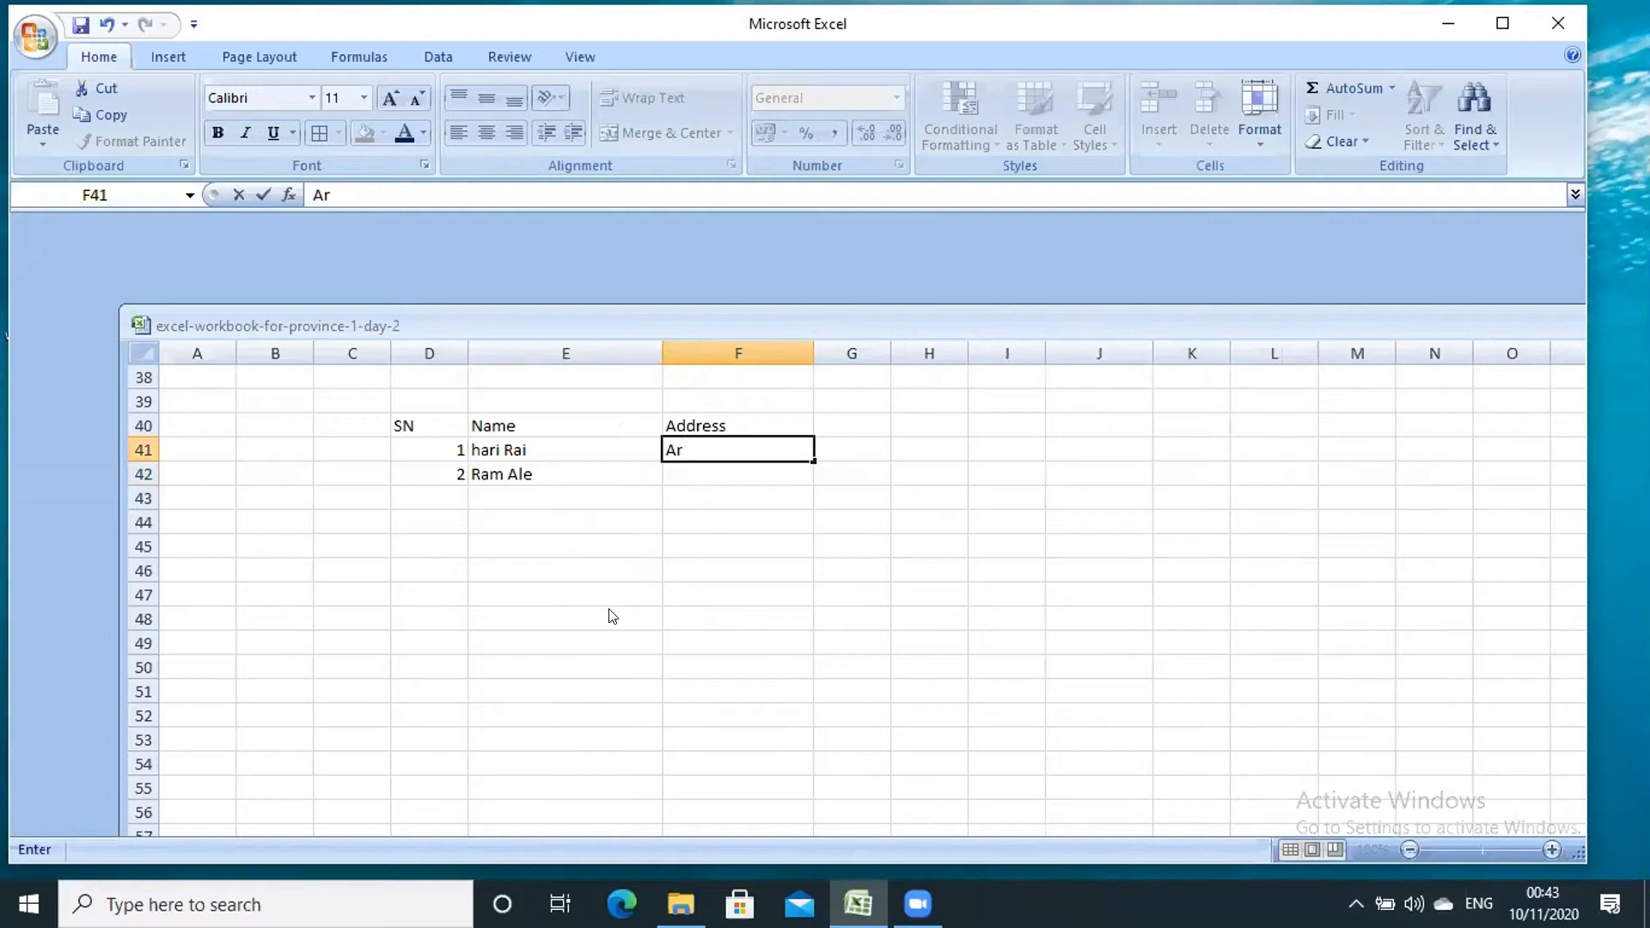
{"action": "type", "text": "jundhara"}
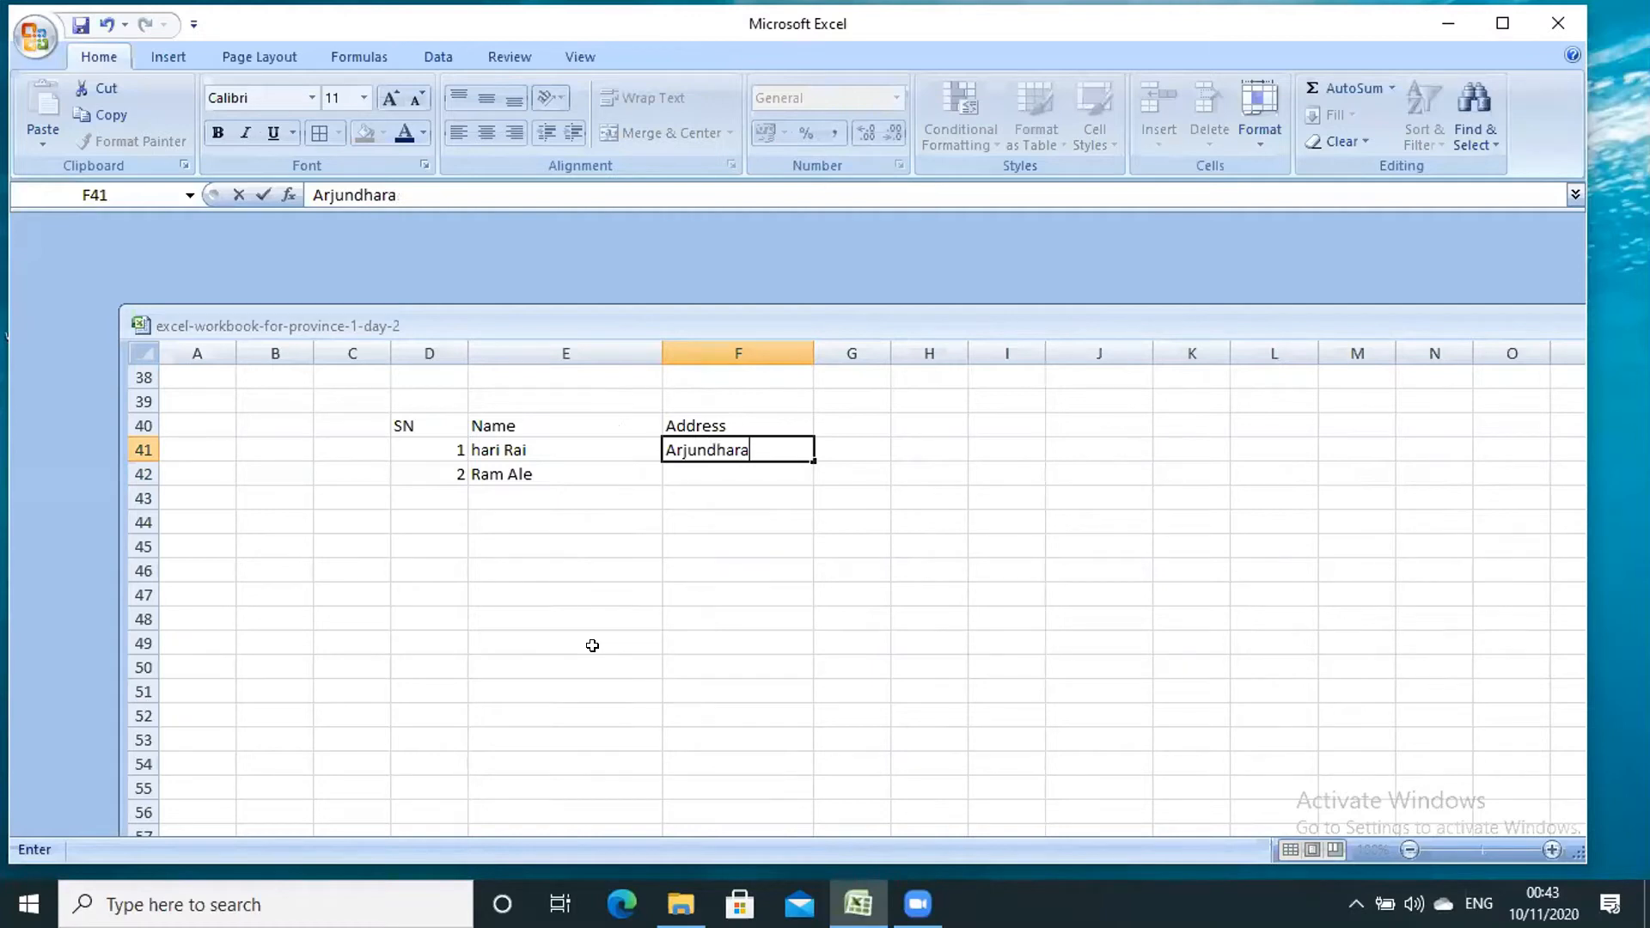
{"action": "left_click", "coordinate": [688, 472]}
{"action": "type", "text": "Birtamod"}
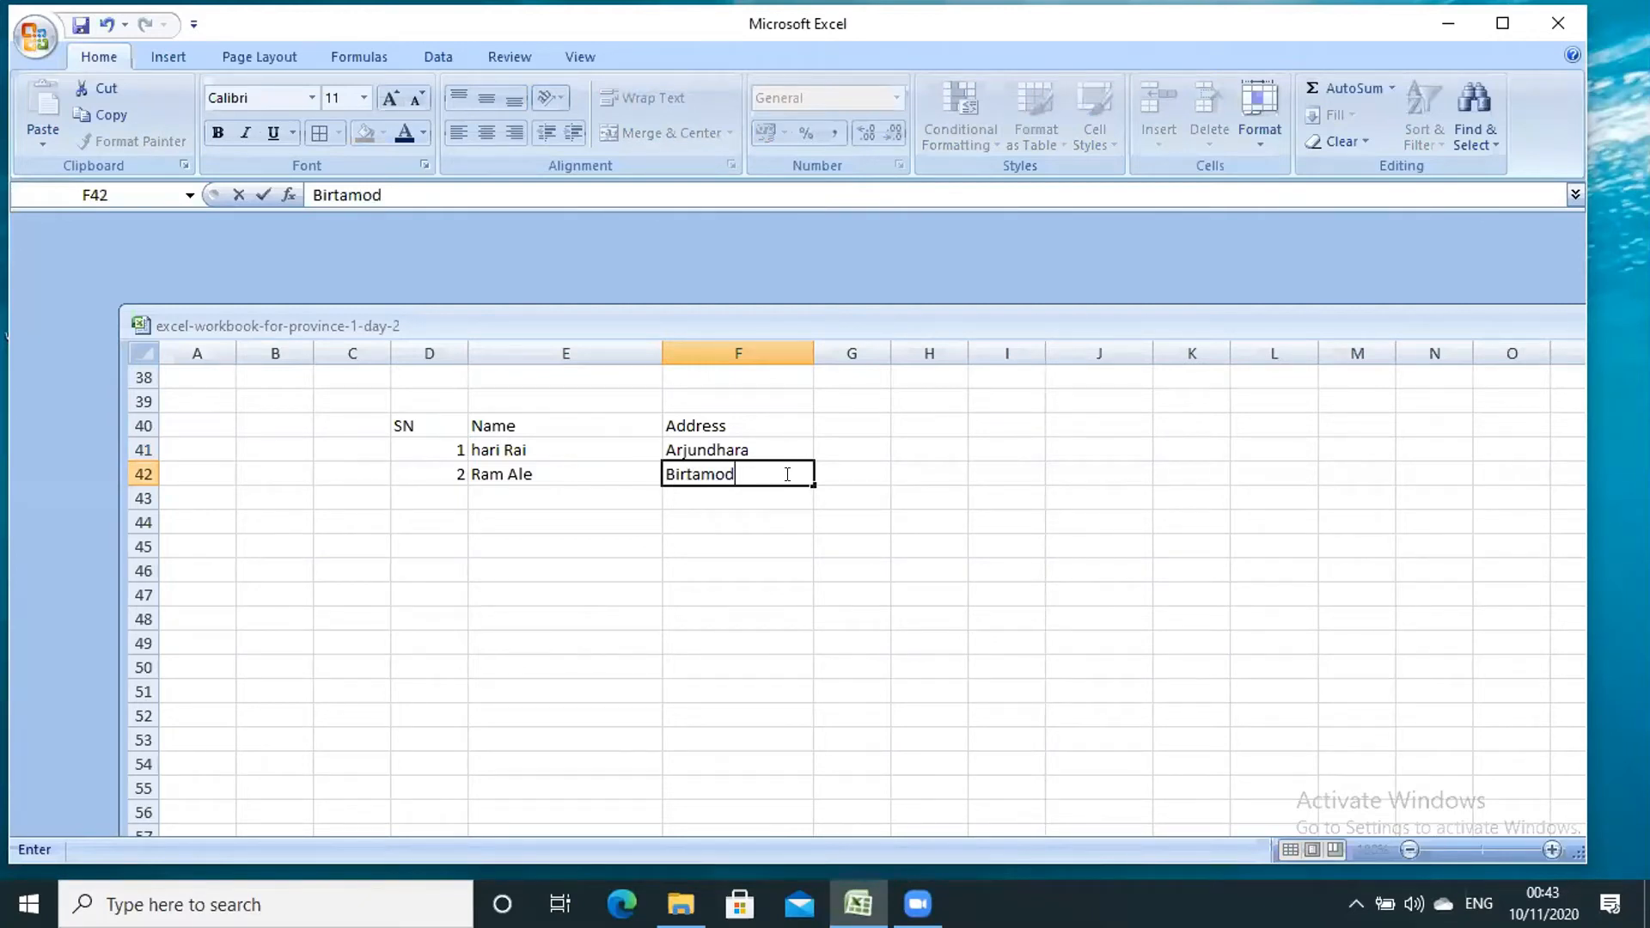
{"action": "left_click", "coordinate": [839, 442]}
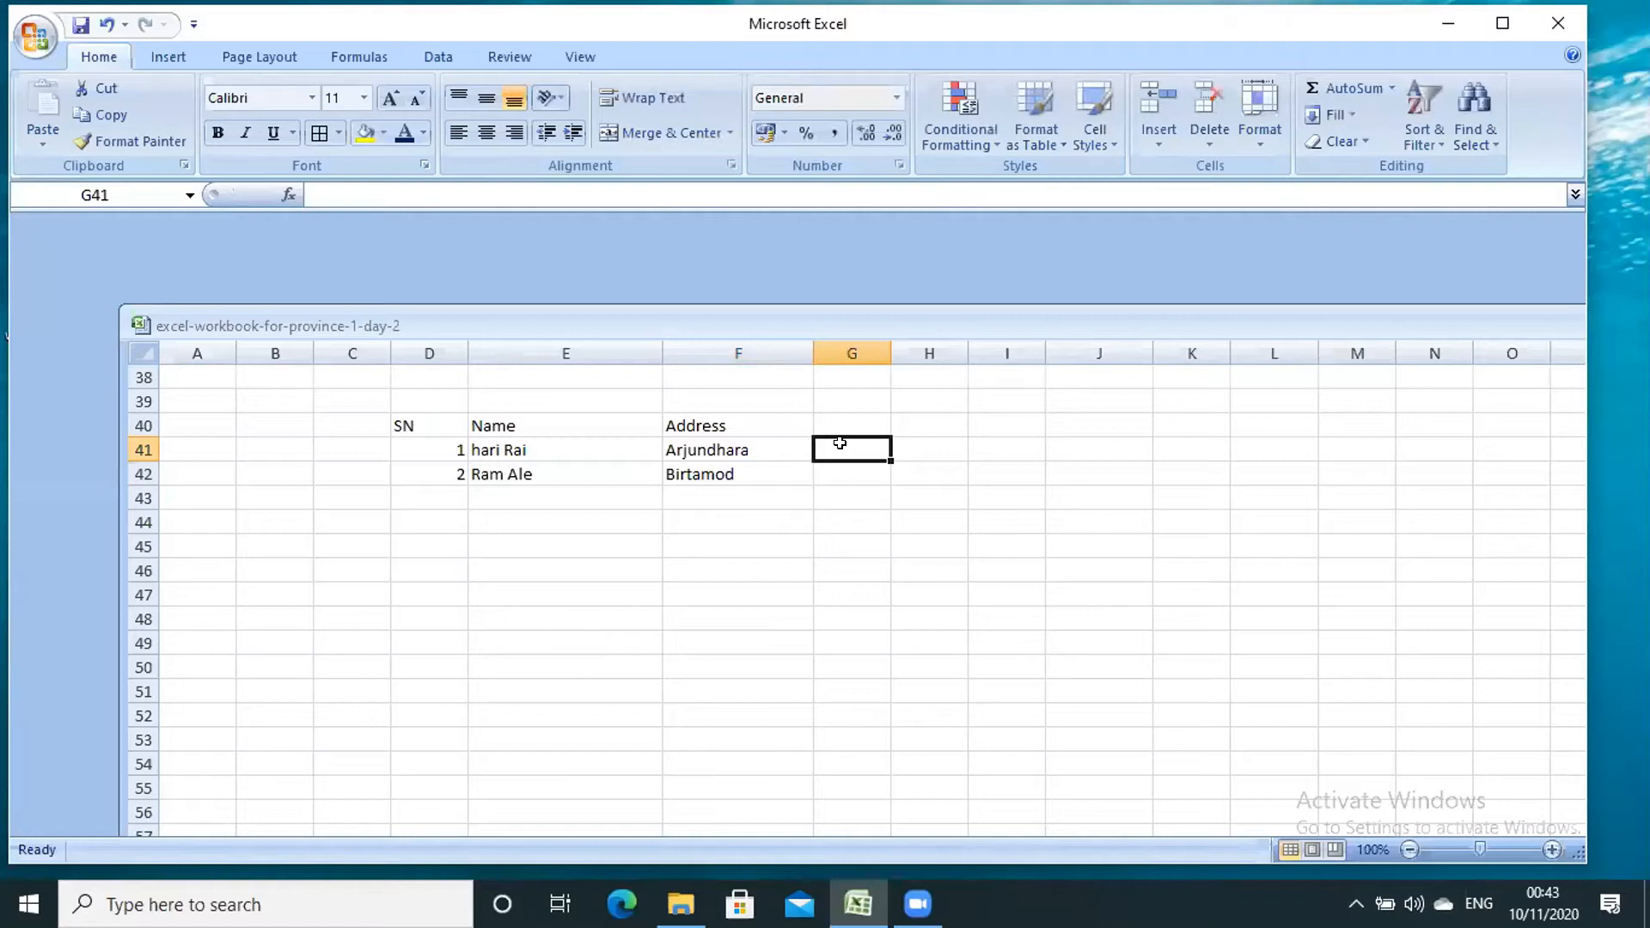
{"action": "left_click", "coordinate": [648, 291]}
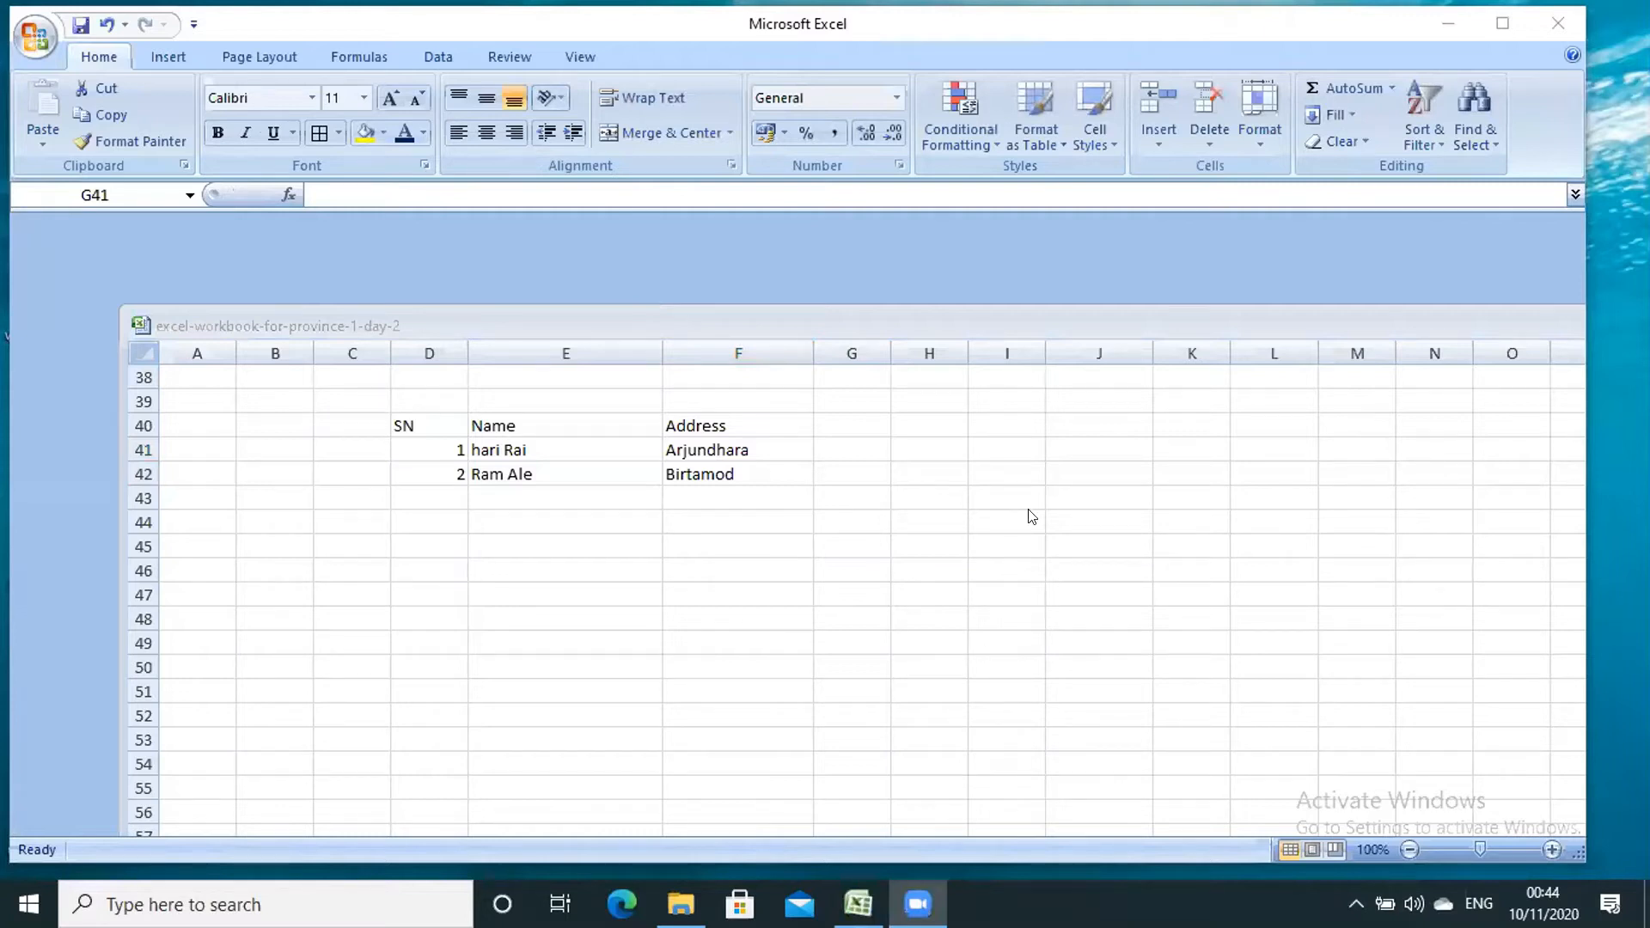
- Apply Bold and font size 18 to the SN, Name and Address headers
{"action": "left_click", "coordinate": [439, 450]}
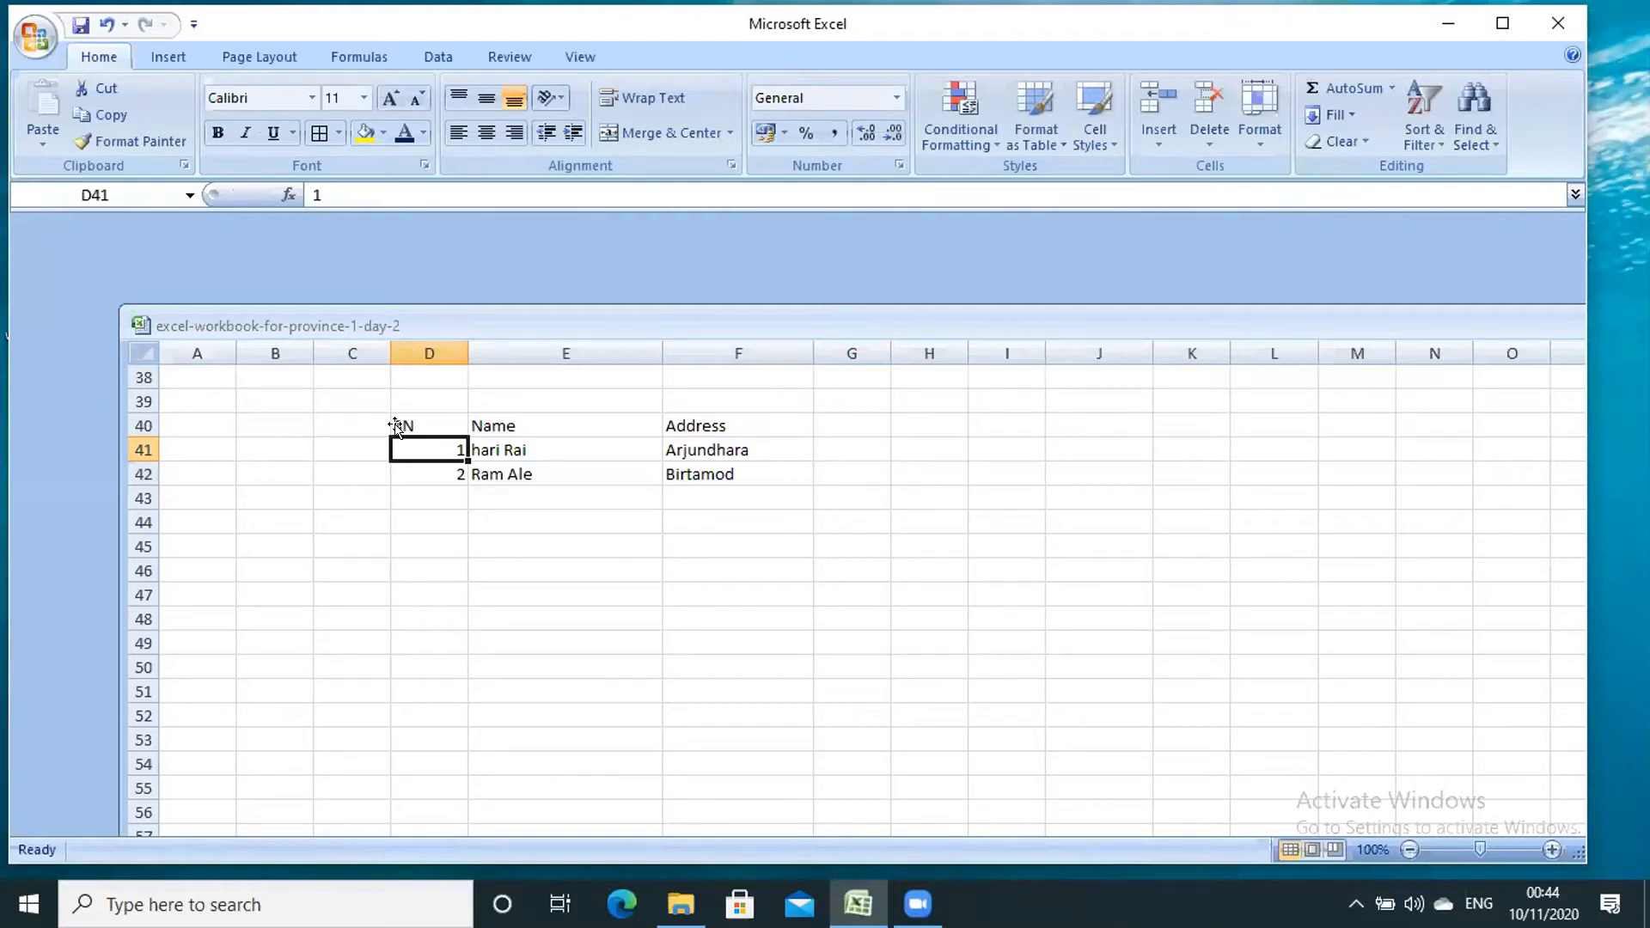
{"action": "left_click_drag", "start_coordinate": [397, 426], "coordinate": [693, 426]}
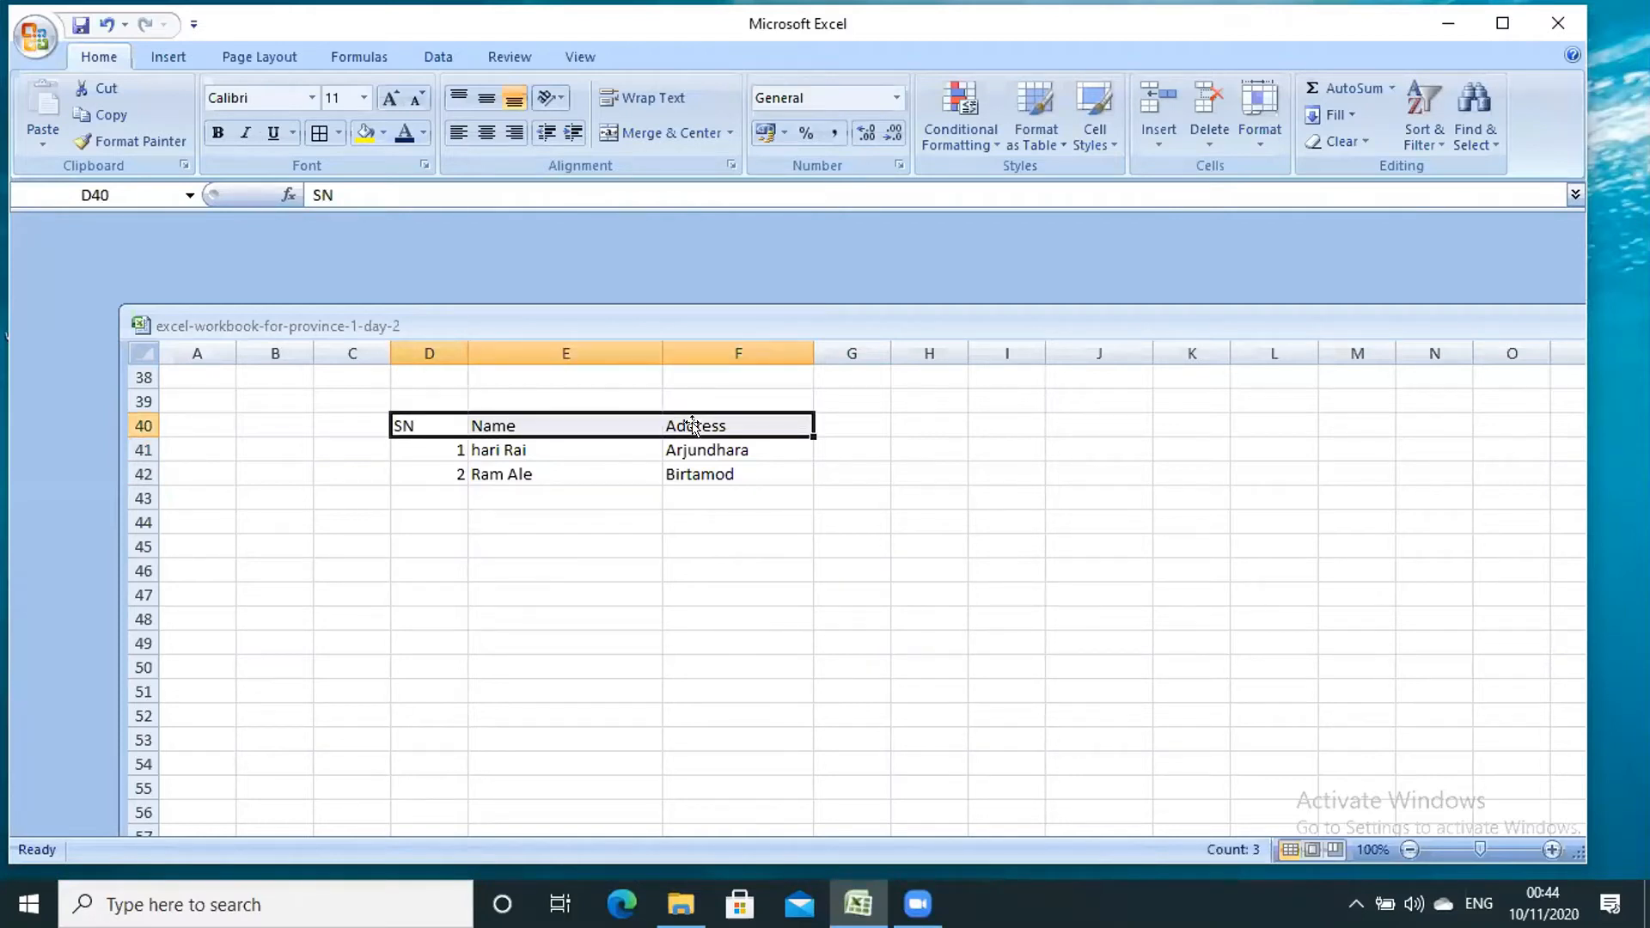
{"action": "left_click", "coordinate": [420, 427]}
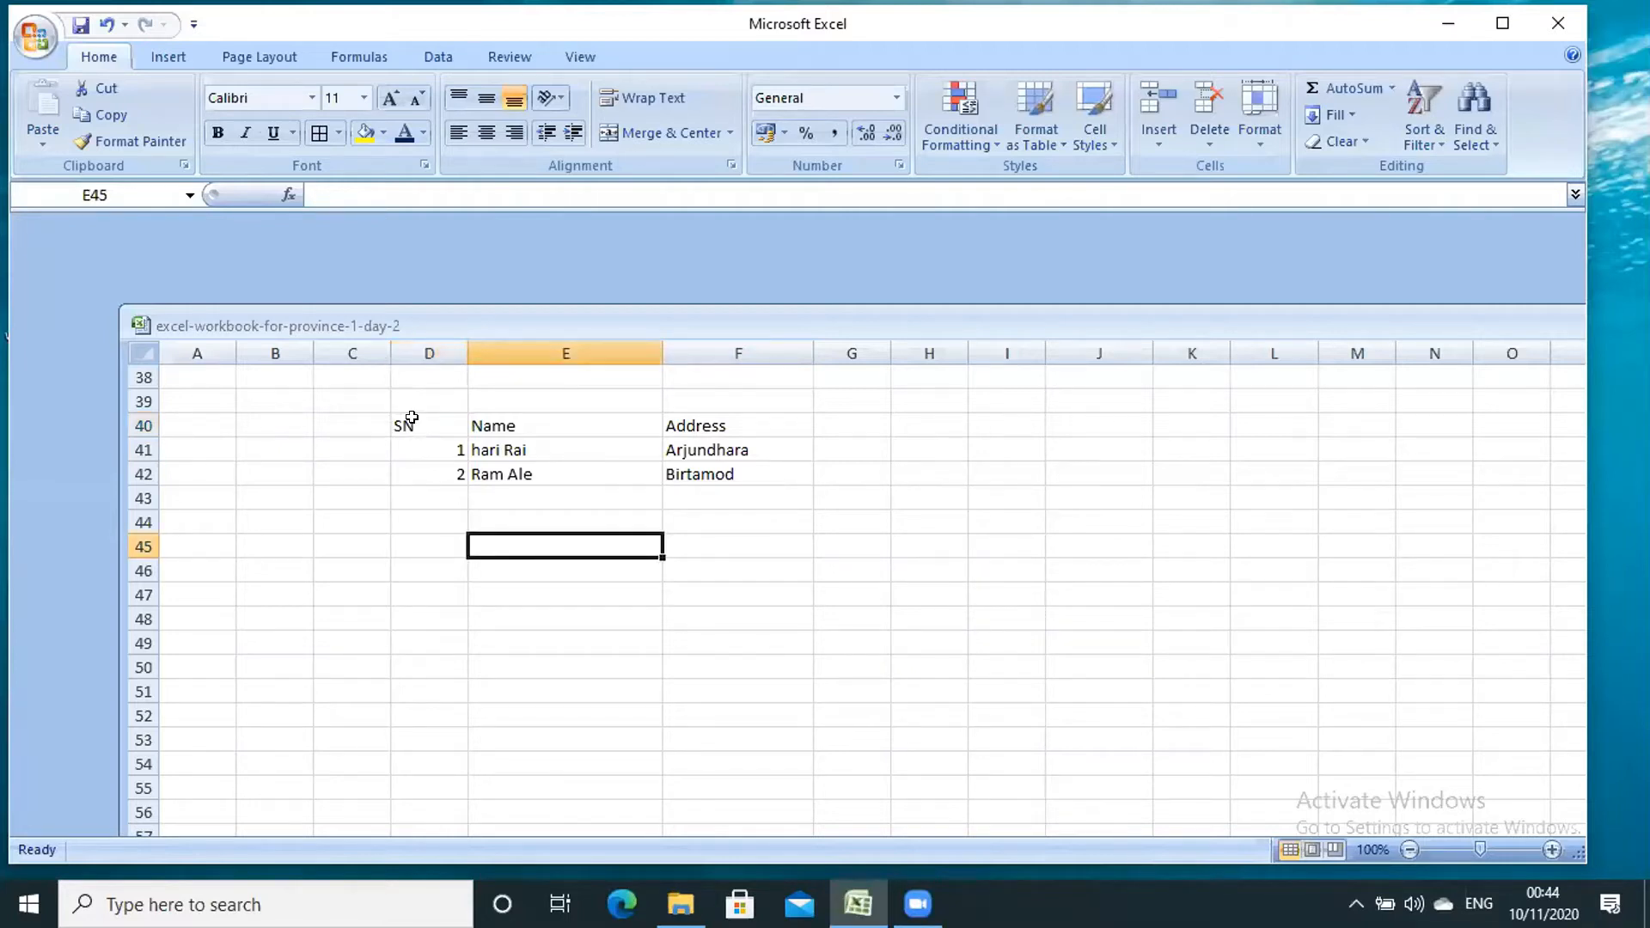
{"action": "left_click_drag", "start_coordinate": [412, 418], "coordinate": [739, 451]}
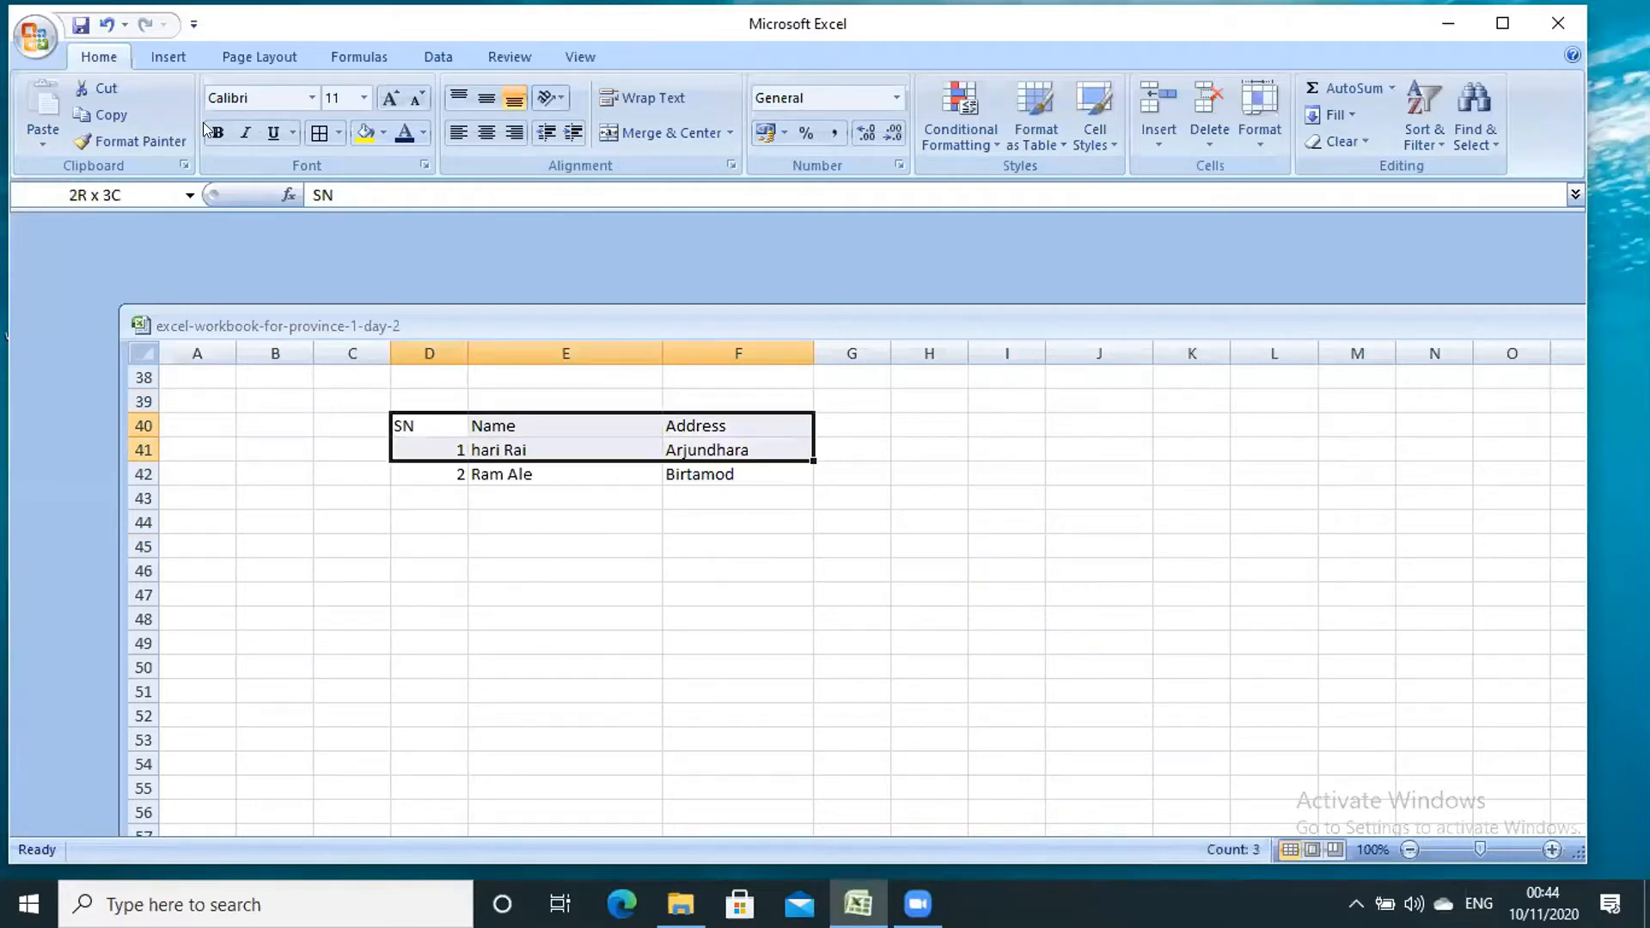
{"action": "left_click", "coordinate": [217, 131]}
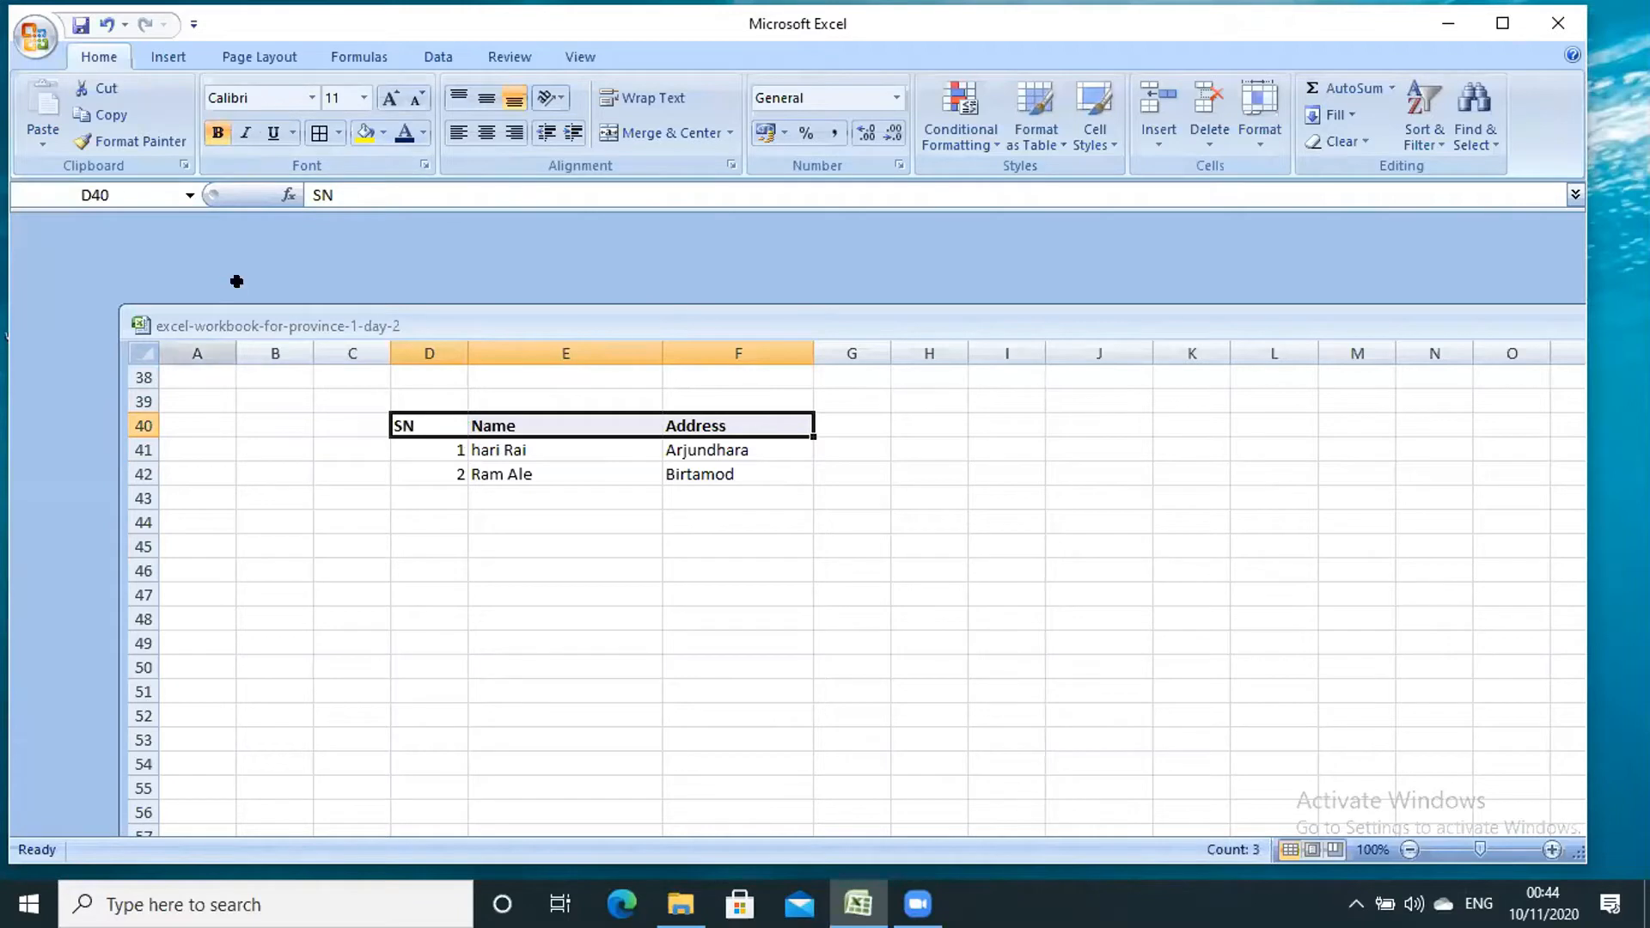
{"action": "left_click", "coordinate": [365, 97]}
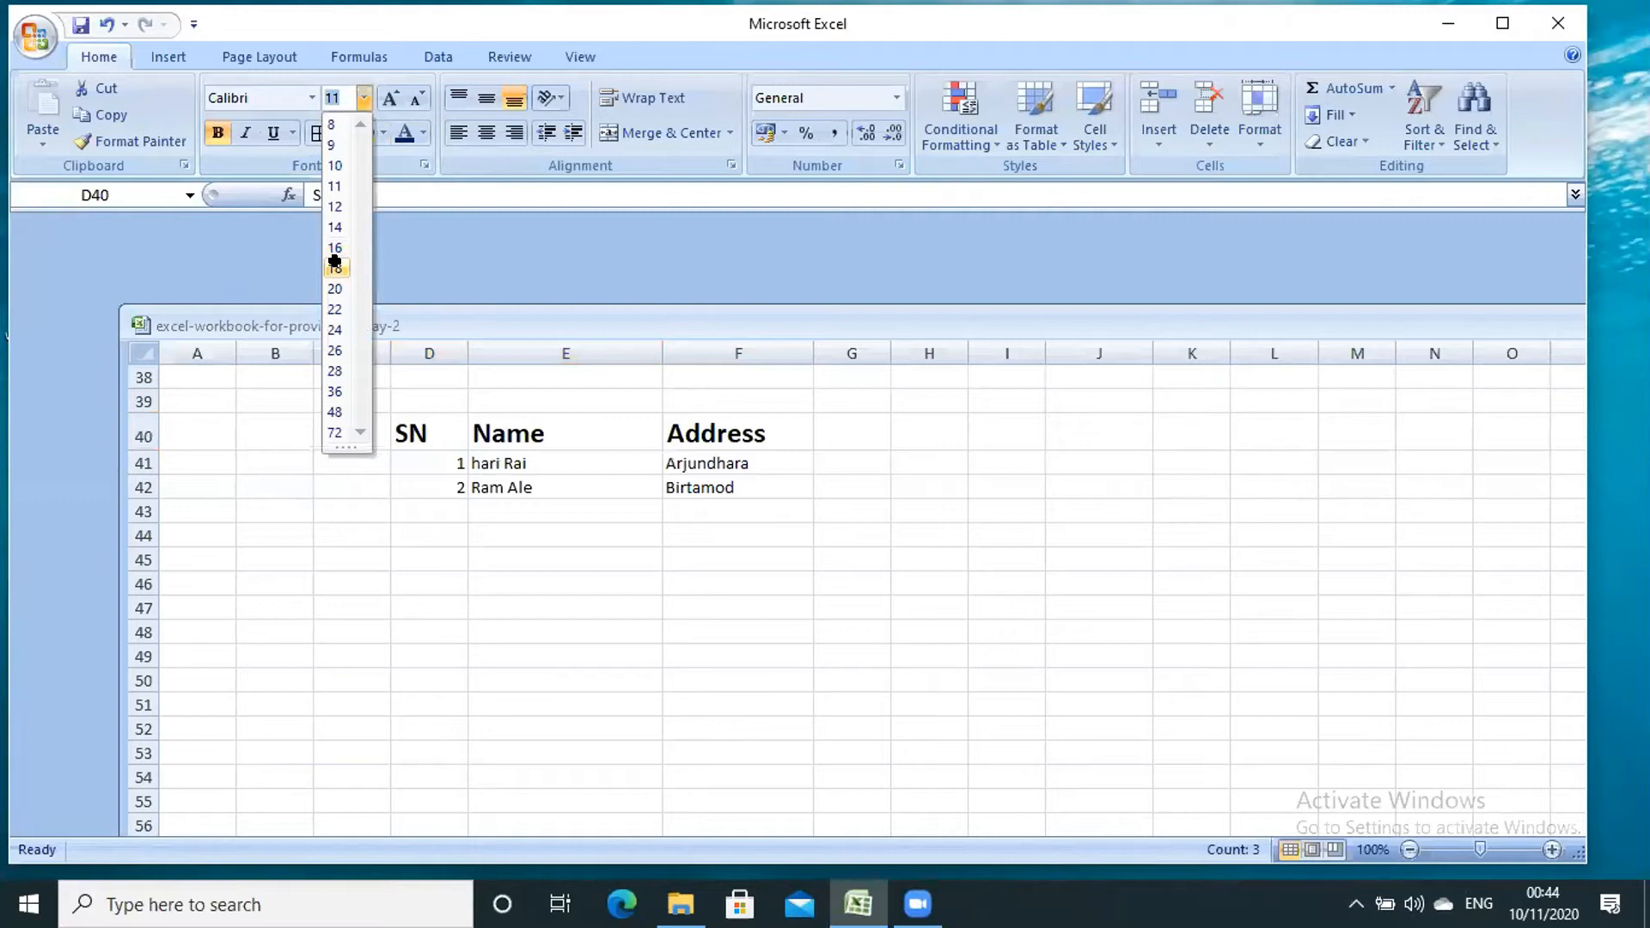
{"action": "left_click", "coordinate": [334, 267]}
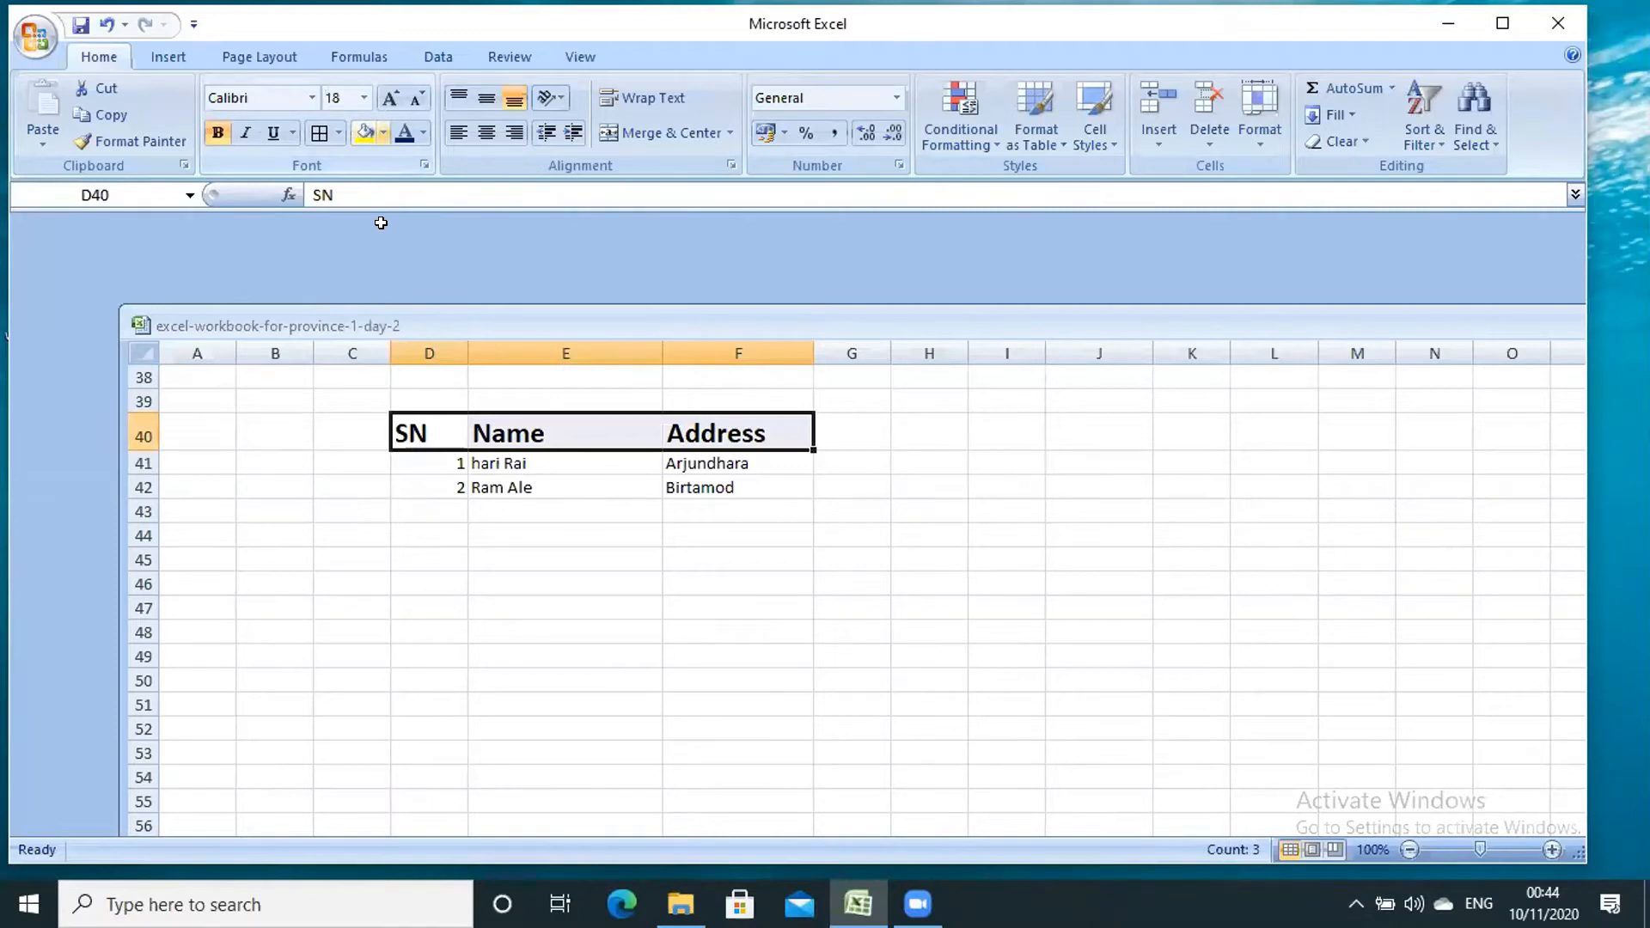
- Set No Fill on the D40:F40 headers and give them a Light Blue font colour
{"action": "left_click", "coordinate": [384, 132]}
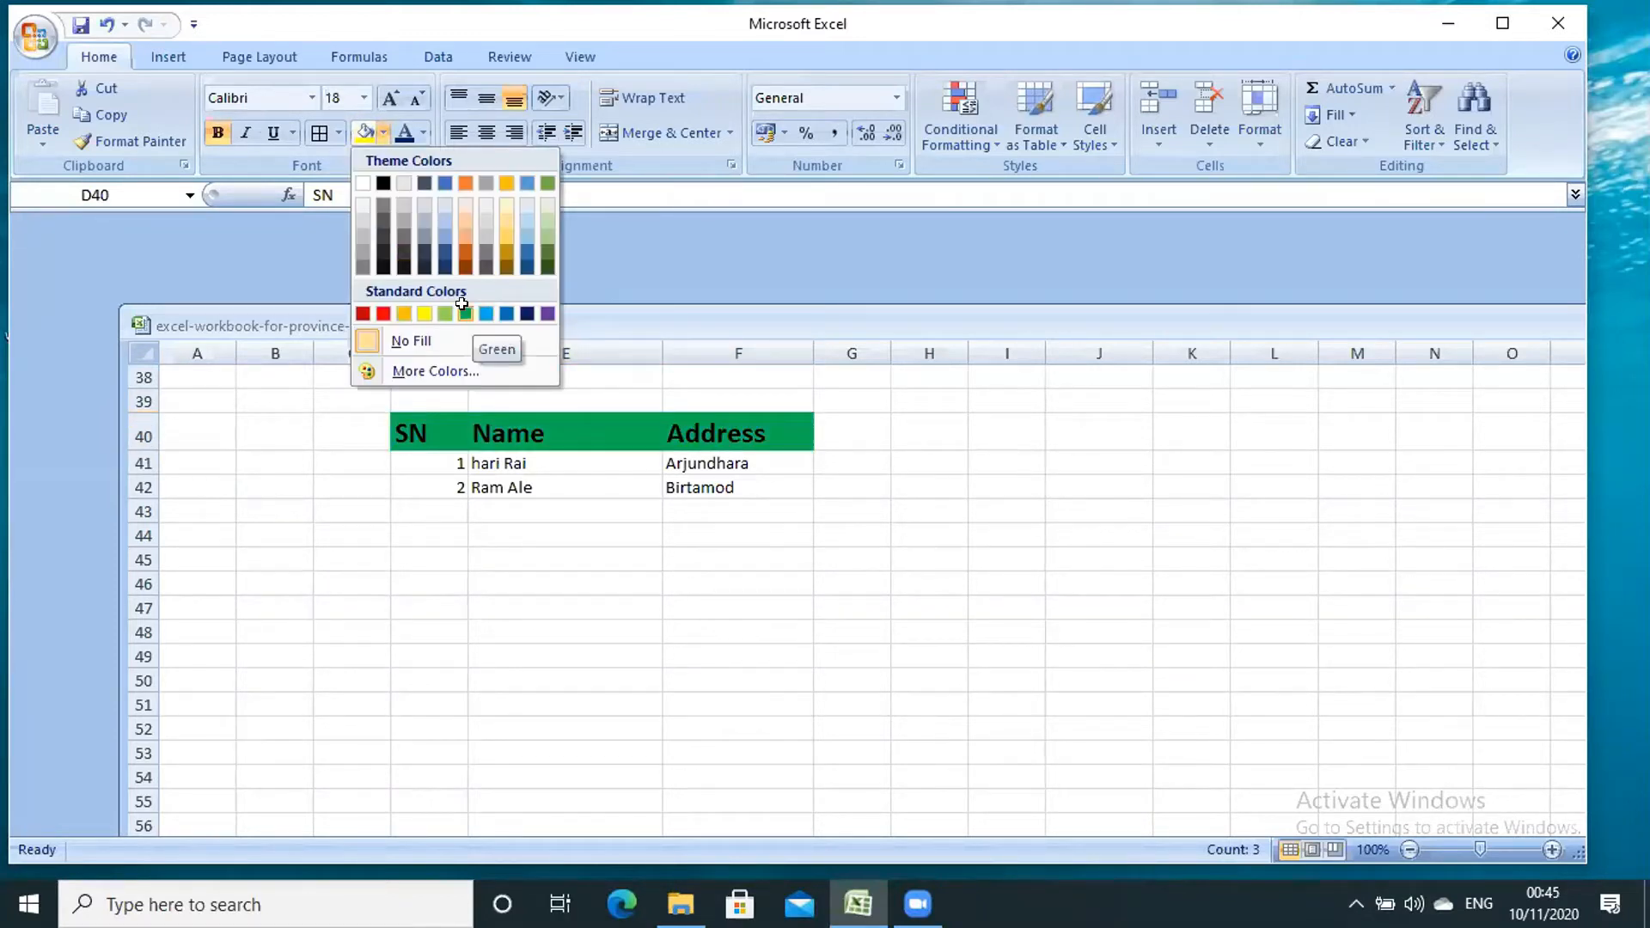
{"action": "left_click", "coordinate": [421, 132]}
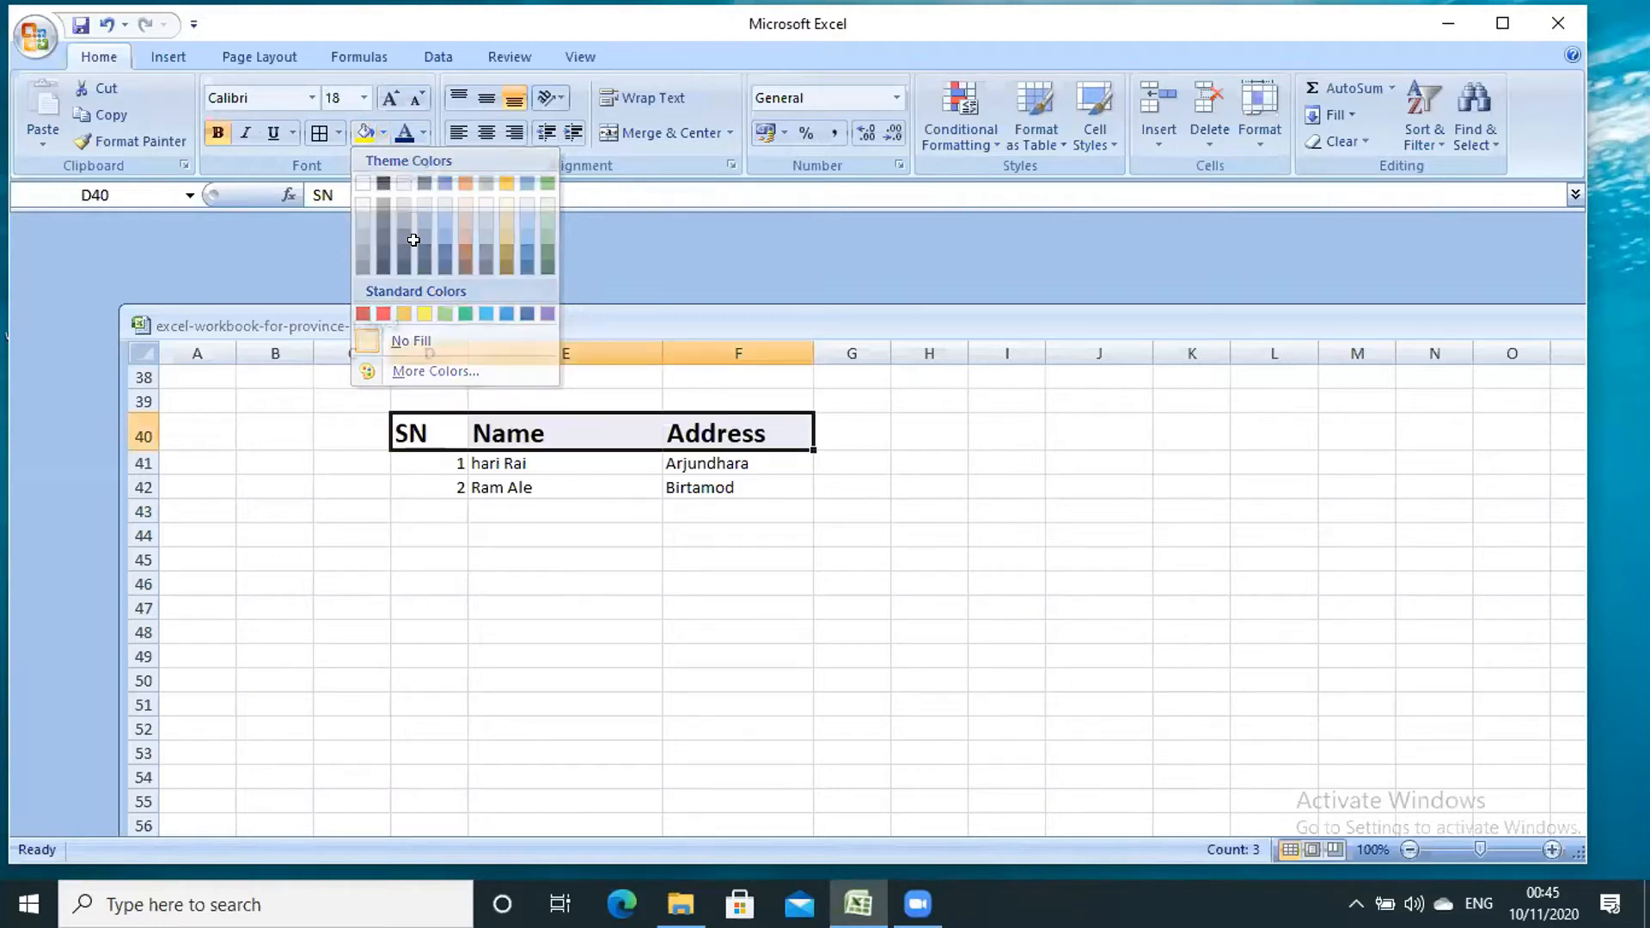
{"action": "left_click", "coordinate": [423, 132]}
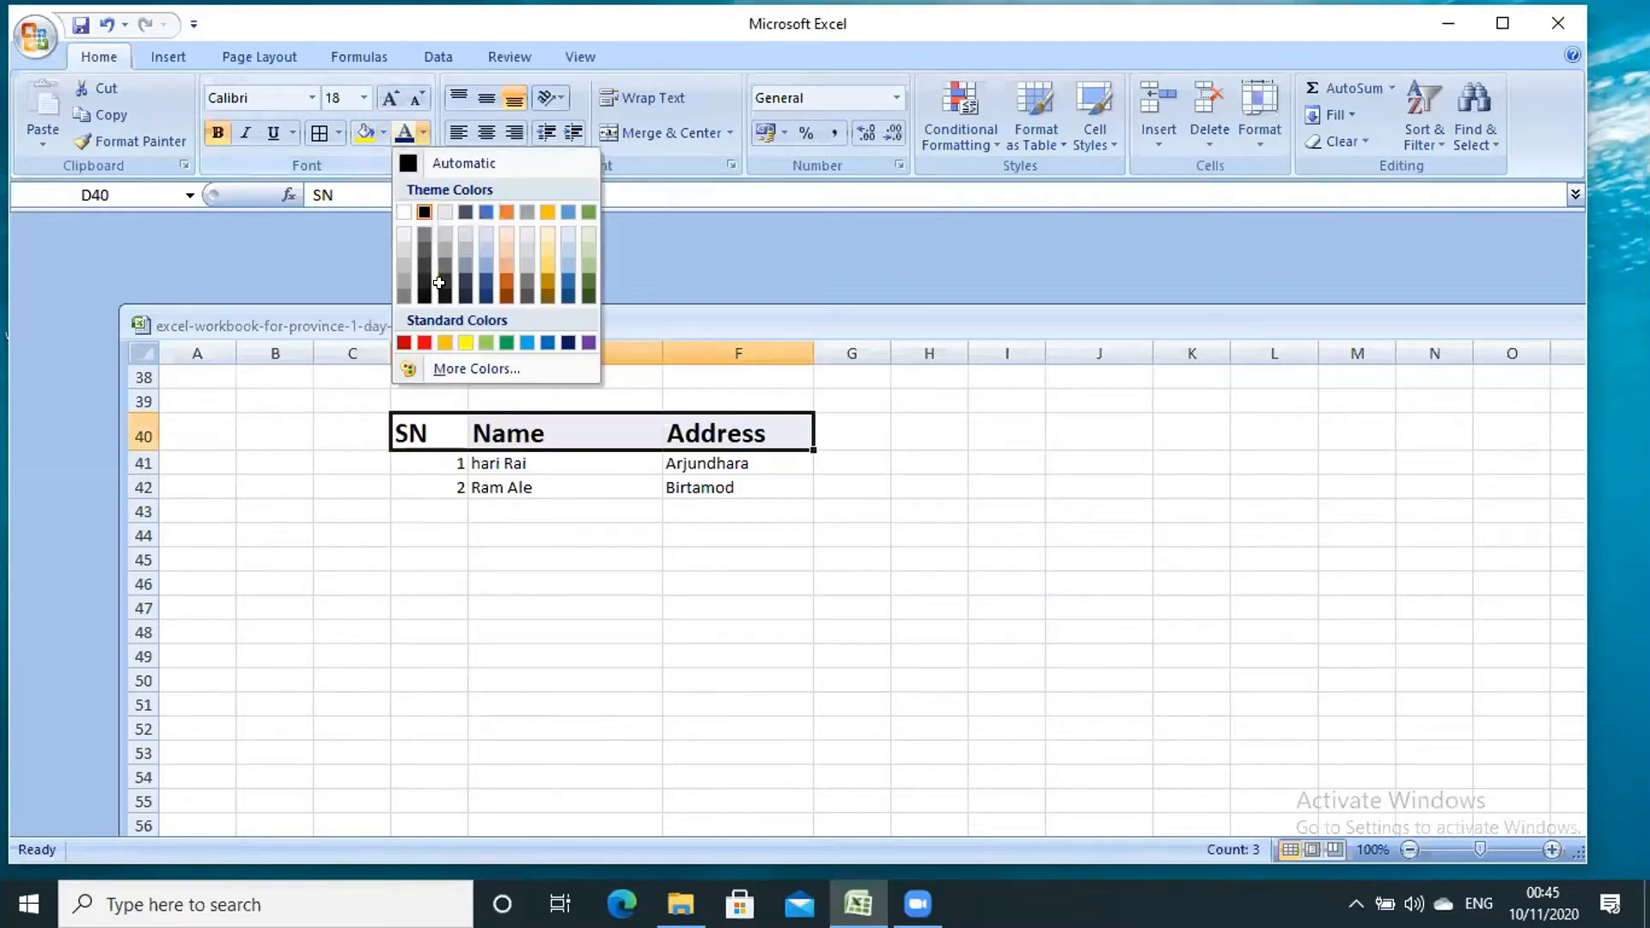
{"action": "left_click", "coordinate": [528, 342]}
{"action": "left_click", "coordinate": [568, 555]}
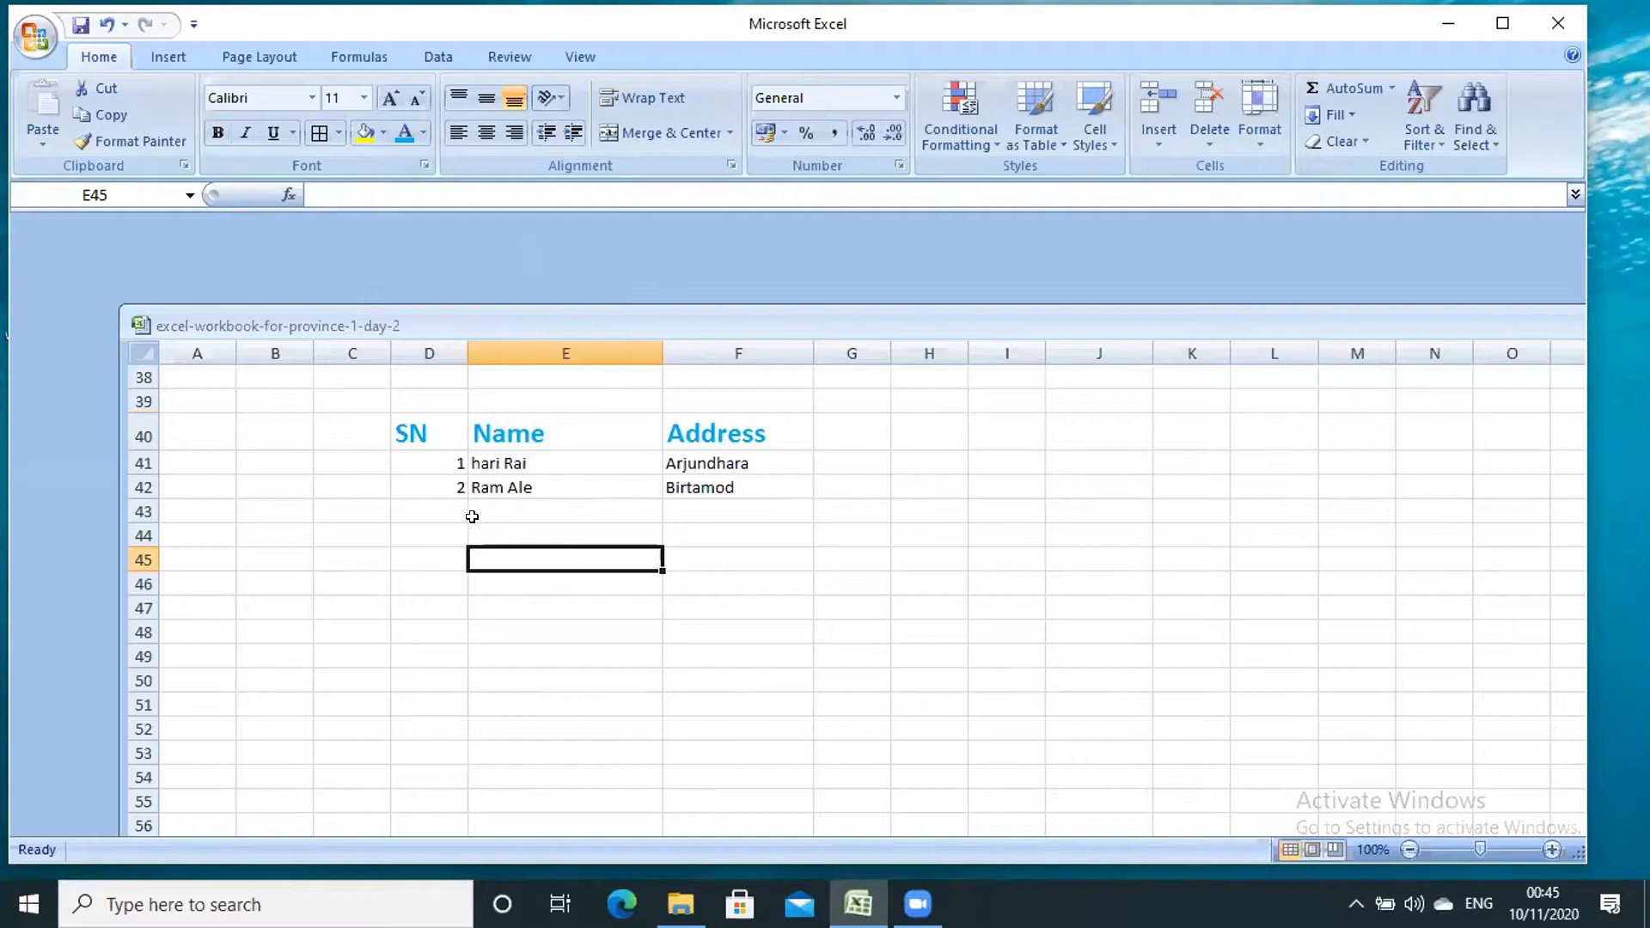
- Center-align the serial numbers 1 and 2 in D41:D42
{"action": "left_click", "coordinate": [436, 460]}
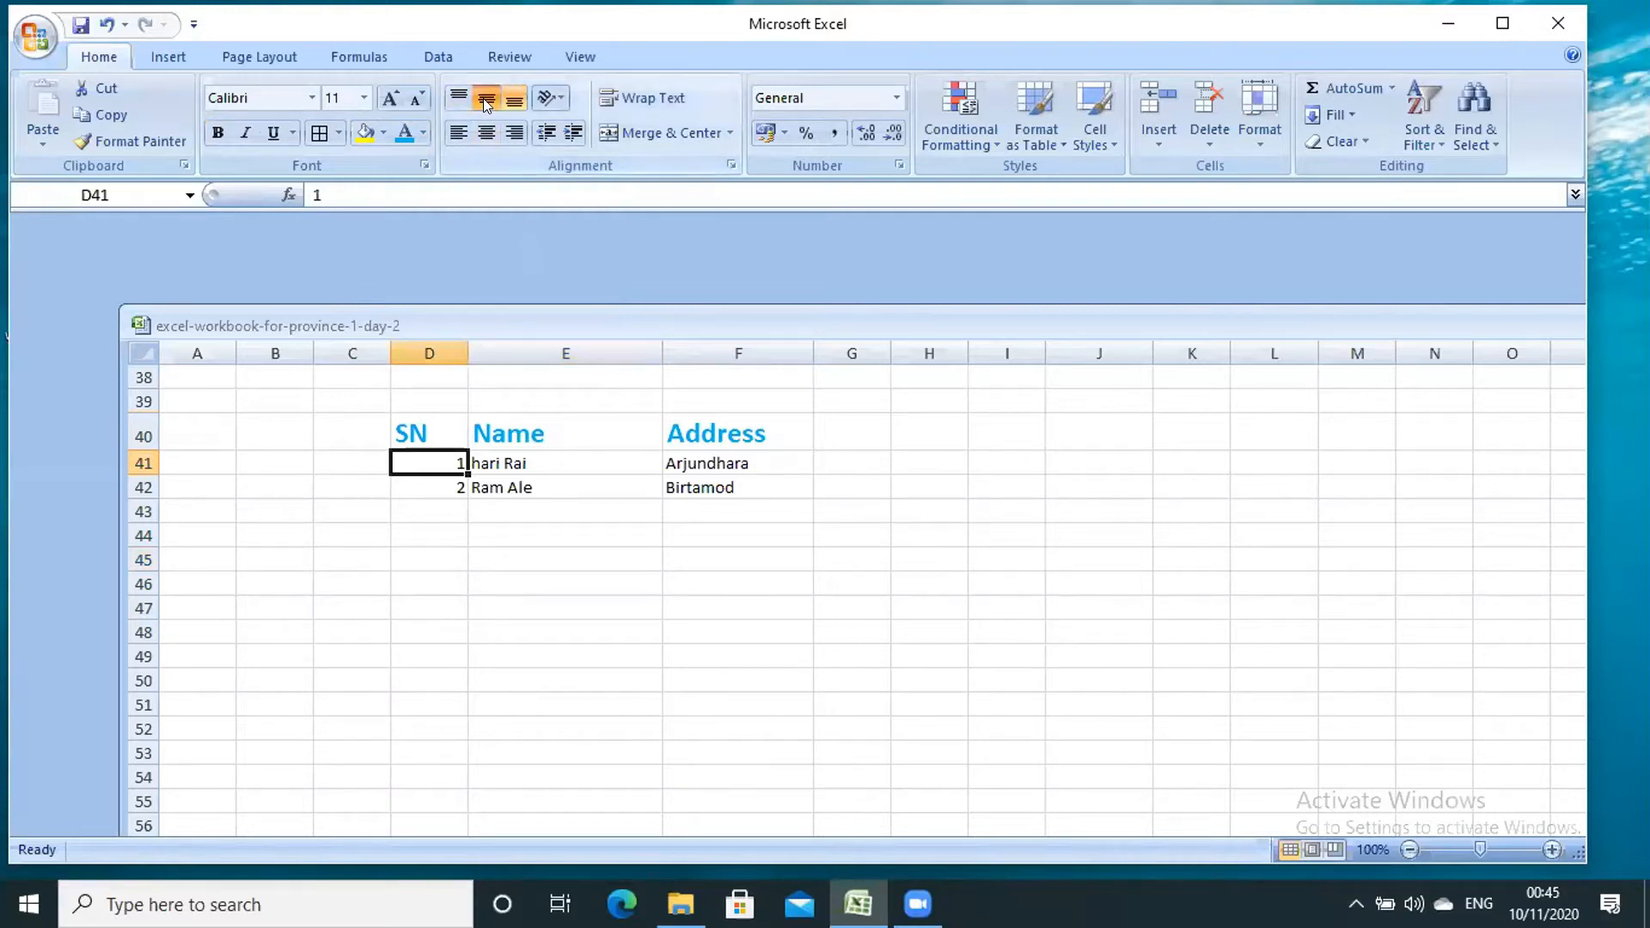
{"action": "left_click", "coordinate": [486, 132]}
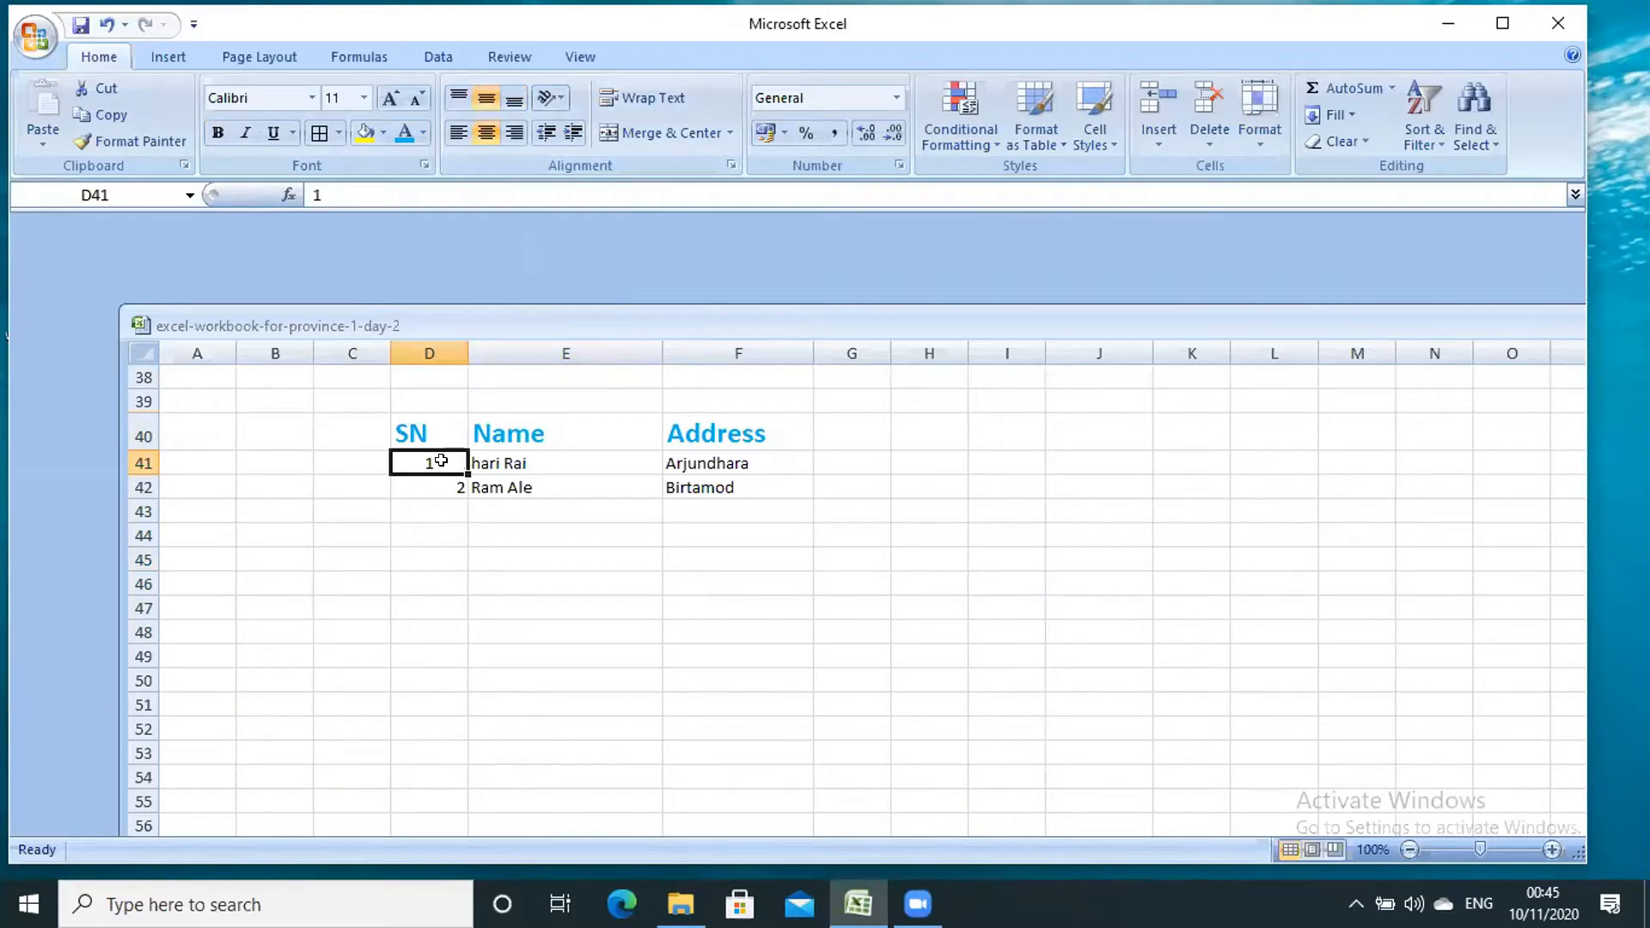
{"action": "left_click_drag", "start_coordinate": [441, 461], "coordinate": [441, 474]}
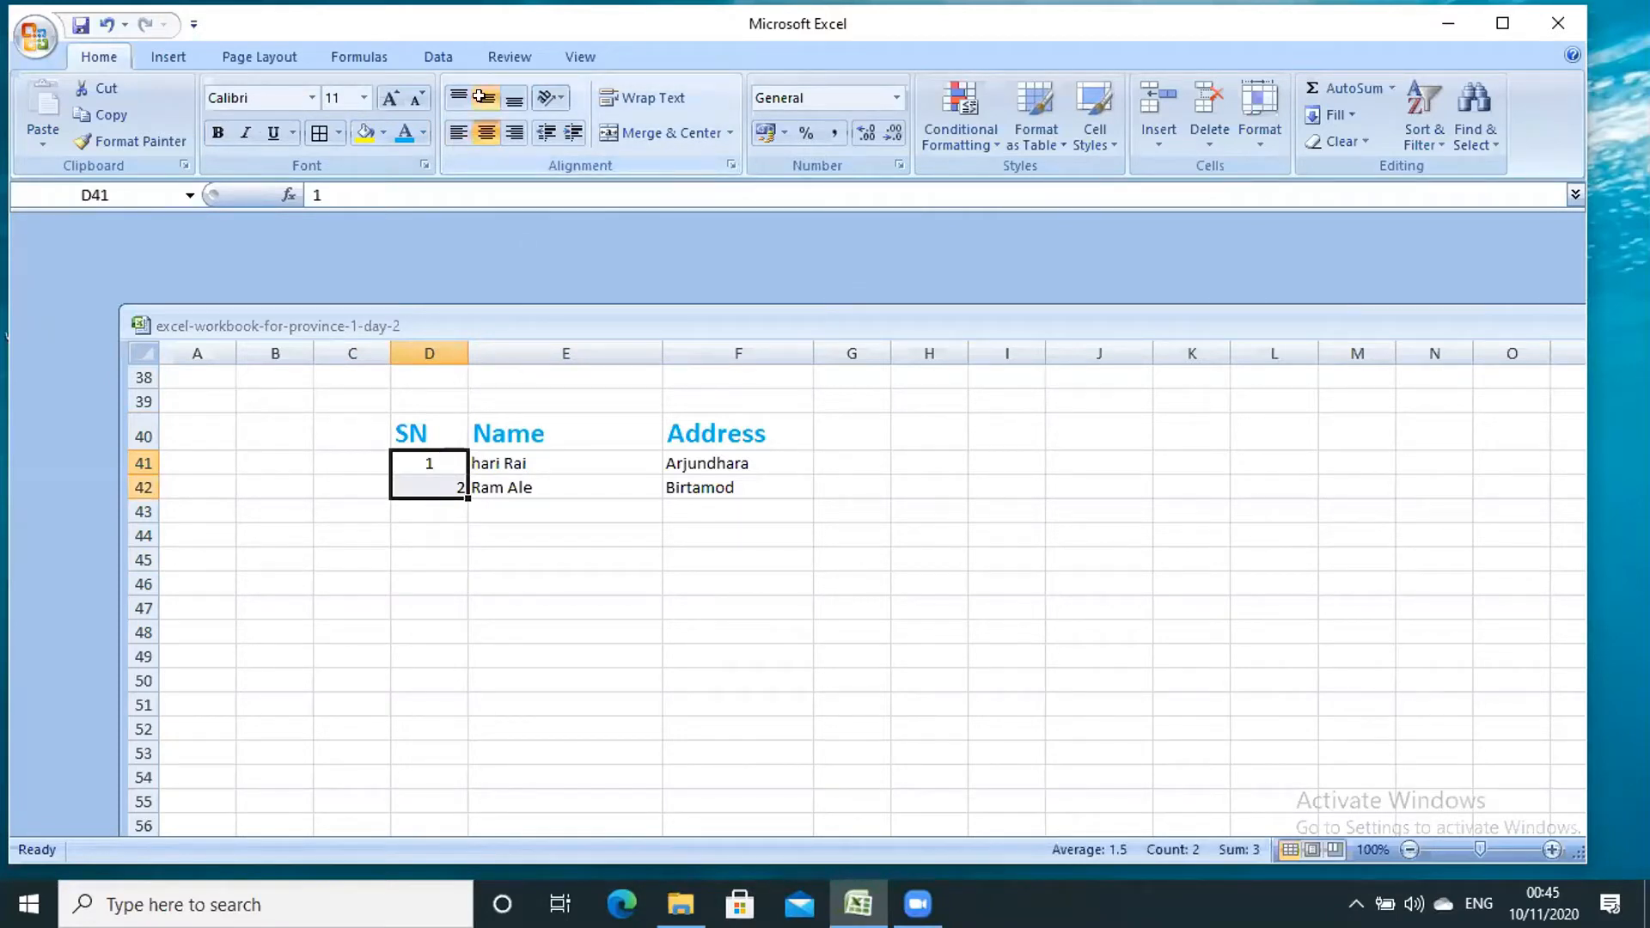
{"action": "left_click", "coordinate": [486, 132]}
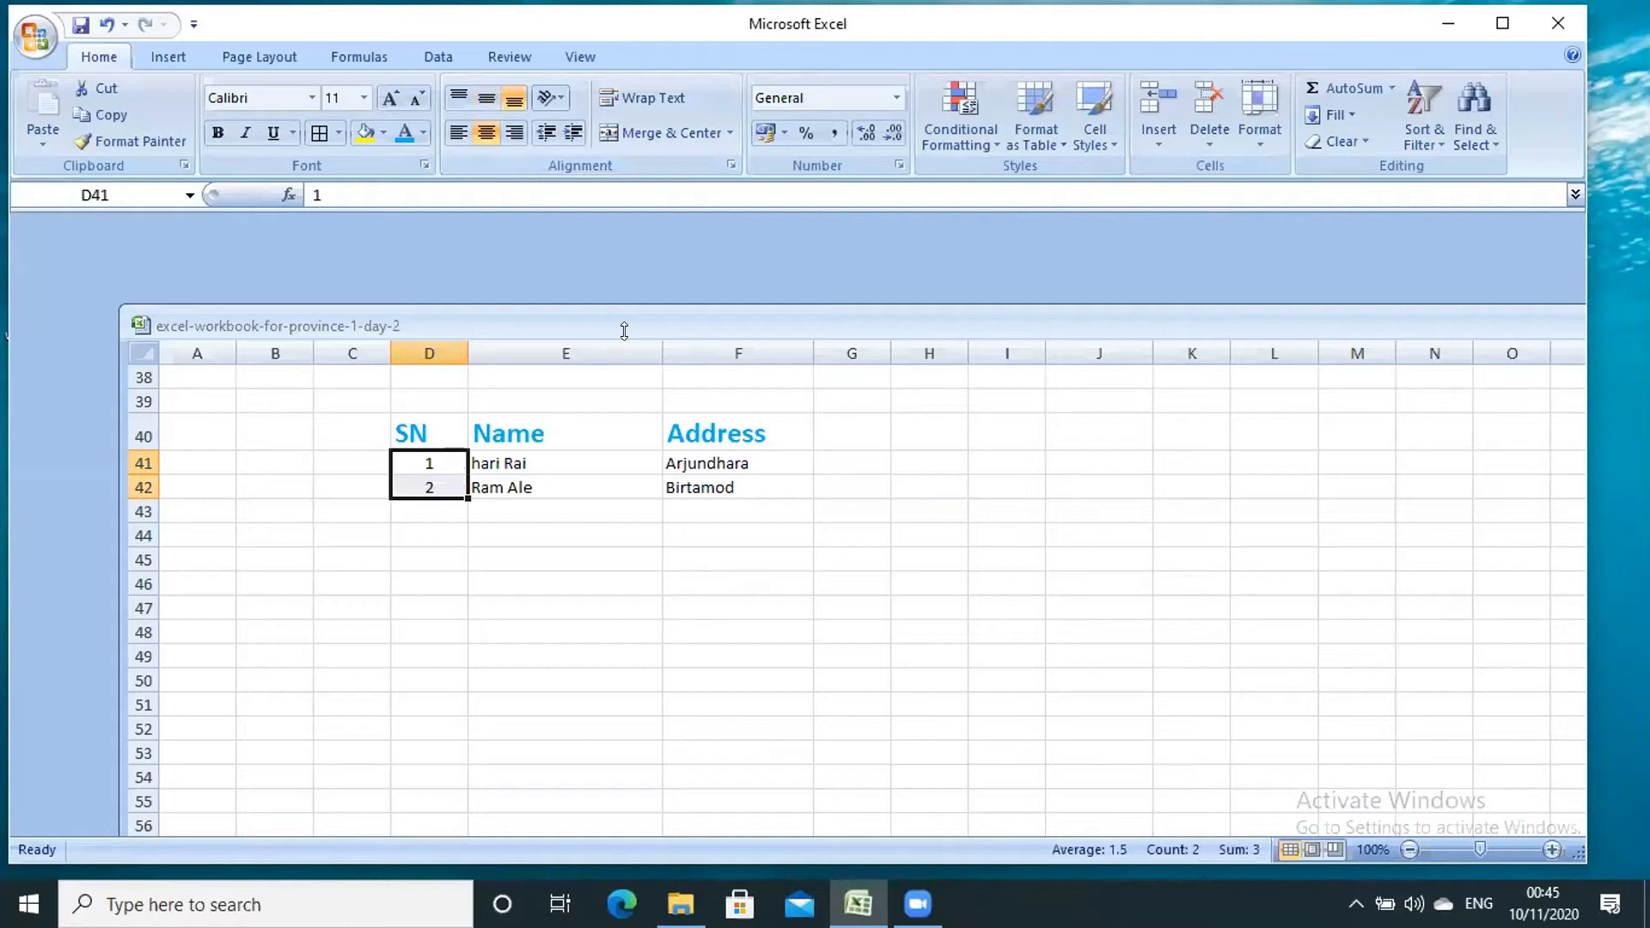
{"action": "left_click", "coordinate": [619, 557]}
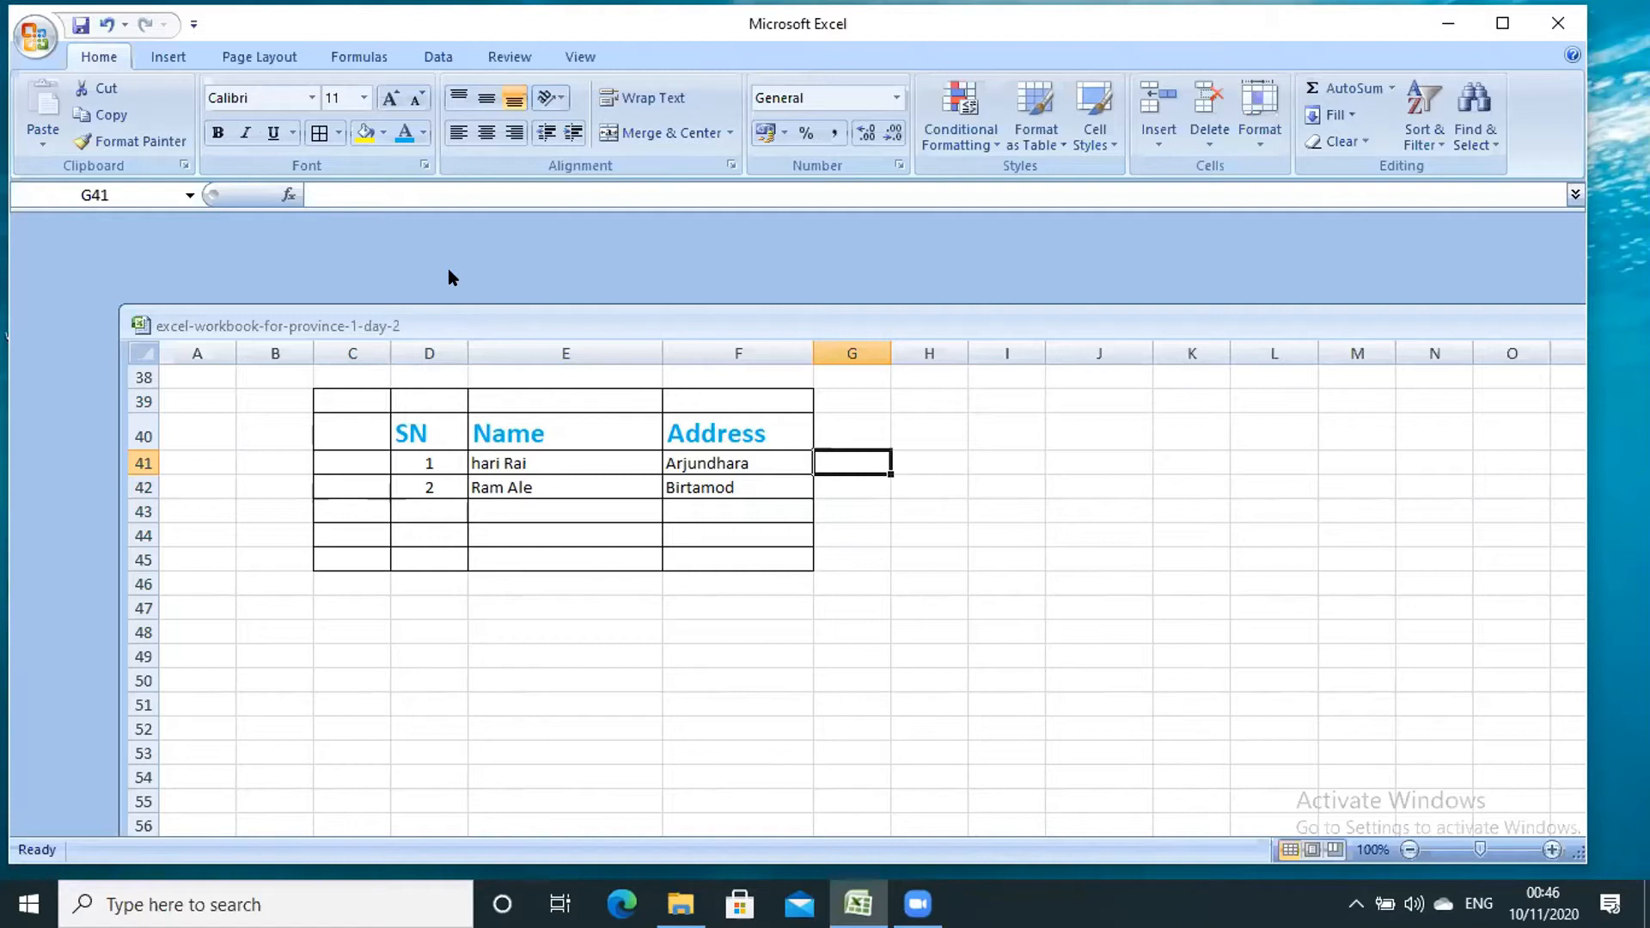
- Move the active cell one column to the right
{"action": "key", "text": "Right"}
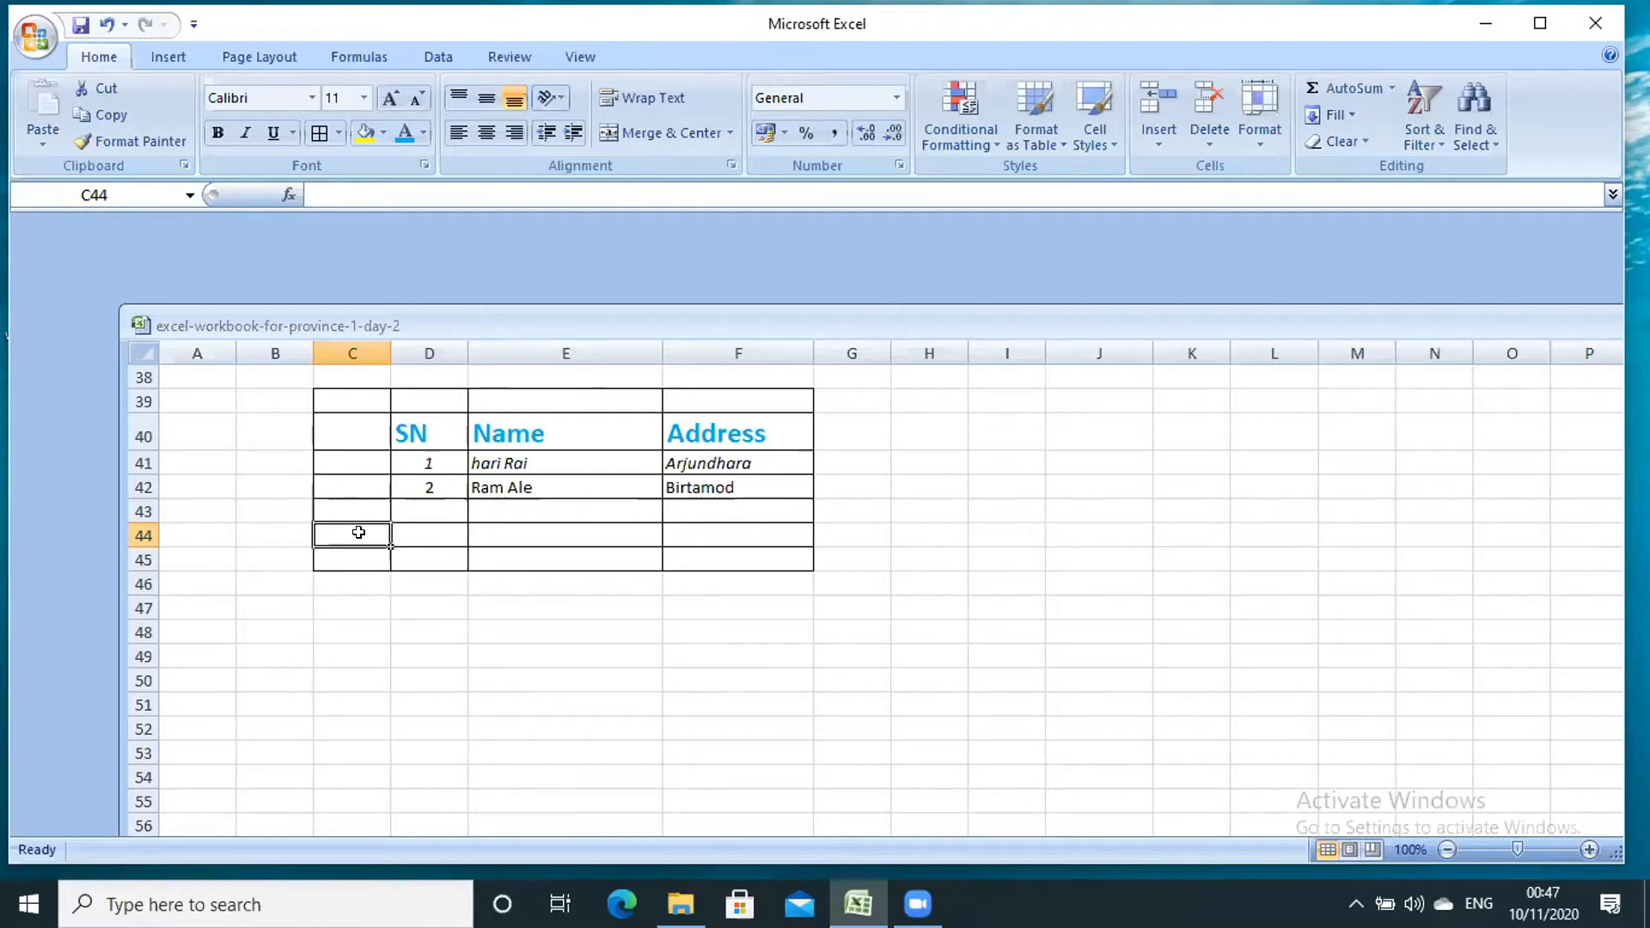
- Select the SN, Name and Address table in D39:F45, then deselect it
{"action": "left_click_drag", "start_coordinate": [430, 402], "coordinate": [739, 560]}
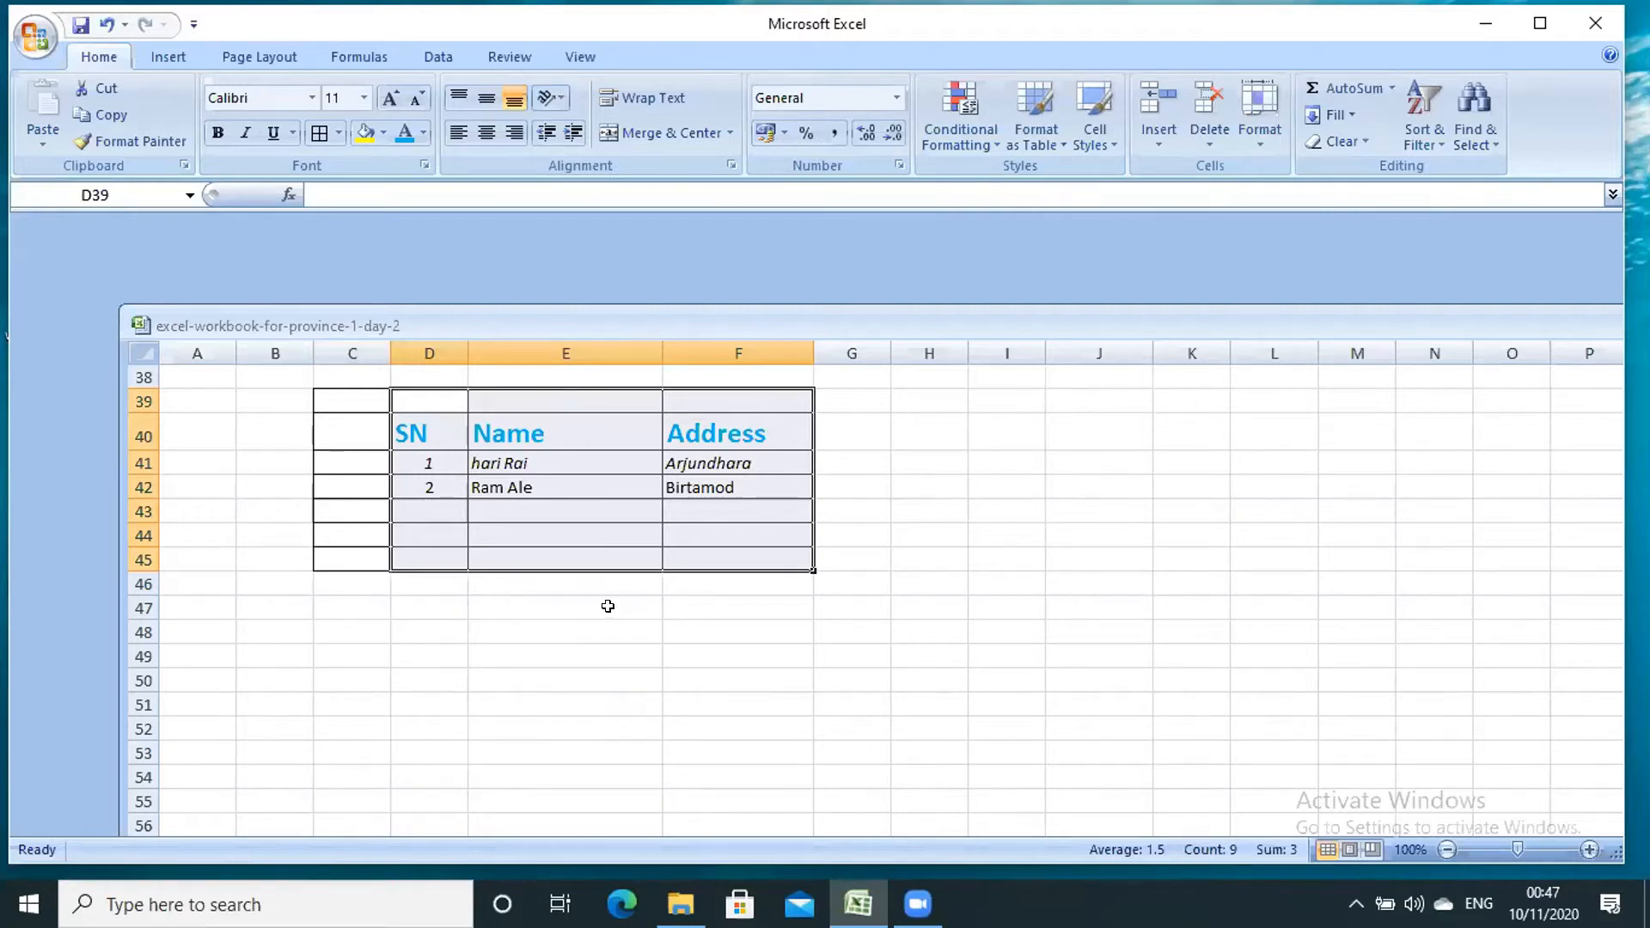
{"action": "left_click", "coordinate": [930, 487]}
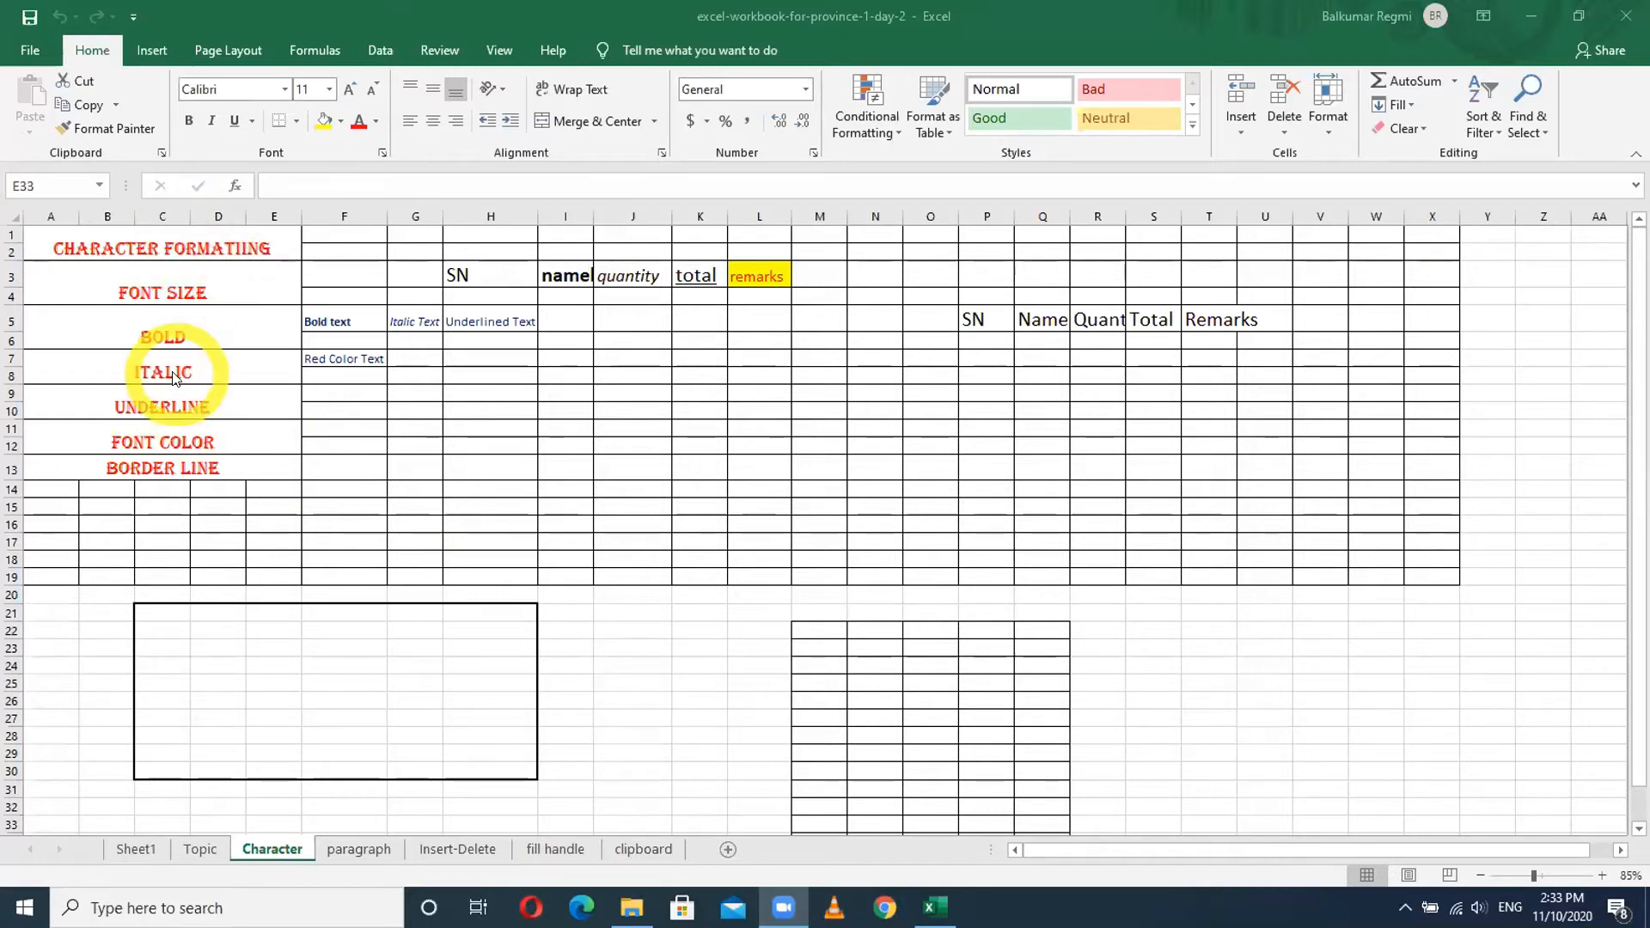
- Switch to the paragraph sheet, zoom in, and select the examples in J2:N5
{"action": "left_click", "coordinate": [361, 853]}
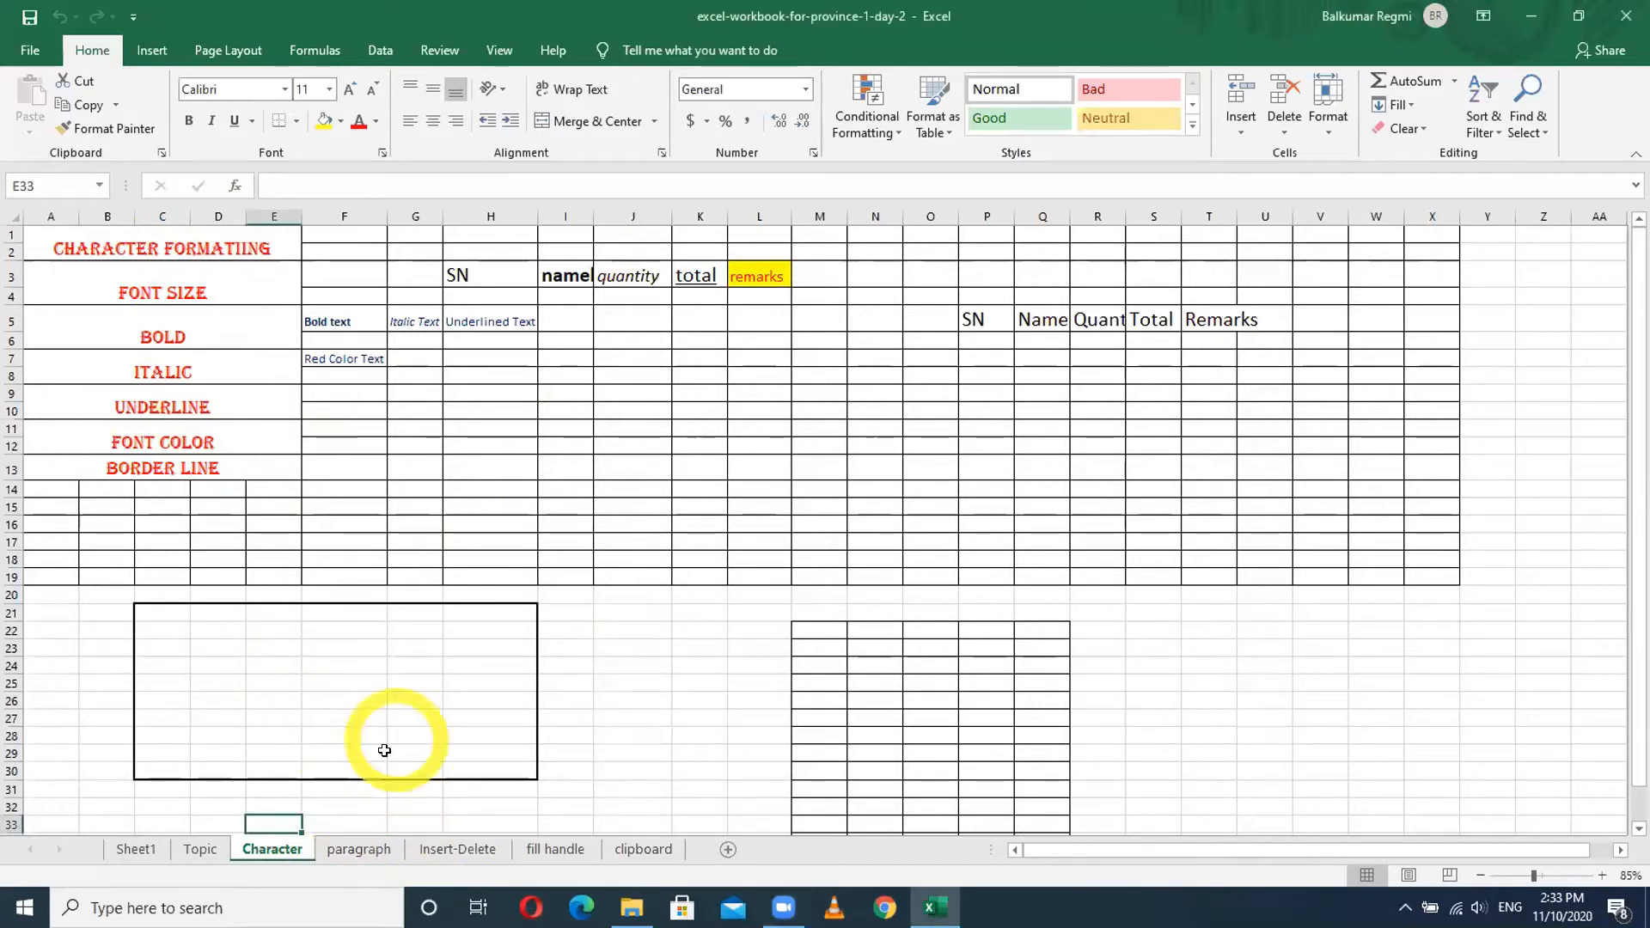
{"action": "left_click", "coordinate": [361, 851]}
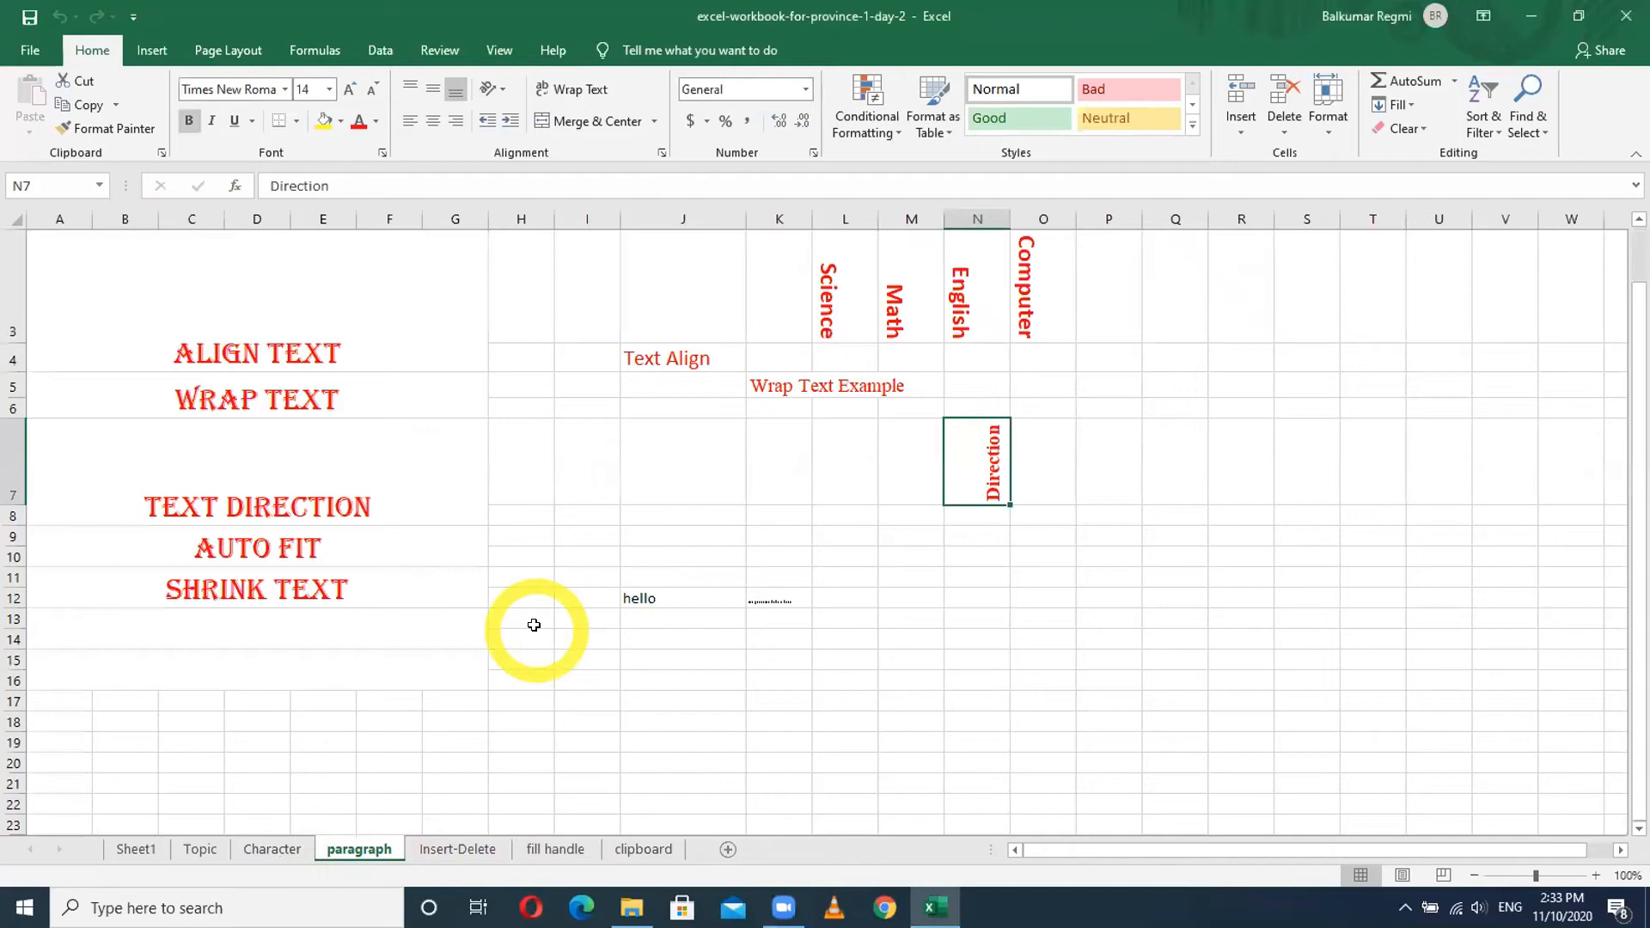
{"action": "scroll", "coordinate": [534, 623], "scroll_direction": "up", "scroll_amount": 1, "text": "ctrl"}
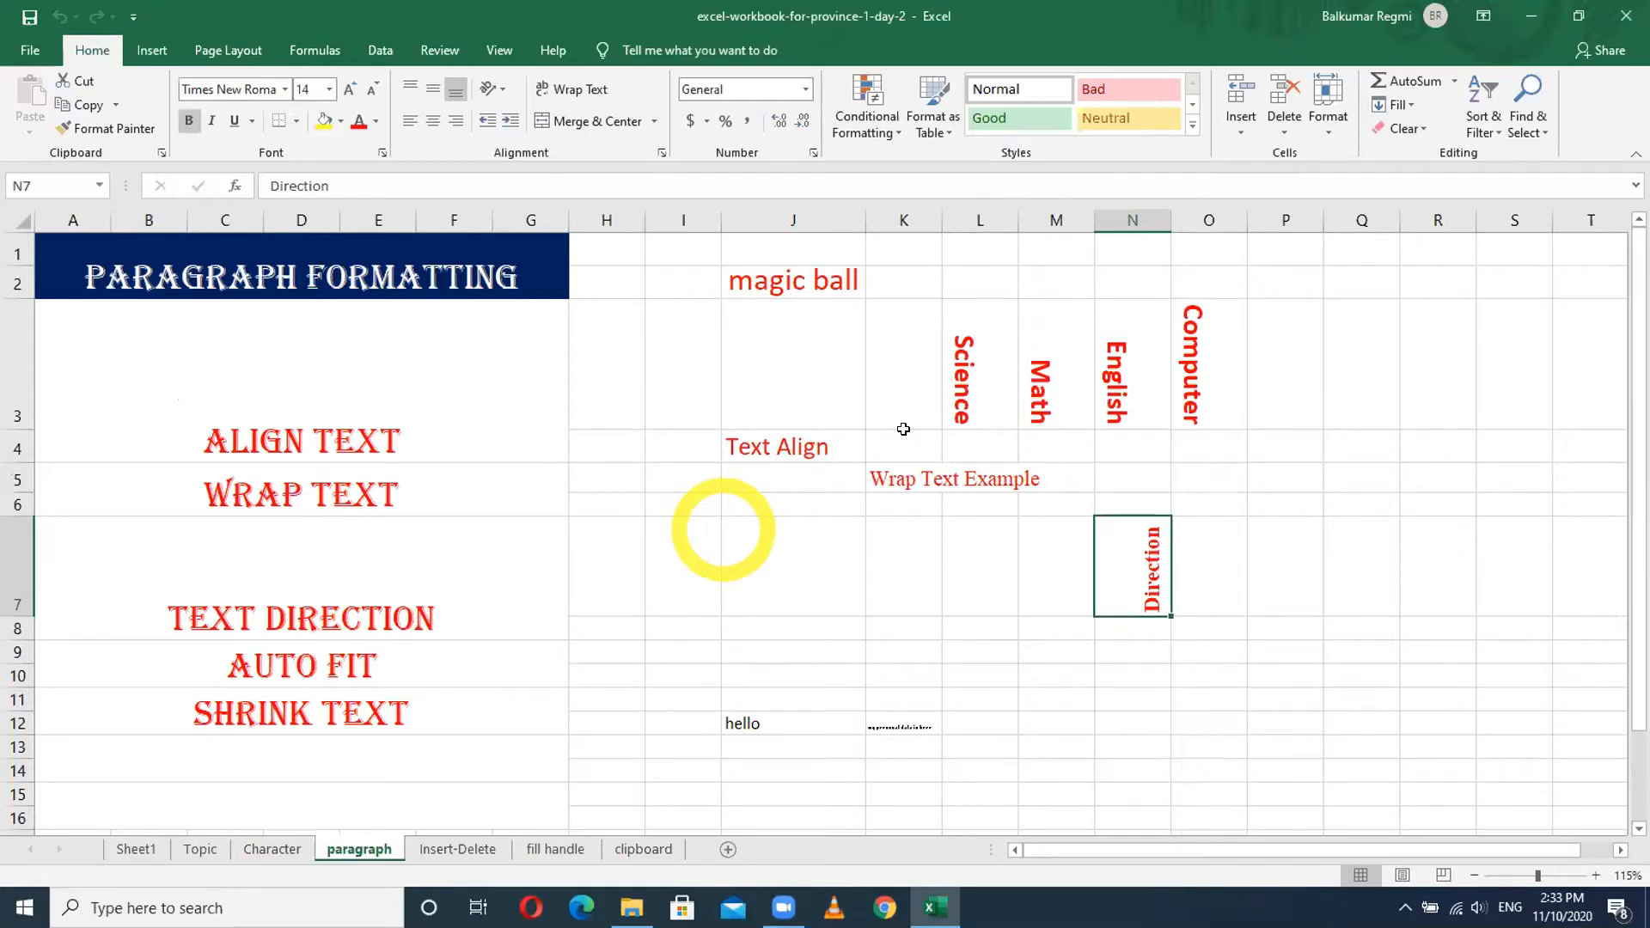
{"action": "left_click_drag", "start_coordinate": [777, 282], "coordinate": [1196, 697]}
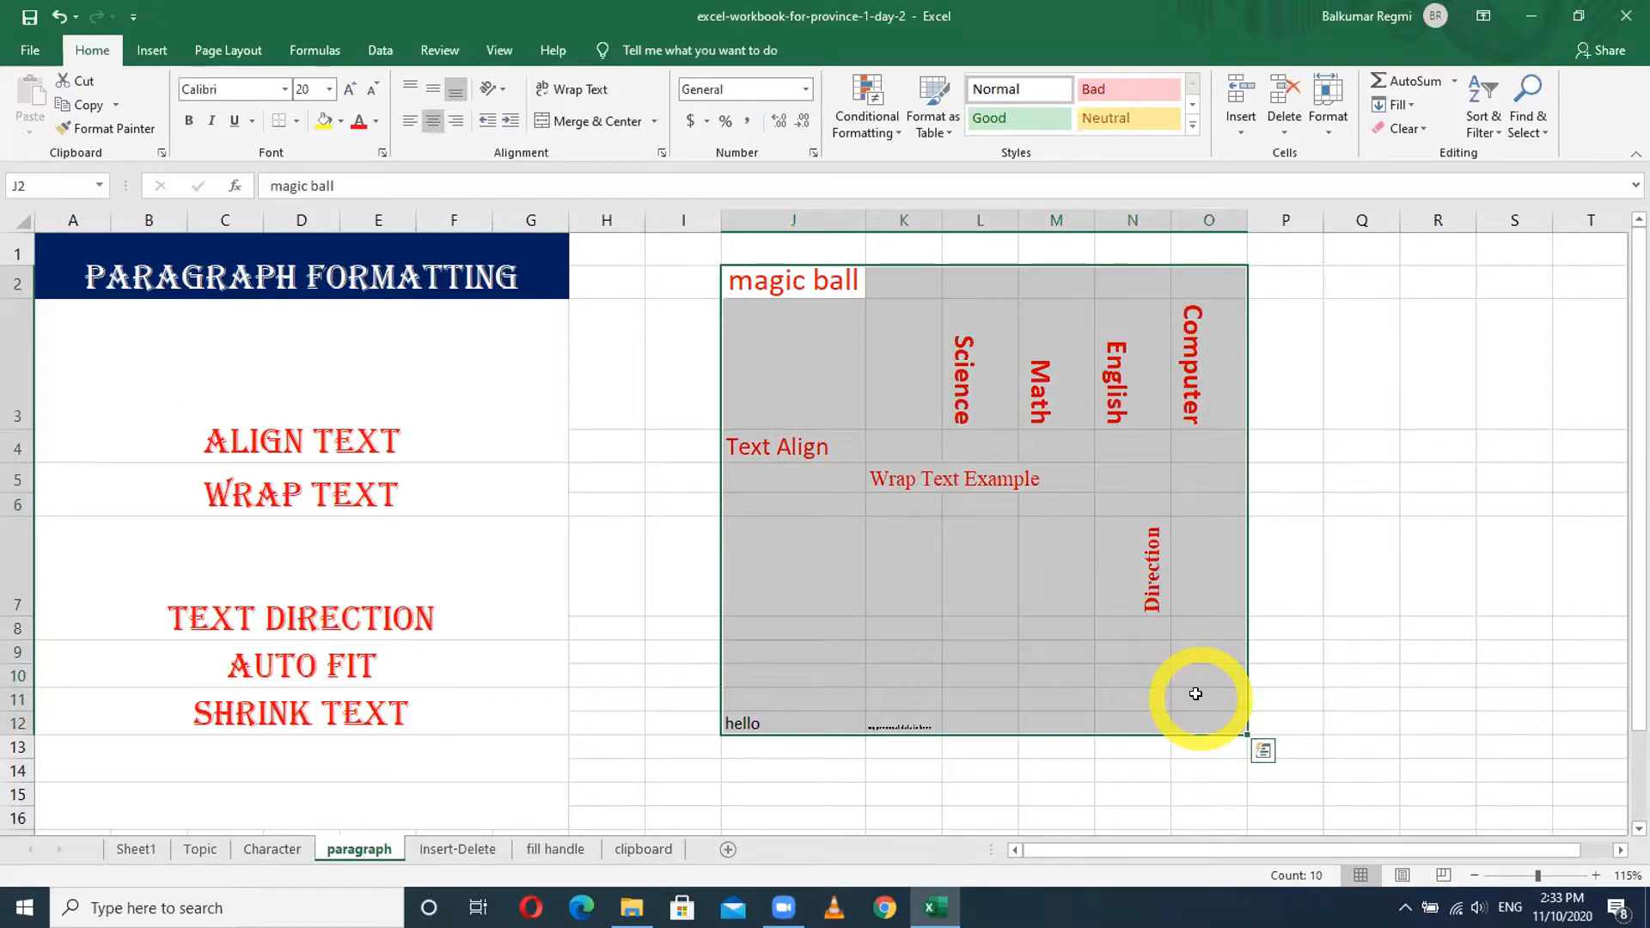
- Widen column J and right-align the 'Text Align' sample in J4
{"action": "left_click", "coordinate": [818, 550]}
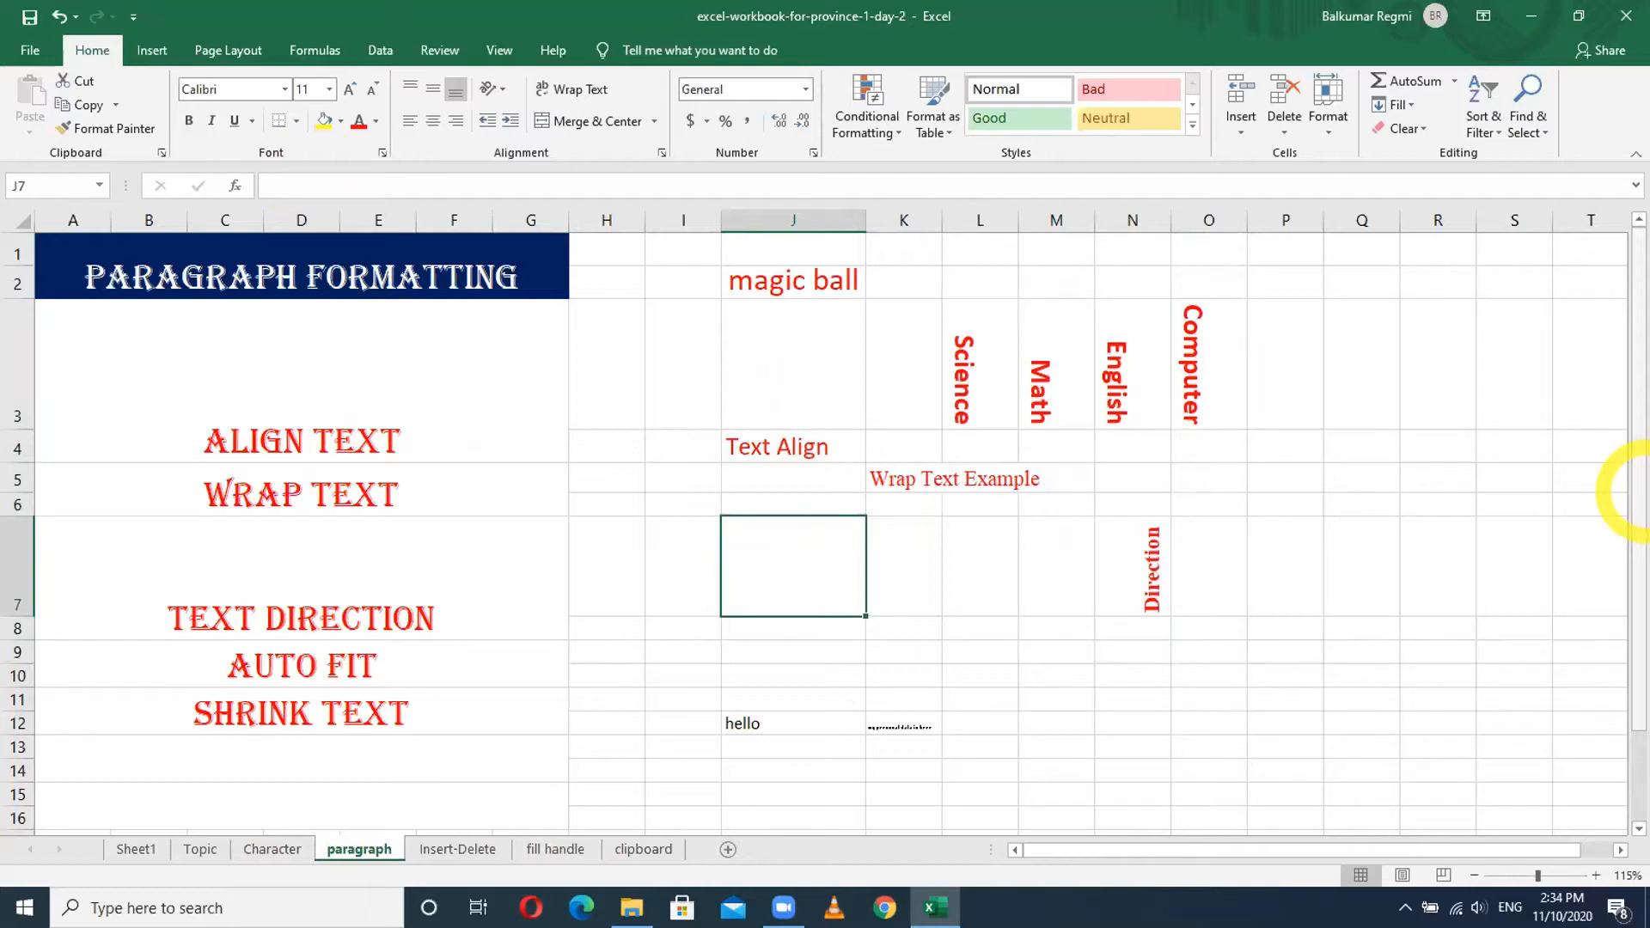
{"action": "left_click", "coordinate": [821, 448]}
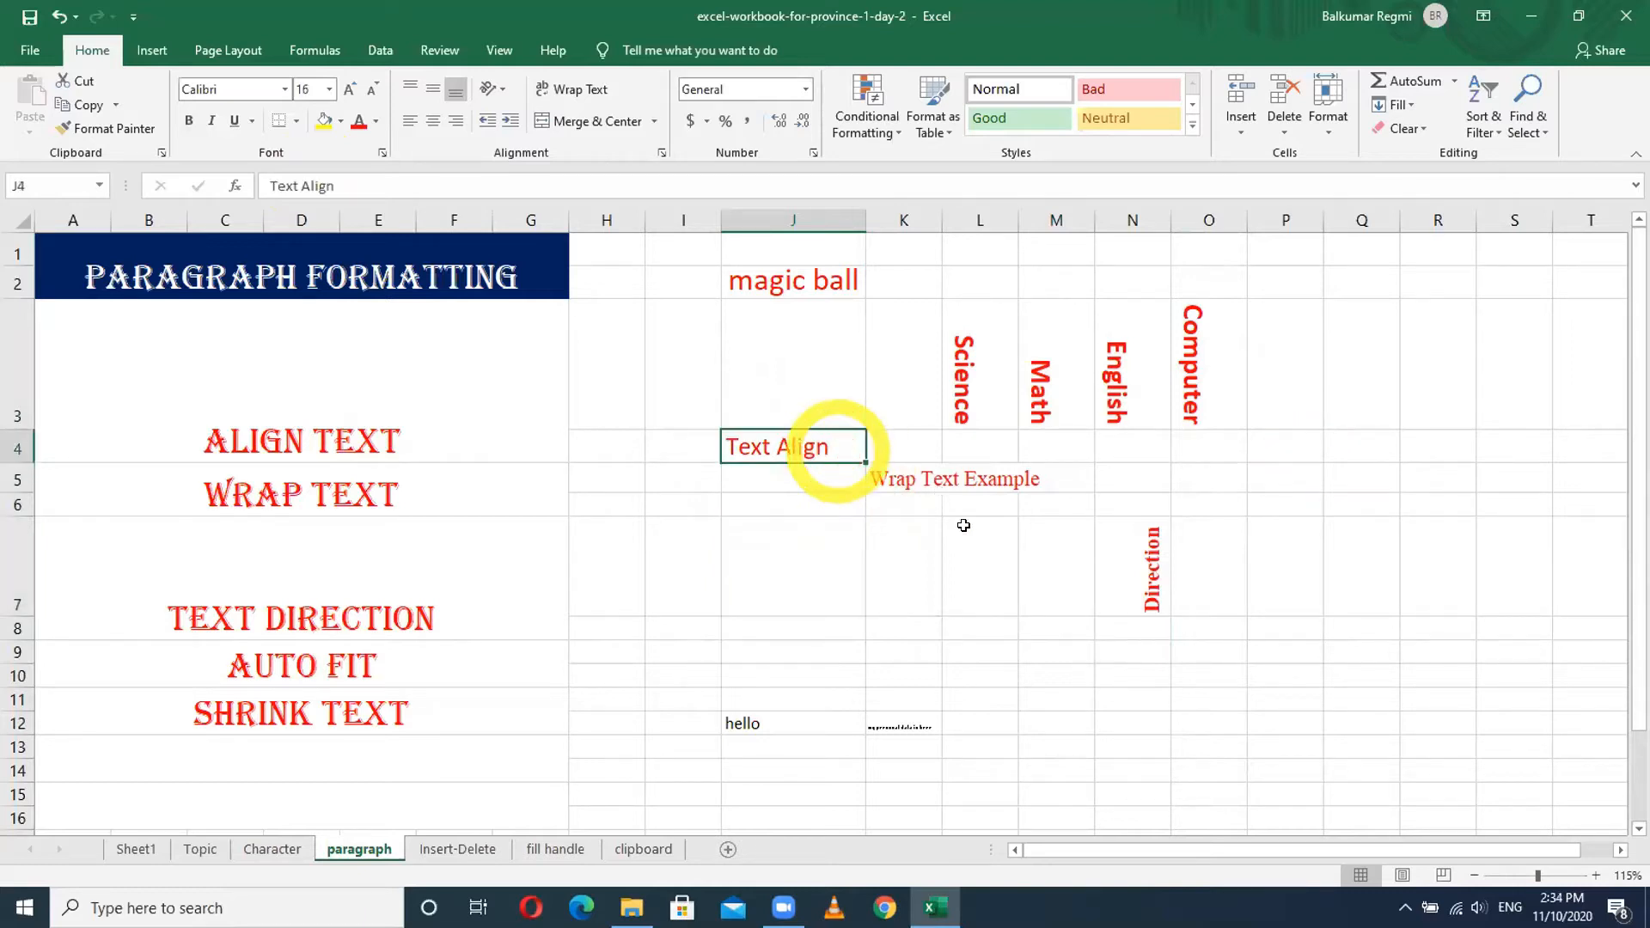
{"action": "left_click_drag", "start_coordinate": [857, 213], "coordinate": [1044, 220]}
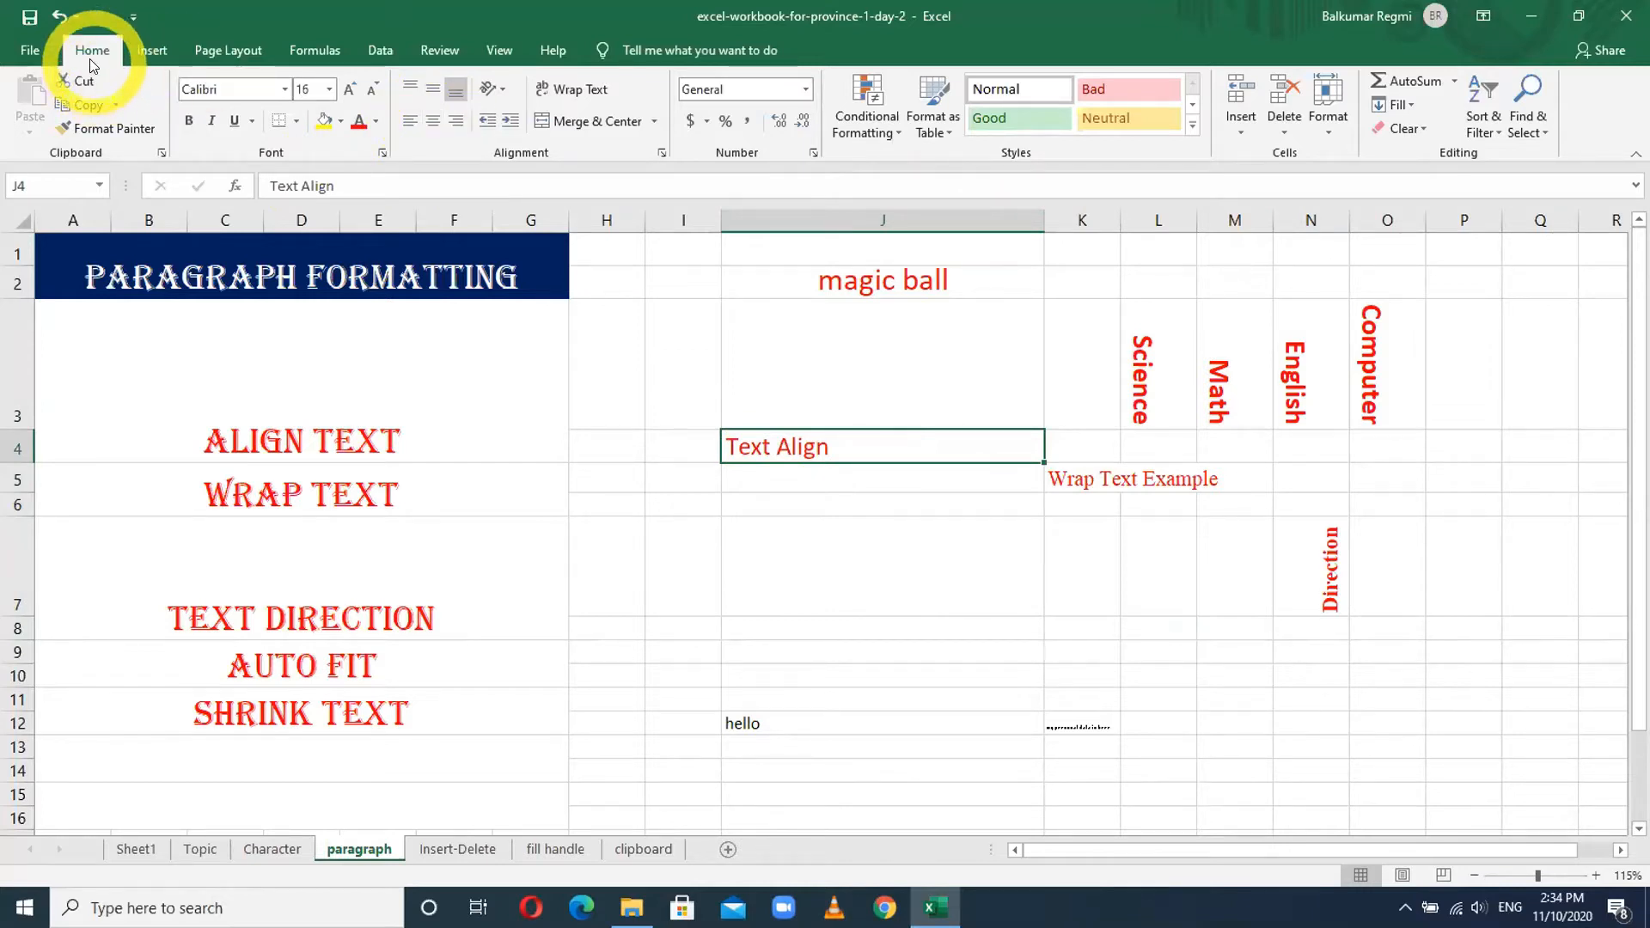
{"action": "left_click", "coordinate": [431, 122]}
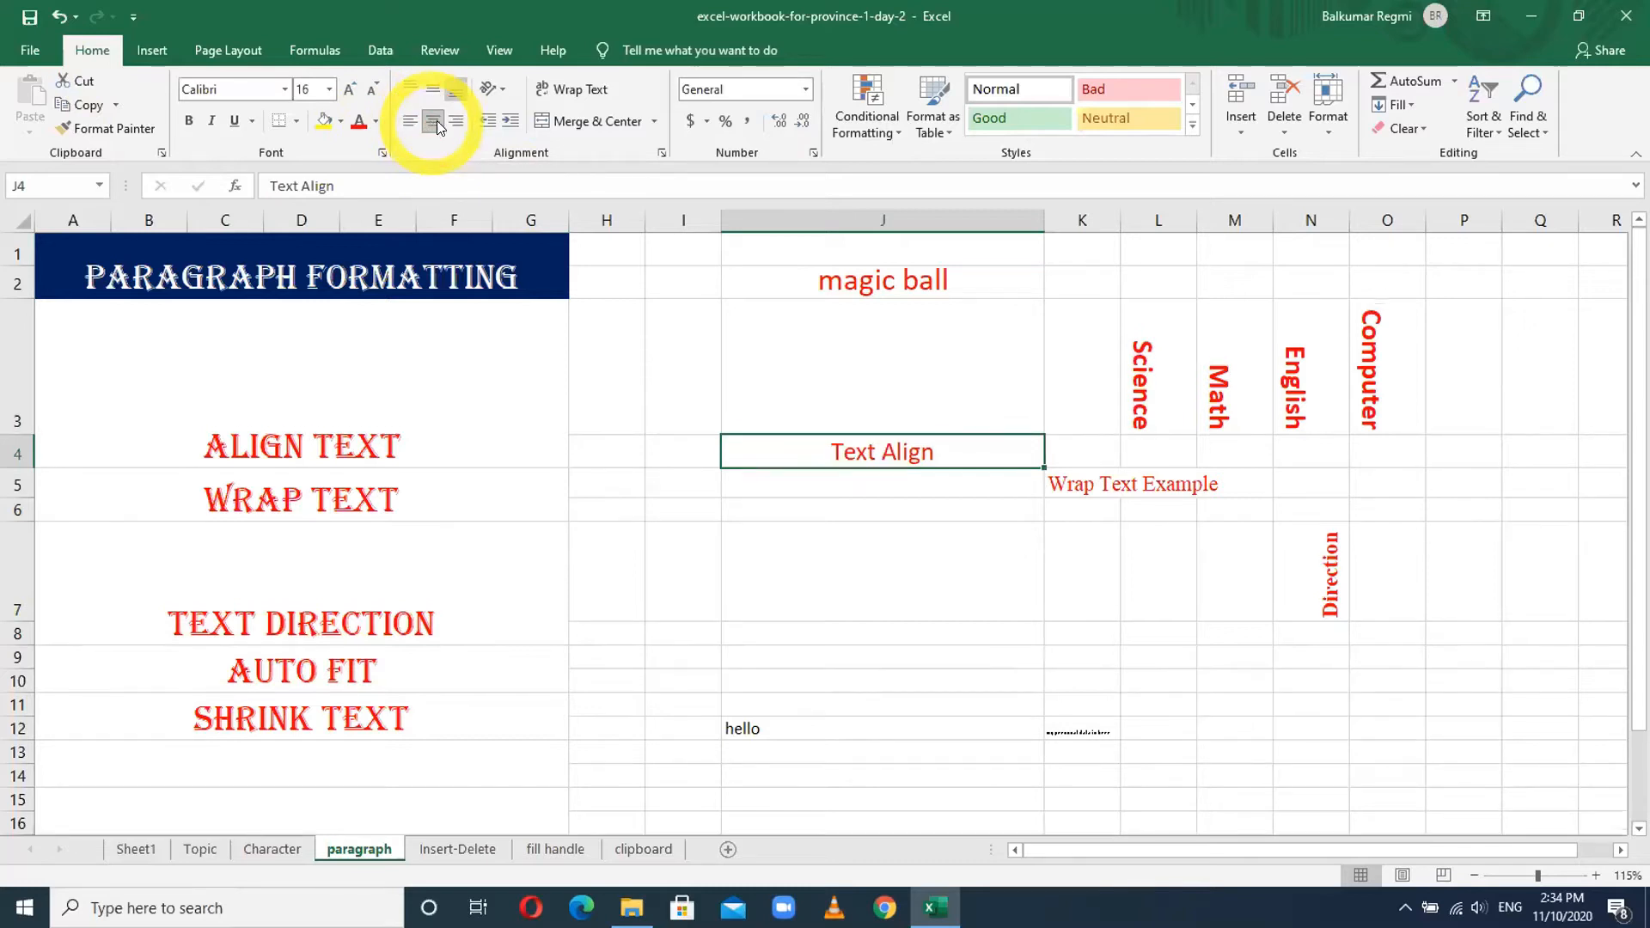
{"action": "left_click", "coordinate": [455, 121]}
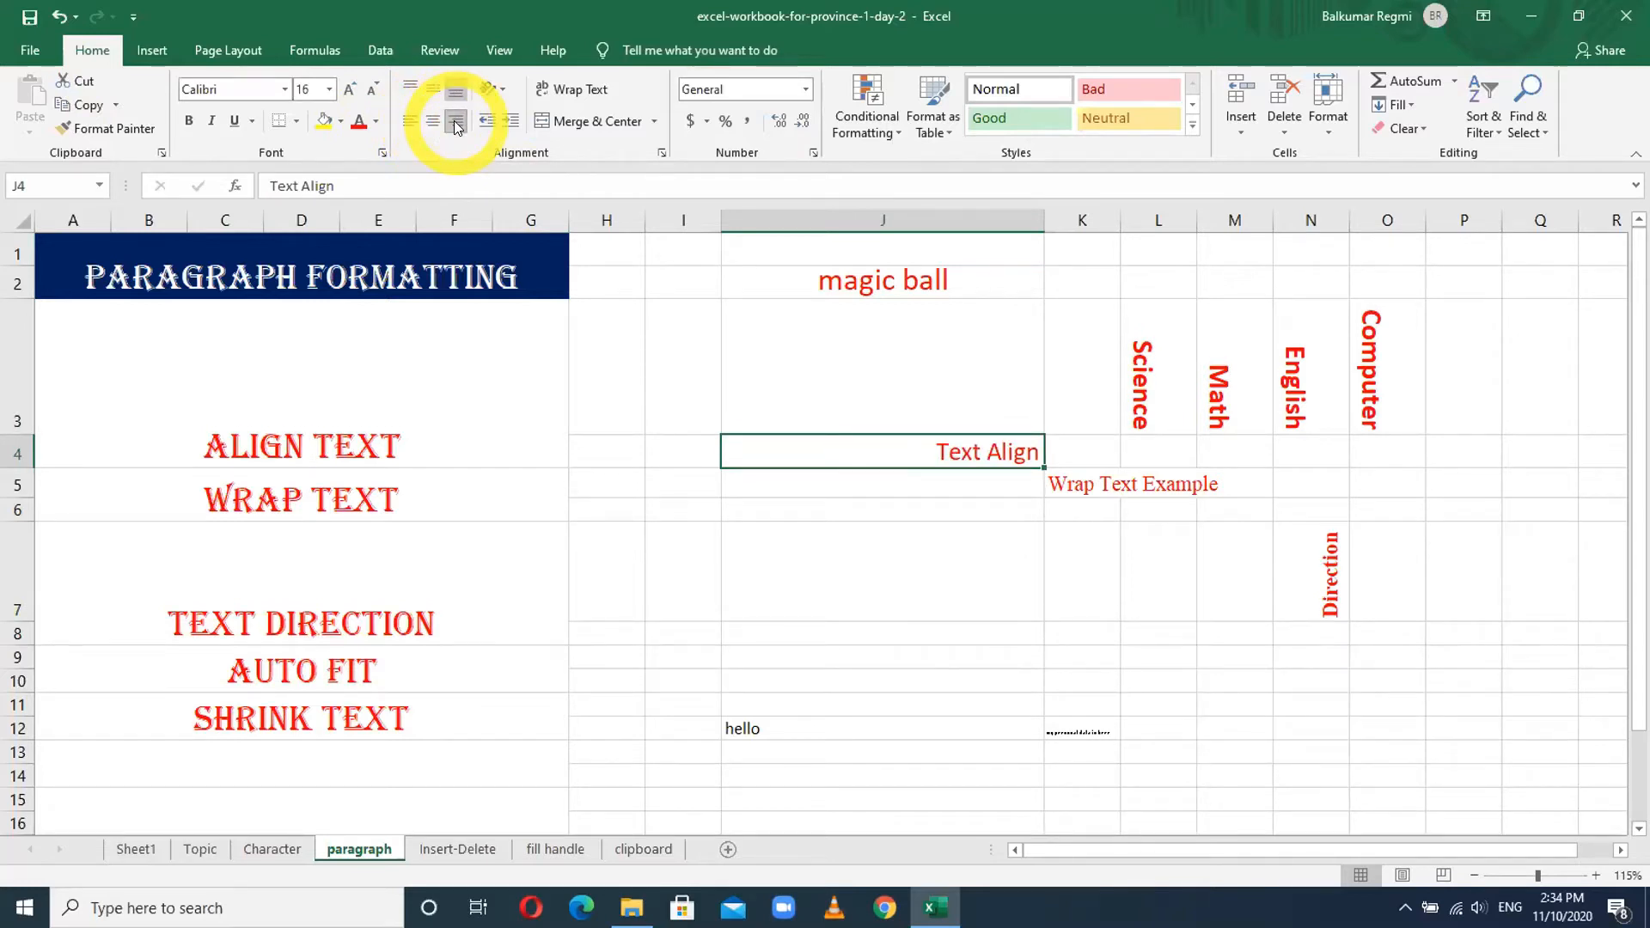
{"action": "left_click", "coordinate": [427, 121]}
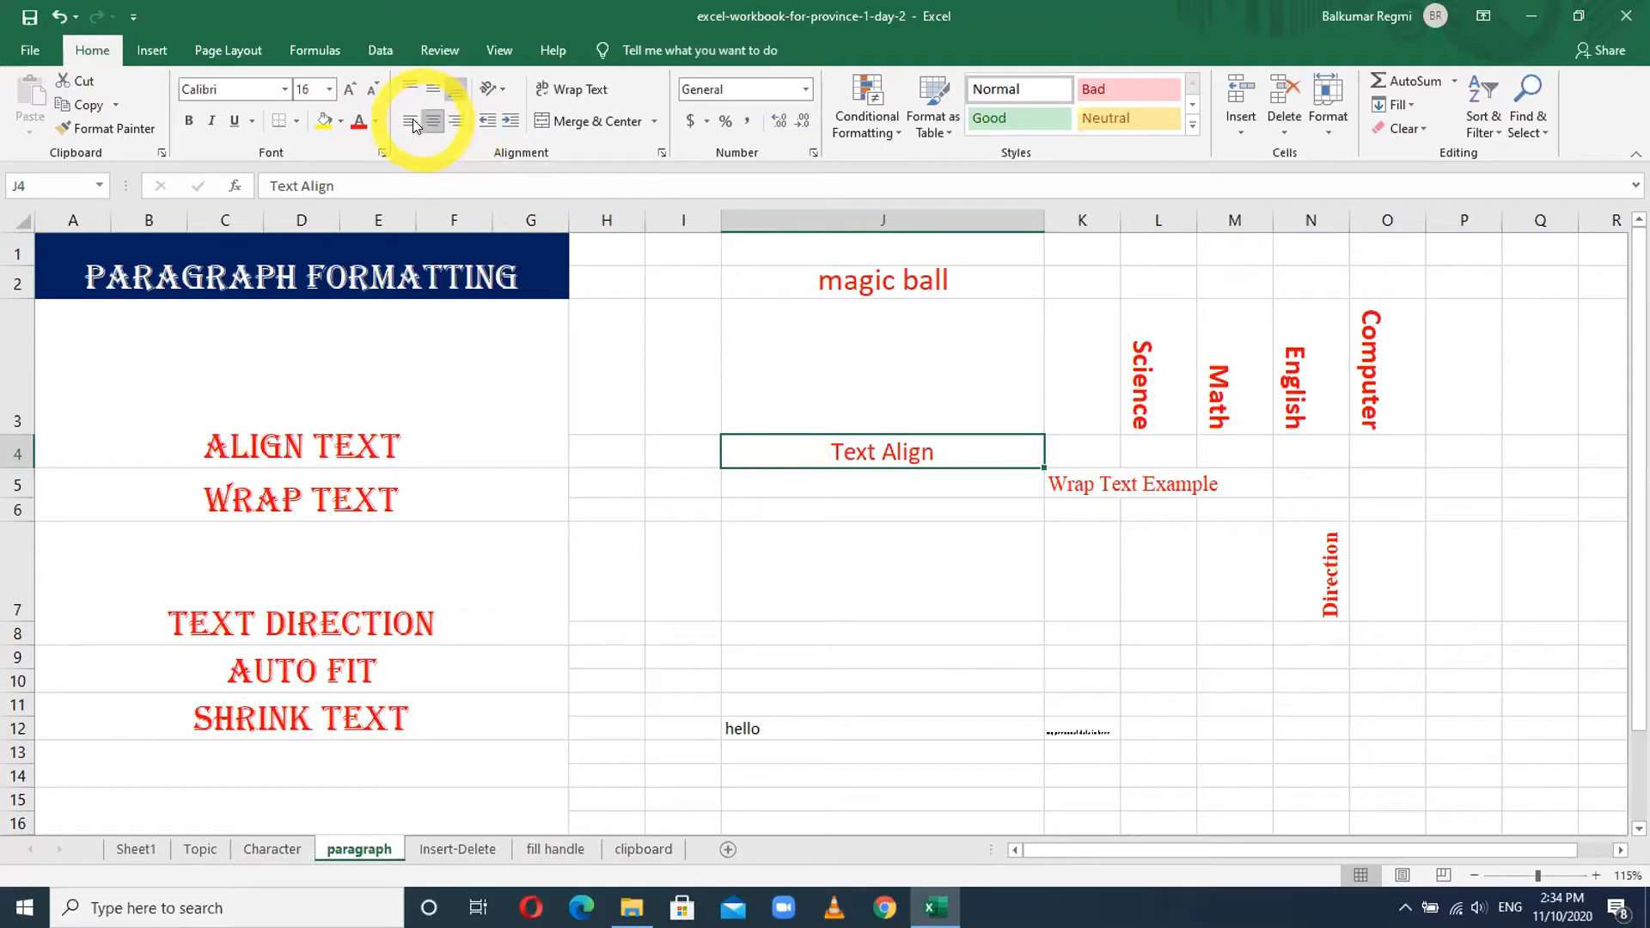
{"action": "left_click", "coordinate": [418, 123]}
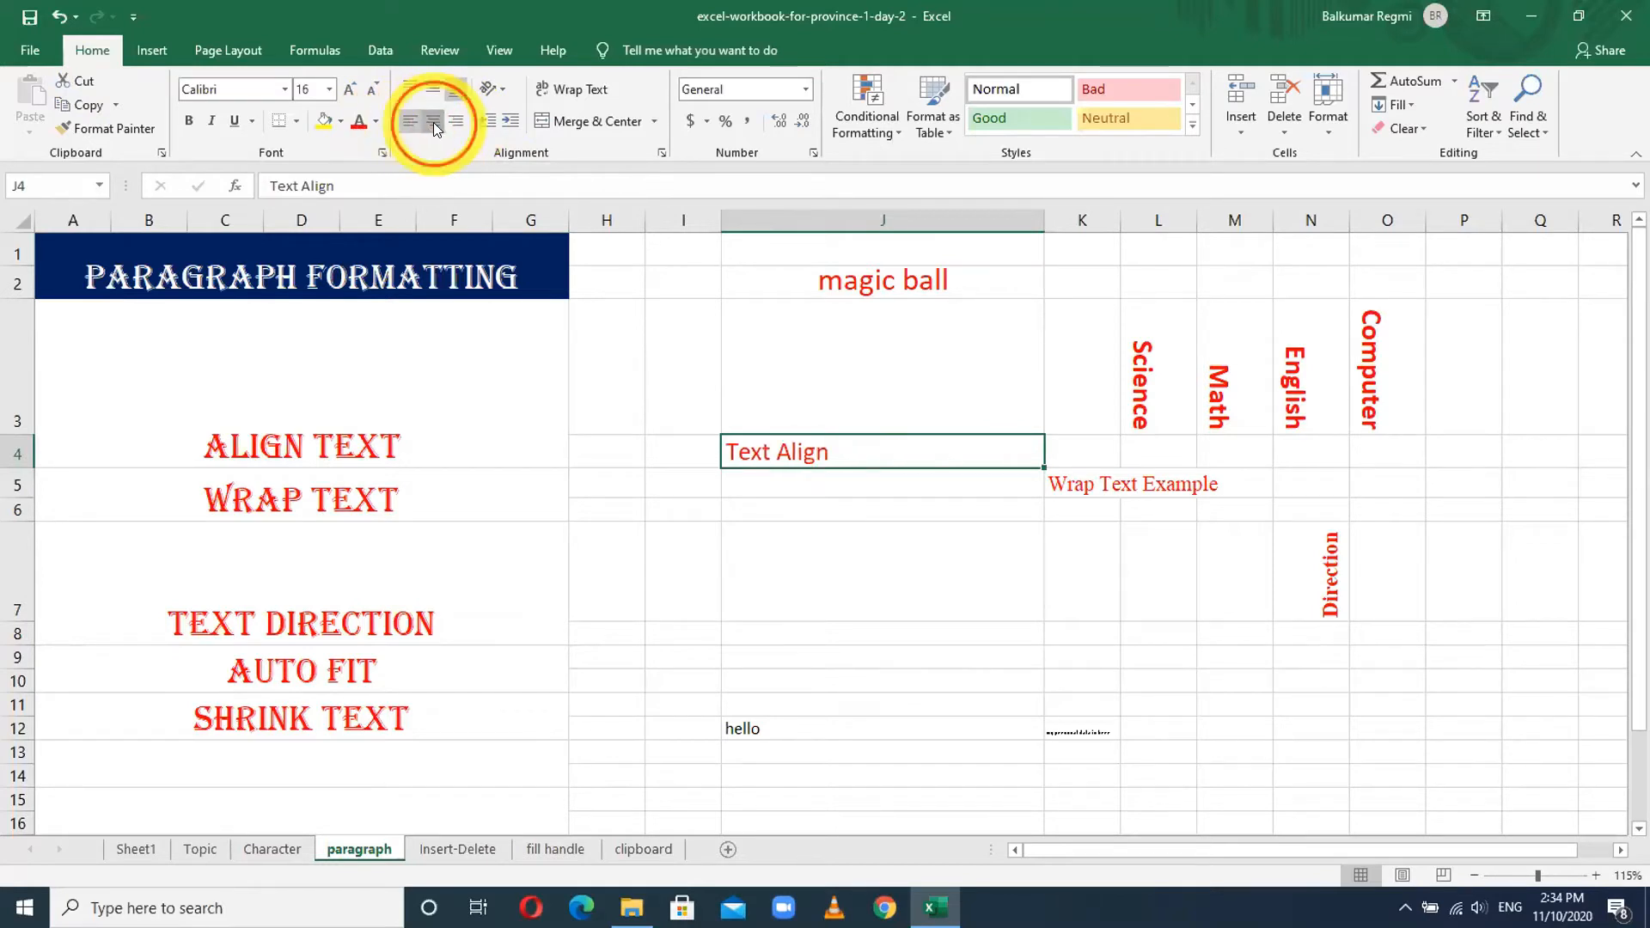
{"action": "left_click", "coordinate": [433, 122]}
{"action": "left_click", "coordinate": [456, 121]}
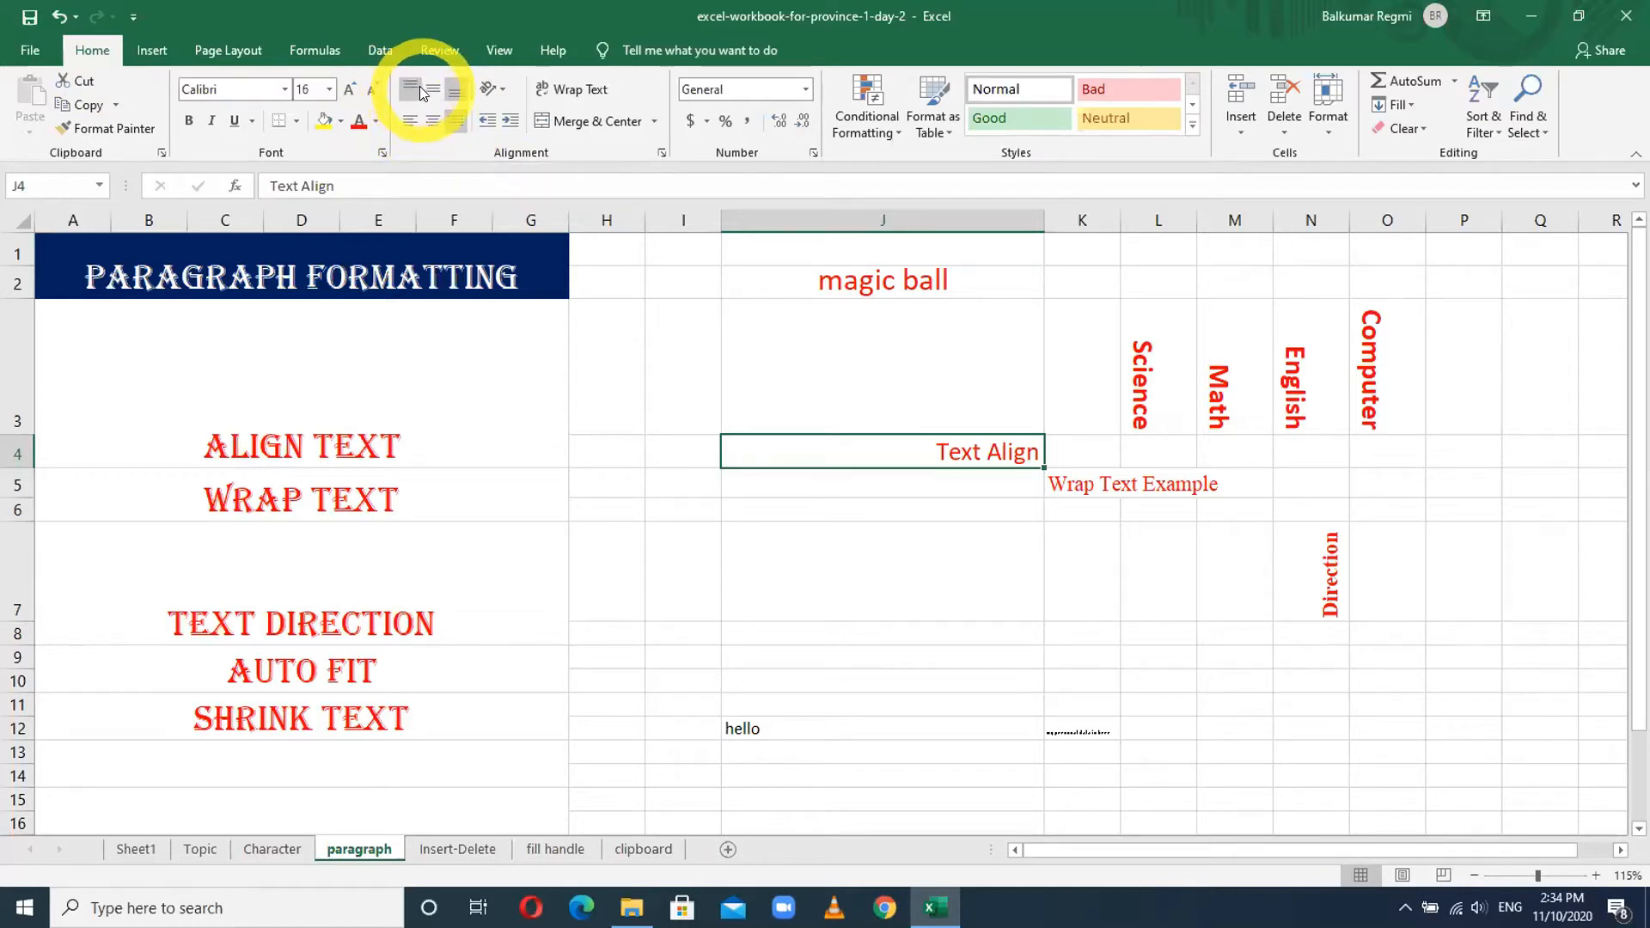
- Enter a name in the tall cell J3 and return to that cell
{"action": "left_click", "coordinate": [840, 328]}
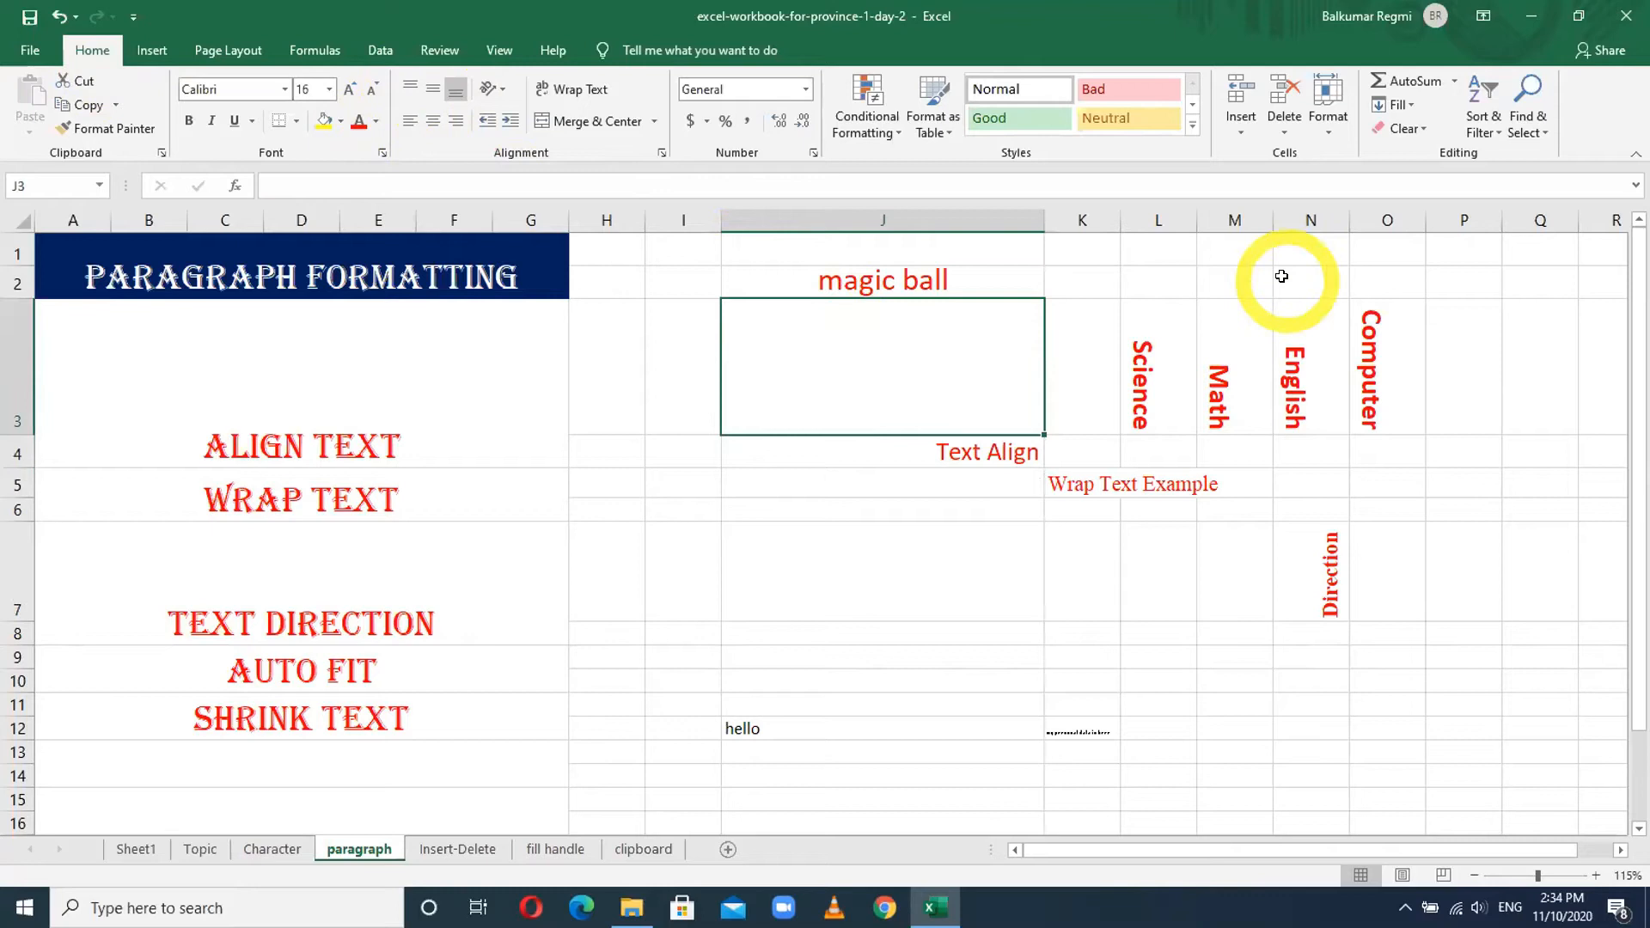
{"action": "type", "text": "Arjundha"}
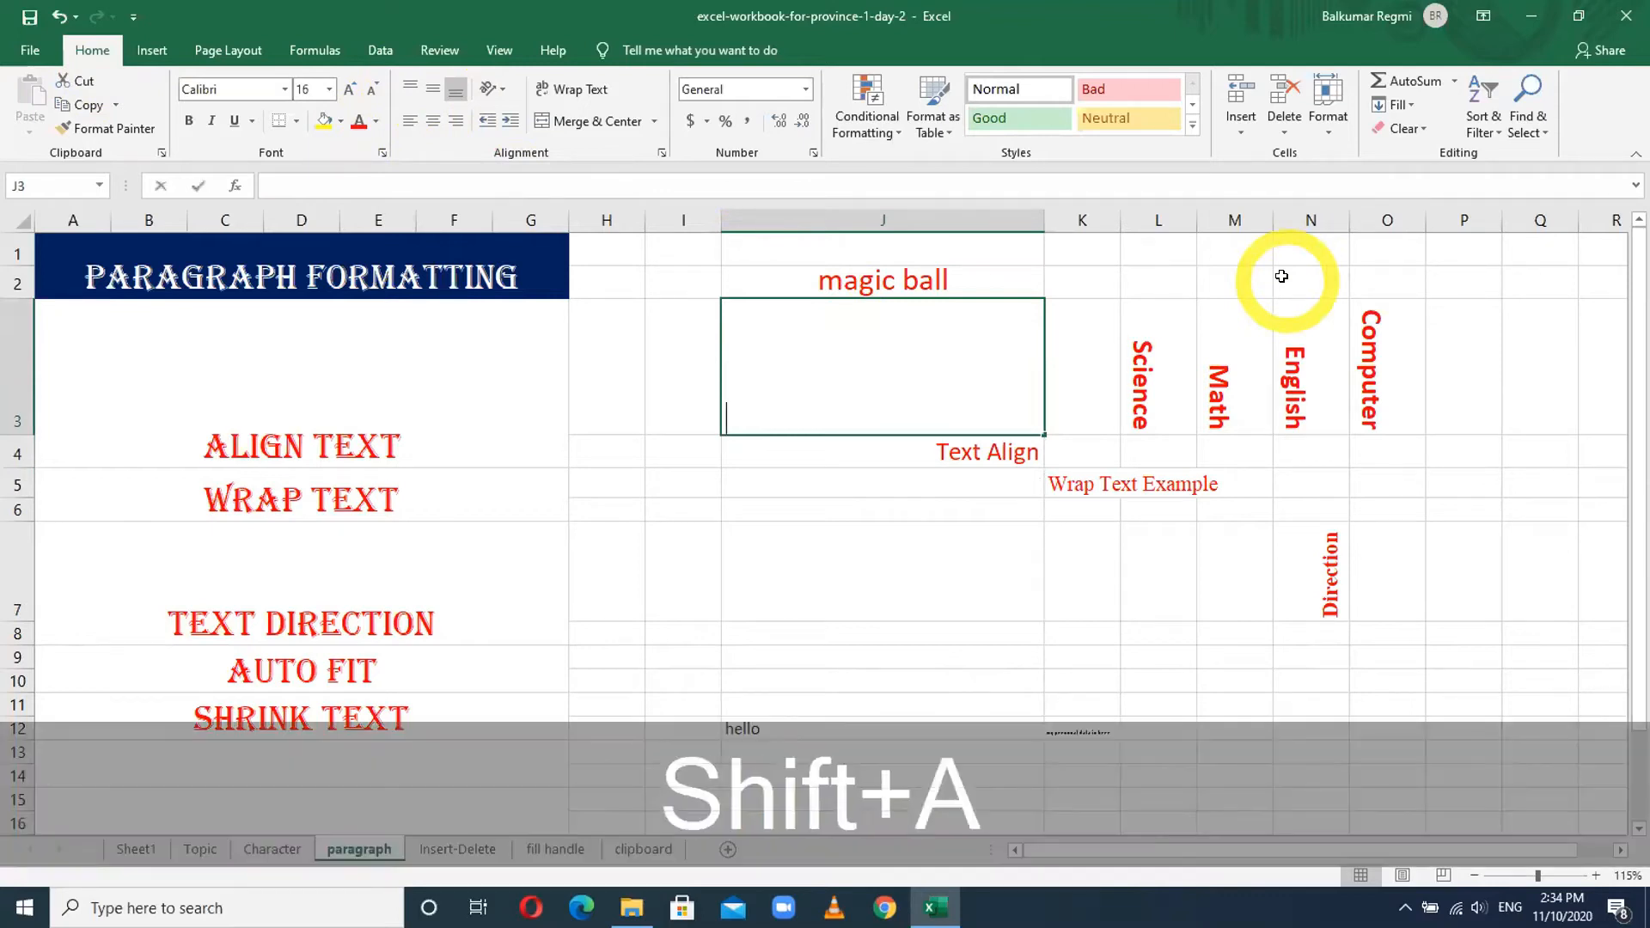
{"action": "type", "text": "r"}
{"action": "key", "text": "Return"}
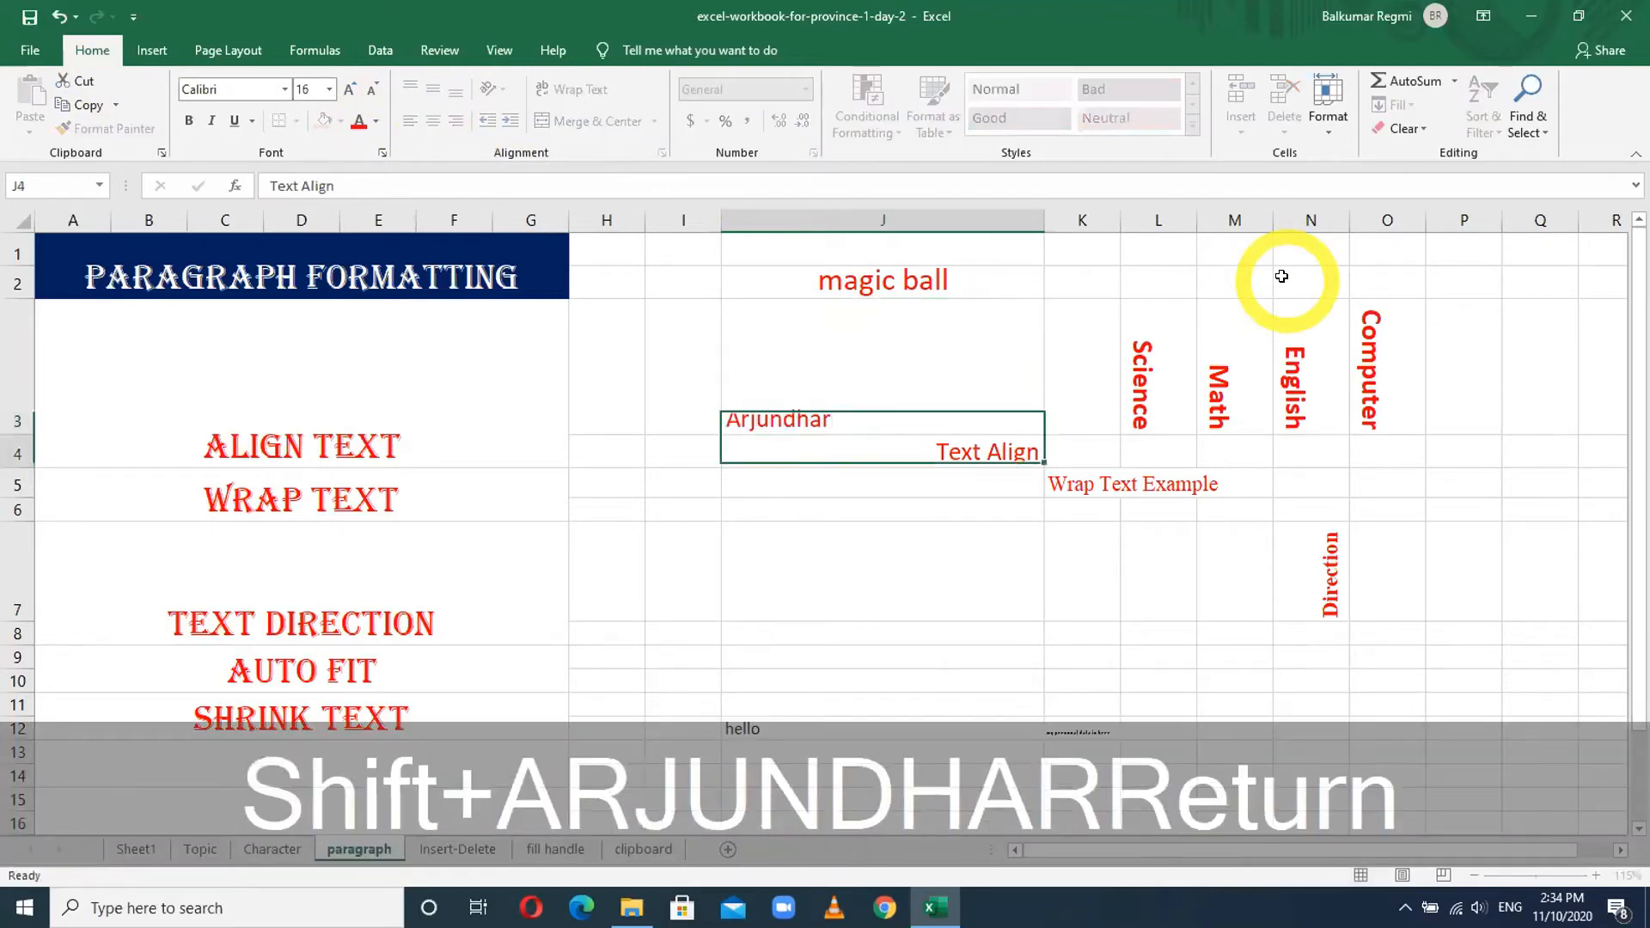
{"action": "key", "text": "Up"}
- Correct the name in J3 by appending the letter 'a'
{"action": "key", "text": "F2"}
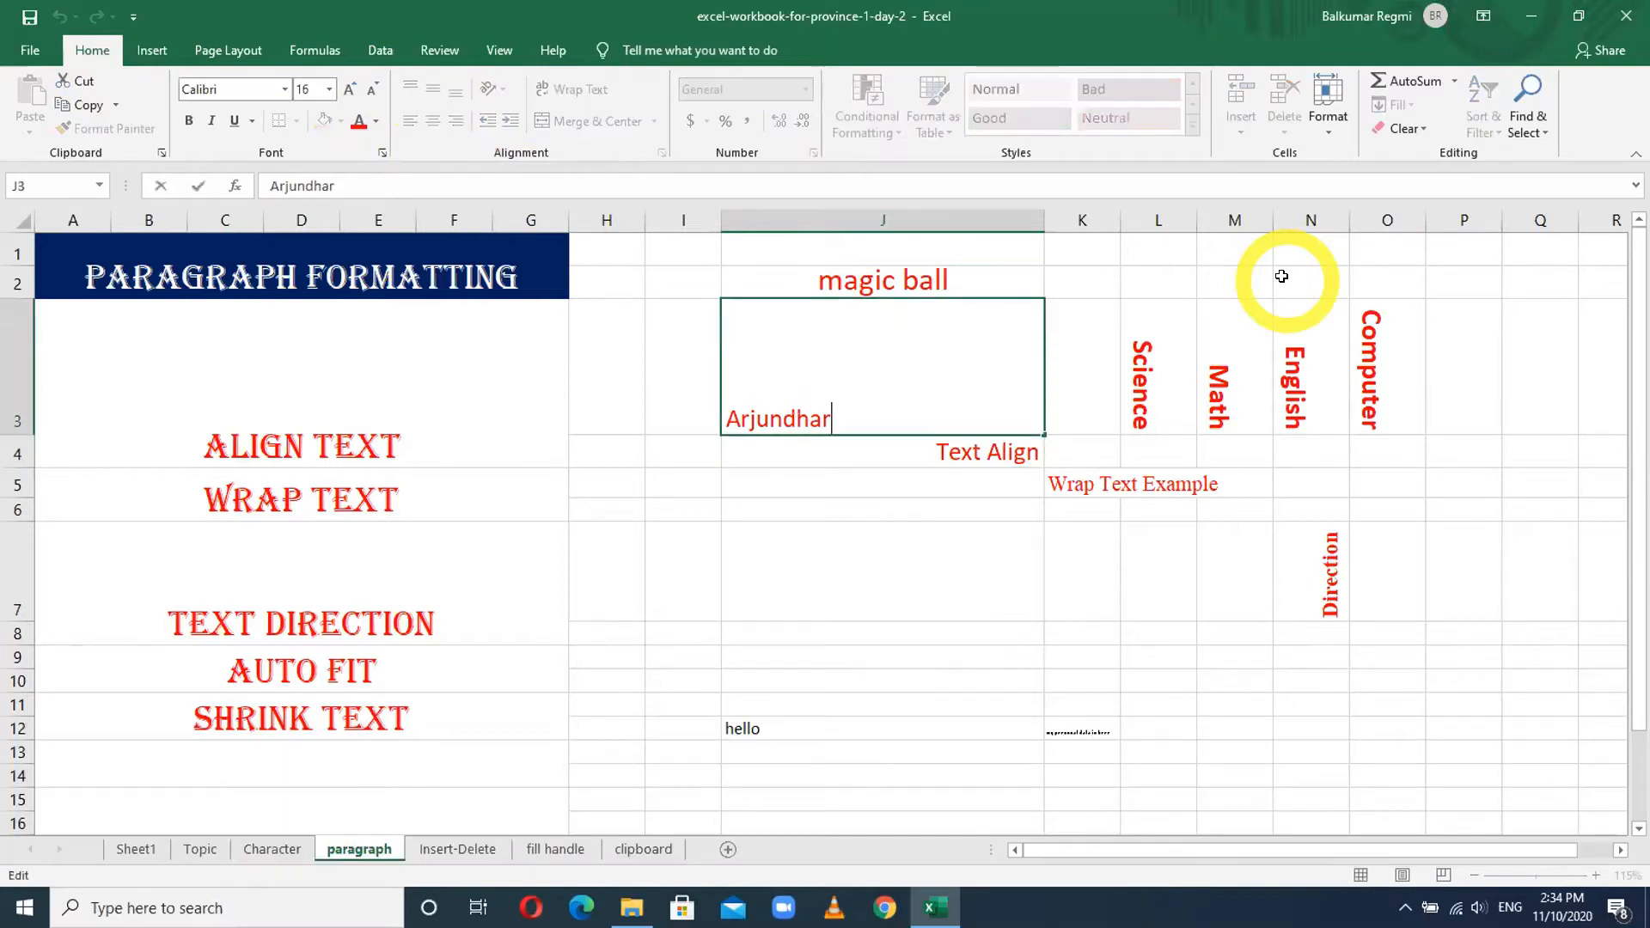
{"action": "type", "text": "a"}
{"action": "key", "text": "Return"}
{"action": "left_click", "coordinate": [799, 354]}
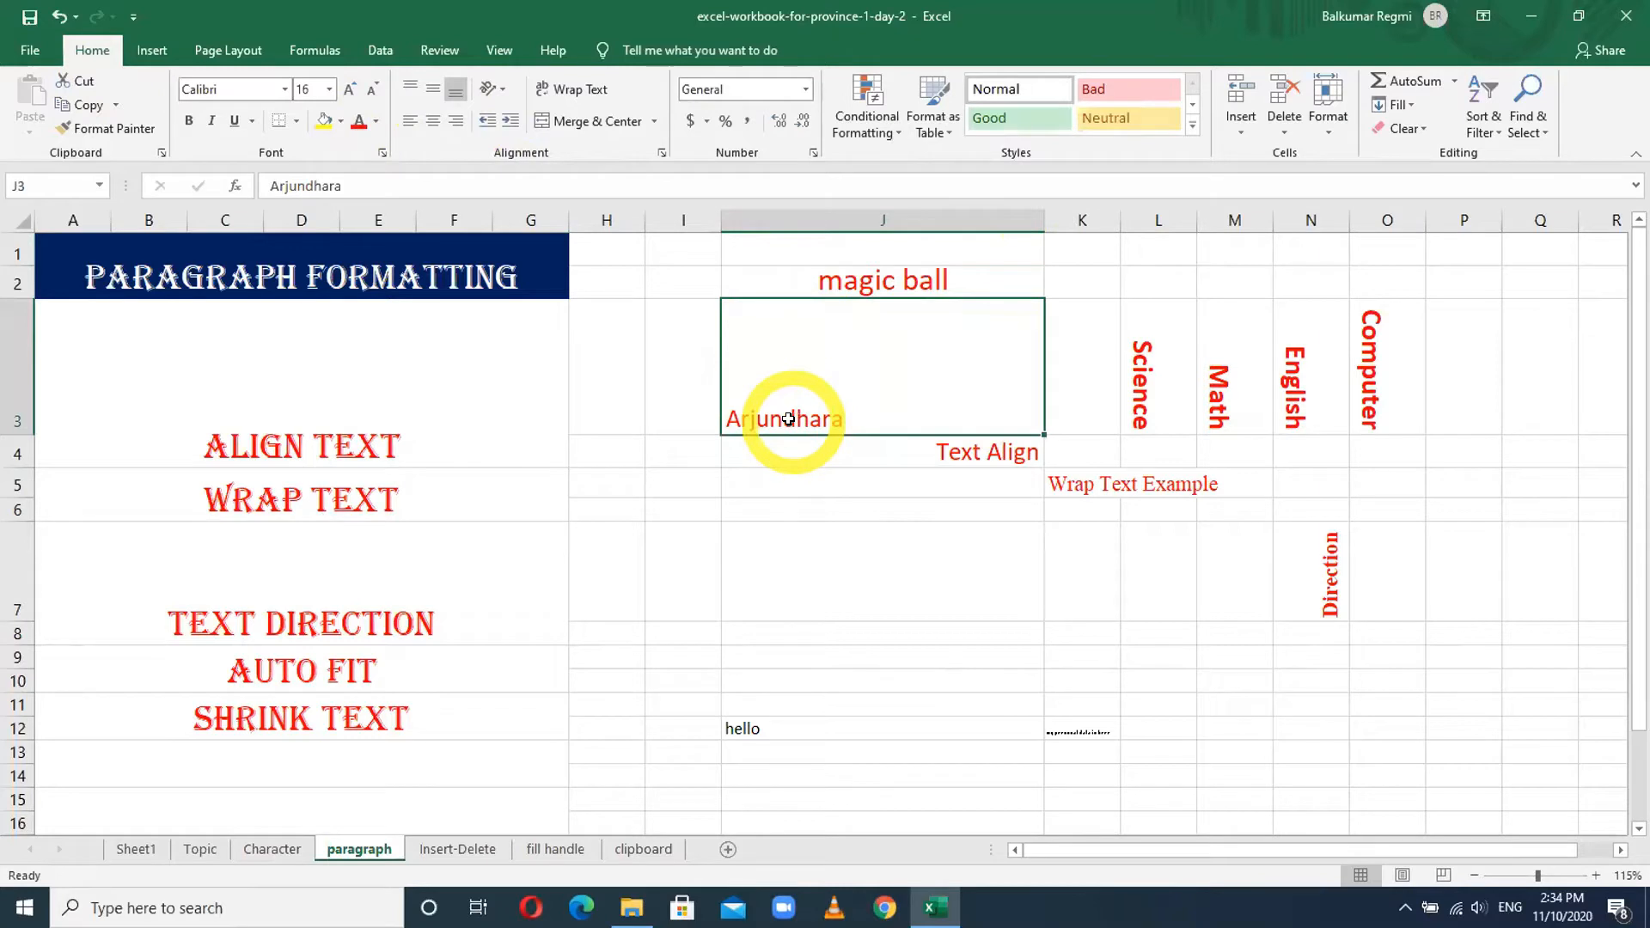
{"action": "left_click", "coordinate": [411, 128]}
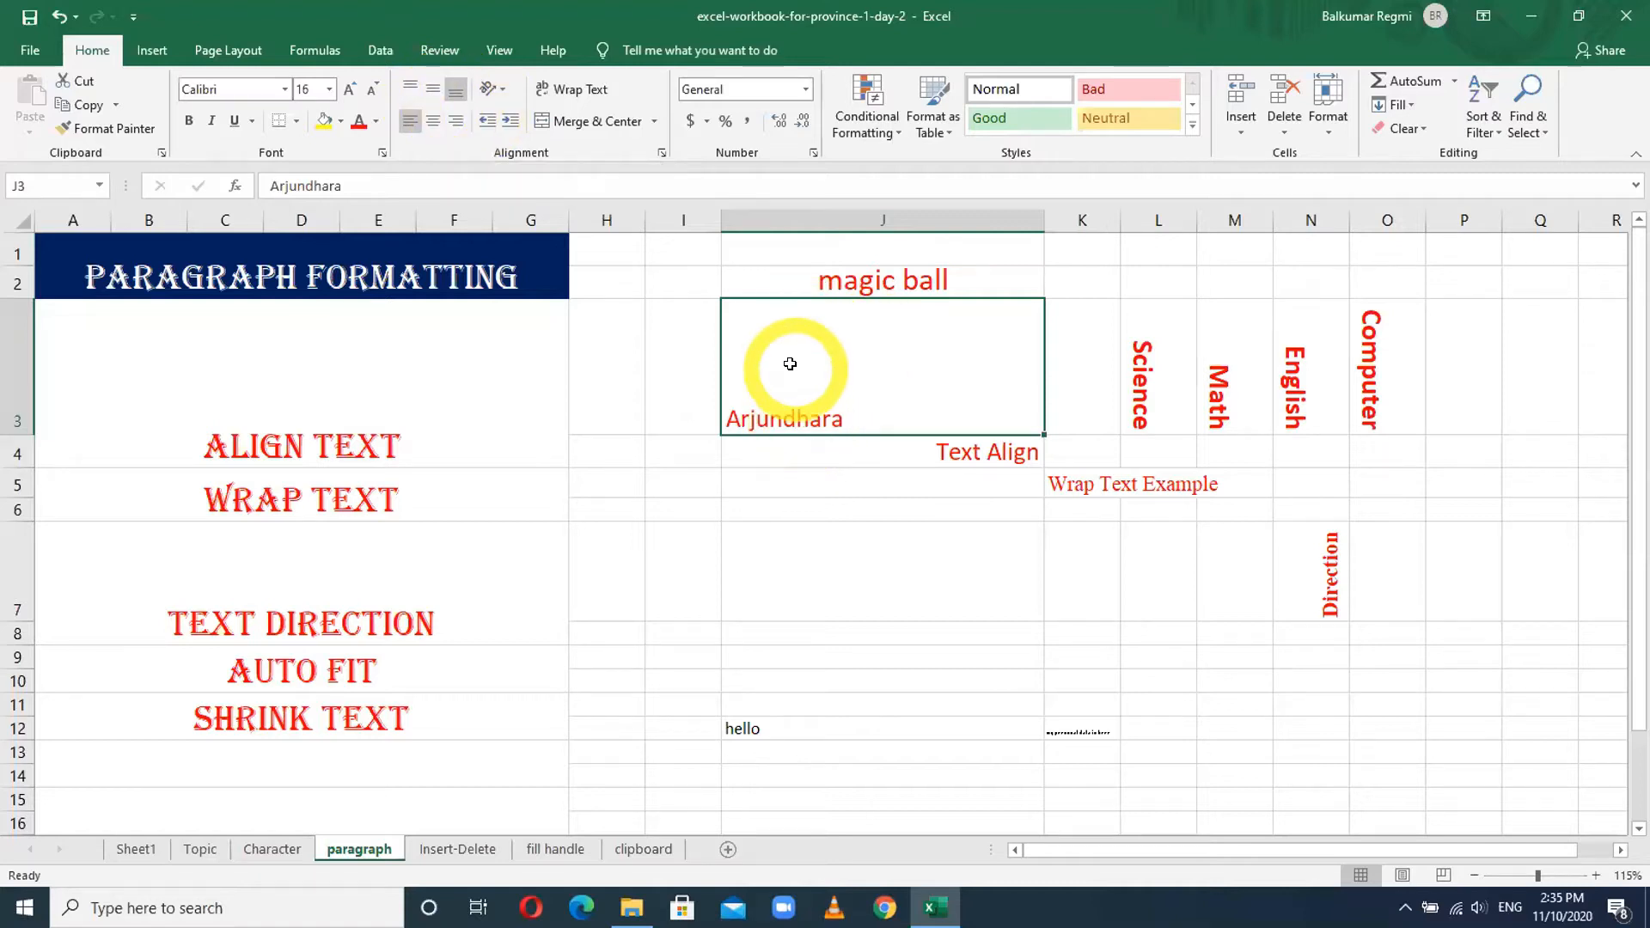
- Centre the name in J3 both horizontally and vertically
{"action": "left_click", "coordinate": [421, 88]}
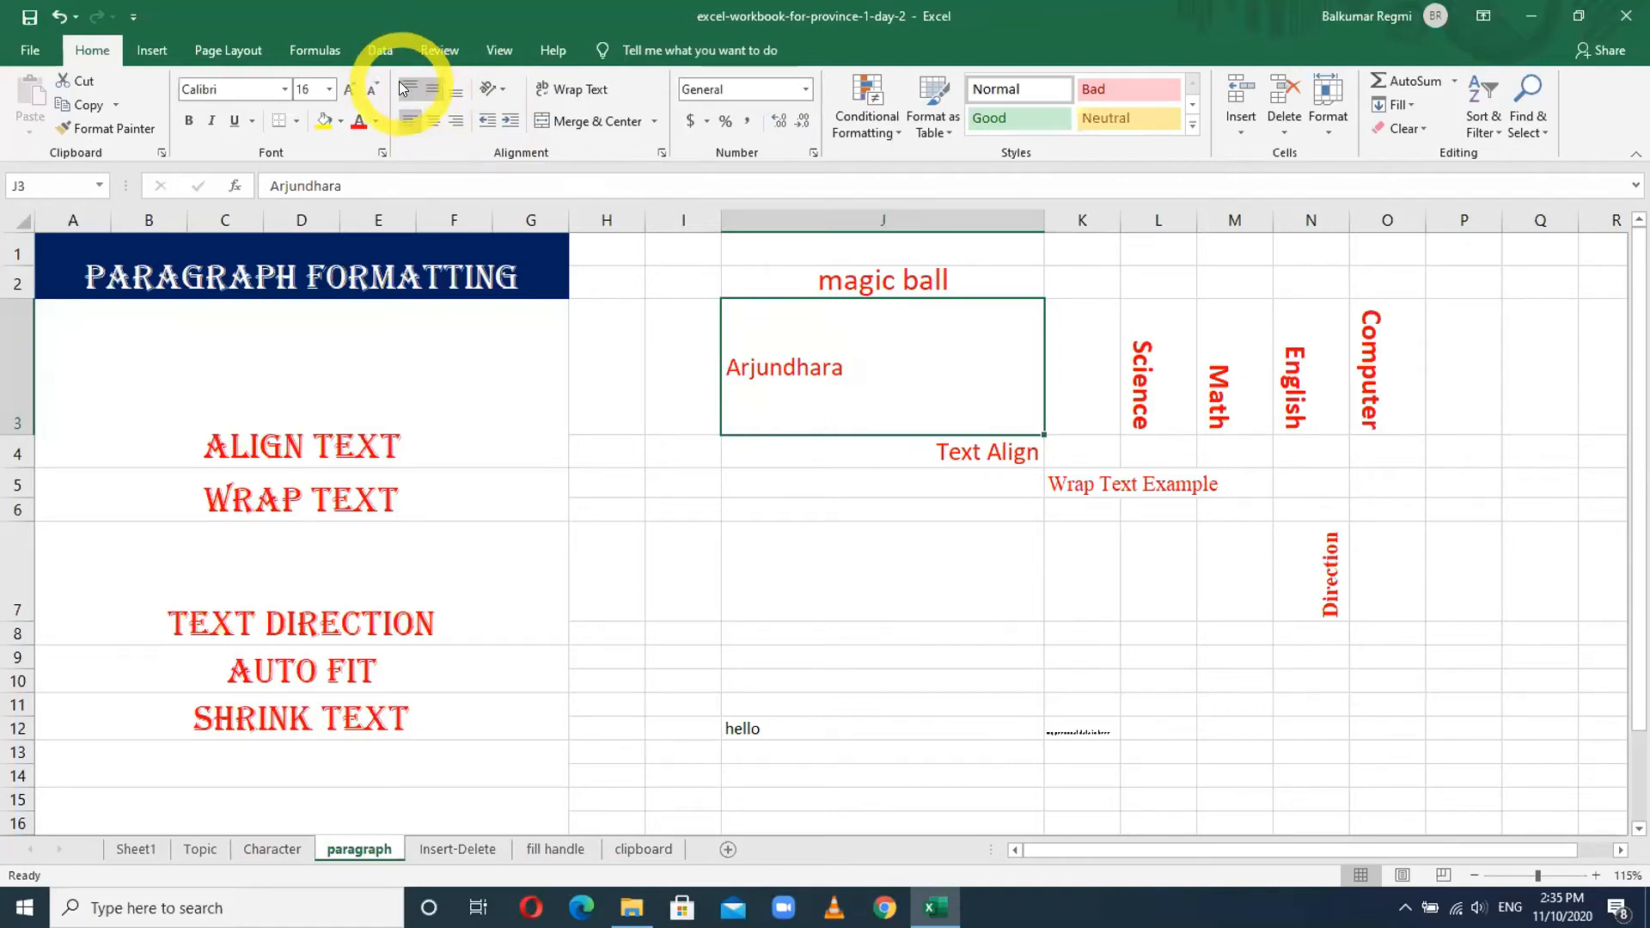
{"action": "left_click", "coordinate": [400, 85]}
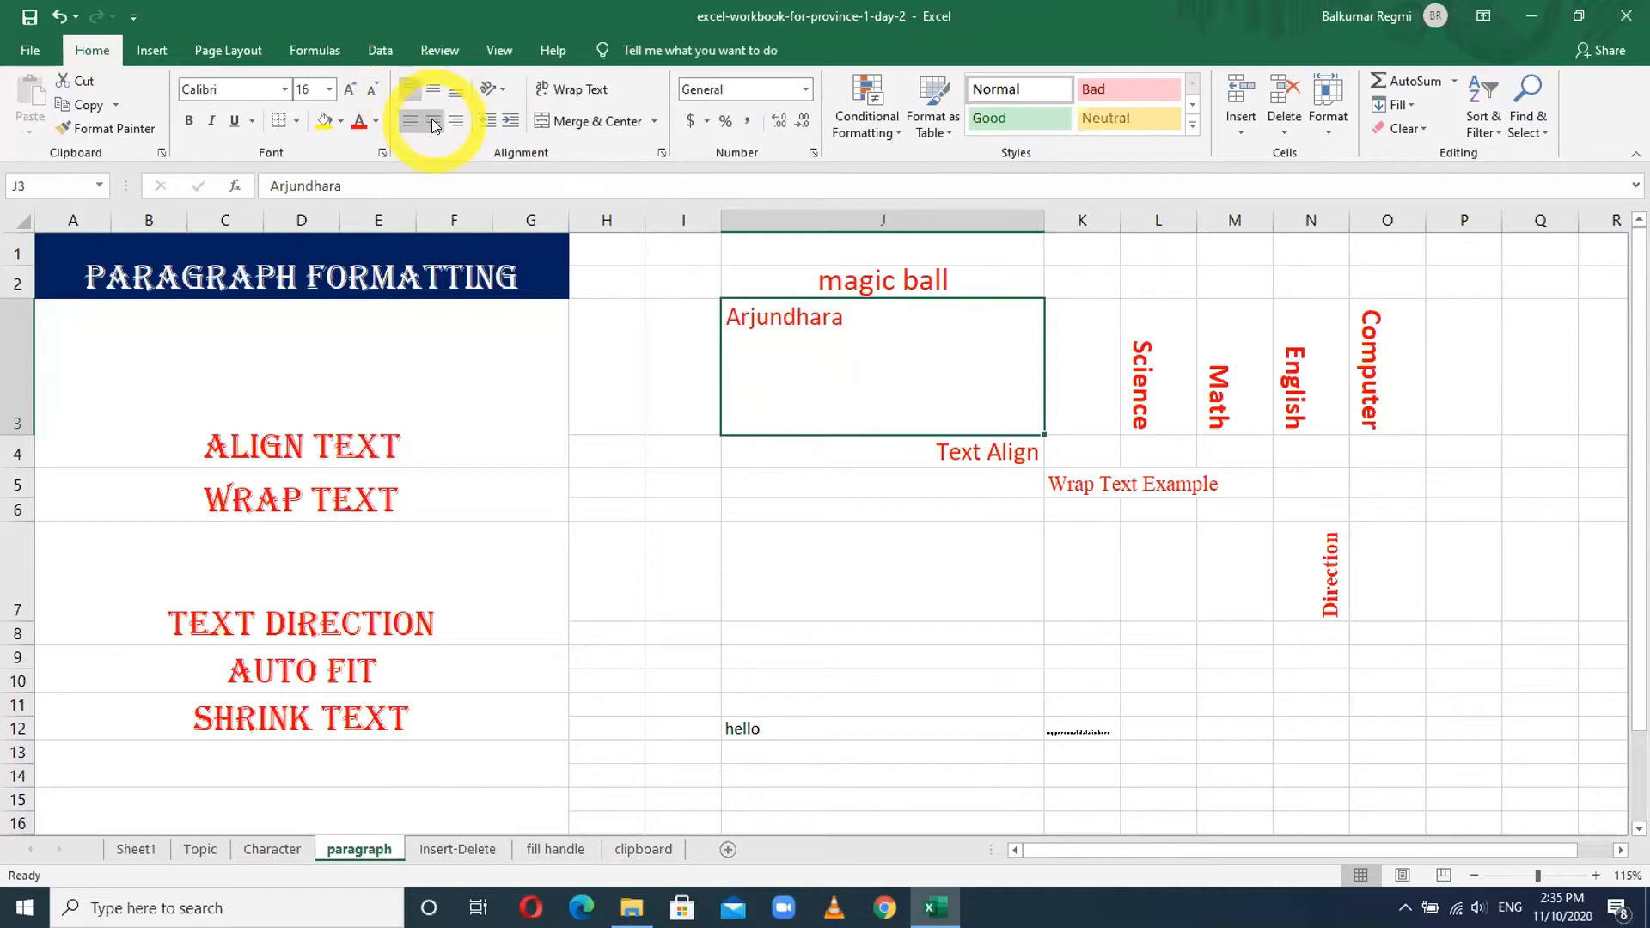
{"action": "left_click", "coordinate": [432, 122]}
{"action": "left_click", "coordinate": [435, 92]}
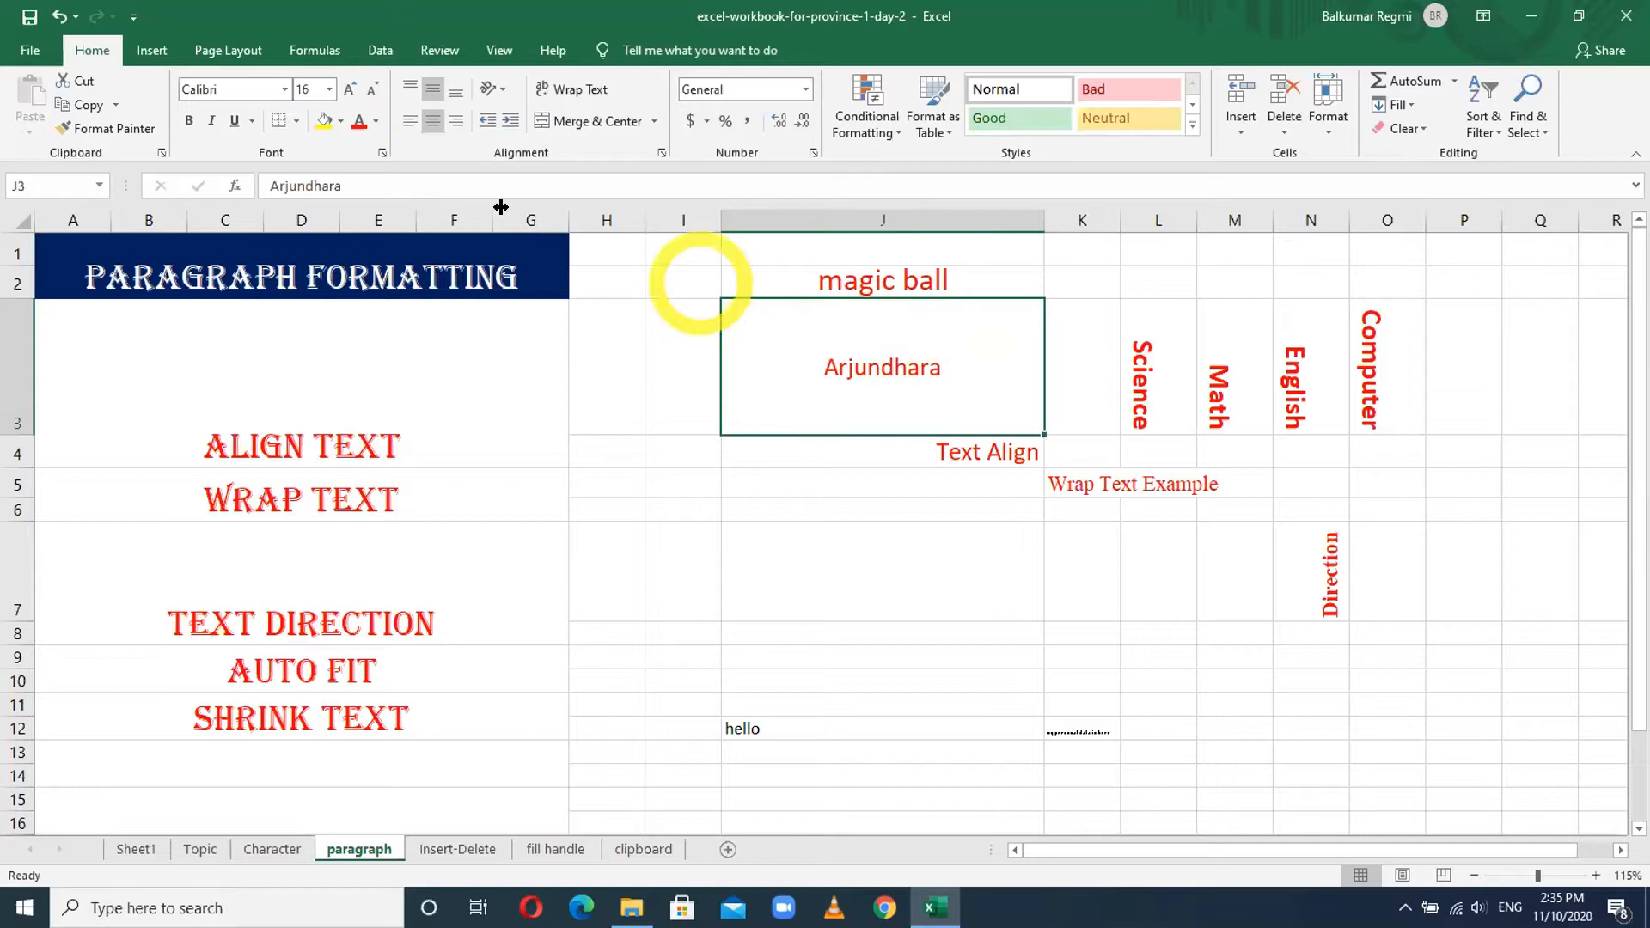
{"action": "left_click", "coordinate": [408, 126]}
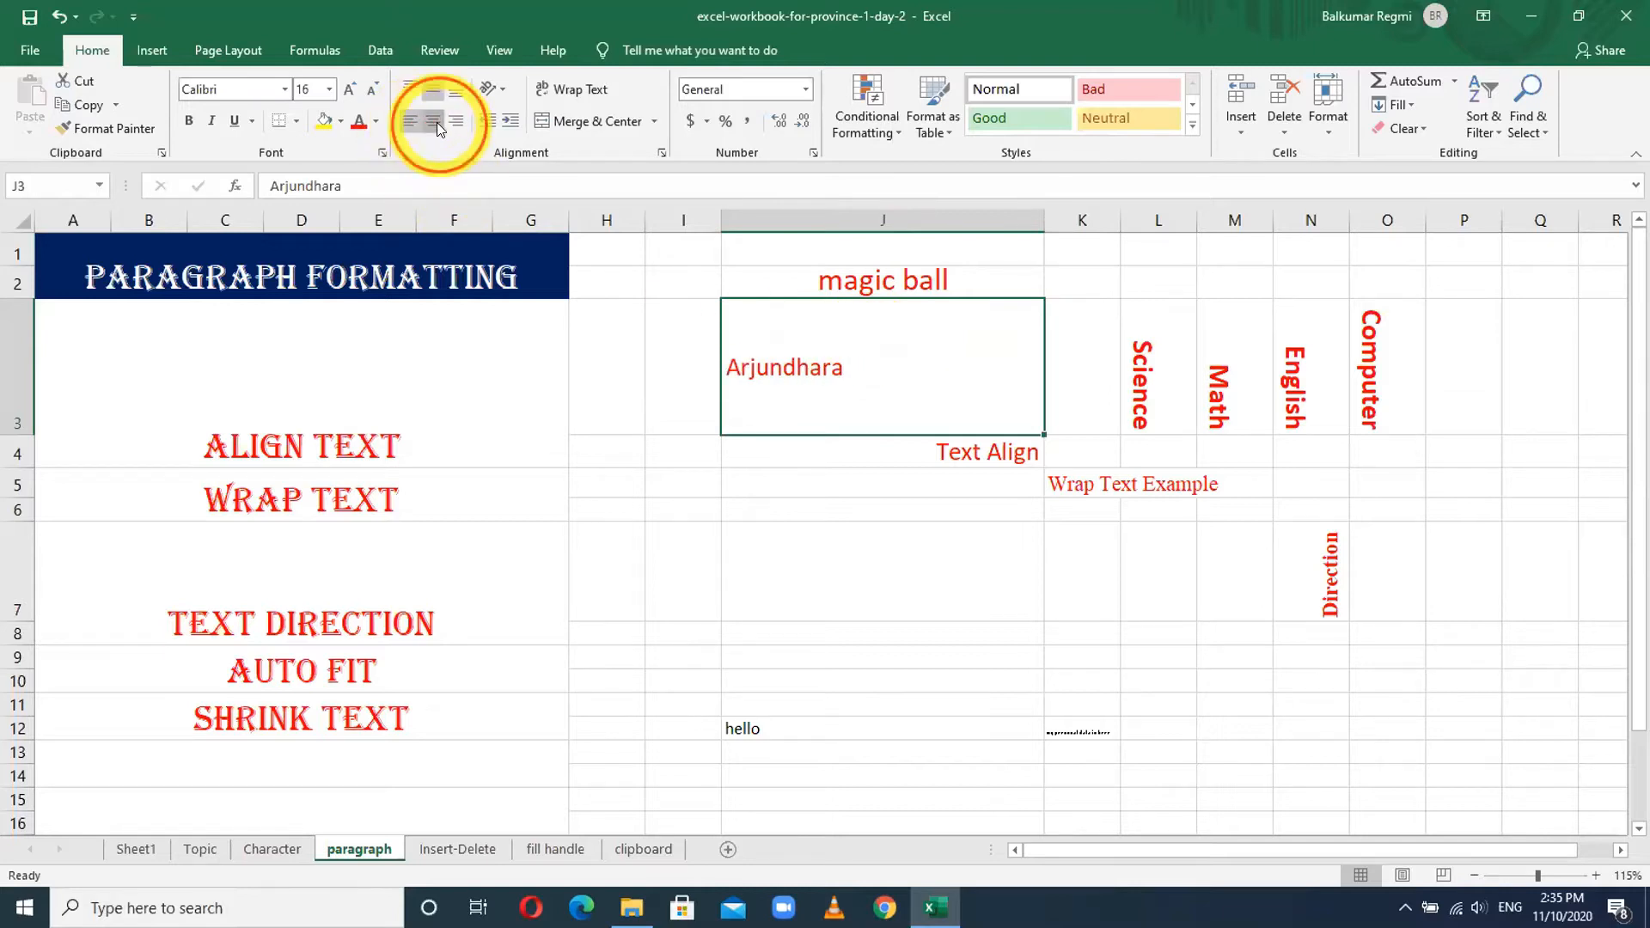
{"action": "left_click", "coordinate": [437, 122]}
{"action": "left_click", "coordinate": [455, 122]}
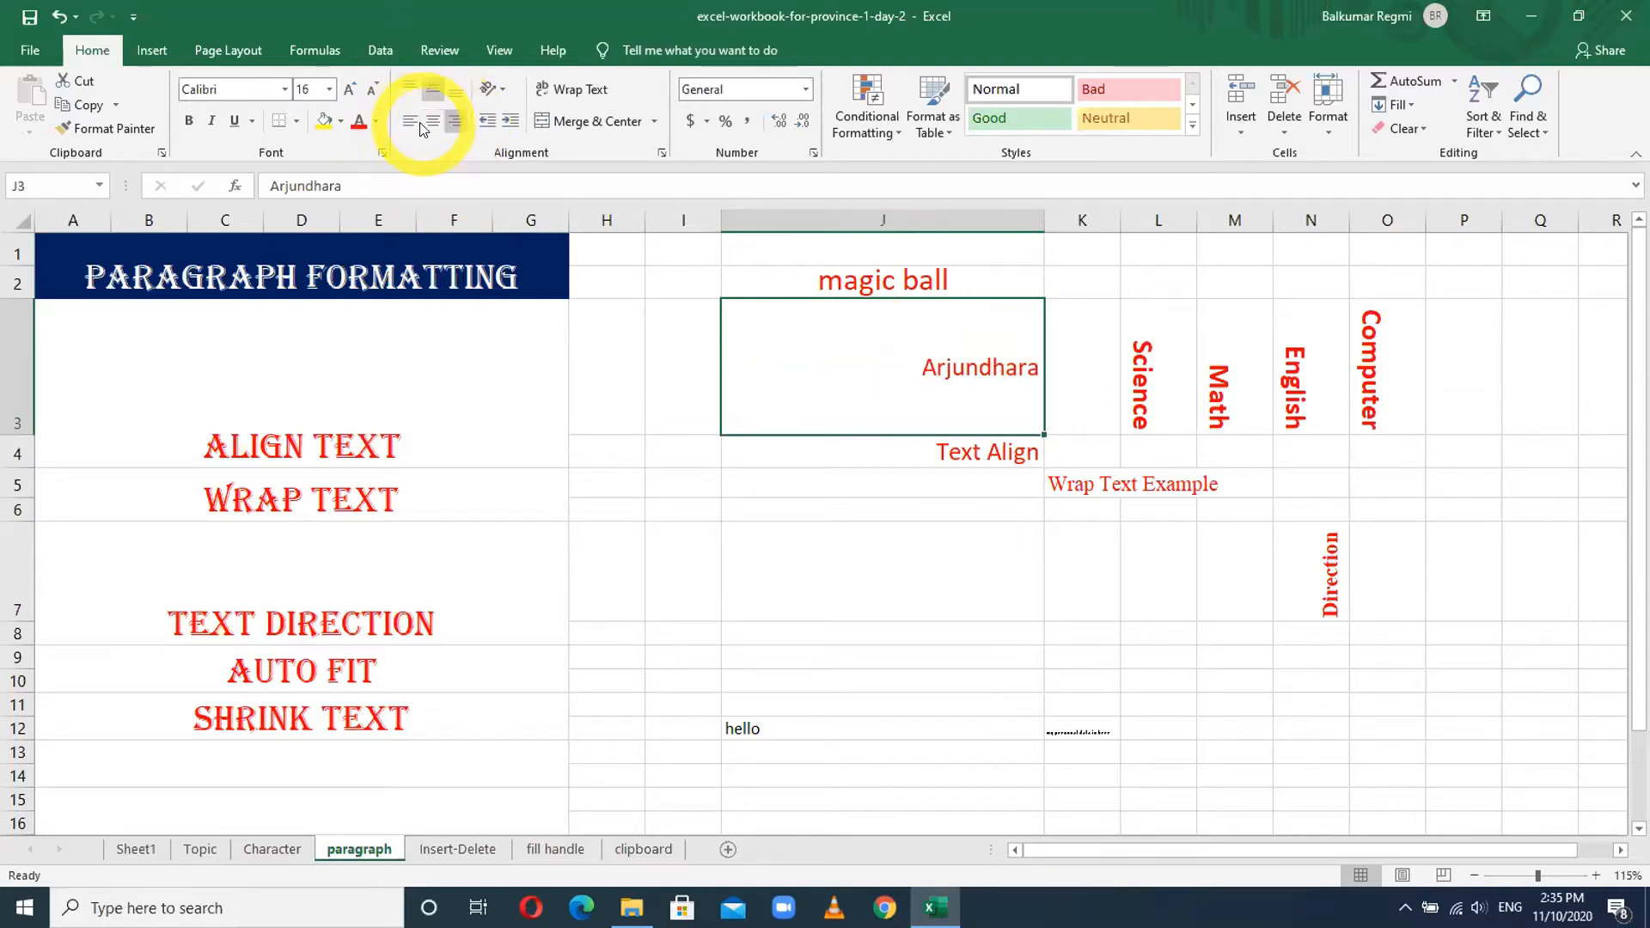
{"action": "left_click", "coordinate": [431, 121]}
{"action": "left_click", "coordinate": [409, 86]}
{"action": "left_click", "coordinate": [435, 91]}
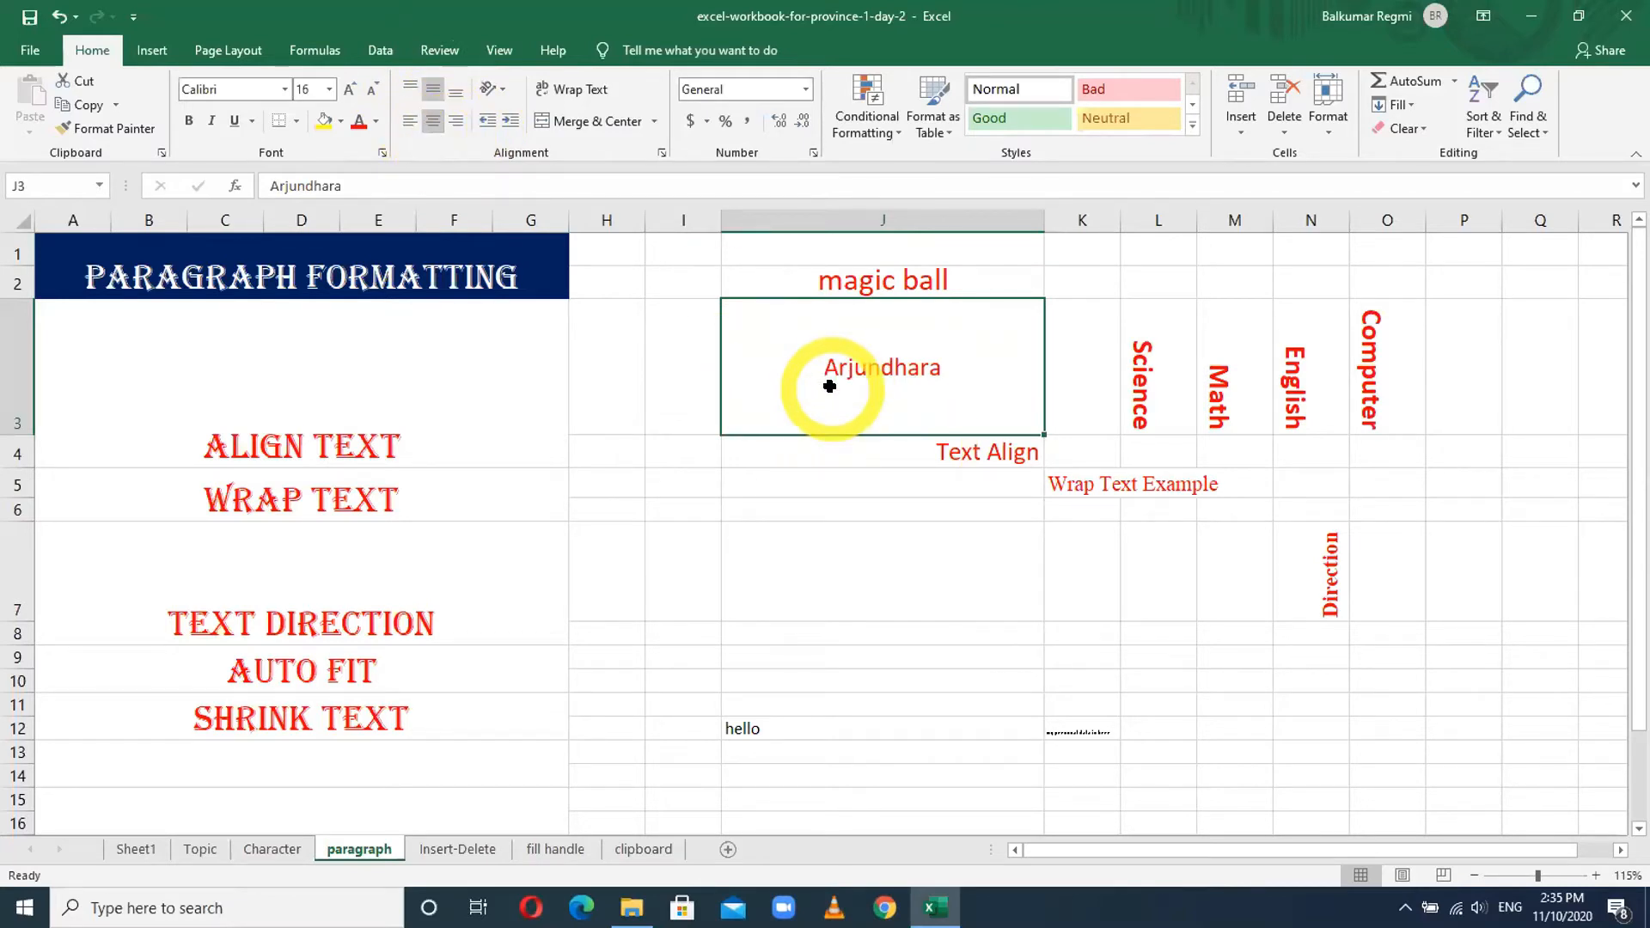
- Top-align the 'Text Align' sample in J4, then reselect J3
{"action": "left_click", "coordinate": [932, 446]}
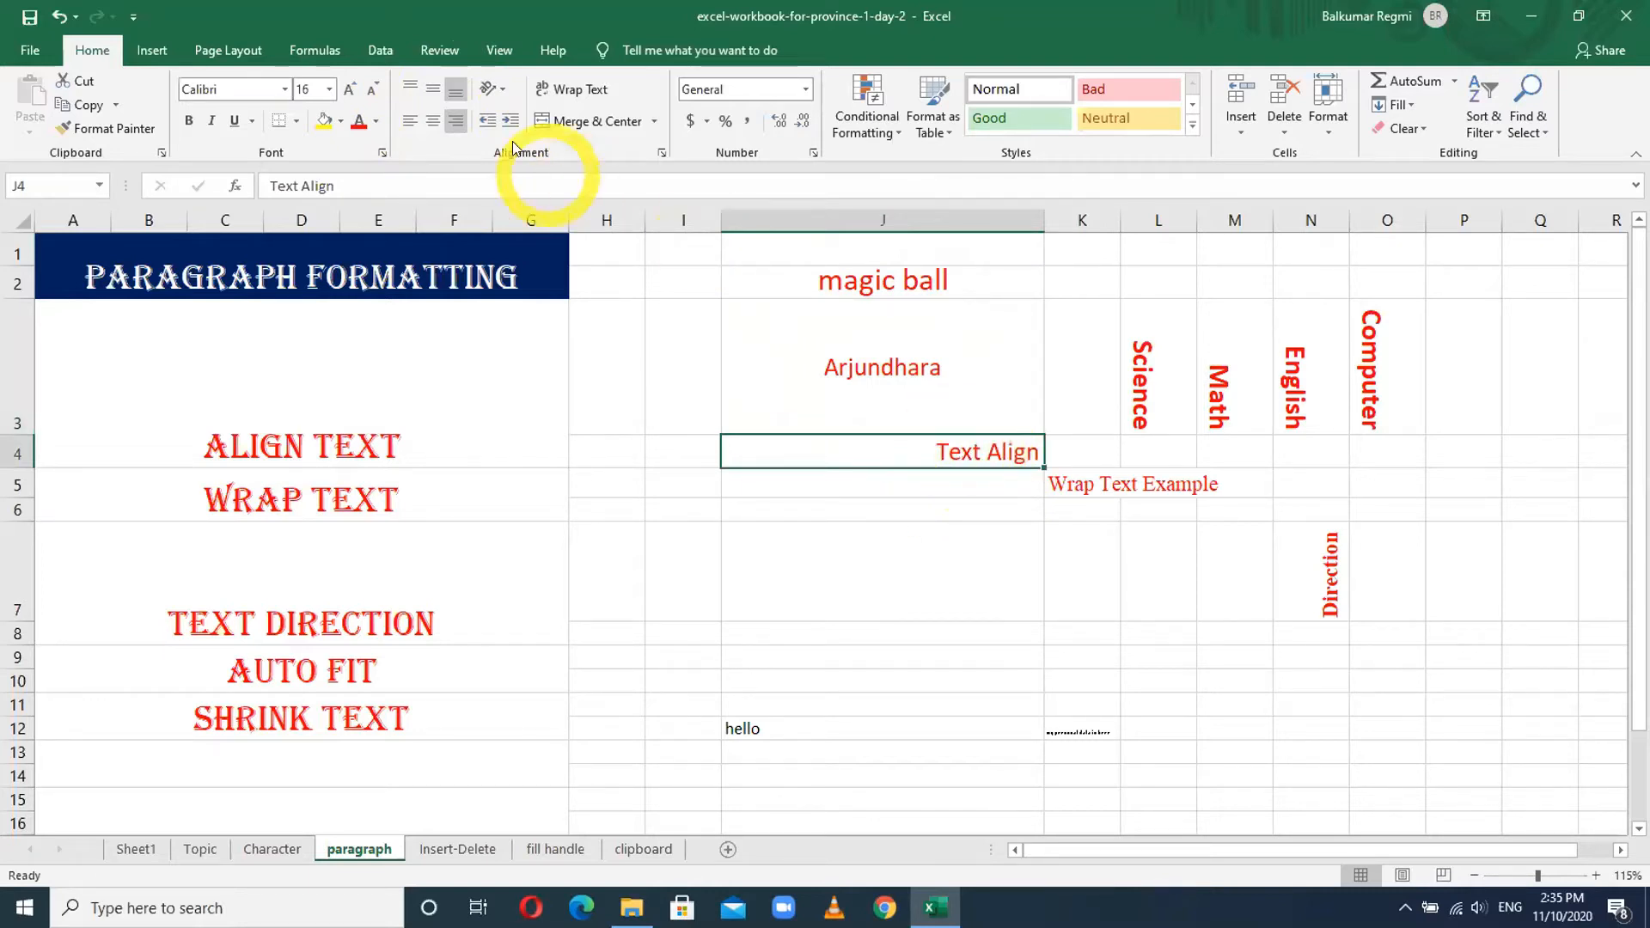
{"action": "left_click", "coordinate": [409, 90]}
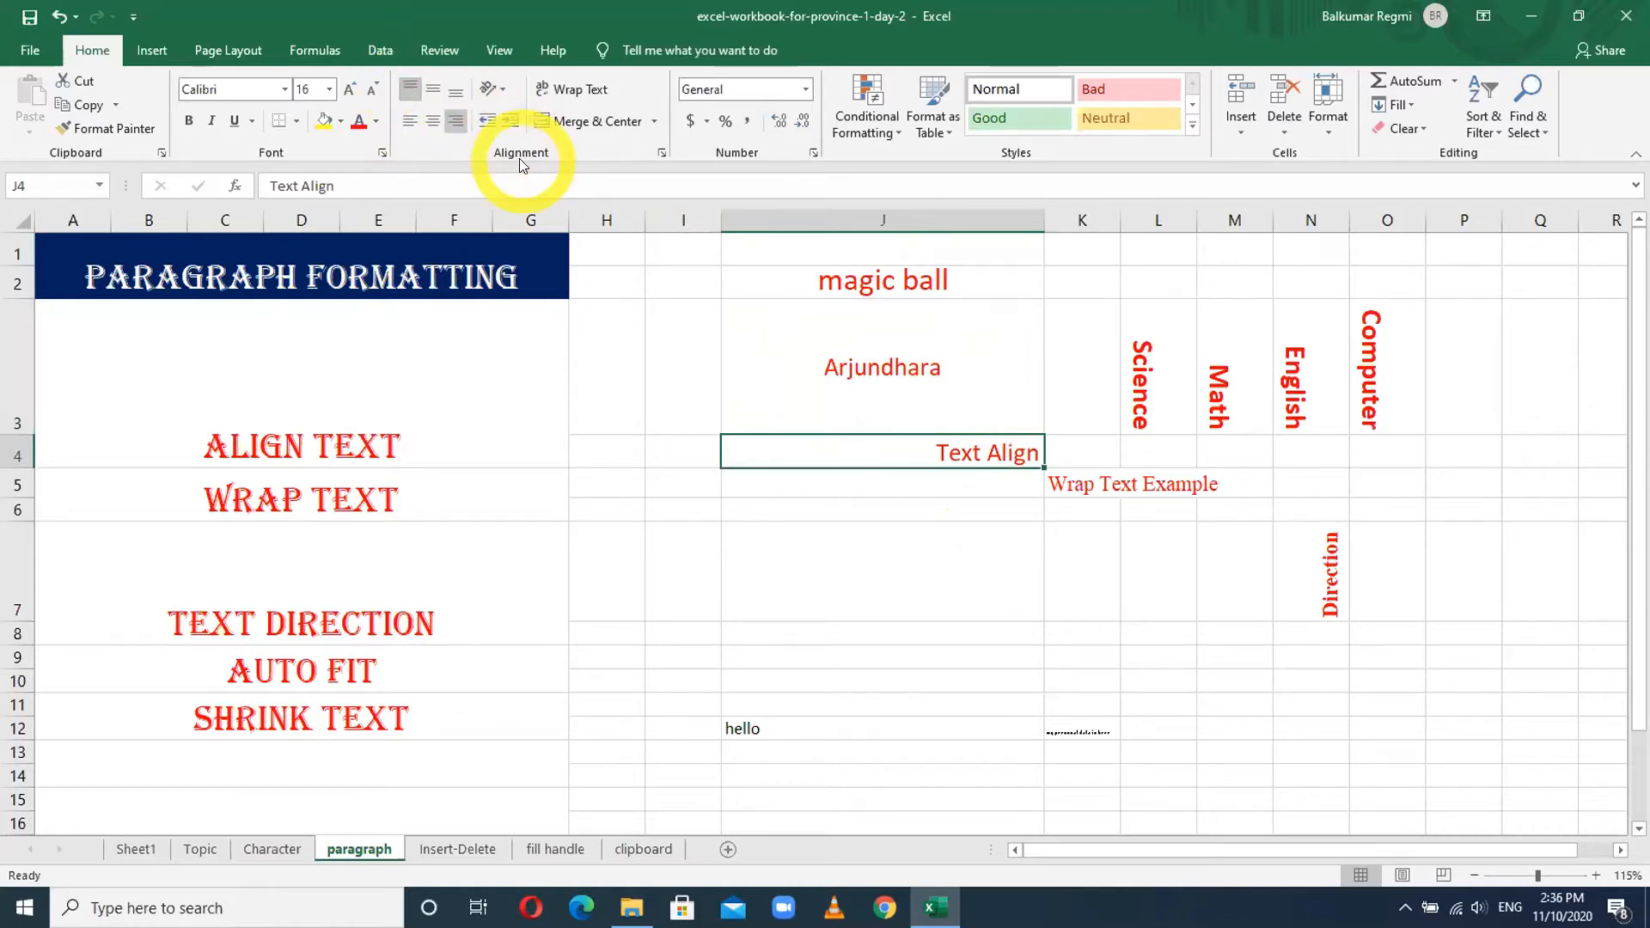
{"action": "left_click", "coordinate": [859, 368]}
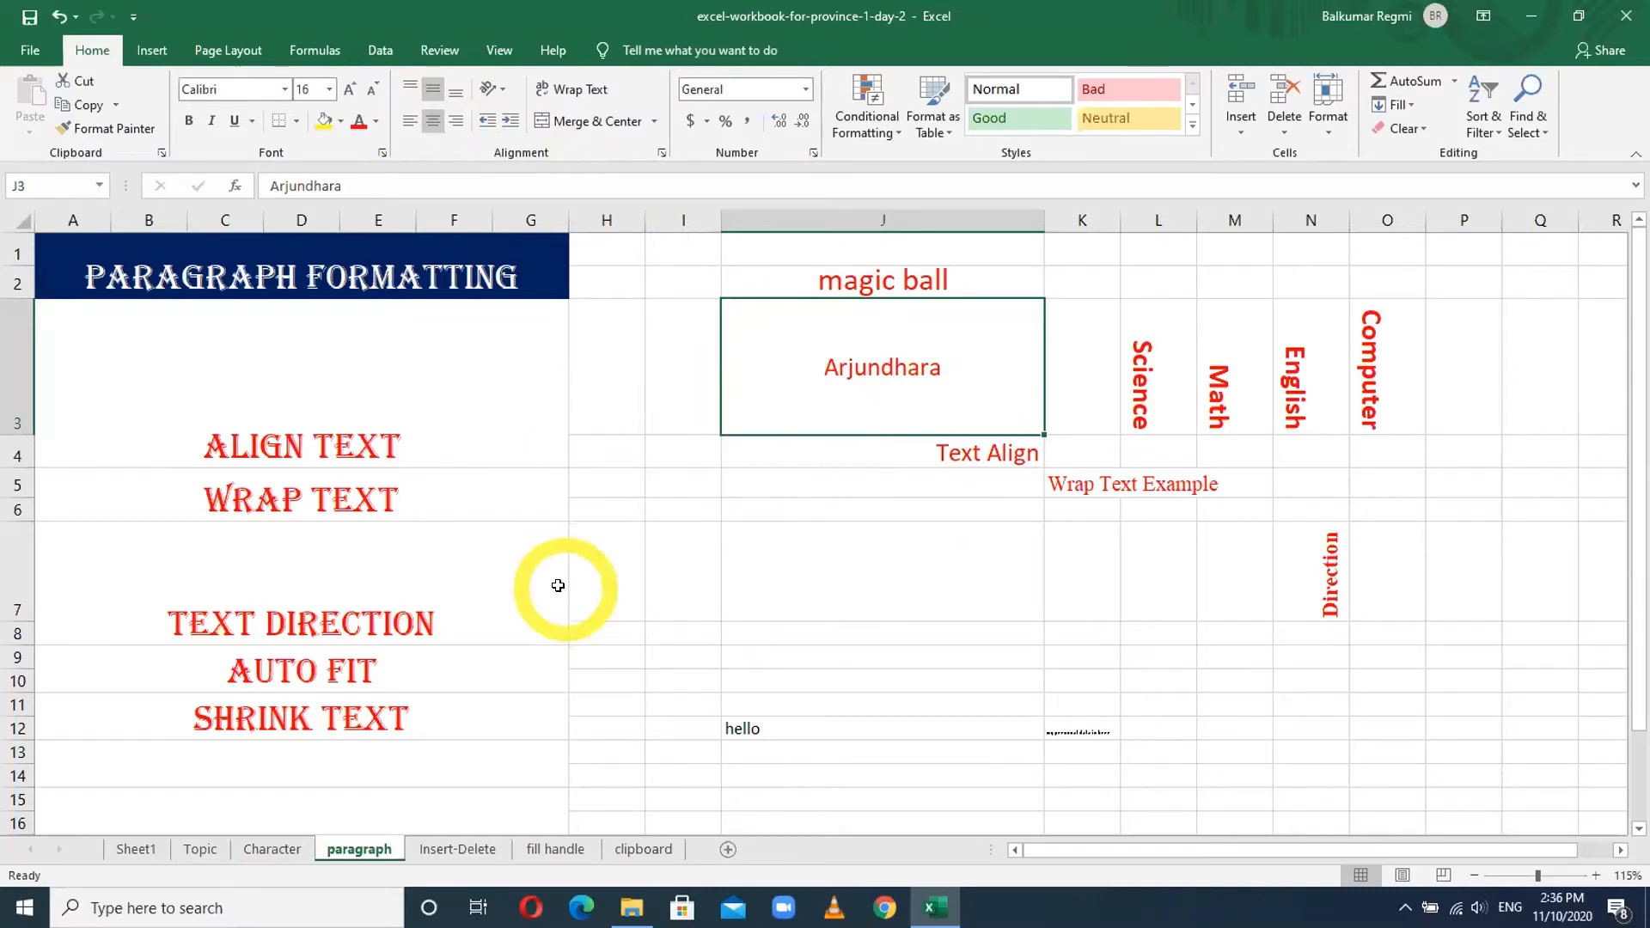
{"action": "scroll", "coordinate": [541, 596], "scroll_direction": "down", "scroll_amount": 3}
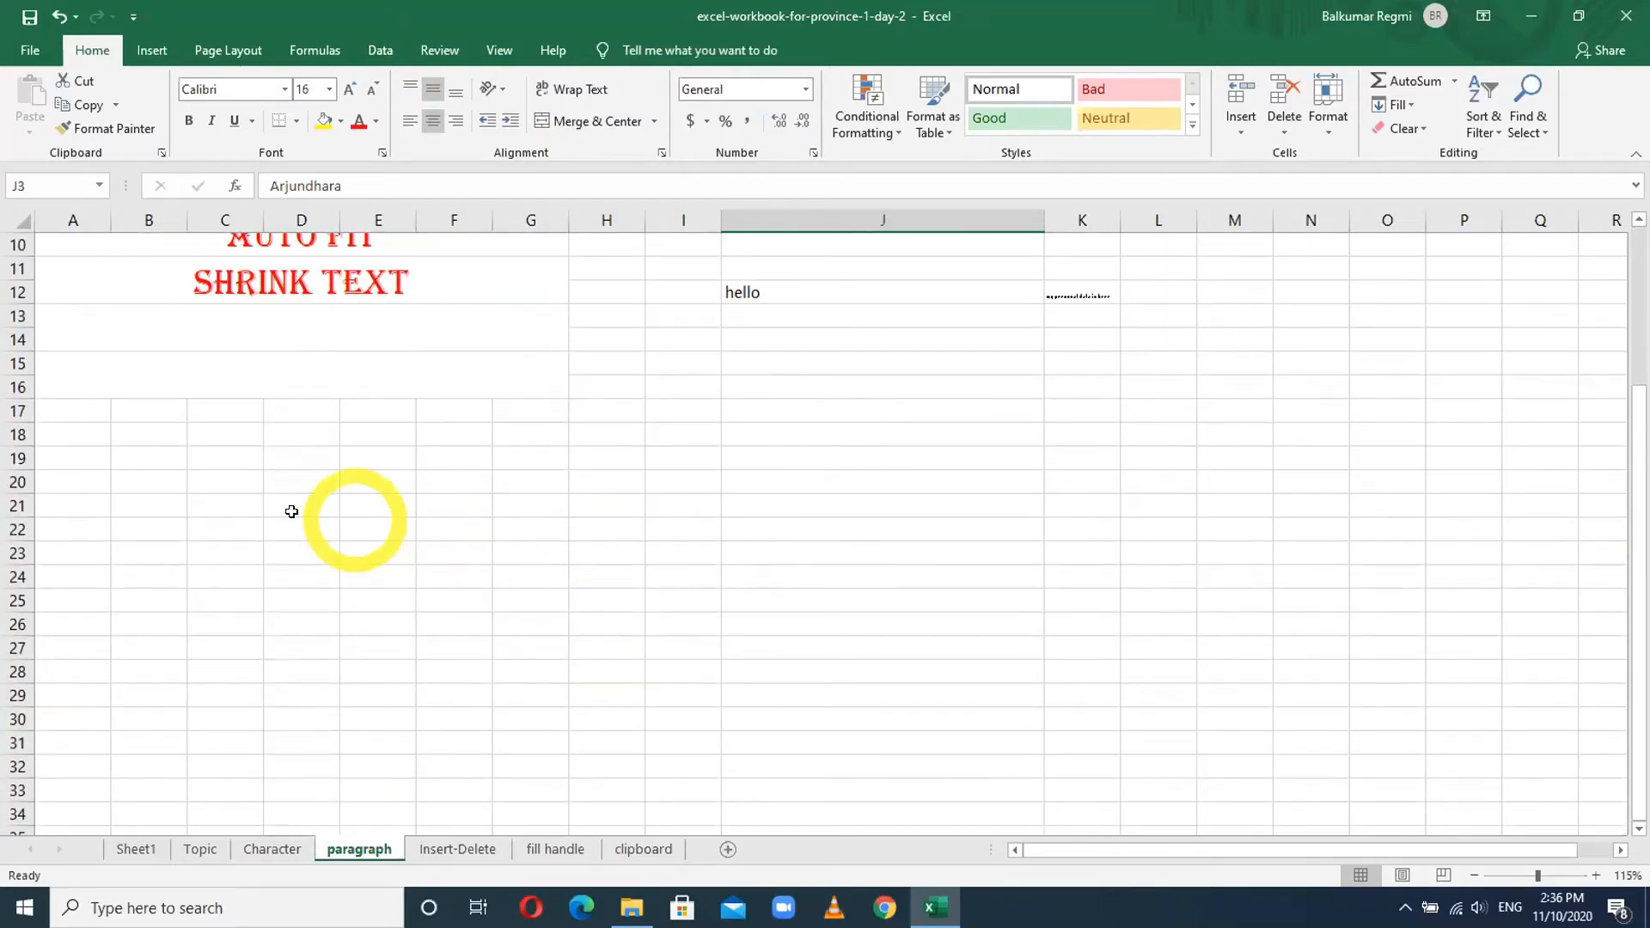
{"action": "left_click", "coordinate": [216, 507]}
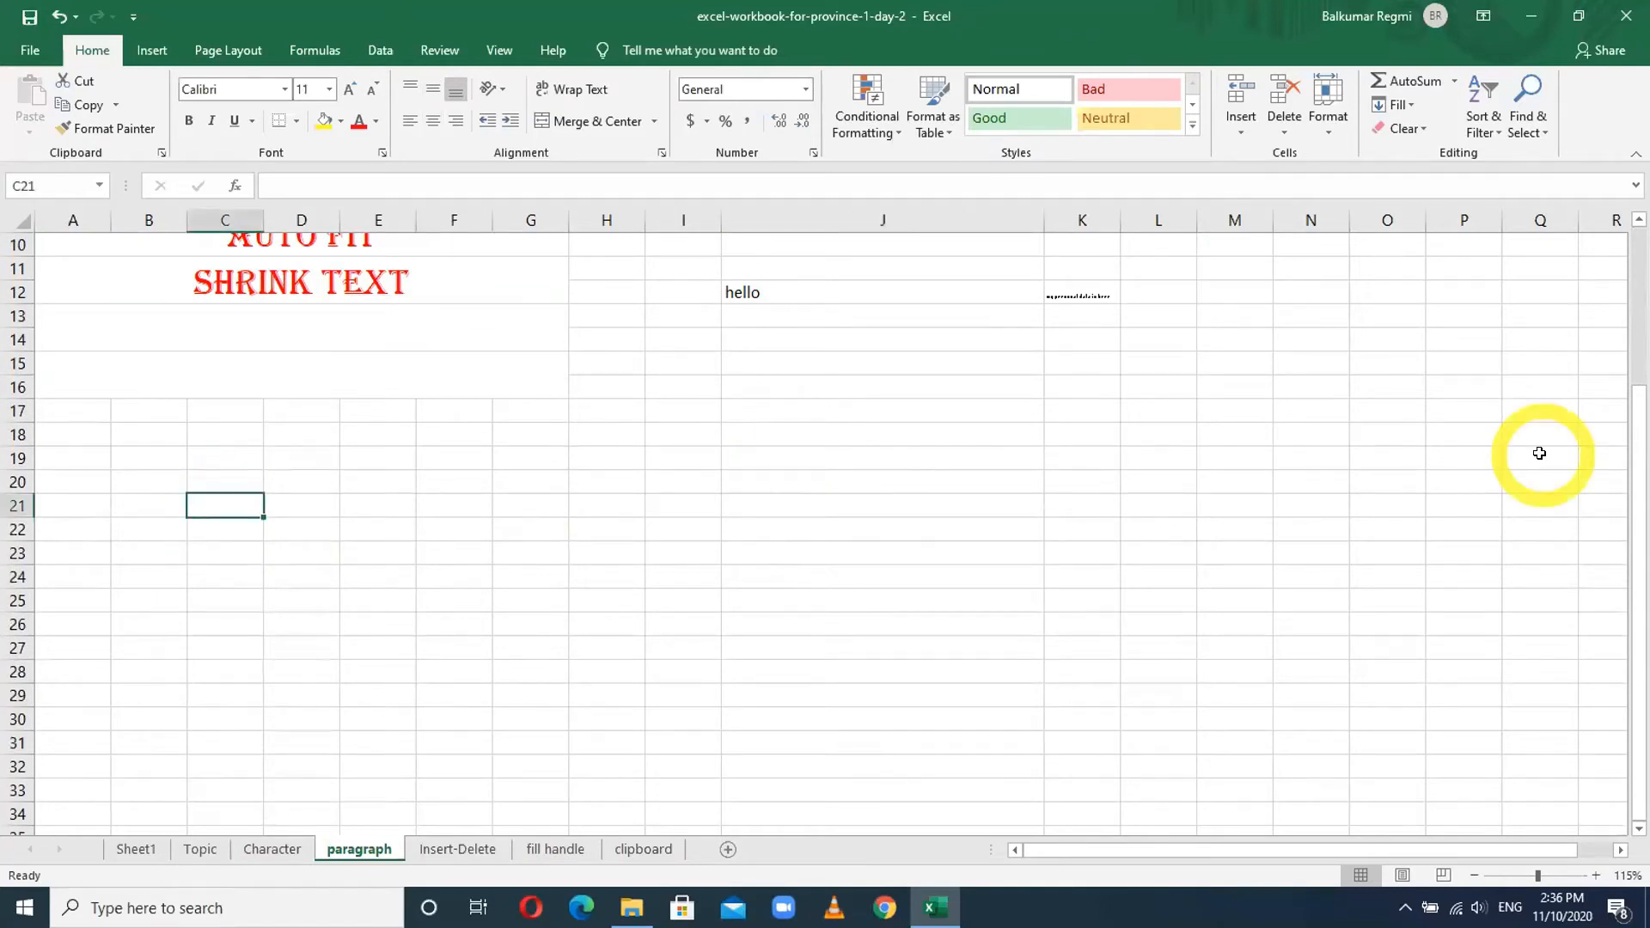
{"action": "type", "text": "I am in row no. 21"}
{"action": "key", "text": "Return"}
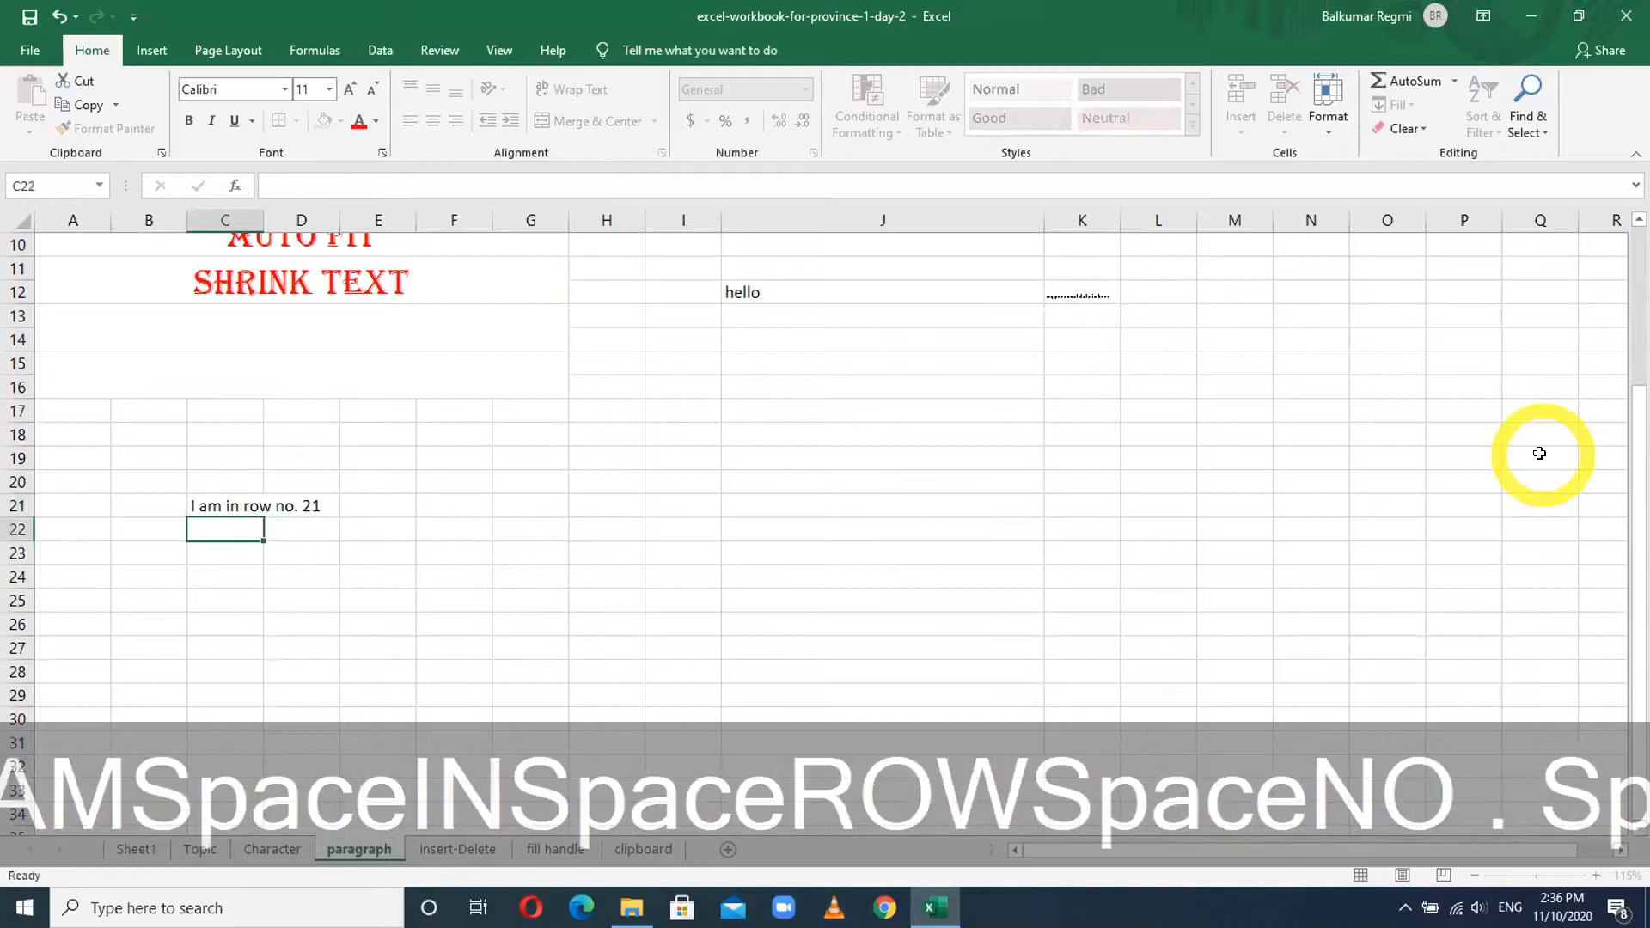
{"action": "left_click", "coordinate": [13, 503]}
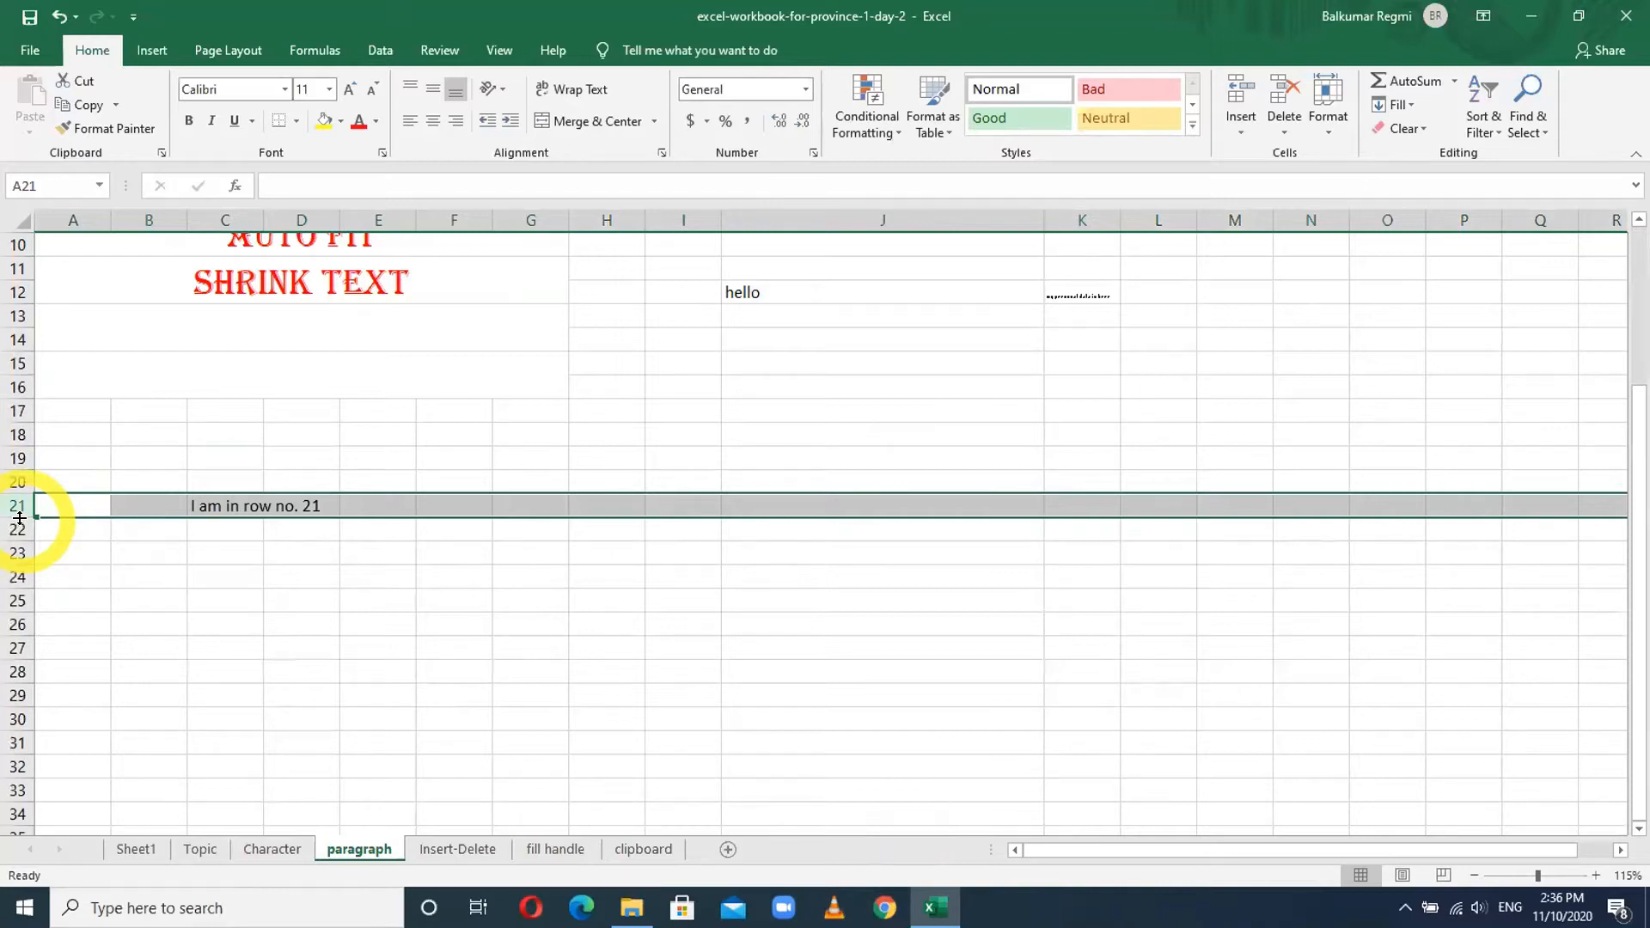
{"action": "left_click_drag", "start_coordinate": [19, 518], "coordinate": [27, 620]}
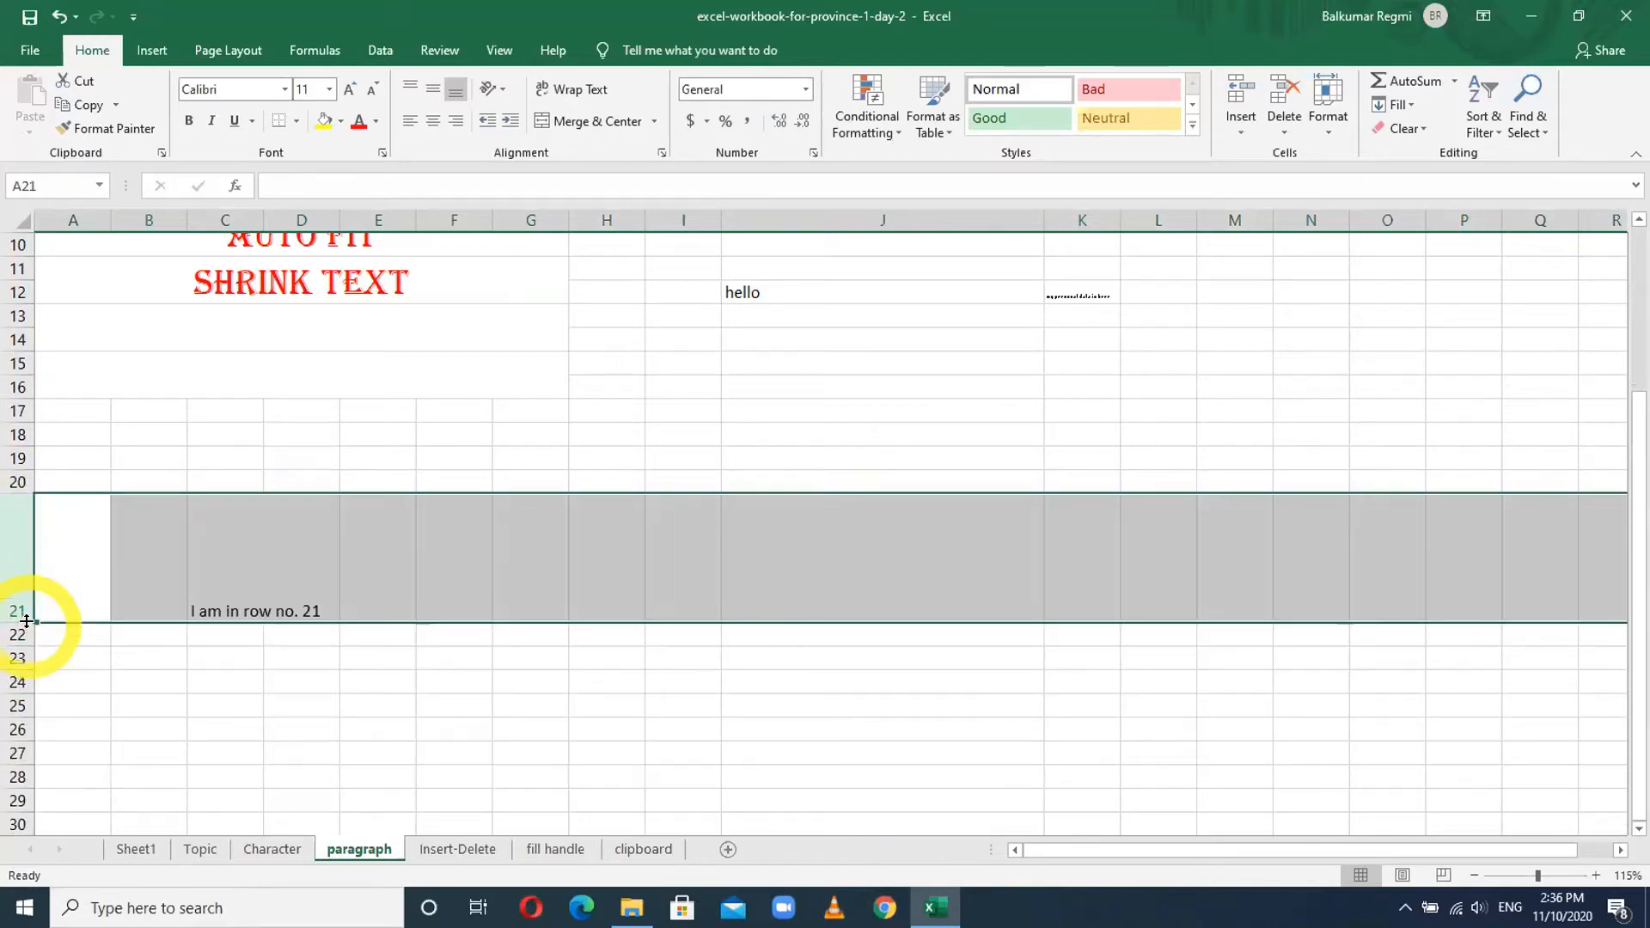
{"action": "left_click", "coordinate": [265, 552]}
{"action": "left_click", "coordinate": [126, 585]}
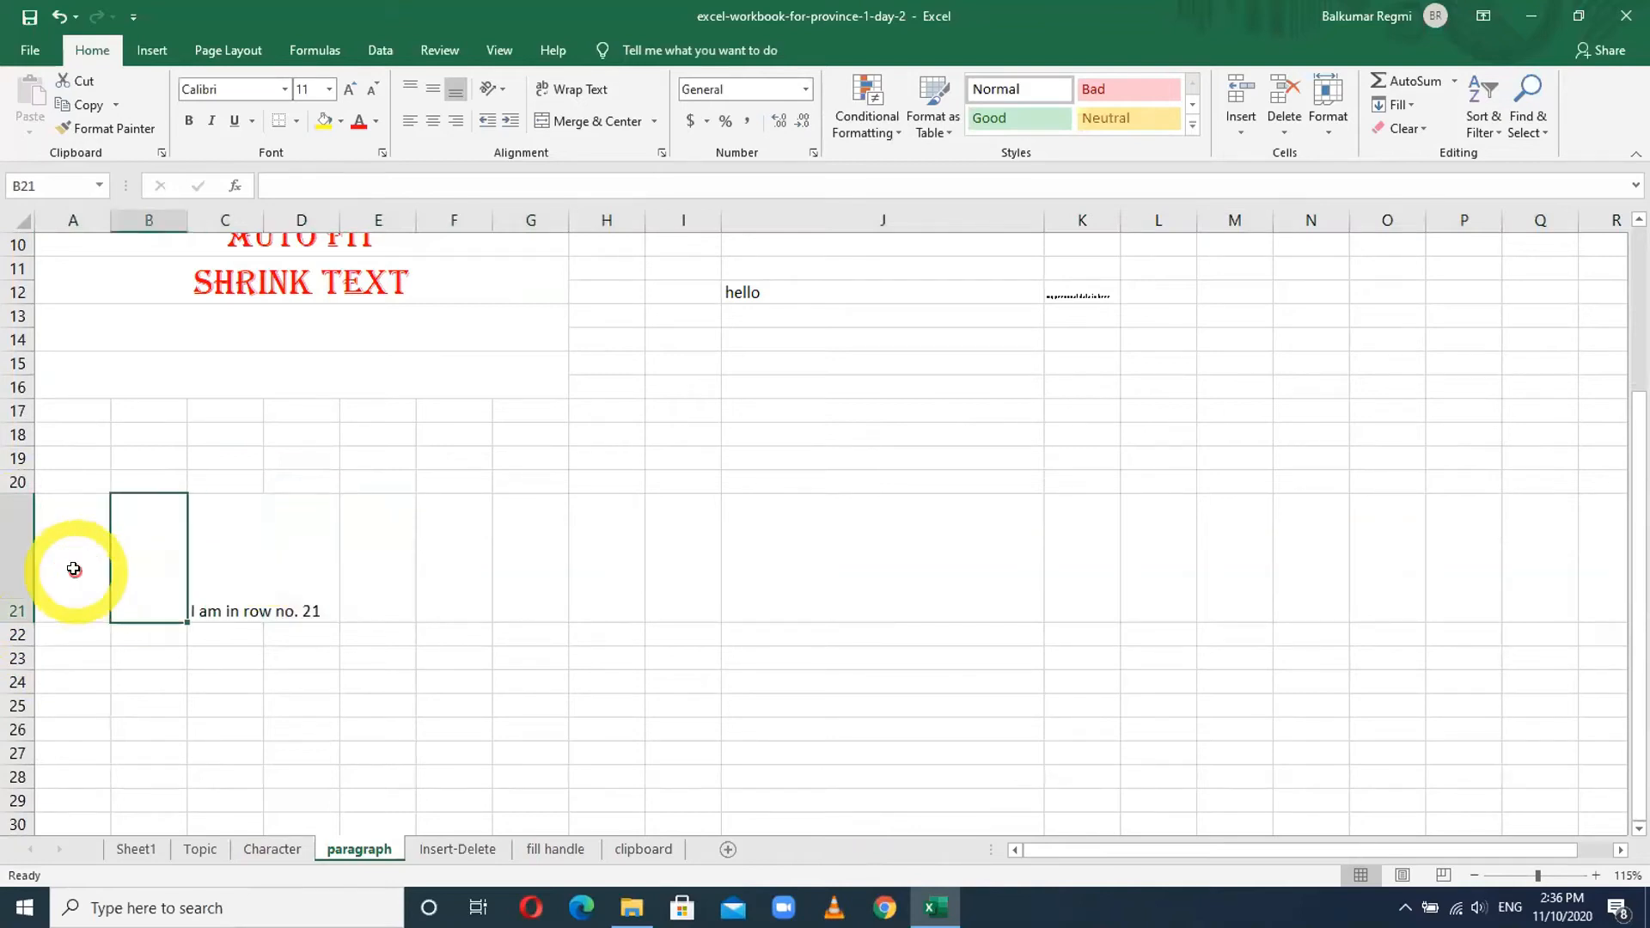
{"action": "left_click", "coordinate": [10, 550]}
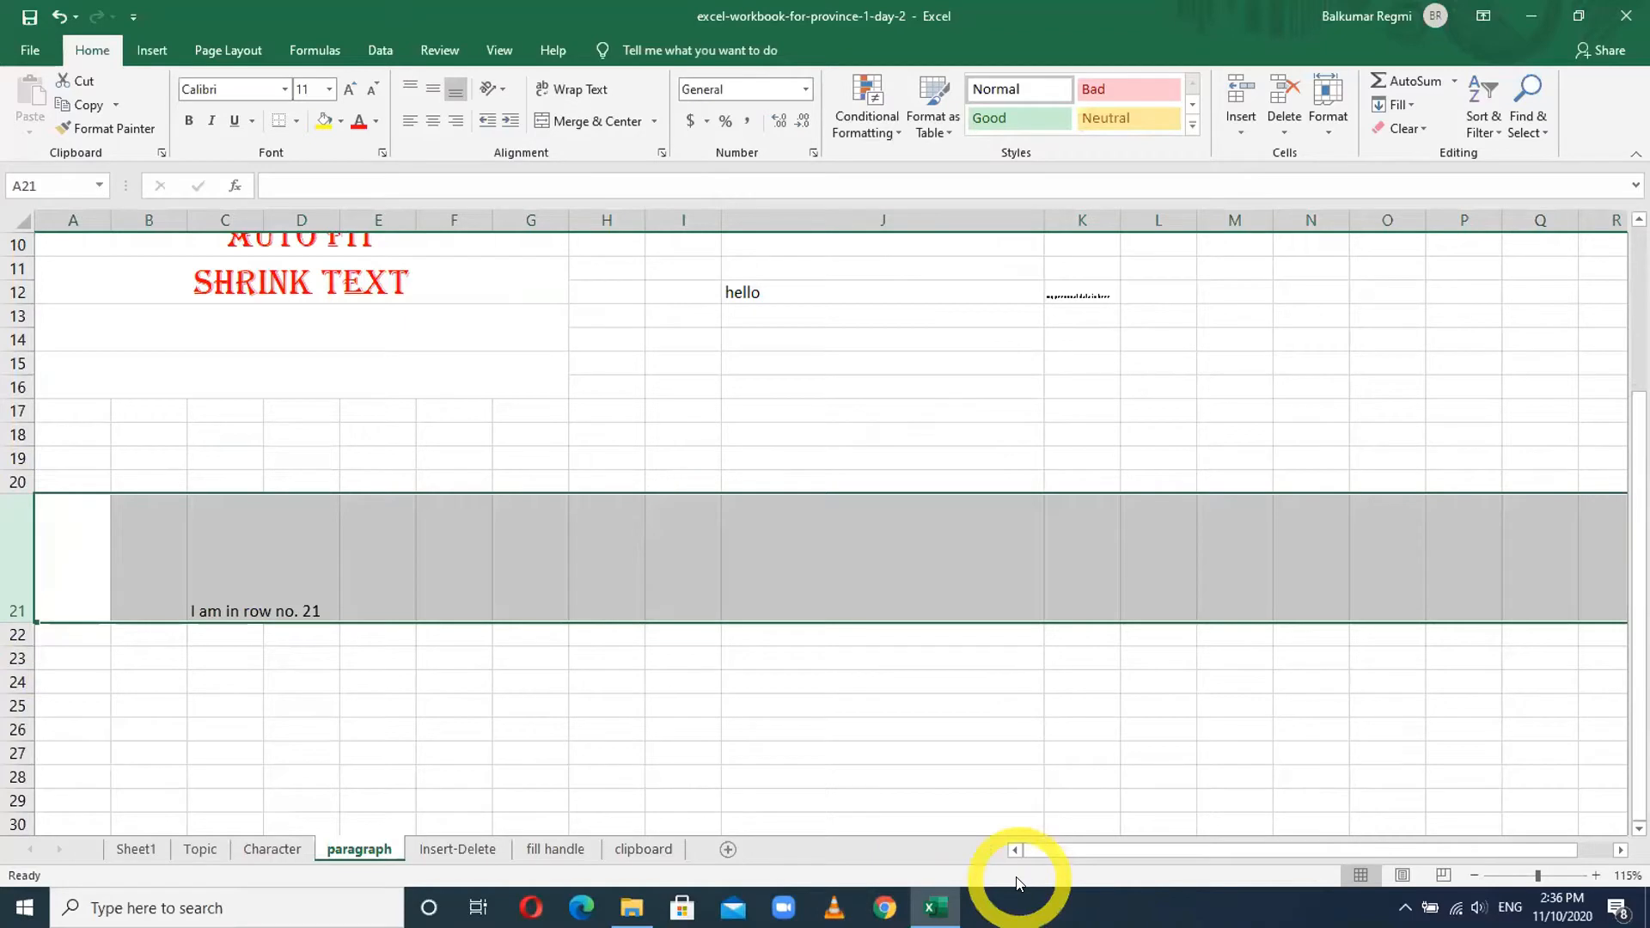
{"action": "key", "text": "ctrl+z"}
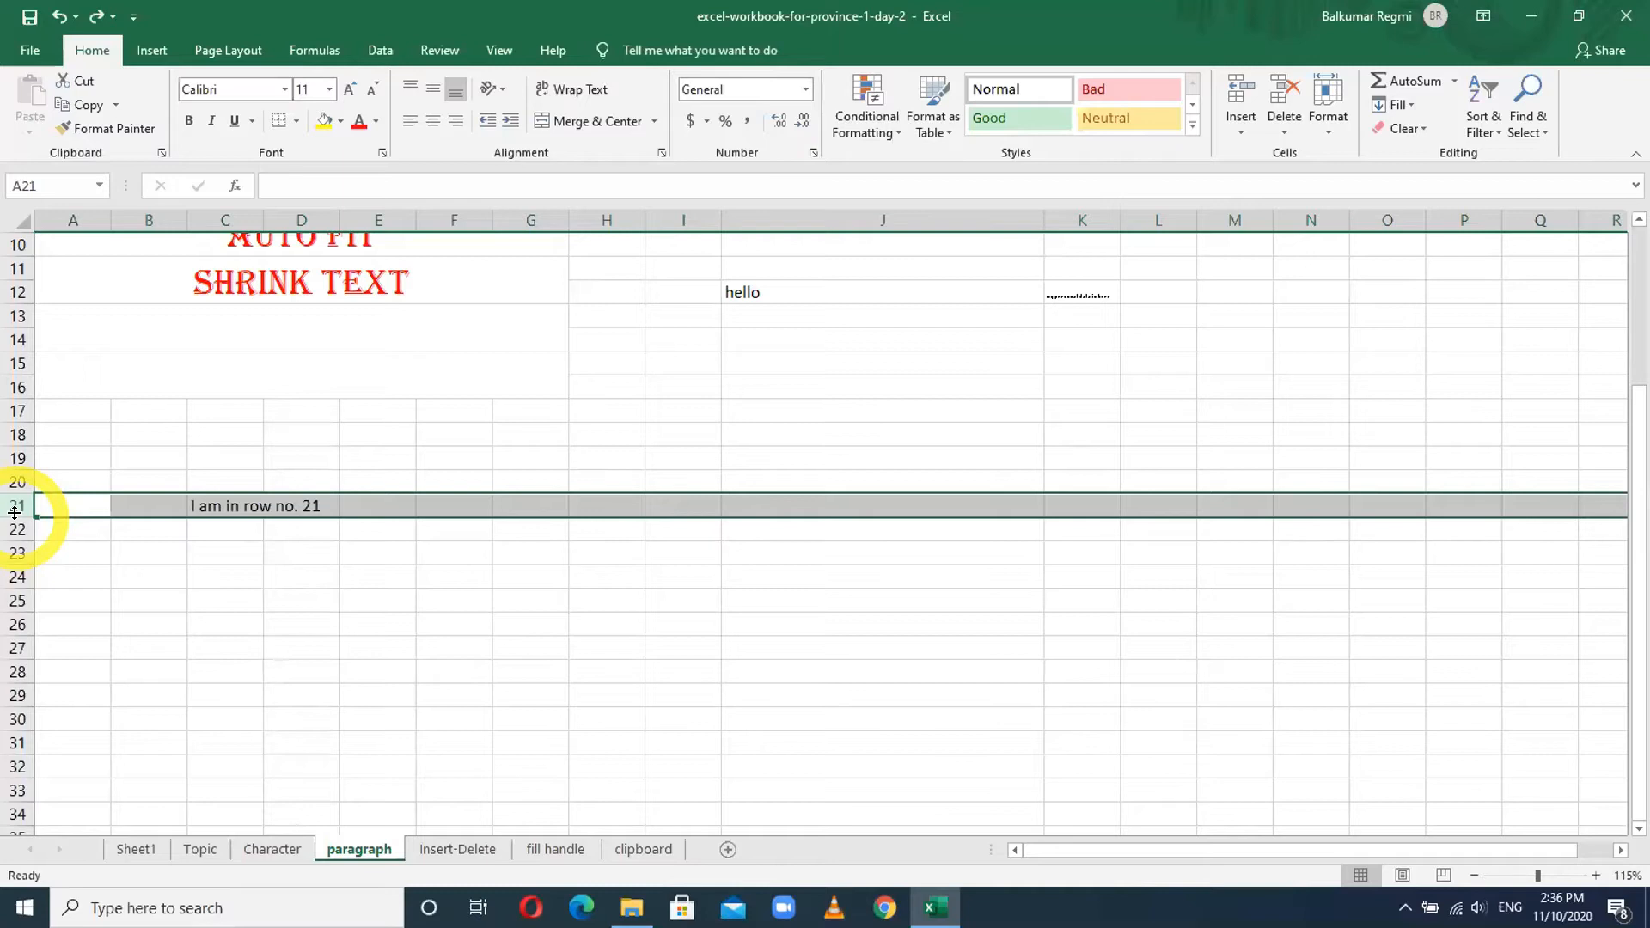
- Make row 21 about 40.50 high and try top, middle, then bottom alignment on C21
{"action": "left_click_drag", "start_coordinate": [15, 513], "coordinate": [15, 557]}
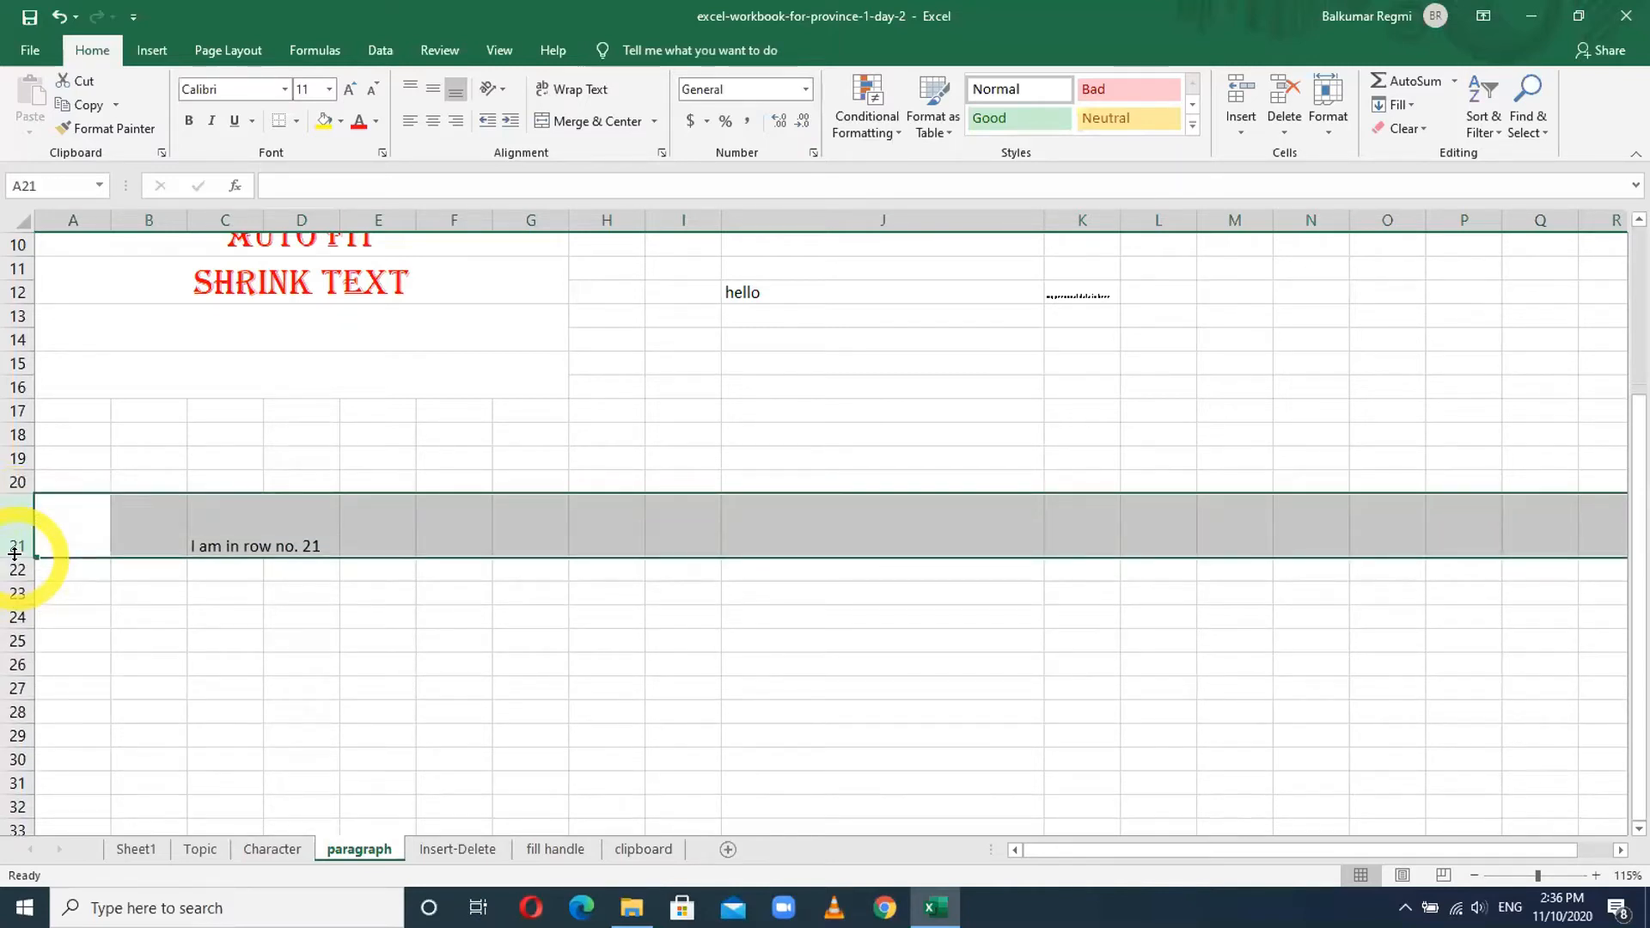
{"action": "left_click", "coordinate": [246, 538]}
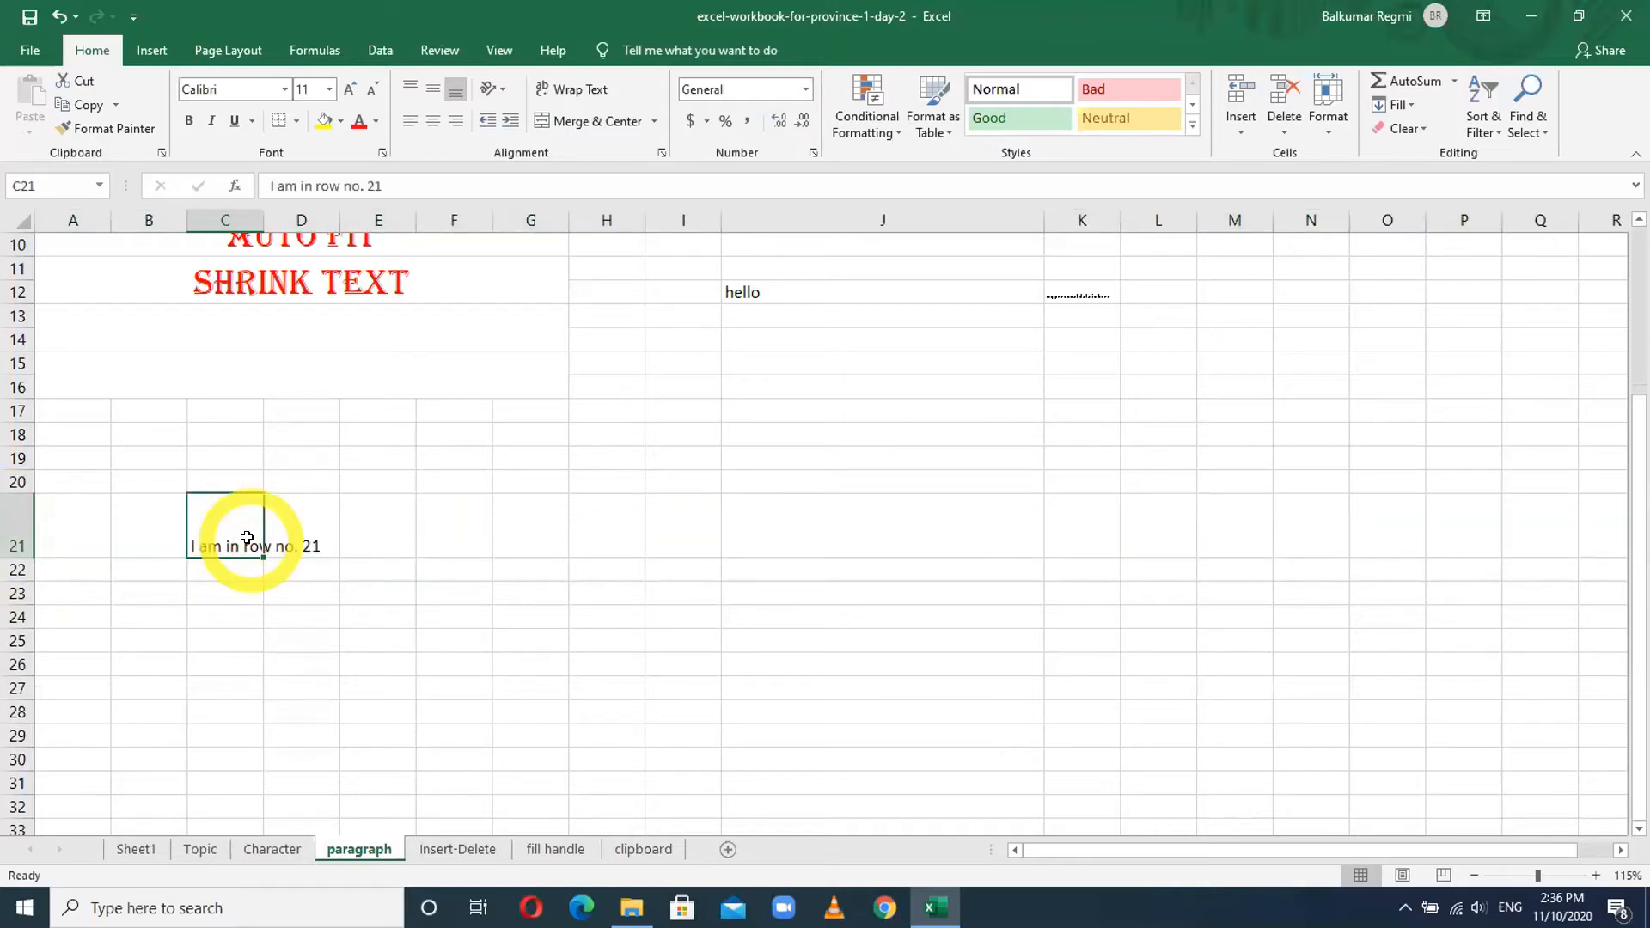
{"action": "left_click", "coordinate": [411, 90]}
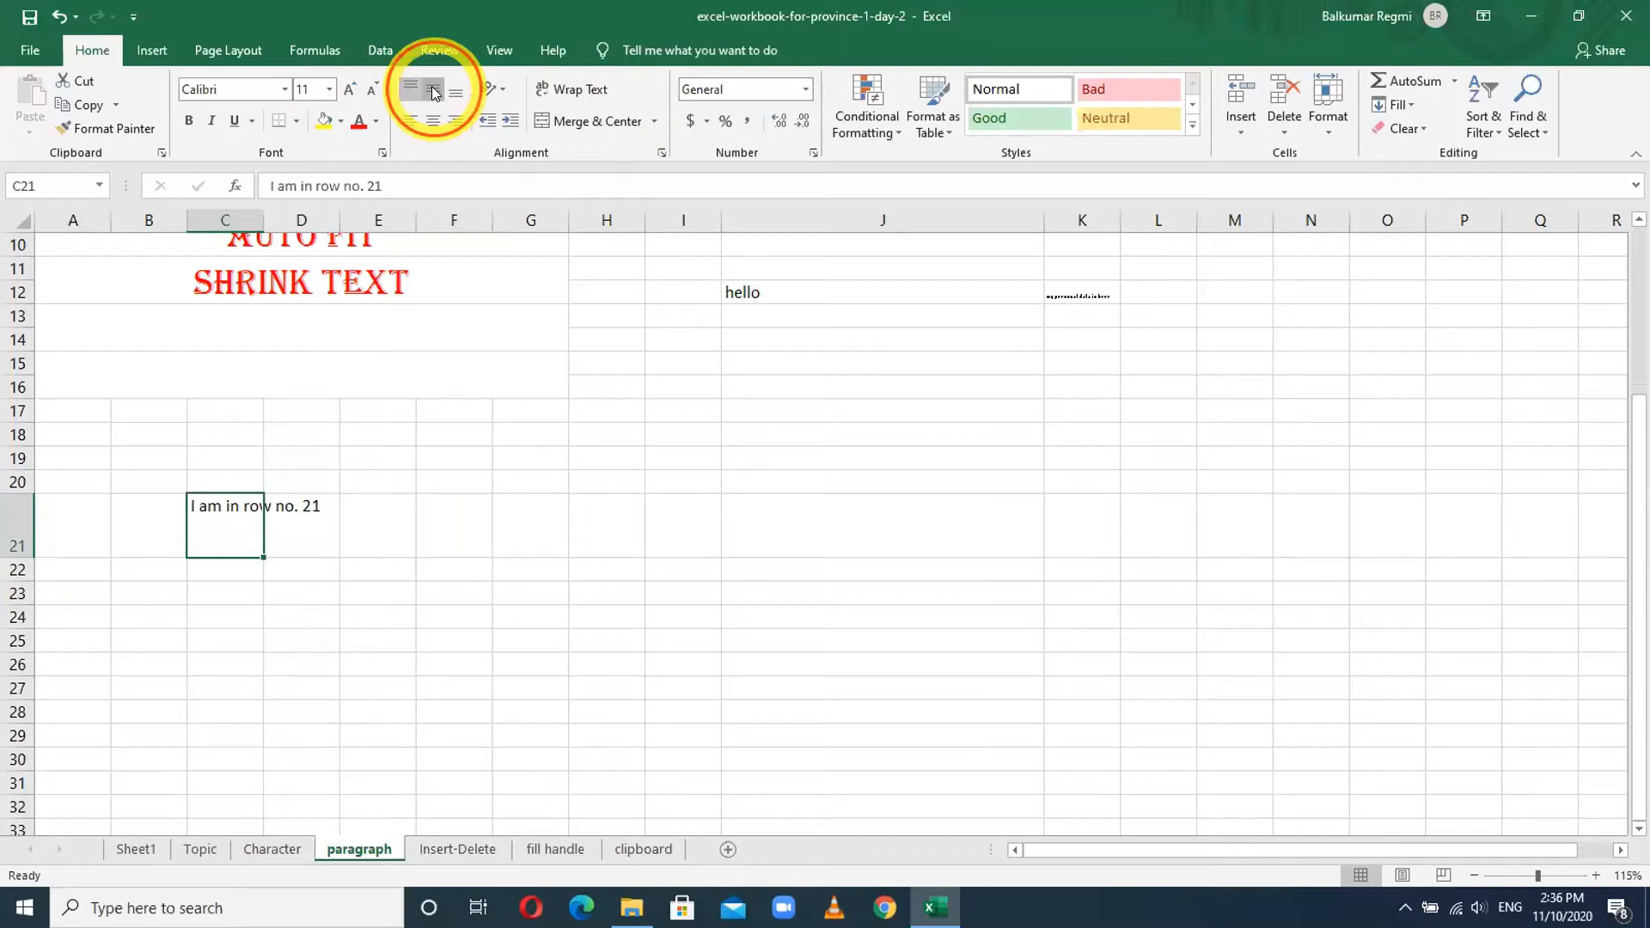
{"action": "left_click", "coordinate": [433, 90]}
{"action": "left_click", "coordinate": [456, 90]}
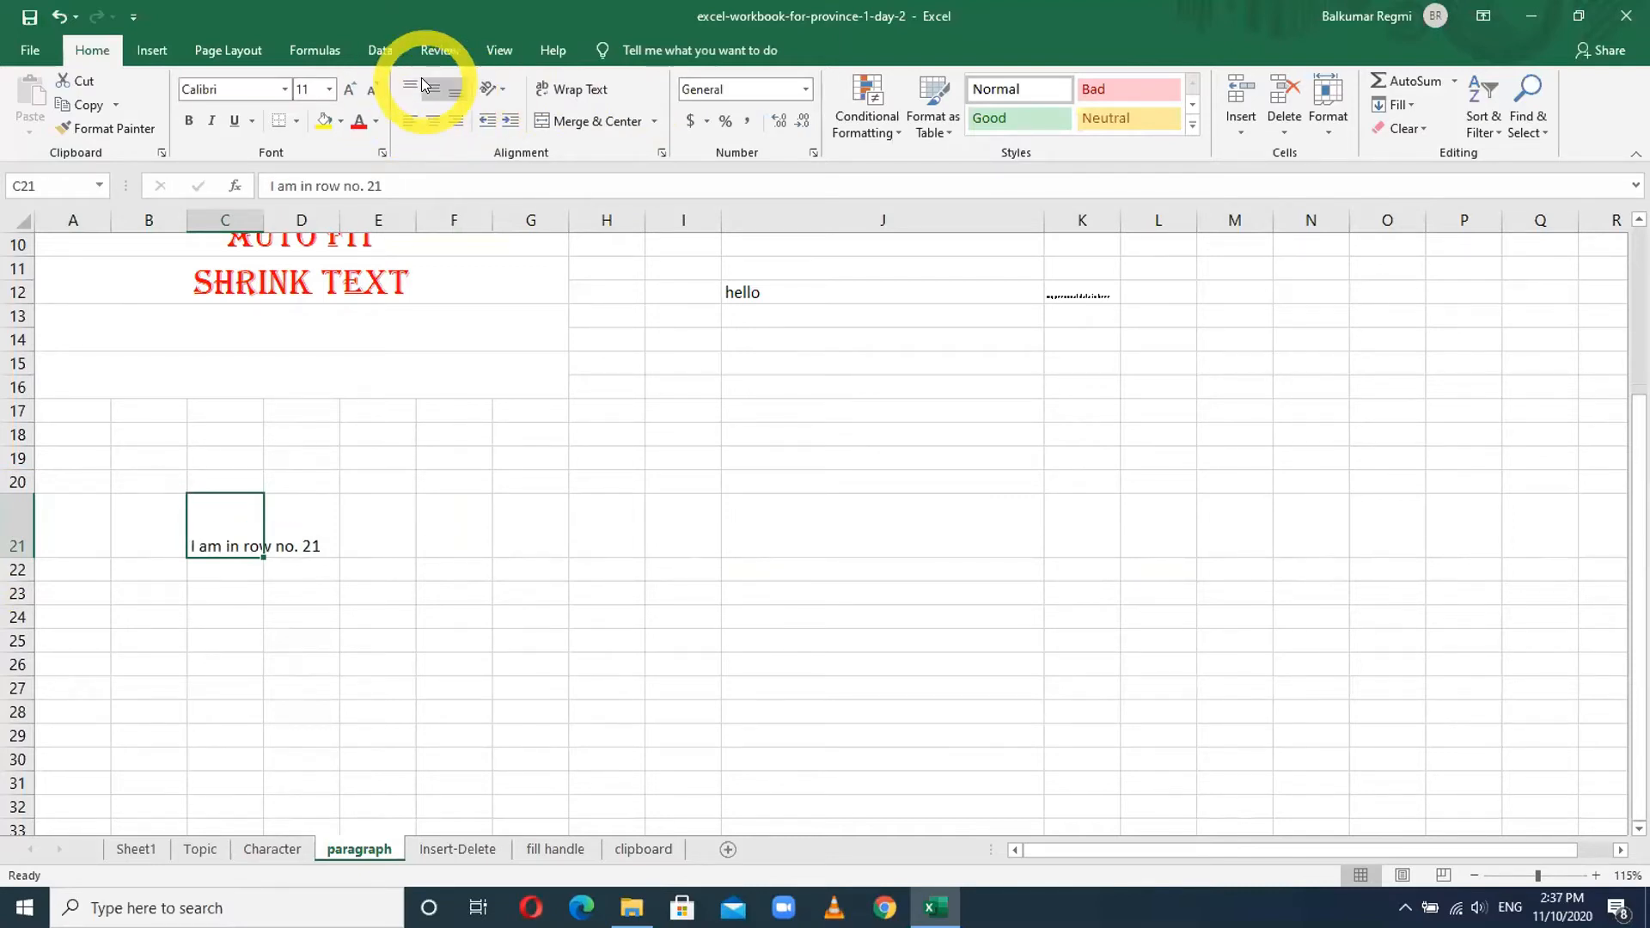
{"action": "scroll", "coordinate": [482, 481], "scroll_direction": "up", "scroll_amount": 3}
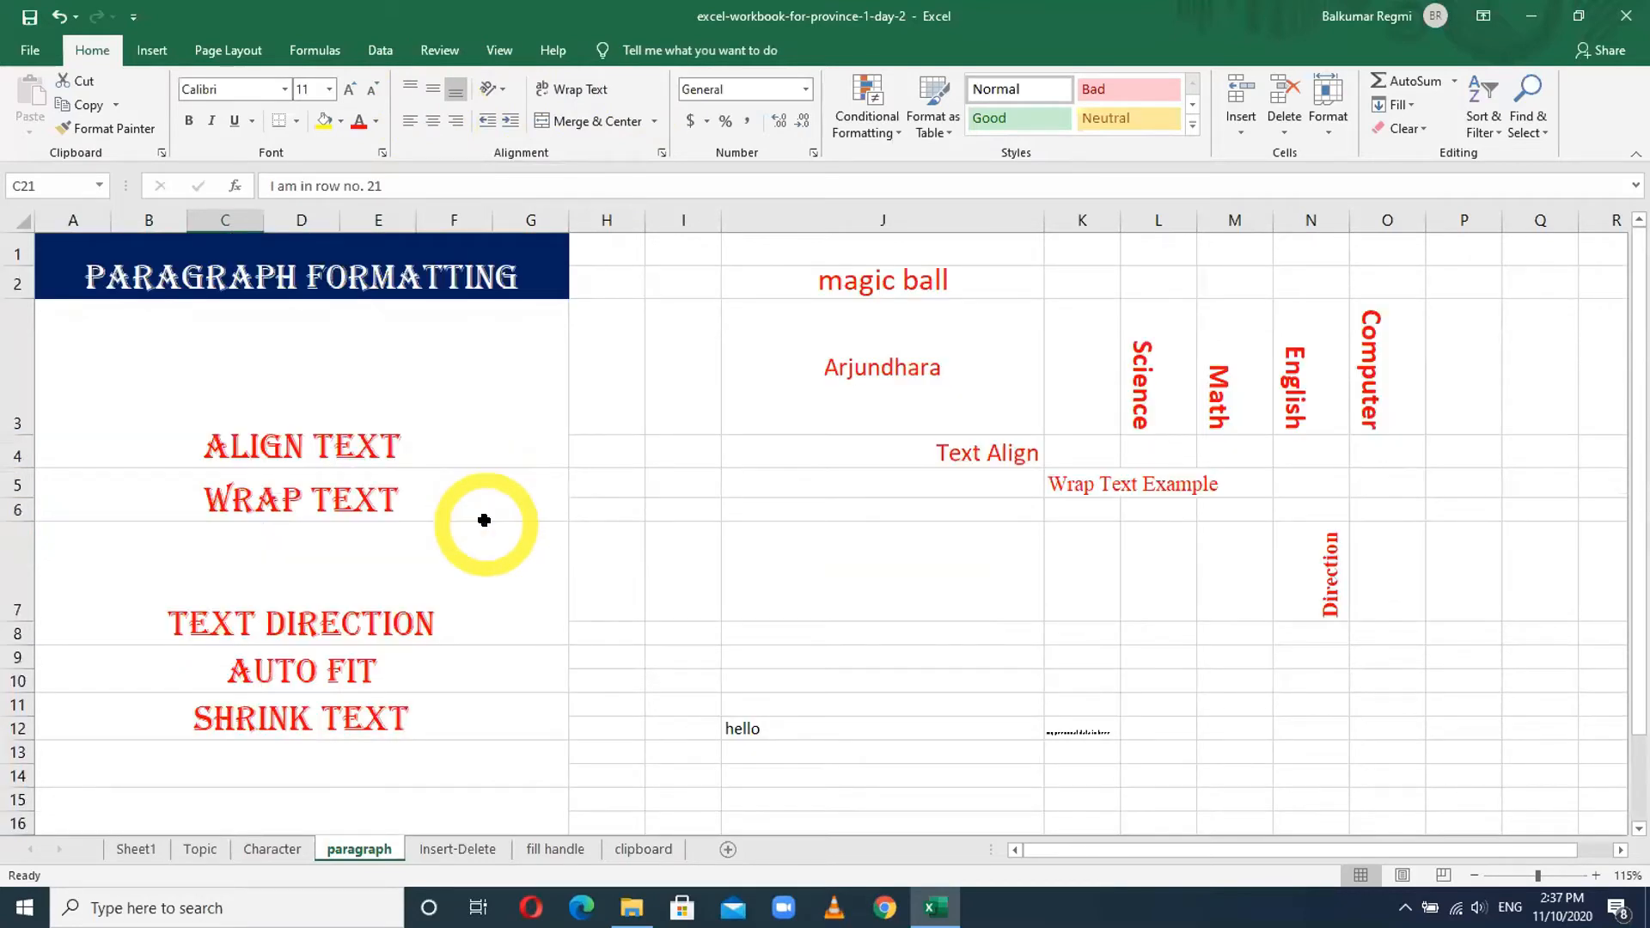
{"action": "left_click", "coordinate": [301, 503]}
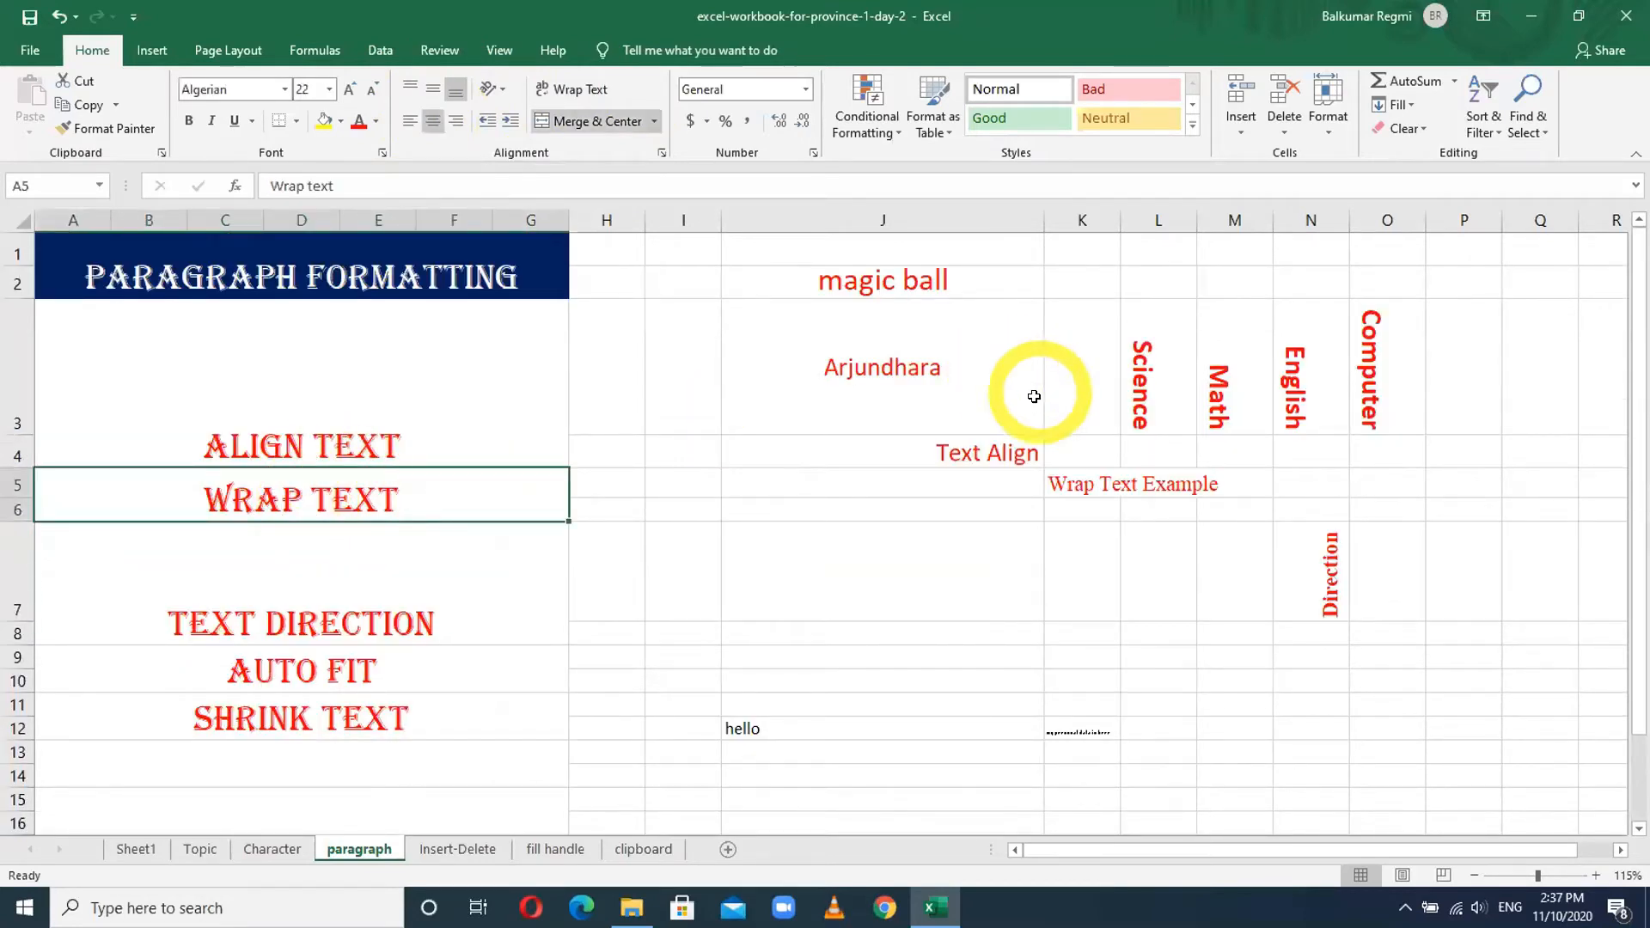
{"action": "scroll", "coordinate": [985, 608], "scroll_direction": "down", "scroll_amount": 1}
{"action": "scroll", "coordinate": [984, 607], "scroll_direction": "up", "scroll_amount": 1}
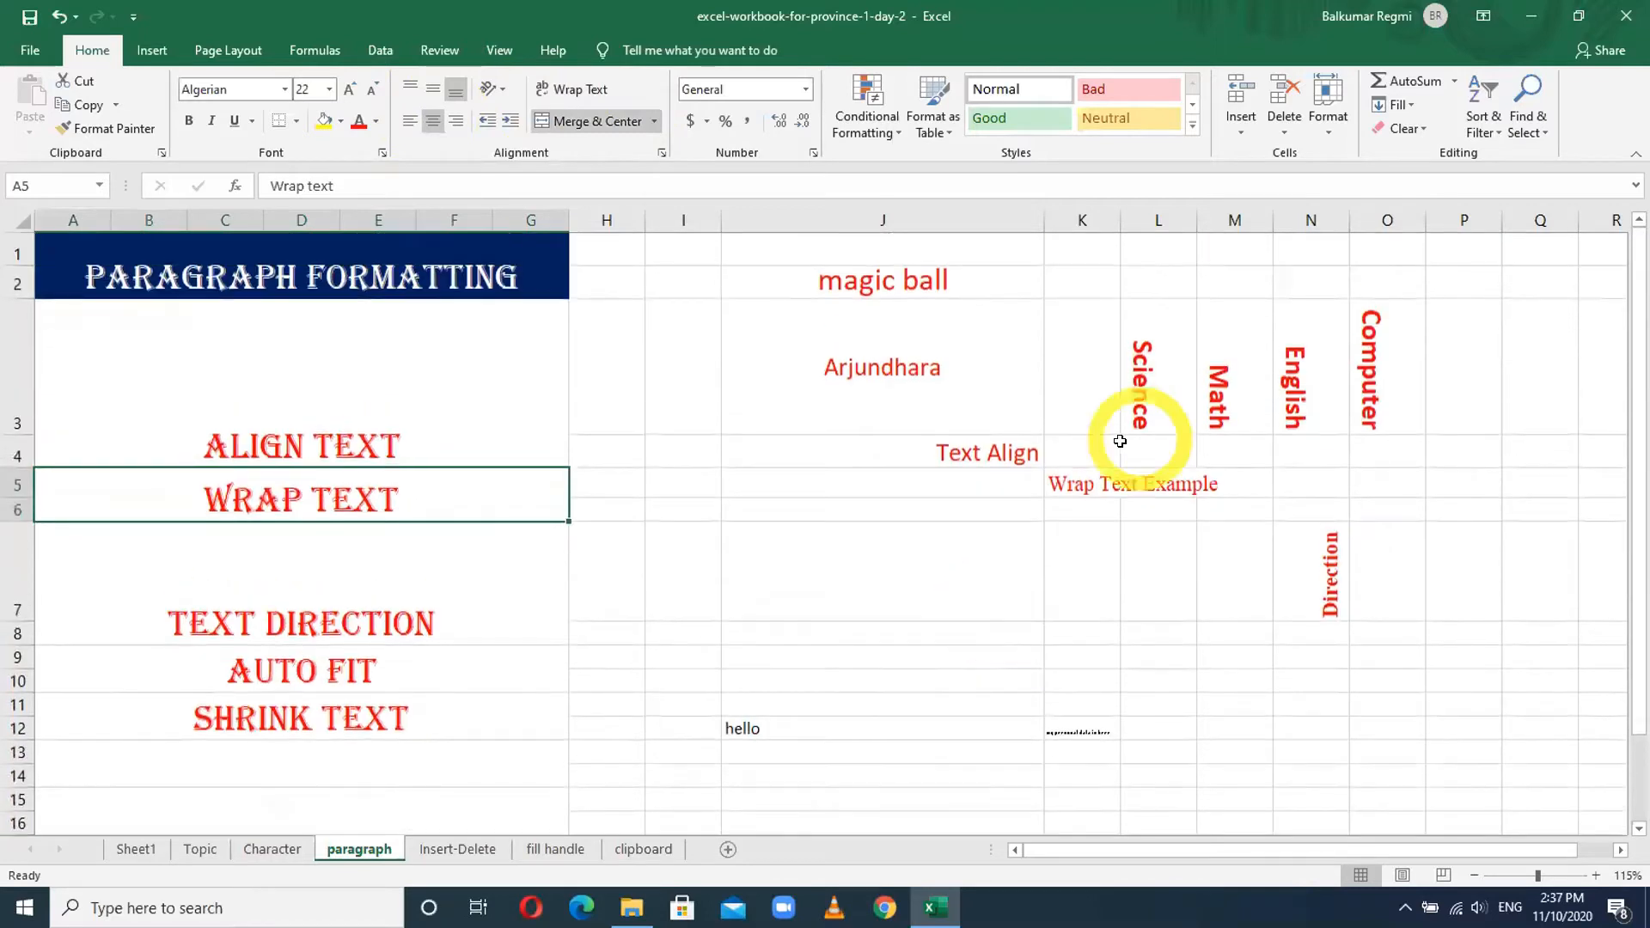
{"action": "left_click", "coordinate": [1085, 484]}
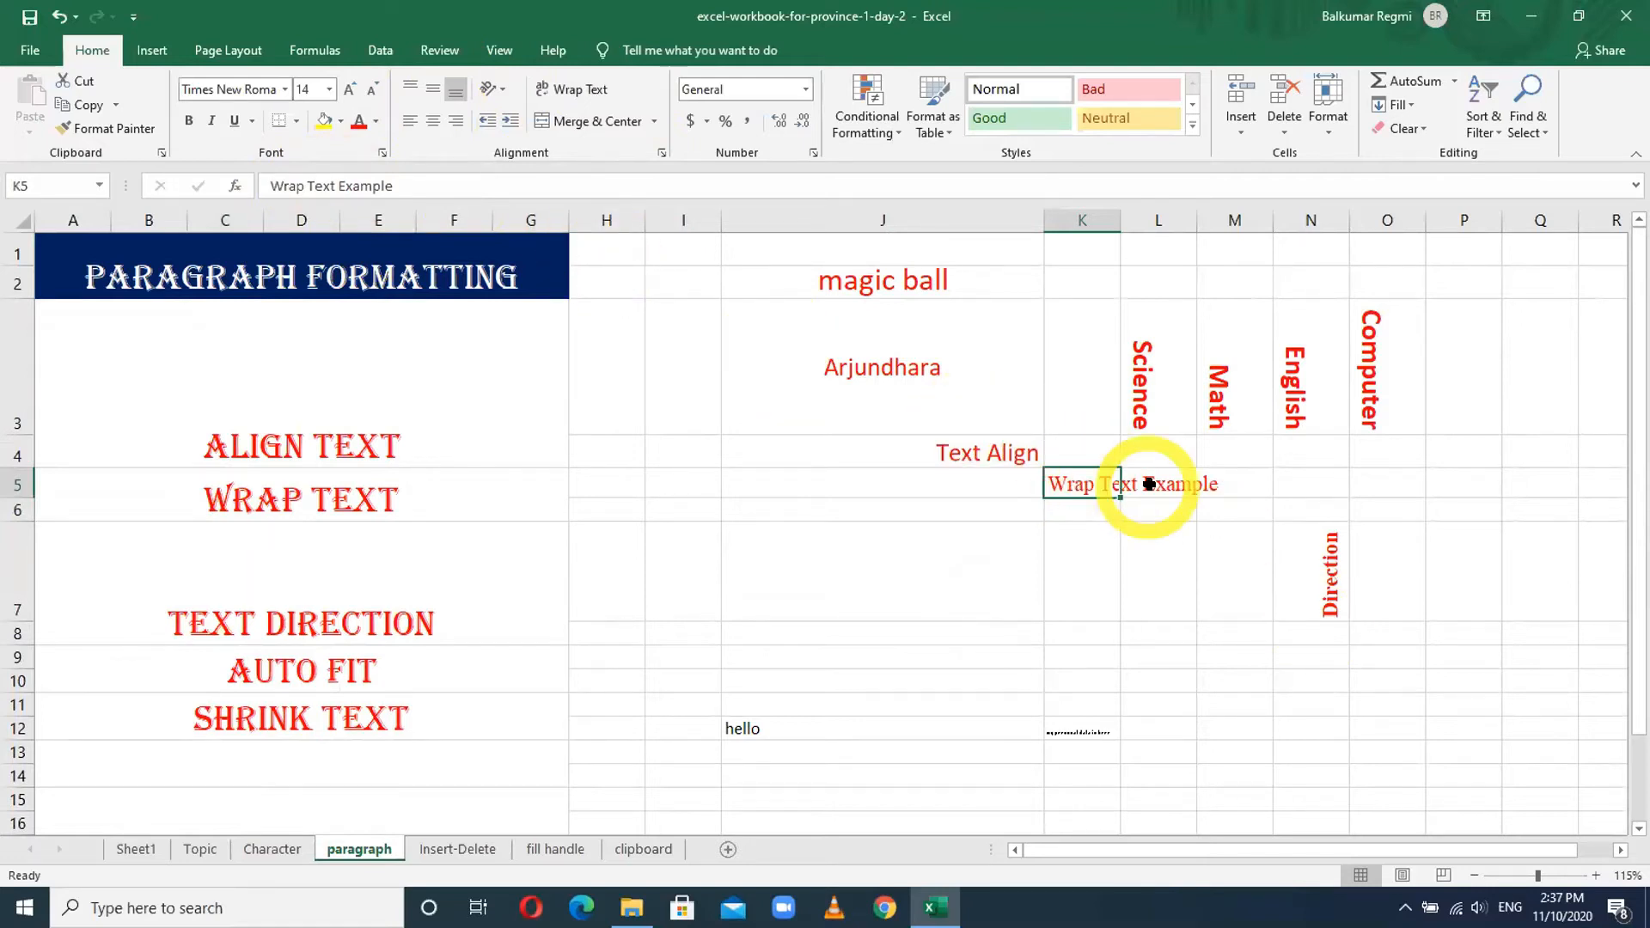
{"action": "left_click", "coordinate": [1082, 221]}
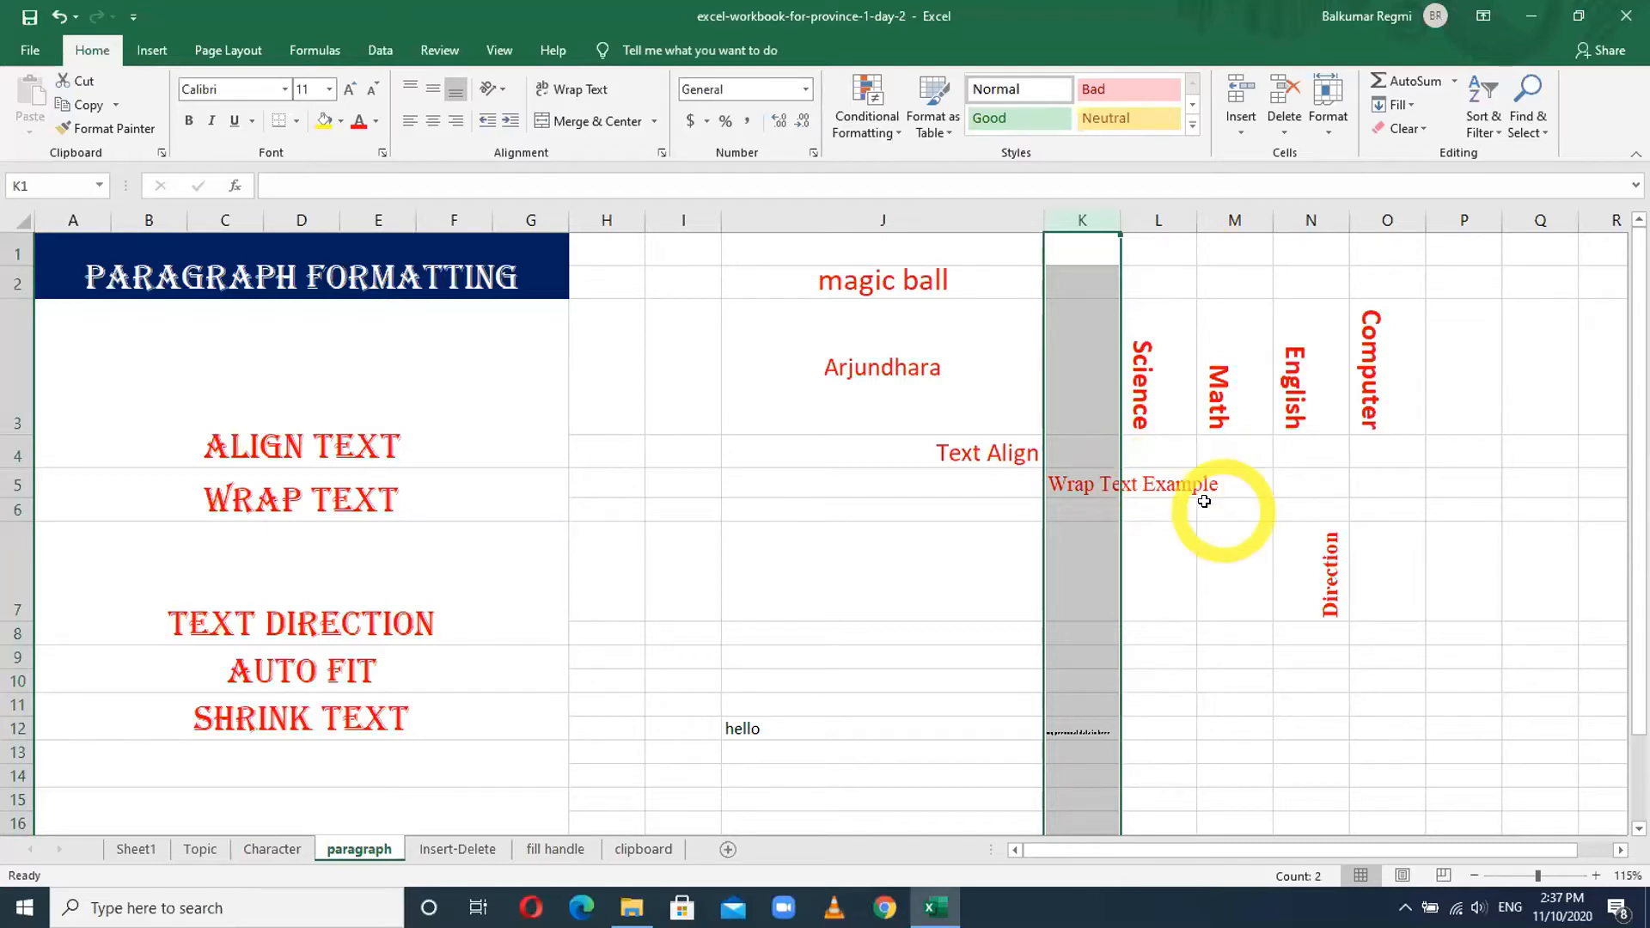
{"action": "left_click", "coordinate": [1096, 478]}
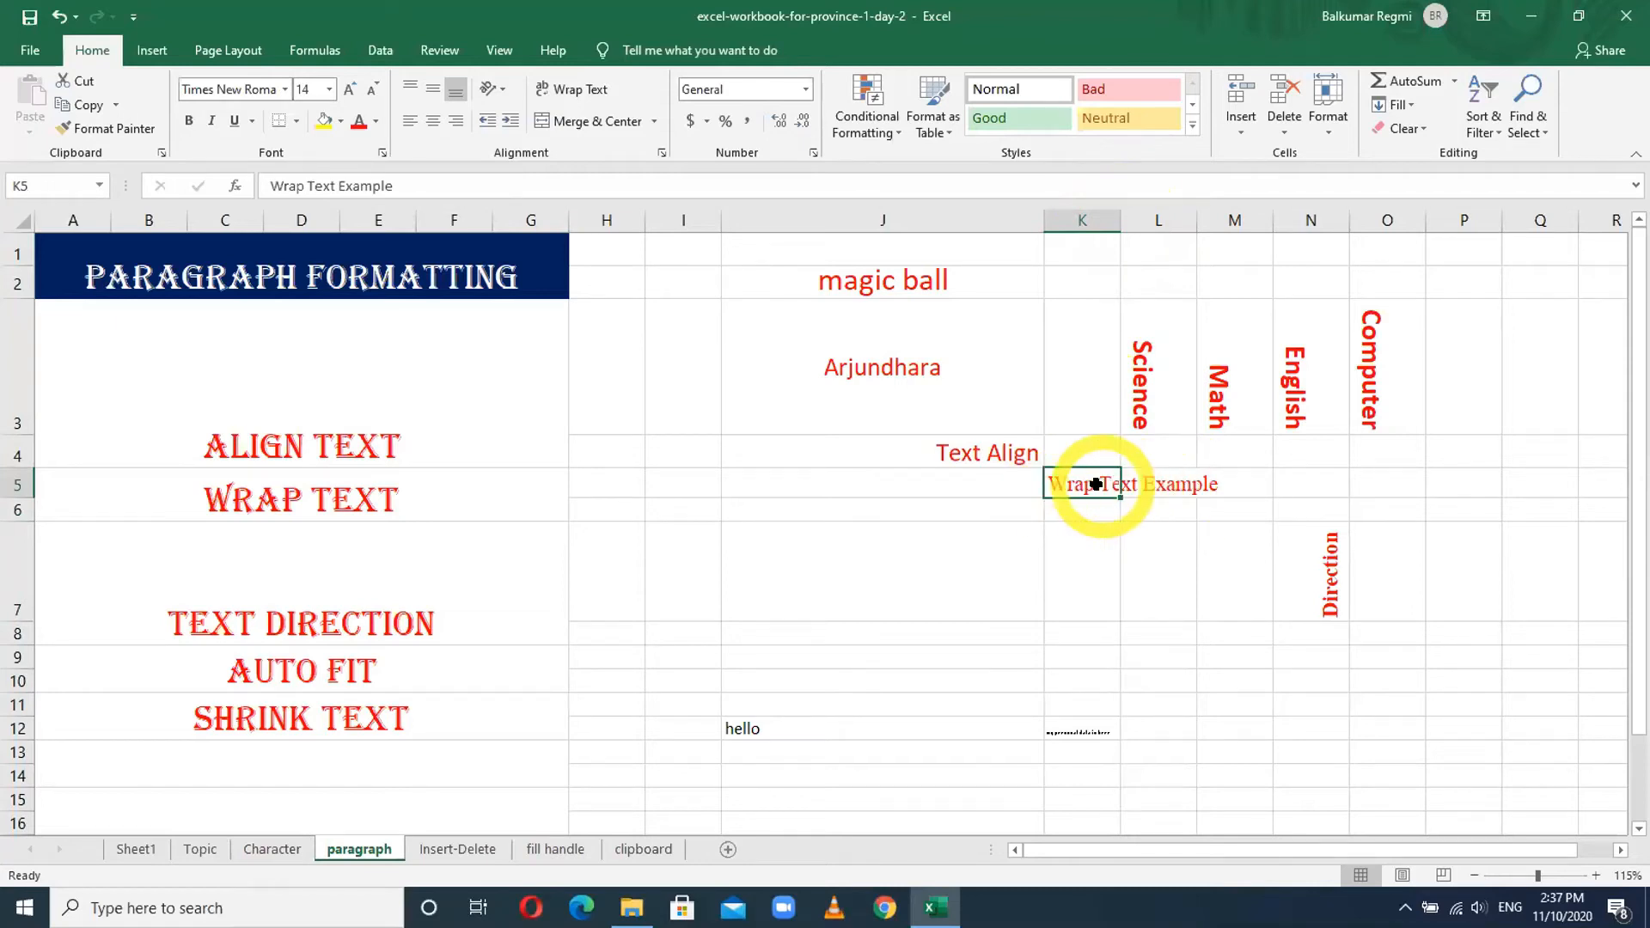
{"action": "double_click", "coordinate": [1115, 216]}
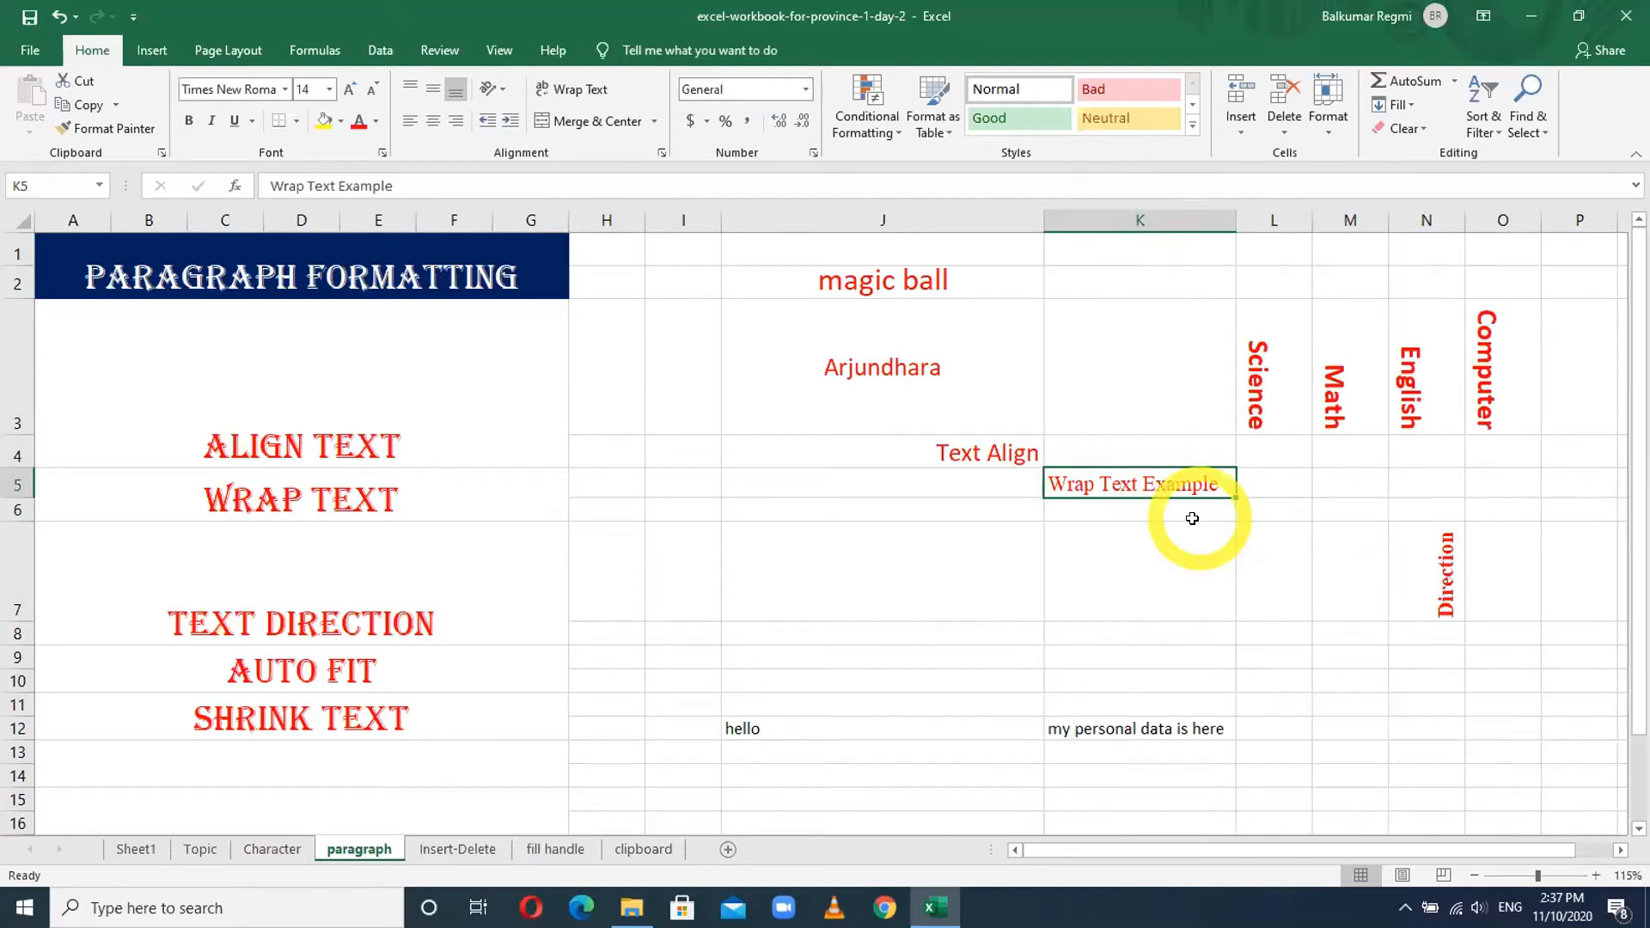
{"action": "left_click", "coordinate": [1164, 476]}
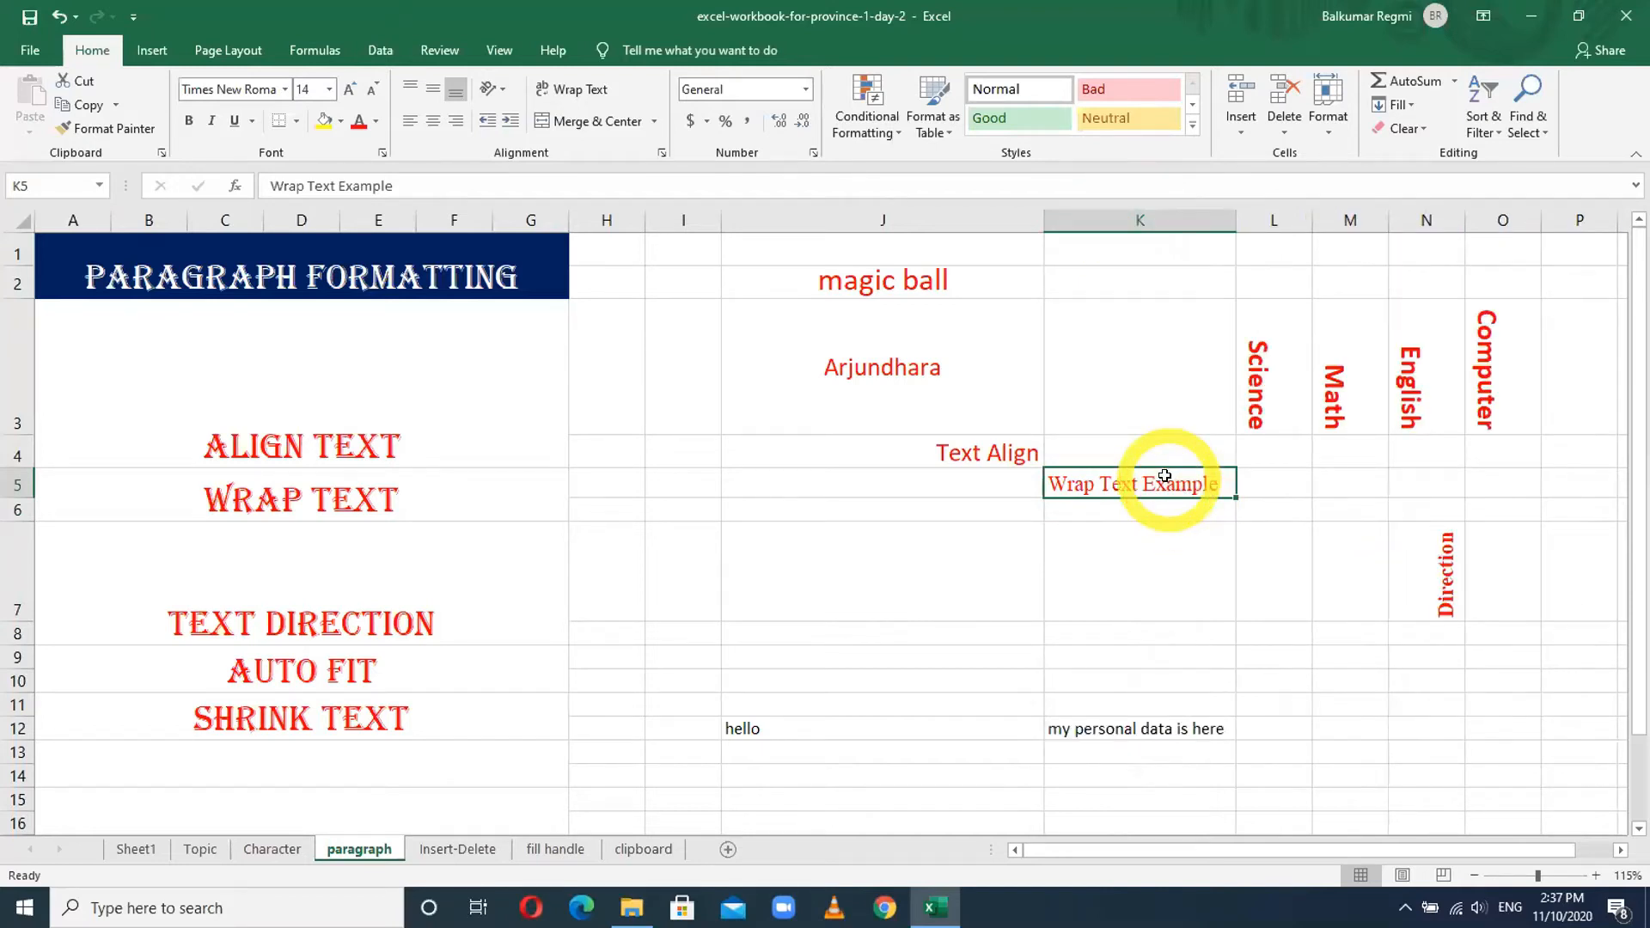
{"action": "left_click", "coordinate": [1126, 213]}
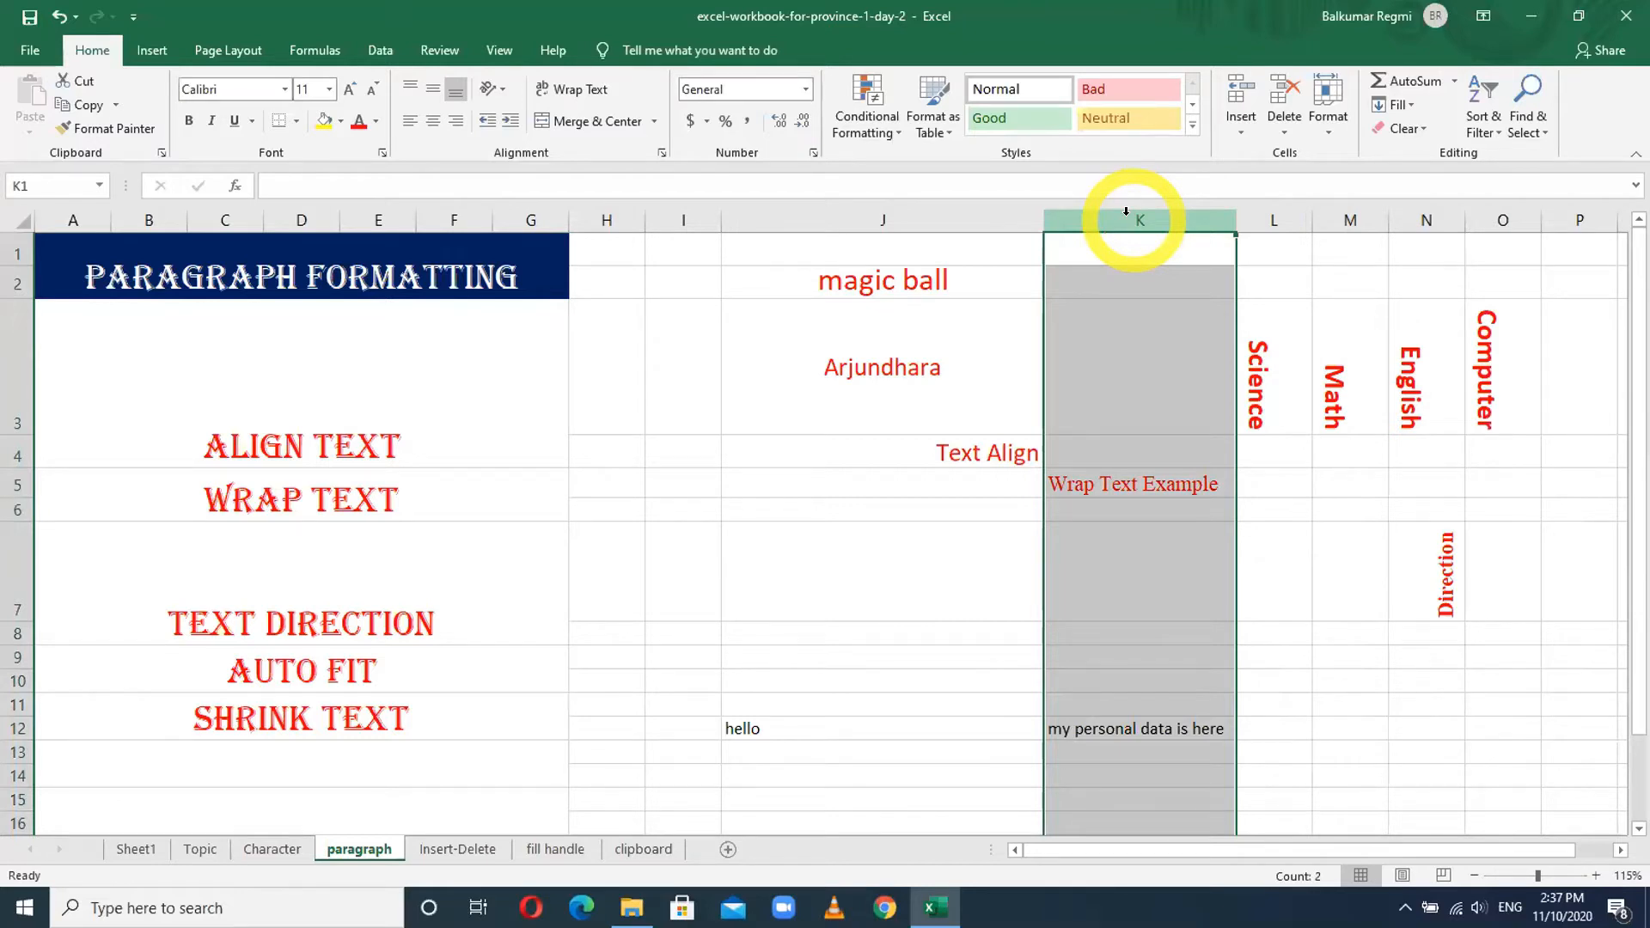
{"action": "key", "text": "ctrl+z"}
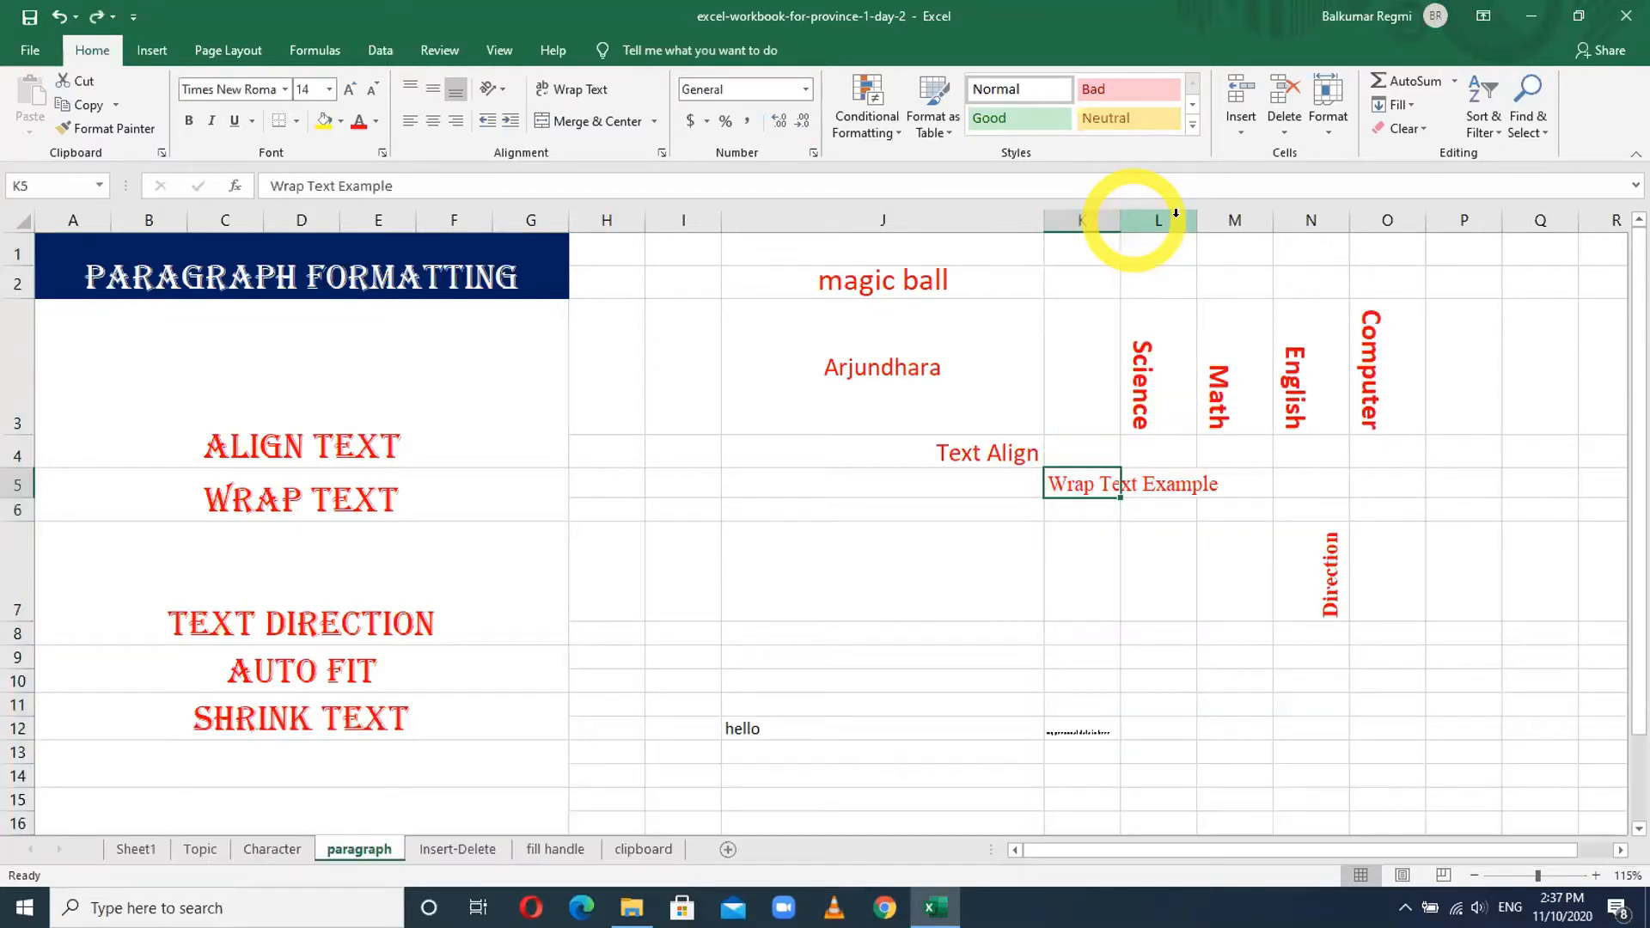
{"action": "left_click", "coordinate": [1097, 488]}
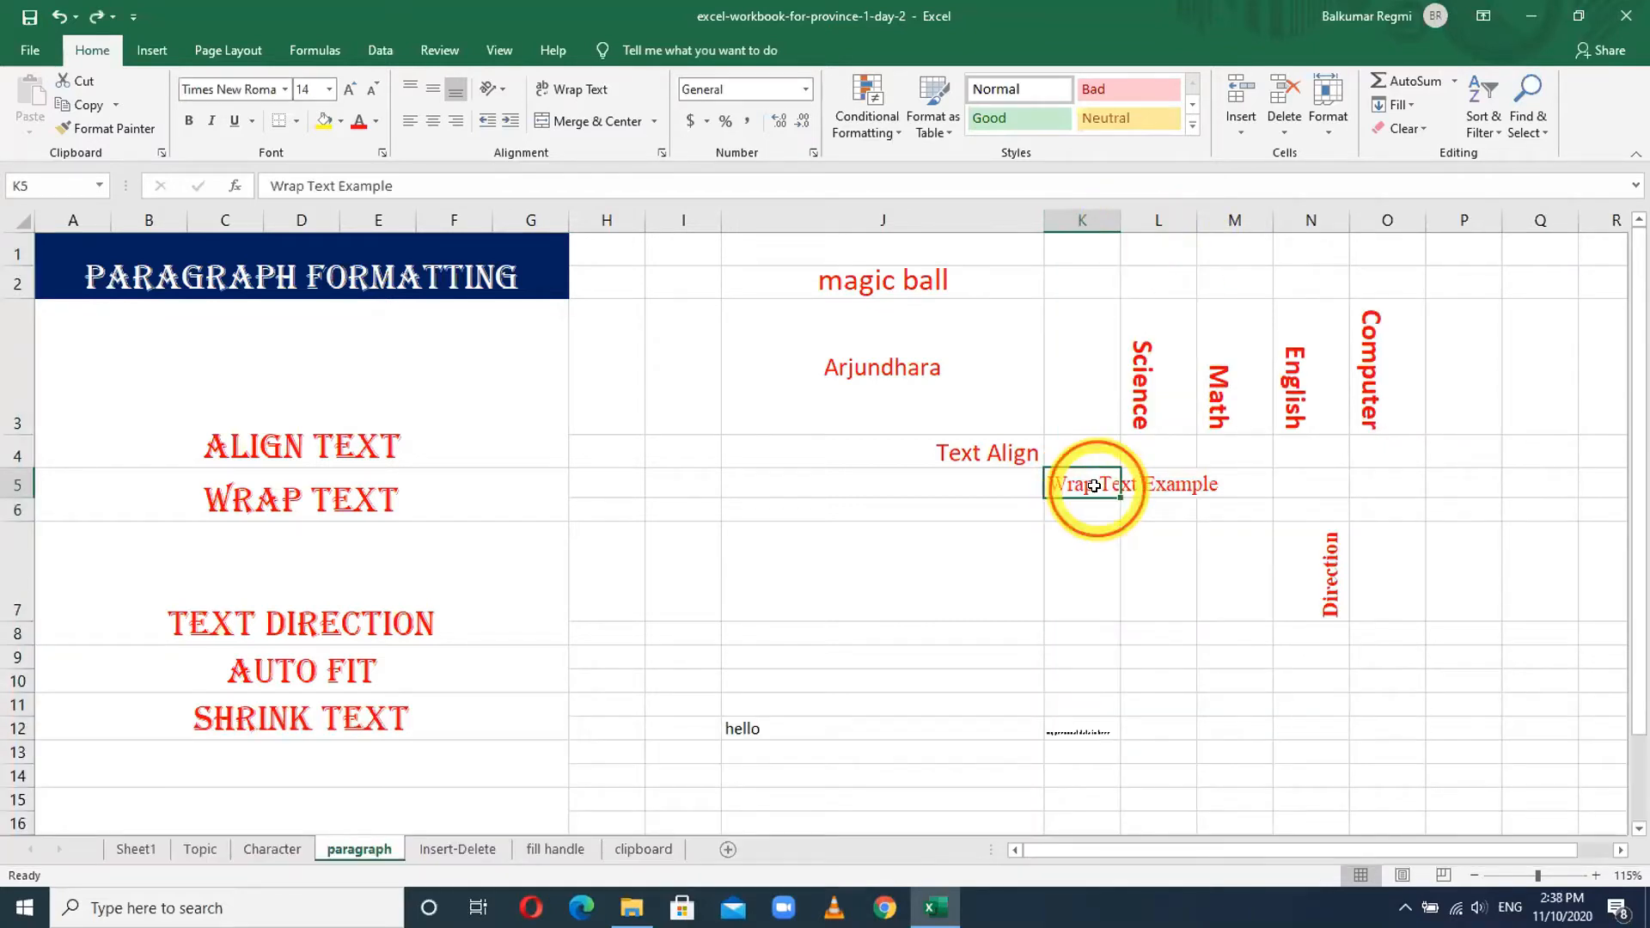
{"action": "left_click", "coordinate": [1074, 216]}
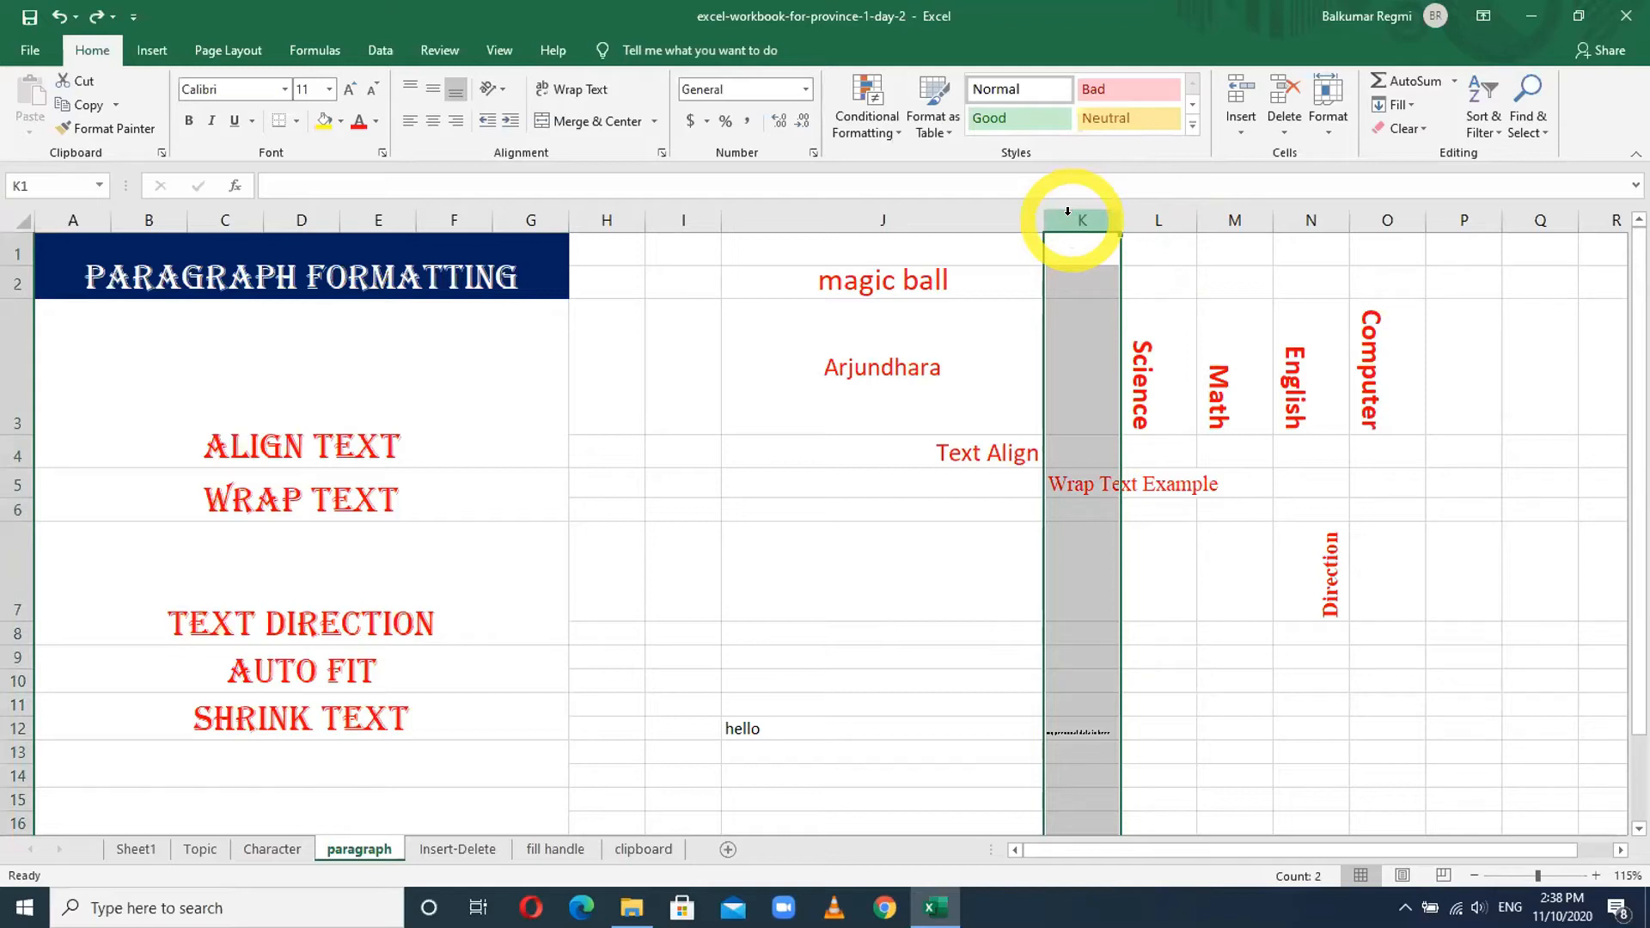
{"action": "left_click", "coordinate": [1085, 477]}
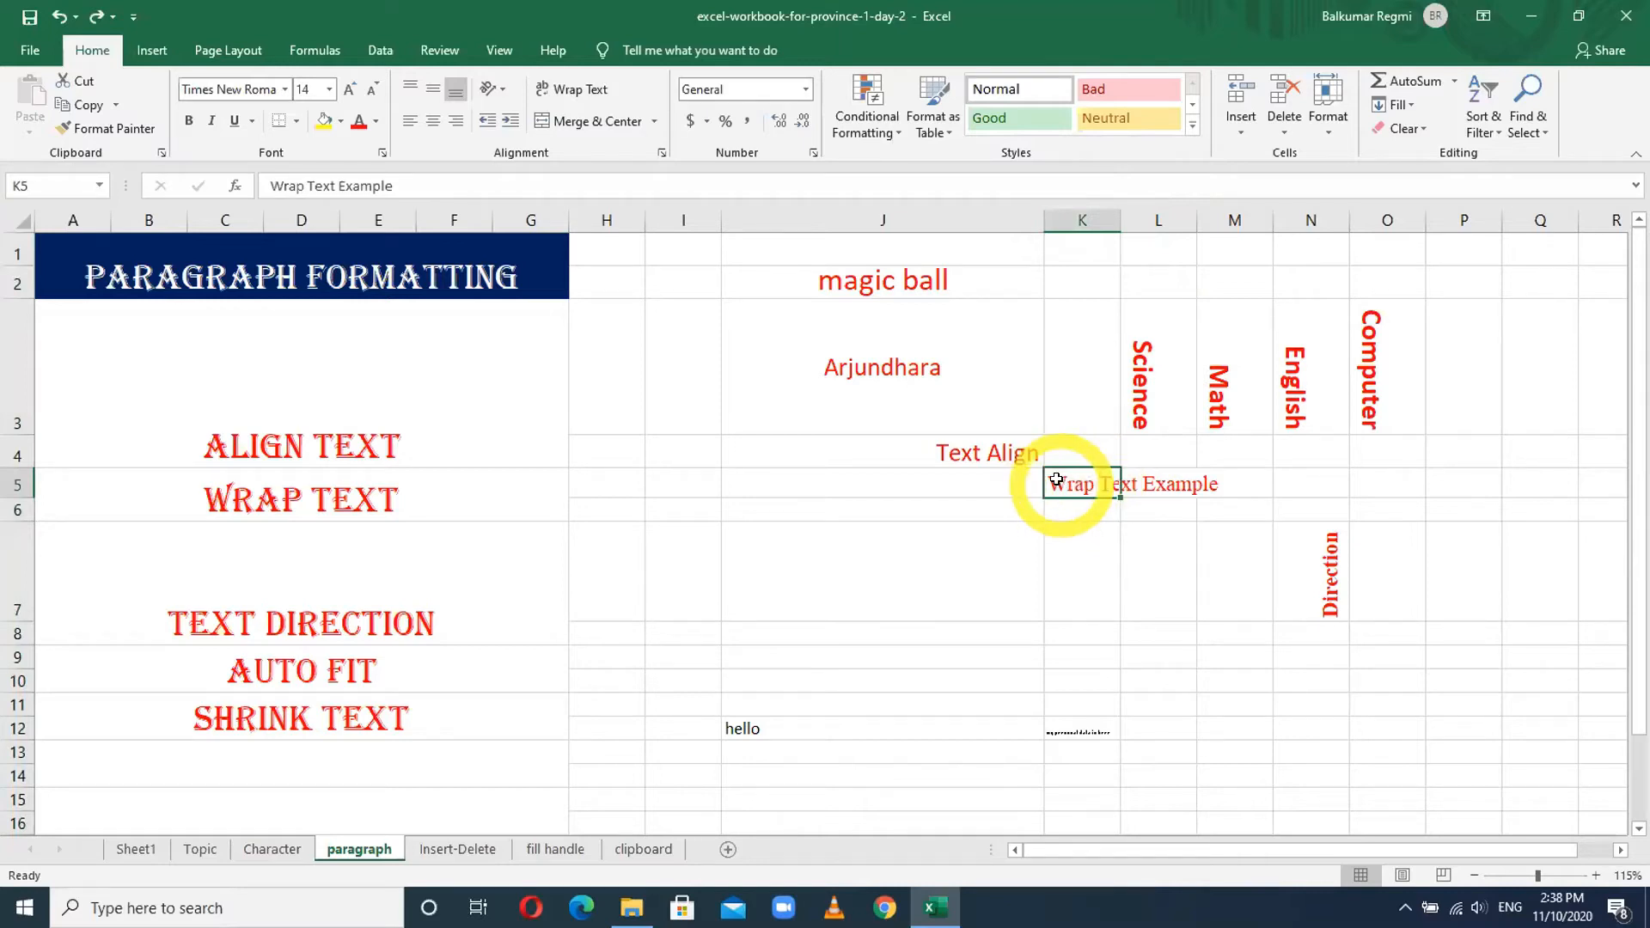
- Turn on Wrap Text for the 'Wrap Text Example' in K5, then reselect K5
{"action": "left_click", "coordinate": [571, 88]}
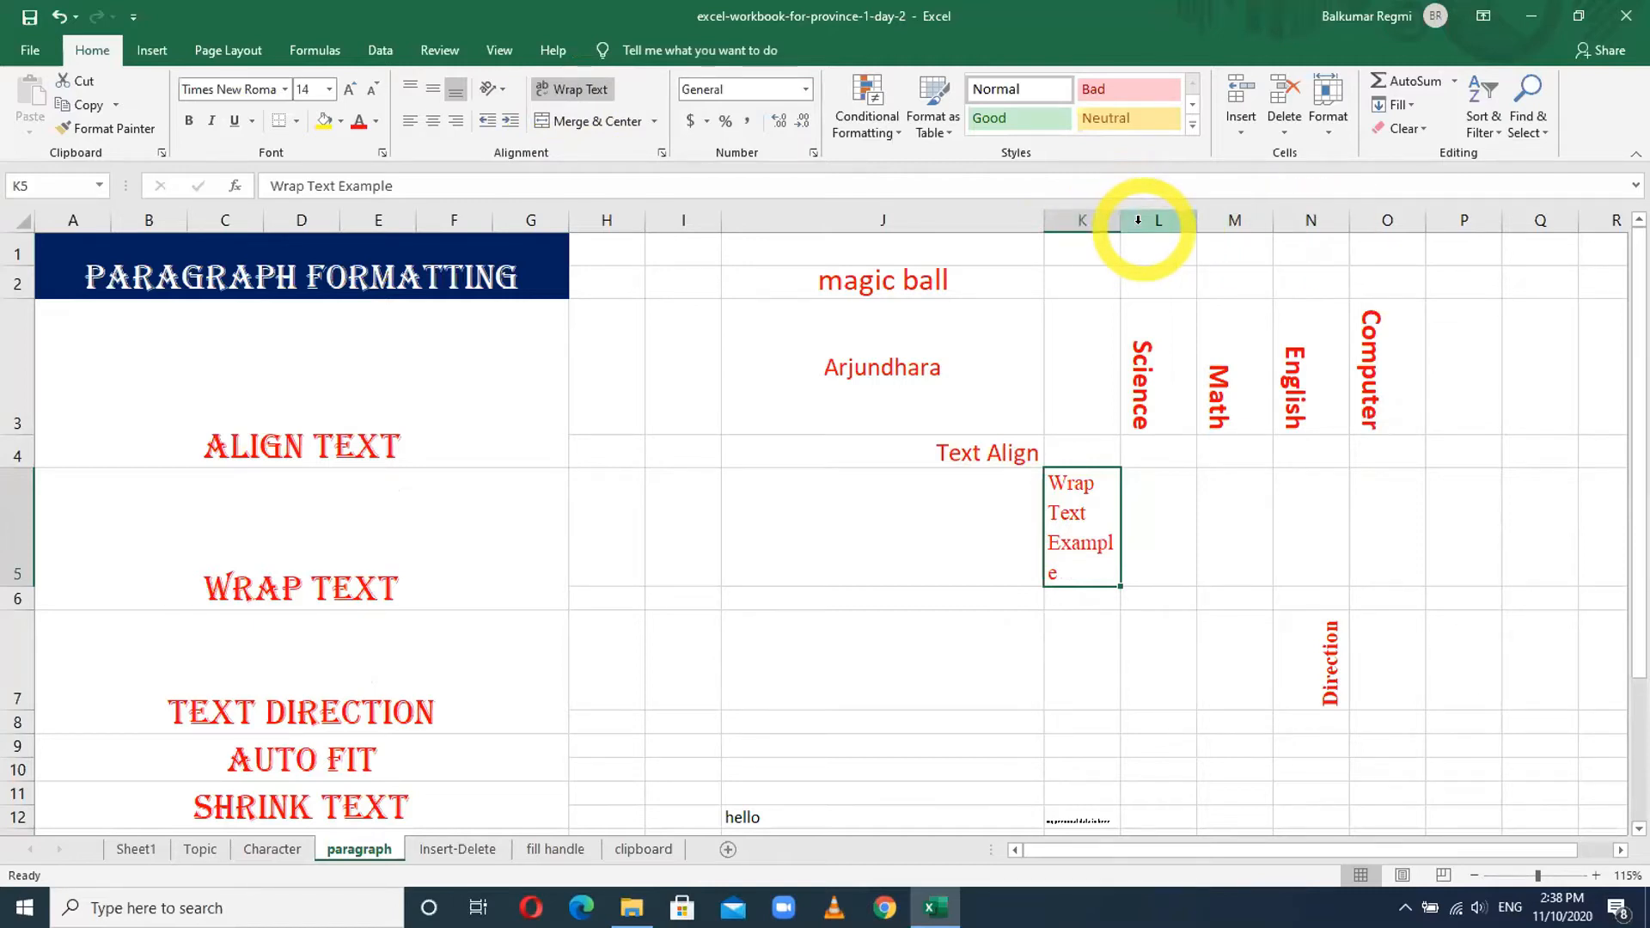
{"action": "left_click", "coordinate": [1093, 218]}
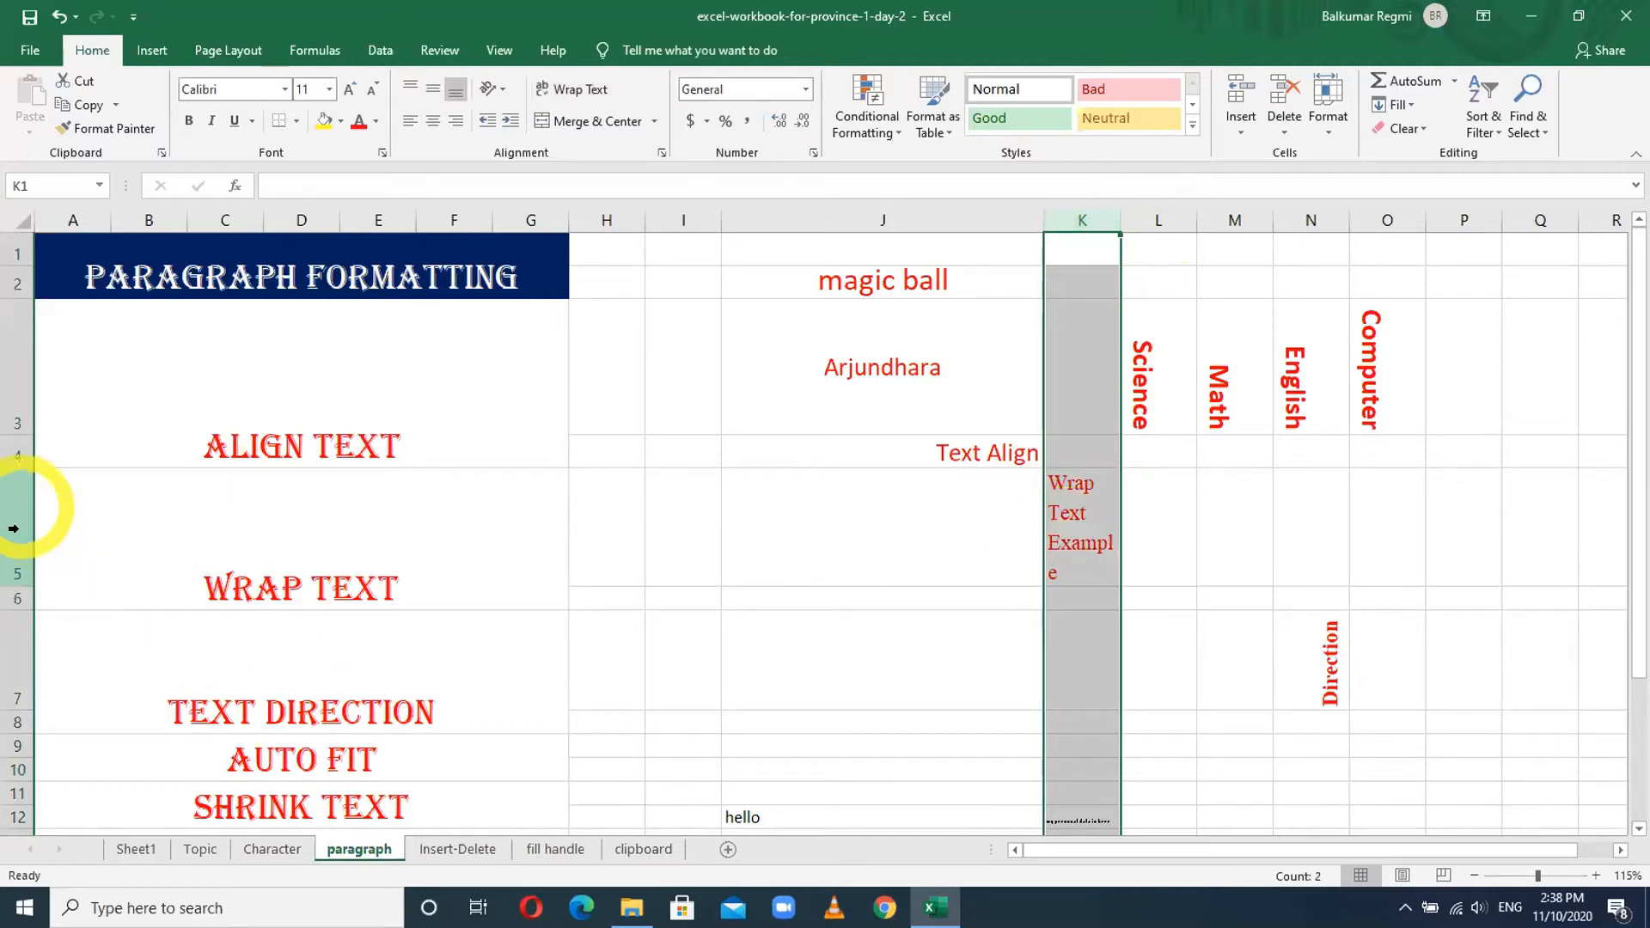
{"action": "left_click", "coordinate": [1083, 541]}
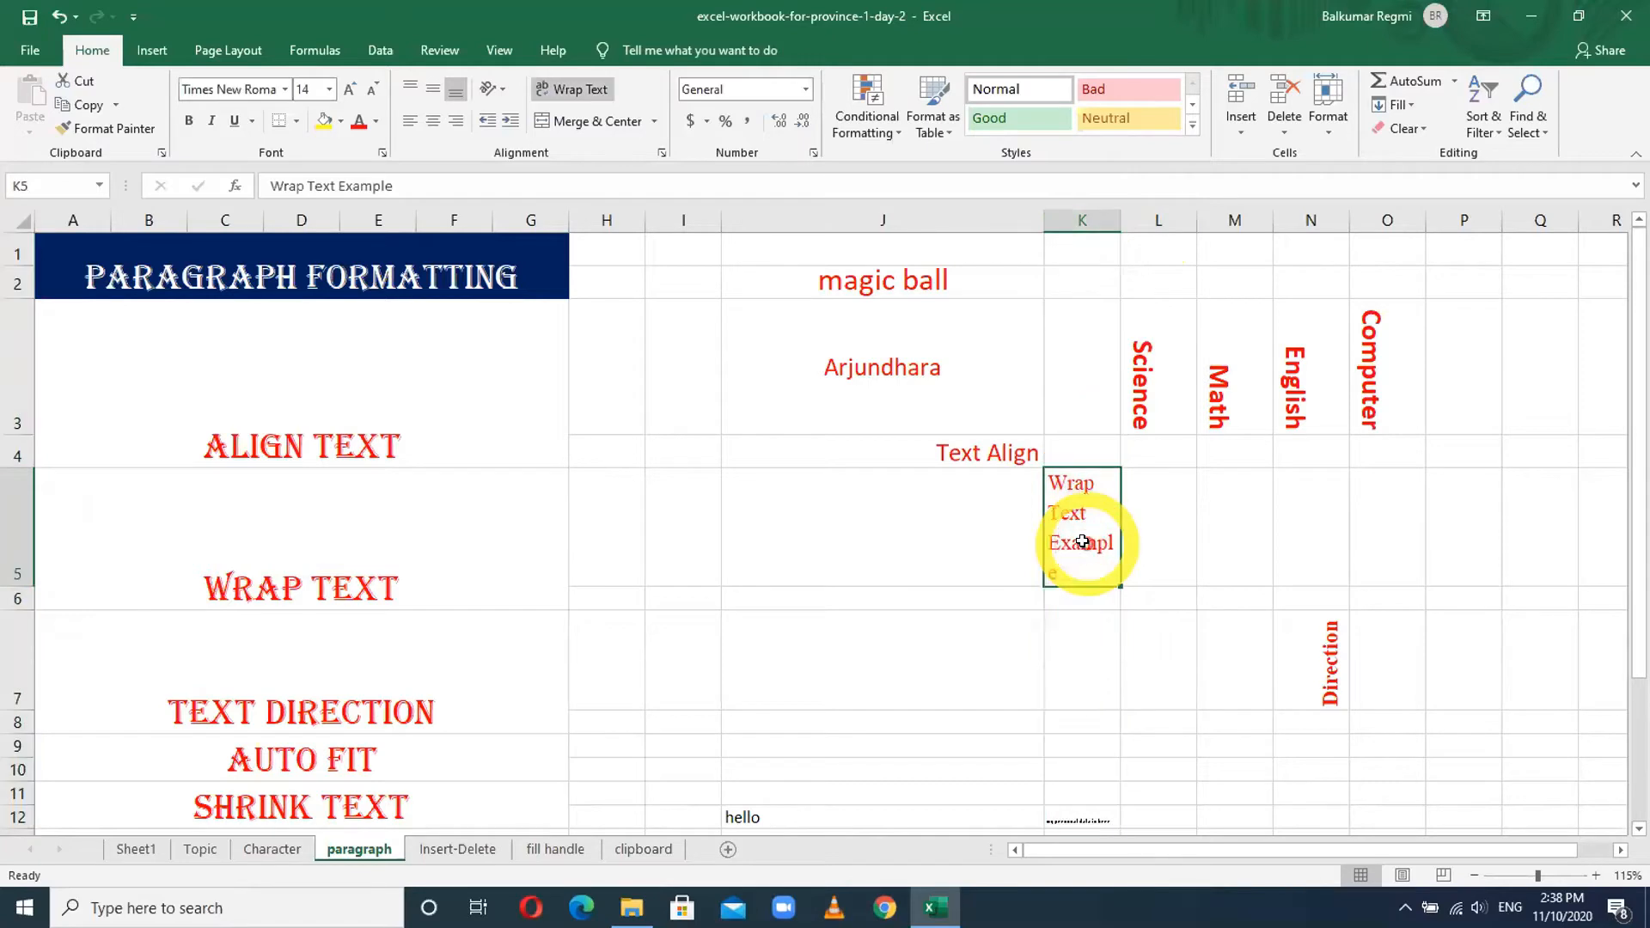
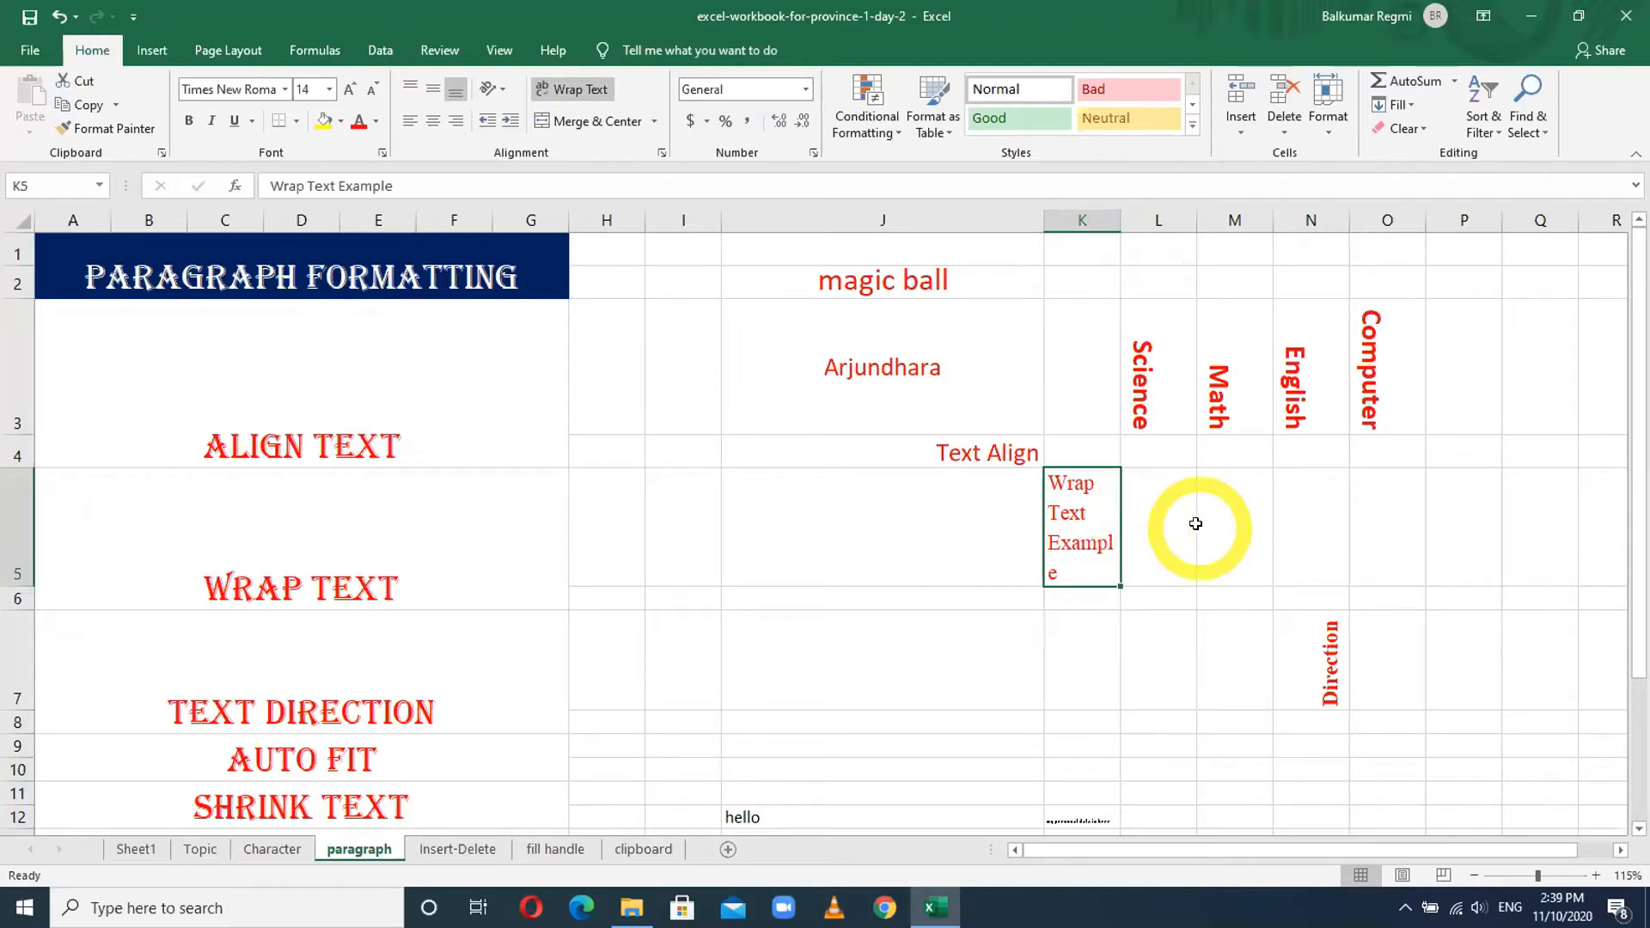
- Scroll the paragraph sheet down so the empty rows through row 33 show
{"action": "scroll", "coordinate": [1272, 601], "scroll_direction": "down", "scroll_amount": 3}
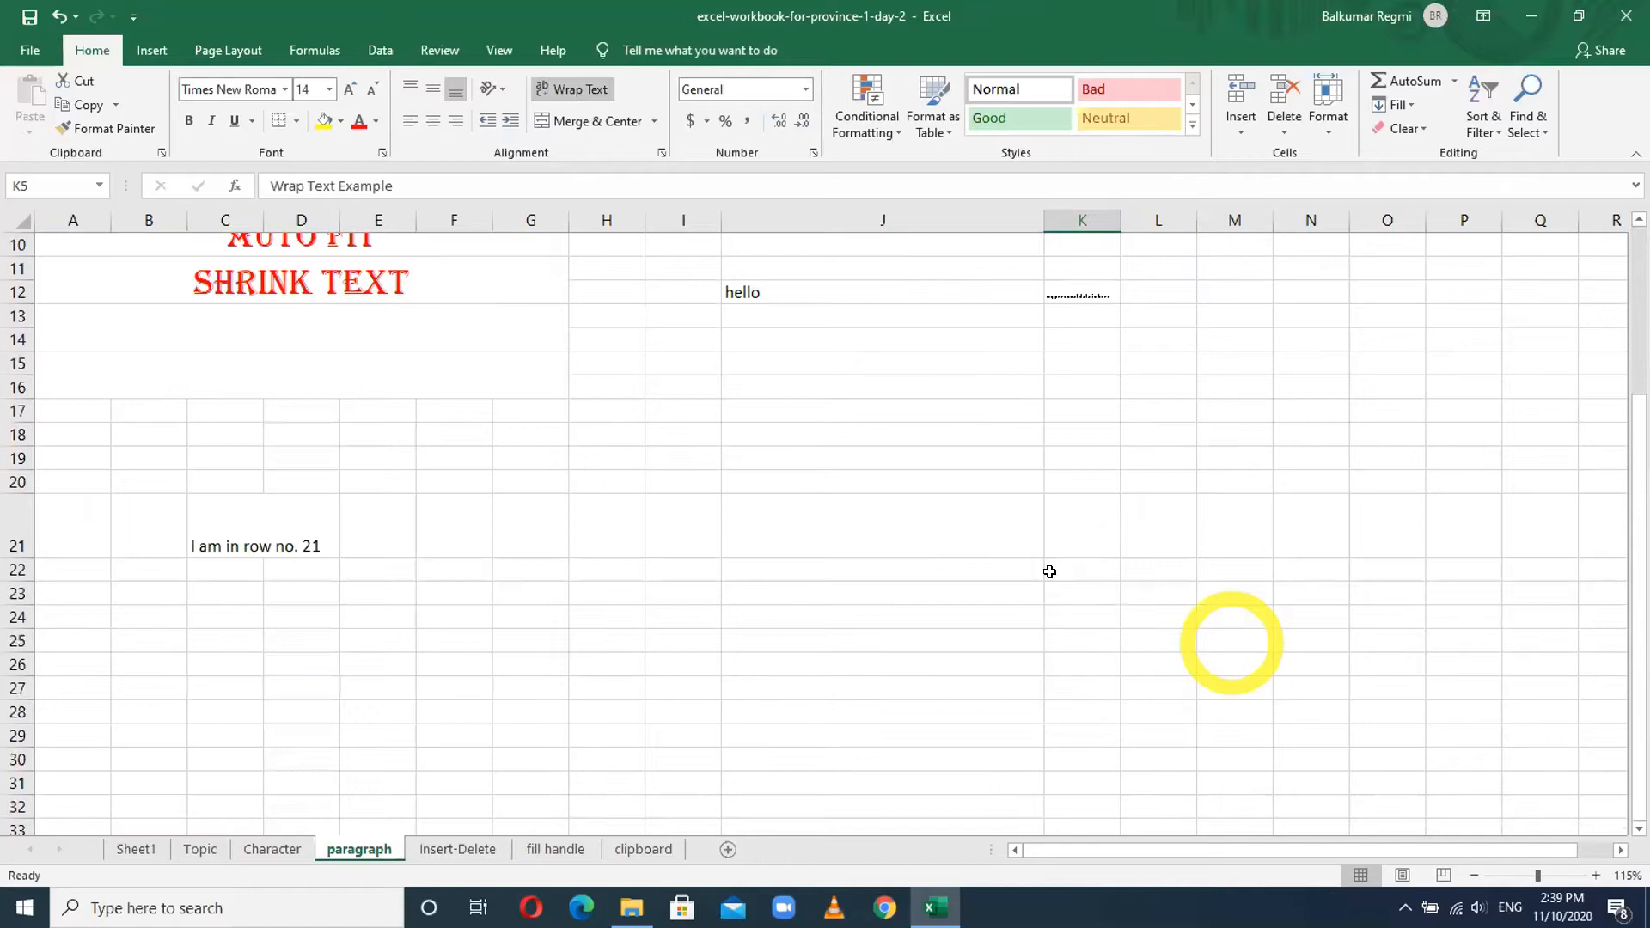
- Enter 'Arjundhara Municipality' in cell N16
{"action": "left_click", "coordinate": [1292, 385]}
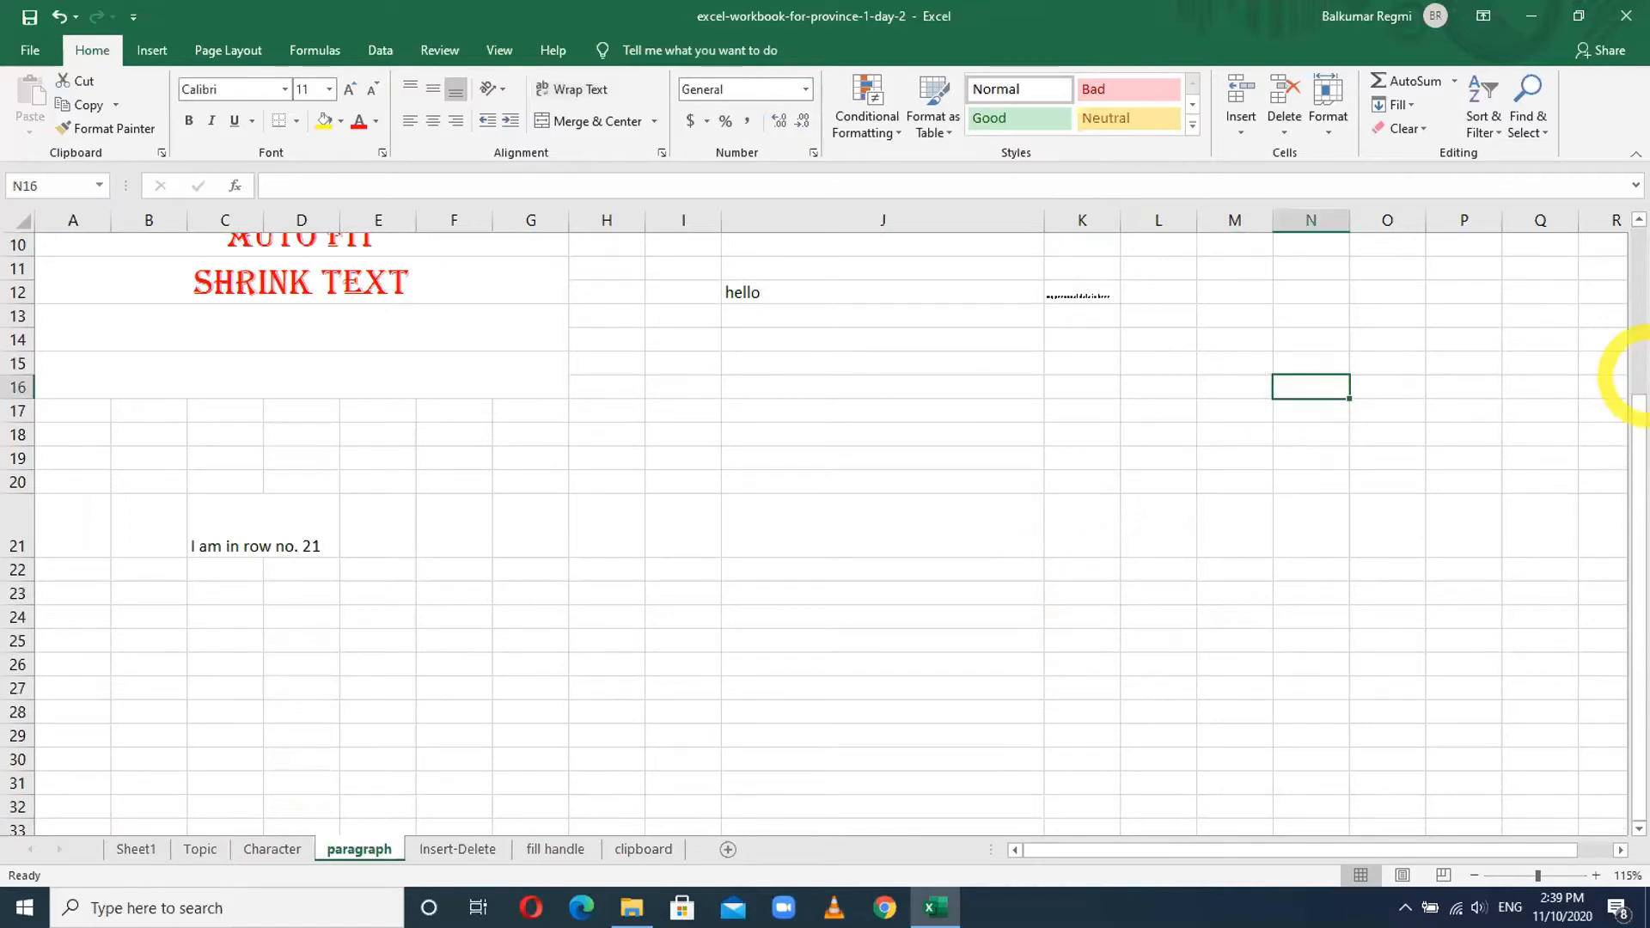
{"action": "type", "text": "Arjudh"}
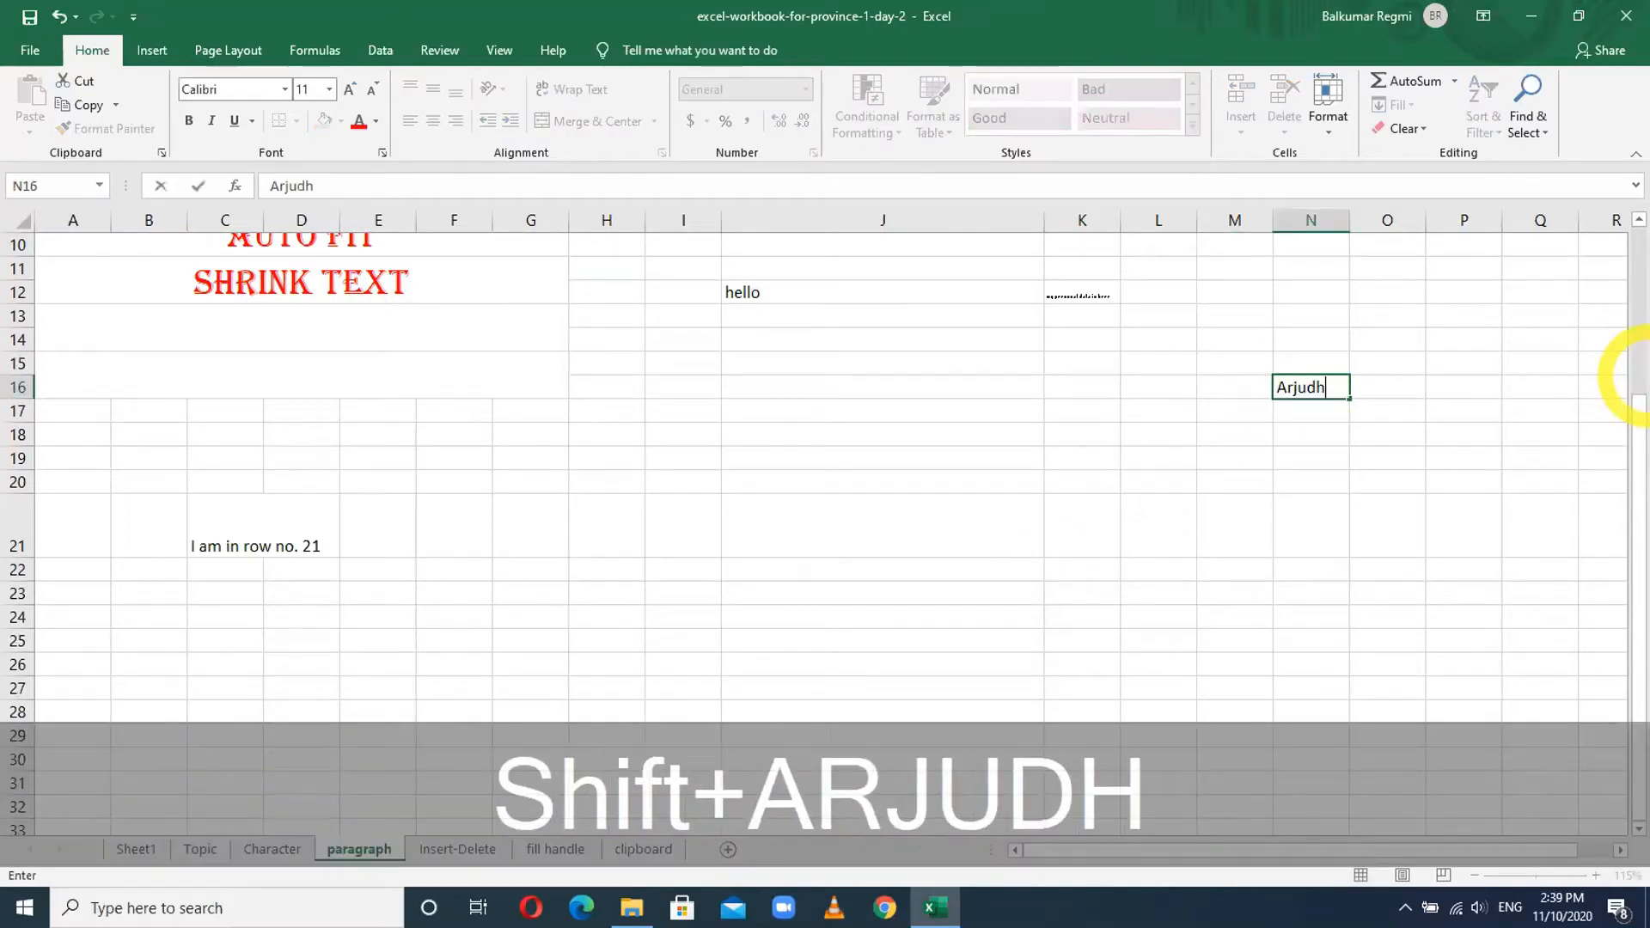
{"action": "key", "text": "BackSpace"}
{"action": "key", "text": "BackSpace"}
{"action": "type", "text": "ndhara "}
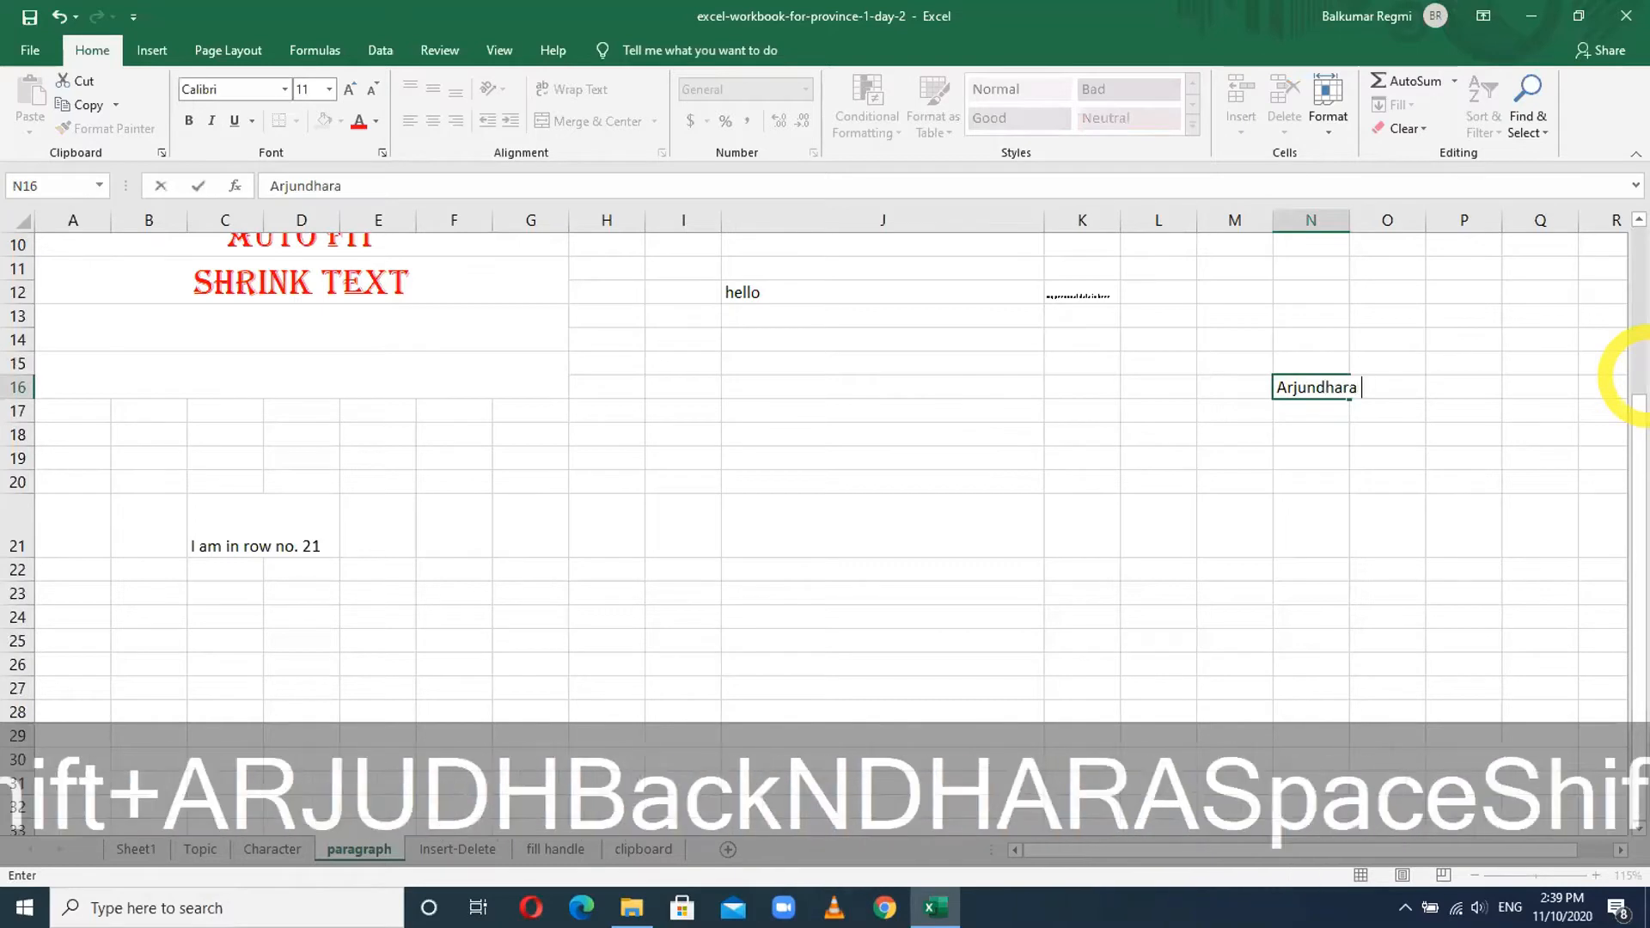
{"action": "type", "text": "Munici"}
{"action": "type", "text": "ty"}
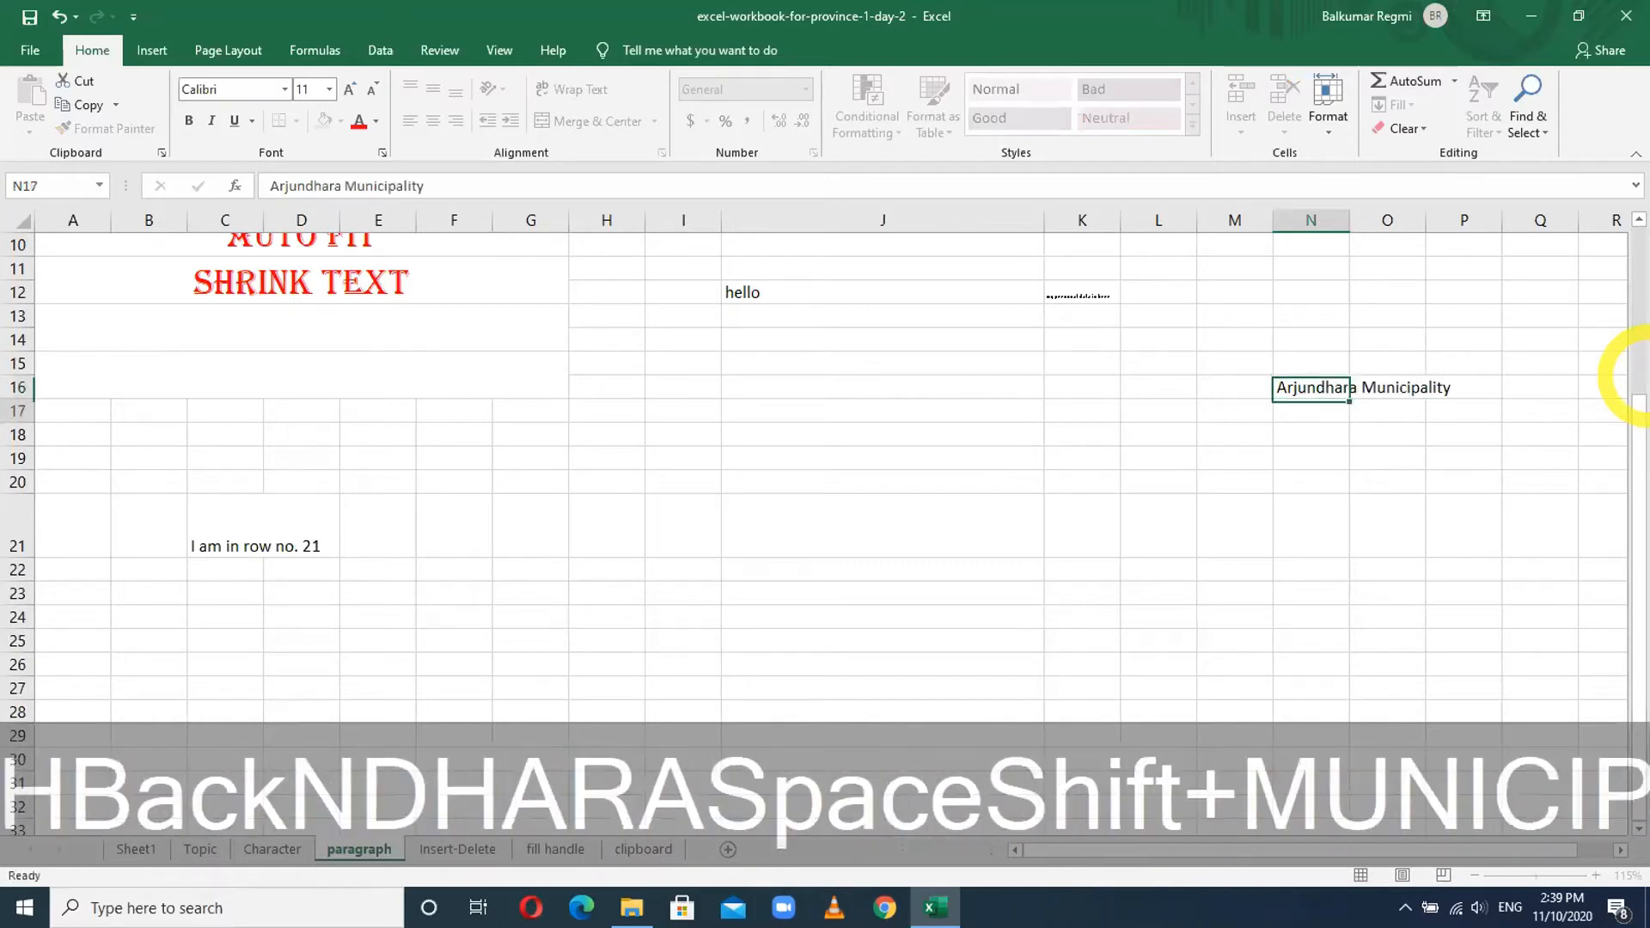
{"action": "key", "text": "Return"}
- Keep column N narrow and apply Wrap Text to N16 so it spans four lines
{"action": "left_click", "coordinate": [1311, 386]}
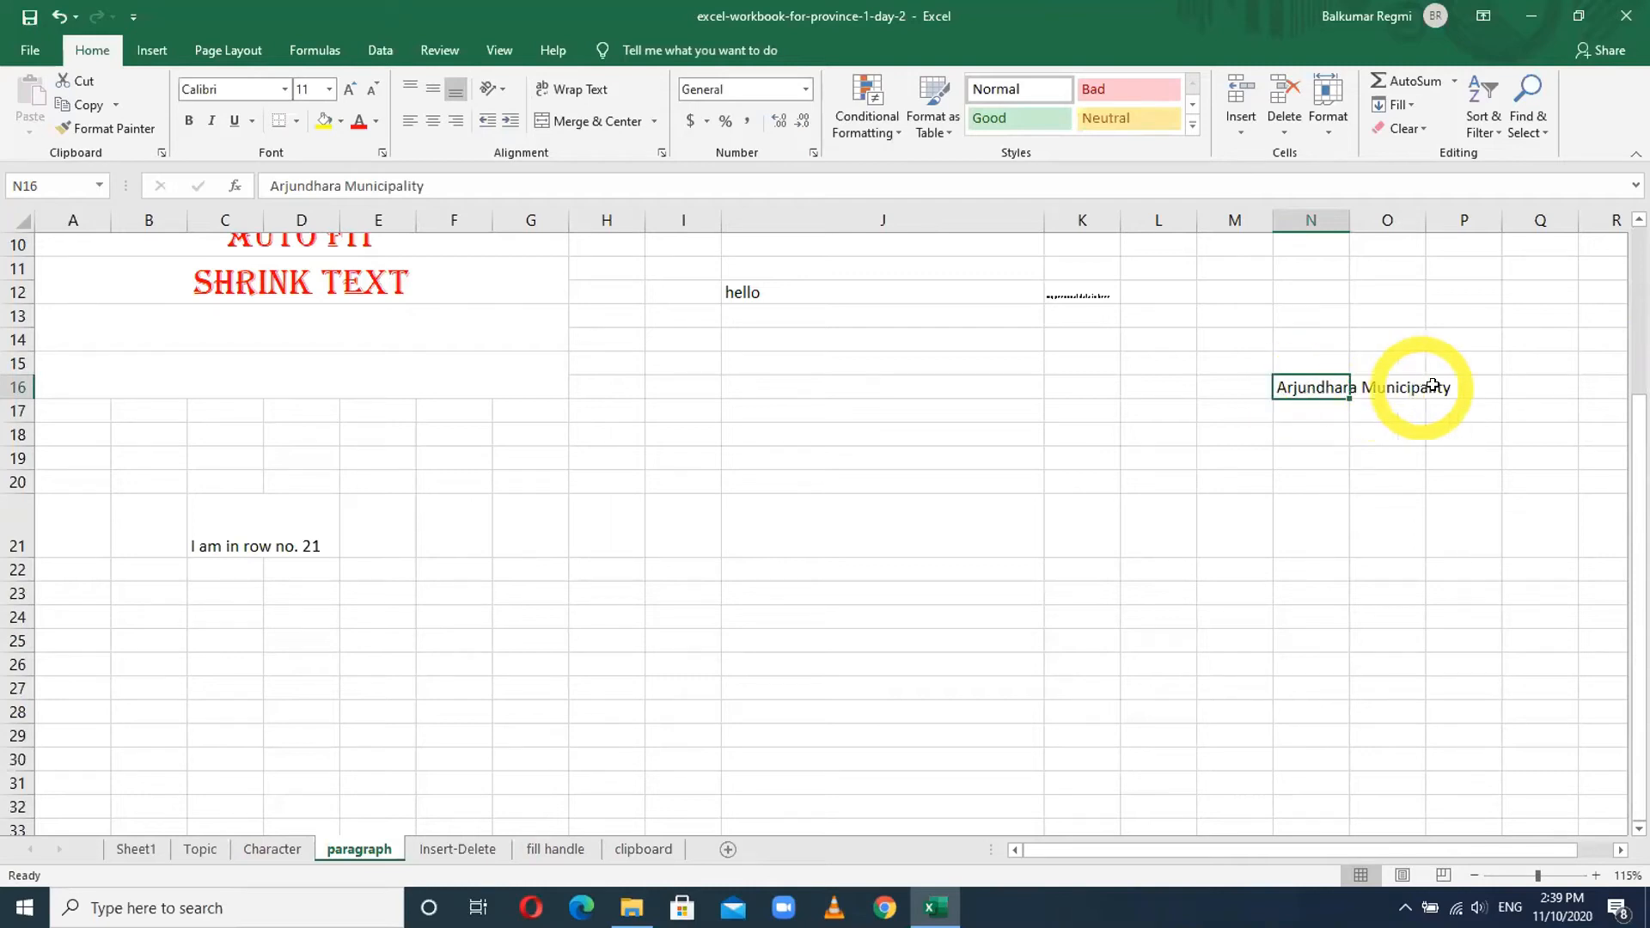
{"action": "double_click", "coordinate": [1349, 215]}
{"action": "left_click", "coordinate": [1342, 207]}
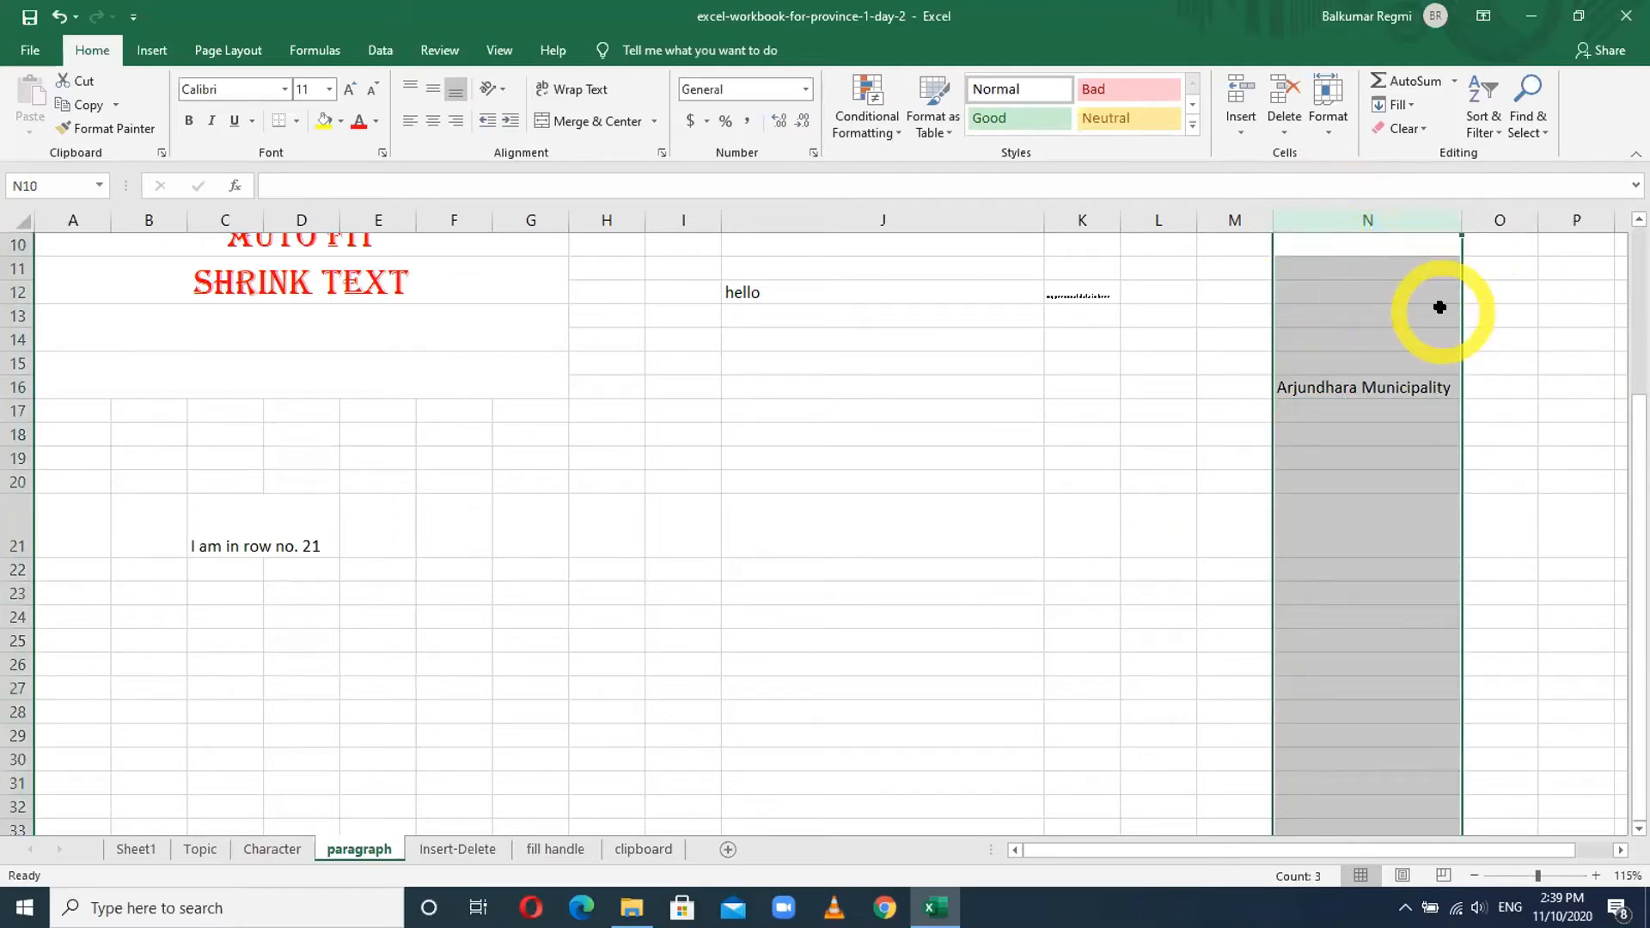
{"action": "key", "text": "ctrl+z"}
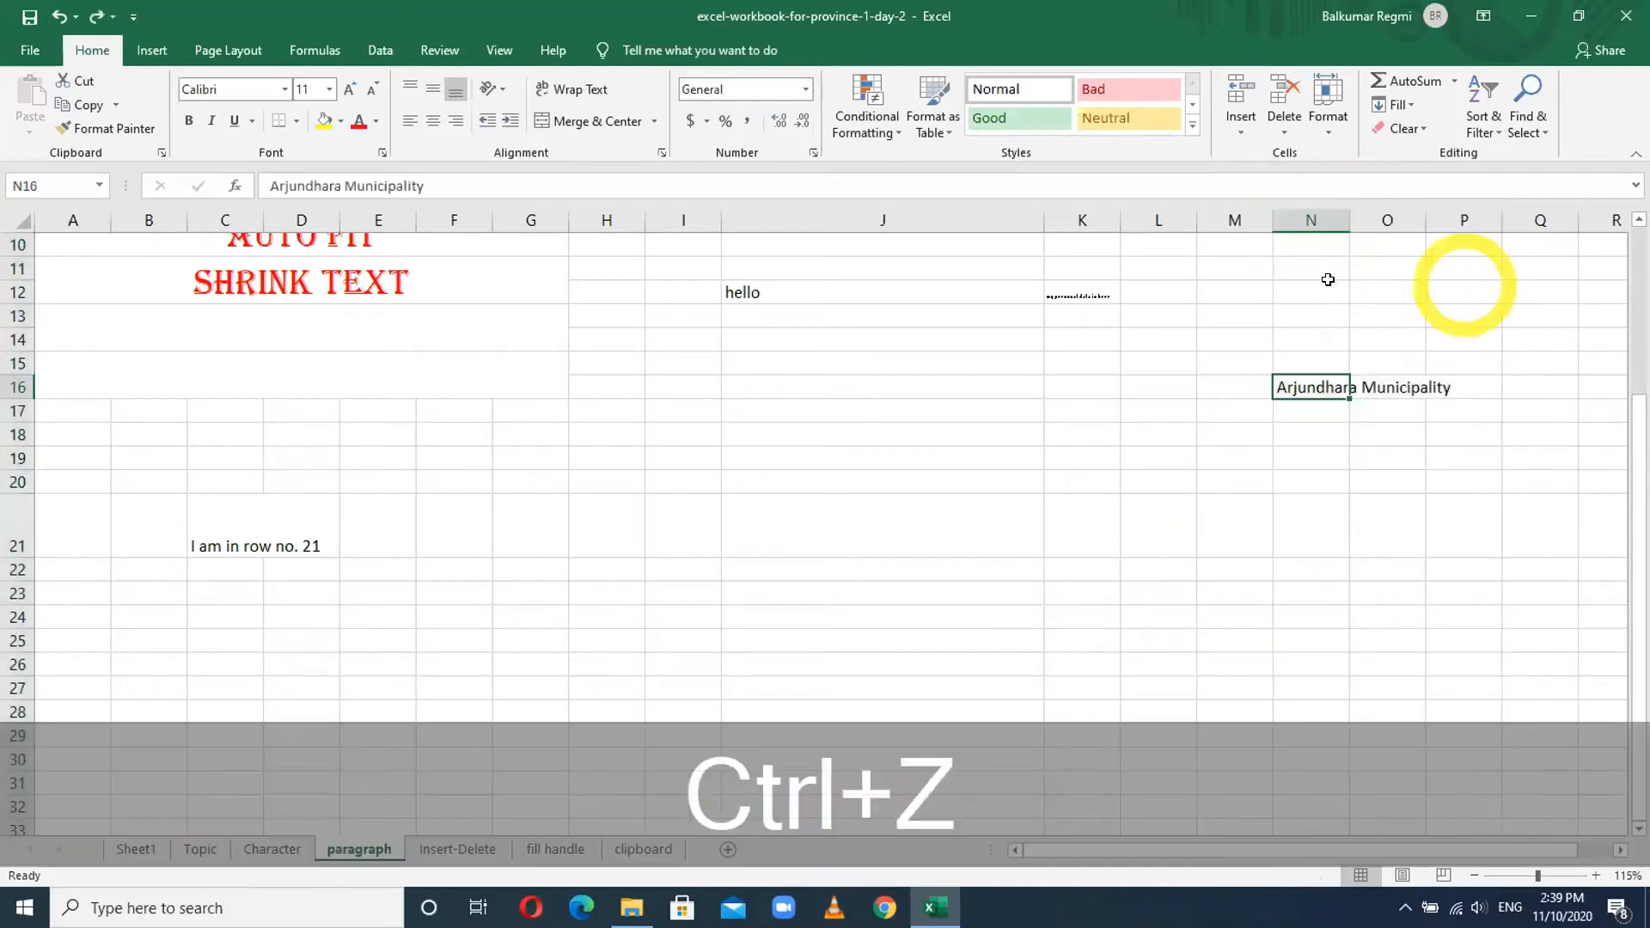
{"action": "left_click", "coordinate": [1302, 220]}
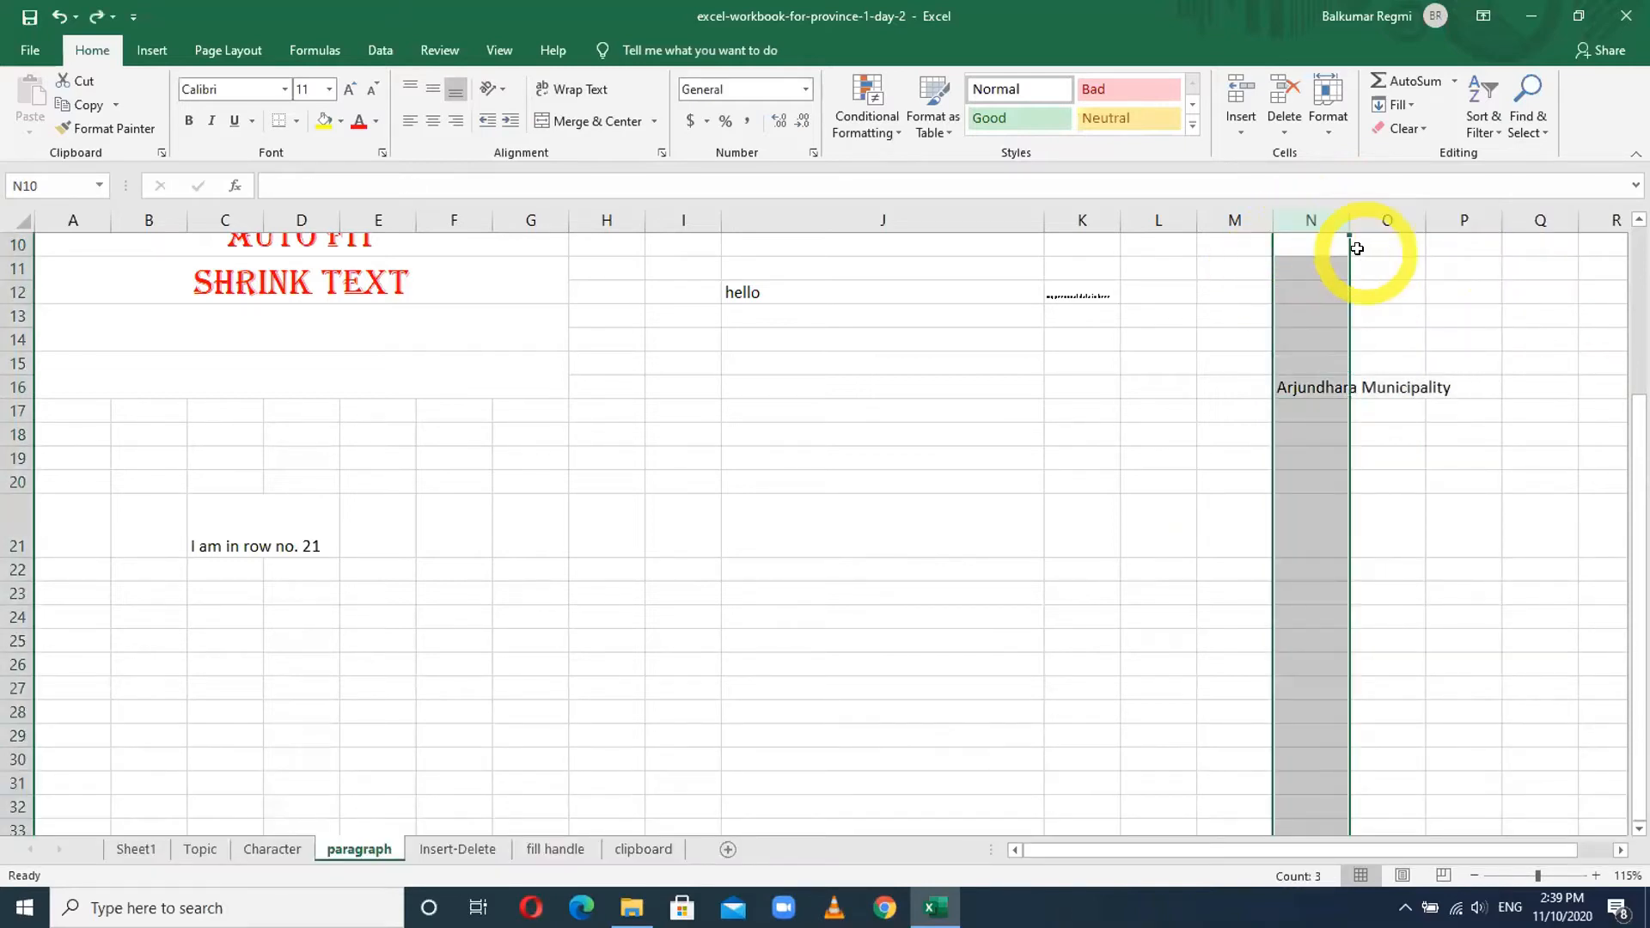
{"action": "left_click", "coordinate": [1305, 383]}
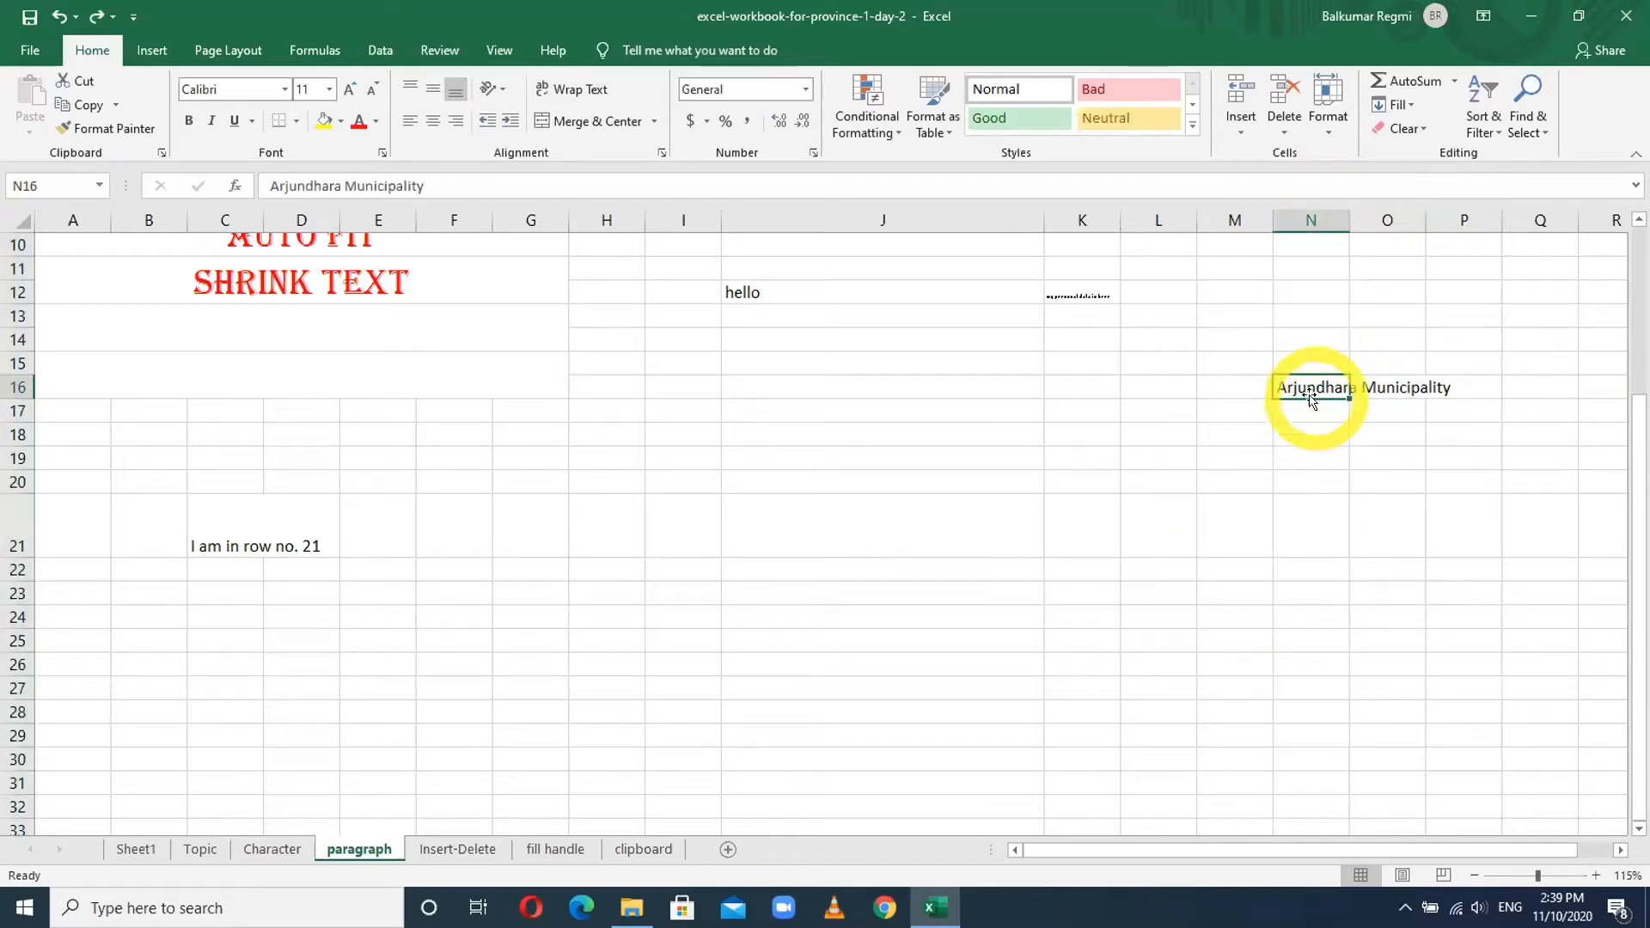
{"action": "left_click", "coordinate": [564, 93]}
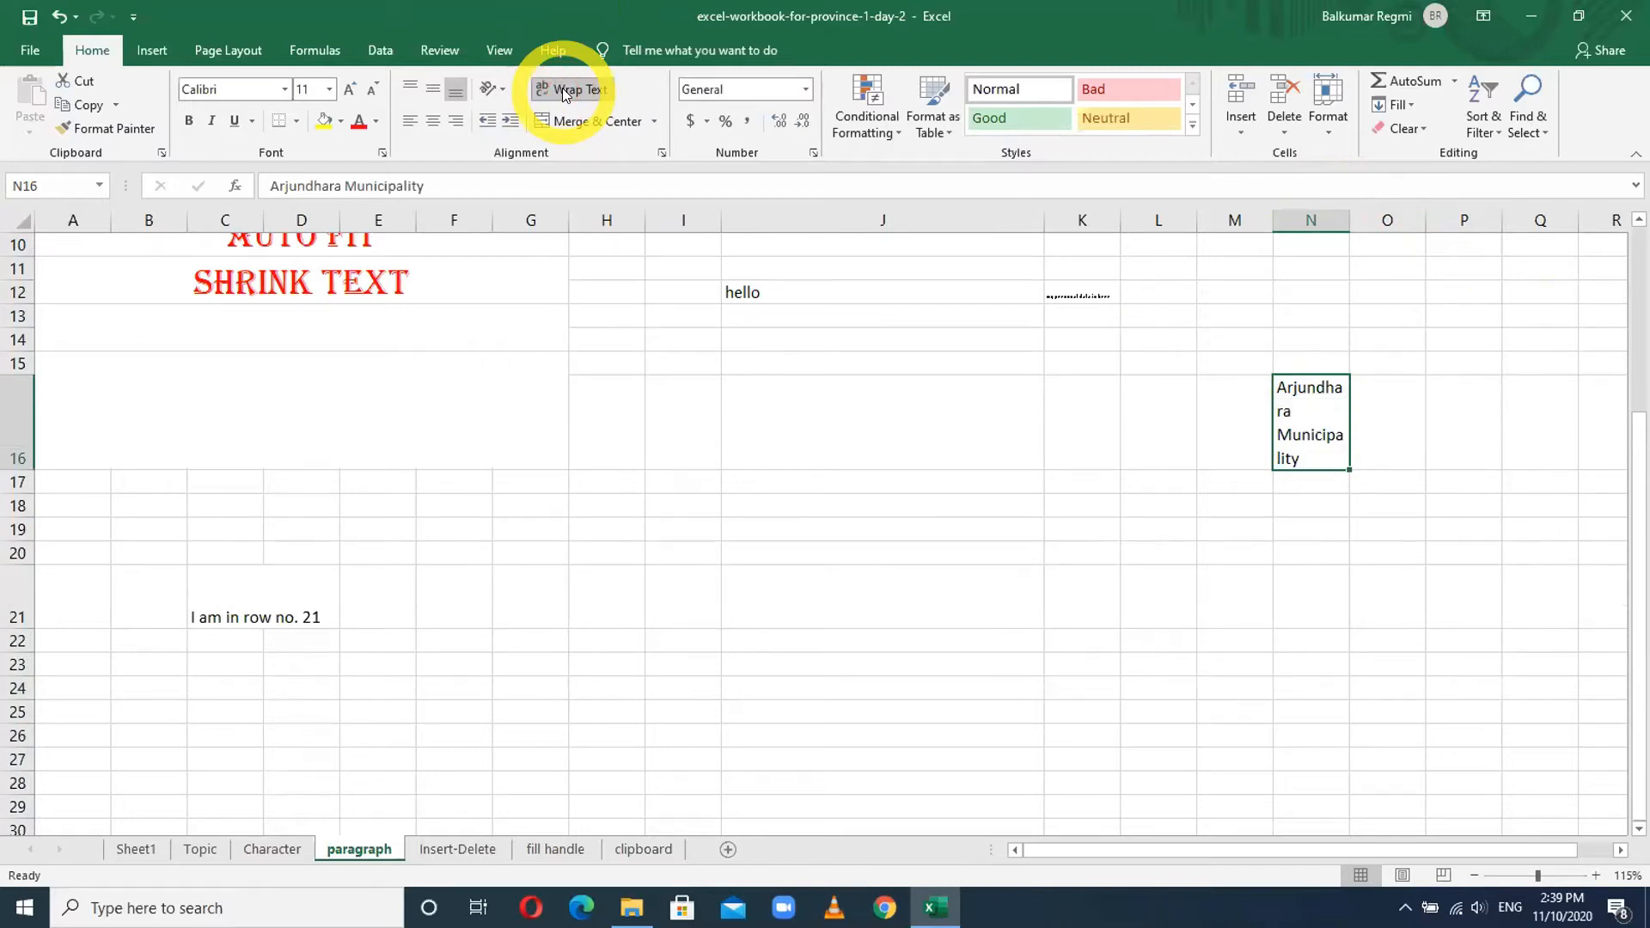
{"action": "left_click", "coordinate": [1313, 215]}
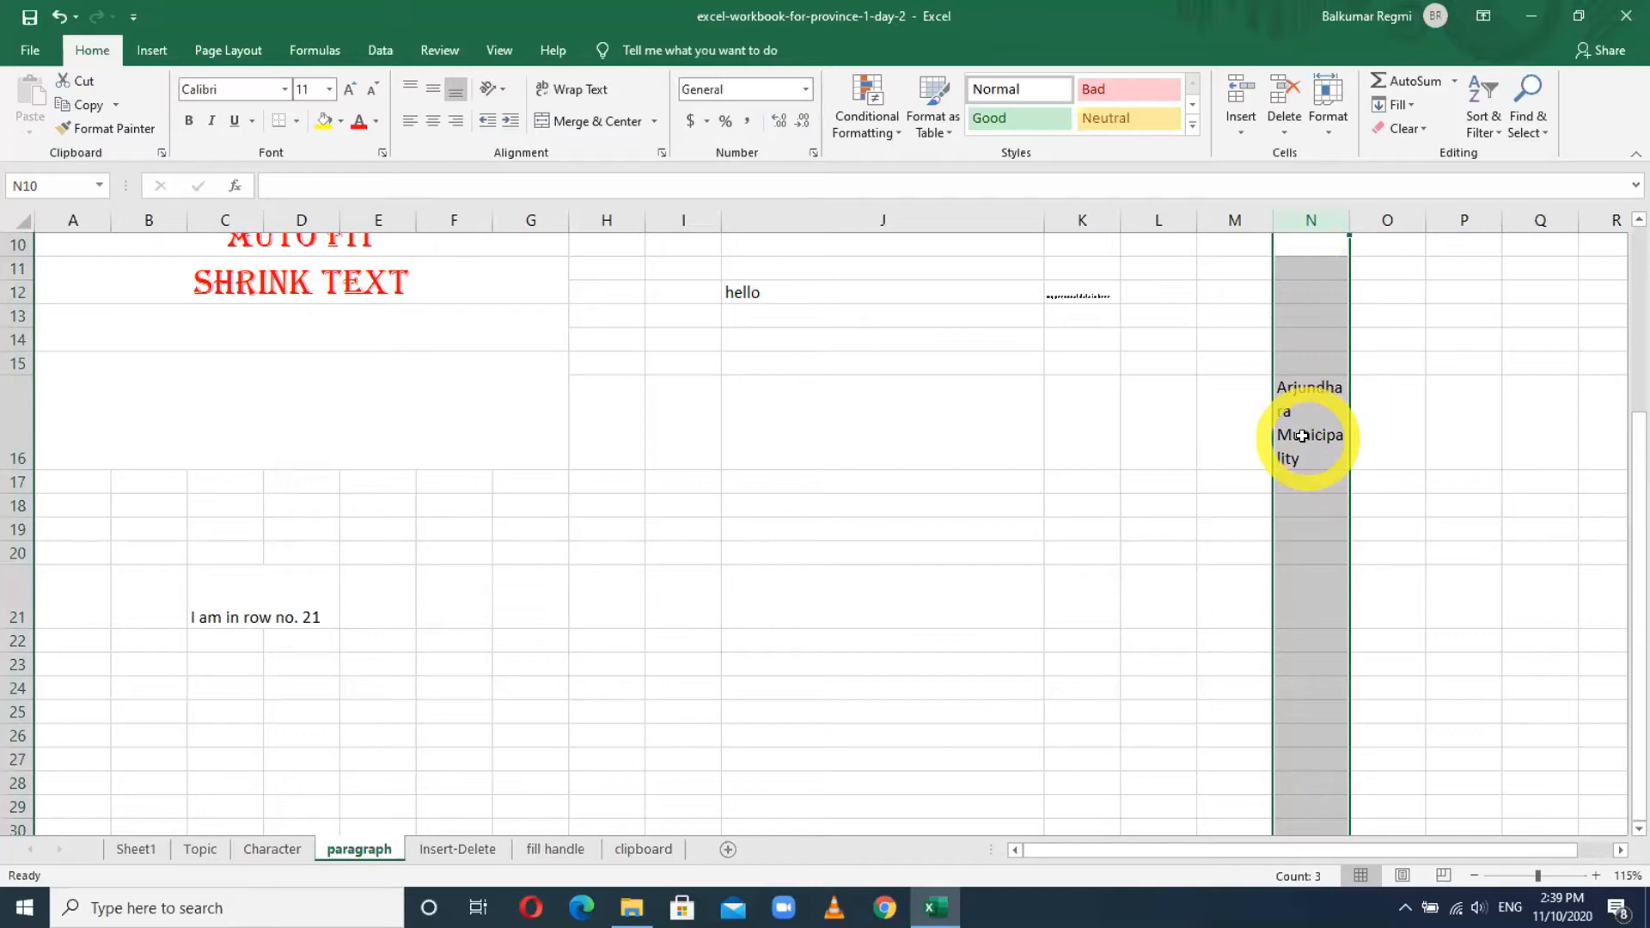
{"action": "scroll", "coordinate": [807, 442], "scroll_direction": "up", "scroll_amount": 3}
{"action": "scroll", "coordinate": [807, 444], "scroll_direction": "down", "scroll_amount": 1}
{"action": "scroll", "coordinate": [807, 444], "scroll_direction": "down", "scroll_amount": 1}
{"action": "scroll", "coordinate": [807, 446], "scroll_direction": "up", "scroll_amount": 1}
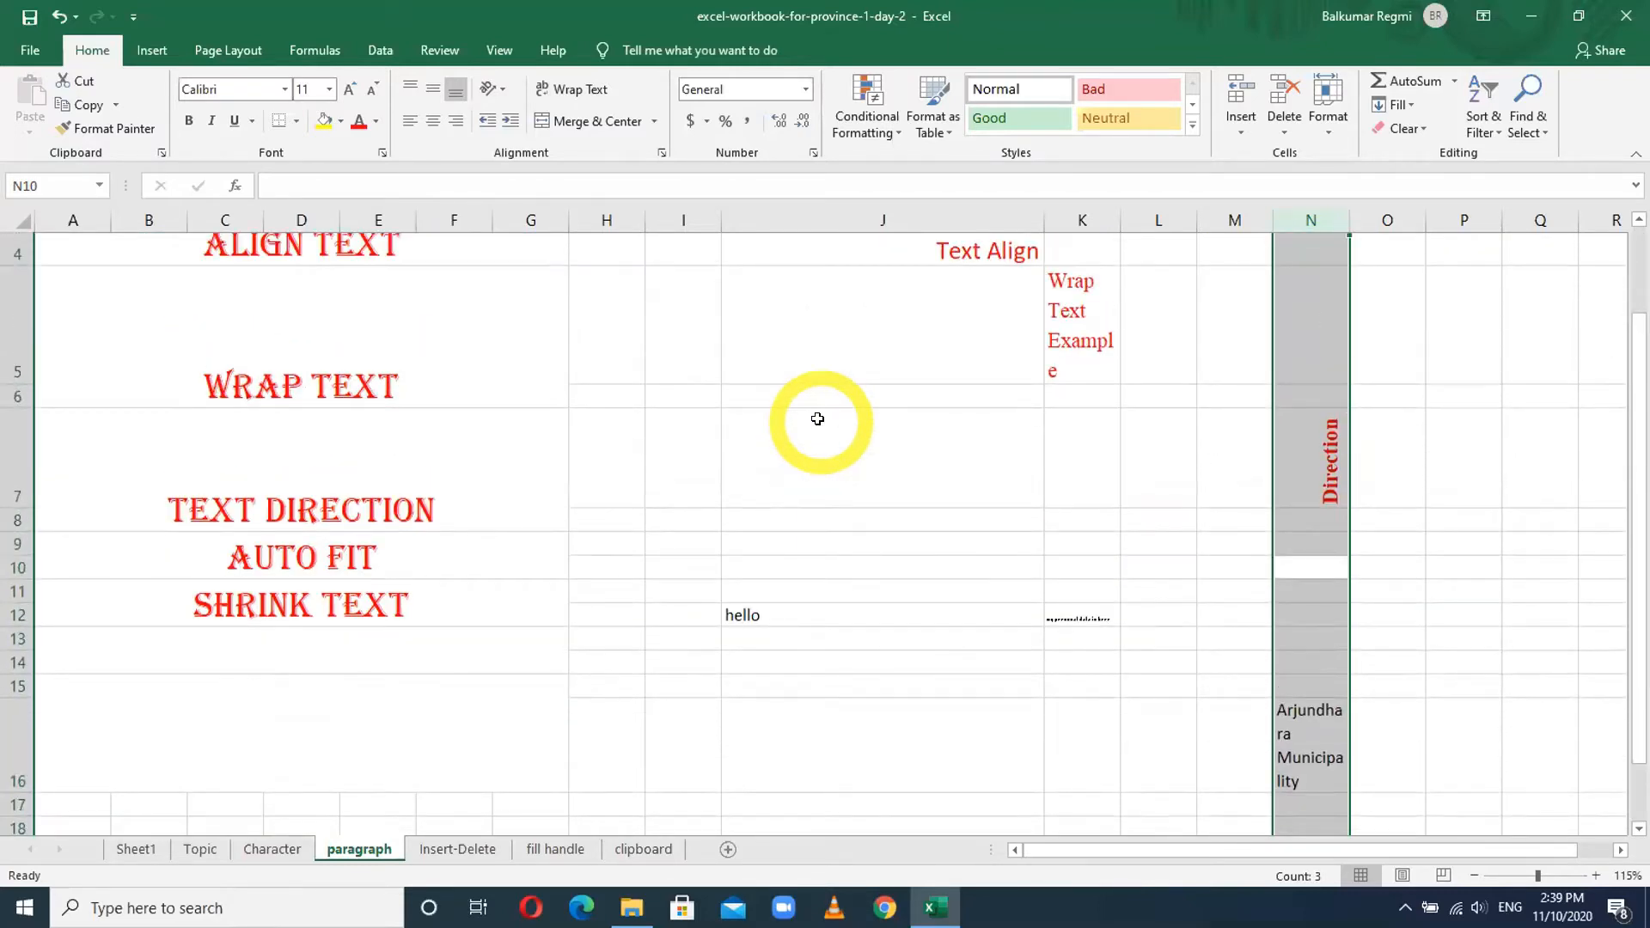
{"action": "scroll", "coordinate": [740, 542], "scroll_direction": "up", "scroll_amount": 1}
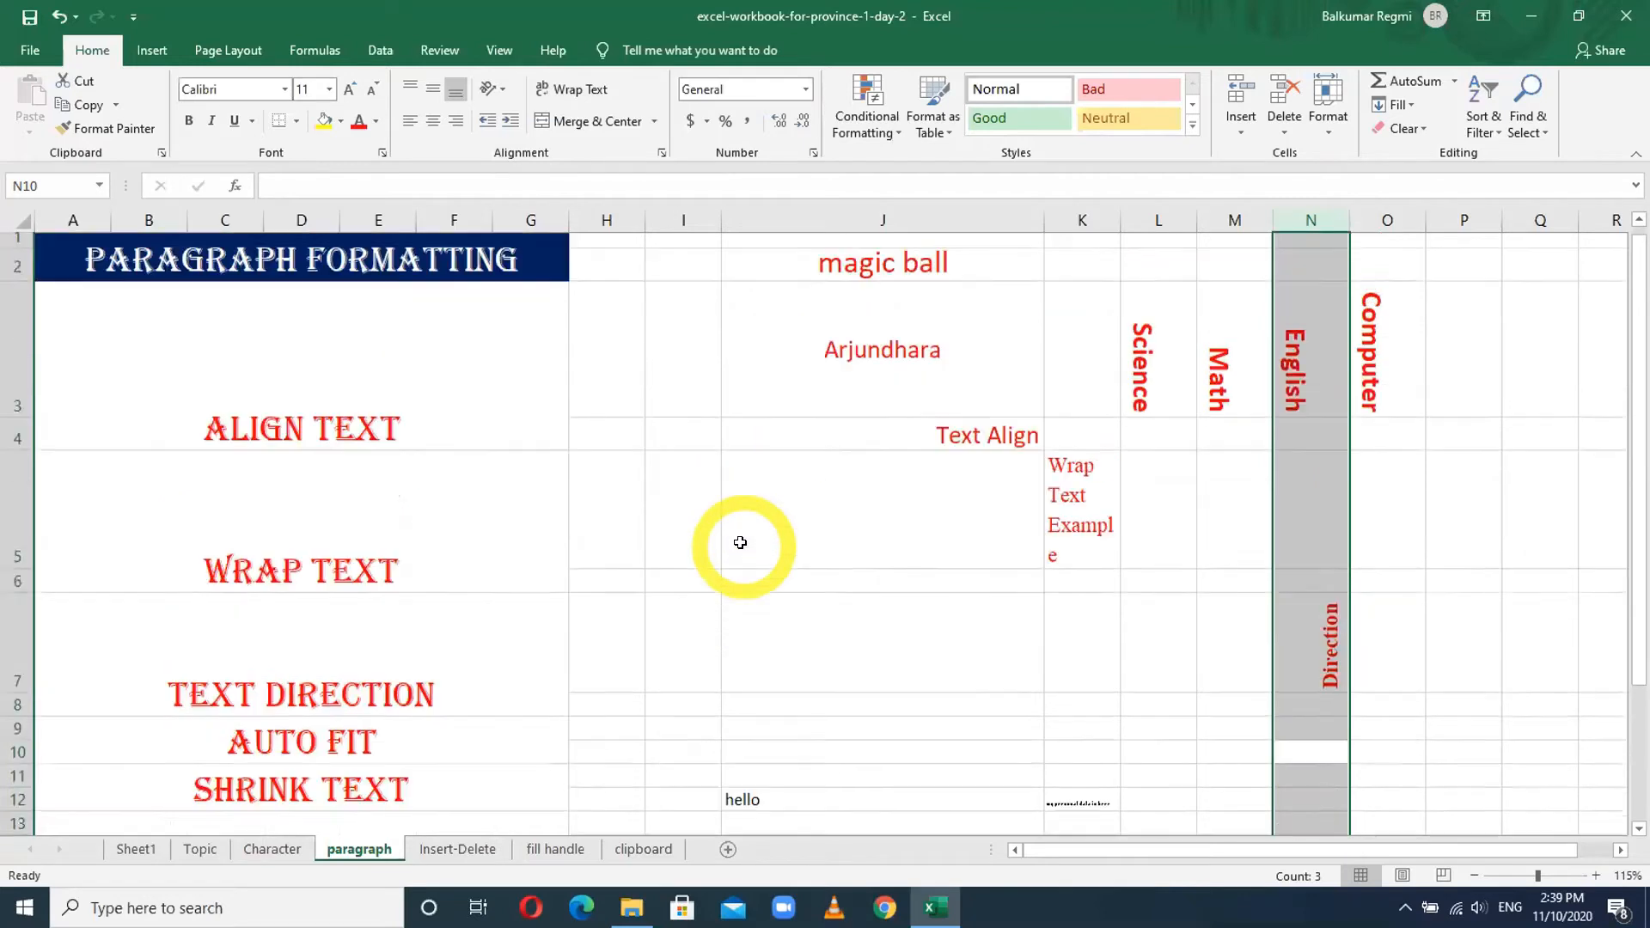
{"action": "left_click", "coordinate": [1133, 379]}
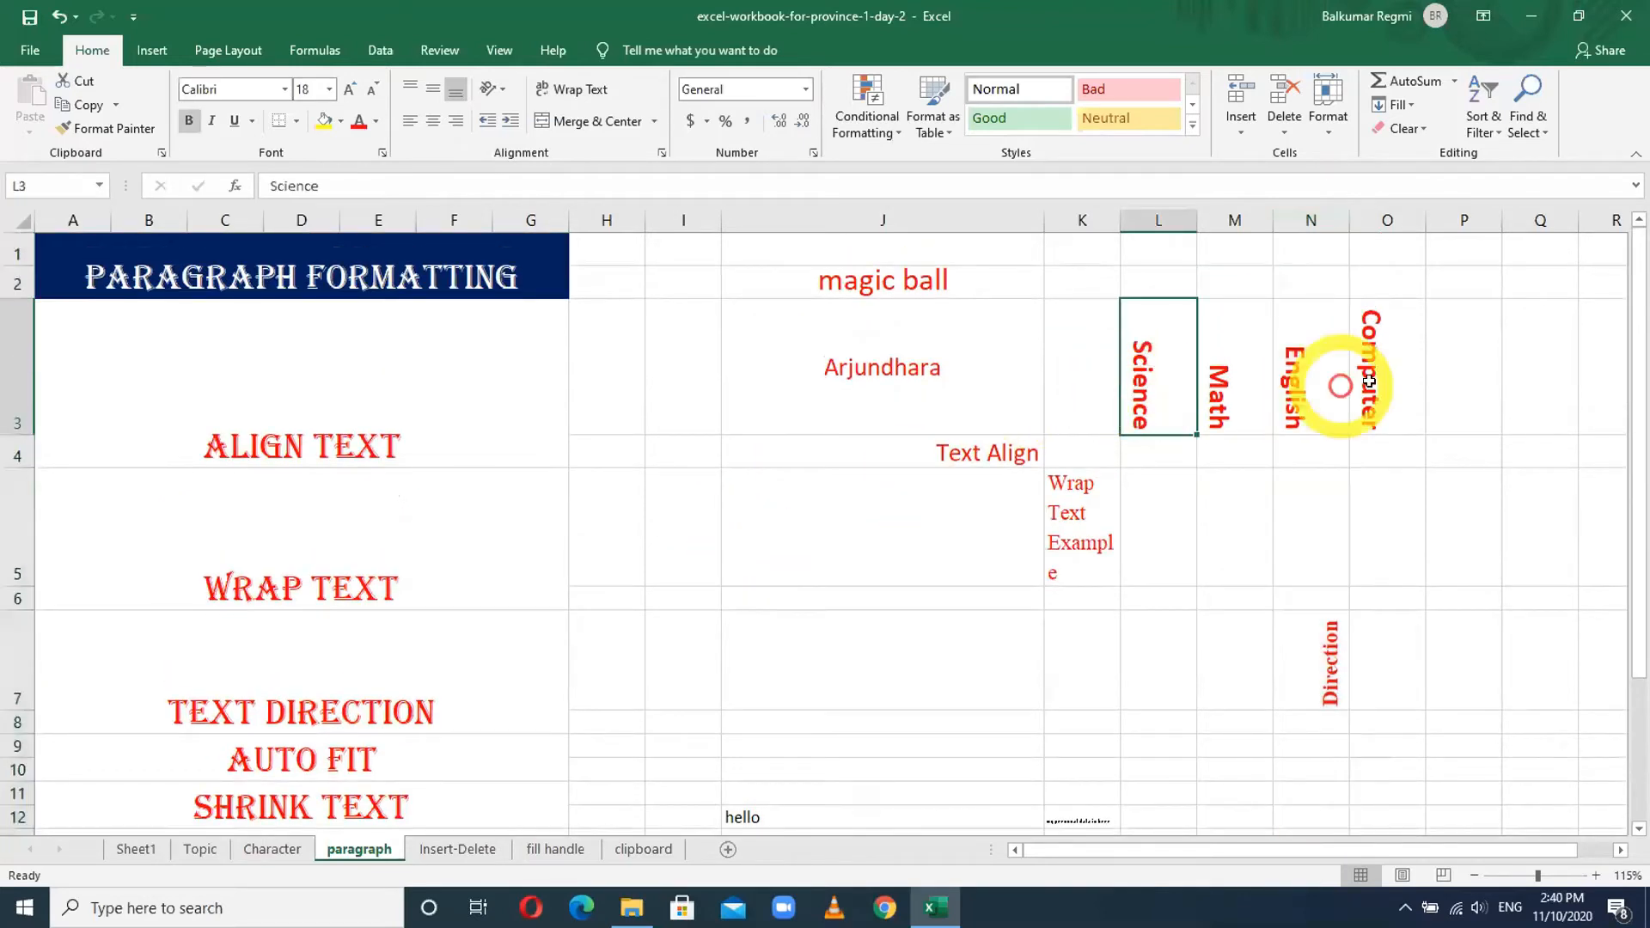
{"action": "left_click", "coordinate": [1230, 385]}
{"action": "left_click", "coordinate": [1313, 374]}
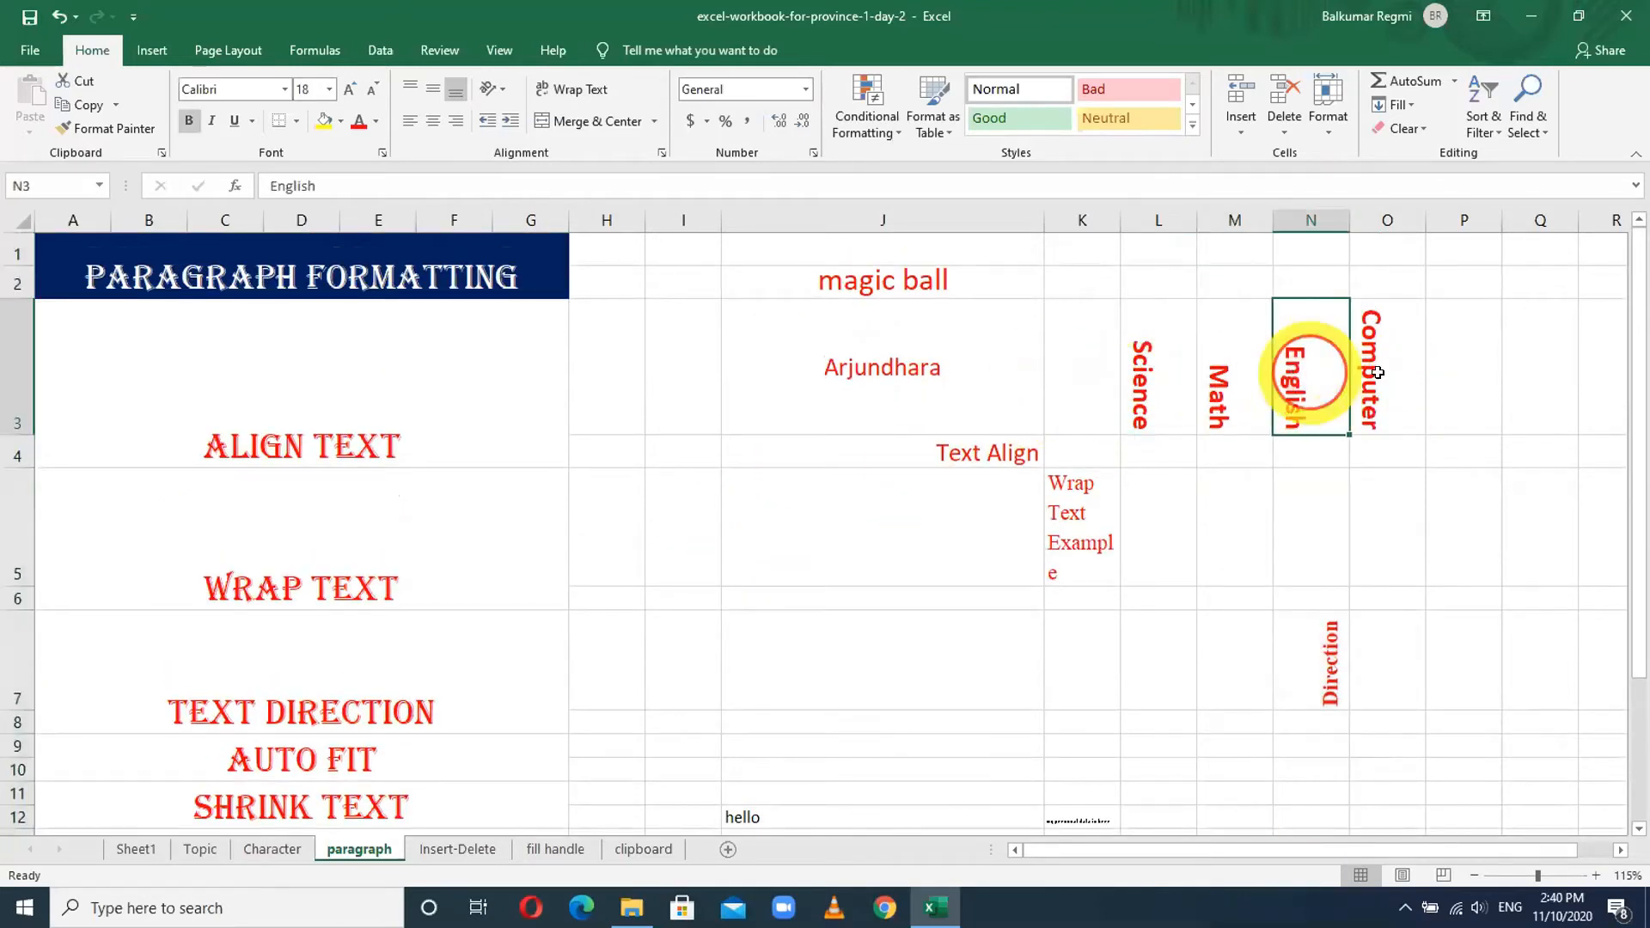
{"action": "left_click", "coordinate": [1378, 372]}
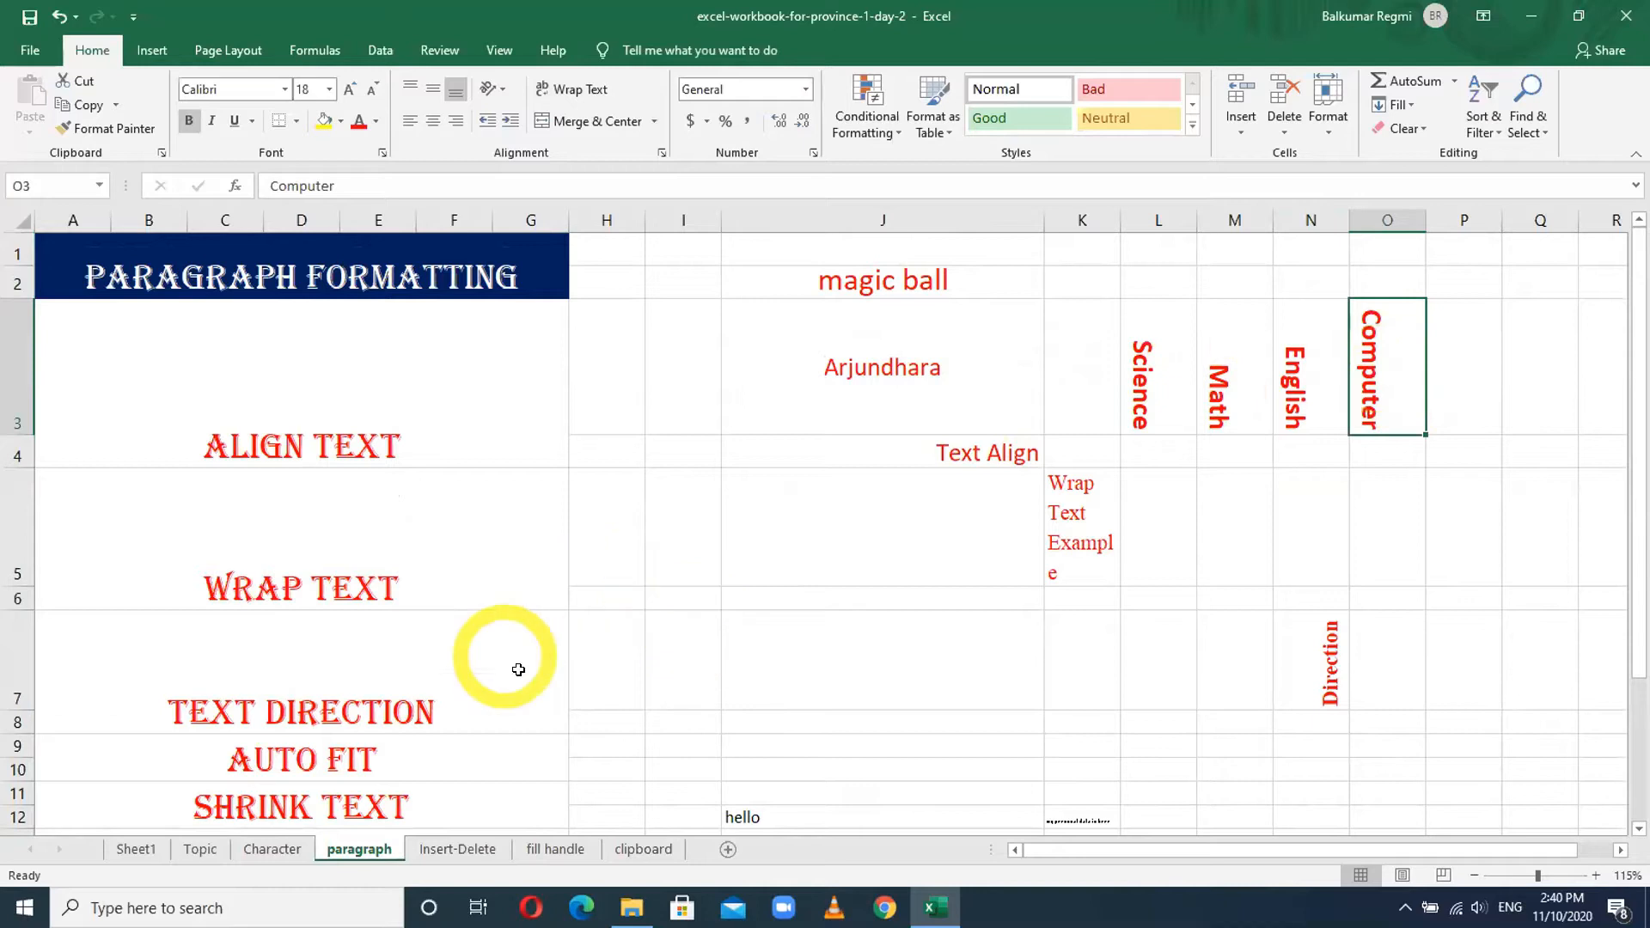
{"action": "scroll", "coordinate": [520, 670], "scroll_direction": "down", "scroll_amount": 1}
{"action": "scroll", "coordinate": [521, 670], "scroll_direction": "down", "scroll_amount": 5}
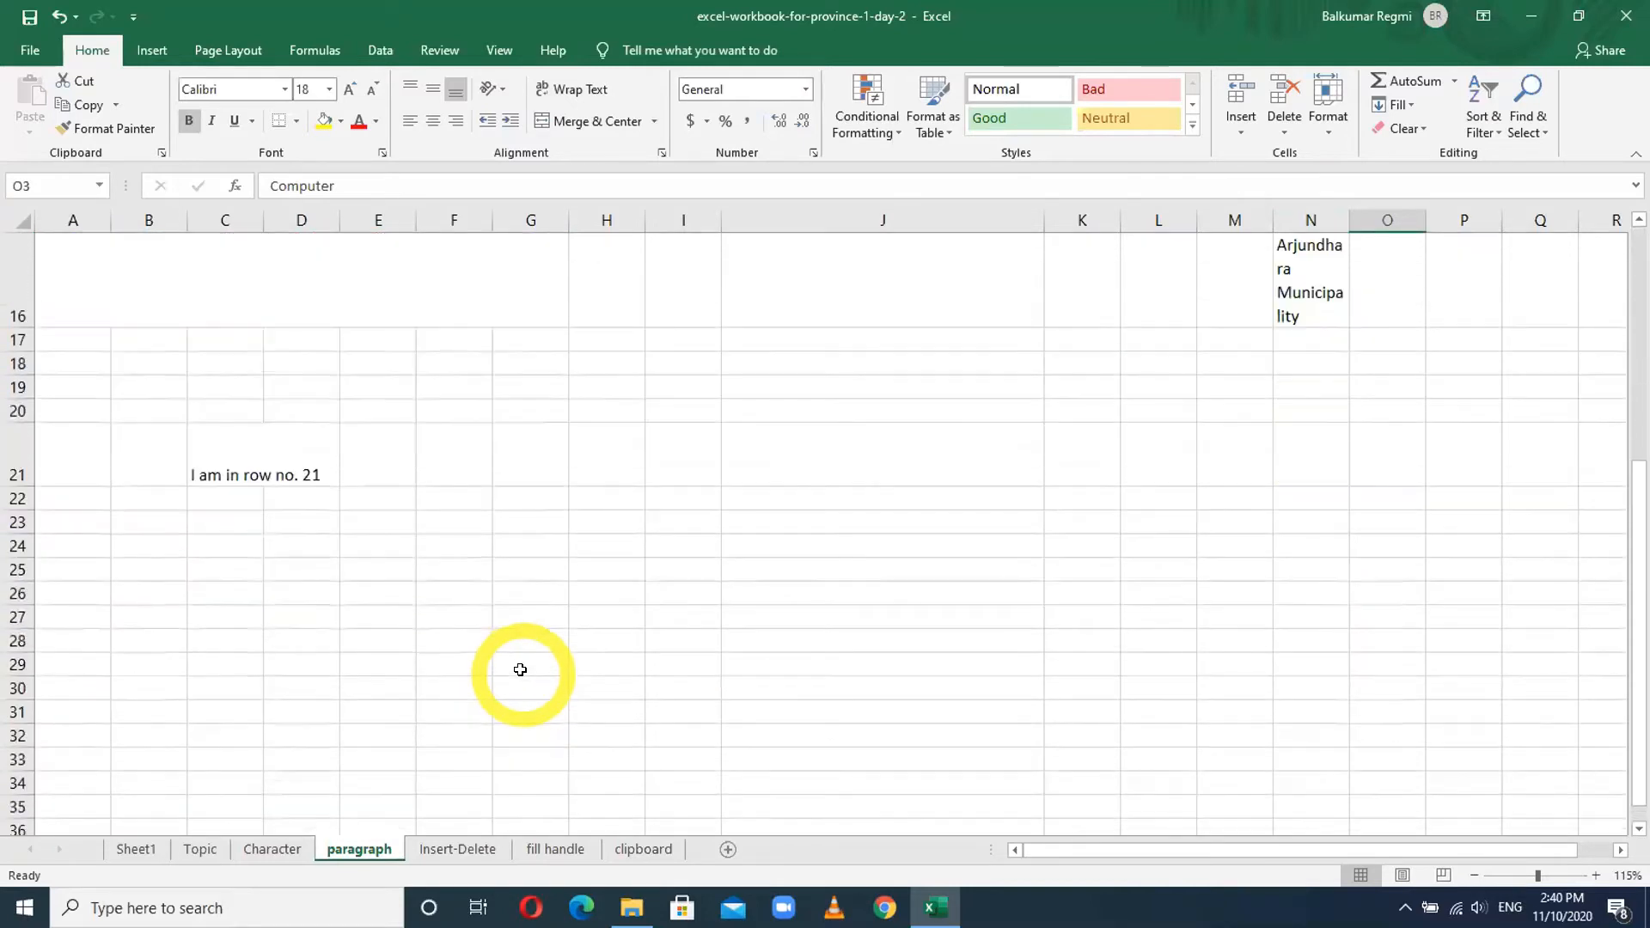
- Enter 'Text Direction 1', 'Text Direction 2' and 'Text Direction3' in F24:H24
{"action": "left_click", "coordinate": [469, 555]}
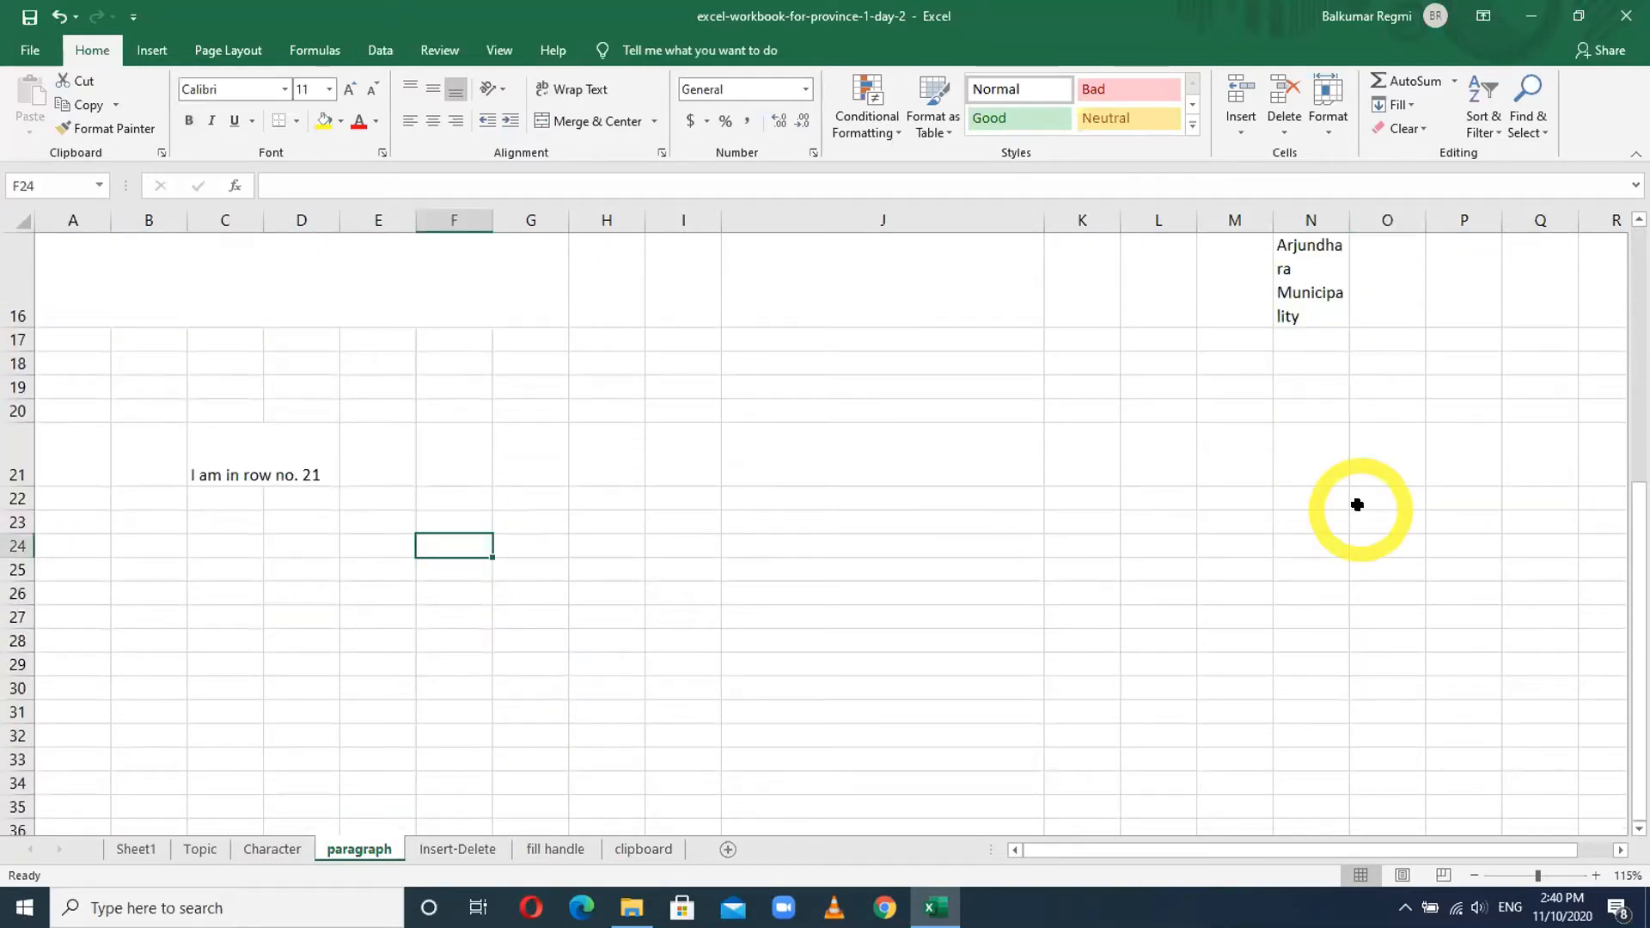
{"action": "type", "text": "Te"}
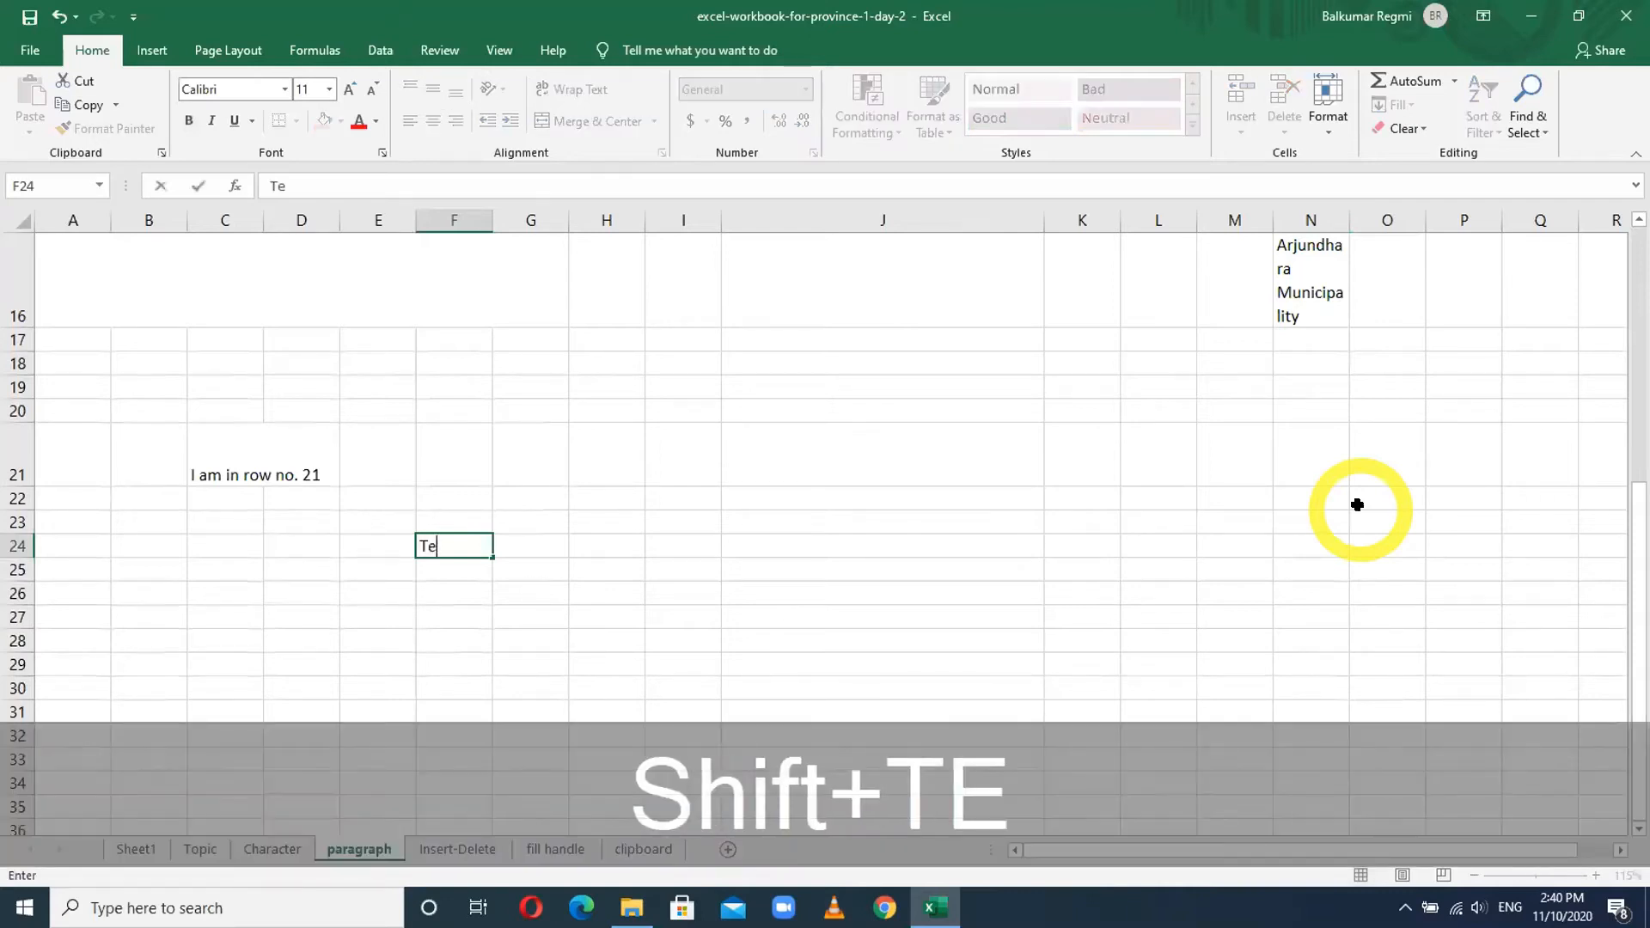
{"action": "type", "text": "xt Direction 1"}
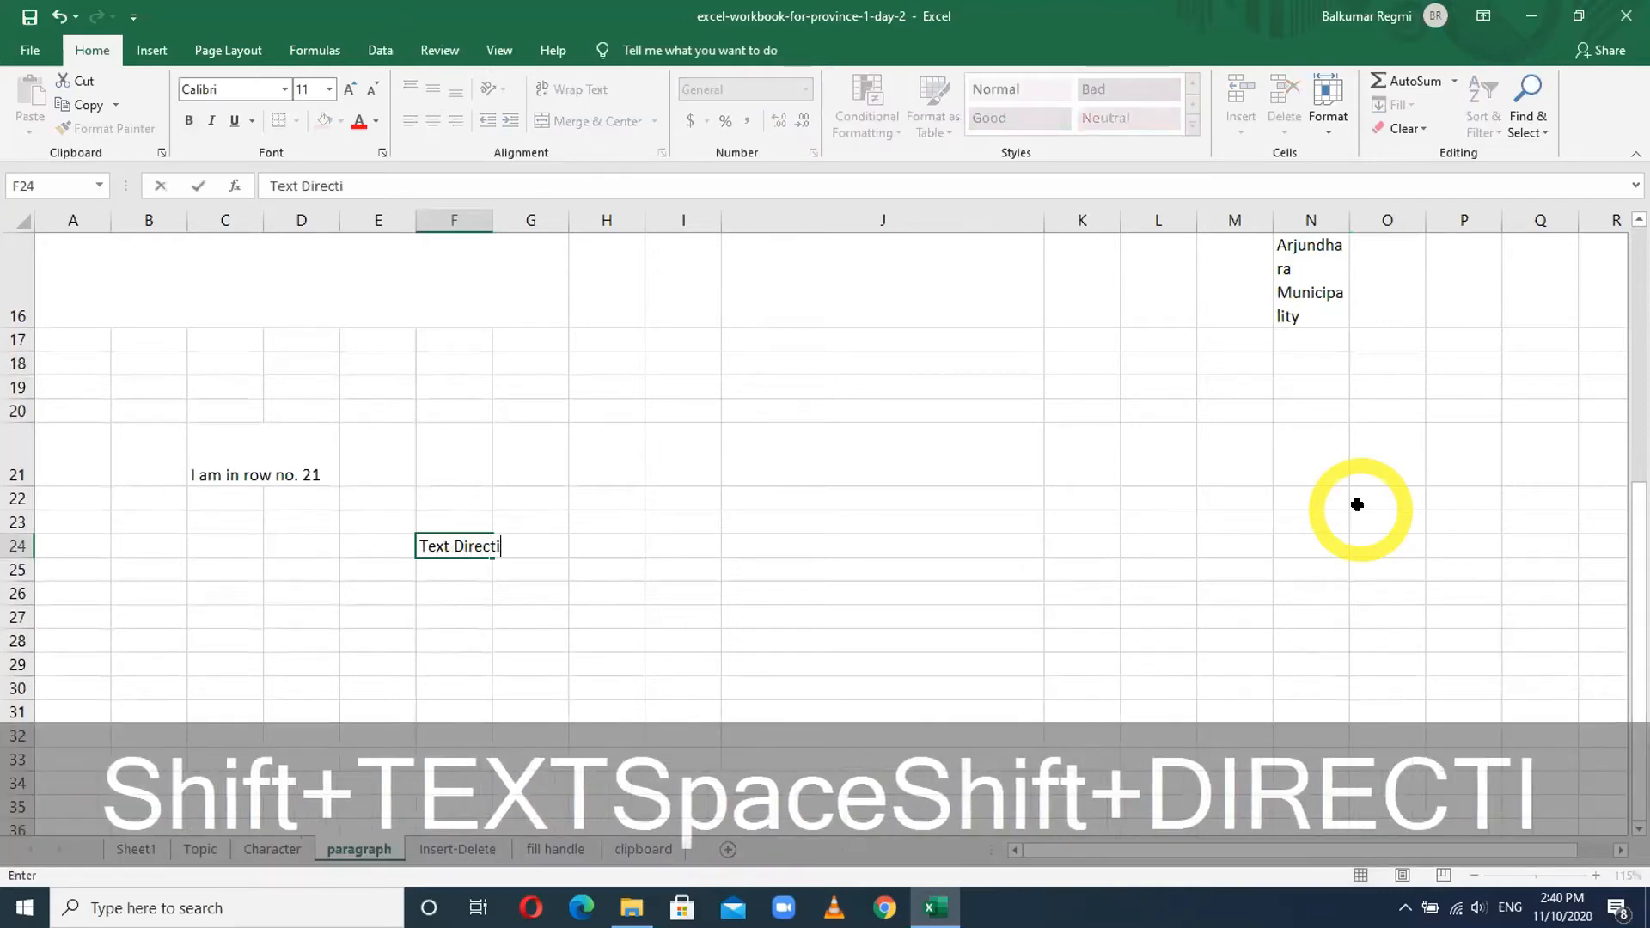
{"action": "key", "text": "Tab"}
{"action": "type", "text": "Te"}
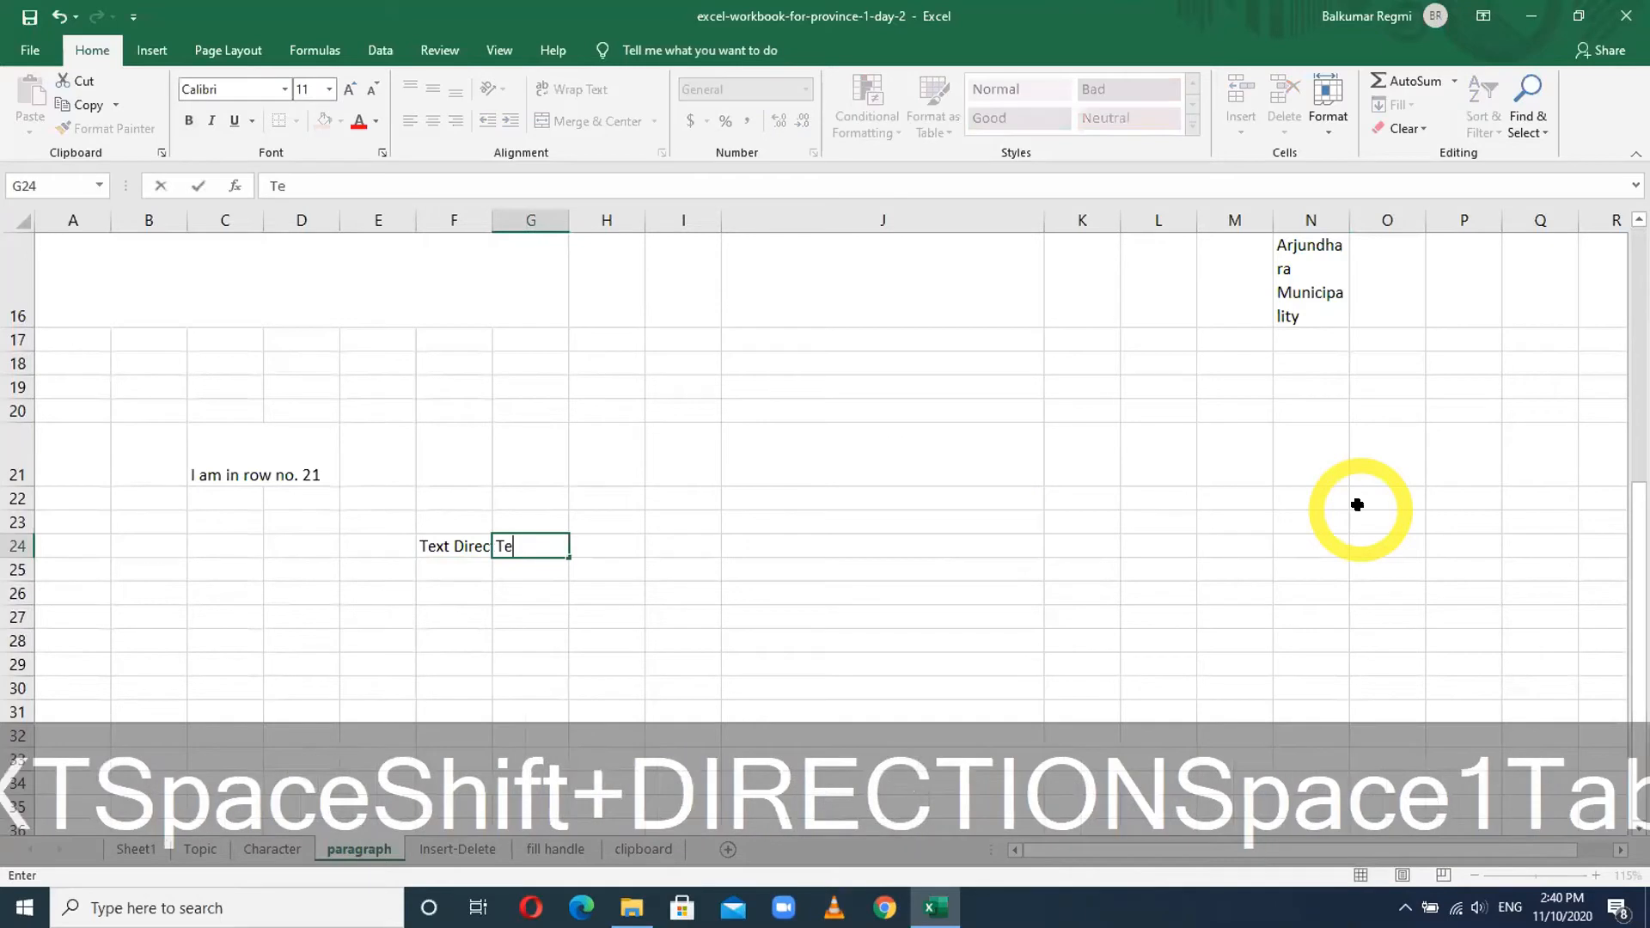
{"action": "type", "text": "xt Direction 2"}
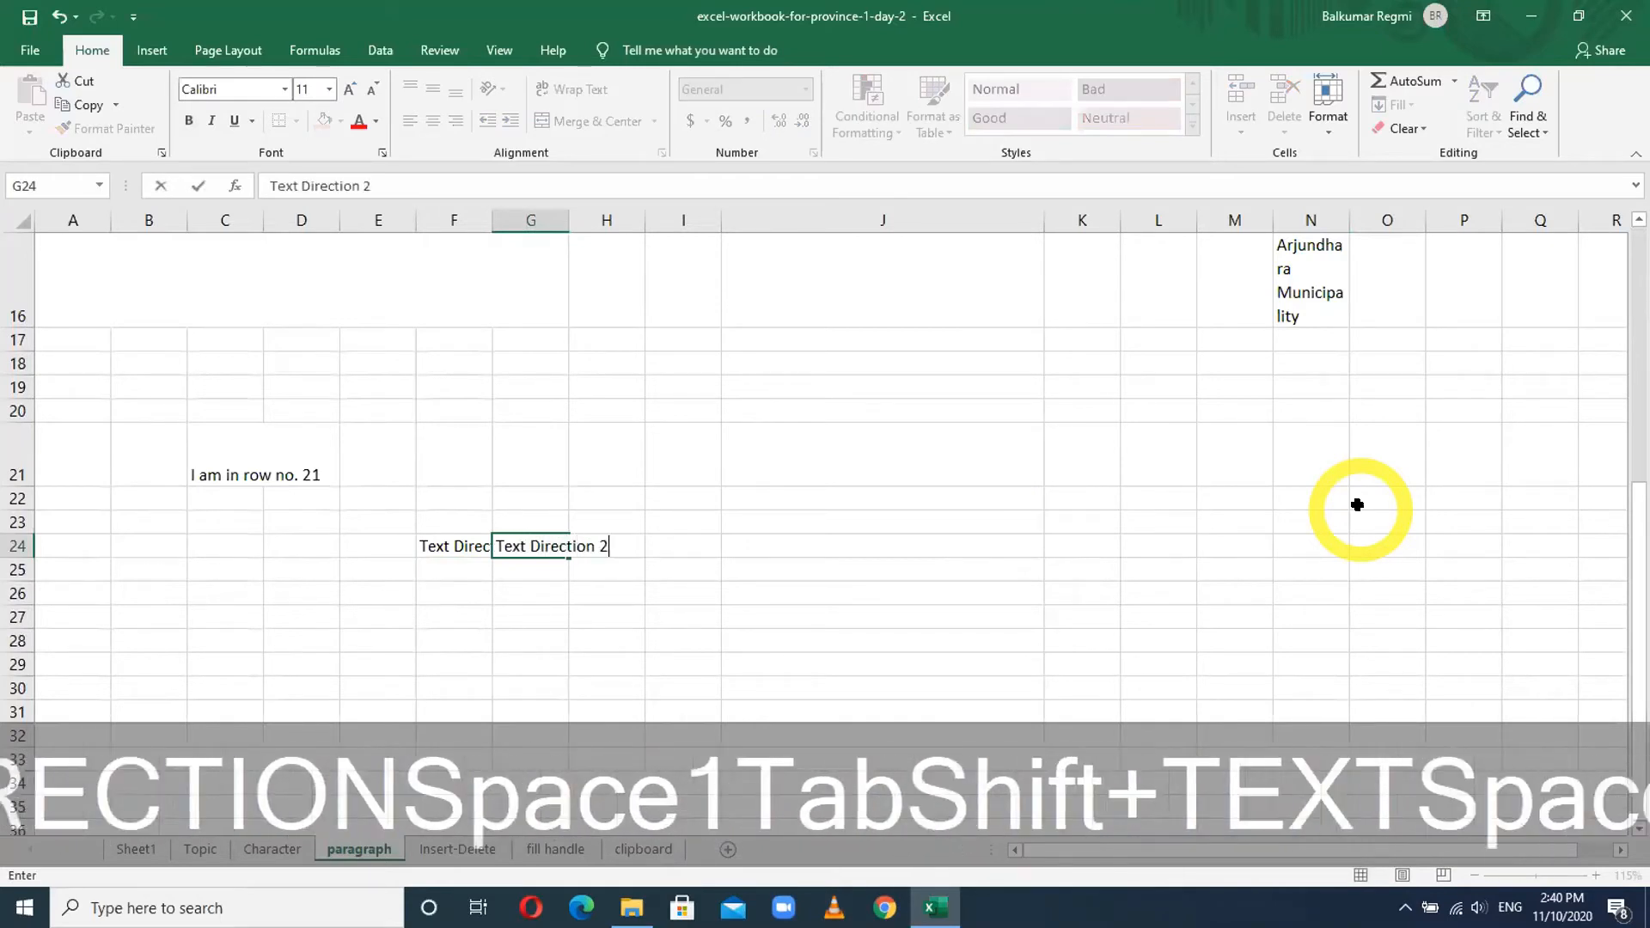
{"action": "key", "text": "Tab"}
{"action": "type", "text": "Text Direction3"}
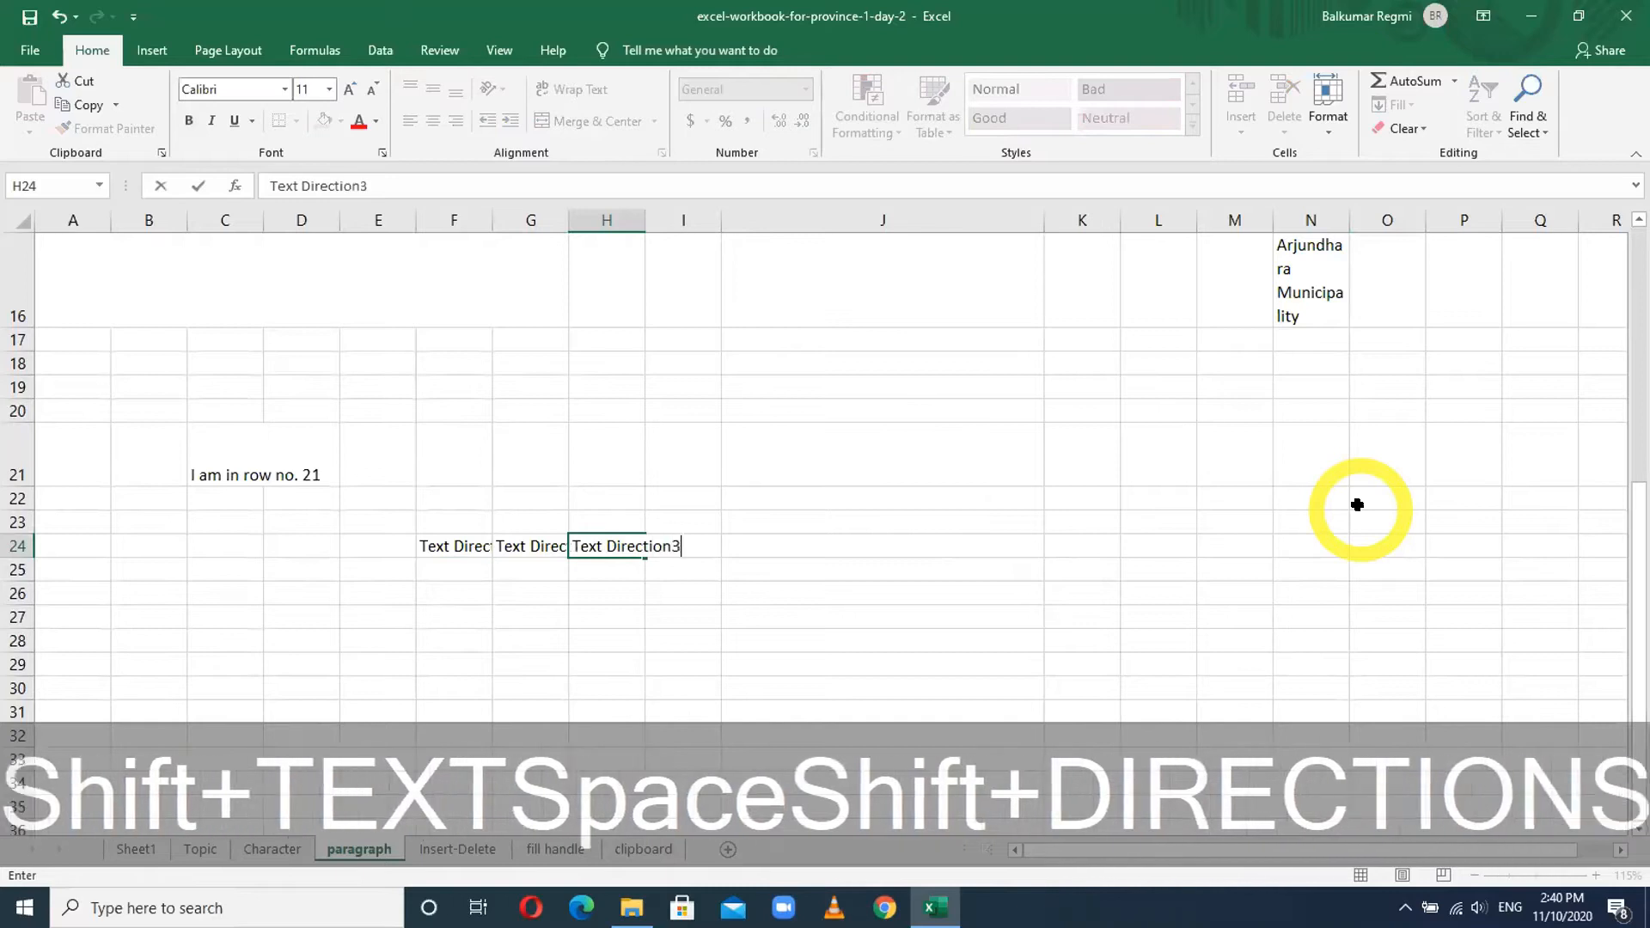
{"action": "key", "text": "Return"}
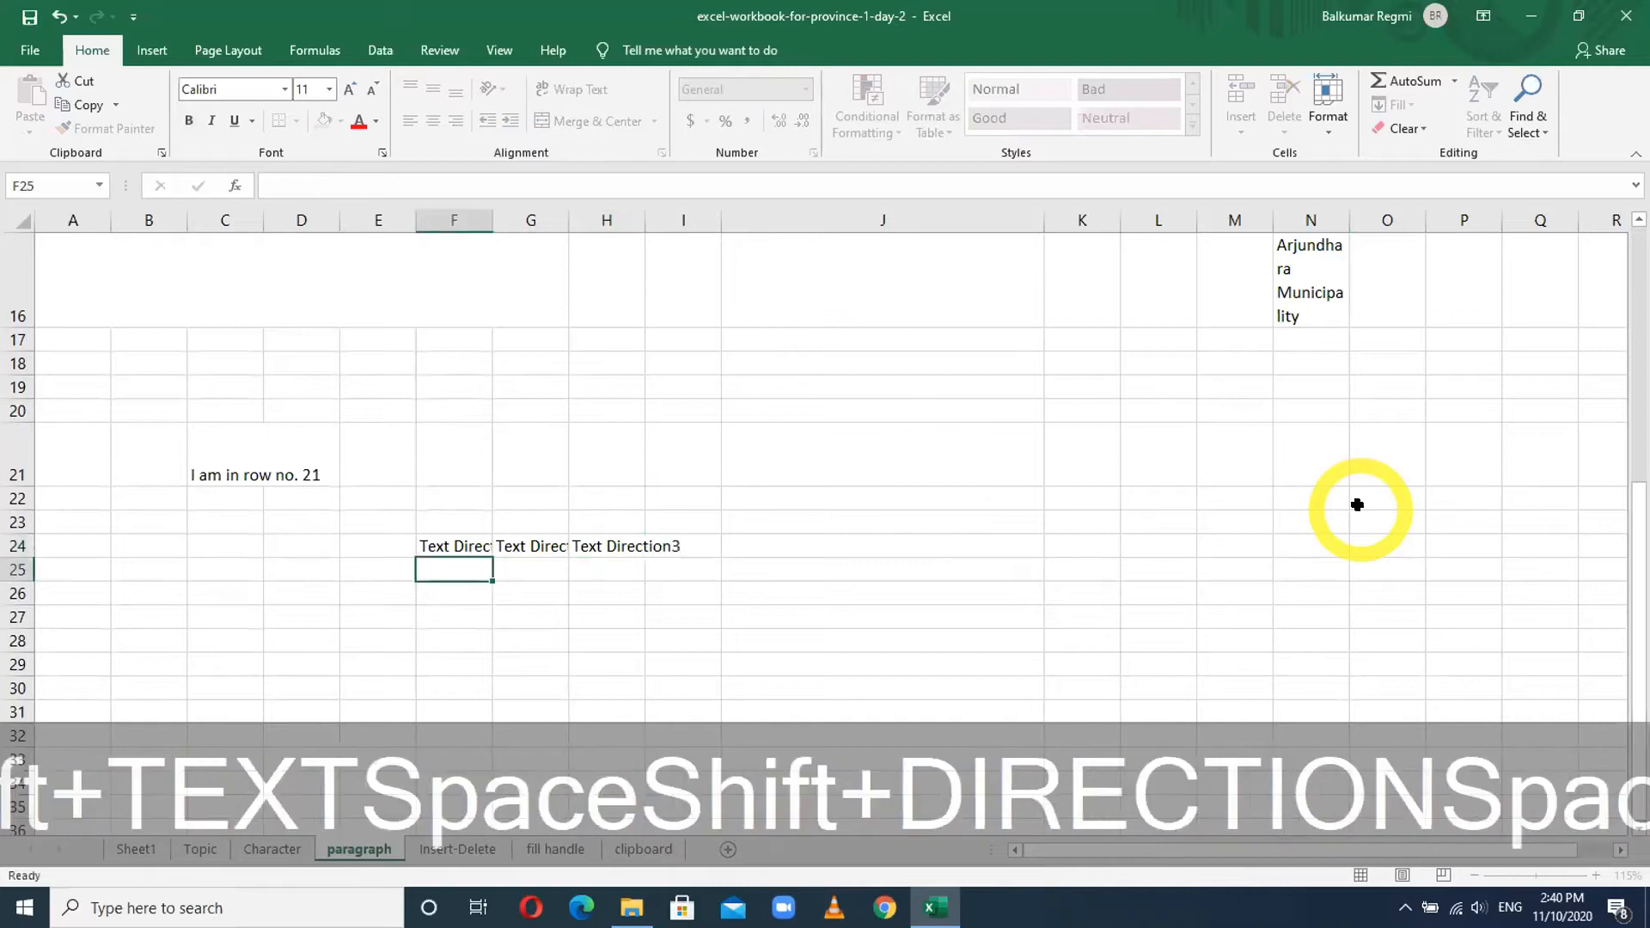
- Autofit all column widths to their contents
{"action": "left_click", "coordinate": [18, 215]}
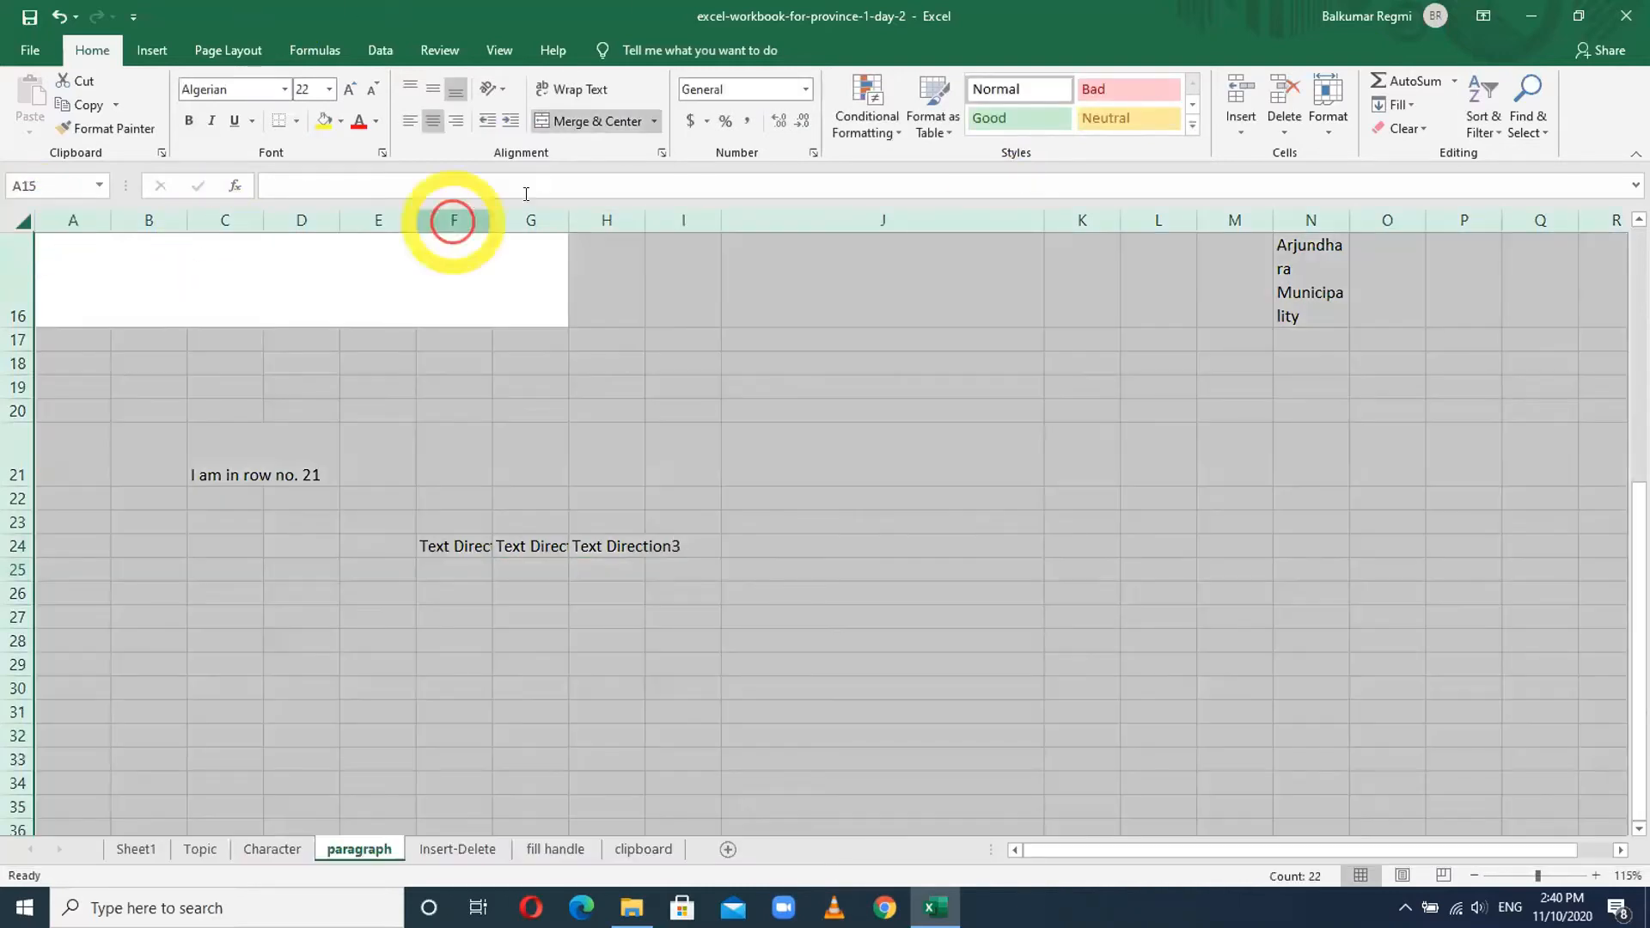
{"action": "left_click_drag", "start_coordinate": [636, 214], "coordinate": [631, 213]}
{"action": "double_click", "coordinate": [636, 215]}
{"action": "left_click", "coordinate": [655, 551]}
- Enlarge the F24:H24 labels to font size 20 and refit columns F to H
{"action": "left_click", "coordinate": [518, 545]}
{"action": "left_click_drag", "start_coordinate": [642, 543], "coordinate": [785, 545]}
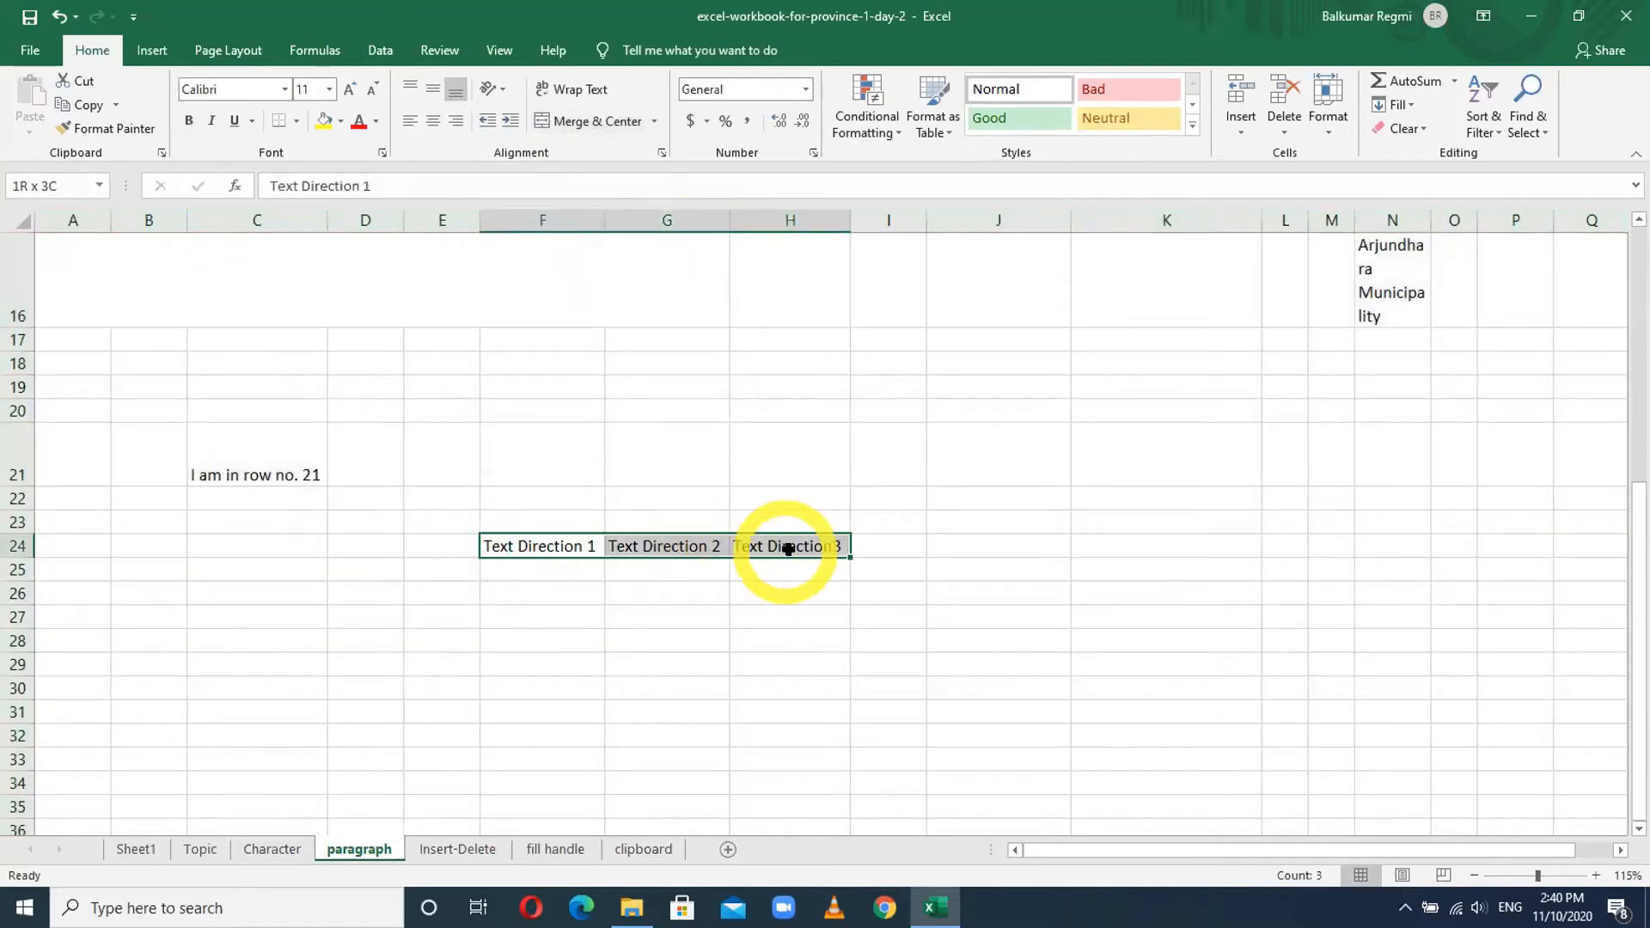
{"action": "left_click", "coordinate": [348, 90]}
{"action": "left_click", "coordinate": [348, 90]}
{"action": "left_click", "coordinate": [348, 89]}
{"action": "left_click", "coordinate": [348, 89]}
{"action": "left_click", "coordinate": [349, 89]}
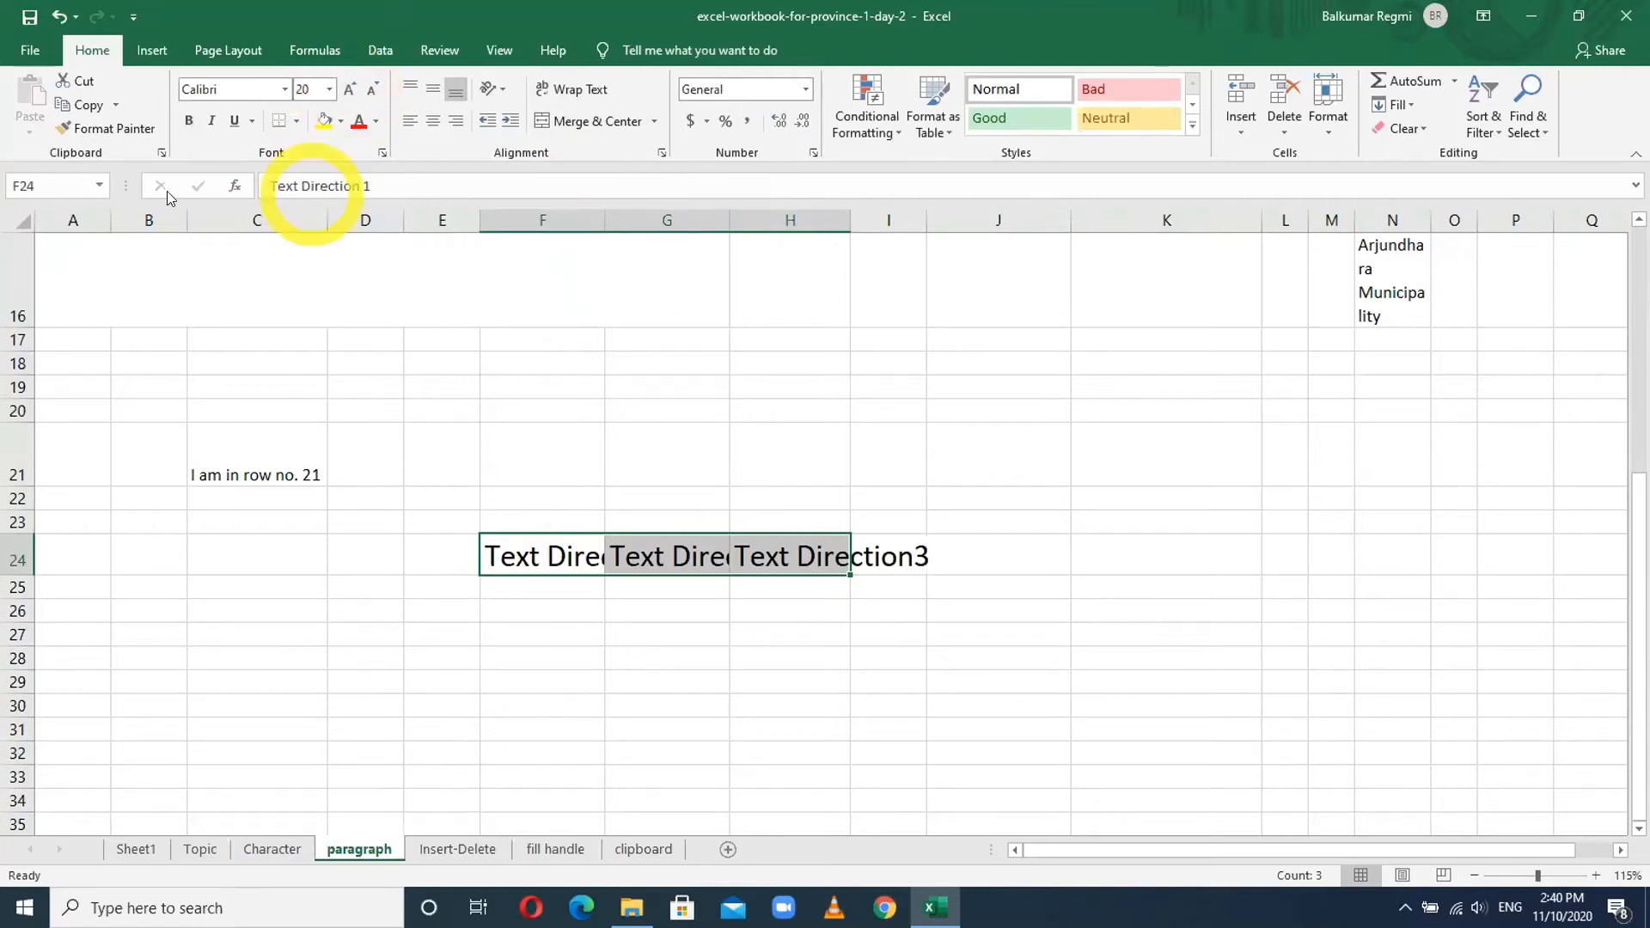
{"action": "left_click", "coordinate": [21, 219]}
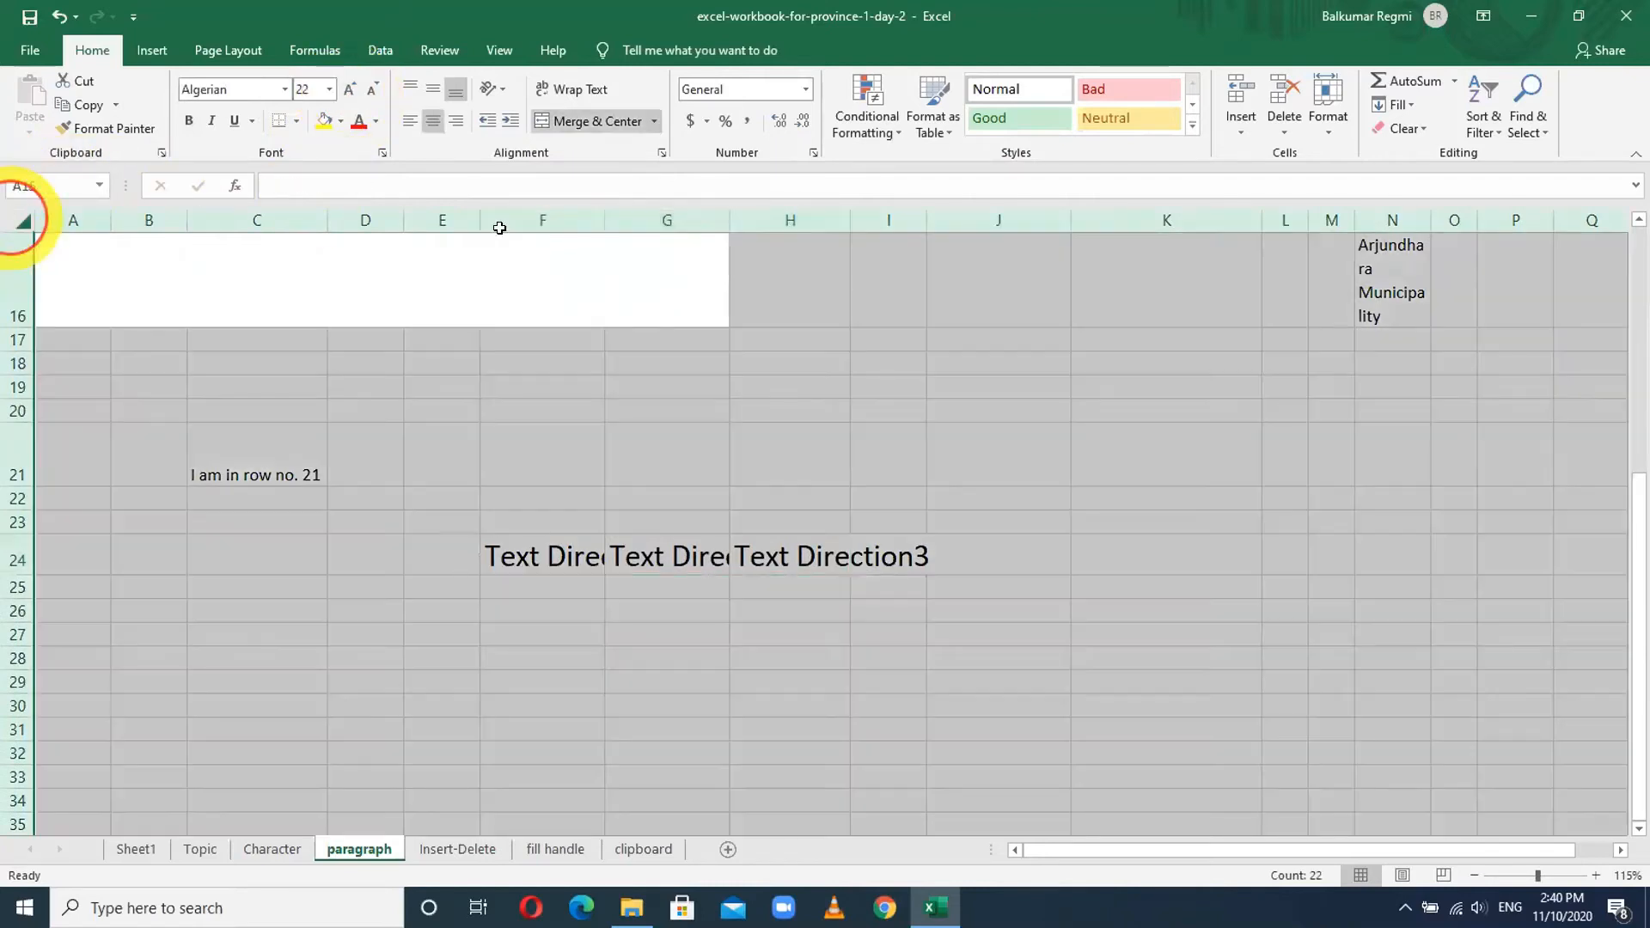
{"action": "double_click", "coordinate": [849, 222]}
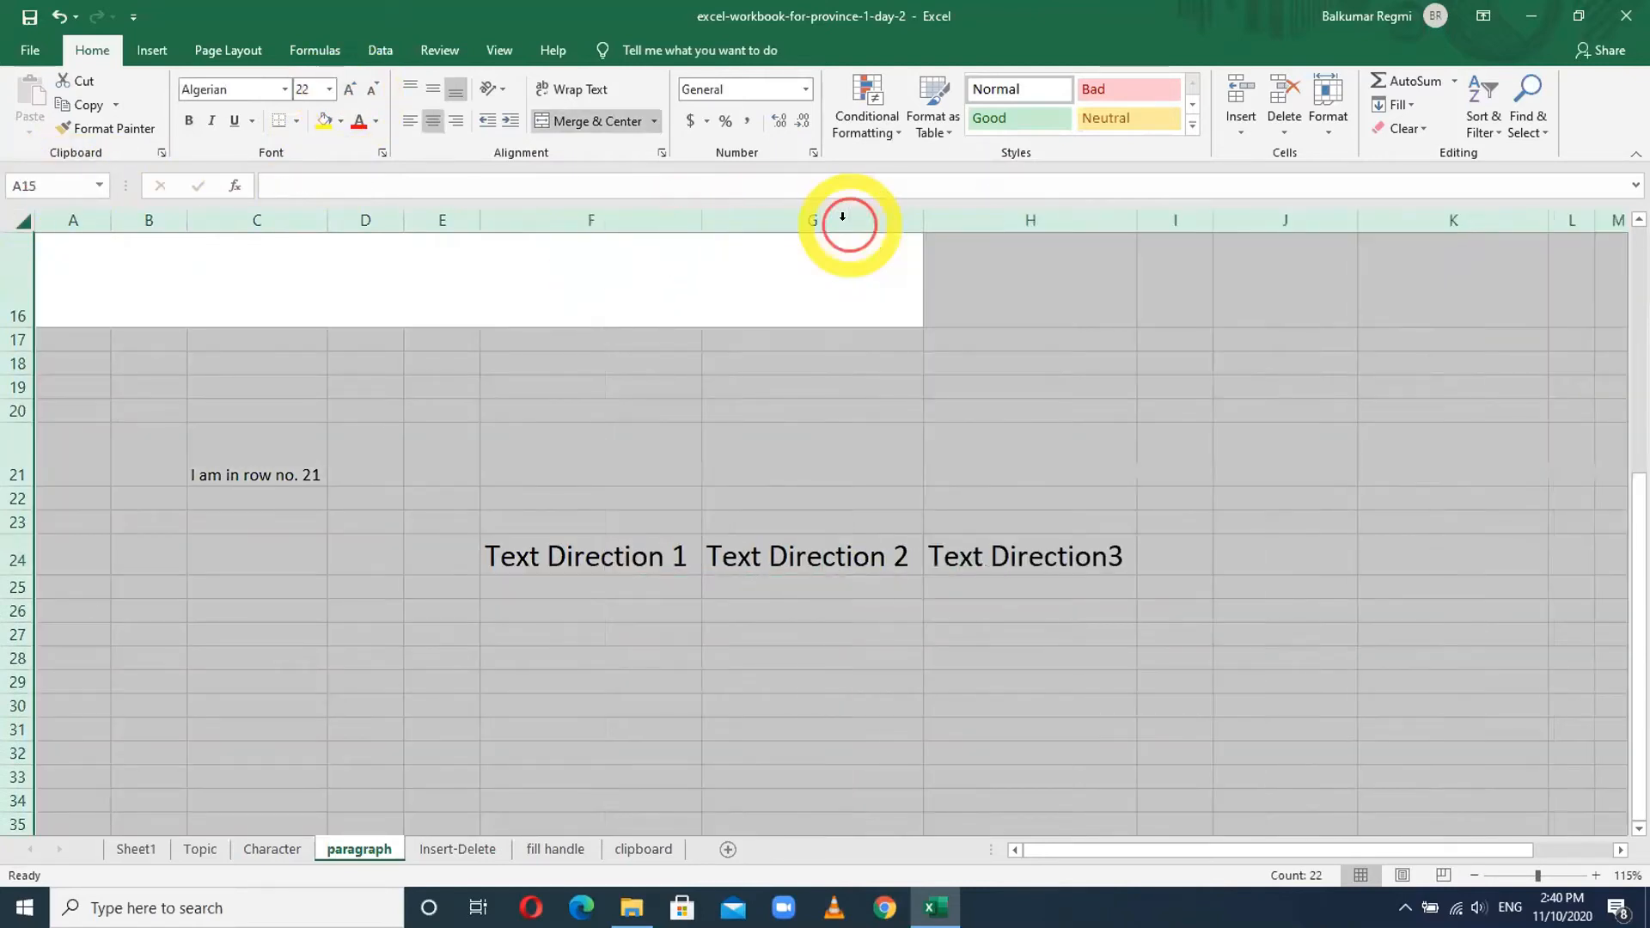
{"action": "left_click", "coordinate": [844, 621]}
{"action": "left_click", "coordinate": [537, 555]}
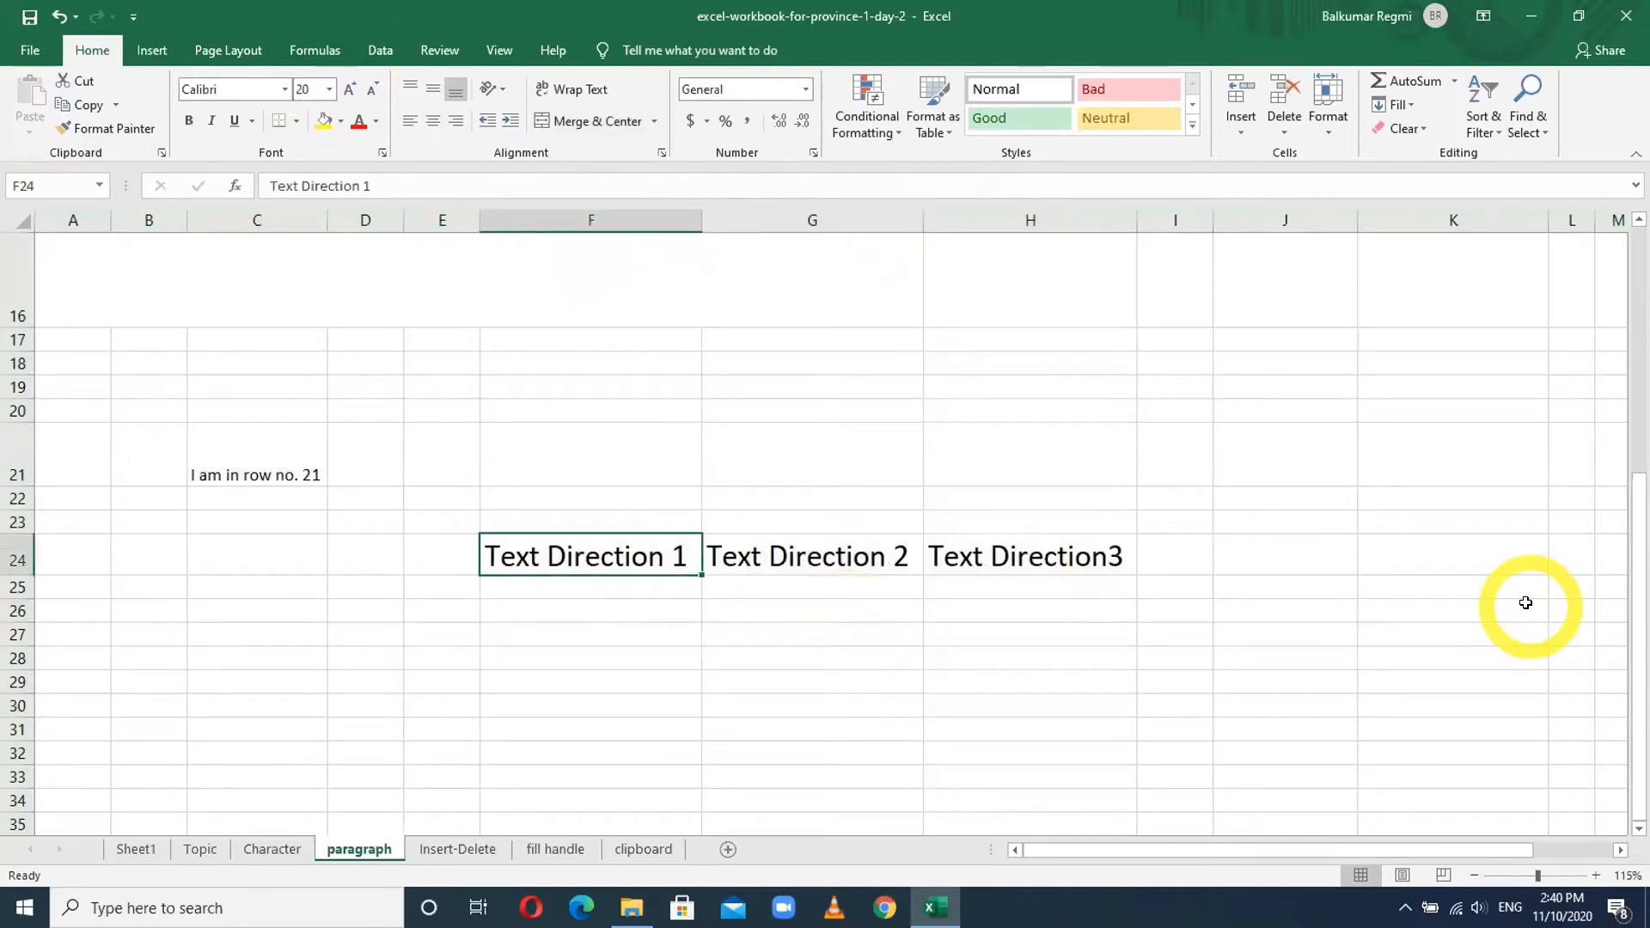
{"action": "key", "text": "Right"}
{"action": "key", "text": "Right"}
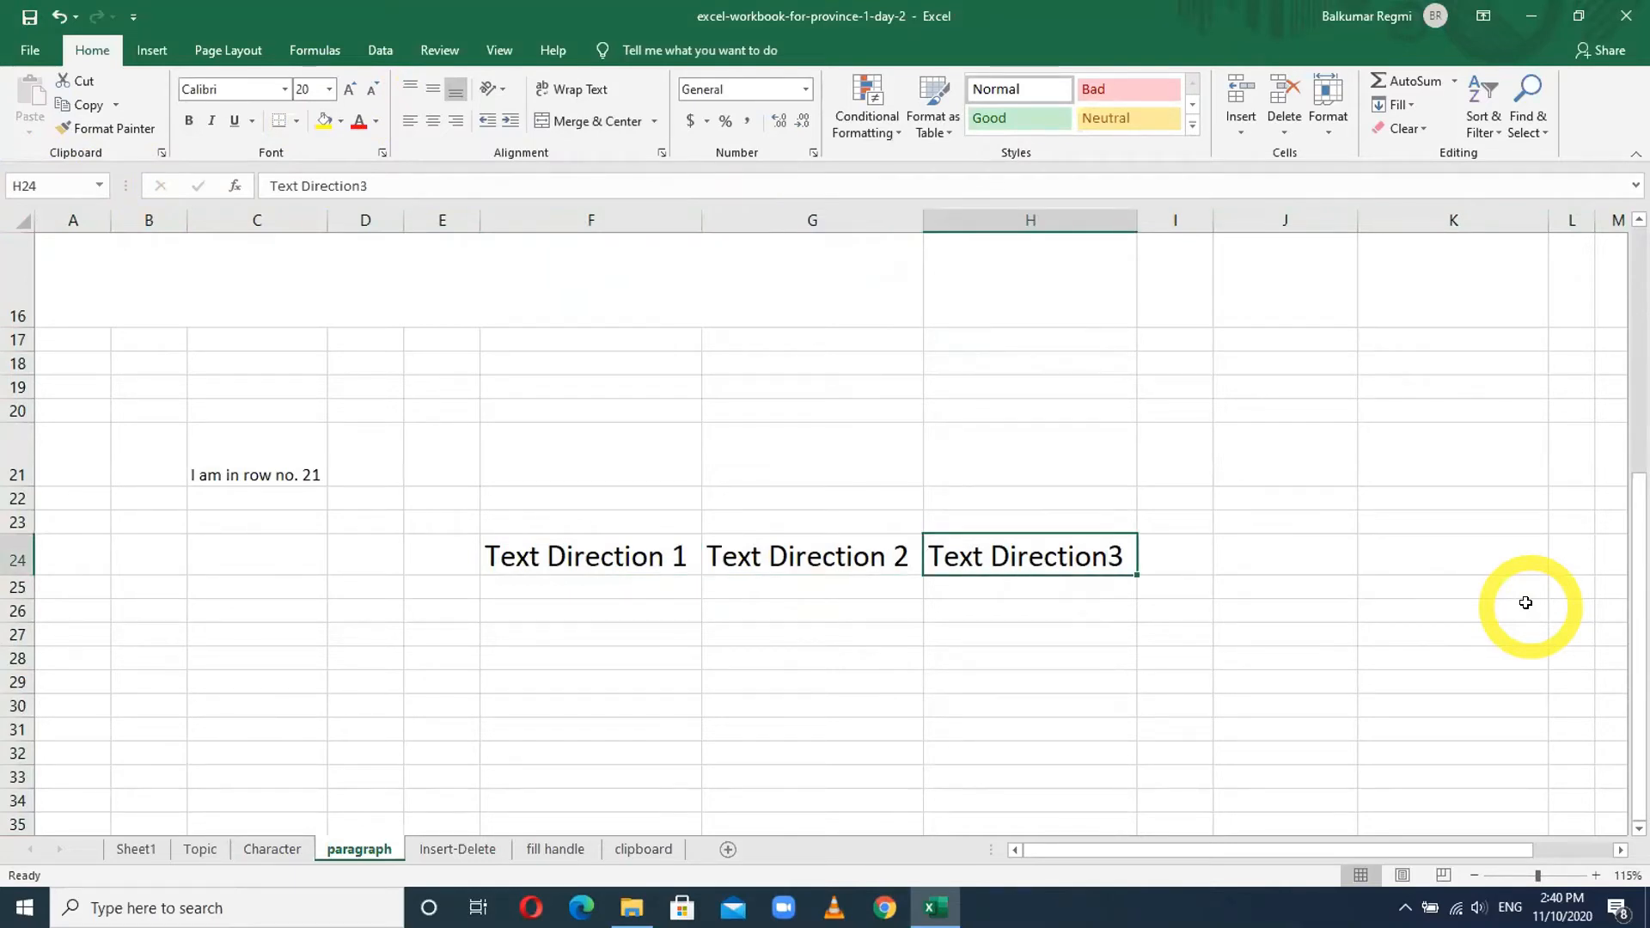
- Rotate 'Text Direction 1' in F24 to read upward
{"action": "left_click", "coordinate": [547, 554]}
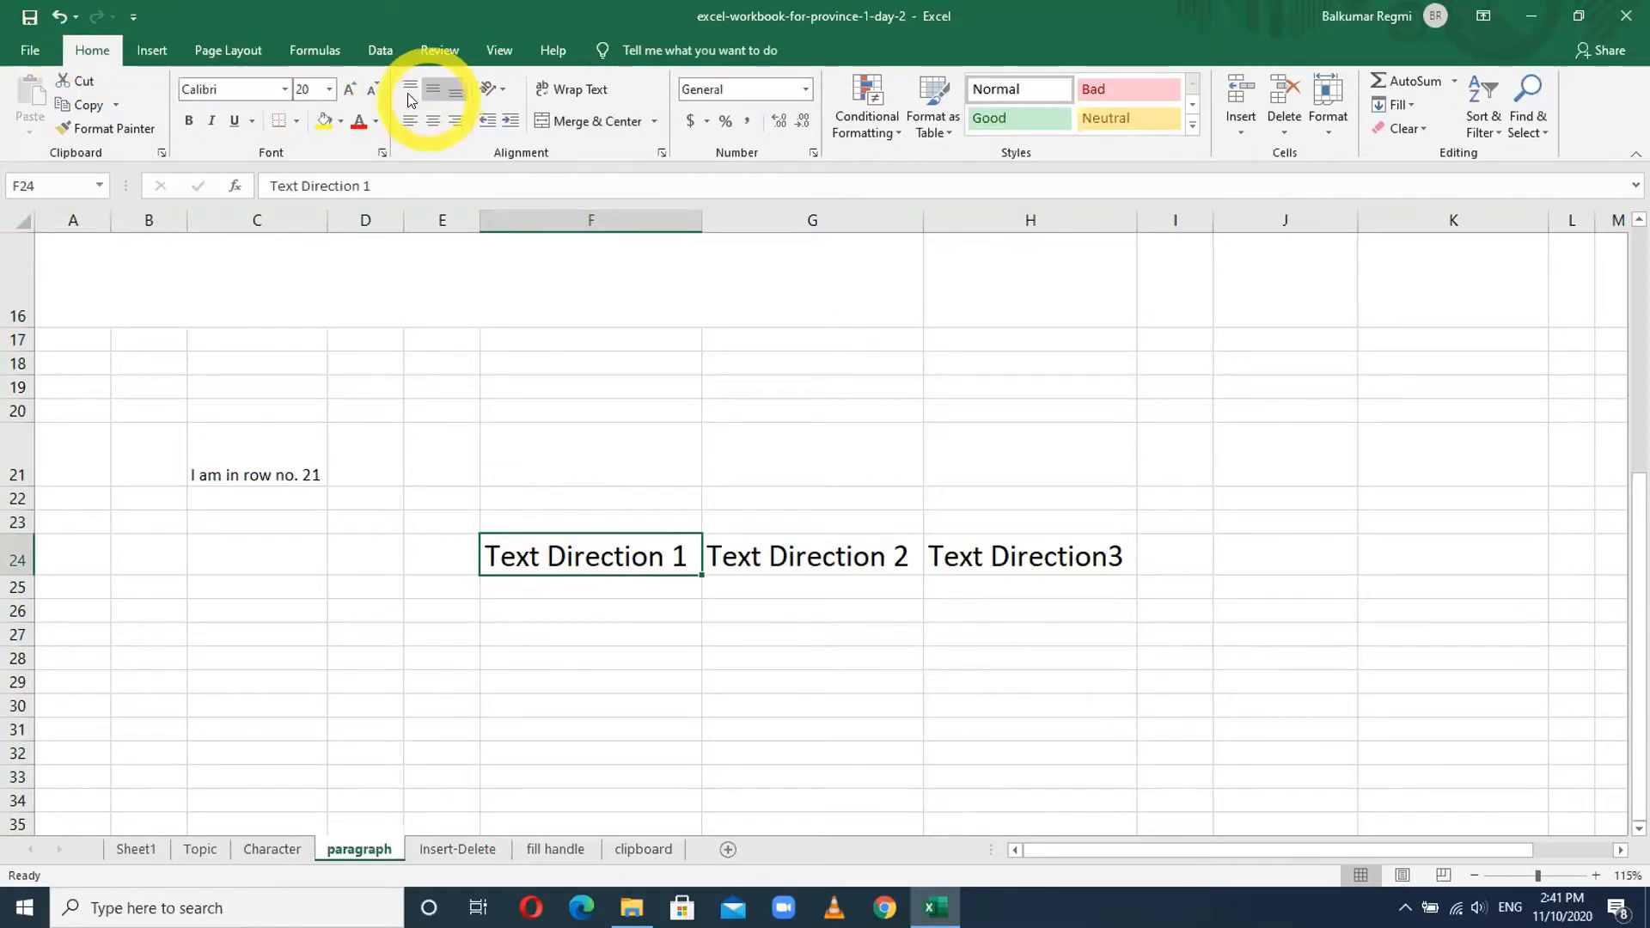
{"action": "left_click", "coordinate": [504, 91]}
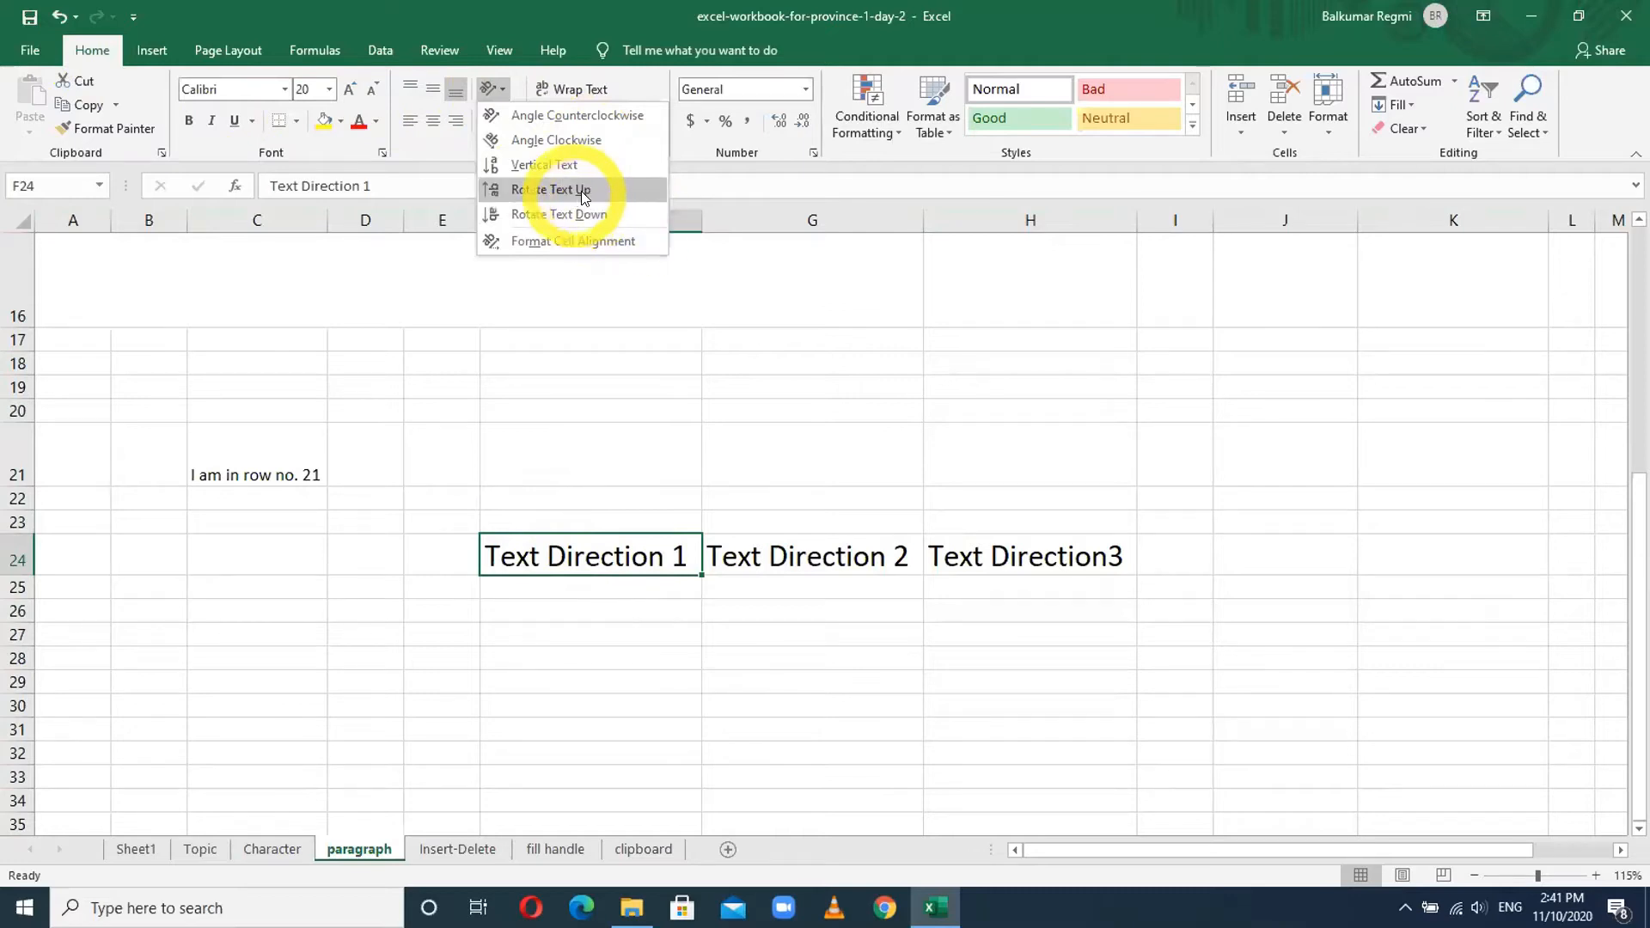
{"action": "left_click", "coordinate": [555, 191]}
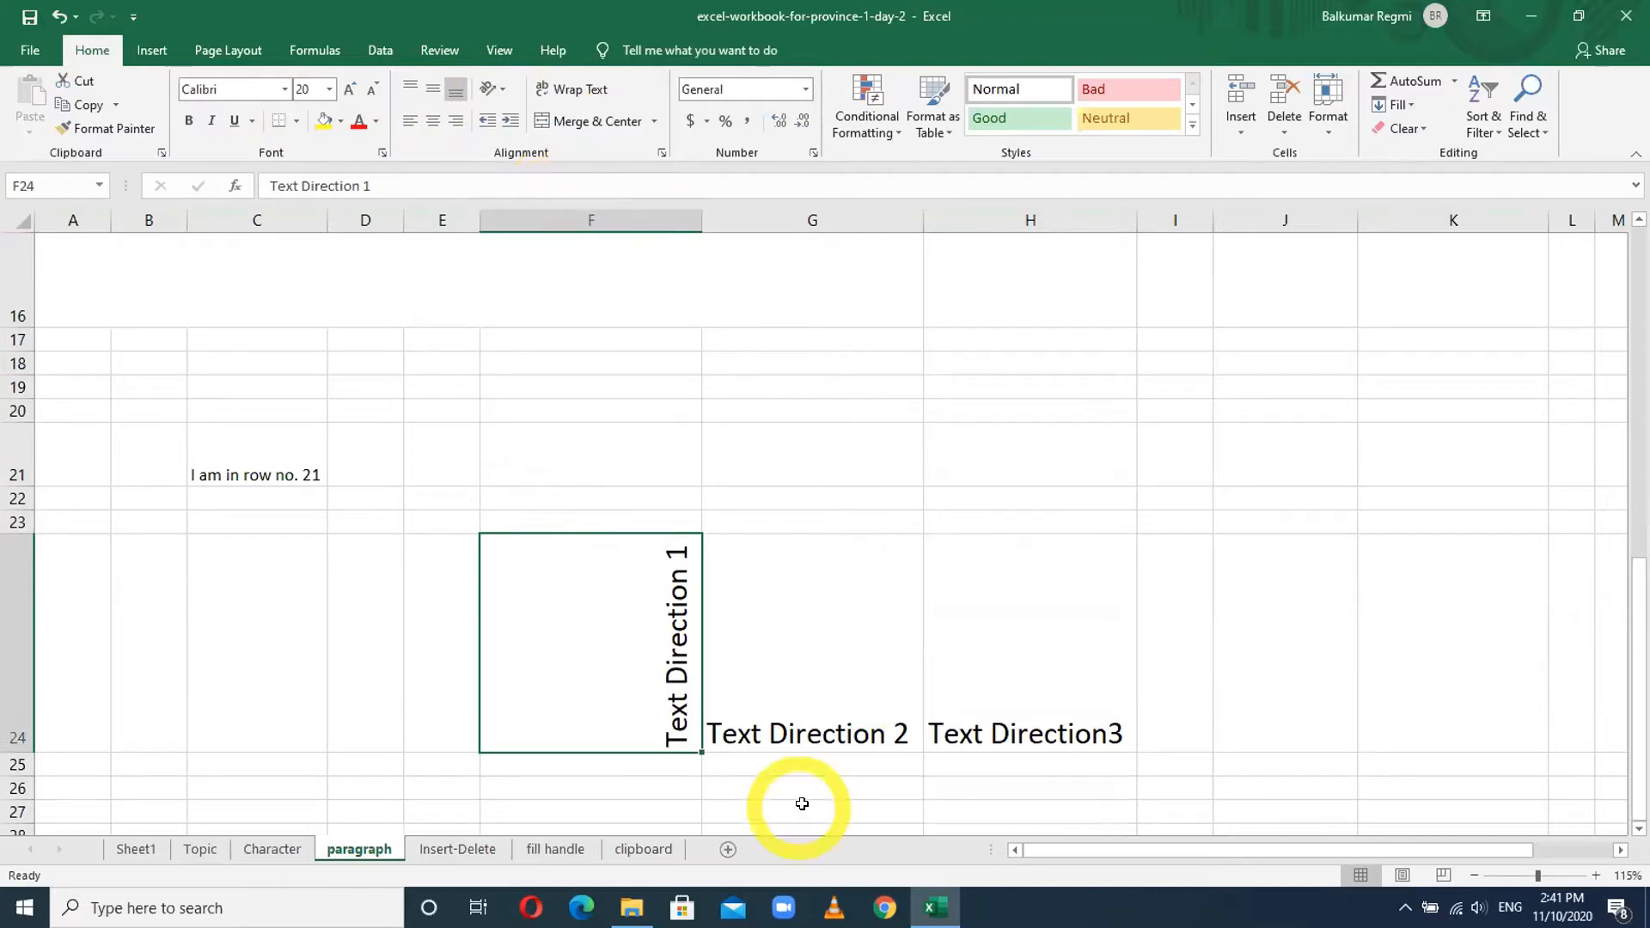
- Make 'Text Direction 2' in G24 vertical text, stacked letter by letter
{"action": "left_click", "coordinate": [819, 690]}
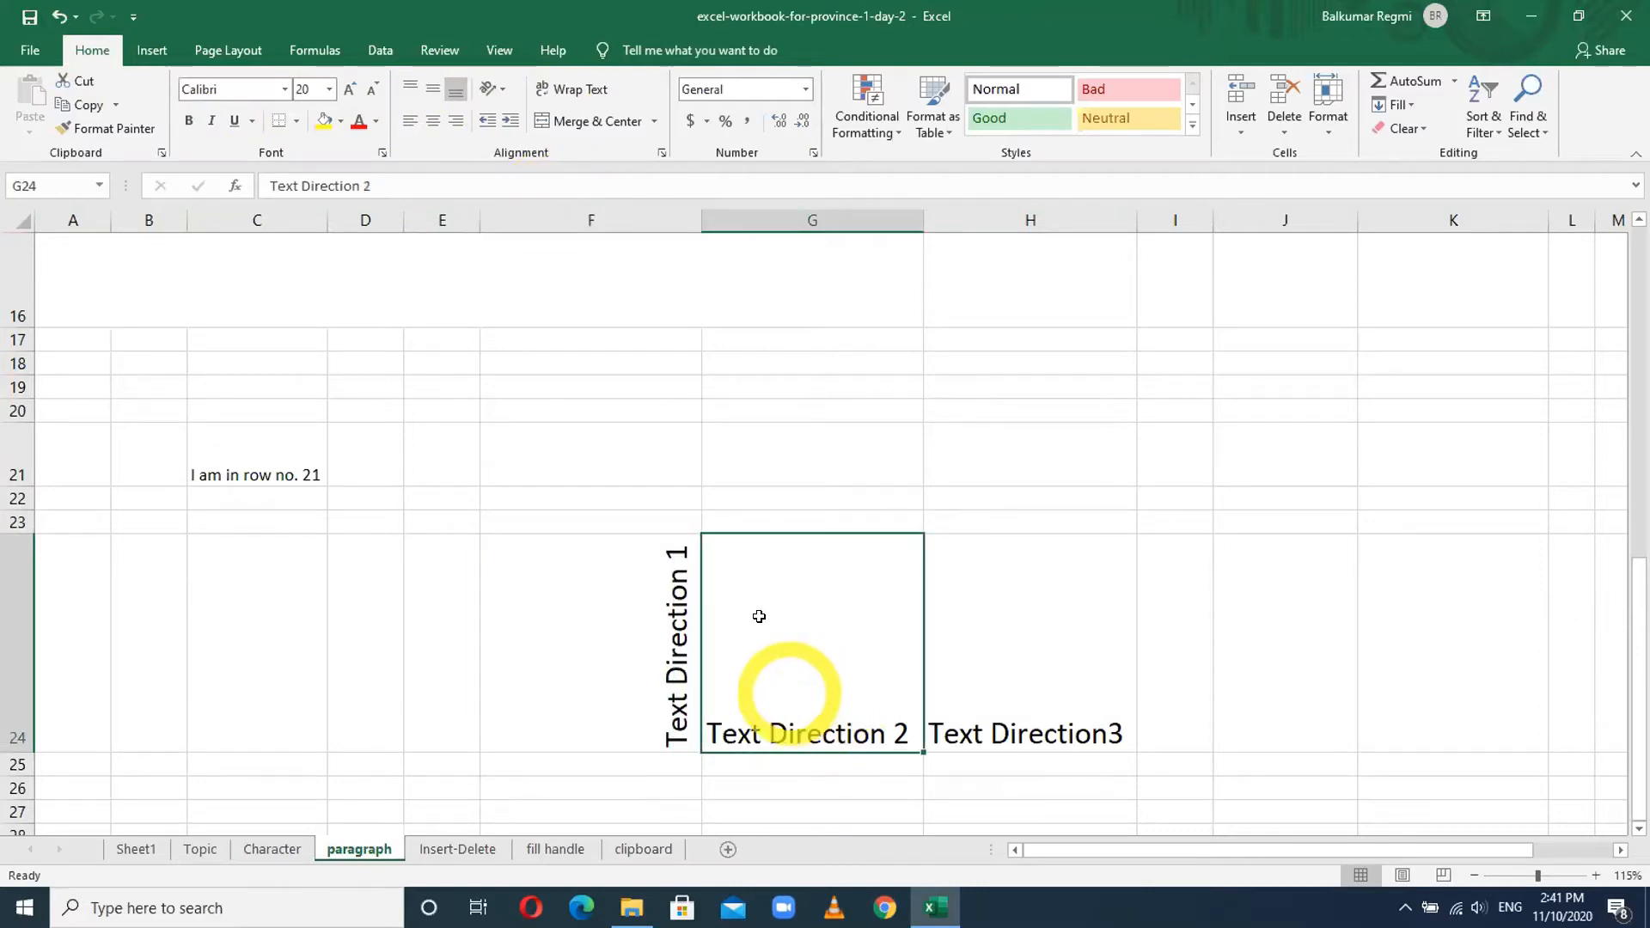
{"action": "left_click", "coordinate": [502, 91]}
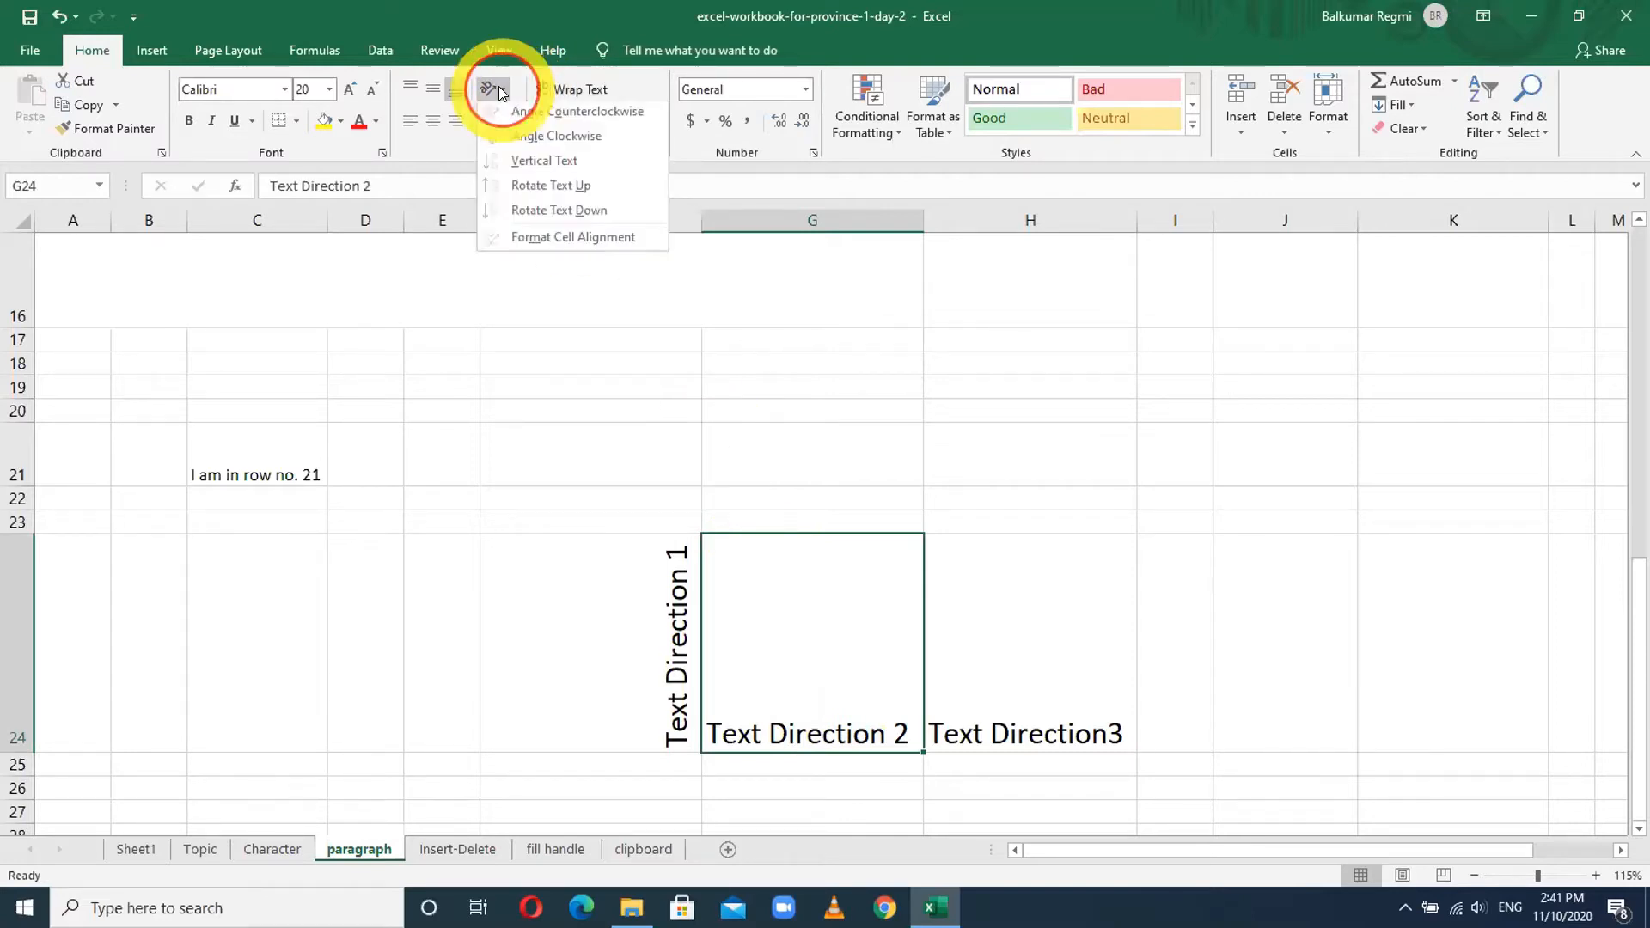
{"action": "left_click", "coordinate": [535, 163]}
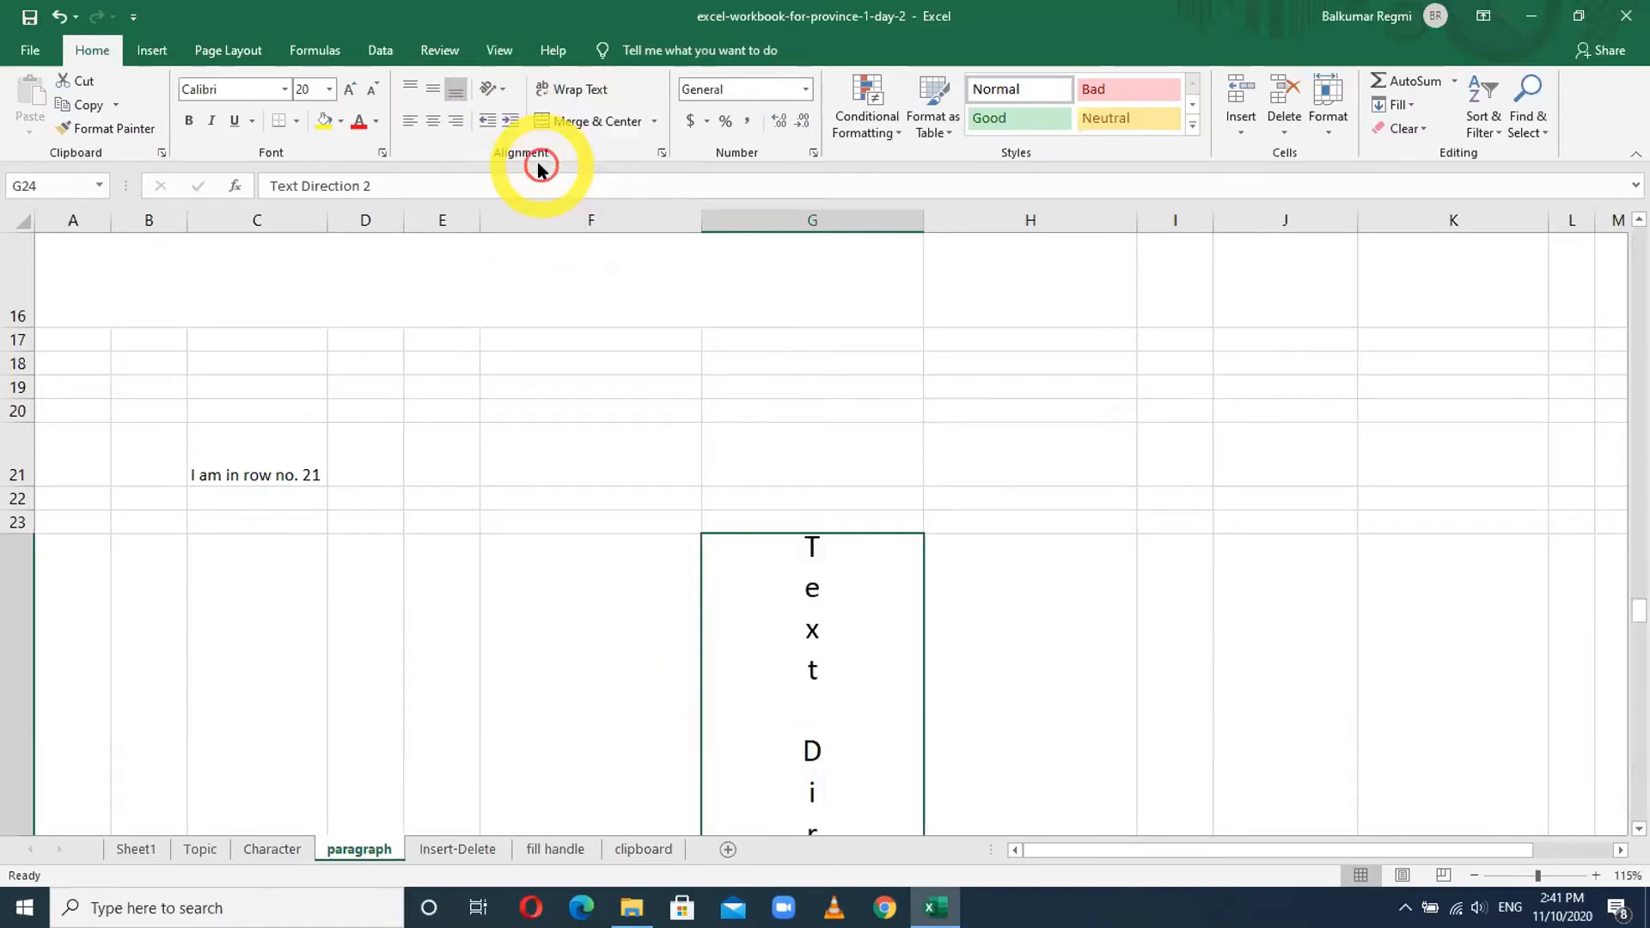
- Angle 'Text Direction3' in H24 counterclockwise
{"action": "scroll", "coordinate": [773, 520], "scroll_direction": "down", "scroll_amount": 3}
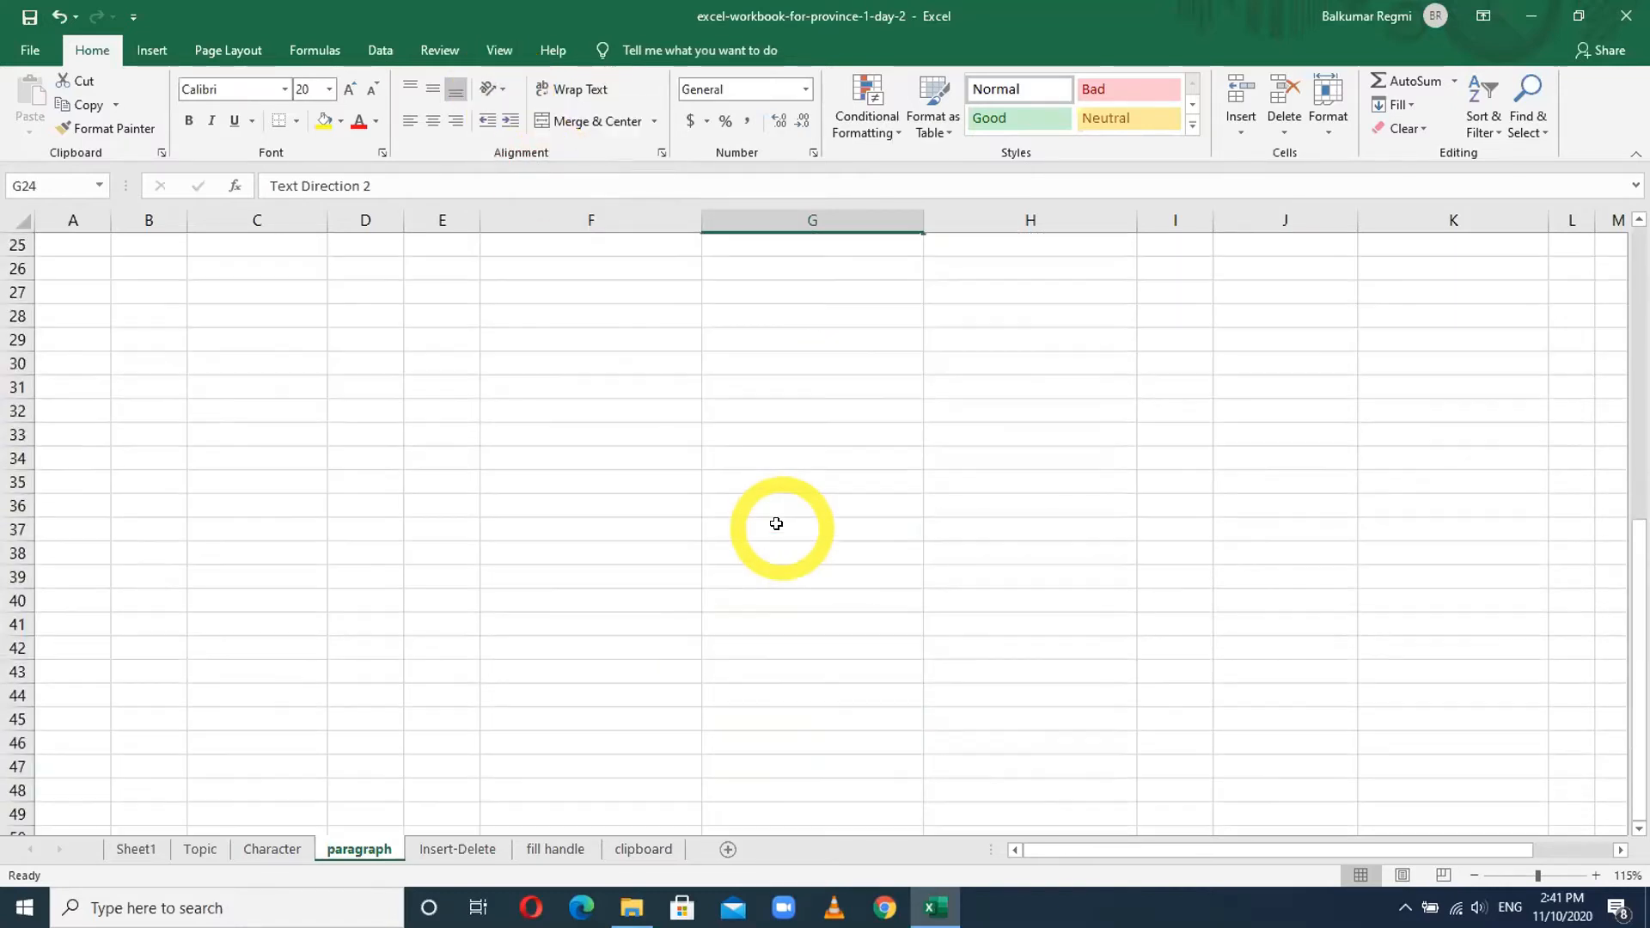
{"action": "scroll", "coordinate": [777, 524], "scroll_direction": "up", "scroll_amount": 2}
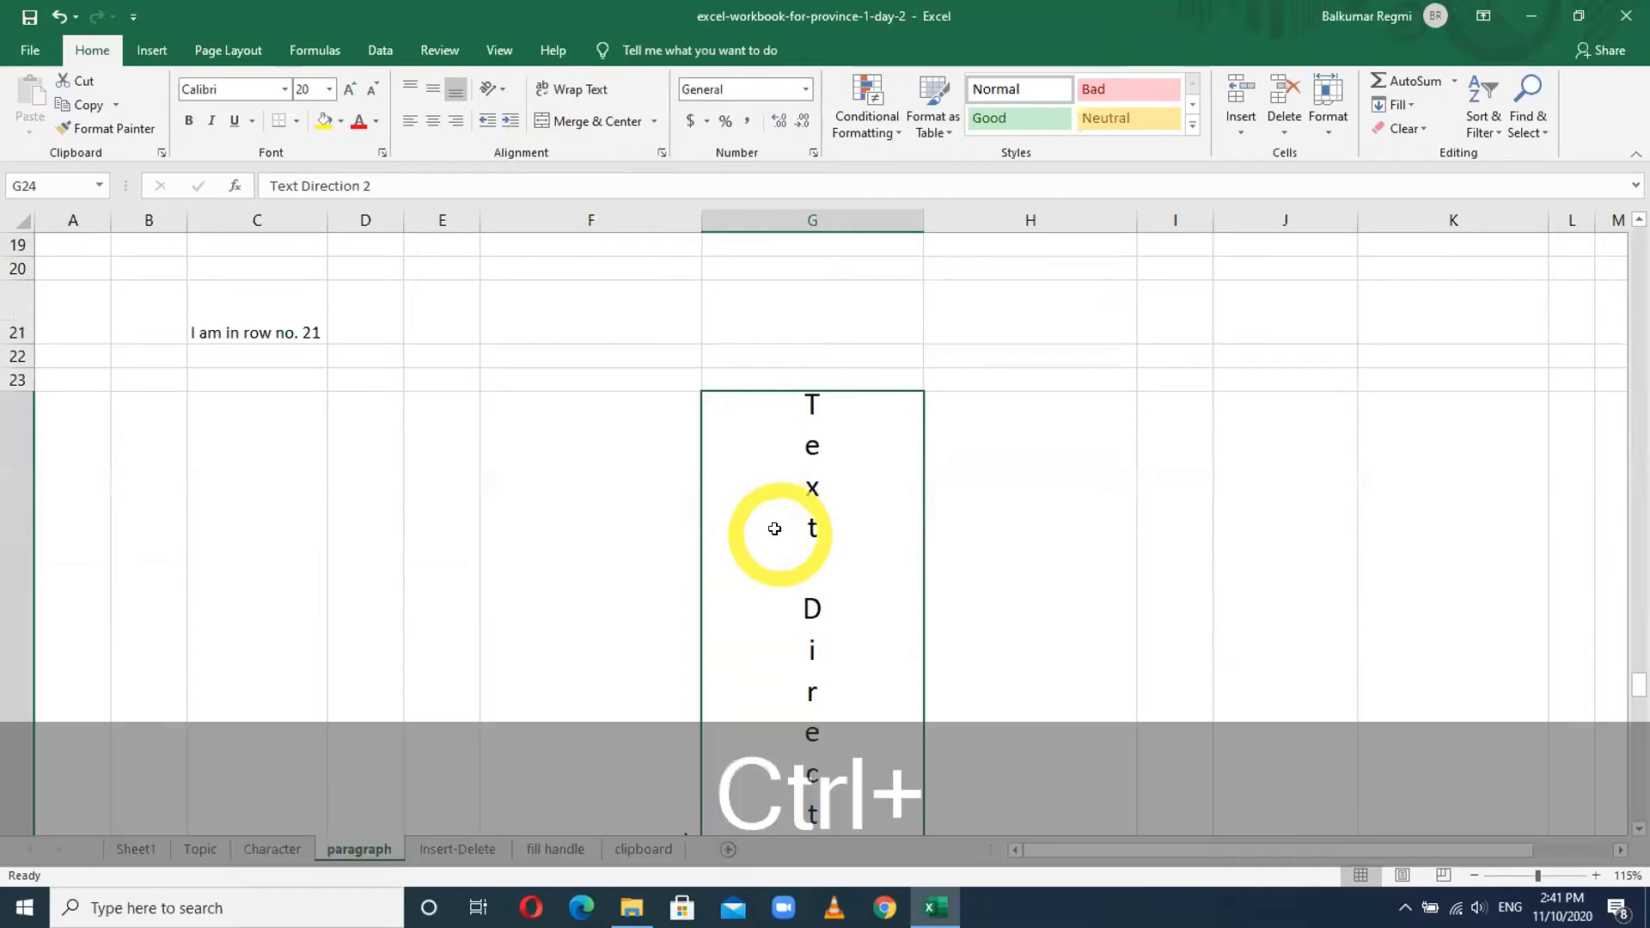
{"action": "scroll", "coordinate": [776, 523], "scroll_direction": "down", "scroll_amount": 2}
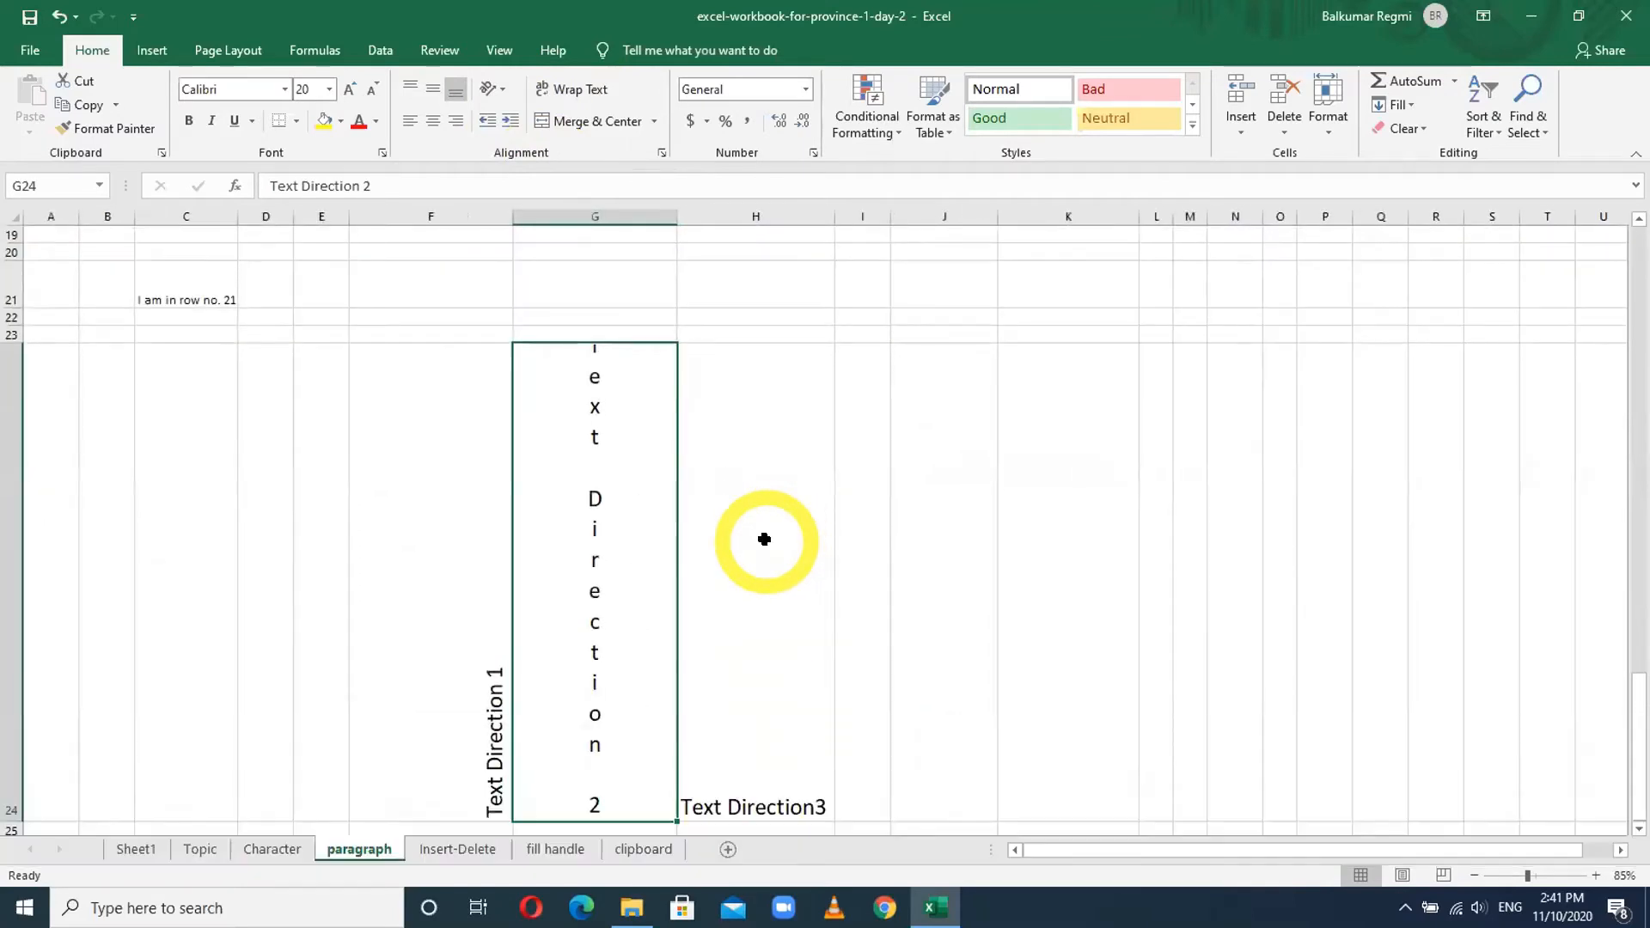
{"action": "left_click", "coordinate": [757, 799]}
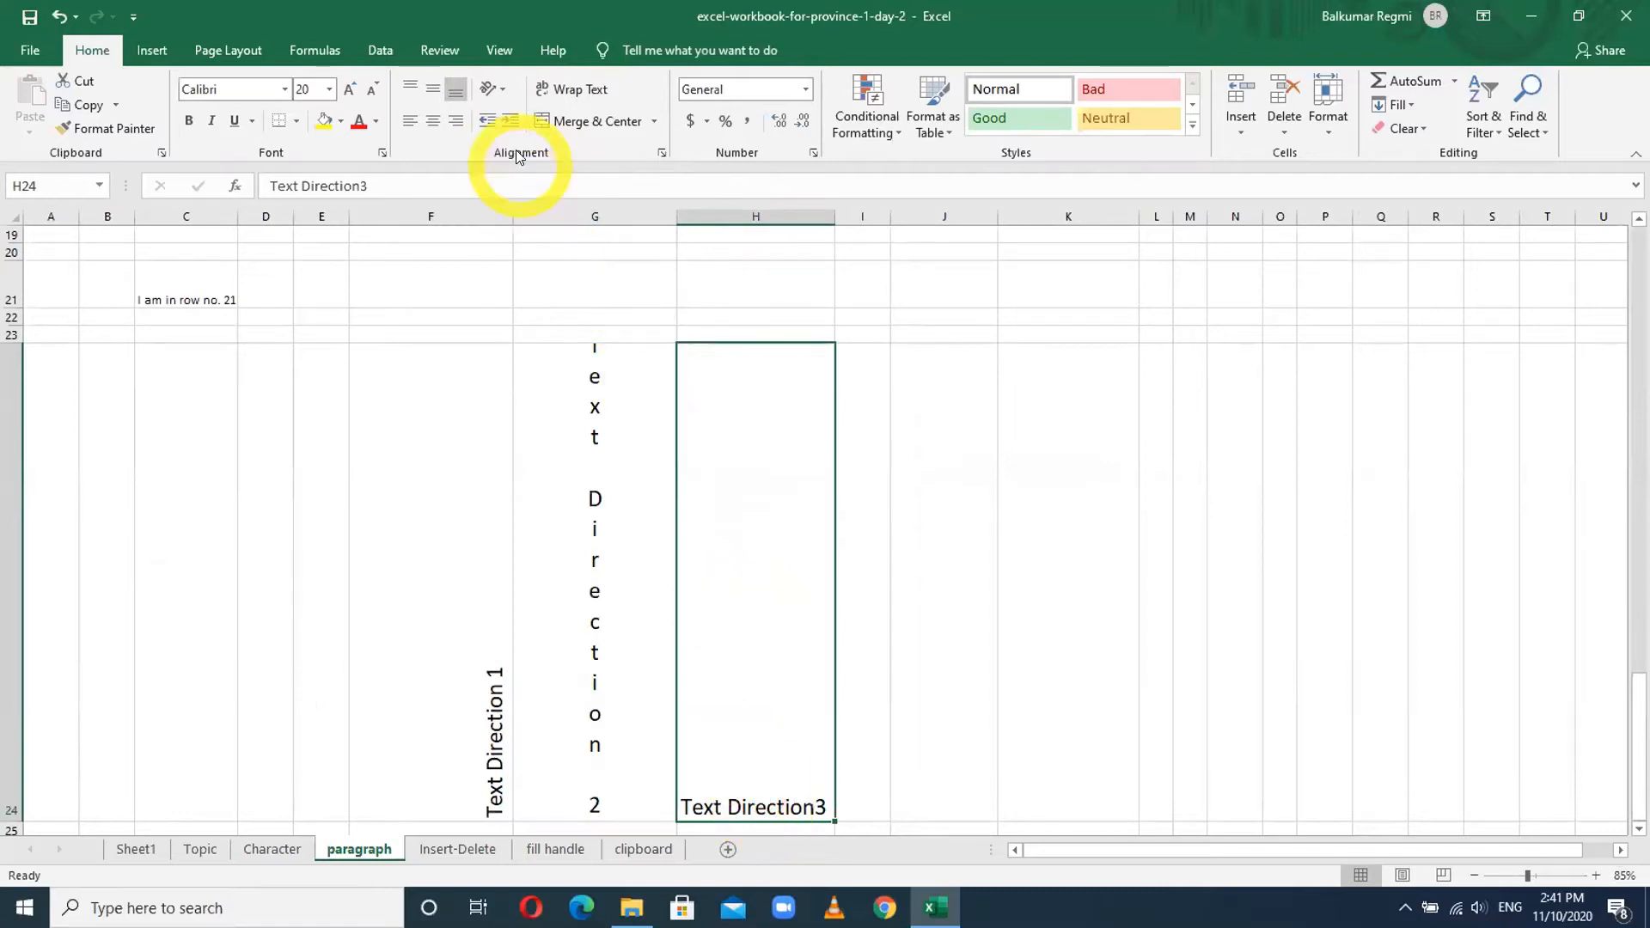
{"action": "left_click", "coordinate": [500, 90]}
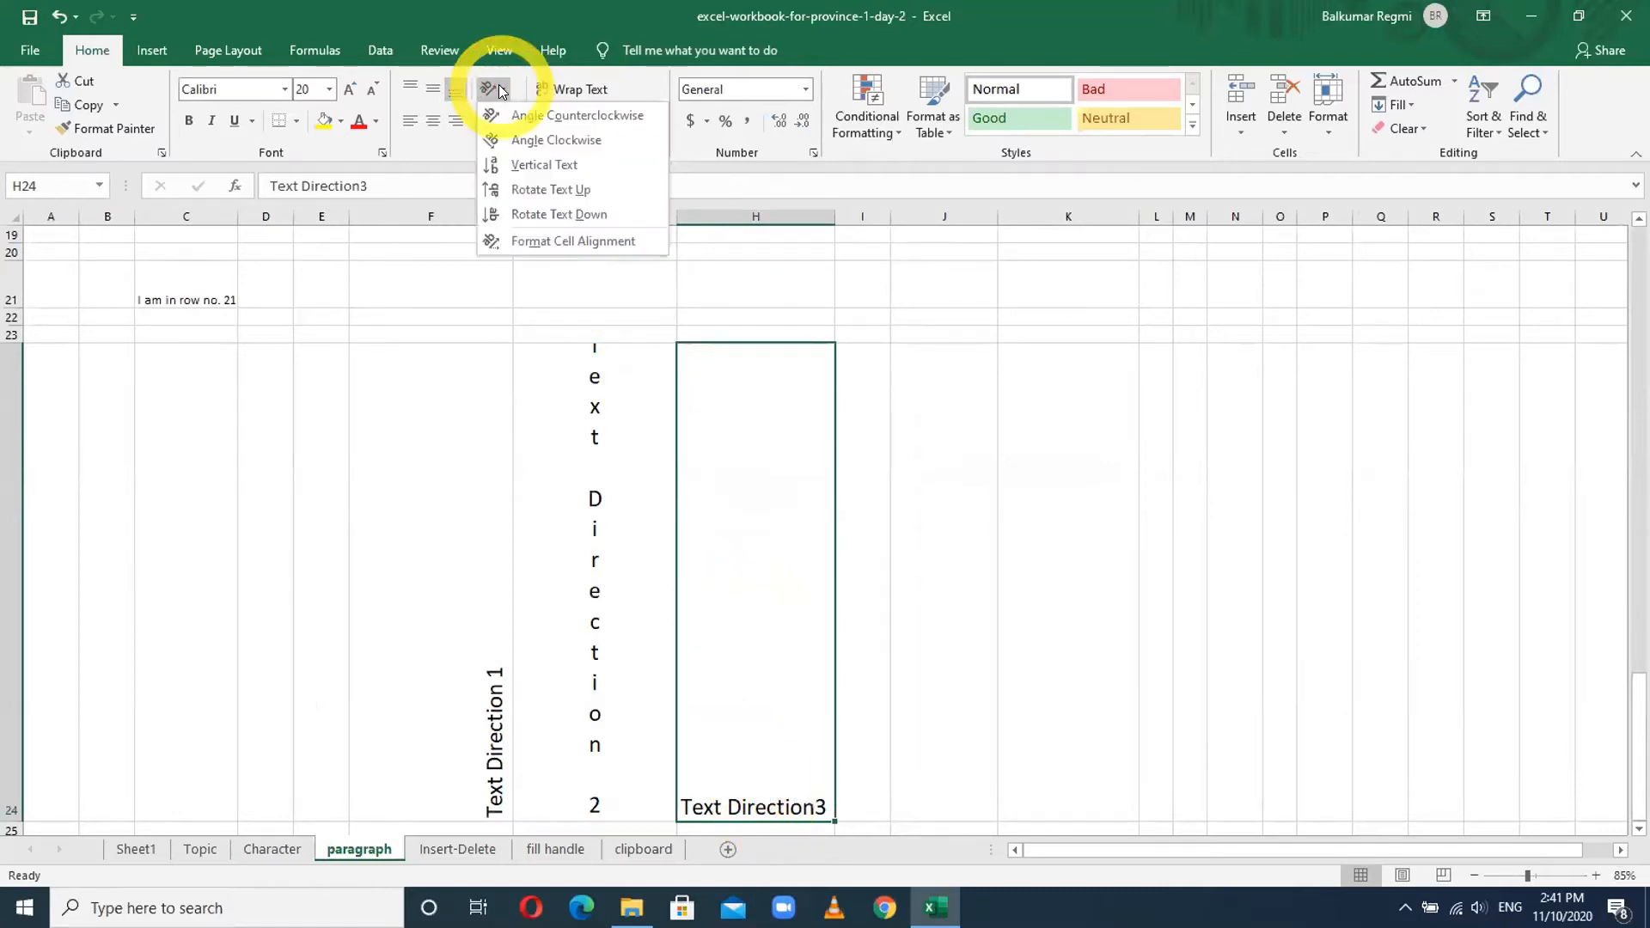
{"action": "left_click", "coordinate": [543, 122]}
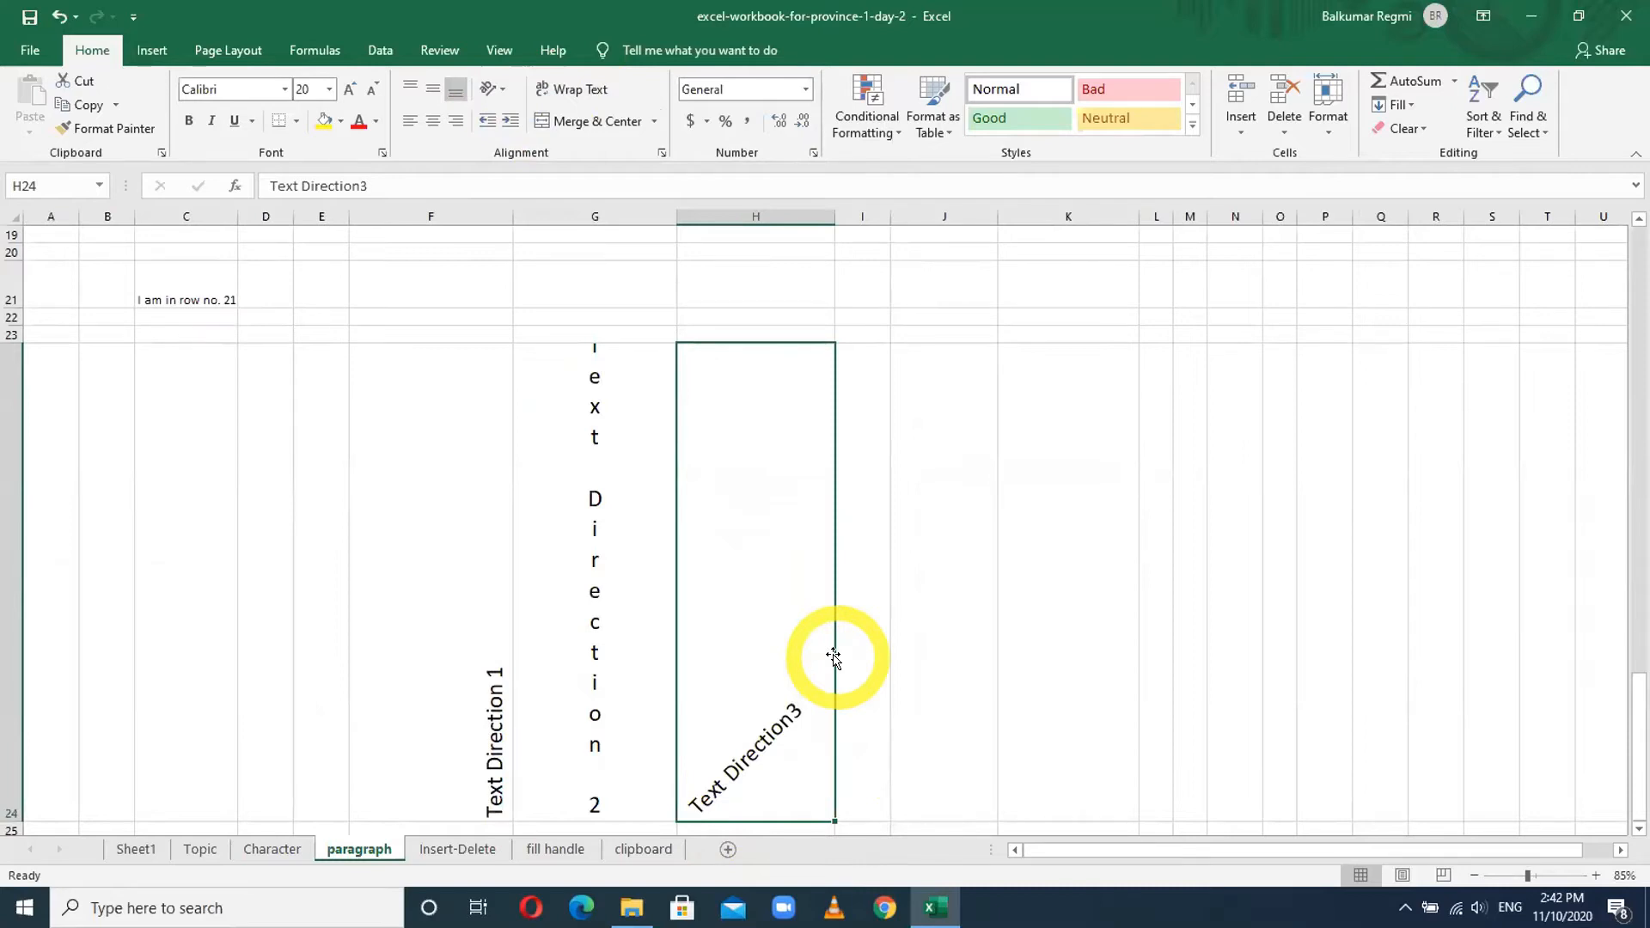
- Enter 'Text Direction 4' in I24 and autofit column I
{"action": "left_click", "coordinate": [918, 712]}
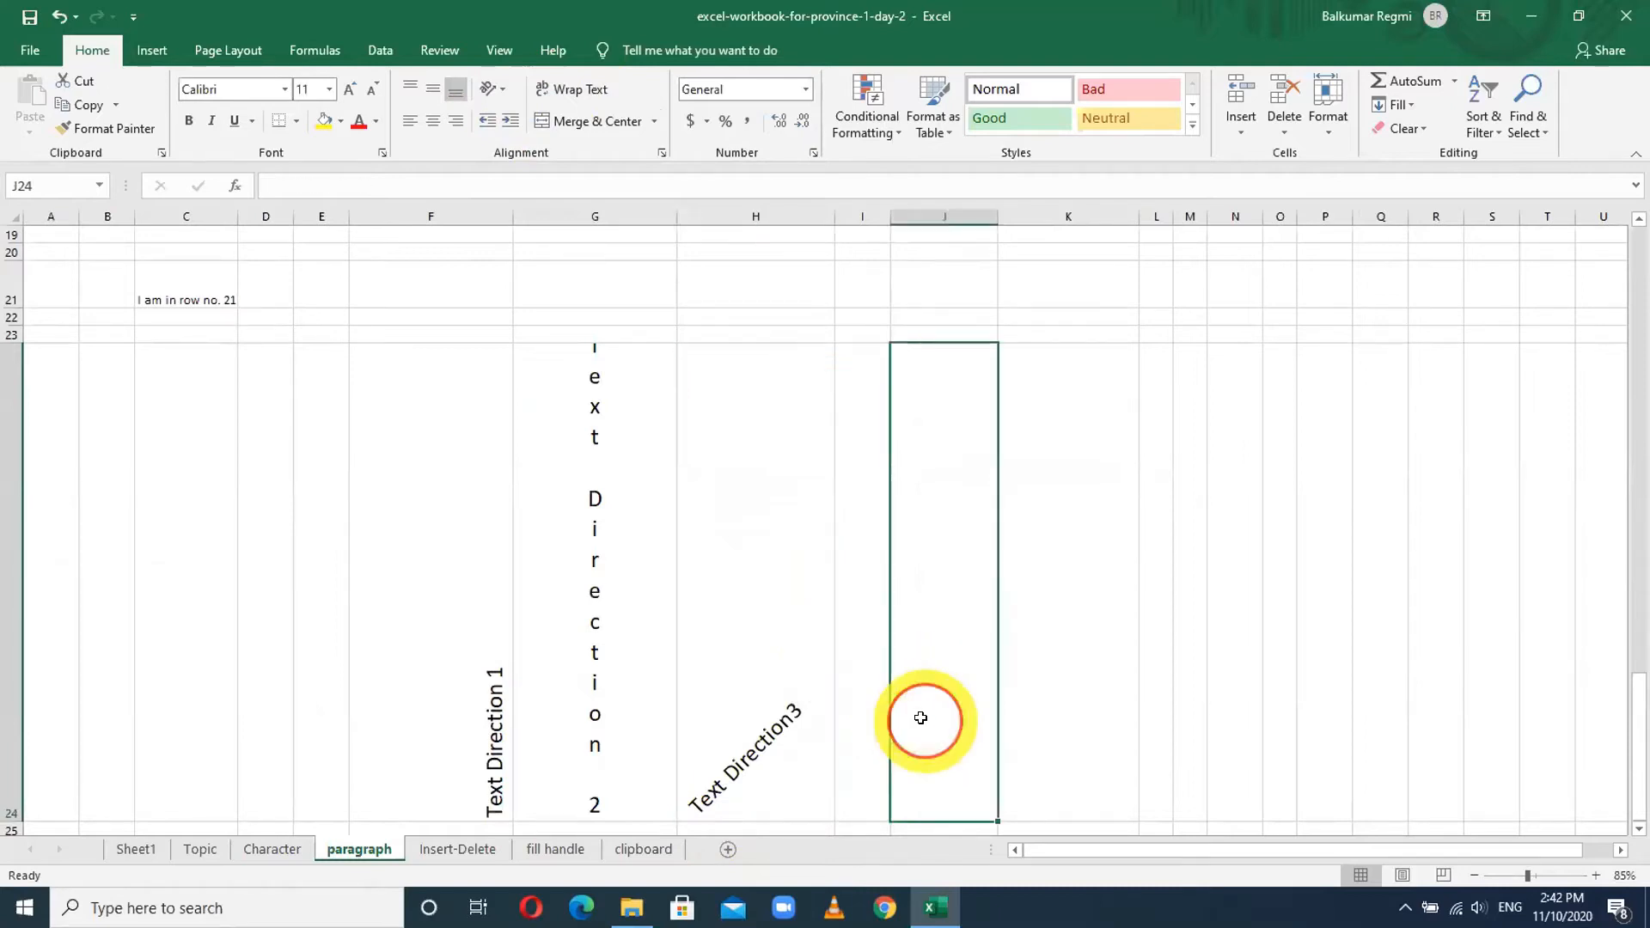
{"action": "left_click", "coordinate": [869, 716]}
{"action": "type", "text": "Te"}
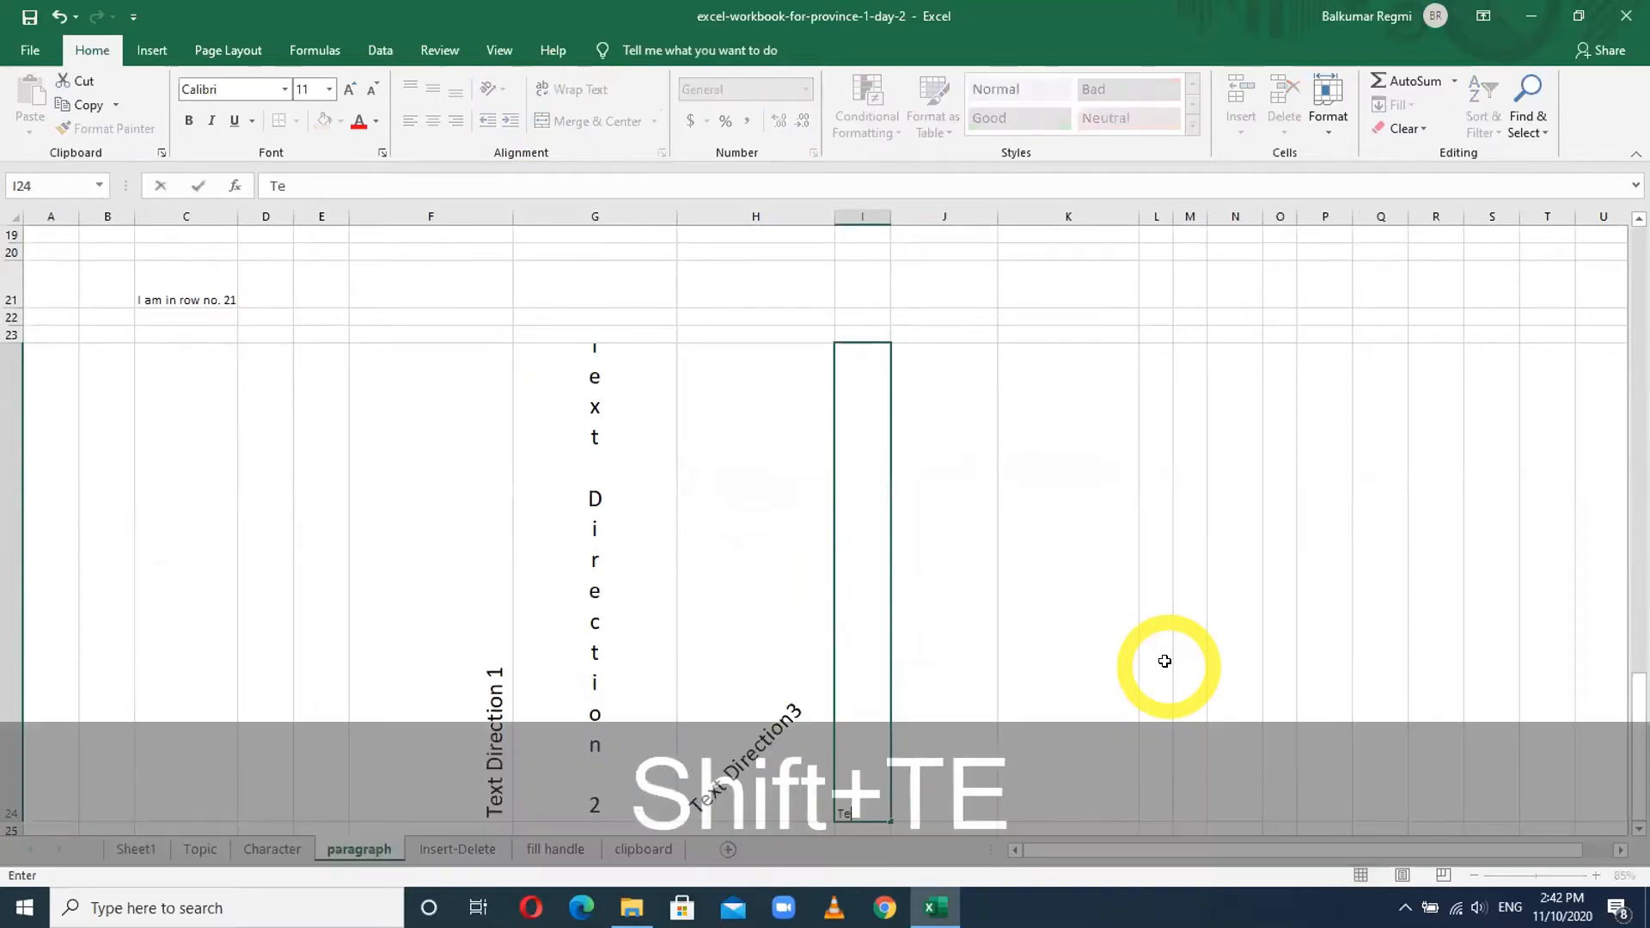
{"action": "type", "text": "xt Direction 4"}
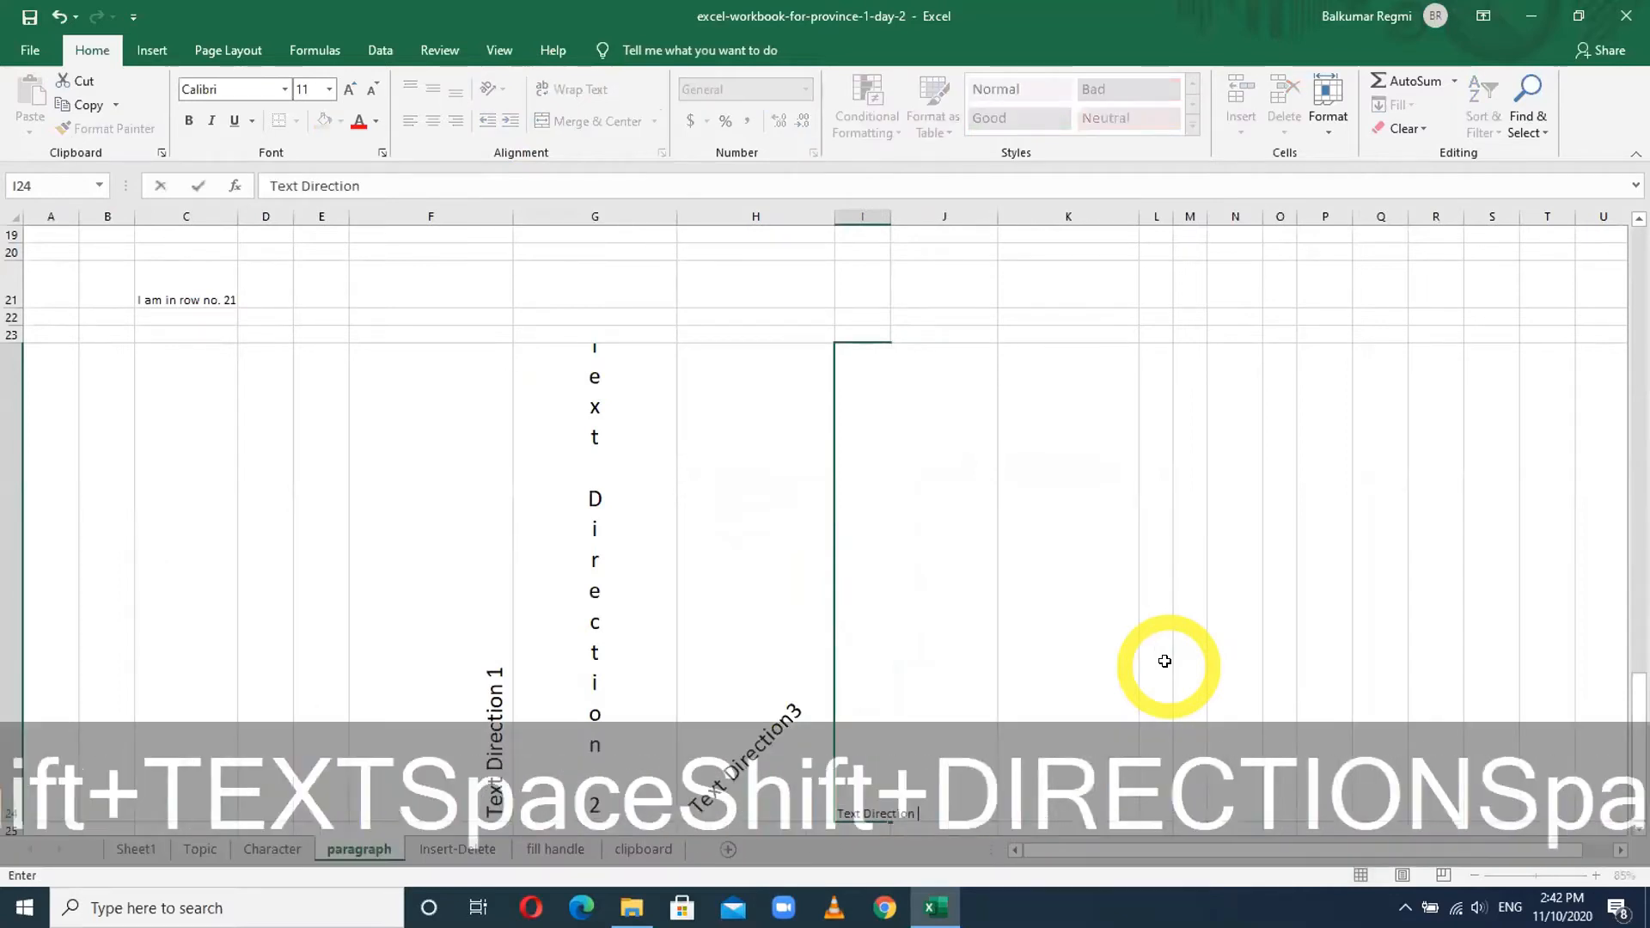
{"action": "key", "text": "Return"}
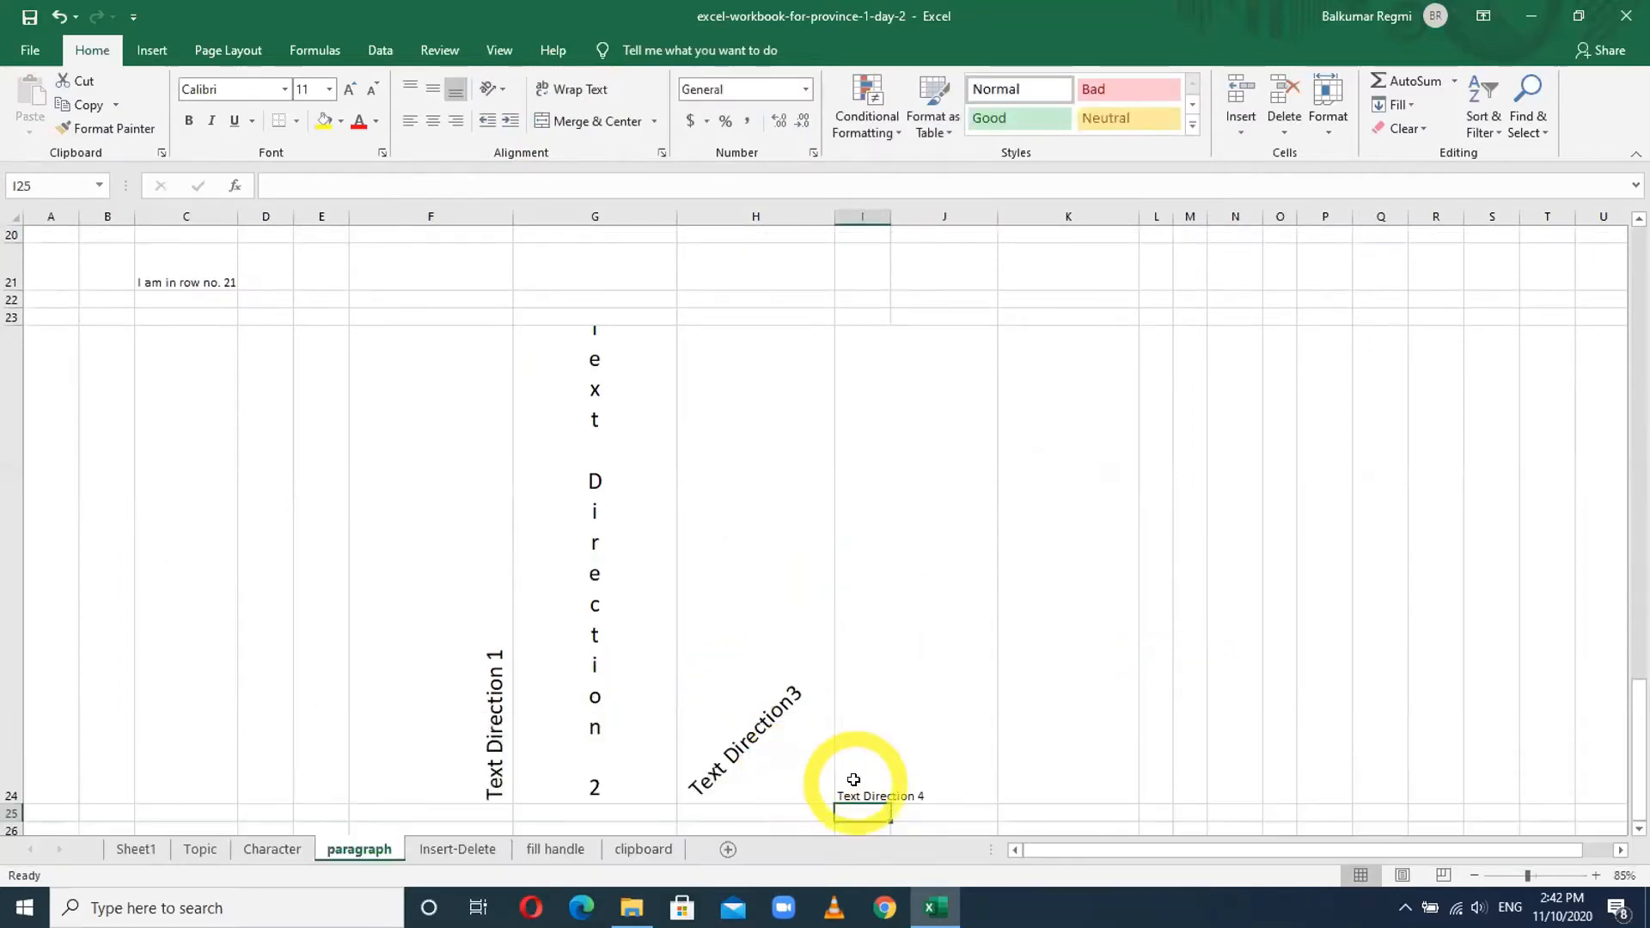
{"action": "left_click", "coordinate": [856, 782]}
{"action": "double_click", "coordinate": [891, 217]}
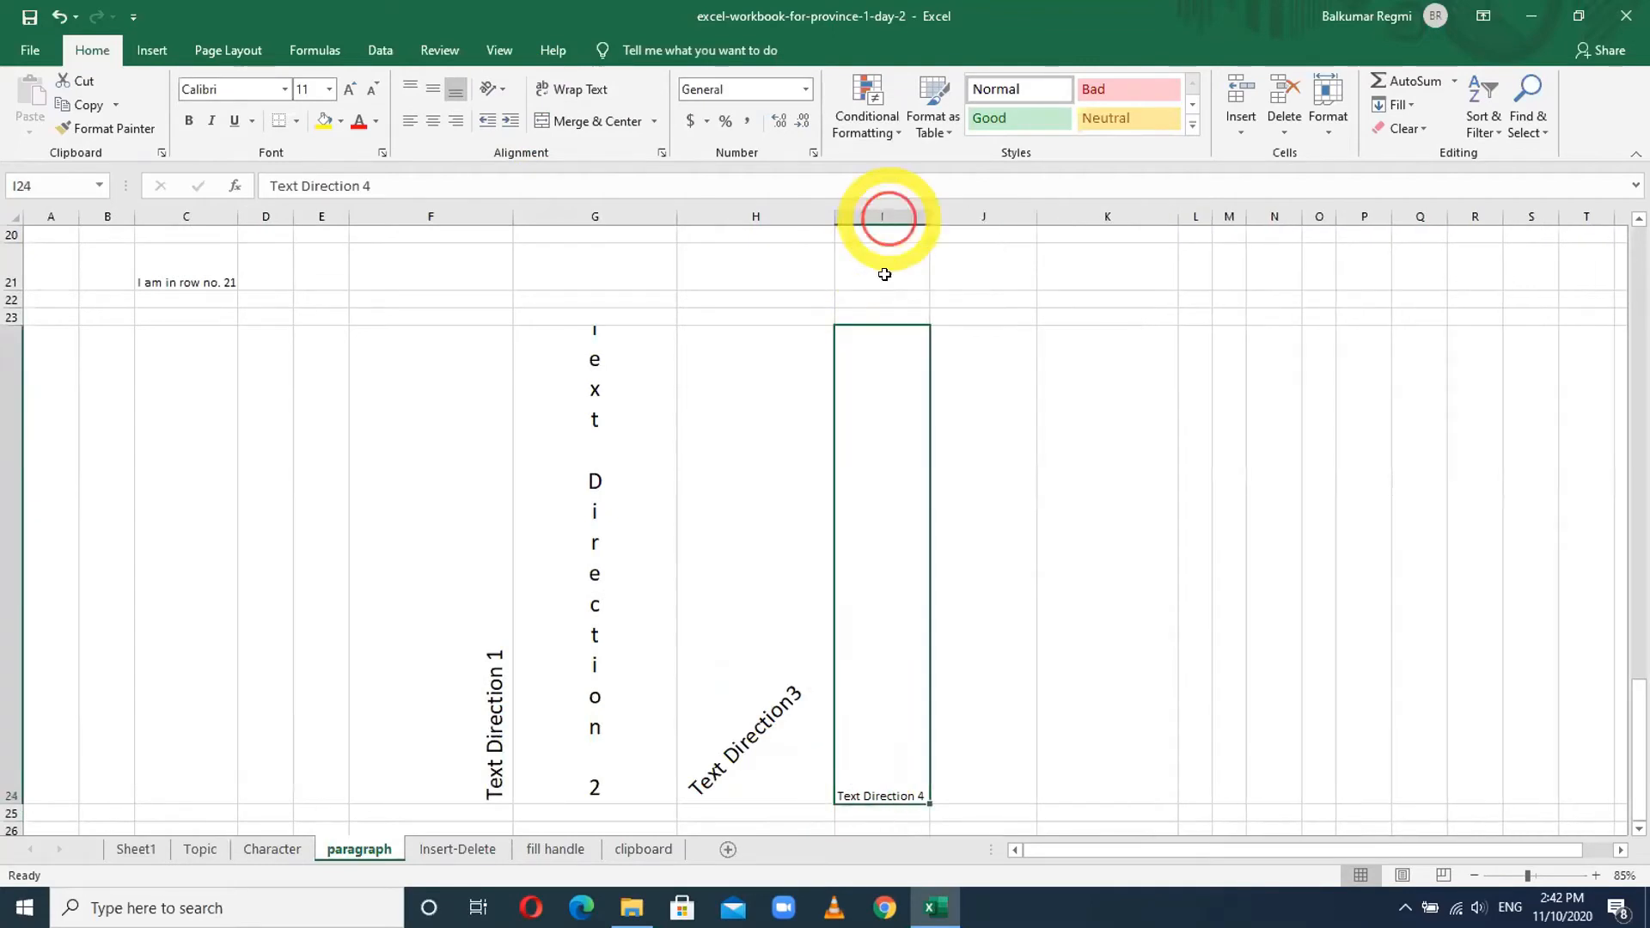
- Undo an accidental copy into I24, refit column I, and bring up Format Cells alignment
{"action": "key", "text": "ctrl+shift+period"}
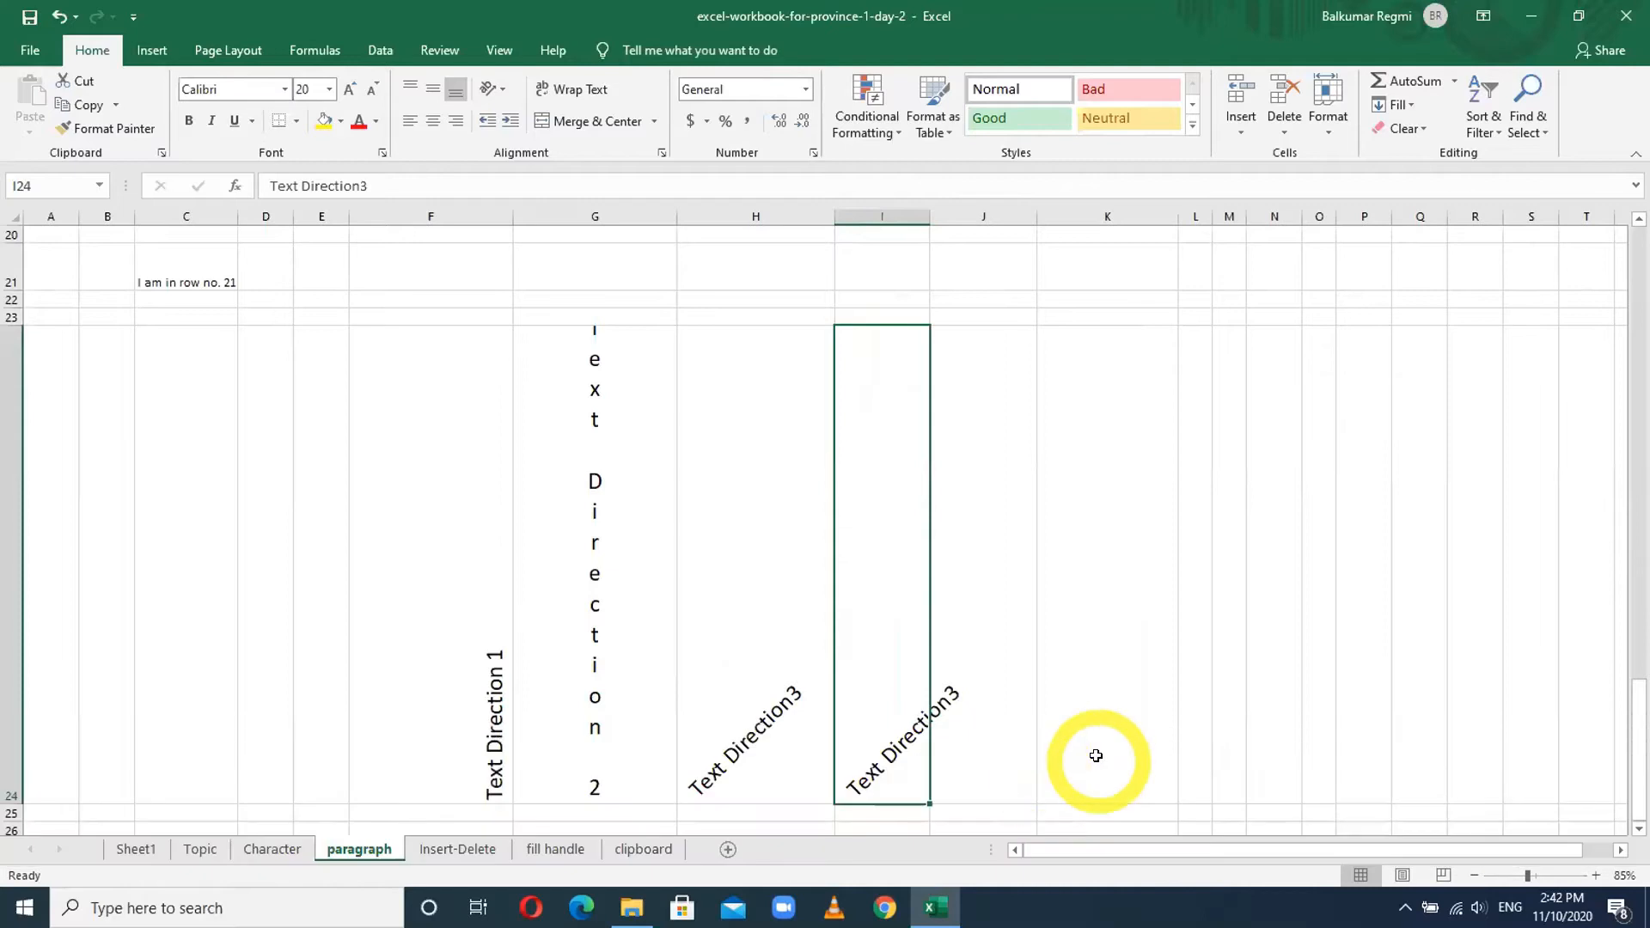
{"action": "key", "text": "ctrl+z"}
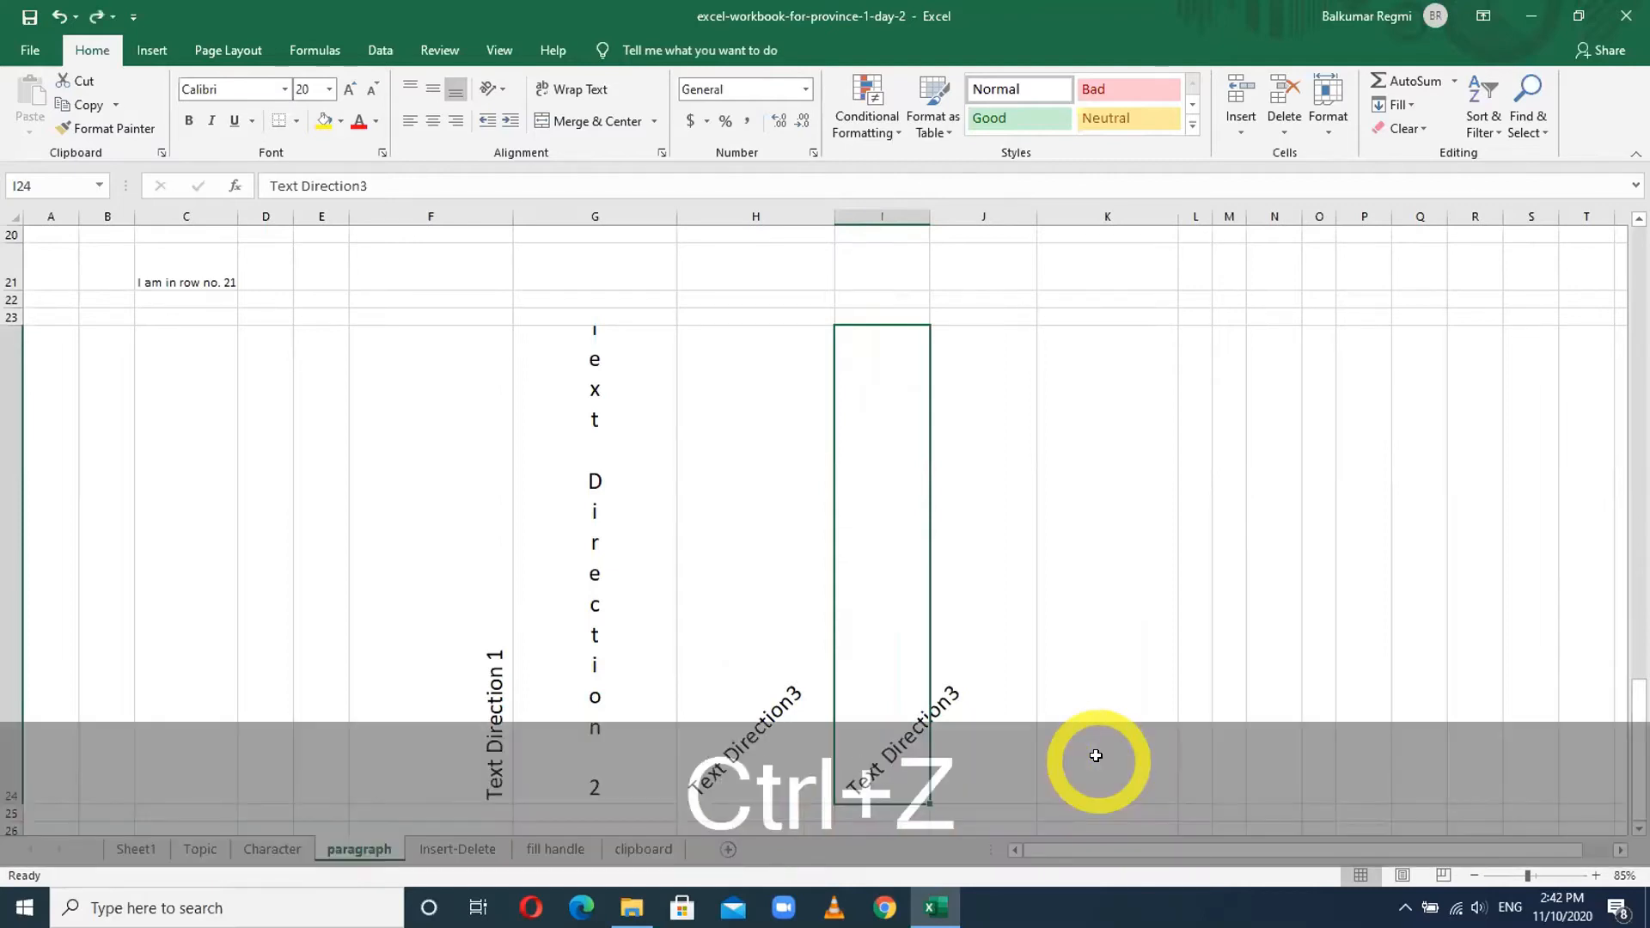
{"action": "key", "text": "ctrl+z"}
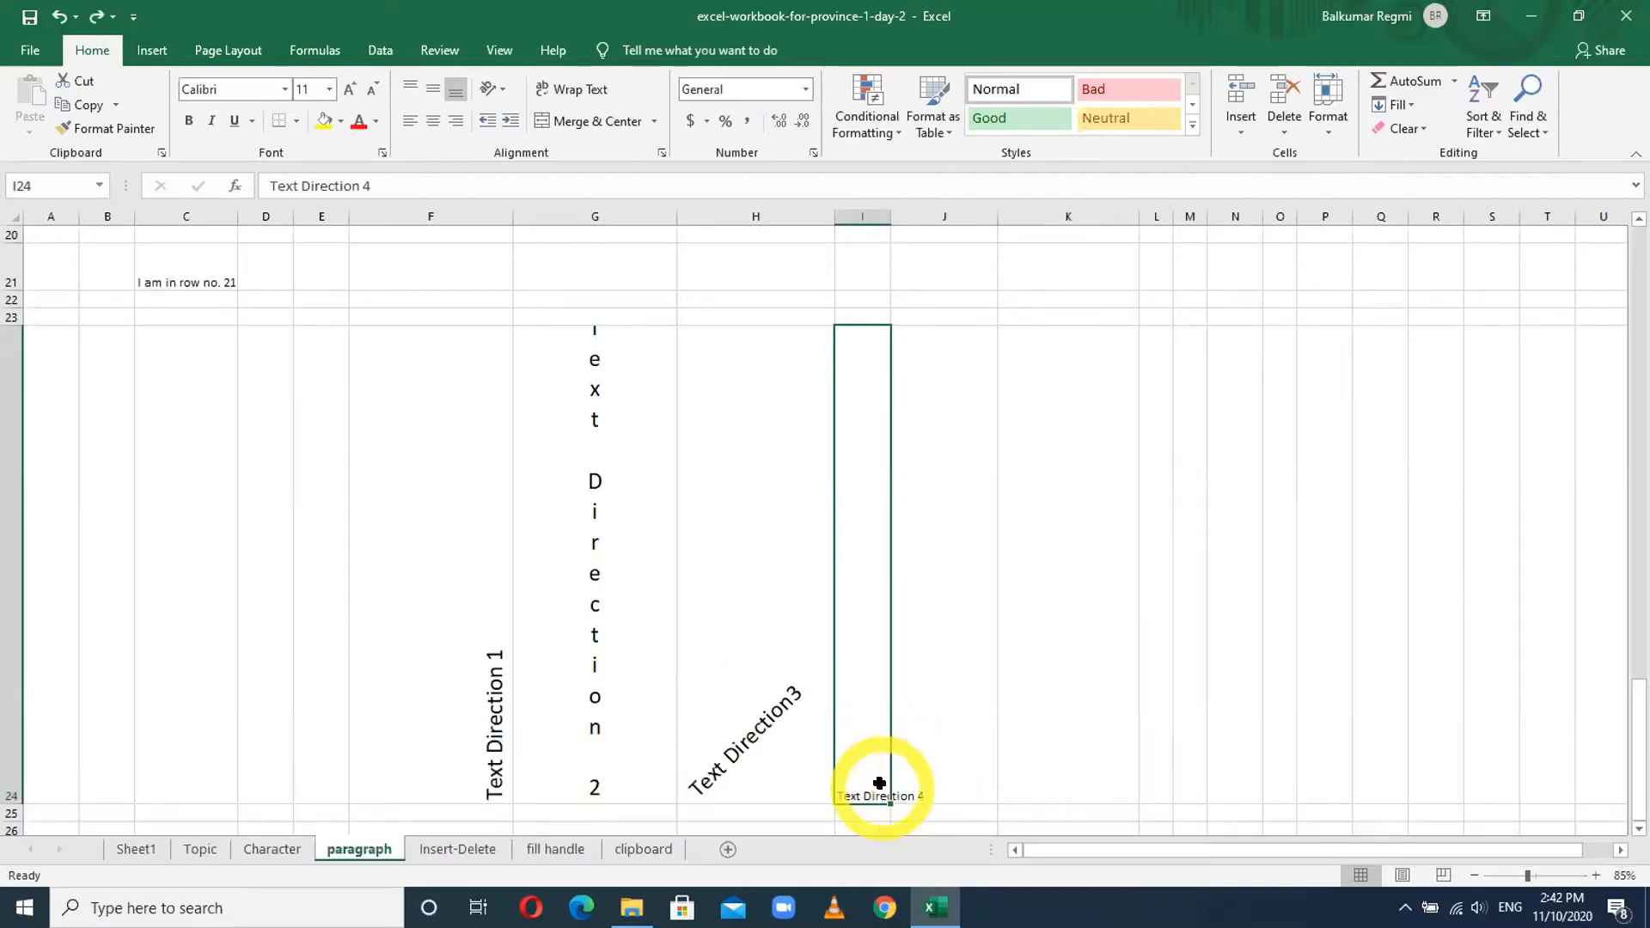
{"action": "double_click", "coordinate": [891, 216]}
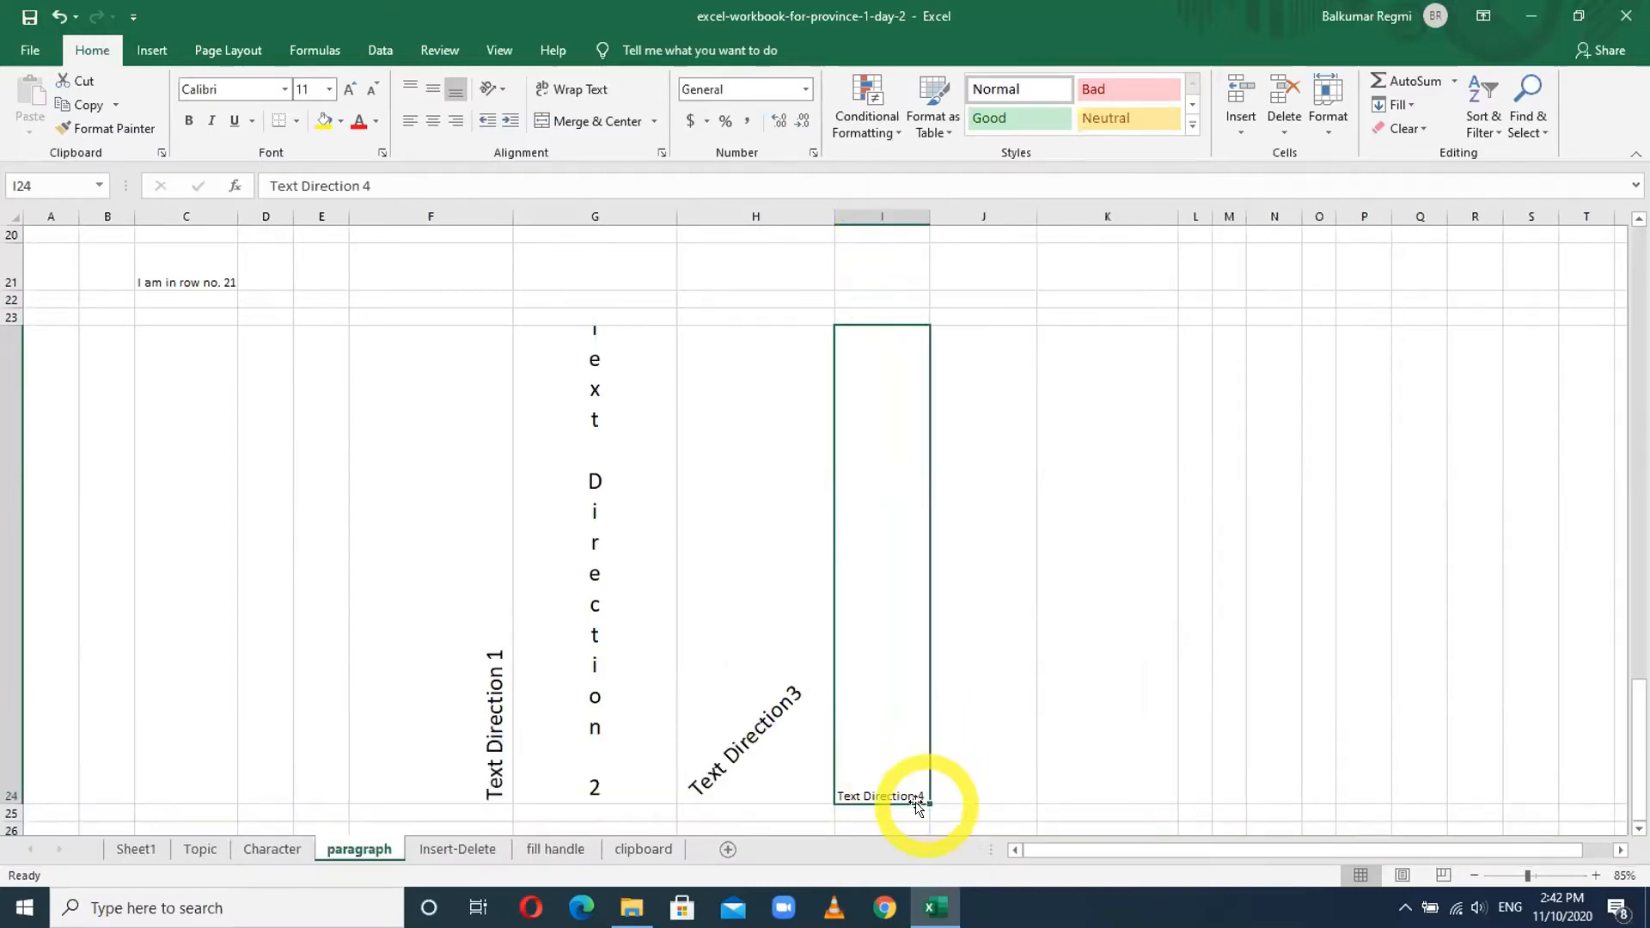
{"action": "left_click", "coordinate": [499, 95]}
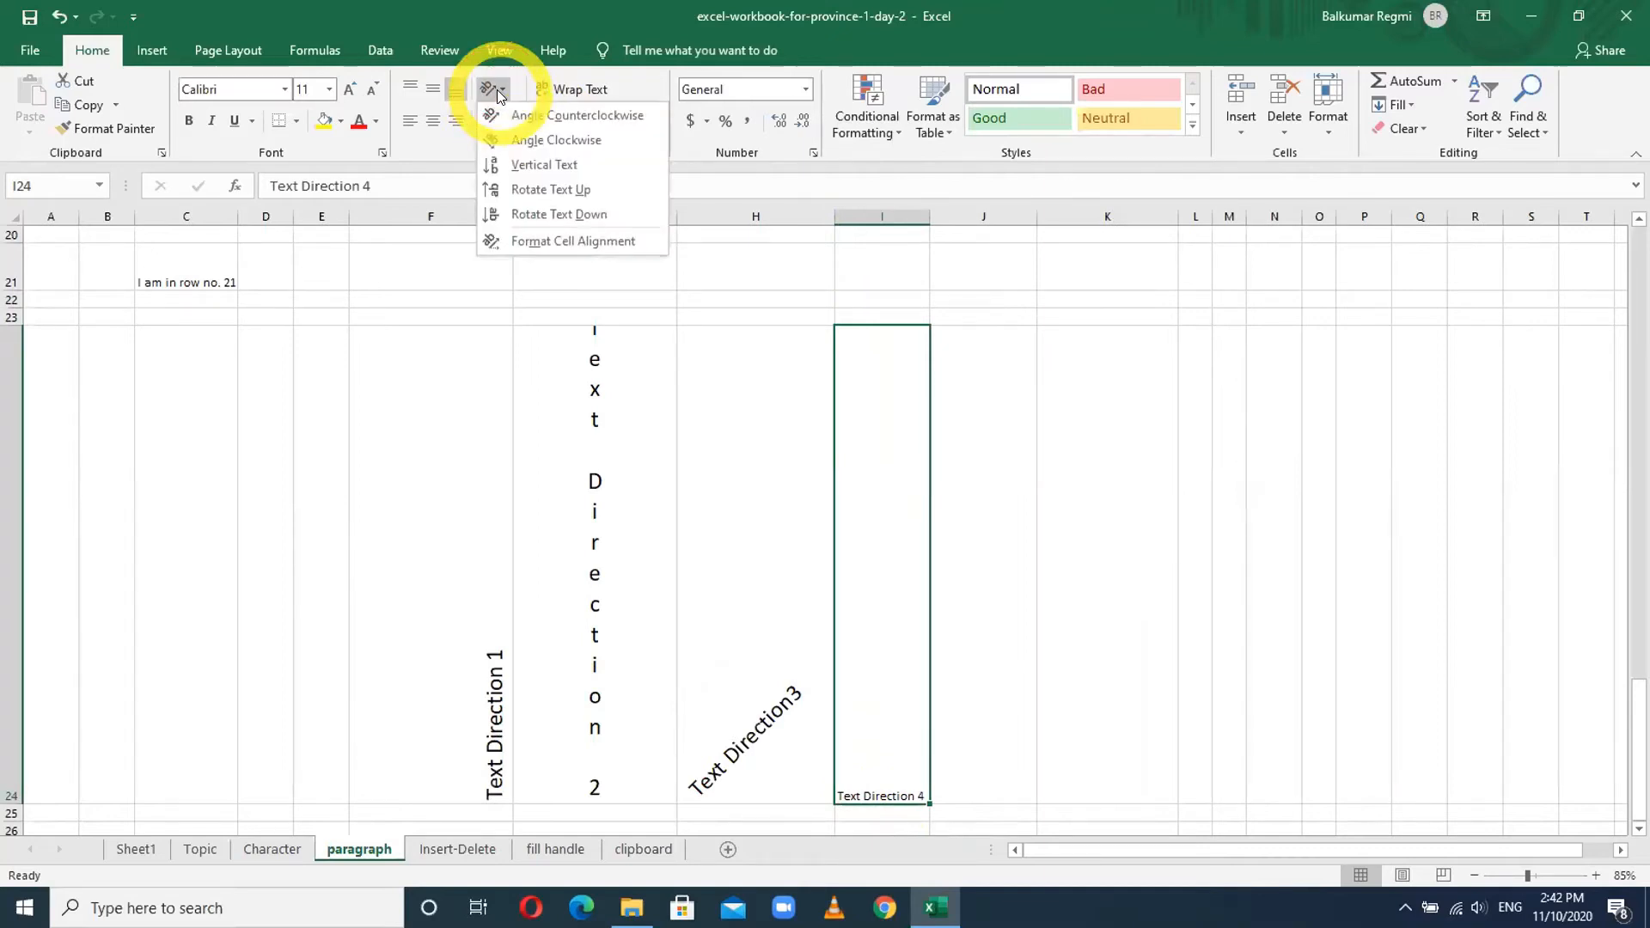
{"action": "left_click", "coordinate": [576, 241]}
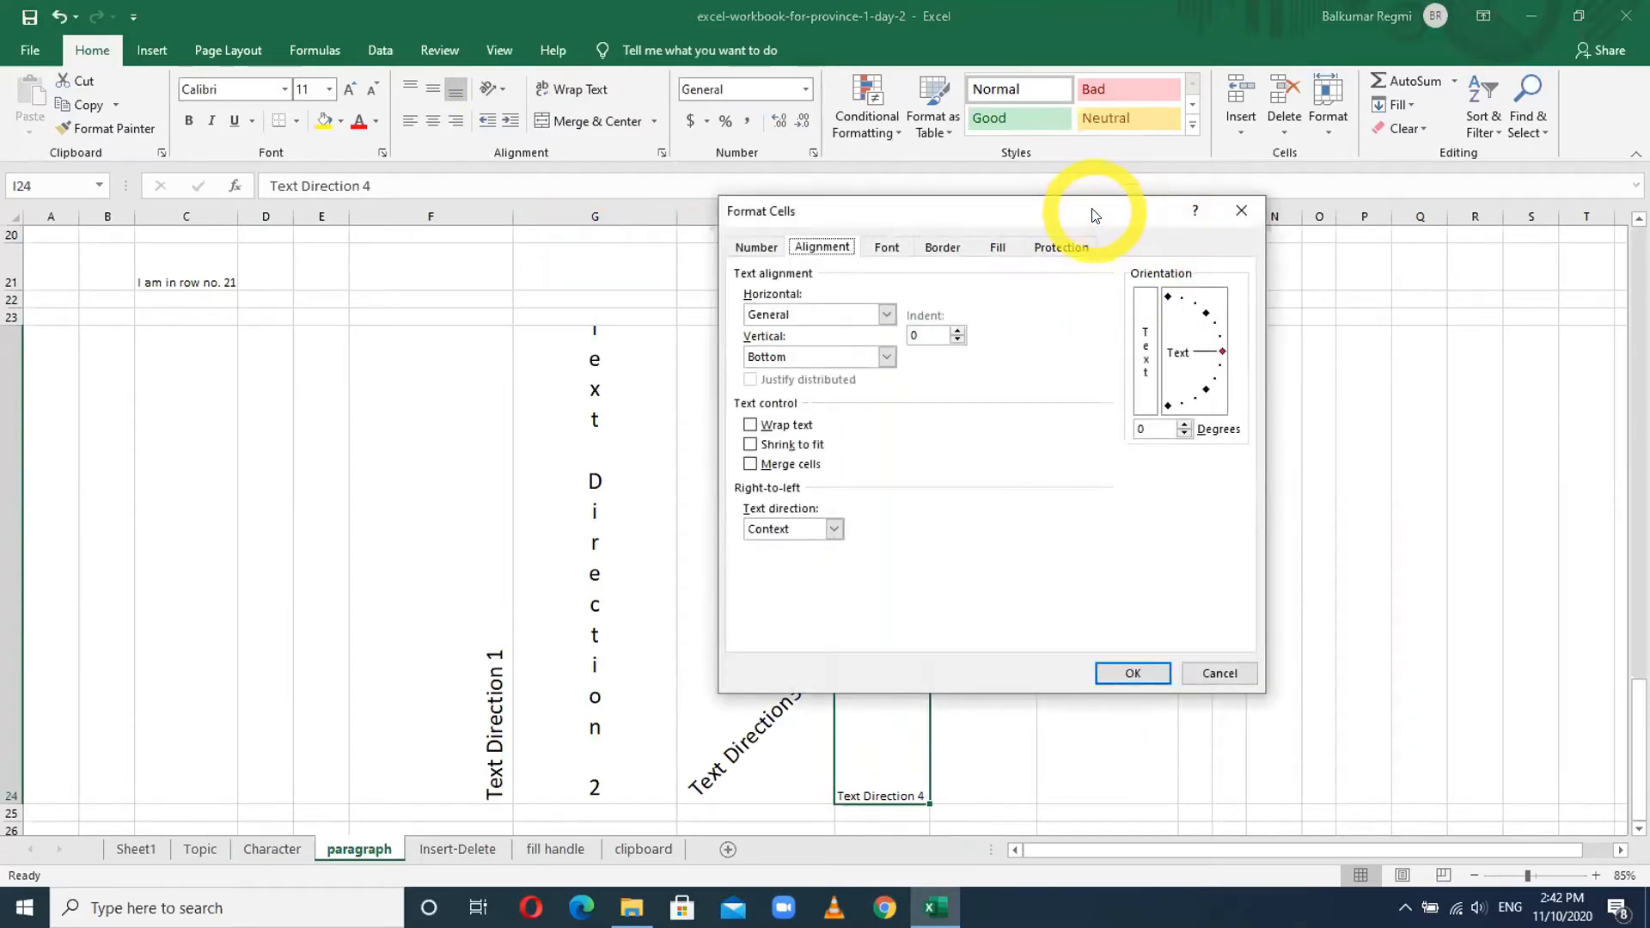
- Tilt 'Text Direction 4' in I24 to 15 degrees
{"action": "left_click_drag", "start_coordinate": [1093, 214], "coordinate": [1385, 247]}
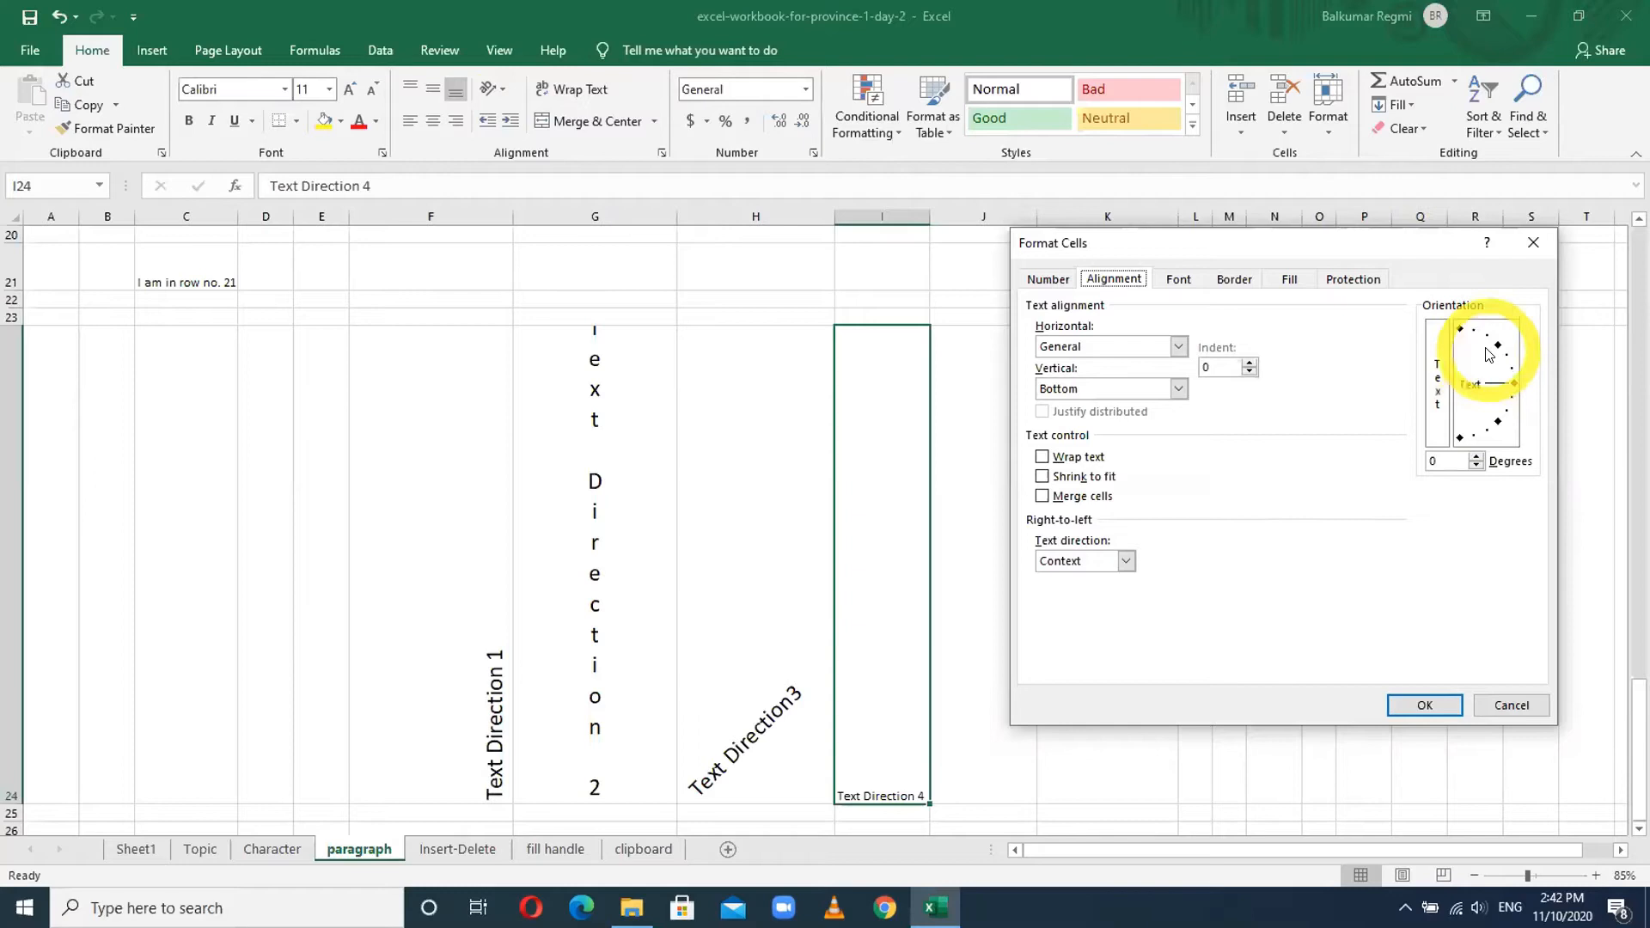
{"action": "left_click", "coordinate": [1510, 375]}
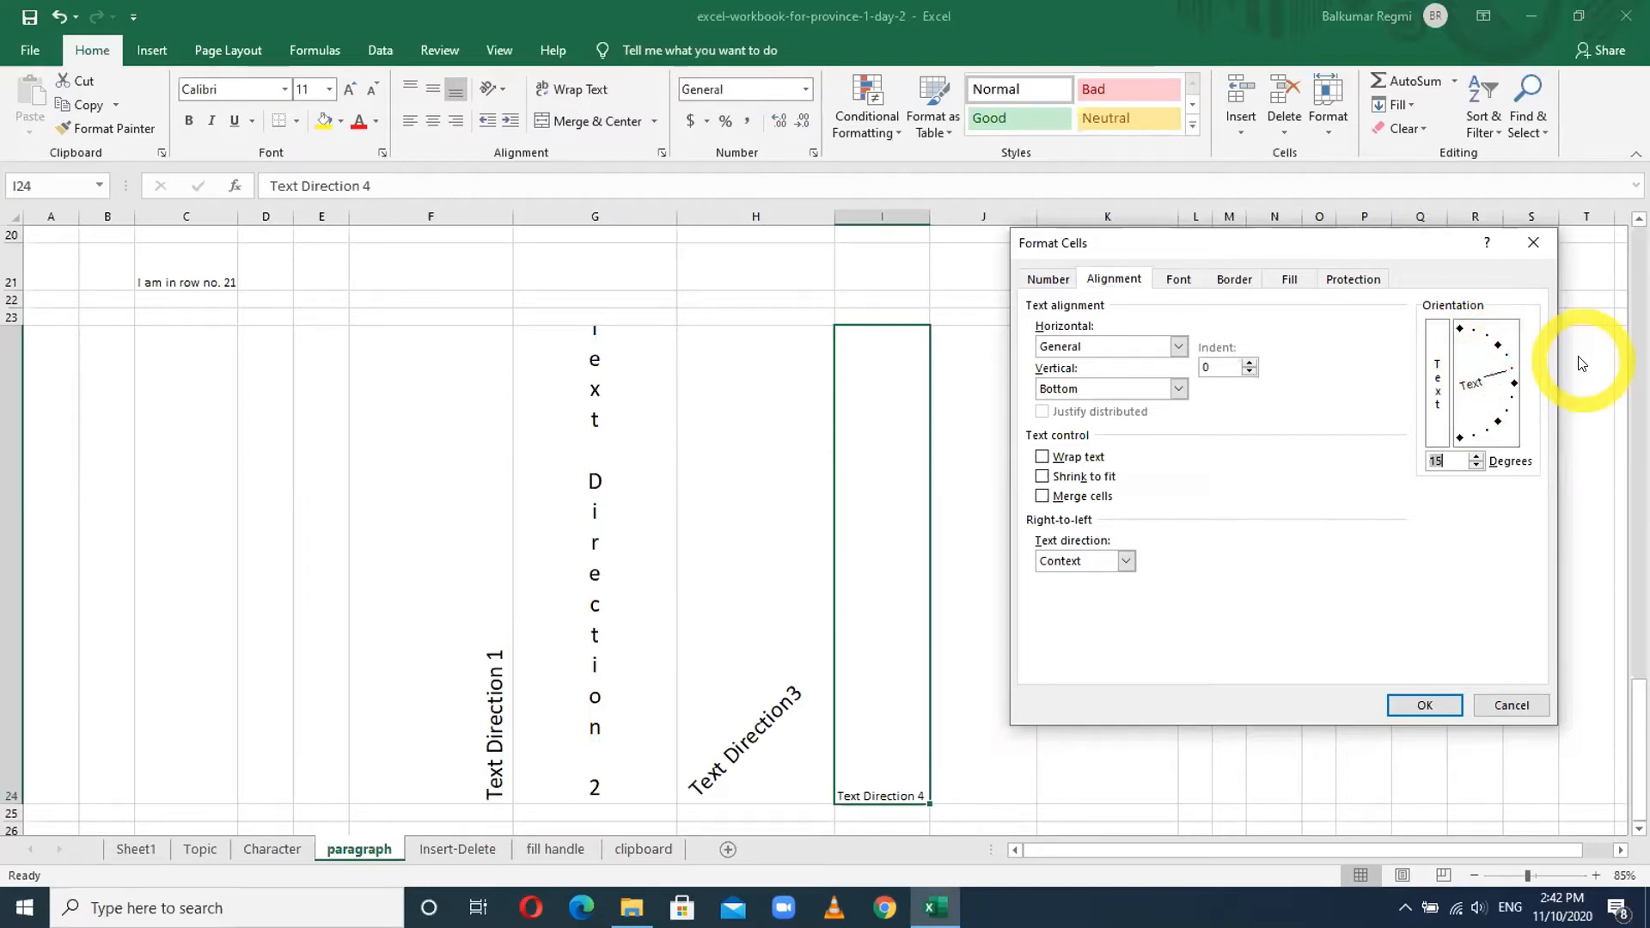
{"action": "left_click", "coordinate": [1425, 706]}
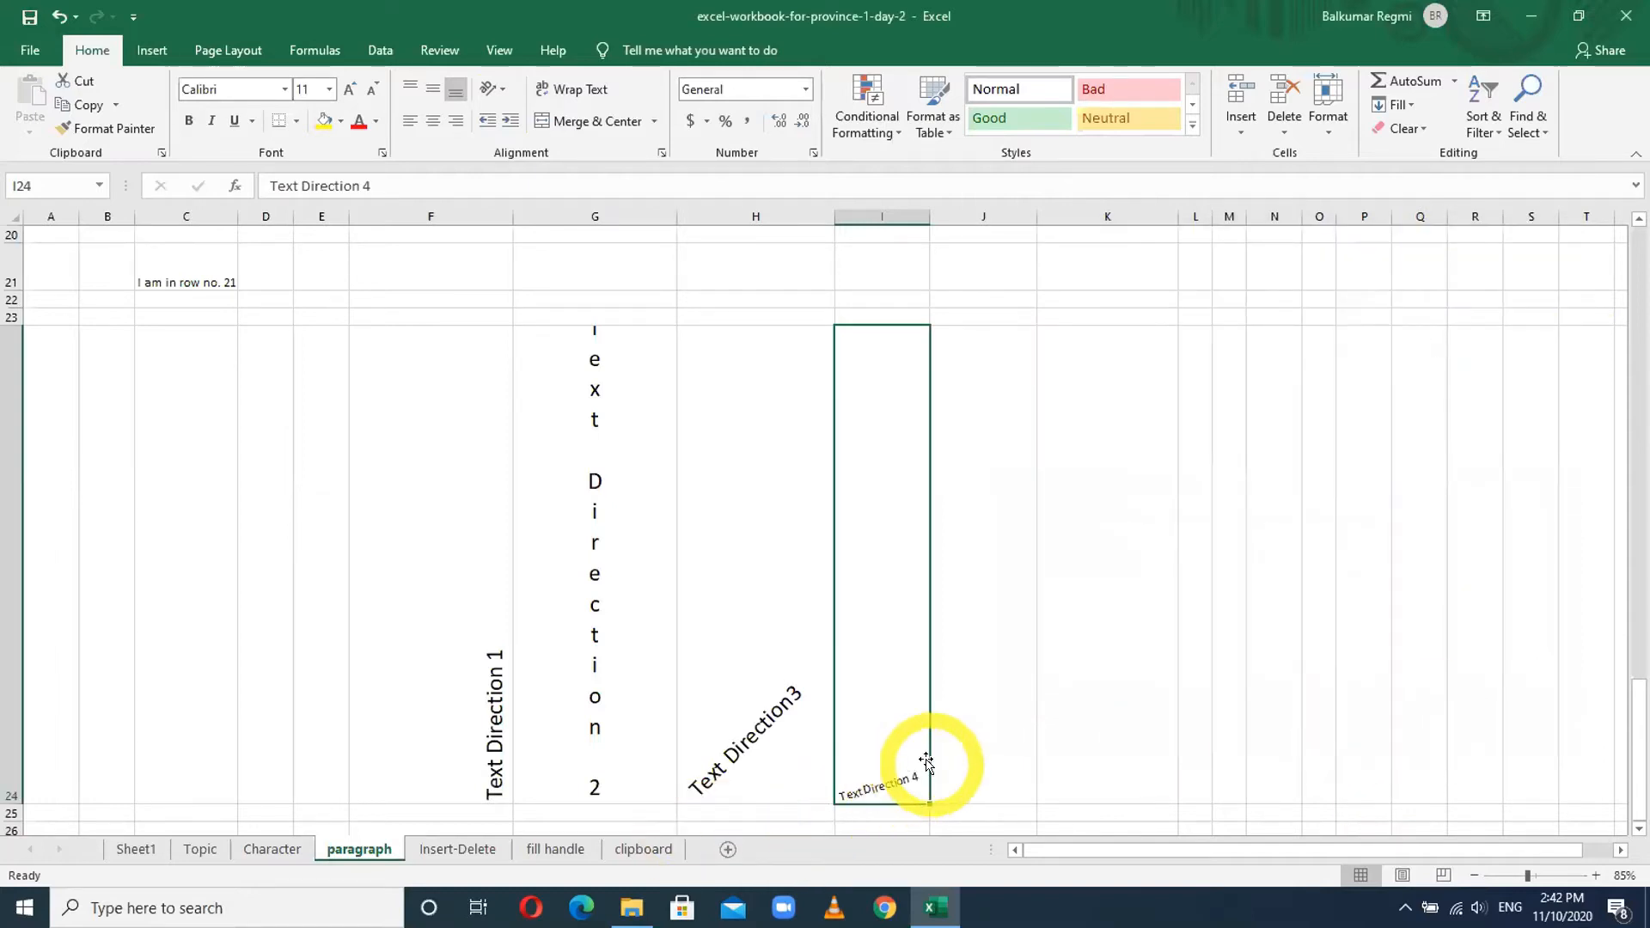
- Enlarge the I24 label to font size 16
{"action": "left_click", "coordinate": [350, 86]}
{"action": "left_click", "coordinate": [350, 86]}
{"action": "left_click", "coordinate": [350, 86]}
{"action": "left_click", "coordinate": [1088, 609]}
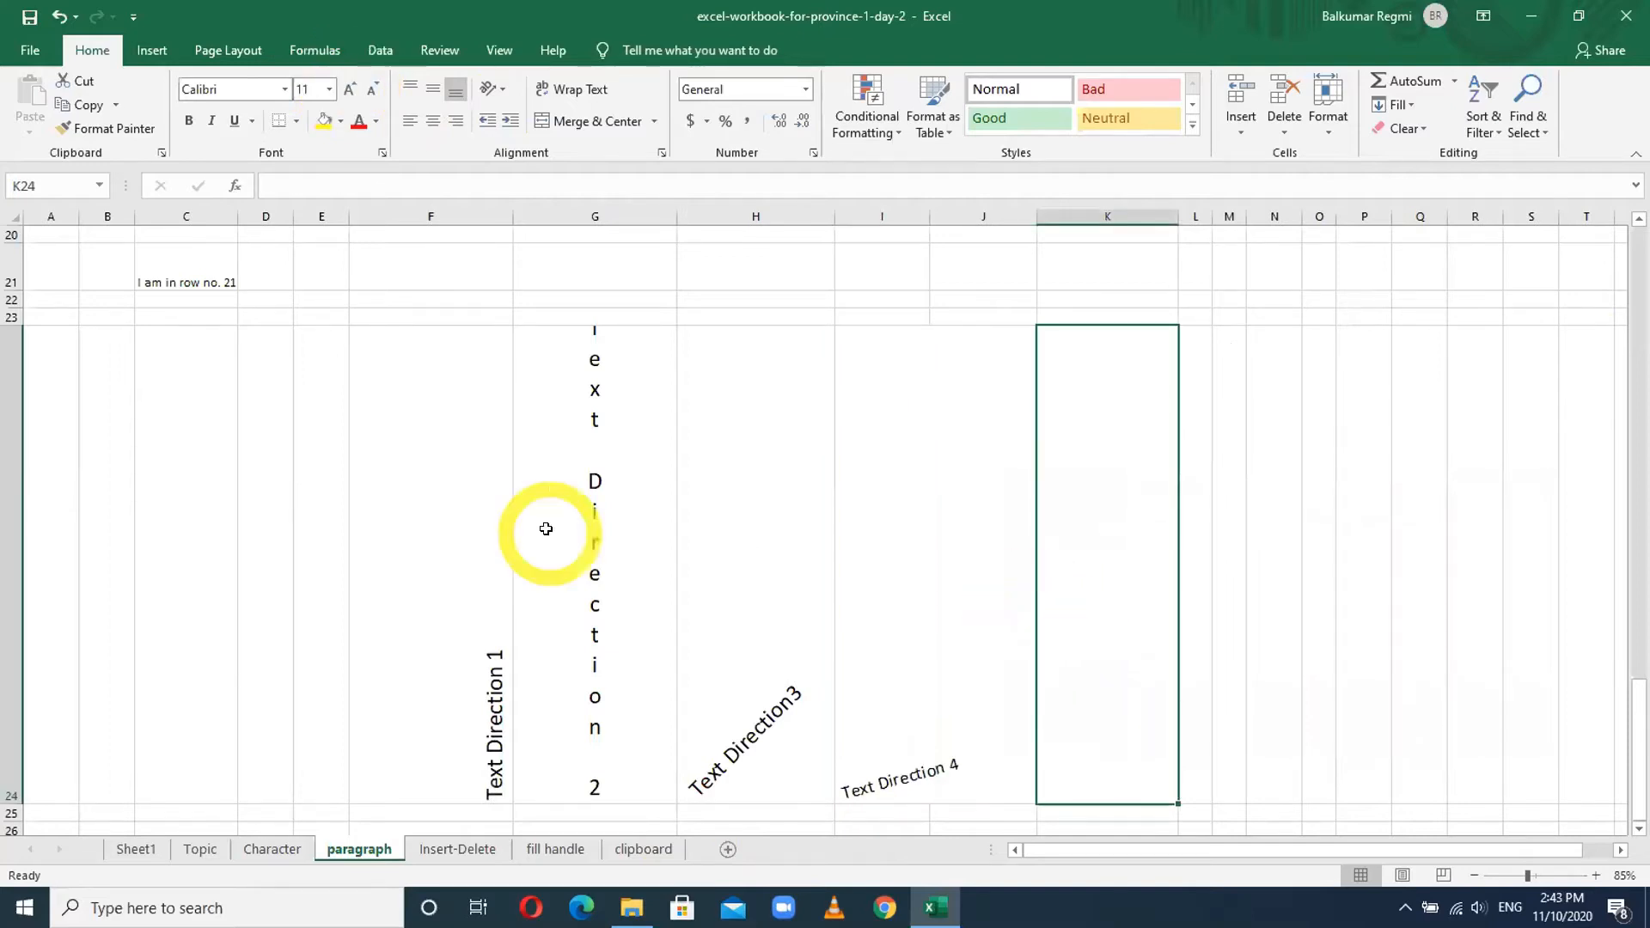
{"action": "left_click", "coordinate": [871, 771]}
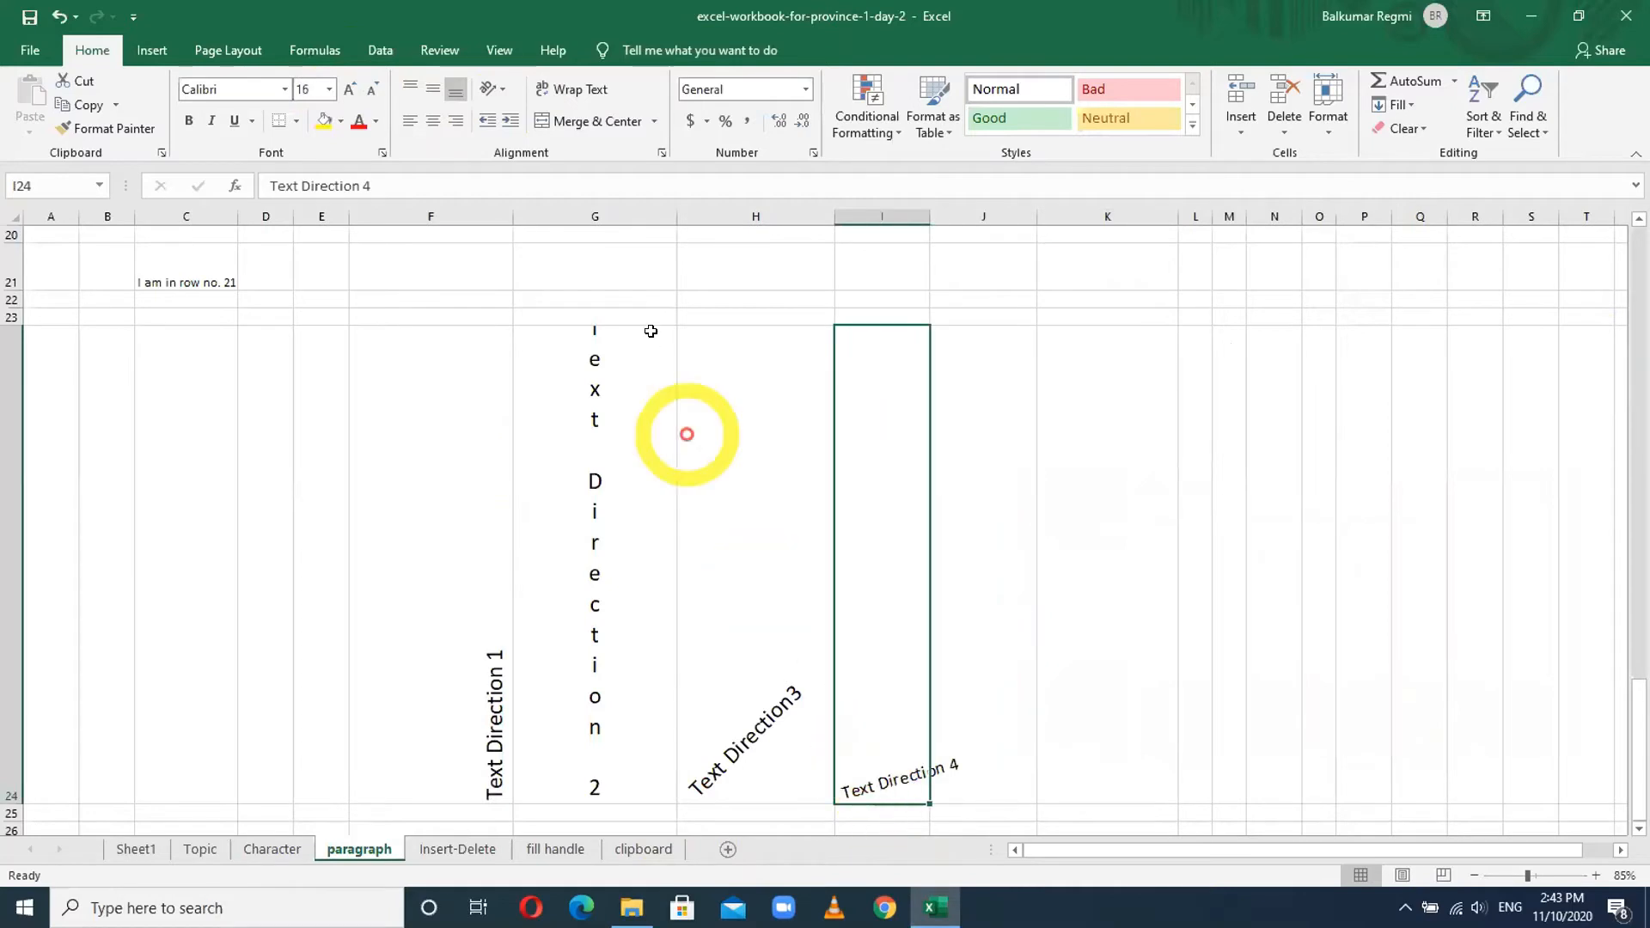
{"action": "left_click", "coordinate": [504, 94]}
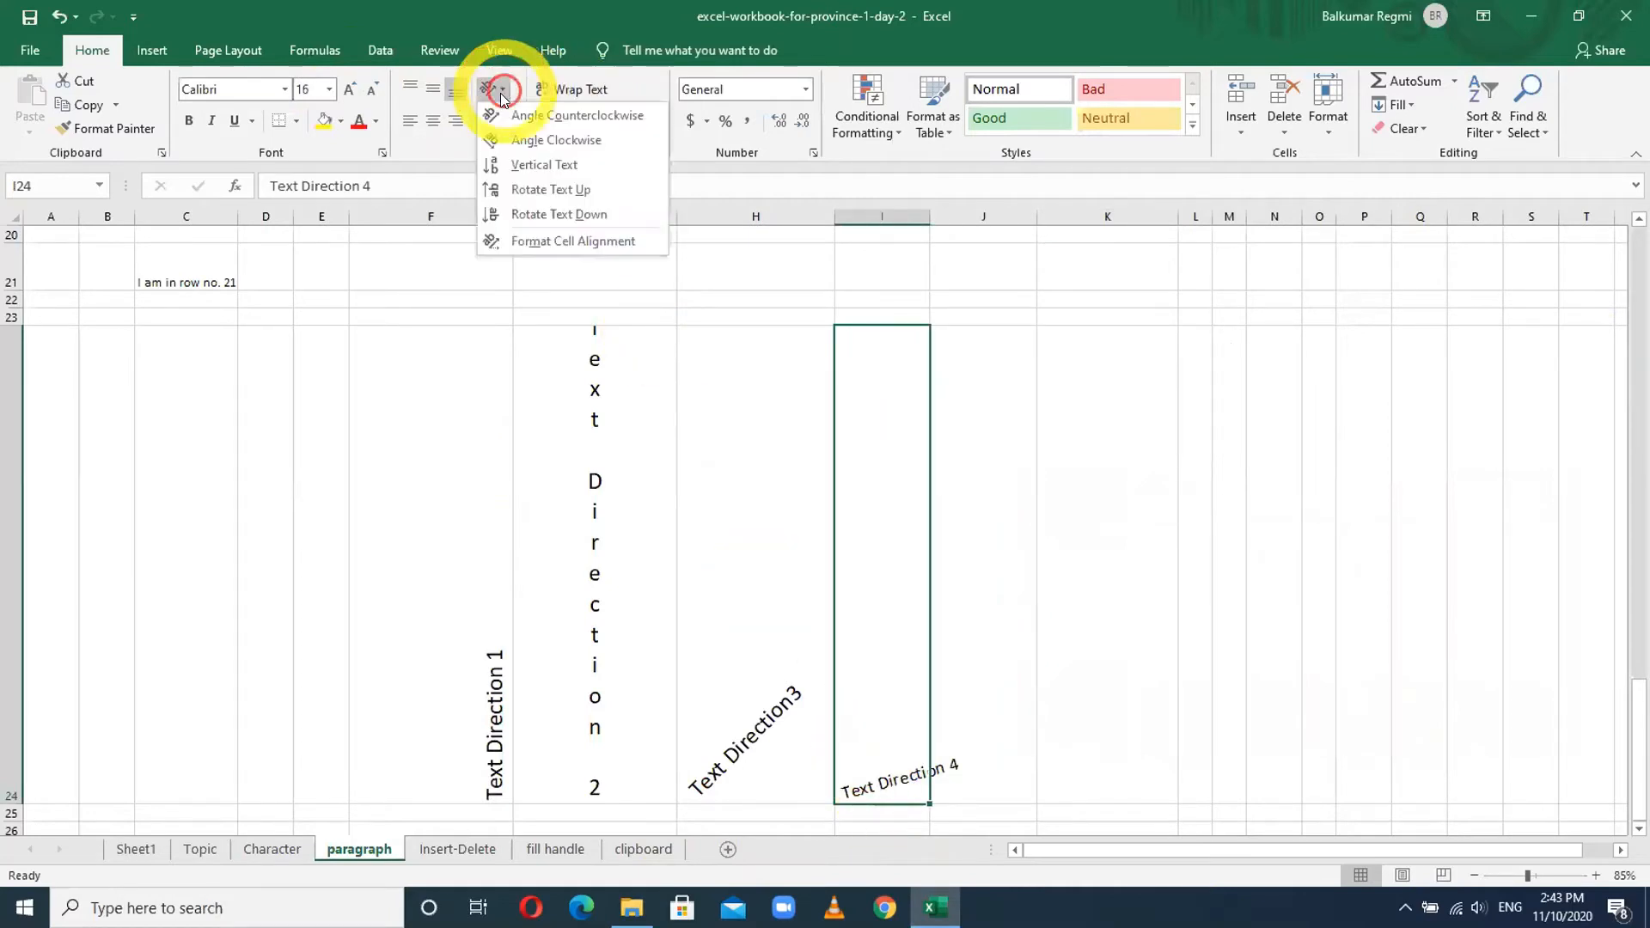
- Try several orientation angles for I24 and settle on 75 degrees
{"action": "left_click", "coordinate": [541, 241]}
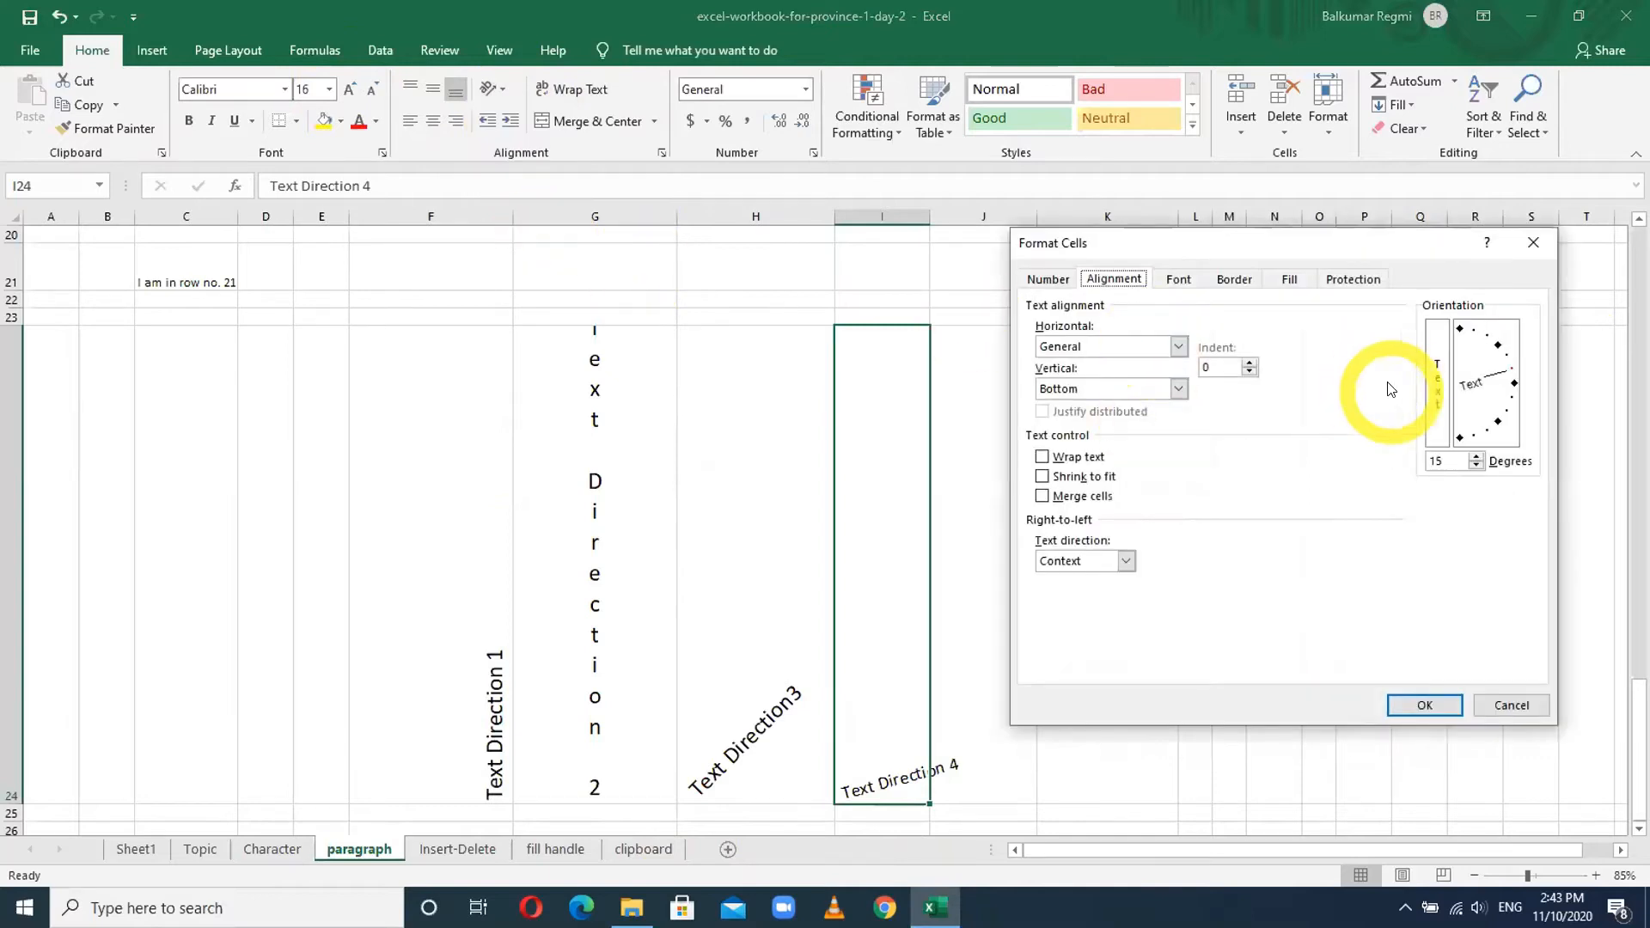
{"action": "left_click", "coordinate": [1474, 335]}
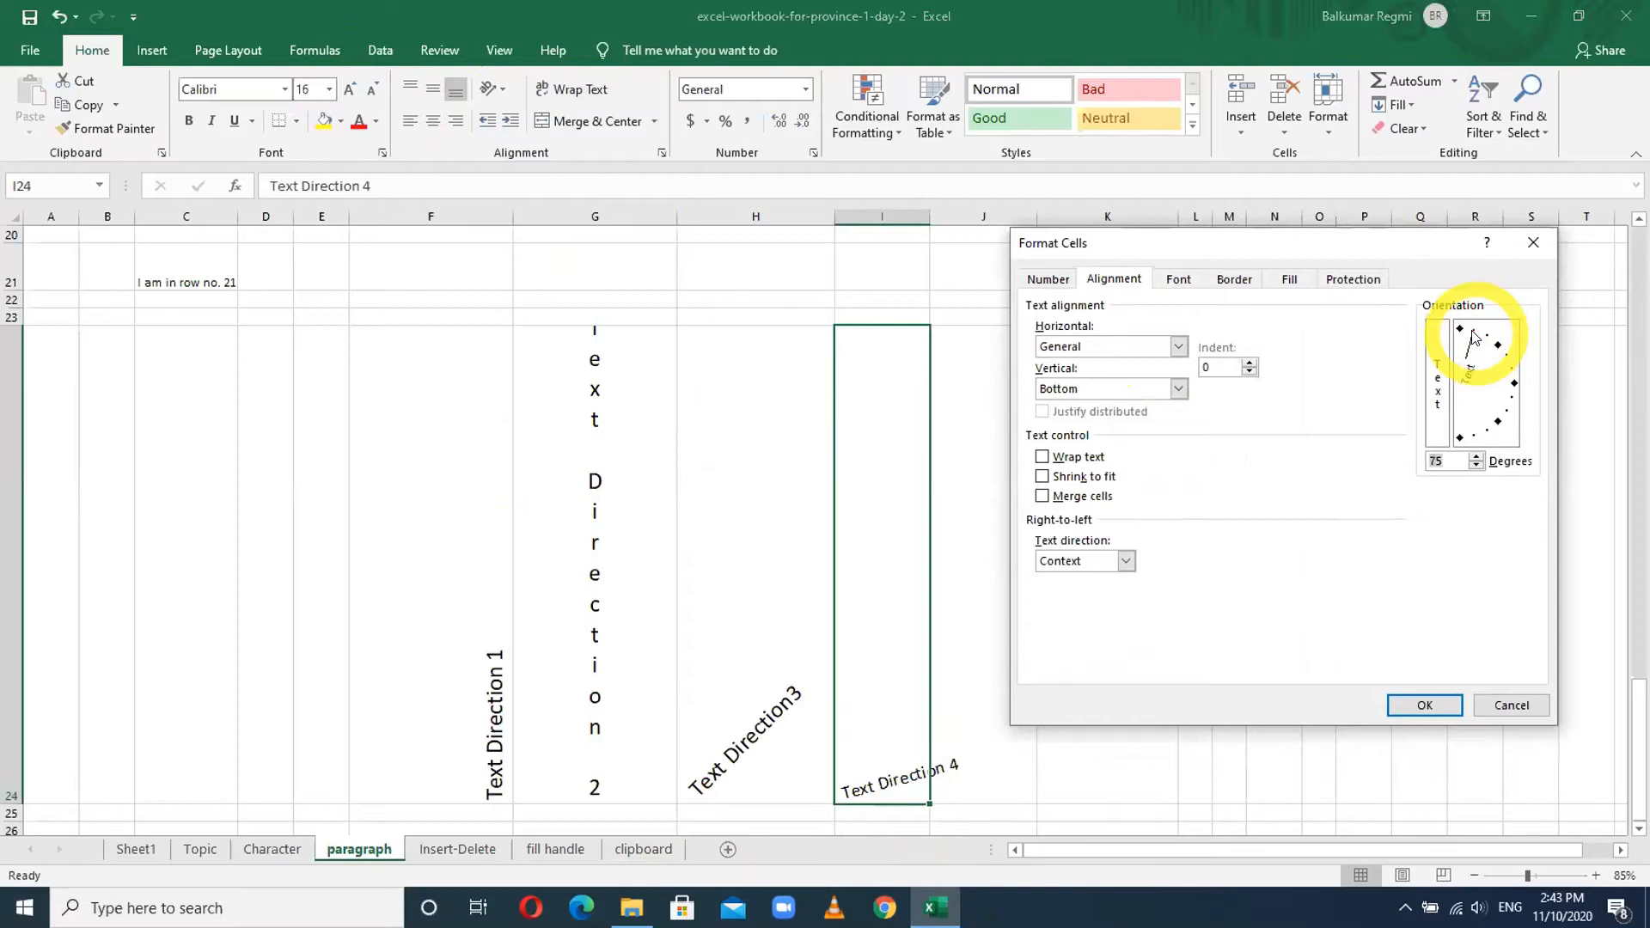
{"action": "left_click", "coordinate": [1492, 338]}
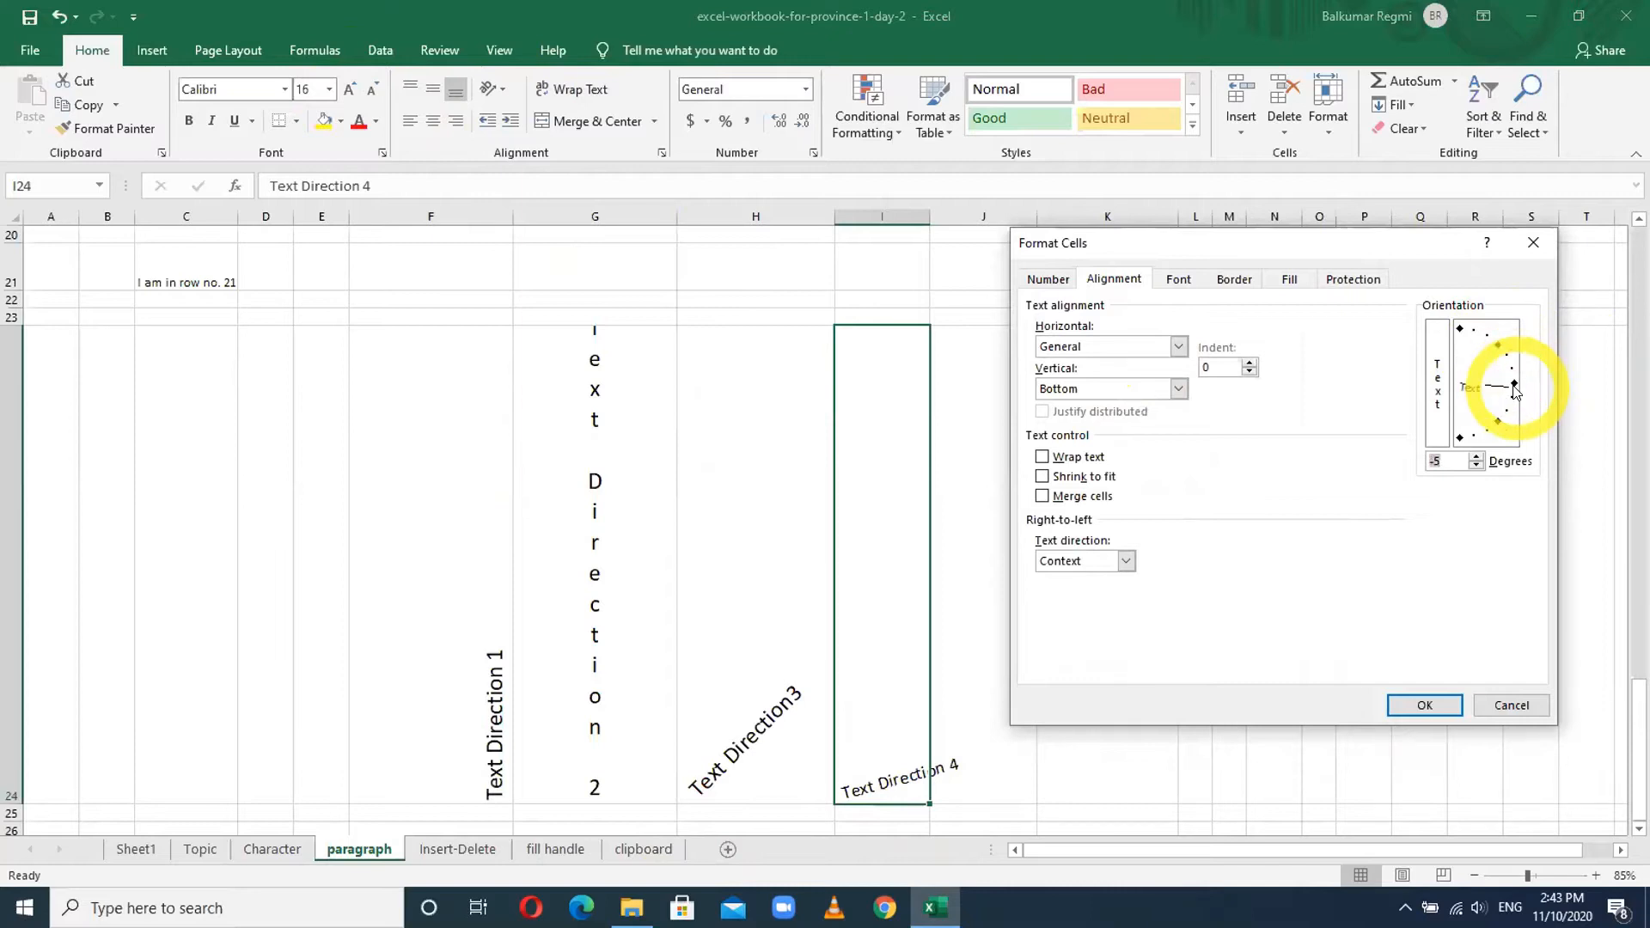
{"action": "left_click", "coordinate": [1501, 420]}
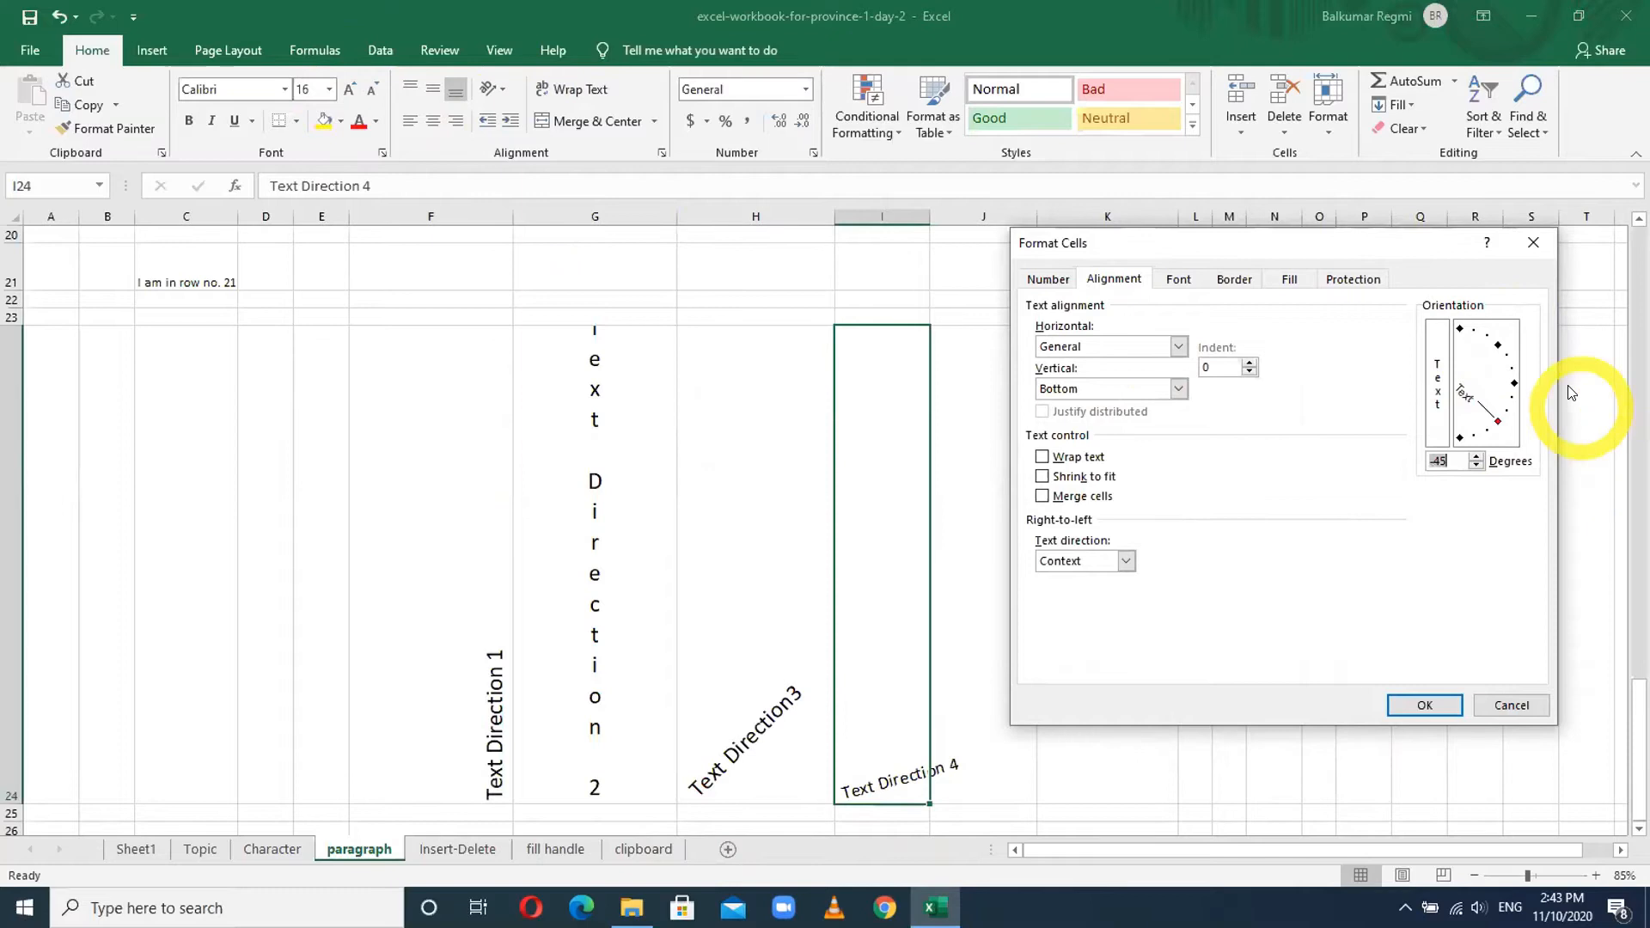
{"action": "left_click", "coordinate": [1512, 386]}
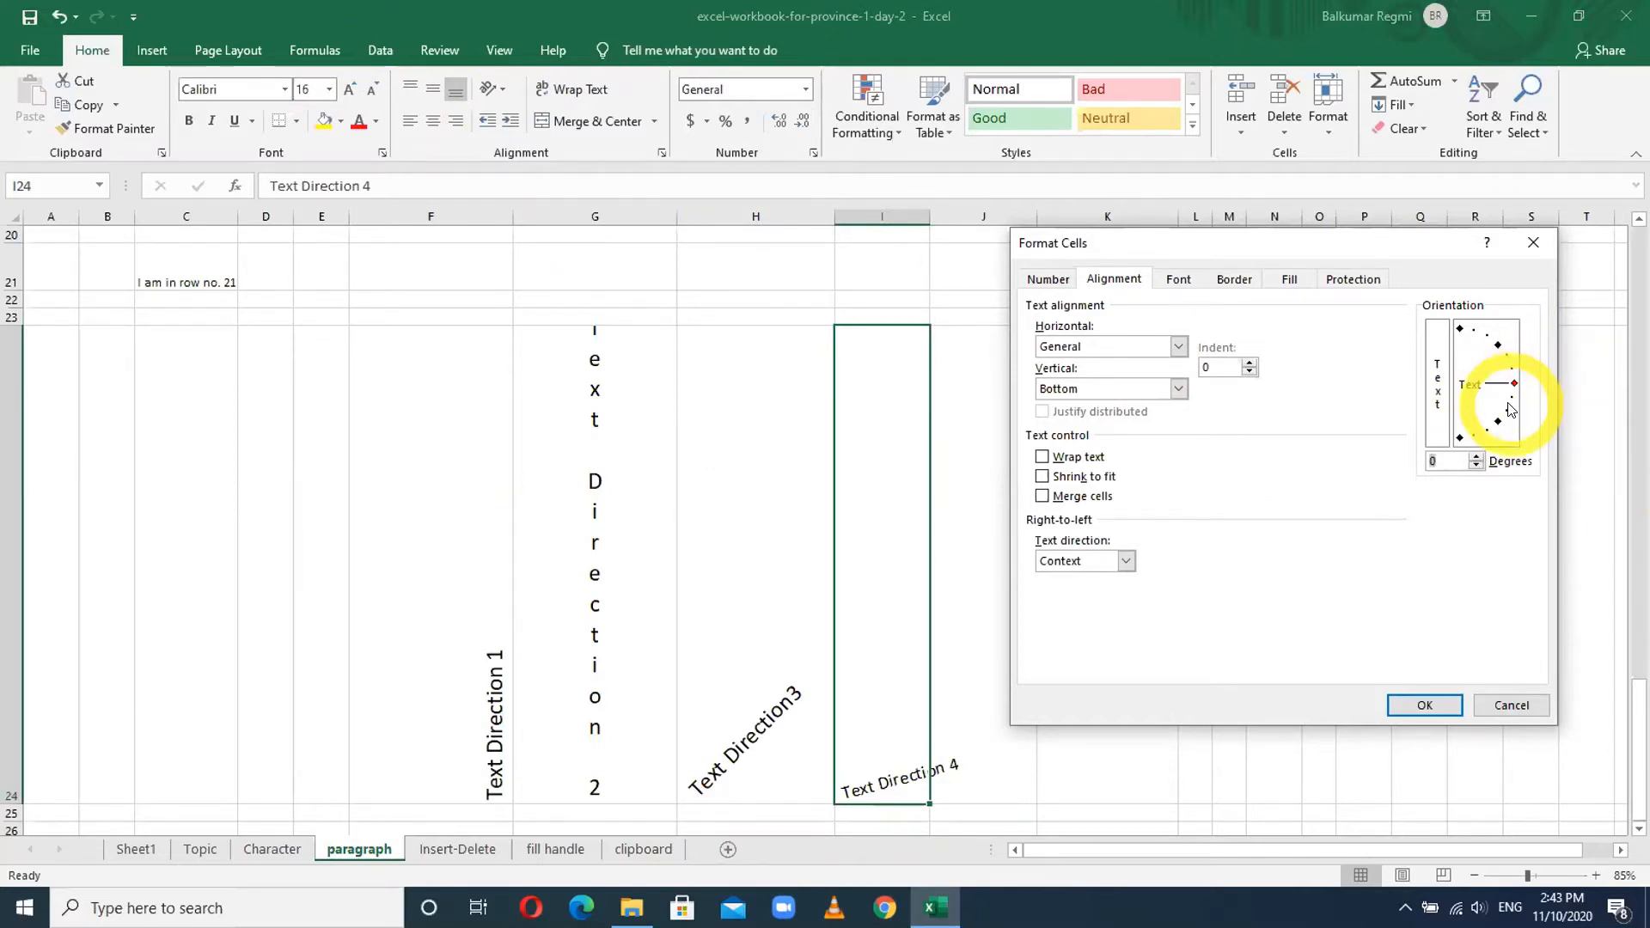
{"action": "left_click", "coordinate": [1473, 335]}
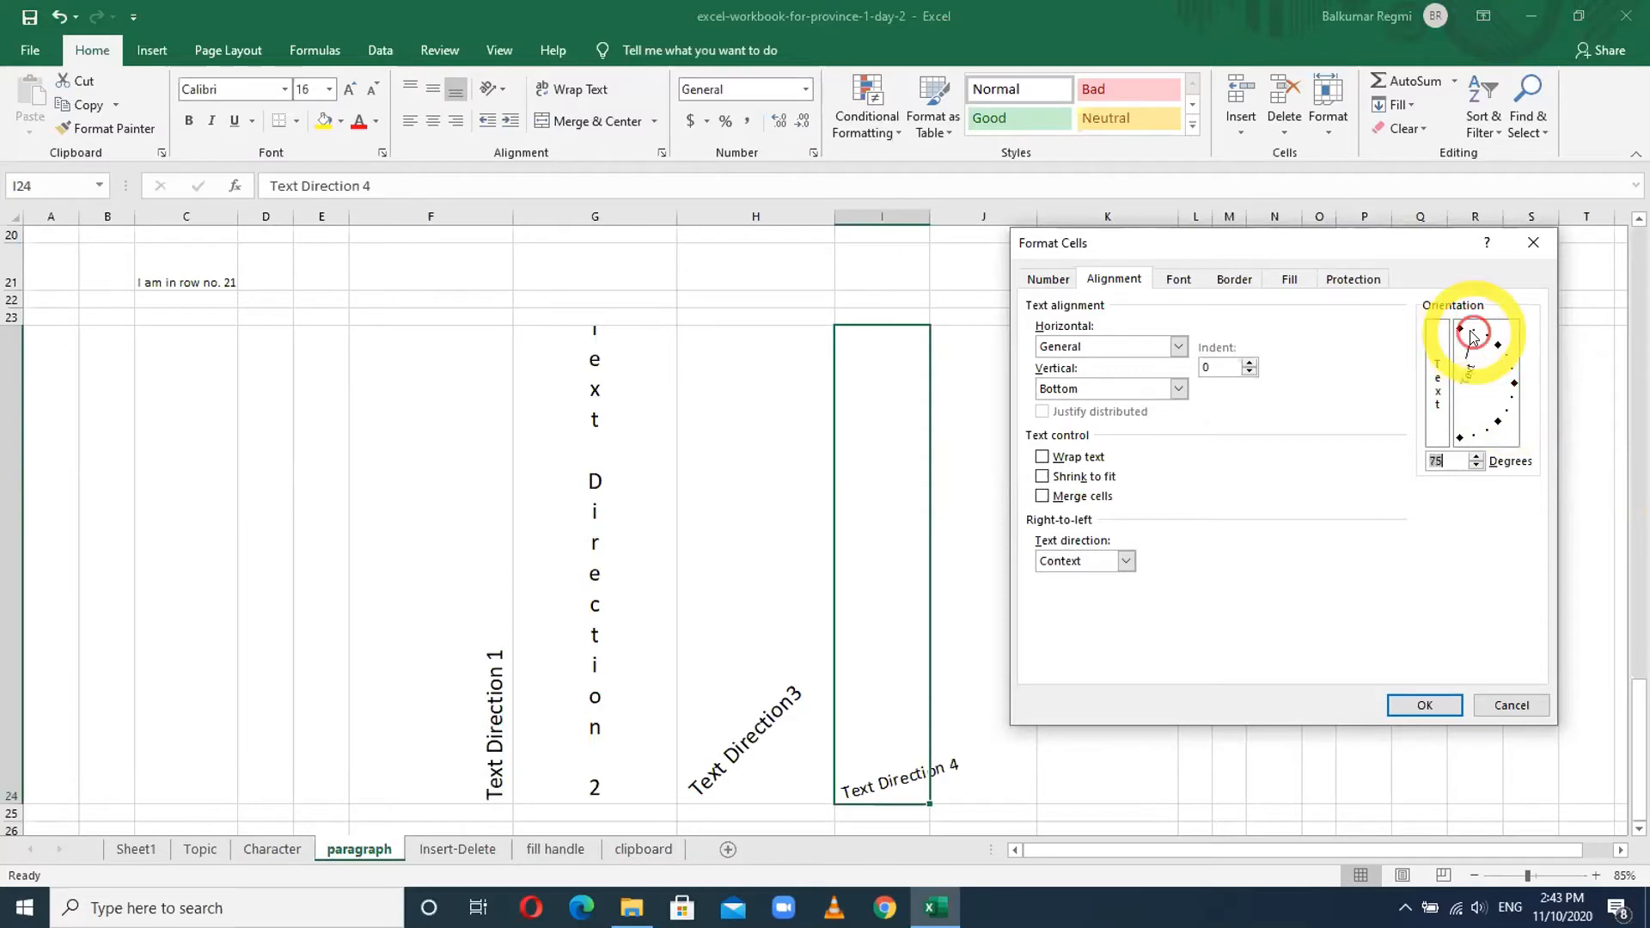
{"action": "left_click", "coordinate": [1426, 704]}
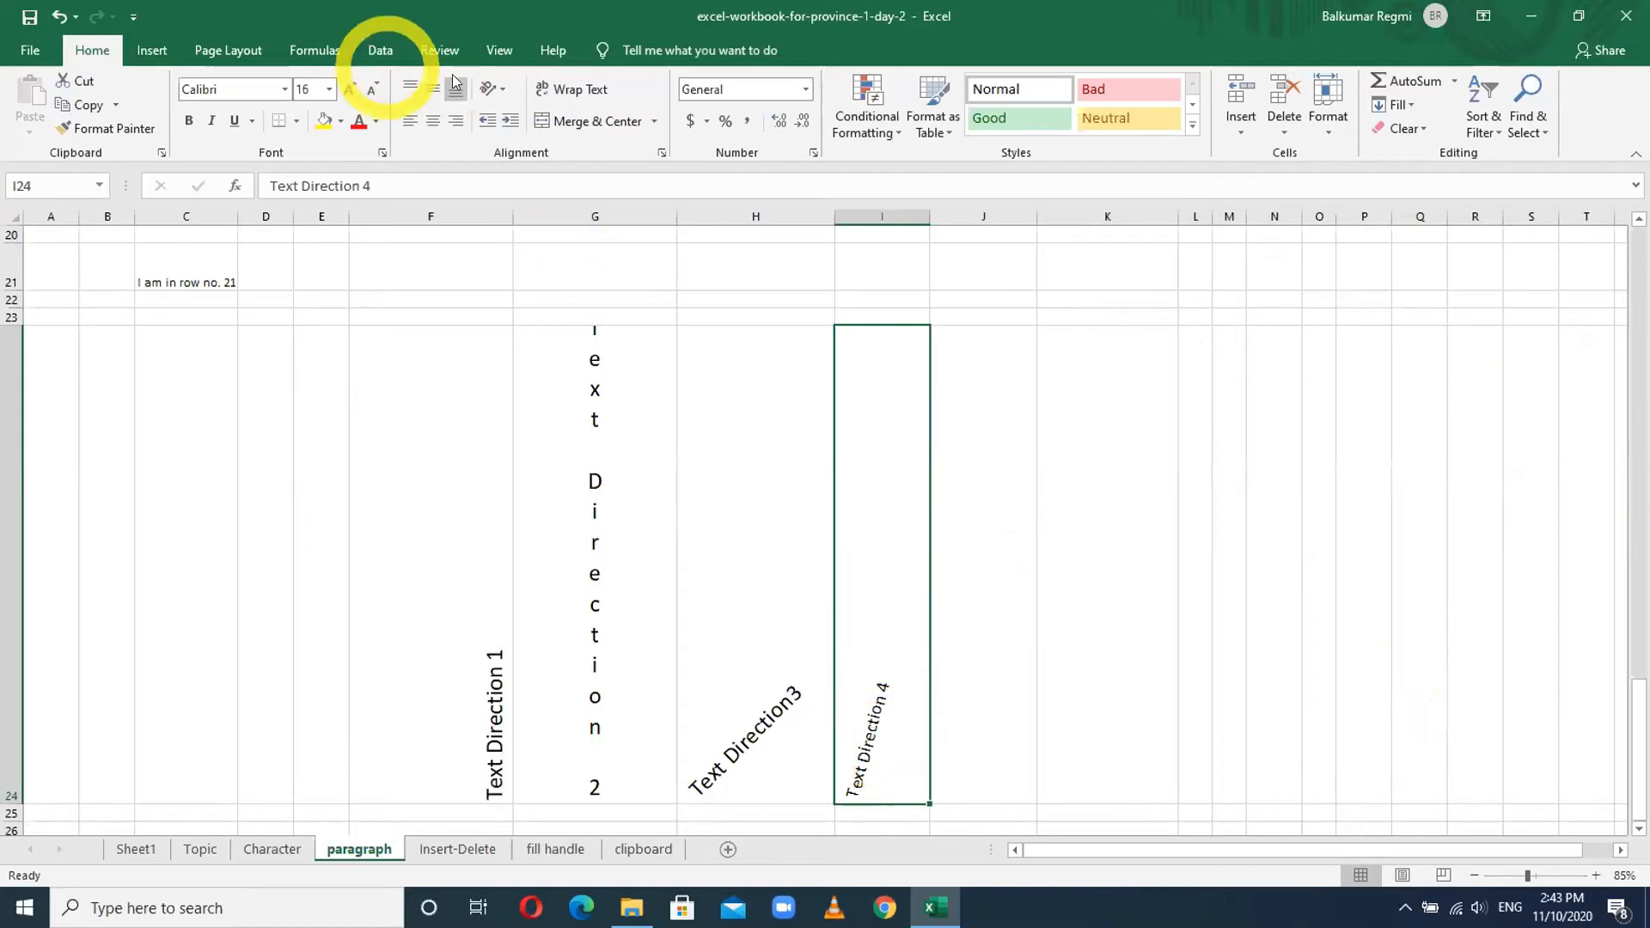
{"action": "left_click", "coordinate": [504, 90]}
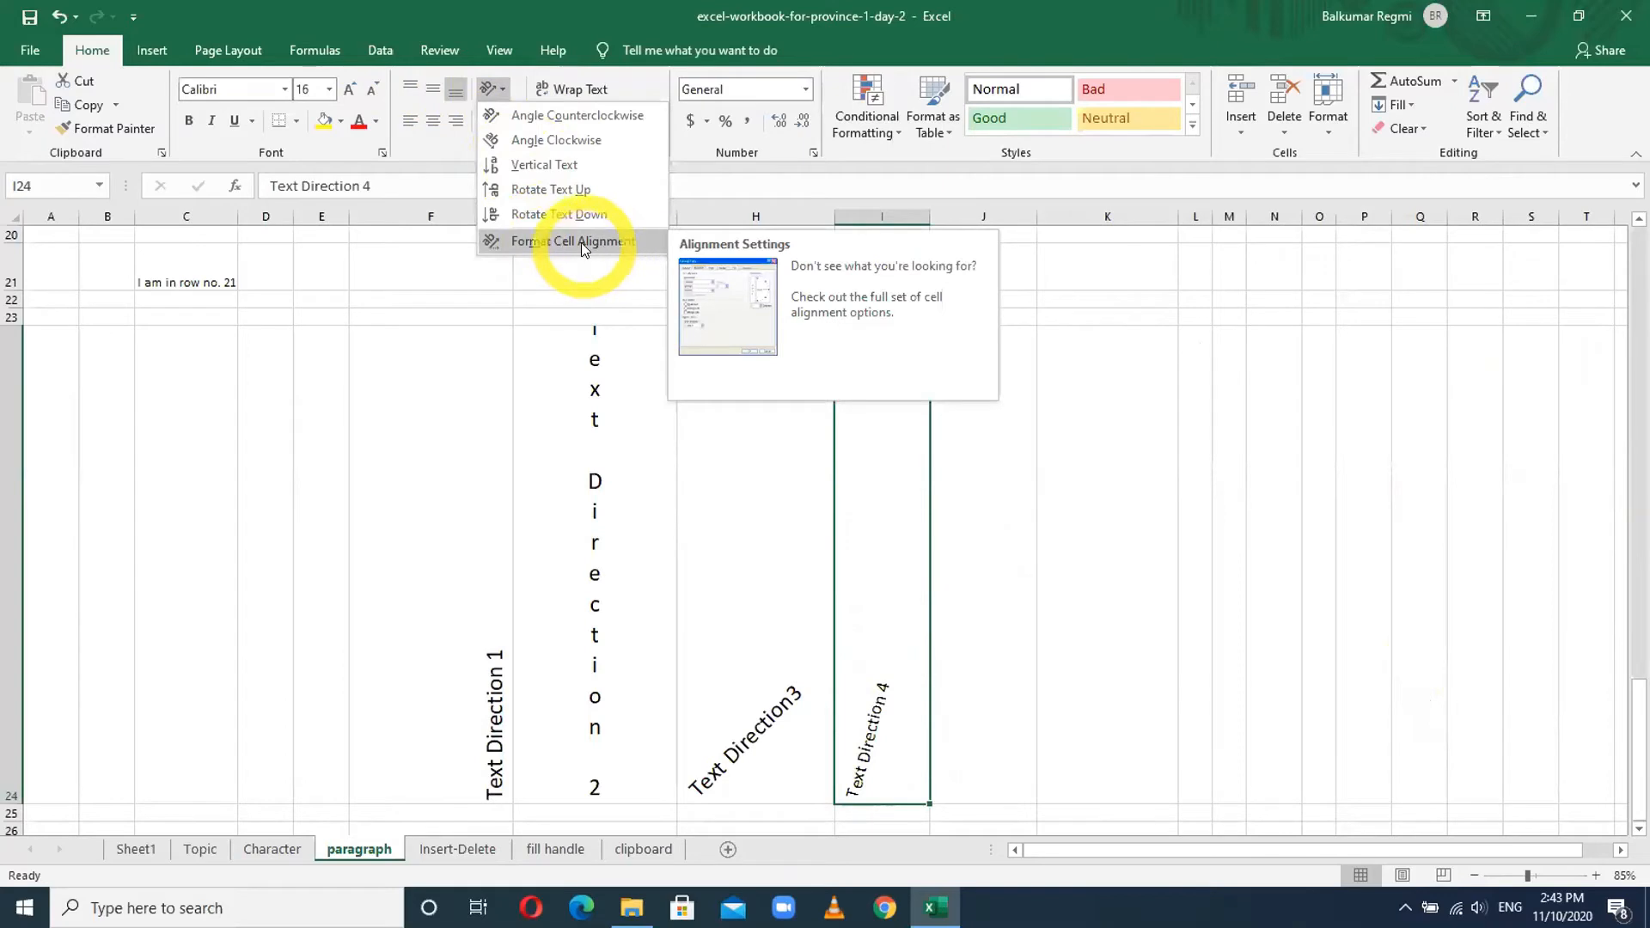
- Enter '24th Day Training' in R5 and autofit column R to fit it
{"action": "left_click", "coordinate": [737, 560]}
{"action": "scroll", "coordinate": [737, 557], "scroll_direction": "up", "scroll_amount": 3}
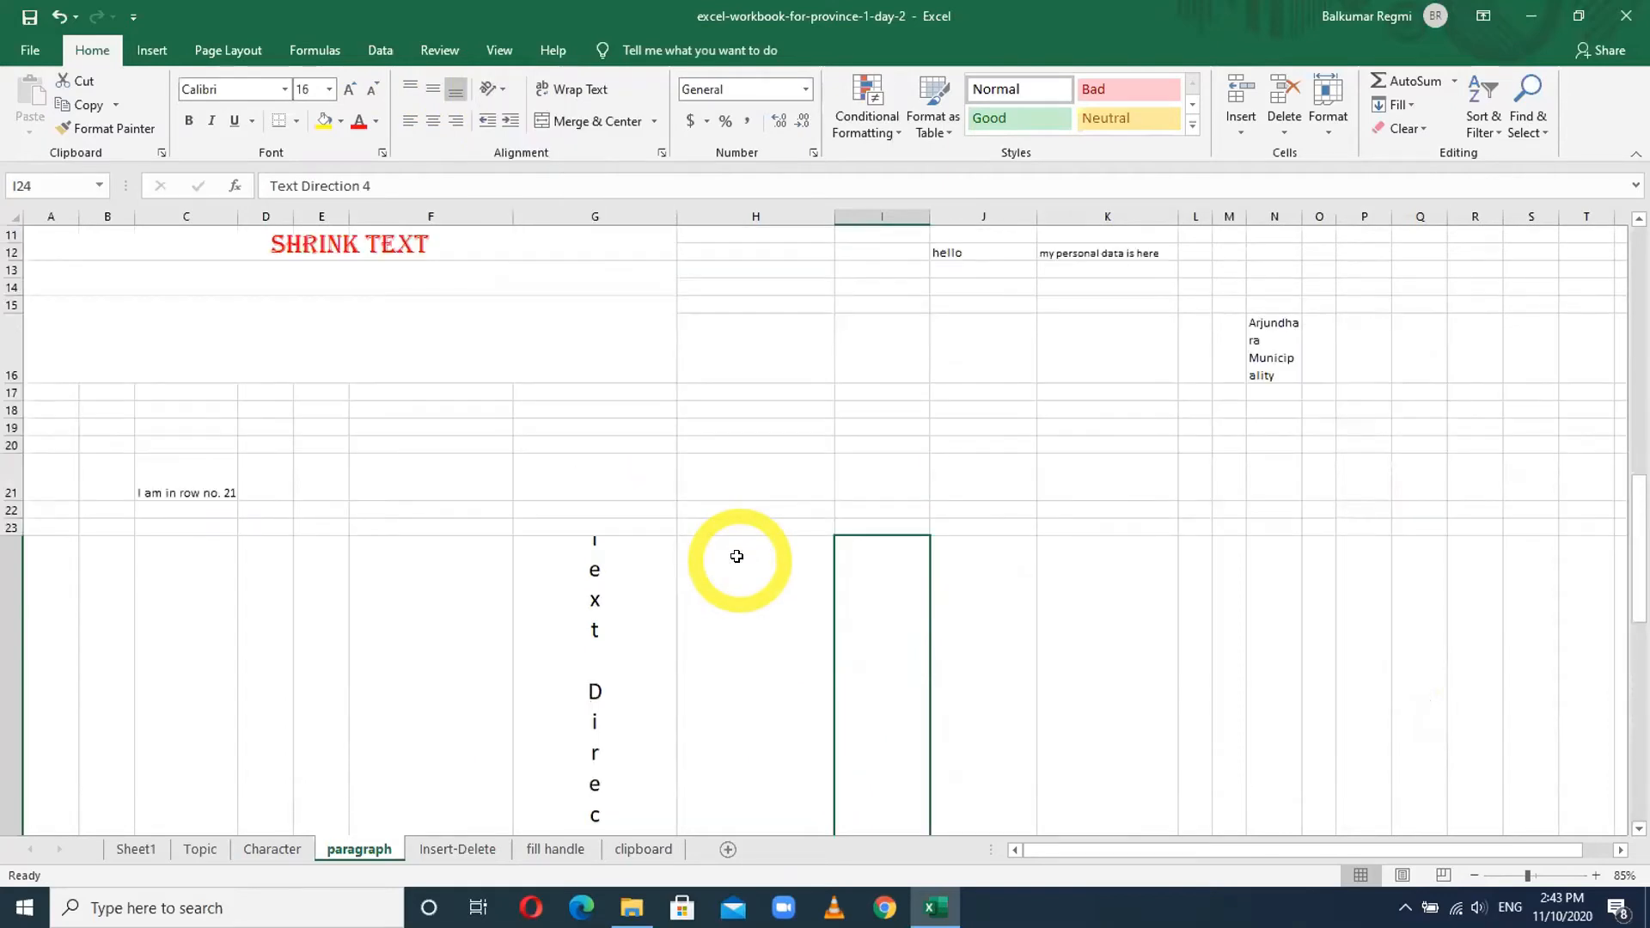
{"action": "scroll", "coordinate": [737, 557], "scroll_direction": "up", "scroll_amount": 4}
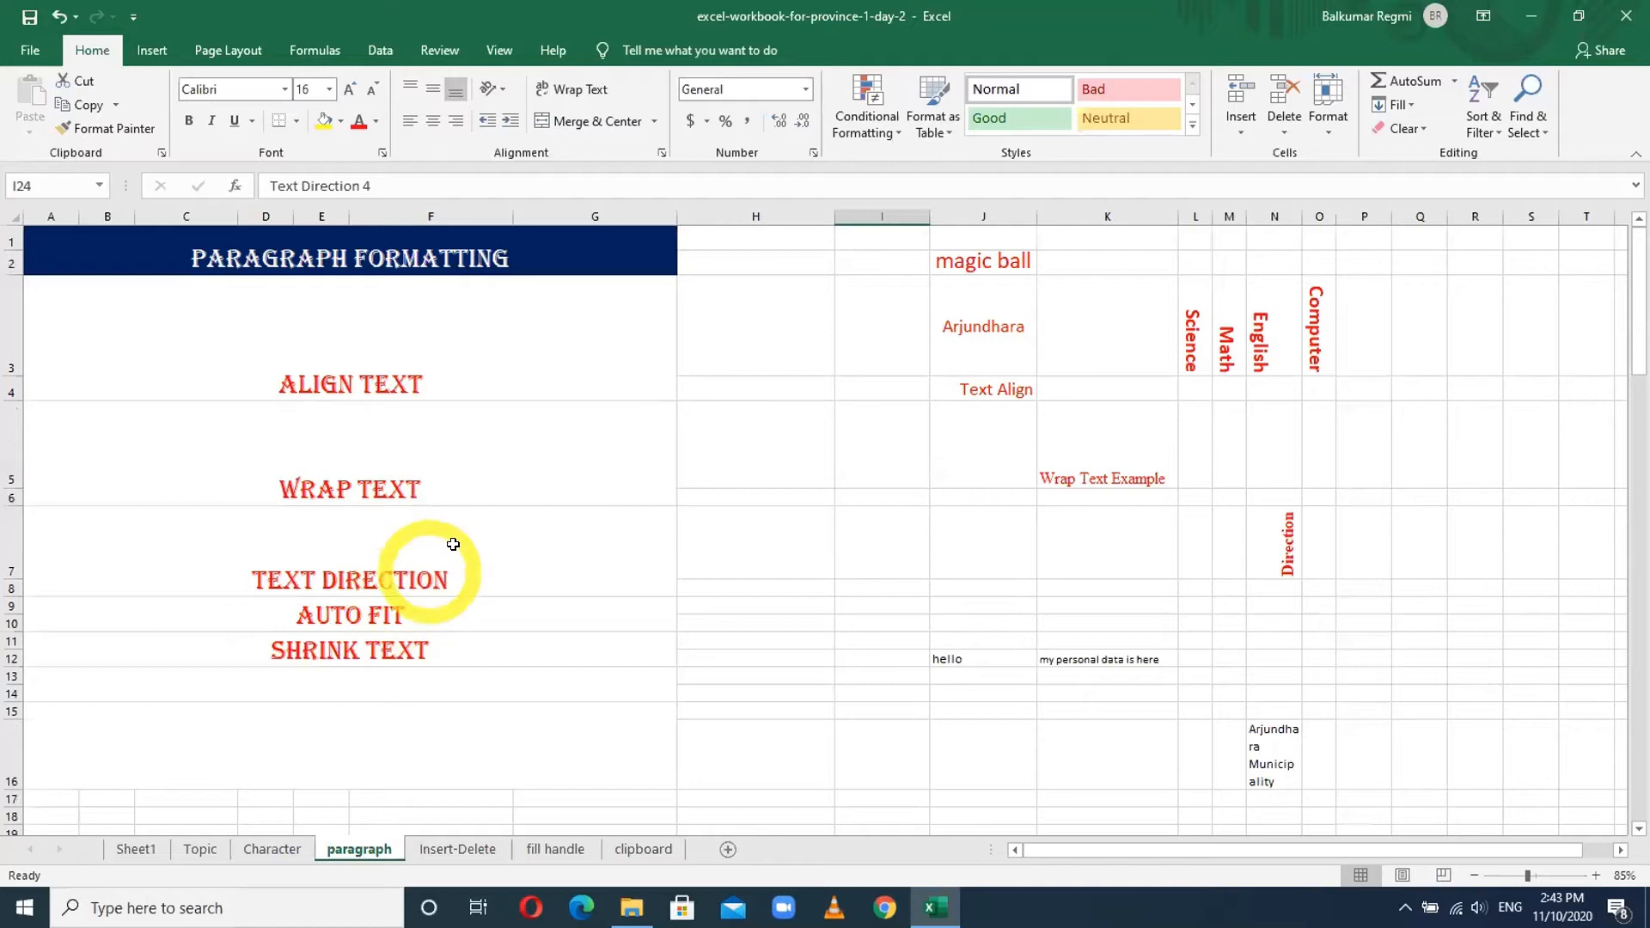
{"action": "left_click", "coordinate": [369, 612]}
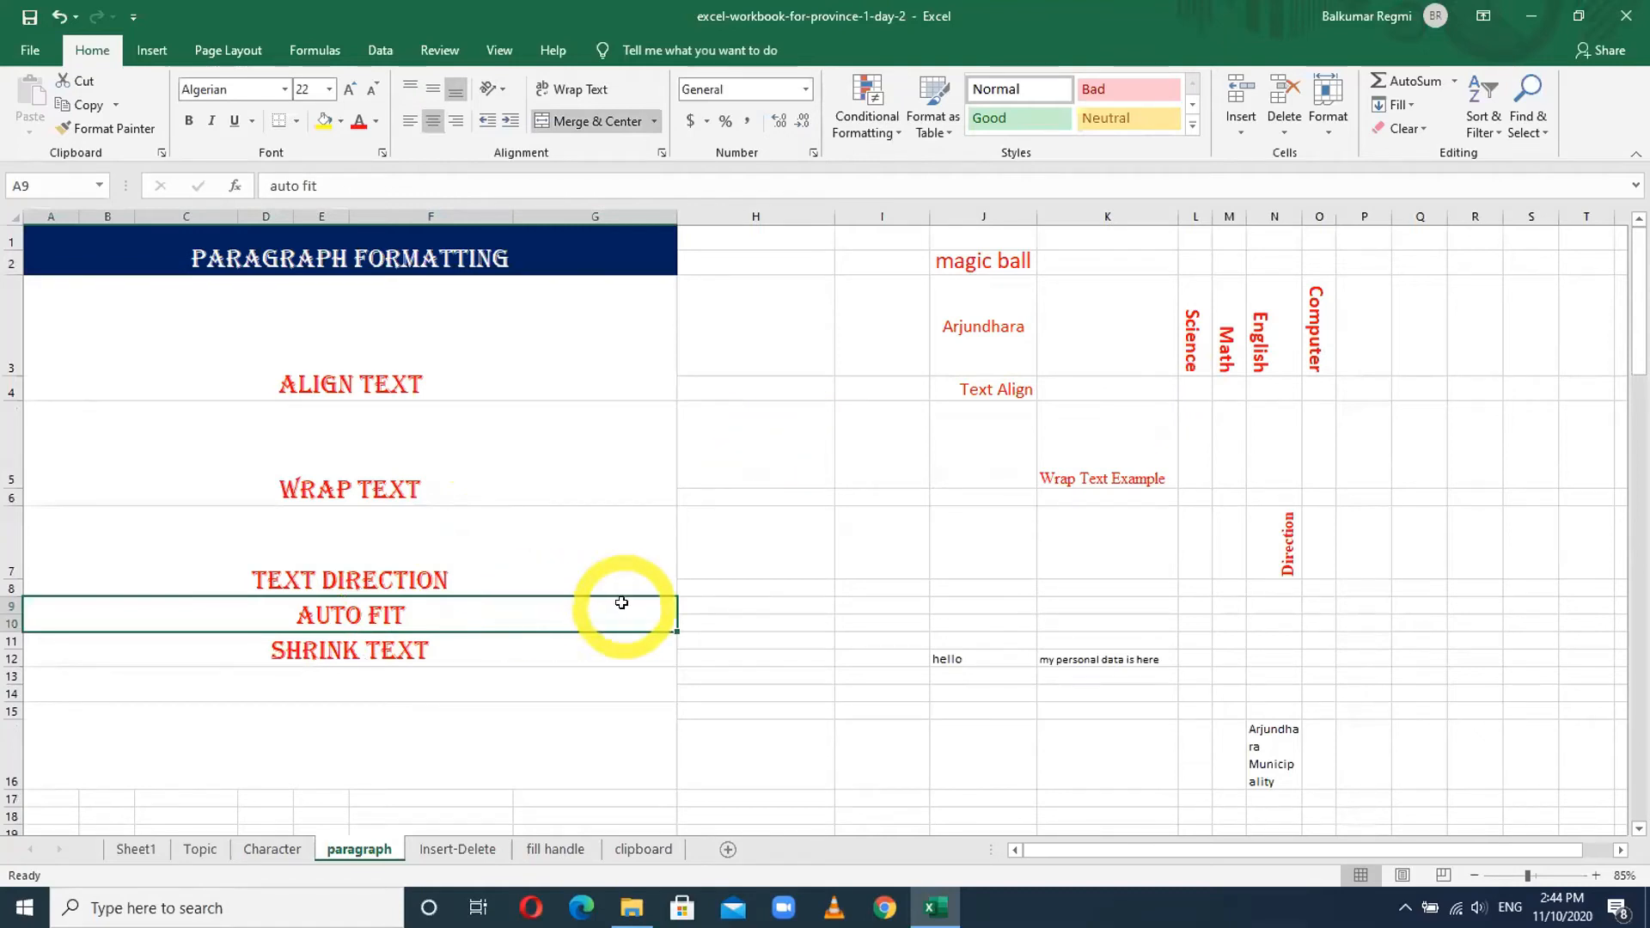
{"action": "left_click", "coordinate": [1468, 328]}
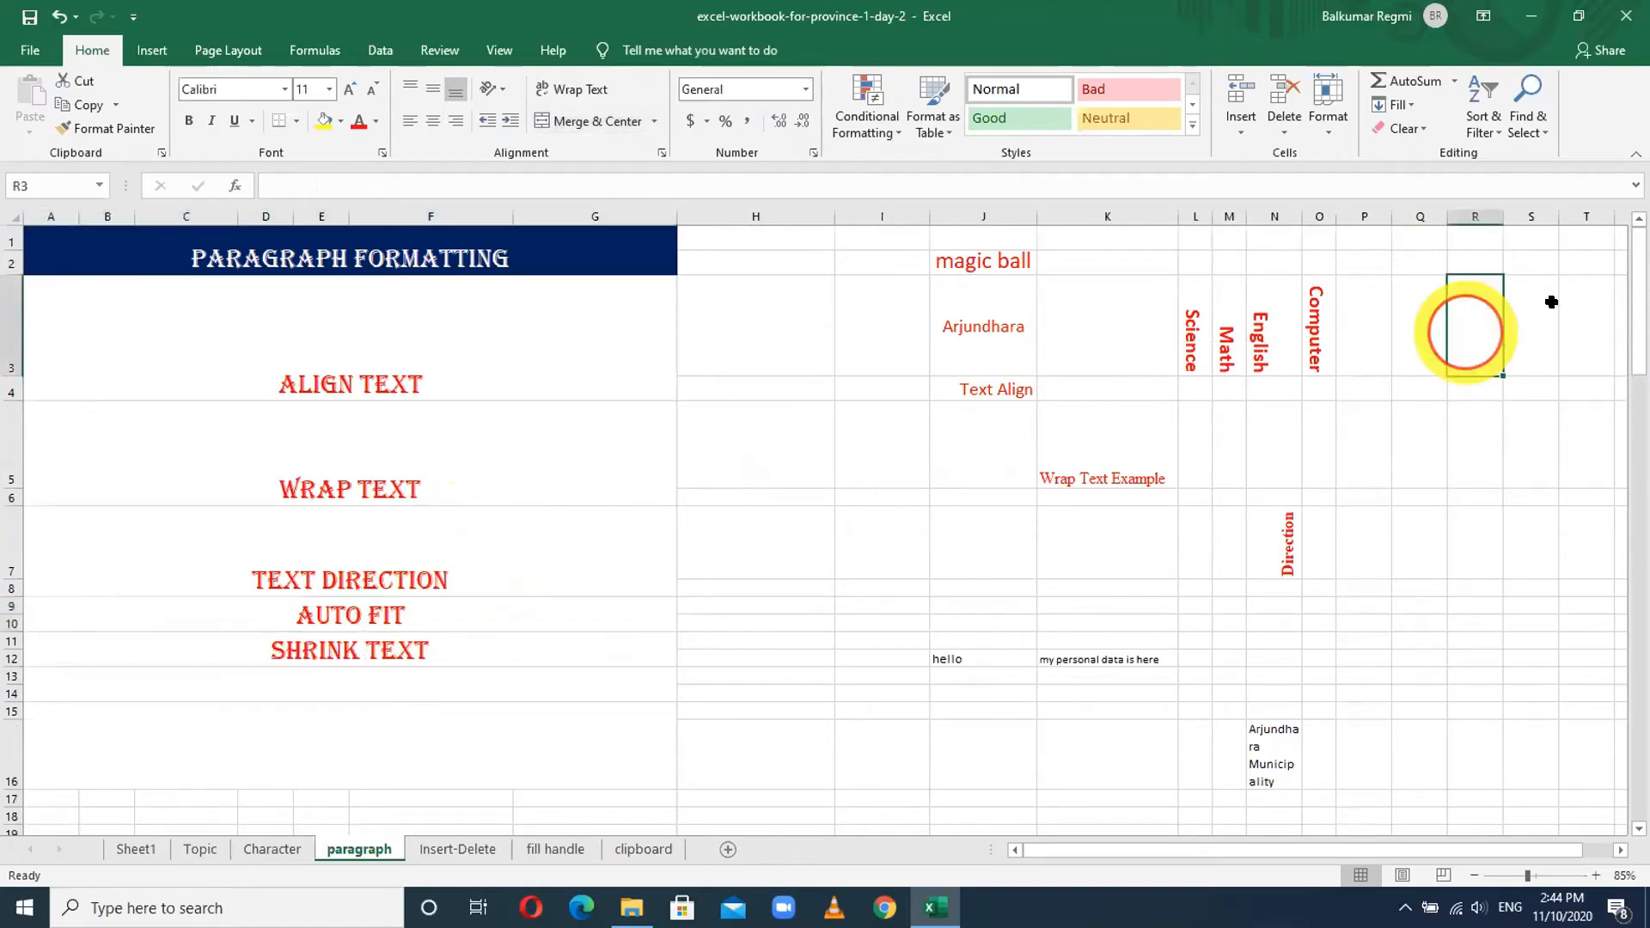
{"action": "left_click", "coordinate": [1480, 421]}
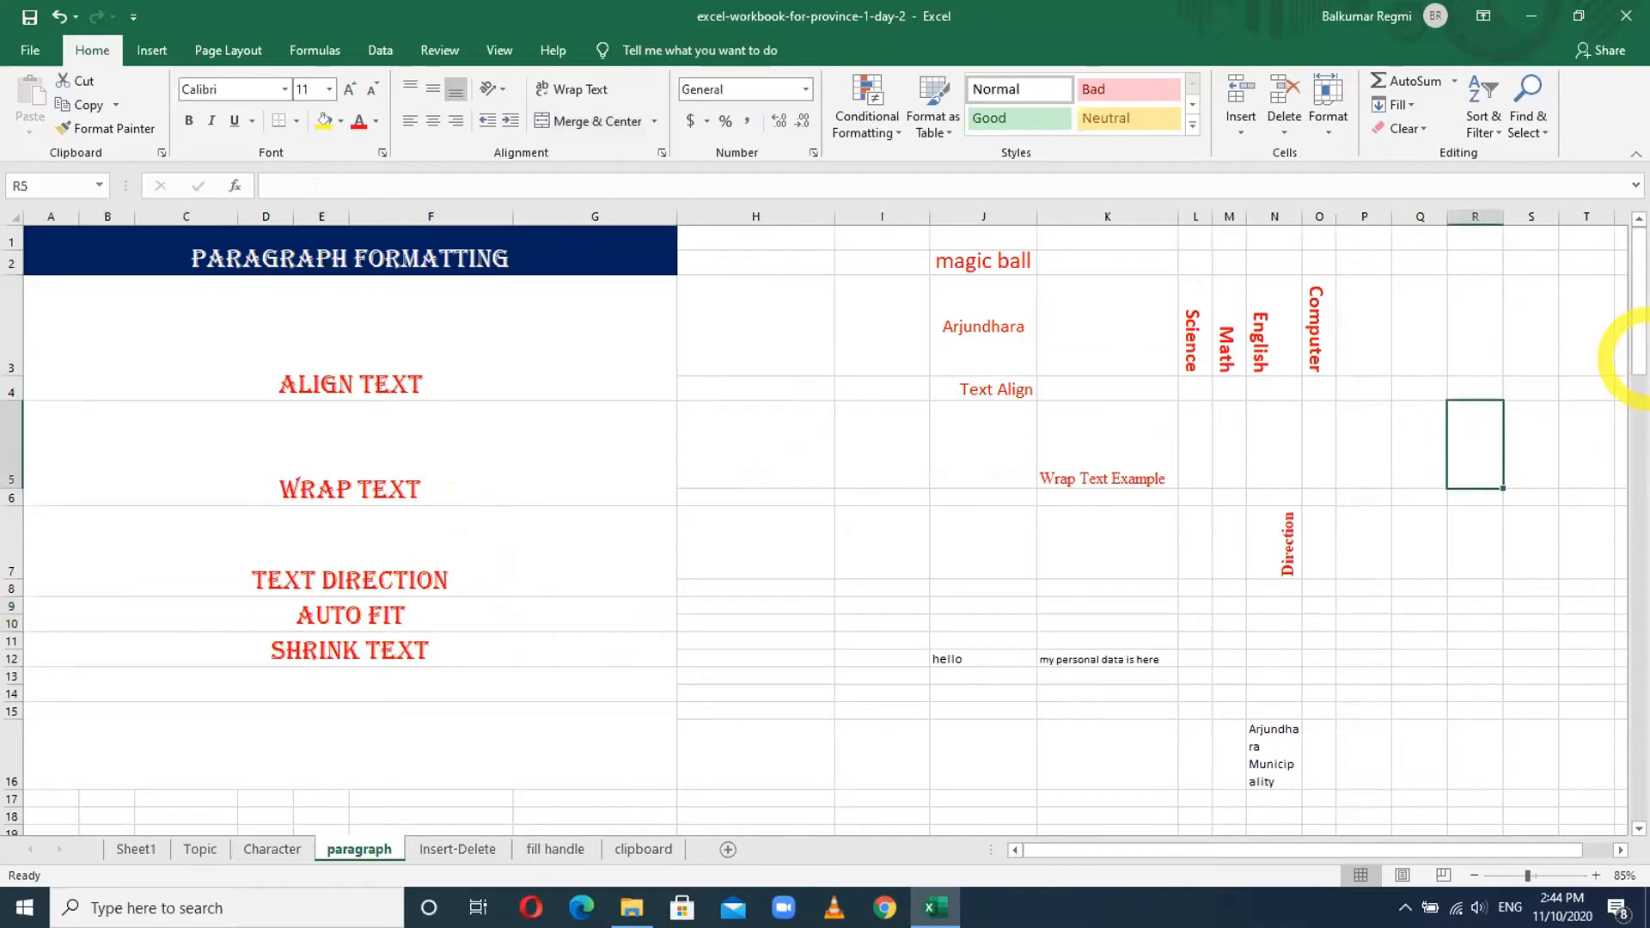
{"action": "type", "text": "24t"}
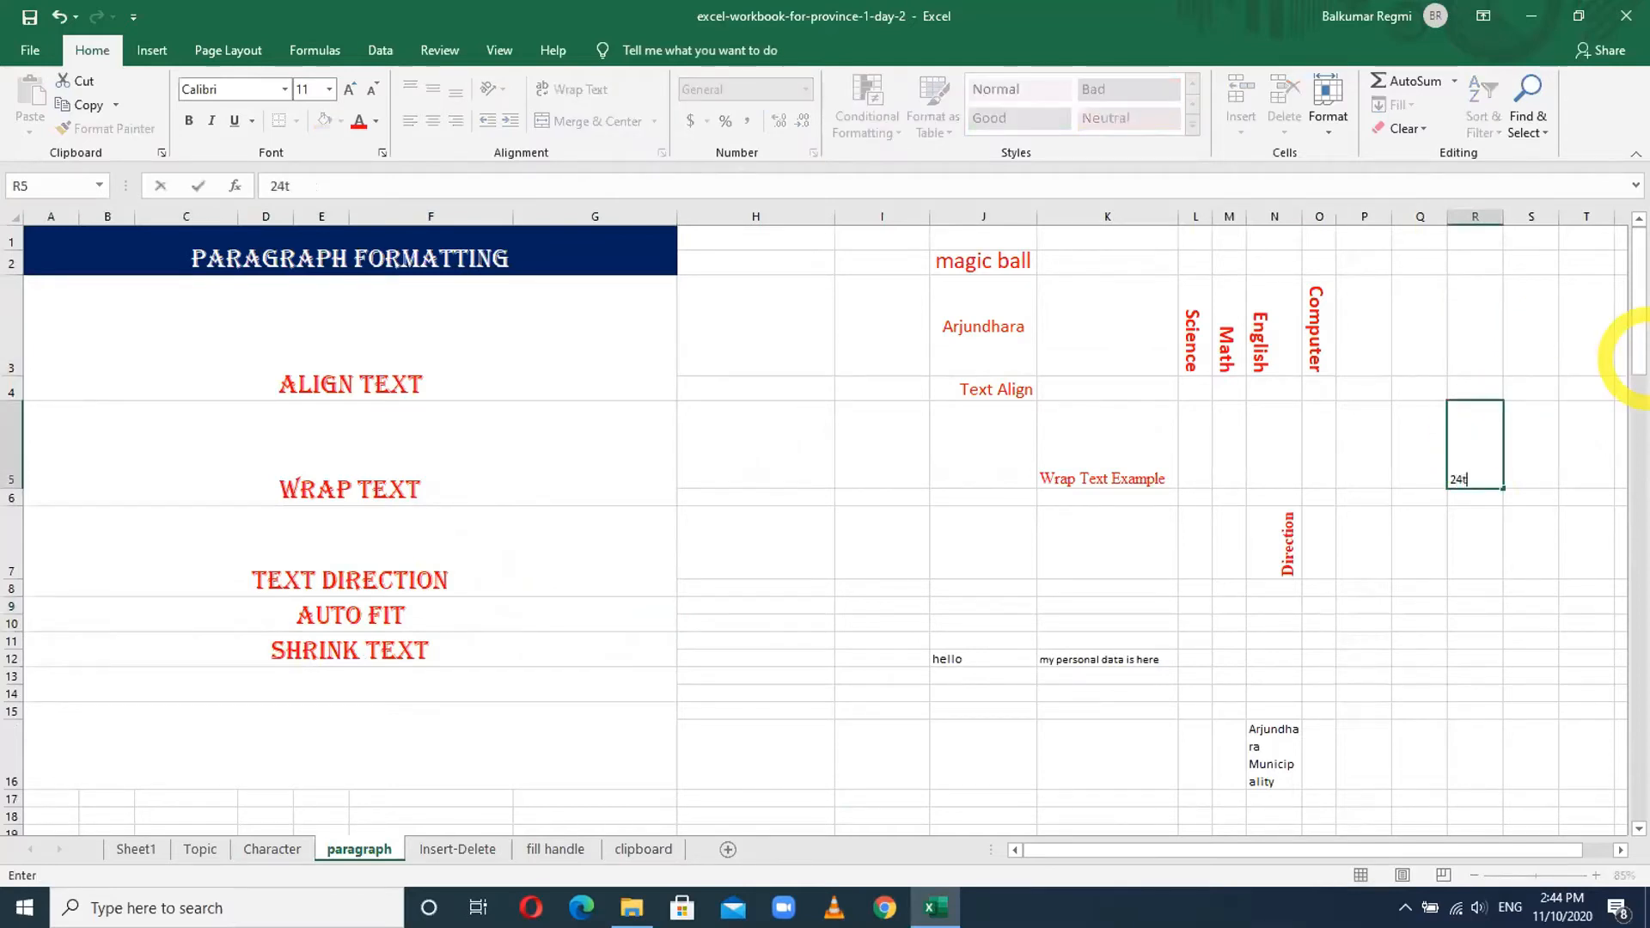
{"action": "type", "text": "h Day "}
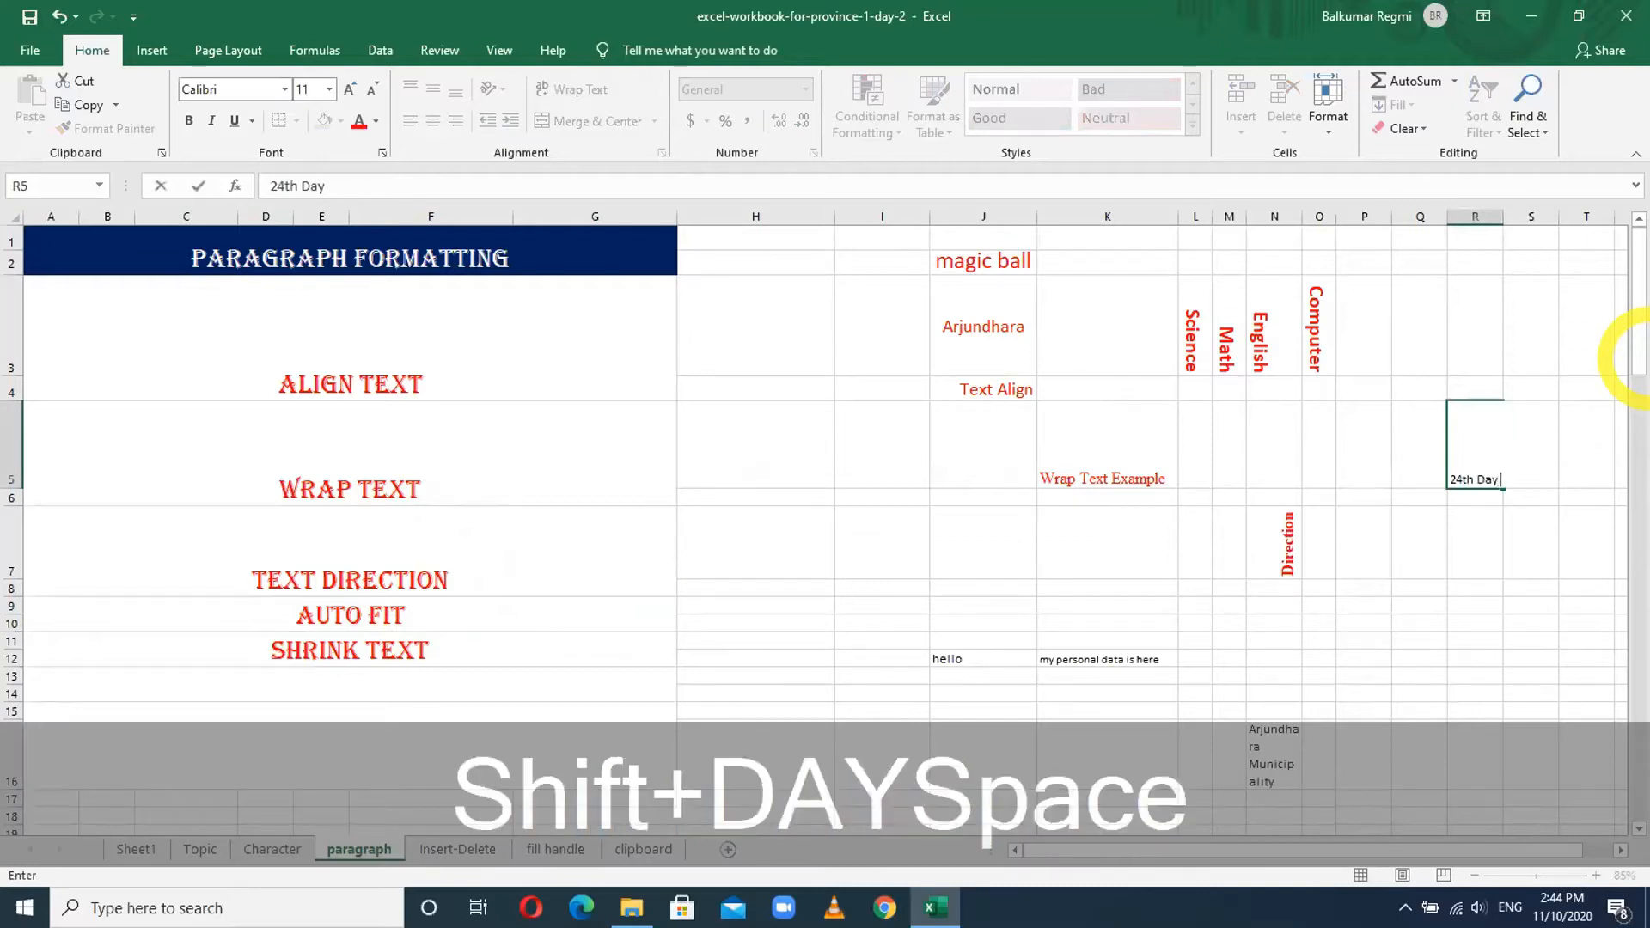
{"action": "type", "text": "Training"}
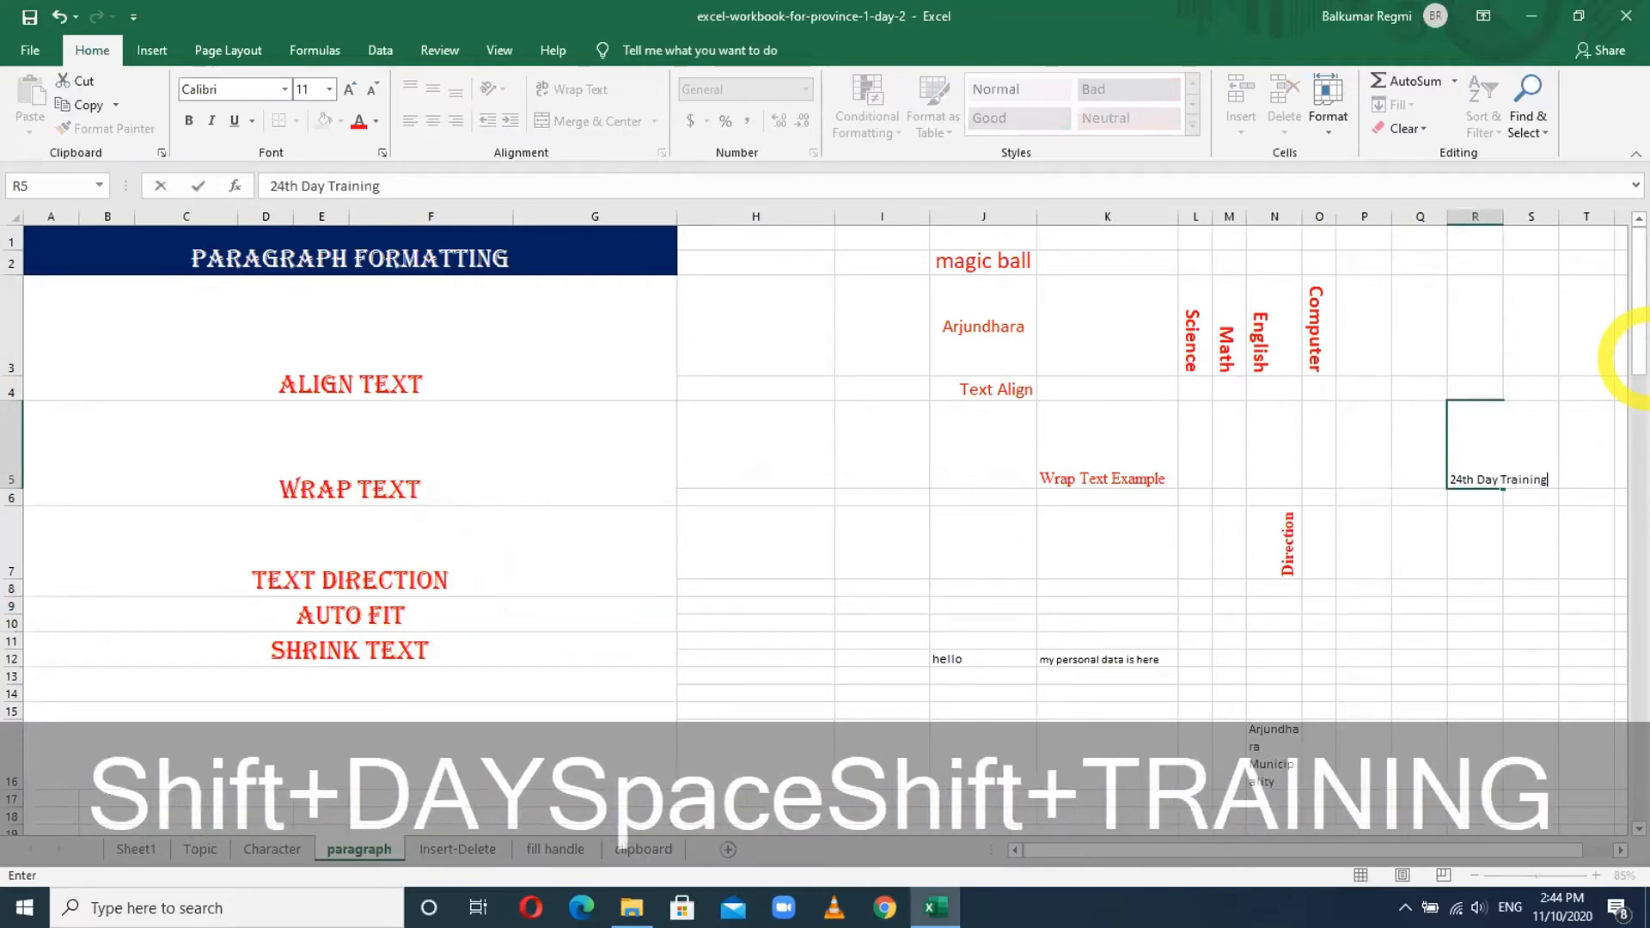
{"action": "key", "text": "Return"}
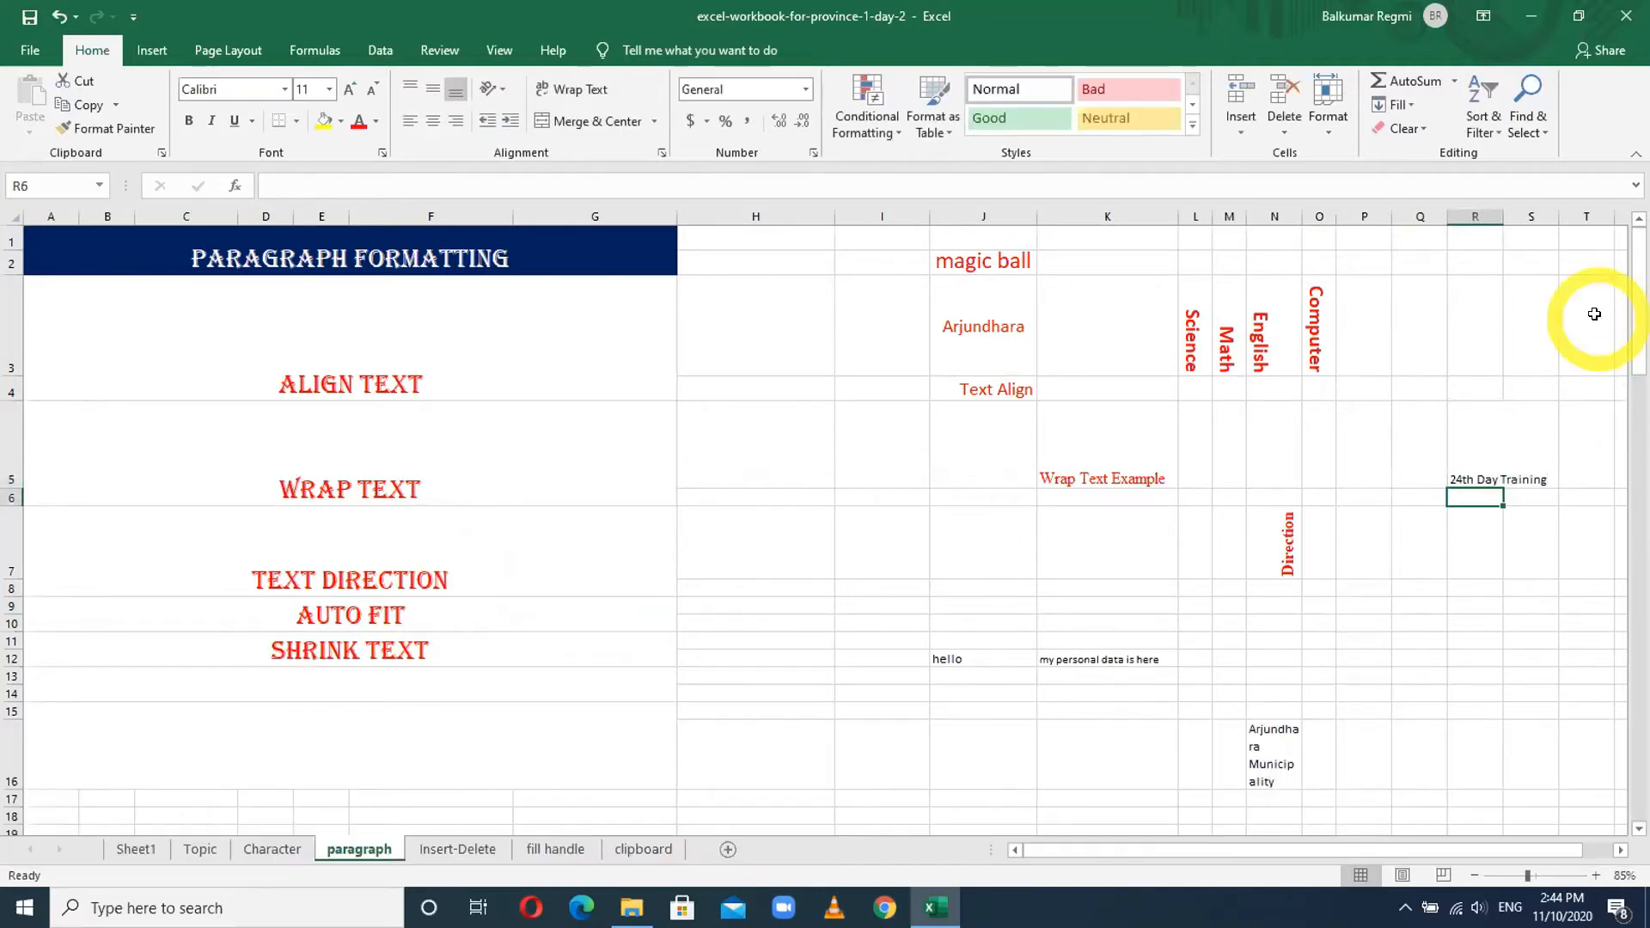
{"action": "left_click", "coordinate": [1475, 472]}
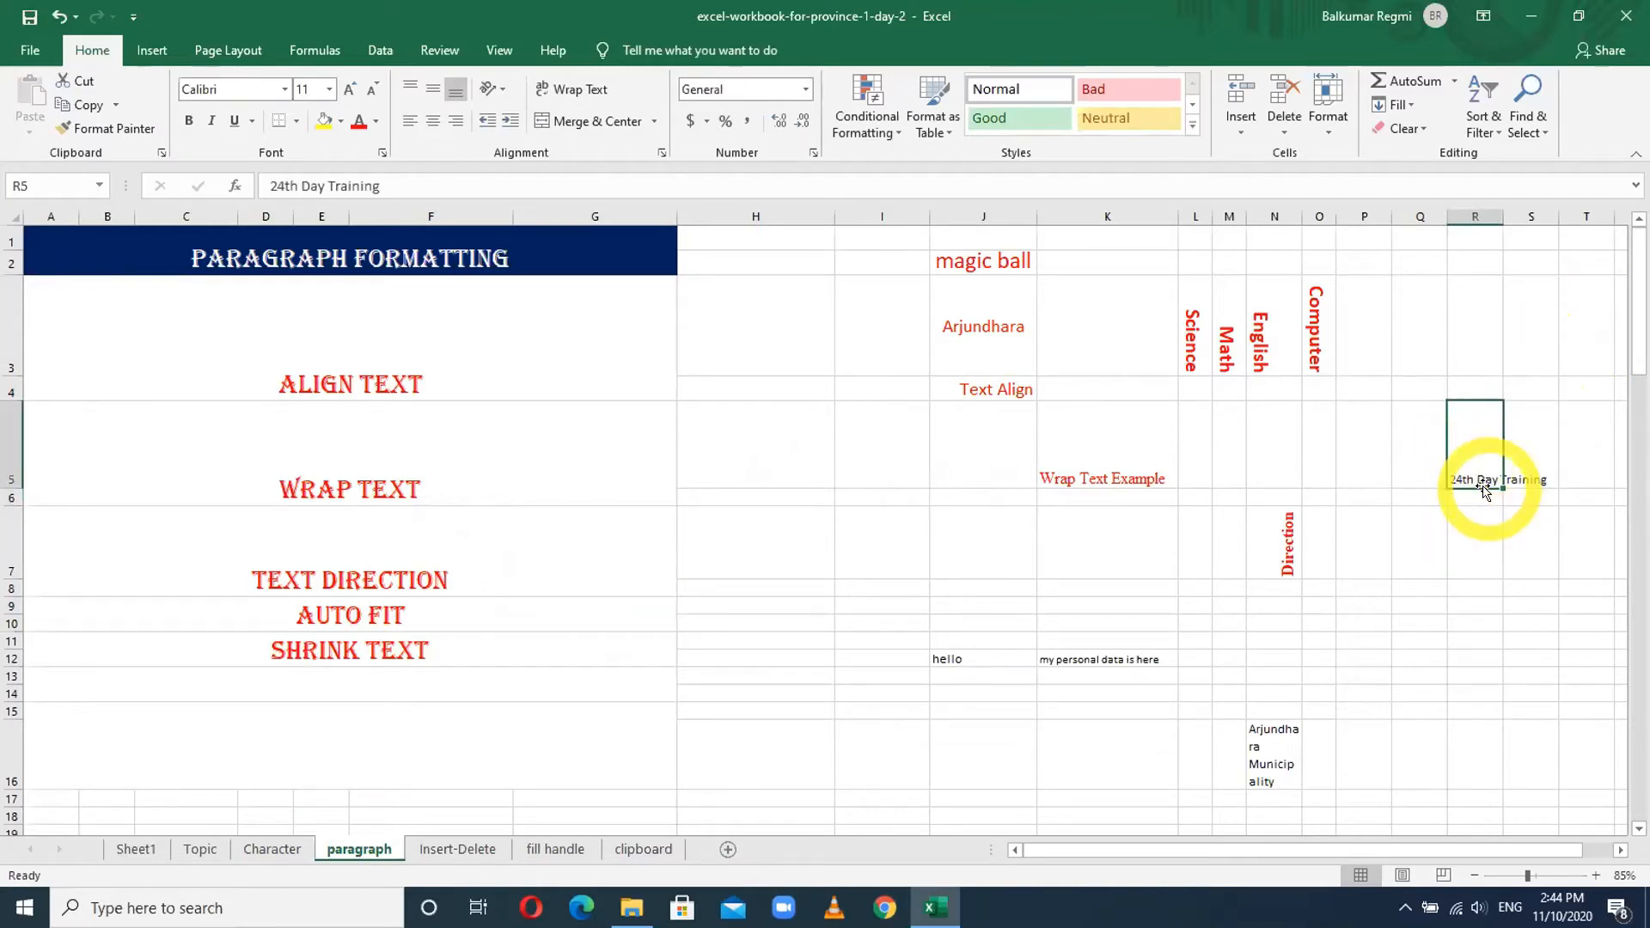
{"action": "double_click", "coordinate": [1499, 207]}
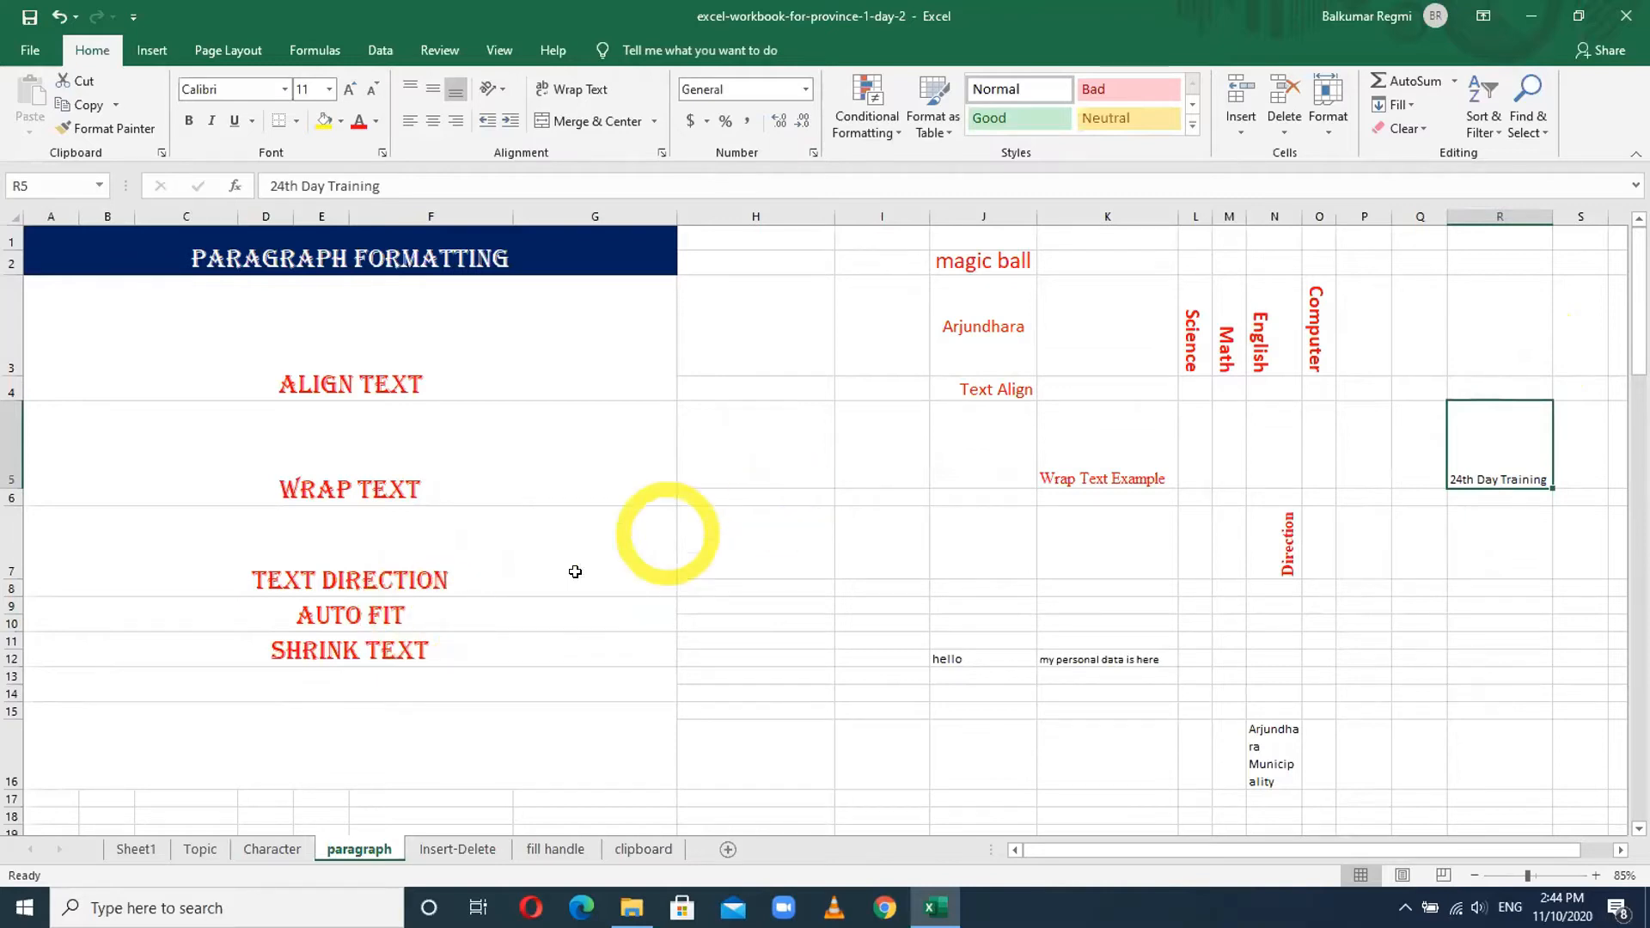
{"action": "left_click", "coordinate": [379, 643]}
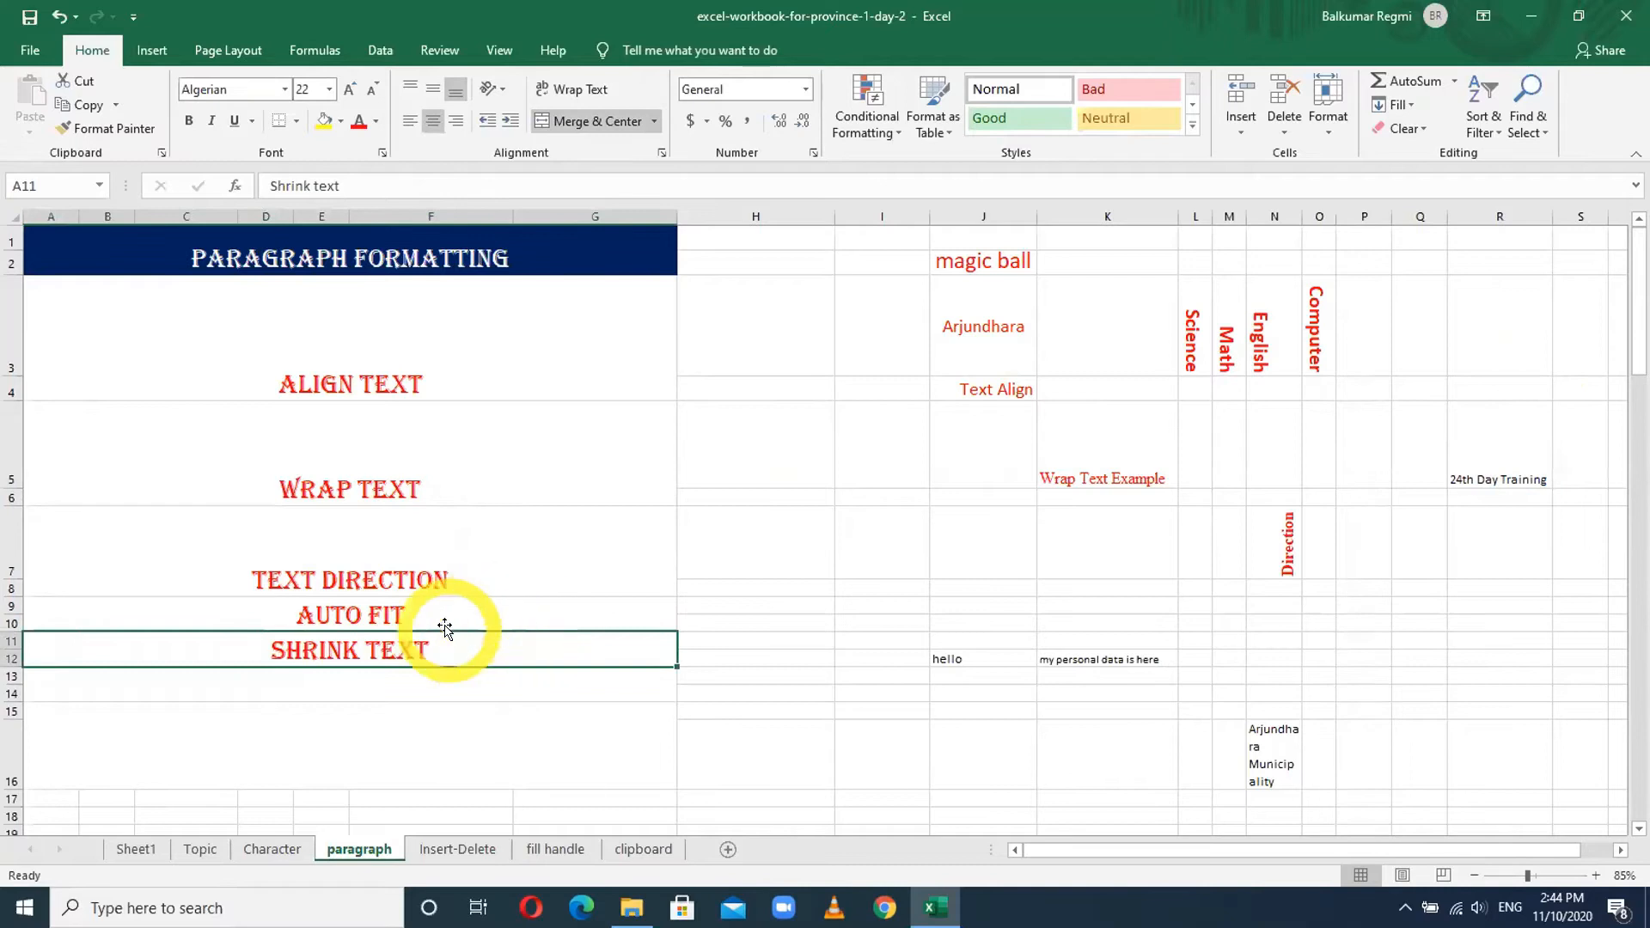
- Enter 'Good Afternoon, Namaskar Arjundhara' in cell H19
{"action": "scroll", "coordinate": [707, 508], "scroll_direction": "down", "scroll_amount": 1}
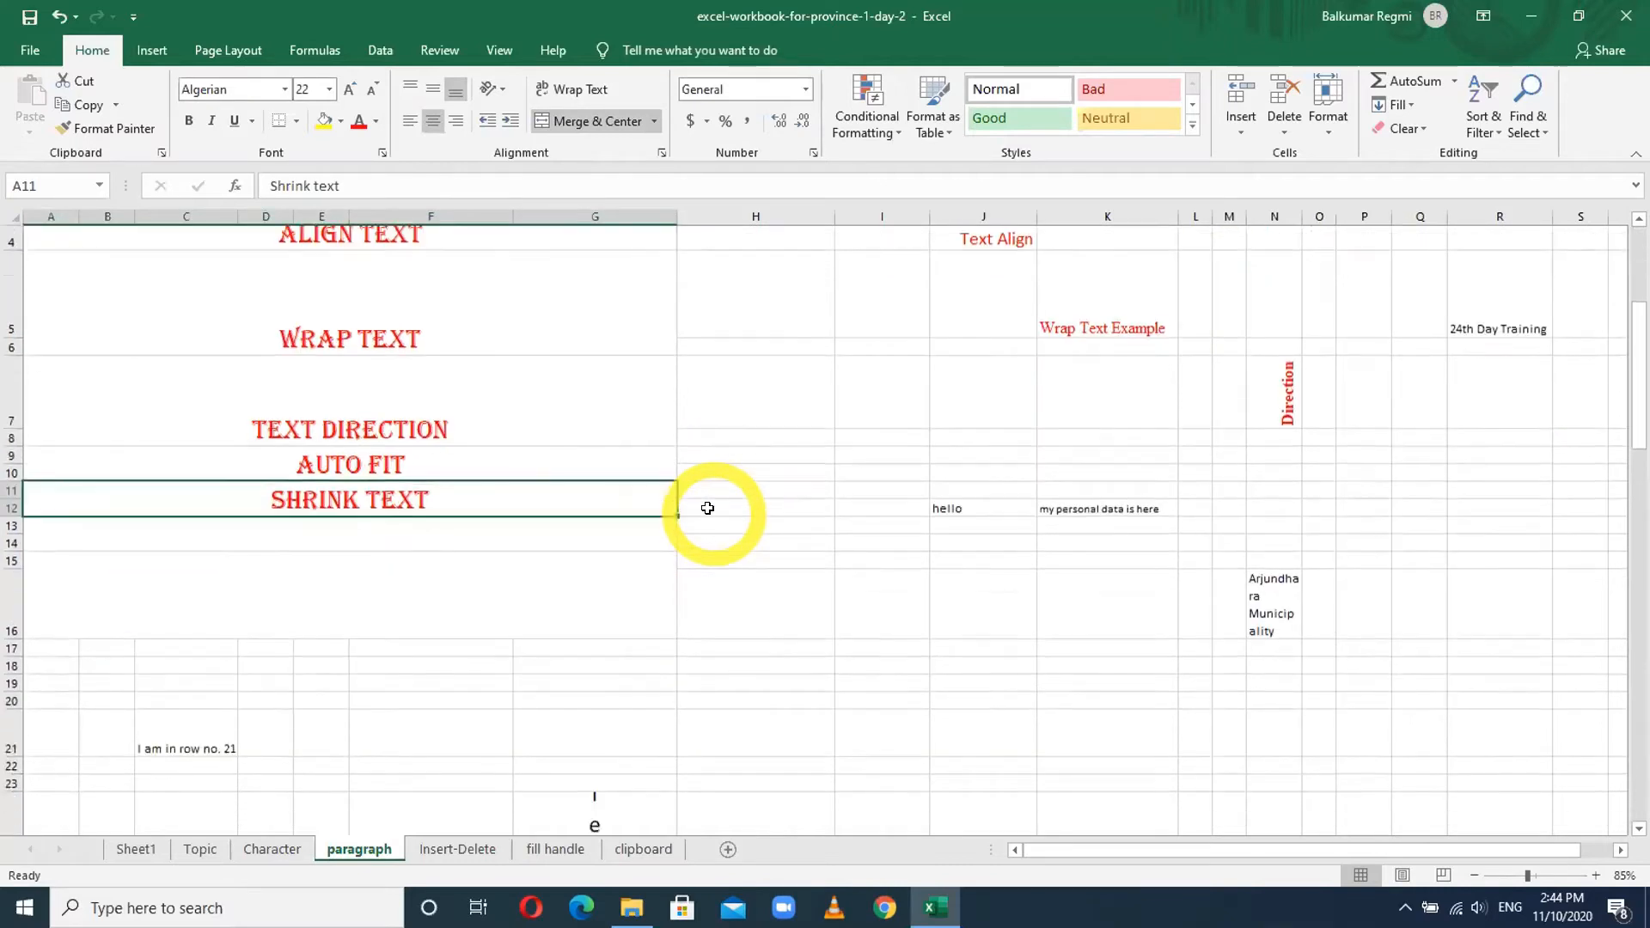
{"action": "scroll", "coordinate": [707, 508], "scroll_direction": "down", "scroll_amount": 1}
{"action": "left_click", "coordinate": [756, 553]}
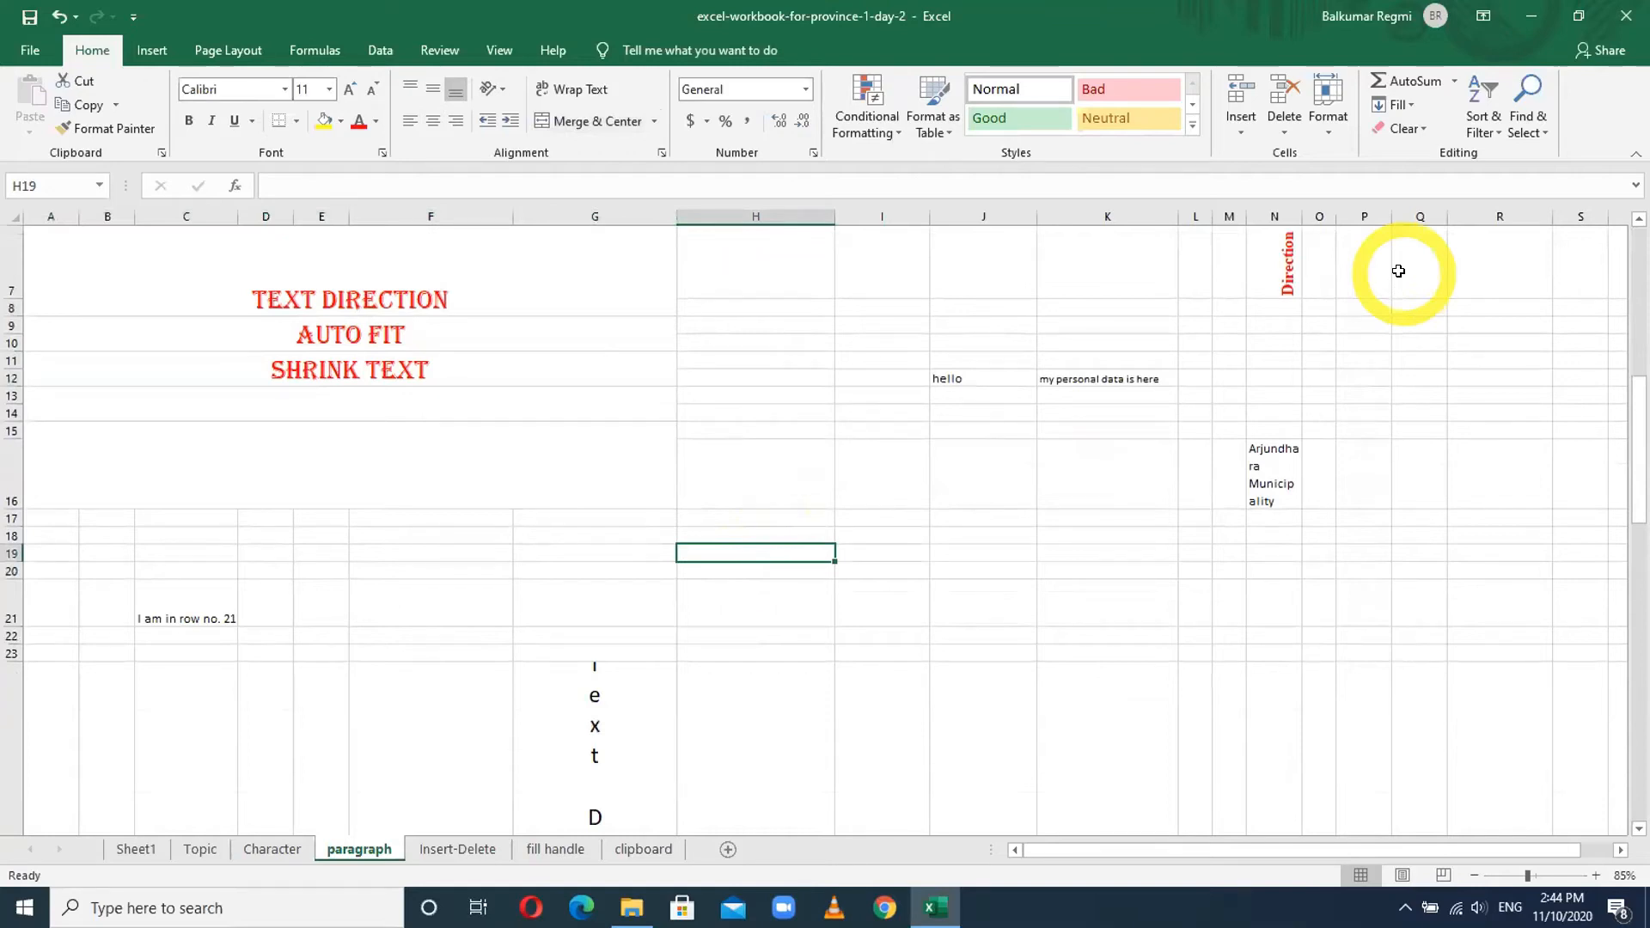
{"action": "type", "text": "Good "}
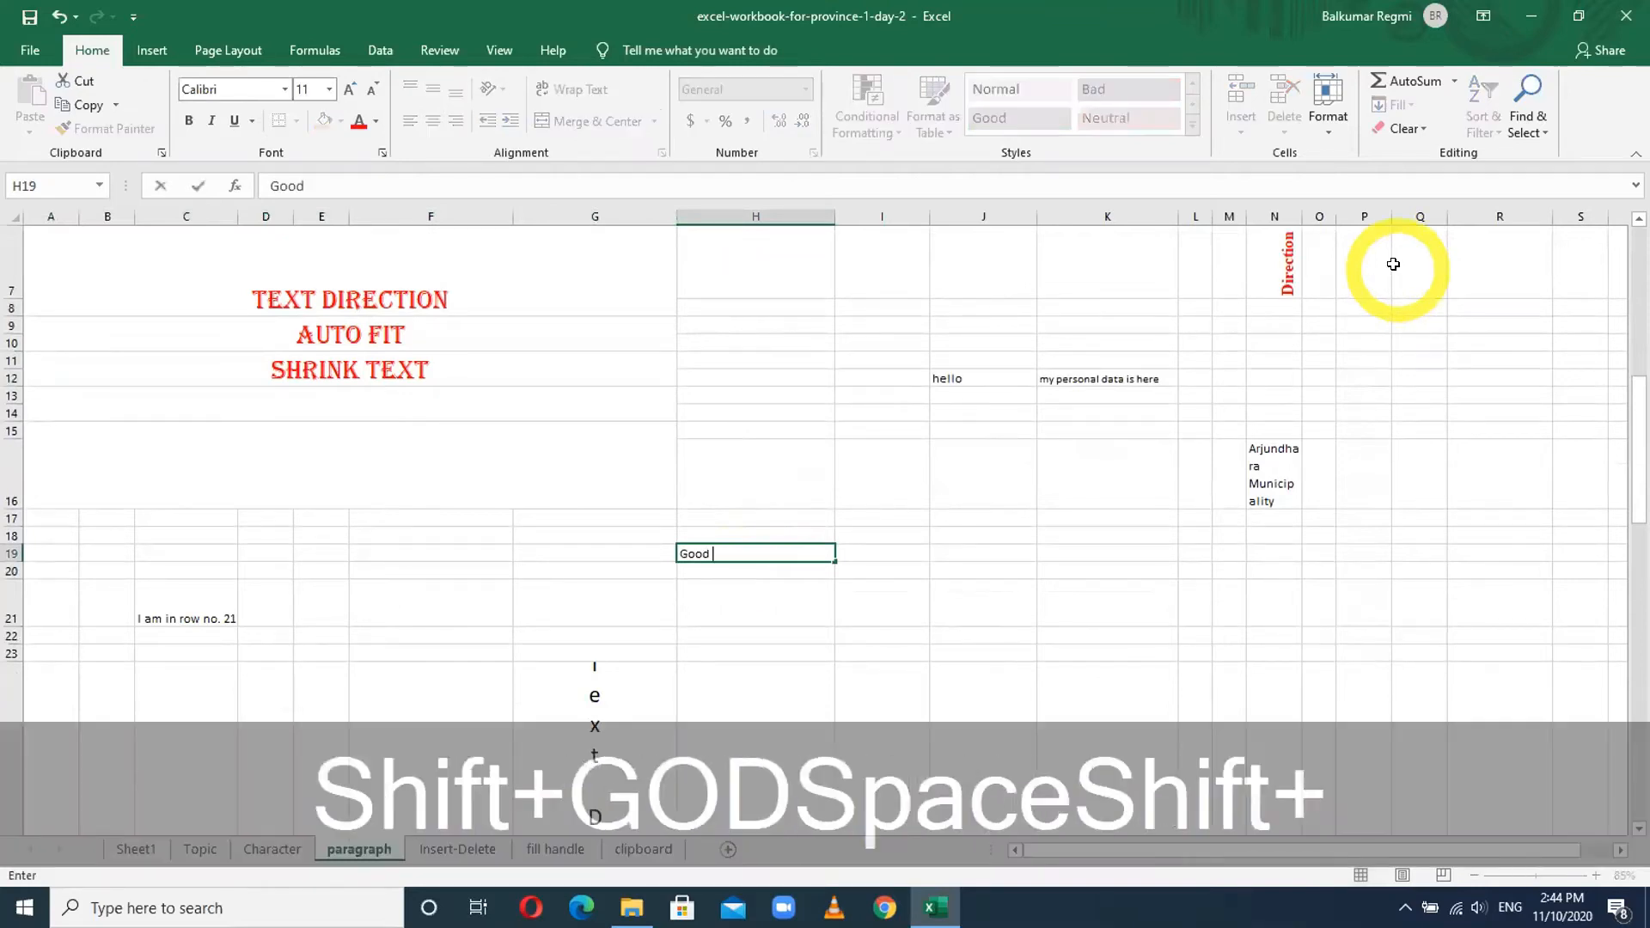
{"action": "type", "text": "Afternoon"}
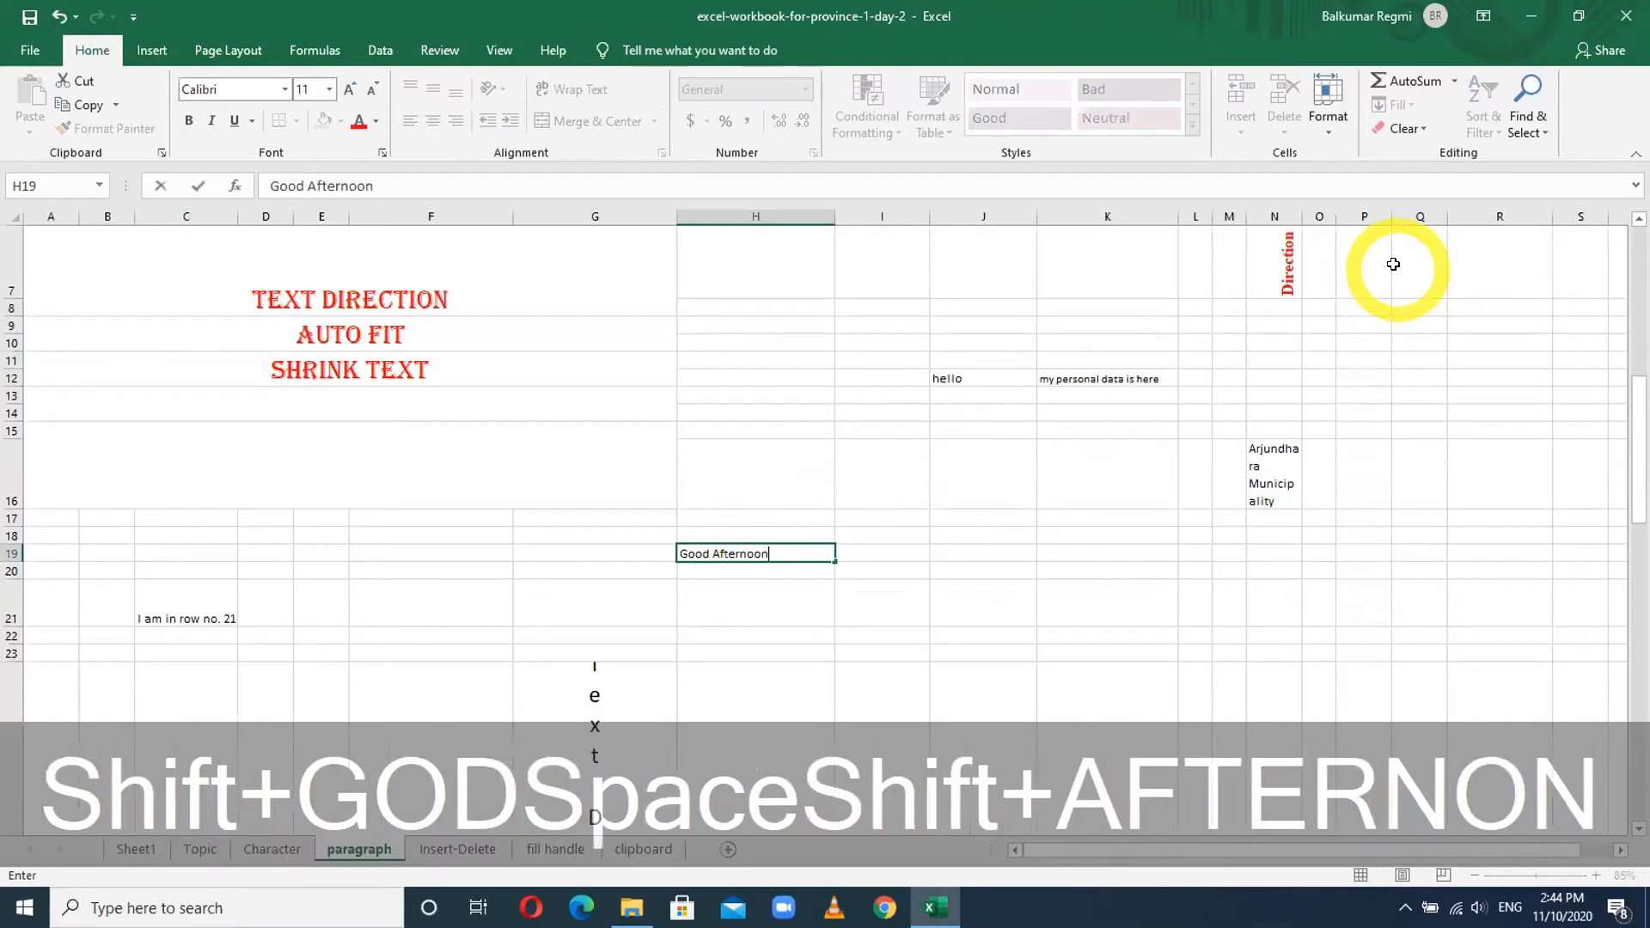
{"action": "type", "text": ", Namaska"}
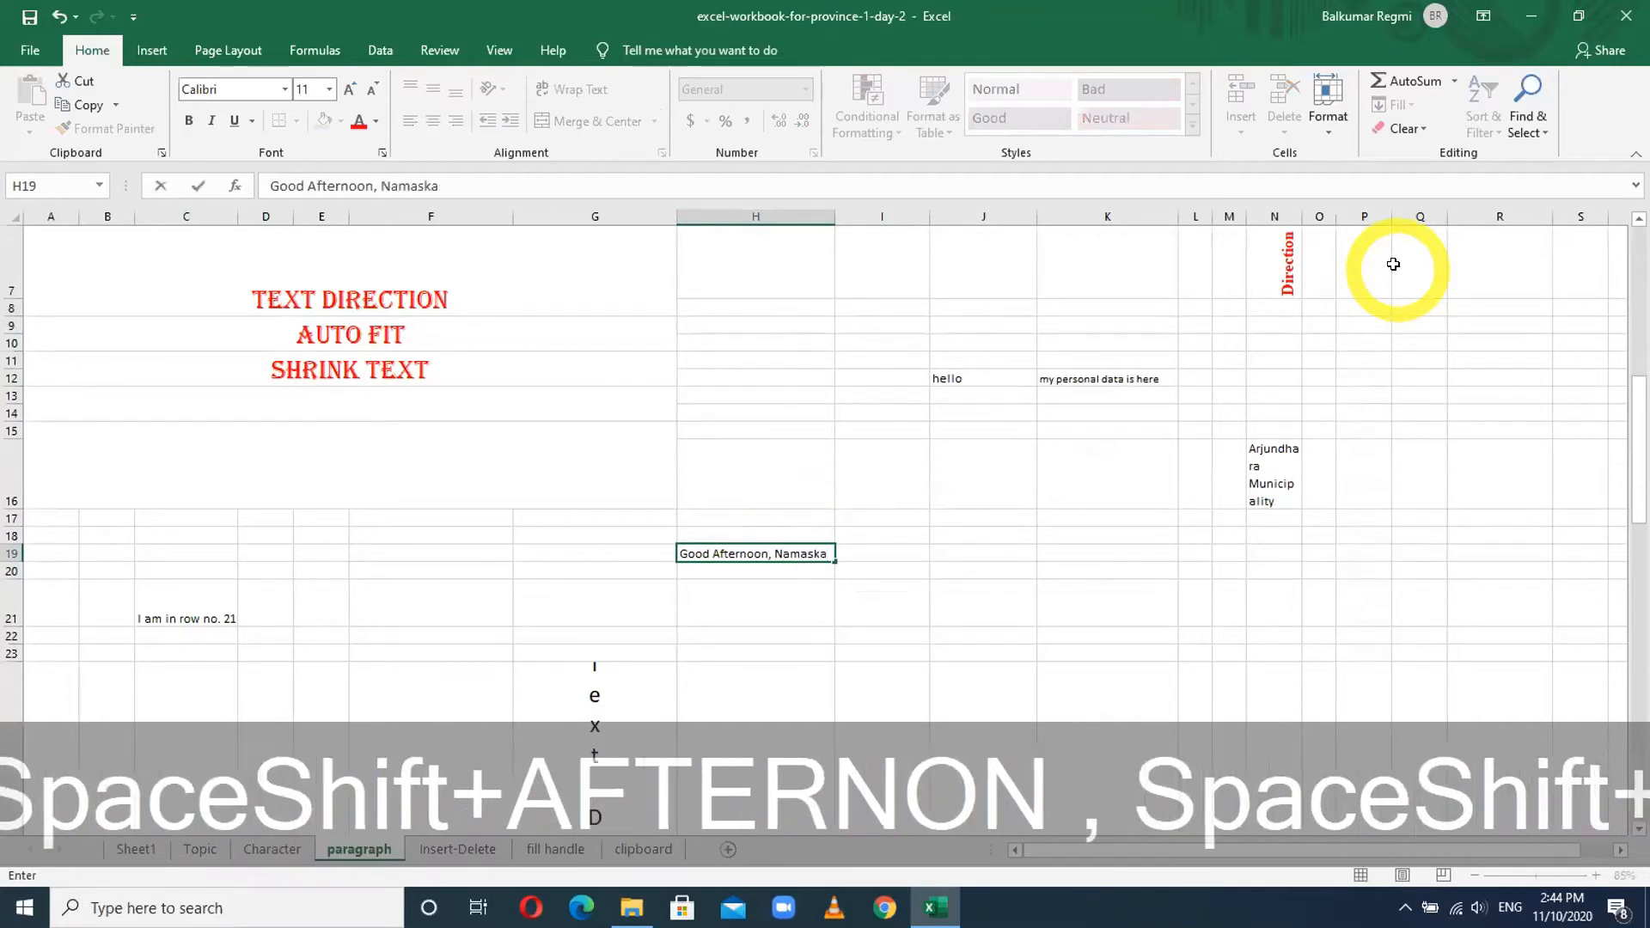
{"action": "type", "text": "r Arjundhara"}
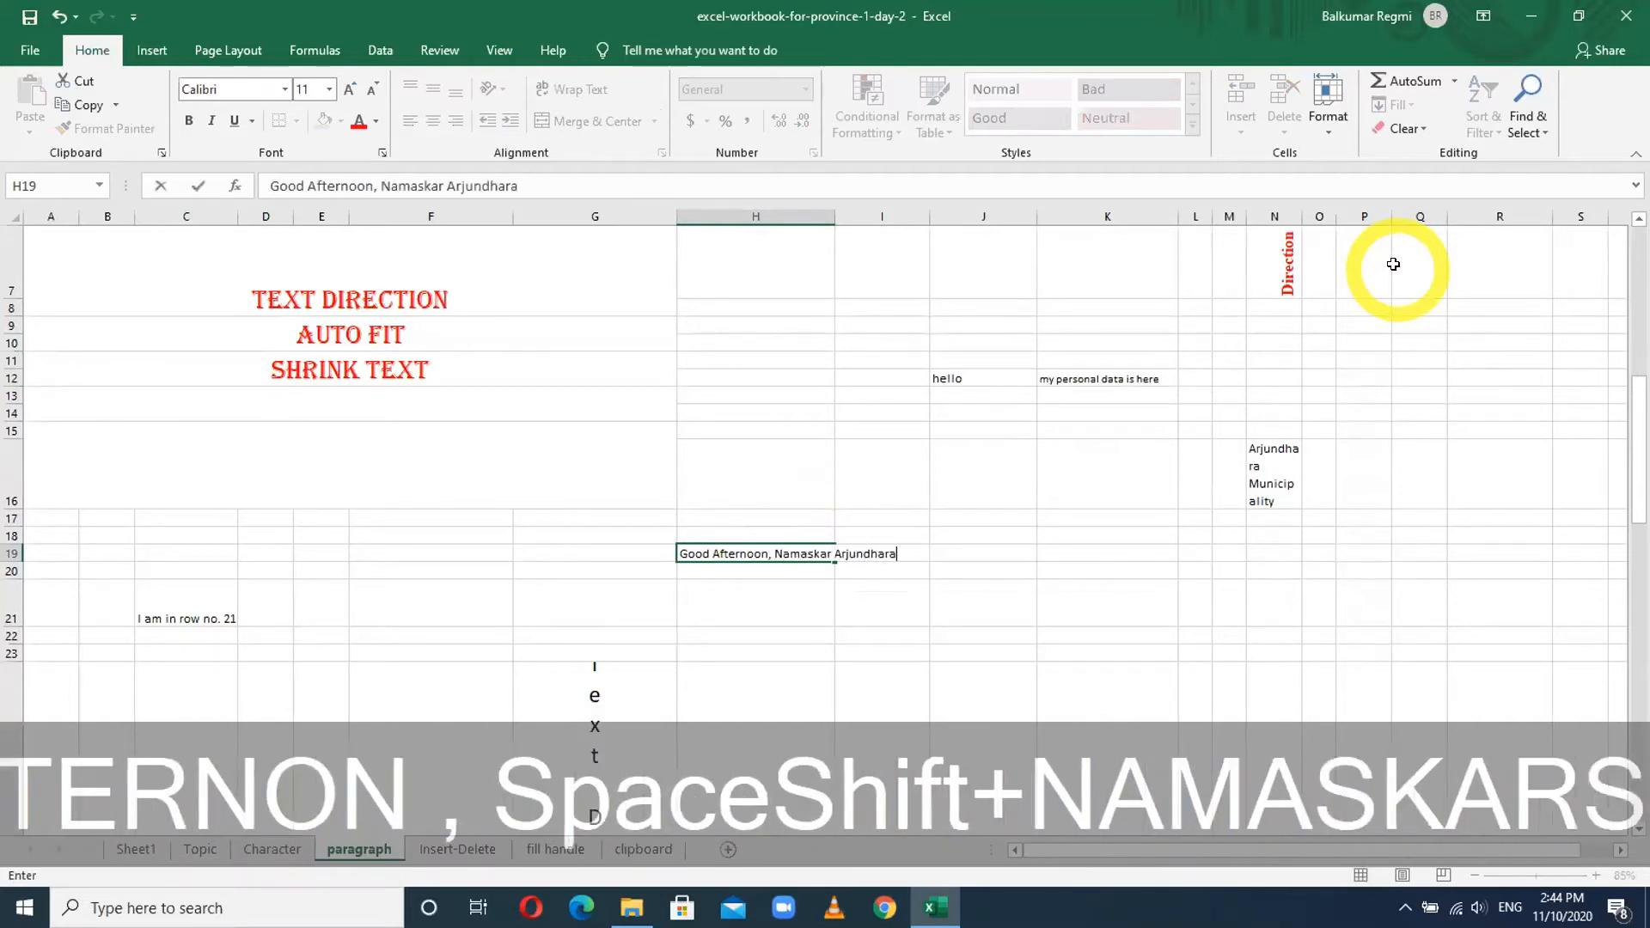
{"action": "key", "text": "Return"}
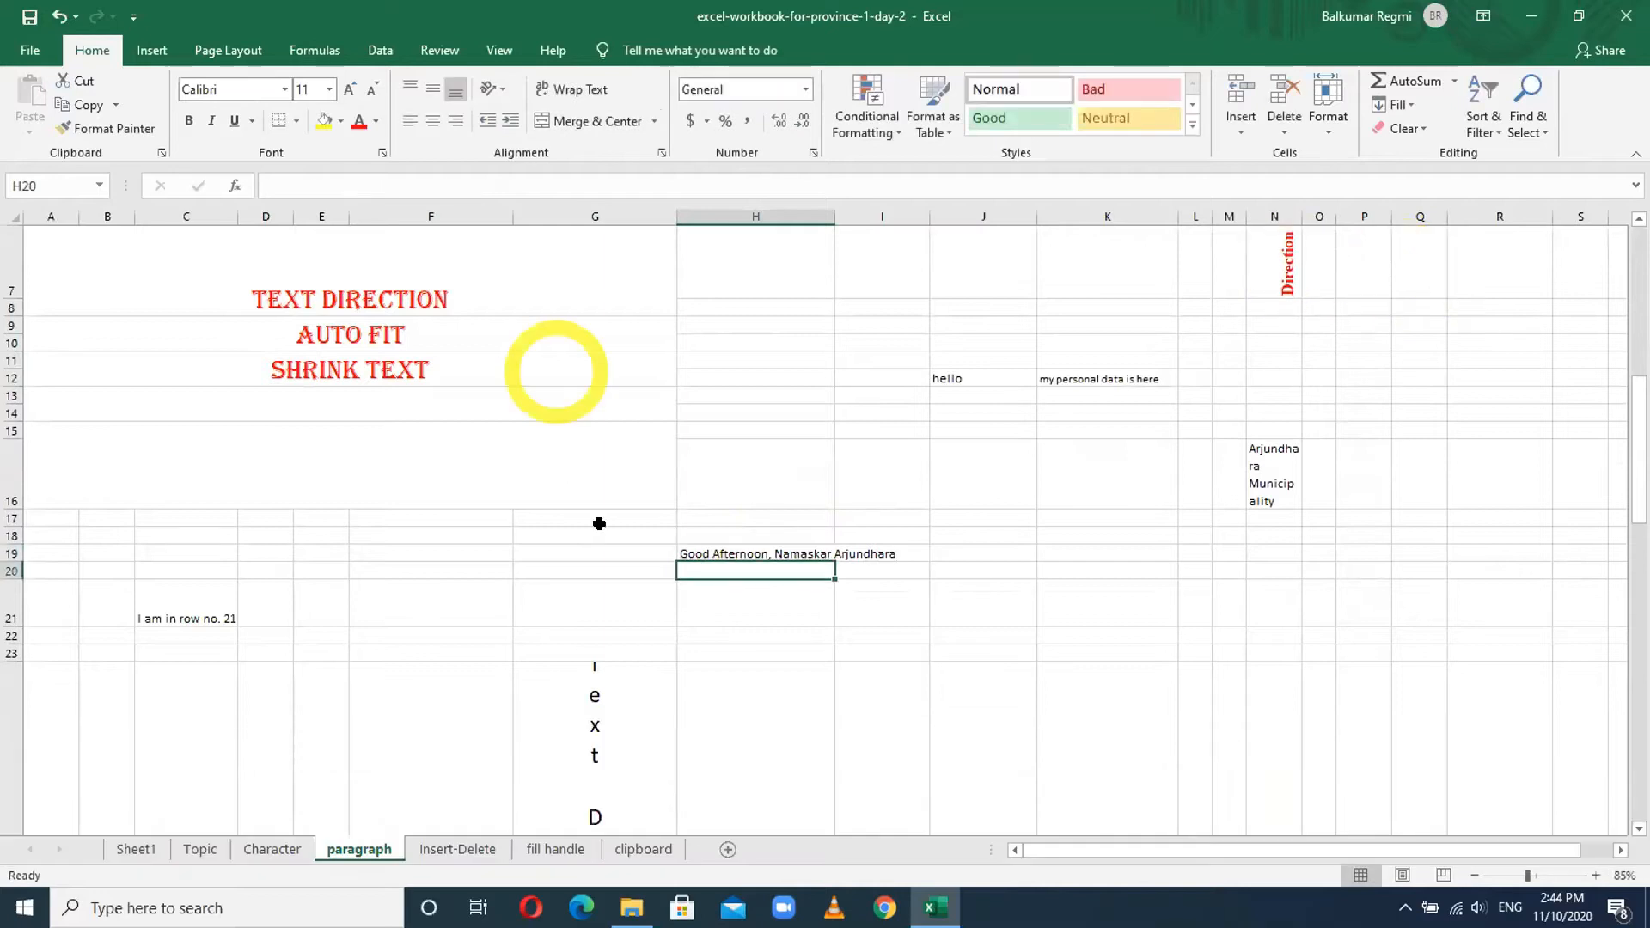
- Enlarge H19 to font size 18, and apply then undo Wrap Text so it stays on one line
{"action": "left_click", "coordinate": [744, 557]}
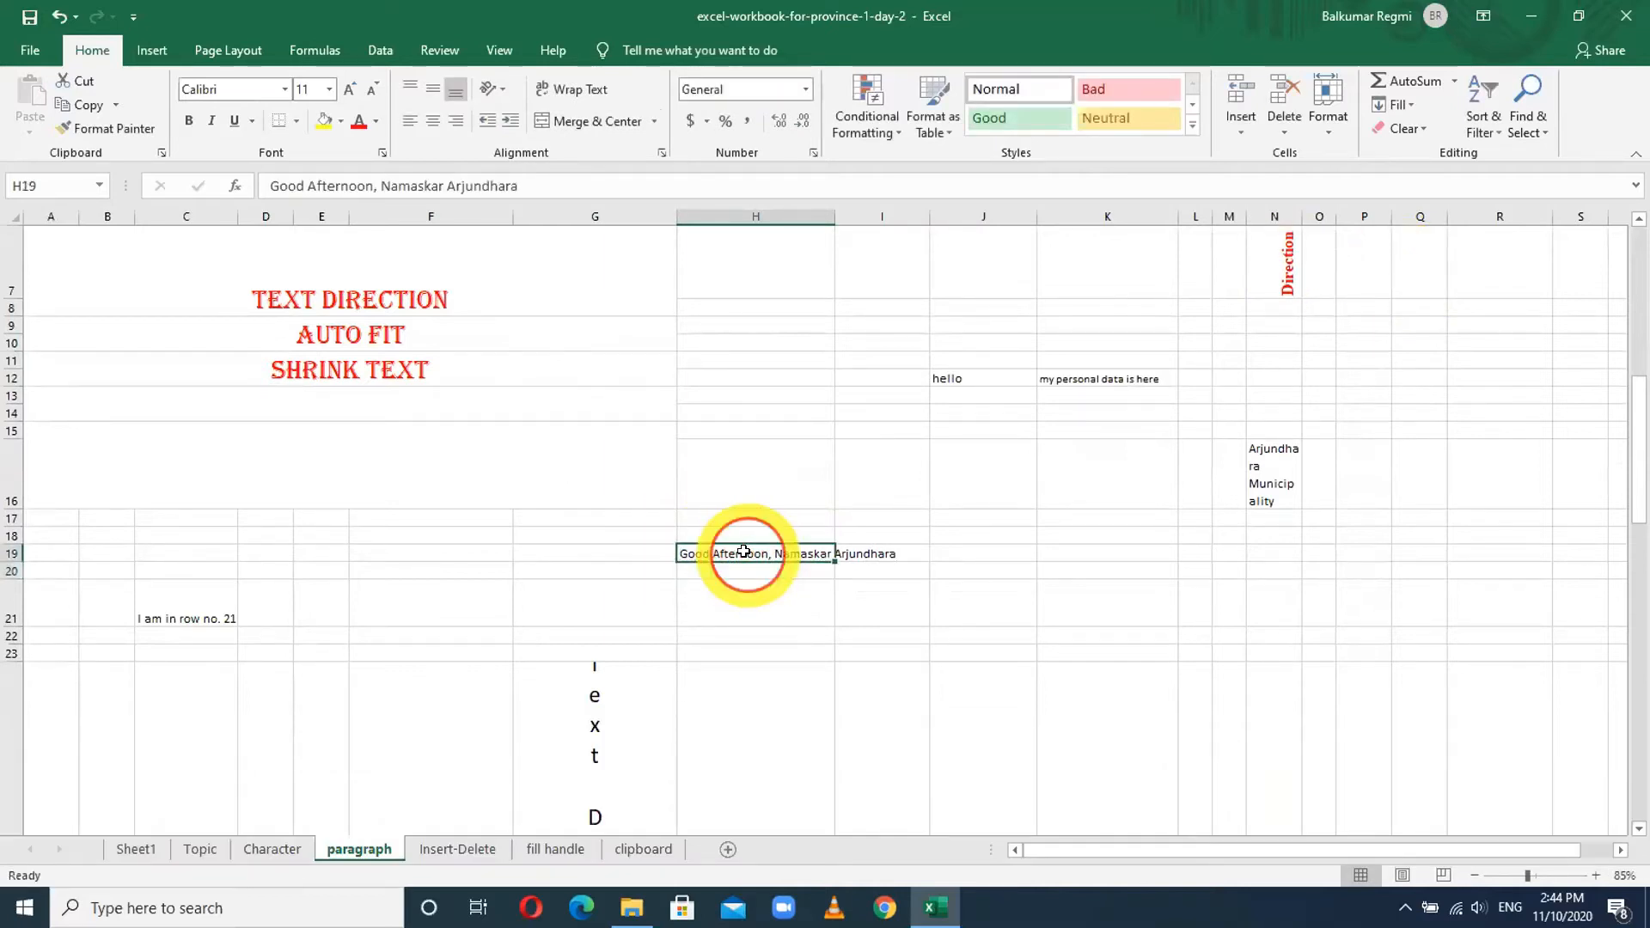
{"action": "left_click", "coordinate": [344, 88]}
{"action": "left_click", "coordinate": [344, 87]}
{"action": "left_click", "coordinate": [343, 87]}
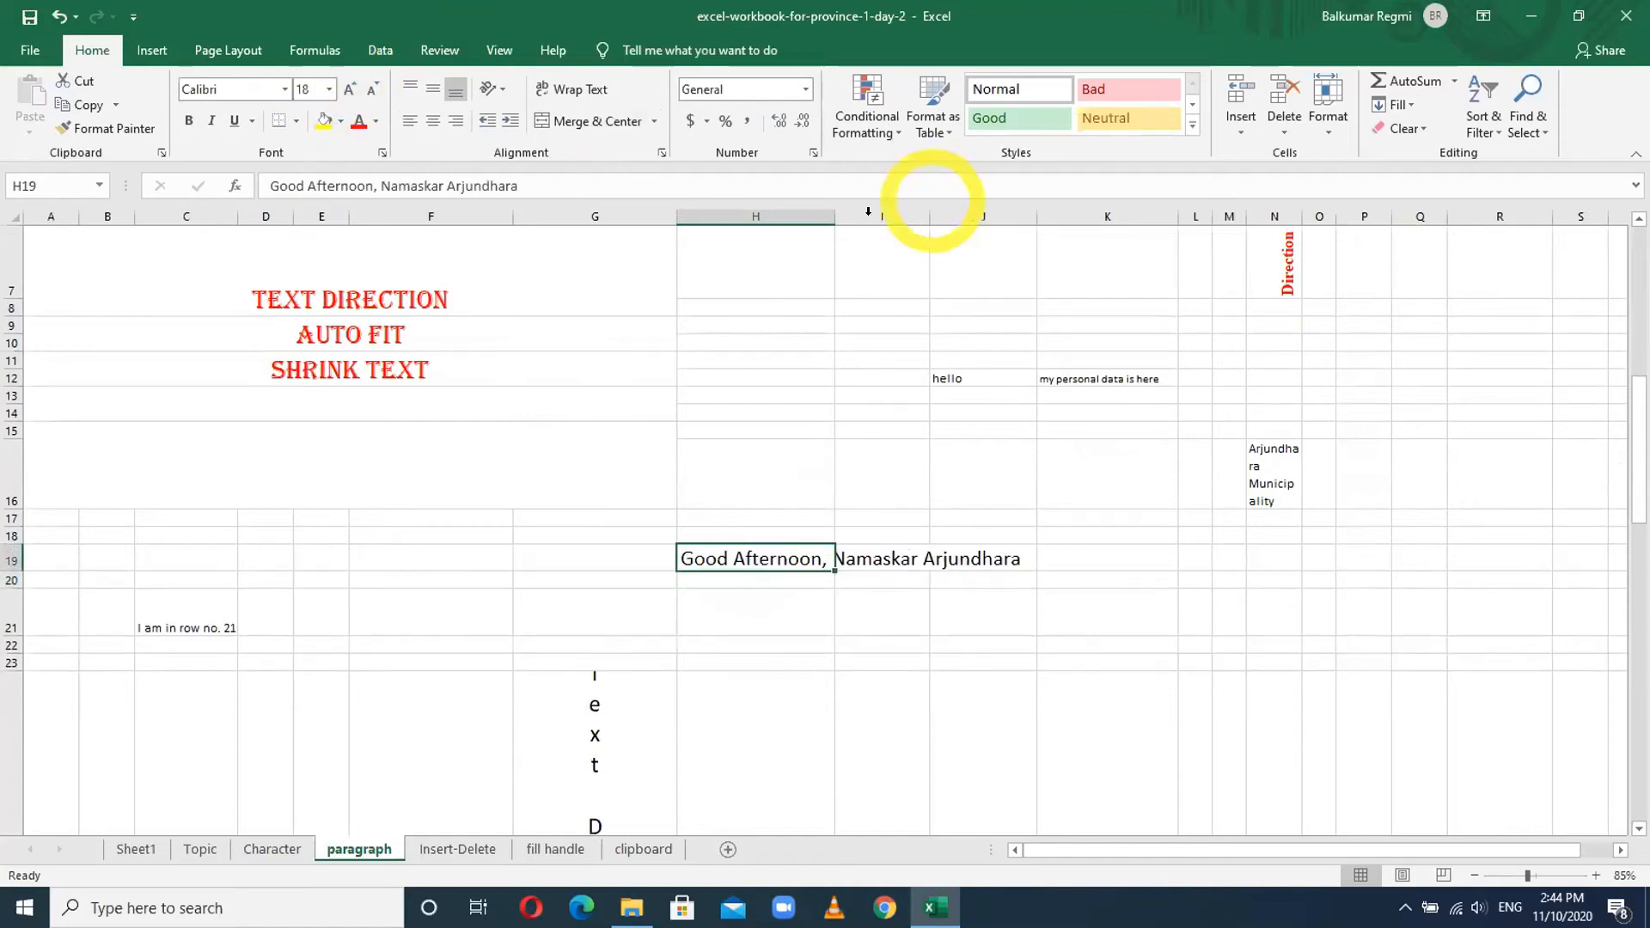
{"action": "left_click", "coordinate": [787, 593]}
{"action": "left_click", "coordinate": [749, 554]}
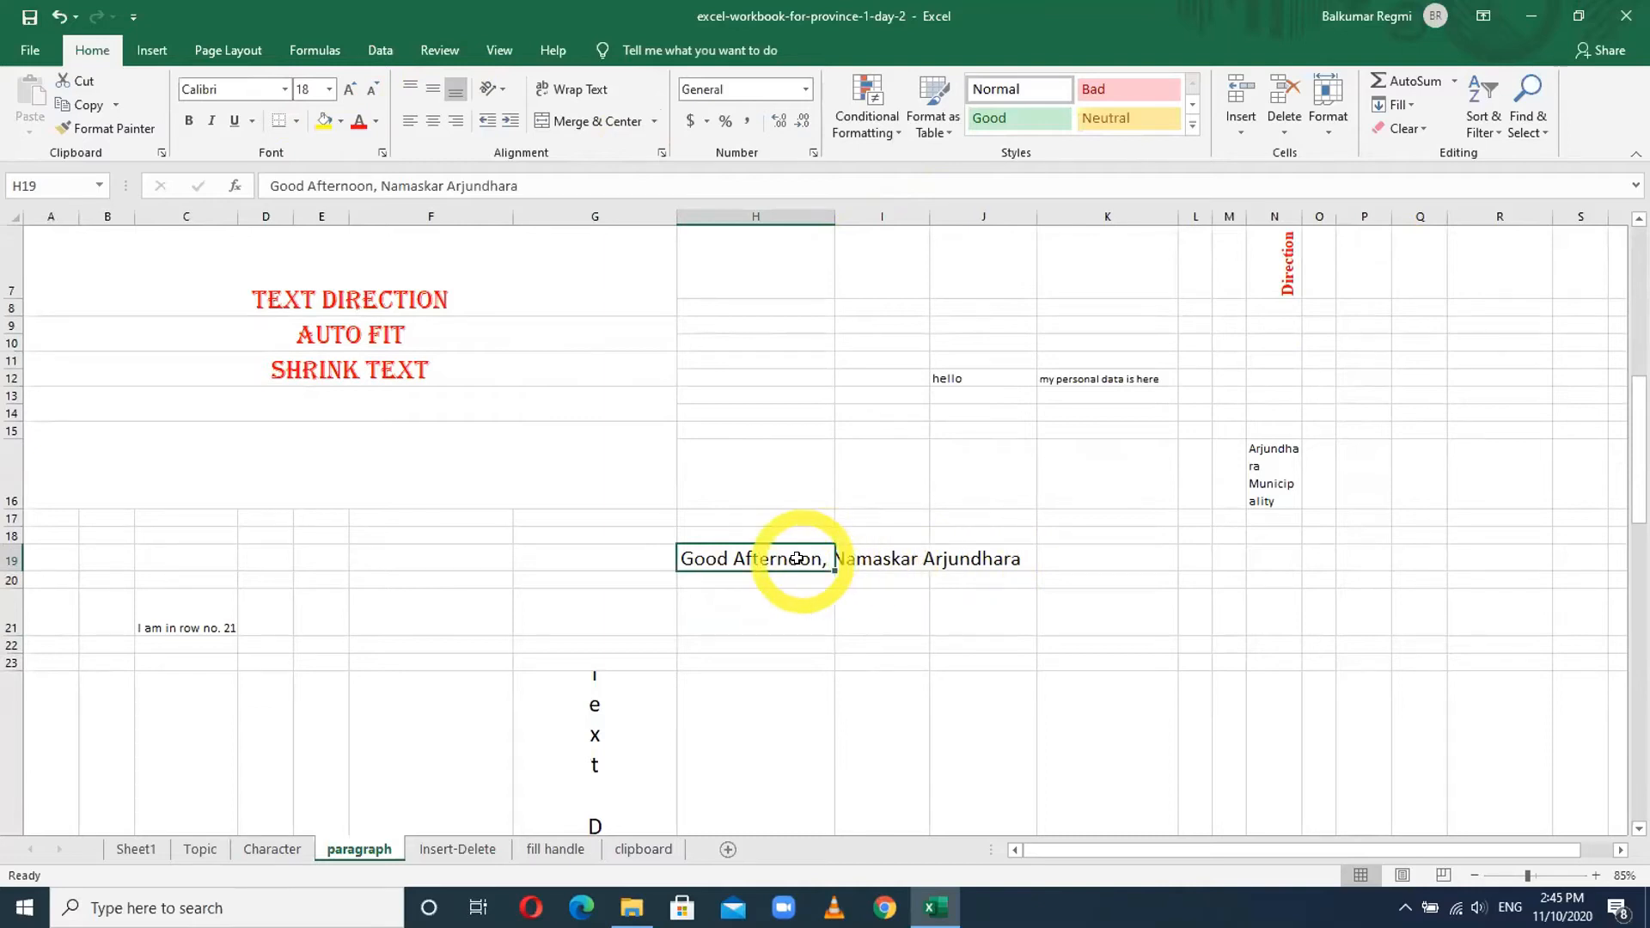
{"action": "left_click", "coordinate": [760, 215]}
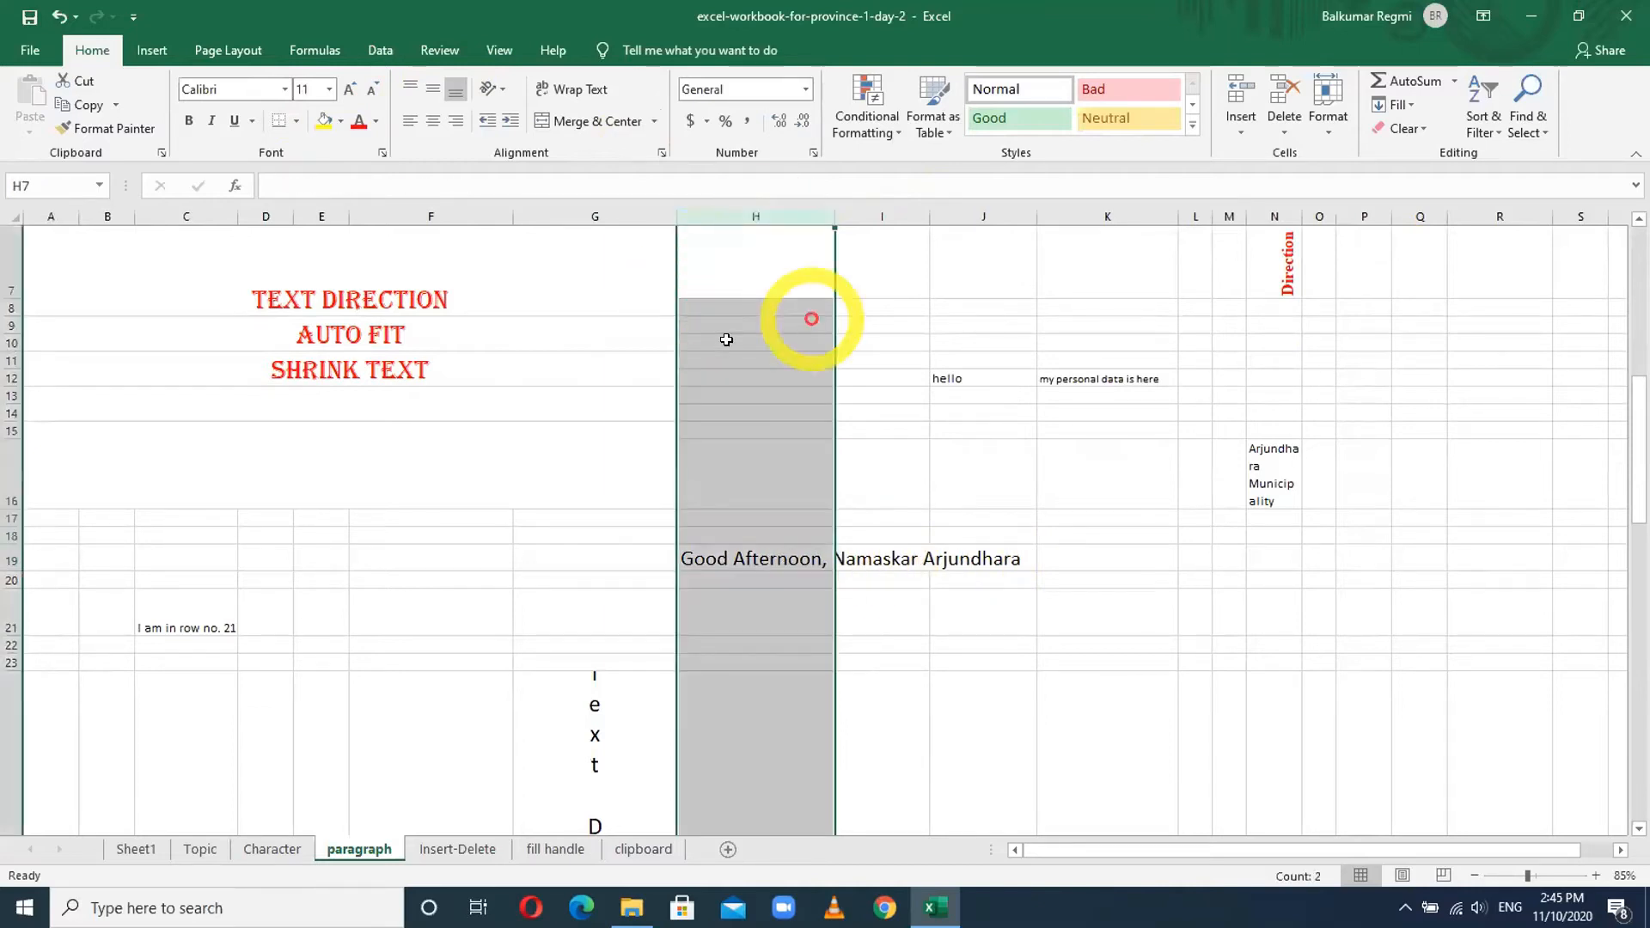
{"action": "left_click", "coordinate": [758, 557]}
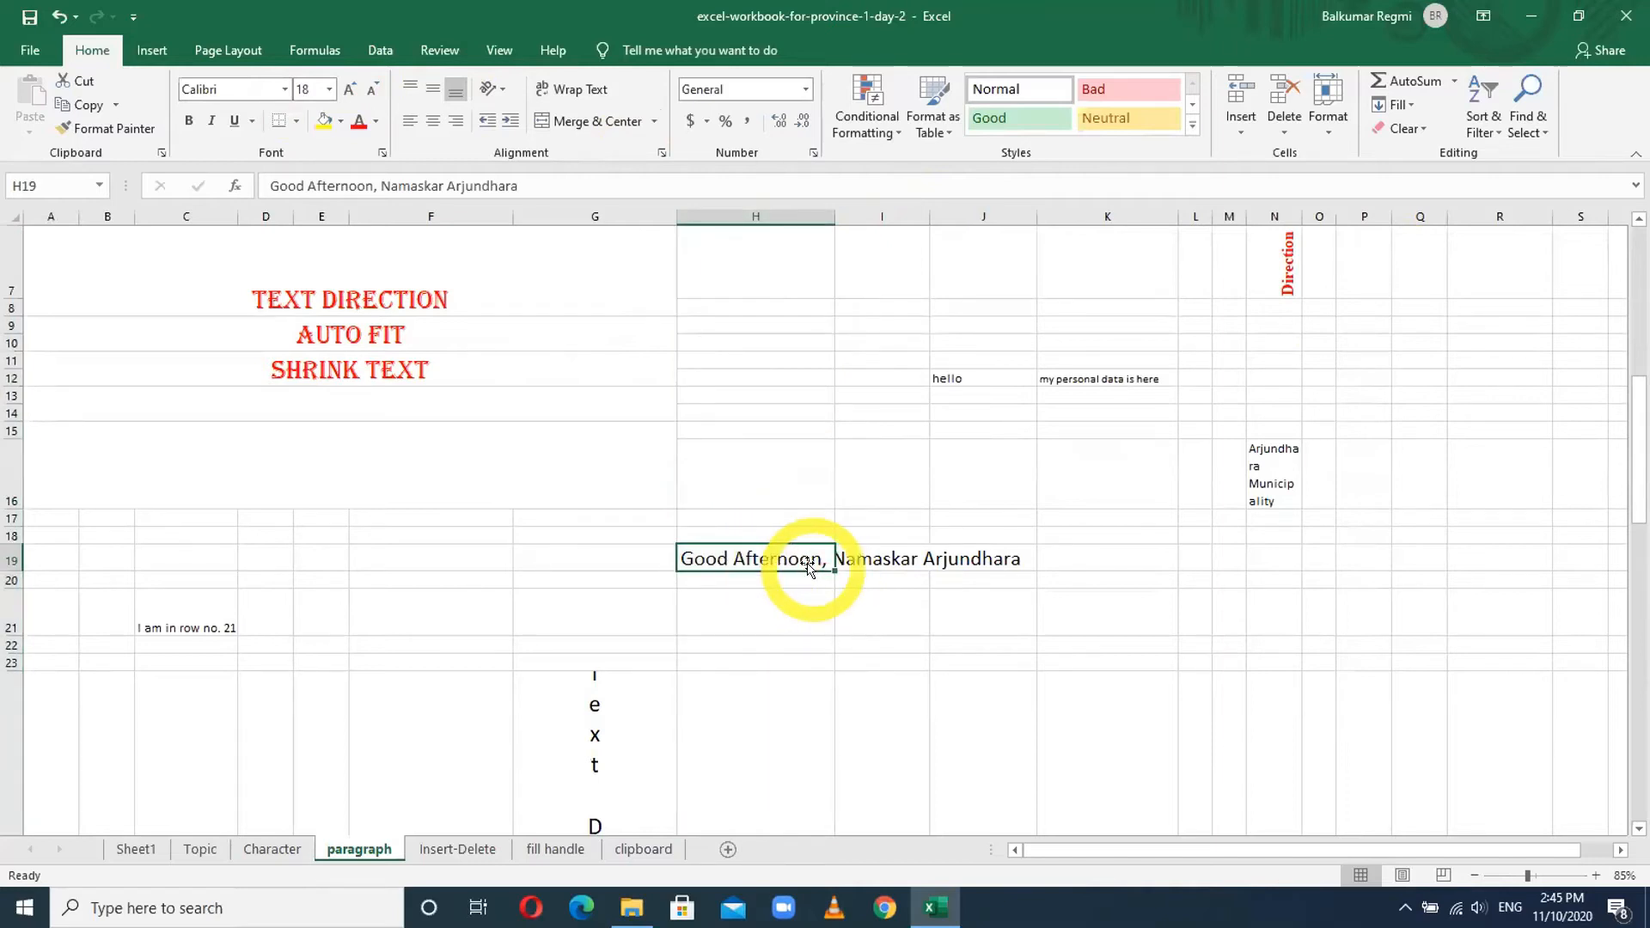
{"action": "left_click", "coordinate": [577, 91]}
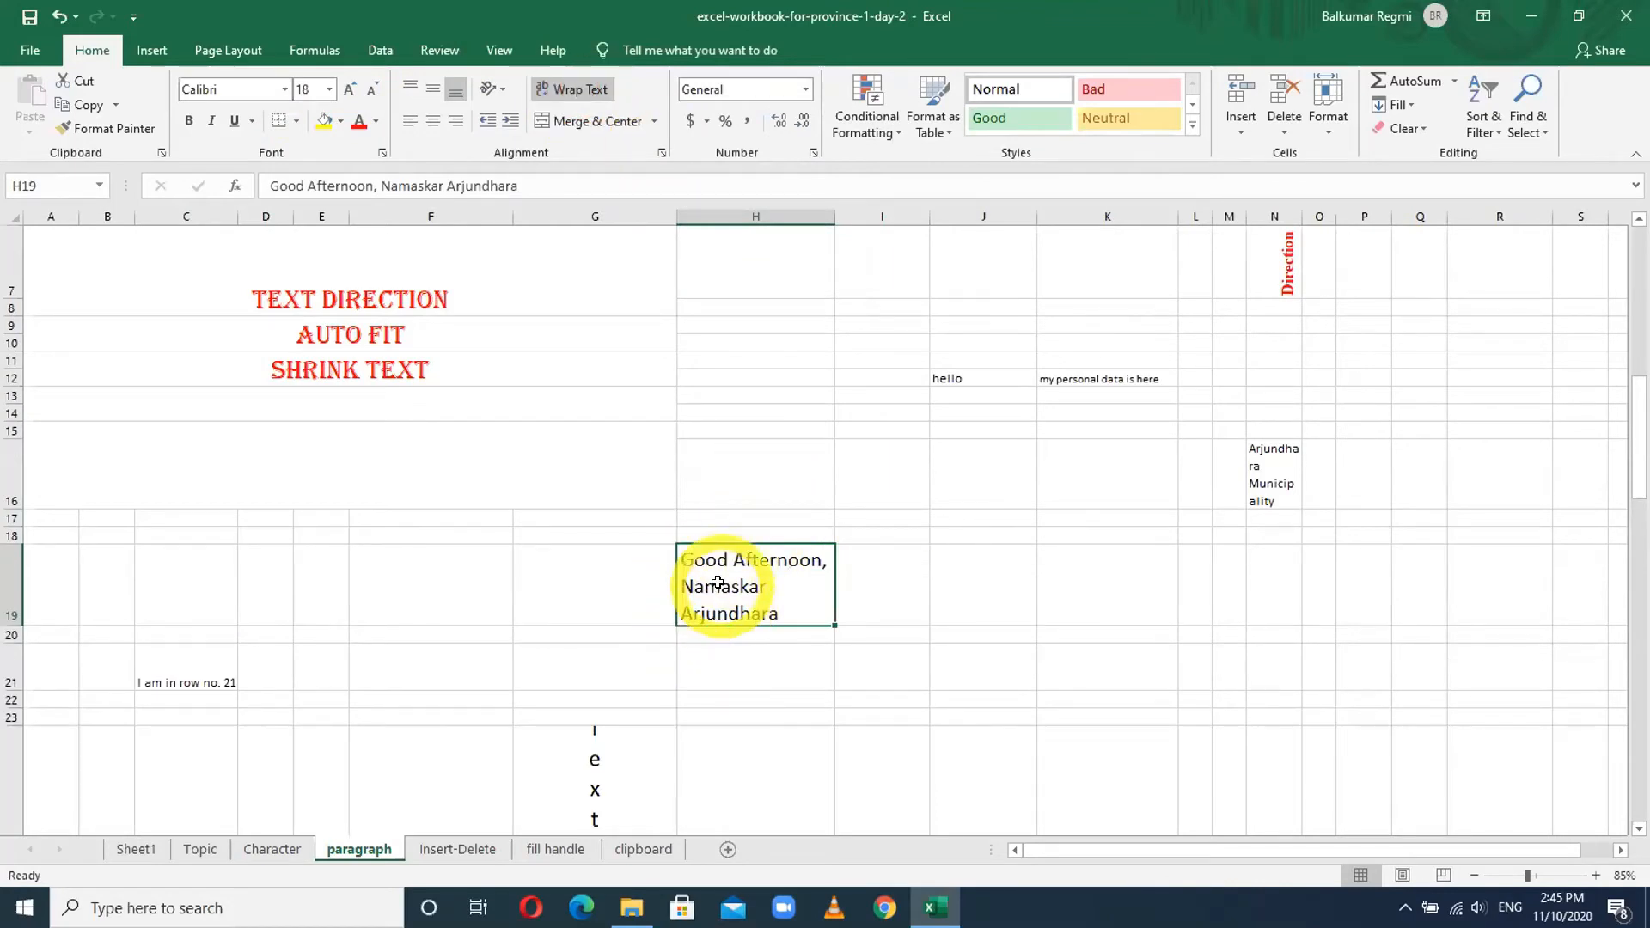
{"action": "key", "text": "ctrl+z"}
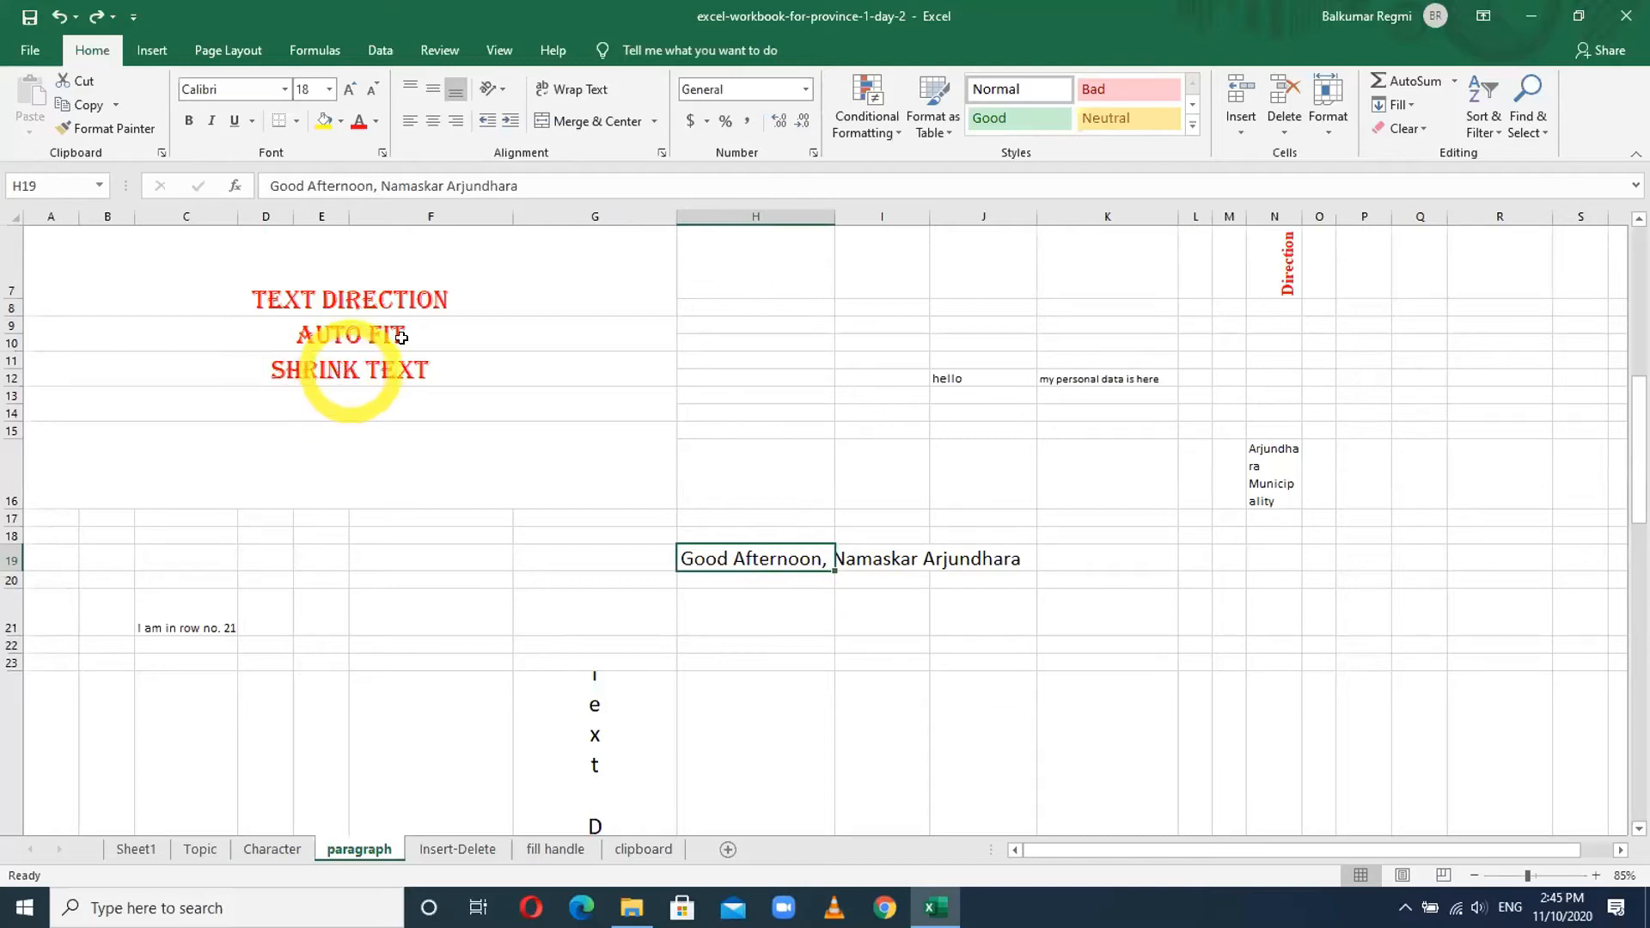
- Turn on Shrink to fit for H19 in Format Cells alignment so the greeting fits the cell
{"action": "left_click", "coordinate": [500, 89]}
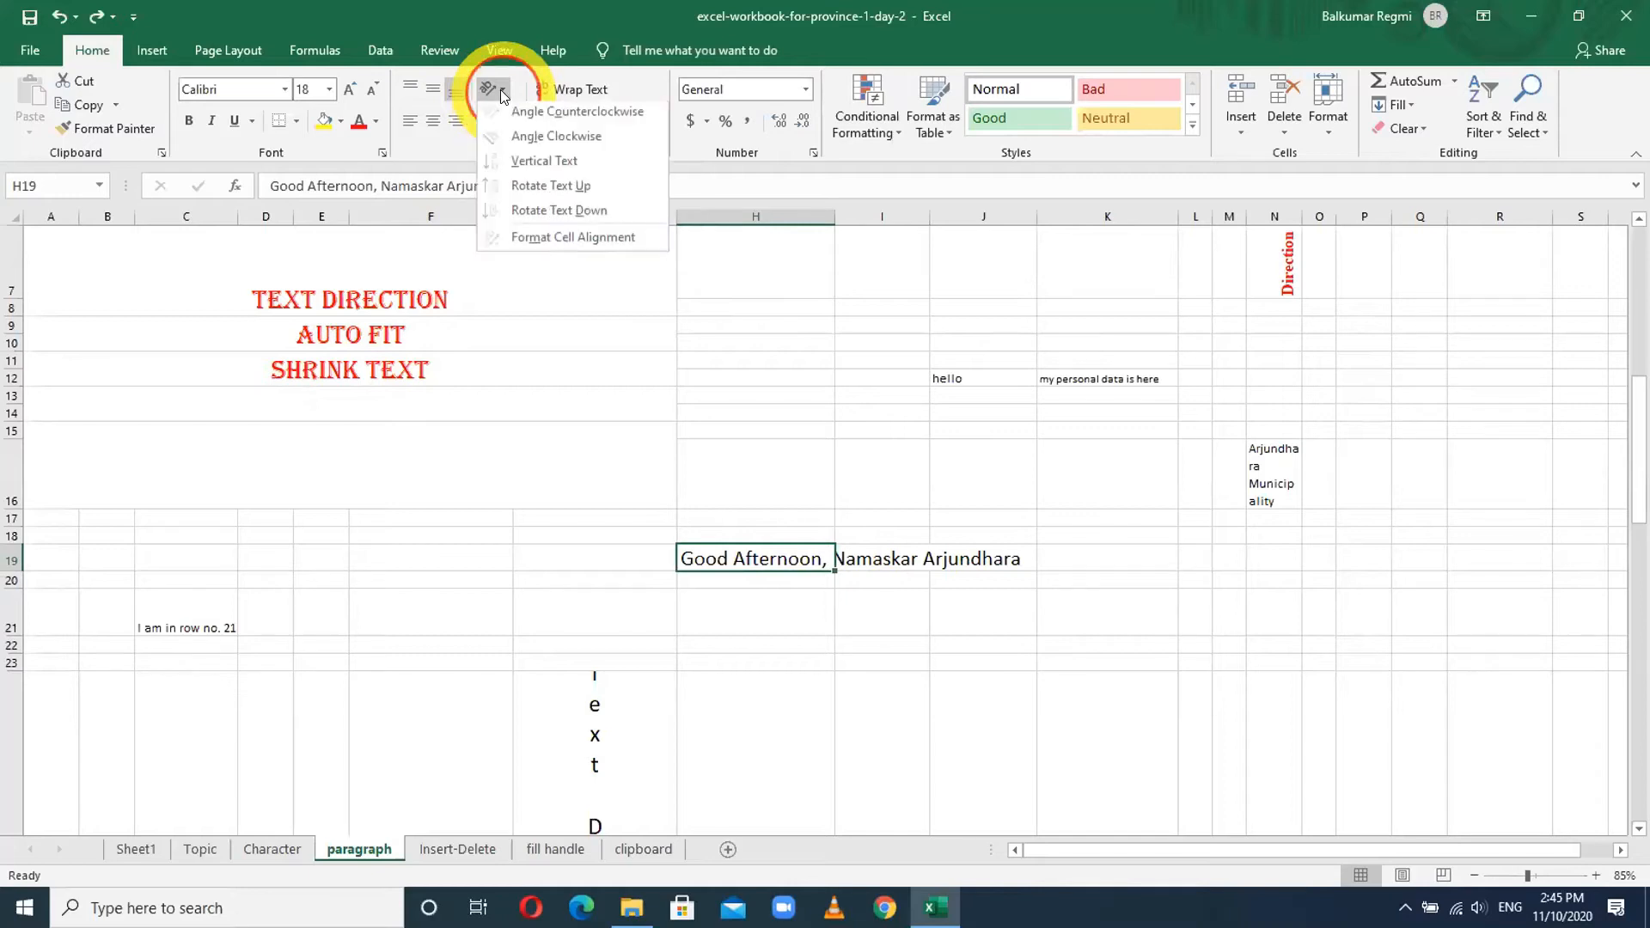
{"action": "left_click", "coordinate": [555, 243]}
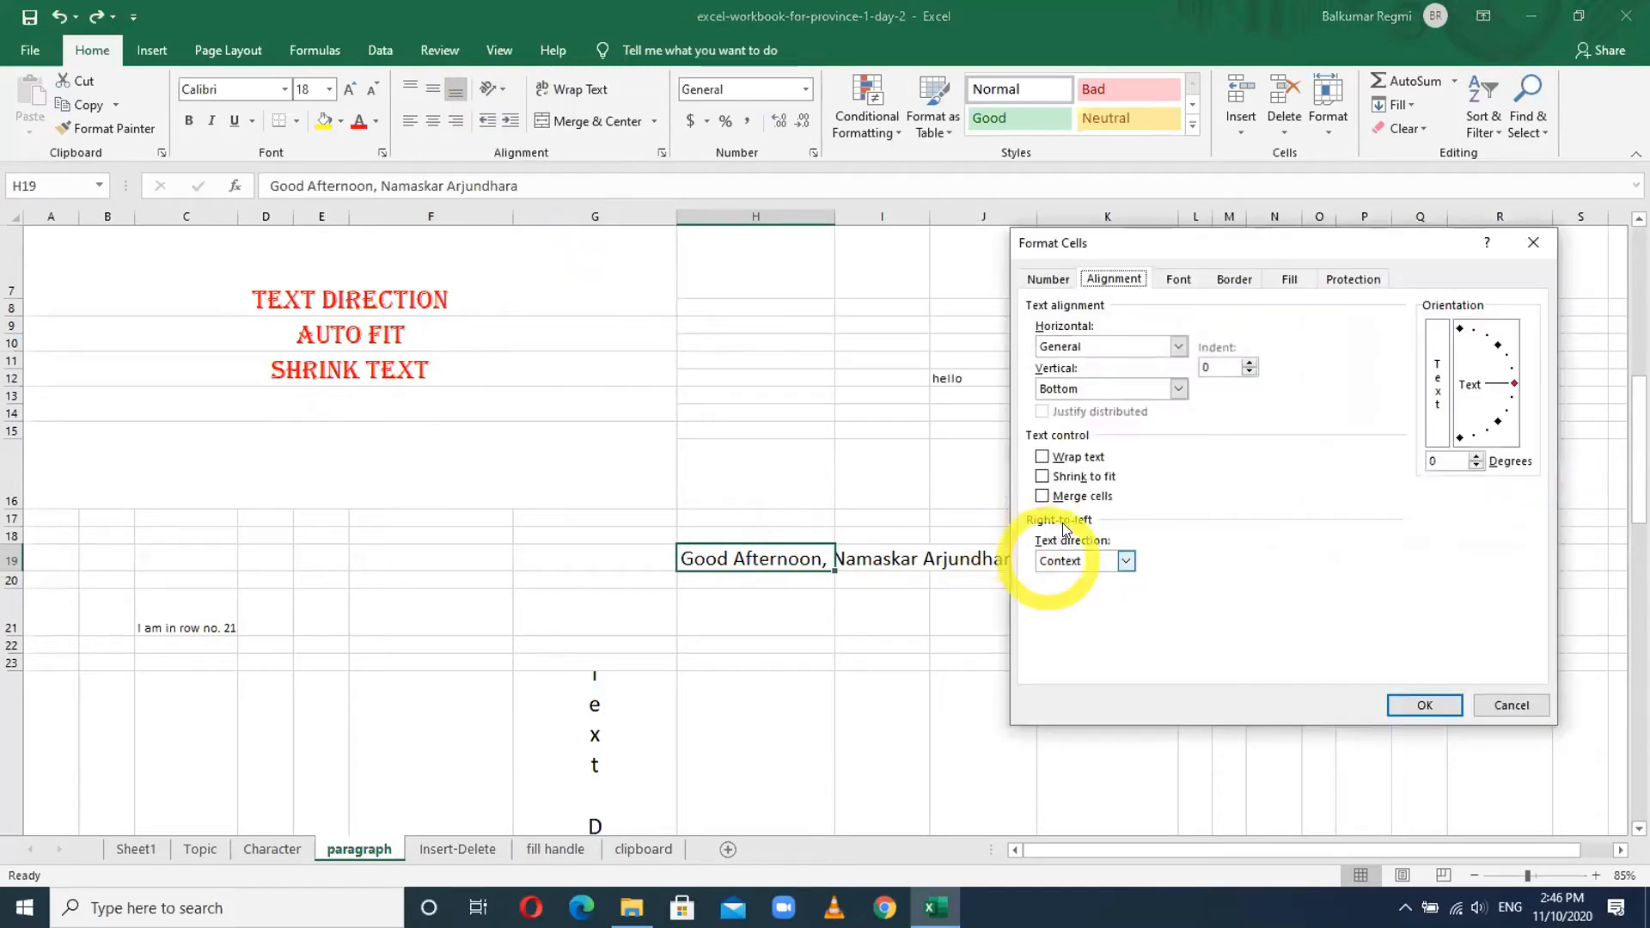
{"action": "left_click", "coordinate": [1044, 477]}
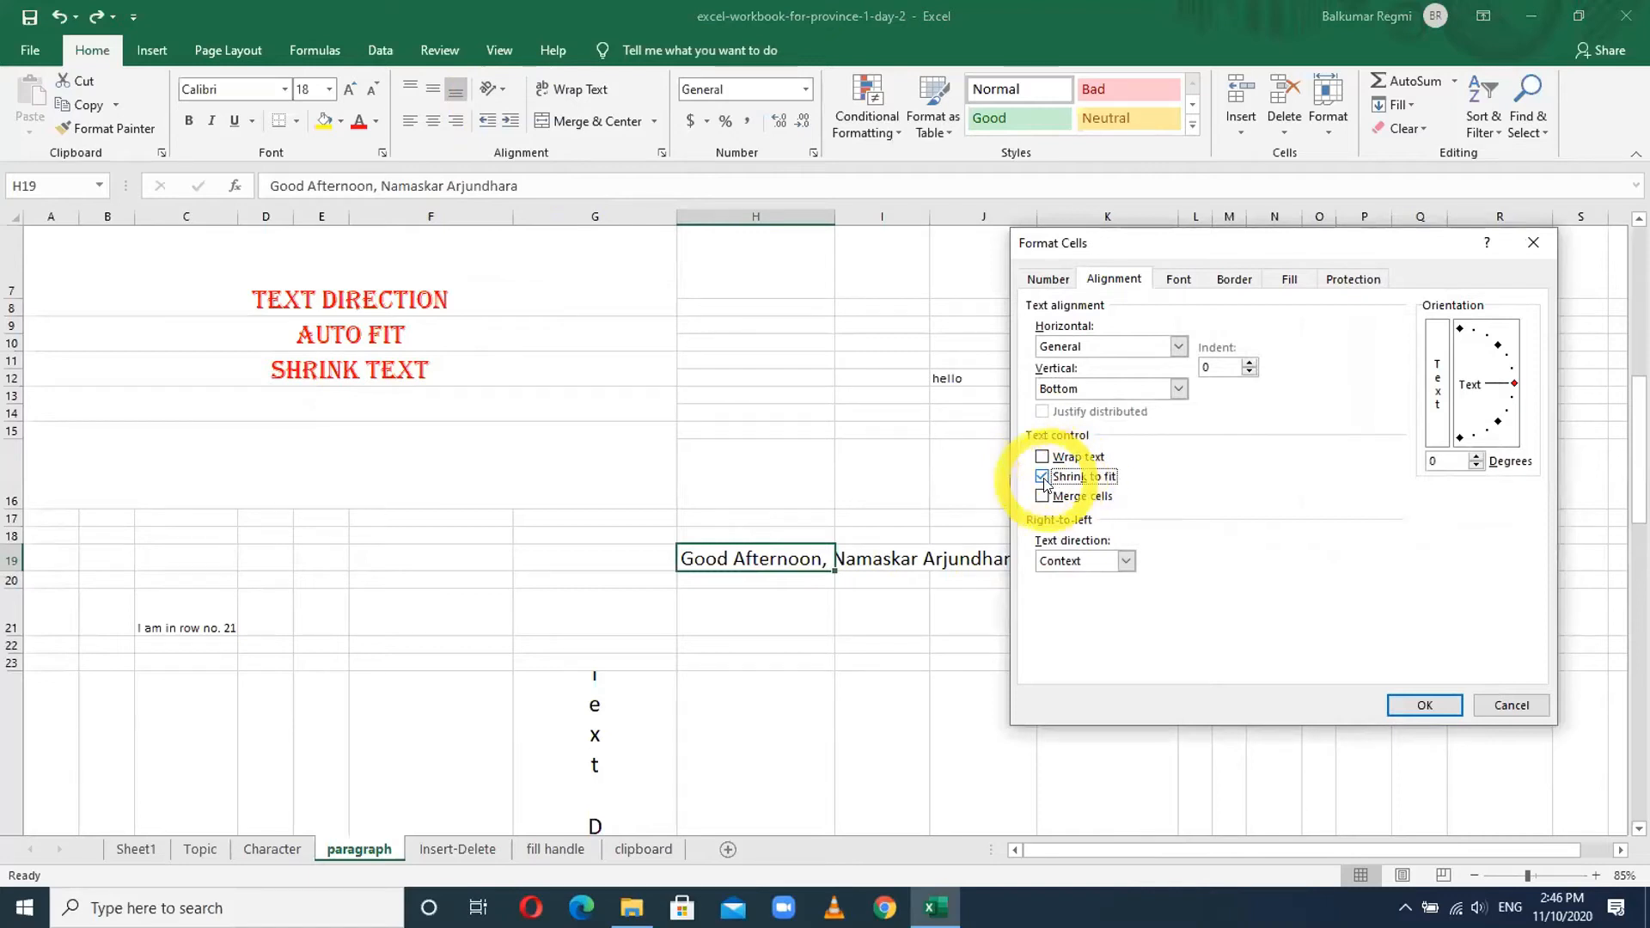
{"action": "left_click", "coordinate": [1424, 705]}
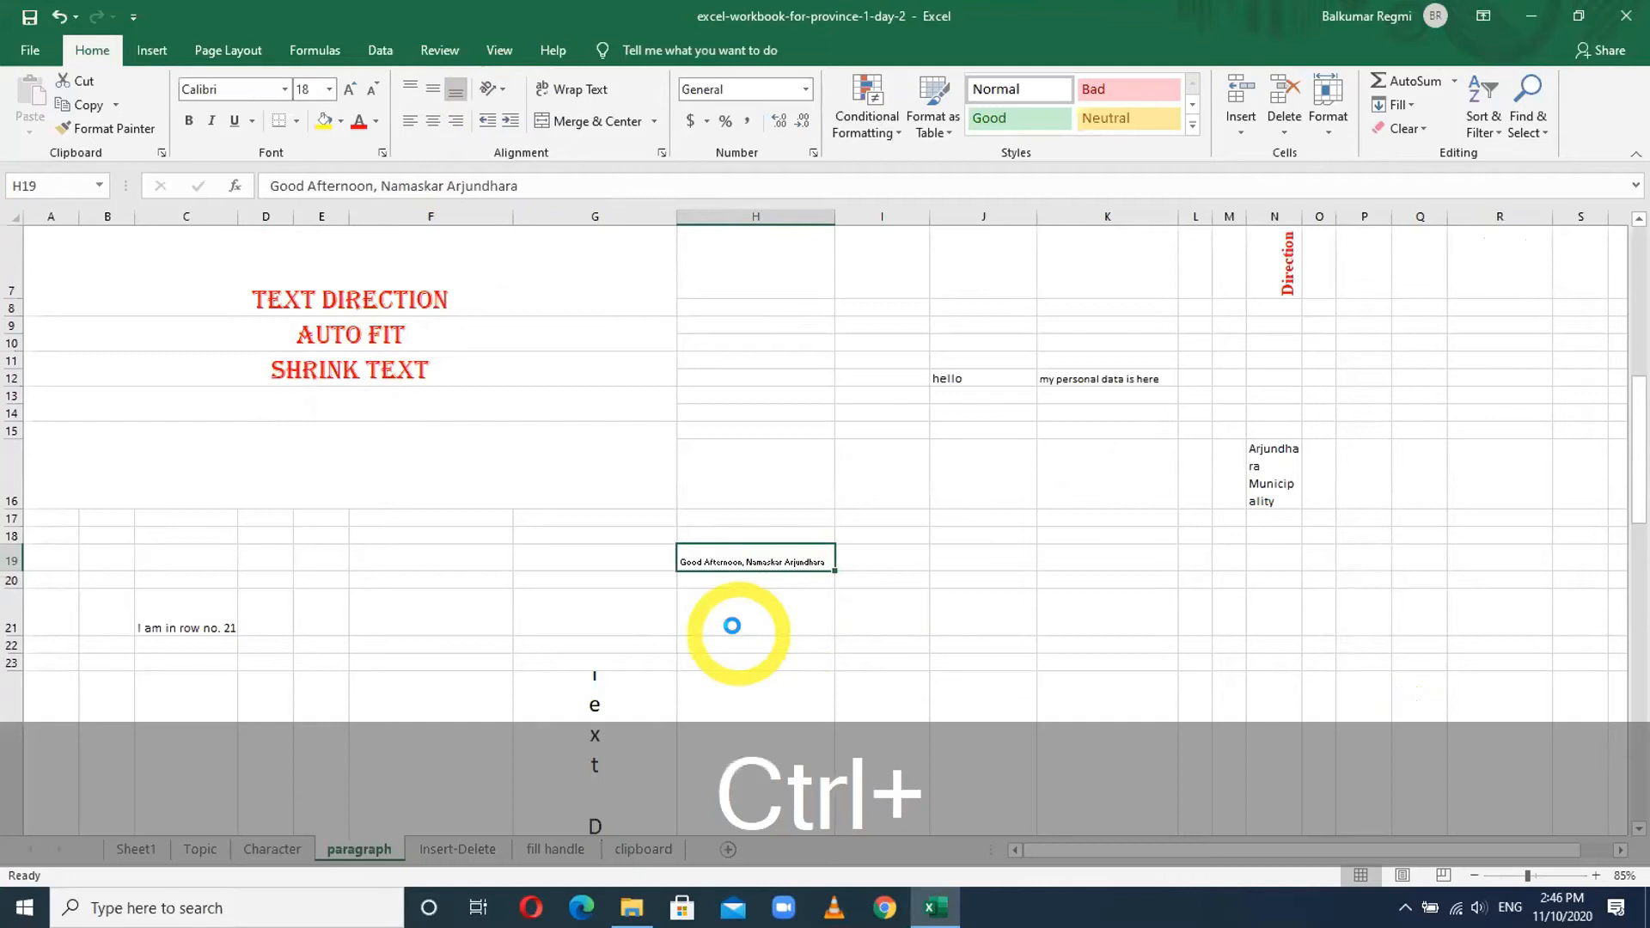
{"action": "scroll", "coordinate": [730, 626], "scroll_direction": "up", "scroll_amount": 6}
{"action": "scroll", "coordinate": [865, 597], "scroll_direction": "up", "scroll_amount": 4}
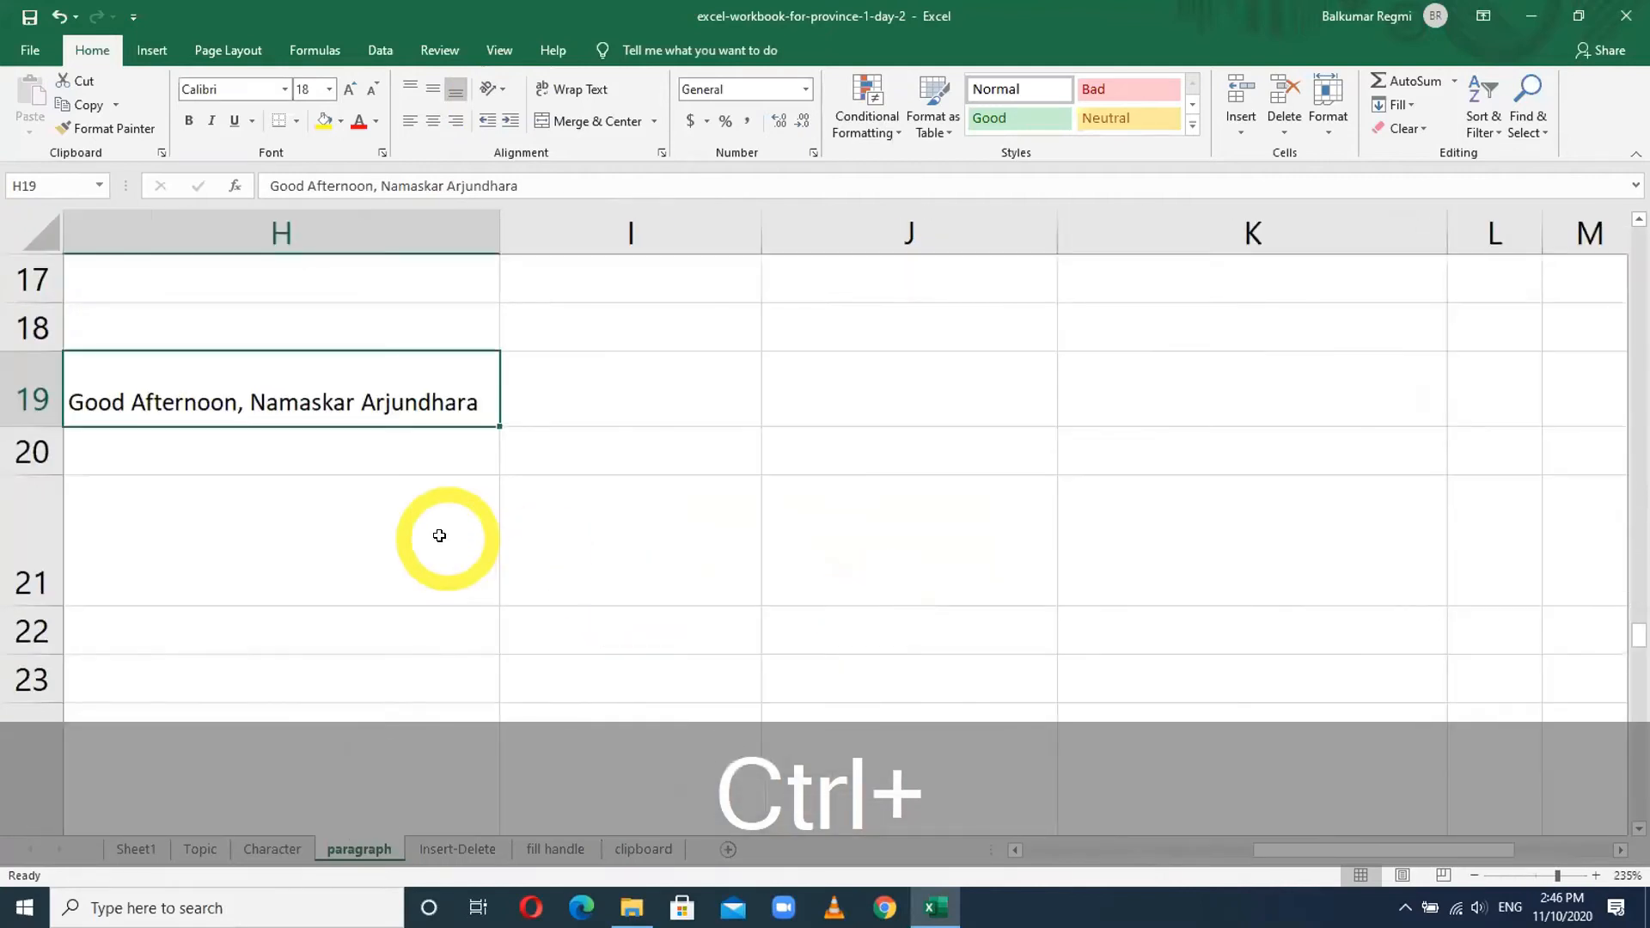
{"action": "left_click_drag", "start_coordinate": [1385, 855], "coordinate": [1328, 855]}
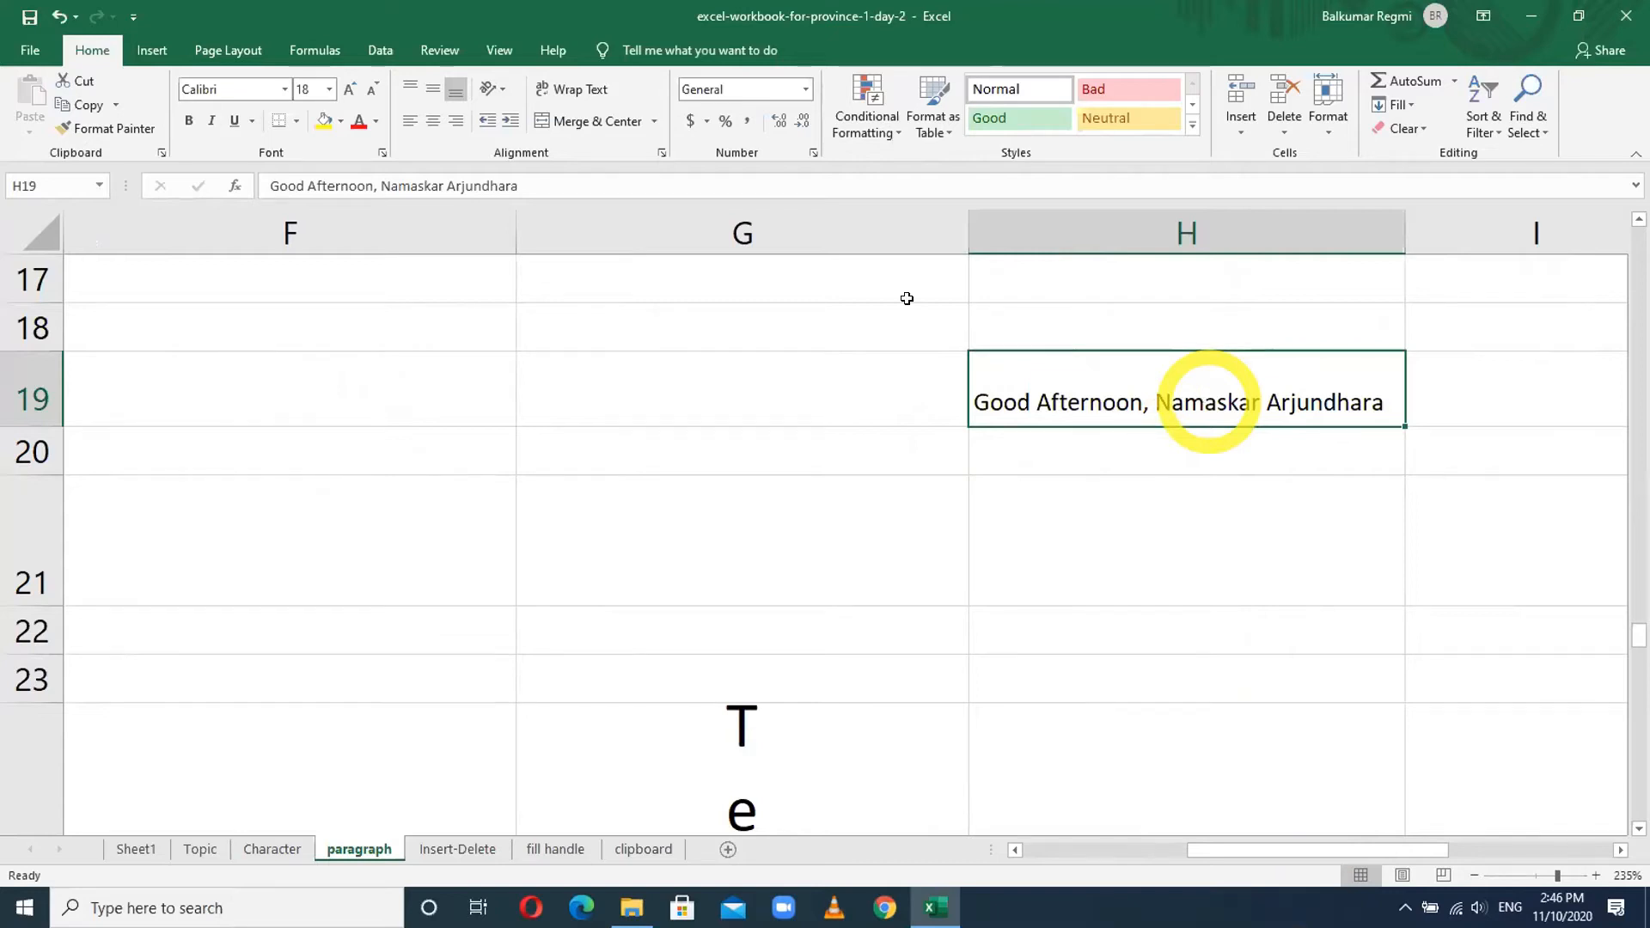
{"action": "left_click", "coordinate": [502, 91]}
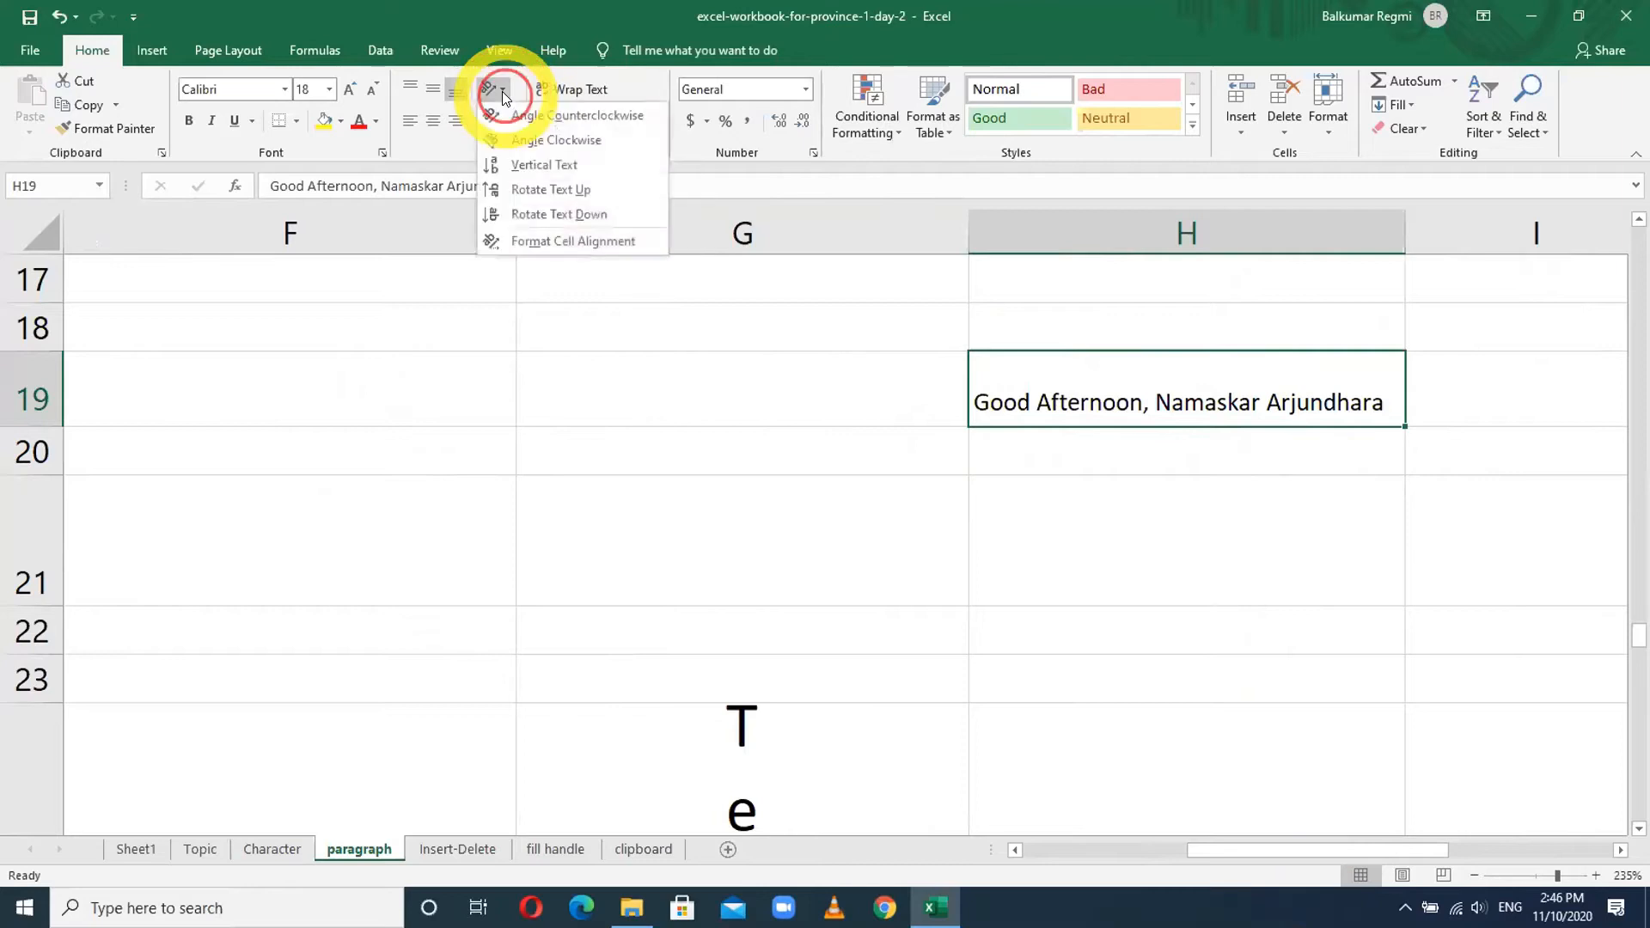
{"action": "left_click", "coordinate": [541, 242]}
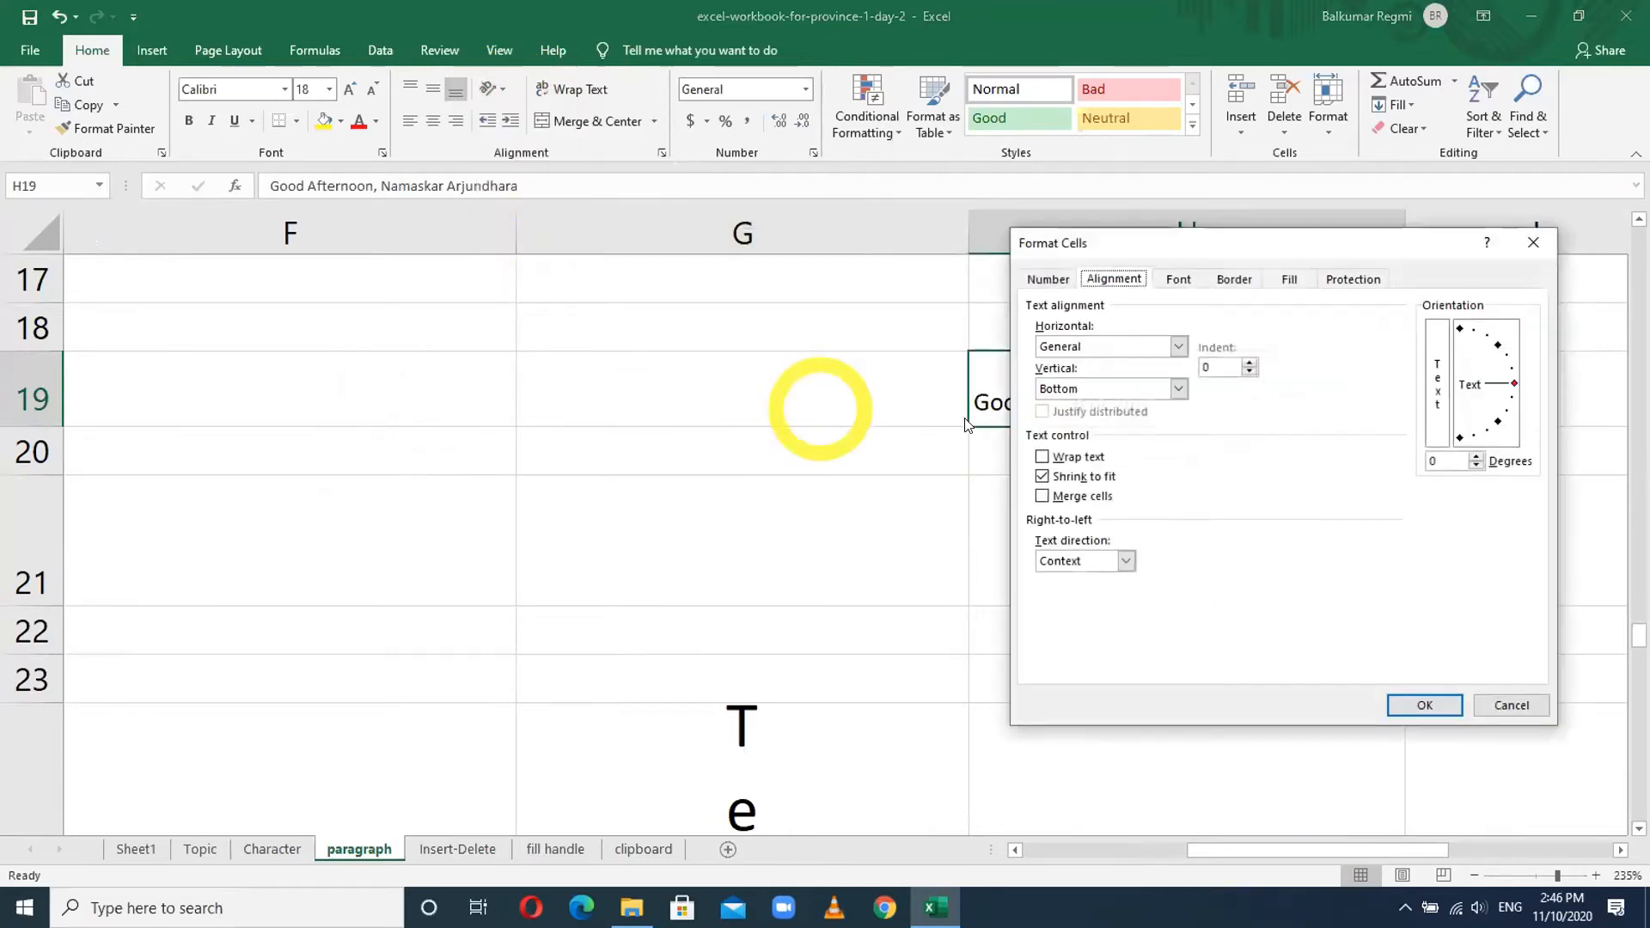
{"action": "left_click", "coordinate": [1075, 480]}
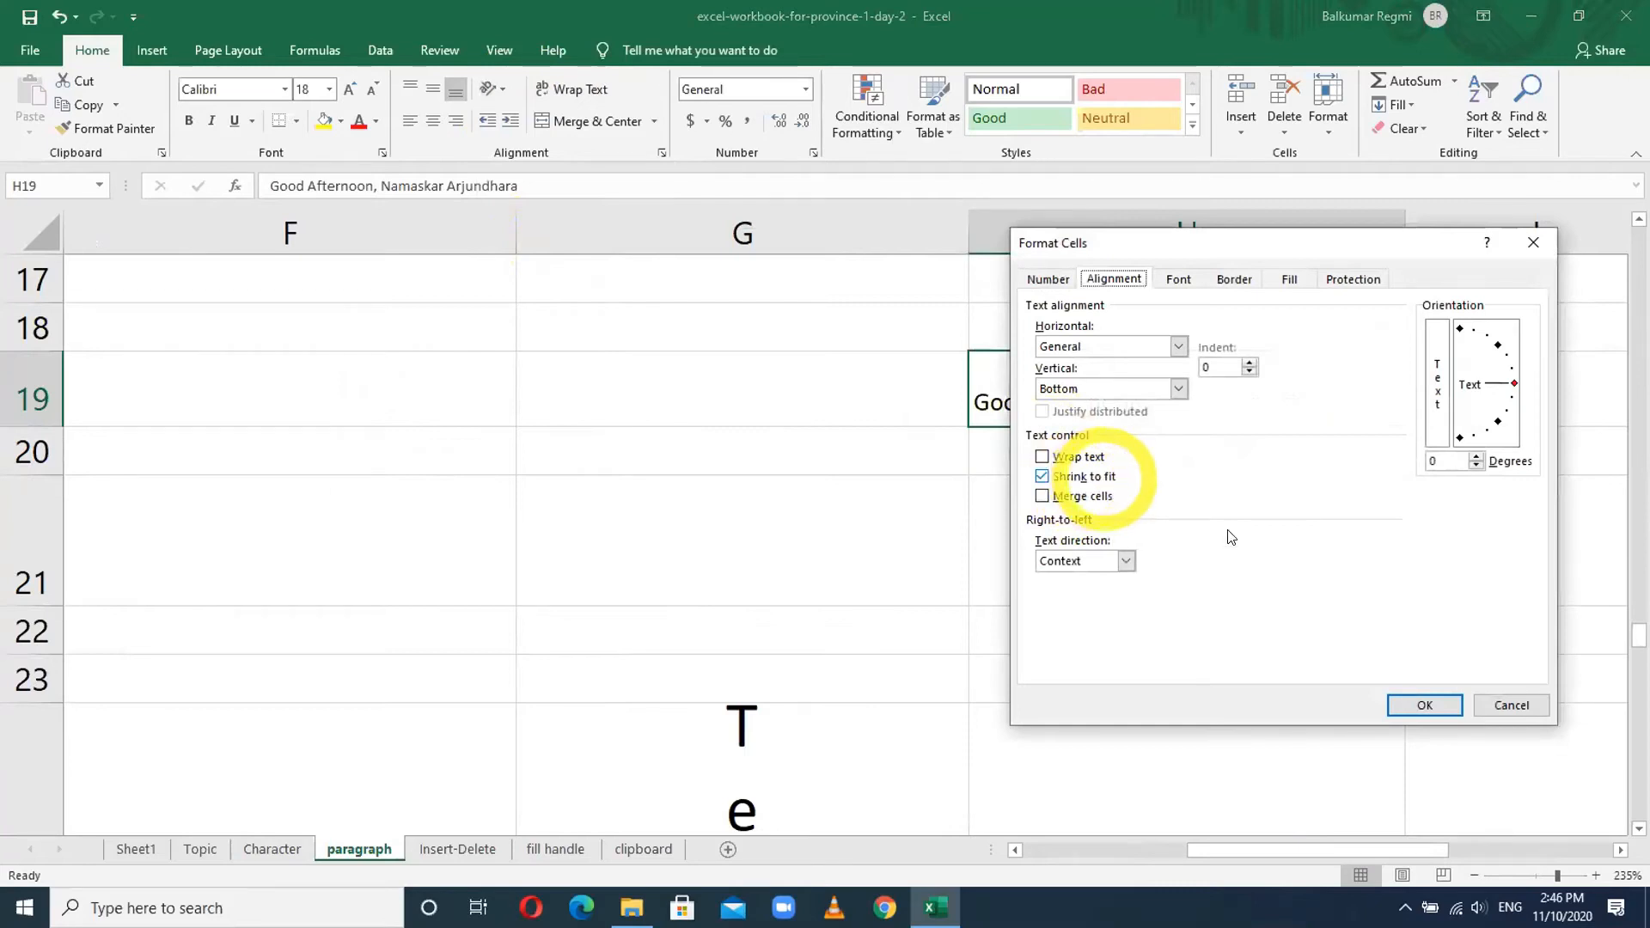
{"action": "left_click", "coordinate": [1511, 705]}
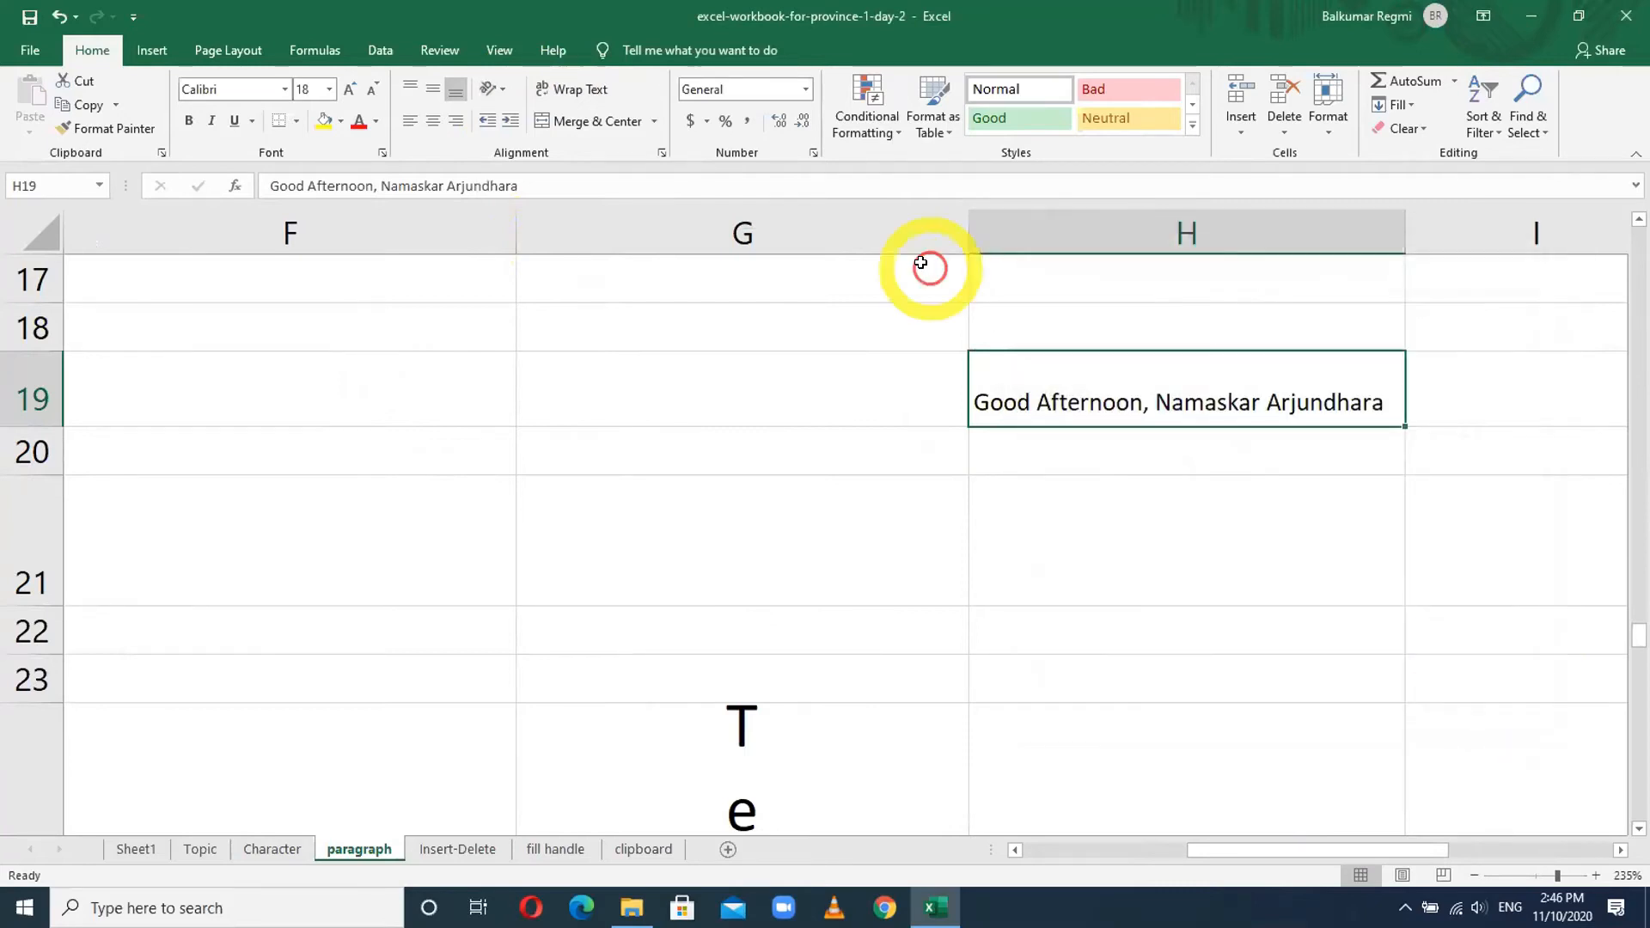
{"action": "left_click", "coordinate": [662, 155]}
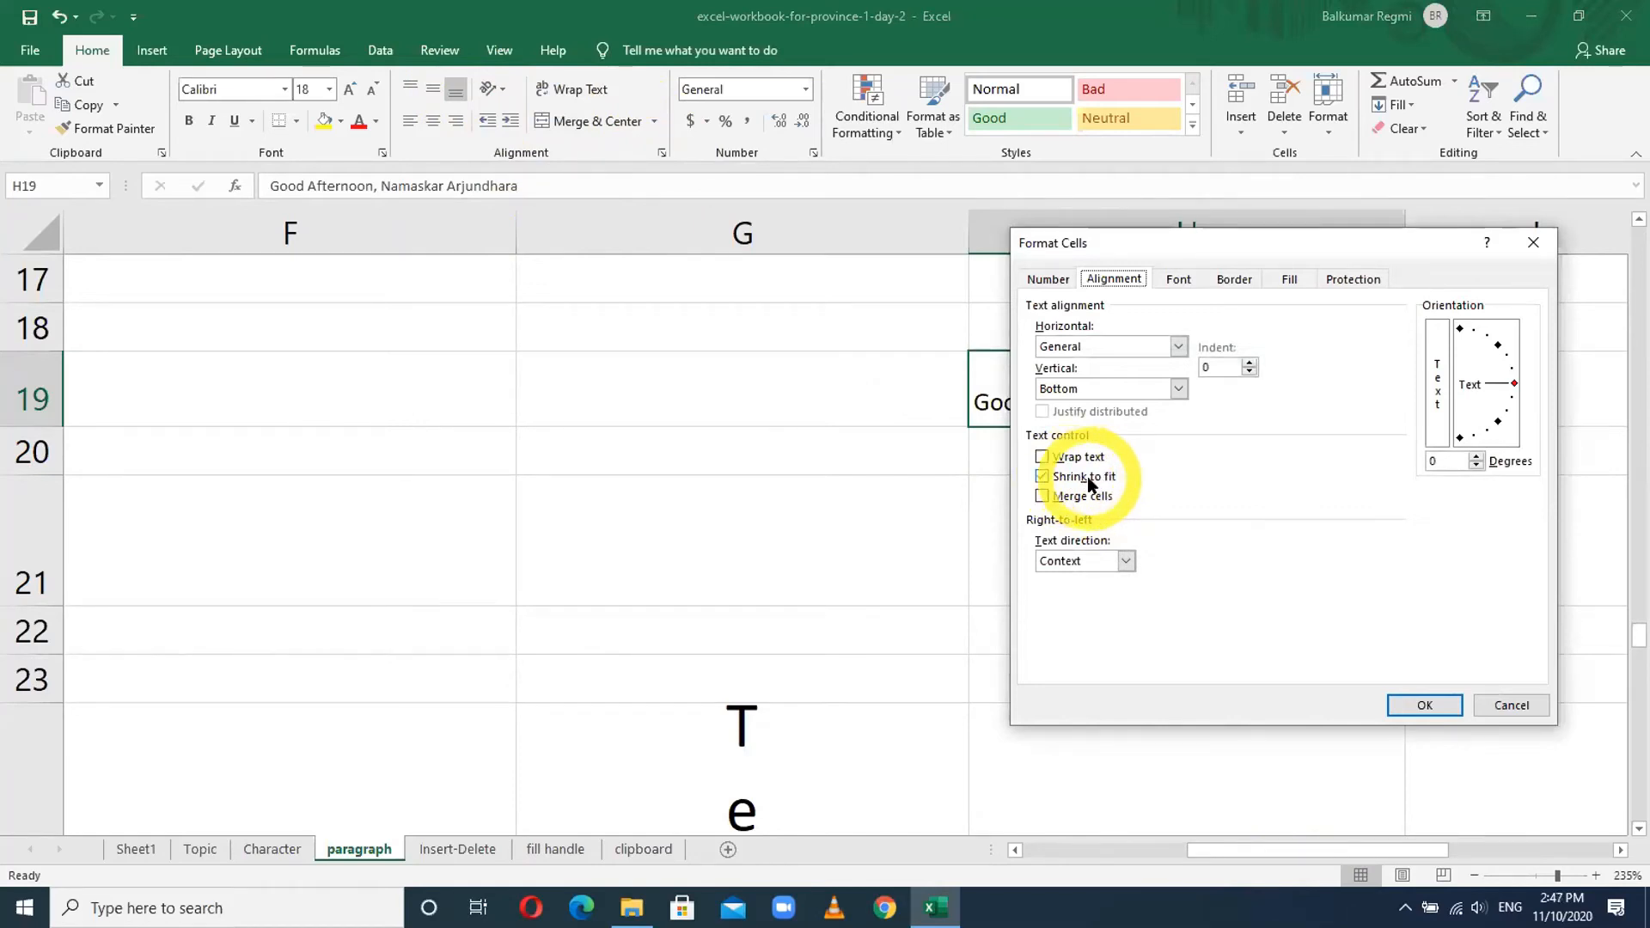
{"action": "left_click", "coordinate": [1512, 705]}
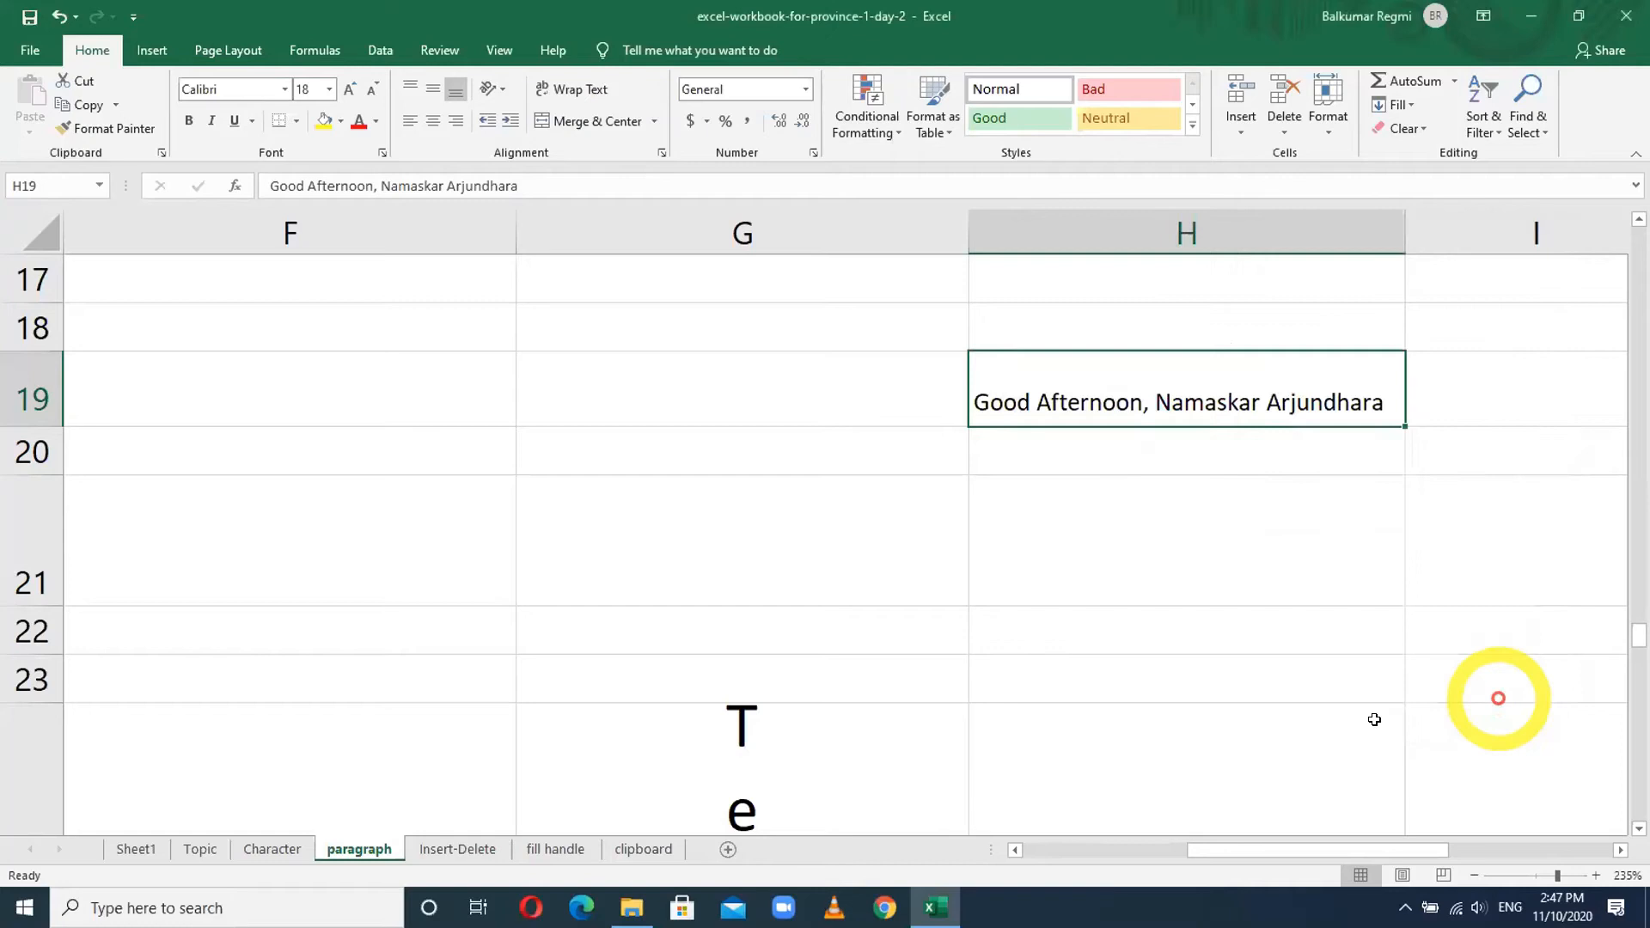
{"action": "scroll", "coordinate": [491, 507], "scroll_direction": "up", "scroll_amount": 5}
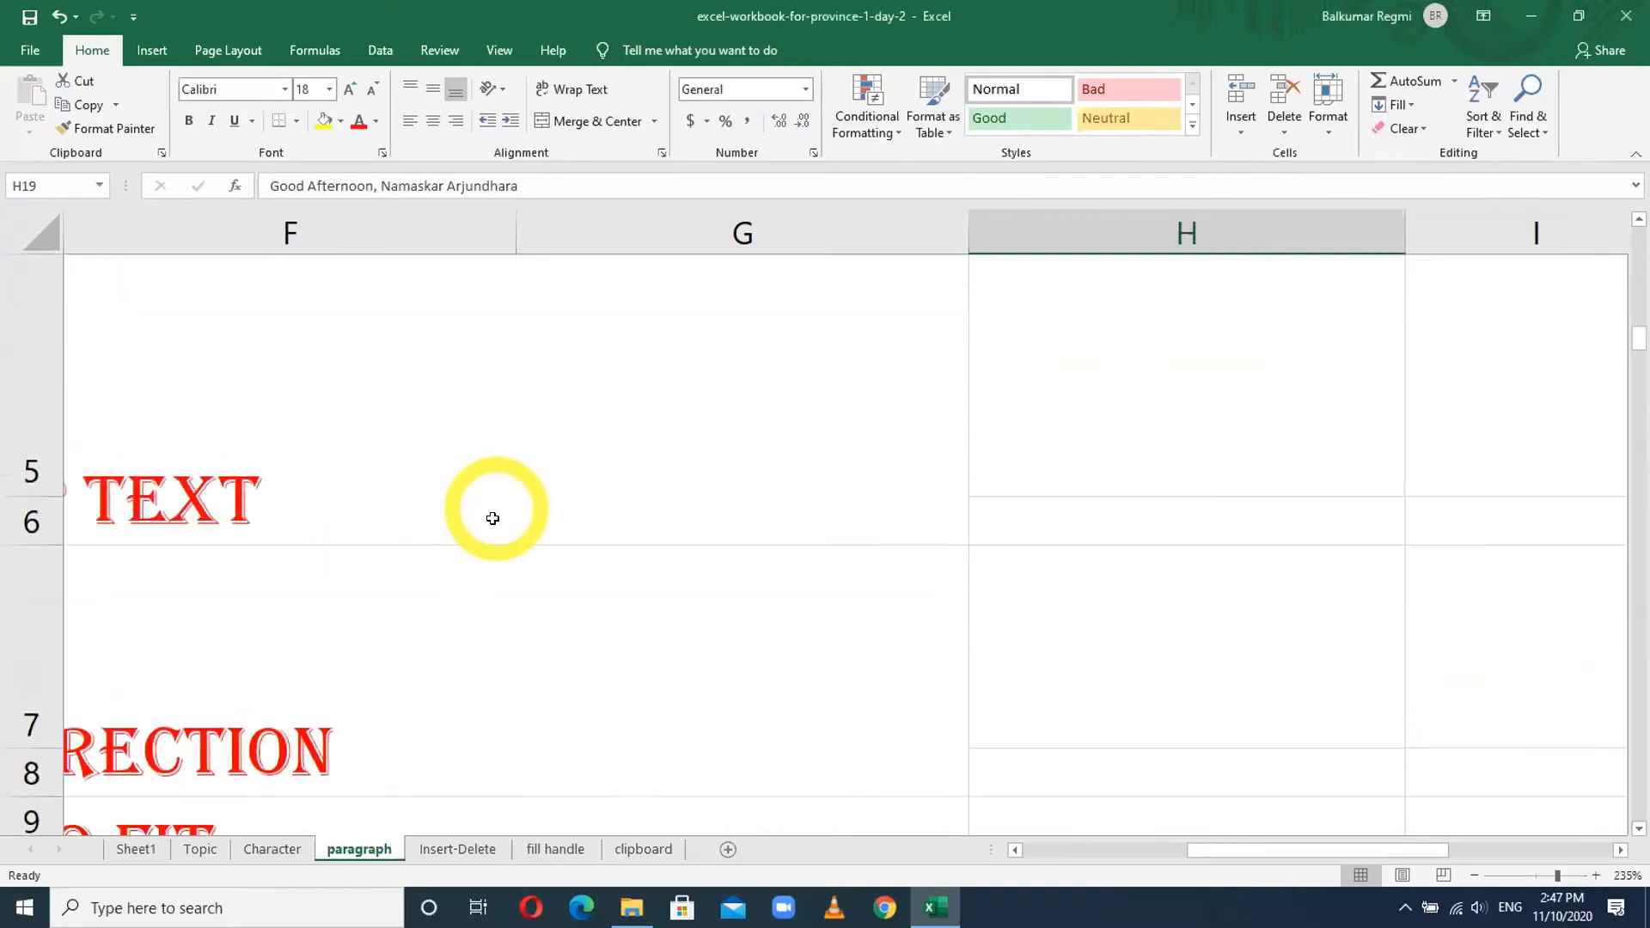
- Zoom the worksheet view back out with Ctrl+scroll
{"action": "scroll", "coordinate": [788, 561], "scroll_direction": "down", "scroll_amount": 9, "text": "ctrl"}
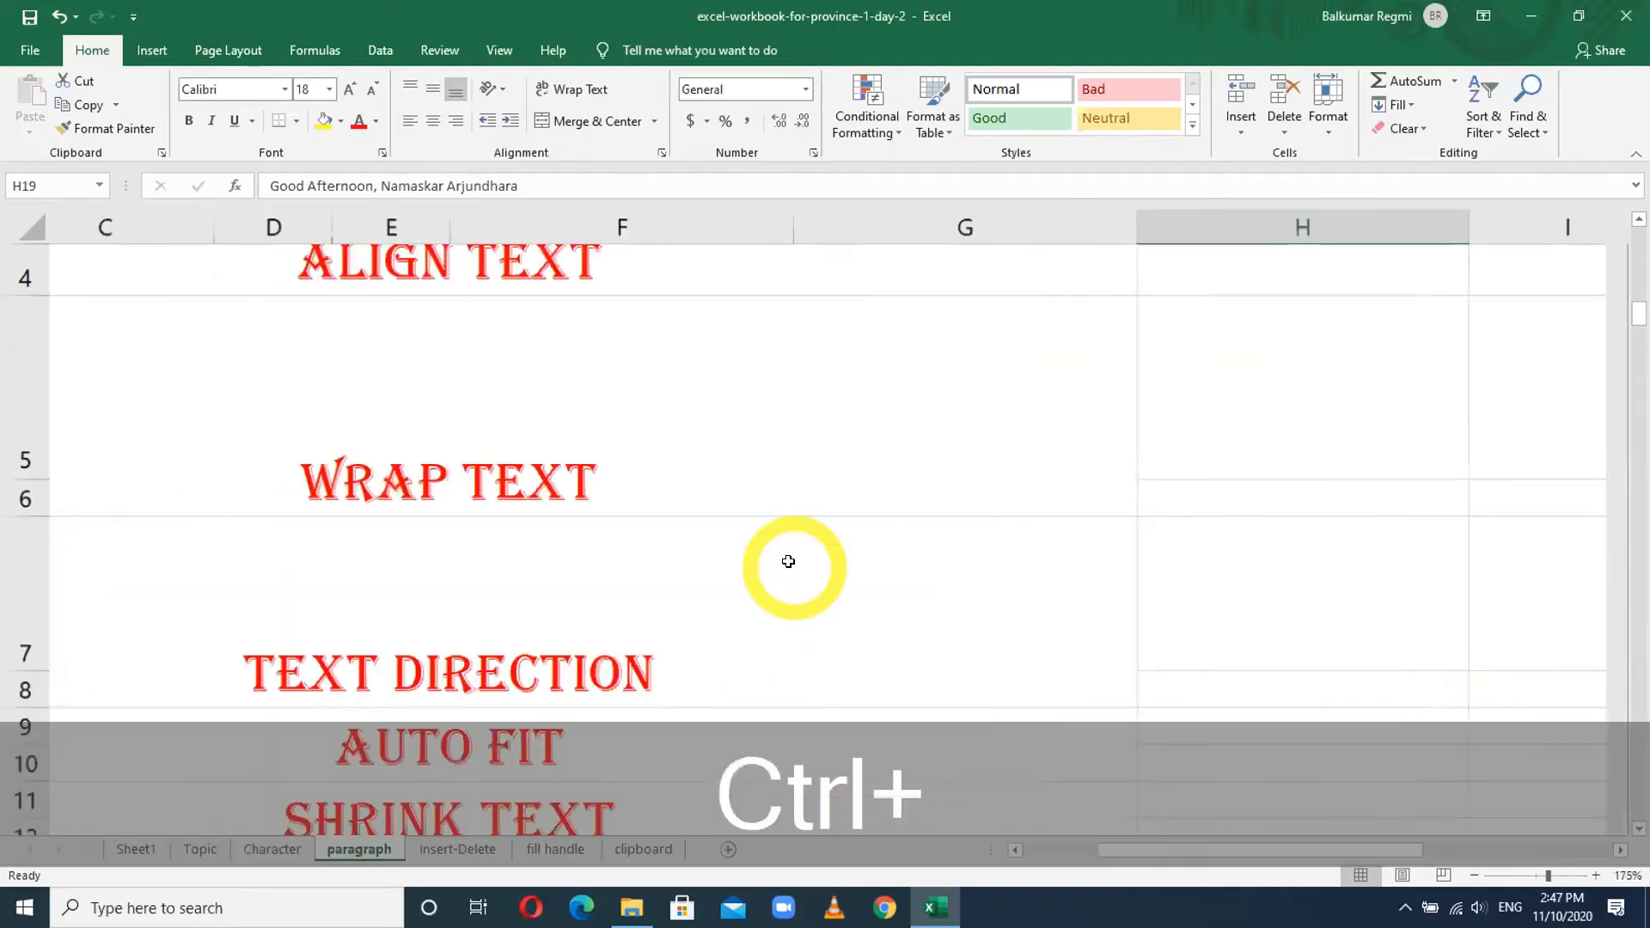
{"action": "scroll", "coordinate": [788, 562], "scroll_direction": "down", "scroll_amount": 3, "text": "ctrl"}
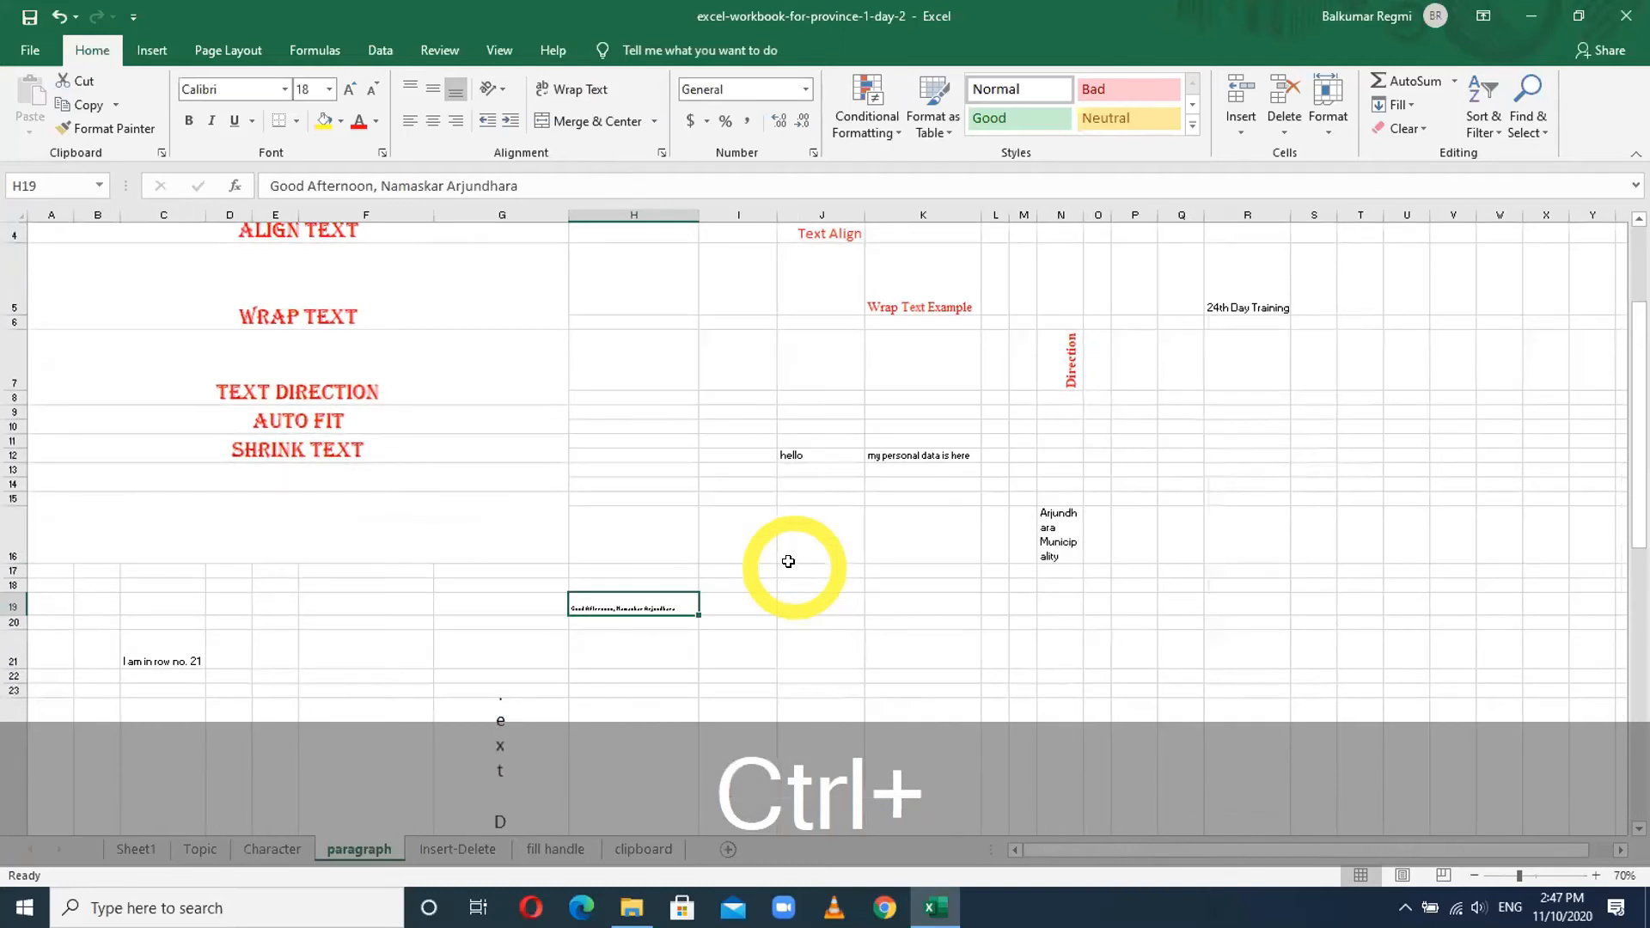
{"action": "scroll", "coordinate": [788, 561], "scroll_direction": "up", "scroll_amount": 1, "text": "ctrl"}
{"action": "scroll", "coordinate": [788, 561], "scroll_direction": "down", "scroll_amount": 2, "text": "ctrl"}
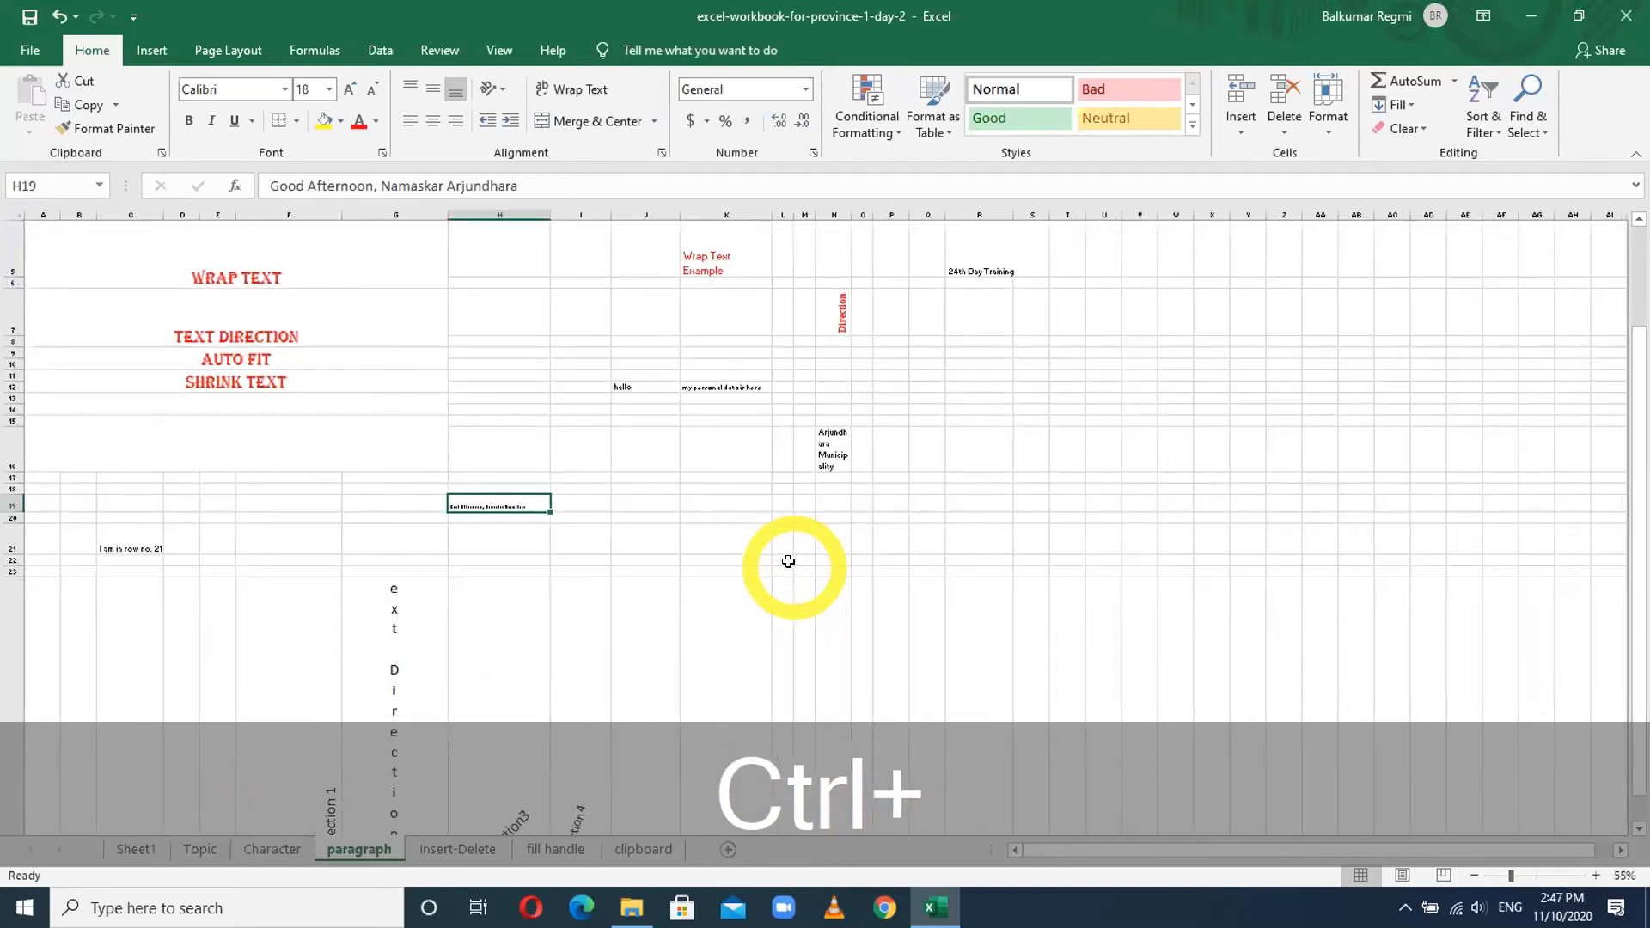
{"action": "scroll", "coordinate": [719, 441], "scroll_direction": "up", "scroll_amount": 3, "text": "ctrl"}
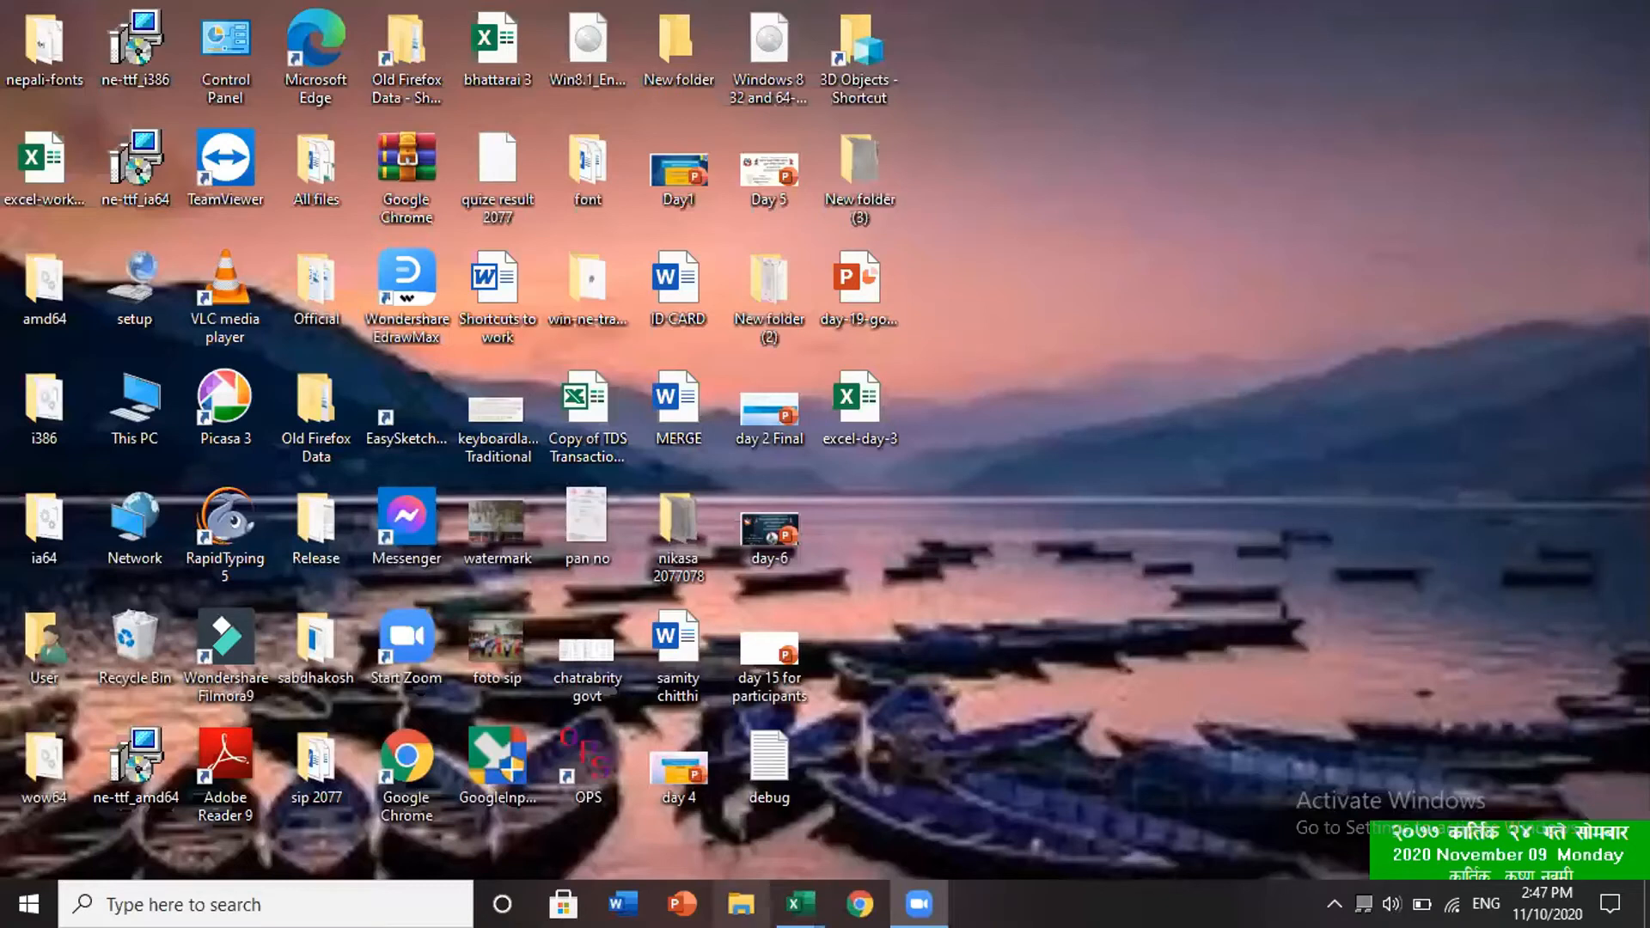
- Restore the excel-workbook-for-province-1-day-2 window from its taskbar preview
{"action": "mouse_move", "coordinate": [799, 903]}
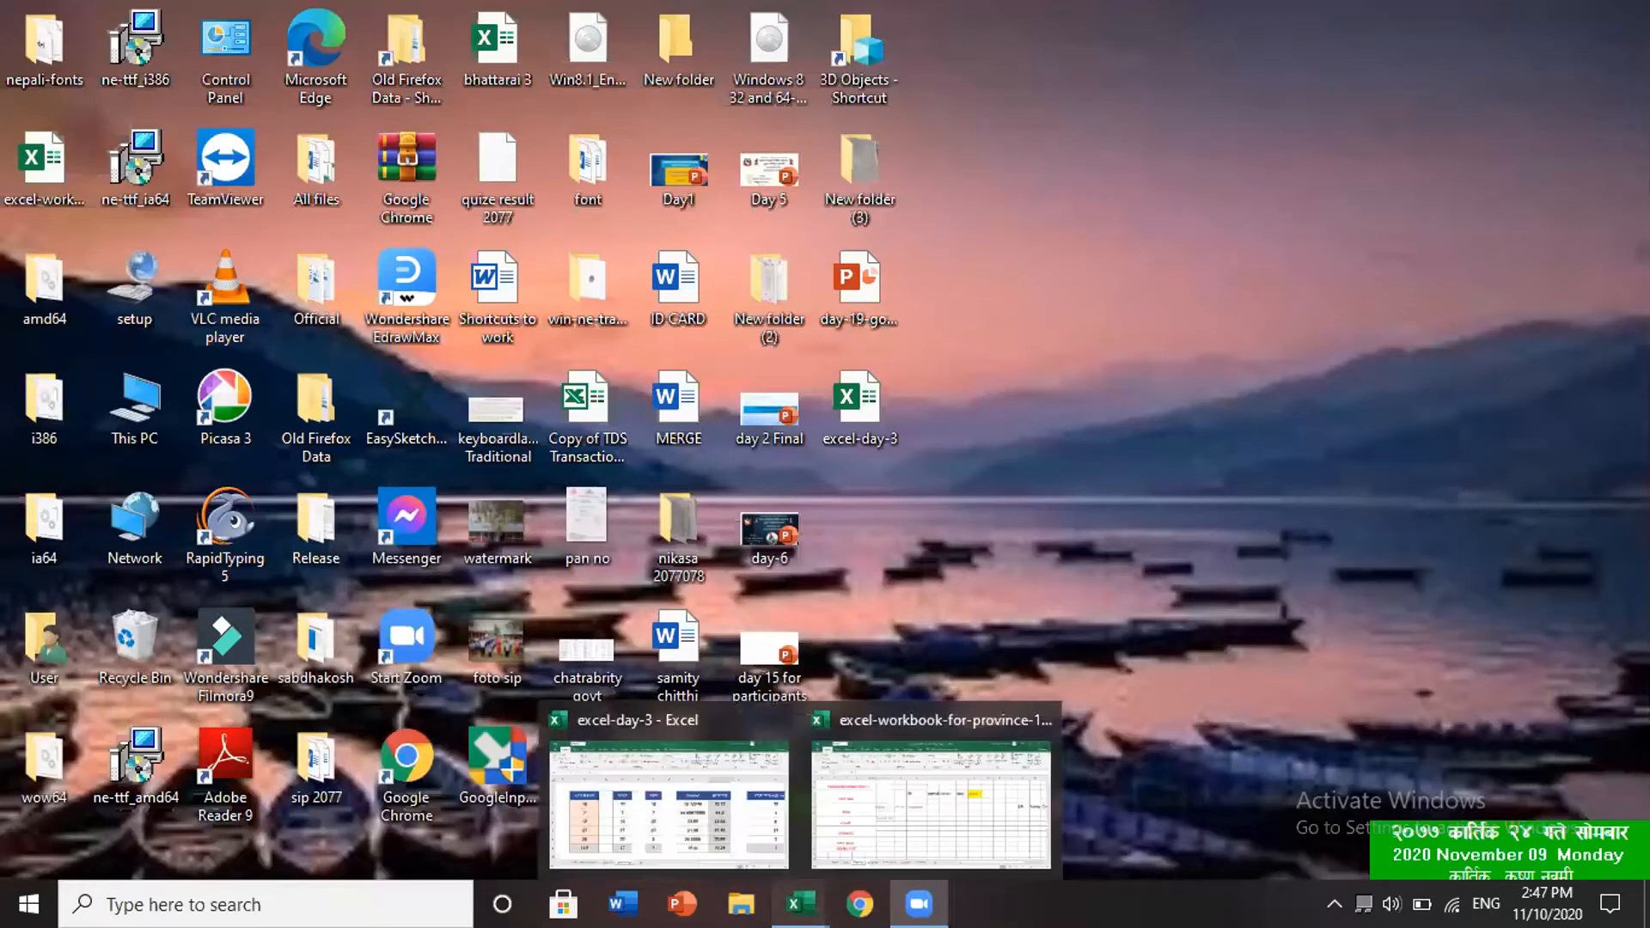
{"action": "left_click", "coordinate": [908, 814]}
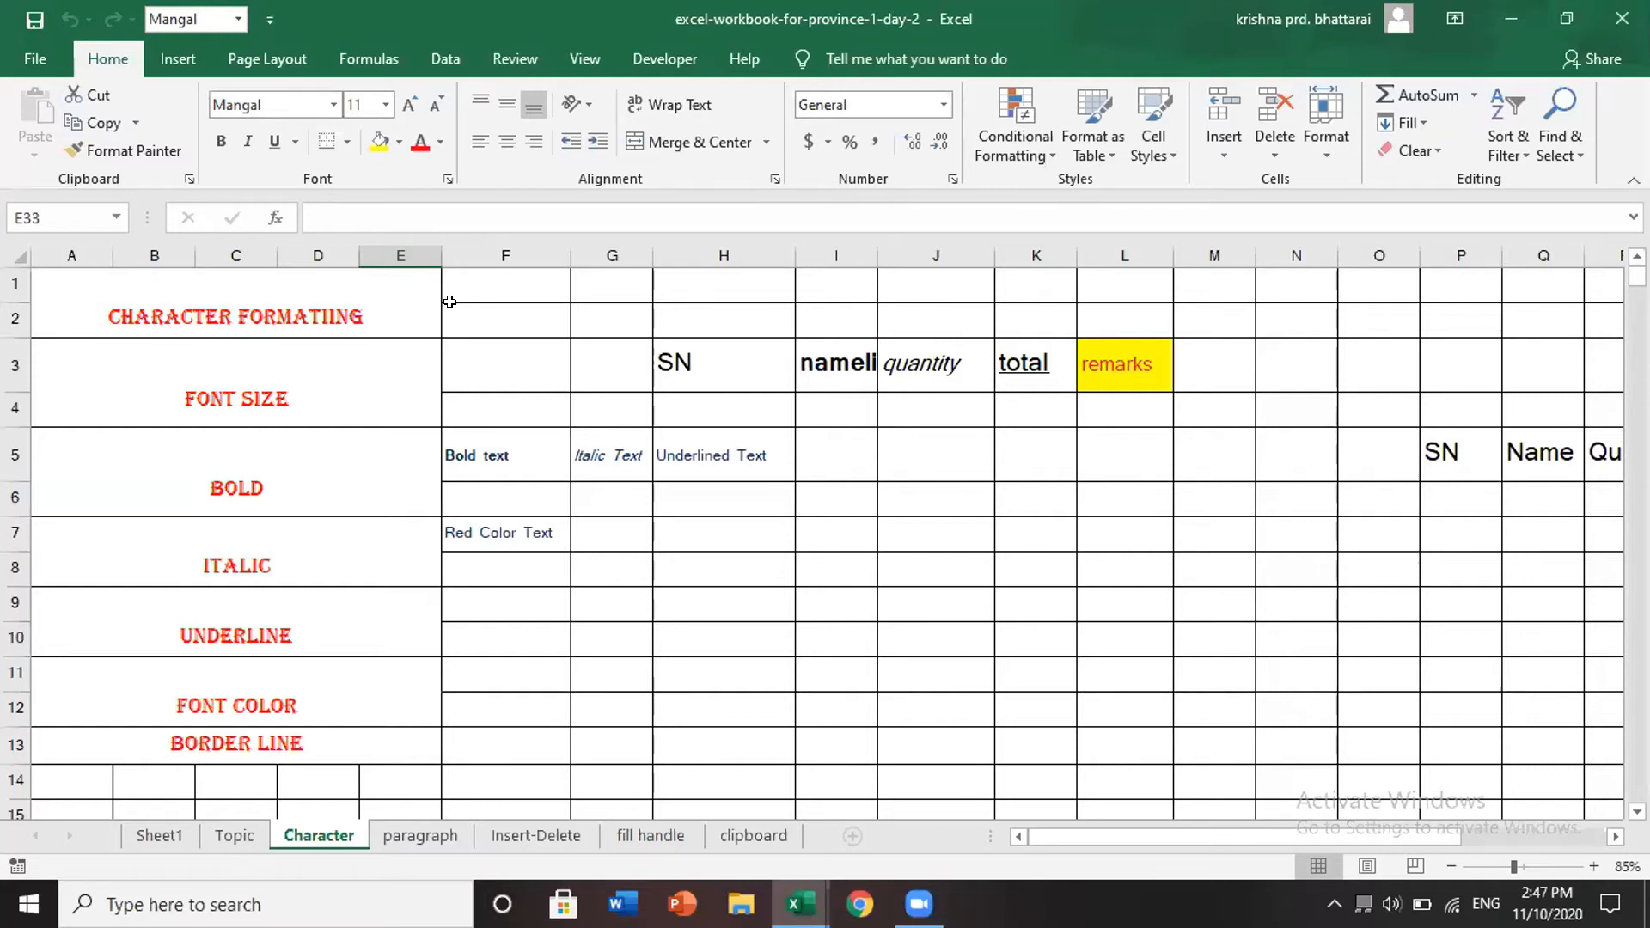
{"action": "scroll", "coordinate": [534, 548], "scroll_direction": "down", "scroll_amount": 4}
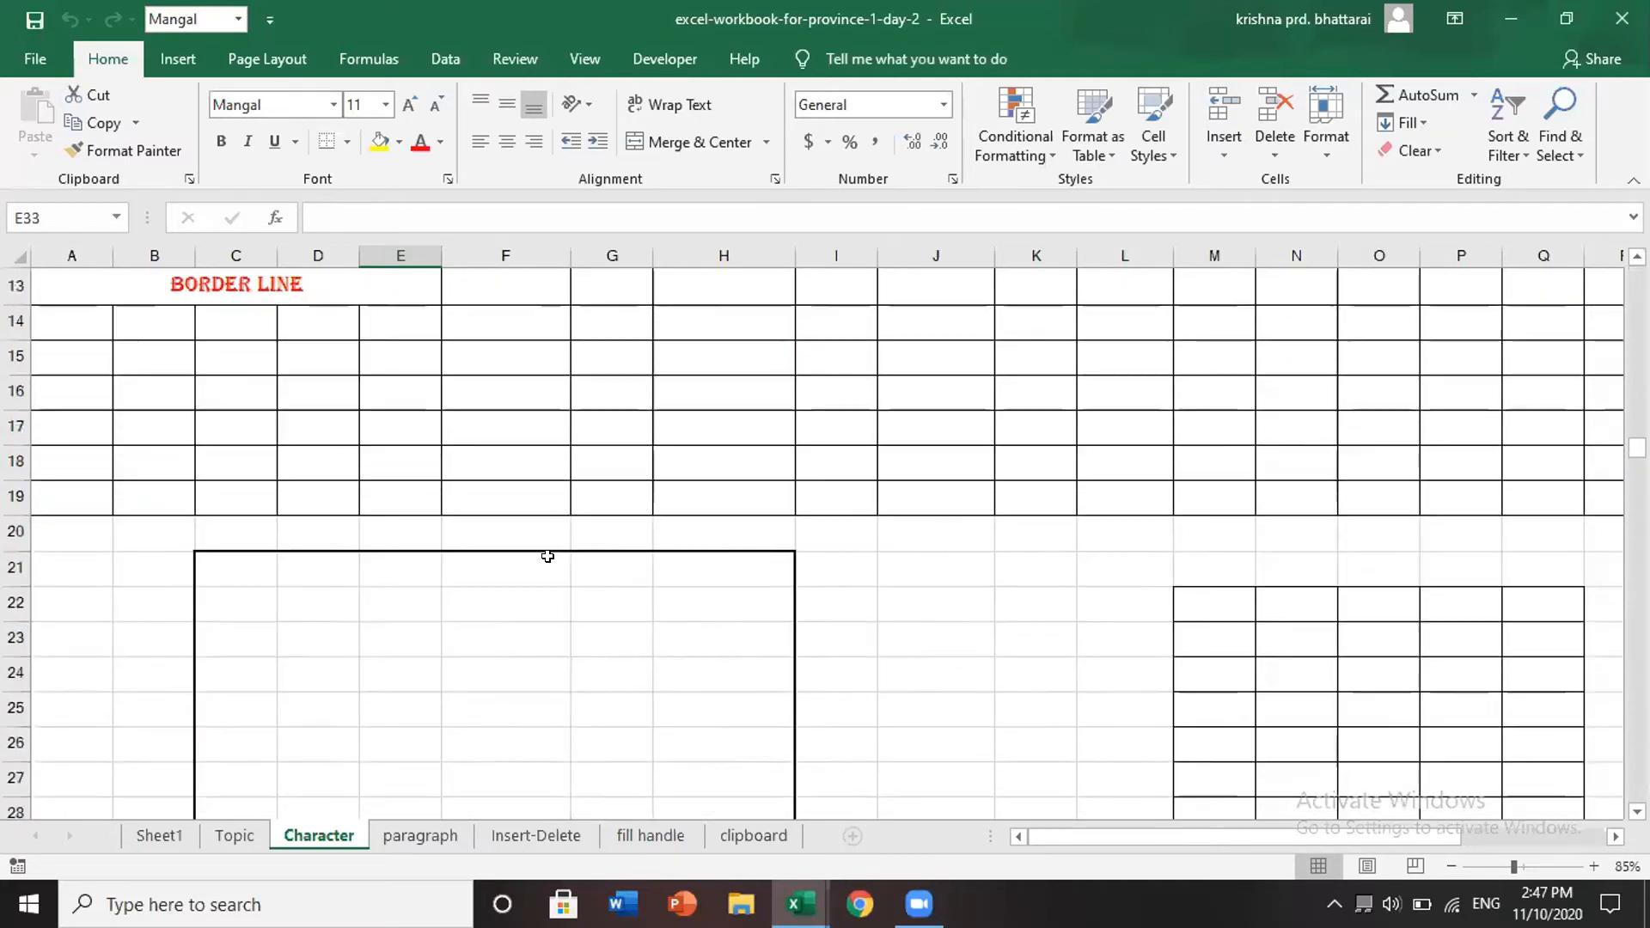
{"action": "scroll", "coordinate": [547, 556], "scroll_direction": "down", "scroll_amount": 1}
{"action": "left_click", "coordinate": [971, 609]}
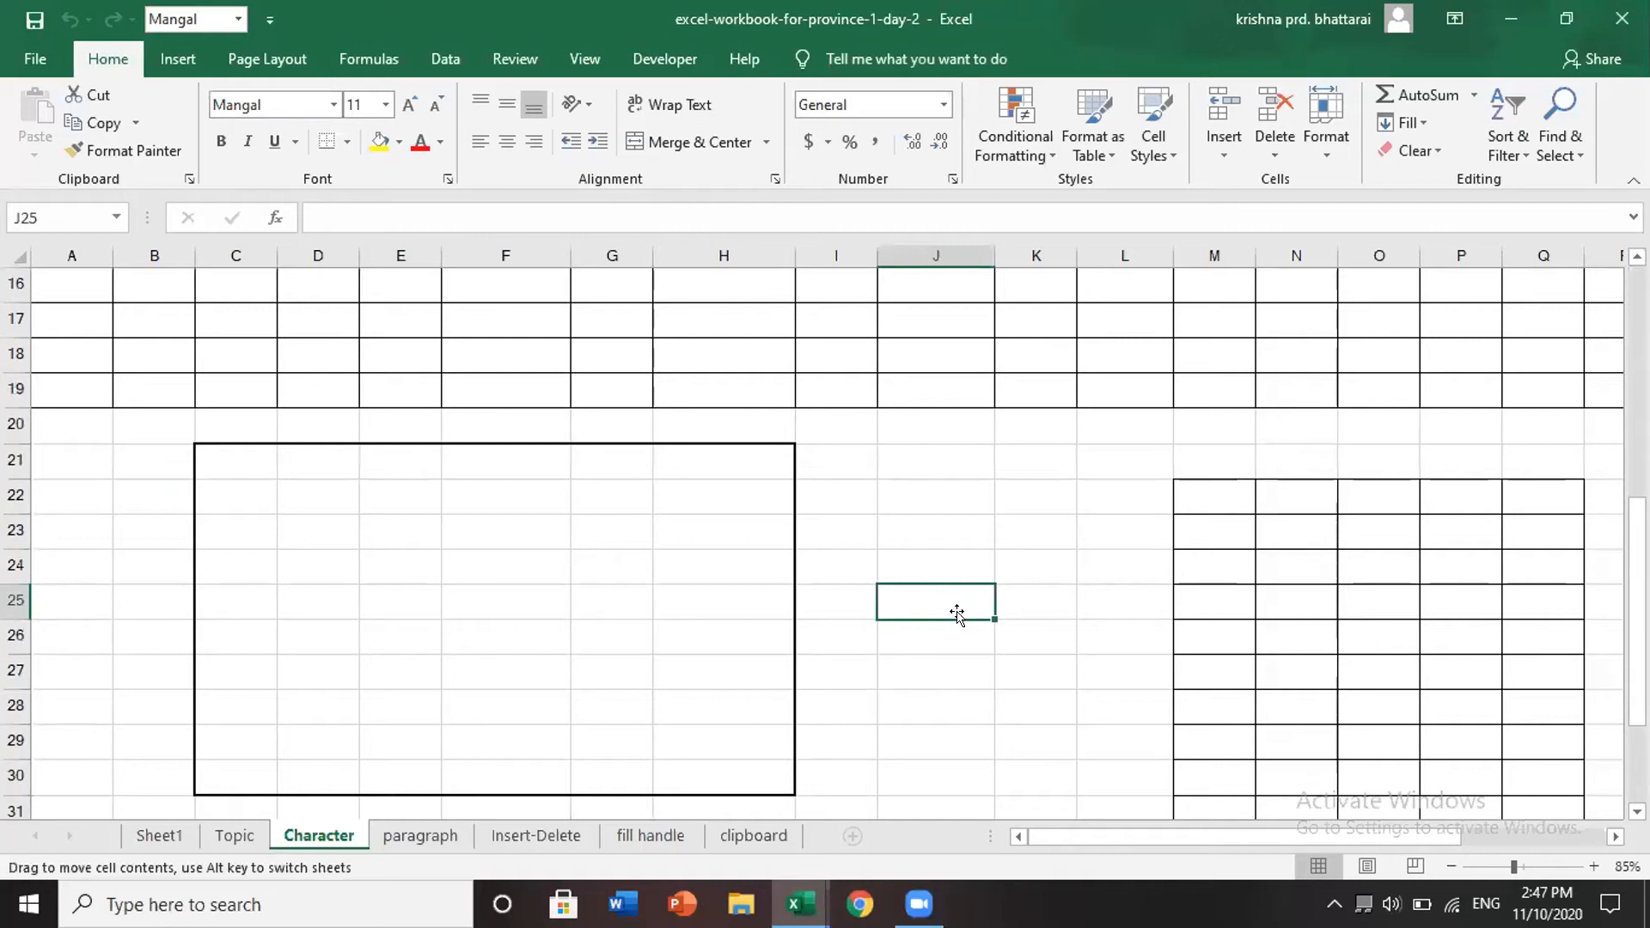
{"action": "scroll", "coordinate": [493, 512], "scroll_direction": "up", "scroll_amount": 3}
{"action": "scroll", "coordinate": [584, 523], "scroll_direction": "down", "scroll_amount": 2}
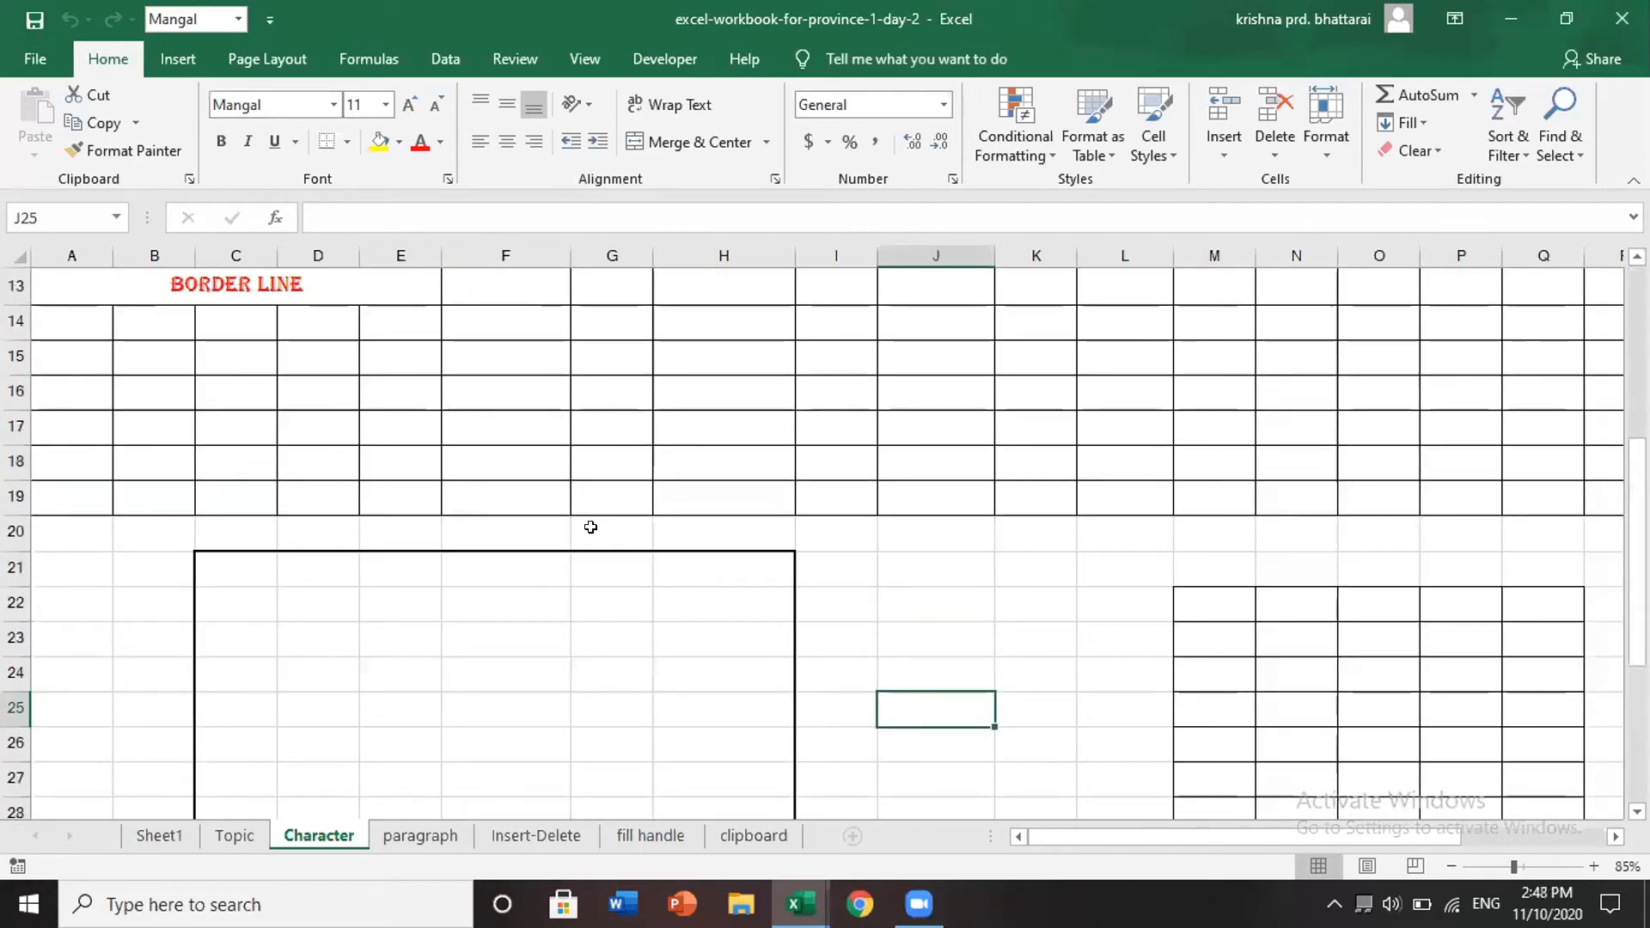
{"action": "scroll", "coordinate": [590, 519], "scroll_direction": "up", "scroll_amount": 4}
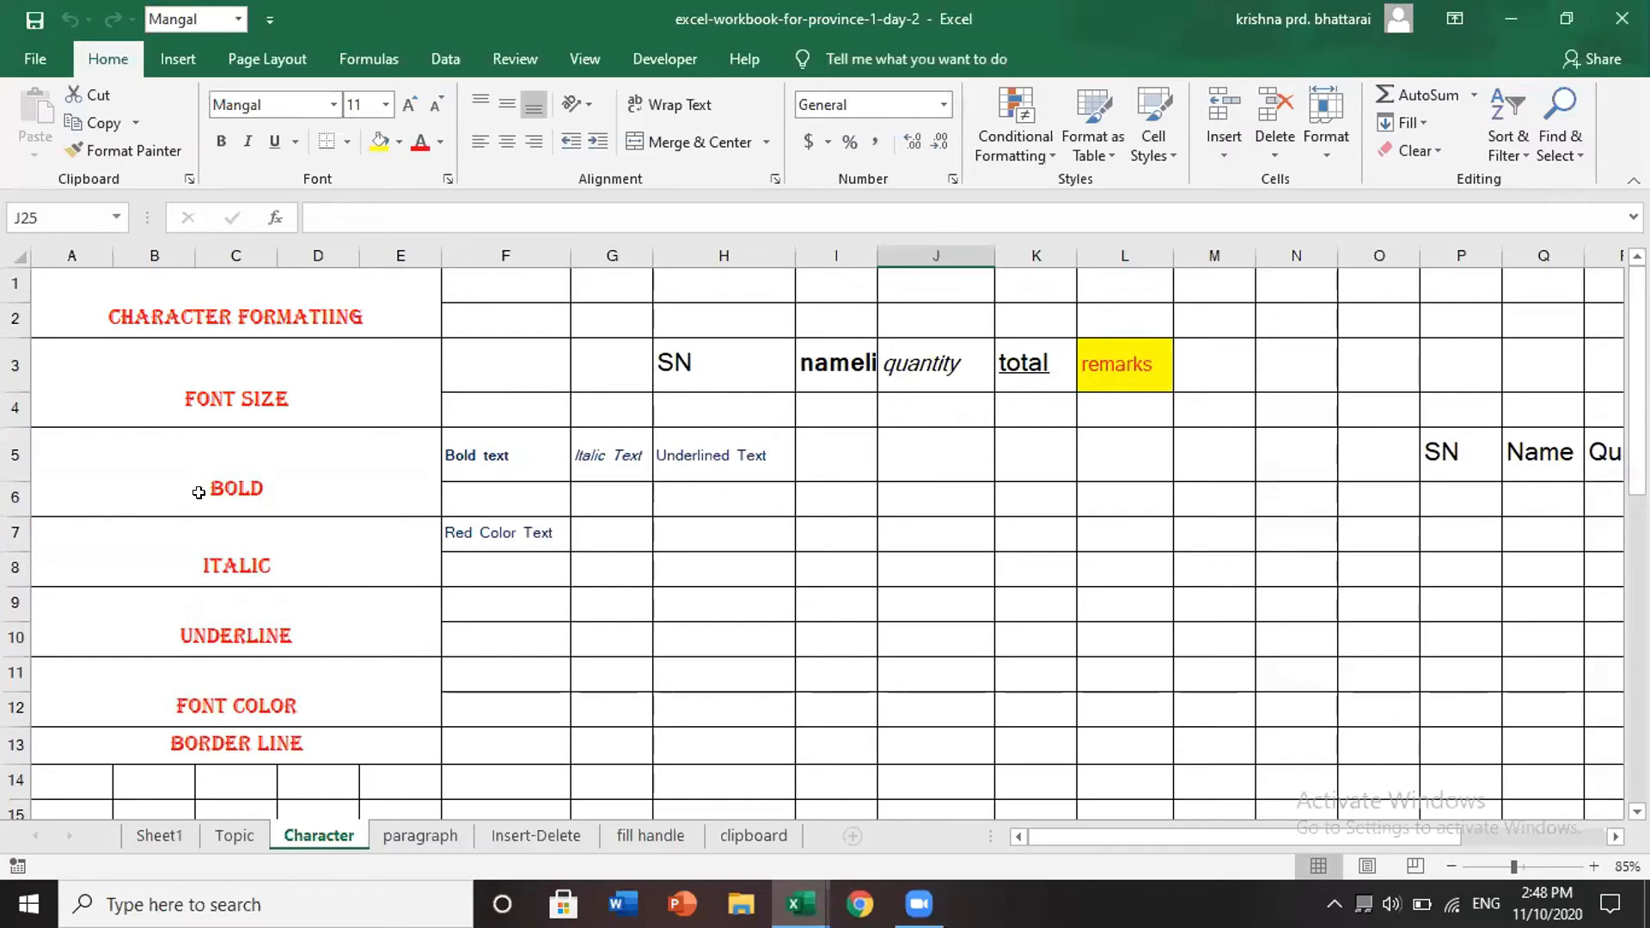
{"action": "scroll", "coordinate": [324, 573], "scroll_direction": "down", "scroll_amount": 3}
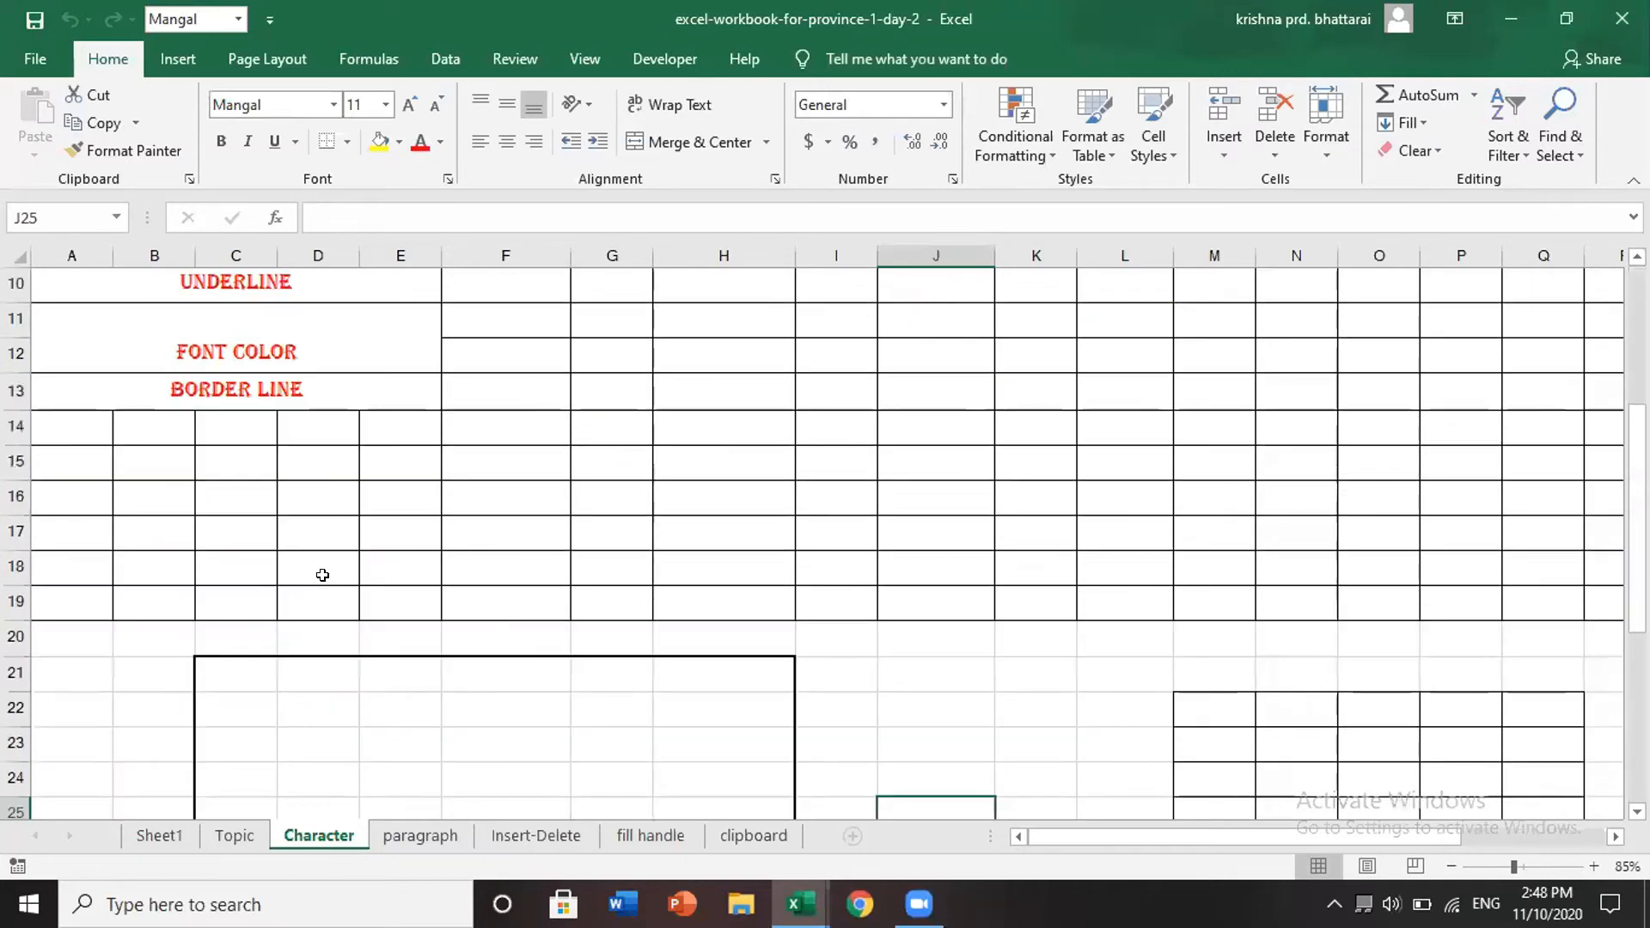
{"action": "scroll", "coordinate": [740, 494], "scroll_direction": "up", "scroll_amount": 1}
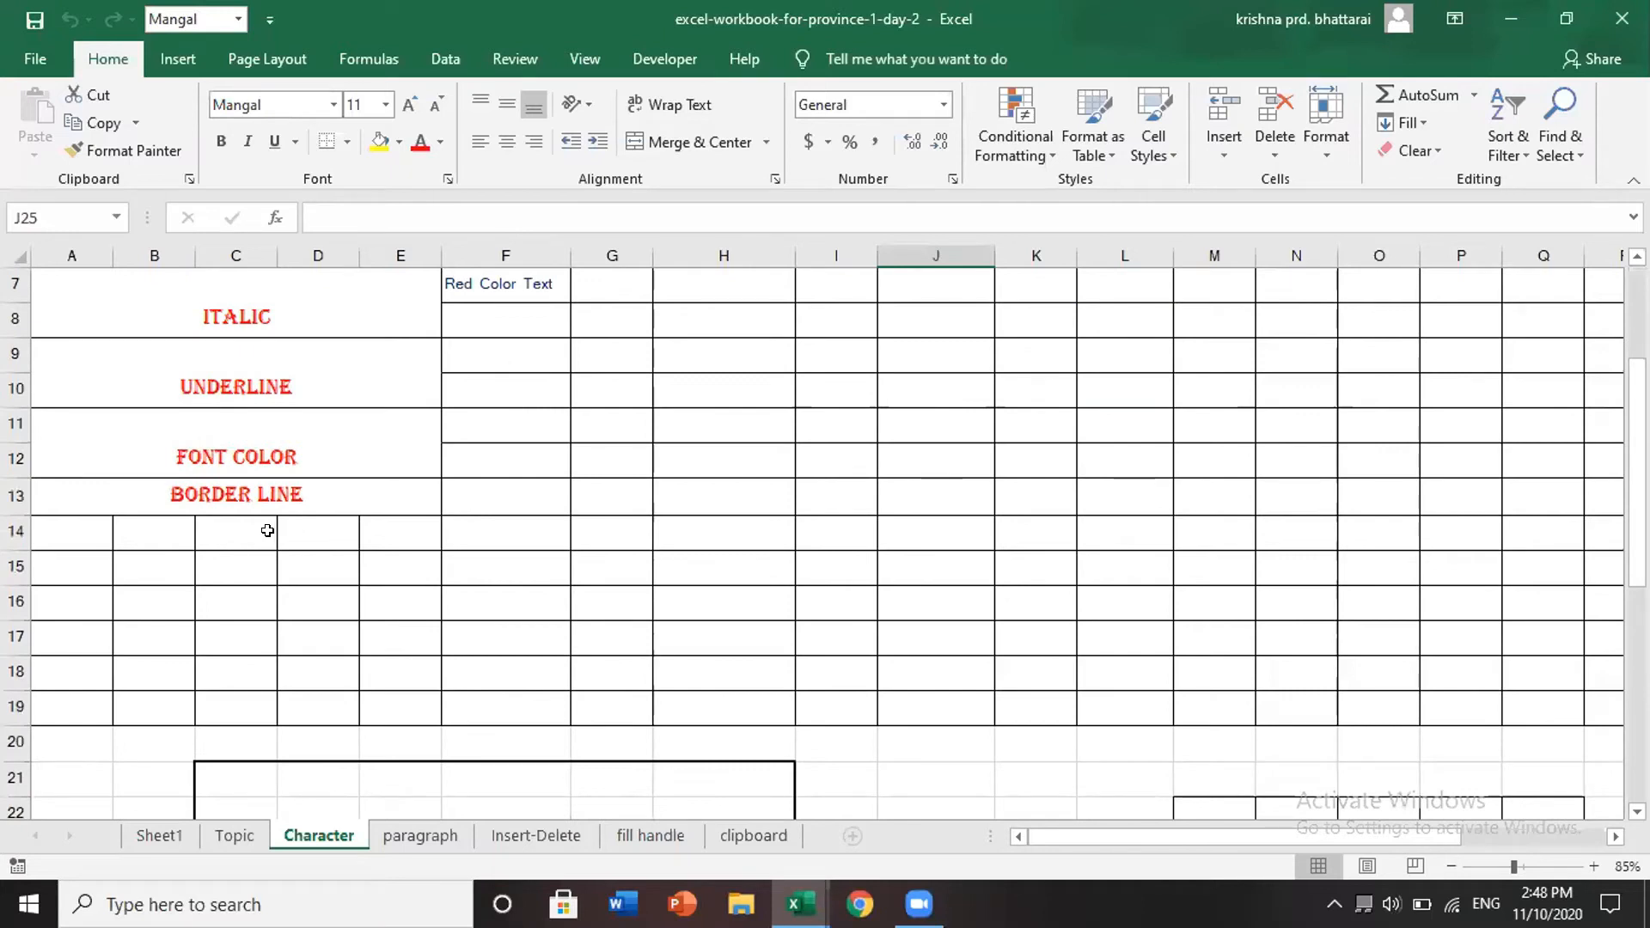
{"action": "scroll", "coordinate": [268, 528], "scroll_direction": "up", "scroll_amount": 2}
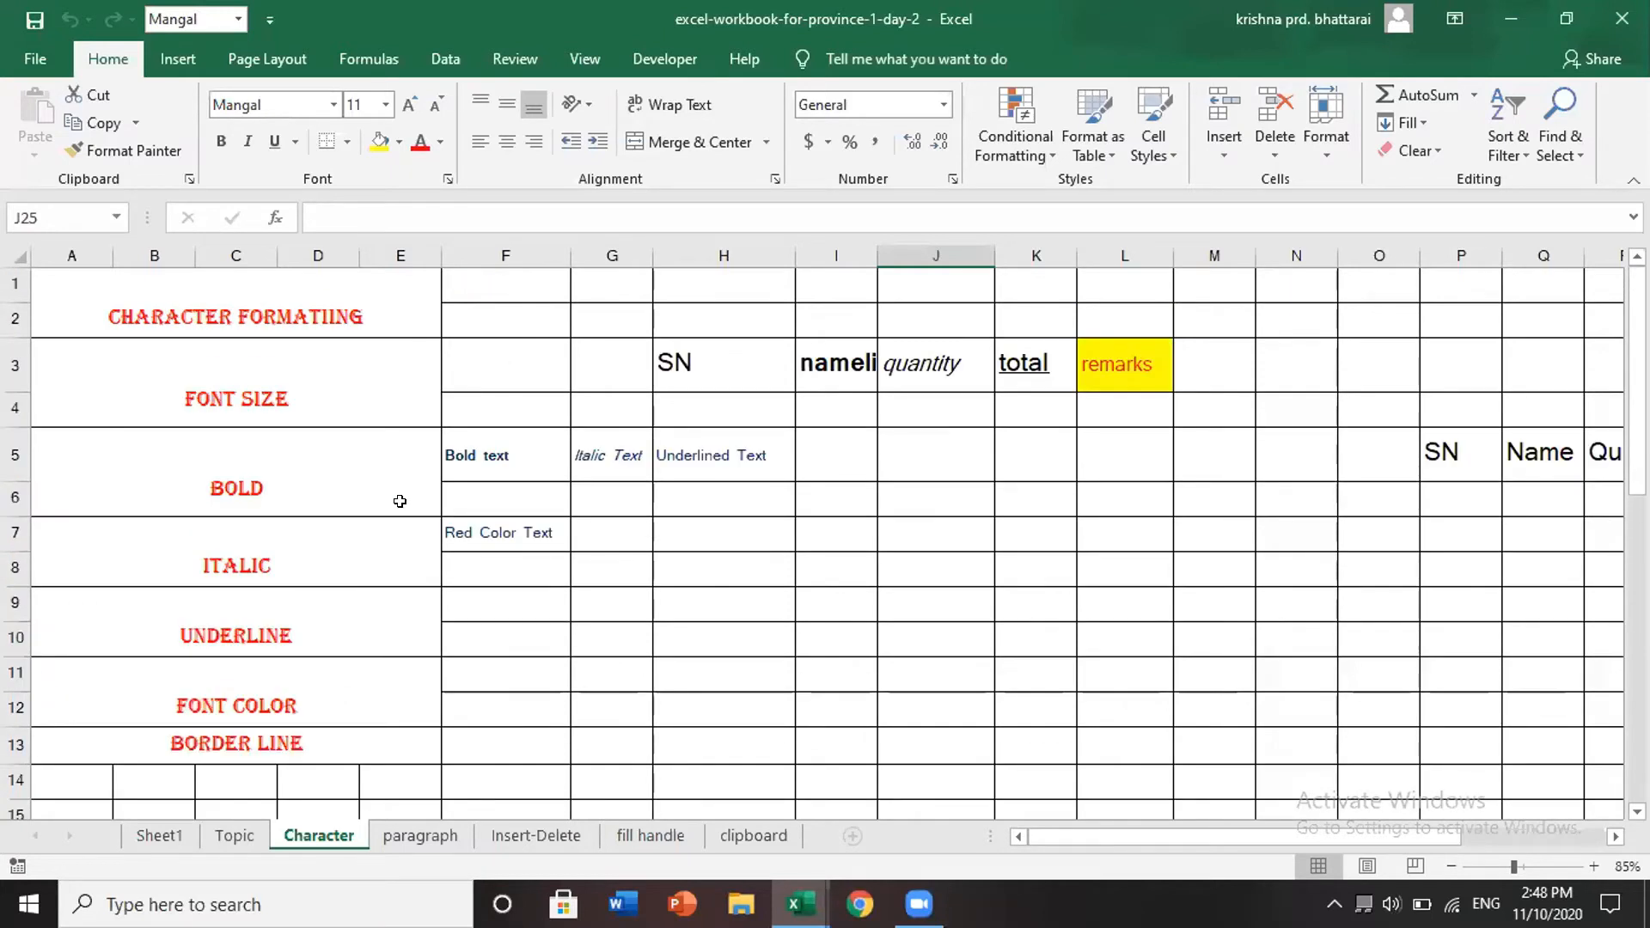
{"action": "scroll", "coordinate": [589, 589], "scroll_direction": "down", "scroll_amount": 12}
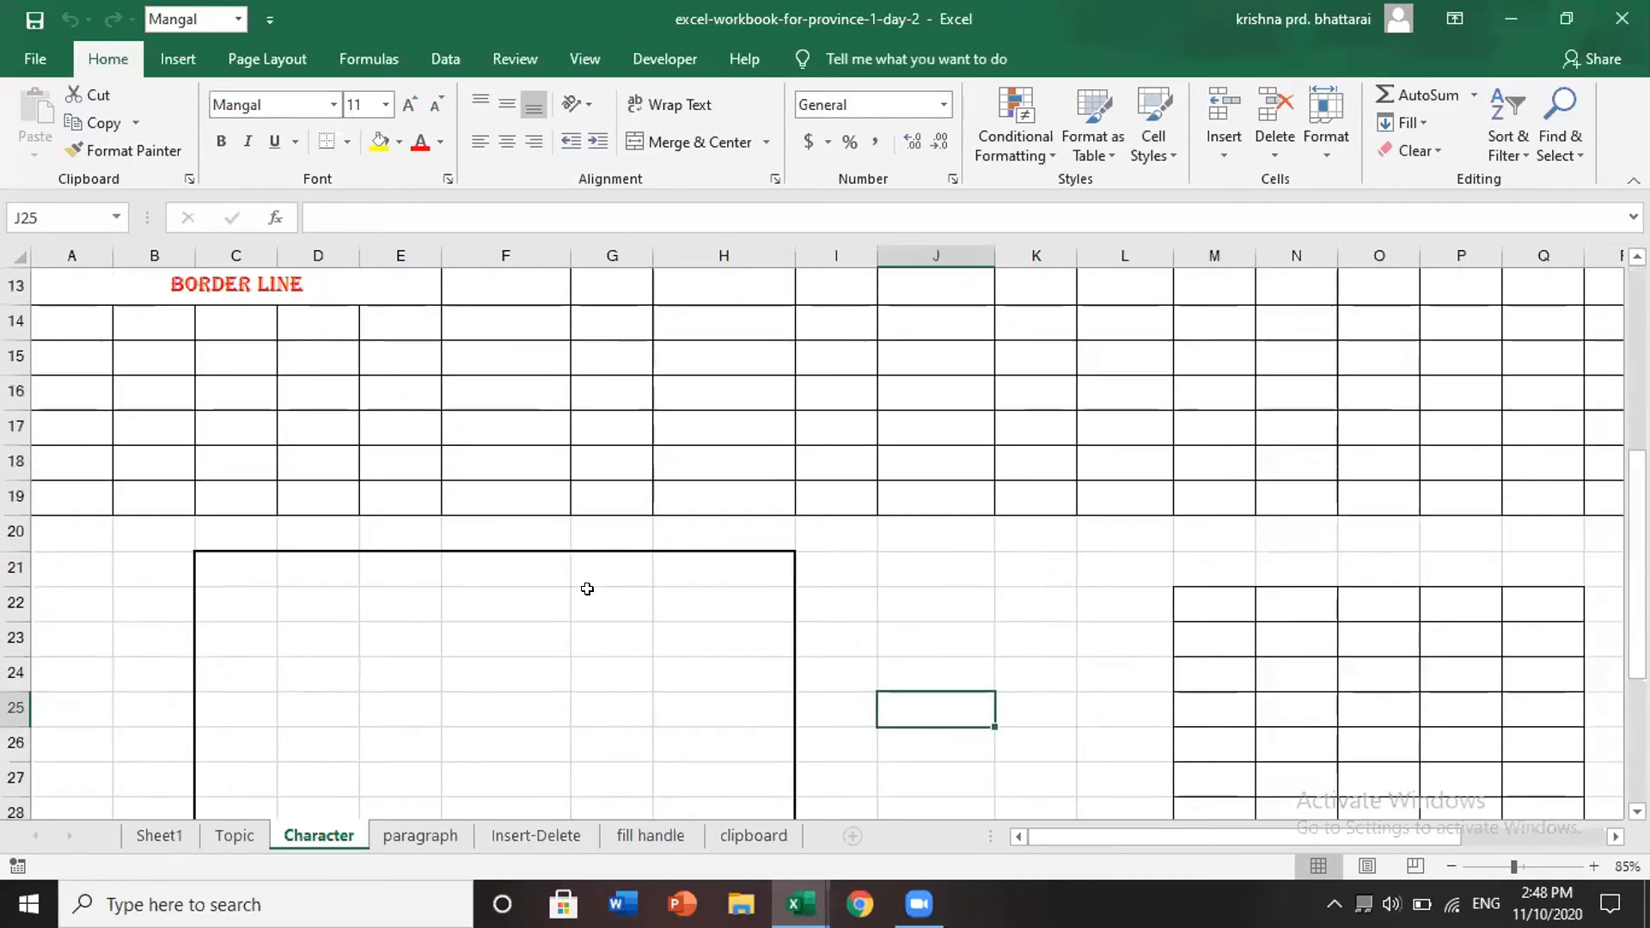
{"action": "scroll", "coordinate": [491, 606], "scroll_direction": "down", "scroll_amount": 1}
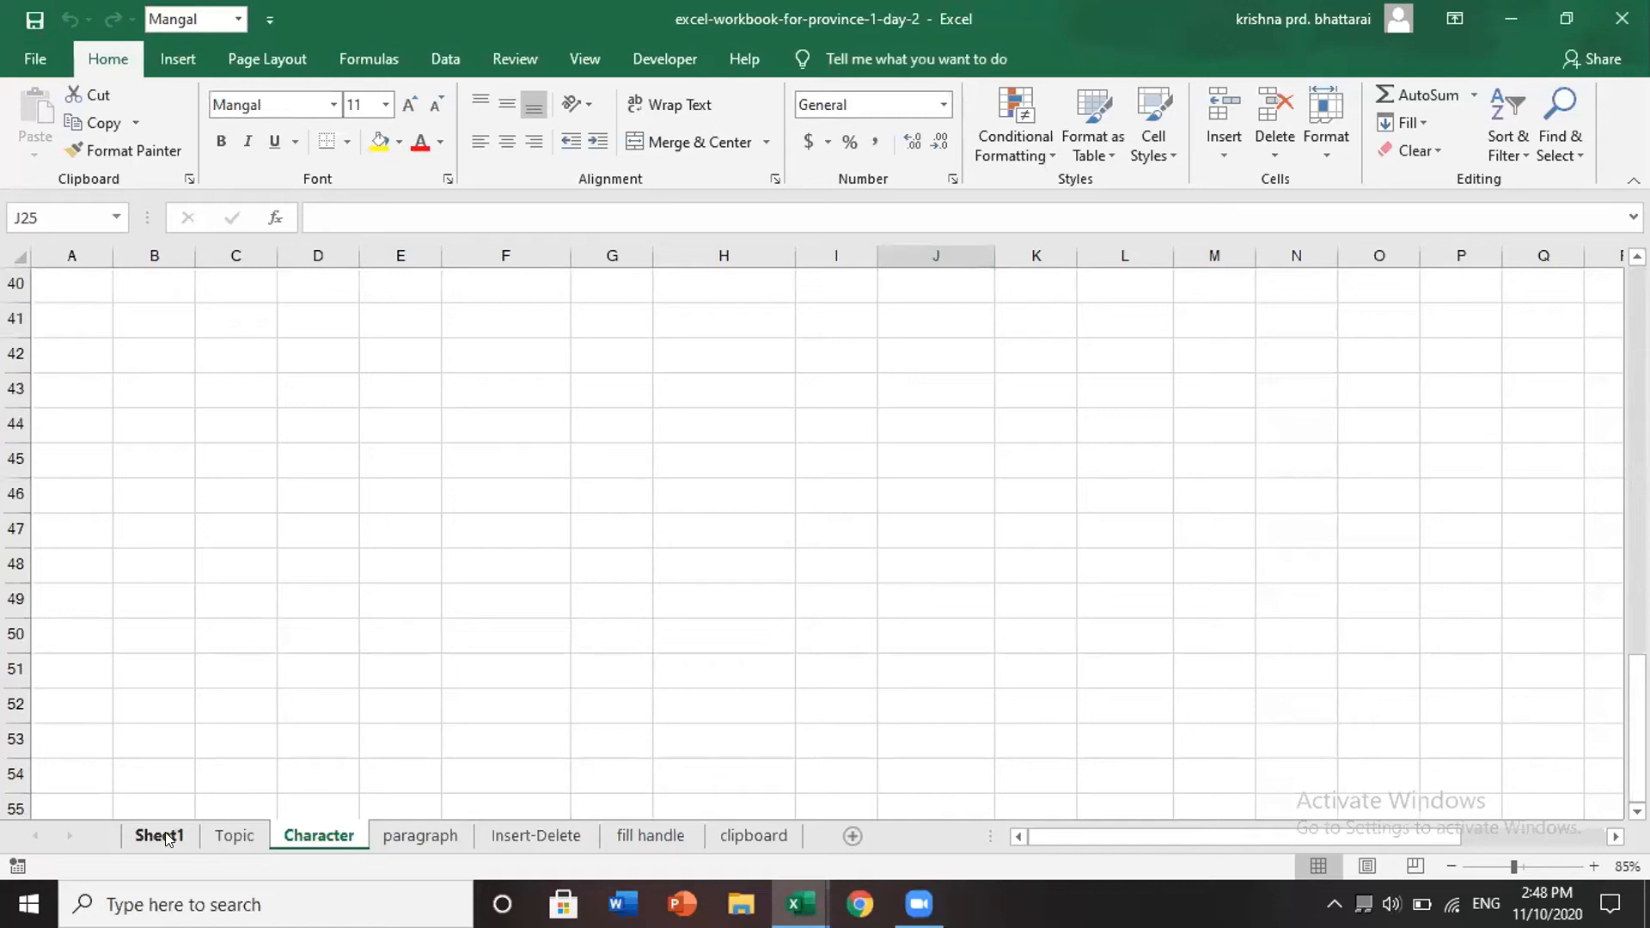
- Switch to the paragraph sheet, browse its examples and select the Text Align cell J4
{"action": "left_click", "coordinate": [420, 836]}
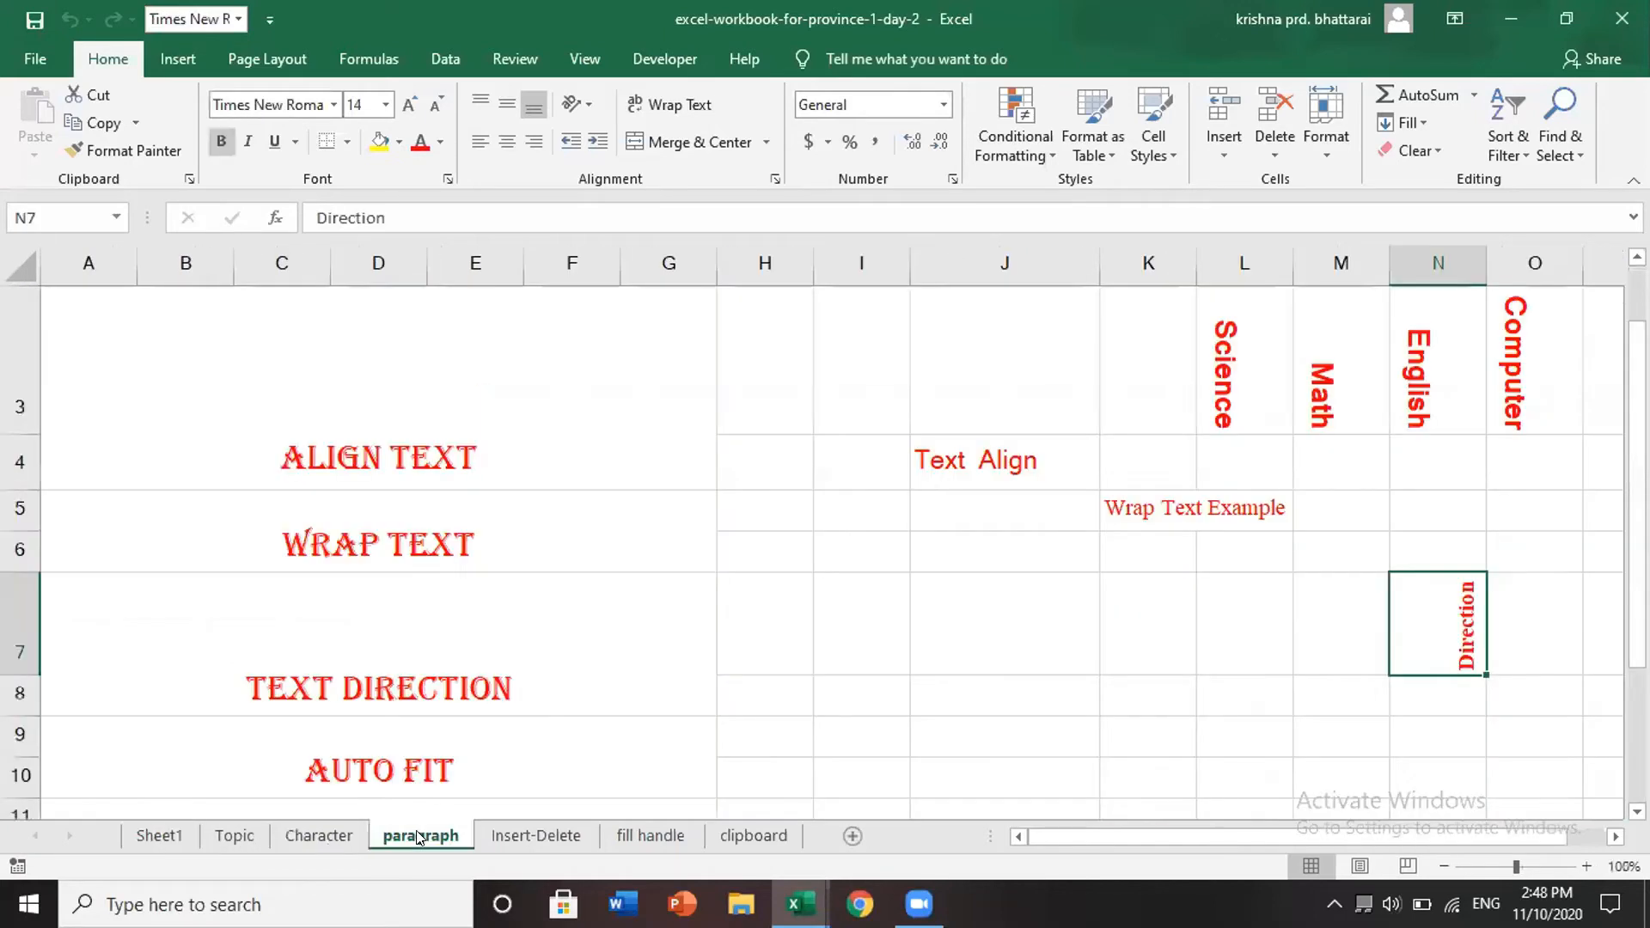
{"action": "scroll", "coordinate": [991, 516], "scroll_direction": "down", "scroll_amount": 2}
{"action": "scroll", "coordinate": [973, 516], "scroll_direction": "up", "scroll_amount": 2}
{"action": "scroll", "coordinate": [885, 597], "scroll_direction": "down", "scroll_amount": 2}
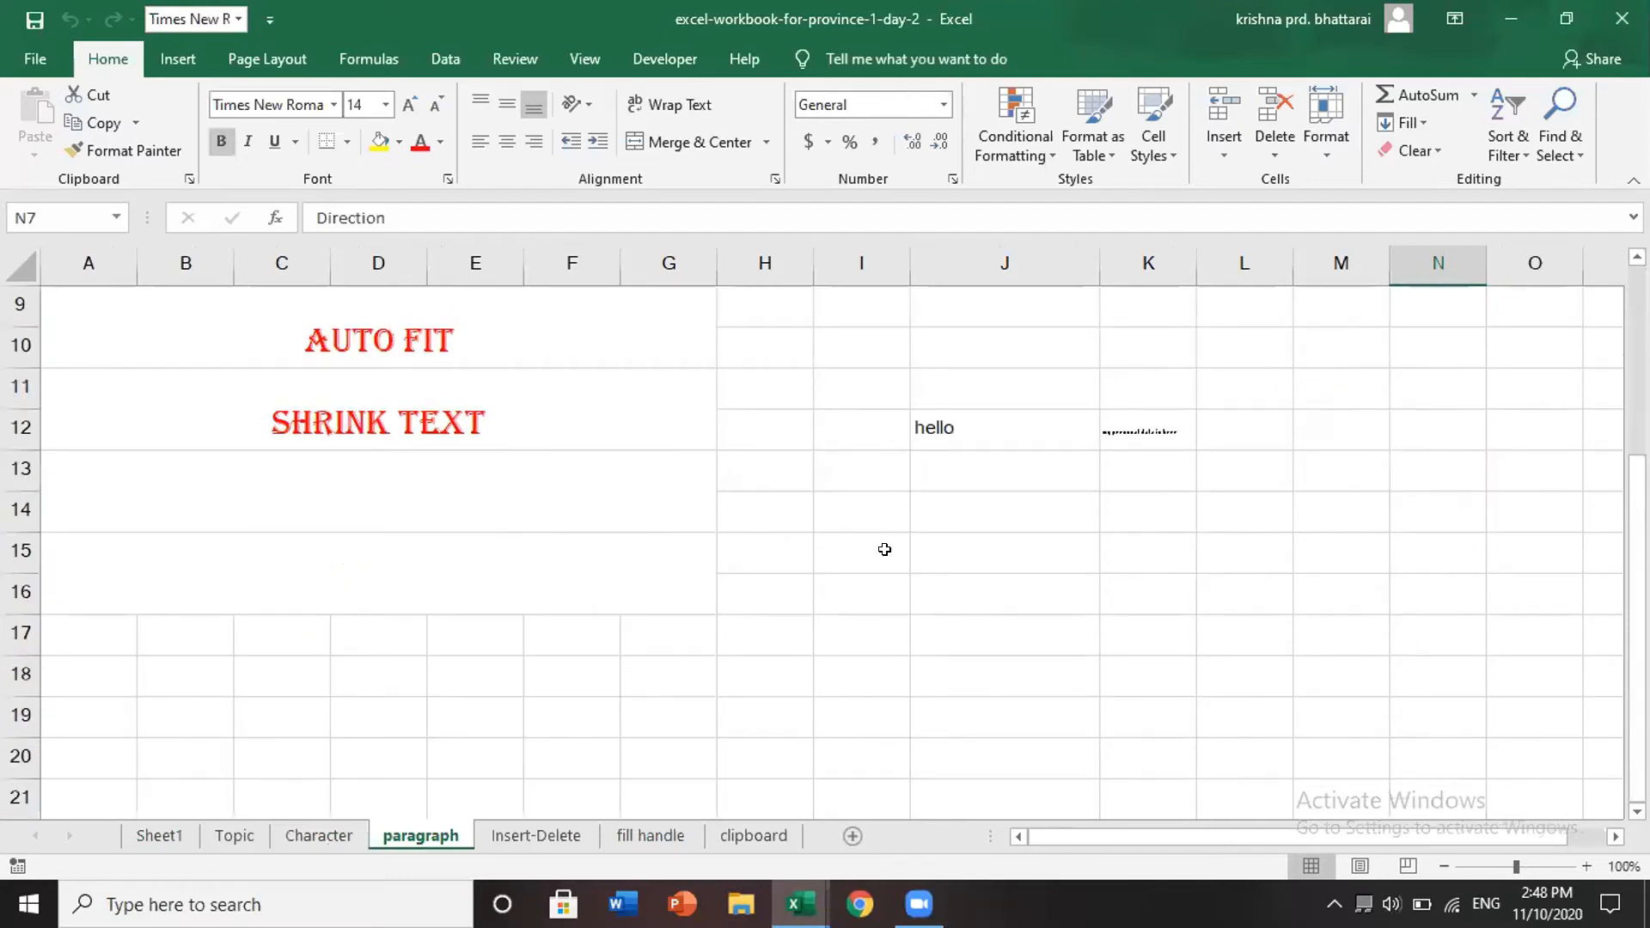
{"action": "left_click", "coordinate": [983, 510]}
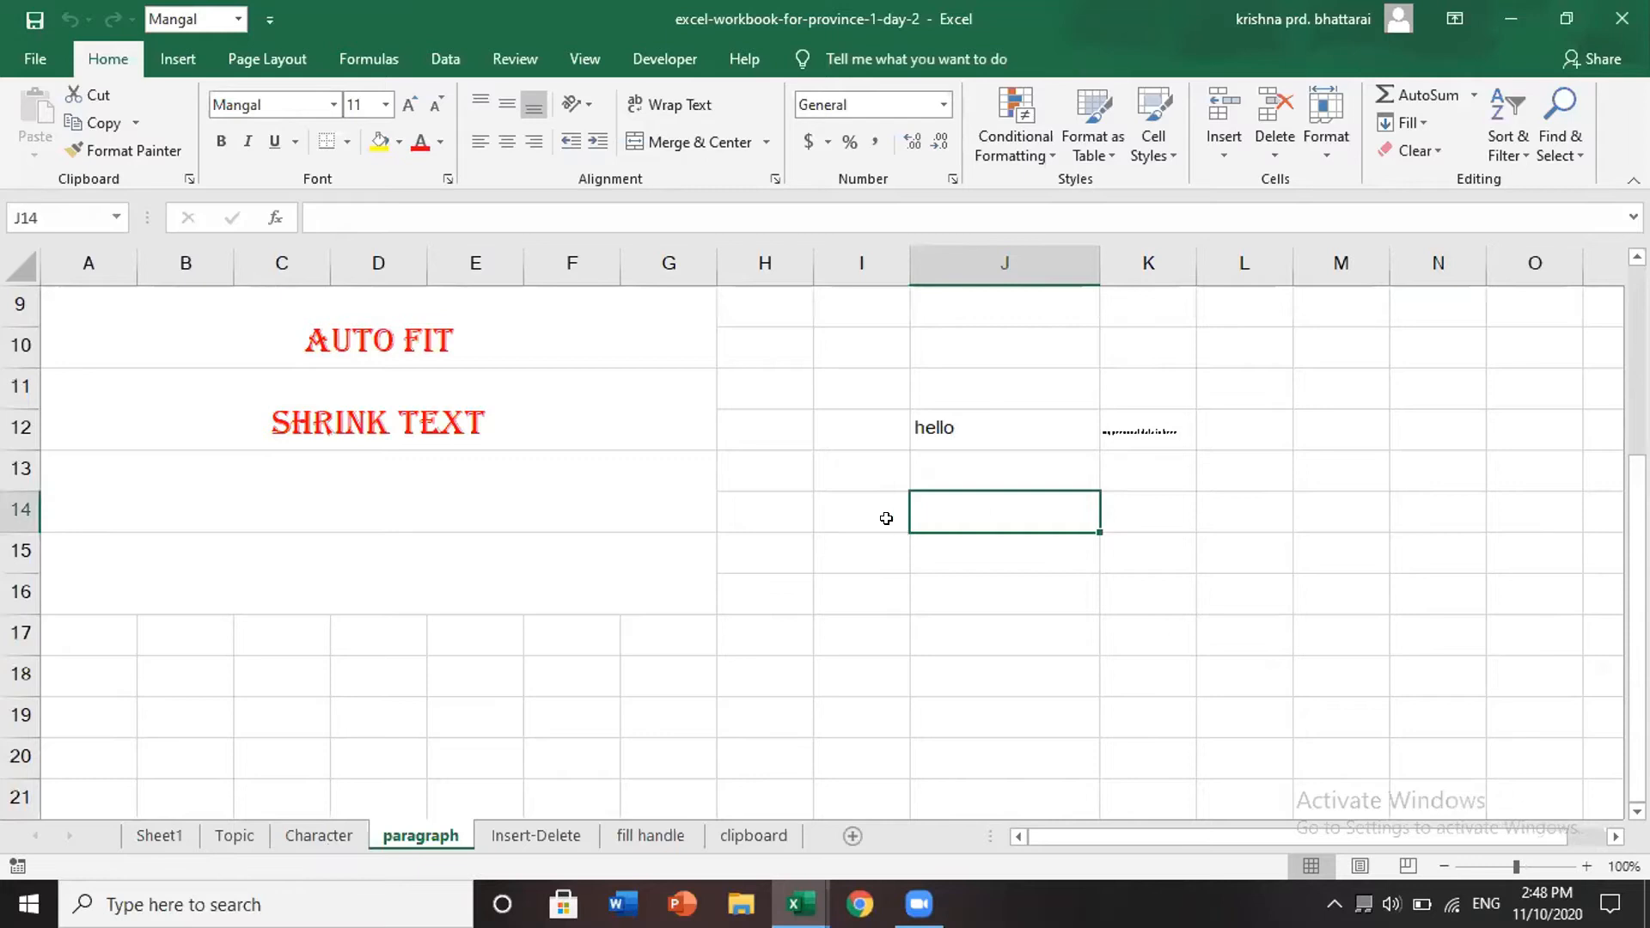
{"action": "scroll", "coordinate": [883, 516], "scroll_direction": "up", "scroll_amount": 2}
{"action": "scroll", "coordinate": [383, 499], "scroll_direction": "up", "scroll_amount": 1}
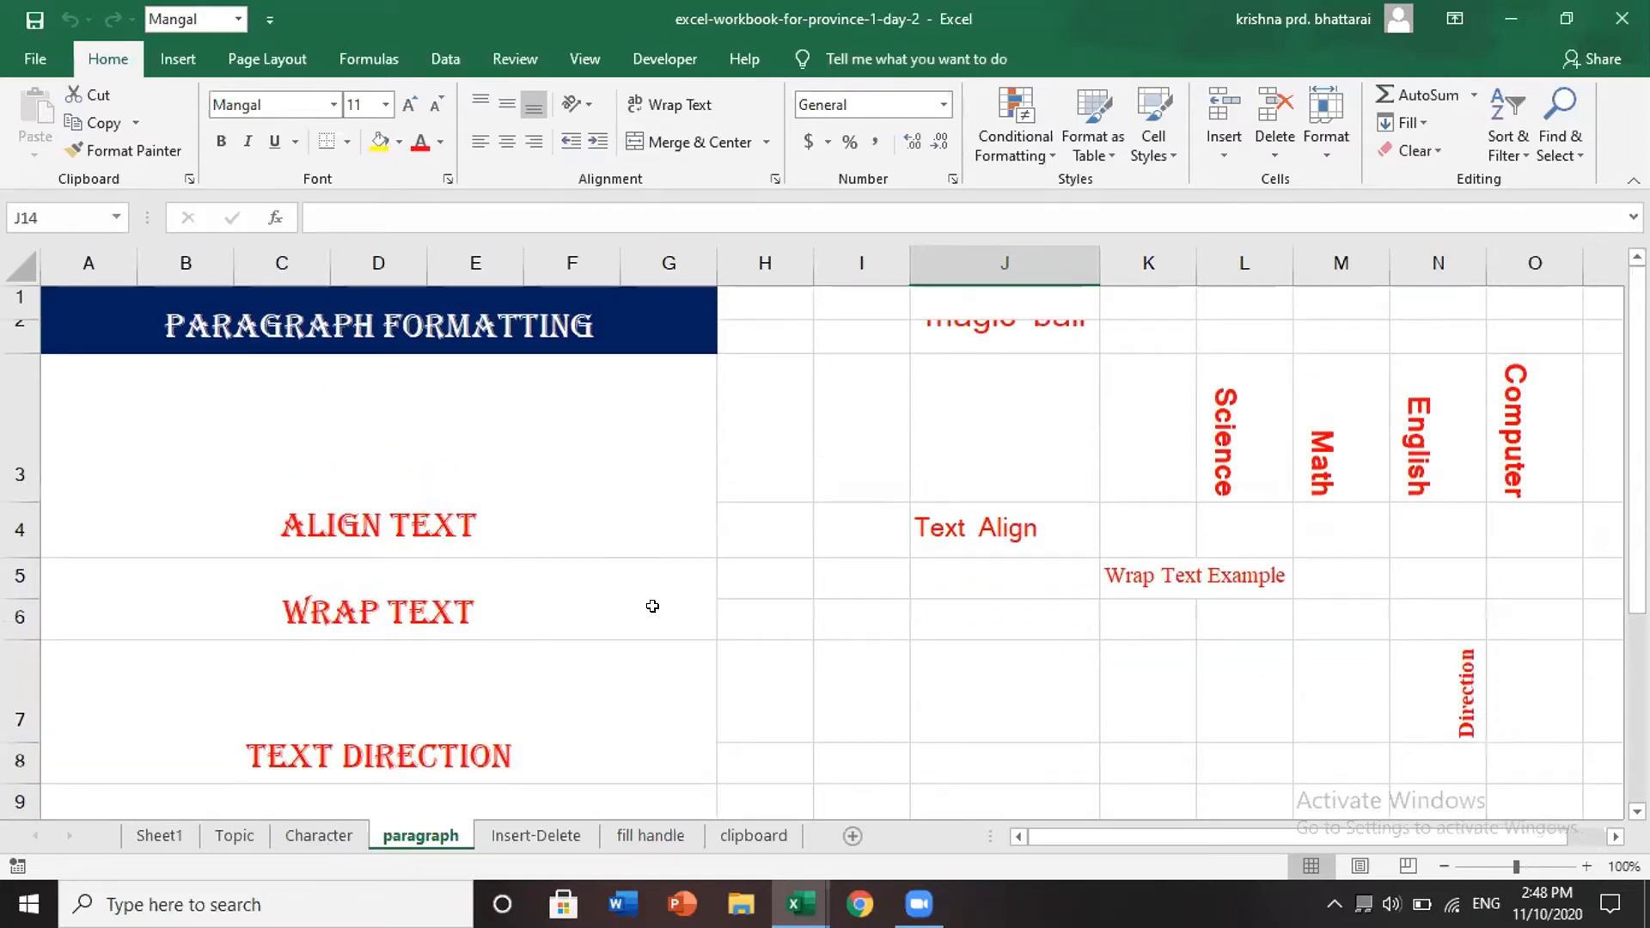
{"action": "left_click", "coordinate": [991, 533]}
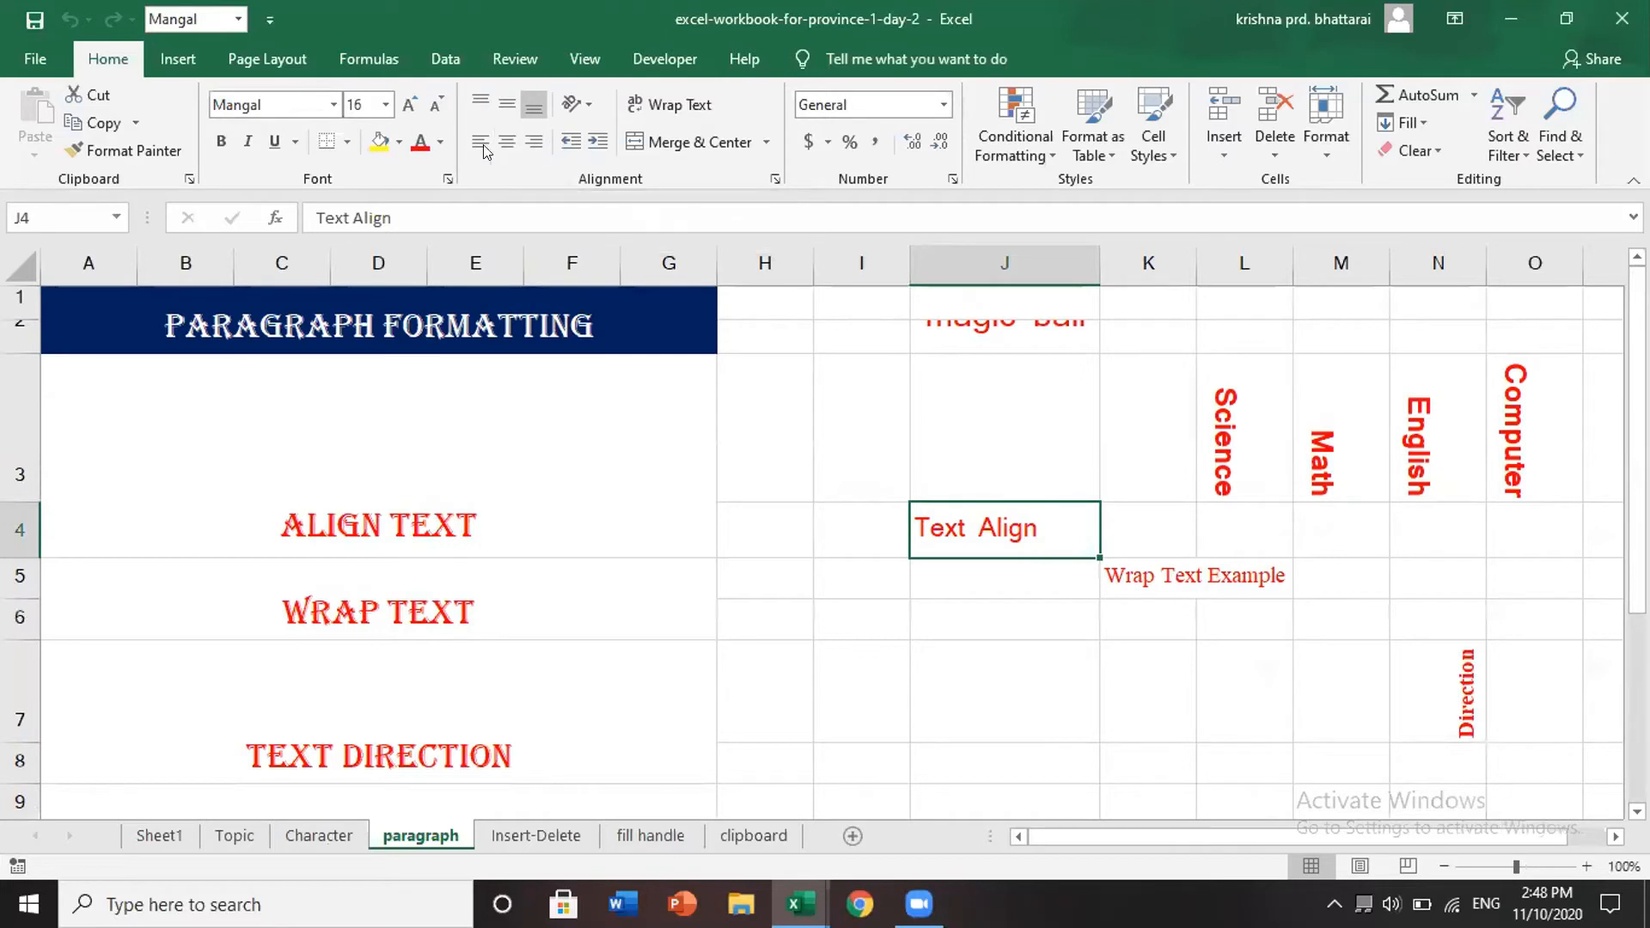
- Right-align, then center, Text Align in J4 and drag row 4 much taller
{"action": "left_click", "coordinate": [533, 136]}
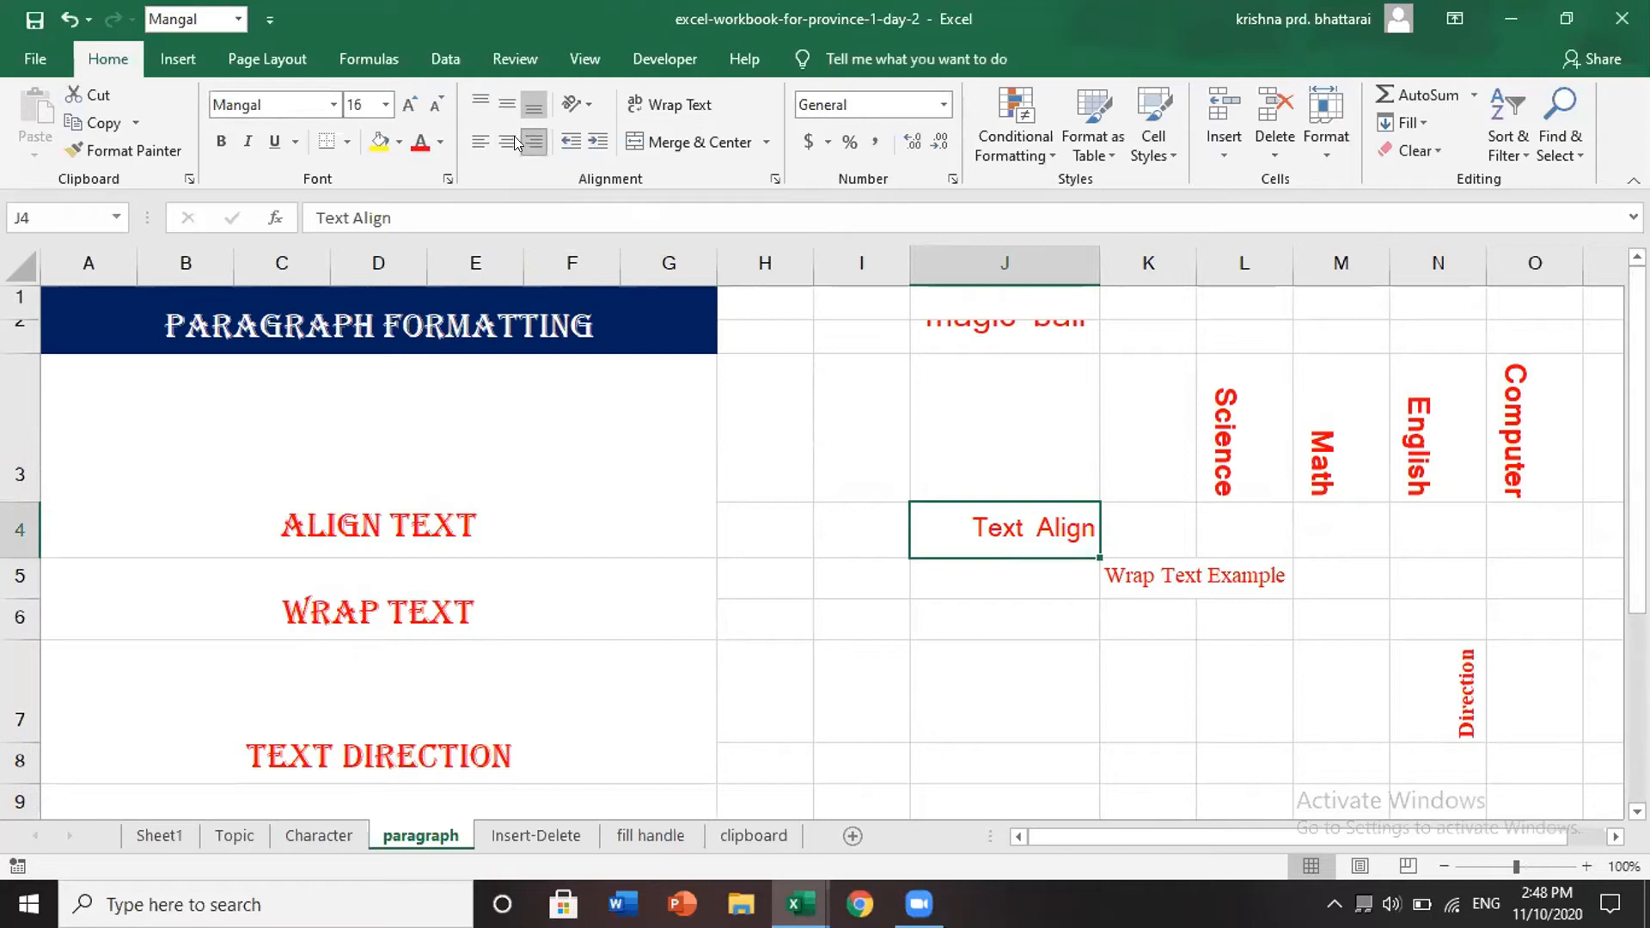
{"action": "left_click", "coordinate": [507, 141]}
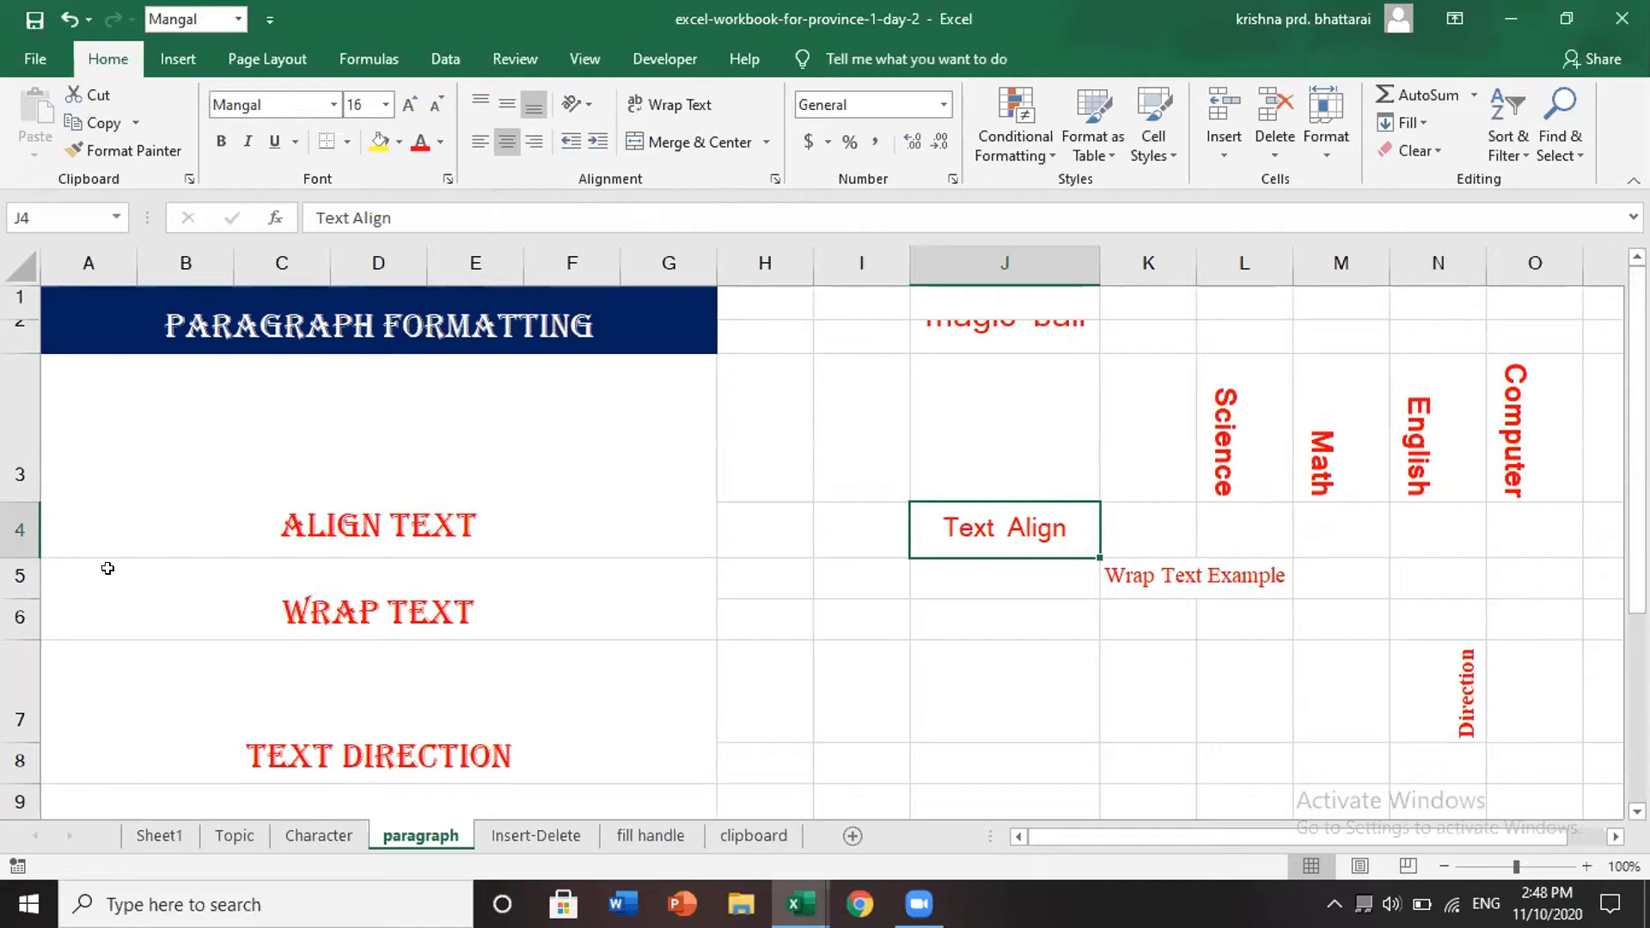
{"action": "left_click_drag", "start_coordinate": [9, 551], "coordinate": [9, 614]}
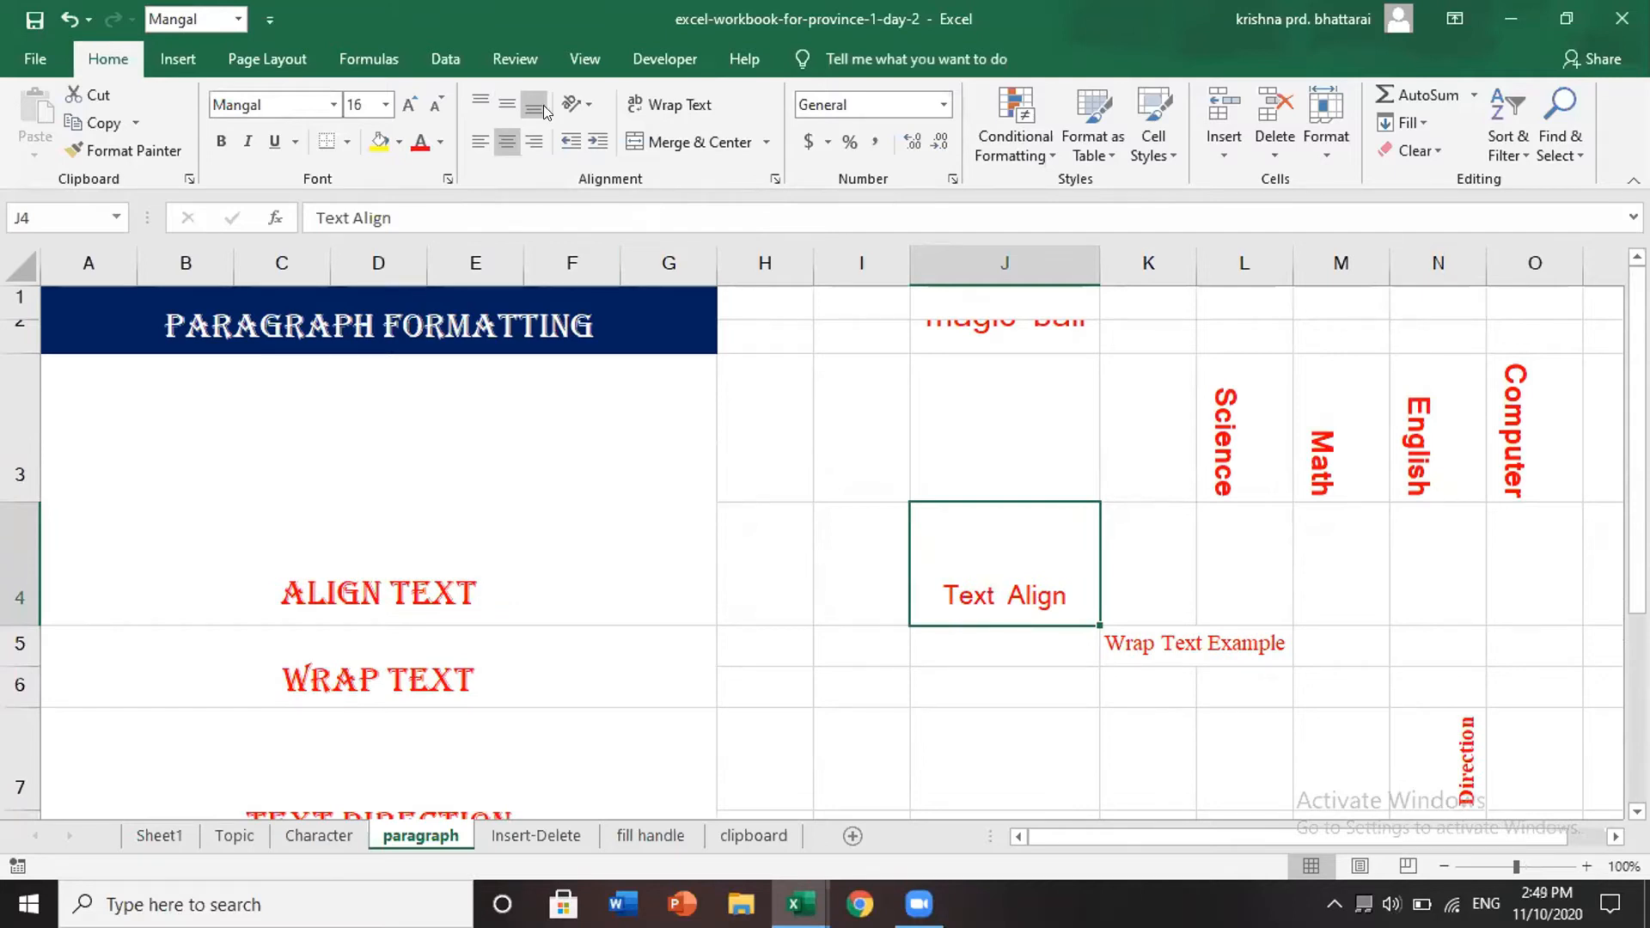
- Try Middle, Top and Bottom alignment on J4, leaving Text Align bottom-right aligned
{"action": "left_click", "coordinate": [495, 103]}
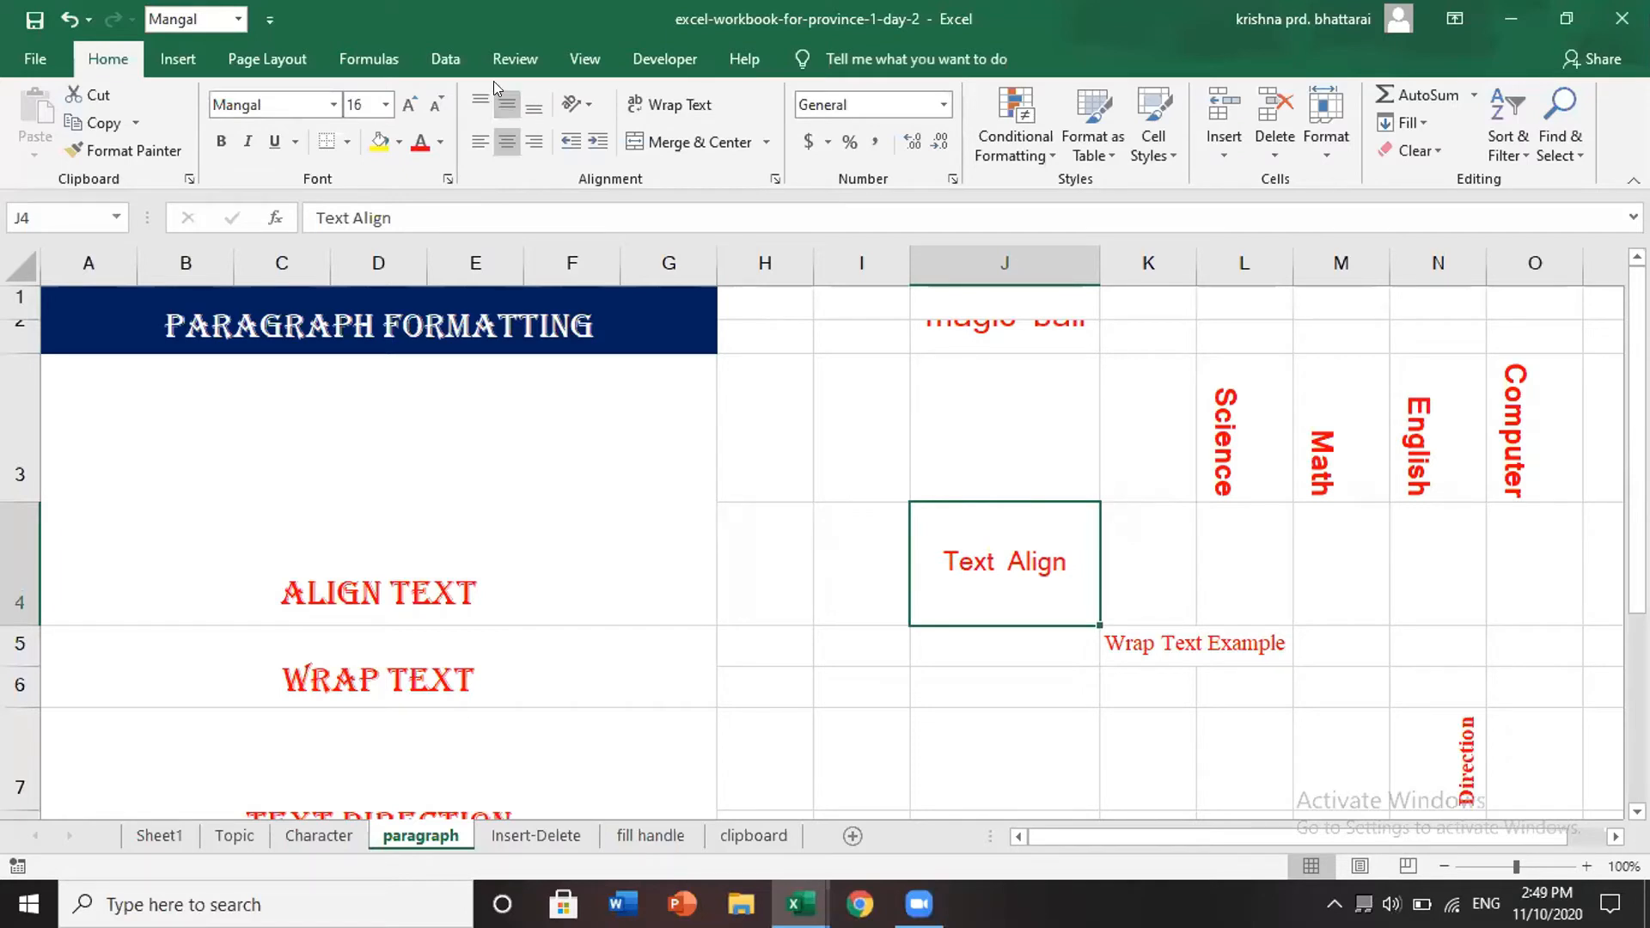
{"action": "left_click", "coordinate": [470, 93]}
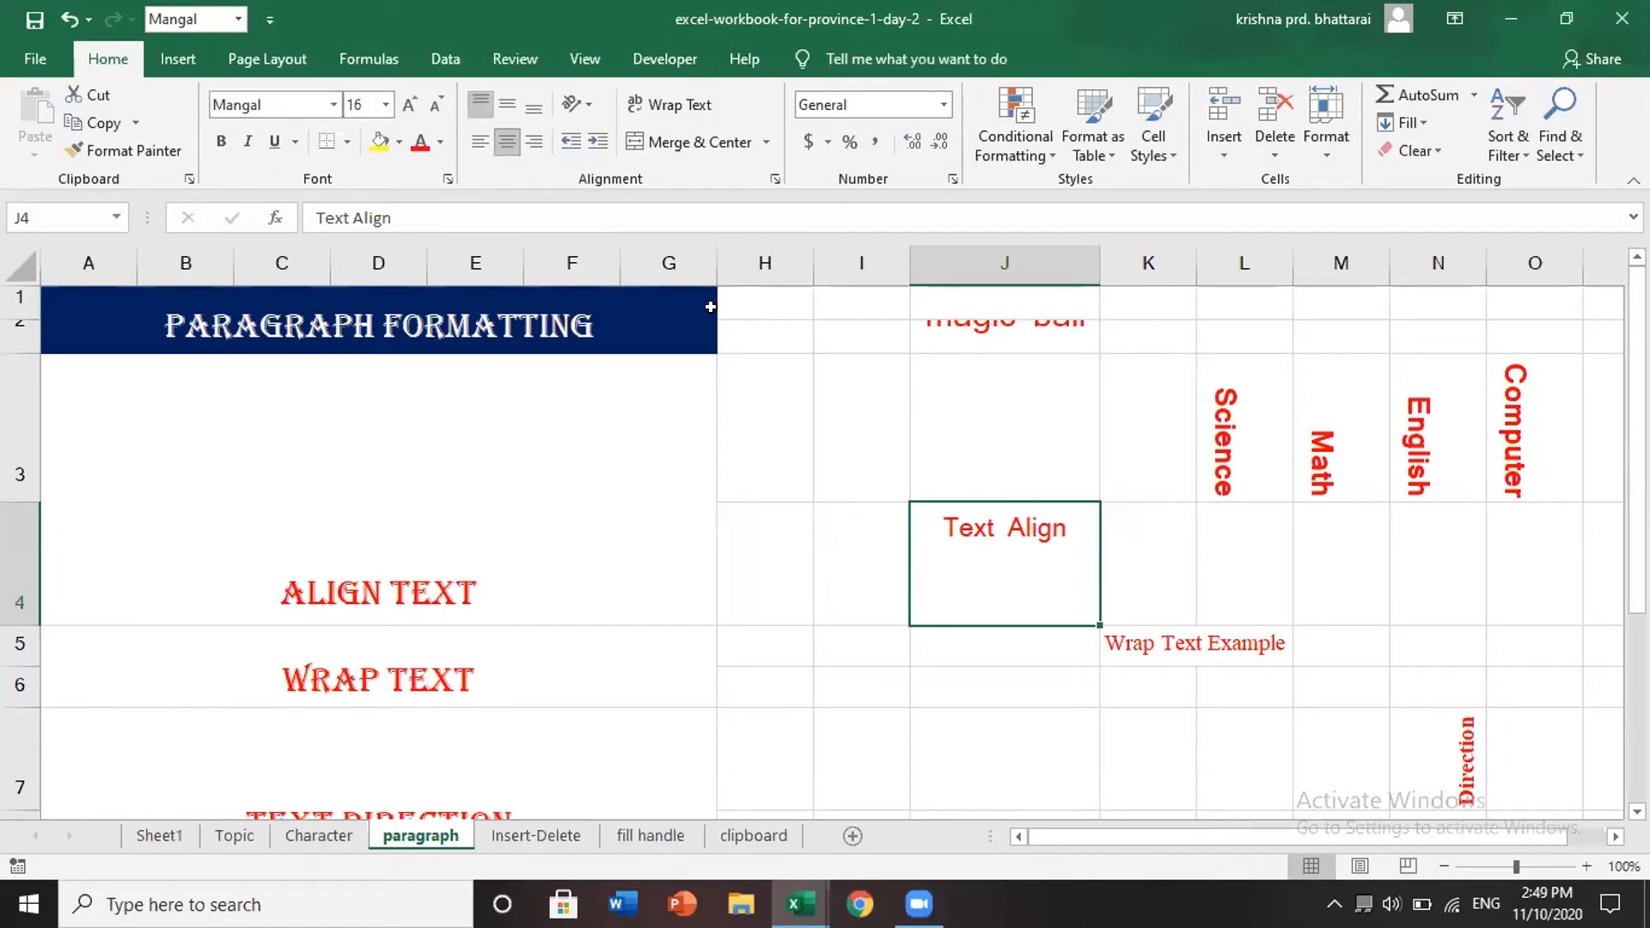
{"action": "left_click", "coordinate": [743, 319]}
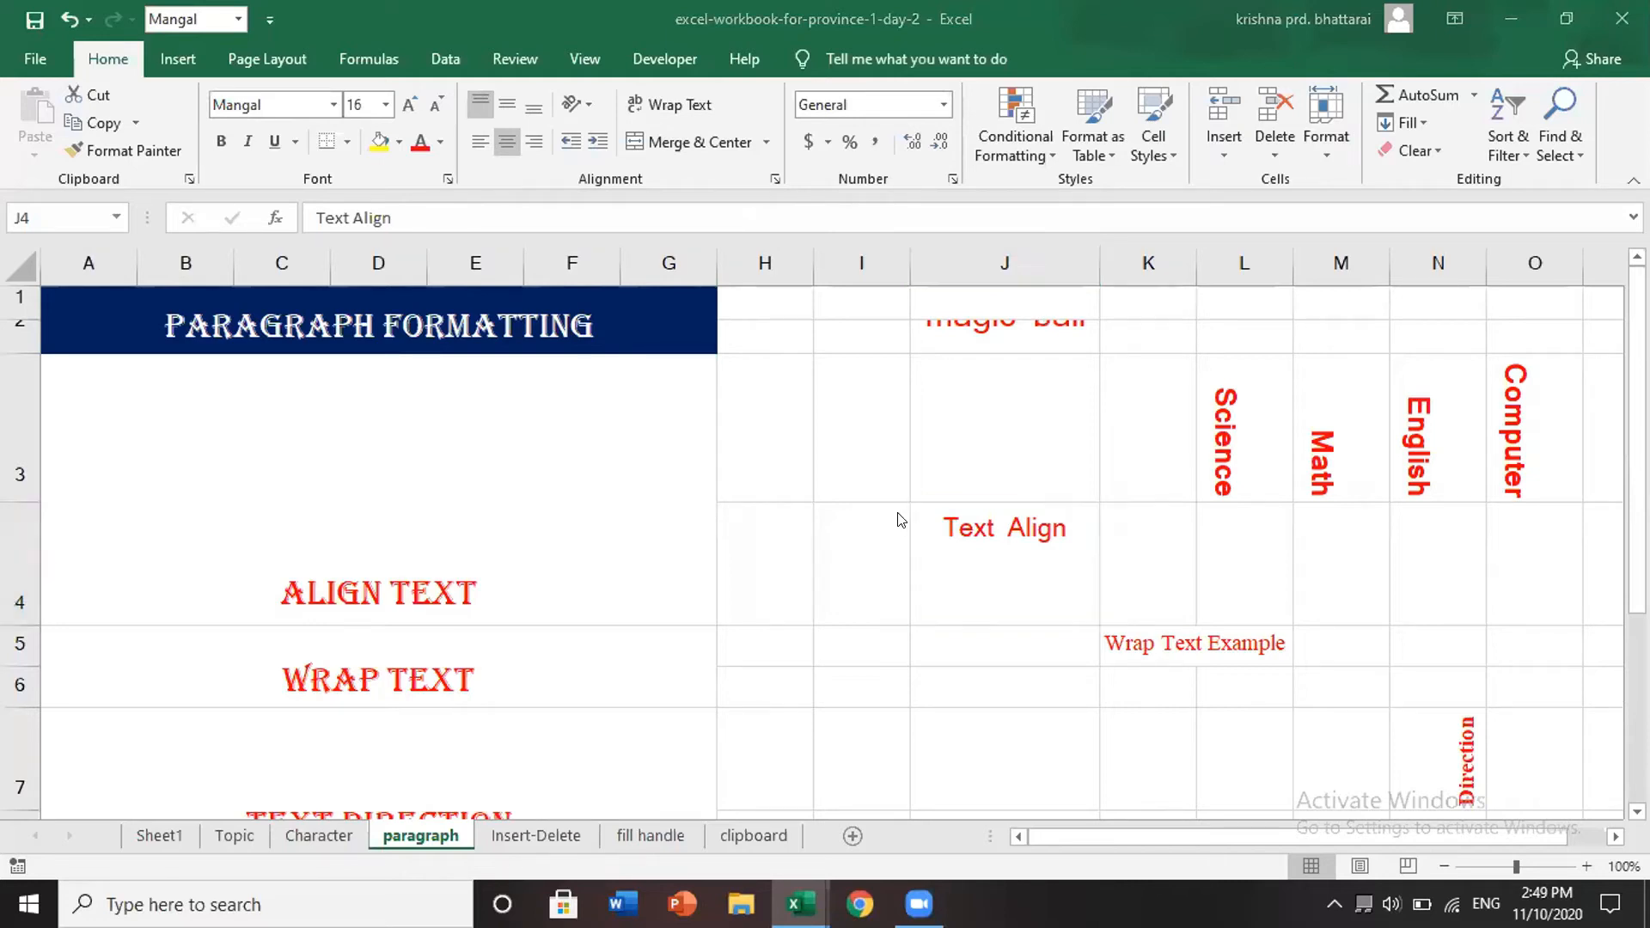
{"action": "left_click", "coordinate": [521, 102]}
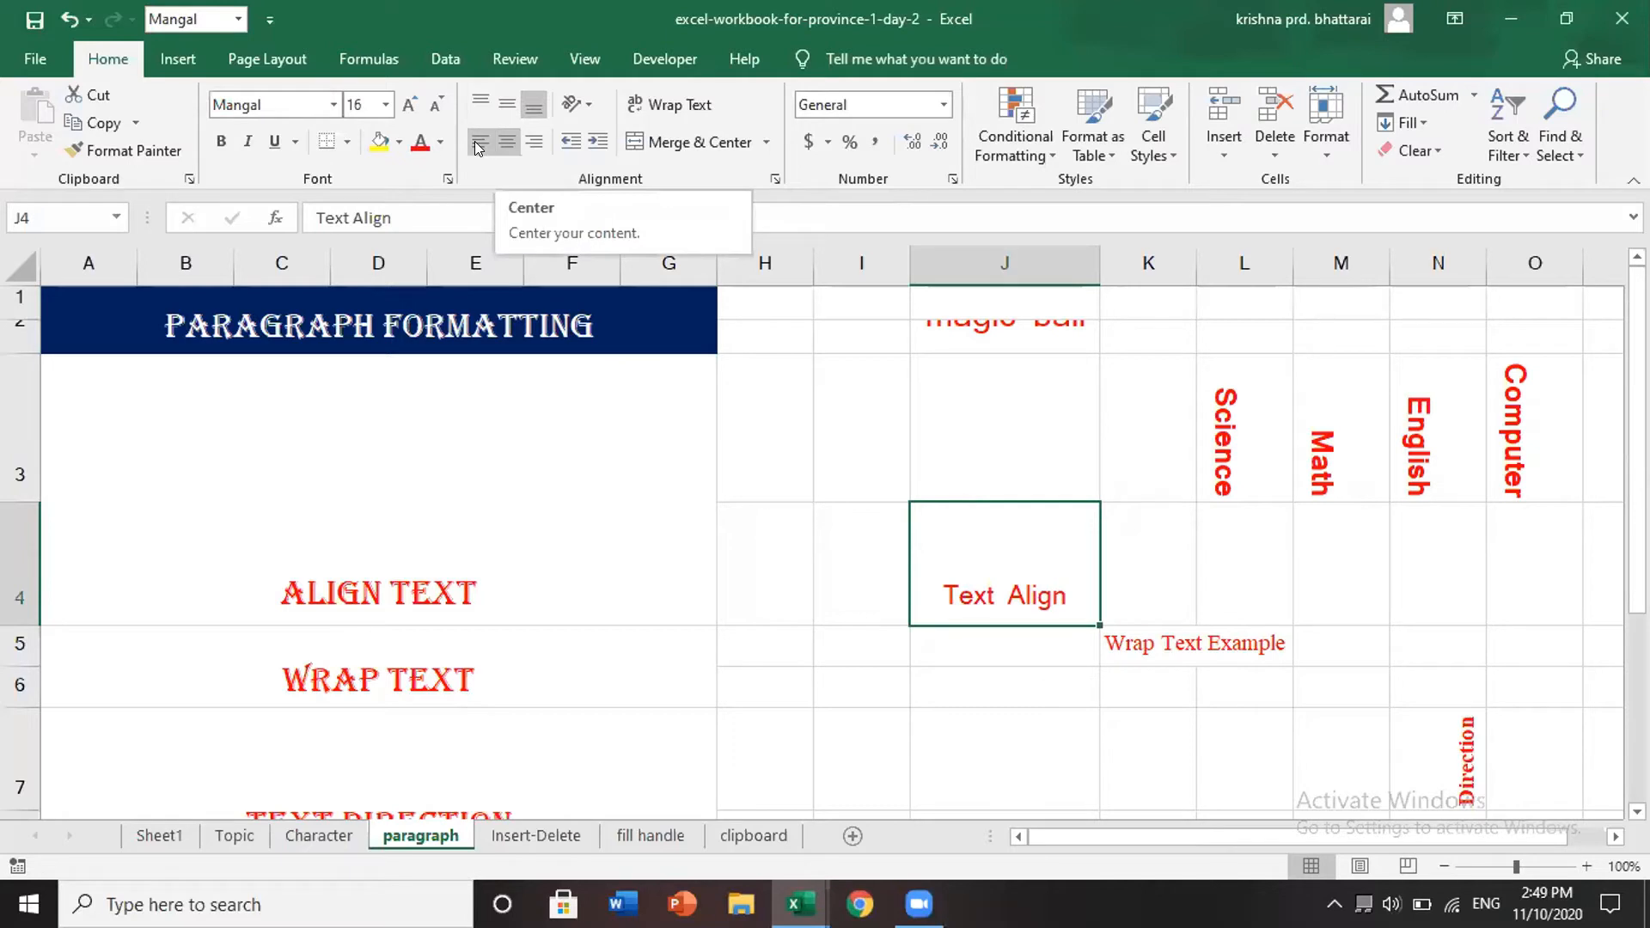
{"action": "left_click", "coordinate": [534, 142]}
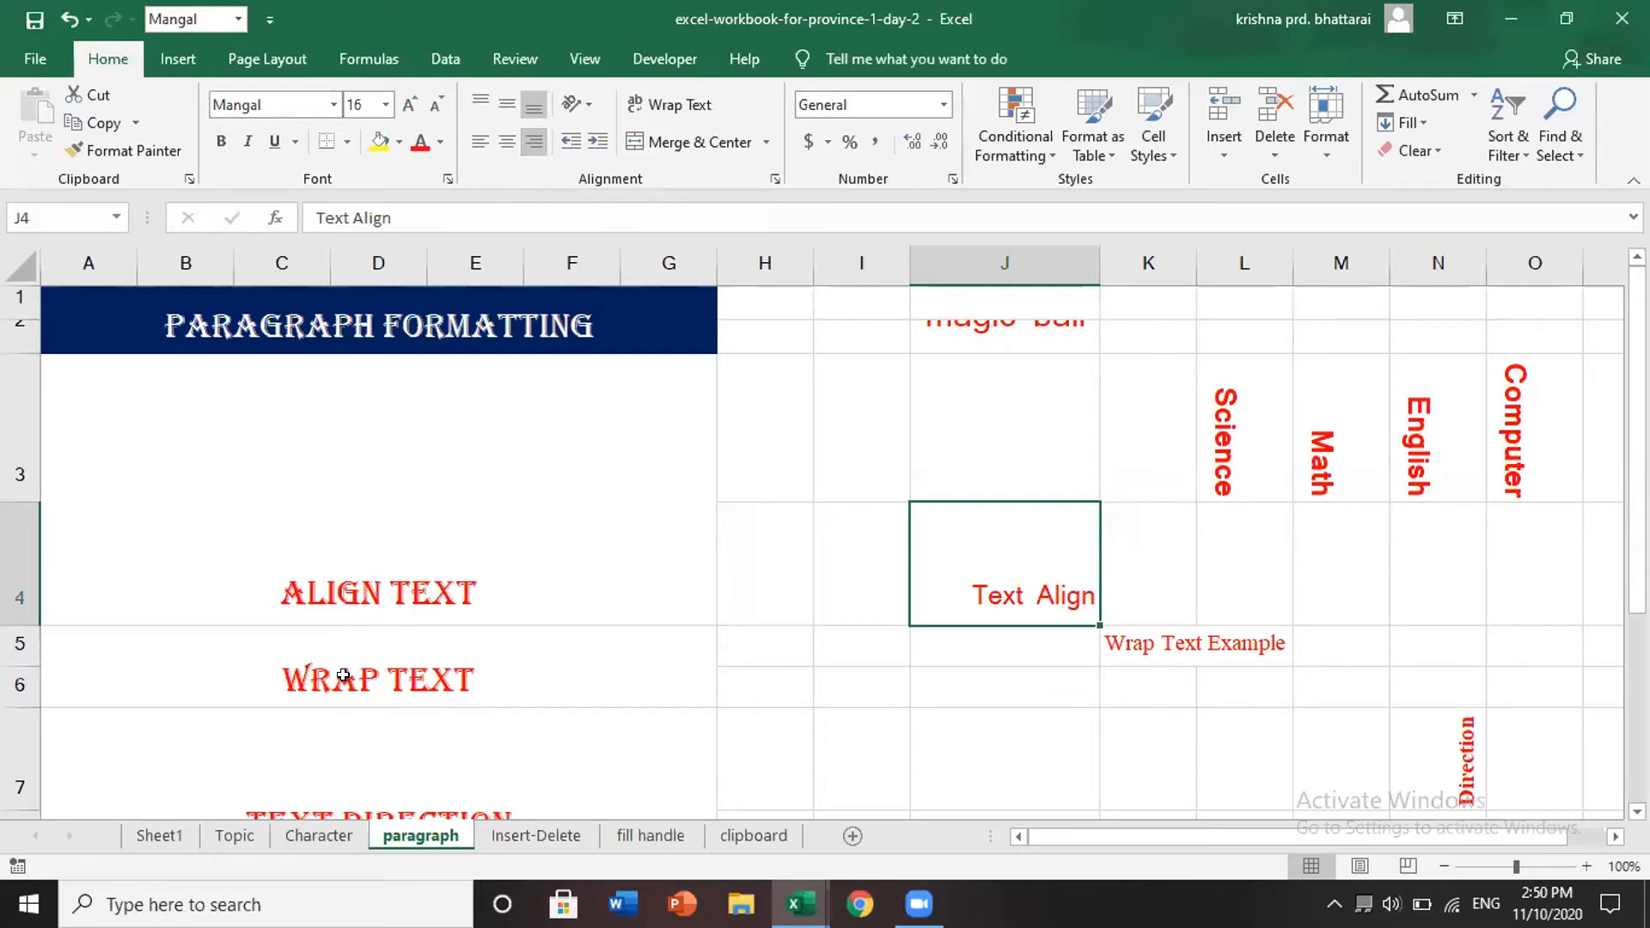
{"action": "left_click", "coordinate": [1142, 648]}
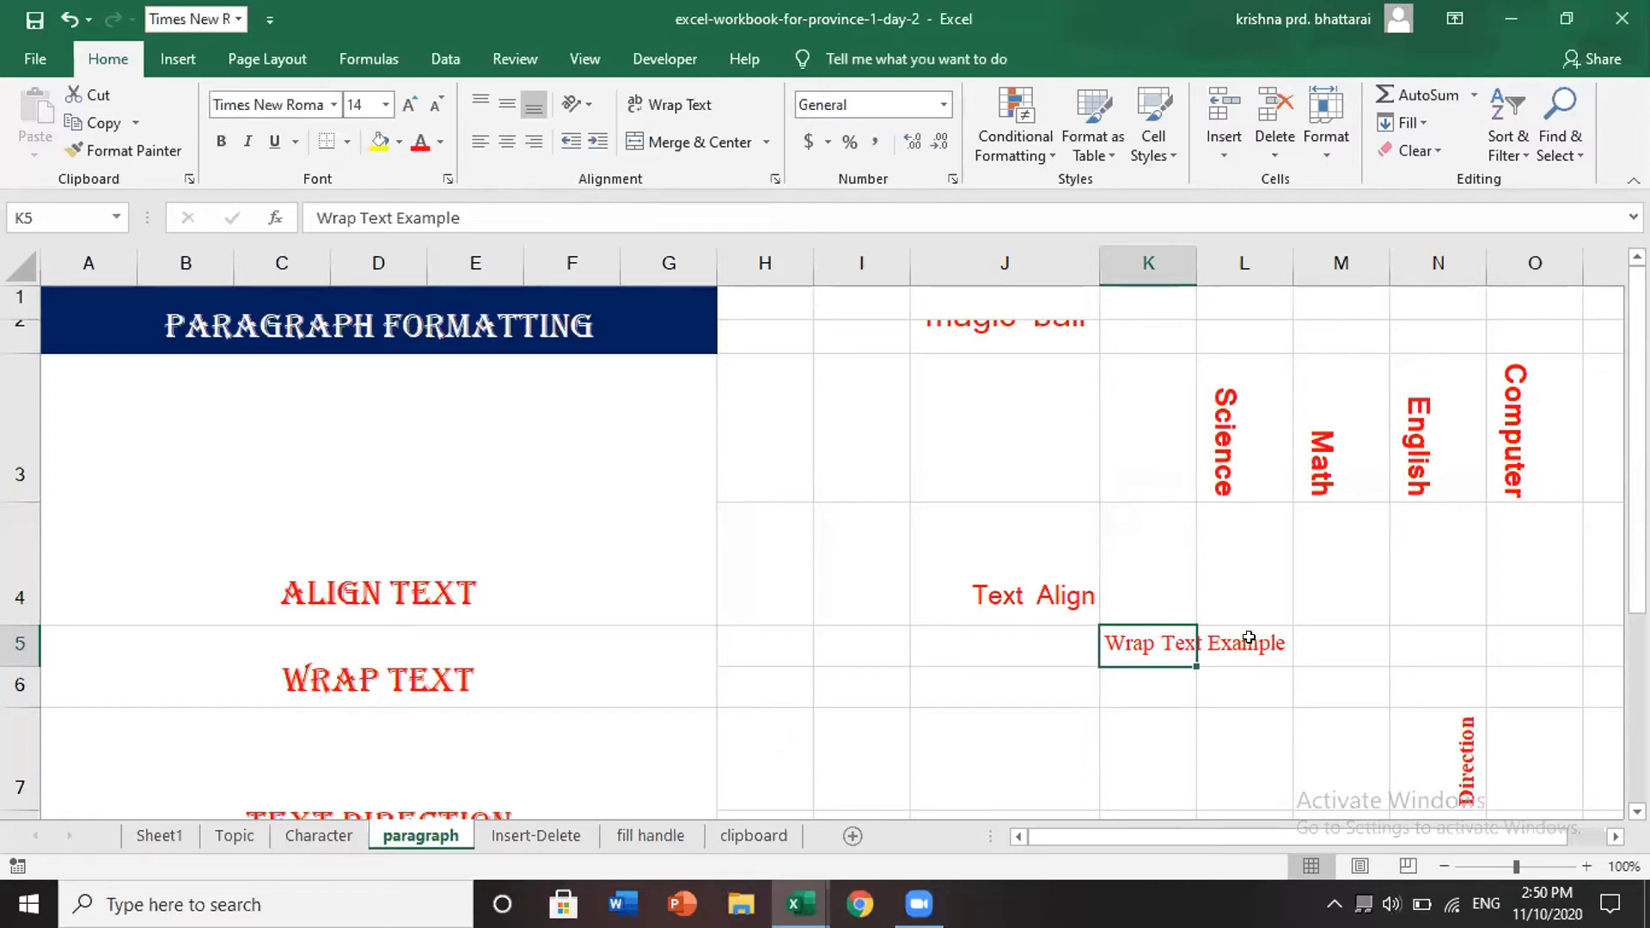
- Wrap and vertically center K5's text, then undo both changes
{"action": "left_click", "coordinate": [700, 104]}
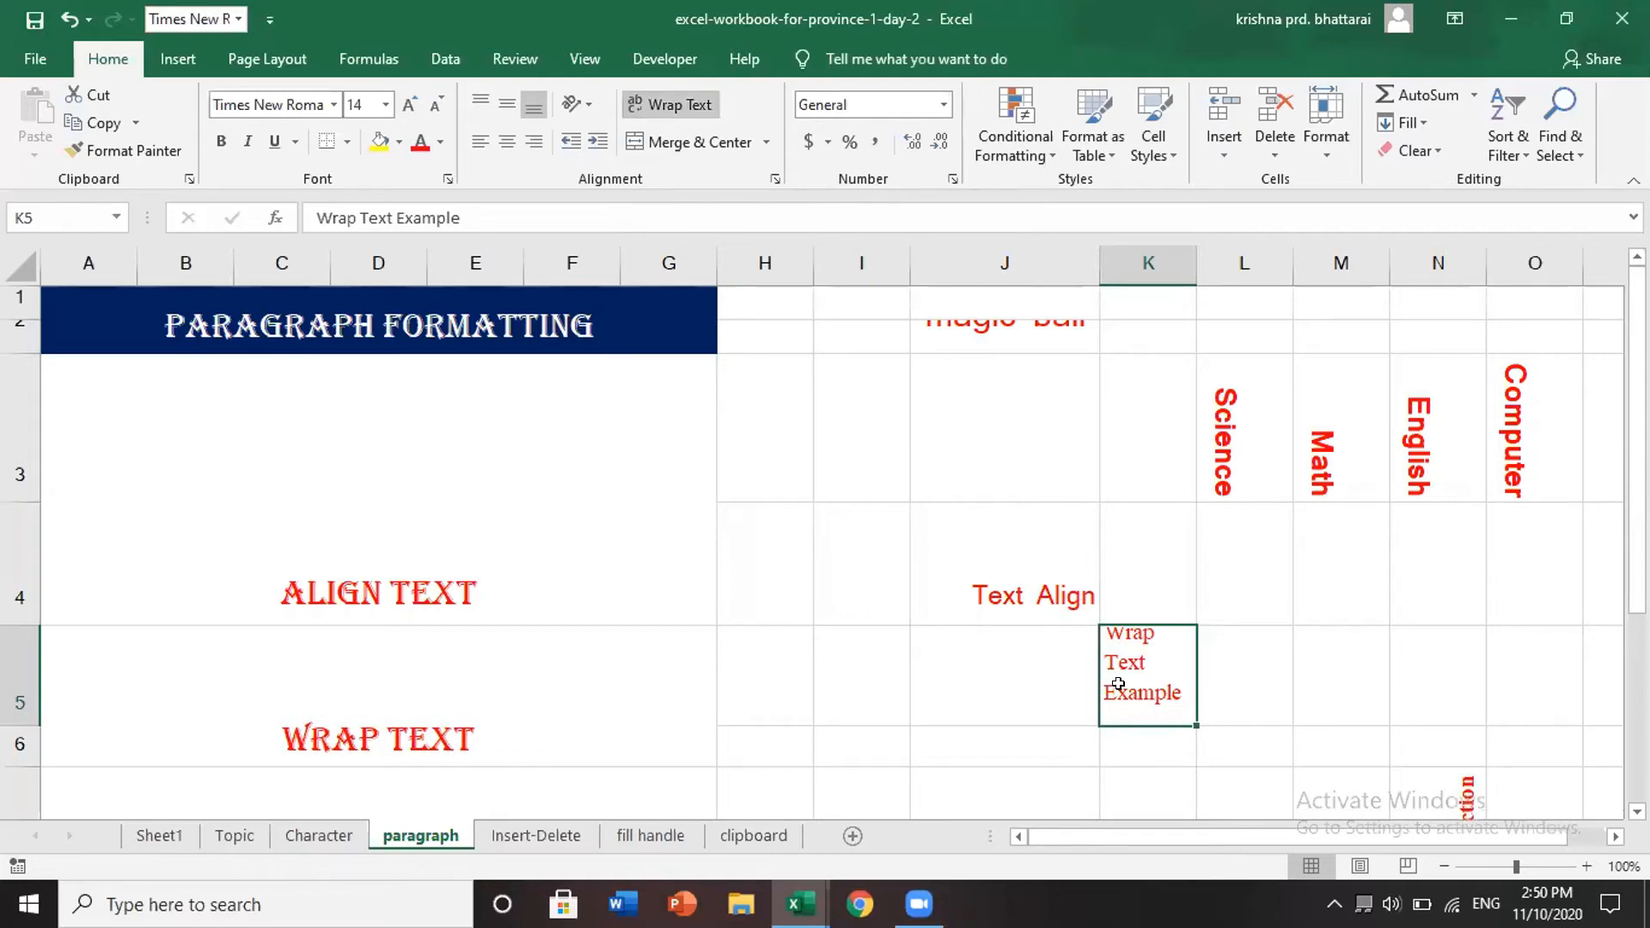
{"action": "left_click", "coordinate": [495, 103]}
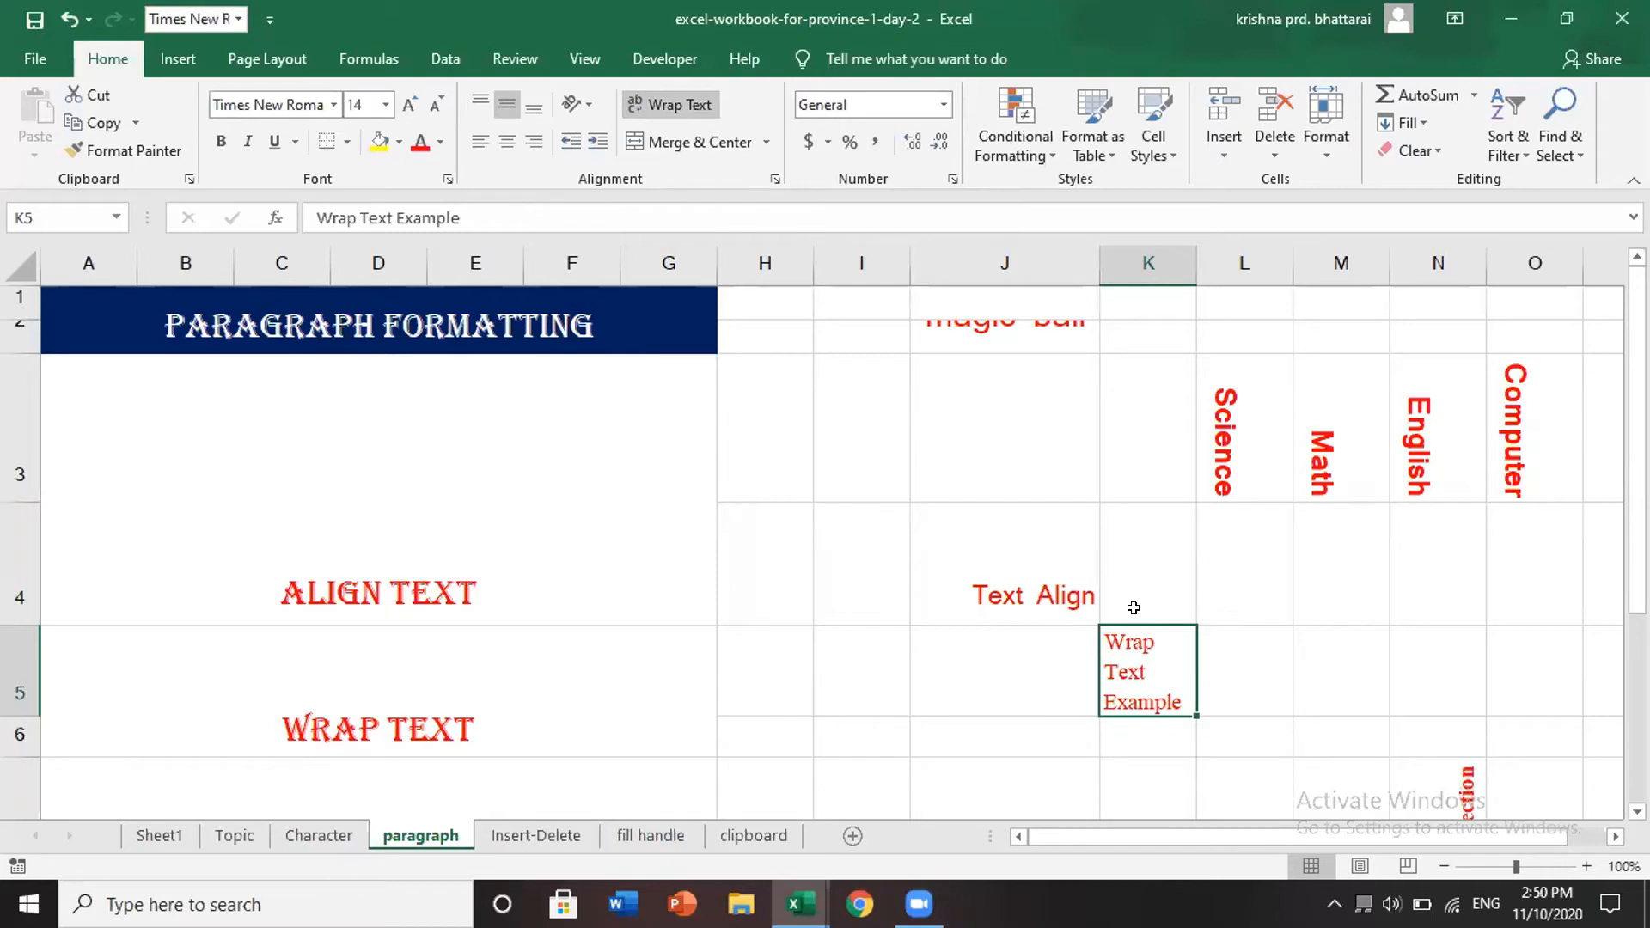
{"action": "left_click", "coordinate": [1136, 255]}
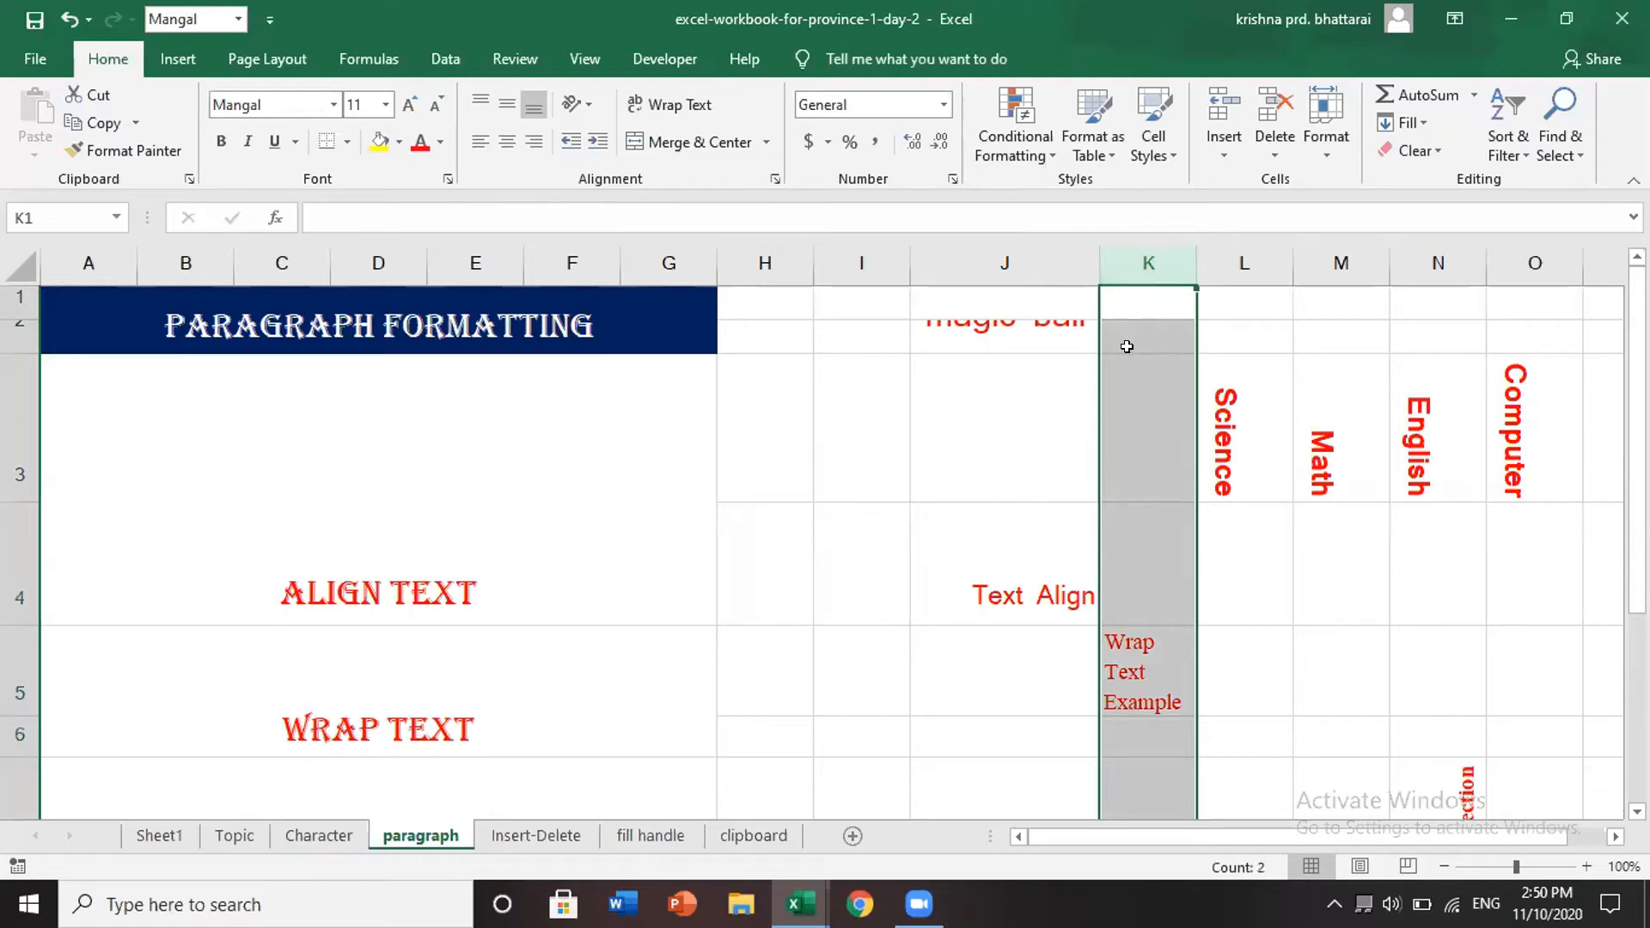
{"action": "scroll", "coordinate": [742, 667], "scroll_direction": "down", "scroll_amount": 2}
{"action": "scroll", "coordinate": [742, 667], "scroll_direction": "up", "scroll_amount": 2}
{"action": "key", "text": "ctrl+z"}
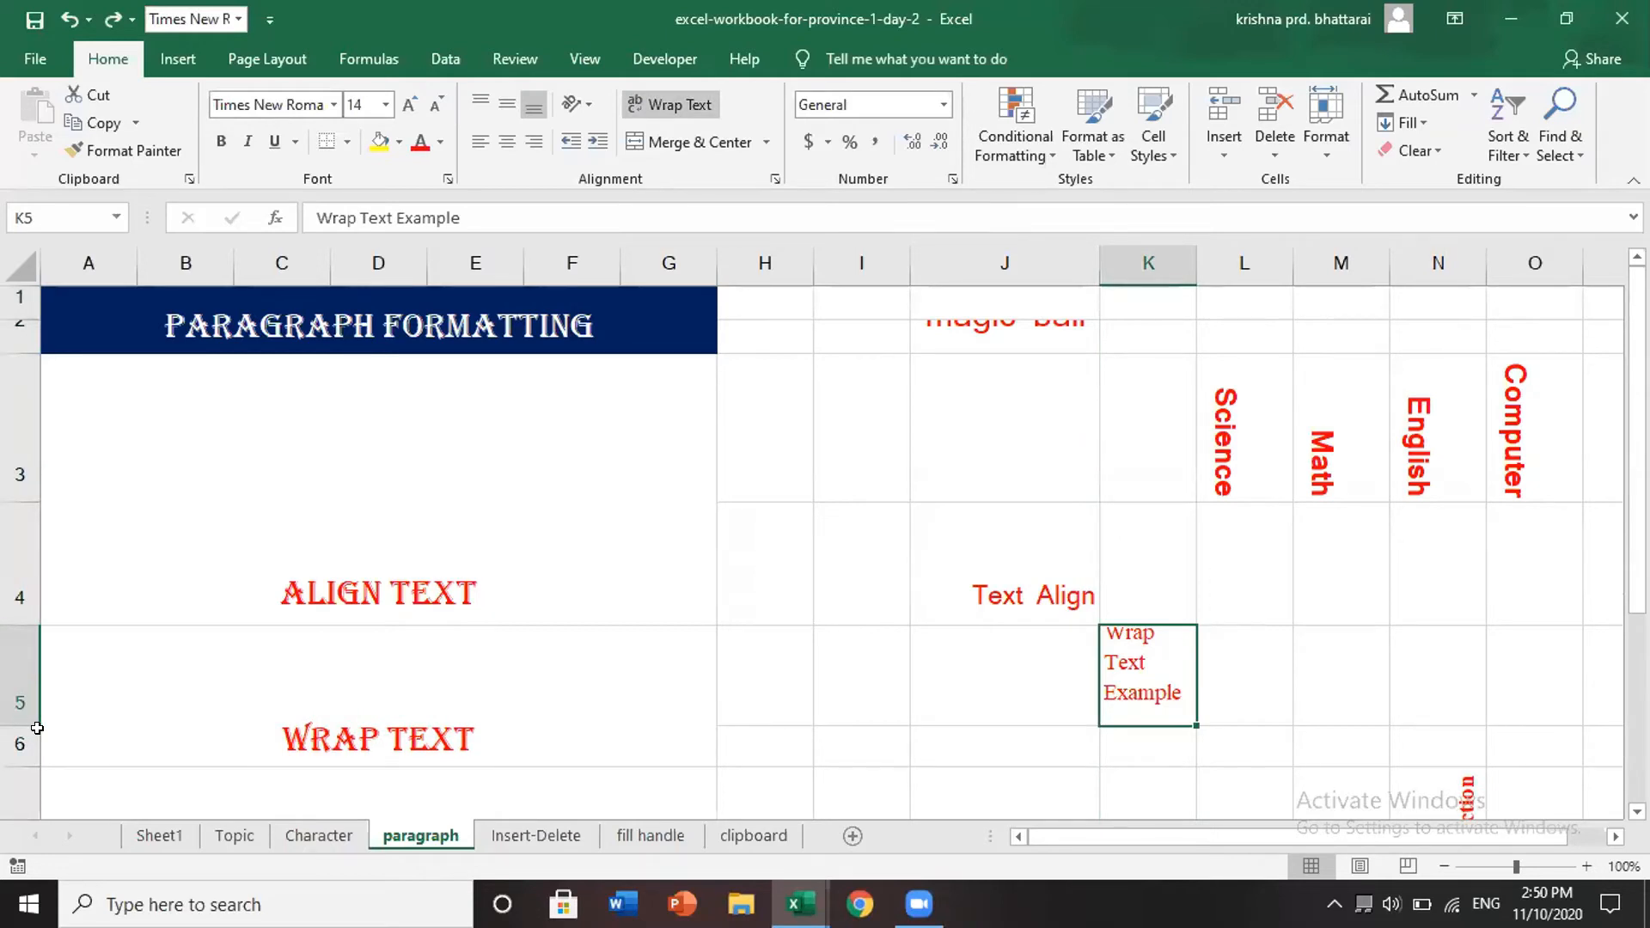
{"action": "key", "text": "ctrl+z"}
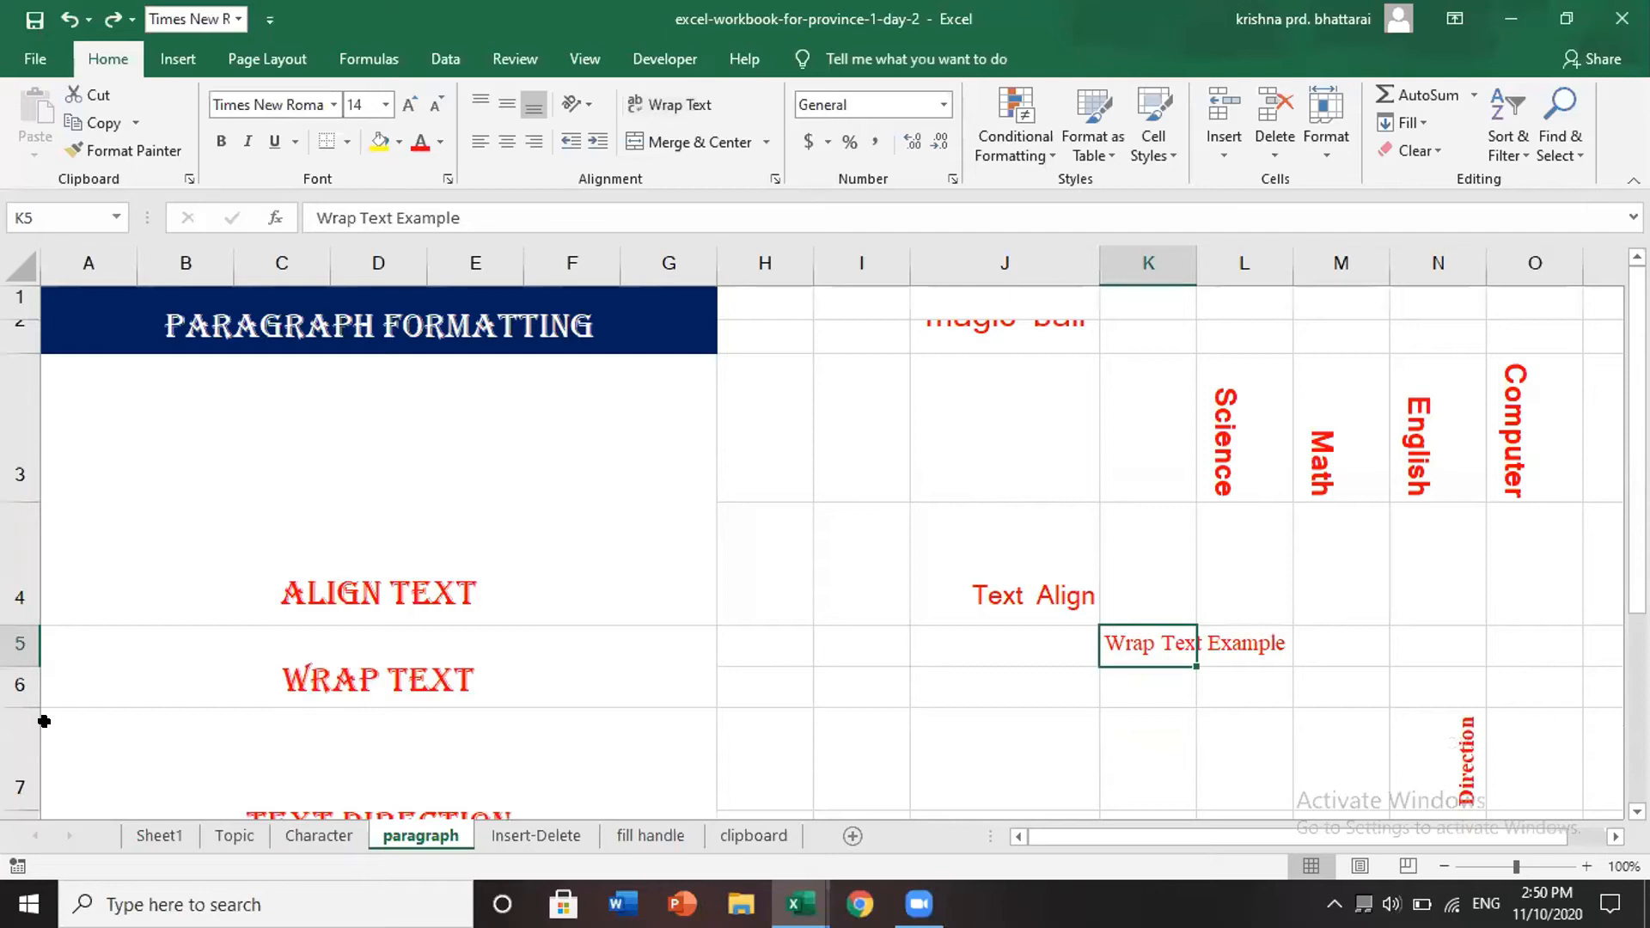
- Apply Wrap Text to all of column K so K5 wraps onto three lines
{"action": "left_click", "coordinate": [15, 643]}
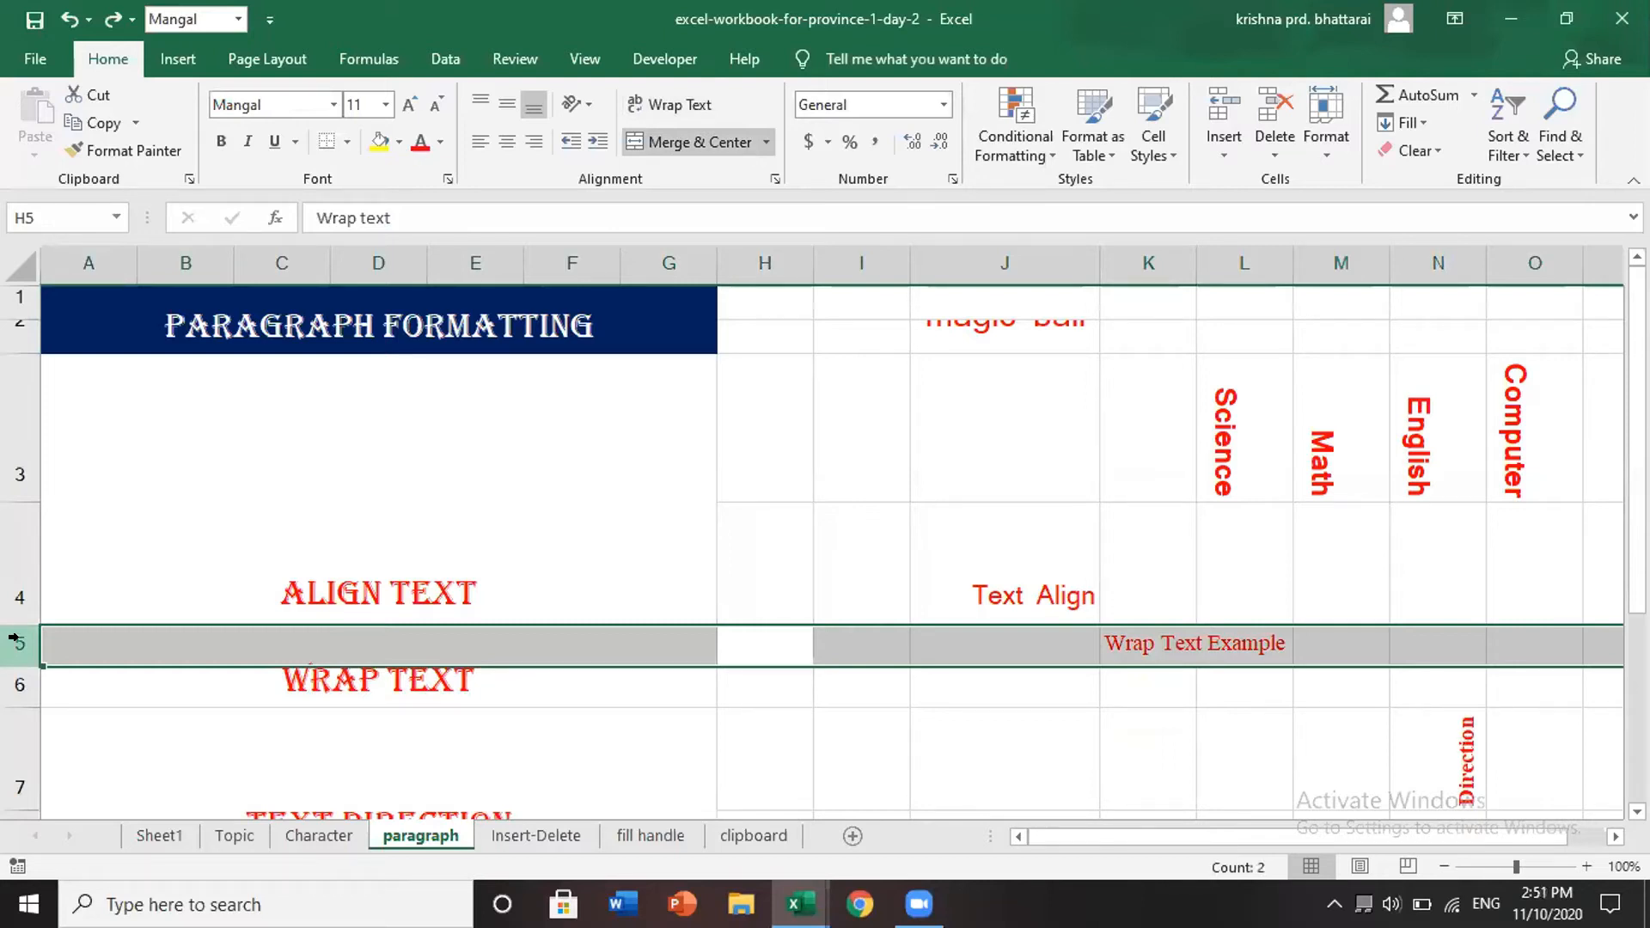
{"action": "left_click", "coordinate": [1151, 265]}
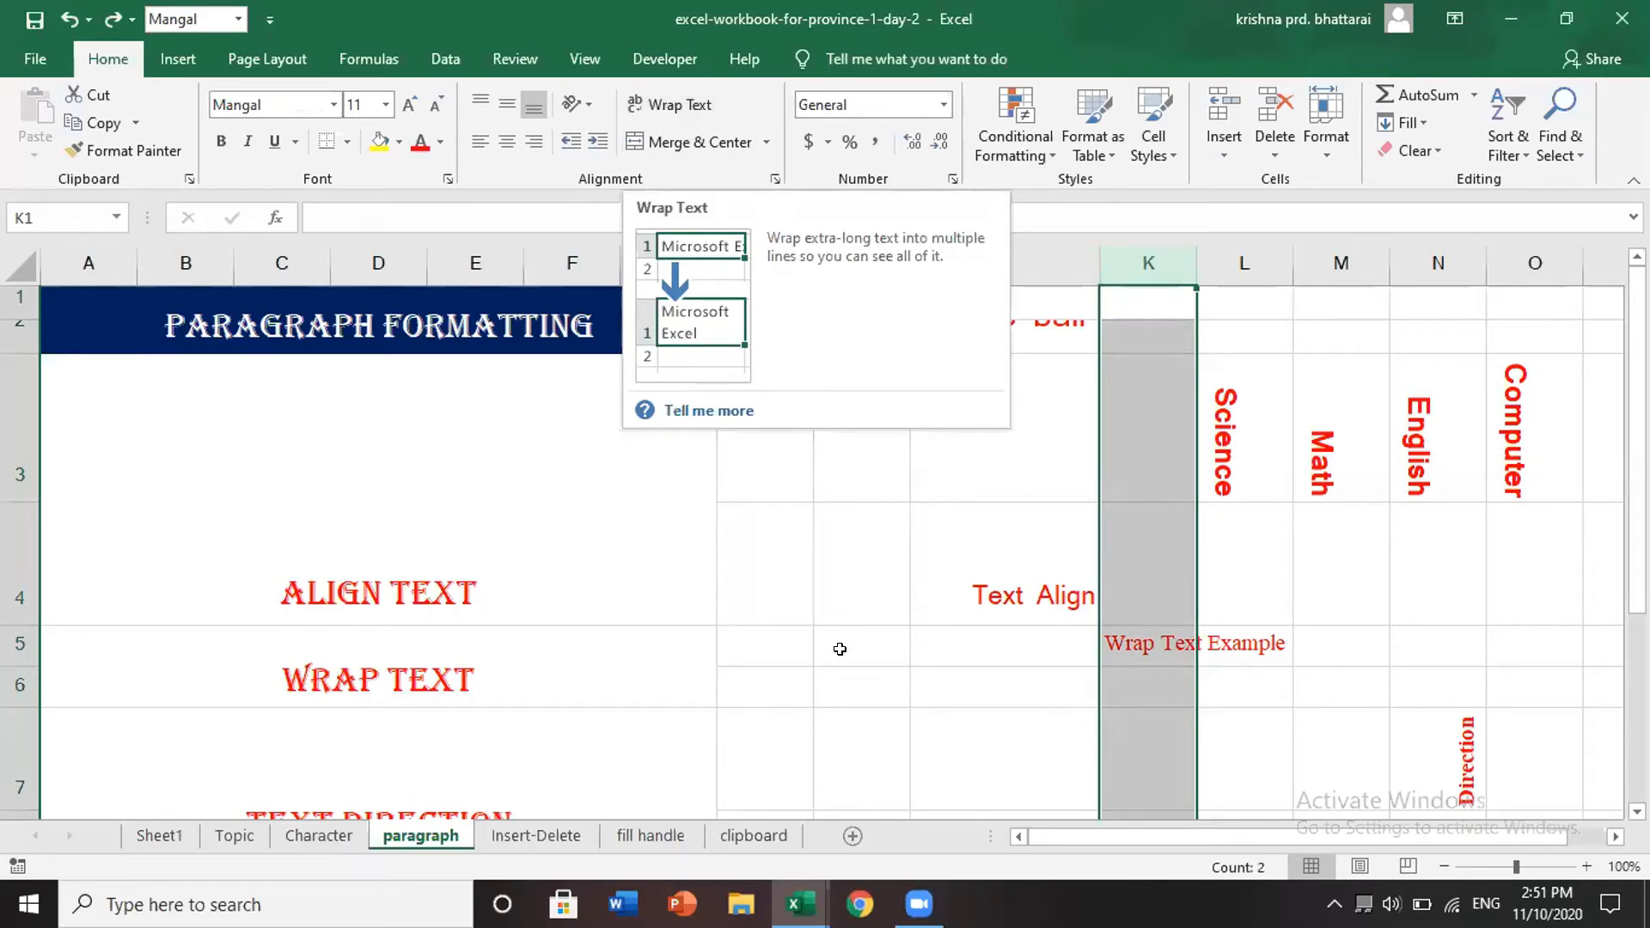
{"action": "left_click", "coordinate": [667, 102]}
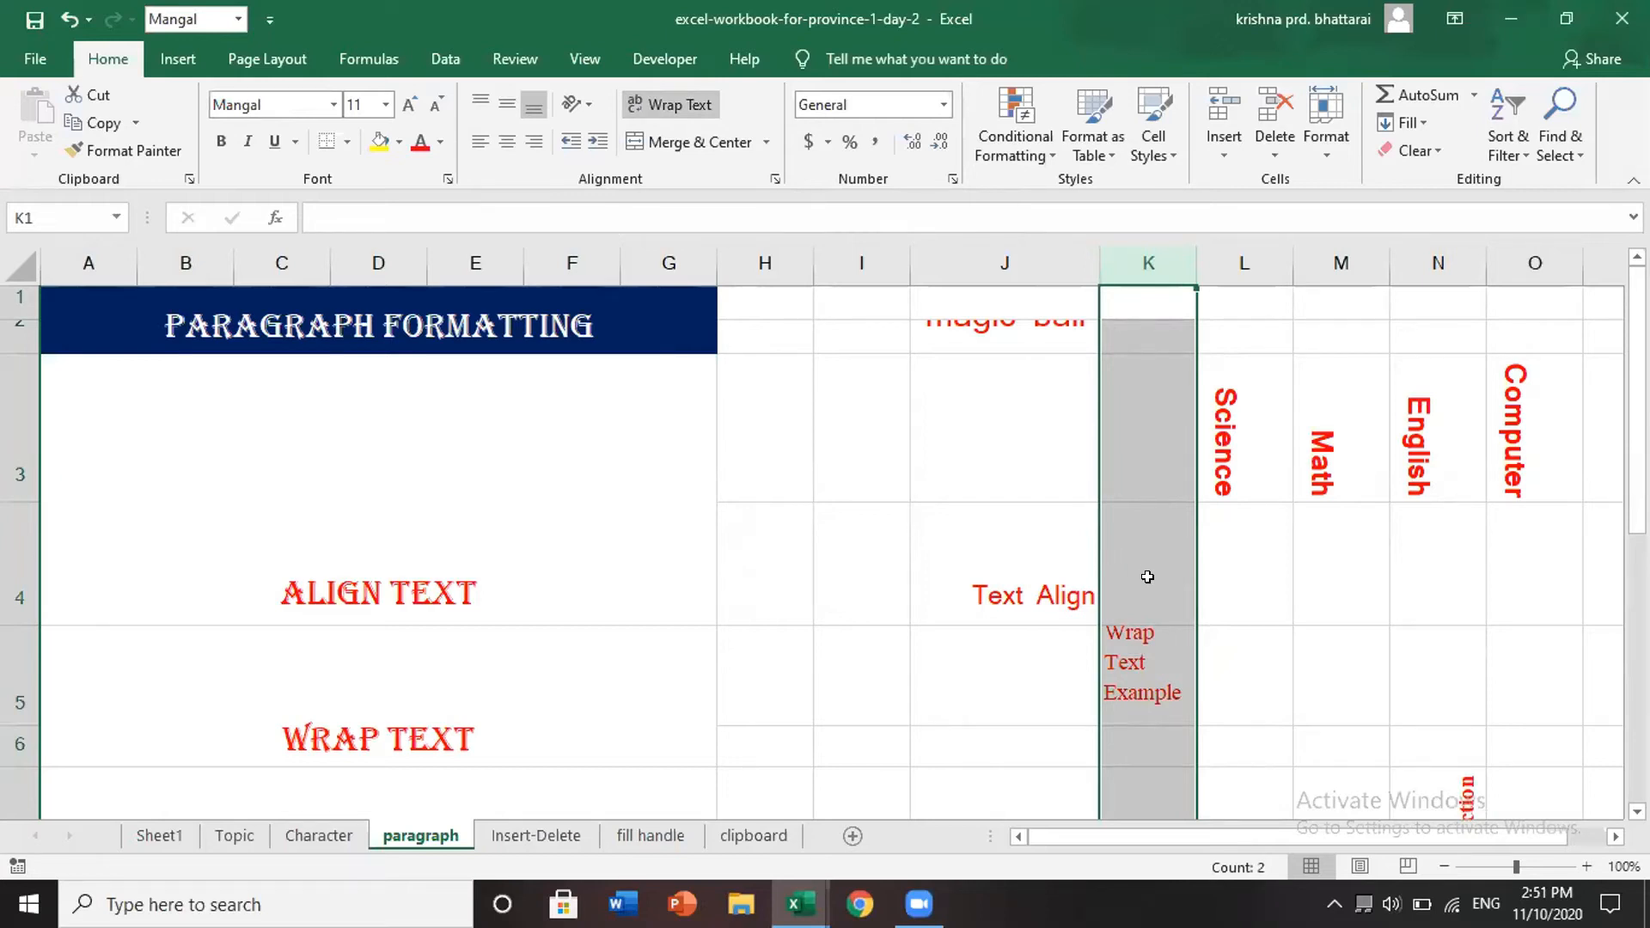
{"action": "left_click", "coordinate": [1227, 655]}
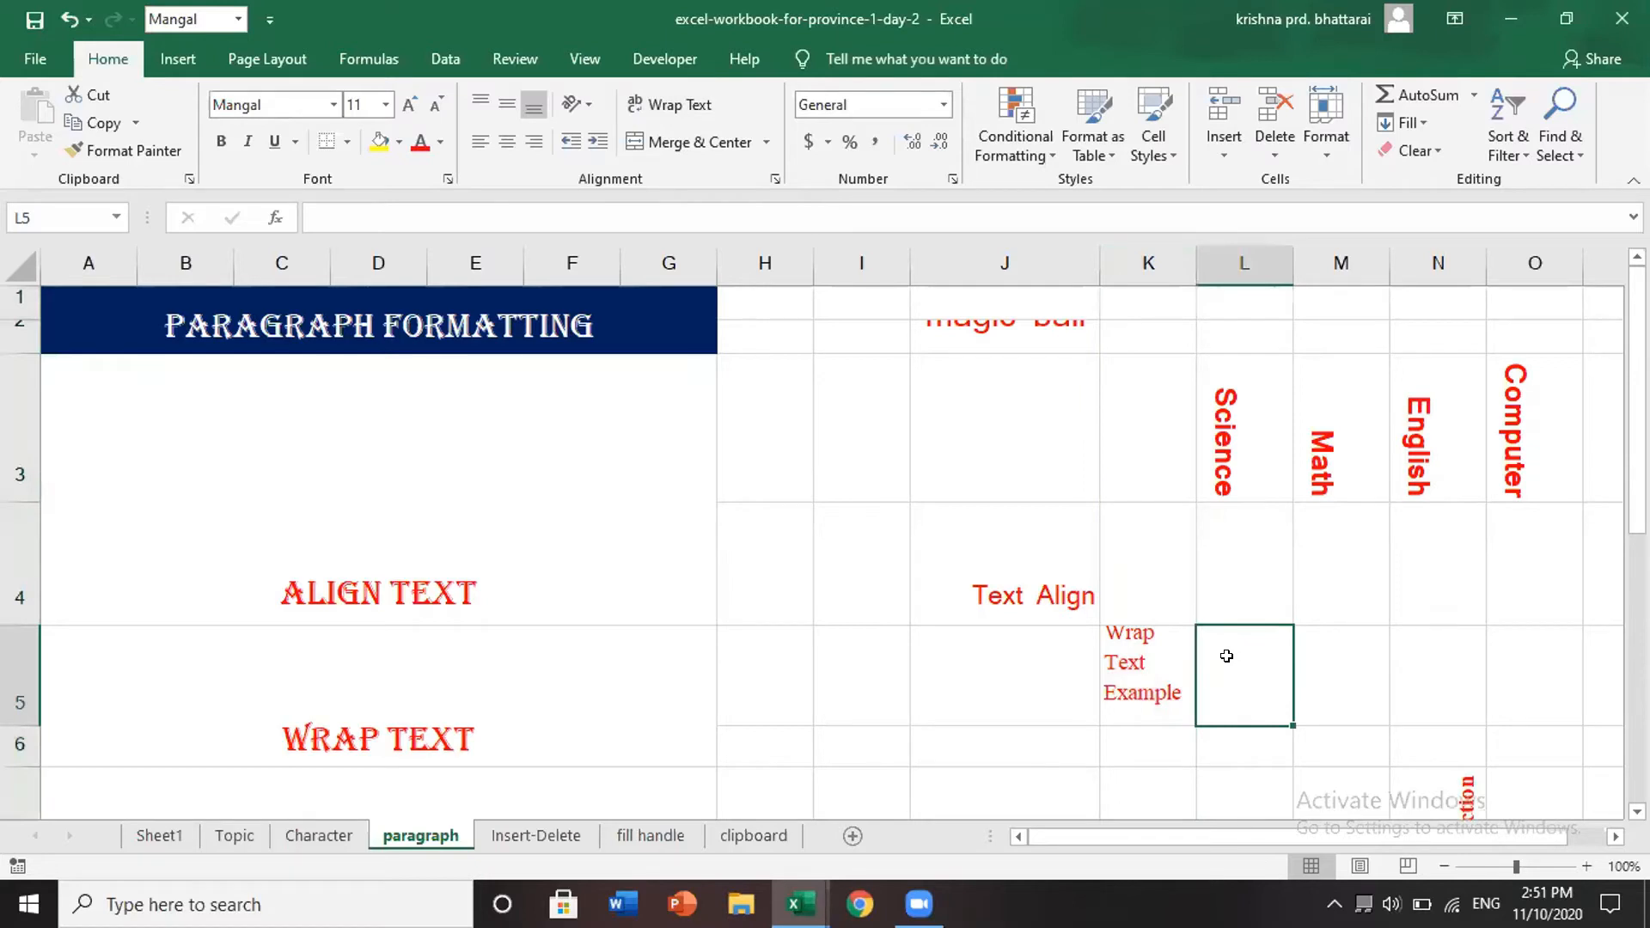
{"action": "scroll", "coordinate": [1227, 656], "scroll_direction": "down", "scroll_amount": 2}
{"action": "scroll", "coordinate": [1212, 645], "scroll_direction": "up", "scroll_amount": 2}
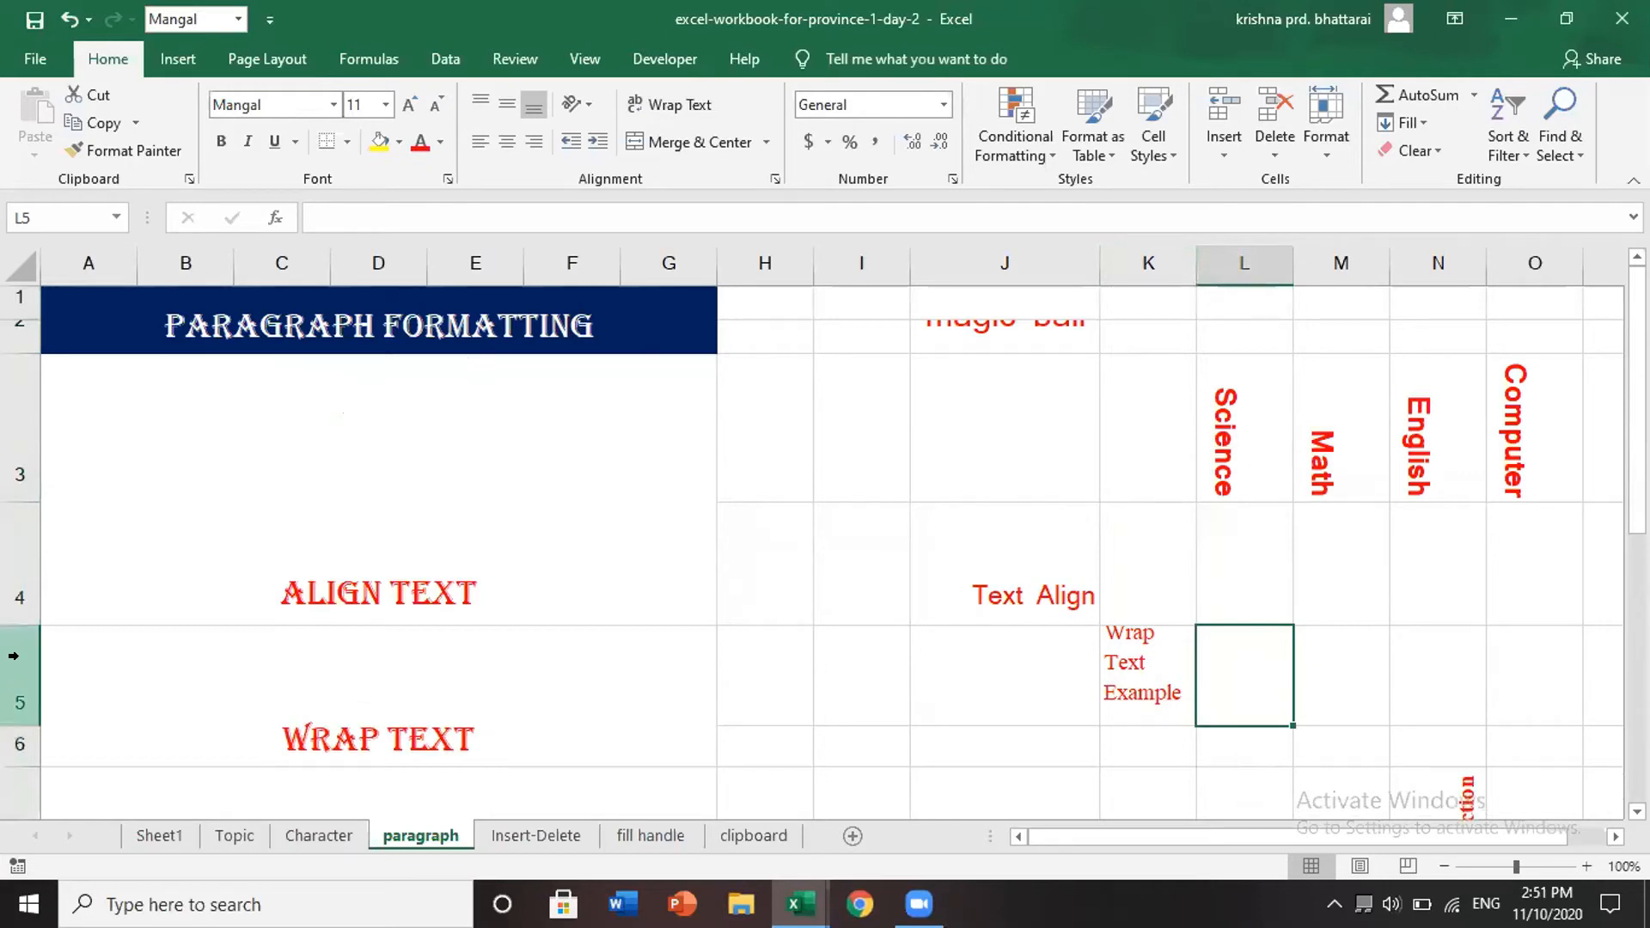
{"action": "scroll", "coordinate": [380, 696], "scroll_direction": "down", "scroll_amount": 2}
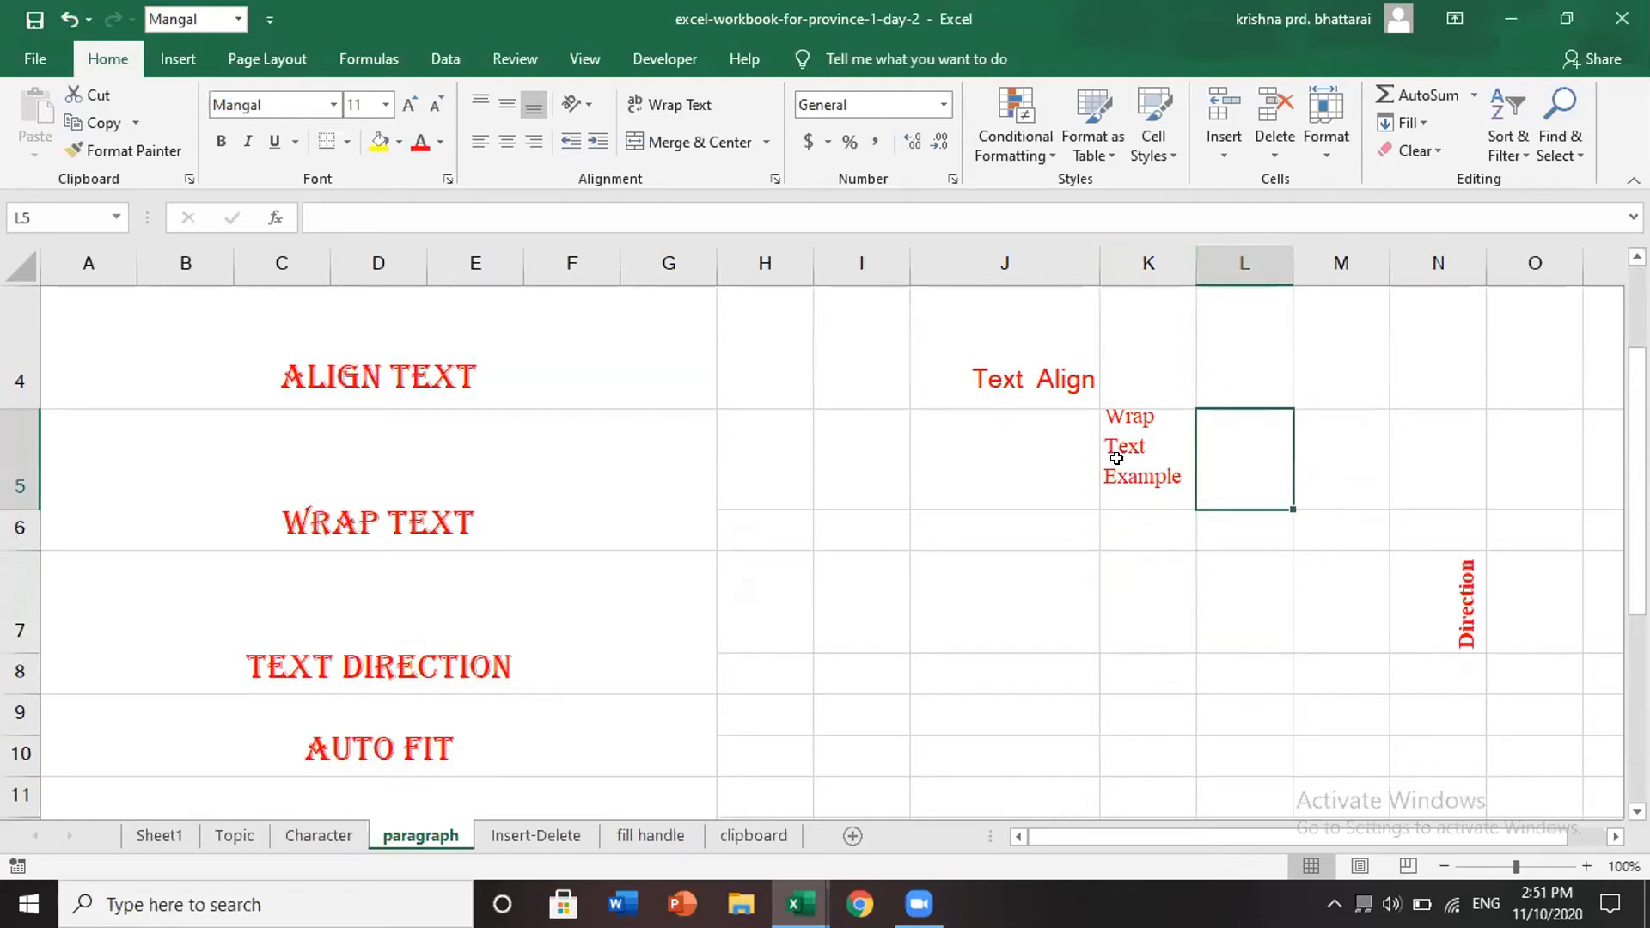
{"action": "left_click", "coordinate": [1041, 375]}
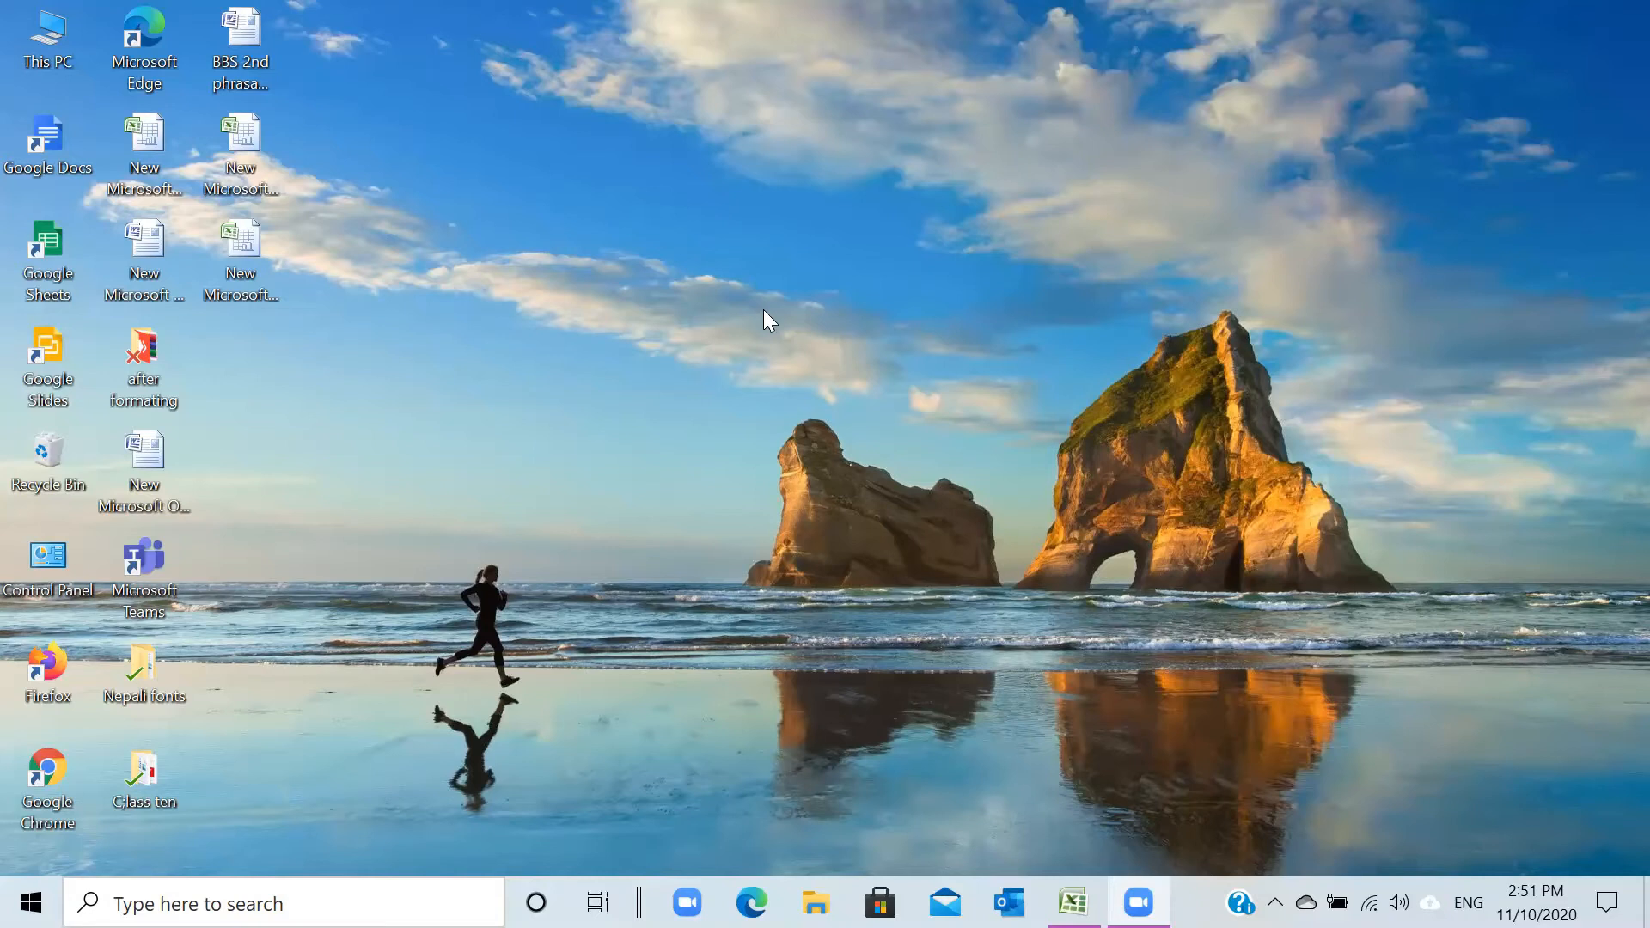
- Set D7's text orientation to -45 degrees through Format Cell Alignment
{"action": "left_click", "coordinate": [240, 139]}
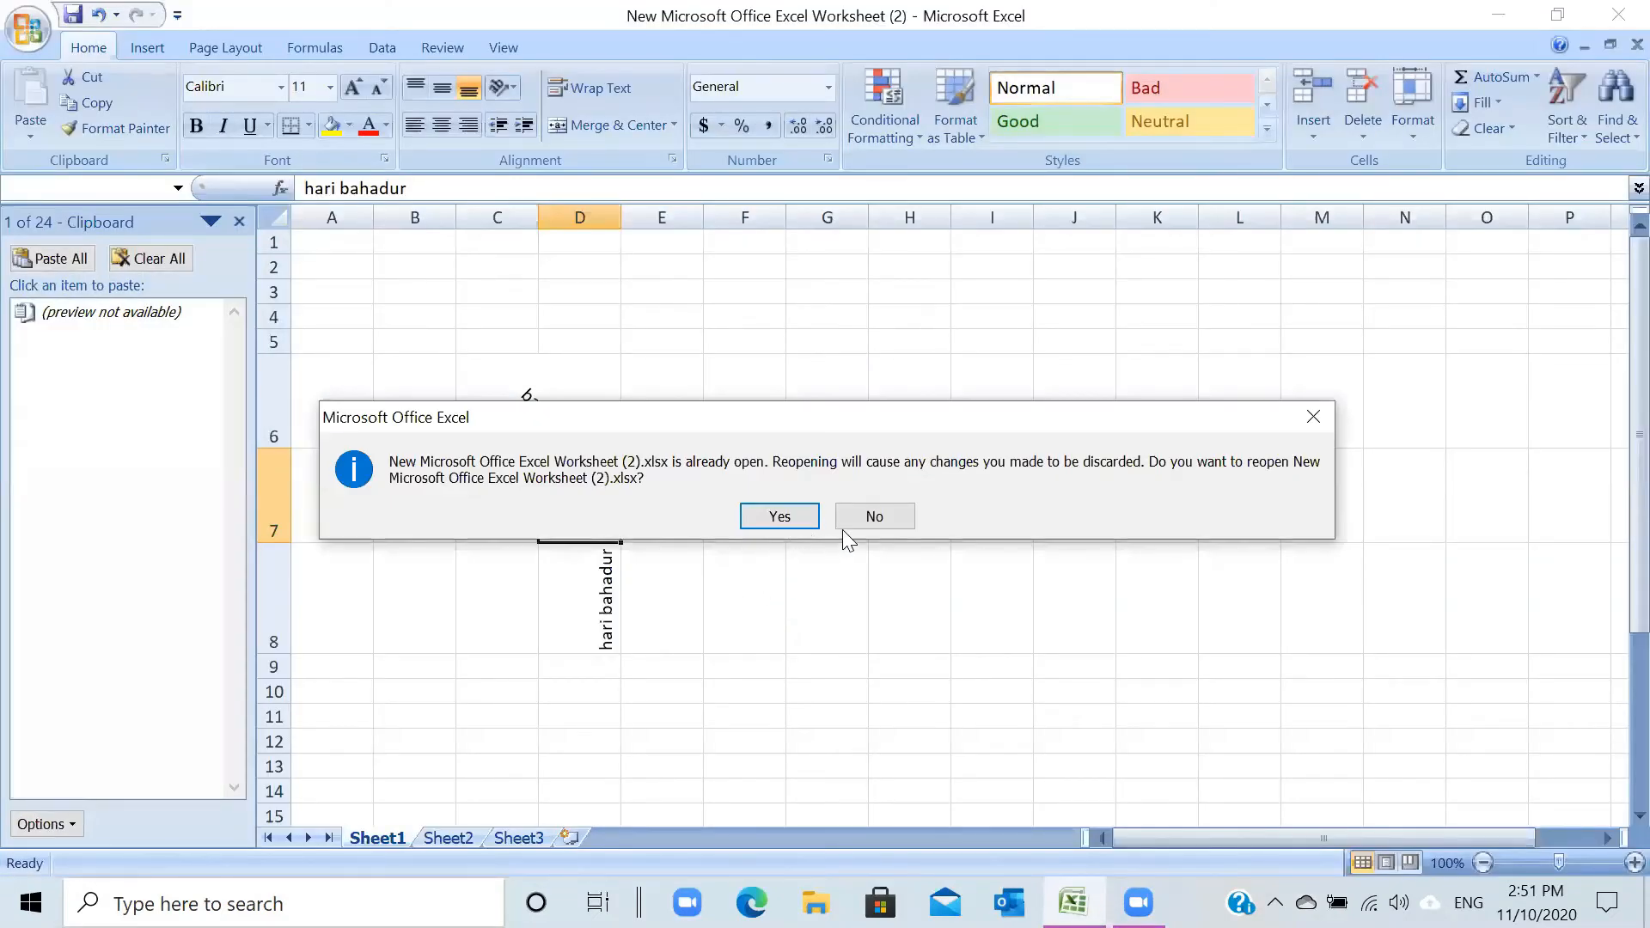
{"action": "left_click", "coordinate": [868, 517]}
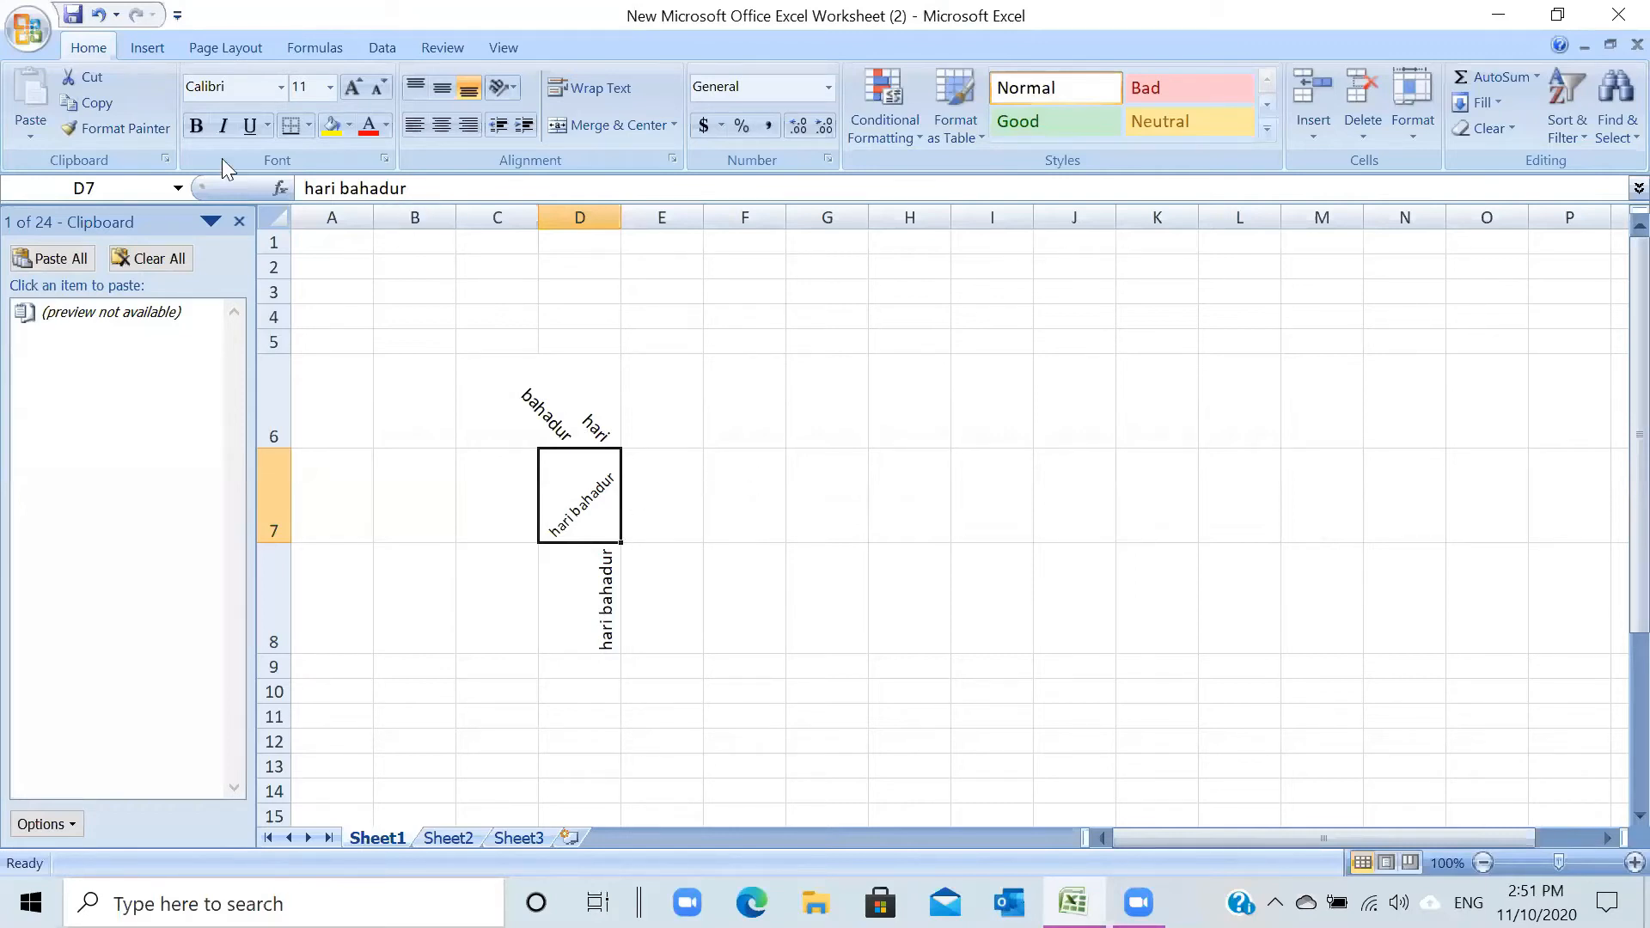
{"action": "left_click", "coordinate": [515, 86]}
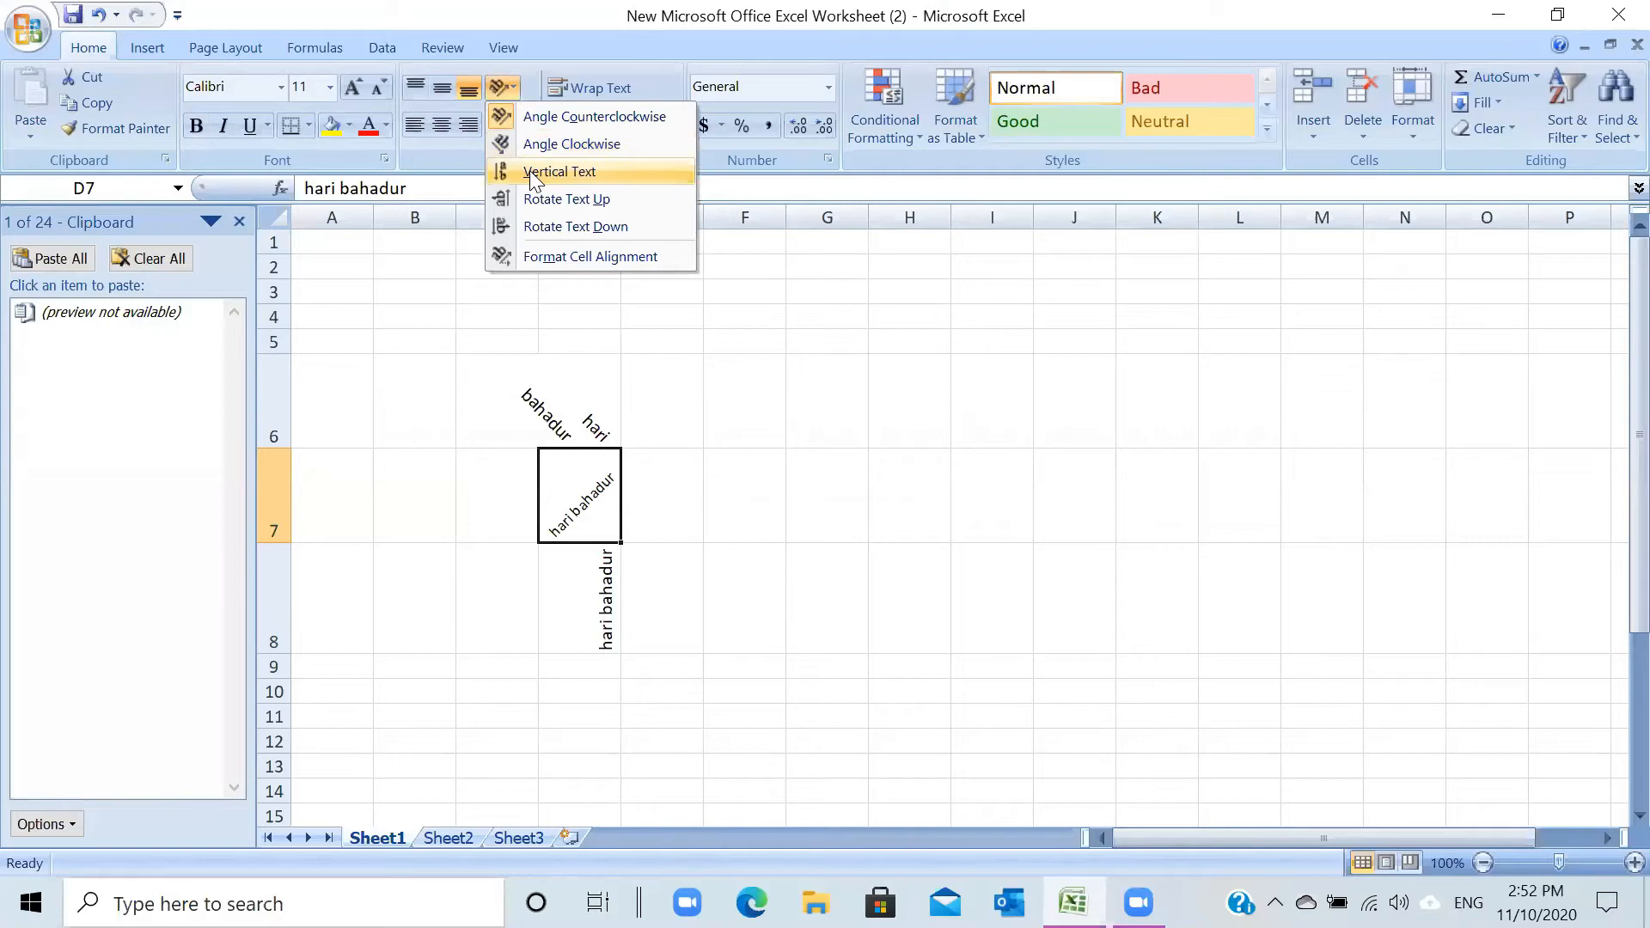
{"action": "left_click", "coordinate": [540, 263]}
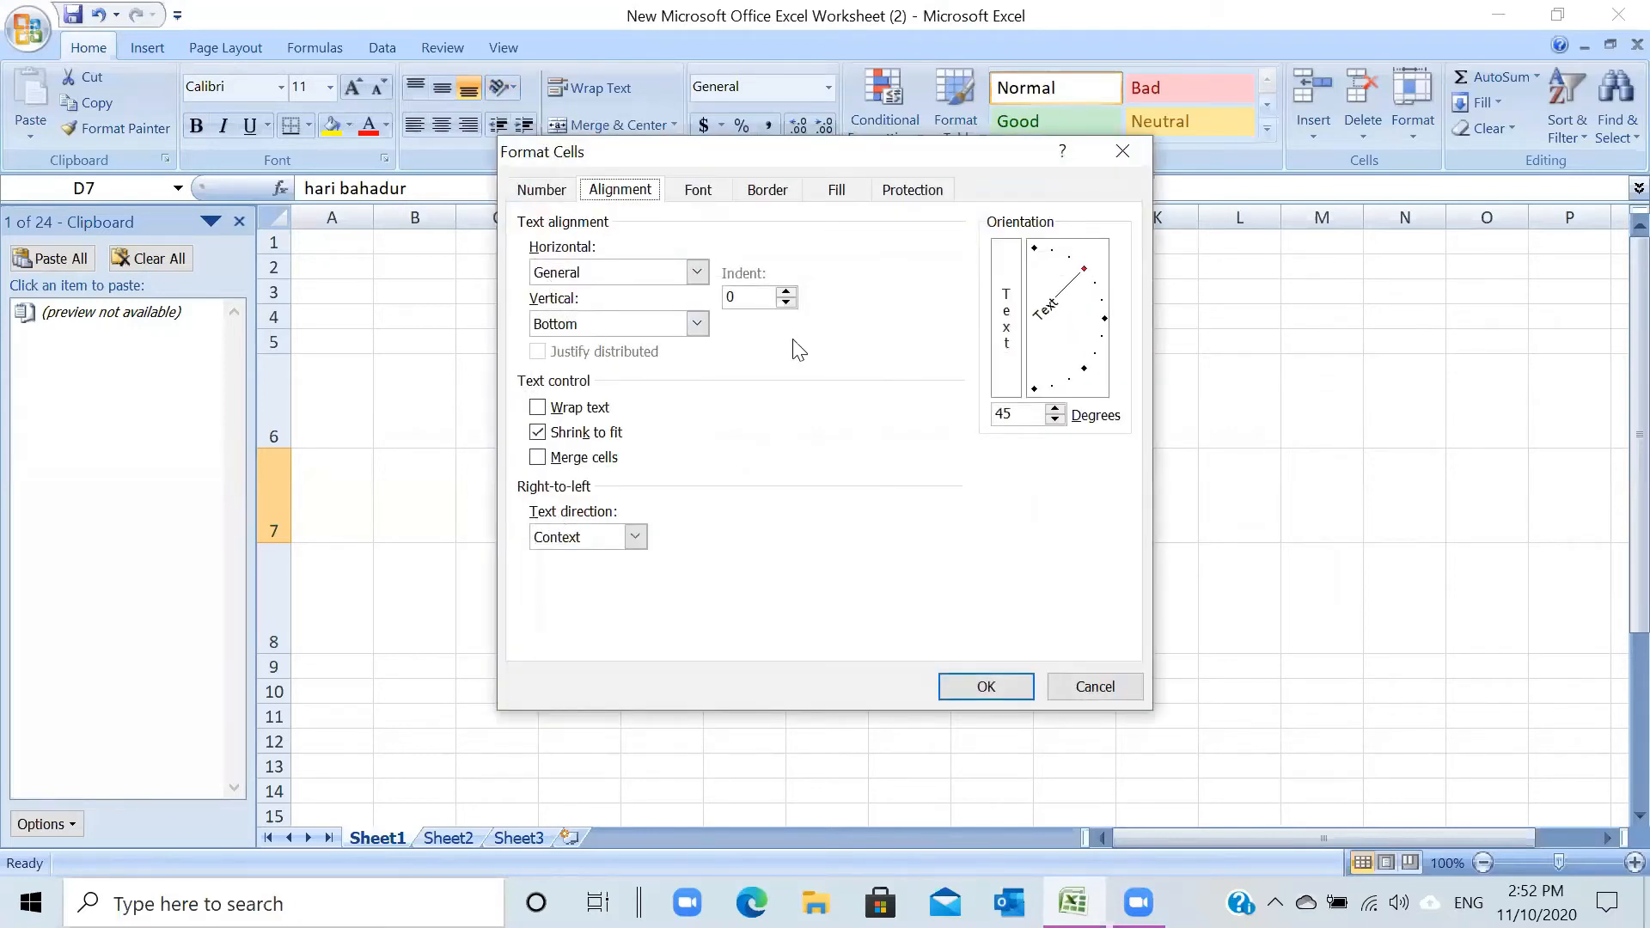
{"action": "left_click_drag", "start_coordinate": [1100, 287], "coordinate": [1087, 379]}
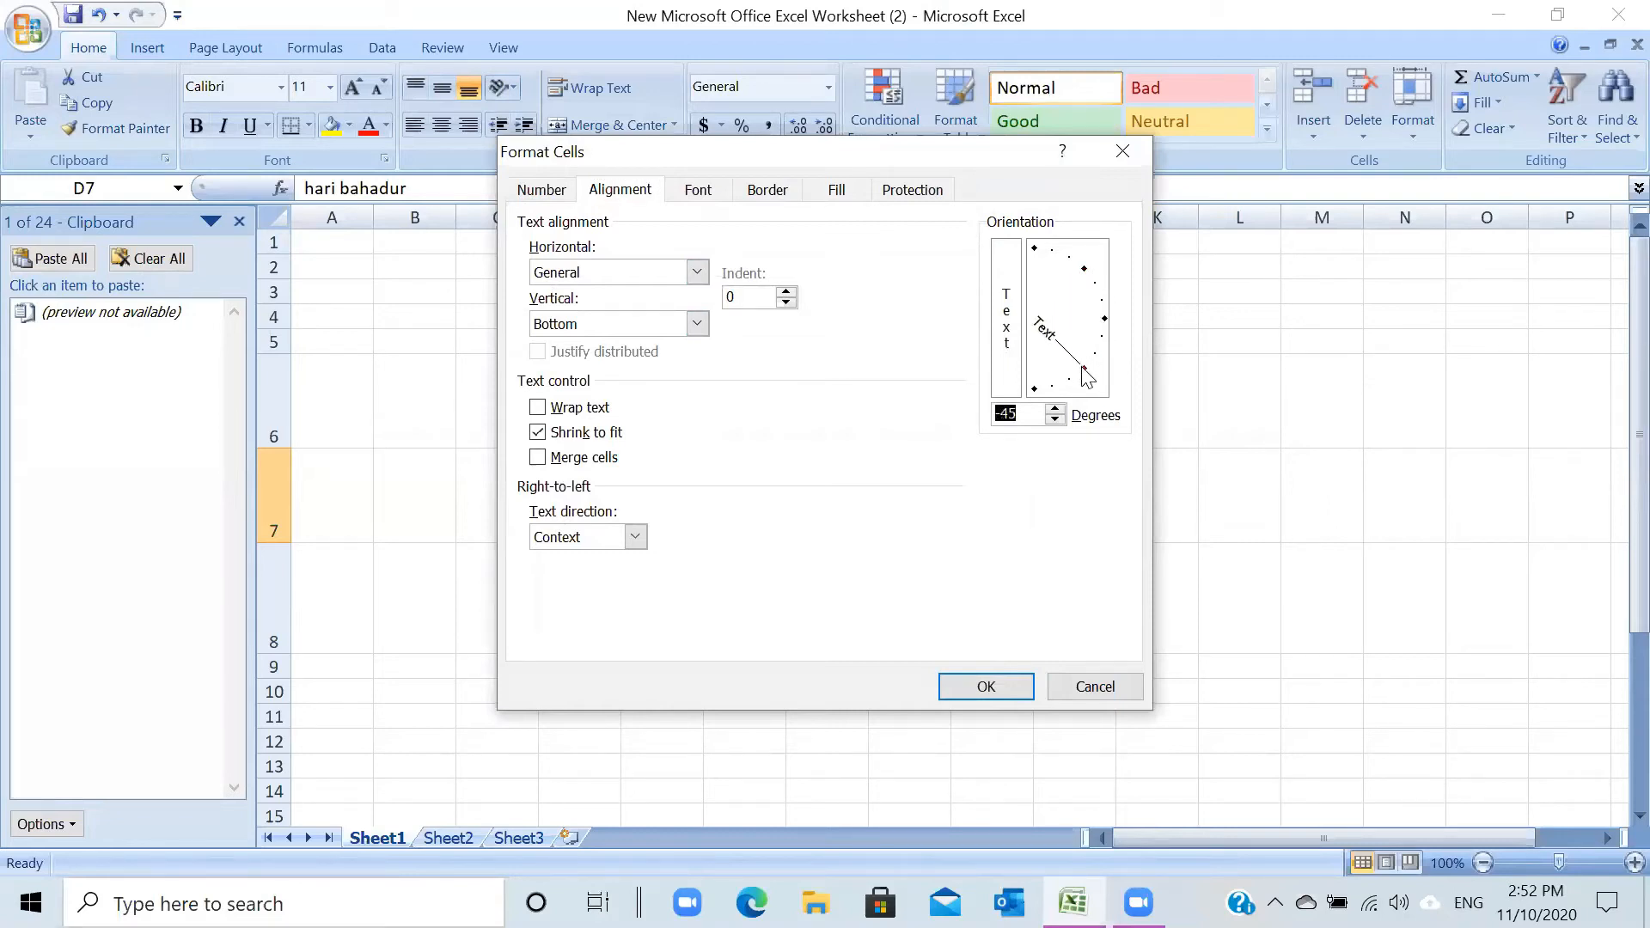
{"action": "left_click", "coordinate": [999, 685]}
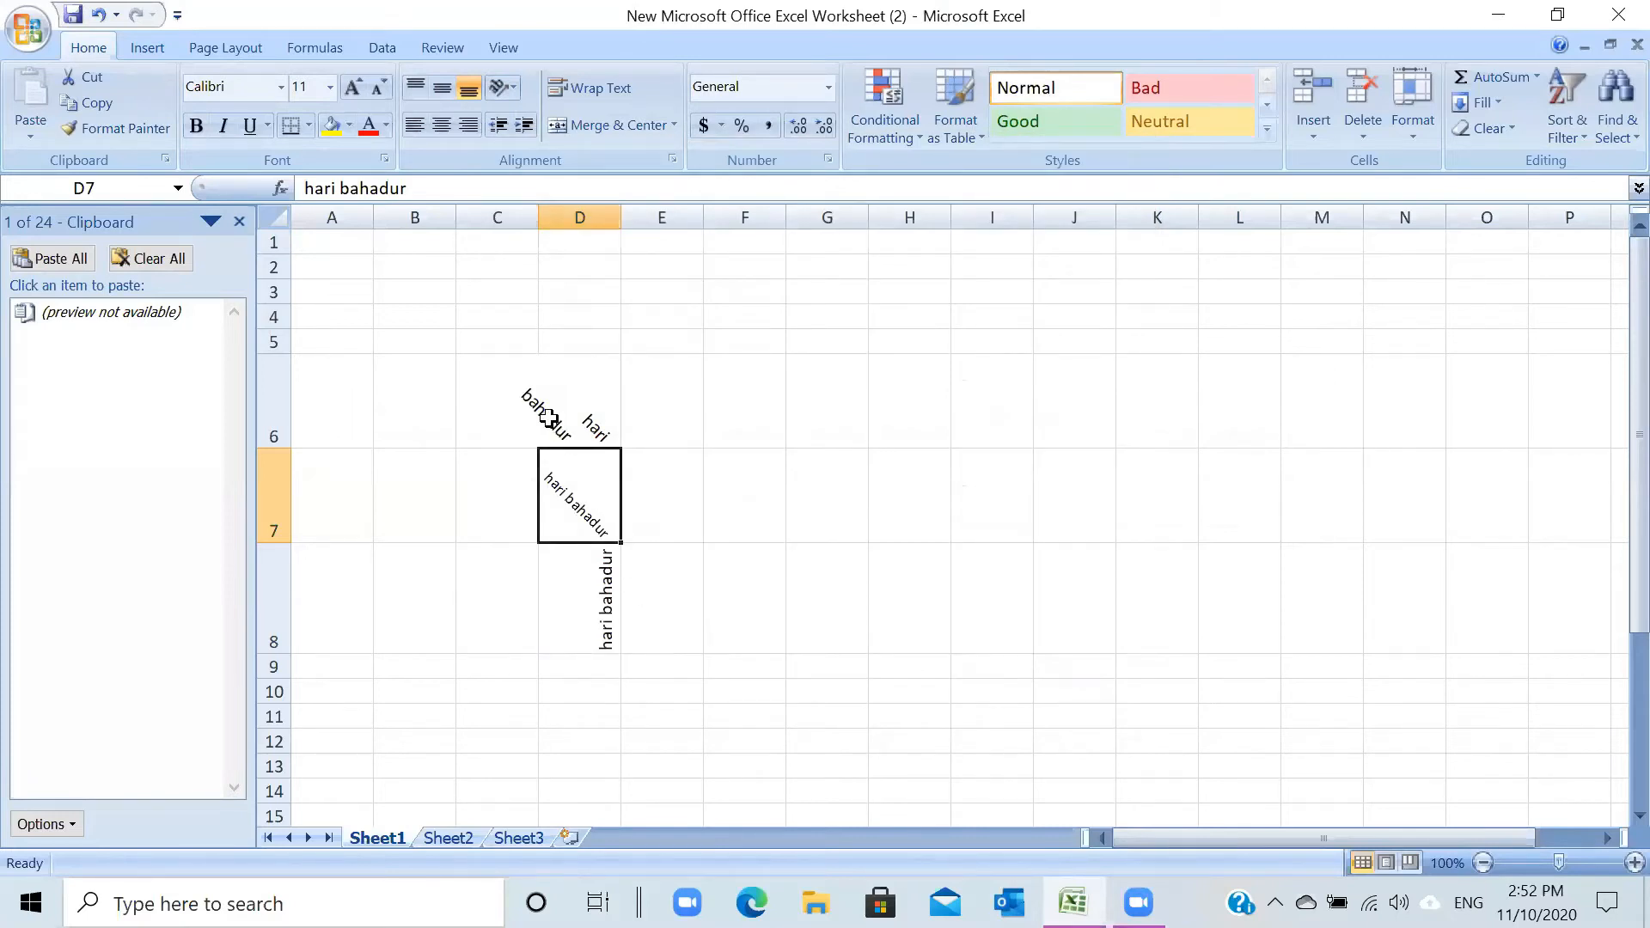
- Change D8's text orientation from 90 degrees to horizontal 0 degrees
{"action": "left_click", "coordinate": [602, 556]}
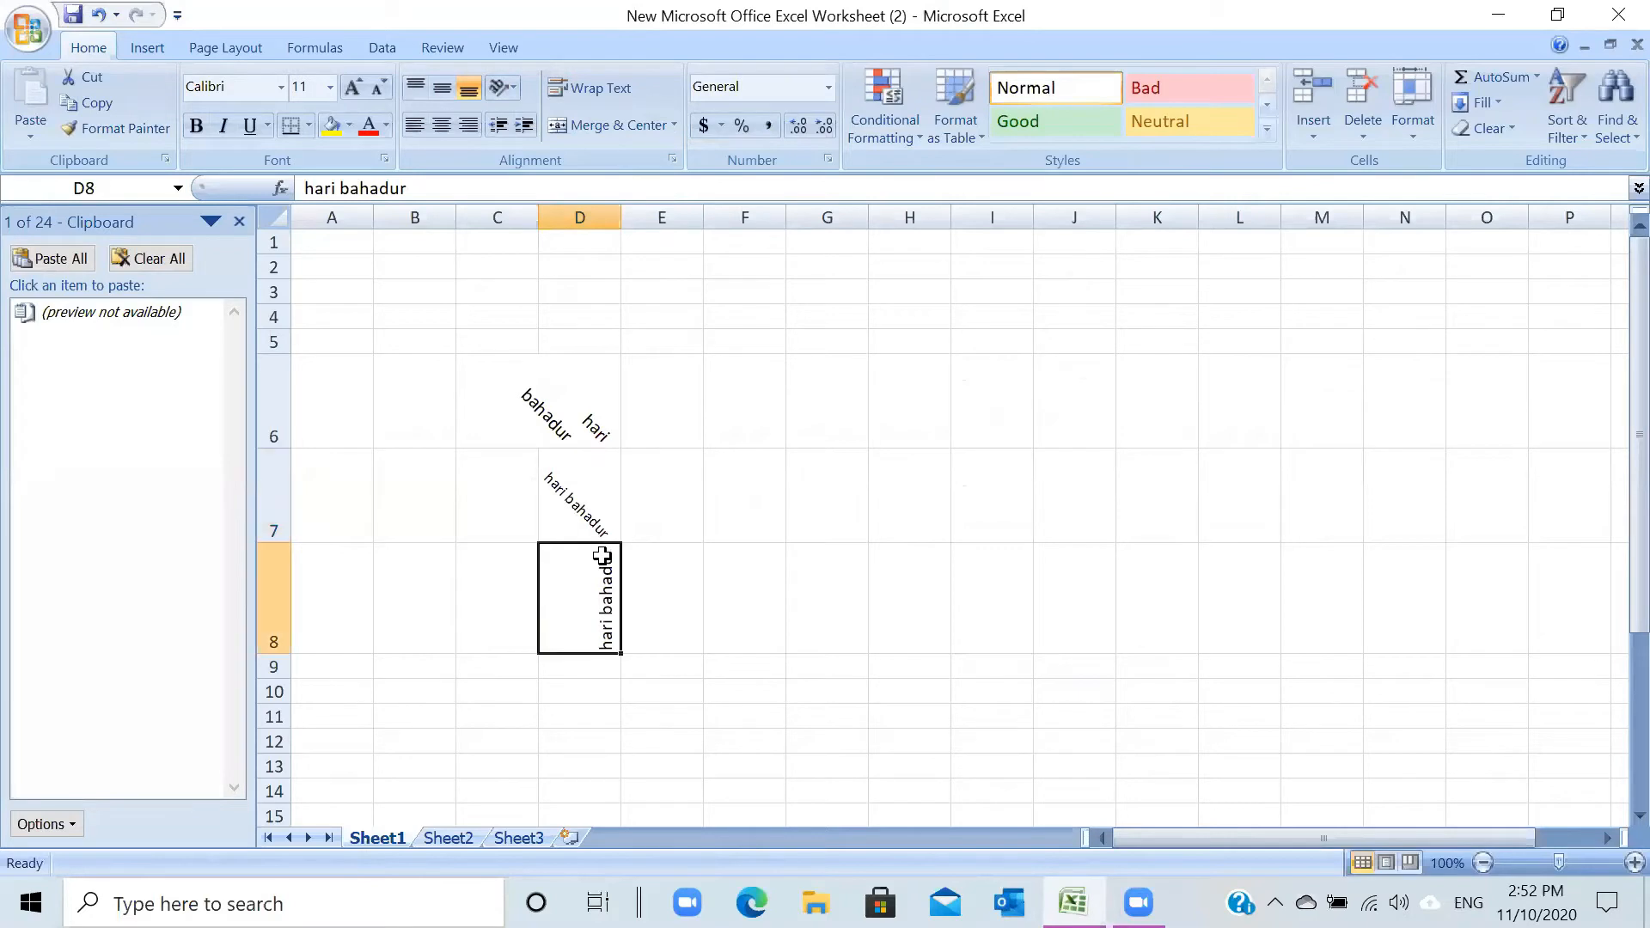
{"action": "left_click", "coordinate": [515, 90]}
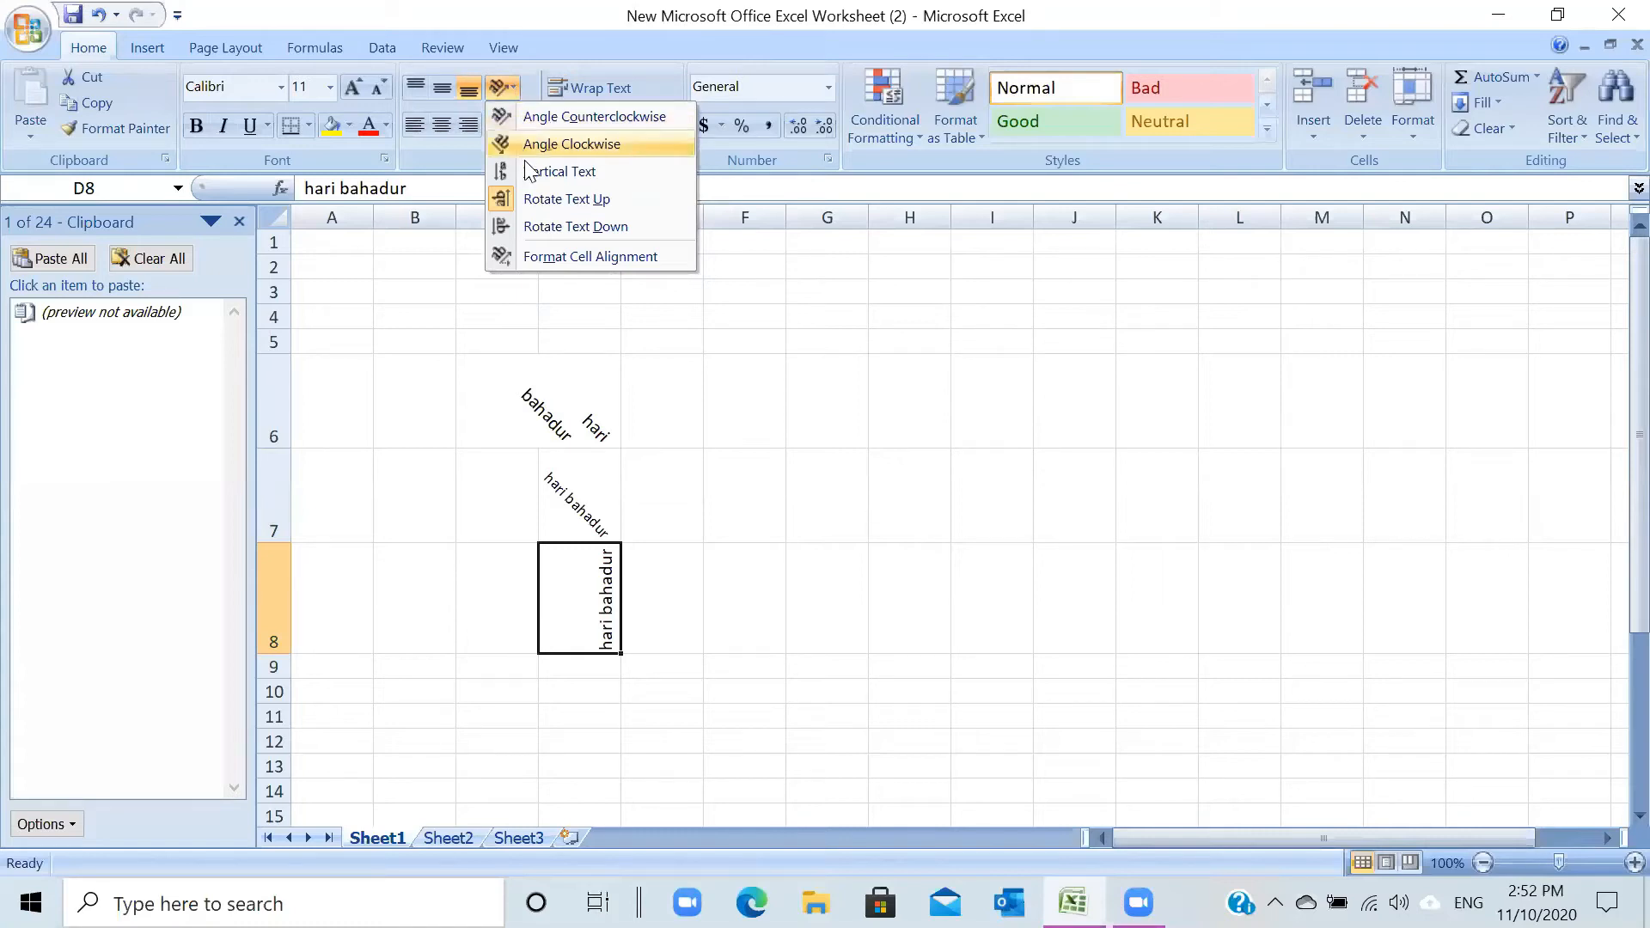
{"action": "left_click", "coordinate": [526, 253]}
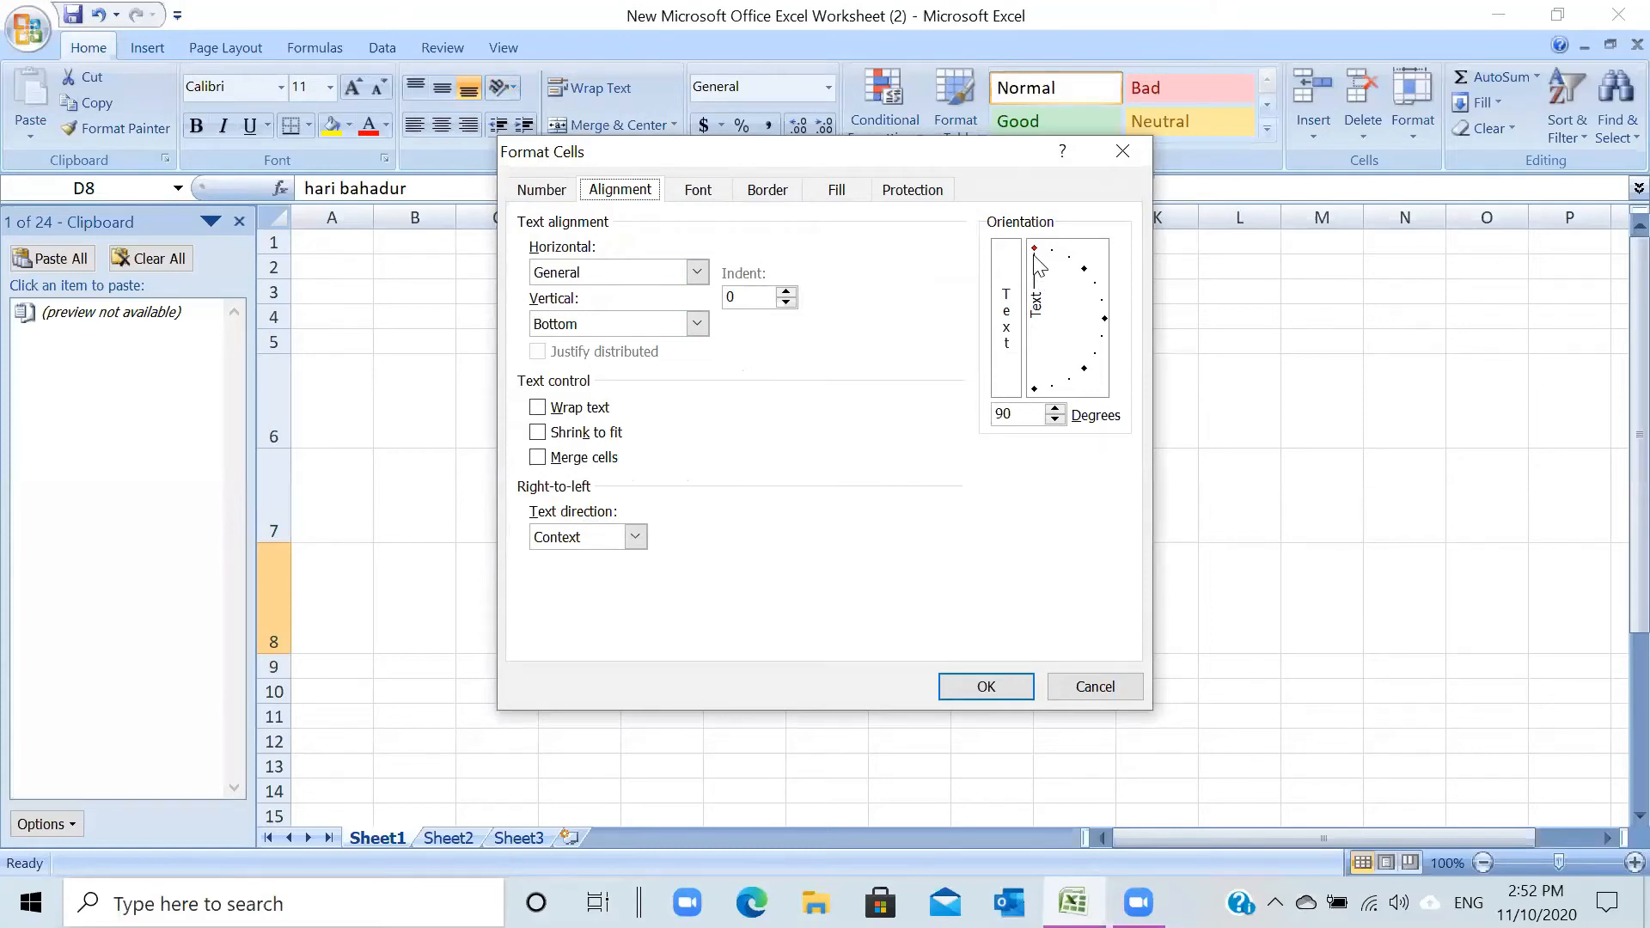
{"action": "left_click_drag", "start_coordinate": [1036, 253], "coordinate": [1094, 317]}
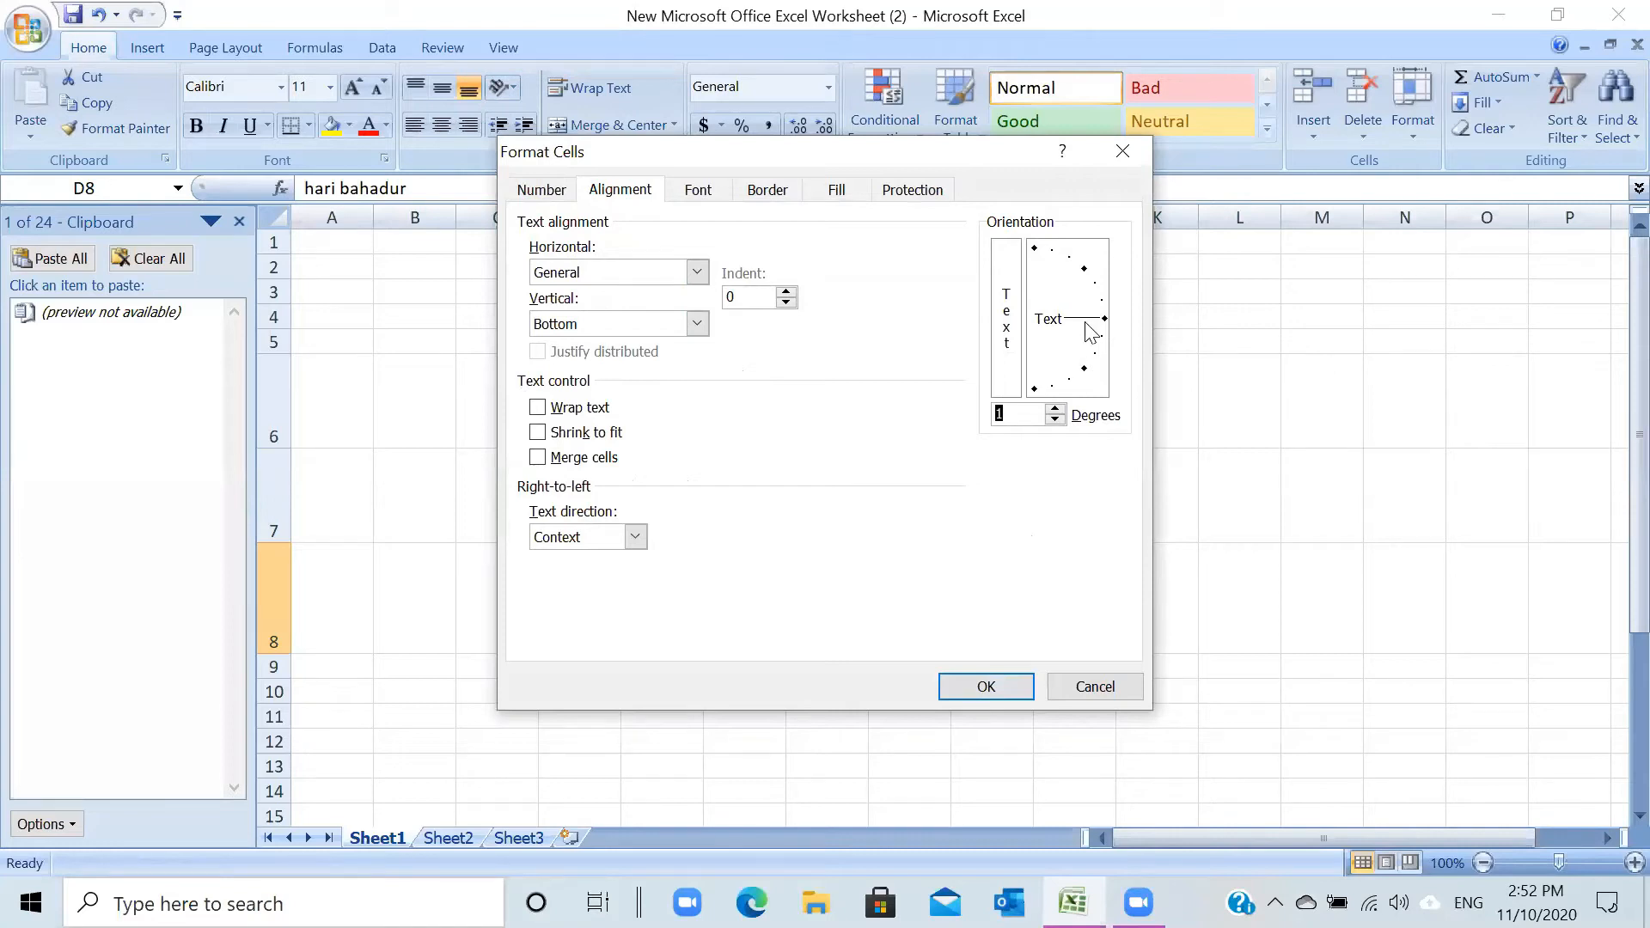
{"action": "left_click_drag", "start_coordinate": [1093, 322], "coordinate": [1098, 331]}
{"action": "left_click", "coordinate": [1056, 421]}
{"action": "left_click", "coordinate": [1055, 408]}
{"action": "left_click", "coordinate": [1055, 409]}
{"action": "left_click", "coordinate": [1056, 409]}
{"action": "left_click", "coordinate": [984, 684]}
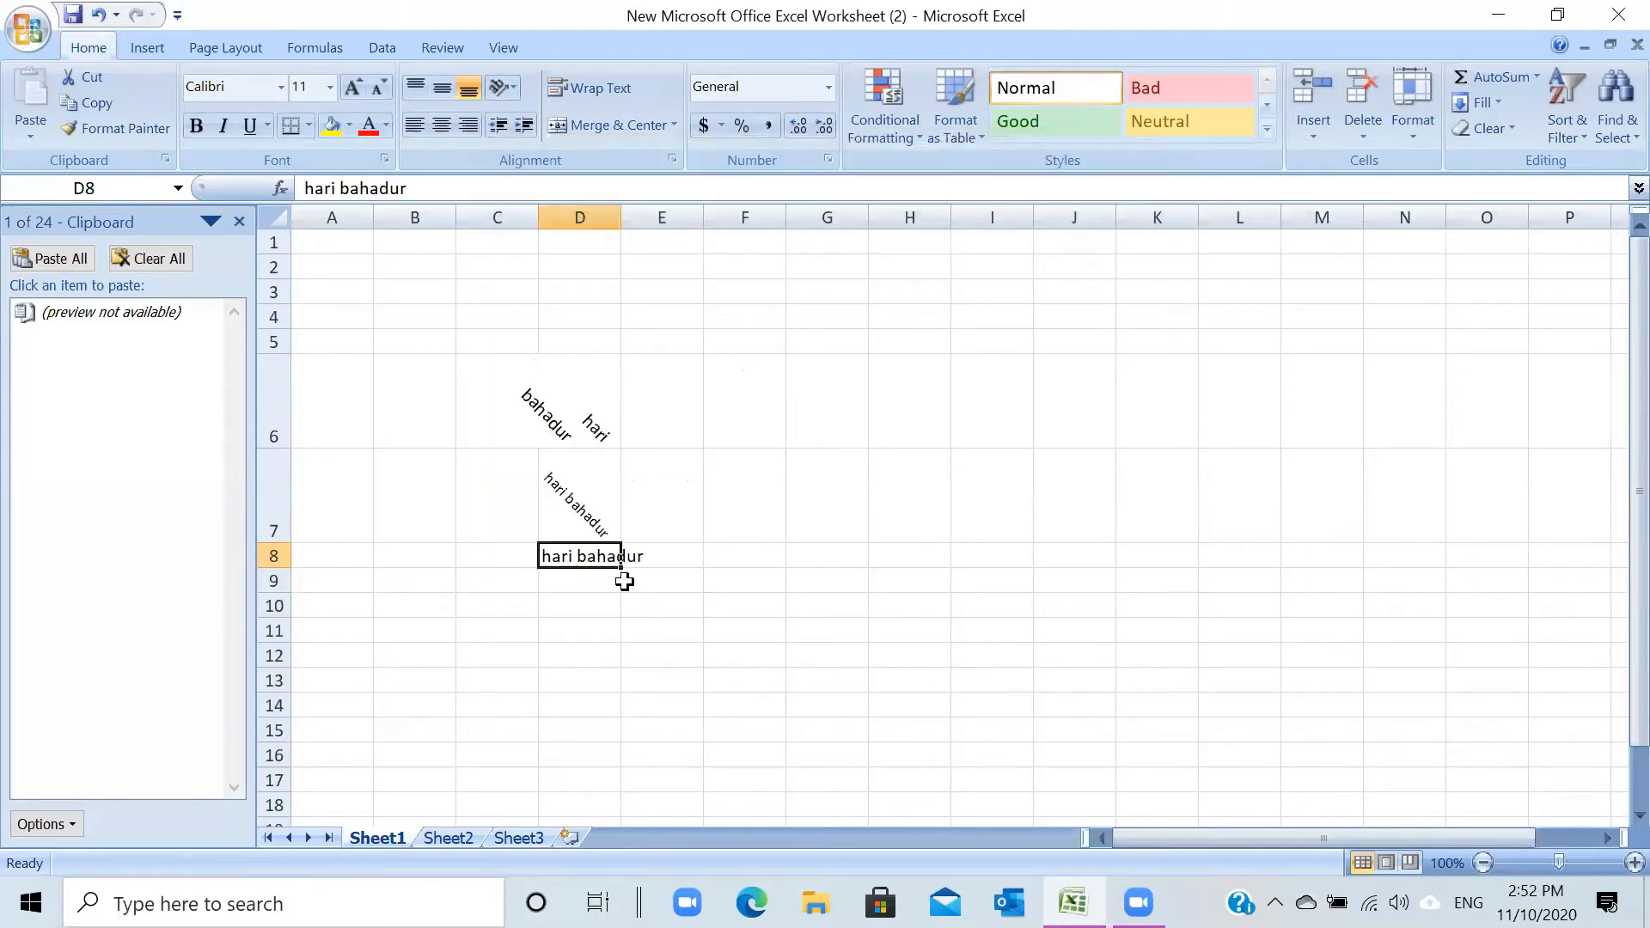
- Widen column D to about 9.18 and start typing a person's full name in H7
{"action": "left_click", "coordinate": [617, 241]}
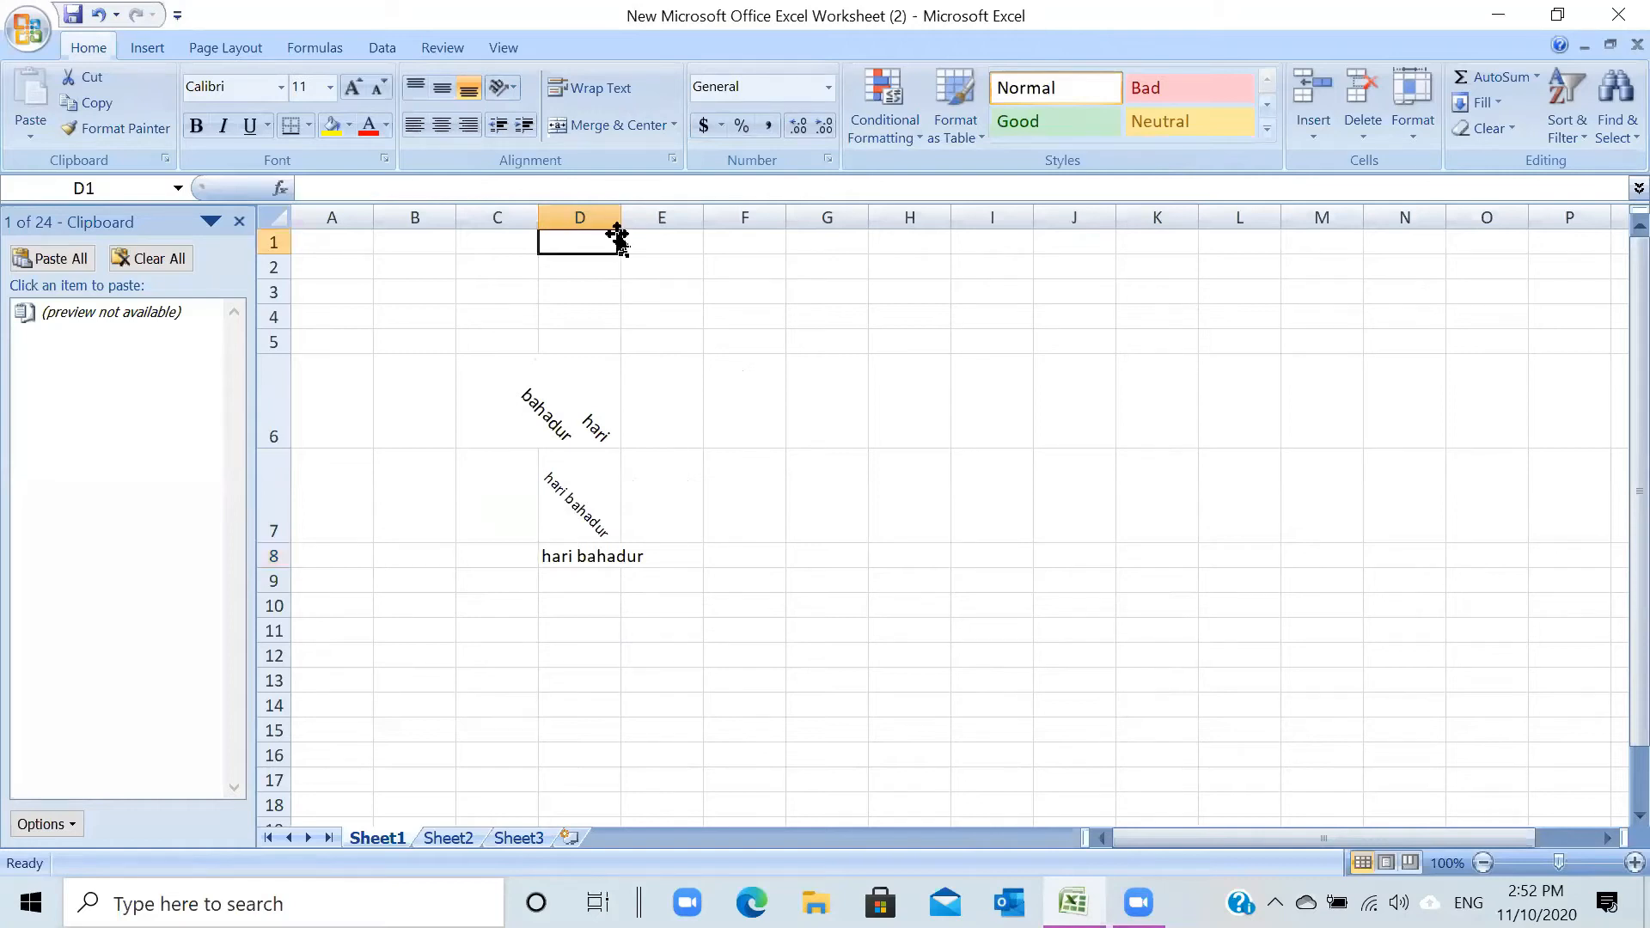
{"action": "left_click_drag", "start_coordinate": [622, 217], "coordinate": [644, 225]}
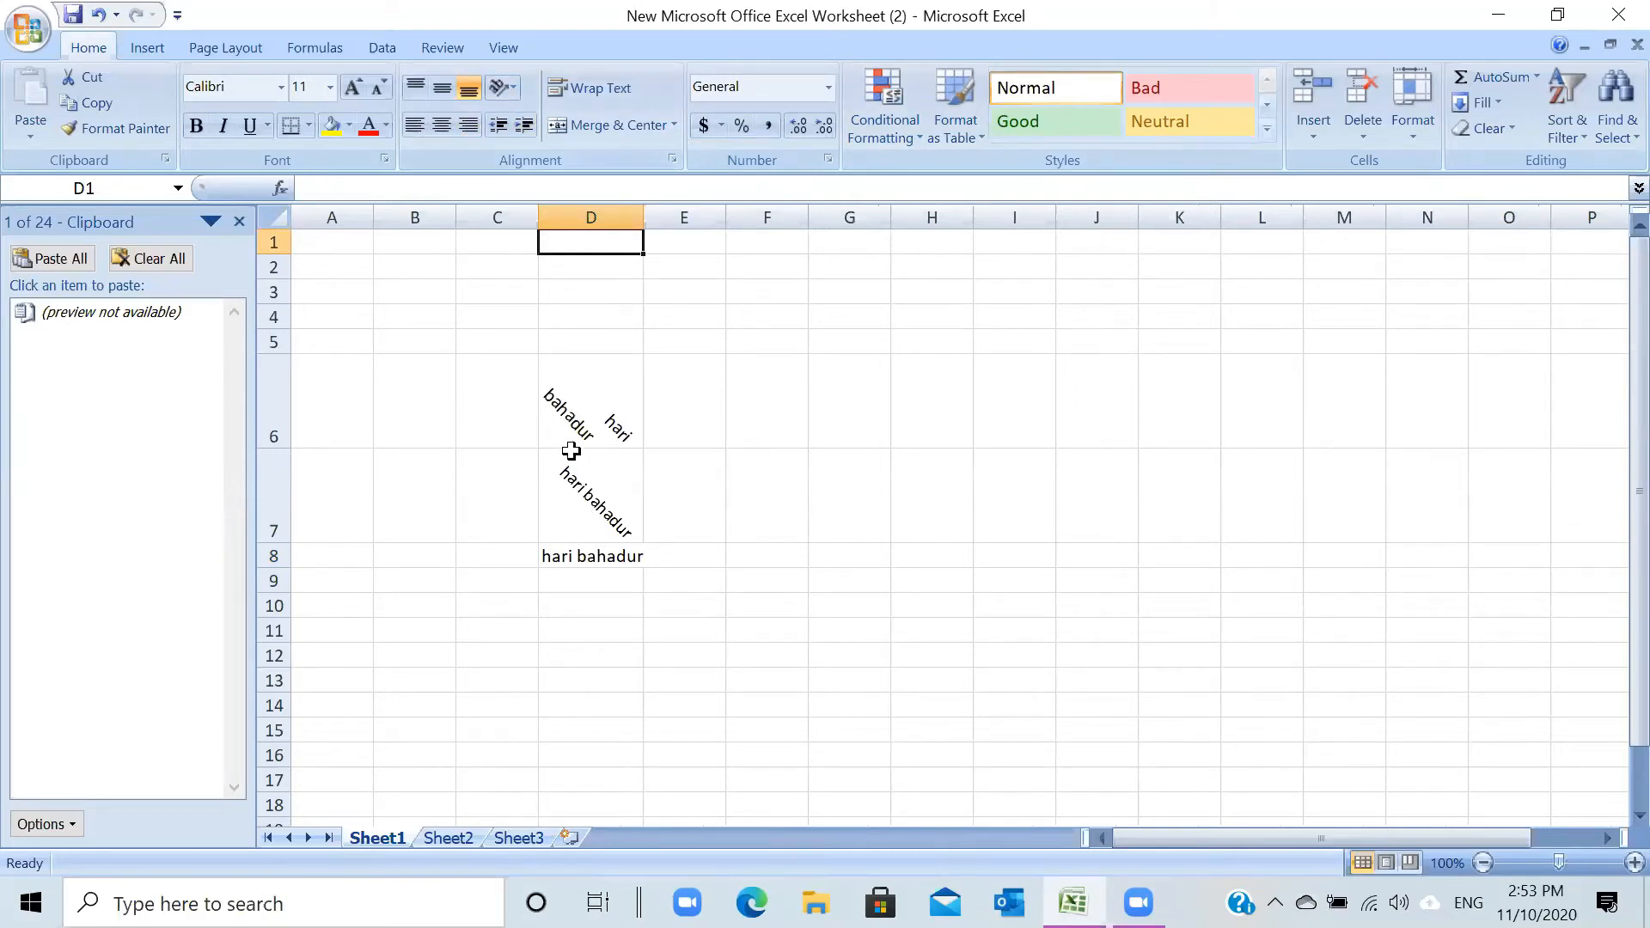
{"action": "left_click", "coordinate": [923, 490]}
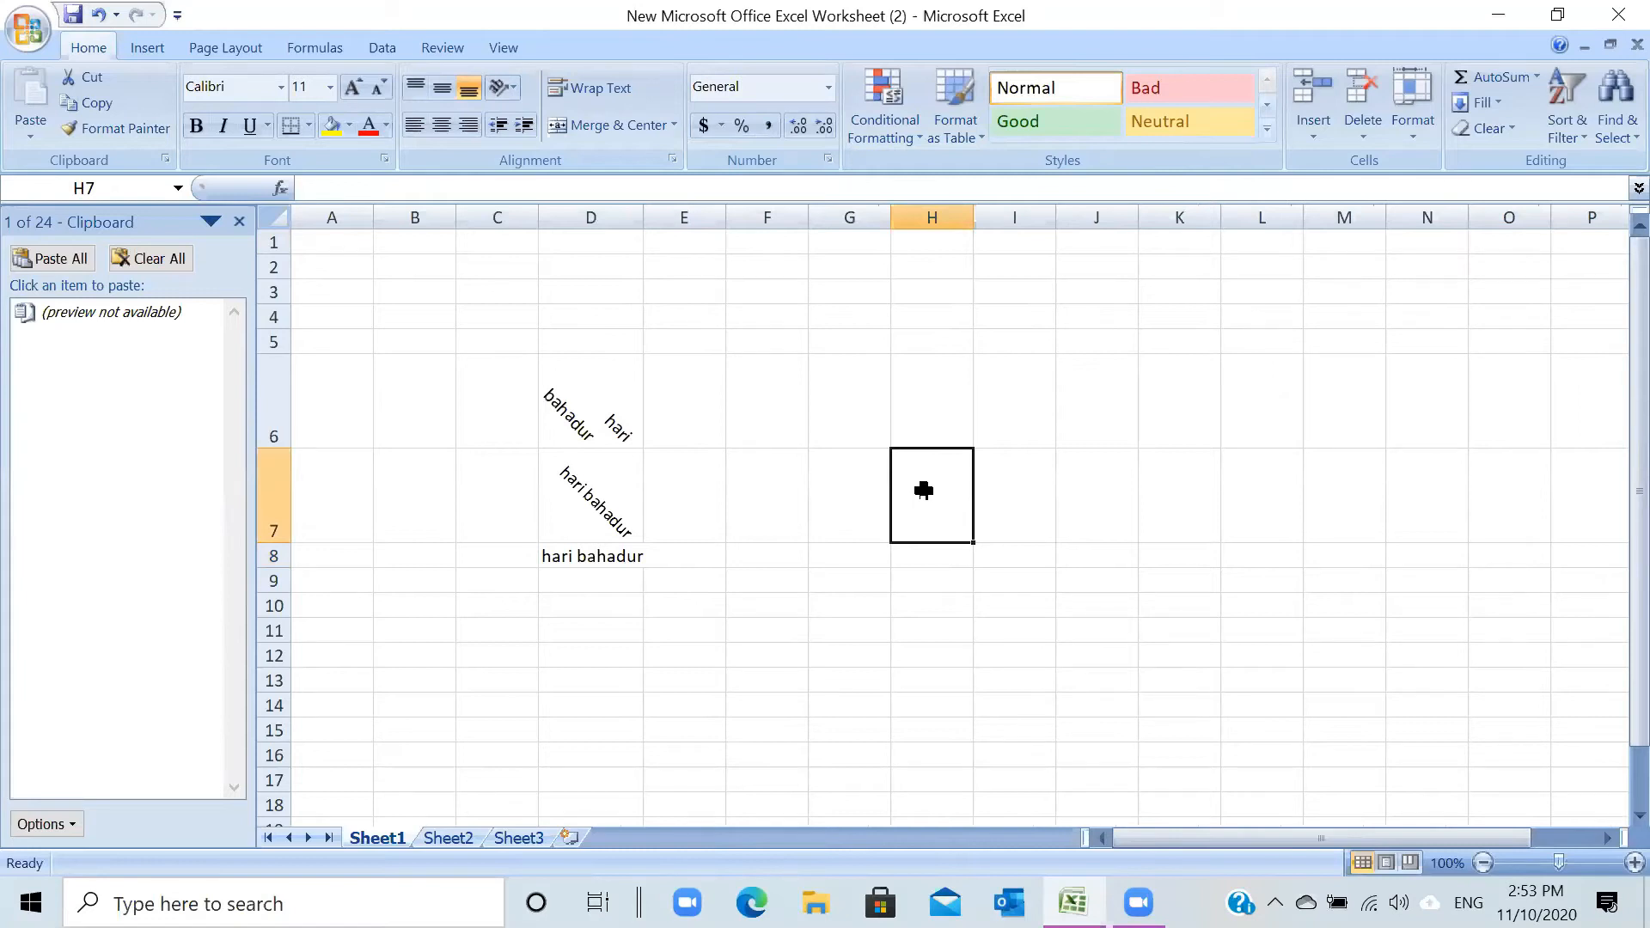
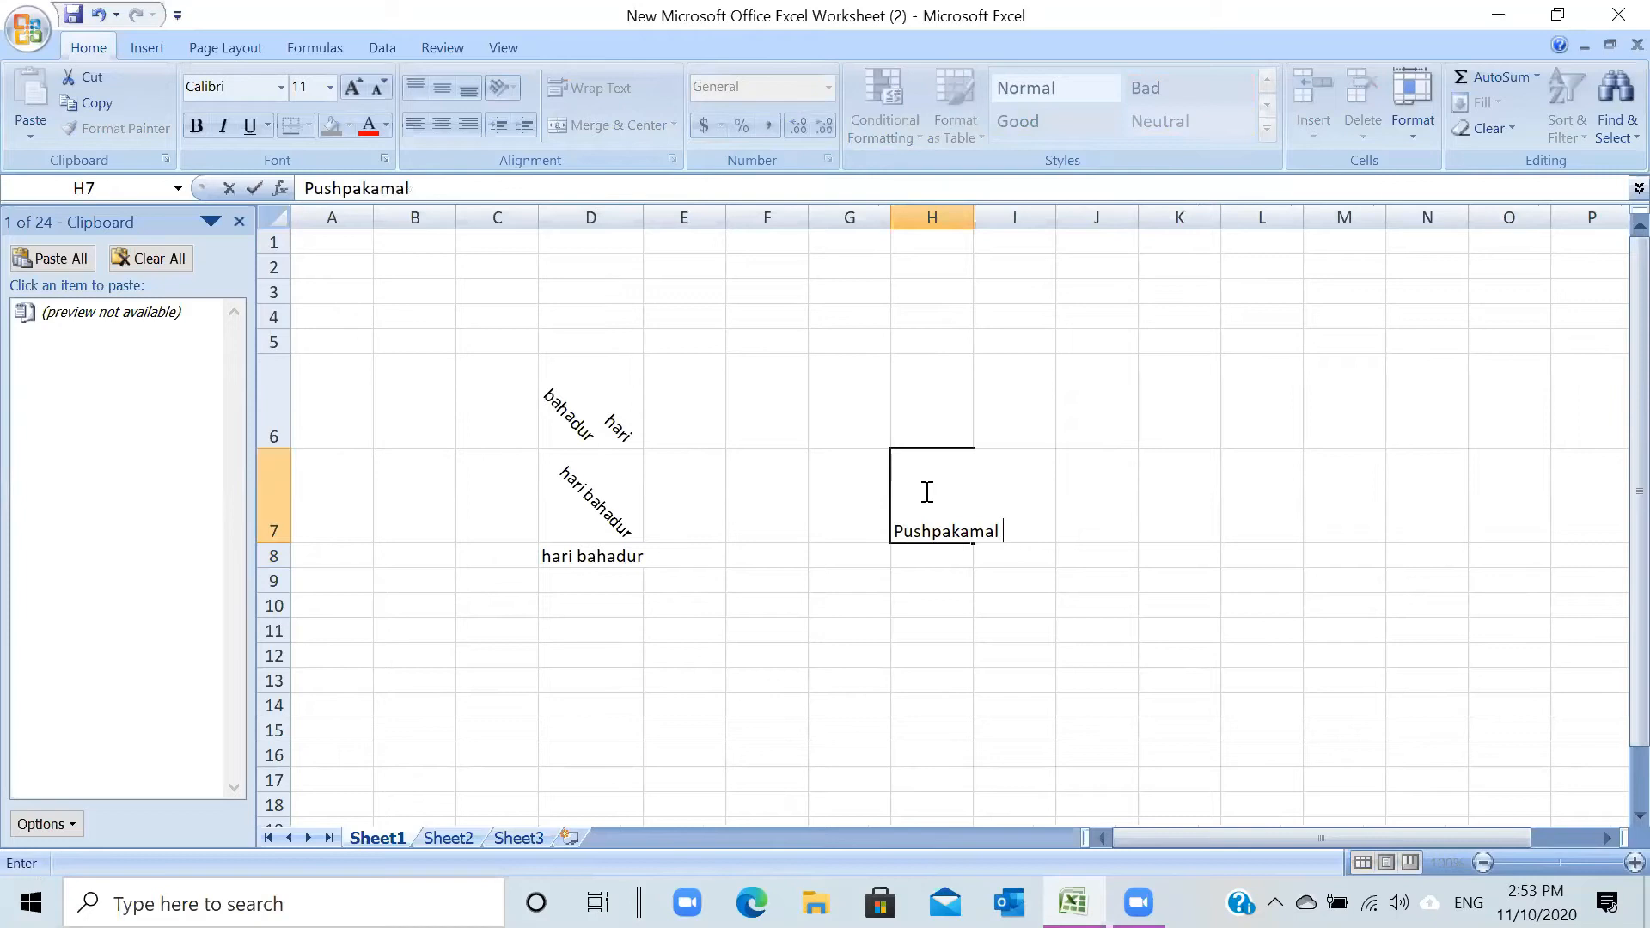
- Commit the full name in H7 and check how it overflows into I7
{"action": "key", "text": "Return"}
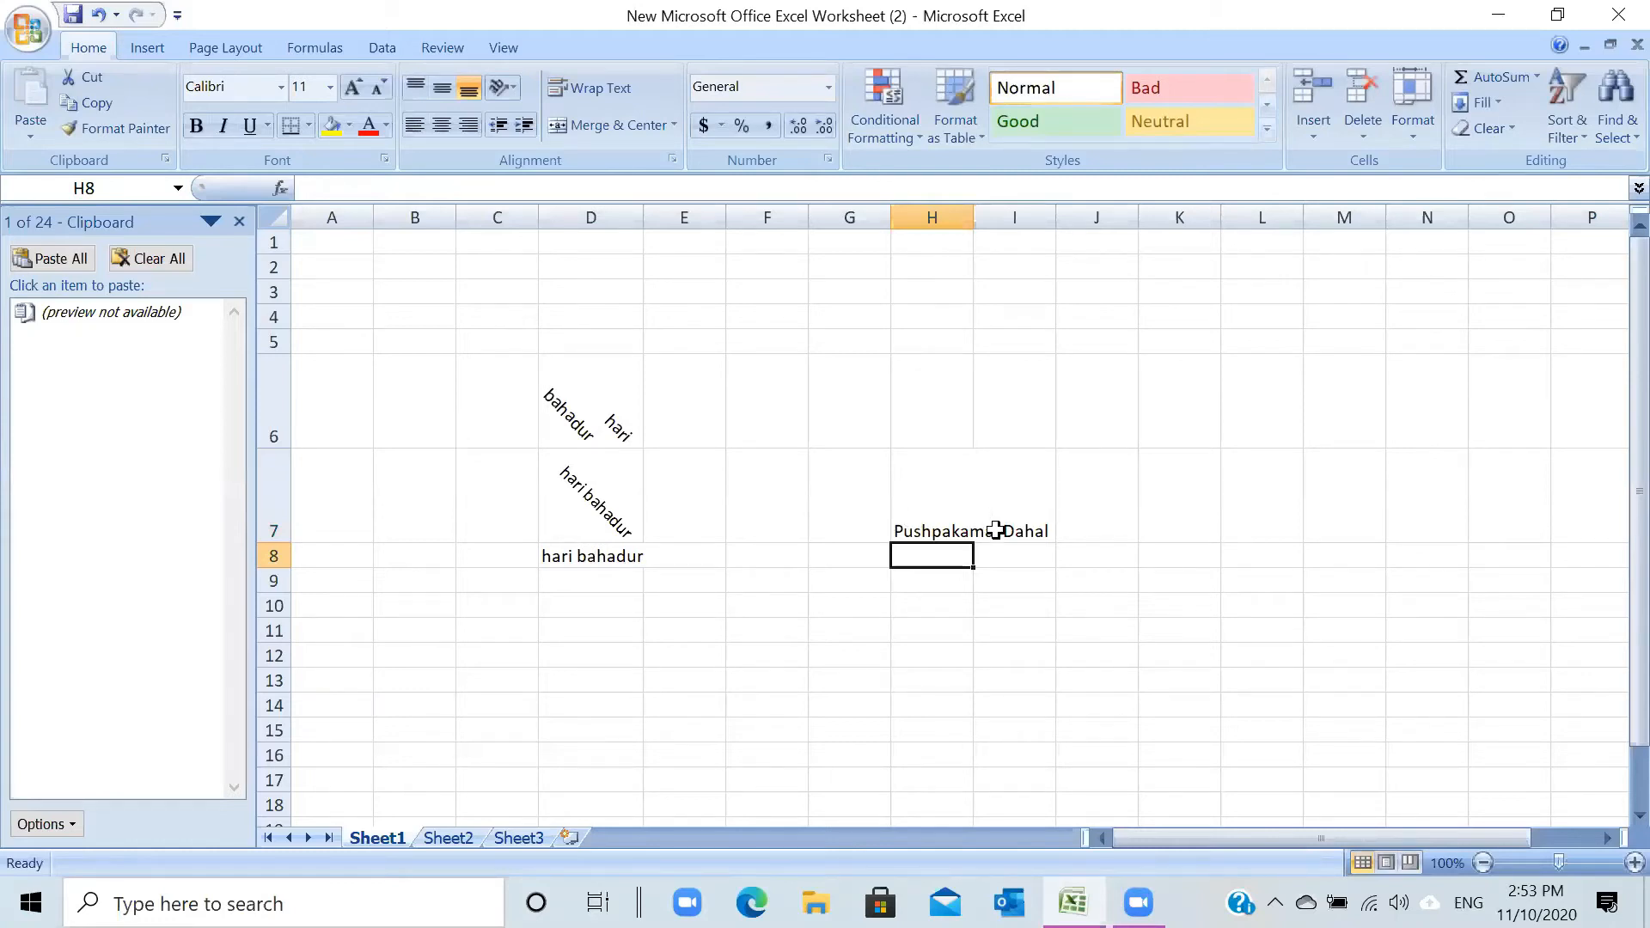
{"action": "left_click", "coordinate": [997, 531]}
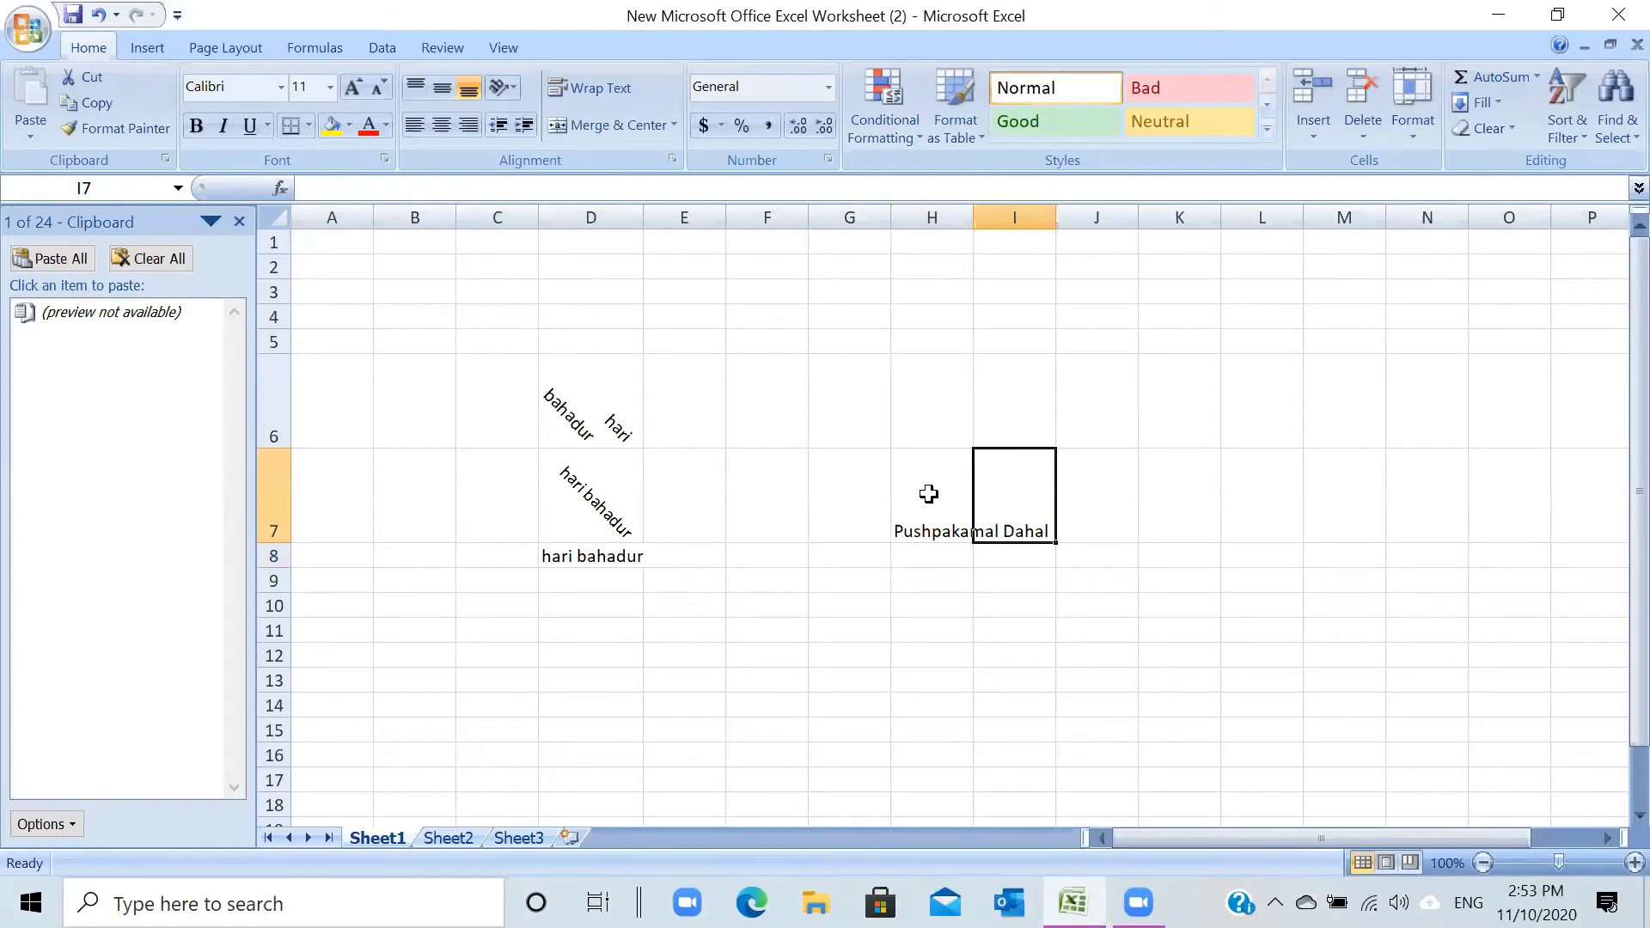
{"action": "left_click", "coordinate": [918, 525]}
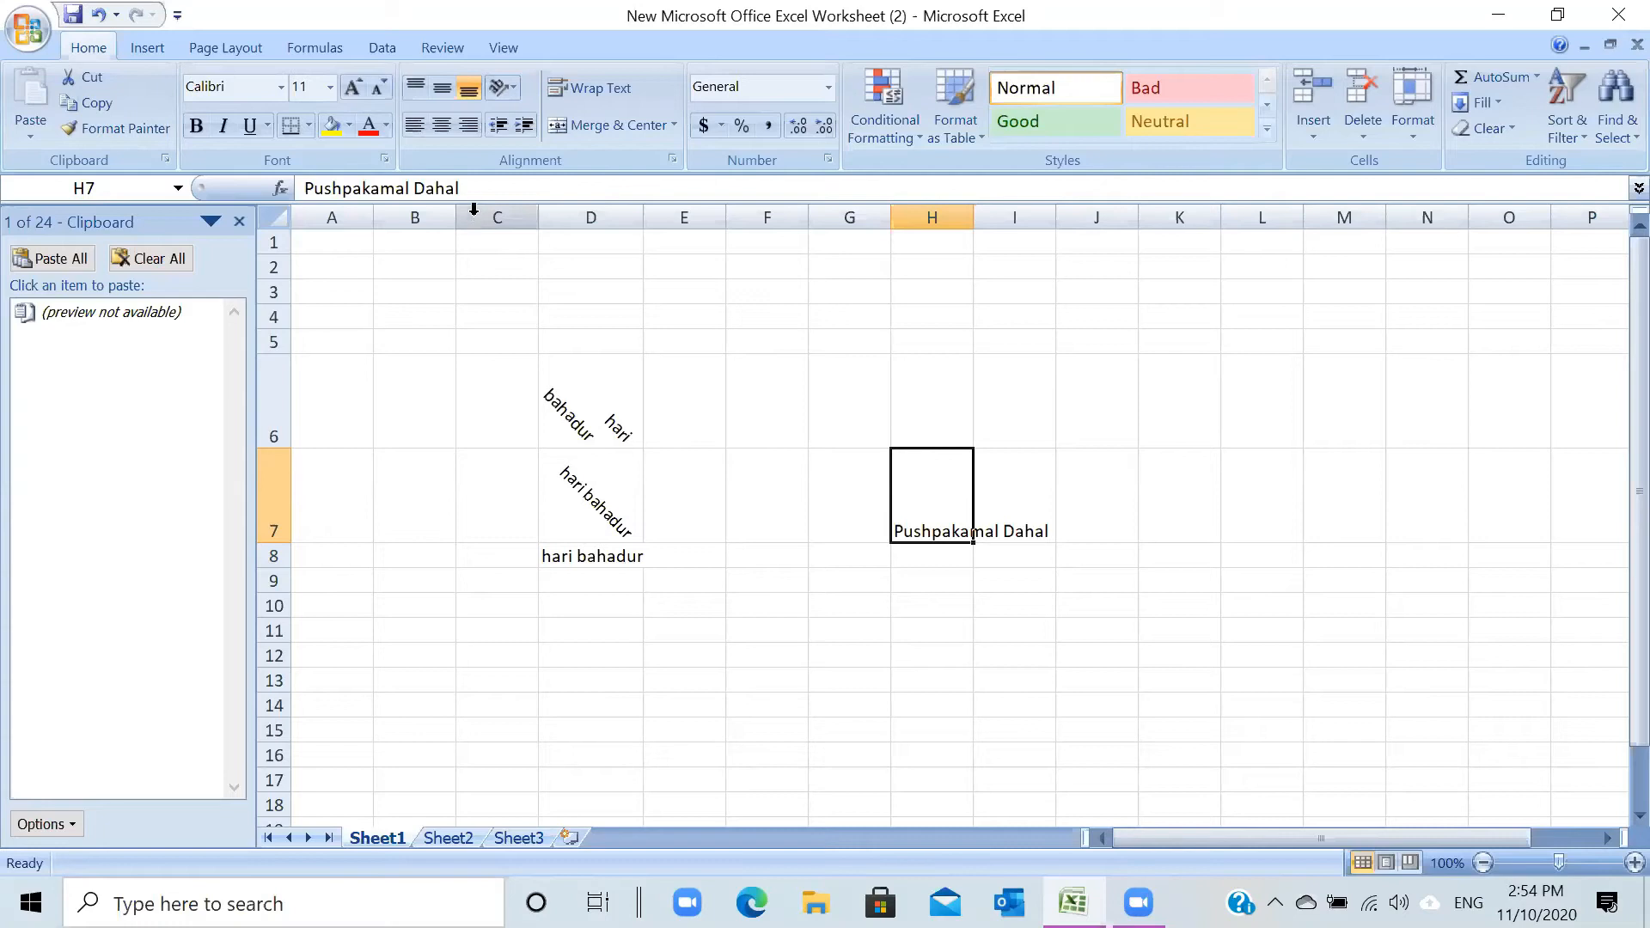
{"action": "left_click", "coordinate": [672, 158]}
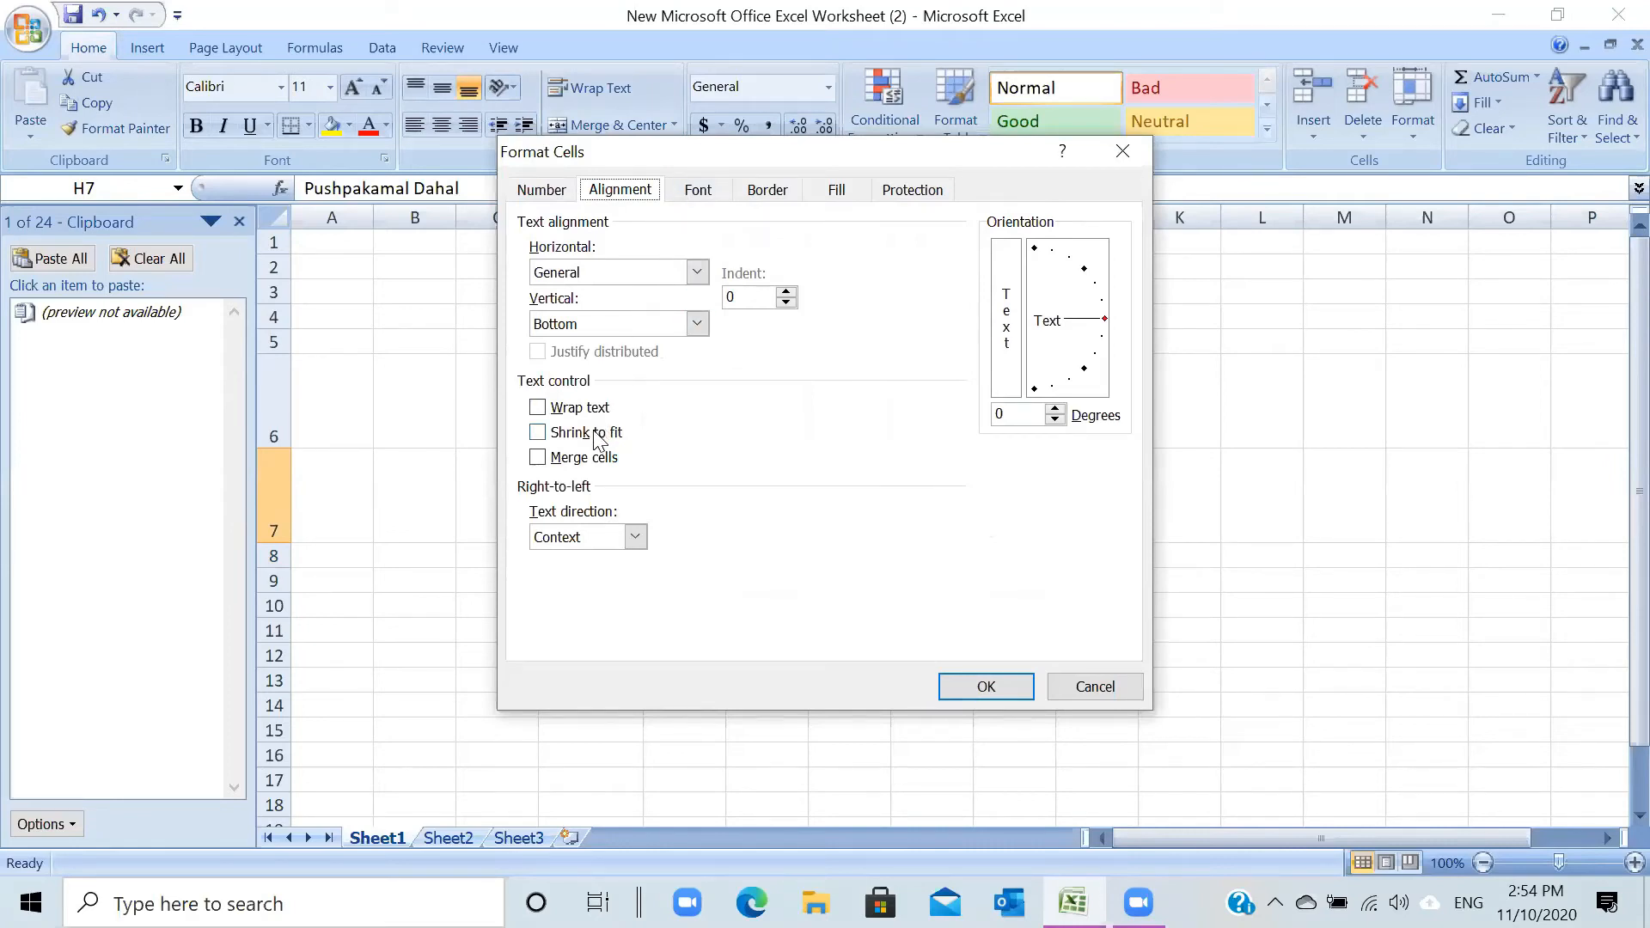
- Turn on Shrink to fit for H7 so the name fits inside its cell
{"action": "left_click", "coordinate": [536, 434]}
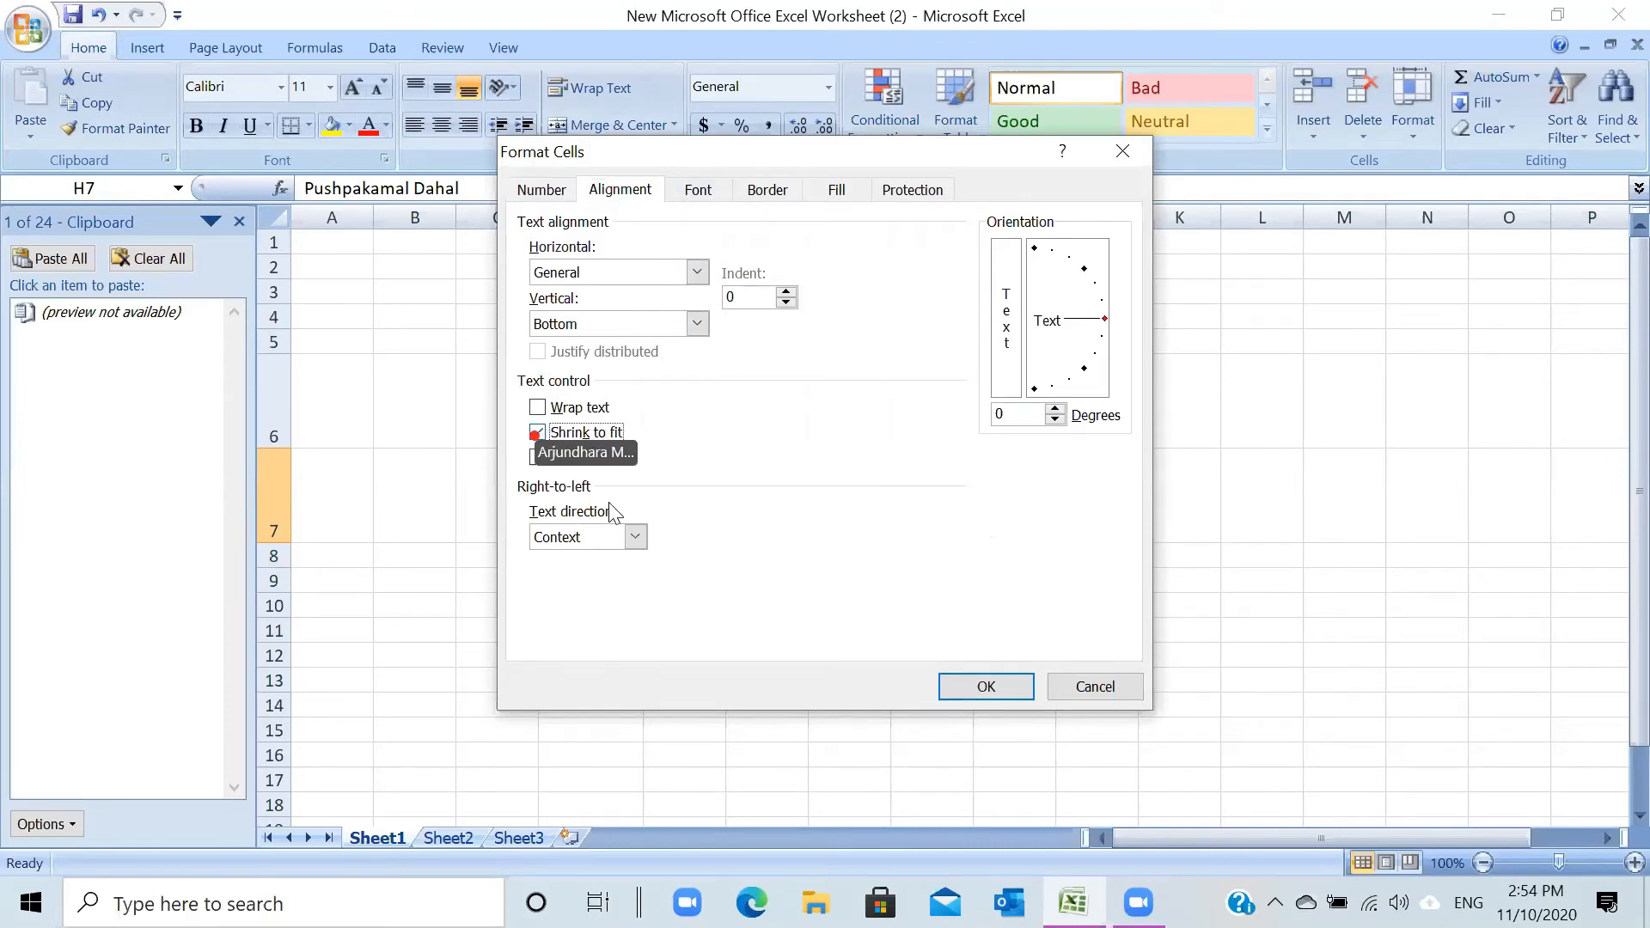
{"action": "left_click", "coordinate": [986, 688]}
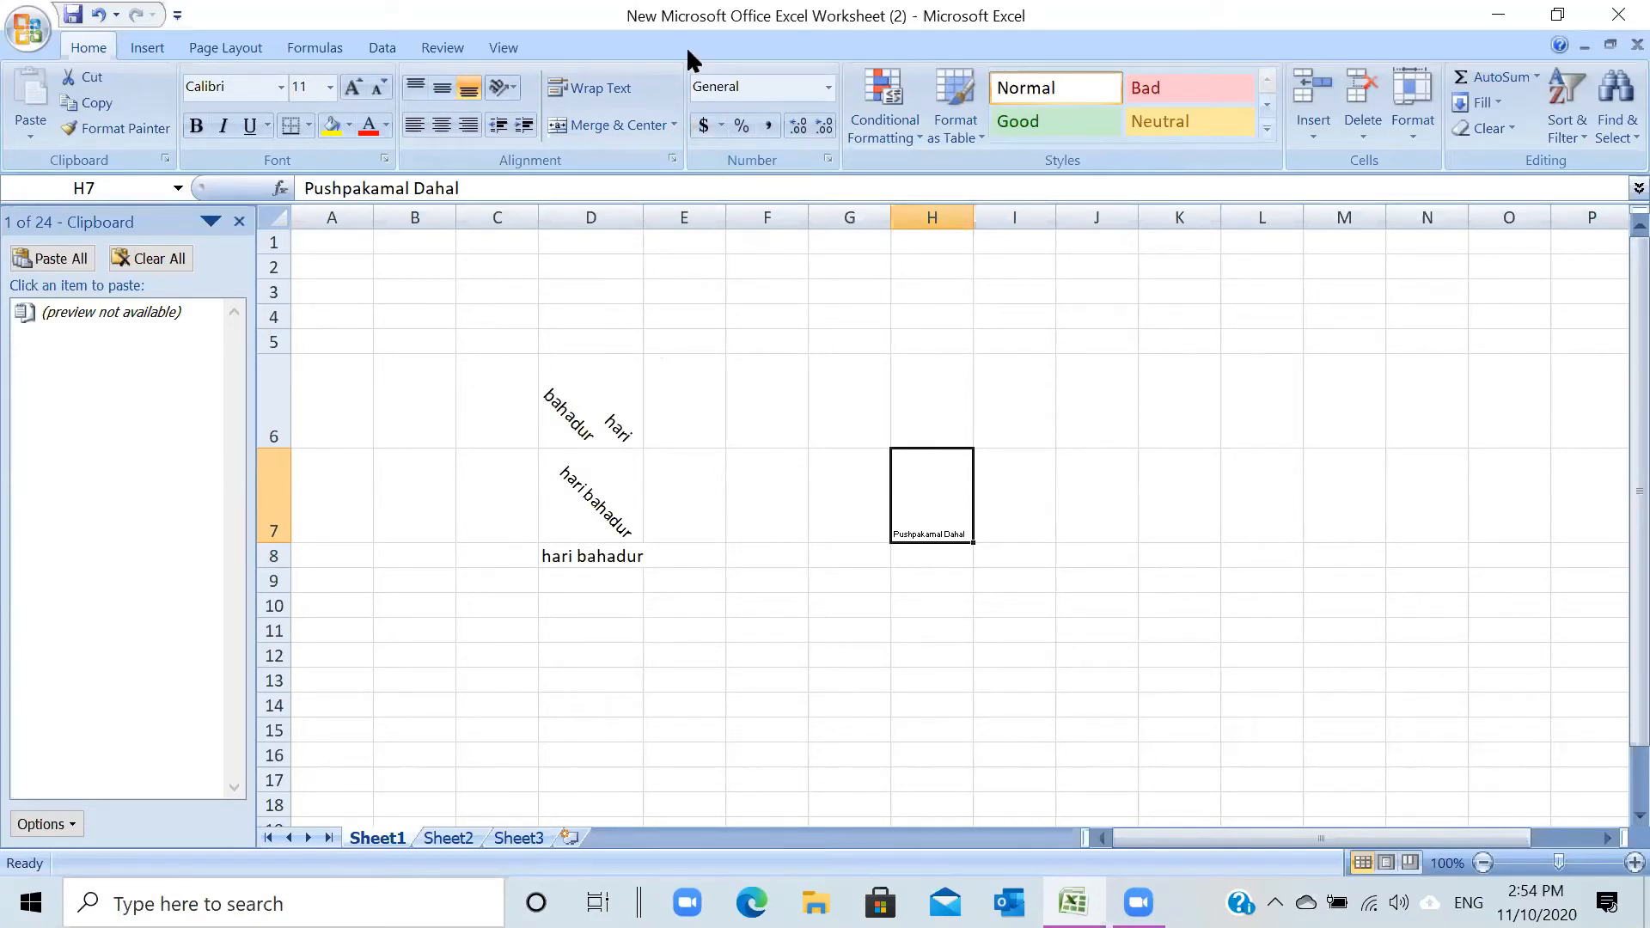
{"action": "left_click", "coordinate": [1053, 557]}
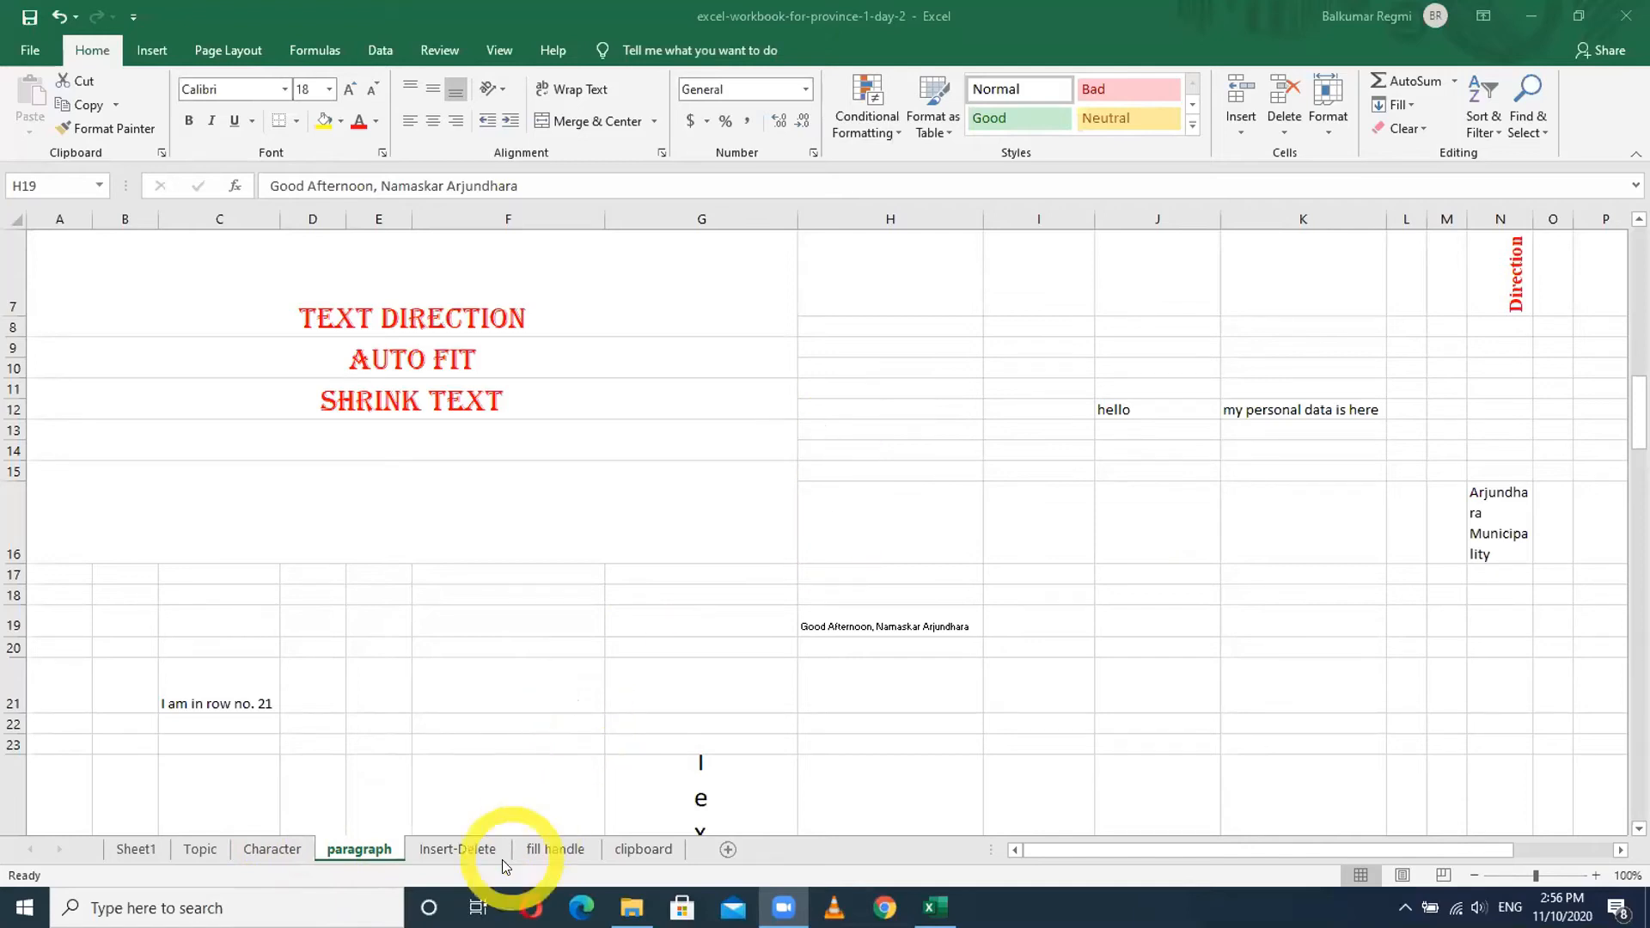
- Bring the province workbook's paragraph sheet back into focus
{"action": "left_click", "coordinate": [471, 850]}
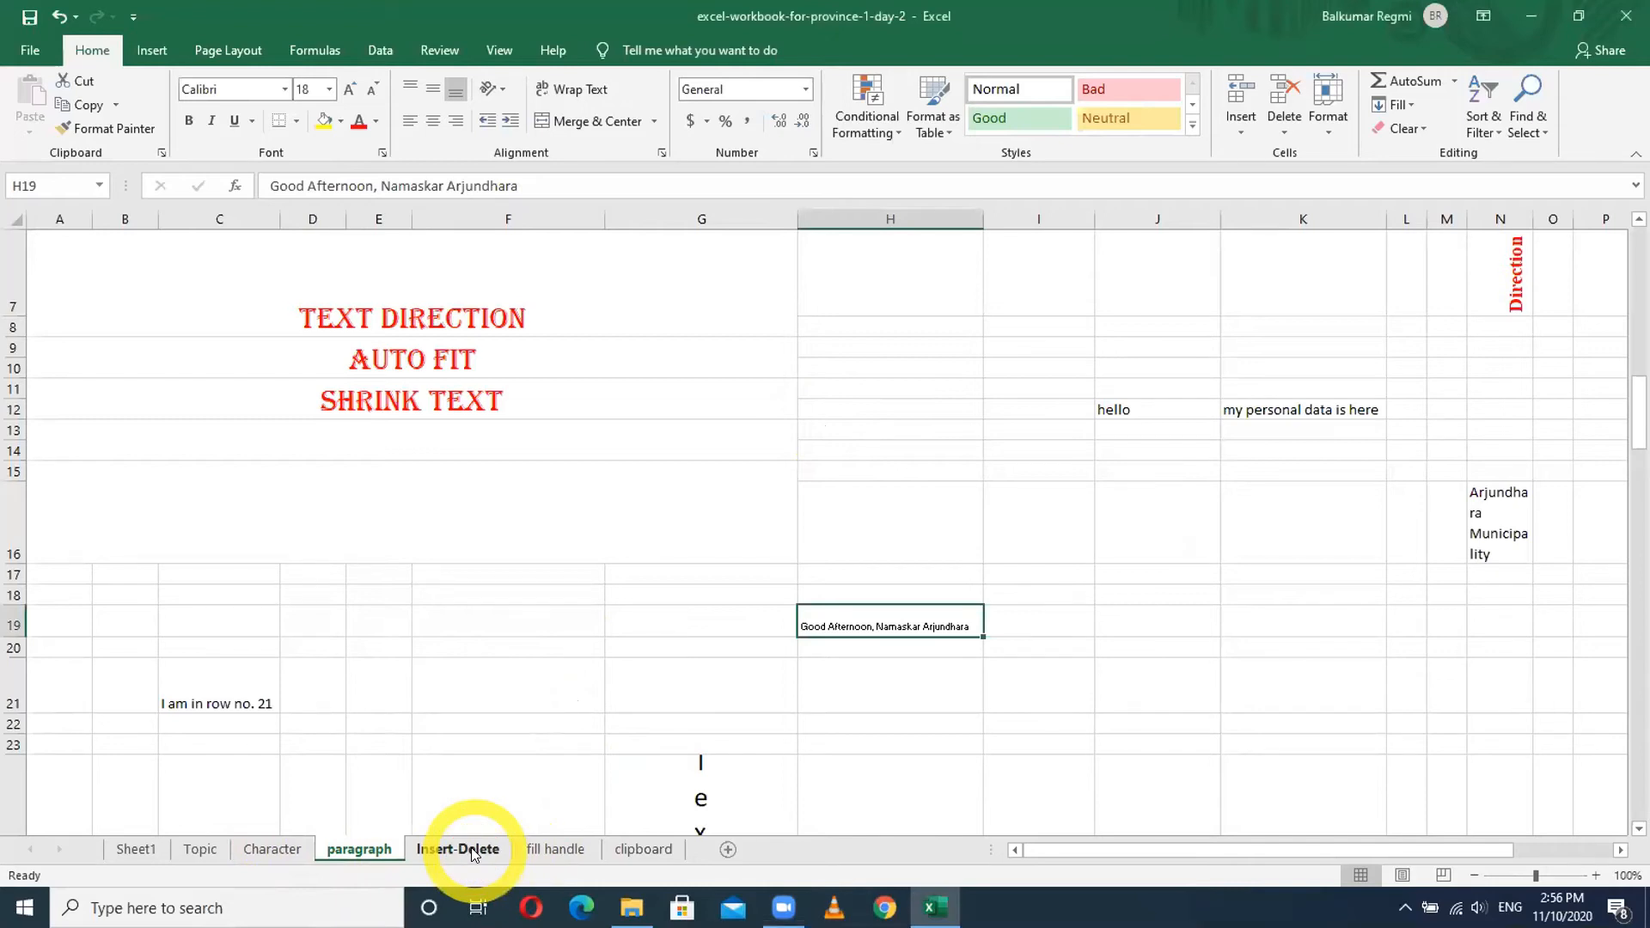
- Show the Insert-Delete sheet with the INSERT ROW through MERGE/UNMERGE CELL headings
{"action": "left_click", "coordinate": [472, 850]}
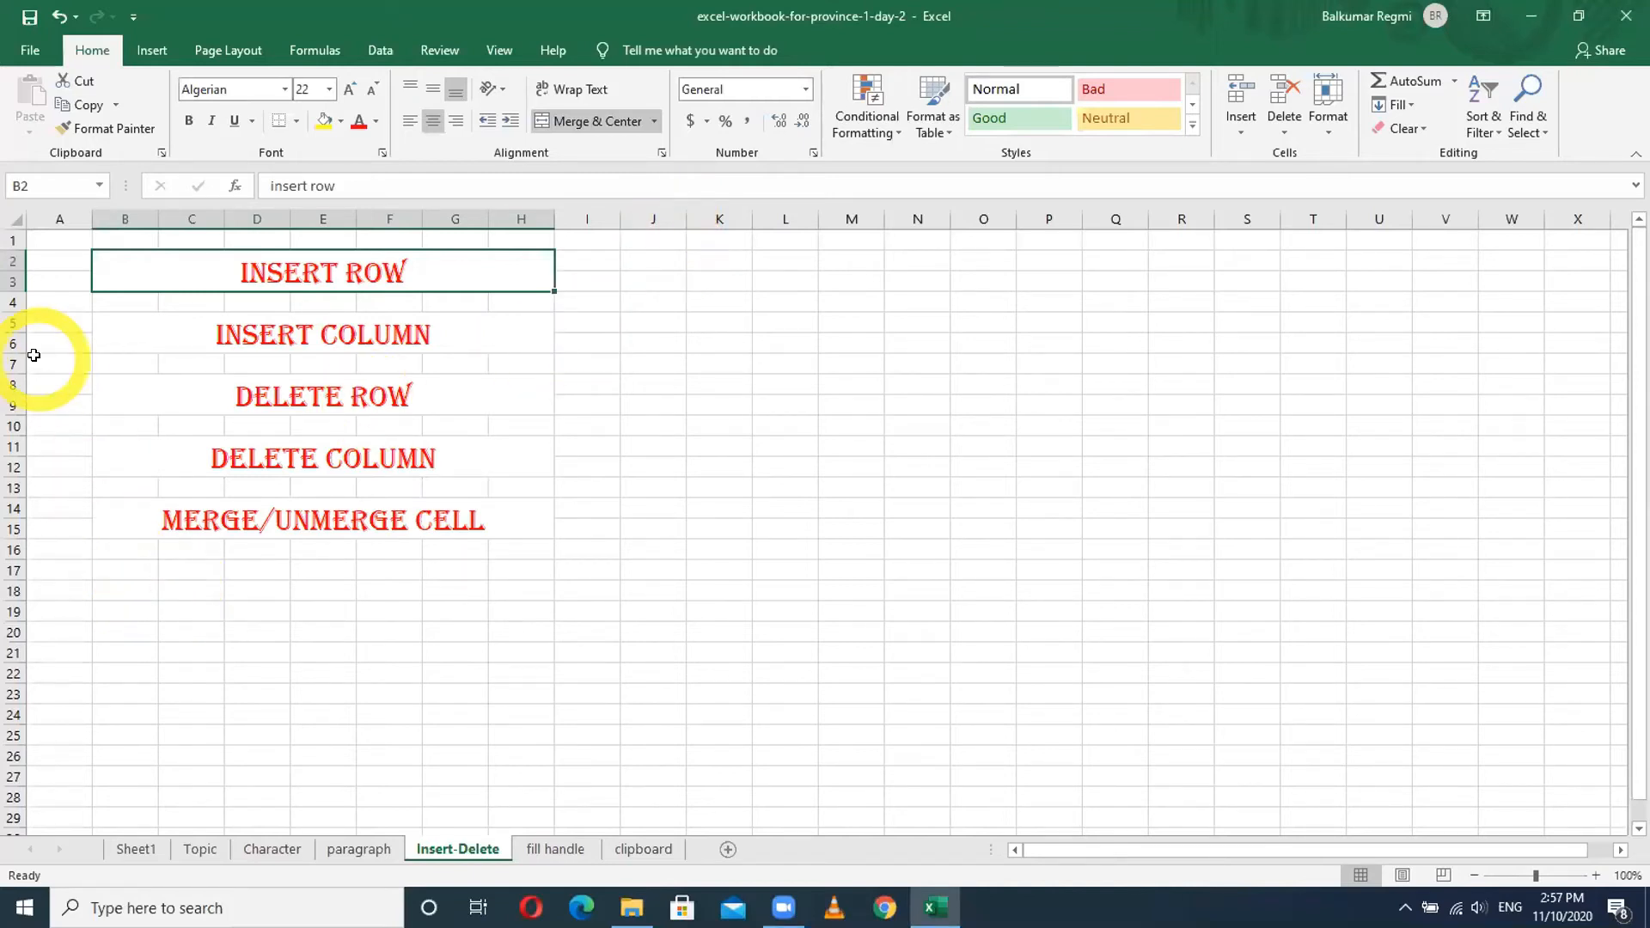
- Fill the whole of row 17 with yellow
{"action": "left_click", "coordinate": [13, 301]}
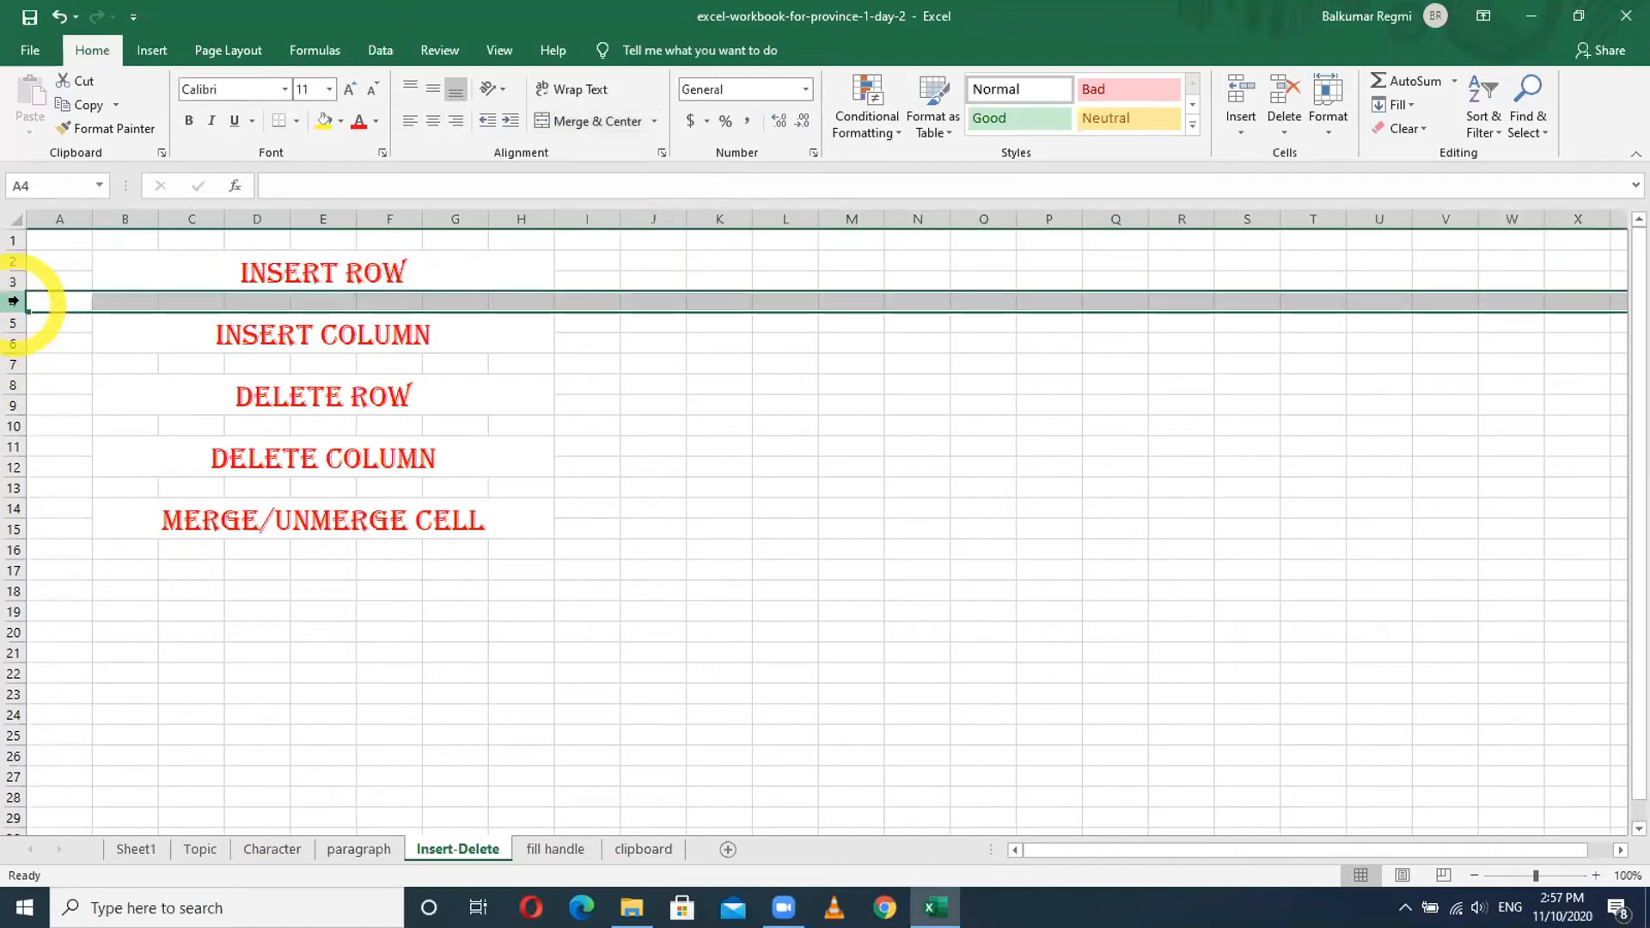
{"action": "left_click", "coordinate": [11, 570]}
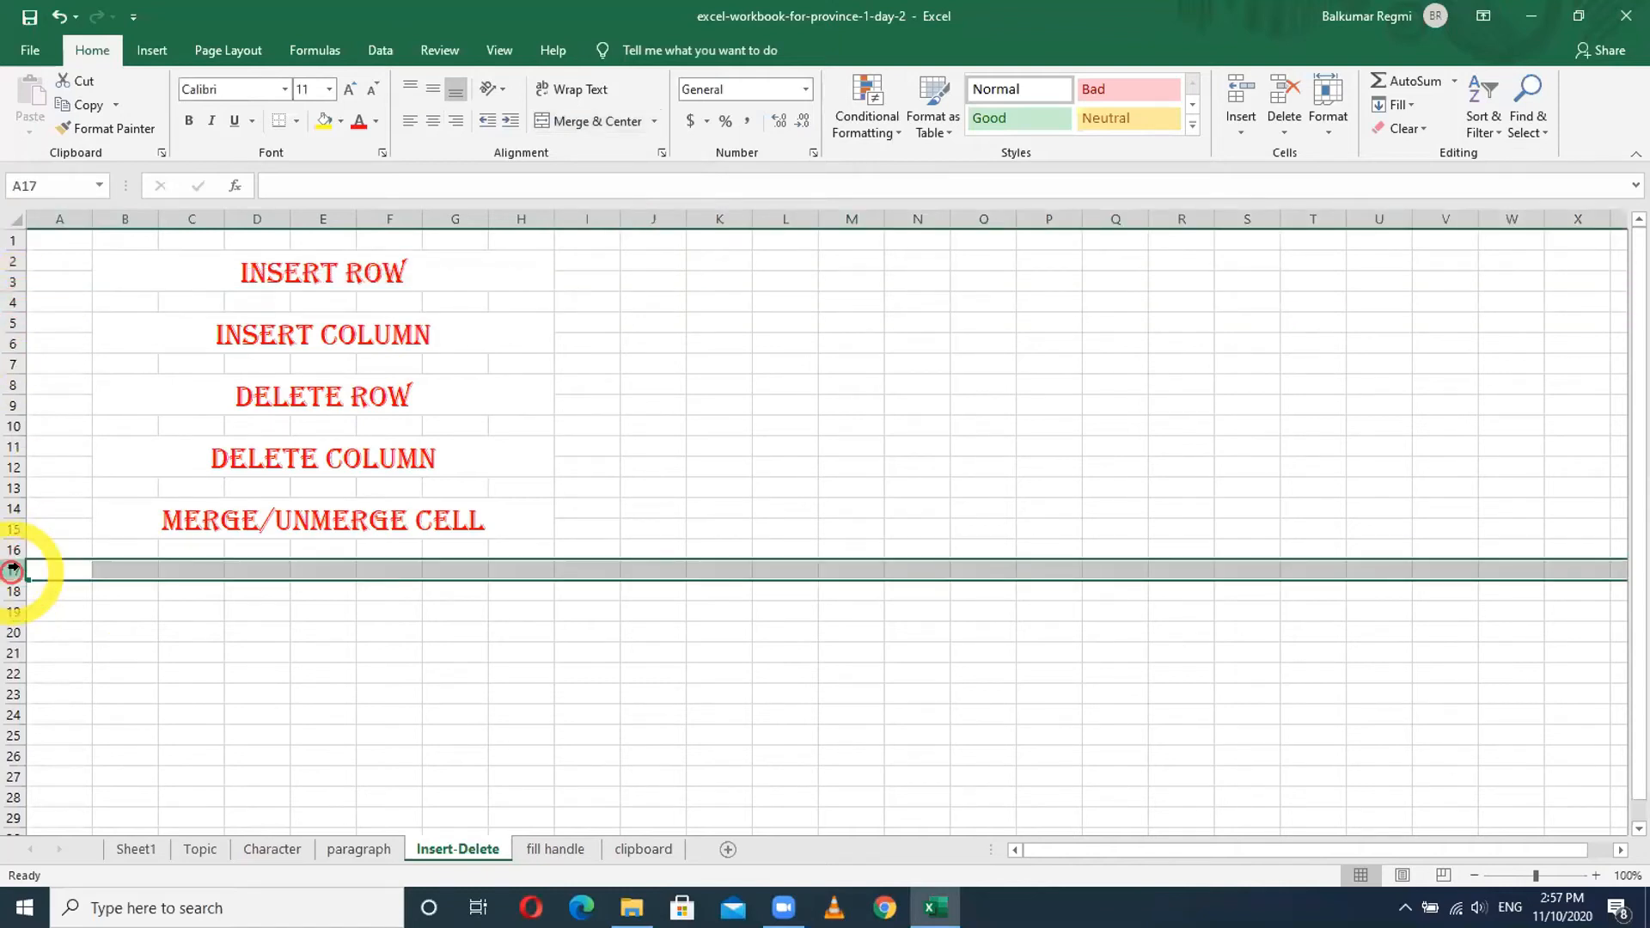
{"action": "left_click", "coordinate": [326, 135]}
{"action": "left_click", "coordinate": [250, 636]}
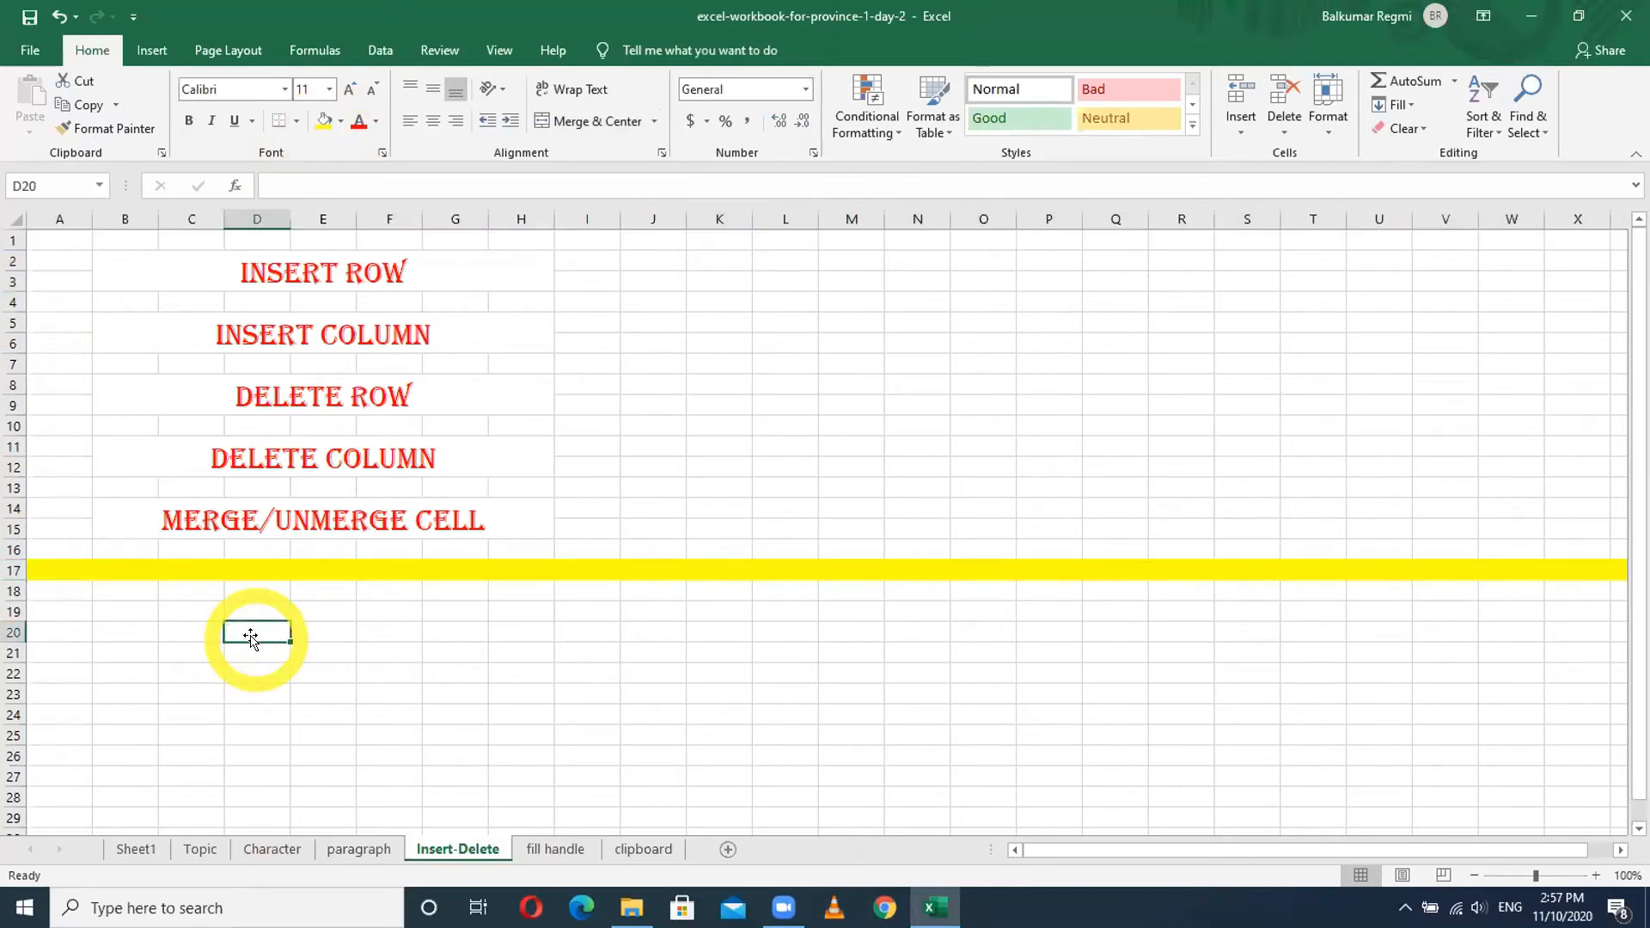
- Fill the whole of row 18 with blue from the Fill Color list
{"action": "left_click", "coordinate": [14, 590]}
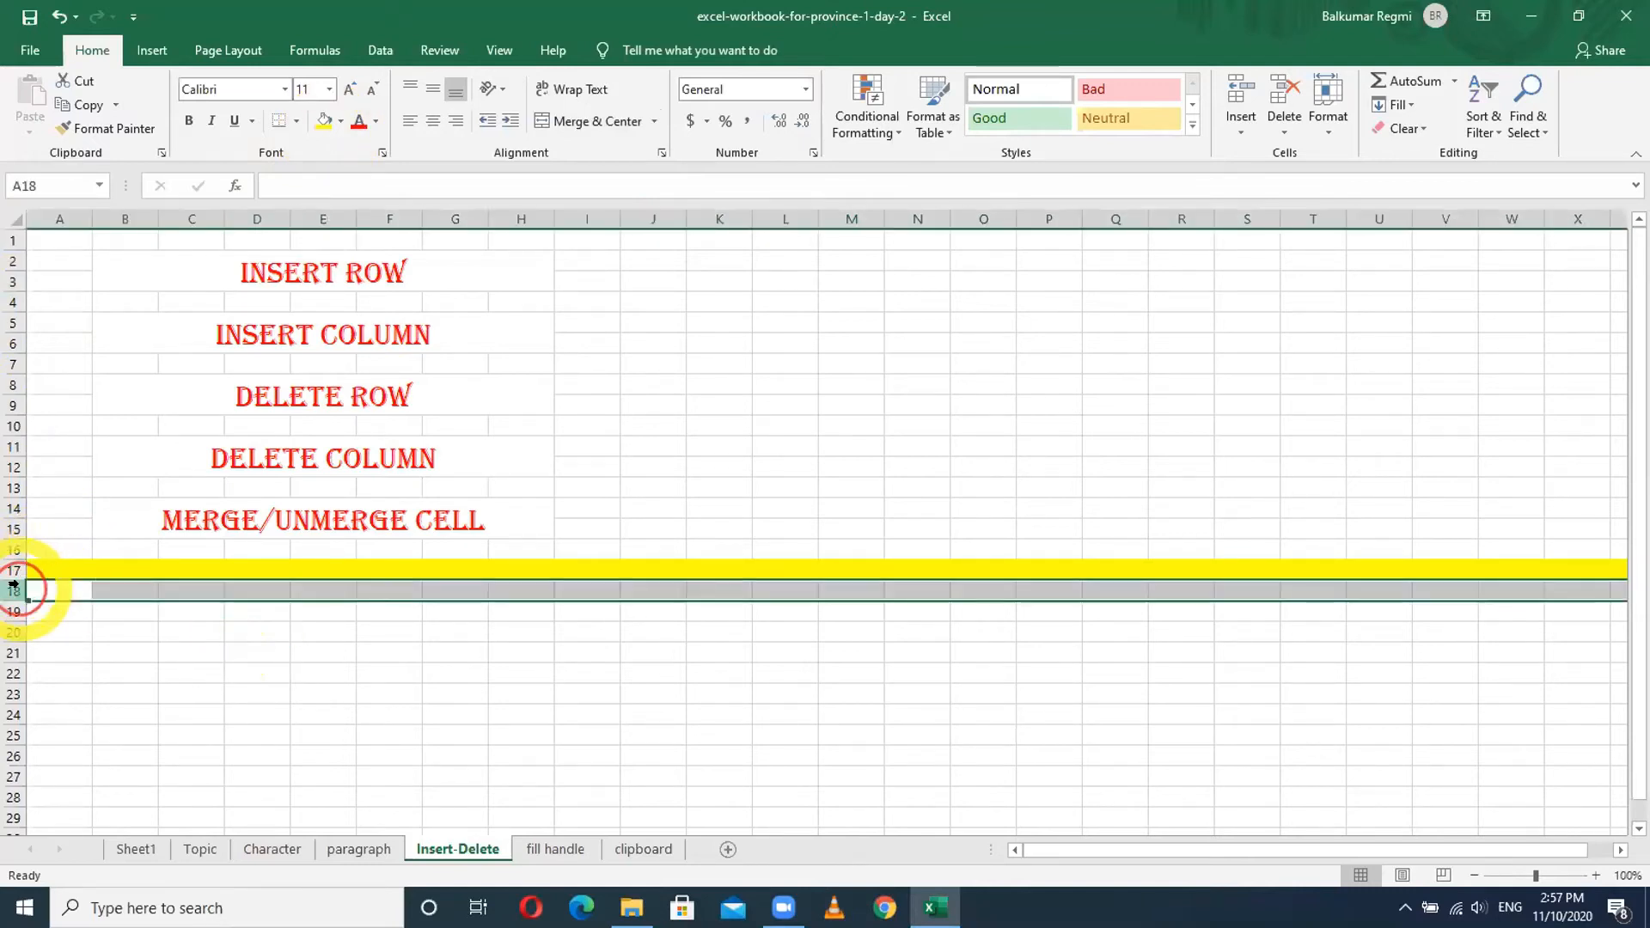
{"action": "left_click", "coordinate": [342, 123]}
{"action": "left_click", "coordinate": [393, 167]}
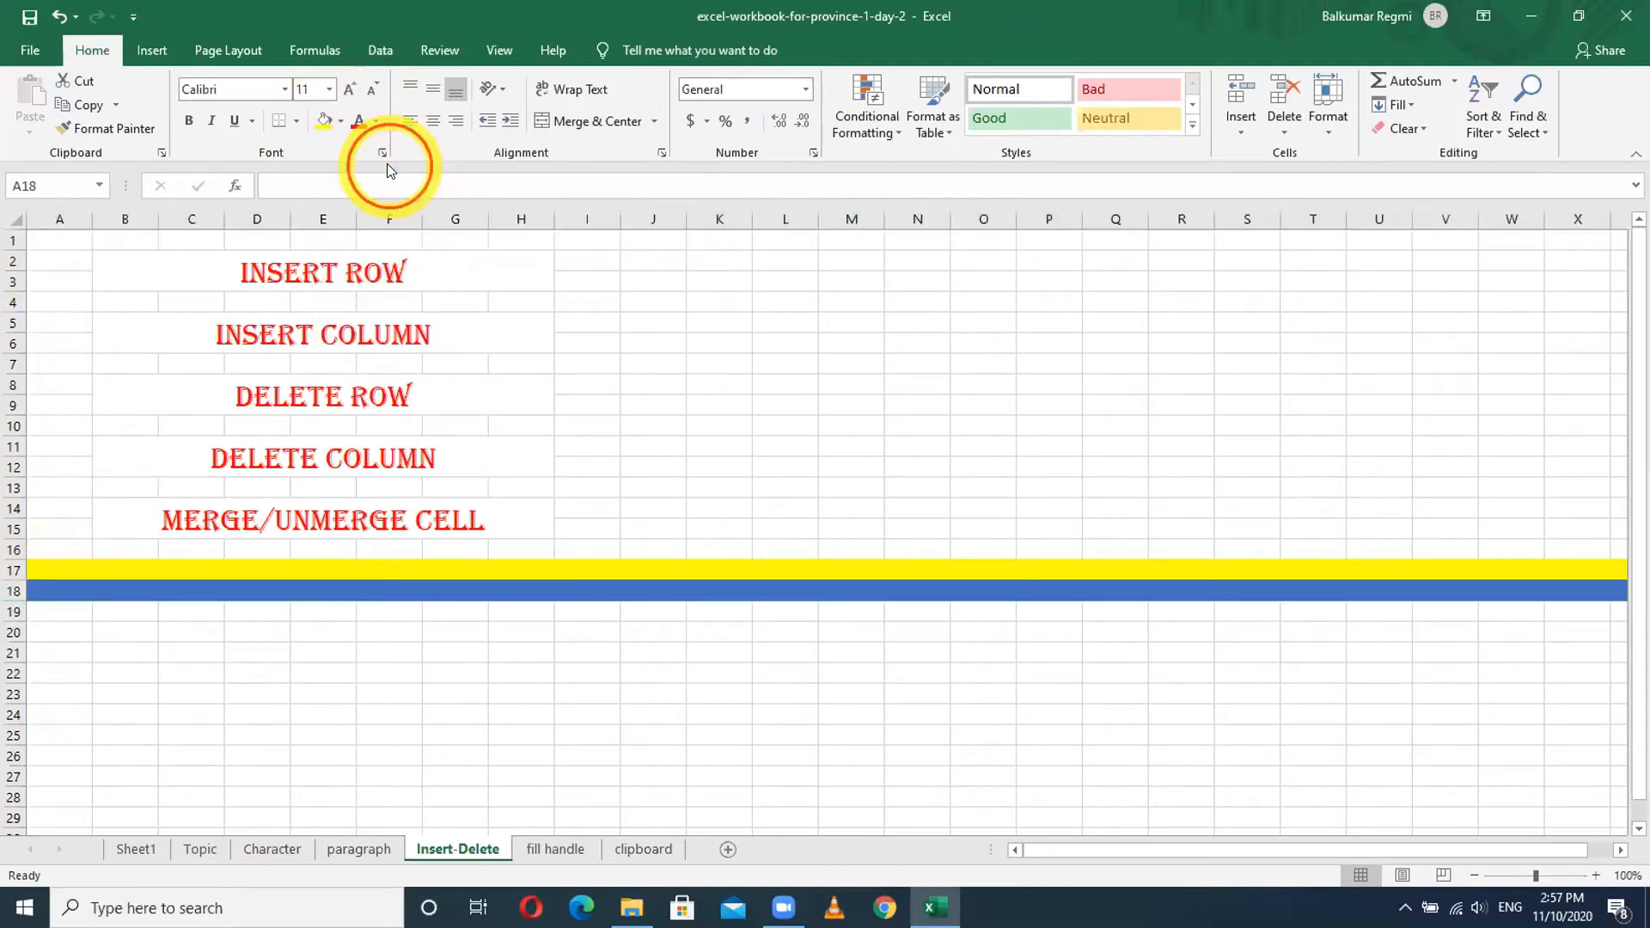
{"action": "left_click", "coordinate": [383, 672]}
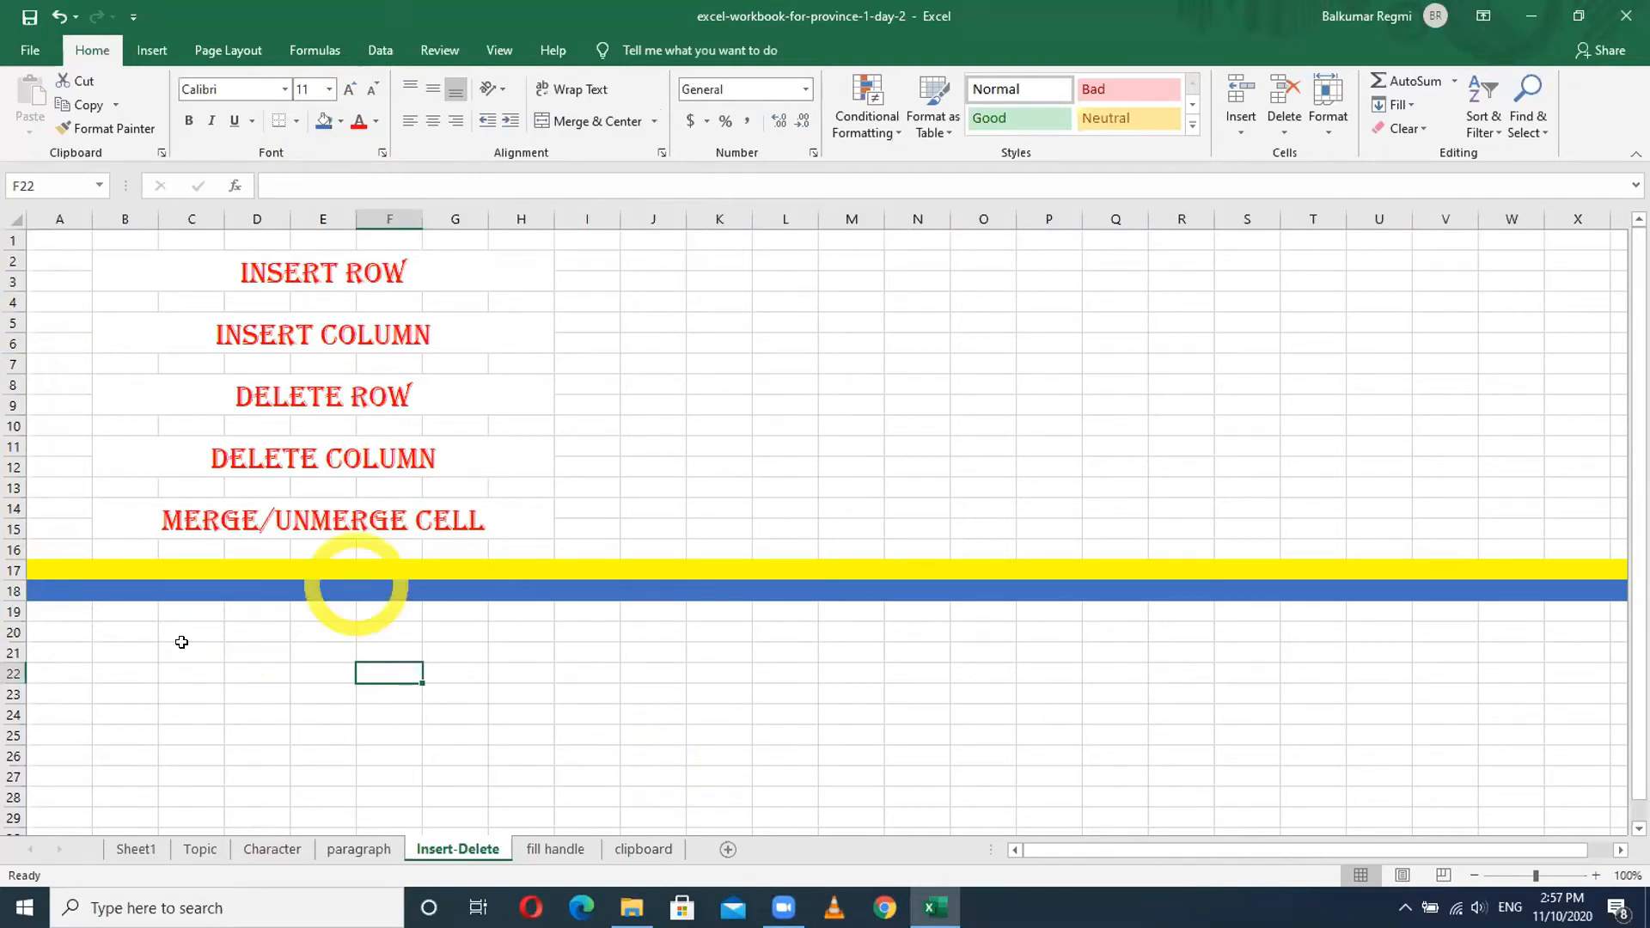
{"action": "scroll", "coordinate": [130, 667], "scroll_direction": "up", "scroll_amount": 4, "text": "ctrl"}
{"action": "scroll", "coordinate": [136, 656], "scroll_direction": "down", "scroll_amount": 2}
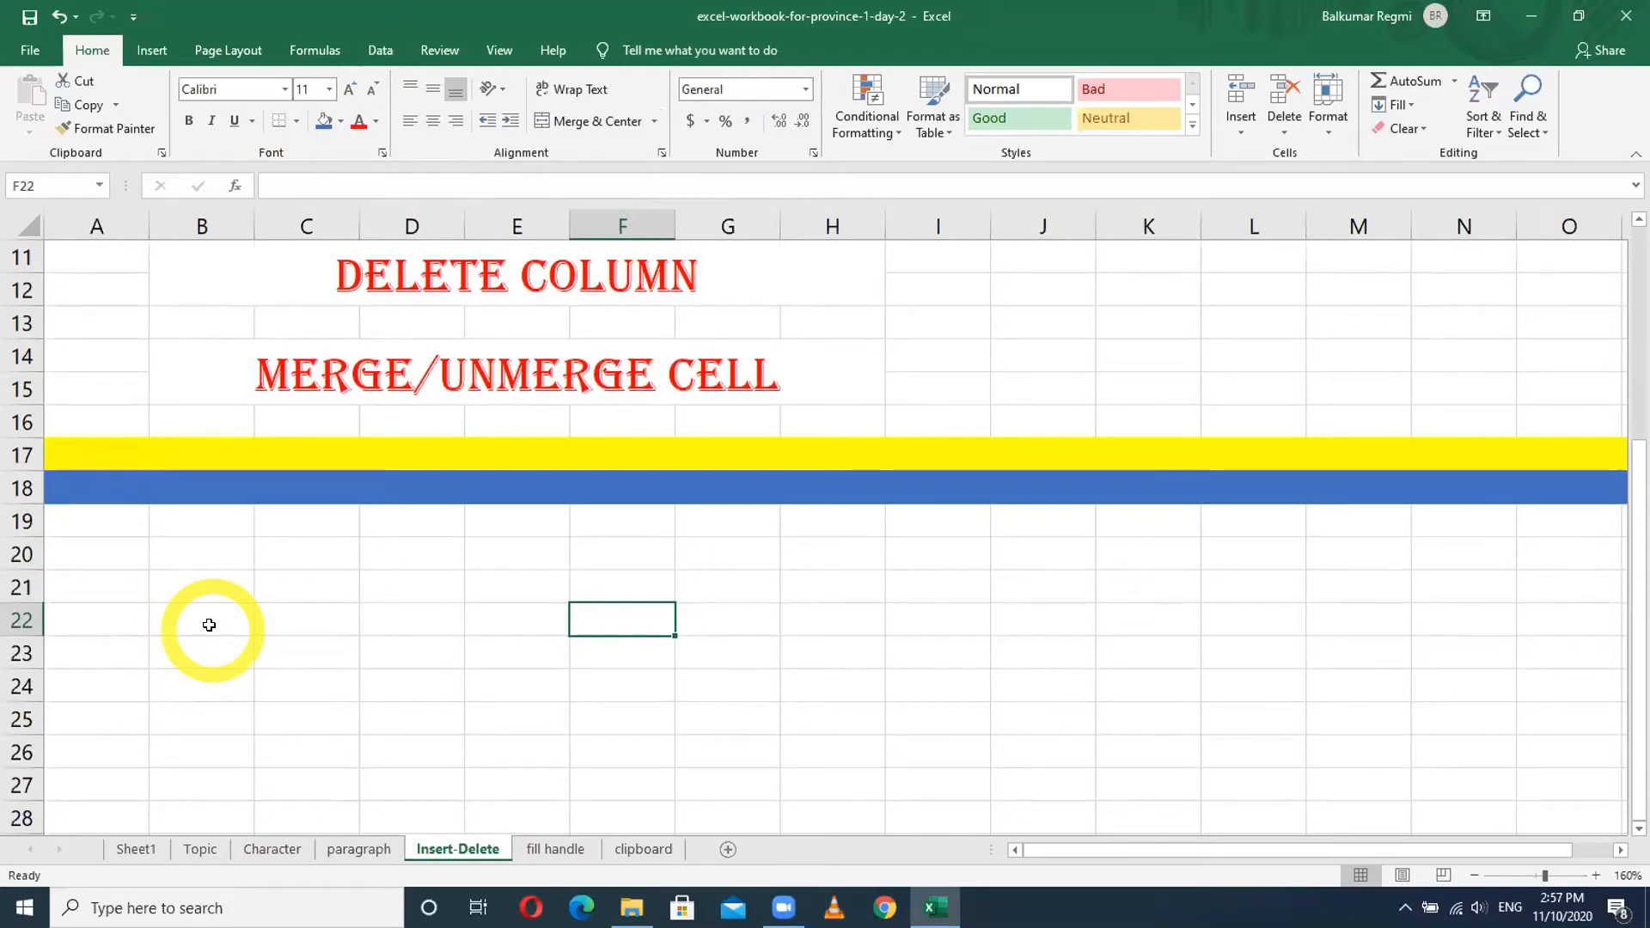
{"action": "scroll", "coordinate": [210, 624], "scroll_direction": "up", "scroll_amount": 4}
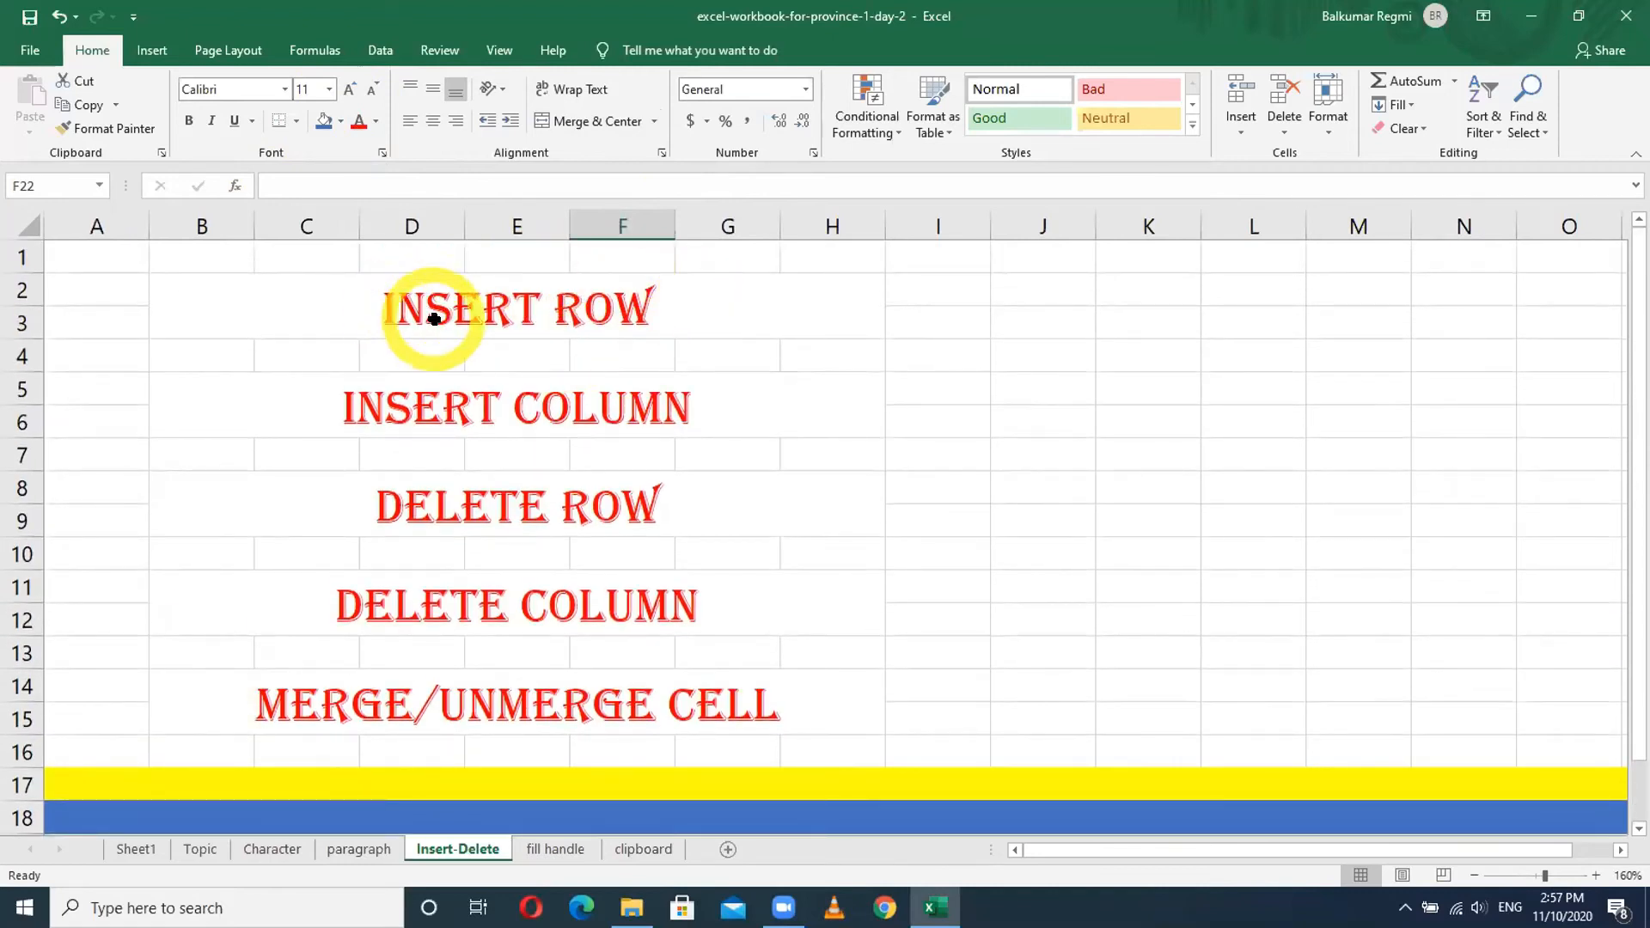
{"action": "scroll", "coordinate": [258, 543], "scroll_direction": "down", "scroll_amount": 2}
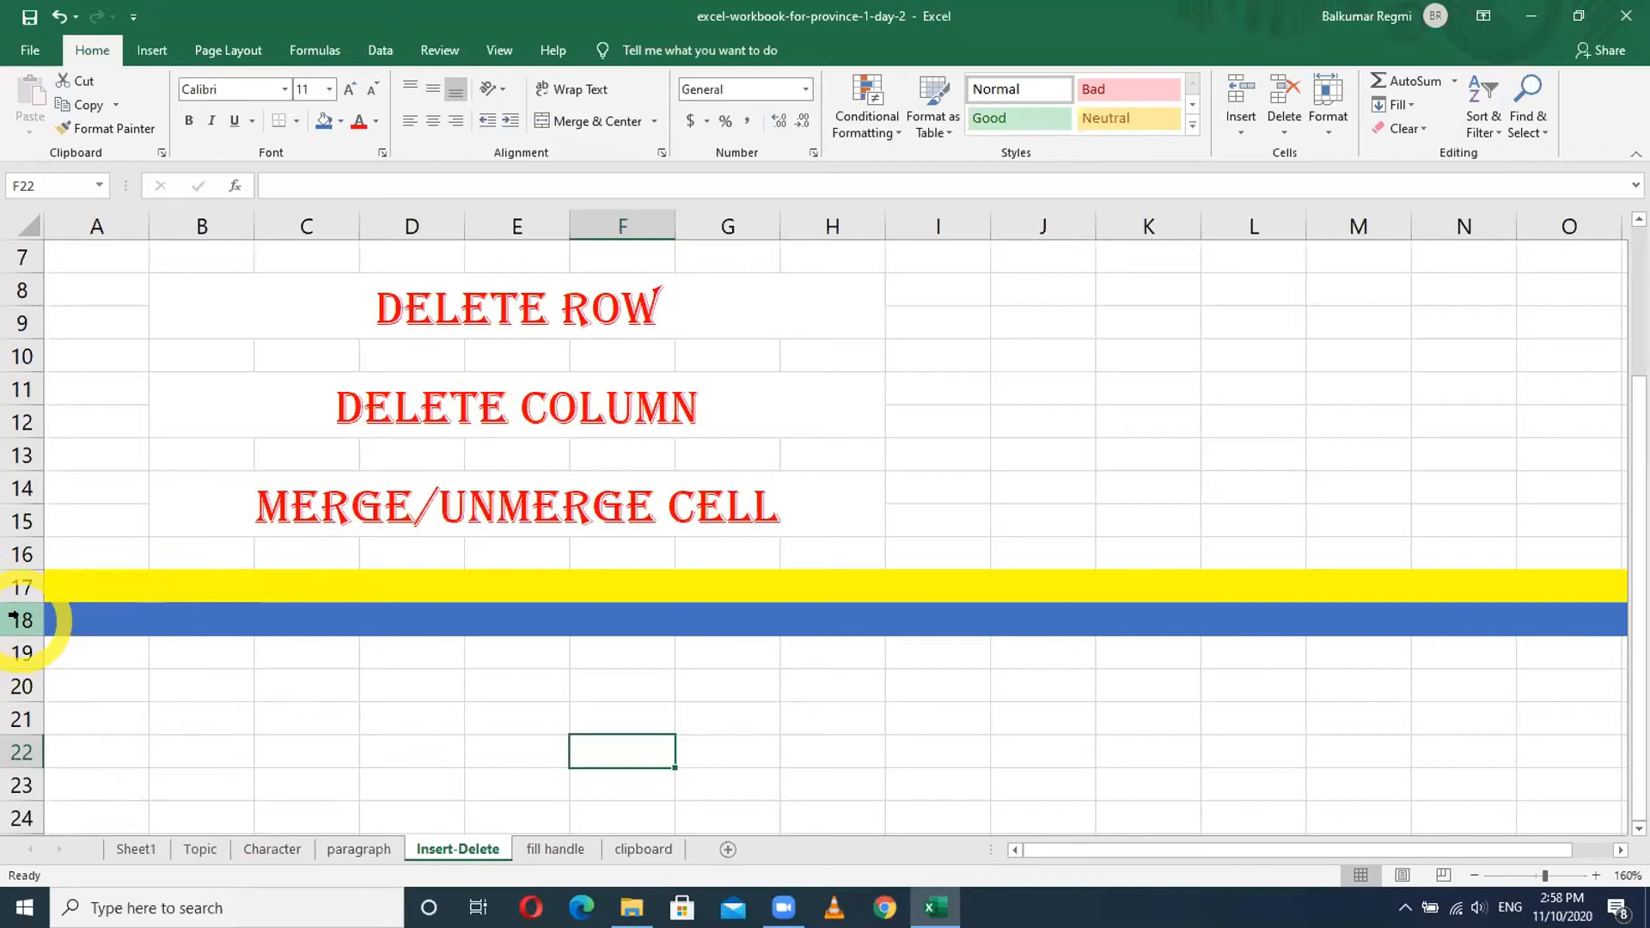
{"action": "left_click", "coordinate": [301, 224]}
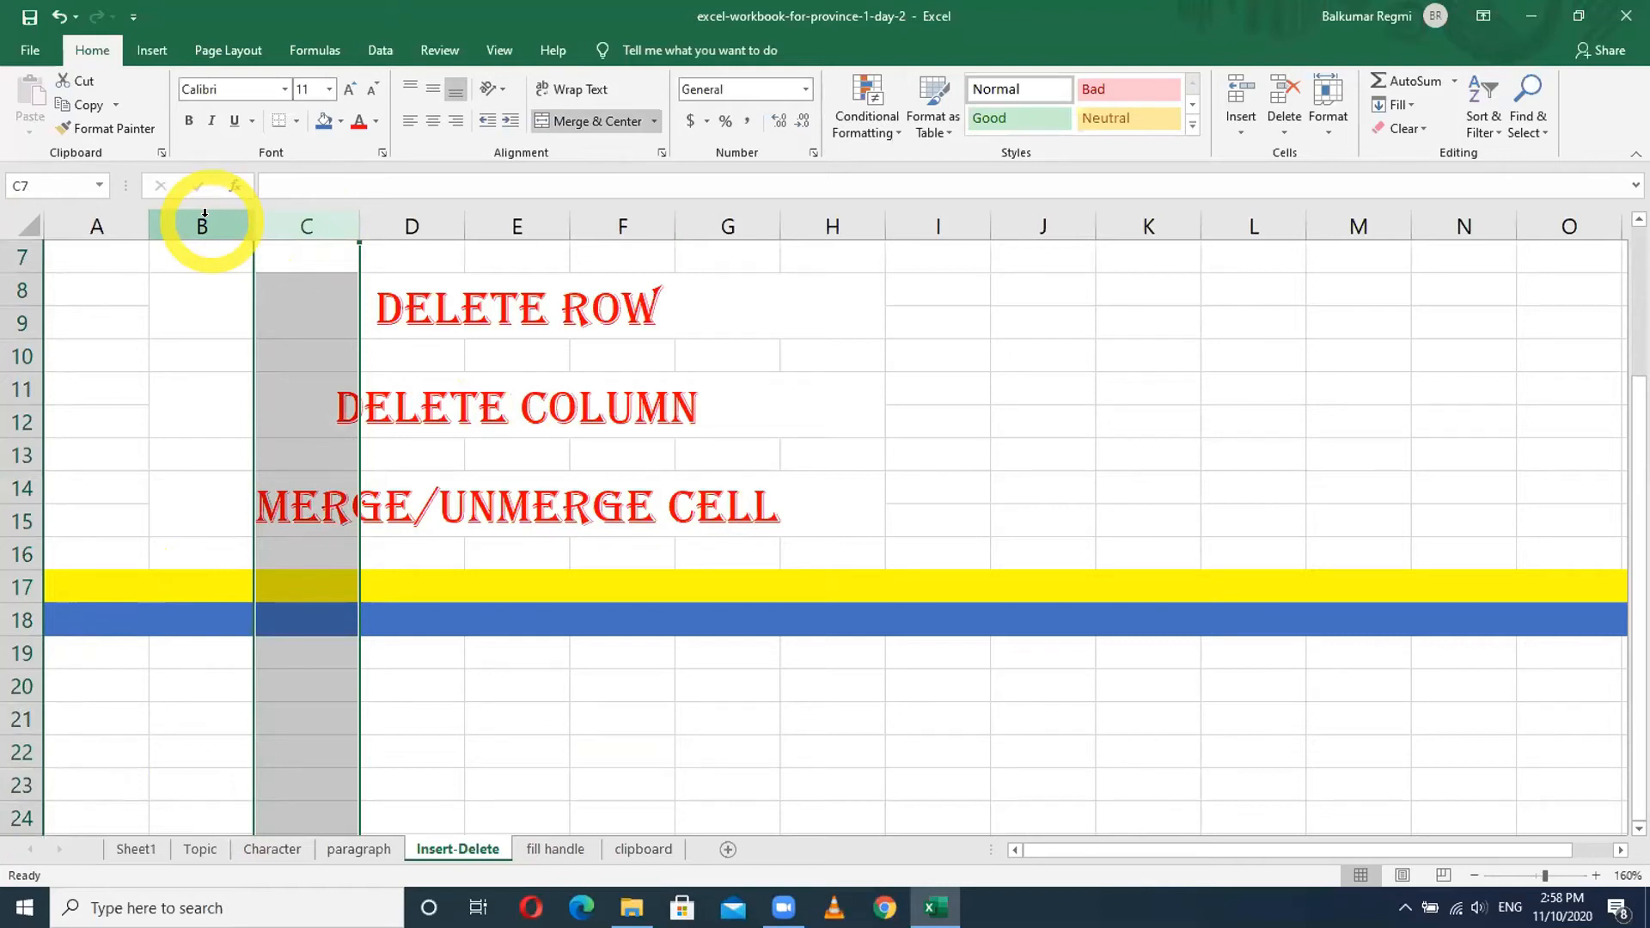
{"action": "left_click", "coordinate": [82, 655]}
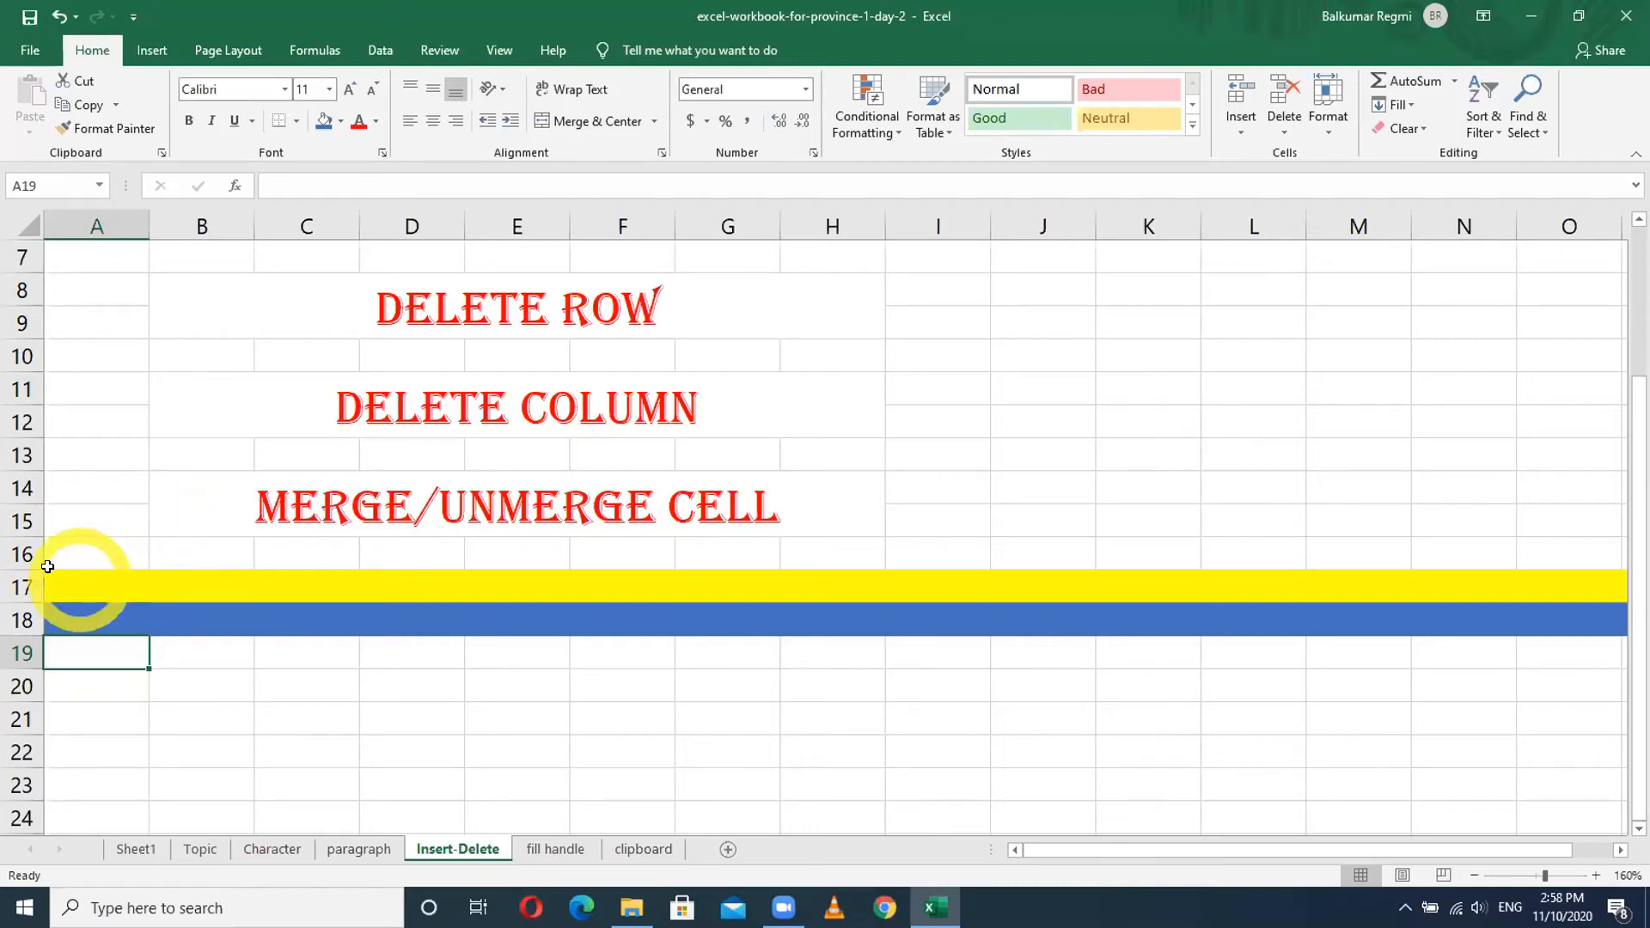
{"action": "left_click", "coordinate": [13, 615]}
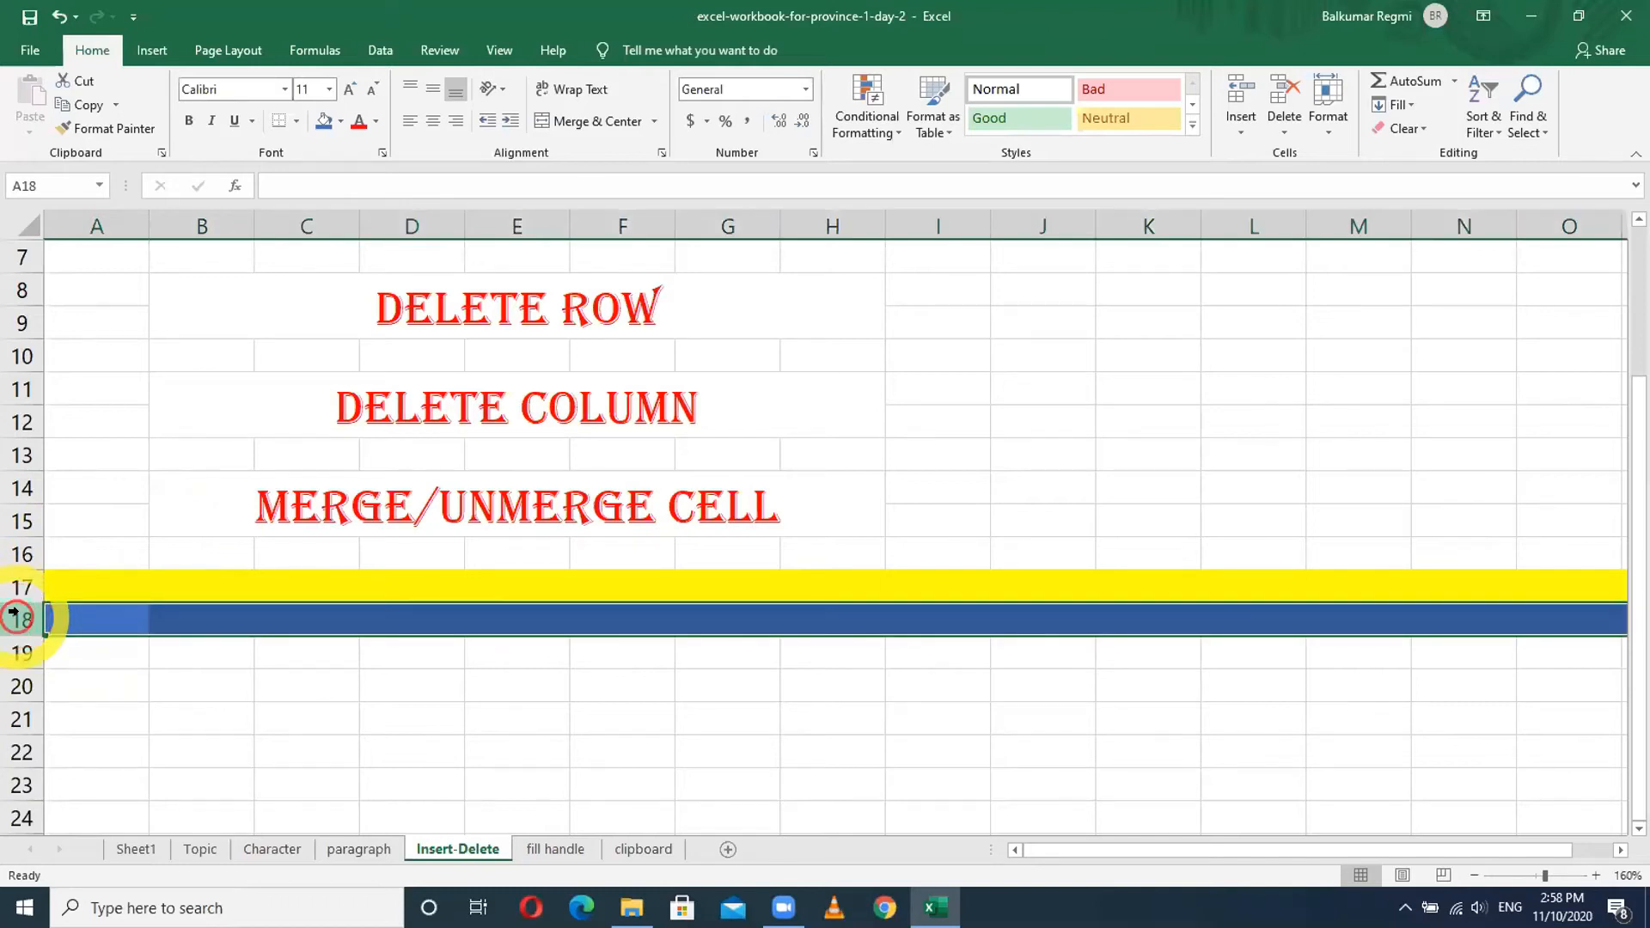
- Insert a blank row above row 18, pushing the blue row down to row 19
{"action": "left_click", "coordinate": [13, 611]}
{"action": "right_click", "coordinate": [13, 611]}
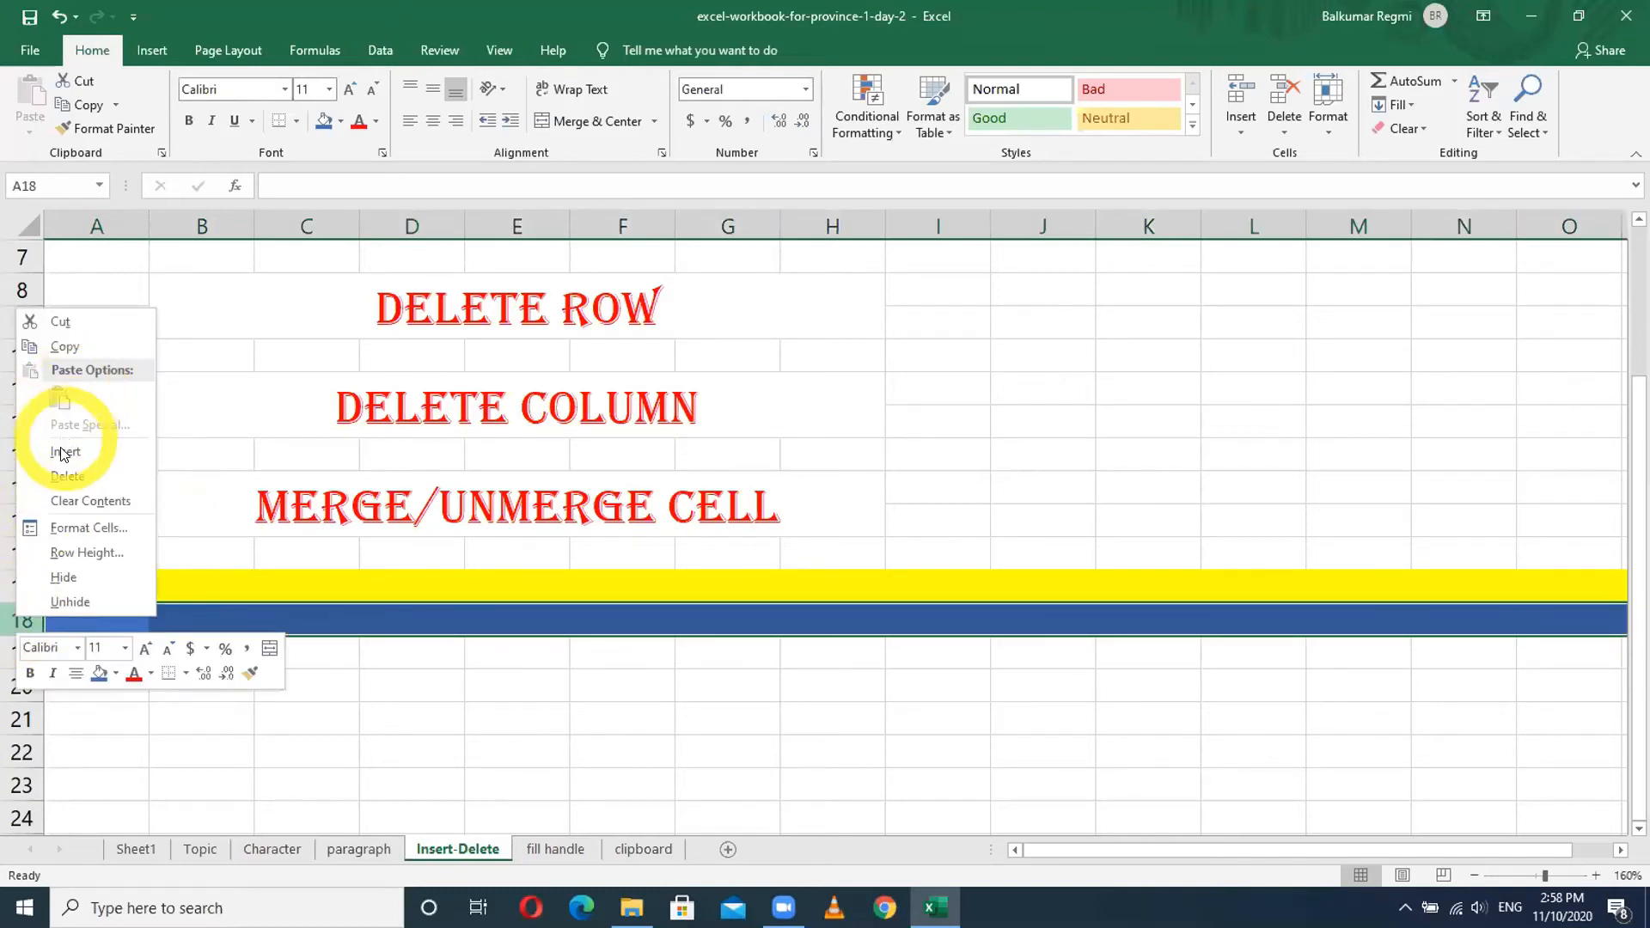
{"action": "left_click", "coordinate": [358, 767]}
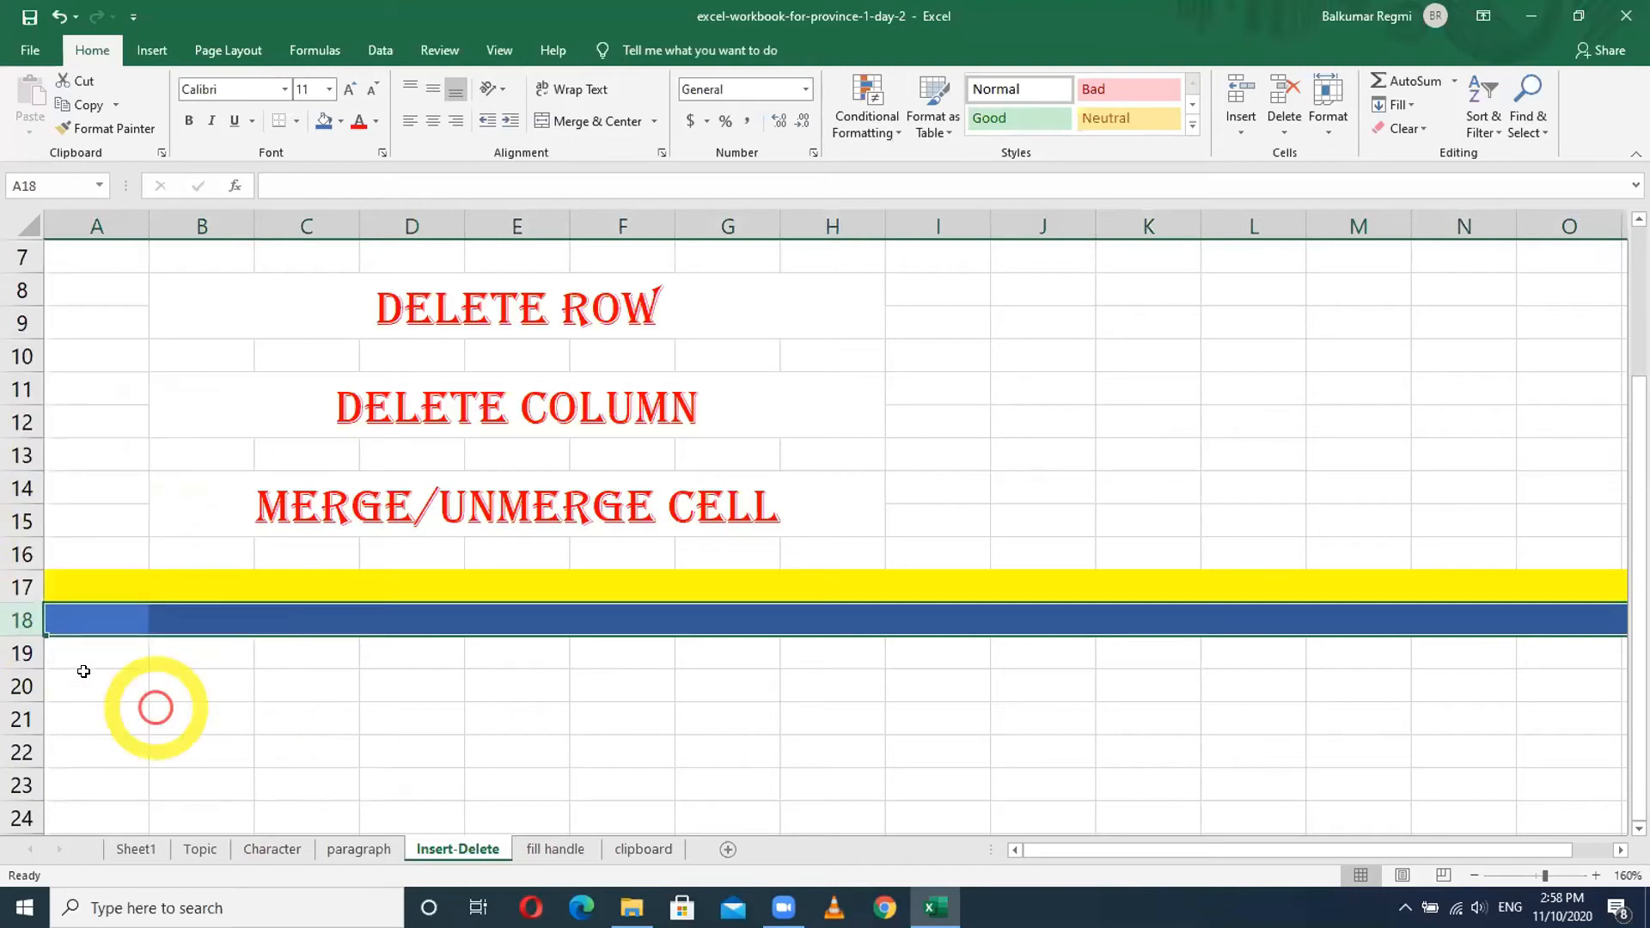
{"action": "right_click", "coordinate": [13, 617]}
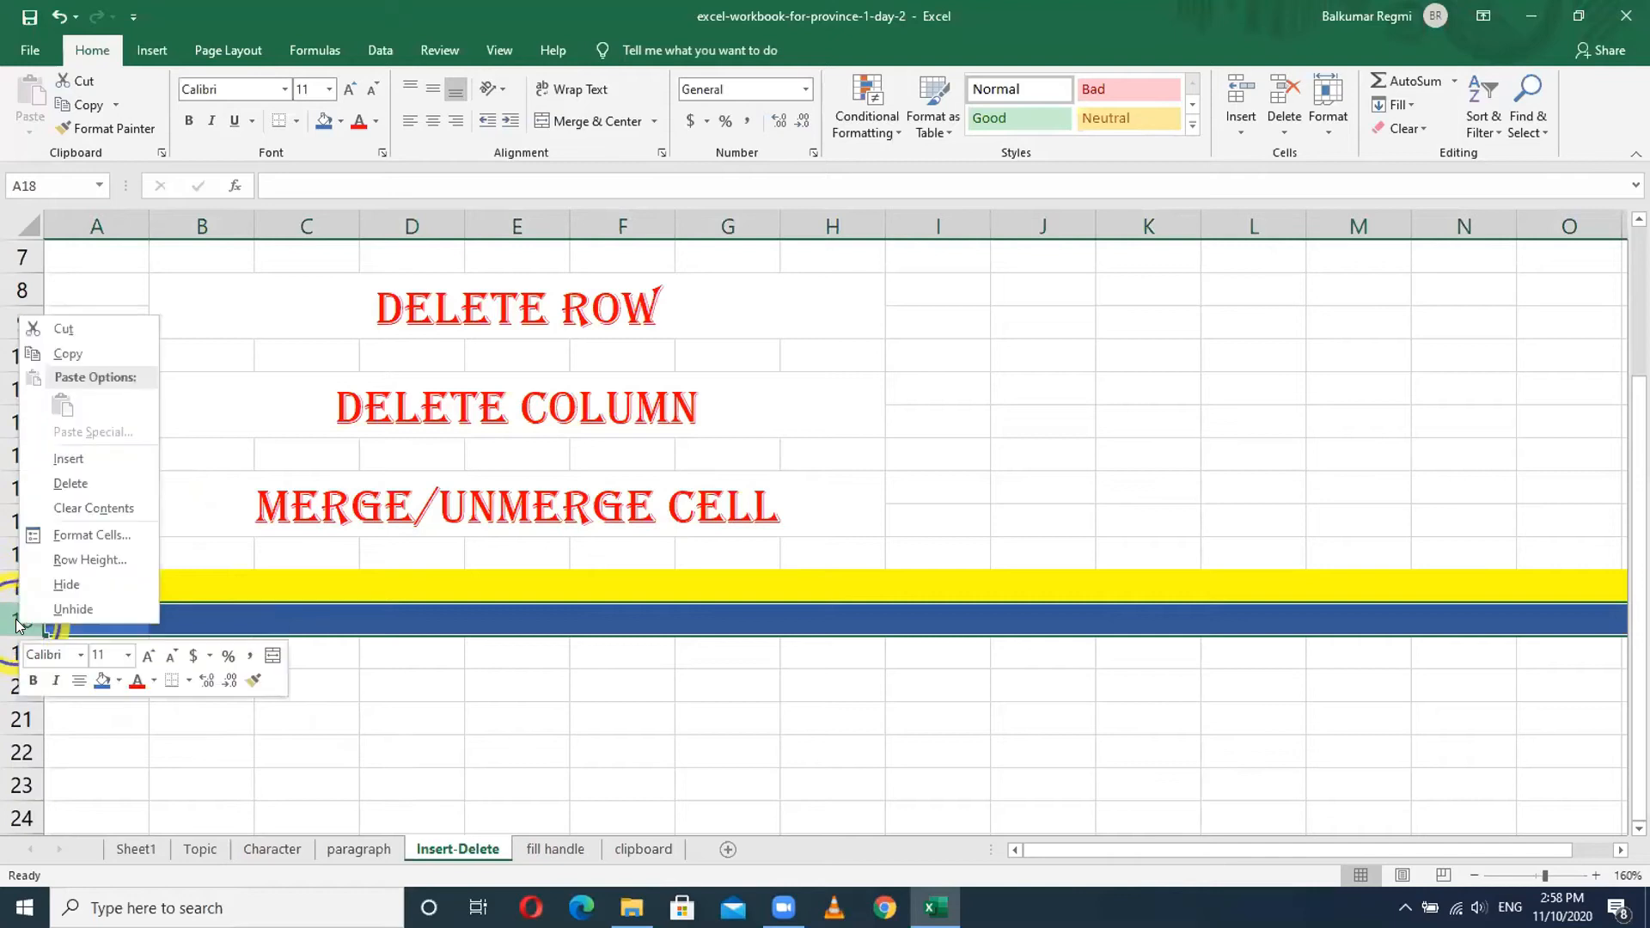
{"action": "left_click", "coordinate": [63, 461]}
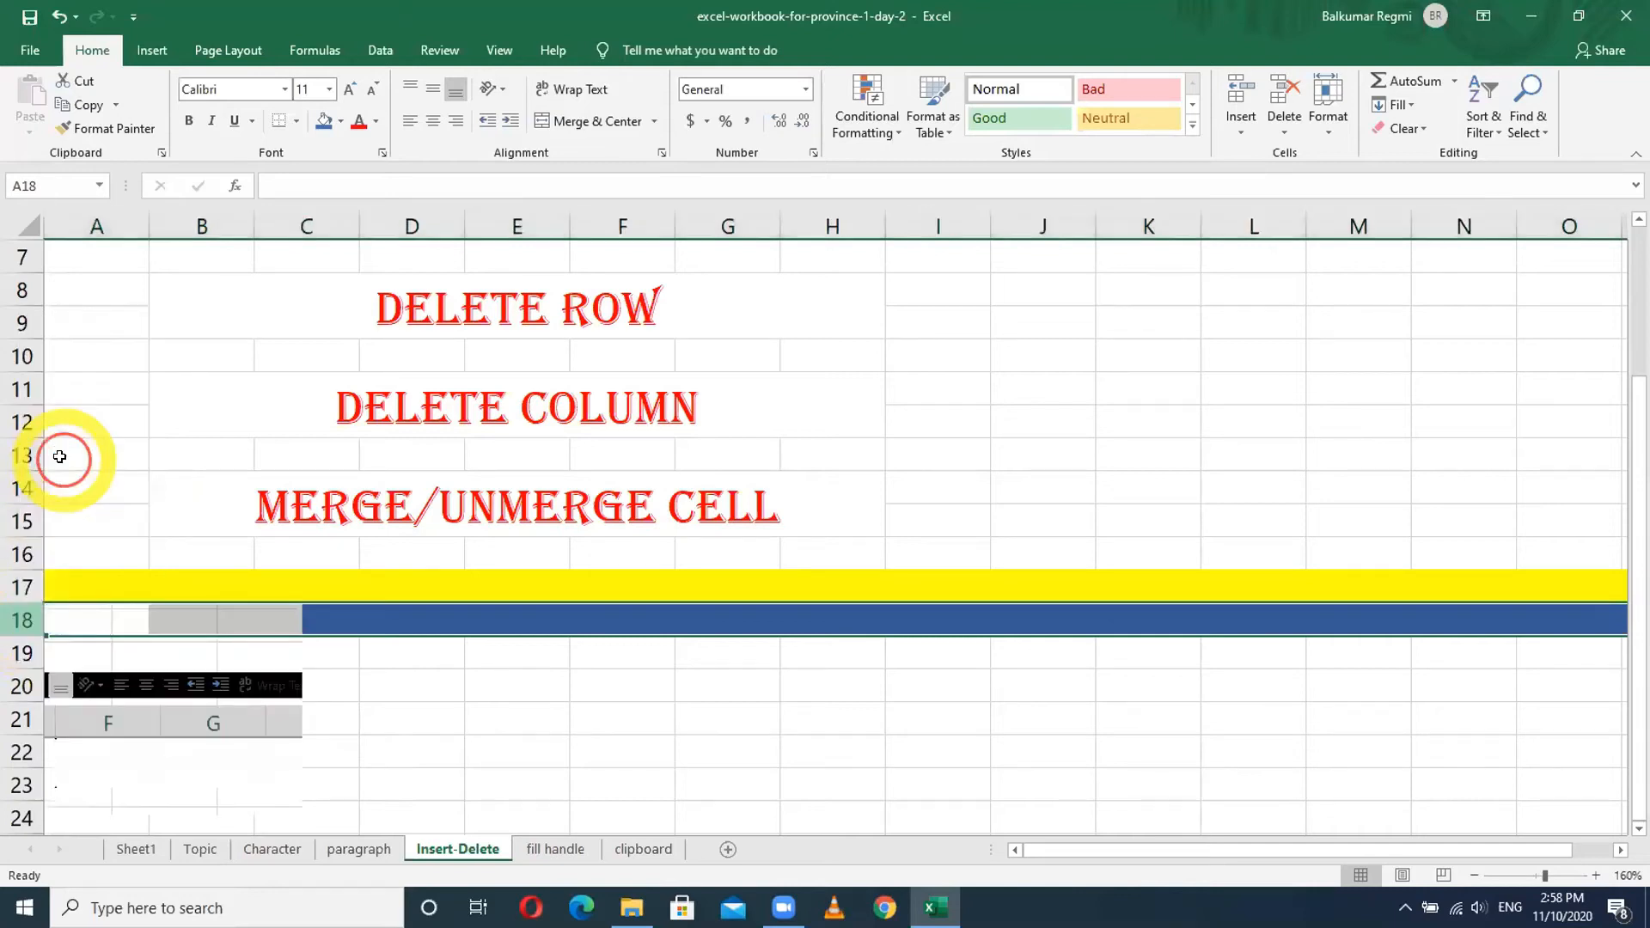
{"action": "left_click", "coordinate": [211, 720]}
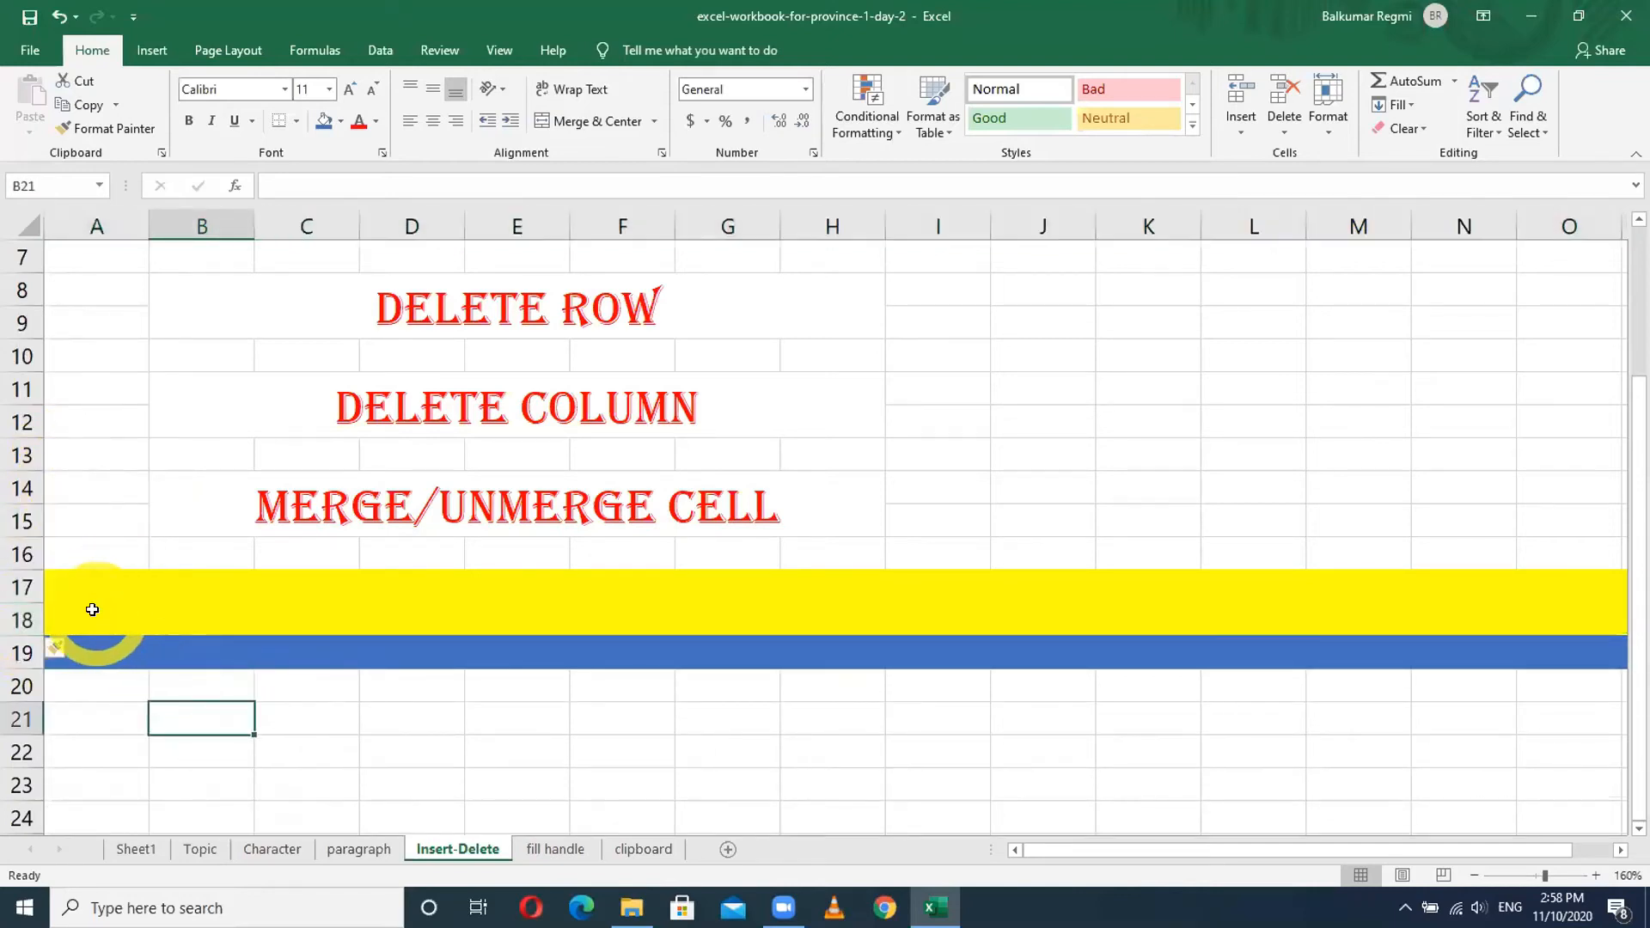
- Set the new row 18 to No Fill
{"action": "left_click", "coordinate": [99, 610]}
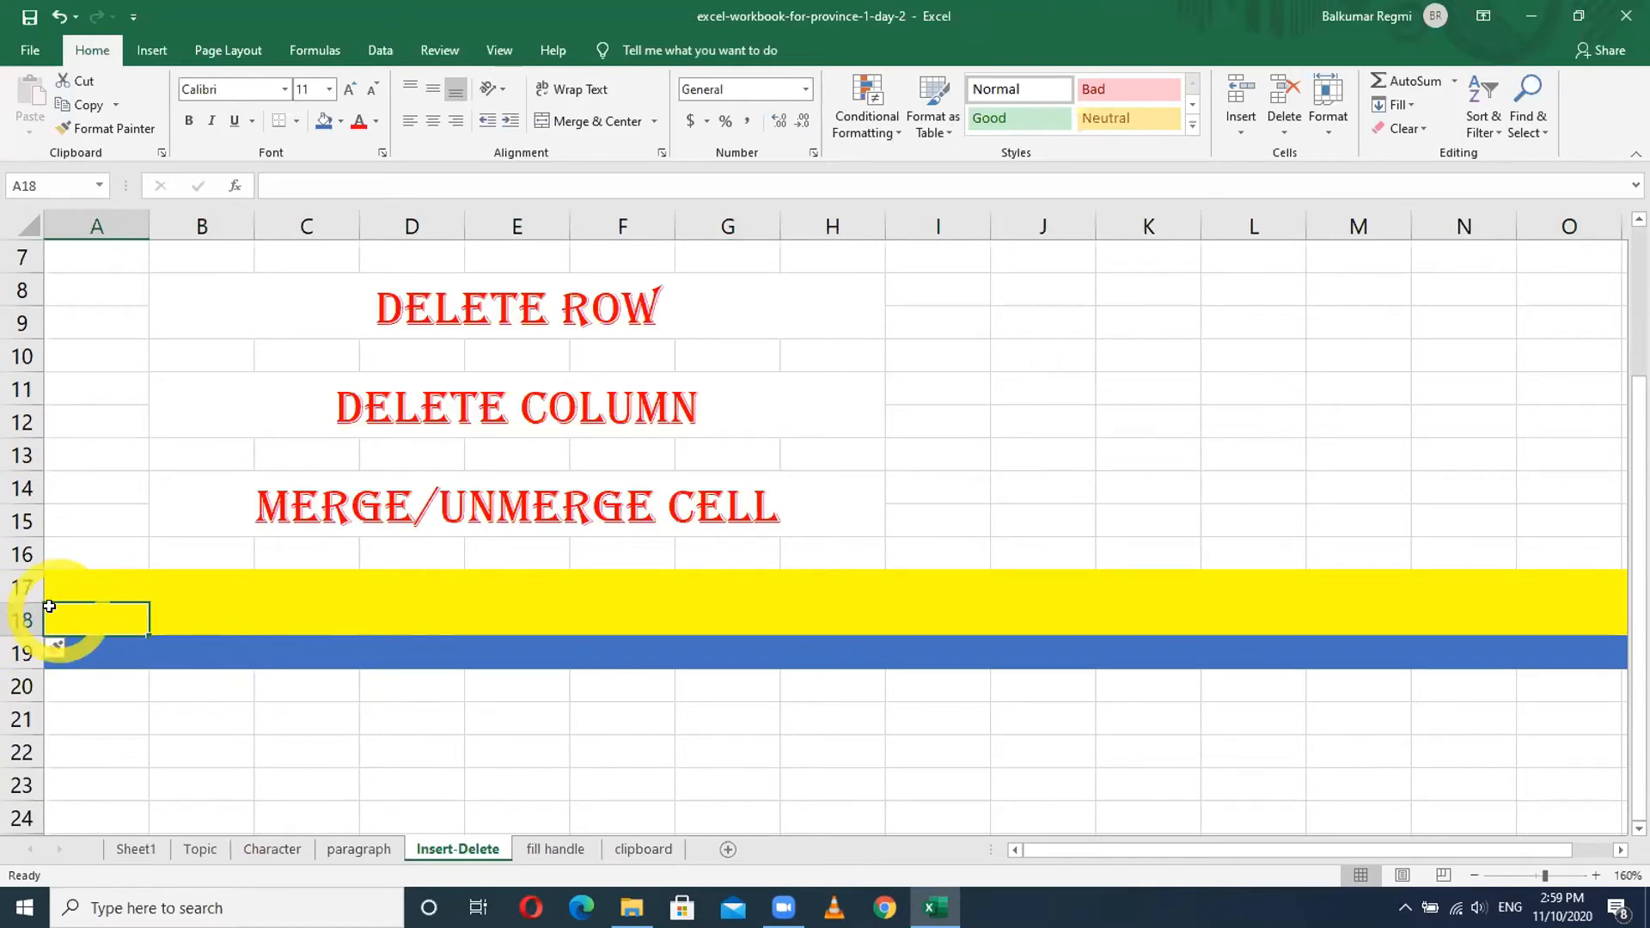
{"action": "left_click", "coordinate": [15, 618]}
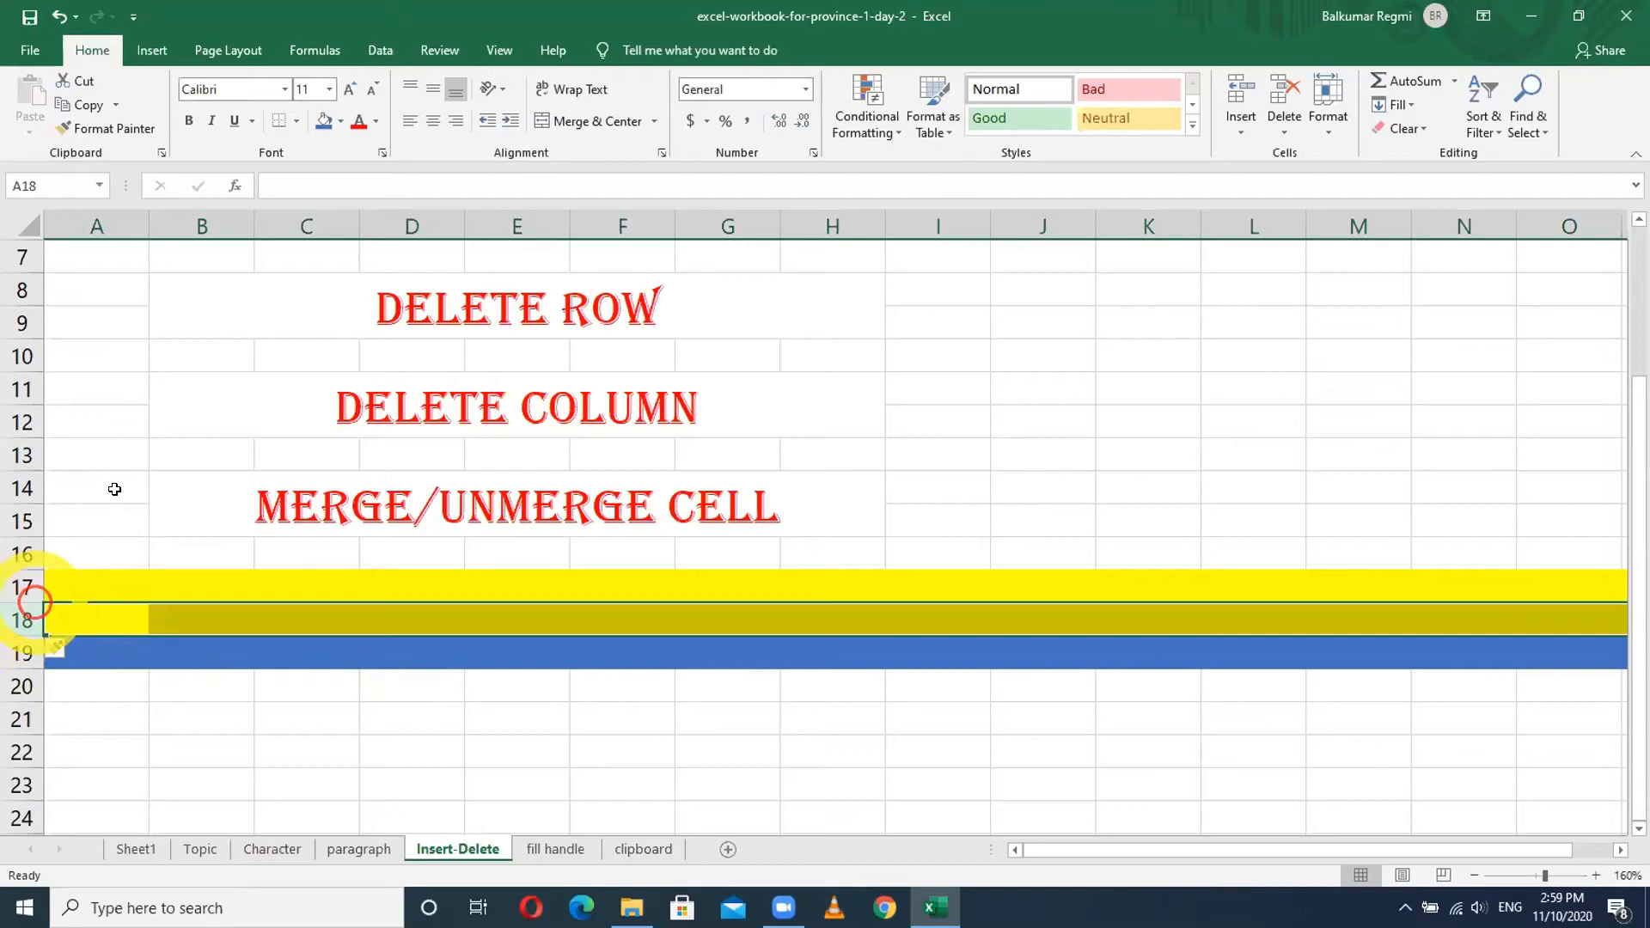
{"action": "left_click", "coordinate": [341, 121]}
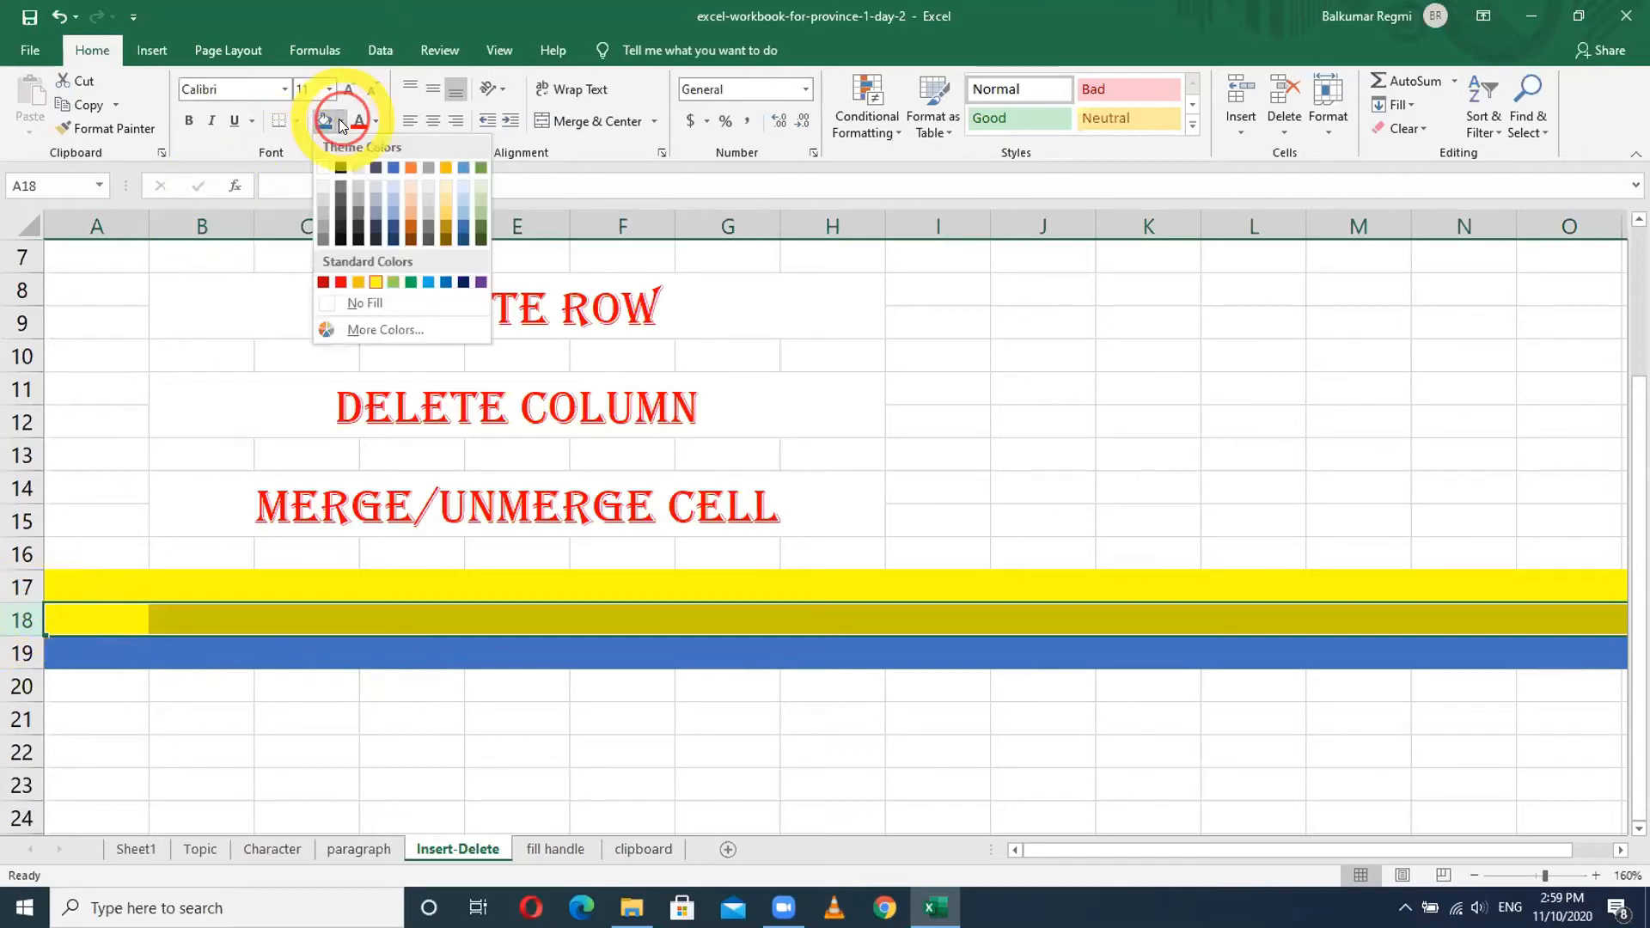
{"action": "left_click", "coordinate": [357, 300]}
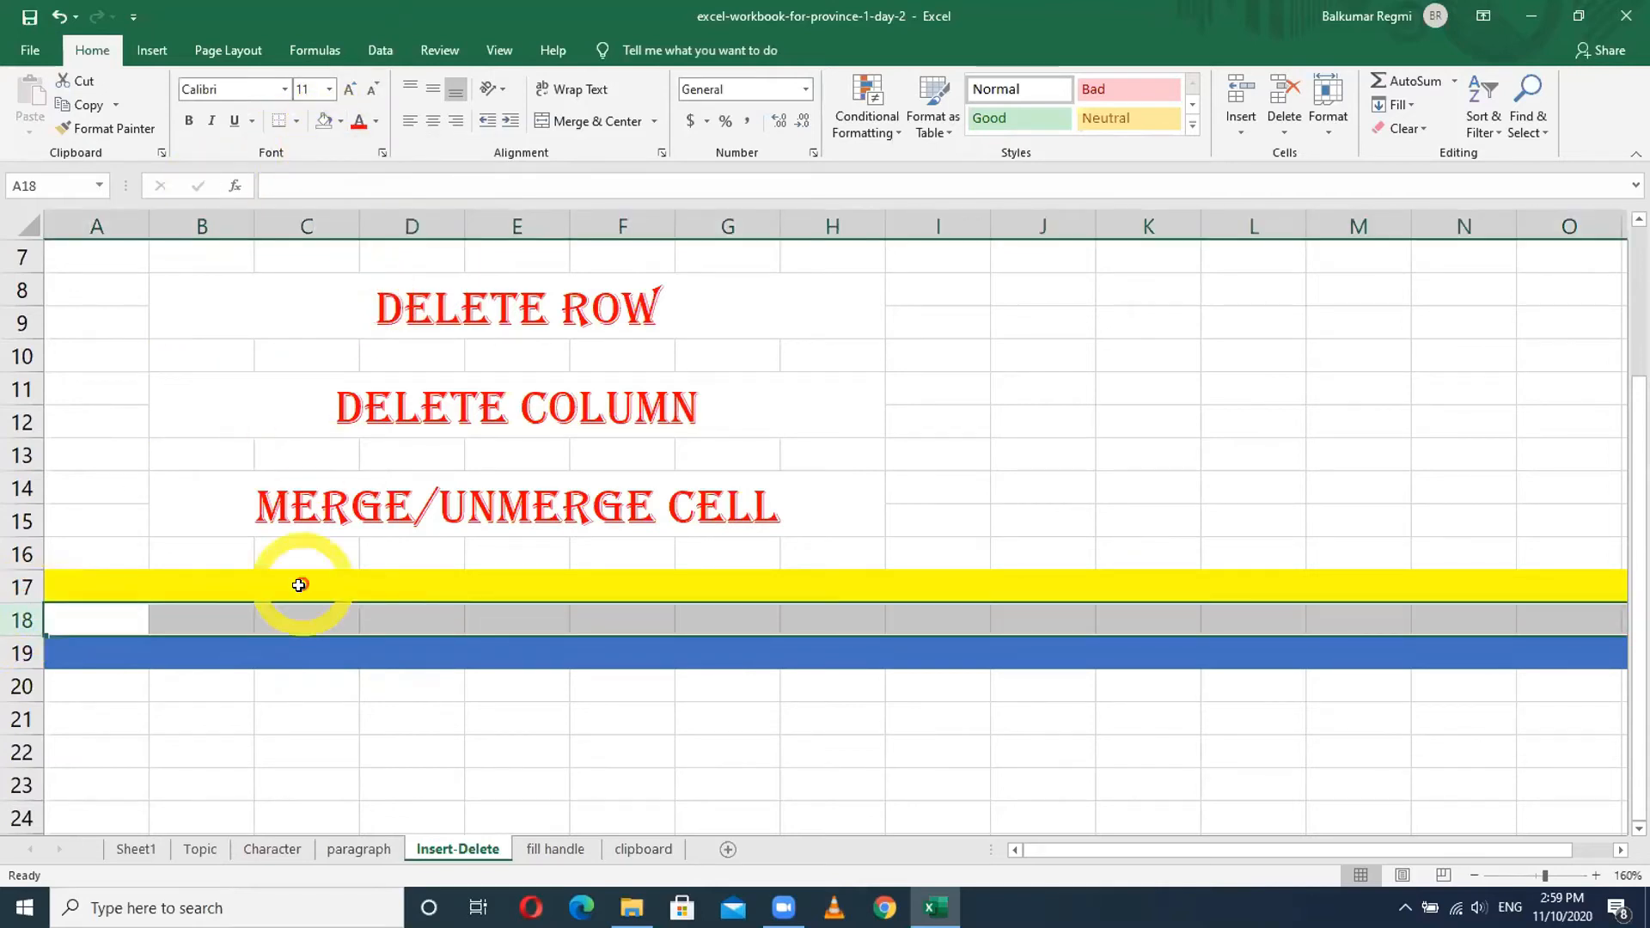
{"action": "left_click", "coordinate": [306, 740]}
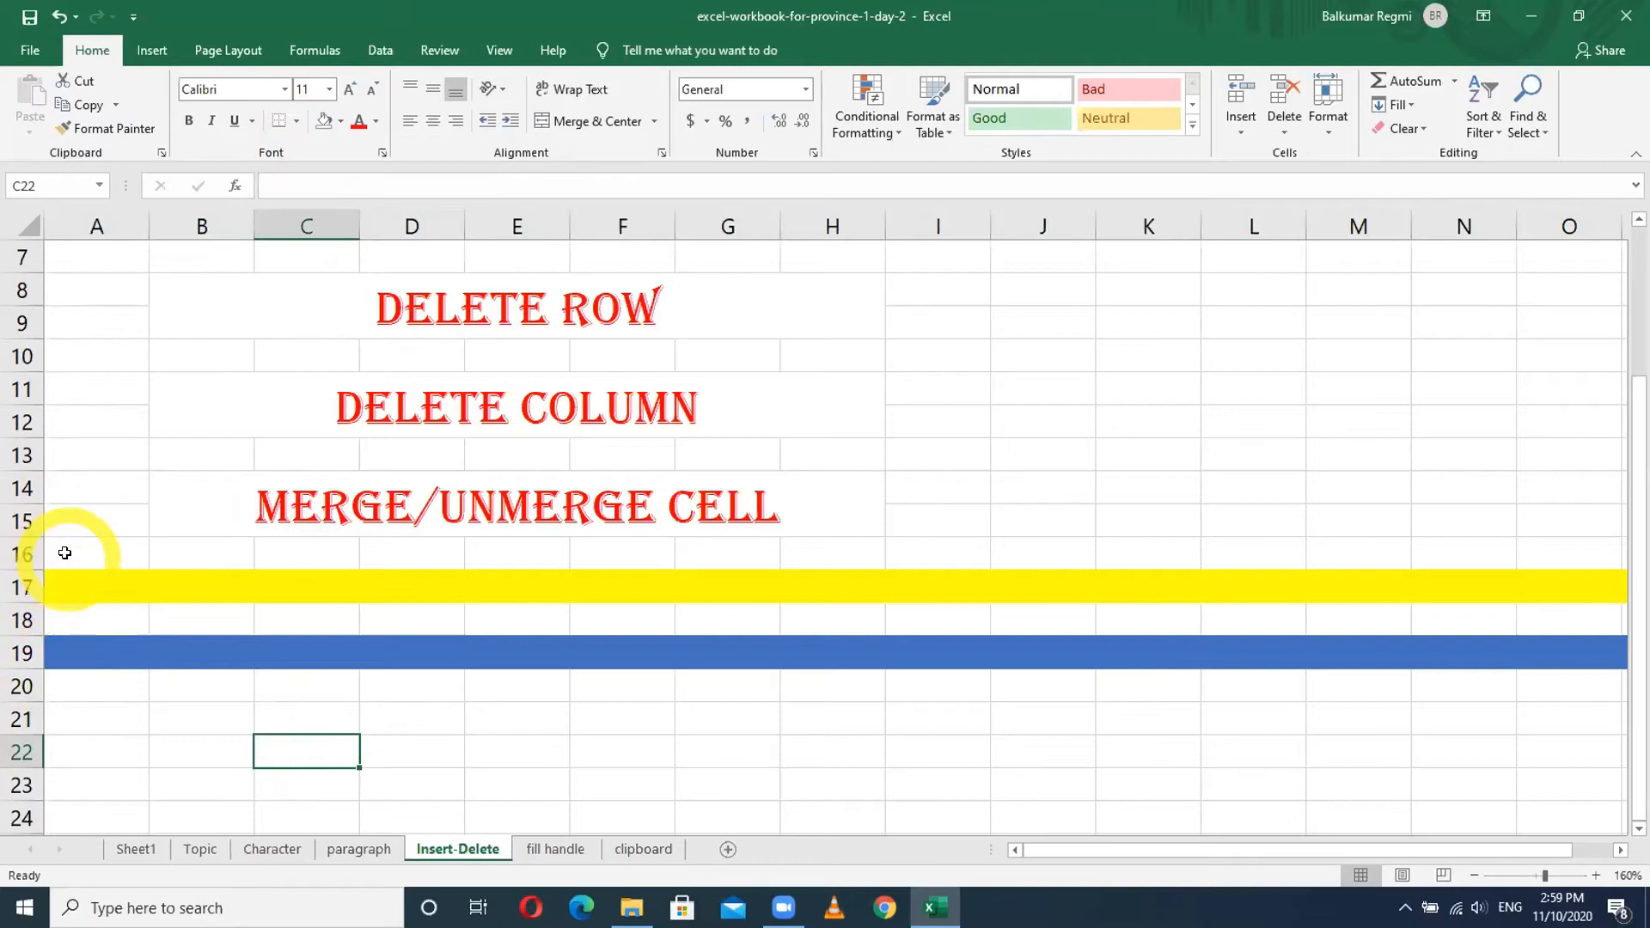
{"action": "left_click", "coordinate": [83, 513]}
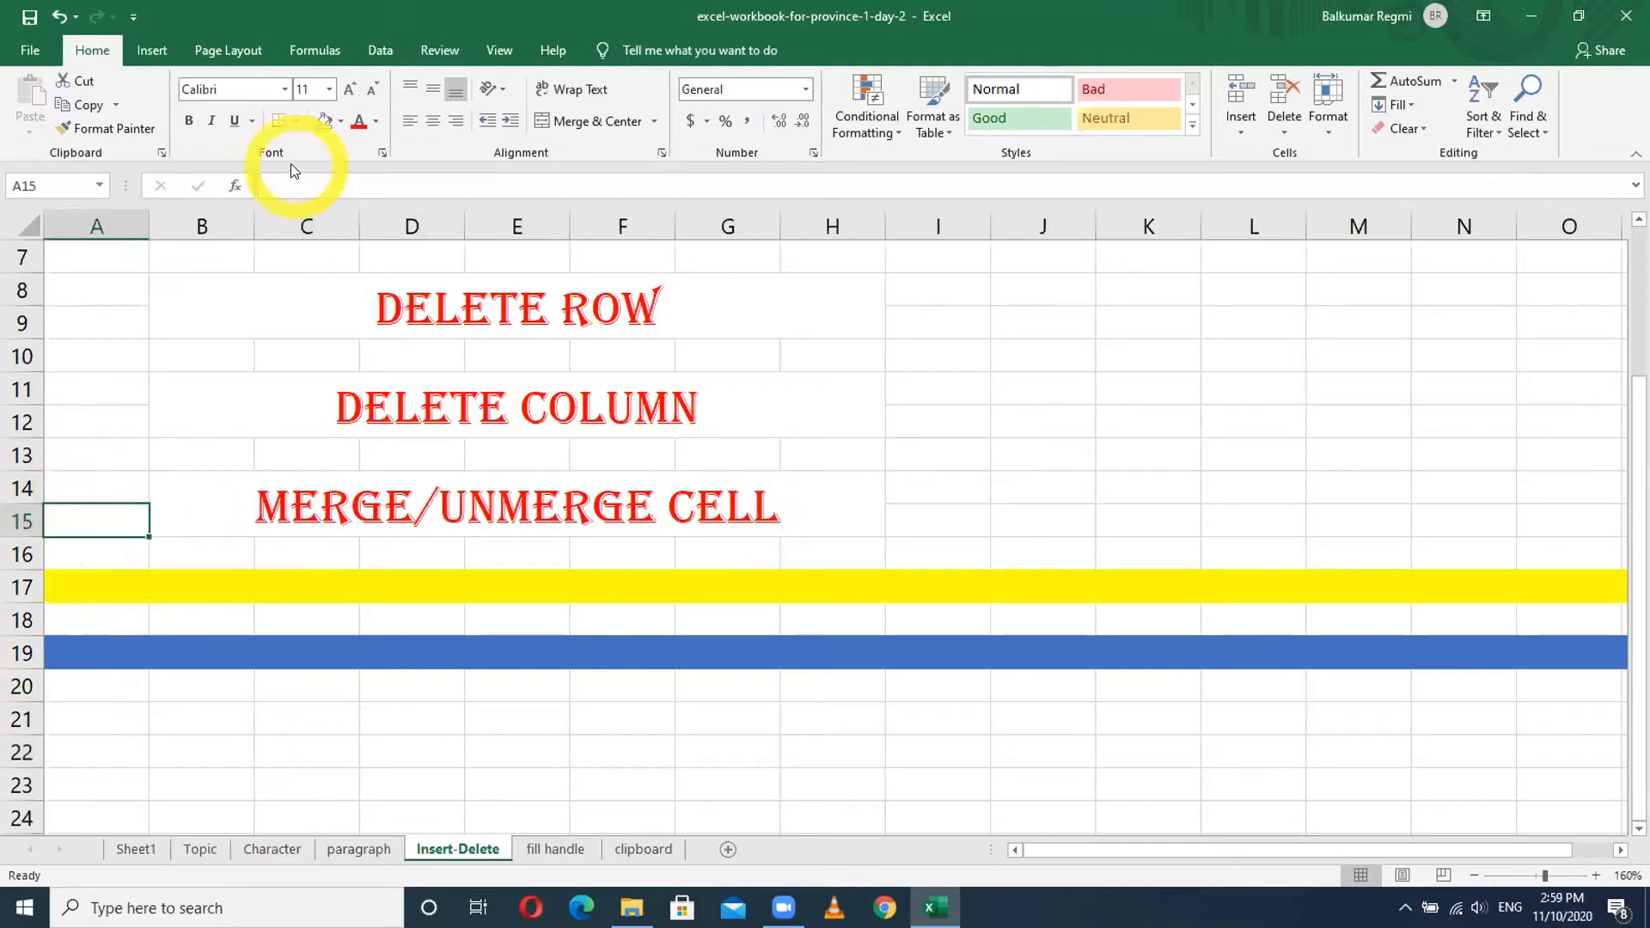
- Fill cell A15 with black
{"action": "left_click", "coordinate": [341, 121]}
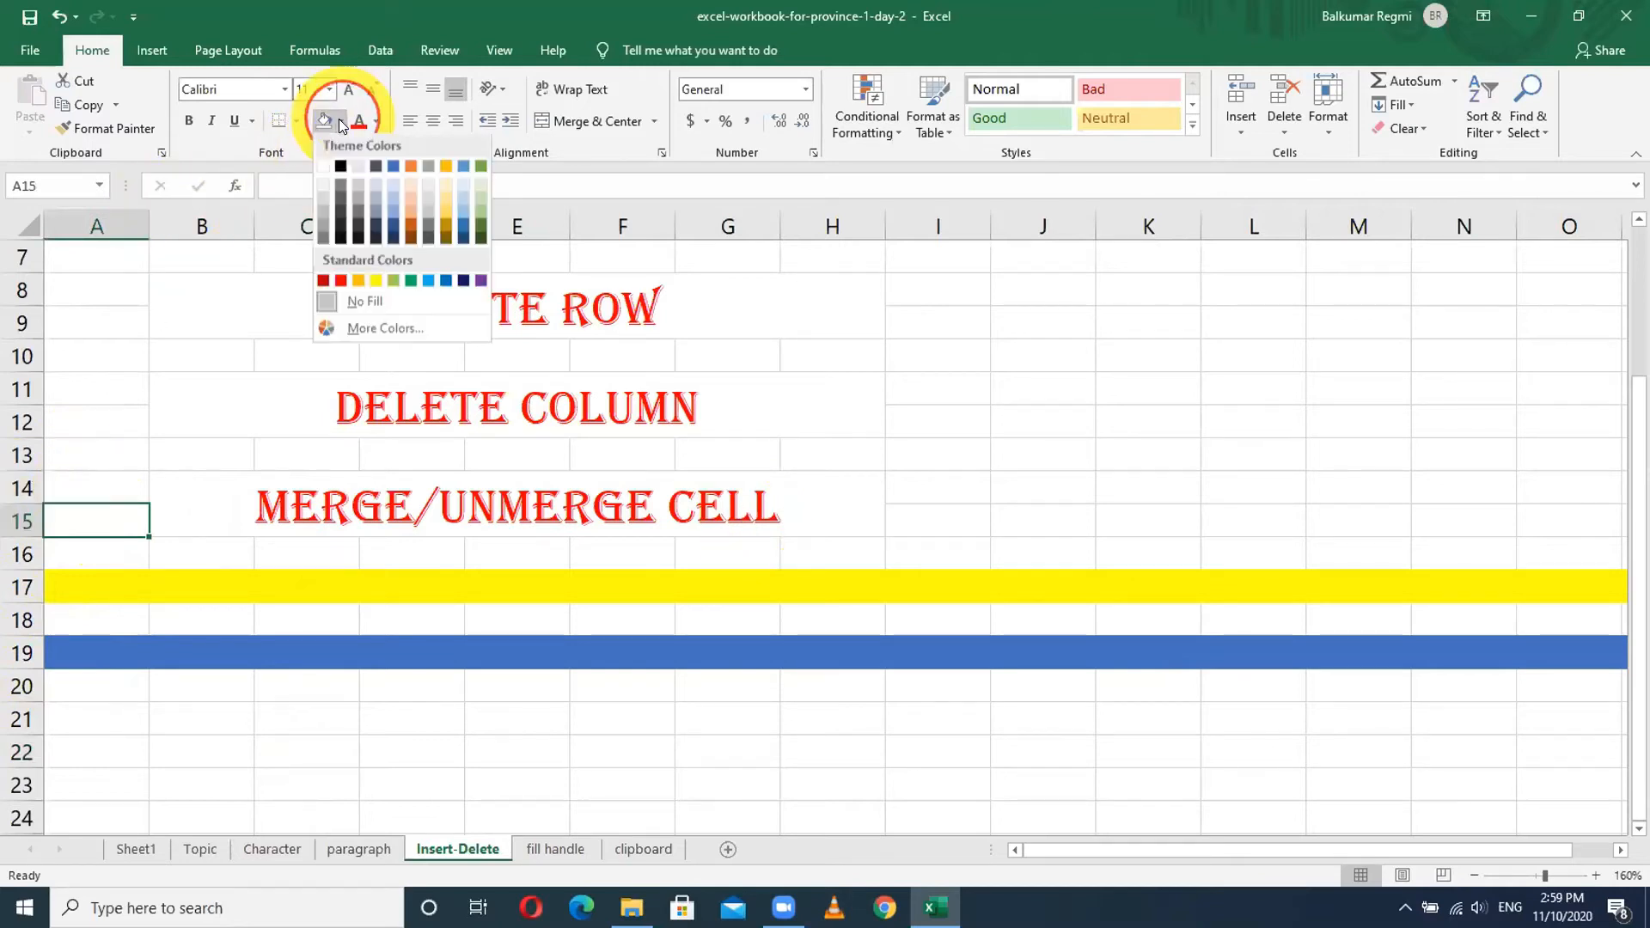
{"action": "left_click", "coordinate": [340, 169]}
{"action": "left_click", "coordinate": [197, 616]}
{"action": "left_click", "coordinate": [81, 552]}
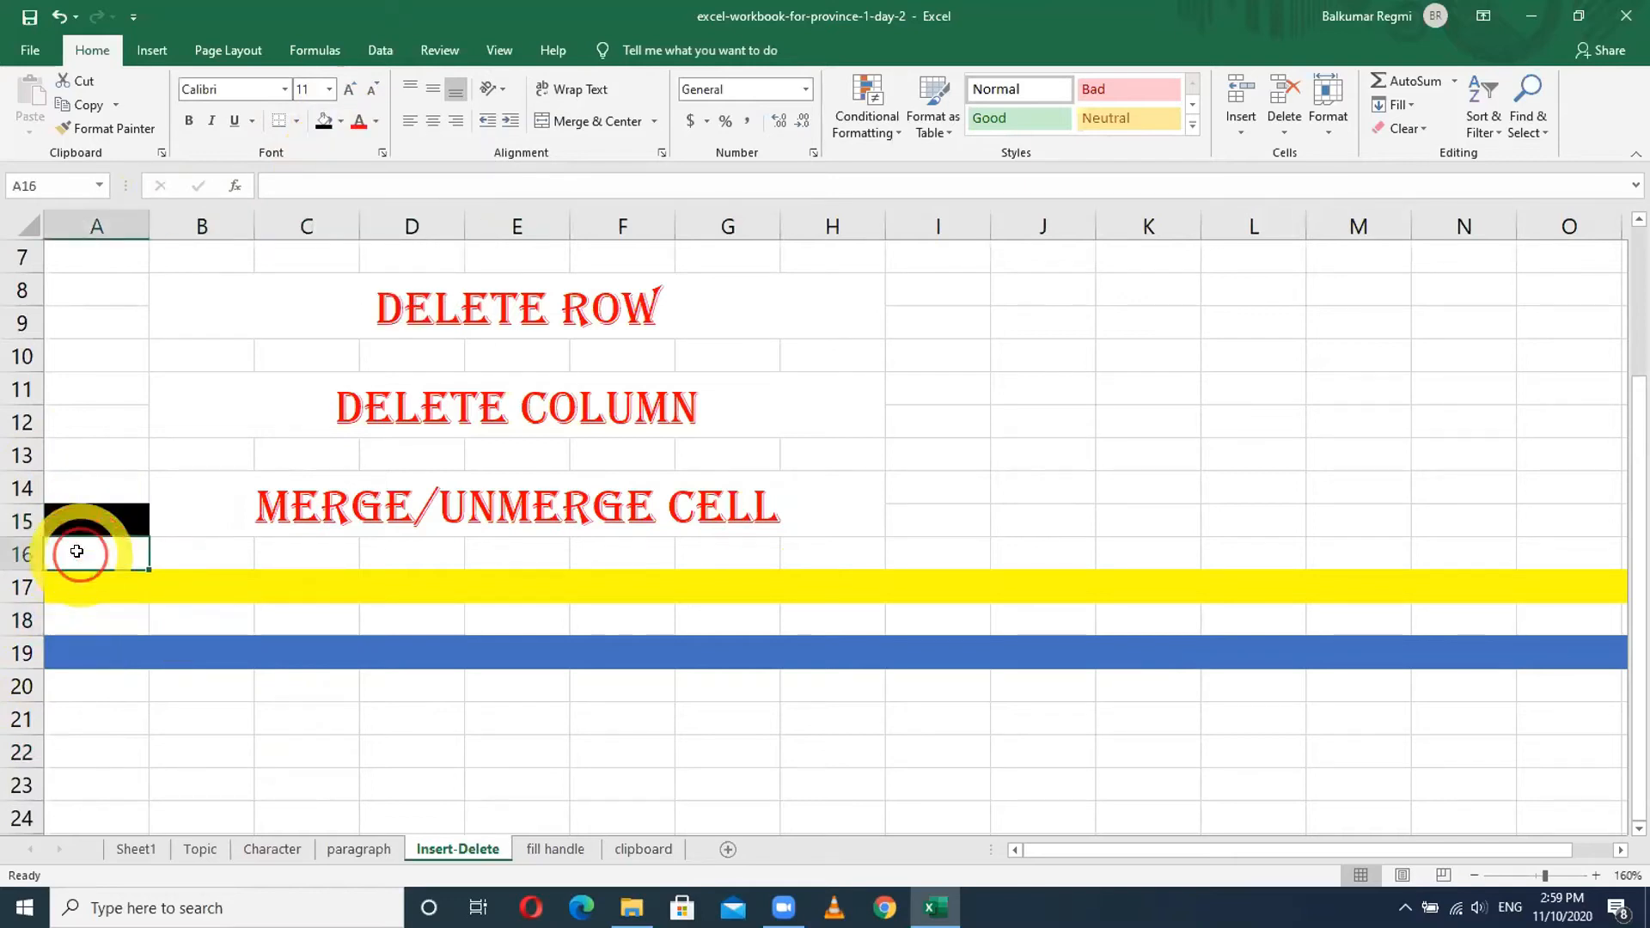
{"action": "left_click", "coordinate": [72, 579]}
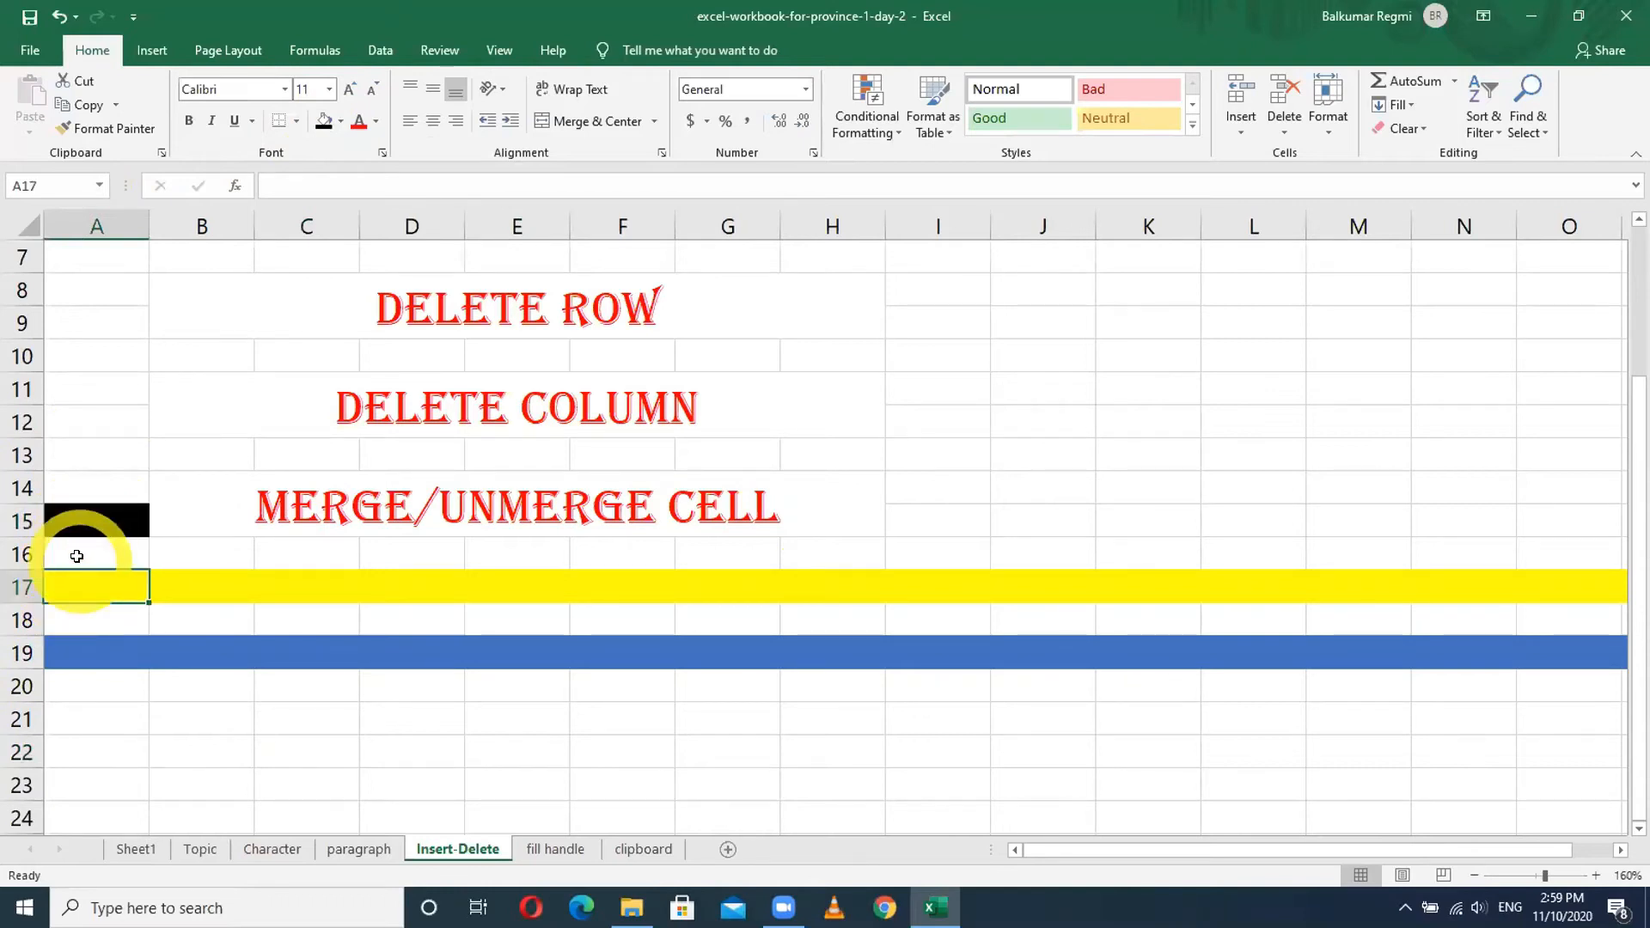
- Insert a blank row at 17, moving the yellow row to 18 and blue to 20
{"action": "left_click", "coordinate": [21, 553]}
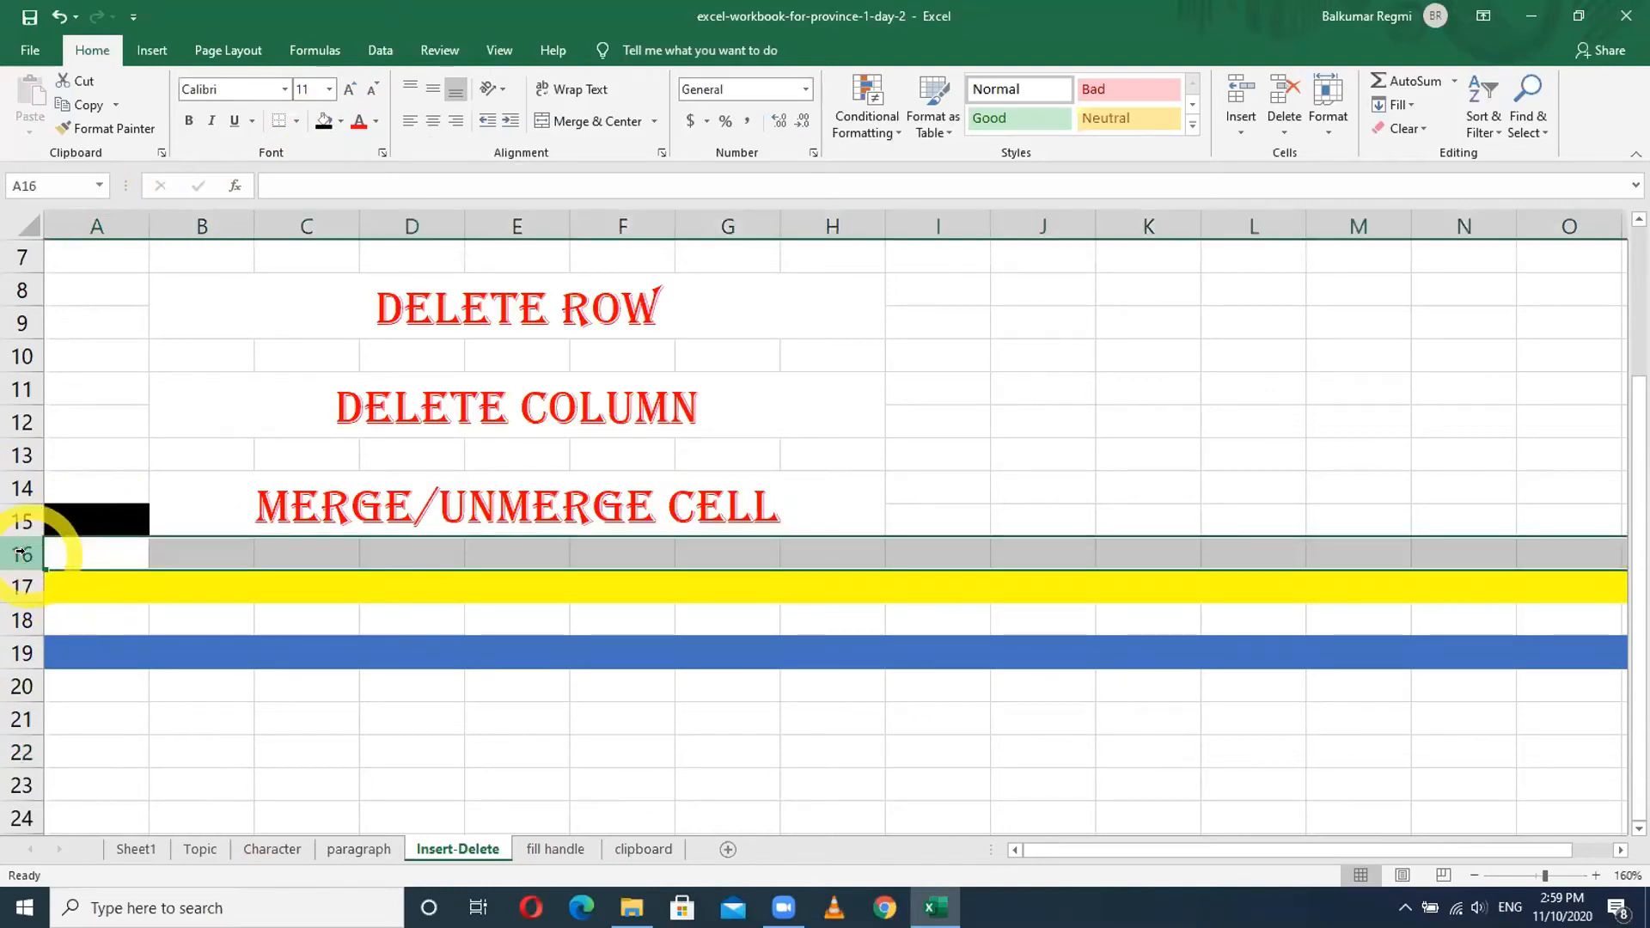
{"action": "left_click", "coordinate": [14, 581]}
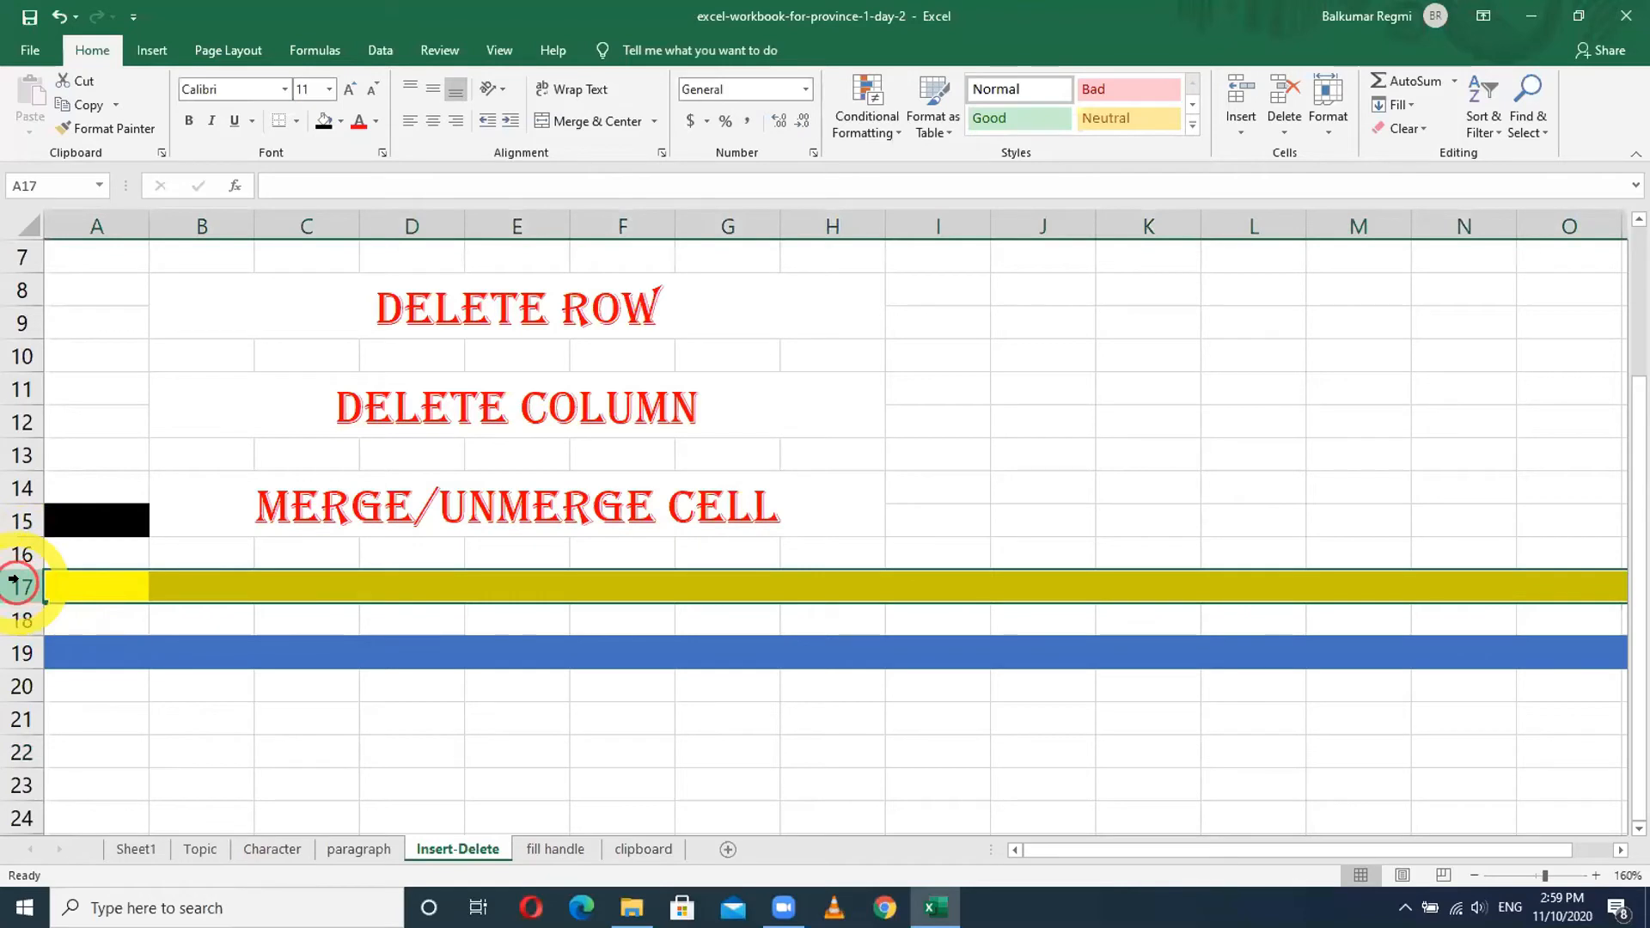
{"action": "right_click", "coordinate": [14, 581]}
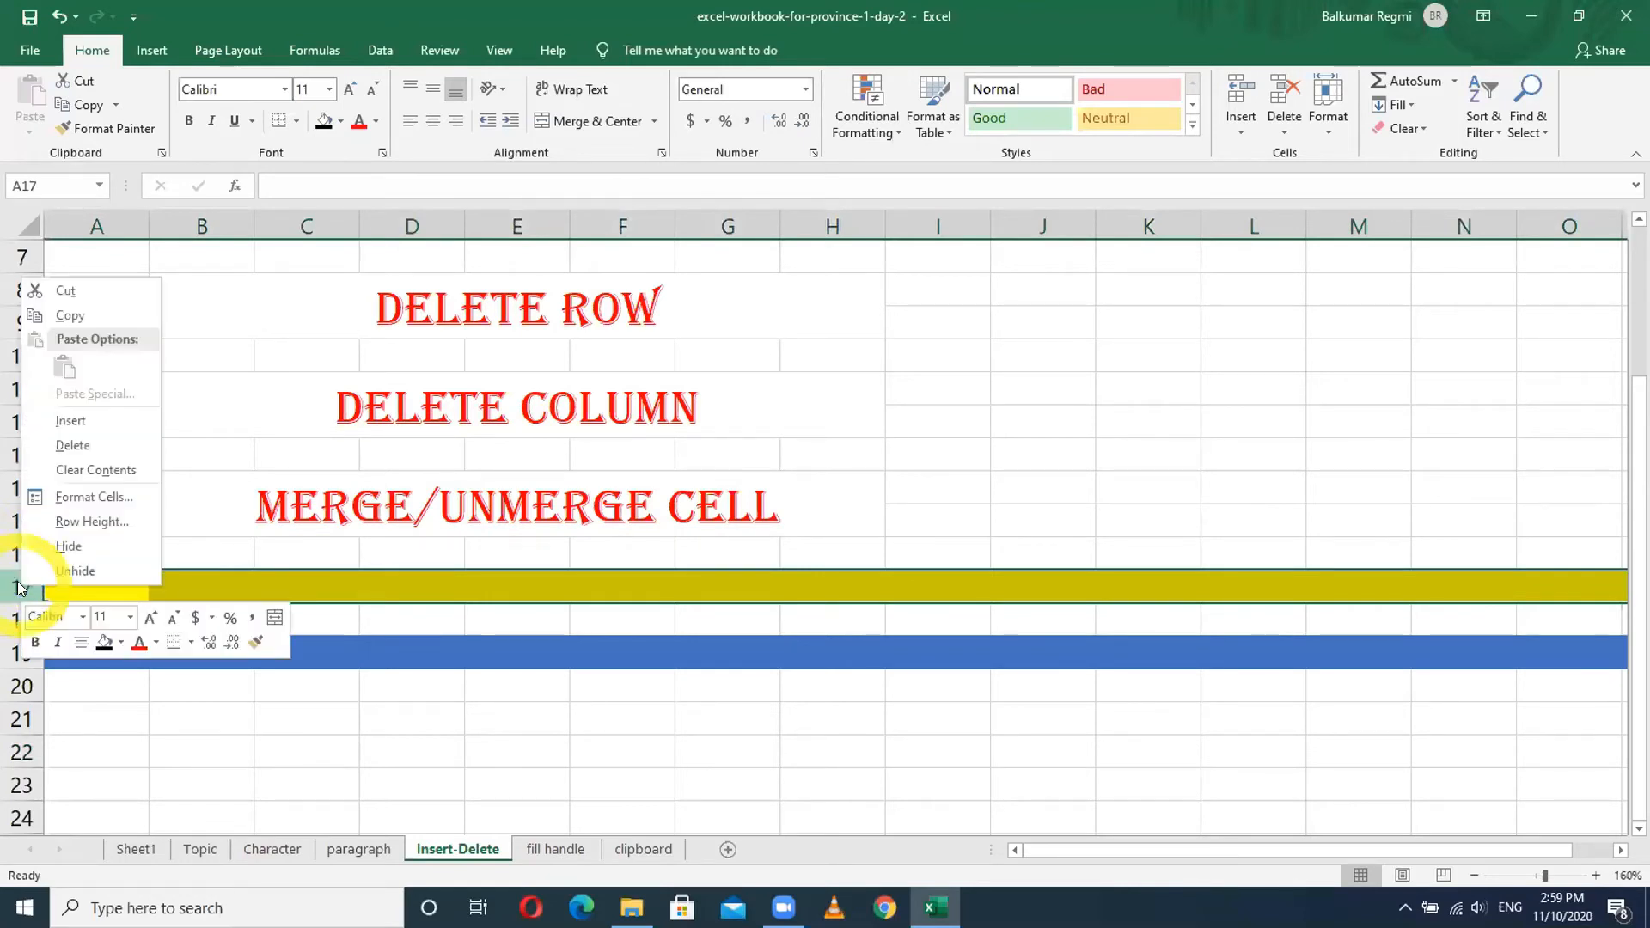
{"action": "left_click", "coordinate": [72, 414]}
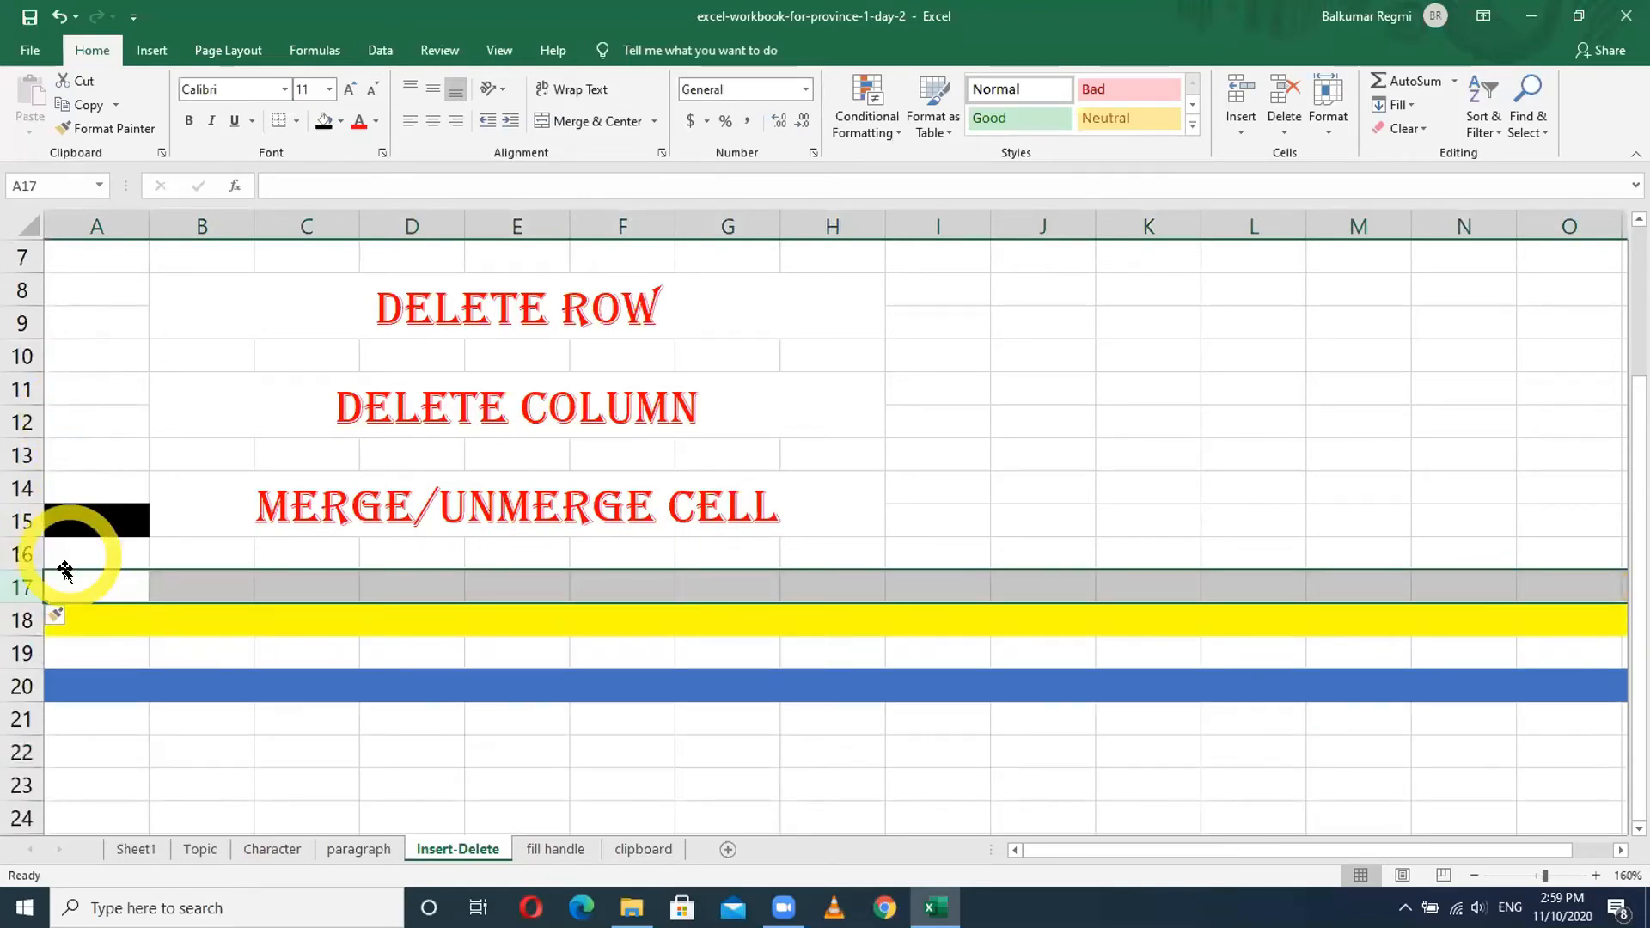
{"action": "left_click", "coordinate": [77, 579]}
{"action": "left_click", "coordinate": [81, 553]}
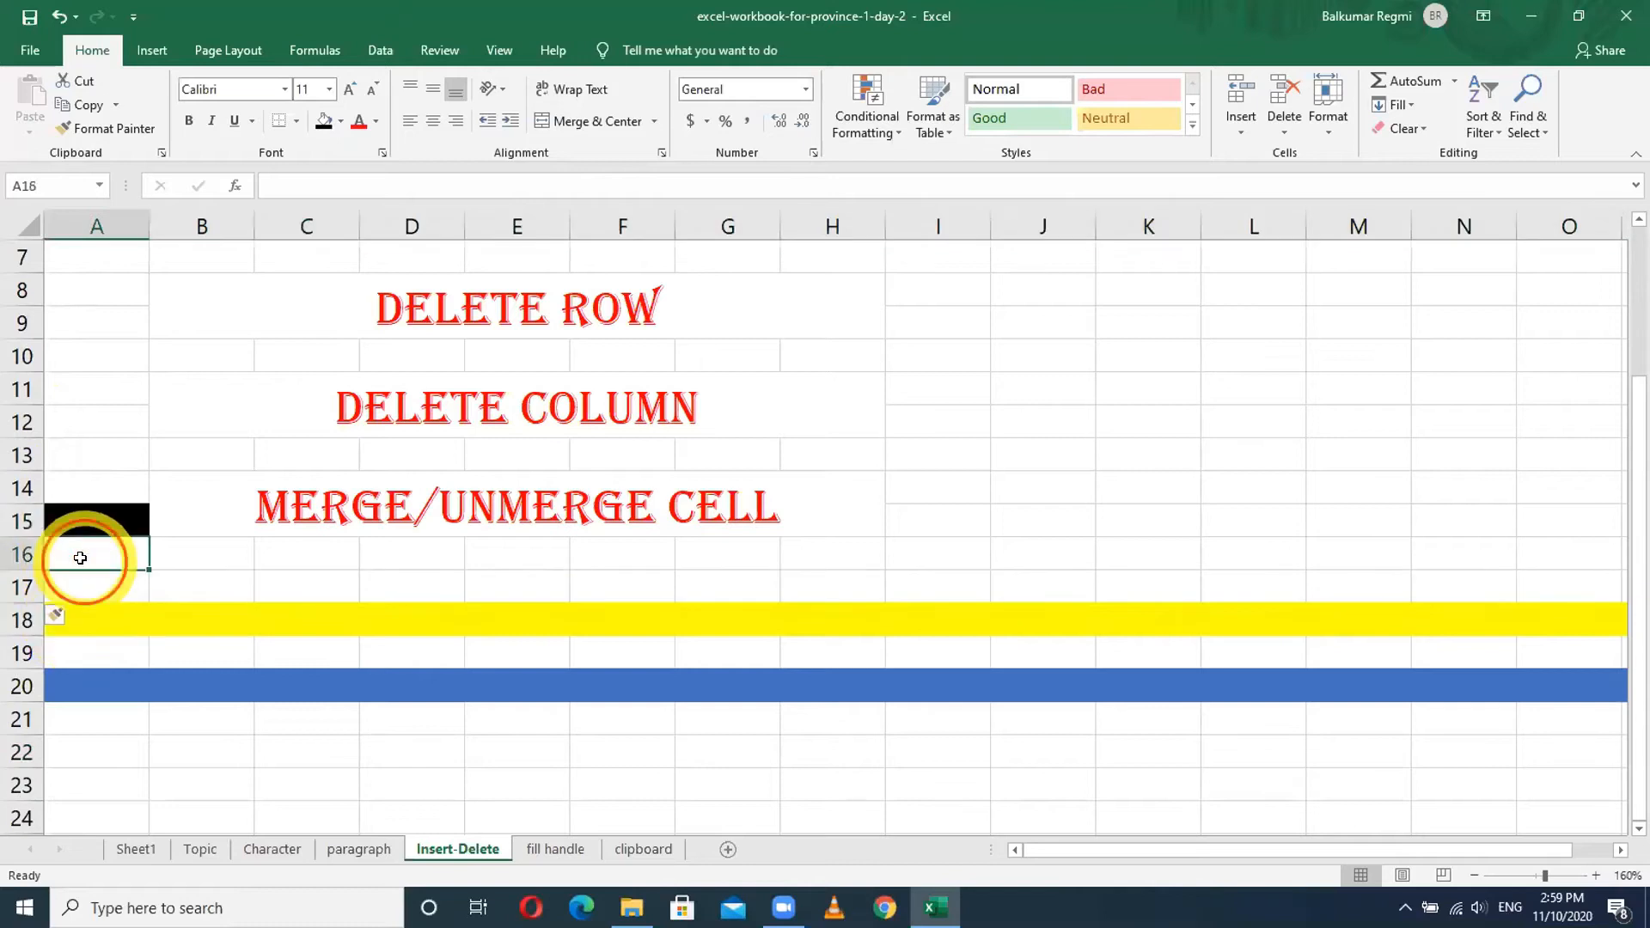
{"action": "left_click", "coordinate": [76, 587]}
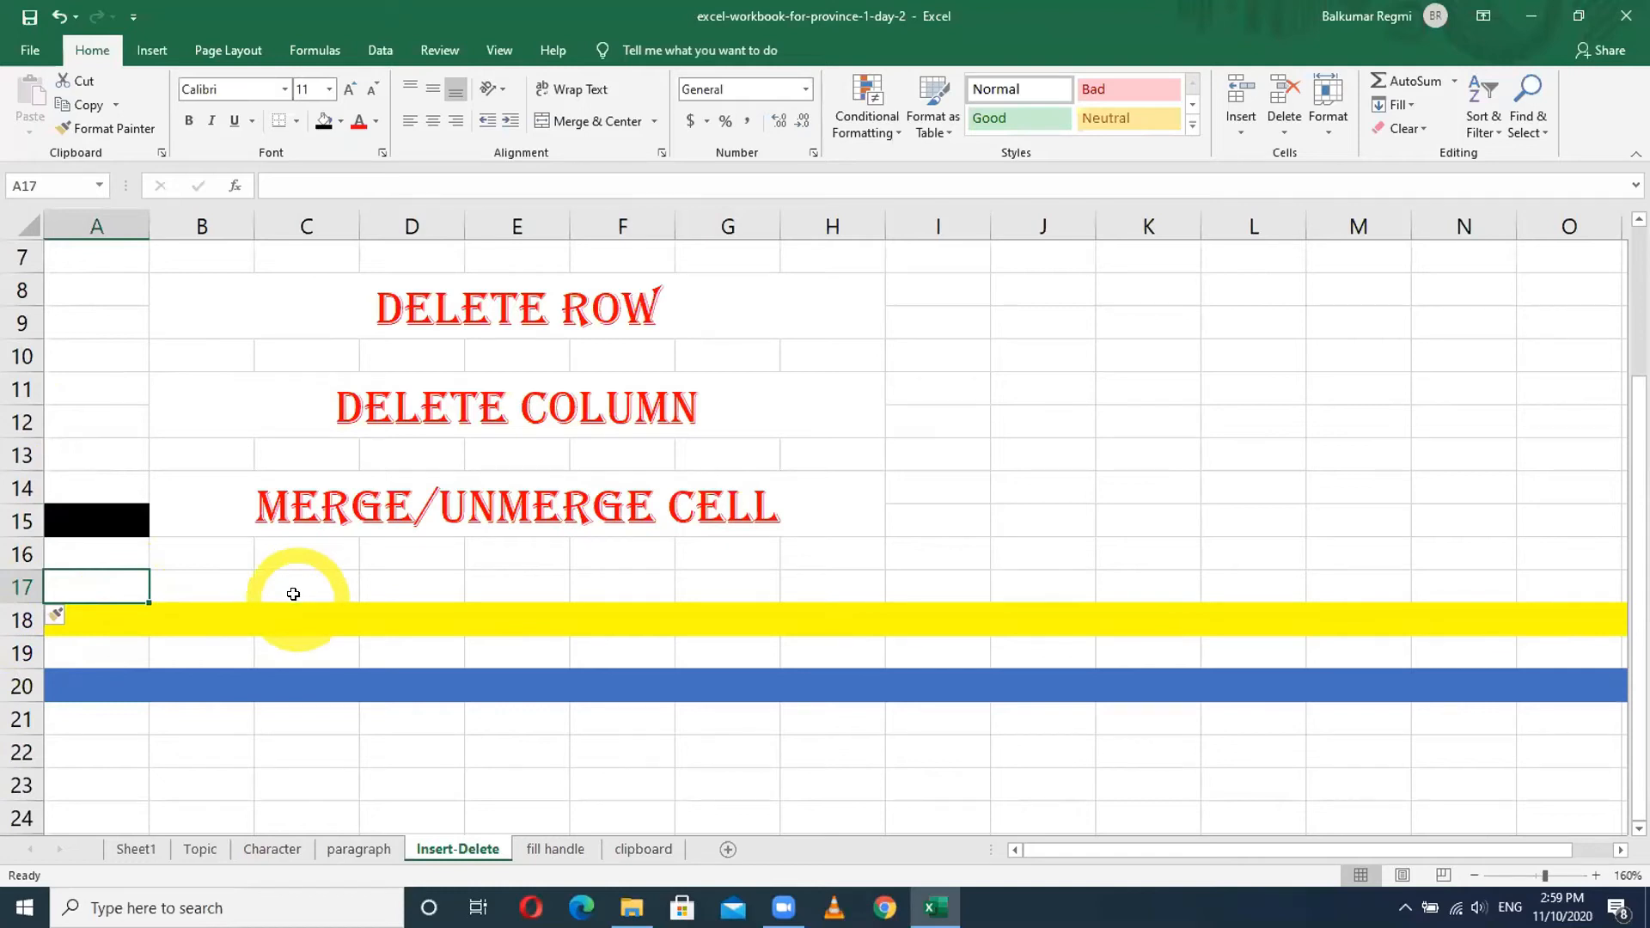
{"action": "scroll", "coordinate": [302, 586], "scroll_direction": "up", "scroll_amount": 1}
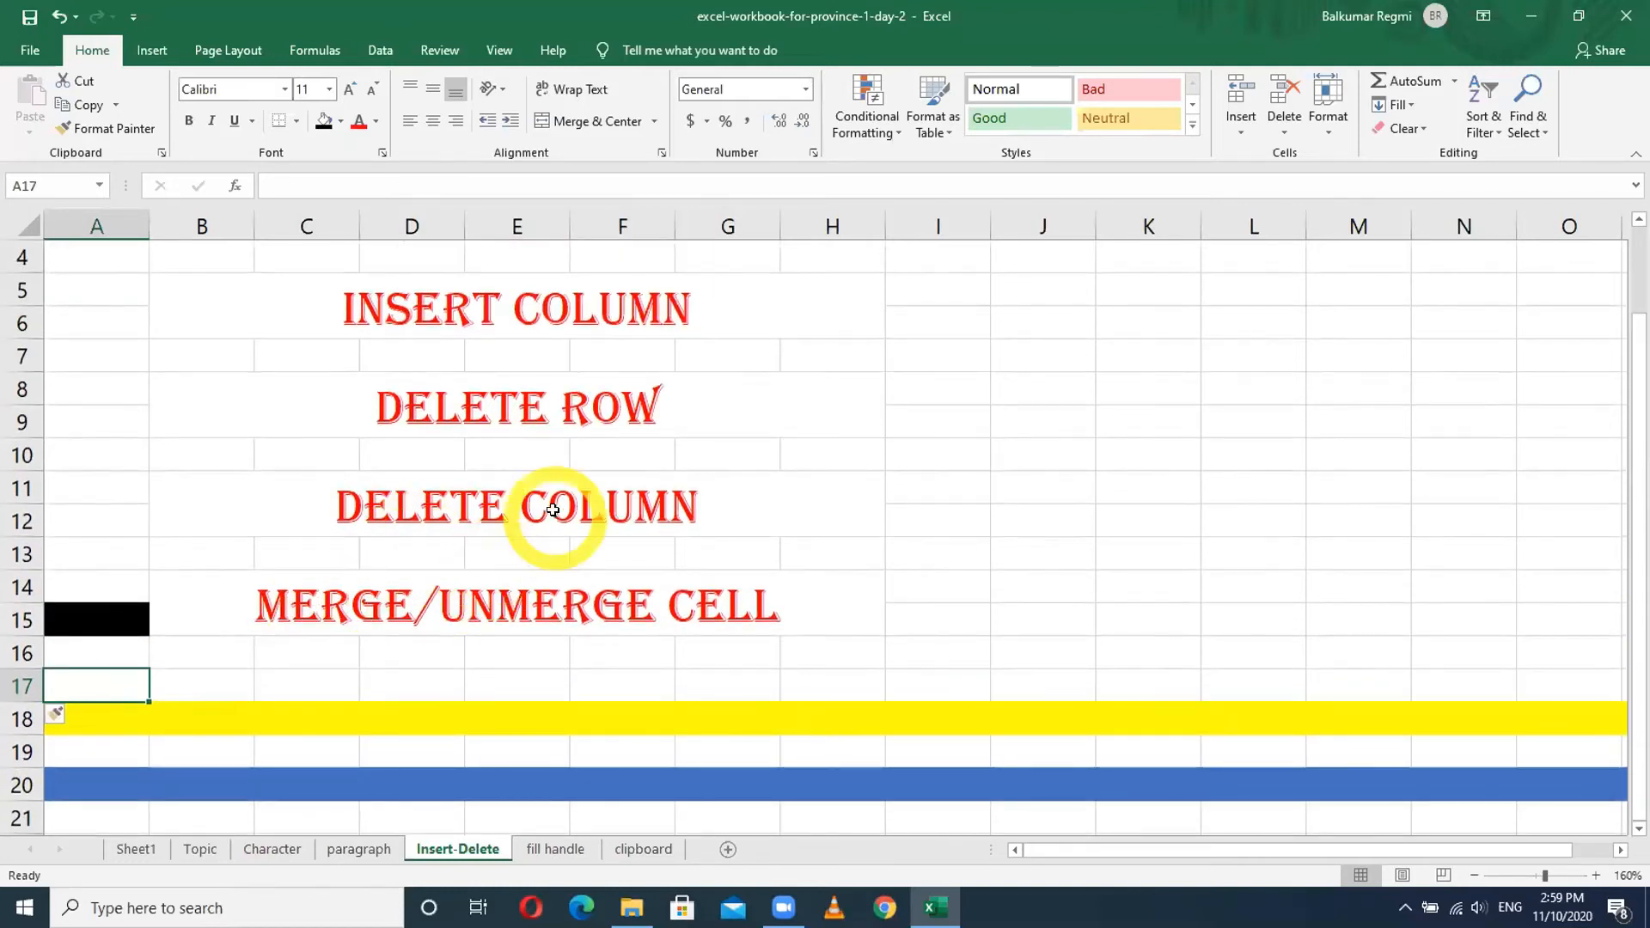
{"action": "scroll", "coordinate": [533, 494], "scroll_direction": "up", "scroll_amount": 1}
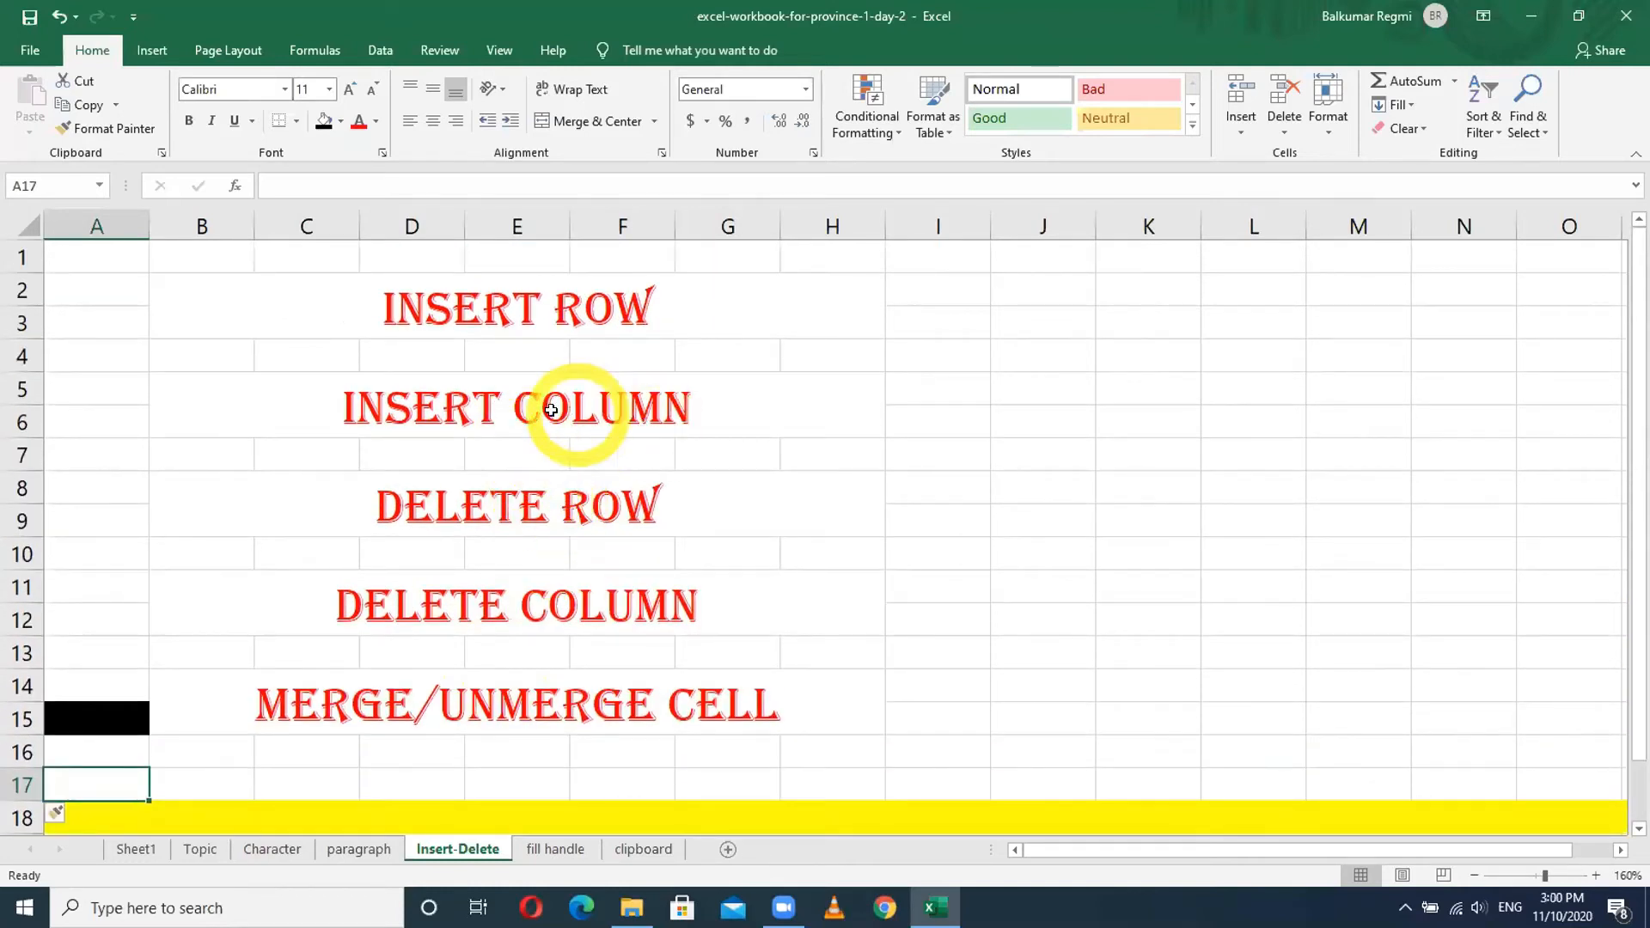
- Fill the whole of column I with orange
{"action": "left_click", "coordinate": [936, 216]}
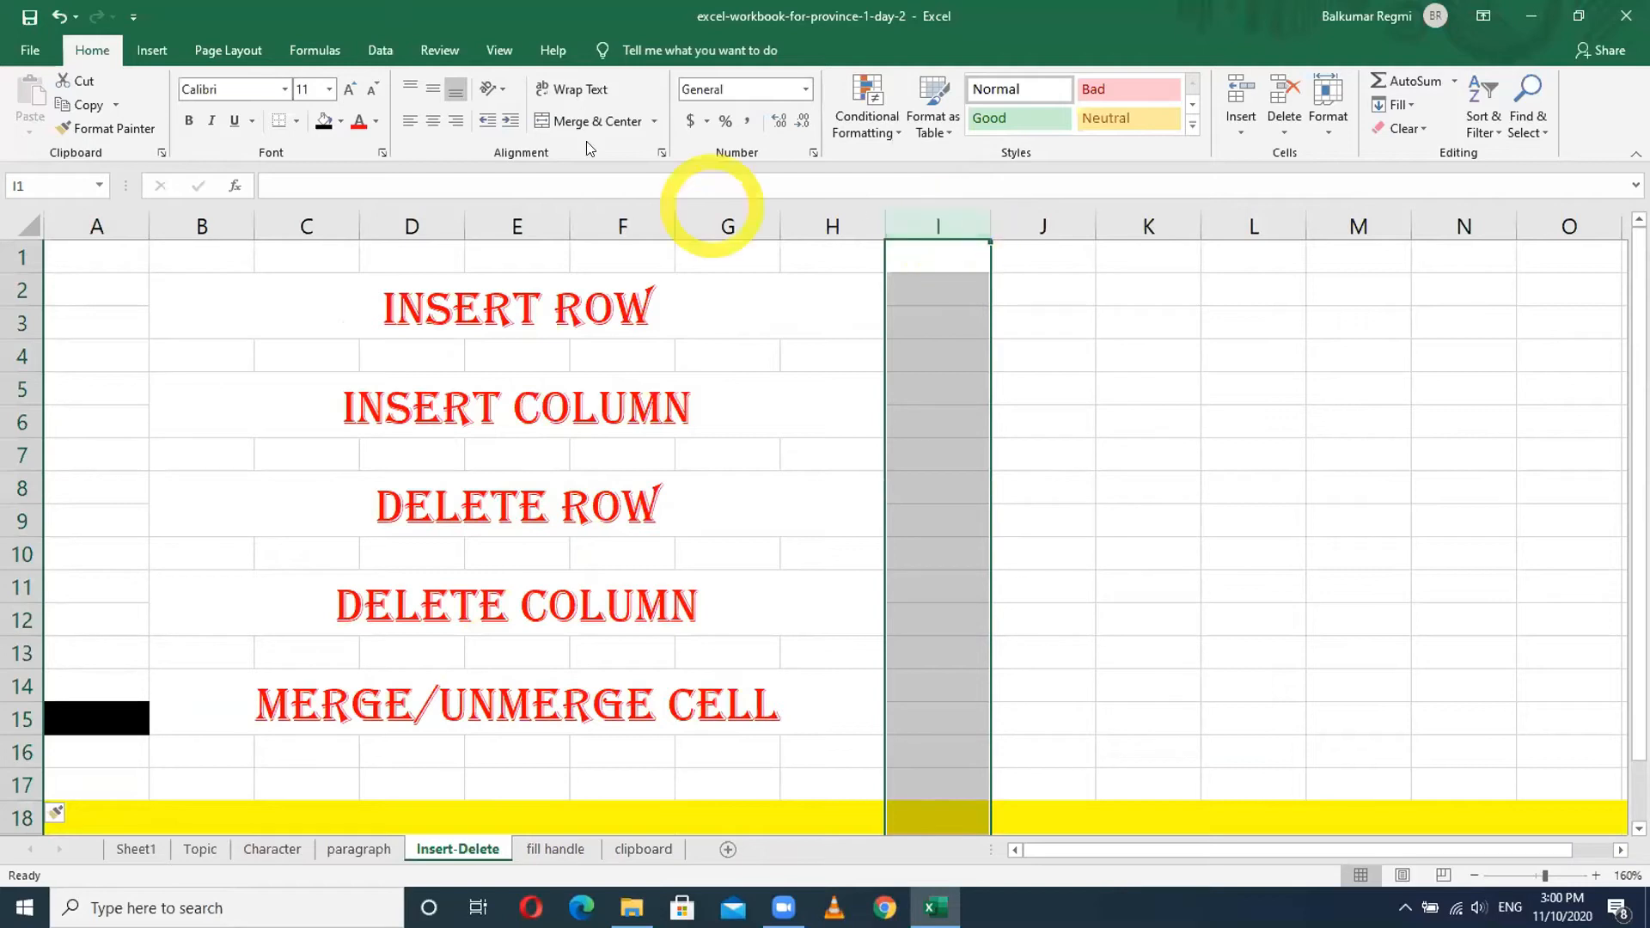
{"action": "left_click", "coordinate": [341, 121]}
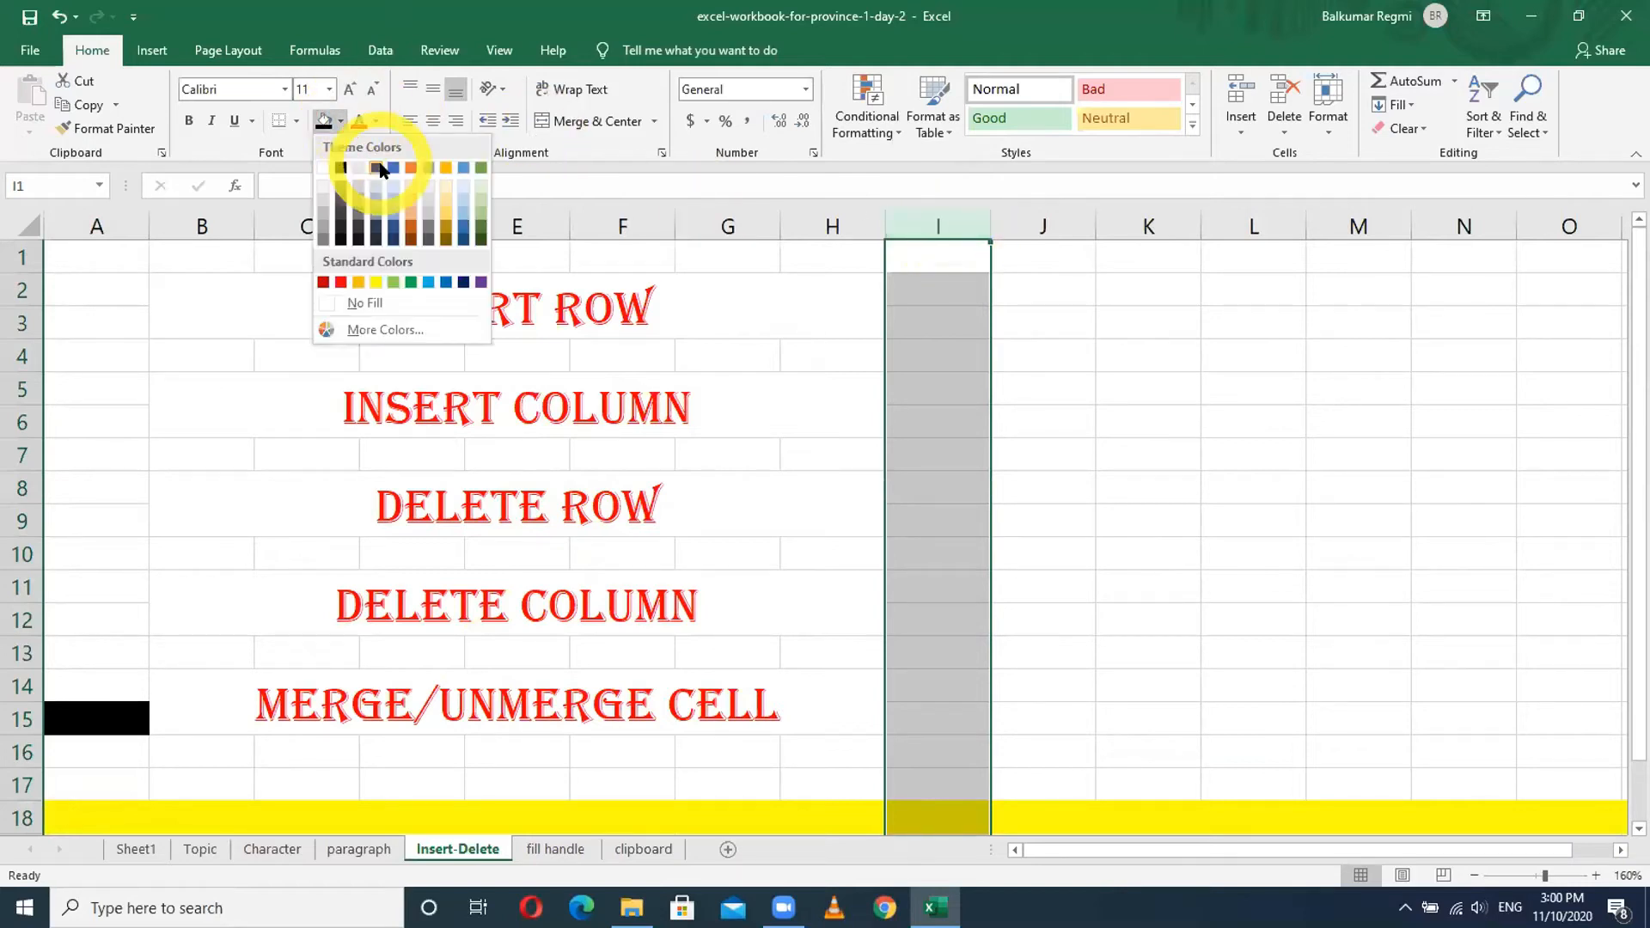
{"action": "left_click", "coordinate": [410, 169]}
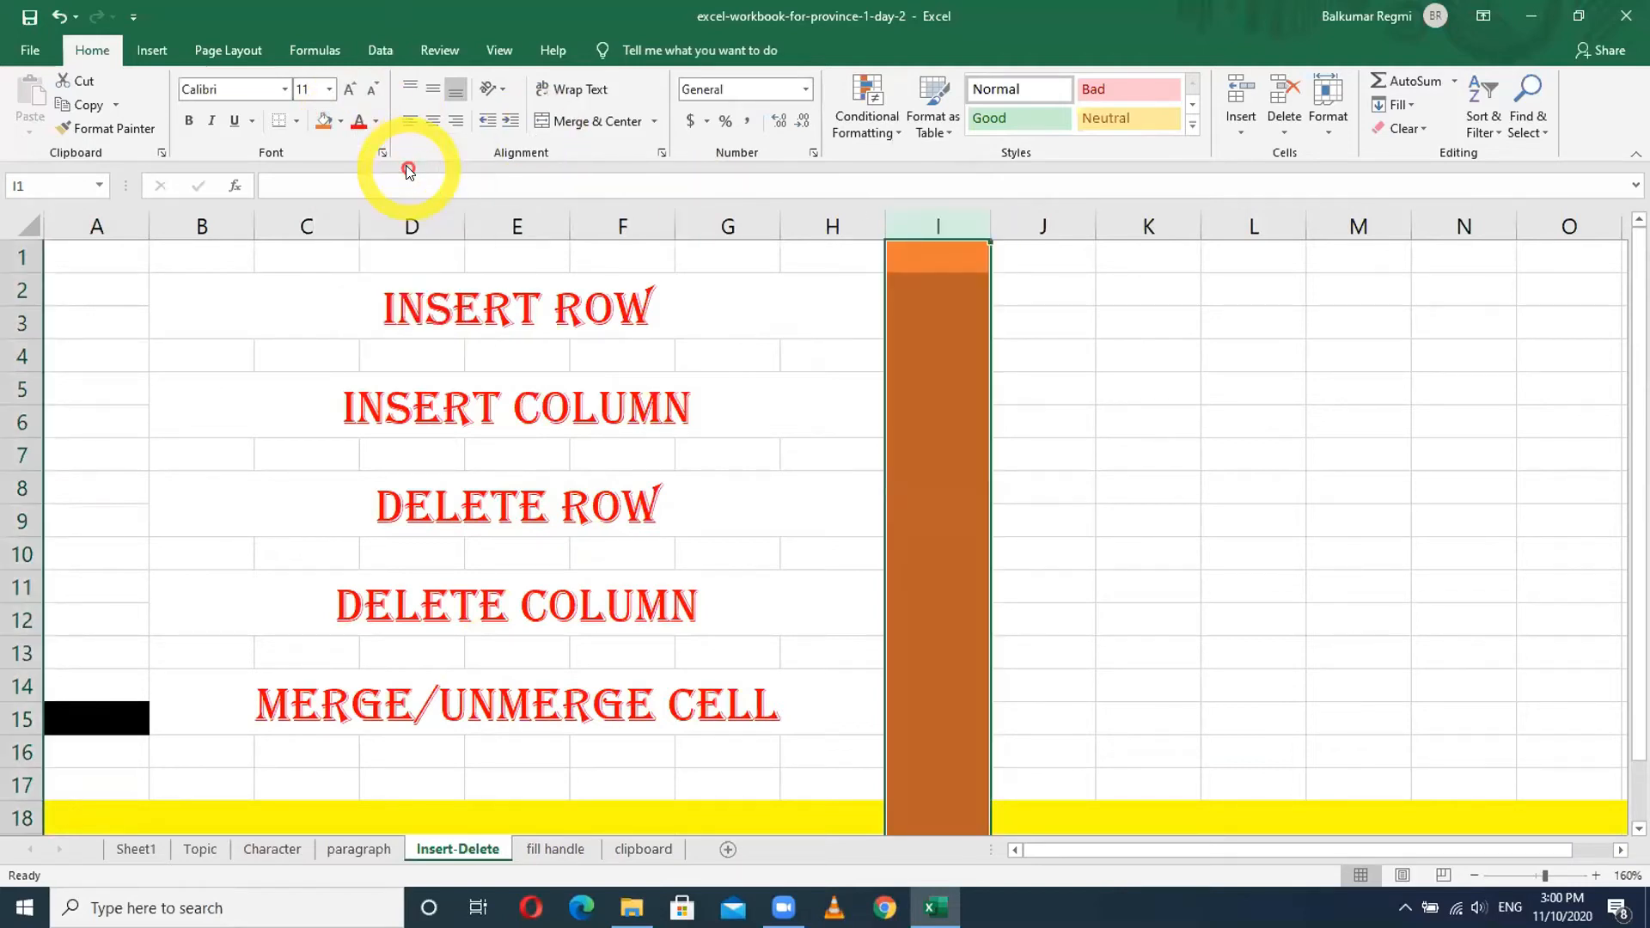
- Fill the whole of column K with blue
{"action": "left_click", "coordinate": [1143, 219]}
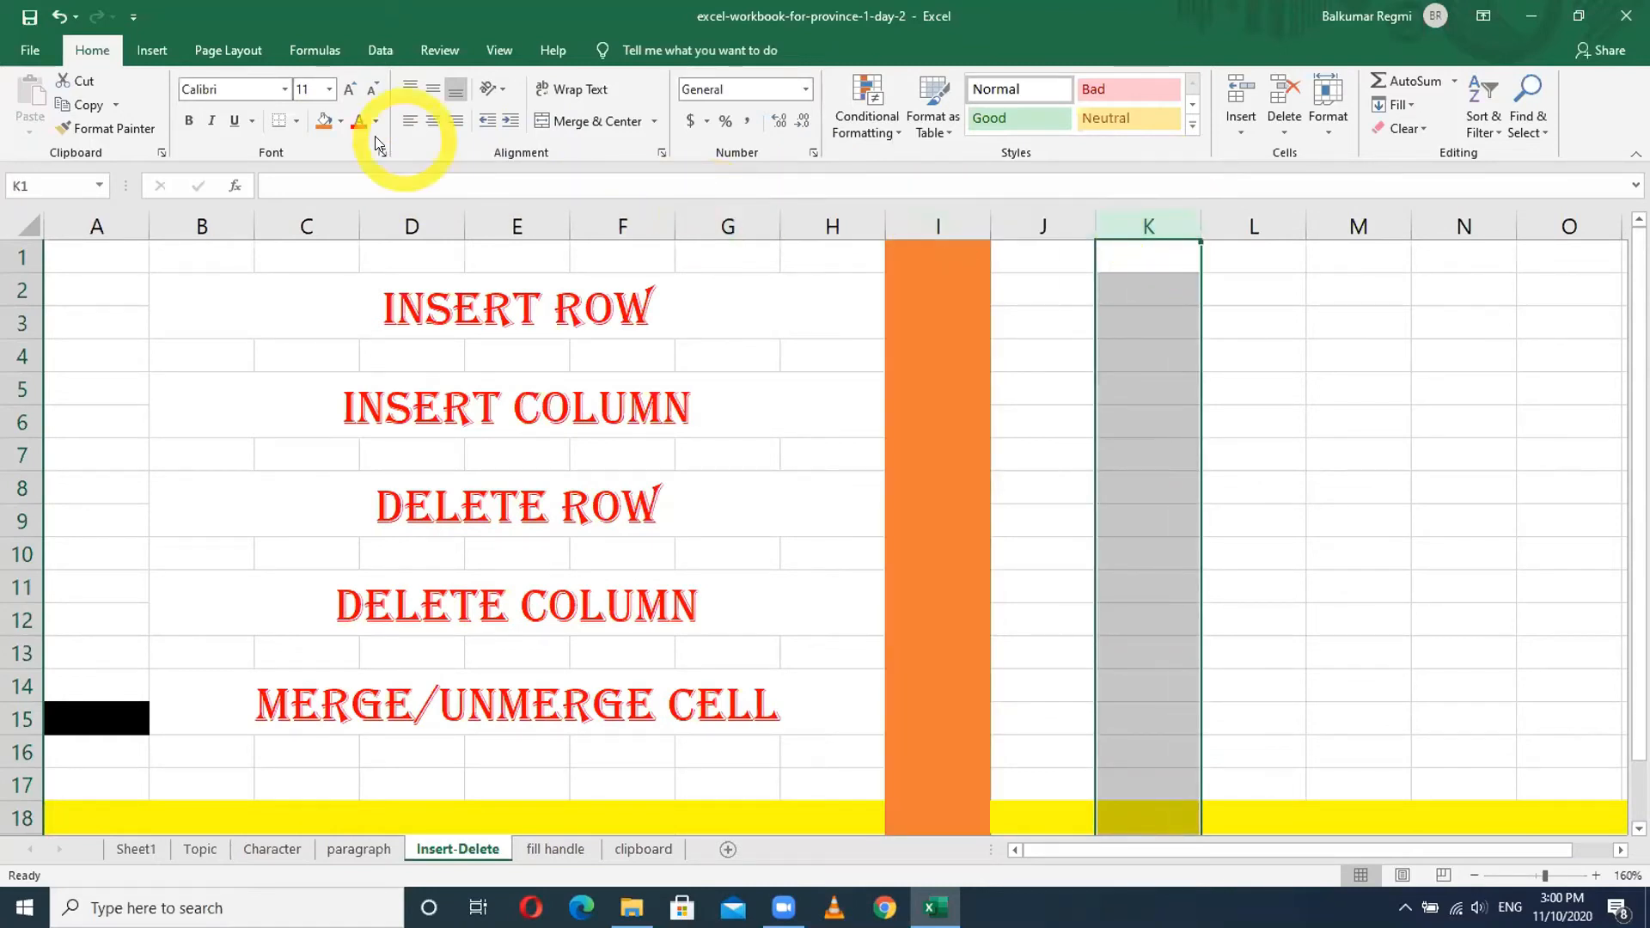
{"action": "left_click", "coordinate": [340, 121]}
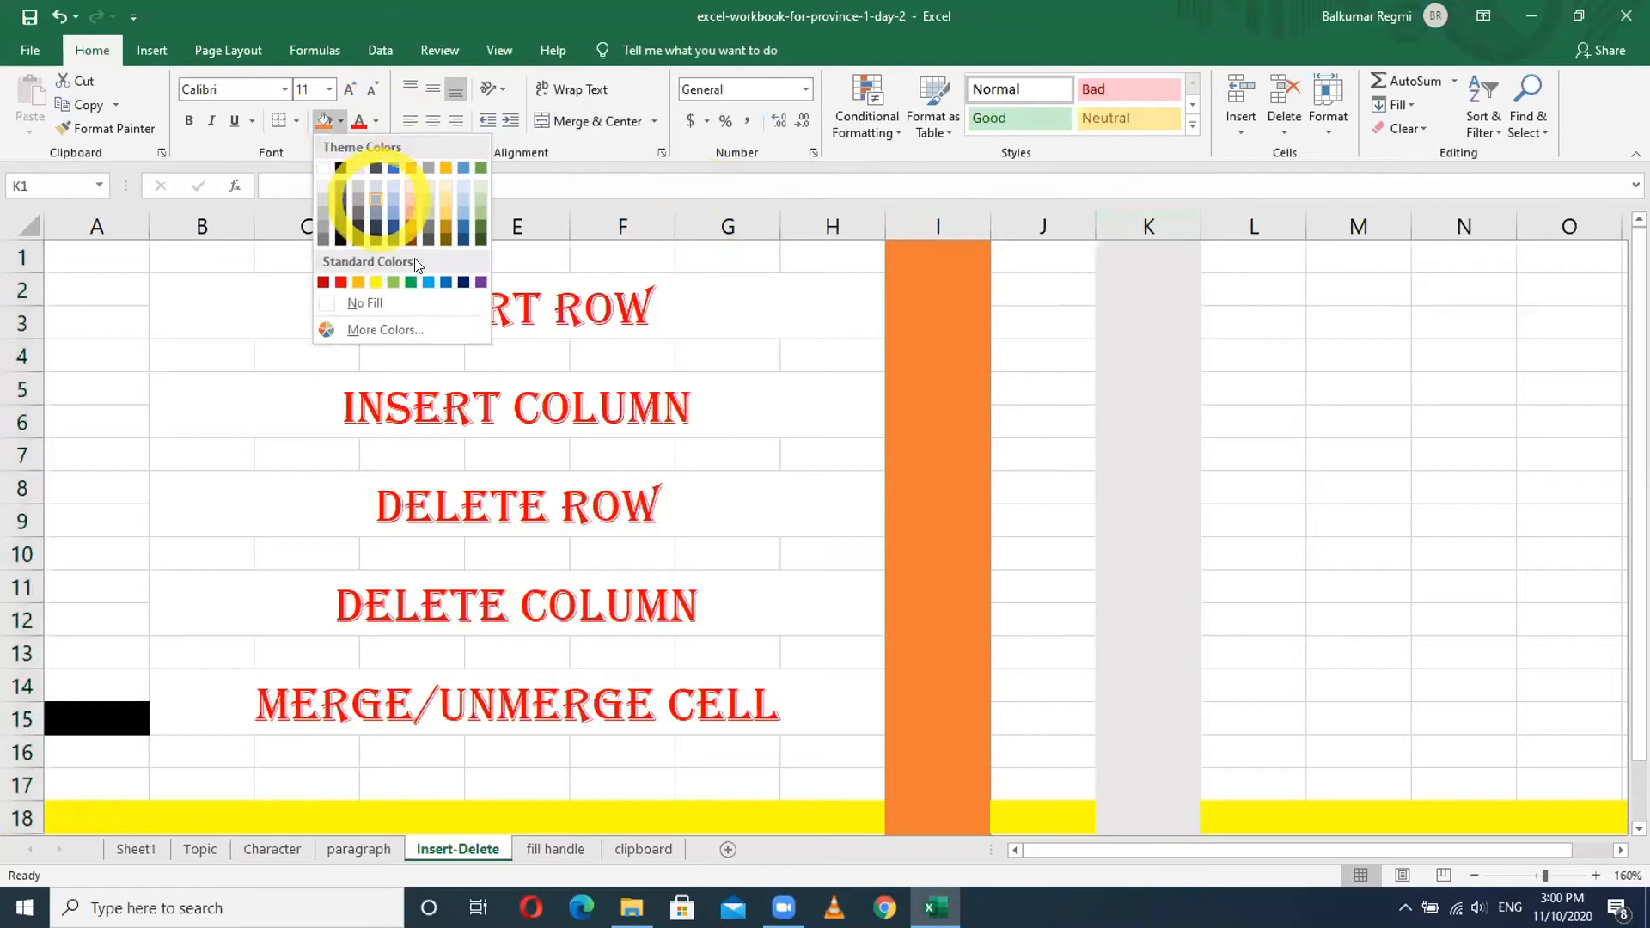
{"action": "left_click", "coordinate": [430, 281]}
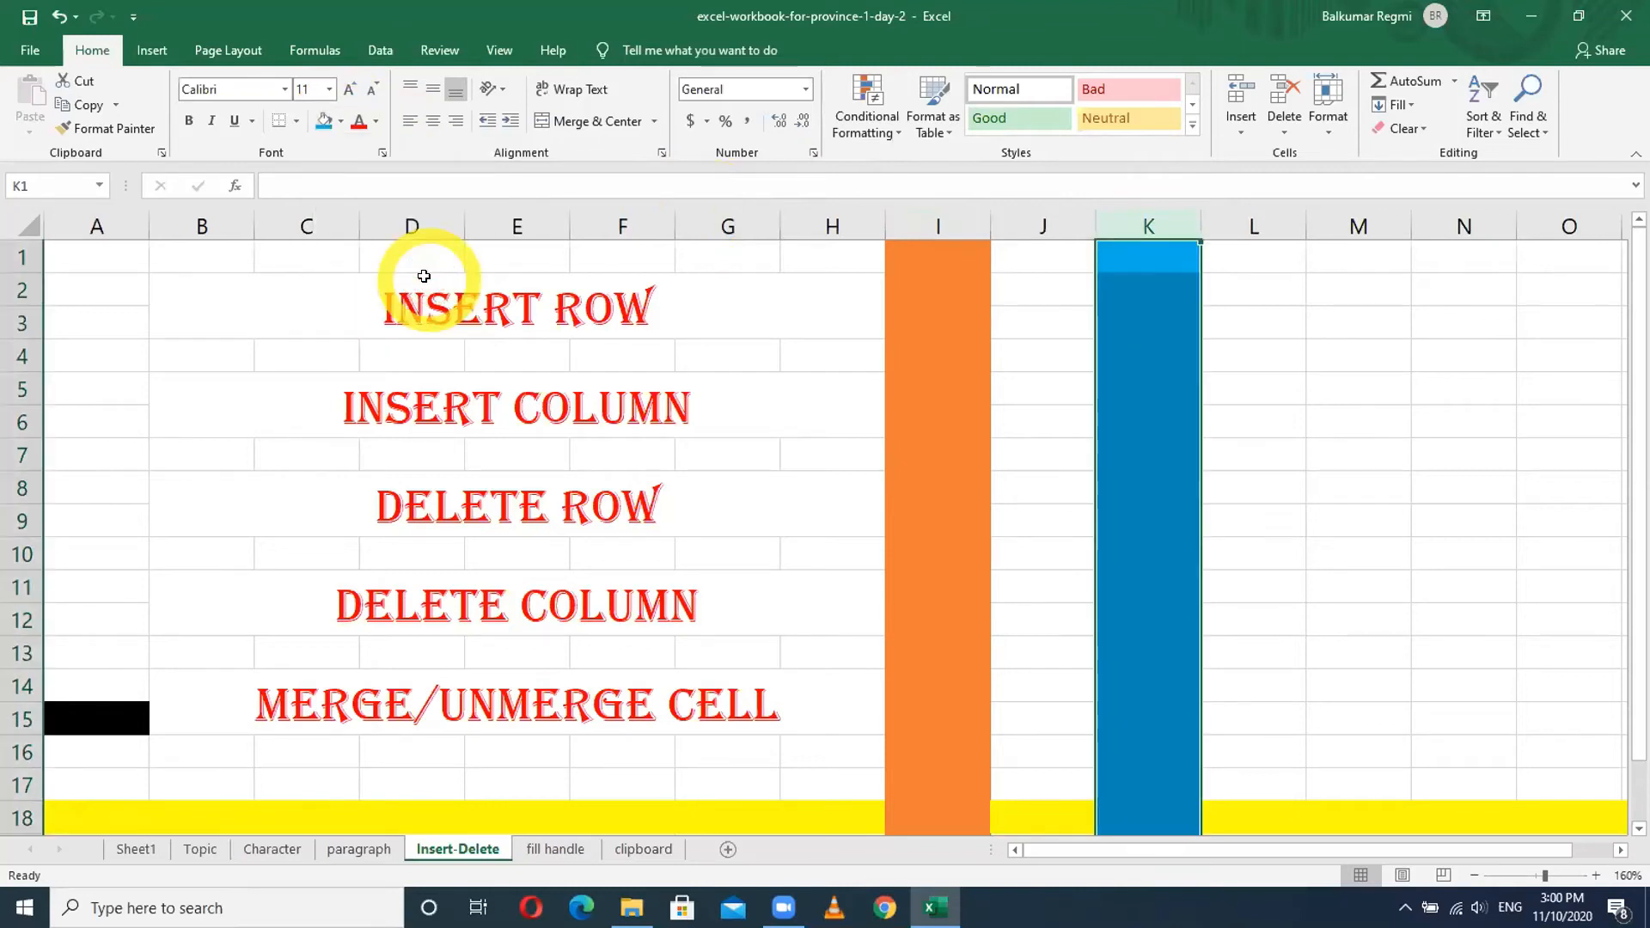
{"action": "left_click", "coordinate": [1310, 324]}
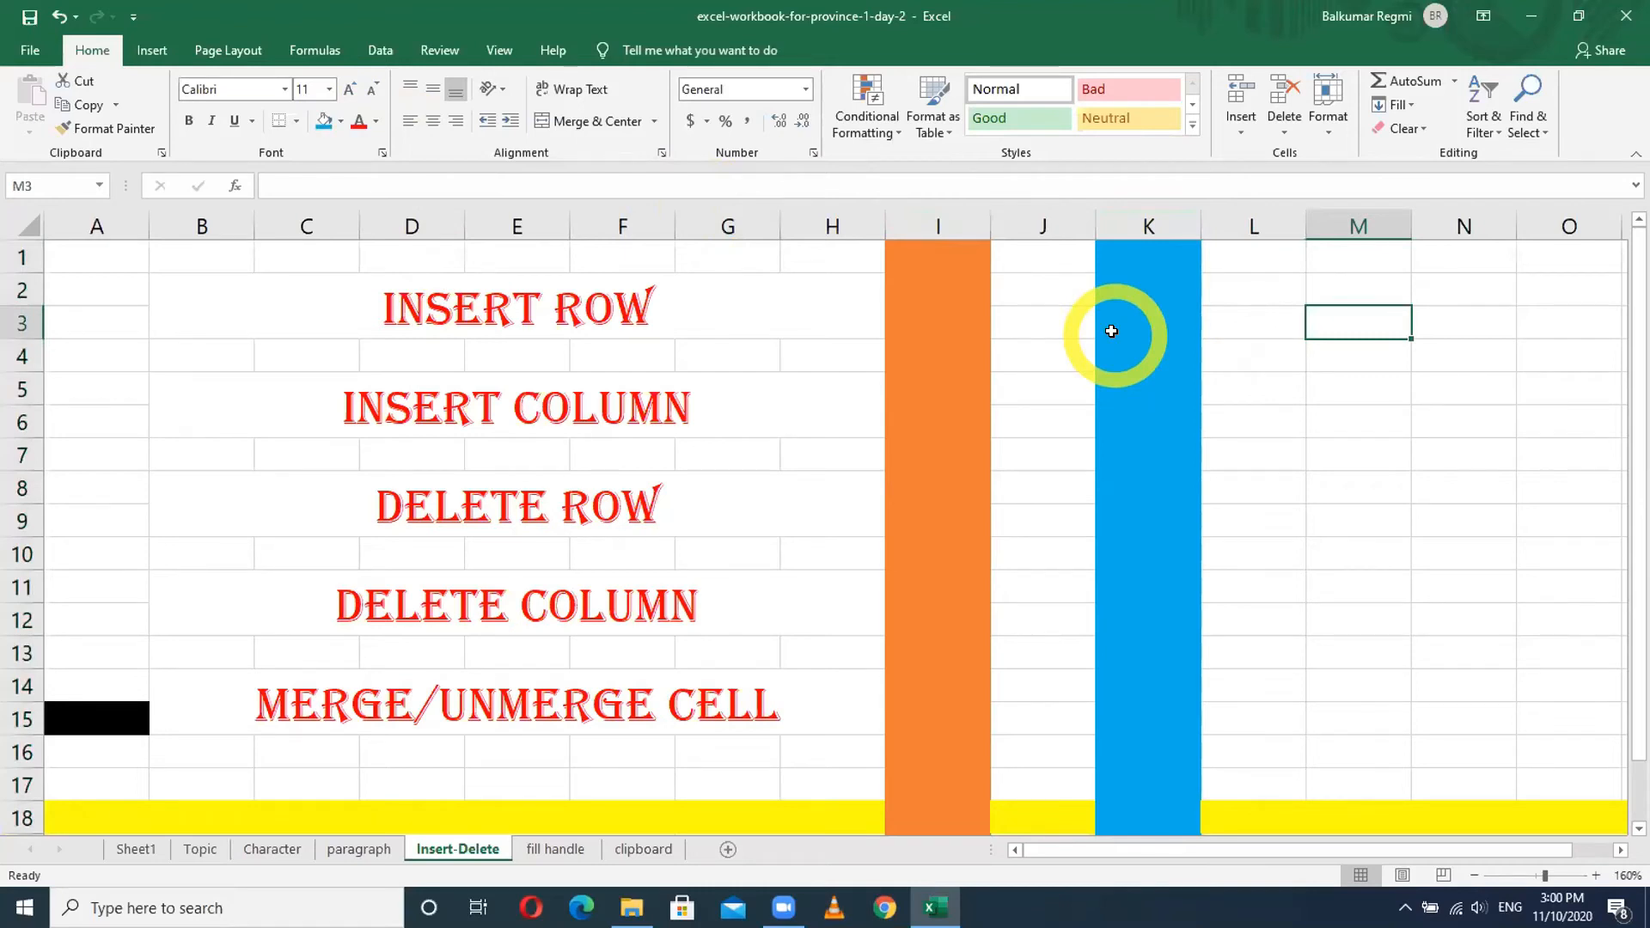
{"action": "left_click", "coordinate": [1054, 223]}
{"action": "left_click", "coordinate": [1265, 312]}
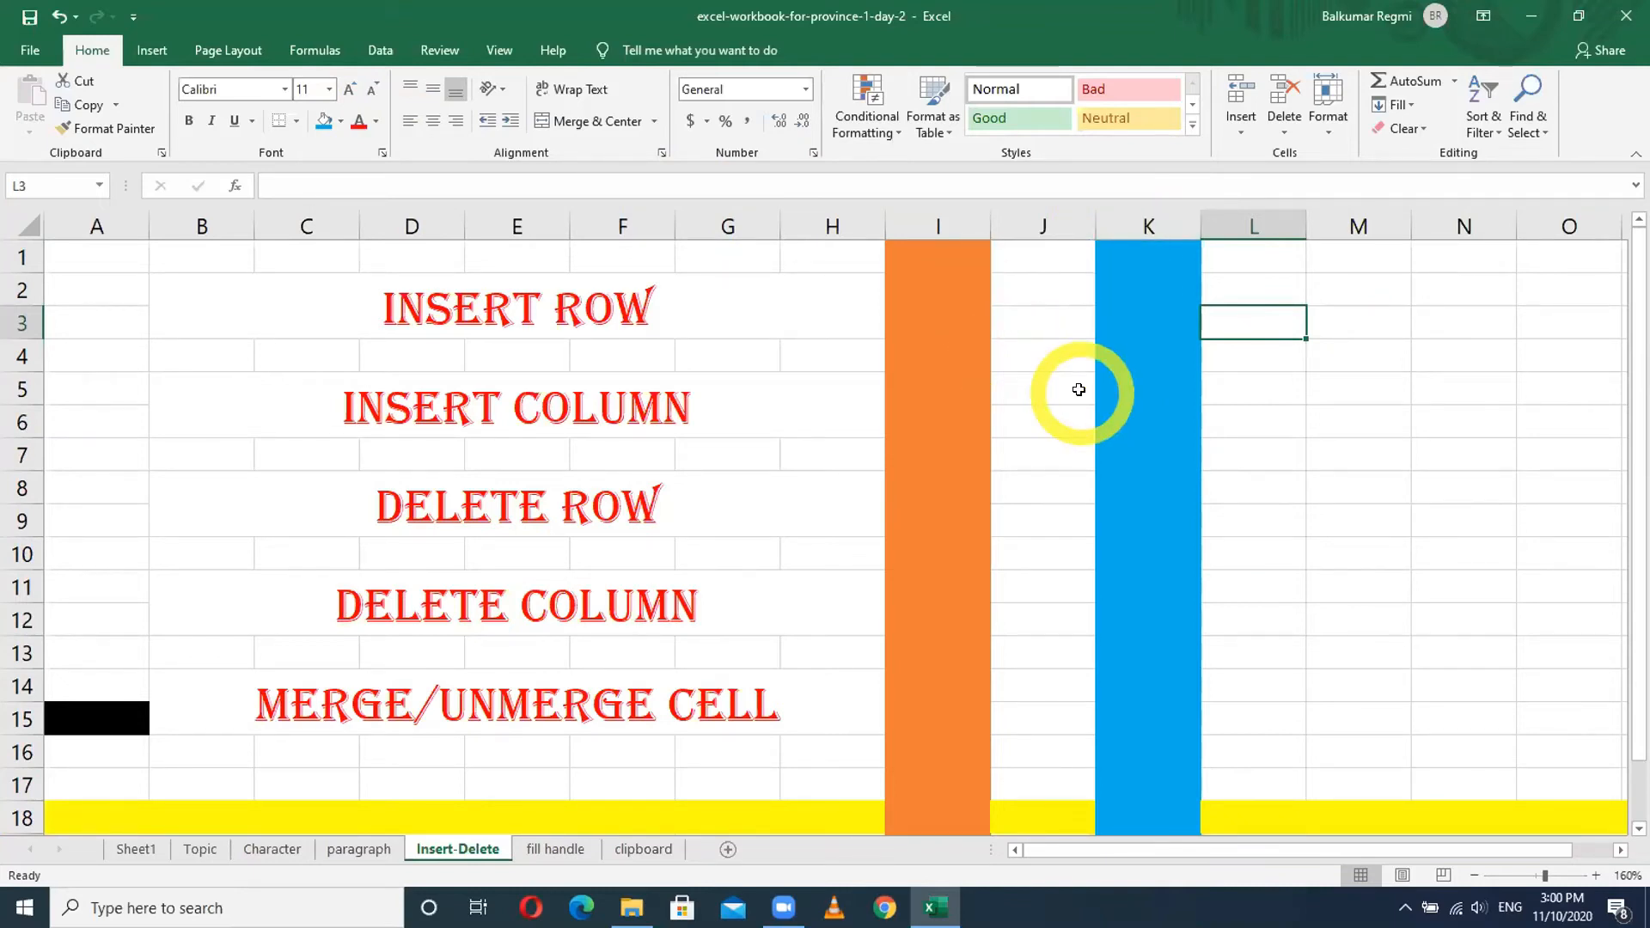
- Insert a blank column at K, shifting the blue column to L
{"action": "right_click", "coordinate": [1121, 219]}
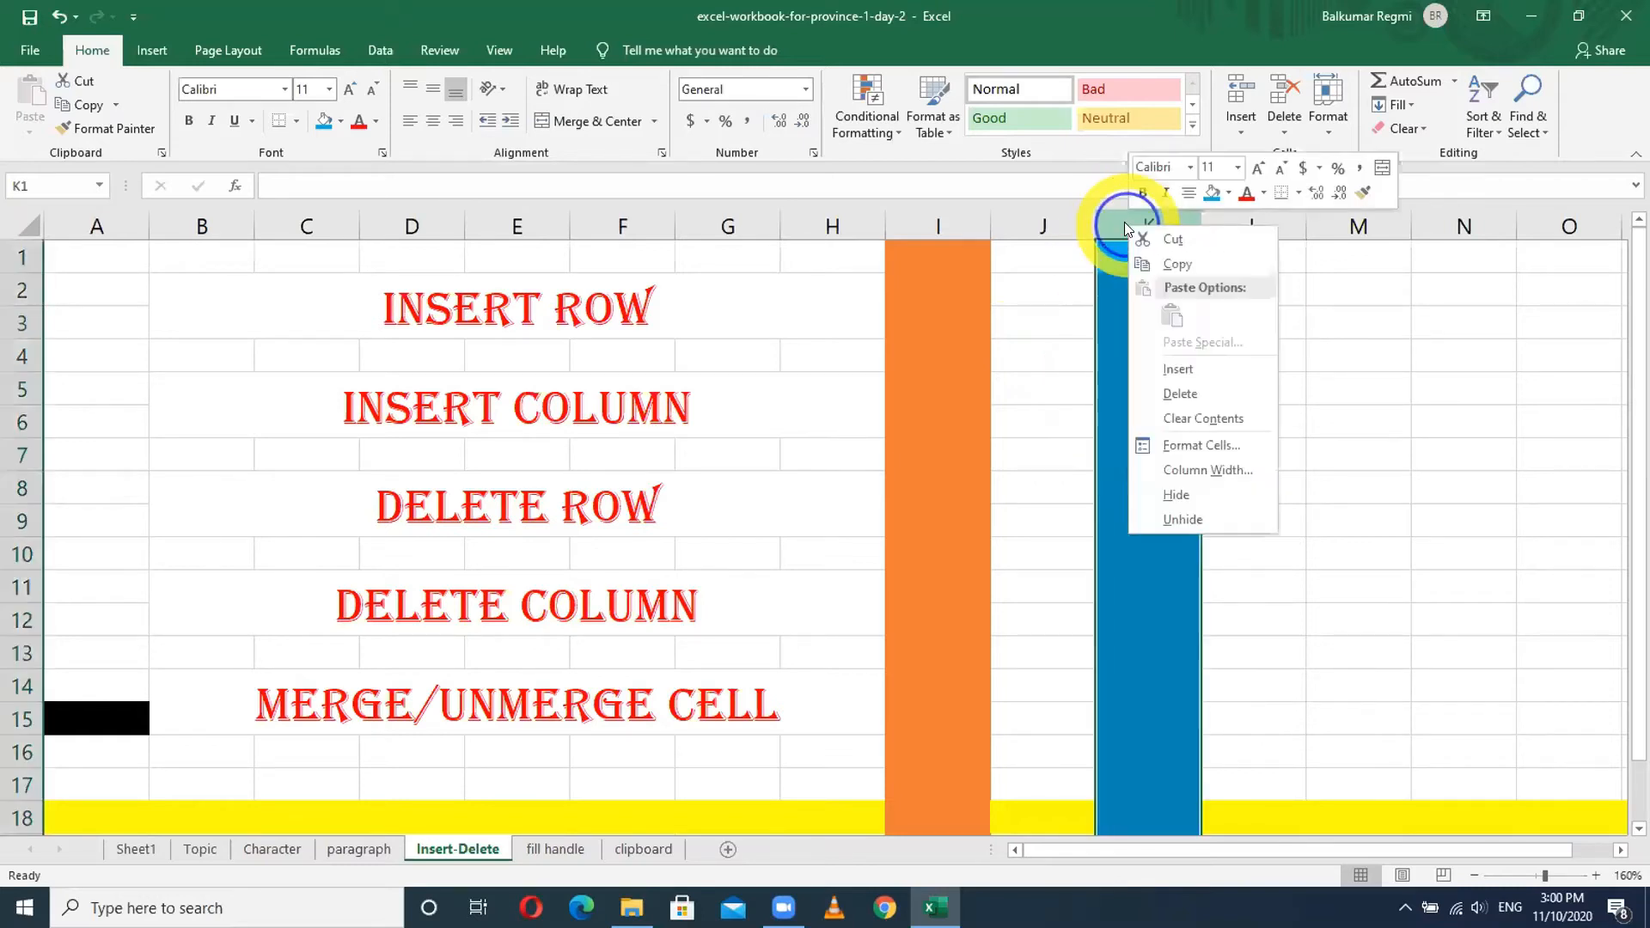
{"action": "left_click", "coordinate": [1118, 218]}
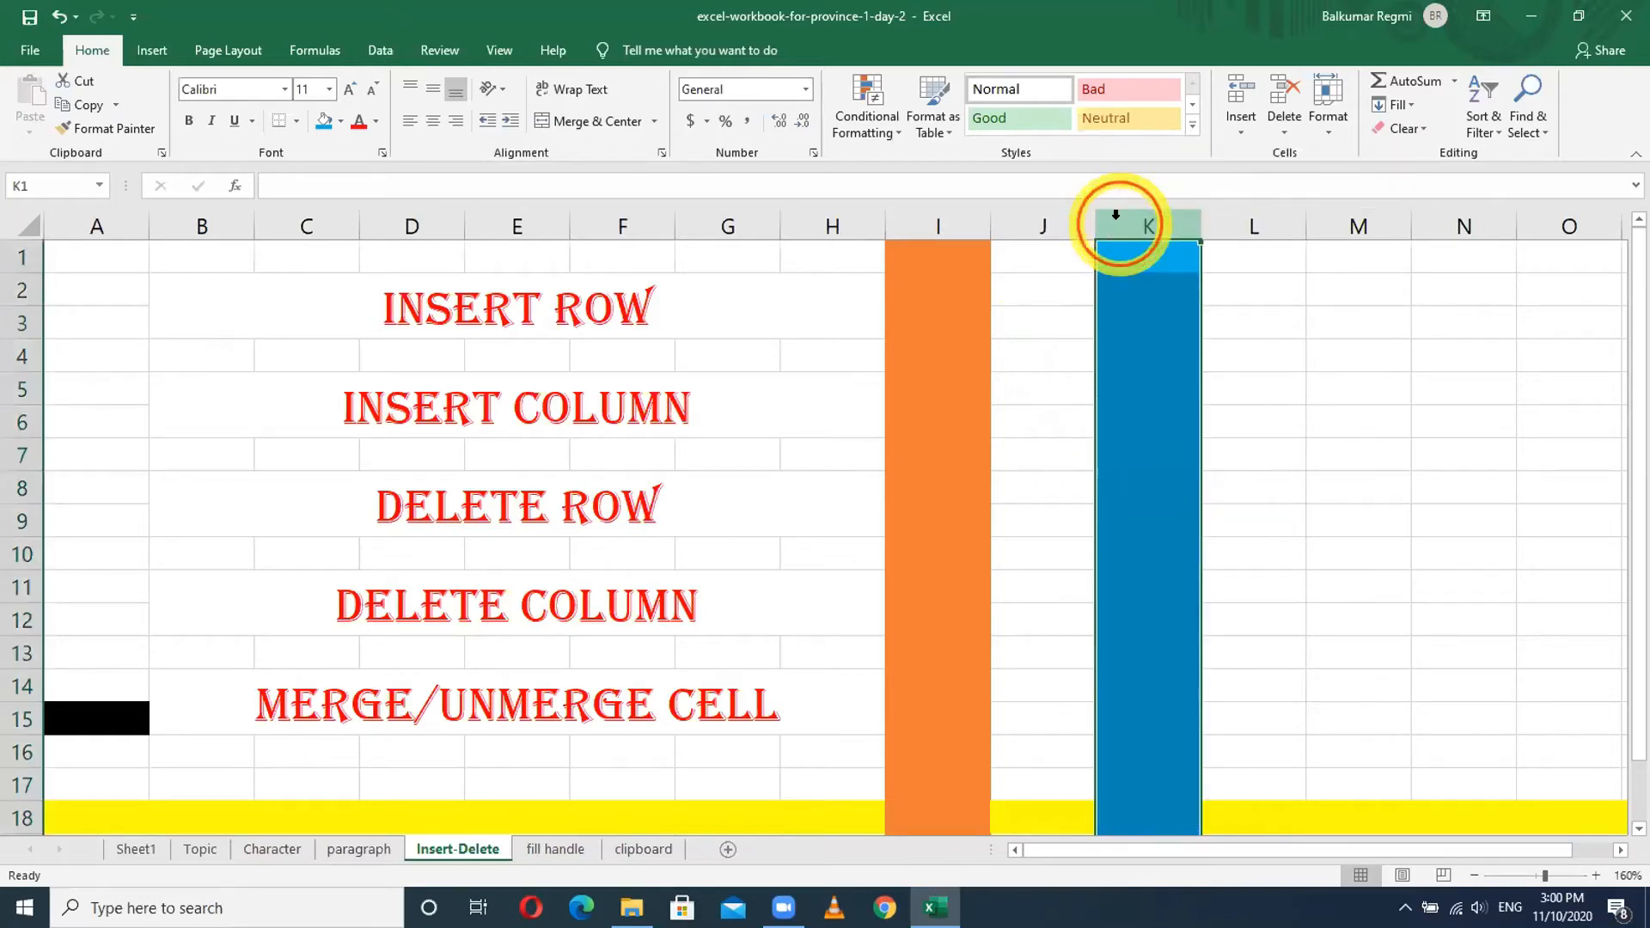
{"action": "right_click", "coordinate": [1116, 218]}
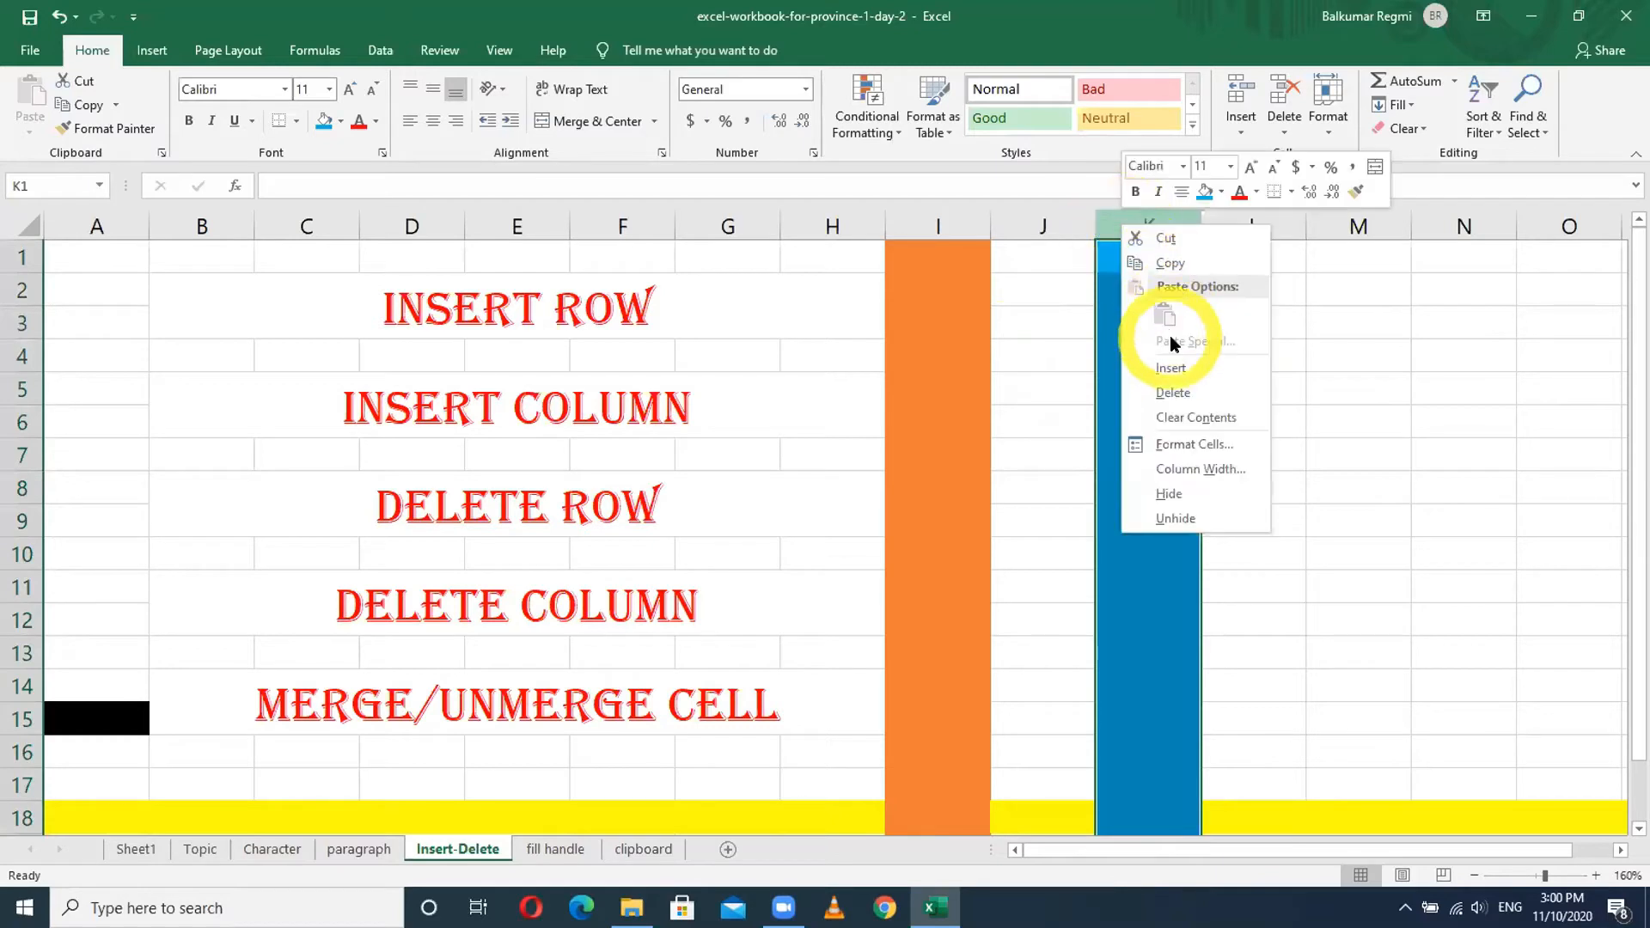
{"action": "left_click", "coordinate": [1176, 363]}
{"action": "left_click", "coordinate": [1121, 332]}
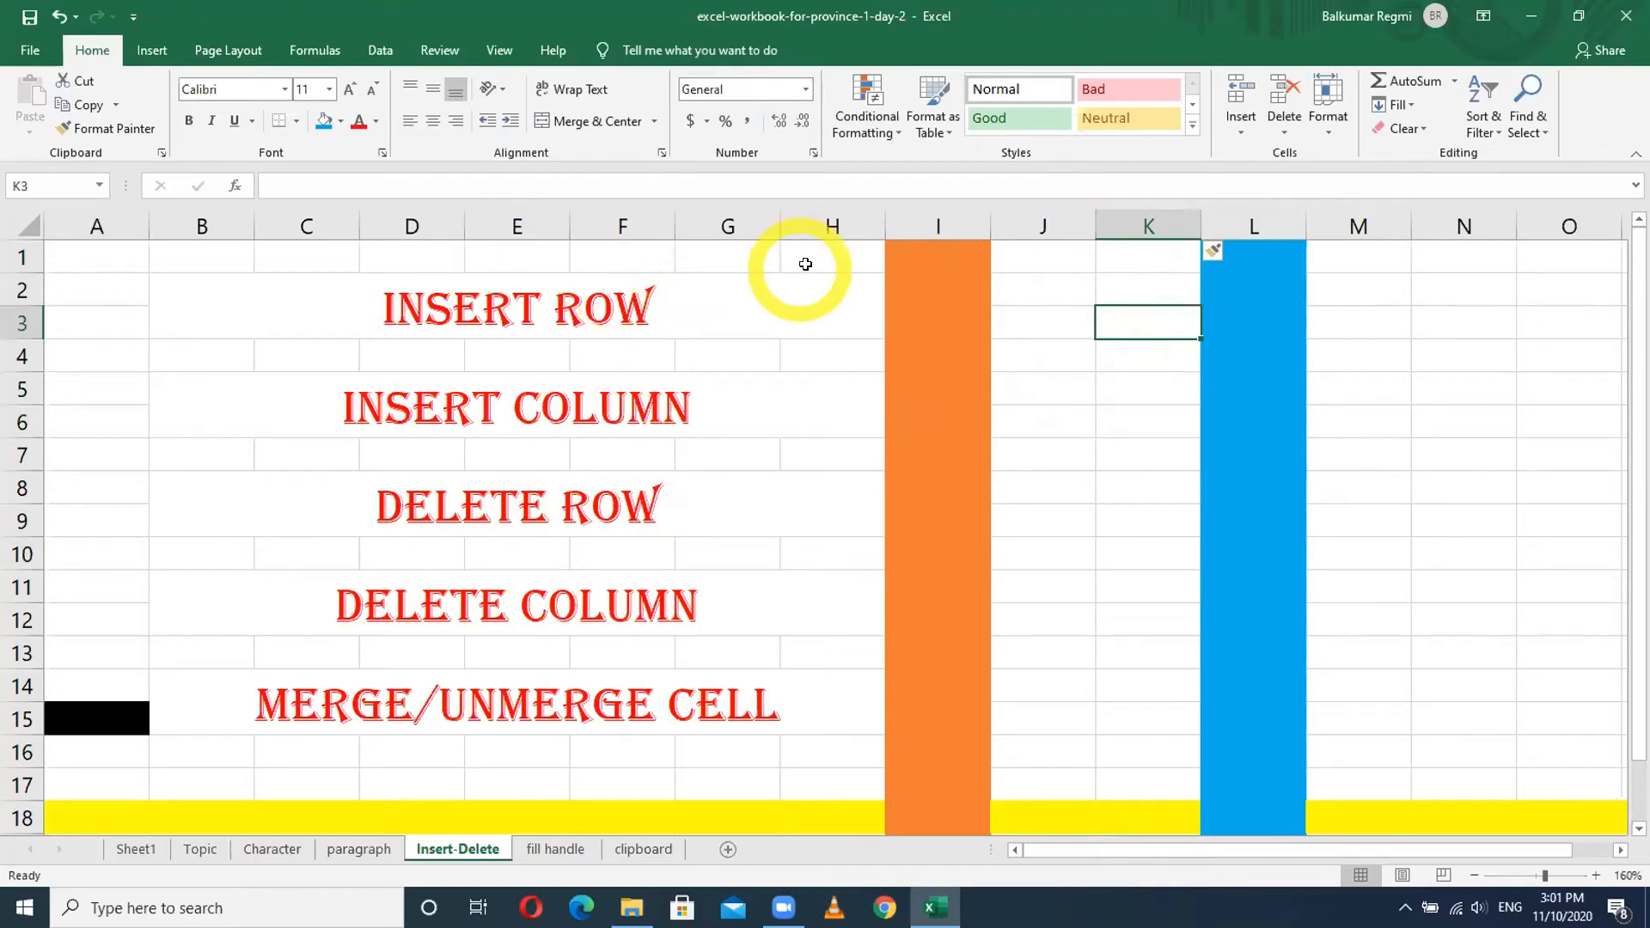
{"action": "left_click", "coordinate": [945, 225]}
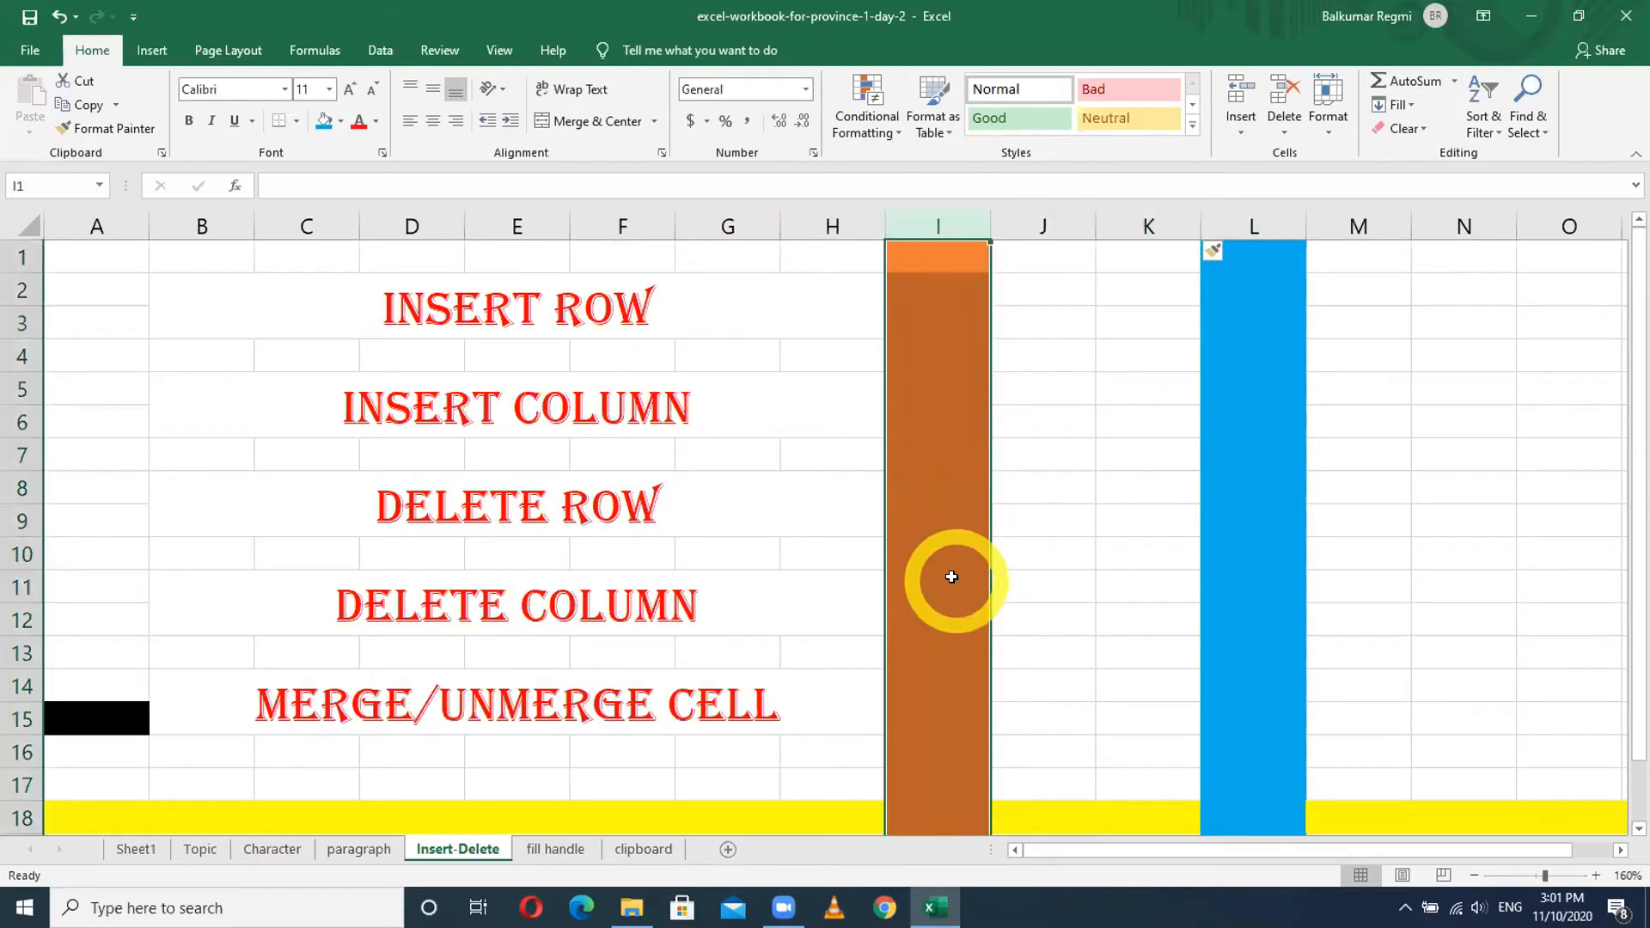
- Delete the orange column I, then the blue-filled column K
{"action": "right_click", "coordinate": [945, 218]}
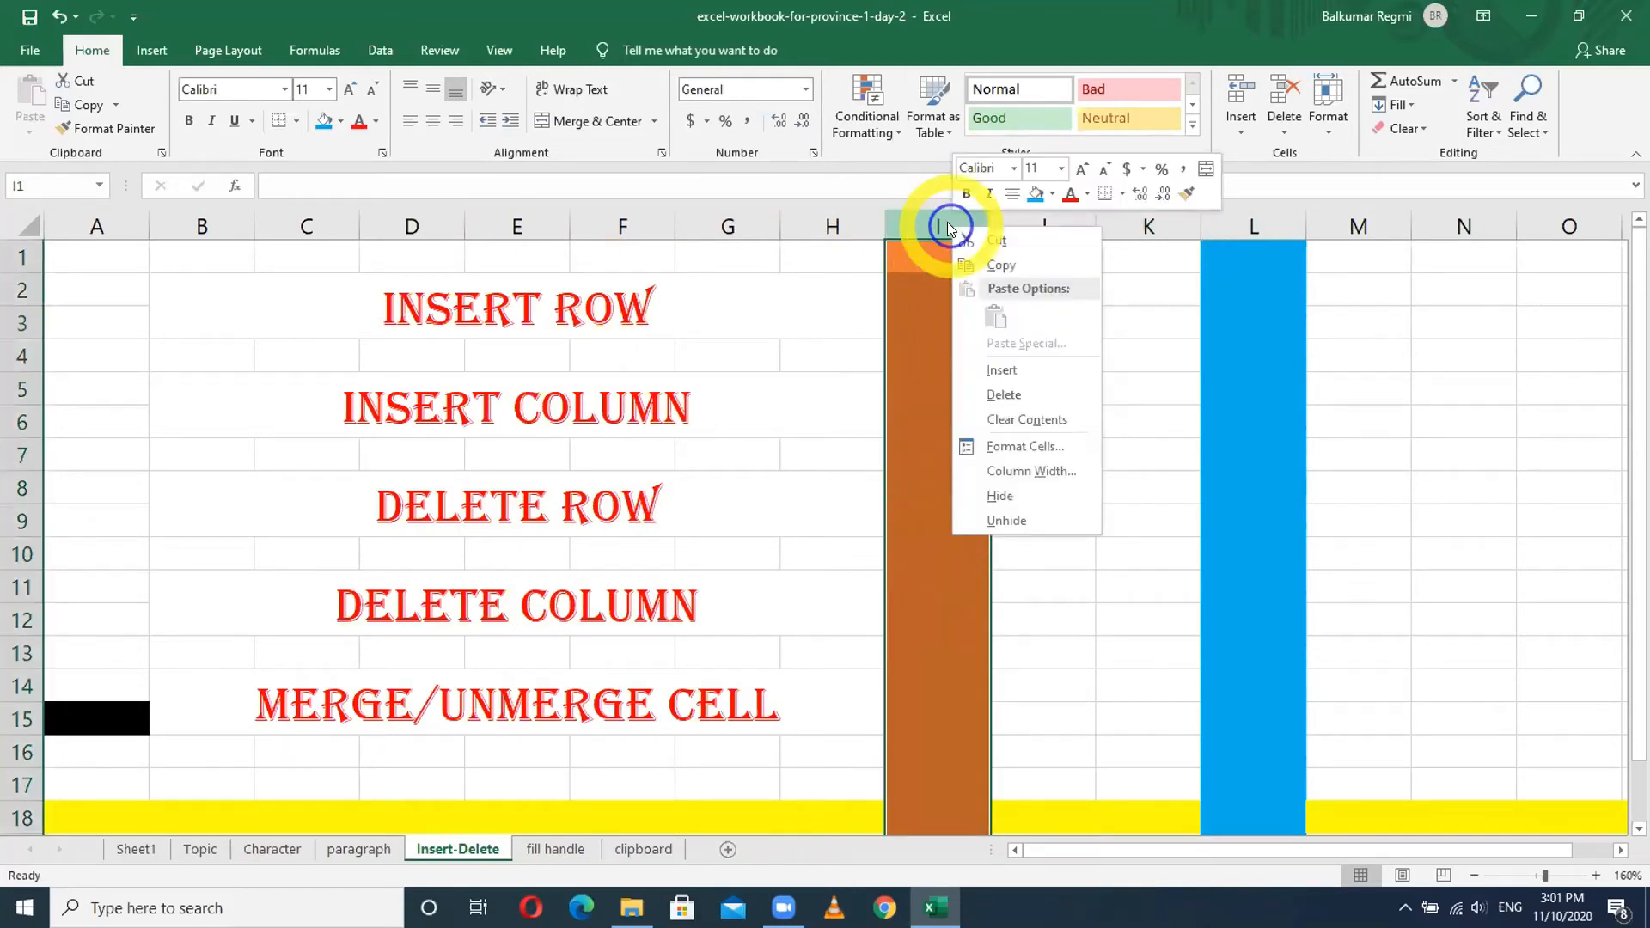
{"action": "left_click", "coordinate": [1003, 395]}
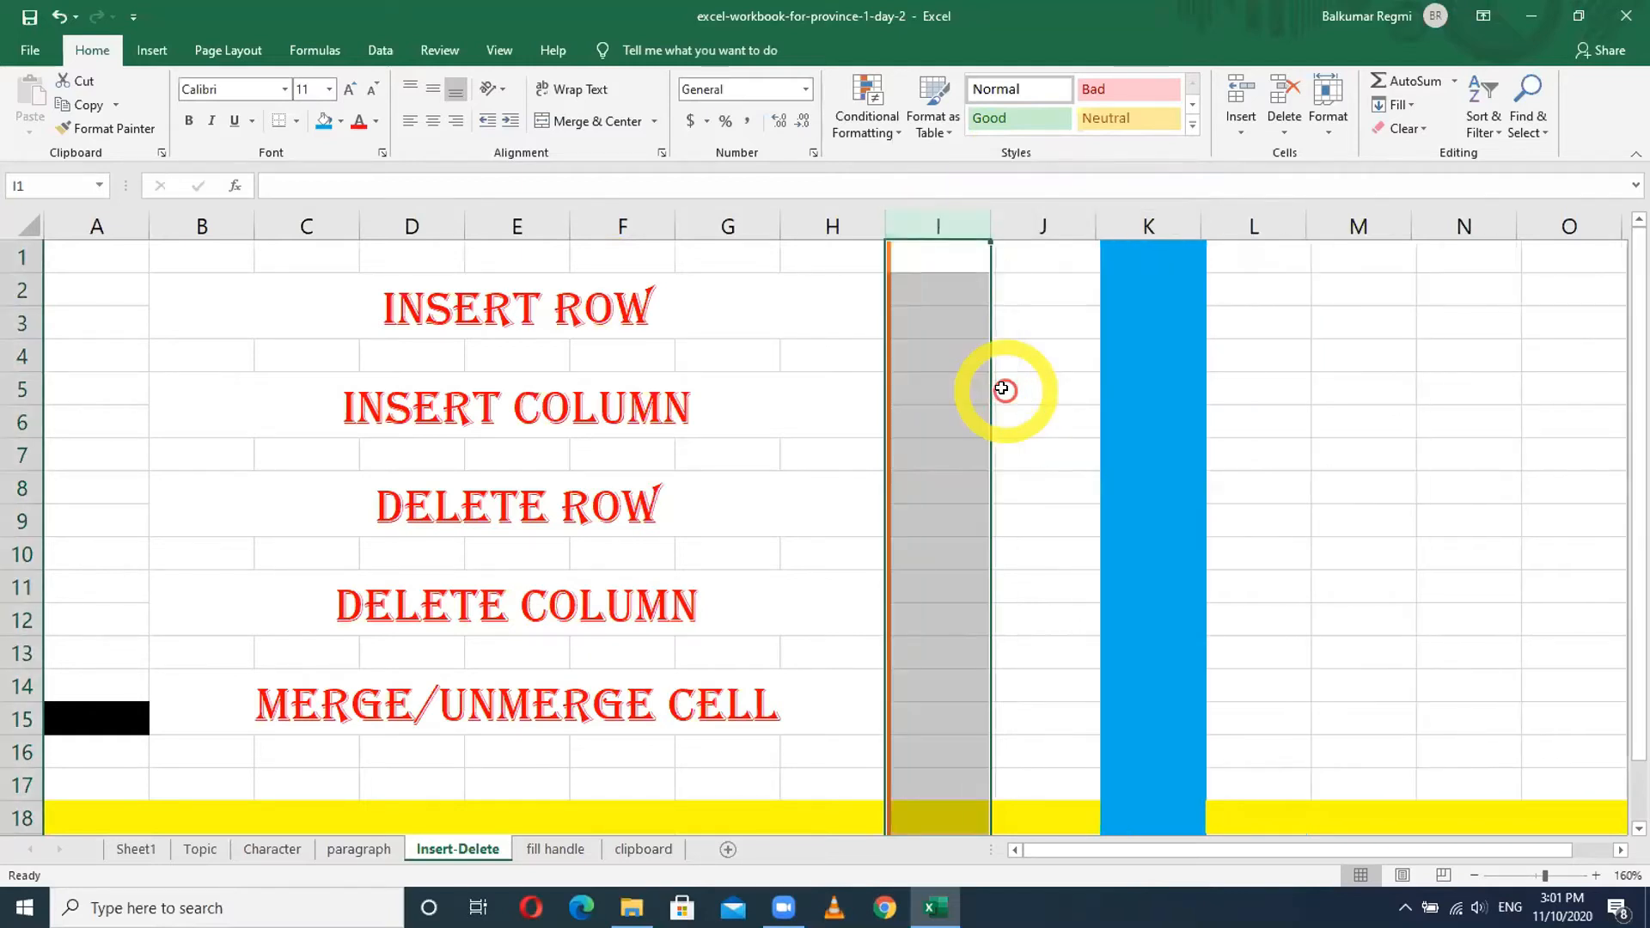
{"action": "left_click", "coordinate": [1154, 285]}
{"action": "right_click", "coordinate": [1155, 289]}
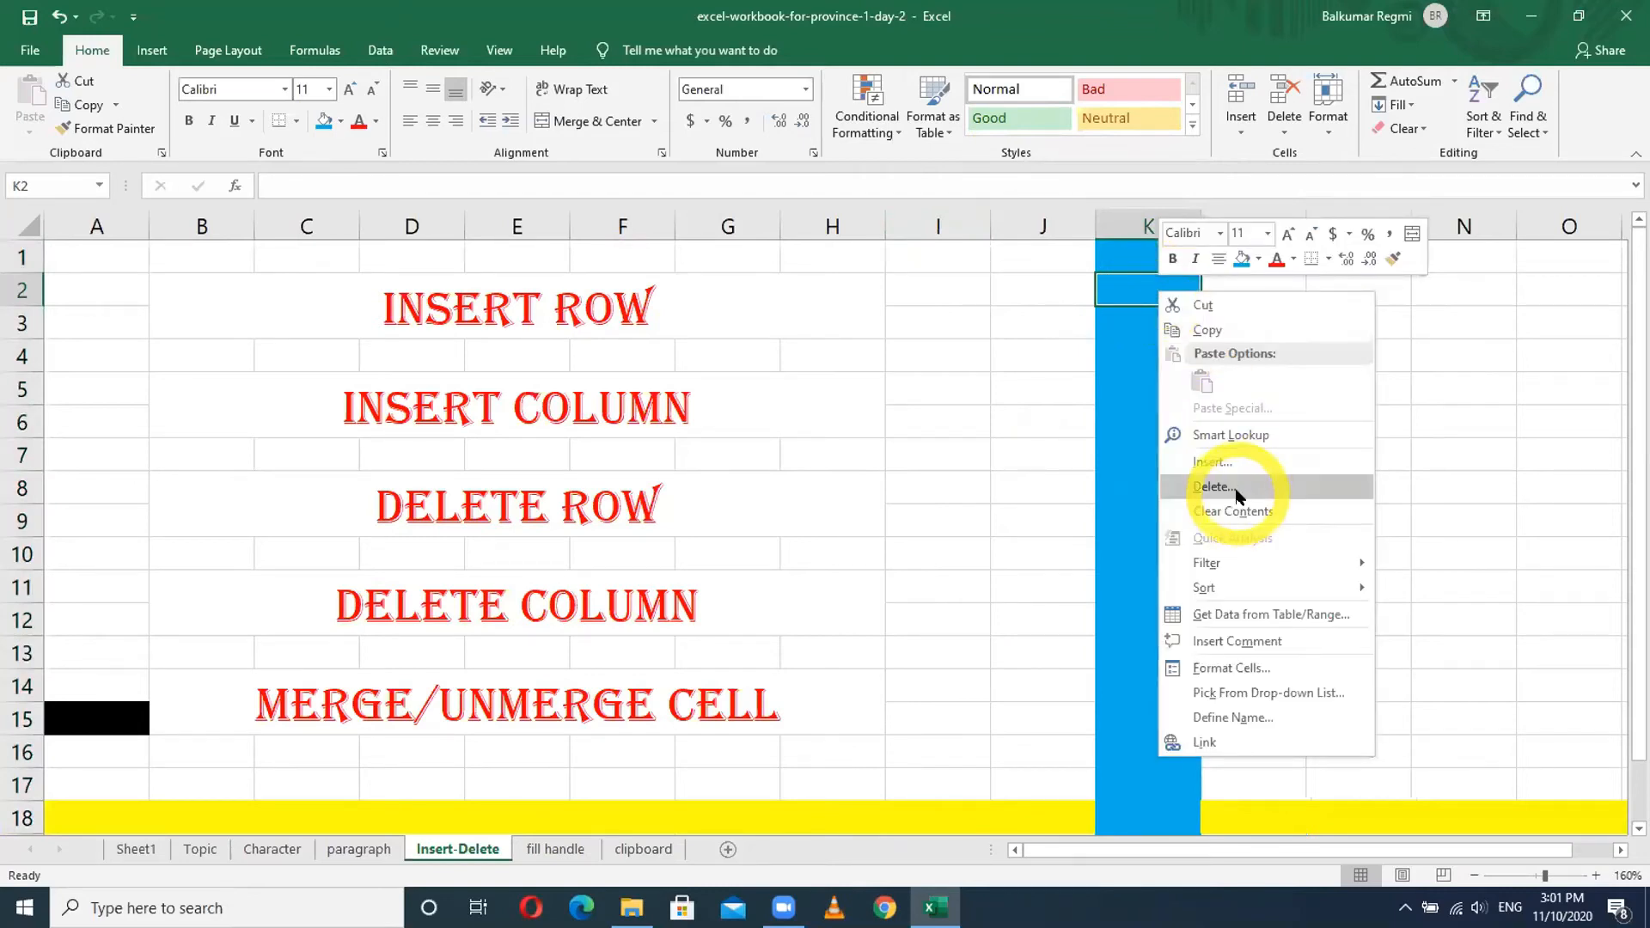
{"action": "left_click", "coordinate": [1214, 486]}
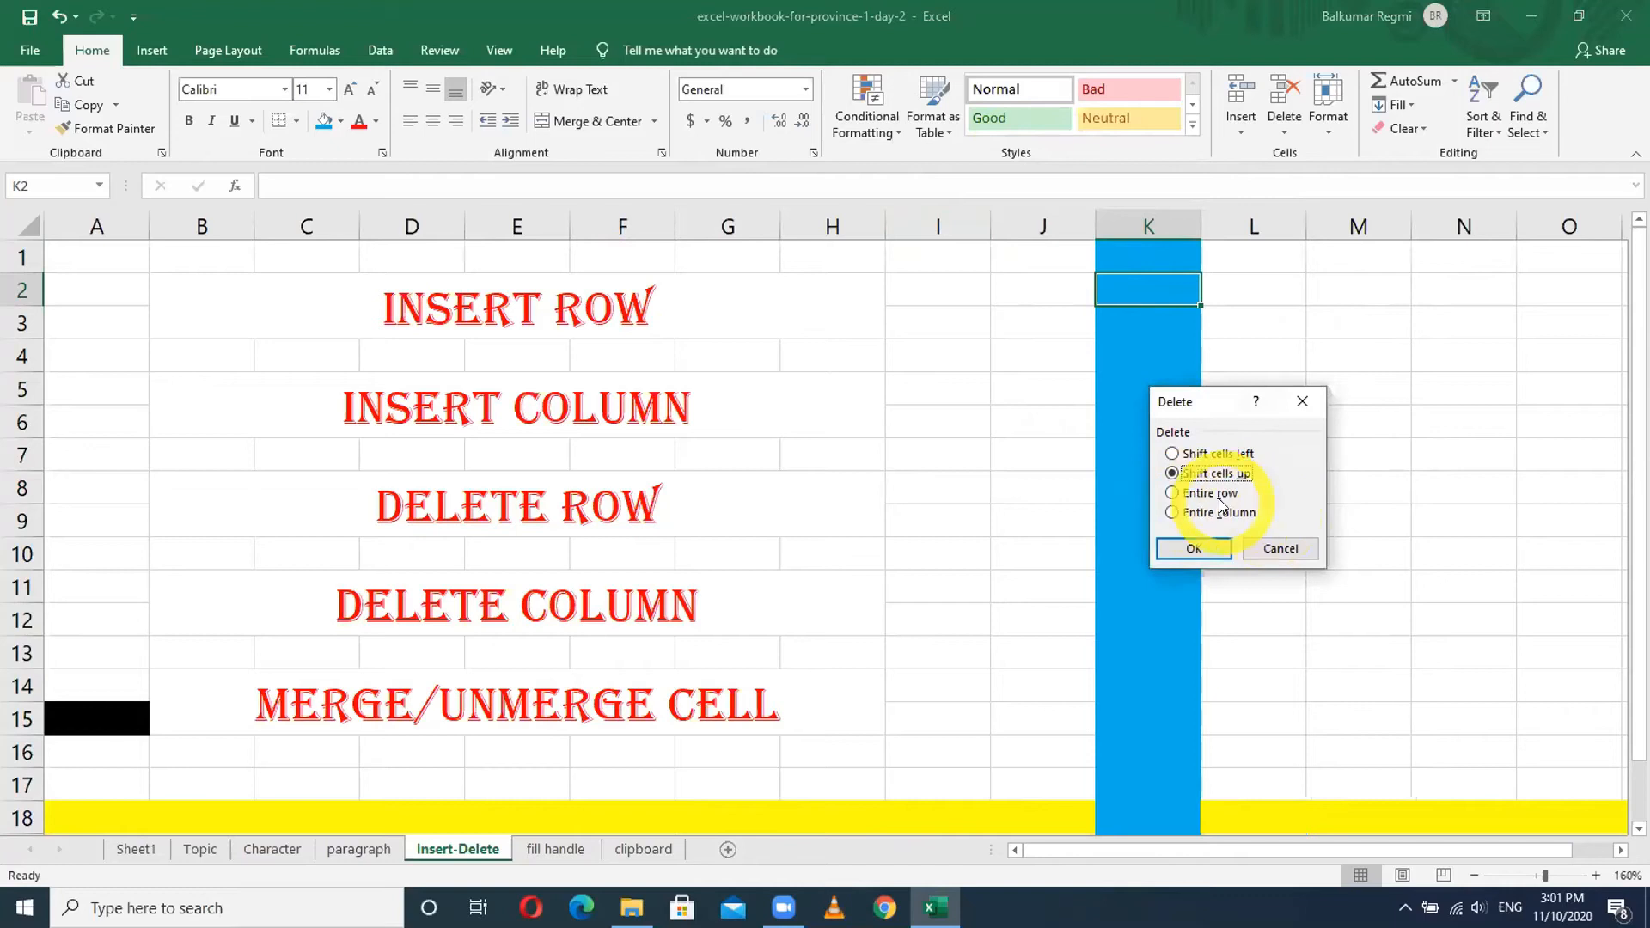
{"action": "left_click", "coordinate": [1280, 549]}
{"action": "left_click", "coordinate": [1355, 404]}
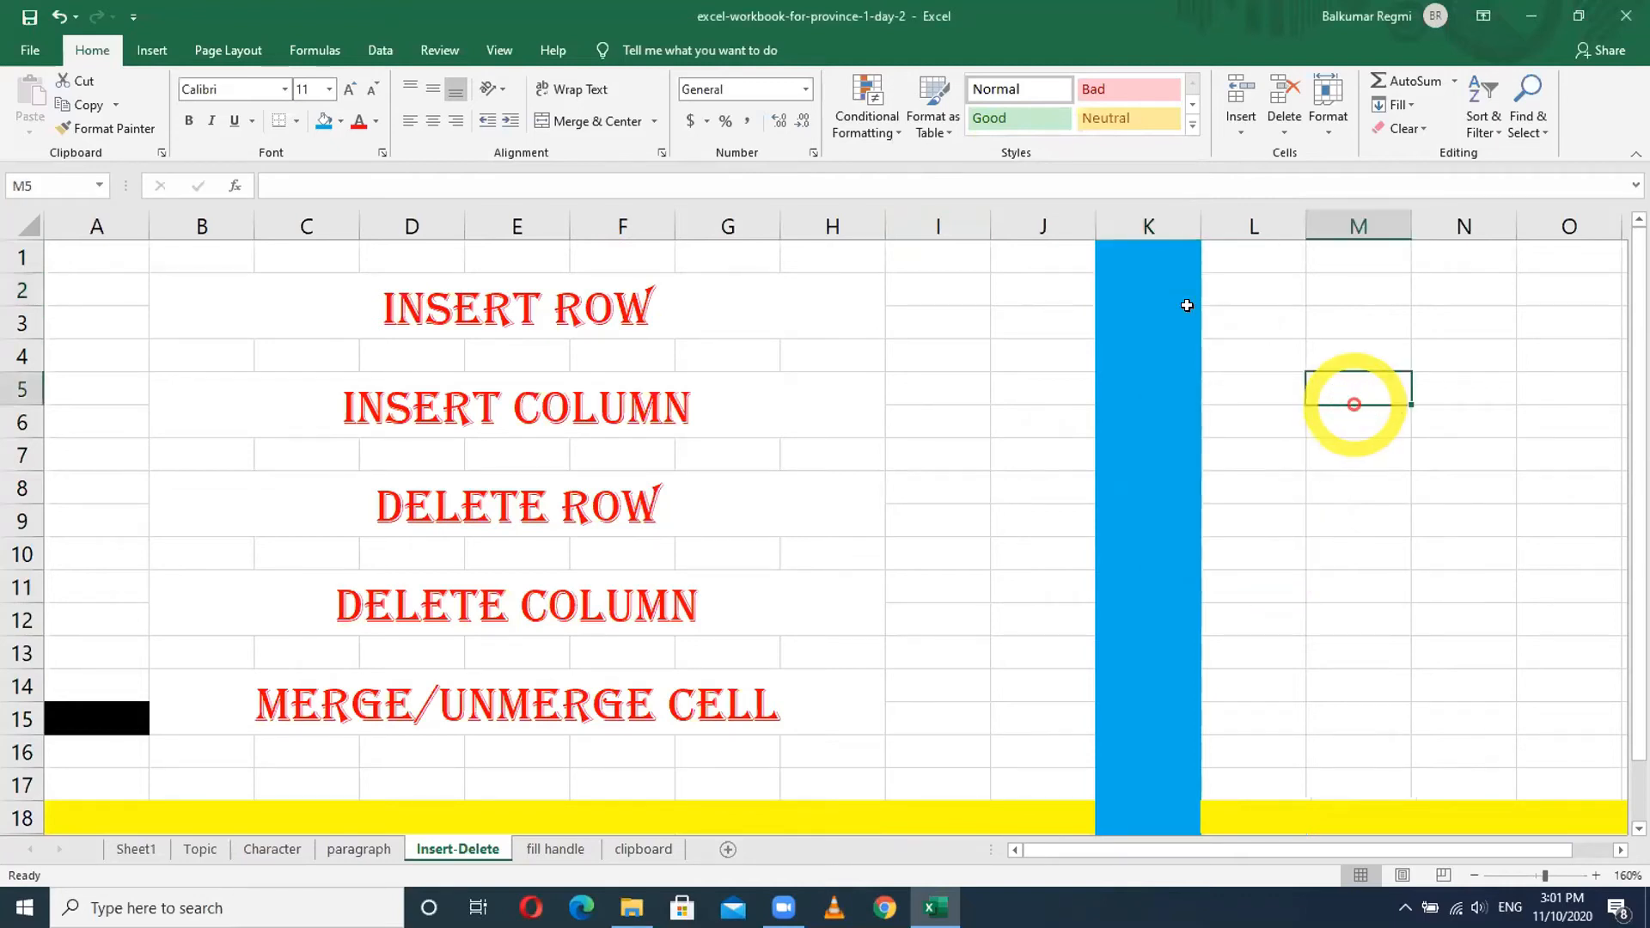
{"action": "right_click", "coordinate": [1135, 215]}
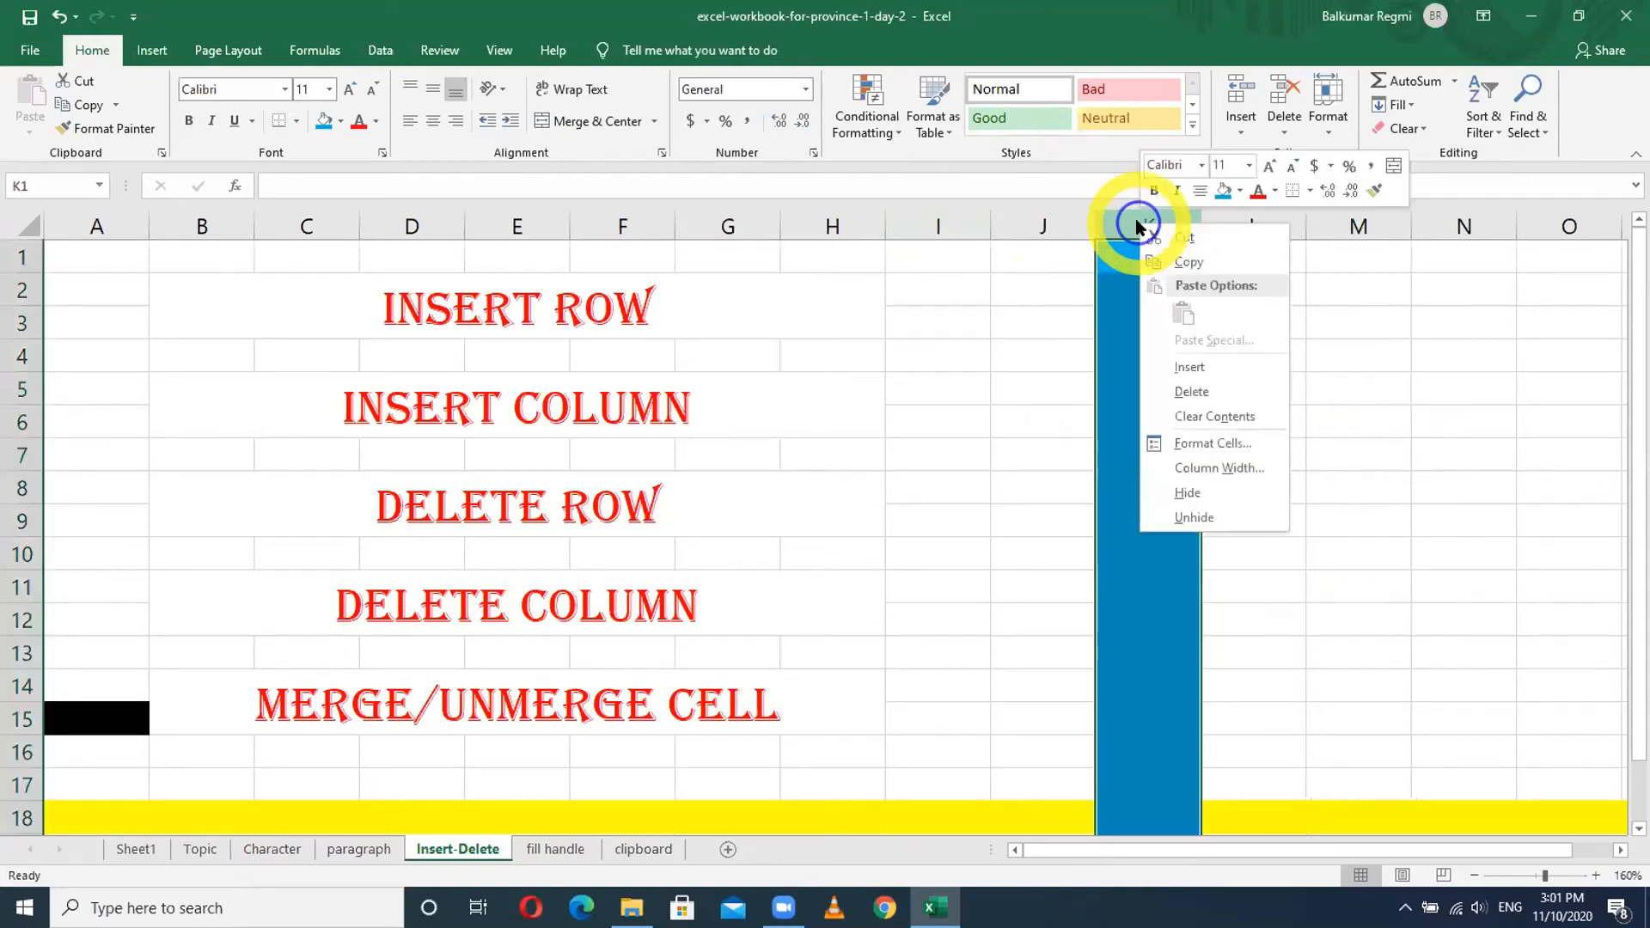
{"action": "left_click", "coordinate": [1191, 392]}
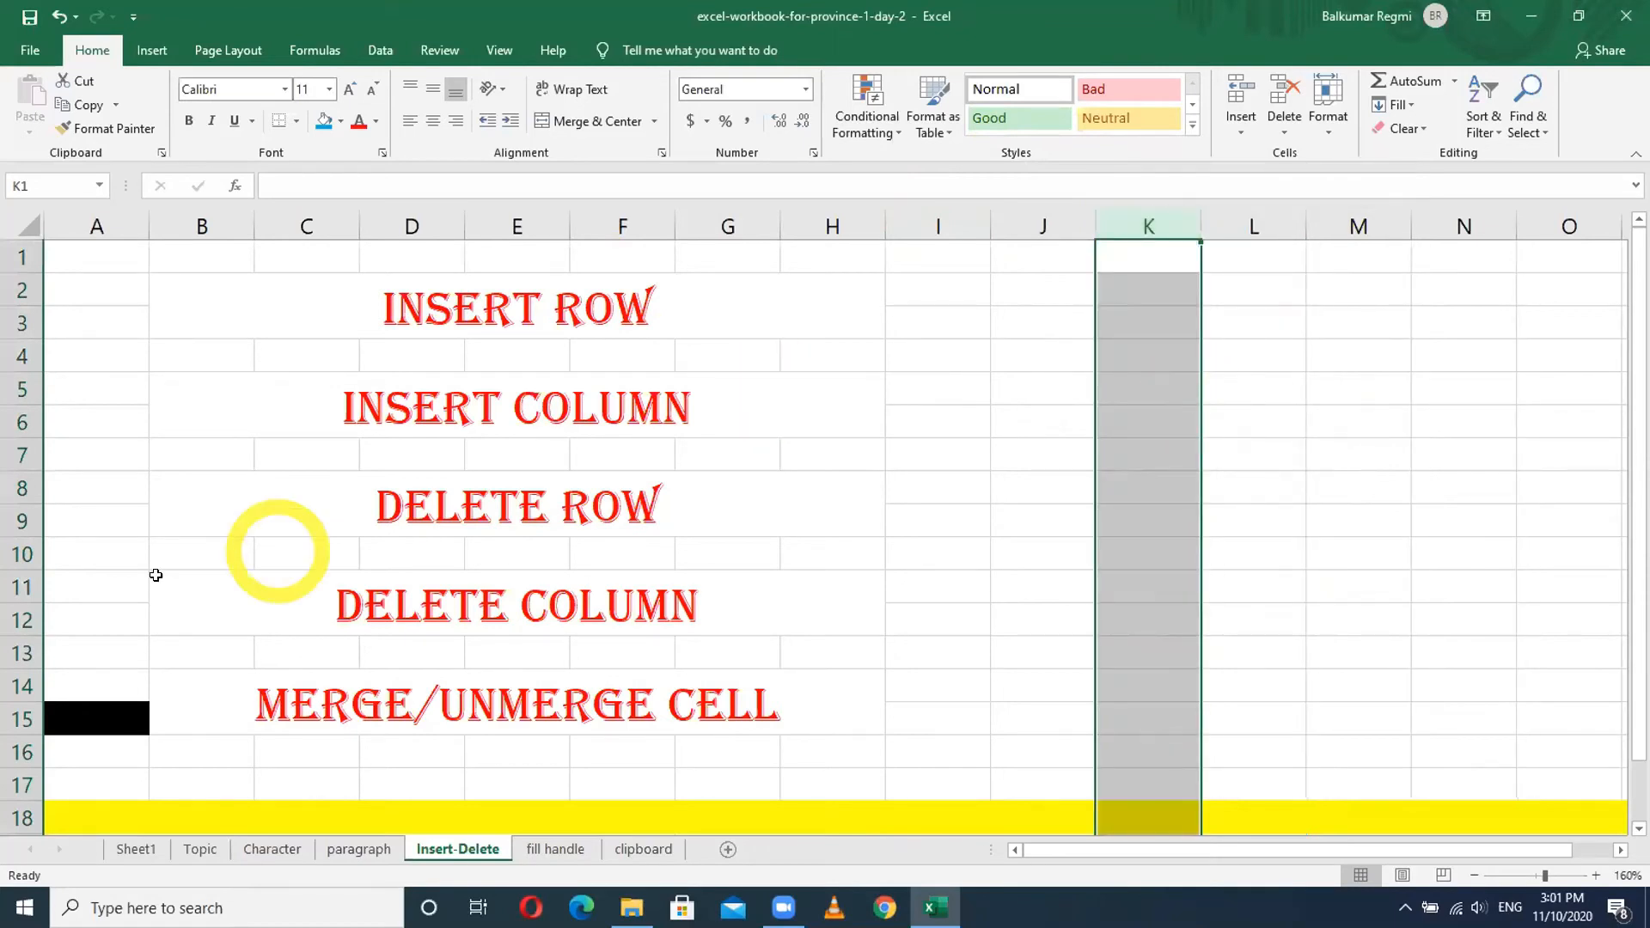
- Delete the blue row 20 and the yellow row 18
{"action": "scroll", "coordinate": [156, 575], "scroll_direction": "down", "scroll_amount": 1}
{"action": "scroll", "coordinate": [156, 575], "scroll_direction": "down", "scroll_amount": 2}
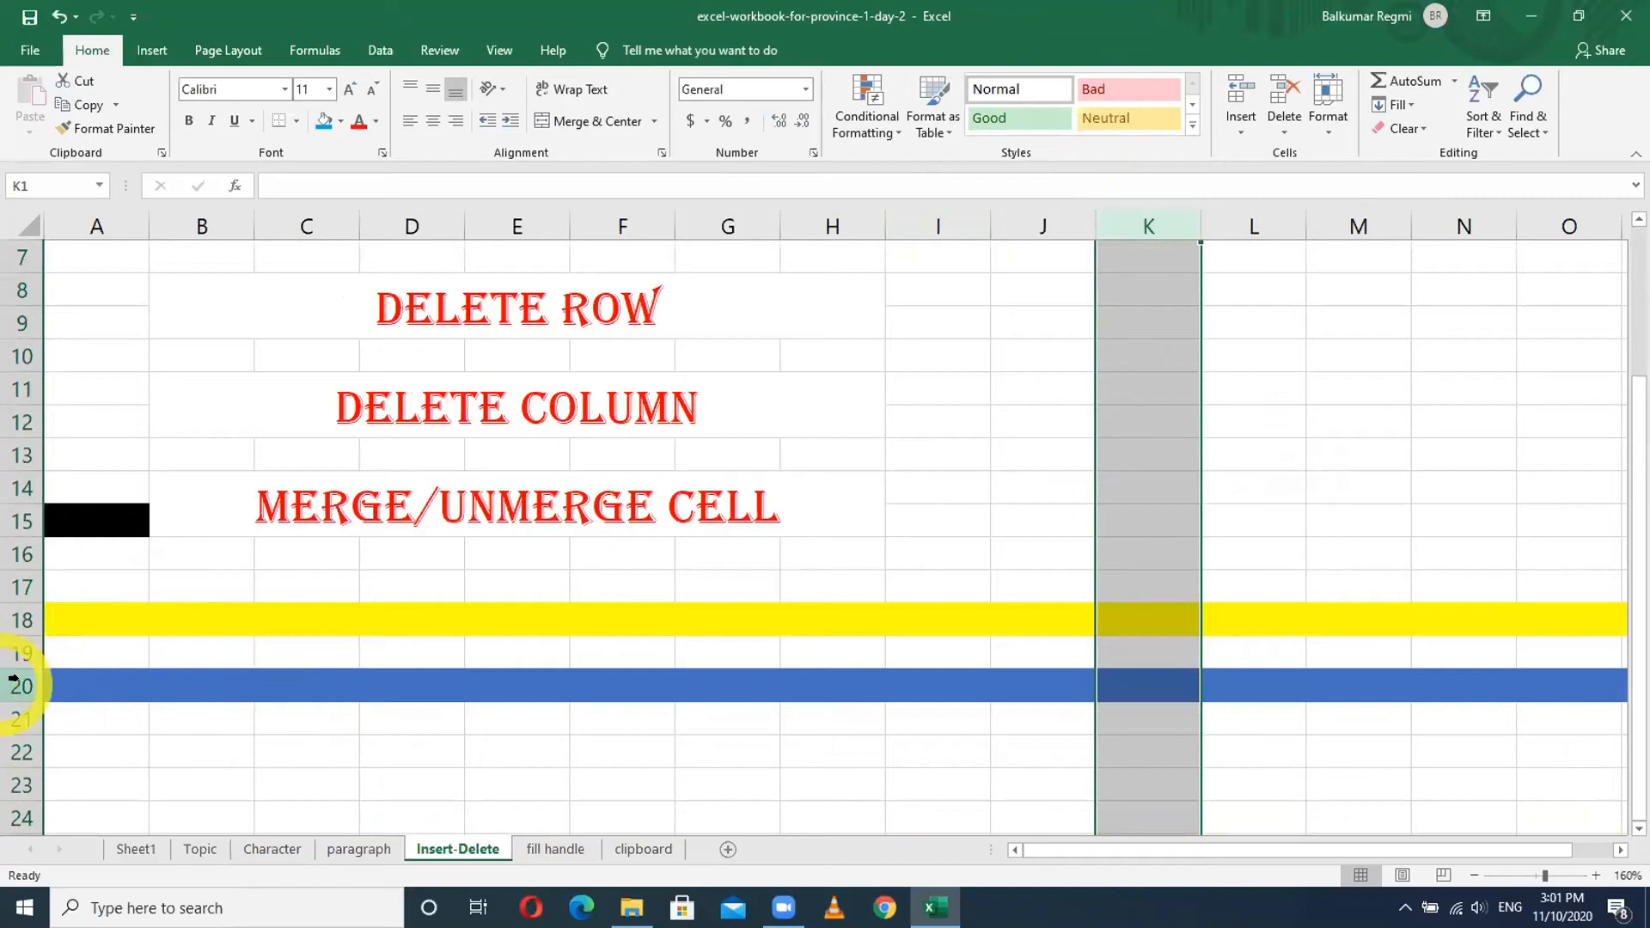
{"action": "right_click", "coordinate": [15, 685]}
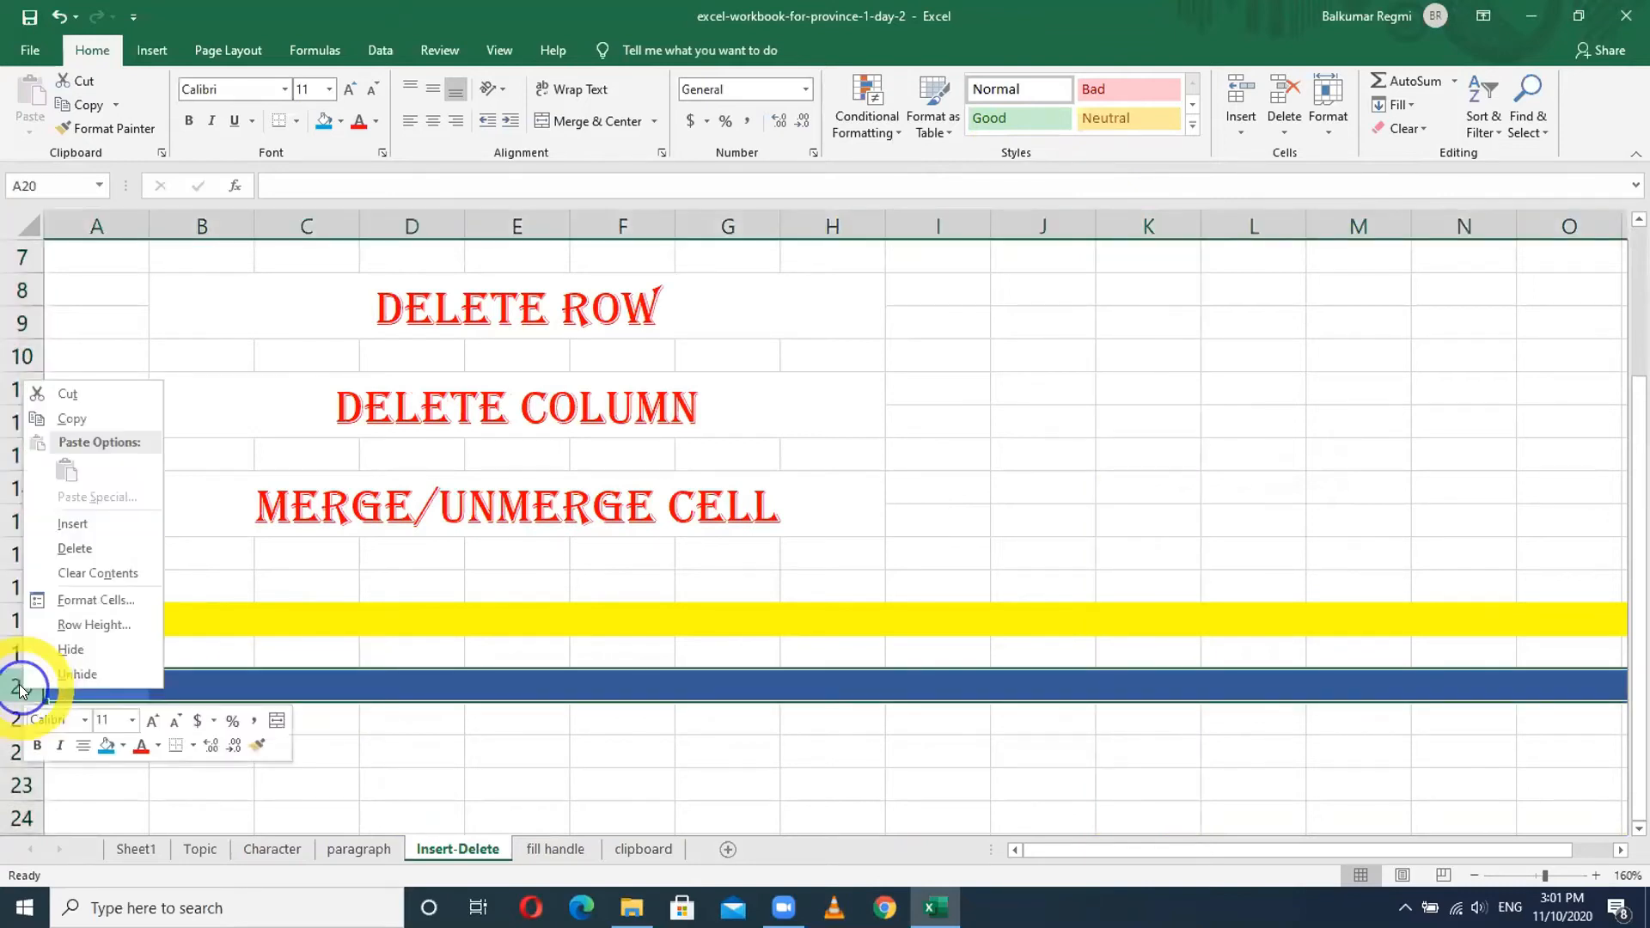
{"action": "left_click", "coordinate": [69, 547]}
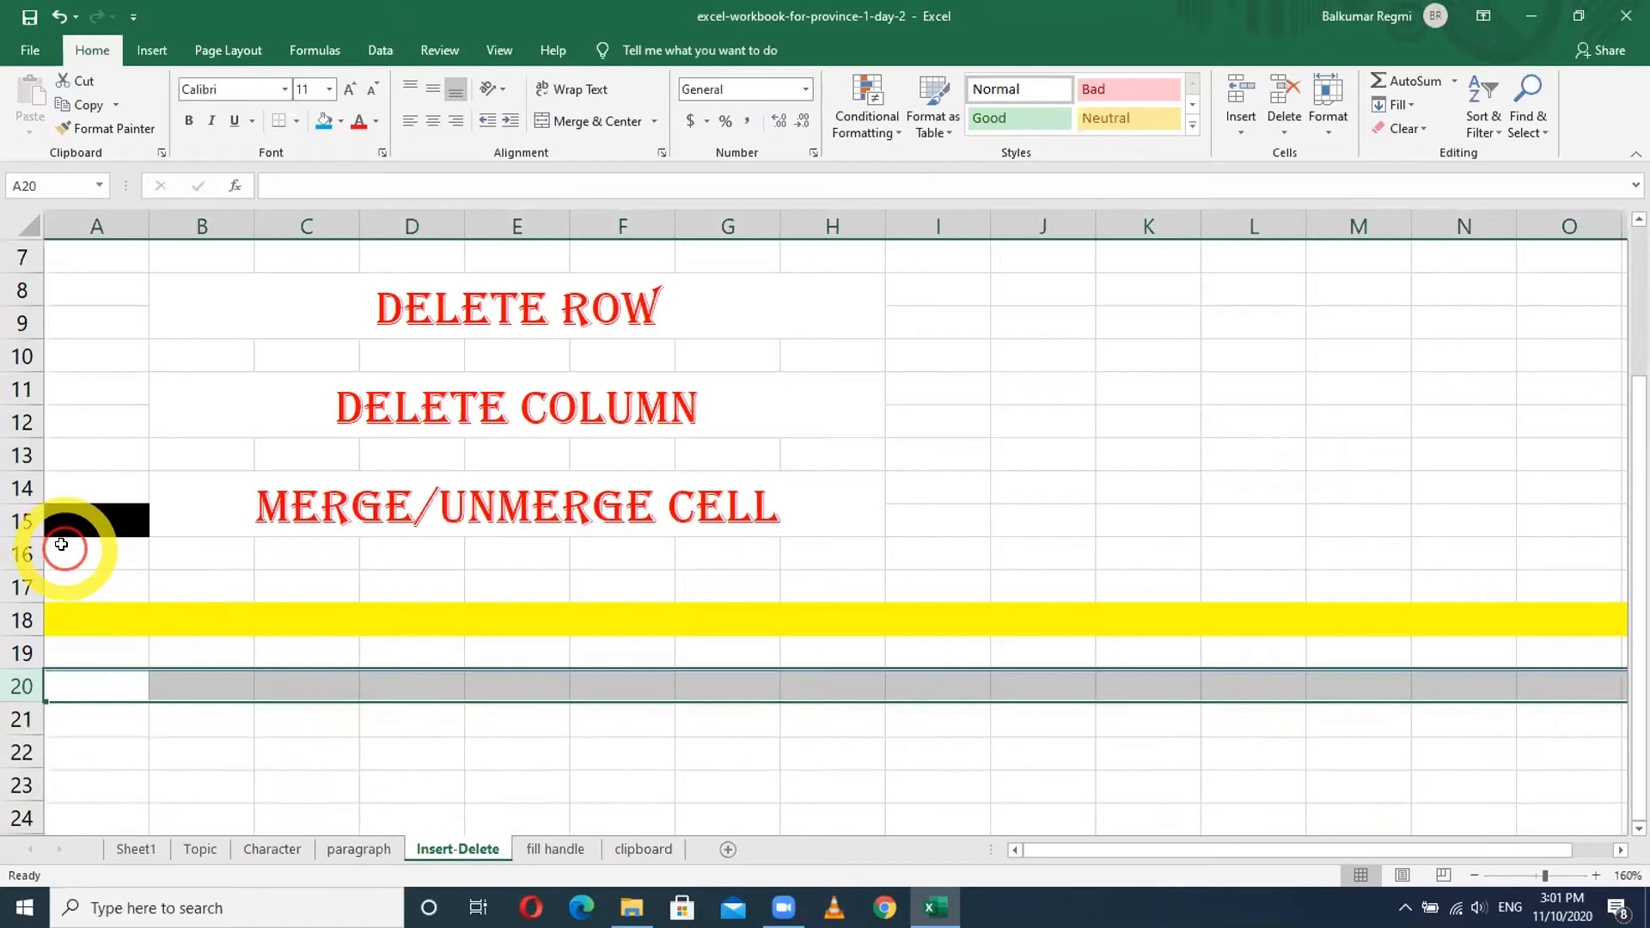
{"action": "right_click", "coordinate": [13, 619]}
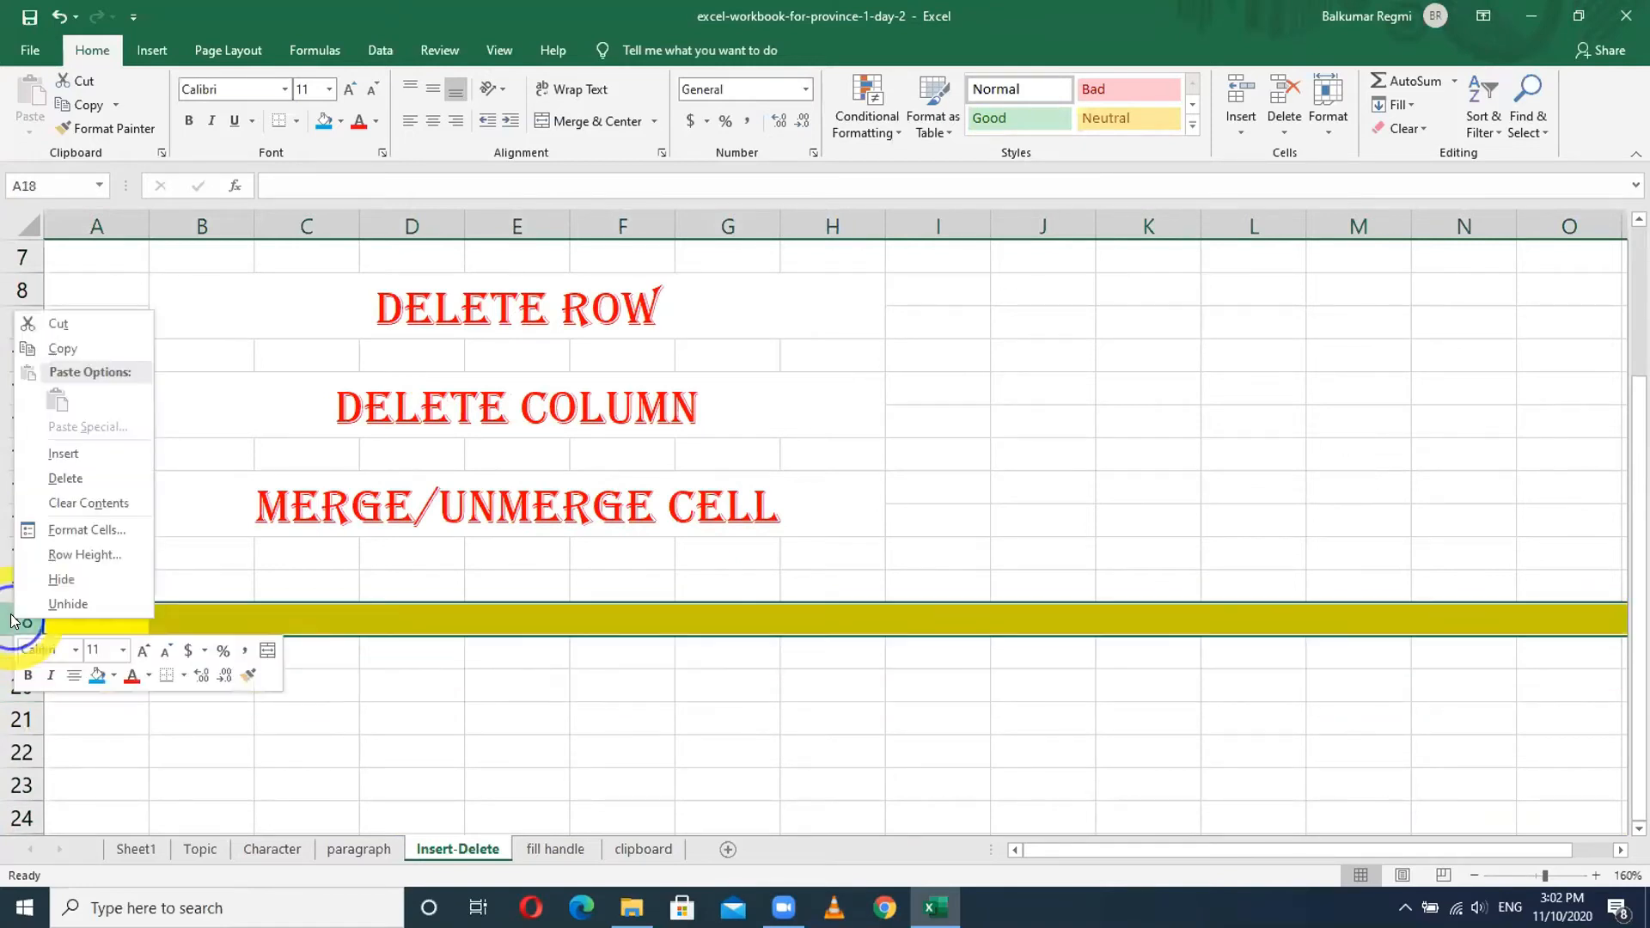
{"action": "left_click", "coordinate": [45, 479]}
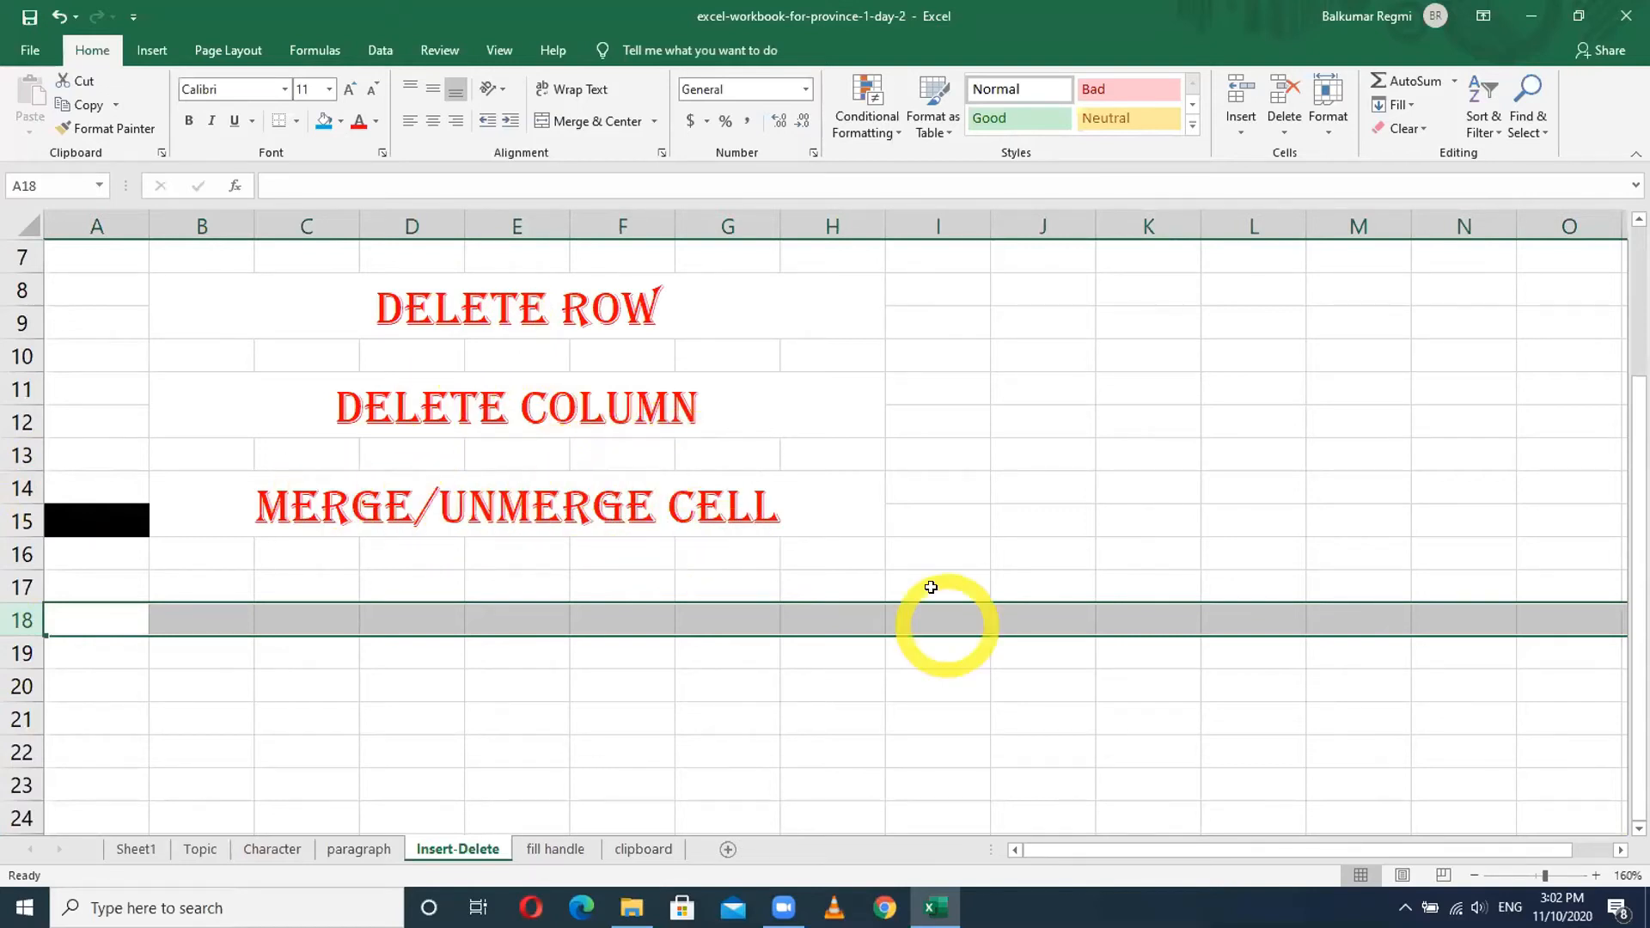
{"action": "scroll", "coordinate": [929, 575], "scroll_direction": "up", "scroll_amount": 2}
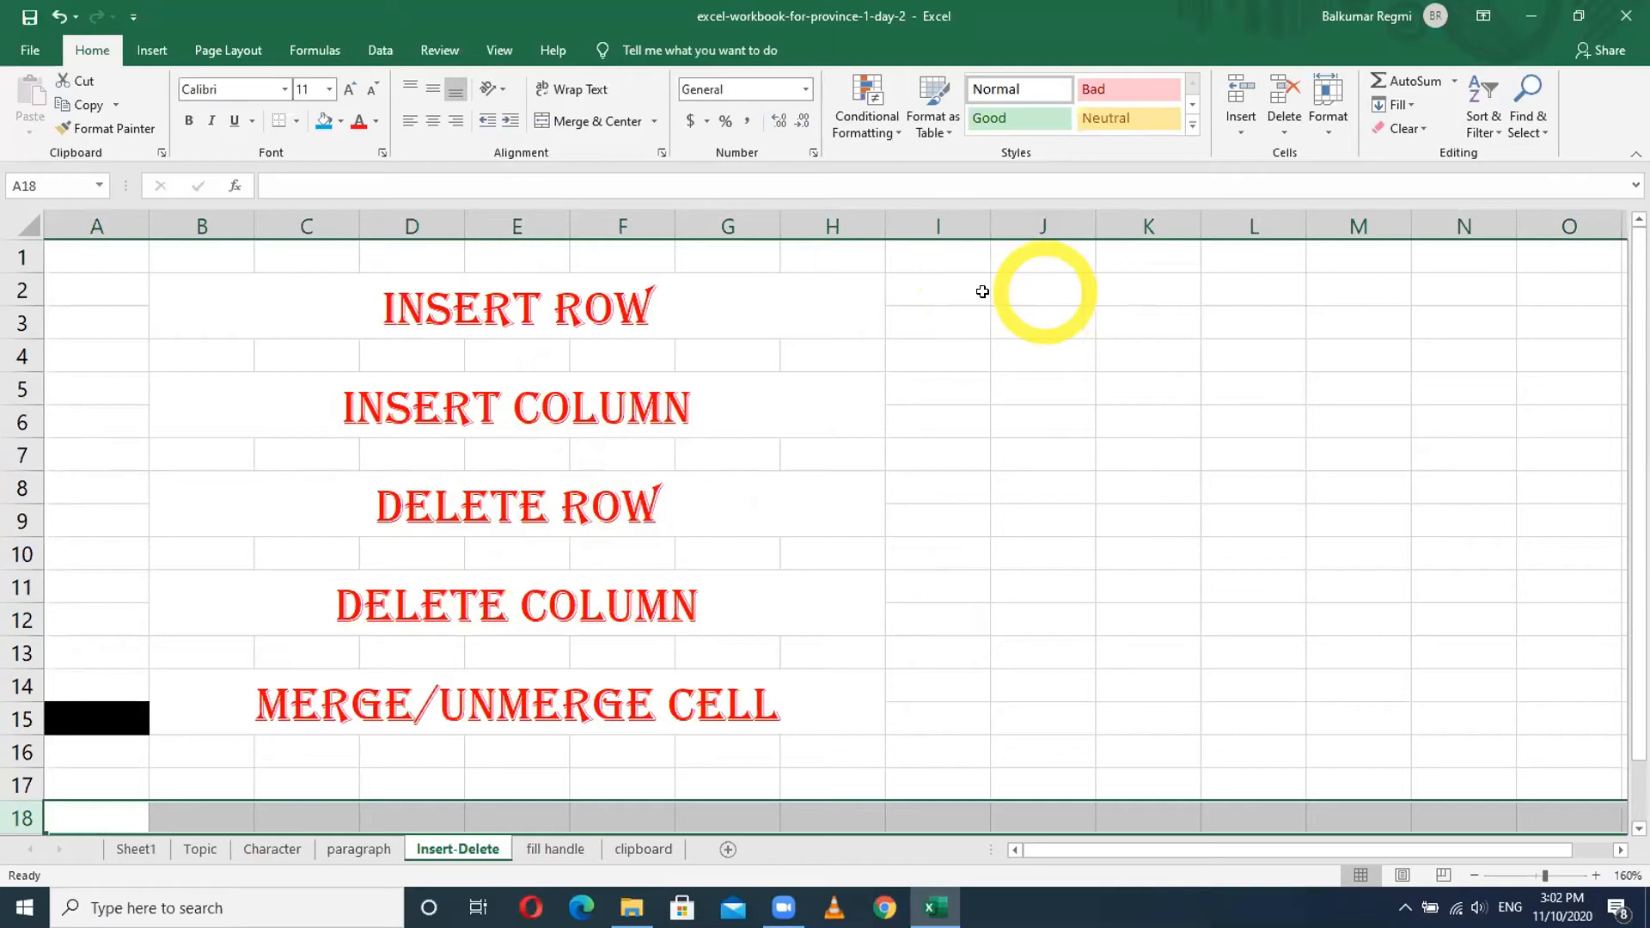
- Enter Eng, maths, Sci and Soc across cells I2:L2
{"action": "left_click", "coordinate": [952, 291]}
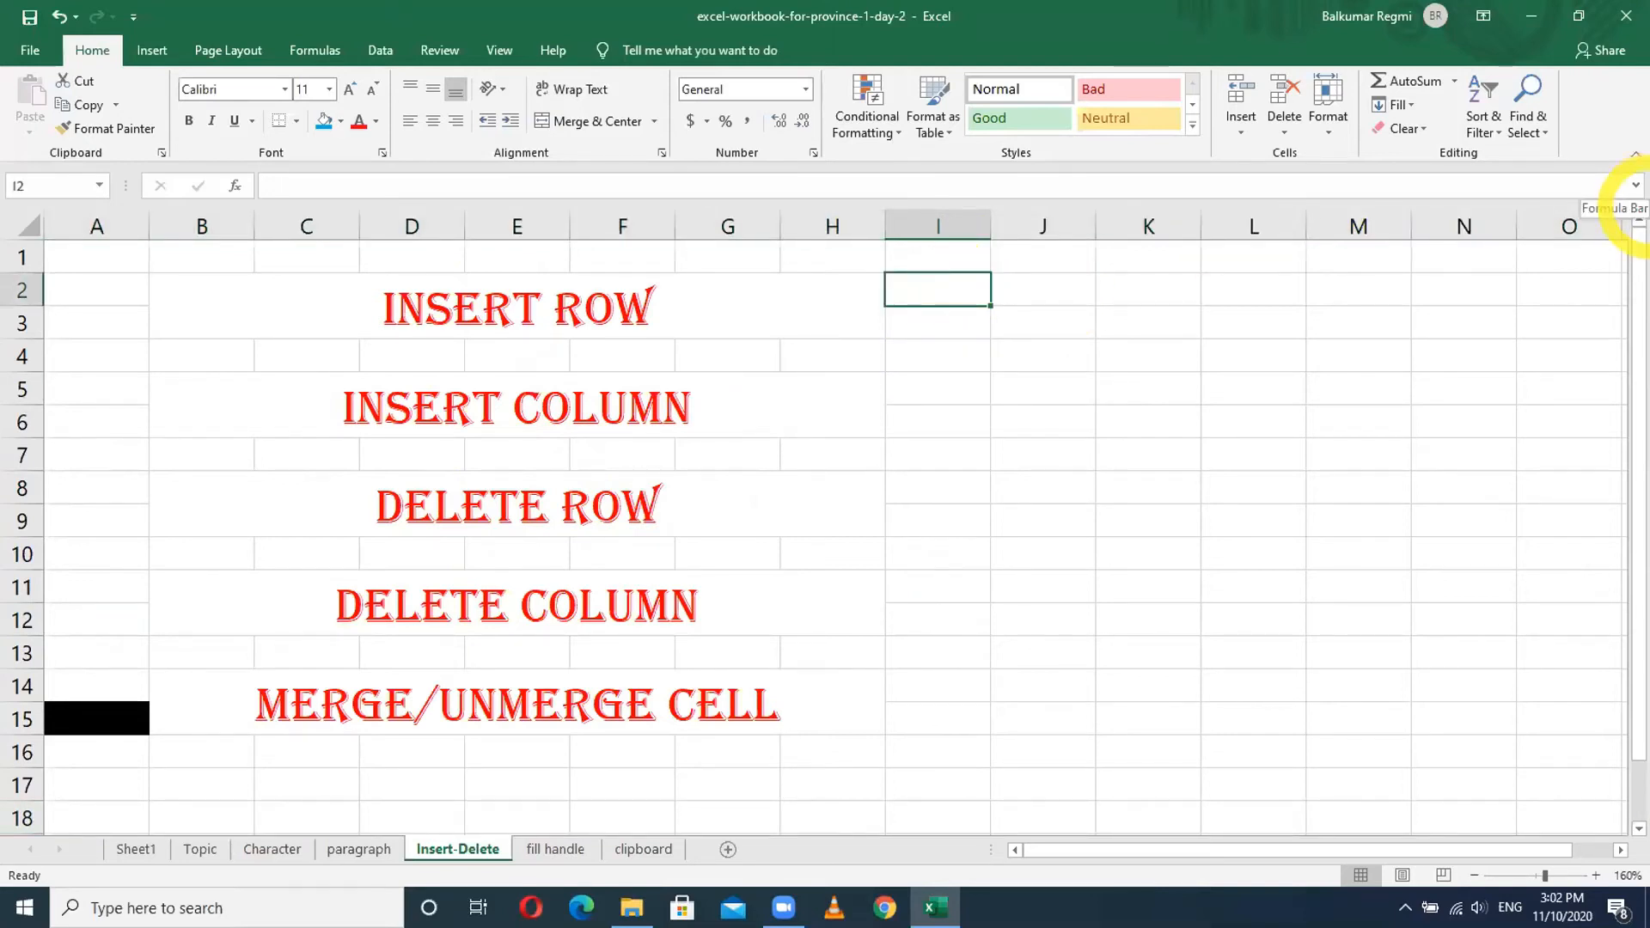
{"action": "type", "text": "Eng"}
{"action": "key", "text": "Tab"}
{"action": "type", "text": "maths"}
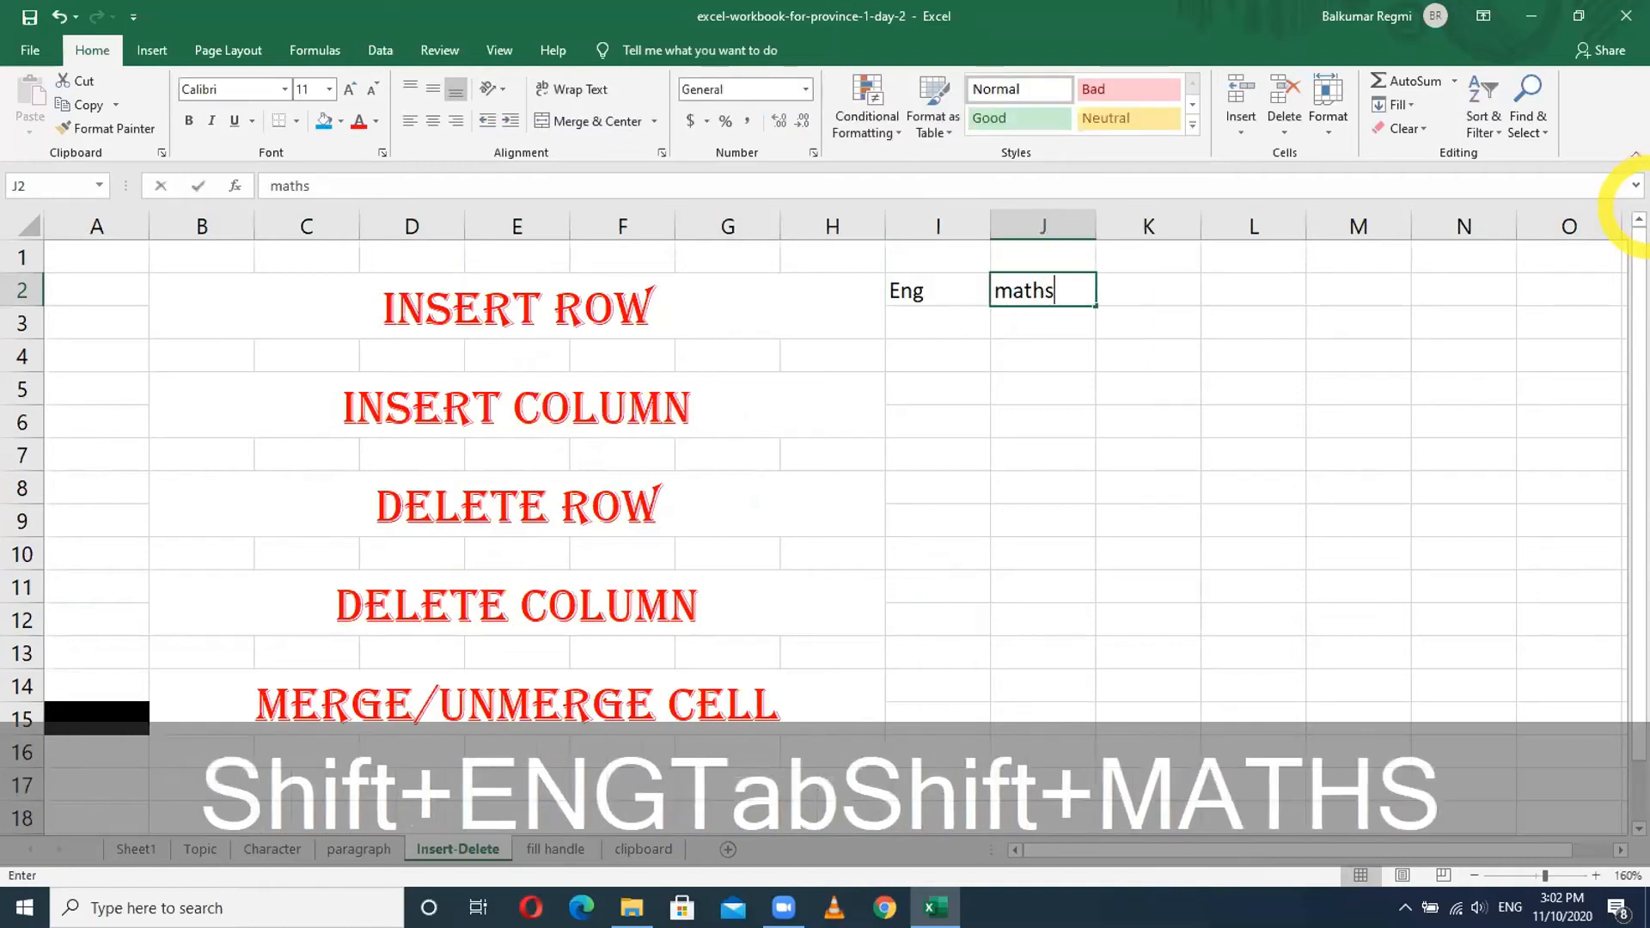
{"action": "key", "text": "Tab"}
{"action": "type", "text": "Sci"}
{"action": "key", "text": "Tab"}
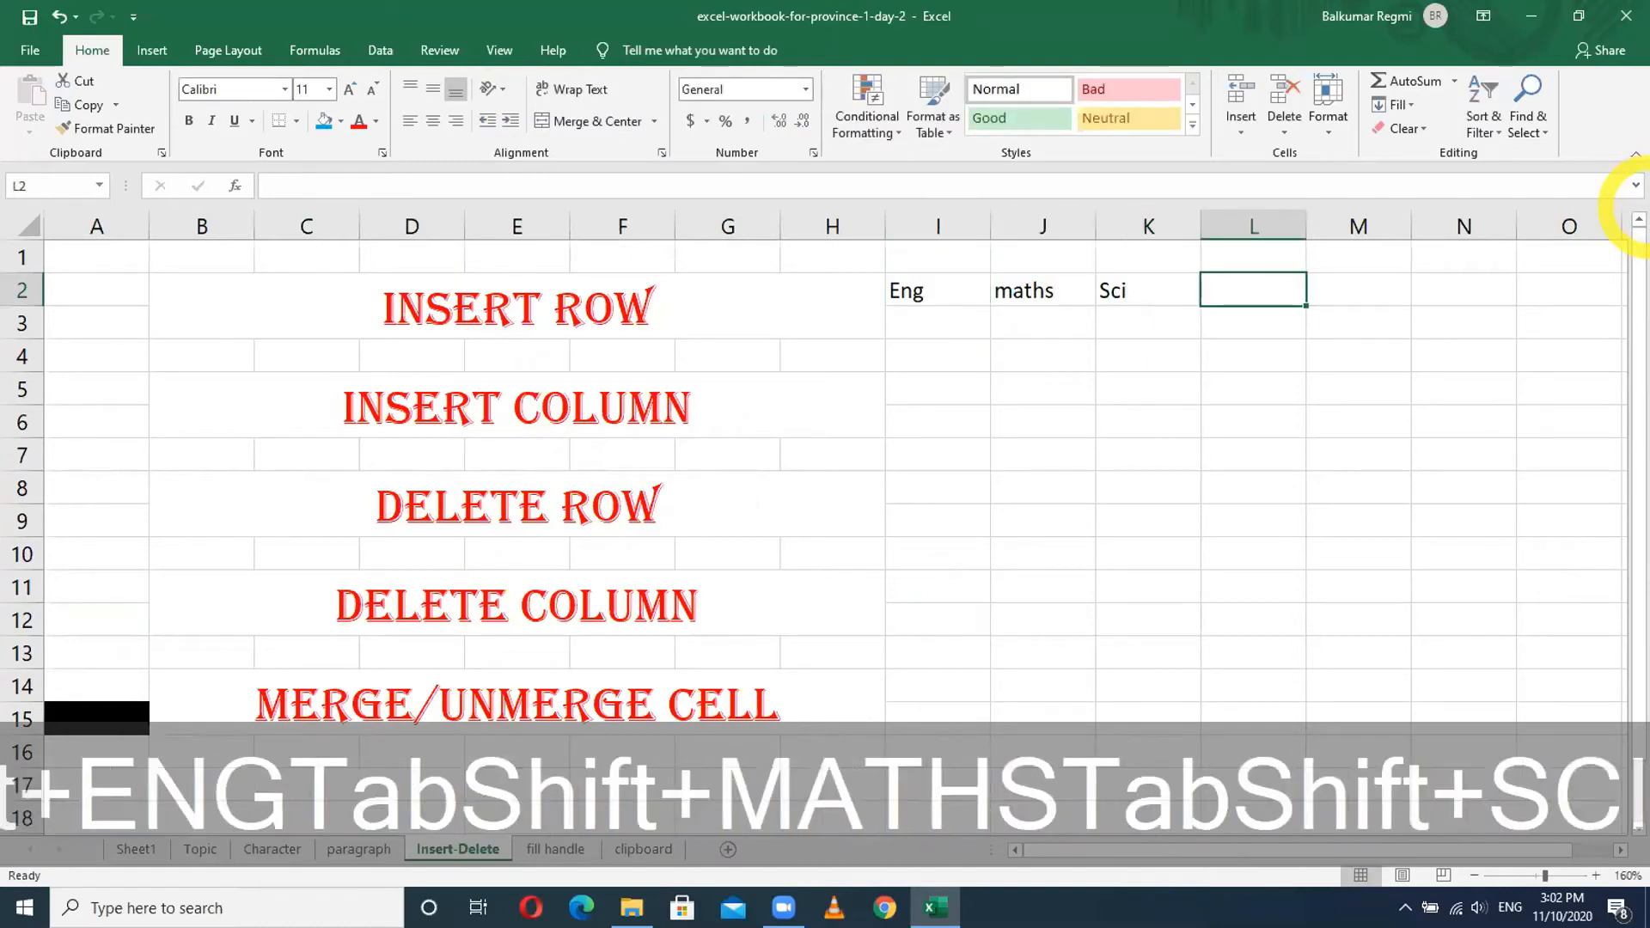
{"action": "type", "text": "Soc"}
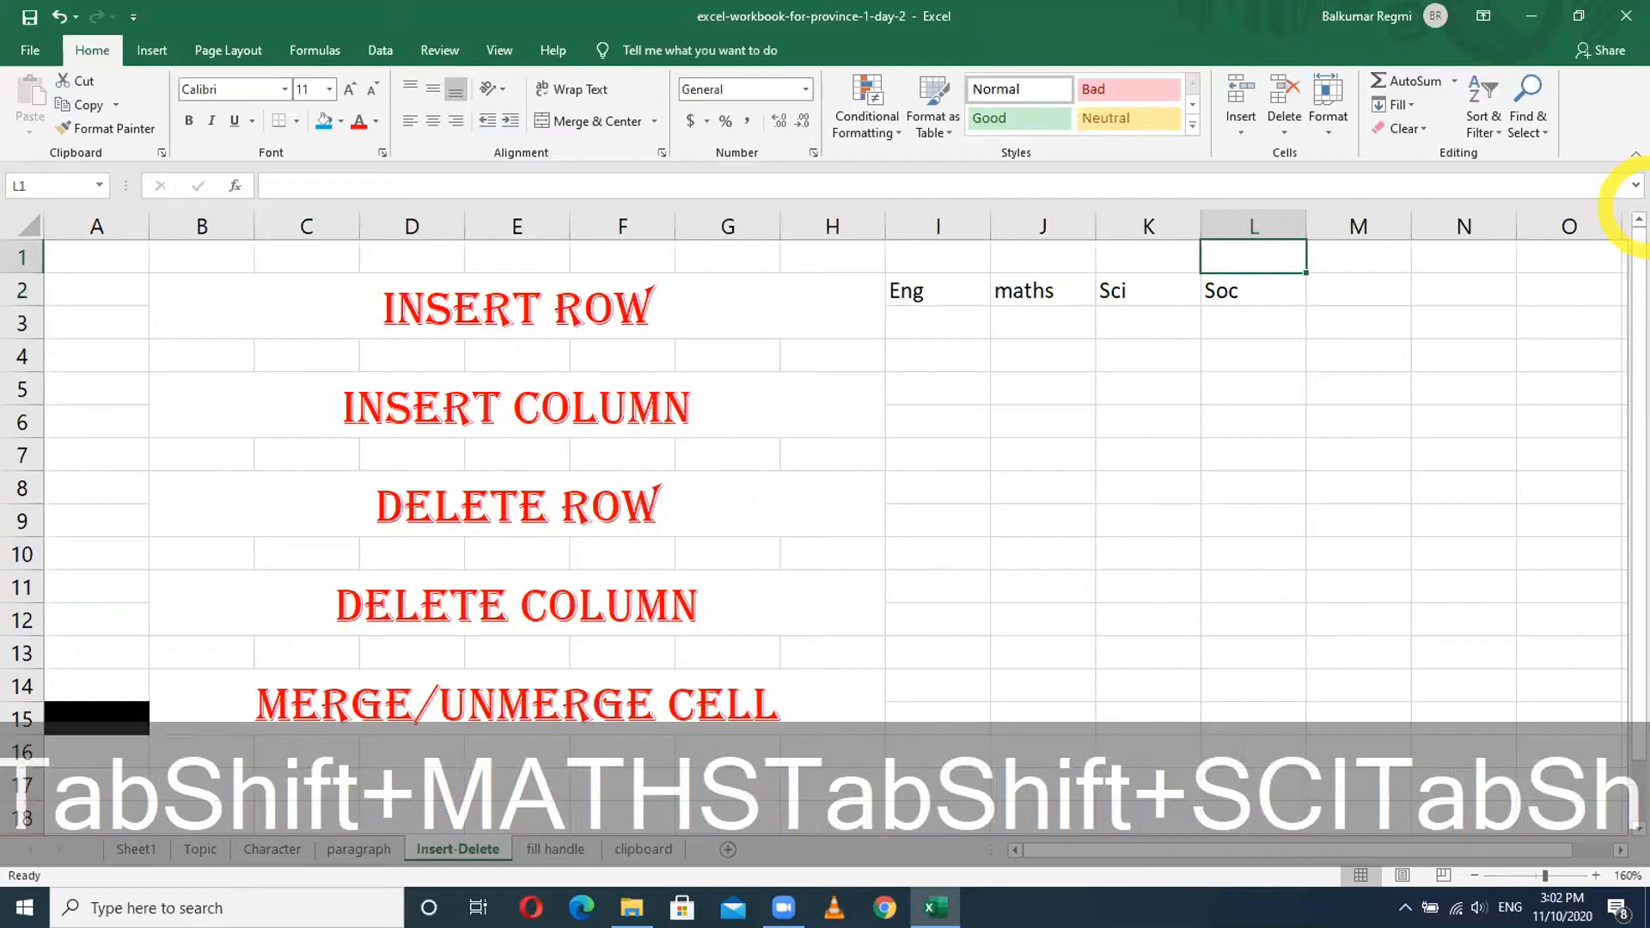
- Type the heading 'Subjects' into cell I1
{"action": "left_click", "coordinate": [954, 256]}
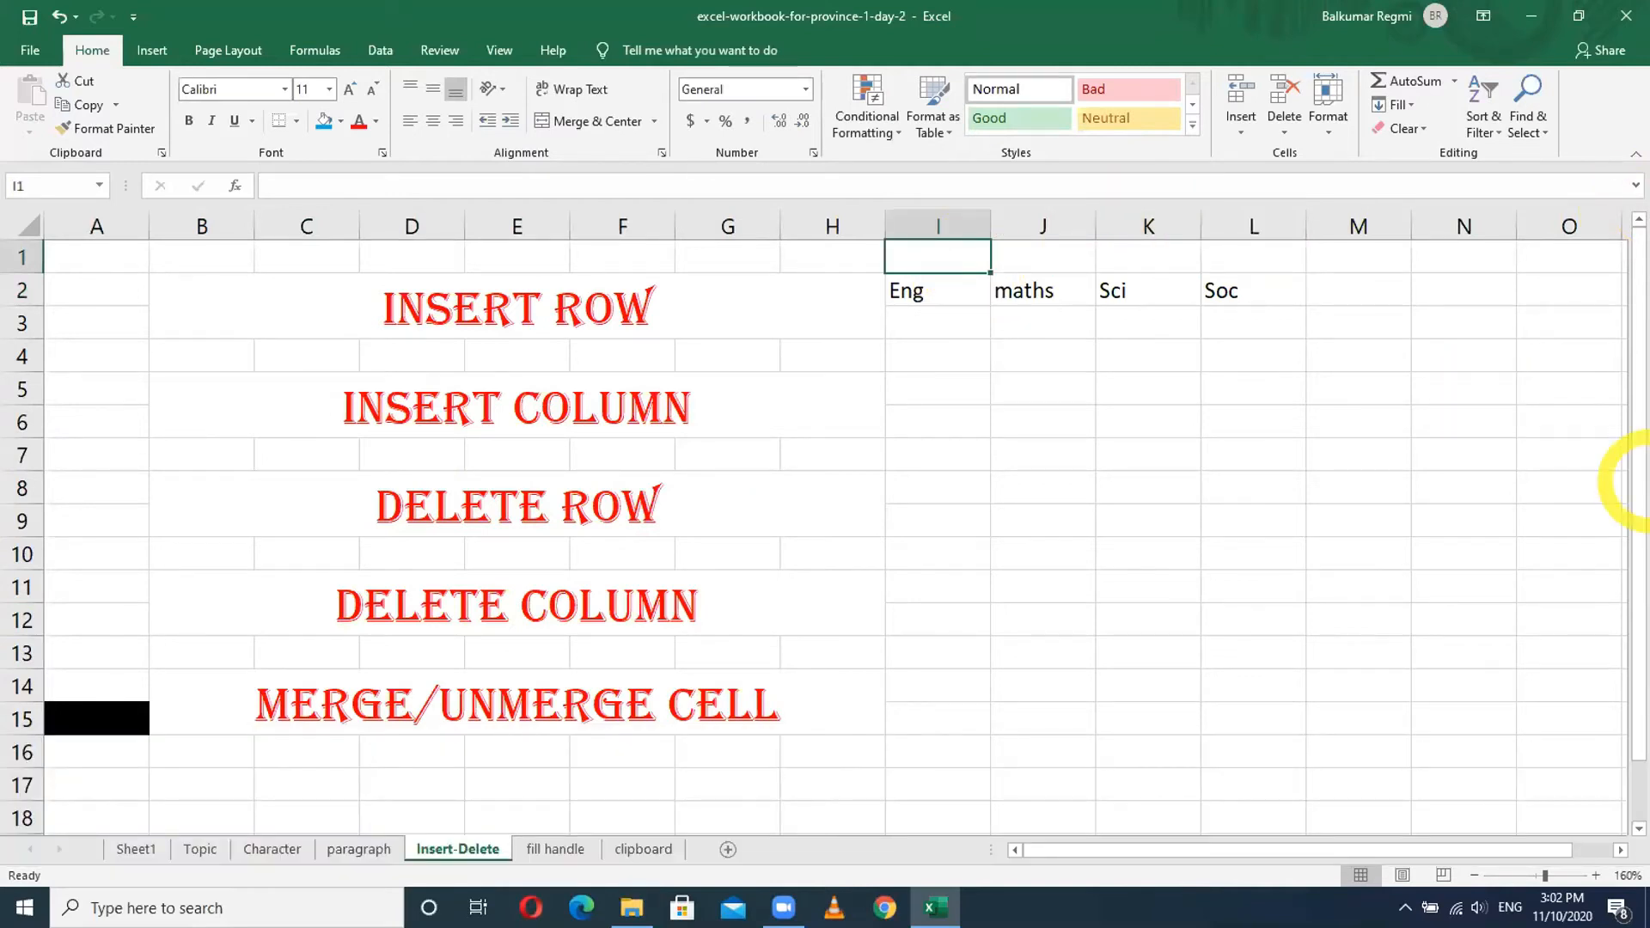
{"action": "type", "text": "Subjects"}
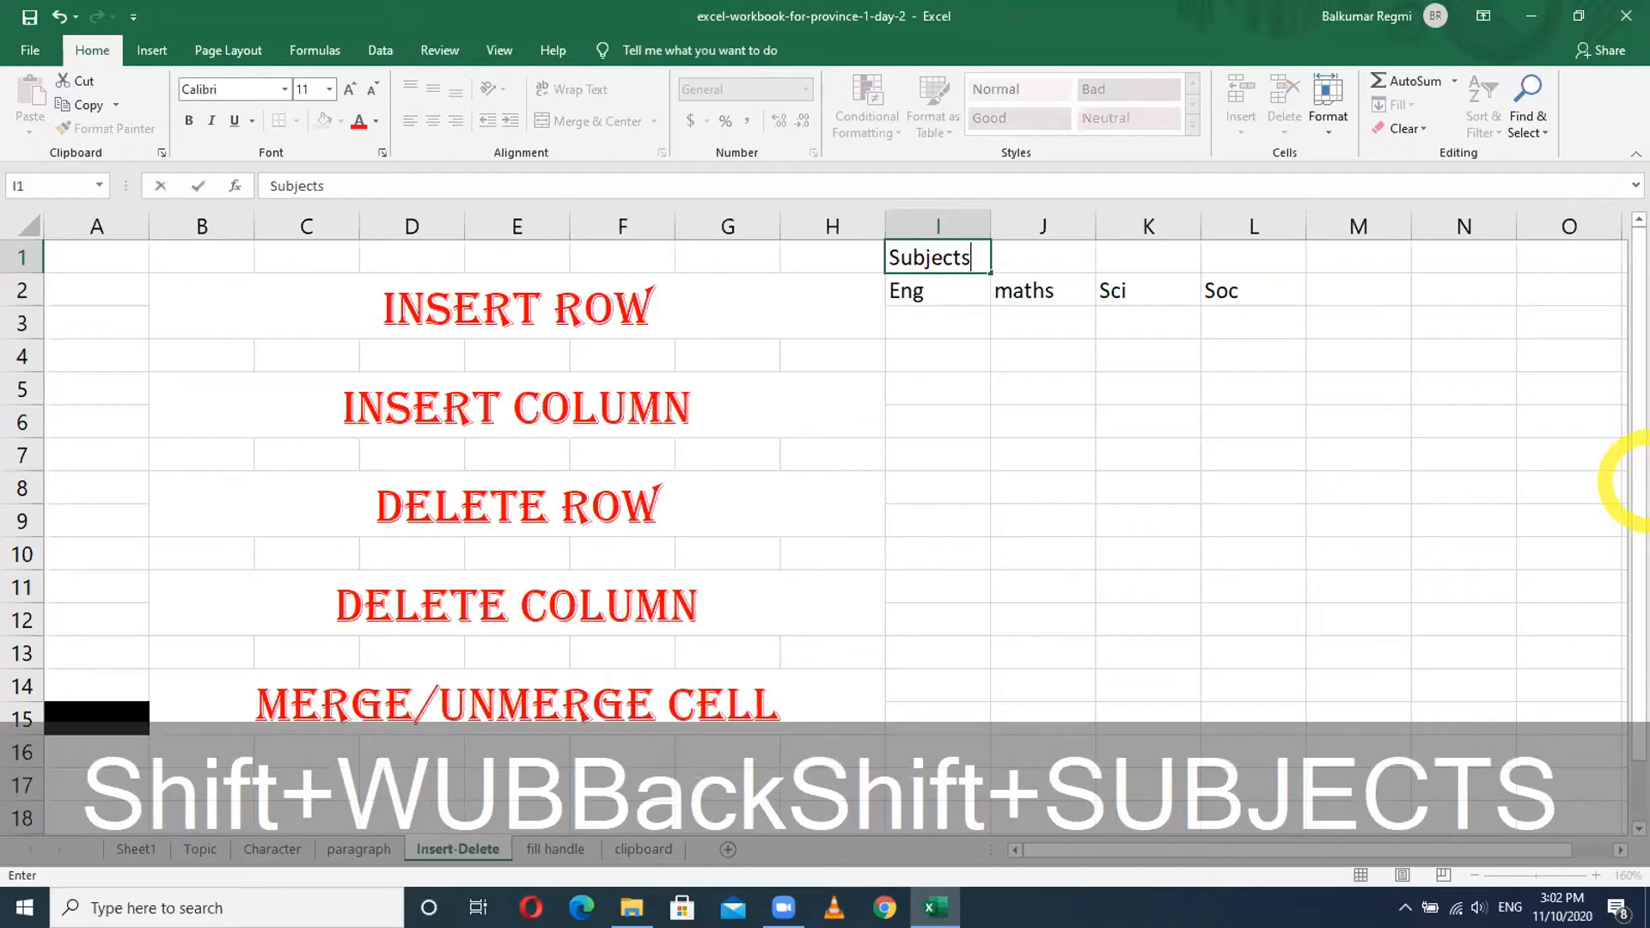
{"action": "key", "text": "Return"}
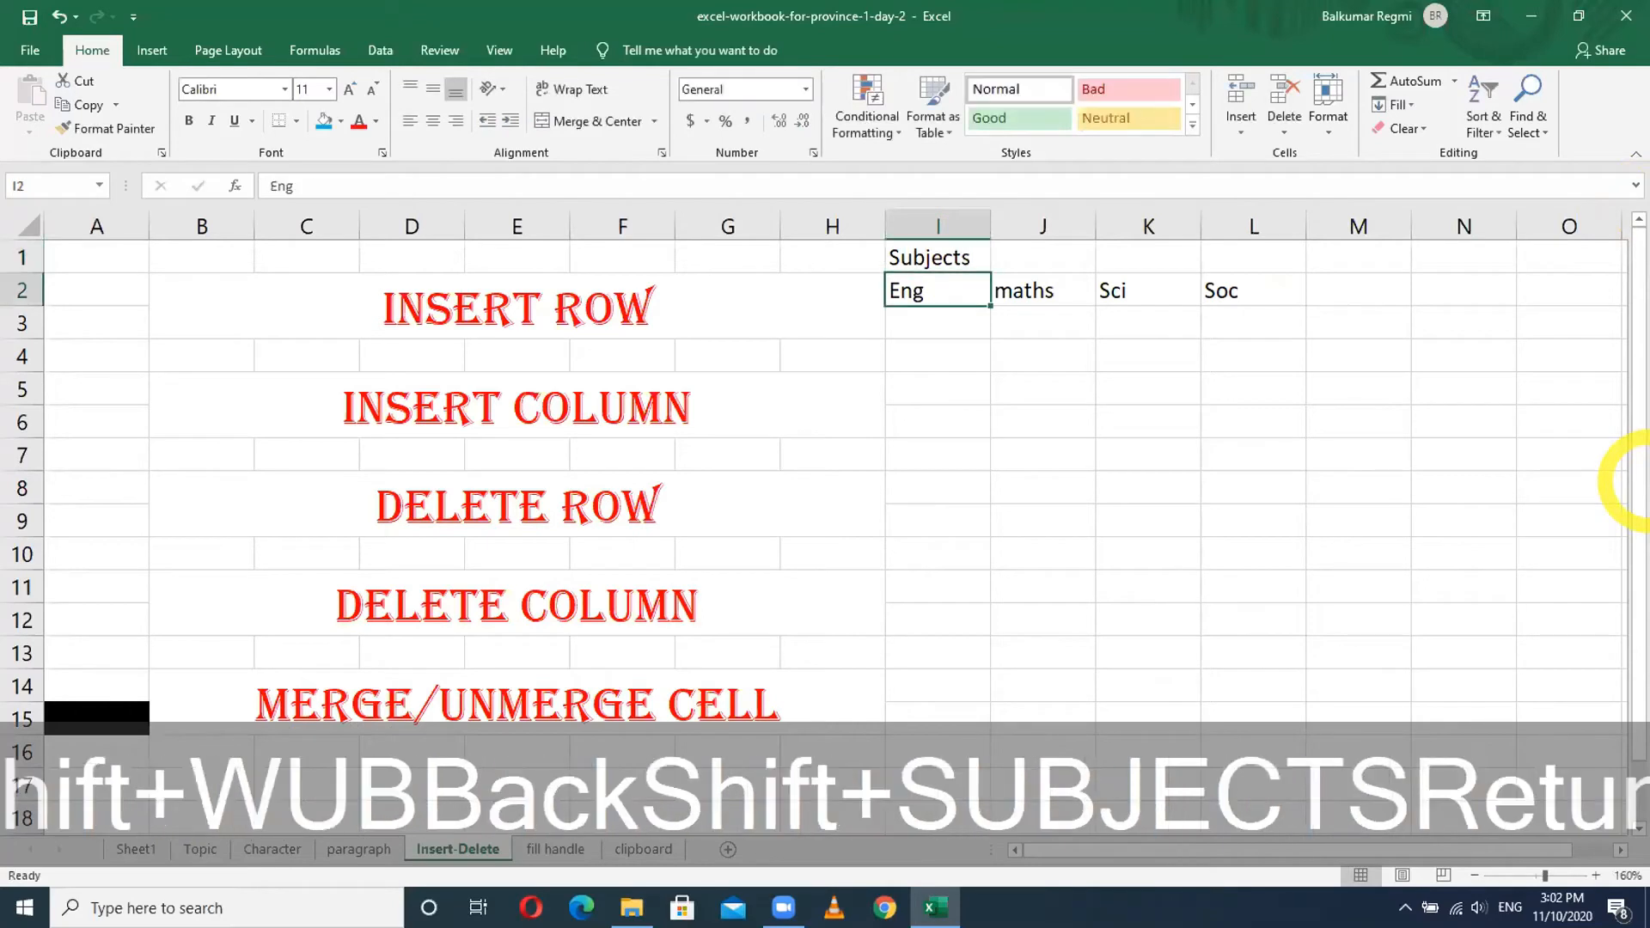
{"action": "left_click", "coordinate": [1070, 409]}
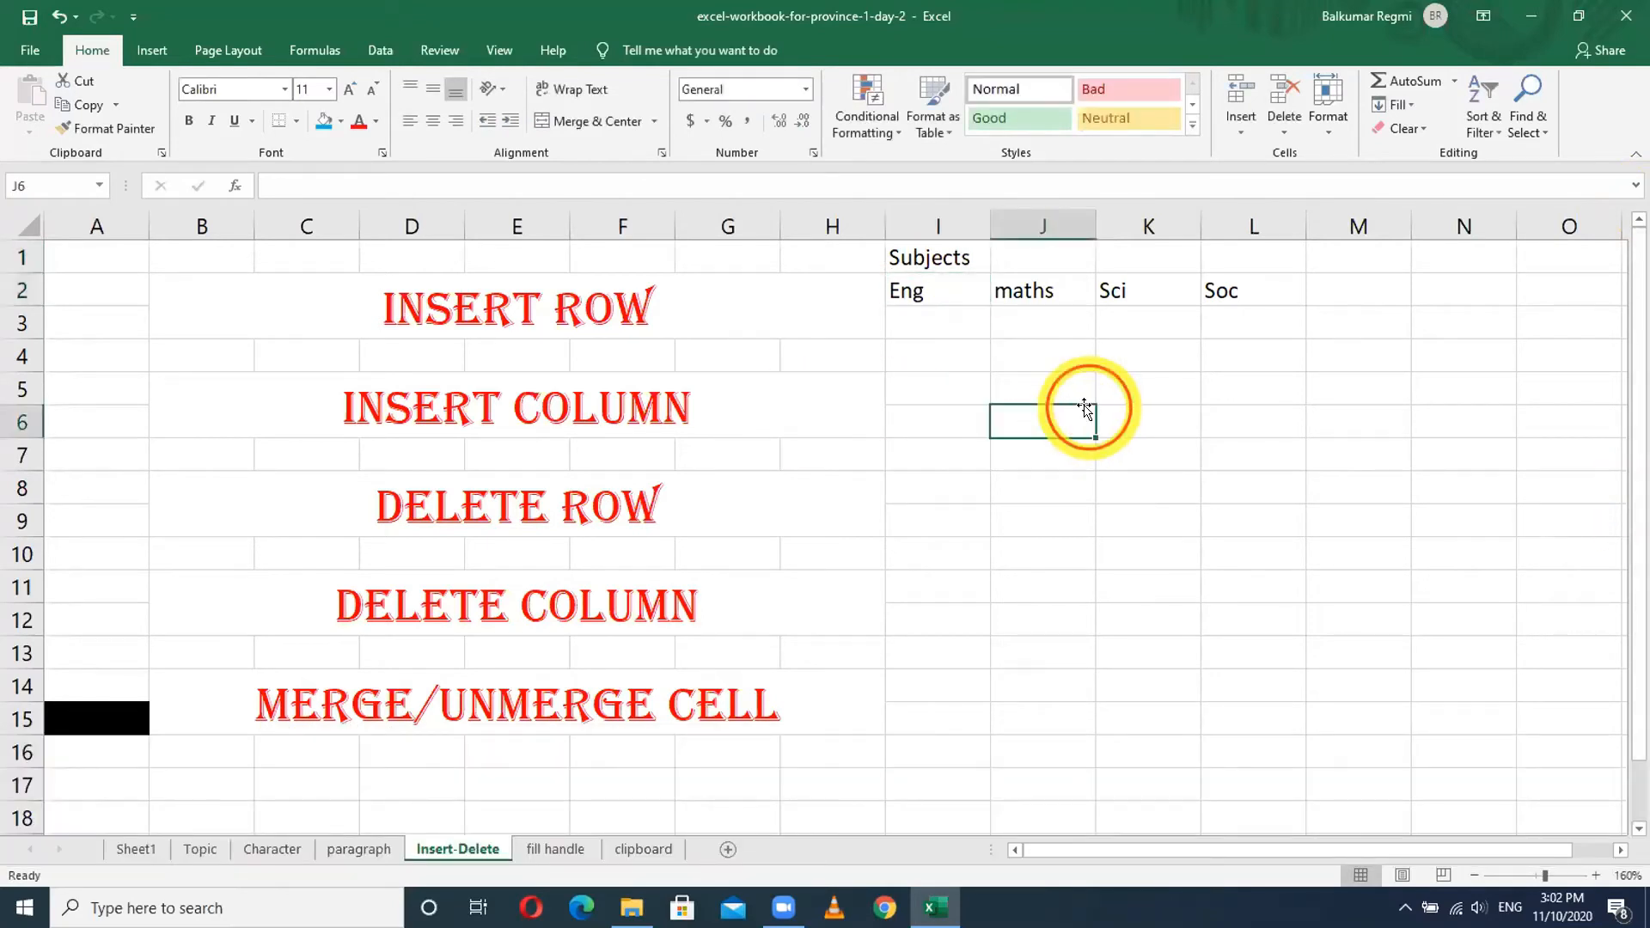
{"action": "left_click", "coordinate": [931, 256]}
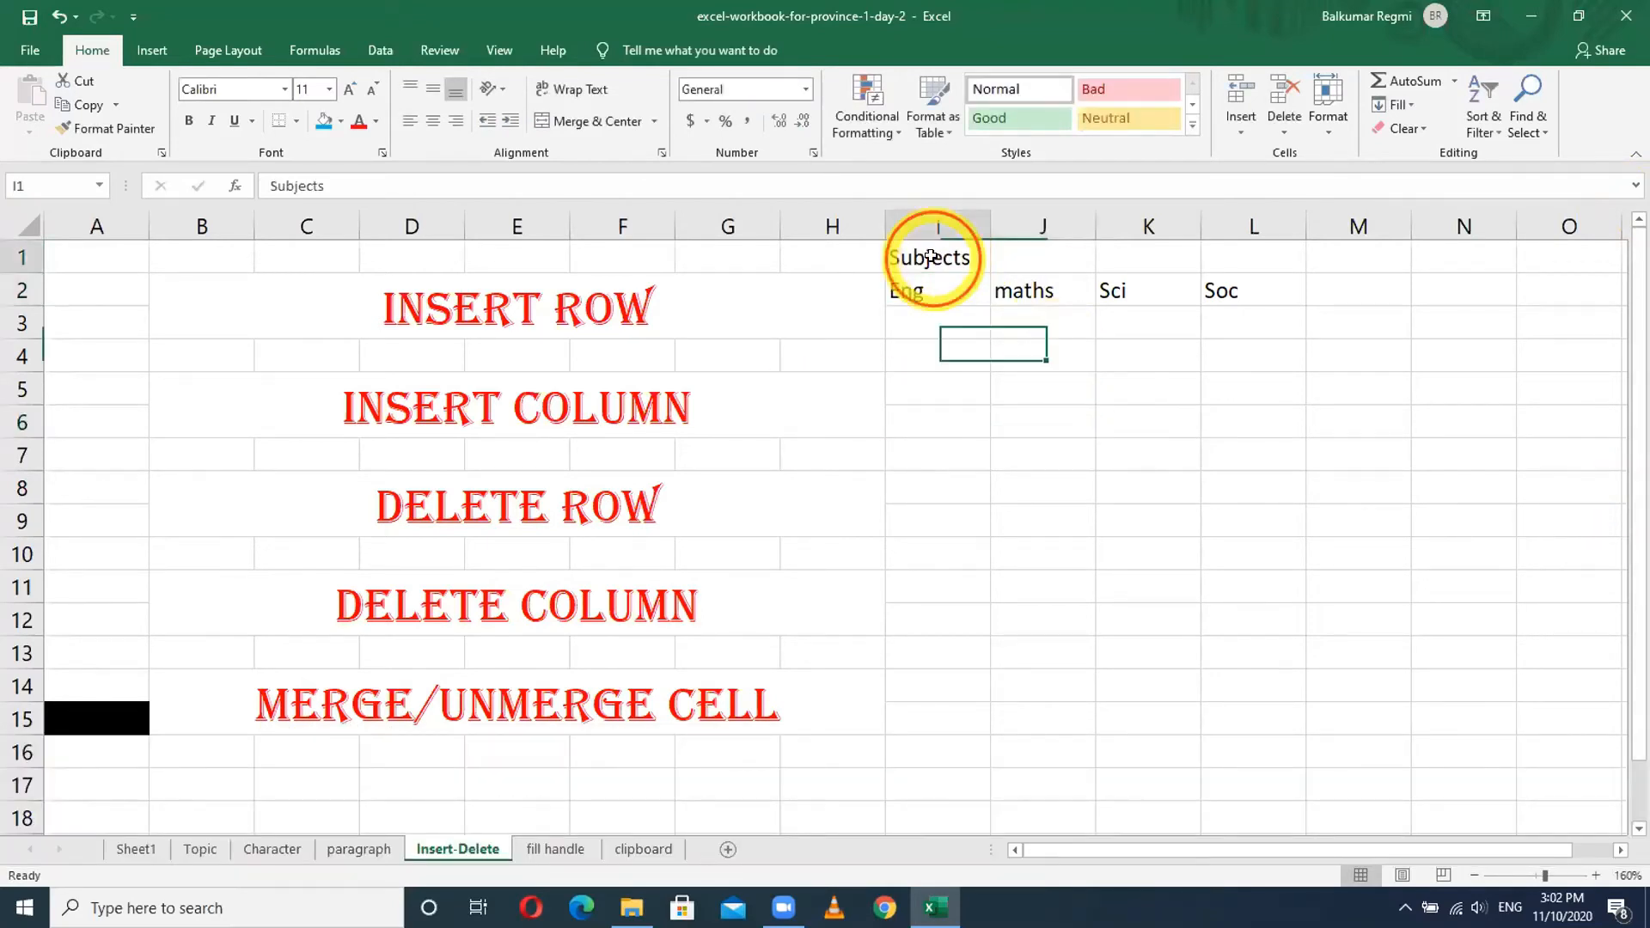
{"action": "left_click_drag", "start_coordinate": [932, 256], "coordinate": [1214, 254]}
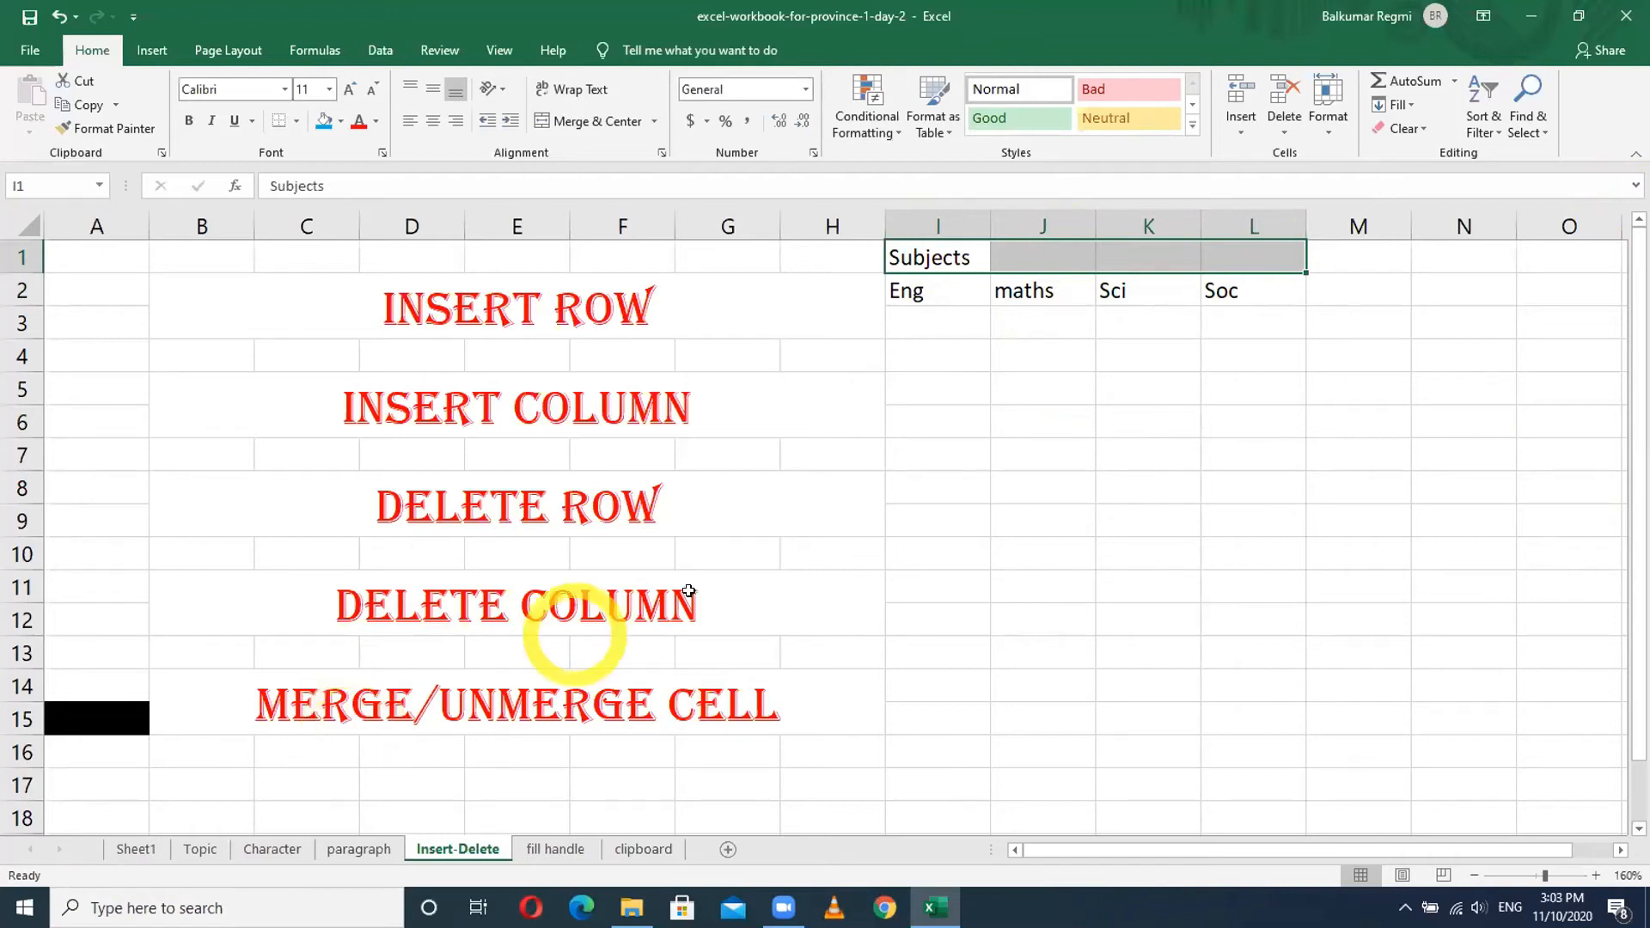
{"action": "left_click", "coordinate": [1118, 514]}
{"action": "left_click", "coordinate": [936, 261]}
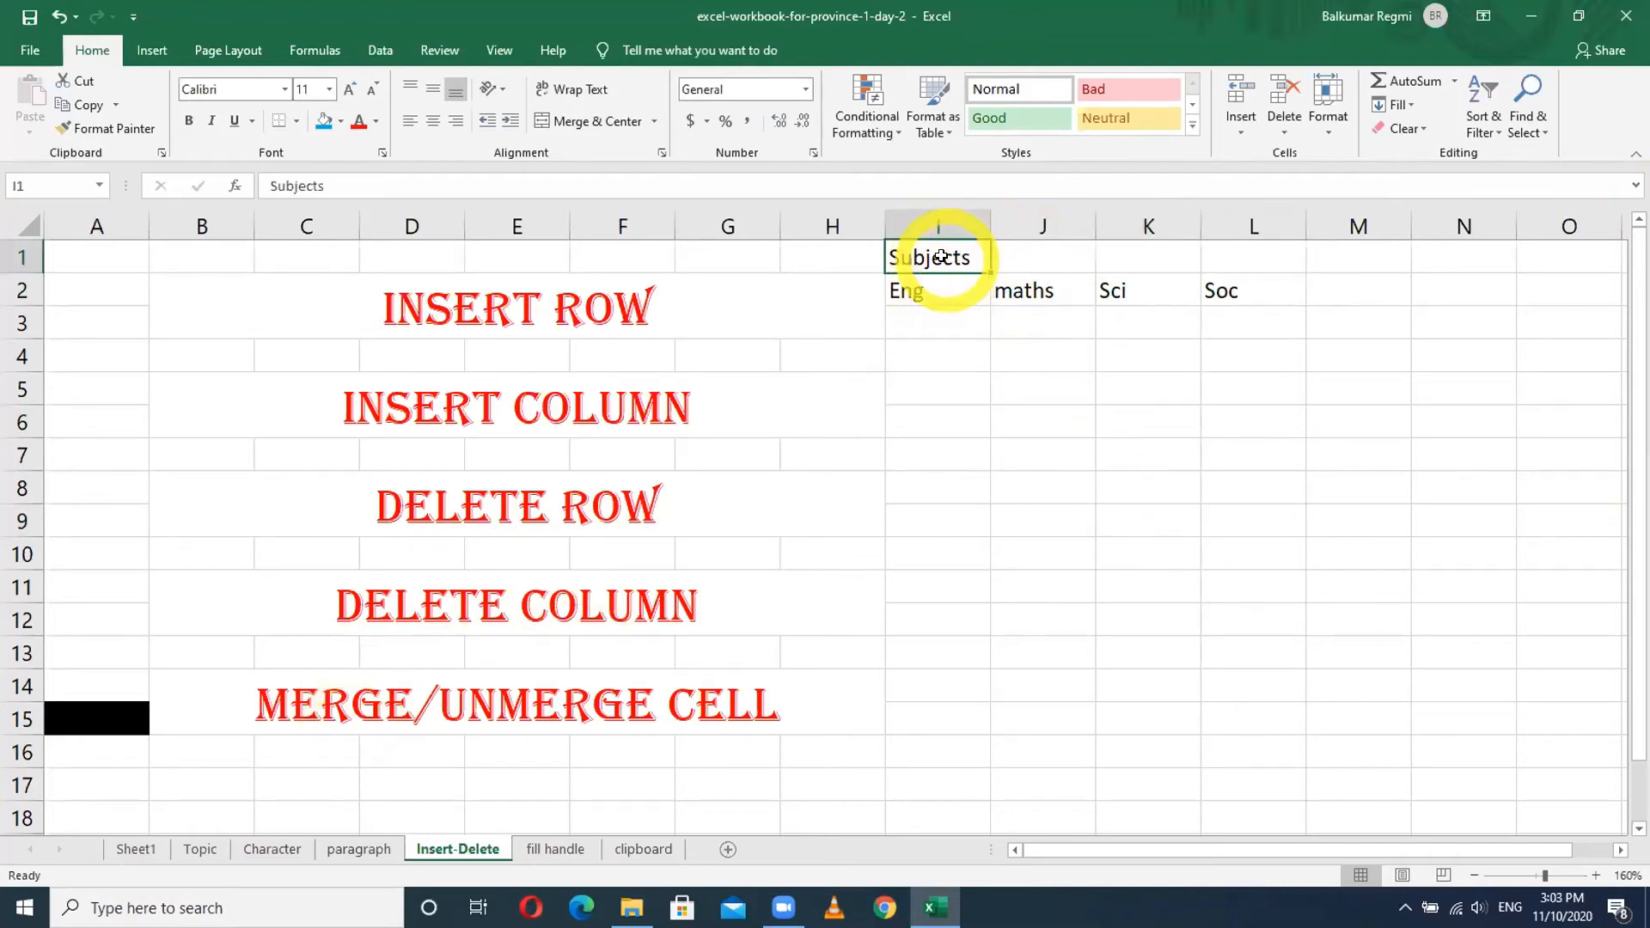
{"action": "left_click_drag", "start_coordinate": [941, 256], "coordinate": [1277, 257]}
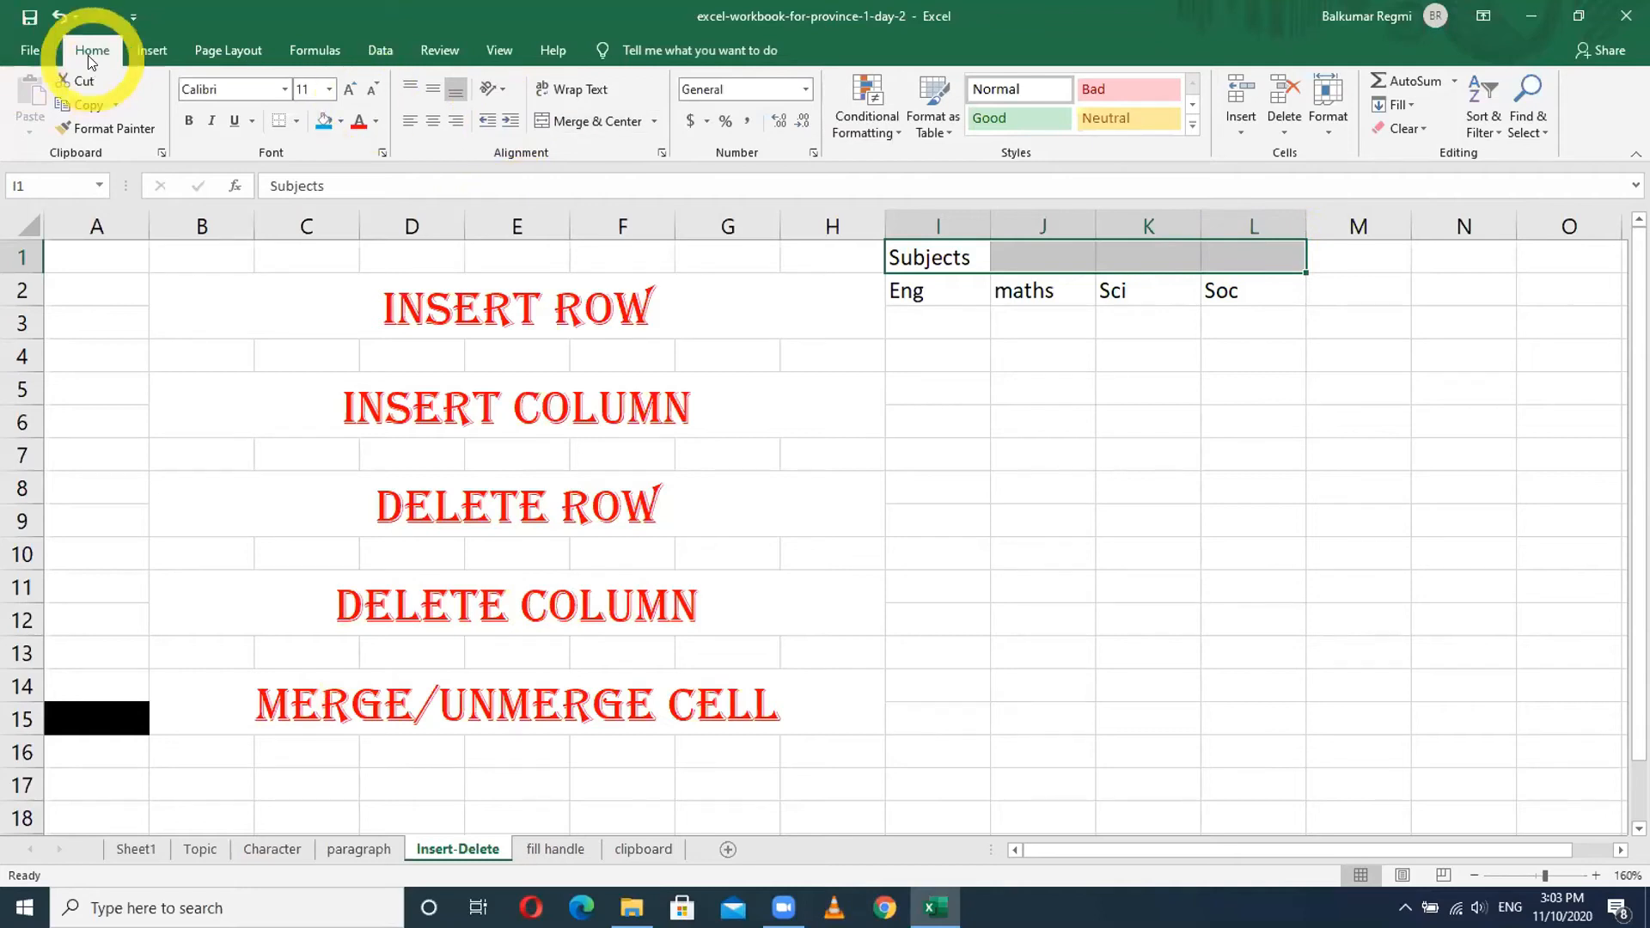
{"action": "left_click", "coordinate": [576, 120]}
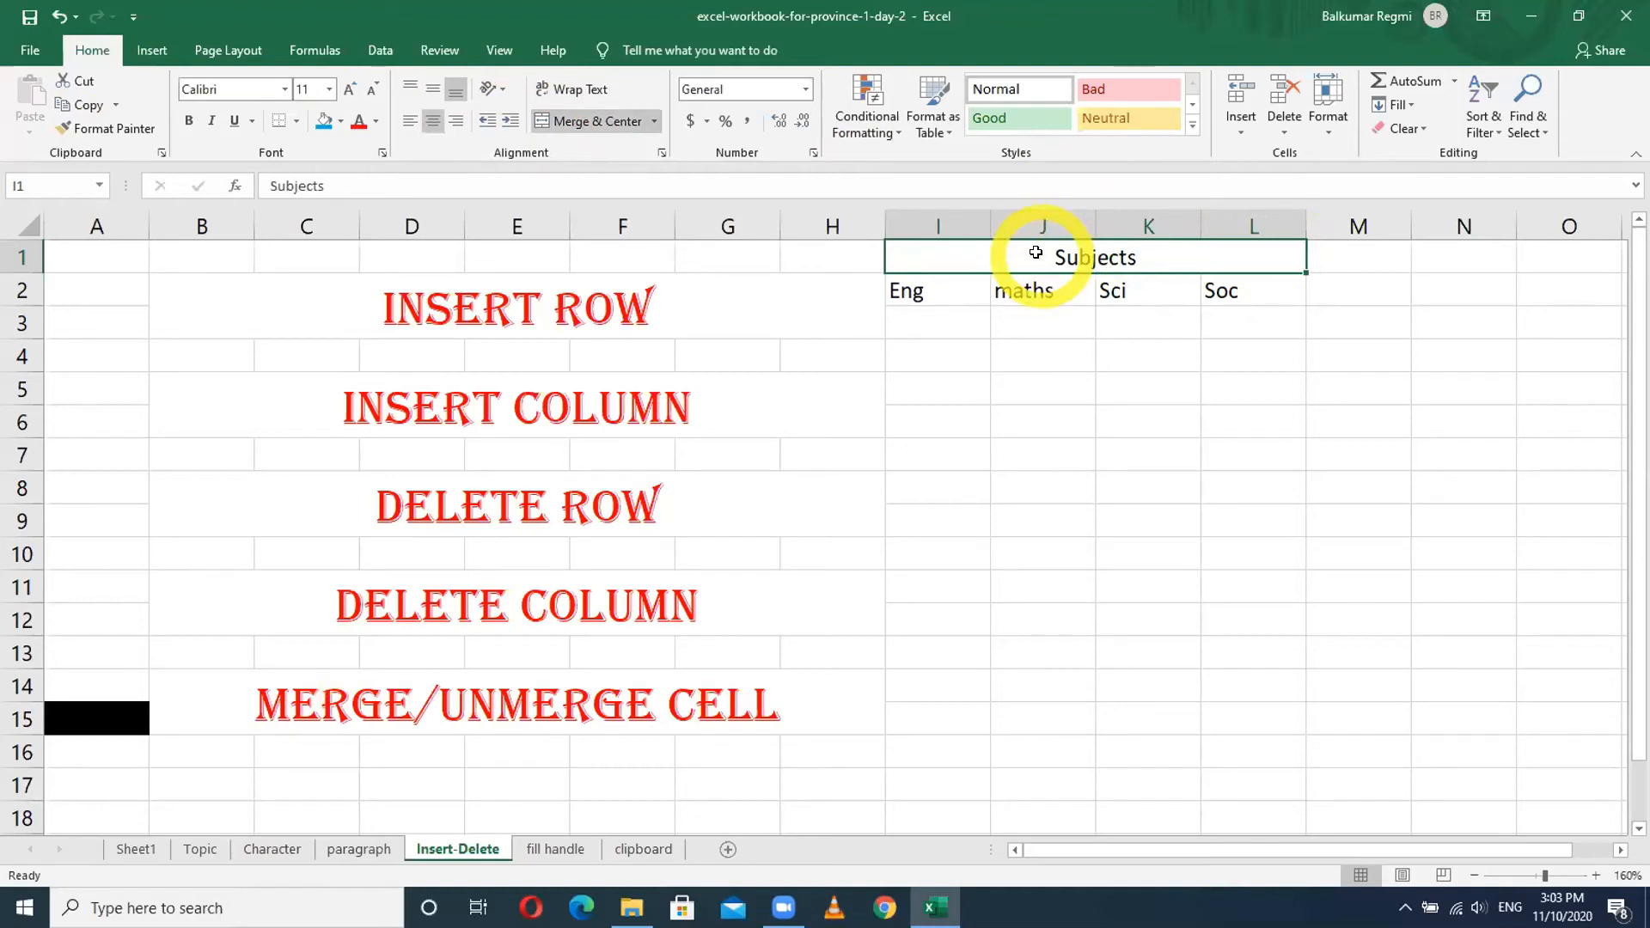
{"action": "left_click", "coordinate": [409, 122]}
{"action": "left_click", "coordinate": [456, 122]}
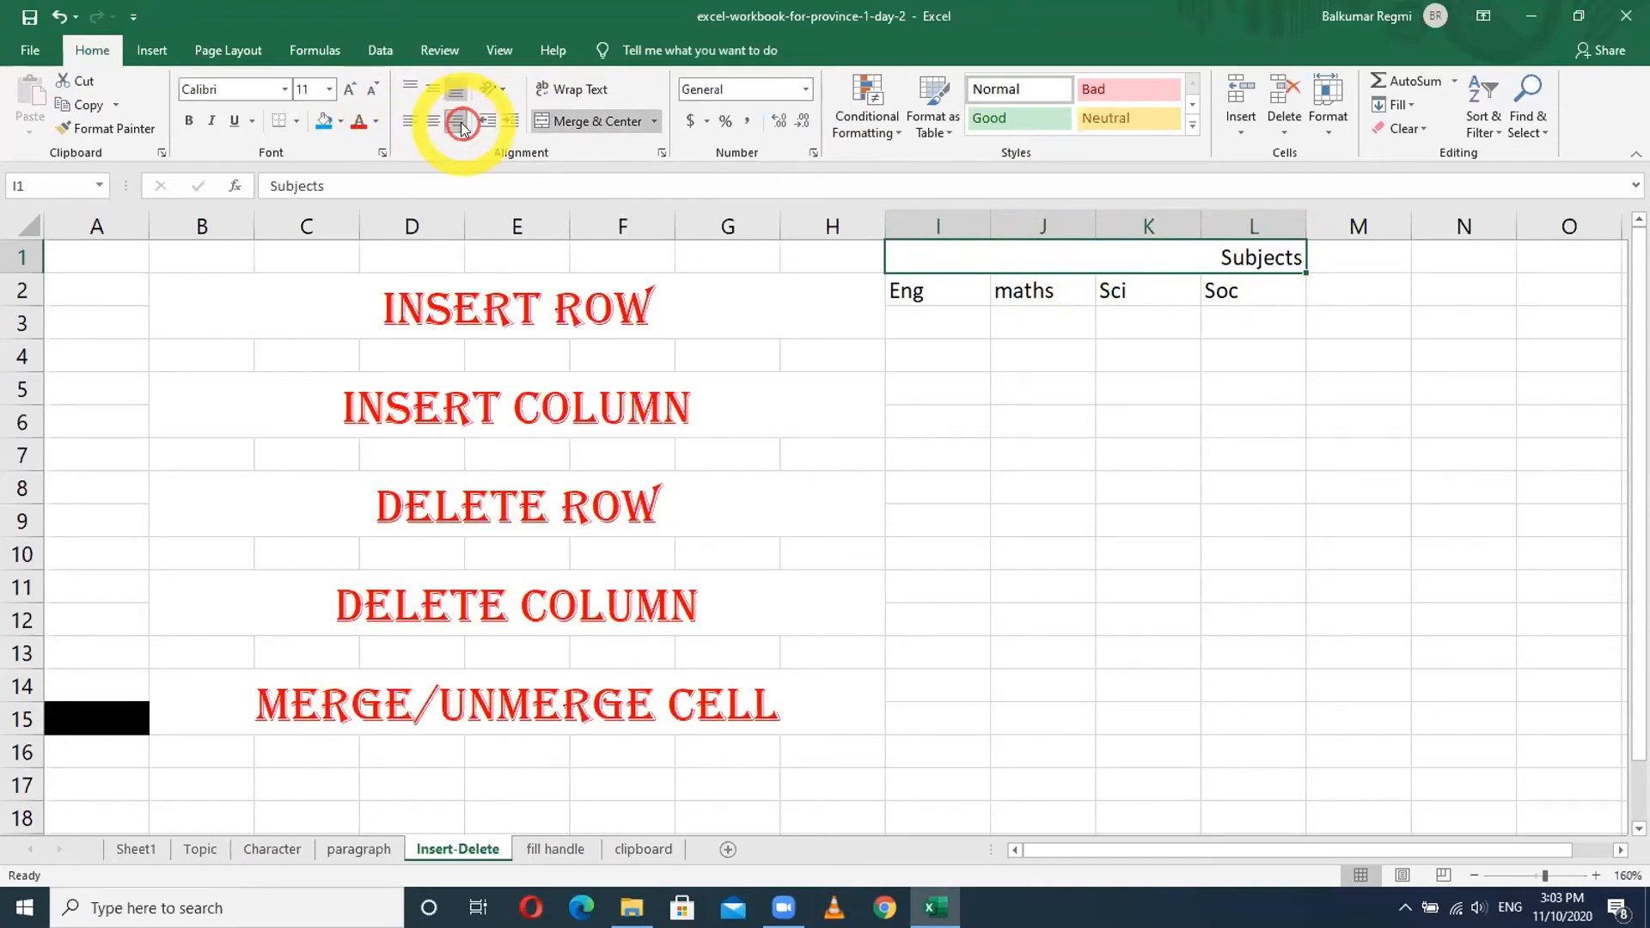
{"action": "left_click", "coordinate": [433, 122]}
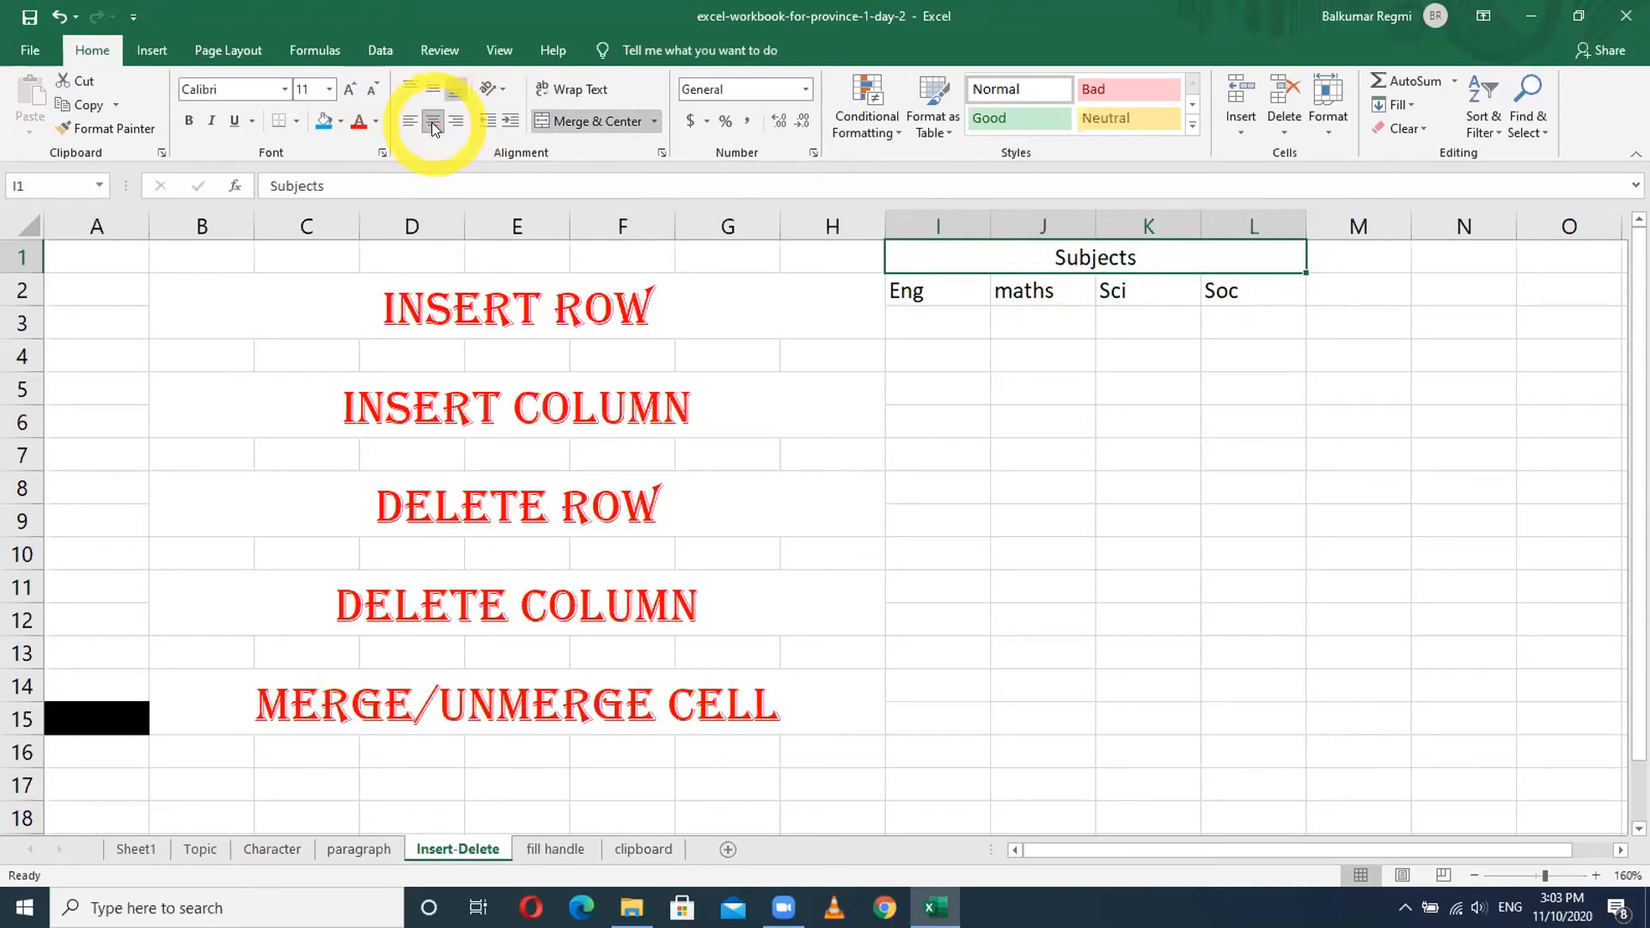
{"action": "left_click", "coordinate": [953, 280]}
{"action": "left_click", "coordinate": [1019, 283]}
{"action": "left_click", "coordinate": [1130, 281]}
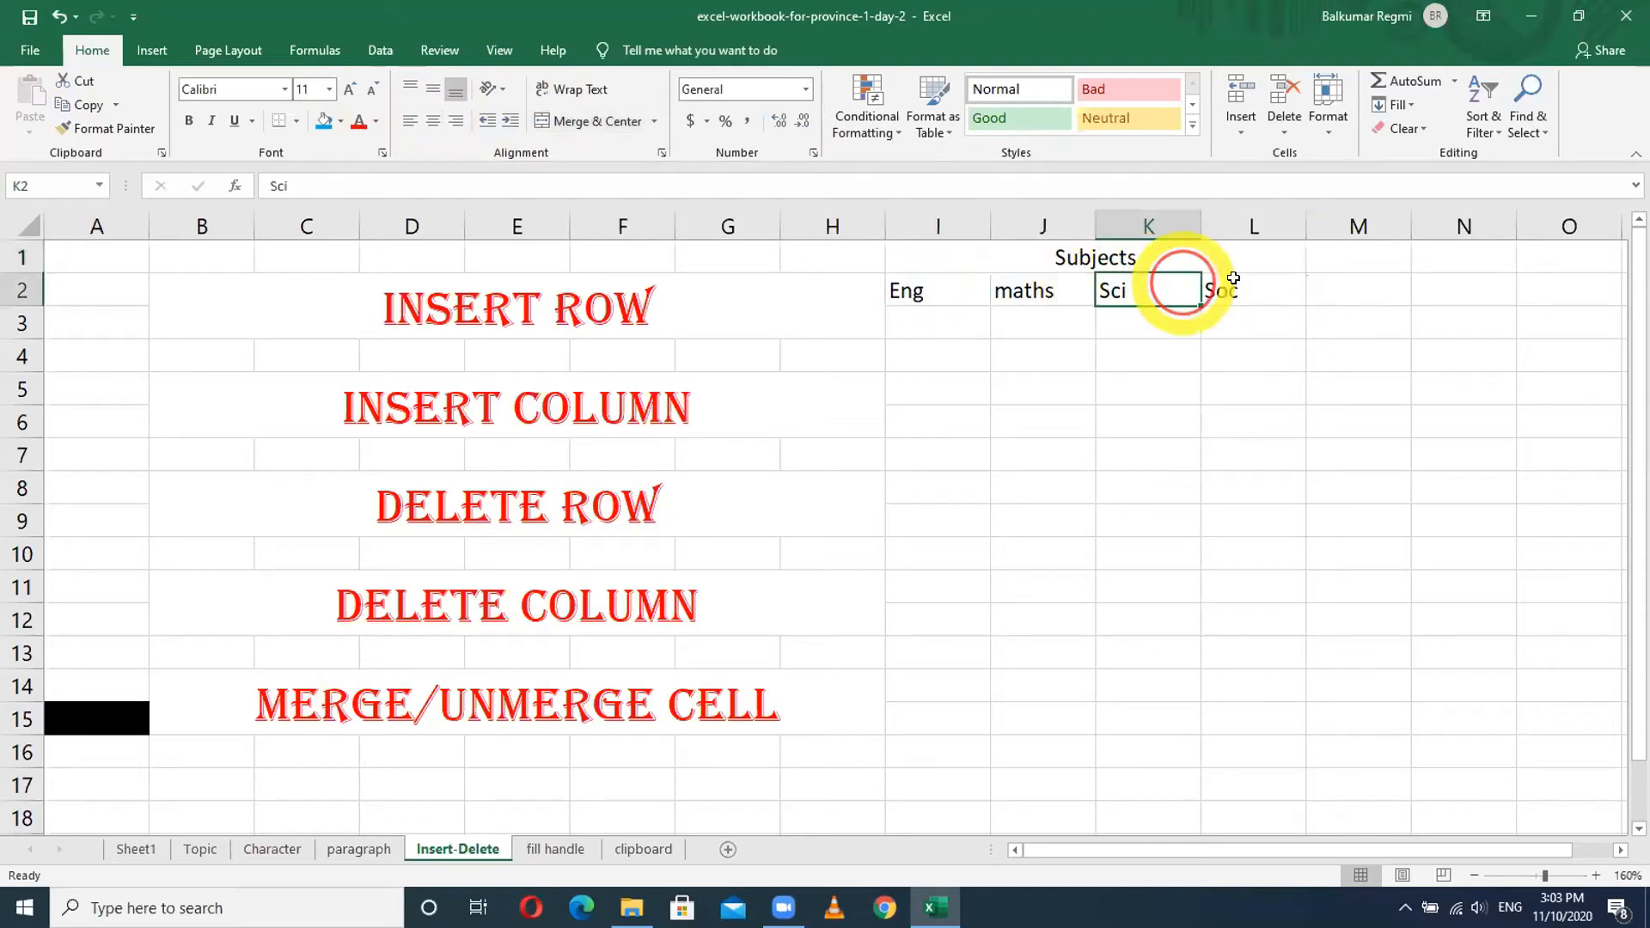
{"action": "left_click", "coordinate": [1235, 279]}
{"action": "left_click", "coordinate": [1133, 258]}
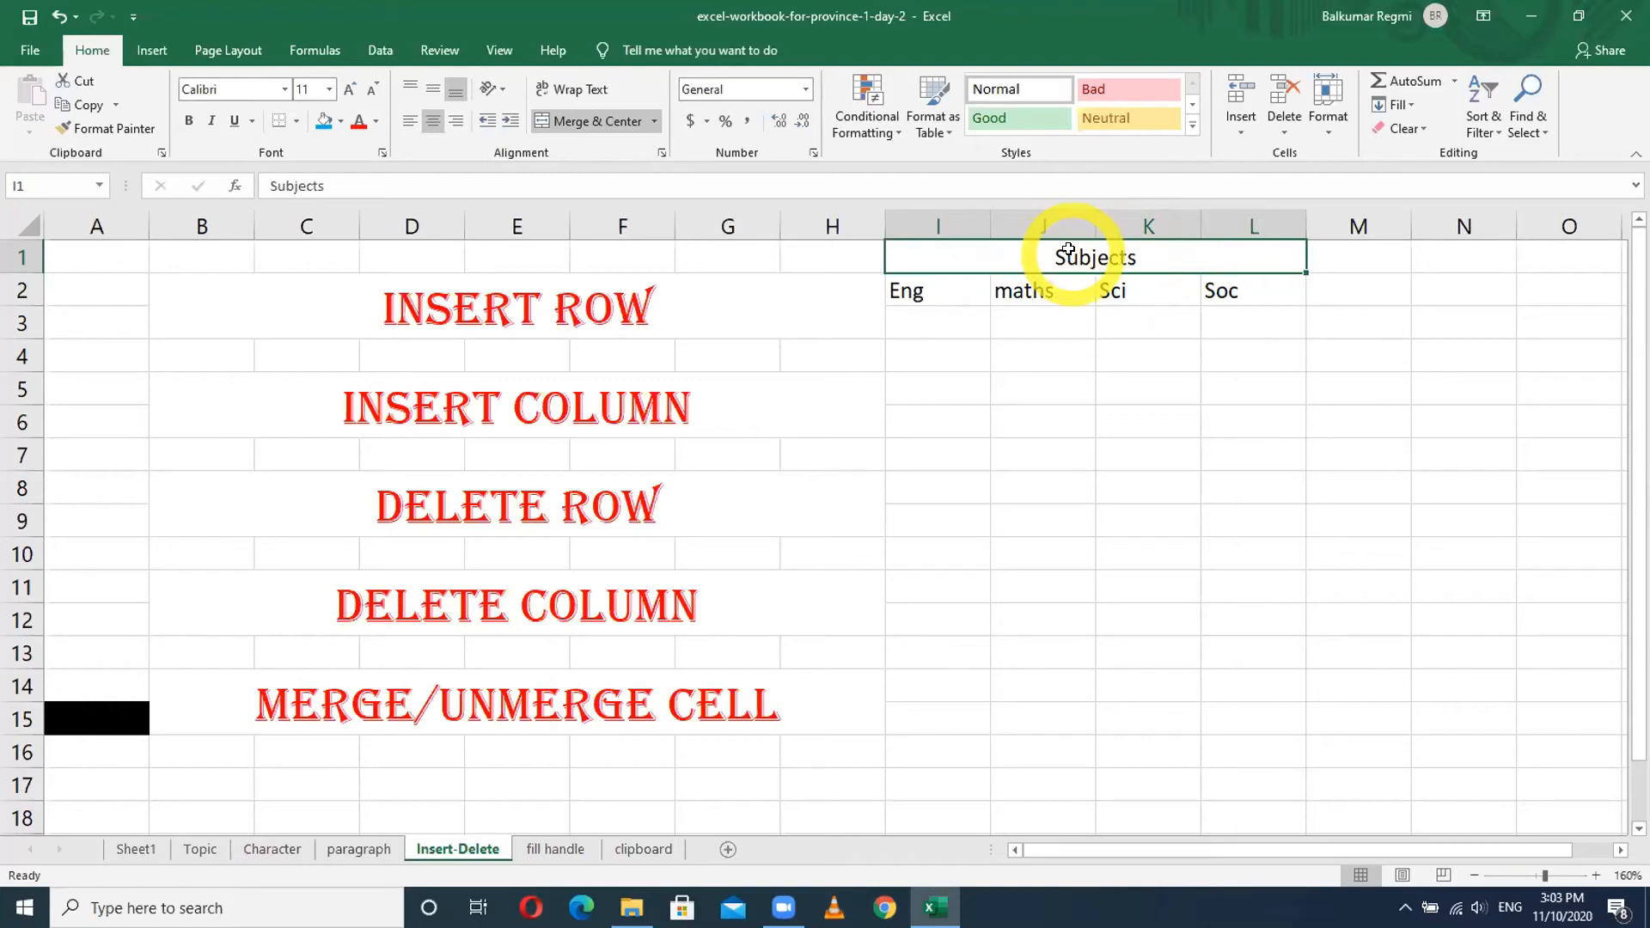
{"action": "left_click", "coordinate": [587, 123]}
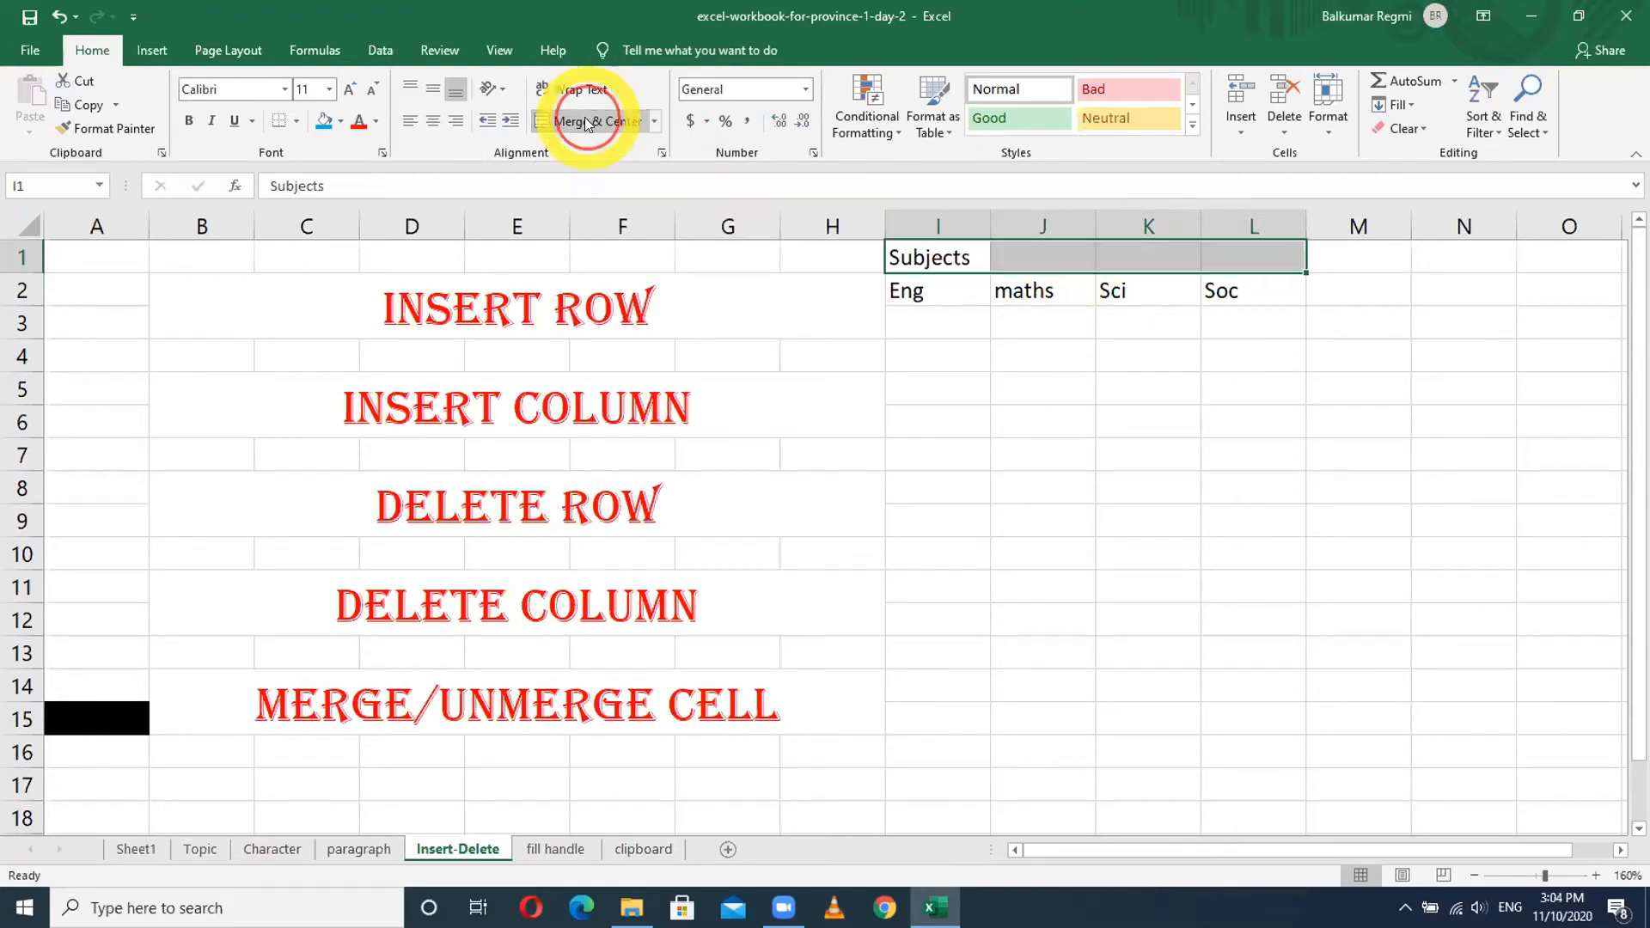
- Merge I1:L1 again with Subjects centered, then try left and right alignment on it
{"action": "left_click", "coordinate": [1128, 418]}
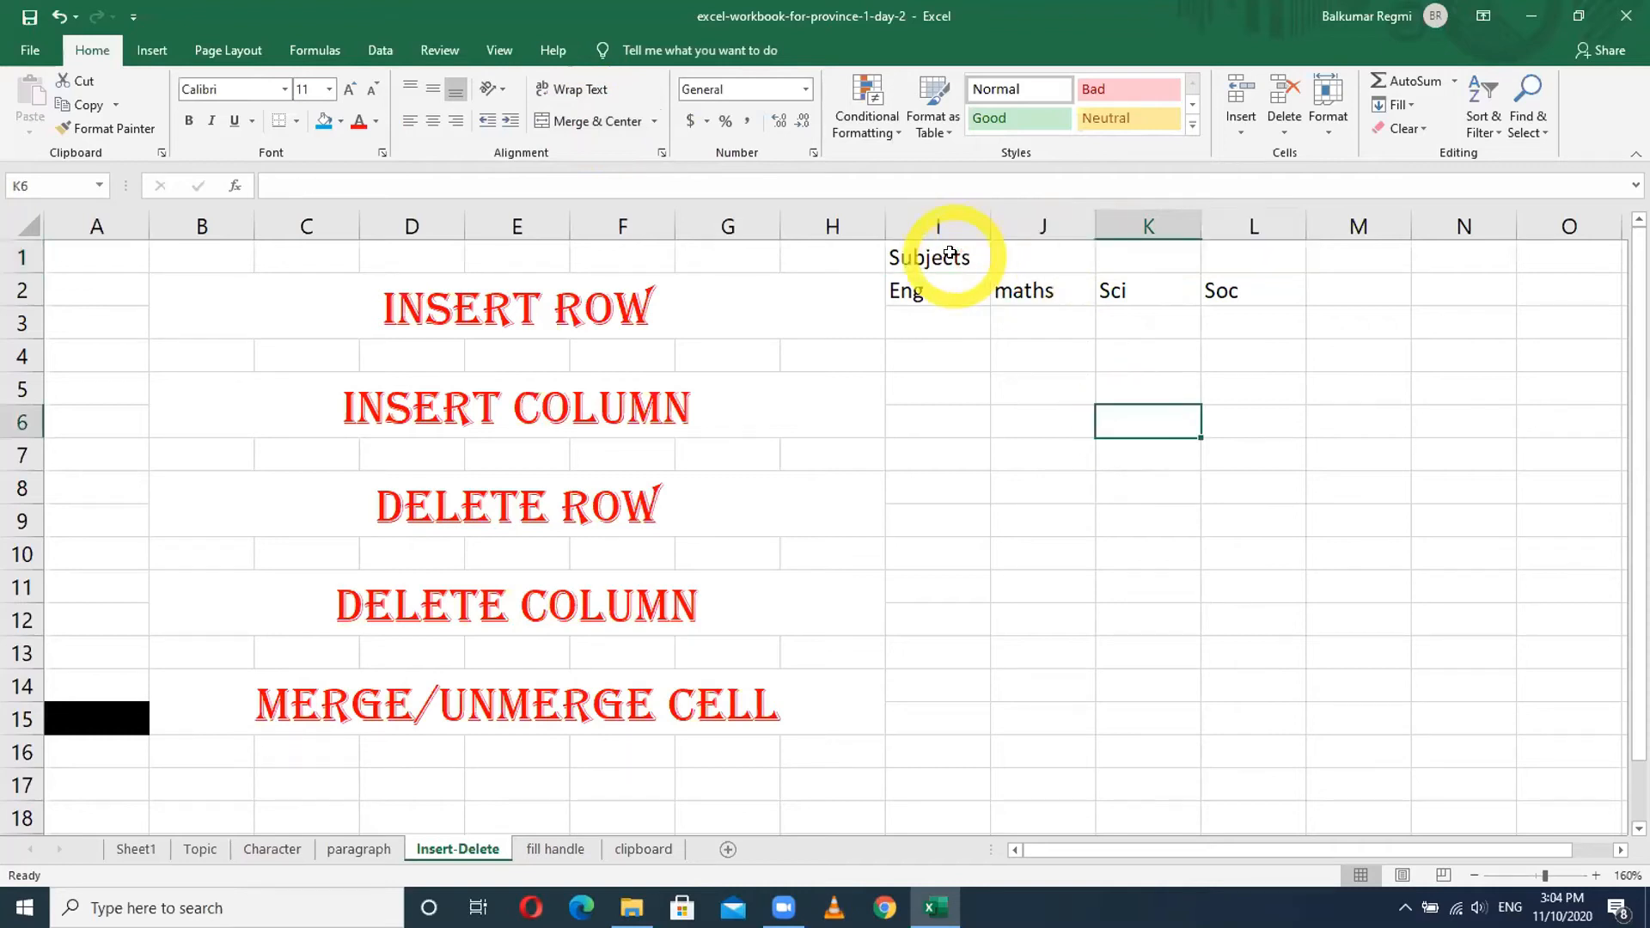
{"action": "left_click_drag", "start_coordinate": [949, 254], "coordinate": [1260, 250]}
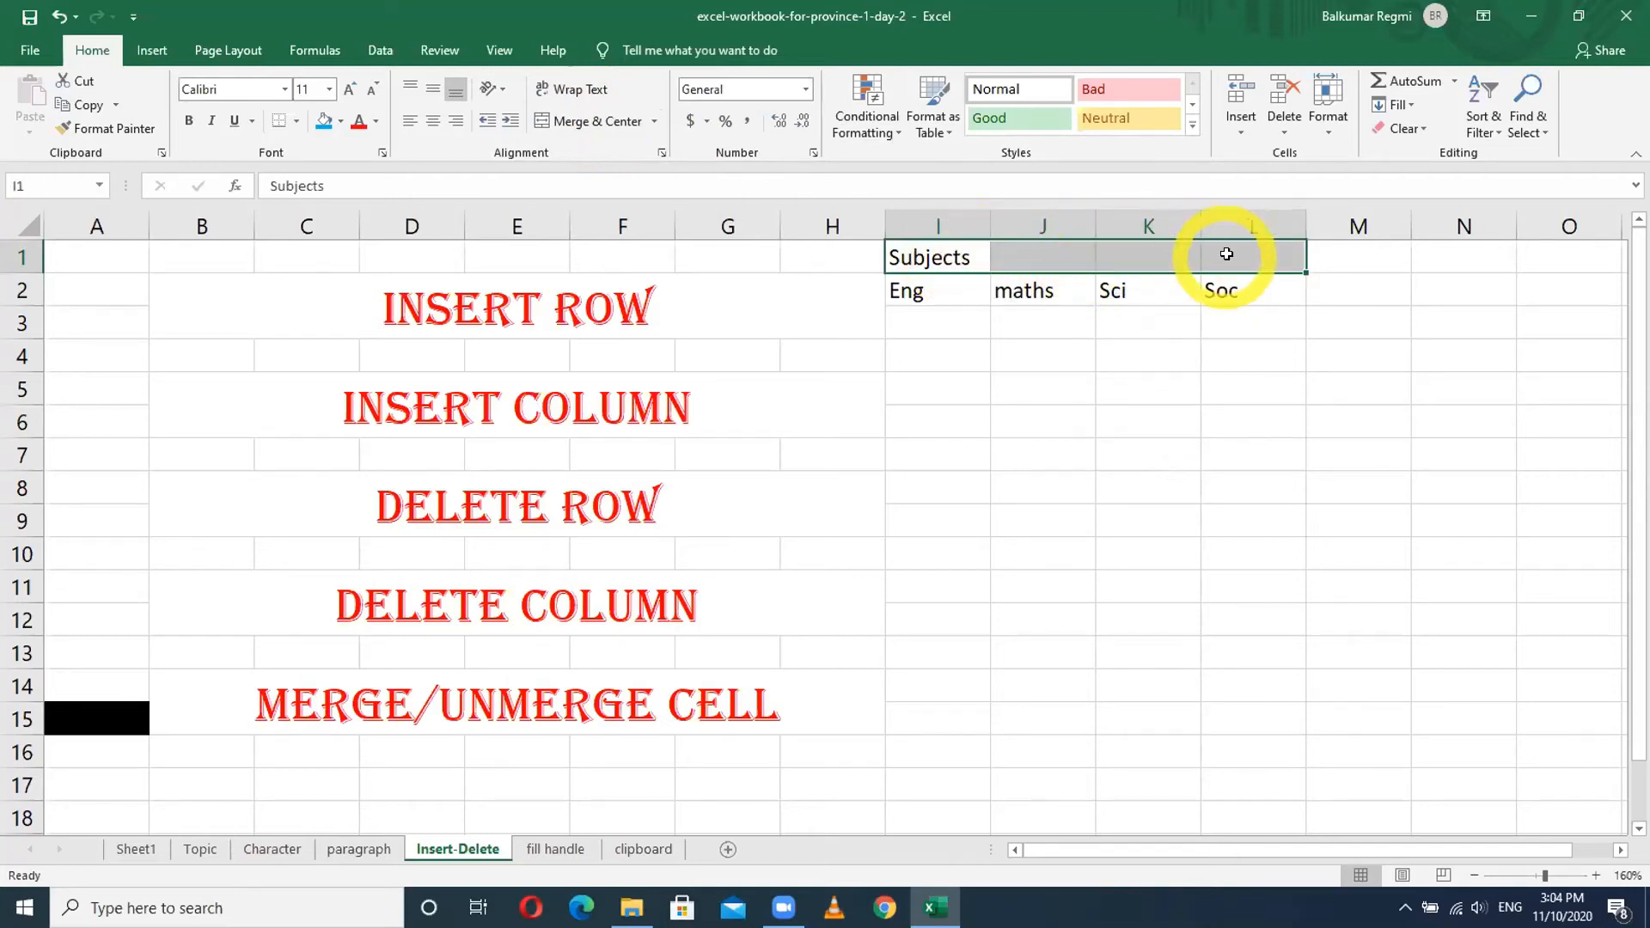
{"action": "left_click", "coordinate": [581, 124]}
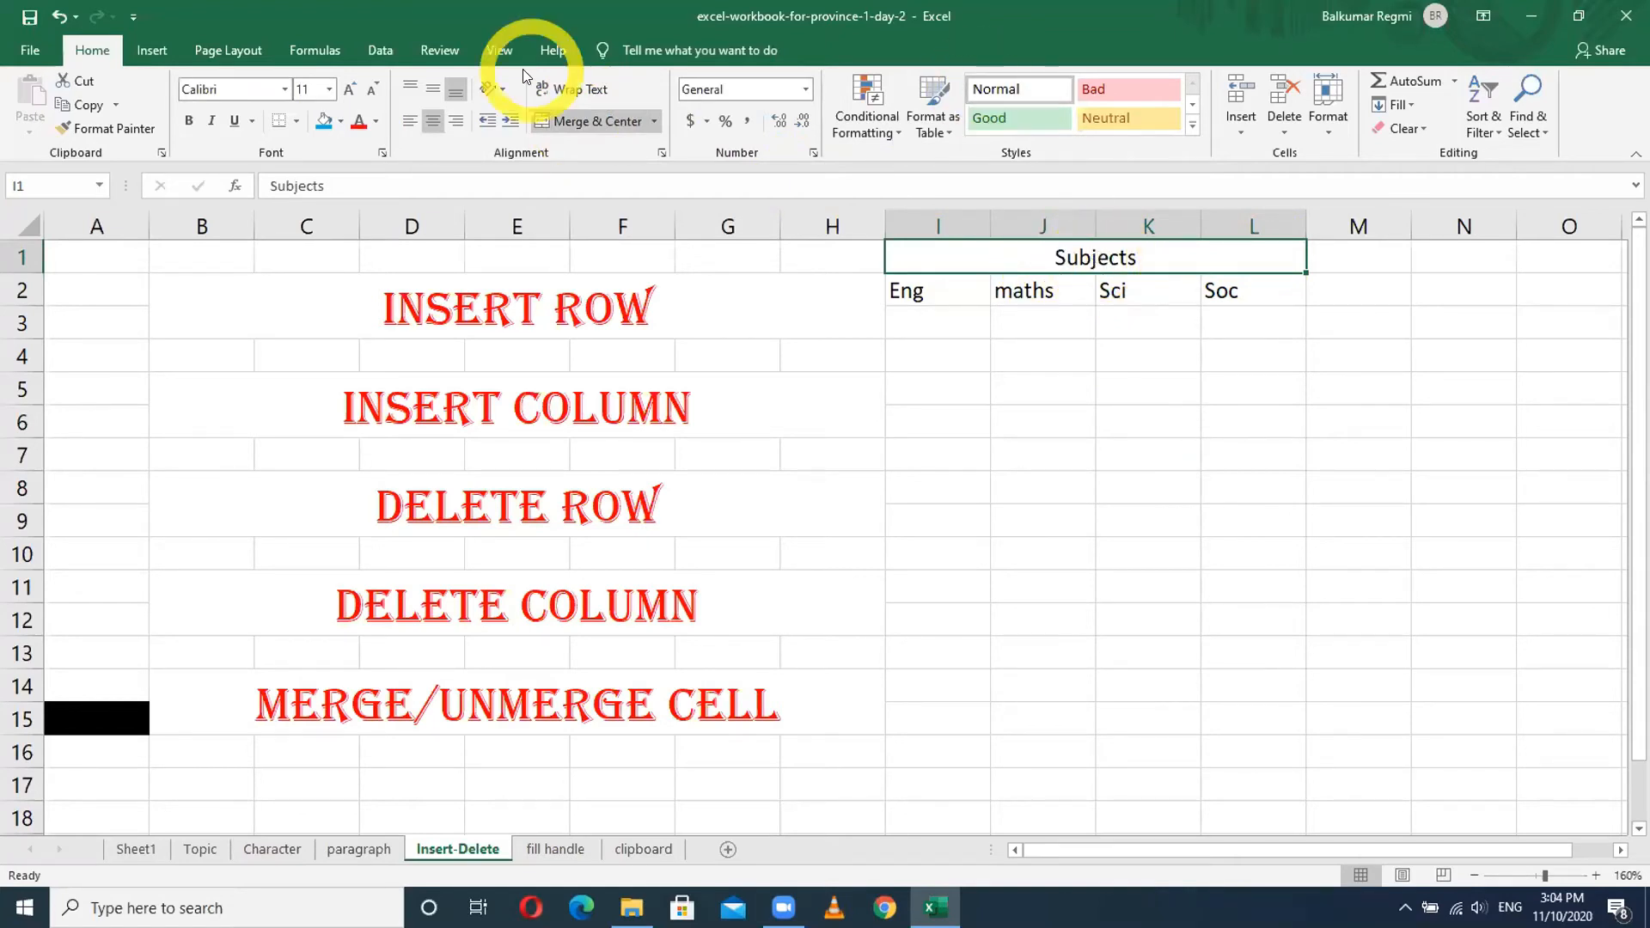
{"action": "left_click", "coordinate": [409, 127]}
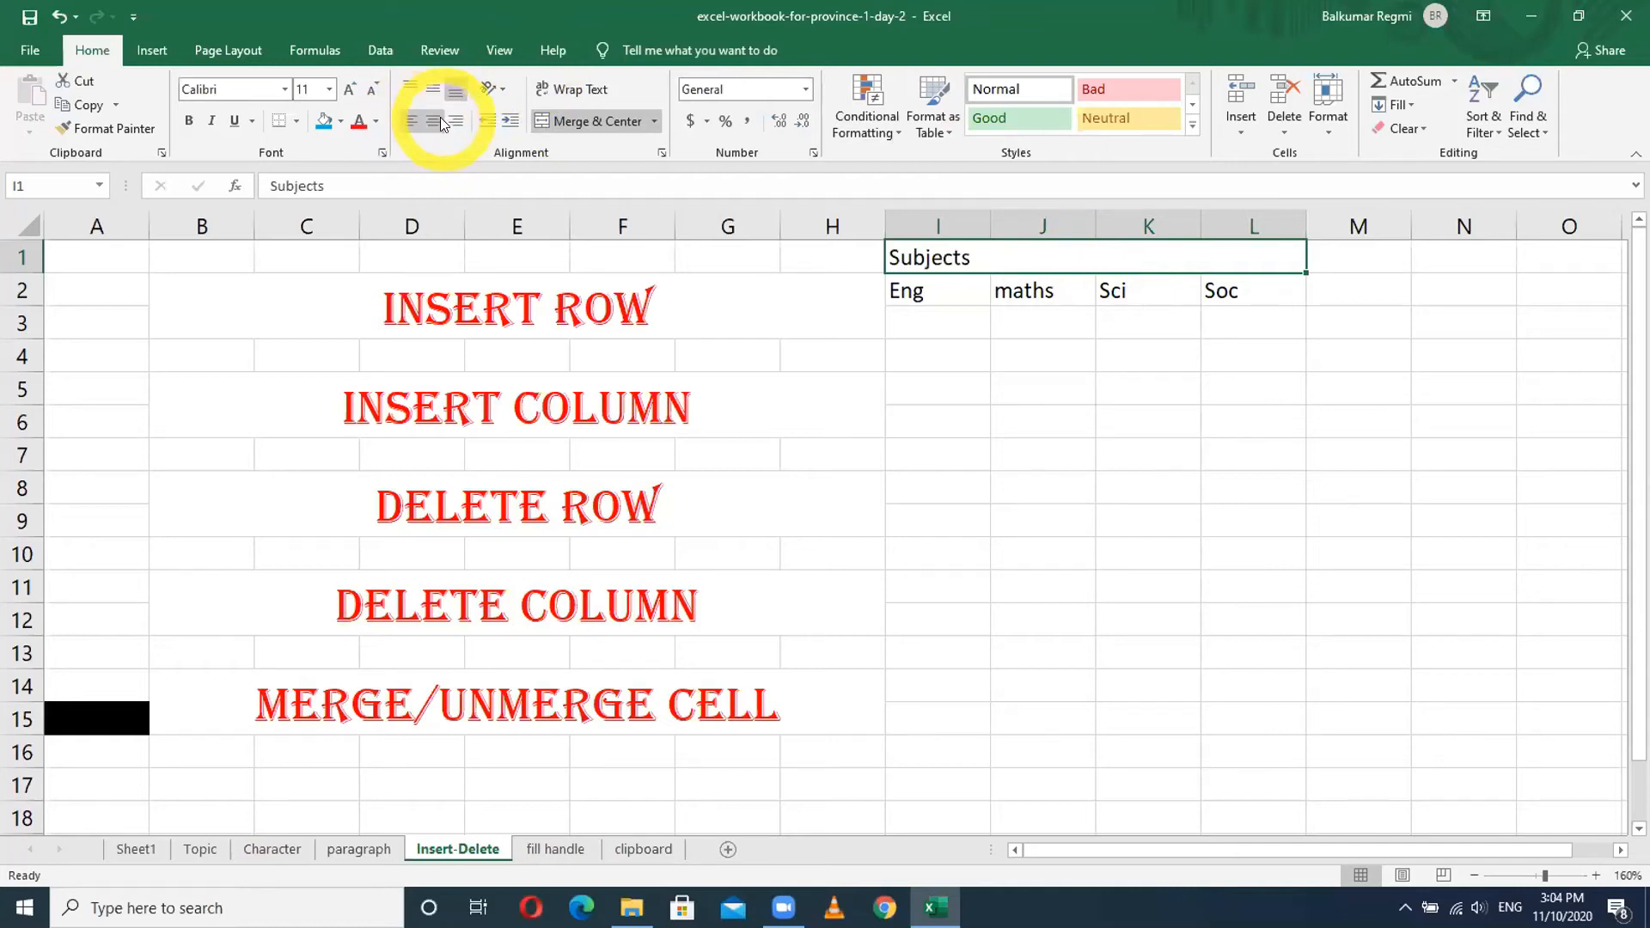
{"action": "left_click", "coordinate": [433, 121]}
{"action": "left_click", "coordinate": [451, 125]}
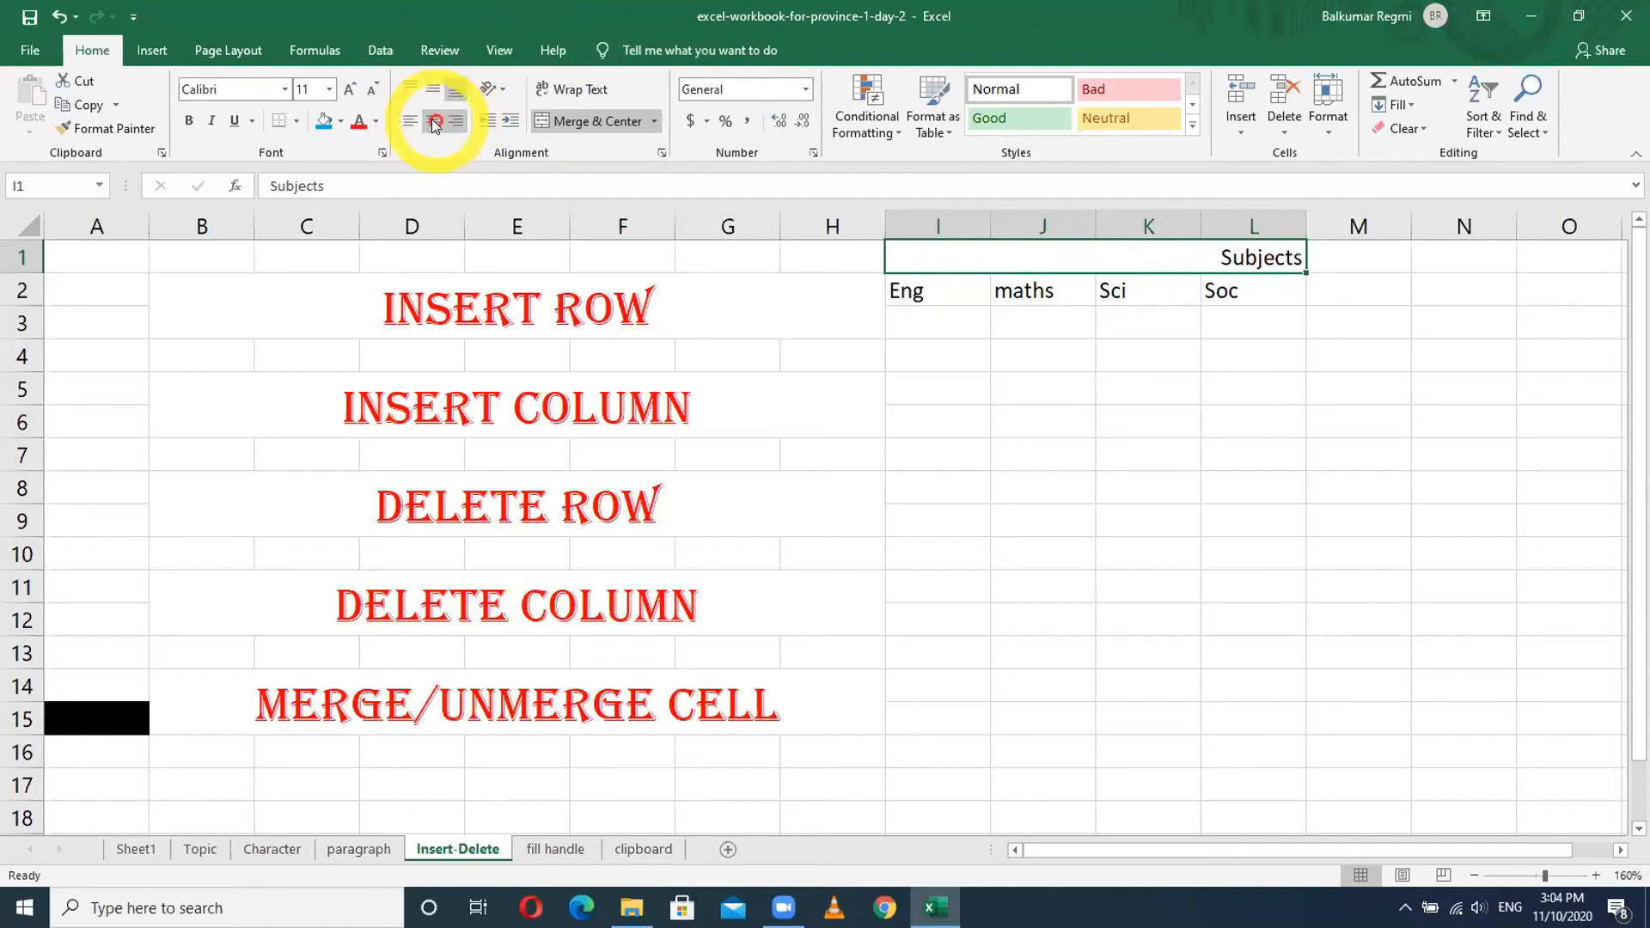
{"action": "left_click", "coordinate": [433, 123]}
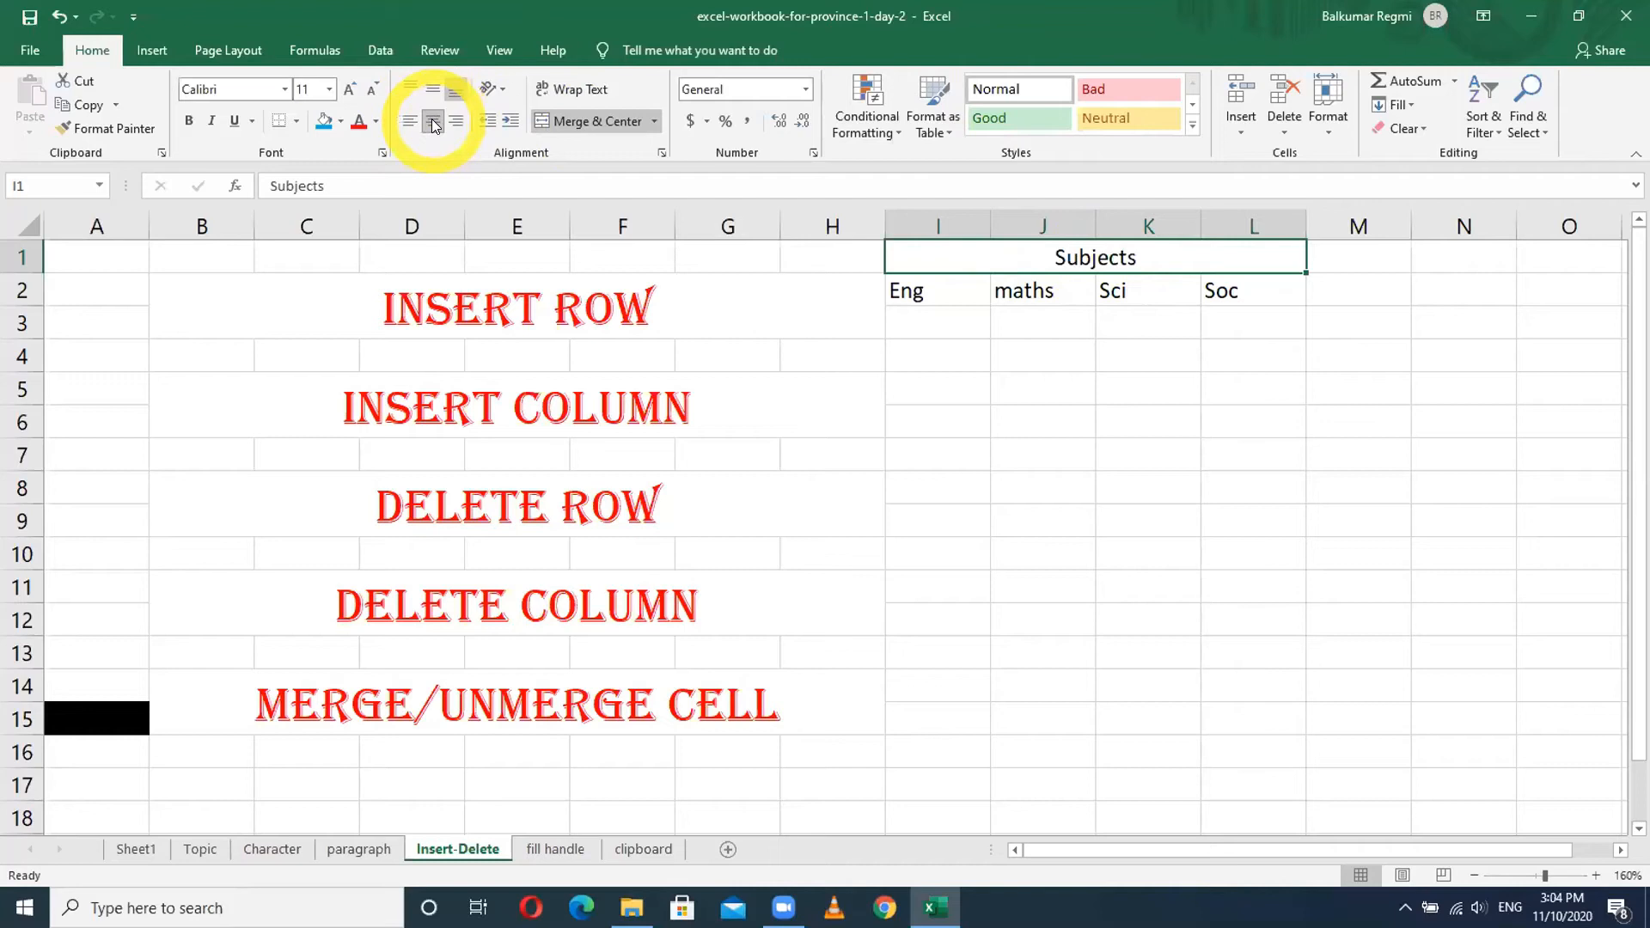
- Unmerge the Subjects header so I1:L1 are separate cells with Subjects in I1
{"action": "left_click", "coordinate": [1065, 355]}
{"action": "left_click", "coordinate": [1046, 254]}
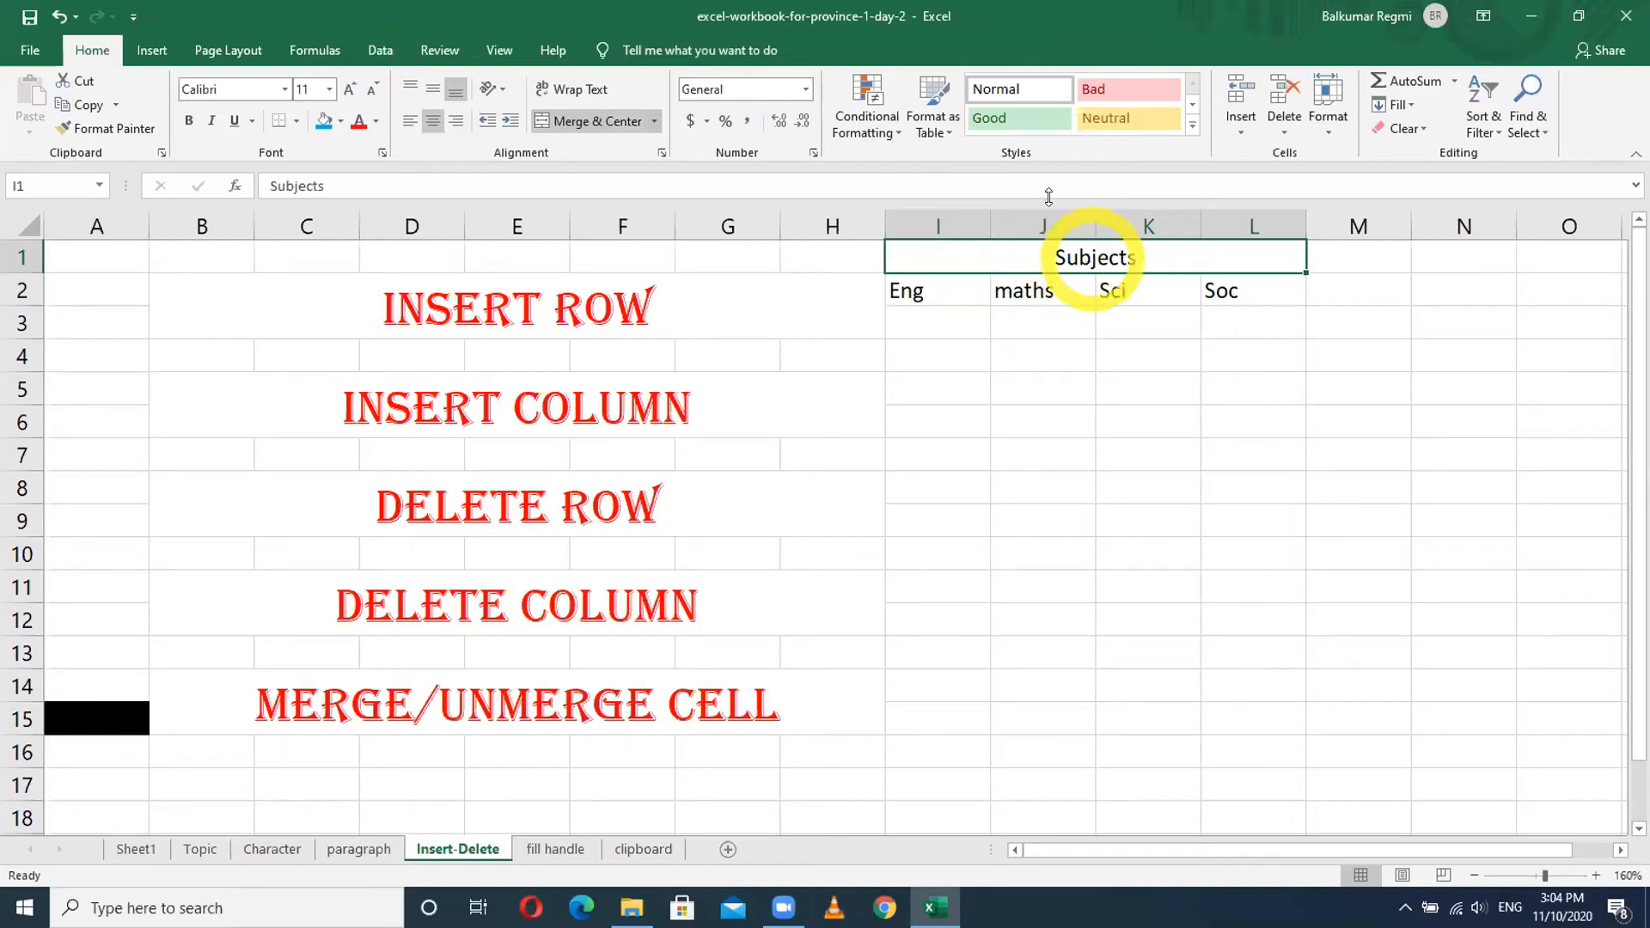
{"action": "left_click", "coordinate": [594, 121]}
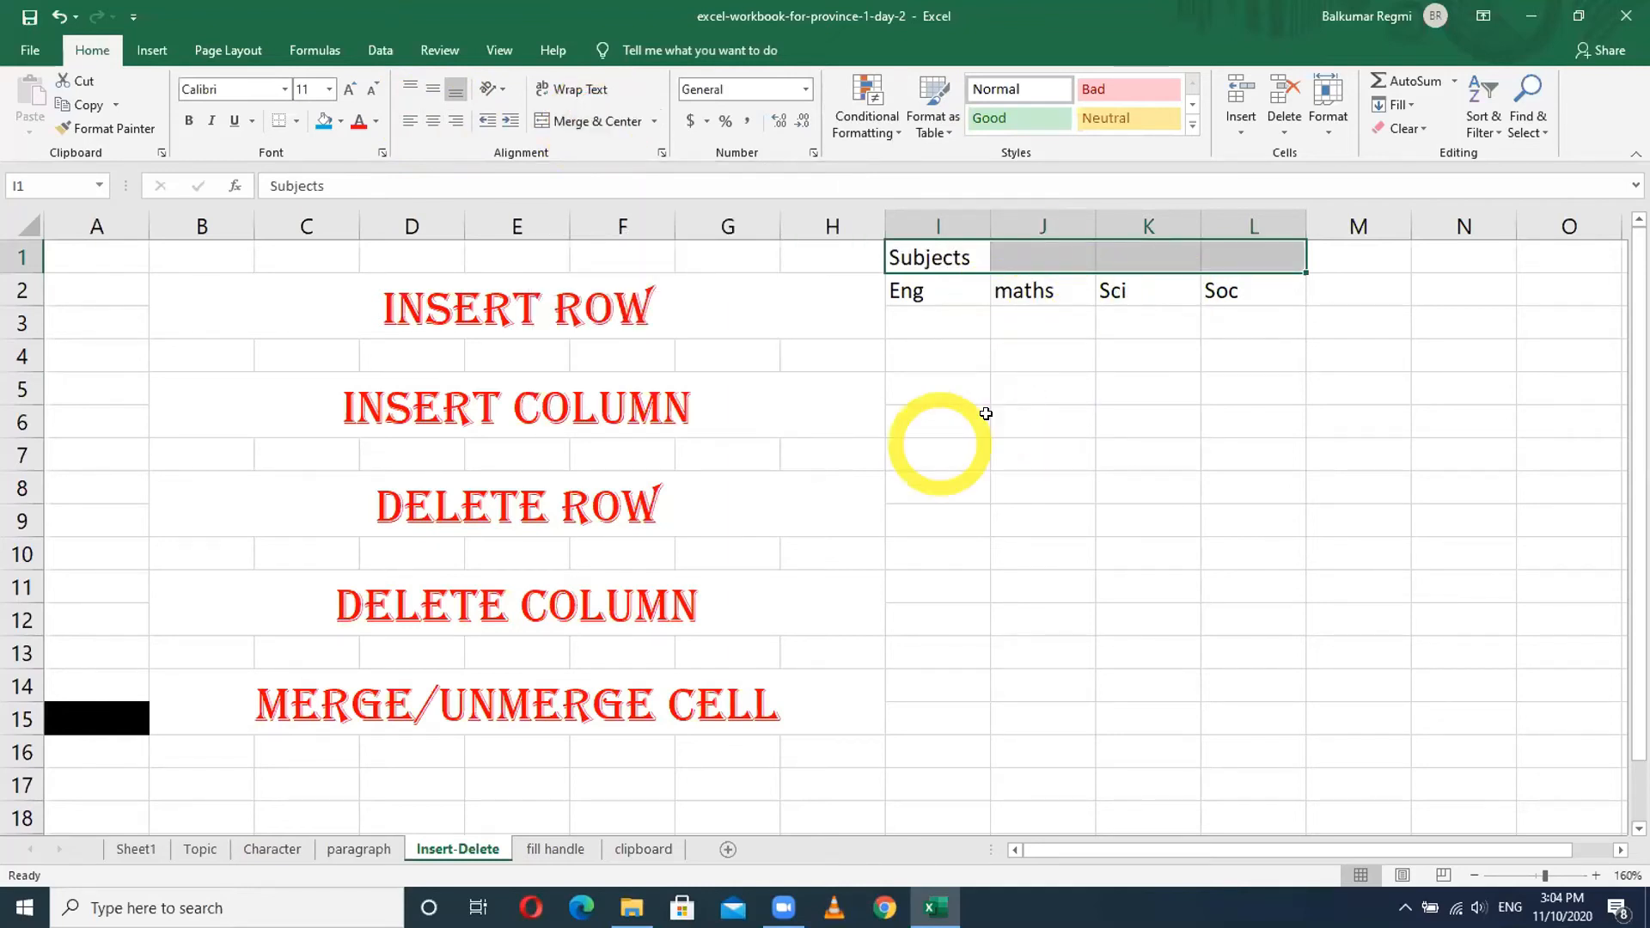
{"action": "left_click", "coordinate": [810, 460]}
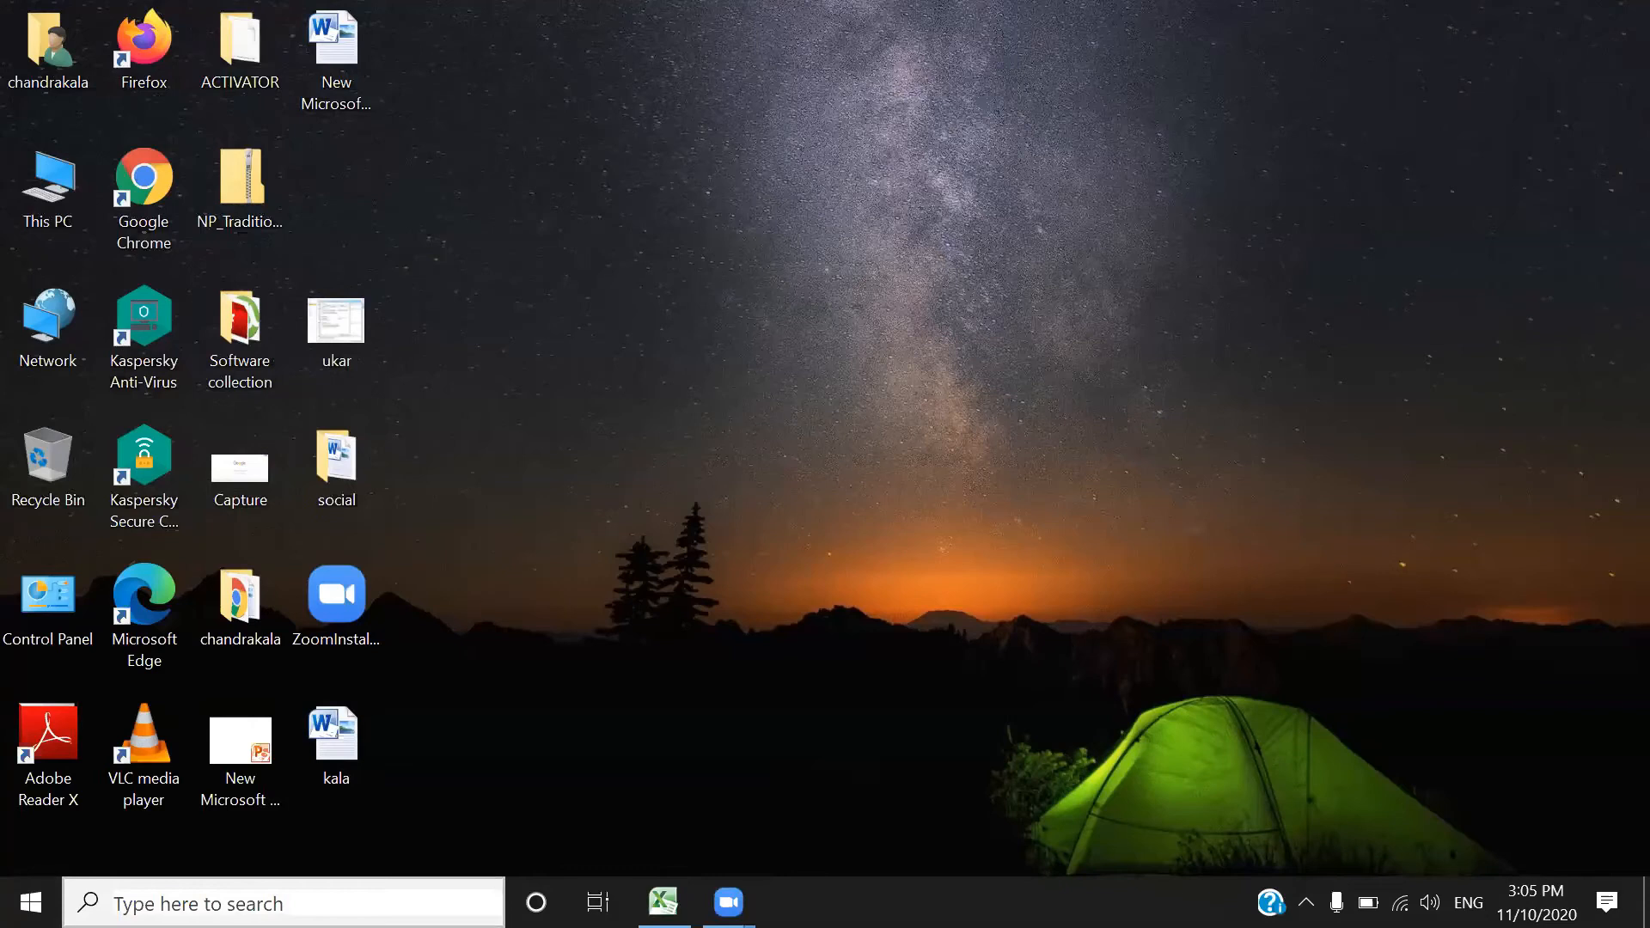
- Dismiss Windows search and bring up Book1's monday sheet in Excel
{"action": "left_click", "coordinate": [293, 904]}
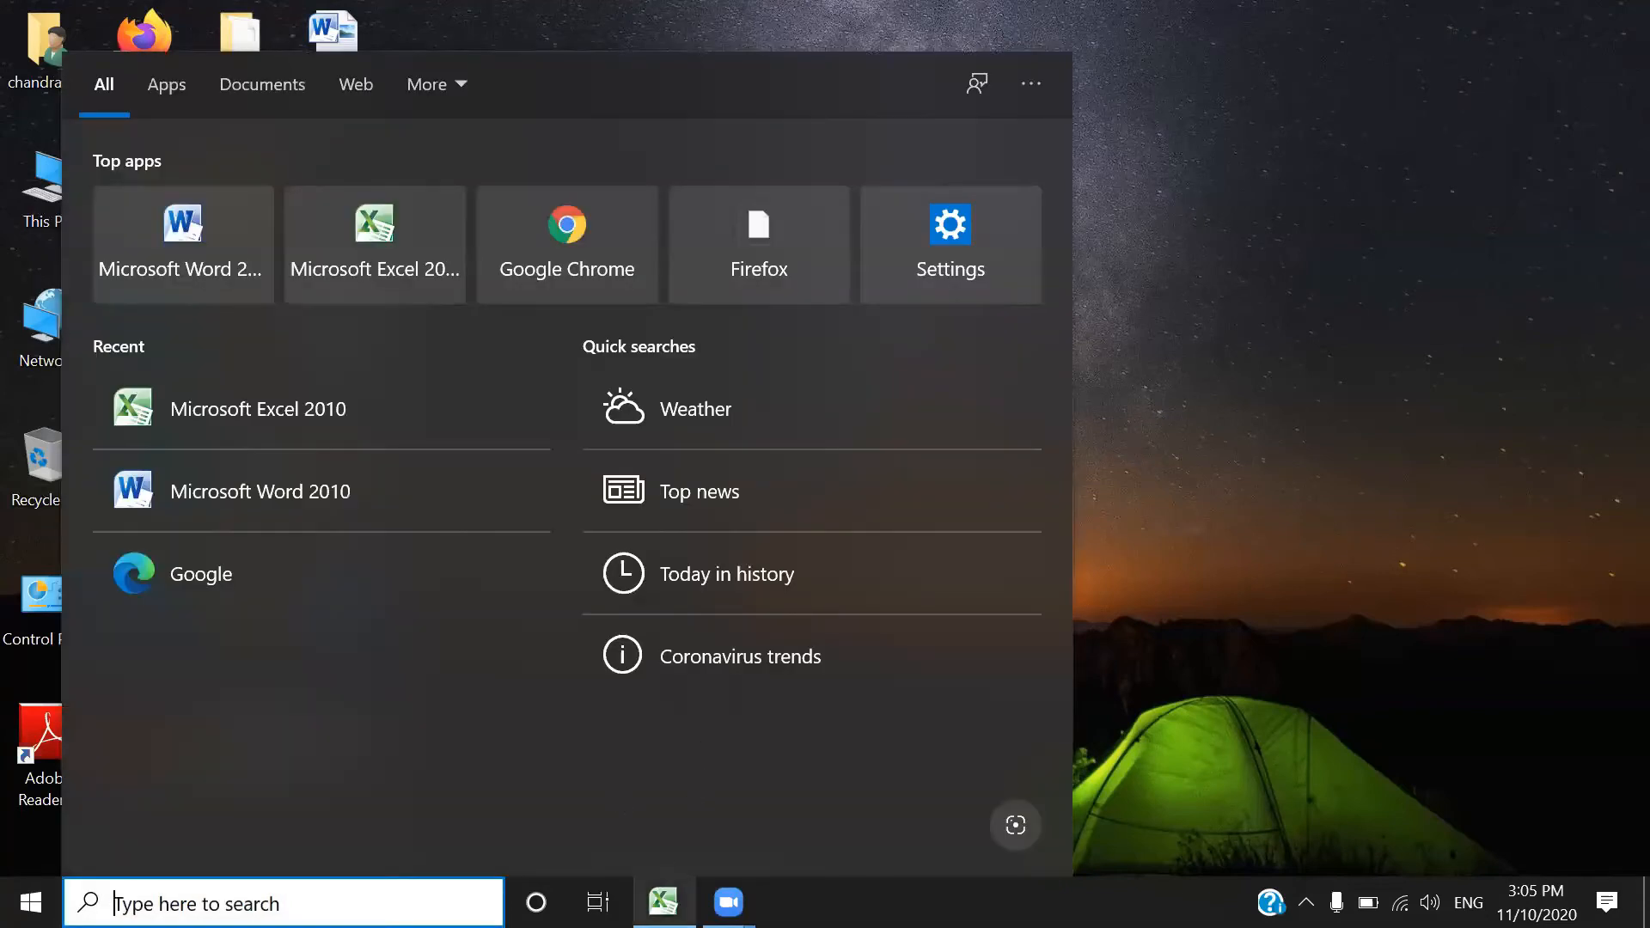
{"action": "left_click", "coordinate": [663, 901]}
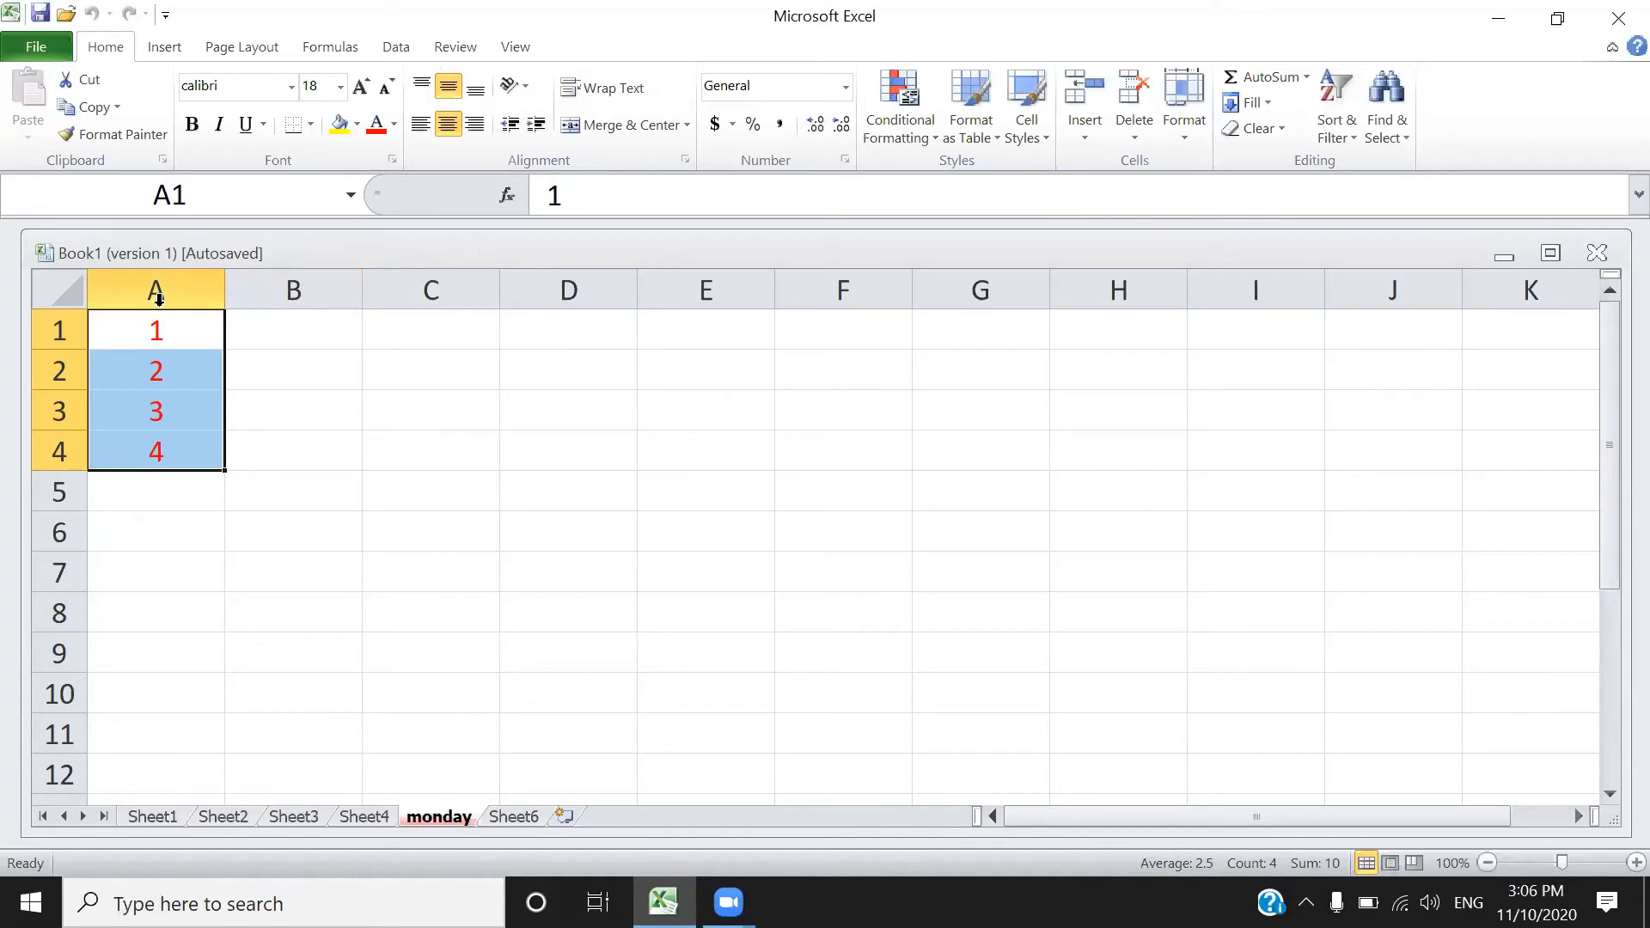
- Give row 6 a yellow fill and row 8 a light blue fill
{"action": "left_click", "coordinate": [64, 539]}
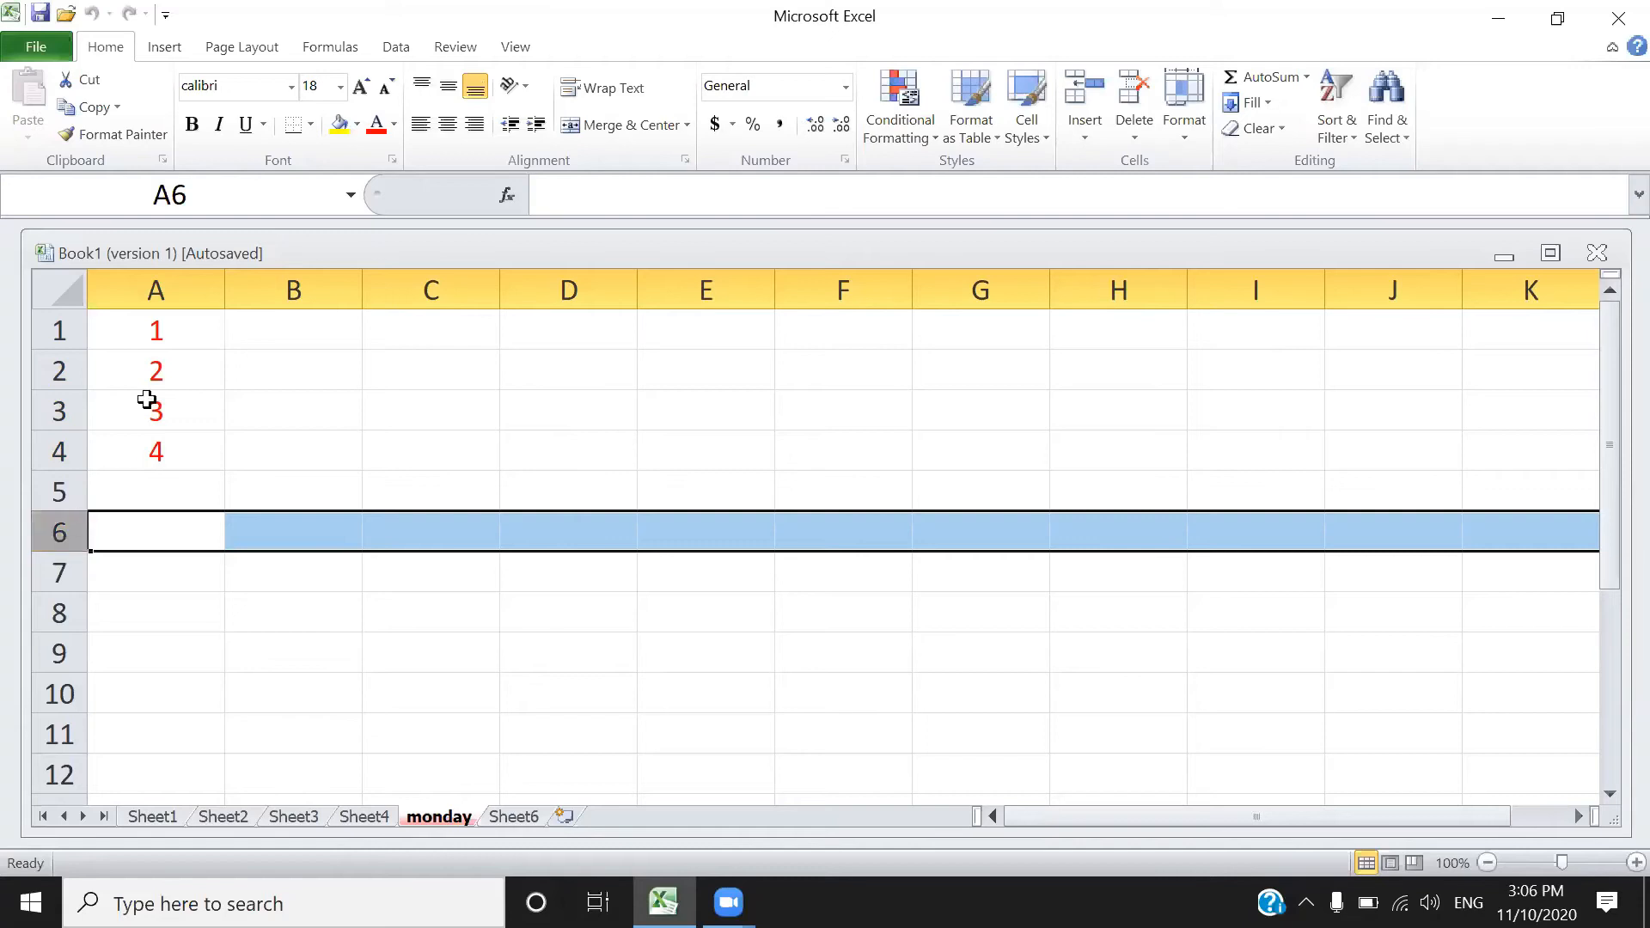
{"action": "left_click", "coordinate": [339, 125]}
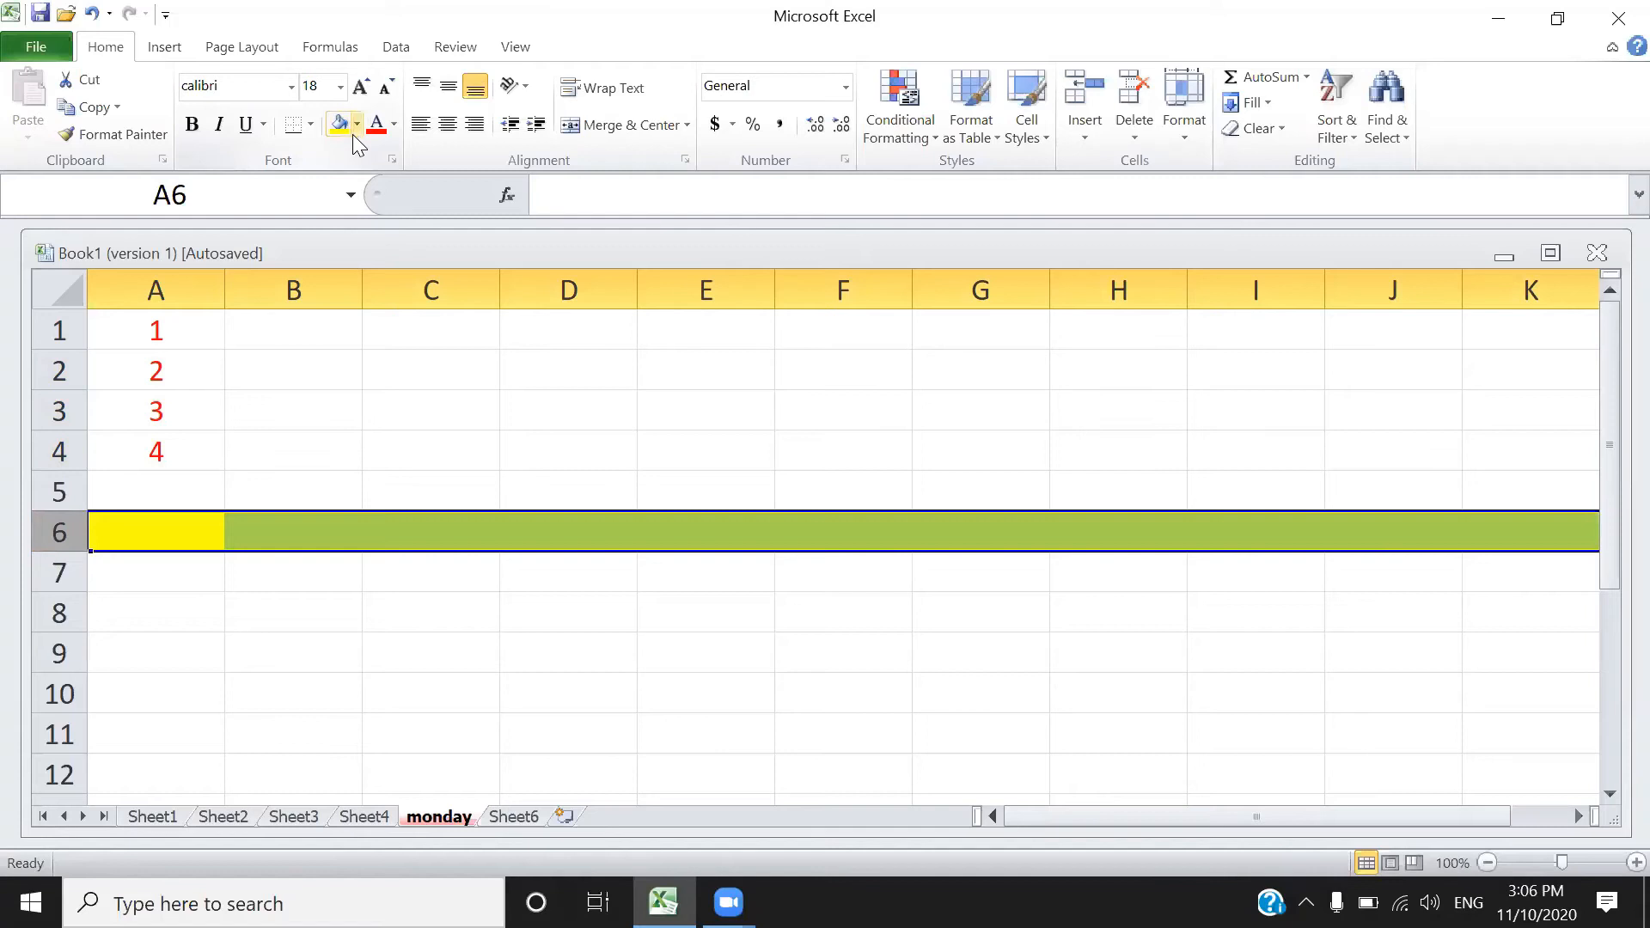
{"action": "left_click", "coordinate": [59, 614]}
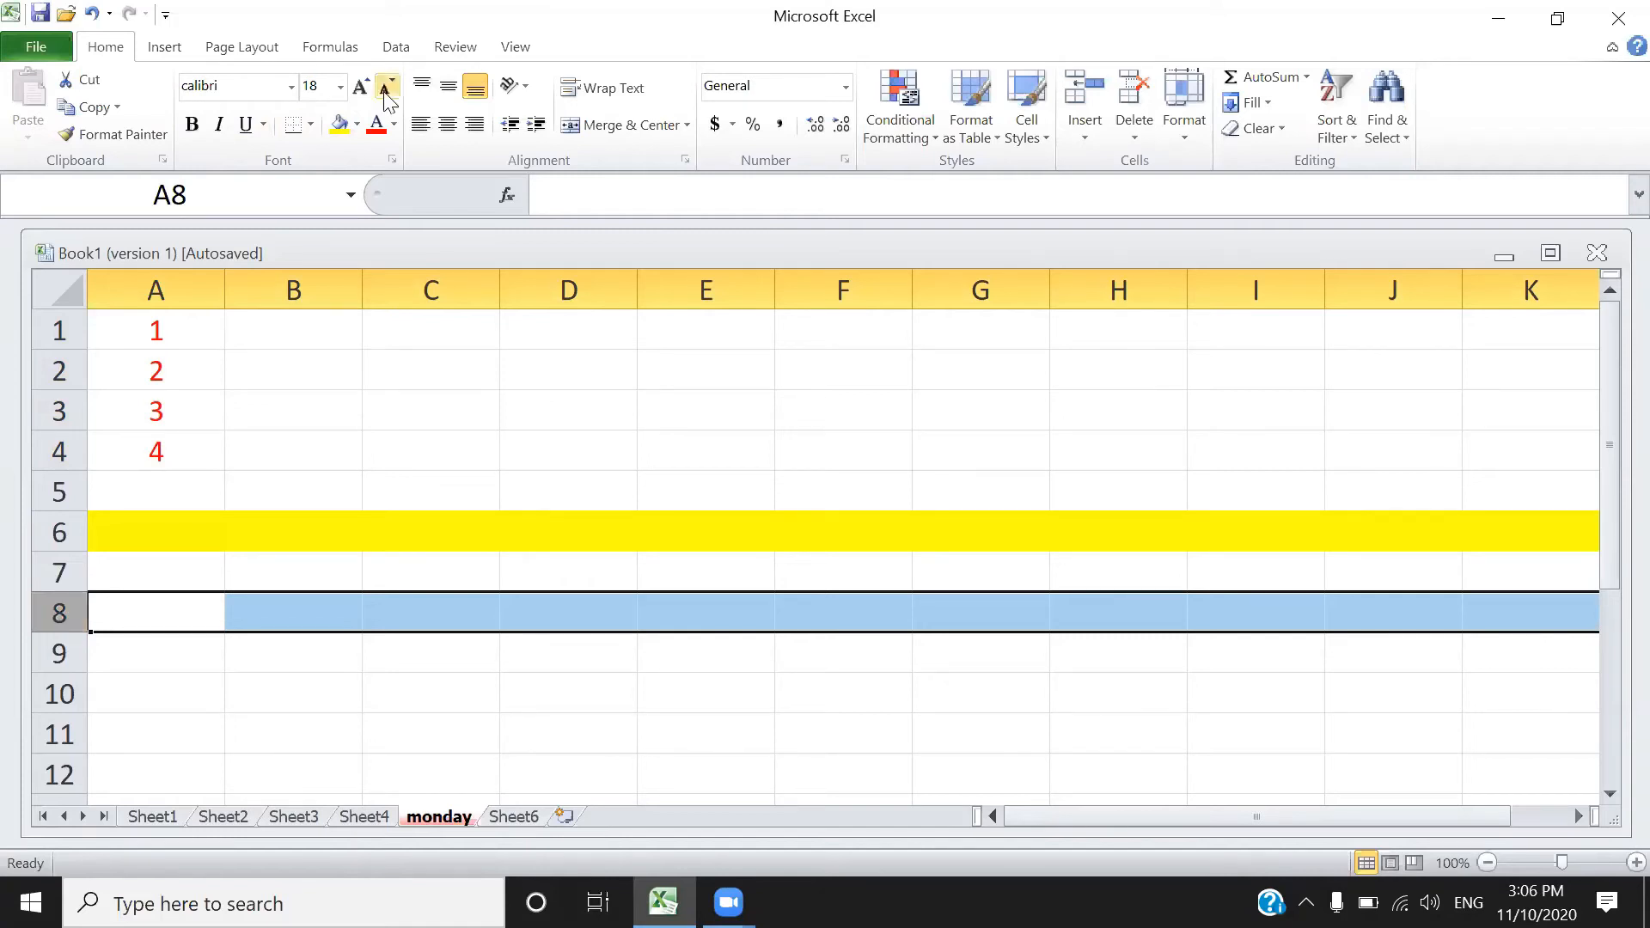
{"action": "left_click", "coordinate": [377, 129]}
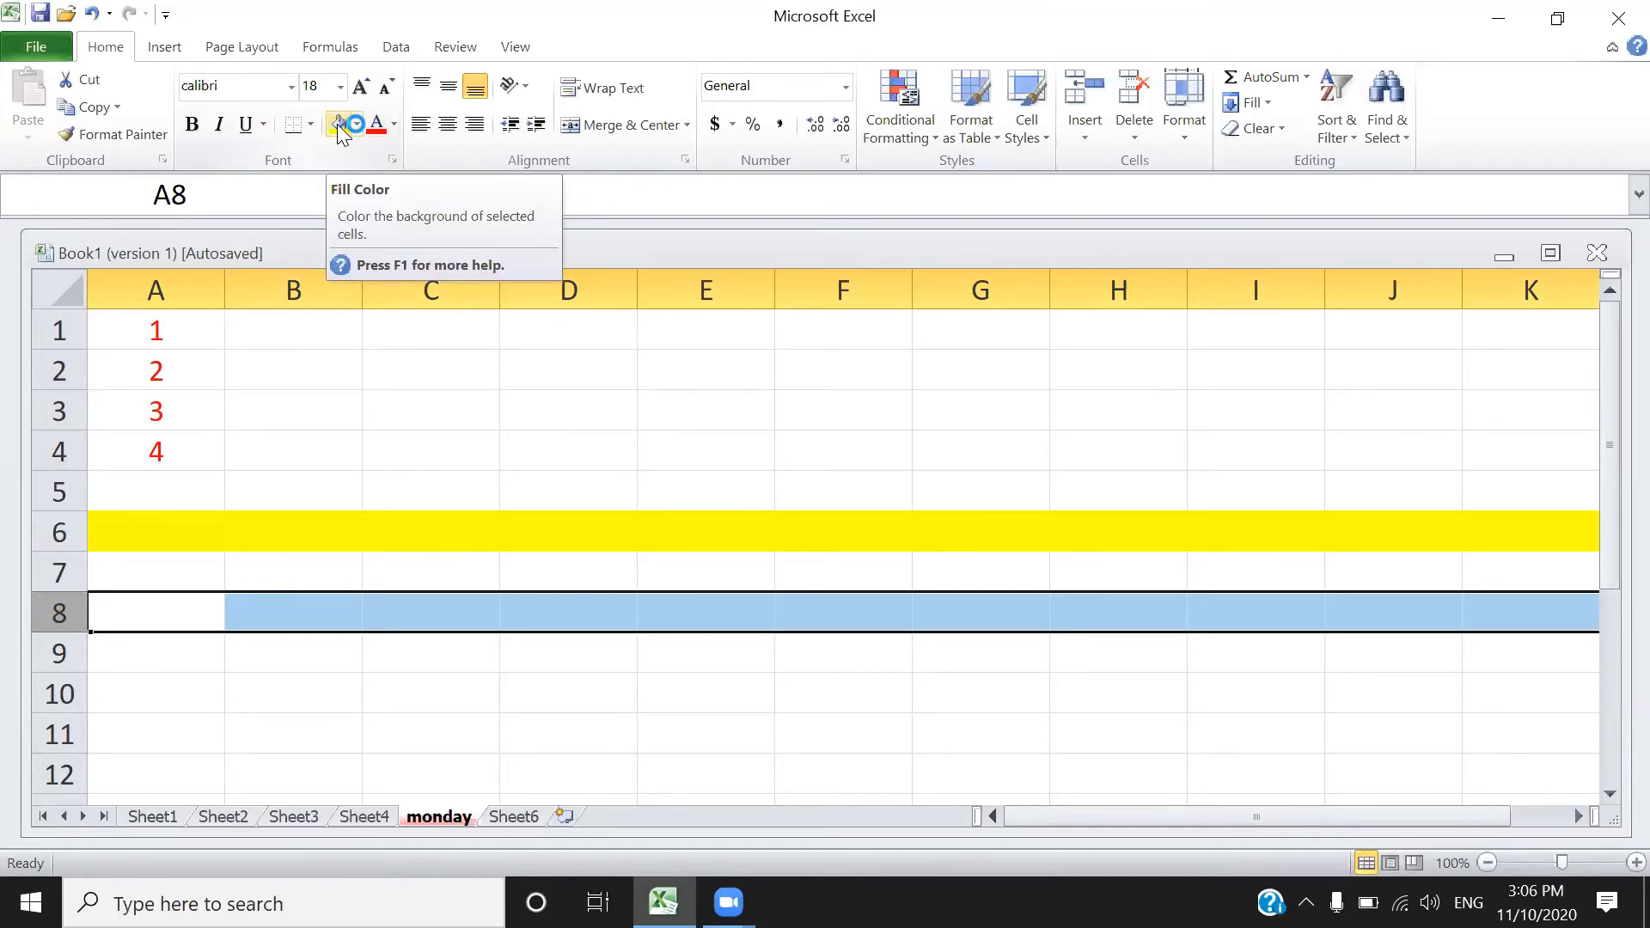
{"action": "left_click", "coordinate": [395, 125]}
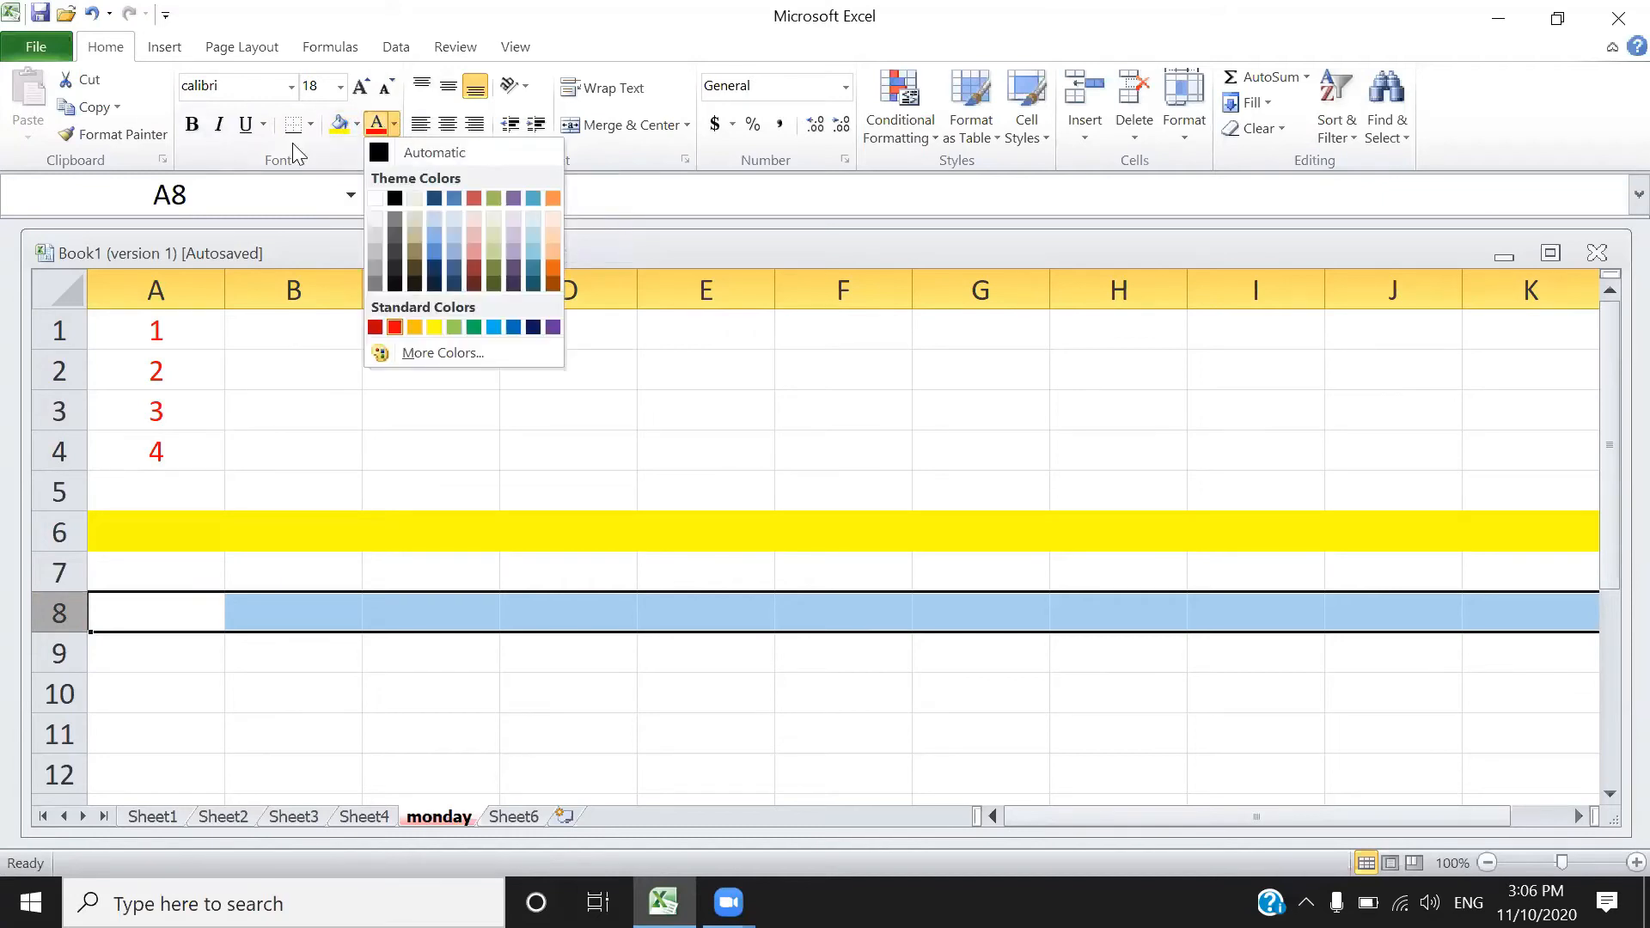
{"action": "left_click", "coordinate": [357, 128]}
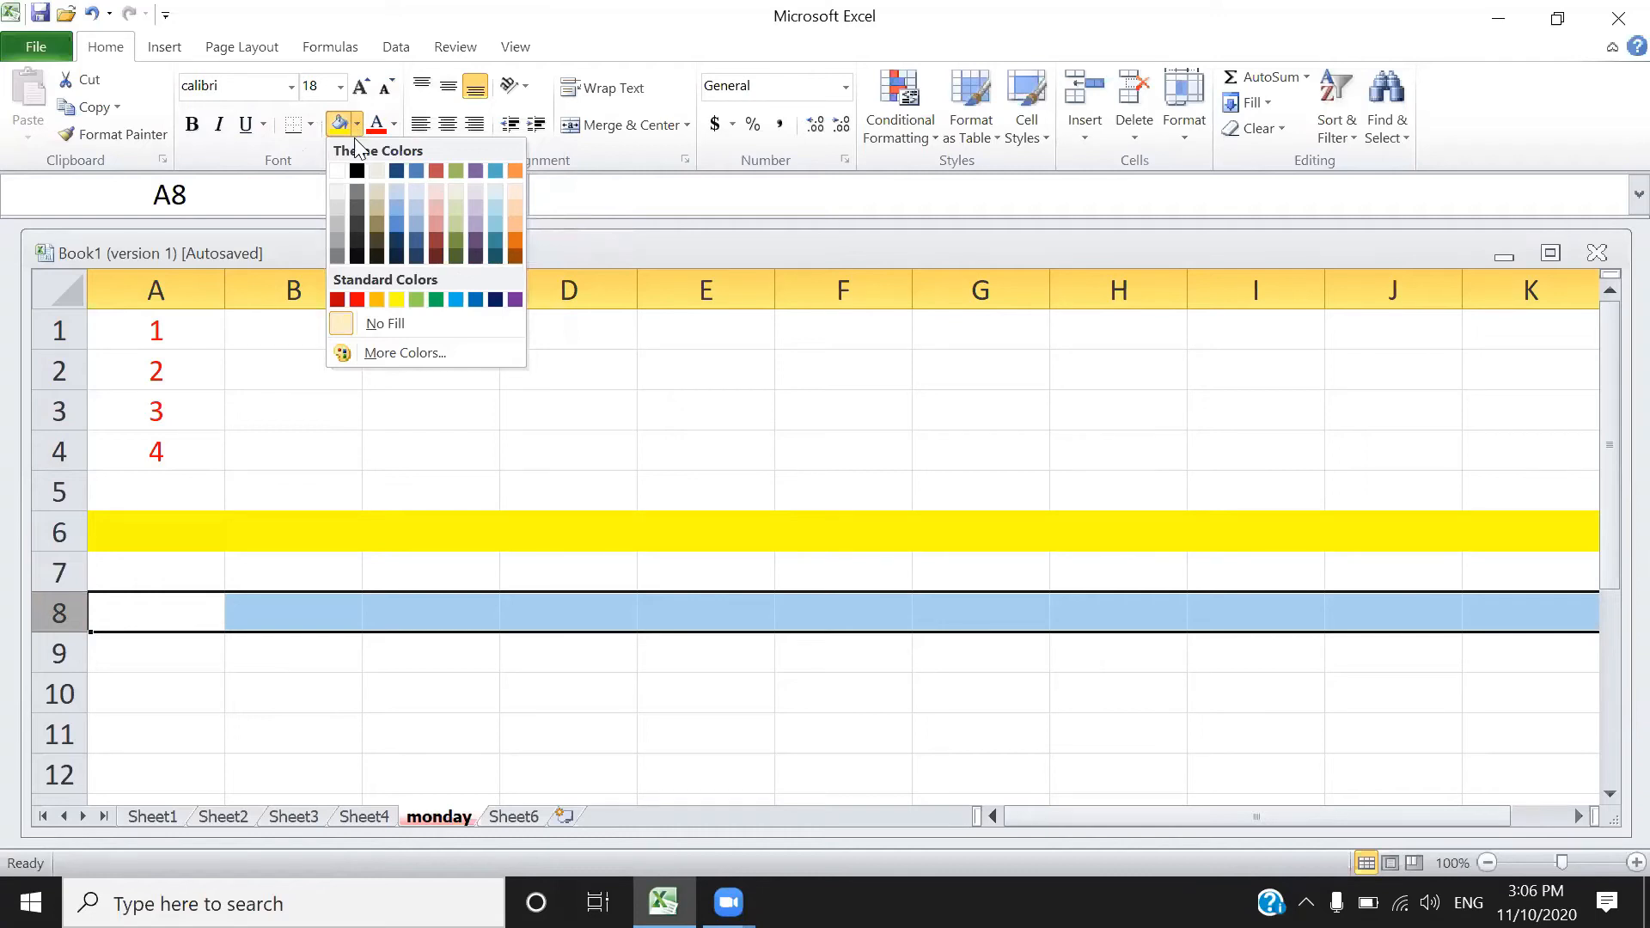
{"action": "left_click", "coordinate": [457, 299]}
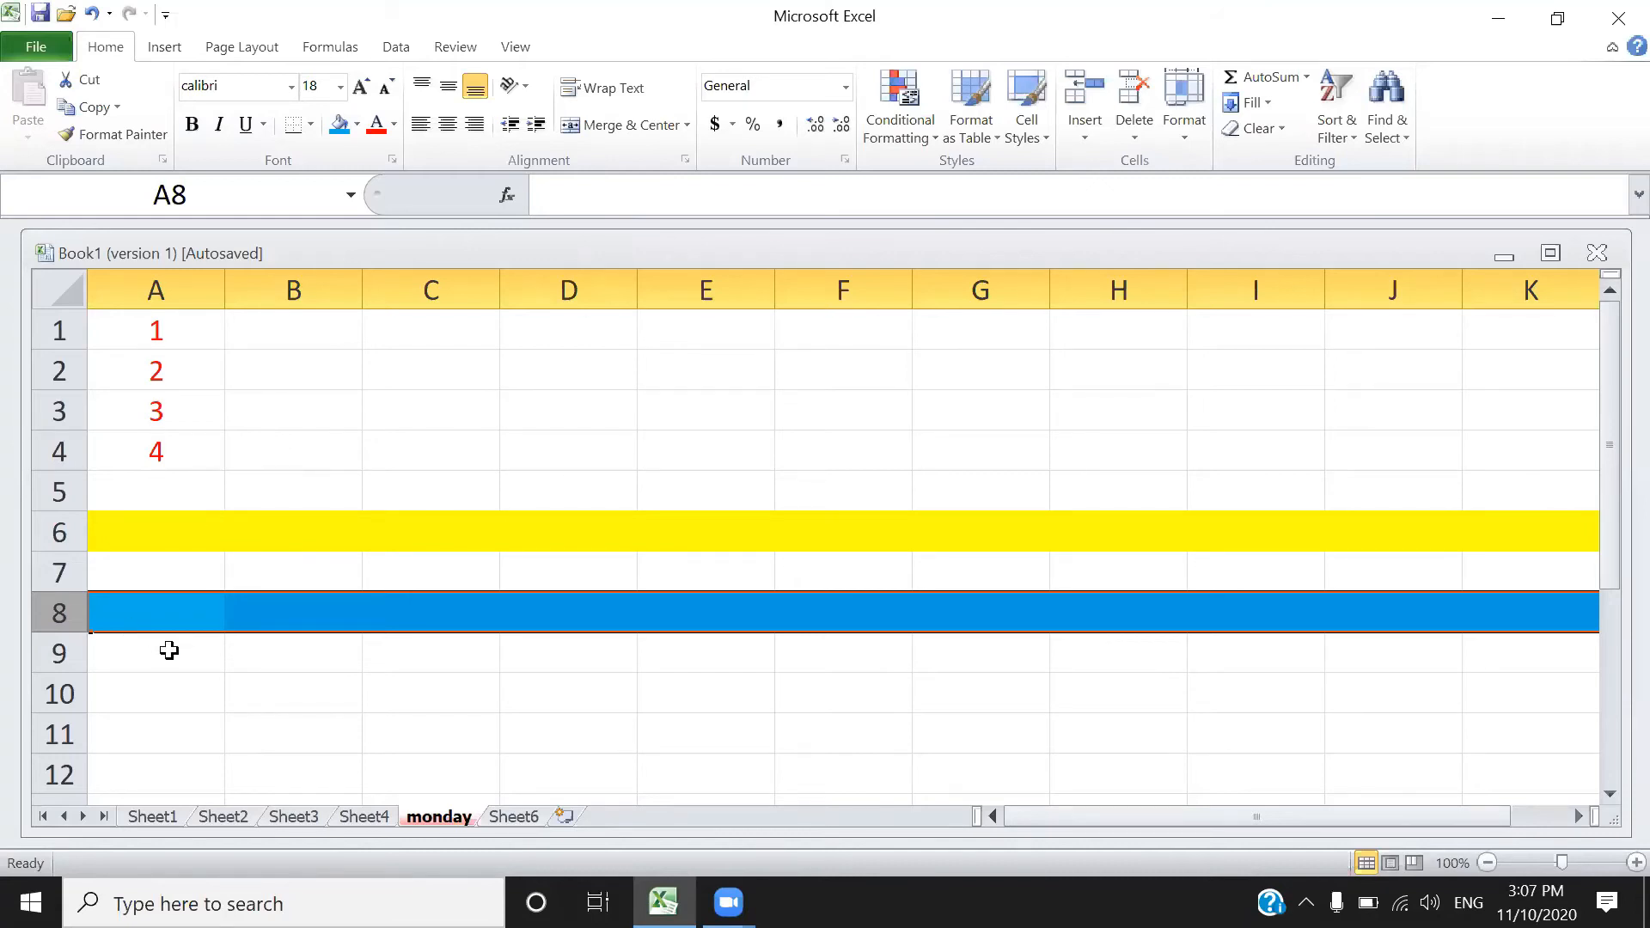
- Insert a blank row above row 8 and another above row 6
{"action": "right_click", "coordinate": [83, 608]}
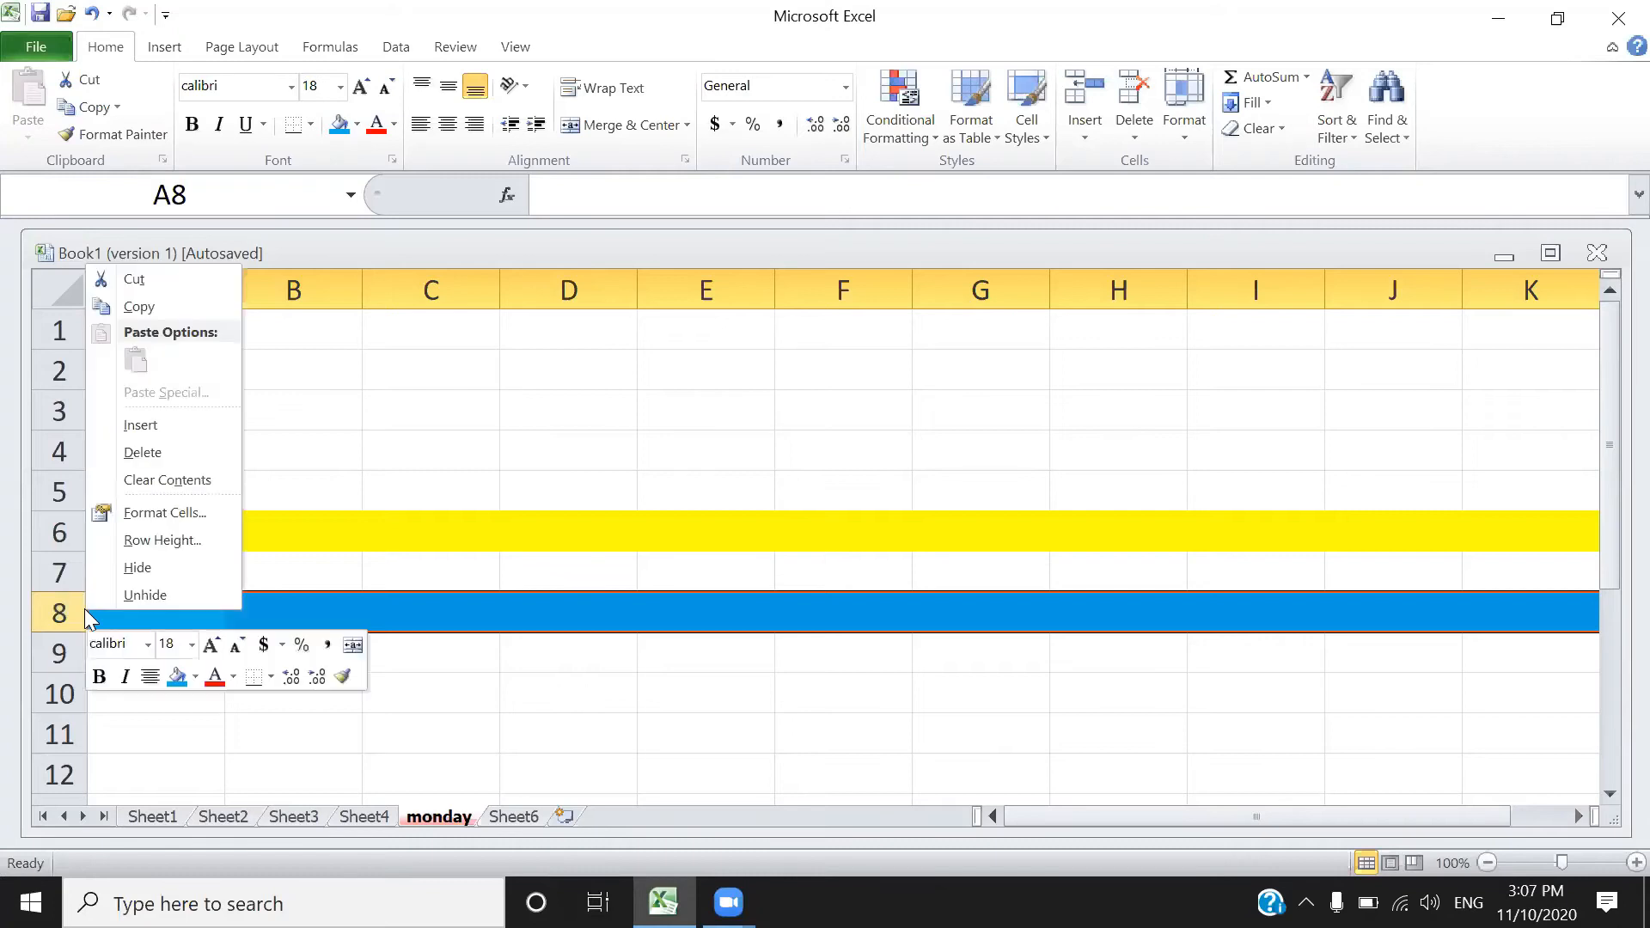
{"action": "left_click", "coordinate": [140, 425]}
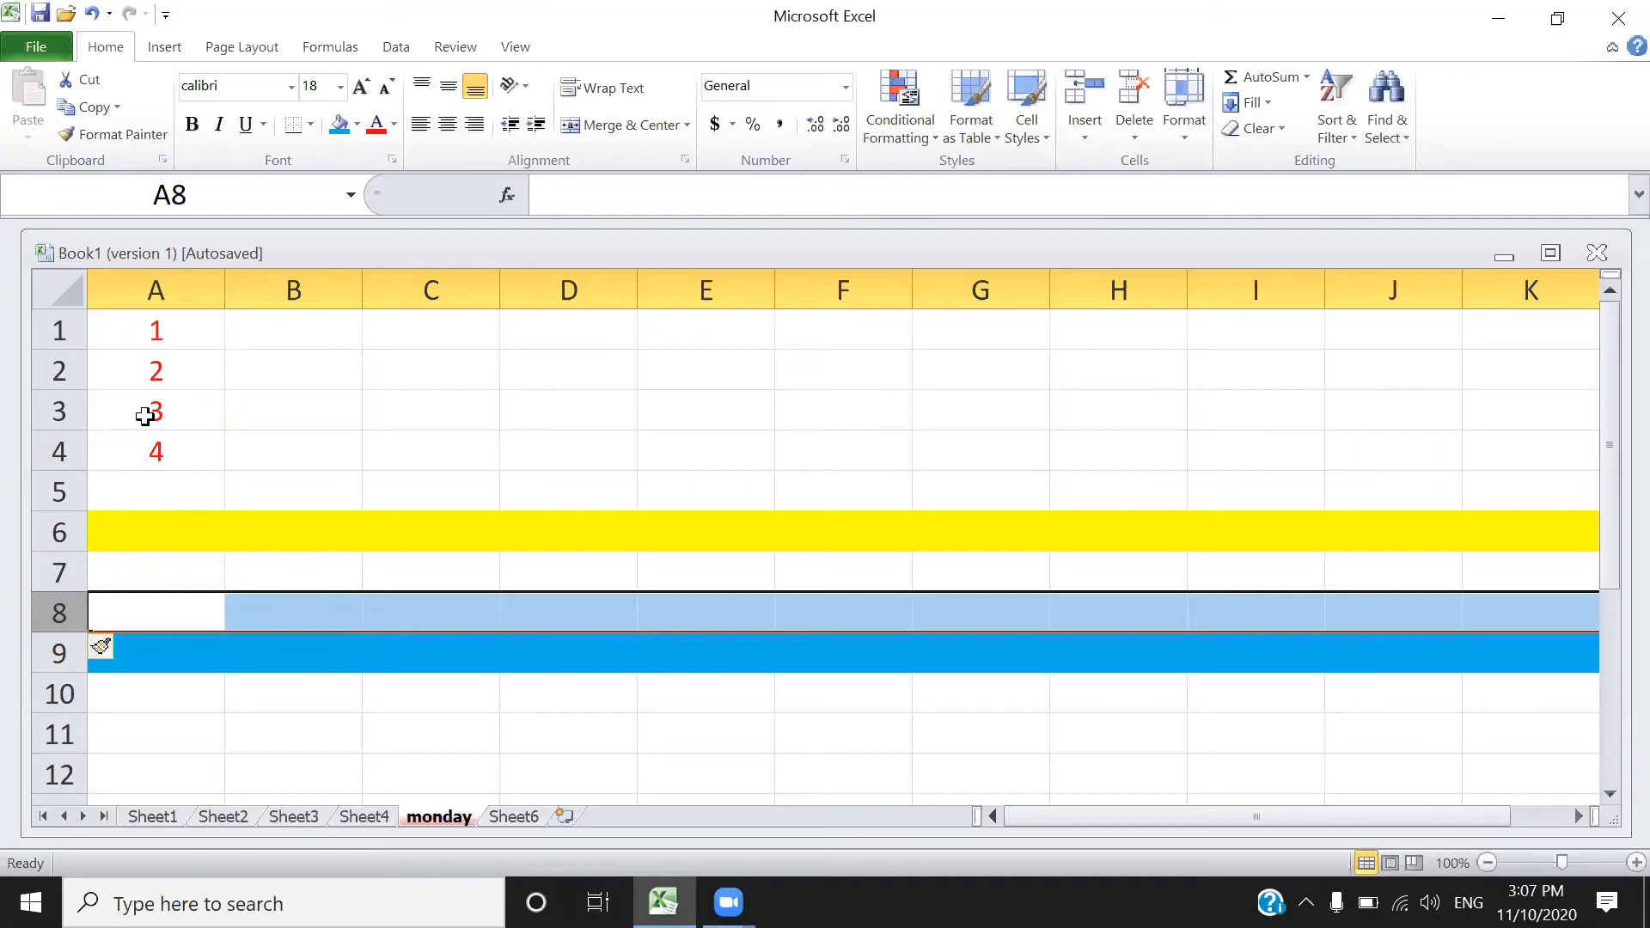
{"action": "right_click", "coordinate": [53, 521]}
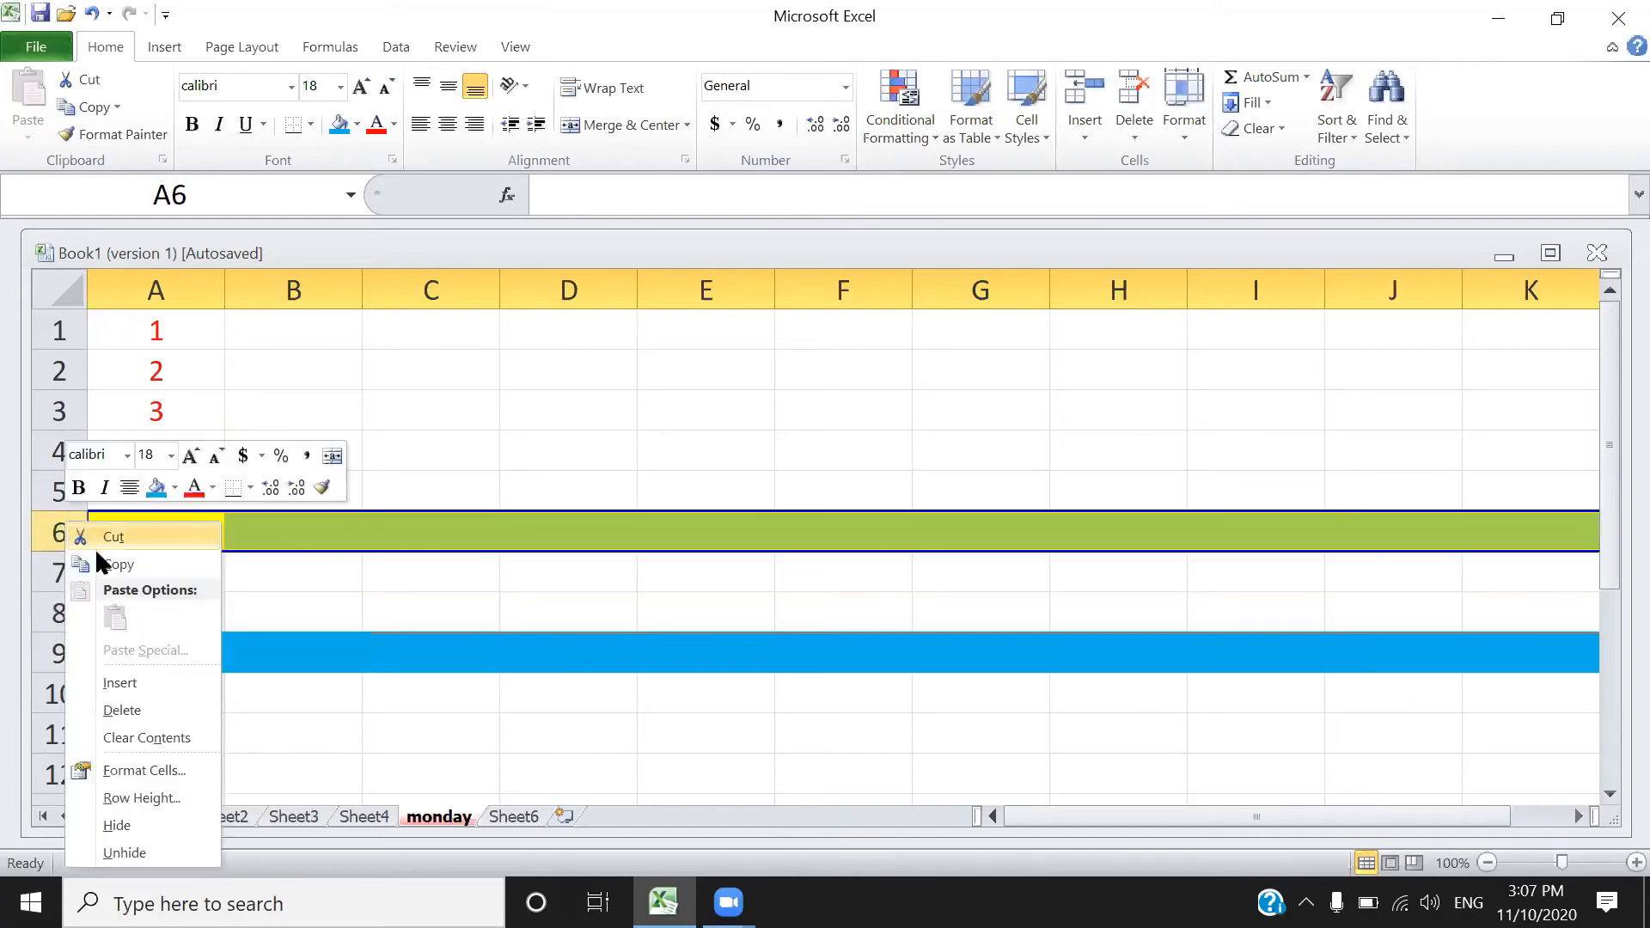
{"action": "left_click", "coordinate": [118, 682]}
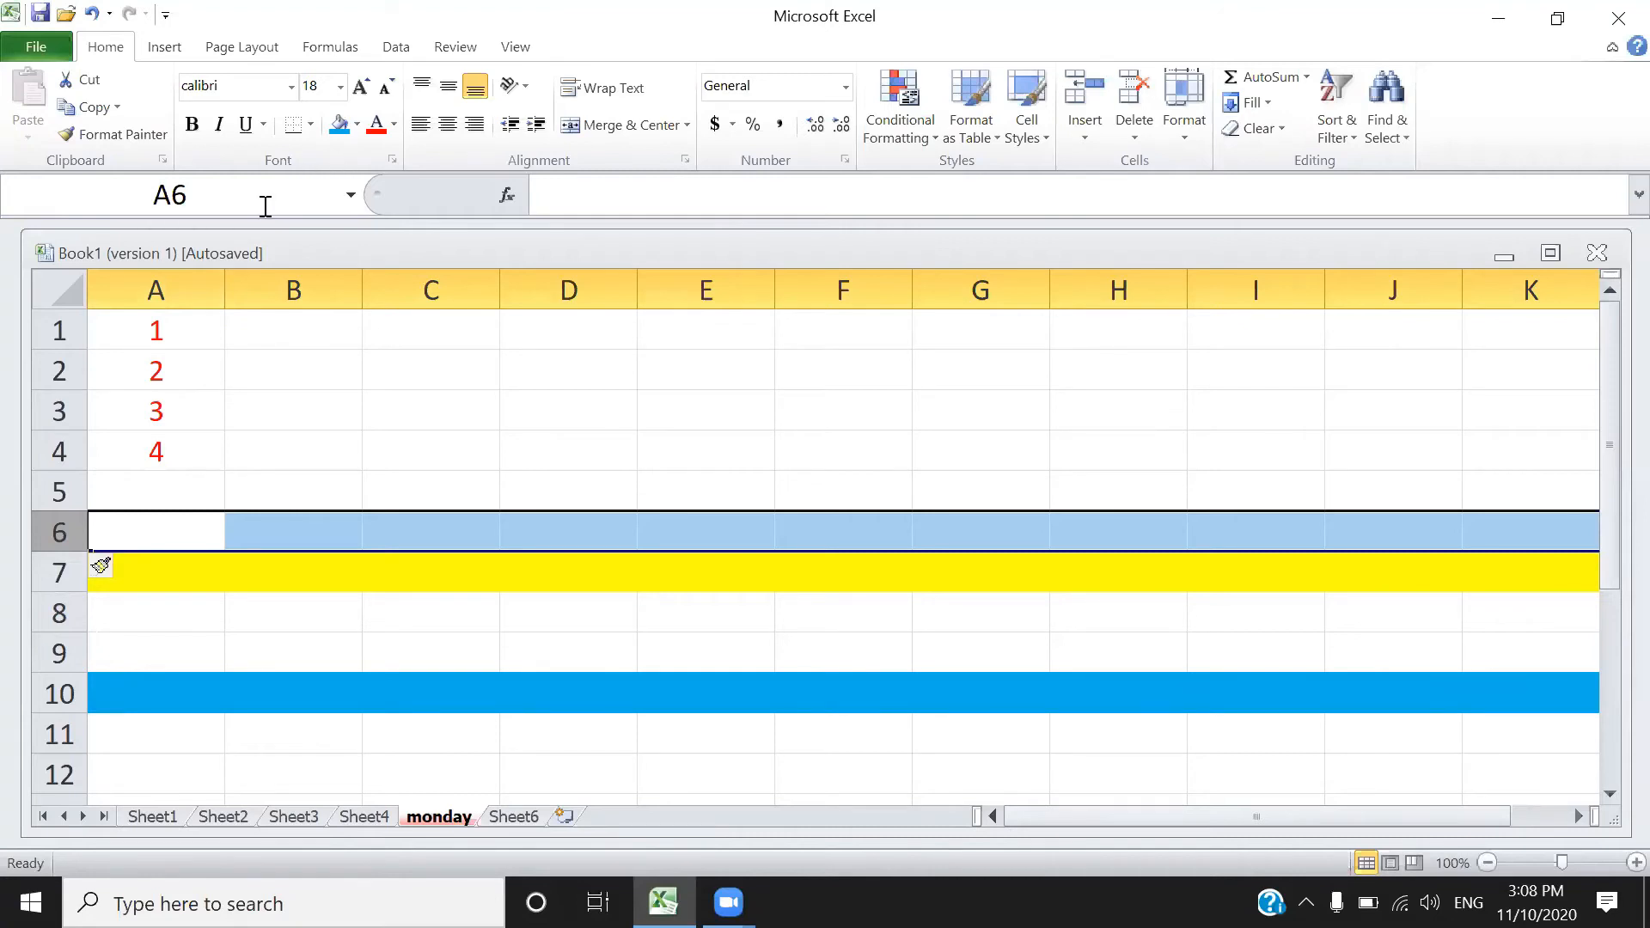
- Fill column A with red
{"action": "left_click", "coordinate": [175, 293]}
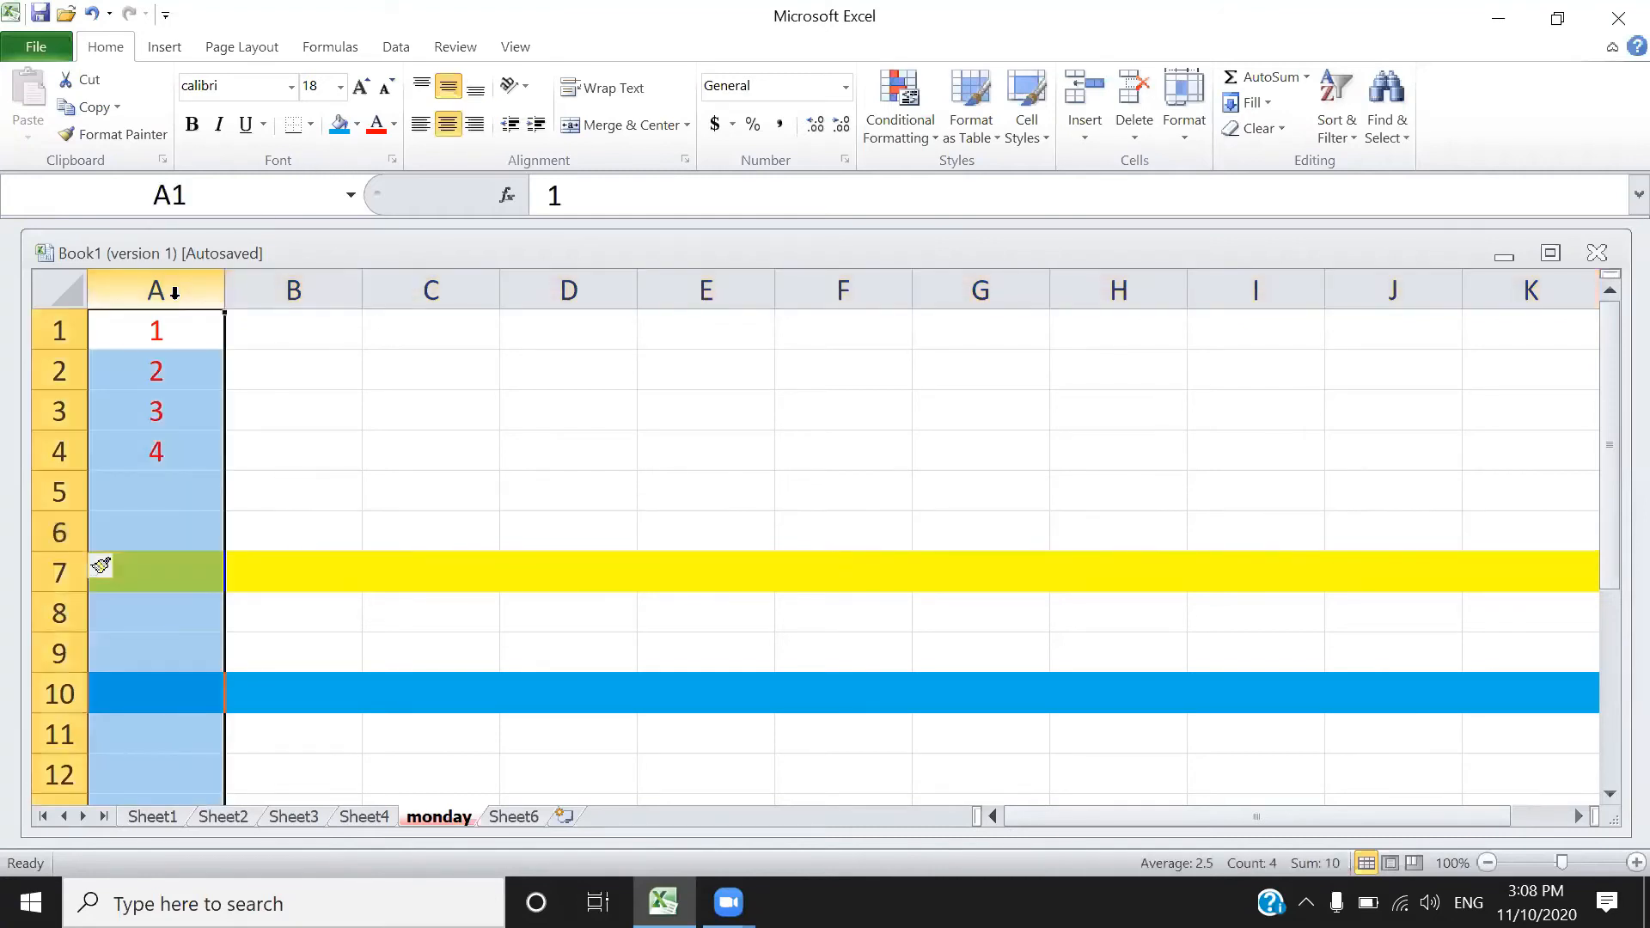
{"action": "left_click", "coordinate": [354, 127]}
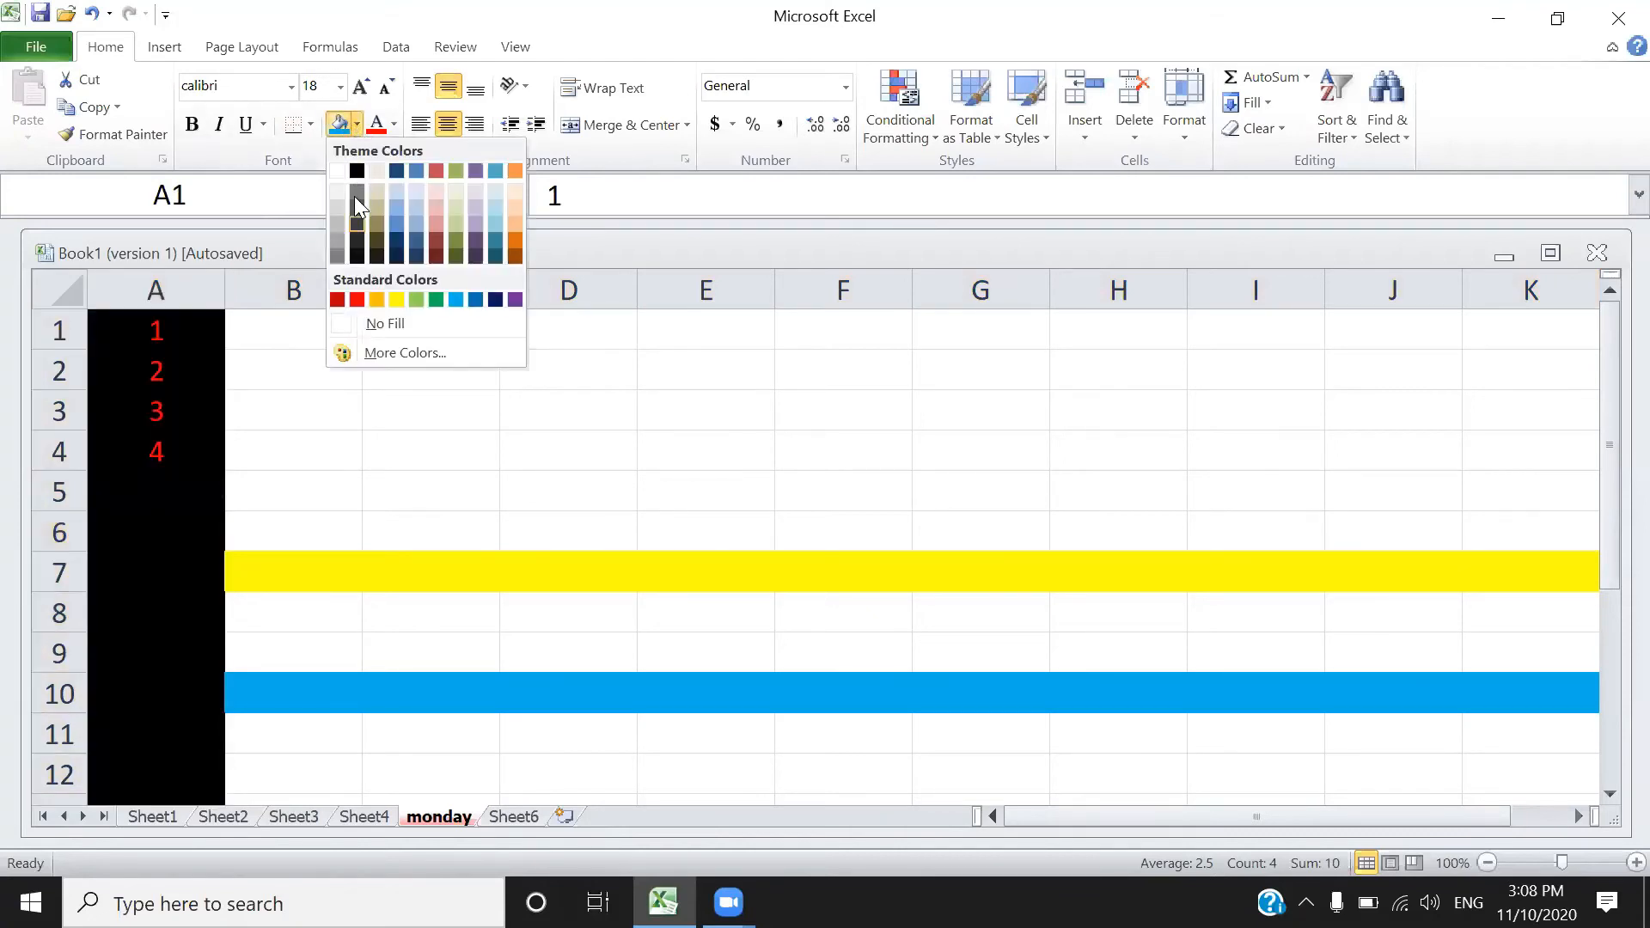
{"action": "left_click", "coordinate": [358, 299]}
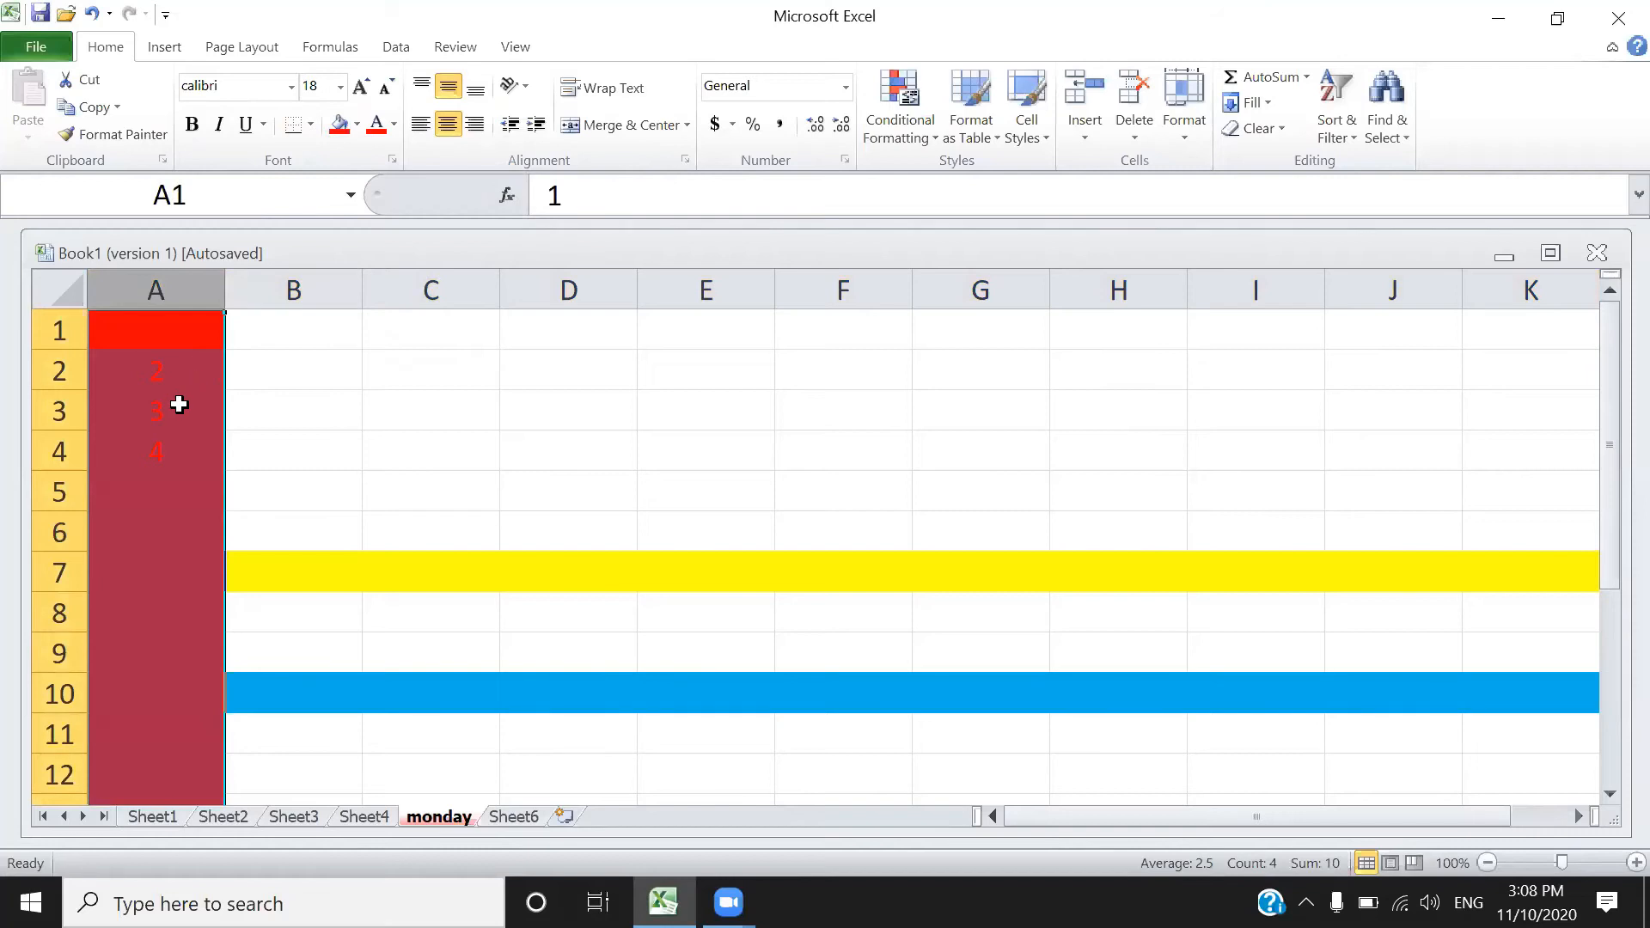
- Fill column C green, then insert a blank column before it so green moves to D
{"action": "left_click", "coordinate": [443, 281]}
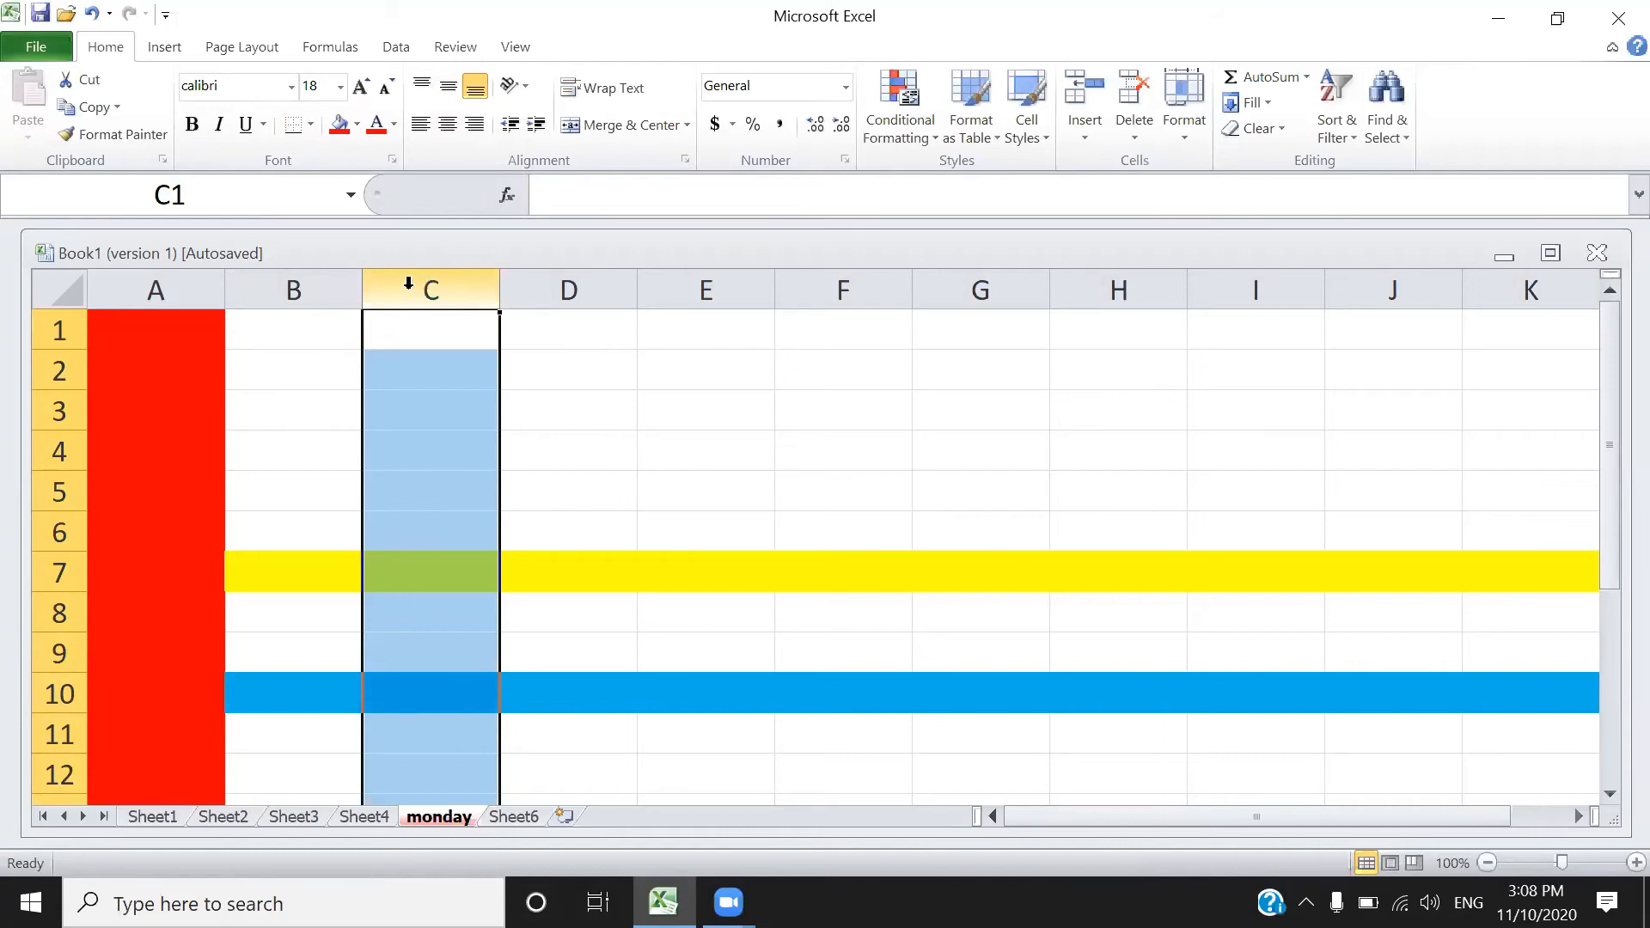
{"action": "left_click", "coordinate": [357, 124]}
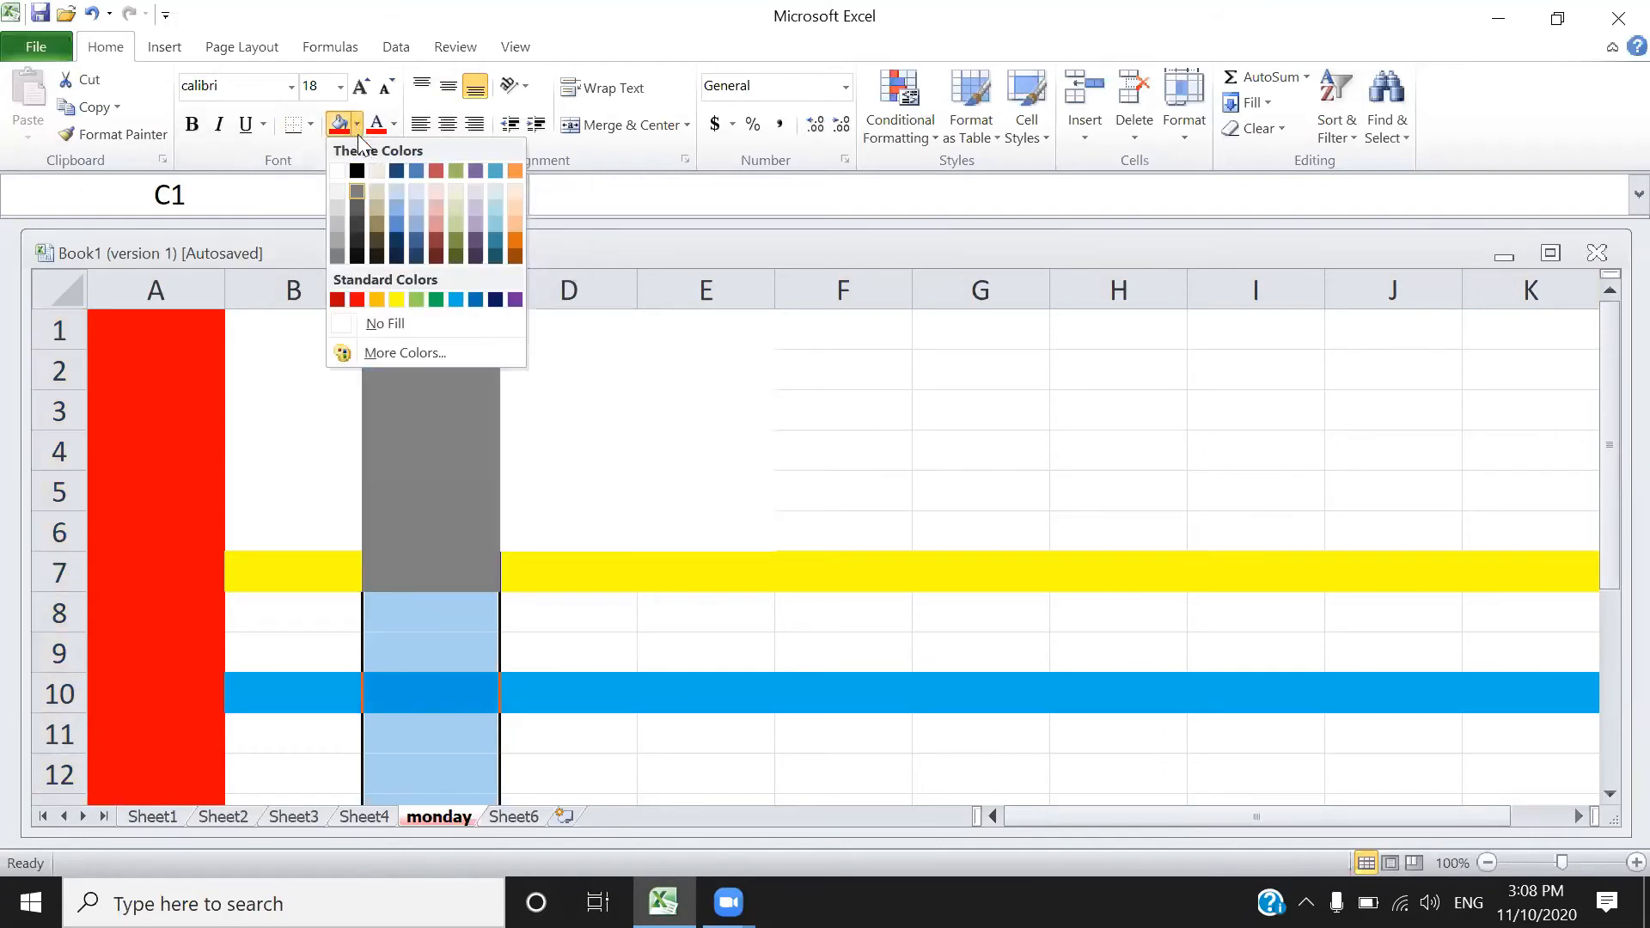
{"action": "left_click", "coordinate": [436, 300]}
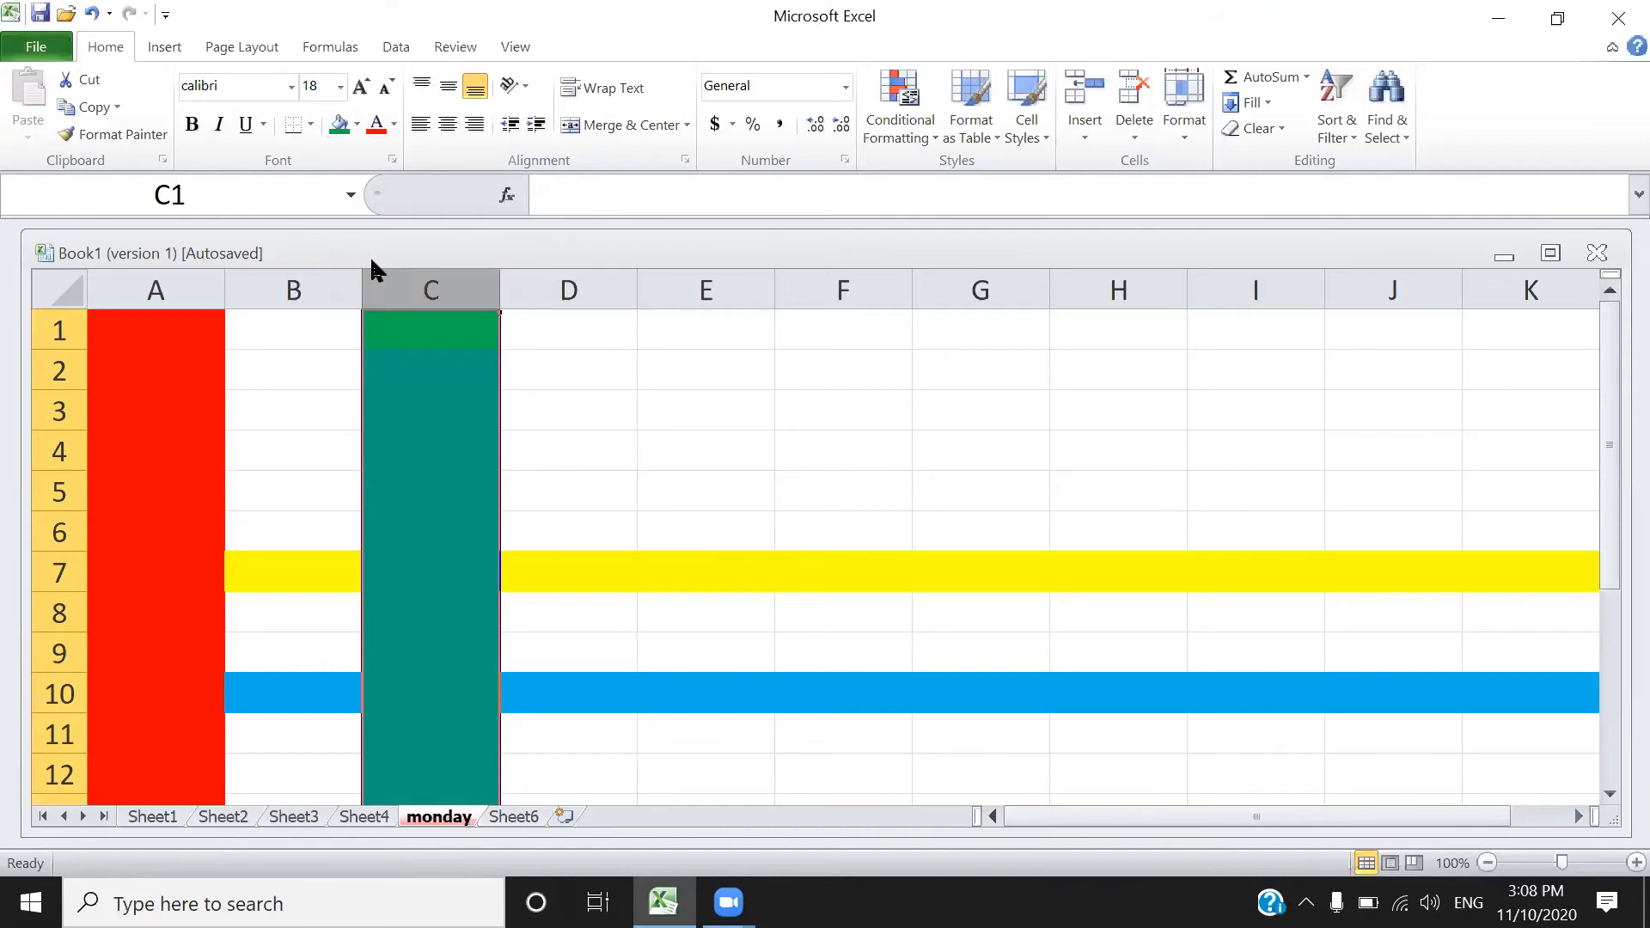
{"action": "right_click", "coordinate": [426, 295]}
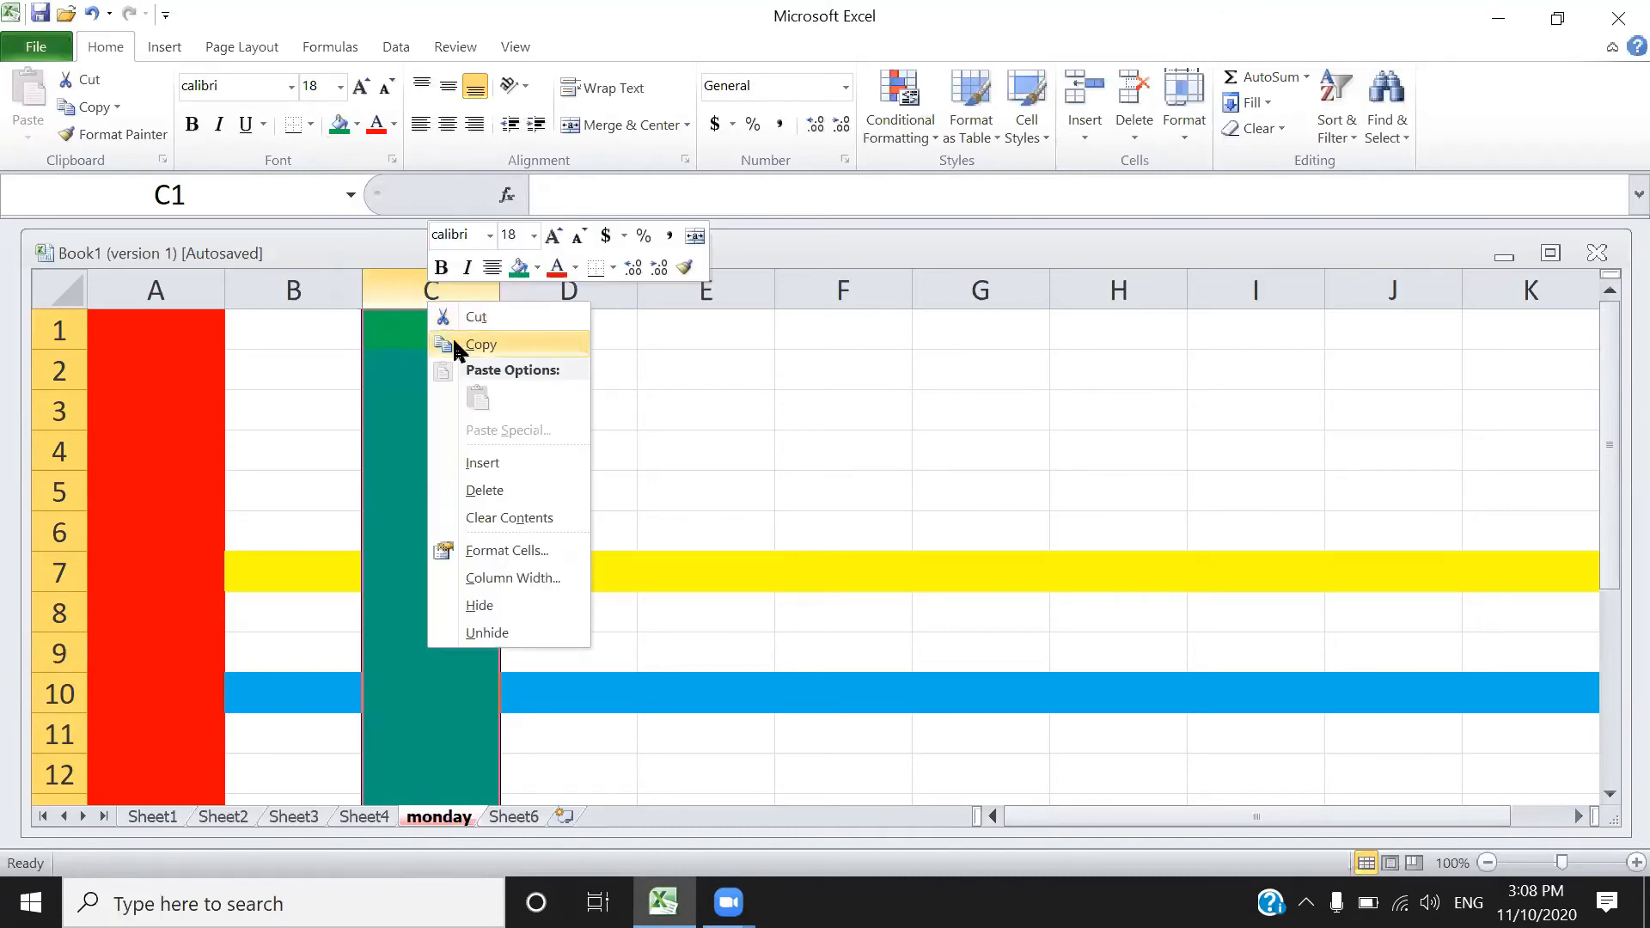
{"action": "left_click", "coordinate": [470, 464]}
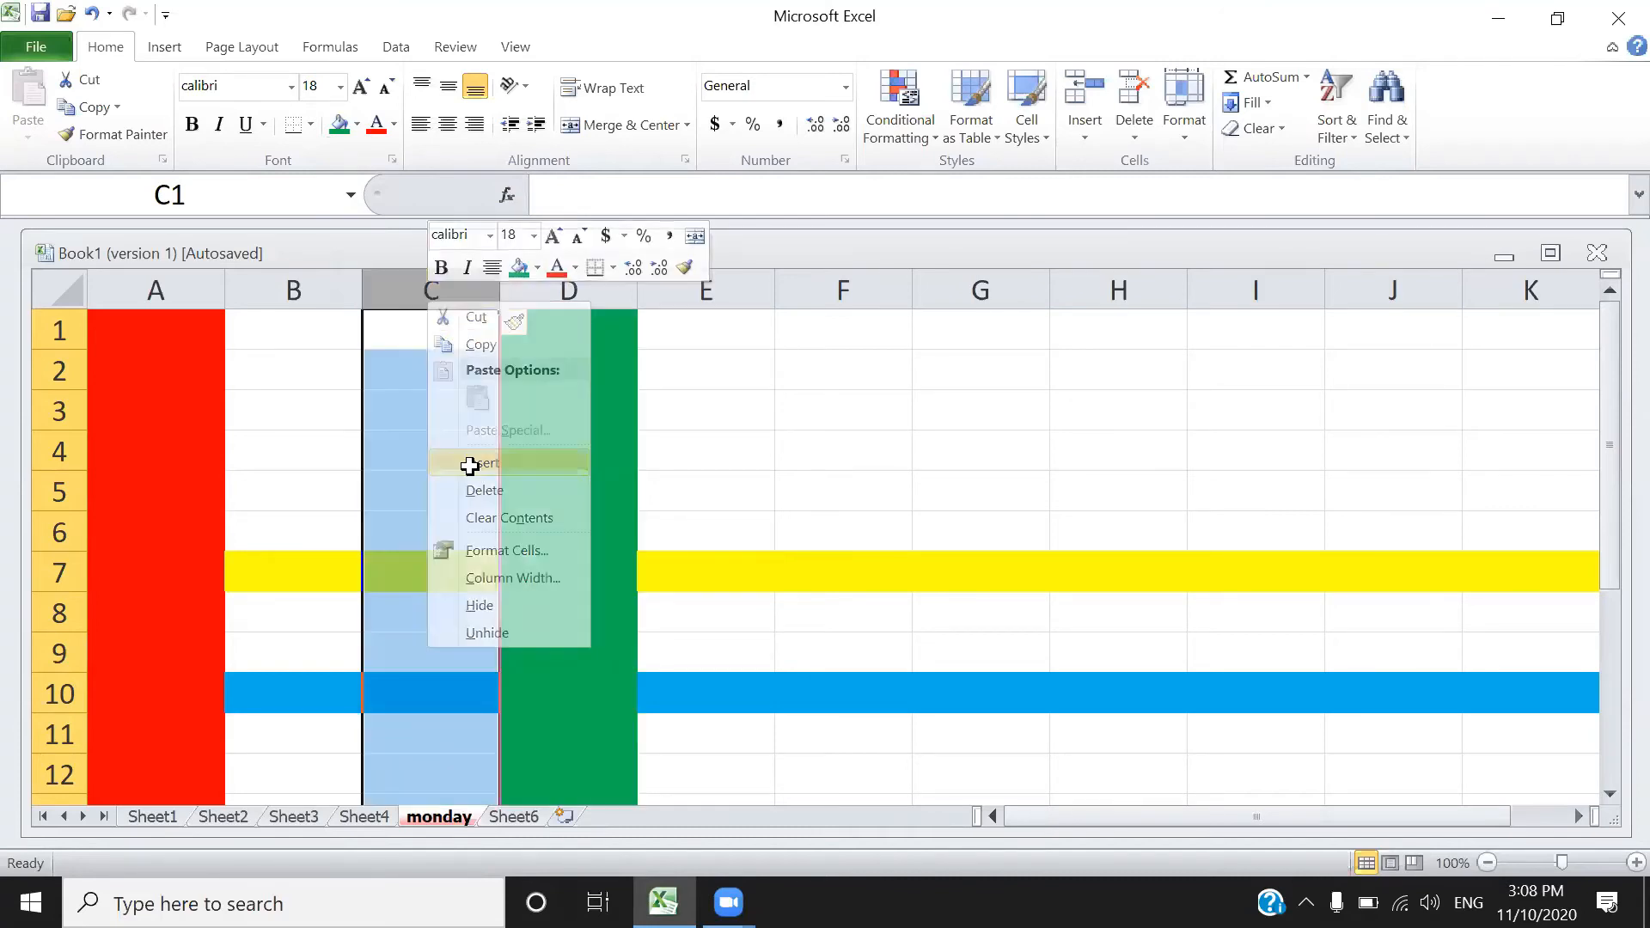
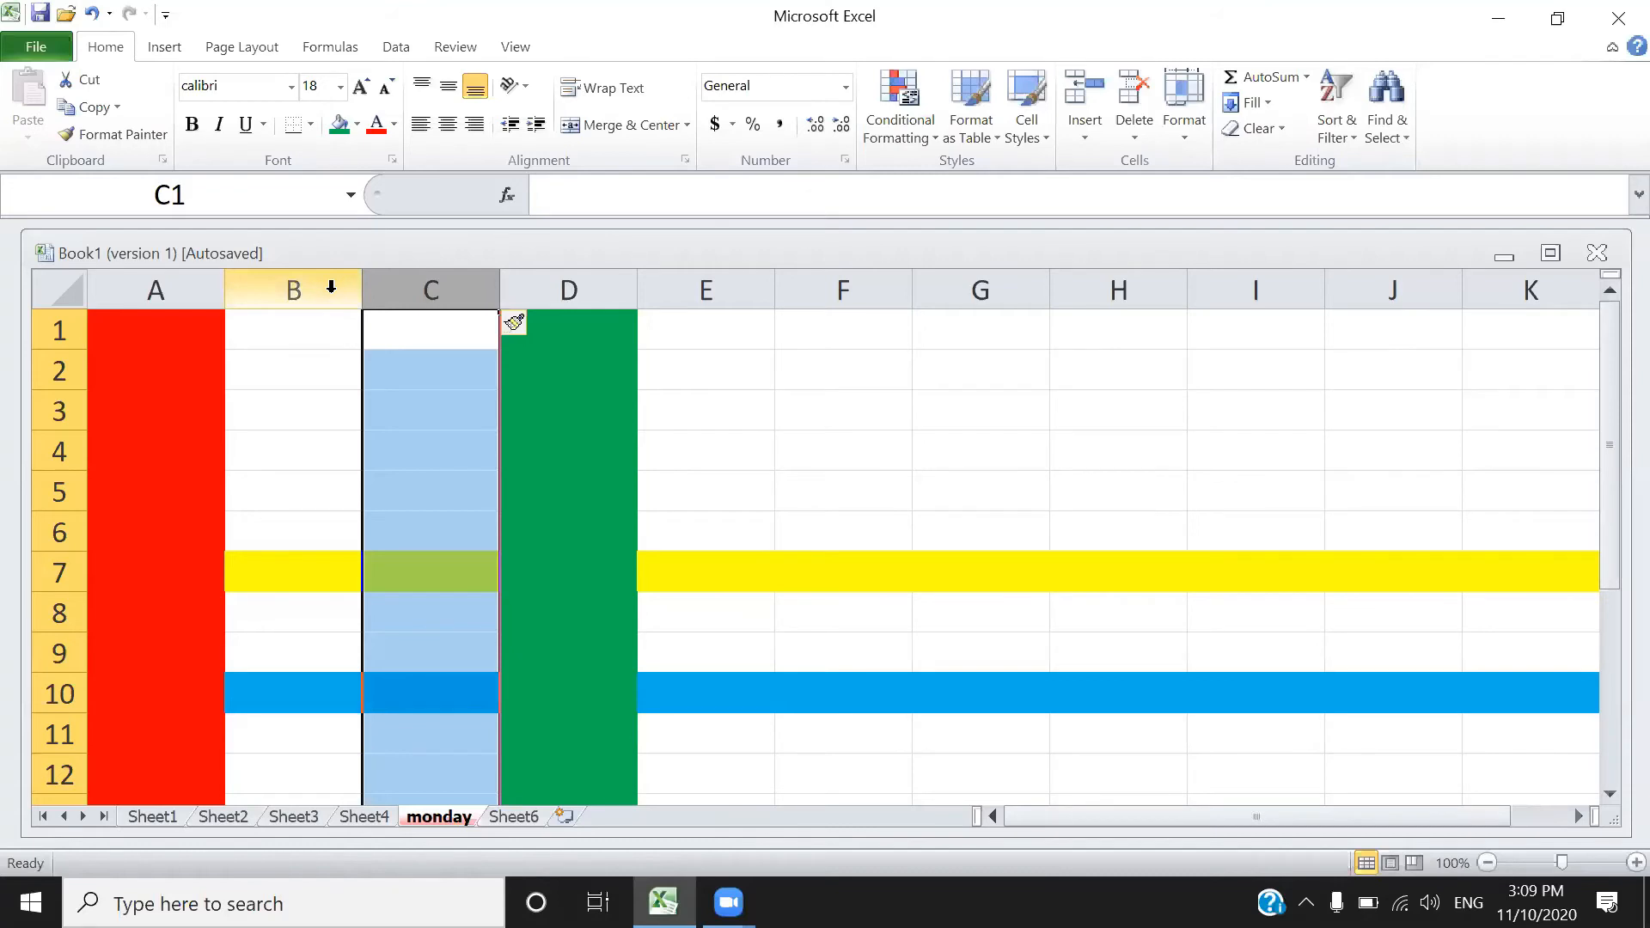
- Delete columns B and C on the monday sheet
{"action": "right_click", "coordinate": [331, 288]}
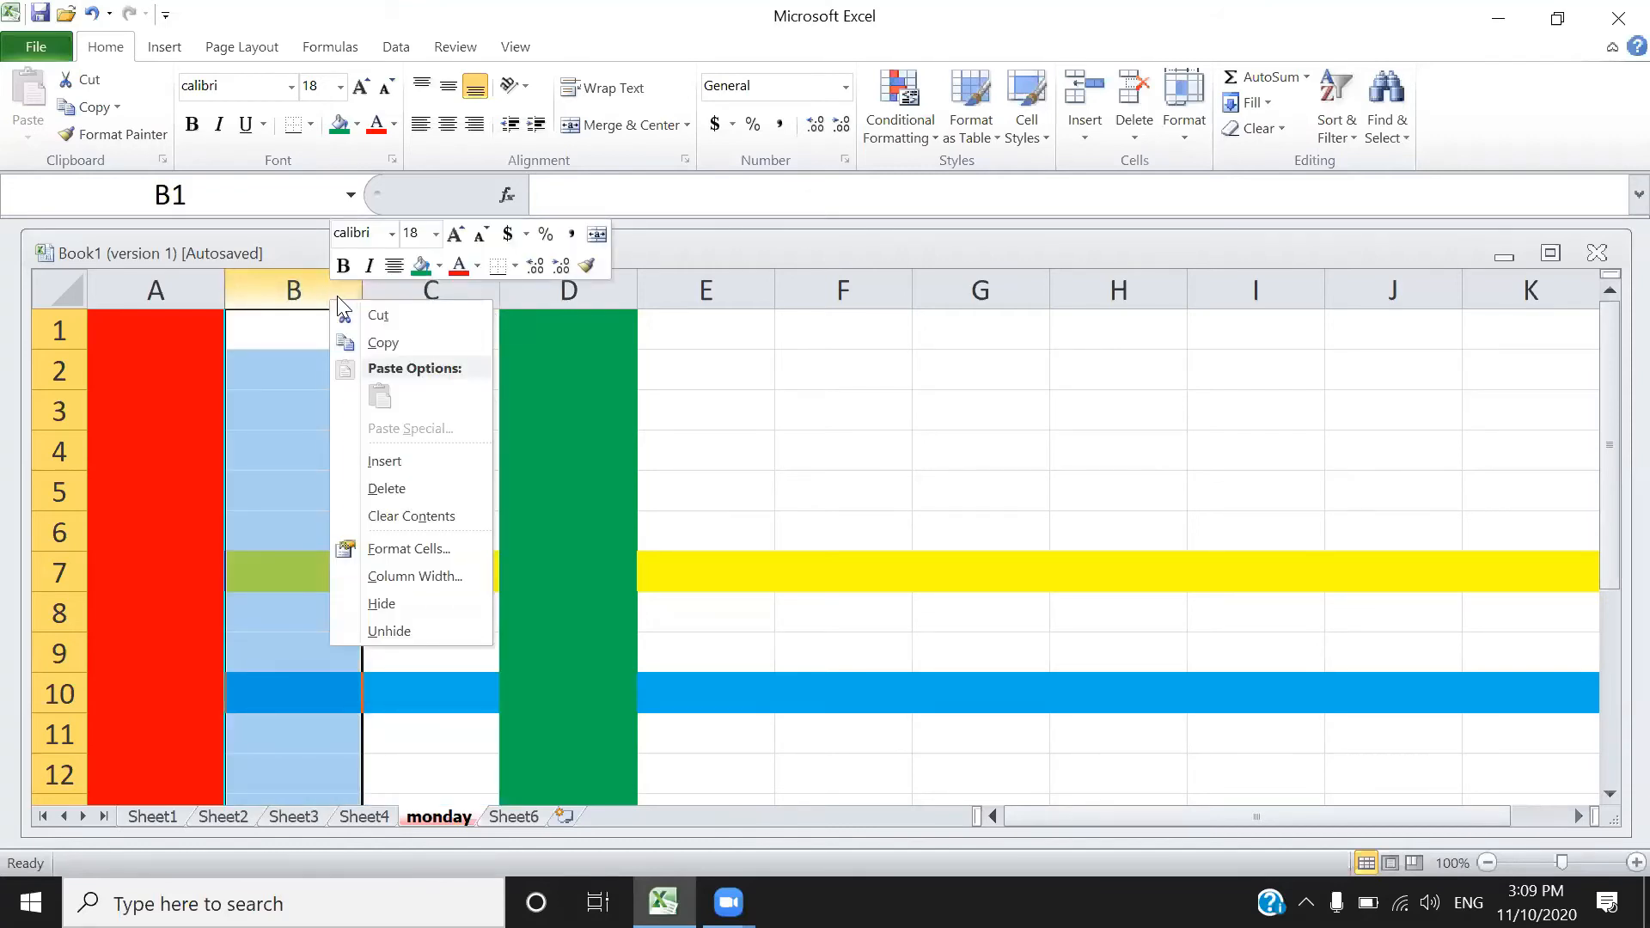
{"action": "left_click", "coordinate": [337, 296]}
{"action": "left_click", "coordinate": [338, 284]}
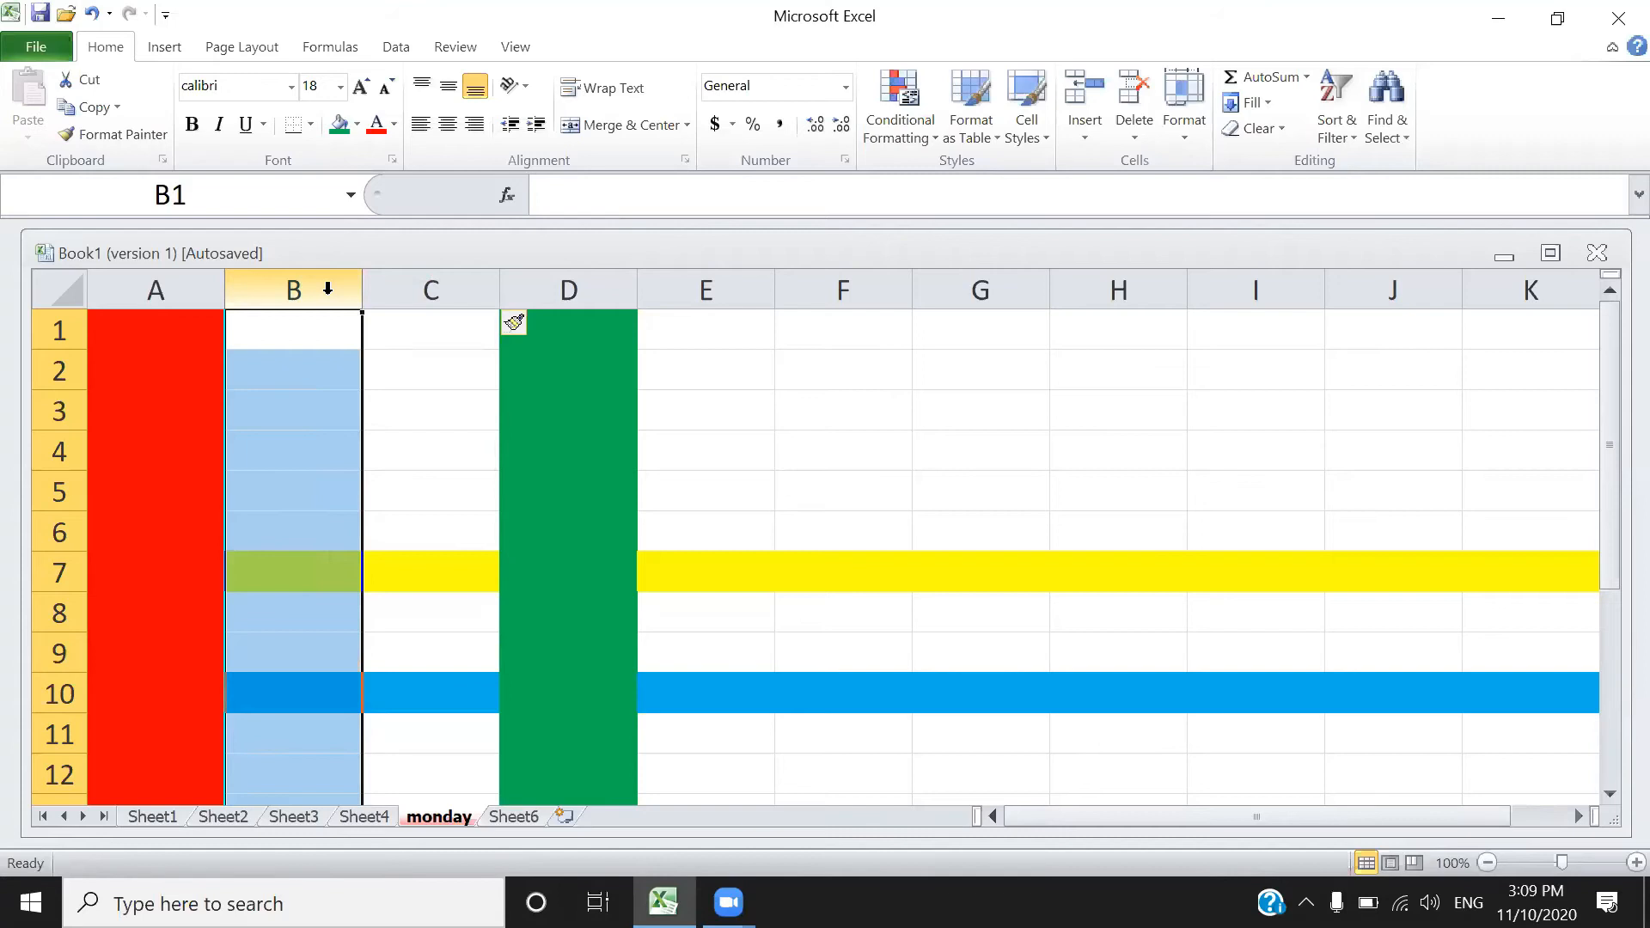
{"action": "left_click_drag", "start_coordinate": [328, 289], "coordinate": [428, 282]}
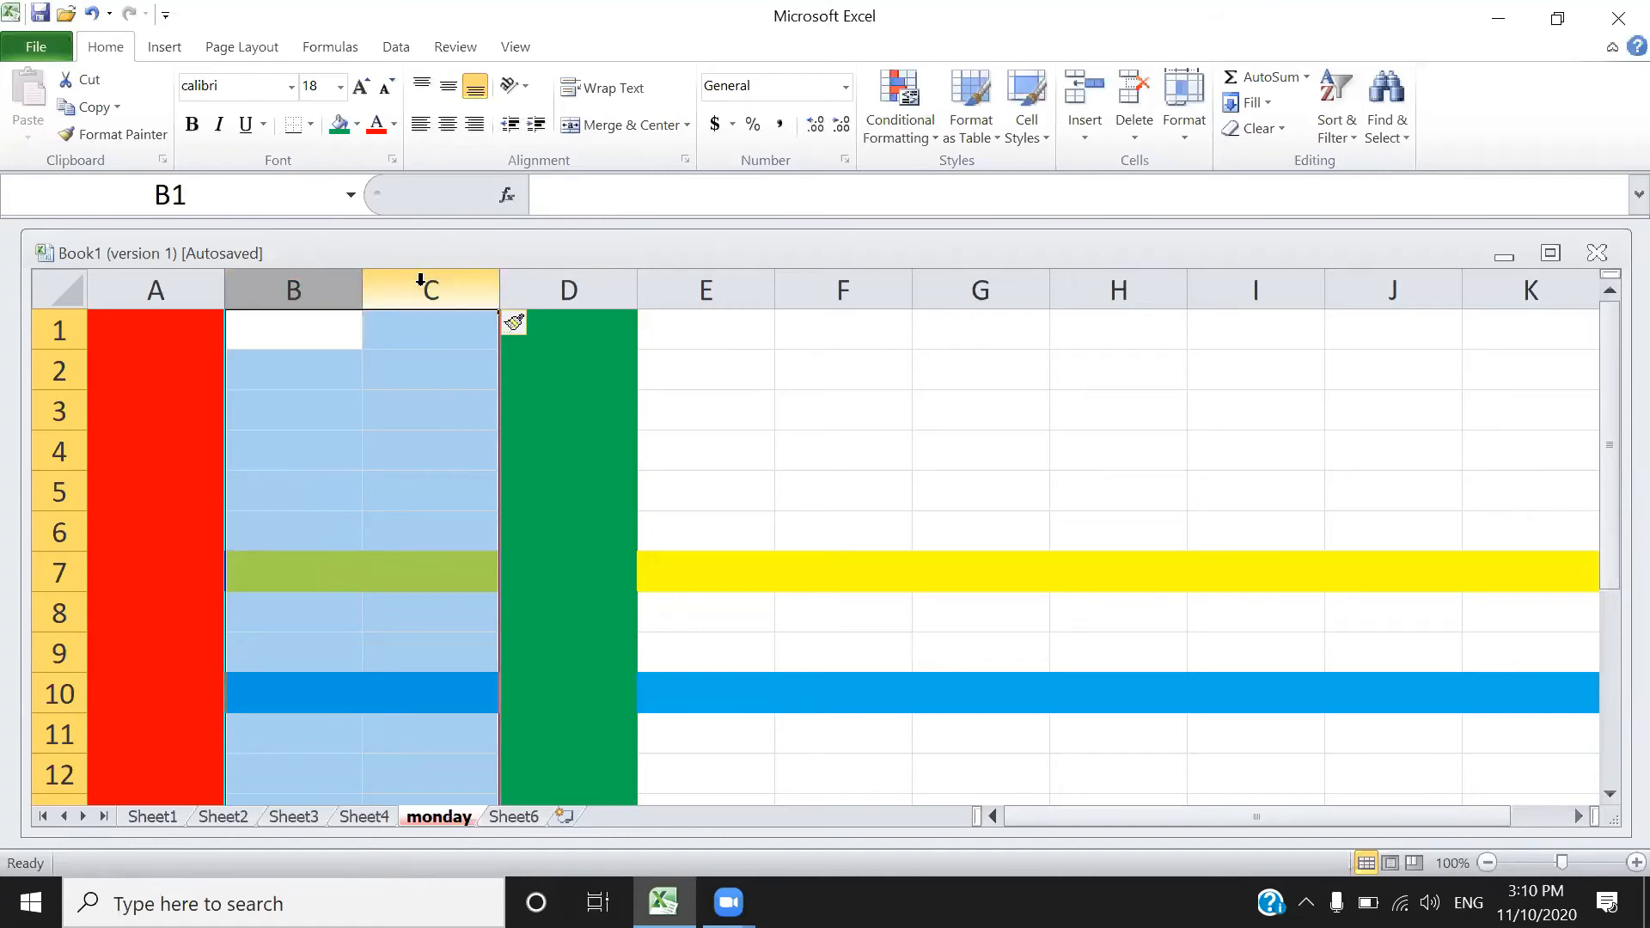
{"action": "right_click", "coordinate": [423, 277]}
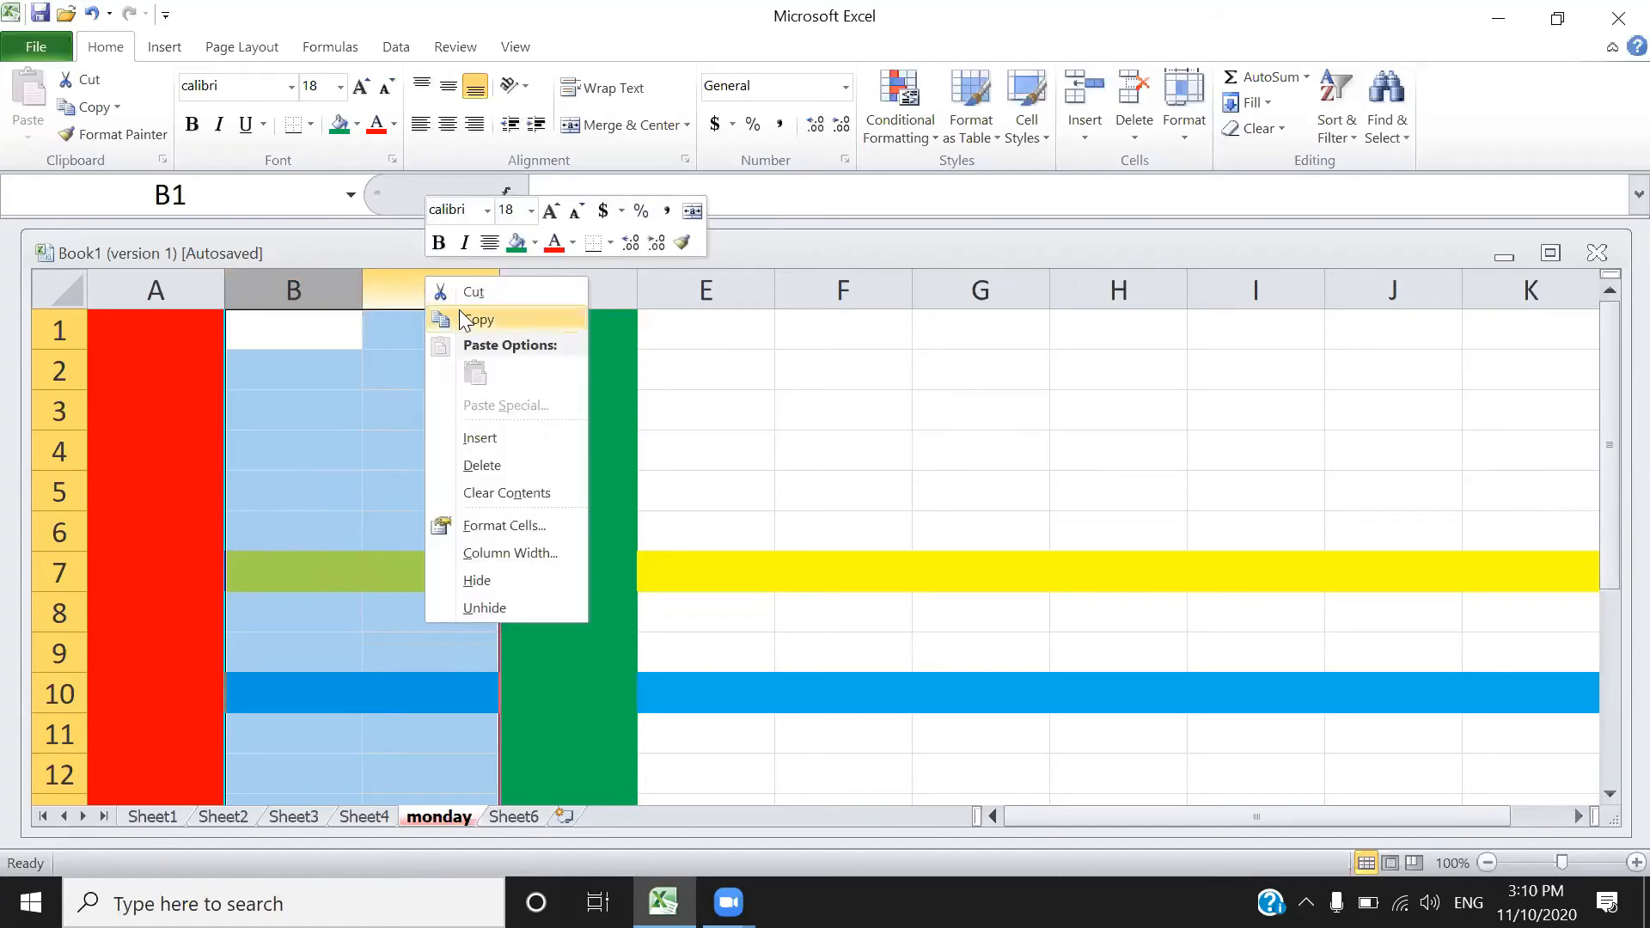
{"action": "left_click", "coordinate": [494, 469]}
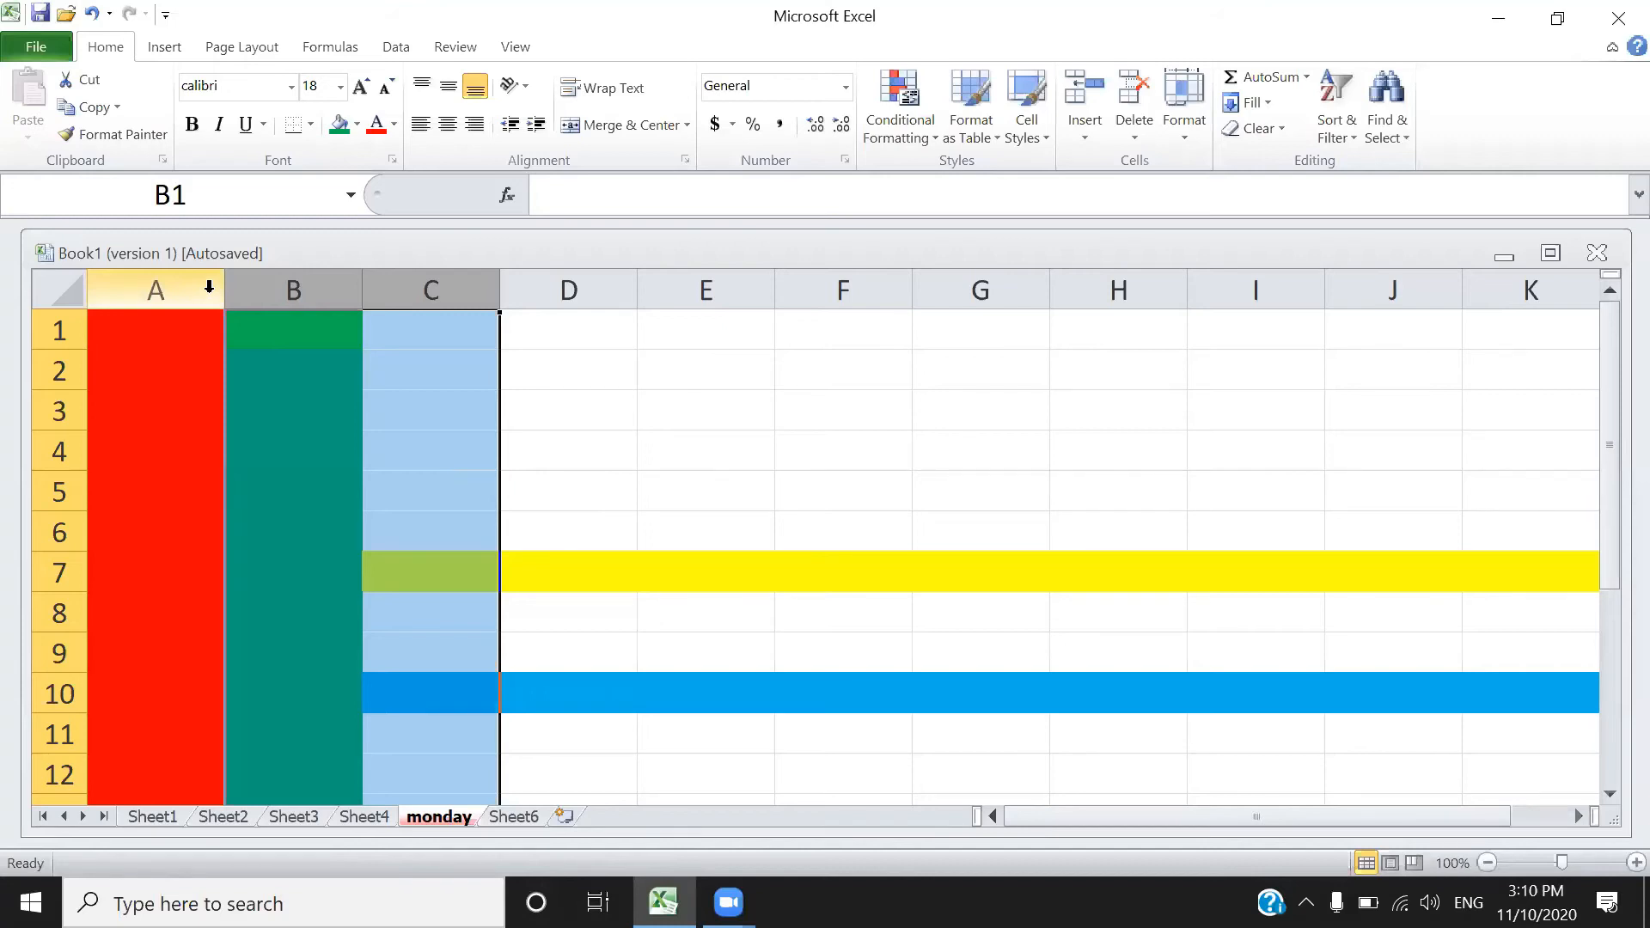
- Delete columns A and B, leaving only the yellow and blue row stripes
{"action": "left_click_drag", "start_coordinate": [209, 286], "coordinate": [289, 288]}
{"action": "right_click", "coordinate": [289, 288]}
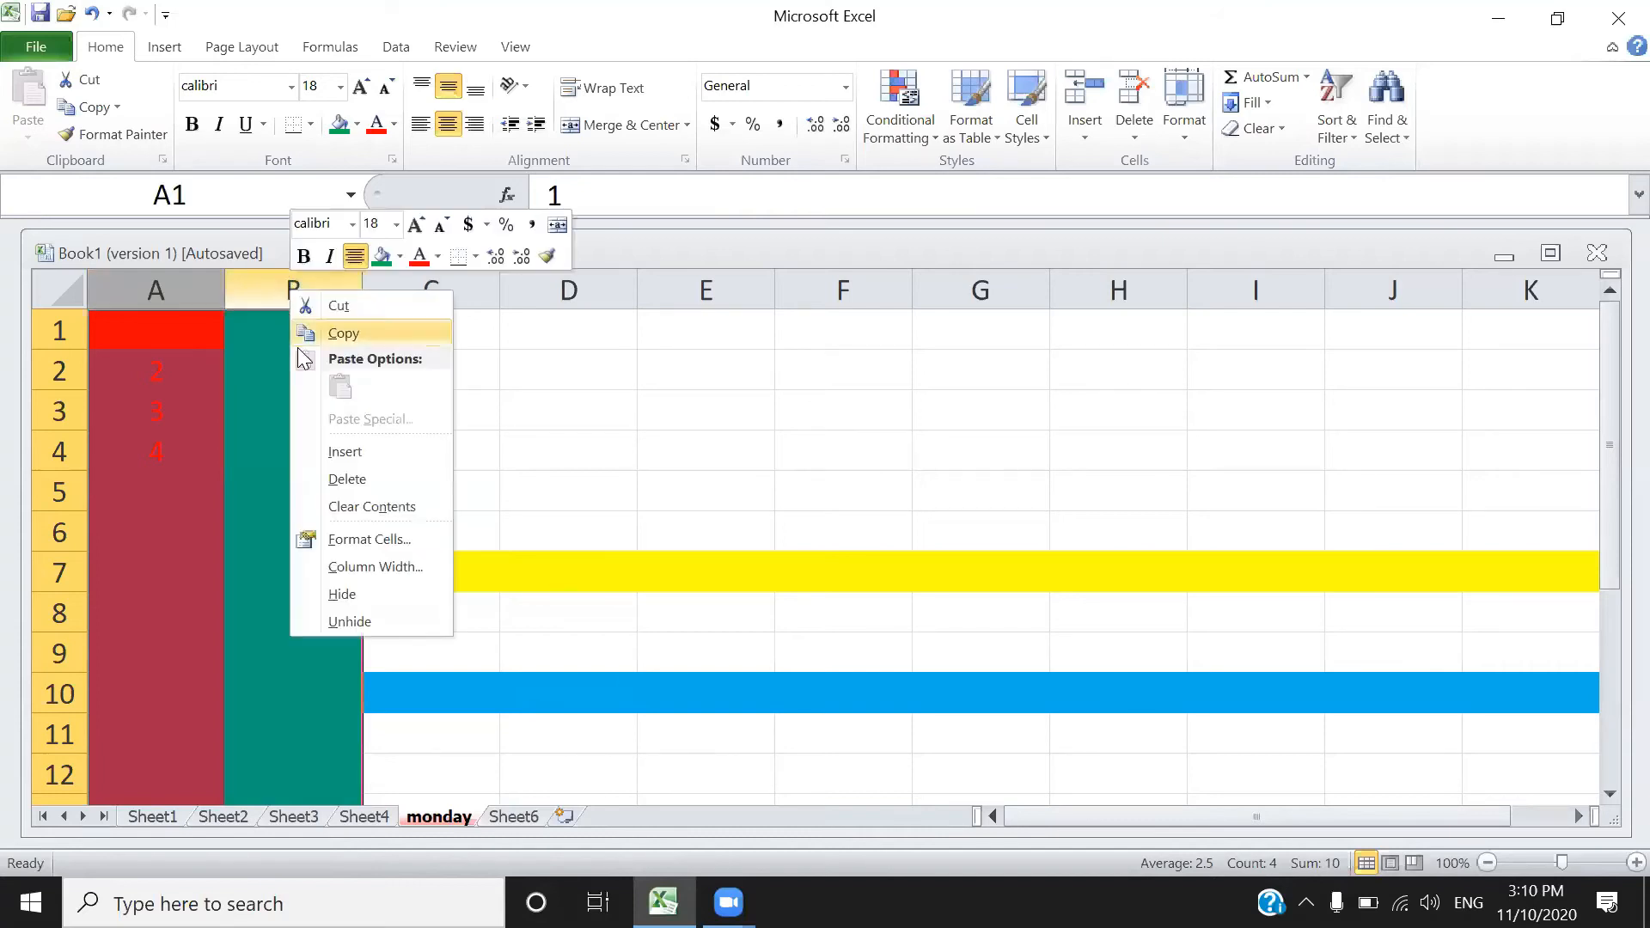
{"action": "left_click", "coordinate": [363, 486]}
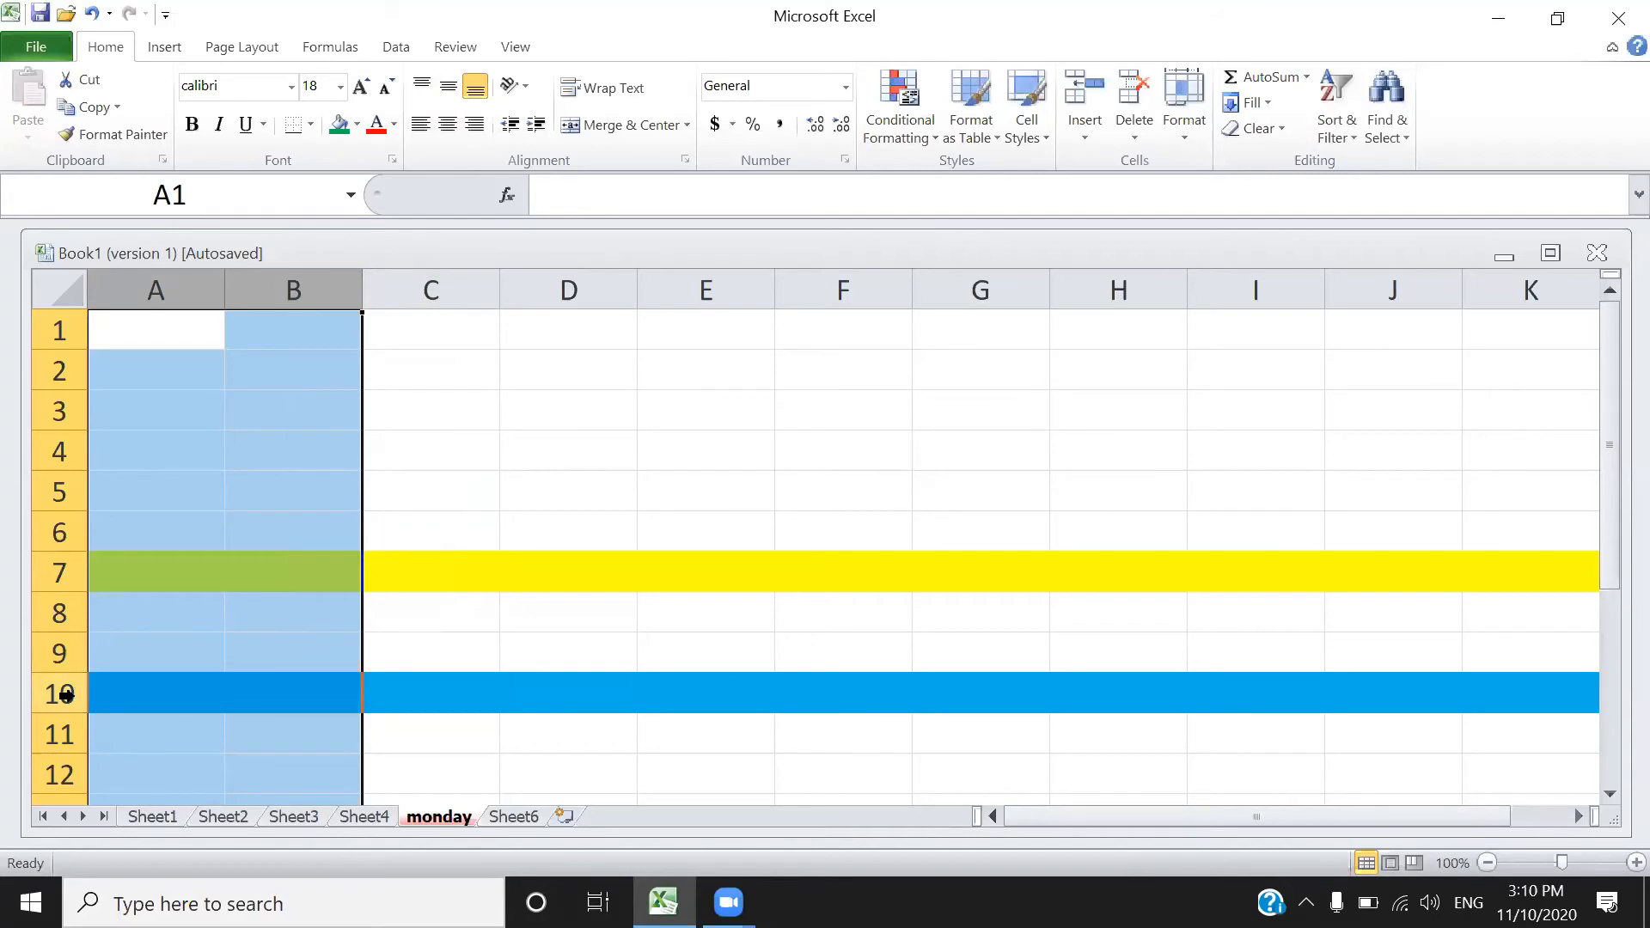
{"action": "left_click_drag", "start_coordinate": [66, 694], "coordinate": [71, 550]}
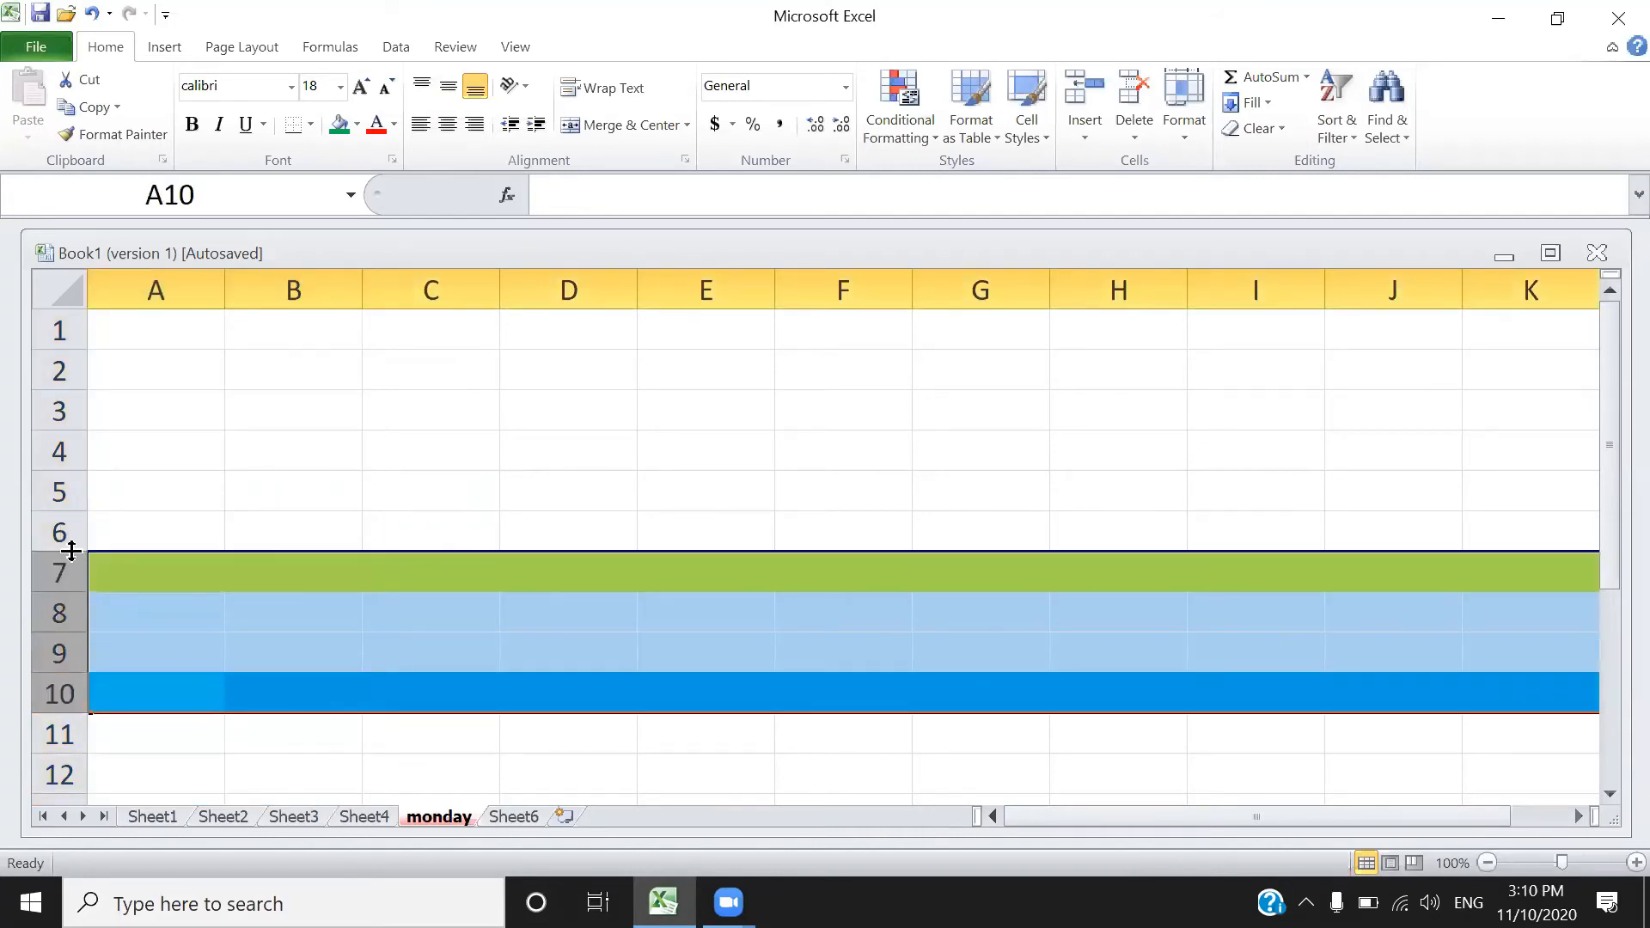
- Delete row 6, then delete the block of rows 6–9 on the monday sheet
{"action": "right_click", "coordinate": [71, 550]}
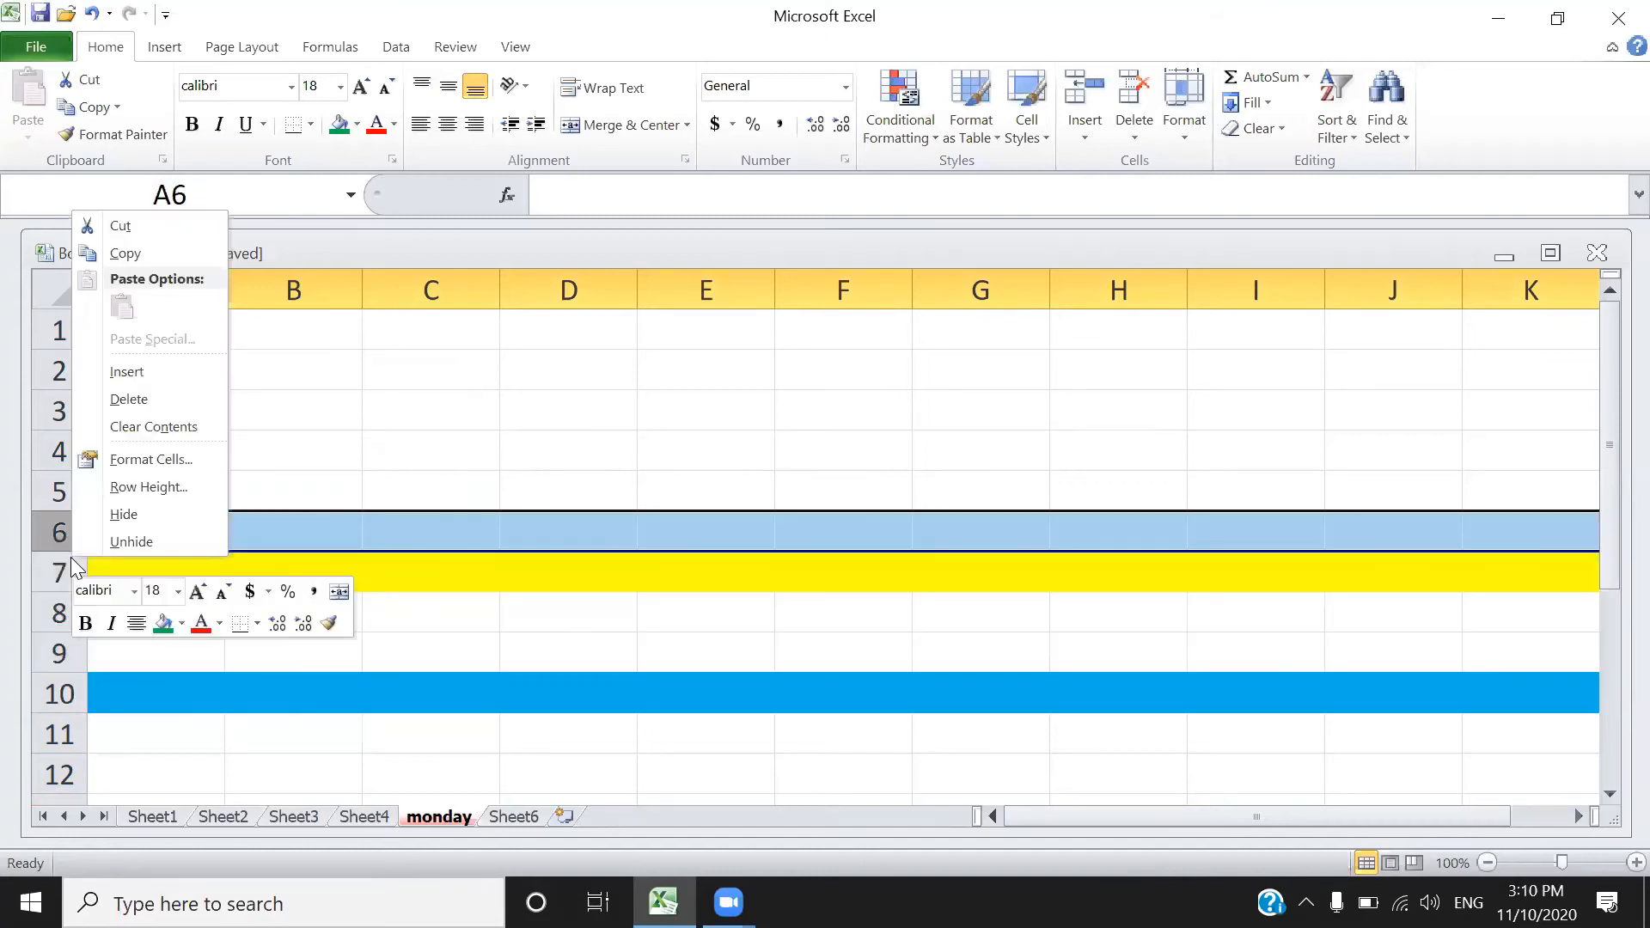
{"action": "left_click", "coordinate": [142, 400]}
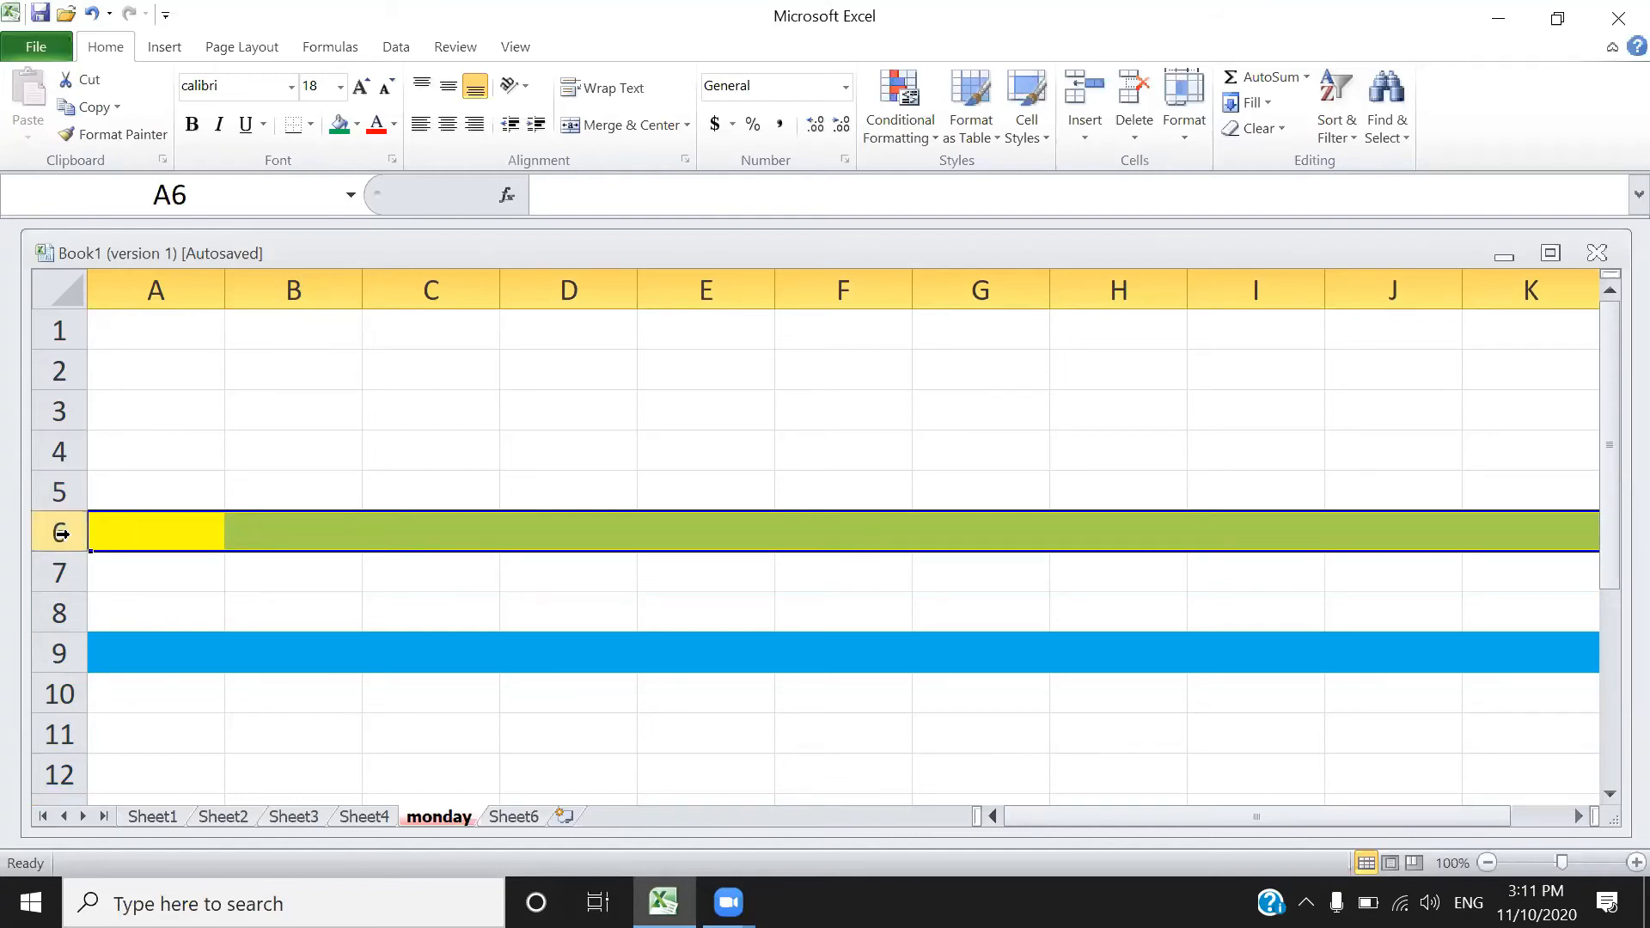
{"action": "left_click_drag", "start_coordinate": [60, 530], "coordinate": [57, 654]}
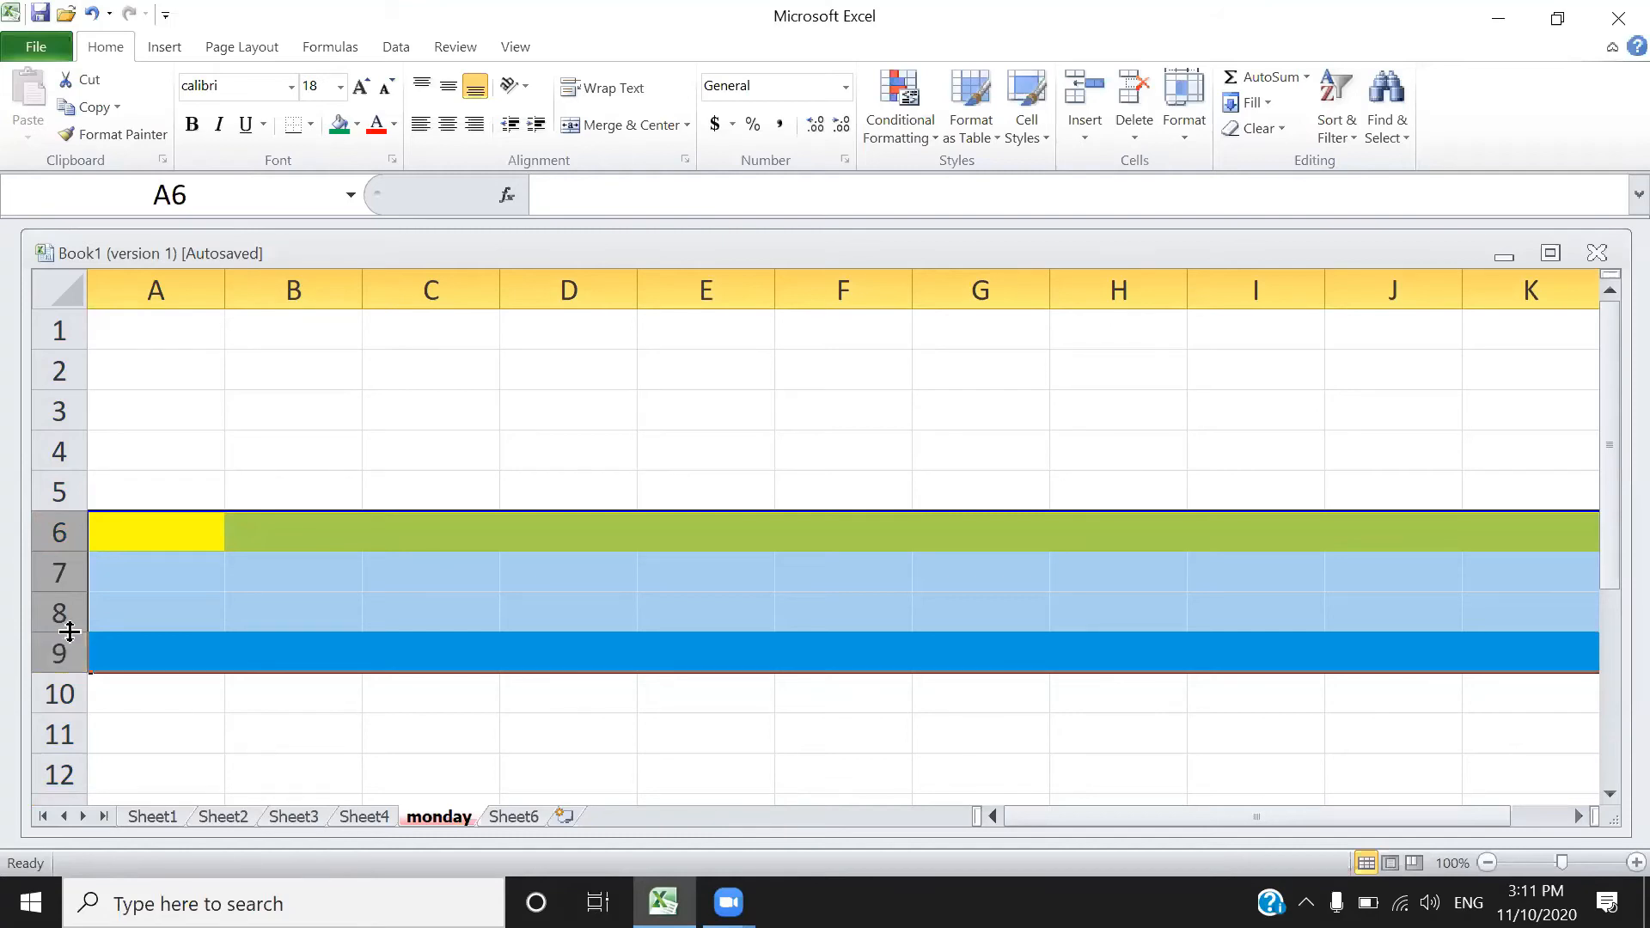
{"action": "right_click", "coordinate": [68, 595]}
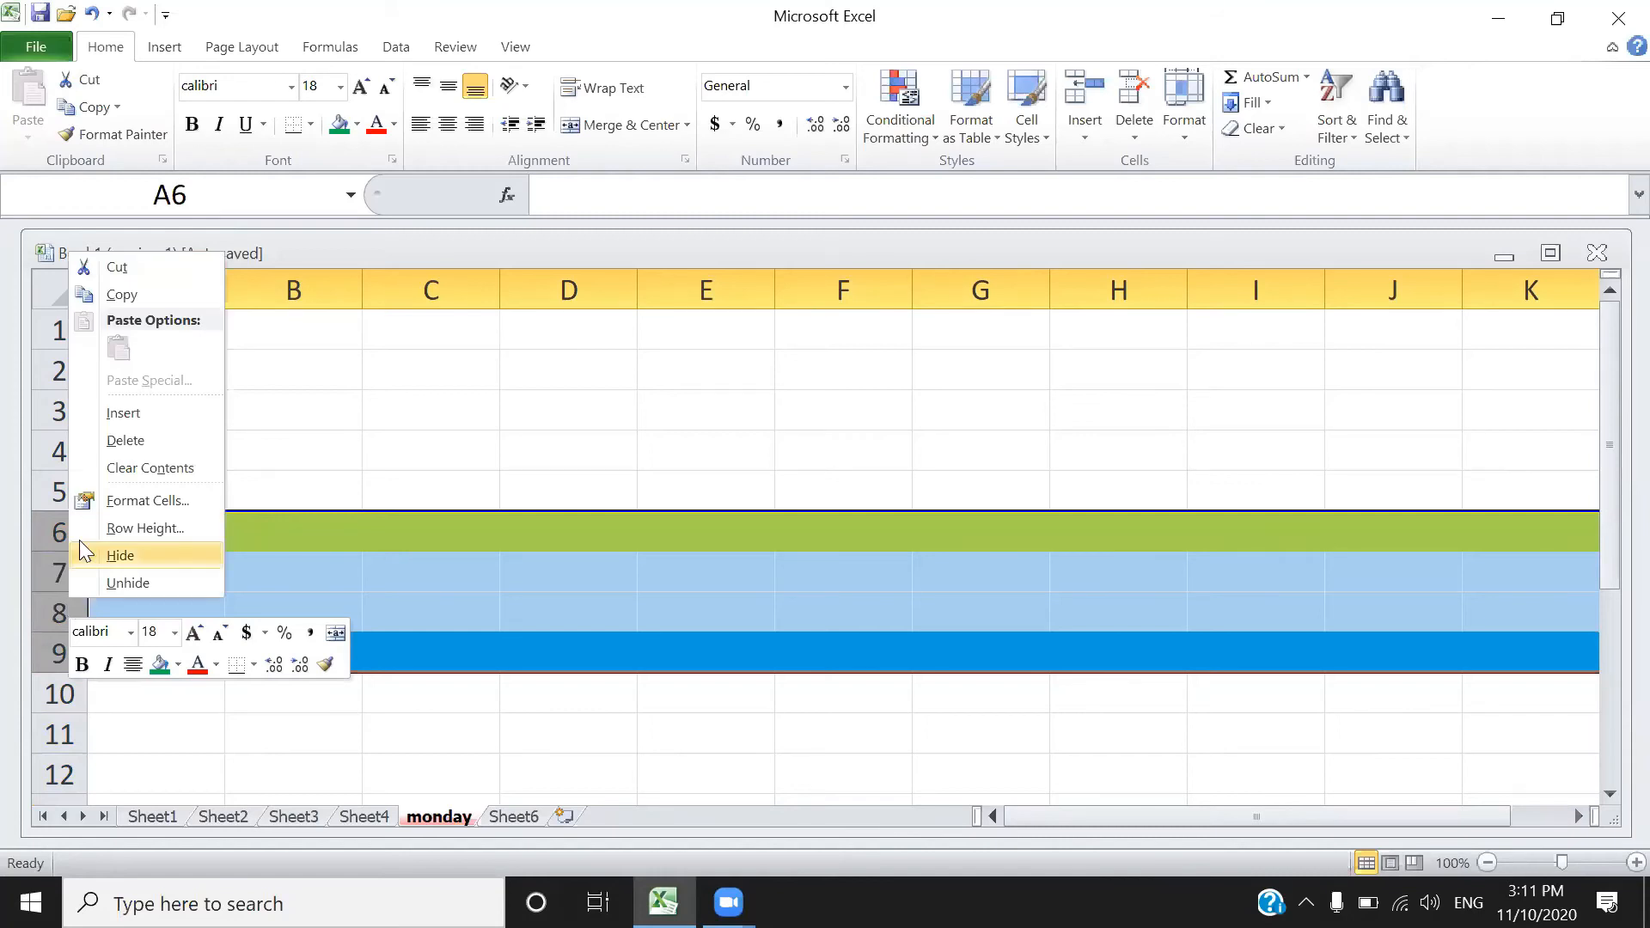
{"action": "left_click", "coordinate": [126, 443]}
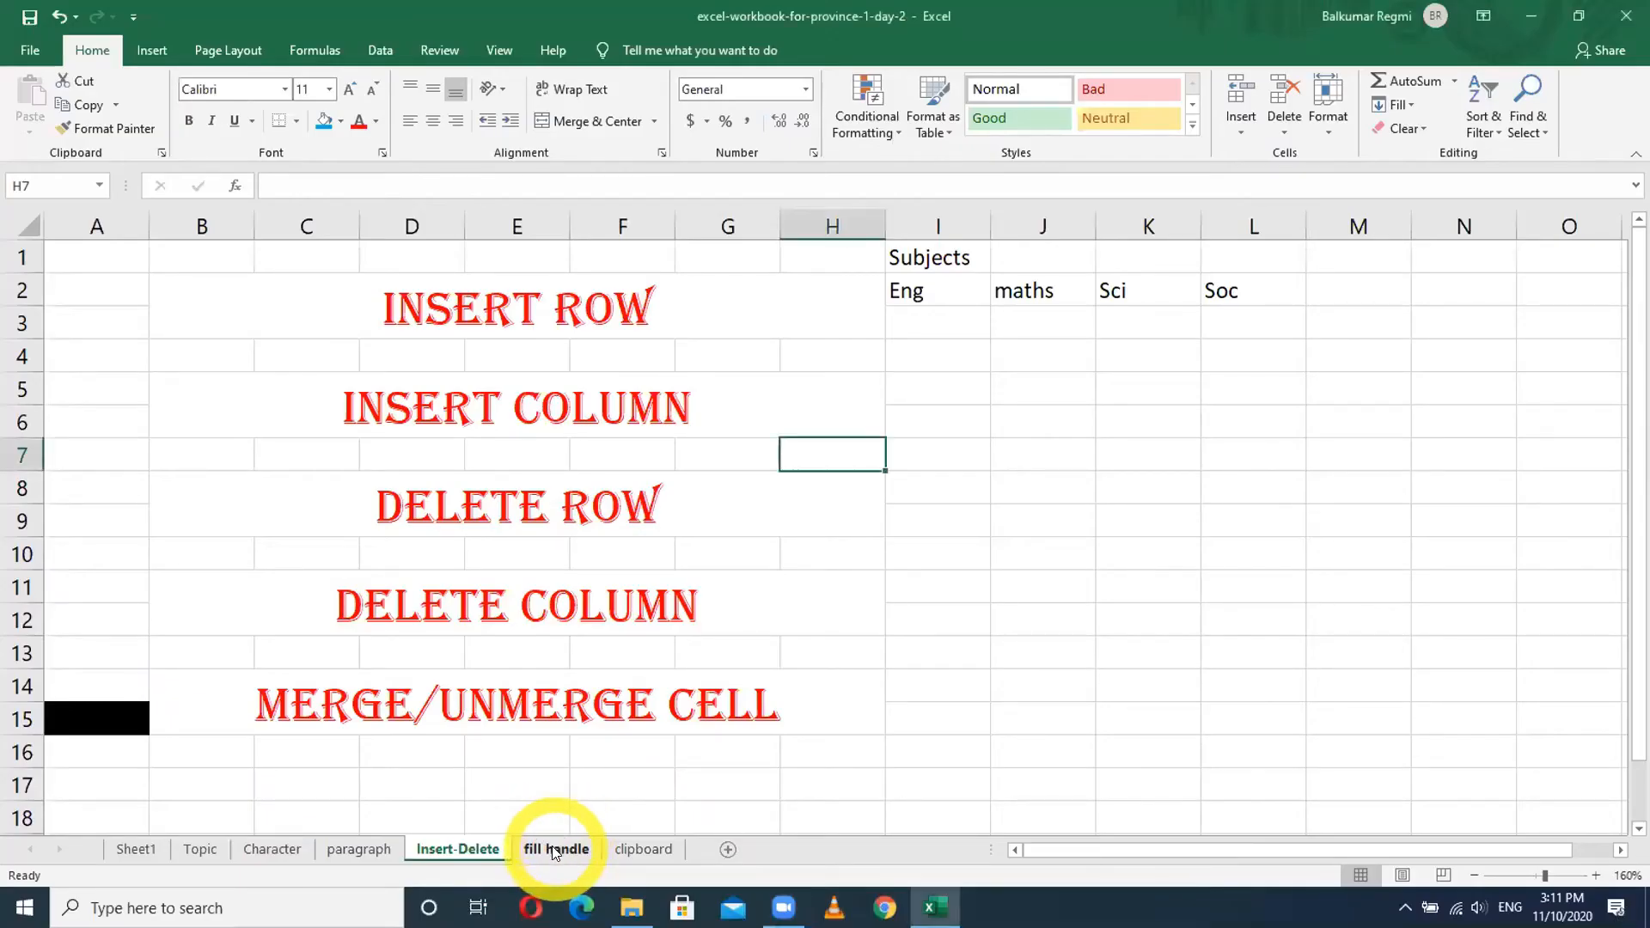
- On the fill handle sheet, copy Jhapa down the Day column from E2, then clear it
{"action": "left_click", "coordinate": [560, 850]}
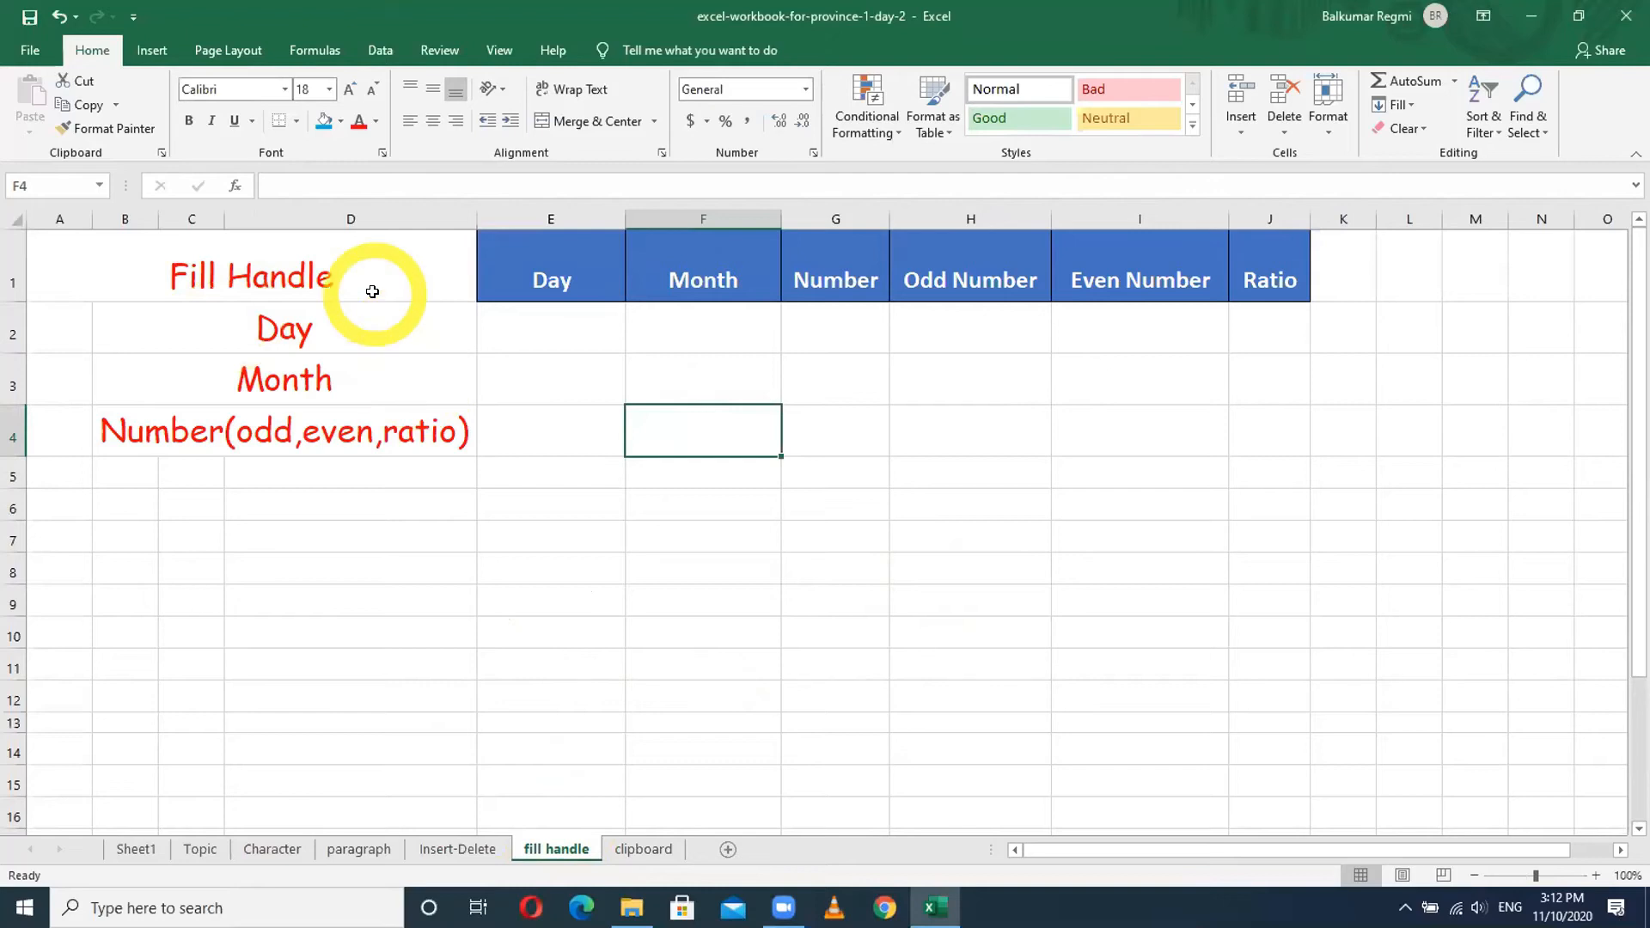
{"action": "left_click", "coordinate": [535, 324]}
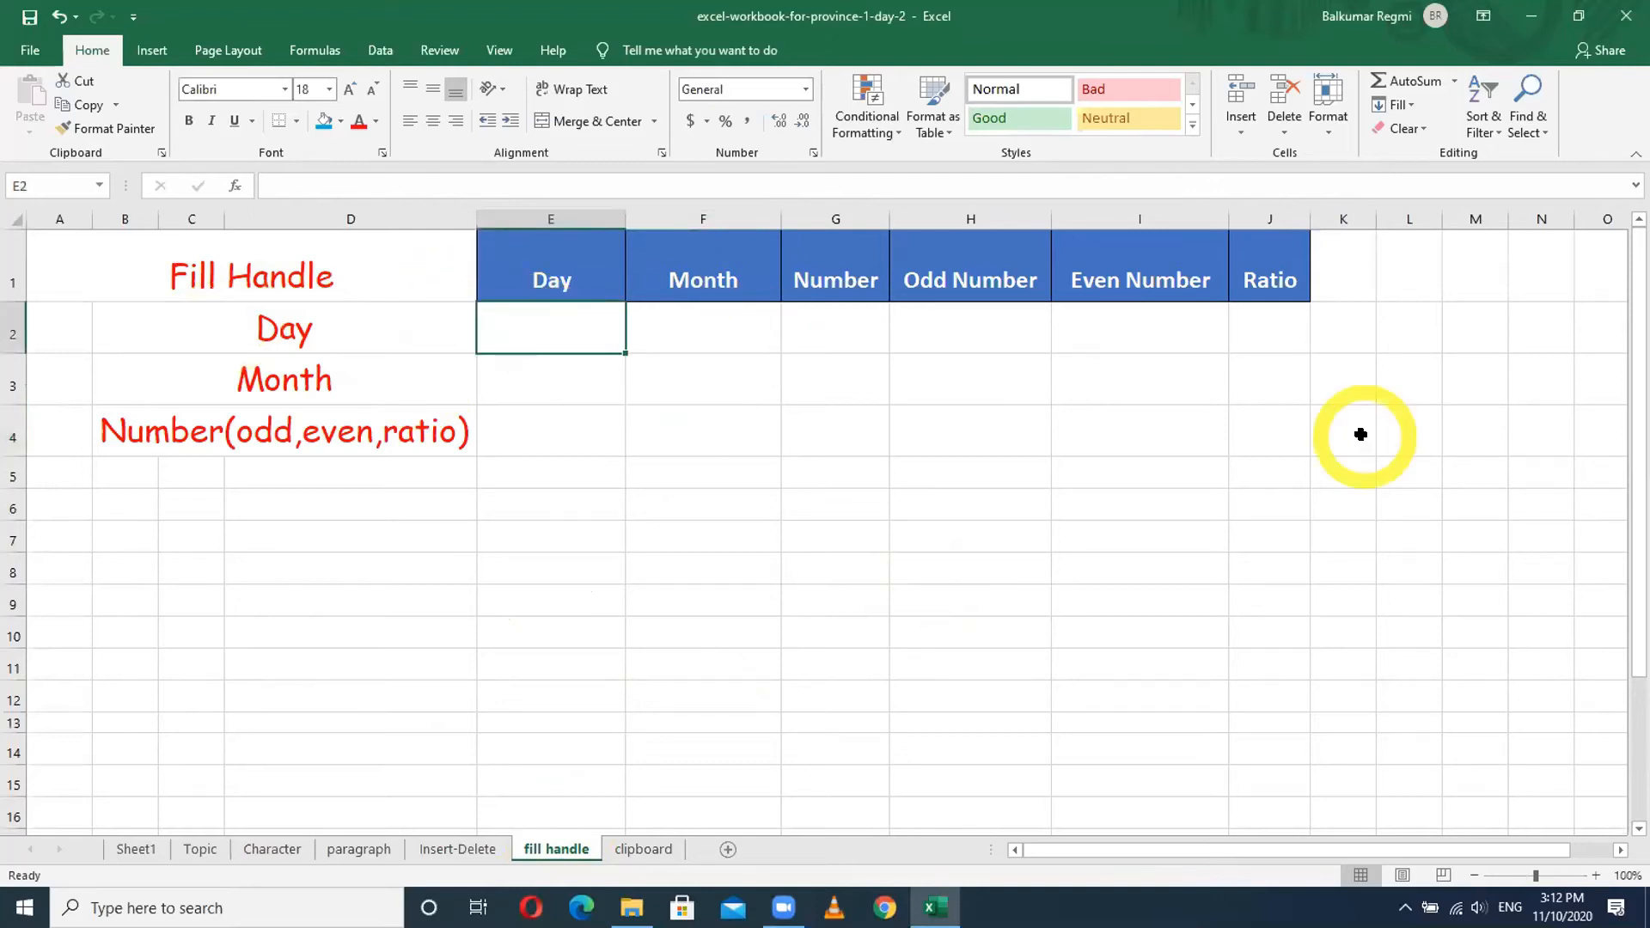
{"action": "type", "text": "Jhapa"}
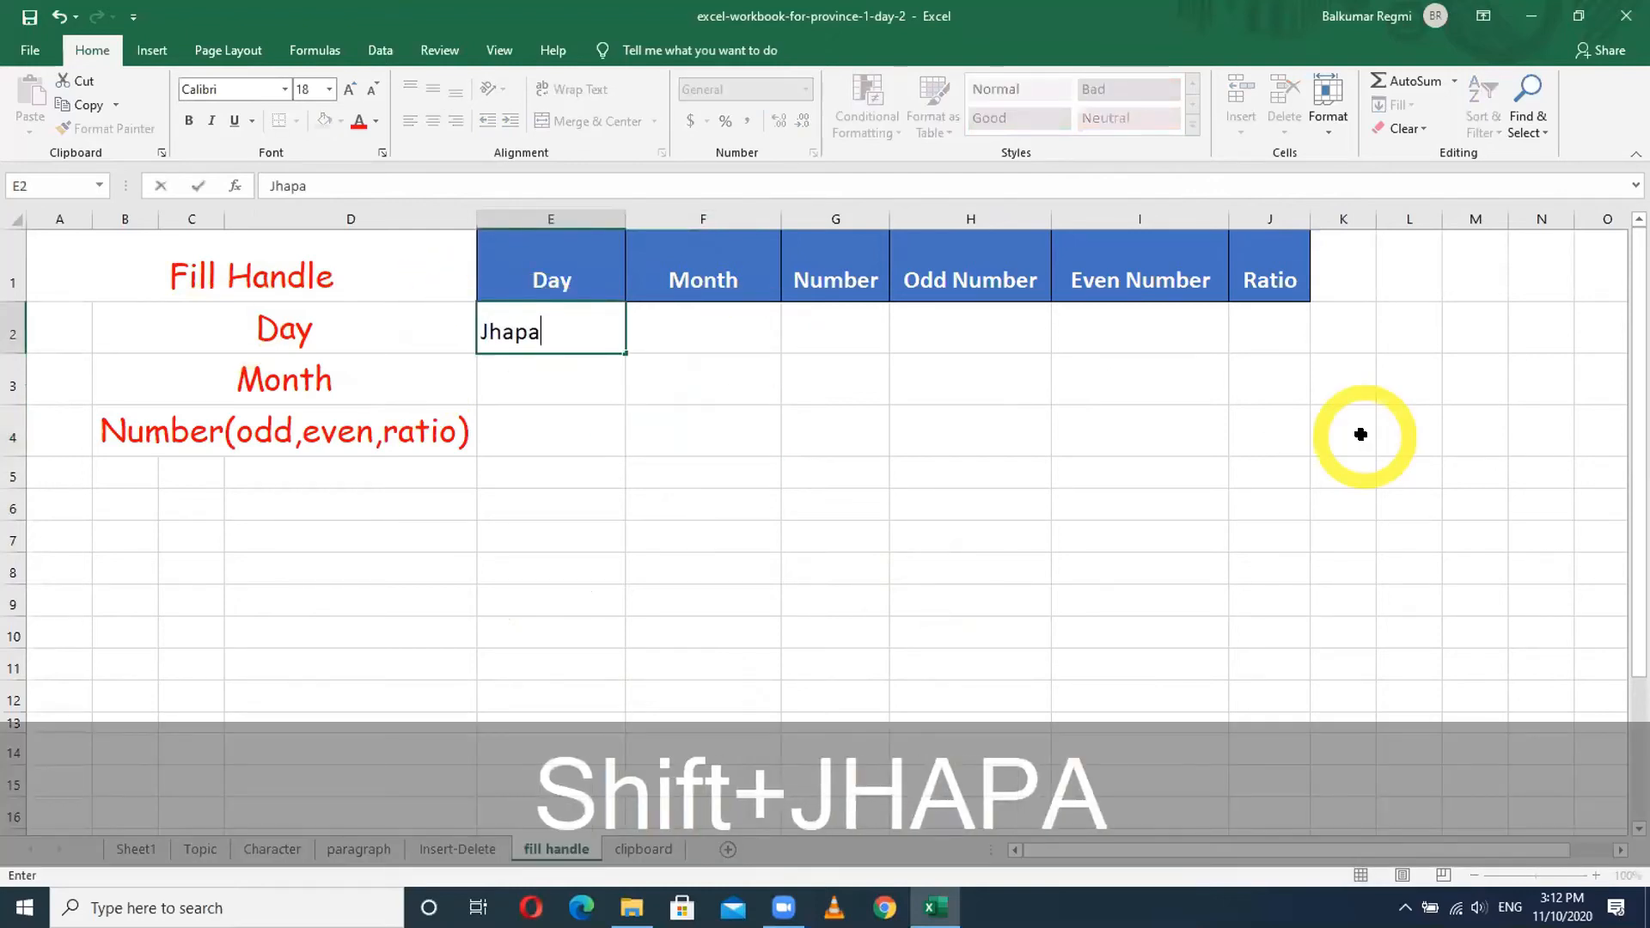
{"action": "key", "text": "Return"}
{"action": "left_click", "coordinate": [602, 325]}
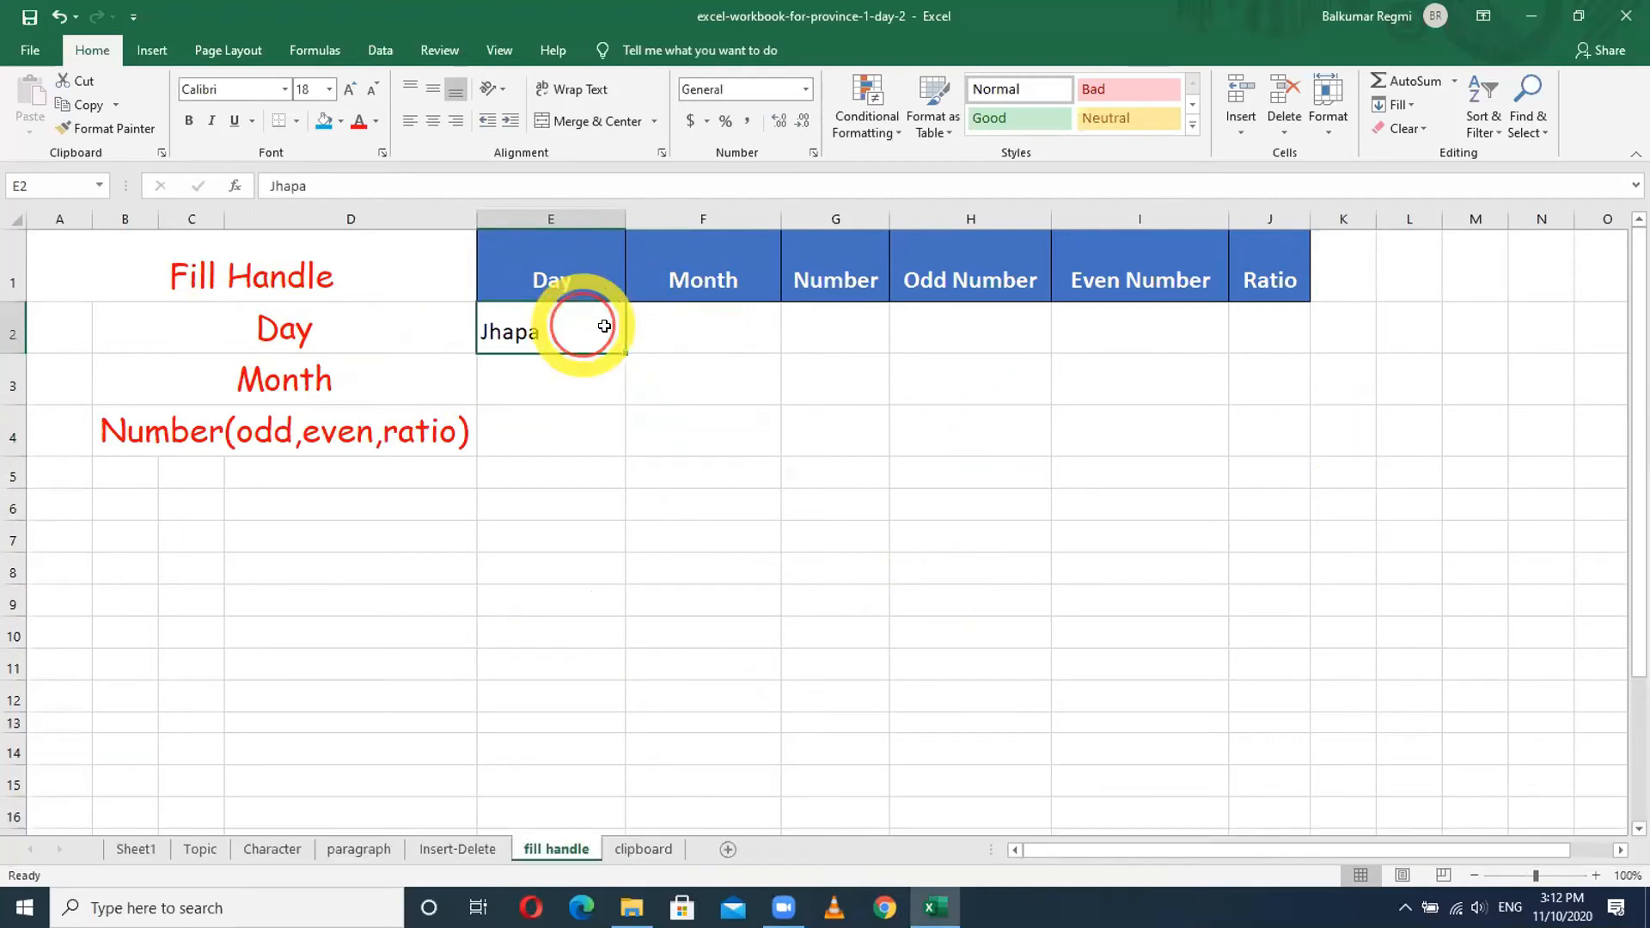
{"action": "left_click_drag", "start_coordinate": [620, 348], "coordinate": [626, 554]}
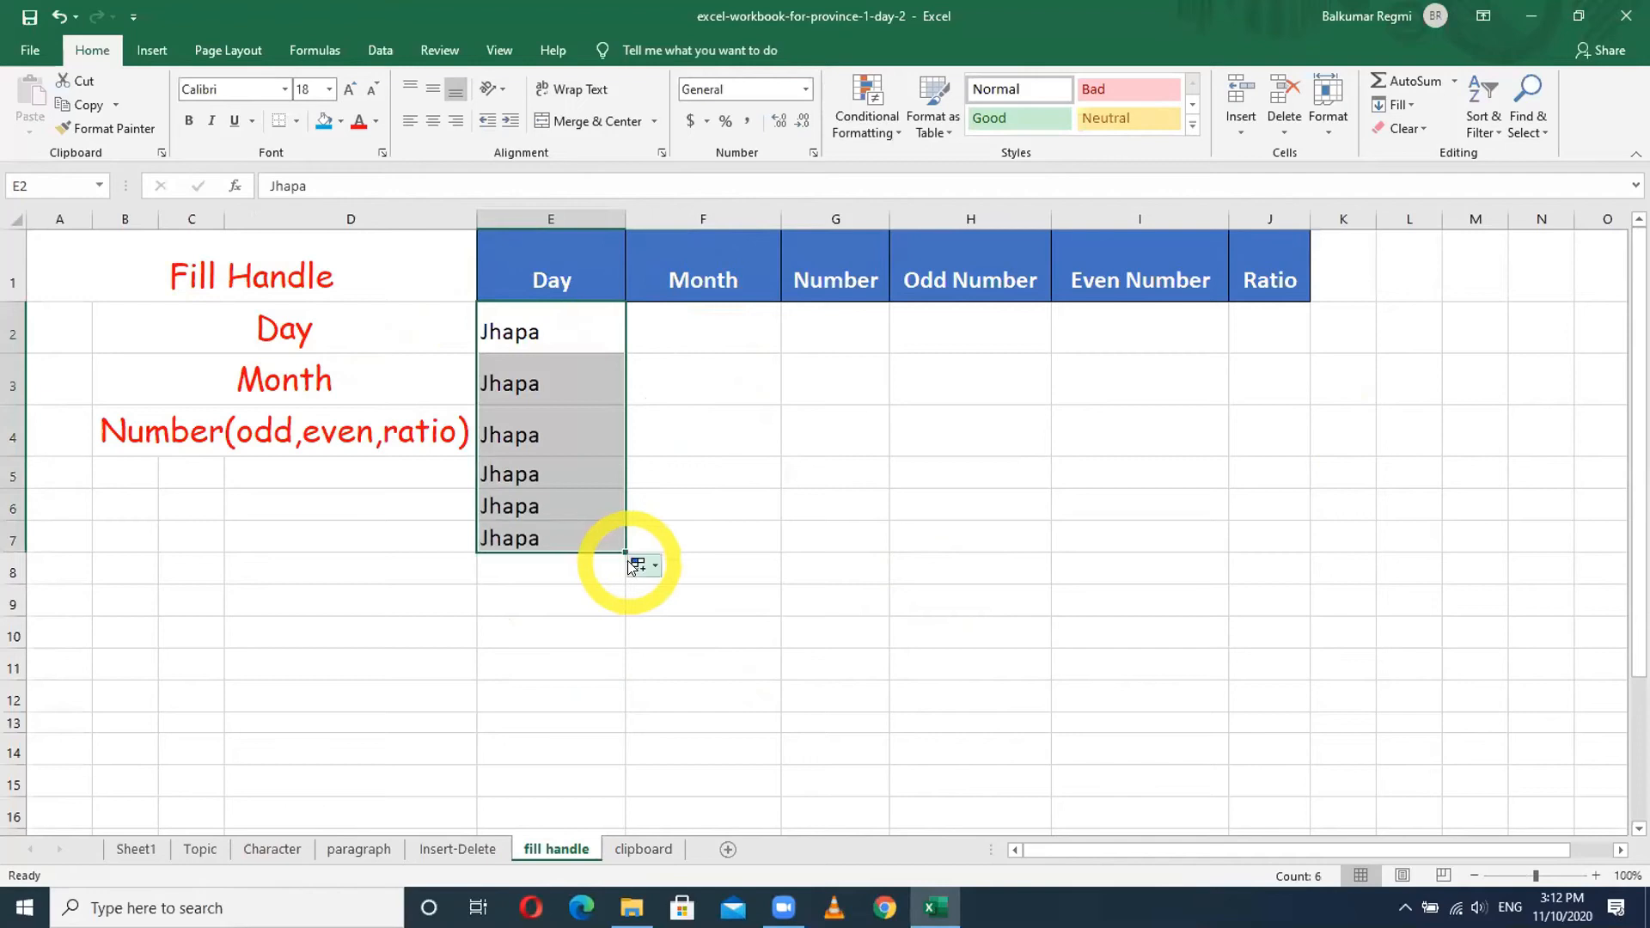
{"action": "key", "text": "Delete"}
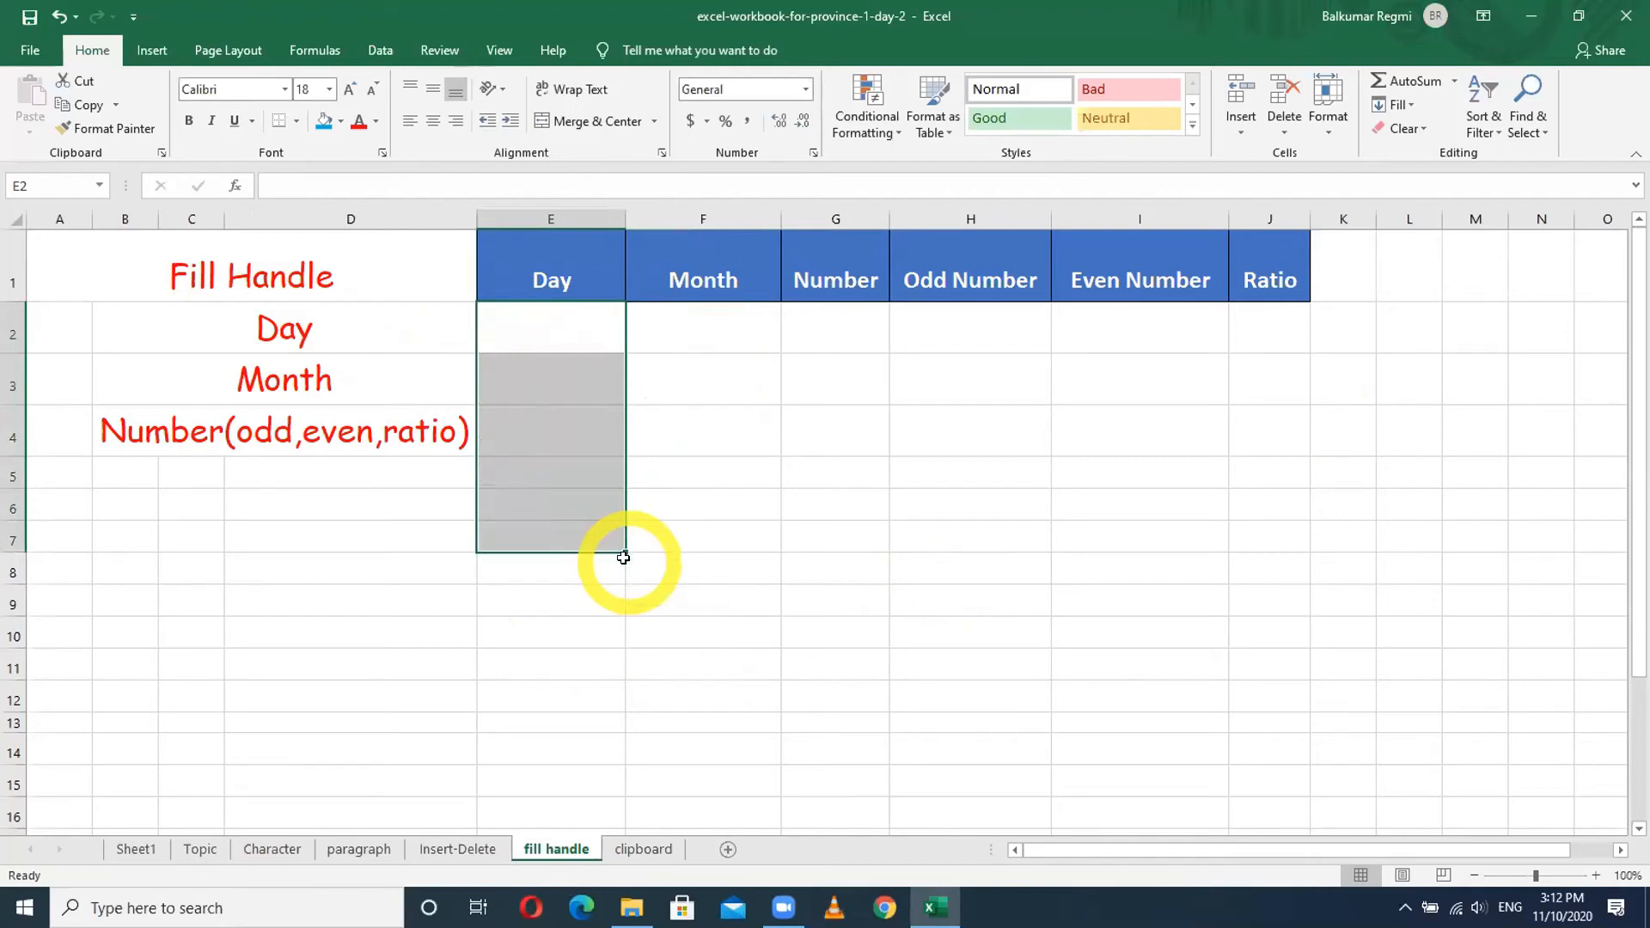
- Enter Sunday in E2 and fill the weekday series down to E12
{"action": "left_click", "coordinate": [564, 324]}
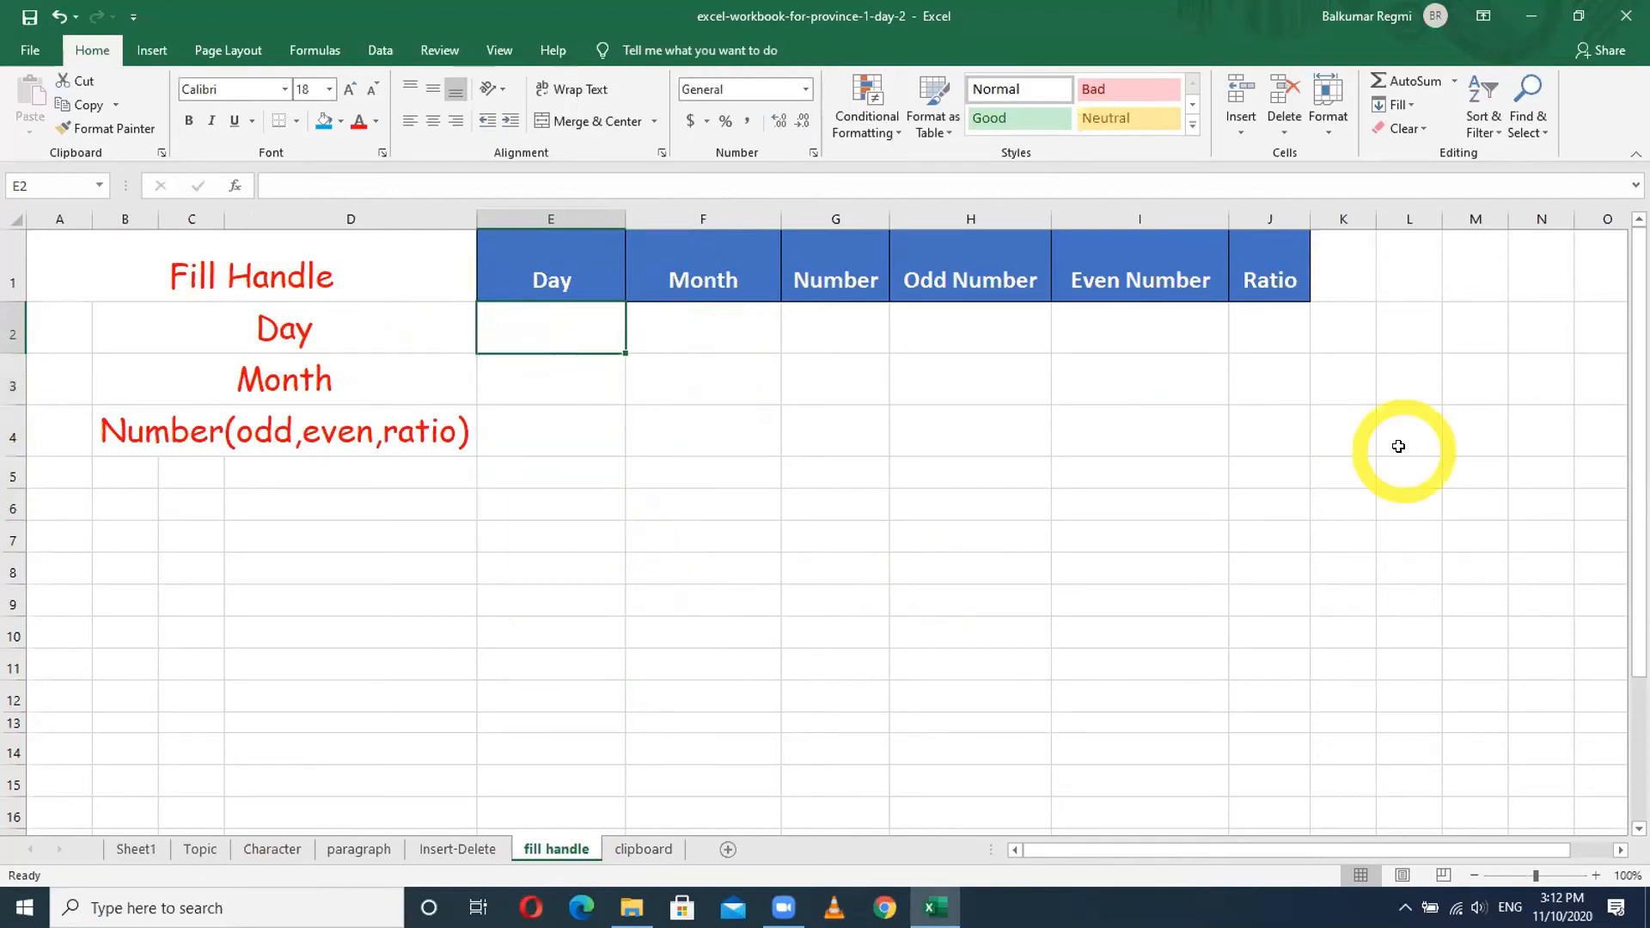
{"action": "type", "text": "Sunda"}
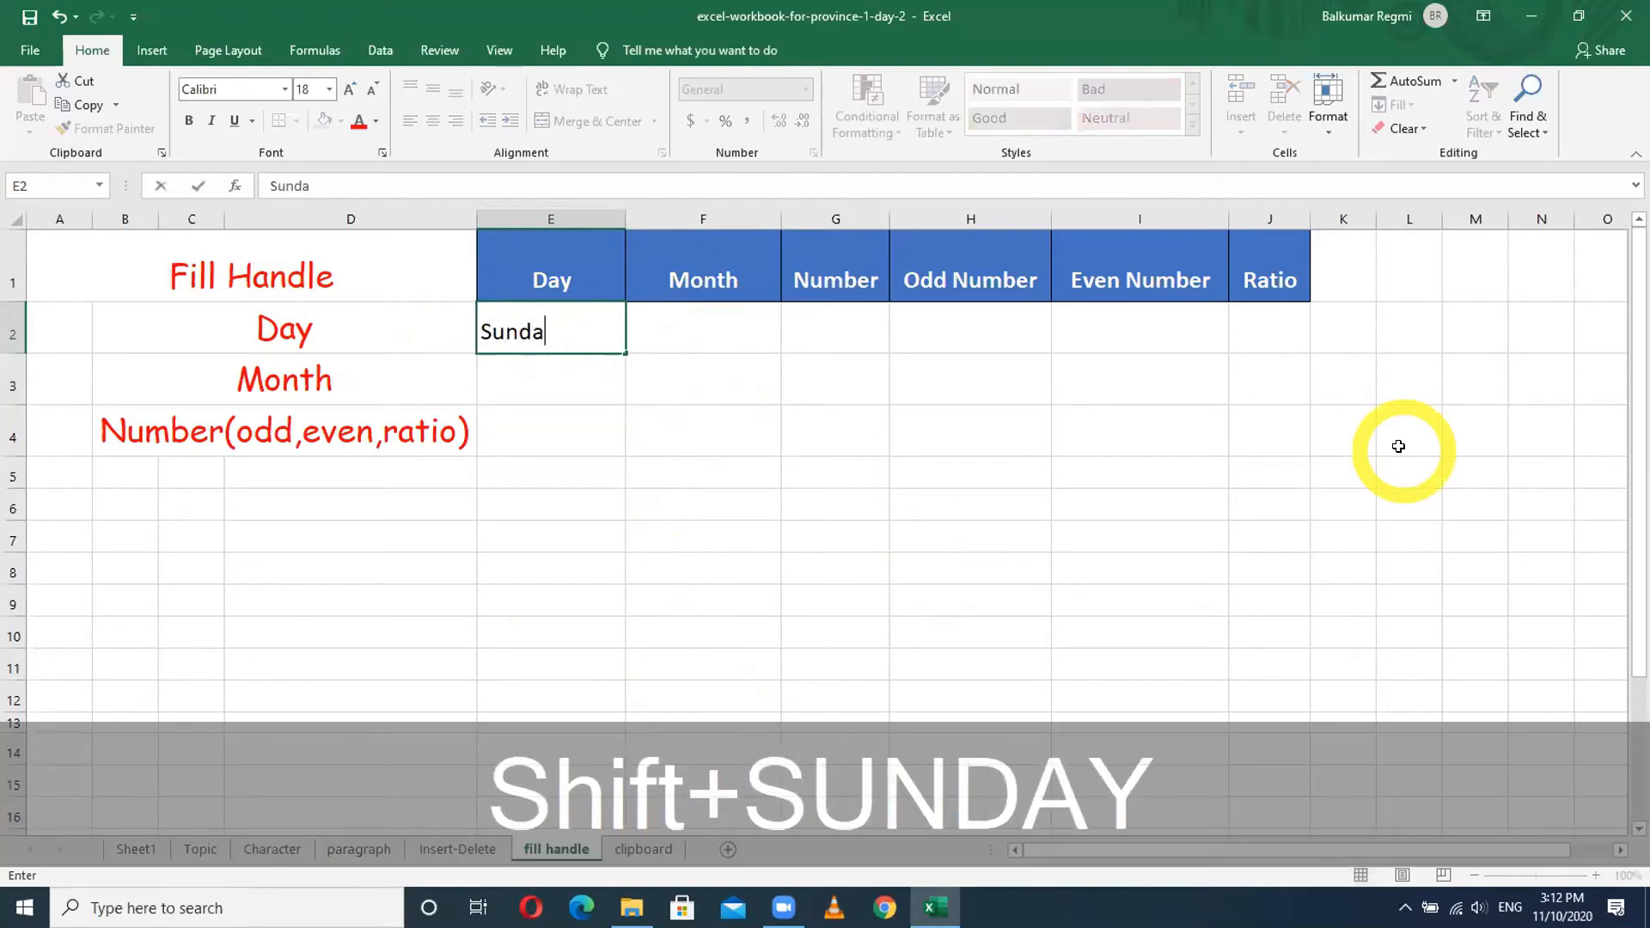
{"action": "type", "text": "yy"}
{"action": "key", "text": "BackSpace"}
{"action": "key", "text": "Return"}
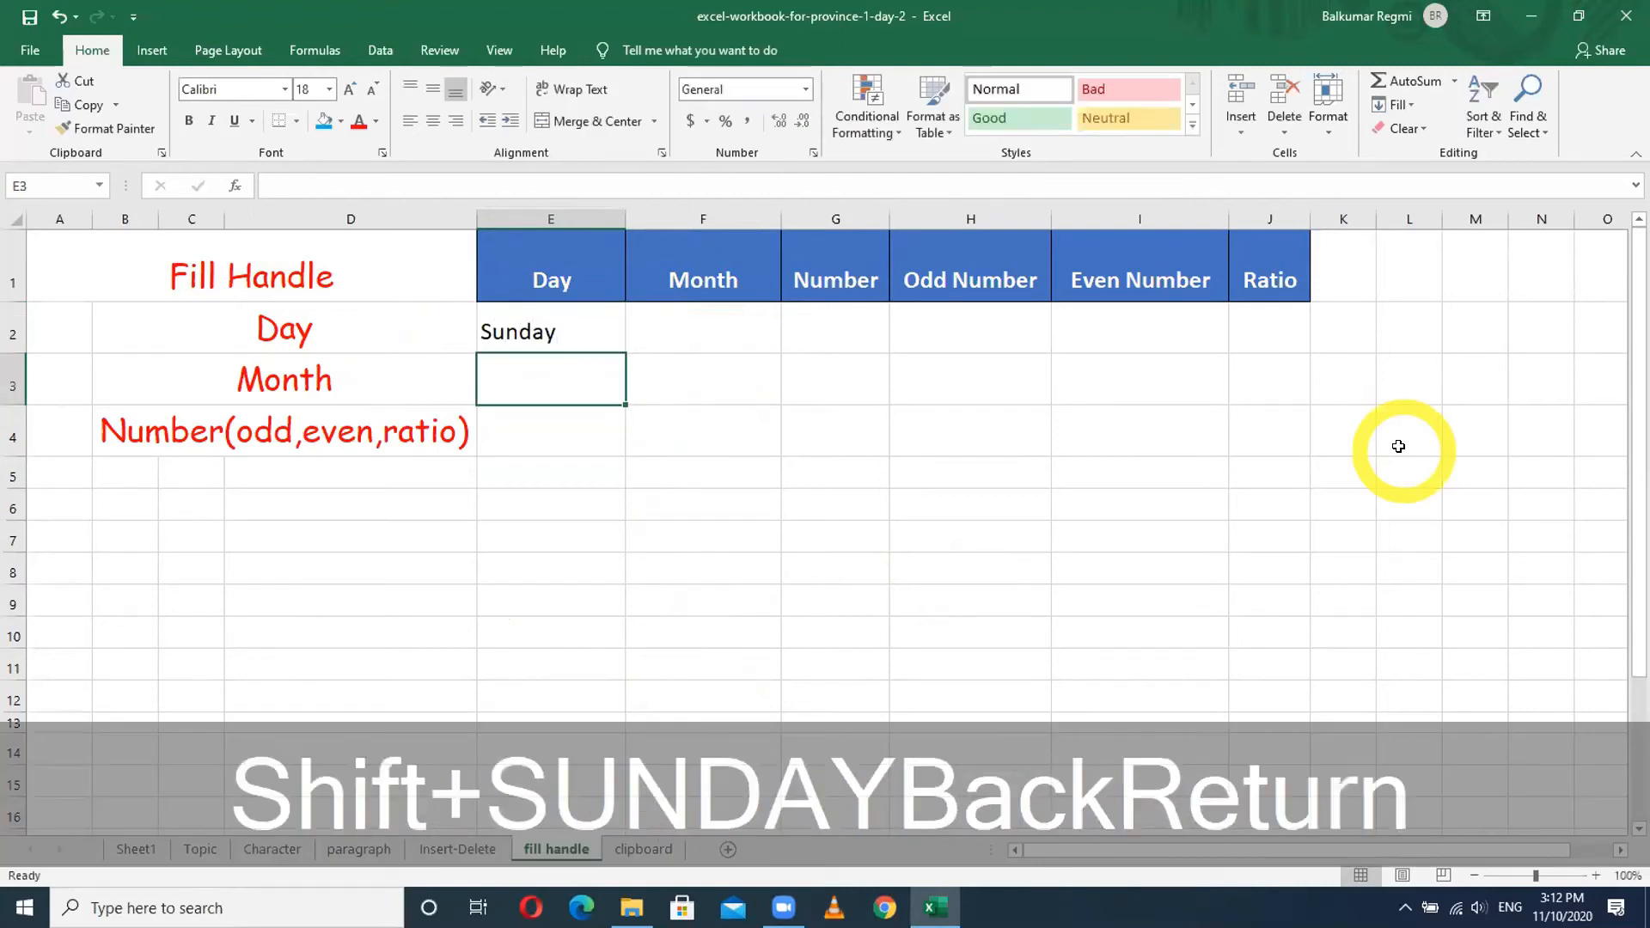
{"action": "left_click", "coordinate": [597, 329]}
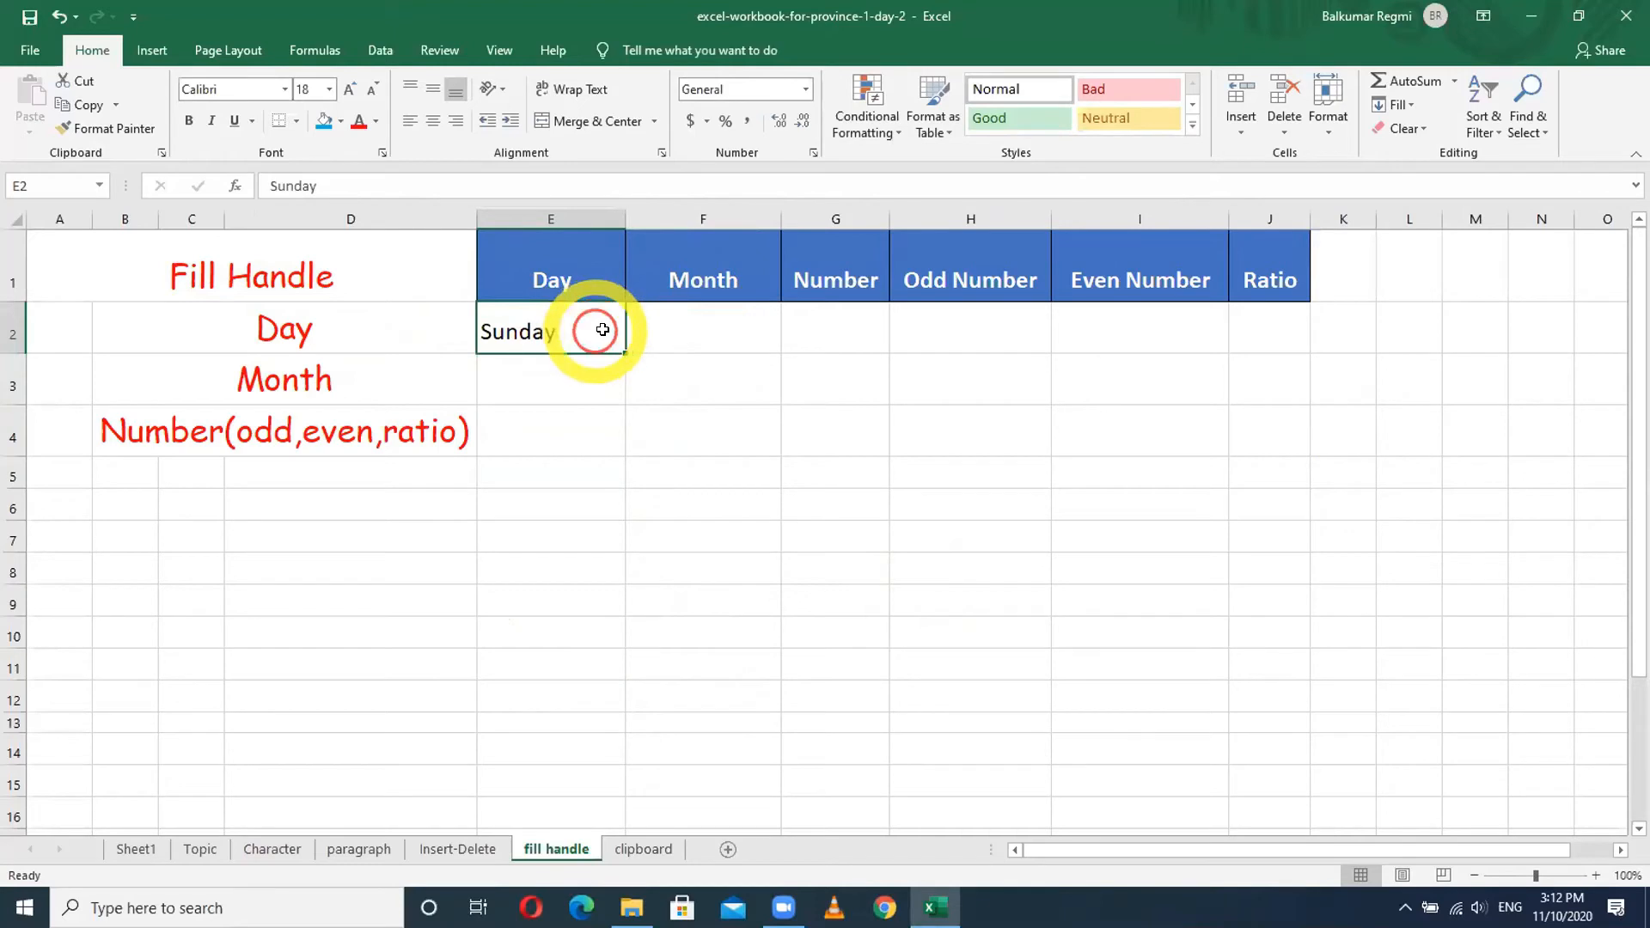
{"action": "left_click_drag", "start_coordinate": [618, 347], "coordinate": [624, 582]}
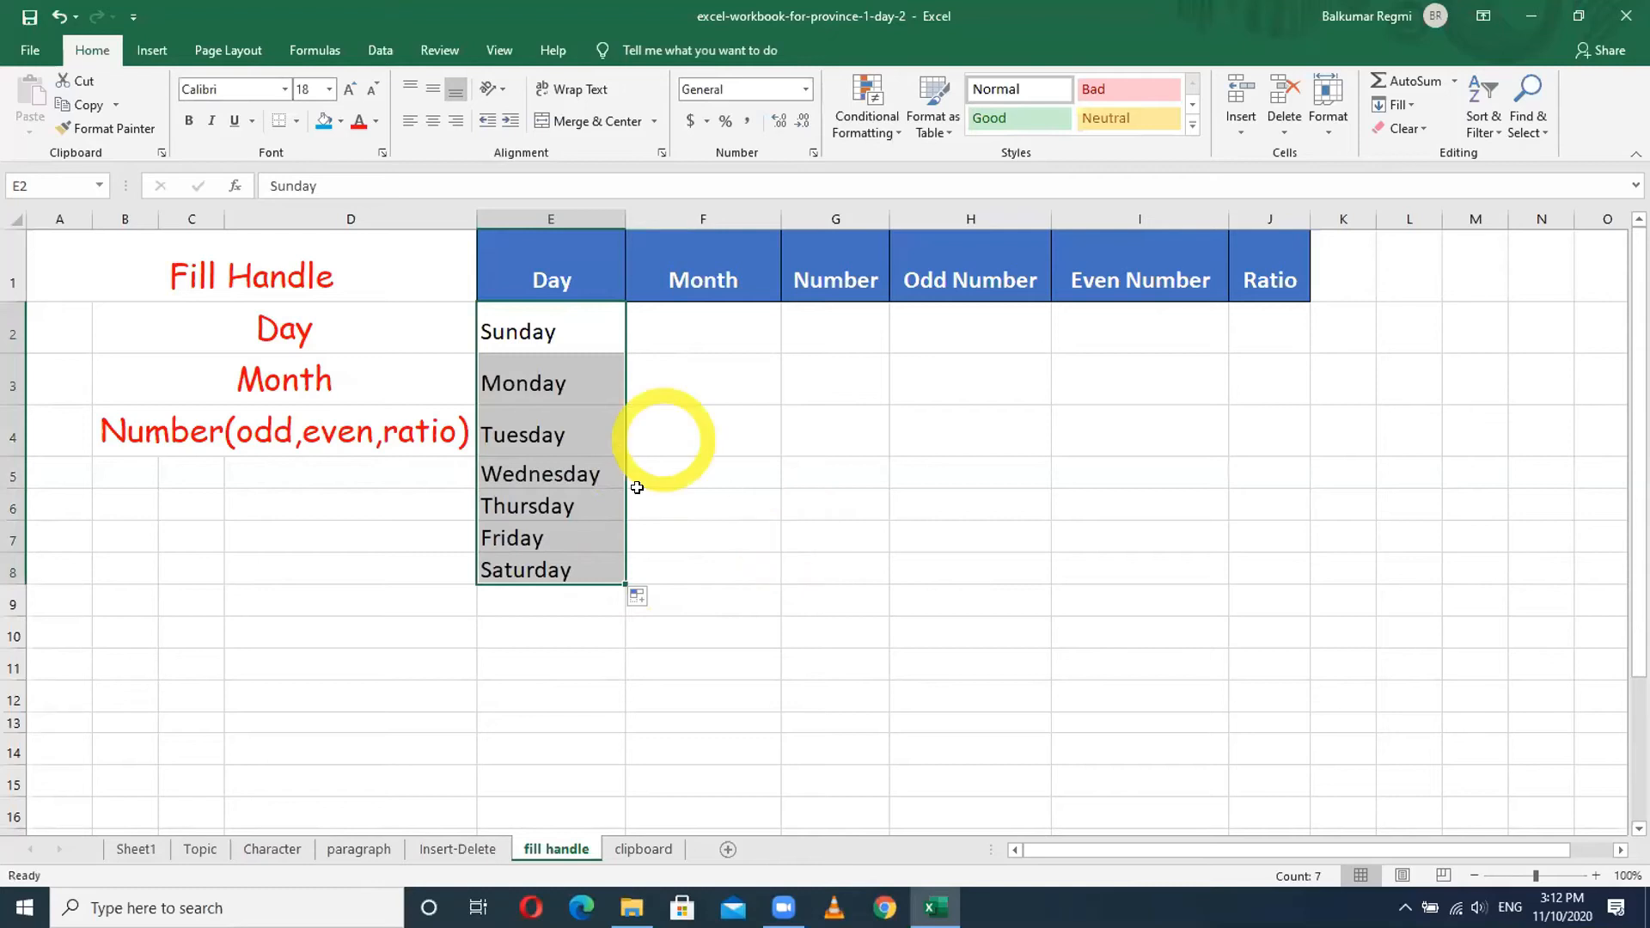
{"action": "left_click_drag", "start_coordinate": [623, 587], "coordinate": [634, 710]}
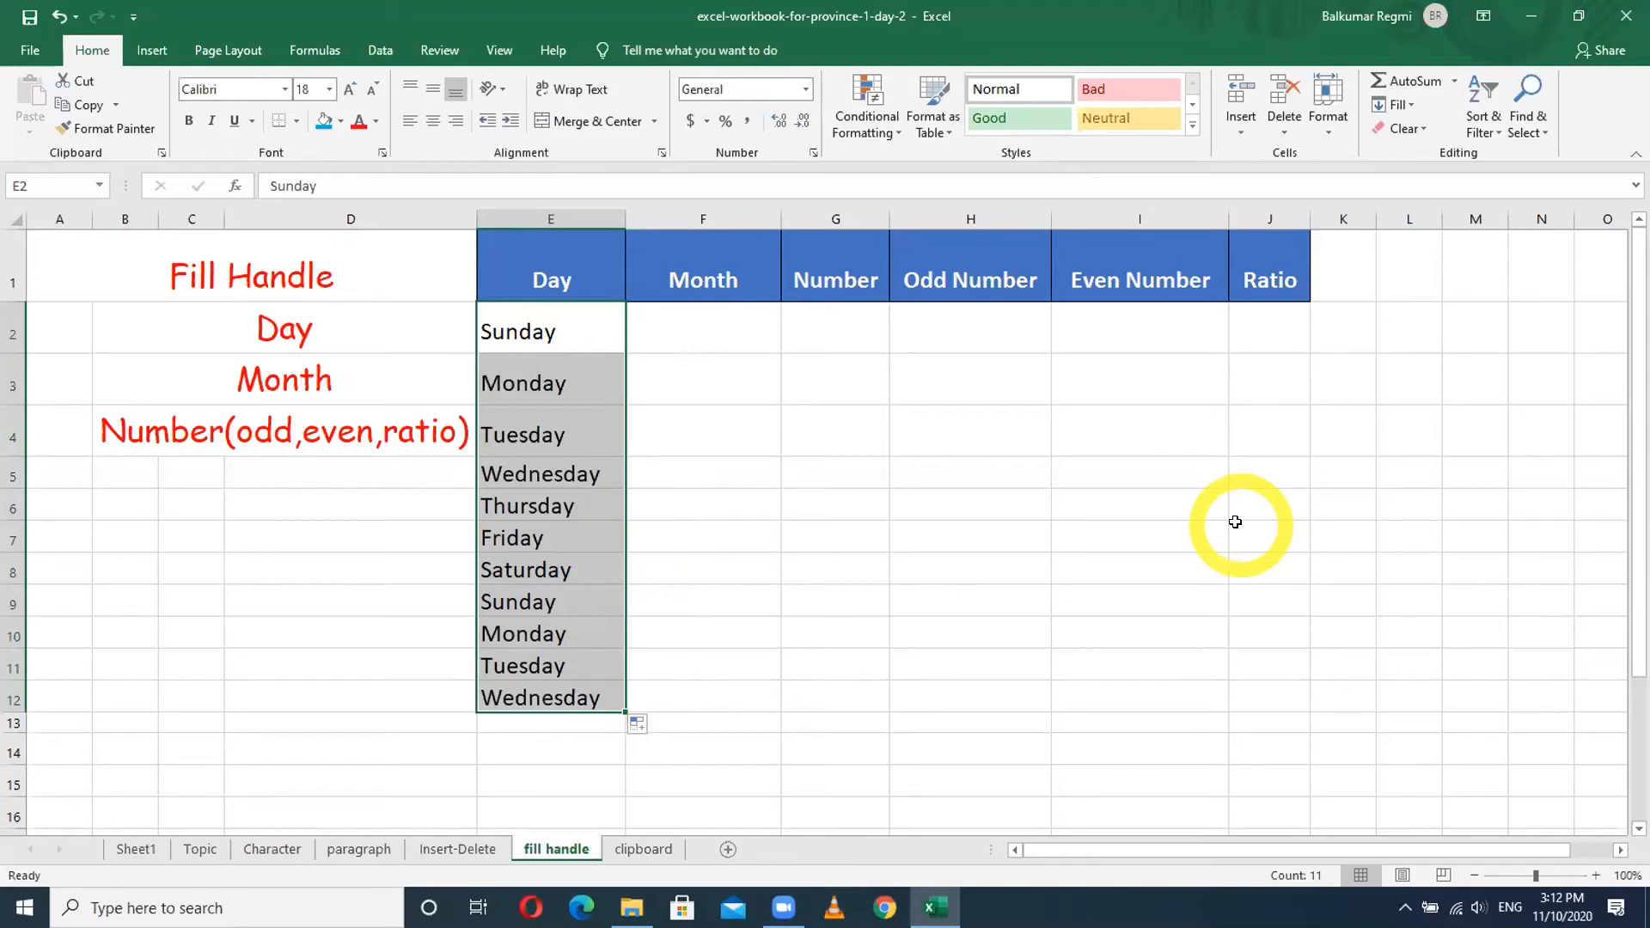
- Fill abbreviated months from Jan down the Month column, then clear them
{"action": "left_click", "coordinate": [741, 328]}
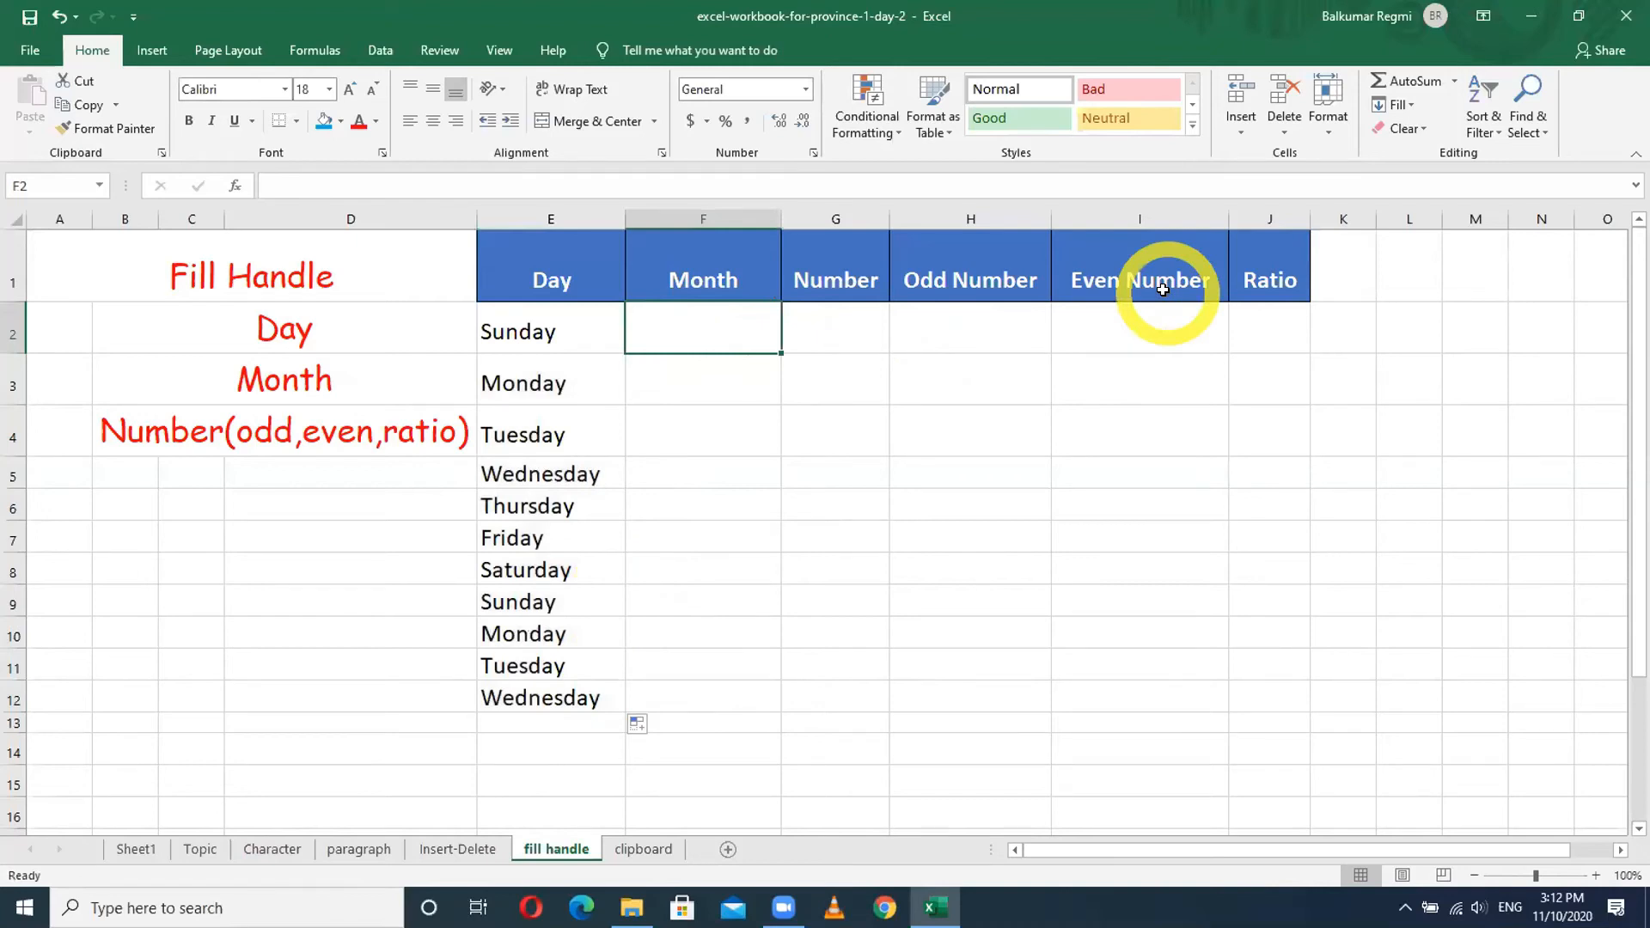
{"action": "type", "text": "Jan"}
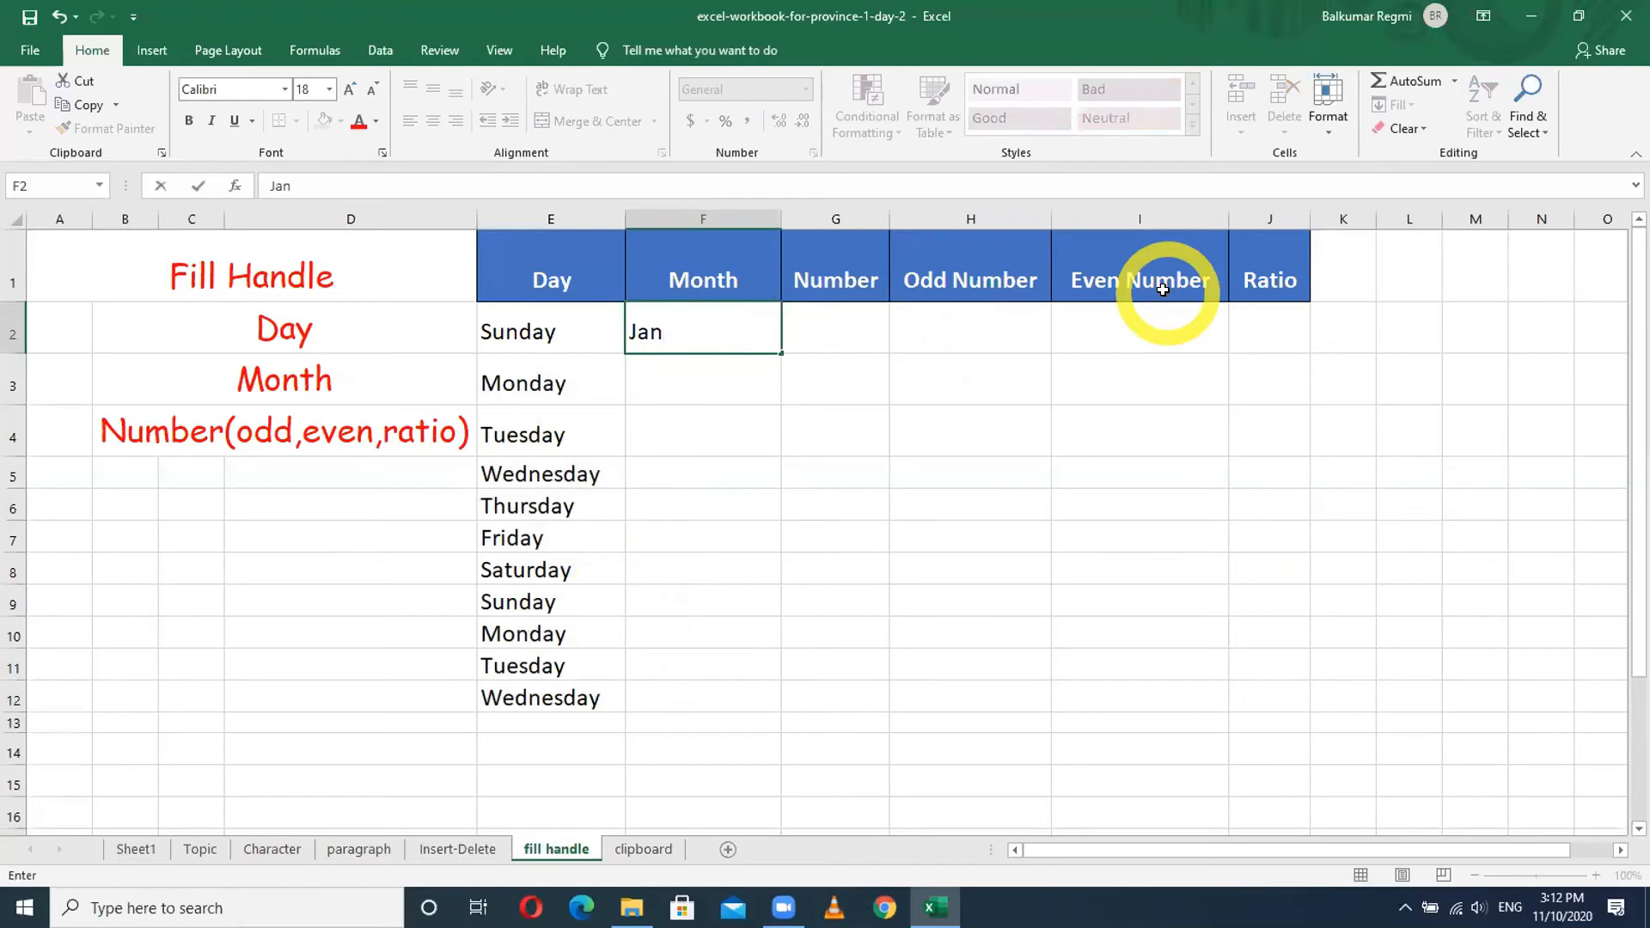
{"action": "key", "text": "Return"}
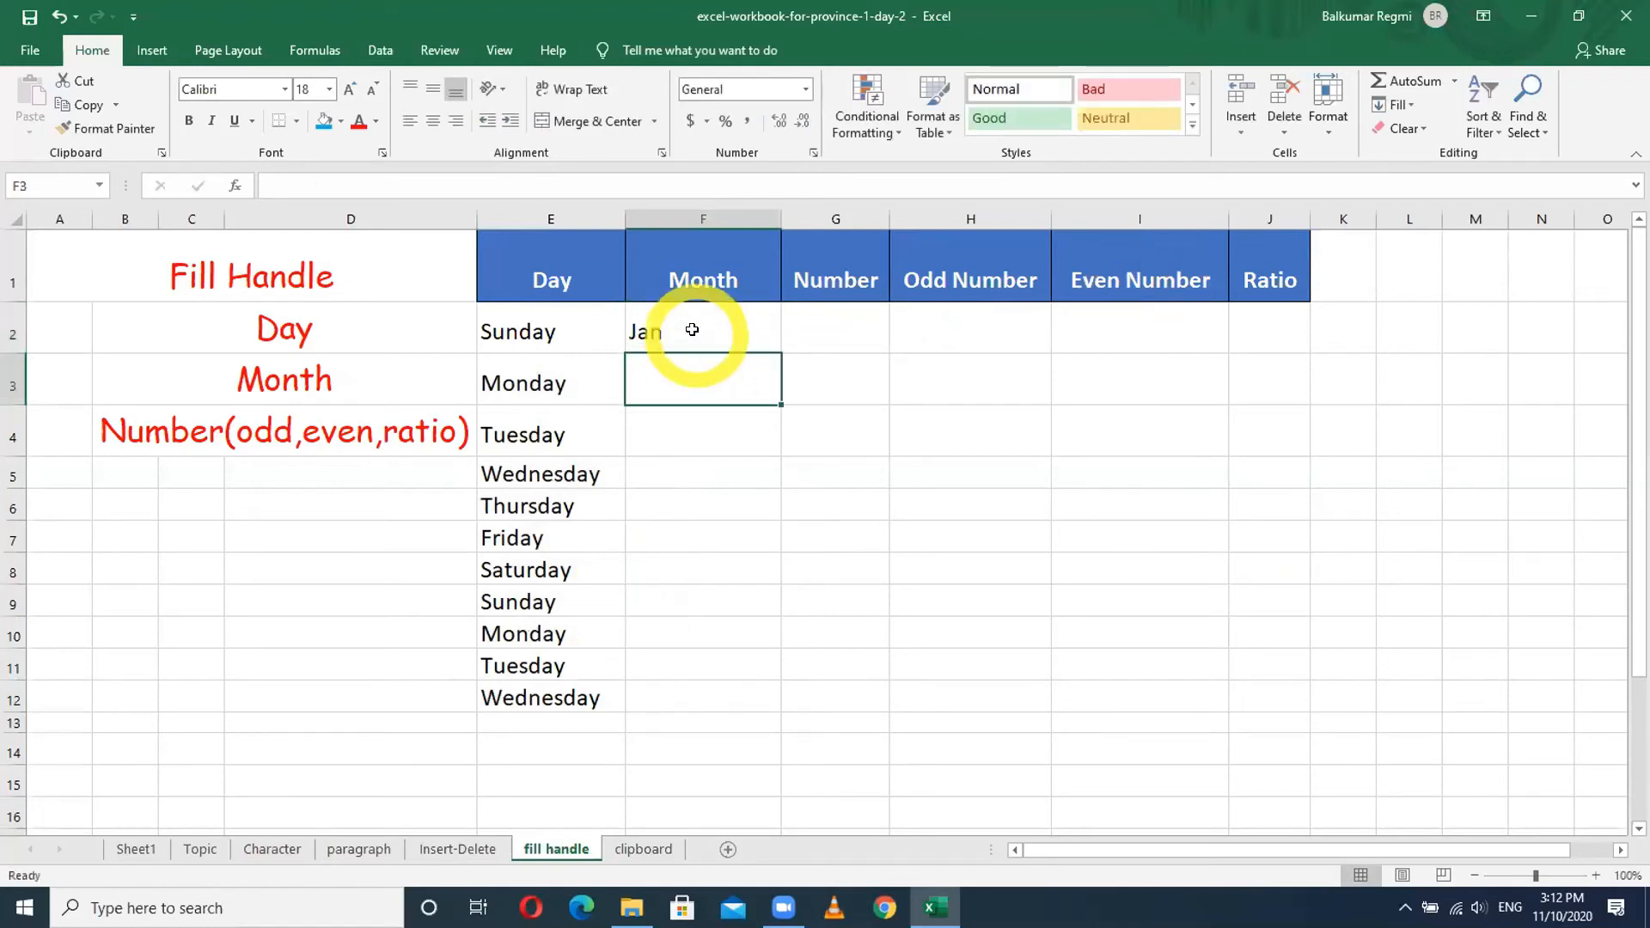
{"action": "left_click", "coordinate": [692, 329]}
{"action": "left_click_drag", "start_coordinate": [778, 348], "coordinate": [776, 725]}
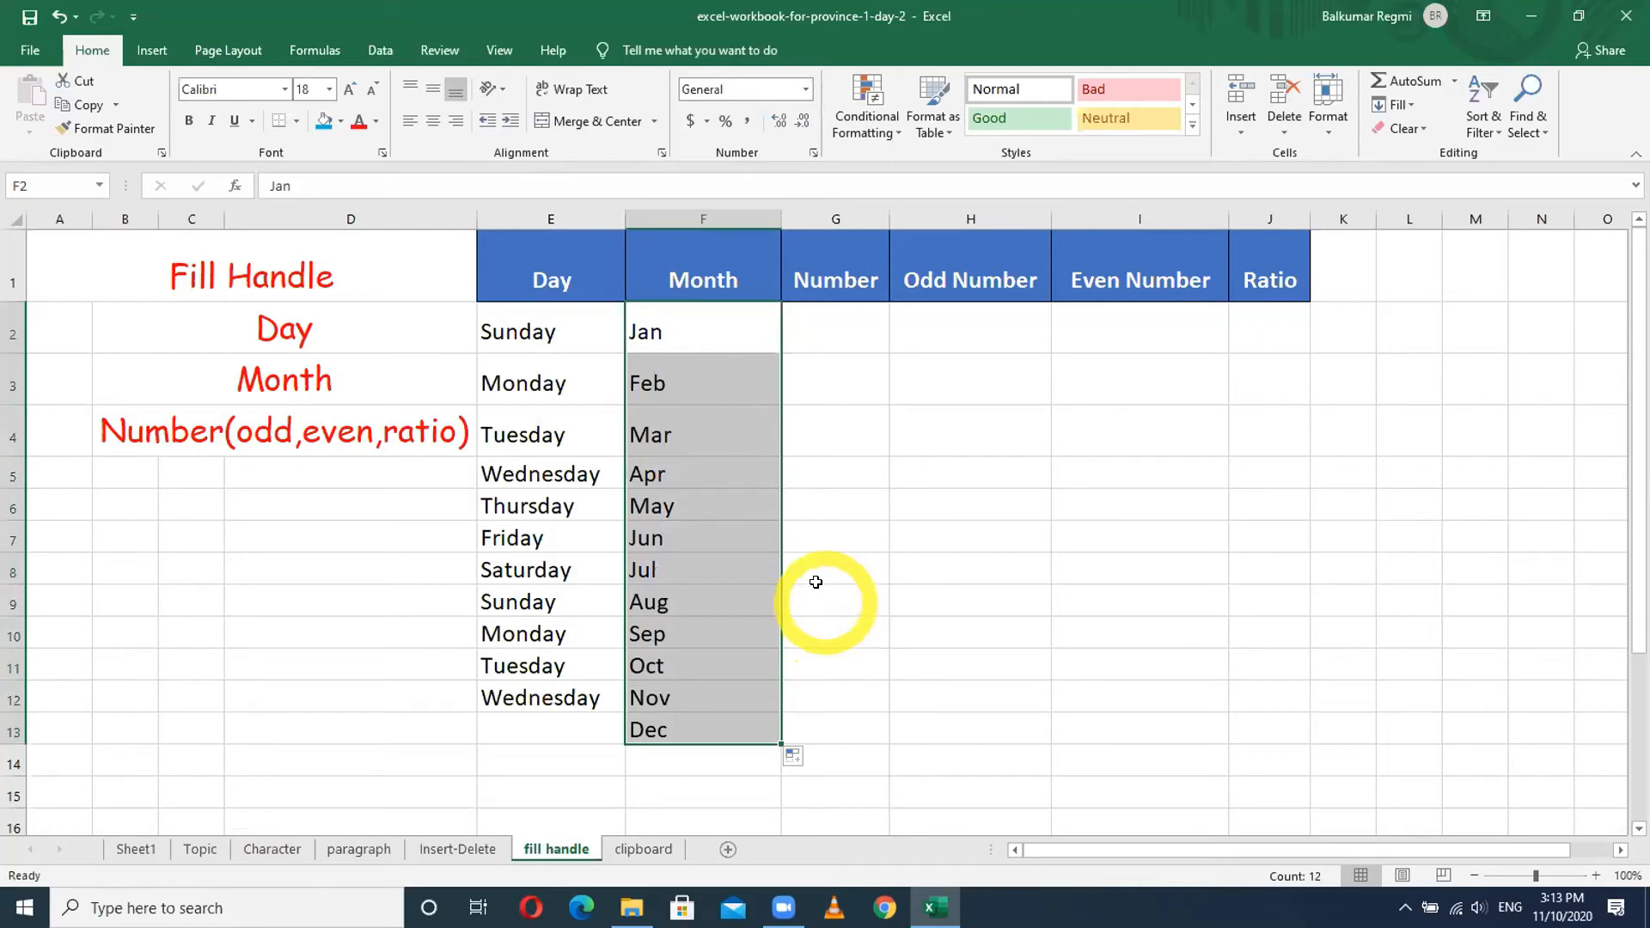
{"action": "left_click", "coordinate": [675, 325]}
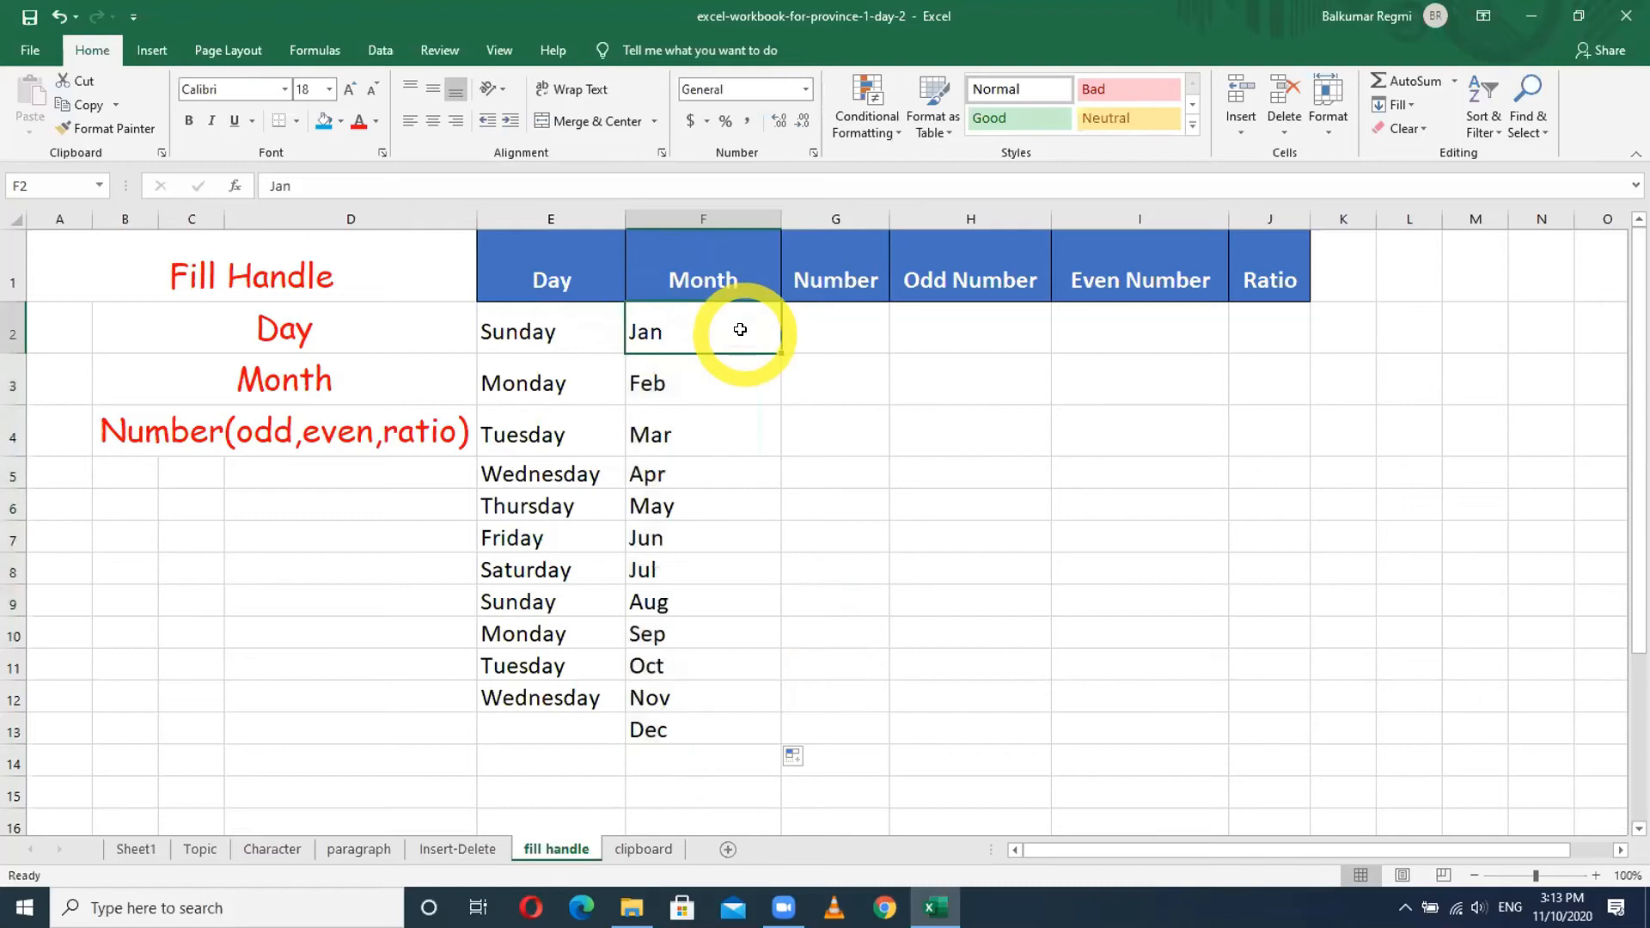
{"action": "key", "text": "shift+Down"}
{"action": "key", "text": "shift+Down"}
{"action": "key", "text": "shift+Down"}
{"action": "key", "text": "shift+Down"}
{"action": "key", "text": "shift+Down"}
{"action": "key", "text": "shift+Down"}
{"action": "key", "text": "shift+Down"}
{"action": "key", "text": "shift+Down"}
{"action": "key", "text": "shift+Down"}
{"action": "key", "text": "shift+Down"}
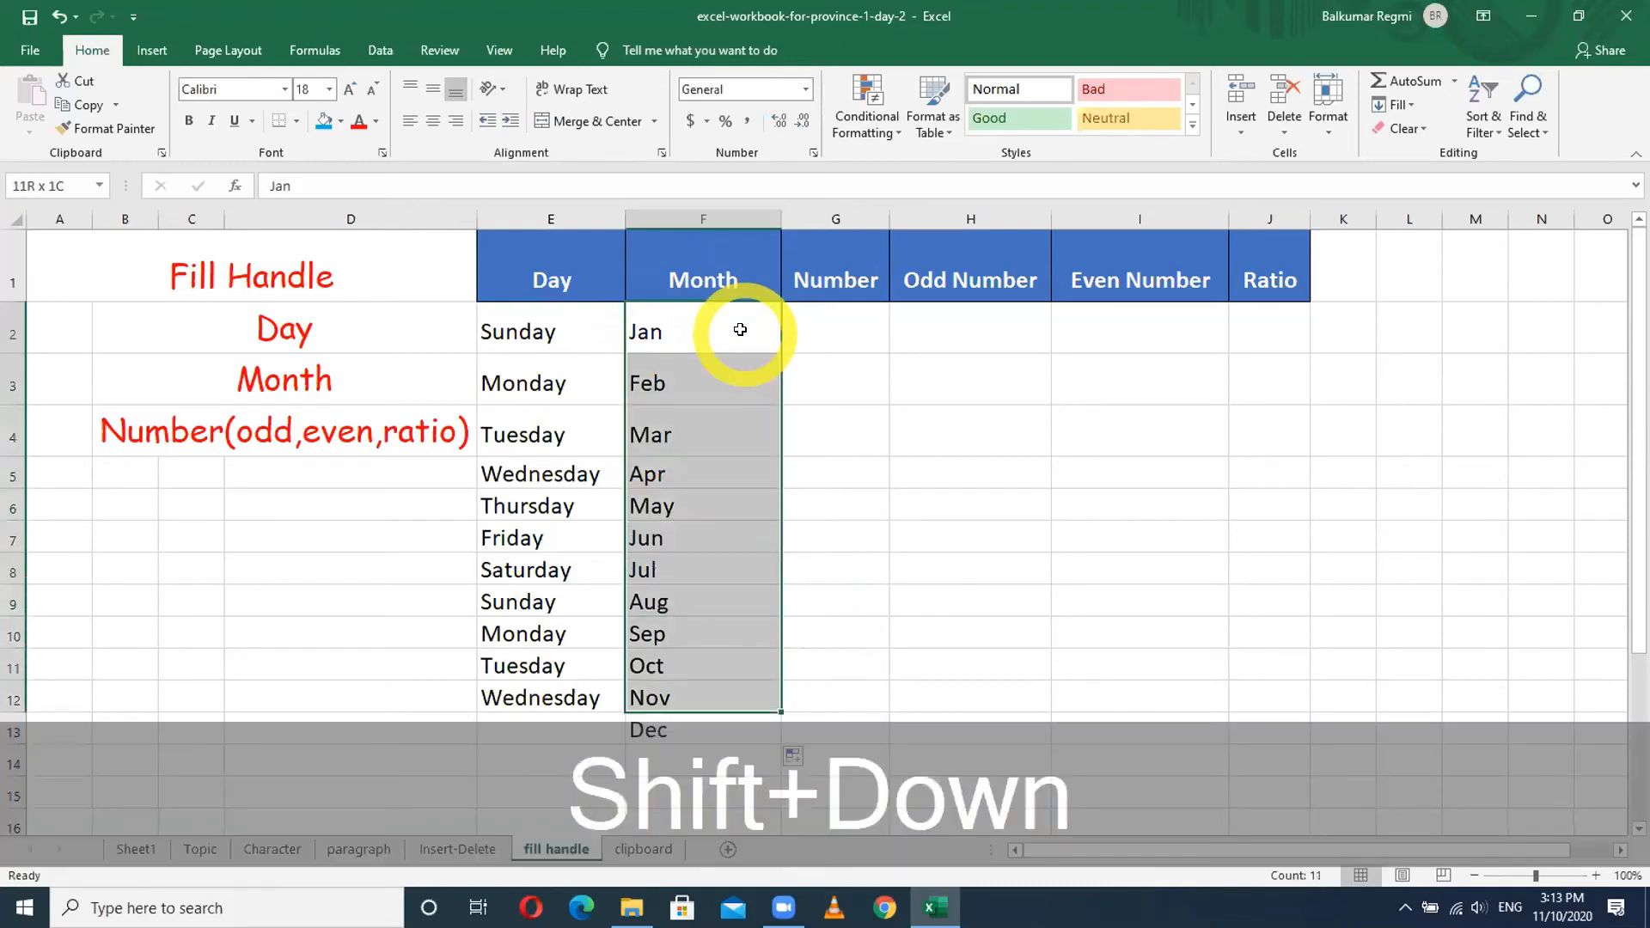
{"action": "key", "text": "shift+Down"}
{"action": "key", "text": "Delete"}
- Enter January in F2 and fill the month names through December in F13
{"action": "left_click", "coordinate": [740, 329]}
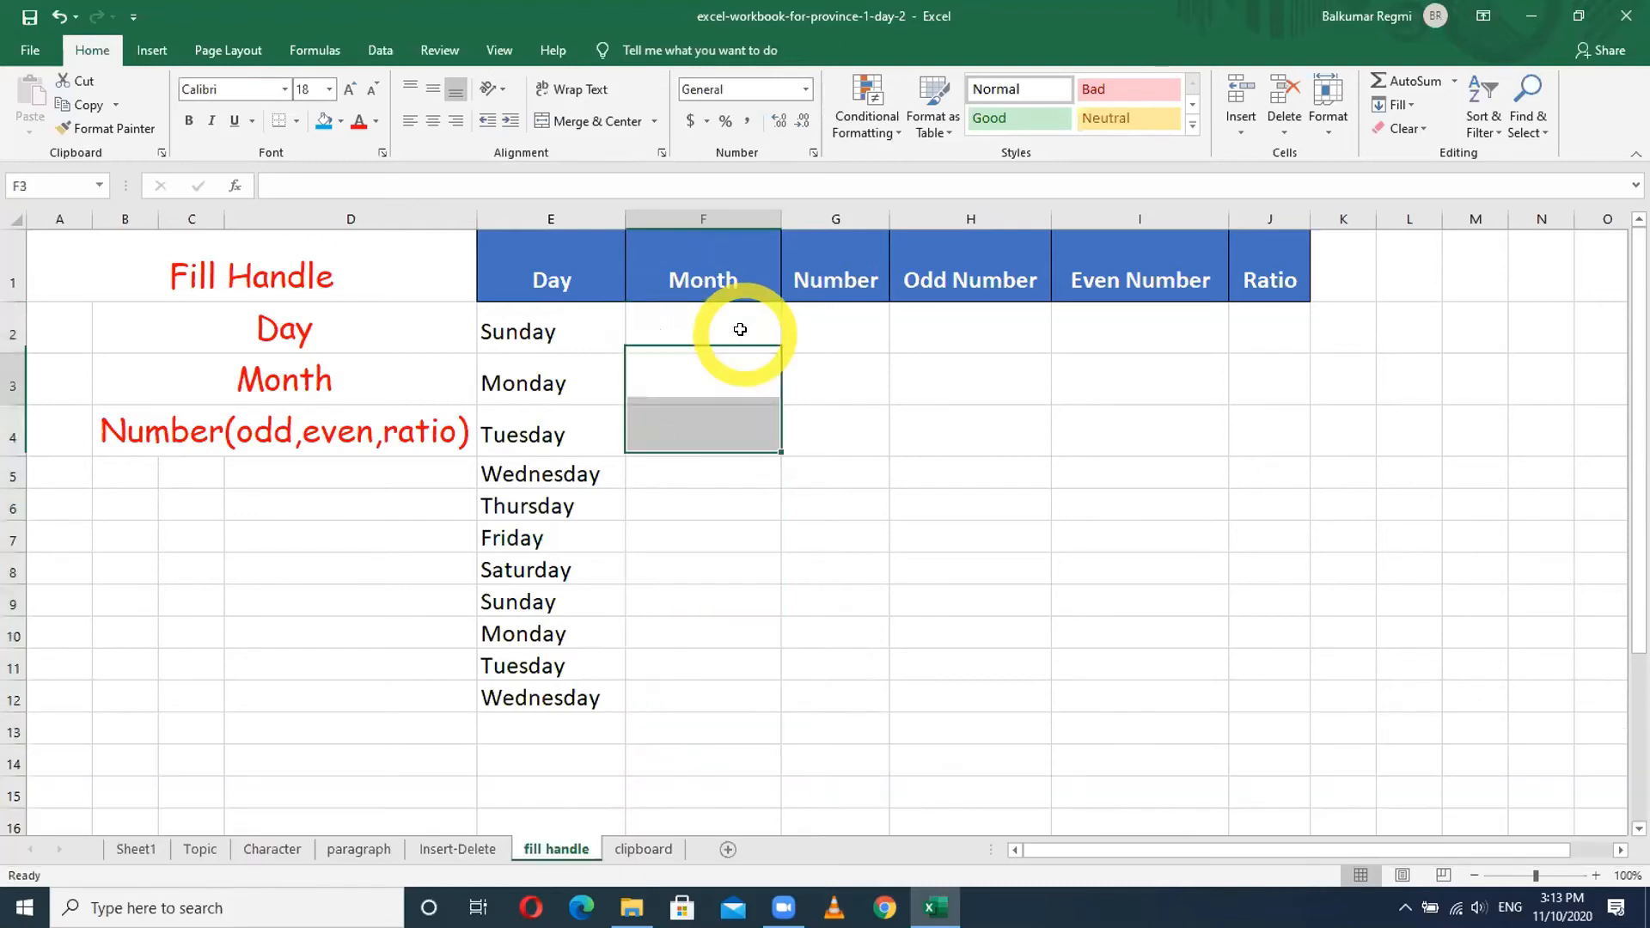
{"action": "type", "text": "January"}
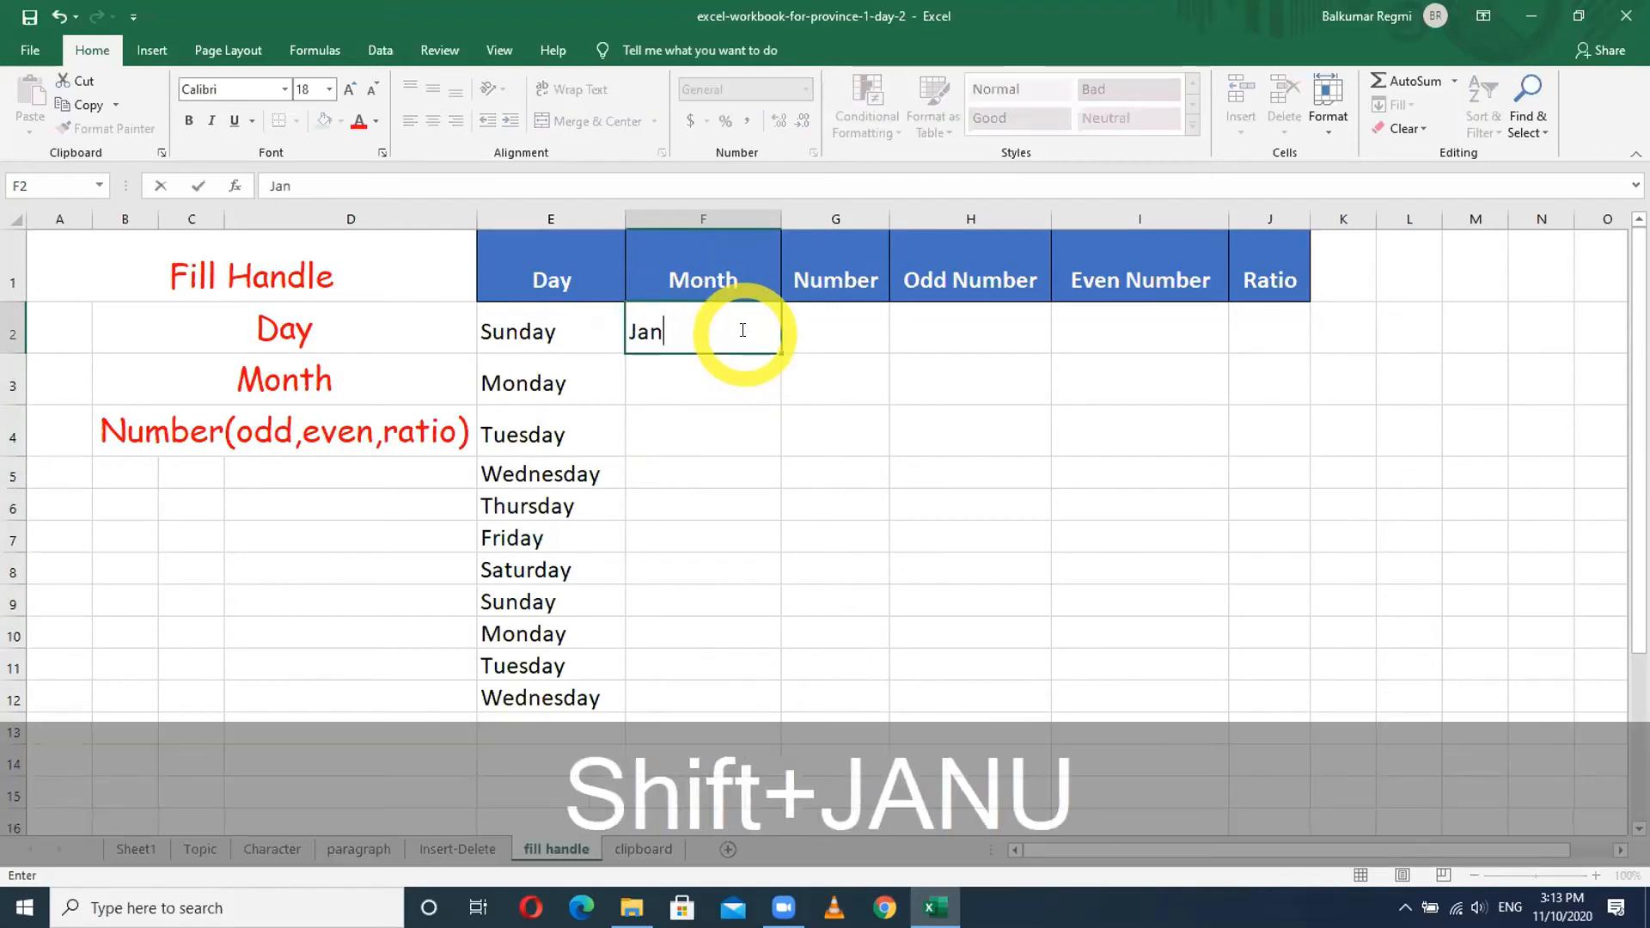
{"action": "key", "text": "Return"}
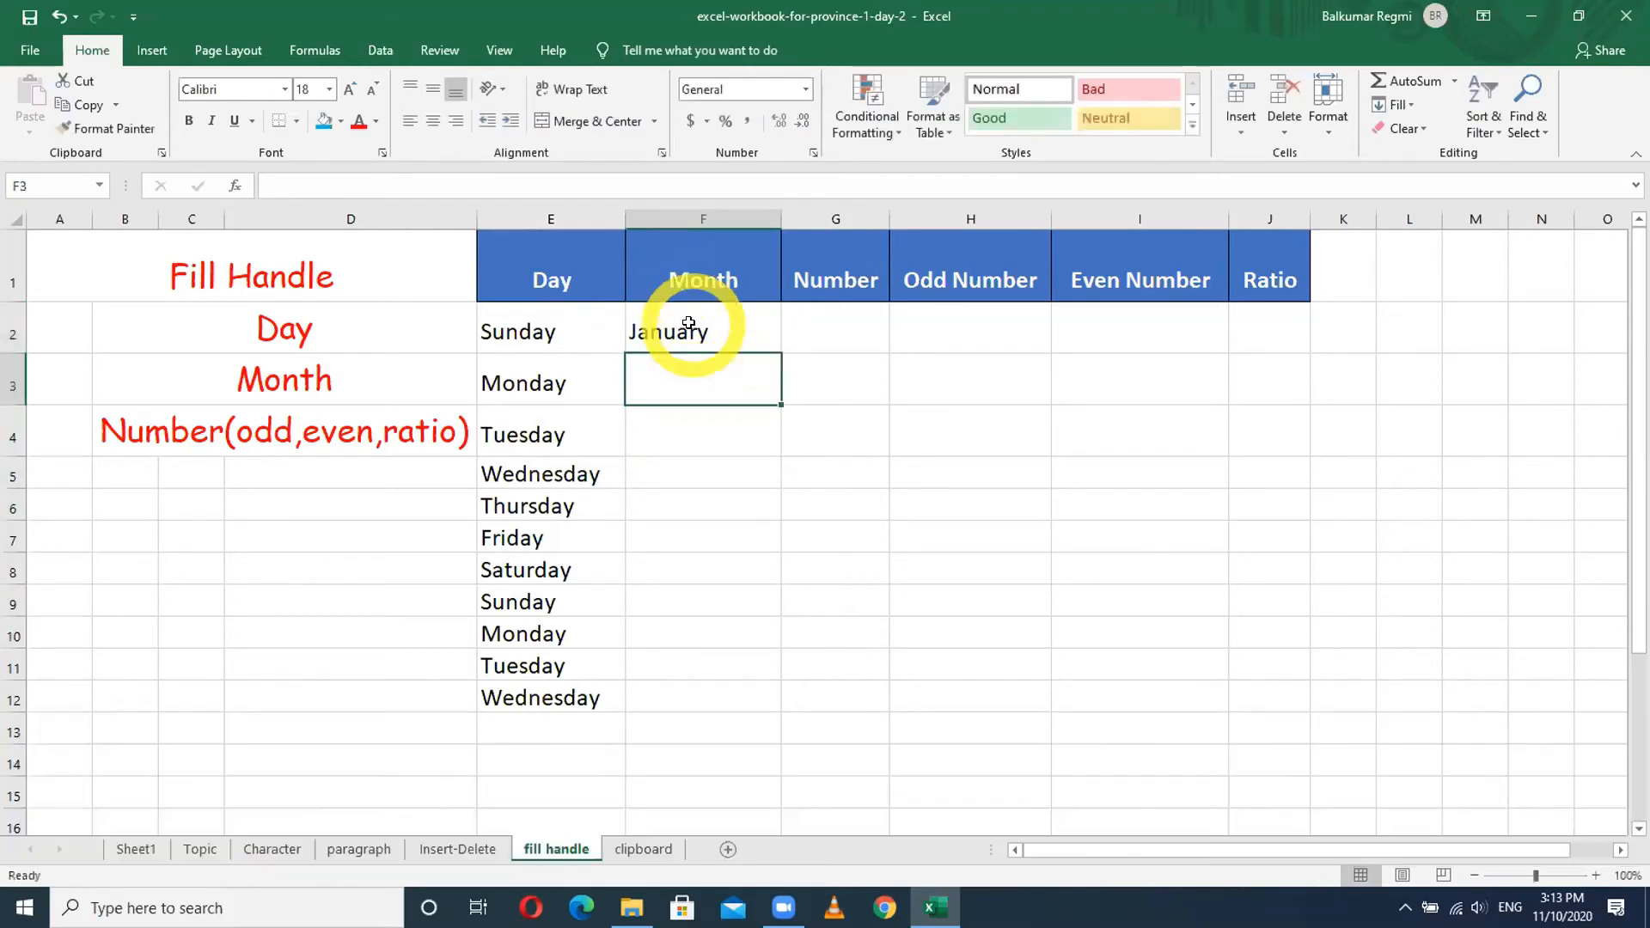
{"action": "left_click", "coordinate": [679, 329]}
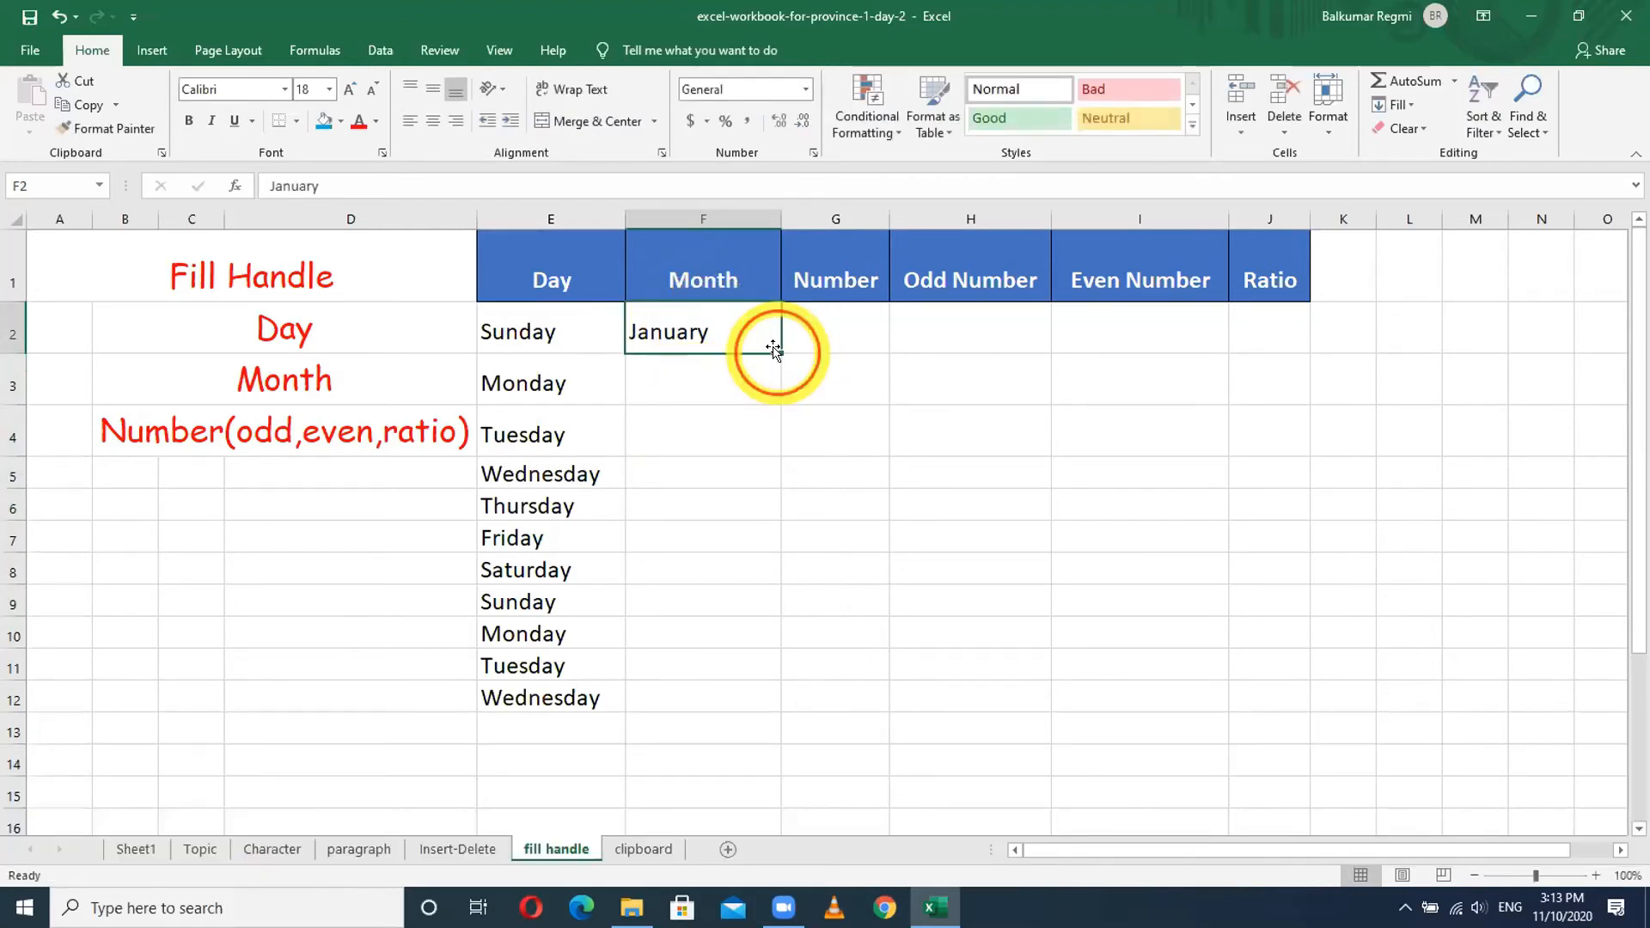
{"action": "double_click", "coordinate": [781, 353]}
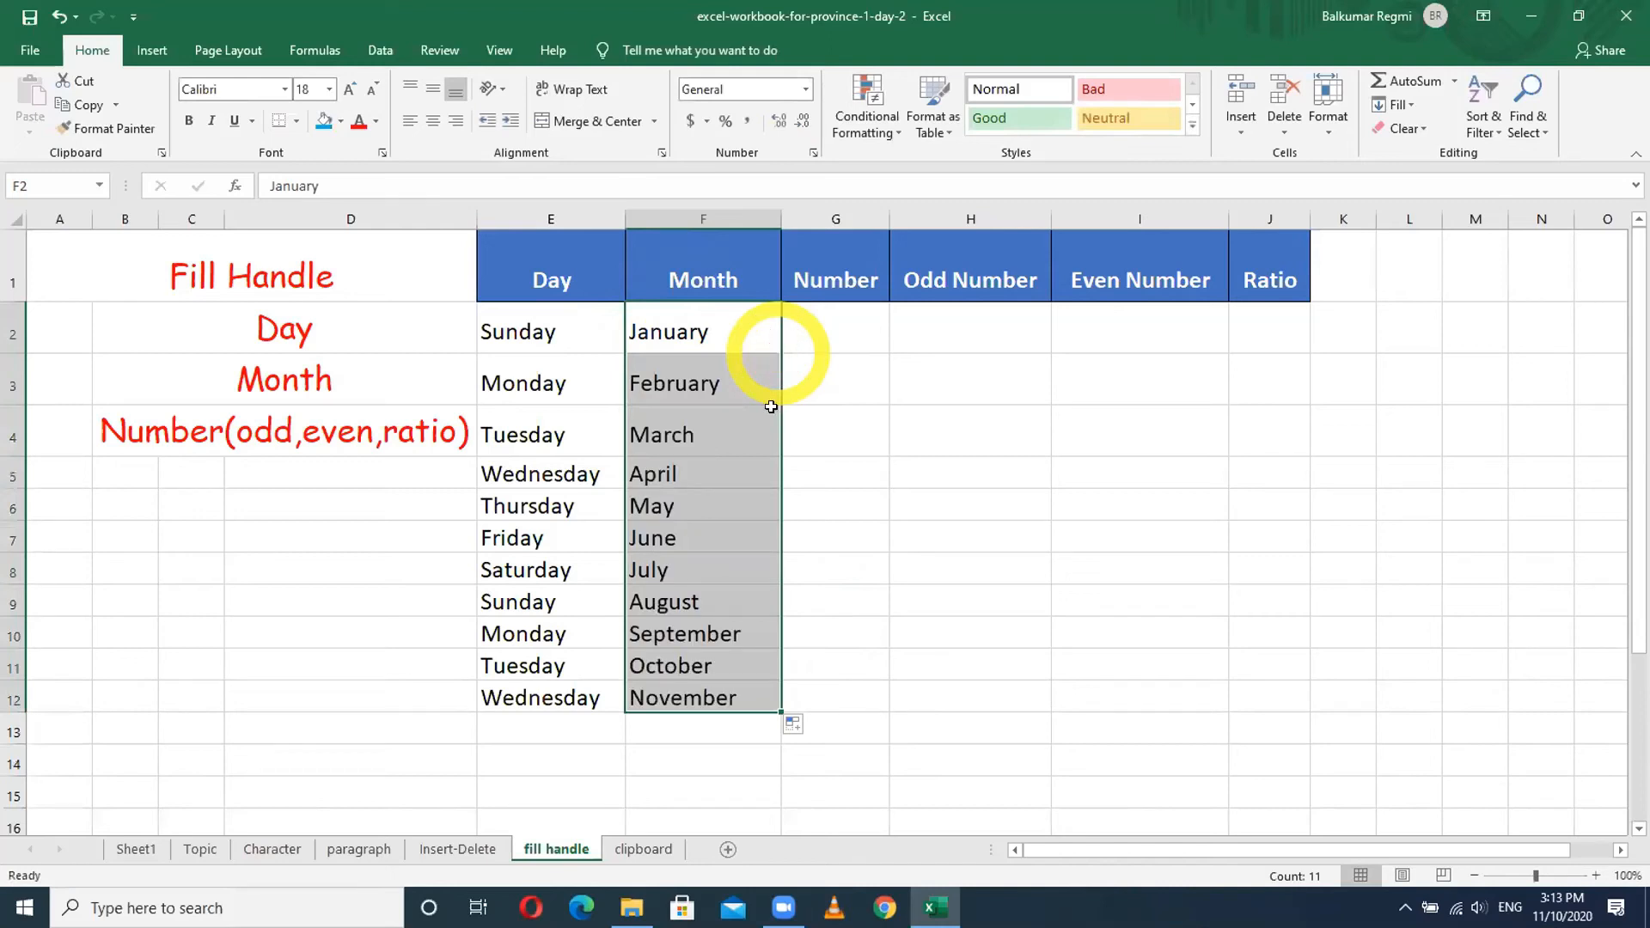
{"action": "left_click_drag", "start_coordinate": [780, 712], "coordinate": [776, 736]}
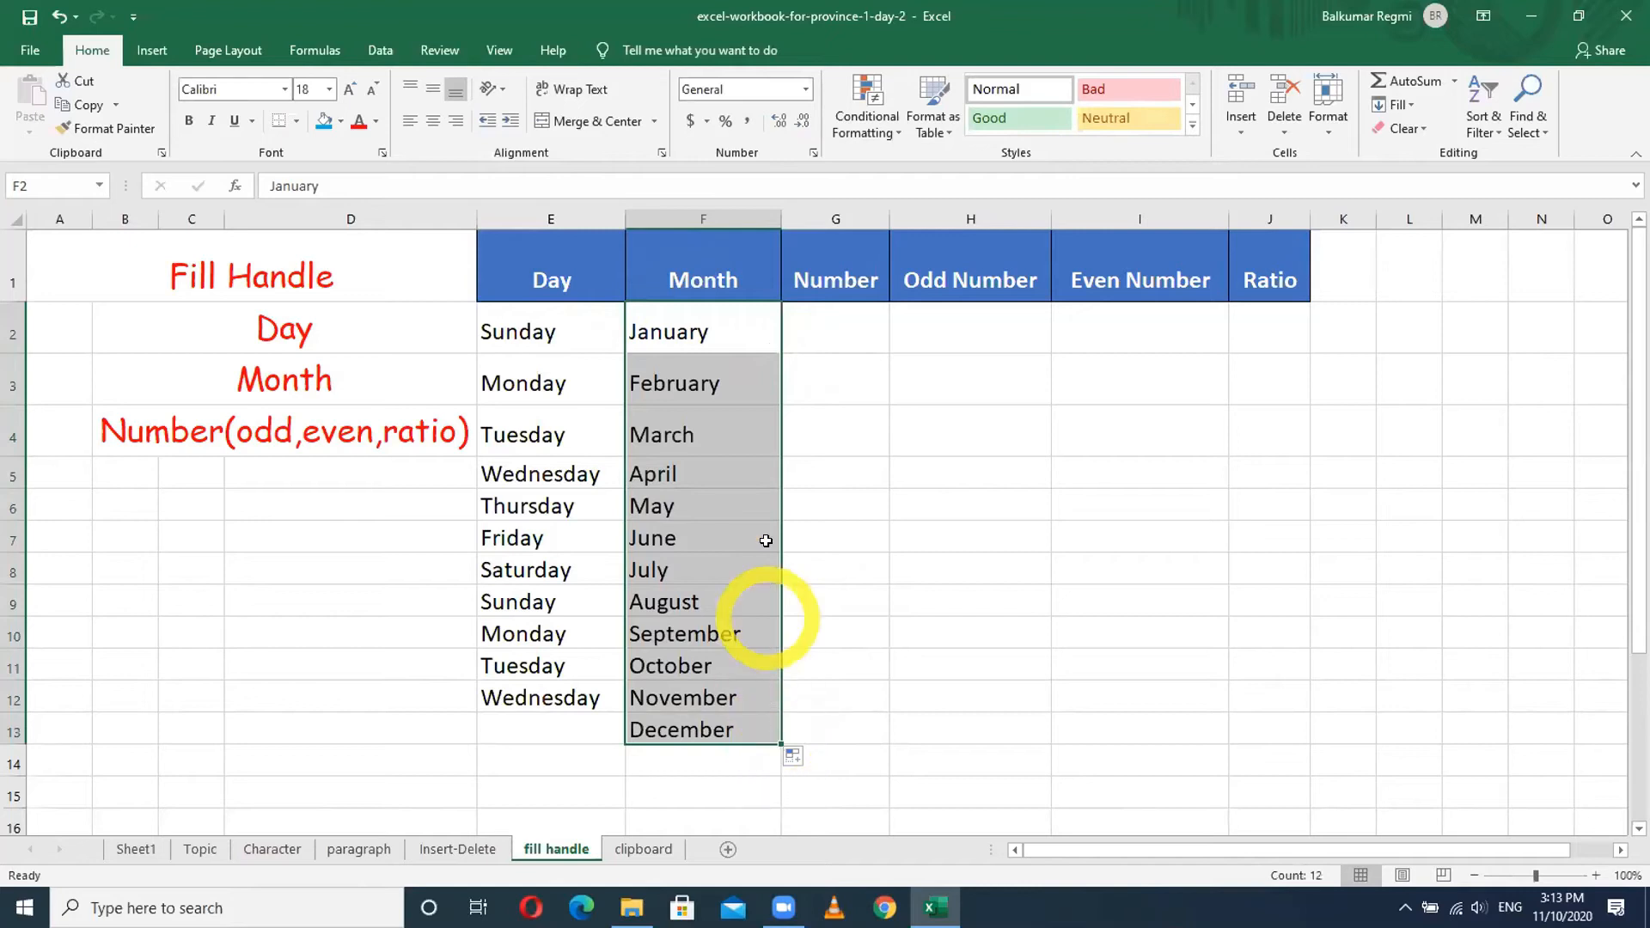
{"action": "left_click", "coordinate": [825, 338]}
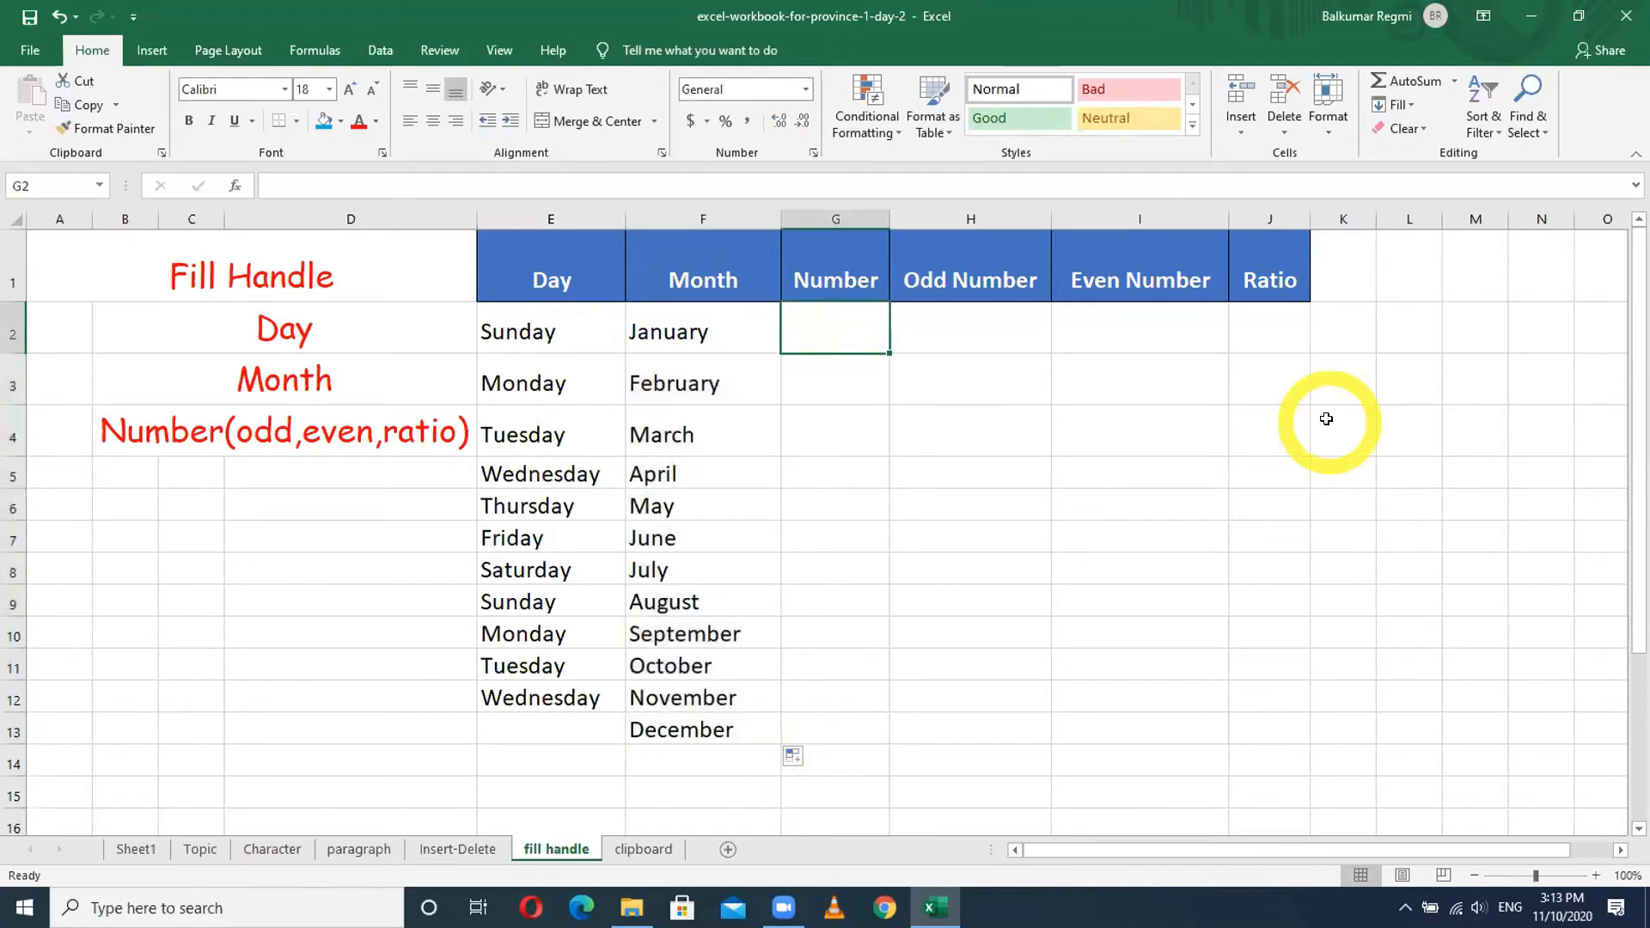
- Number G2:G13 from 1 to 12 using the Fill Series option, then clear it
{"action": "type", "text": "1"}
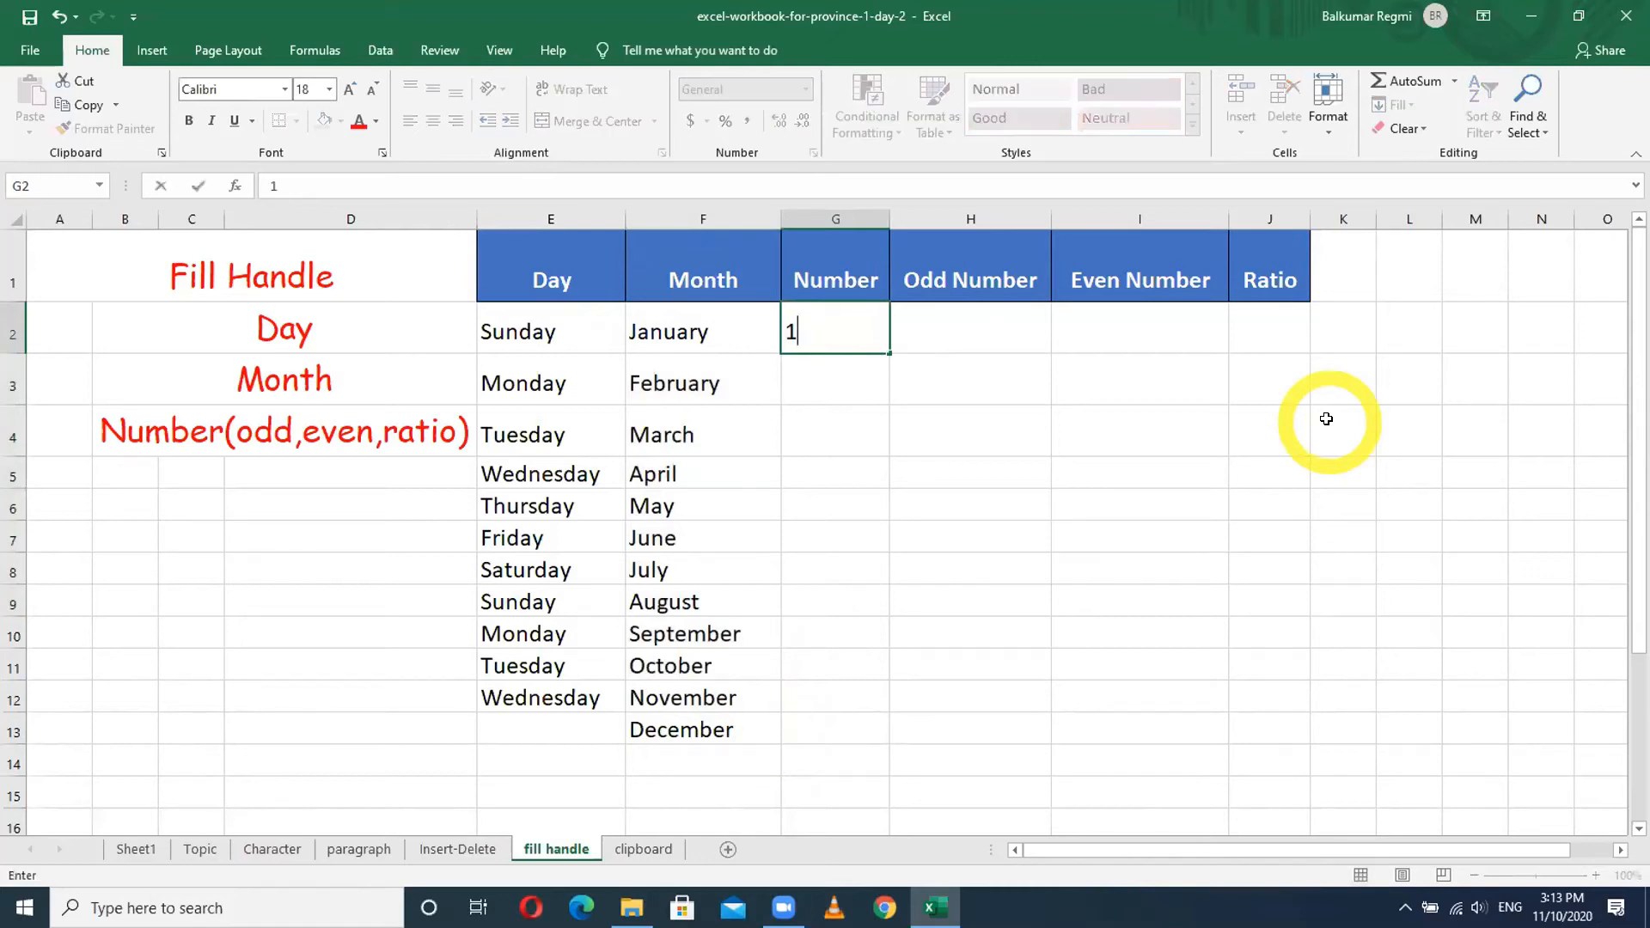
{"action": "key", "text": "Return"}
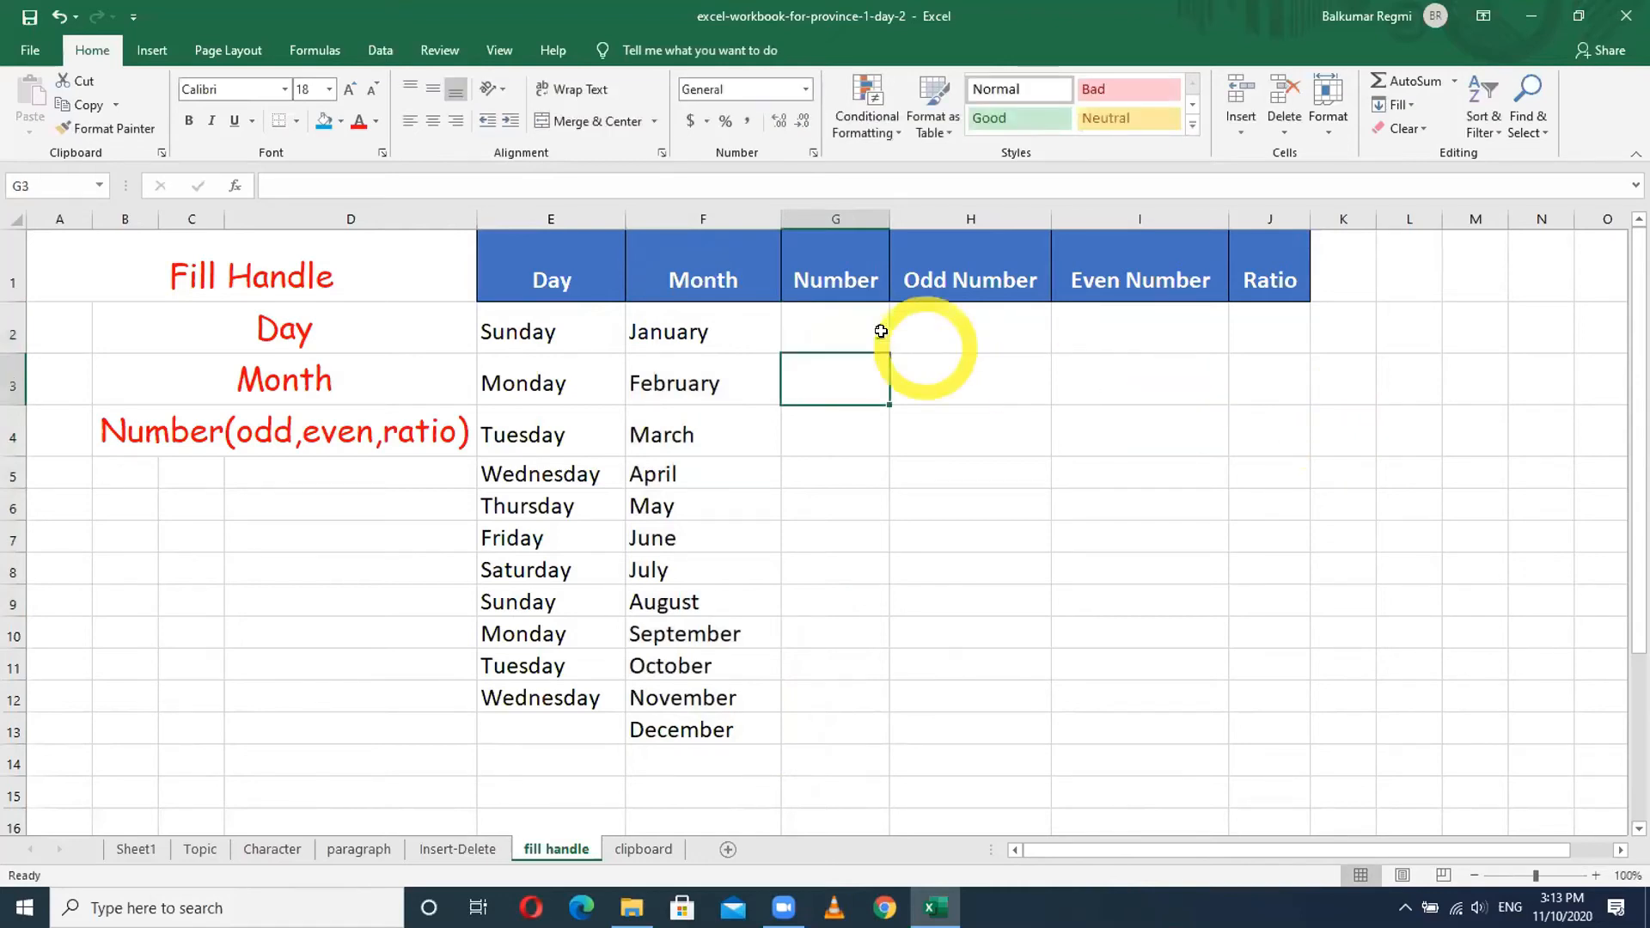
{"action": "left_click", "coordinate": [855, 335]}
{"action": "left_click_drag", "start_coordinate": [889, 352], "coordinate": [851, 724]}
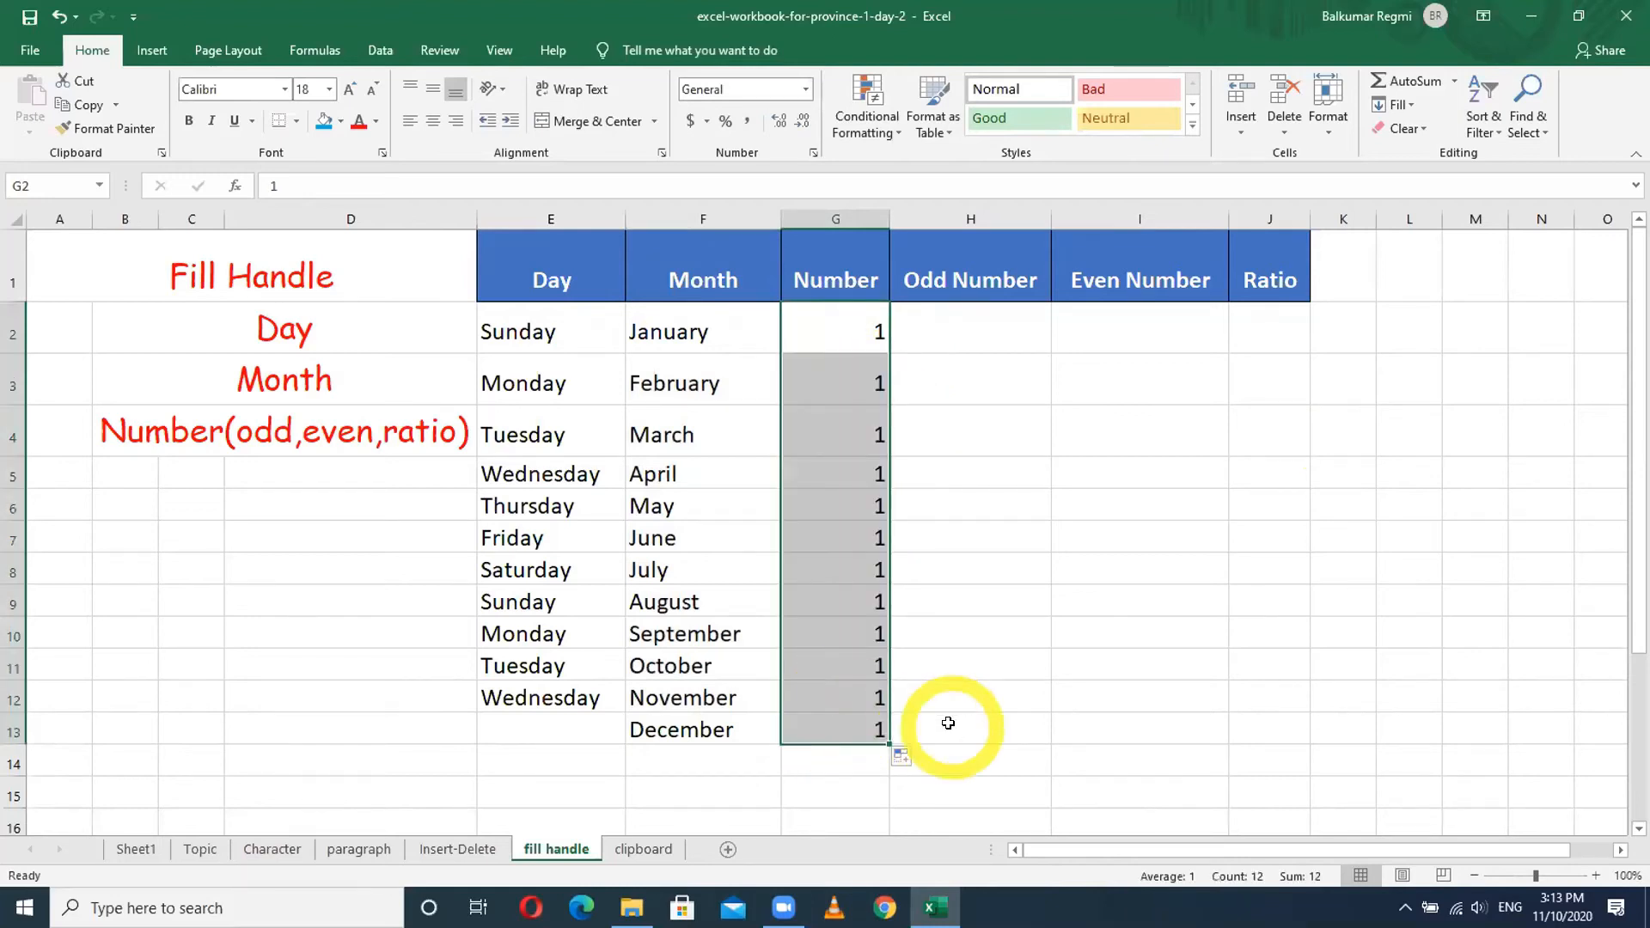
{"action": "left_click", "coordinate": [918, 759]}
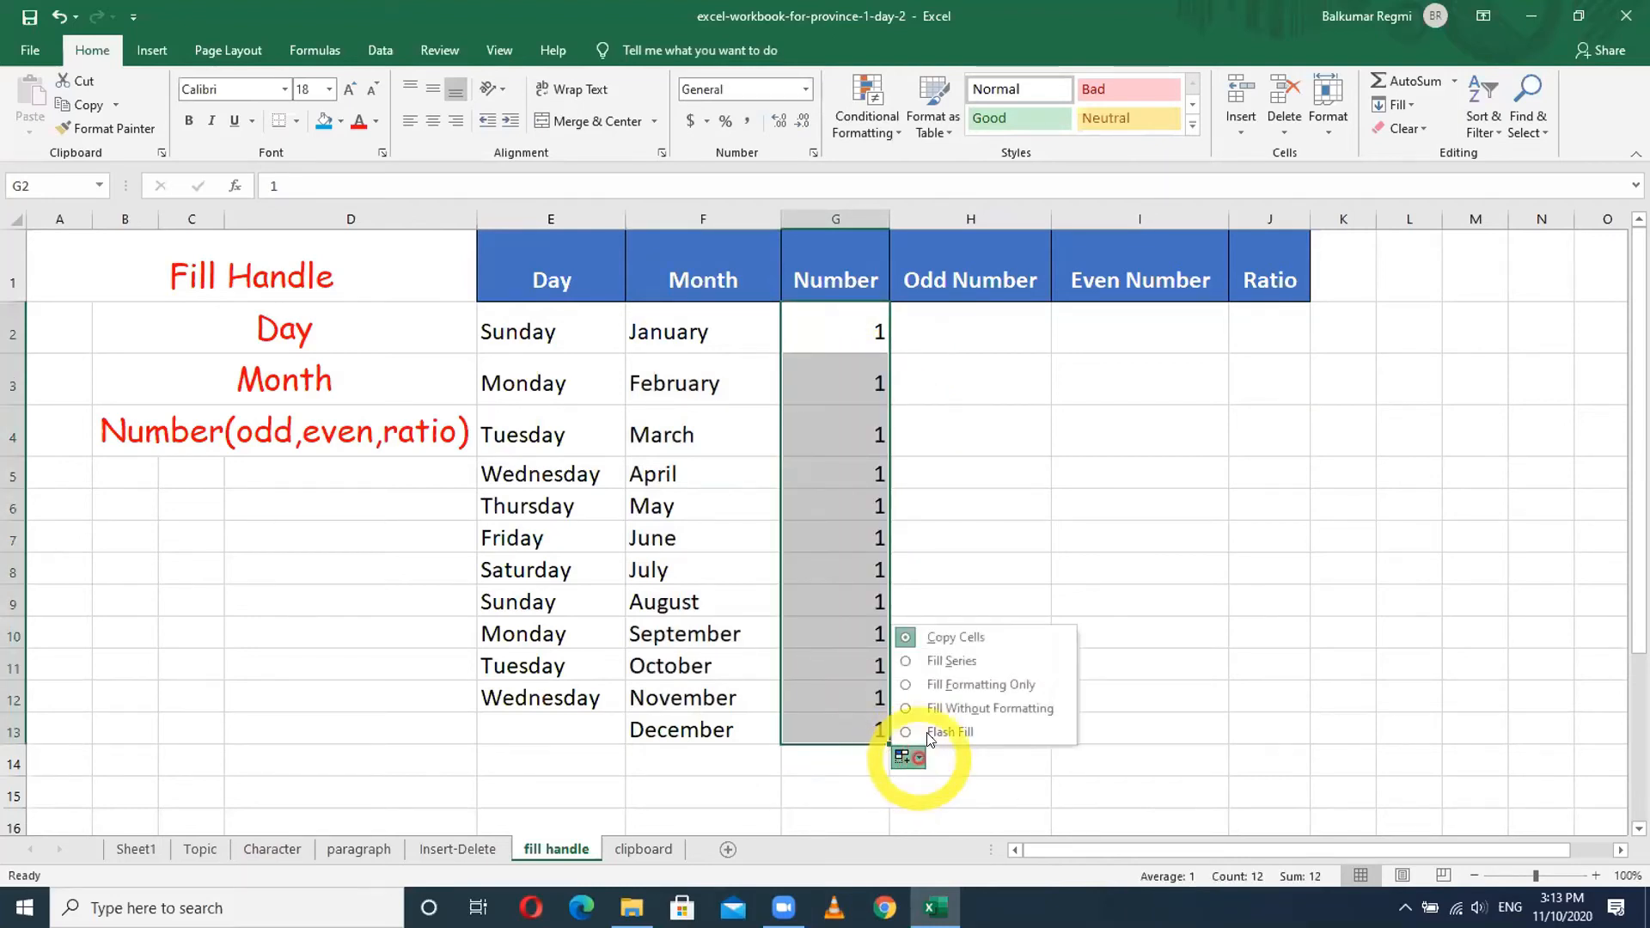
{"action": "left_click", "coordinate": [937, 652]}
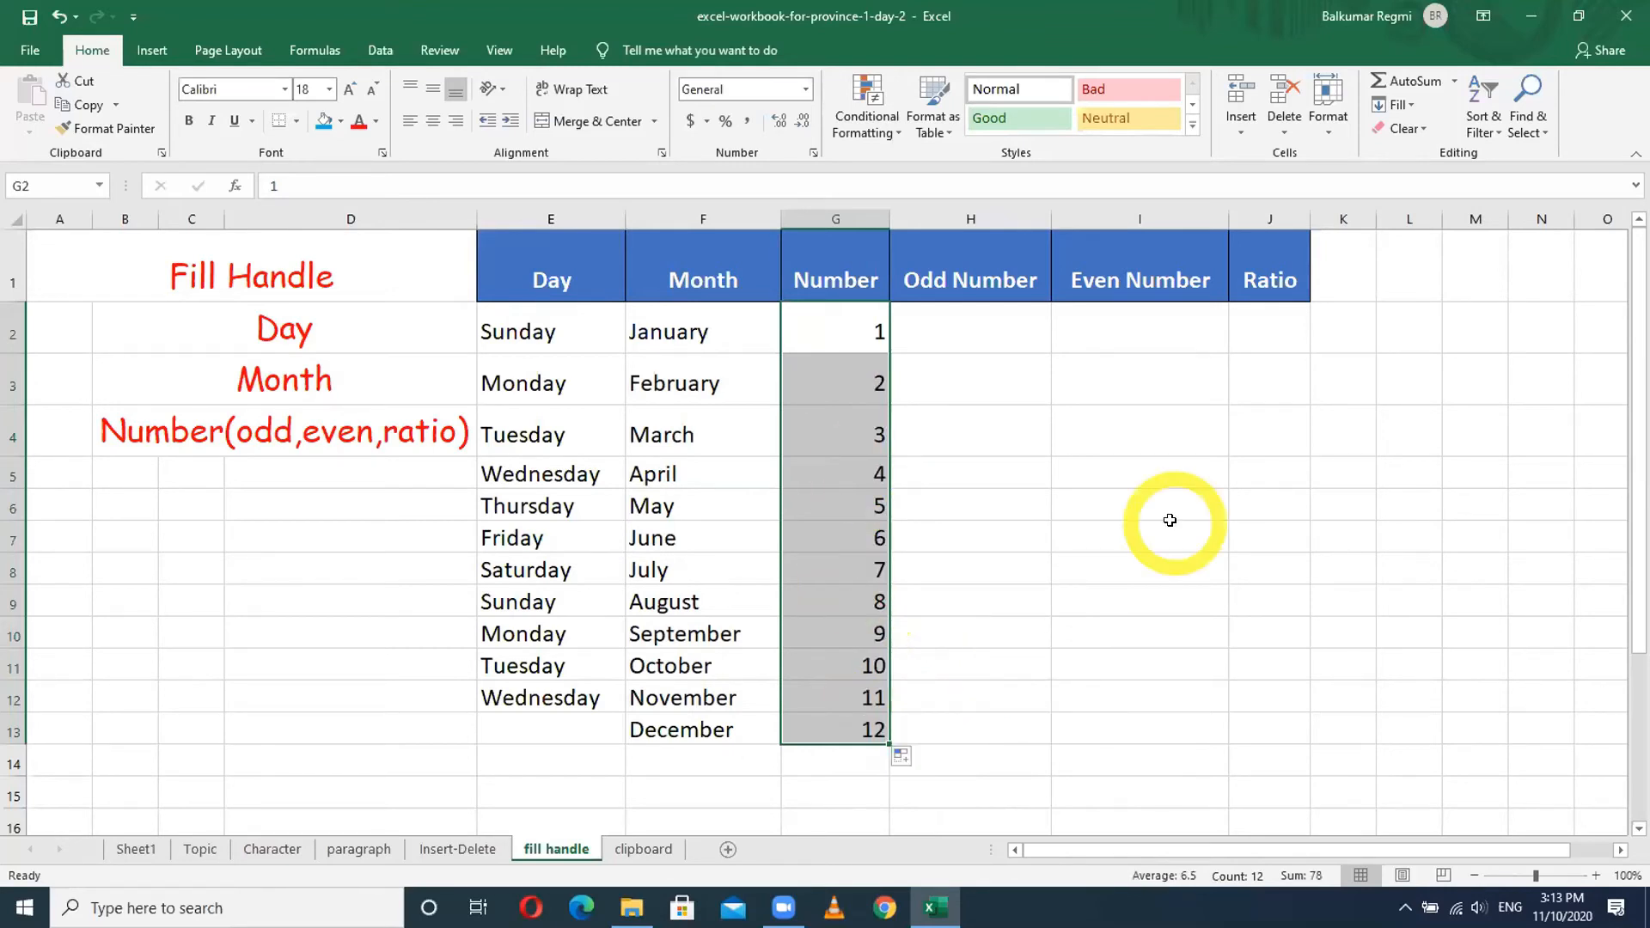
{"action": "key", "text": "Delete"}
- Enter 1 and 2, drag the pair down to number the column 1–12, then clear it
{"action": "left_click", "coordinate": [841, 327]}
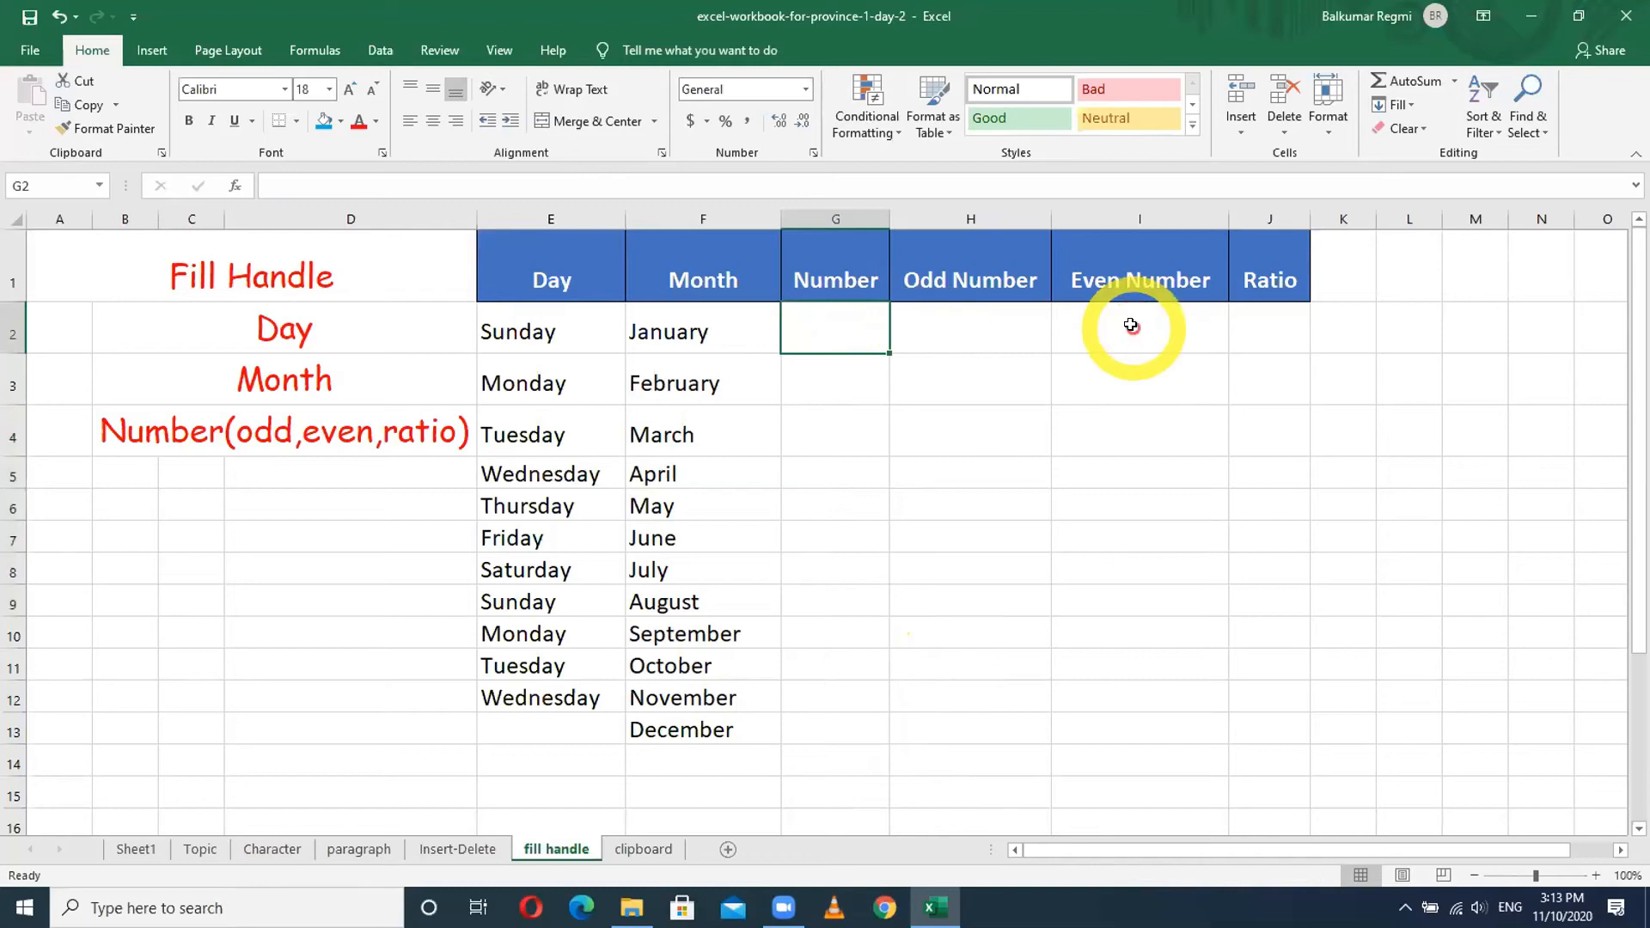
{"action": "type", "text": "1"}
{"action": "key", "text": "Return"}
{"action": "type", "text": "2"}
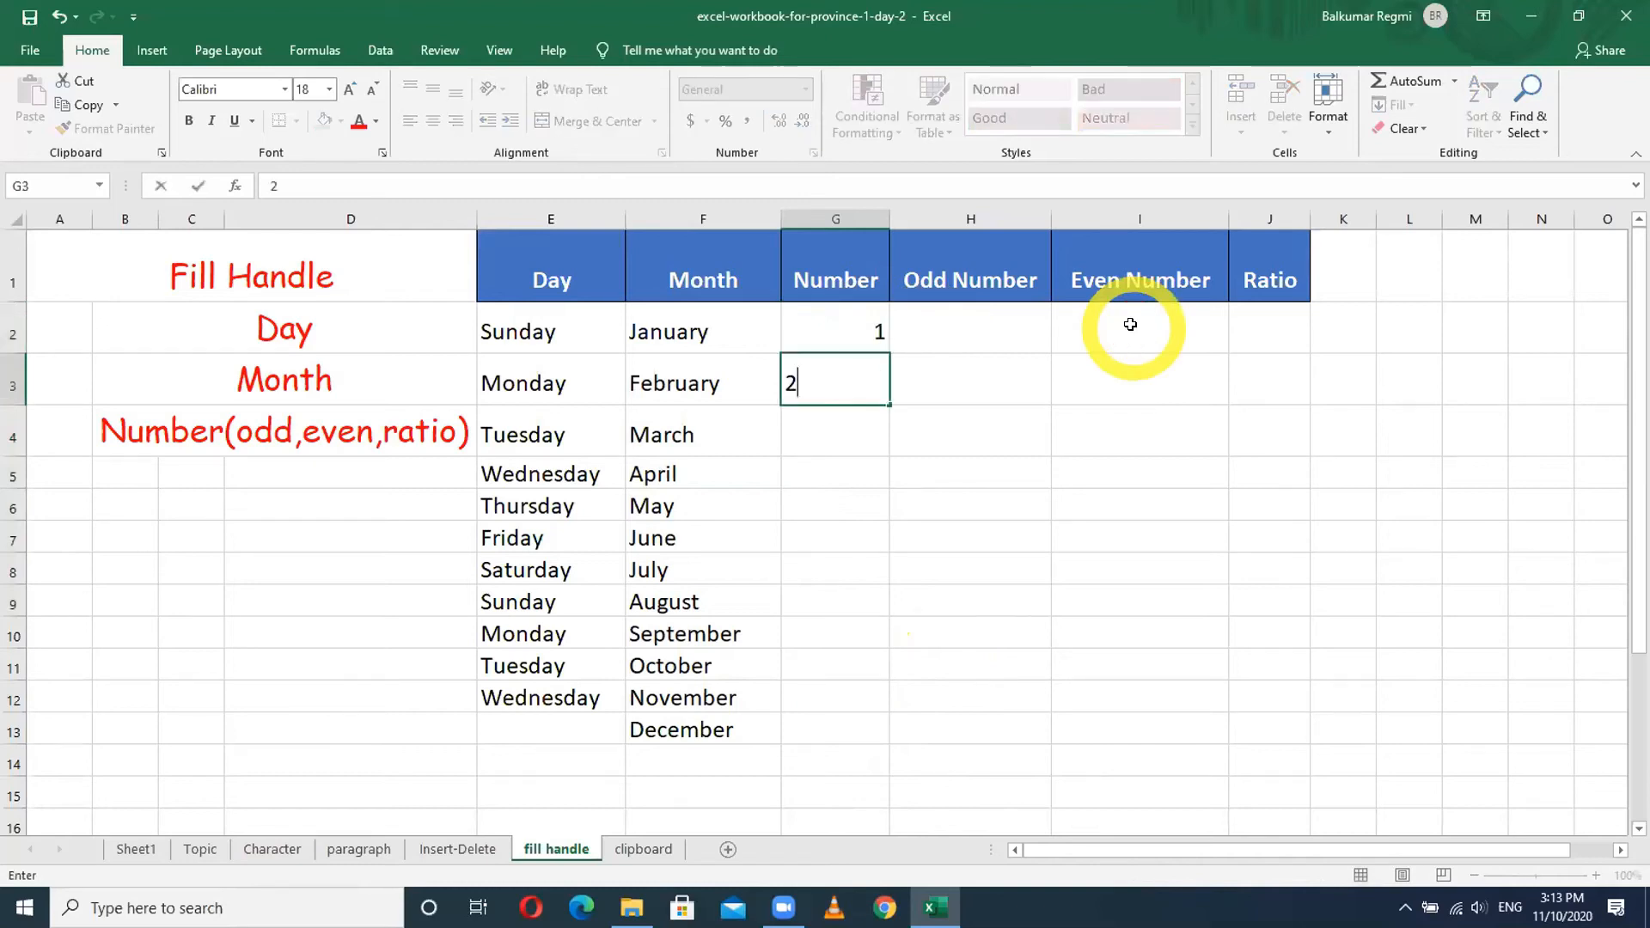
{"action": "key", "text": "Return"}
{"action": "left_click_drag", "start_coordinate": [846, 323], "coordinate": [843, 393]}
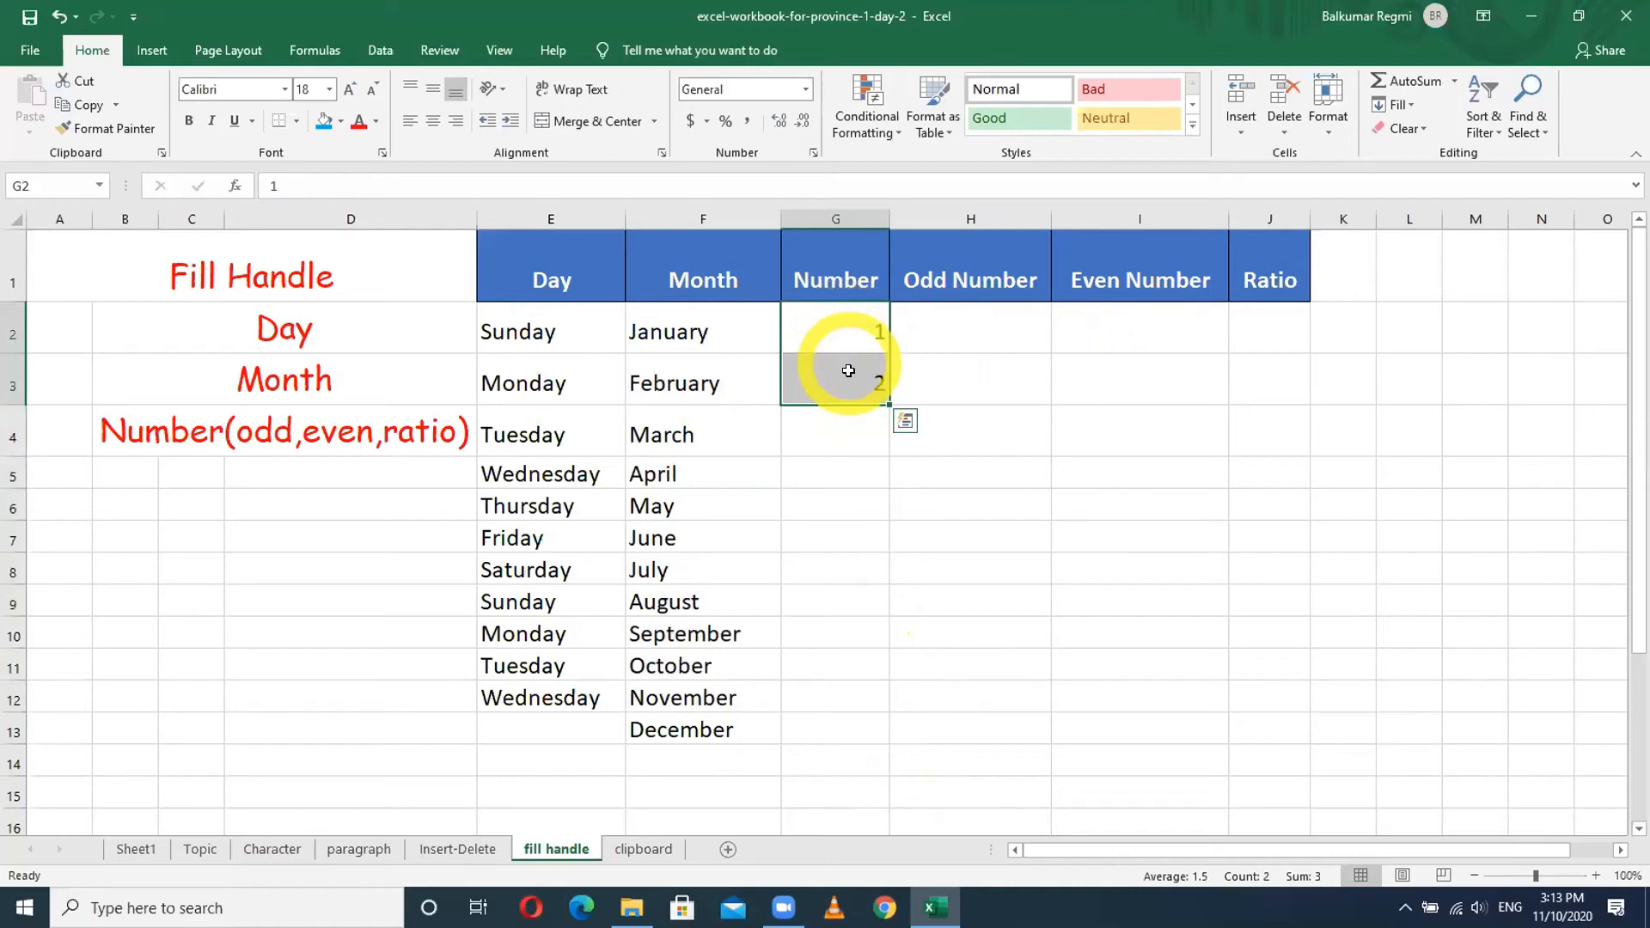
{"action": "left_click_drag", "start_coordinate": [888, 404], "coordinate": [869, 739]}
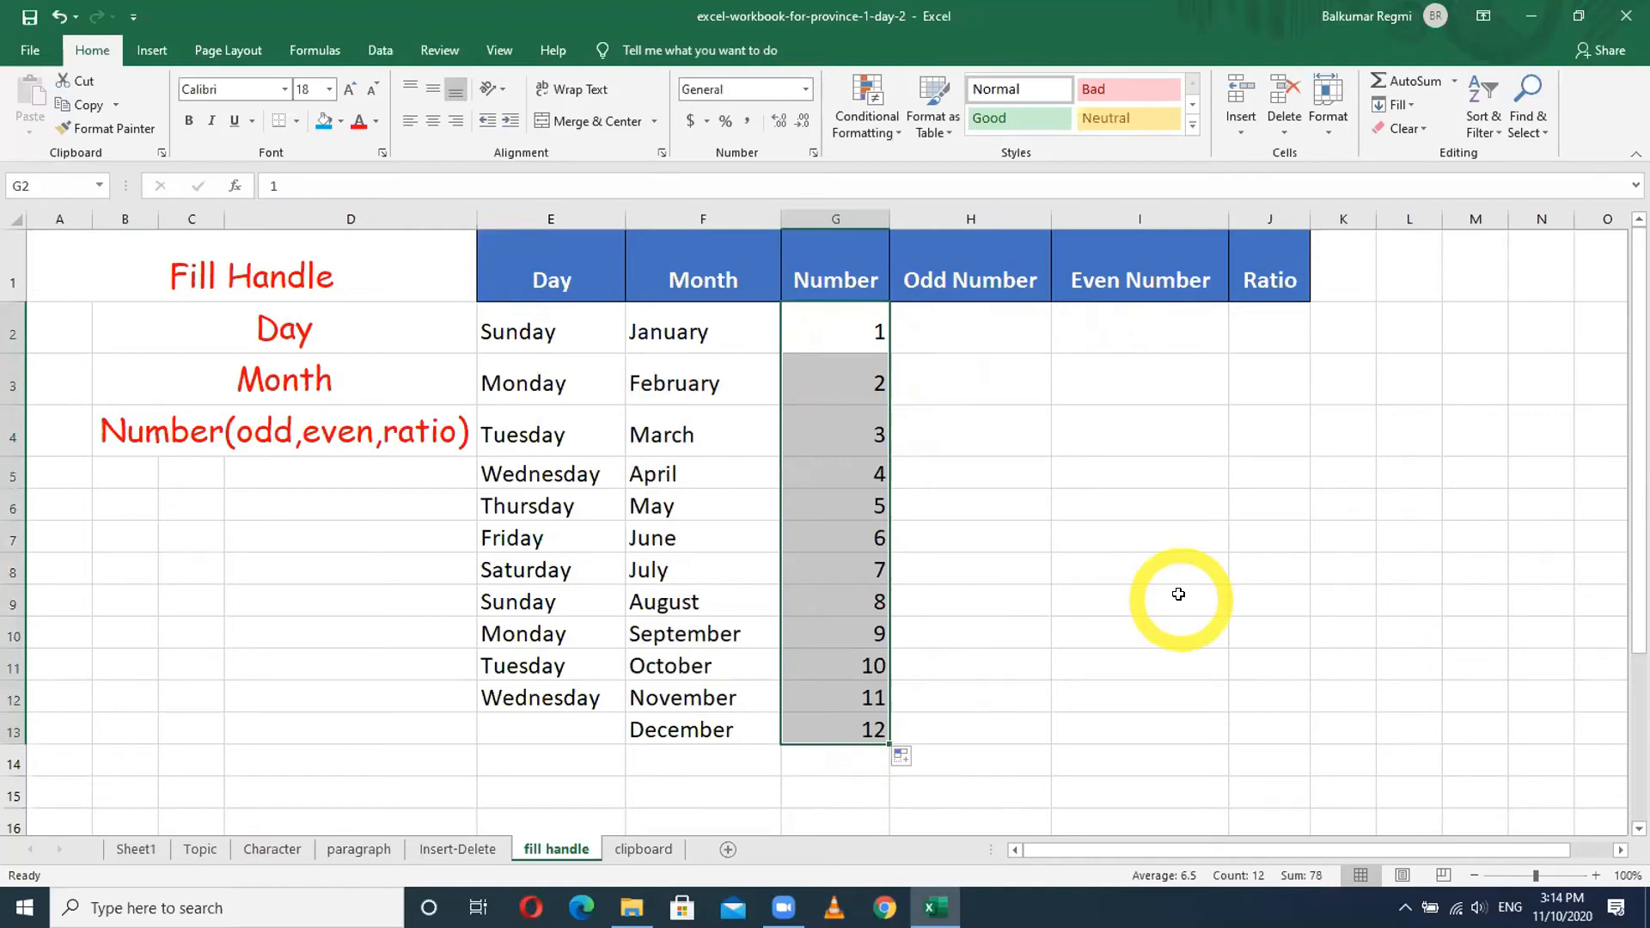
{"action": "key", "text": "Delete"}
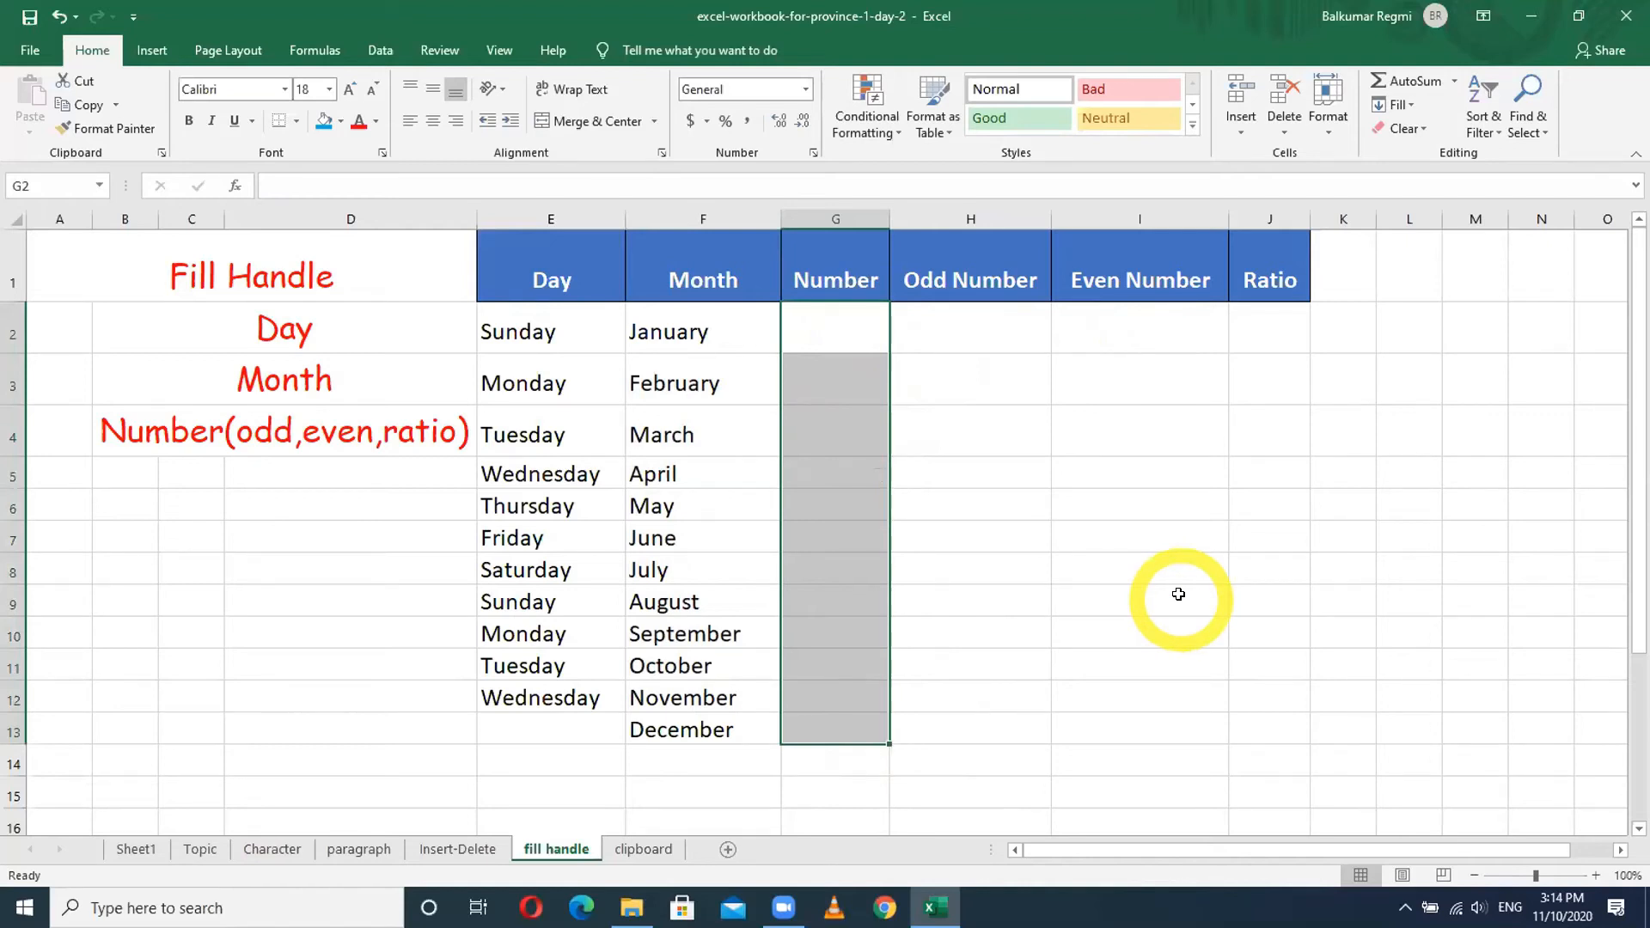
- Enter 1 in G2 and Ctrl-drag the fill handle to count 1 through 9 down to G10
{"action": "left_click", "coordinate": [855, 329]}
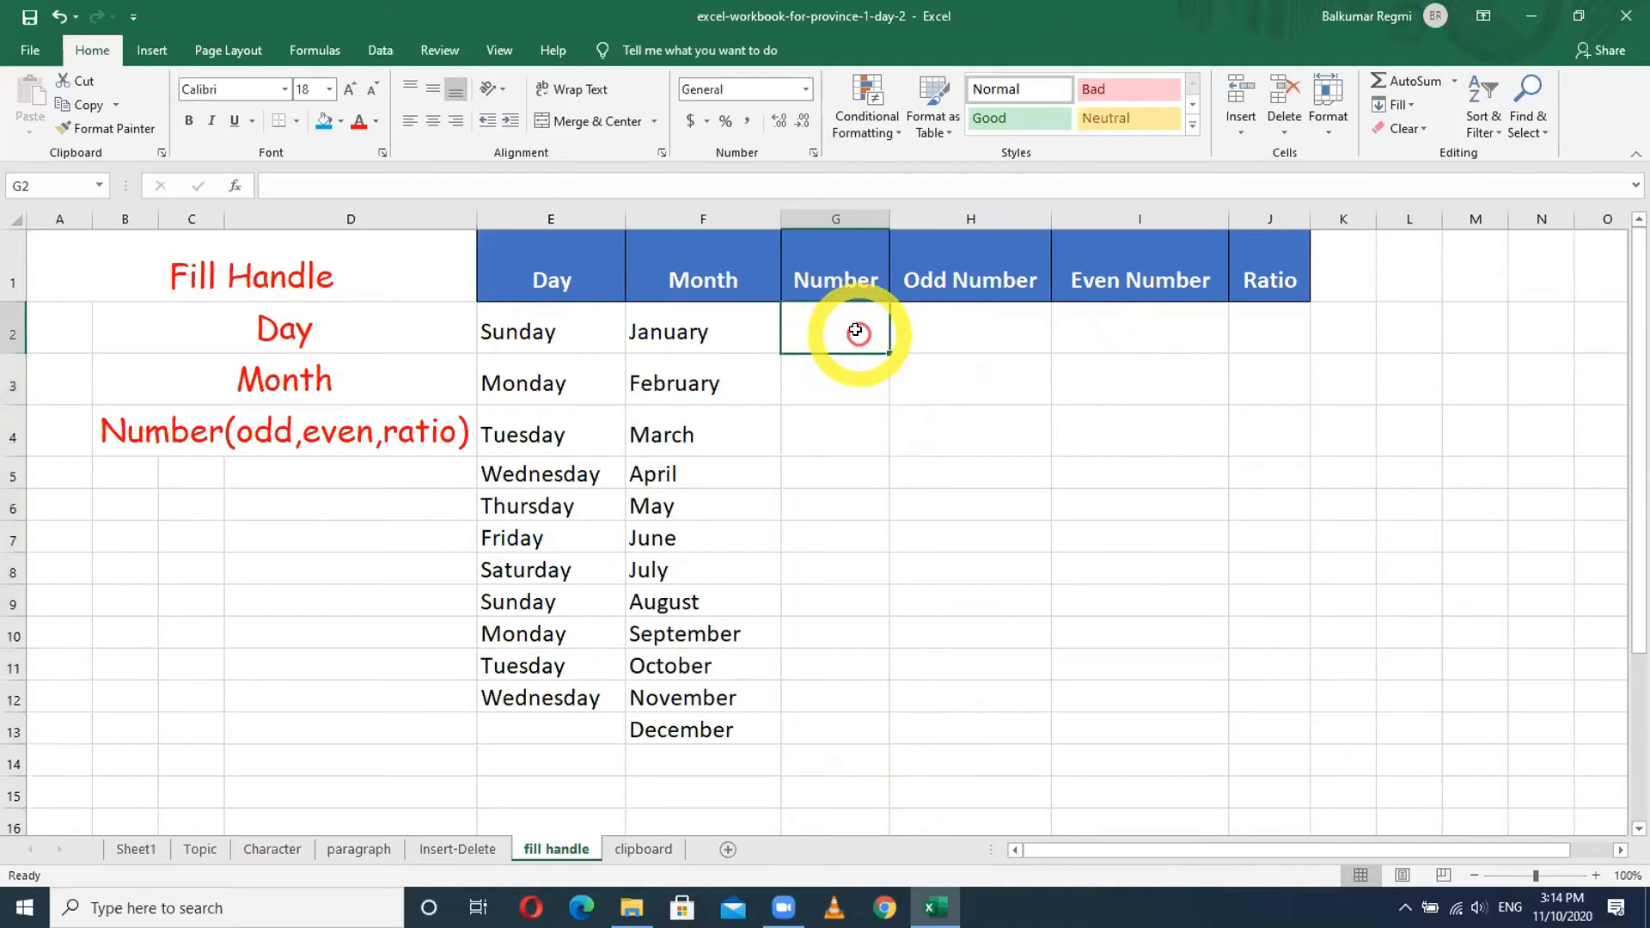
{"action": "type", "text": "1"}
{"action": "key", "text": "Return"}
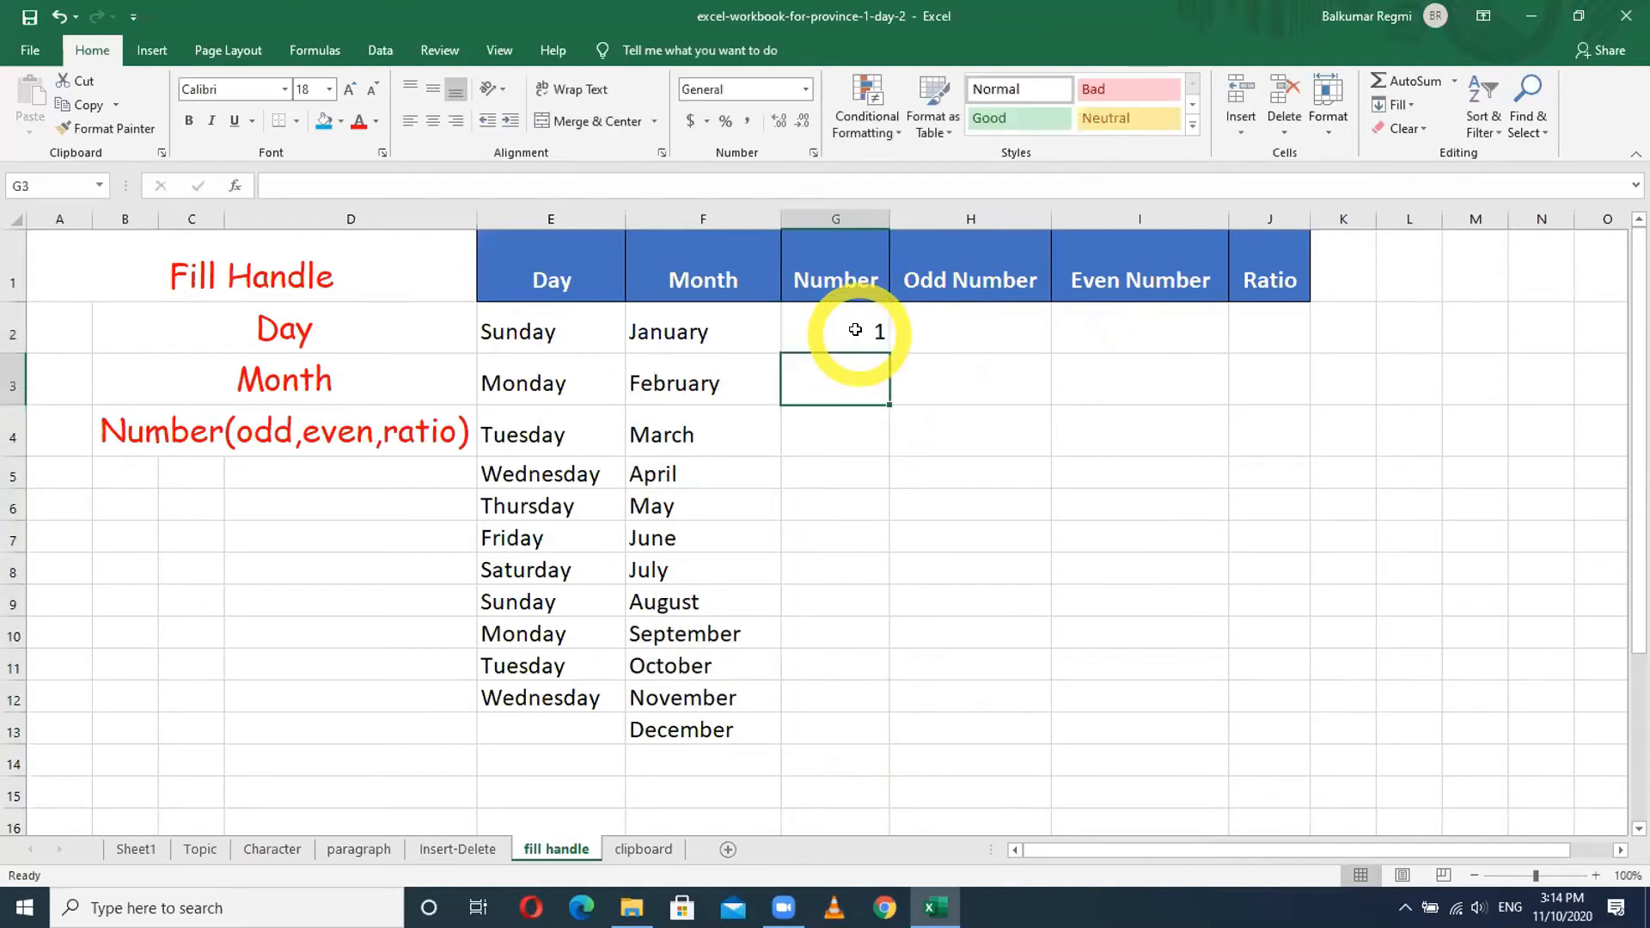
{"action": "left_click", "coordinate": [856, 342]}
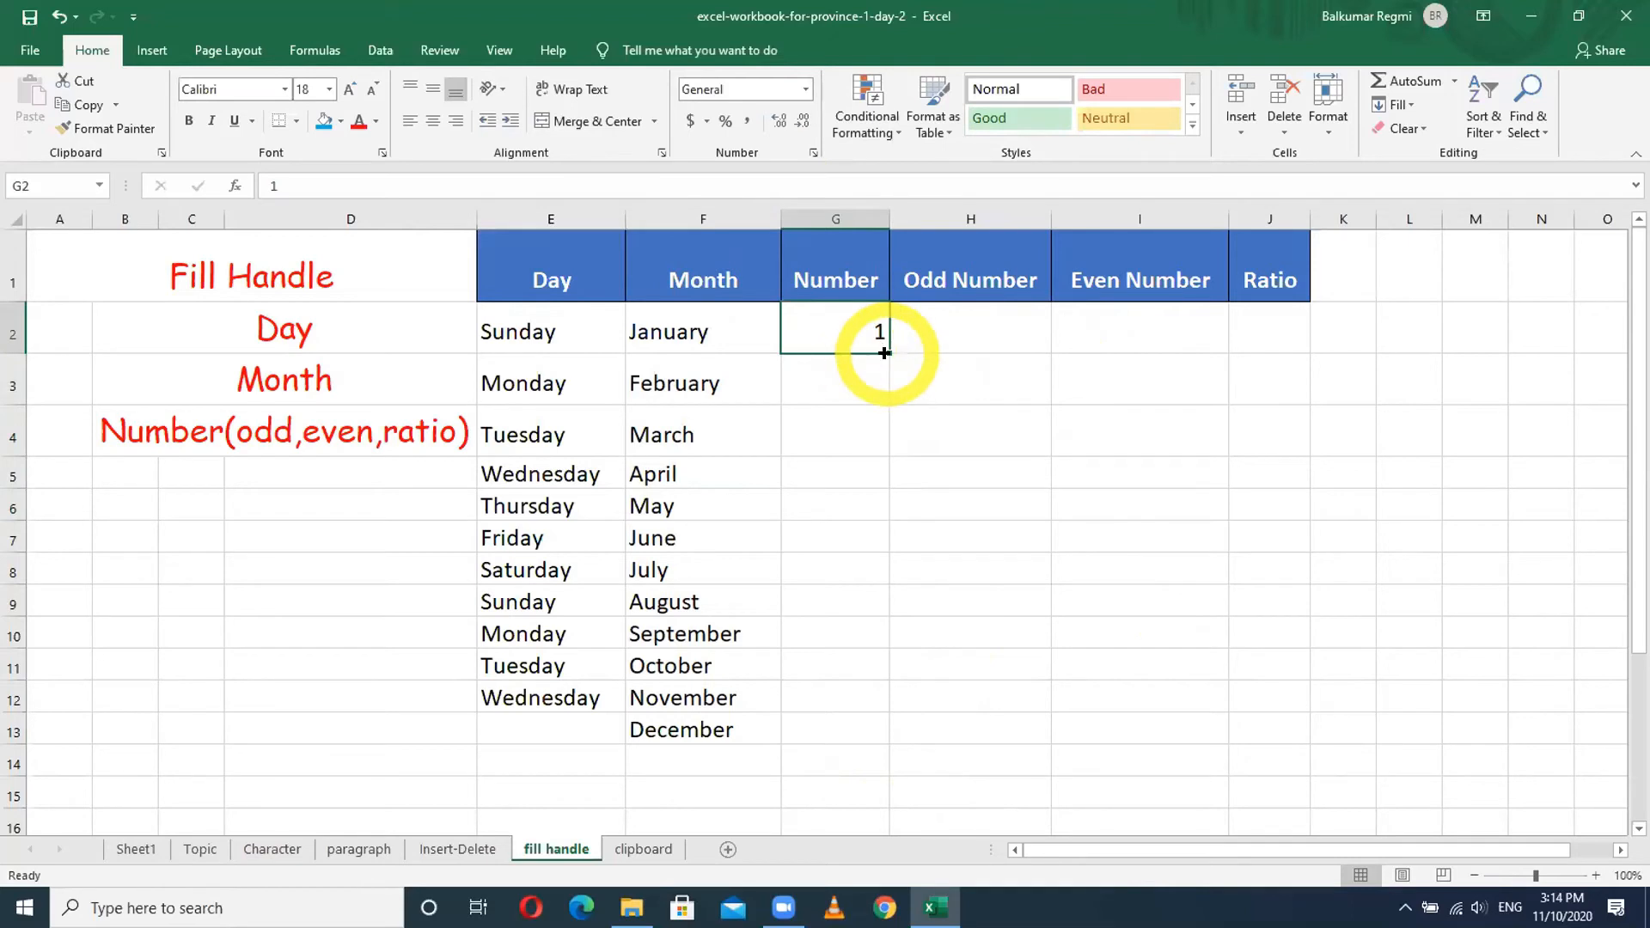
{"action": "key", "text": "ctrl"}
{"action": "left_click_drag", "start_coordinate": [885, 353], "coordinate": [872, 653]}
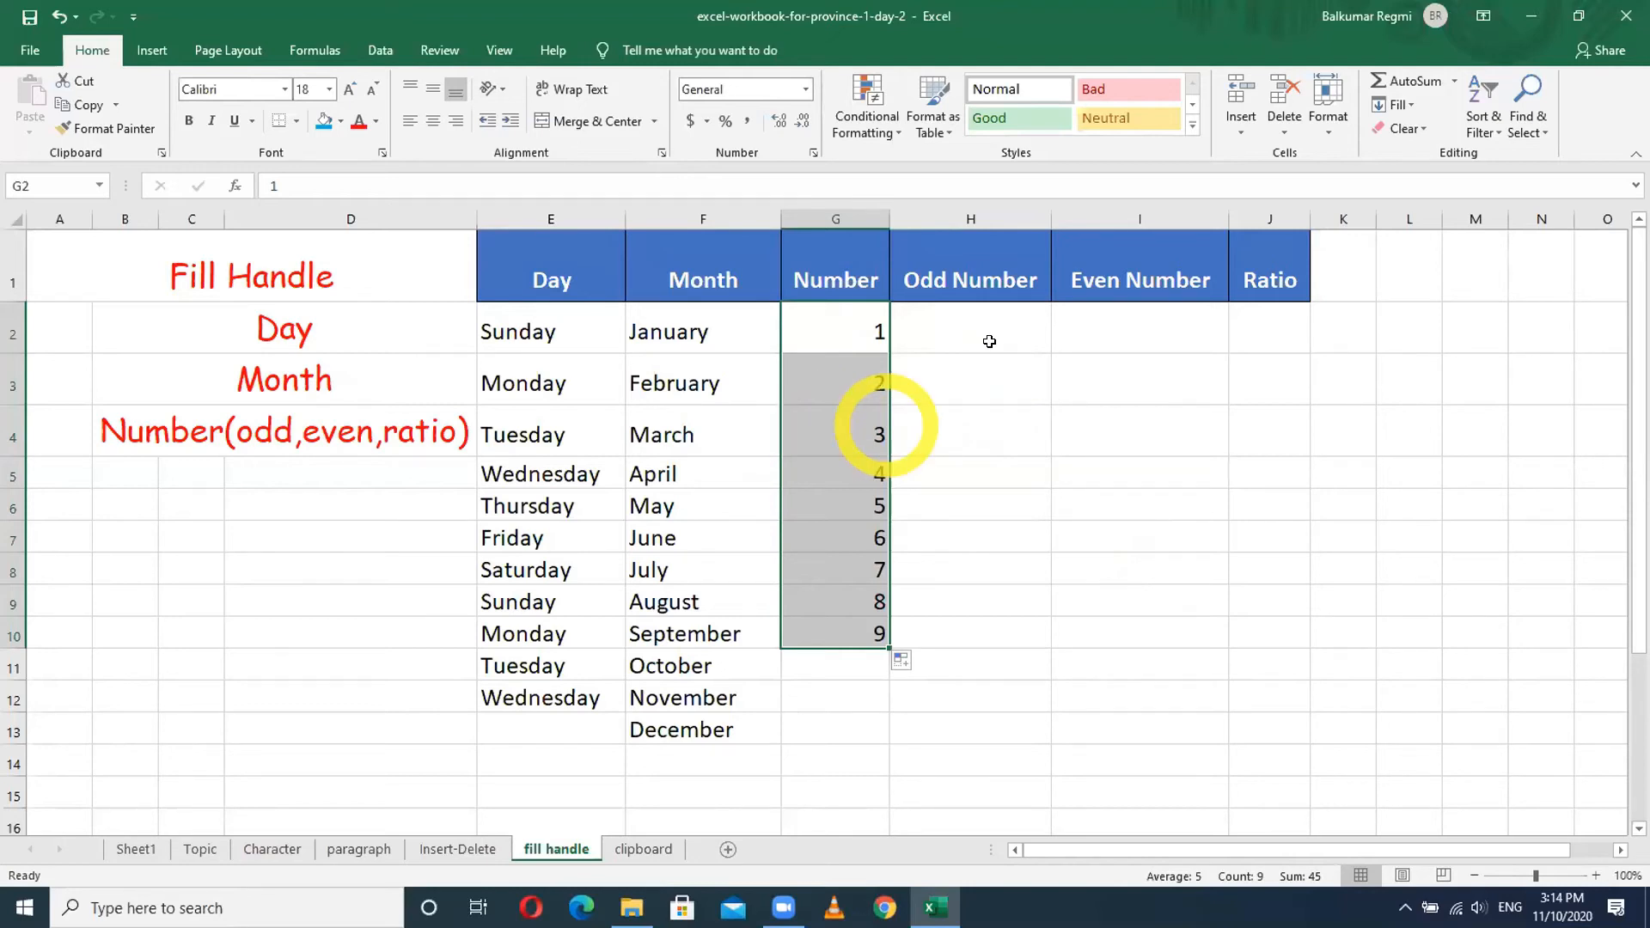
{"action": "left_click", "coordinate": [980, 322]}
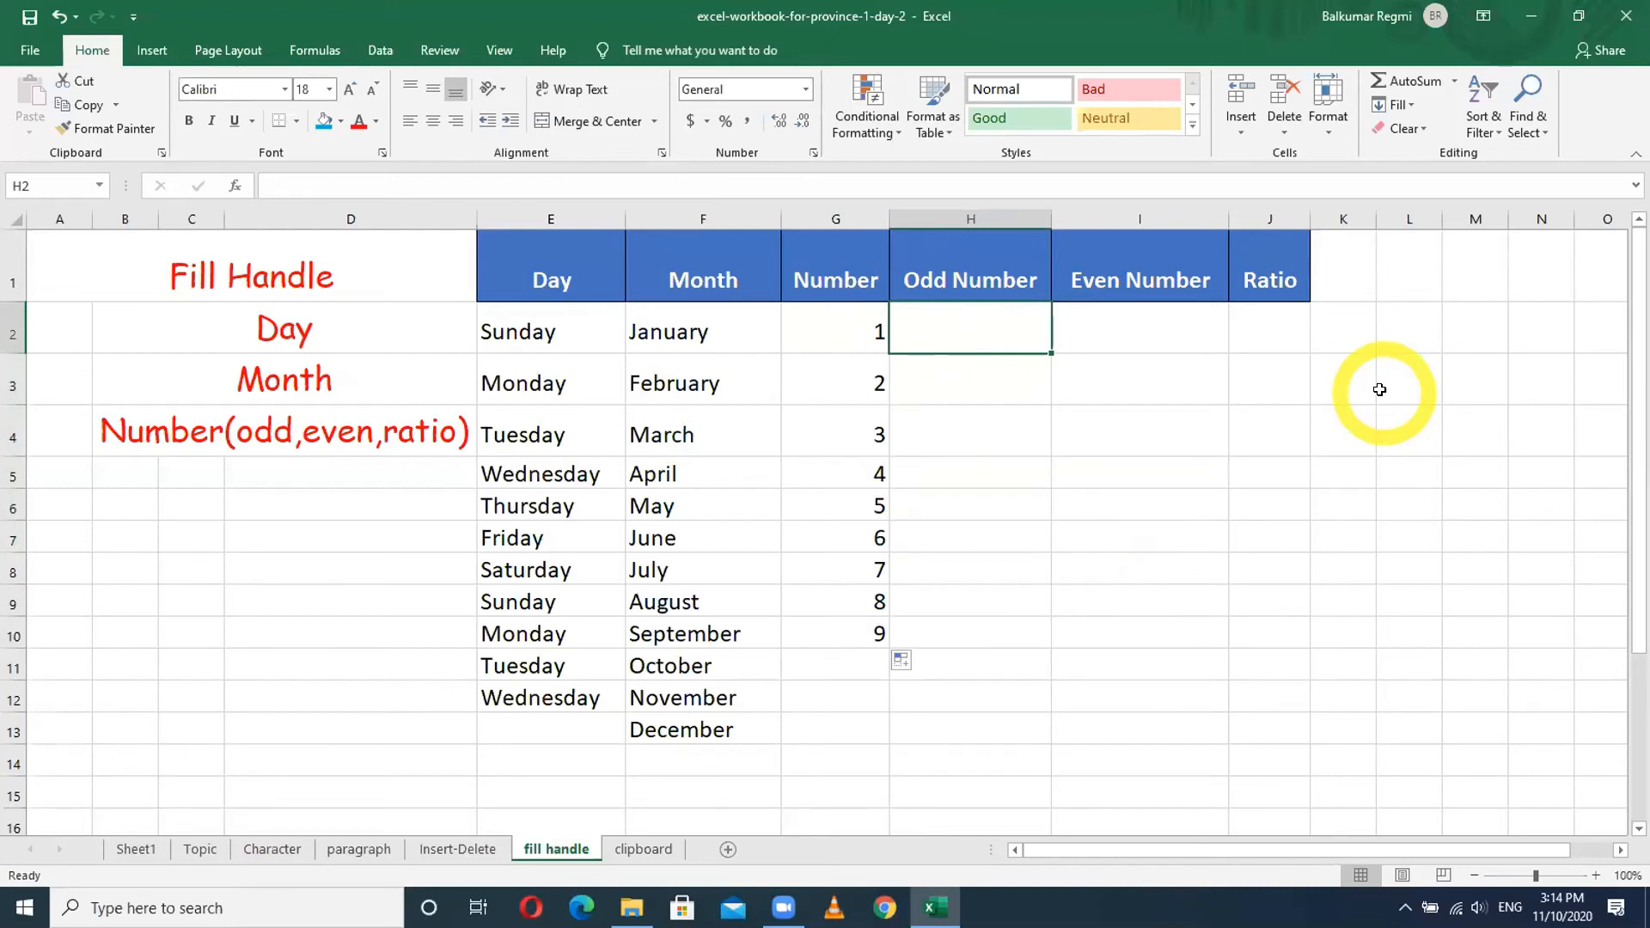
- Enter 1 and 3 in H2:H3 and extend the odd series to 19 in H11
{"action": "type", "text": "1"}
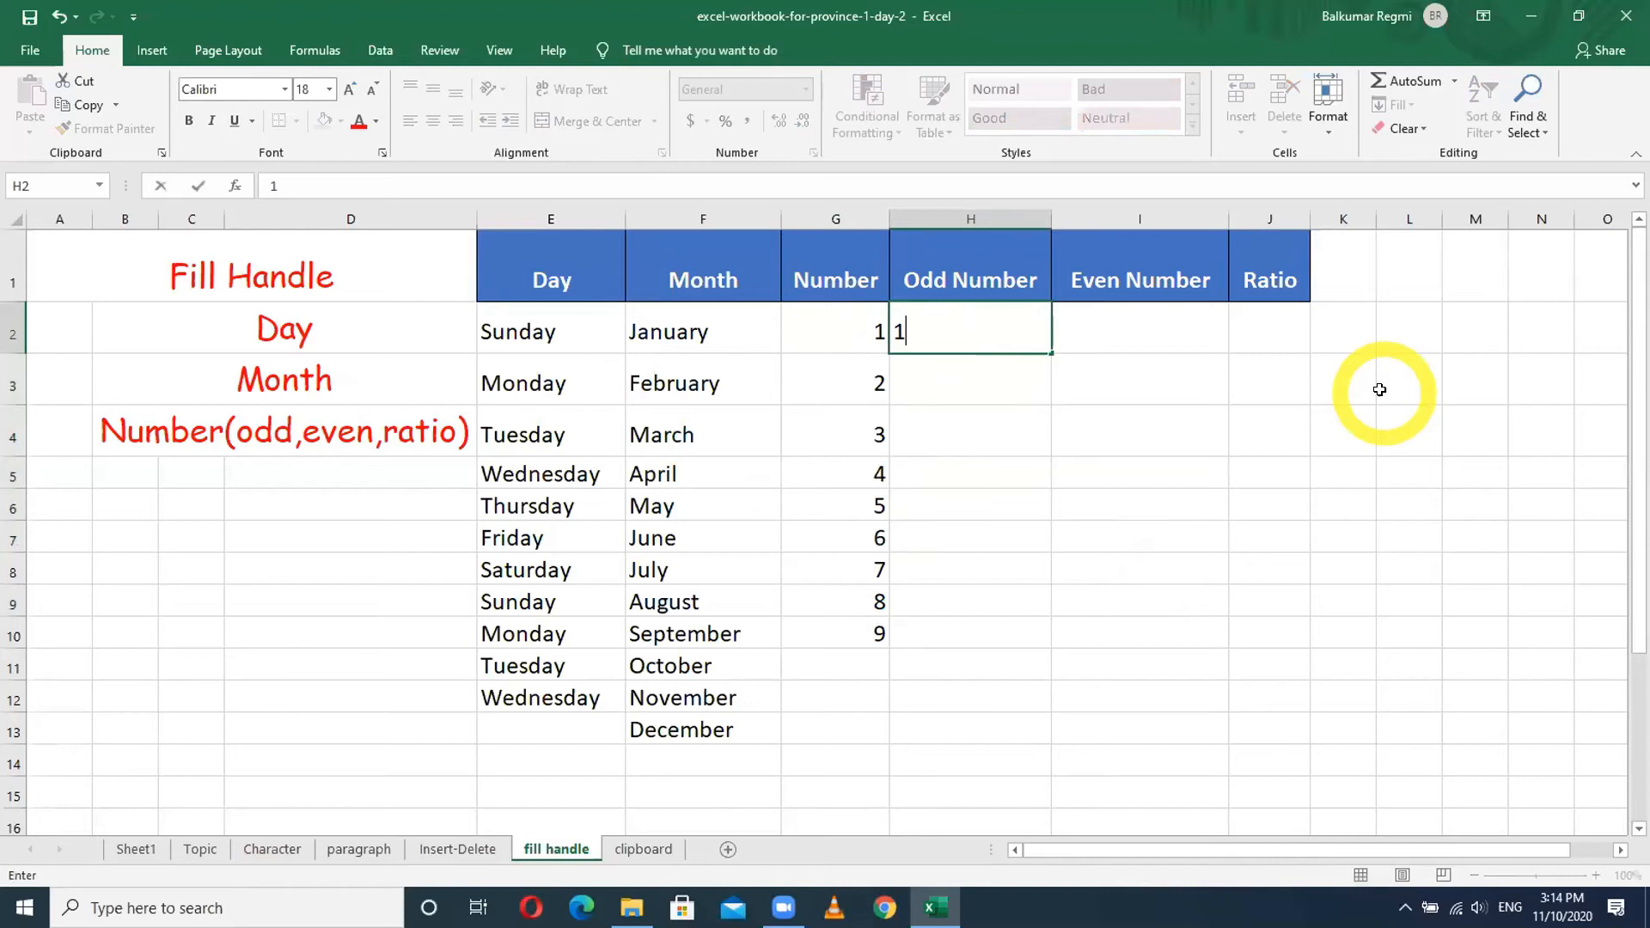
{"action": "key", "text": "Return"}
{"action": "type", "text": "3"}
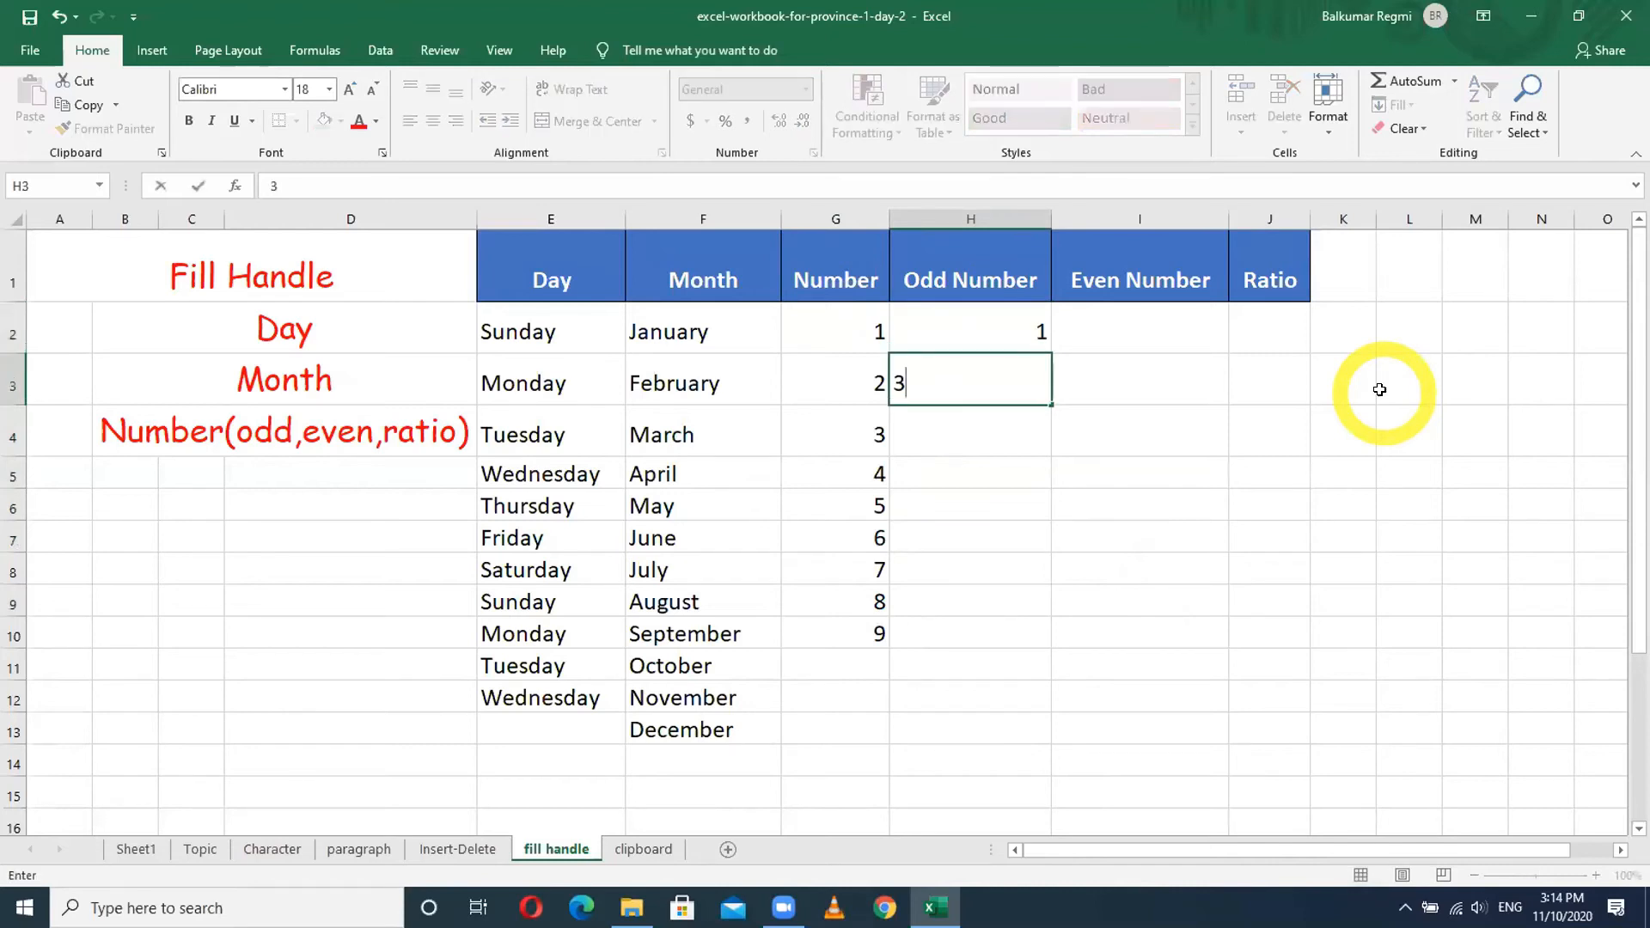
{"action": "key", "text": "Return"}
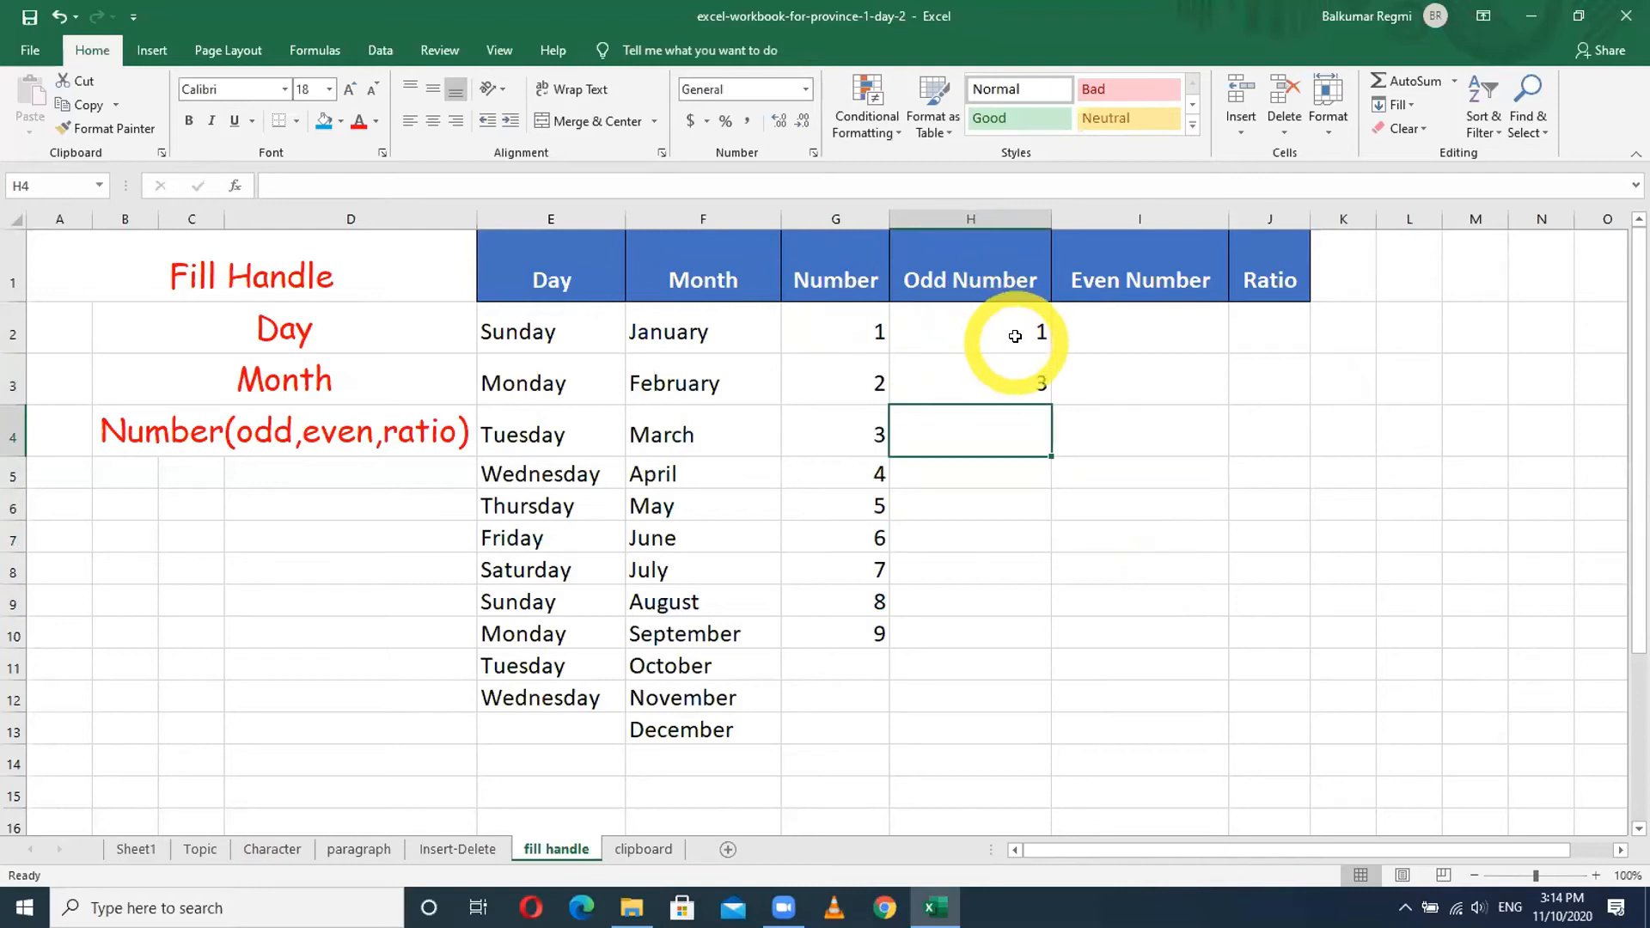
{"action": "left_click_drag", "start_coordinate": [1015, 336], "coordinate": [1014, 378]}
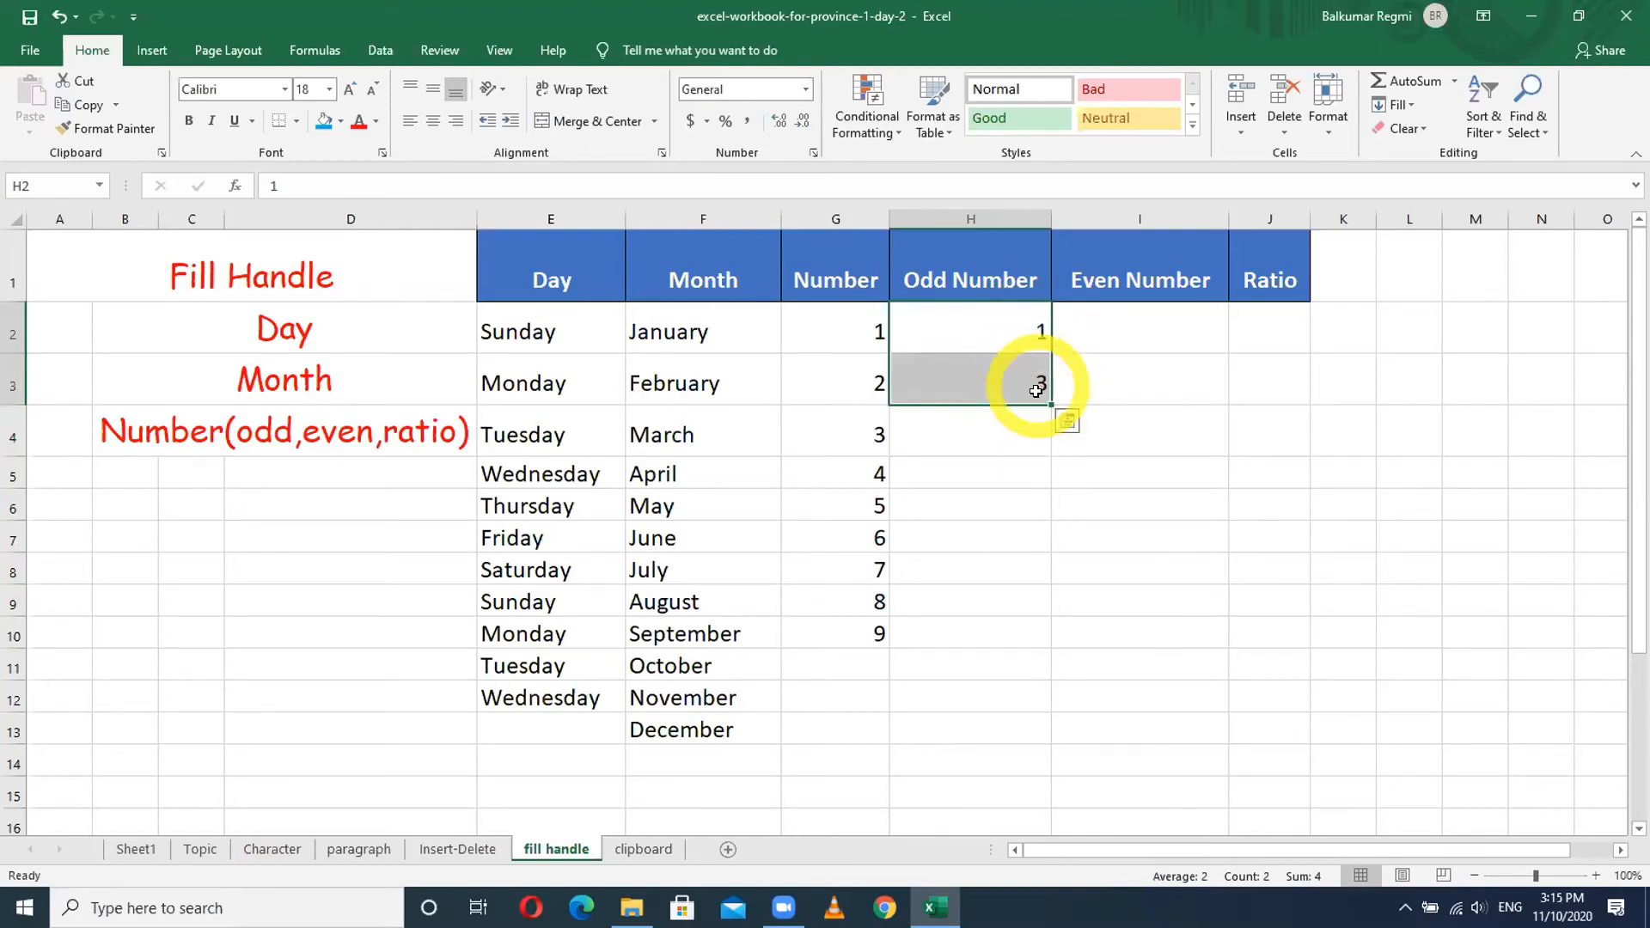
{"action": "left_click_drag", "start_coordinate": [1050, 403], "coordinate": [1033, 679]}
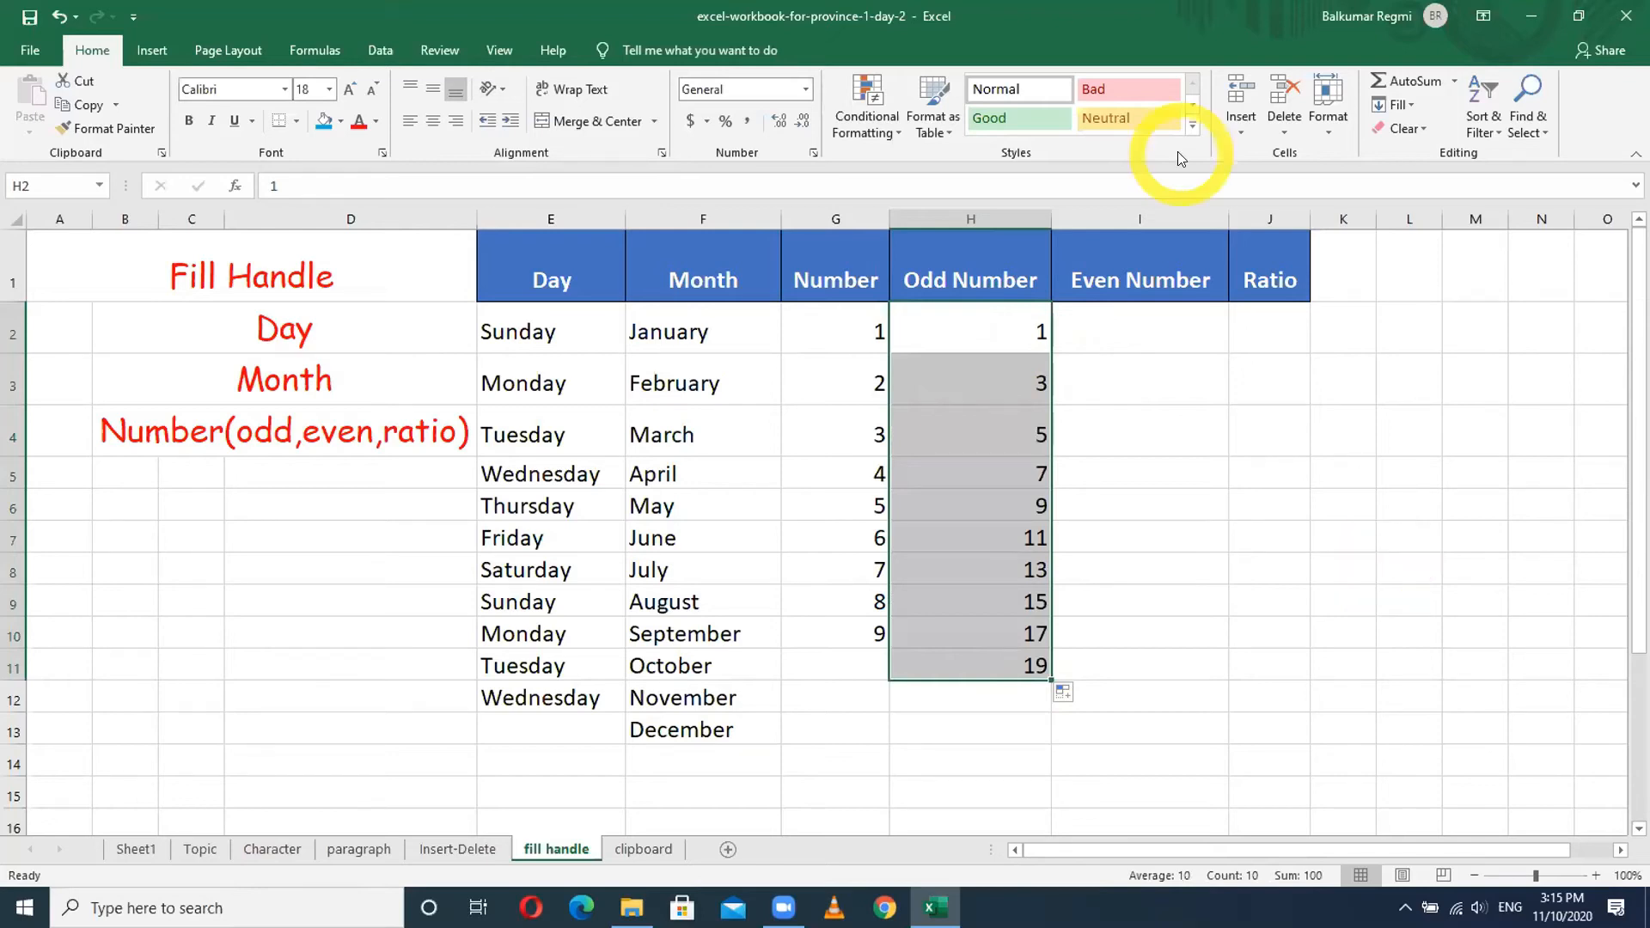
{"action": "left_click", "coordinate": [1152, 319]}
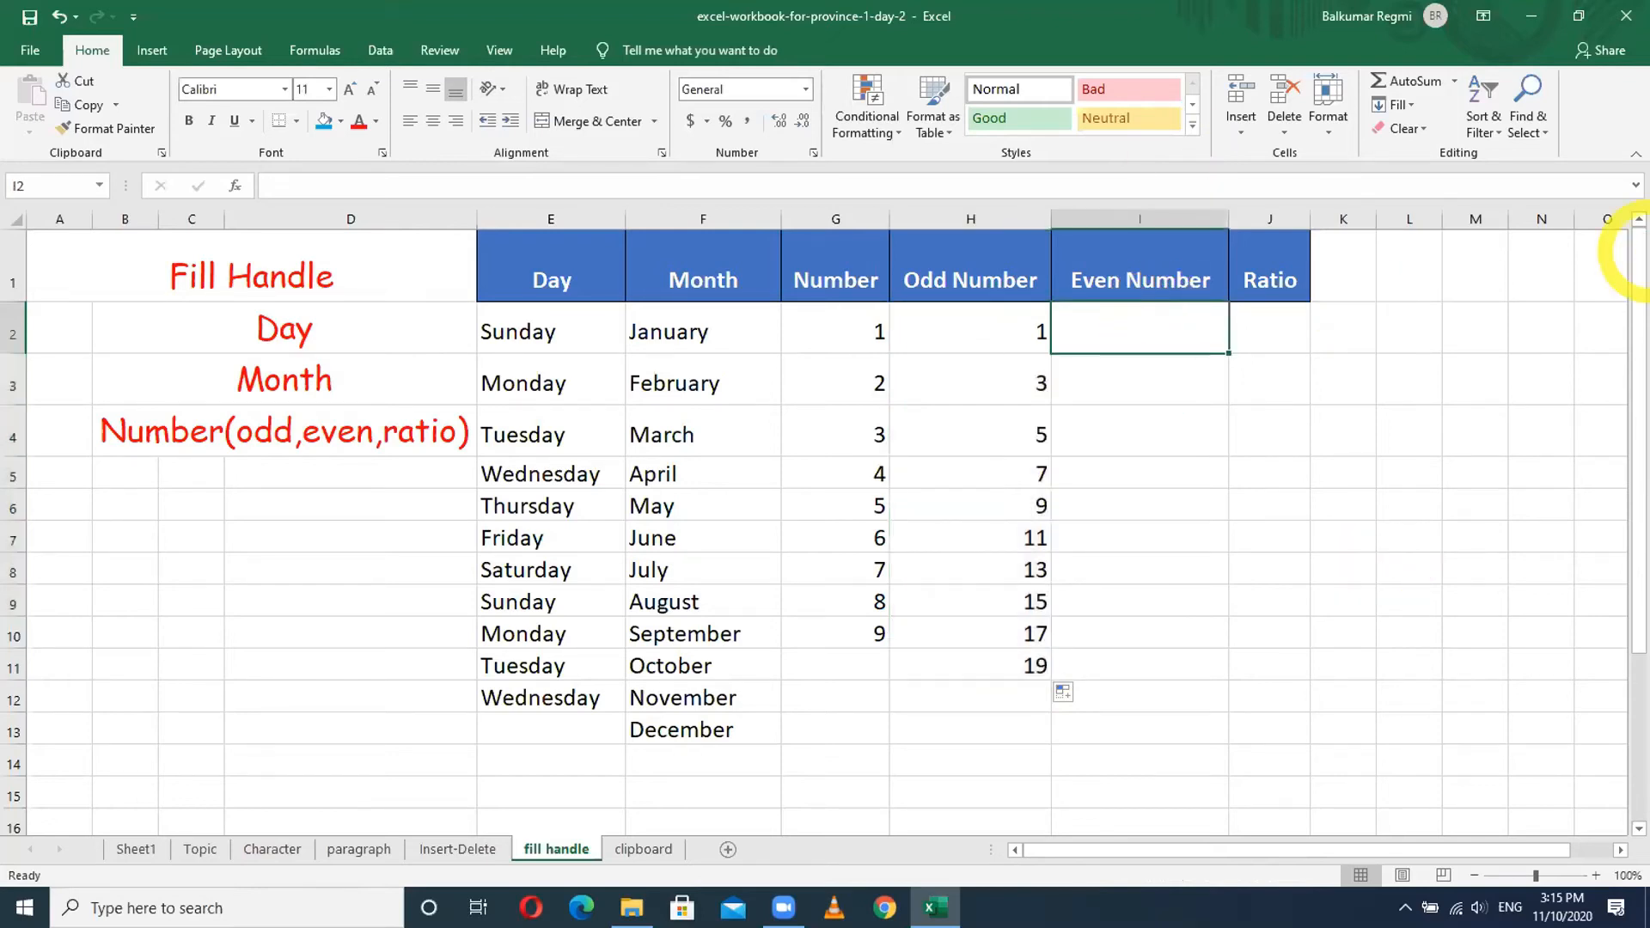
- Enter 2 and 4 in column I and fill the even series down to 22
{"action": "type", "text": "2"}
{"action": "key", "text": "Return"}
{"action": "type", "text": "4"}
{"action": "key", "text": "Return"}
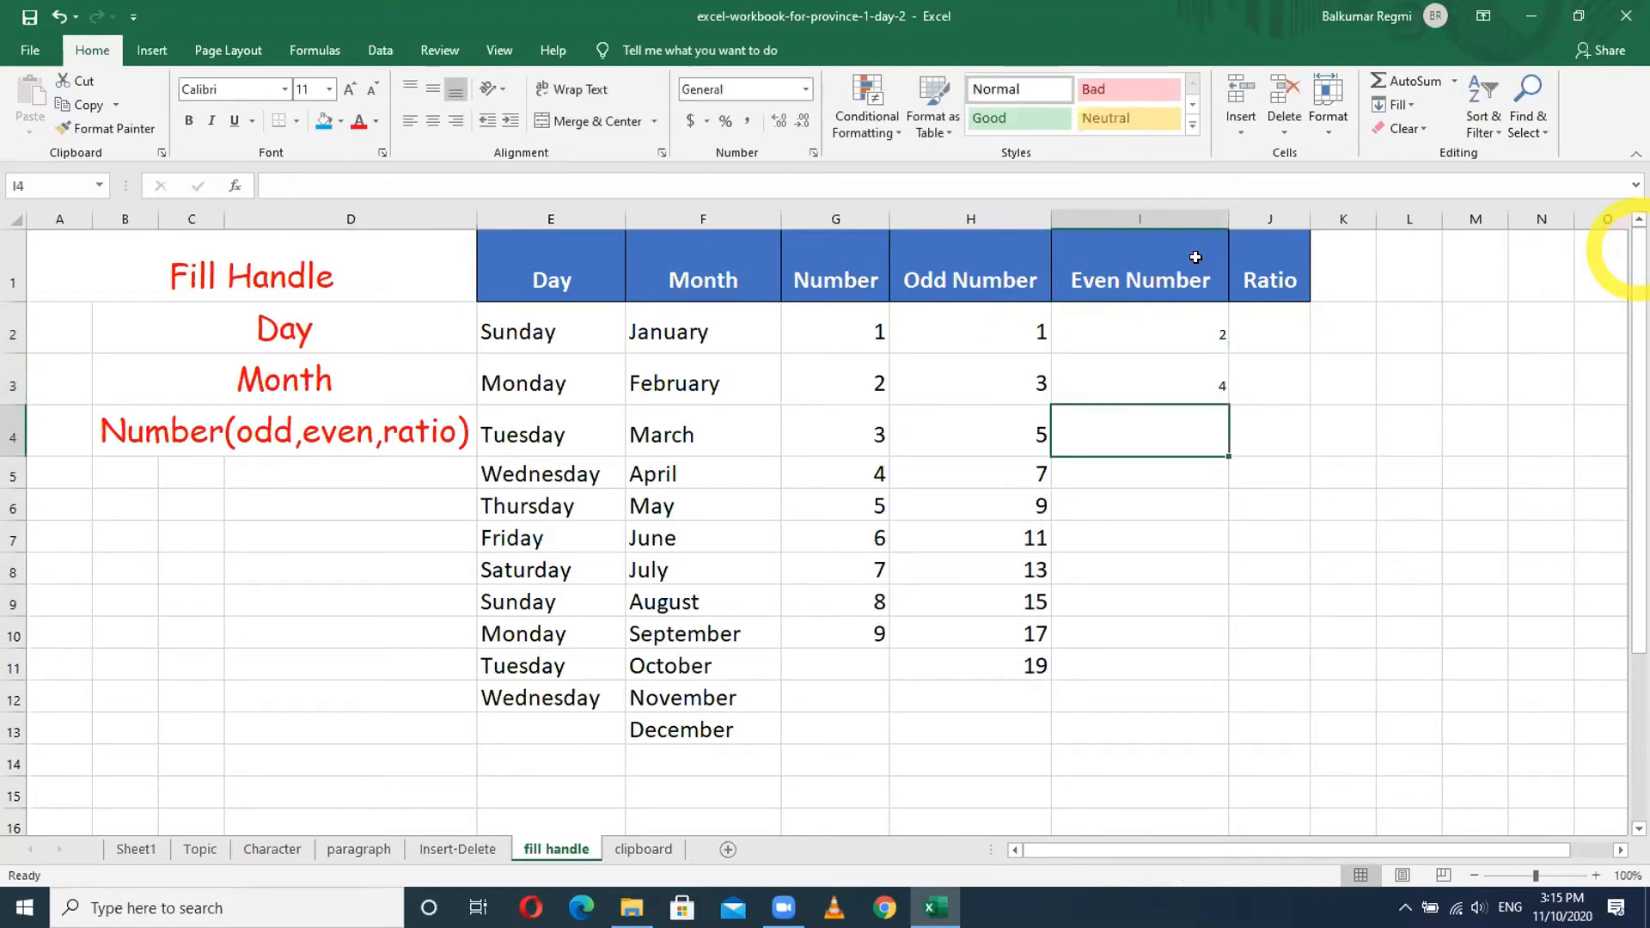
{"action": "left_click_drag", "start_coordinate": [1216, 334], "coordinate": [1218, 701]}
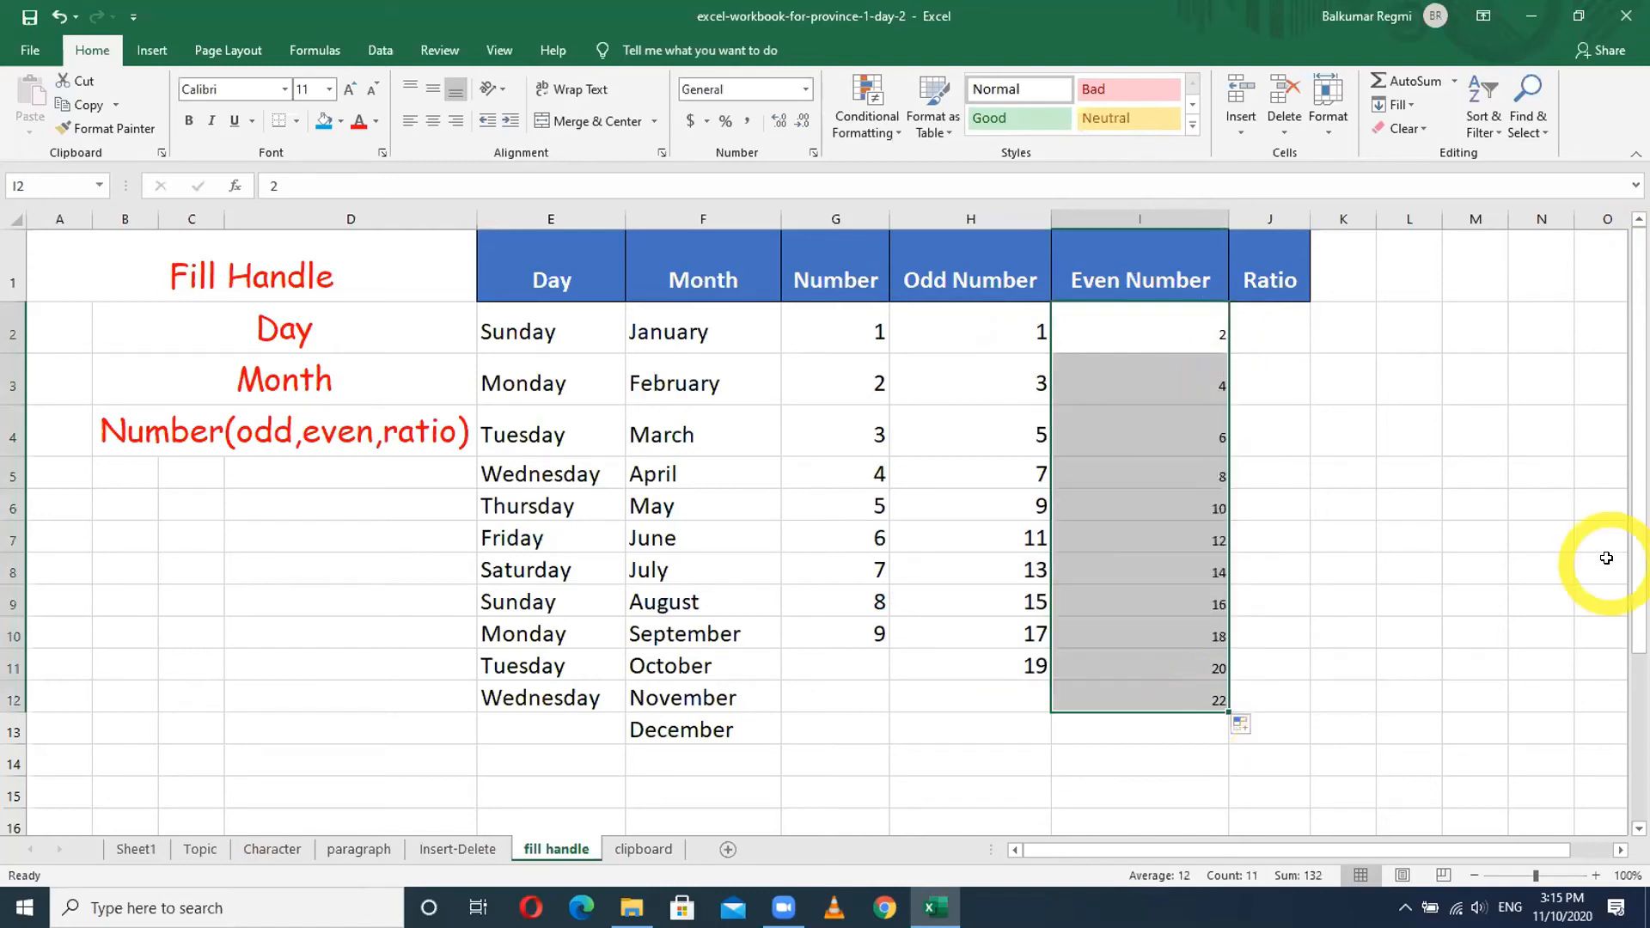
- Set the Even Number cells' font to size 20, then clear the values 2–22
{"action": "left_click", "coordinate": [349, 89]}
{"action": "left_click", "coordinate": [349, 90]}
{"action": "left_click", "coordinate": [349, 89]}
{"action": "left_click", "coordinate": [349, 89]}
{"action": "left_click", "coordinate": [349, 89]}
{"action": "left_click", "coordinate": [349, 89]}
{"action": "left_click", "coordinate": [349, 89]}
{"action": "left_click", "coordinate": [349, 90]}
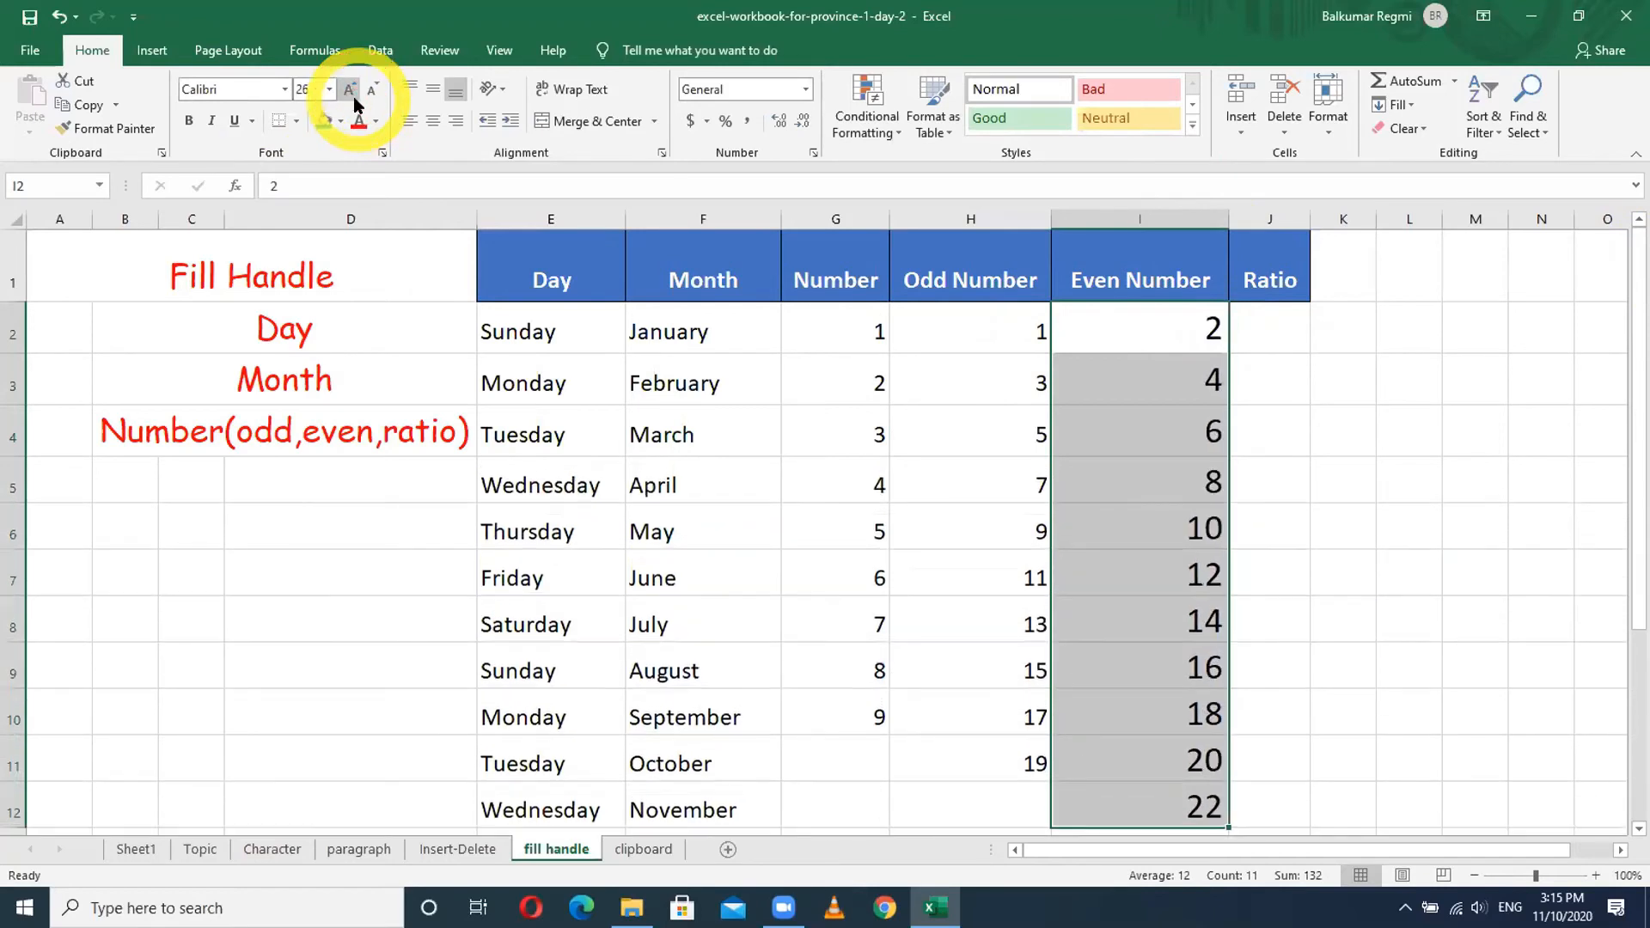
{"action": "left_click", "coordinate": [371, 90]}
{"action": "left_click", "coordinate": [371, 89]}
{"action": "left_click", "coordinate": [370, 89]}
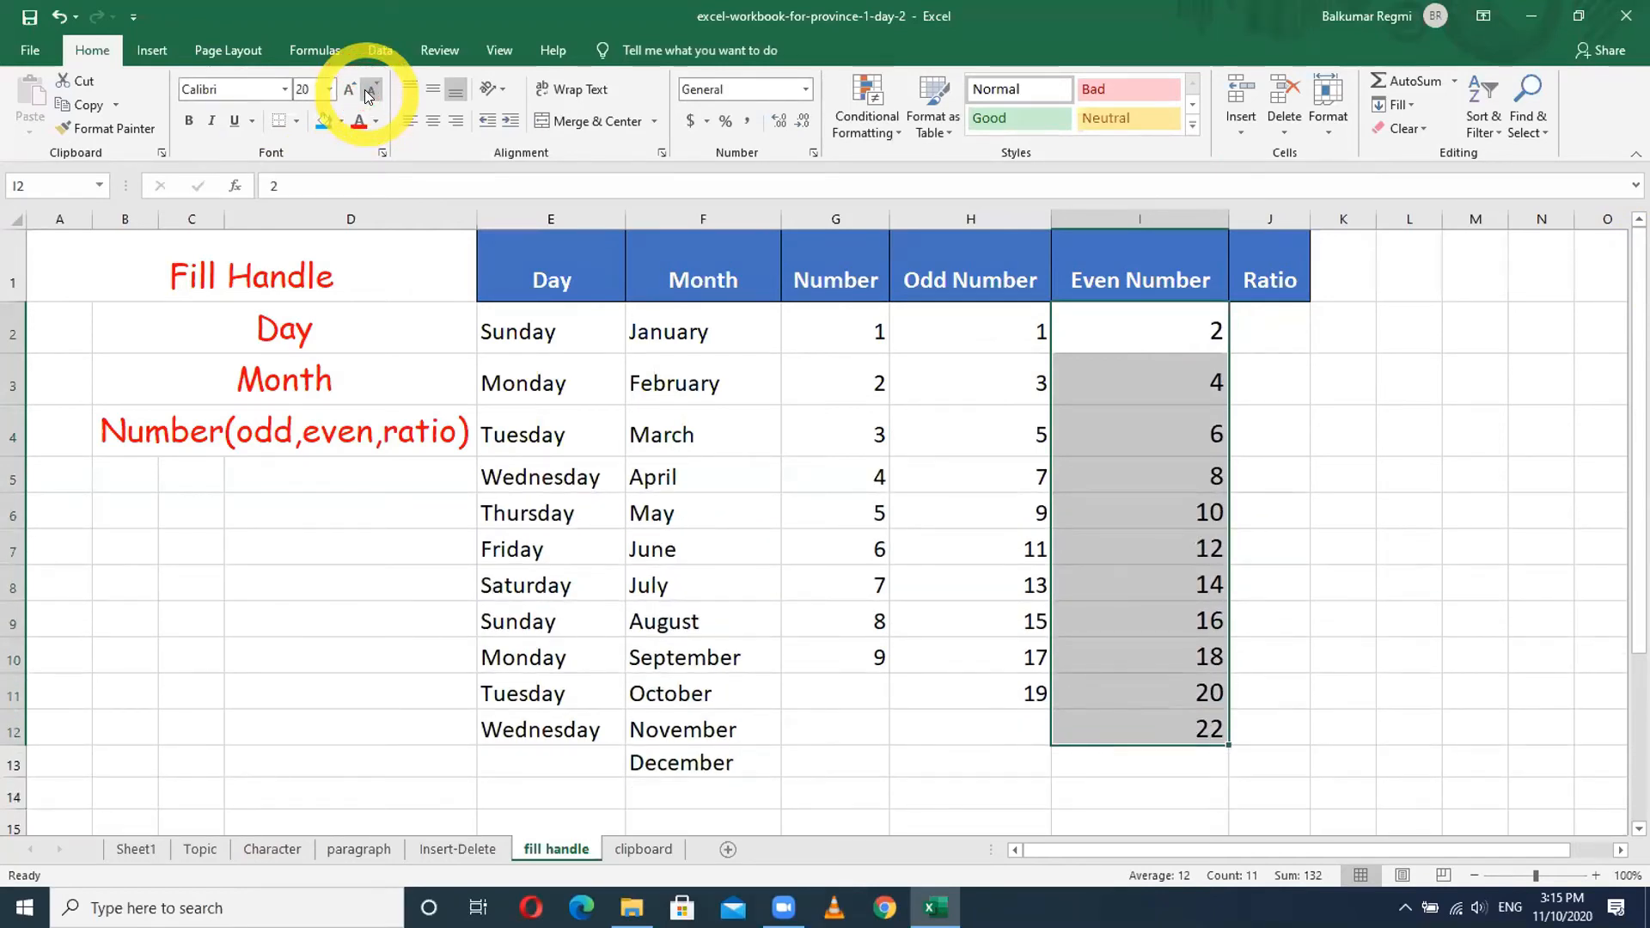
{"action": "key", "text": "Delete"}
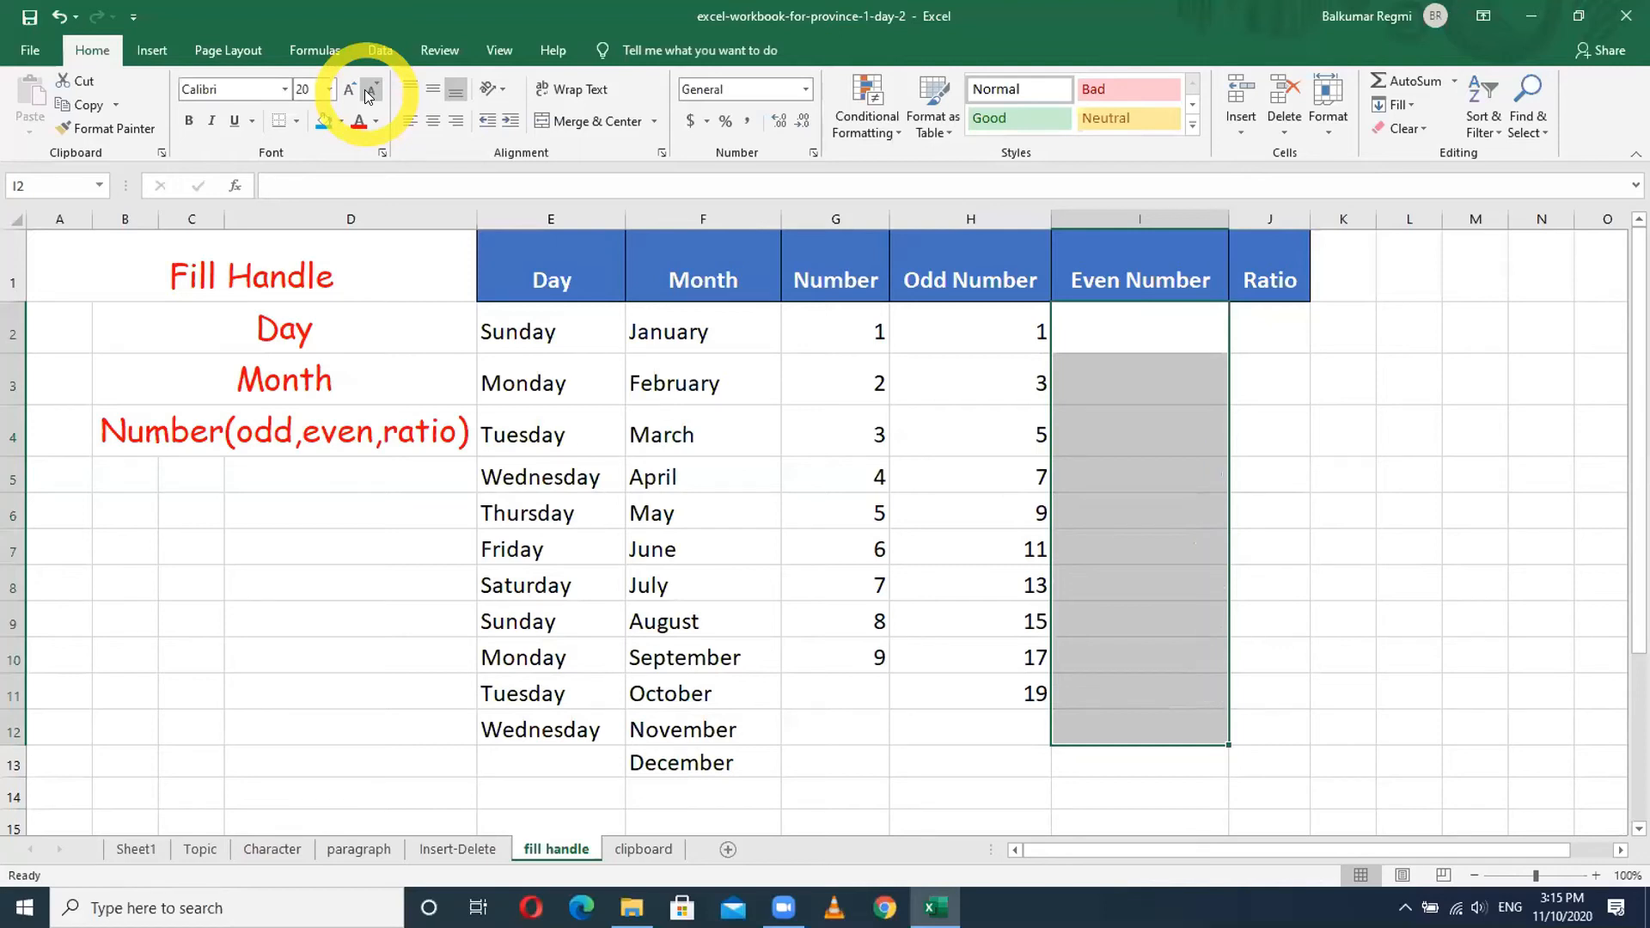
{"action": "left_click", "coordinate": [1151, 312]}
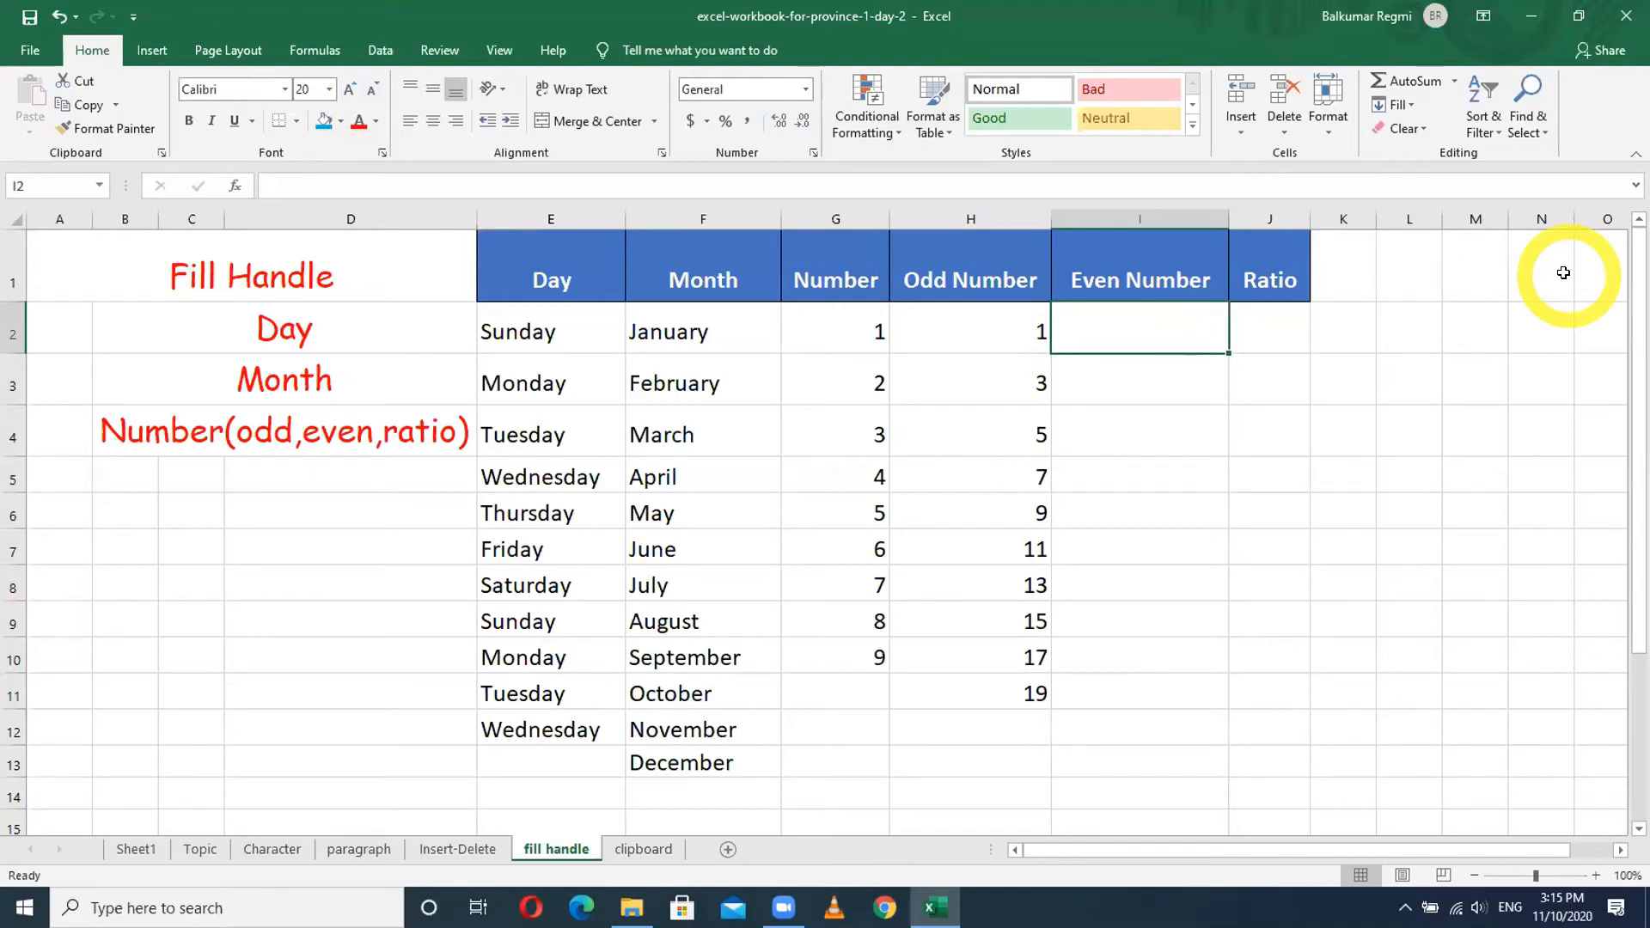
{"action": "type", "text": "10"}
{"action": "key", "text": "Return"}
{"action": "type", "text": "20"}
{"action": "key", "text": "Return"}
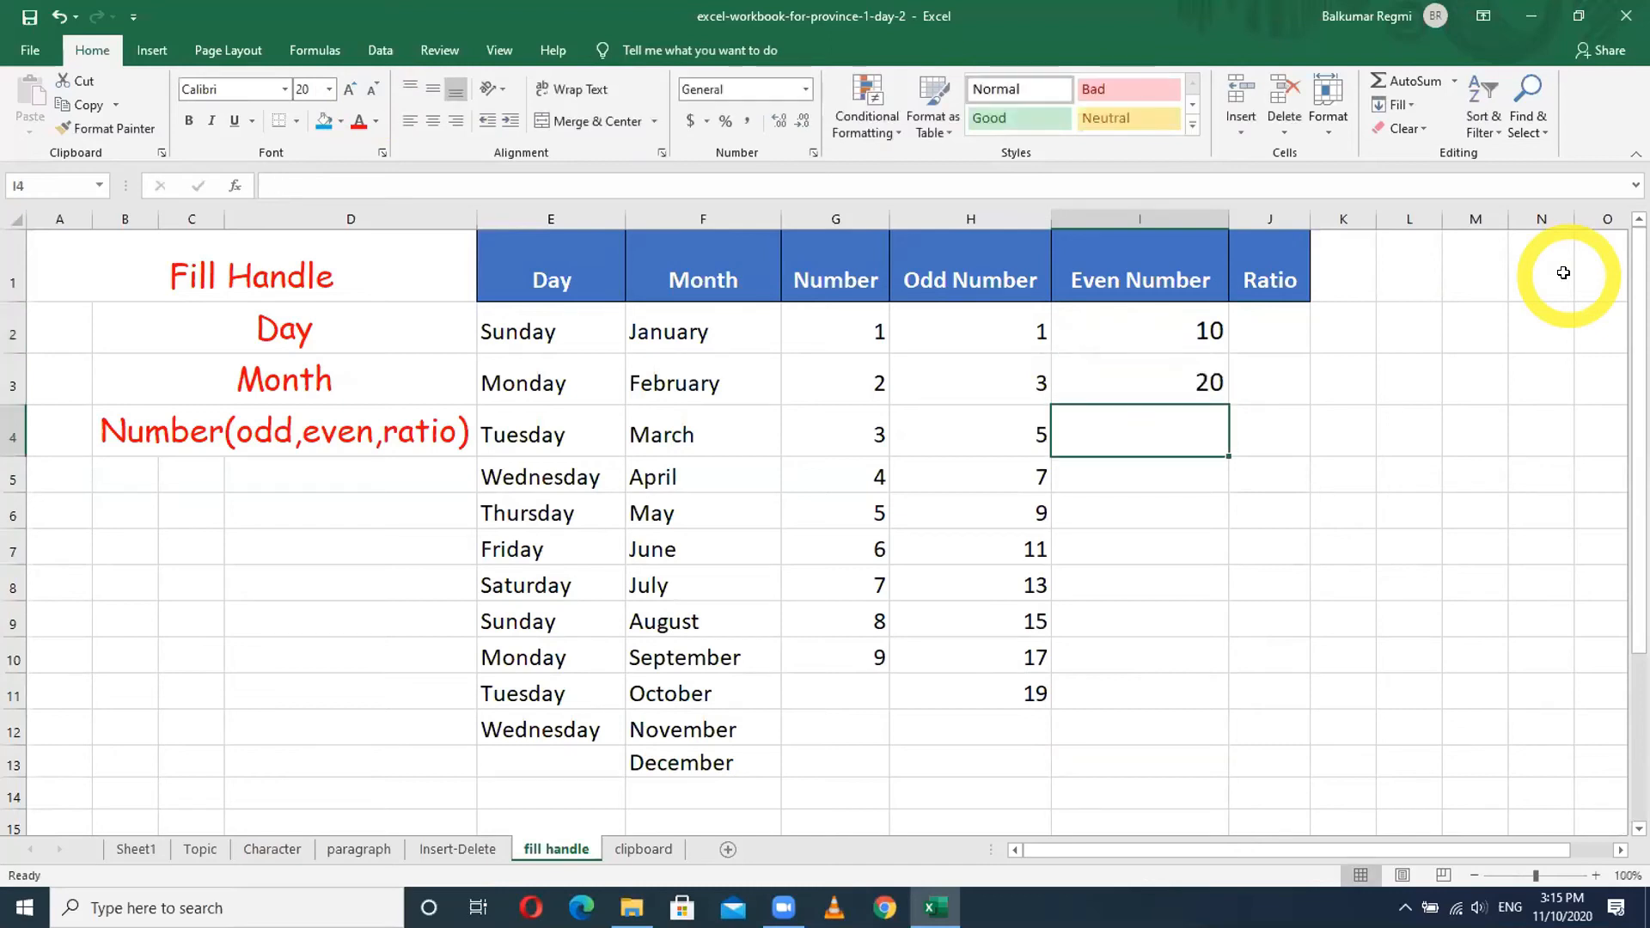
{"action": "left_click_drag", "start_coordinate": [1164, 329], "coordinate": [1210, 705]}
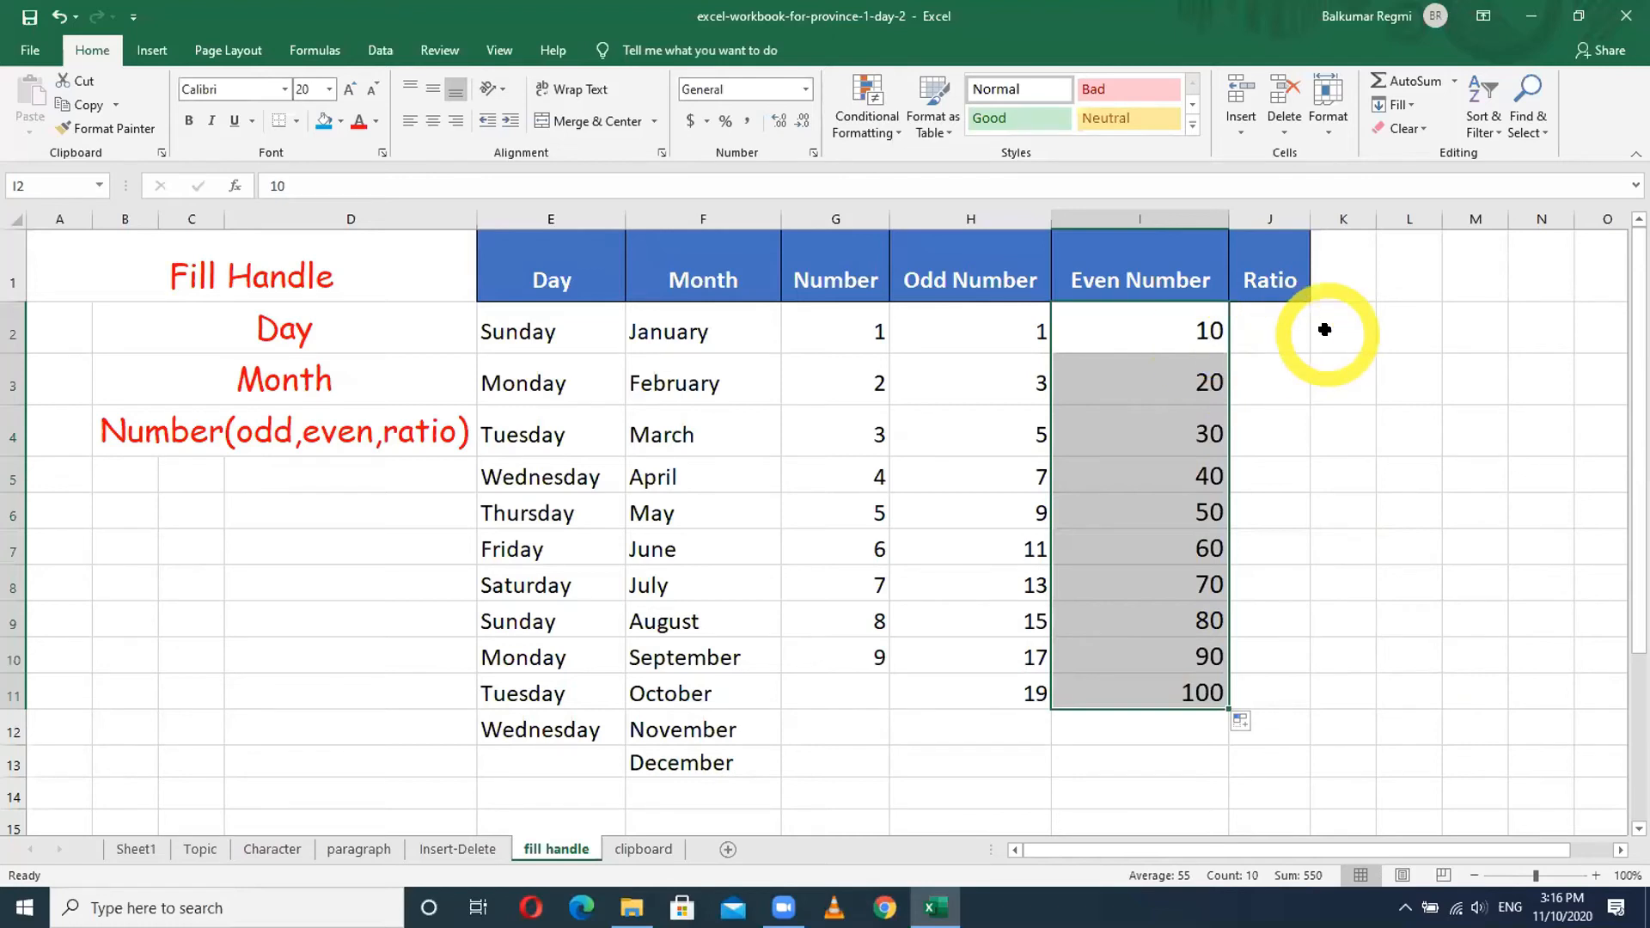
{"action": "key", "text": "Delete"}
{"action": "left_click", "coordinate": [1224, 337]}
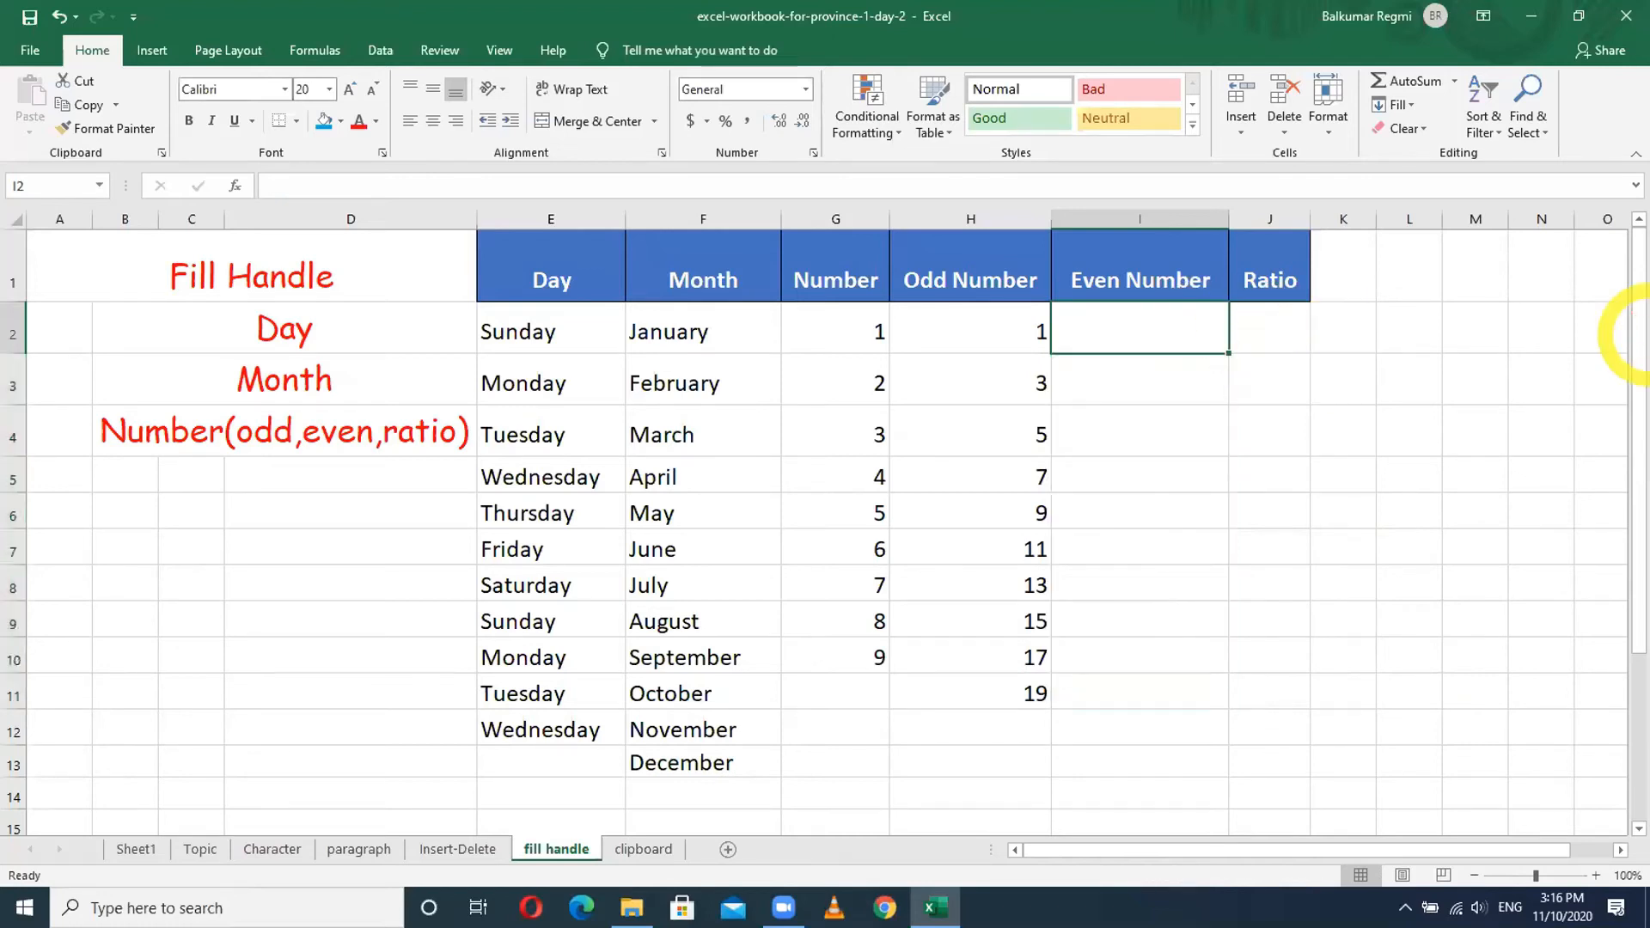
- Enter 100 and 200 in I2:I3 and extend the series to 1000 in I11
{"action": "type", "text": "100"}
{"action": "key", "text": "ctrl+Return"}
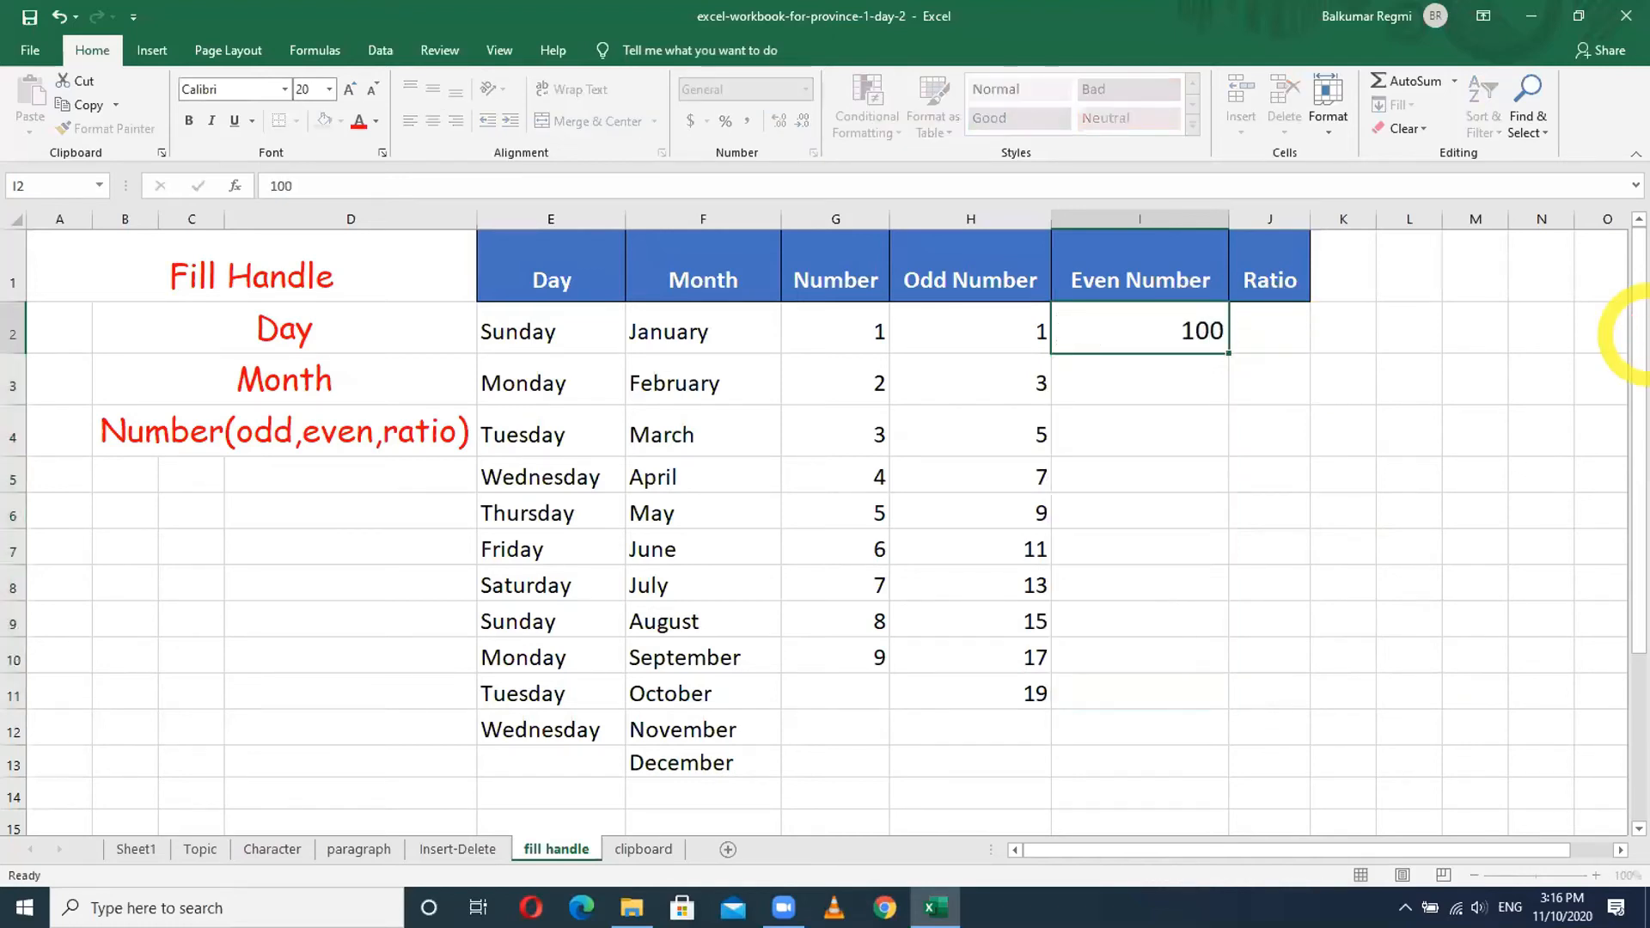
{"action": "key", "text": "Down"}
{"action": "type", "text": "200"}
{"action": "key", "text": "Return"}
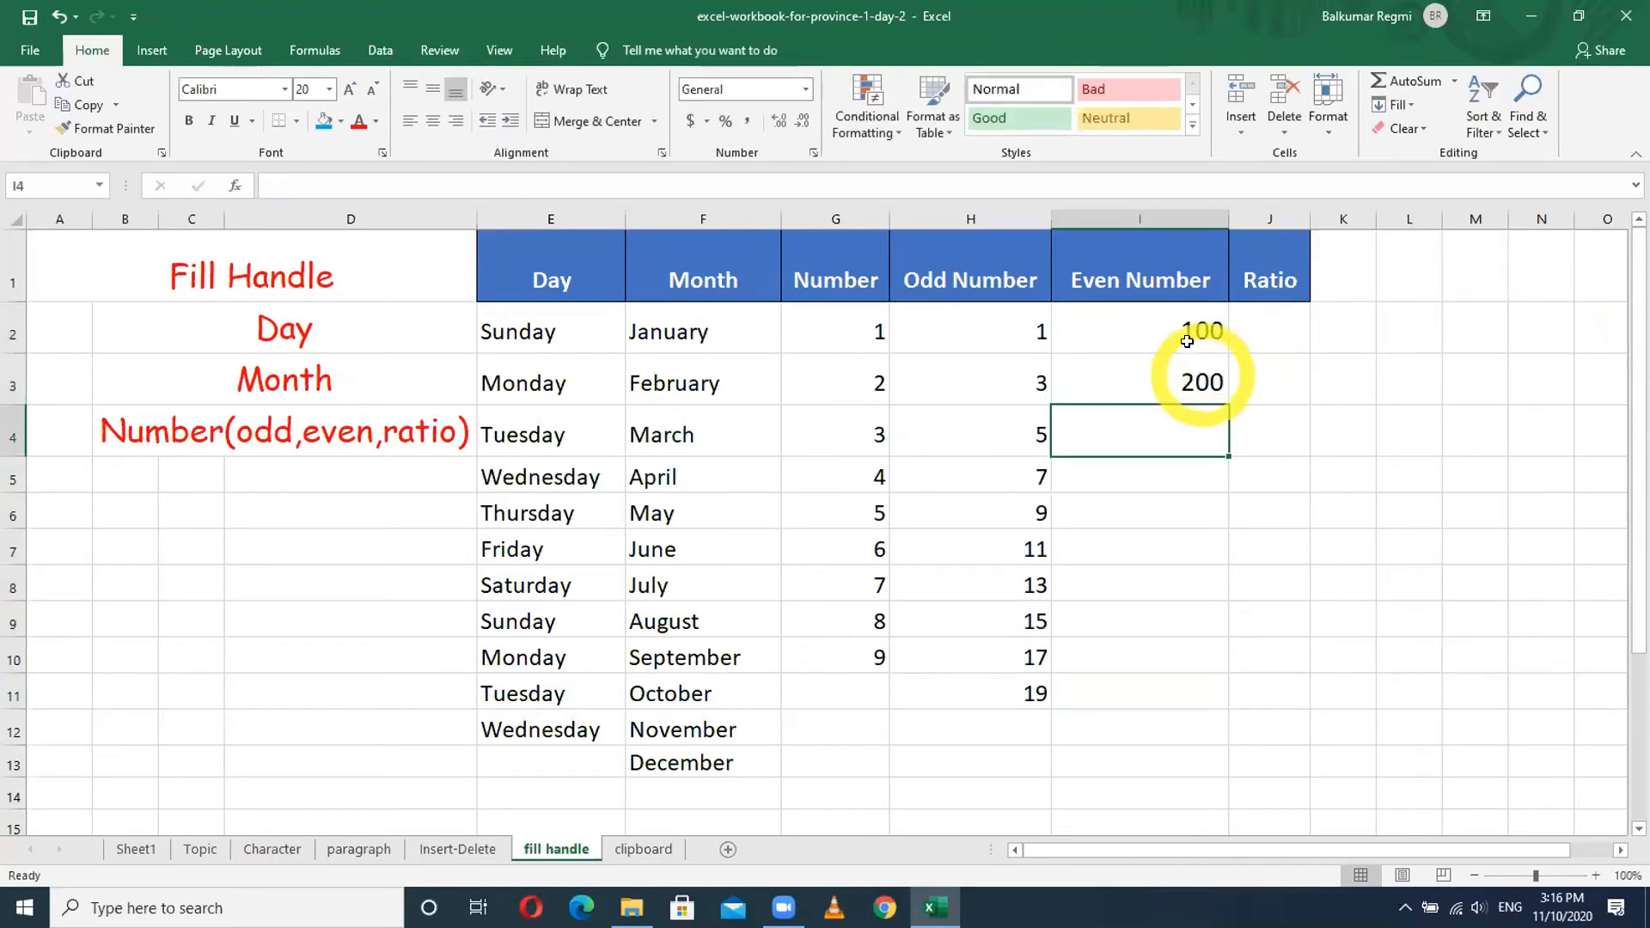
{"action": "left_click_drag", "start_coordinate": [1186, 339], "coordinate": [1188, 380]}
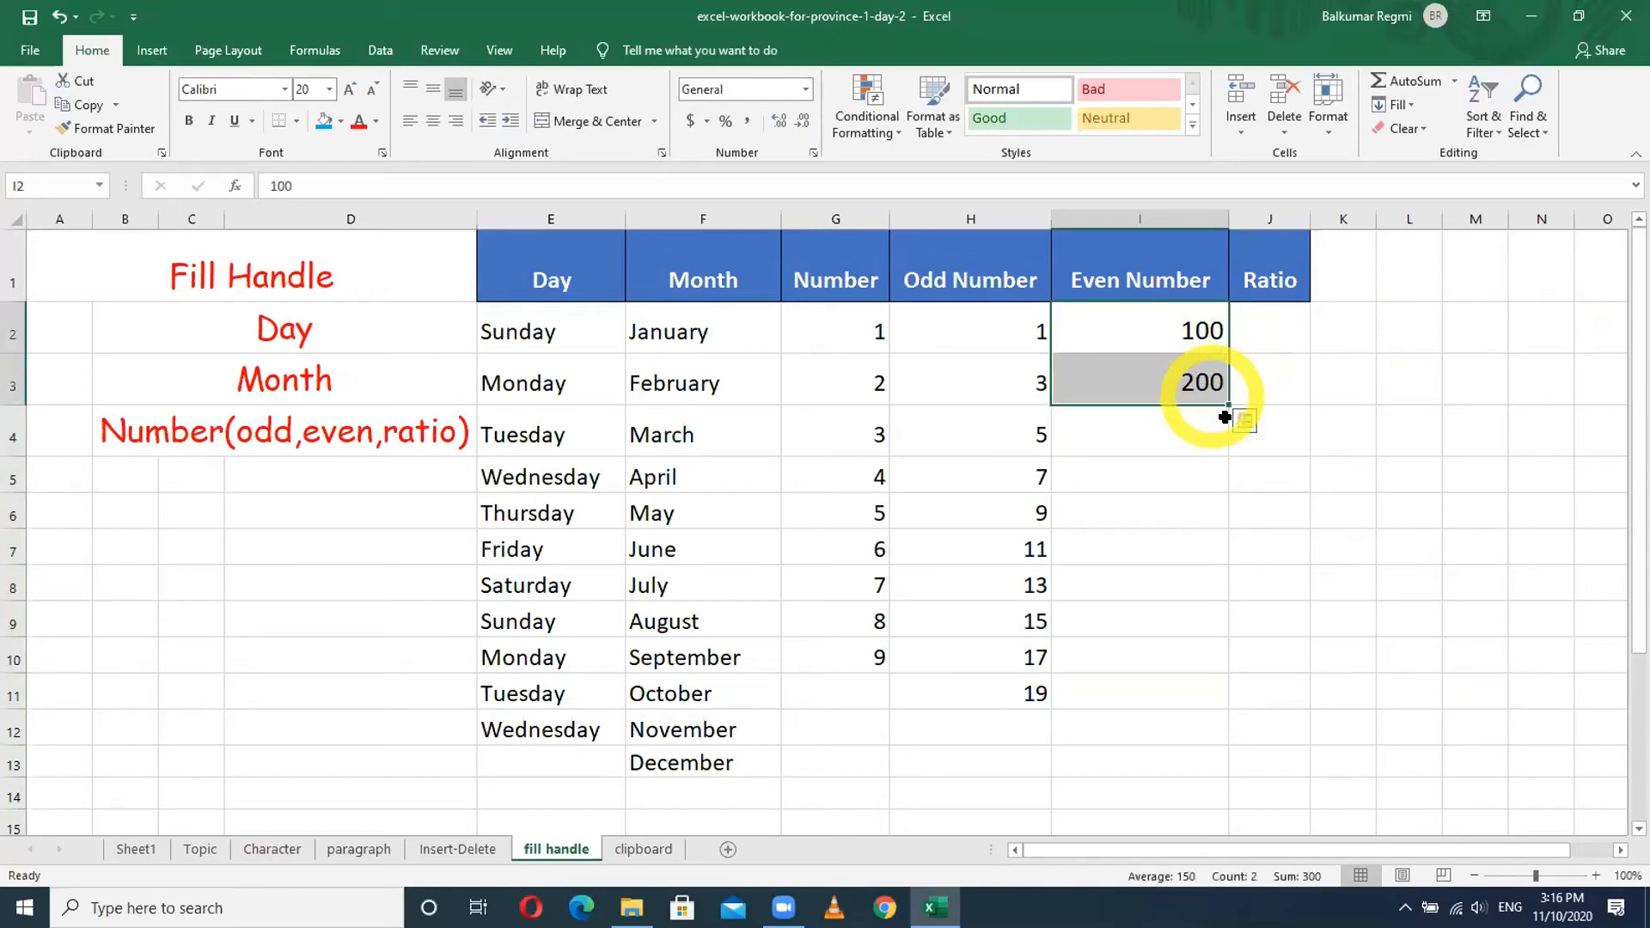
{"action": "left_click_drag", "start_coordinate": [1226, 406], "coordinate": [1220, 700]}
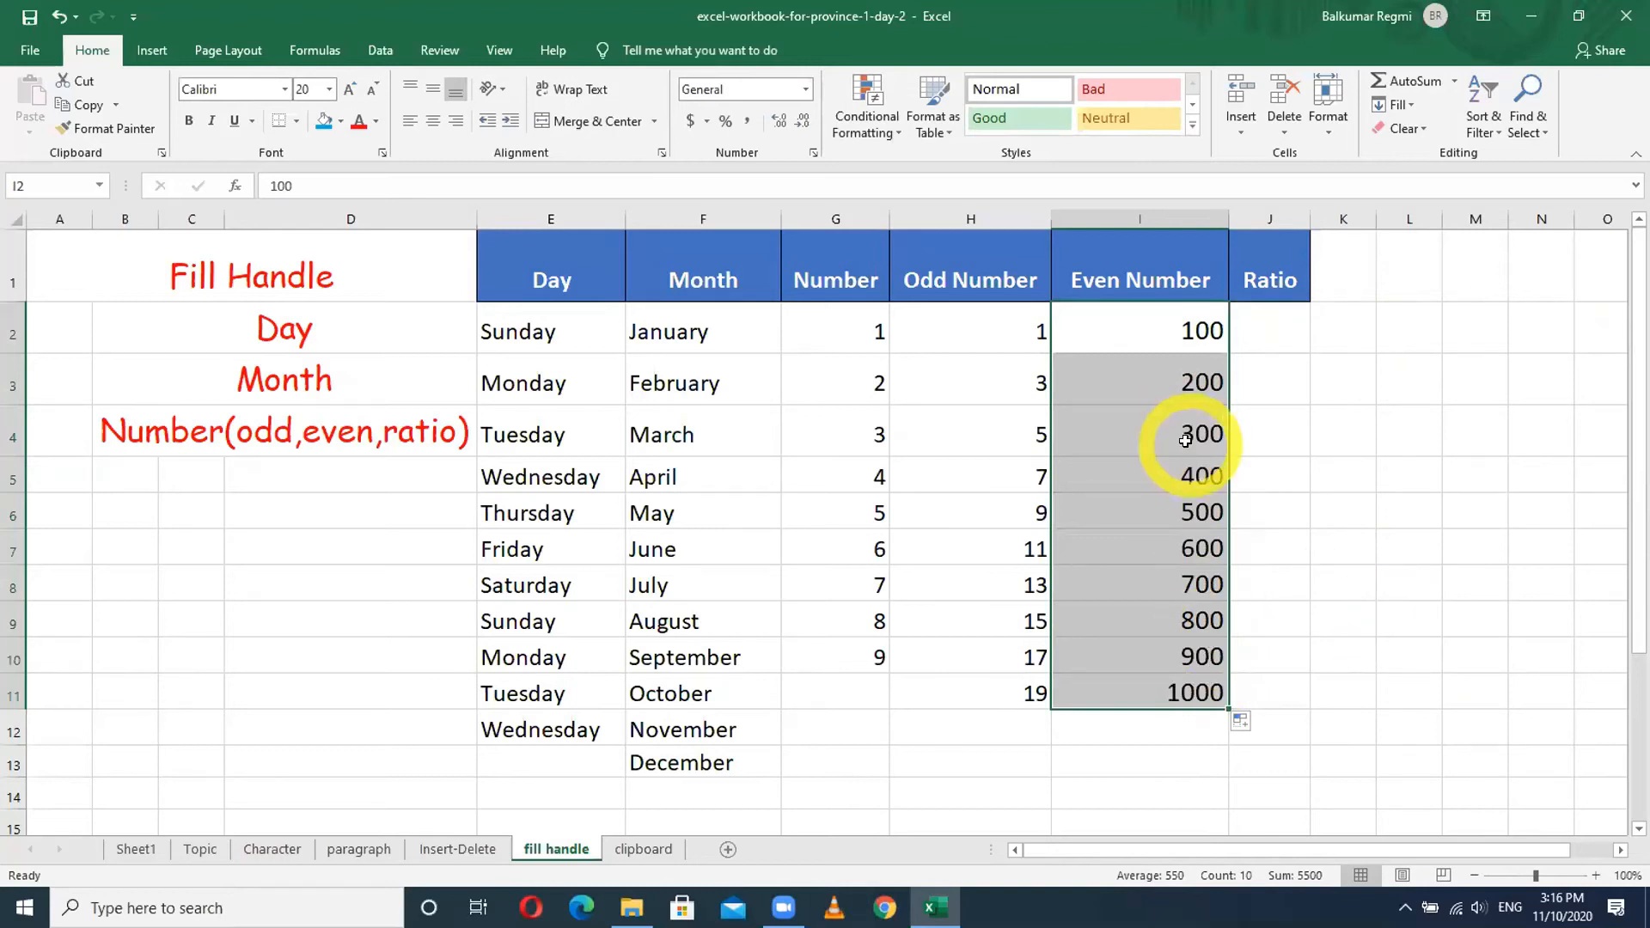
- Enter 1\2 in J2 in a larger font, fill ratios to 1\11, then type 1/2 in K2
{"action": "left_click", "coordinate": [1263, 322]}
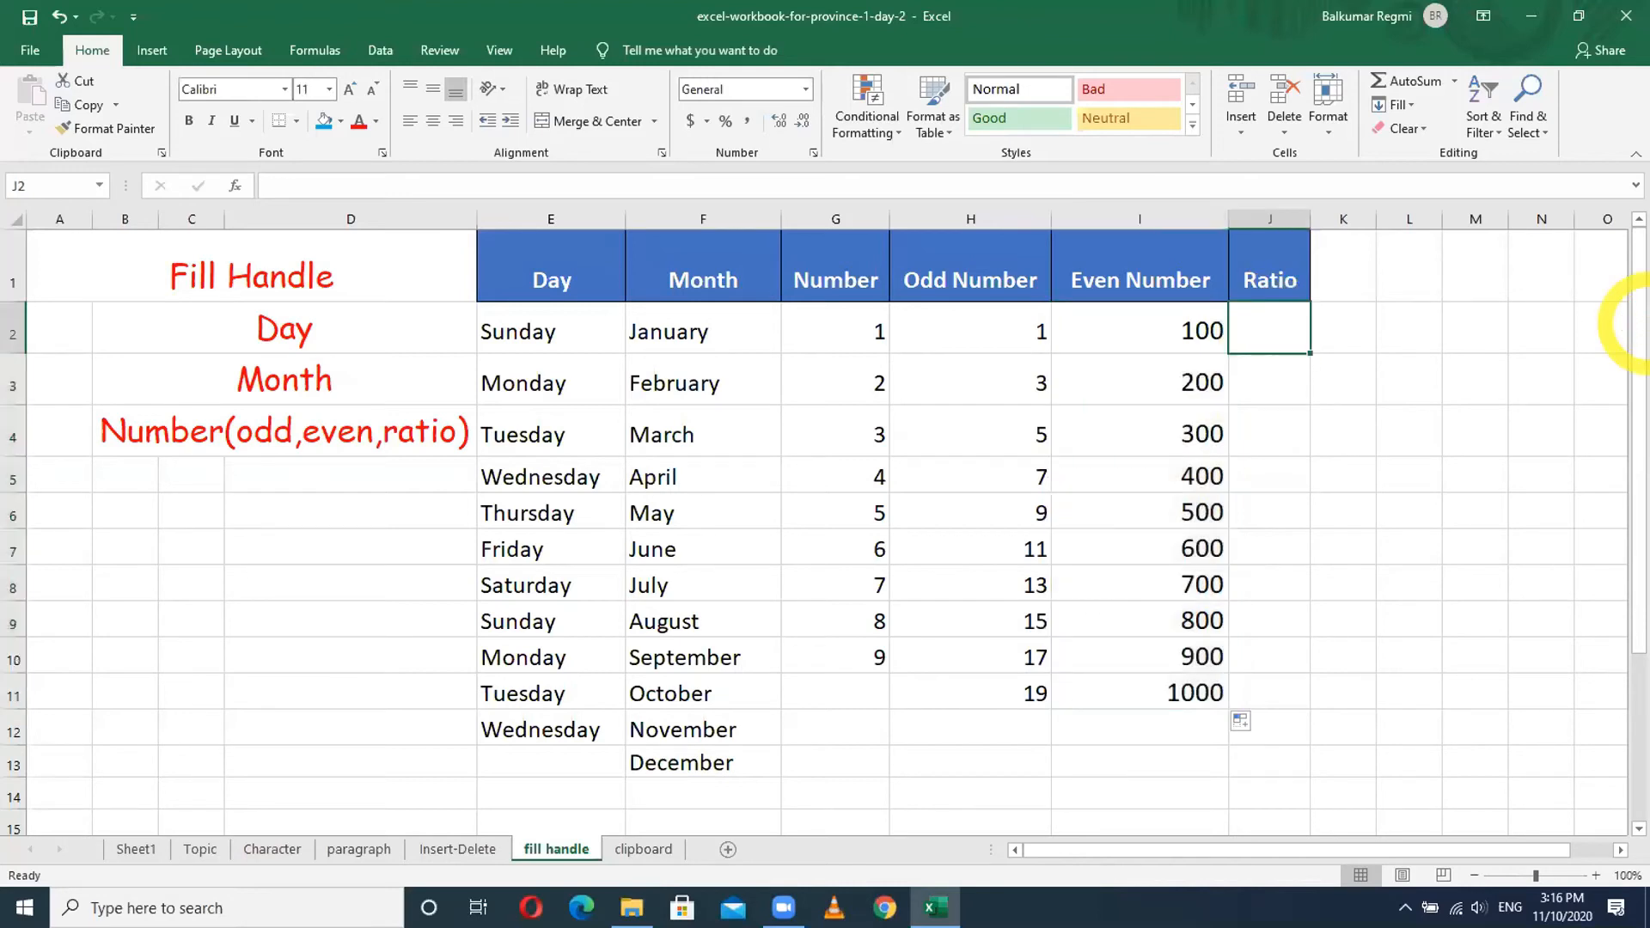
{"action": "type", "text": "1"}
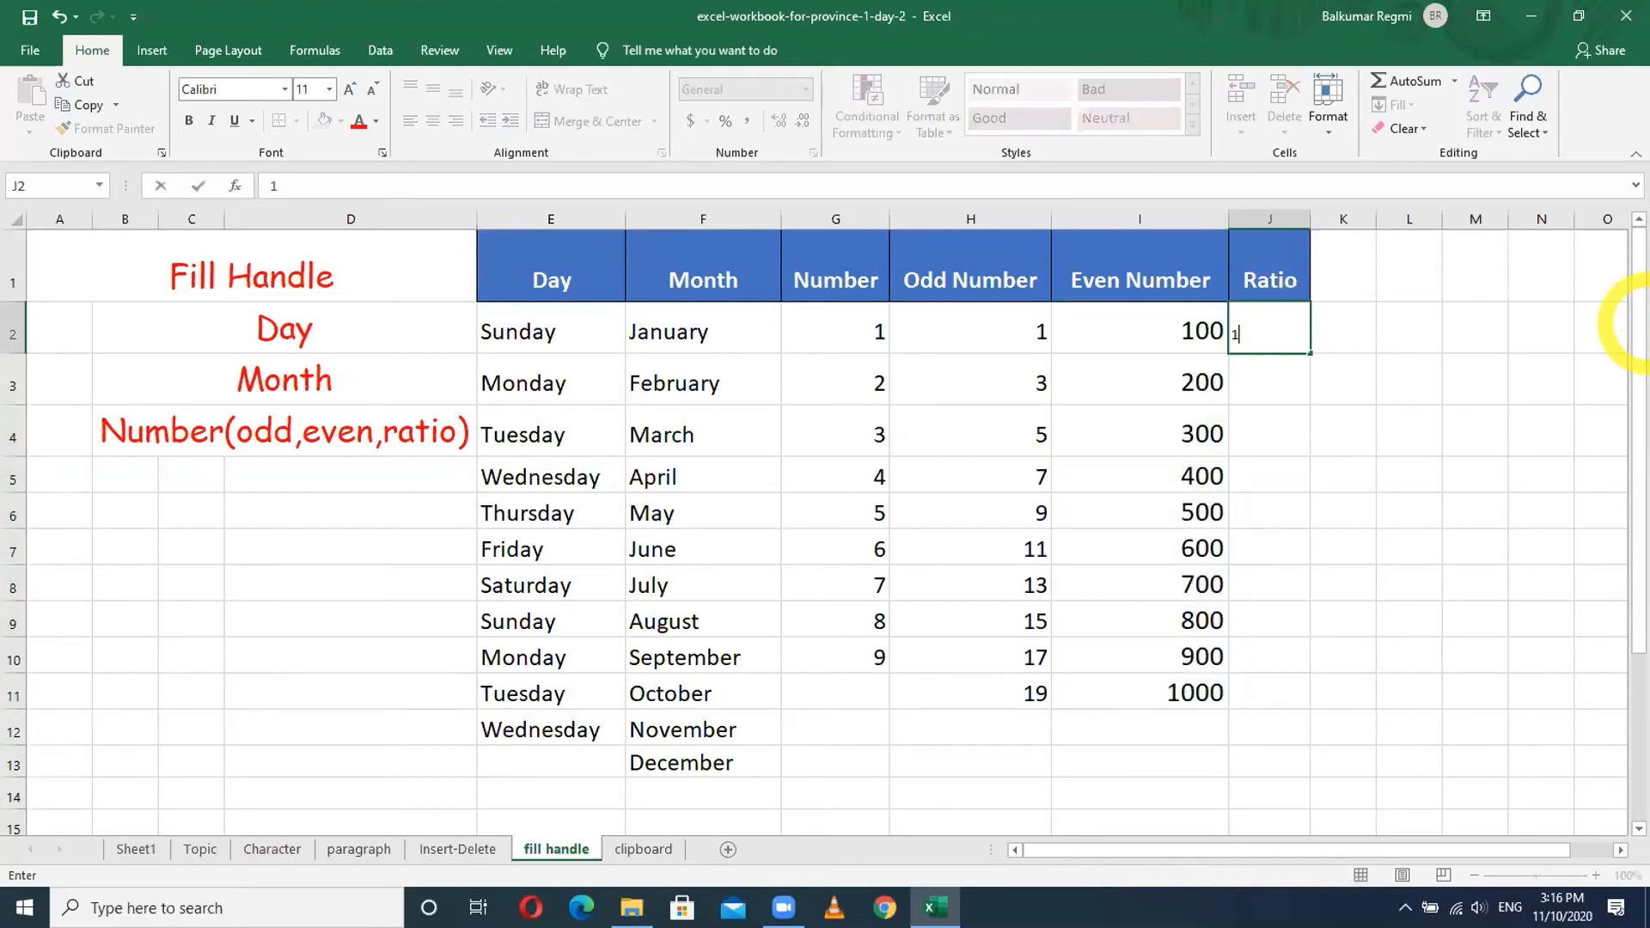
{"action": "type", "text": "\\2"}
{"action": "key", "text": "Return"}
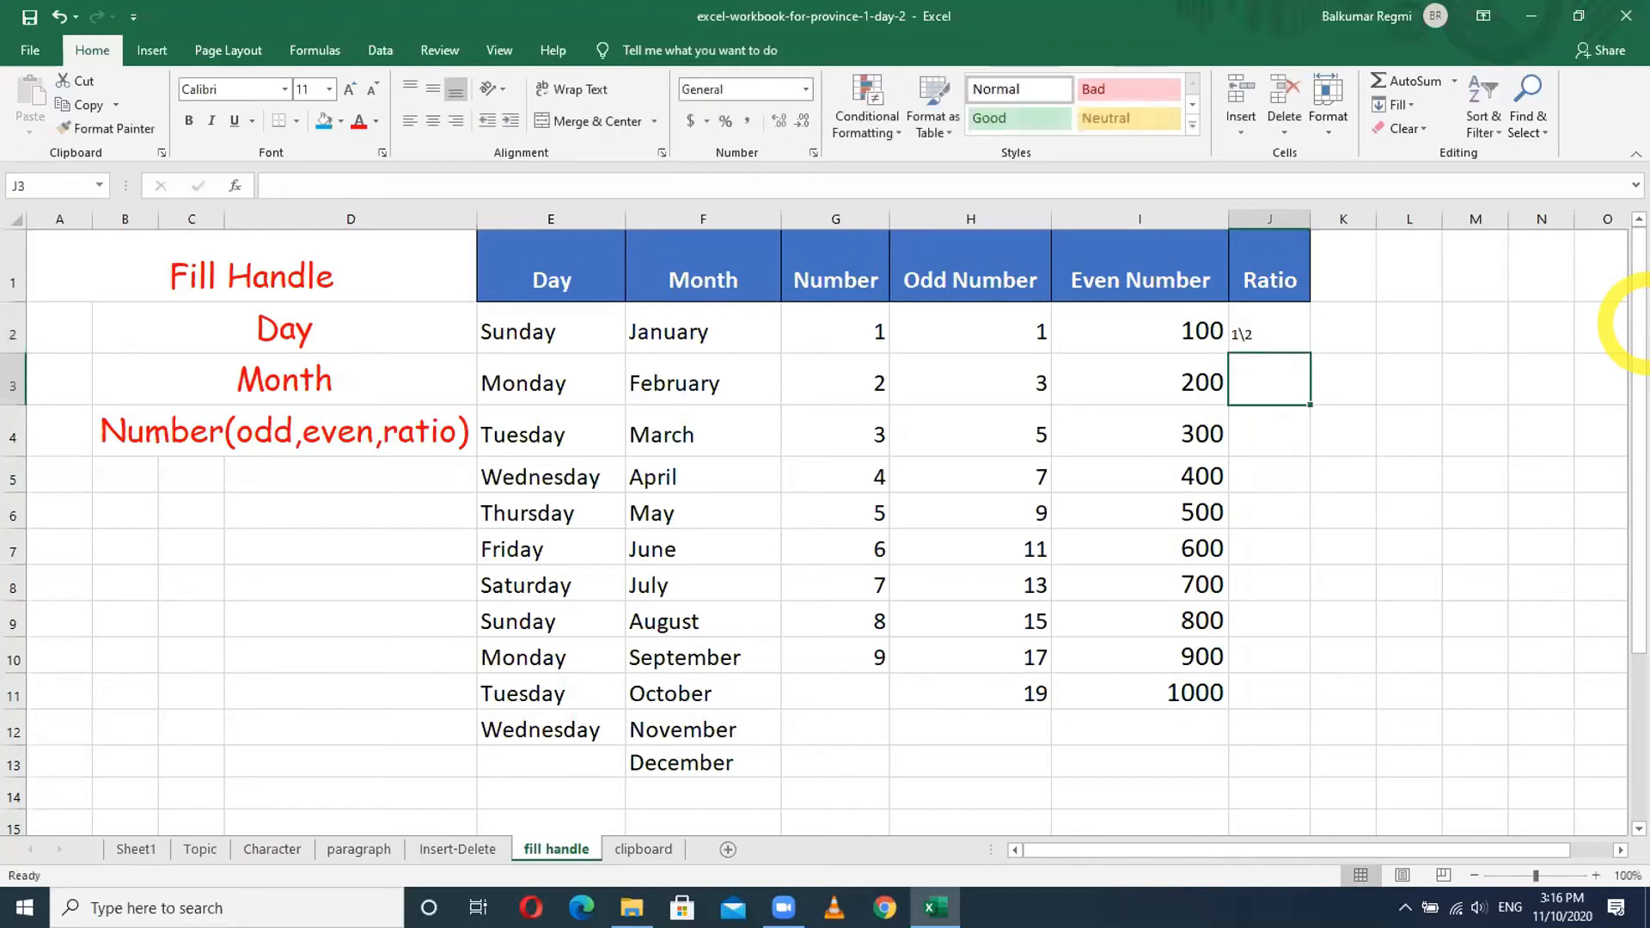
{"action": "left_click", "coordinate": [1270, 331]}
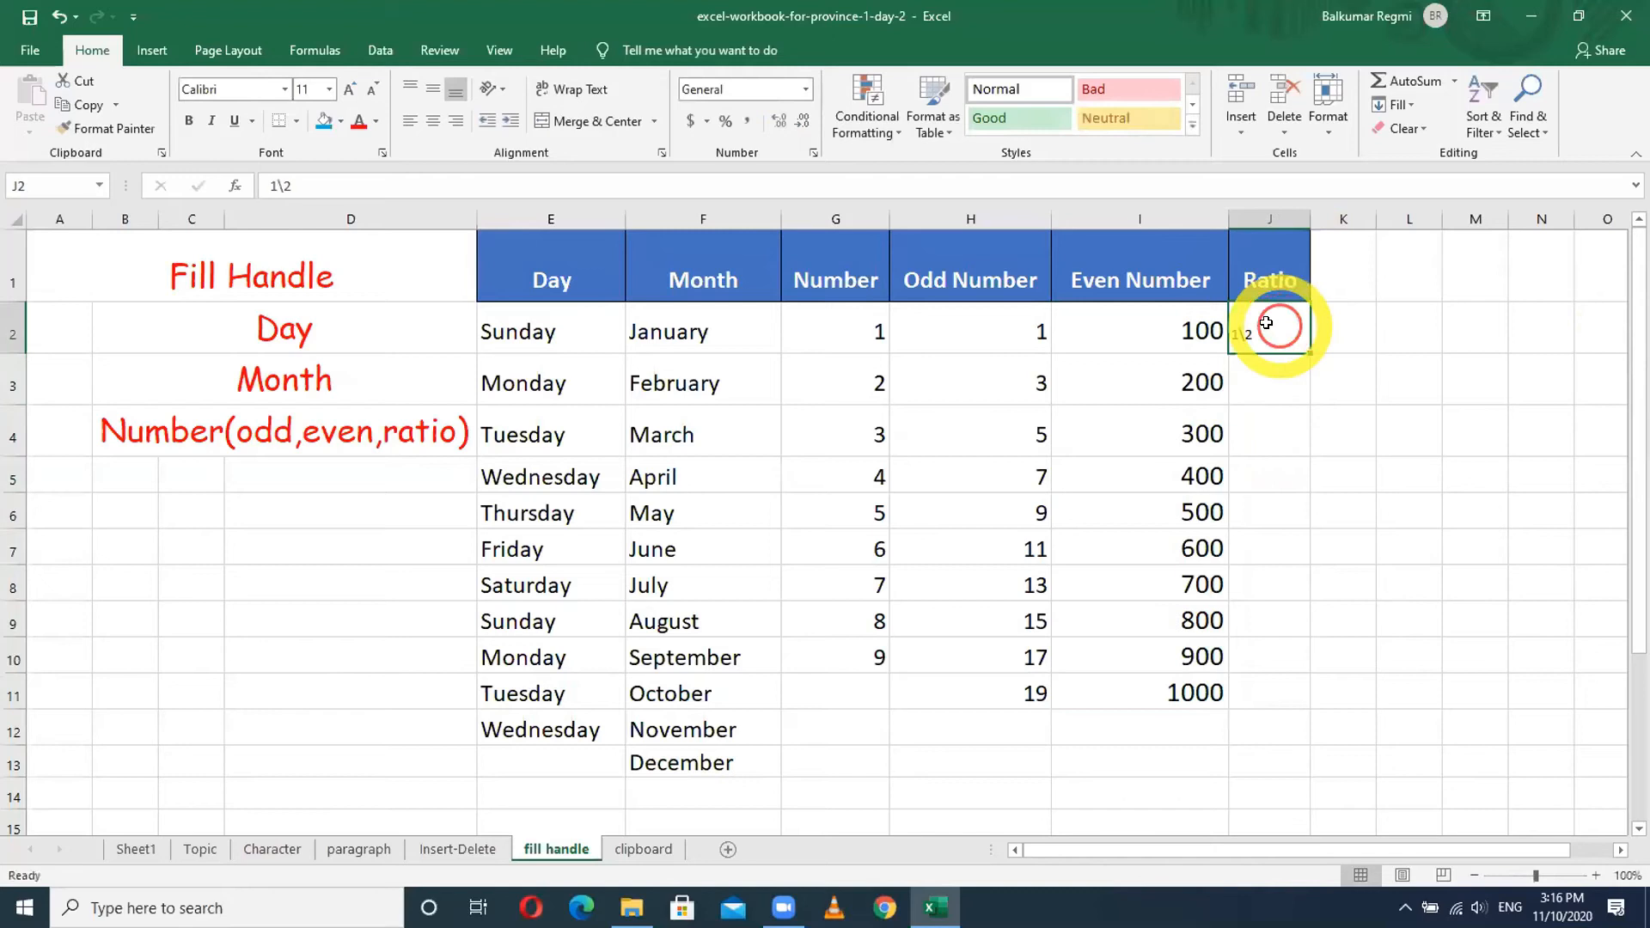
{"action": "left_click", "coordinate": [350, 87]}
{"action": "left_click", "coordinate": [350, 87]}
{"action": "left_click", "coordinate": [349, 87]}
{"action": "left_click", "coordinate": [350, 87]}
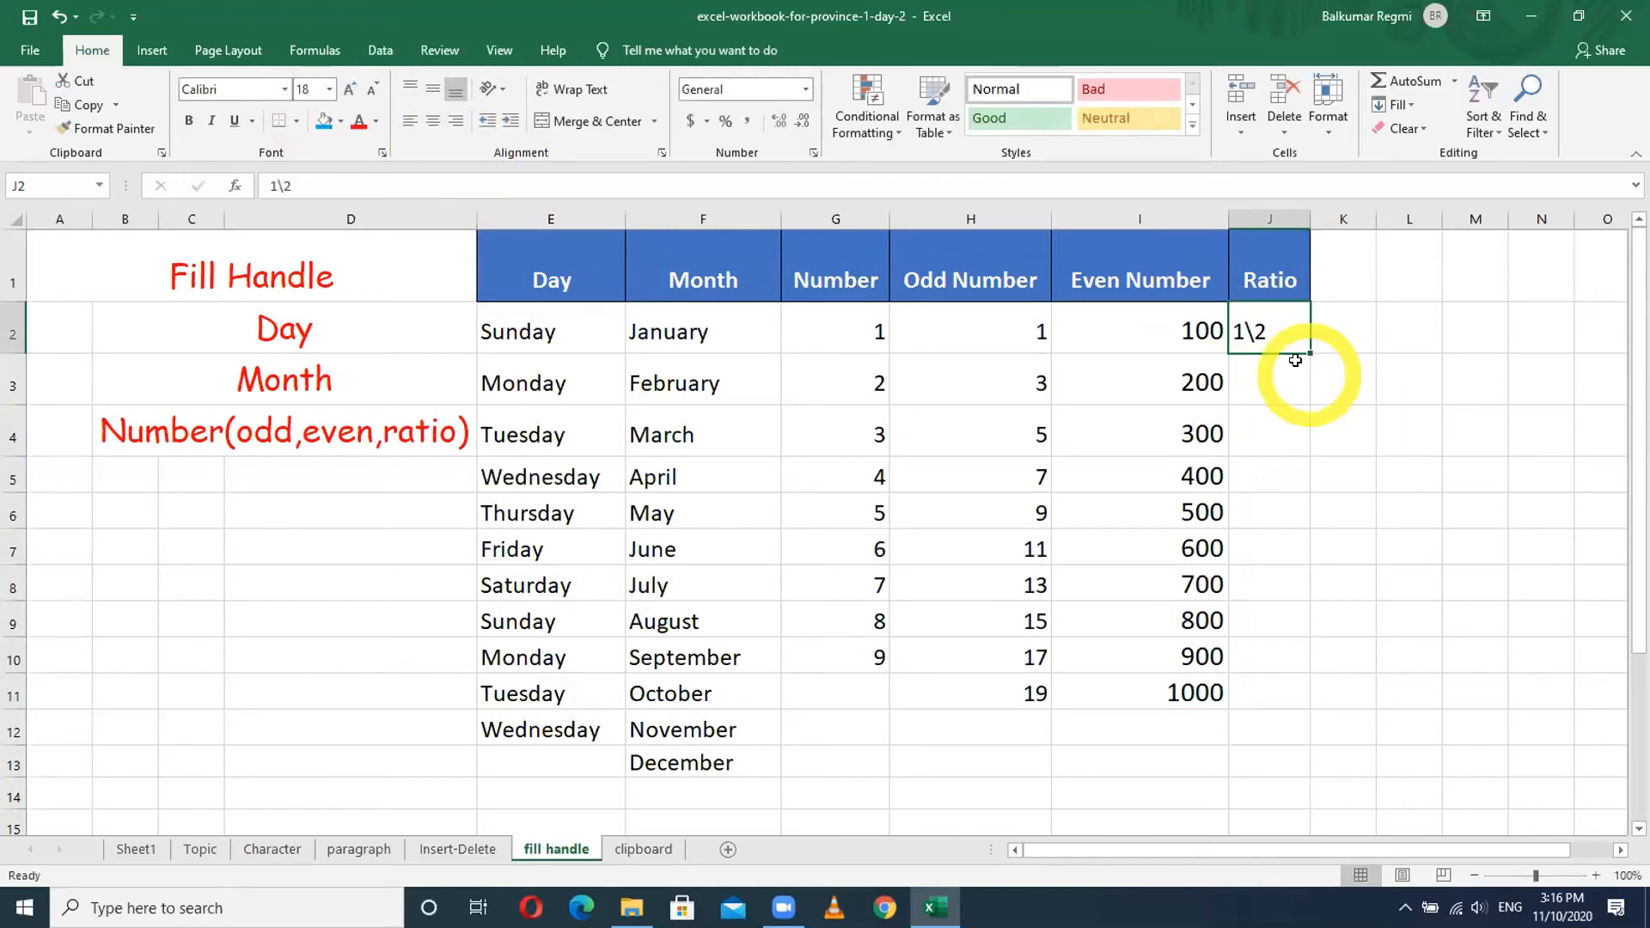
{"action": "left_click_drag", "start_coordinate": [1307, 354], "coordinate": [1294, 699]}
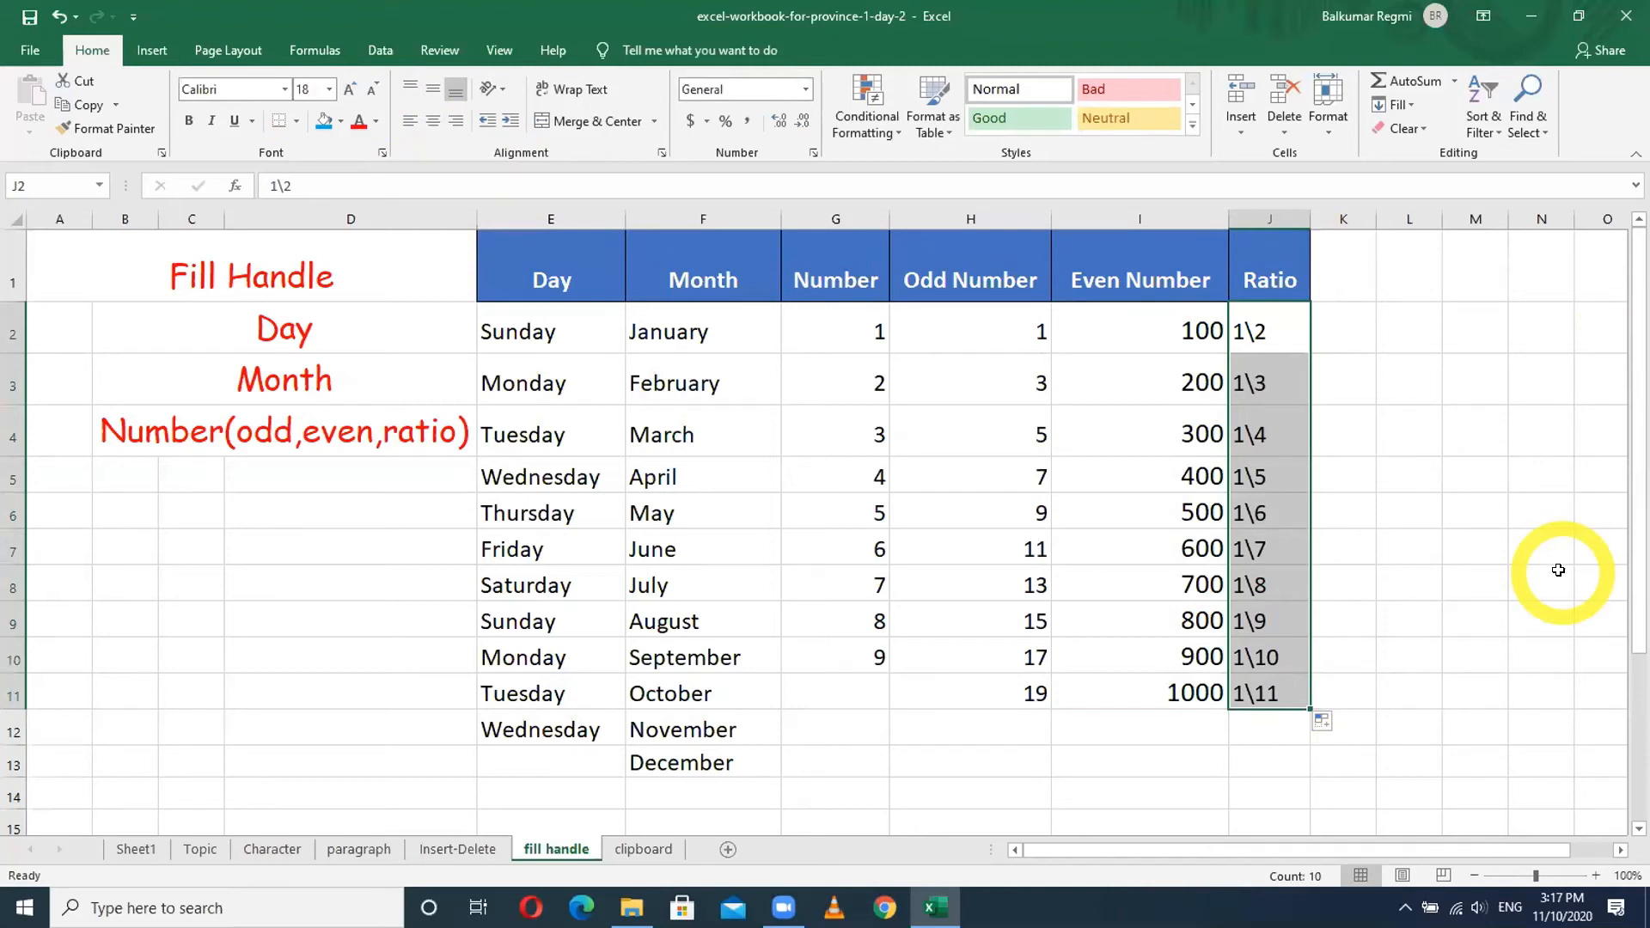
{"action": "left_click", "coordinate": [1328, 340]}
{"action": "type", "text": "1"}
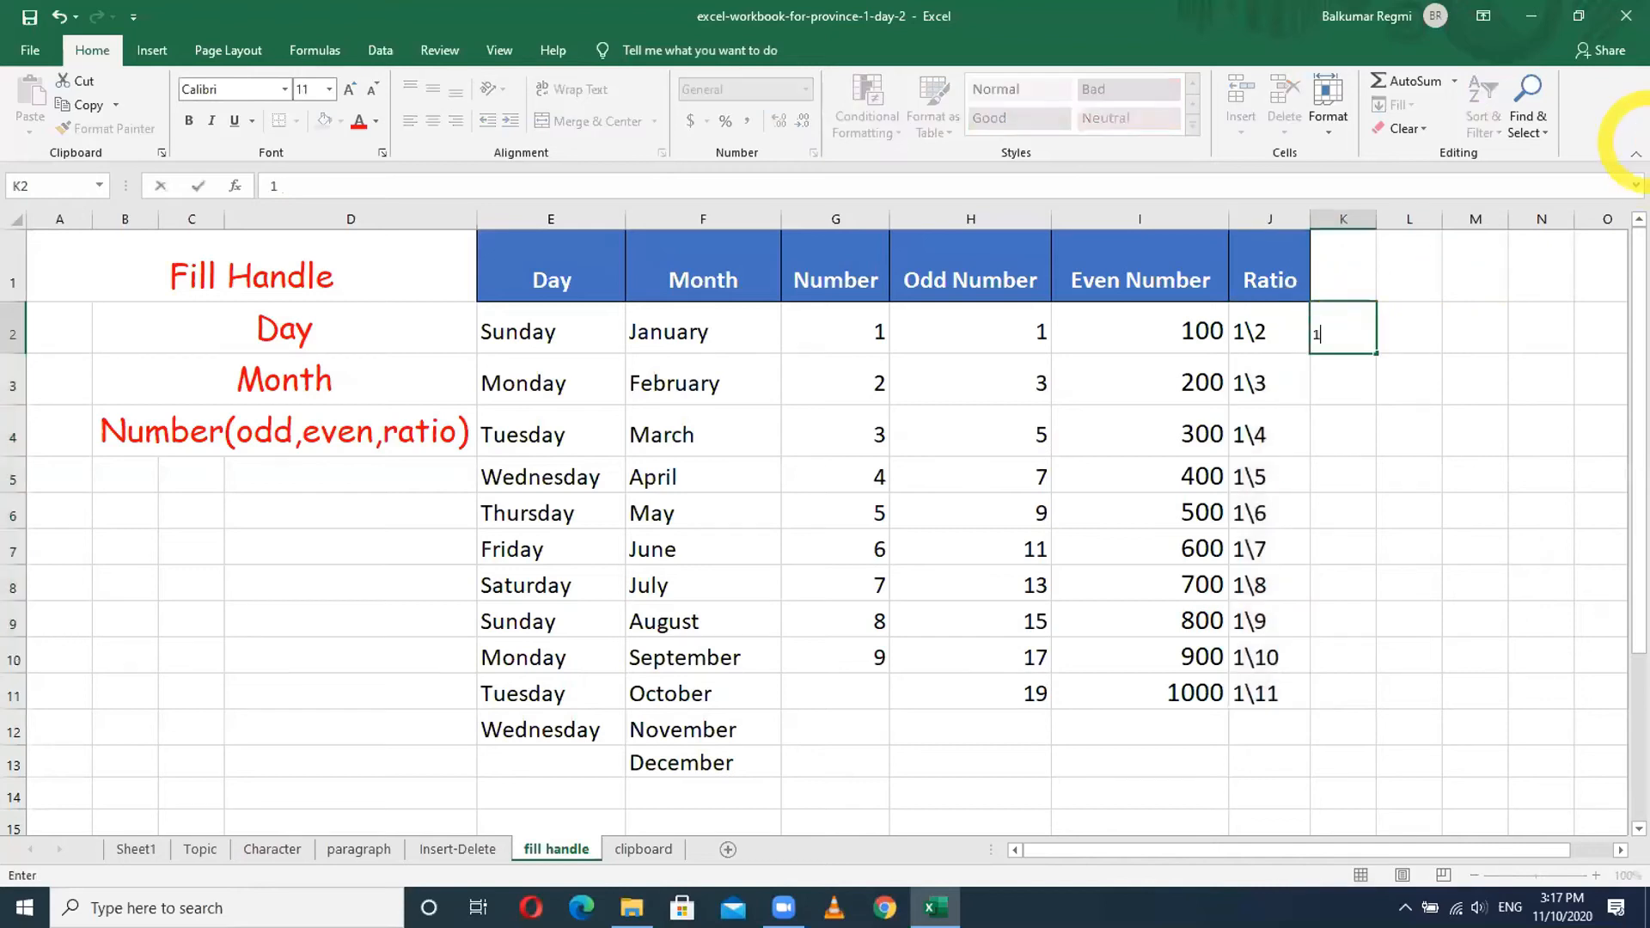
{"action": "type", "text": "/2"}
- Re-enter 1/2 in K2 after it turned into a date, and clear the ratios in J2:J11
{"action": "key", "text": "Return"}
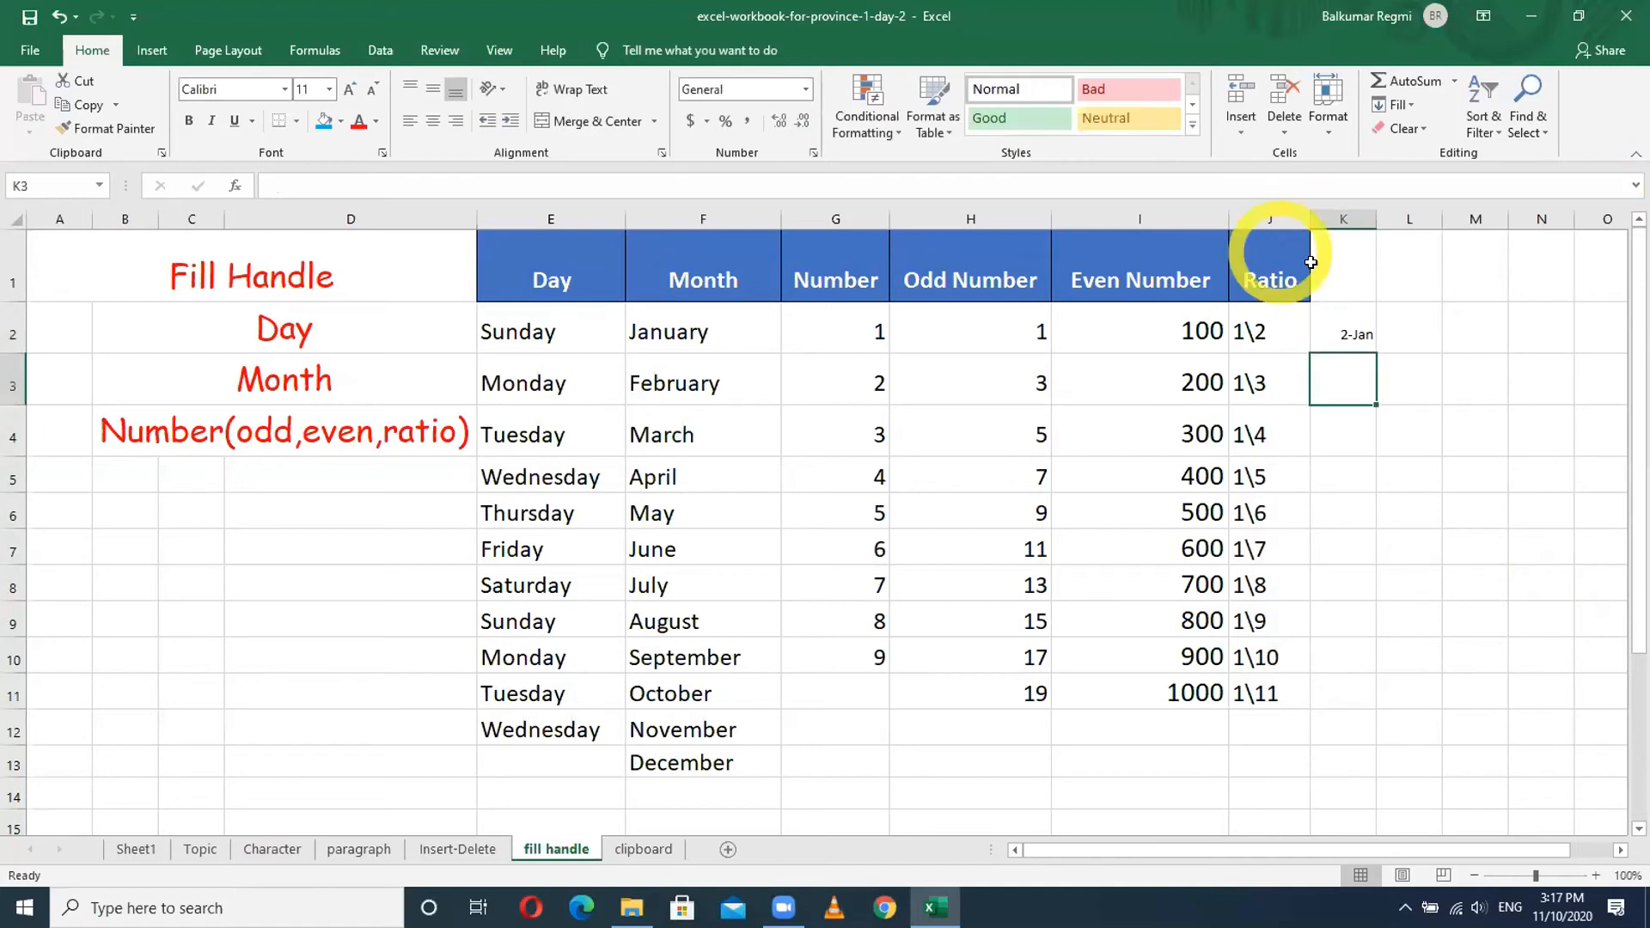
{"action": "left_click", "coordinate": [1349, 332]}
{"action": "type", "text": "1/2"}
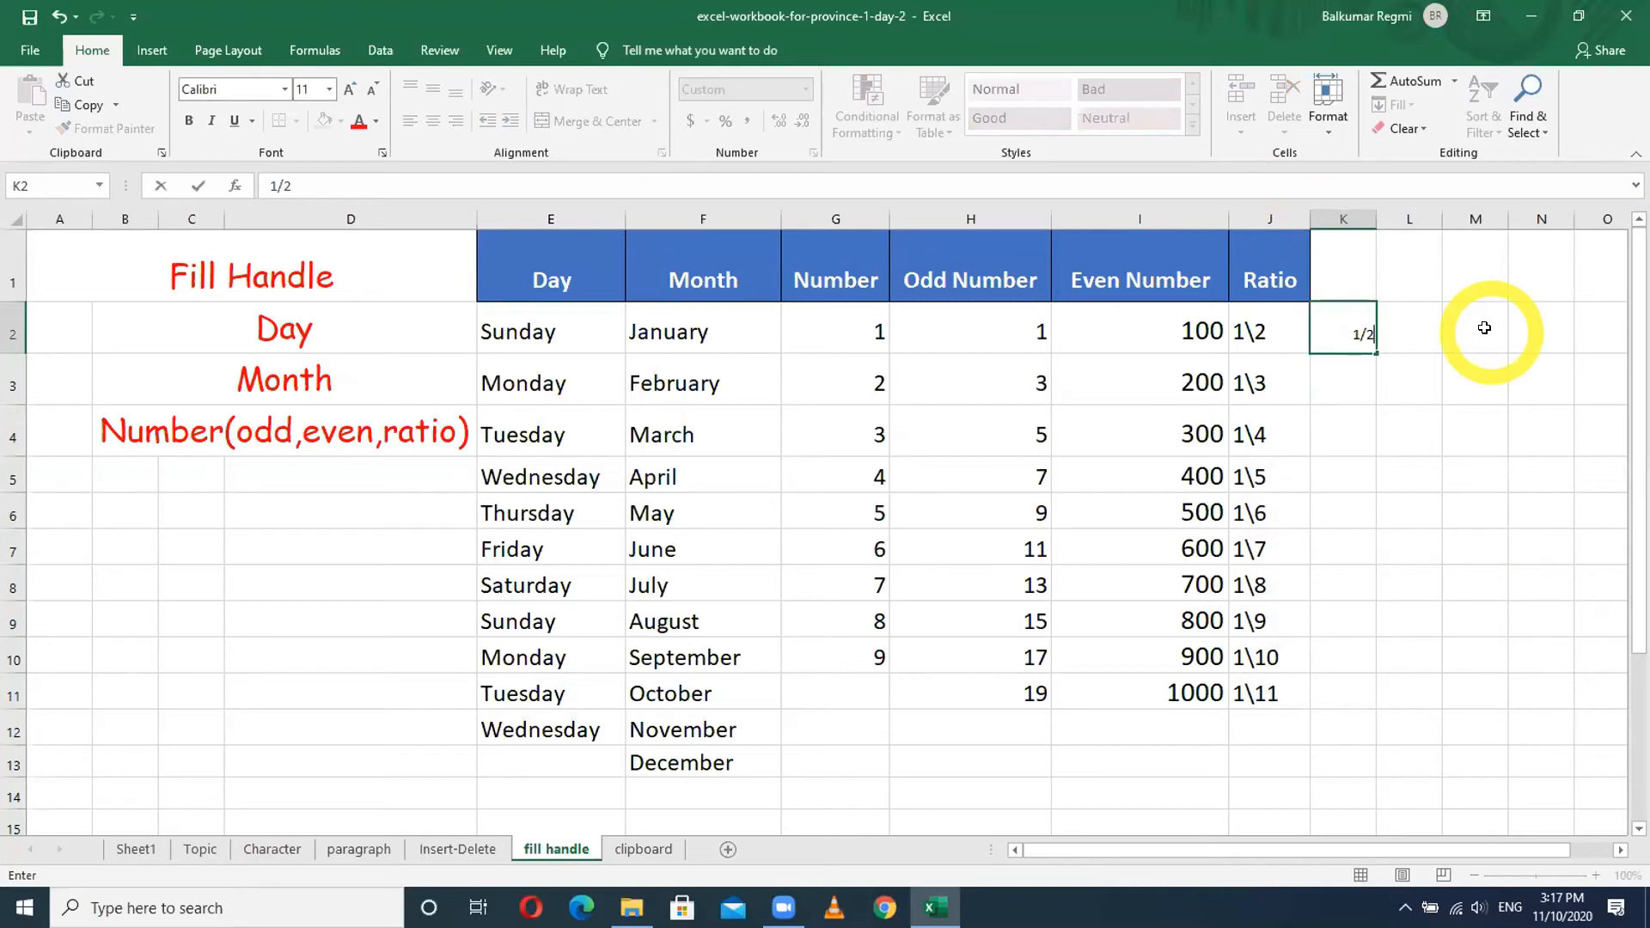
{"action": "left_click", "coordinate": [1262, 332]}
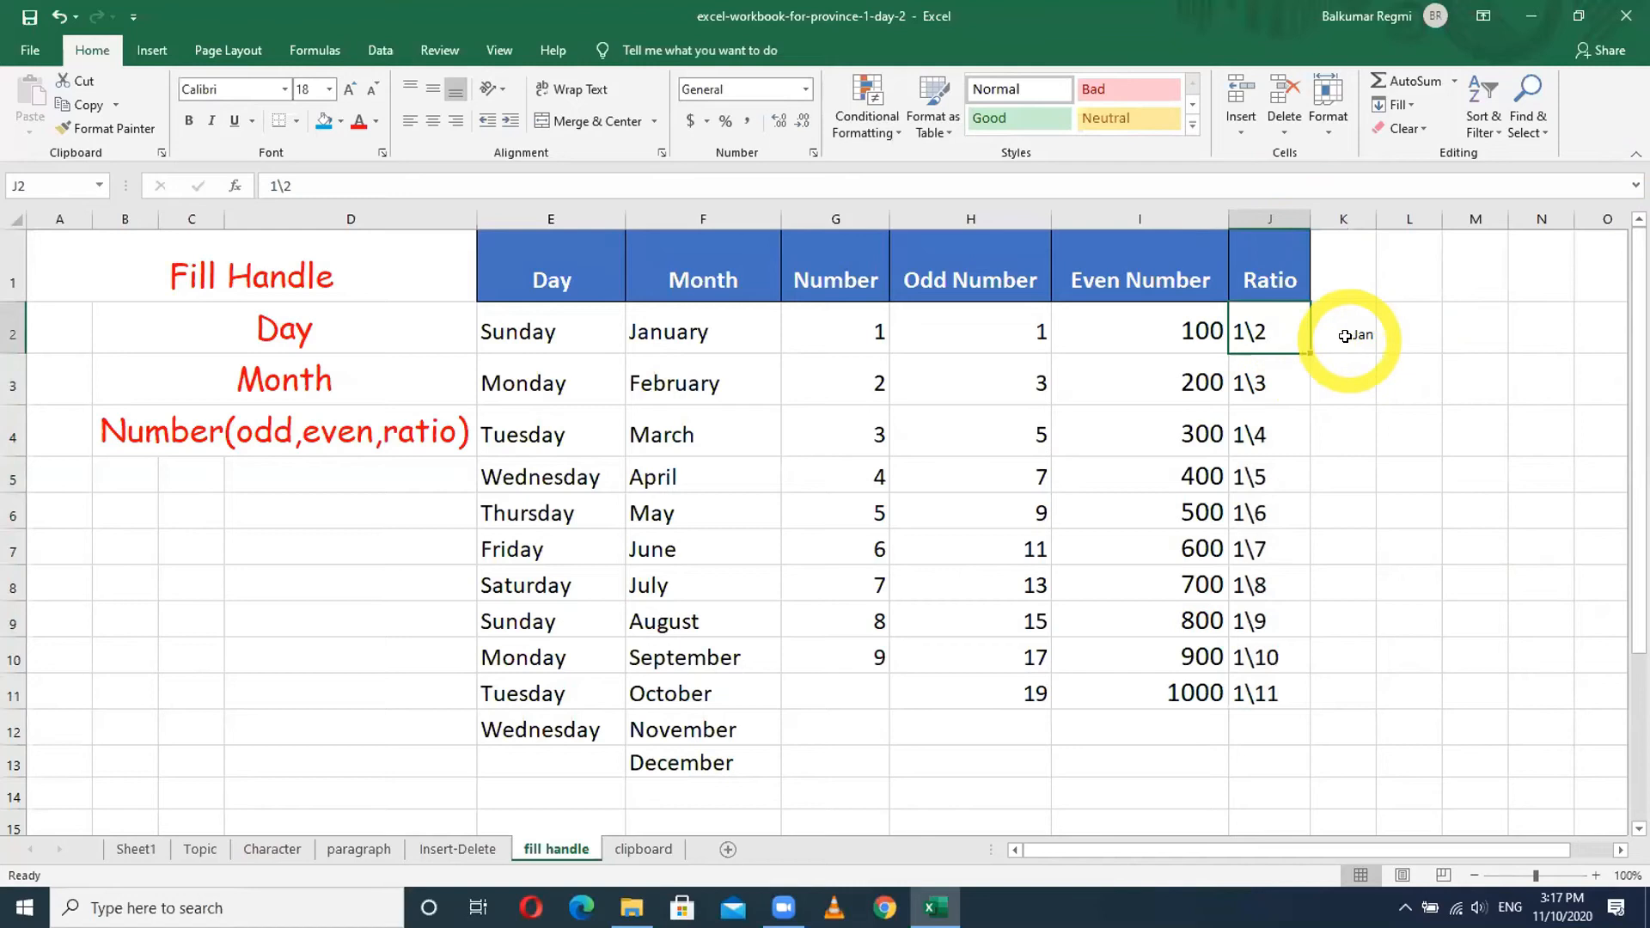
{"action": "key", "text": "shift+Down"}
{"action": "key", "text": "shift+Down"}
{"action": "key", "text": "shift+Down"}
{"action": "key", "text": "shift+Down"}
{"action": "key", "text": "shift+Down"}
{"action": "key", "text": "shift+Down"}
{"action": "key", "text": "shift+Down"}
{"action": "key", "text": "shift+Down"}
{"action": "key", "text": "shift+Down"}
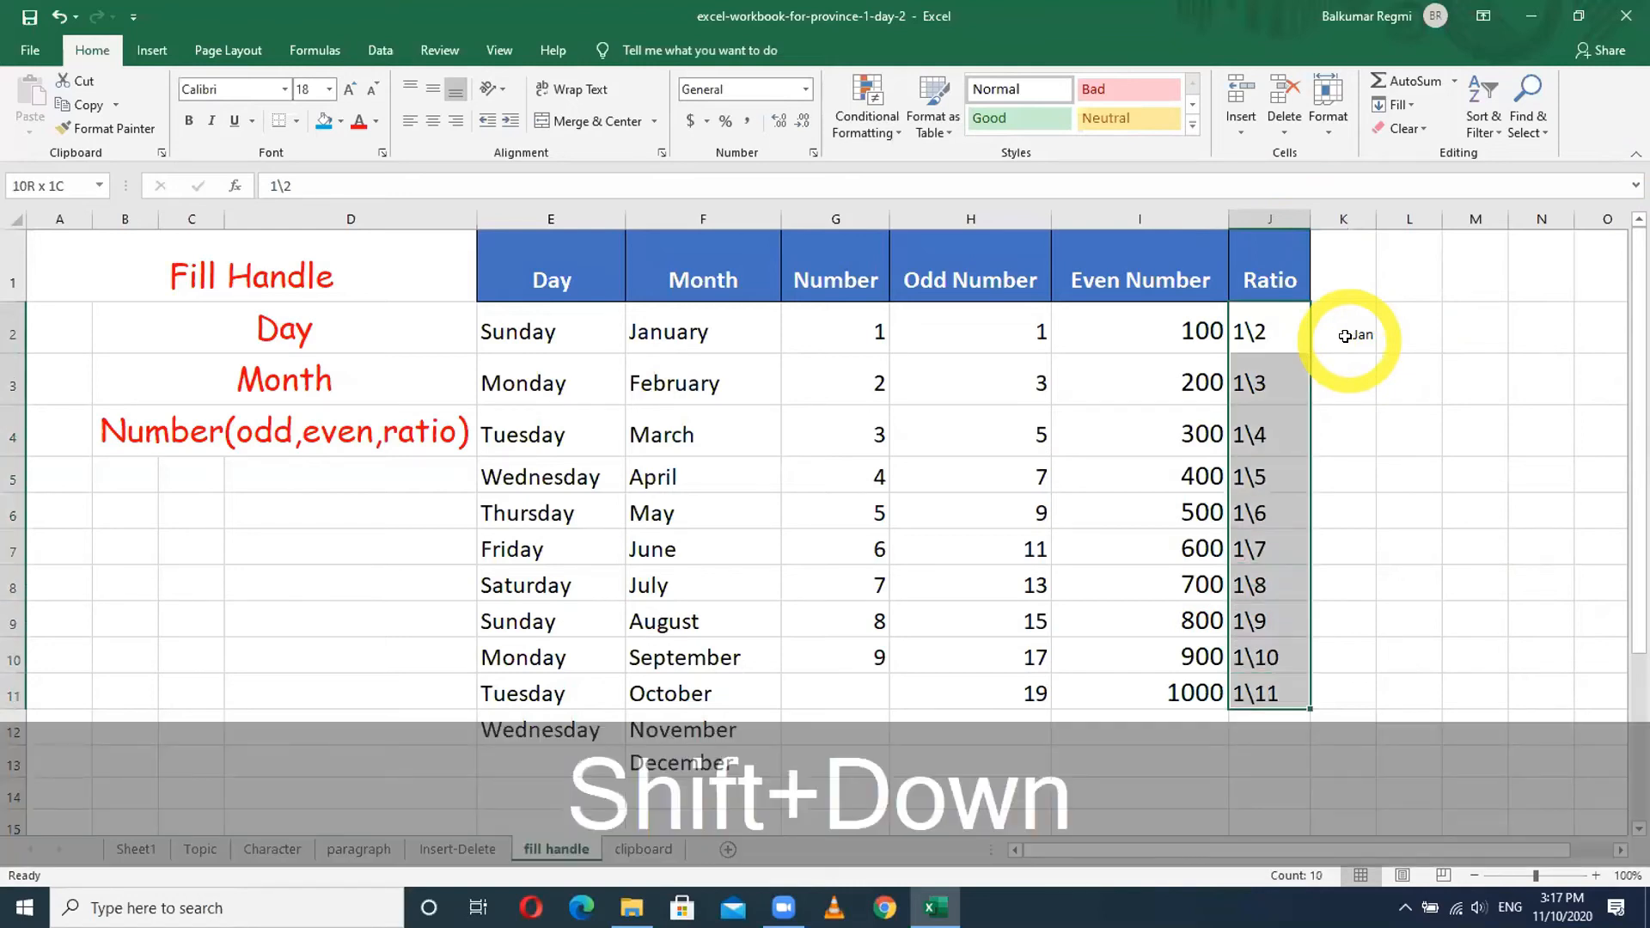
{"action": "key", "text": "Delete"}
- Enter 1\4 and 1\8 in J2:J3, select them as a pattern, and widen the Excel window
{"action": "left_click", "coordinate": [1272, 331]}
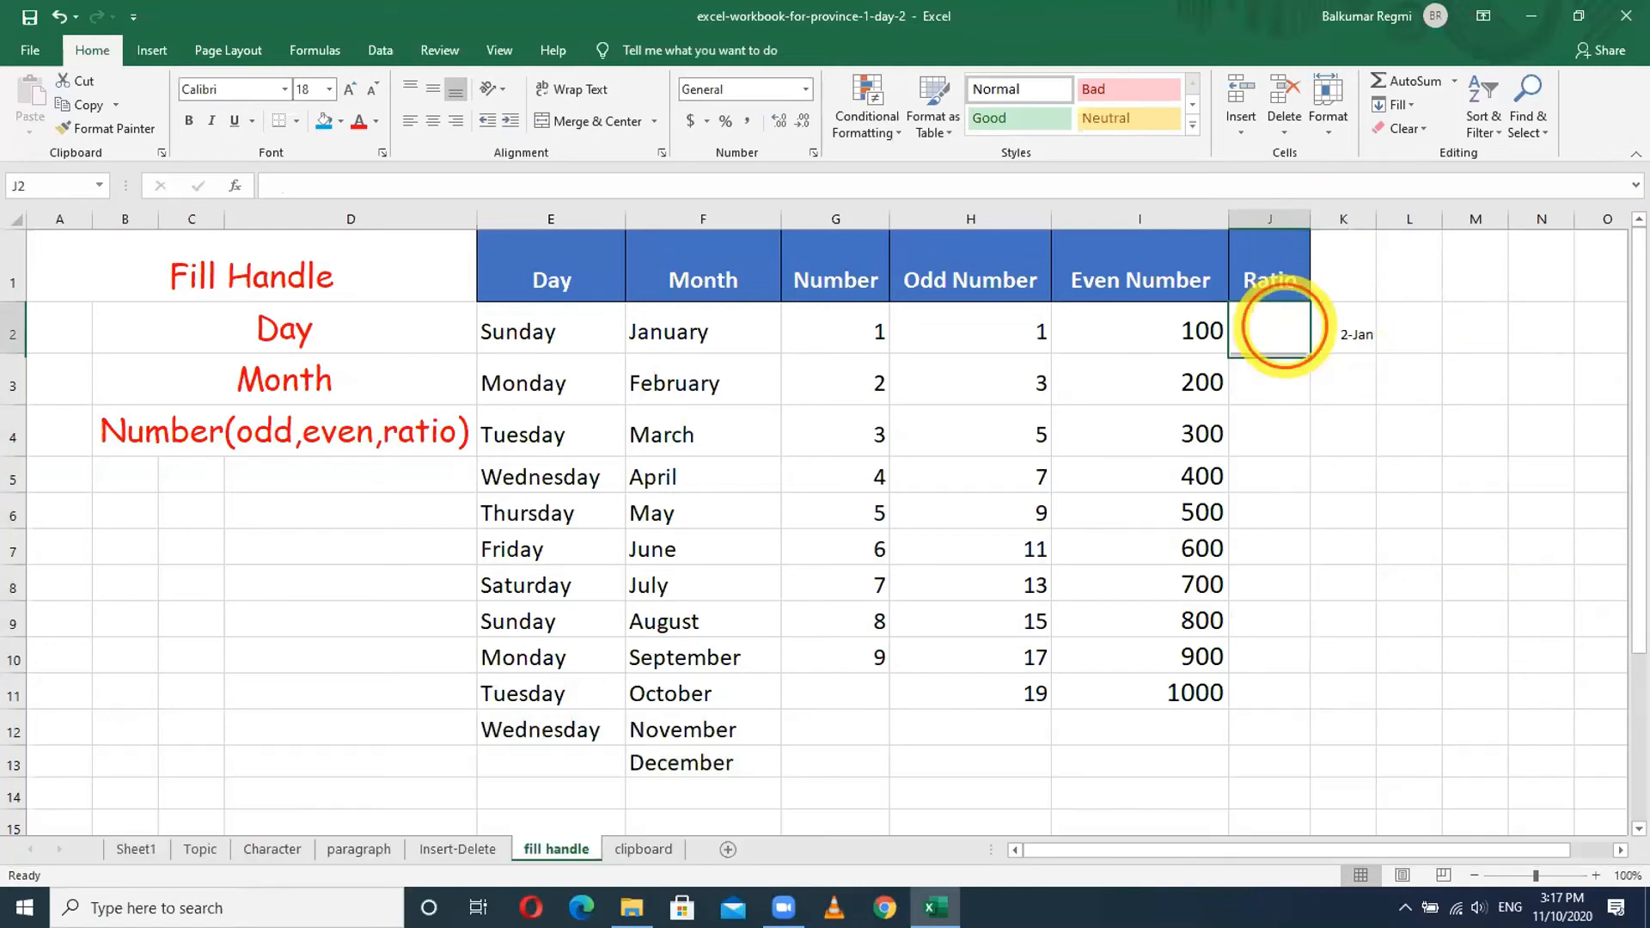
{"action": "type", "text": "1\\"}
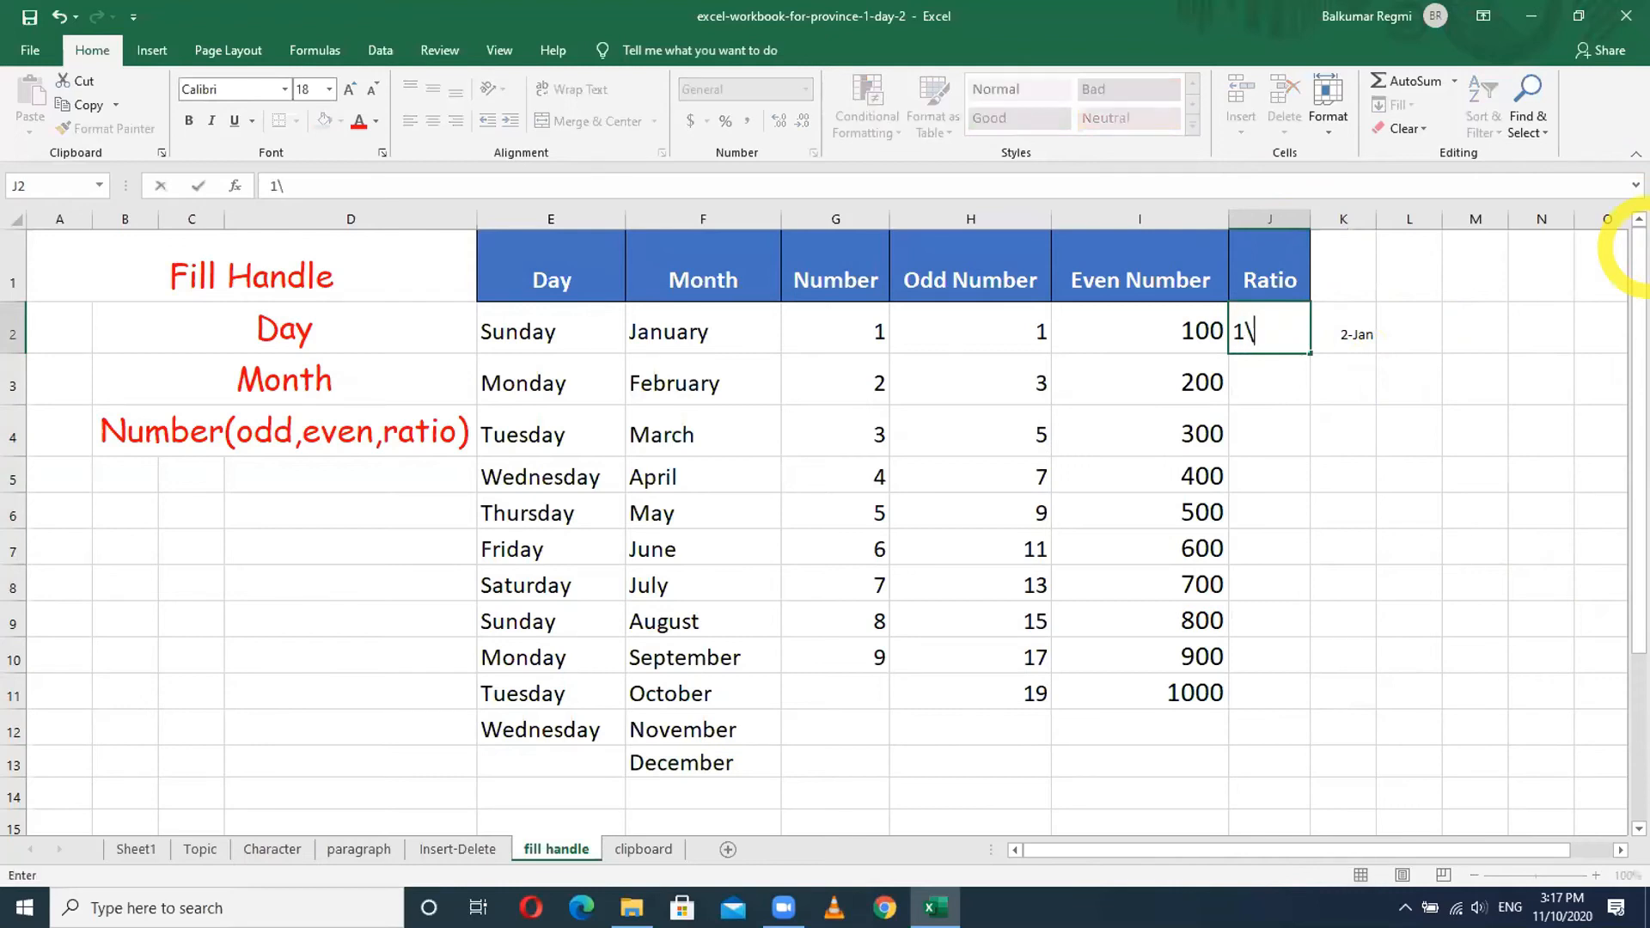
{"action": "type", "text": "4"}
{"action": "key", "text": "Return"}
{"action": "type", "text": "1\\8"}
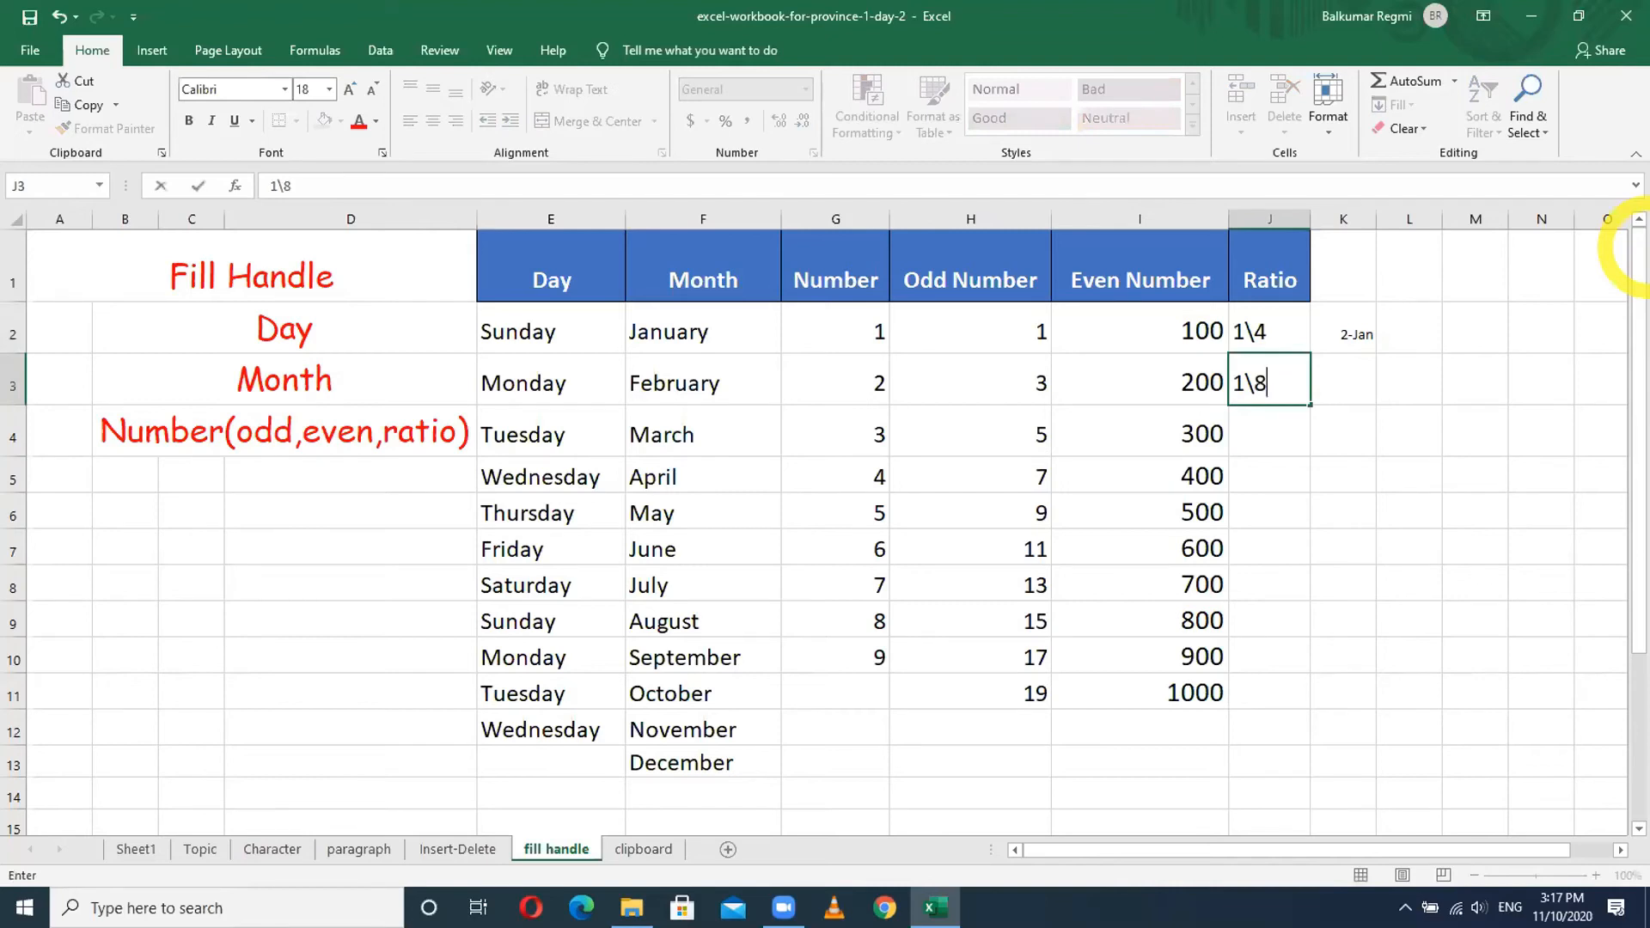
{"action": "key", "text": "Return"}
{"action": "left_click_drag", "start_coordinate": [1283, 330], "coordinate": [1294, 693]}
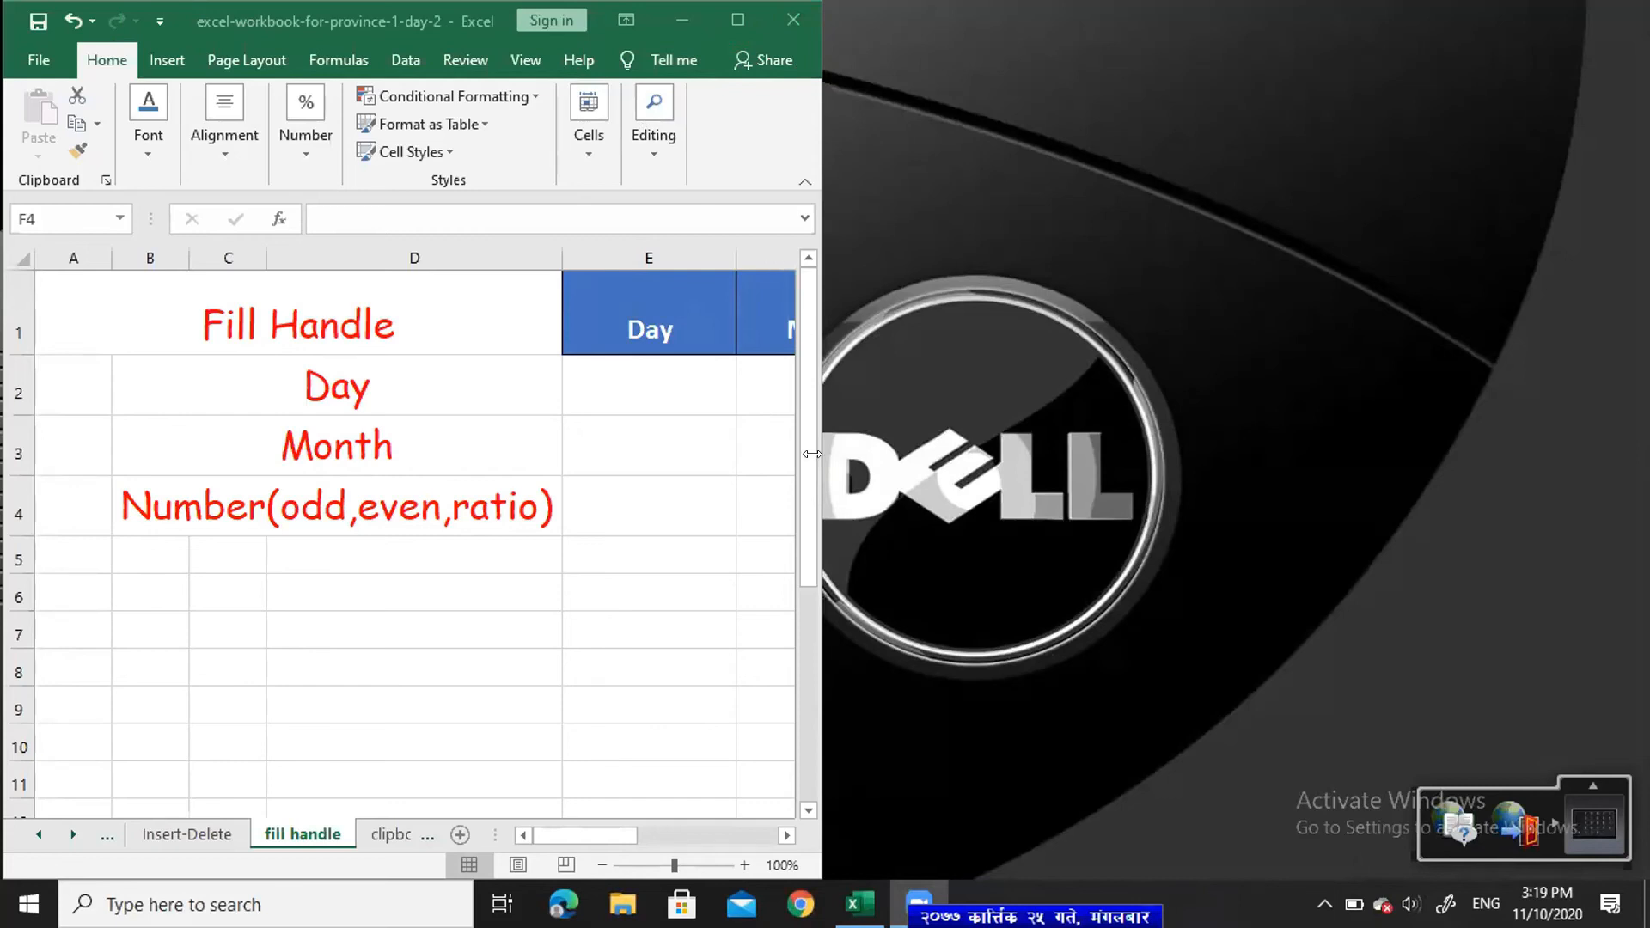
{"action": "left_click_drag", "start_coordinate": [821, 454], "coordinate": [1643, 454]}
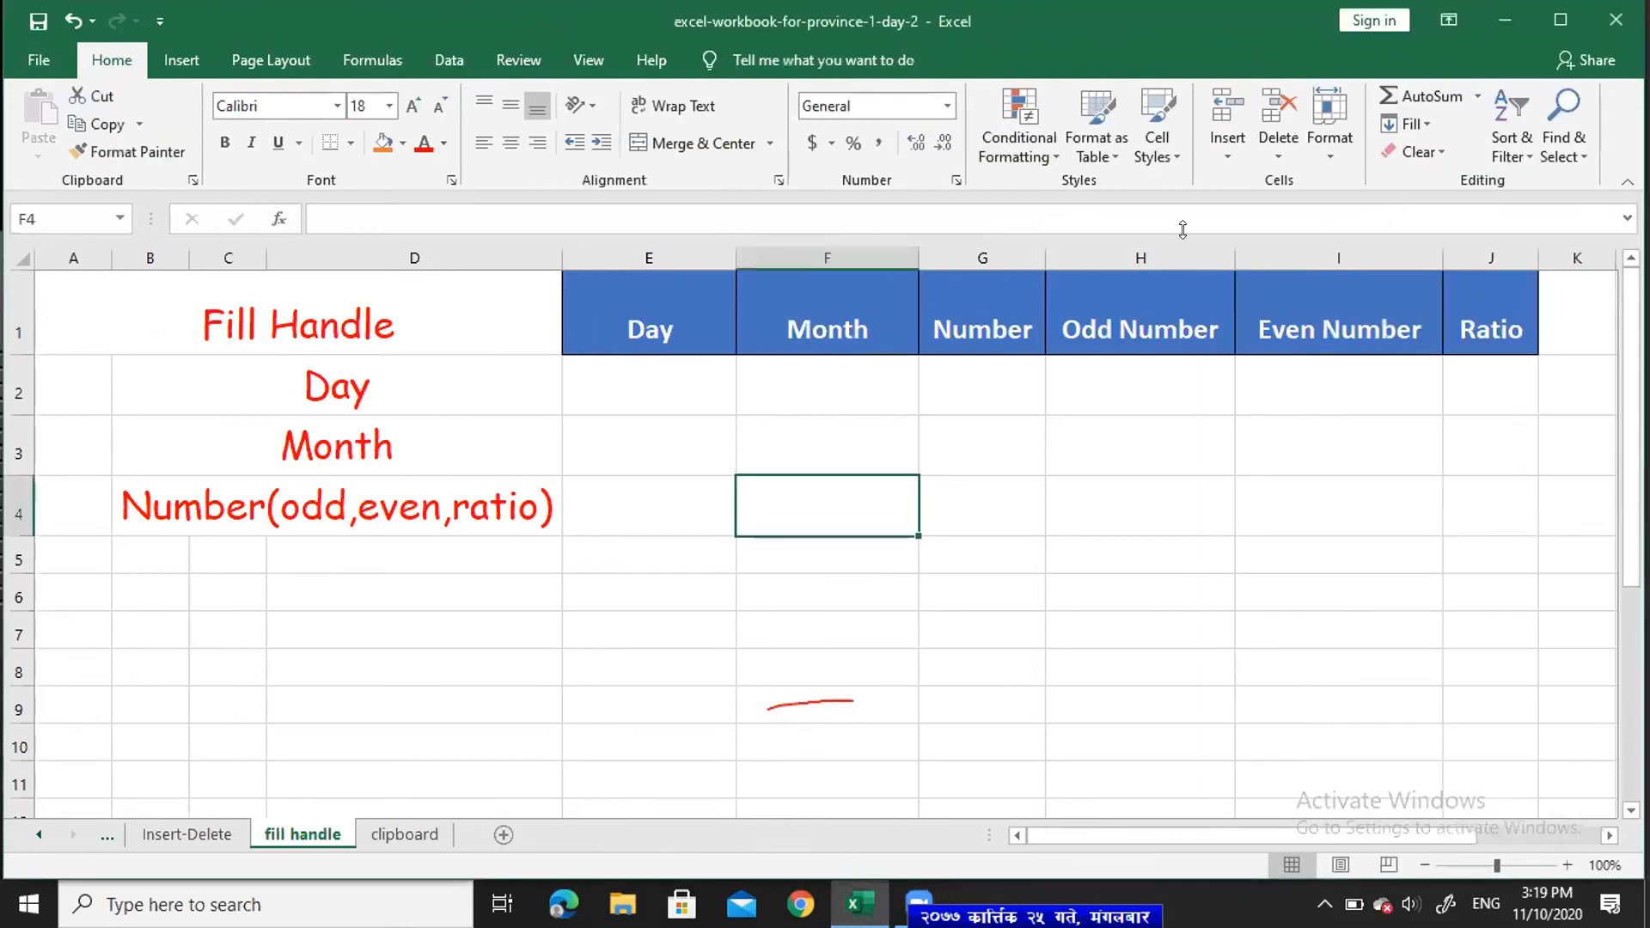
- Maximize Excel, type sunday in E2, and fill the weekdays Sunday through Saturday down to E8
{"action": "left_click", "coordinate": [1563, 22]}
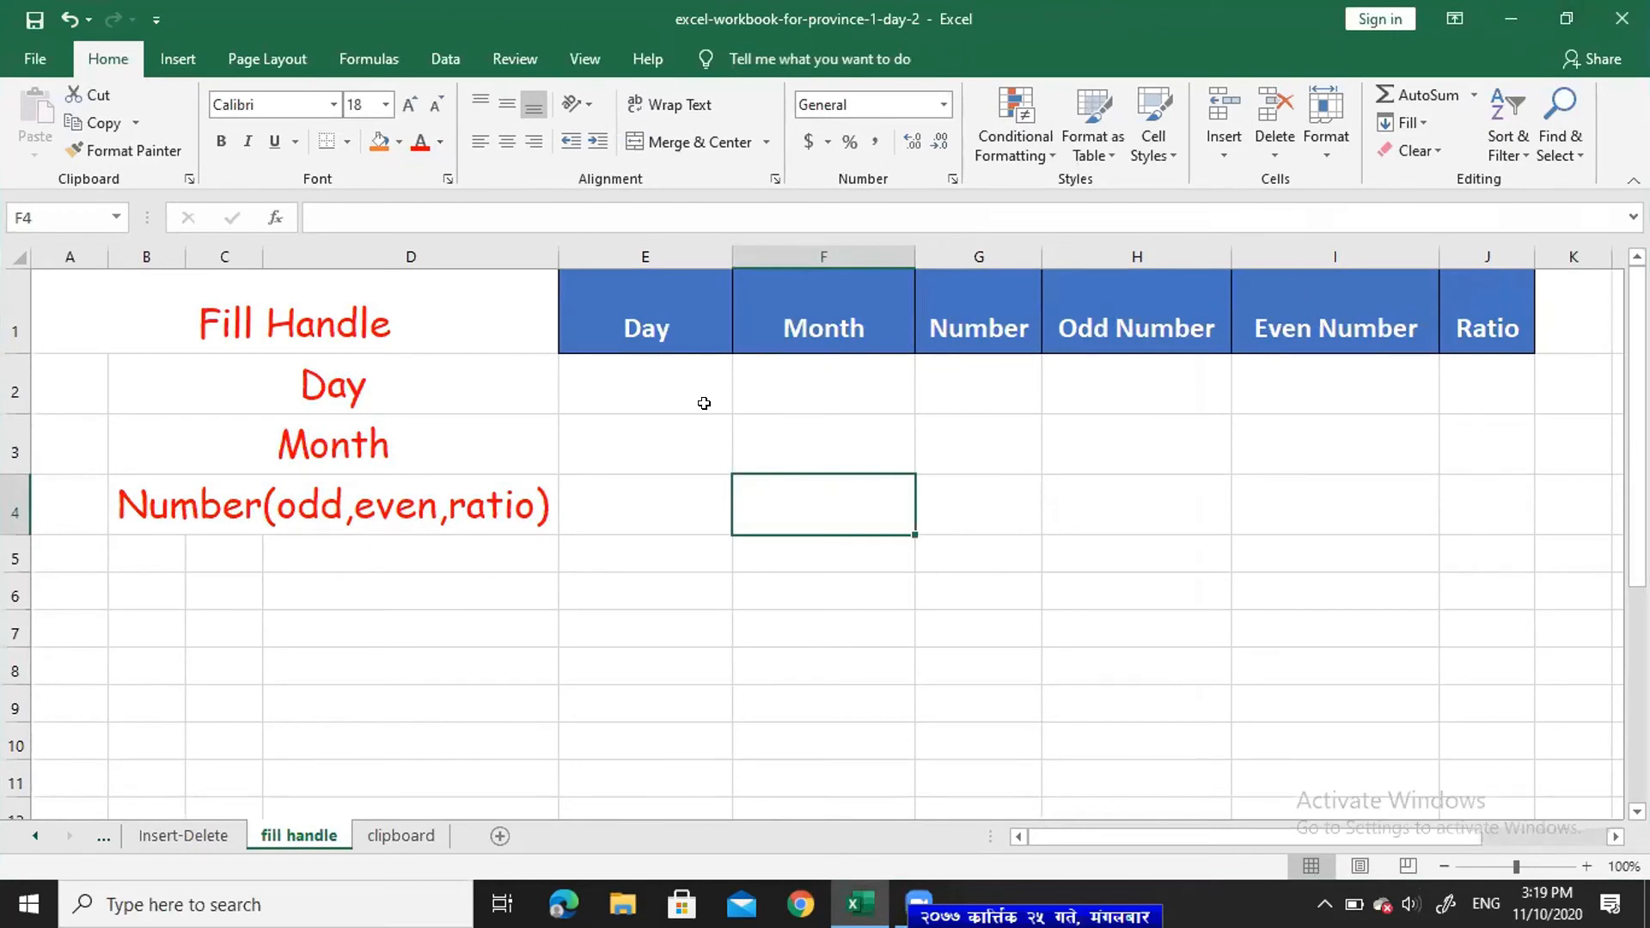
{"action": "left_click", "coordinate": [606, 378]}
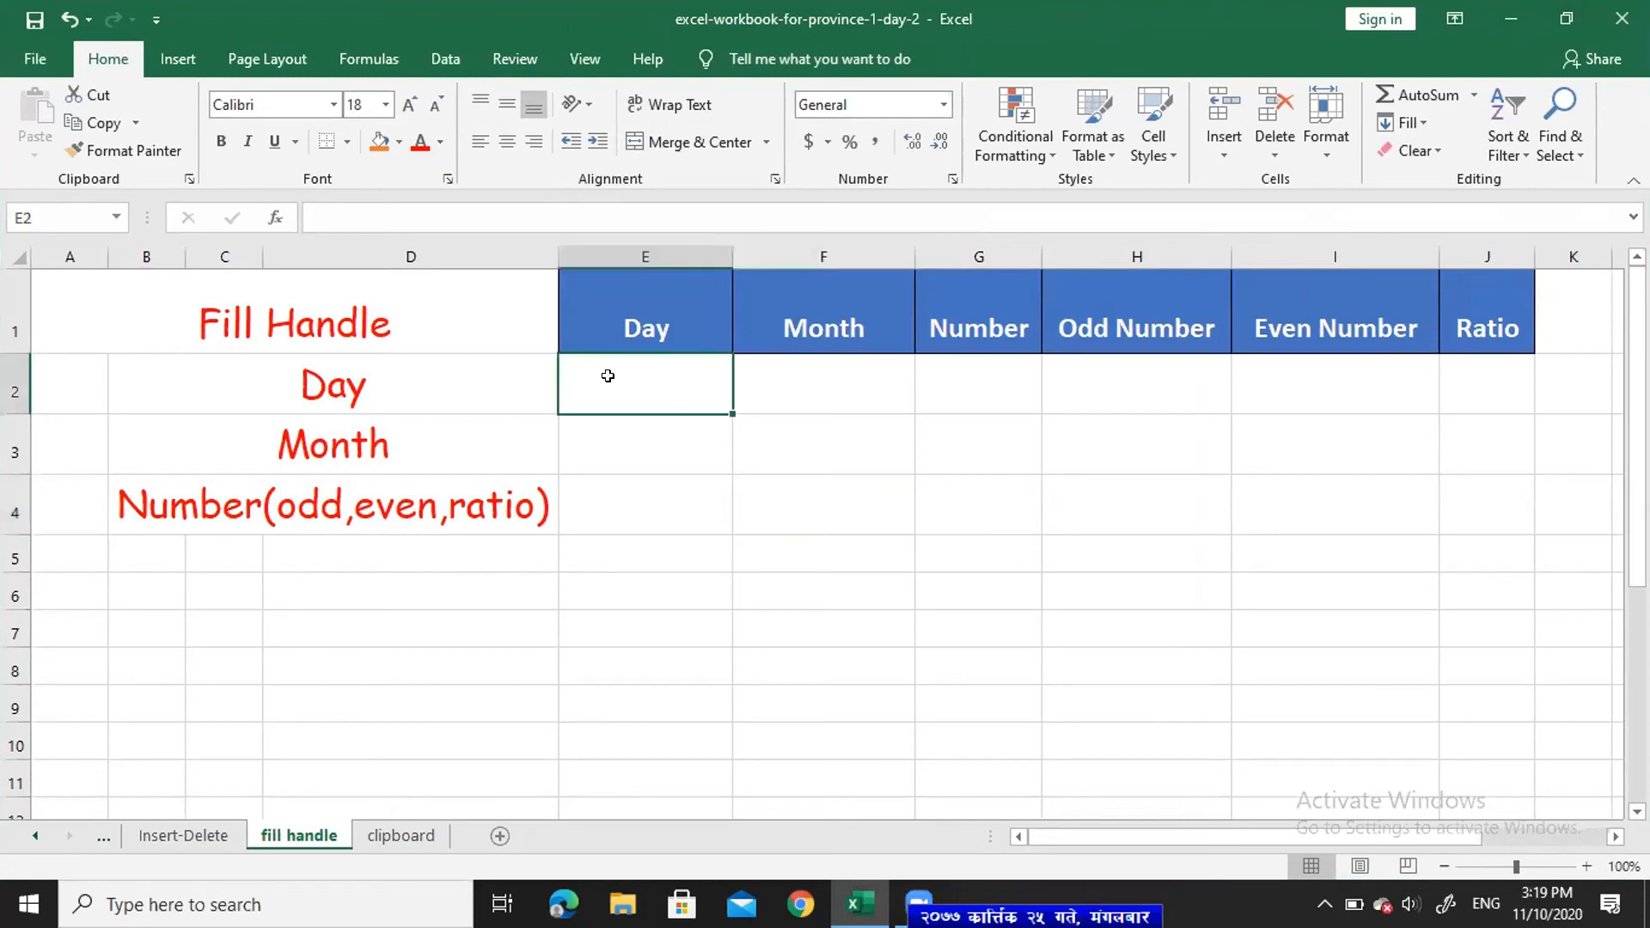
{"action": "type", "text": "s"}
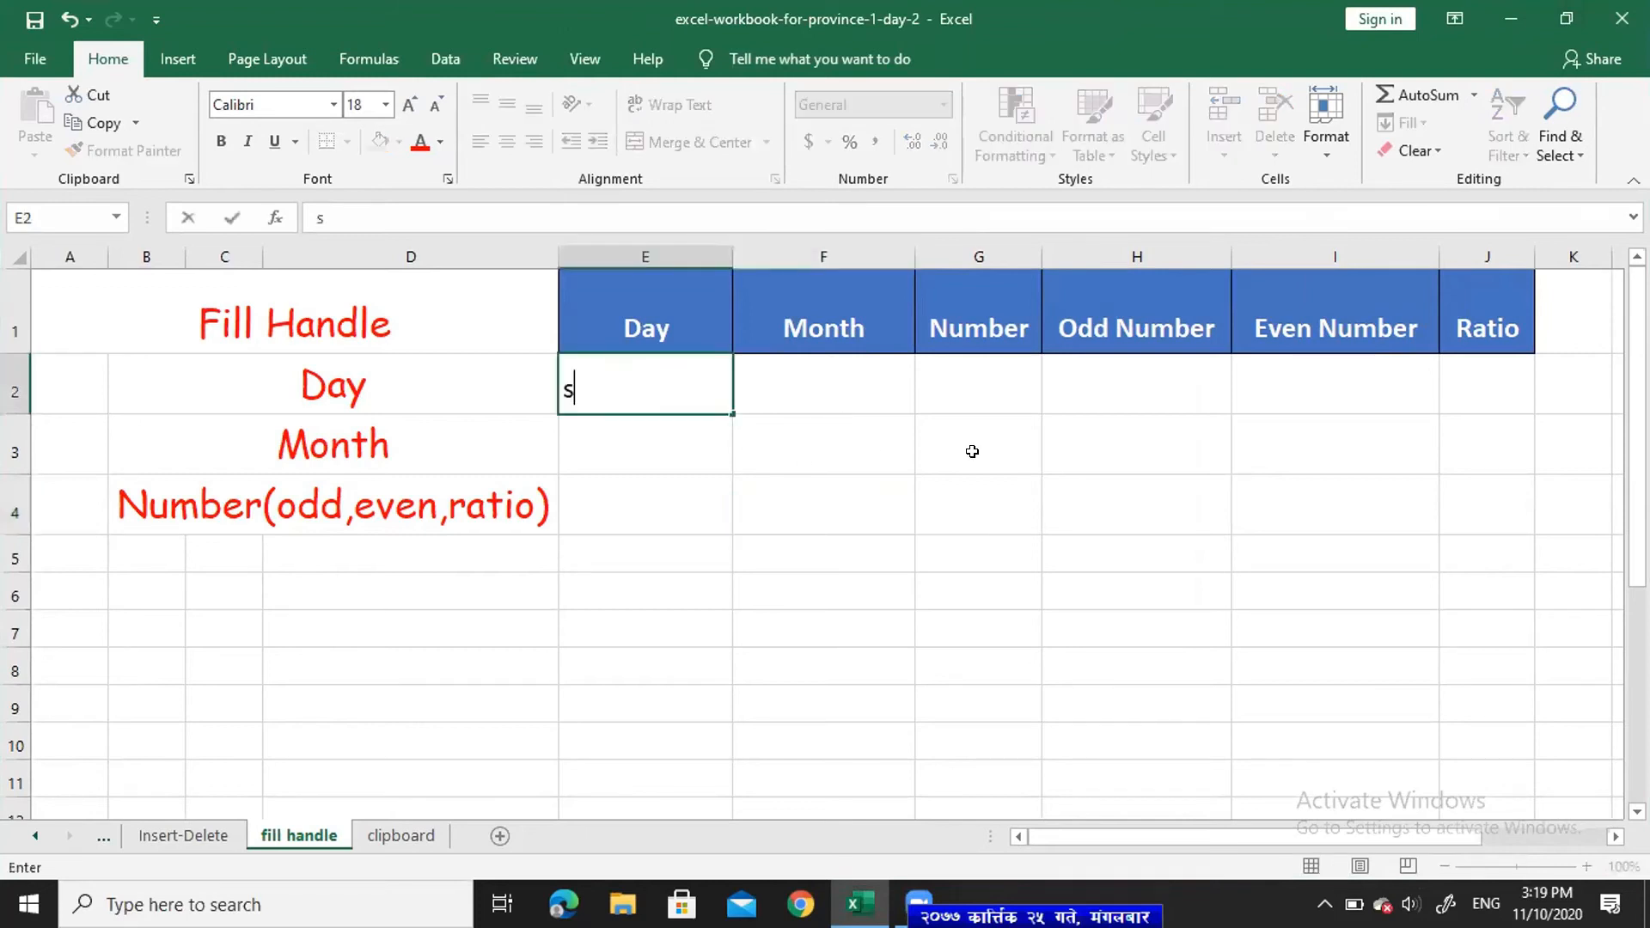
{"action": "type", "text": "unday"}
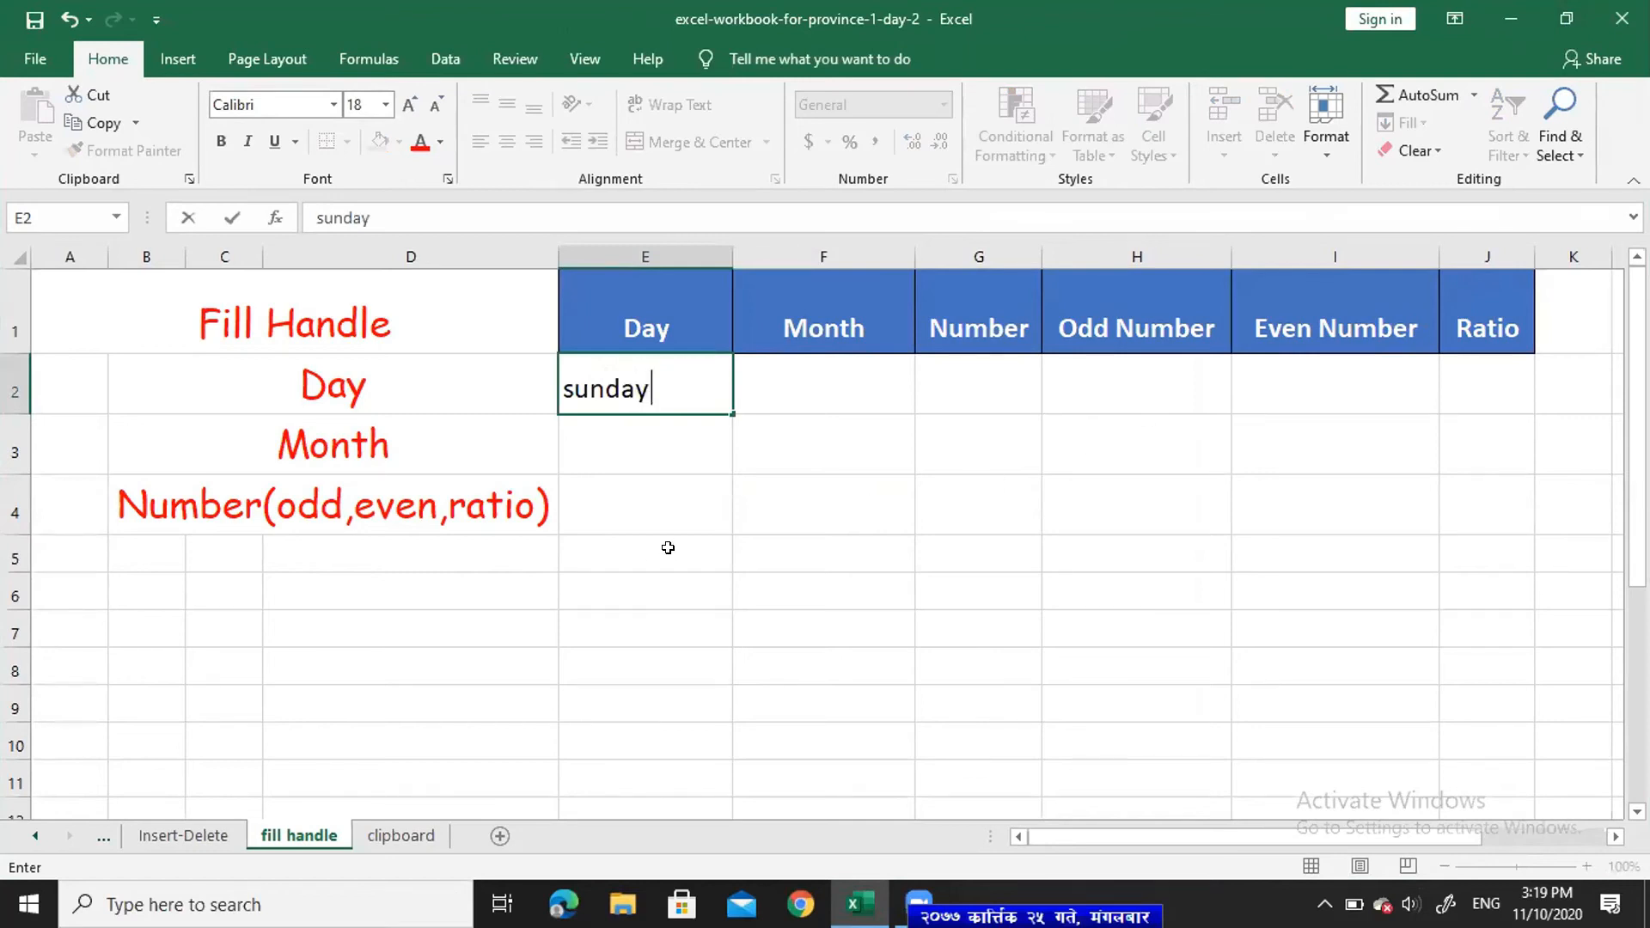
{"action": "key", "text": "Return"}
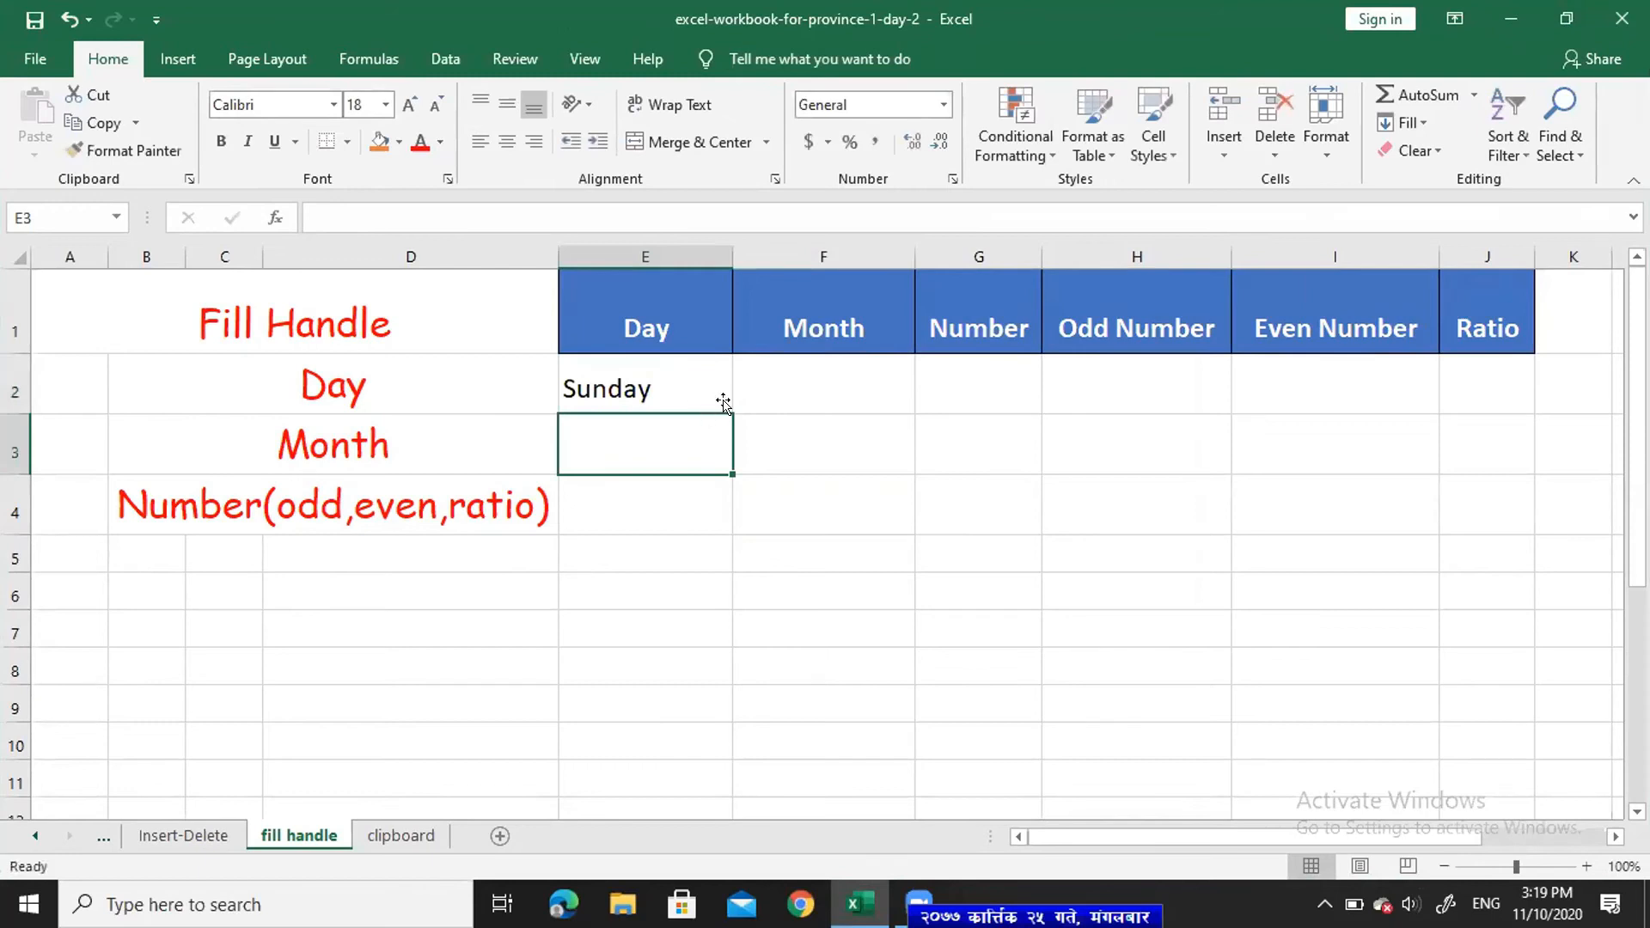
{"action": "left_click", "coordinate": [668, 371]}
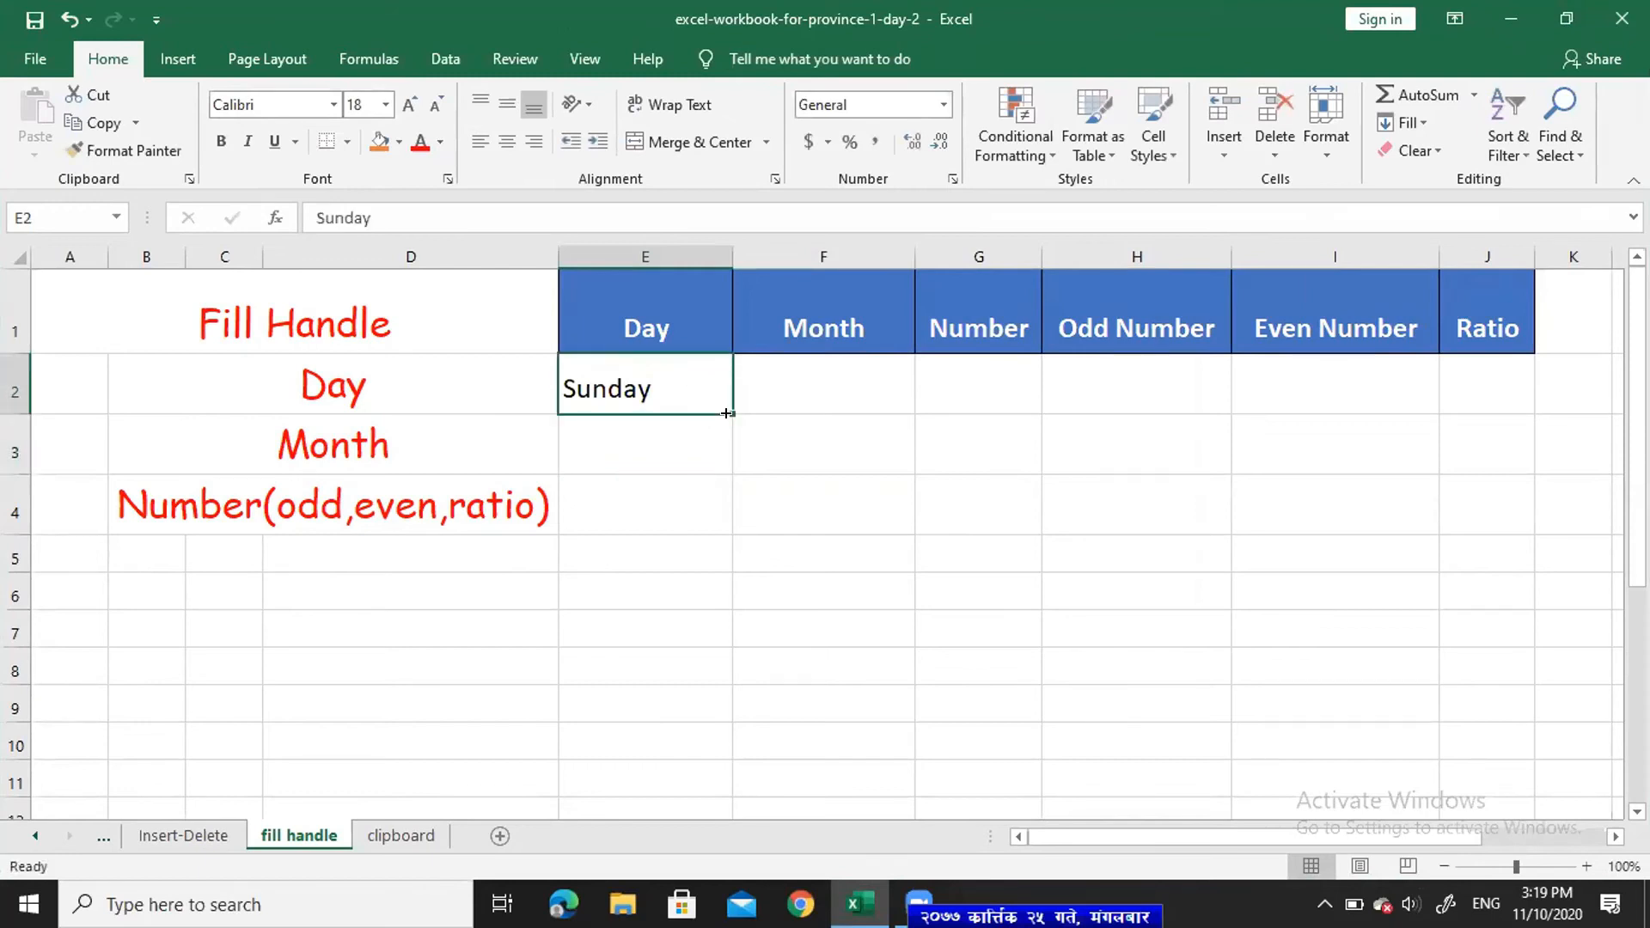
{"action": "left_click_drag", "start_coordinate": [726, 406], "coordinate": [721, 679]}
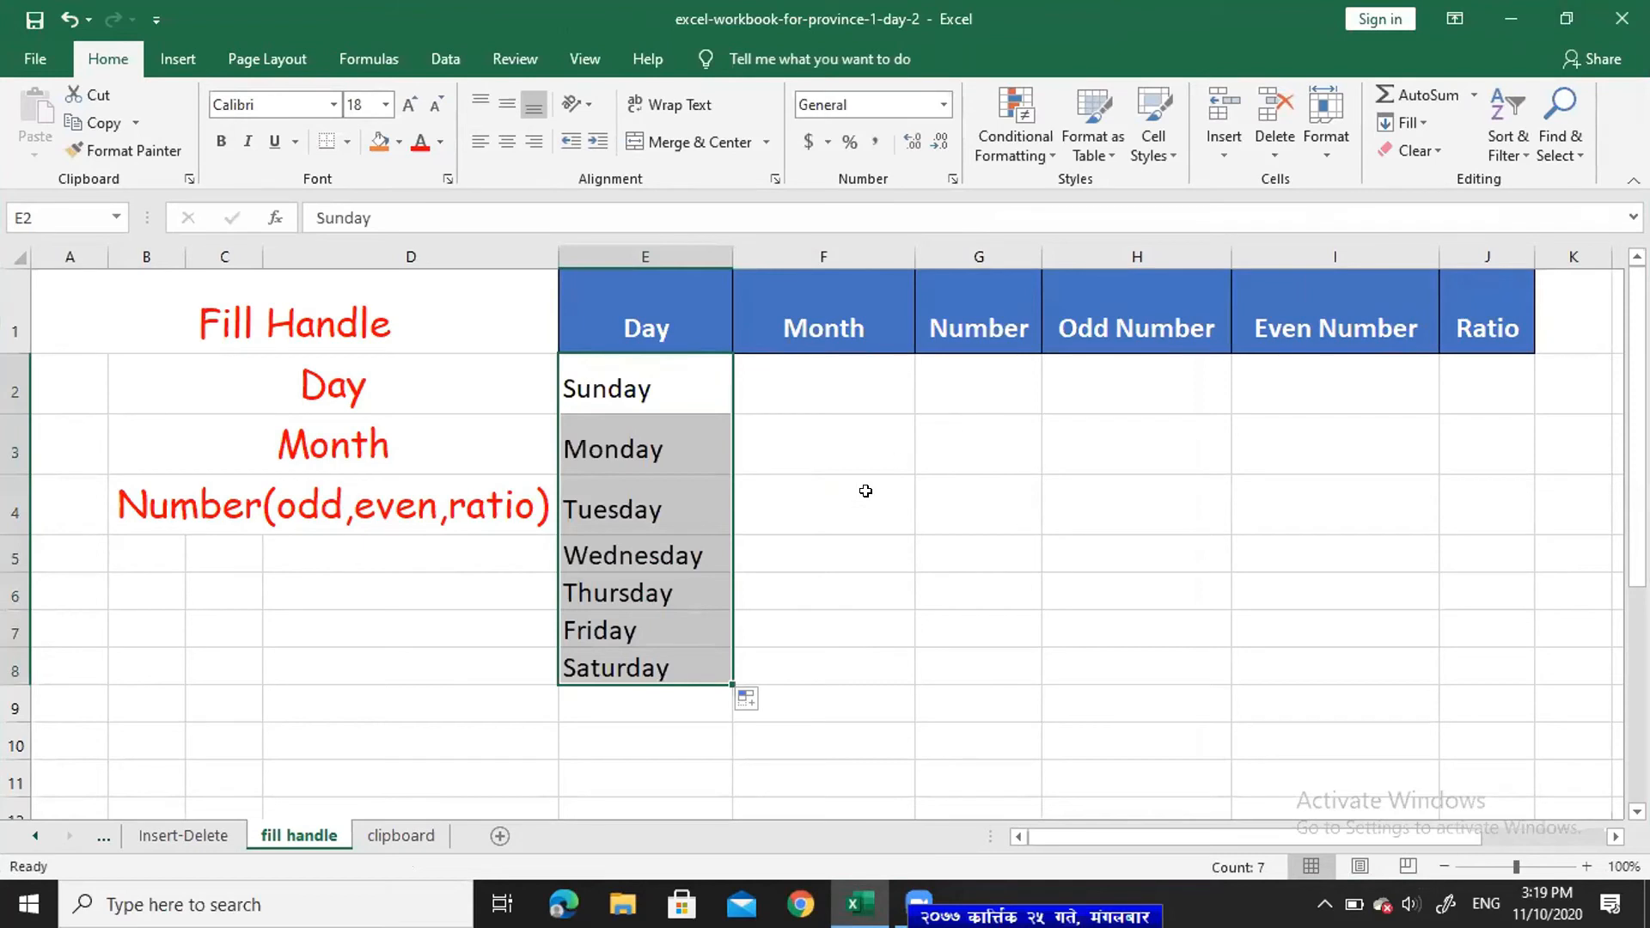
{"action": "left_click", "coordinate": [806, 379]}
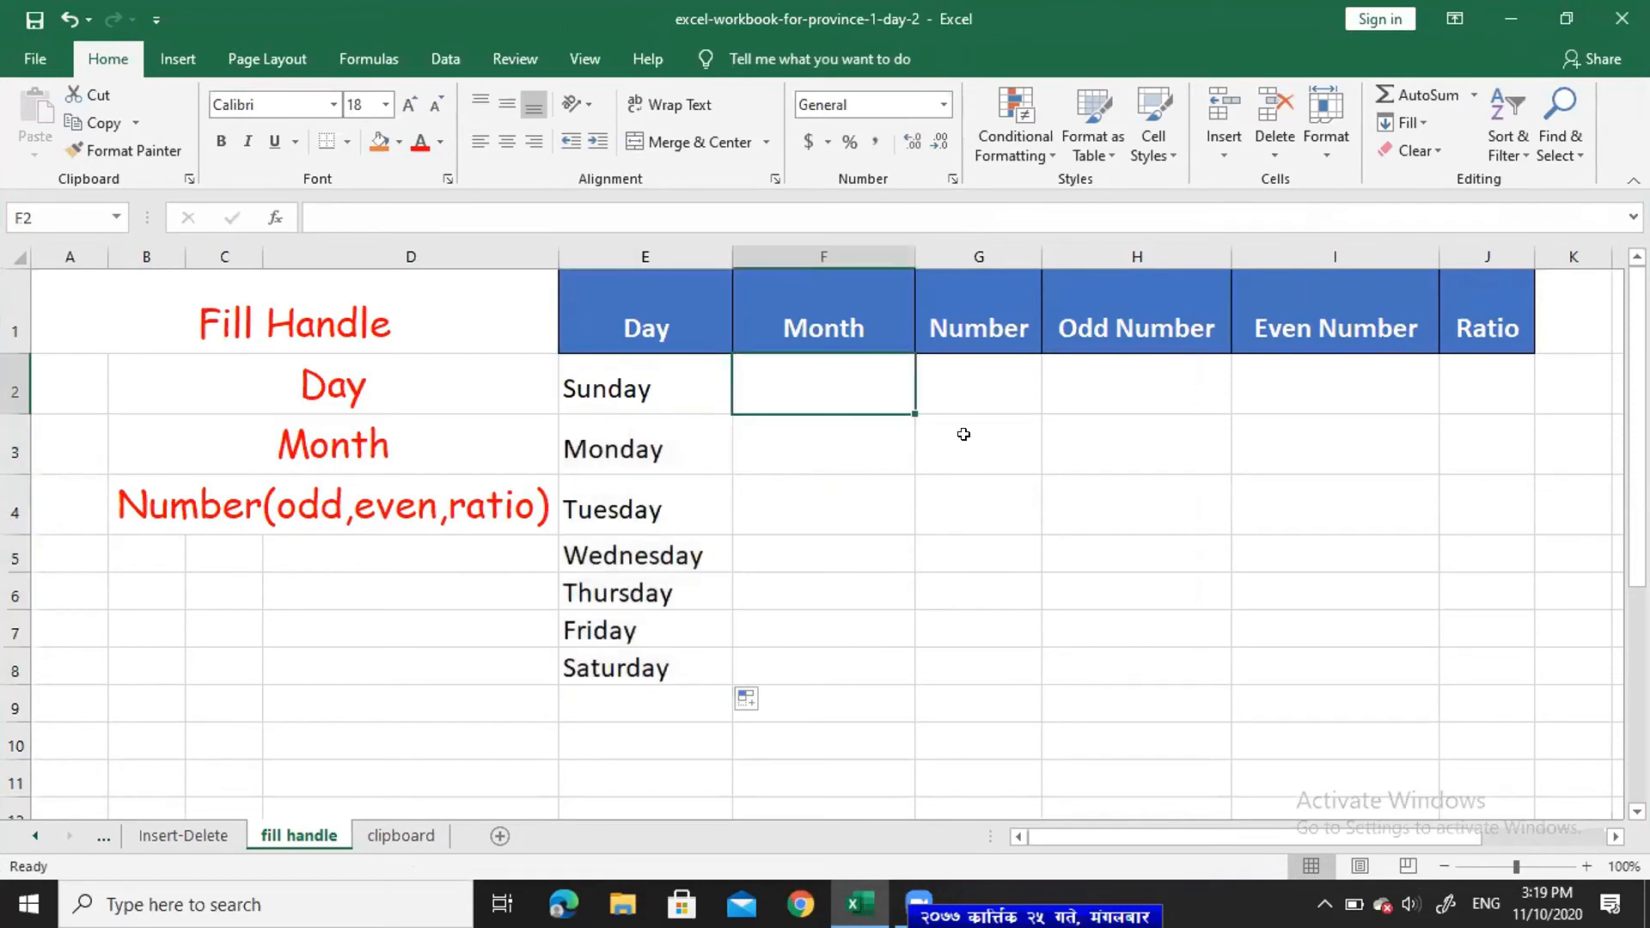
- Type january in F2 and fill the month names down to october in F11
{"action": "type", "text": "jan"}
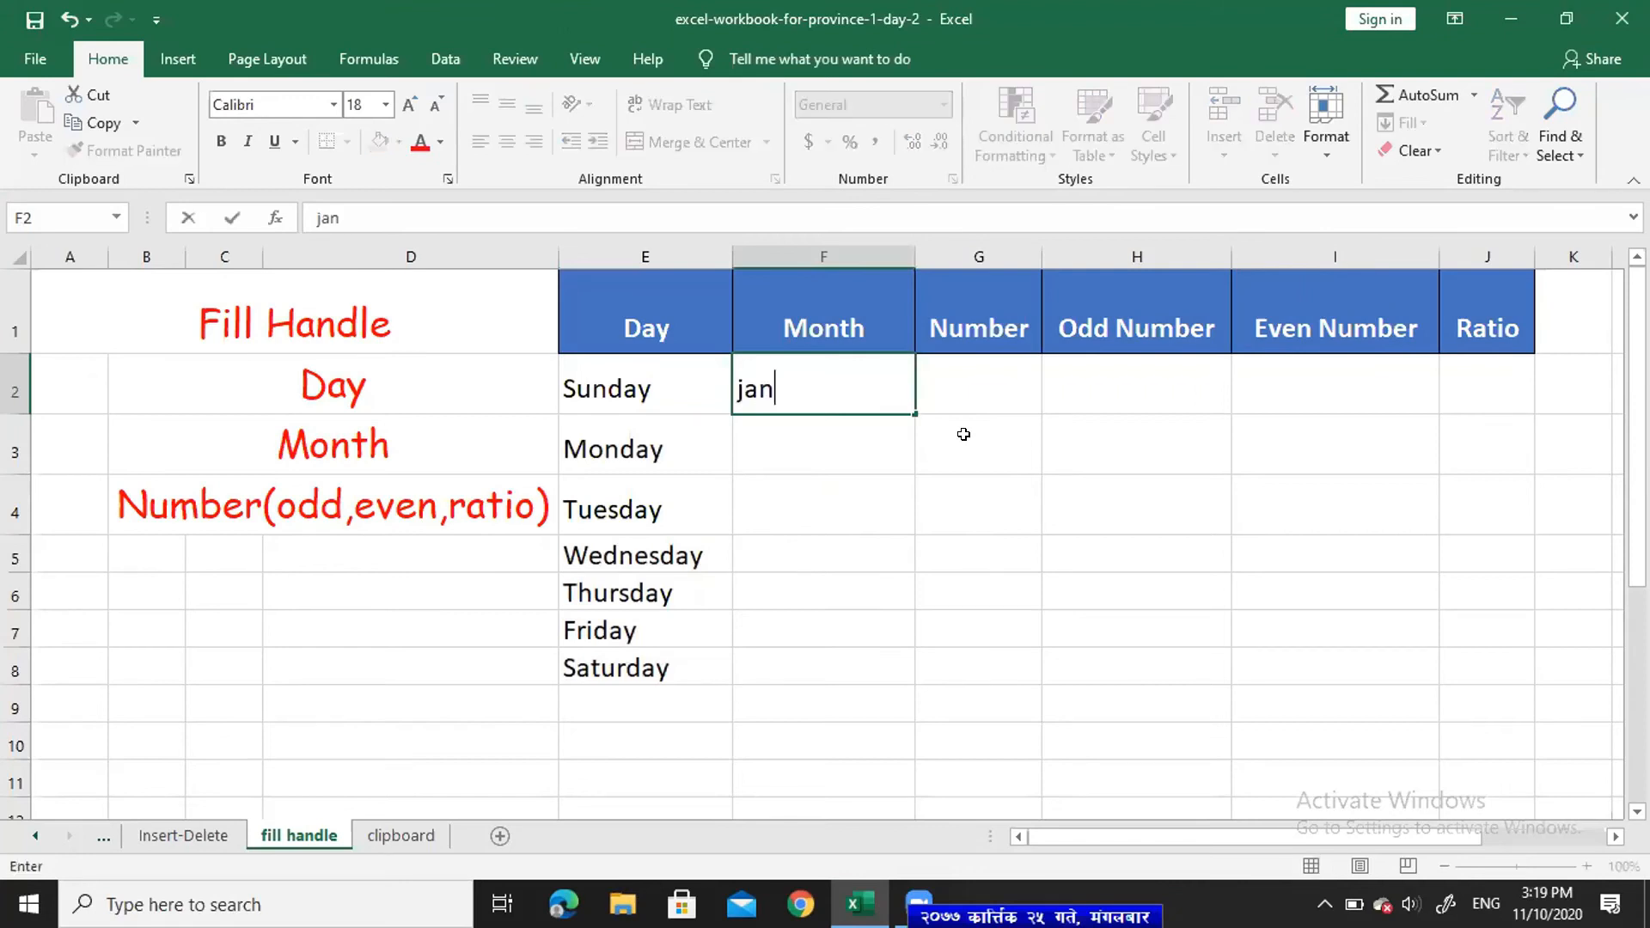
{"action": "type", "text": "uary"}
{"action": "key", "text": "Return"}
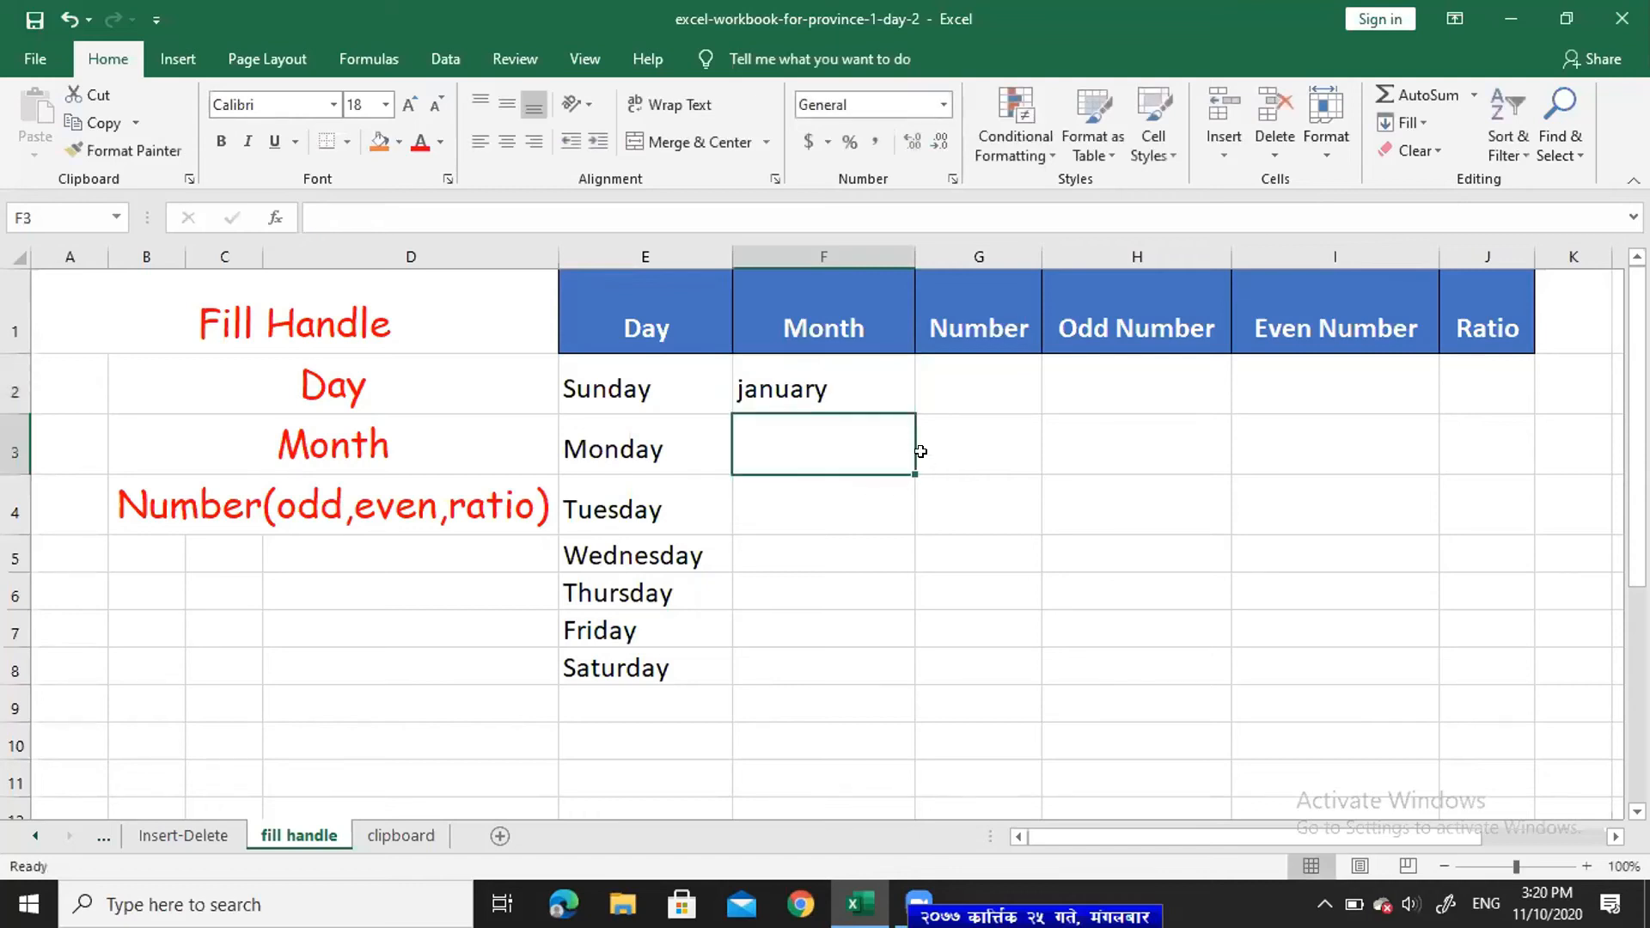
{"action": "left_click", "coordinate": [885, 382]}
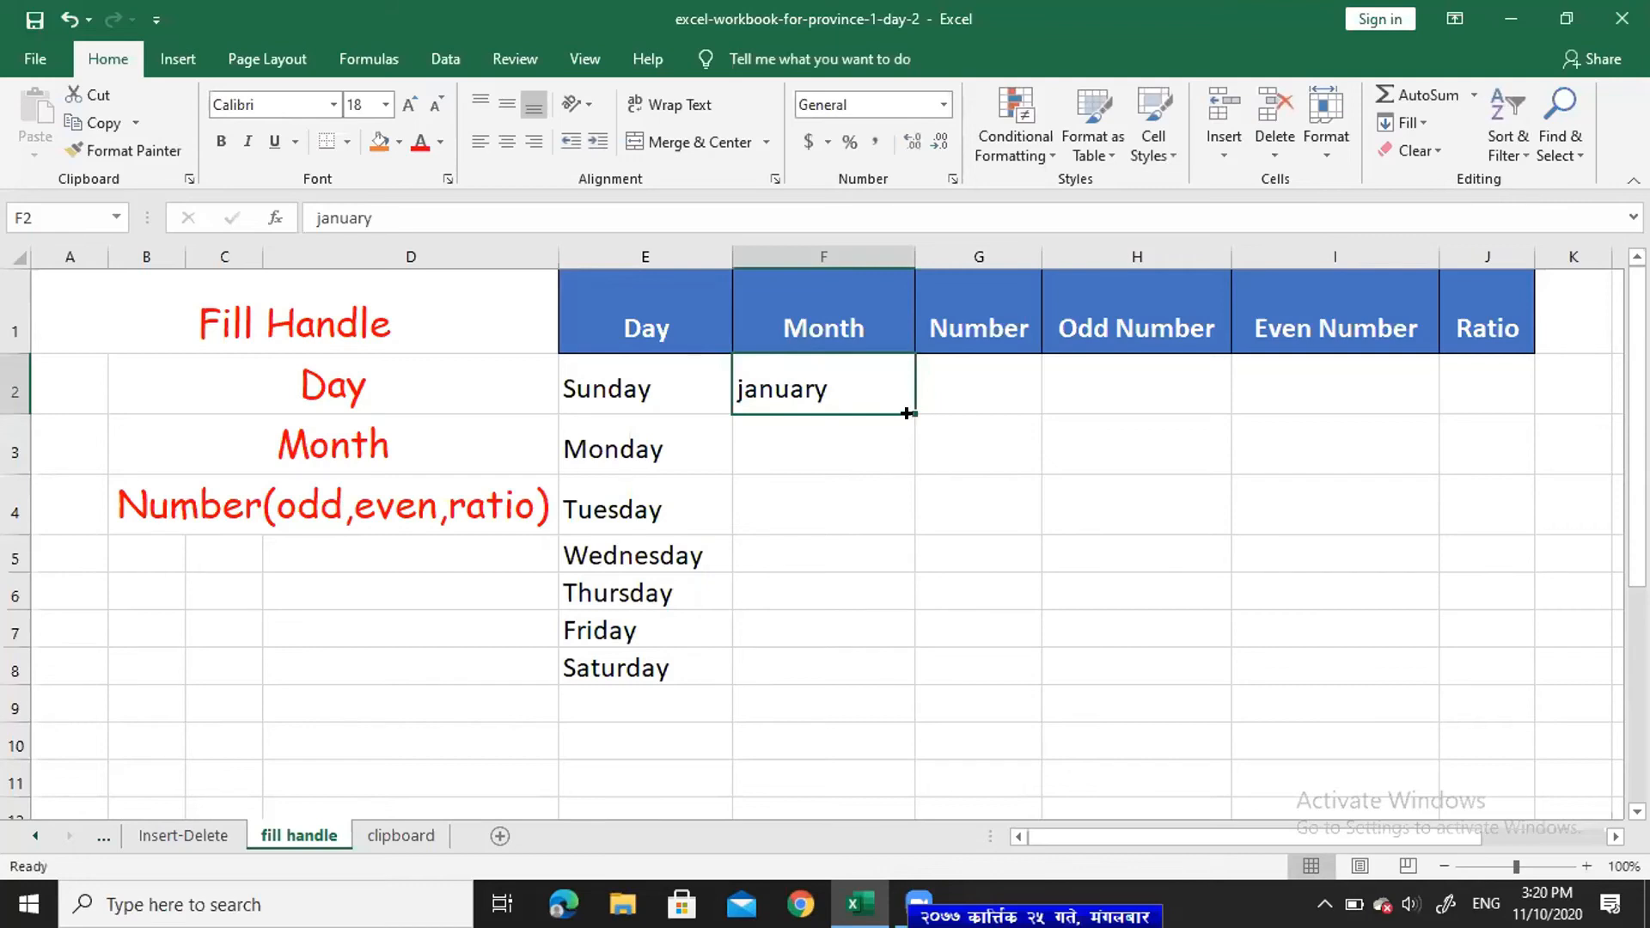
{"action": "left_click_drag", "start_coordinate": [916, 421], "coordinate": [902, 741]}
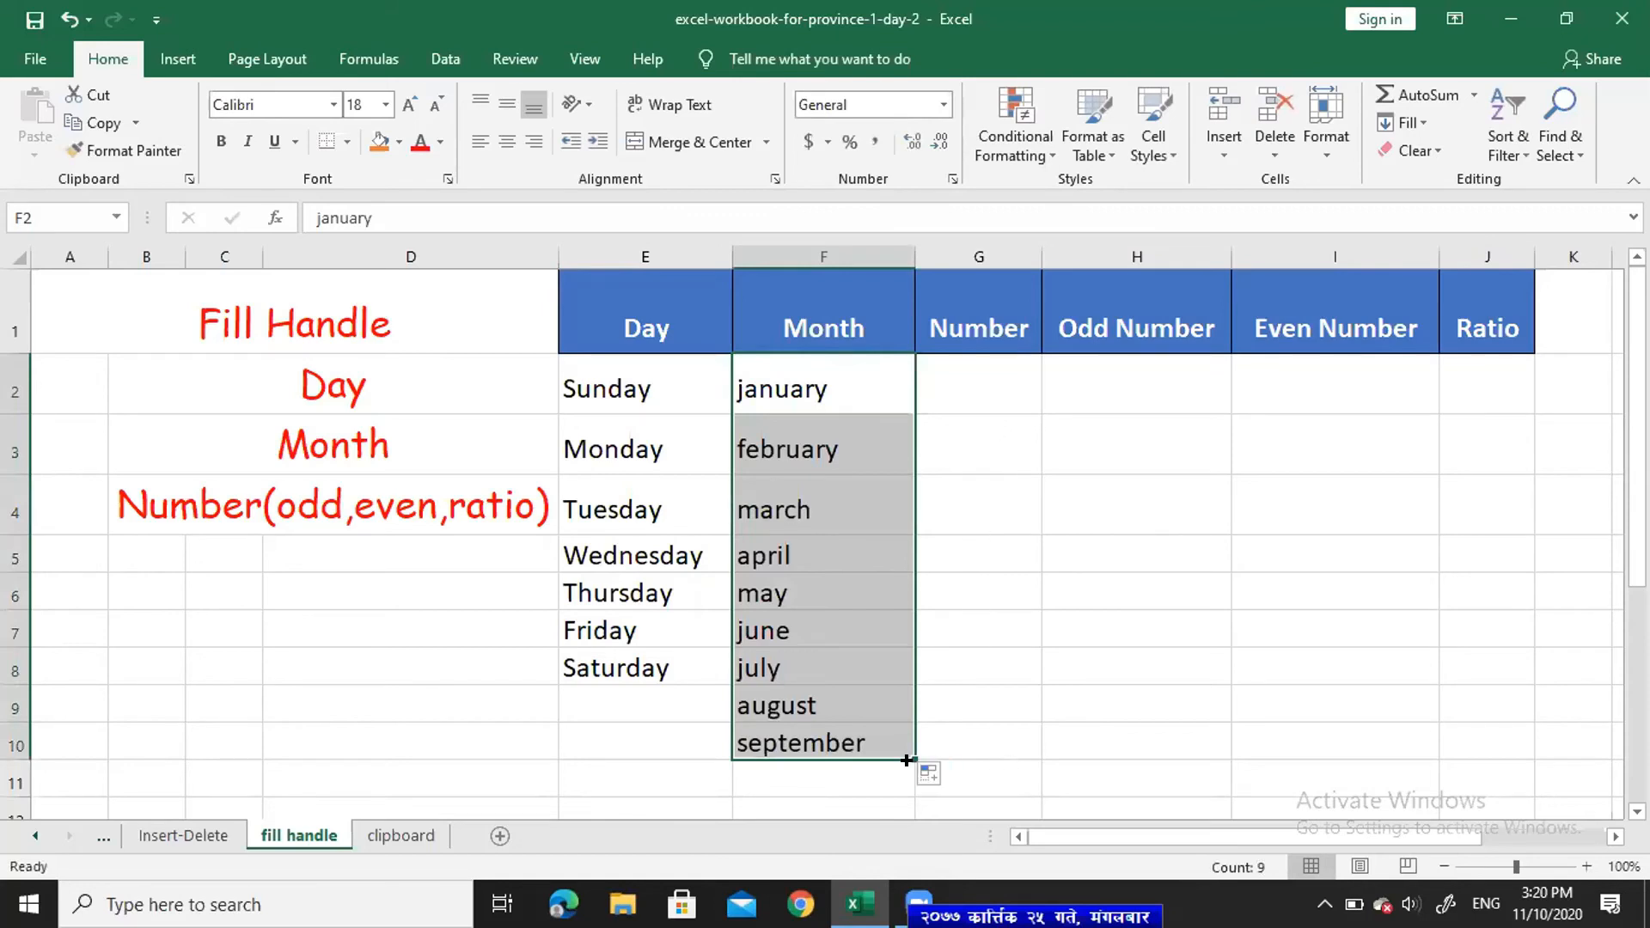
{"action": "left_click_drag", "start_coordinate": [909, 750], "coordinate": [904, 801]}
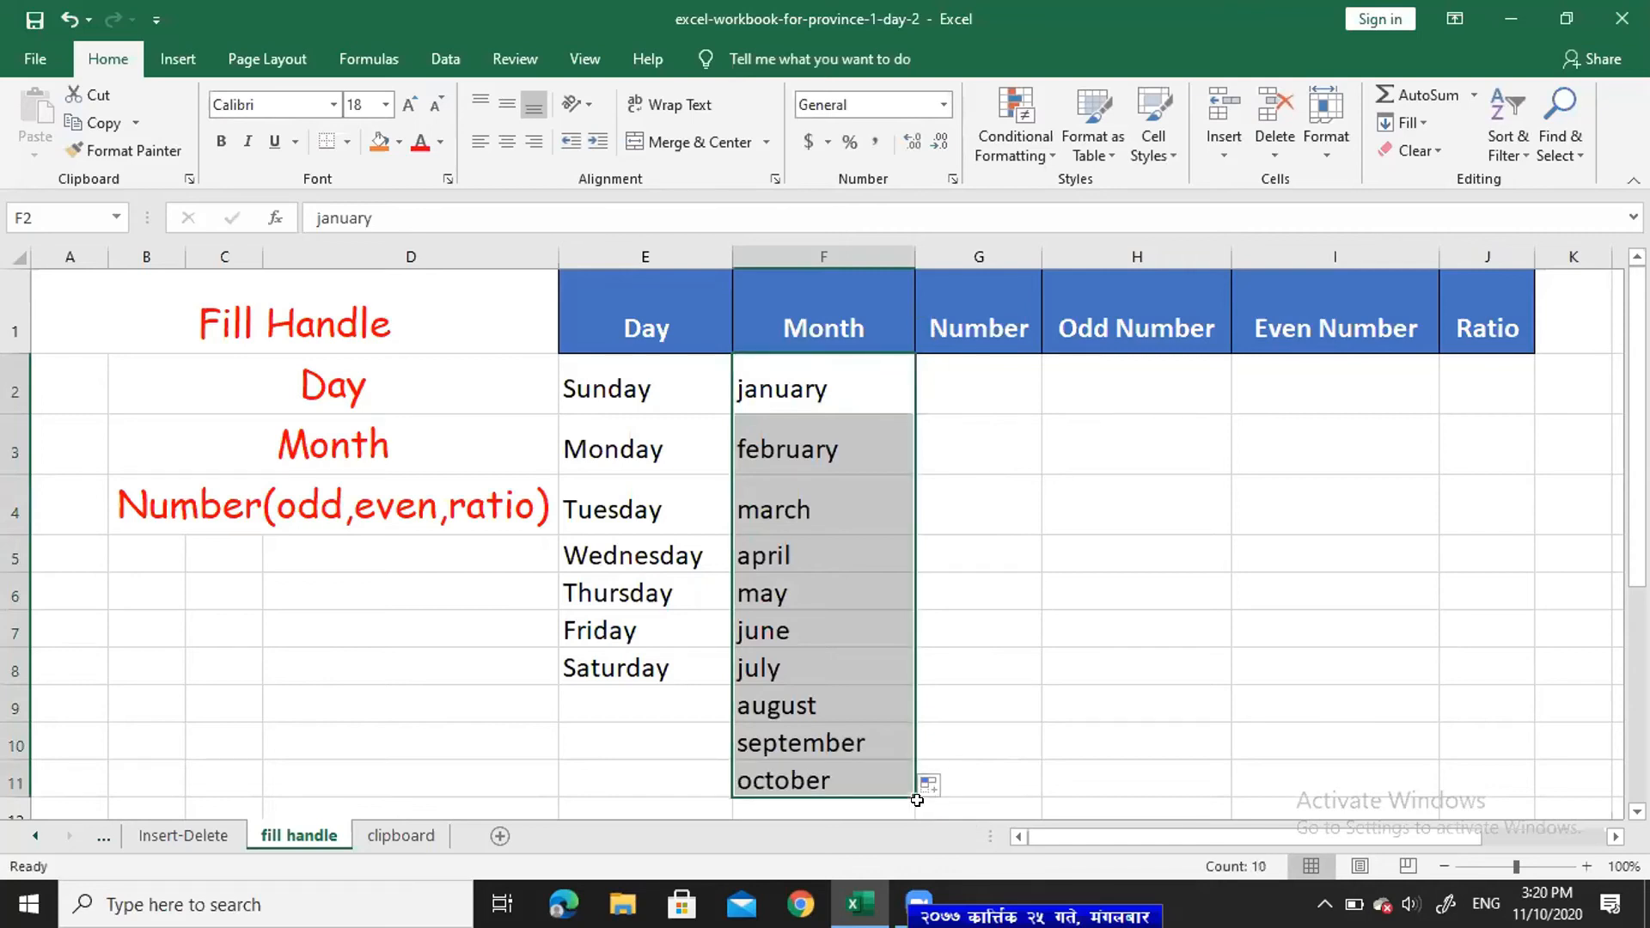
{"action": "left_click", "coordinate": [956, 378]}
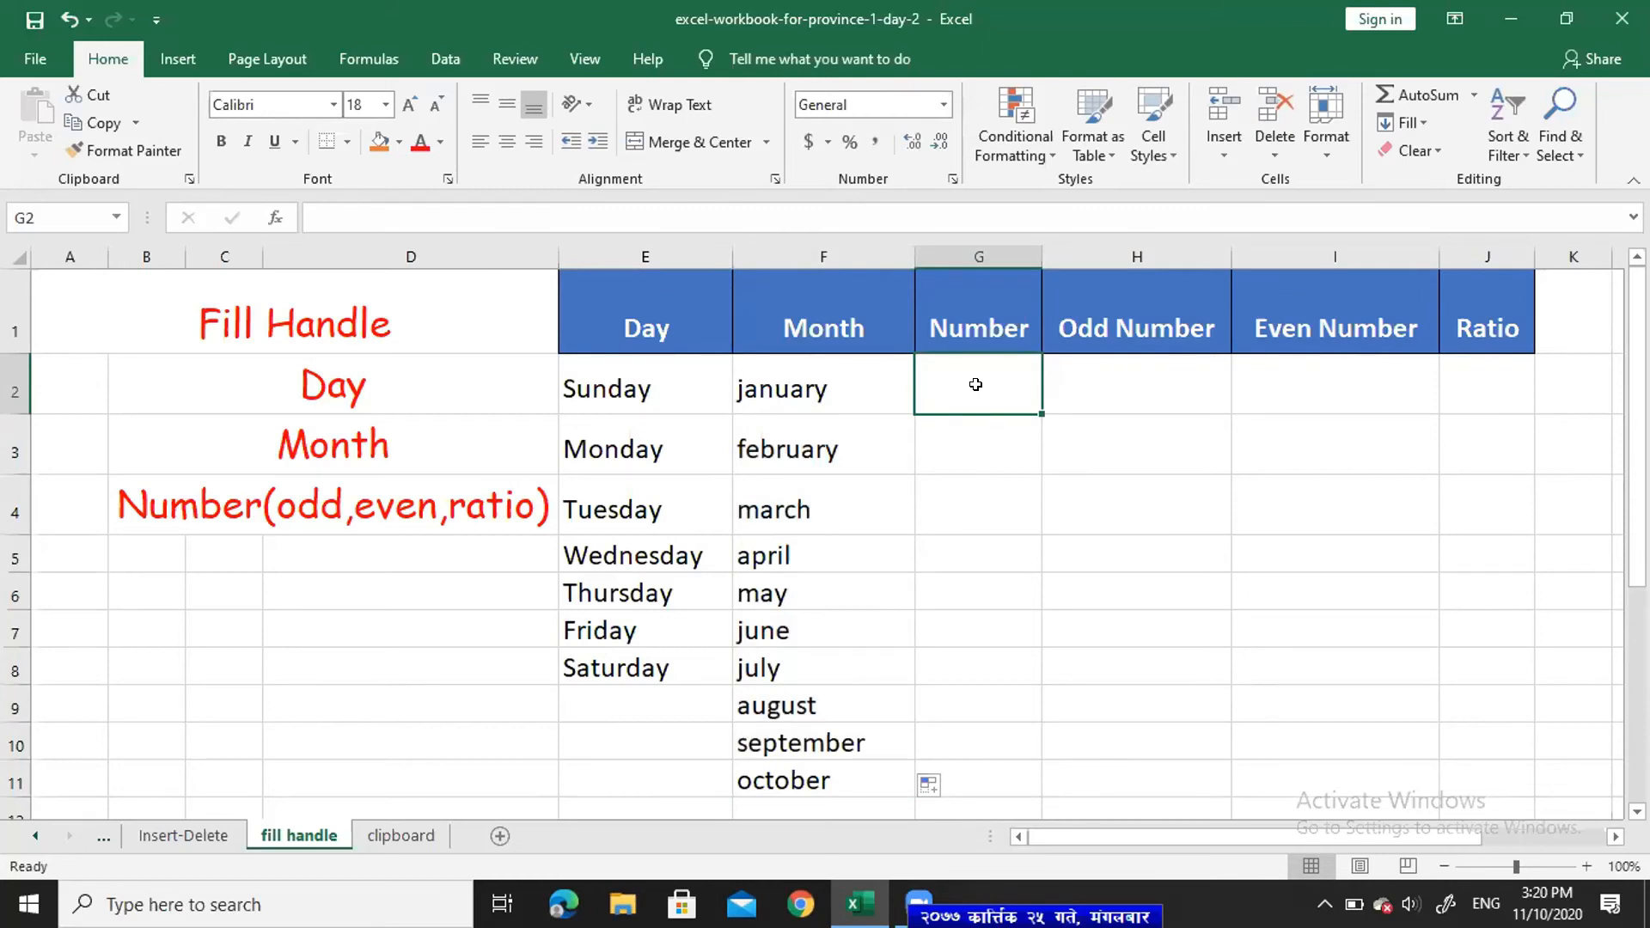
- Enter 1 in G2 and fill the numbers 1 through 8 down to G9
{"action": "type", "text": "1"}
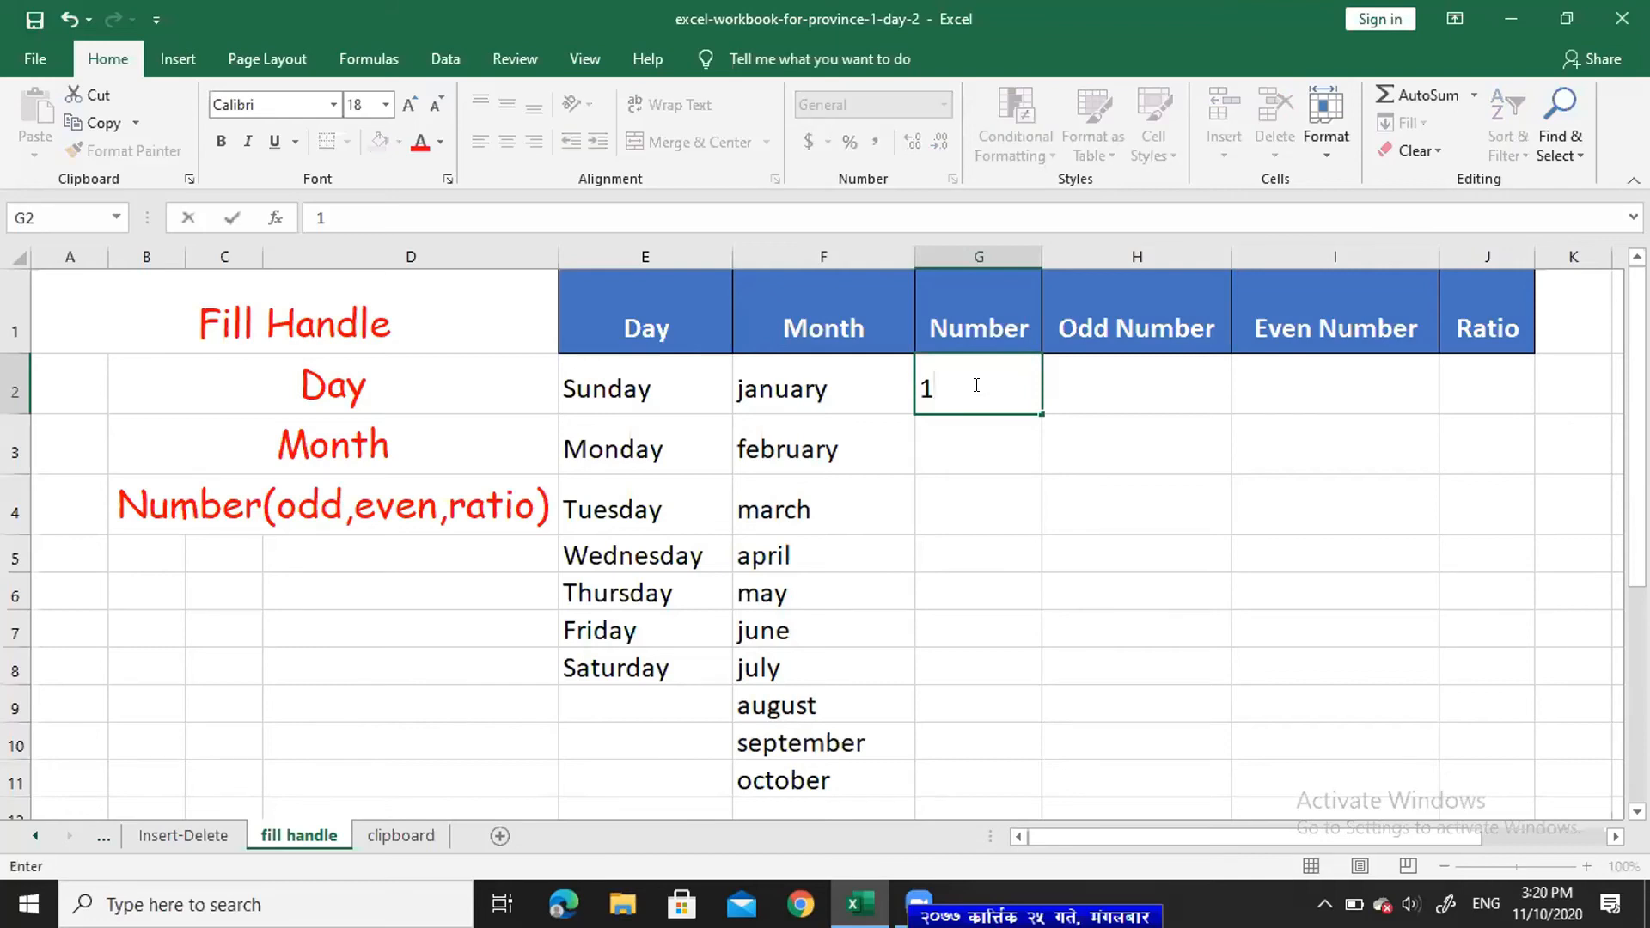
{"action": "key", "text": "Return"}
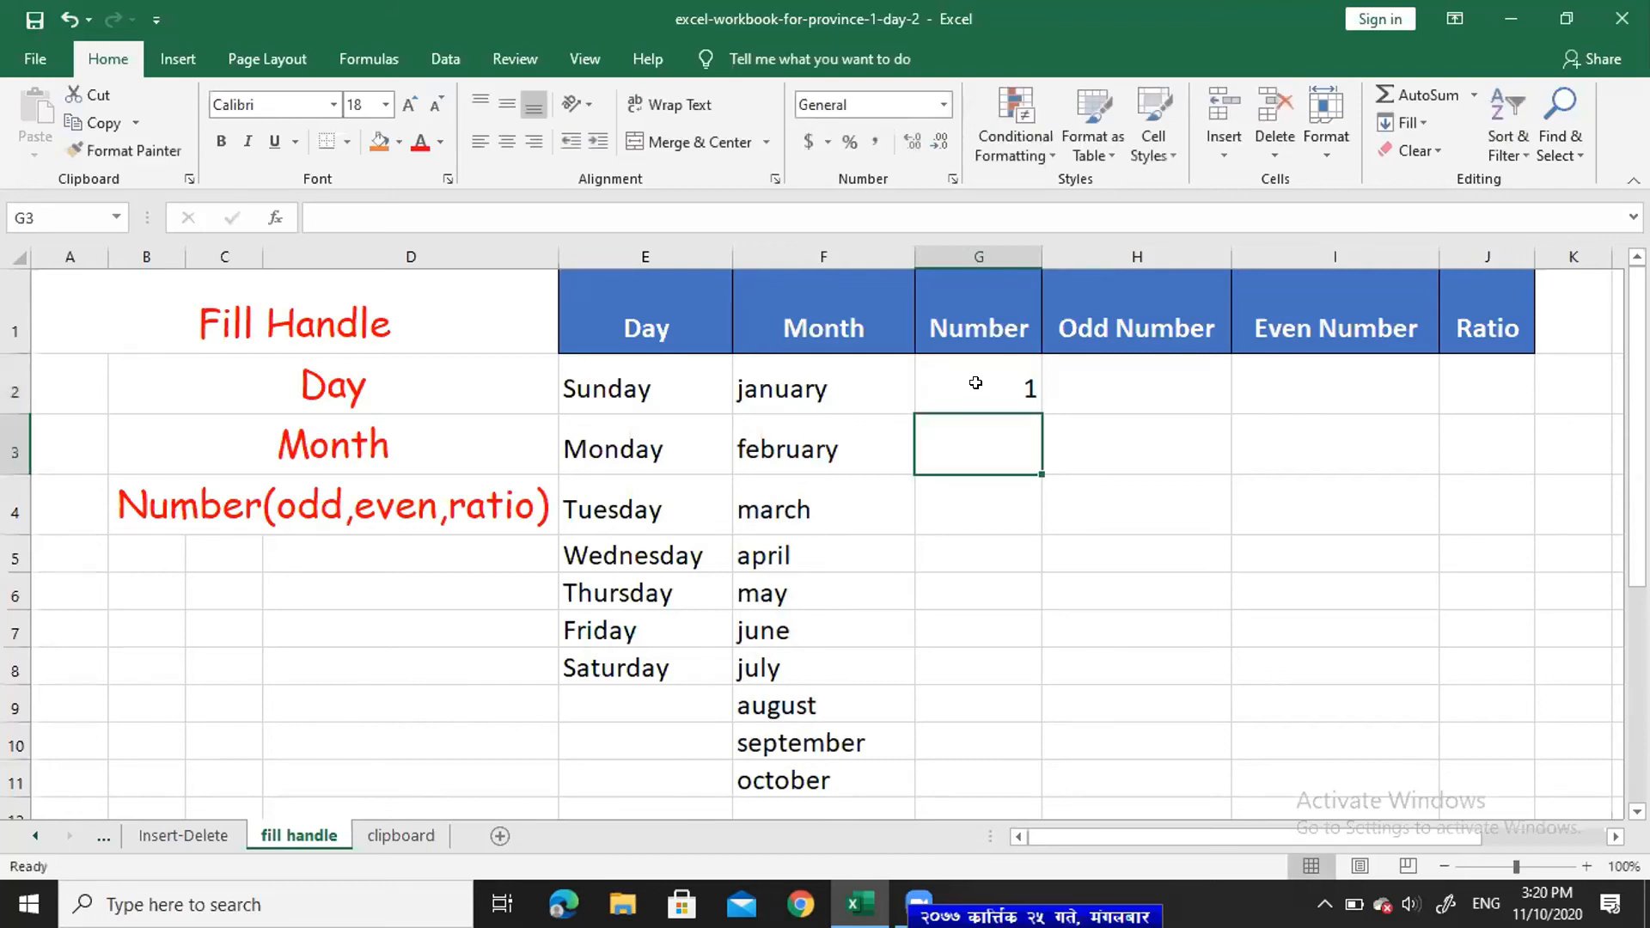
{"action": "left_click", "coordinate": [977, 383]}
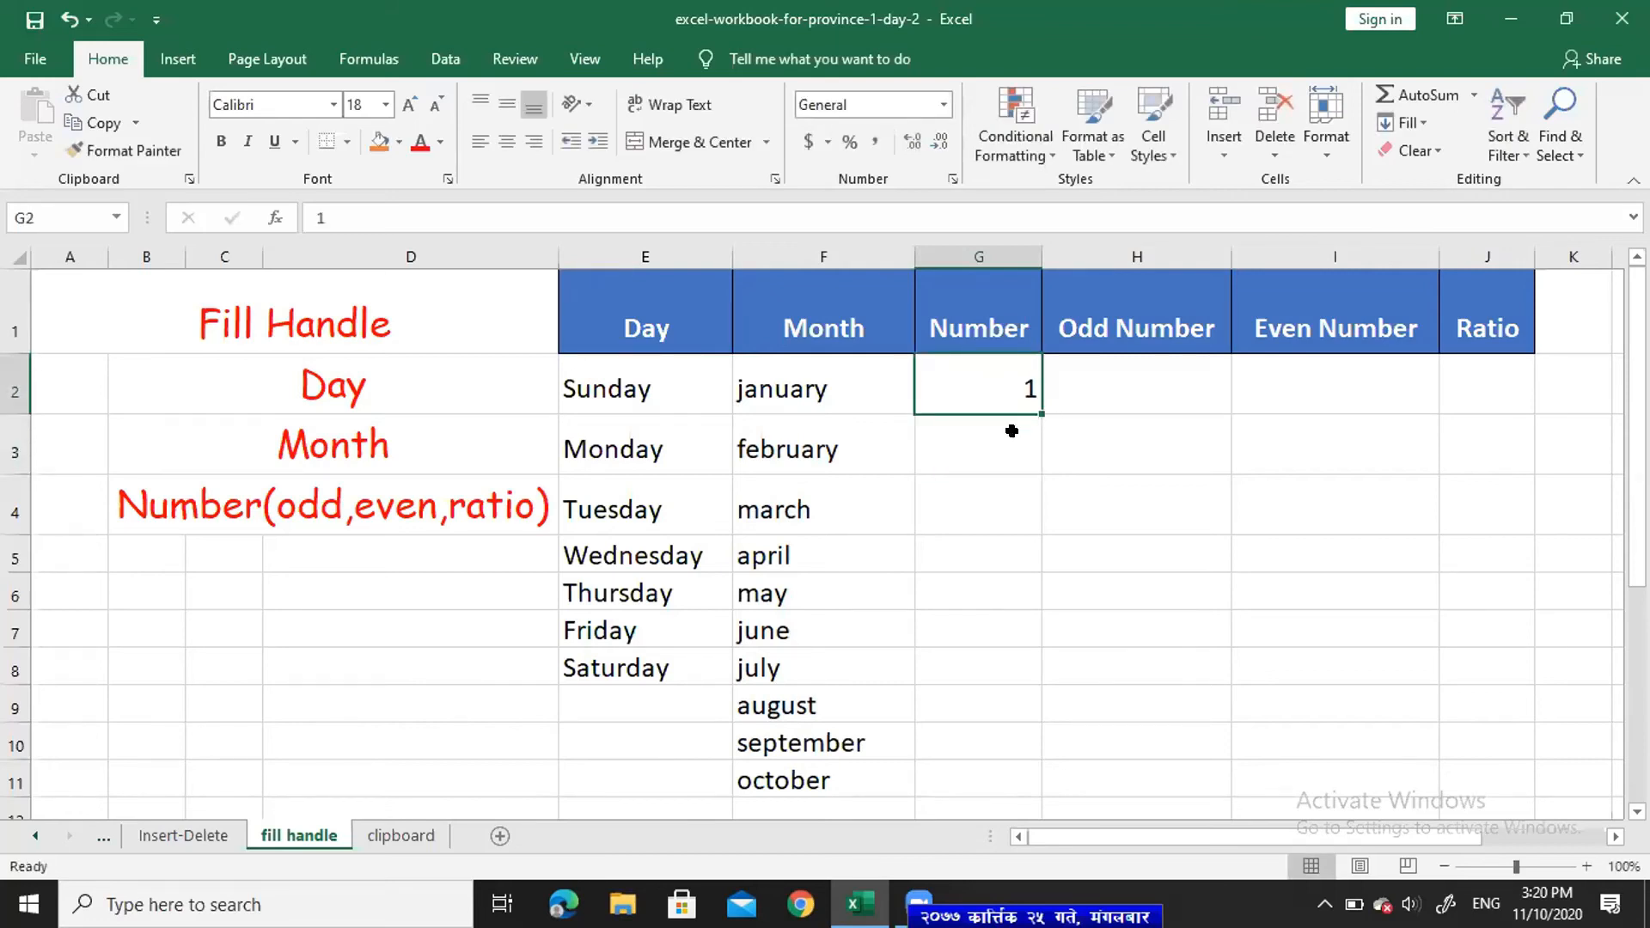
{"action": "left_click_drag", "start_coordinate": [1041, 414], "coordinate": [1036, 709]}
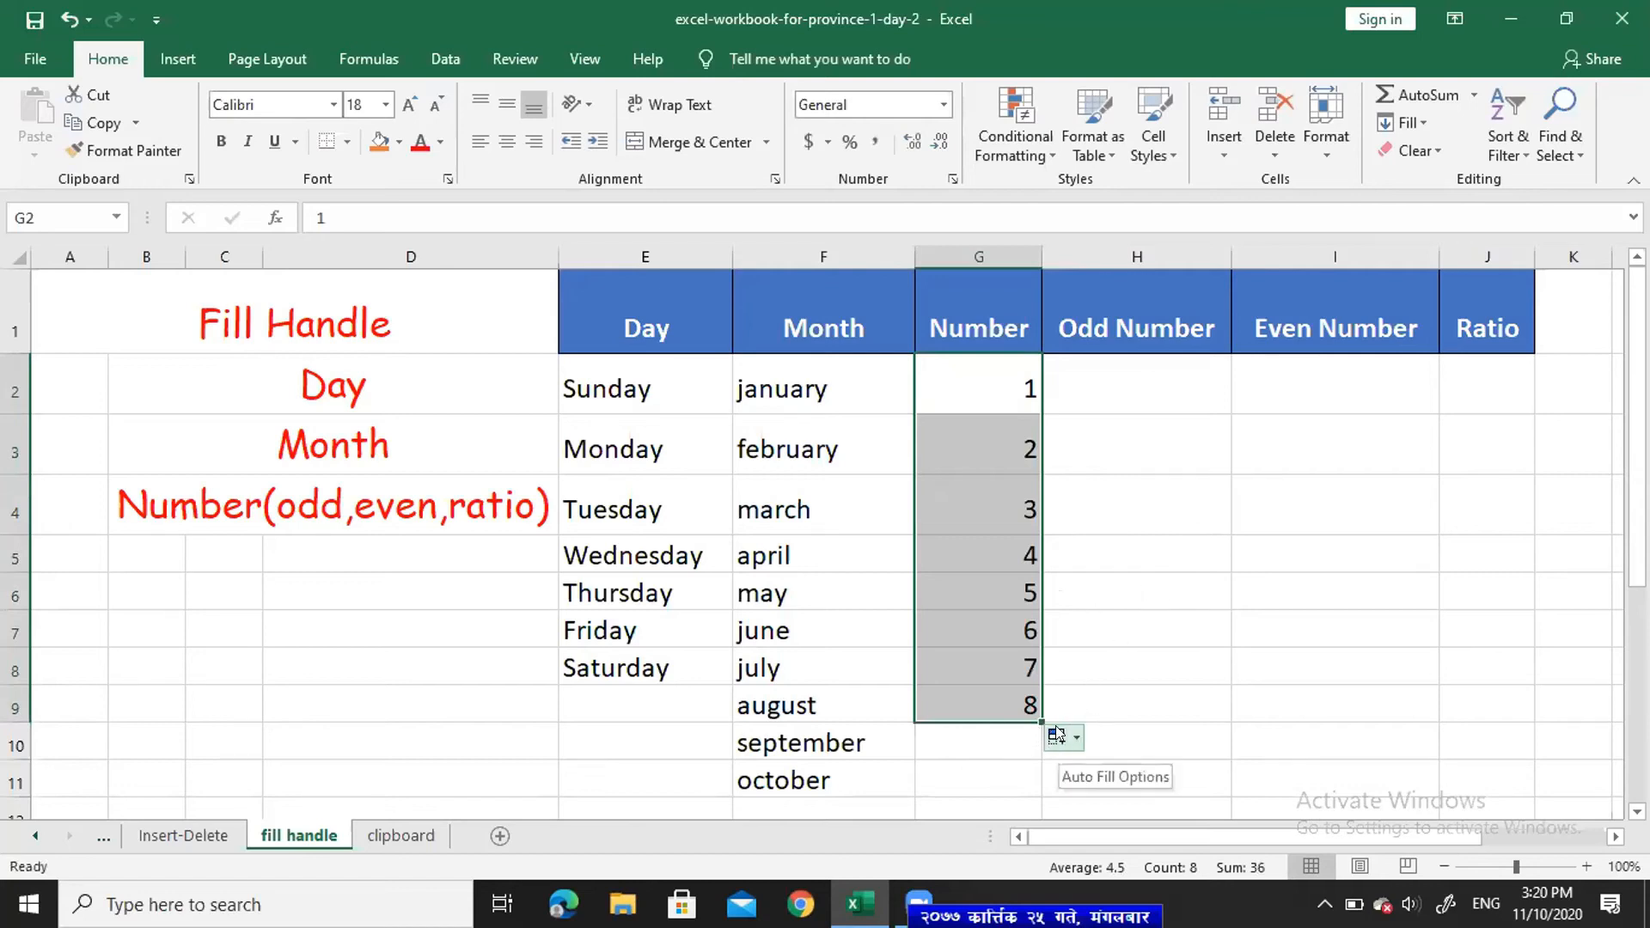
{"action": "left_click", "coordinate": [1087, 377]}
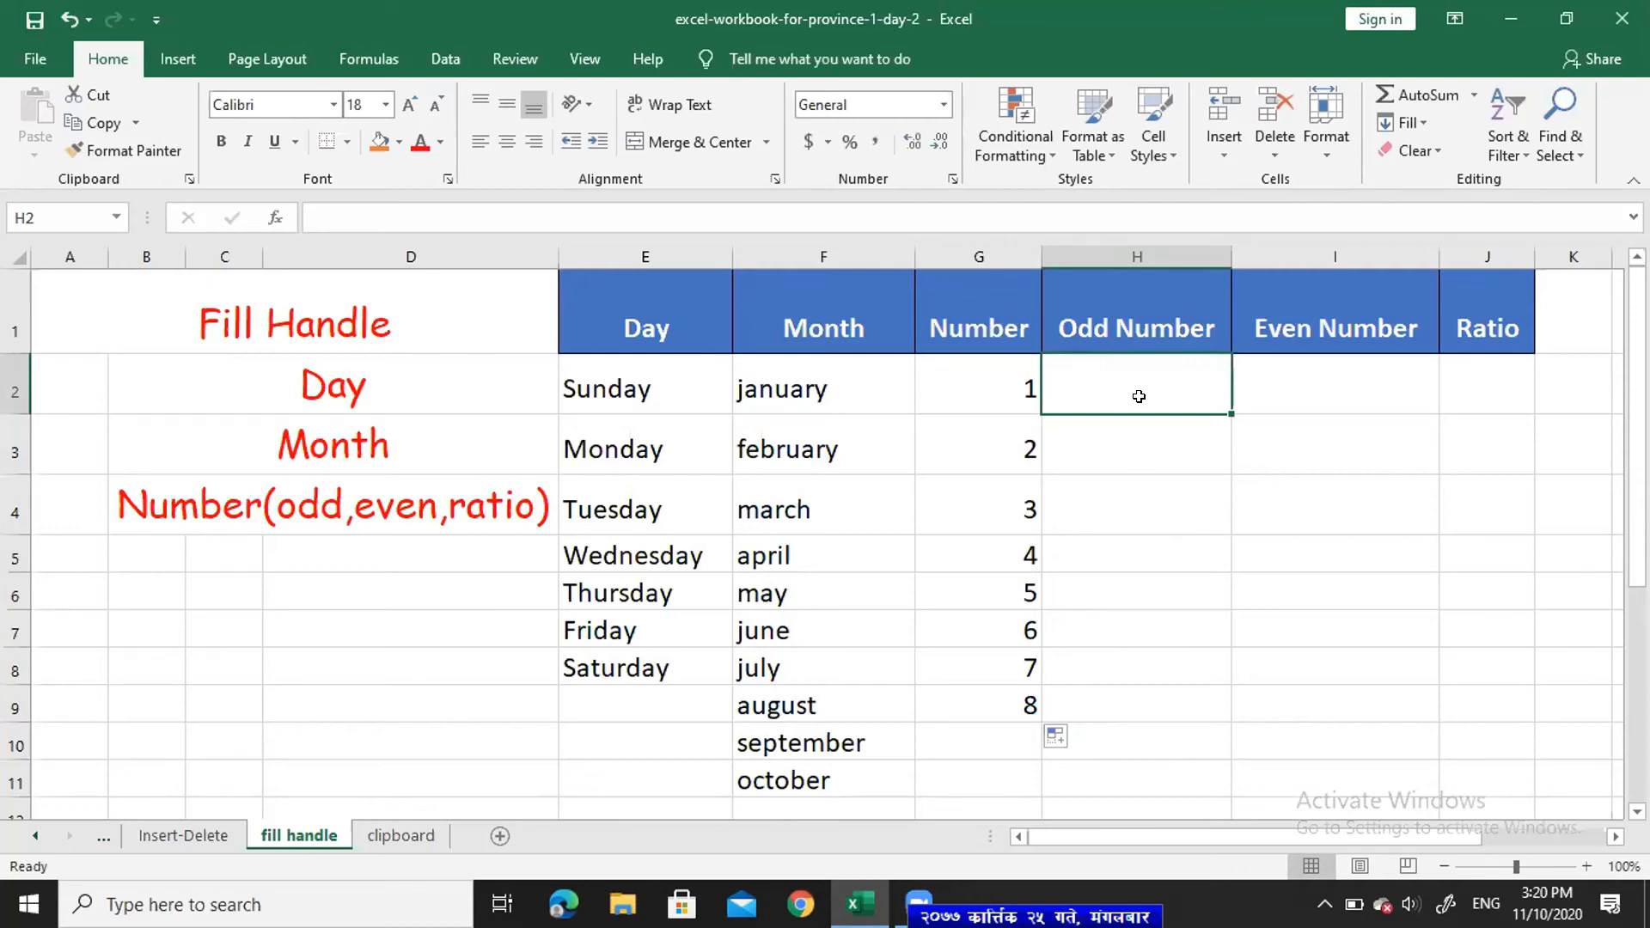
- Enter 5 and 9 in H2:H3 and extend the step-4 series to 41 in H11
{"action": "type", "text": "5"}
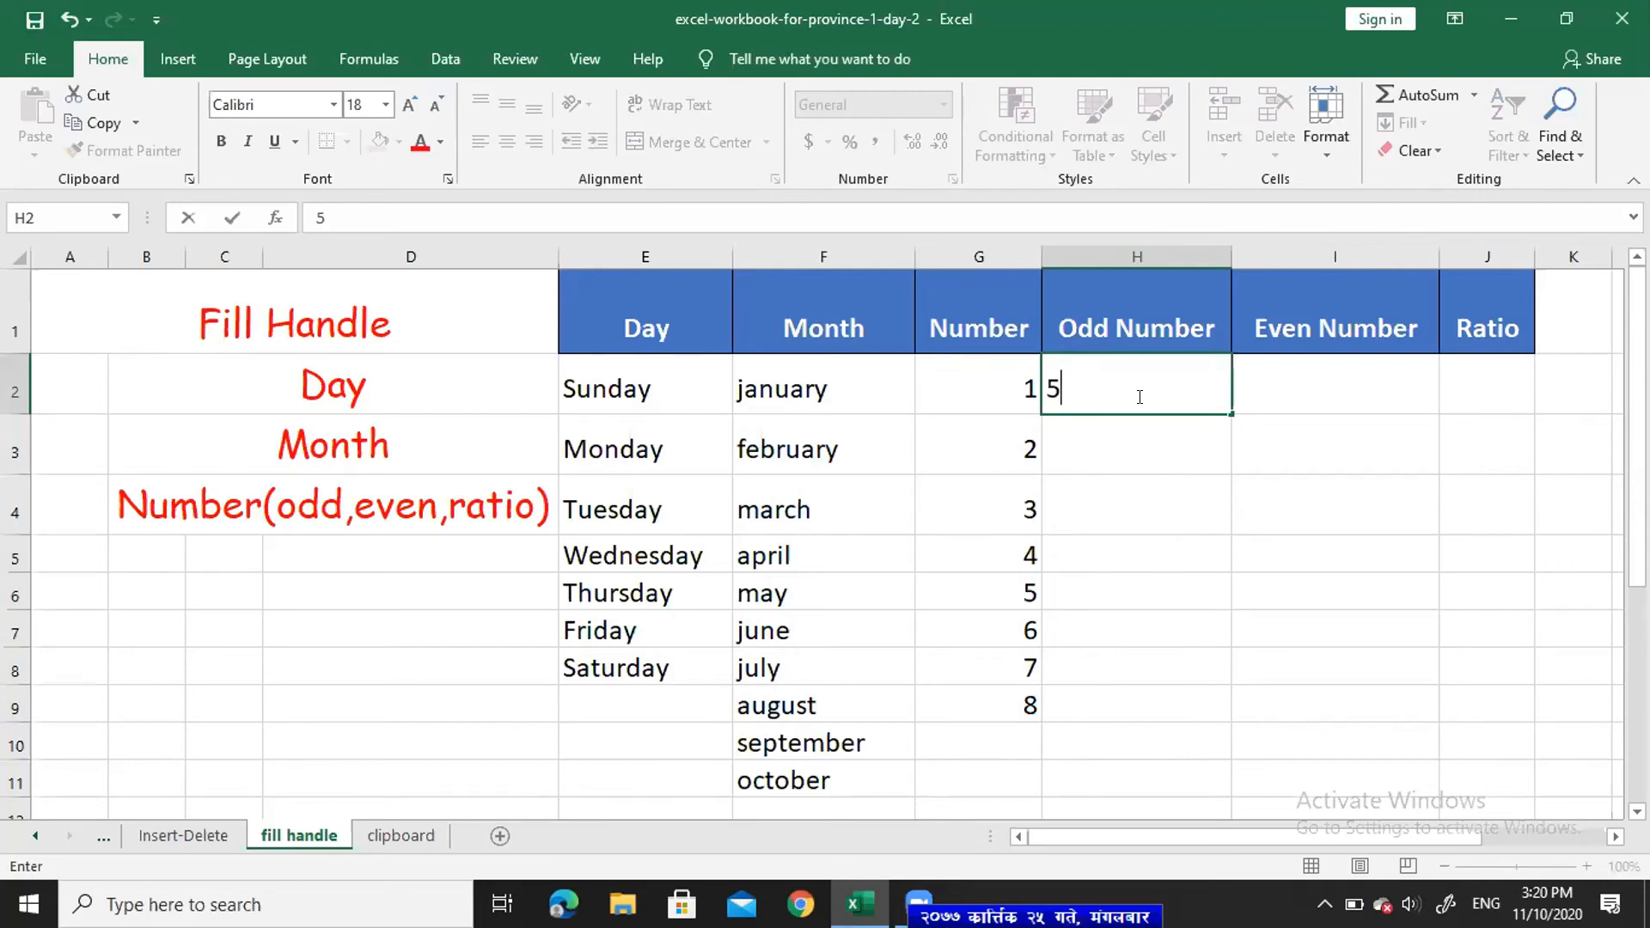
{"action": "key", "text": "Return"}
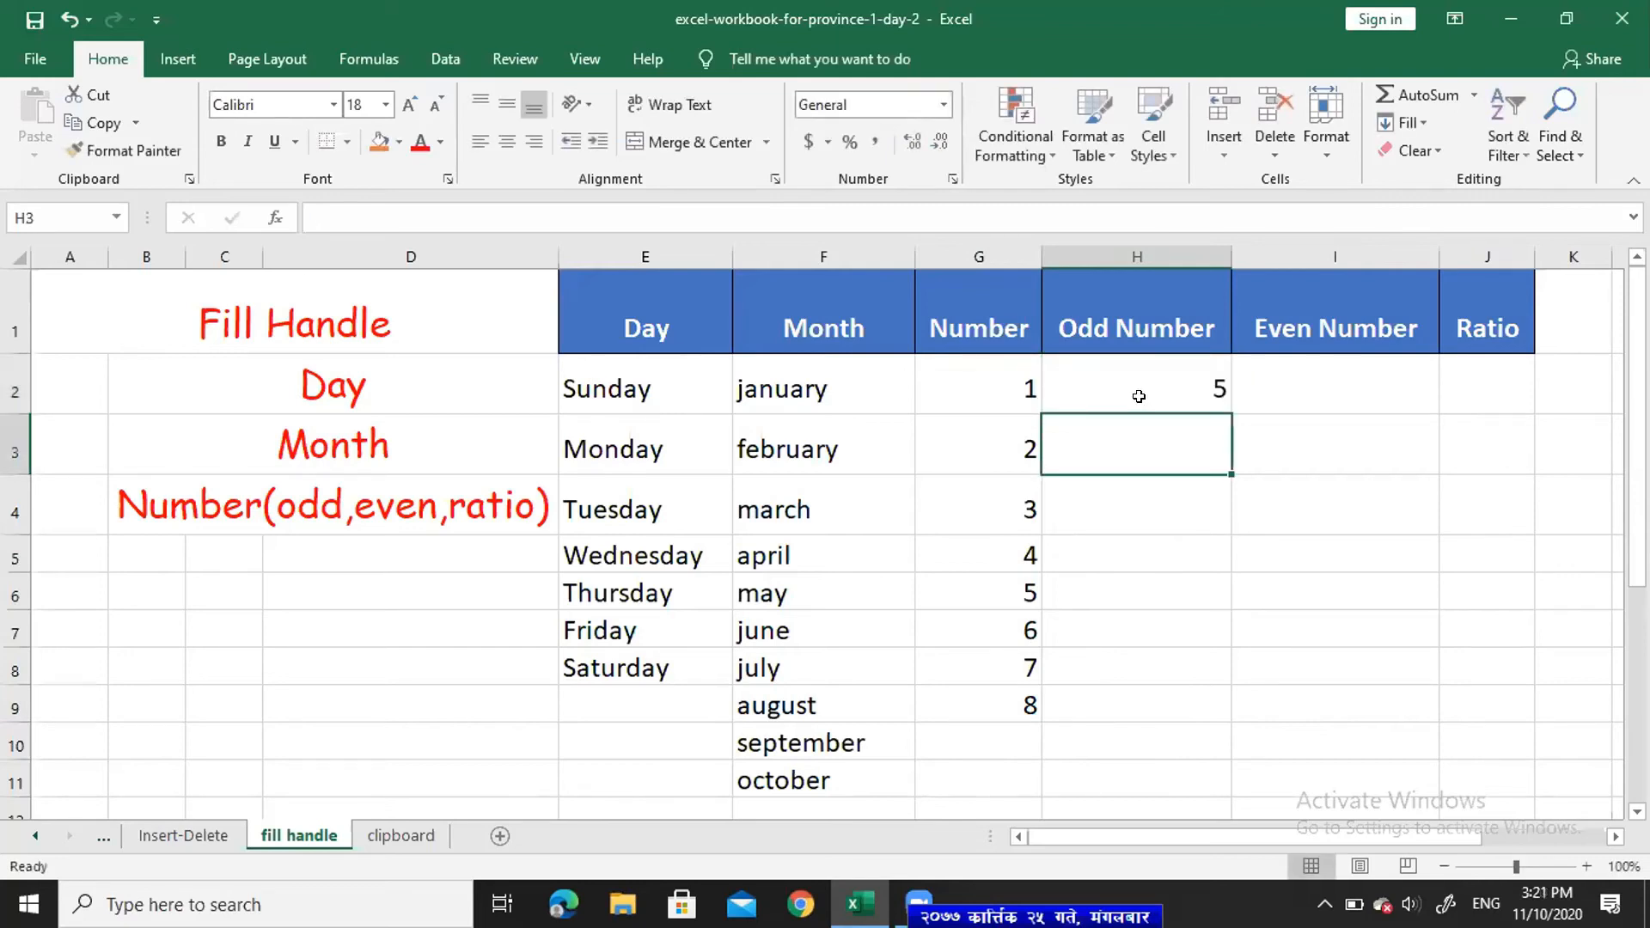
{"action": "type", "text": "9"}
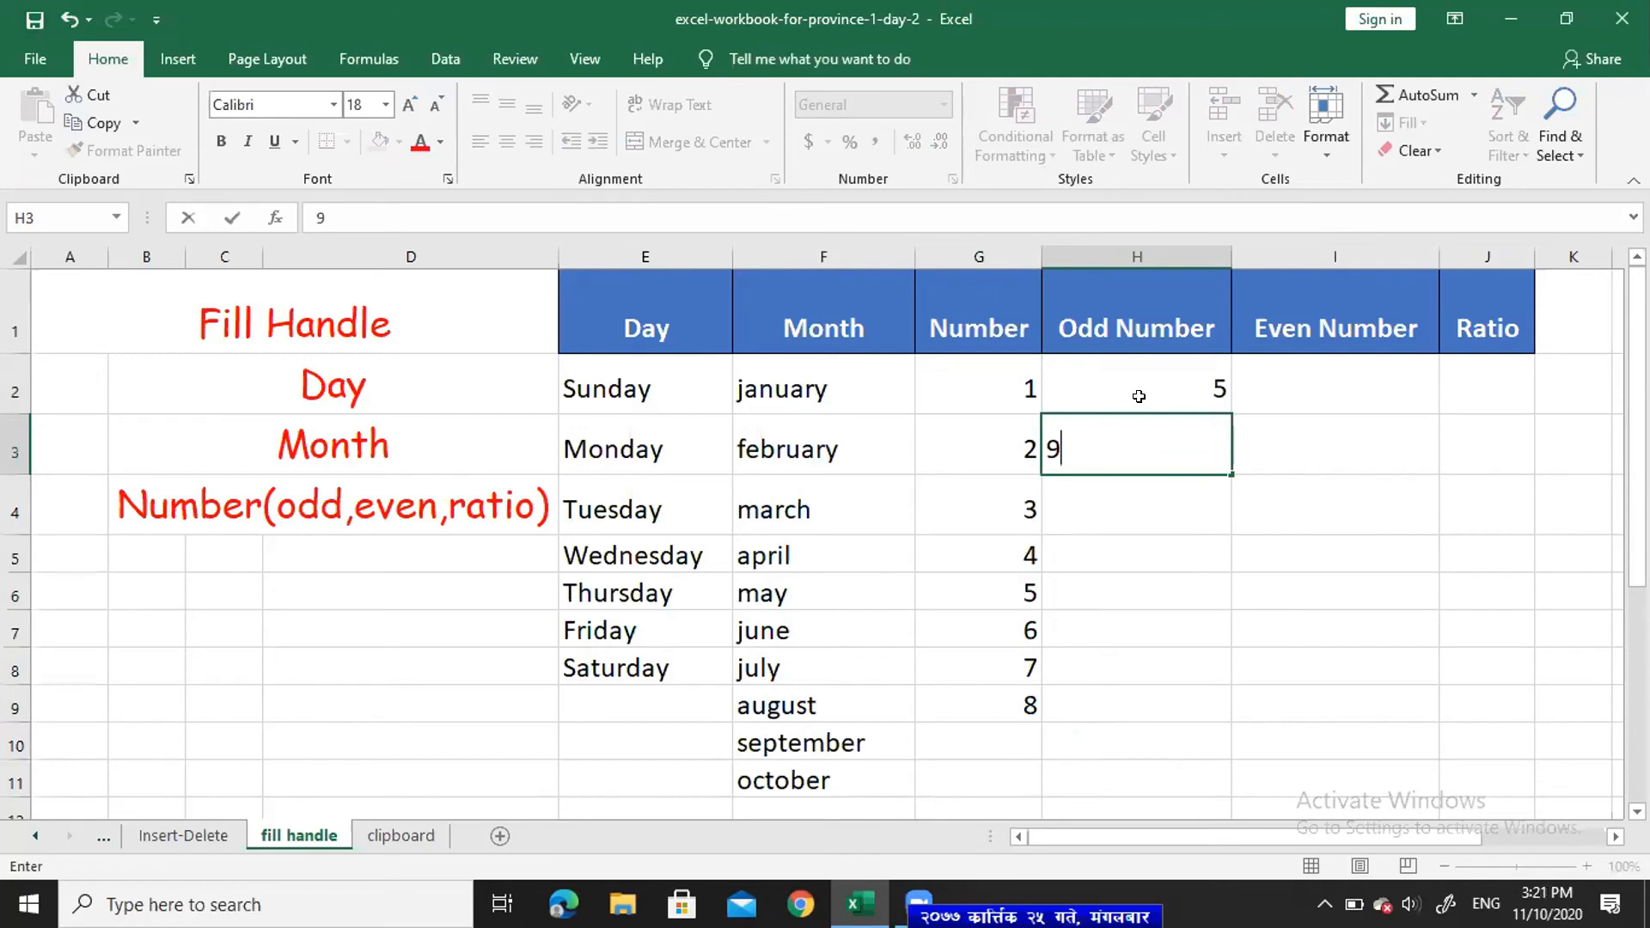
{"action": "key", "text": "Return"}
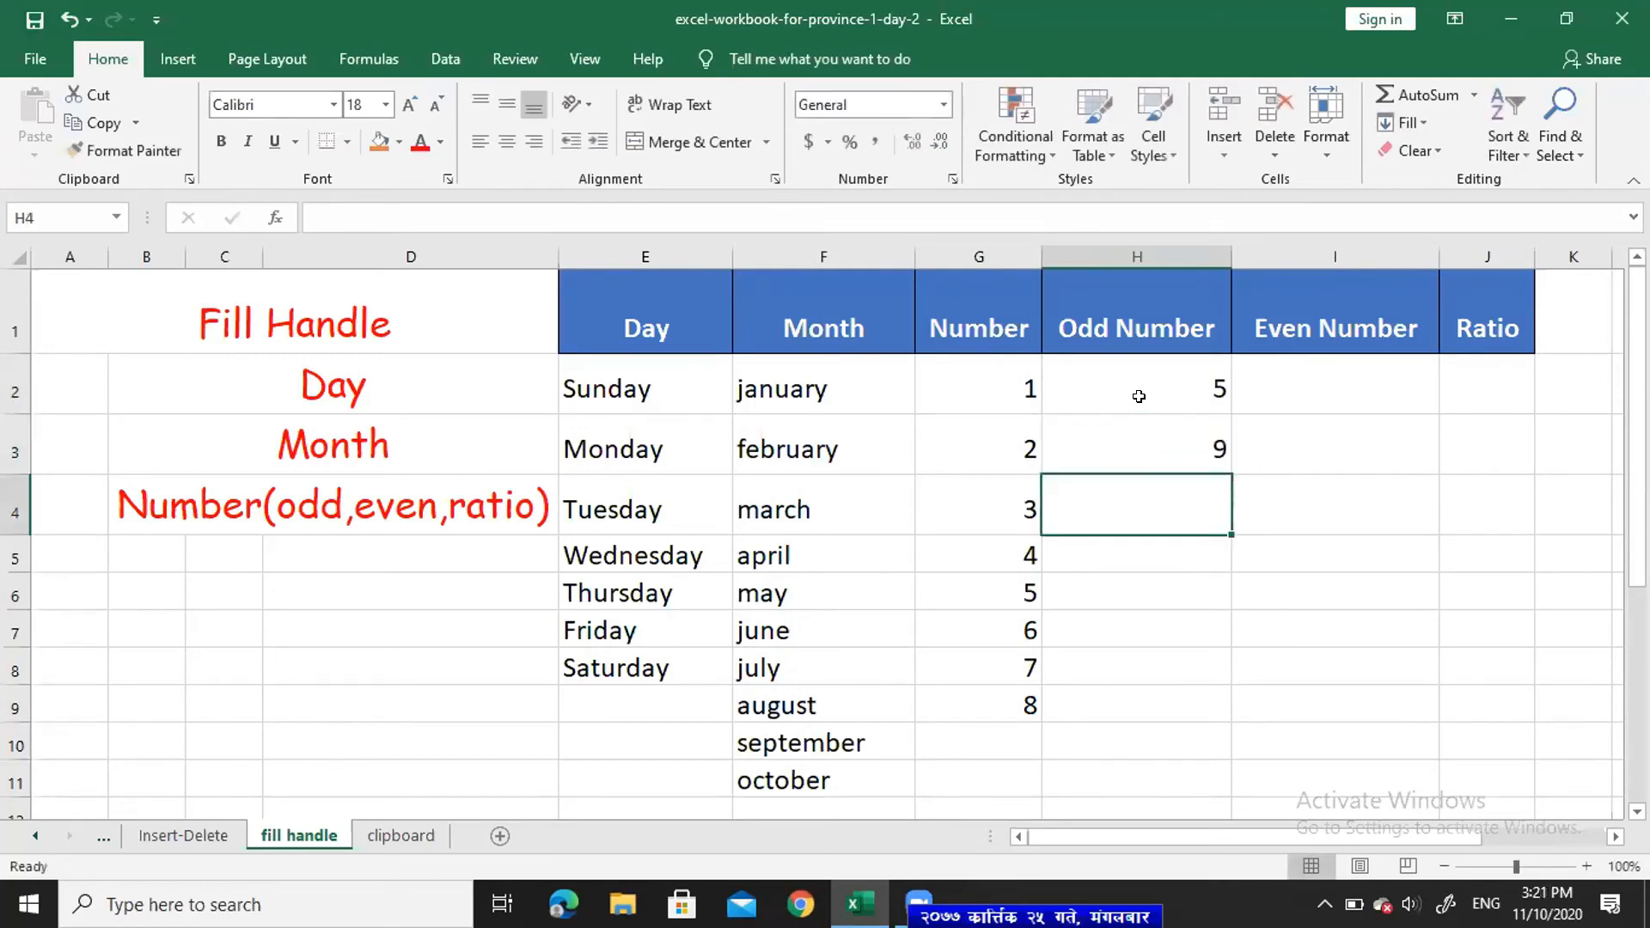
{"action": "left_click", "coordinate": [1204, 372]}
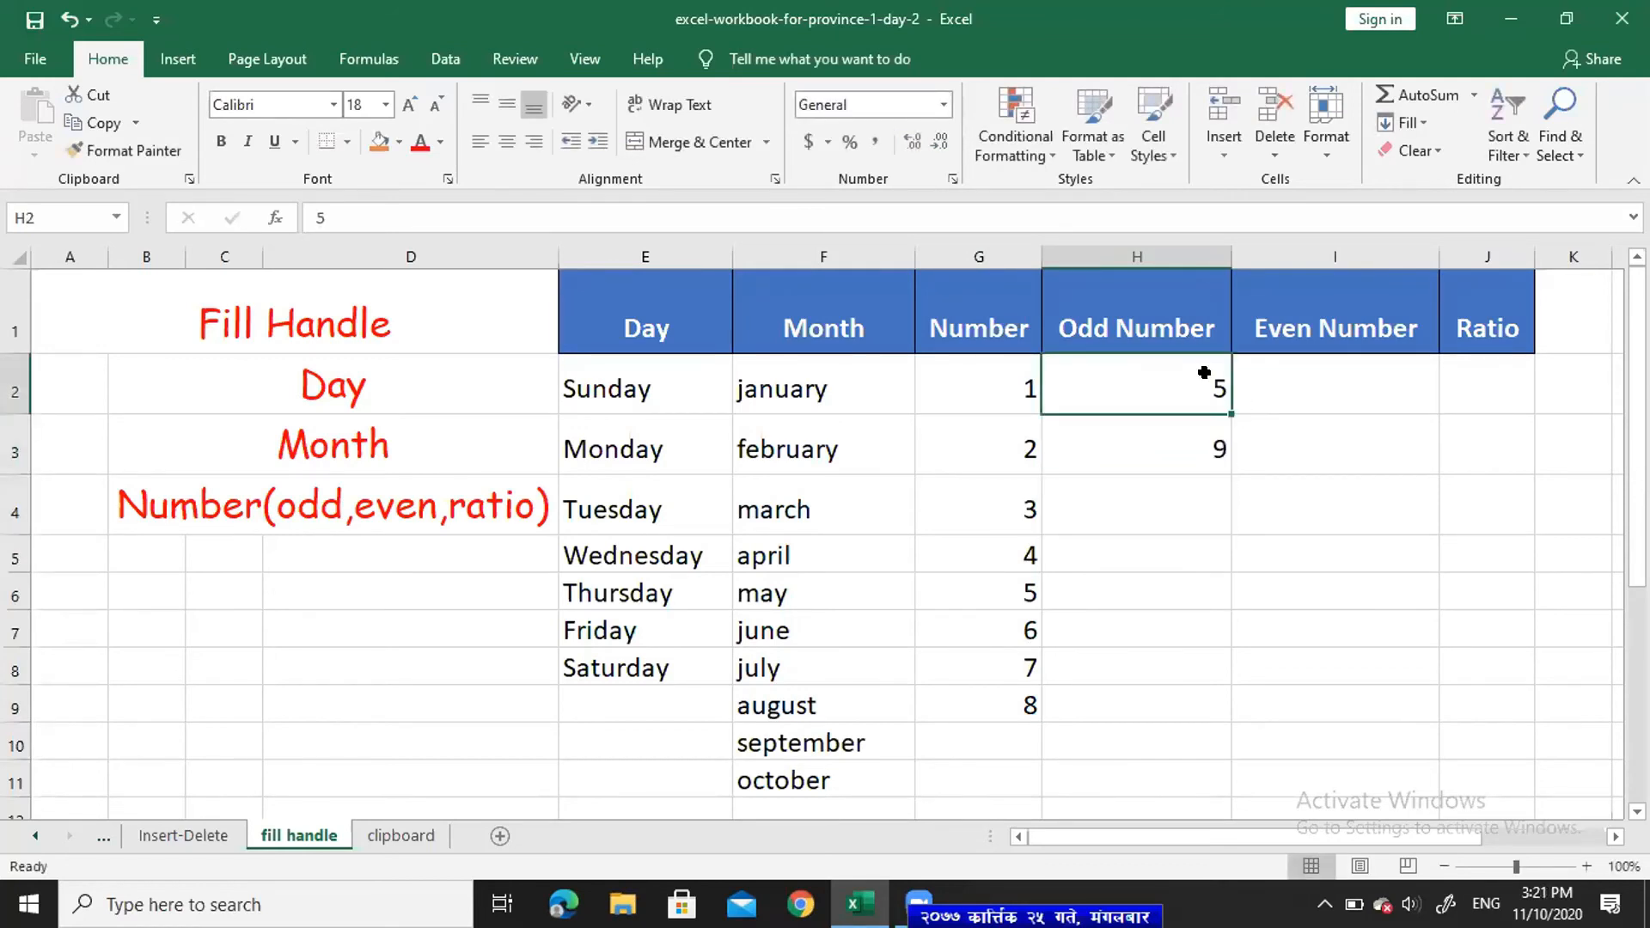
{"action": "left_click_drag", "start_coordinate": [1205, 372], "coordinate": [1212, 801]}
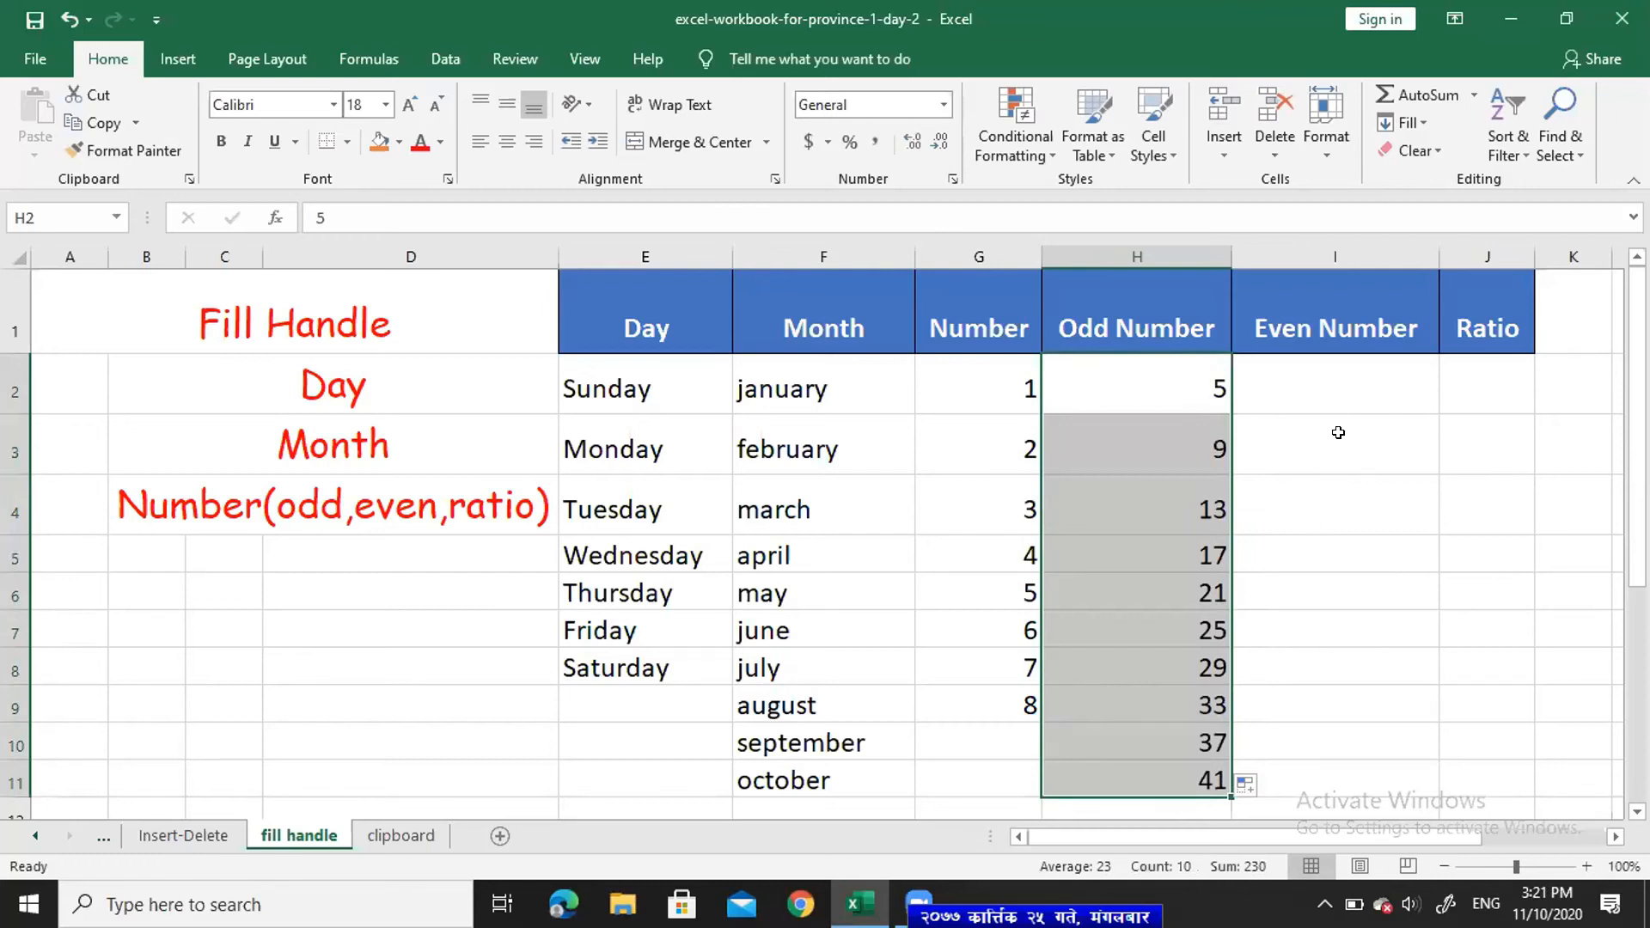
{"action": "left_click", "coordinate": [1338, 377]}
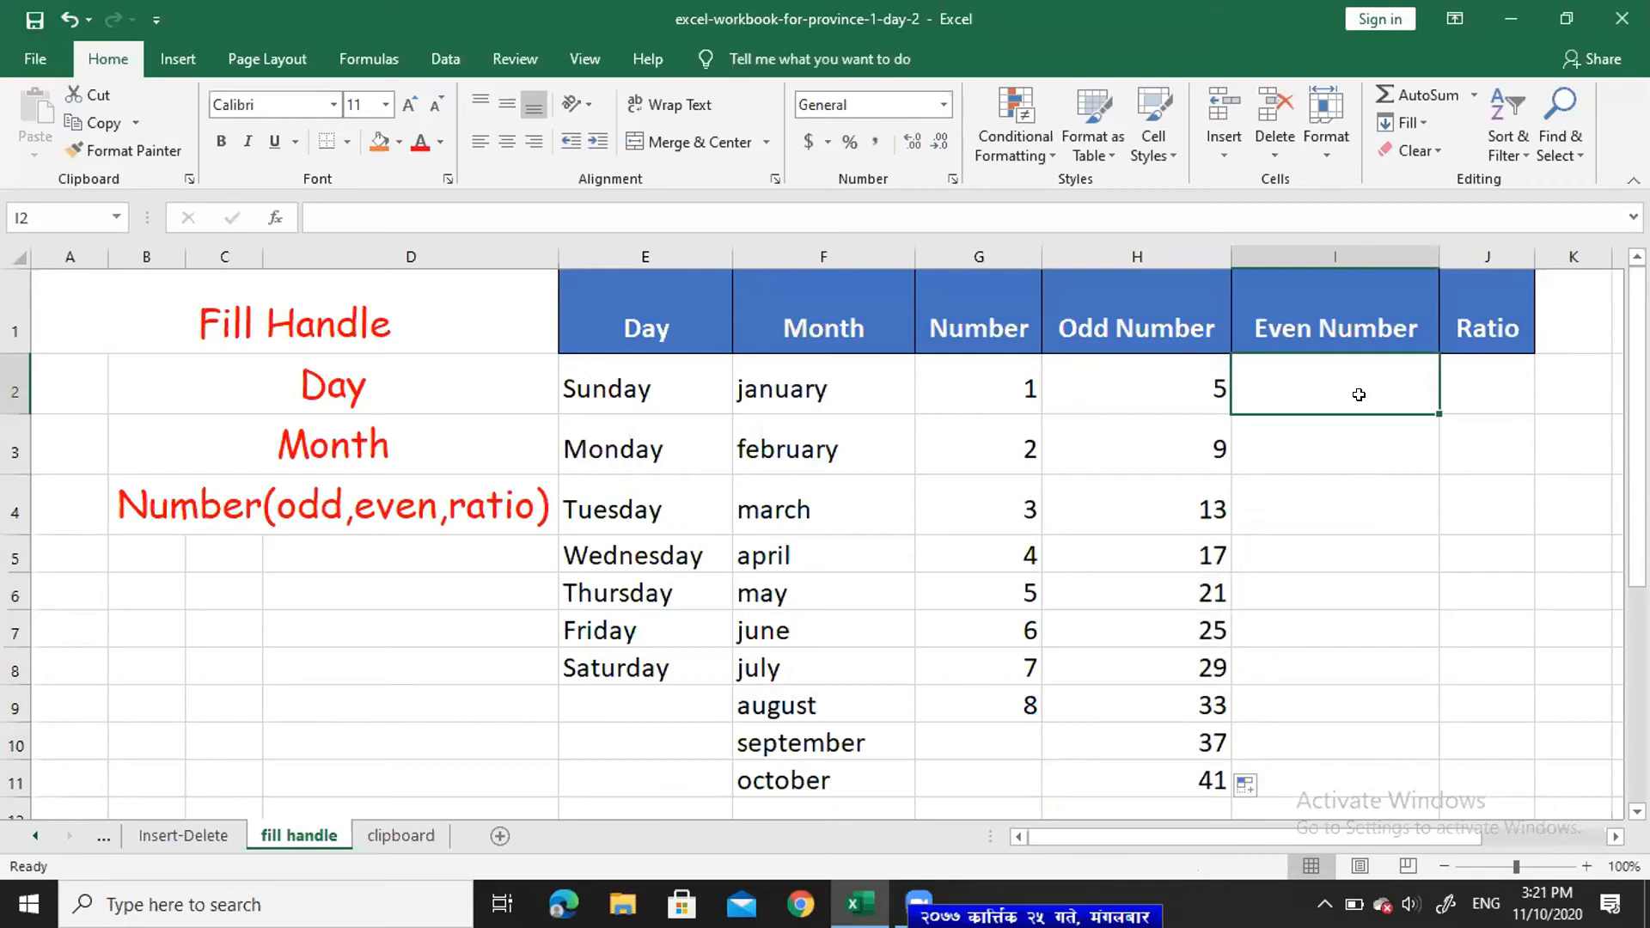
- Enter 4 and 8 in I2:I3 and extend the step-4 series to 52 in I14
{"action": "type", "text": "4"}
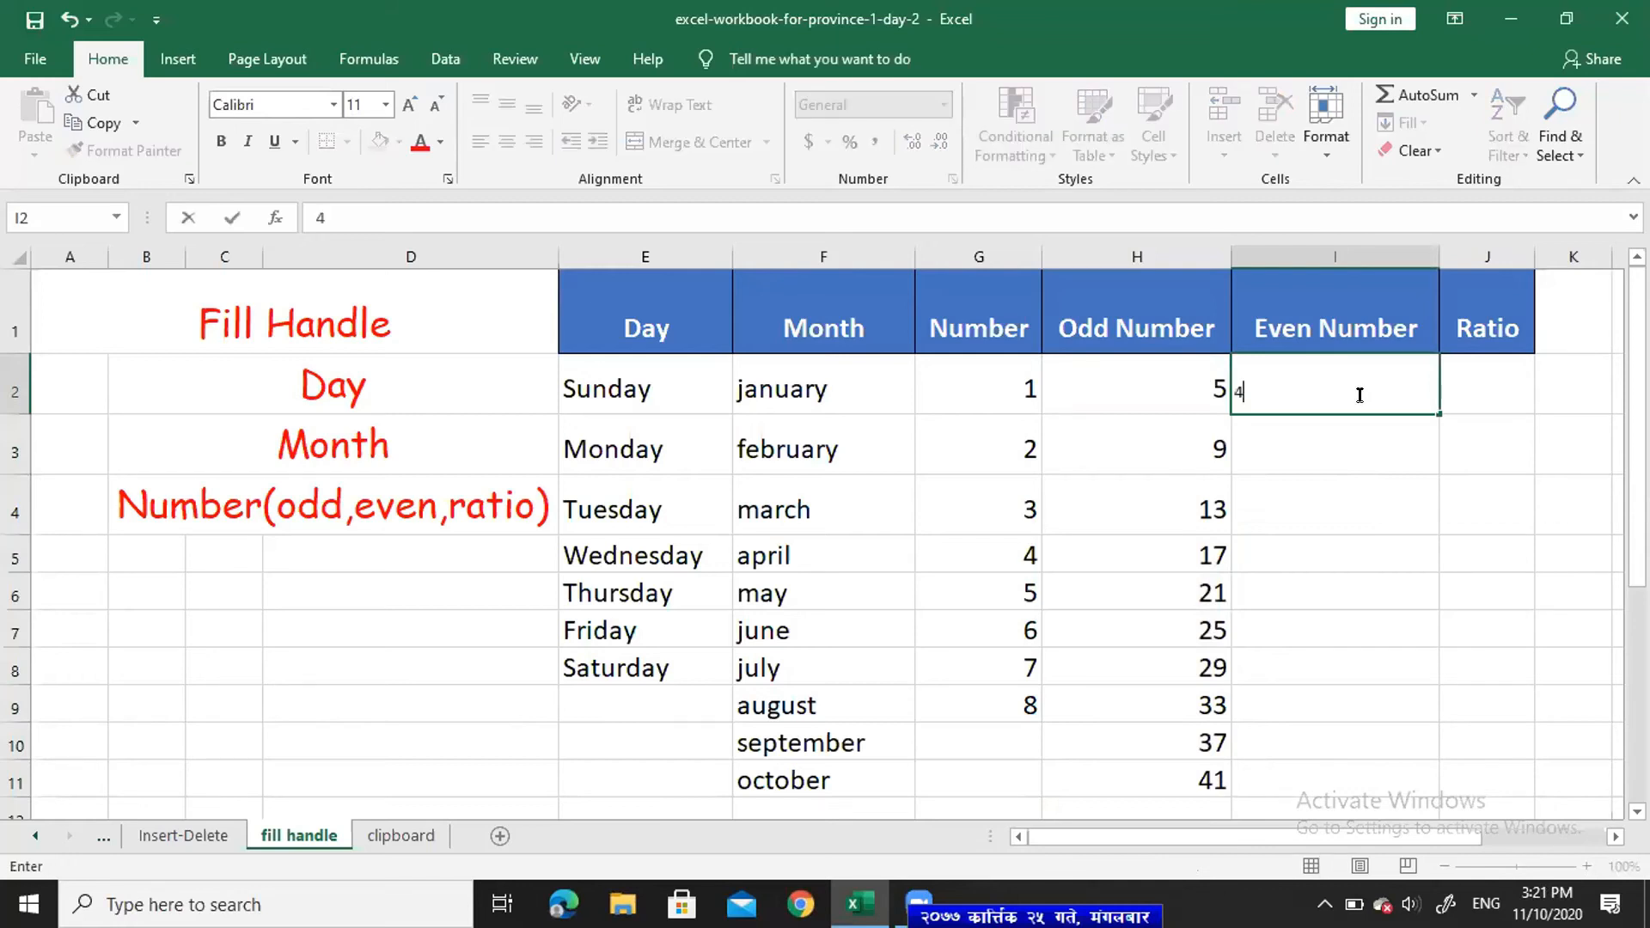
{"action": "key", "text": "Return"}
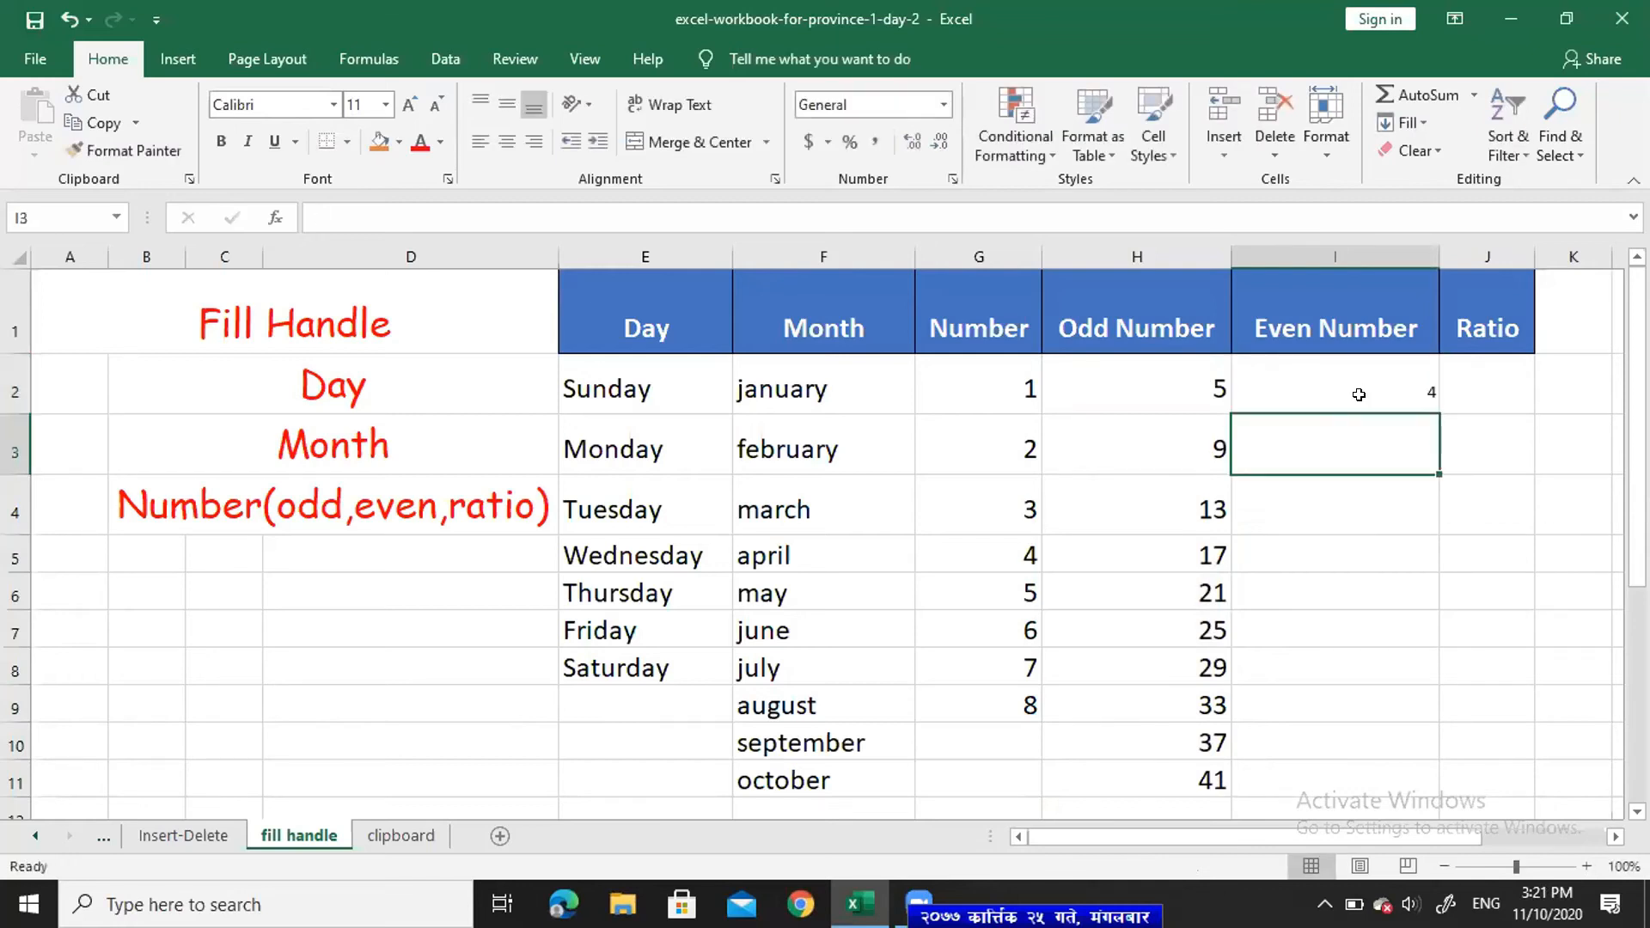
{"action": "type", "text": "8"}
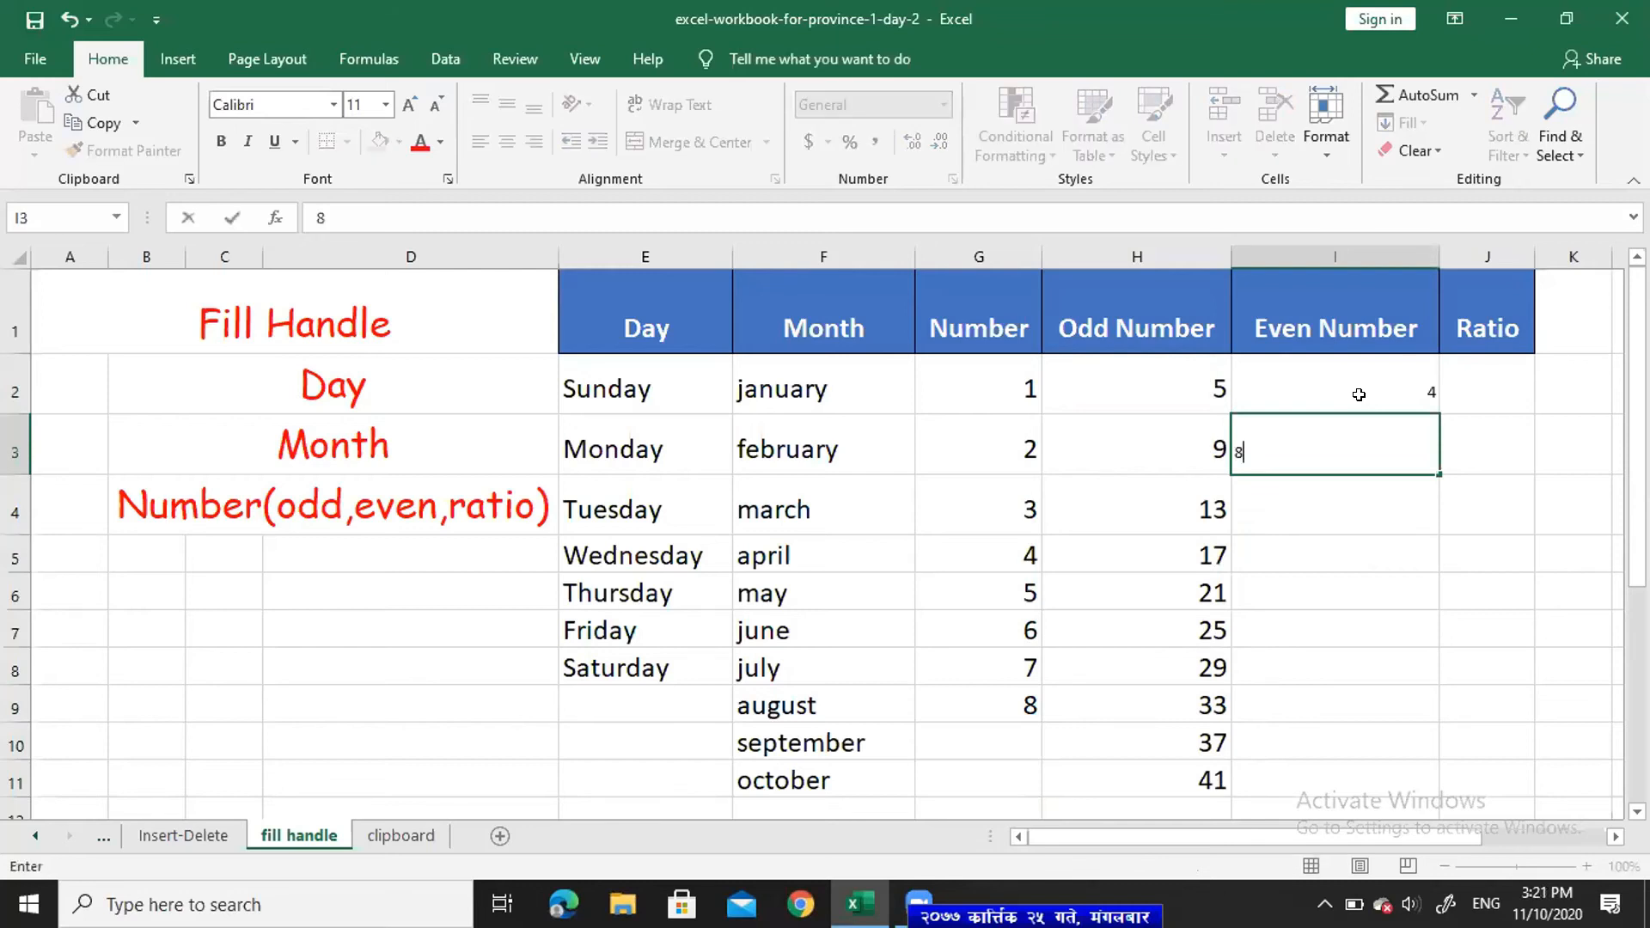
{"action": "key", "text": "Return"}
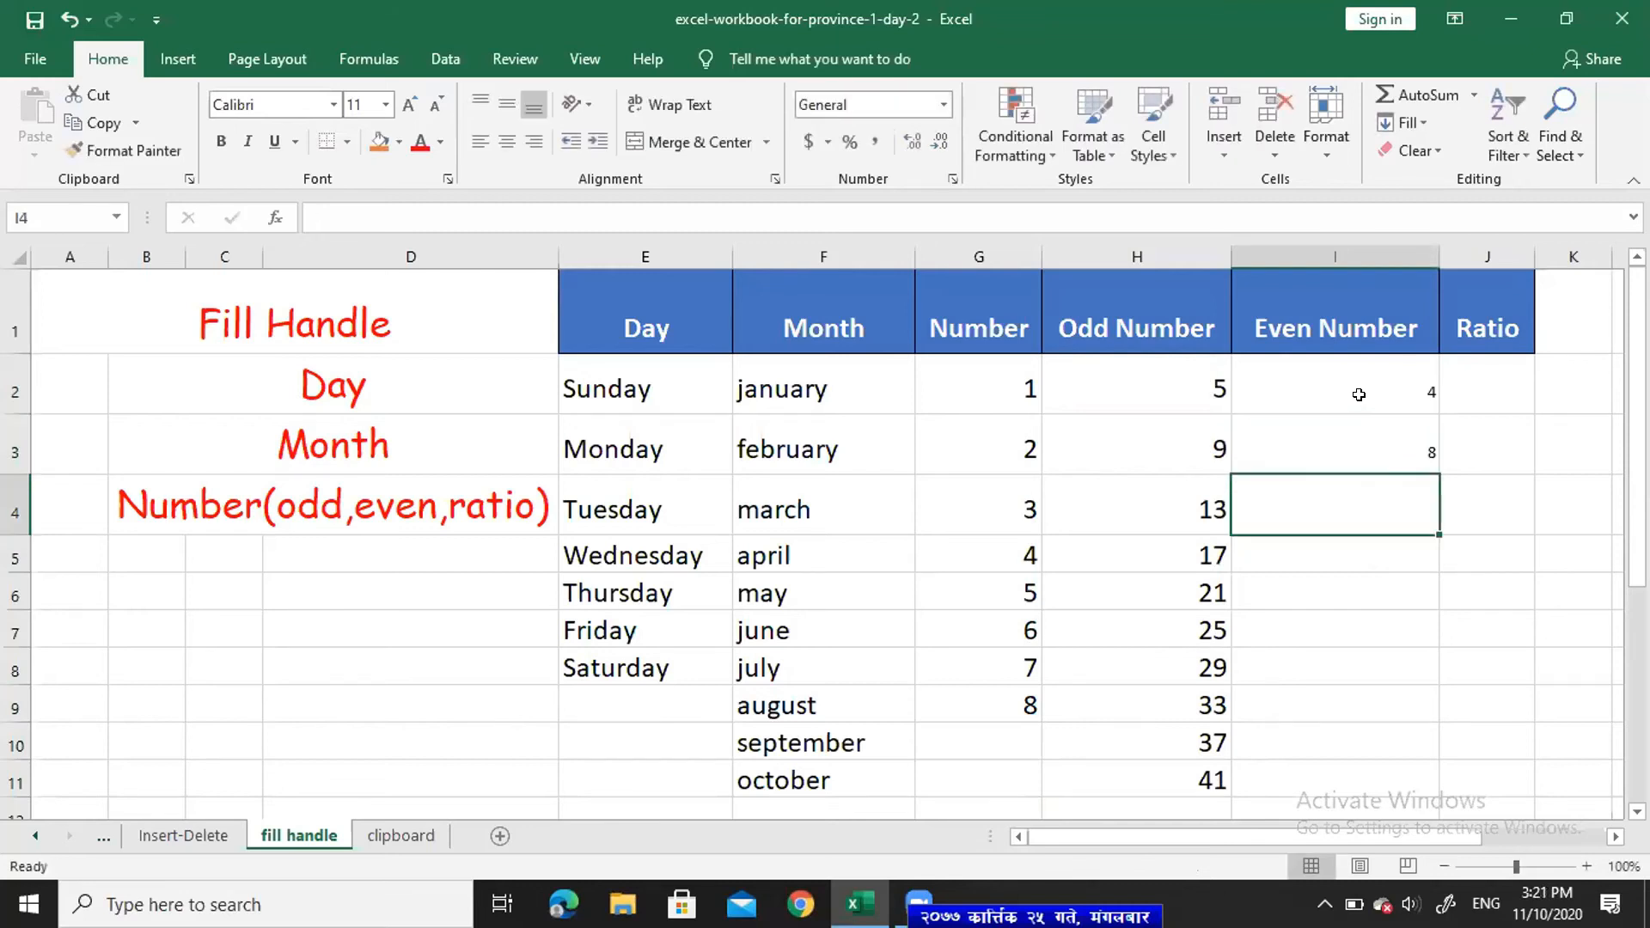
{"action": "left_click_drag", "start_coordinate": [1381, 374], "coordinate": [1410, 773]}
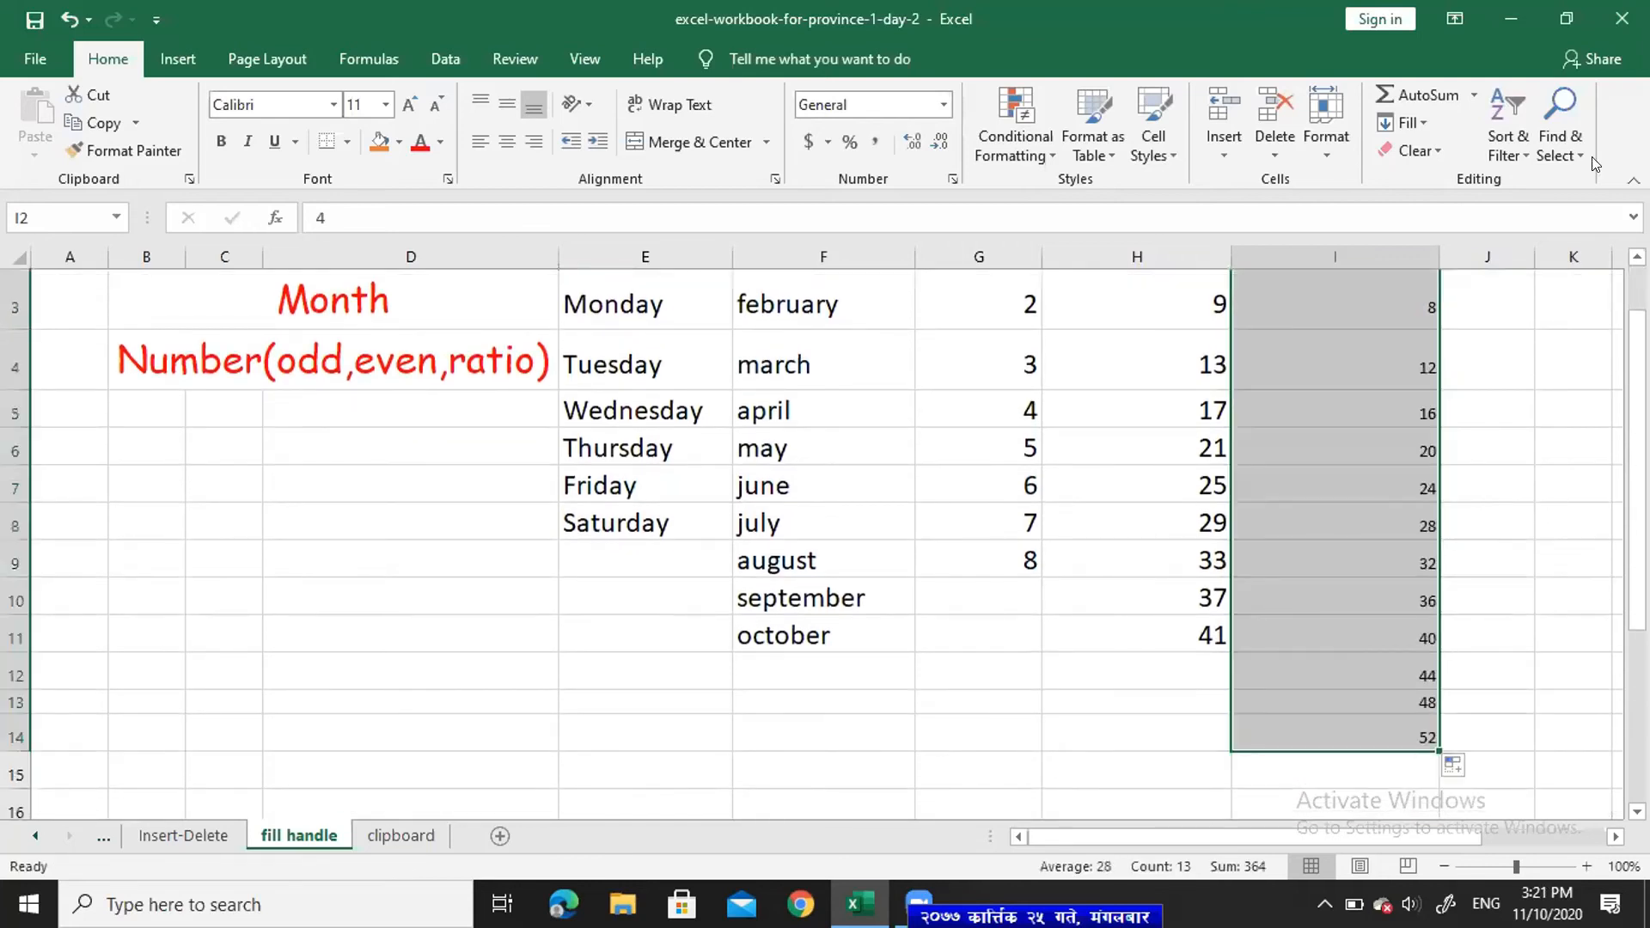
{"action": "left_click_drag", "start_coordinate": [1638, 514], "coordinate": [1637, 471]}
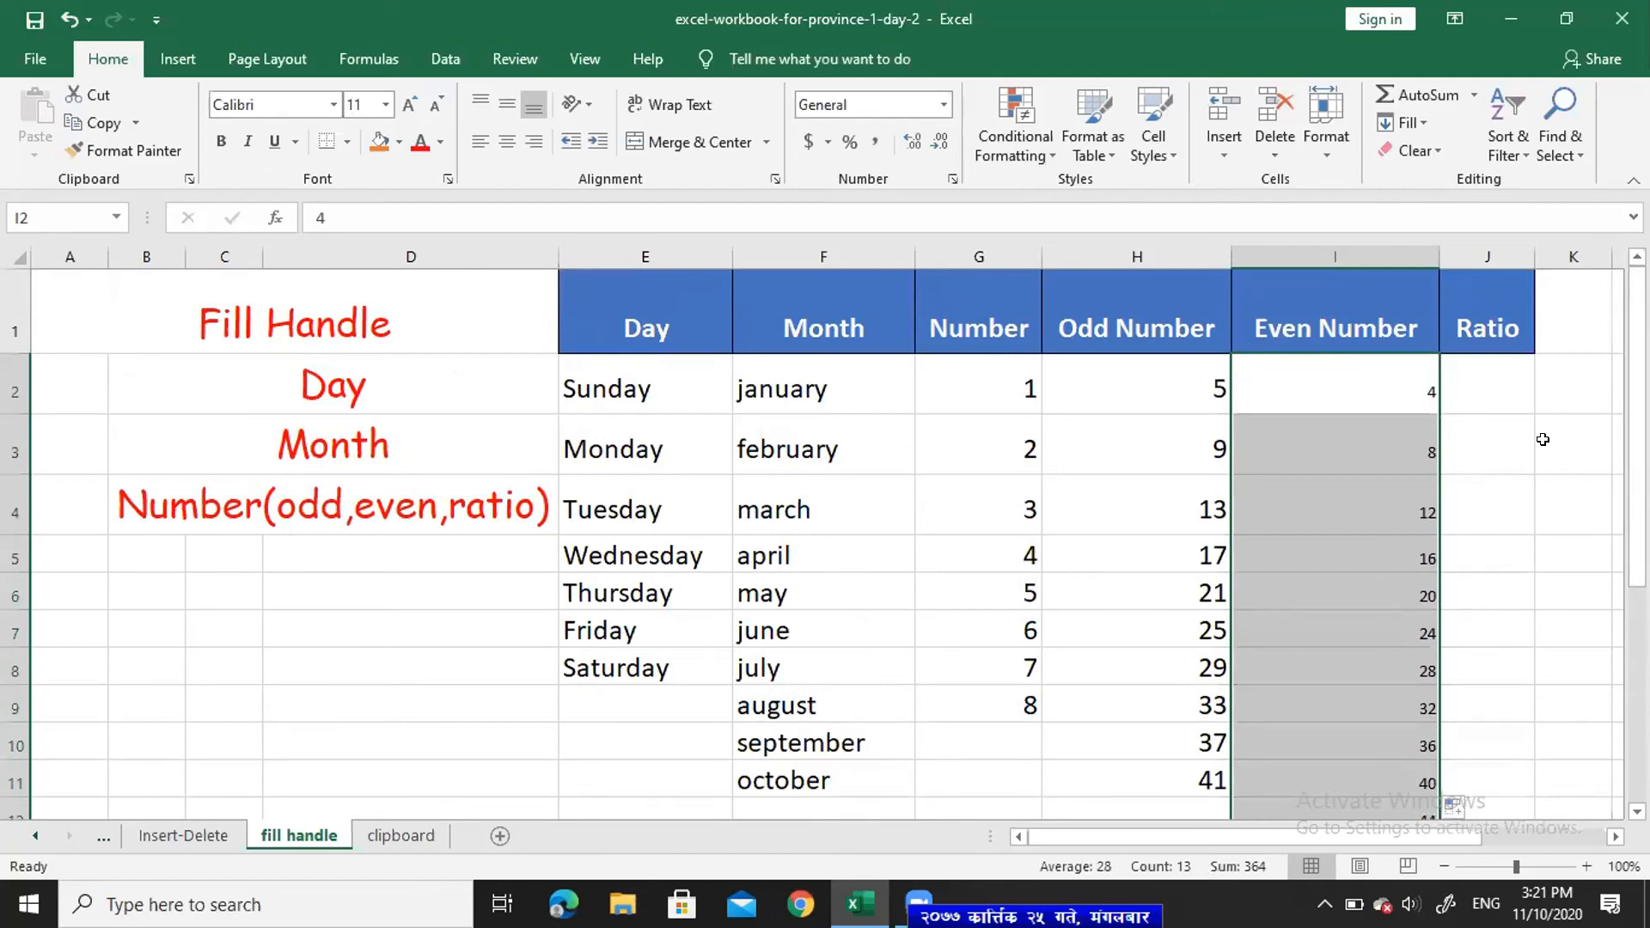
{"action": "left_click", "coordinate": [1474, 393]}
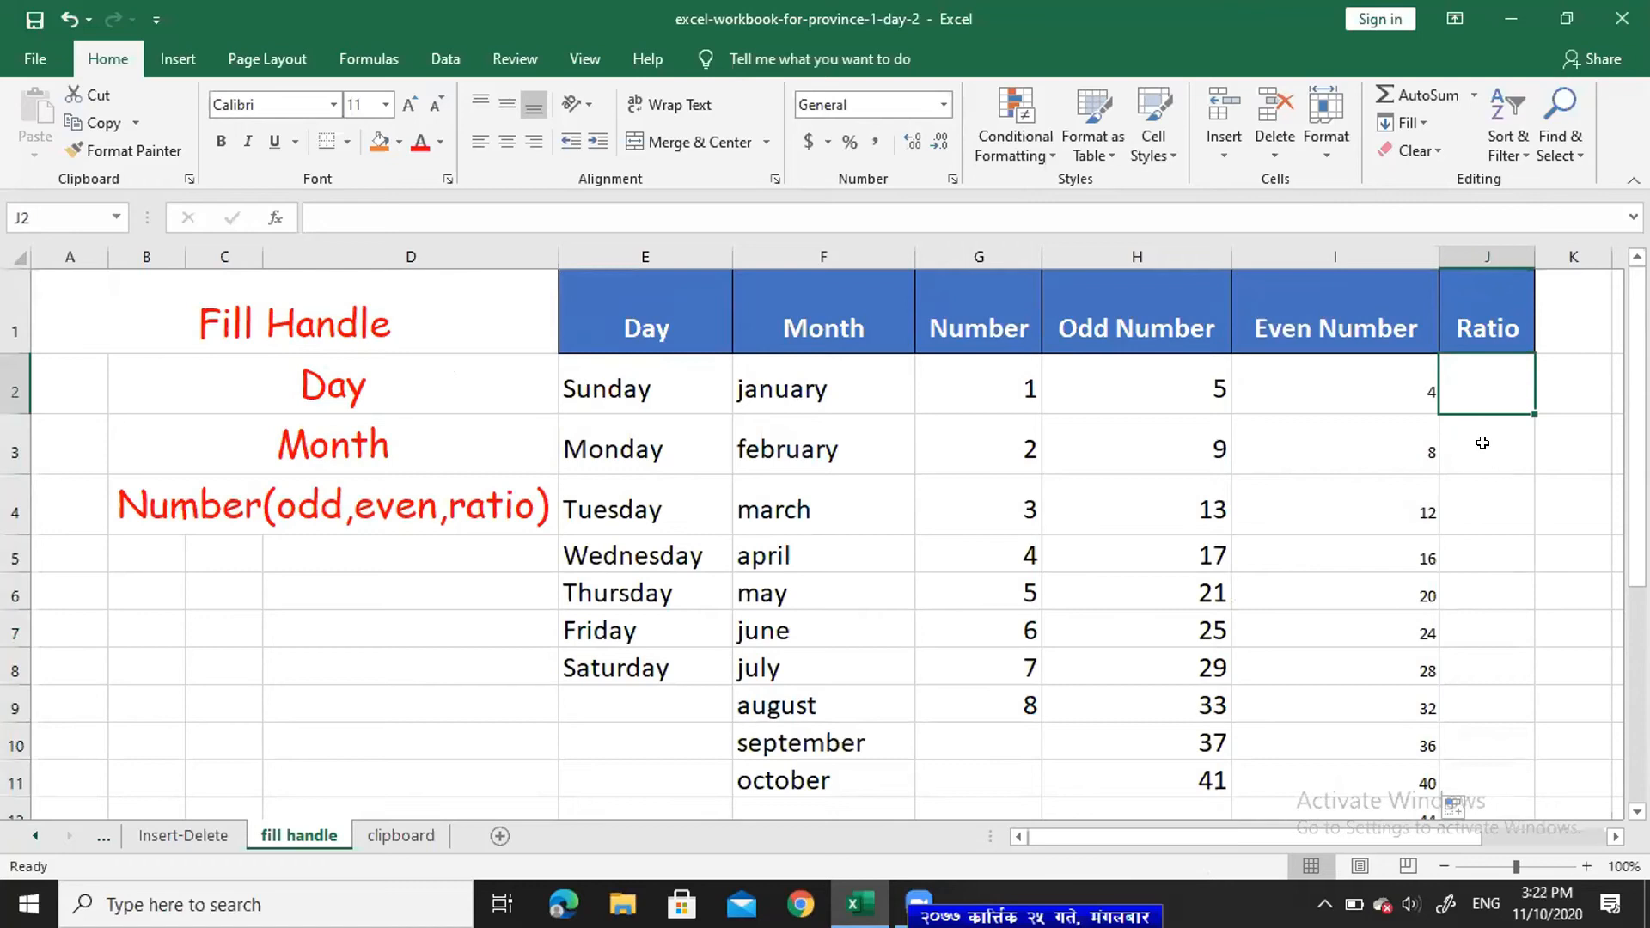
- Enter 1\2 in J2 and fill the ratios 1\2 through 1\10 down to J10
{"action": "type", "text": "1"}
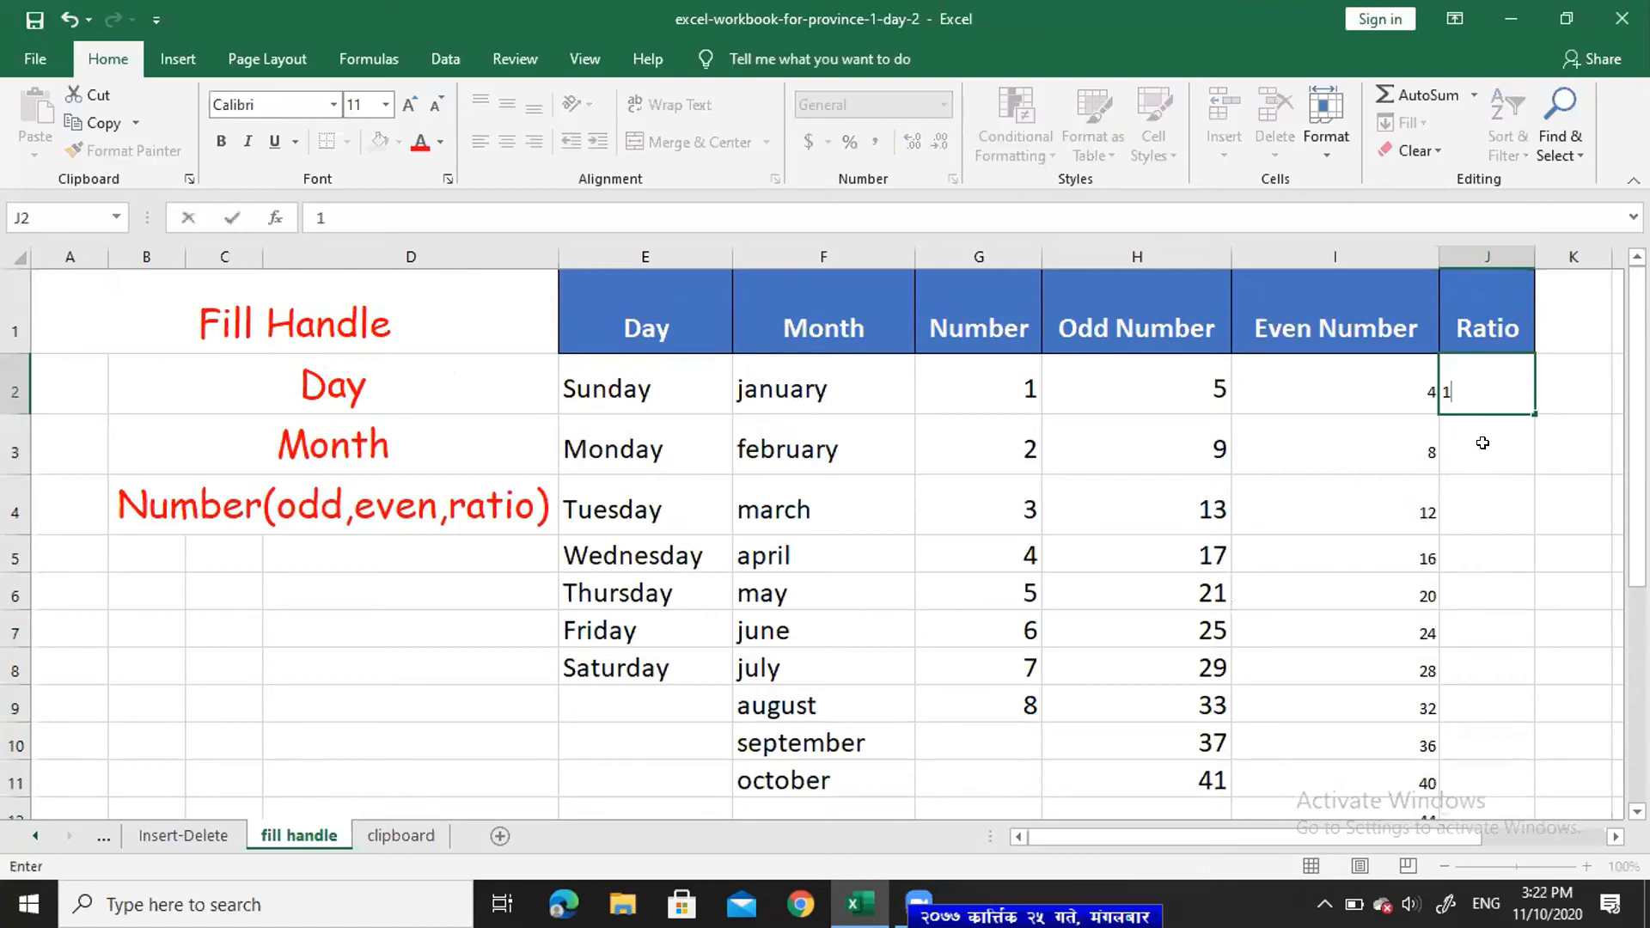
{"action": "type", "text": "|"}
{"action": "key", "text": "BackSpace"}
{"action": "left_click", "coordinate": [1482, 443]}
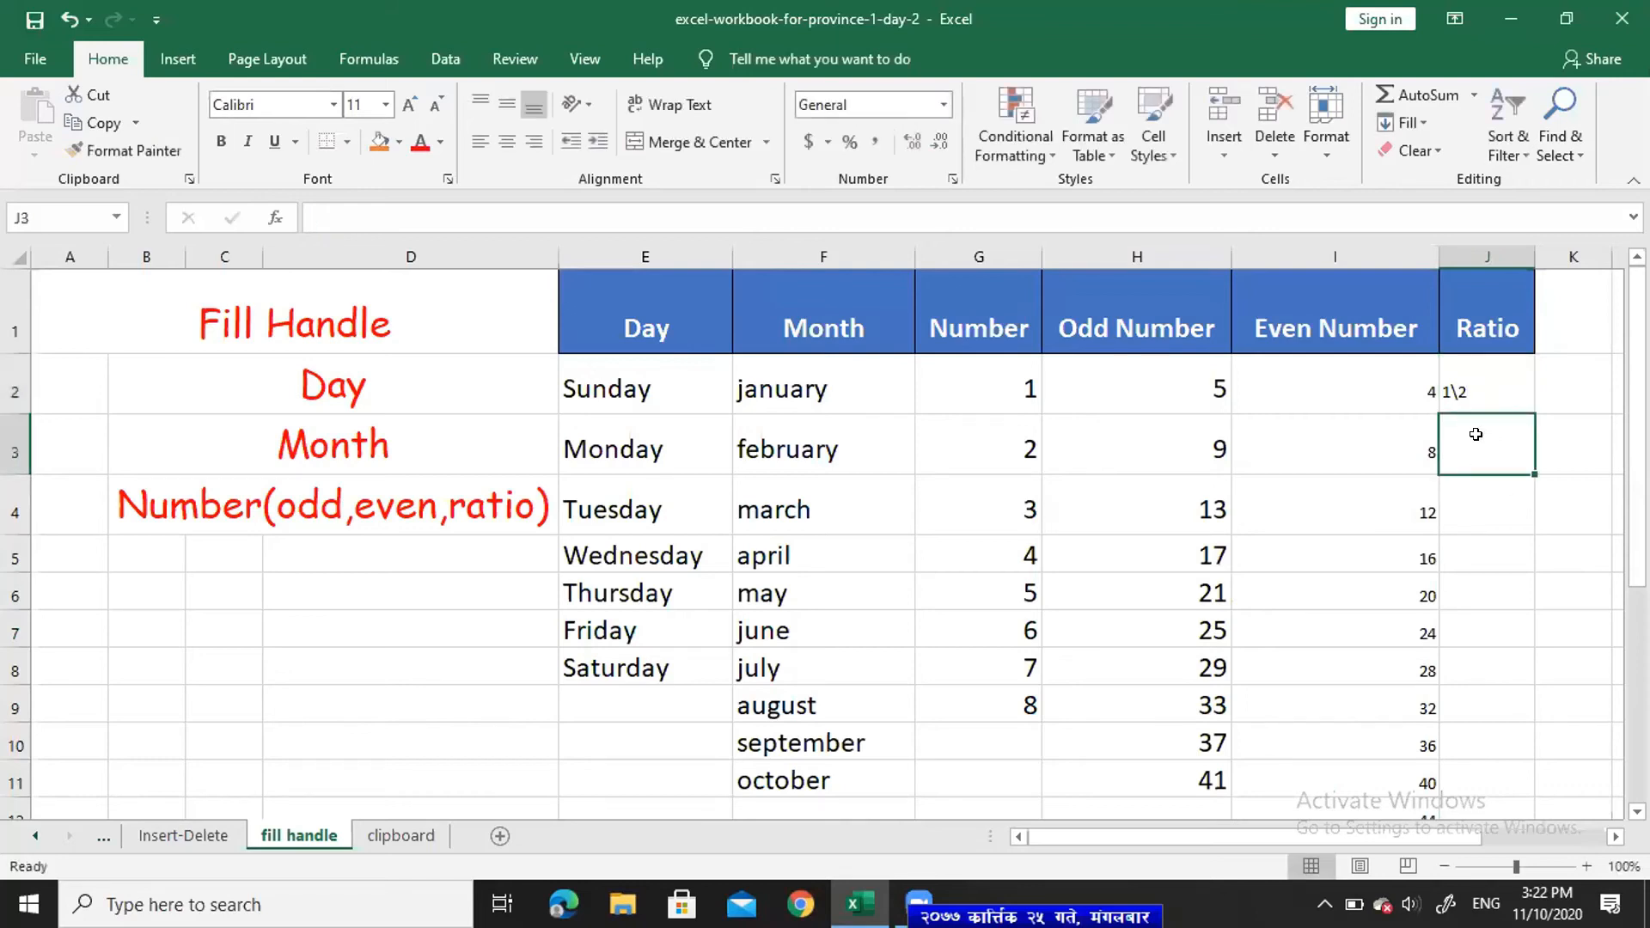
{"action": "left_click", "coordinate": [1503, 402]}
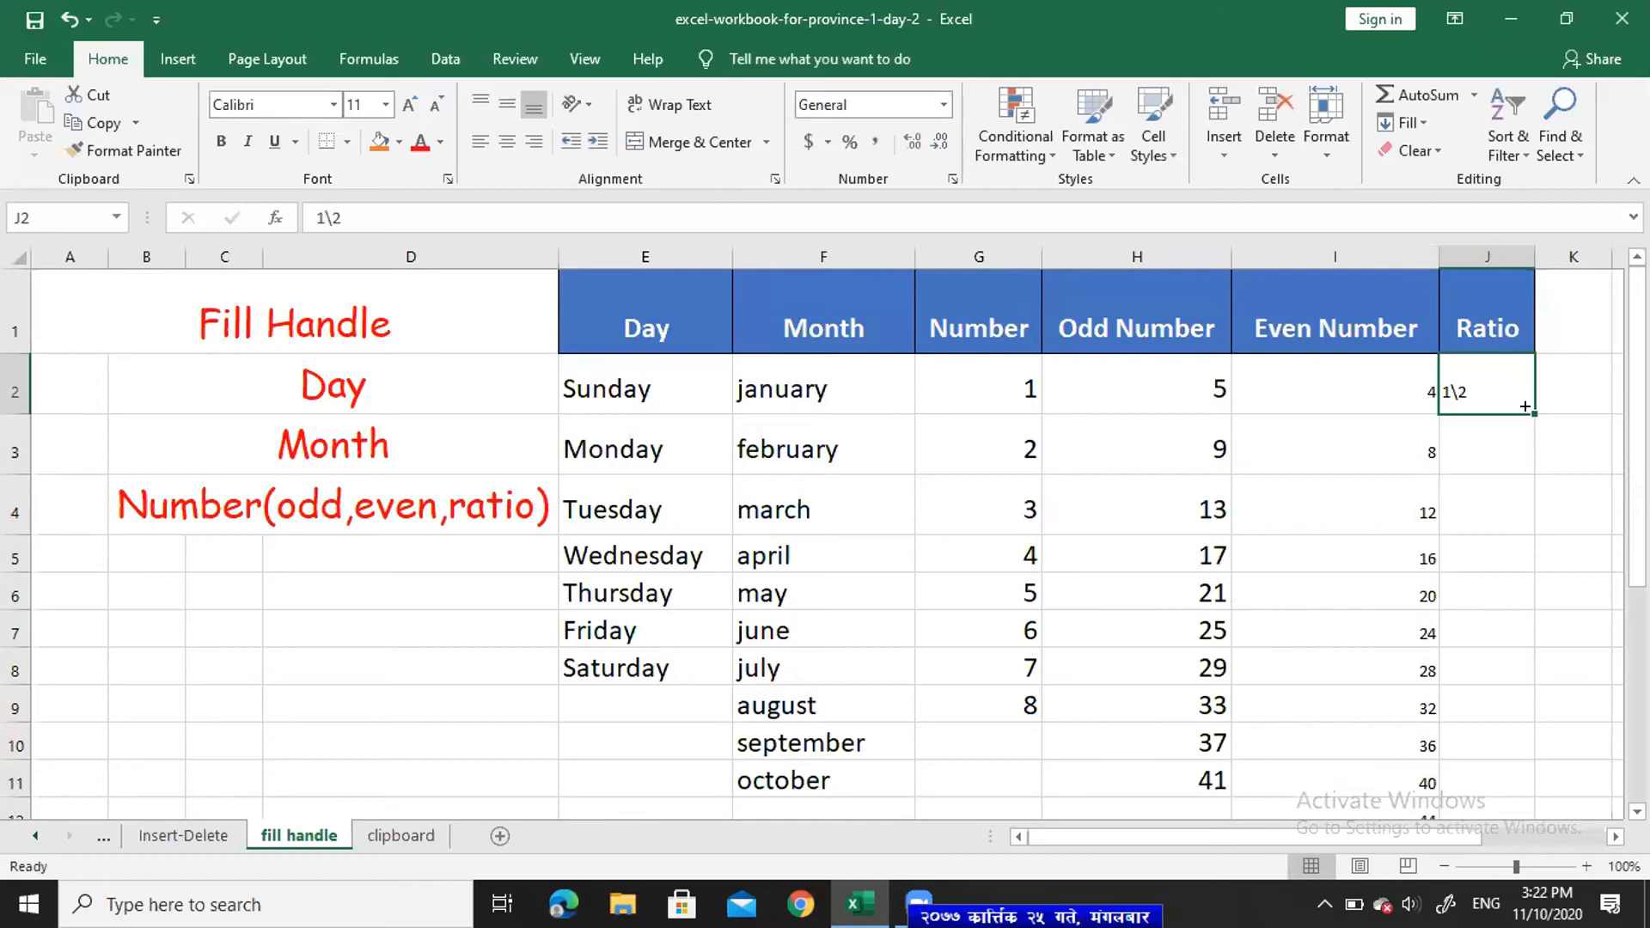
{"action": "left_click_drag", "start_coordinate": [1525, 413], "coordinate": [1523, 574]}
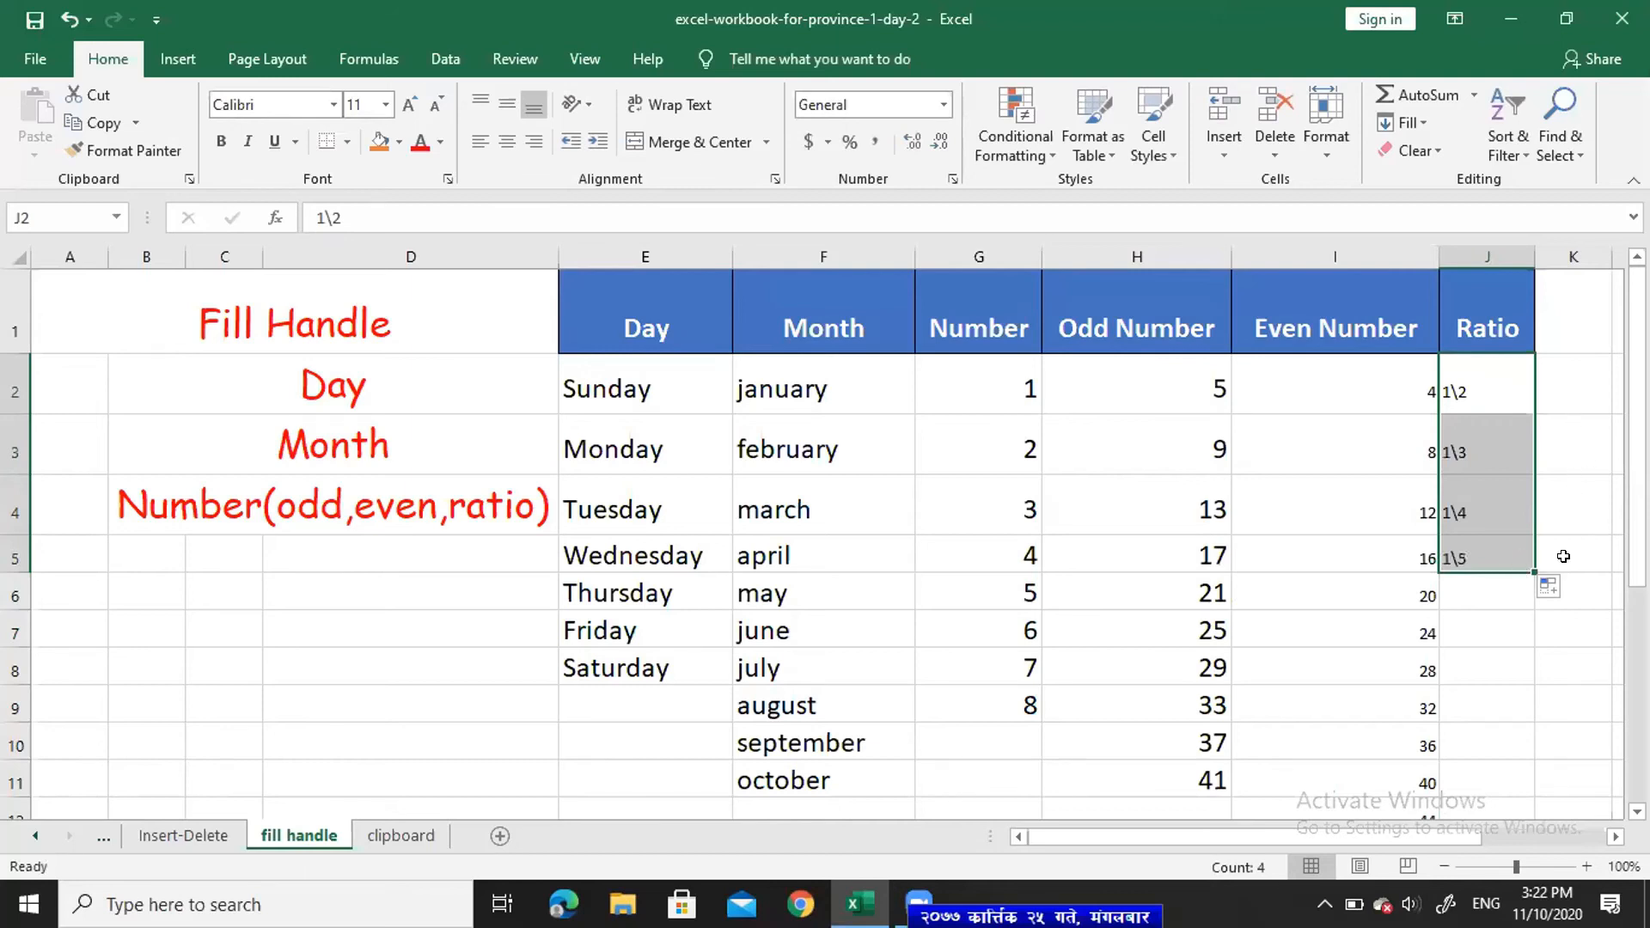
{"action": "left_click_drag", "start_coordinate": [1526, 570], "coordinate": [1551, 709]}
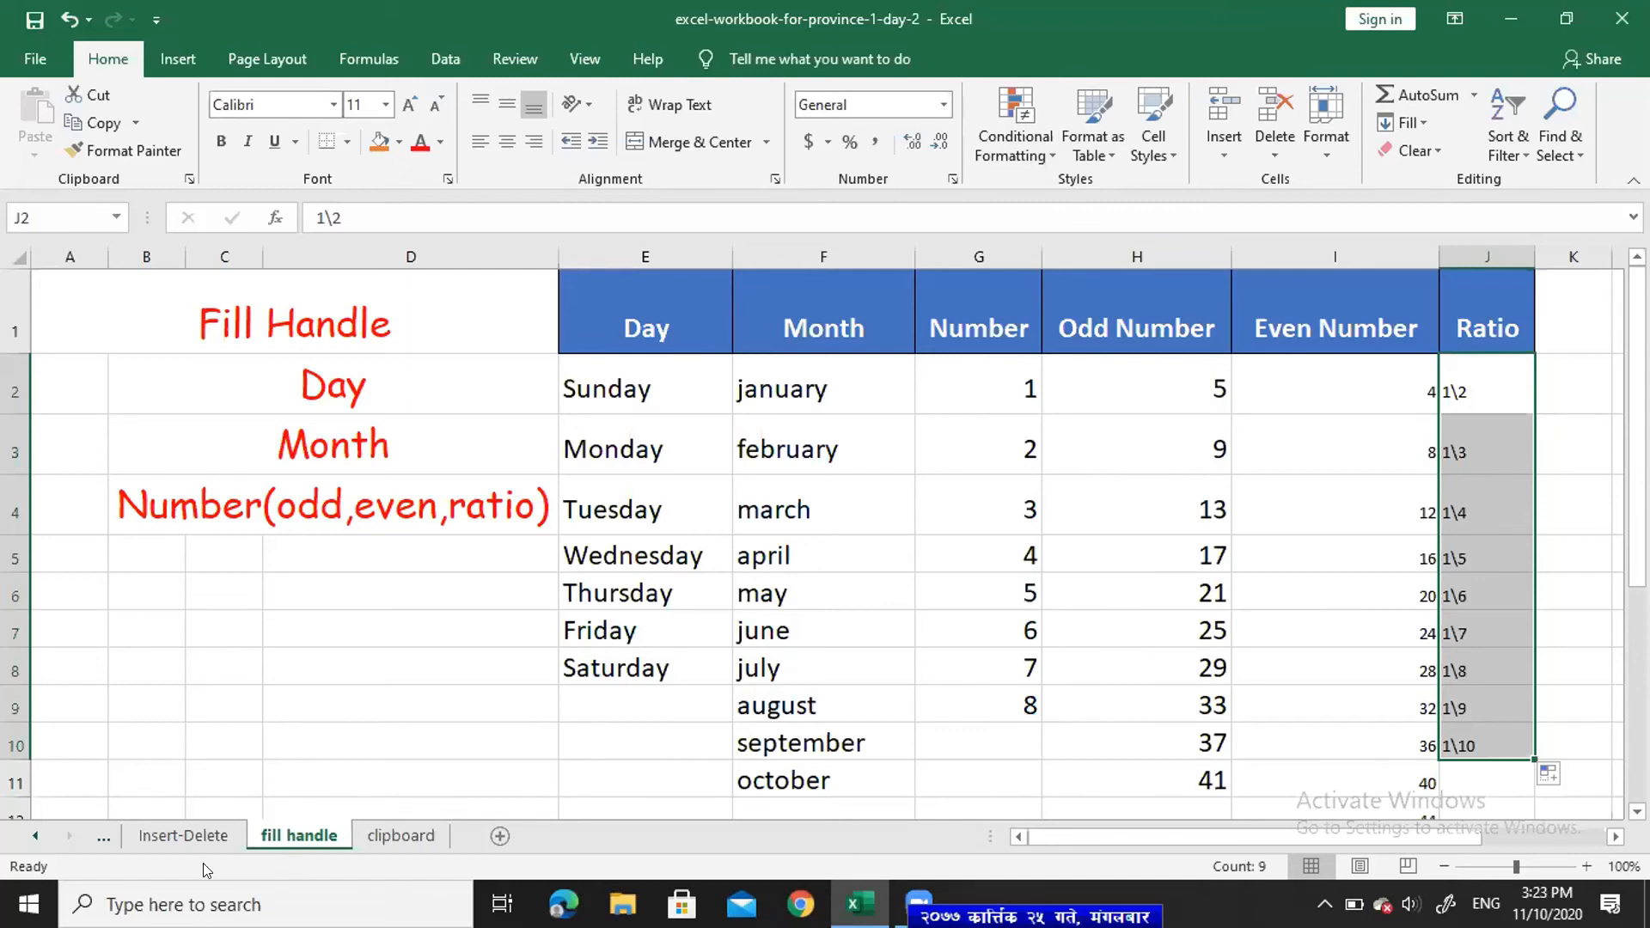
{"action": "left_click_drag", "start_coordinate": [1637, 469], "coordinate": [1637, 576]}
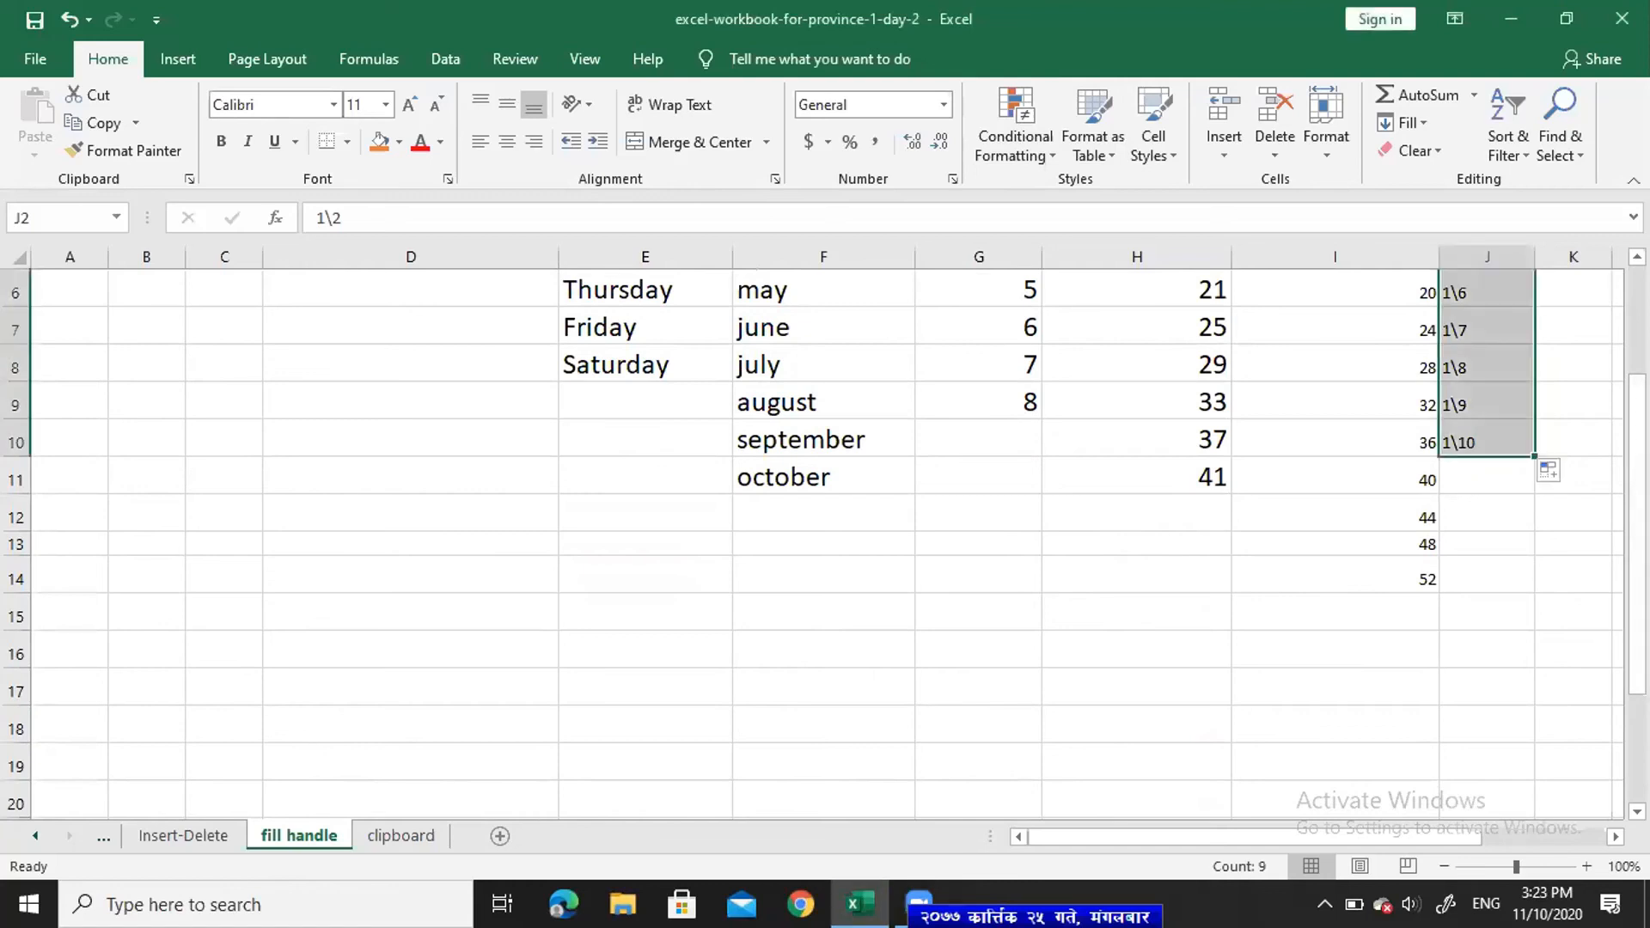
{"action": "scroll", "coordinate": [1591, 363], "scroll_direction": "up", "scroll_amount": 3}
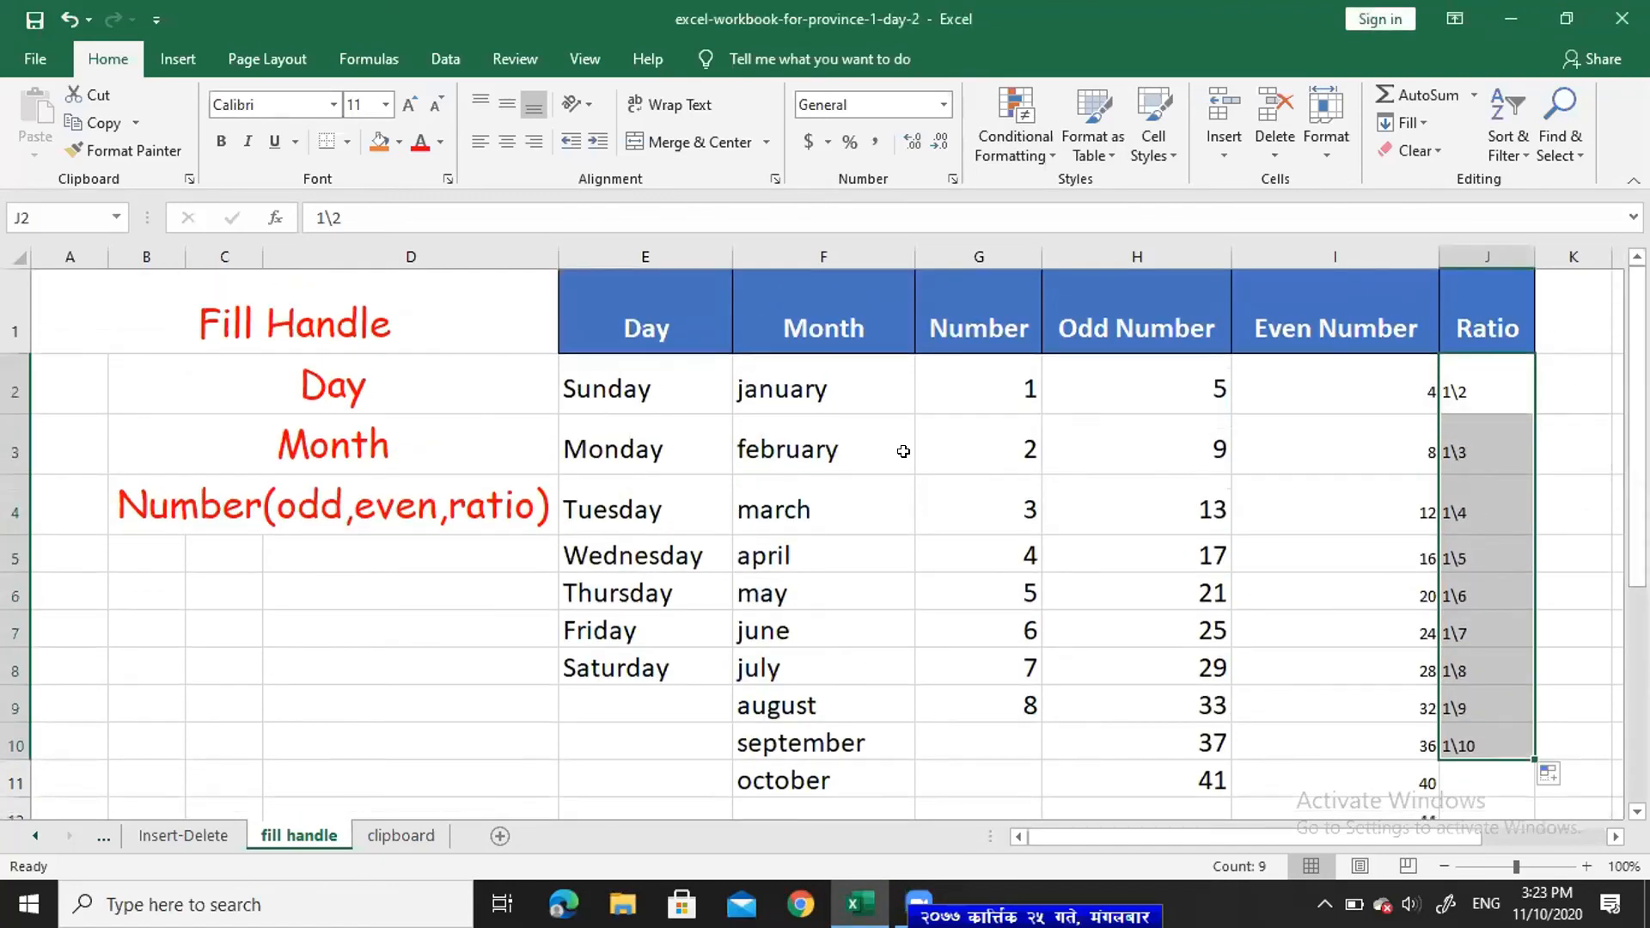
{"action": "left_click", "coordinate": [624, 389]}
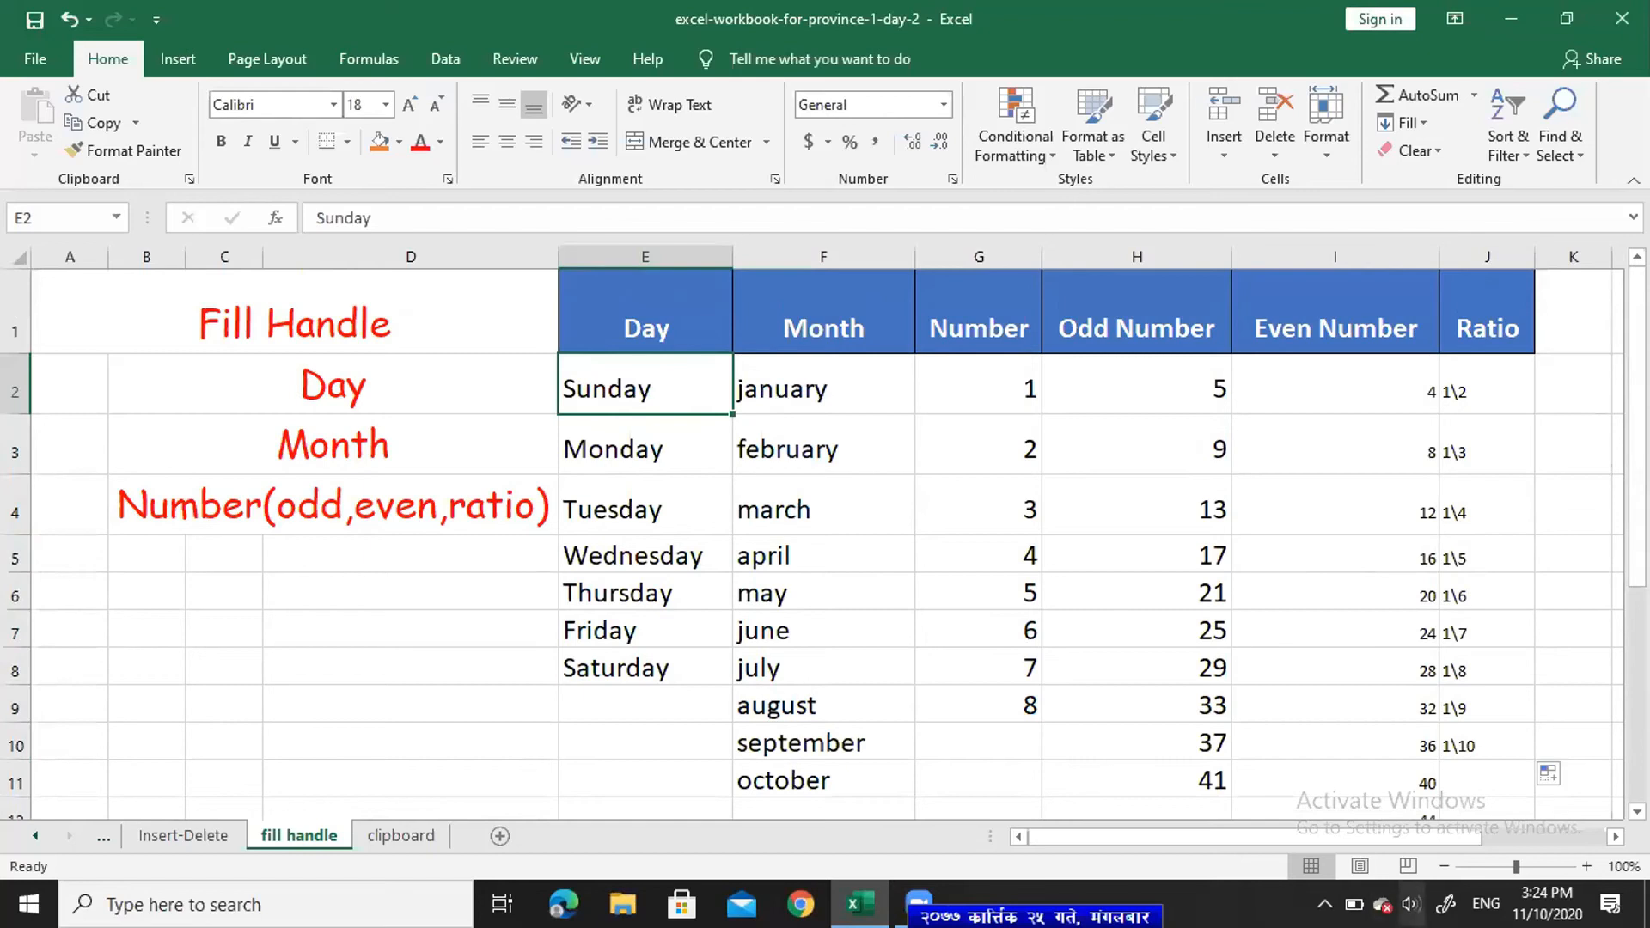
- Switch keyboard input to Nepali traditional and type ब in E2
{"action": "left_click", "coordinate": [1486, 905]}
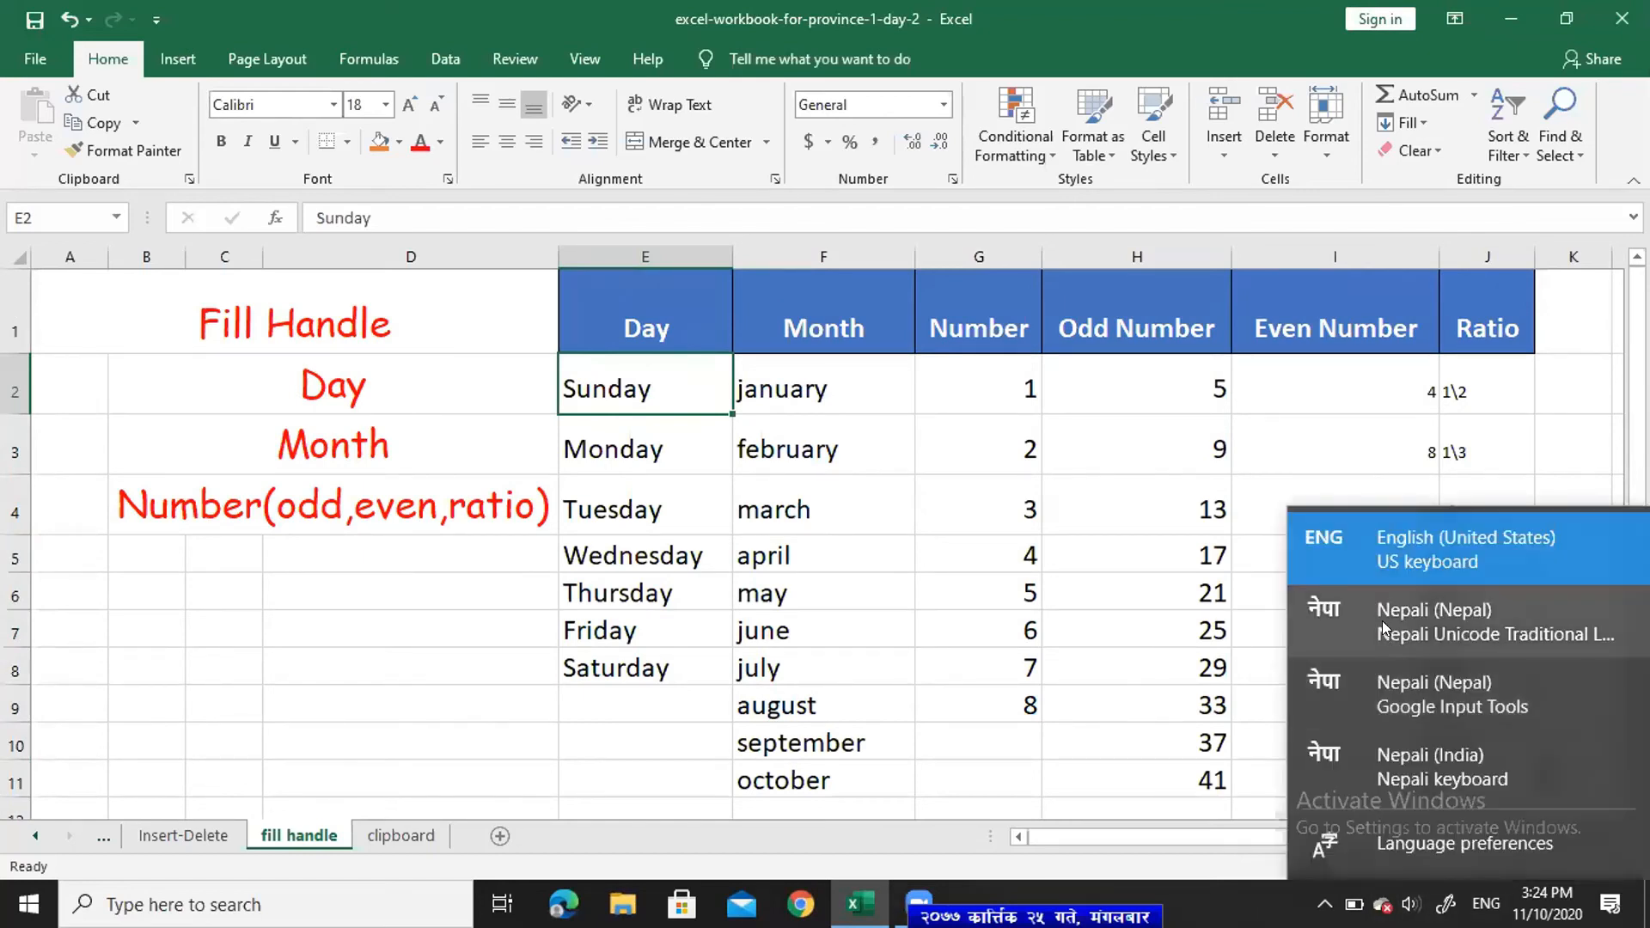
{"action": "left_click", "coordinate": [1383, 620]}
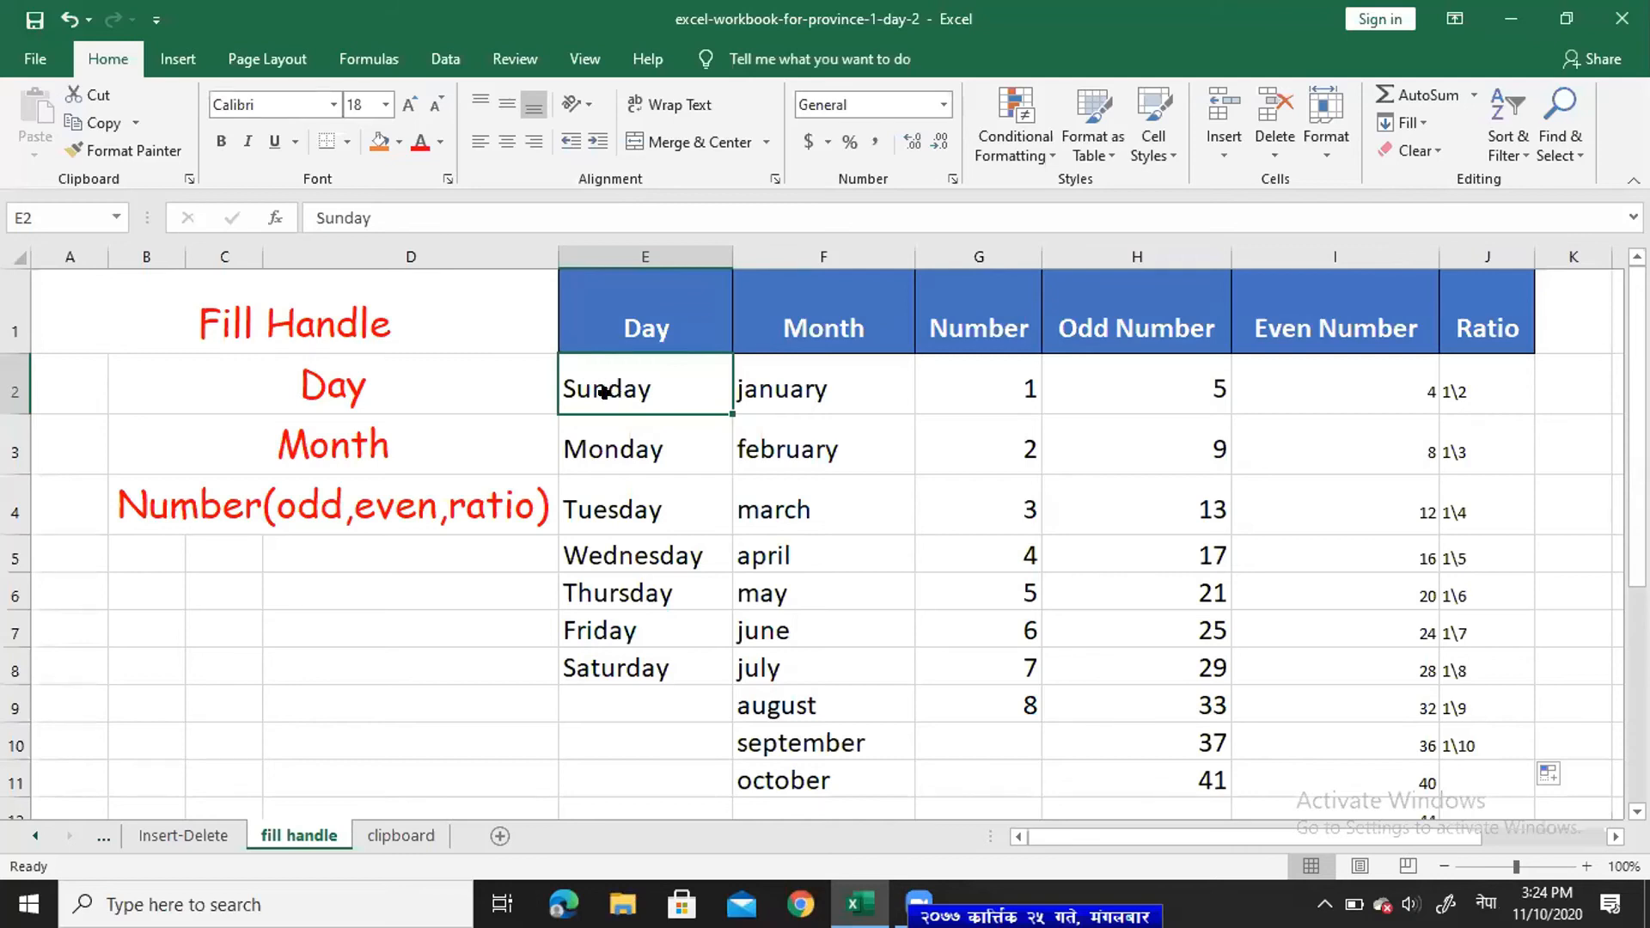
{"action": "type", "text": "ब"}
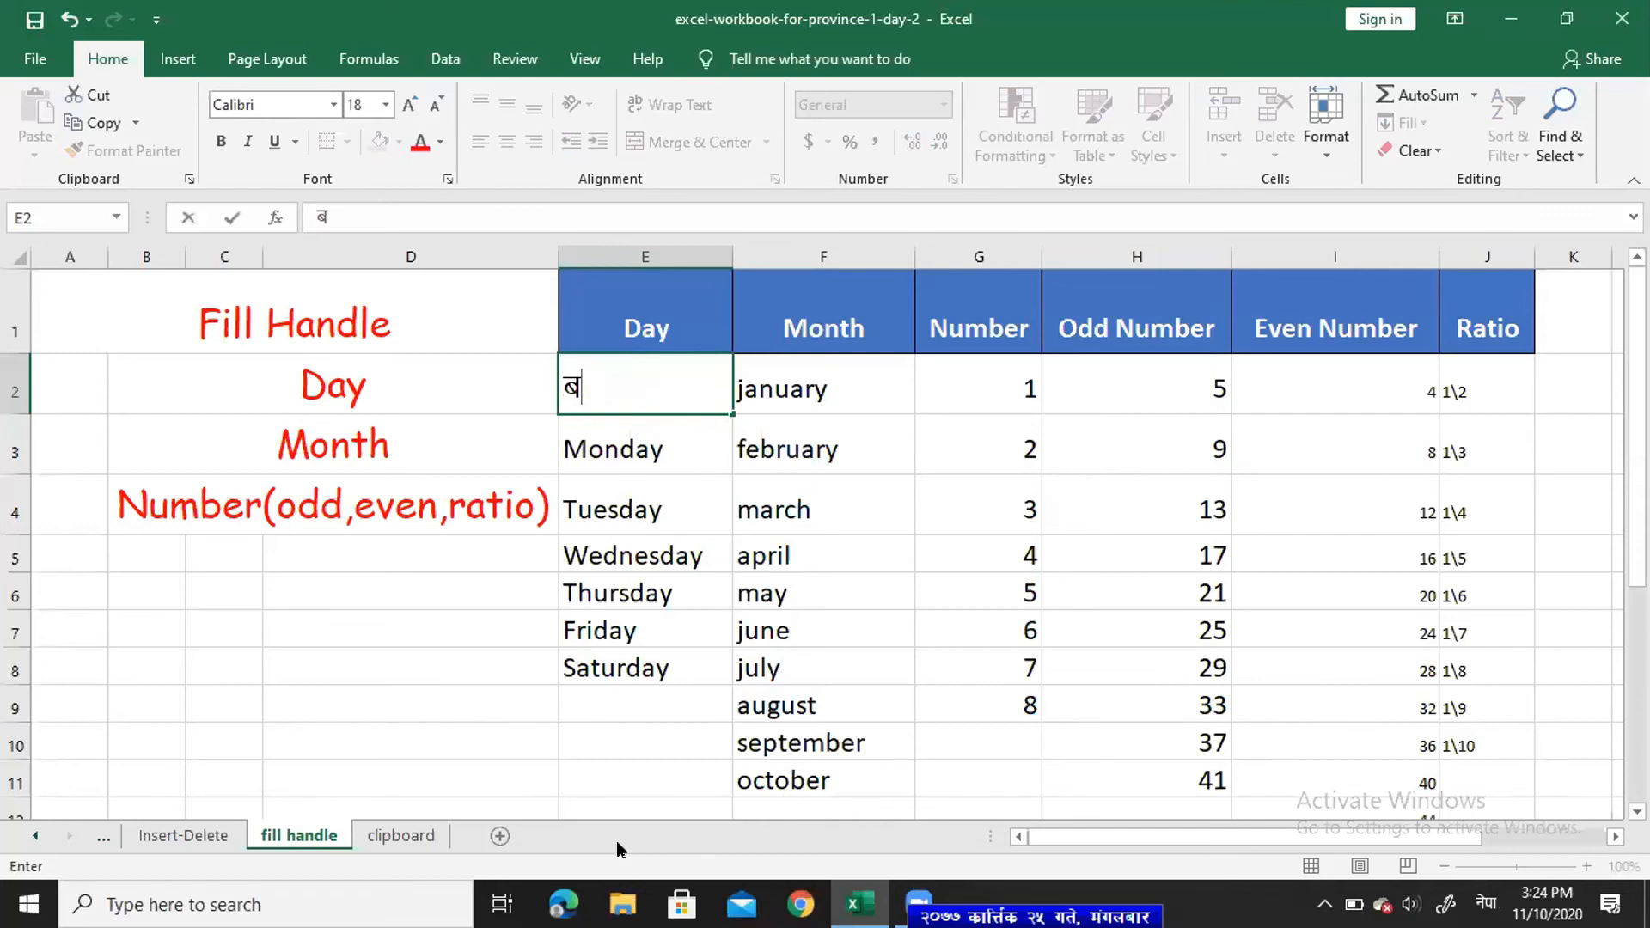
- Select E2:J11 and delete all table entries below the headers
{"action": "left_click", "coordinate": [644, 812]}
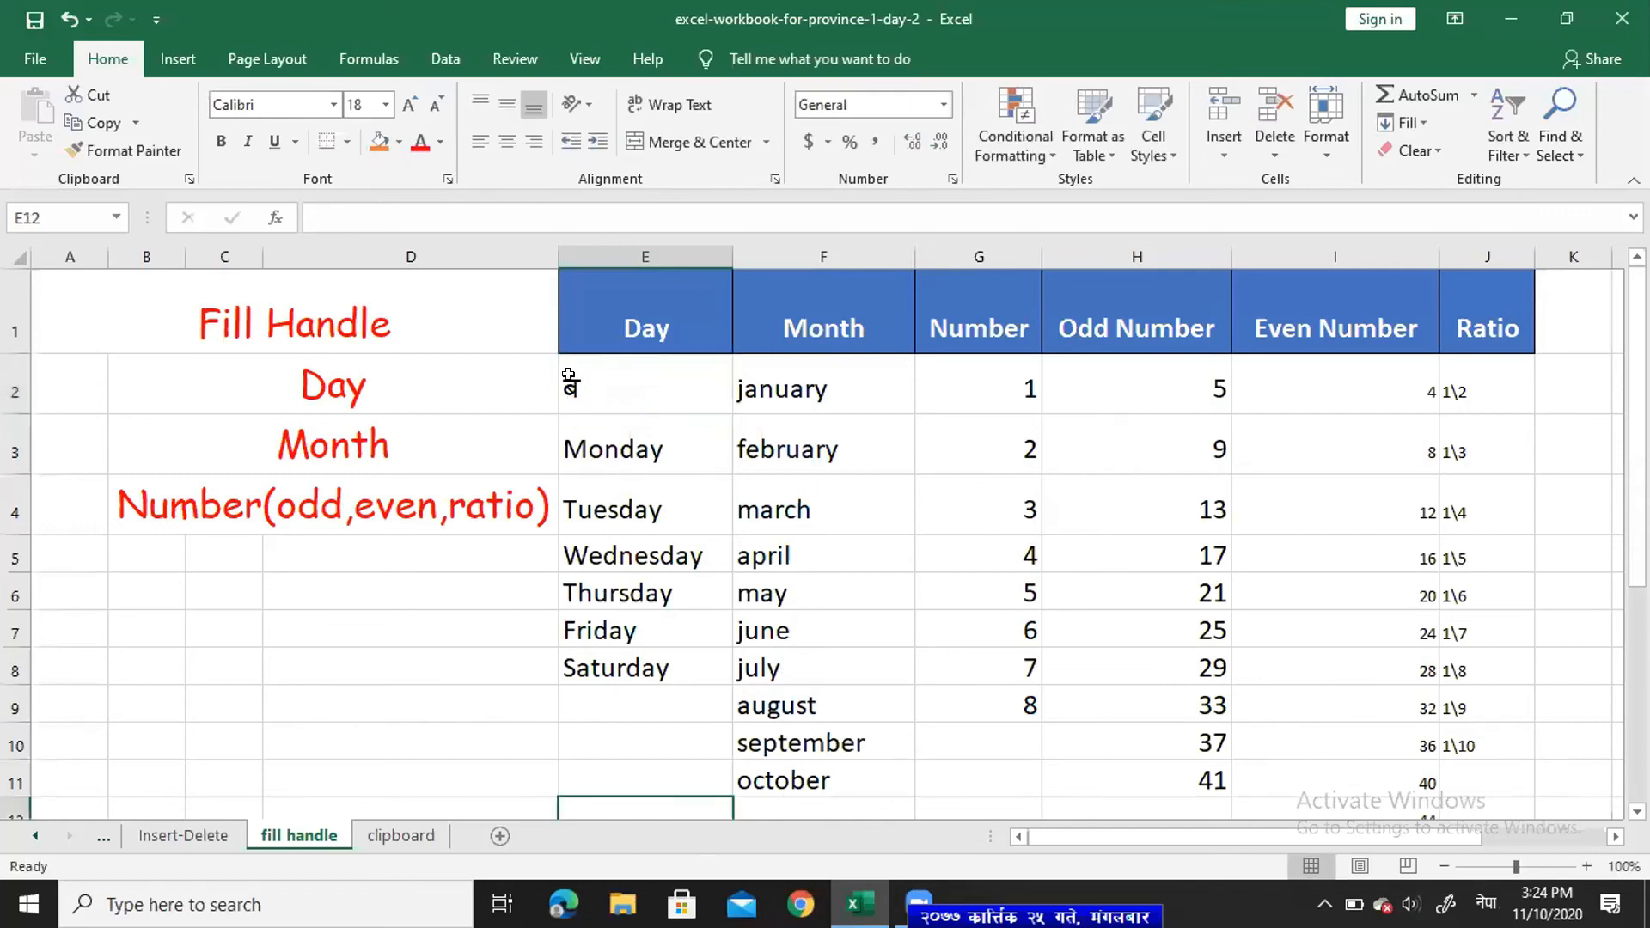
{"action": "left_click_drag", "start_coordinate": [645, 387], "coordinate": [1445, 782]}
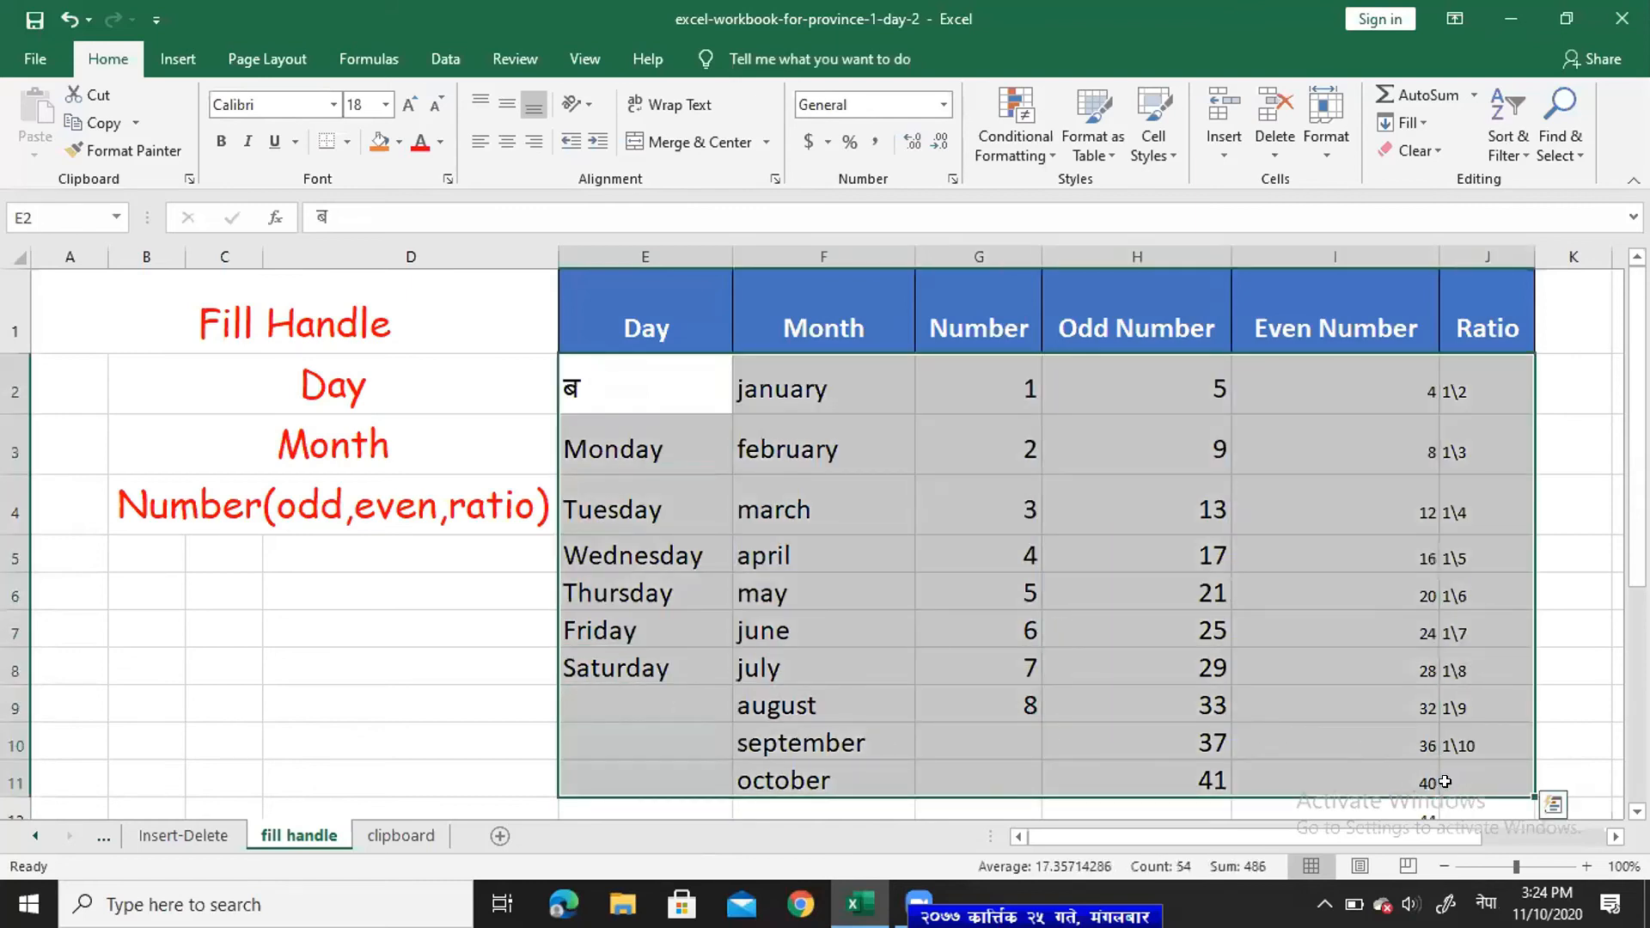
{"action": "key", "text": "Delete"}
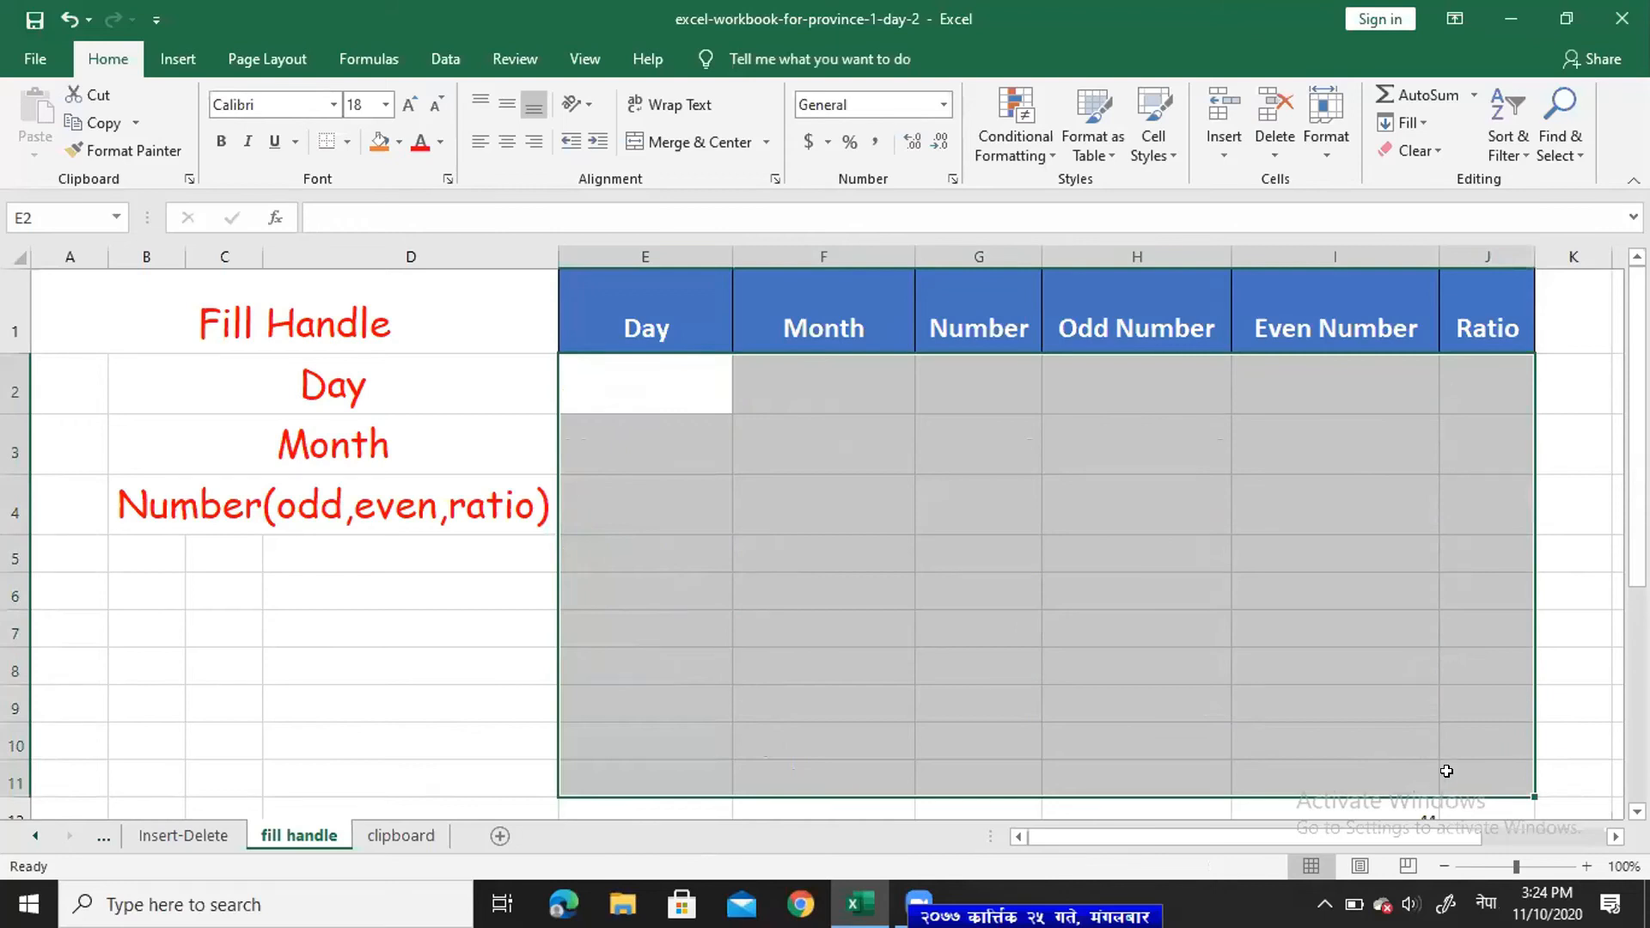
- Type बैसाख in E2, correcting the mistyped last character
{"action": "left_click", "coordinate": [633, 475]}
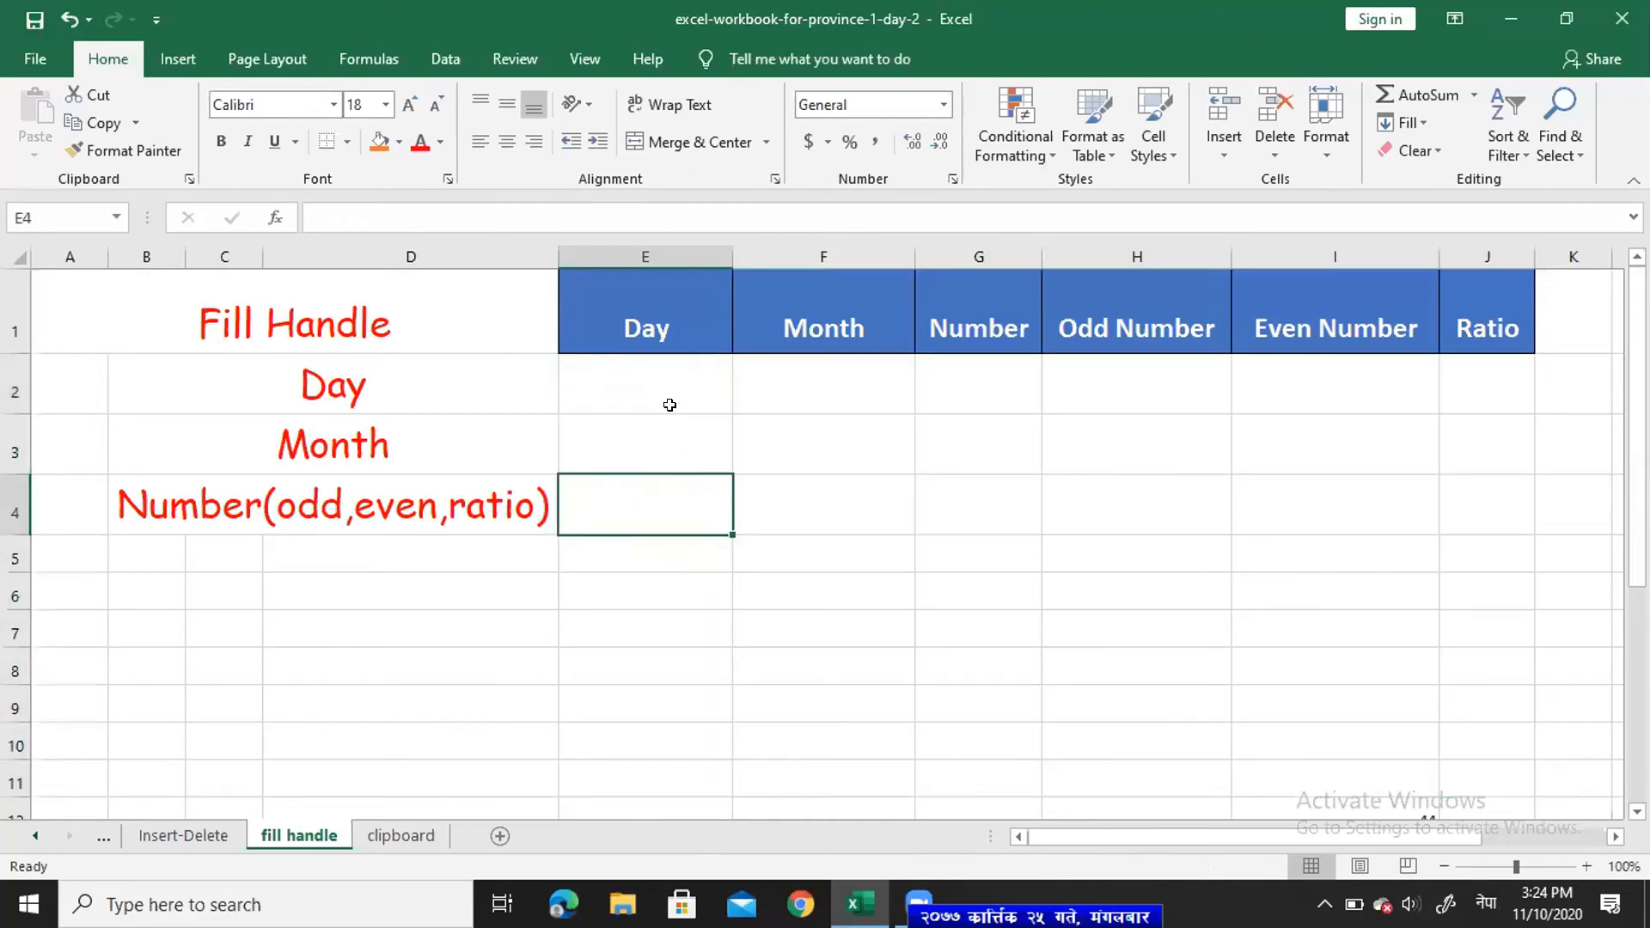
{"action": "left_click", "coordinate": [610, 381]}
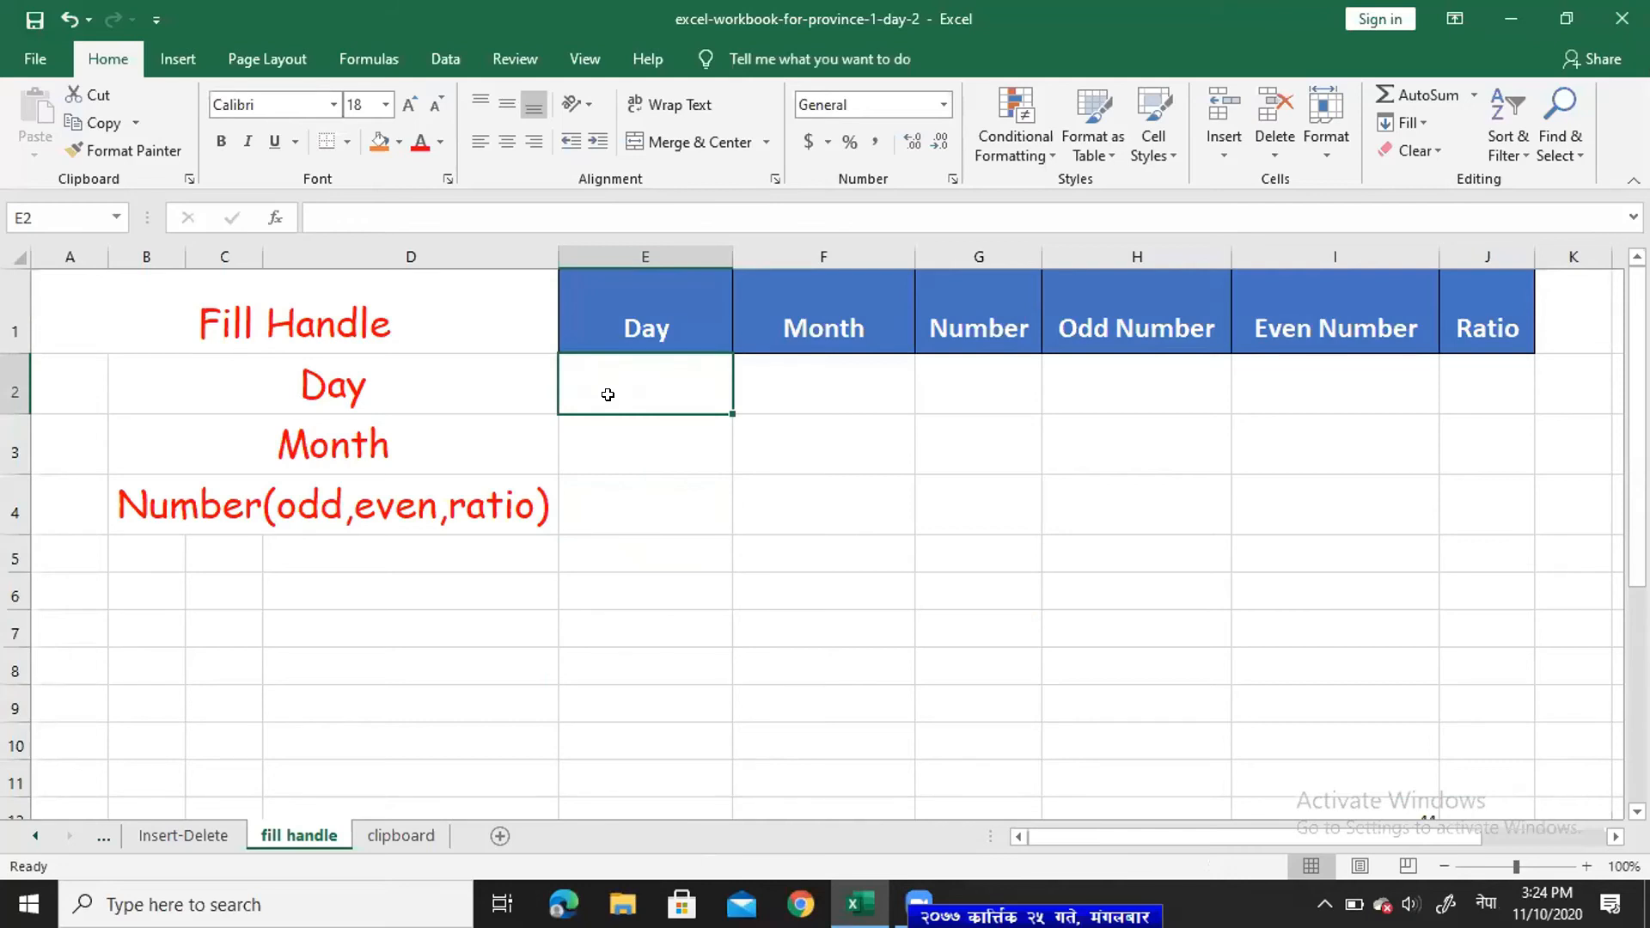
{"action": "type", "text": "ब"}
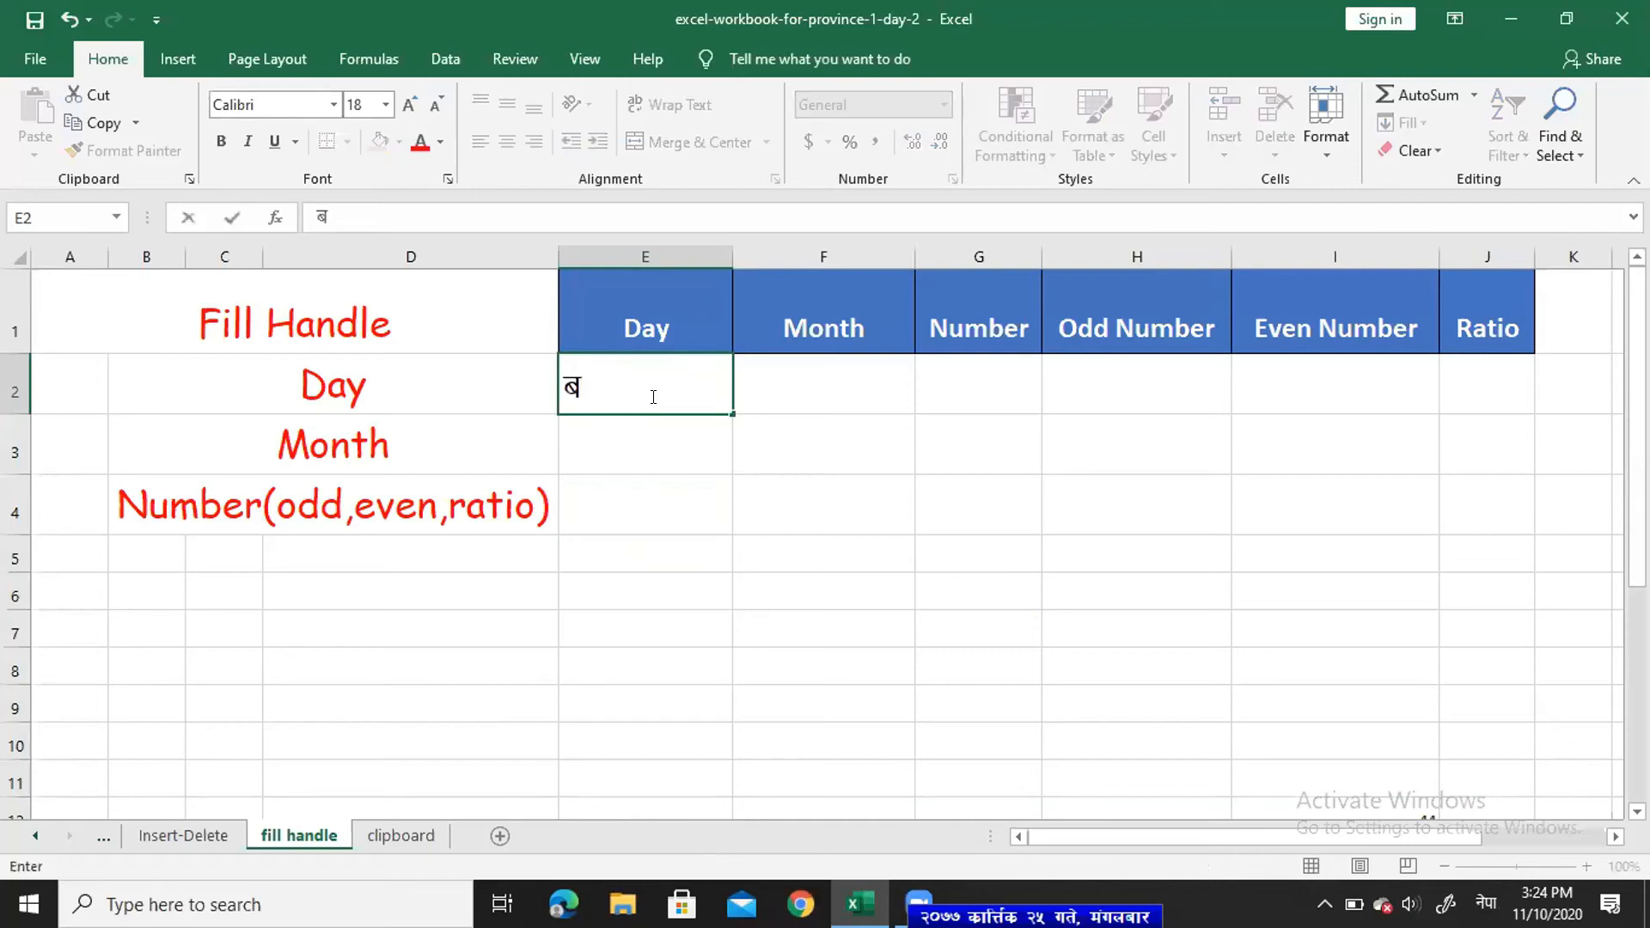
{"action": "type", "text": "ैसाद"}
{"action": "key", "text": "BackSpace"}
{"action": "type", "text": "ख"}
{"action": "key", "text": "Return"}
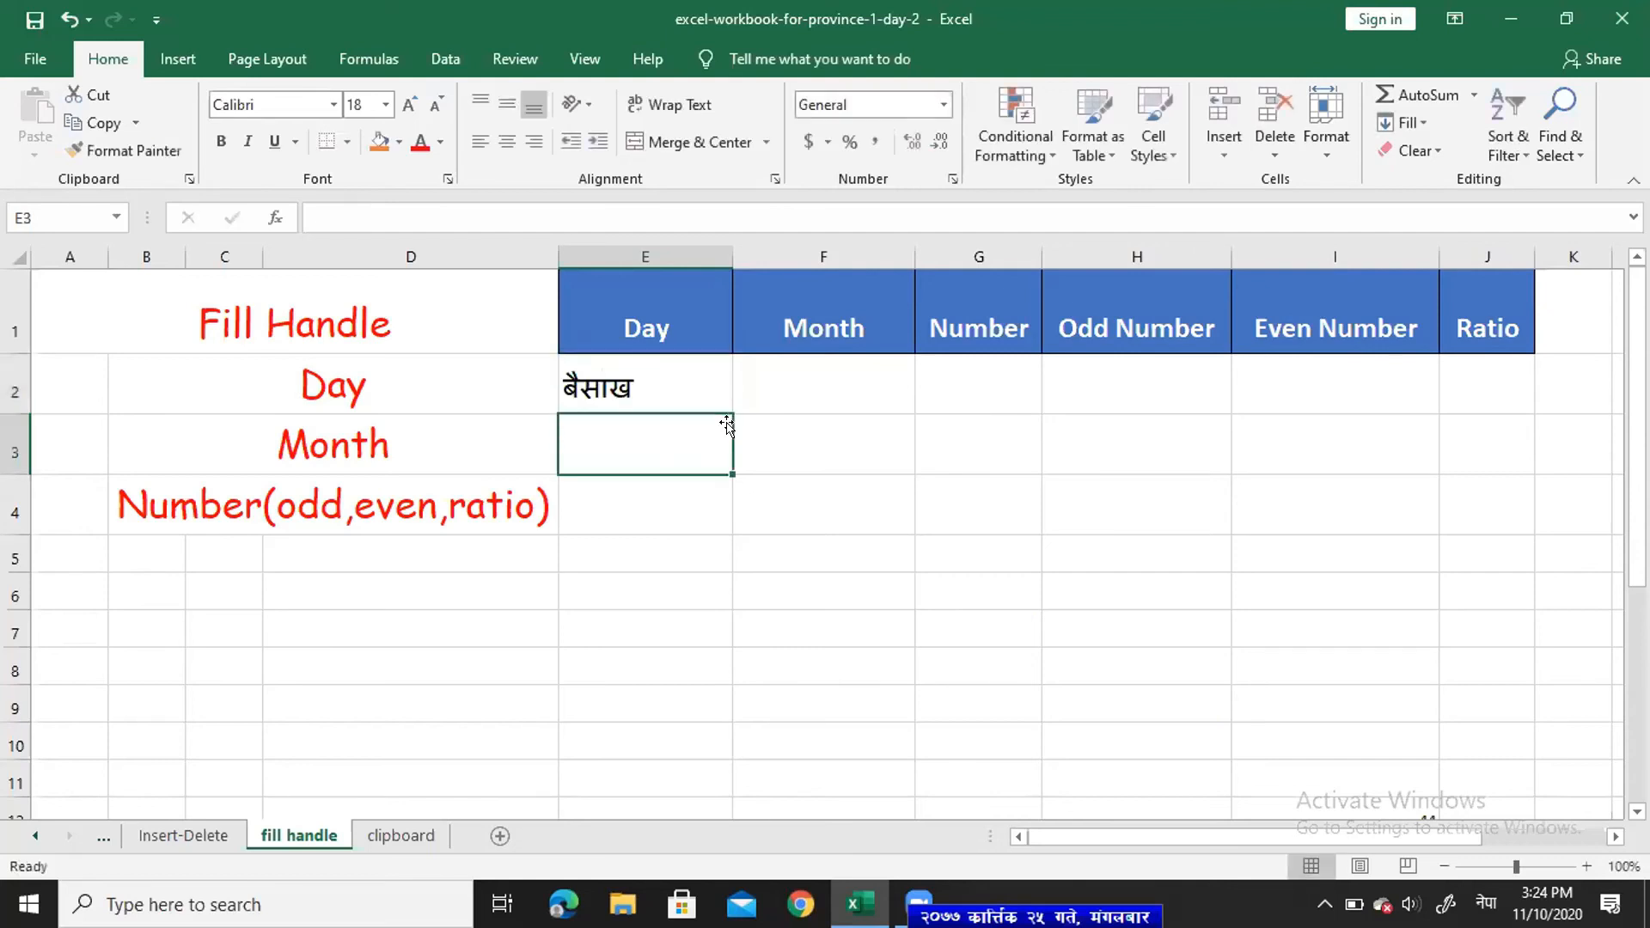
- Copy बैसाख down to E15, view Auto Fill Options, switch input to English, and delete the copies
{"action": "left_click", "coordinate": [690, 380]}
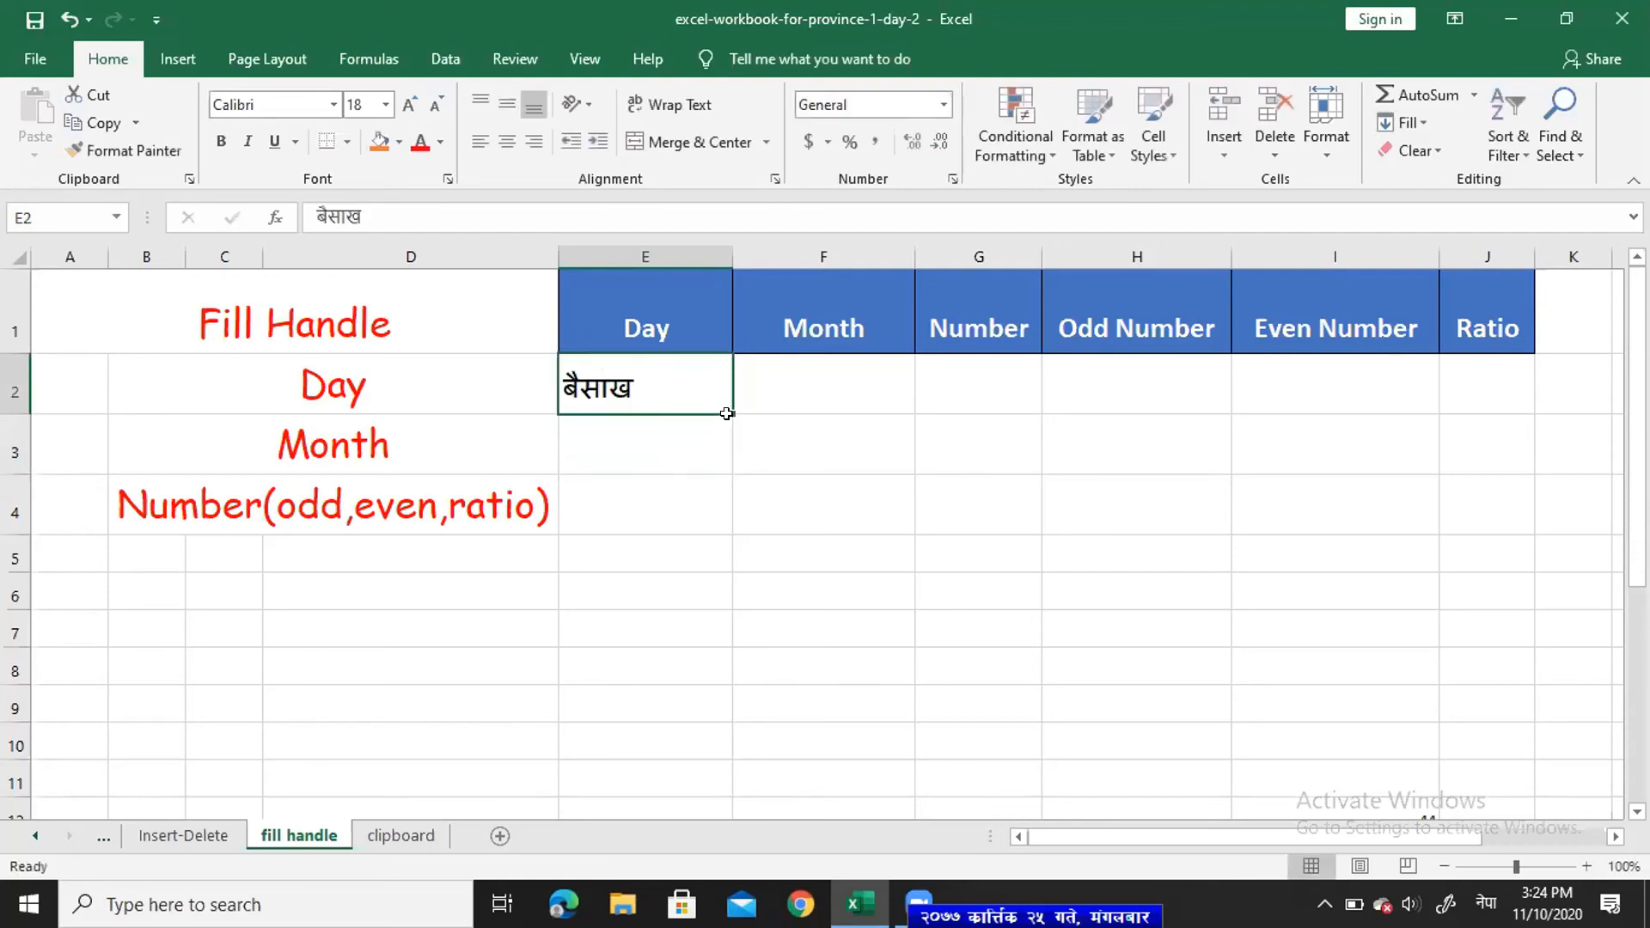
{"action": "left_click_drag", "start_coordinate": [727, 405], "coordinate": [773, 701]}
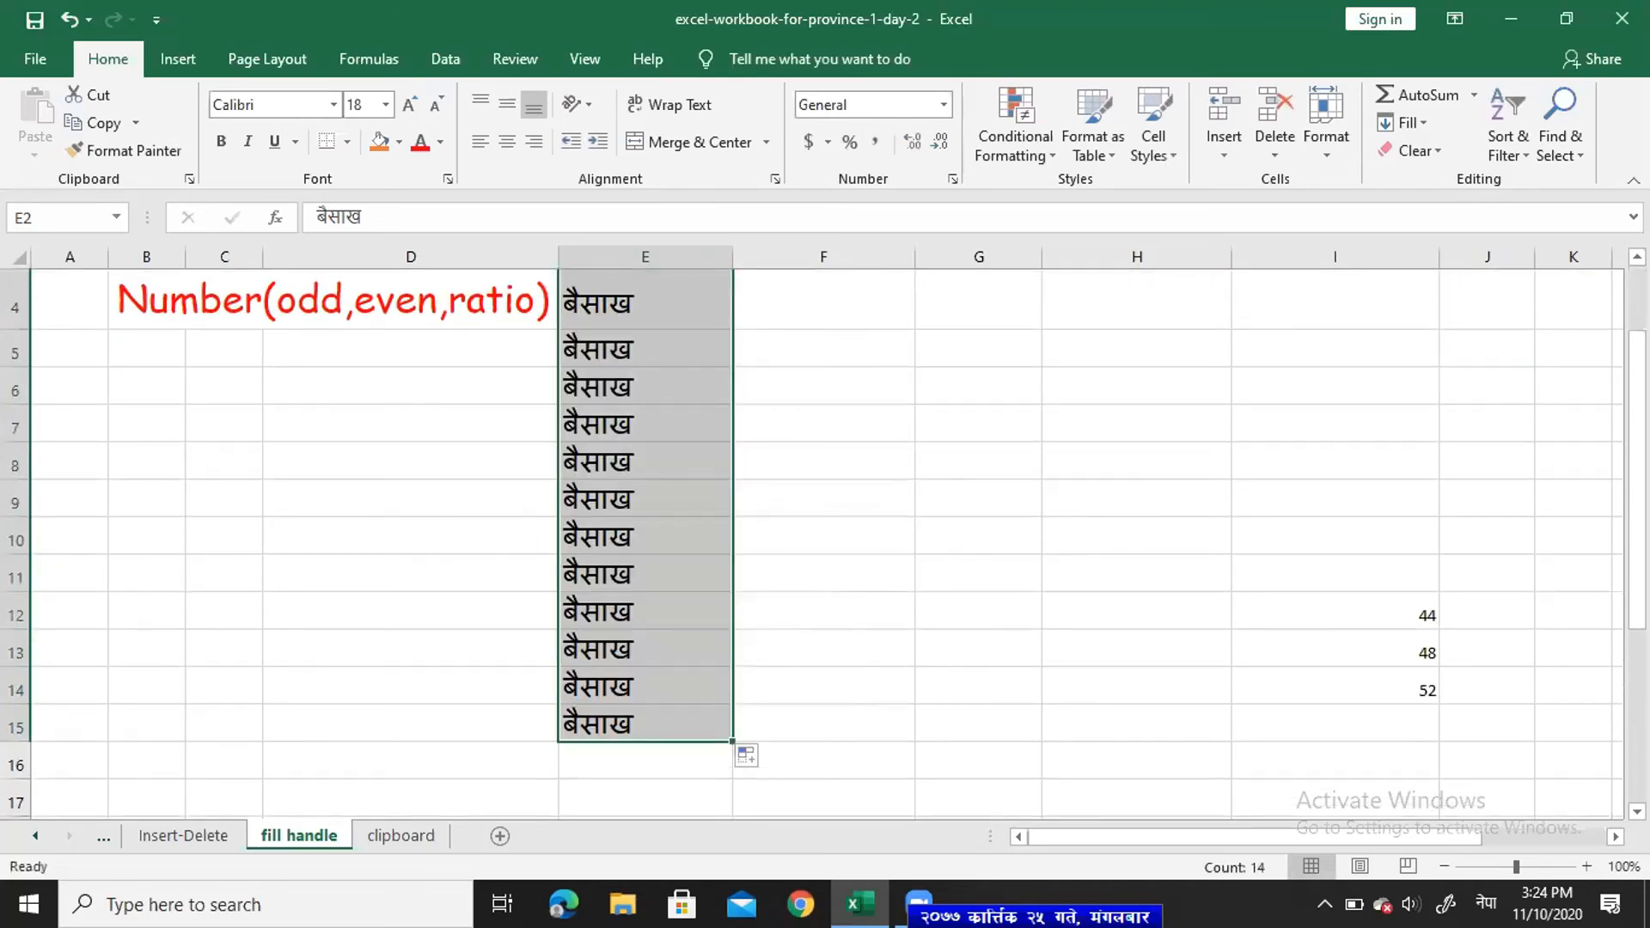
{"action": "scroll", "coordinate": [1616, 413], "scroll_direction": "up", "scroll_amount": 1}
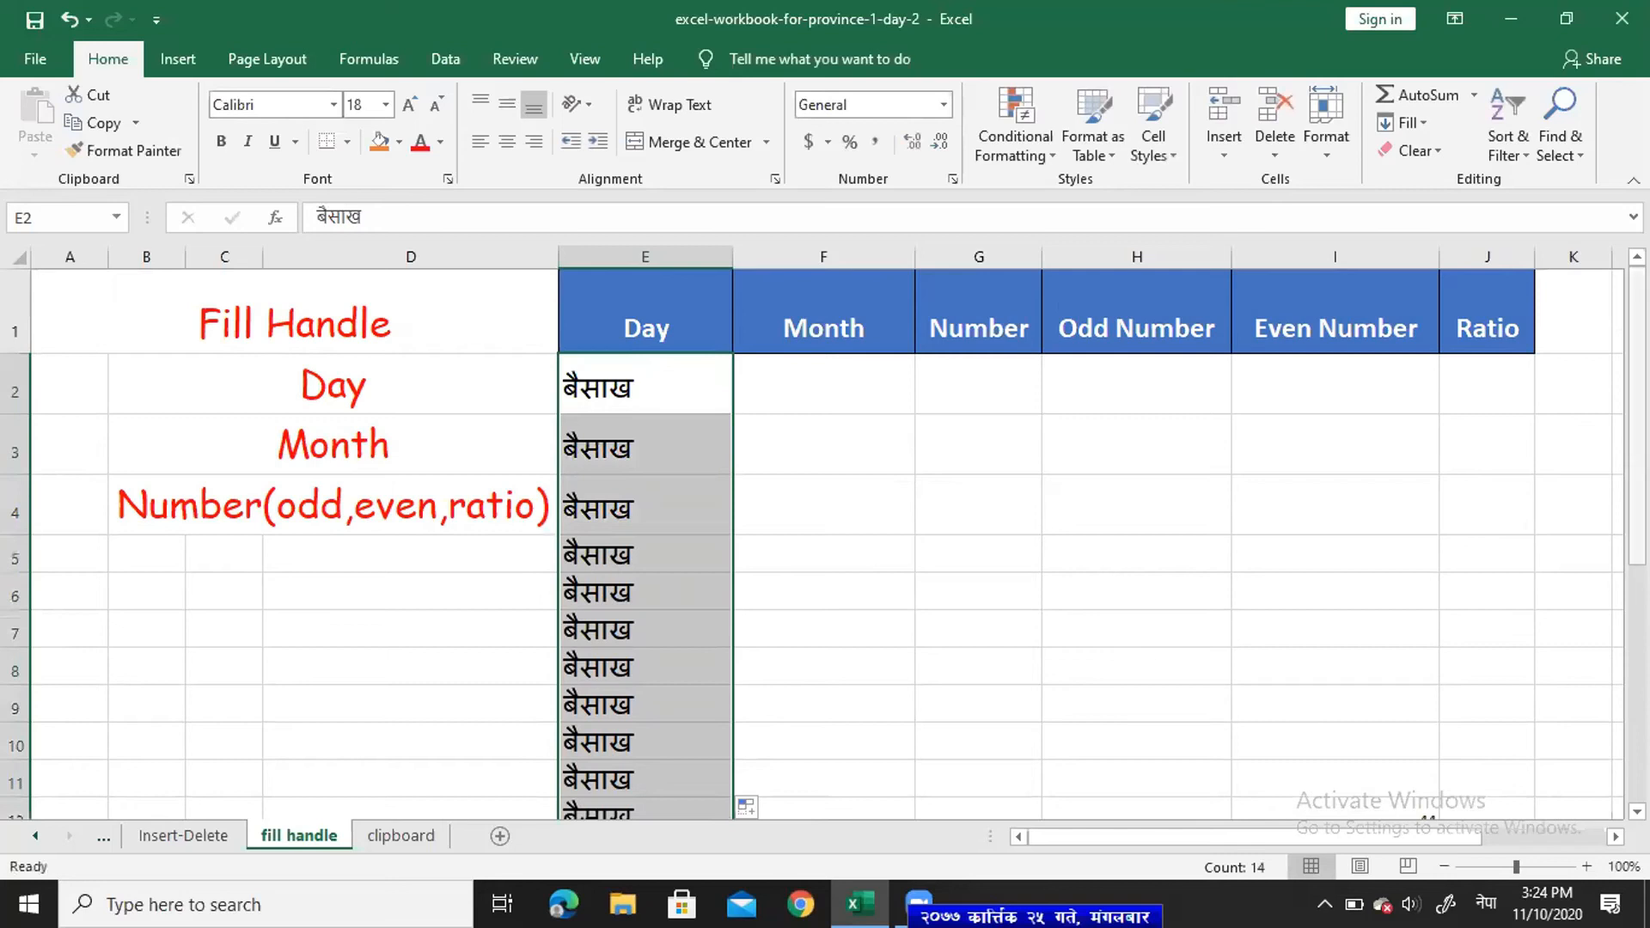
{"action": "left_click_drag", "start_coordinate": [1637, 413], "coordinate": [1637, 499]}
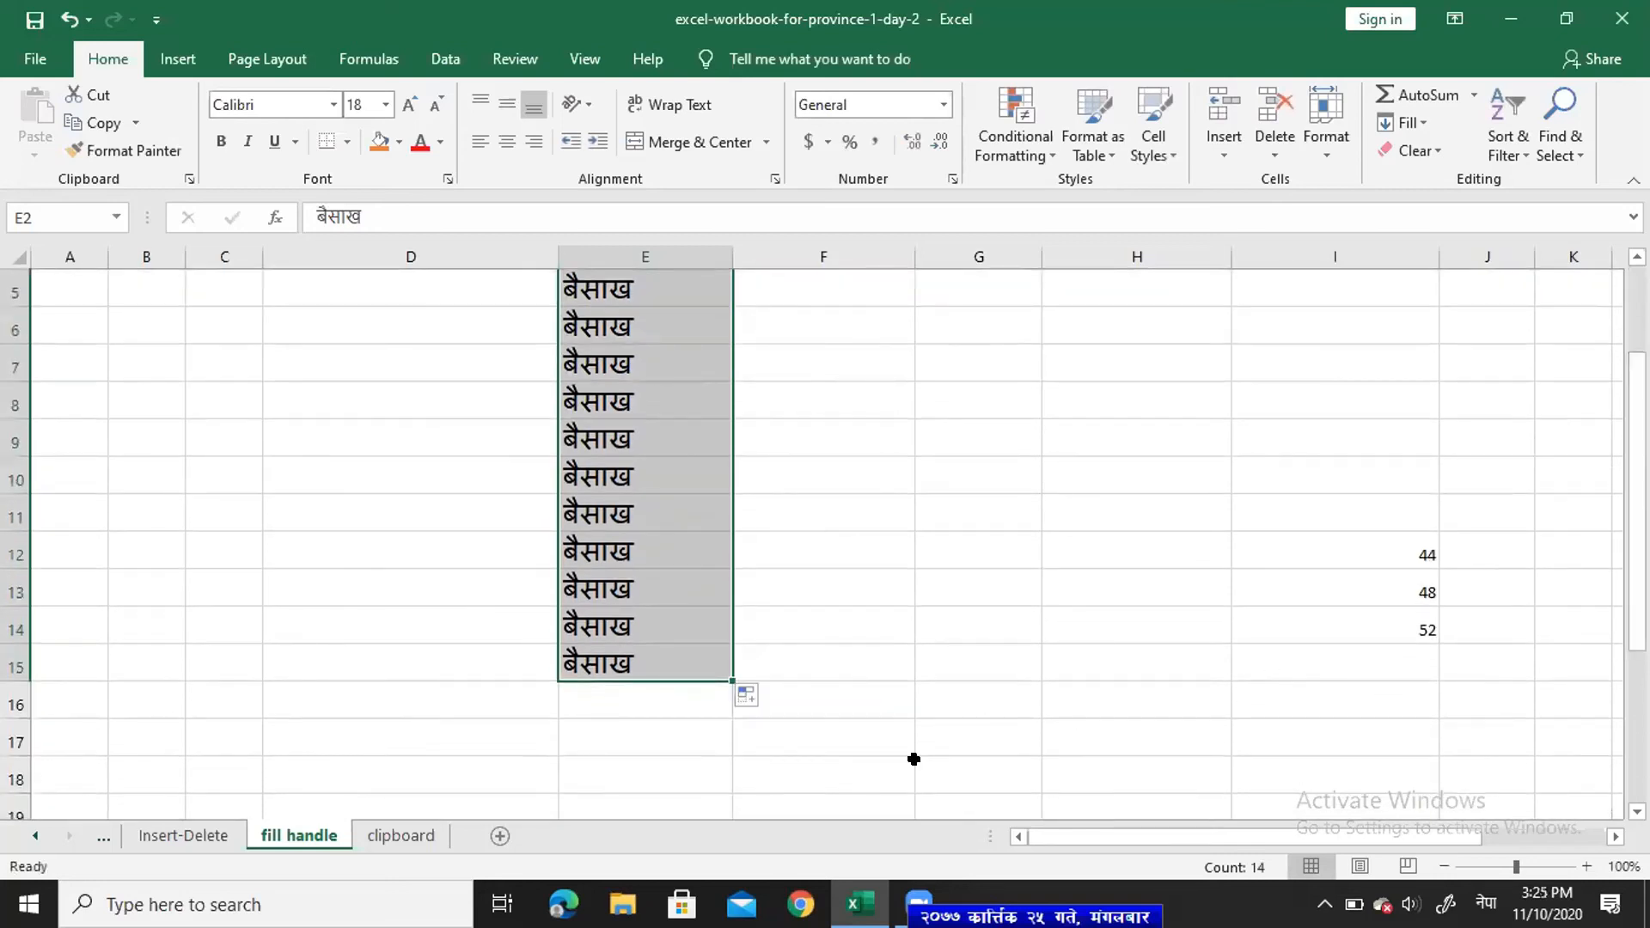
{"action": "left_click", "coordinate": [747, 700]}
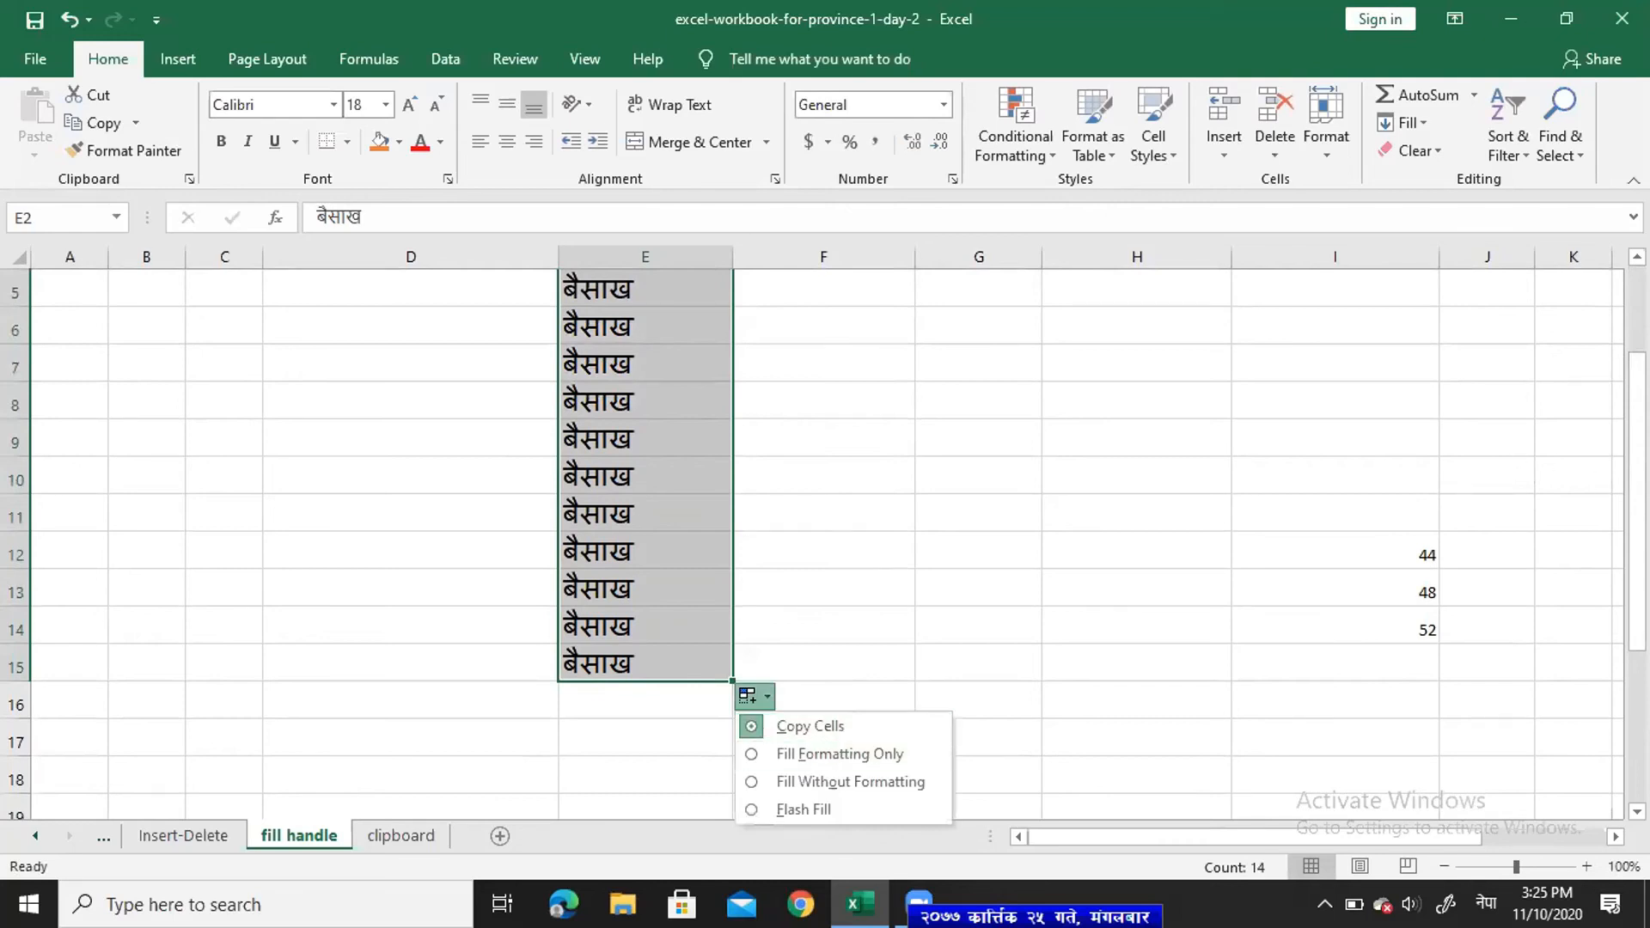
{"action": "left_click_drag", "start_coordinate": [1638, 581], "coordinate": [1638, 486]}
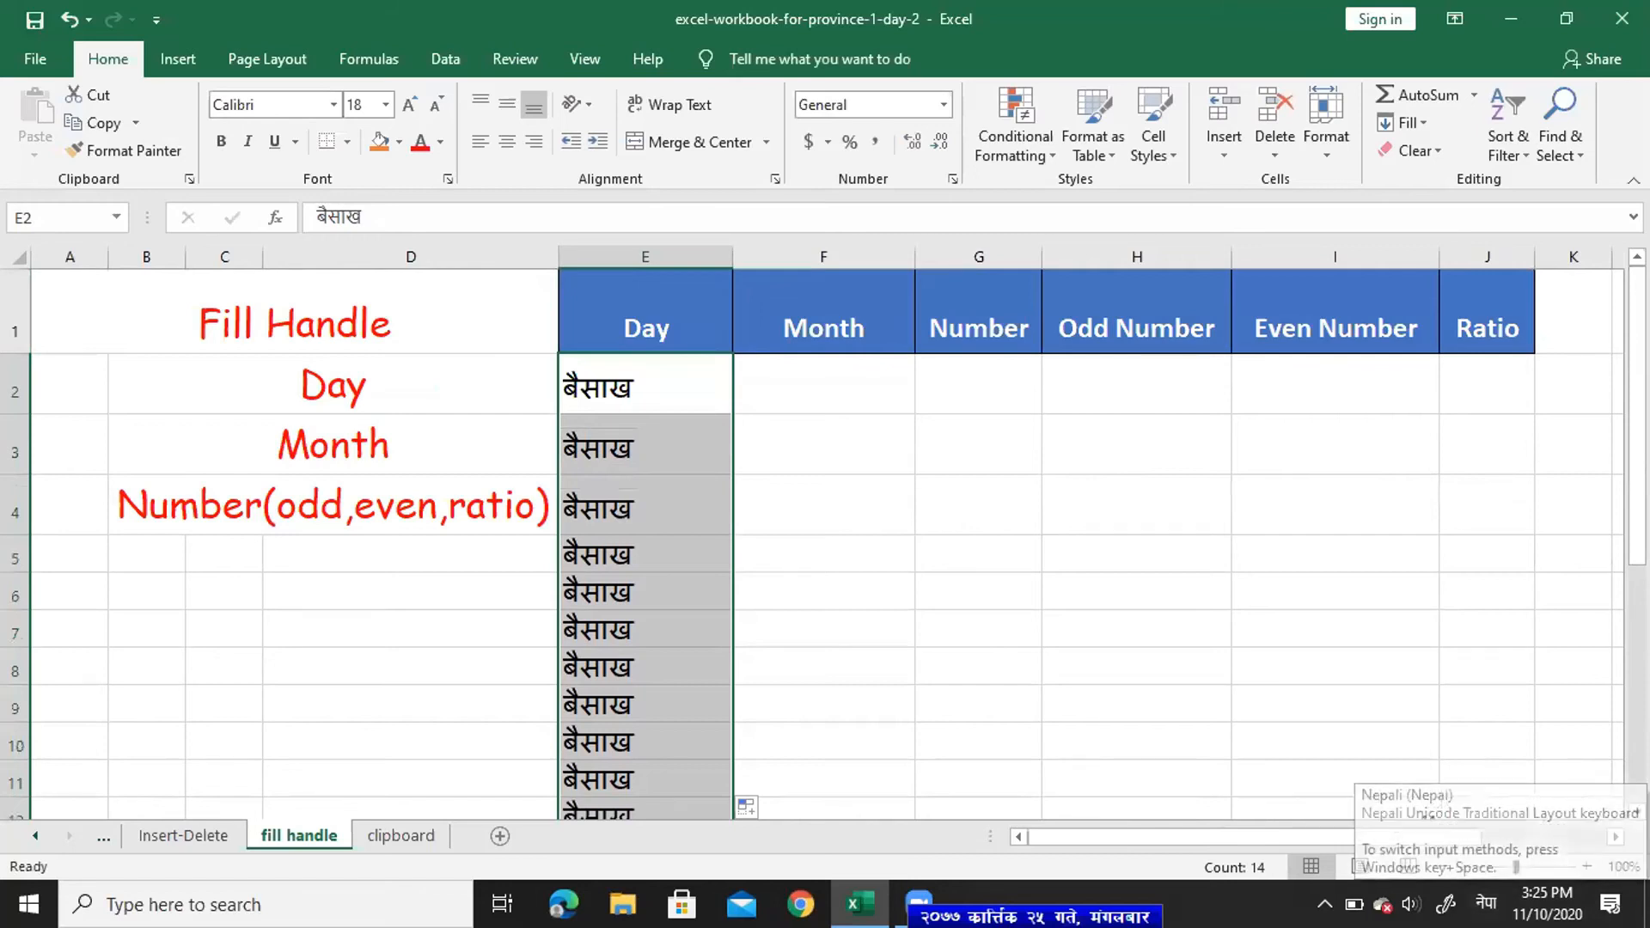
{"action": "key", "text": "alt+shift"}
{"action": "left_click_drag", "start_coordinate": [1638, 511], "coordinate": [1638, 513]}
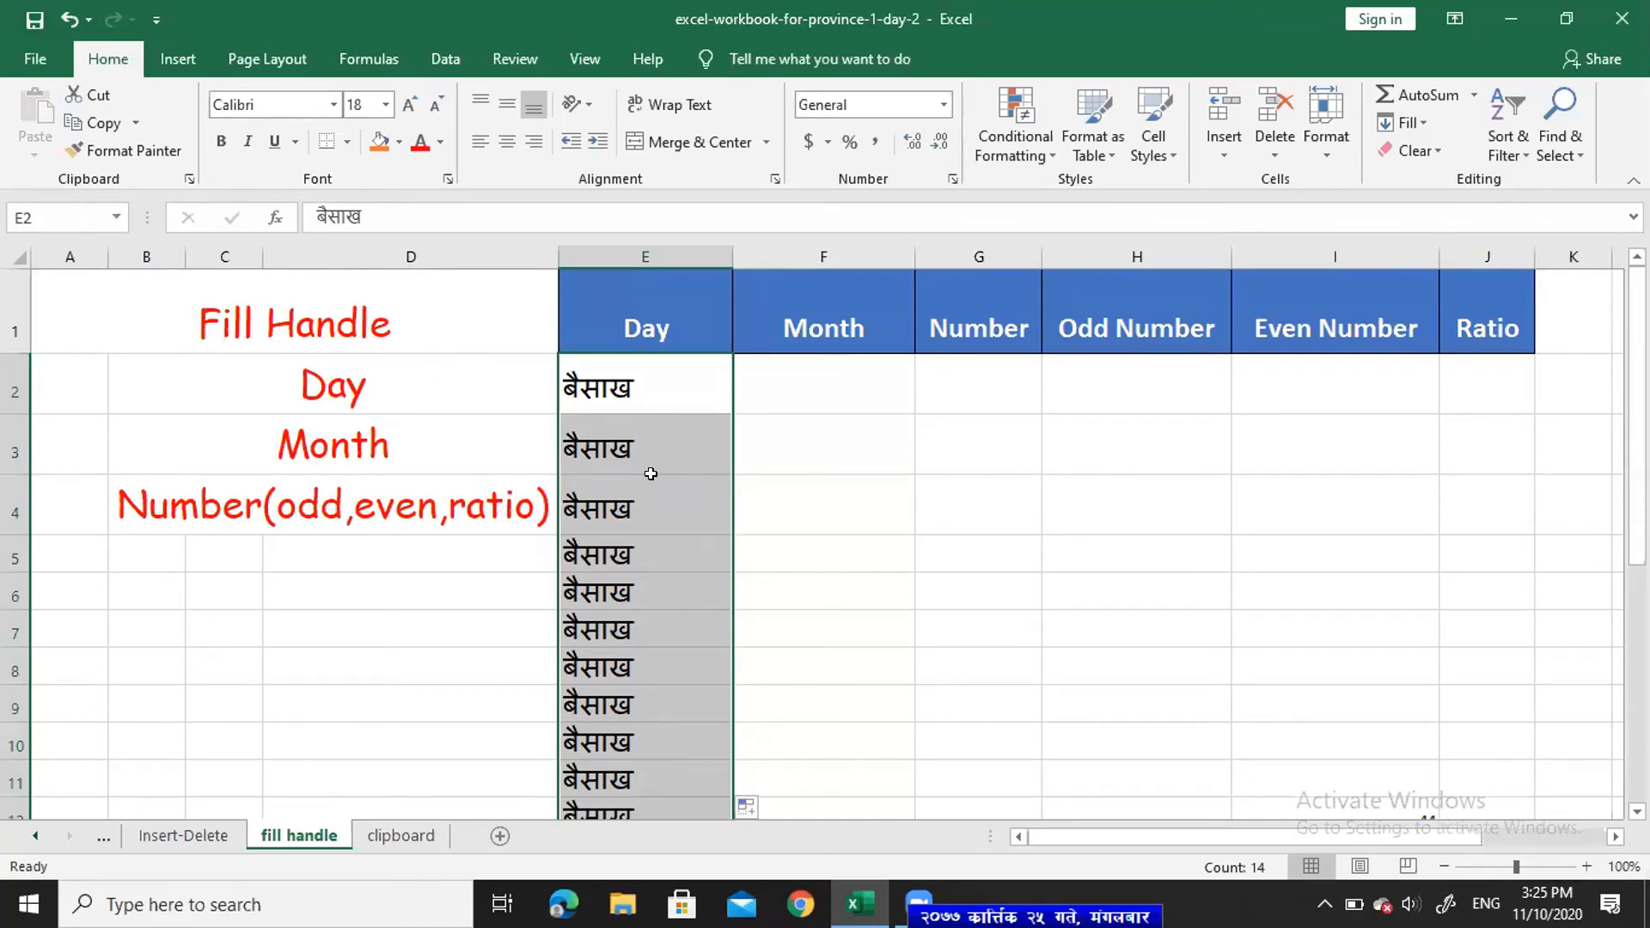
{"action": "key", "text": "Delete"}
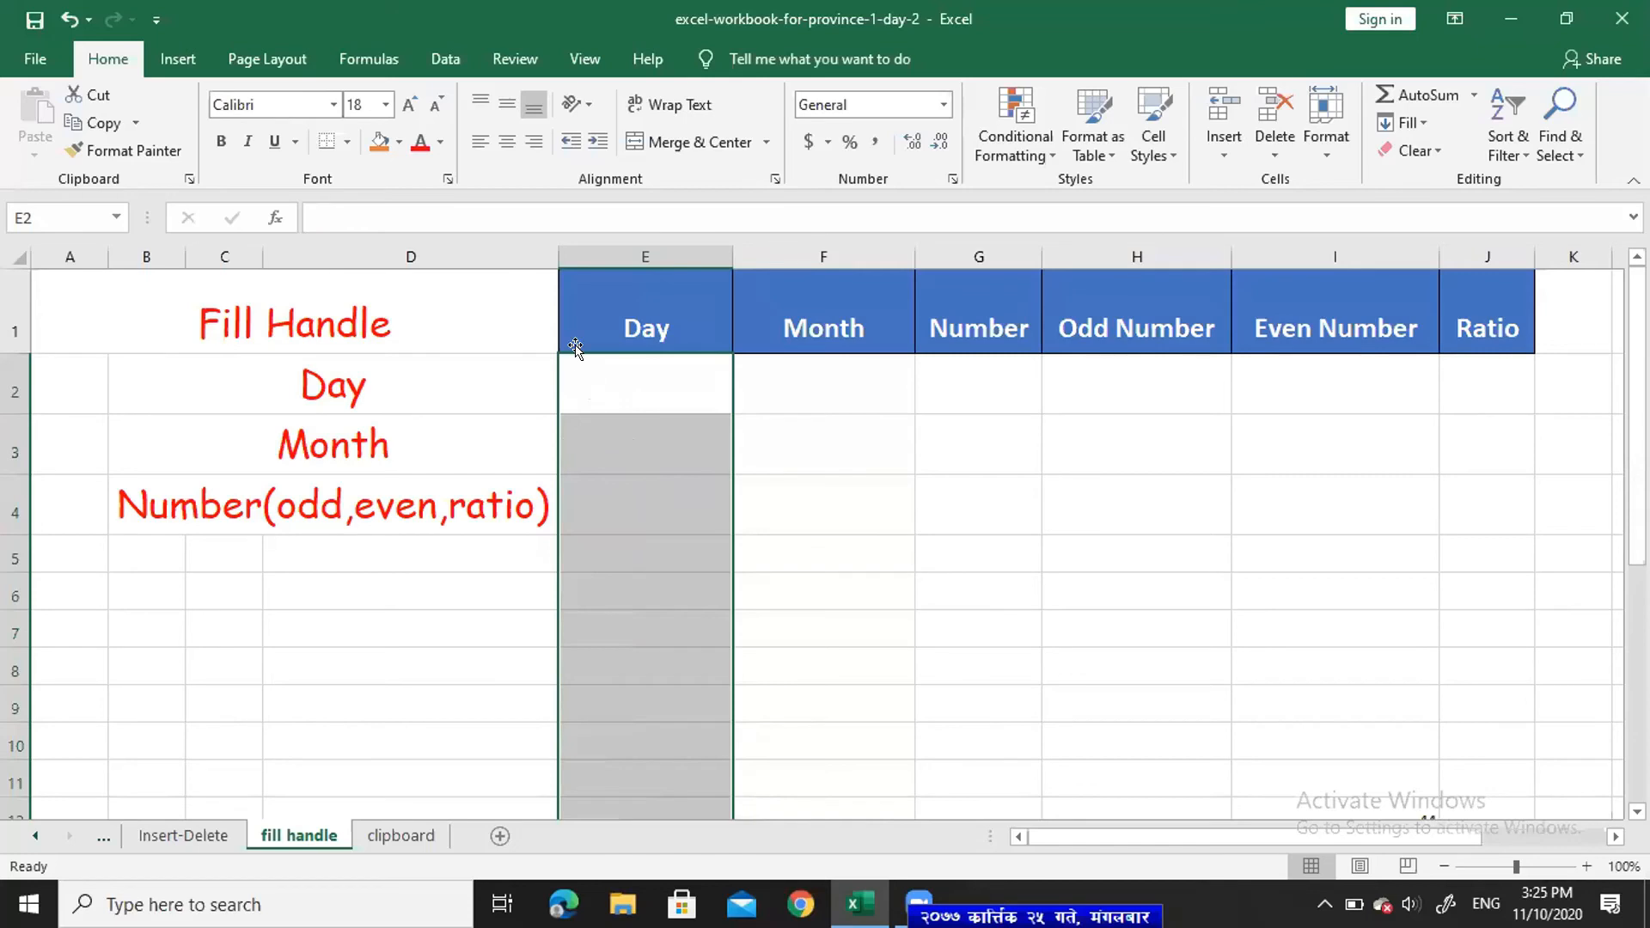
{"action": "left_click", "coordinate": [646, 379]}
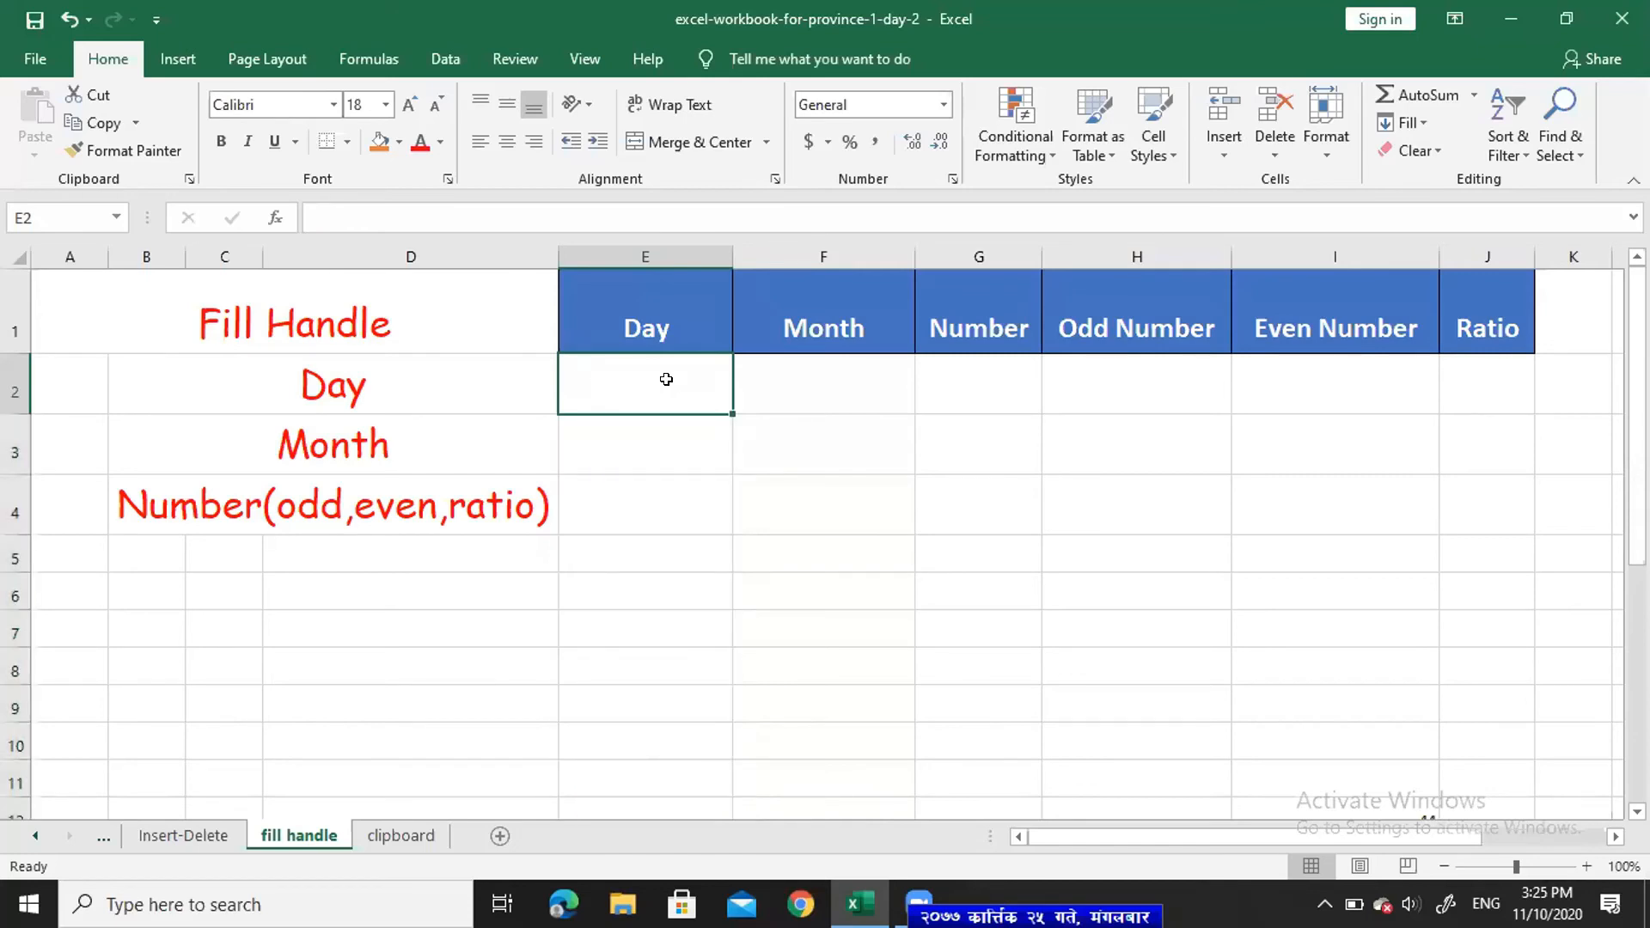
- Type sunday in E2 and fill the weekday names down to E10
{"action": "type", "text": "sund"}
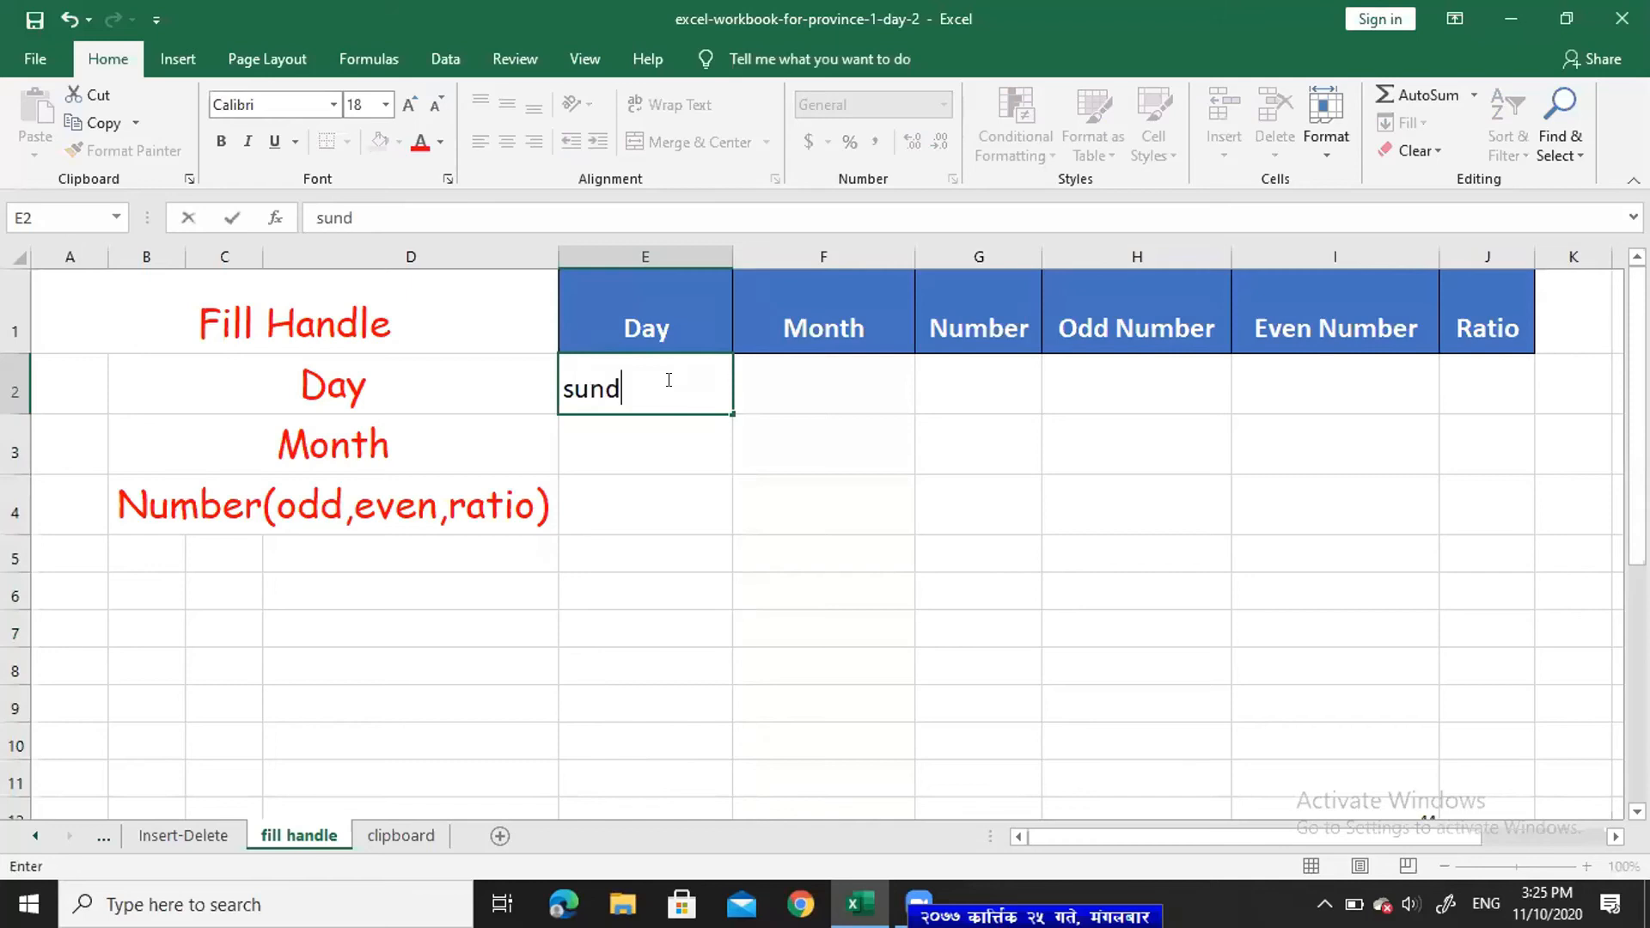
{"action": "type", "text": "ay"}
{"action": "key", "text": "Return"}
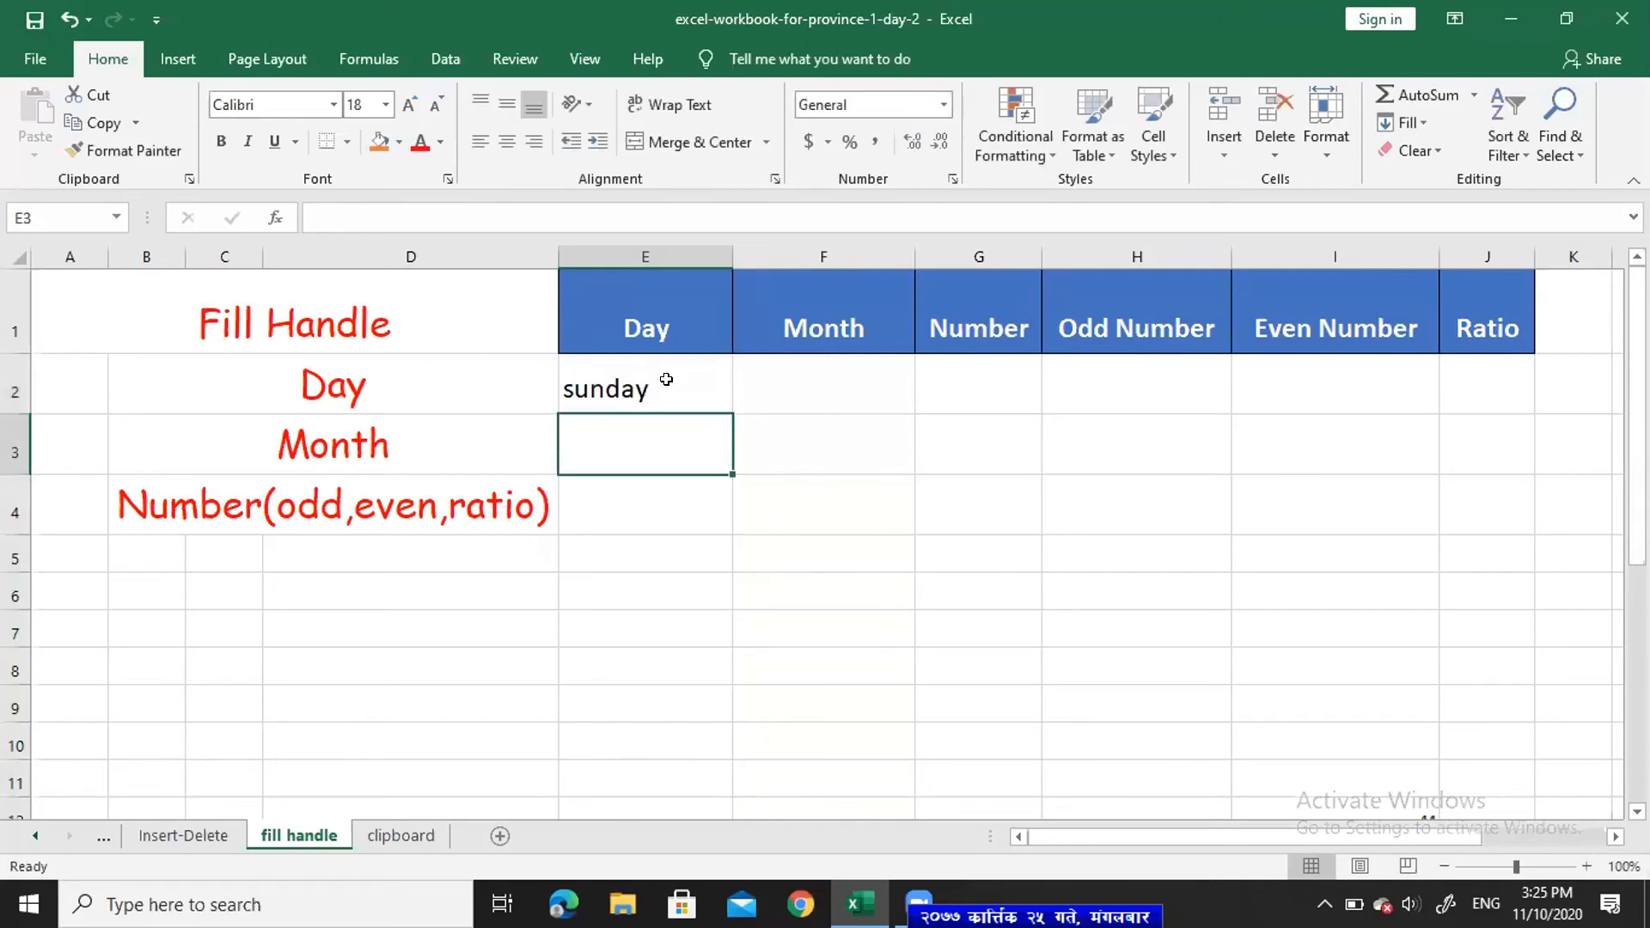
{"action": "left_click", "coordinate": [685, 383]}
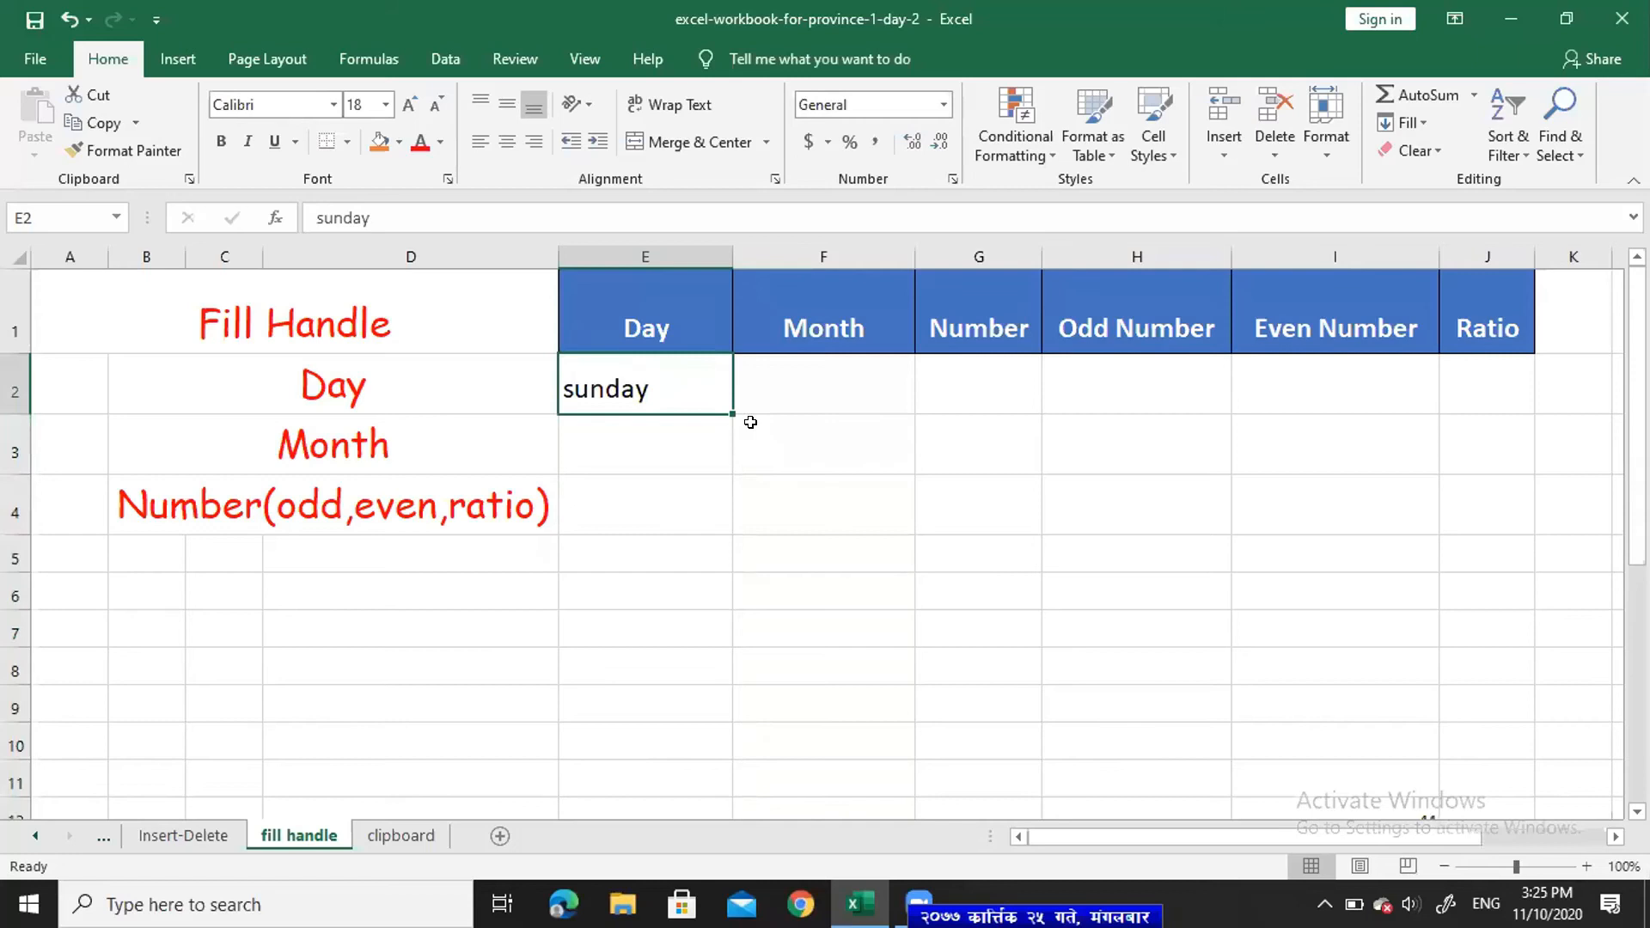
{"action": "left_click_drag", "start_coordinate": [728, 421], "coordinate": [724, 742]}
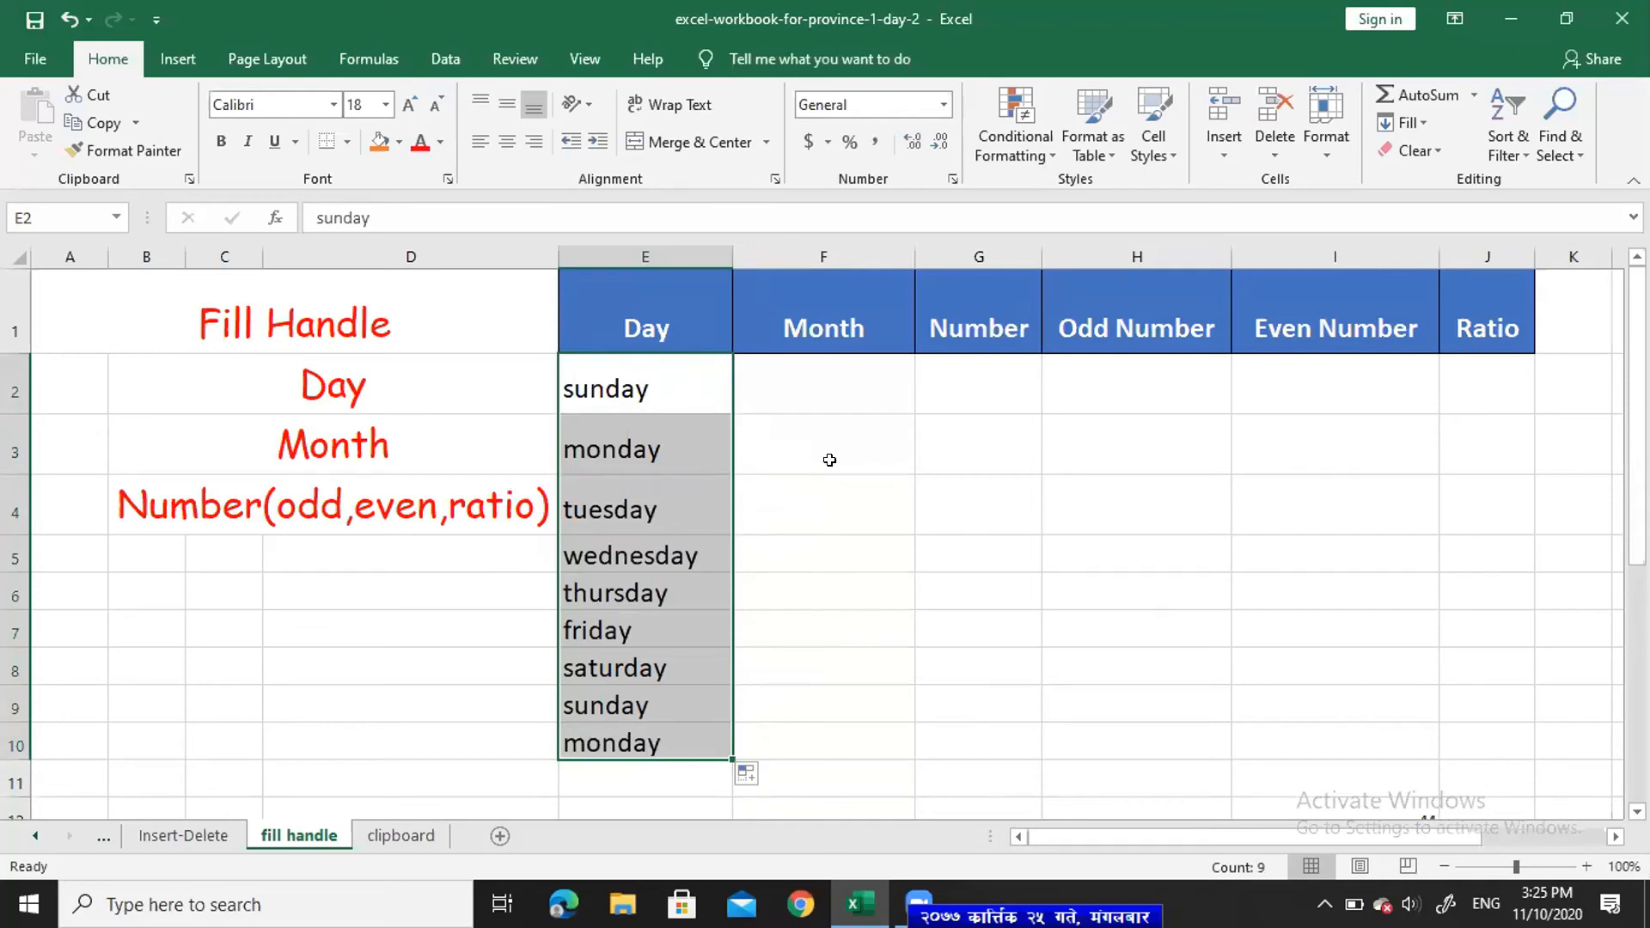
- Type jan in F2 and fill the months jan through sep down to F10
{"action": "left_click", "coordinate": [803, 375]}
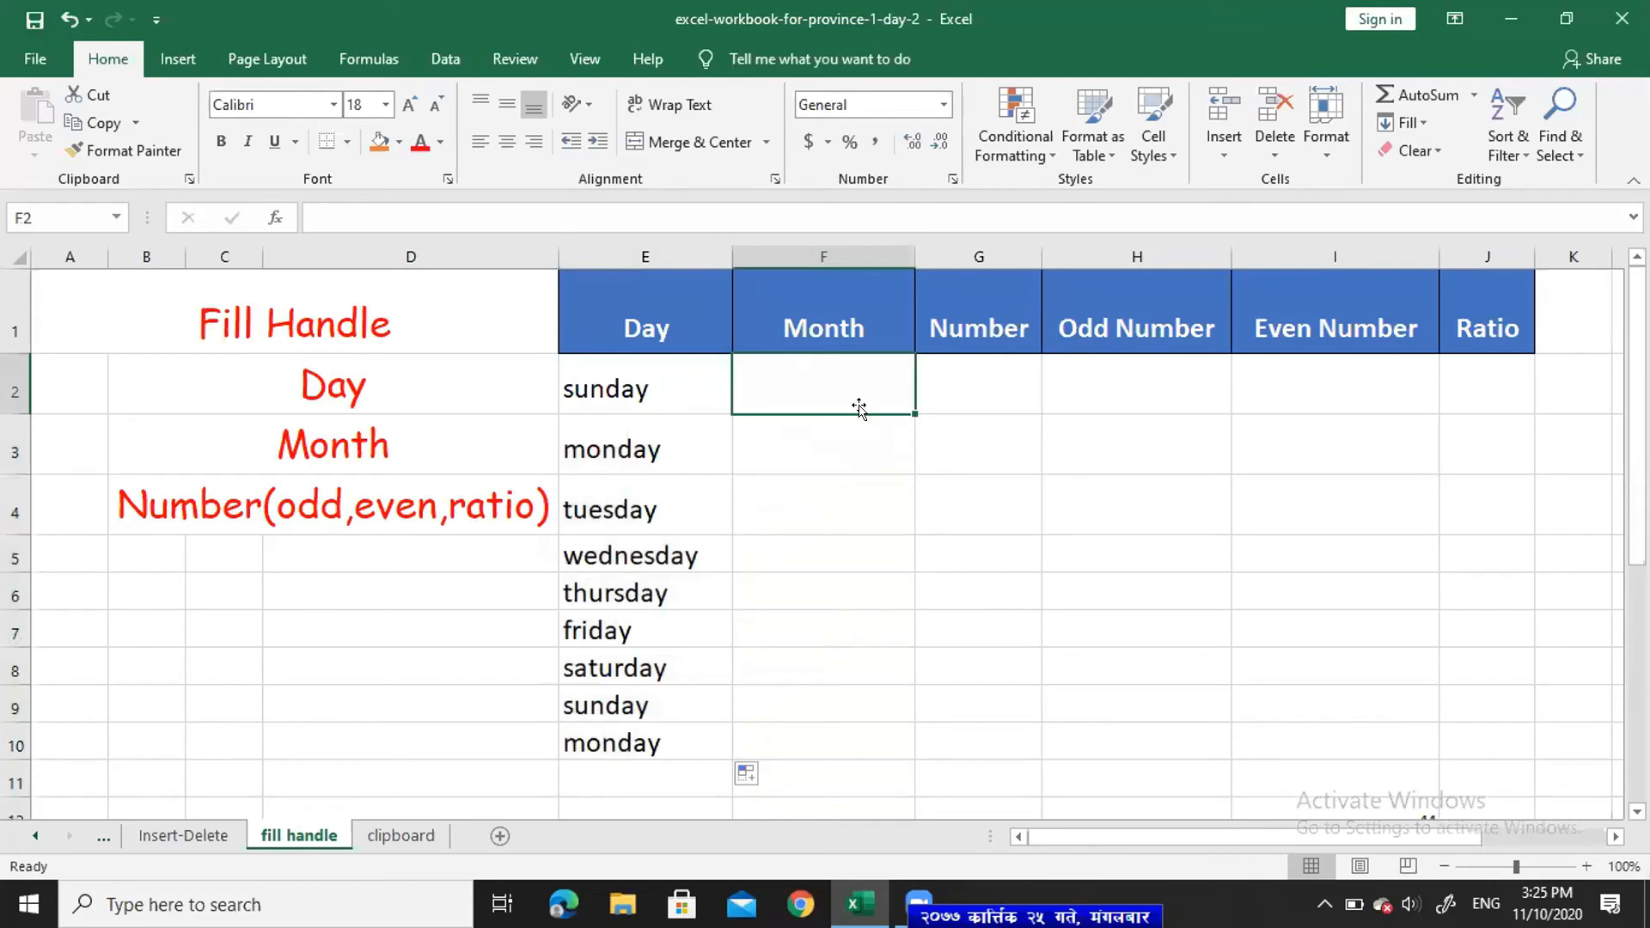
{"action": "type", "text": "jan"}
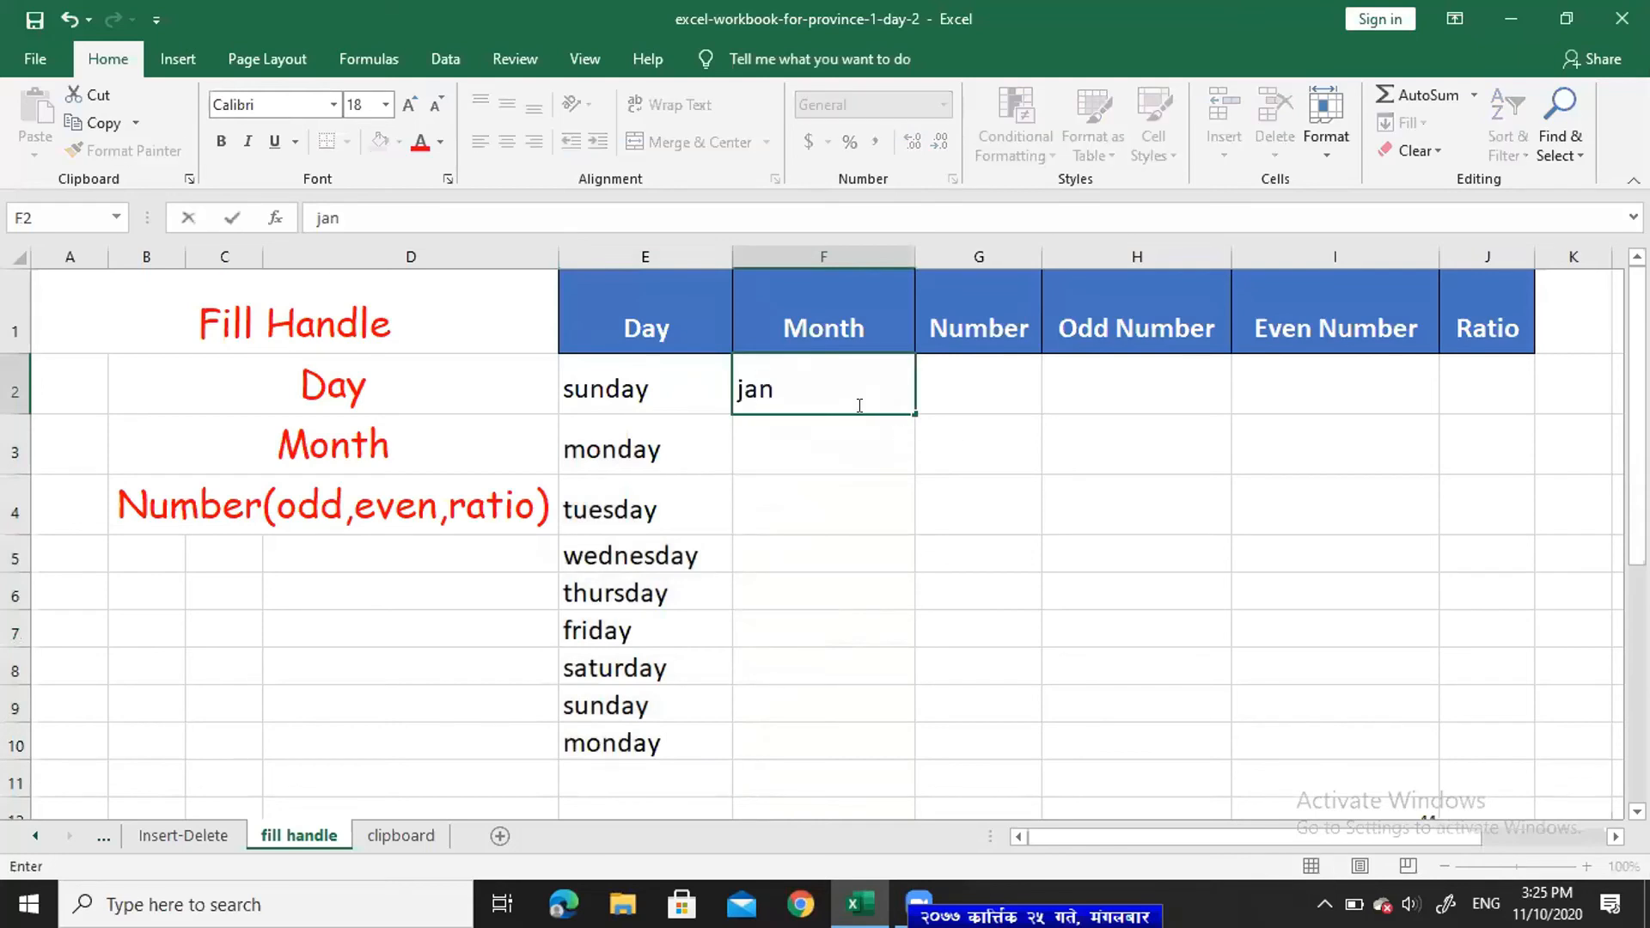
{"action": "key", "text": "Return"}
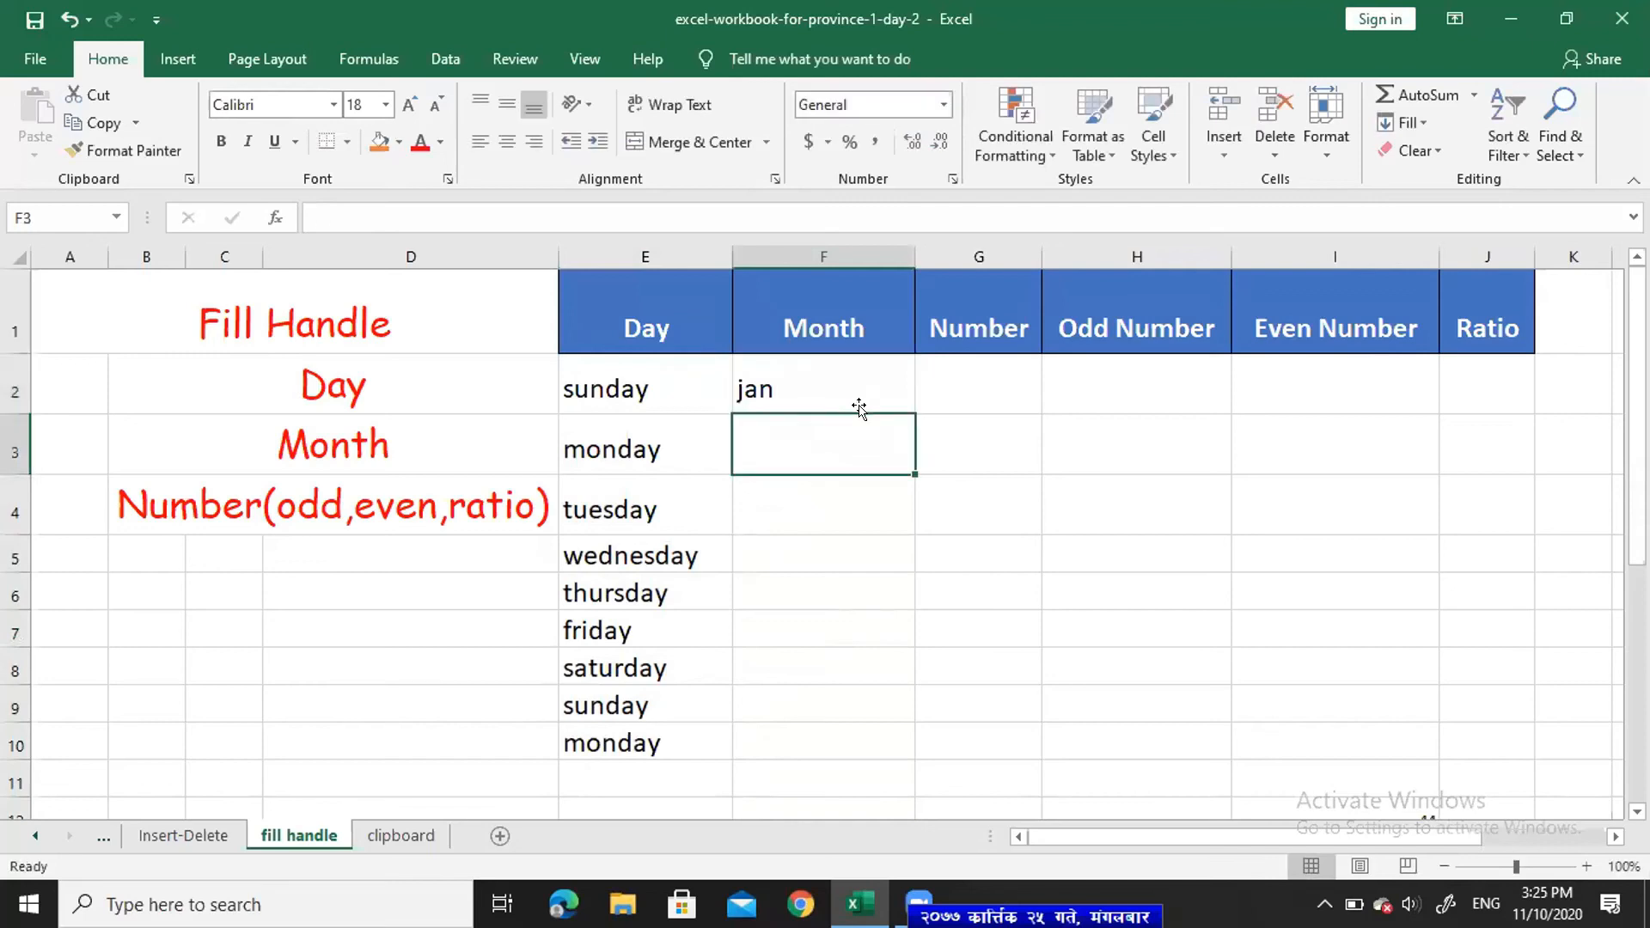
{"action": "left_click", "coordinate": [865, 375]}
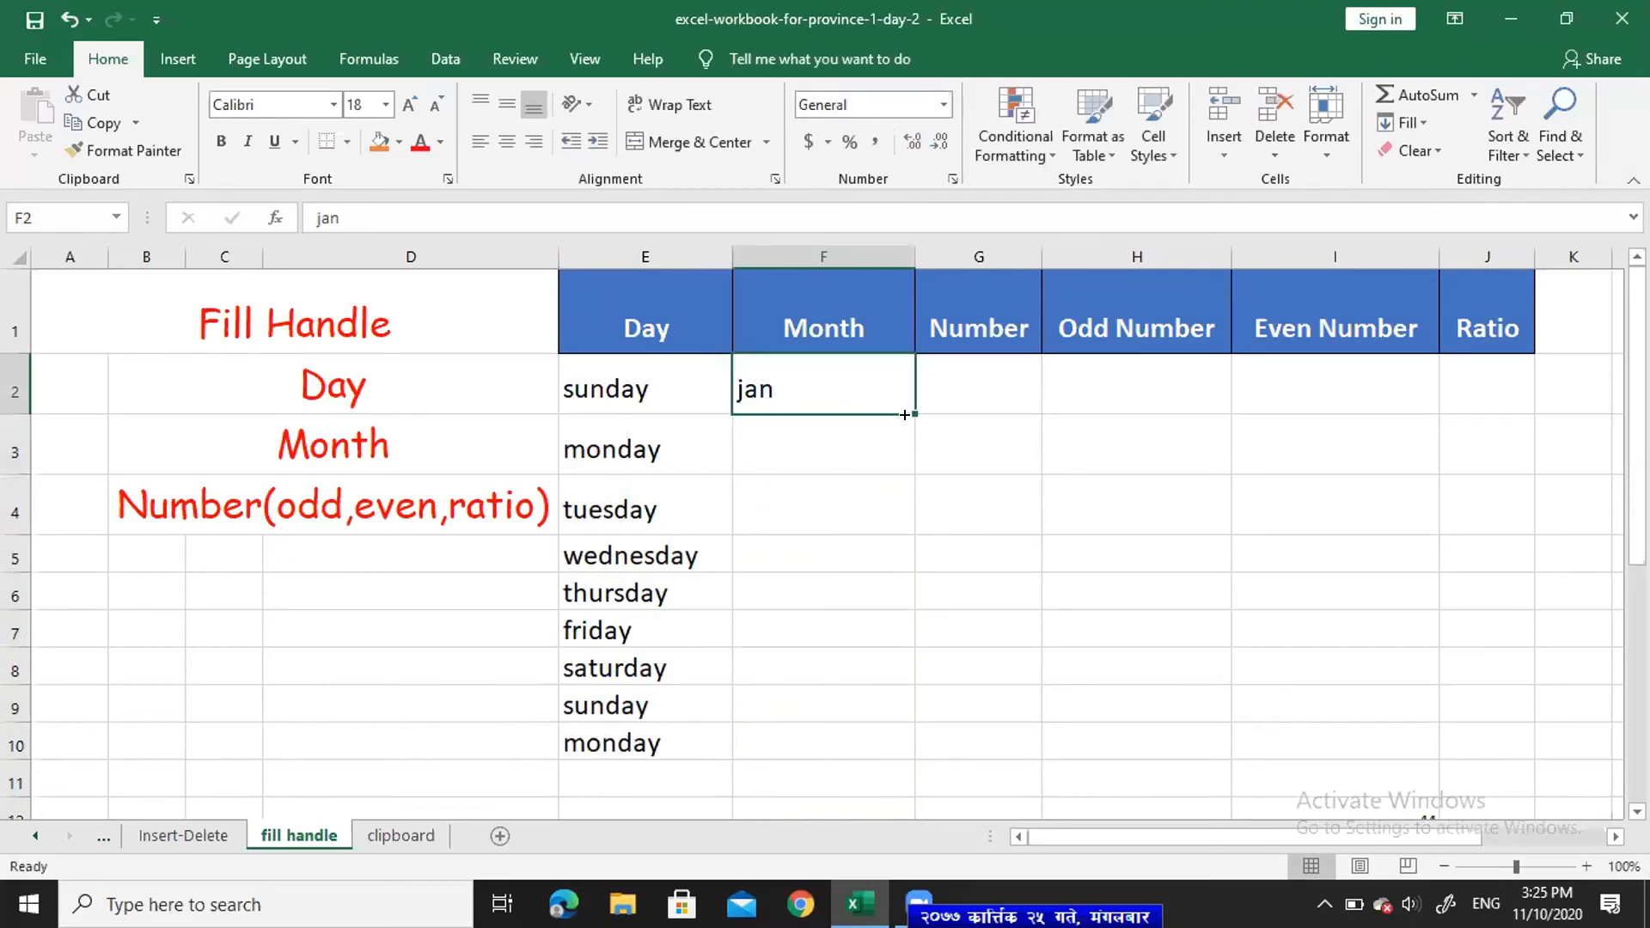
{"action": "left_click_drag", "start_coordinate": [908, 414], "coordinate": [900, 728]}
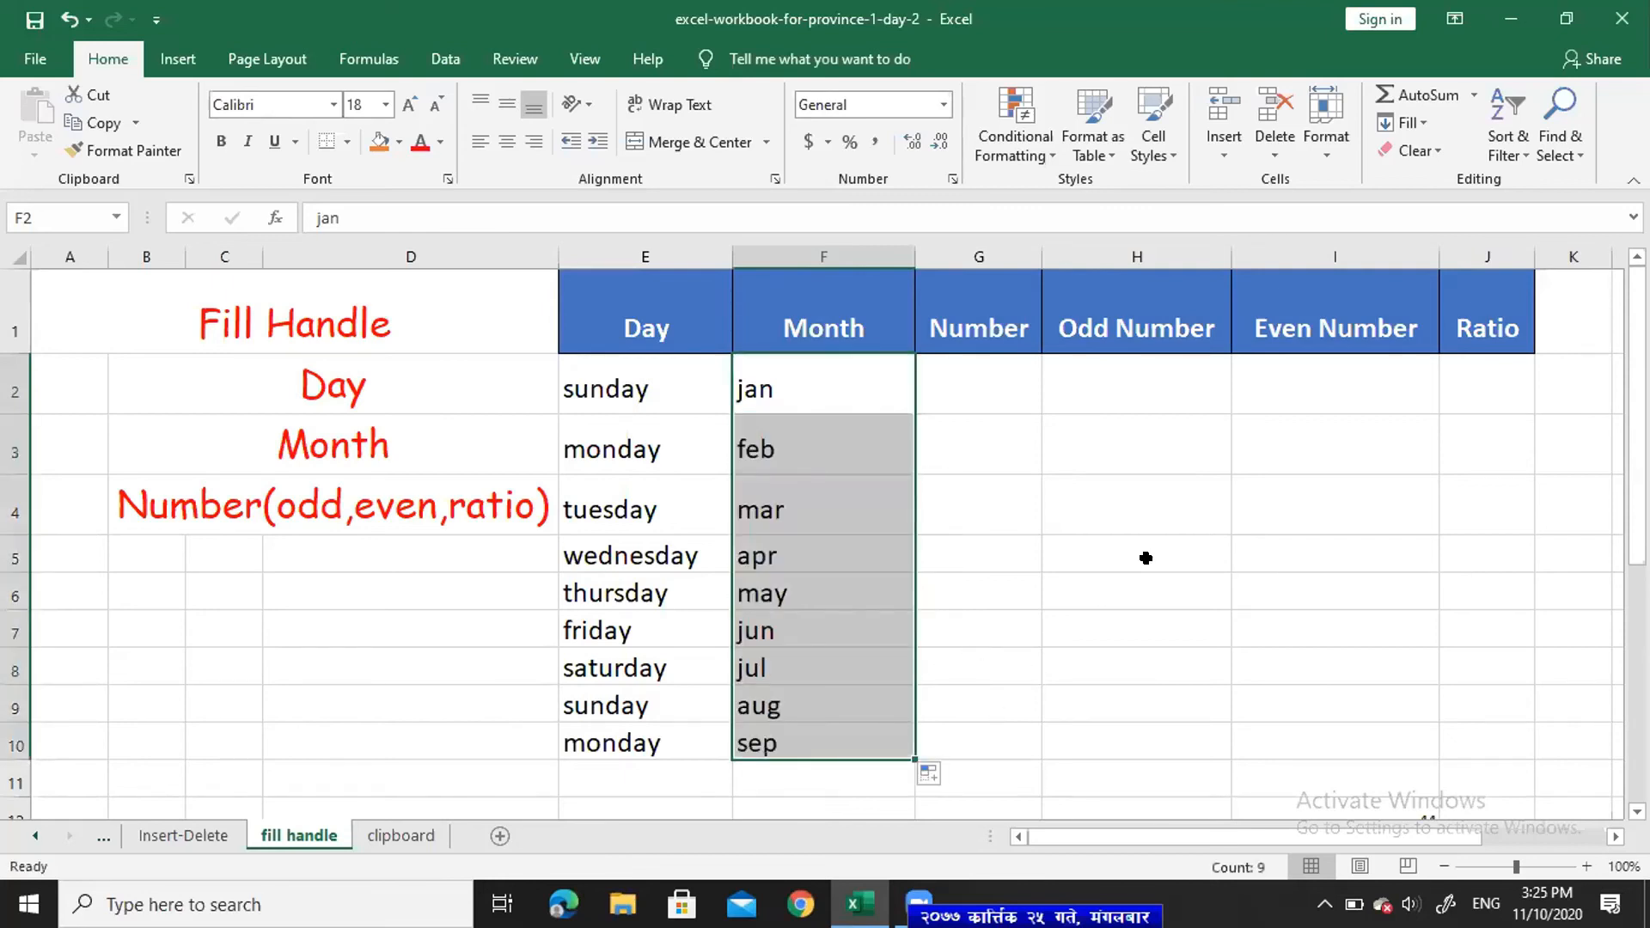
{"action": "left_click", "coordinate": [1467, 379]}
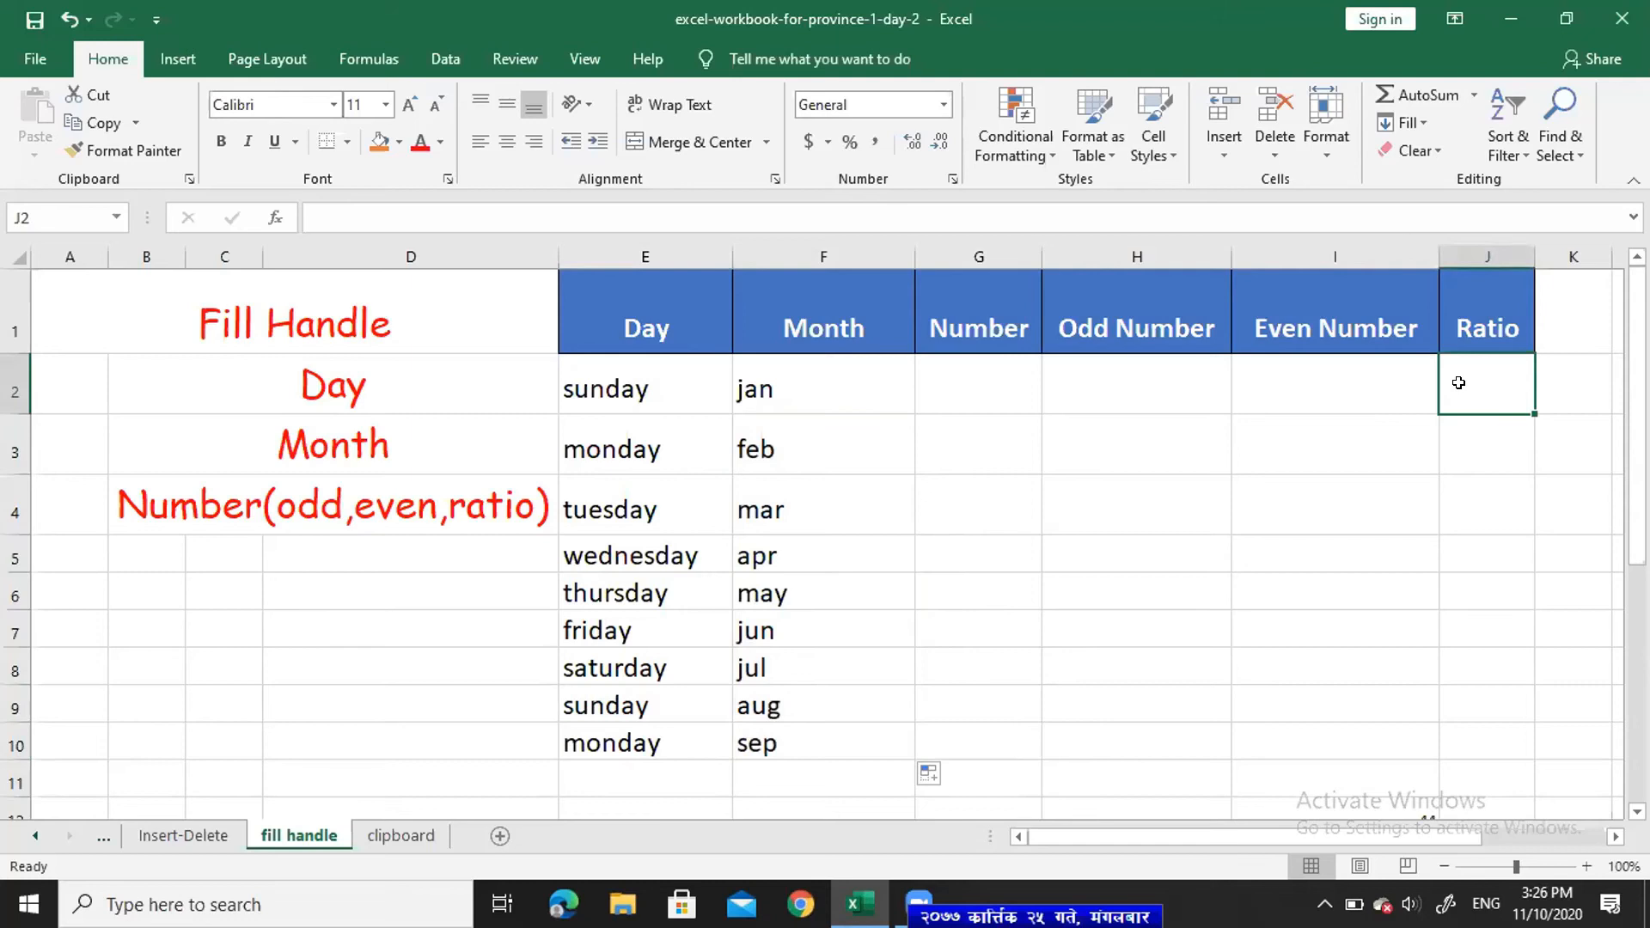
- Enter 1\5 in J2 and fill it down to J8, giving 1\5 through 1\11
{"action": "type", "text": "1"}
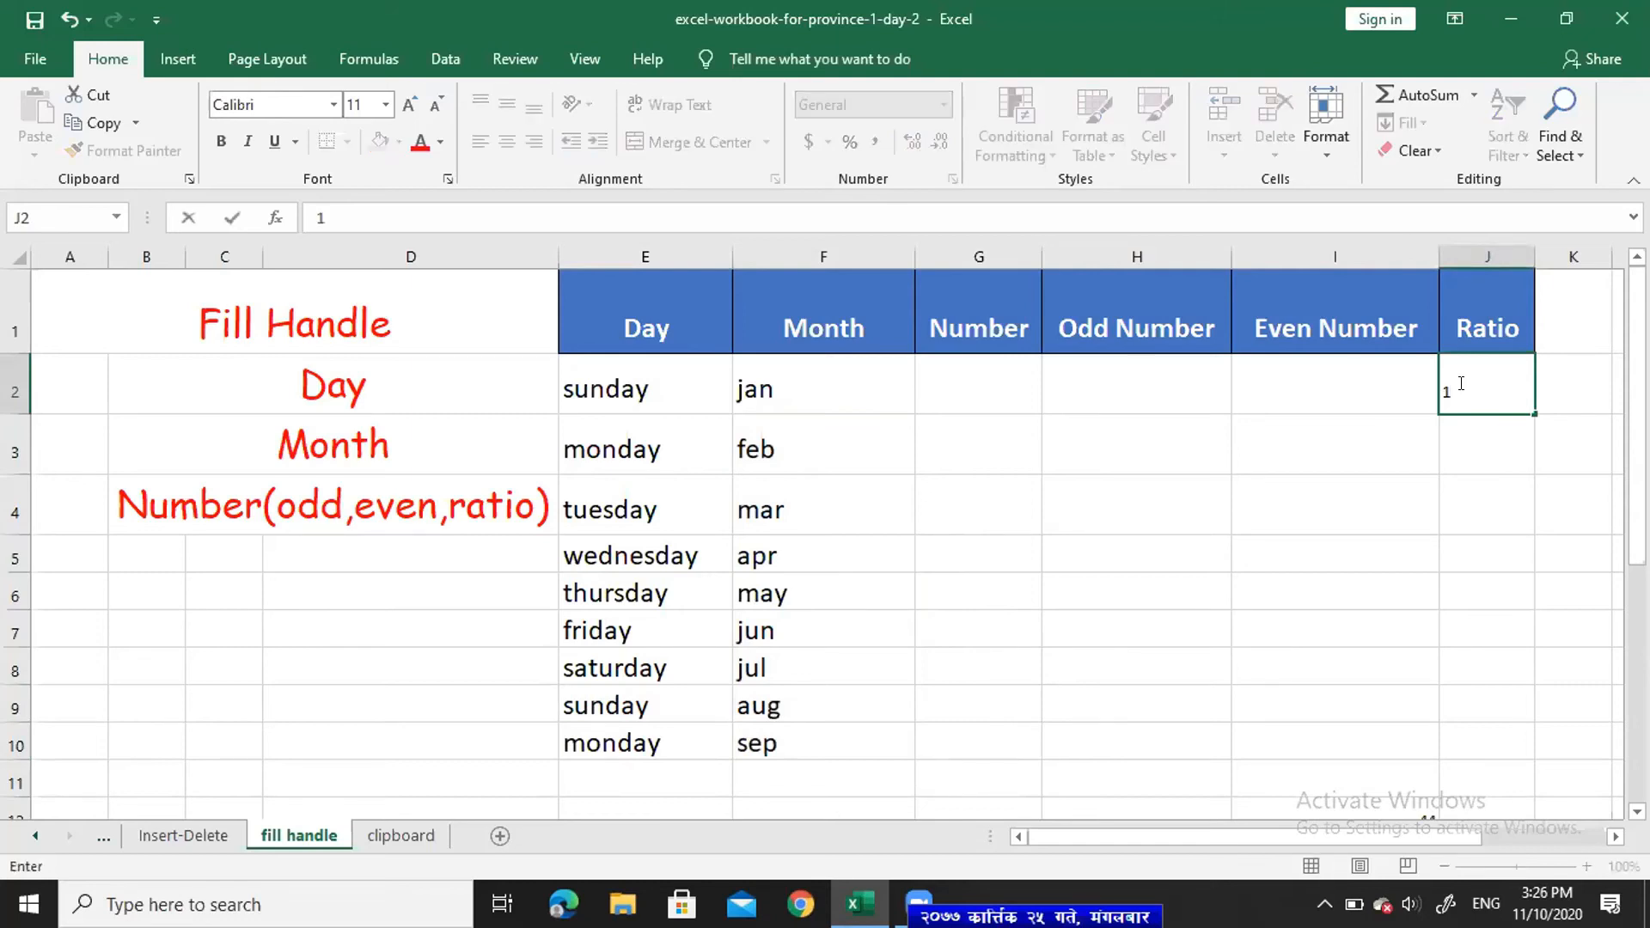
{"action": "type", "text": "\\5"}
{"action": "left_click", "coordinate": [1493, 430]}
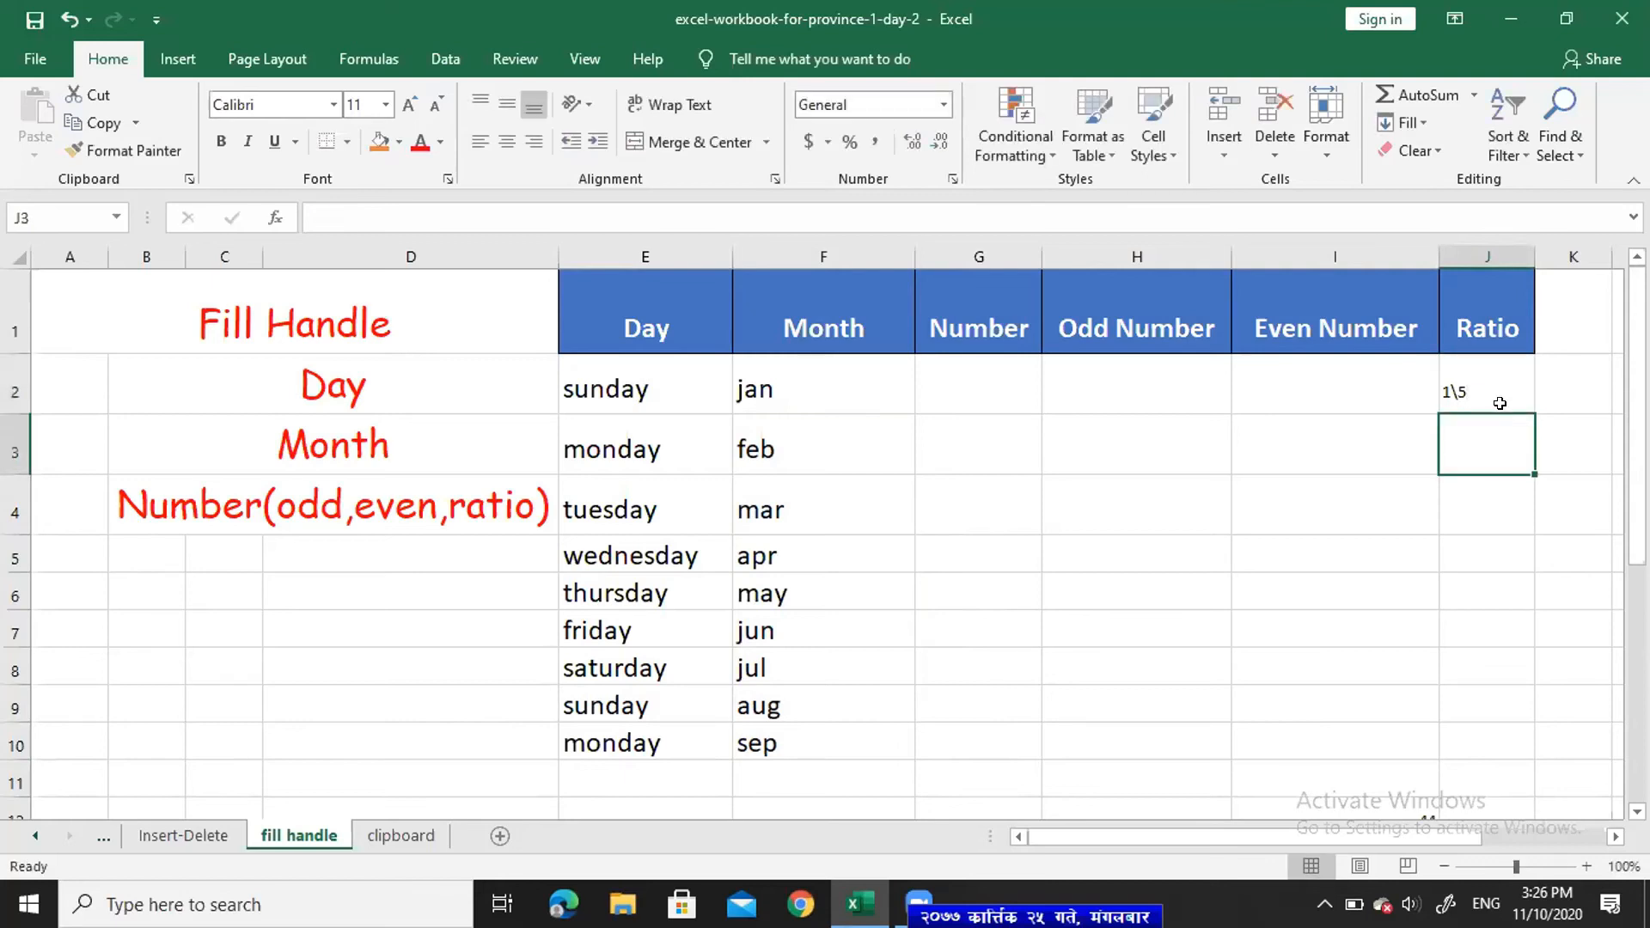
{"action": "left_click", "coordinate": [1514, 395]}
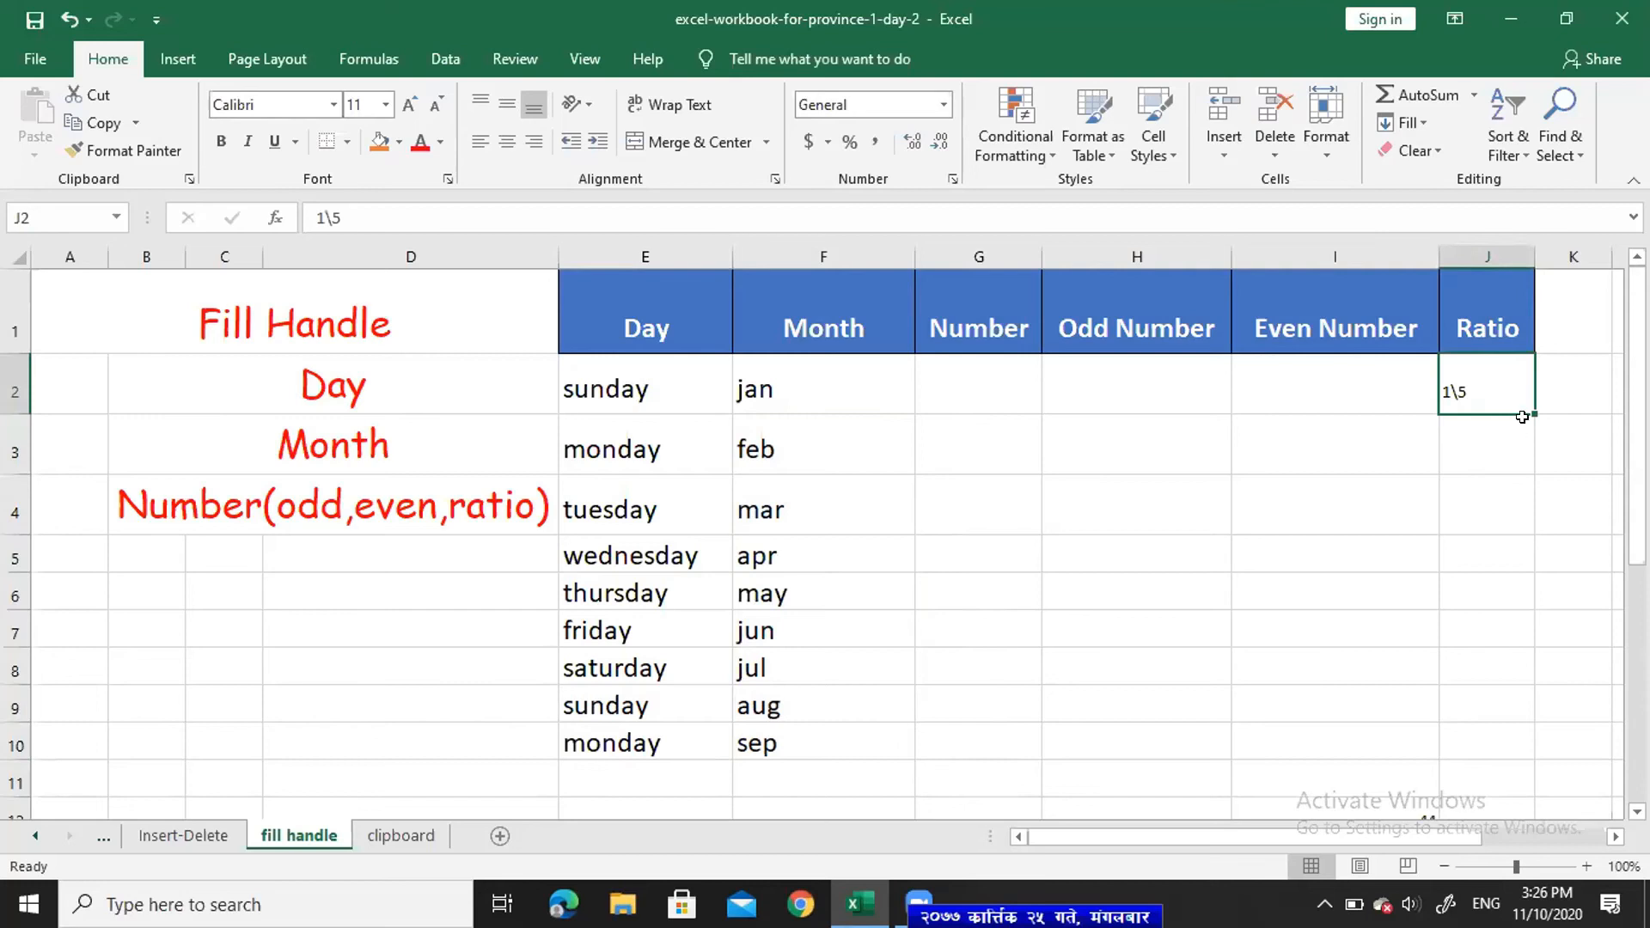
{"action": "left_click_drag", "start_coordinate": [1525, 406], "coordinate": [1511, 675]}
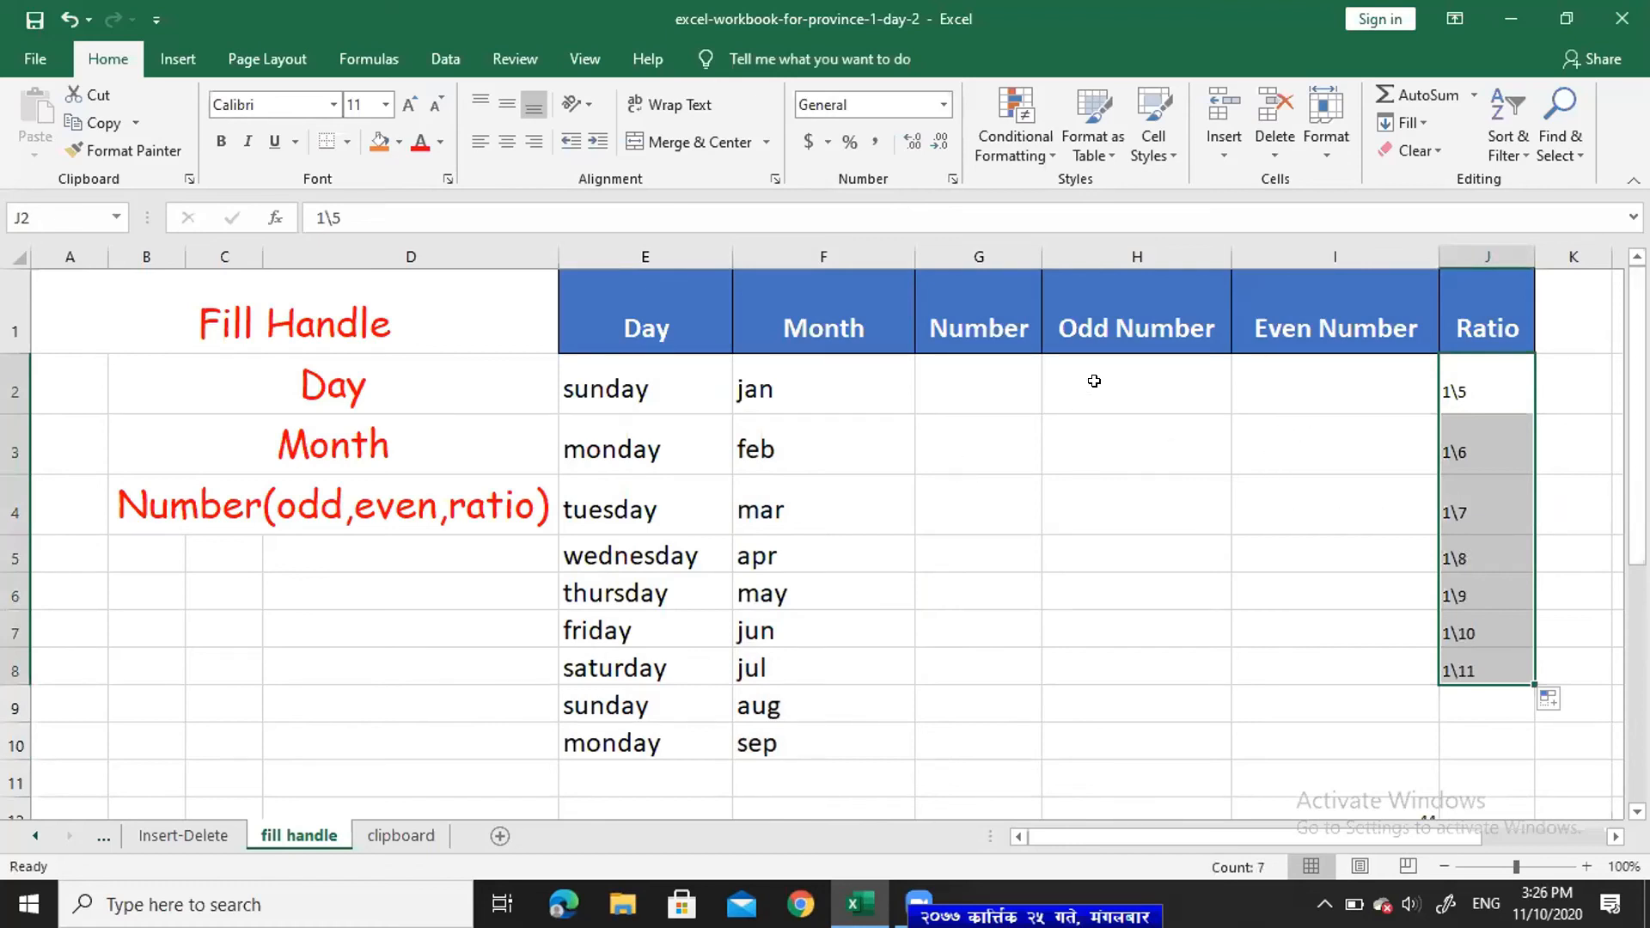
- Enter 1 in H2 and 3 in H3, then extend the odd series down column H to 19
{"action": "left_click", "coordinate": [1127, 395]}
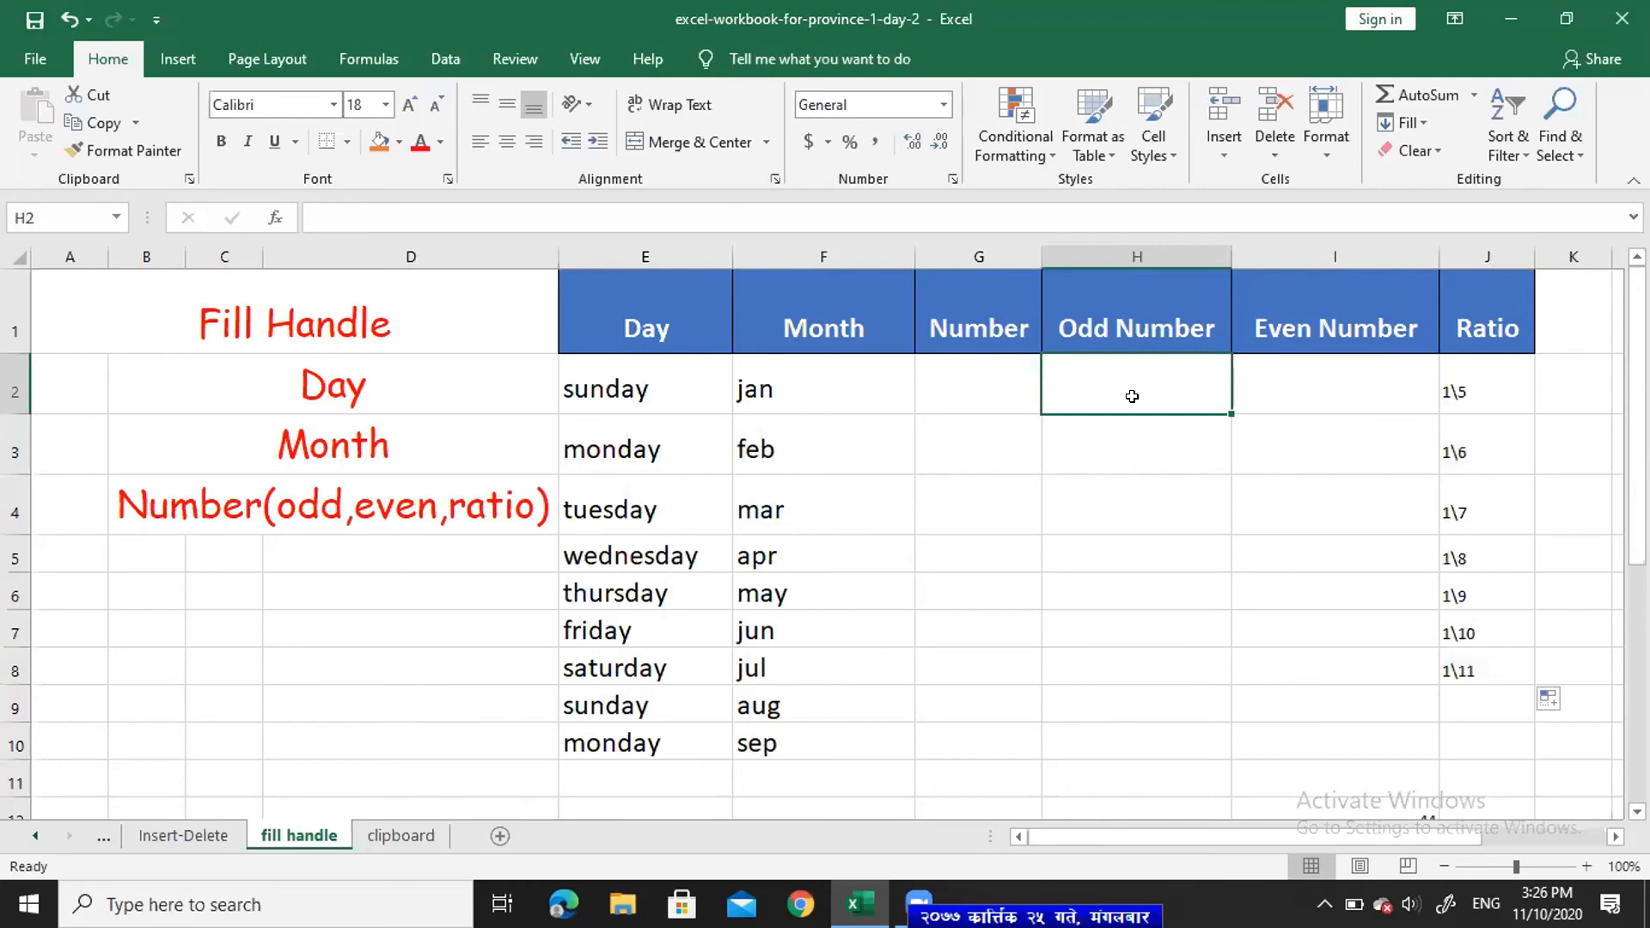
{"action": "type", "text": "1"}
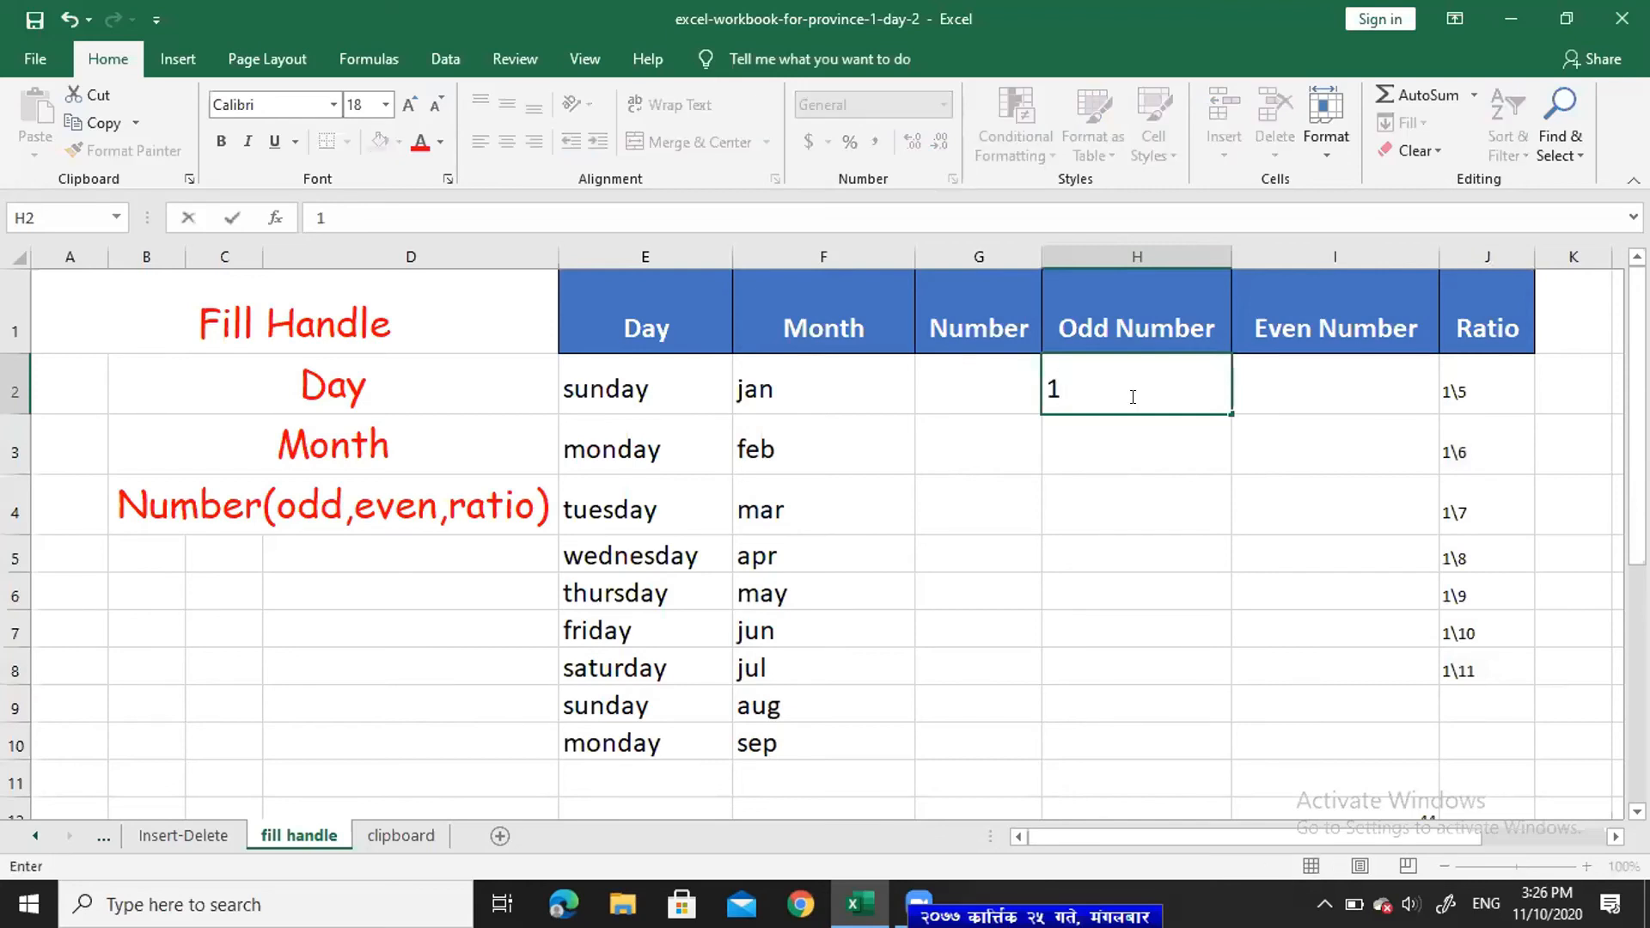
{"action": "key", "text": "Return"}
{"action": "type", "text": "3"}
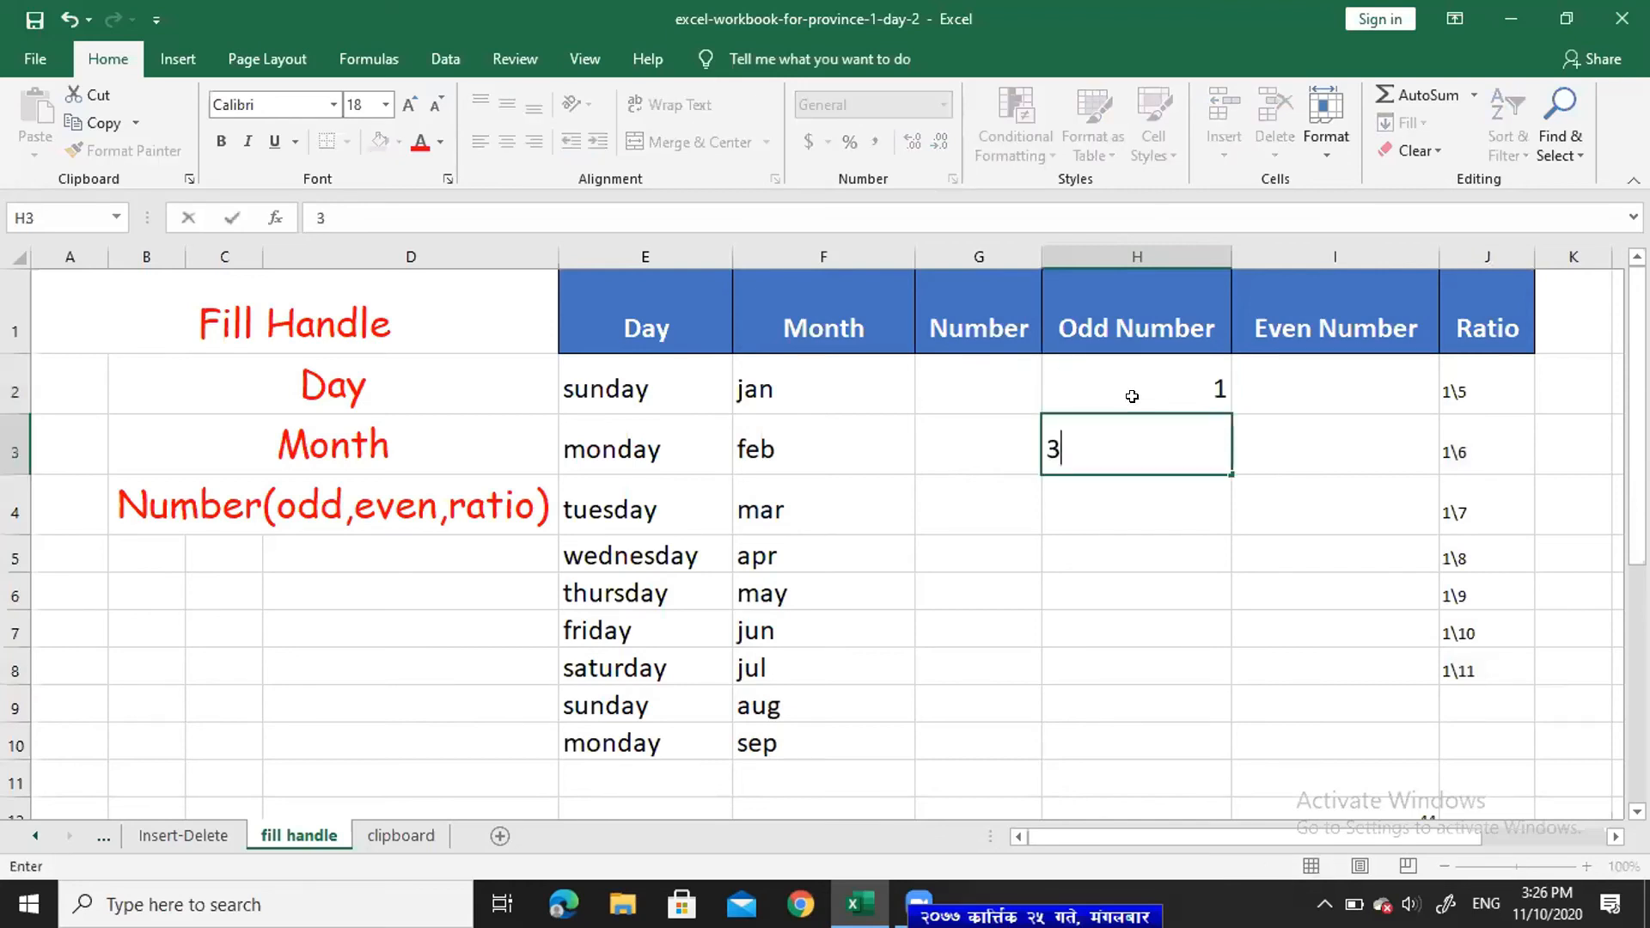
{"action": "key", "text": "Return"}
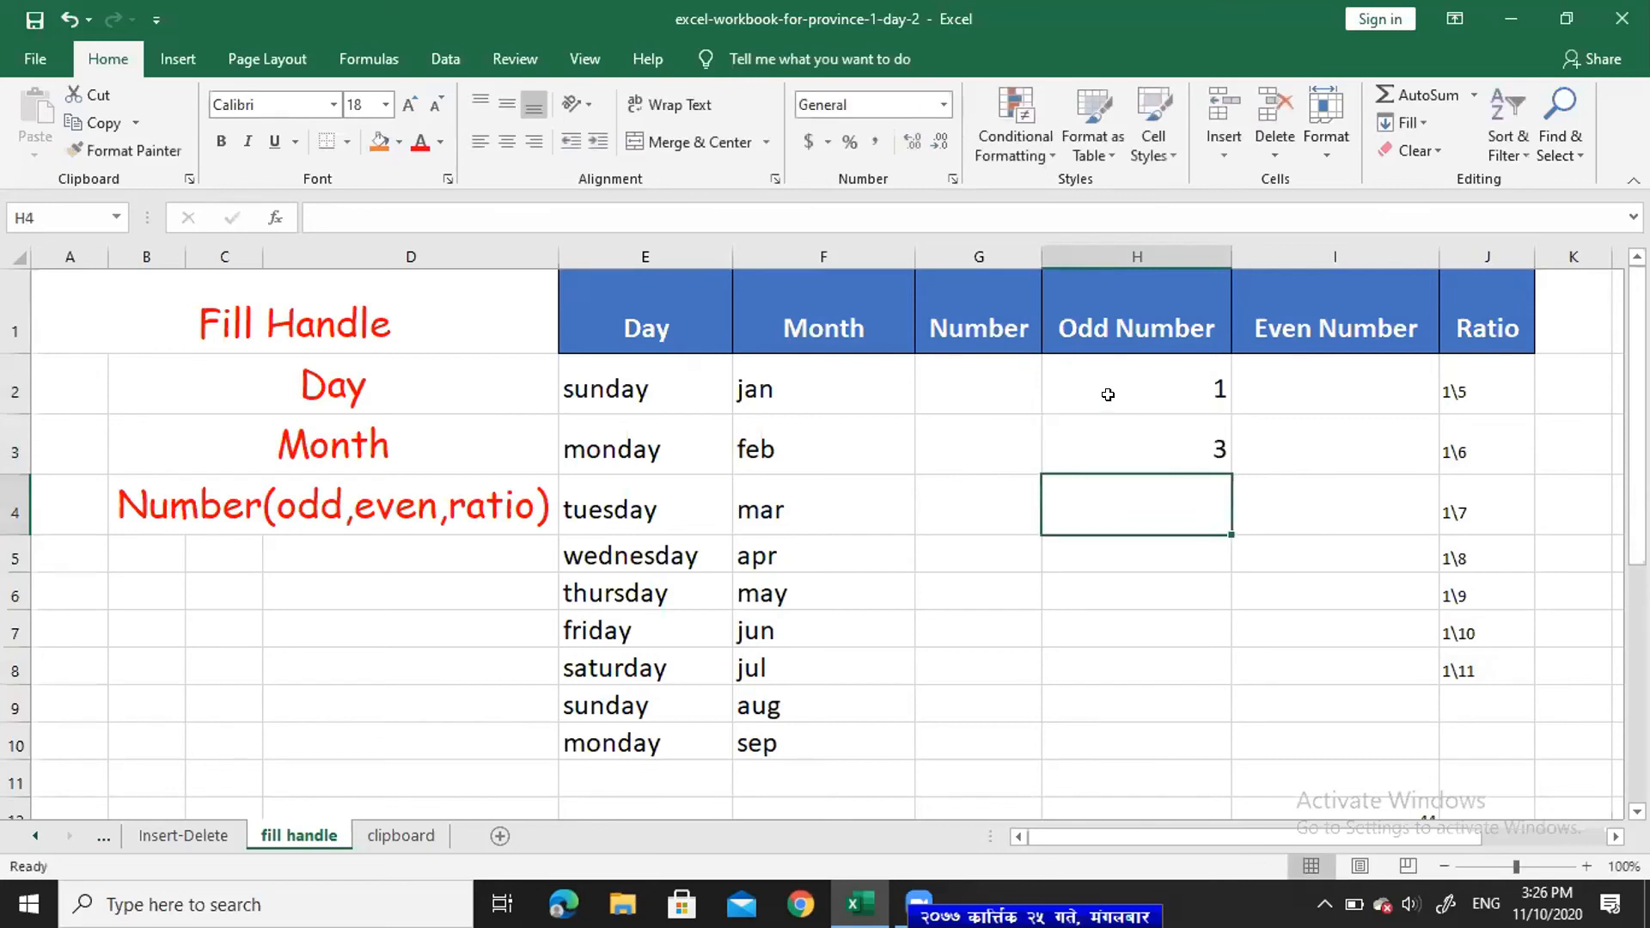
{"action": "left_click_drag", "start_coordinate": [1170, 366], "coordinate": [1212, 435]}
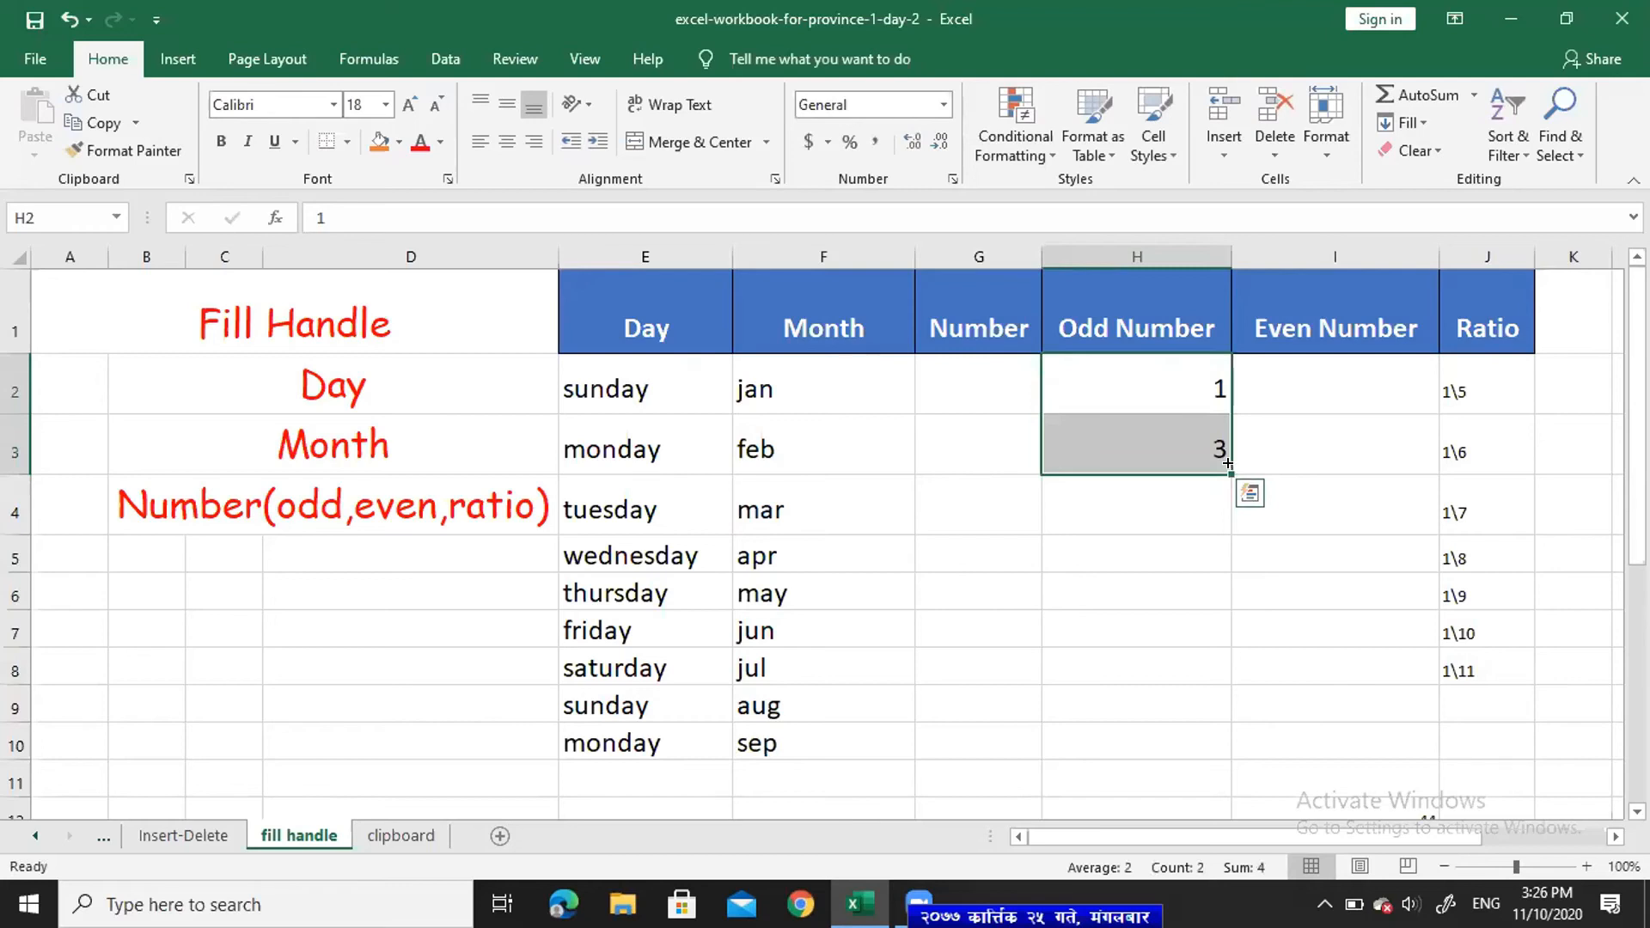
{"action": "left_click_drag", "start_coordinate": [1229, 471], "coordinate": [1212, 783]}
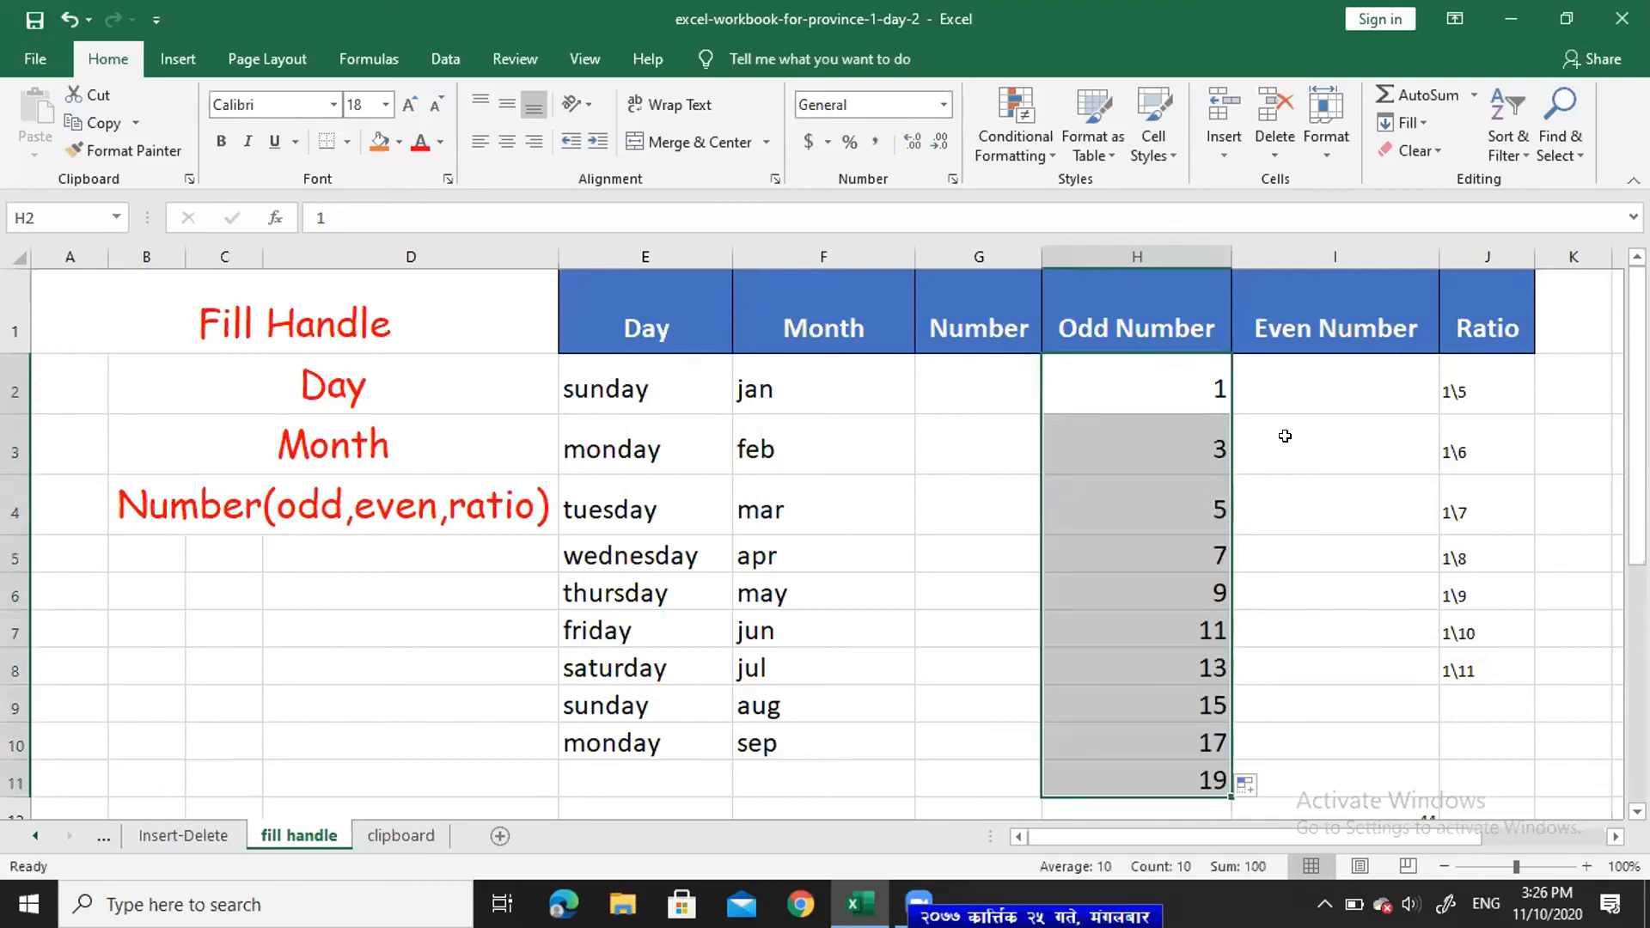
- Enter 100 in I2 and 200 in I3, then select and extend the pair down column I
{"action": "left_click", "coordinate": [1325, 396]}
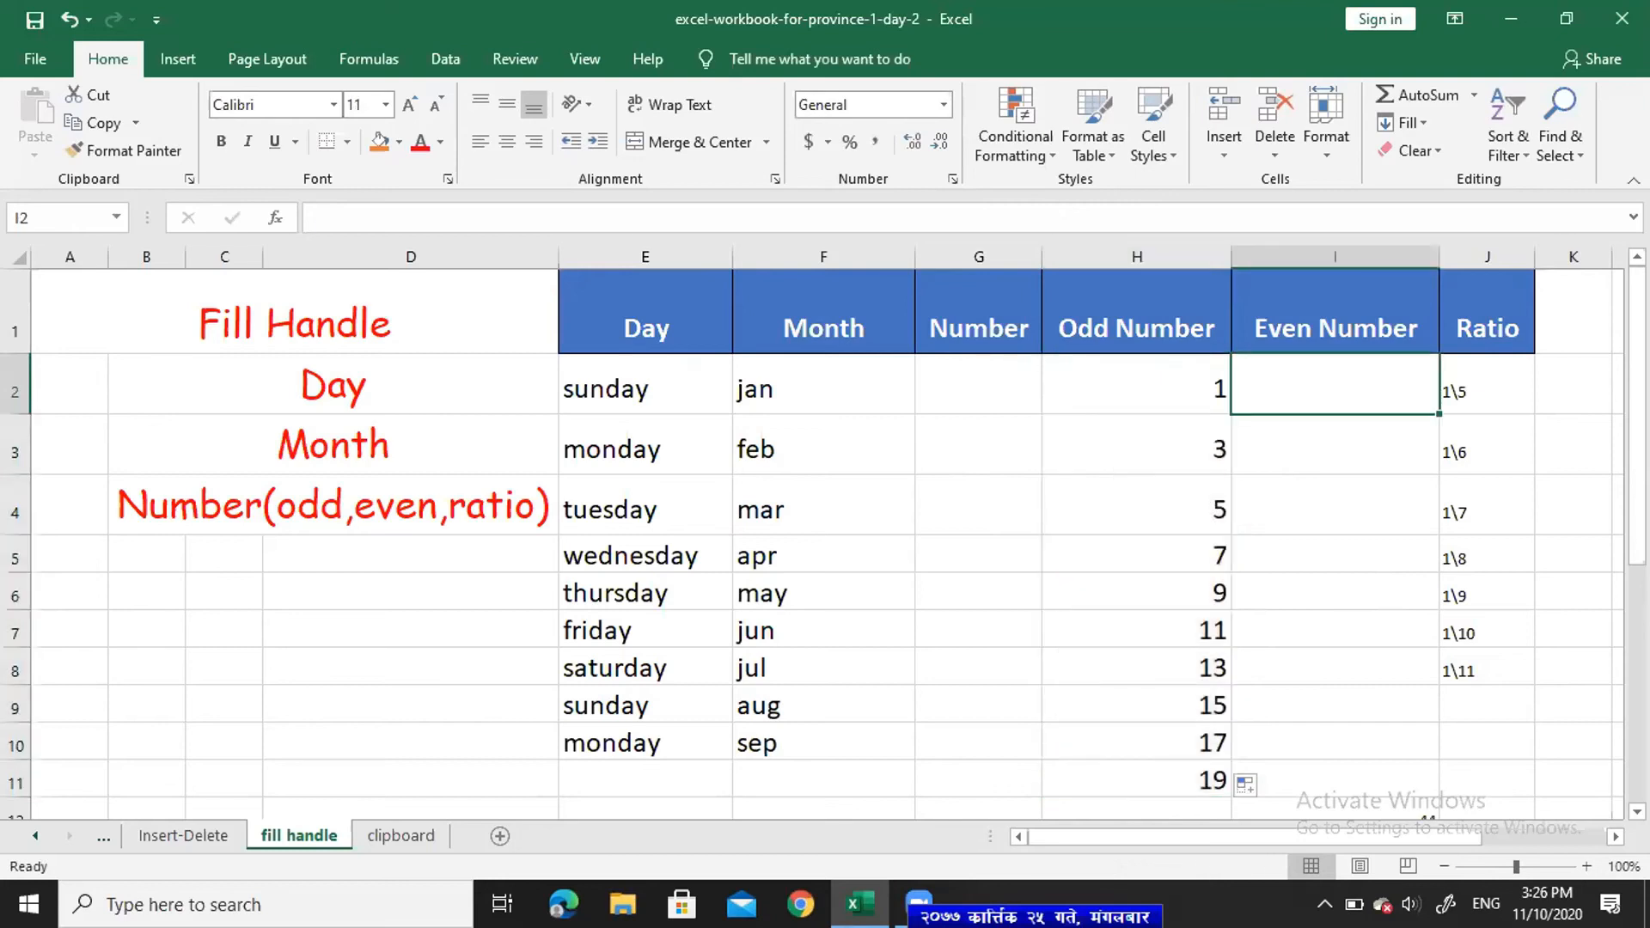
{"action": "type", "text": "100"}
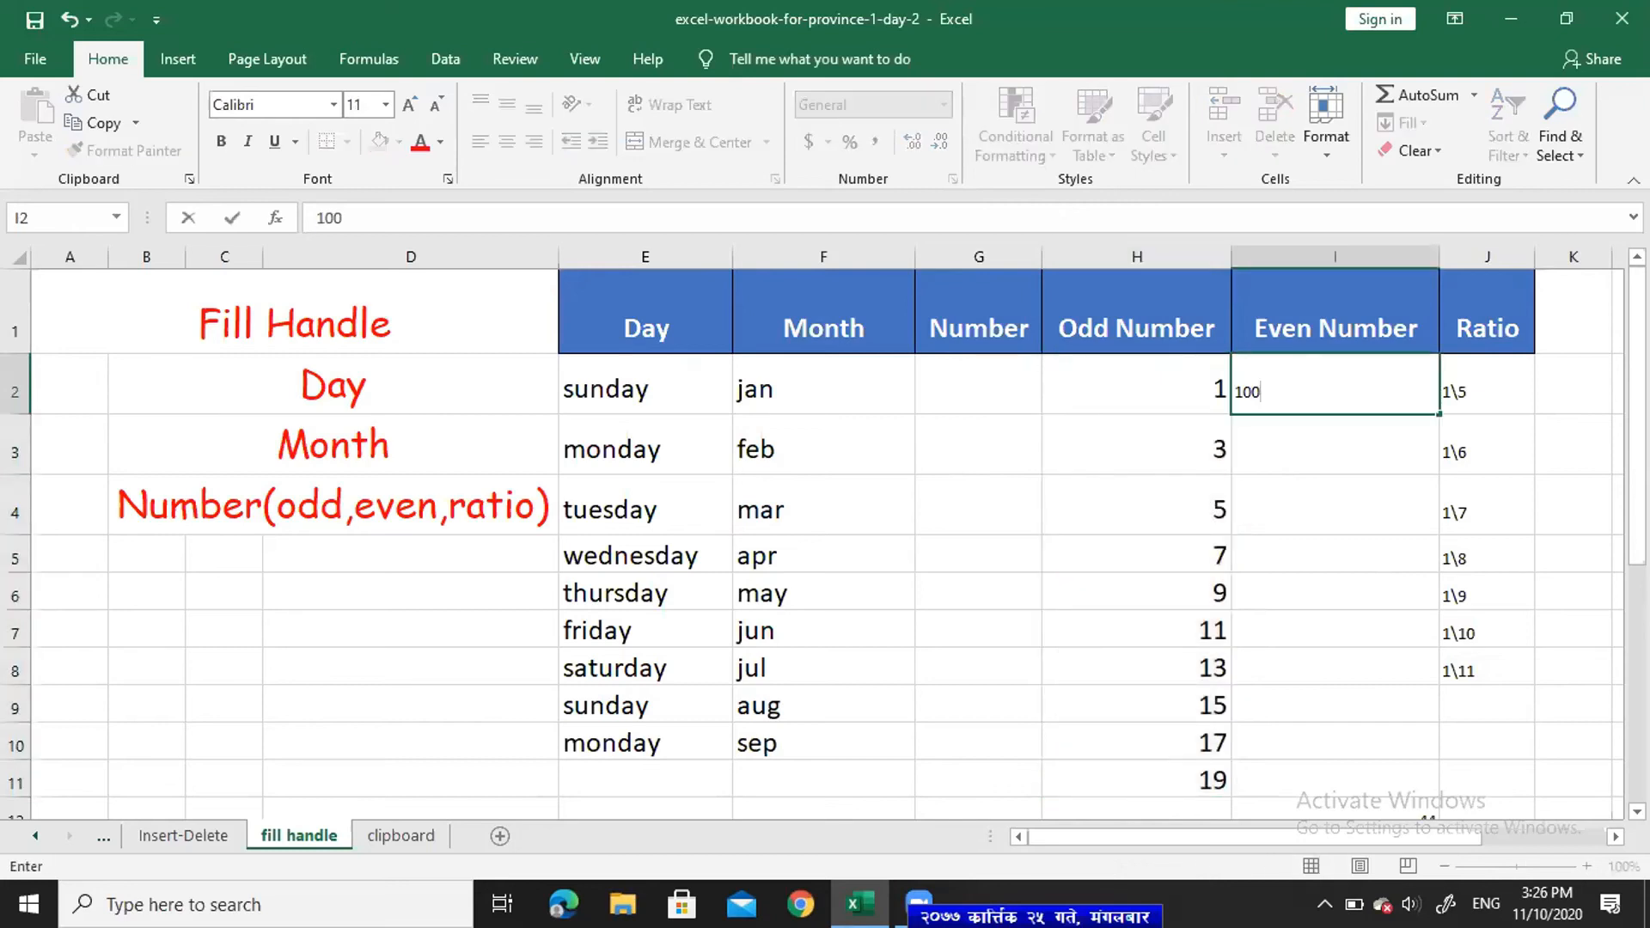
{"action": "key", "text": "Return"}
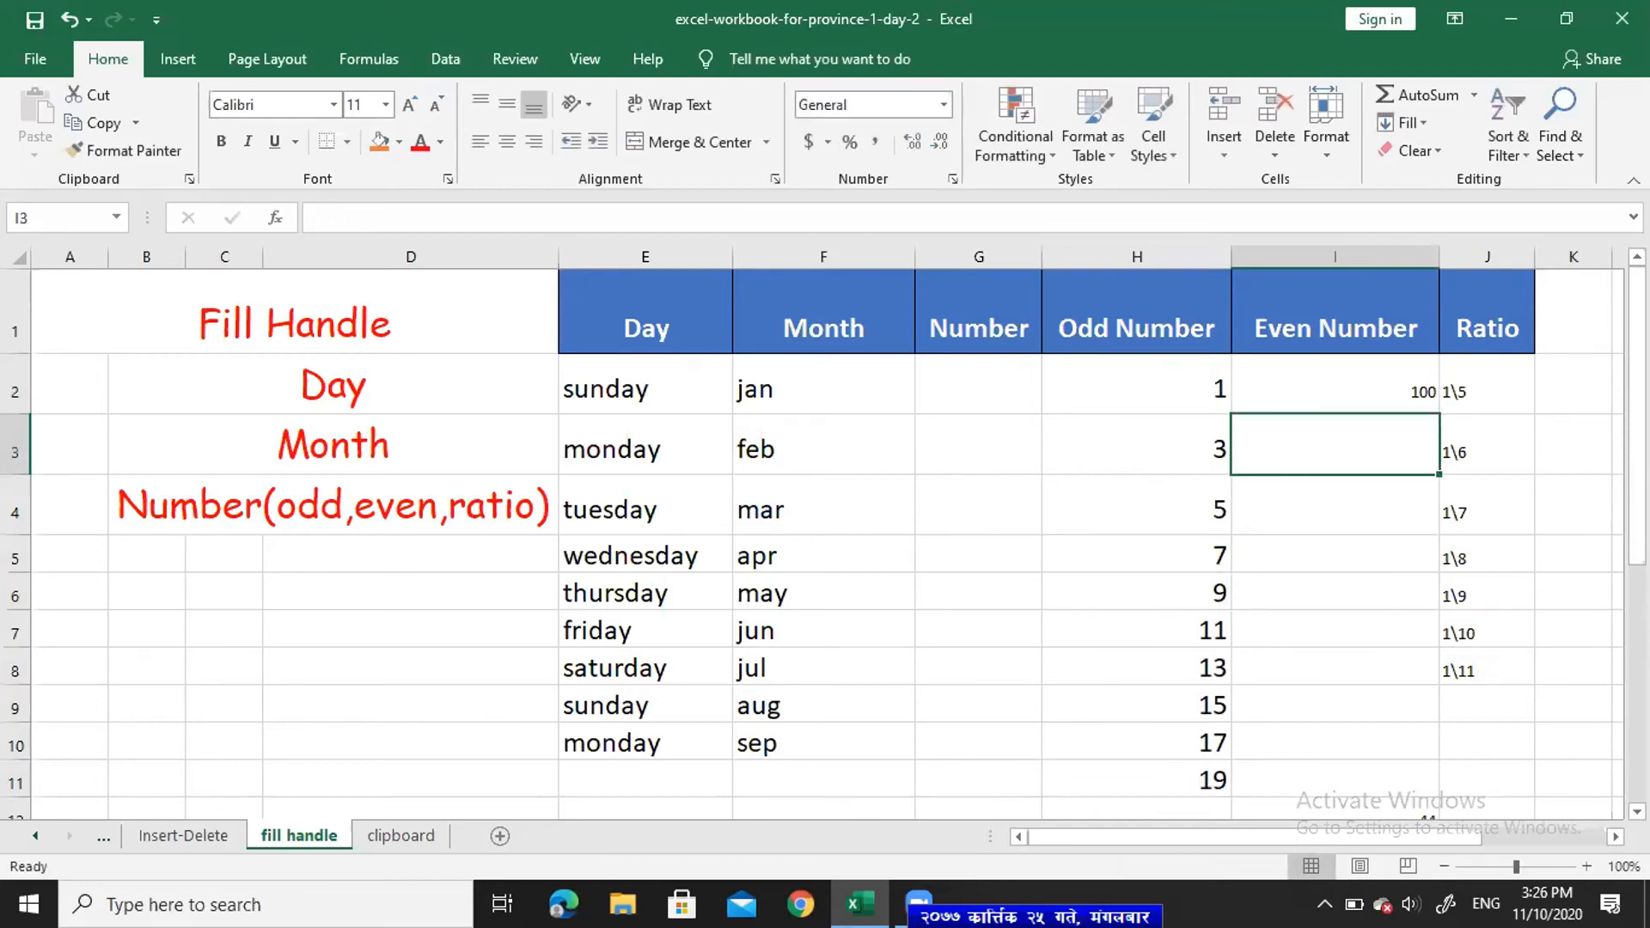
{"action": "type", "text": "200"}
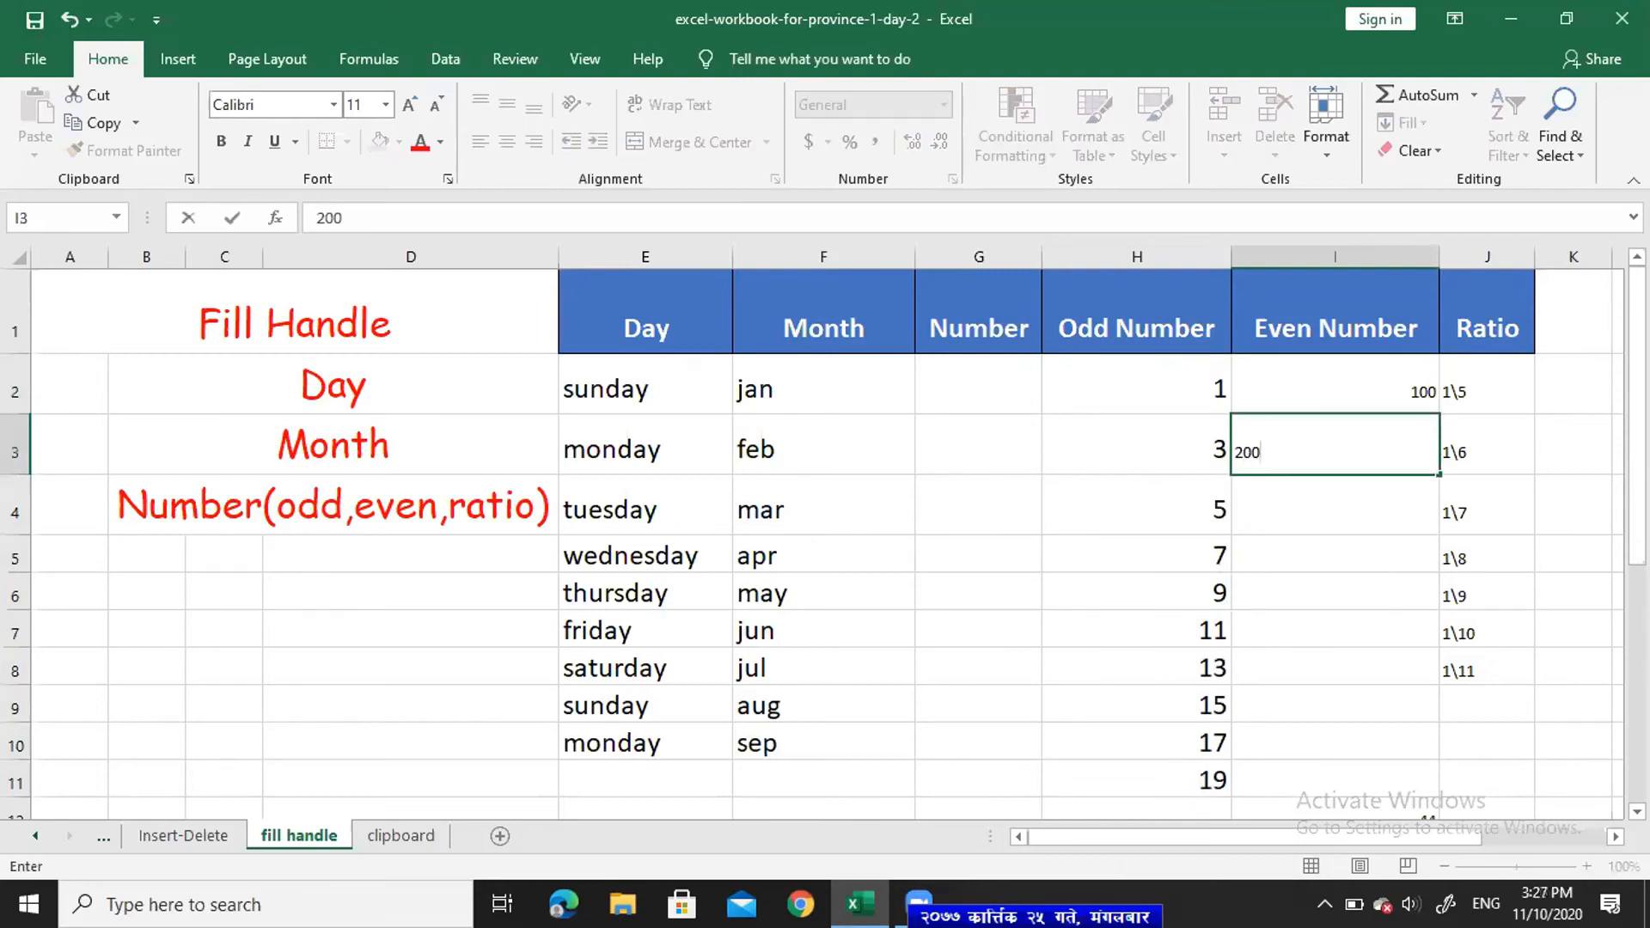
{"action": "key", "text": "Return"}
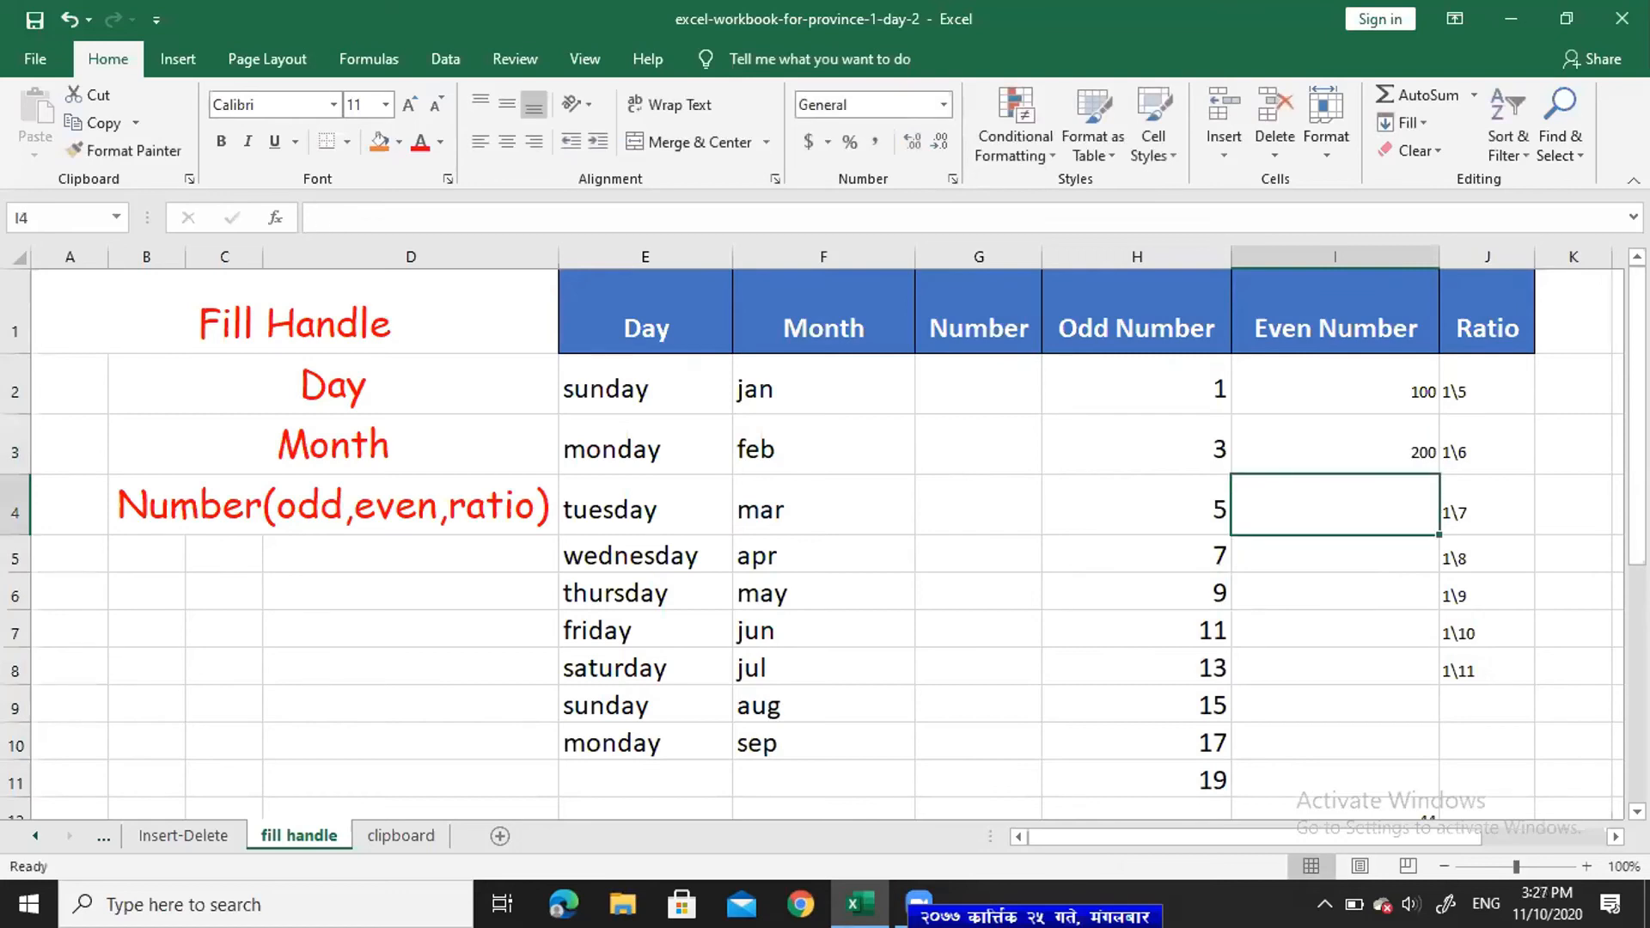
{"action": "left_click_drag", "start_coordinate": [1363, 403], "coordinate": [1420, 782]}
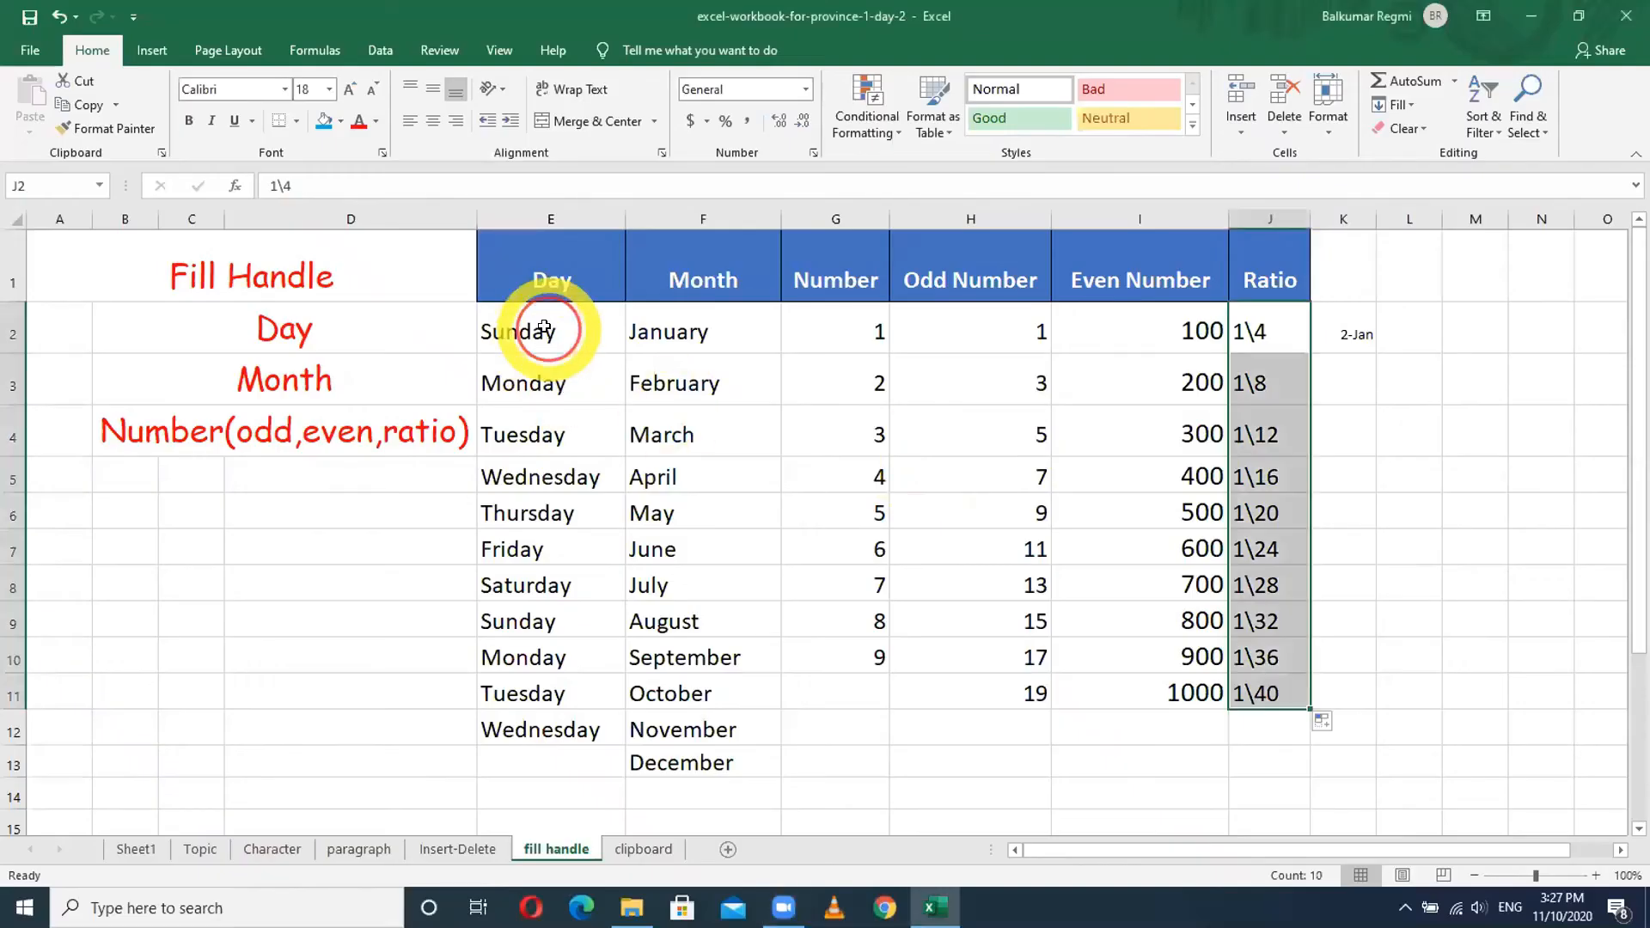
- Select the day names in column E and the month names in column F
{"action": "left_click_drag", "start_coordinate": [544, 328], "coordinate": [583, 720]}
{"action": "left_click_drag", "start_coordinate": [733, 332], "coordinate": [737, 730]}
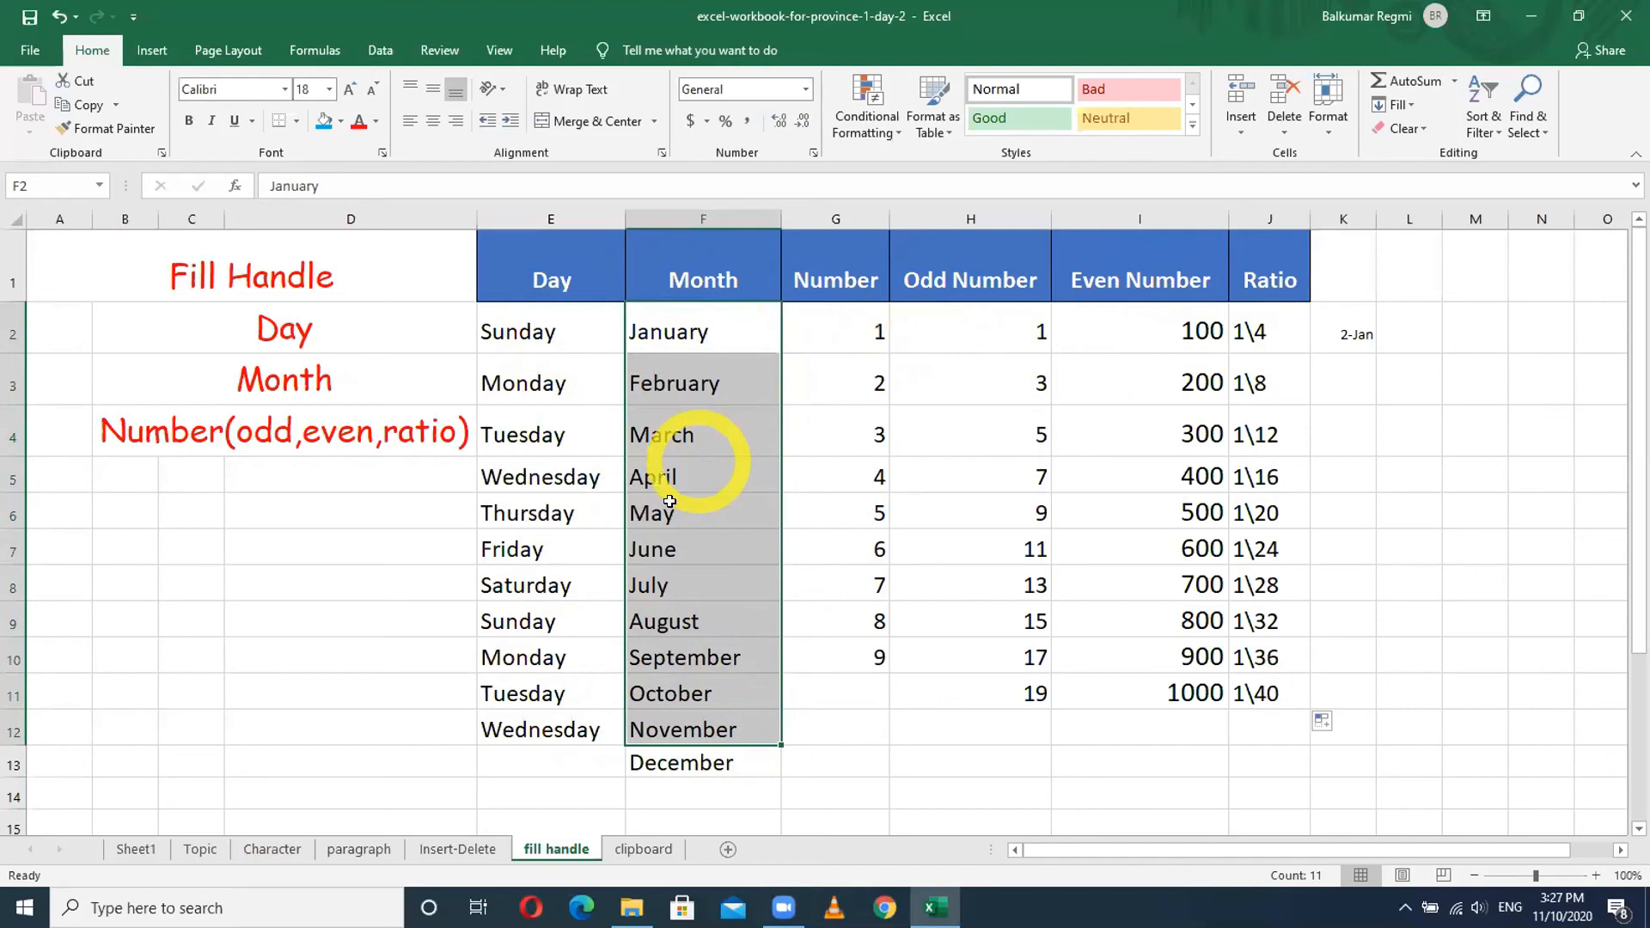
- On the clipboard sheet, enlarge the font of the SN, Name and Address headings in J3:L3 three steps
{"action": "left_click", "coordinate": [640, 851]}
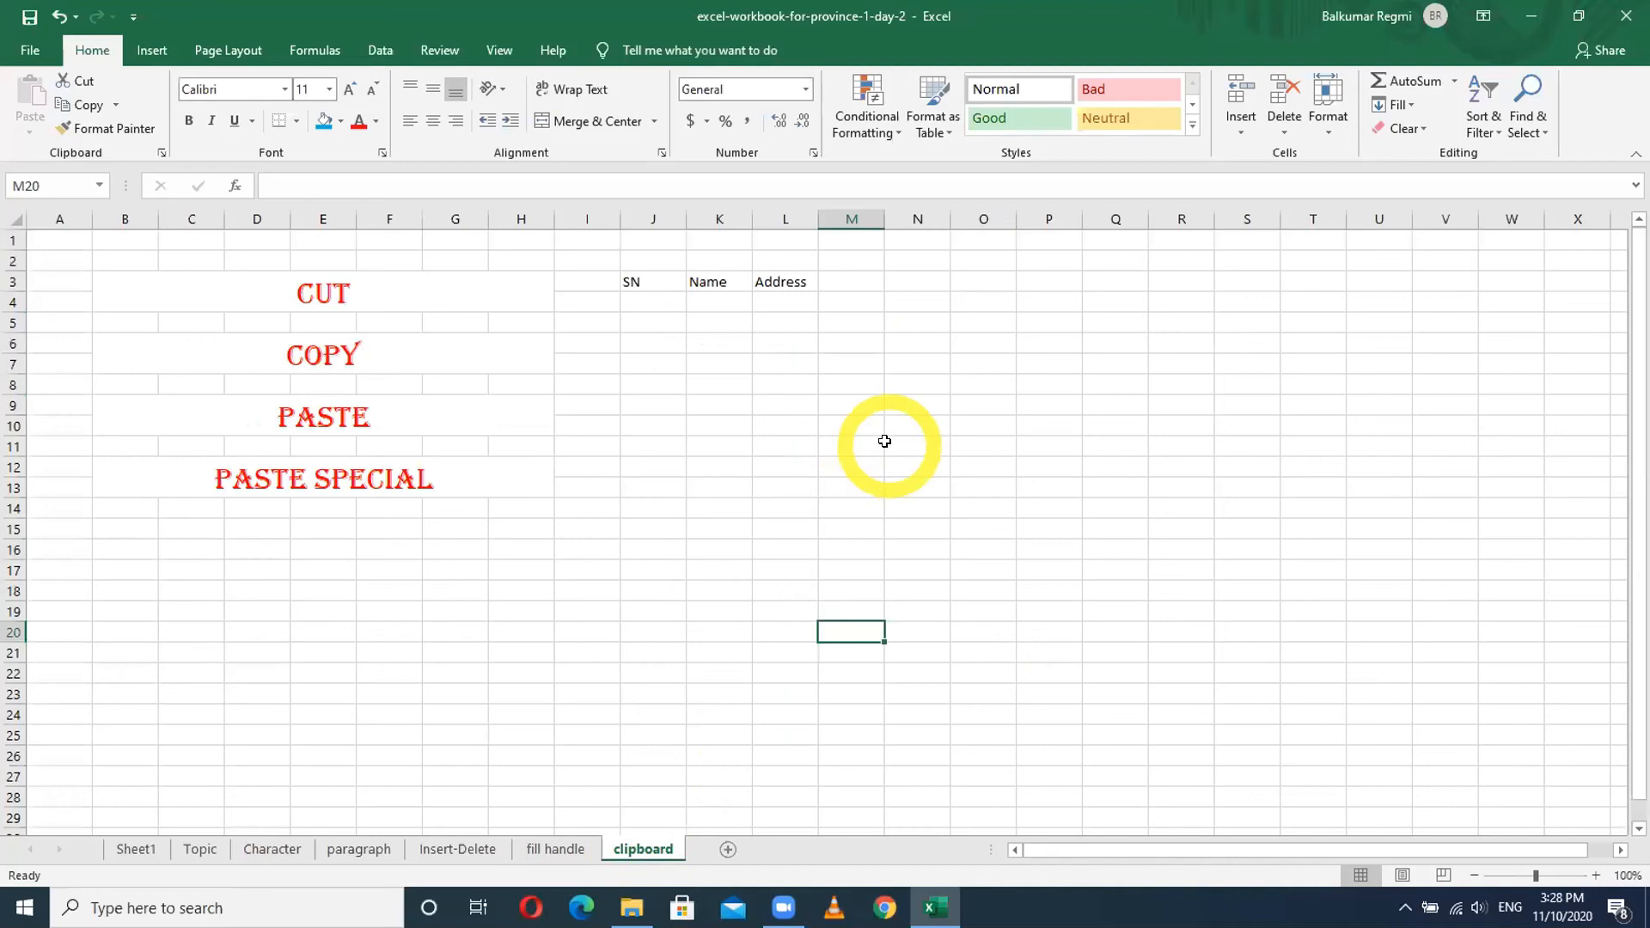
{"action": "left_click", "coordinate": [631, 280]}
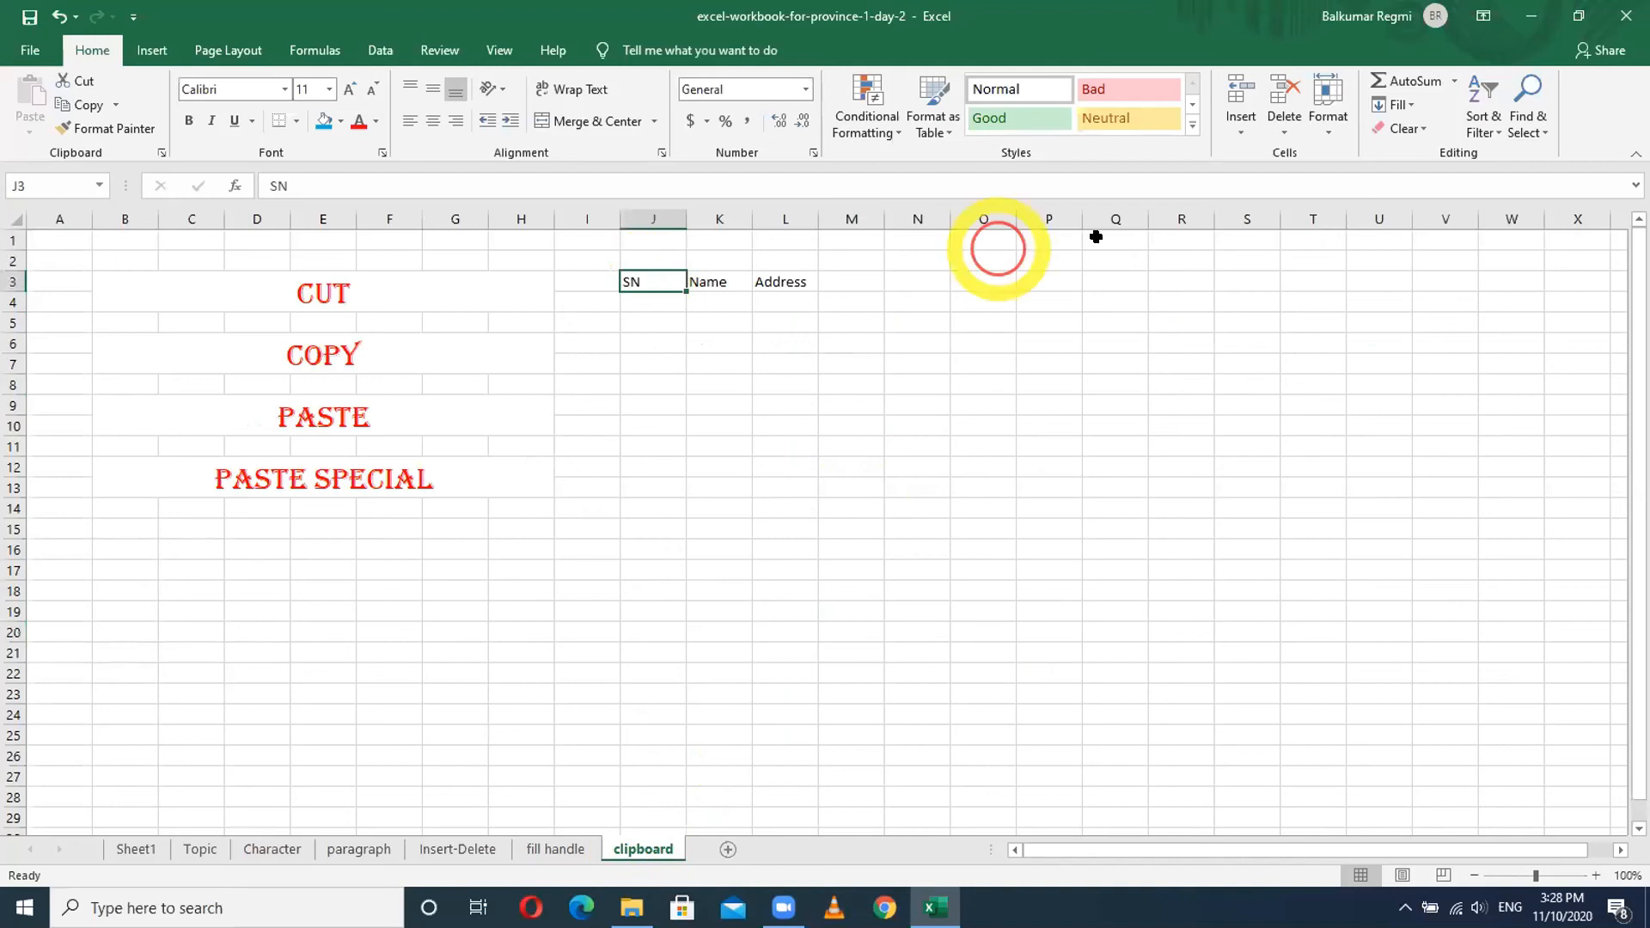
{"action": "key", "text": "shift+Right"}
{"action": "key", "text": "shift+Right"}
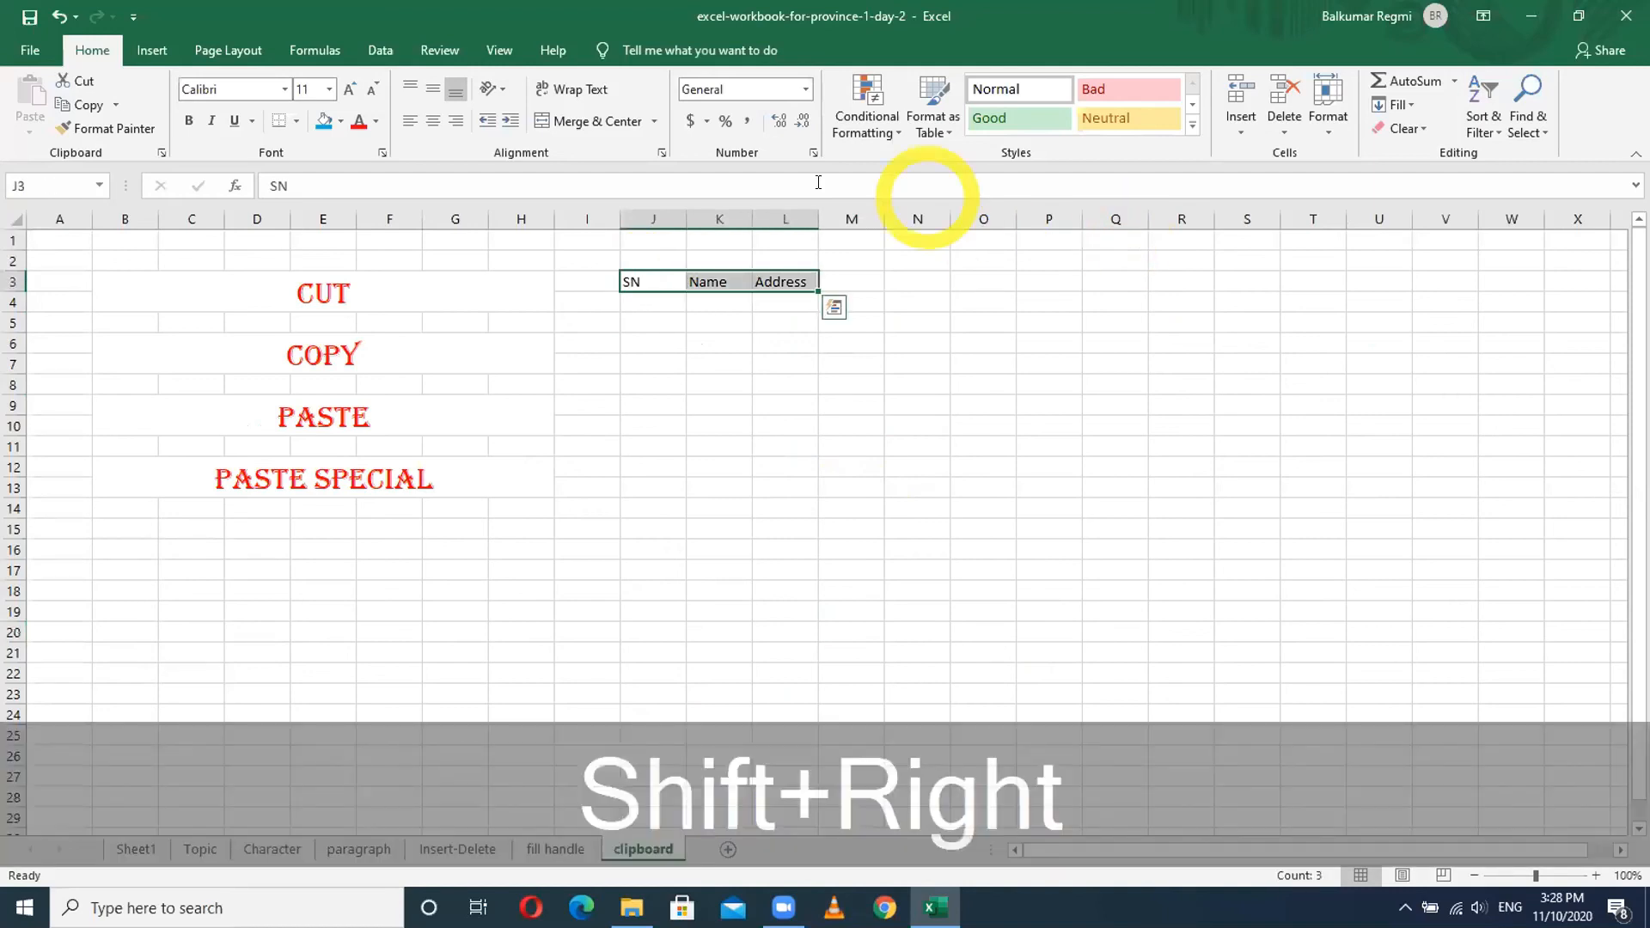
{"action": "left_click", "coordinate": [350, 90]}
{"action": "left_click", "coordinate": [350, 90]}
{"action": "left_click", "coordinate": [350, 90]}
{"action": "left_click", "coordinate": [350, 90]}
{"action": "left_click", "coordinate": [350, 90]}
{"action": "left_click", "coordinate": [350, 90]}
{"action": "left_click", "coordinate": [350, 90]}
- AutoFit all column widths across the whole sheet
{"action": "left_click", "coordinate": [16, 218]}
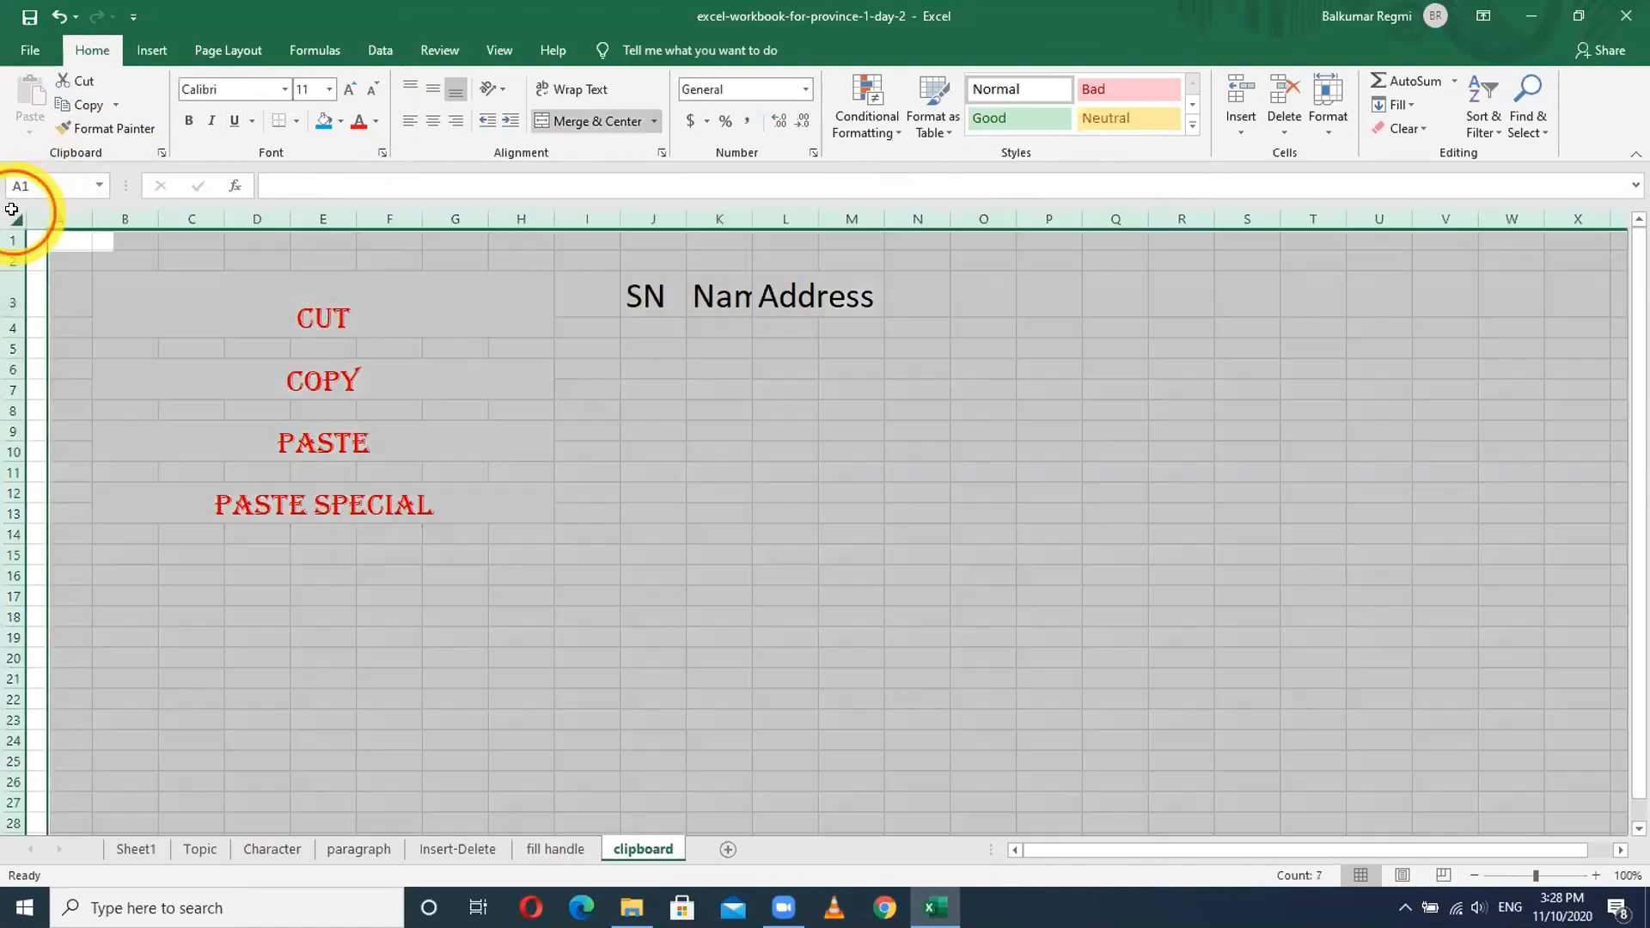
{"action": "double_click", "coordinate": [685, 221]}
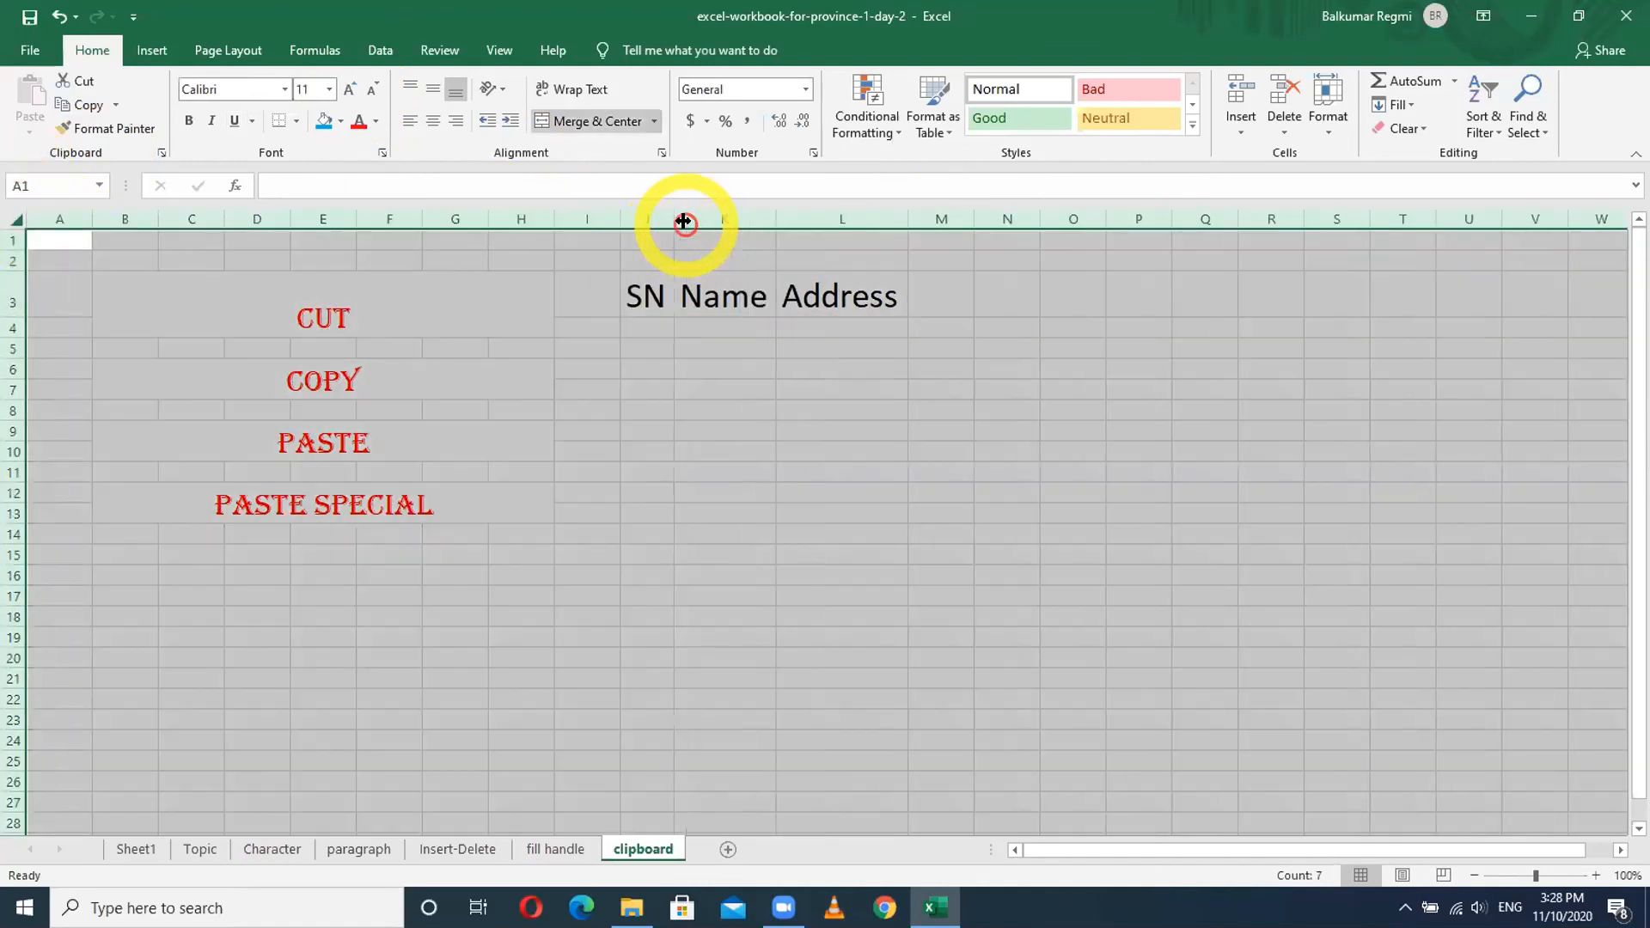
{"action": "left_click", "coordinate": [765, 470]}
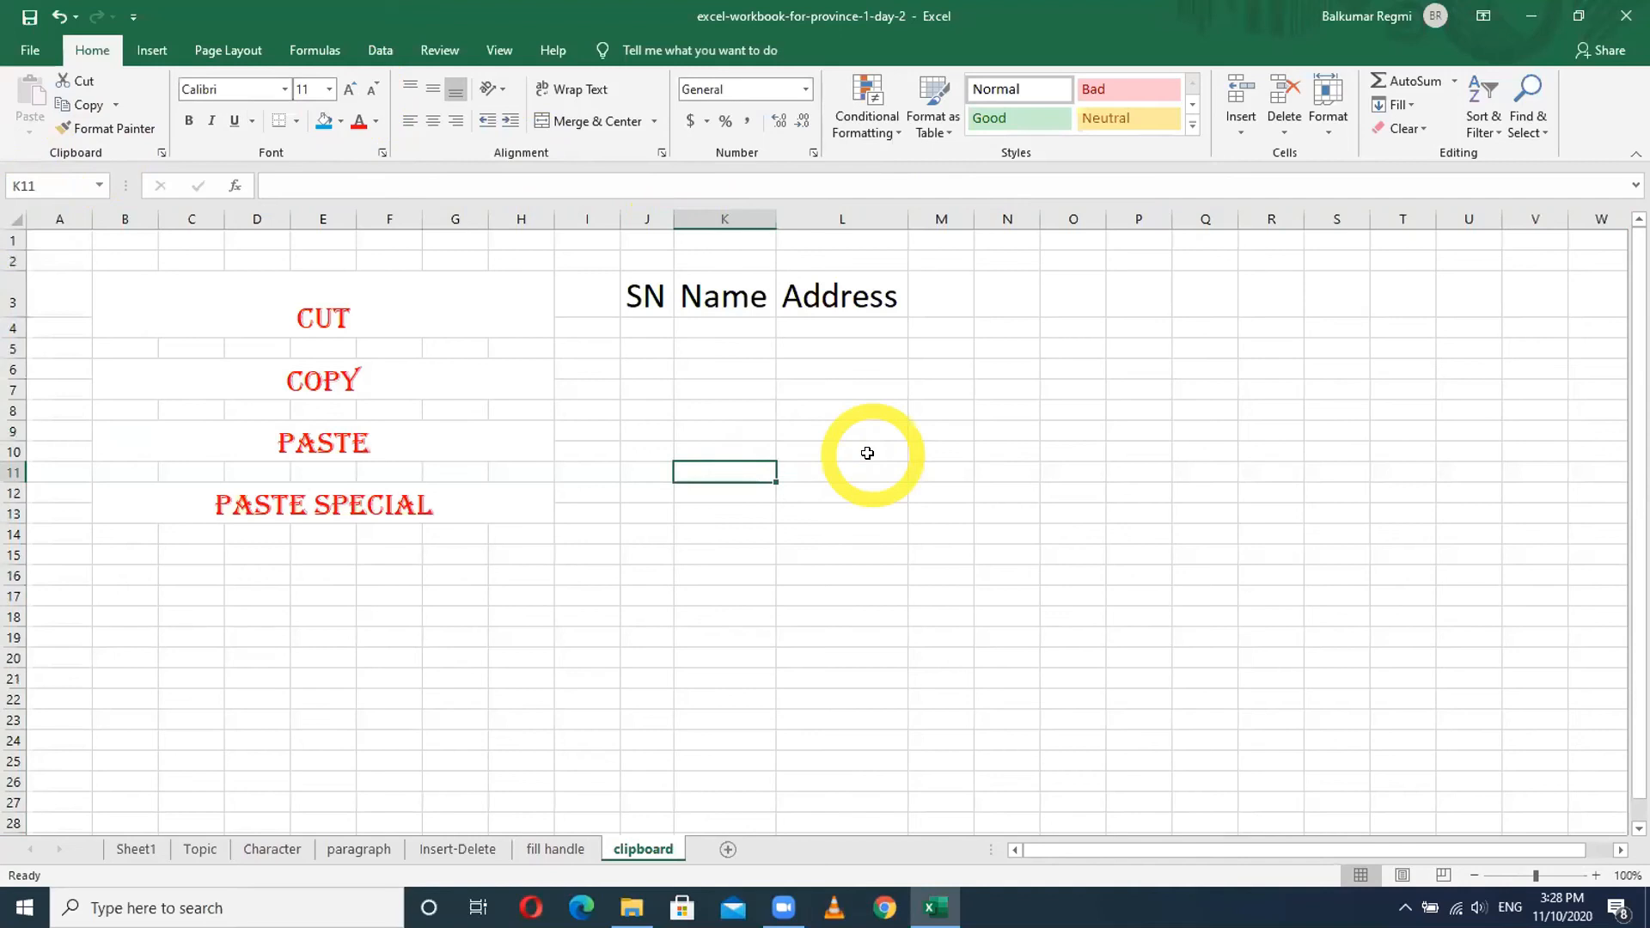
- Enter the first record: SN 1 with a person's name and address in row 4
{"action": "left_click", "coordinate": [646, 327]}
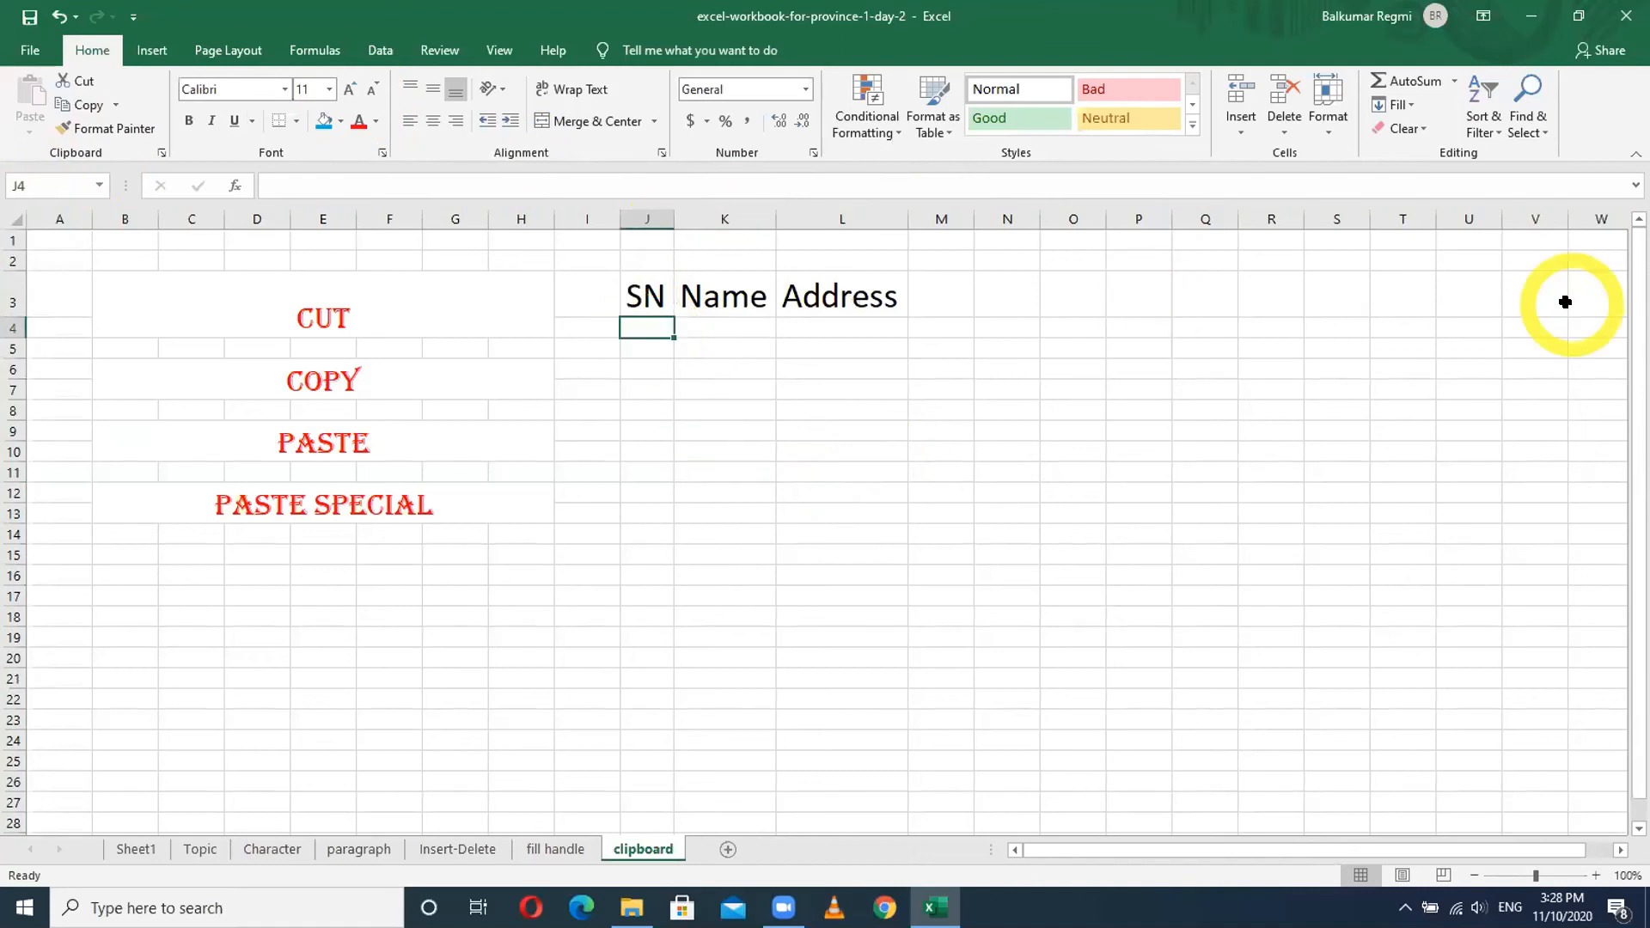
{"action": "type", "text": "1"}
{"action": "key", "text": "Tab"}
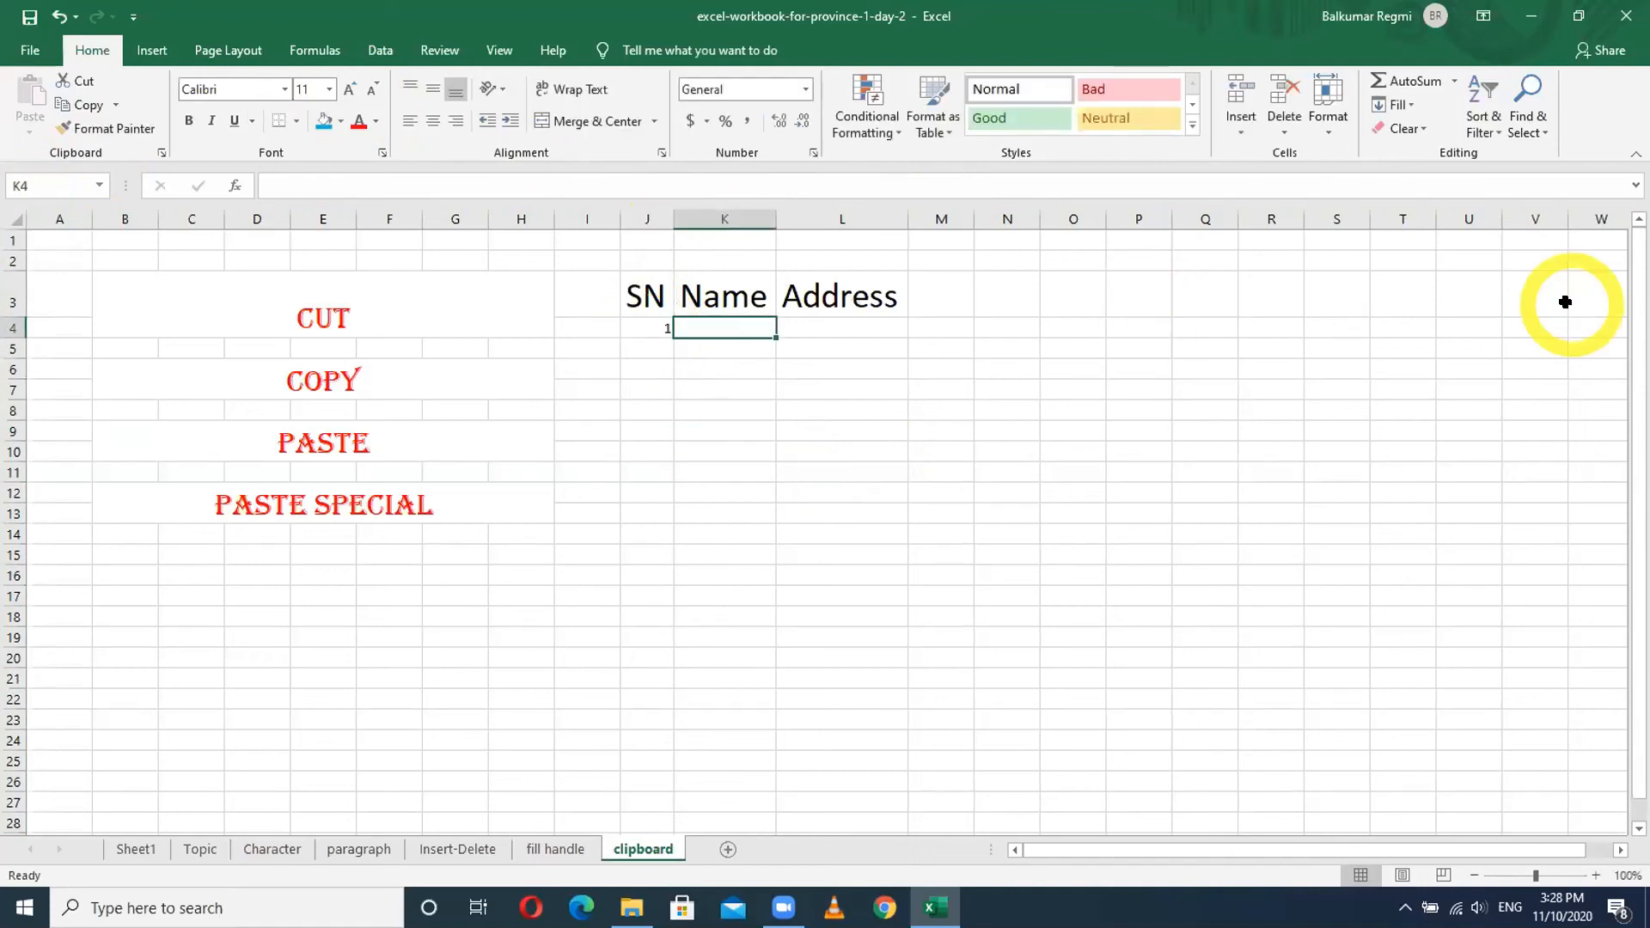
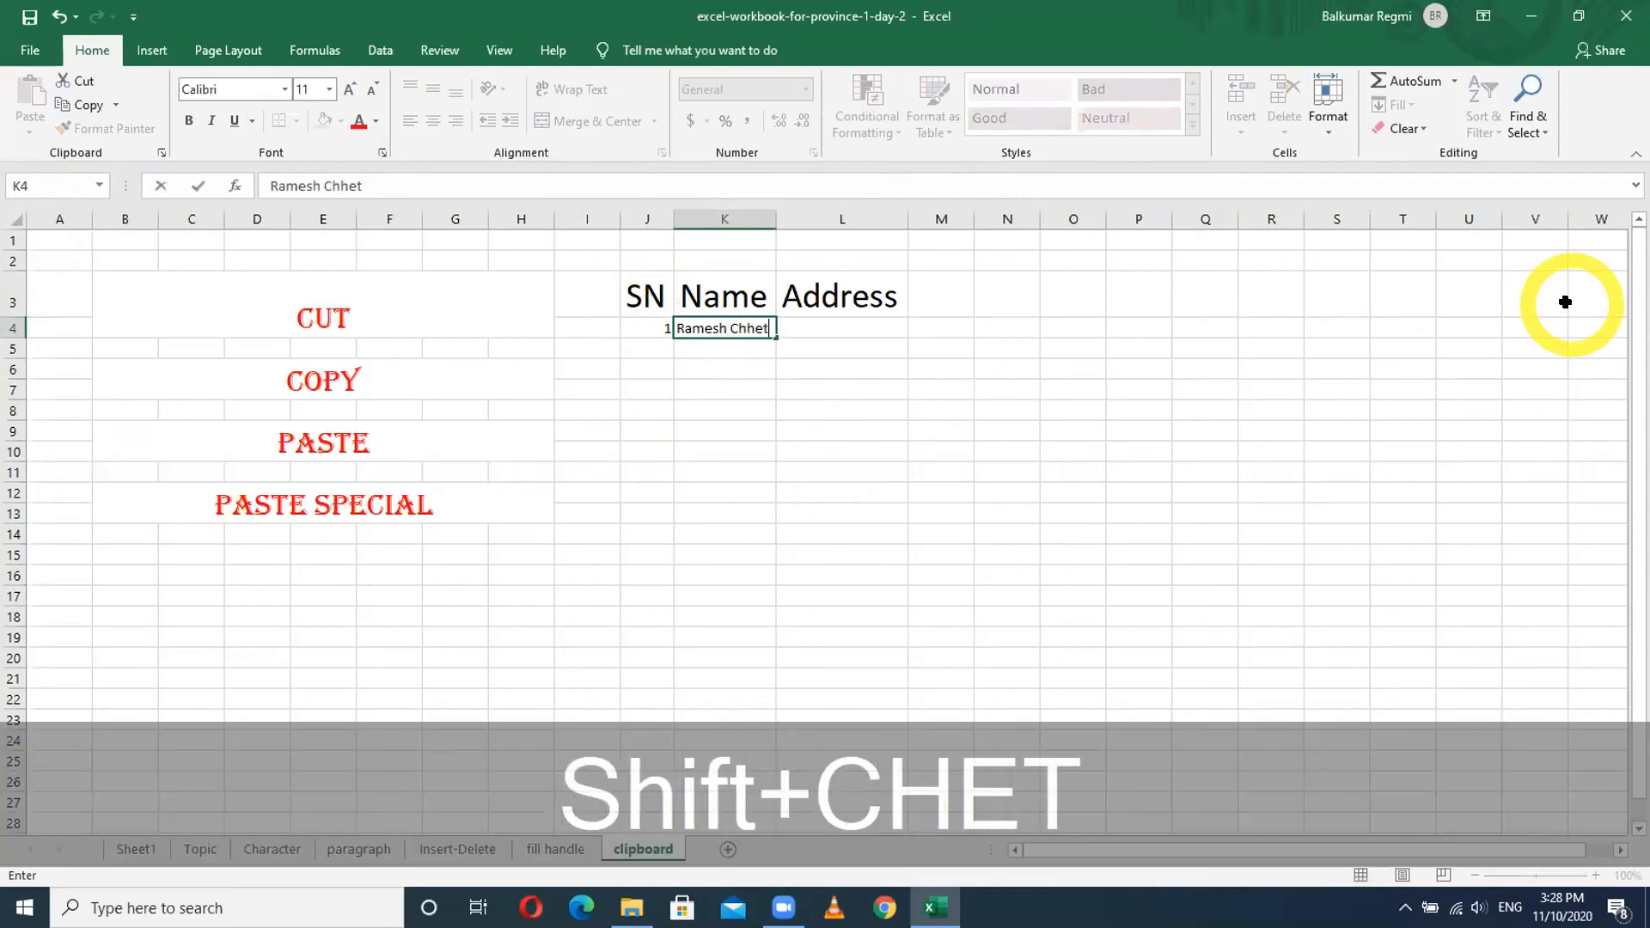
{"action": "key", "text": "Tab"}
{"action": "type", "text": "Damak"}
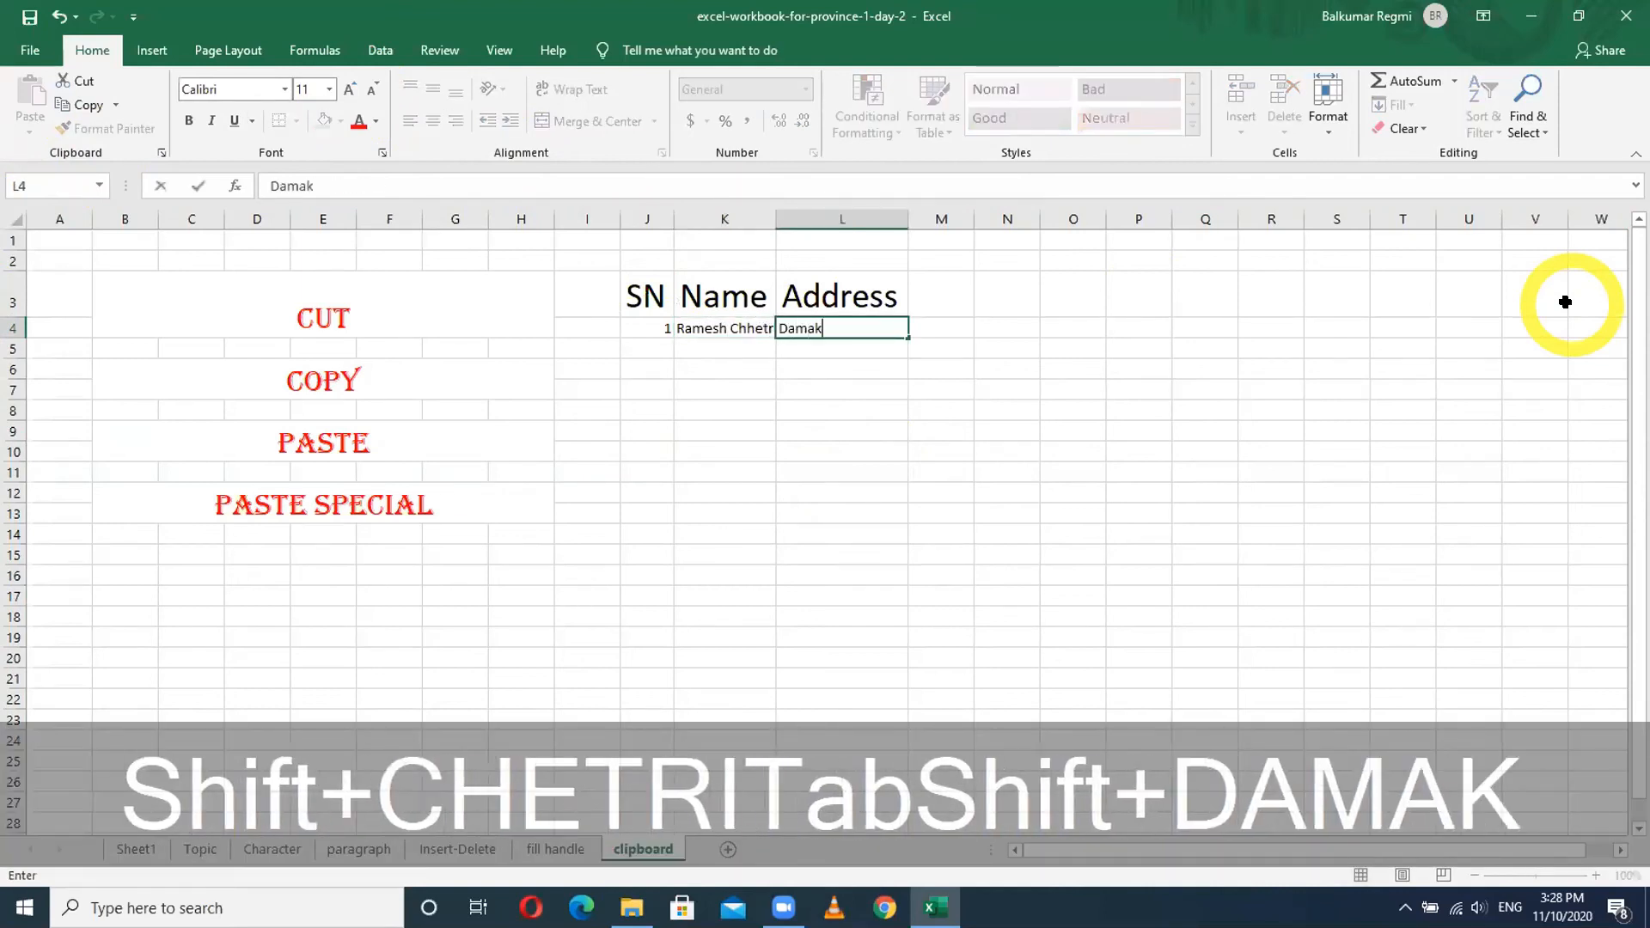
{"action": "key", "text": "Return"}
- Enter the second record, SN 2 with a name and address, correcting the address spelling
{"action": "type", "text": "2"}
{"action": "key", "text": "Tab"}
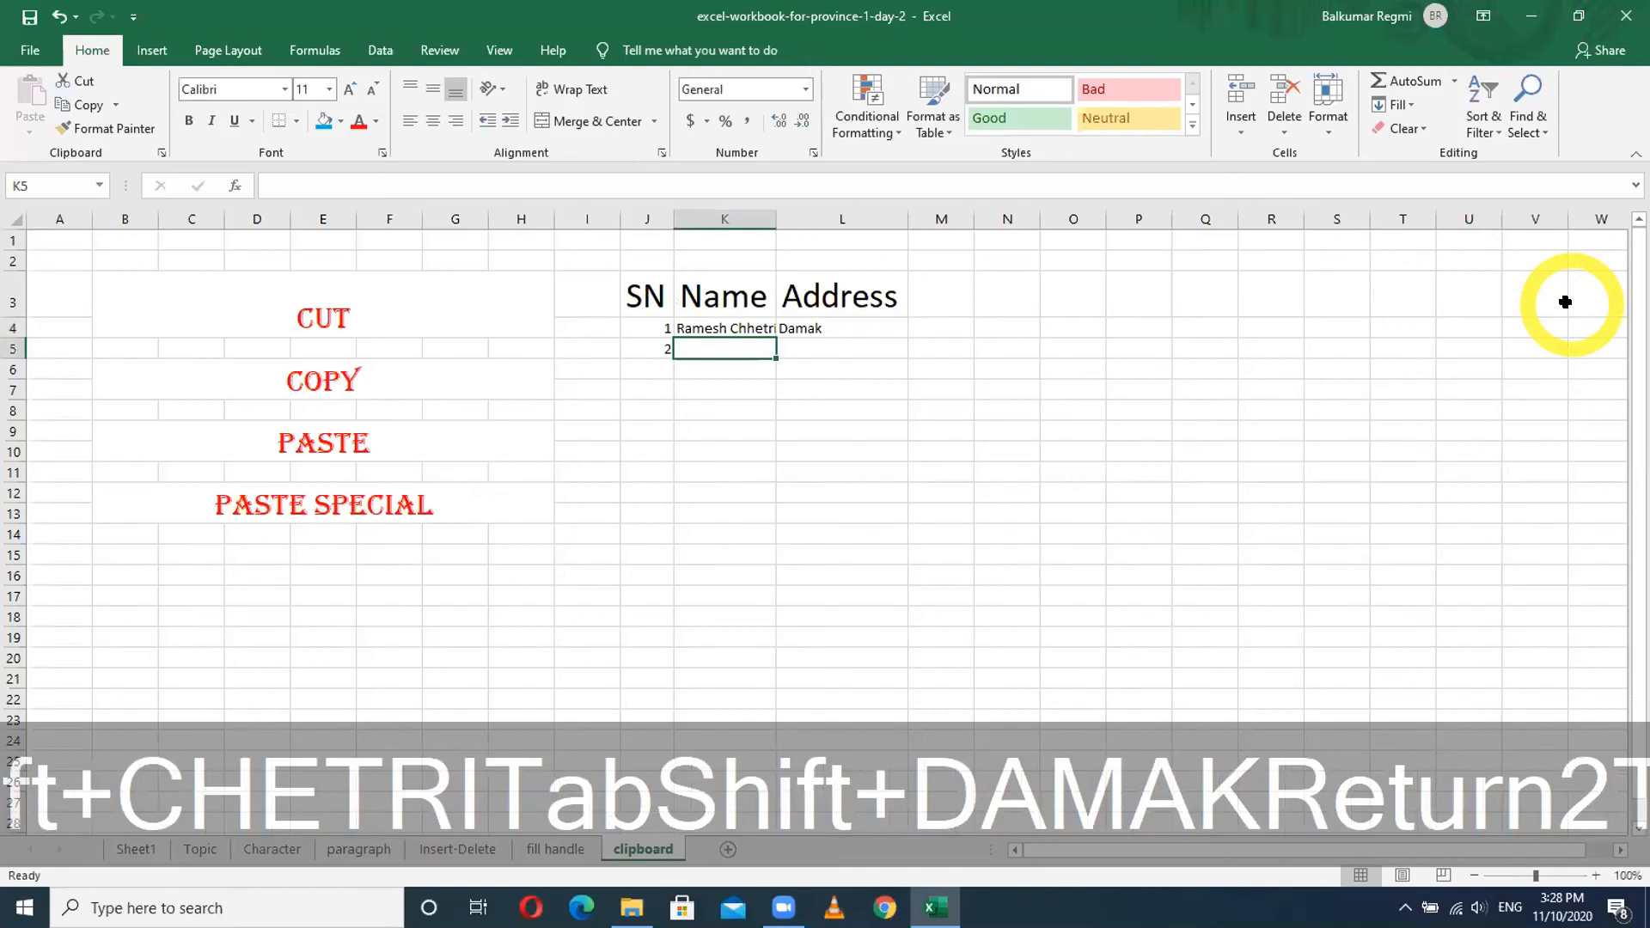
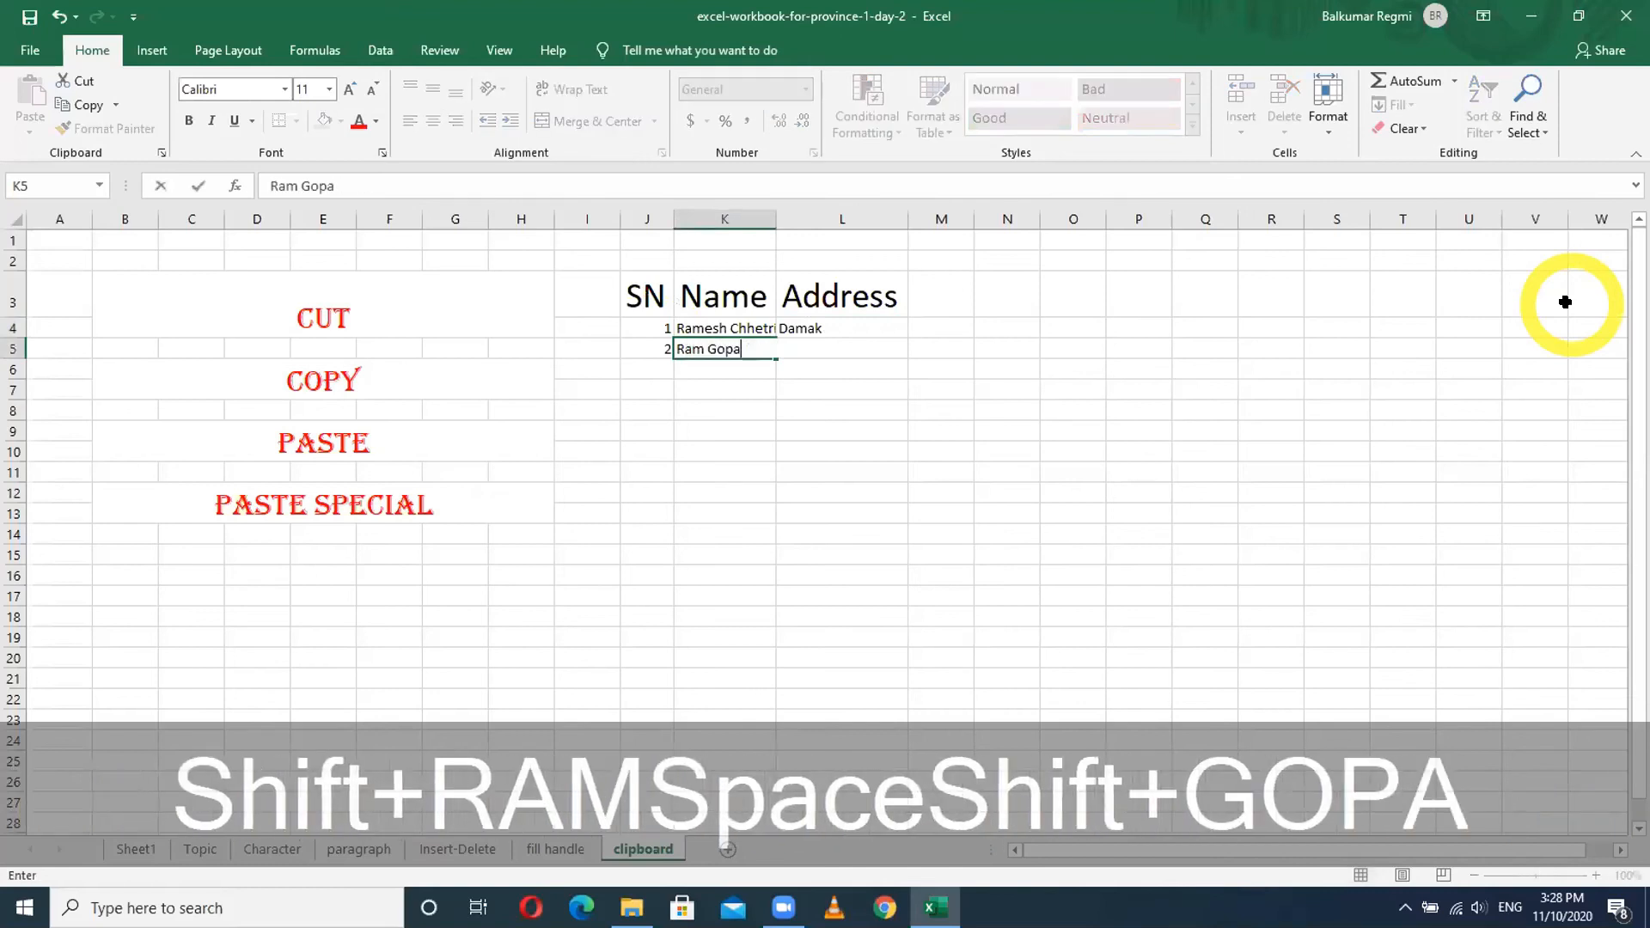
{"action": "key", "text": "Tab"}
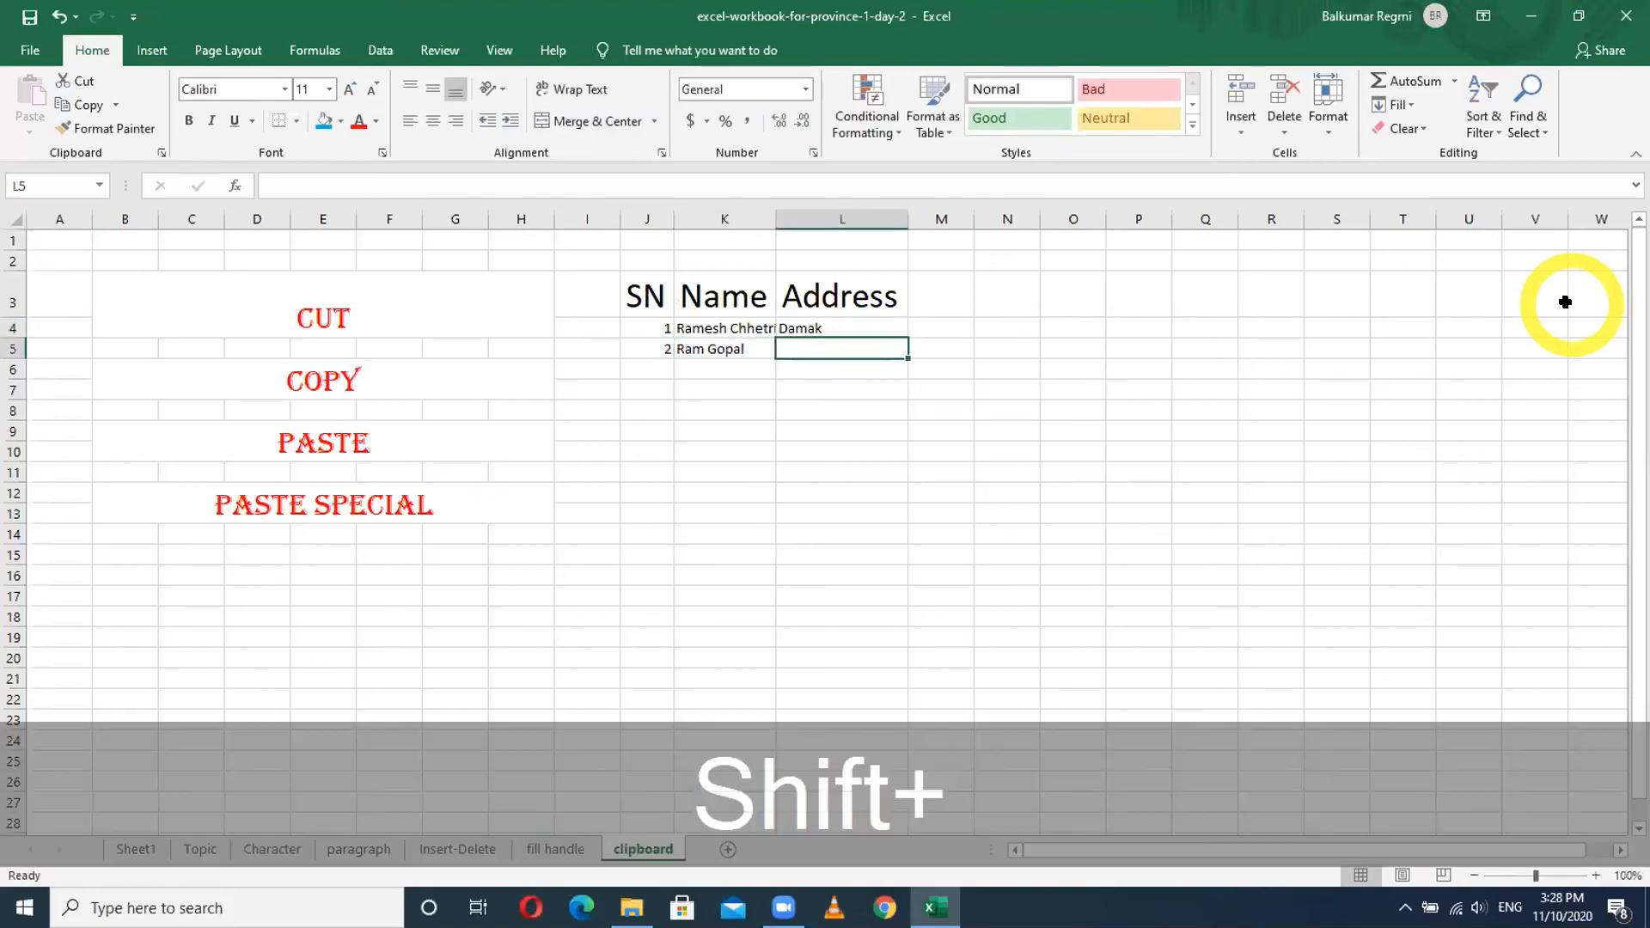
{"action": "type", "text": "Biramod"}
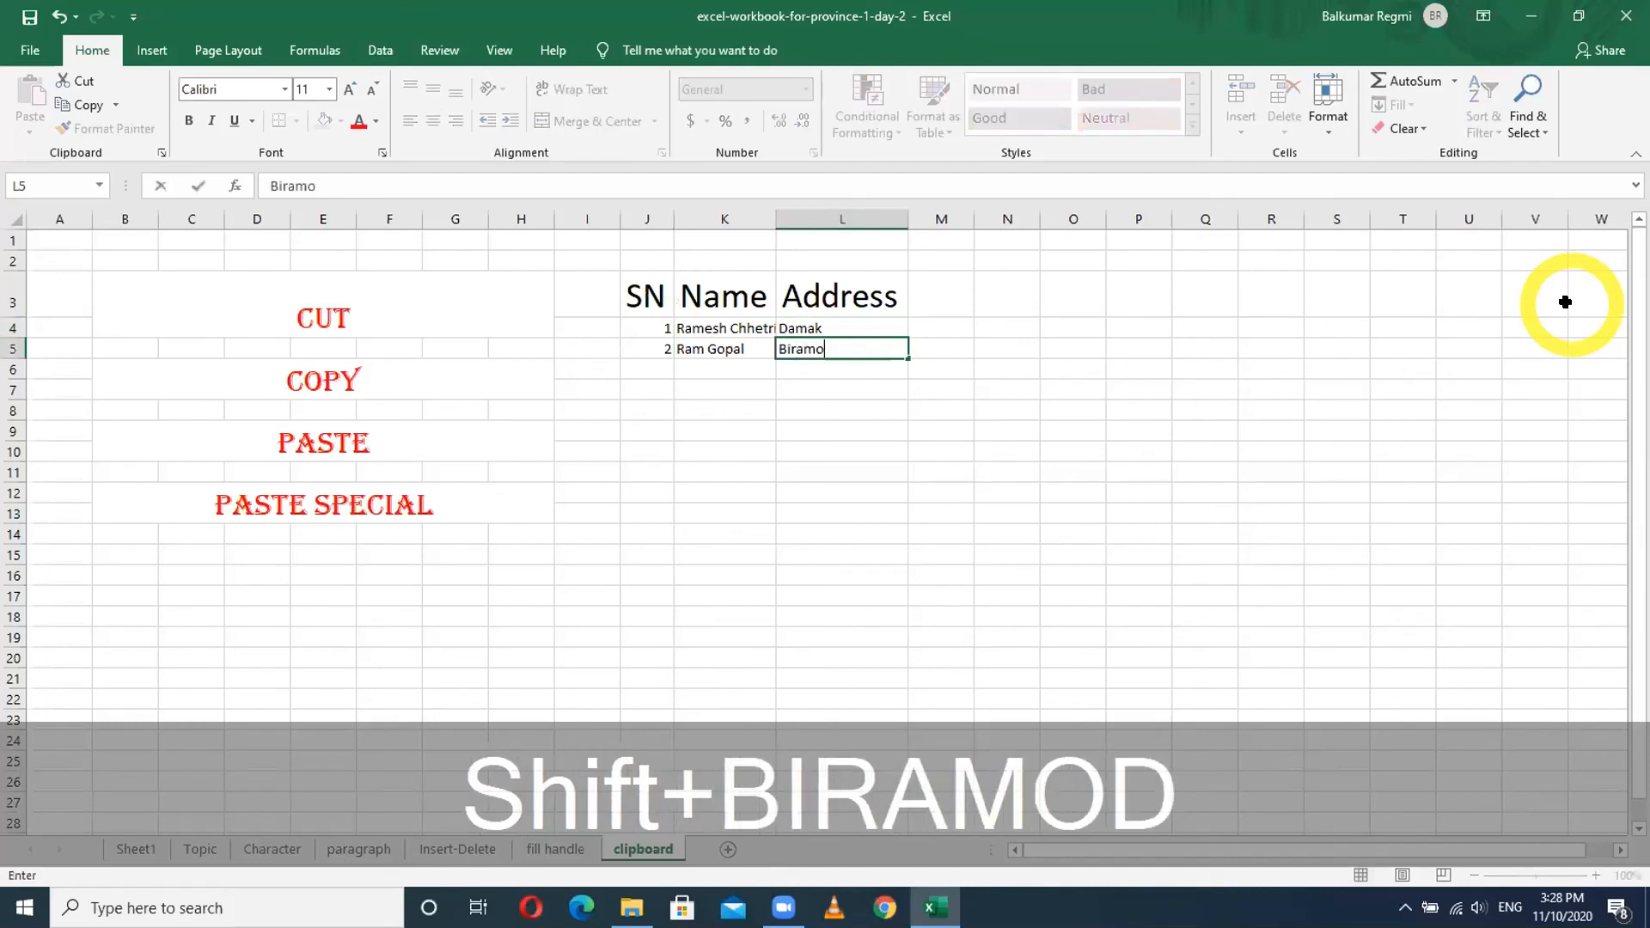
{"action": "key", "text": "BackSpace"}
{"action": "key", "text": "BackSpace"}
{"action": "key", "text": "BackSpace"}
{"action": "type", "text": "tamod"}
{"action": "key", "text": "Return"}
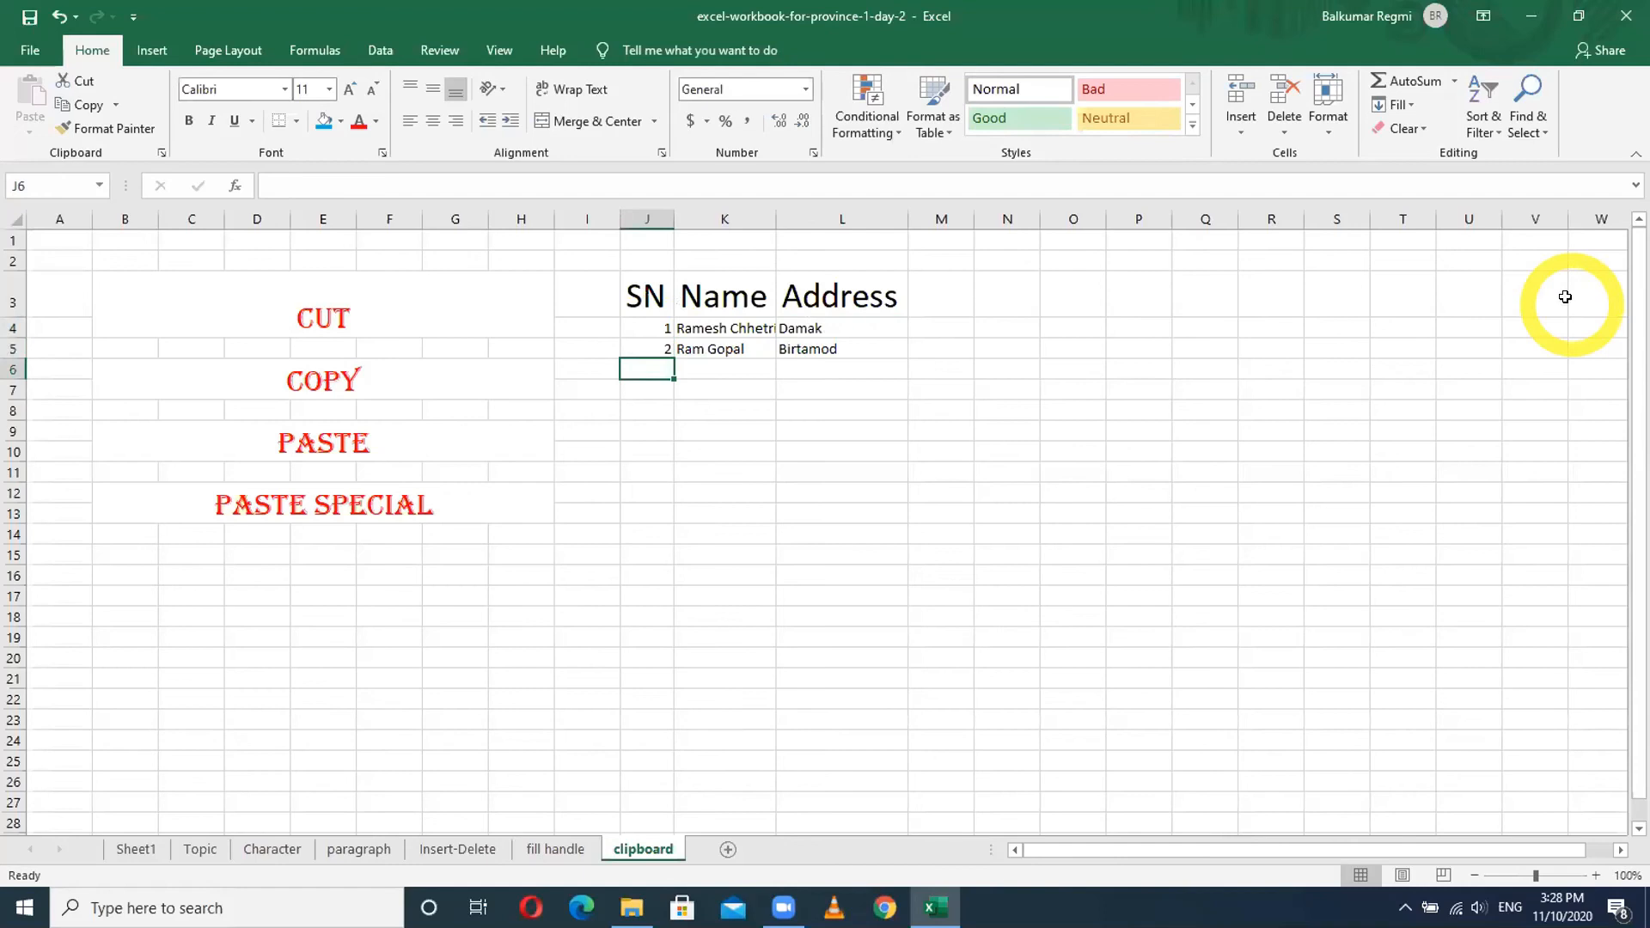
- Try Ctrl+R fill on both data rows, undo and redo it, then reselect the rows
{"action": "left_click_drag", "start_coordinate": [649, 327], "coordinate": [796, 360]}
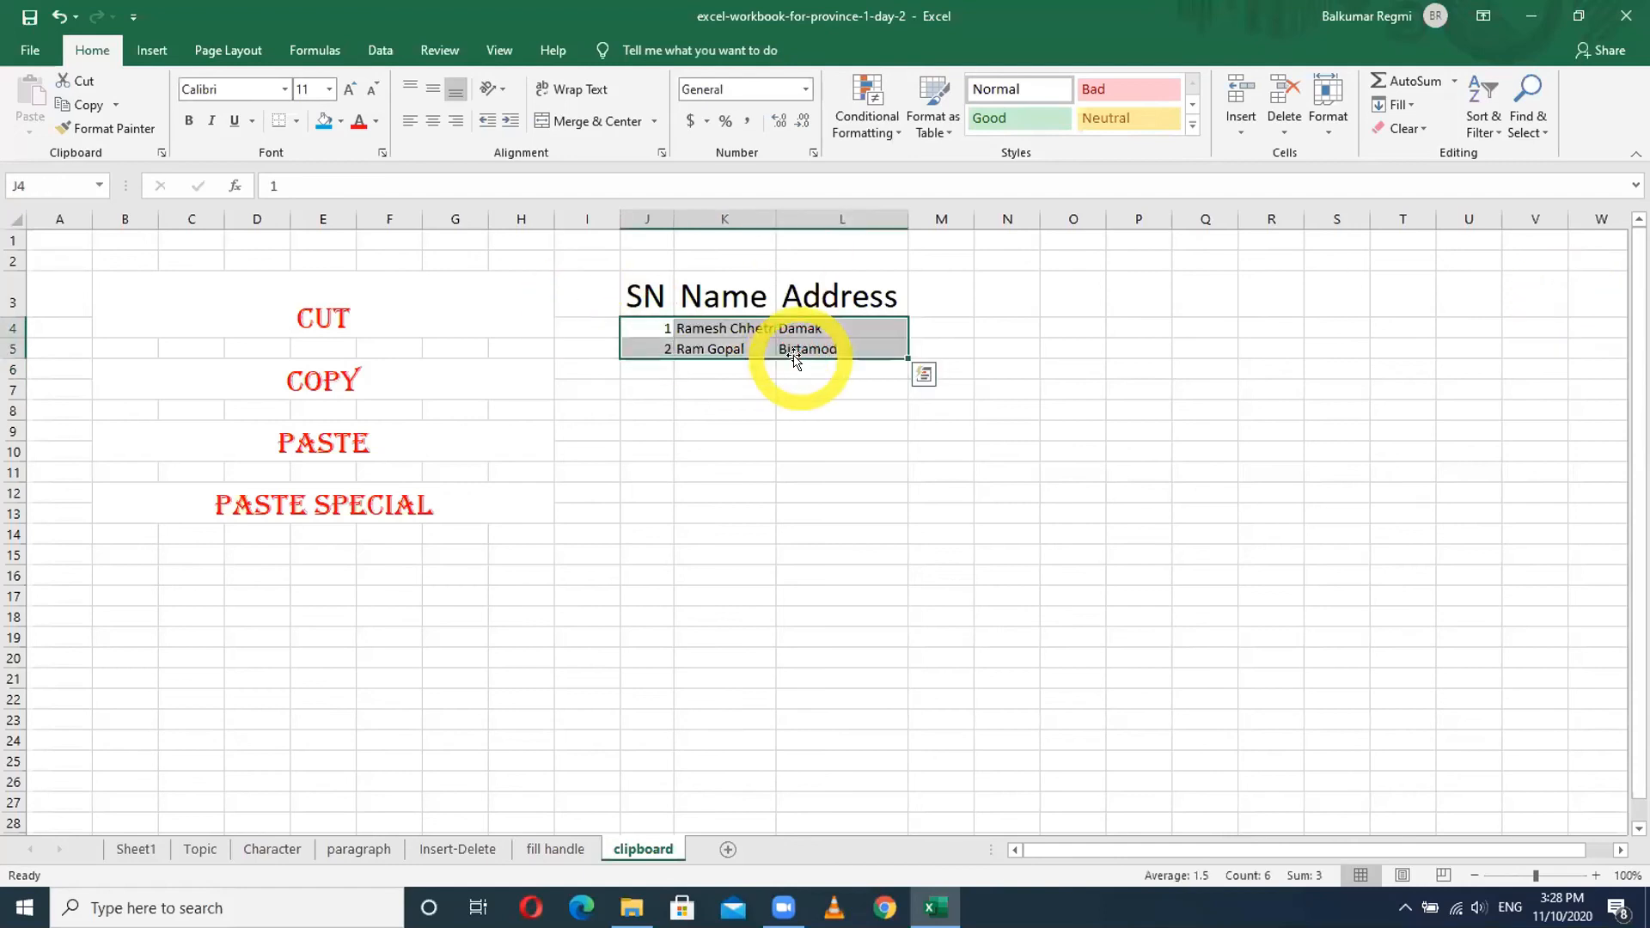
{"action": "key", "text": "ctrl+r"}
{"action": "key", "text": "ctrl+z"}
{"action": "key", "text": "ctrl+z"}
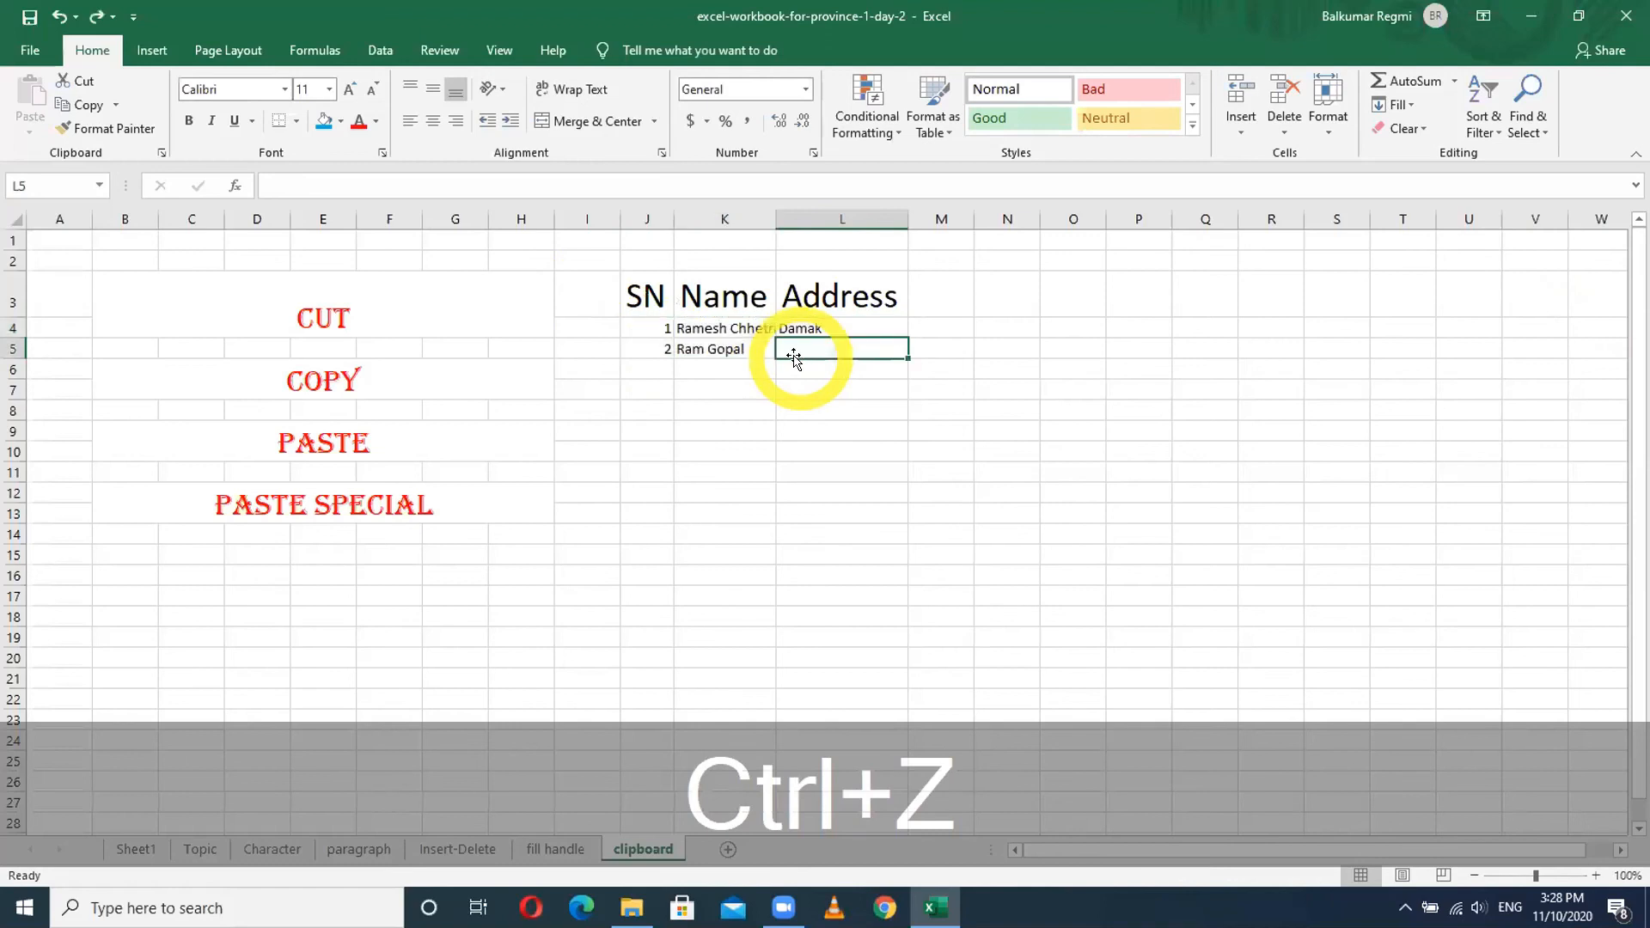
{"action": "key", "text": "ctrl+y"}
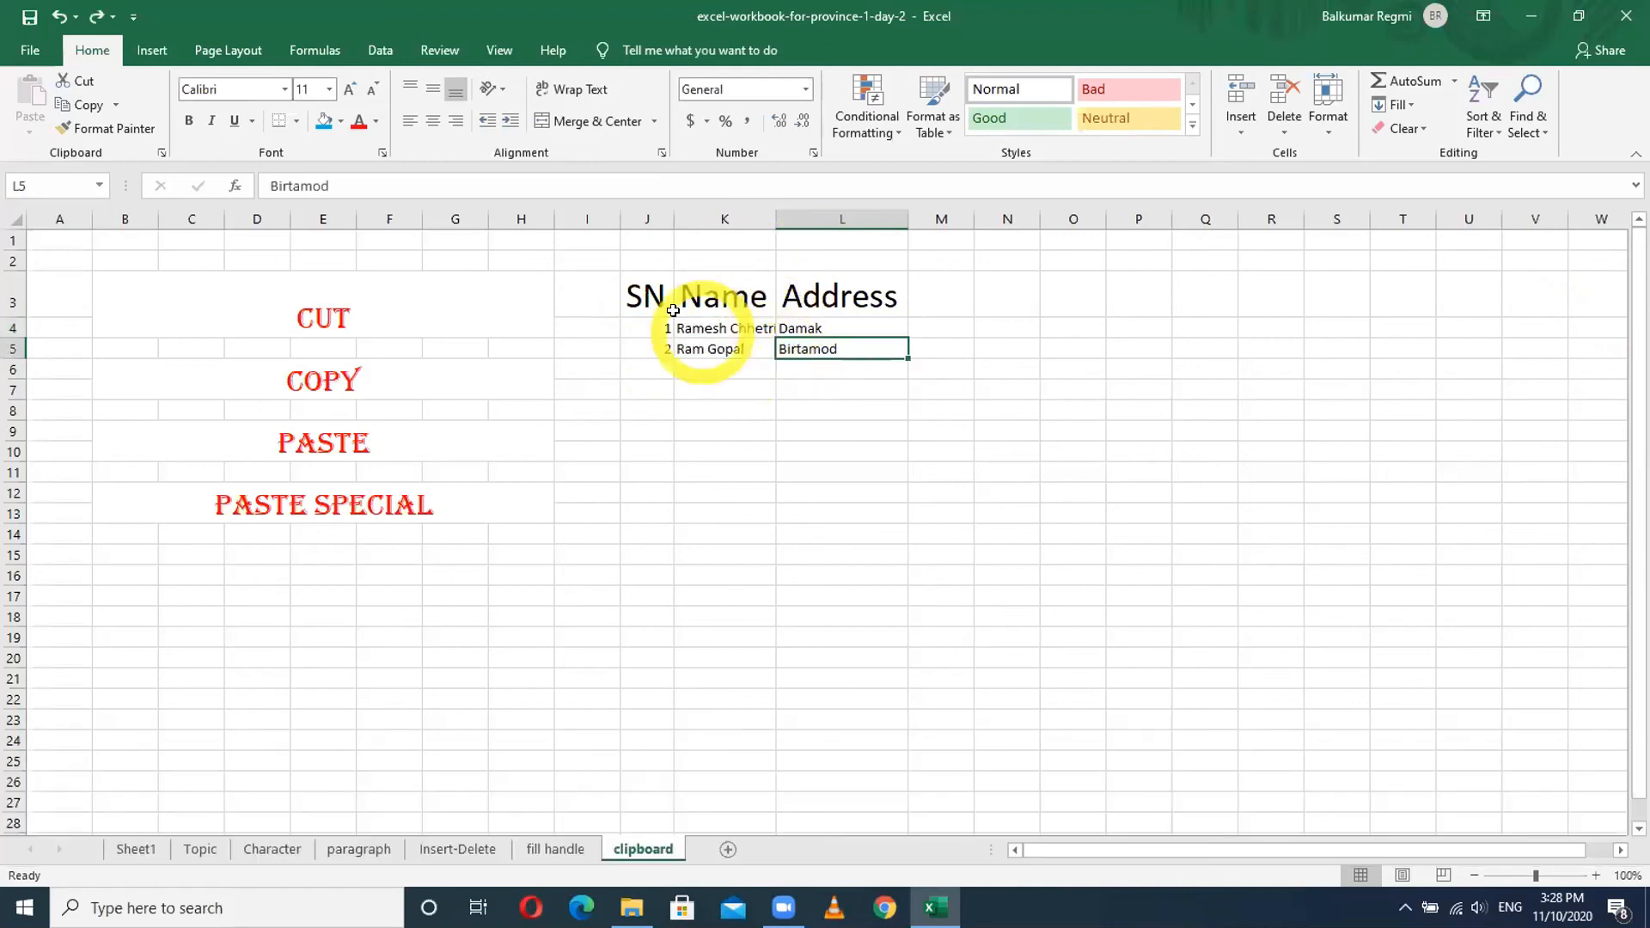
{"action": "left_click_drag", "start_coordinate": [666, 325], "coordinate": [839, 368]}
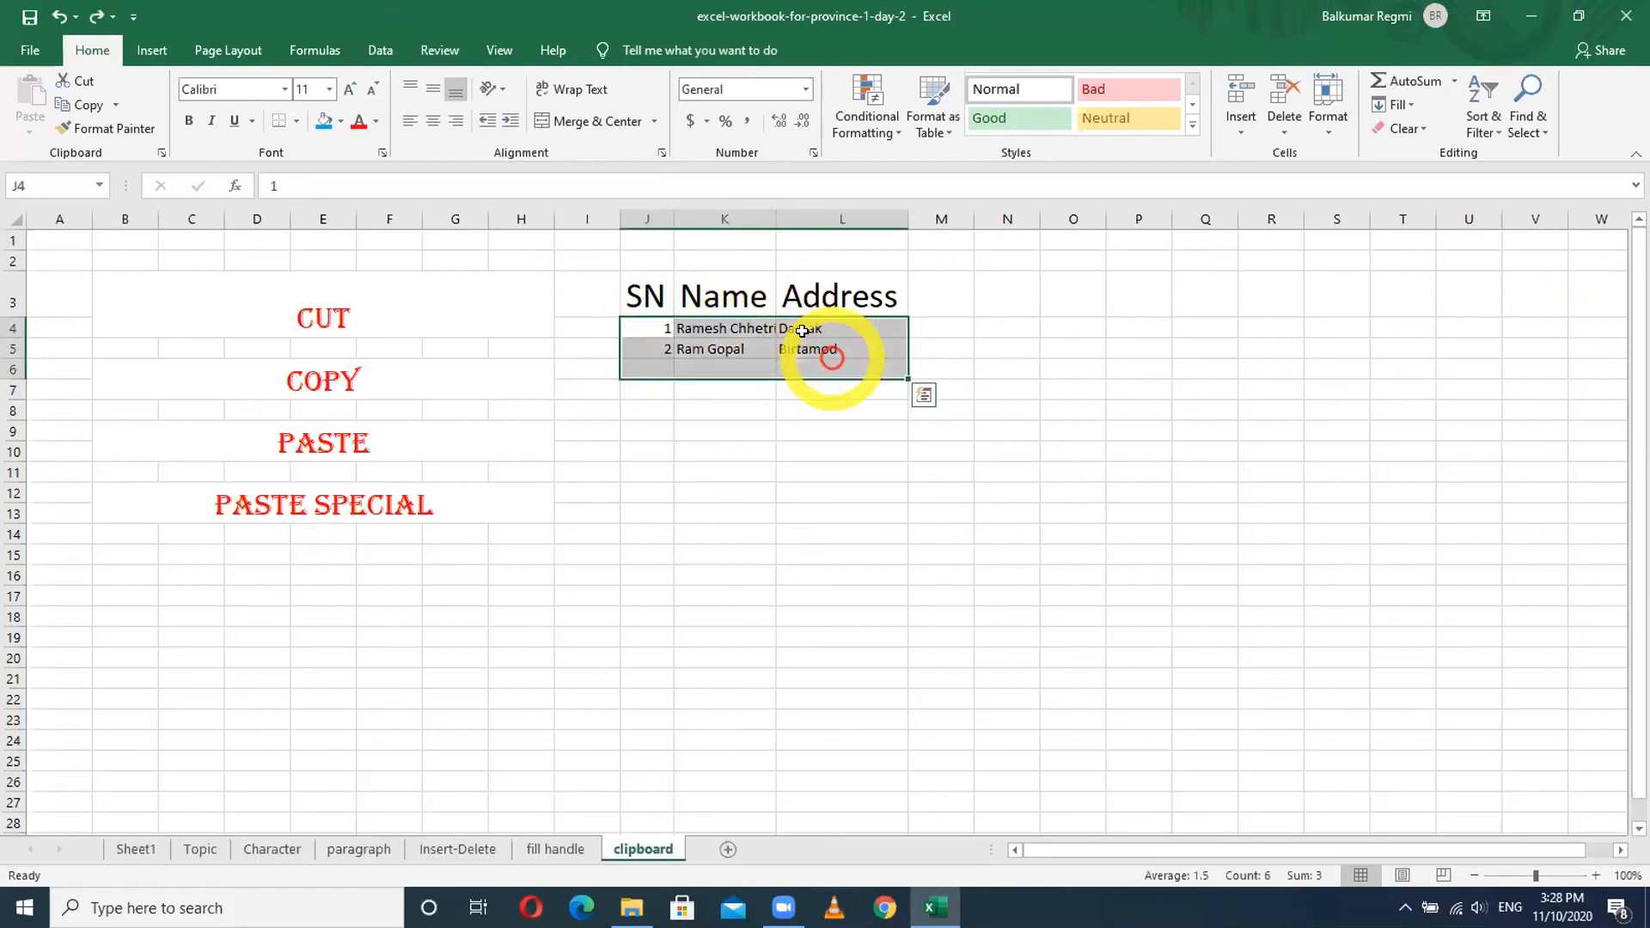
- Raise the data rows' font size to 18 and AutoFit all columns
{"action": "left_click", "coordinate": [339, 90]}
{"action": "left_click", "coordinate": [339, 90]}
{"action": "left_click", "coordinate": [338, 90]}
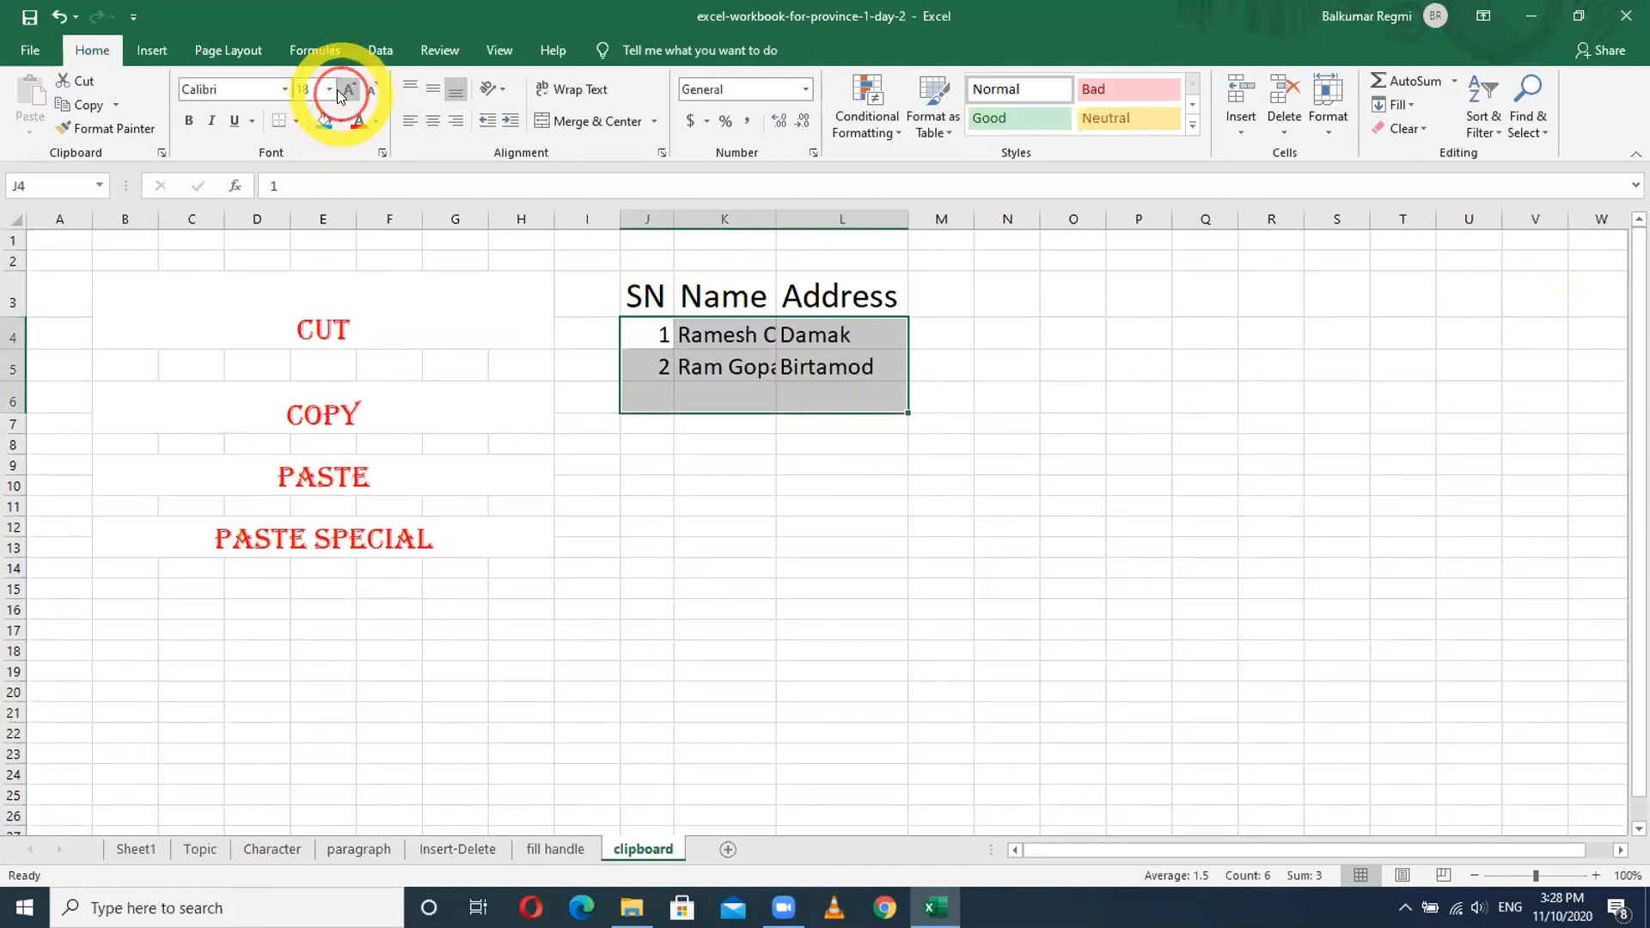
{"action": "left_click", "coordinate": [338, 90]}
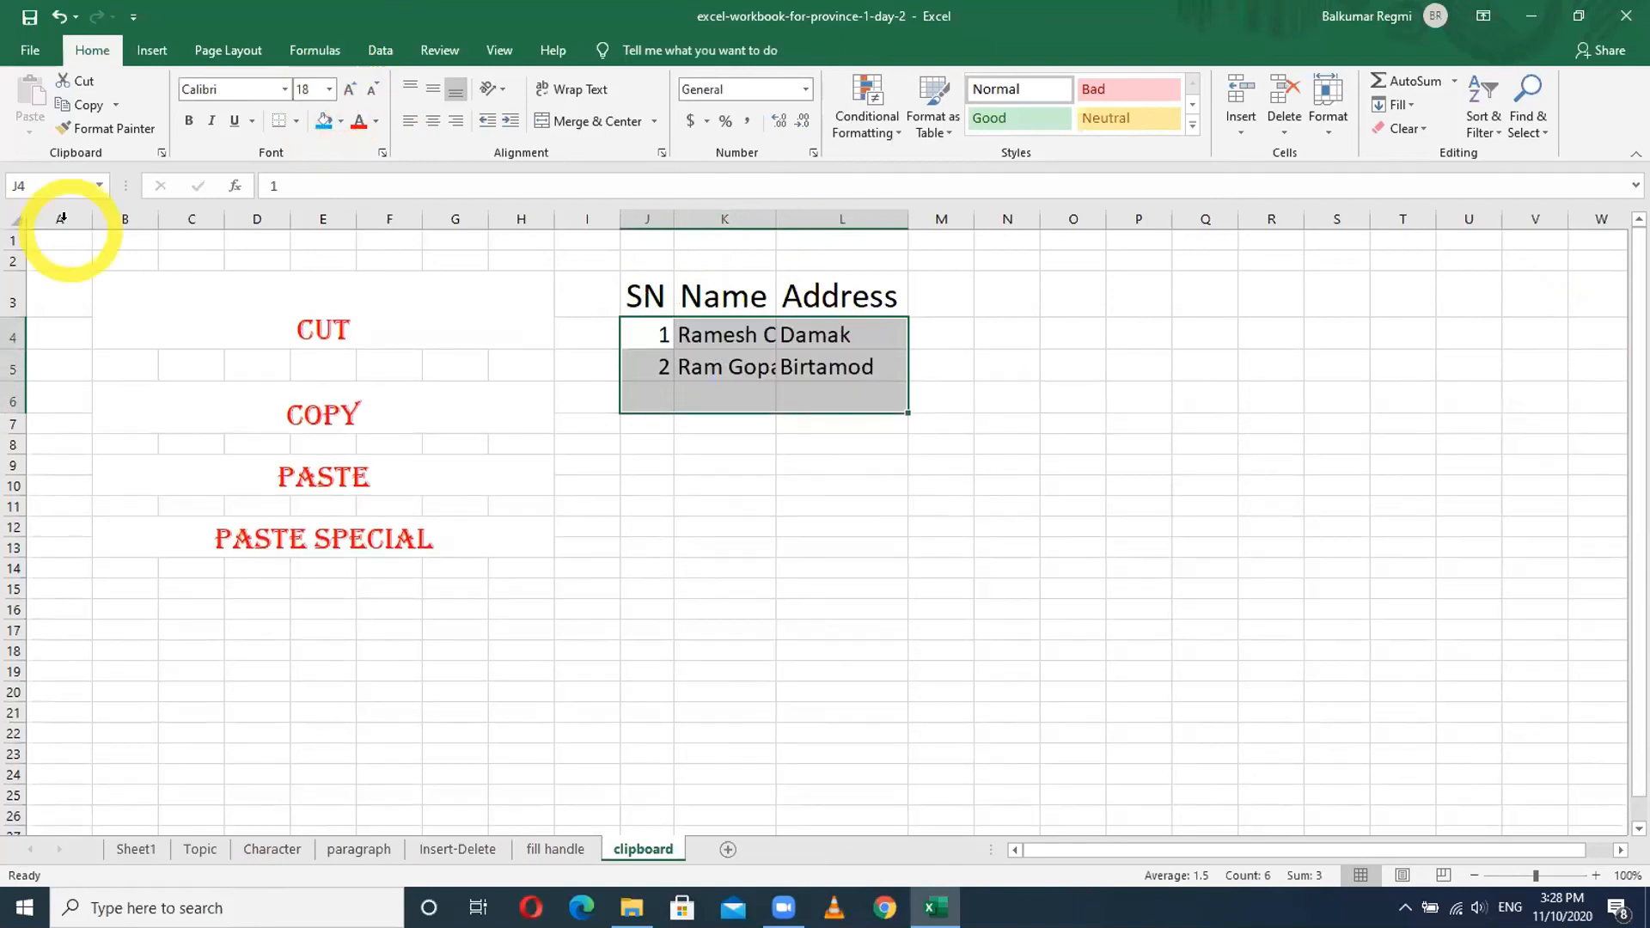
{"action": "left_click", "coordinate": [19, 216]}
{"action": "double_click", "coordinate": [674, 219]}
{"action": "left_click", "coordinate": [854, 368]}
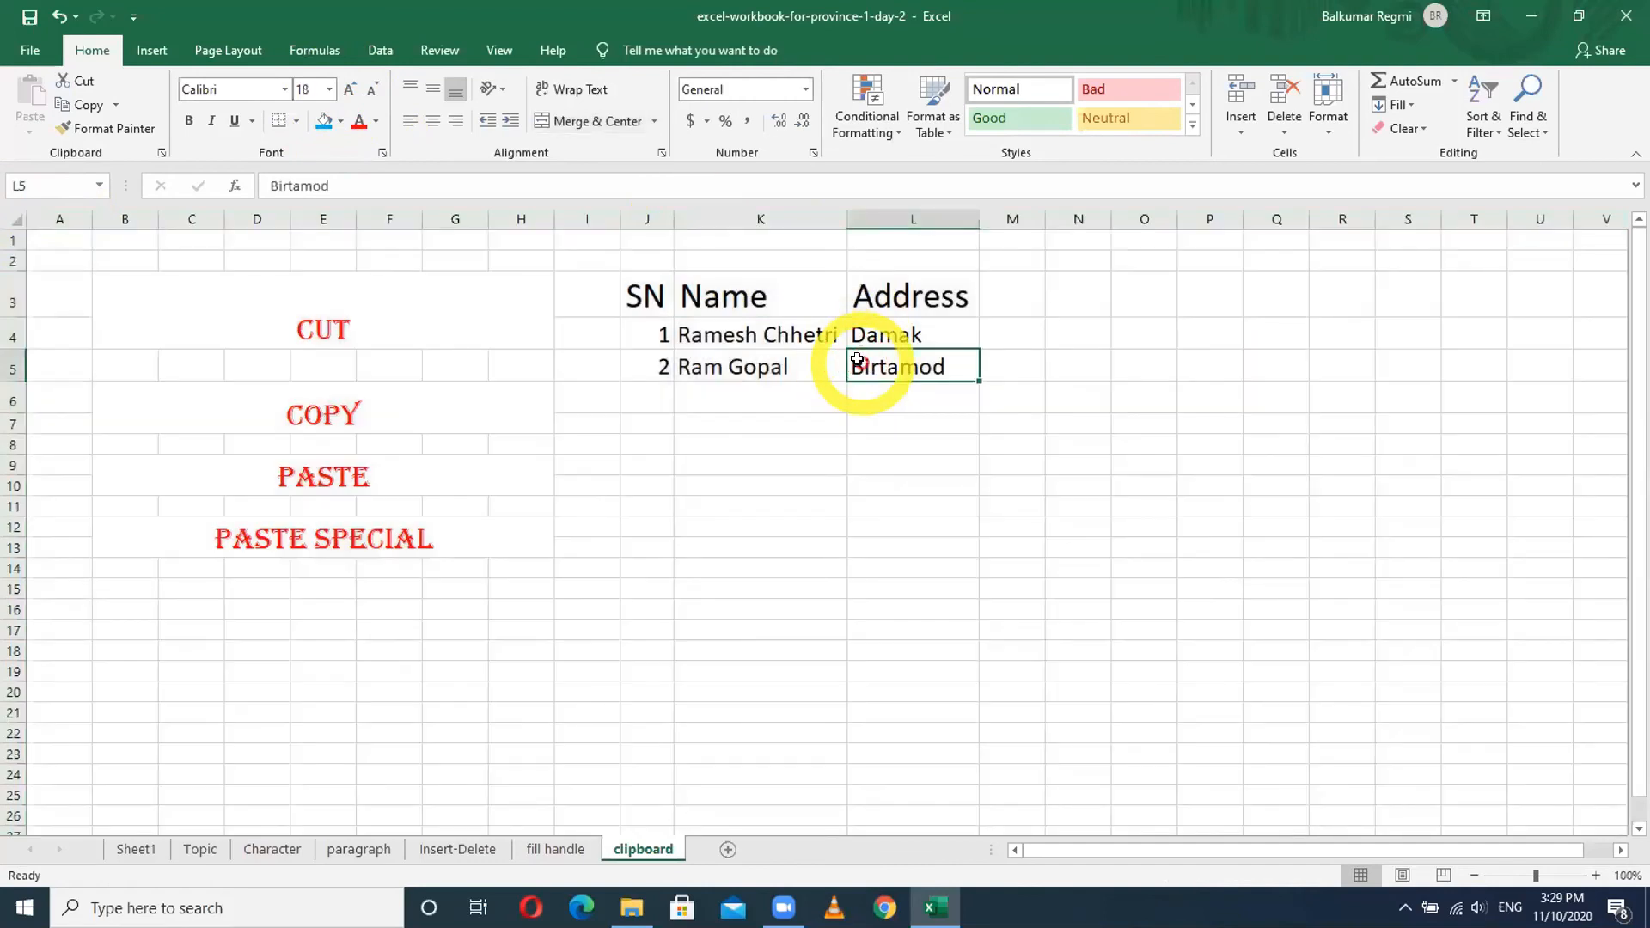
- Fill the first data row blue and the second data row dark orange
{"action": "left_click_drag", "start_coordinate": [626, 331], "coordinate": [902, 334]}
{"action": "left_click", "coordinate": [324, 120]}
{"action": "left_click", "coordinate": [696, 465]}
{"action": "left_click_drag", "start_coordinate": [659, 378], "coordinate": [910, 368]}
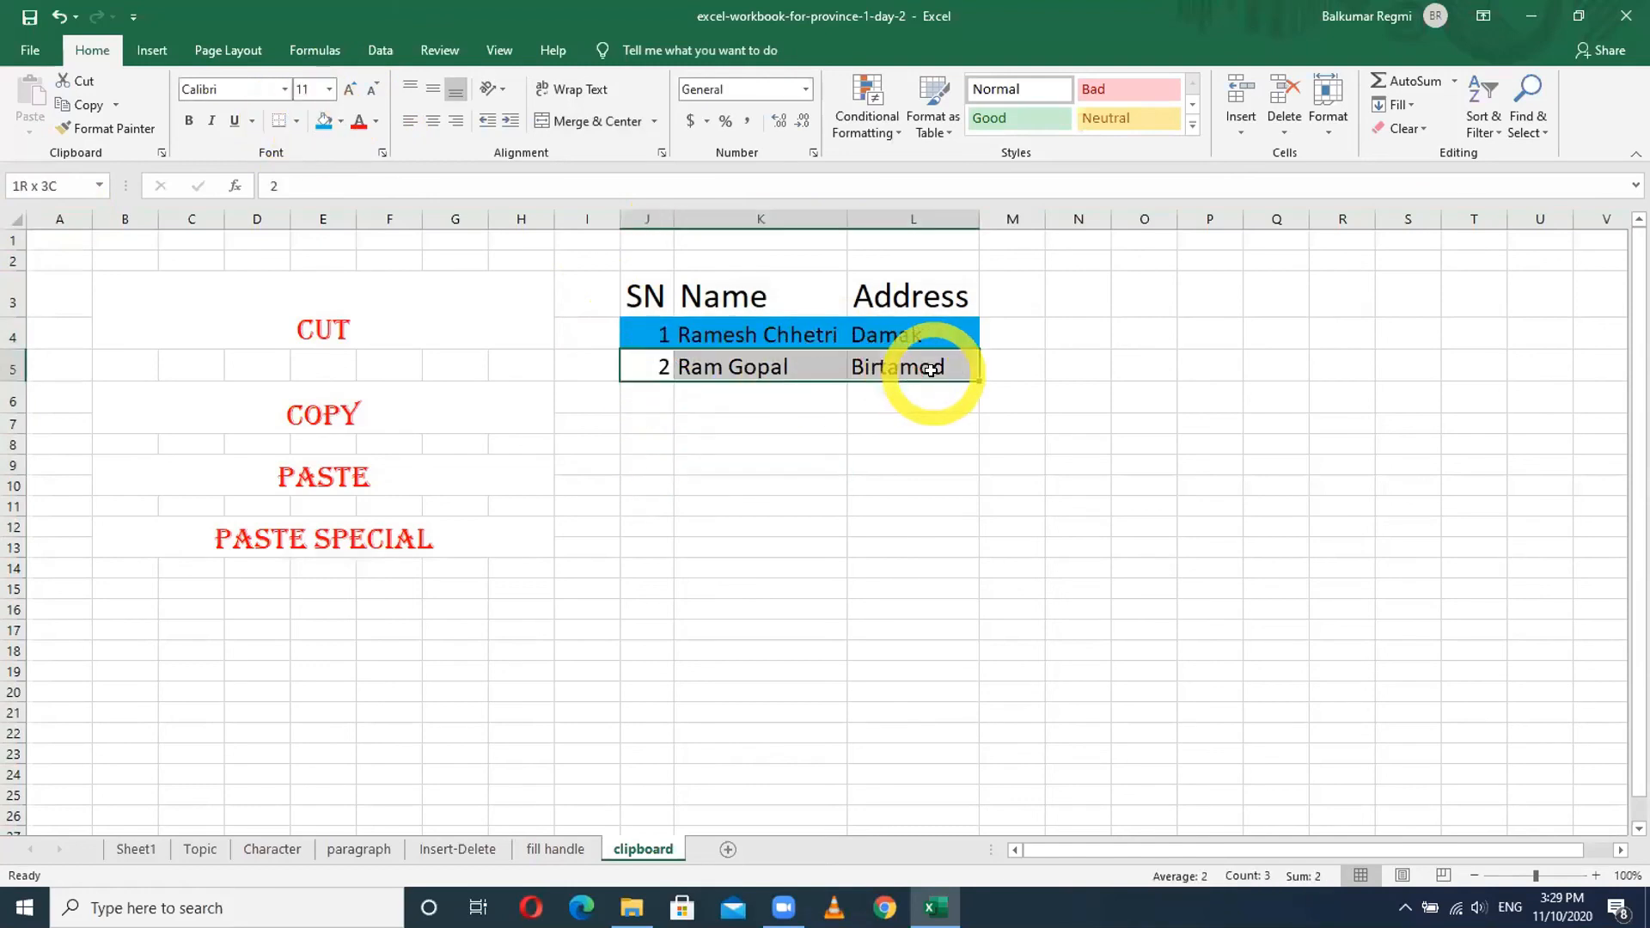
{"action": "left_click", "coordinate": [341, 122]}
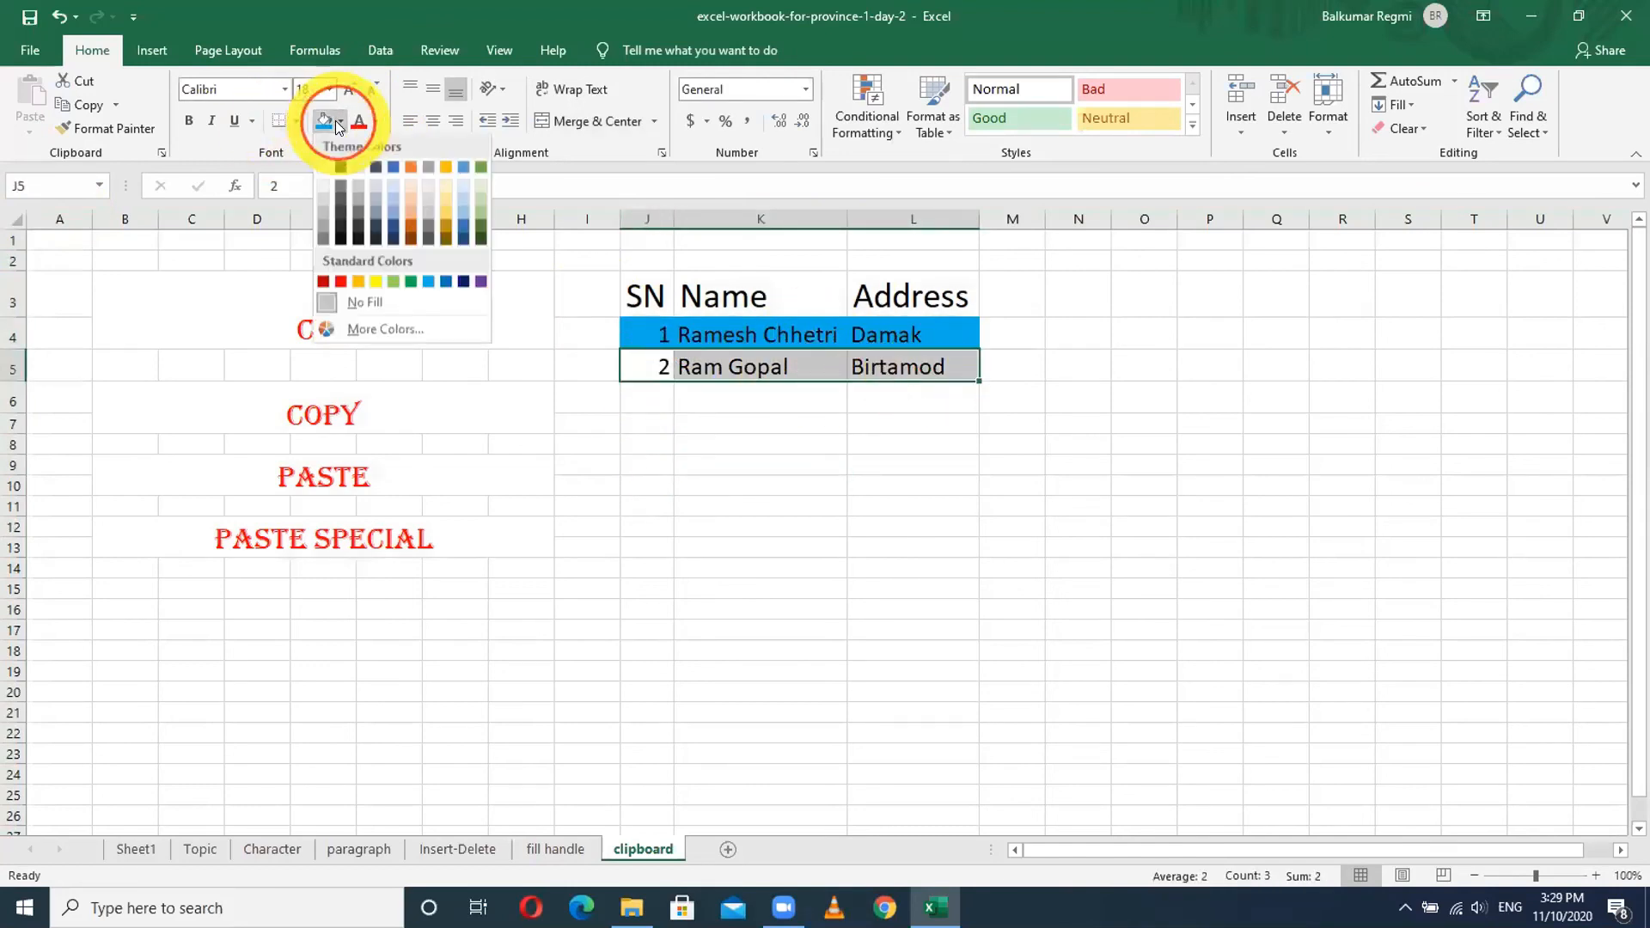
{"action": "left_click", "coordinate": [410, 232]}
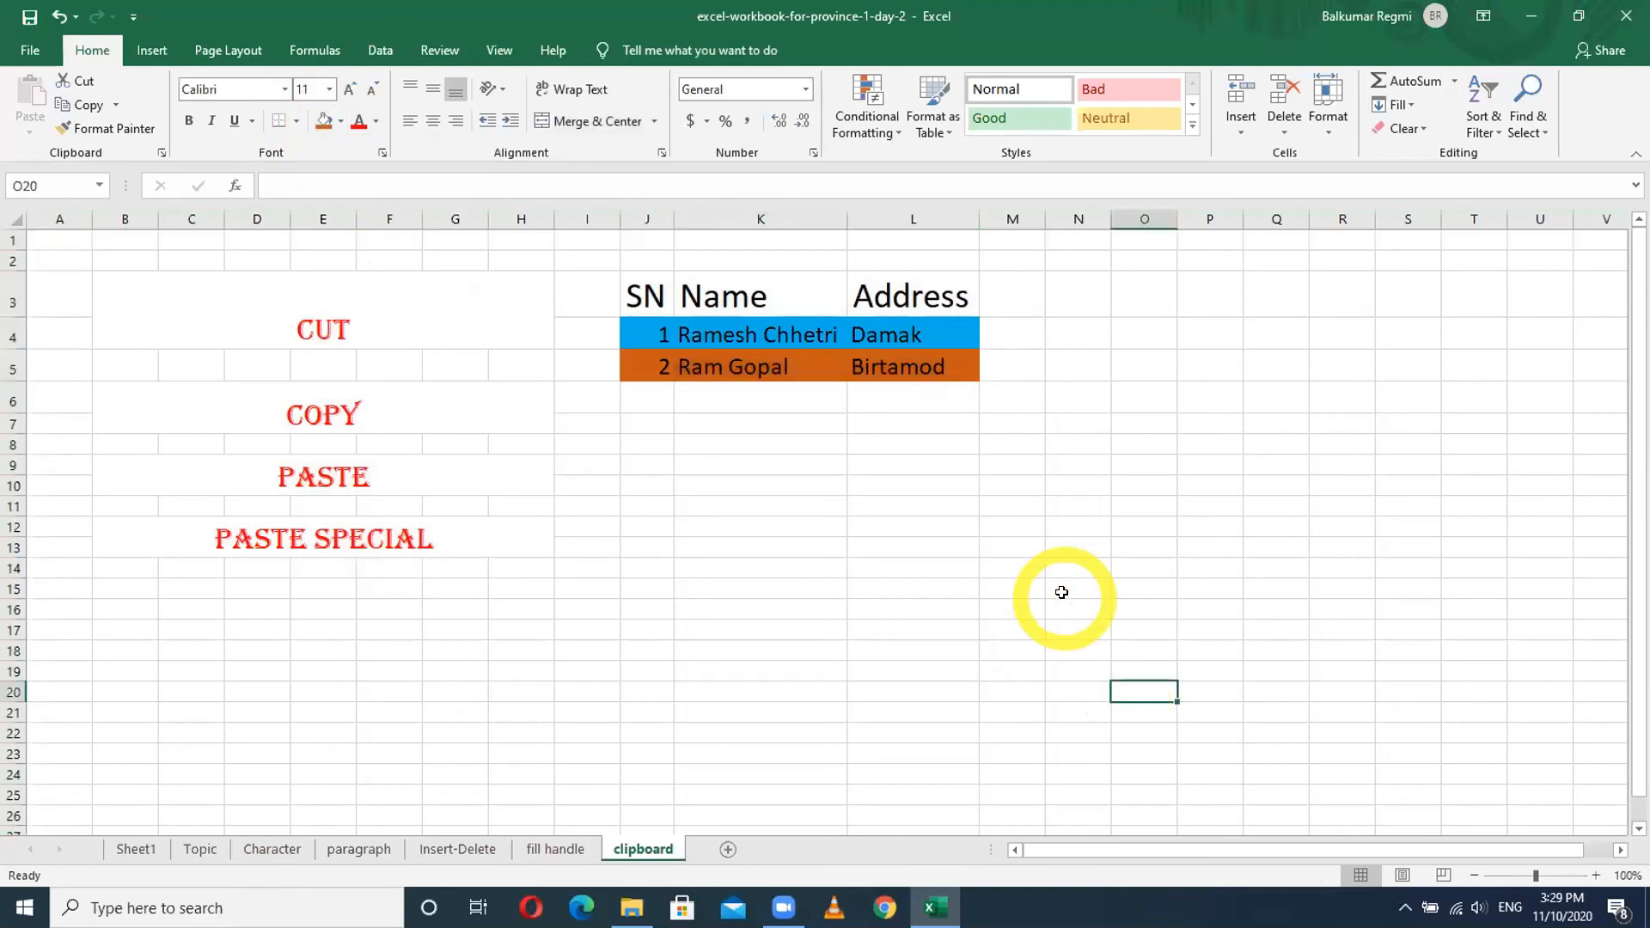
- Bold the SN, Name and Address headers and give them a light gold fill
{"action": "left_click_drag", "start_coordinate": [646, 296], "coordinate": [912, 296]}
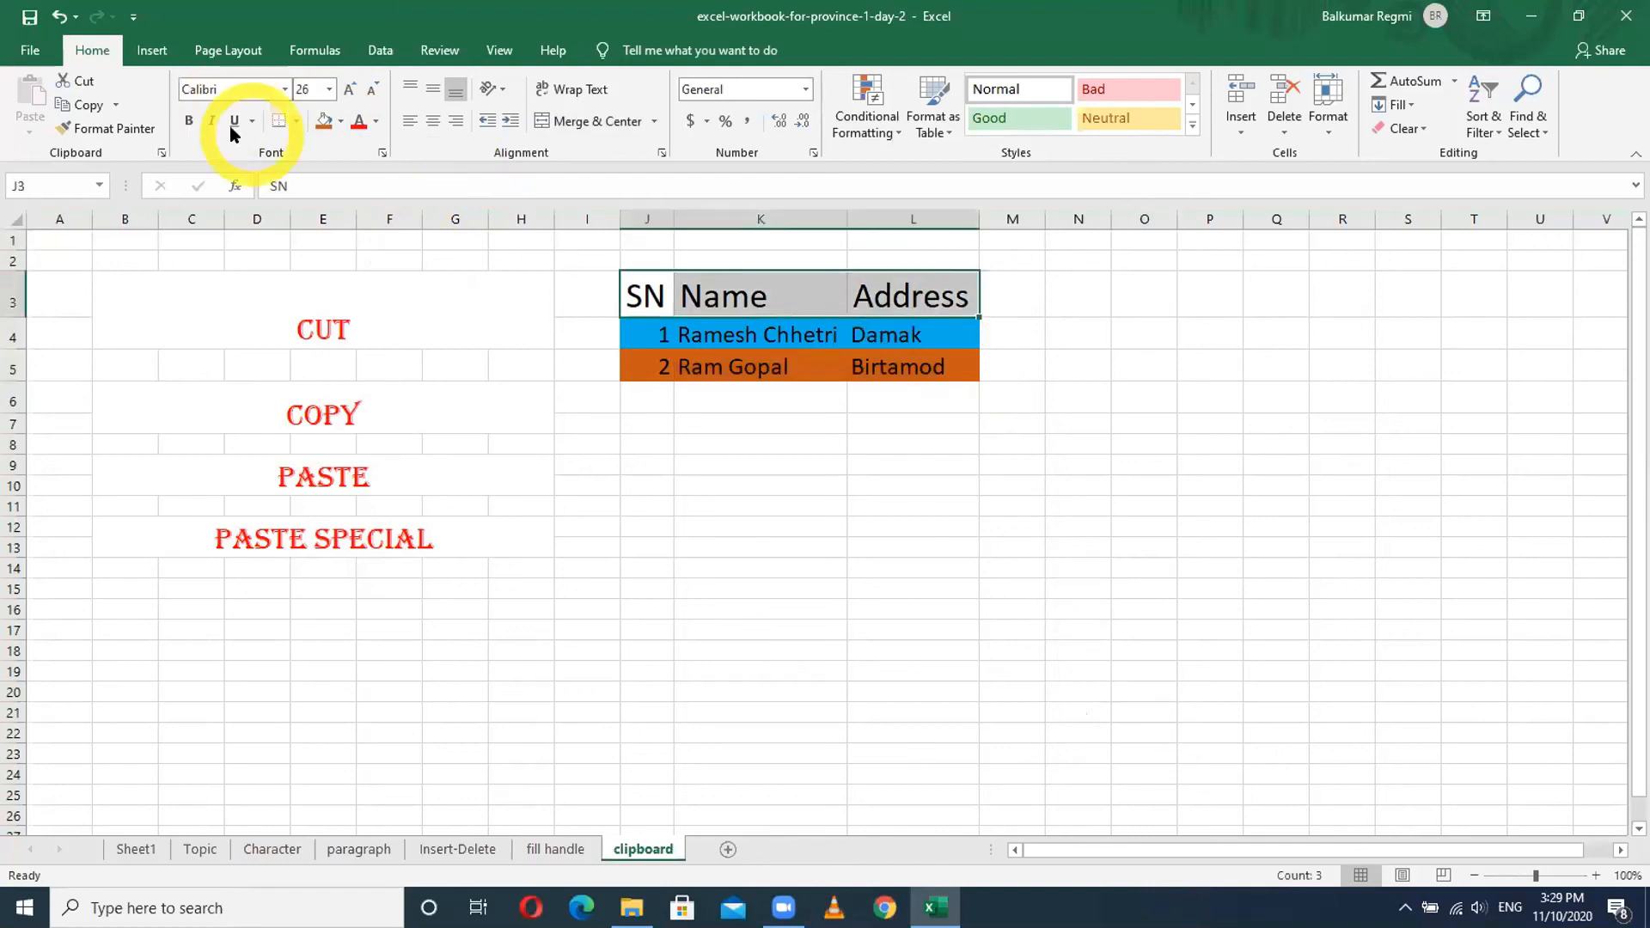
{"action": "left_click", "coordinate": [189, 122]}
{"action": "left_click", "coordinate": [341, 121]}
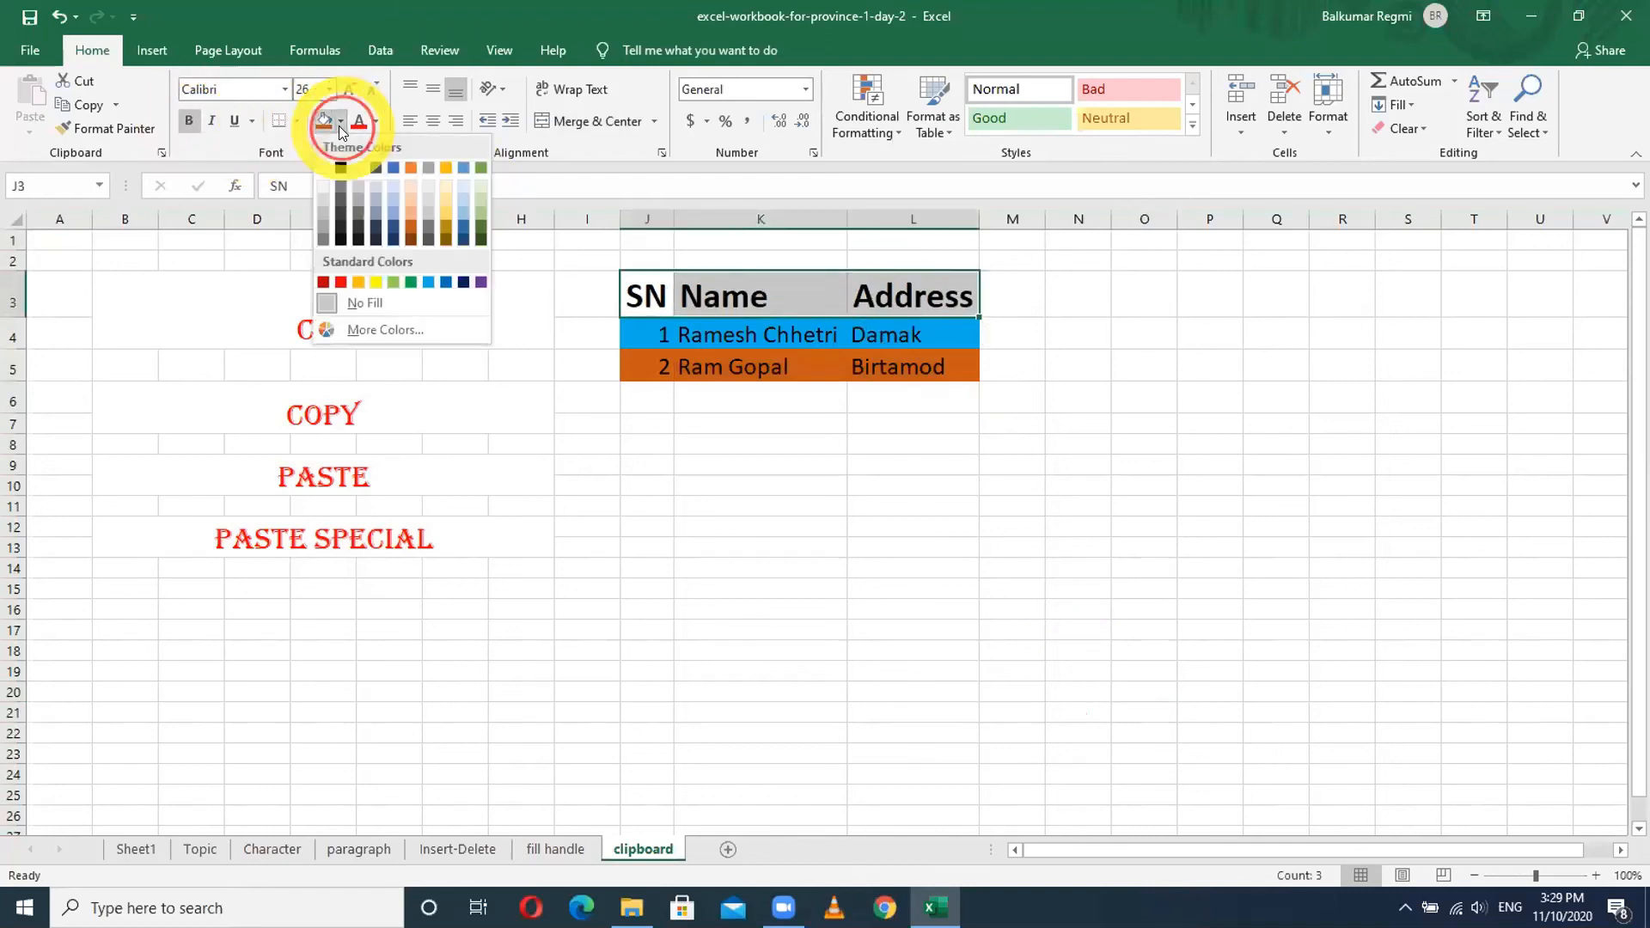
{"action": "left_click", "coordinate": [411, 282]}
{"action": "left_click", "coordinate": [341, 125]}
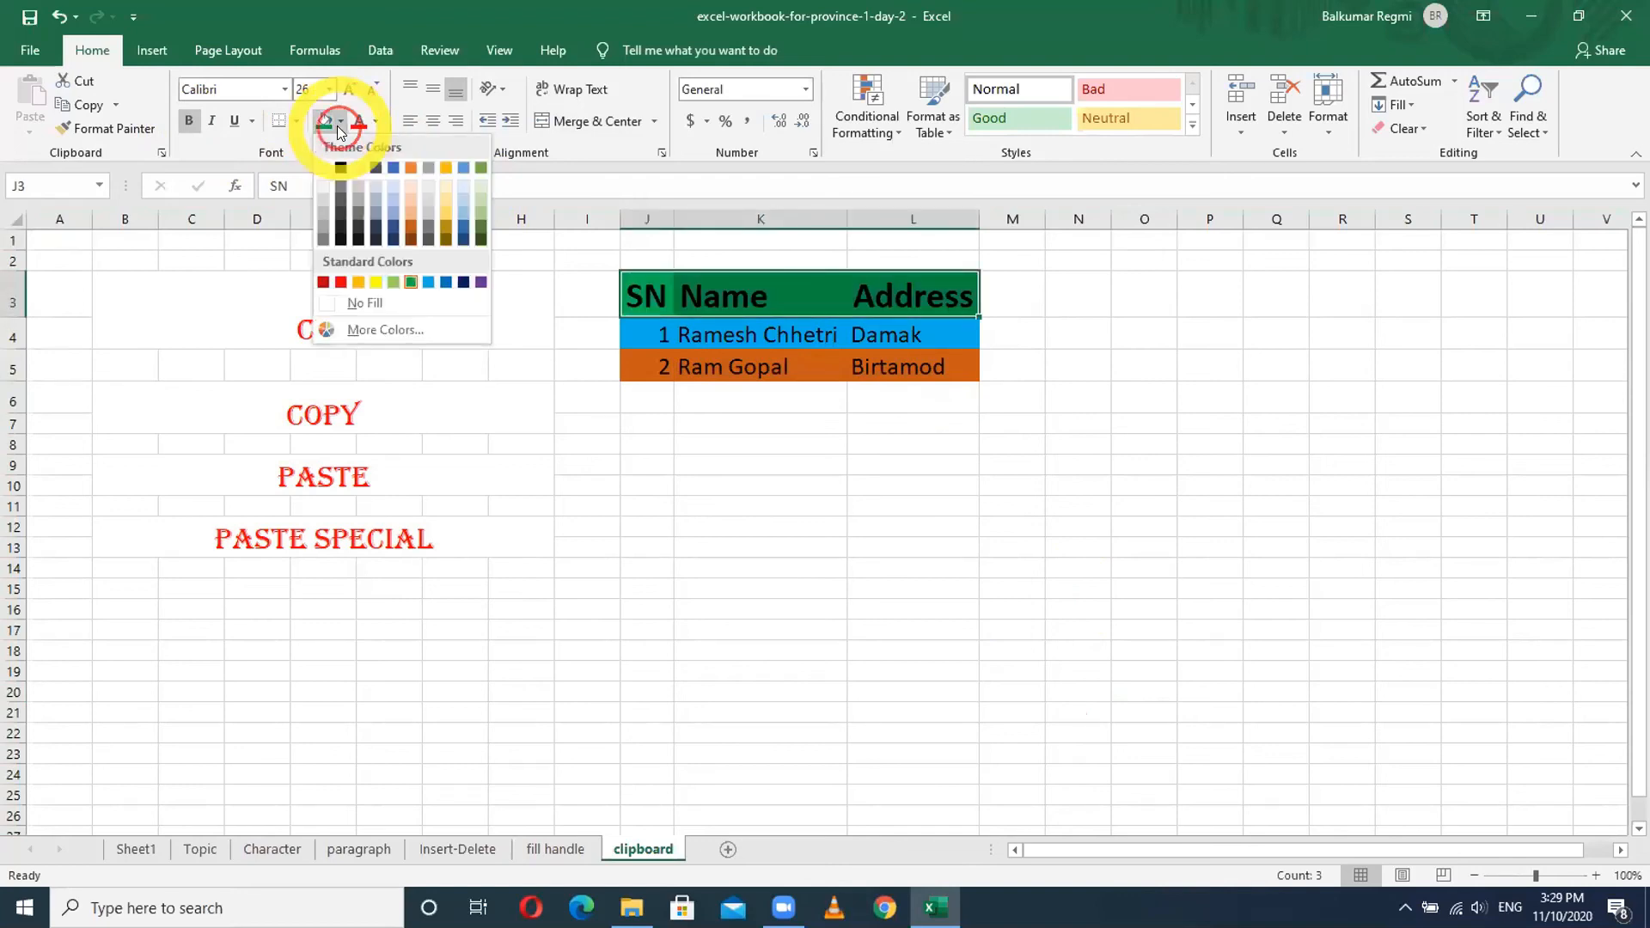
{"action": "left_click", "coordinate": [442, 211]}
{"action": "left_click", "coordinate": [913, 548]}
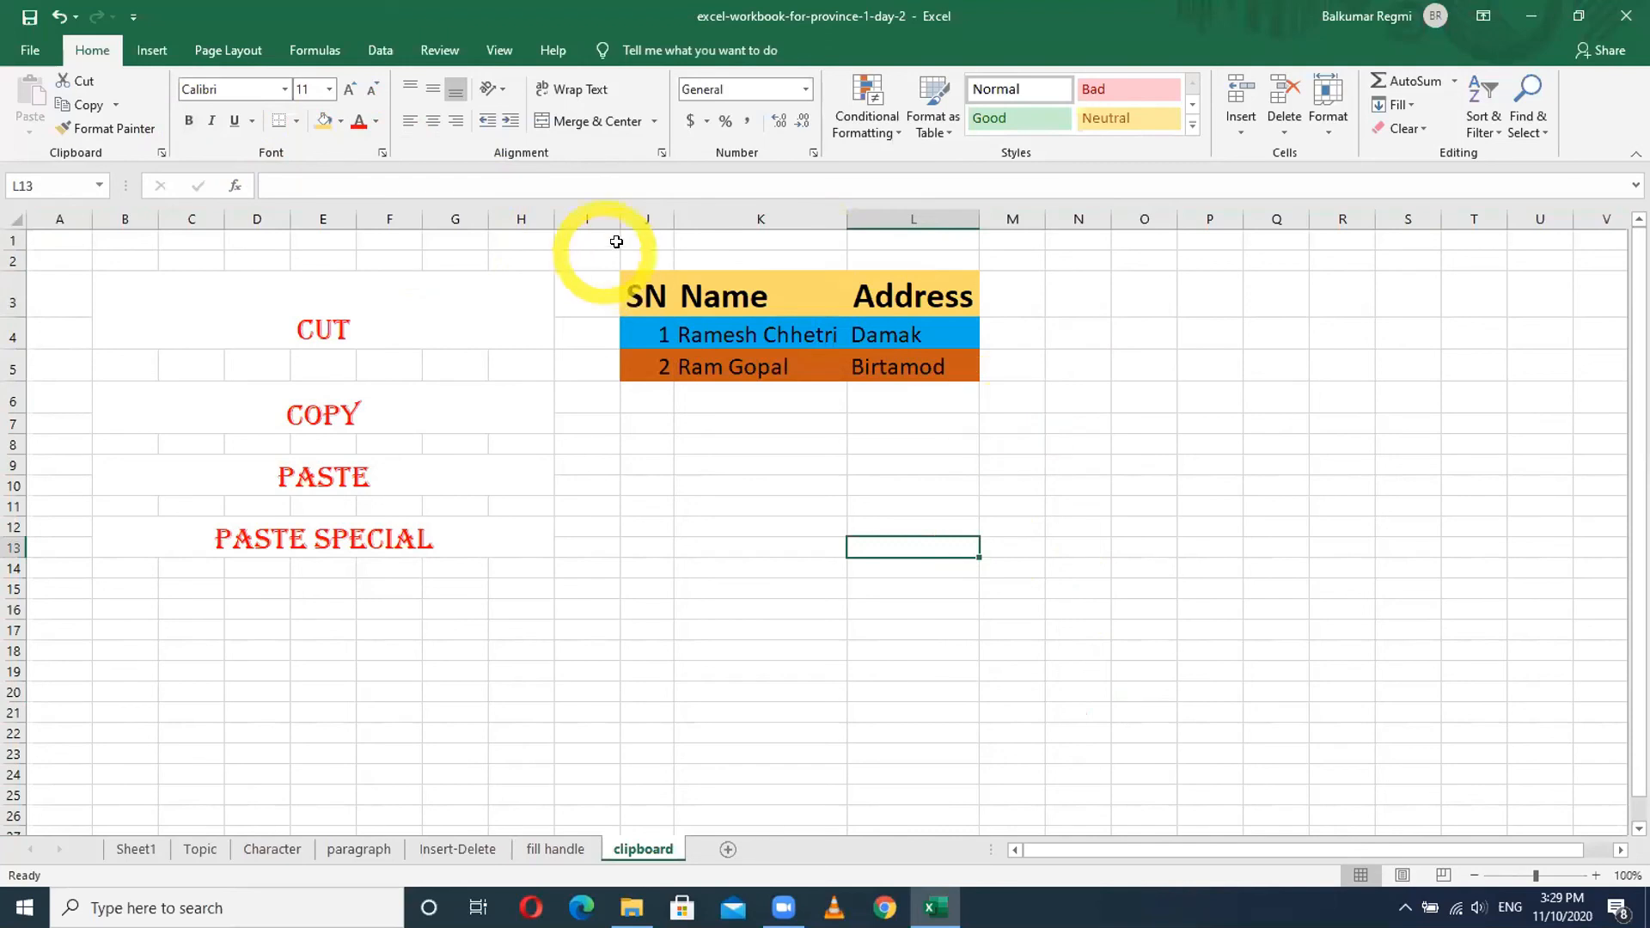
- Centre-align the whole SN column J
{"action": "left_click", "coordinate": [658, 219]}
{"action": "left_click", "coordinate": [435, 121]}
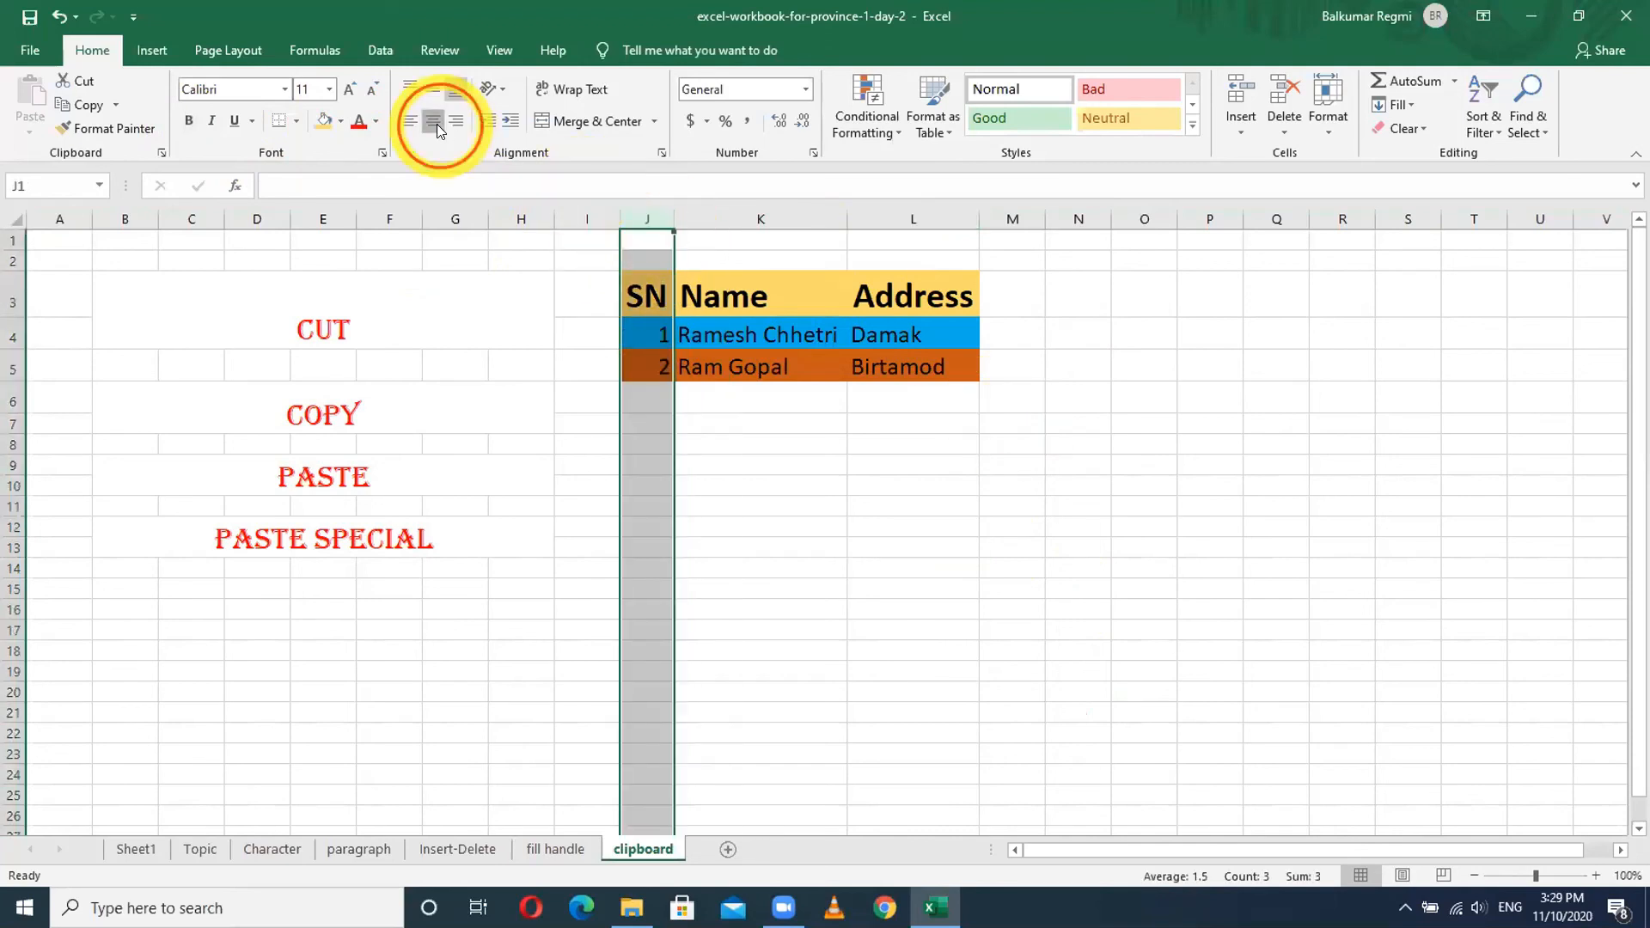
{"action": "left_click", "coordinate": [791, 424]}
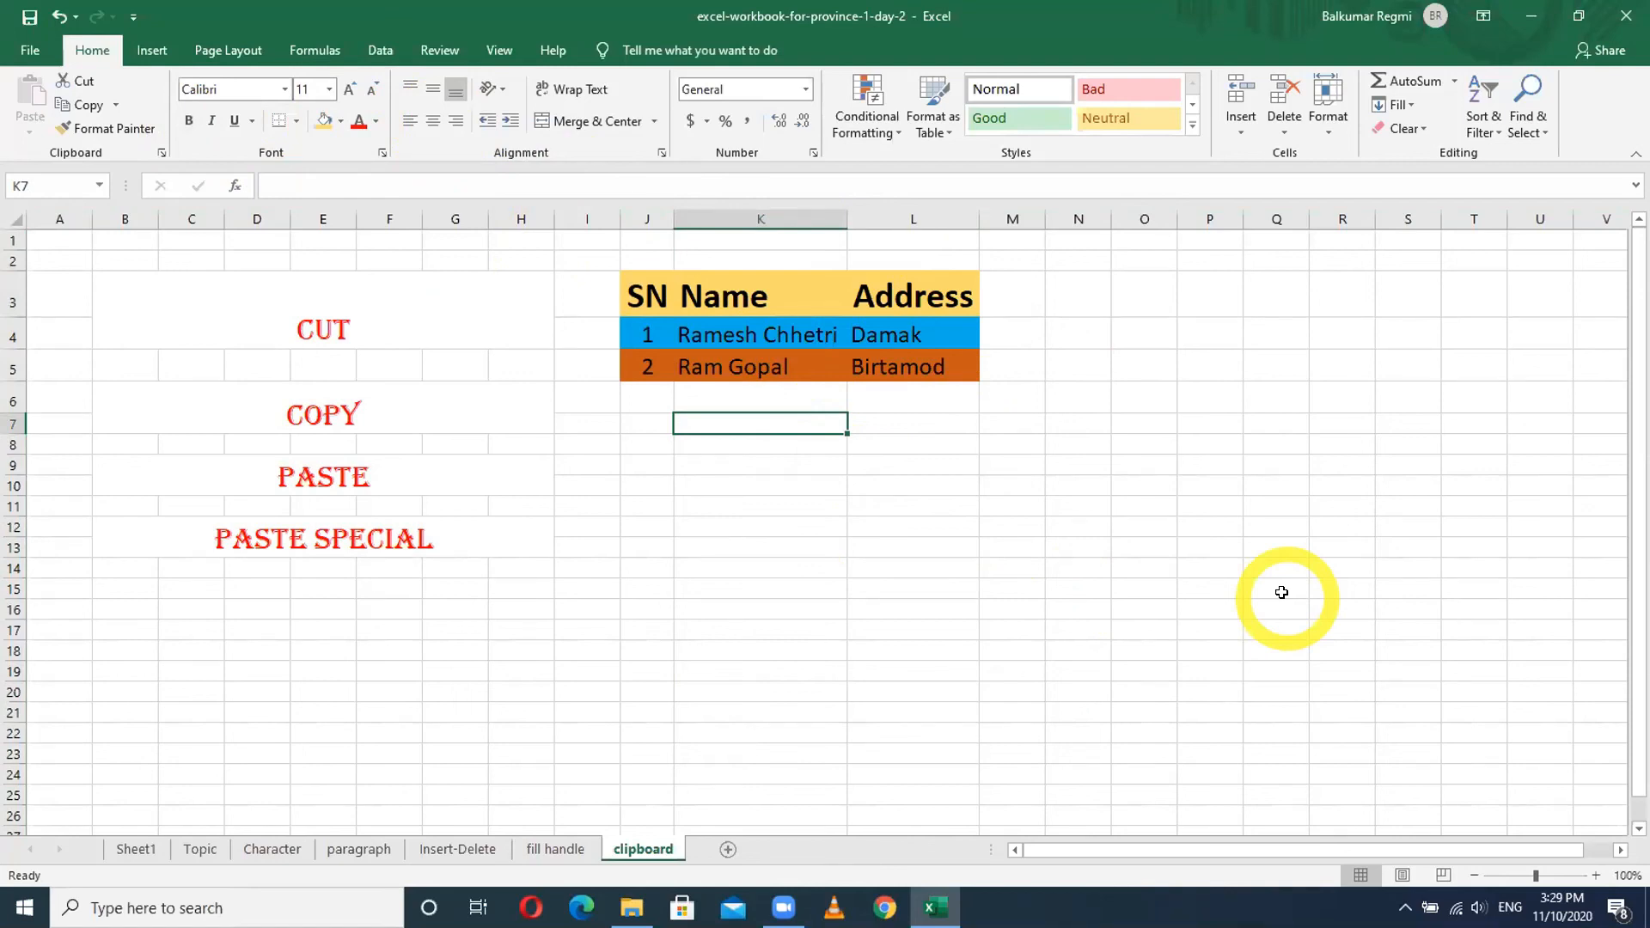
- Select the CUT, COPY and PASTE topic labels in turn, then an empty cell
{"action": "left_click", "coordinate": [312, 323]}
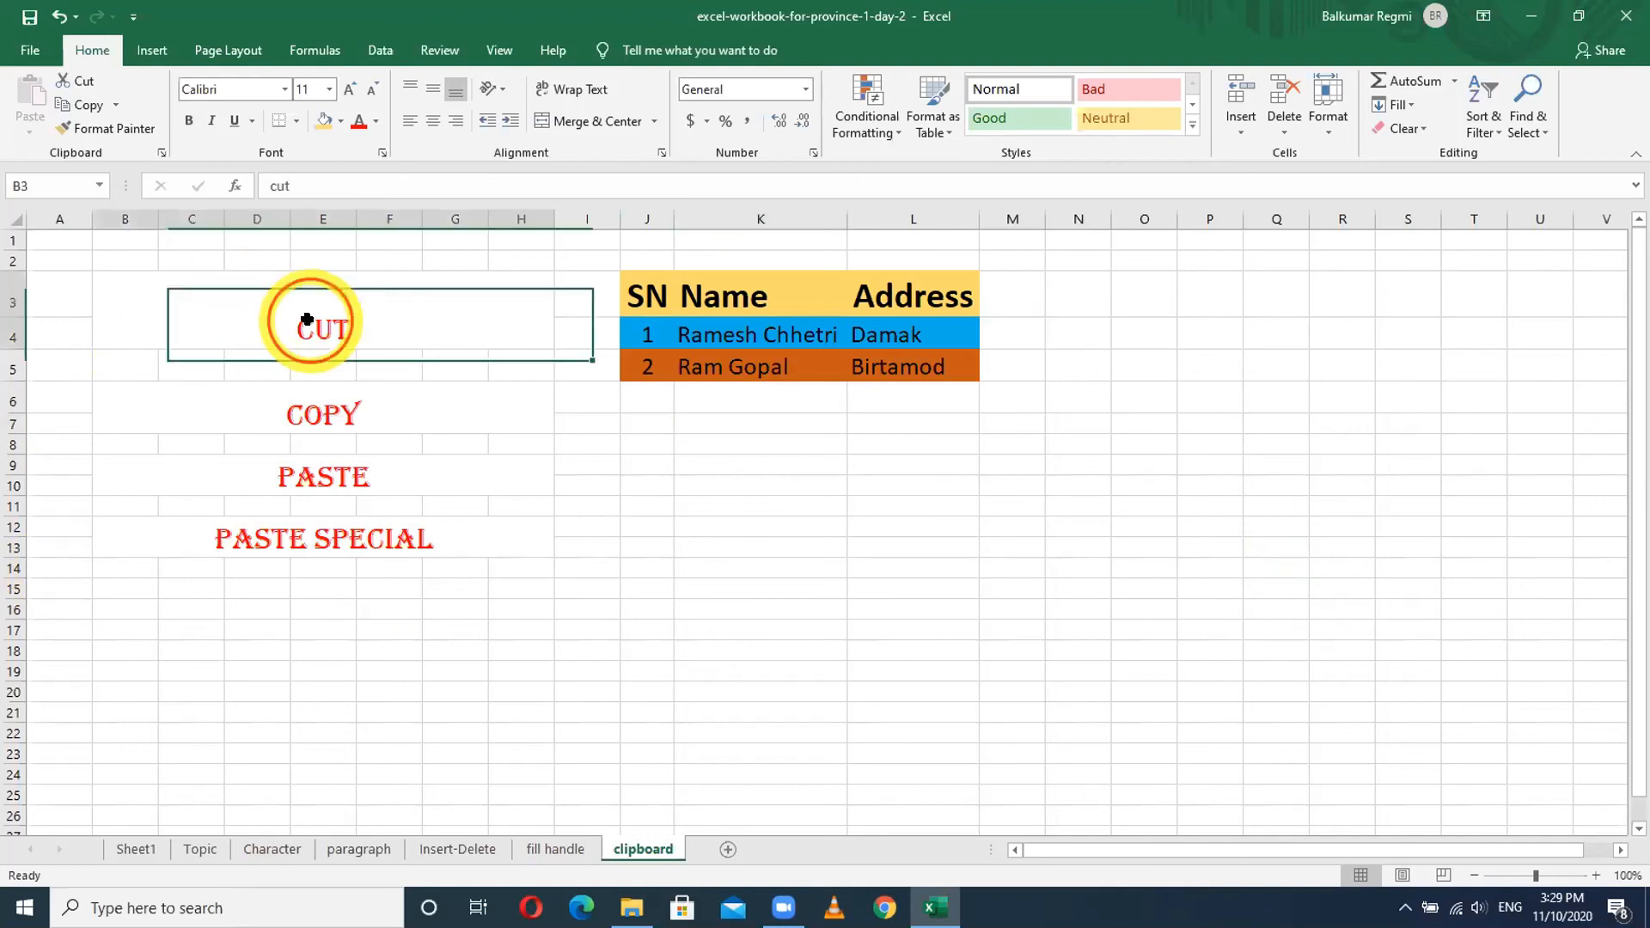
{"action": "left_click", "coordinate": [311, 427]}
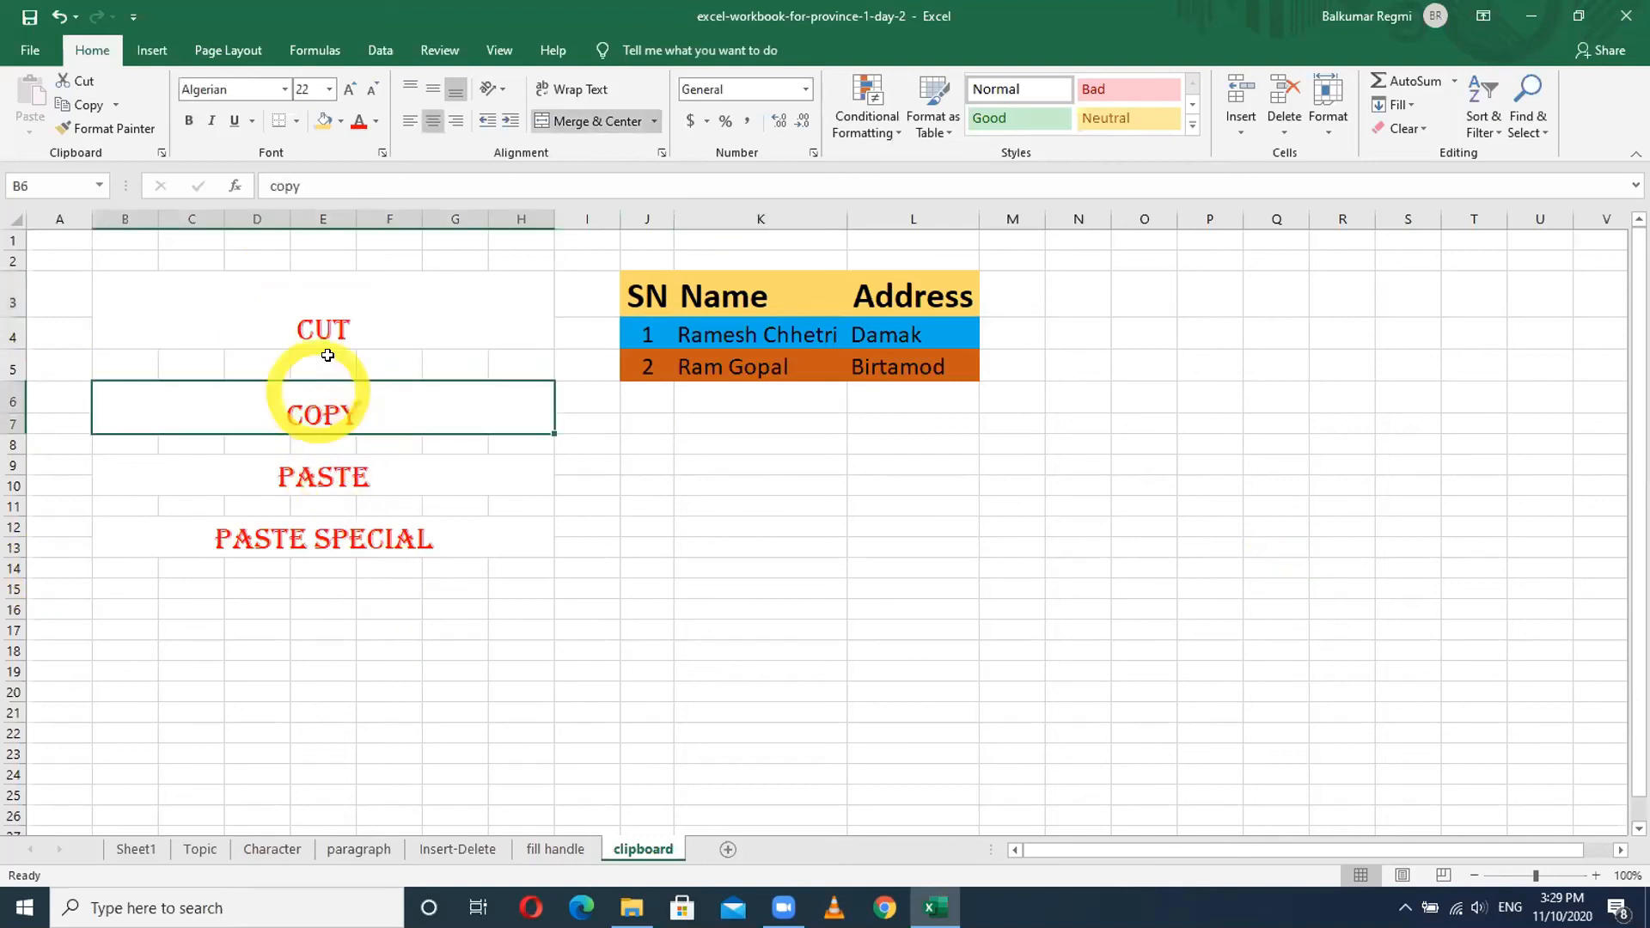
{"action": "left_click", "coordinate": [311, 475]}
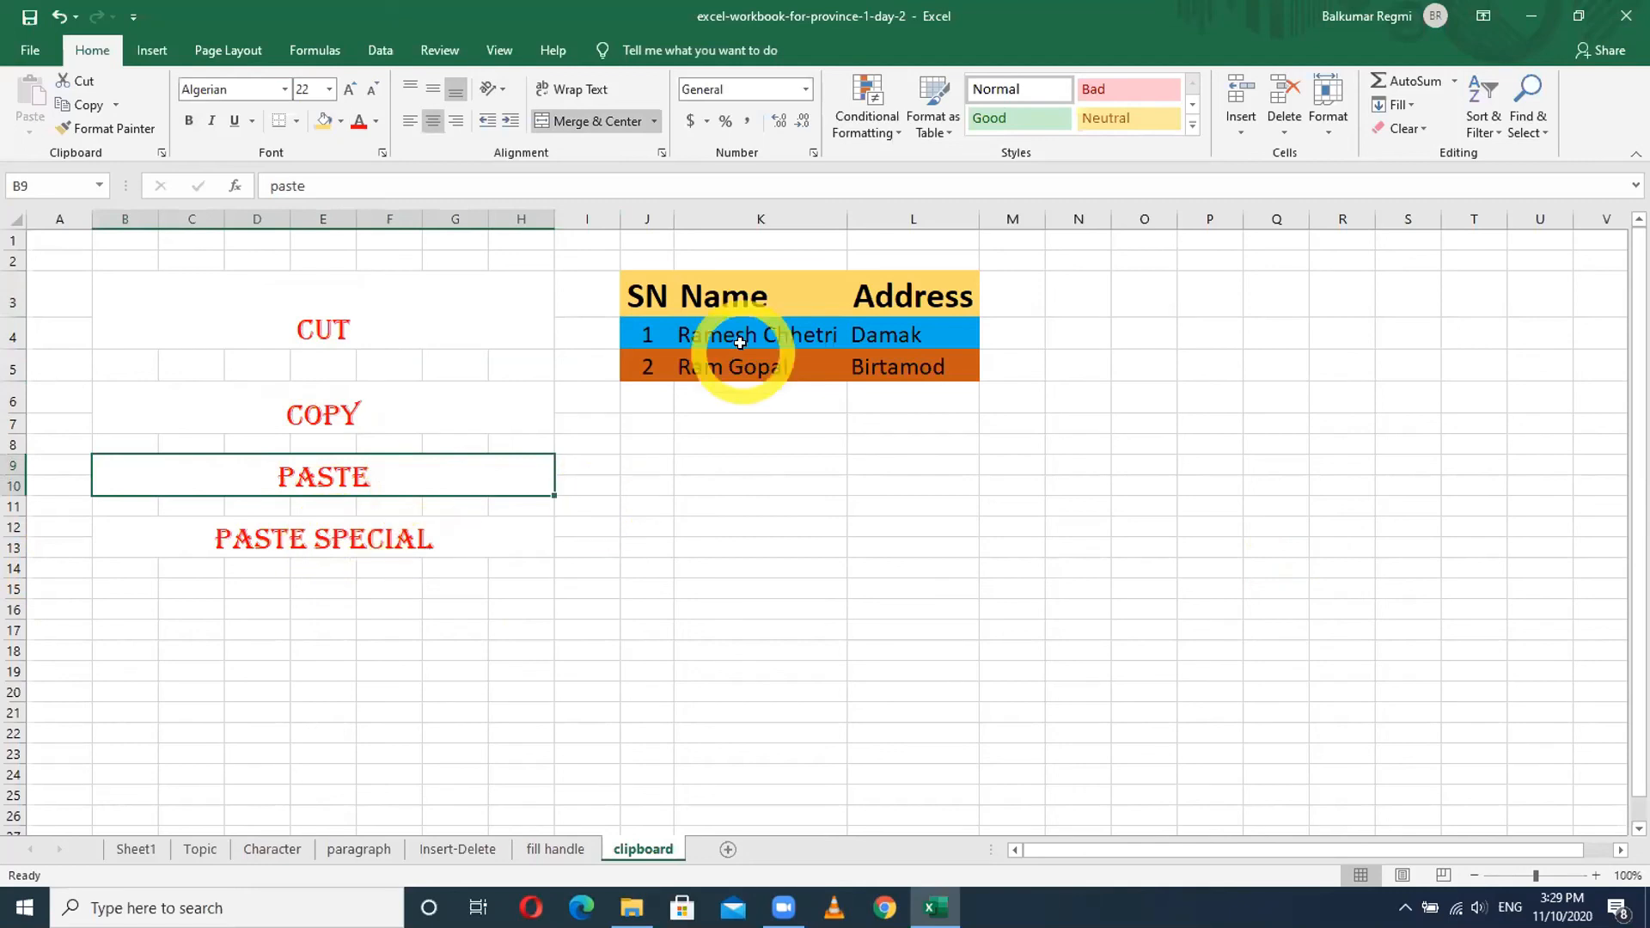
{"action": "left_click", "coordinate": [748, 456]}
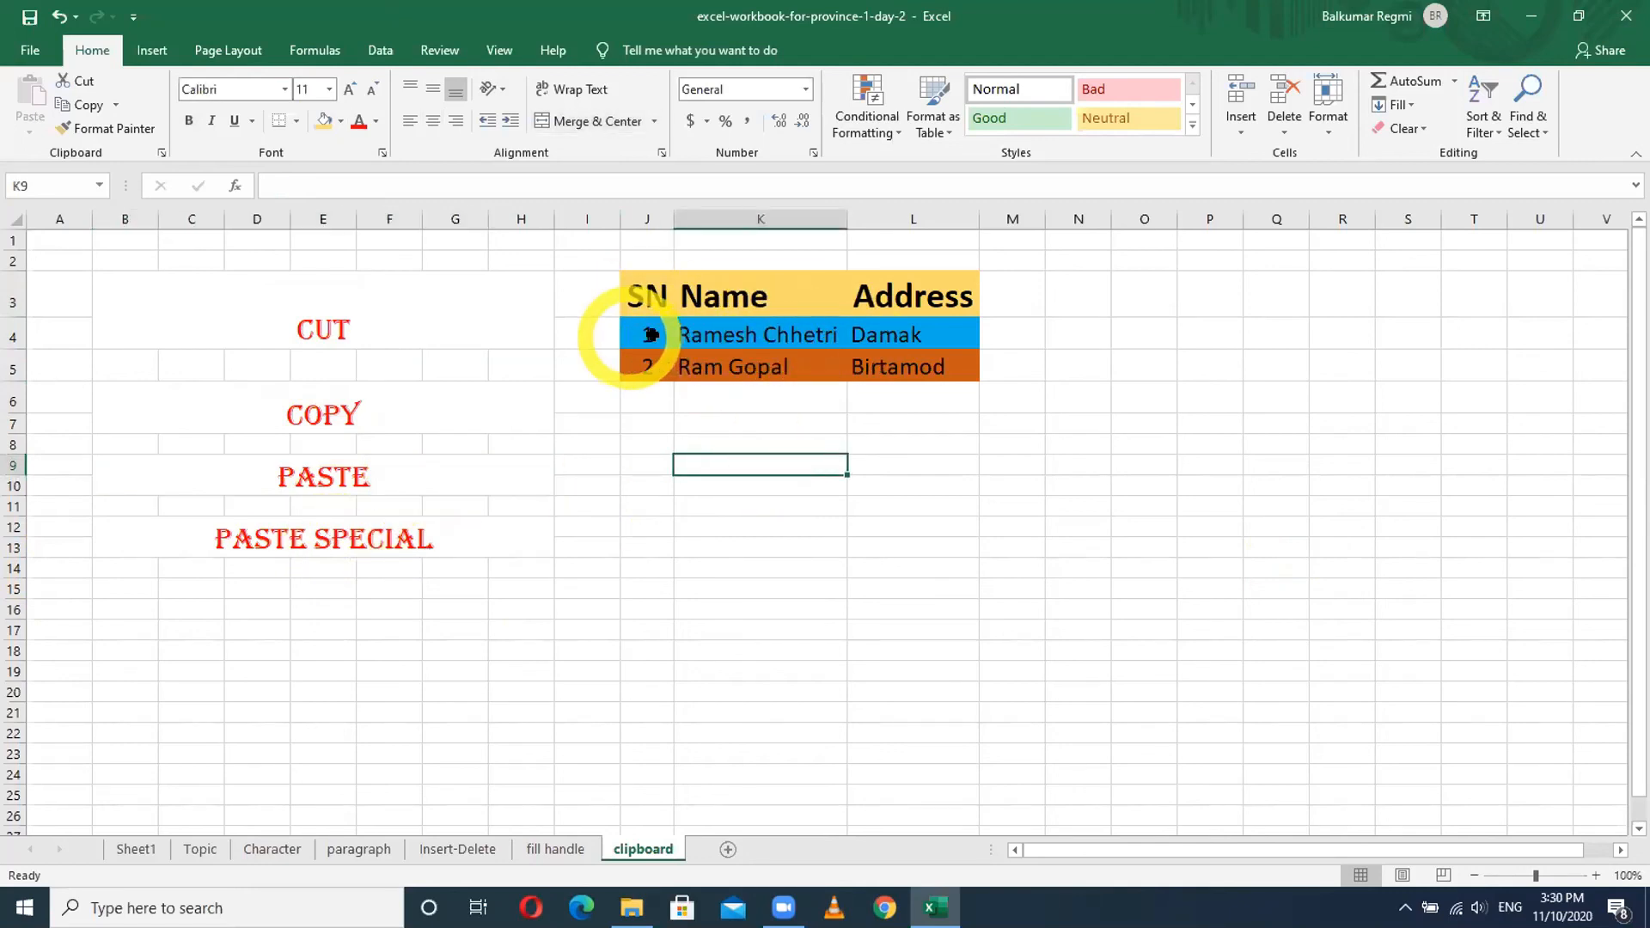
- Copy the first record J4:L4 and pick O4 as the paste destination
{"action": "left_click_drag", "start_coordinate": [648, 334], "coordinate": [891, 332]}
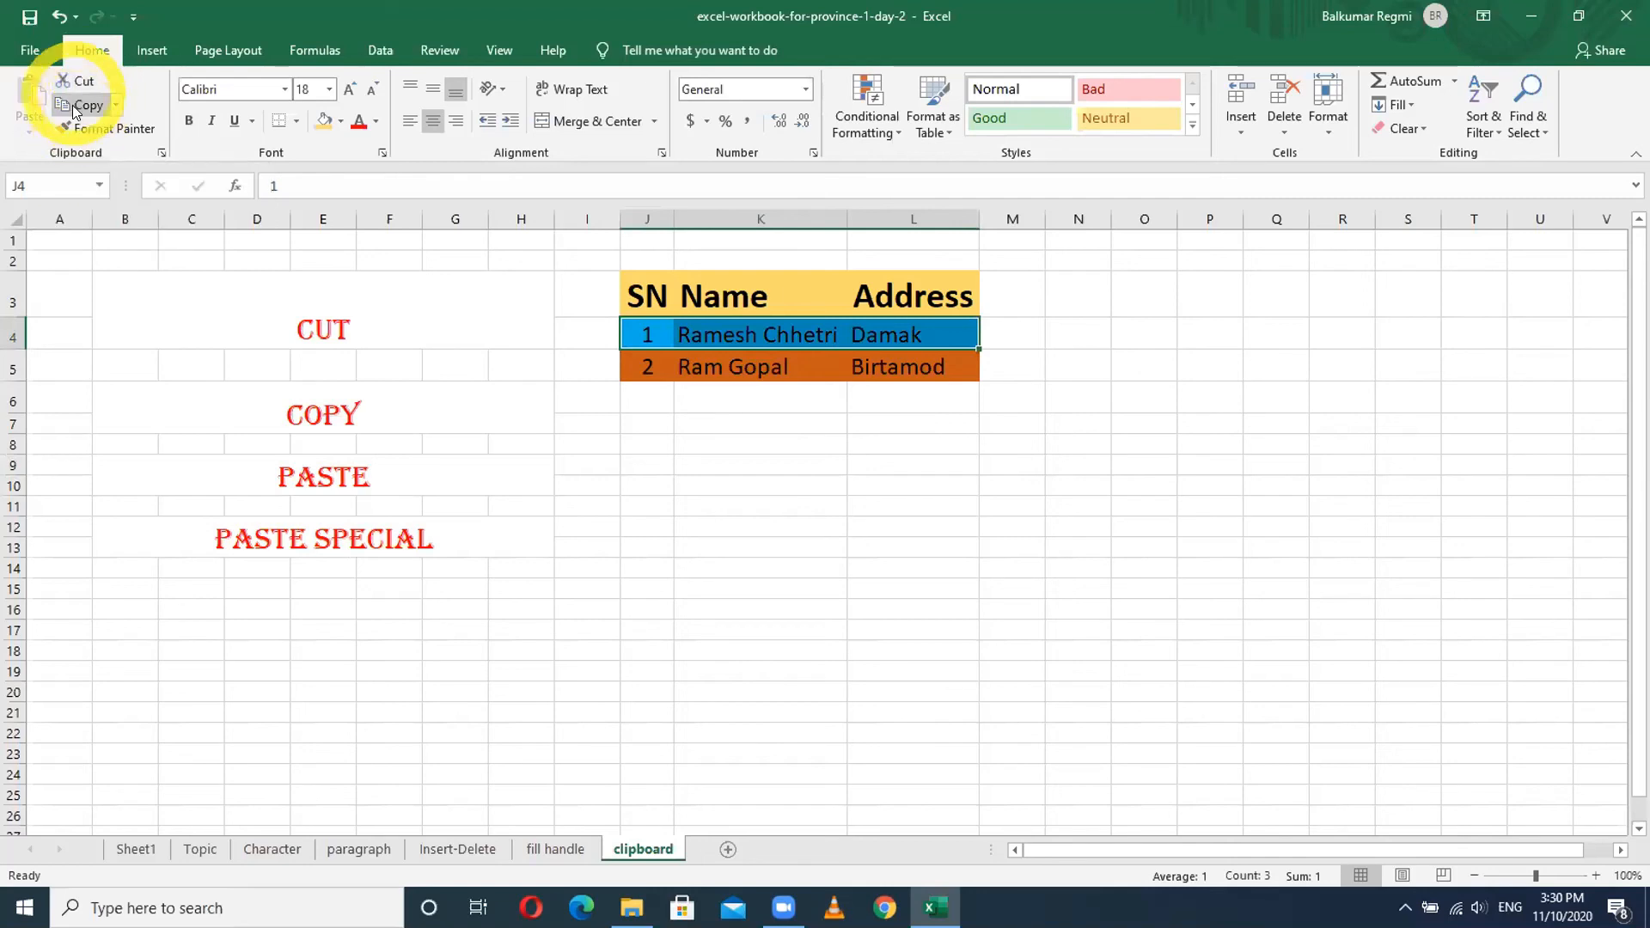
{"action": "left_click", "coordinate": [78, 109]}
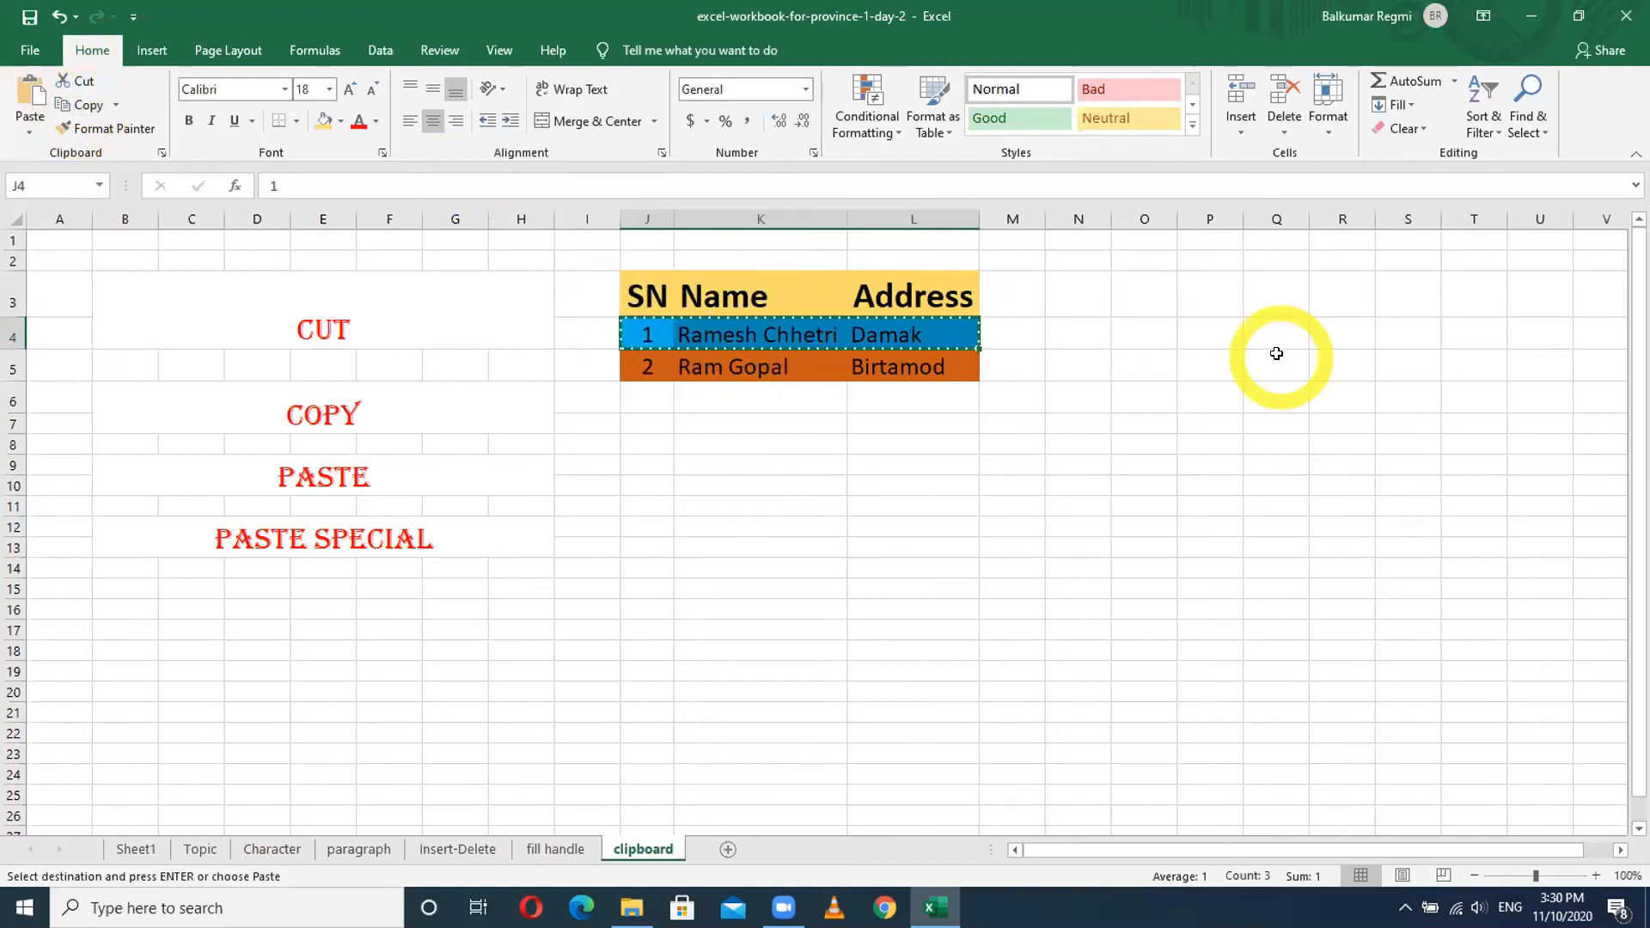
{"action": "left_click", "coordinate": [1134, 331]}
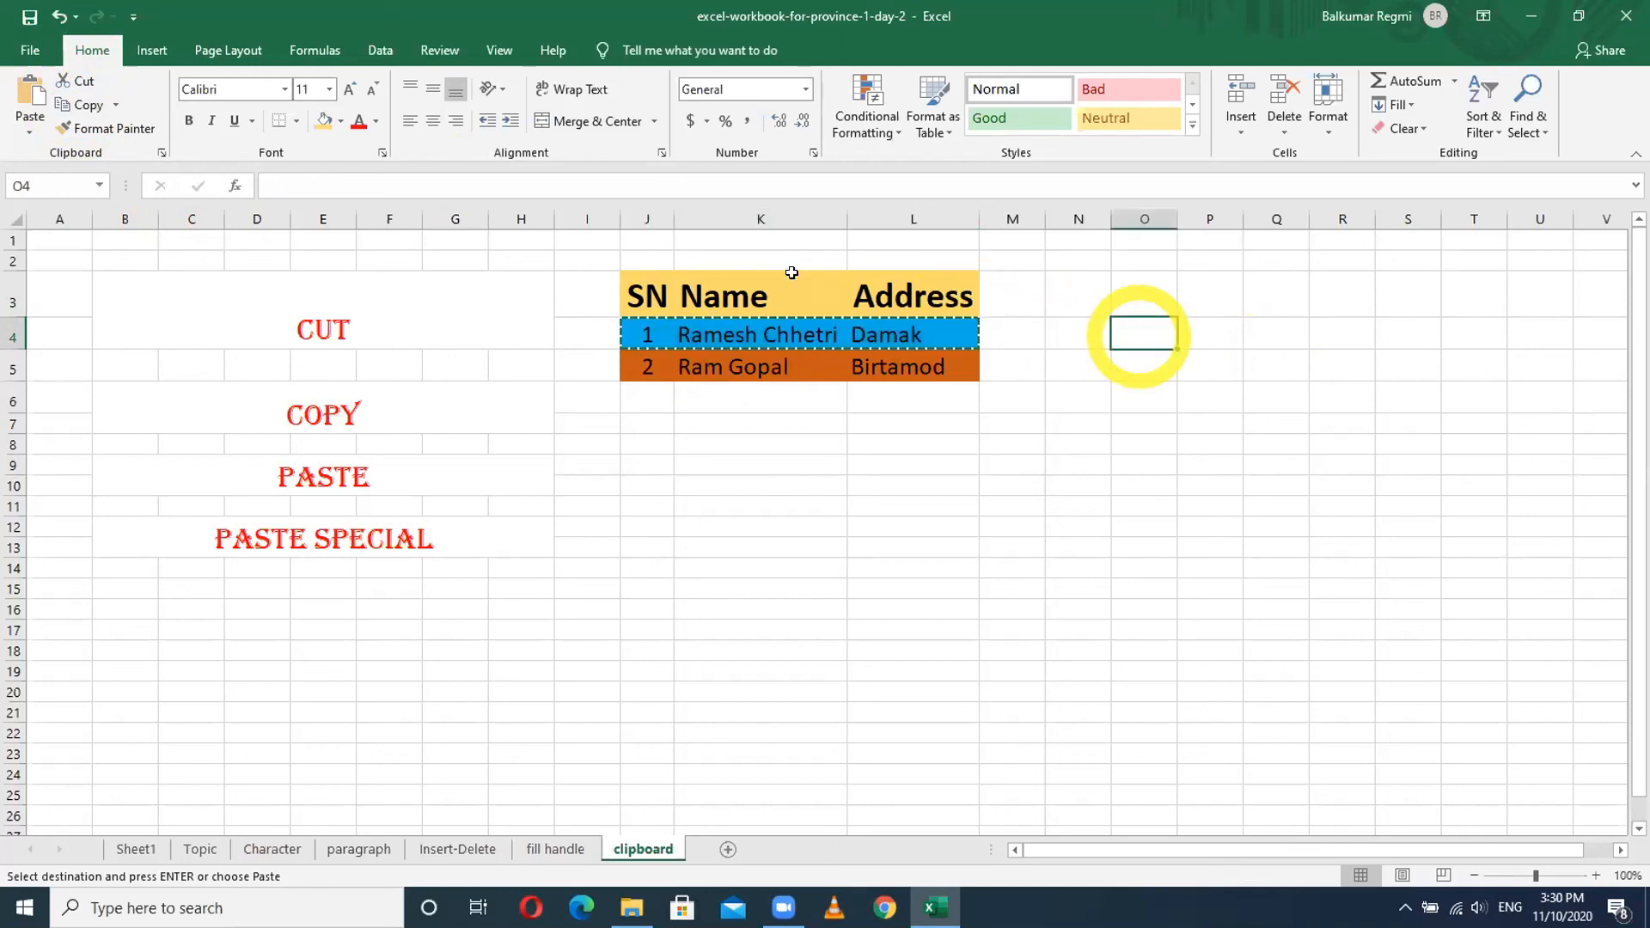
- Paste the record at O4 keeping source formatting, then AutoFit all columns
{"action": "left_click", "coordinate": [30, 136]}
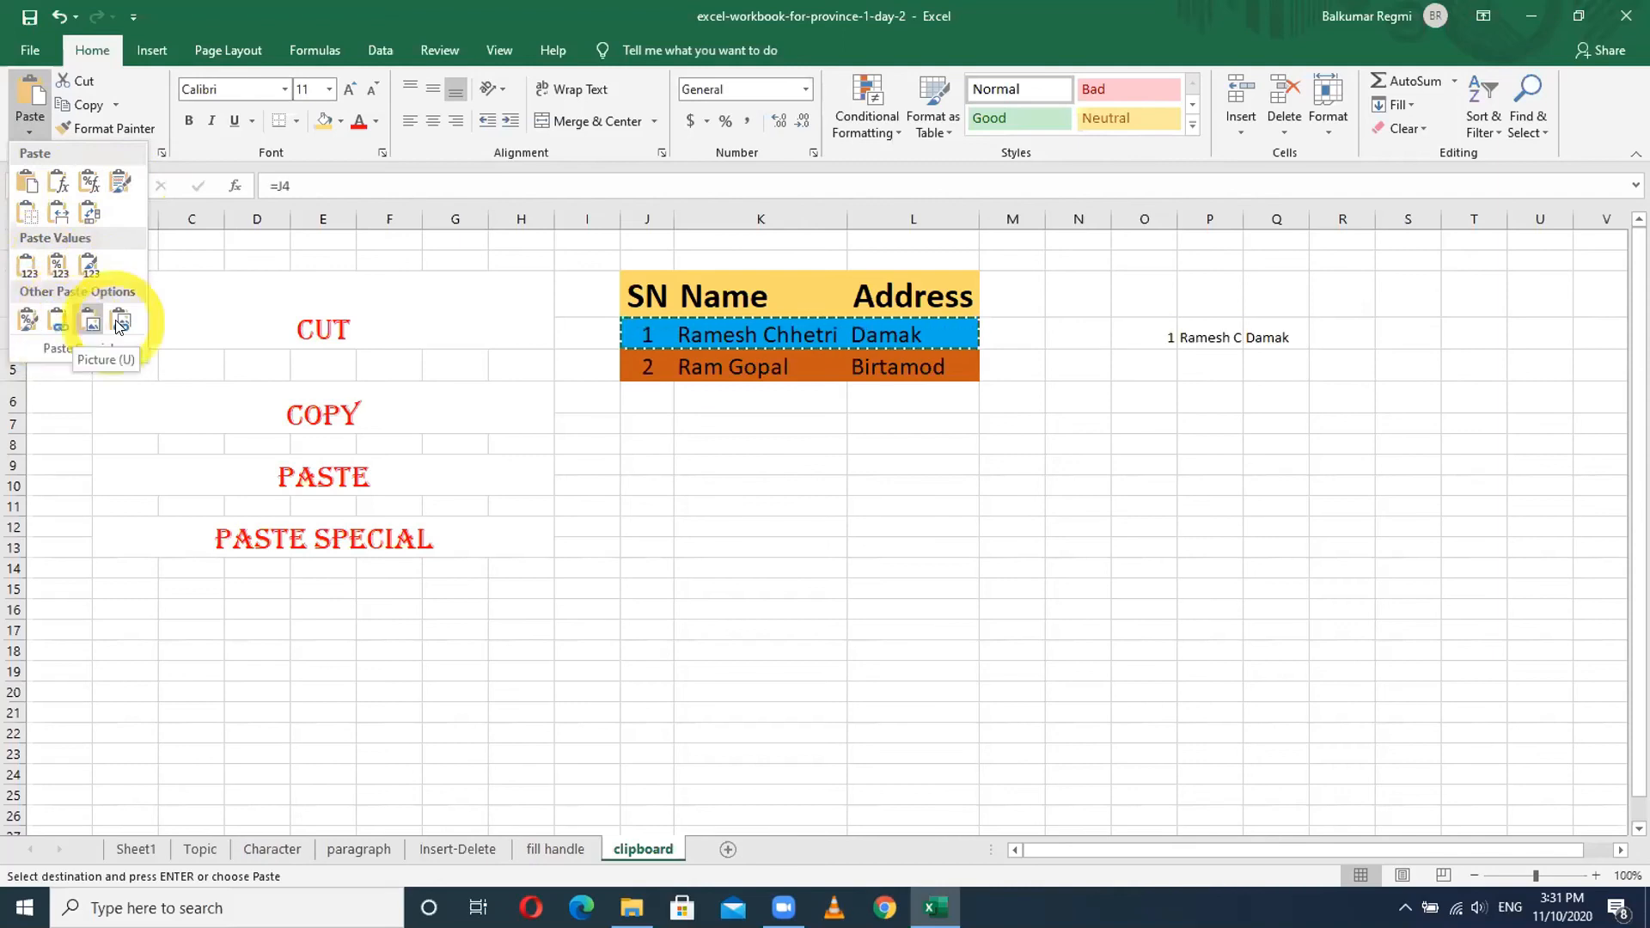
{"action": "left_click", "coordinate": [120, 183]}
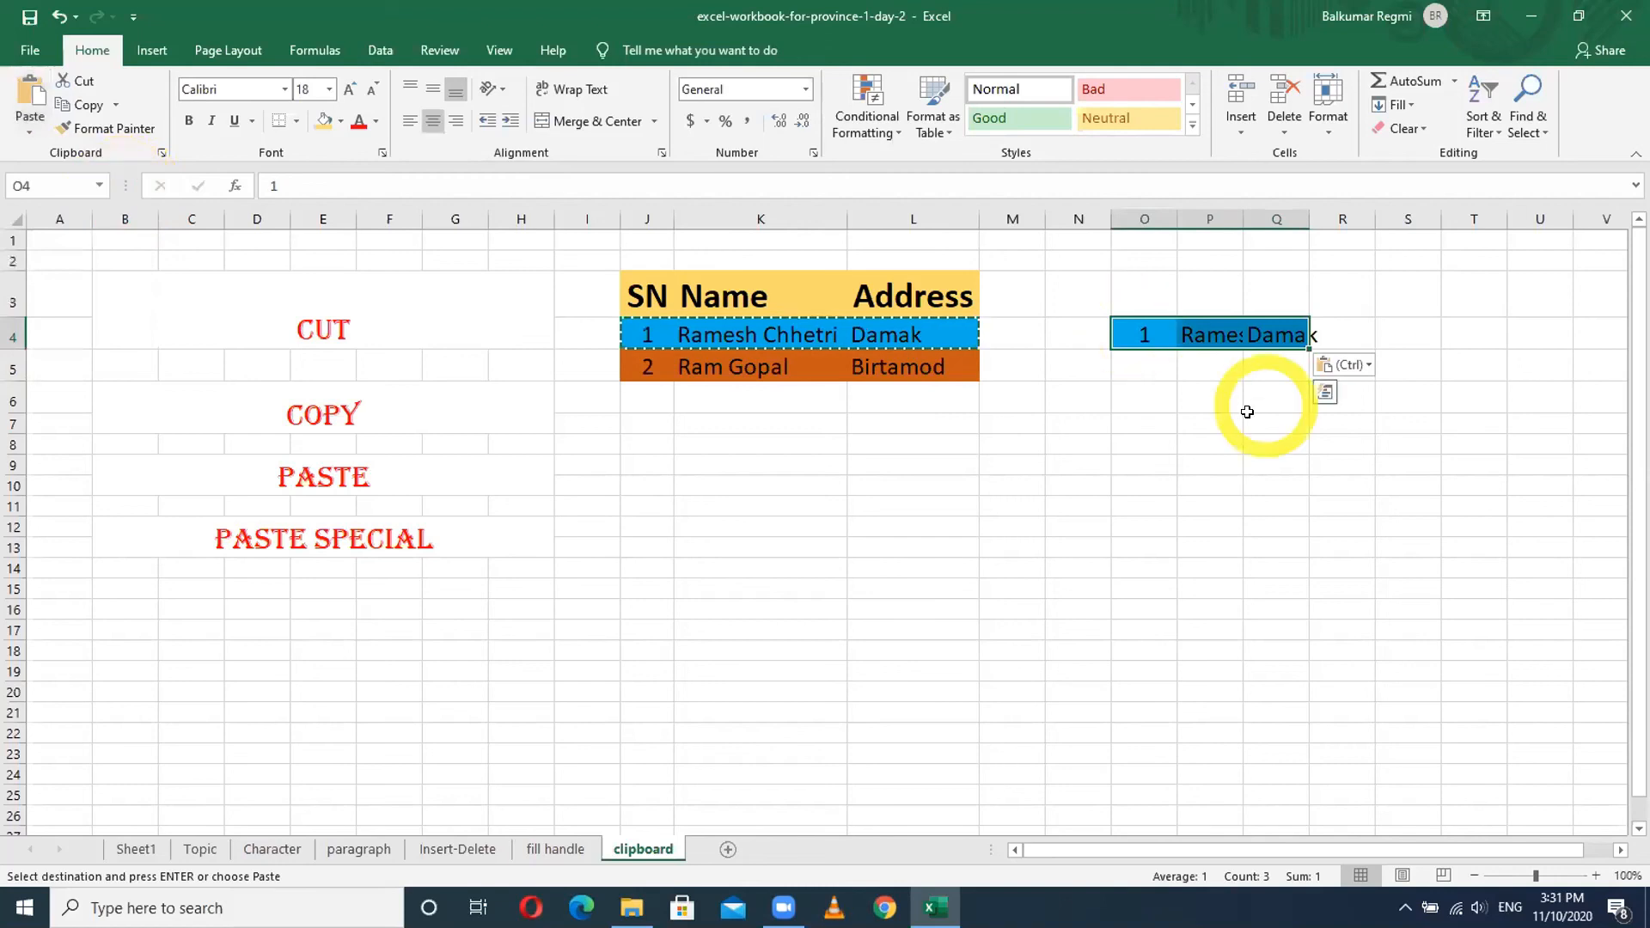
{"action": "left_click", "coordinate": [9, 215]}
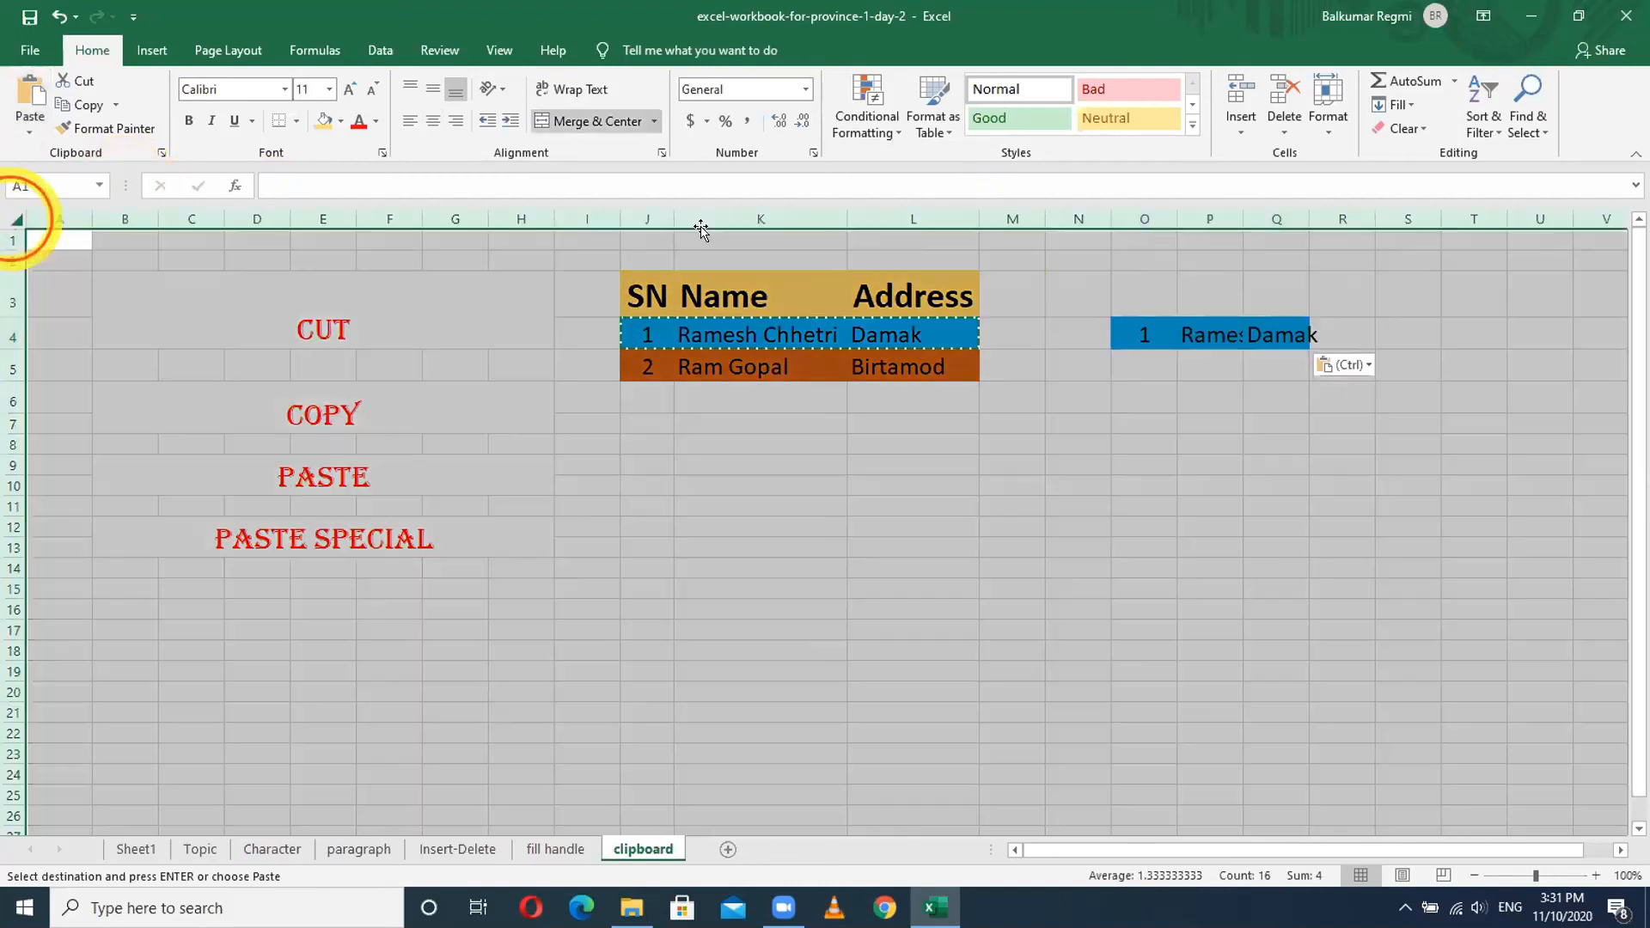
{"action": "double_click", "coordinate": [1236, 220]}
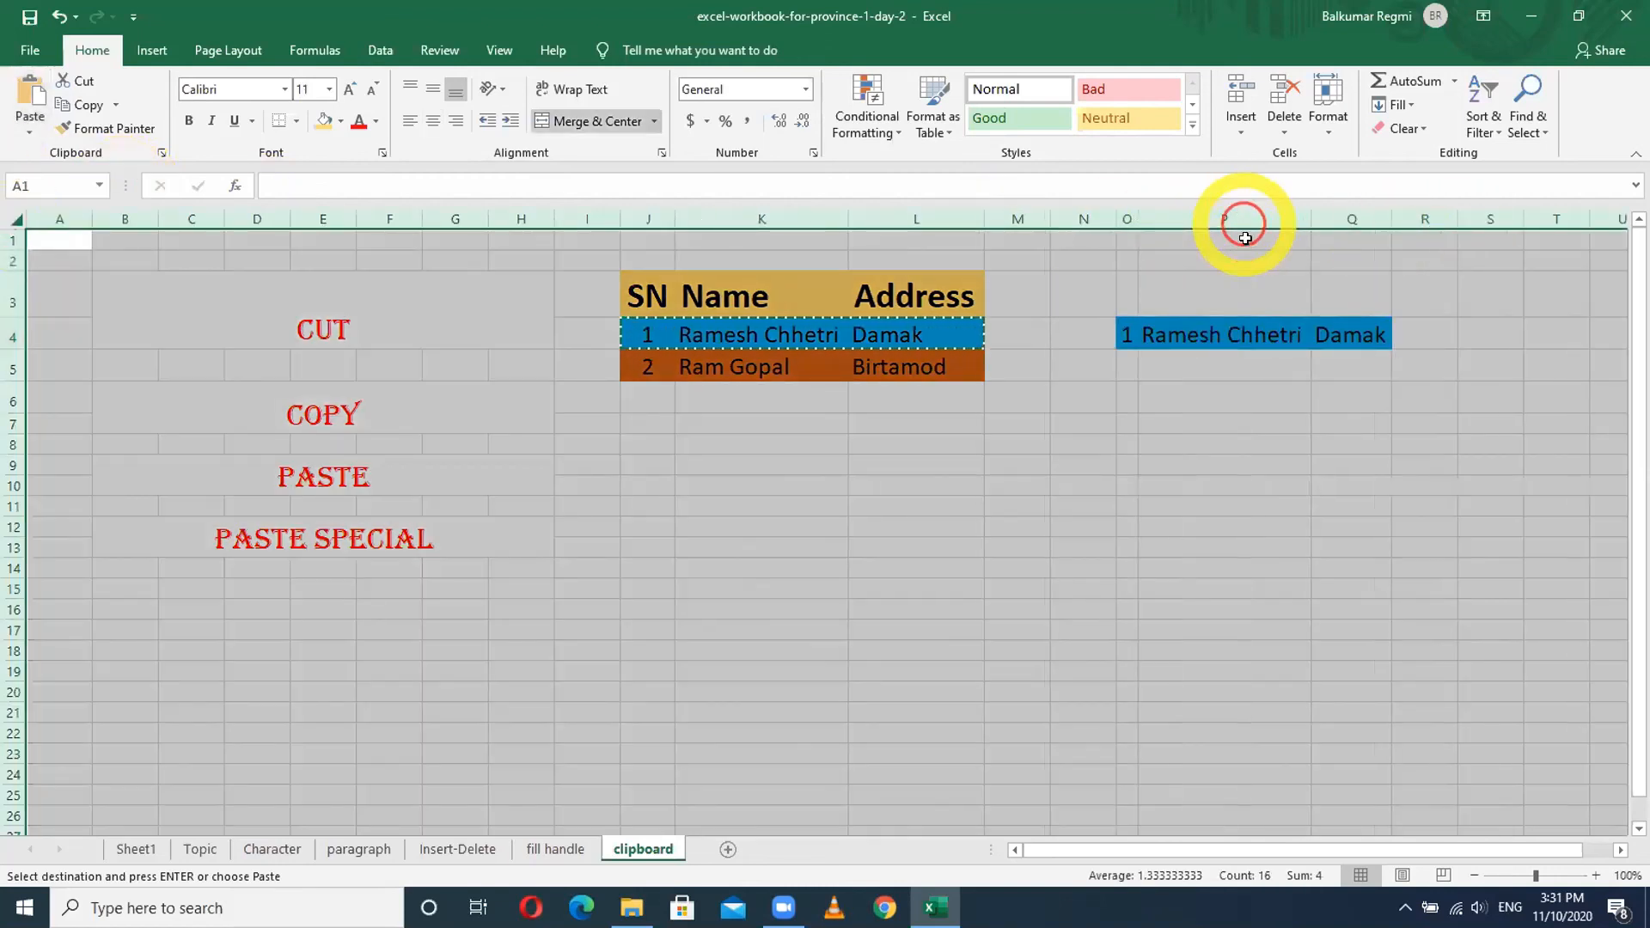
{"action": "left_click", "coordinate": [1282, 467]}
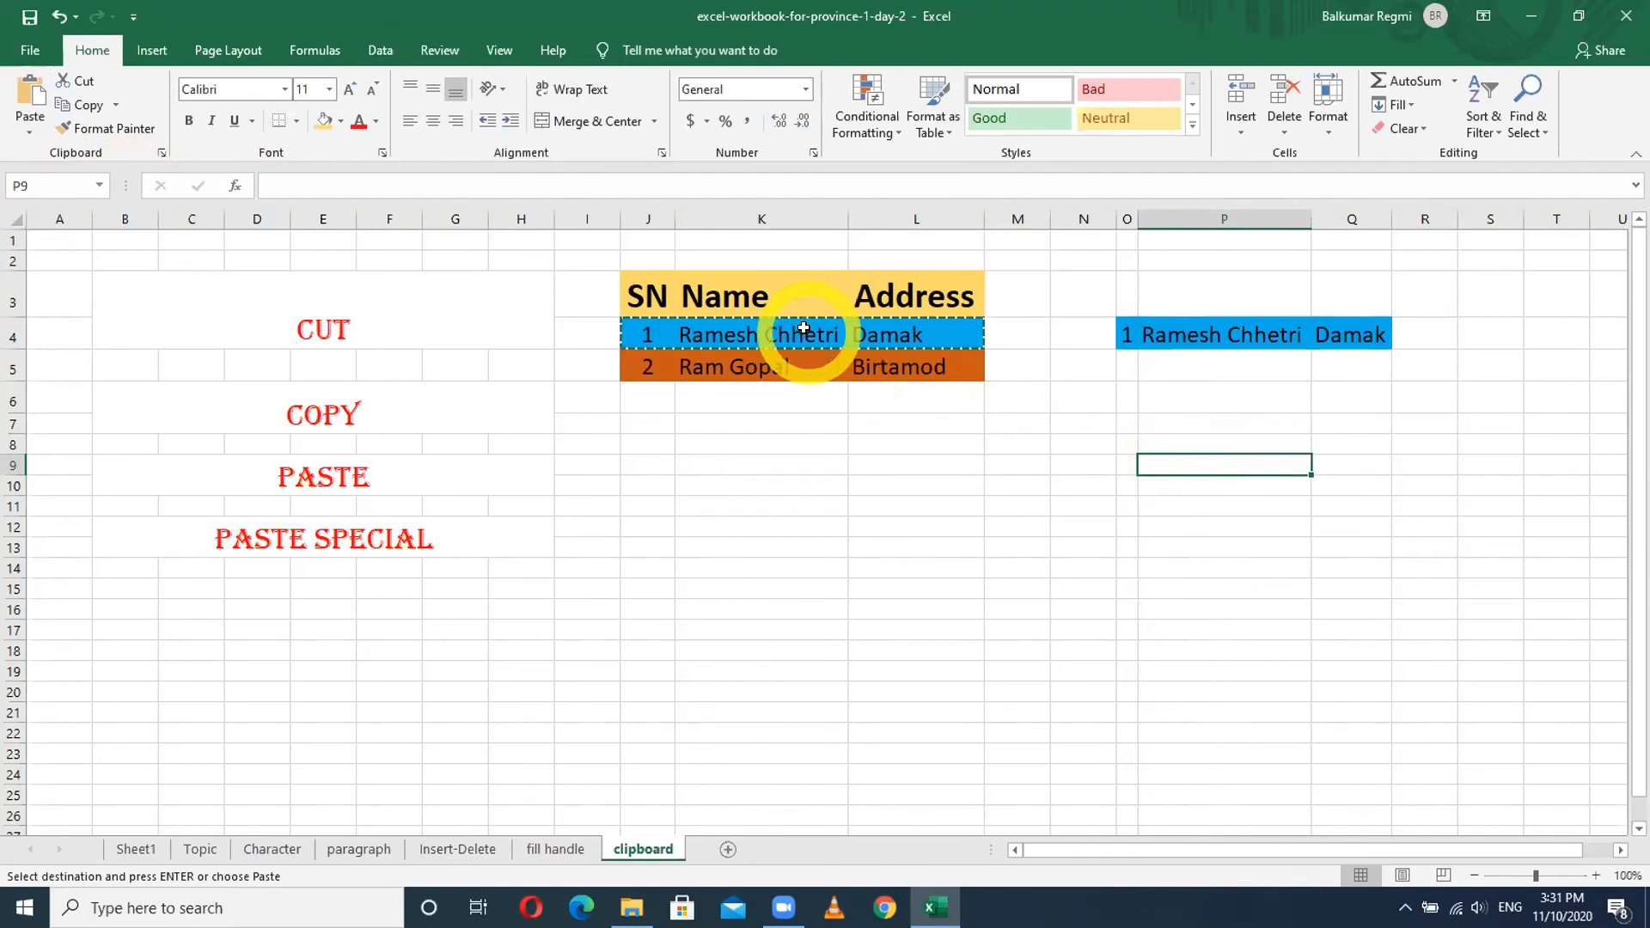
- Cancel the pending copy and cut the SN 2 record from J5:L5
{"action": "key", "text": "Escape"}
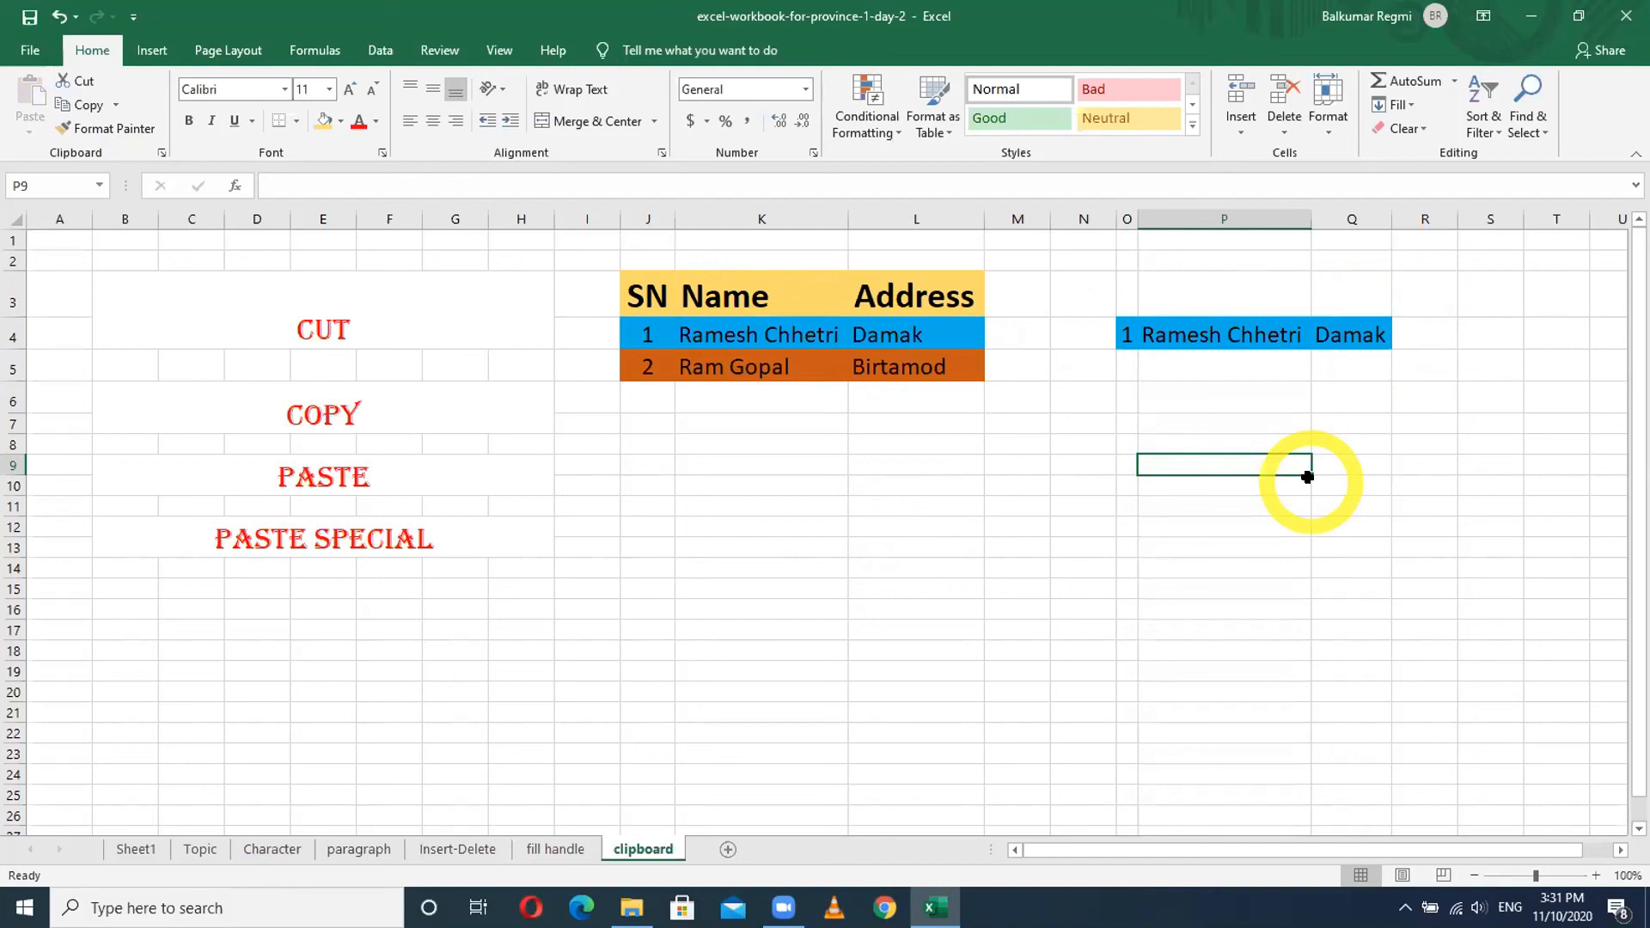
{"action": "left_click_drag", "start_coordinate": [649, 366], "coordinate": [883, 378]}
{"action": "key", "text": "ctrl+v"}
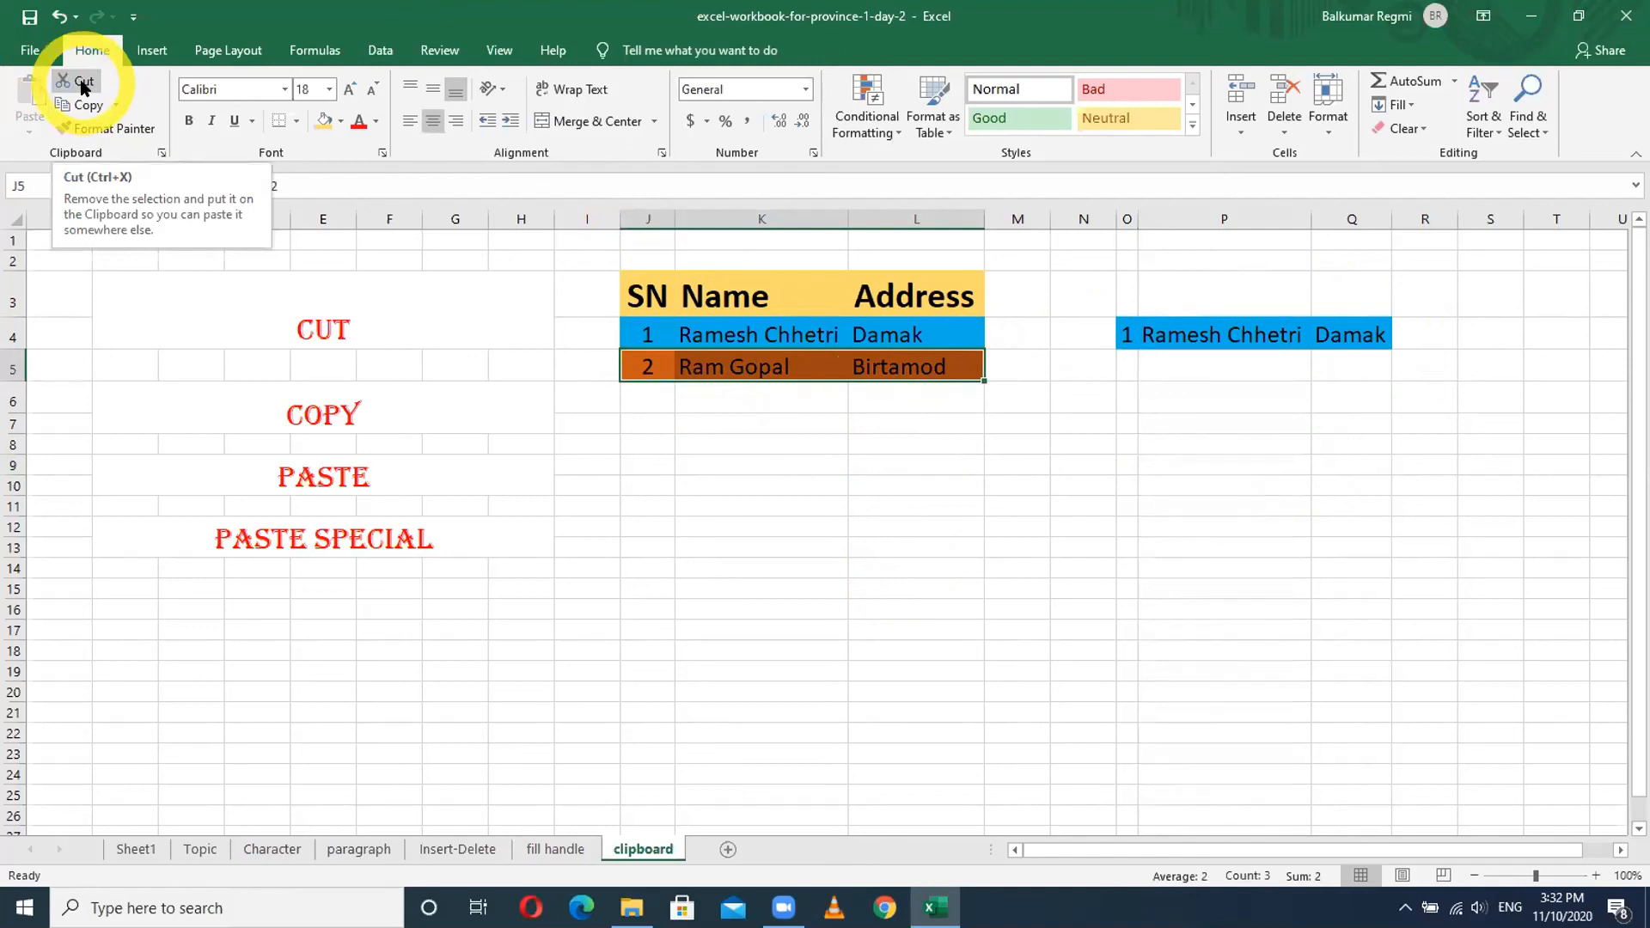
{"action": "right_click", "coordinate": [755, 365]}
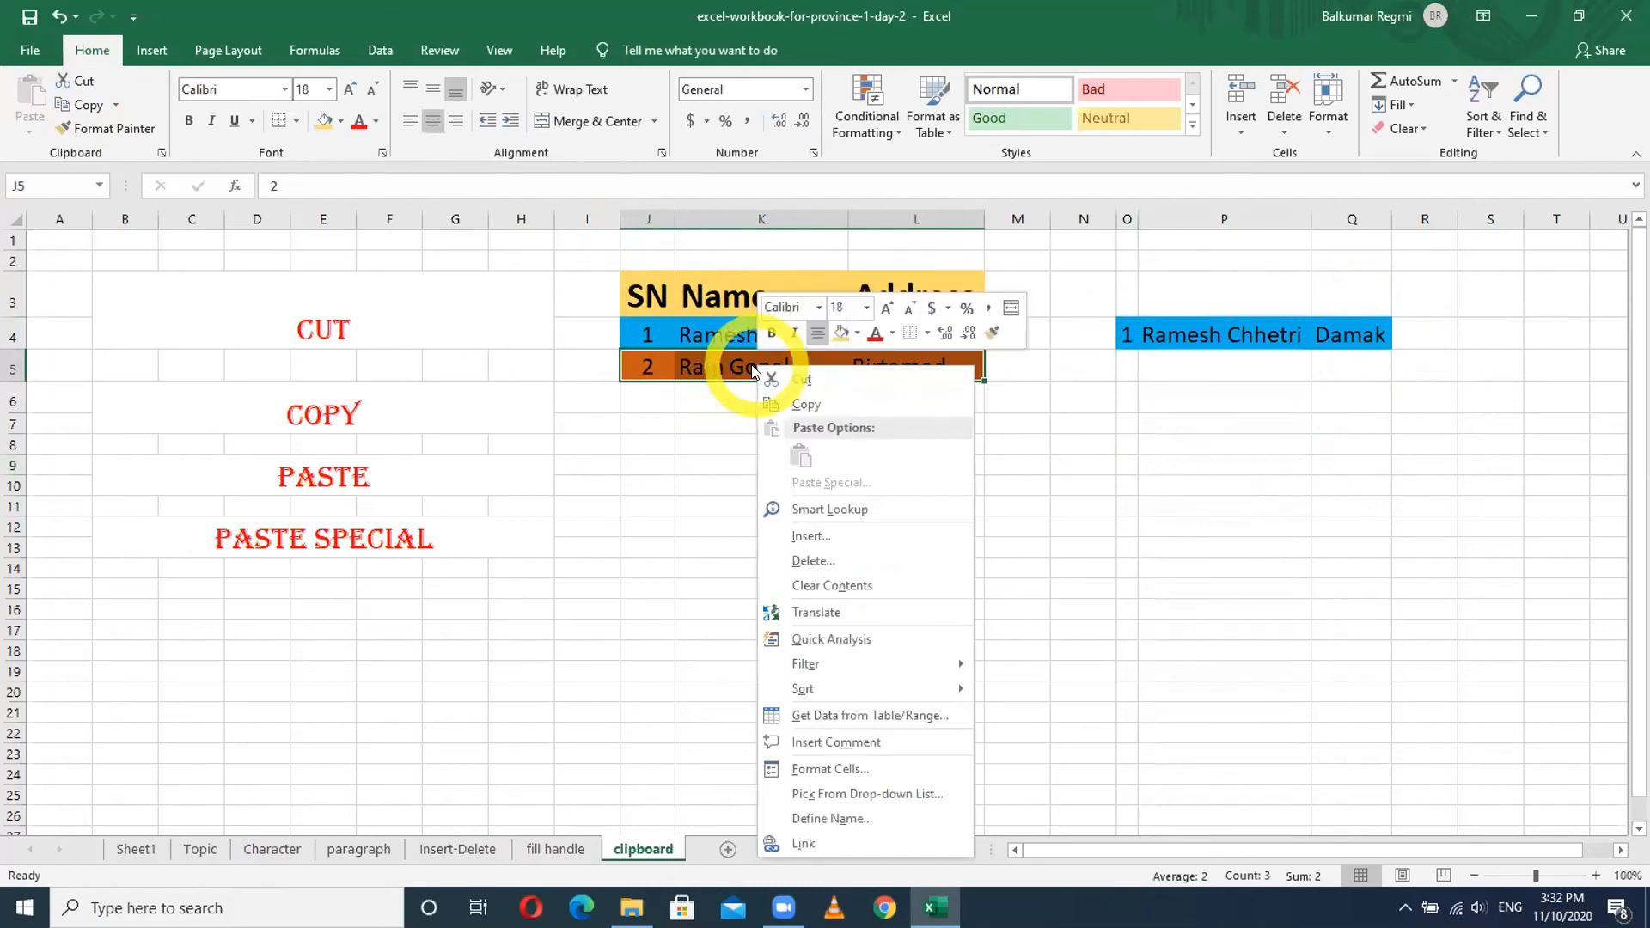
{"action": "left_click", "coordinate": [800, 381]}
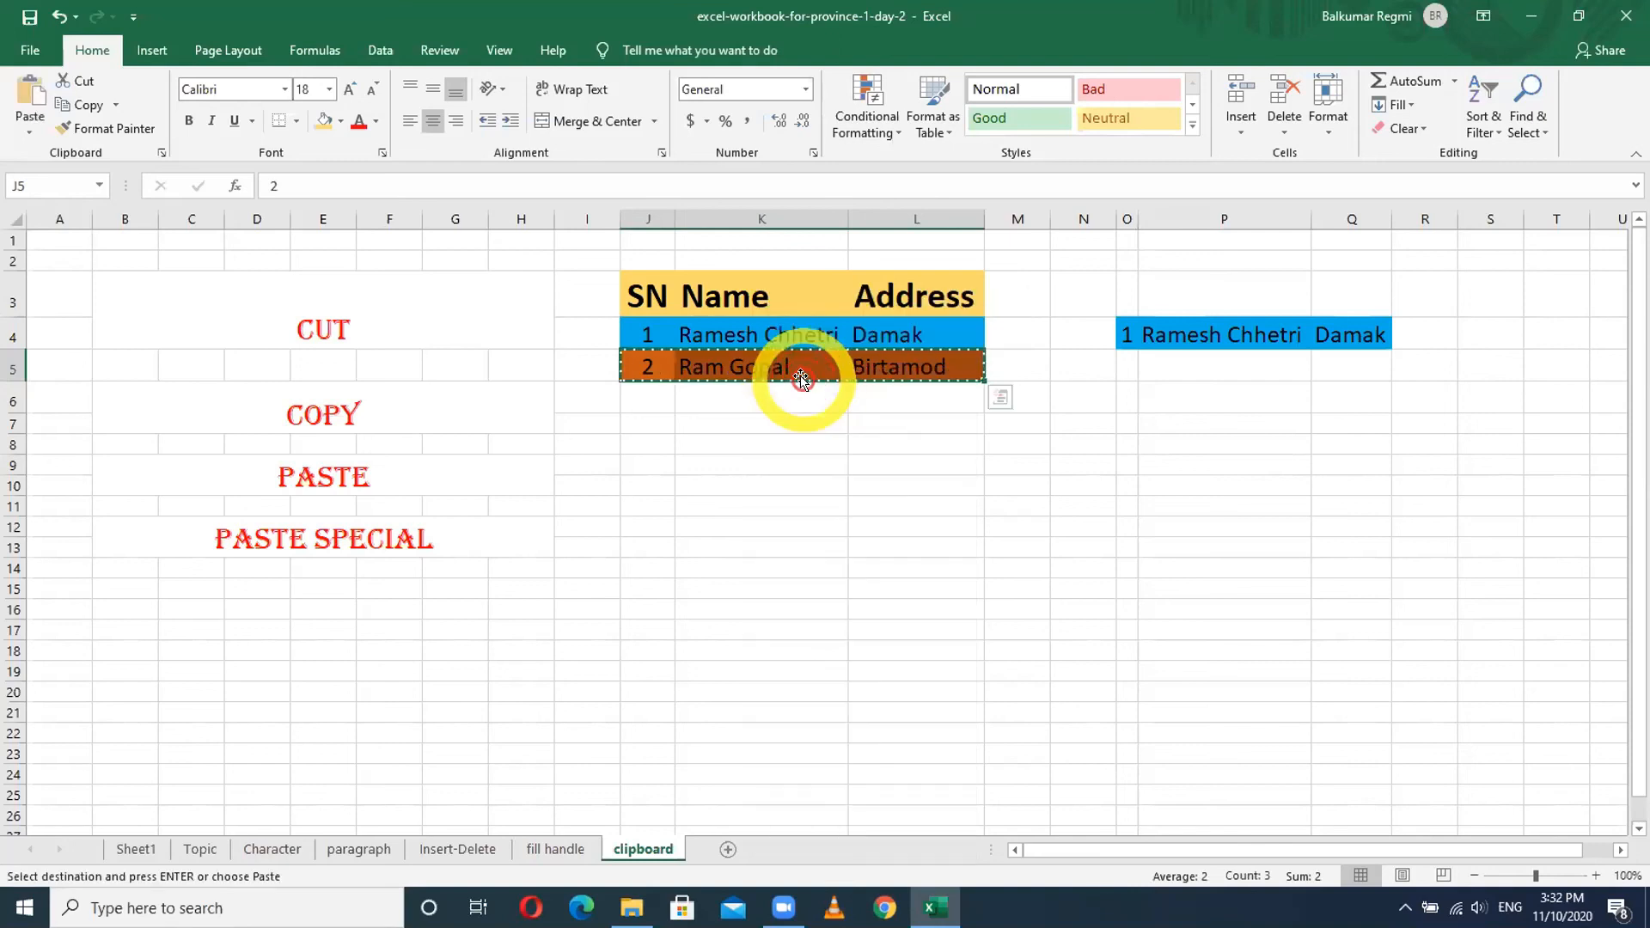
- Paste the cut SN 2 record into O7:Q7, then try pasting it again at O11
{"action": "left_click", "coordinate": [1129, 418]}
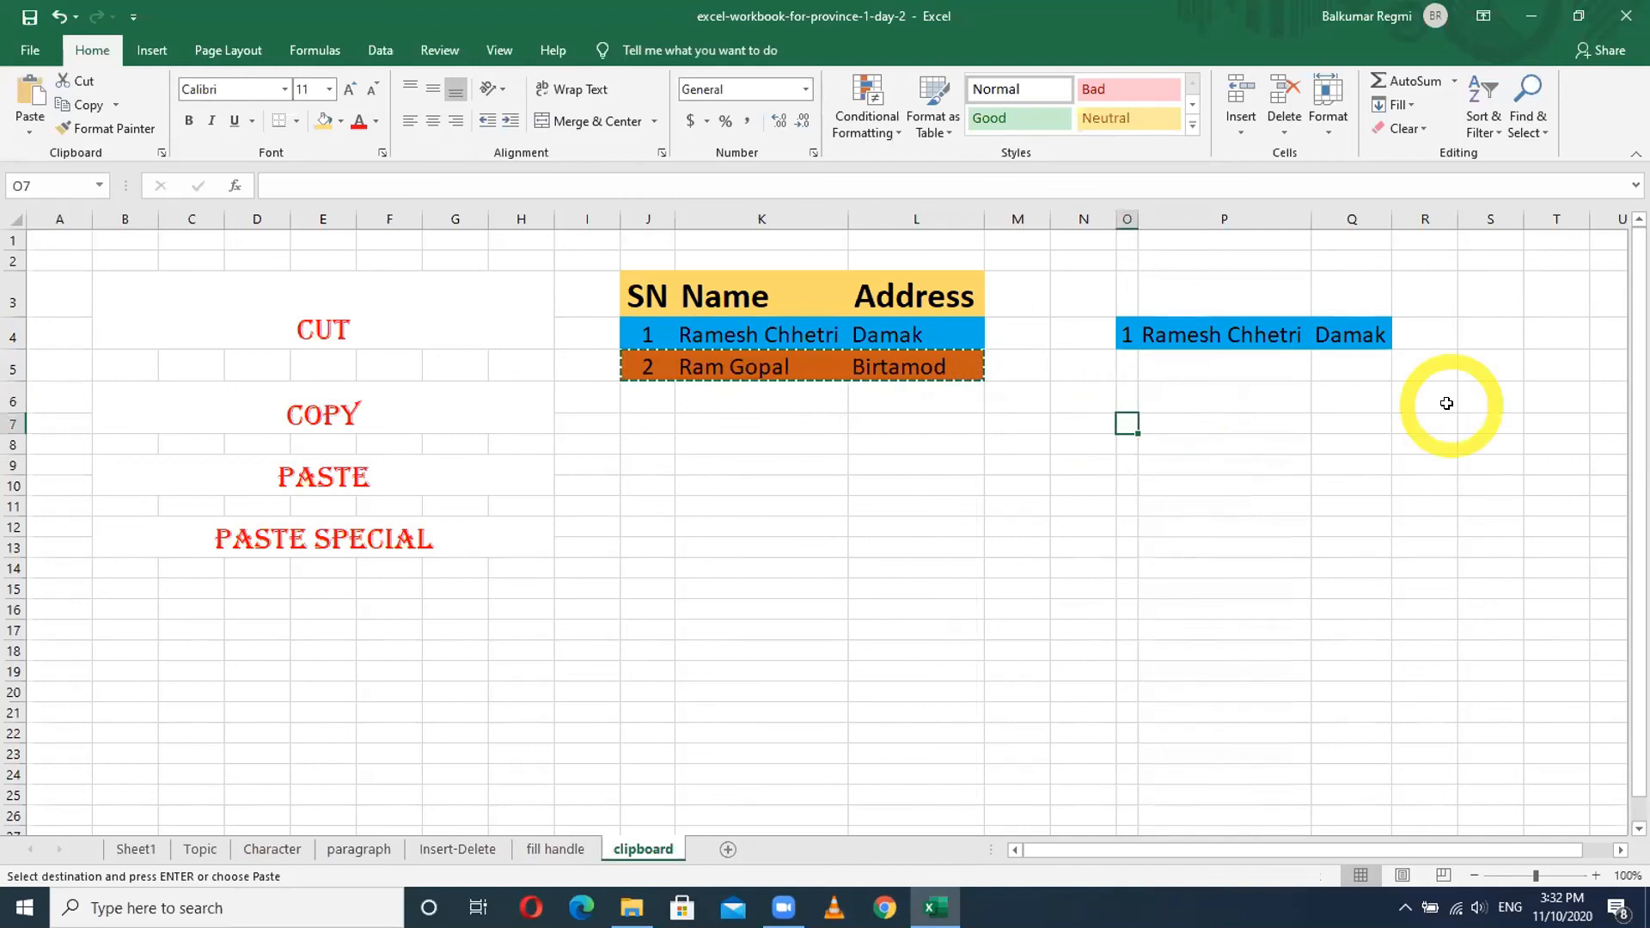
{"action": "key", "text": "ctrl+v"}
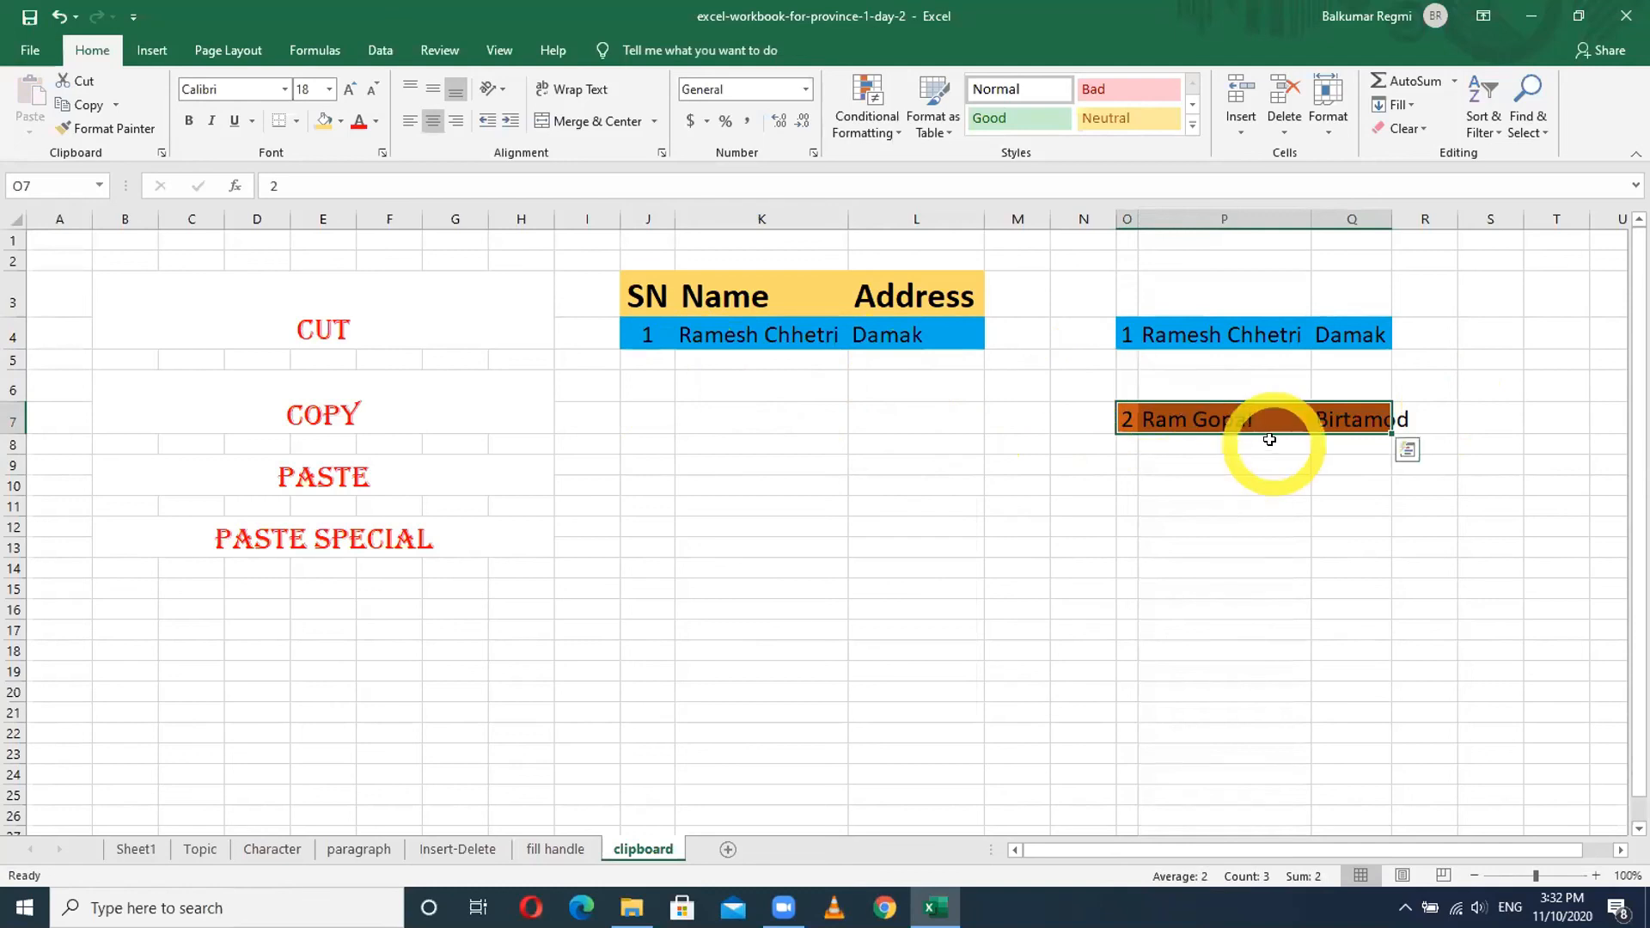
{"action": "left_click", "coordinate": [1125, 501]}
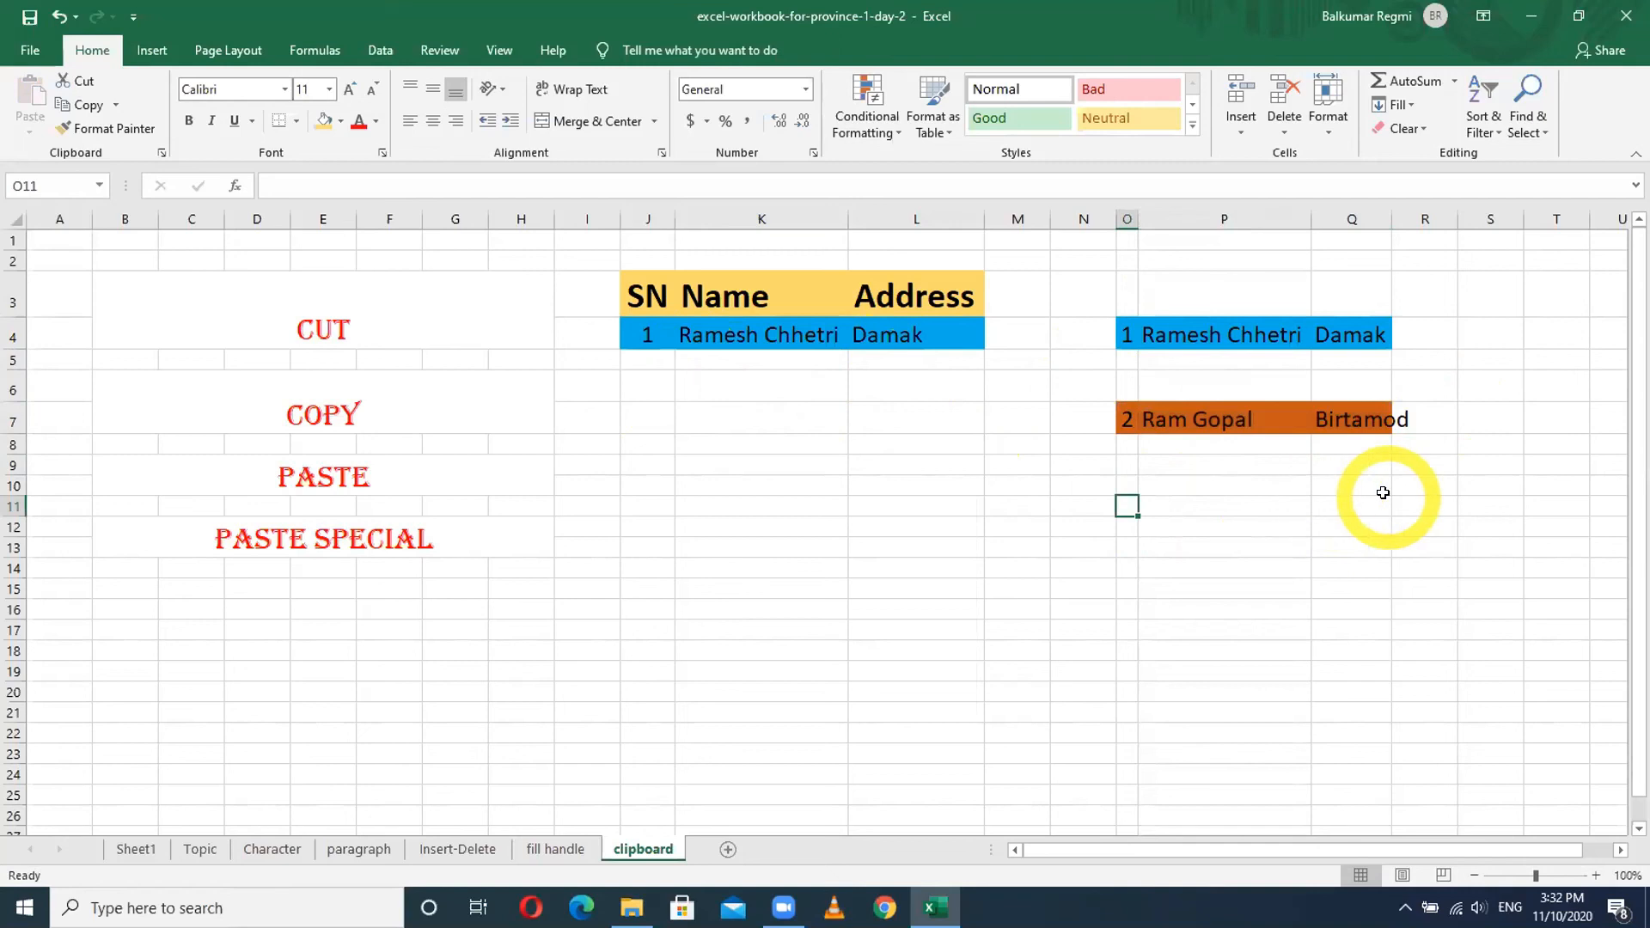
{"action": "key", "text": "ctrl+v"}
{"action": "key", "text": "ctrl+v"}
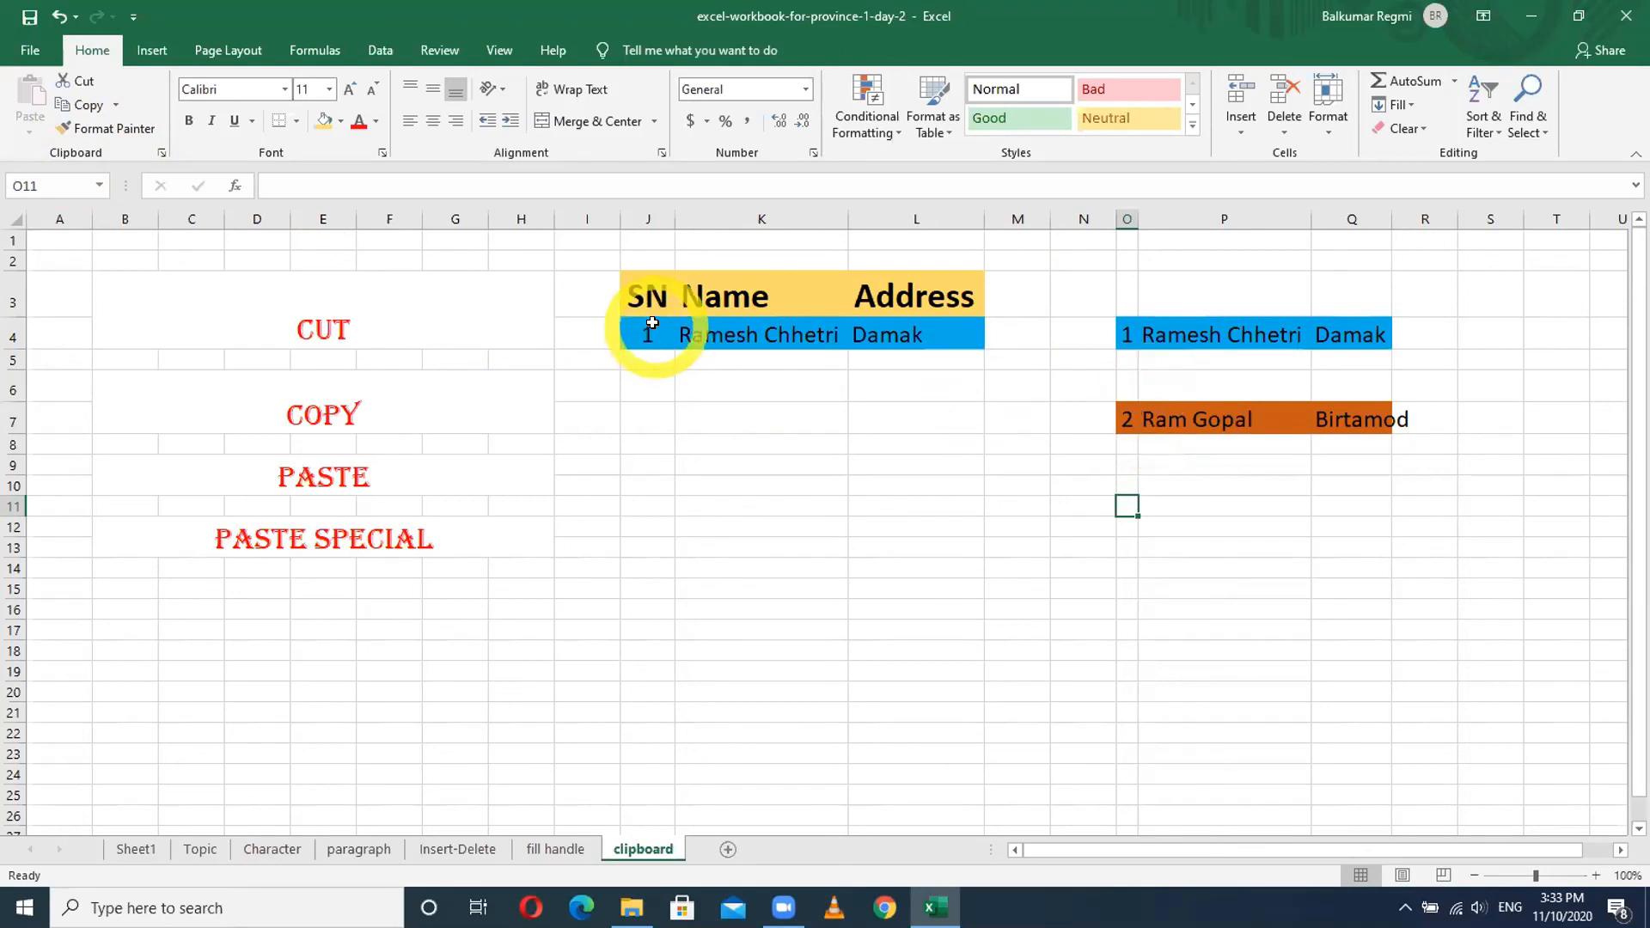
{"action": "left_click_drag", "start_coordinate": [641, 328], "coordinate": [930, 337]}
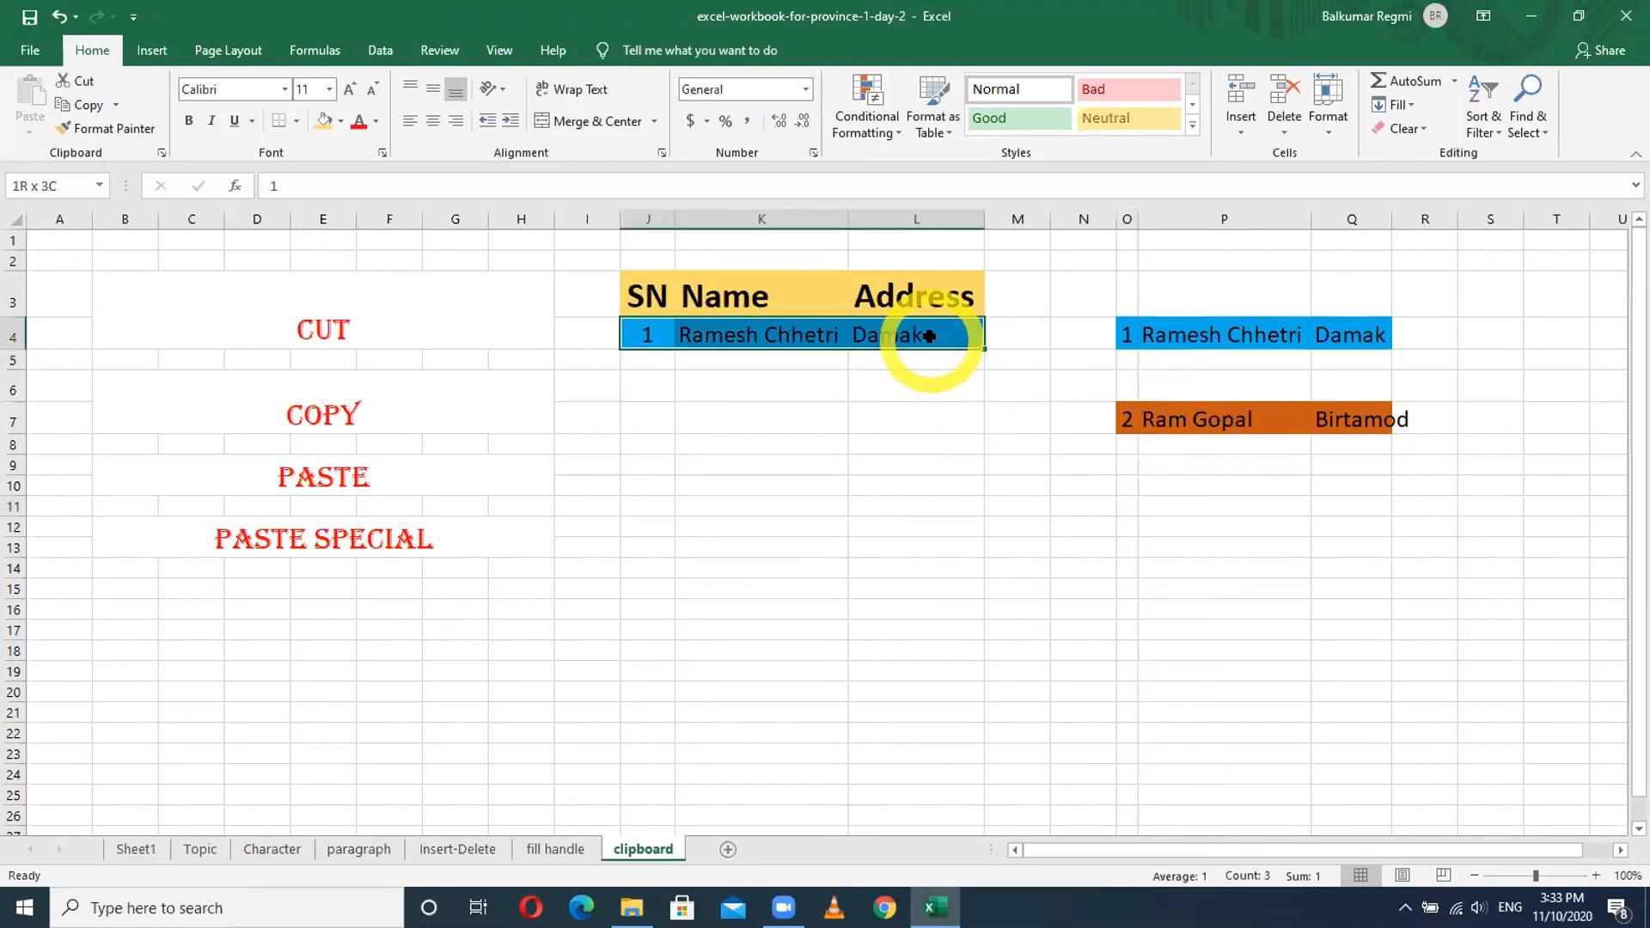
- Fill the SN 1 record in J4:L4 with dark green
{"action": "left_click", "coordinate": [1147, 331]}
{"action": "left_click_drag", "start_coordinate": [641, 330], "coordinate": [889, 325]}
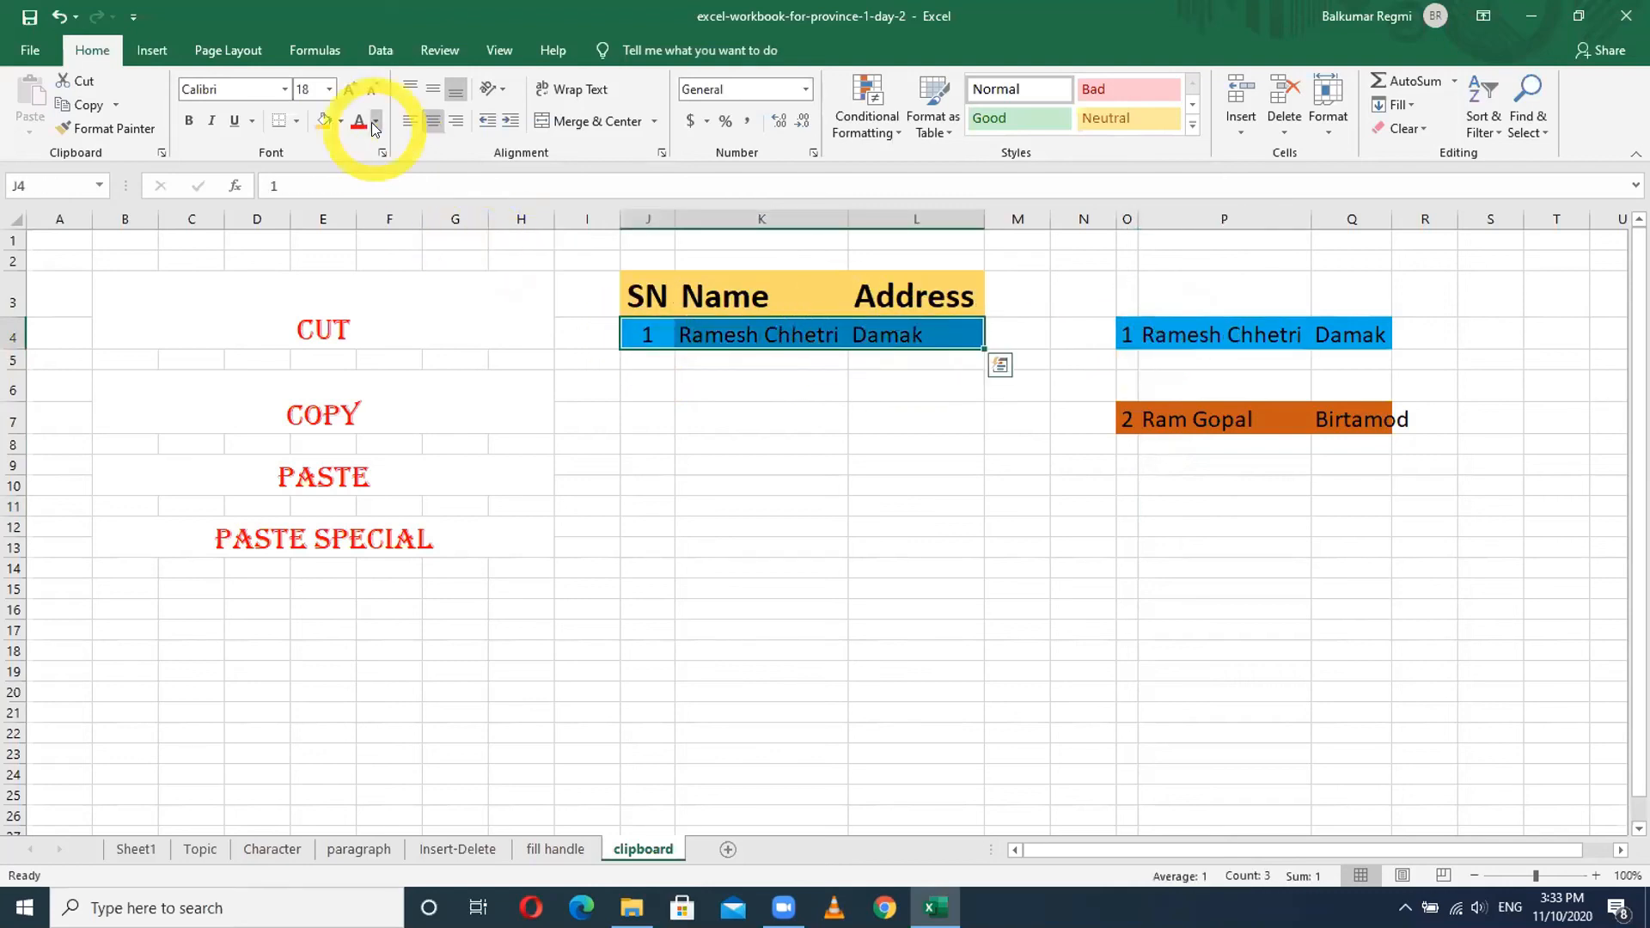
{"action": "left_click", "coordinate": [340, 125]}
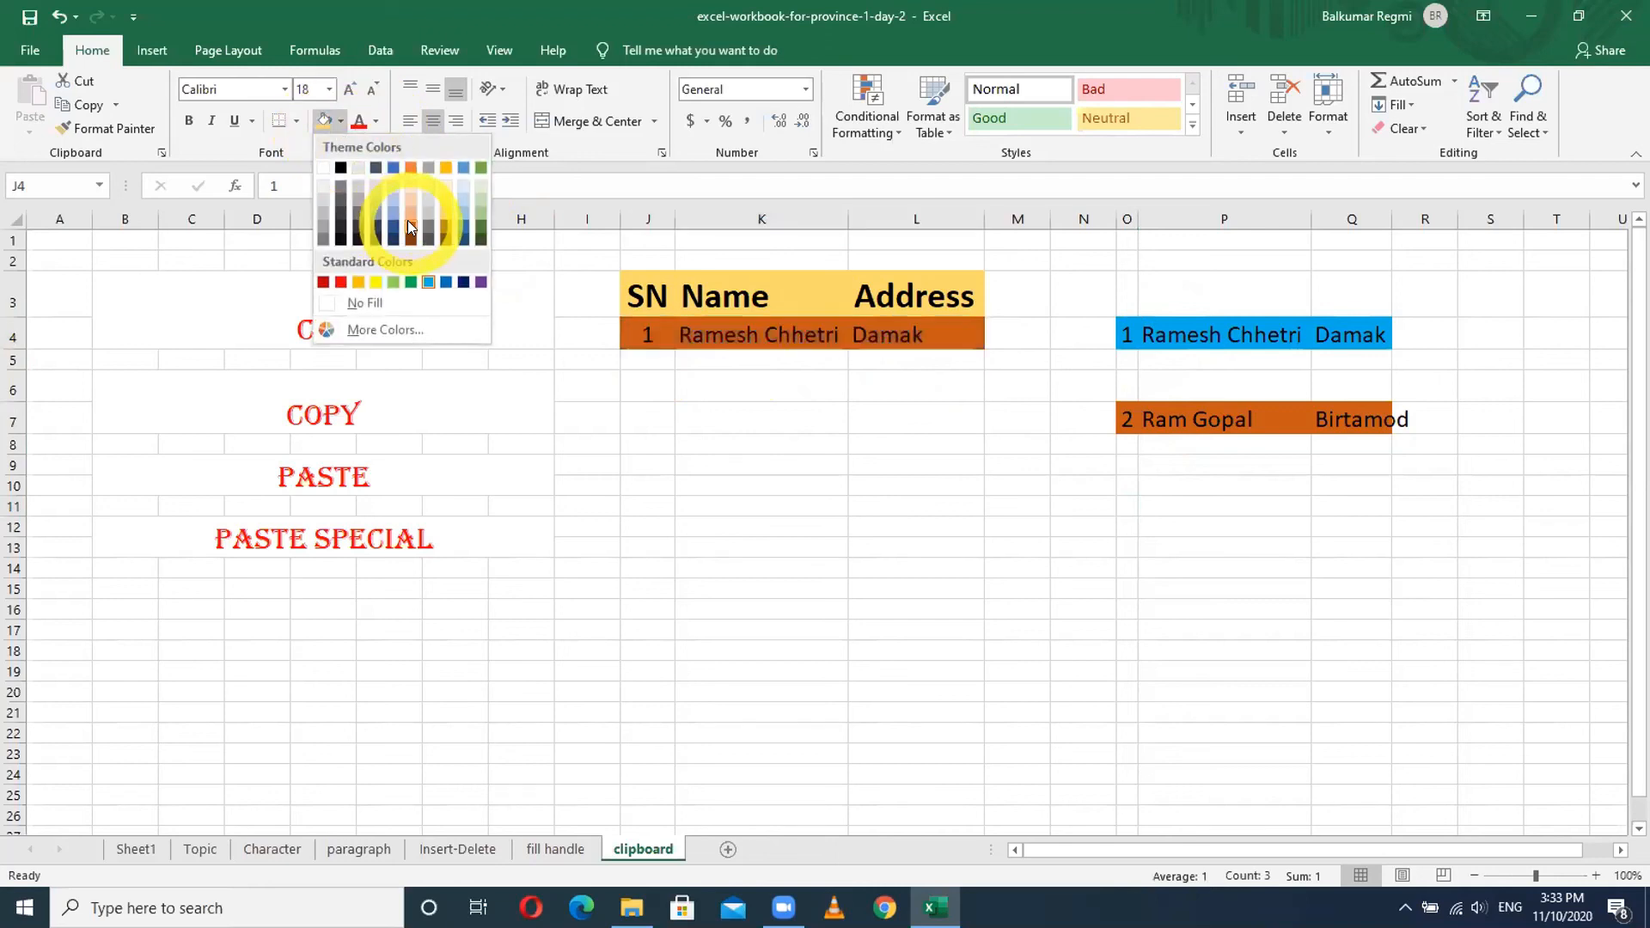
{"action": "left_click", "coordinate": [479, 228]}
- Reselect the green J4:L4 record and open the Clipboard panel
{"action": "left_click", "coordinate": [778, 503]}
{"action": "left_click_drag", "start_coordinate": [648, 333], "coordinate": [896, 330]}
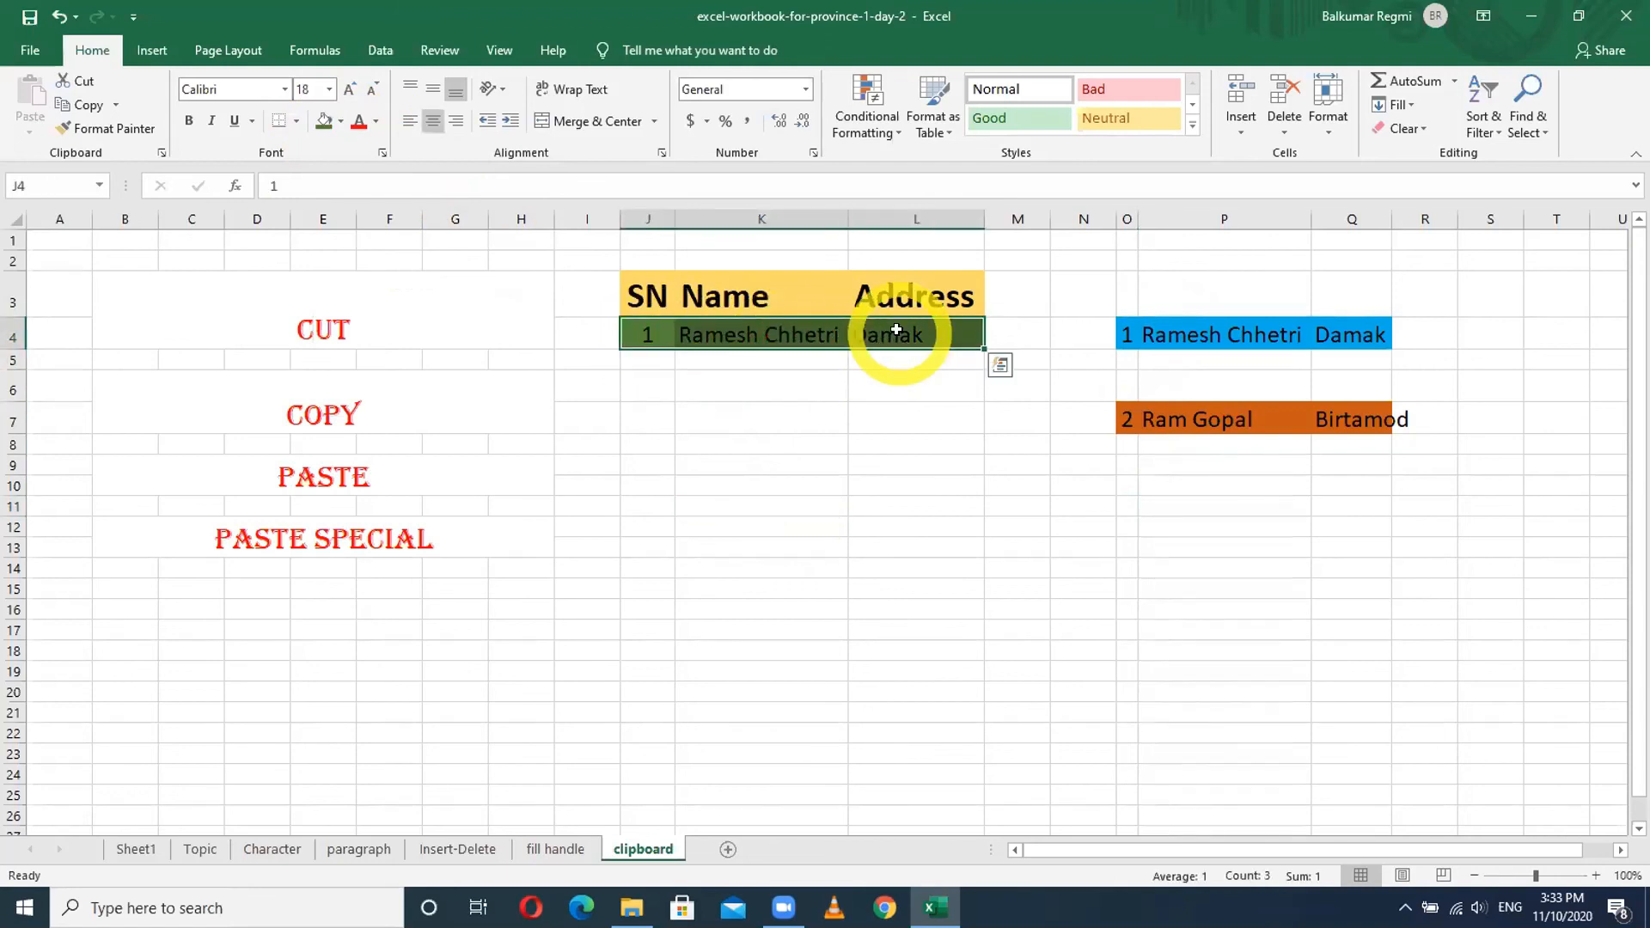
{"action": "left_click", "coordinate": [160, 154]}
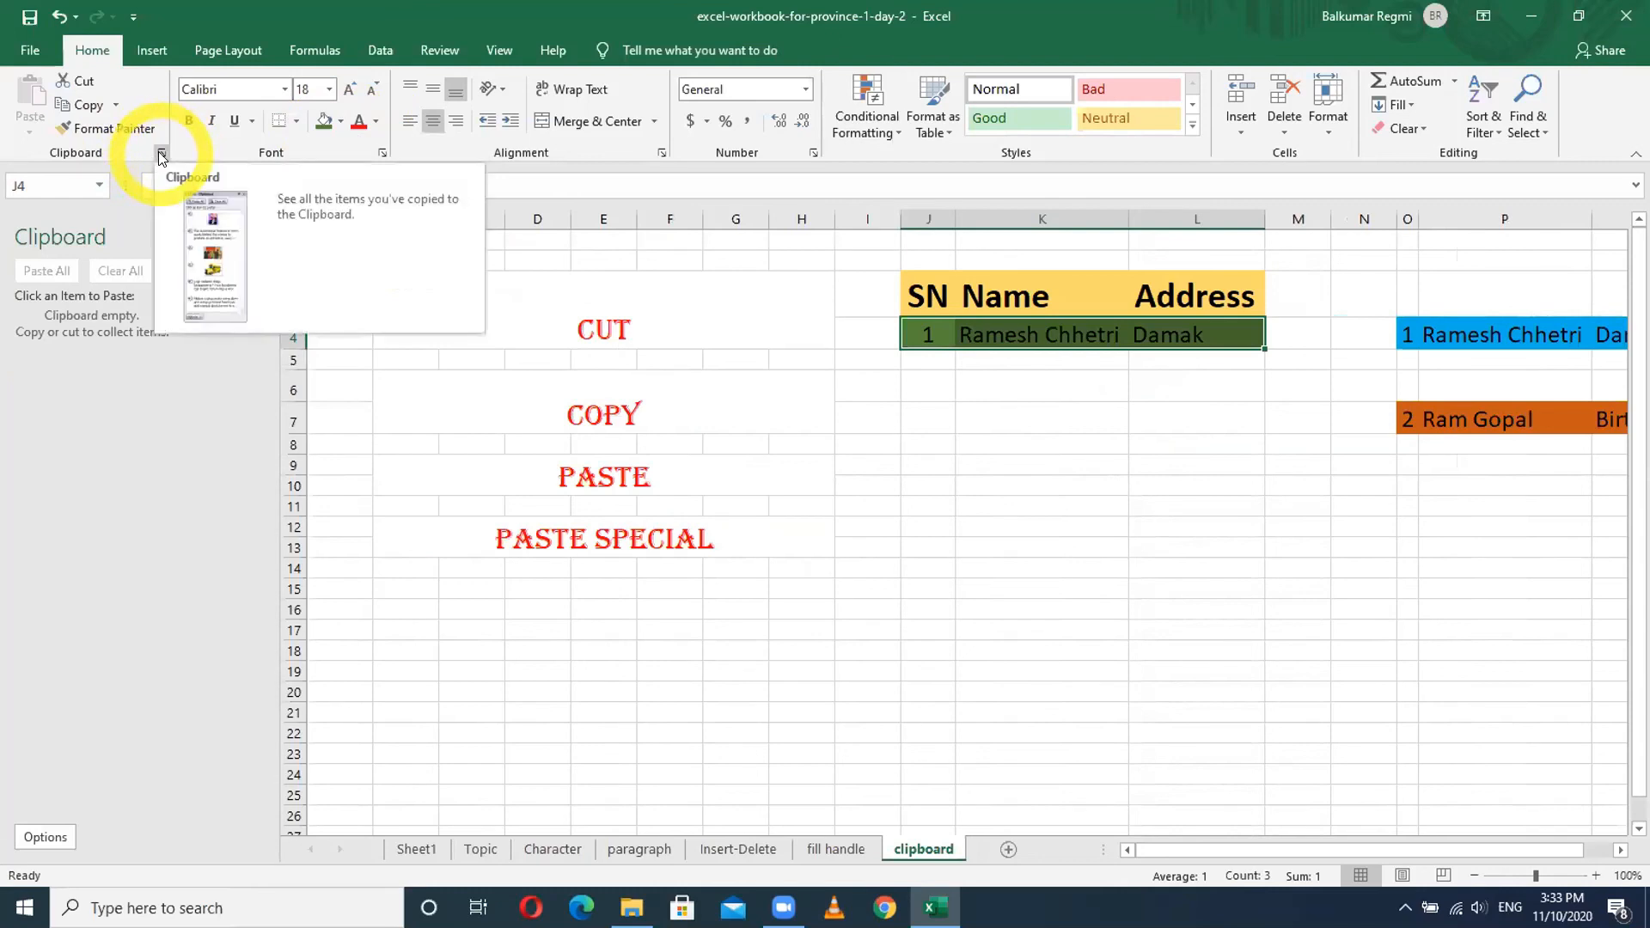
- Copy the green SN 1 record and Paste Special values only into J8:L8
{"action": "left_click", "coordinate": [91, 103]}
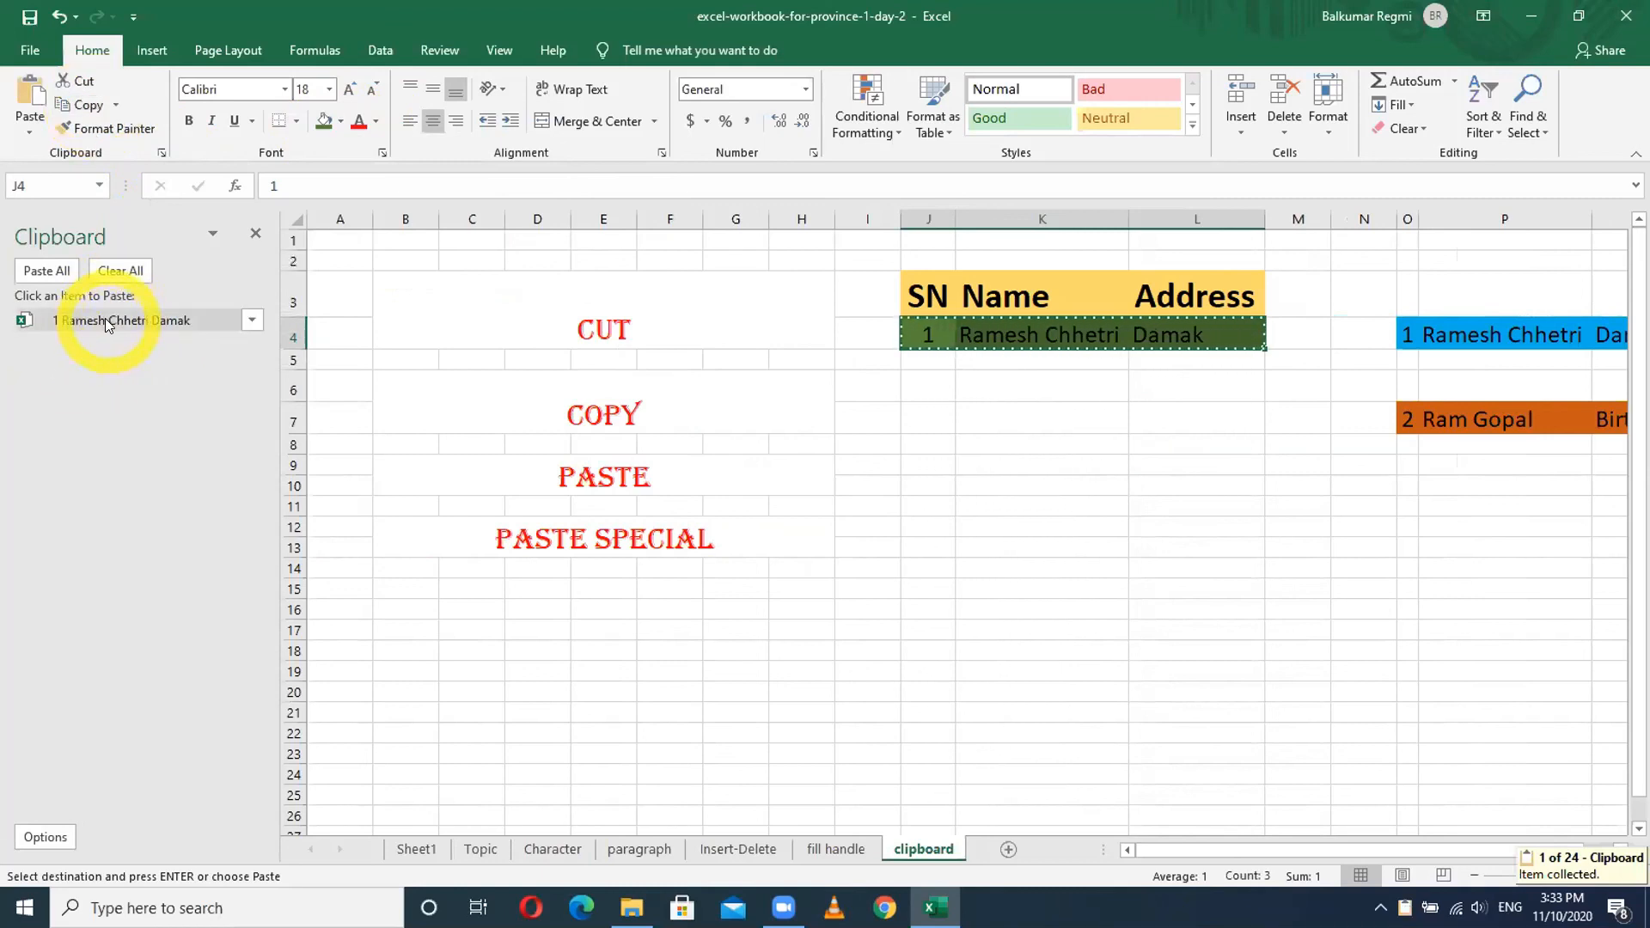
{"action": "left_click", "coordinate": [931, 443]}
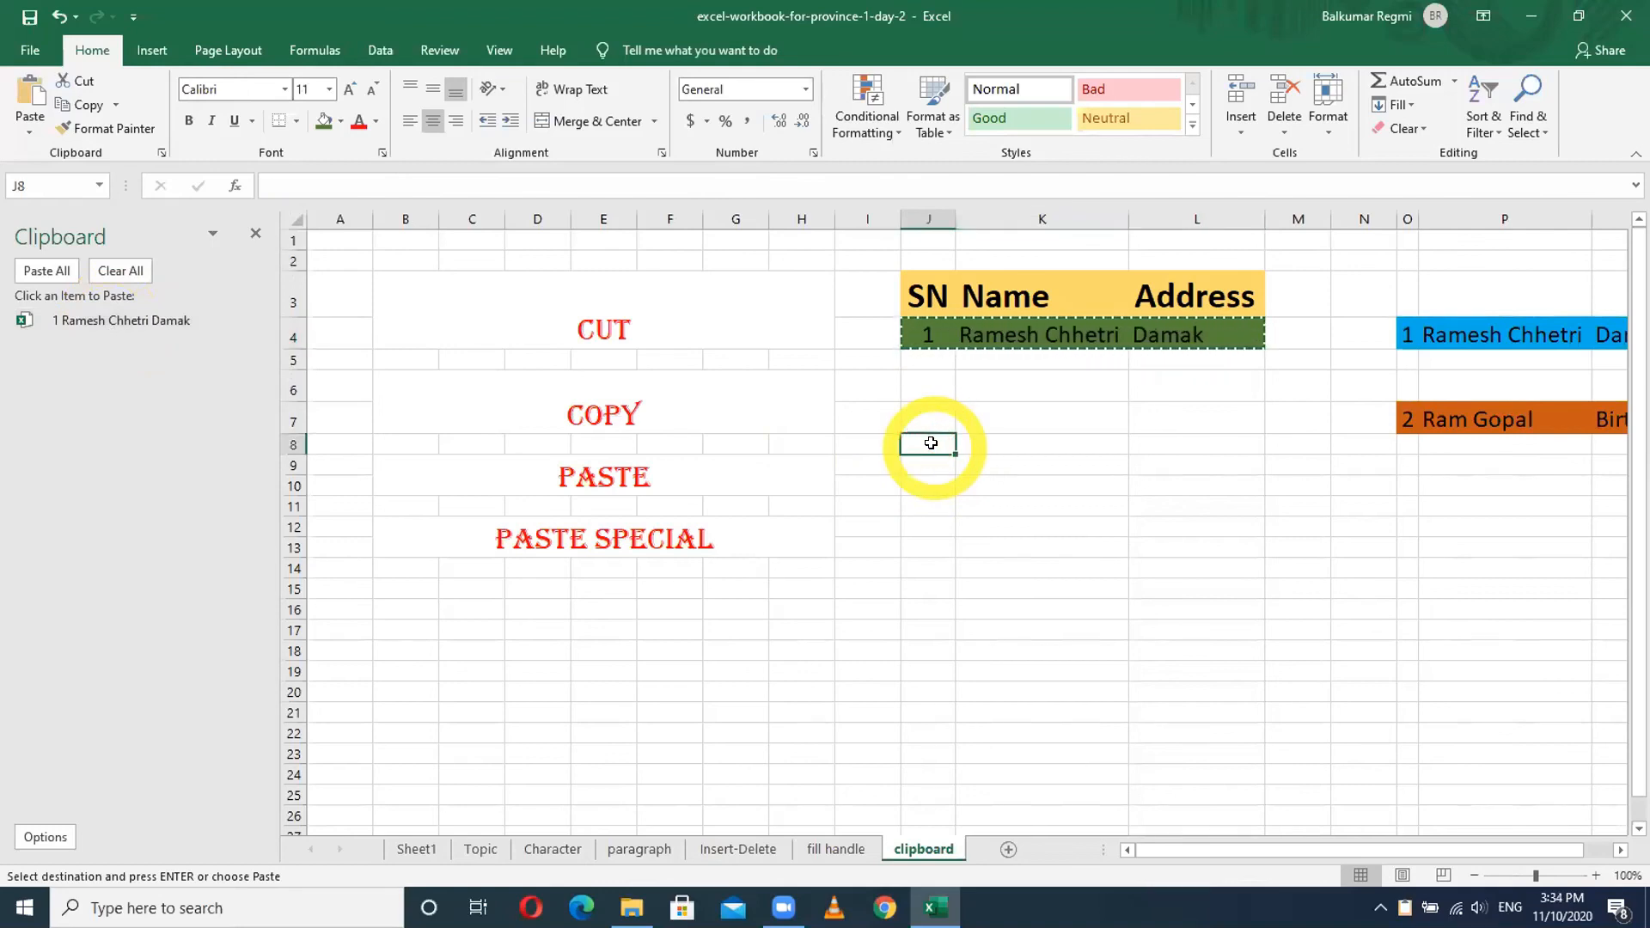
{"action": "left_click", "coordinate": [25, 134]}
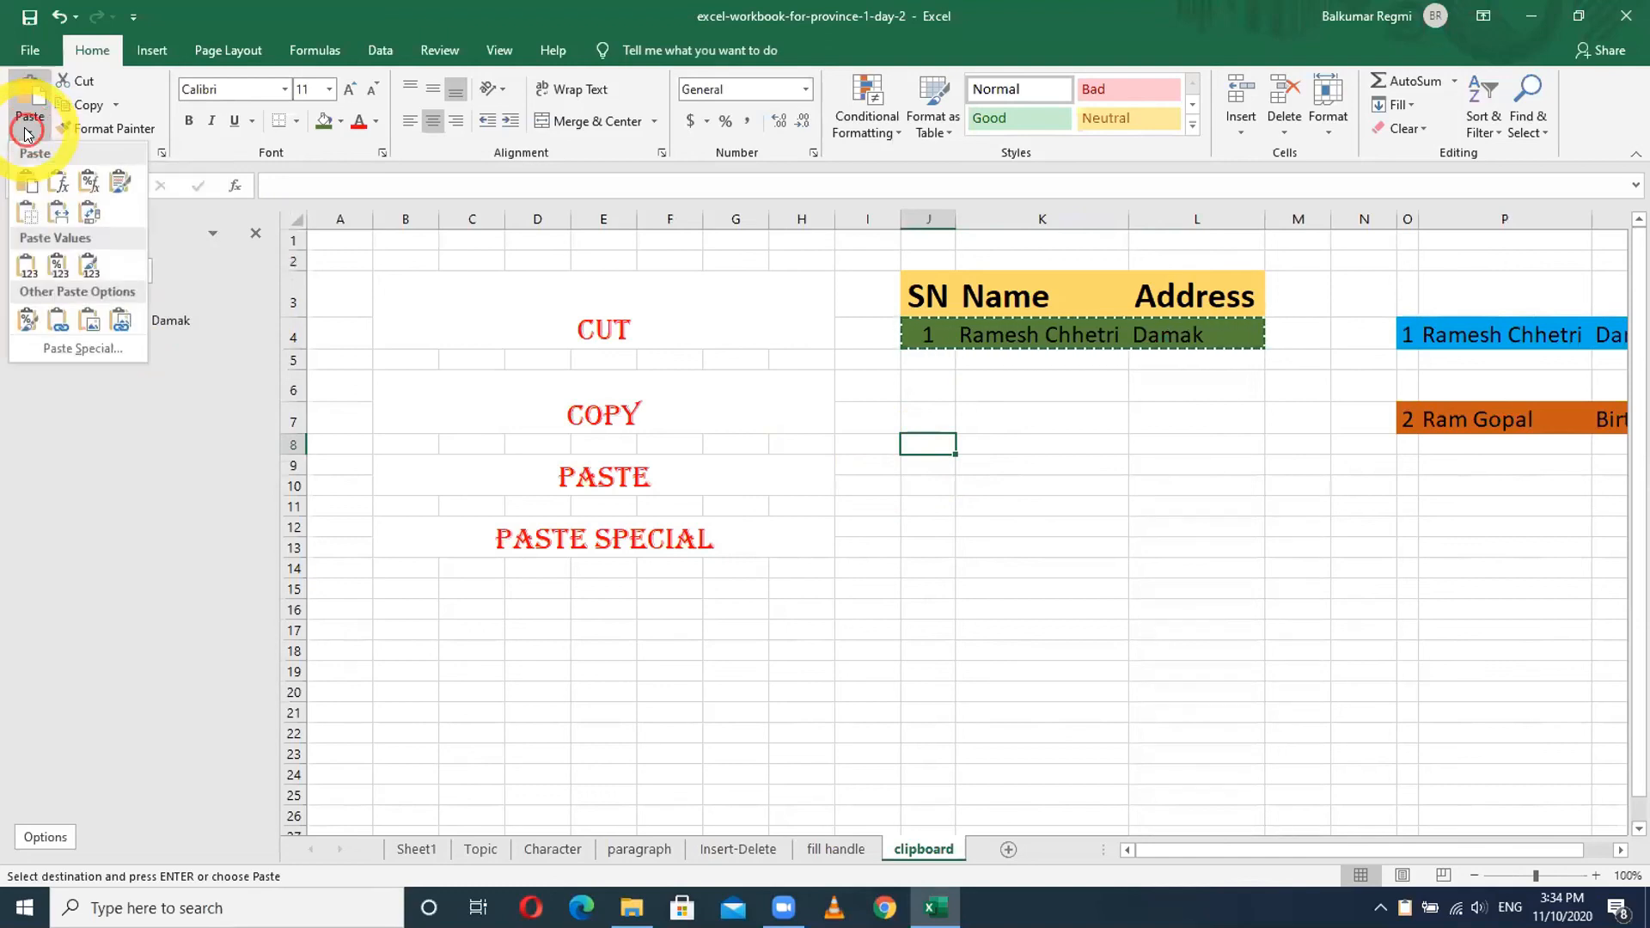
{"action": "left_click", "coordinate": [83, 349]}
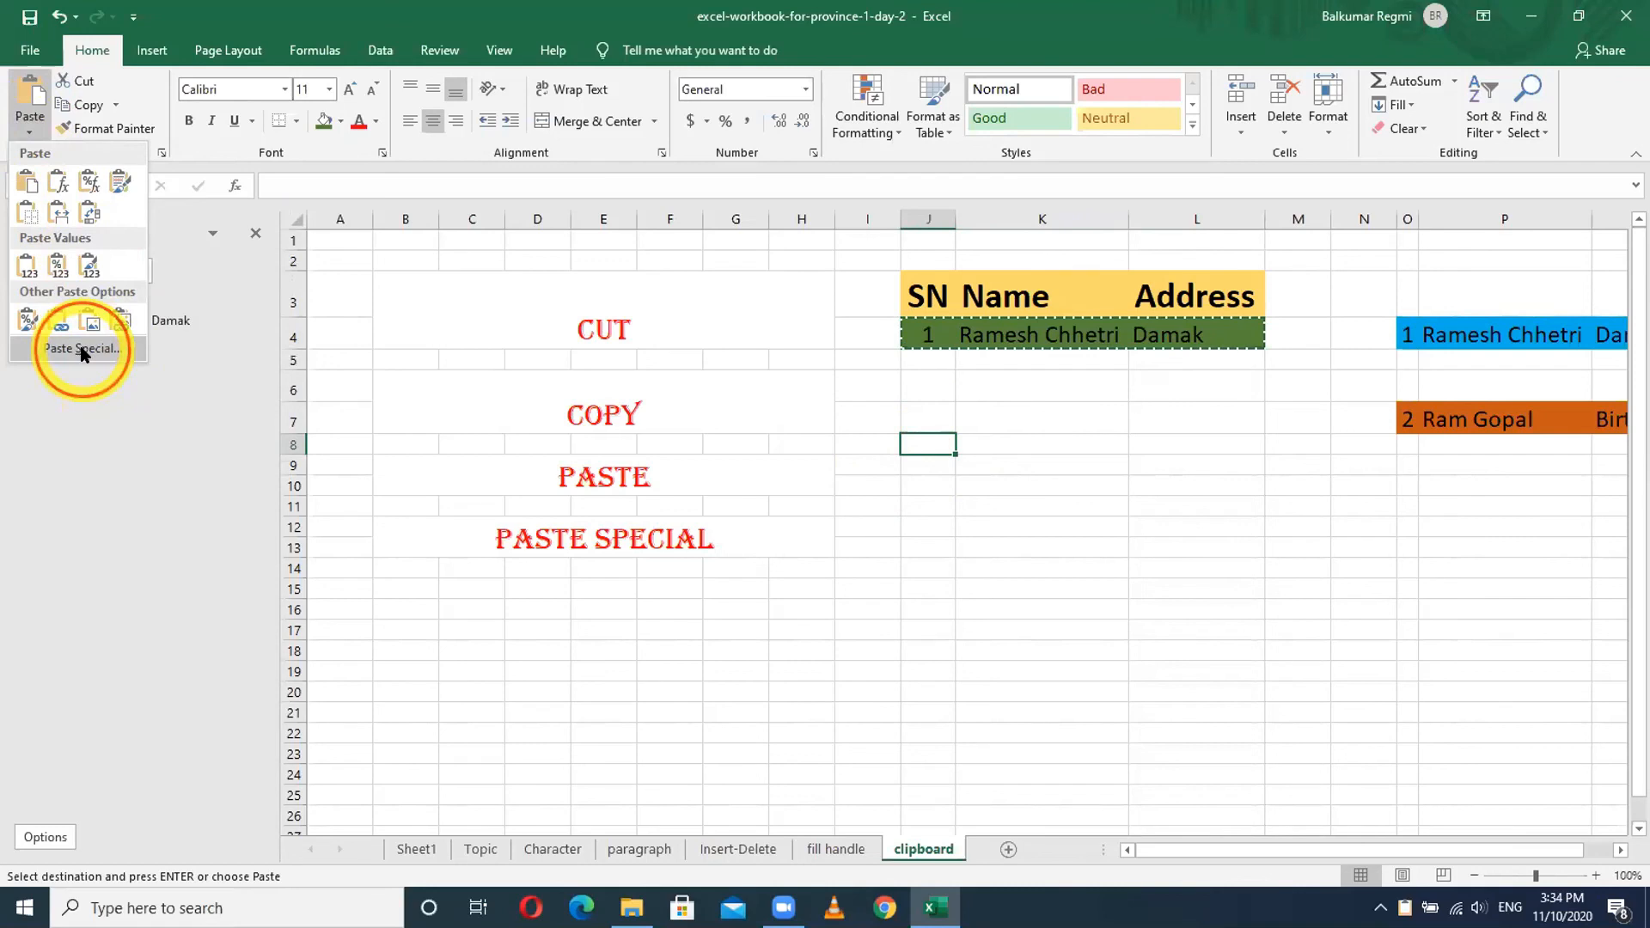
{"action": "left_click_drag", "start_coordinate": [1182, 322], "coordinate": [454, 266]}
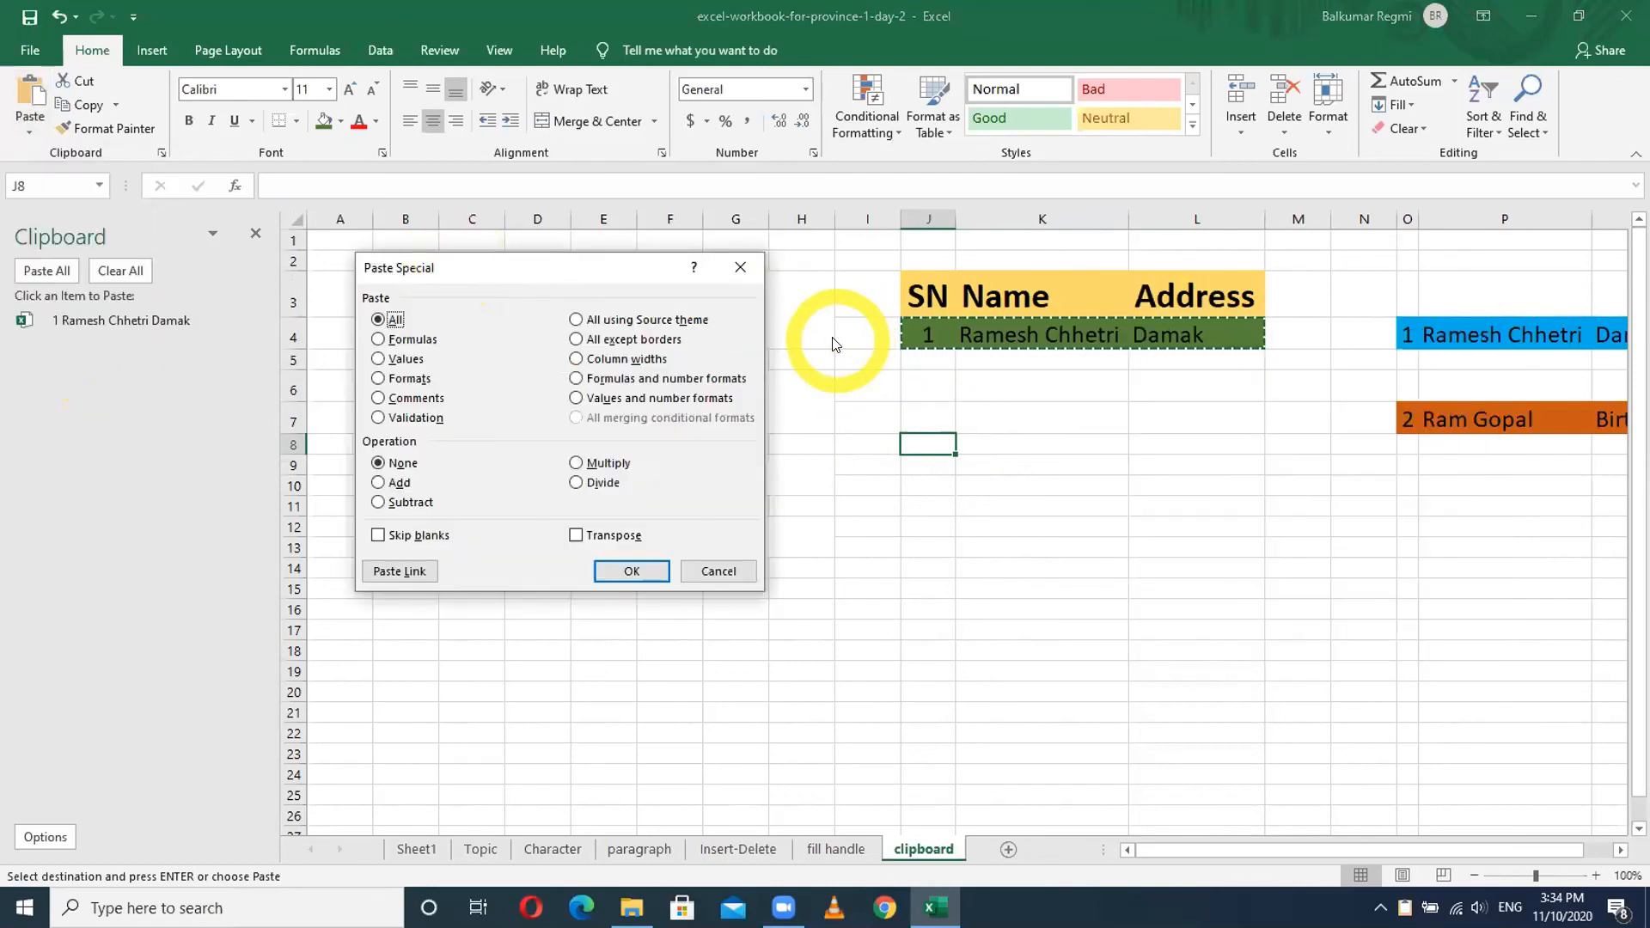
{"action": "left_click", "coordinate": [406, 359]}
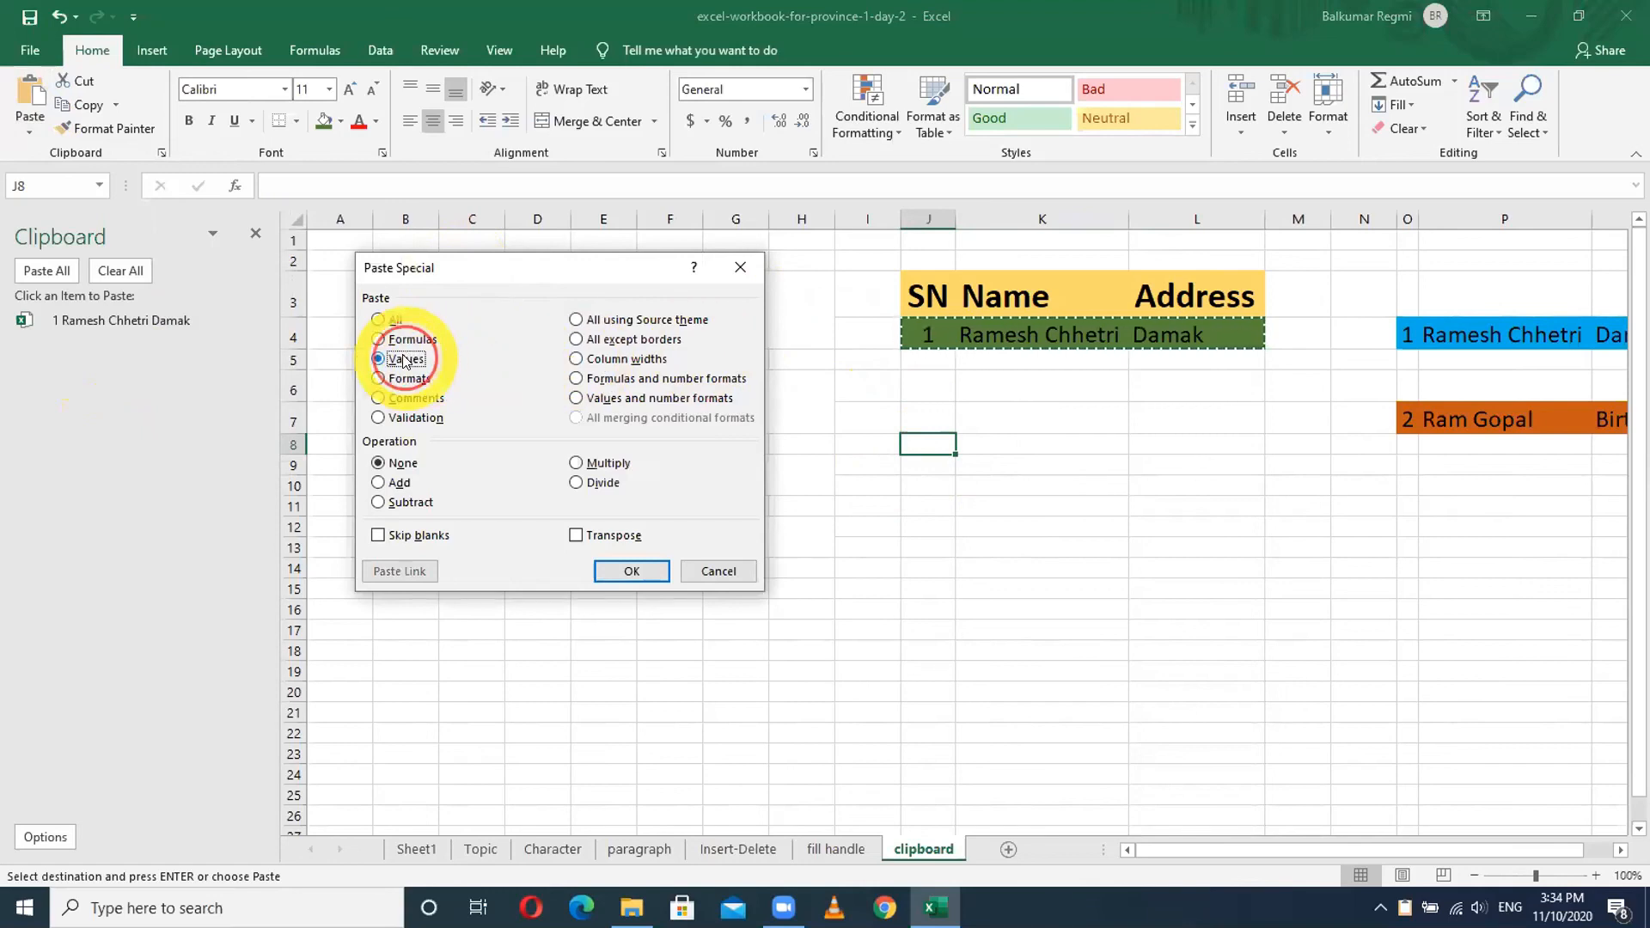
{"action": "left_click", "coordinate": [631, 572]}
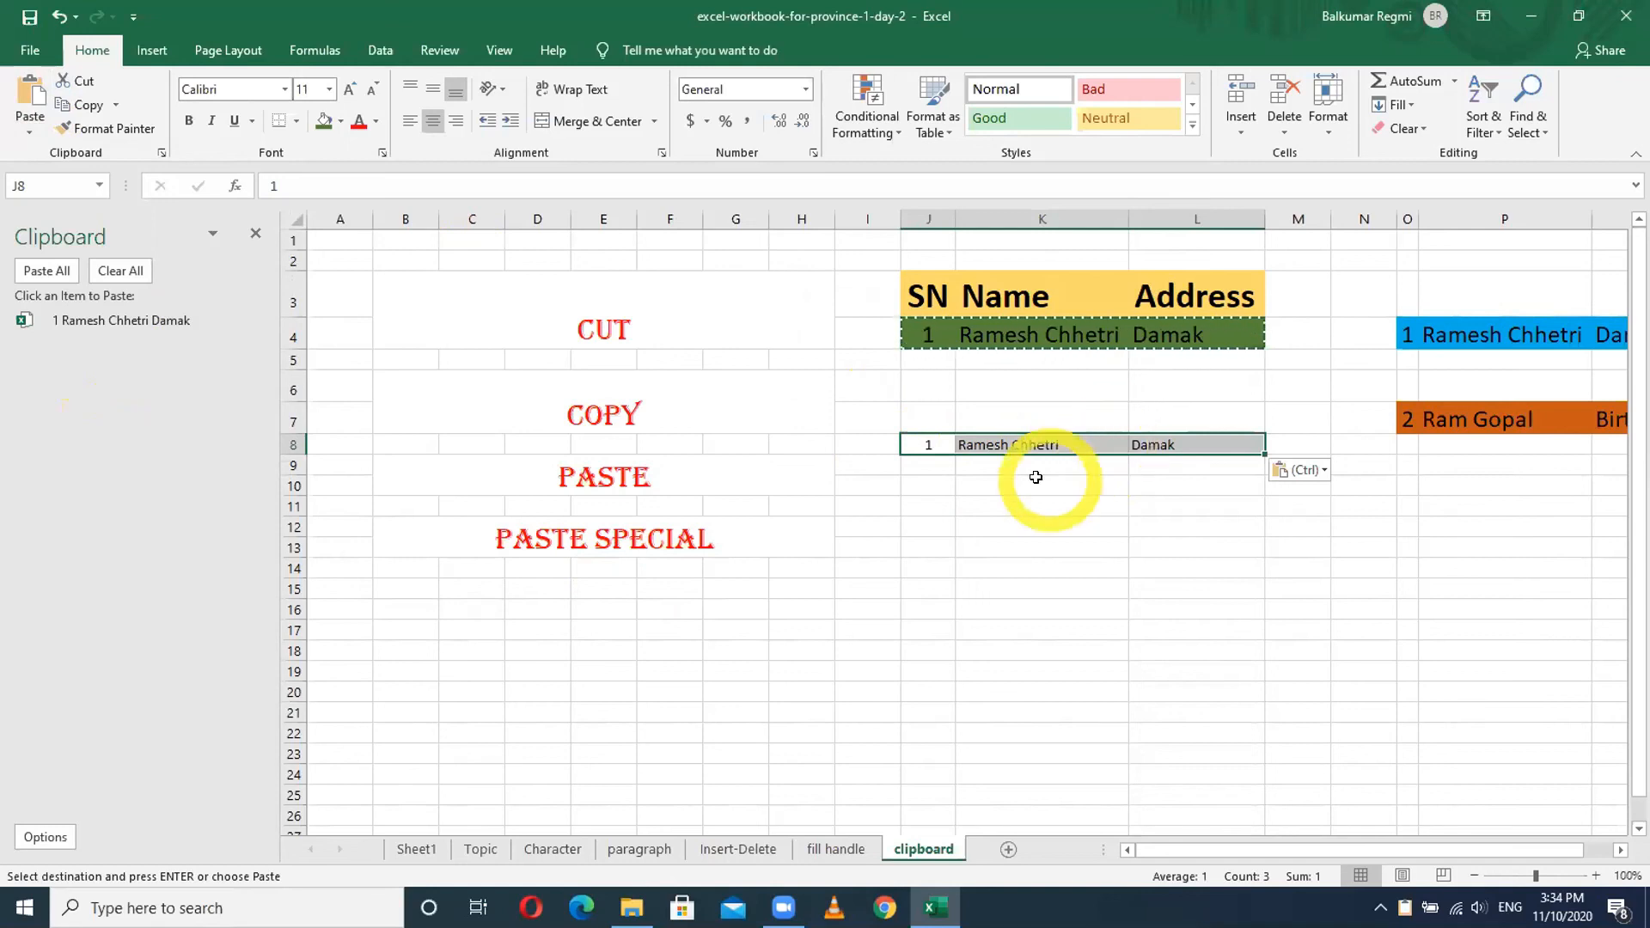
{"action": "left_click", "coordinate": [930, 506]}
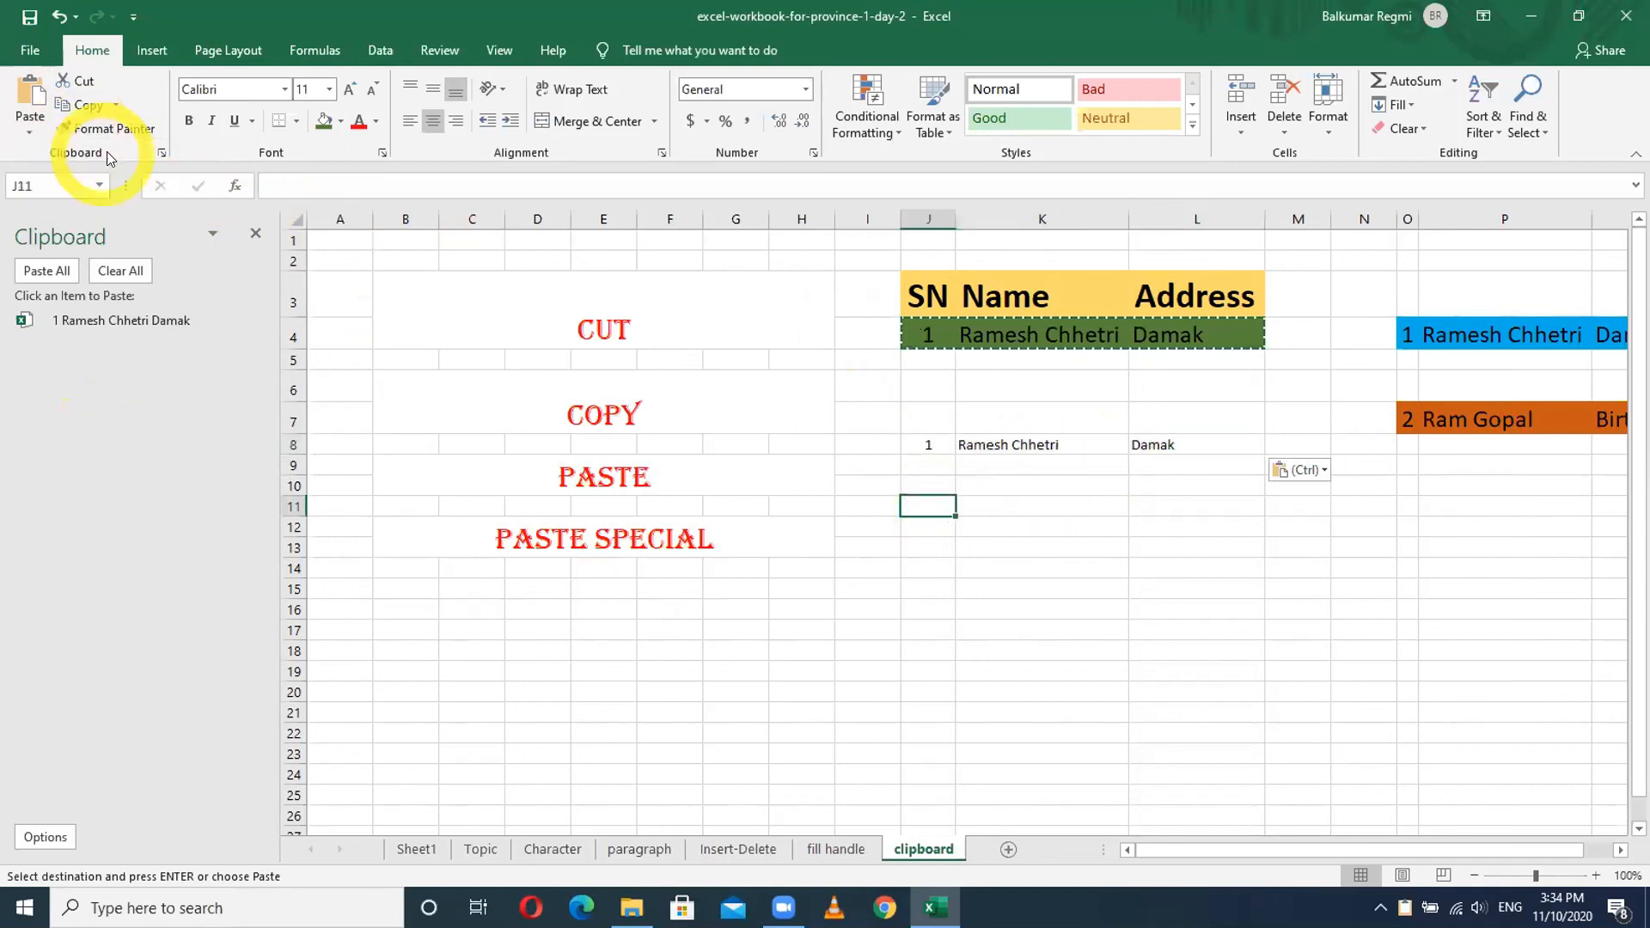
- Paste Special the green record with All formatting into J11:L11
{"action": "left_click", "coordinate": [29, 130]}
{"action": "left_click", "coordinate": [59, 366]}
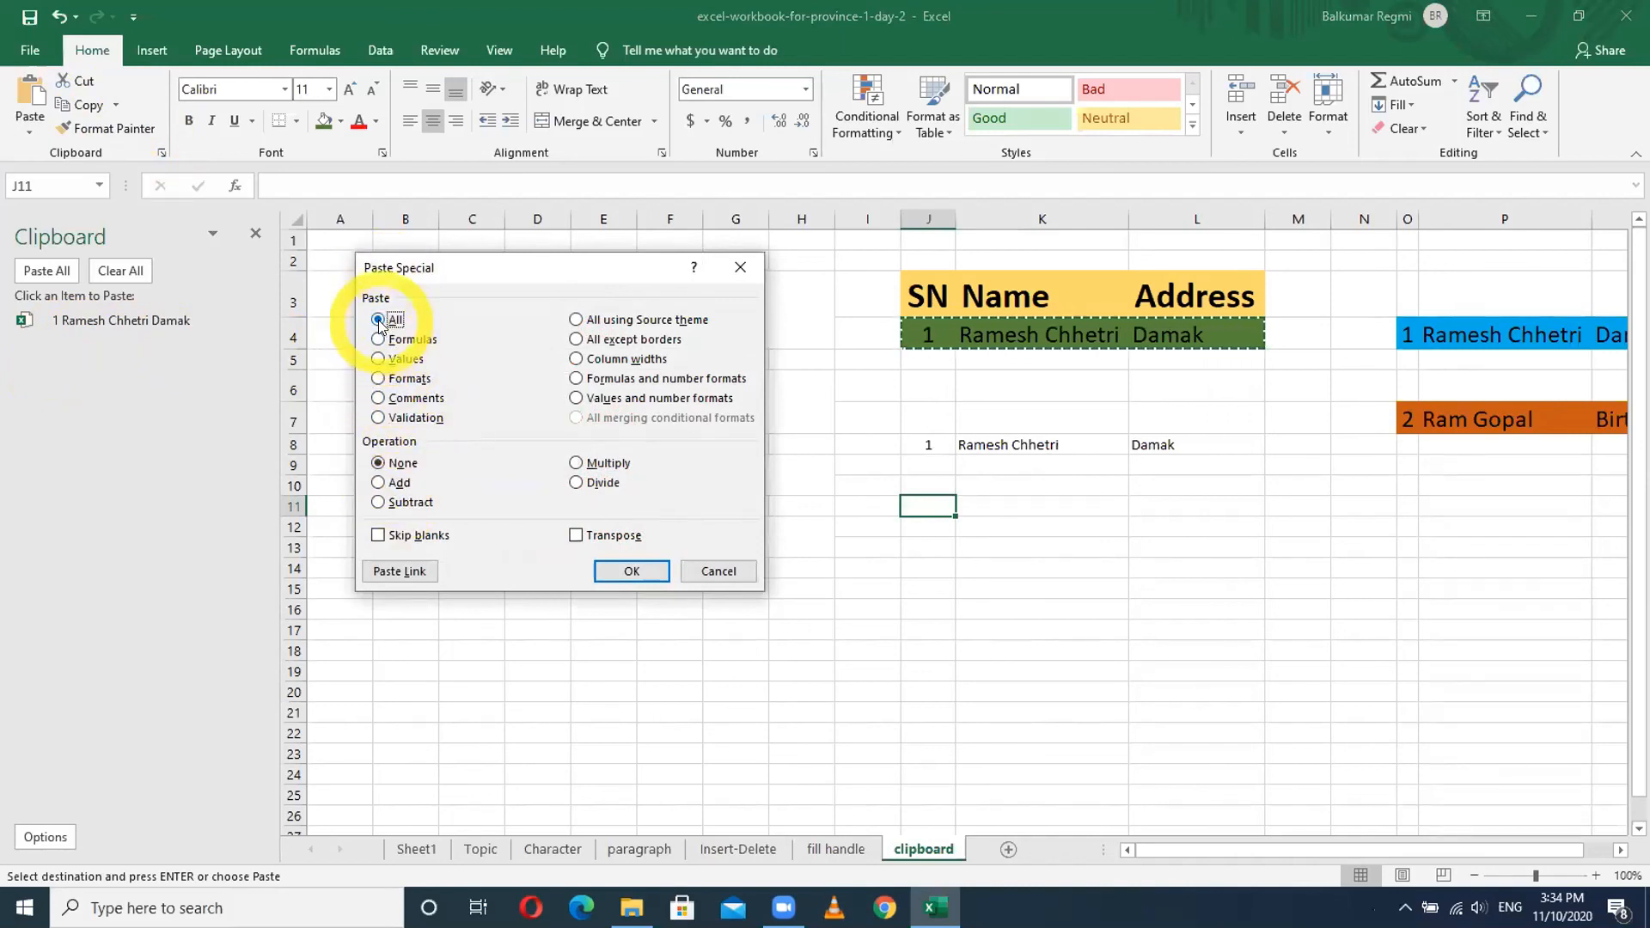
{"action": "left_click", "coordinate": [624, 571]}
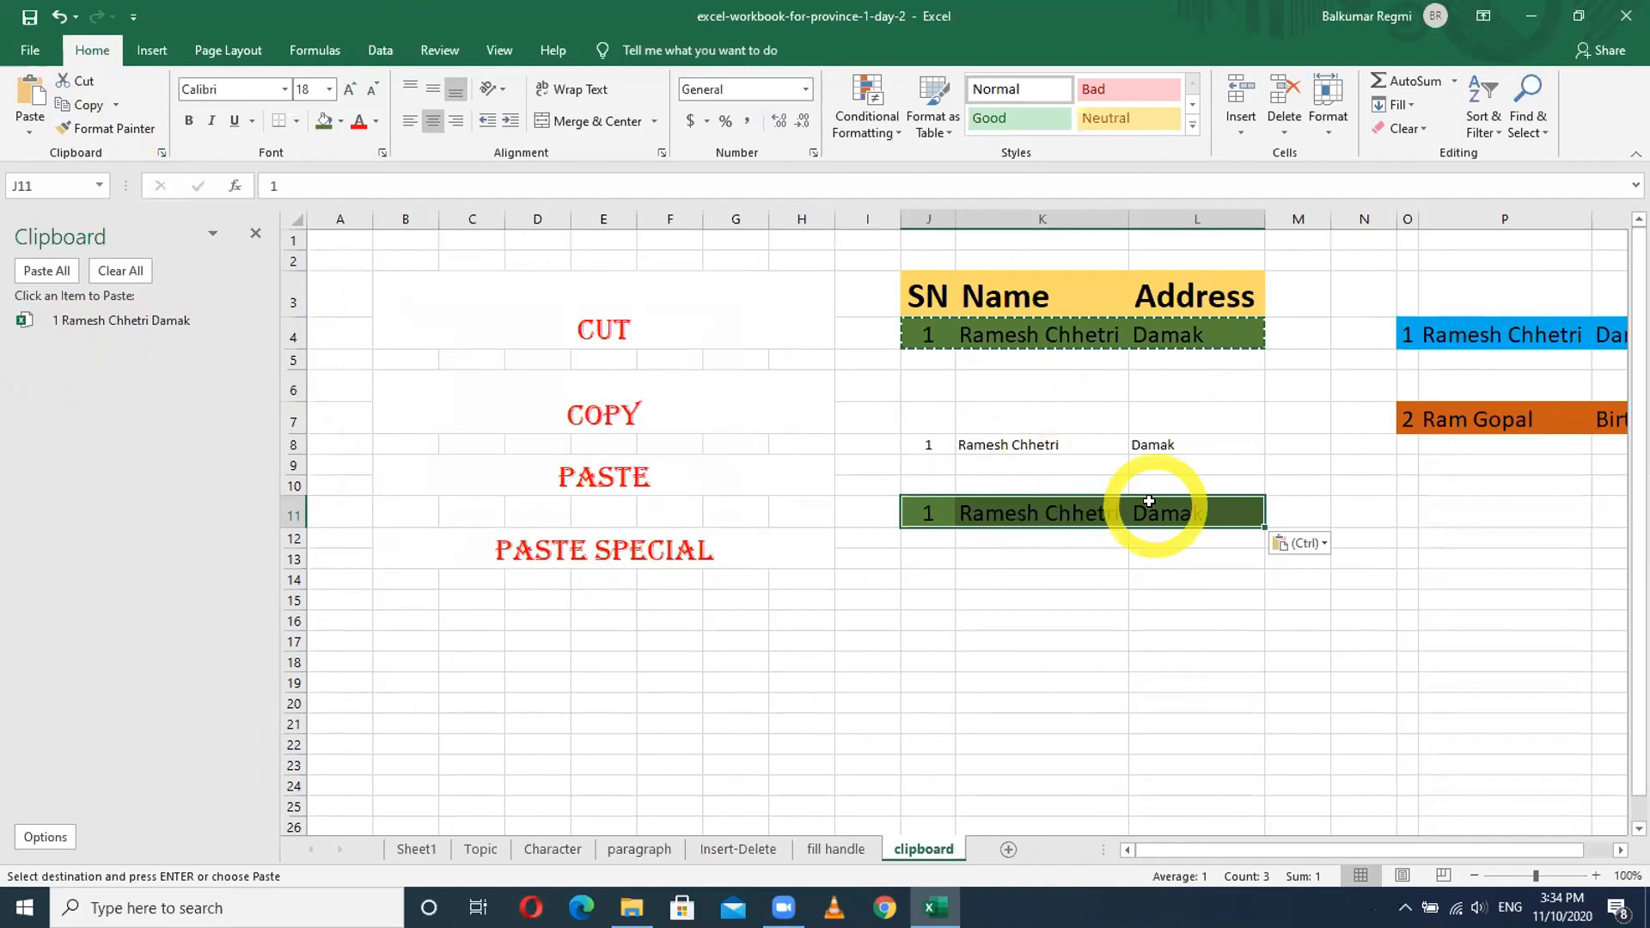
- Paste Special the record as values only into J14:L14
{"action": "left_click", "coordinate": [937, 579]}
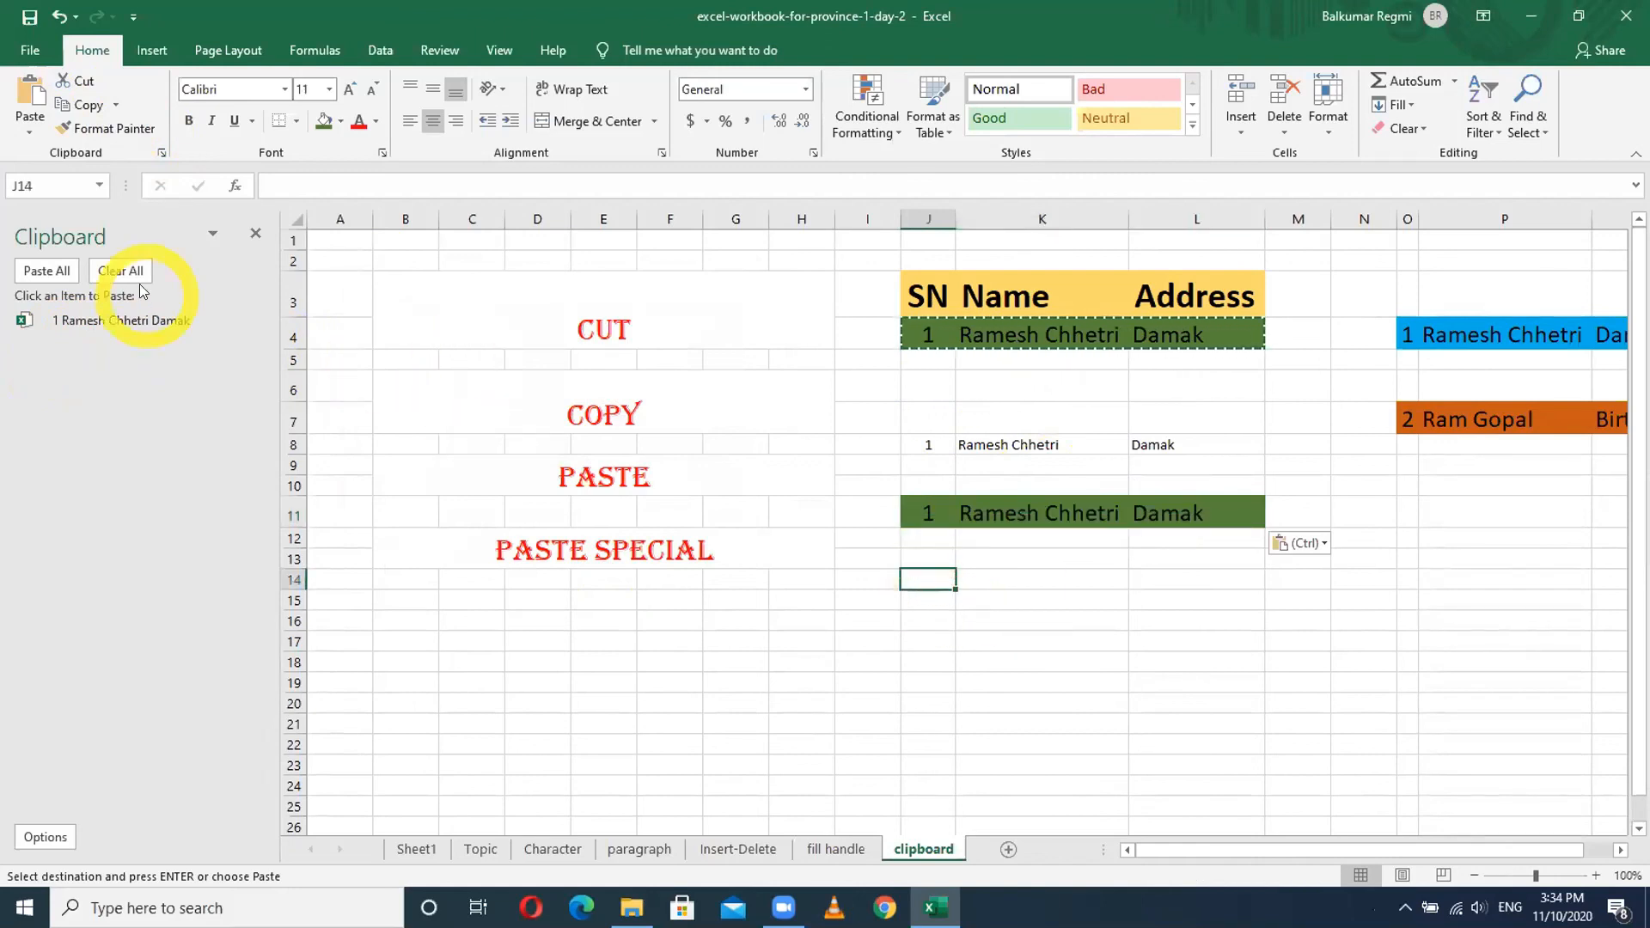
{"action": "left_click", "coordinate": [27, 136]}
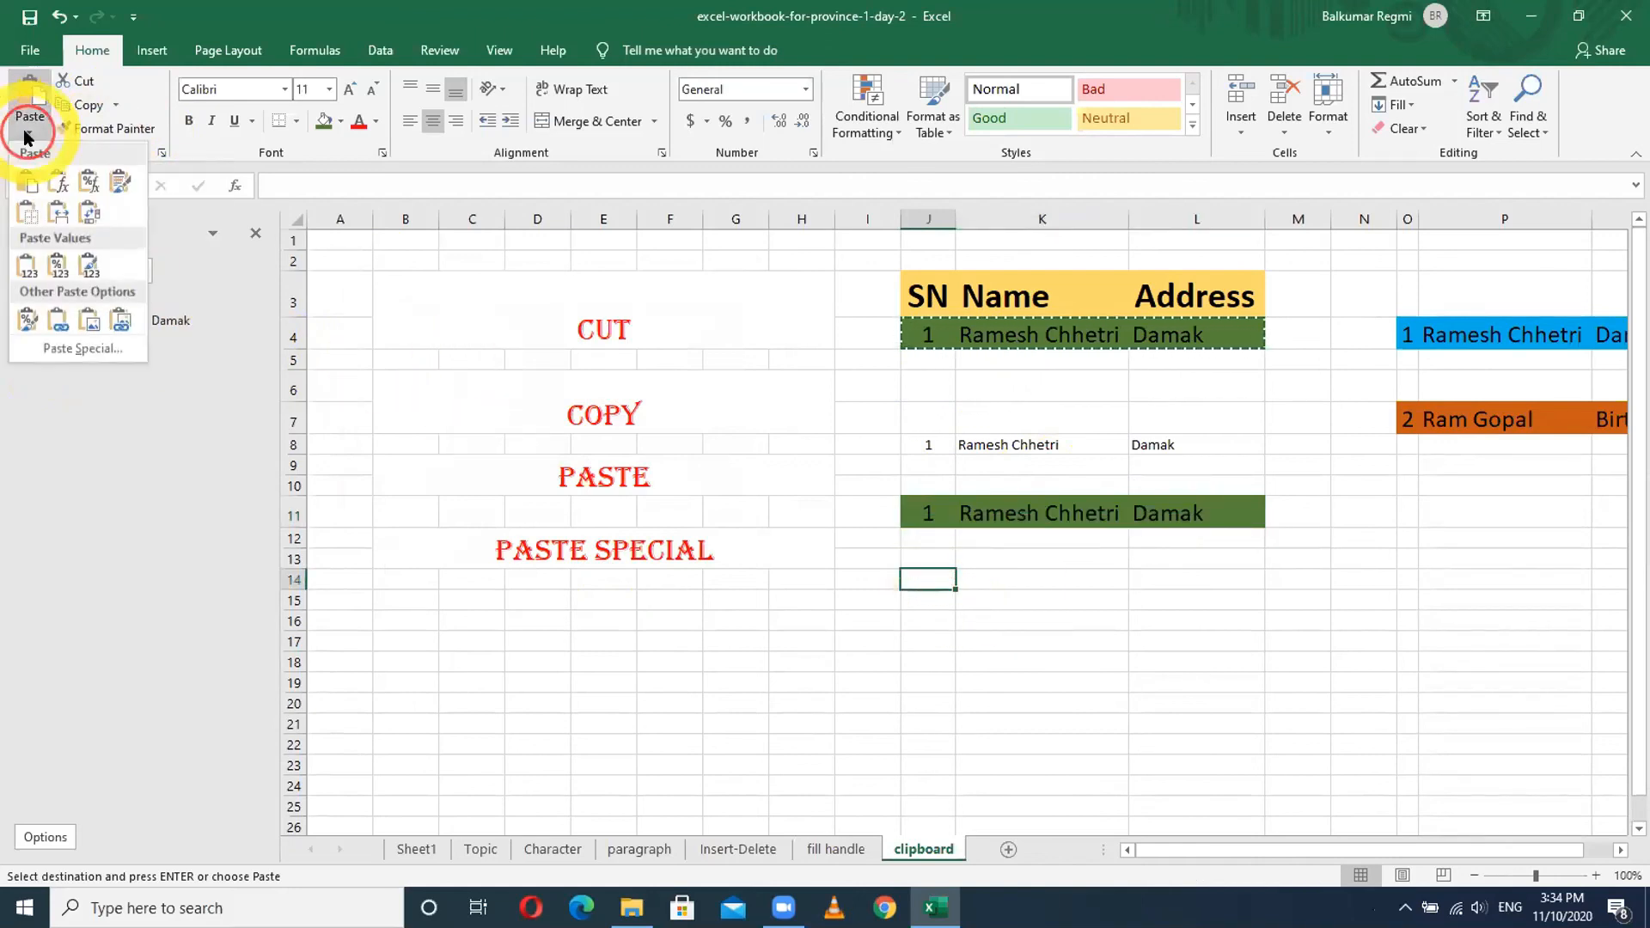
{"action": "left_click", "coordinate": [81, 349]}
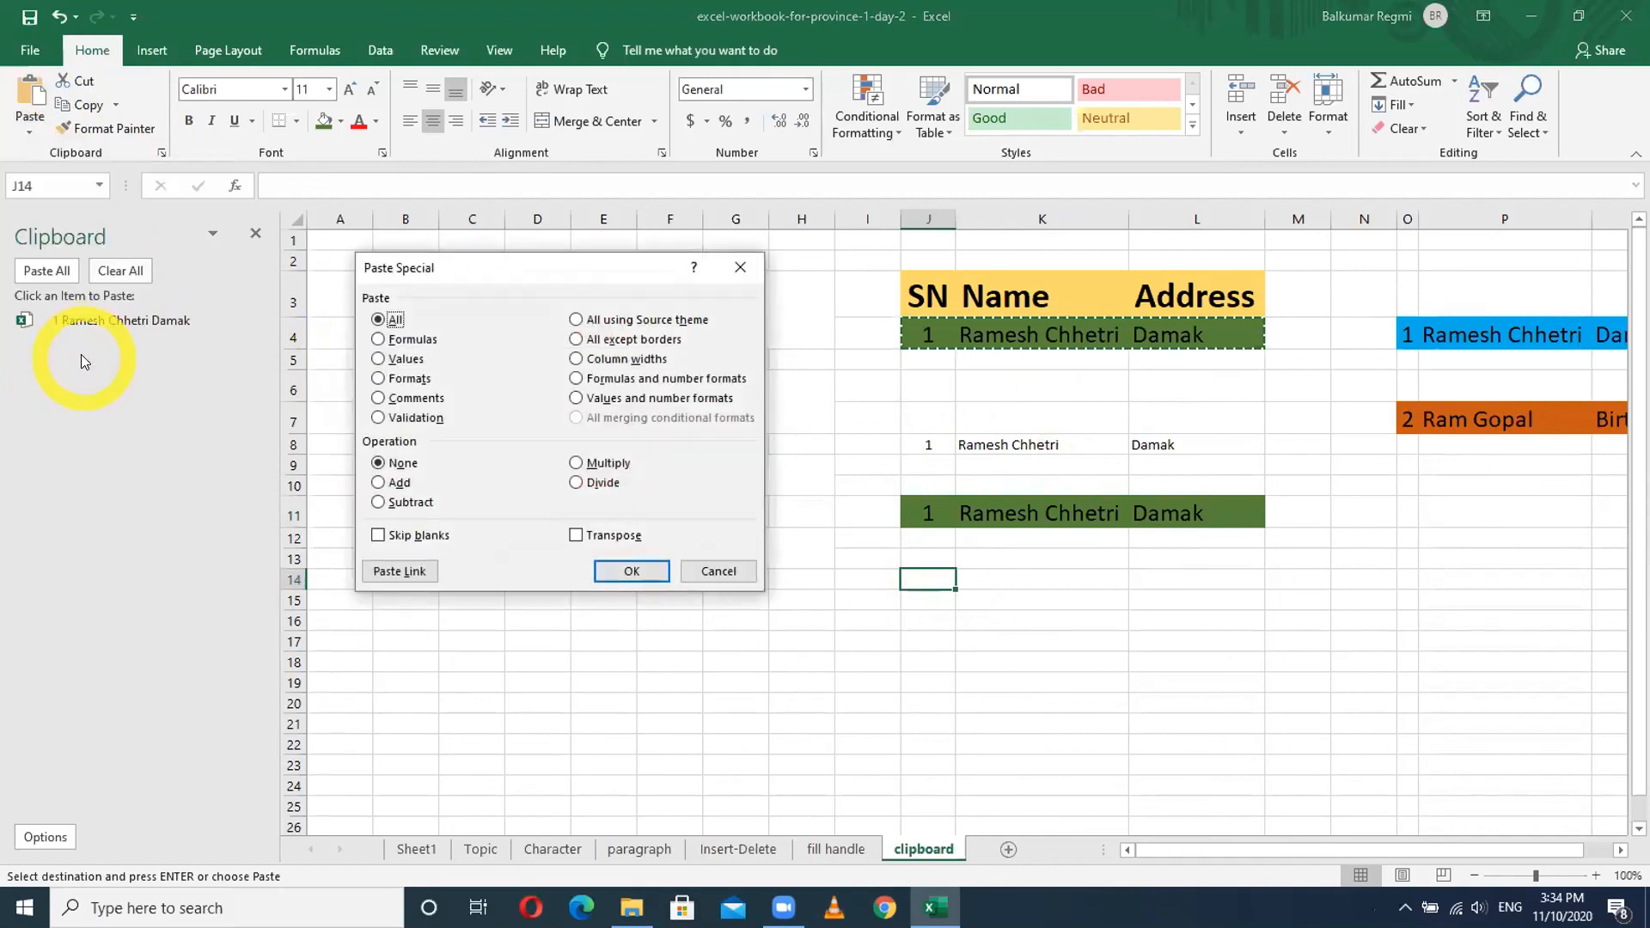
{"action": "left_click", "coordinate": [379, 359]}
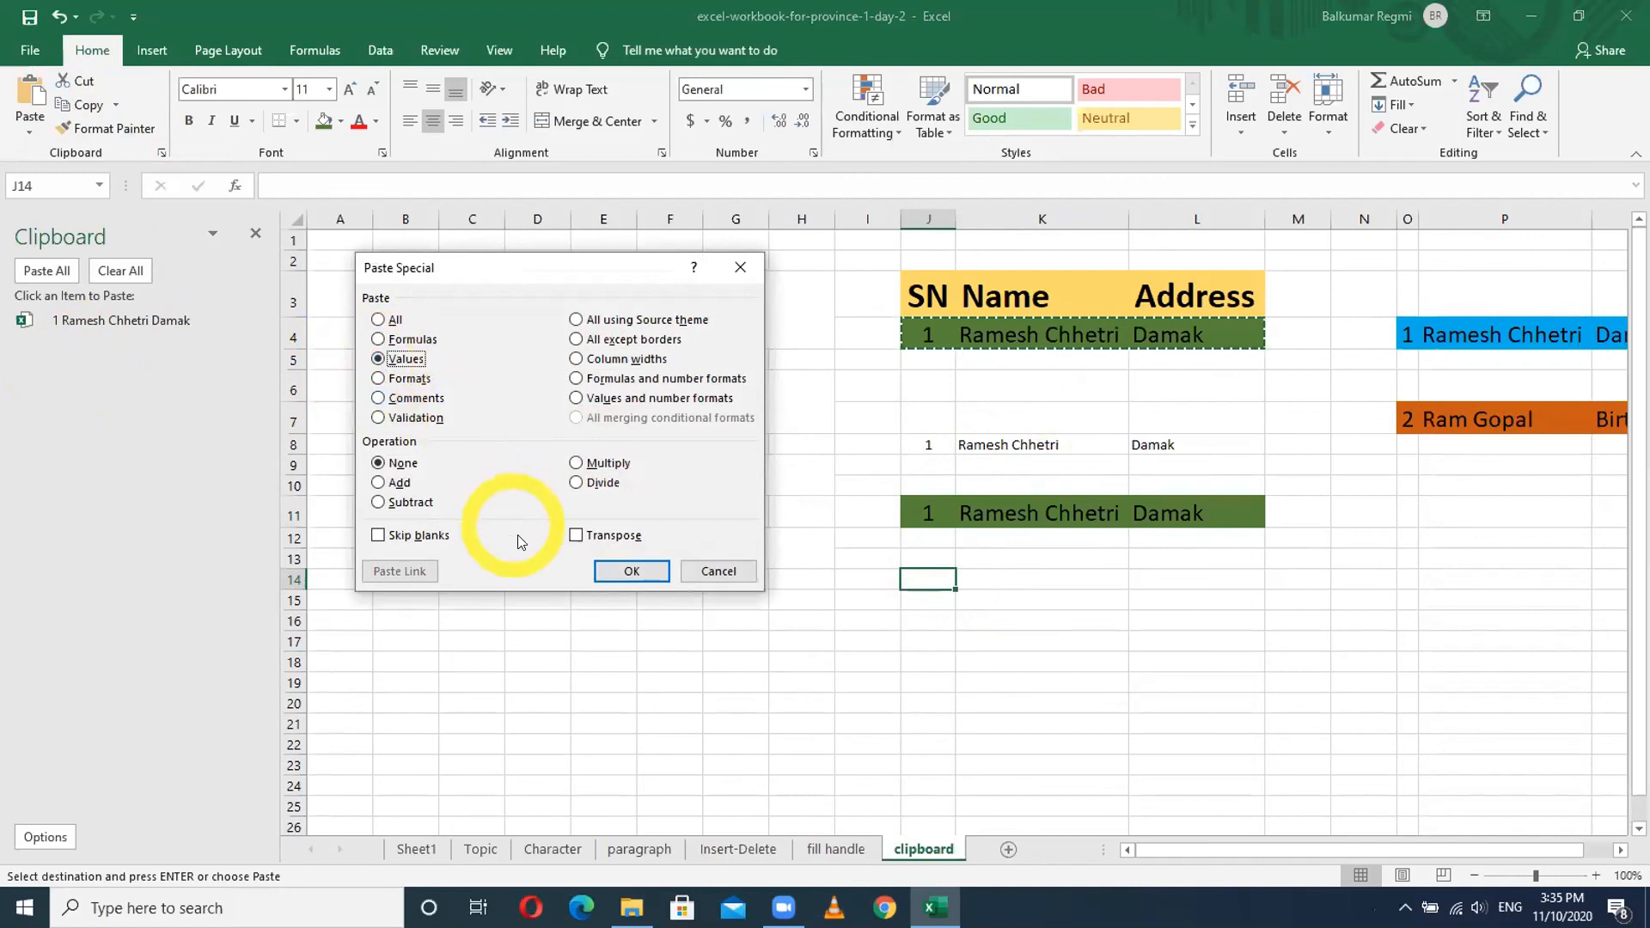
{"action": "left_click", "coordinate": [606, 571]}
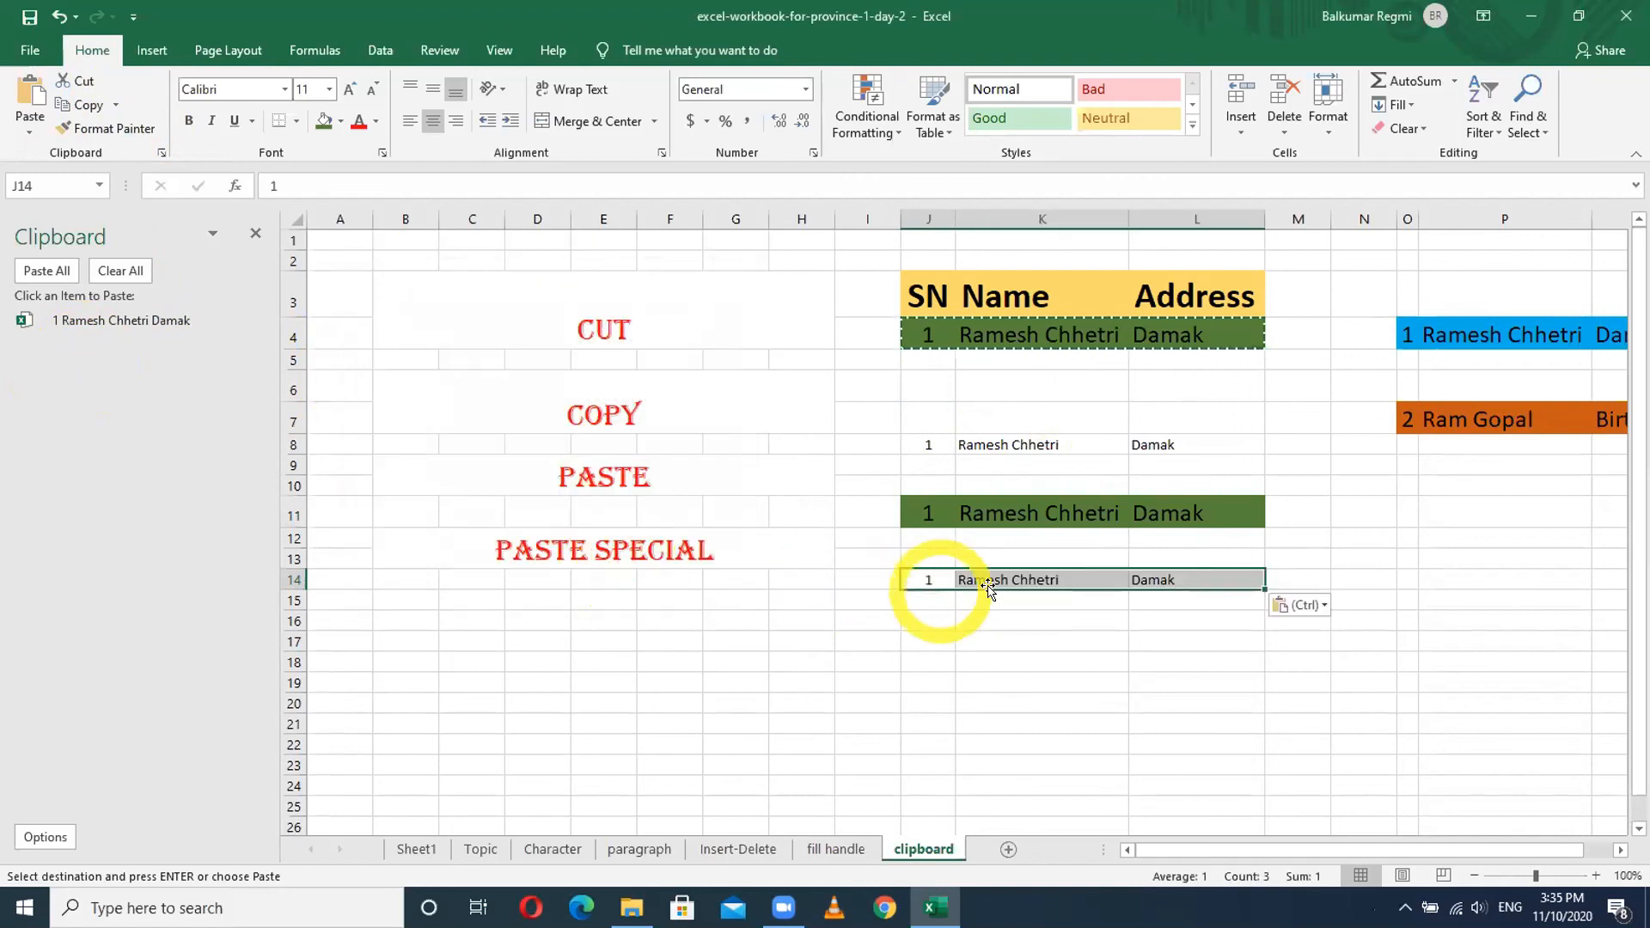
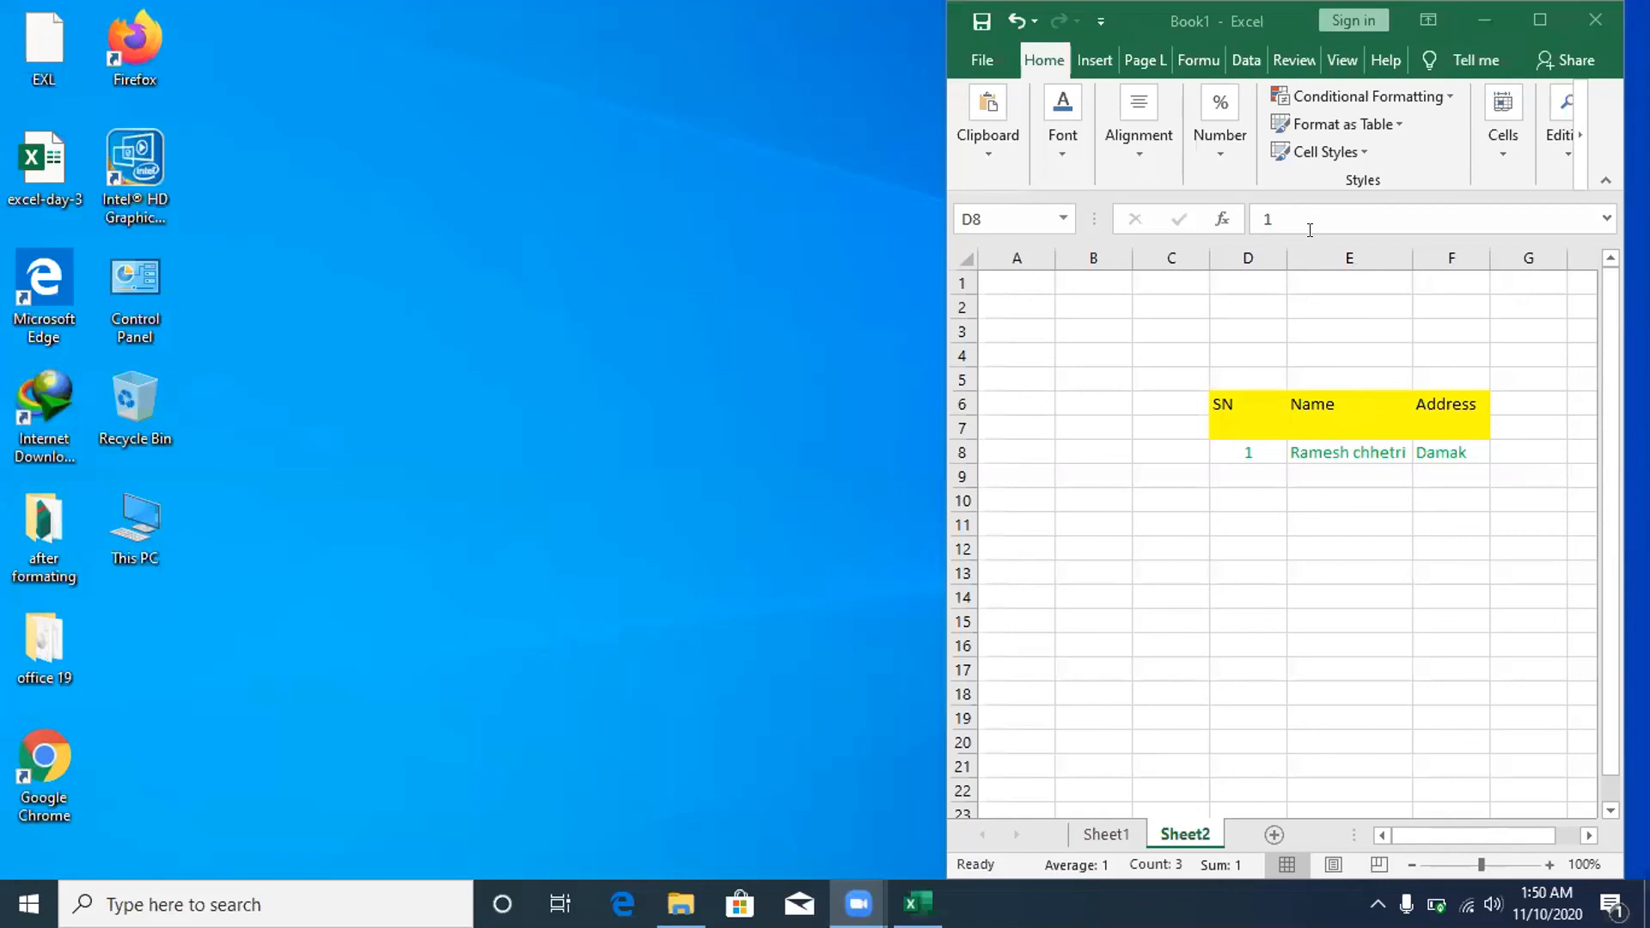
- Maximize the Excel workbook window to fill the screen
{"action": "left_click", "coordinate": [1539, 19]}
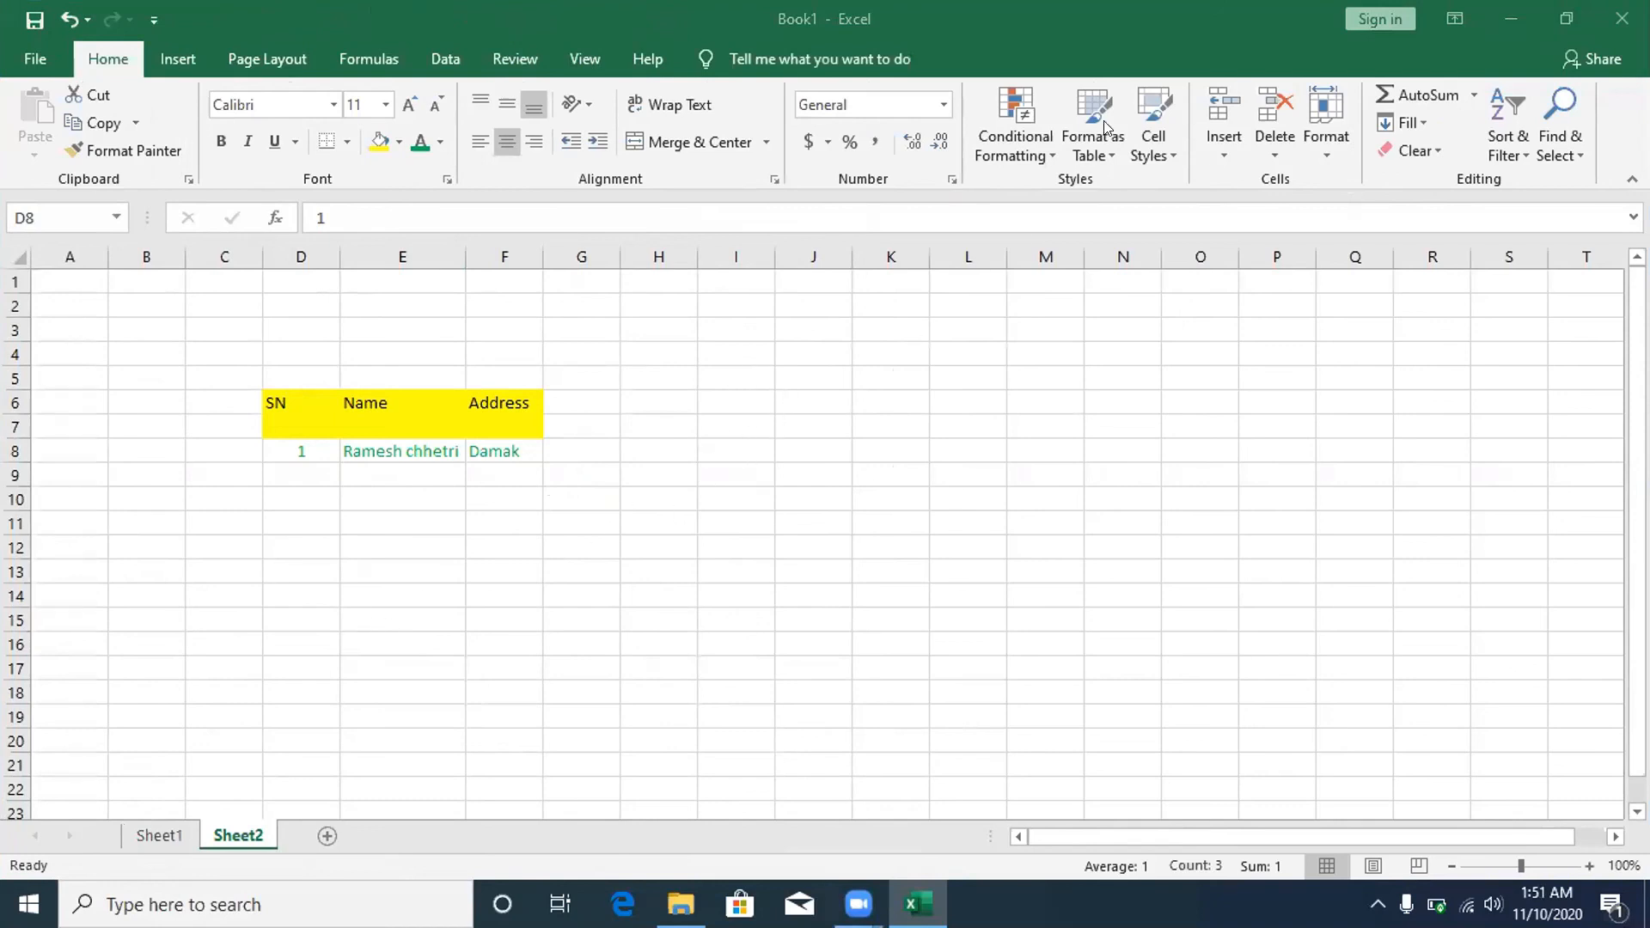
{"action": "left_click", "coordinate": [1028, 43]}
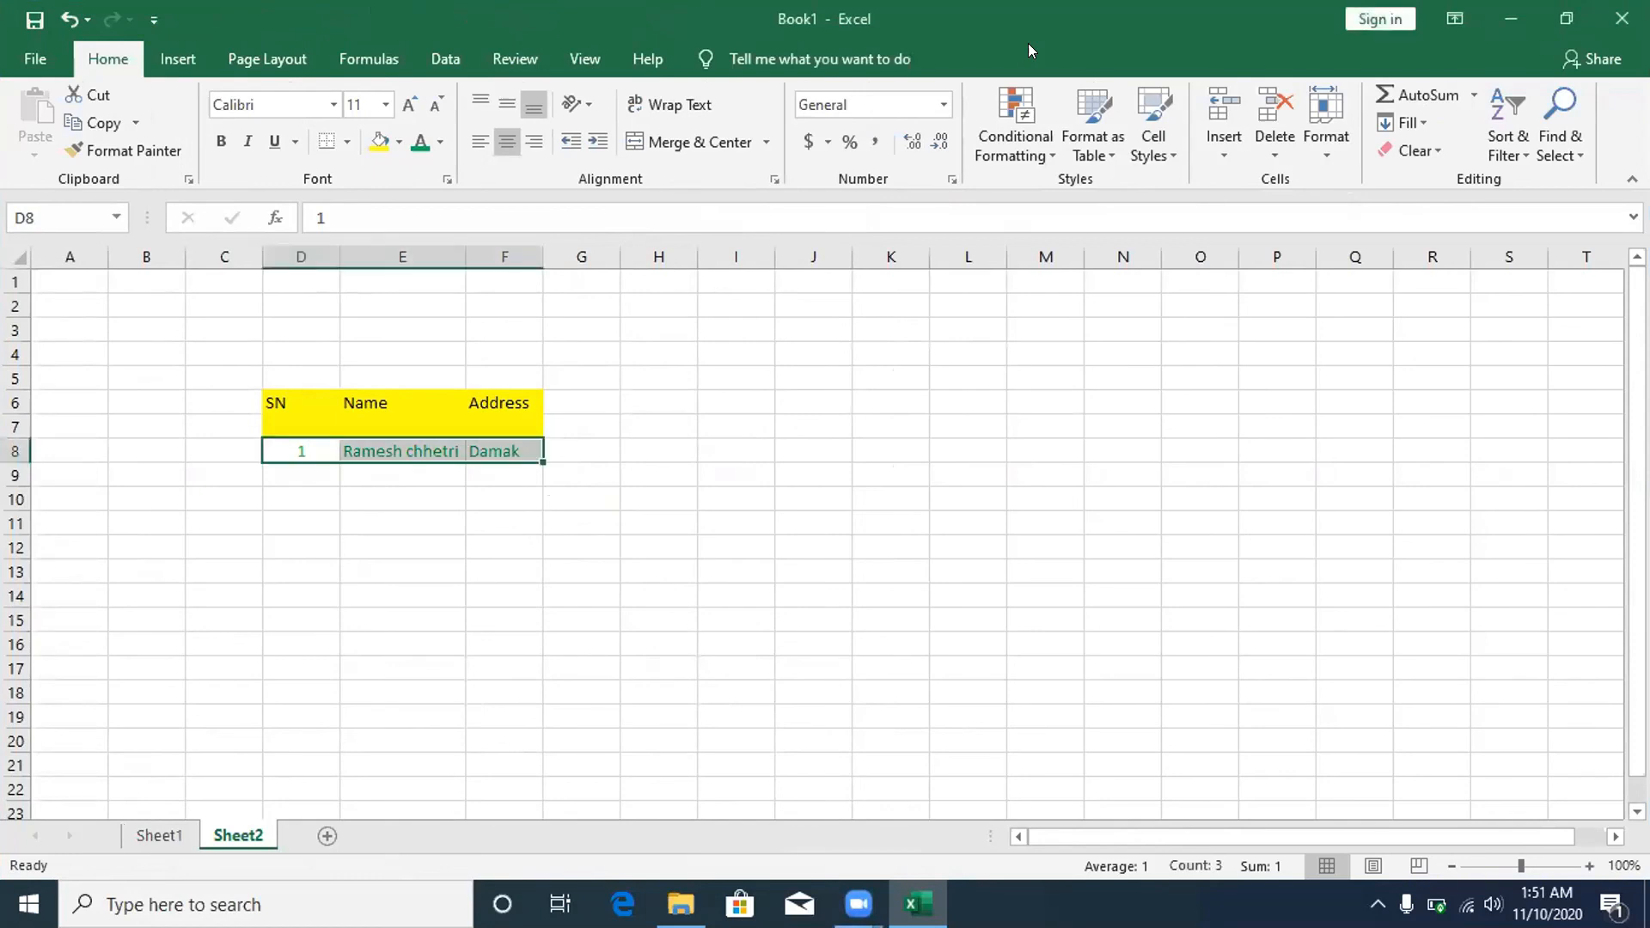
{"action": "left_click", "coordinate": [281, 402]}
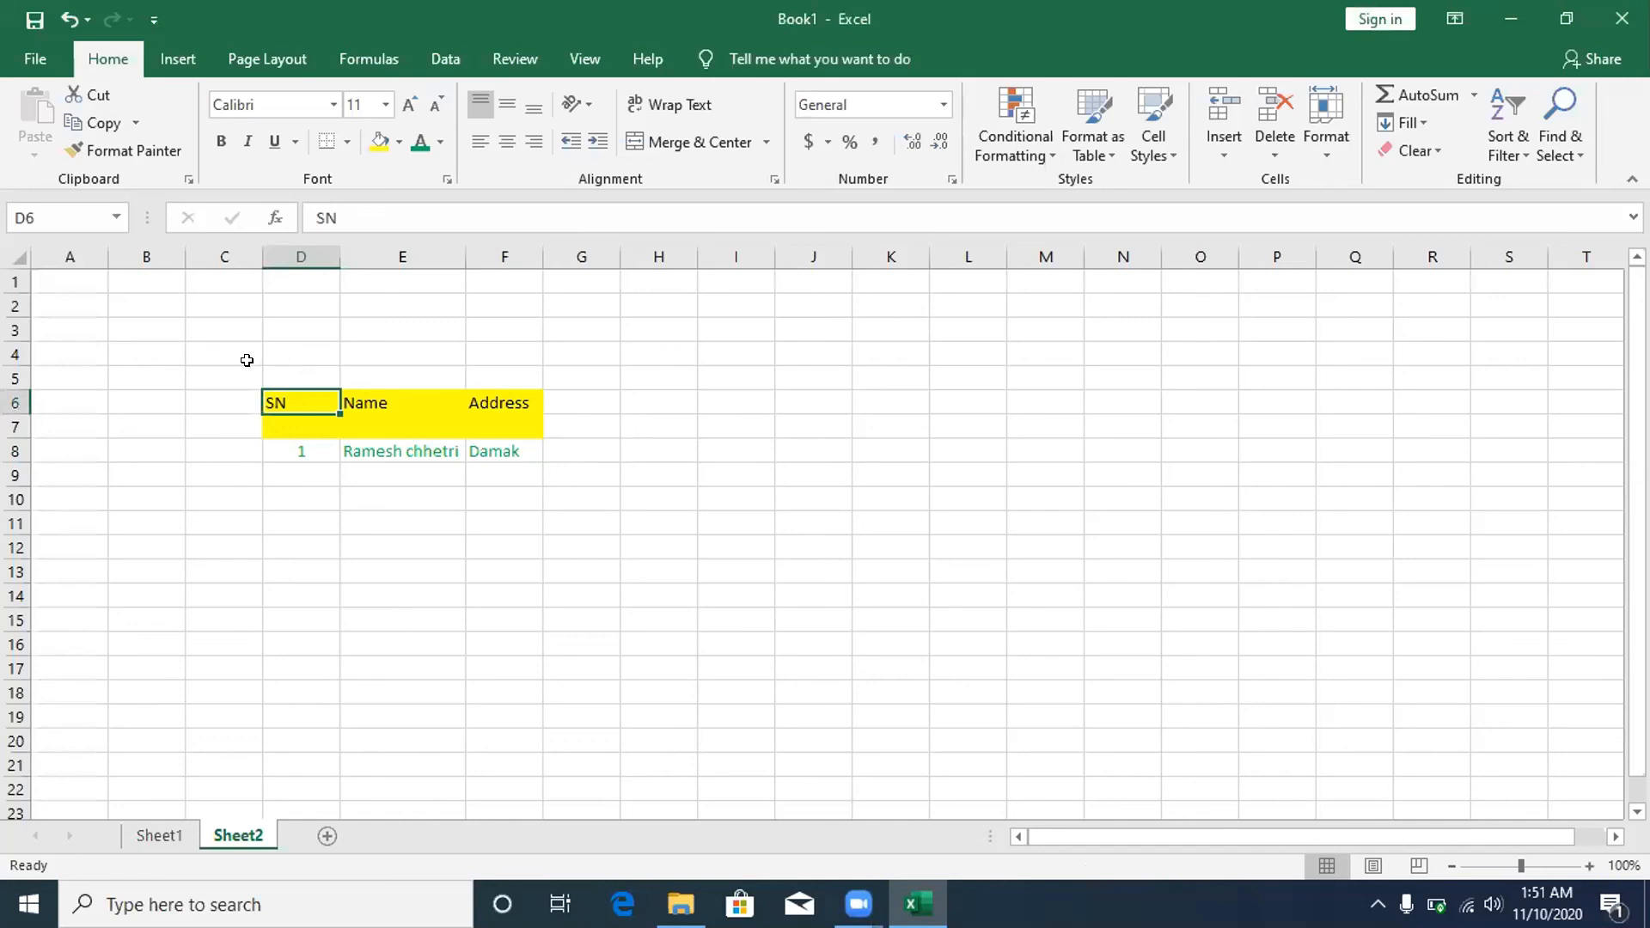
{"action": "left_click", "coordinate": [314, 441]}
{"action": "left_click_drag", "start_coordinate": [314, 441], "coordinate": [496, 441]}
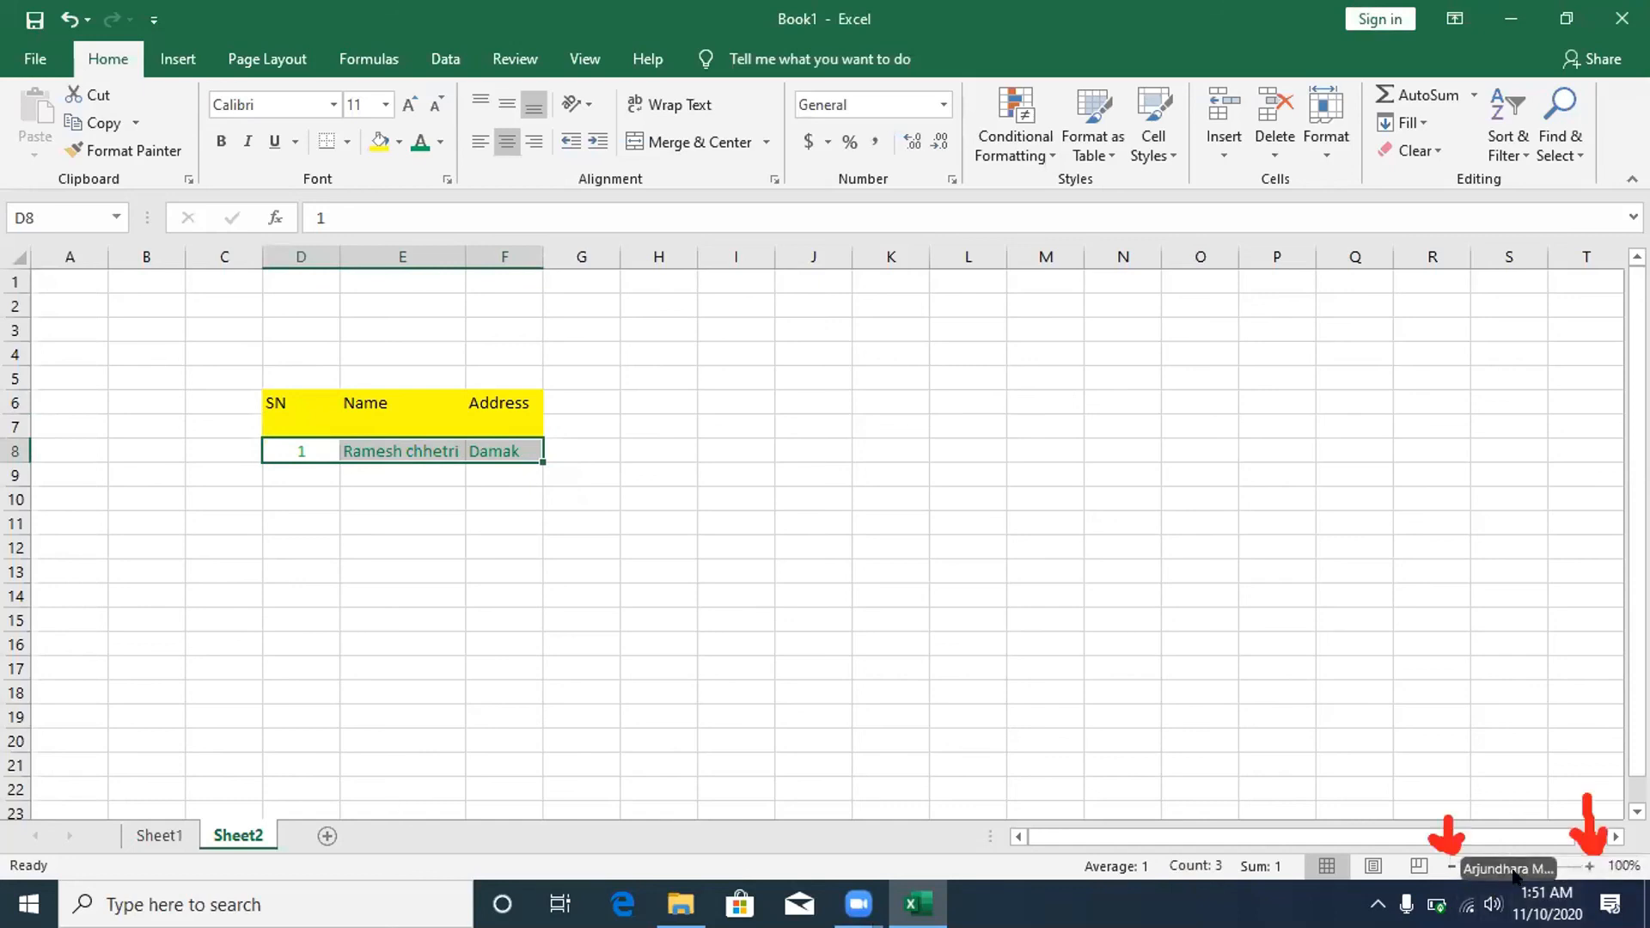
- Zoom the sheet in from 100% to 130% in three 10% increments
{"action": "left_click", "coordinate": [1586, 863]}
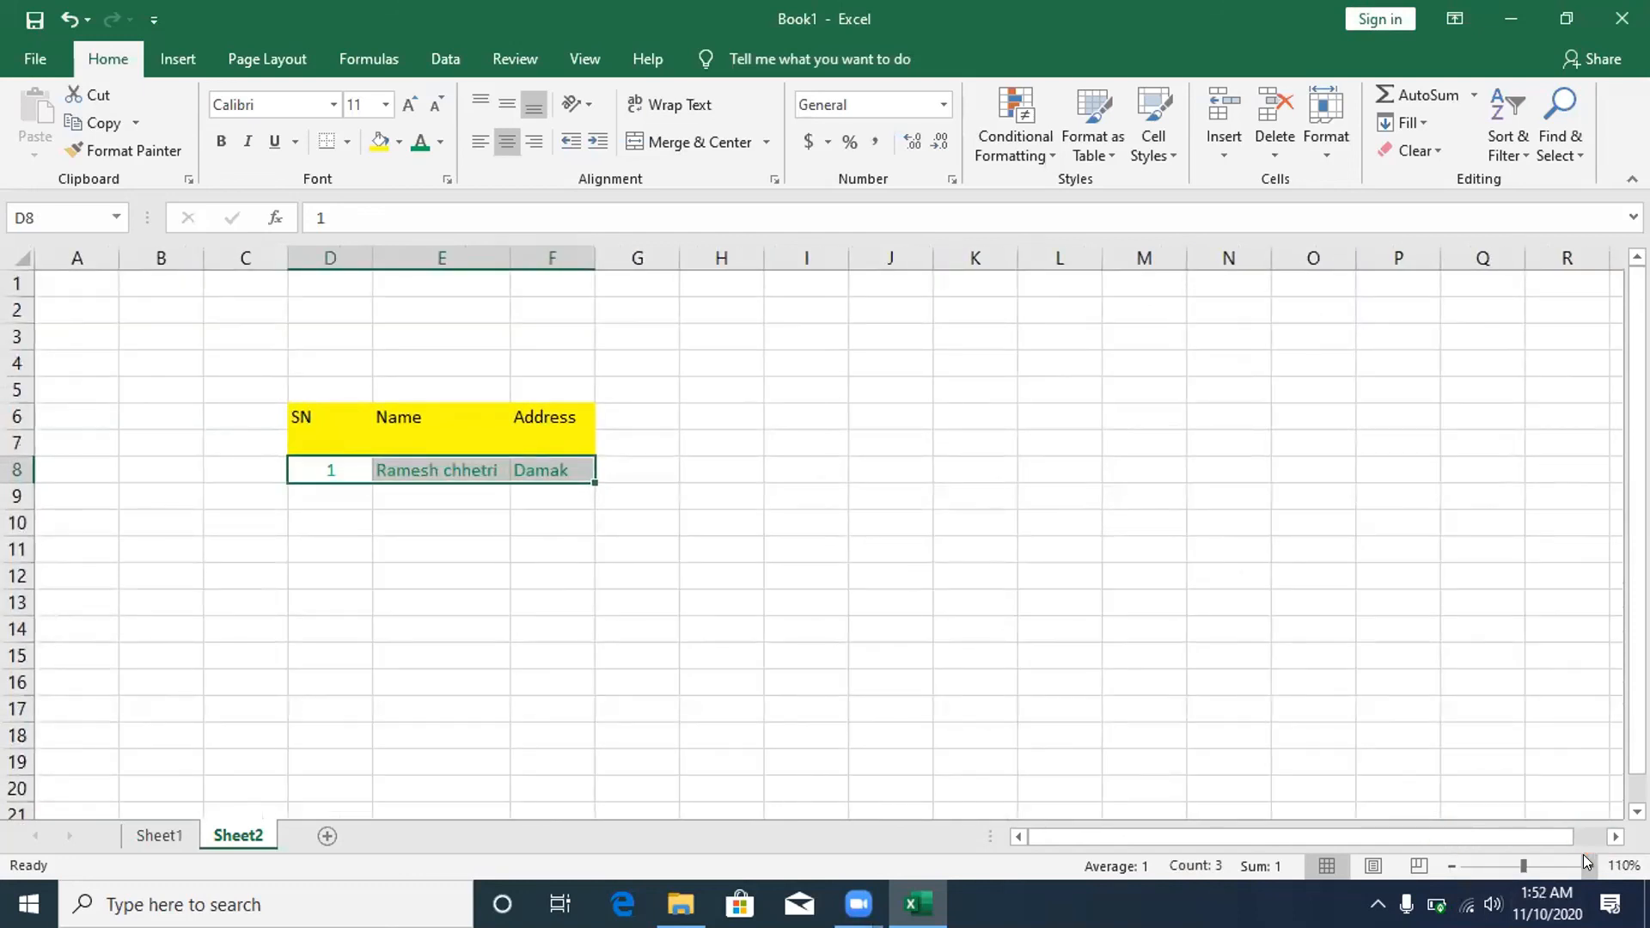
{"action": "left_click", "coordinate": [1585, 863]}
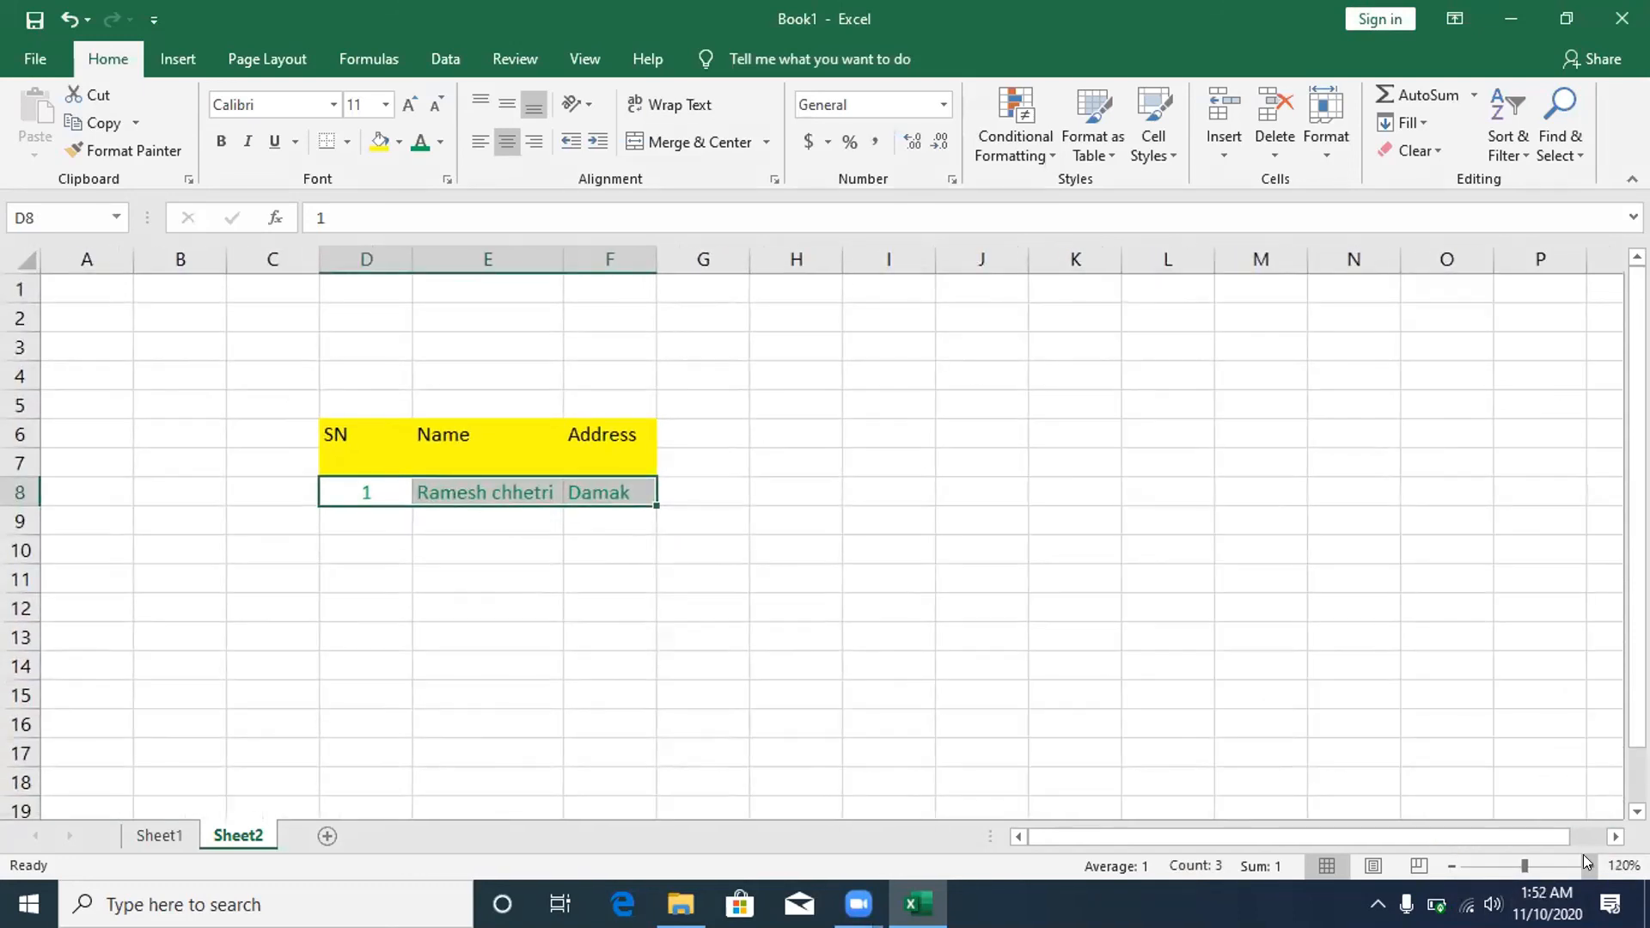
{"action": "left_click", "coordinate": [1585, 856]}
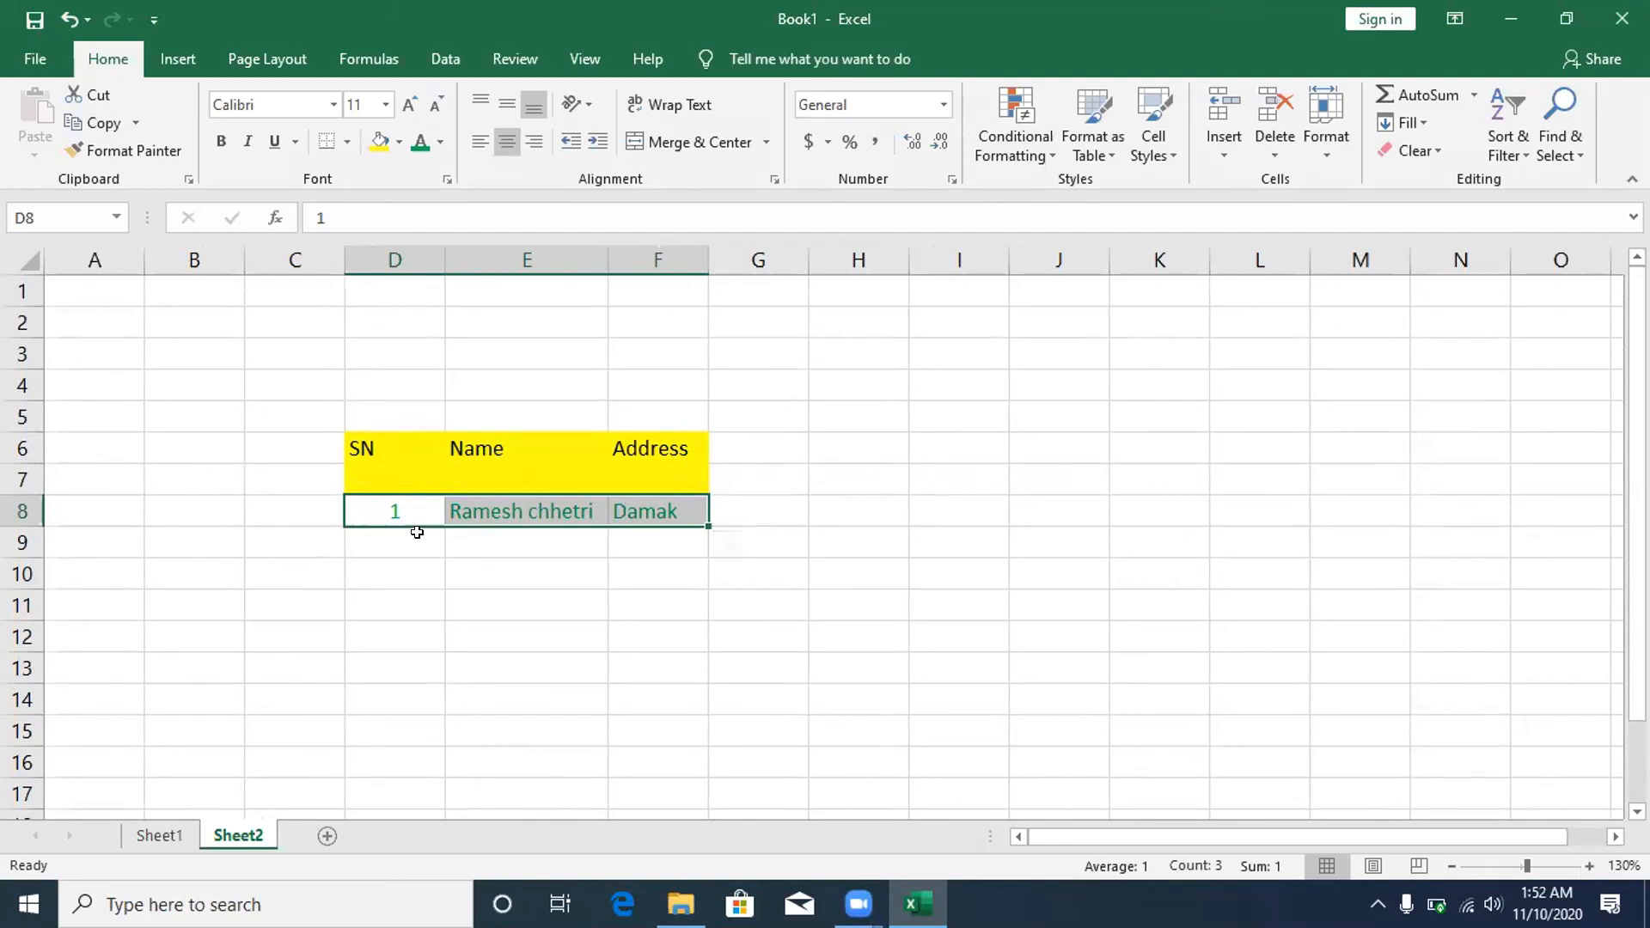
- Enter SN 2, the second person's name and address in D9:F9, and centre the 2
{"action": "left_click", "coordinate": [356, 536]}
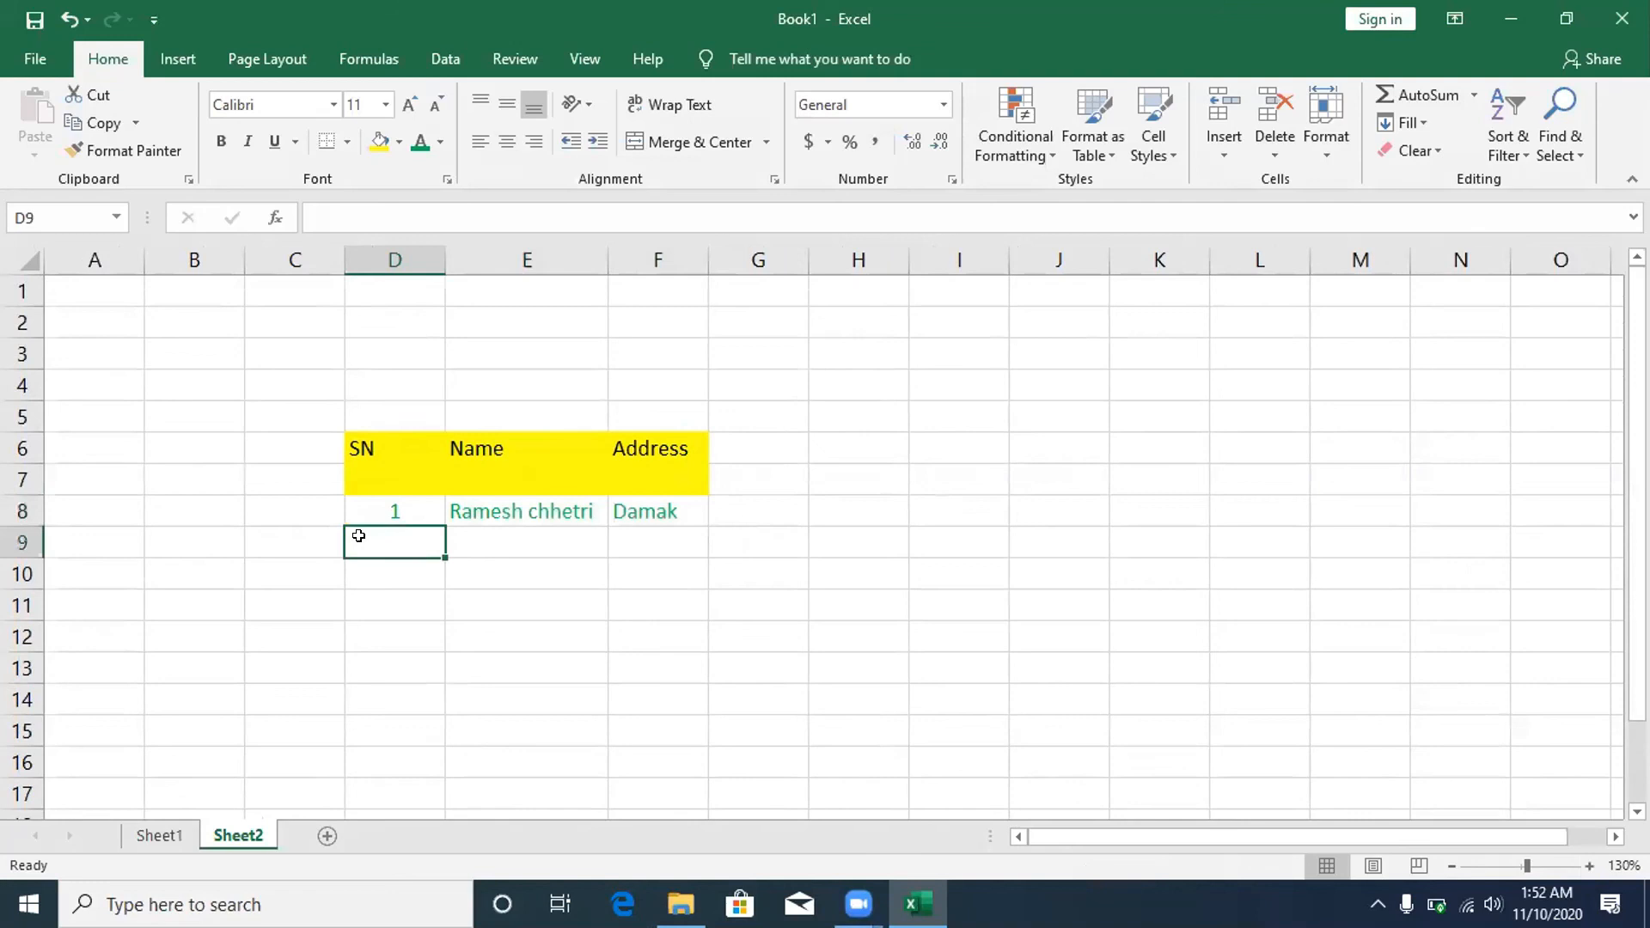
{"action": "type", "text": "2"}
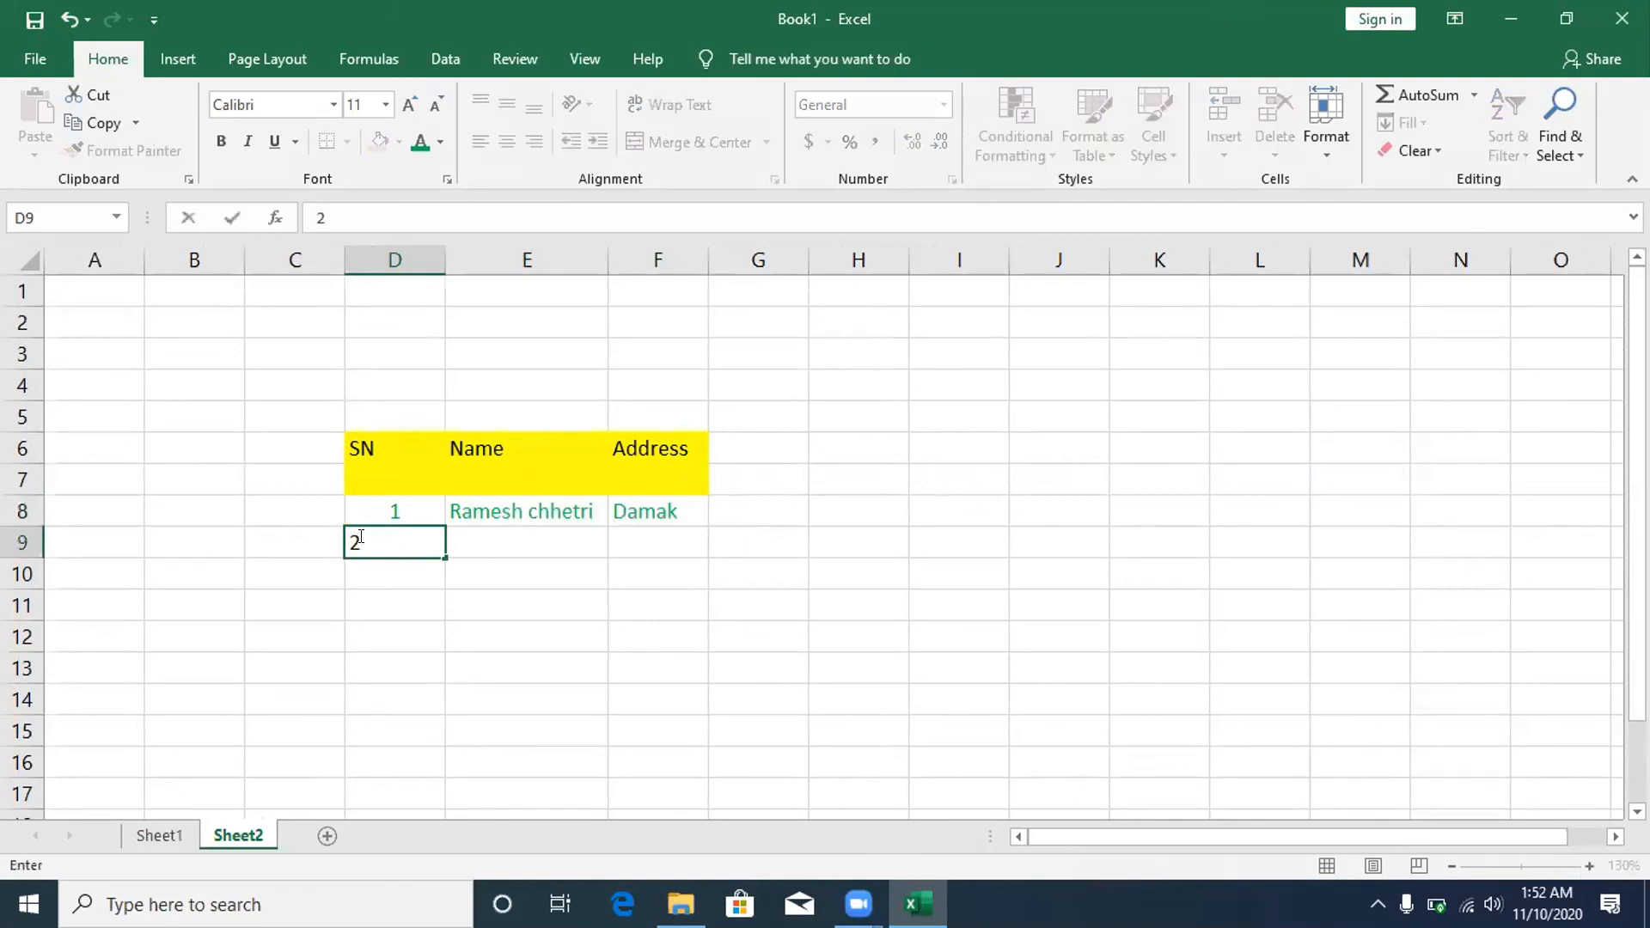
{"action": "left_click", "coordinate": [498, 561]}
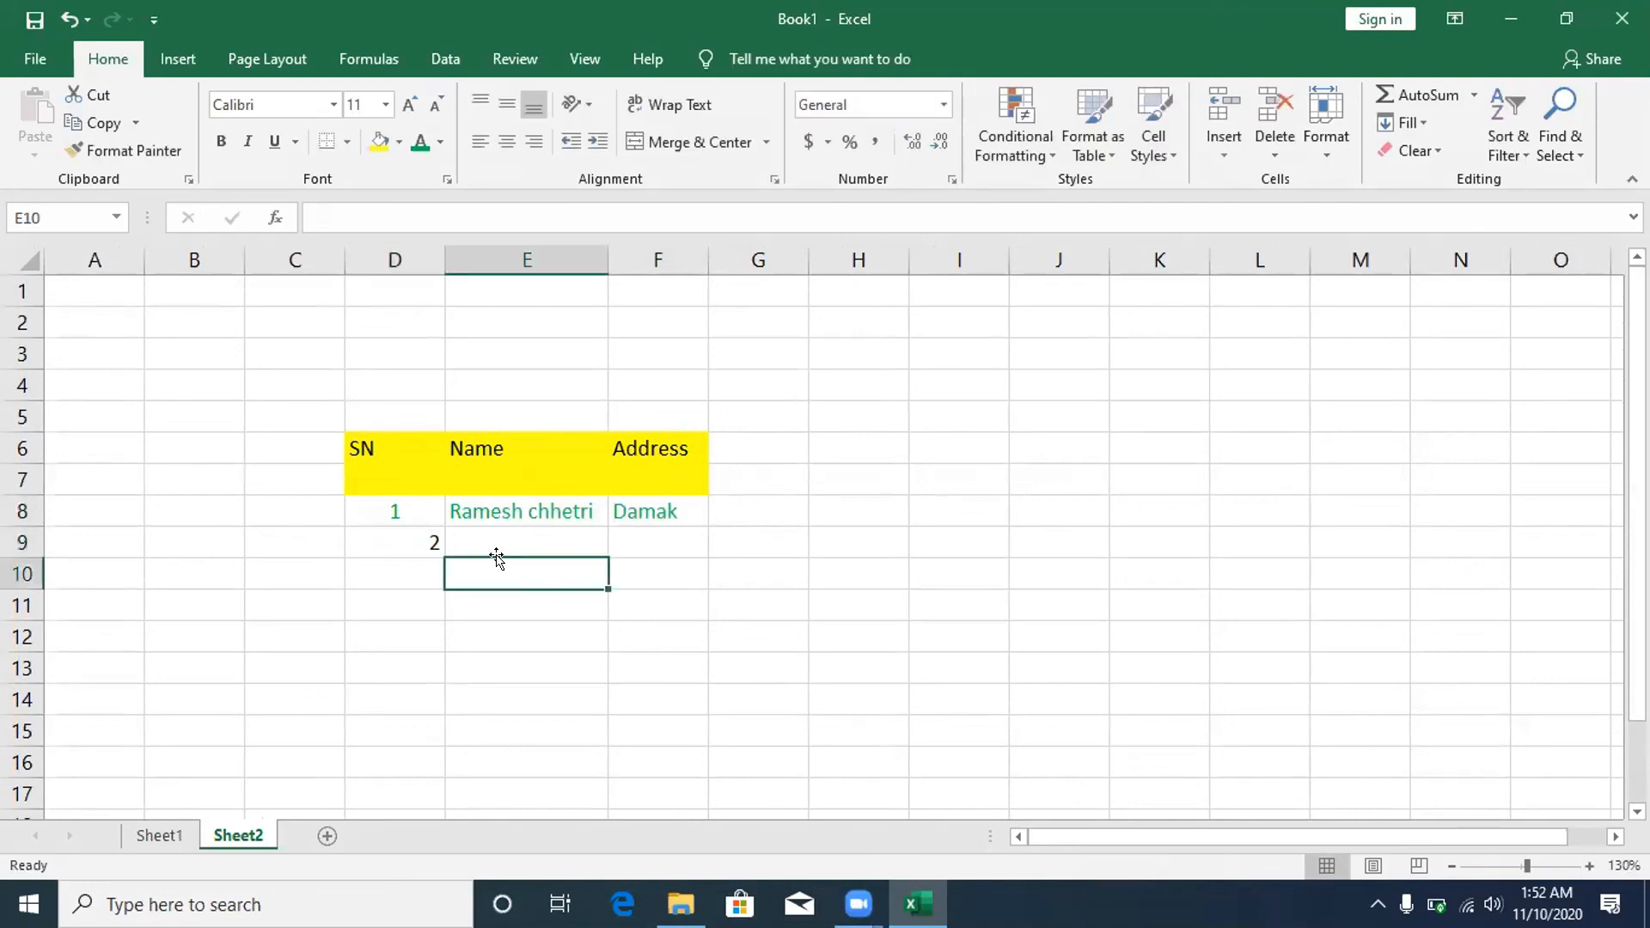
{"action": "left_click", "coordinate": [468, 534]}
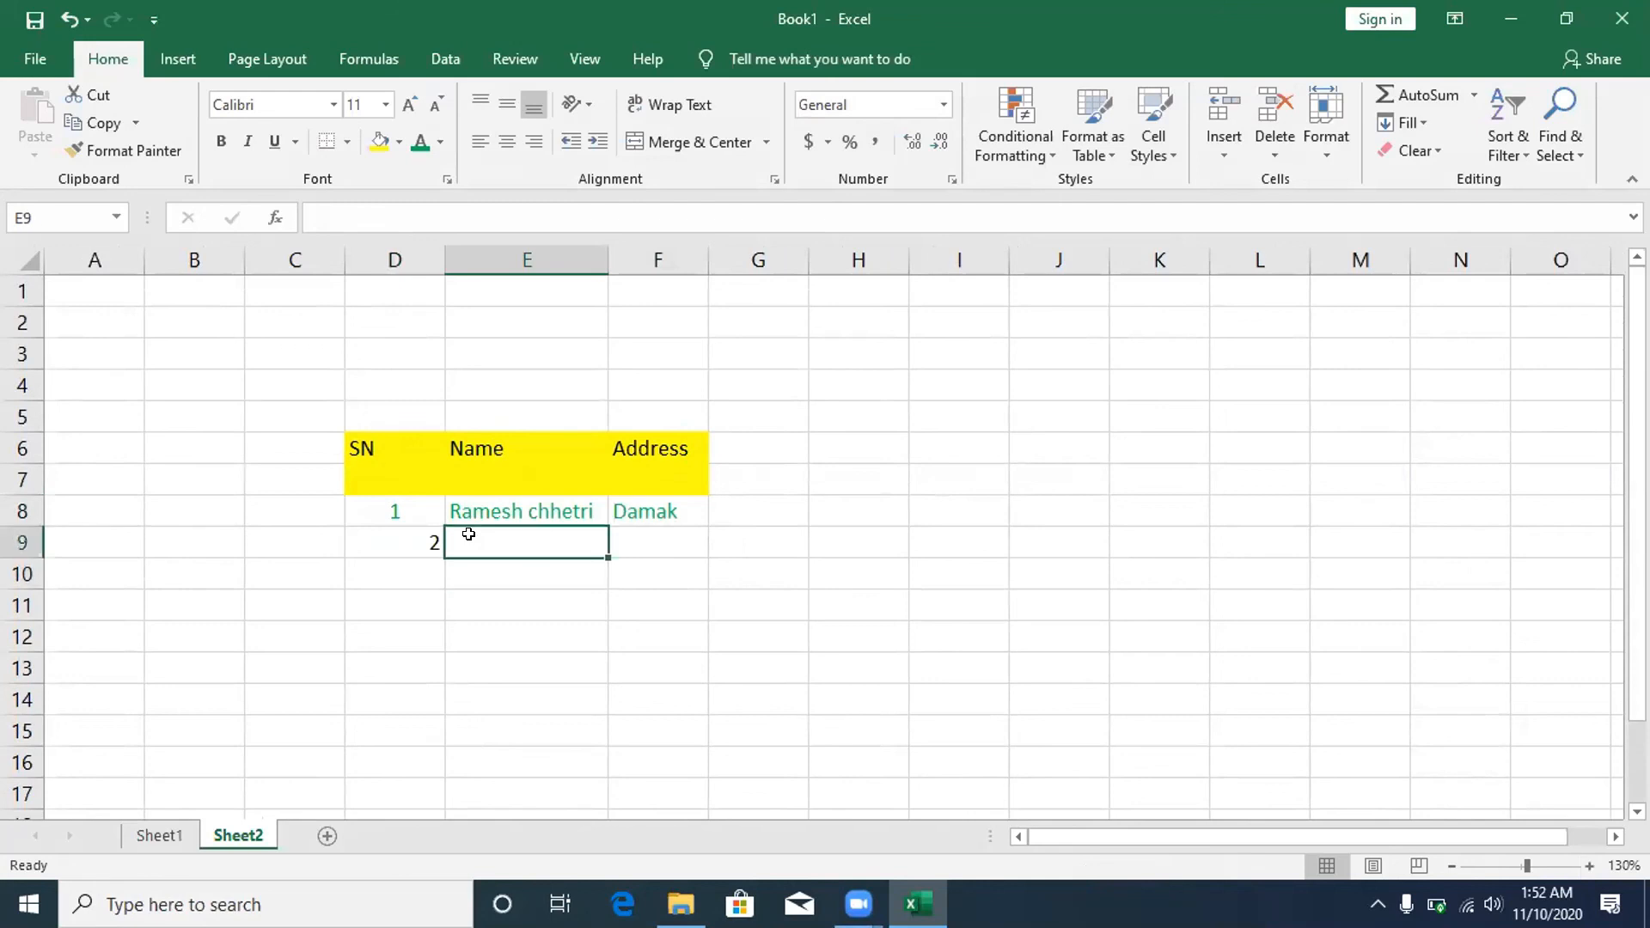
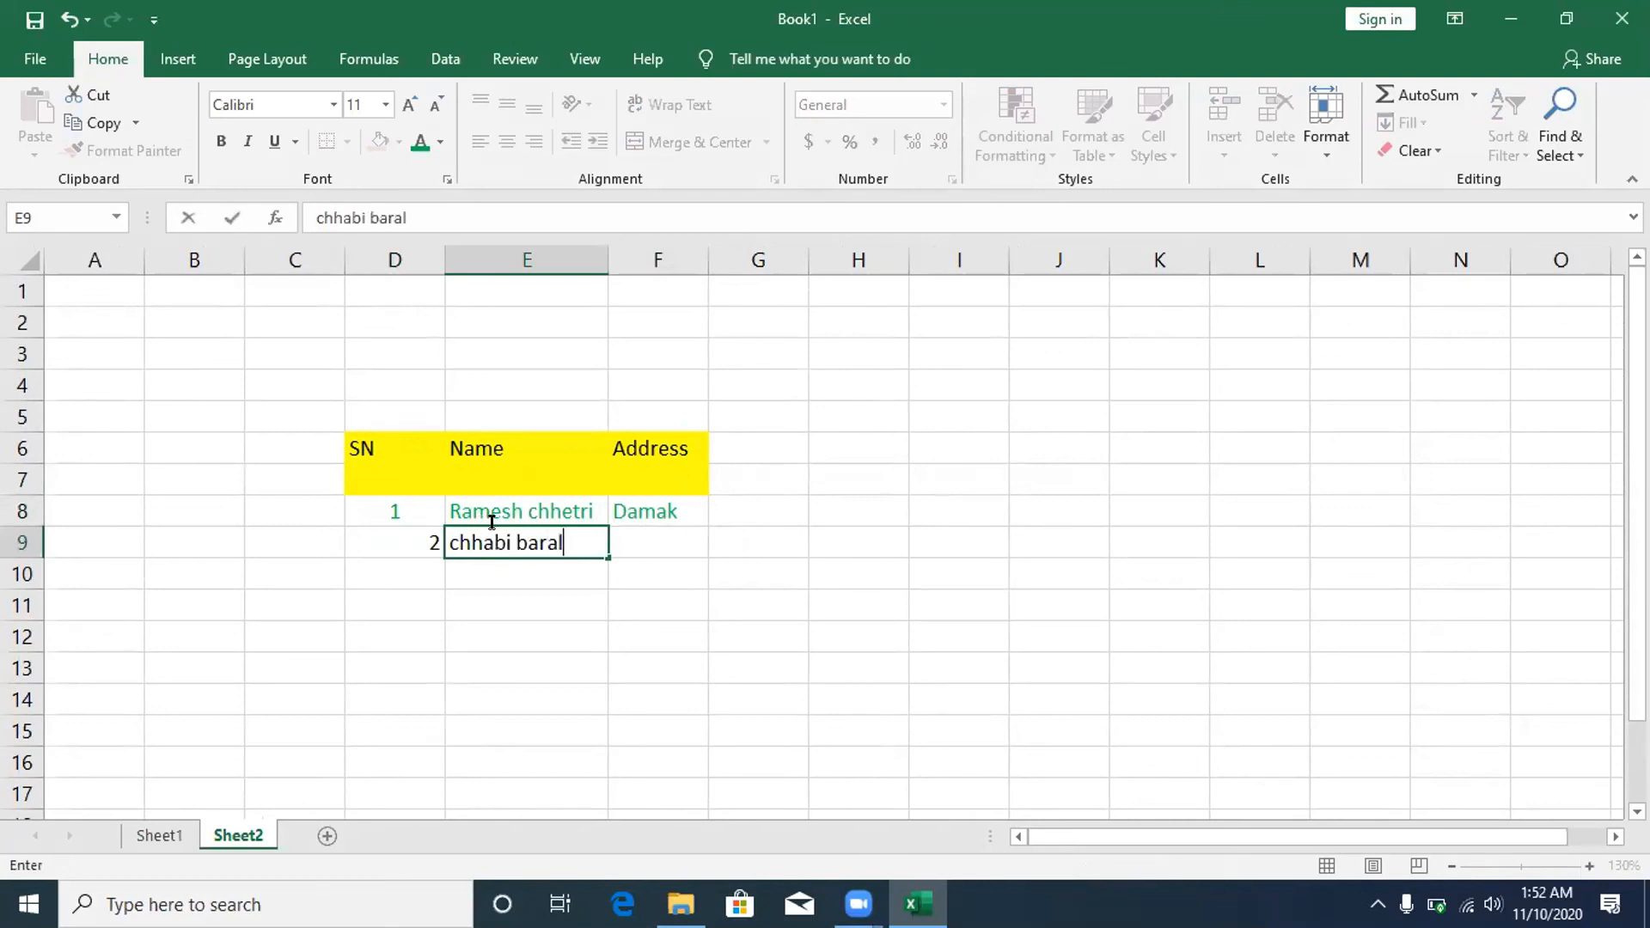
{"action": "left_click", "coordinate": [627, 539]}
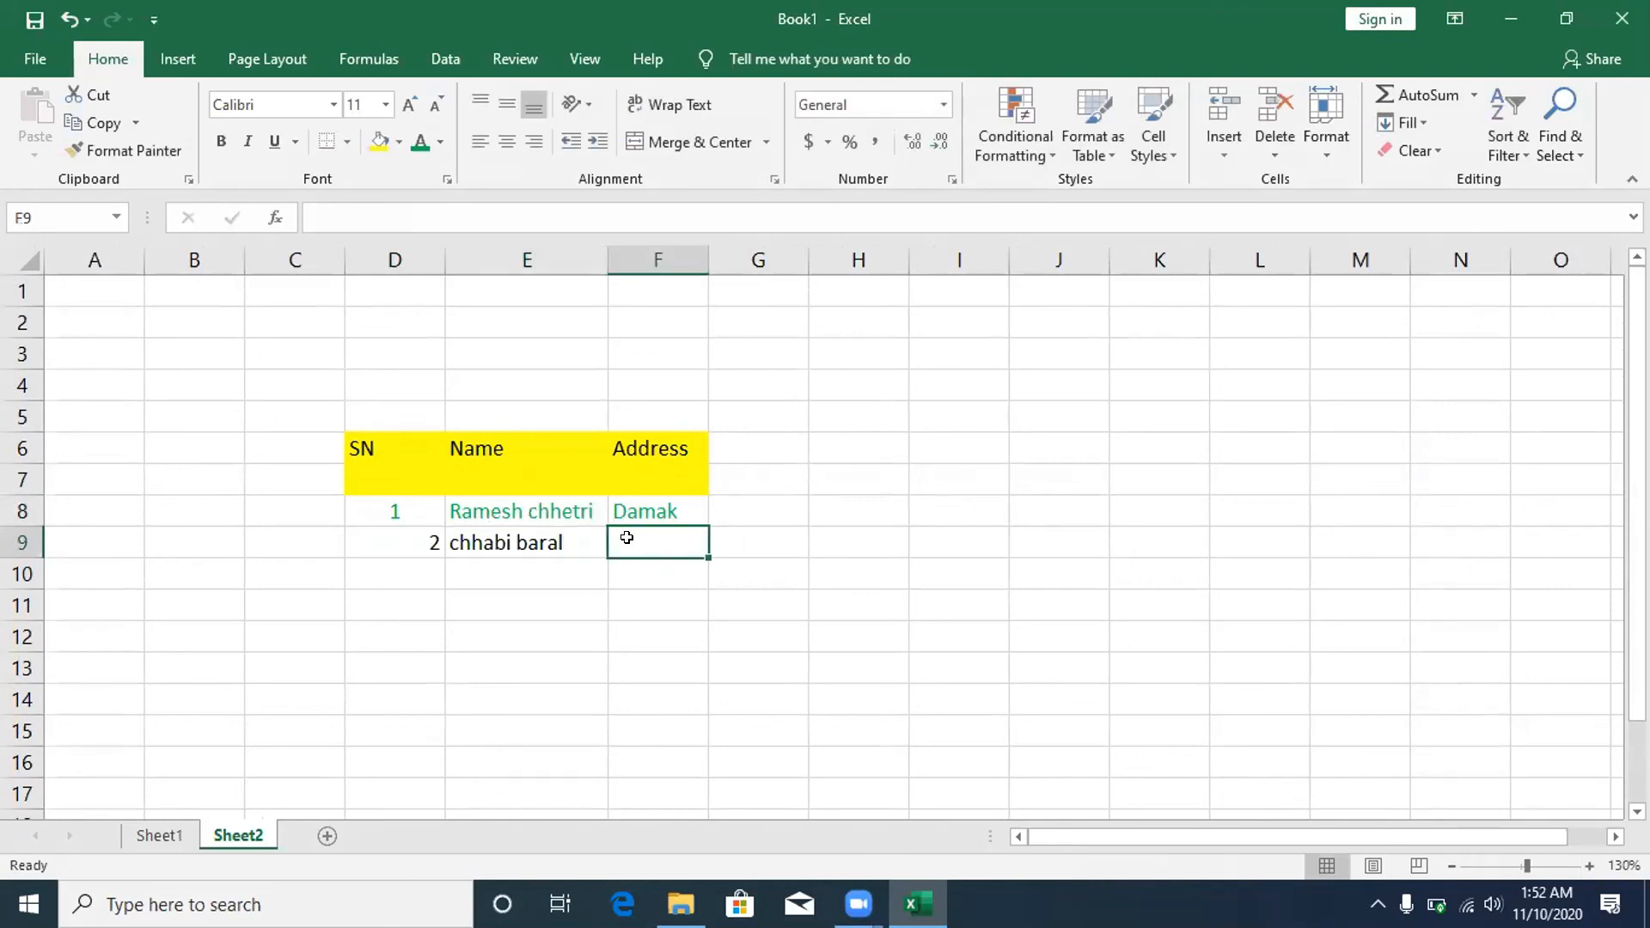
{"action": "type", "text": "bir"}
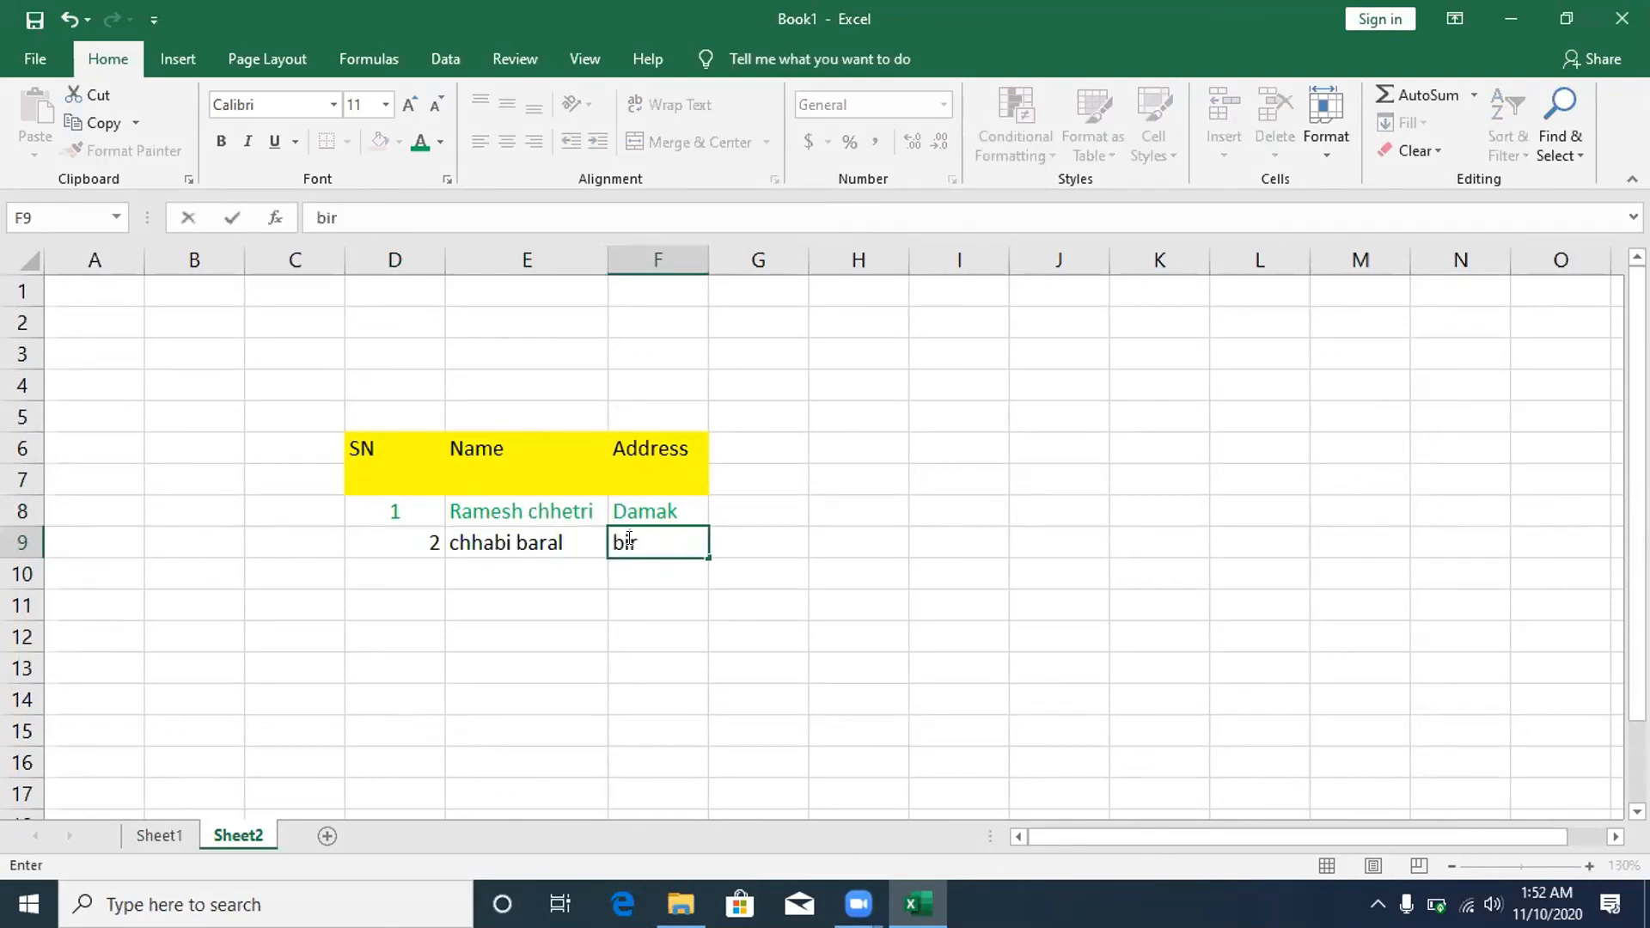
{"action": "type", "text": "tamod"}
{"action": "left_click", "coordinate": [422, 538]}
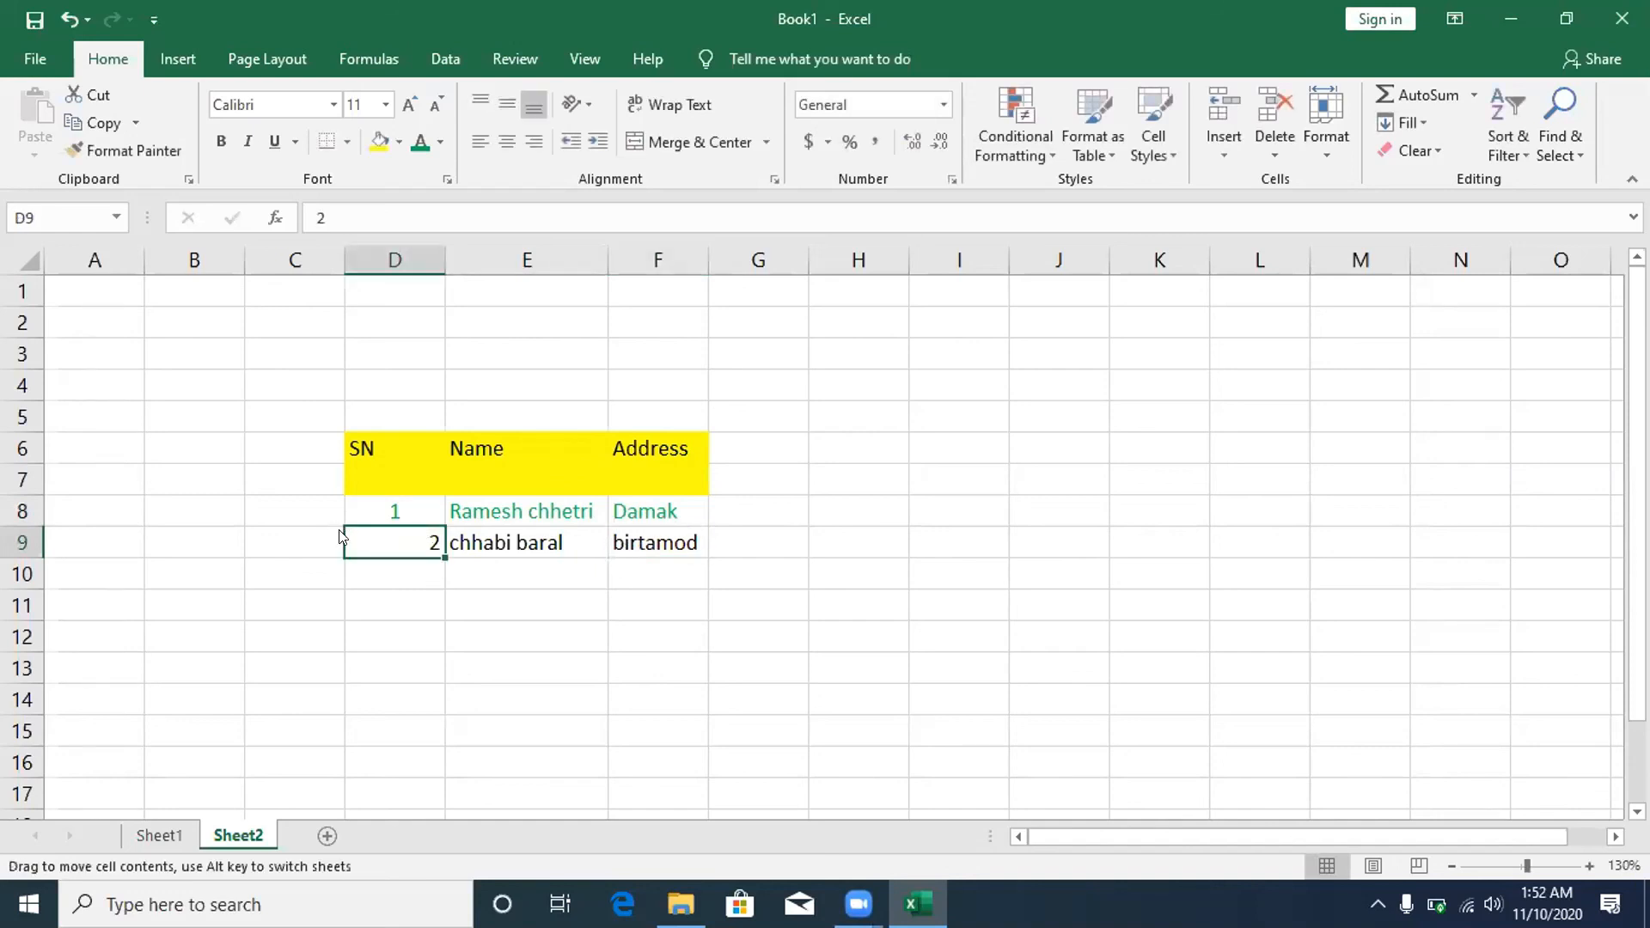
{"action": "left_click_drag", "start_coordinate": [358, 538], "coordinate": [394, 528]}
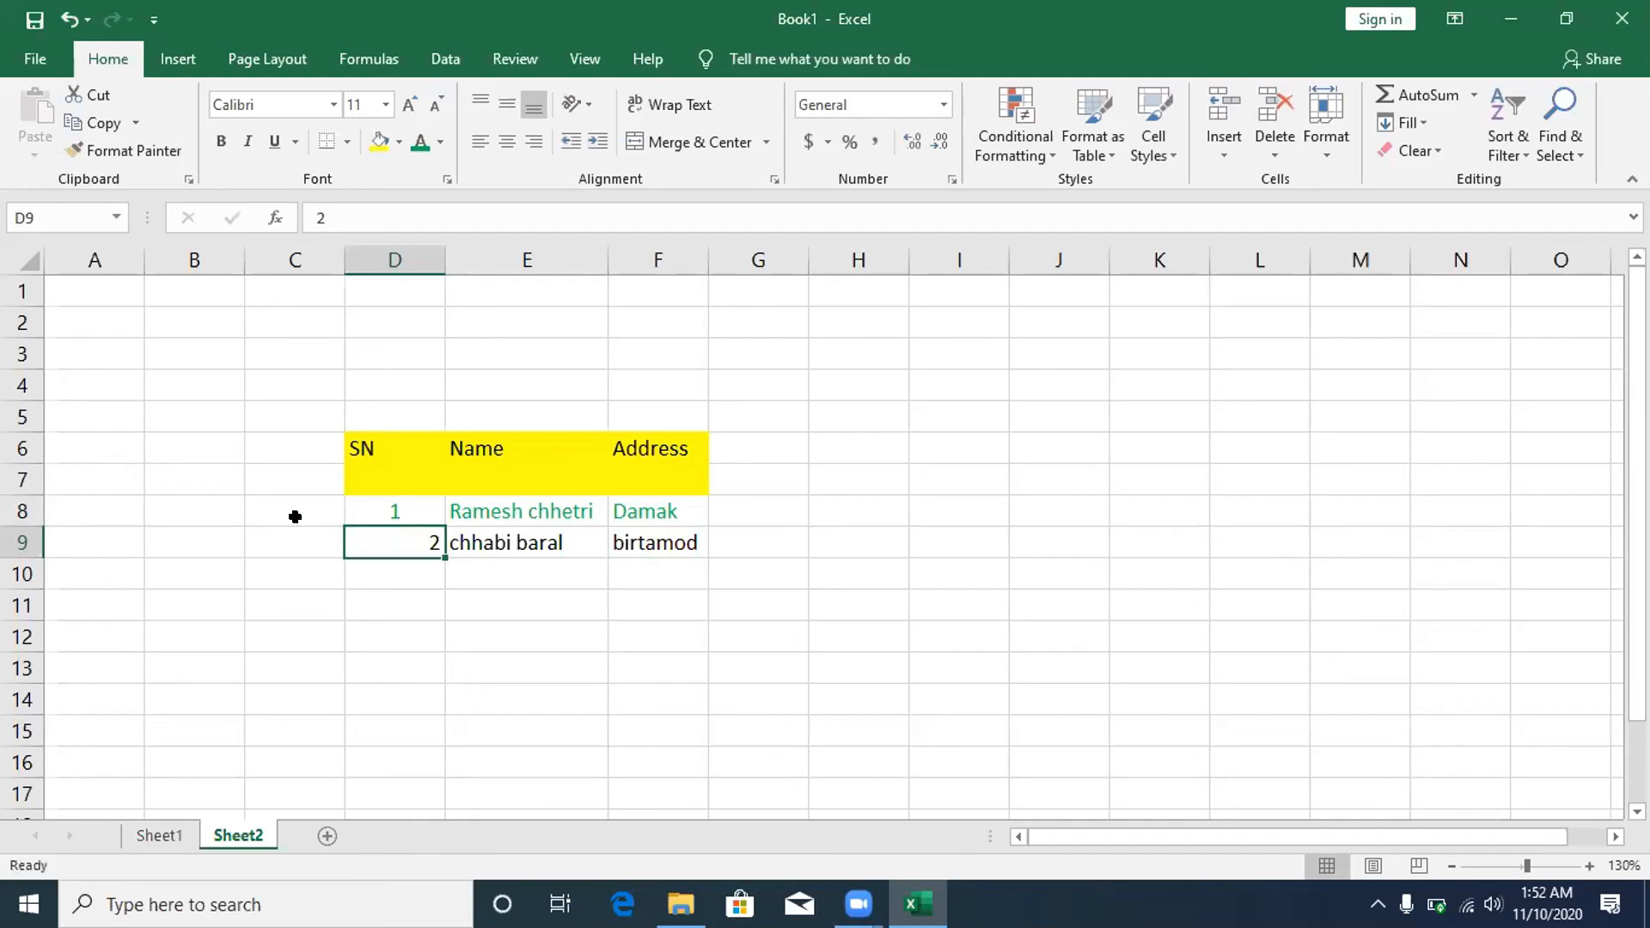
{"action": "left_click", "coordinate": [508, 142]}
- Fill the first record cells D8:F8 red, then select the second record D9:F9
{"action": "left_click", "coordinate": [377, 509]}
{"action": "left_click_drag", "start_coordinate": [378, 509], "coordinate": [682, 483]}
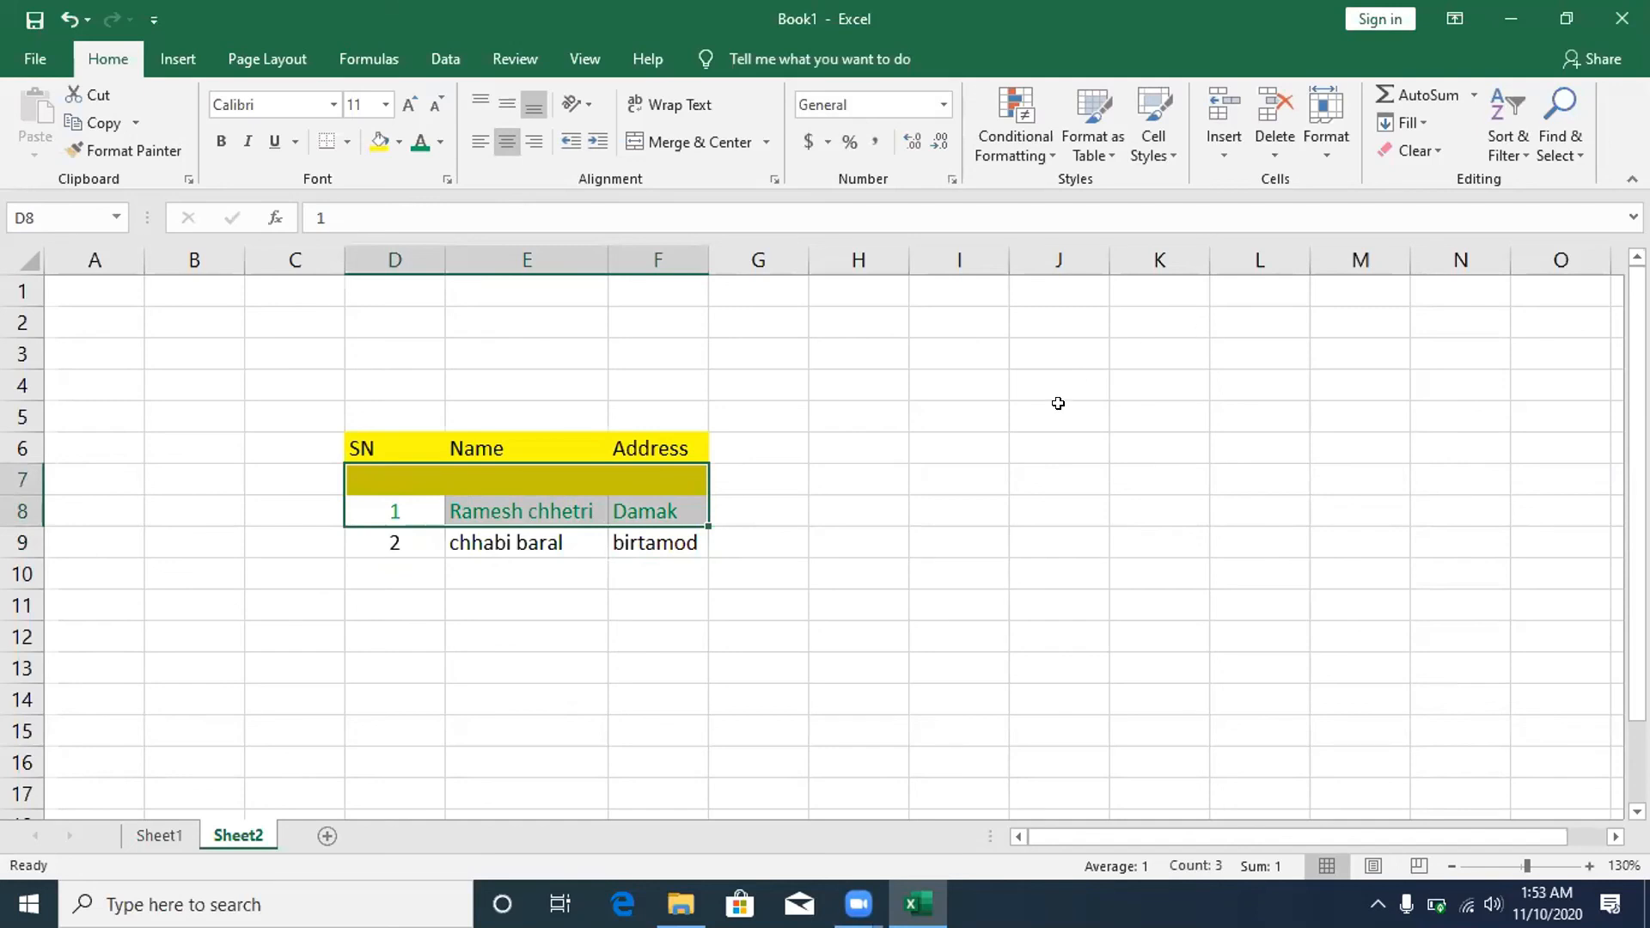
{"action": "left_click", "coordinate": [993, 443]}
{"action": "left_click_drag", "start_coordinate": [361, 509], "coordinate": [633, 502]}
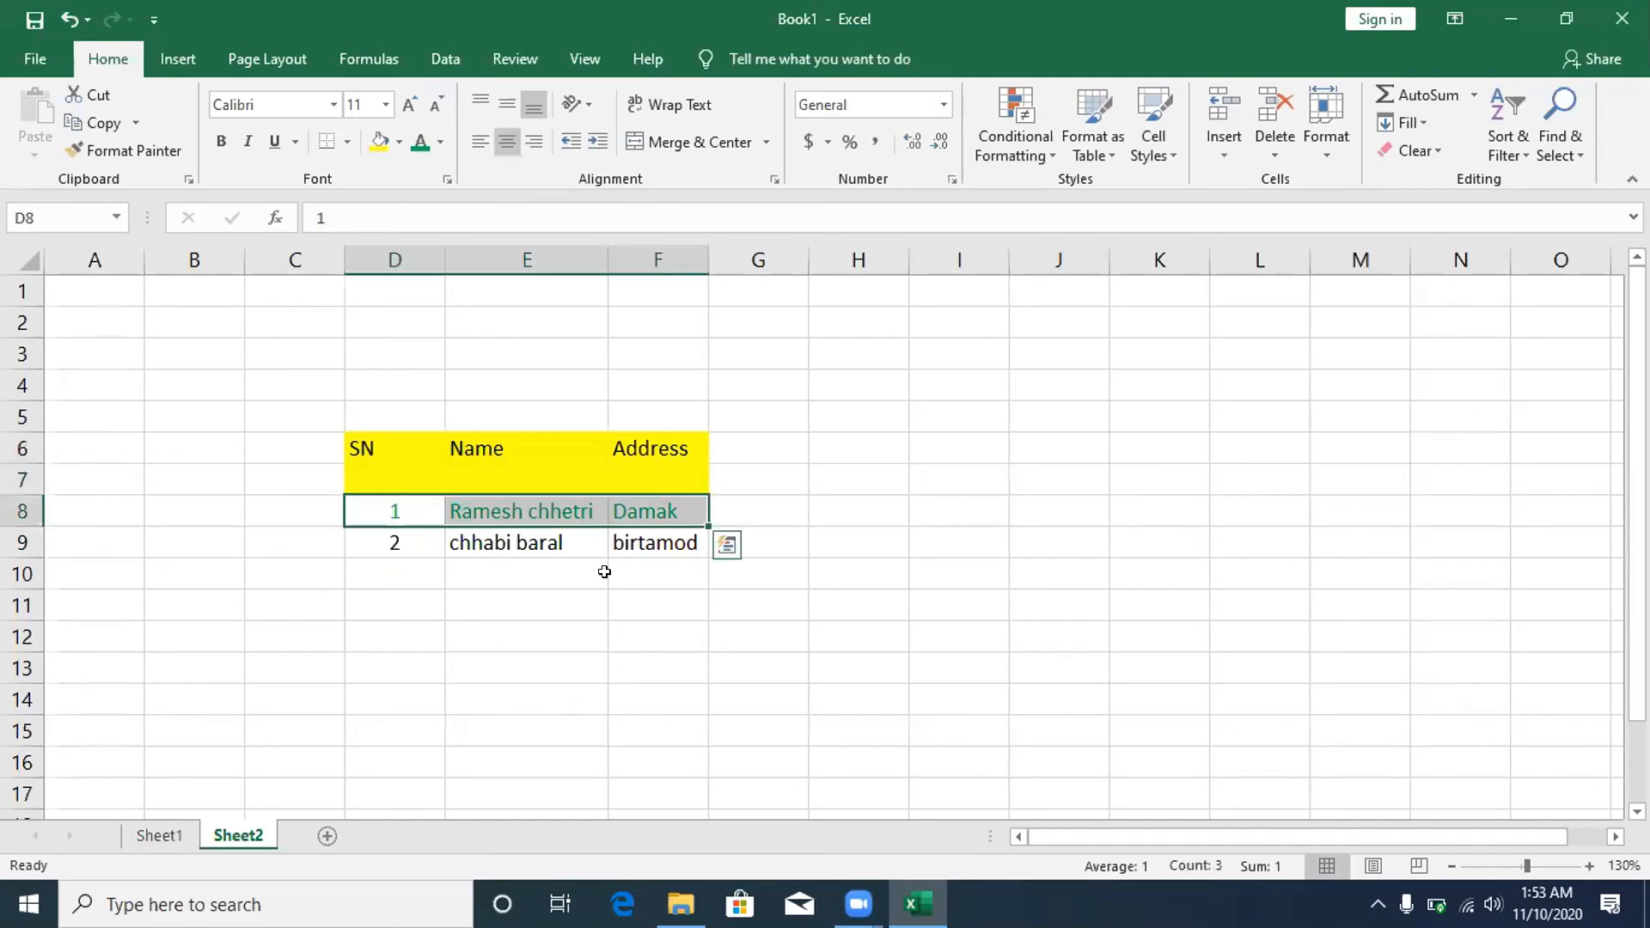
{"action": "left_click", "coordinate": [380, 143]}
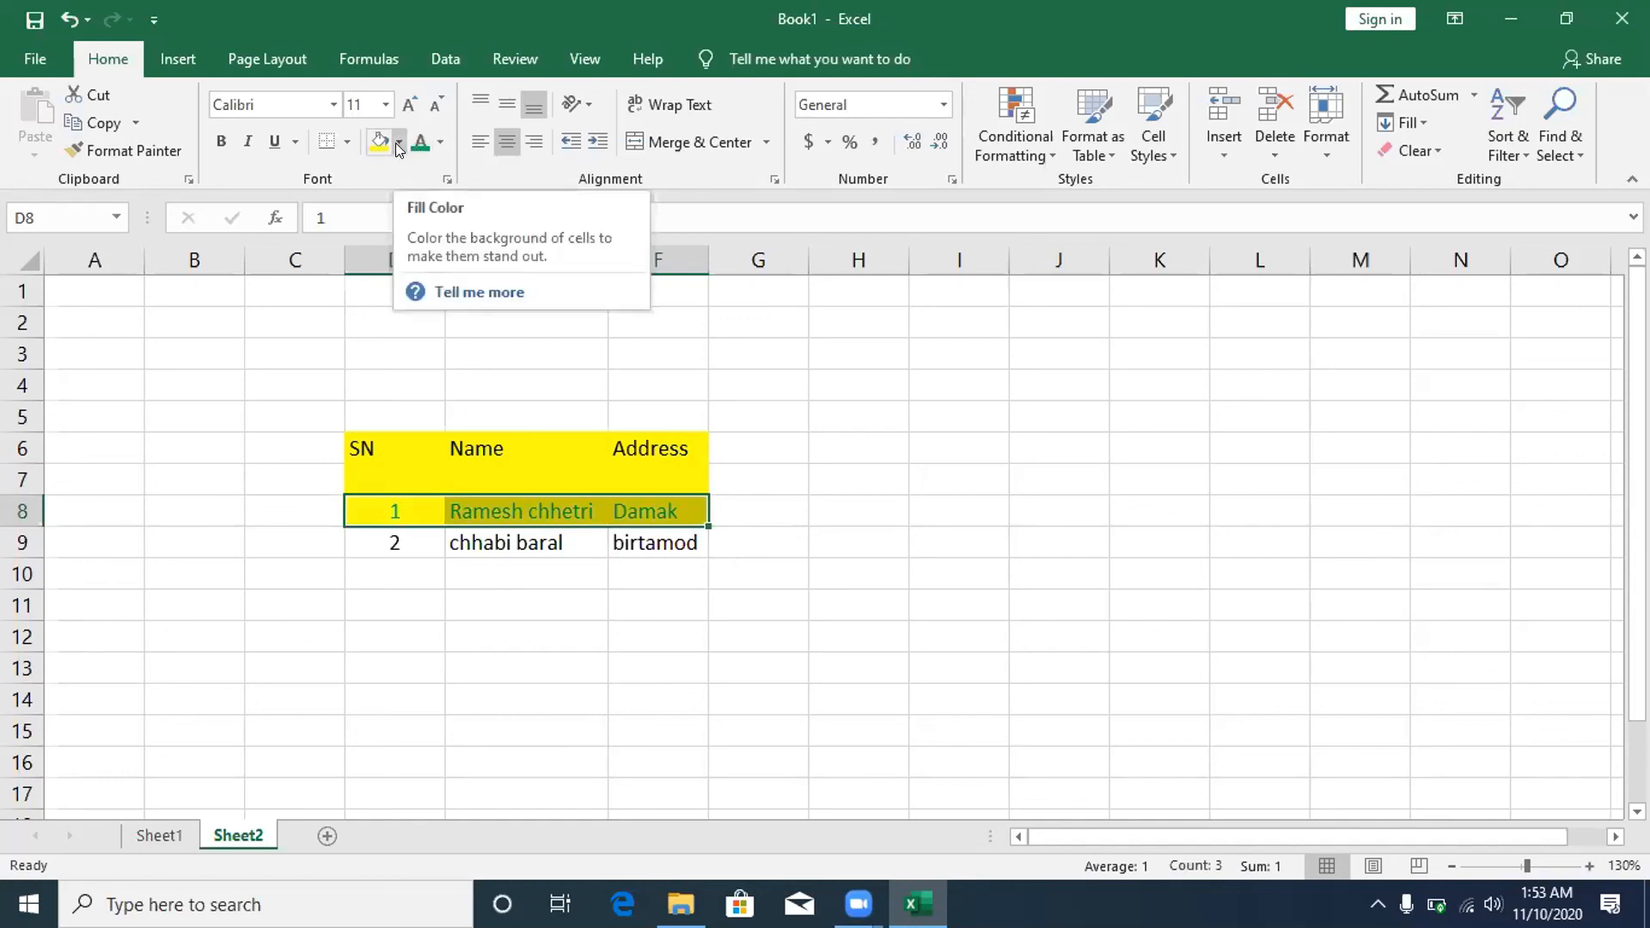
{"action": "left_click", "coordinate": [400, 143]}
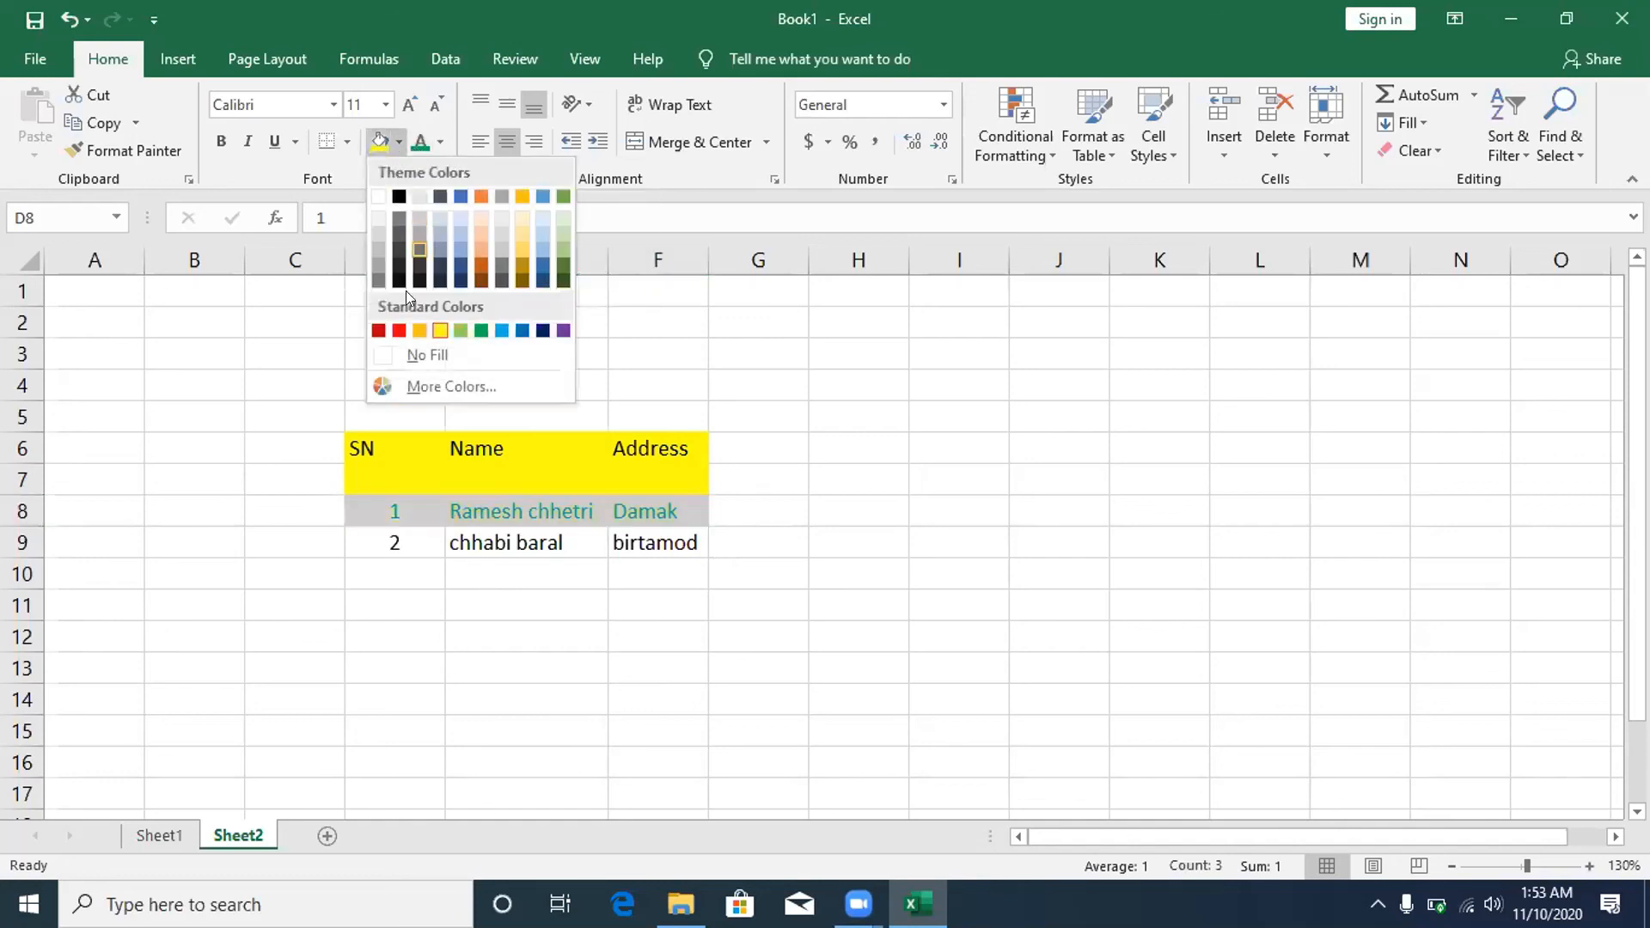
{"action": "left_click", "coordinate": [398, 331]}
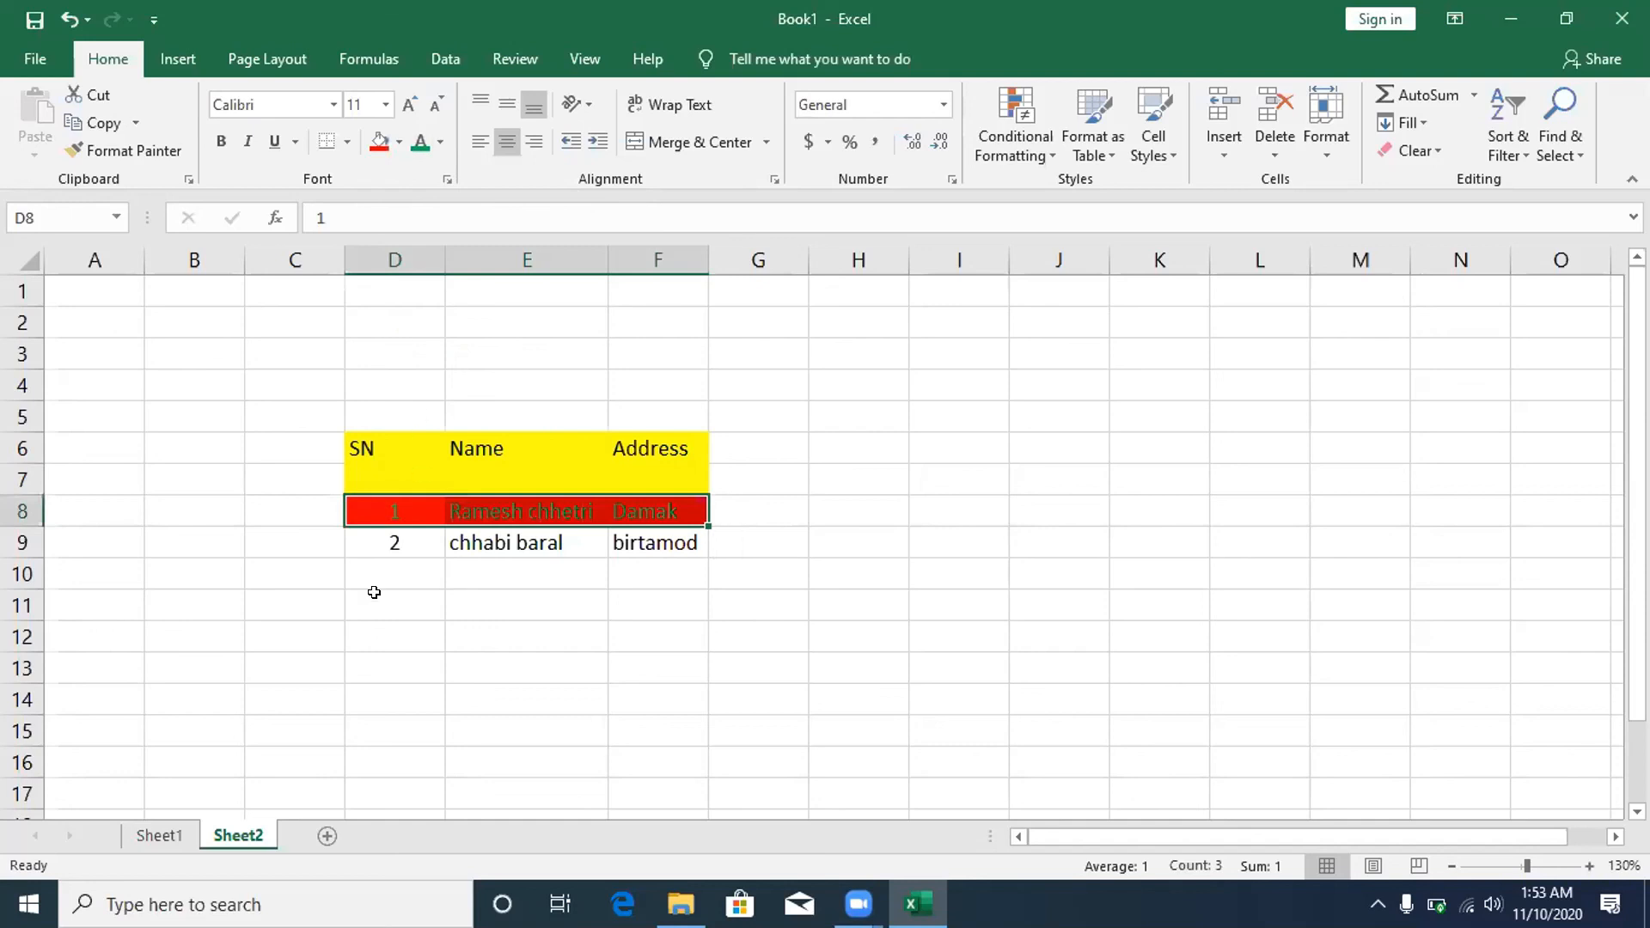
{"action": "left_click_drag", "start_coordinate": [357, 538], "coordinate": [644, 530]}
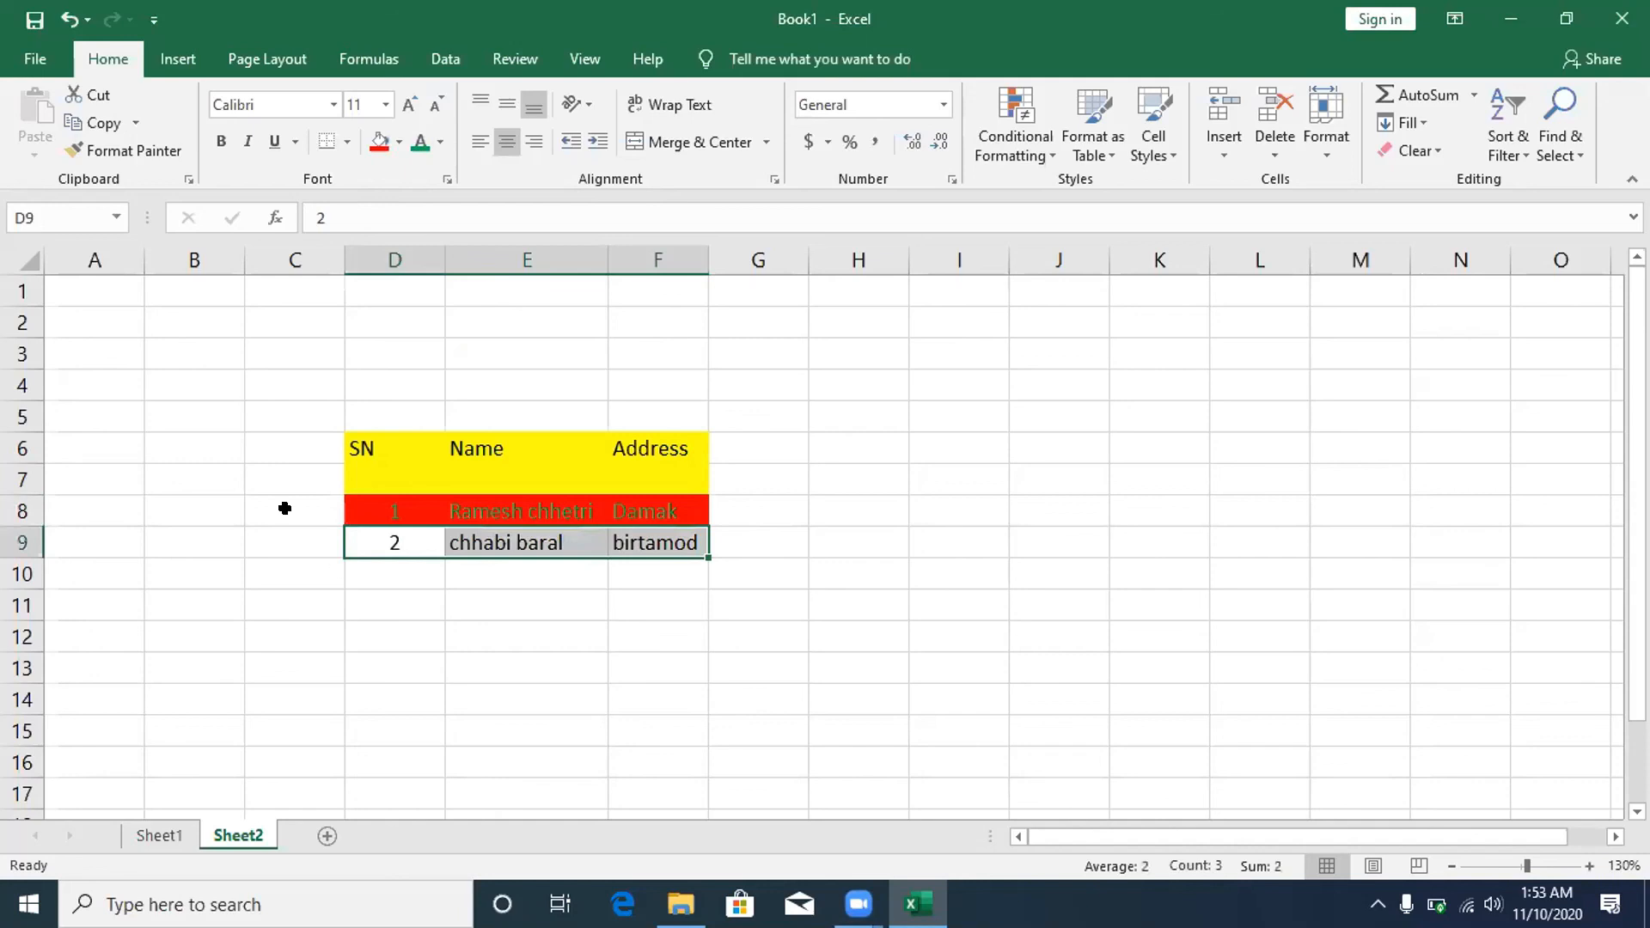
{"action": "left_click", "coordinate": [397, 142]}
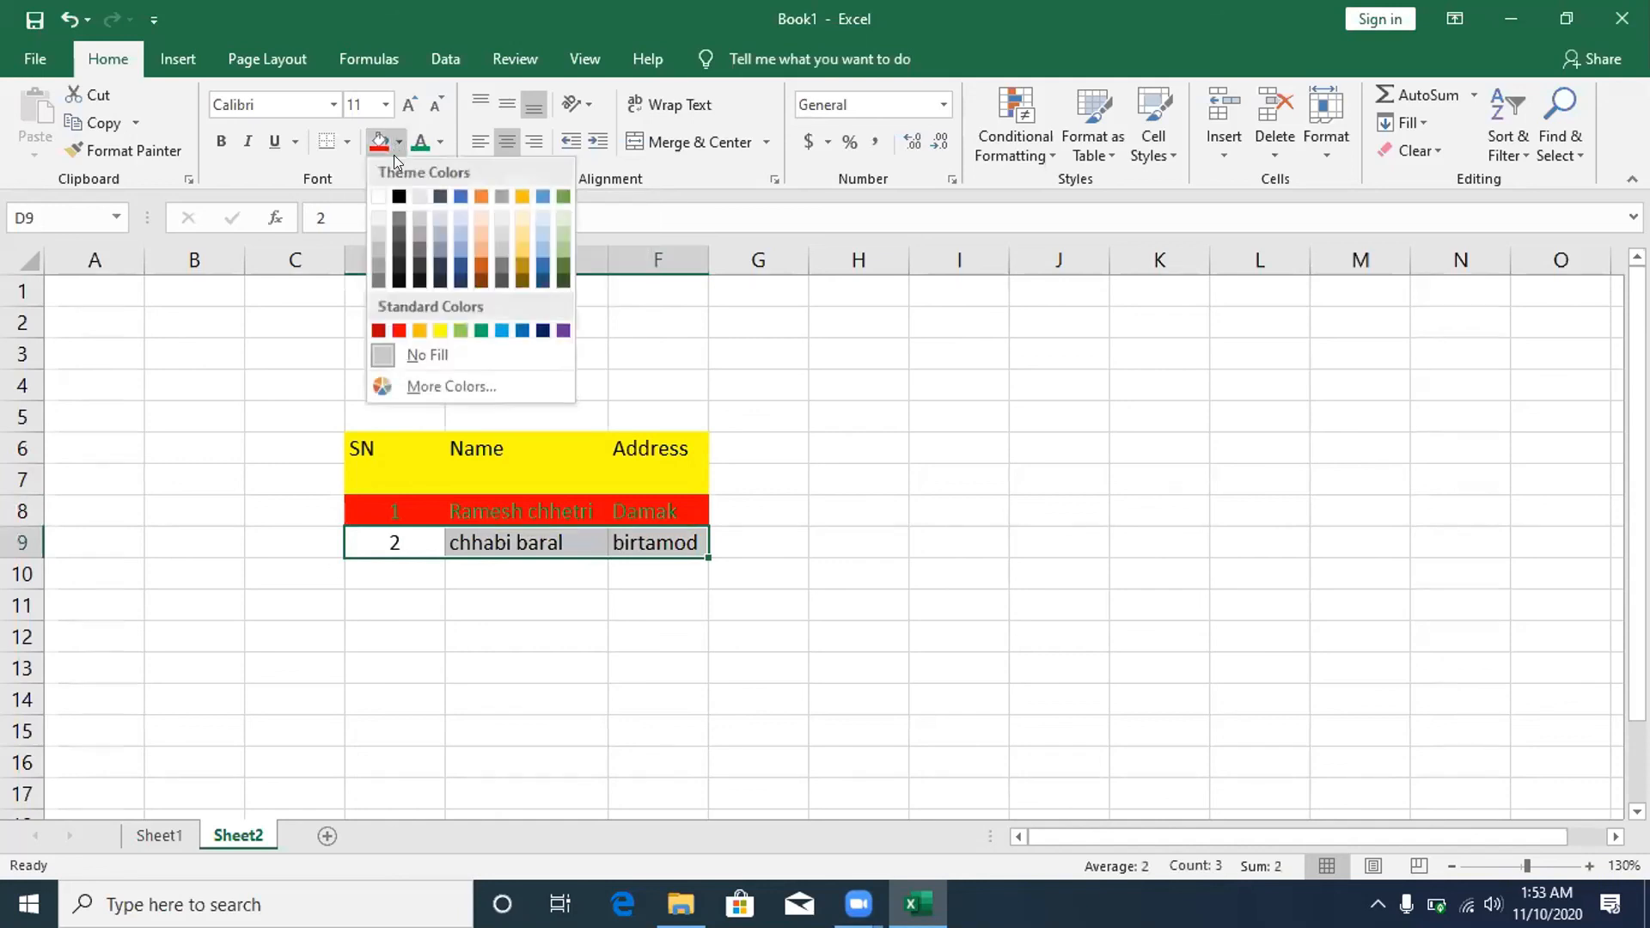
- Give the second record D9:F9 a light green fill and reselect it
{"action": "left_click", "coordinate": [450, 321]}
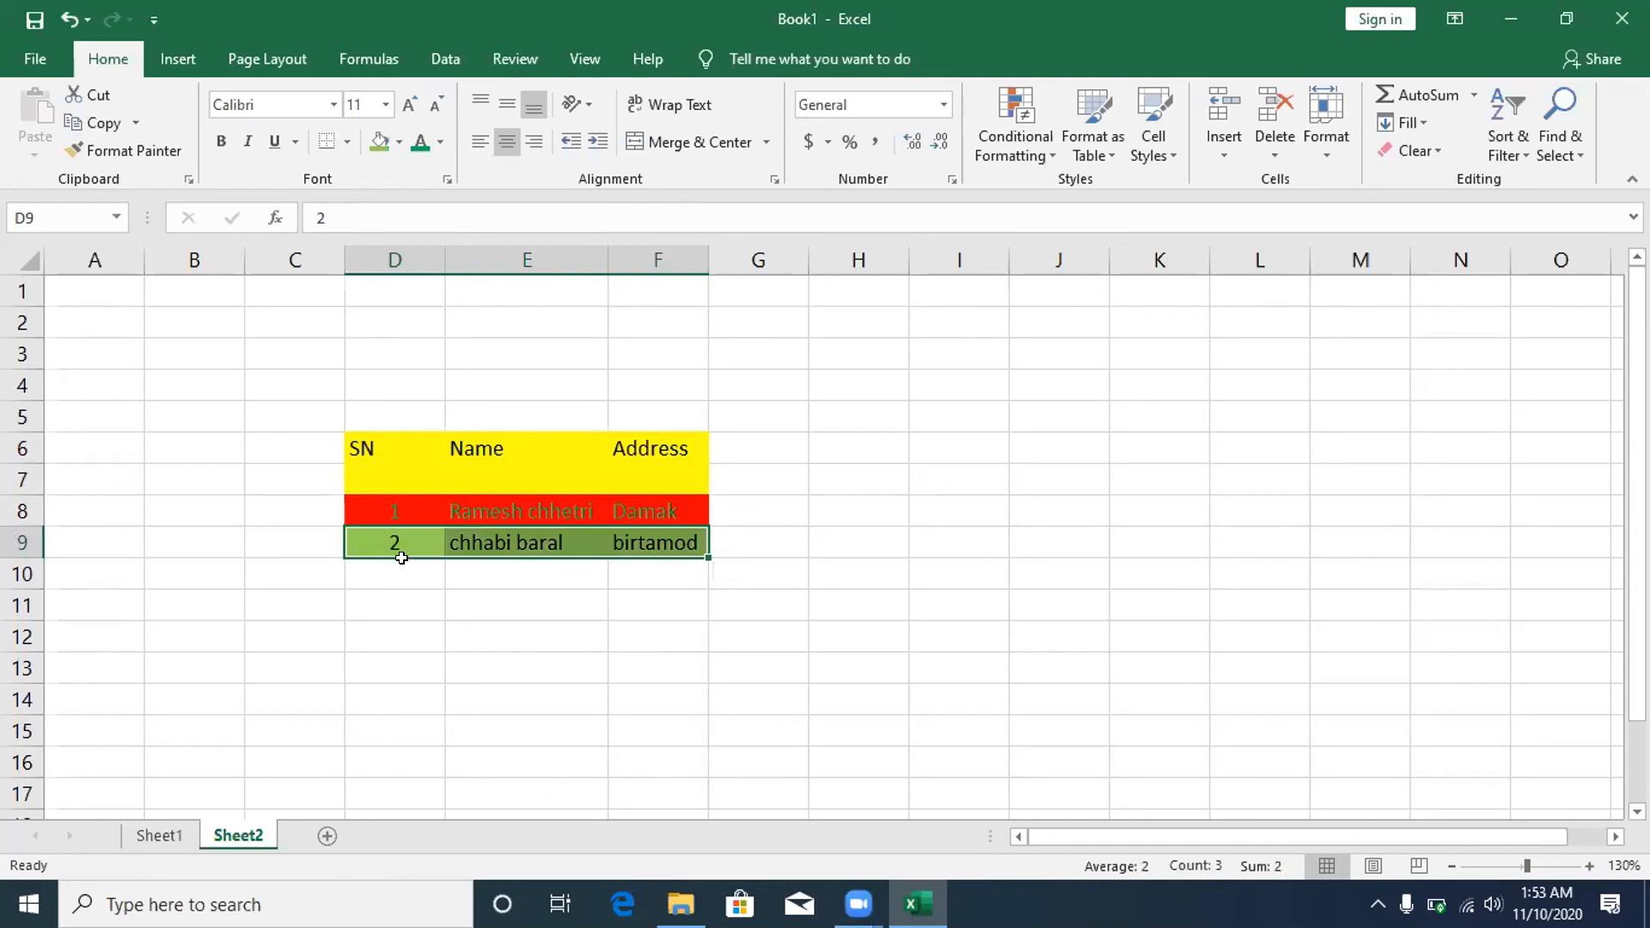
{"action": "left_click", "coordinate": [295, 539]}
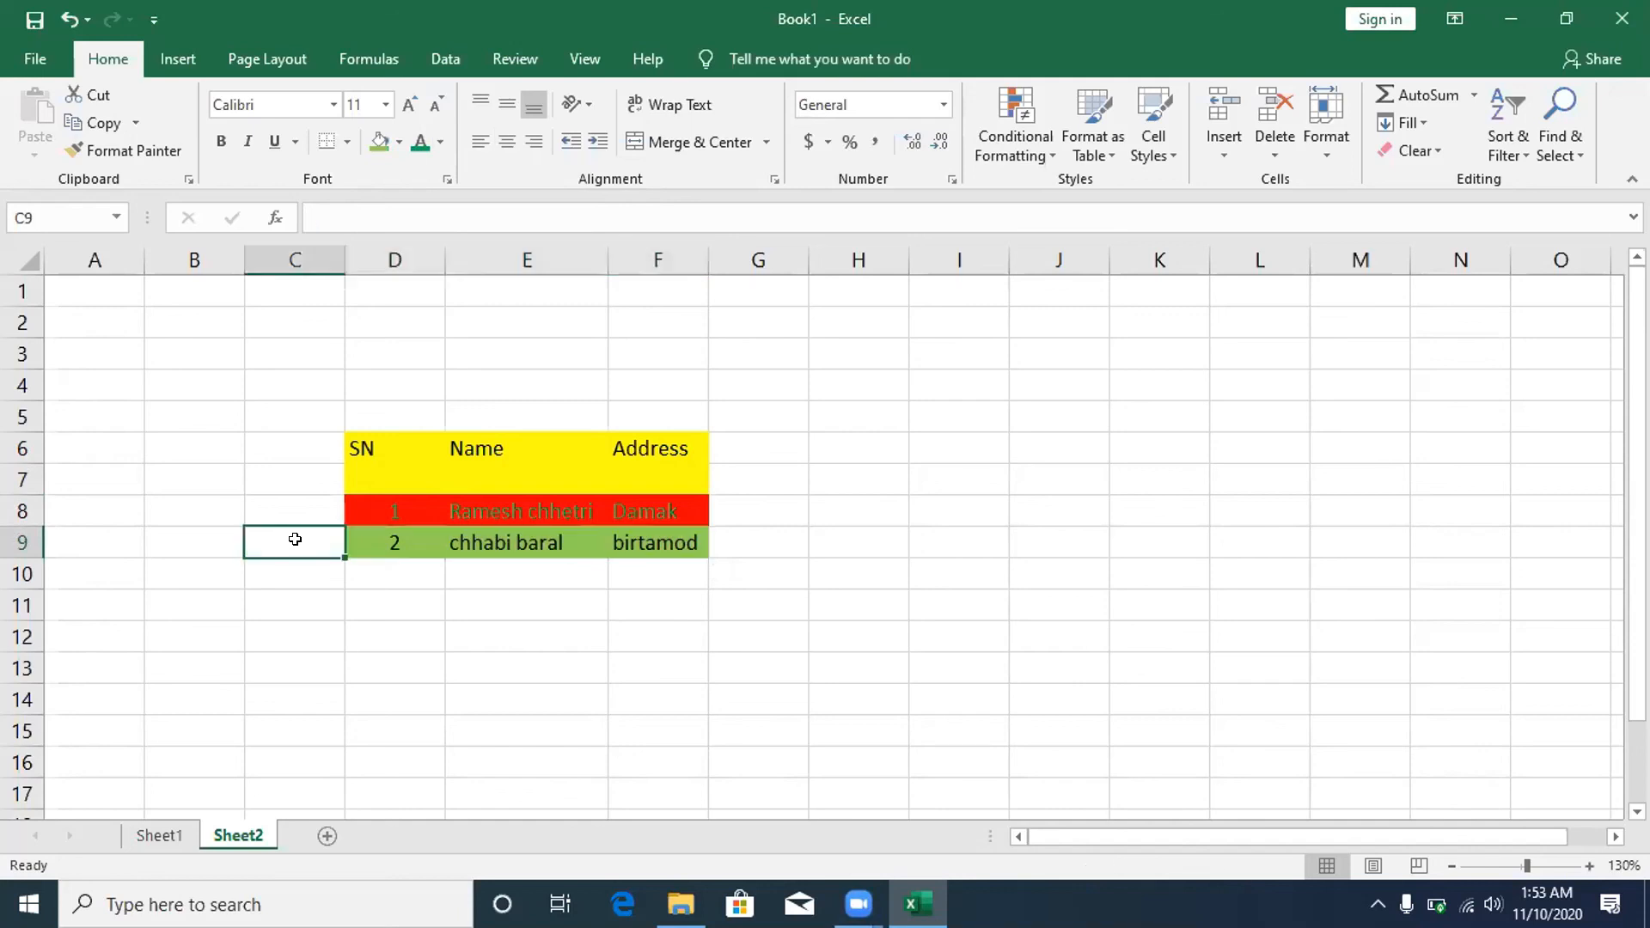
{"action": "left_click", "coordinate": [813, 598]}
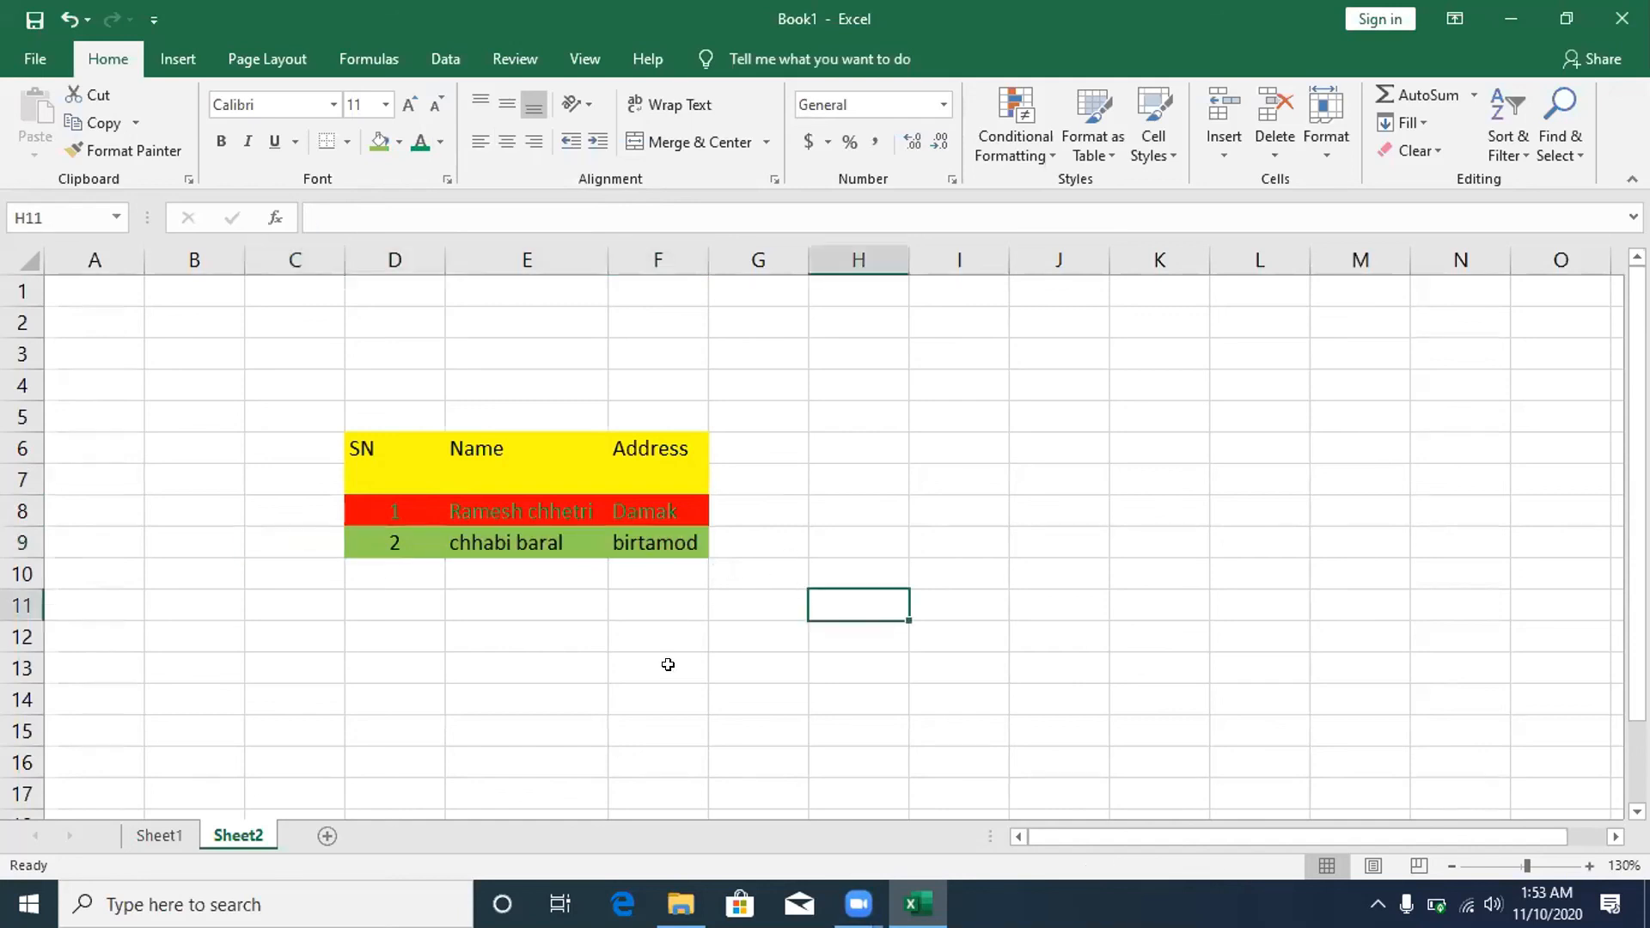
{"action": "left_click", "coordinate": [346, 537]}
{"action": "left_click_drag", "start_coordinate": [357, 538], "coordinate": [645, 557]}
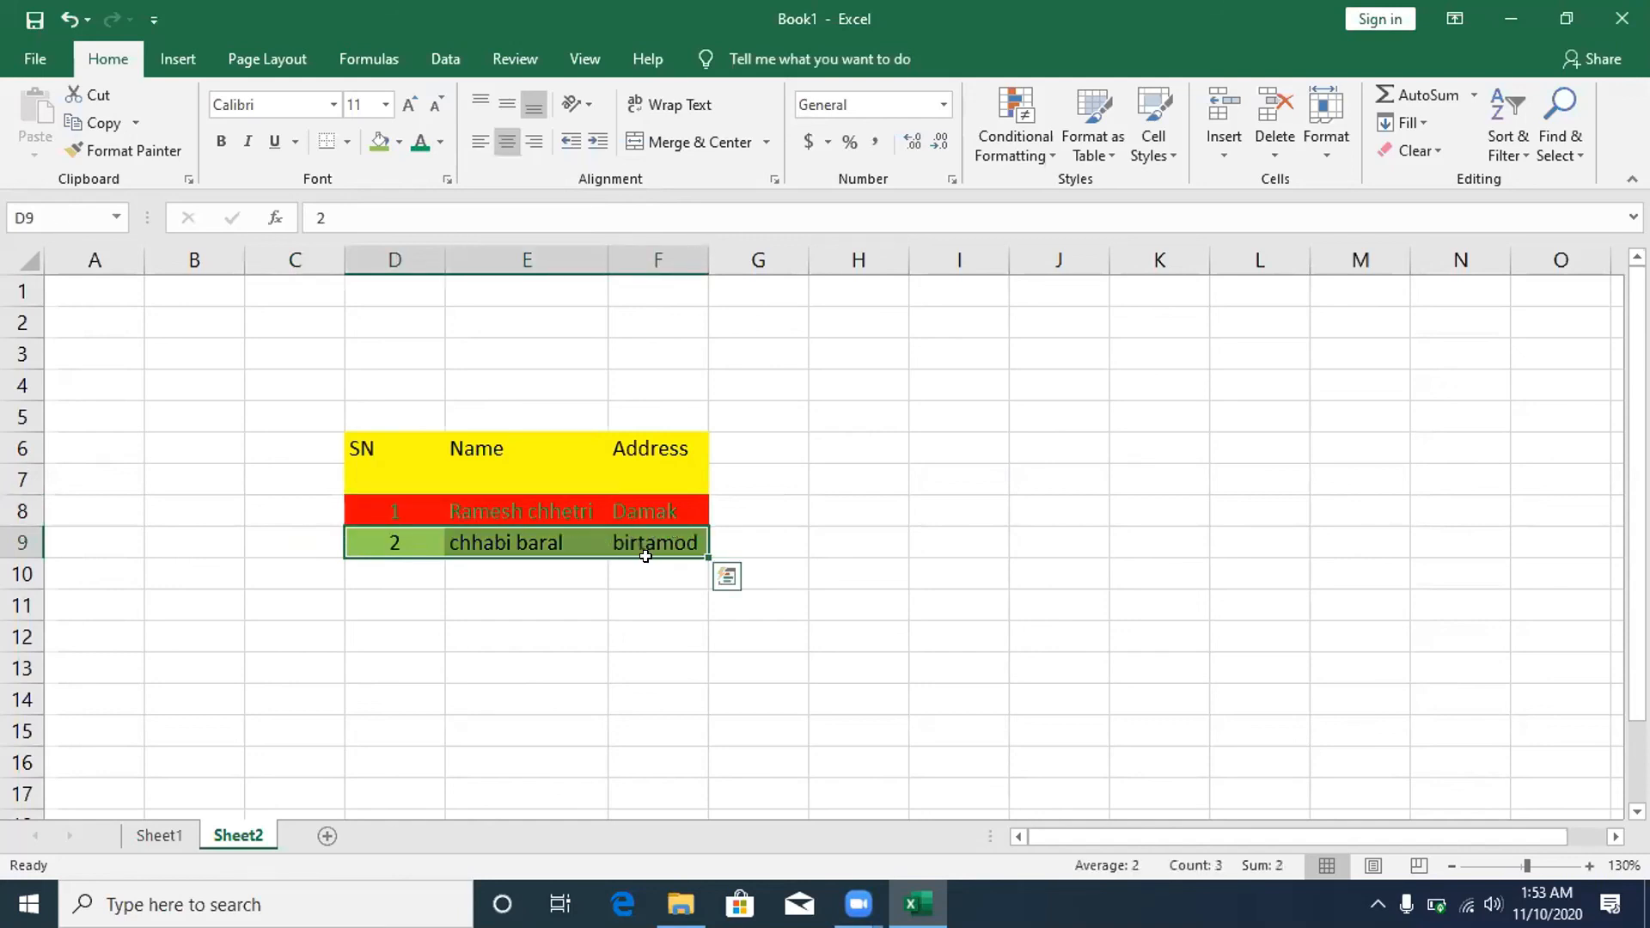
- Copy the green row 9 cells C9:F9 via the right-click menu
{"action": "right_click", "coordinate": [796, 511]}
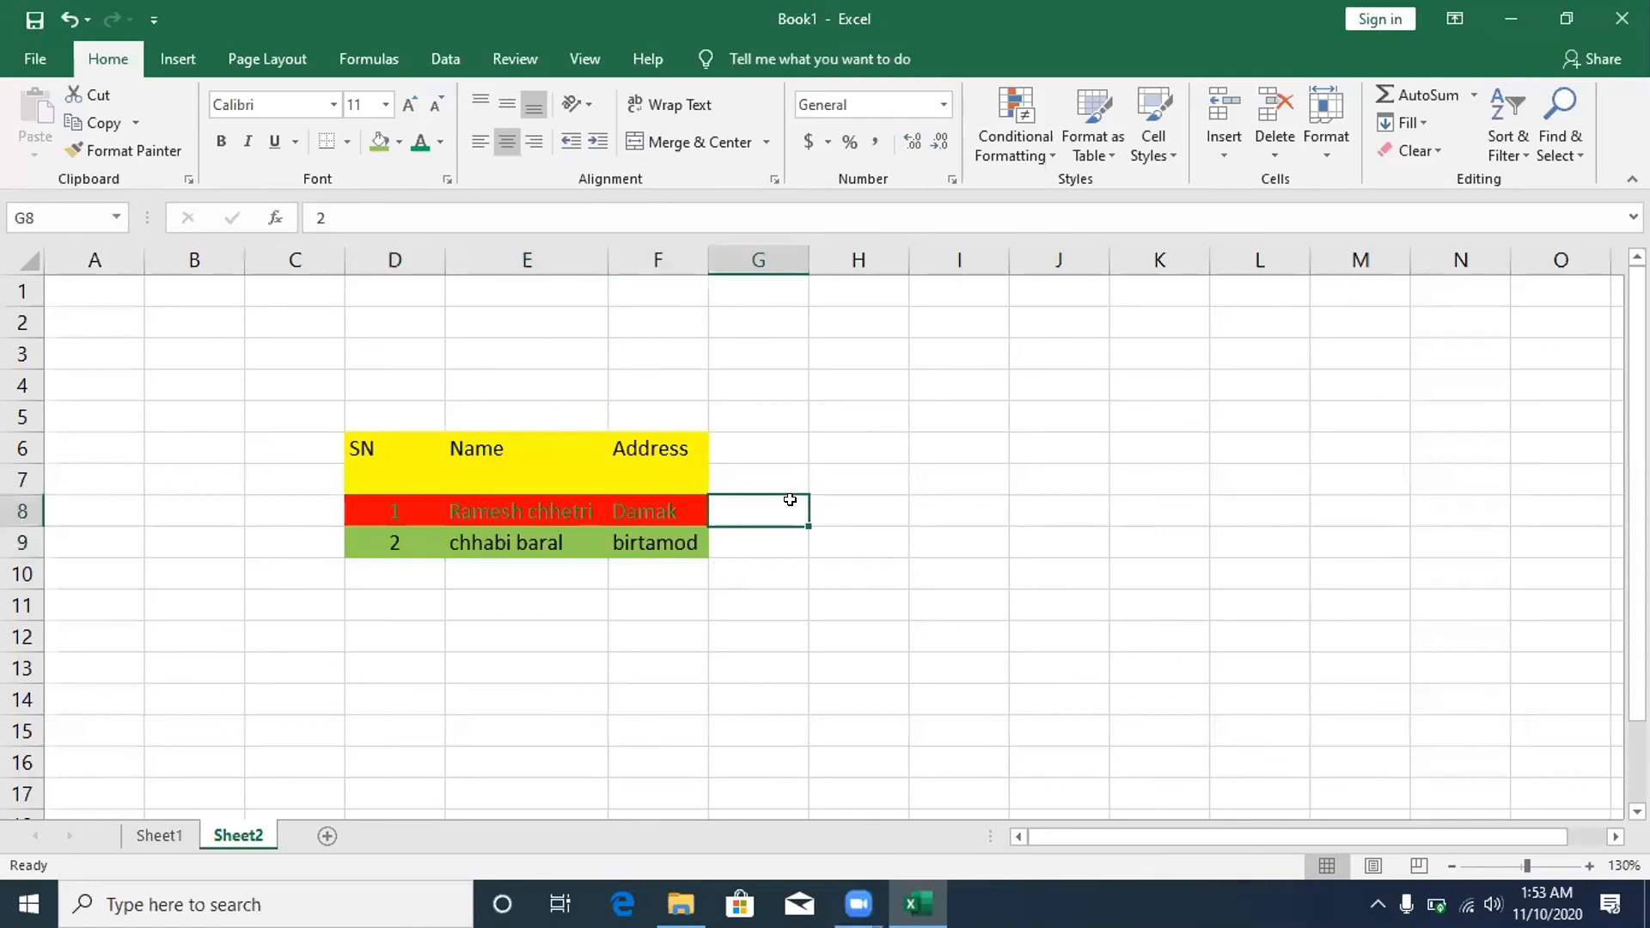
{"action": "left_click", "coordinate": [1151, 490]}
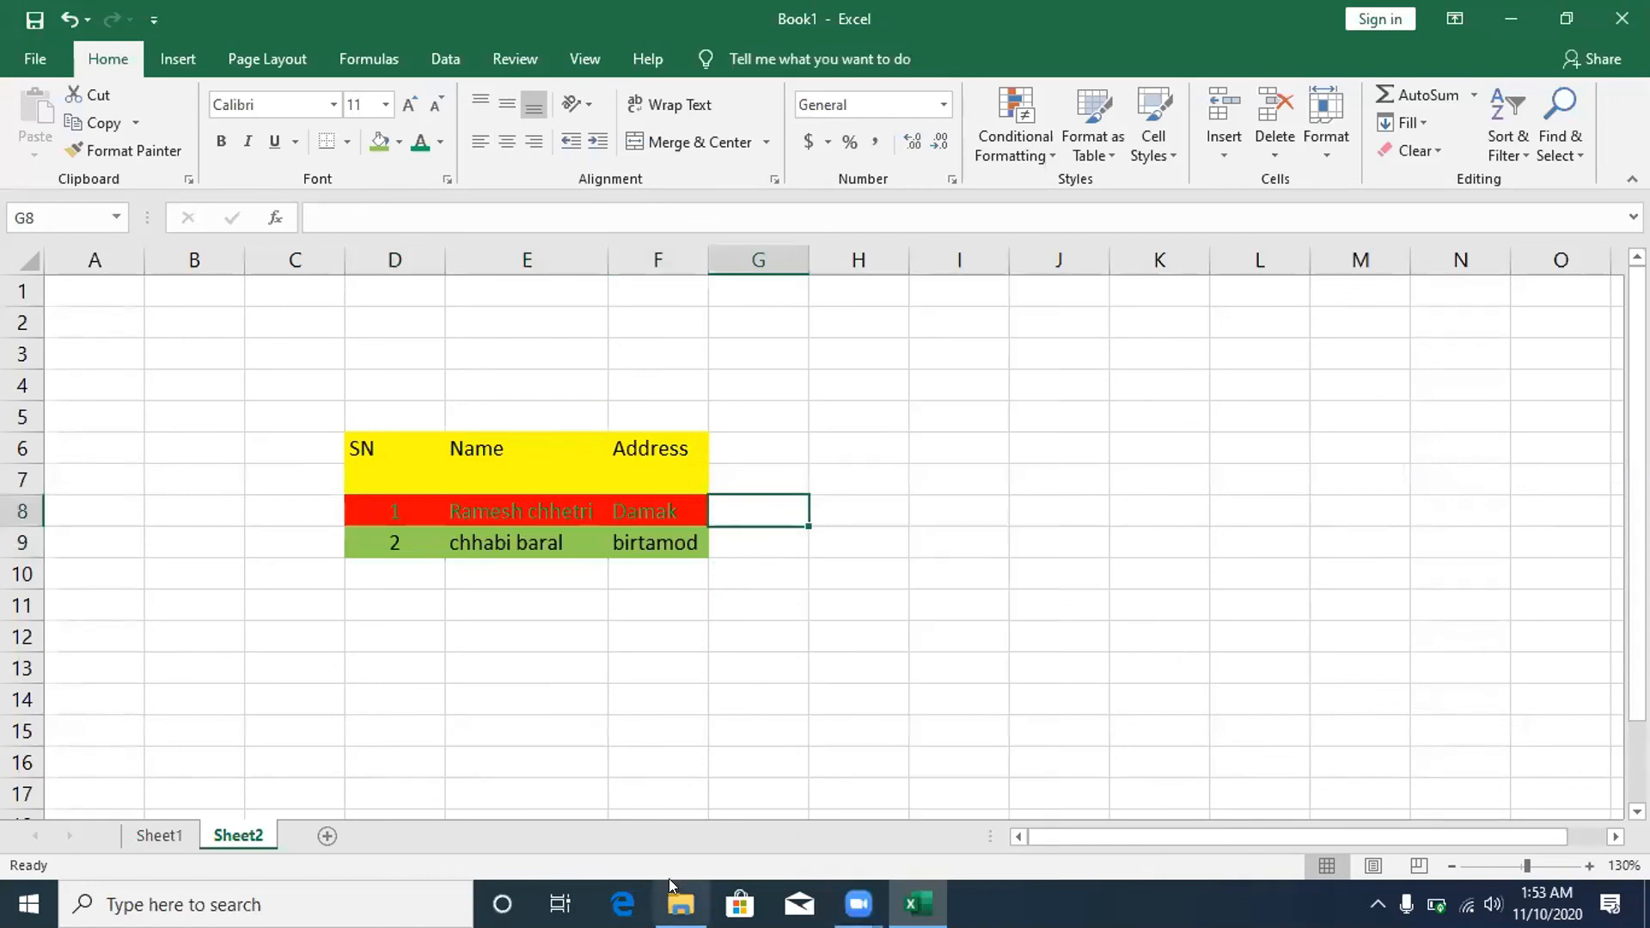
{"action": "left_click", "coordinate": [648, 551]}
{"action": "right_click", "coordinate": [651, 556]}
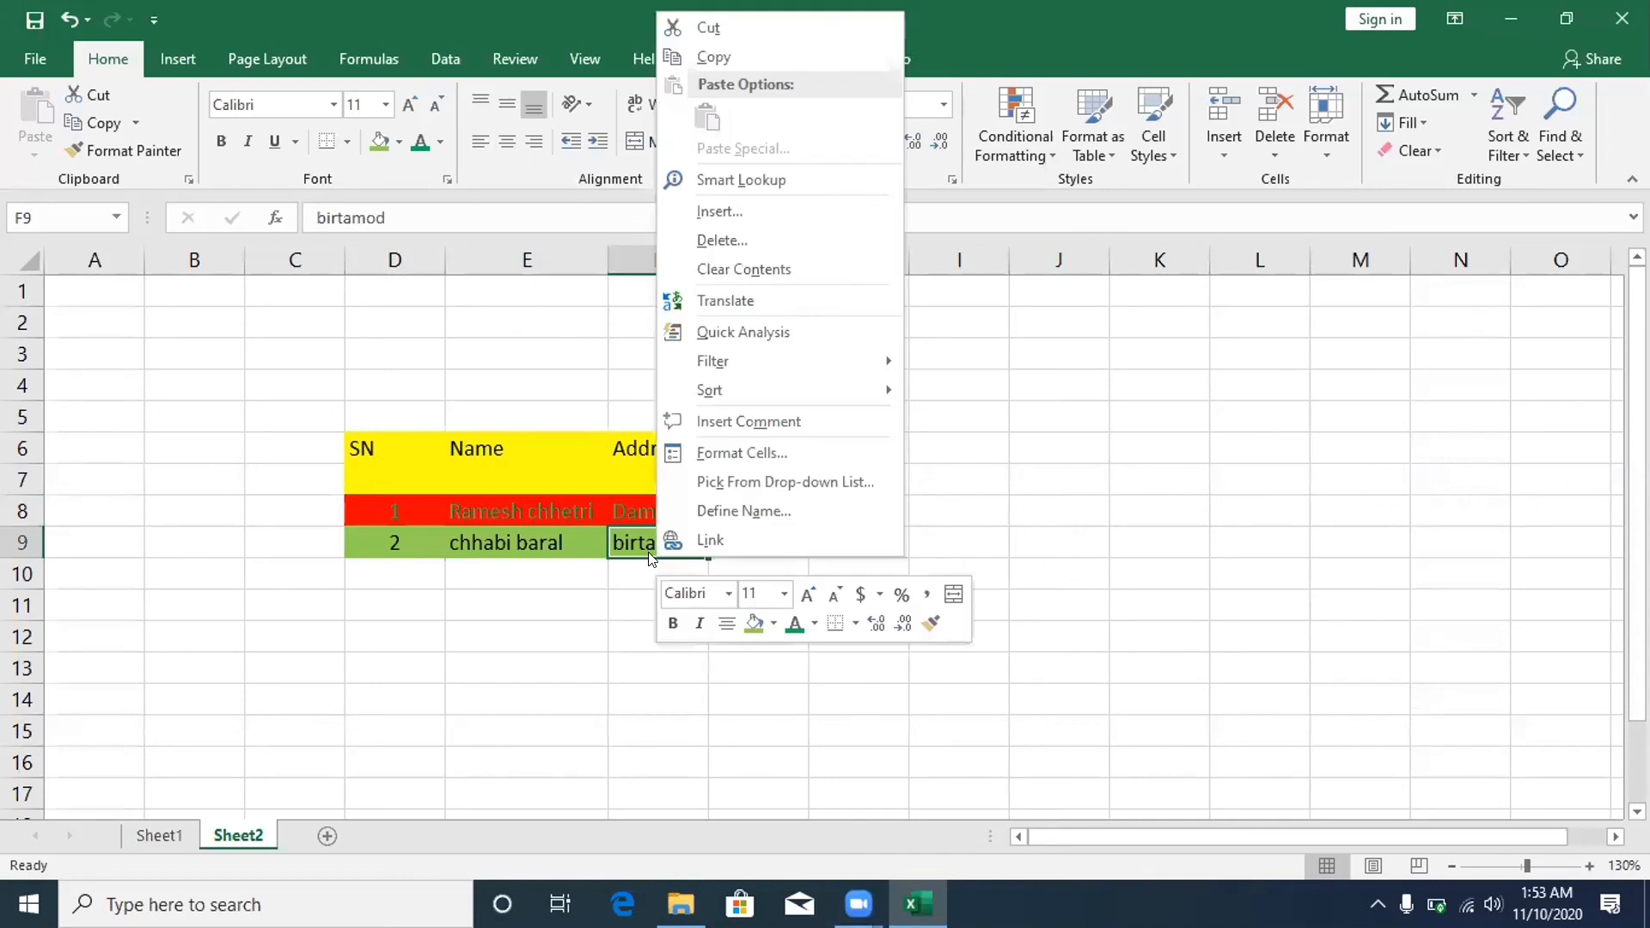
{"action": "left_click", "coordinate": [1167, 338]}
{"action": "left_click_drag", "start_coordinate": [339, 546], "coordinate": [636, 543]}
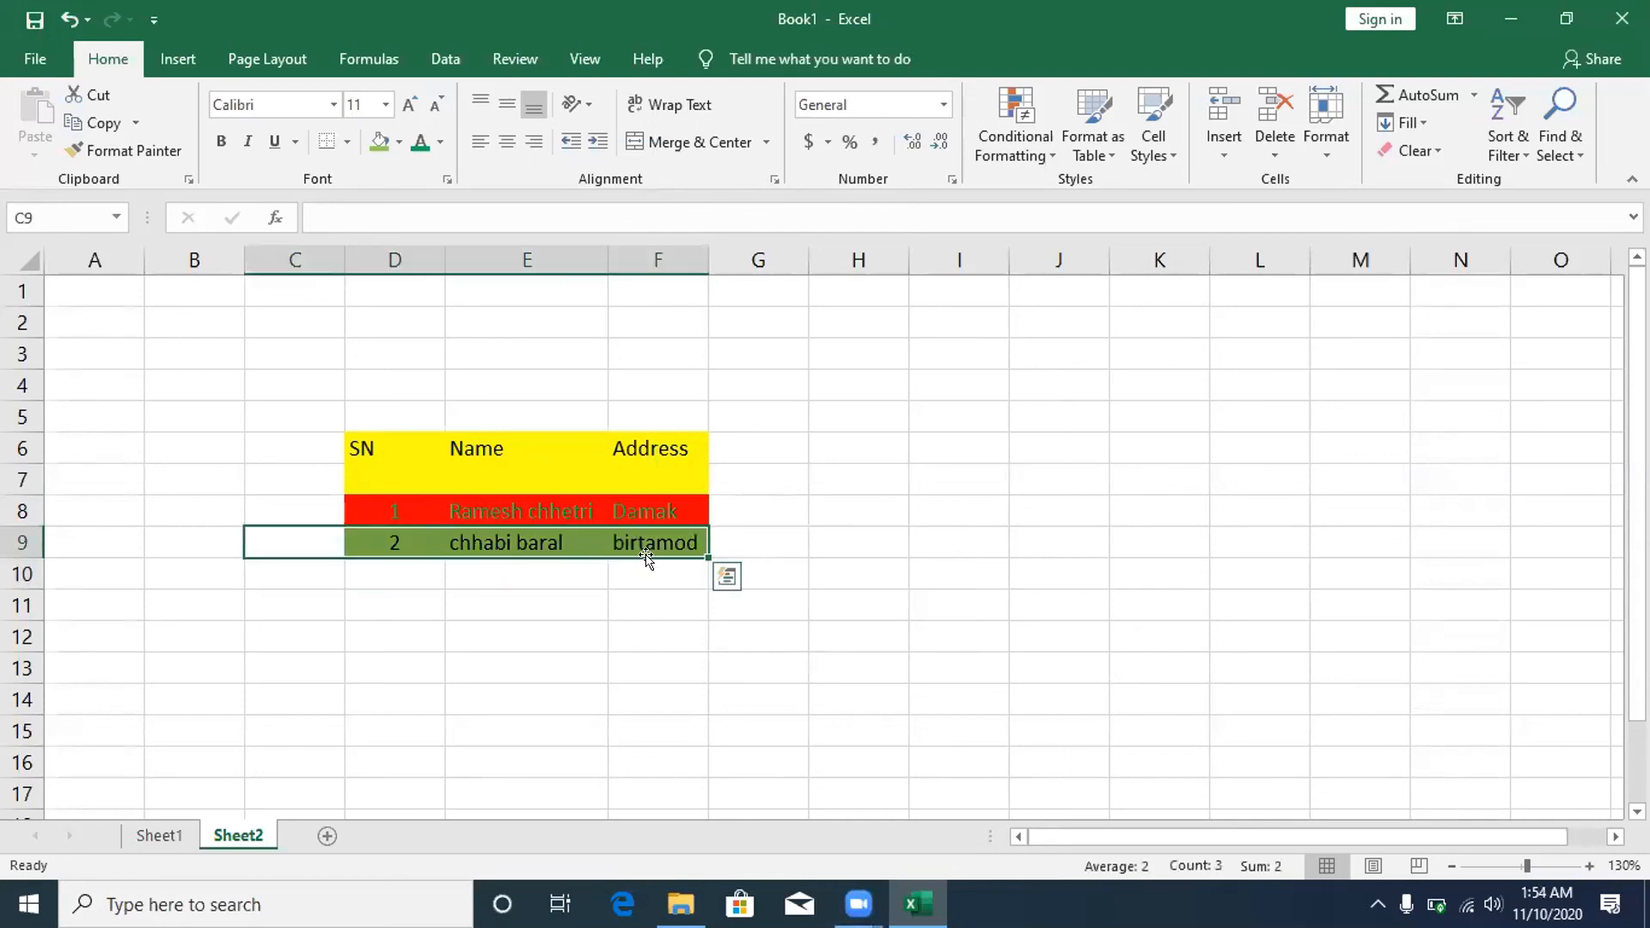
{"action": "right_click", "coordinate": [601, 537]}
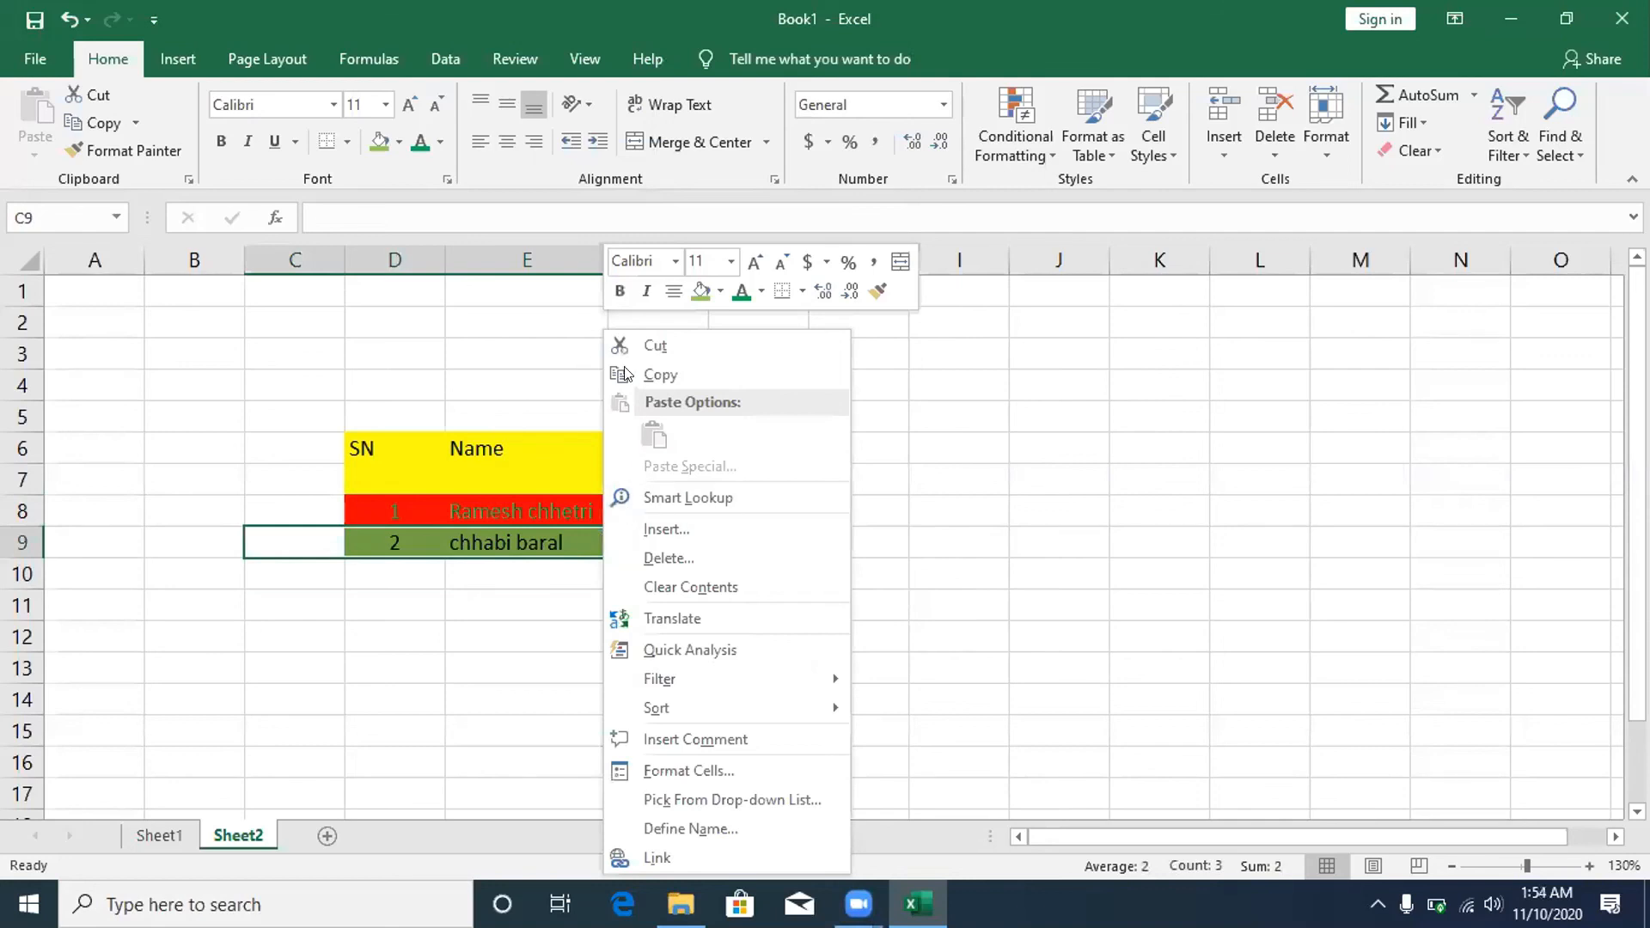
{"action": "left_click", "coordinate": [677, 375]}
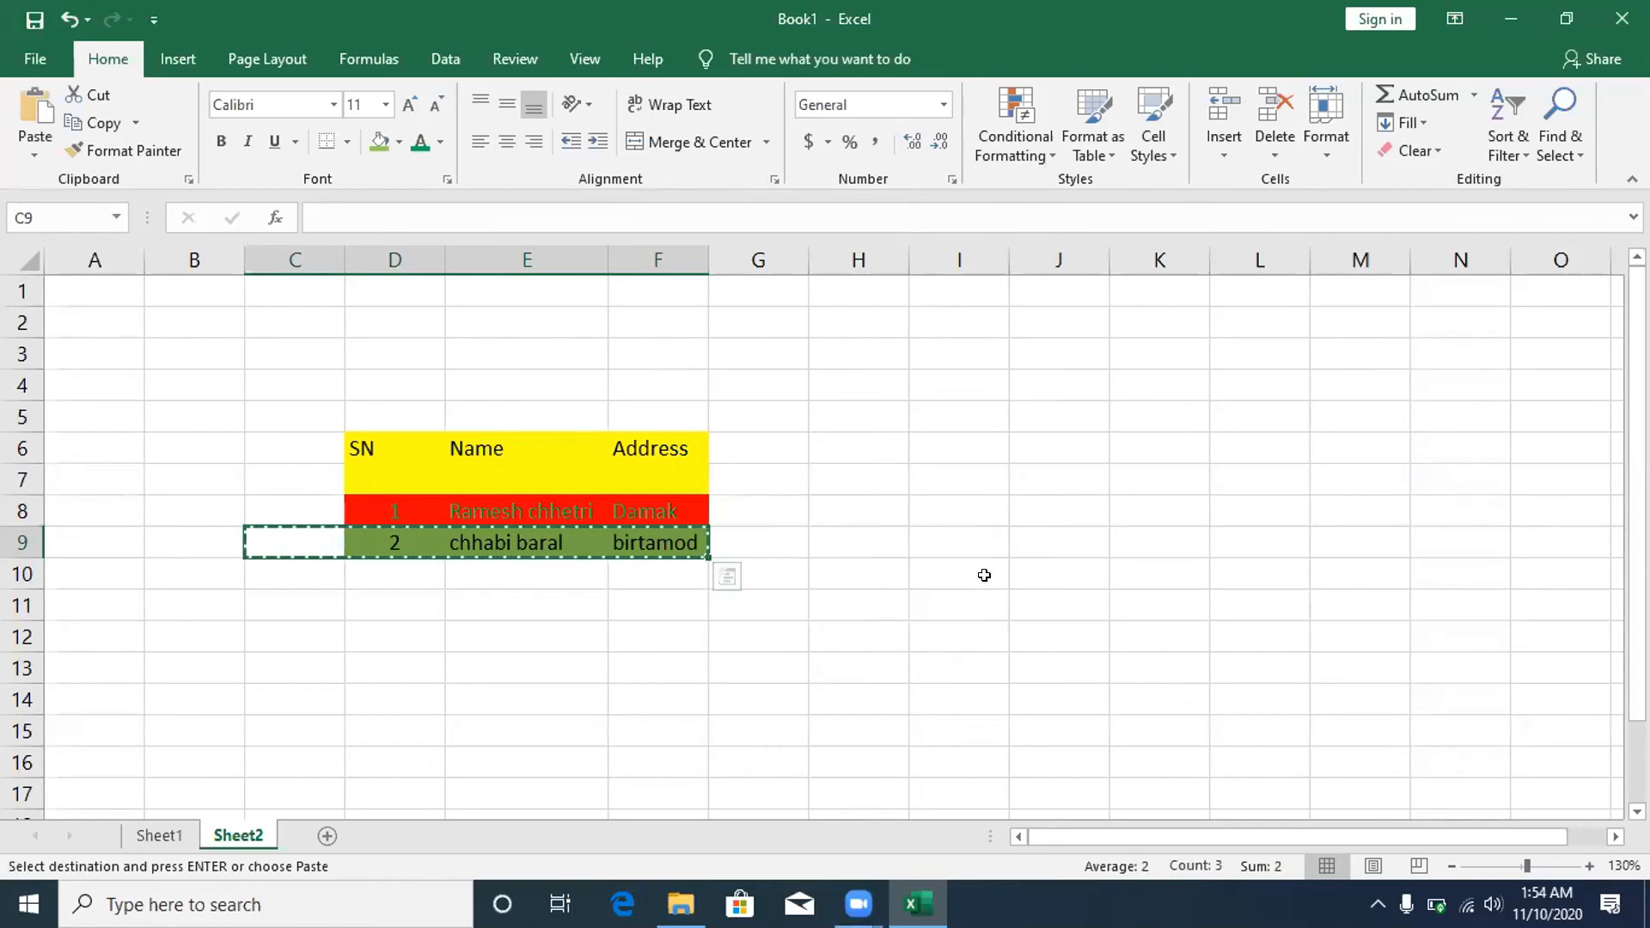
{"action": "right_click", "coordinate": [958, 537]}
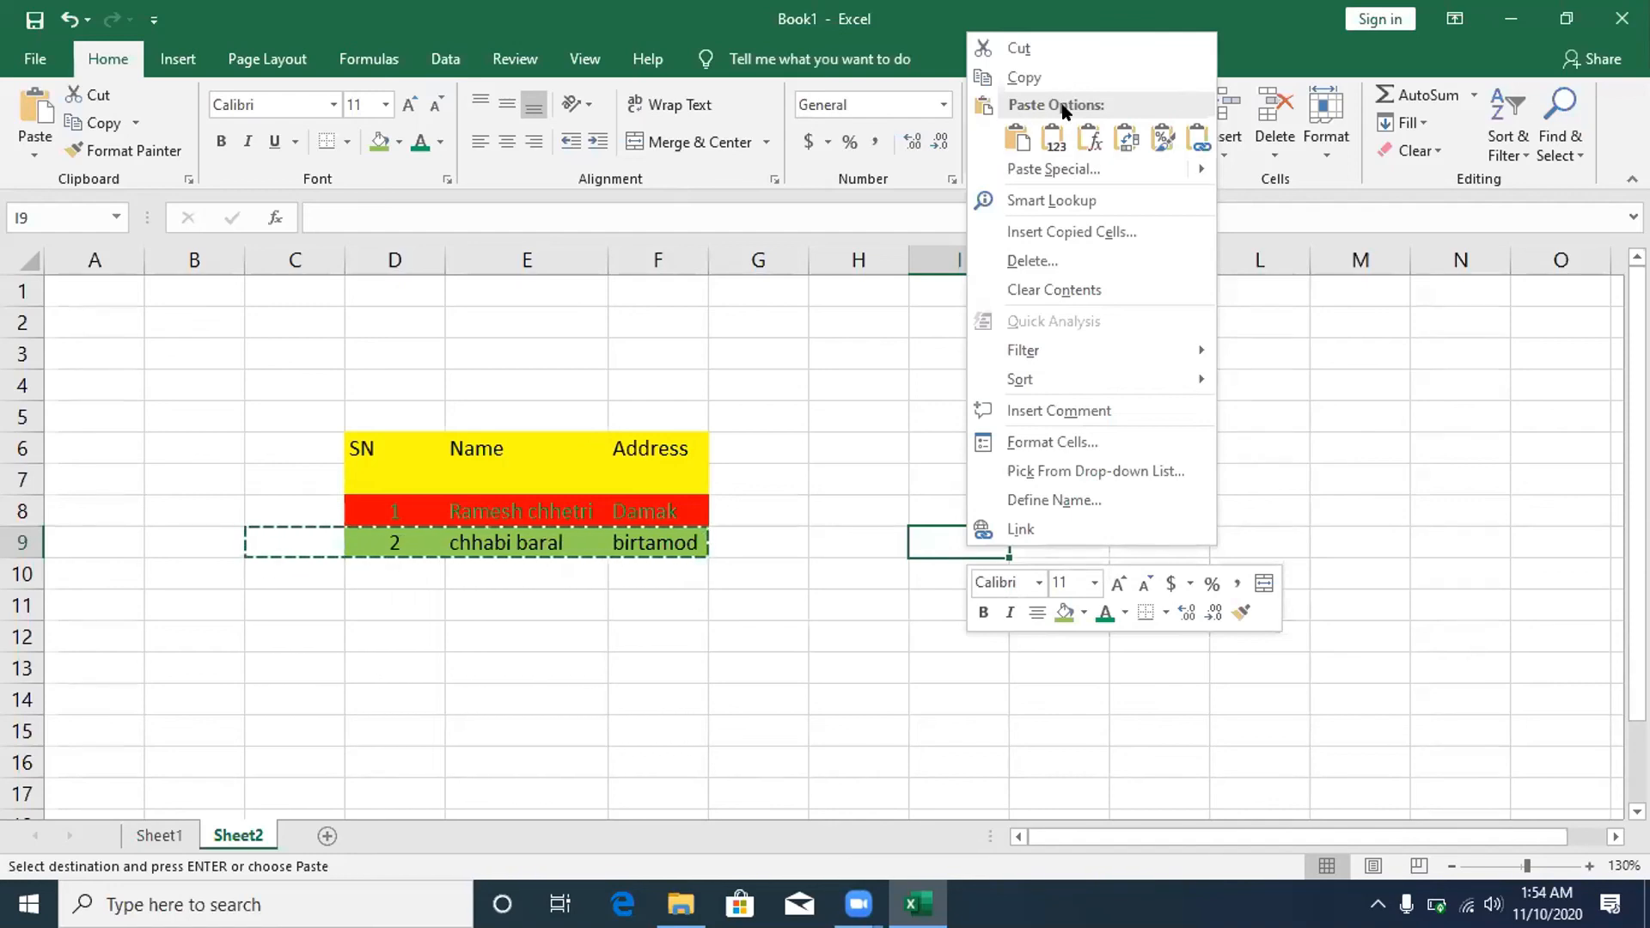
- Paste the copied green SN 2 record into I9:L9 with the plain Paste option
{"action": "left_click", "coordinate": [1017, 134]}
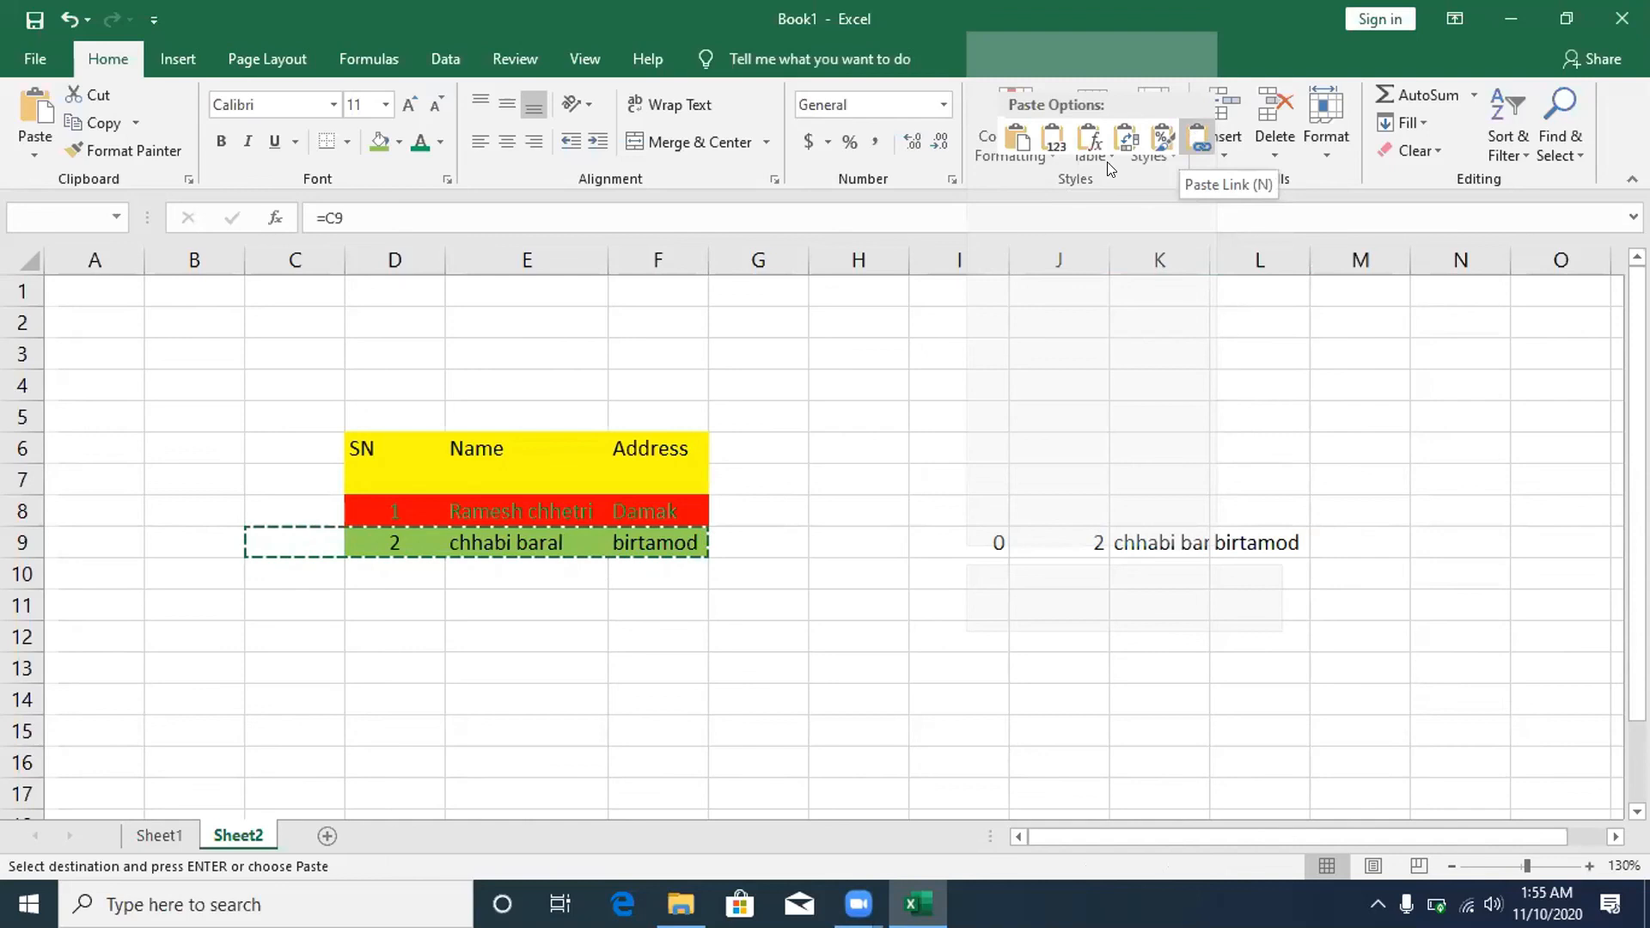
{"action": "left_click", "coordinate": [1009, 143]}
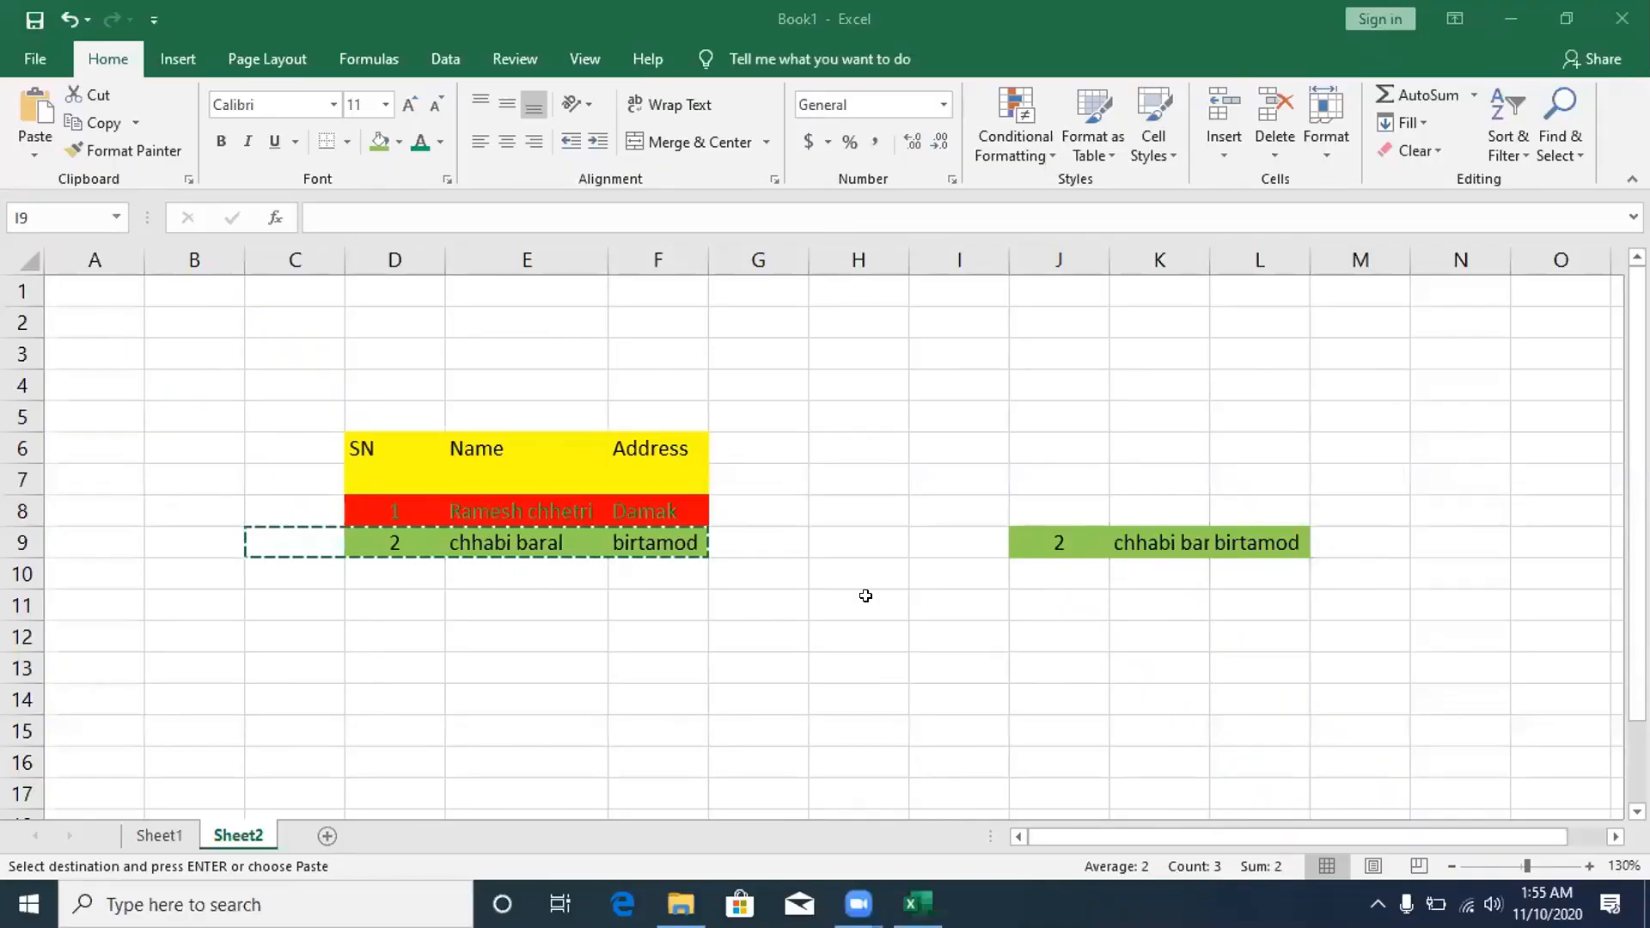
{"action": "key", "text": "ctrl+v"}
{"action": "type", "text": "eeeeeeeeeeeeeee"}
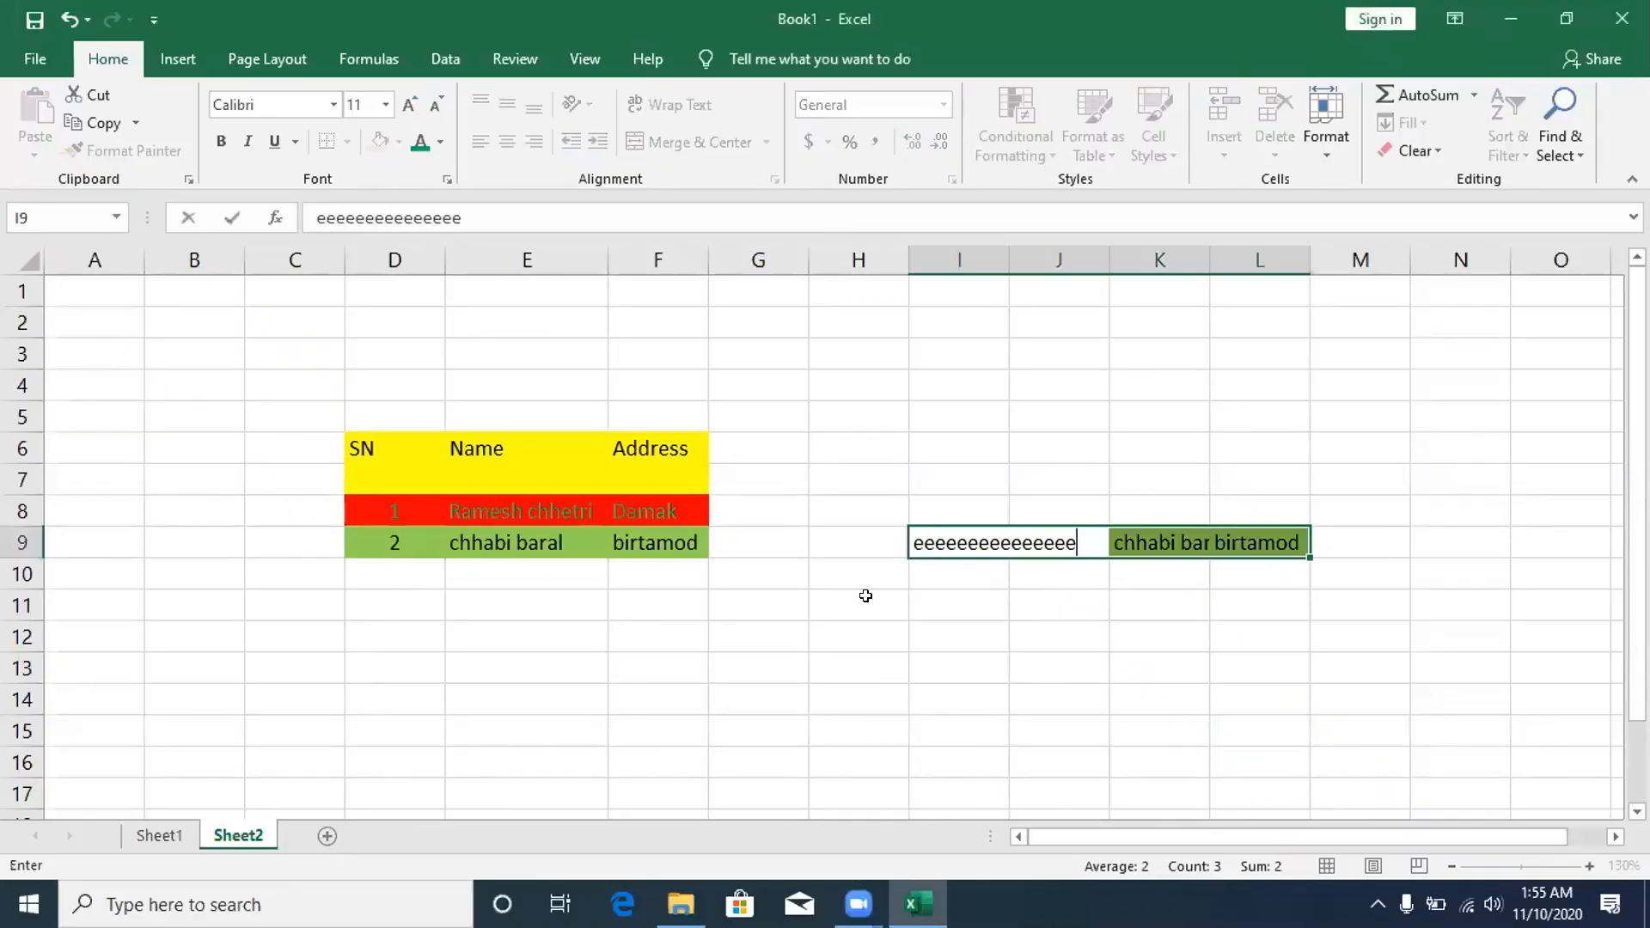
{"action": "type", "text": "eeeeeeeeeeeeeeees "}
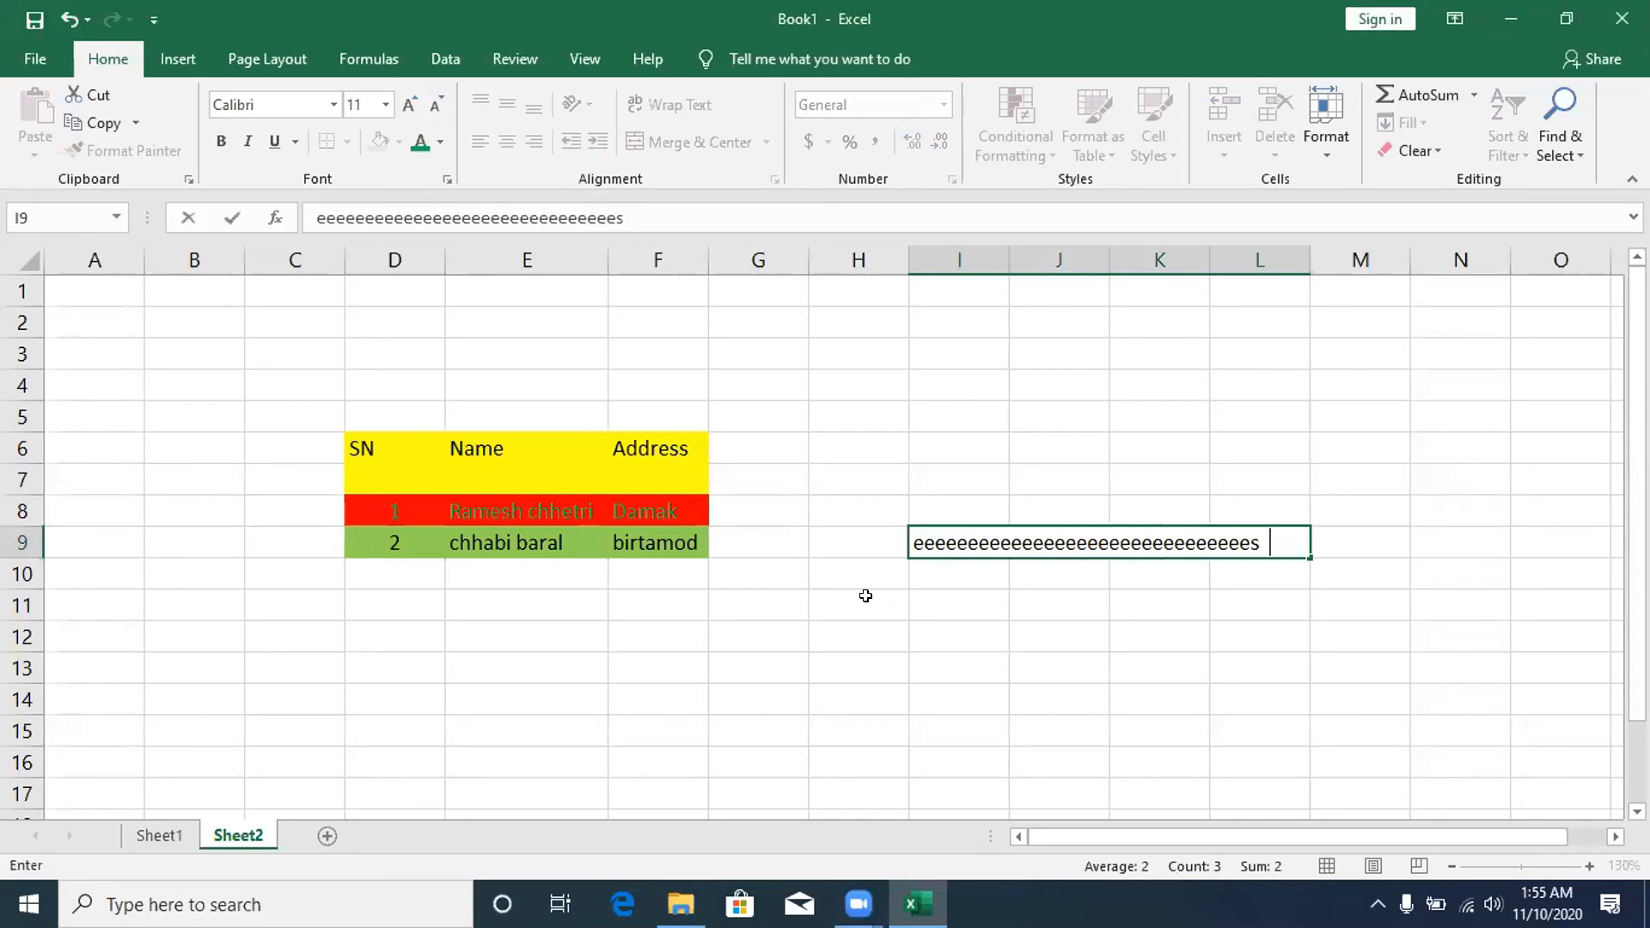
{"action": "type", "text": "ssssssssssssssssssssssssssssssssssssssssssssssssssssssssssssssssssc"}
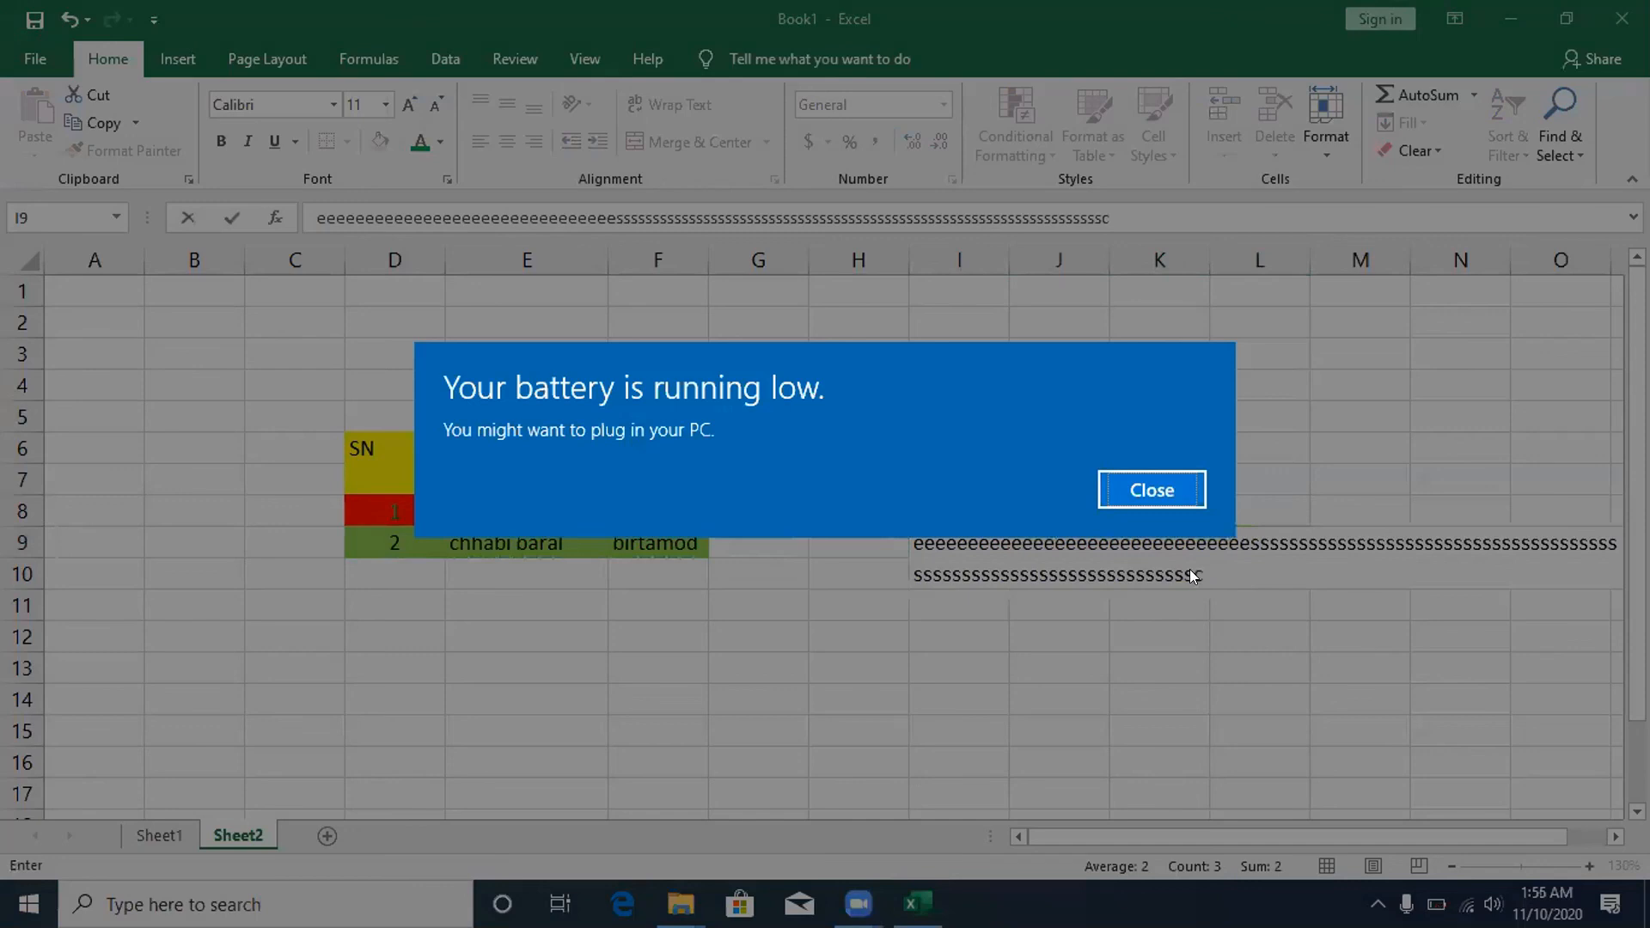
{"action": "key", "text": "BackSpace"}
{"action": "key", "text": "BackSpace"}
{"action": "key", "text": "BackSpace"}
{"action": "key", "text": "BackSpace"}
{"action": "key", "text": "BackSpace"}
{"action": "key", "text": "BackSpace"}
{"action": "key", "text": "BackSpace"}
{"action": "key", "text": "BackSpace"}
{"action": "key", "text": "BackSpace"}
{"action": "key", "text": "BackSpace"}
{"action": "key", "text": "BackSpace"}
{"action": "key", "text": "BackSpace"}
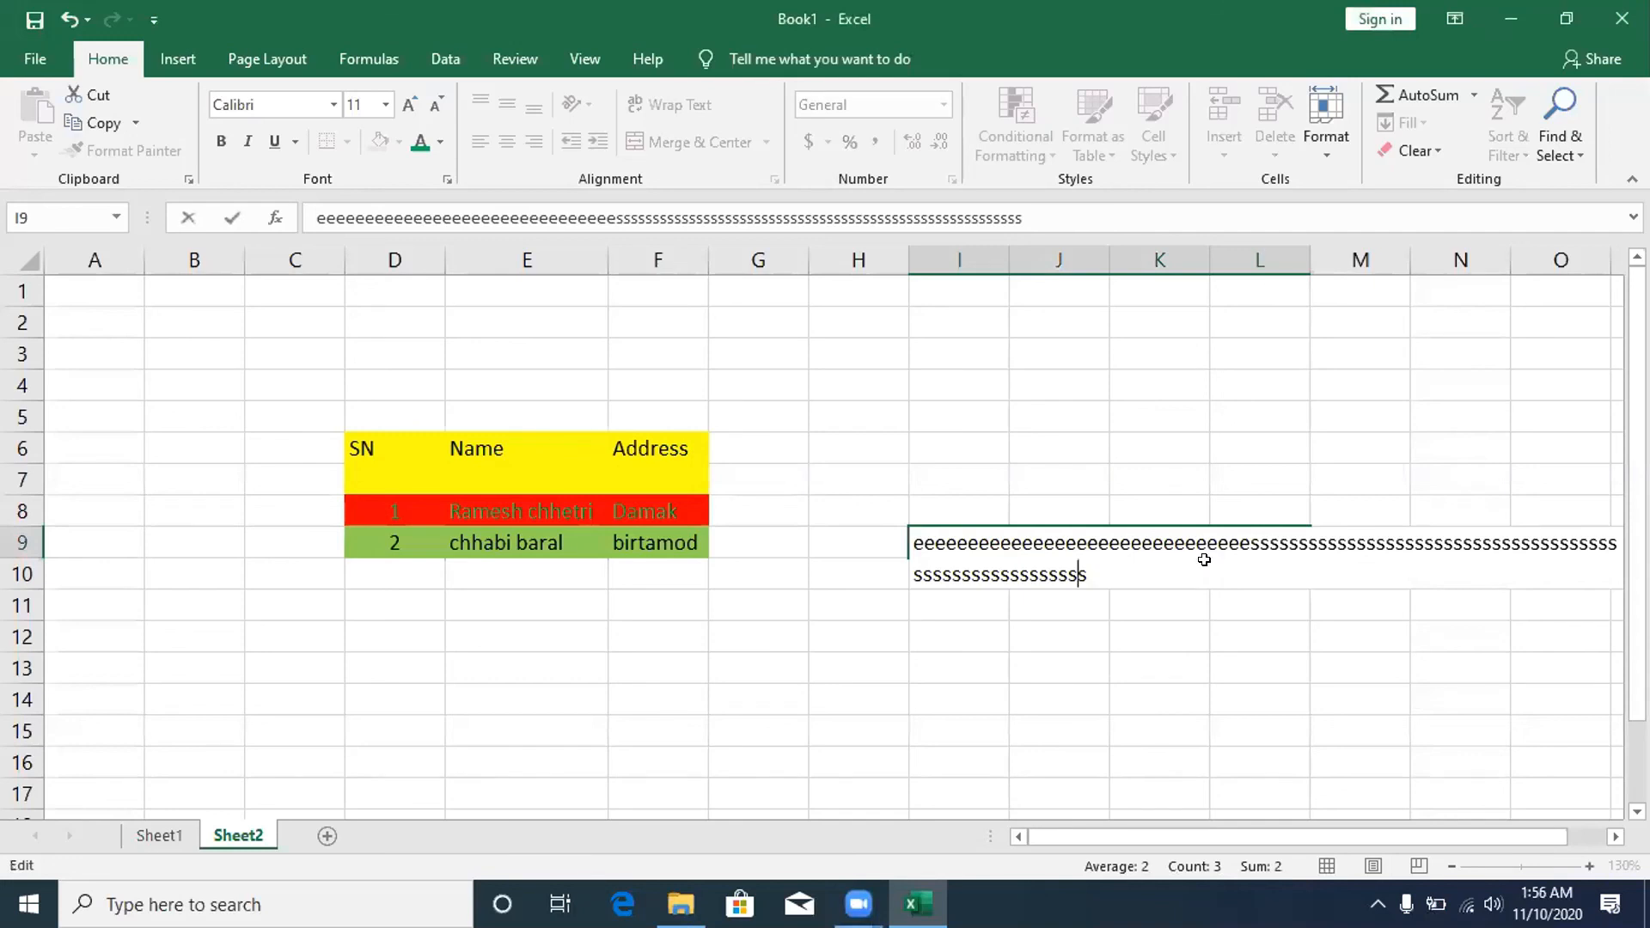
{"action": "key", "text": "BackSpace"}
{"action": "key", "text": "BackSpace"}
{"action": "key", "text": "BackSpace"}
{"action": "key", "text": "BackSpace"}
{"action": "key", "text": "BackSpace"}
{"action": "key", "text": "BackSpace"}
{"action": "key", "text": "BackSpace"}
{"action": "key", "text": "BackSpace"}
{"action": "key", "text": "BackSpace"}
{"action": "key", "text": "BackSpace"}
{"action": "key", "text": "BackSpace"}
{"action": "key", "text": "BackSpace"}
{"action": "key", "text": "BackSpace"}
{"action": "key", "text": "BackSpace"}
{"action": "key", "text": "BackSpace"}
{"action": "key", "text": "BackSpace"}
{"action": "key", "text": "BackSpace"}
{"action": "key", "text": "BackSpace"}
{"action": "key", "text": "BackSpace"}
{"action": "key", "text": "BackSpace"}
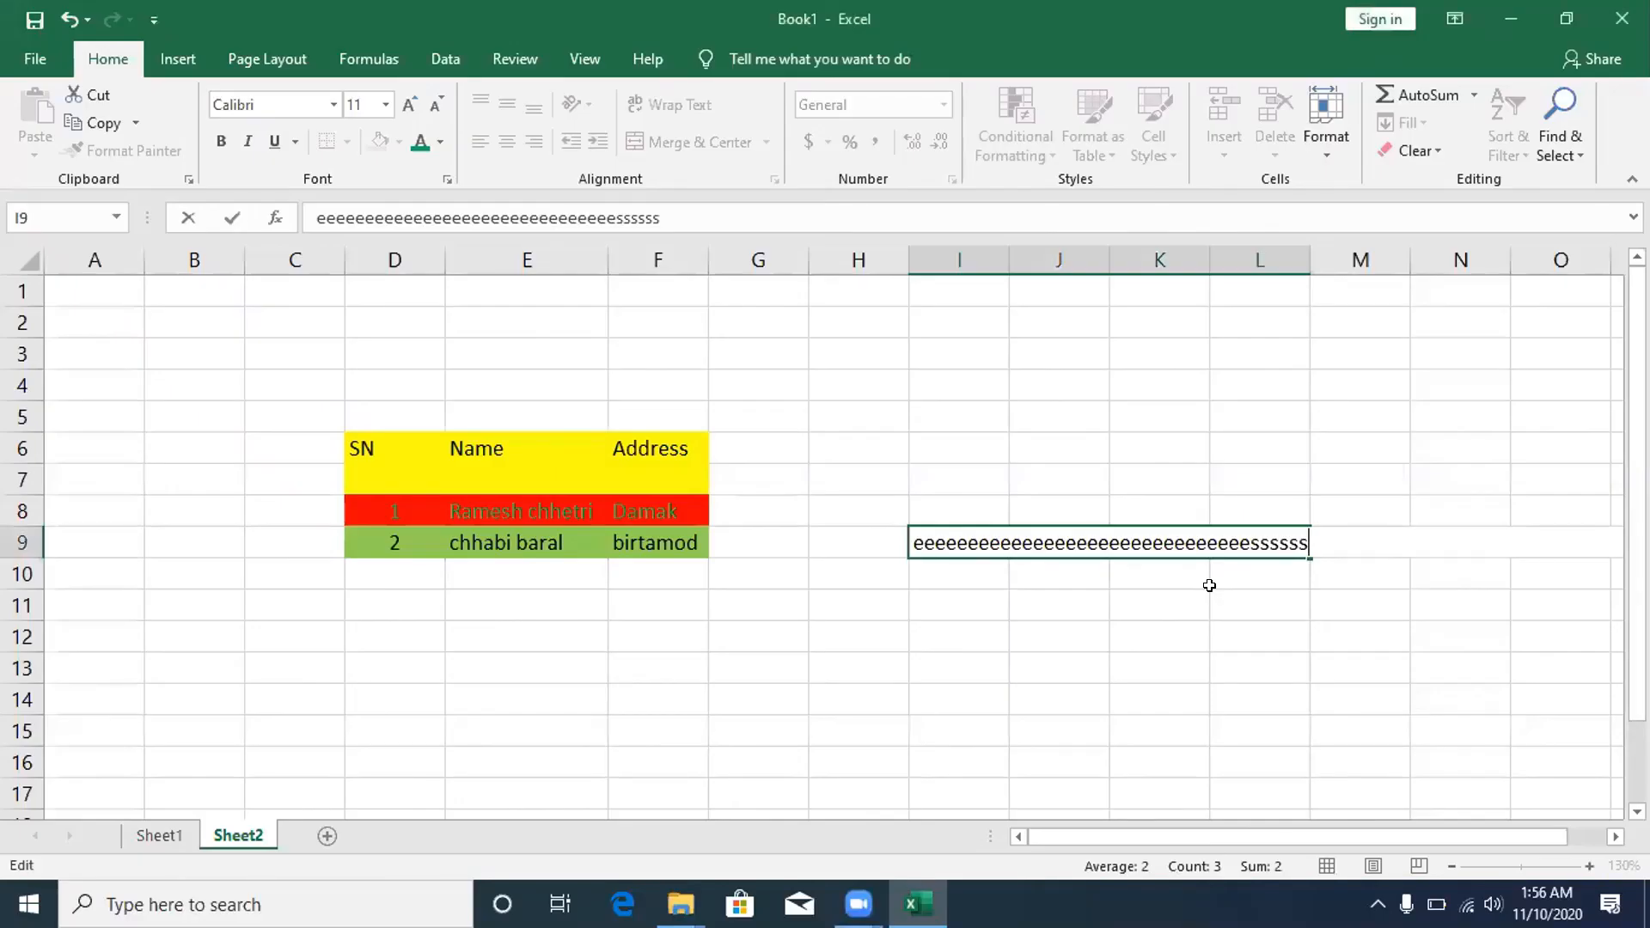
{"action": "key", "text": "BackSpace"}
{"action": "key", "text": "BackSpace"}
{"action": "key", "text": "BackSpace"}
{"action": "key", "text": "BackSpace"}
{"action": "key", "text": "BackSpace"}
{"action": "key", "text": "BackSpace"}
{"action": "key", "text": "BackSpace"}
{"action": "key", "text": "BackSpace"}
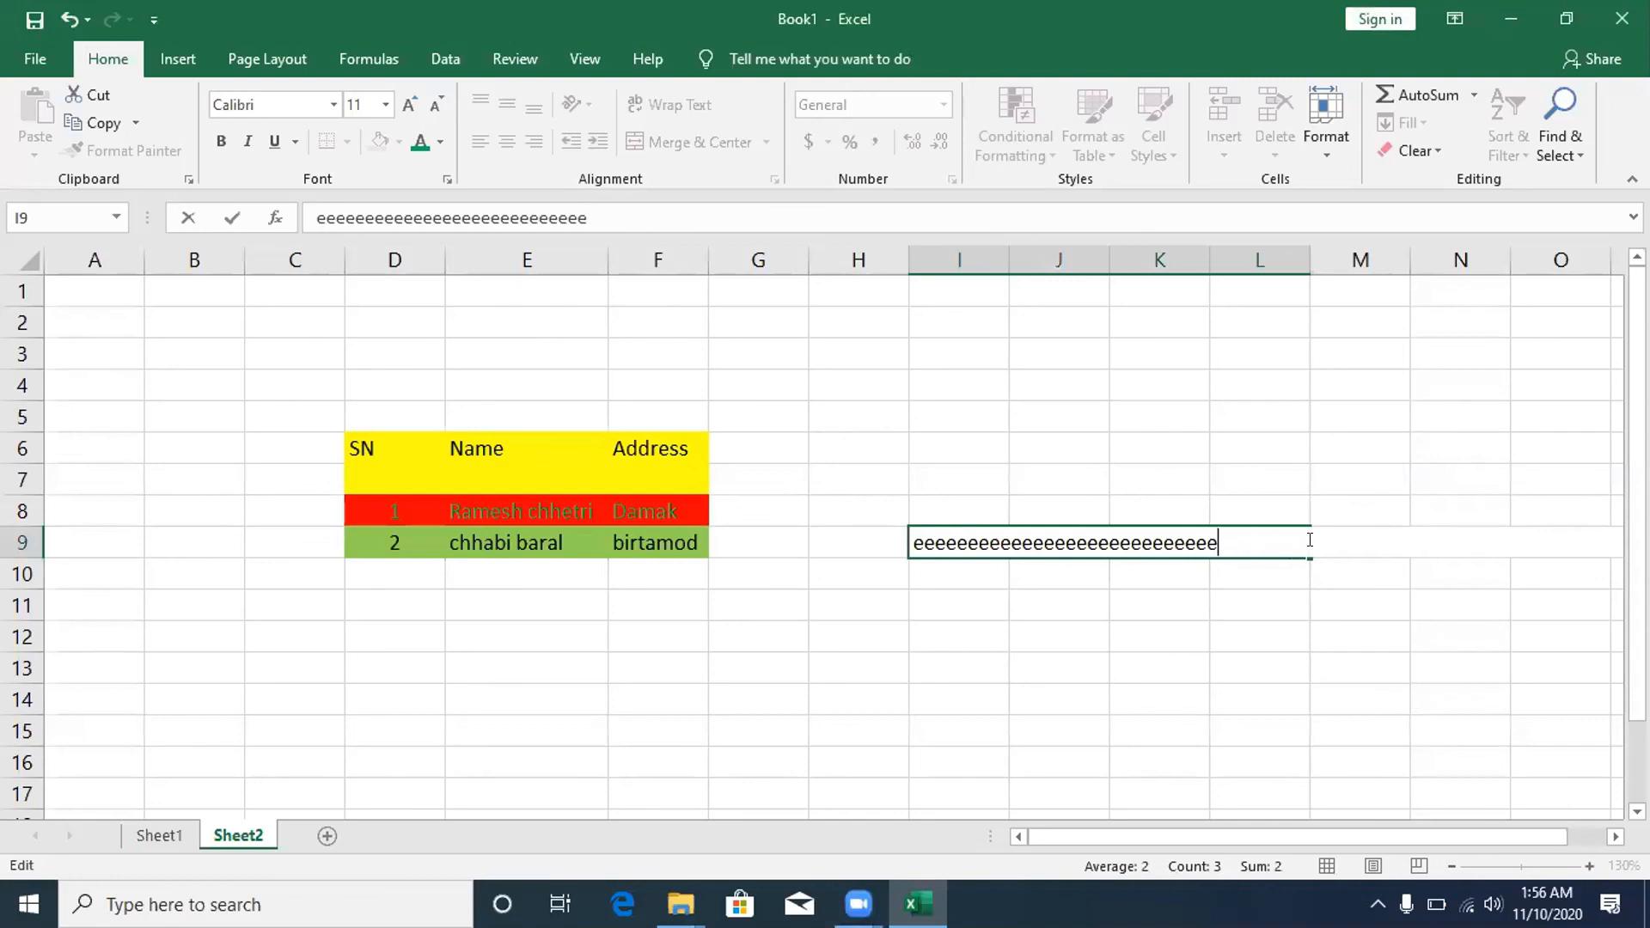
{"action": "key", "text": "BackSpace"}
{"action": "key", "text": "BackSpace"}
{"action": "key", "text": "BackSpace"}
{"action": "key", "text": "BackSpace"}
{"action": "key", "text": "BackSpace"}
{"action": "key", "text": "BackSpace"}
{"action": "key", "text": "BackSpace"}
{"action": "key", "text": "BackSpace"}
{"action": "key", "text": "BackSpace"}
{"action": "key", "text": "BackSpace"}
{"action": "key", "text": "BackSpace"}
{"action": "key", "text": "BackSpace"}
{"action": "key", "text": "BackSpace"}
{"action": "key", "text": "BackSpace"}
{"action": "key", "text": "BackSpace"}
{"action": "key", "text": "BackSpace"}
{"action": "key", "text": "BackSpace"}
{"action": "key", "text": "BackSpace"}
{"action": "key", "text": "BackSpace"}
{"action": "key", "text": "BackSpace"}
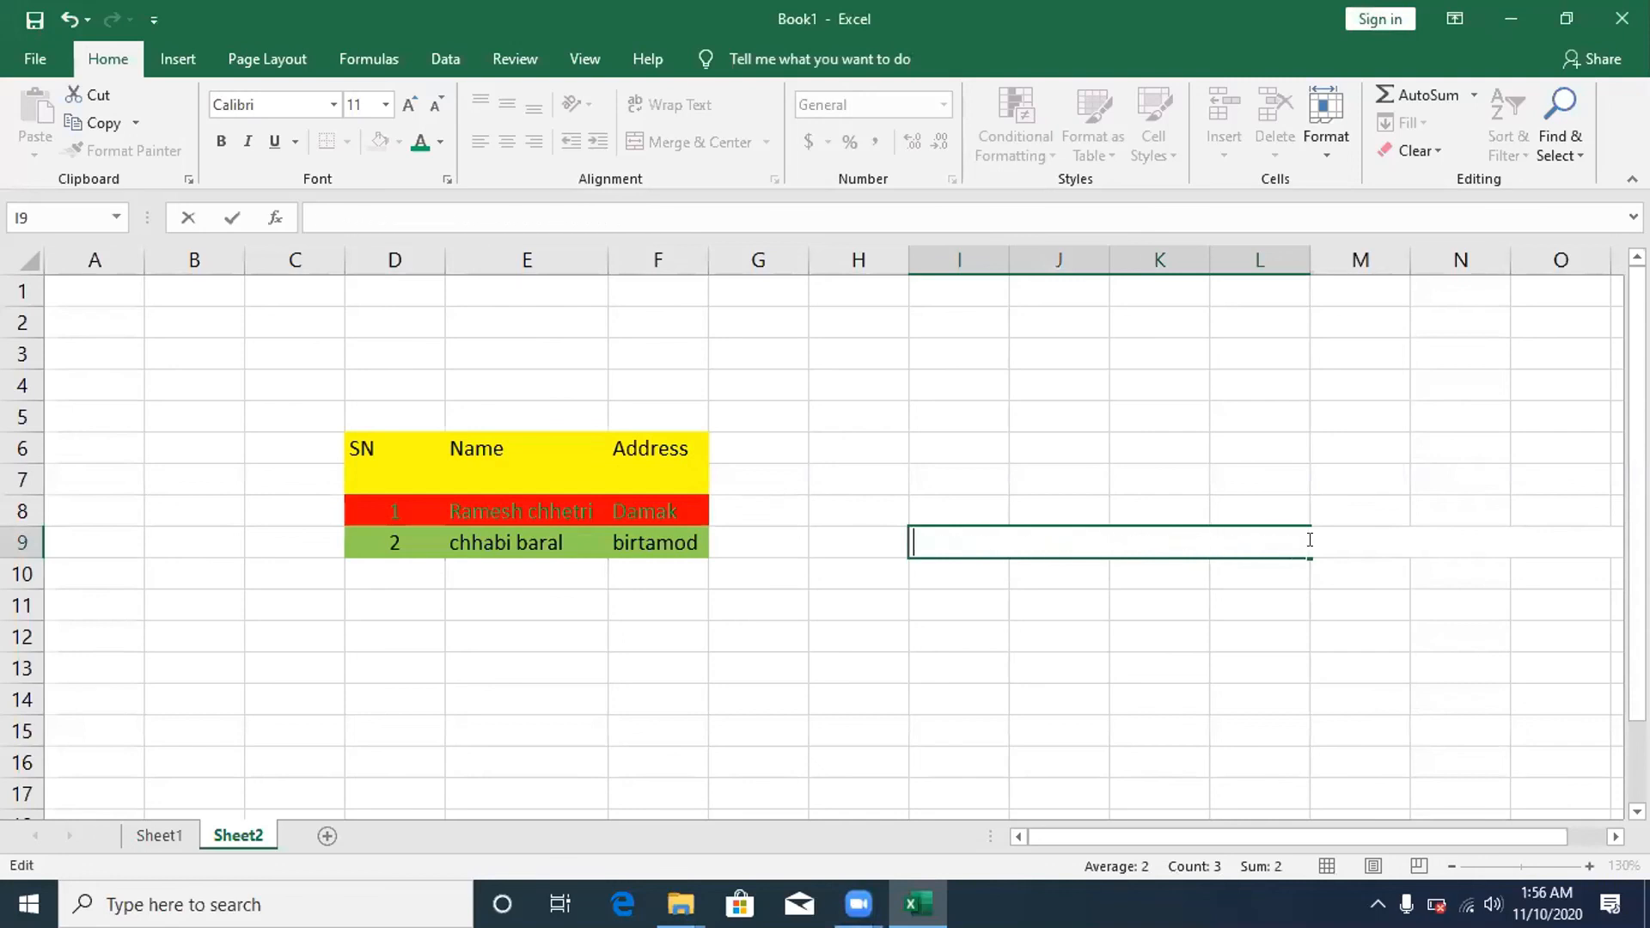
{"action": "key", "text": "Escape"}
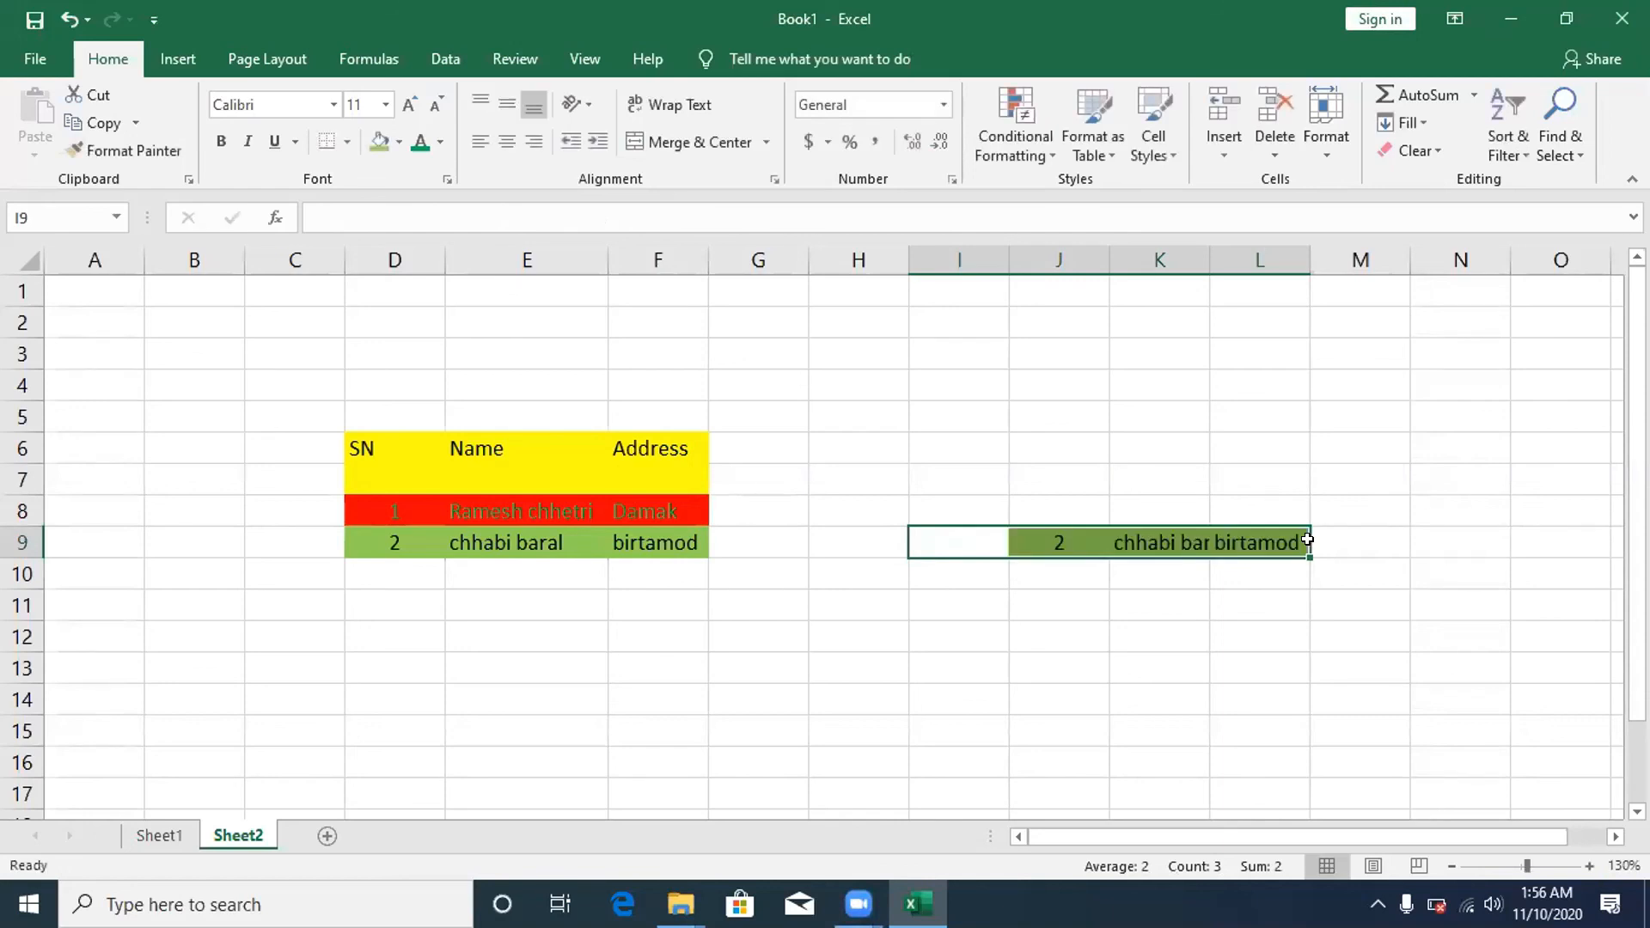
- Select the red row 8 cells C8:F8 and right-click the selection
{"action": "left_click", "coordinate": [1156, 438]}
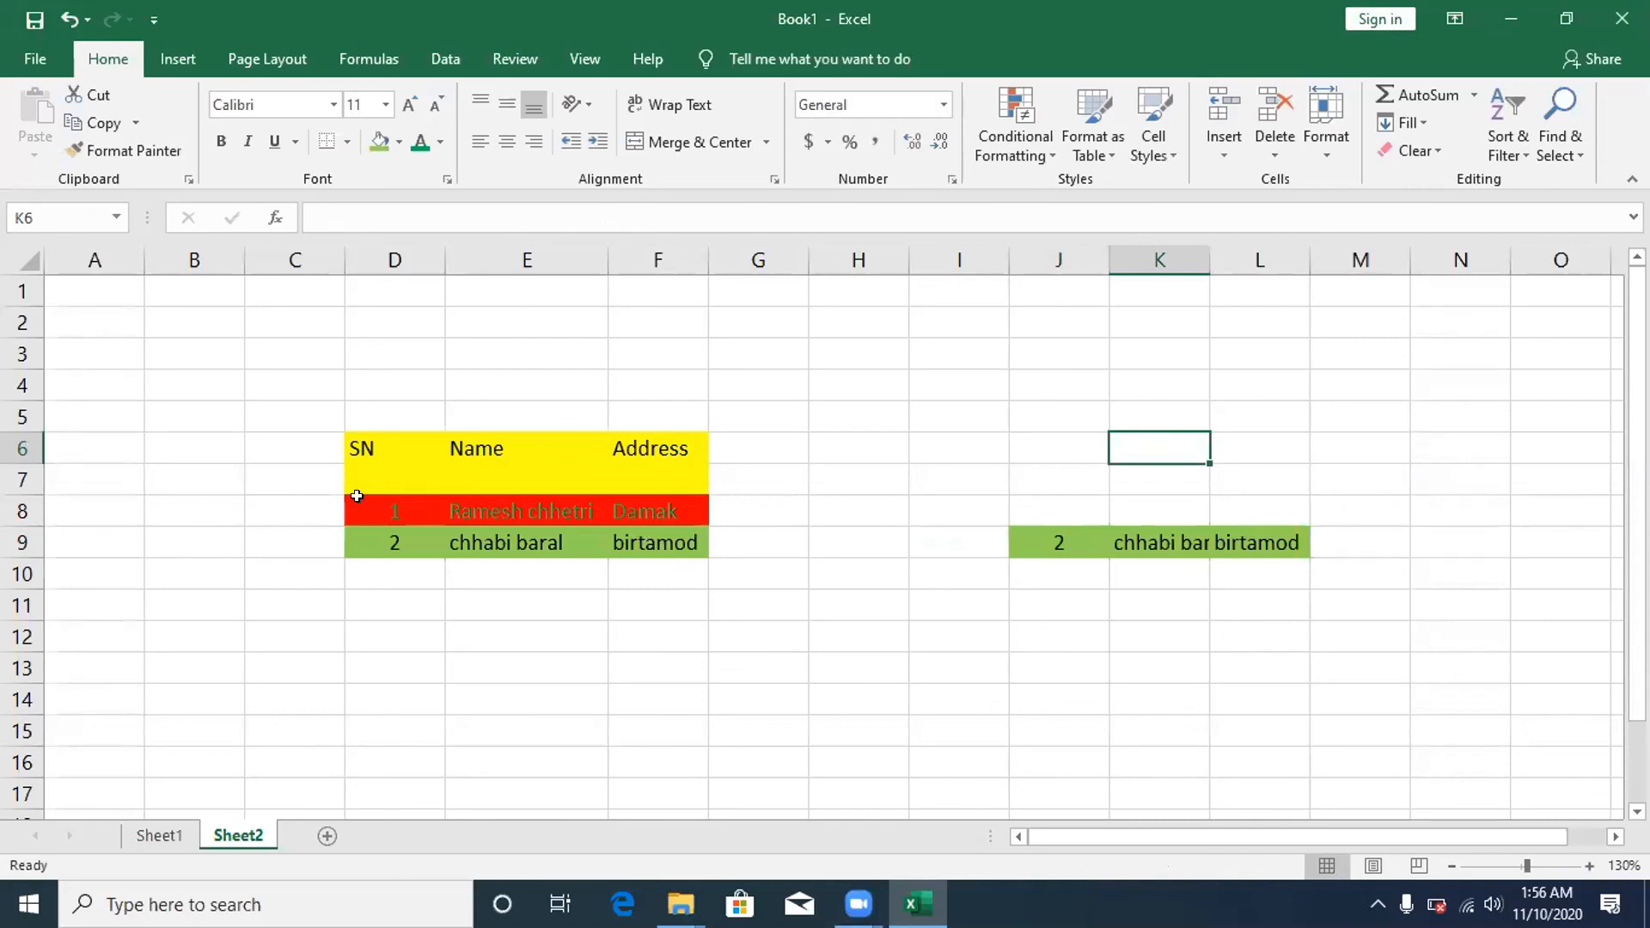
{"action": "left_click_drag", "start_coordinate": [369, 502], "coordinate": [636, 554]}
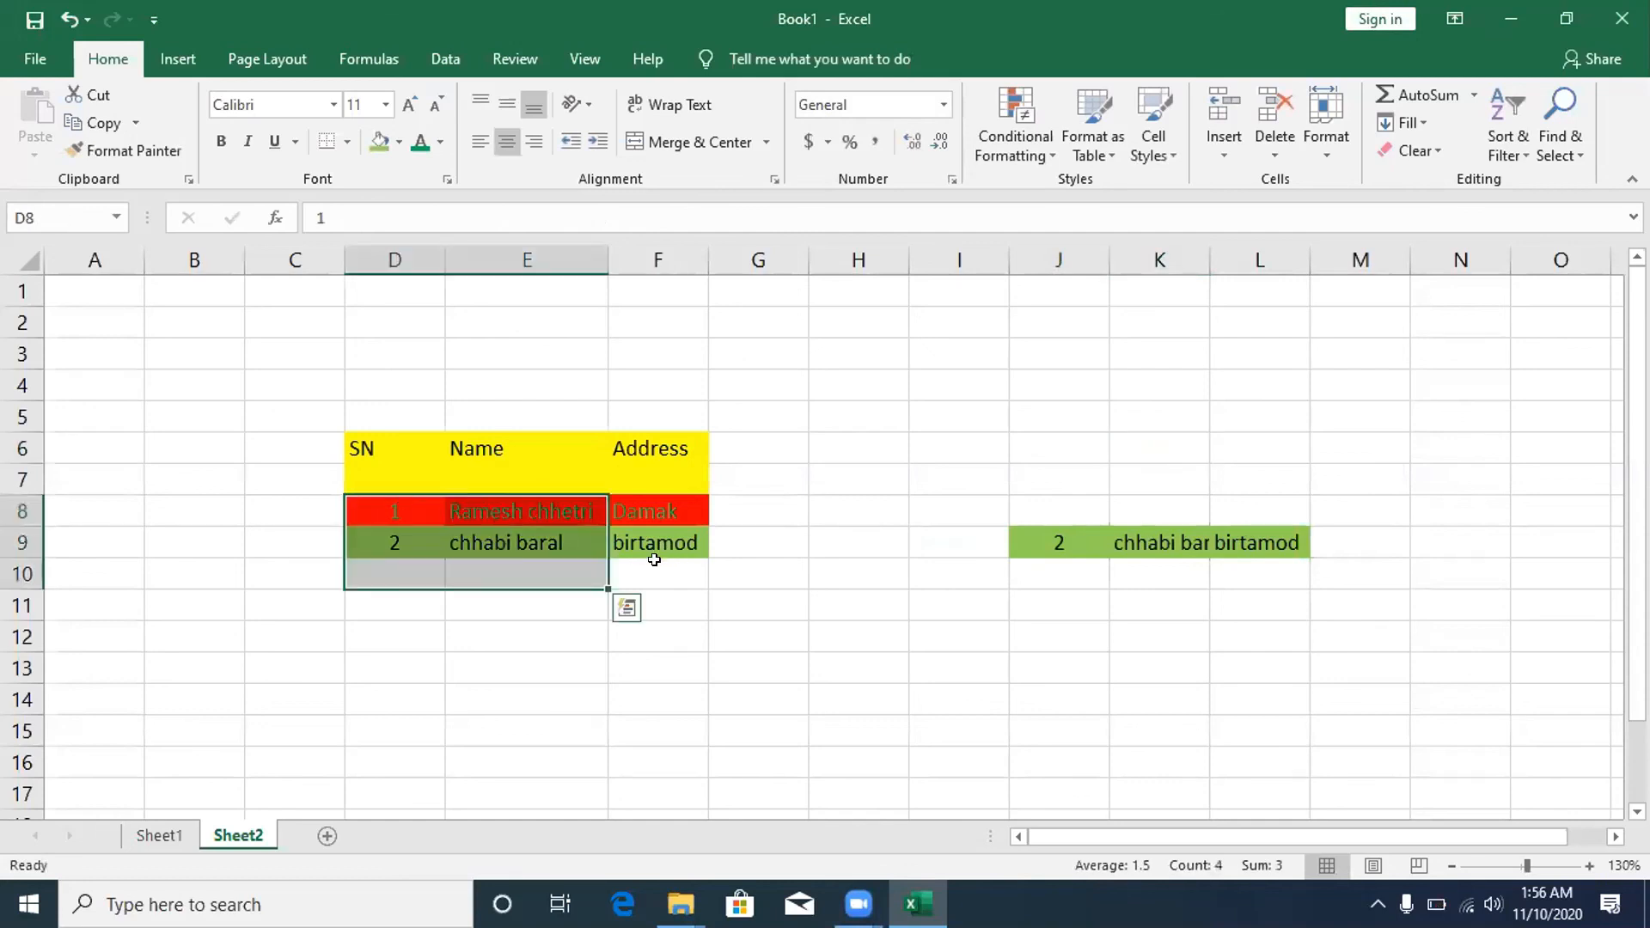
{"action": "right_click", "coordinate": [275, 925]}
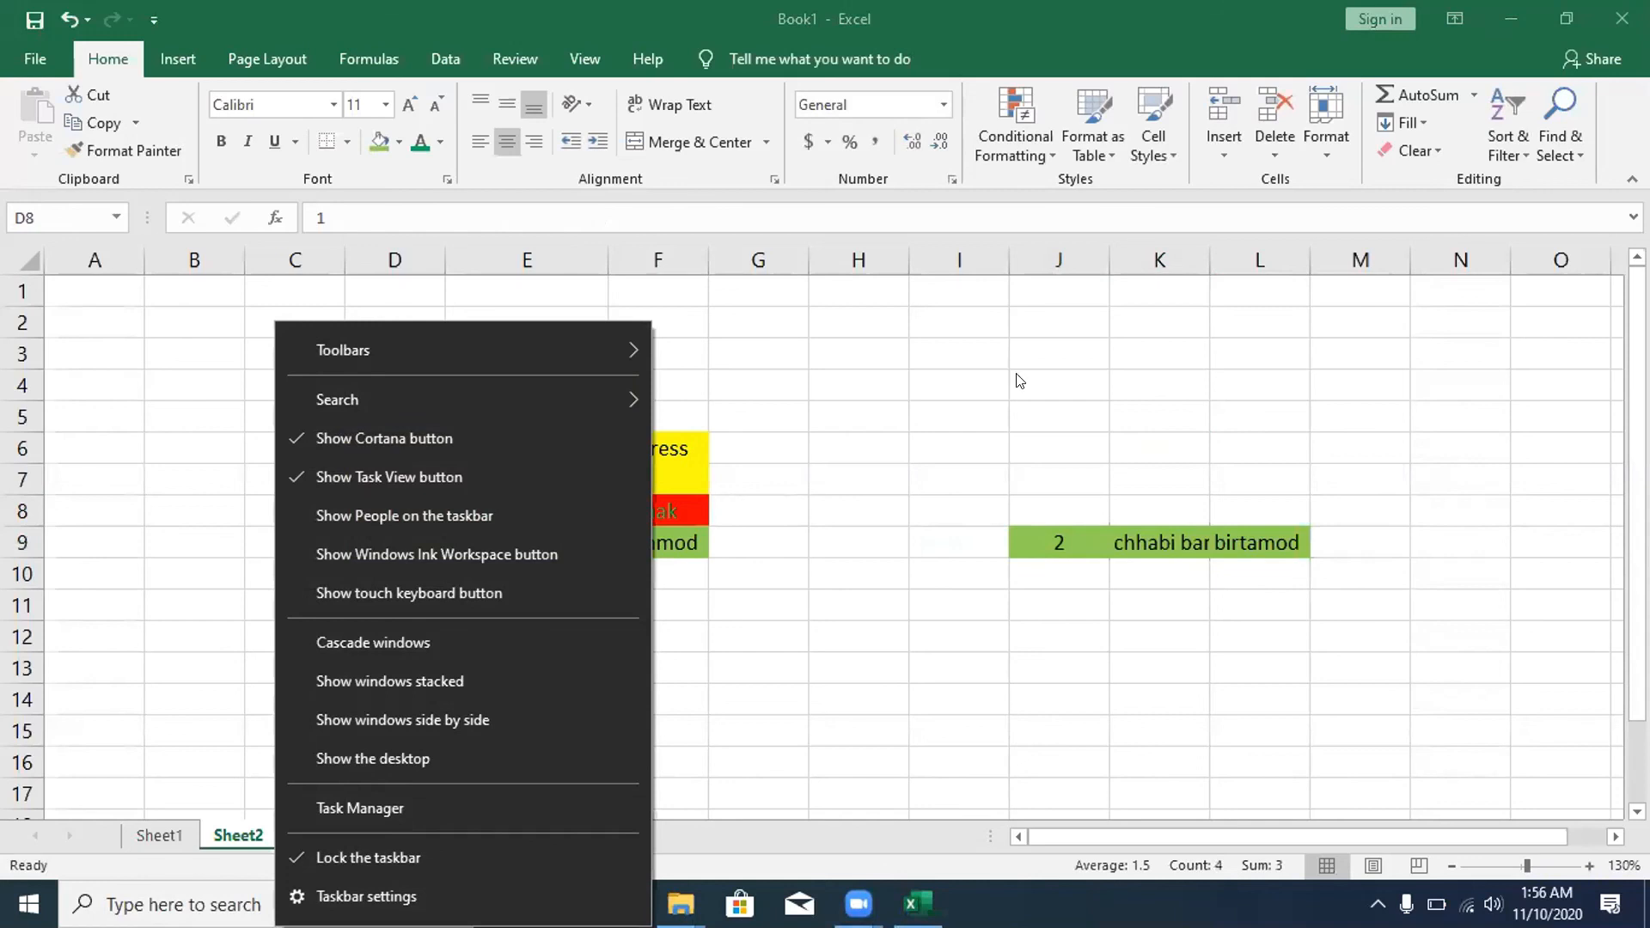
{"action": "left_click", "coordinate": [709, 516]}
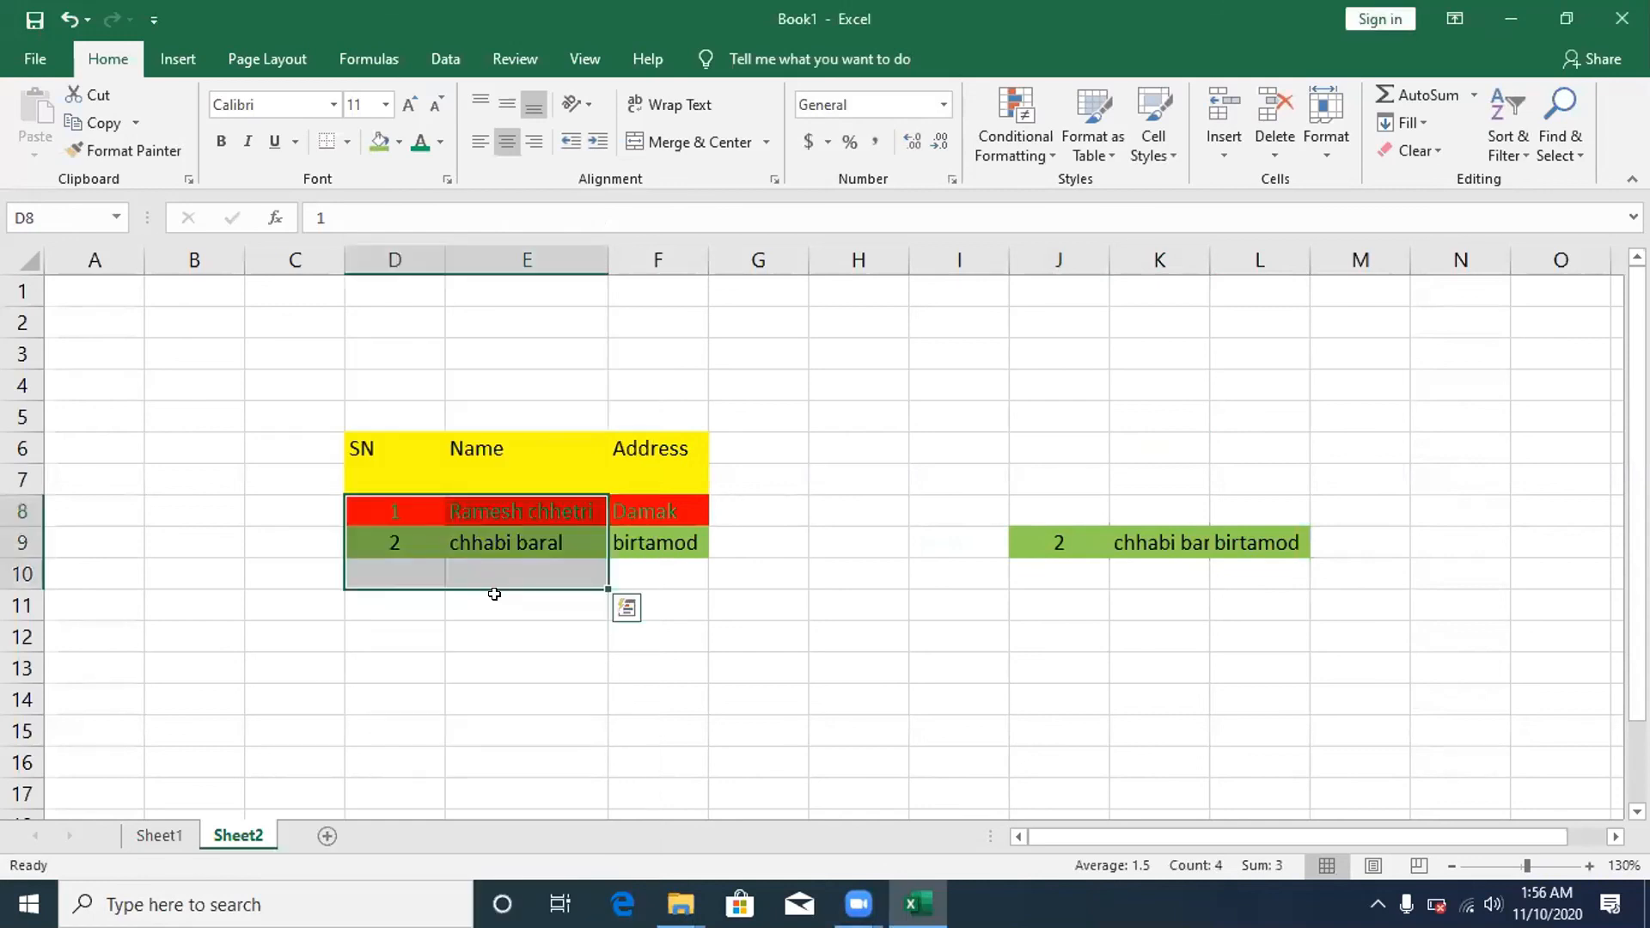
{"action": "left_click", "coordinate": [946, 499]}
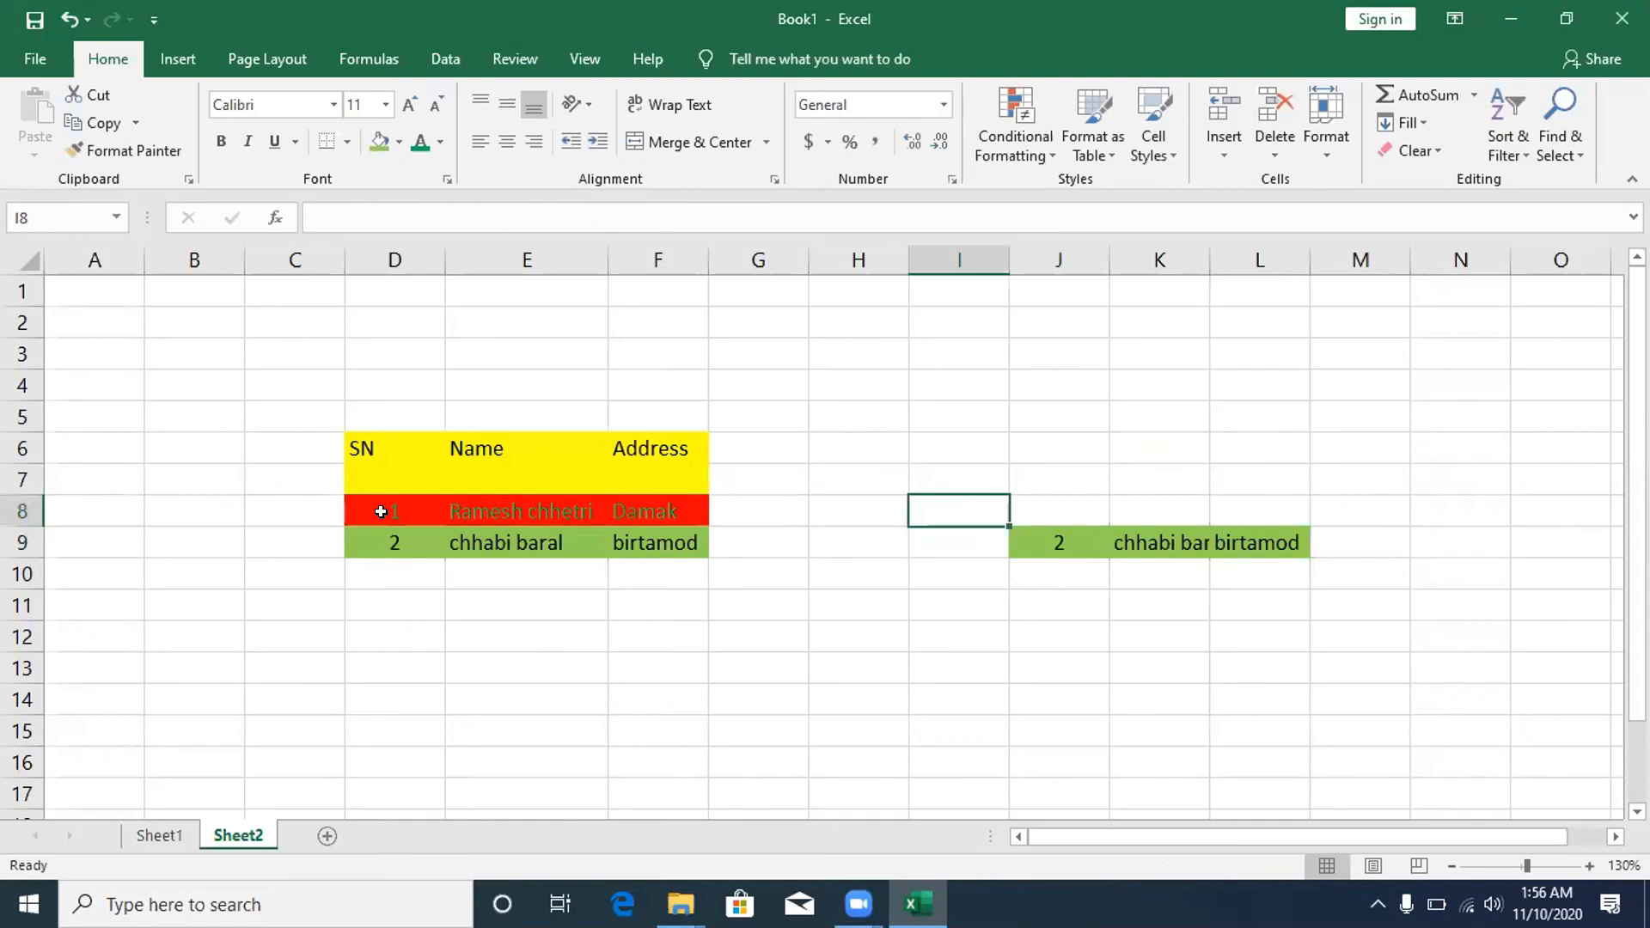
{"action": "left_click_drag", "start_coordinate": [335, 499], "coordinate": [653, 491]}
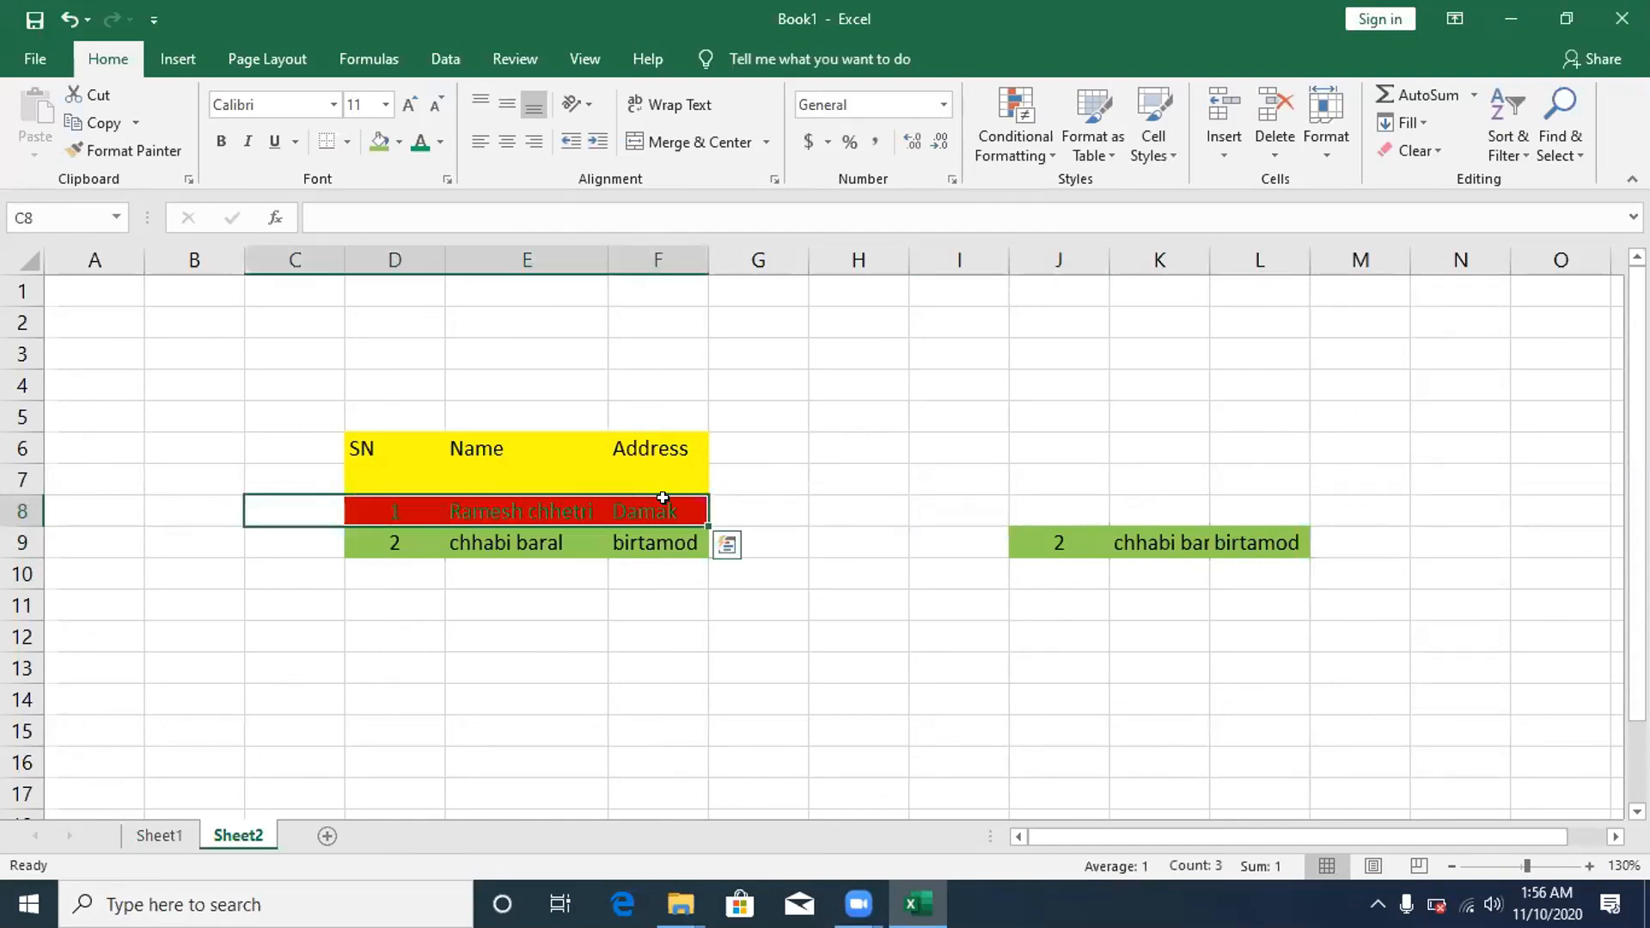
{"action": "right_click", "coordinate": [601, 509]}
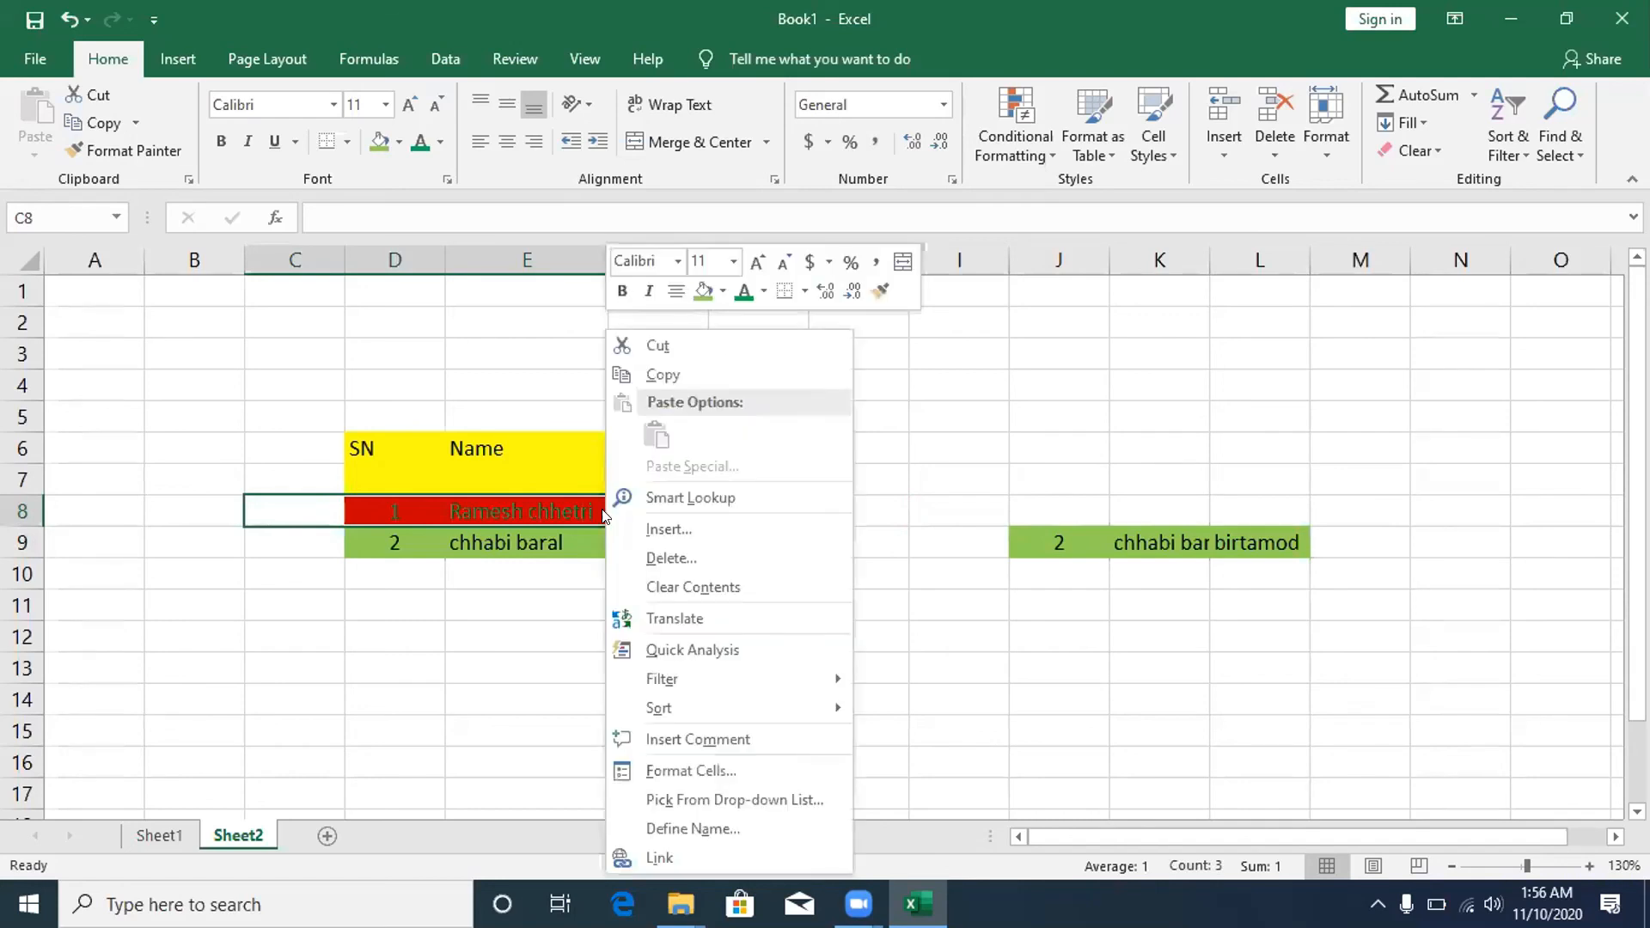
- Cut the red SN 1 record from row 8 and paste it at H5
{"action": "left_click", "coordinate": [655, 345]}
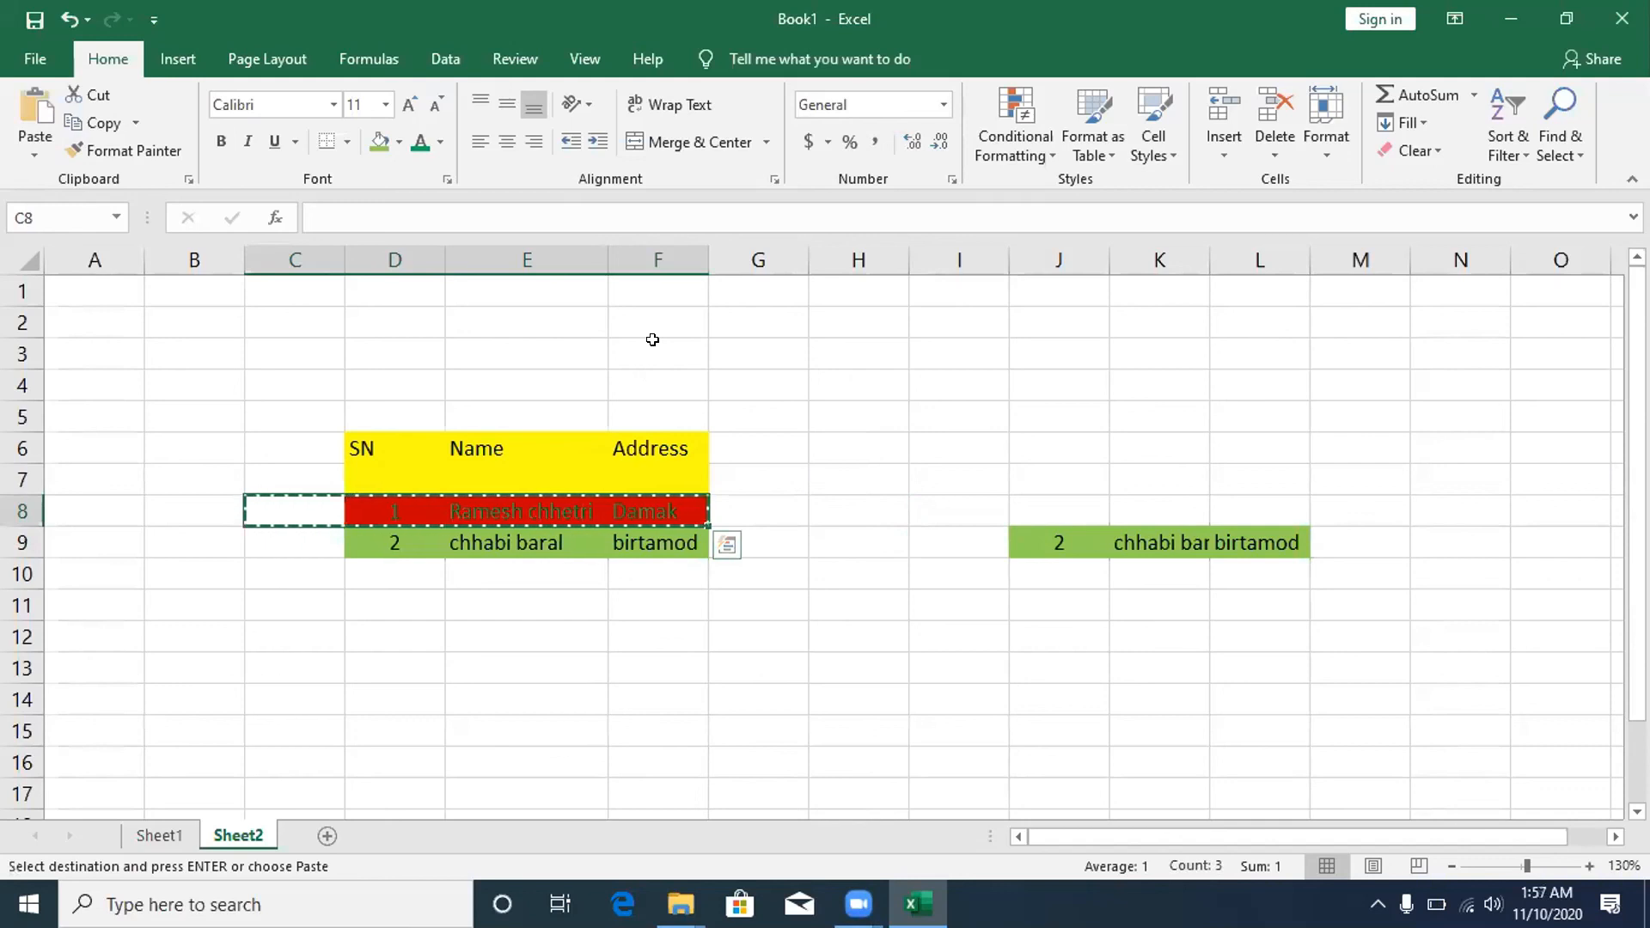
{"action": "left_click", "coordinate": [875, 401]}
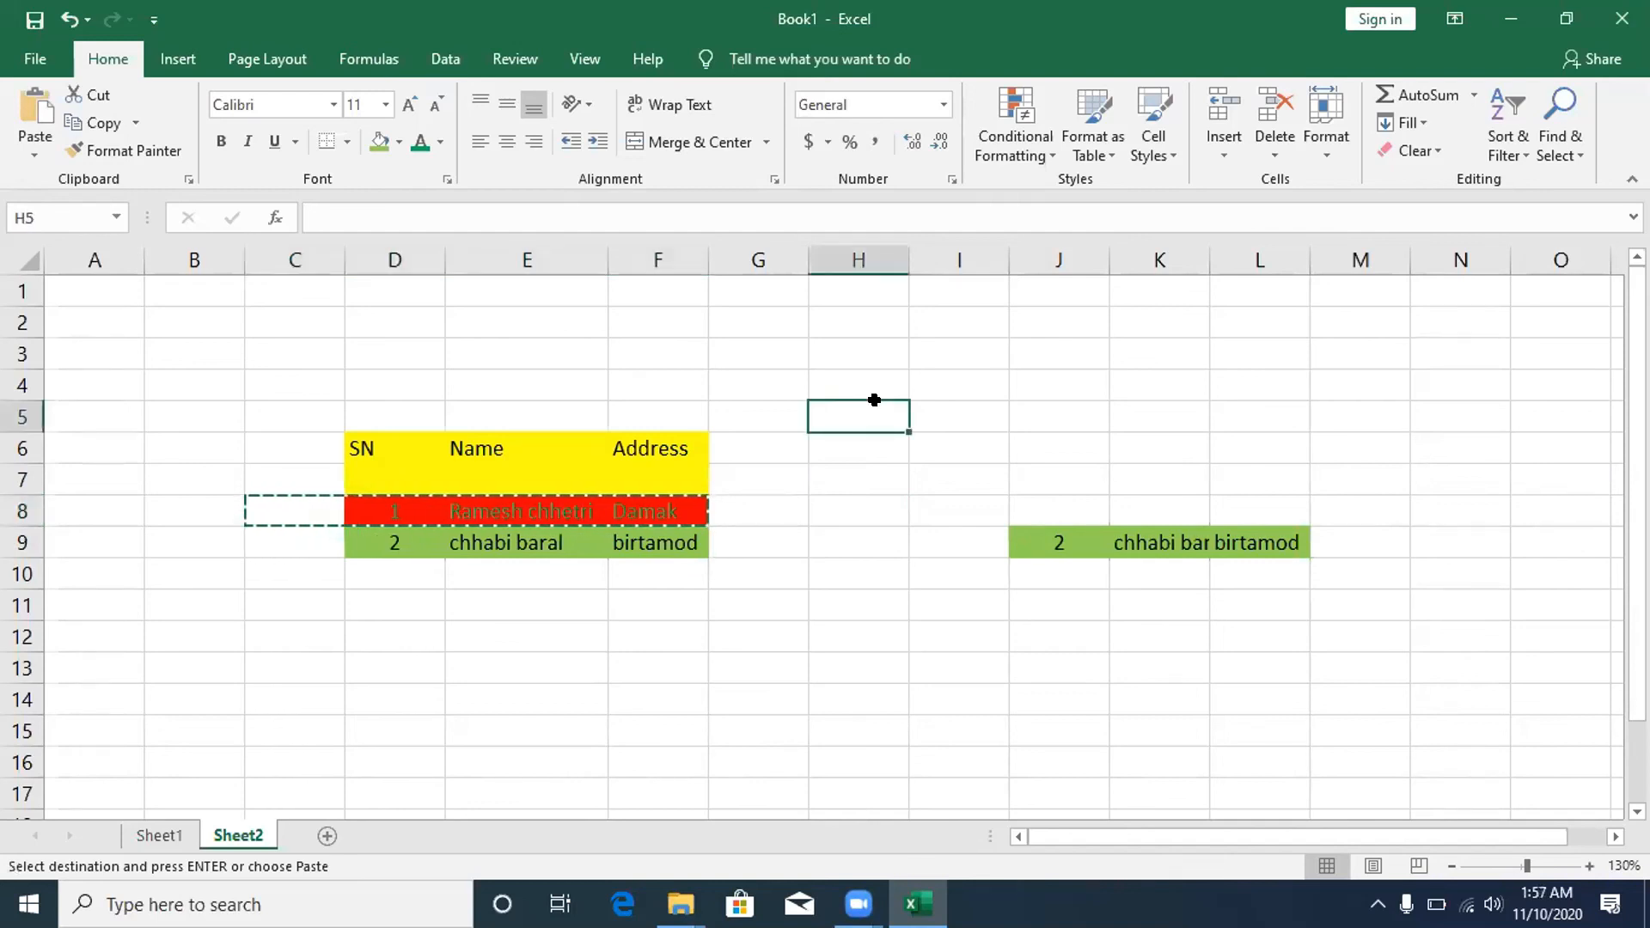
{"action": "key", "text": "ctrl+v"}
{"action": "type", "text": "vv"}
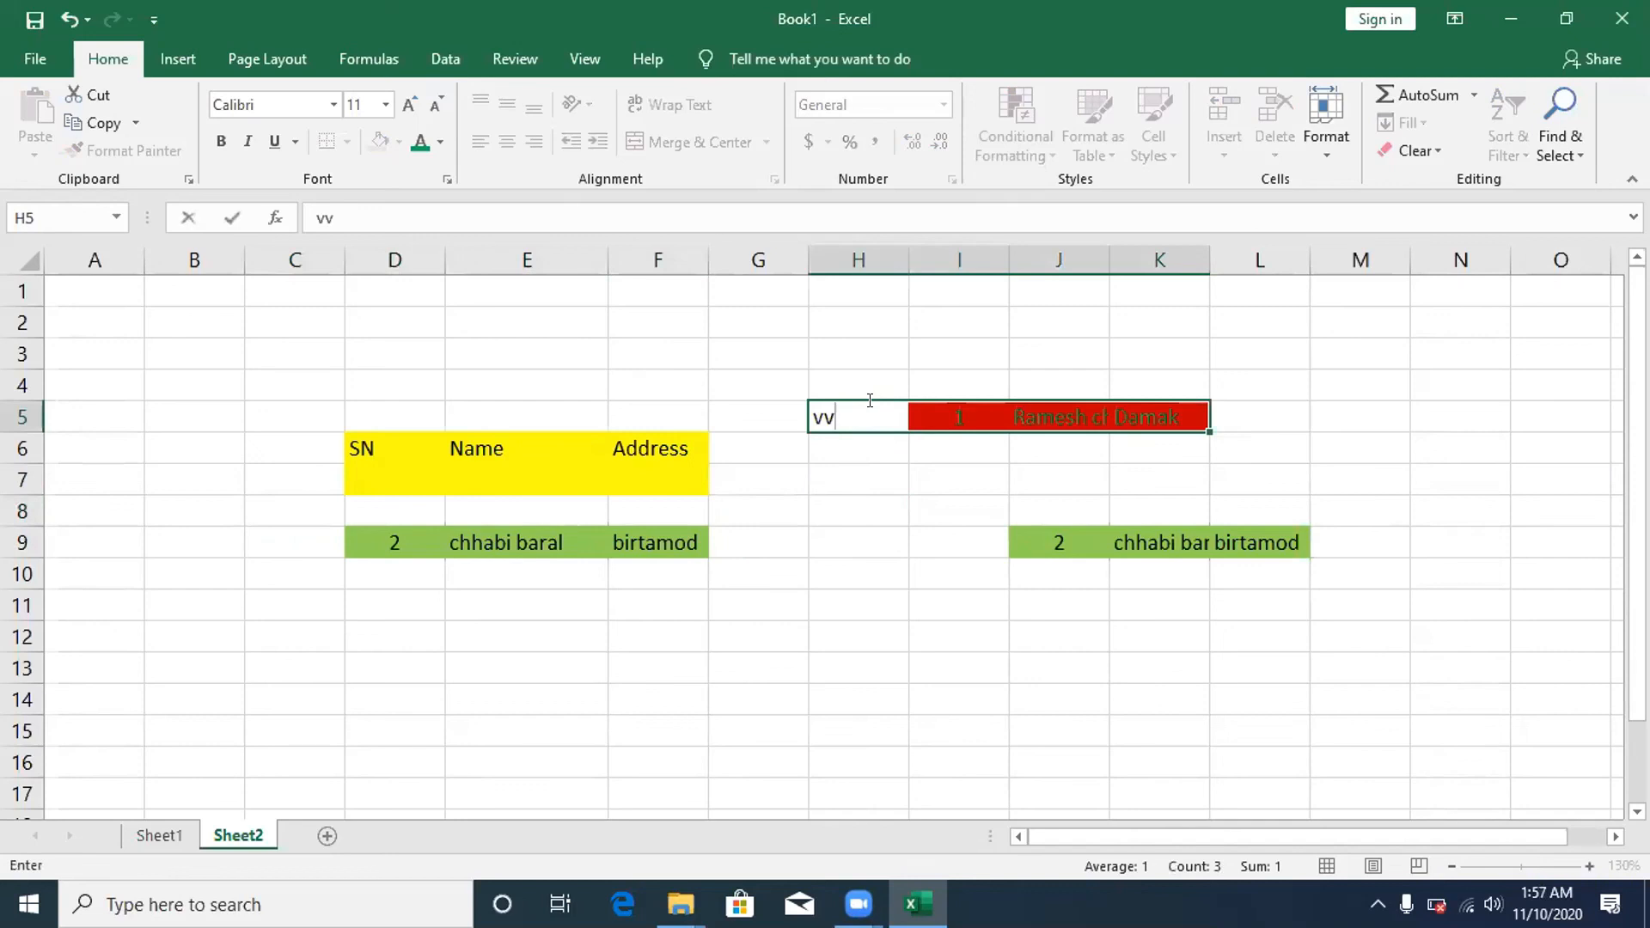
{"action": "key", "text": "BackSpace"}
{"action": "key", "text": "BackSpace"}
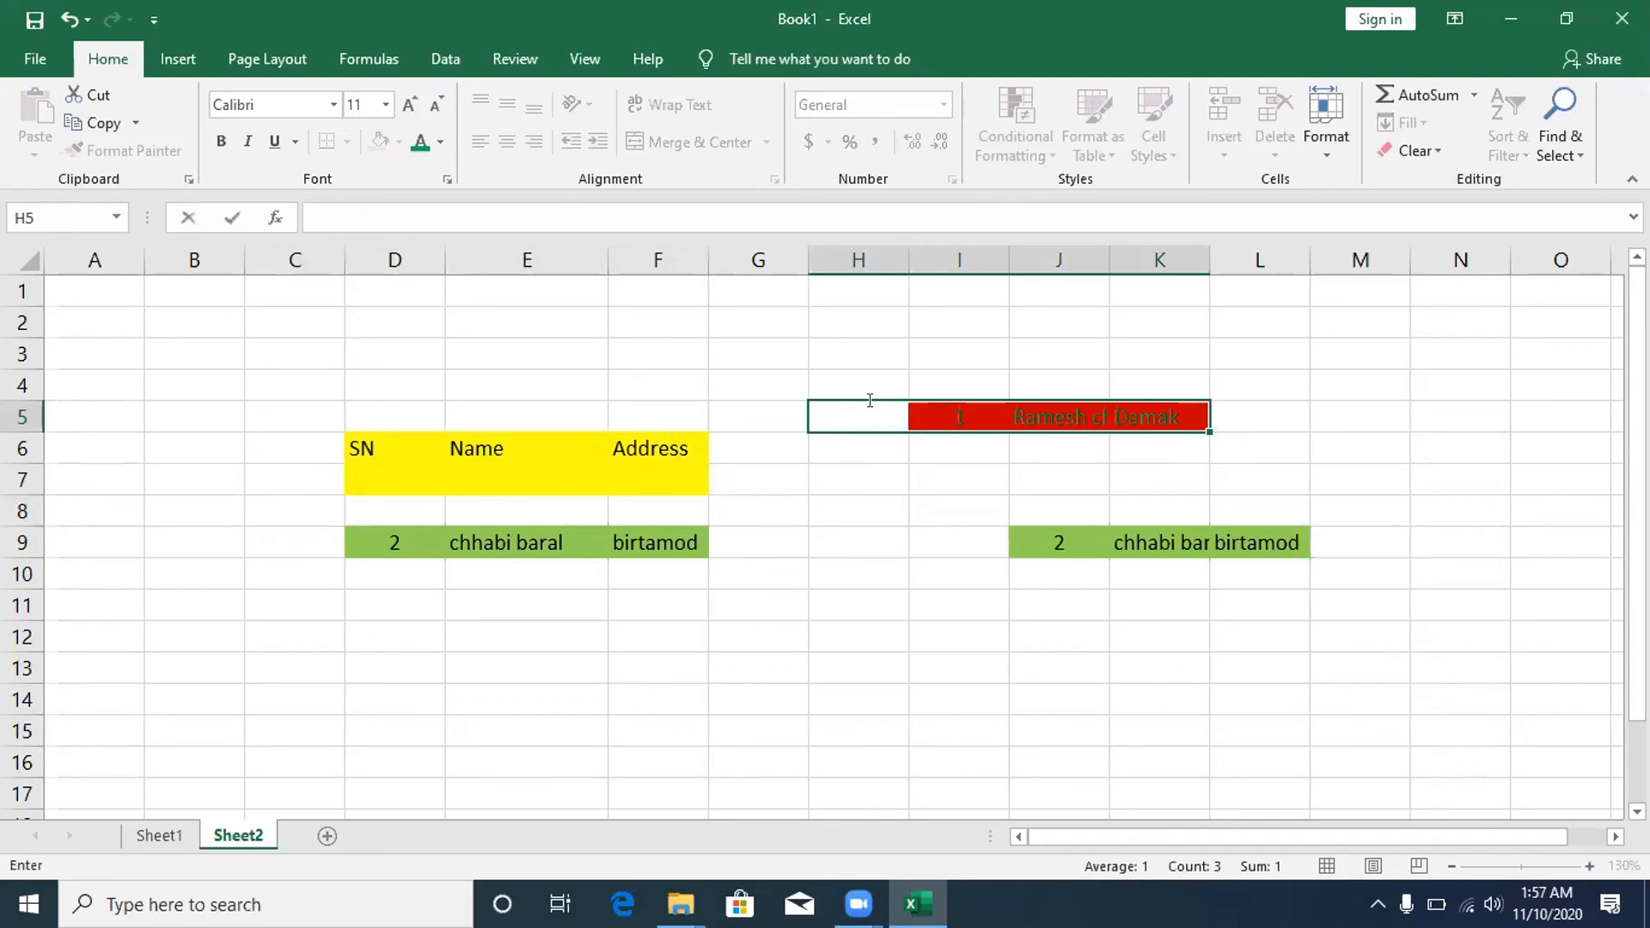